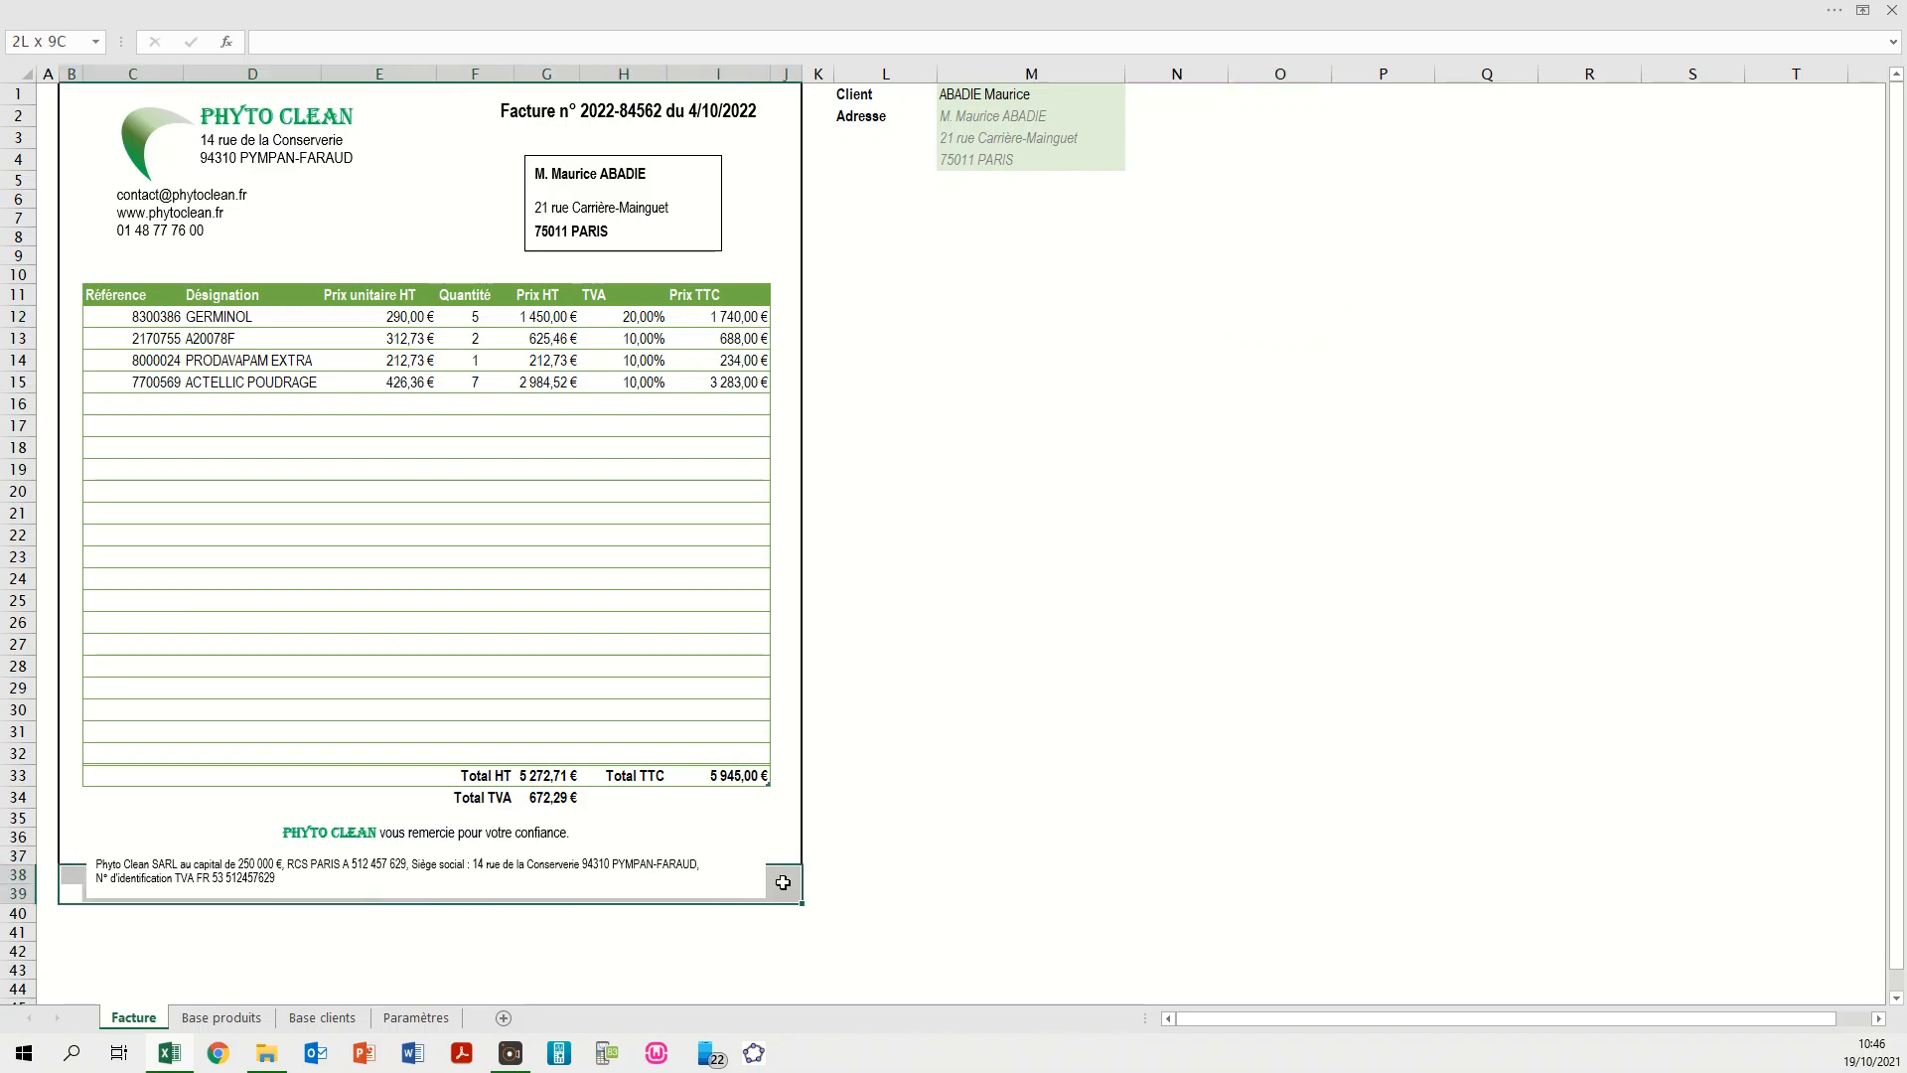
- Add the product ACANTO DOS on the invoice's first empty line, row 16, with a quantity of 6
click(968, 608)
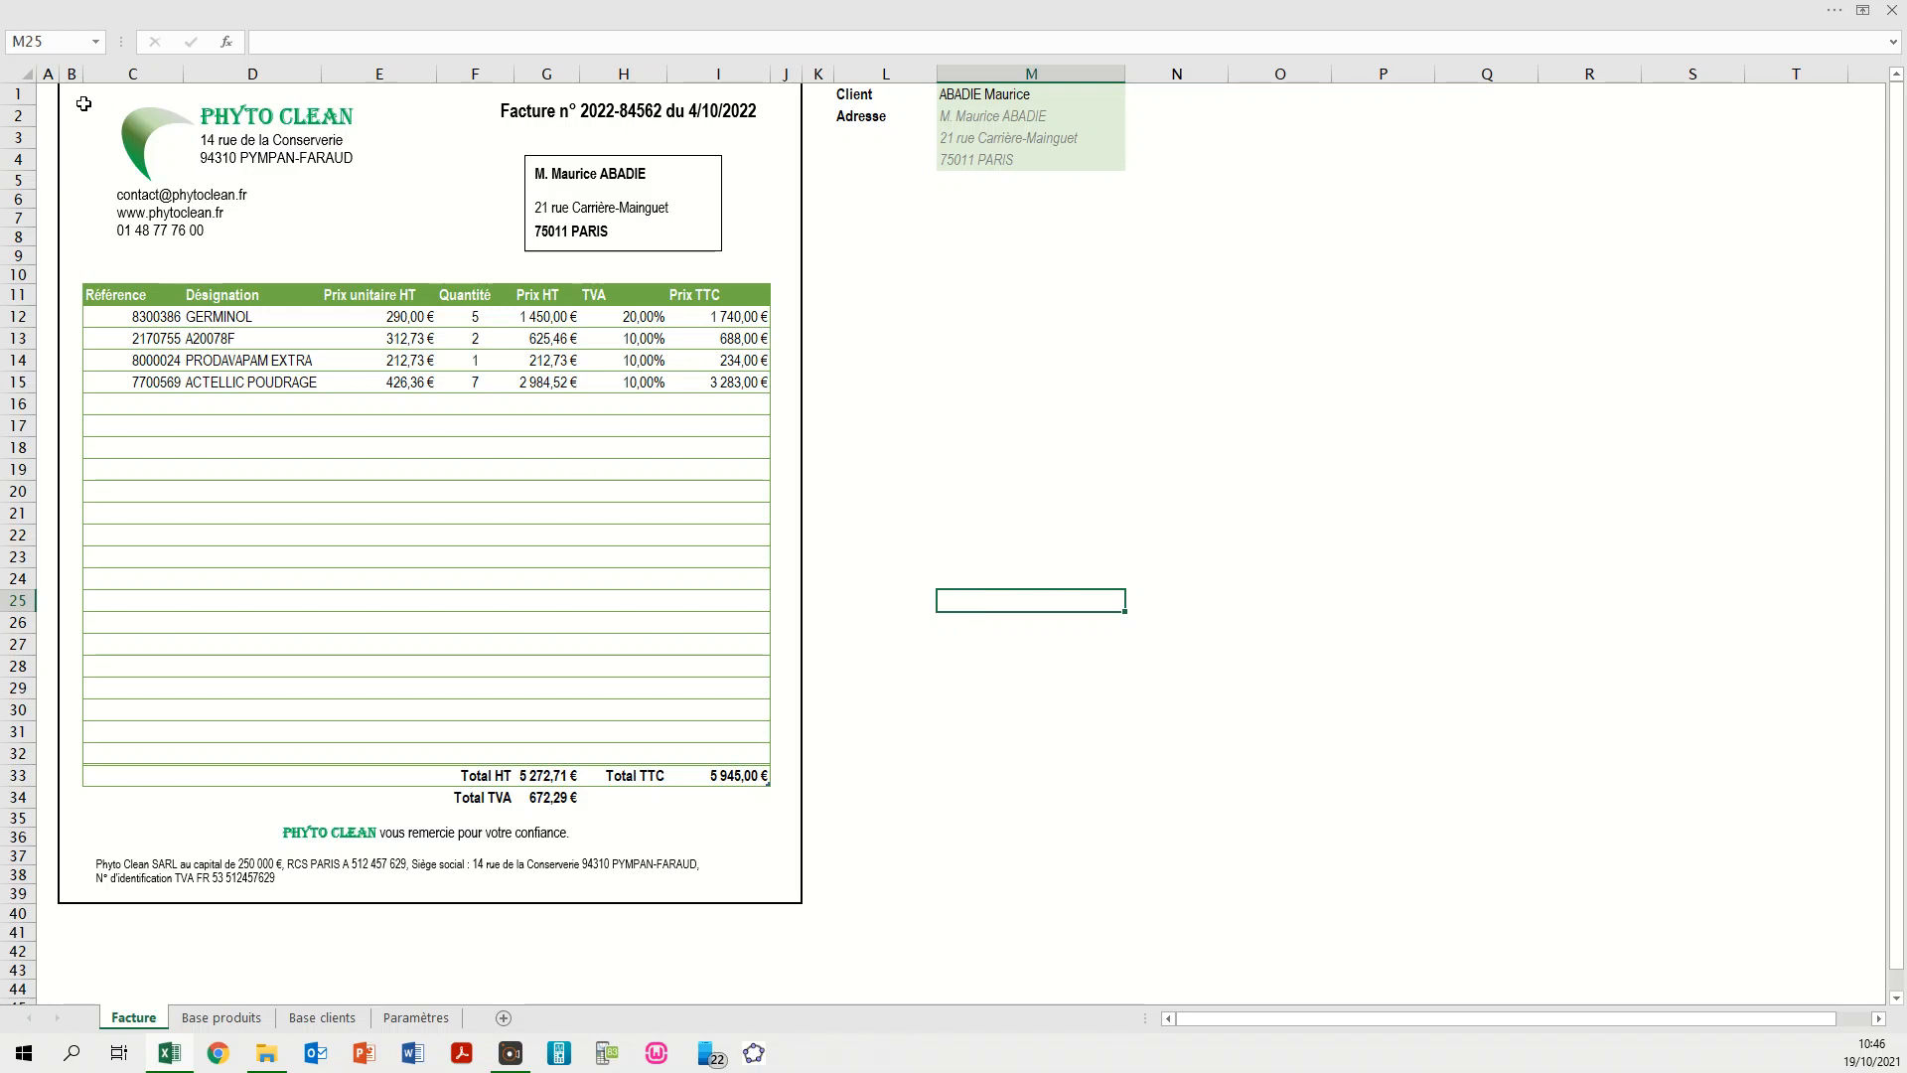
click(198, 403)
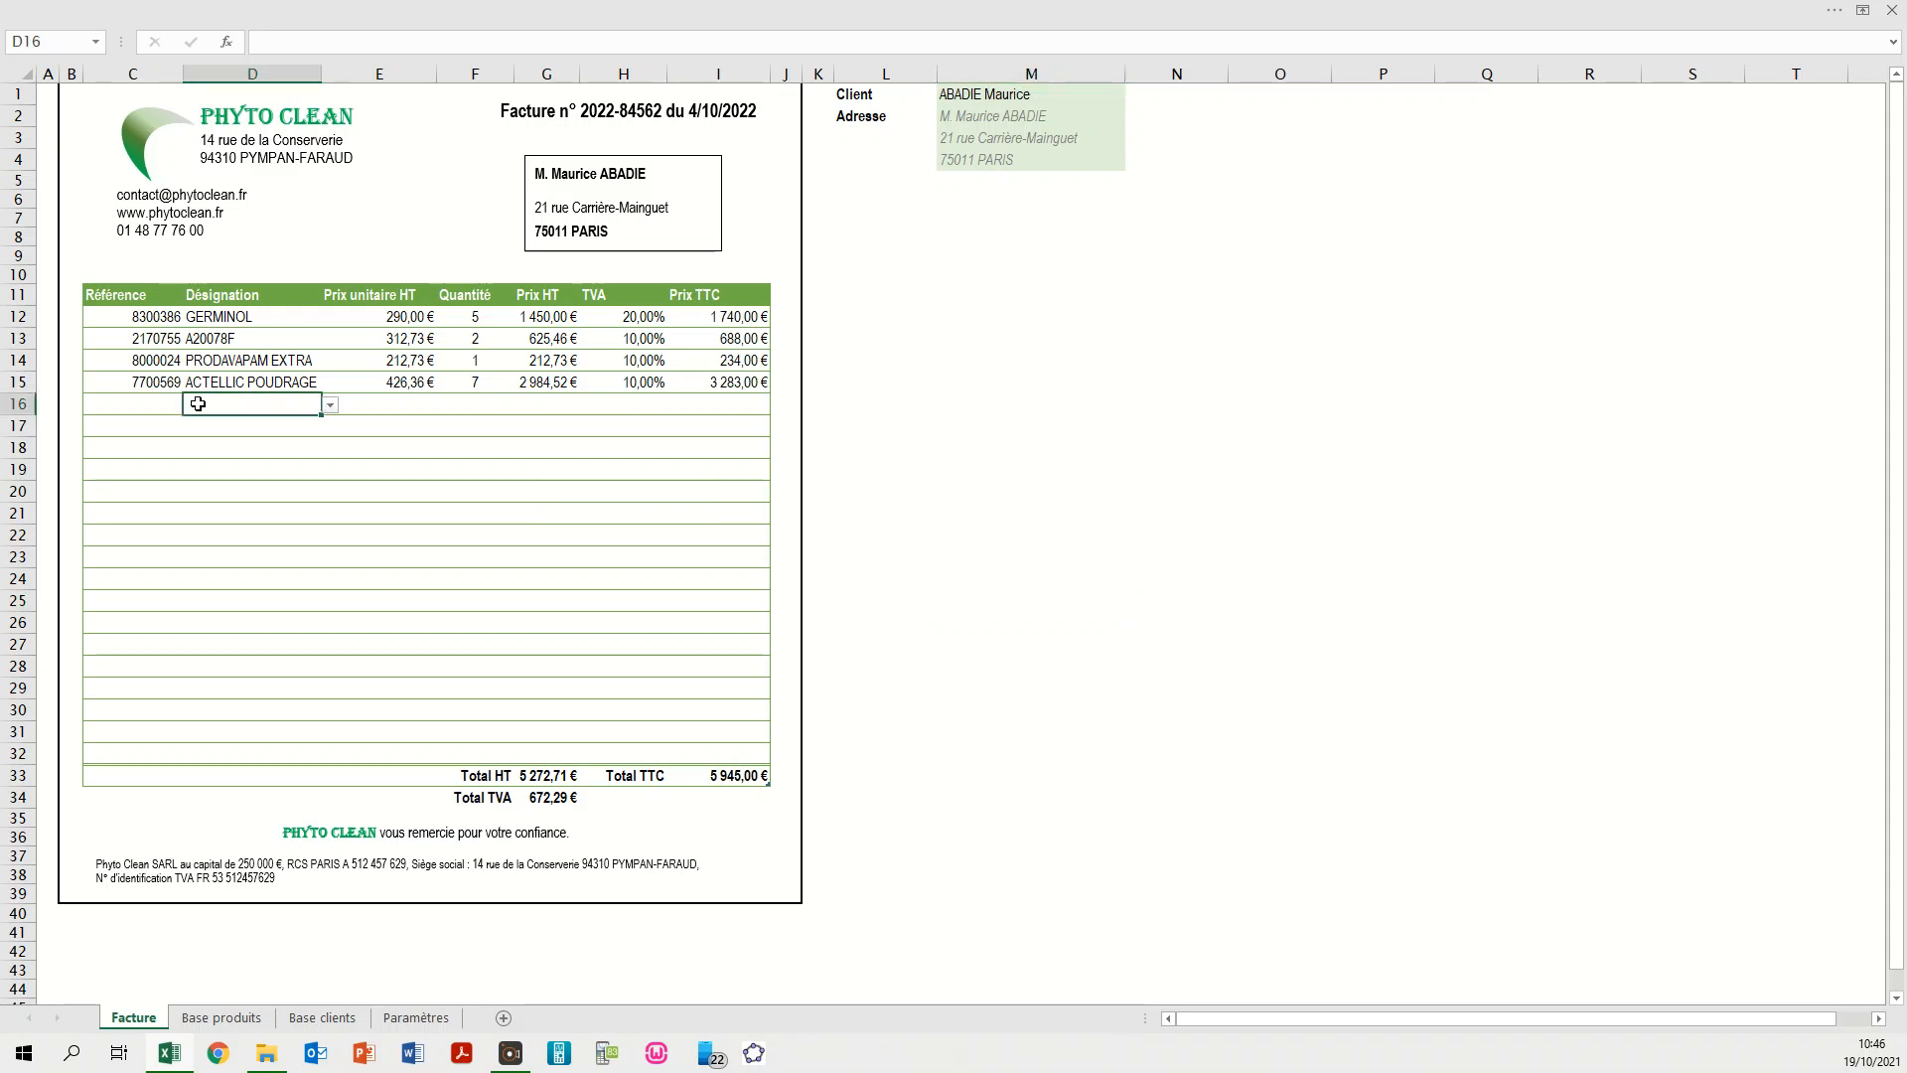
click(330, 405)
scroll(332, 484, down, 5)
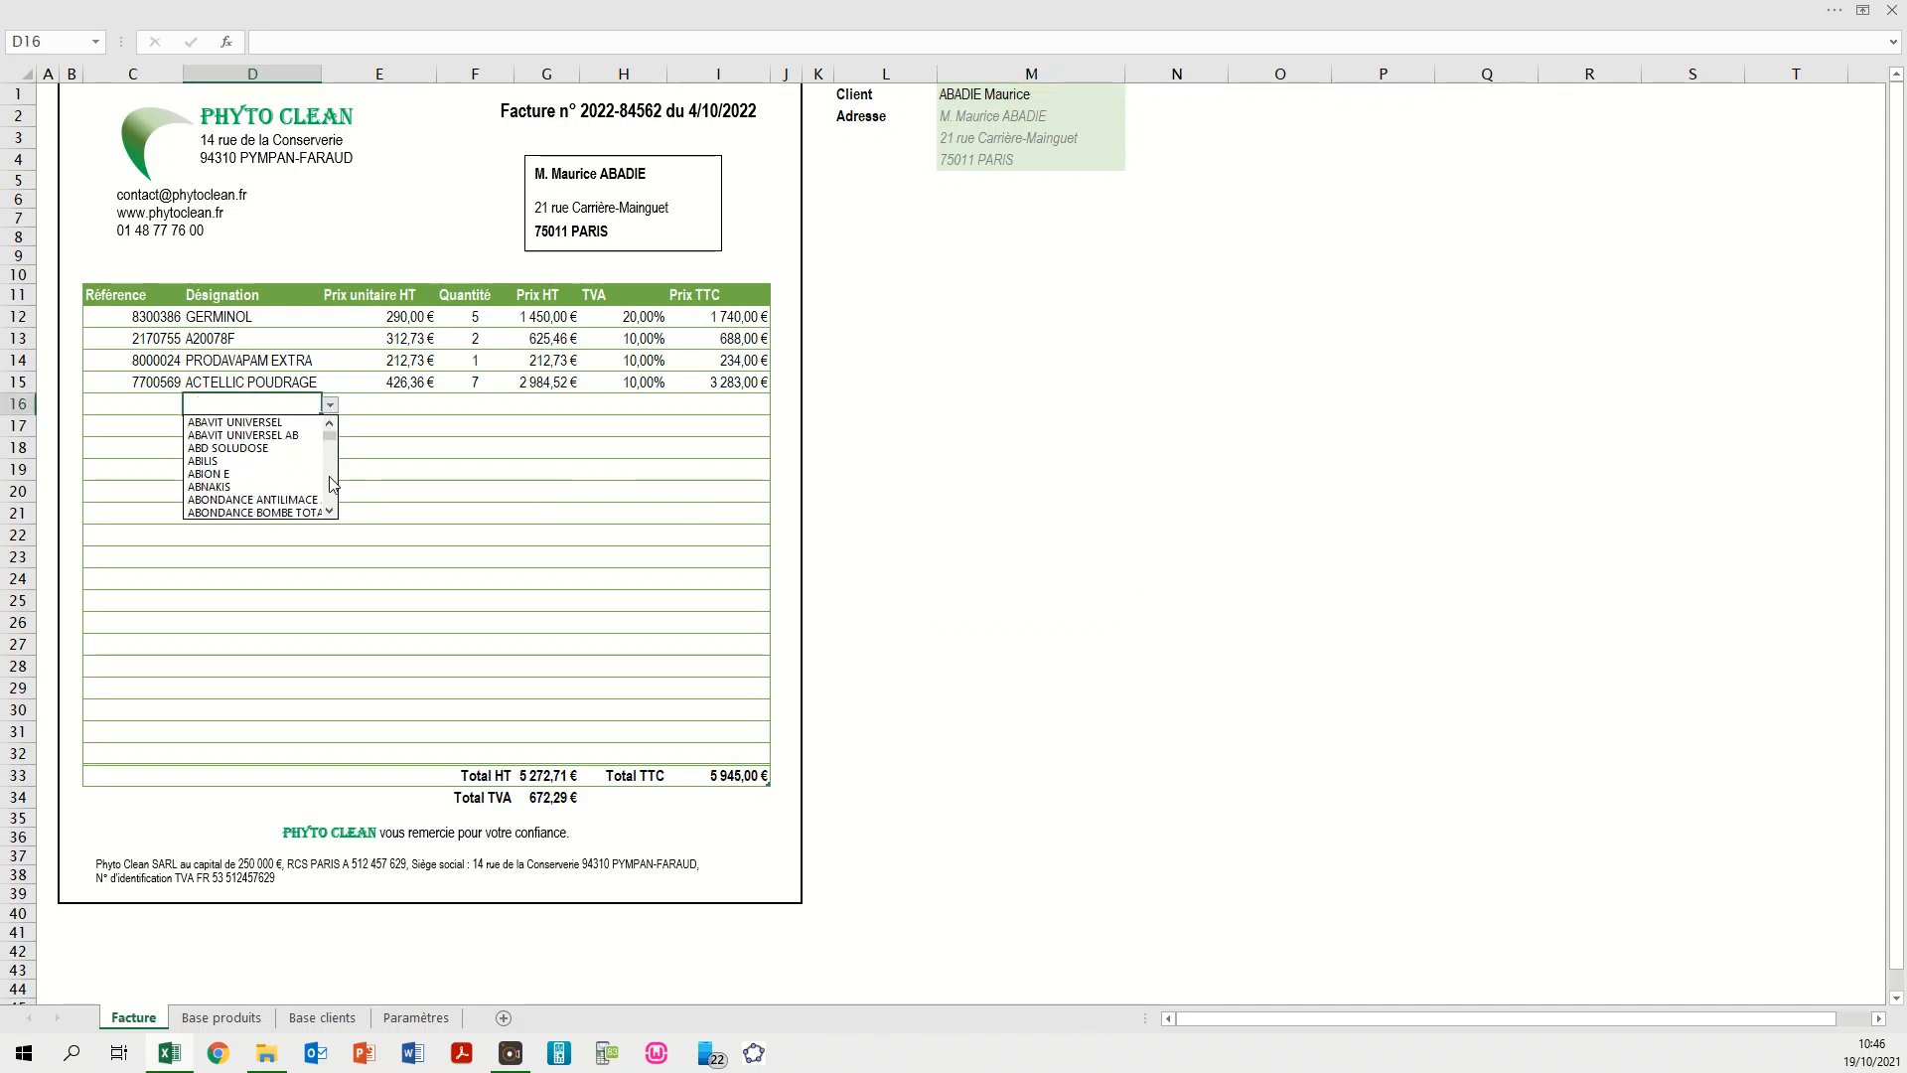
scroll(333, 483, down, 3)
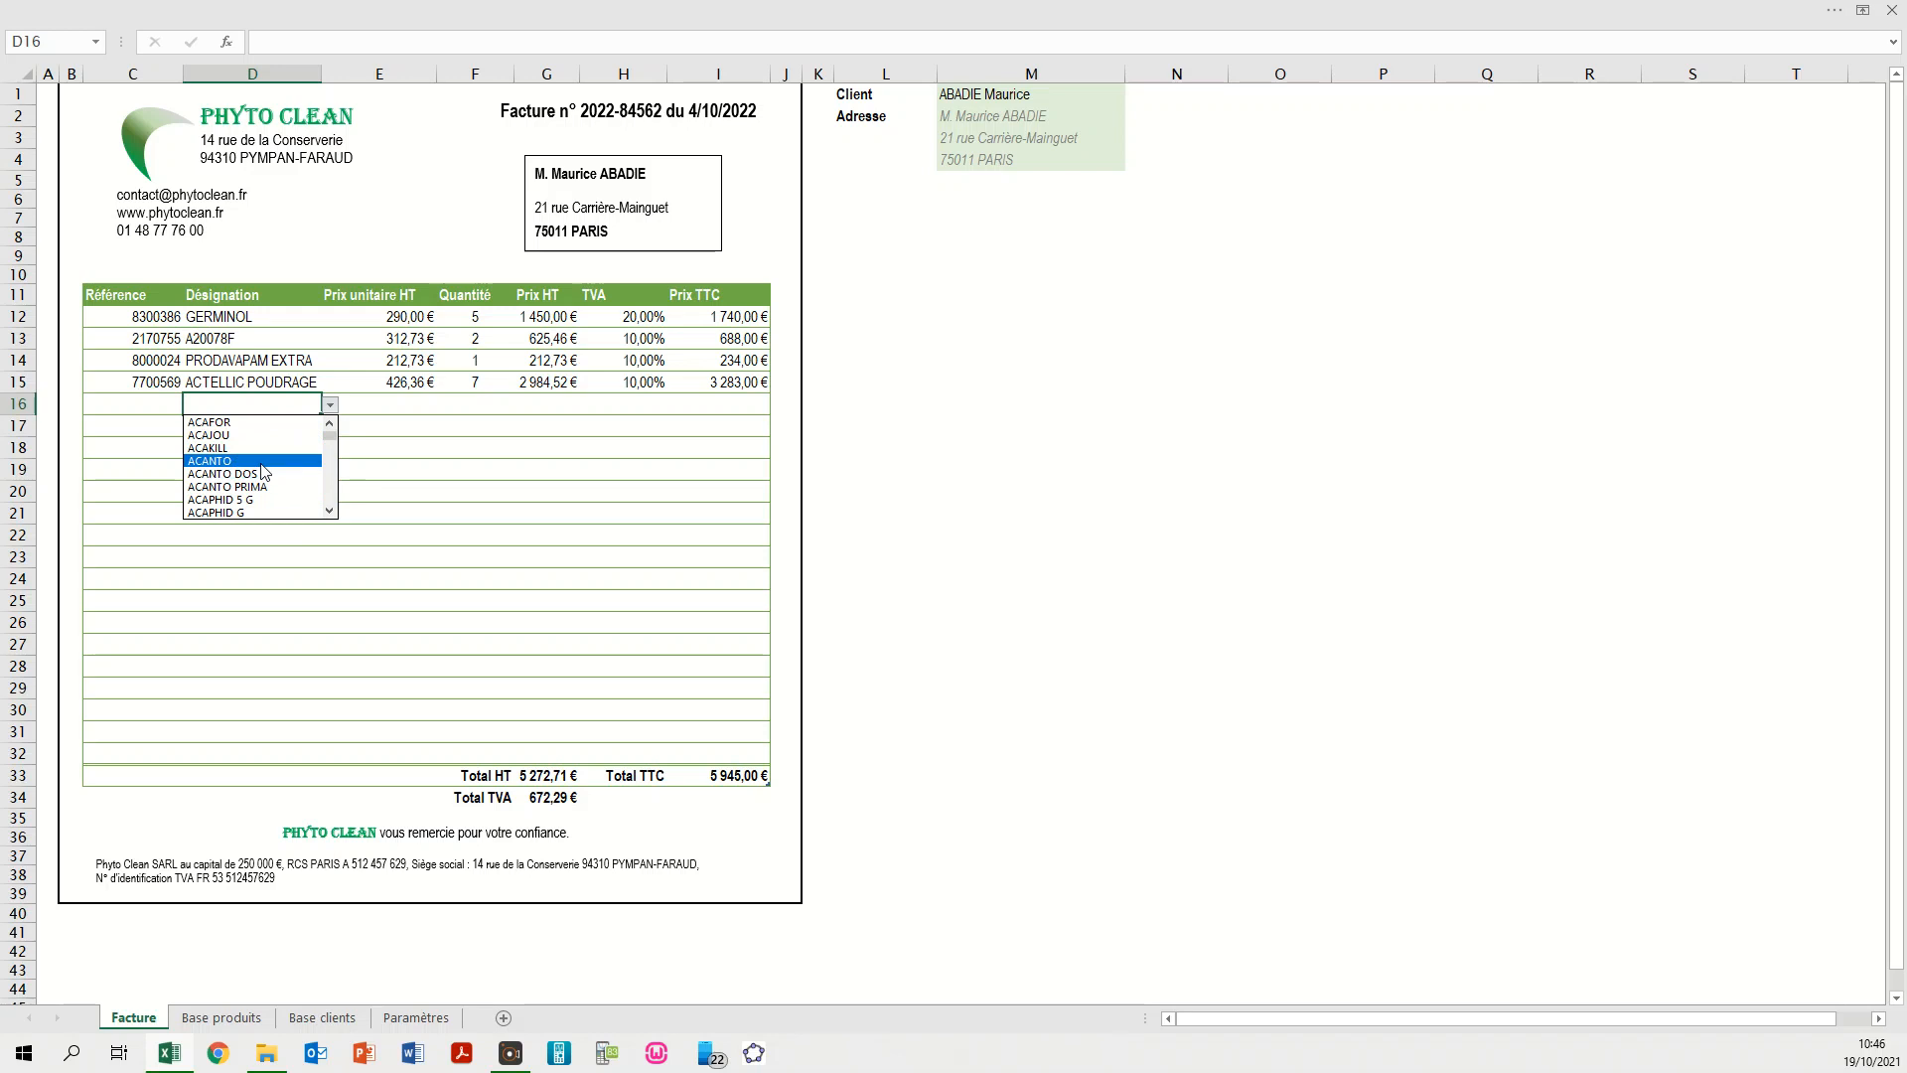
click(257, 475)
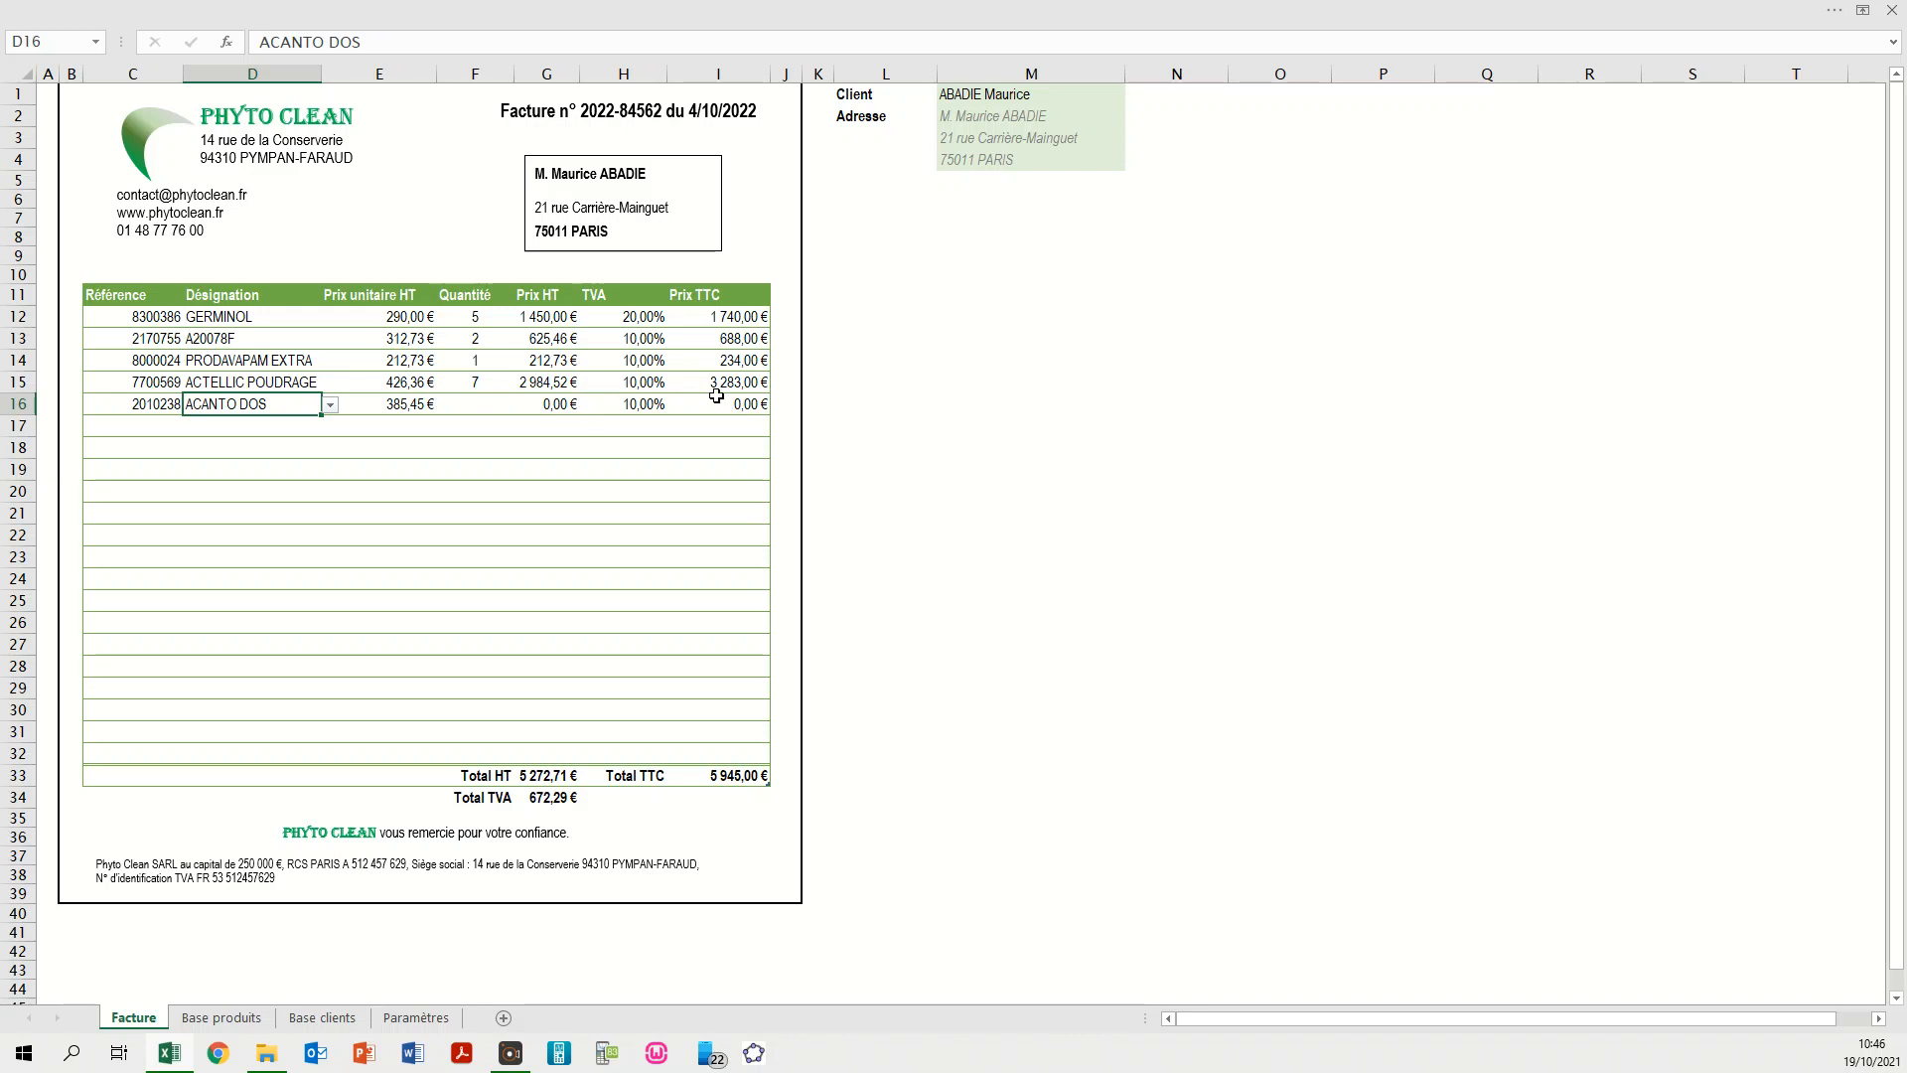
click(471, 403)
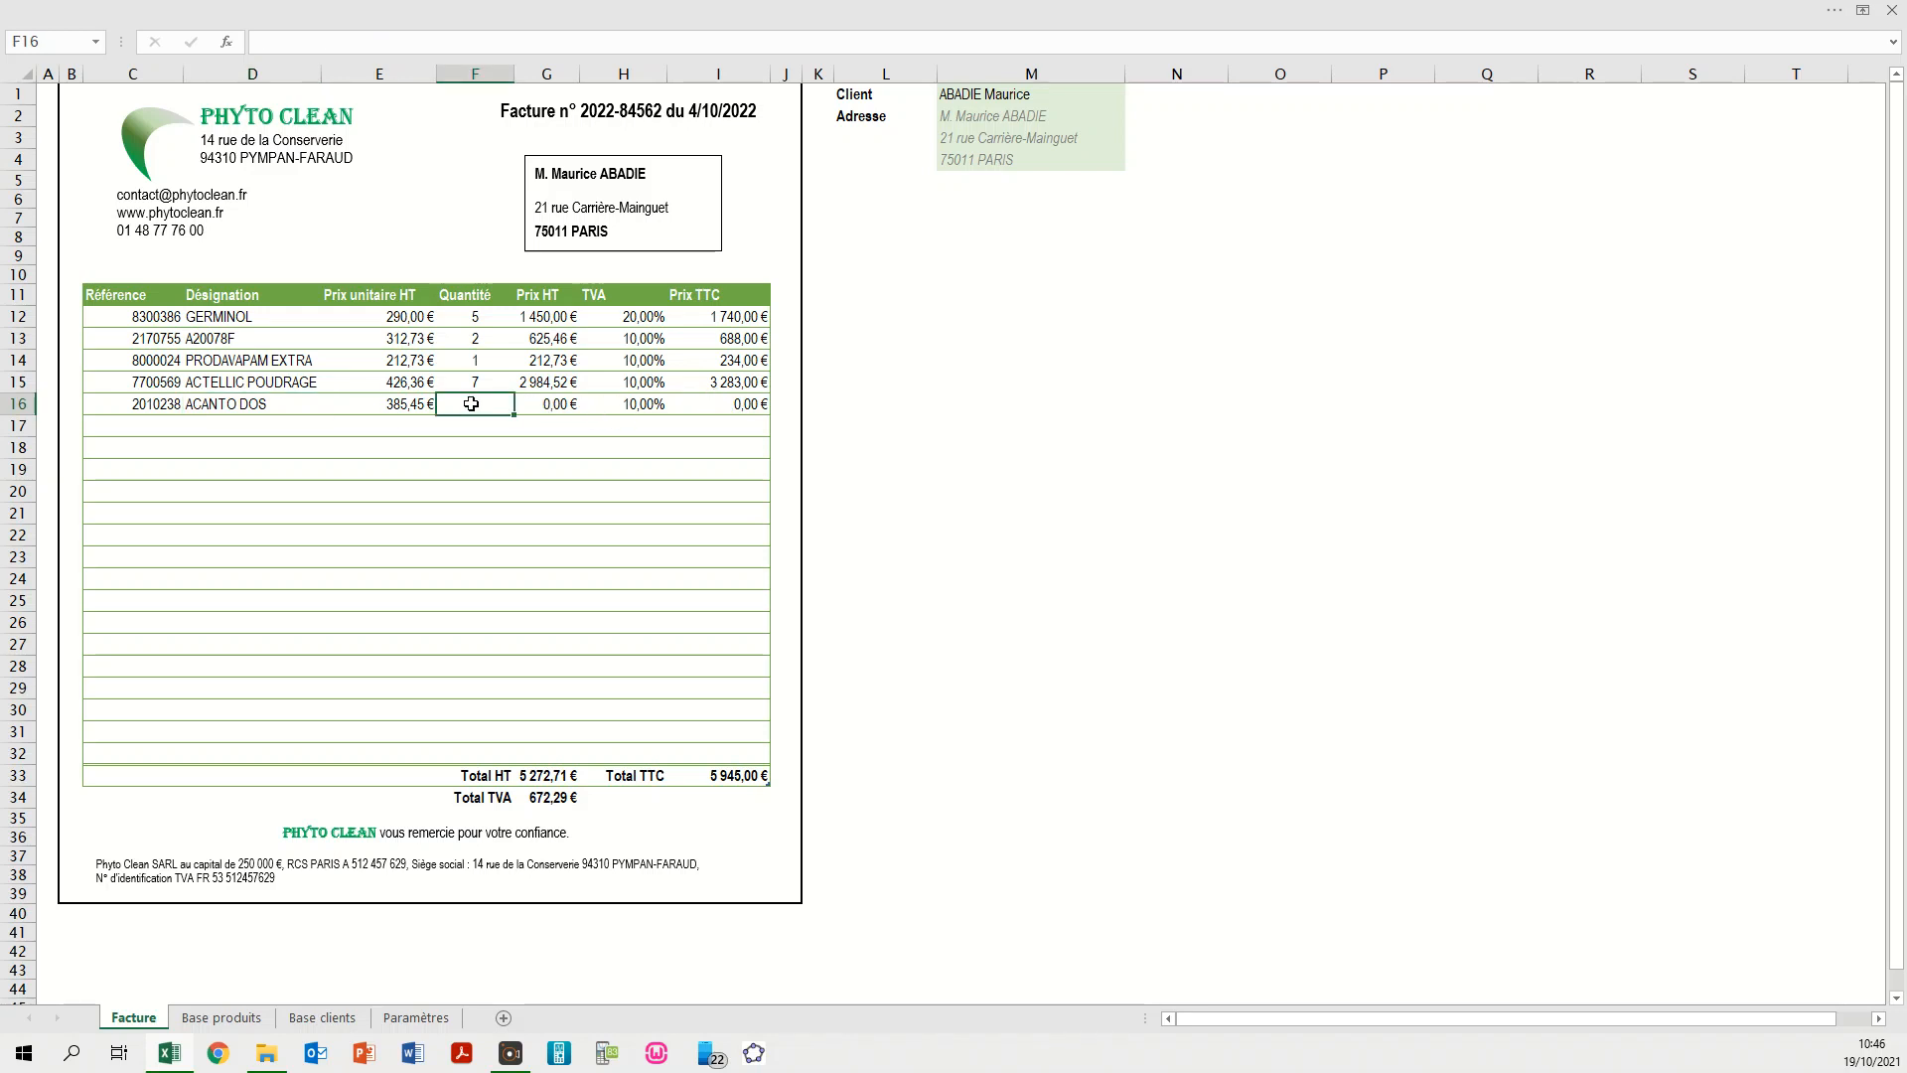
text(6)
key(Return)
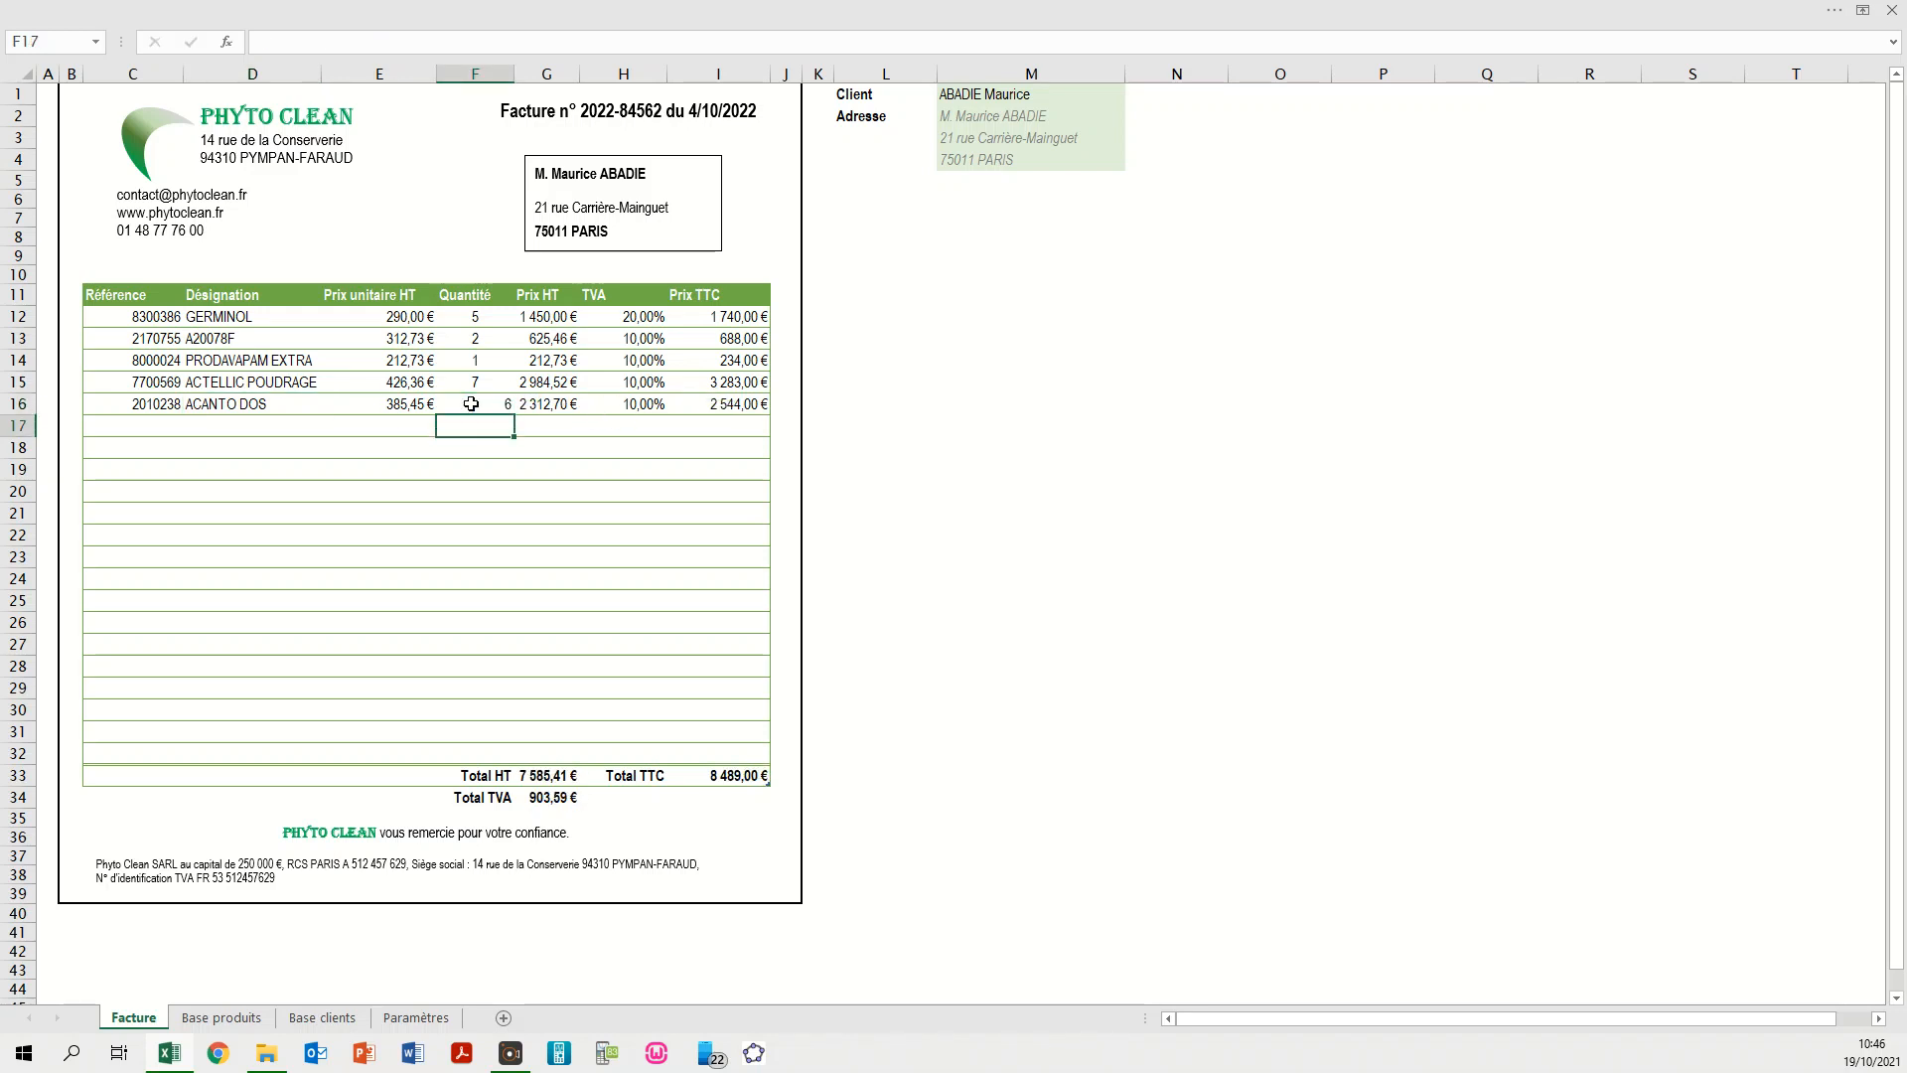
- Examine the formulas behind the ACANTO DOS line's Prix TTC and Prix HT and the invoice's Total HT, Total TTC and Total TVA
click(718, 403)
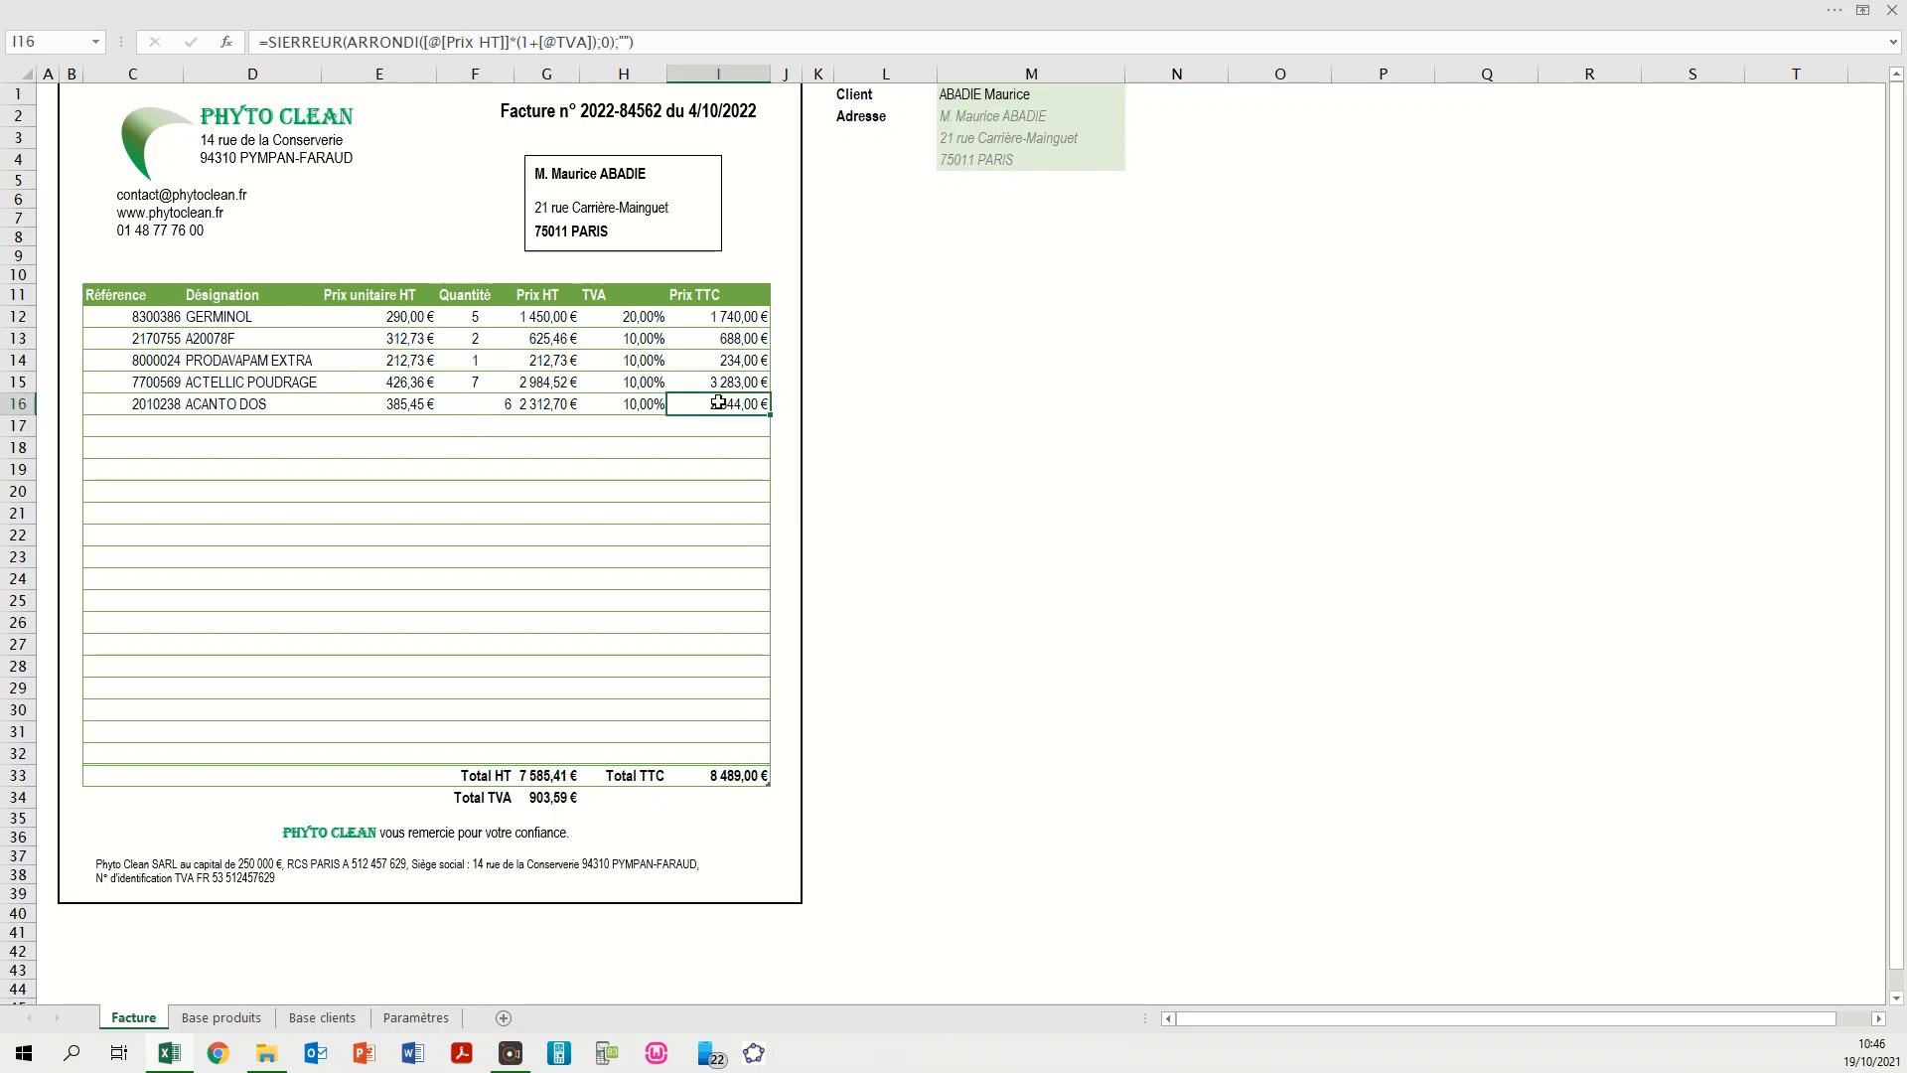
click(556, 408)
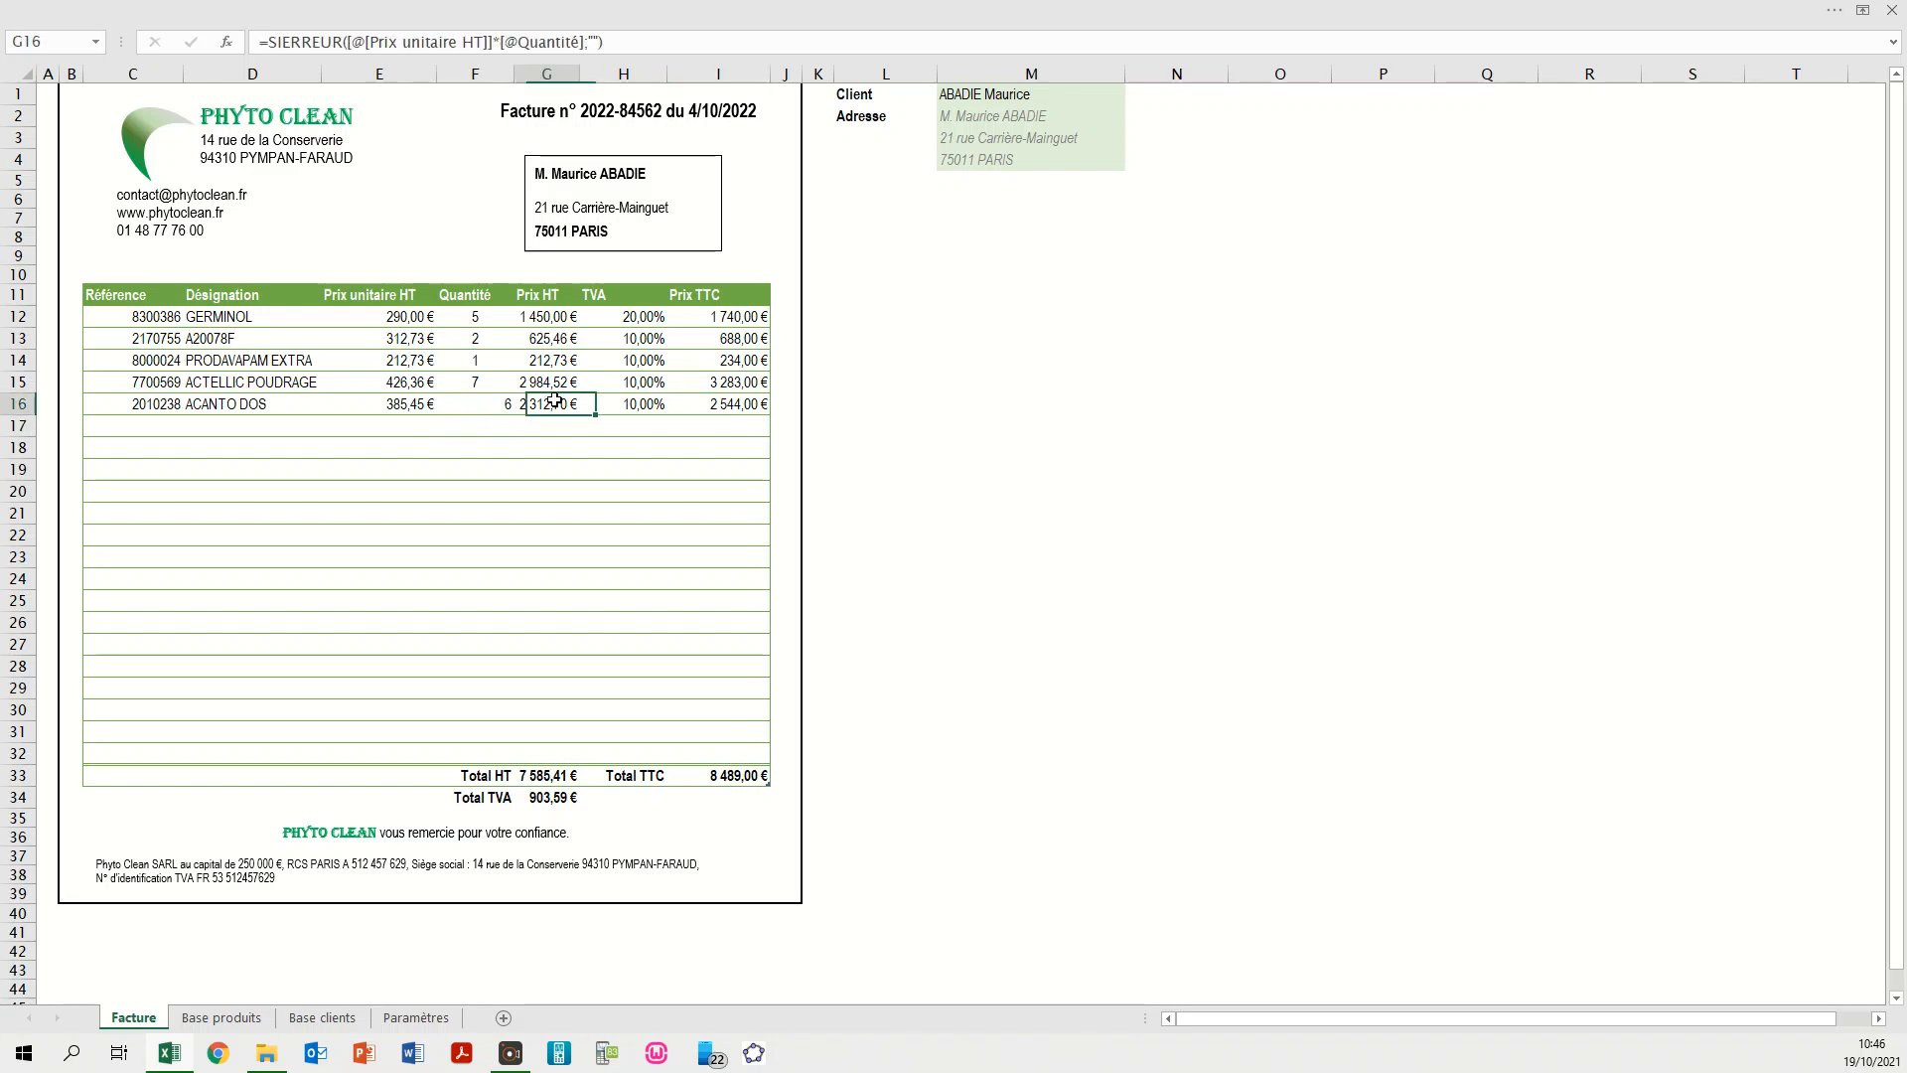
click(541, 773)
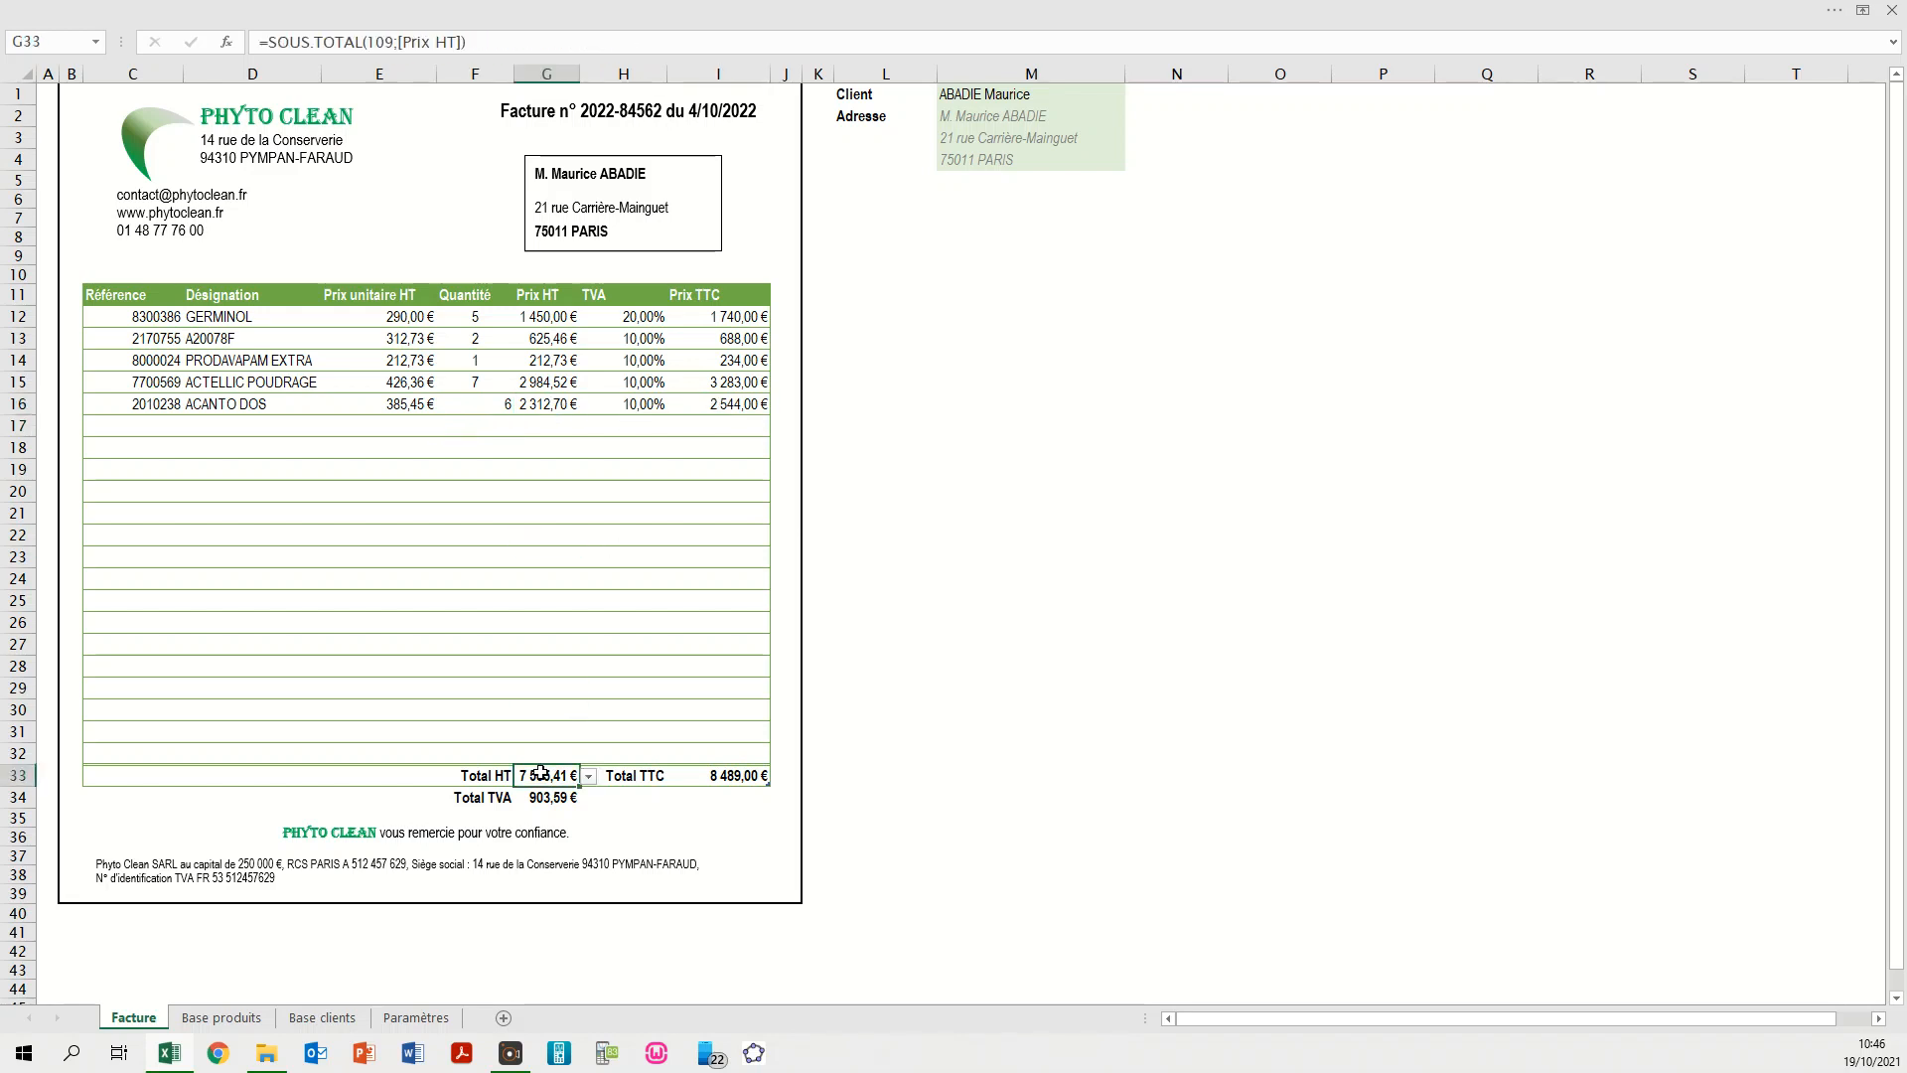
click(740, 777)
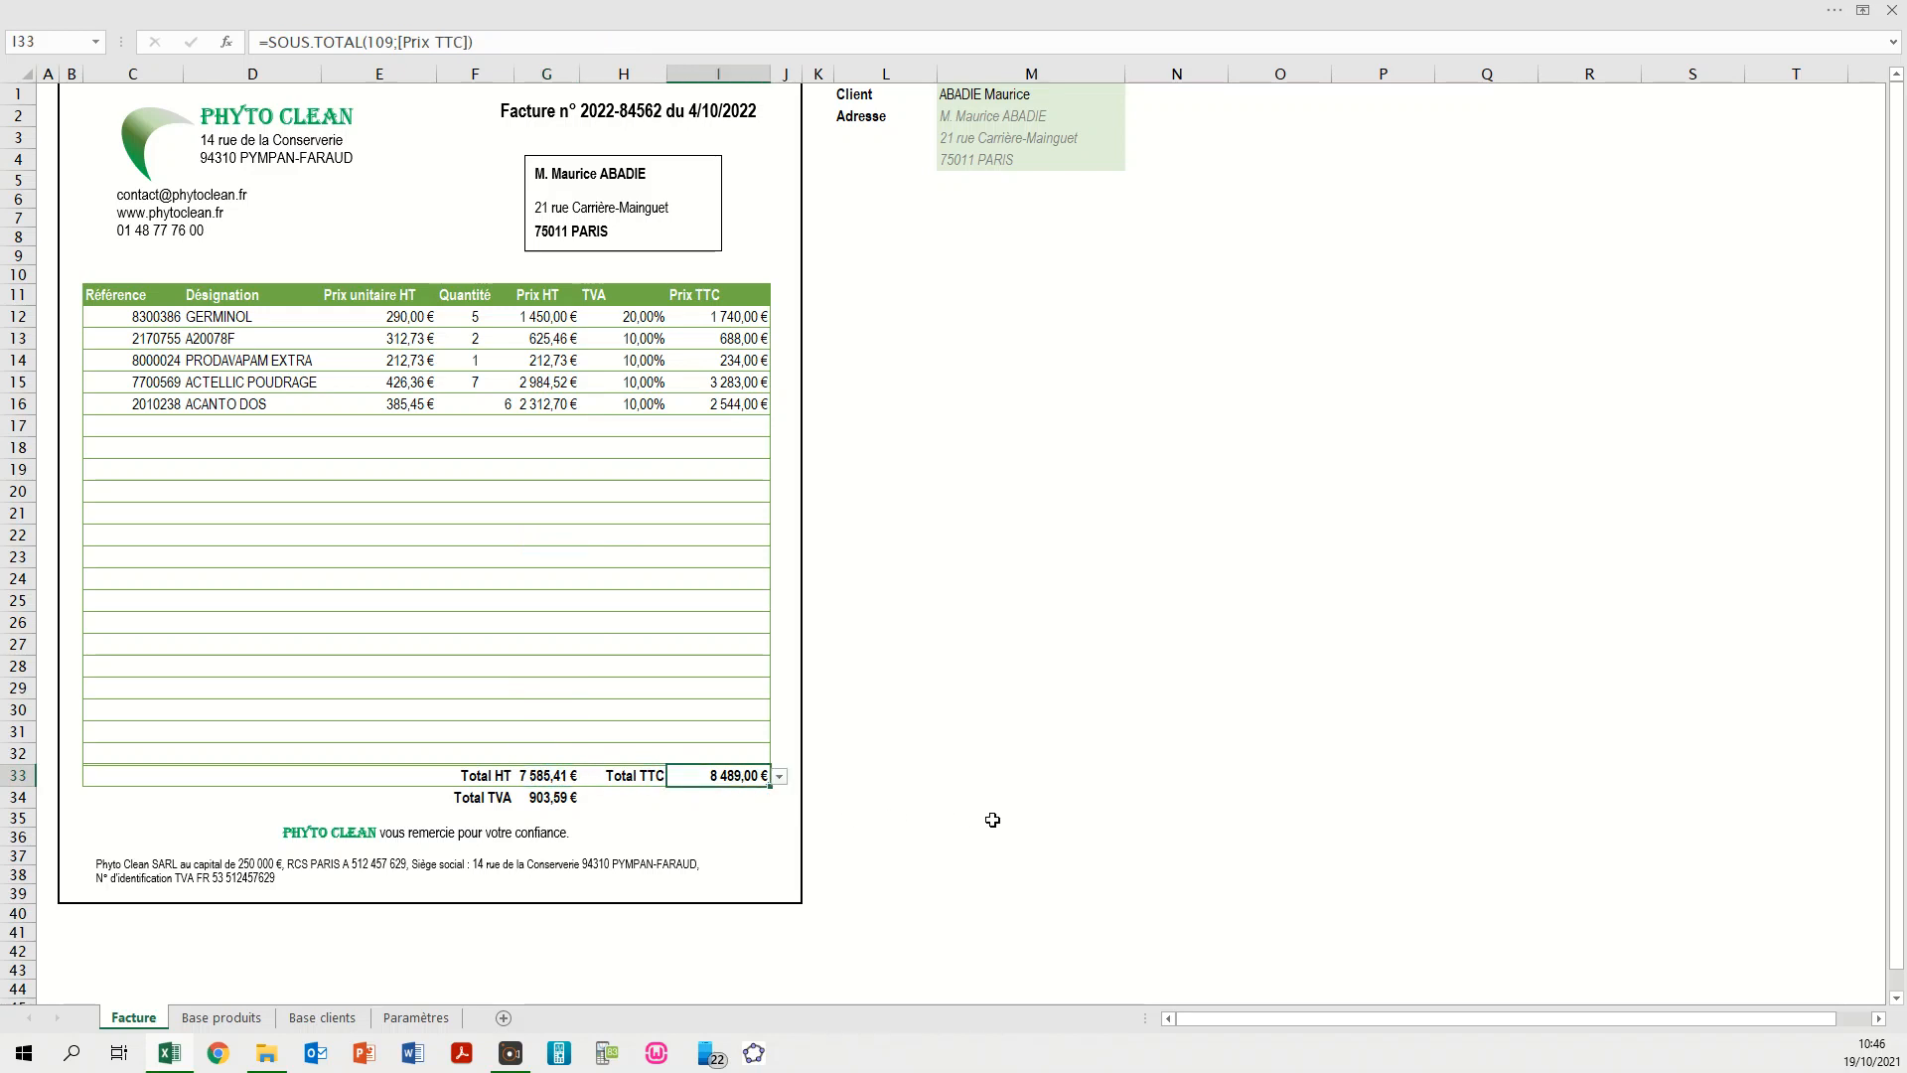
click(545, 798)
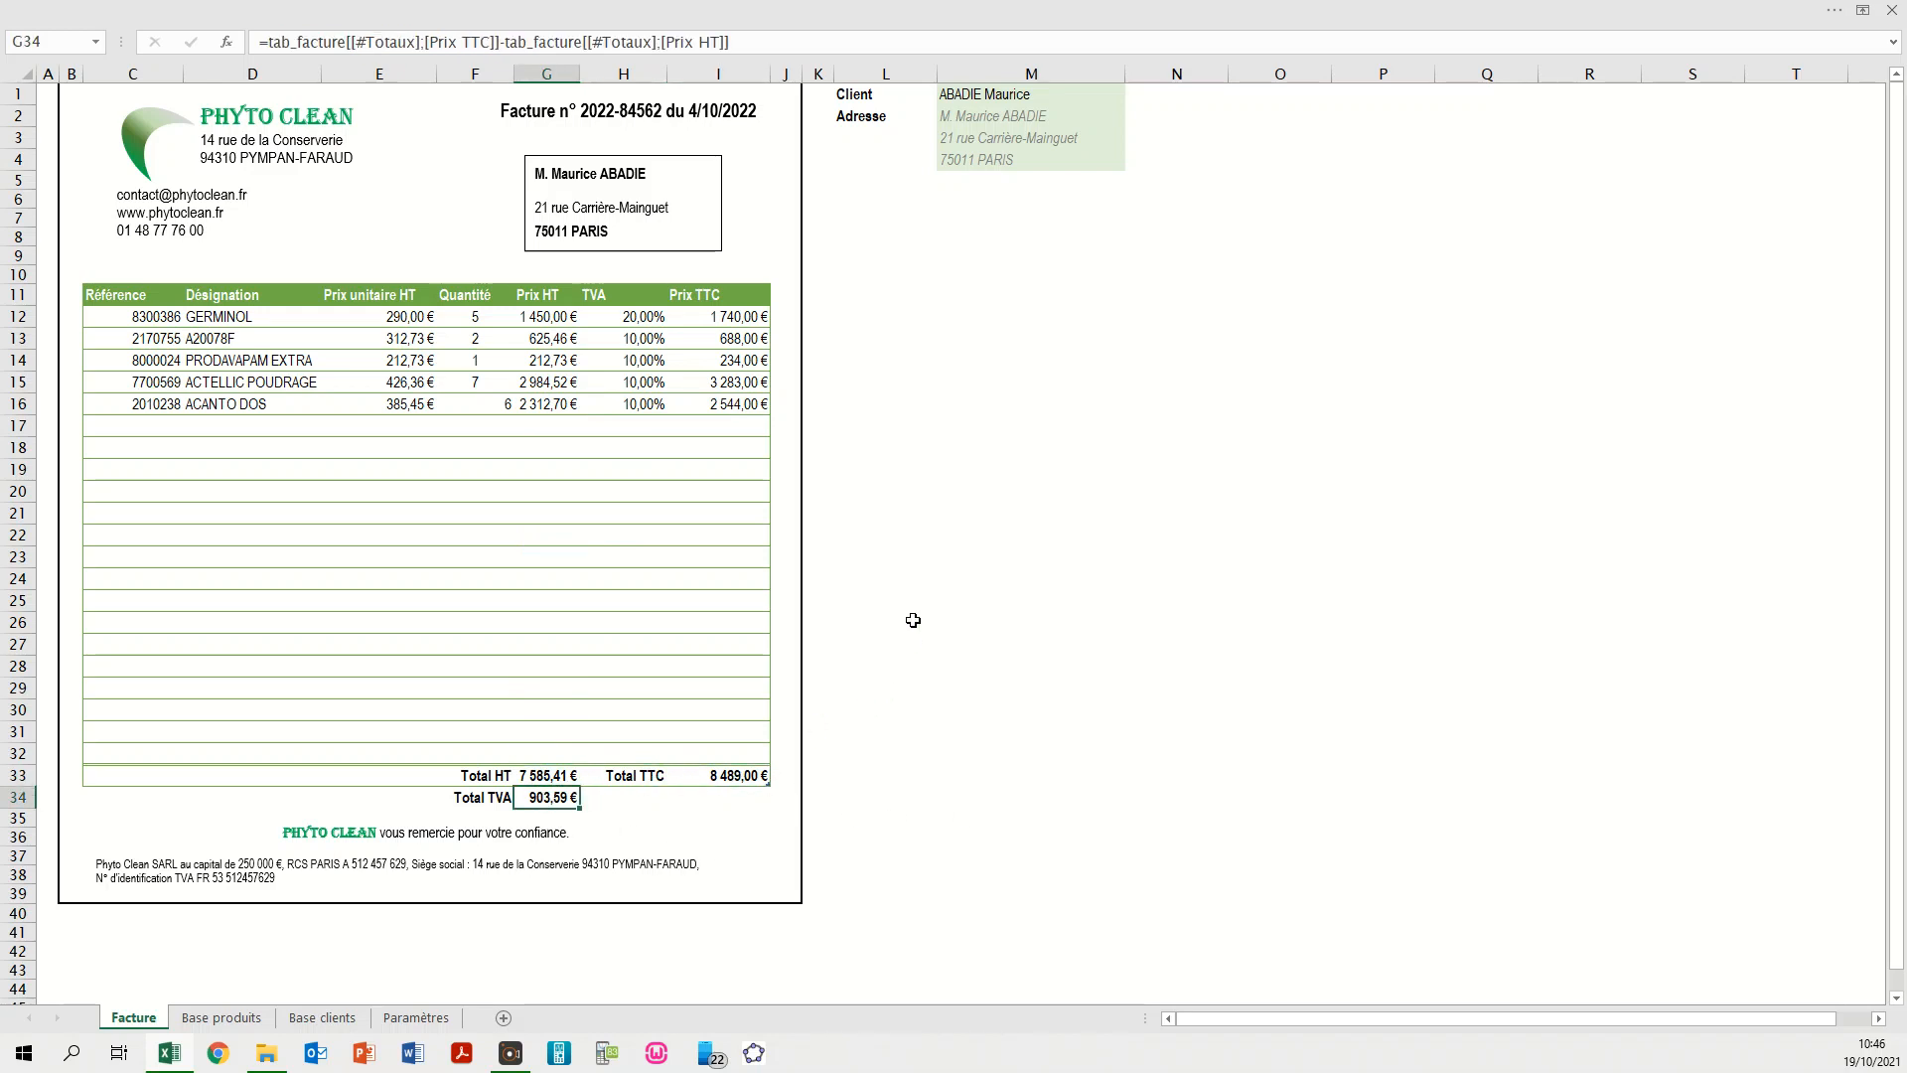
- Centre the ACANTO DOS quantity horizontally in cell F16
click(504, 410)
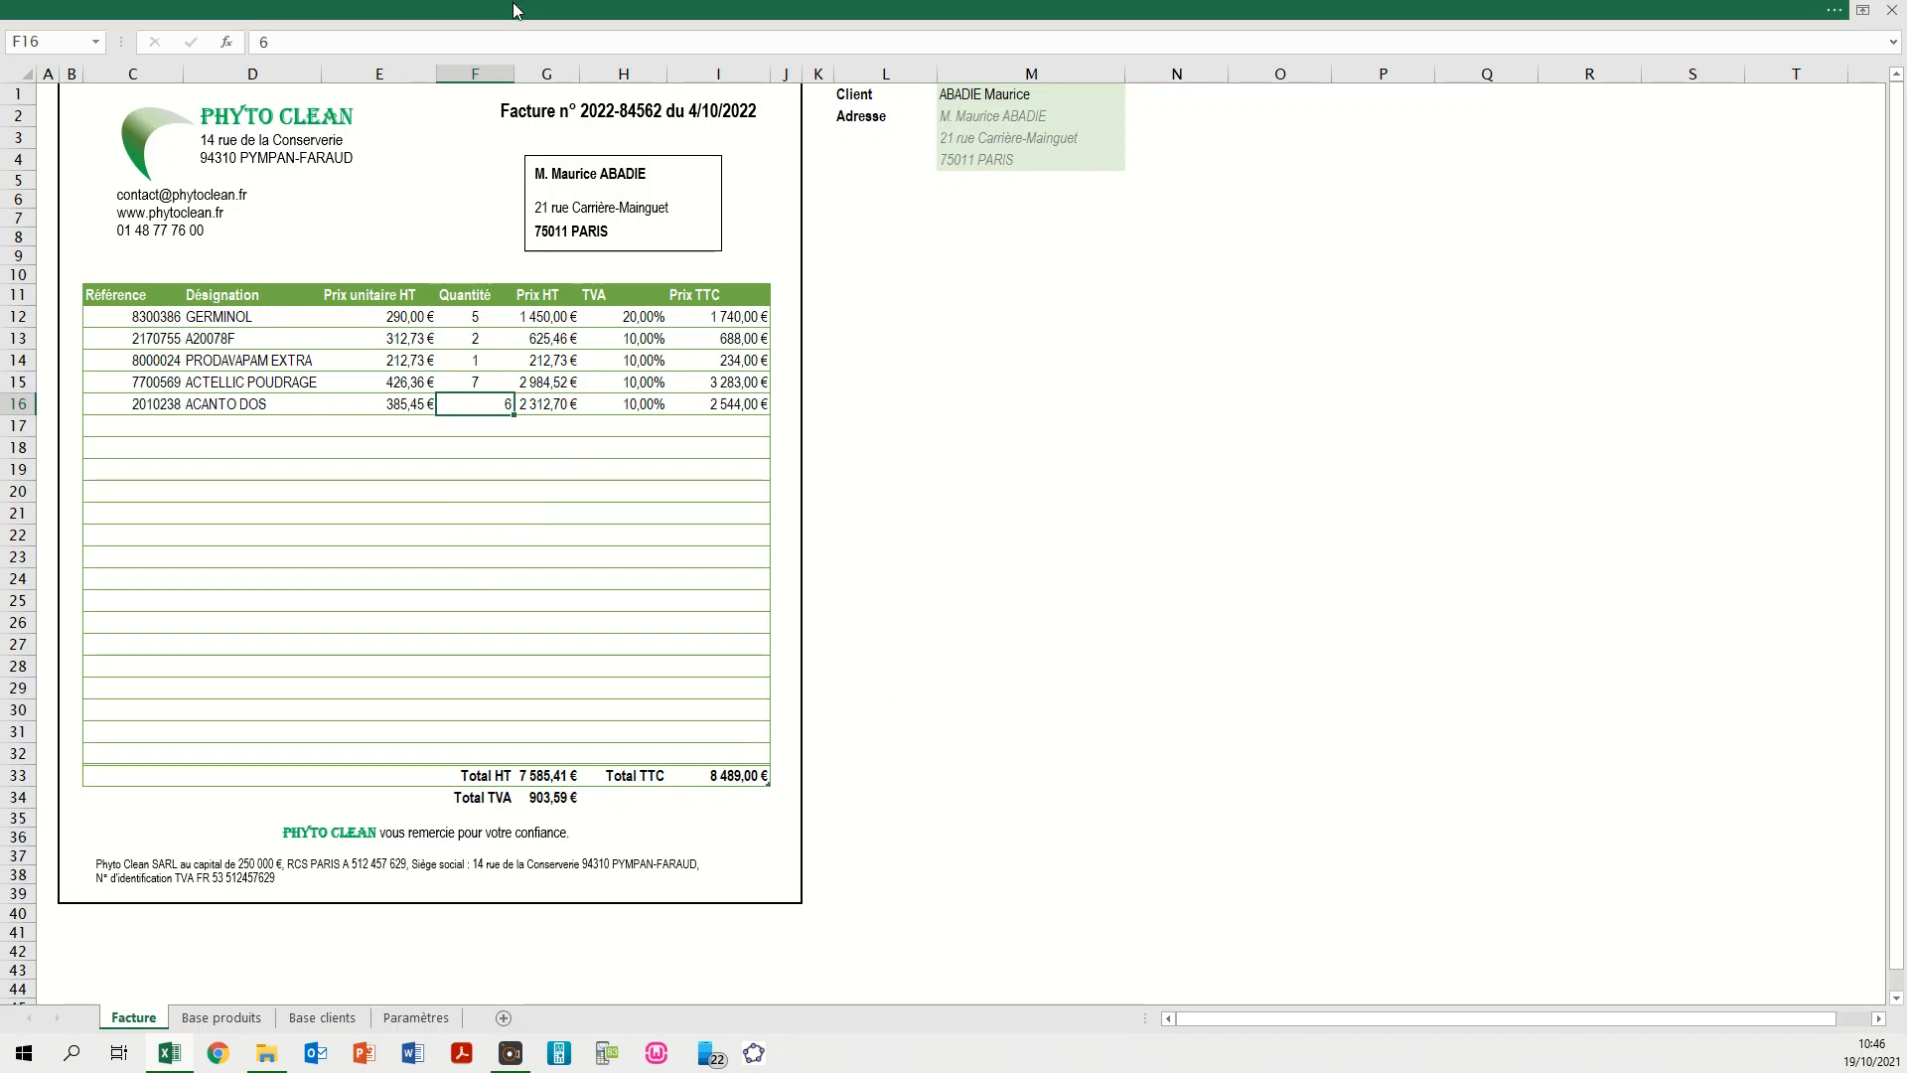
click(507, 10)
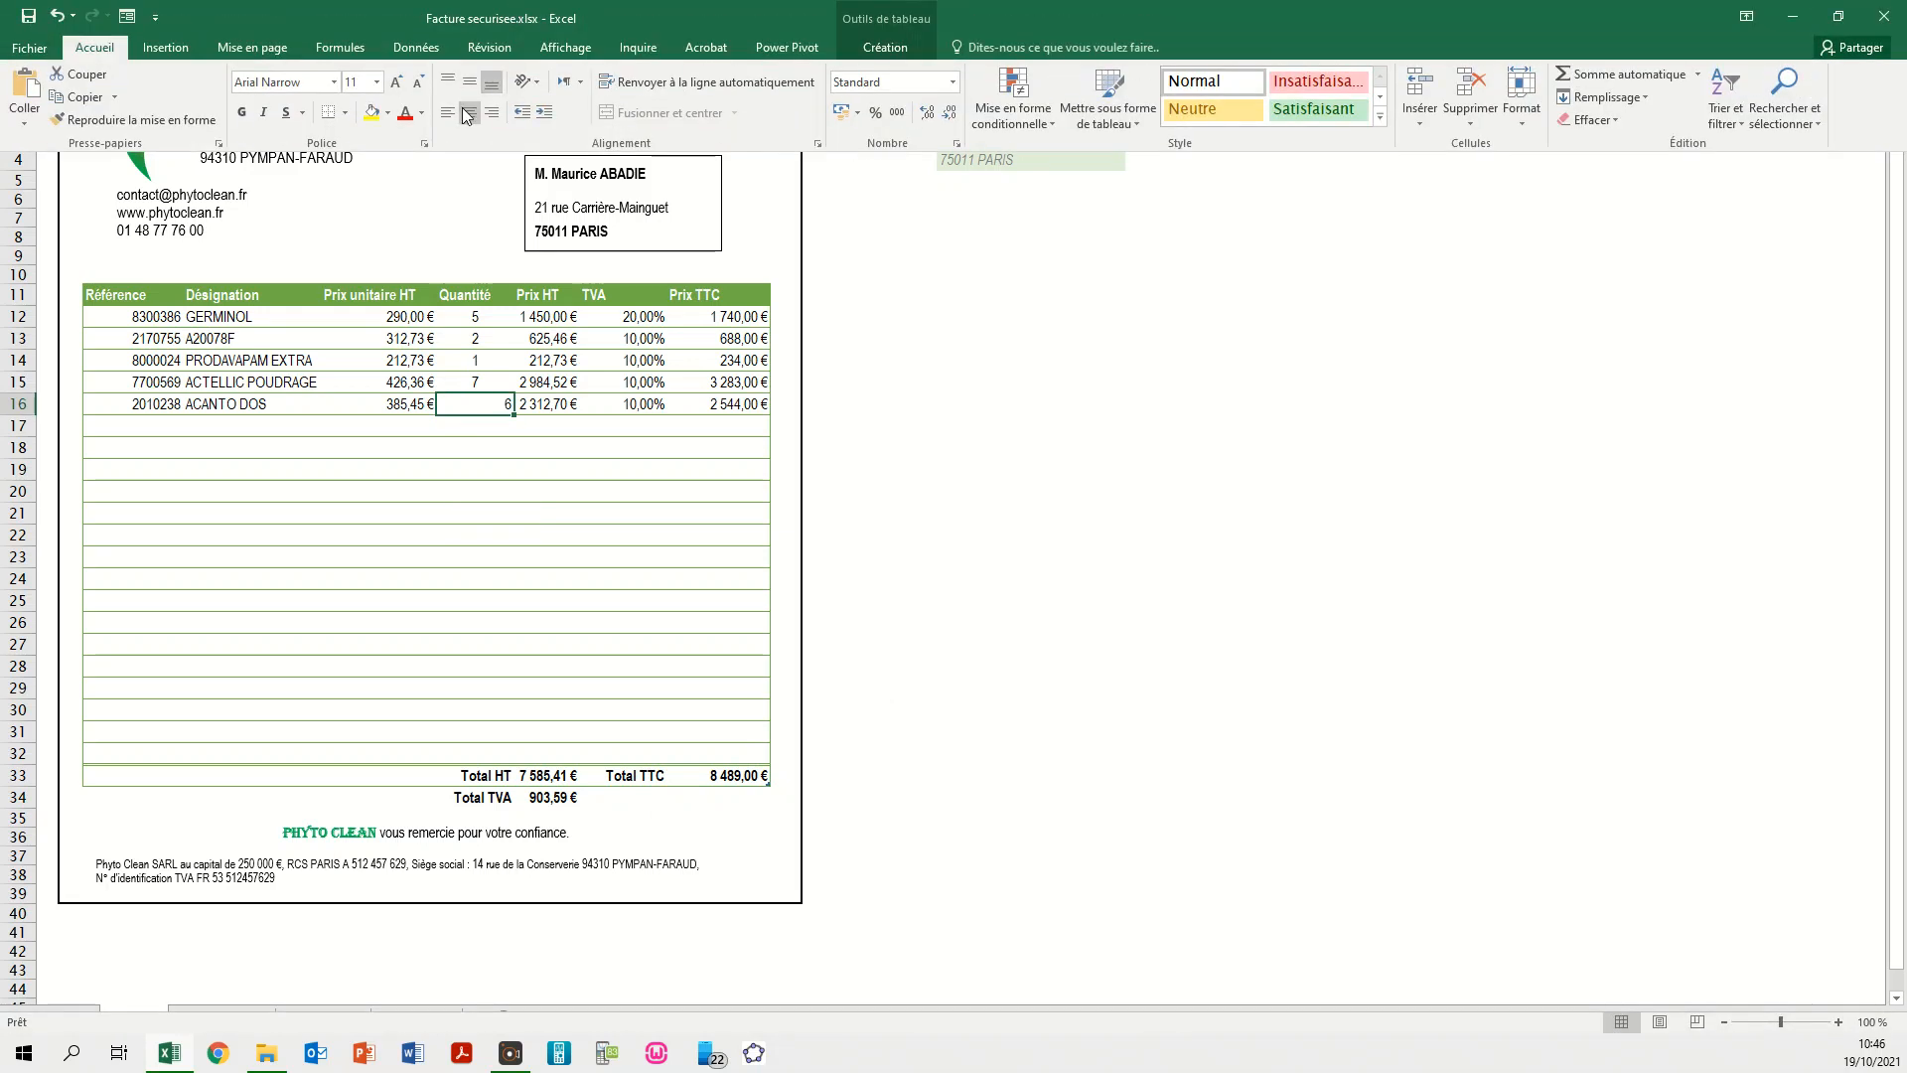
click(564, 502)
click(569, 452)
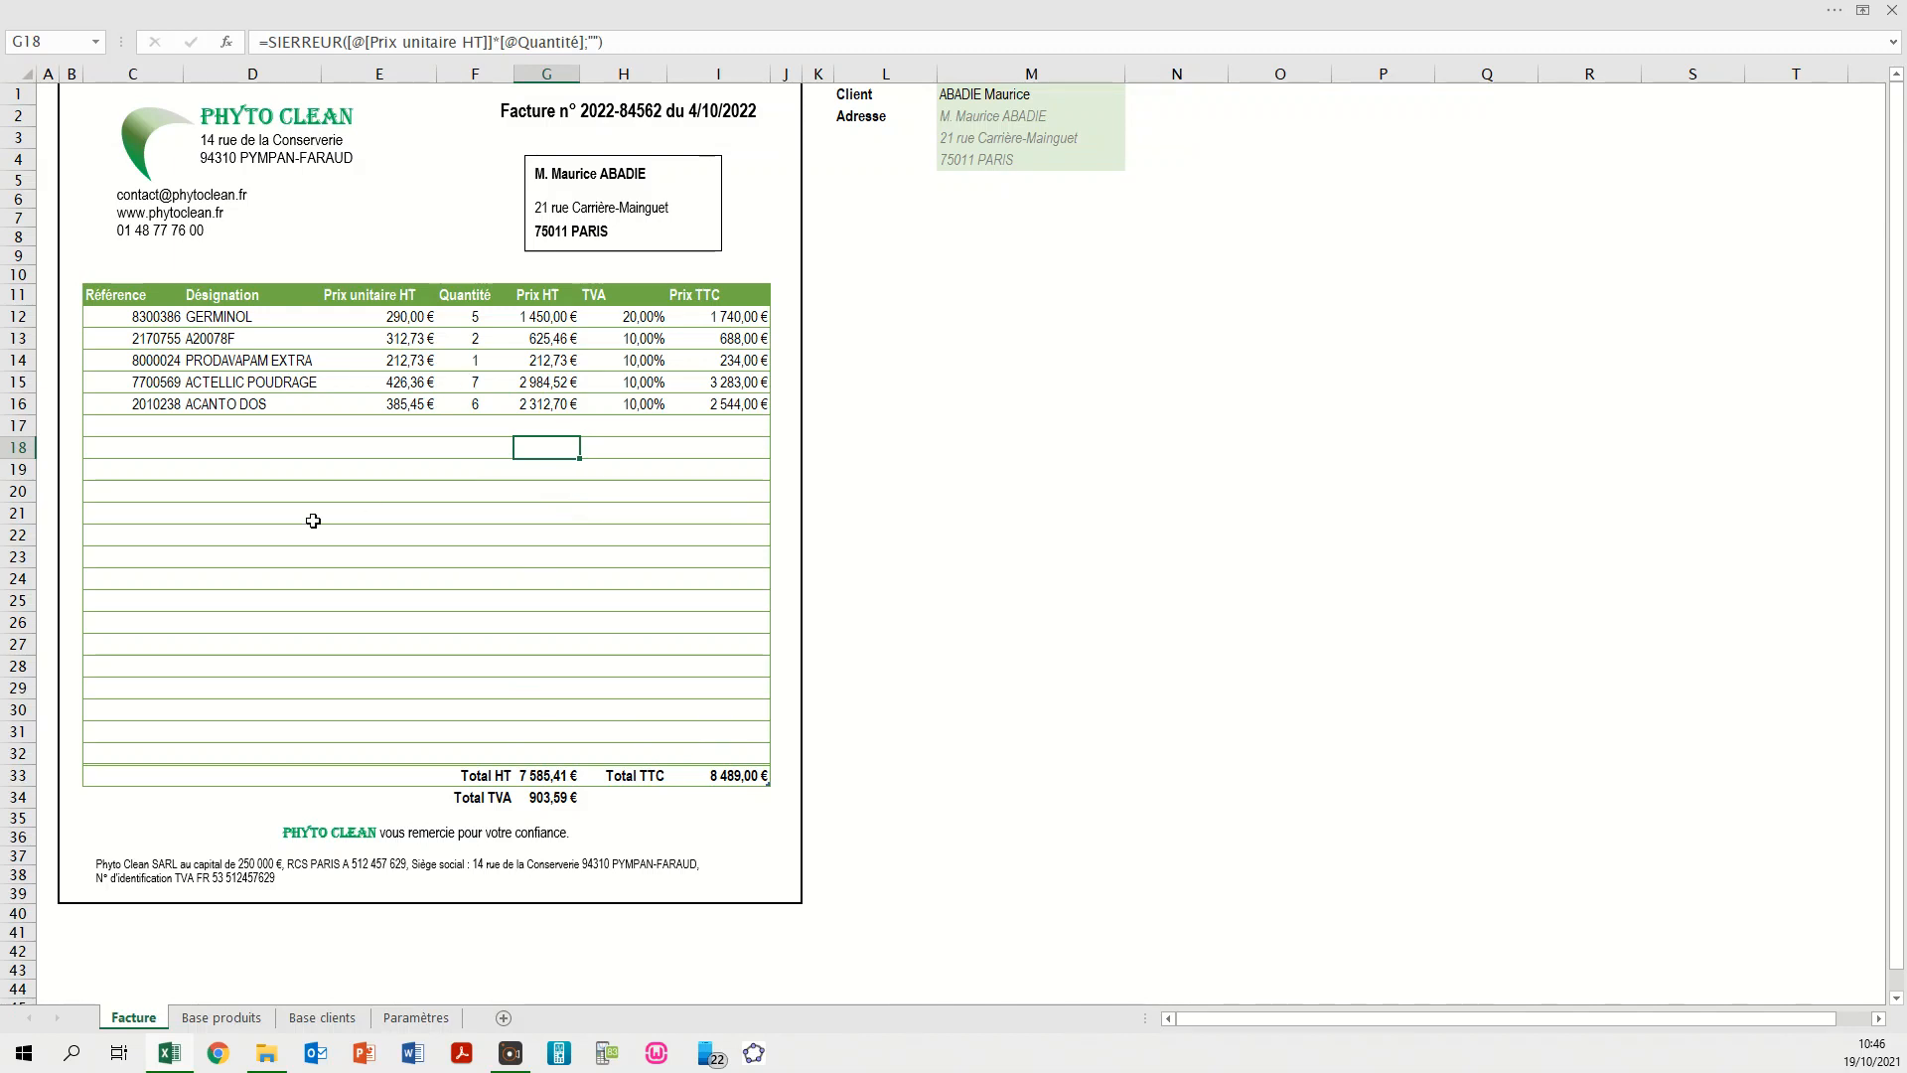
- Examine the Désignation, Référence, P.U. HT and TVA columns of the product table on the Base produits sheet
click(220, 1018)
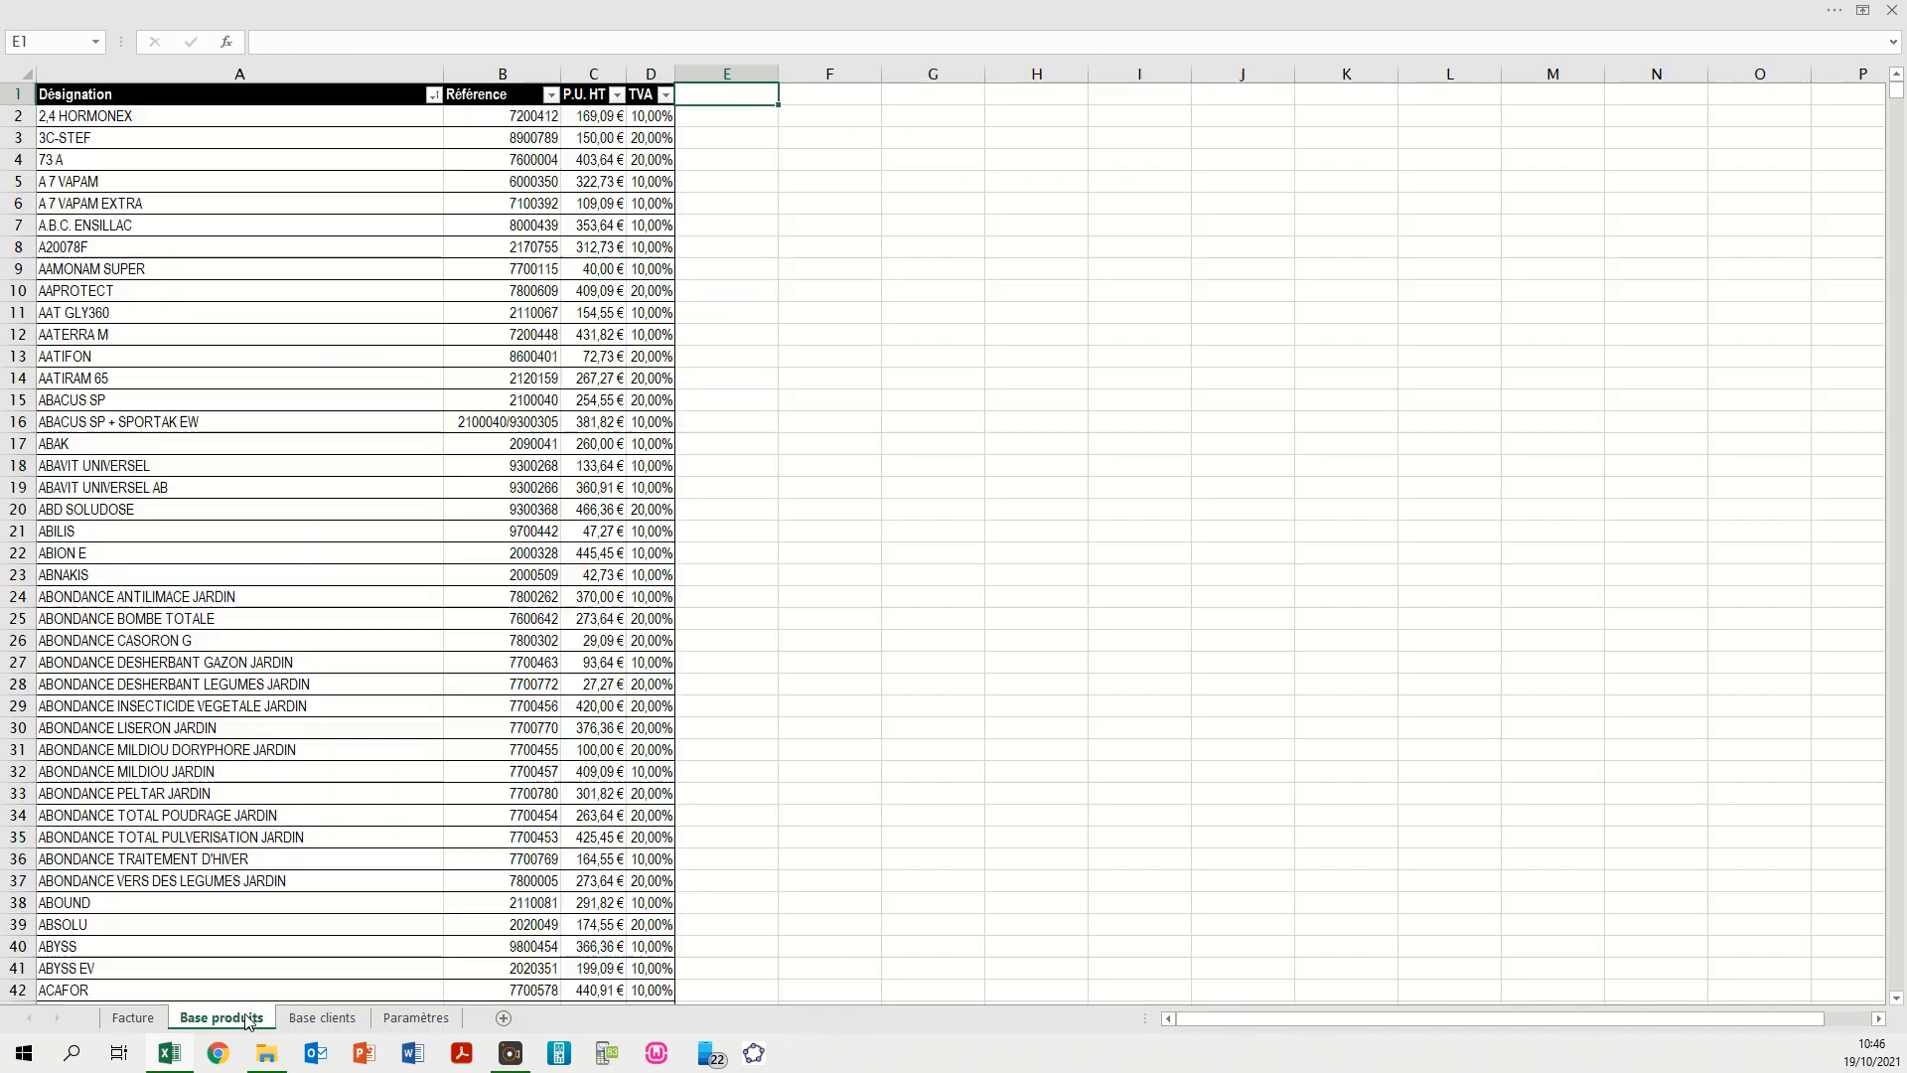
click(132, 101)
click(189, 146)
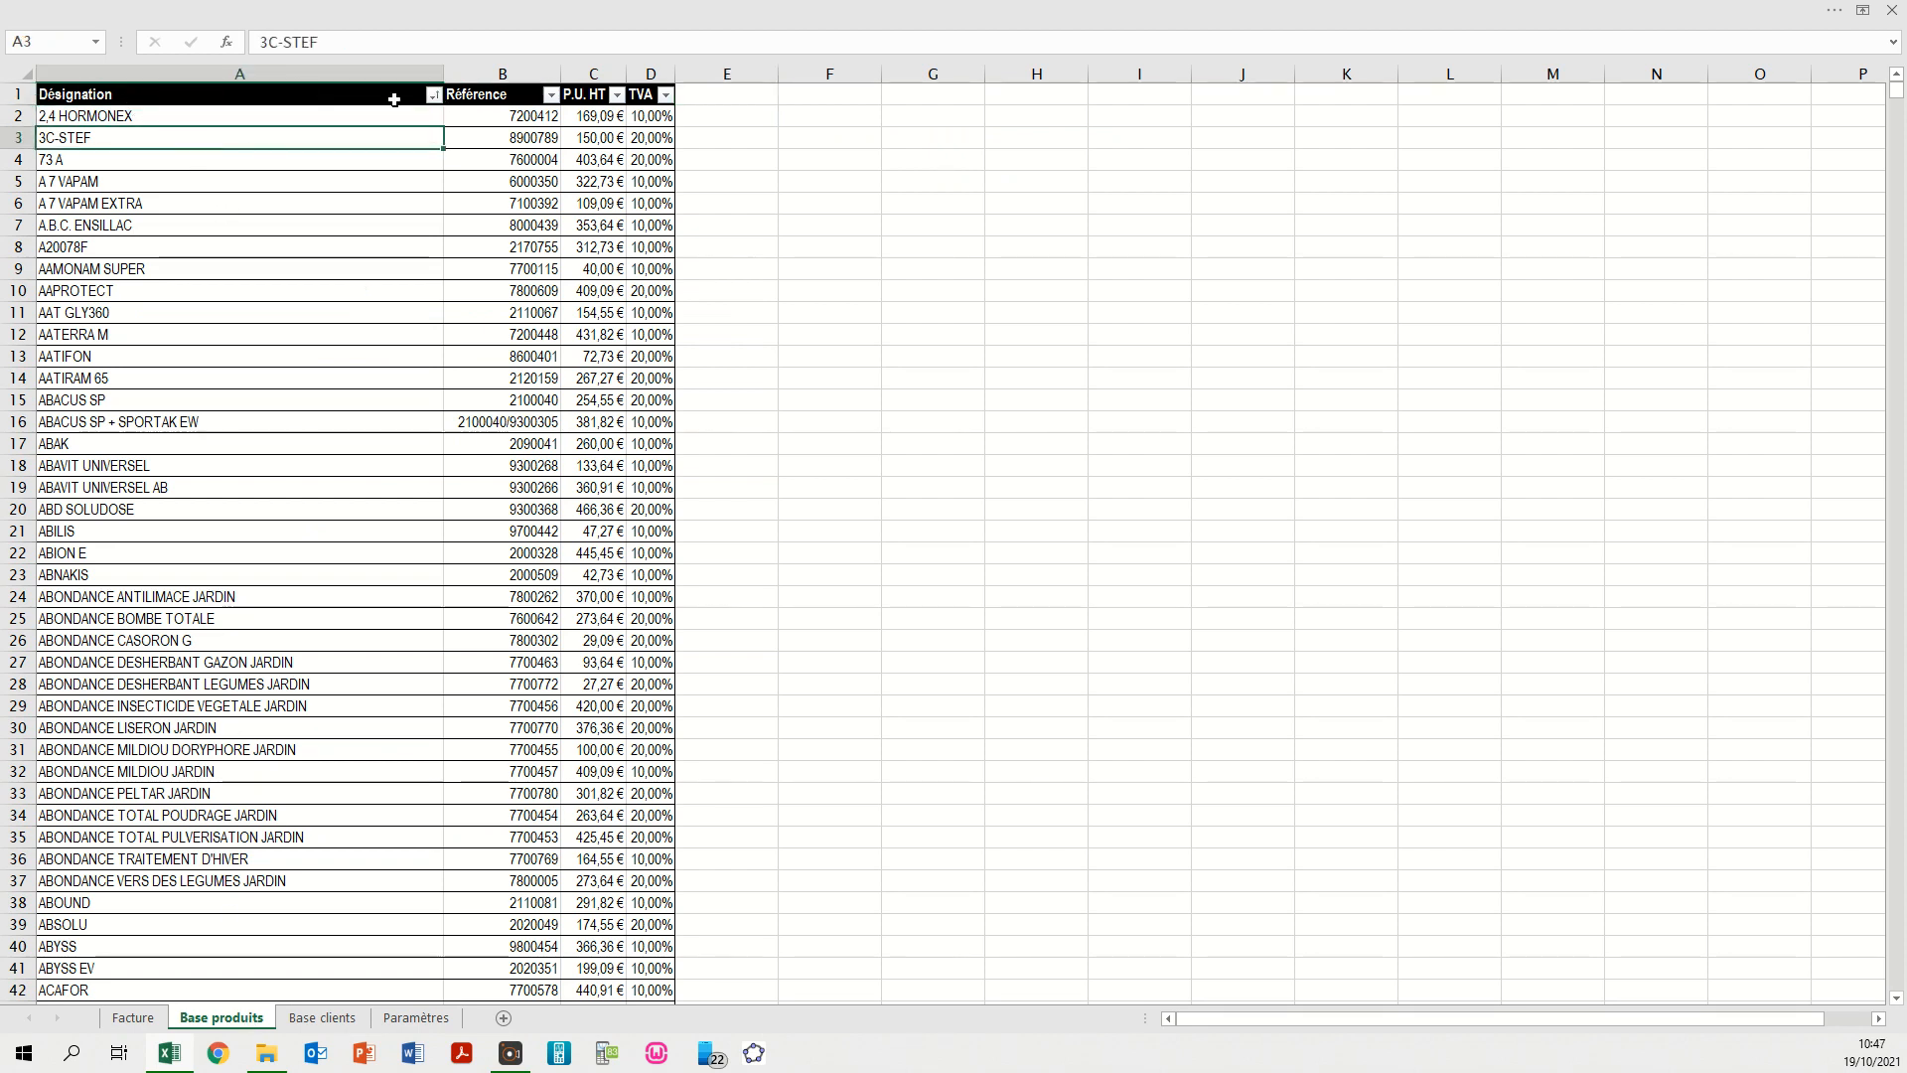
click(501, 111)
click(604, 139)
click(642, 137)
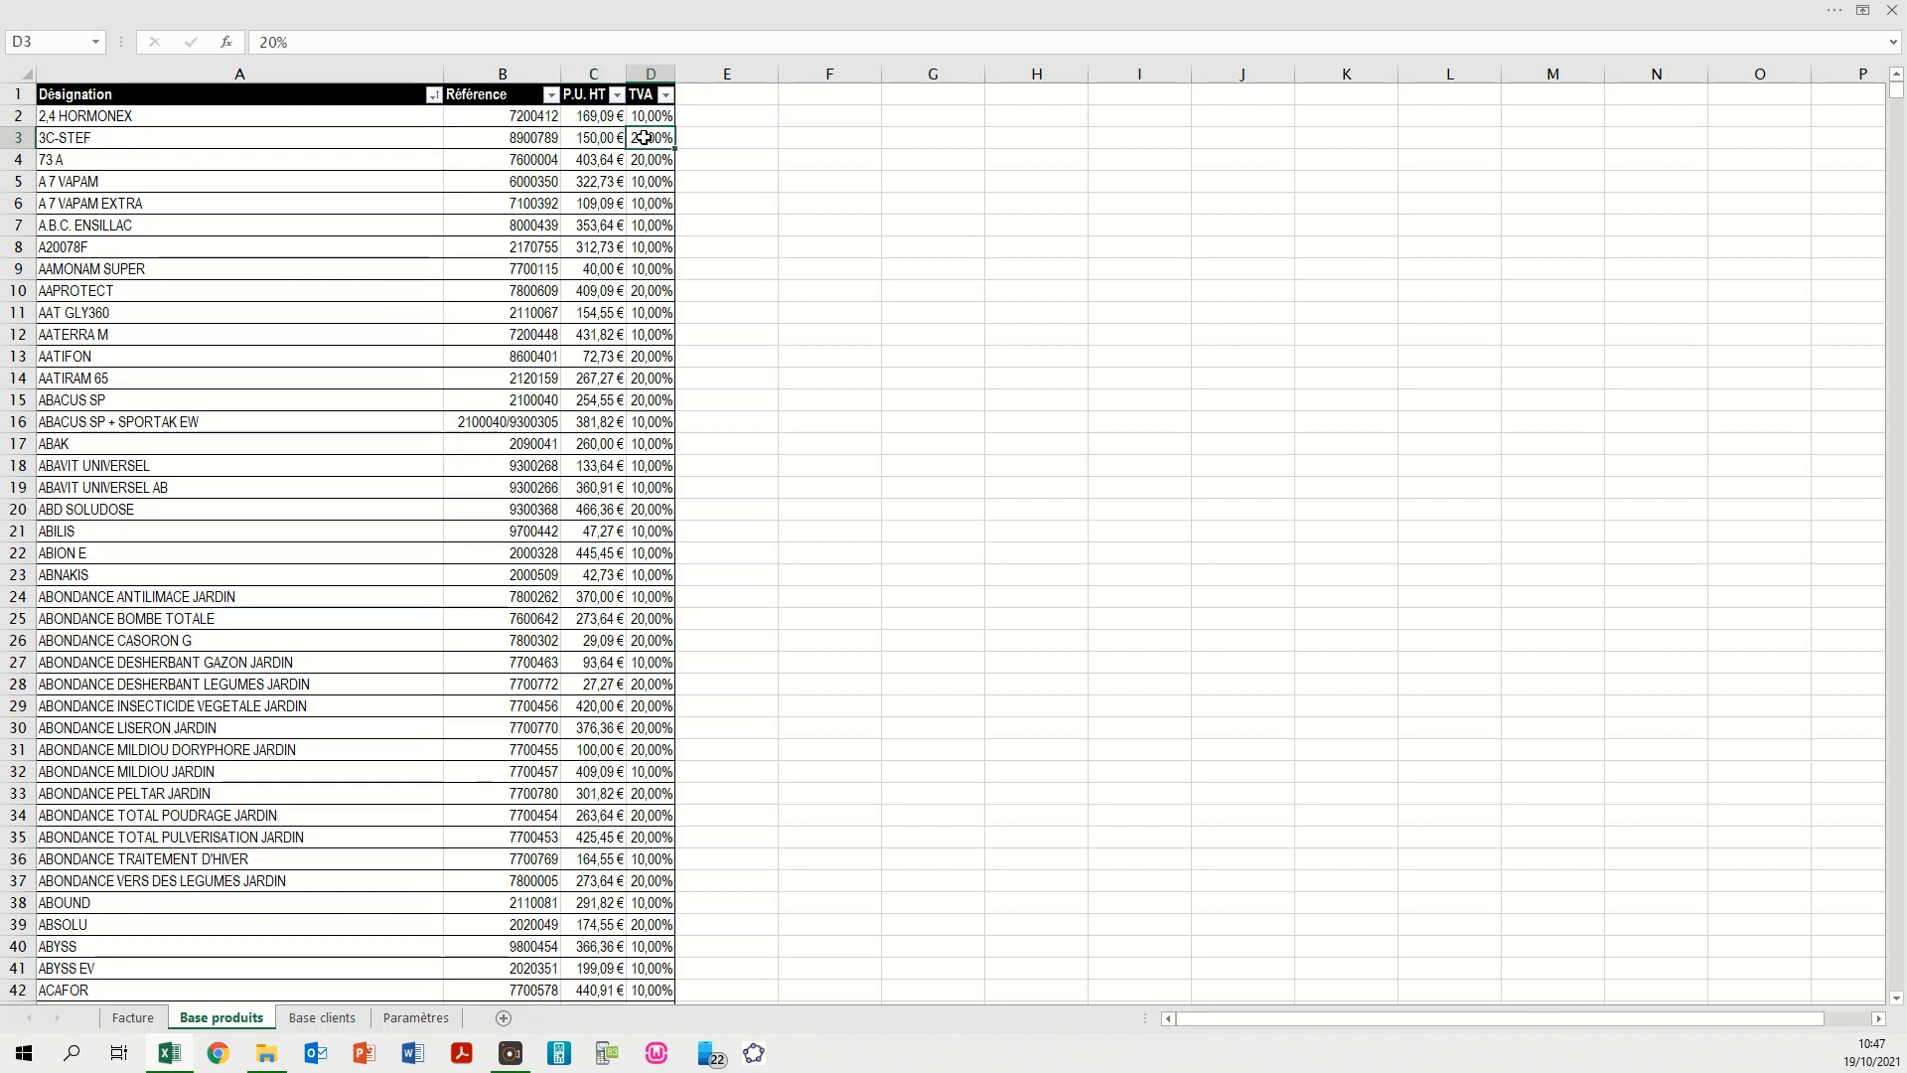
- Examine the title, name, address, postcode and city columns of the client table on the Base clients sheet
click(322, 1018)
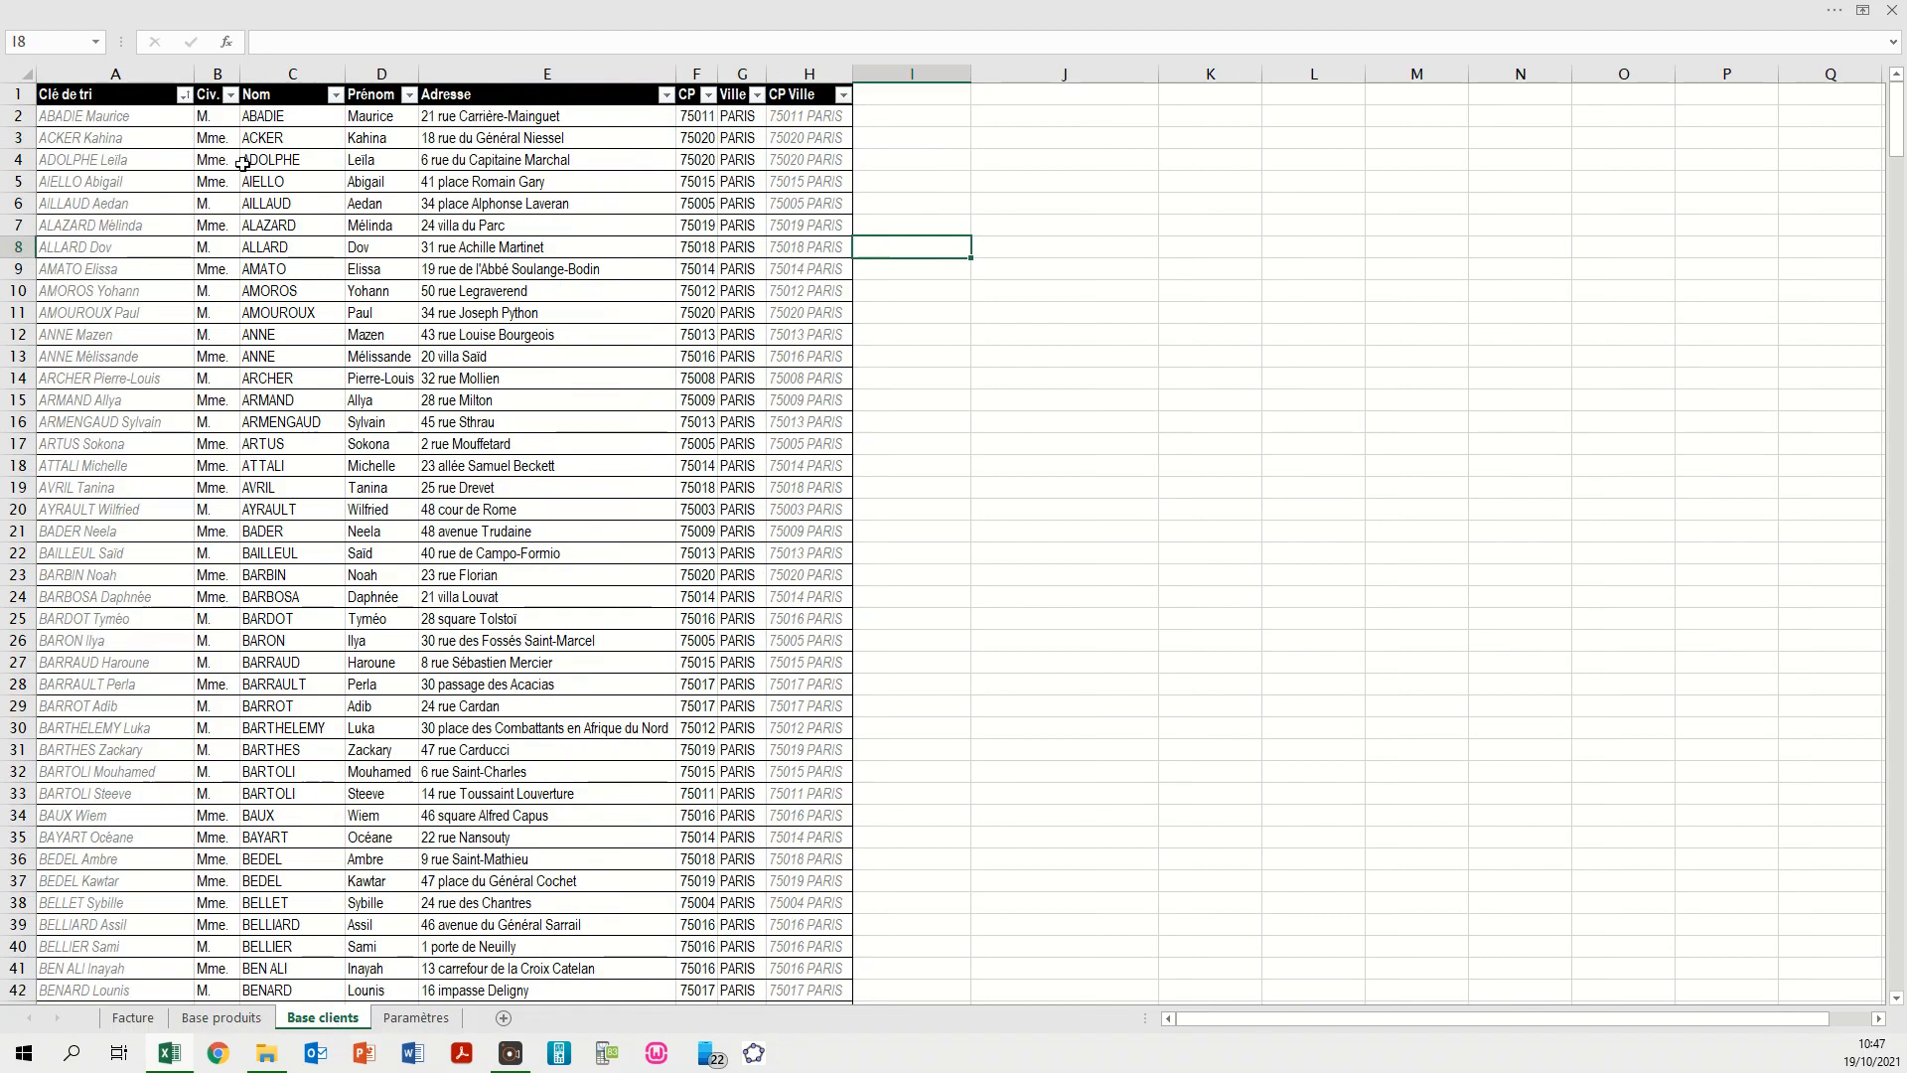
click(210, 122)
click(278, 120)
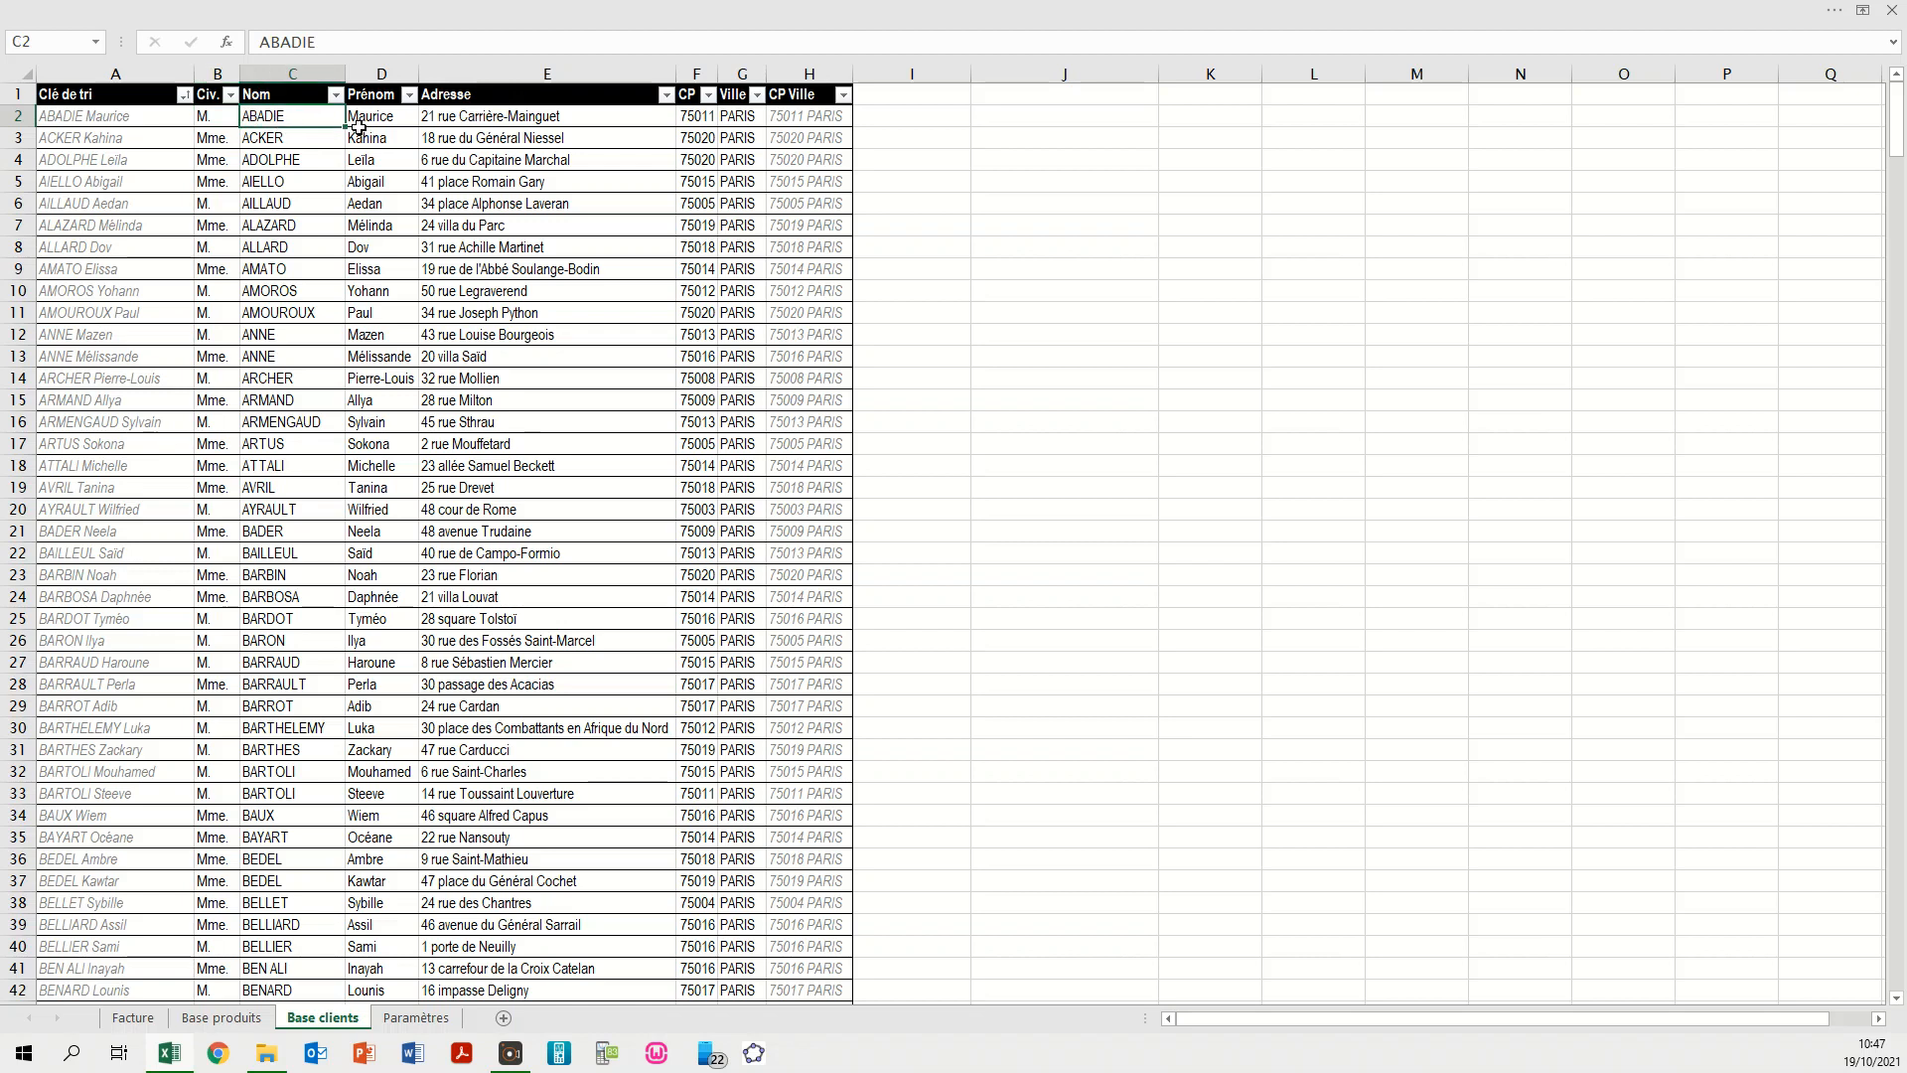
click(359, 123)
click(467, 124)
click(706, 120)
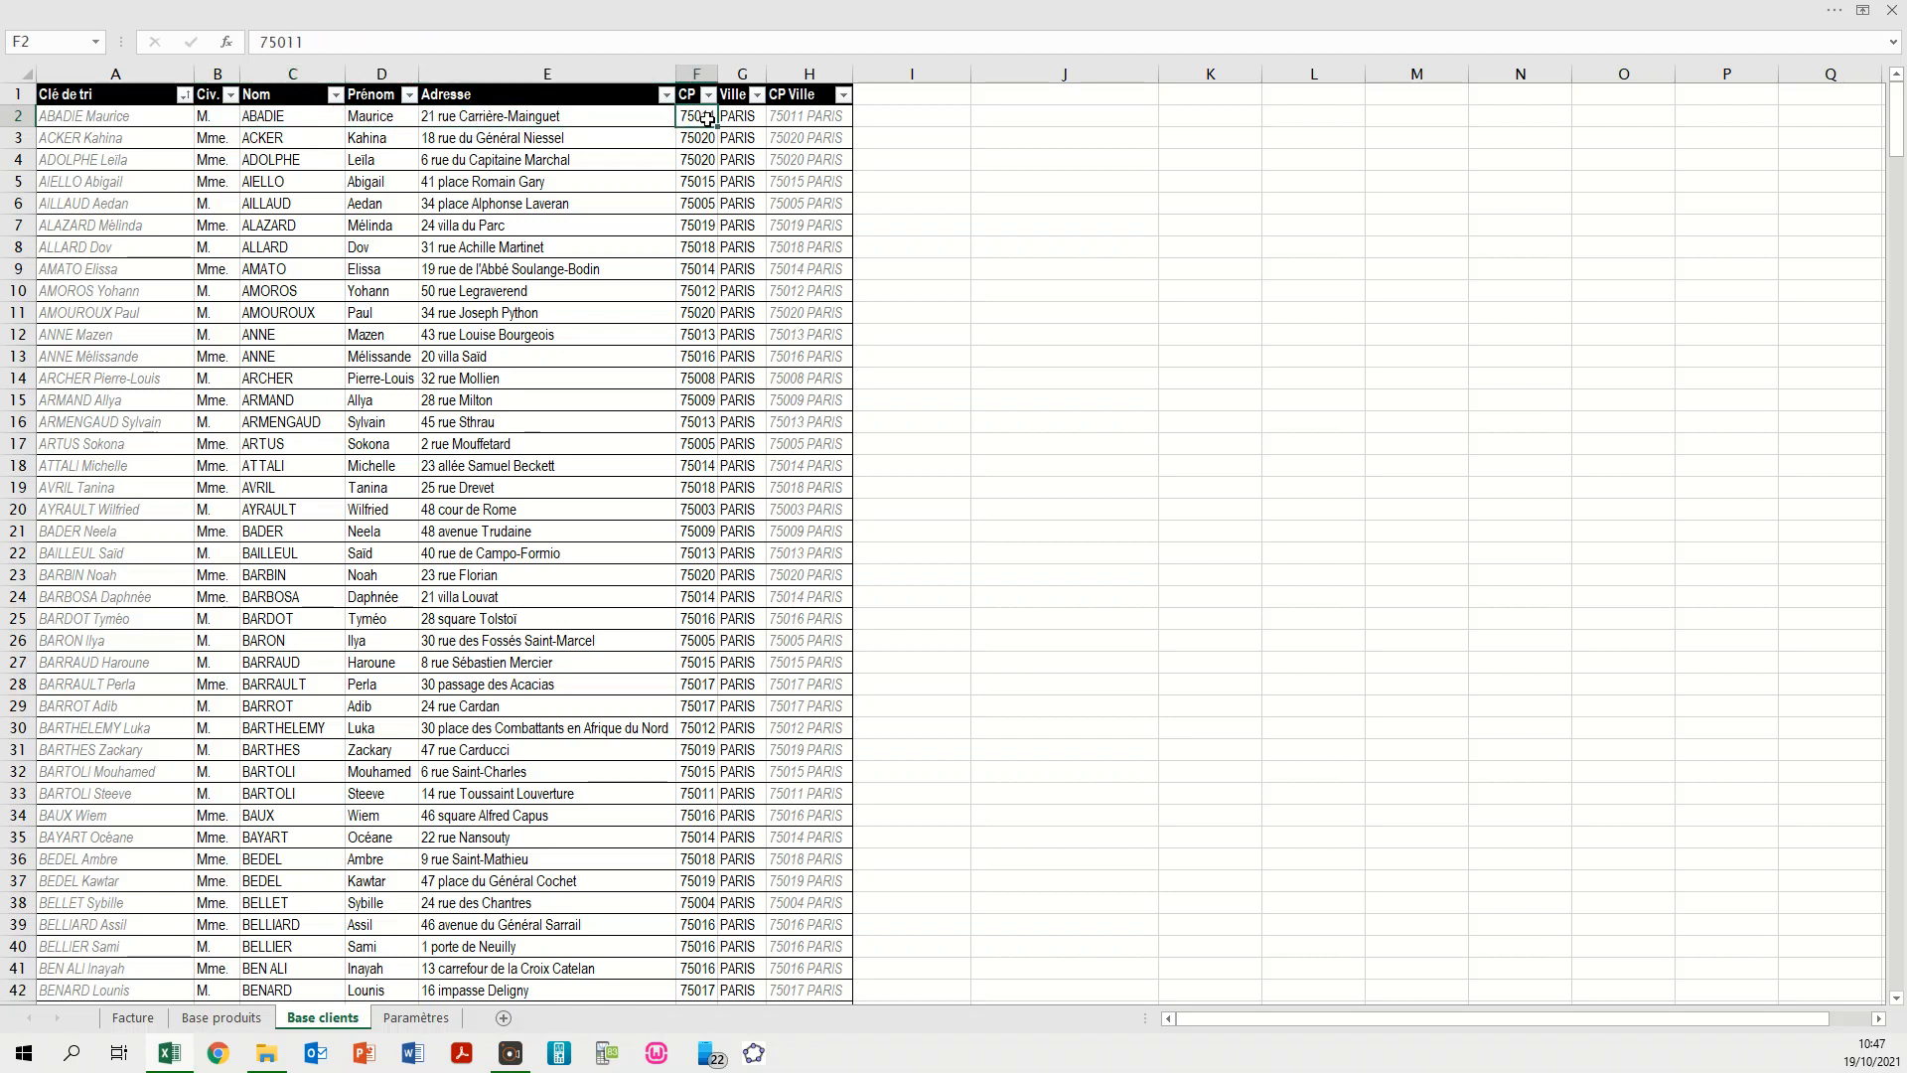
click(733, 124)
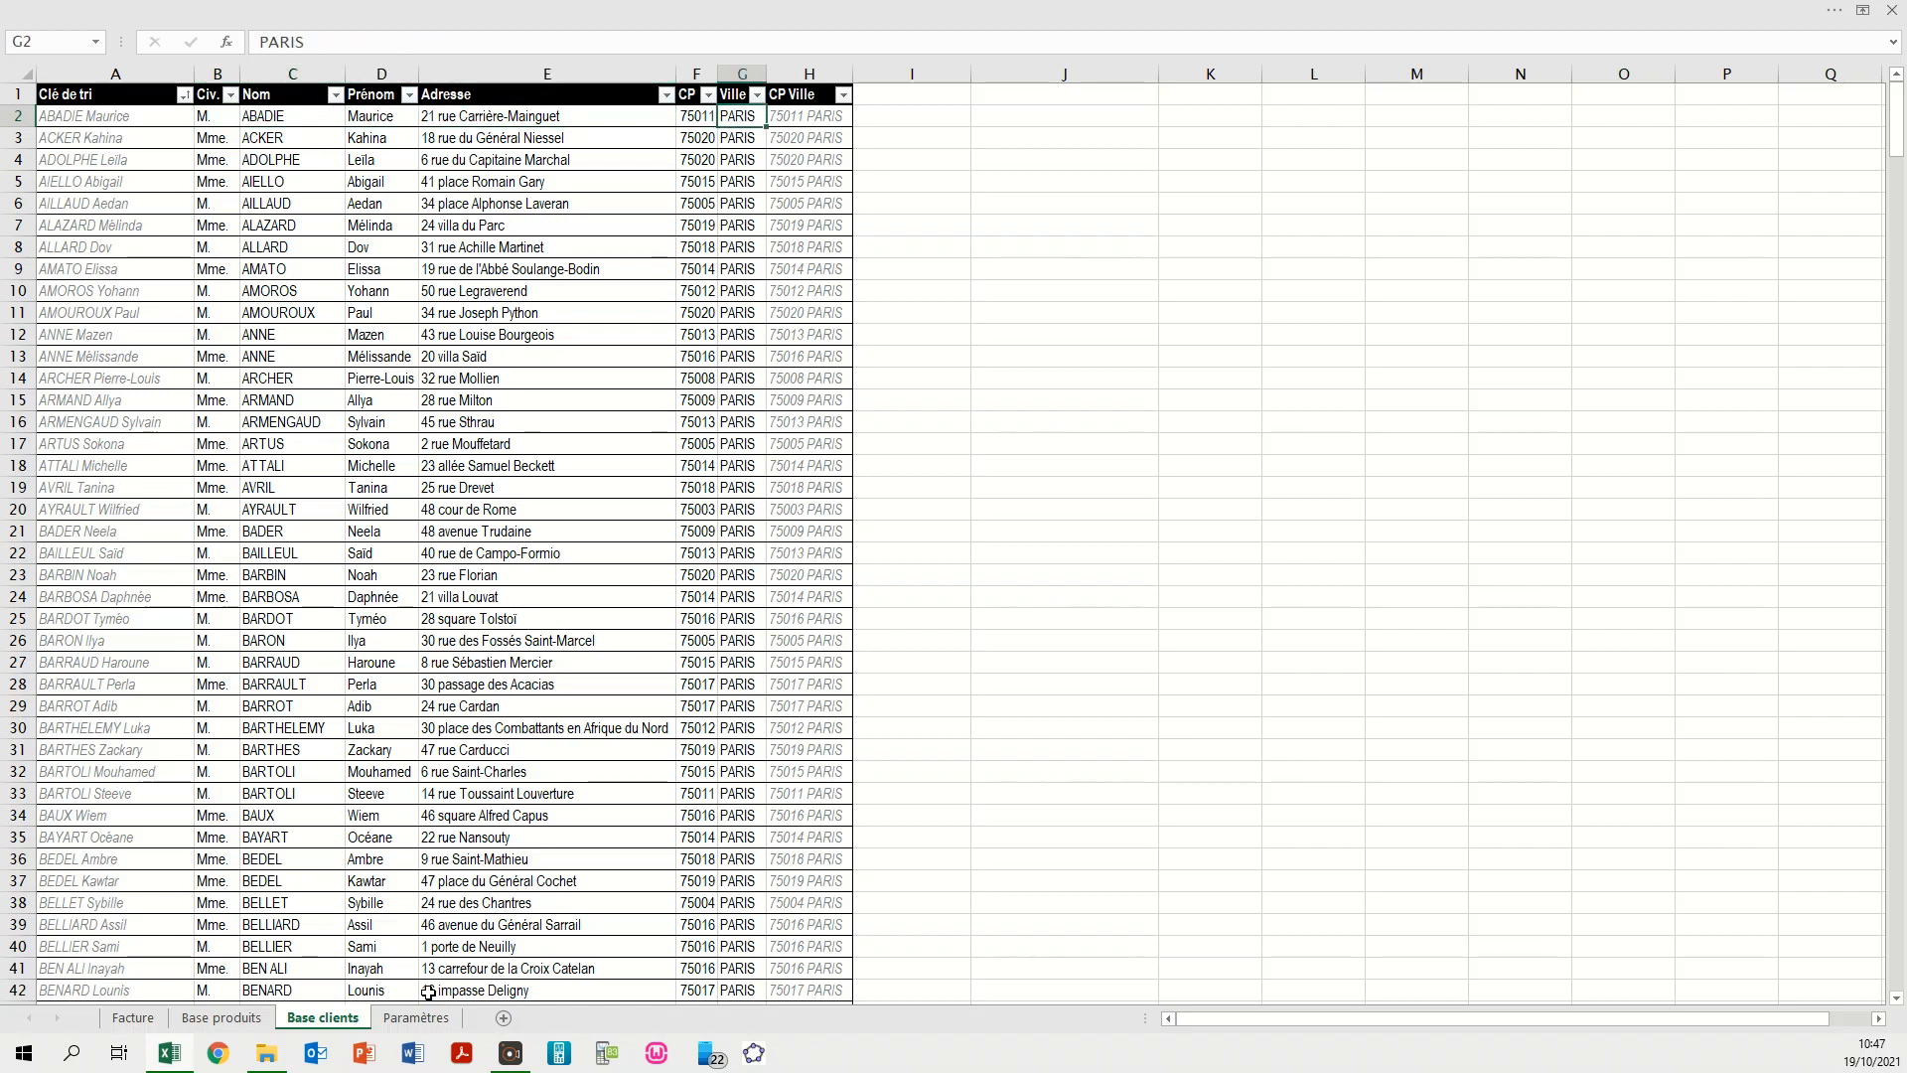
- Review the Civ list on the Paramètres sheet, and go back through the database sheets to the Facture sheet
click(427, 1023)
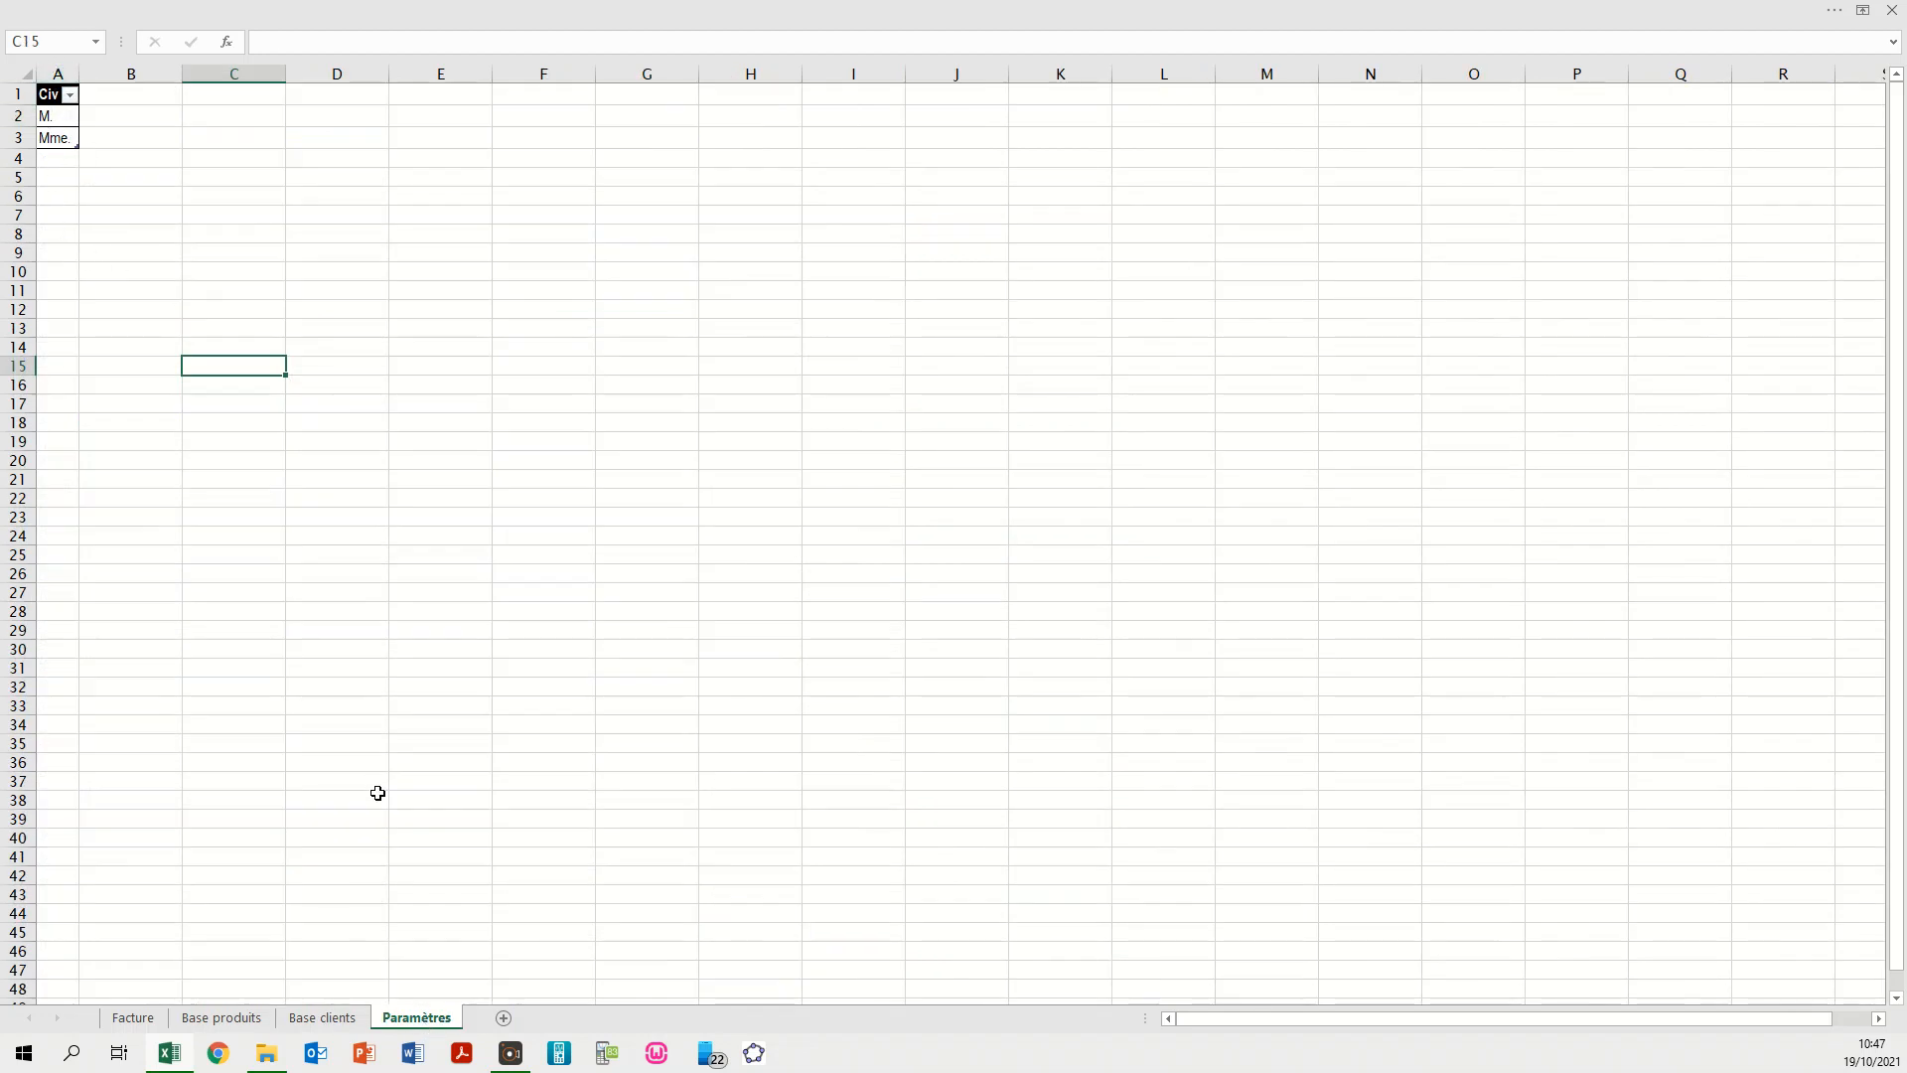
click(328, 1020)
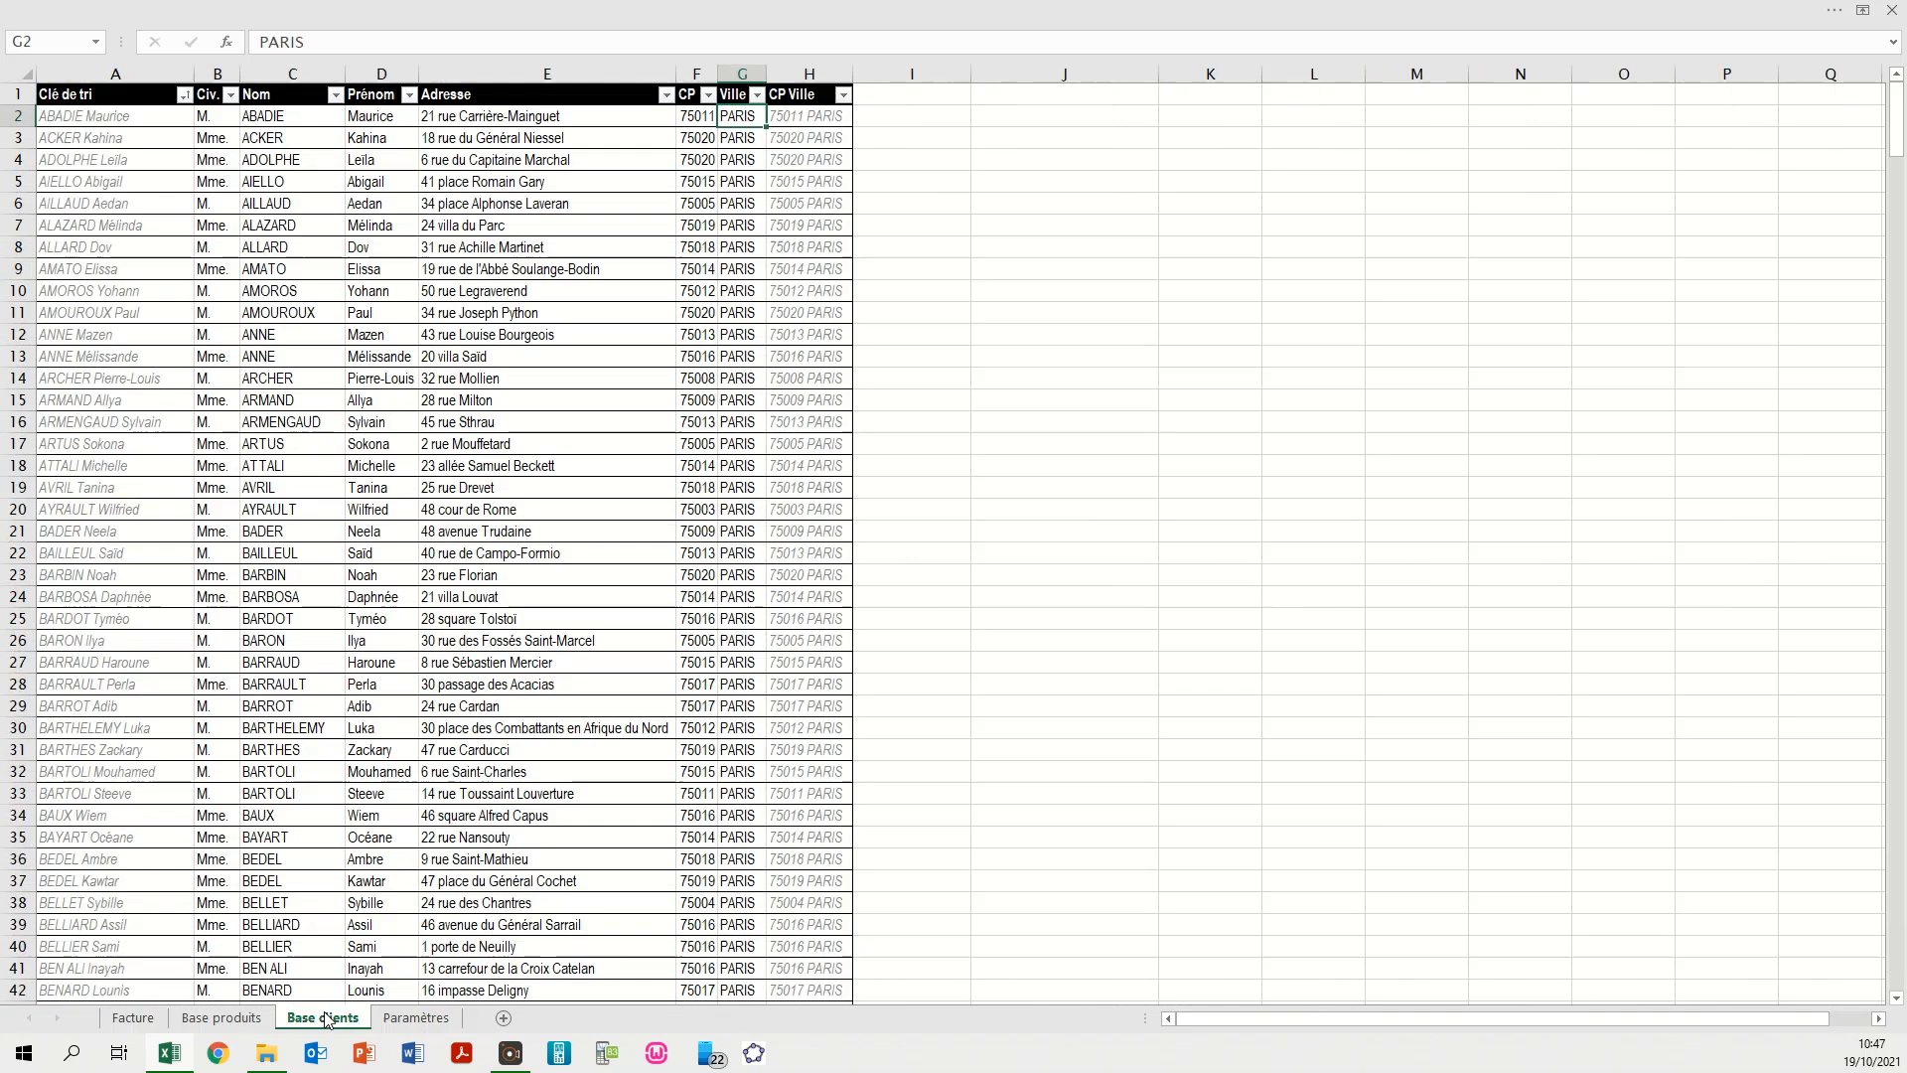
click(220, 1018)
click(134, 1018)
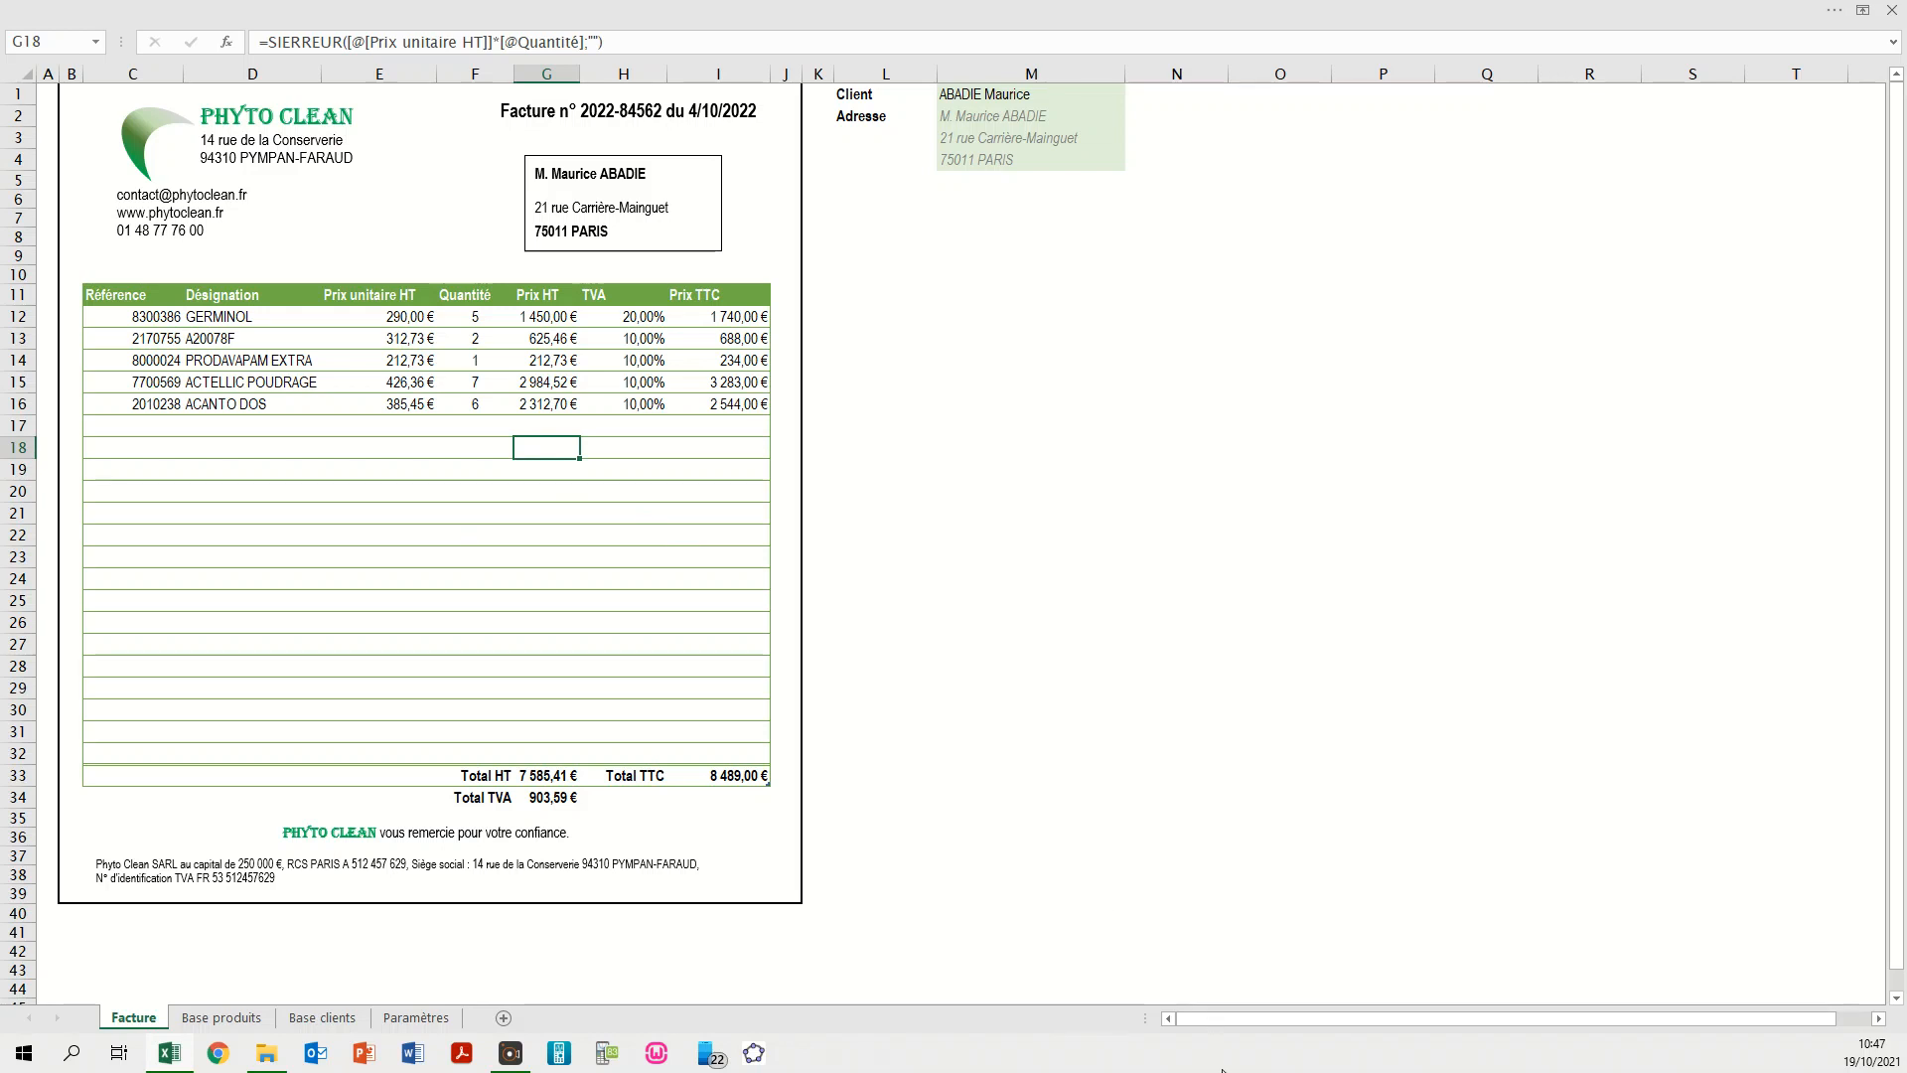
- Create a new blank workbook and add a second sheet named Base produits
key(ctrl+n)
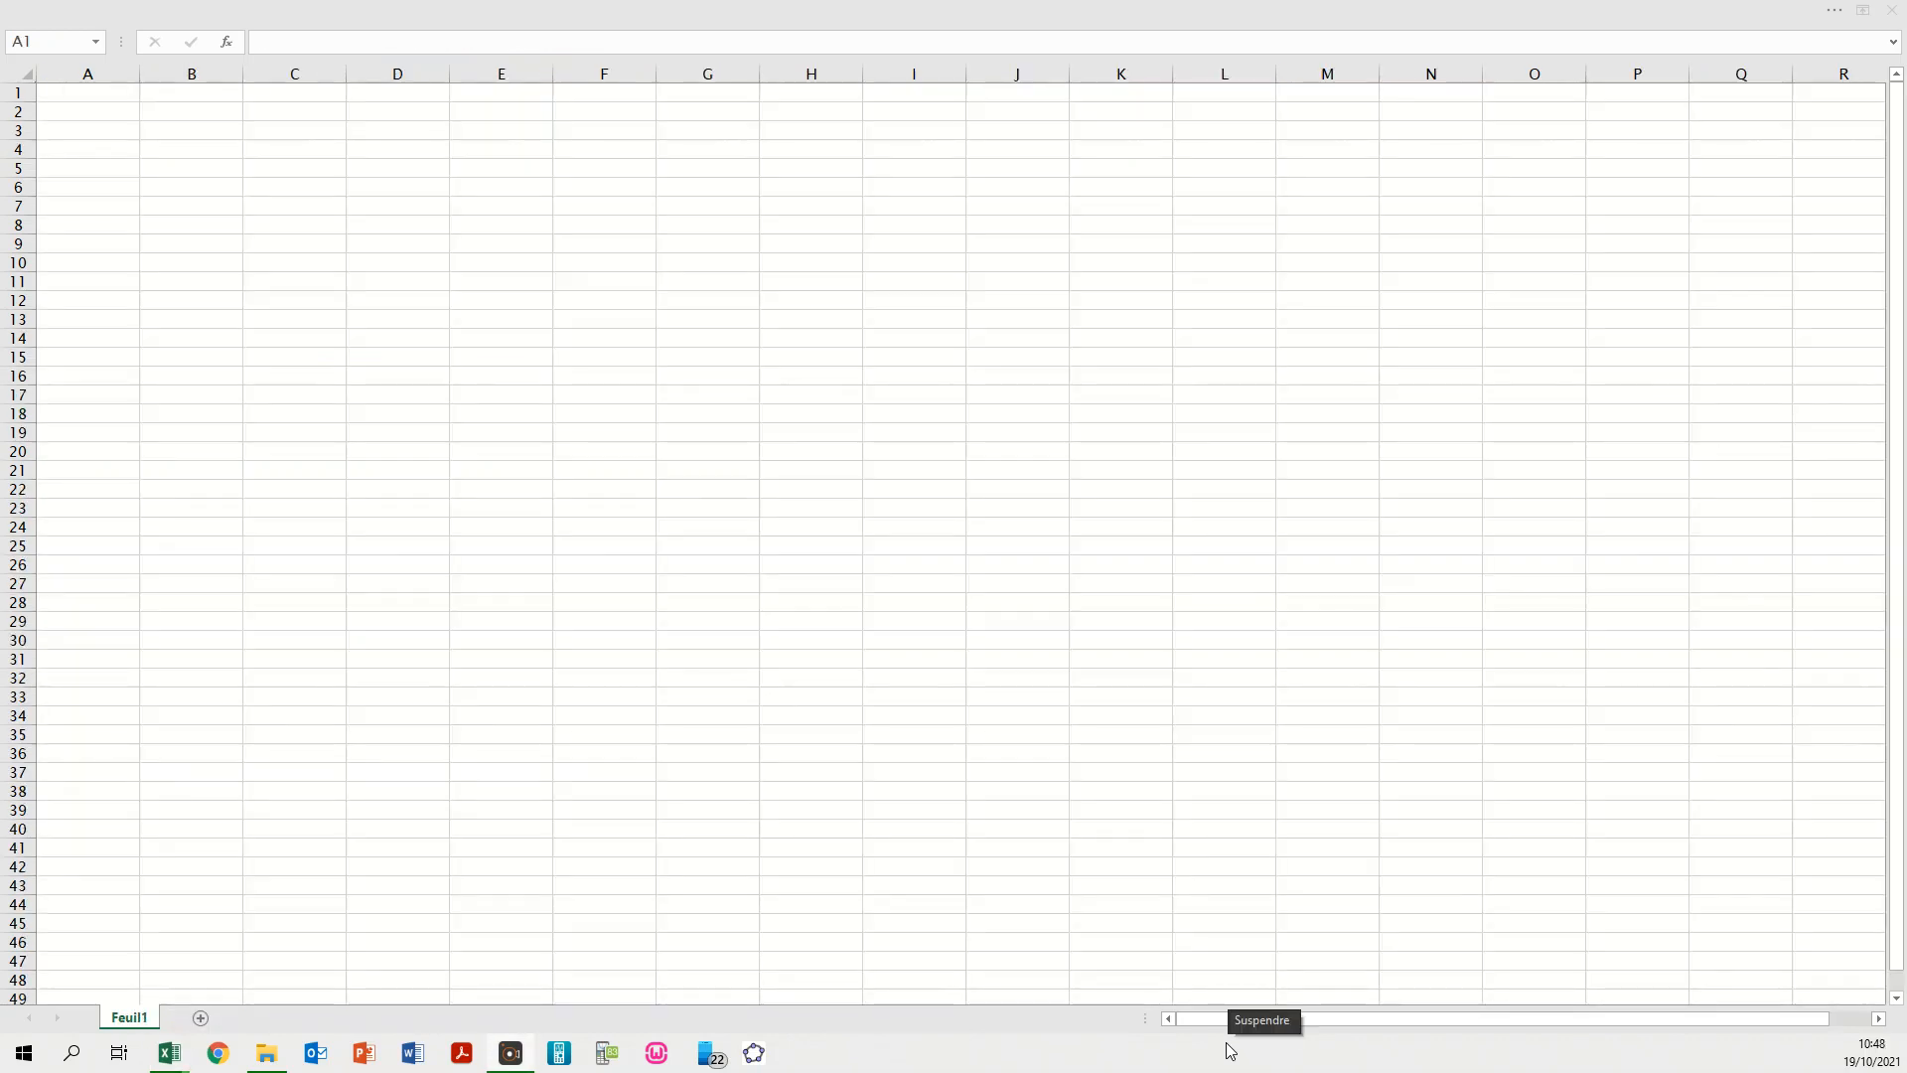
click(200, 1018)
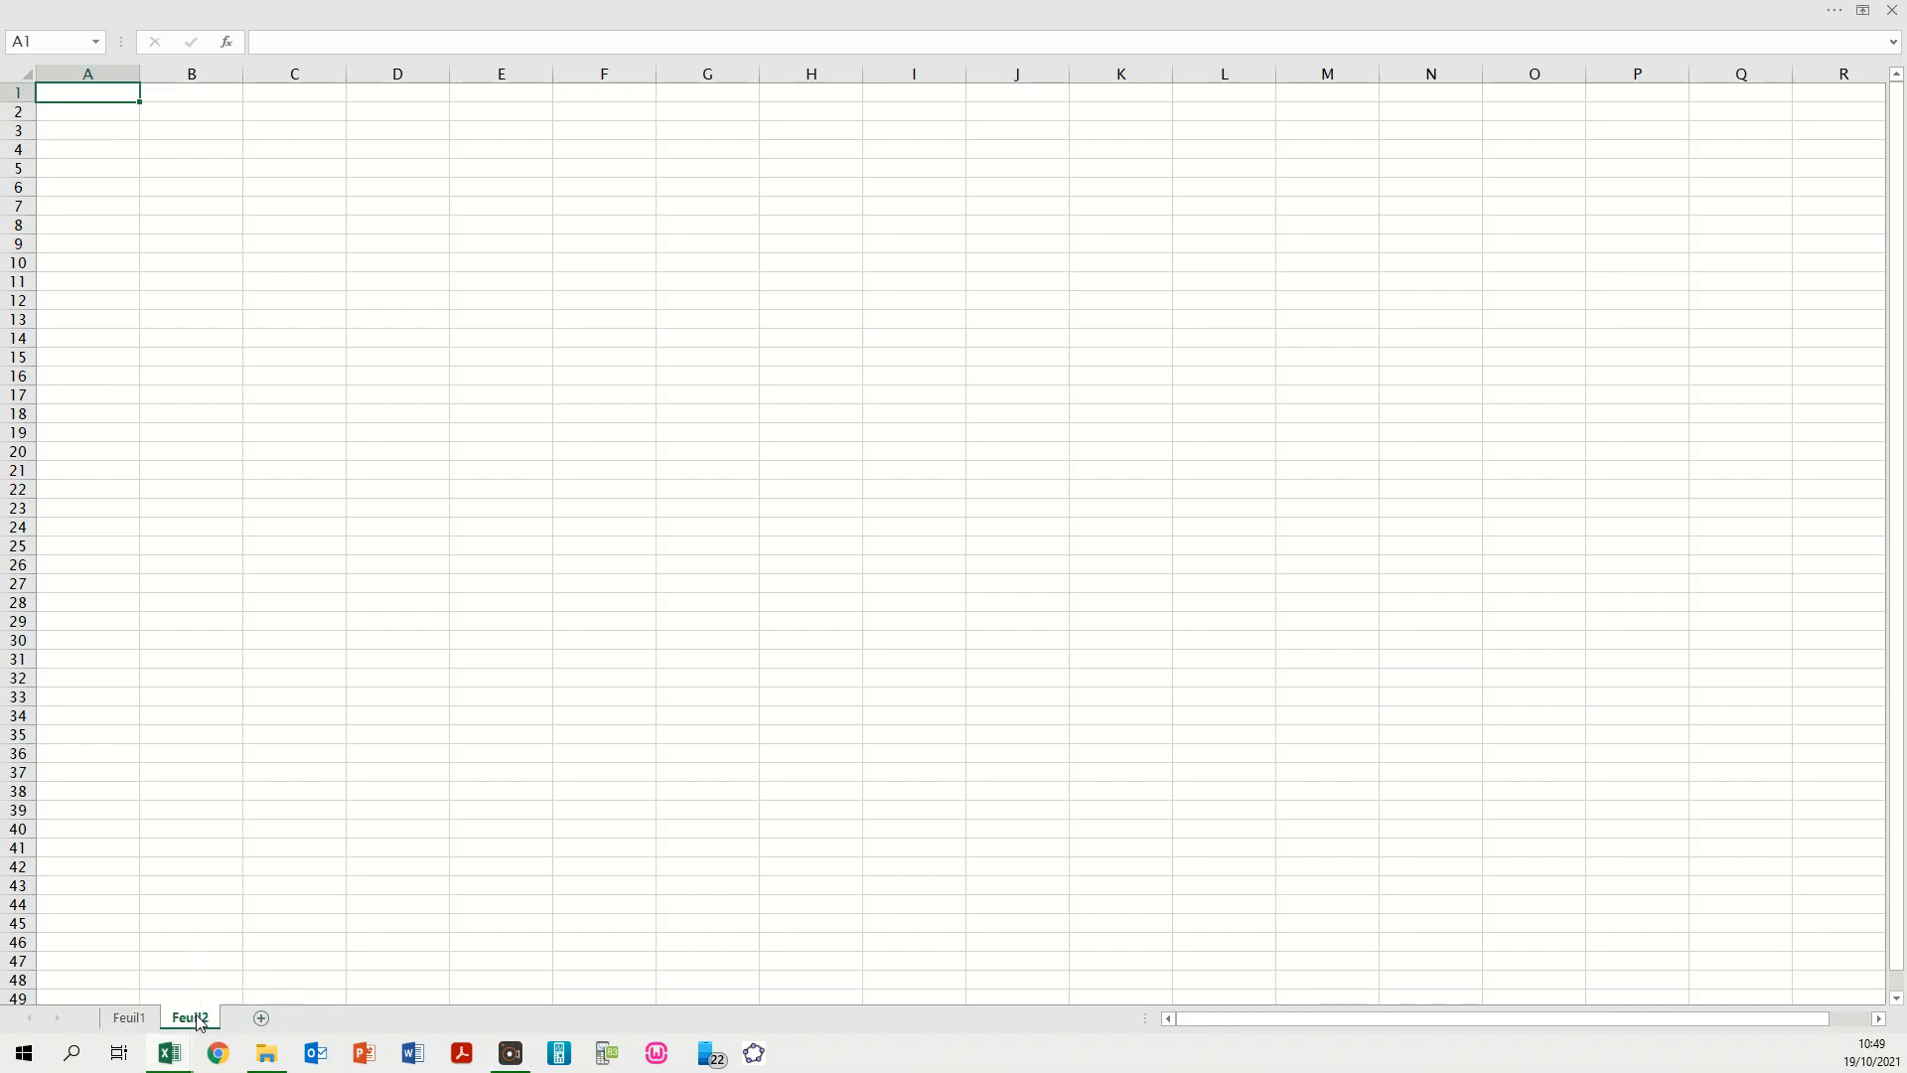
right_click(201, 1023)
click(291, 829)
text(Bas pr)
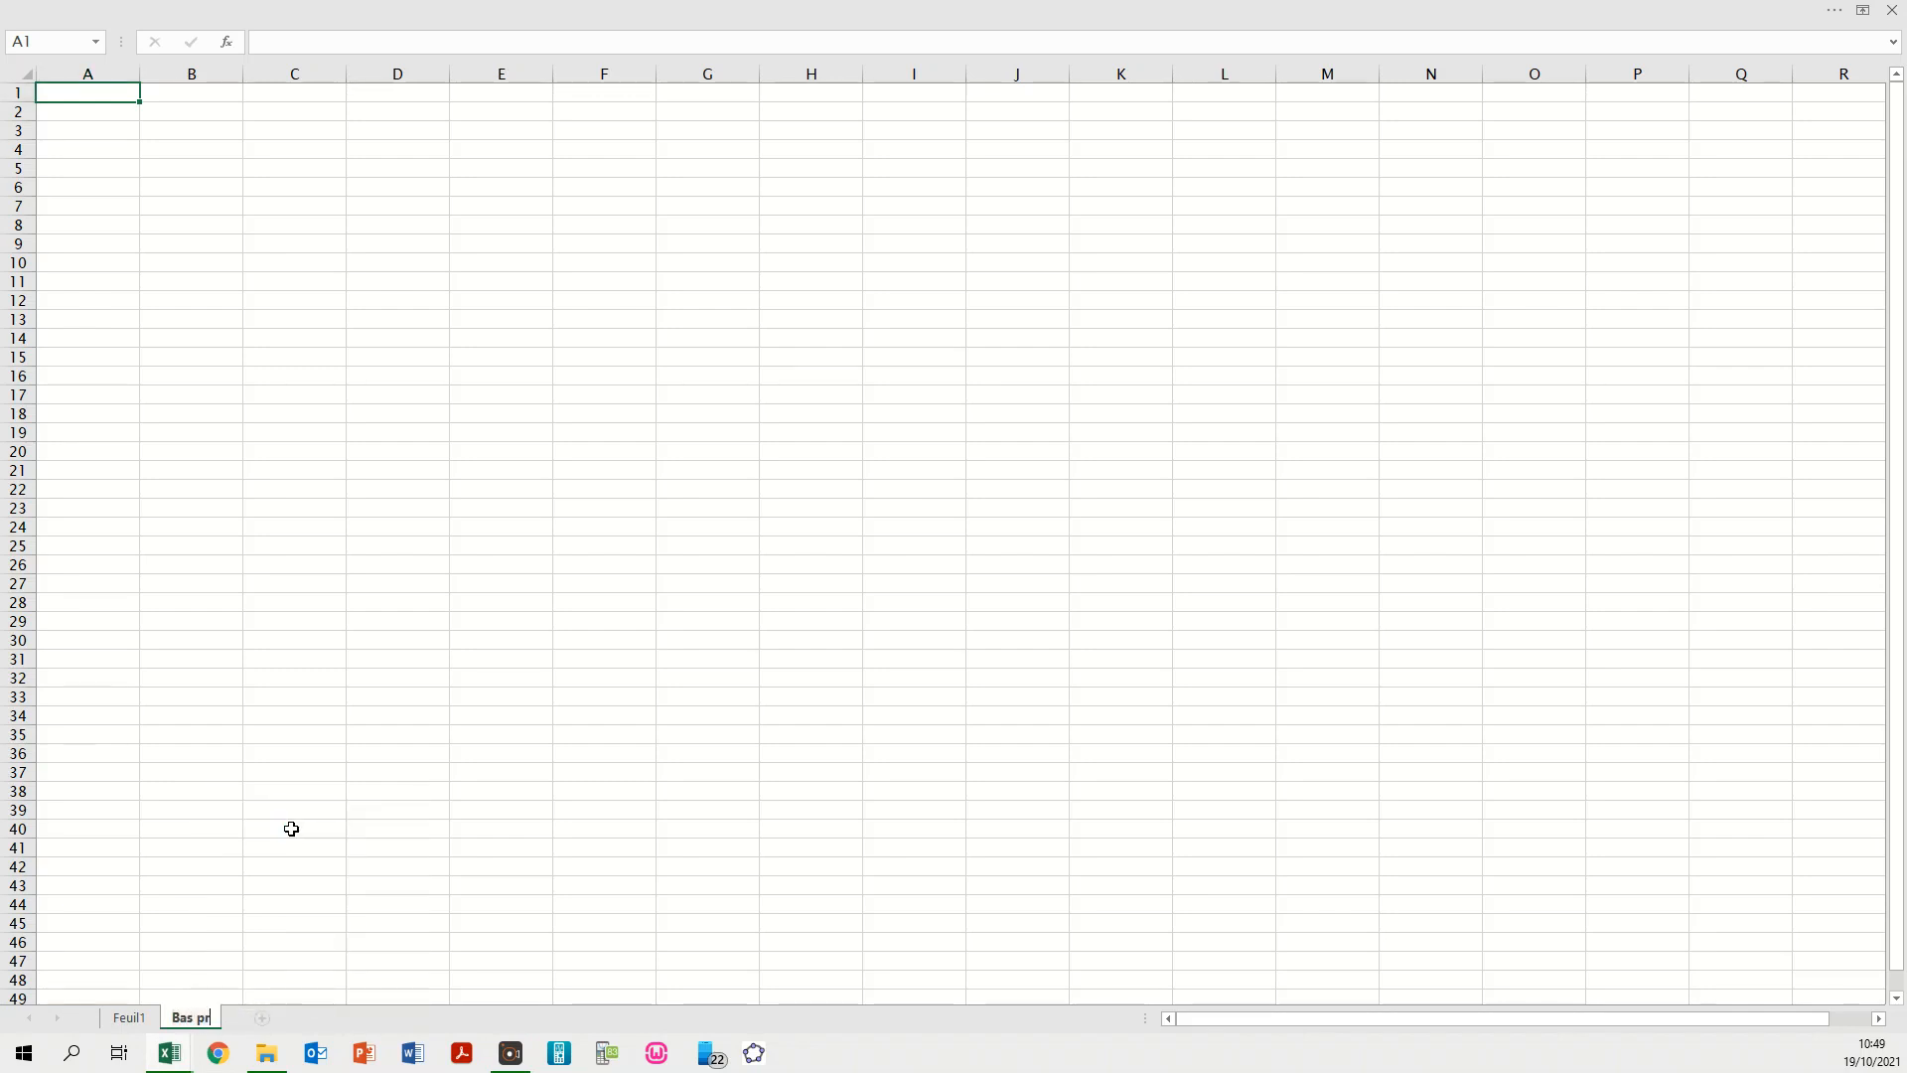
text(oduits)
key(Return)
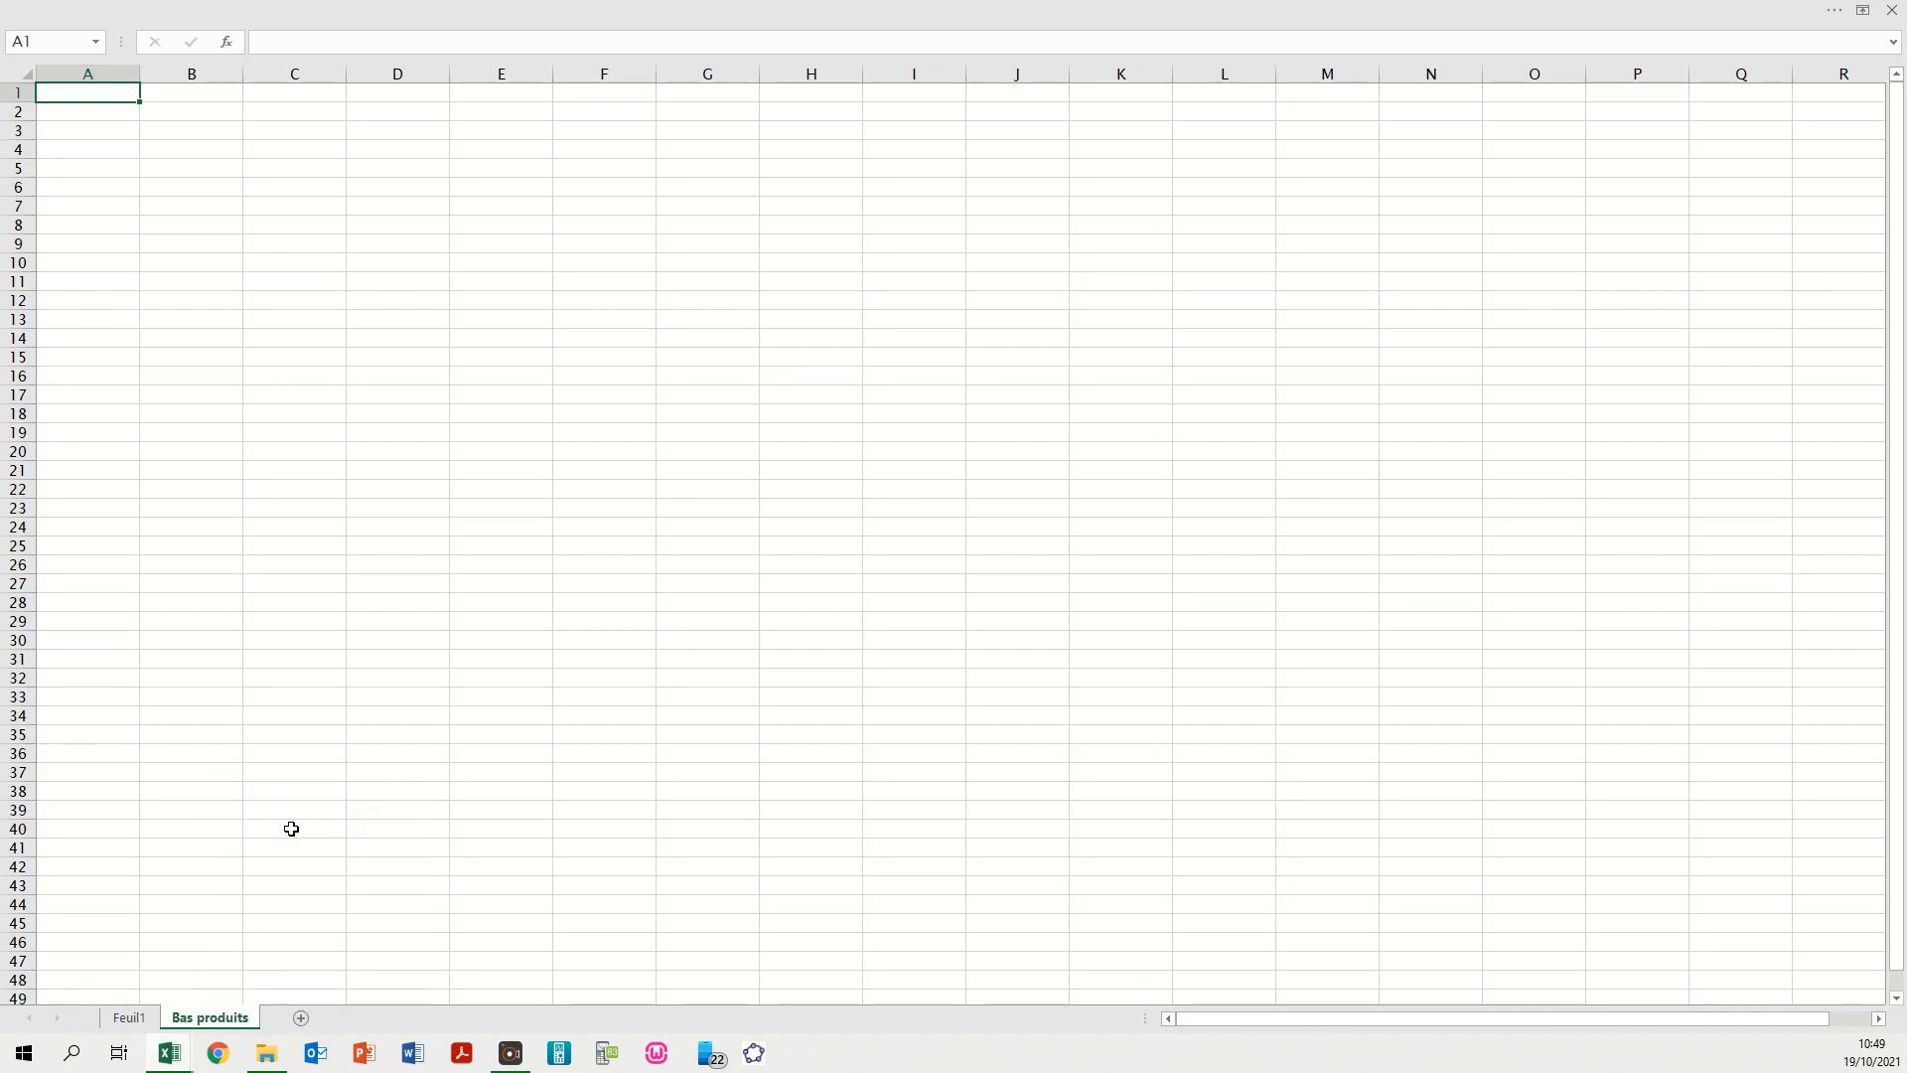
right_click(192, 1023)
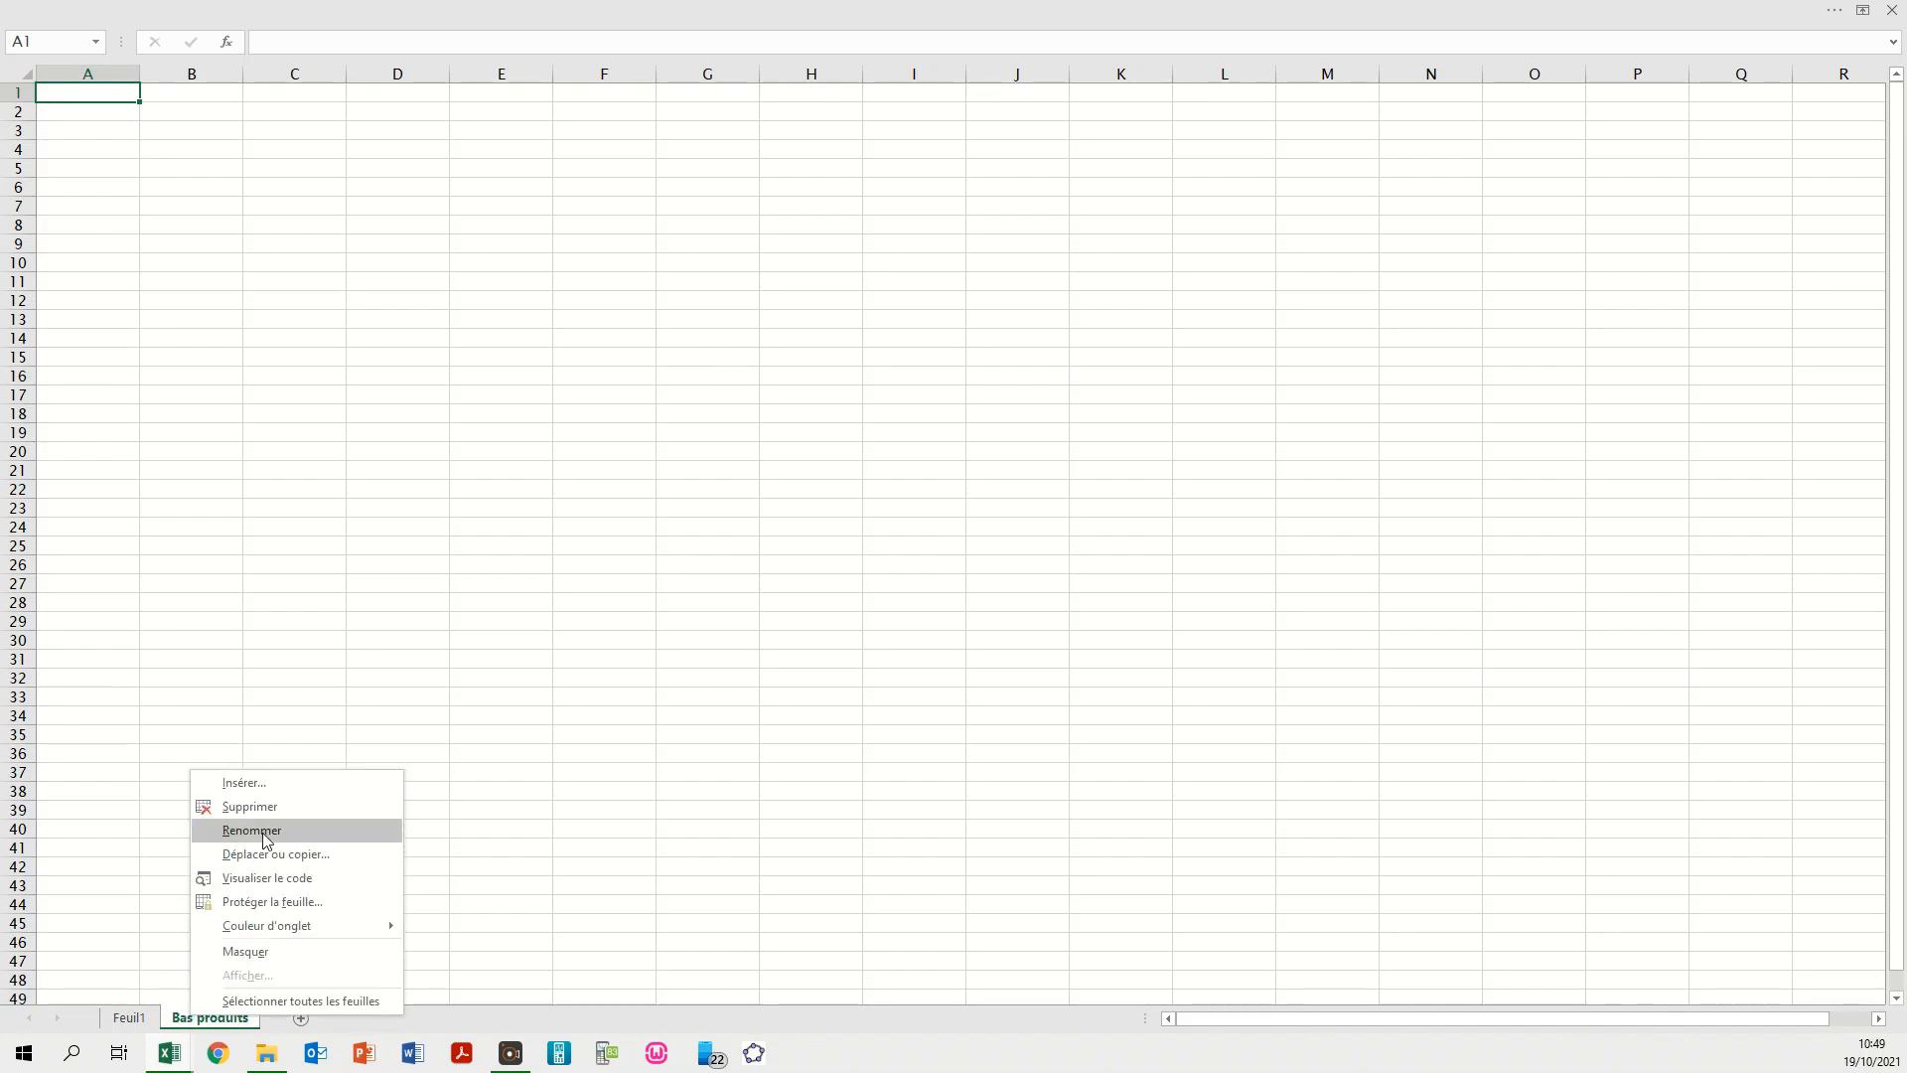
click(263, 831)
click(189, 1019)
text(e)
key(Return)
- Add a third sheet to the workbook and name it Base clients
click(307, 1018)
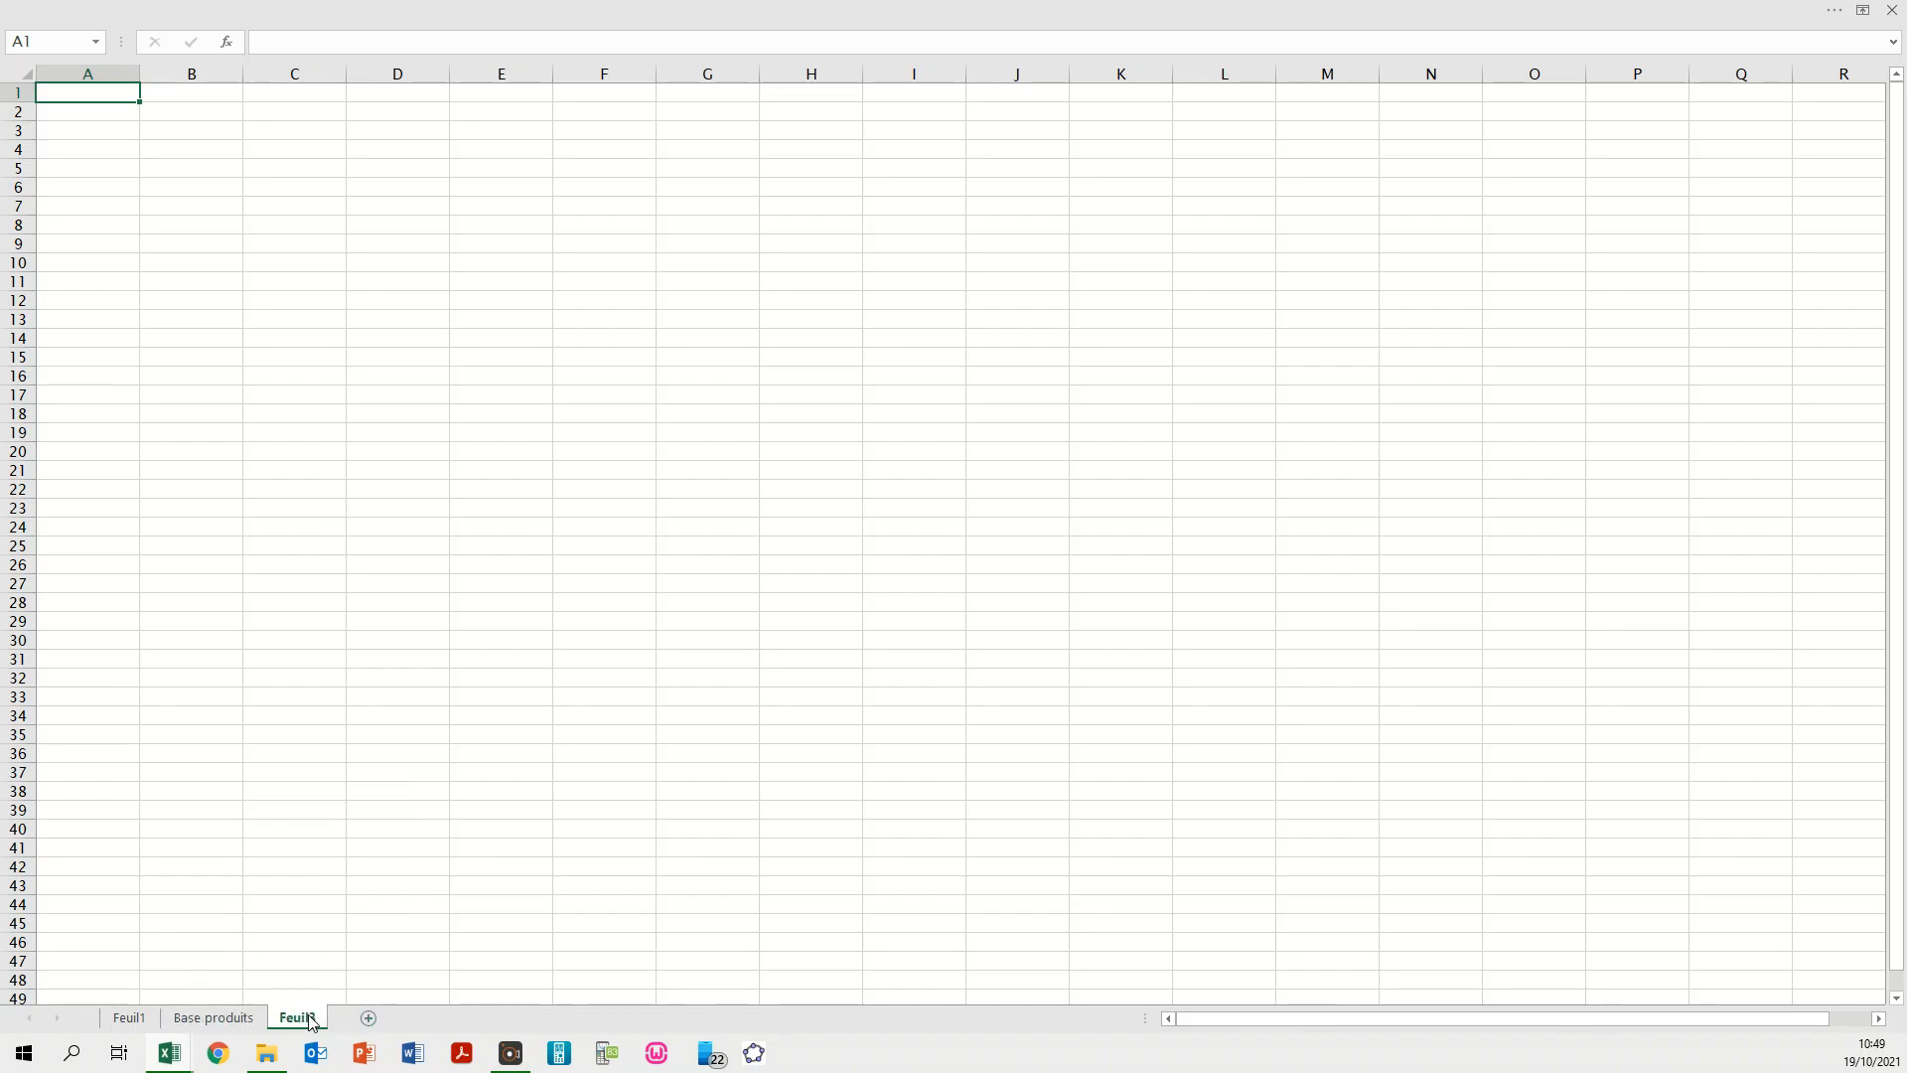
right_click(311, 1023)
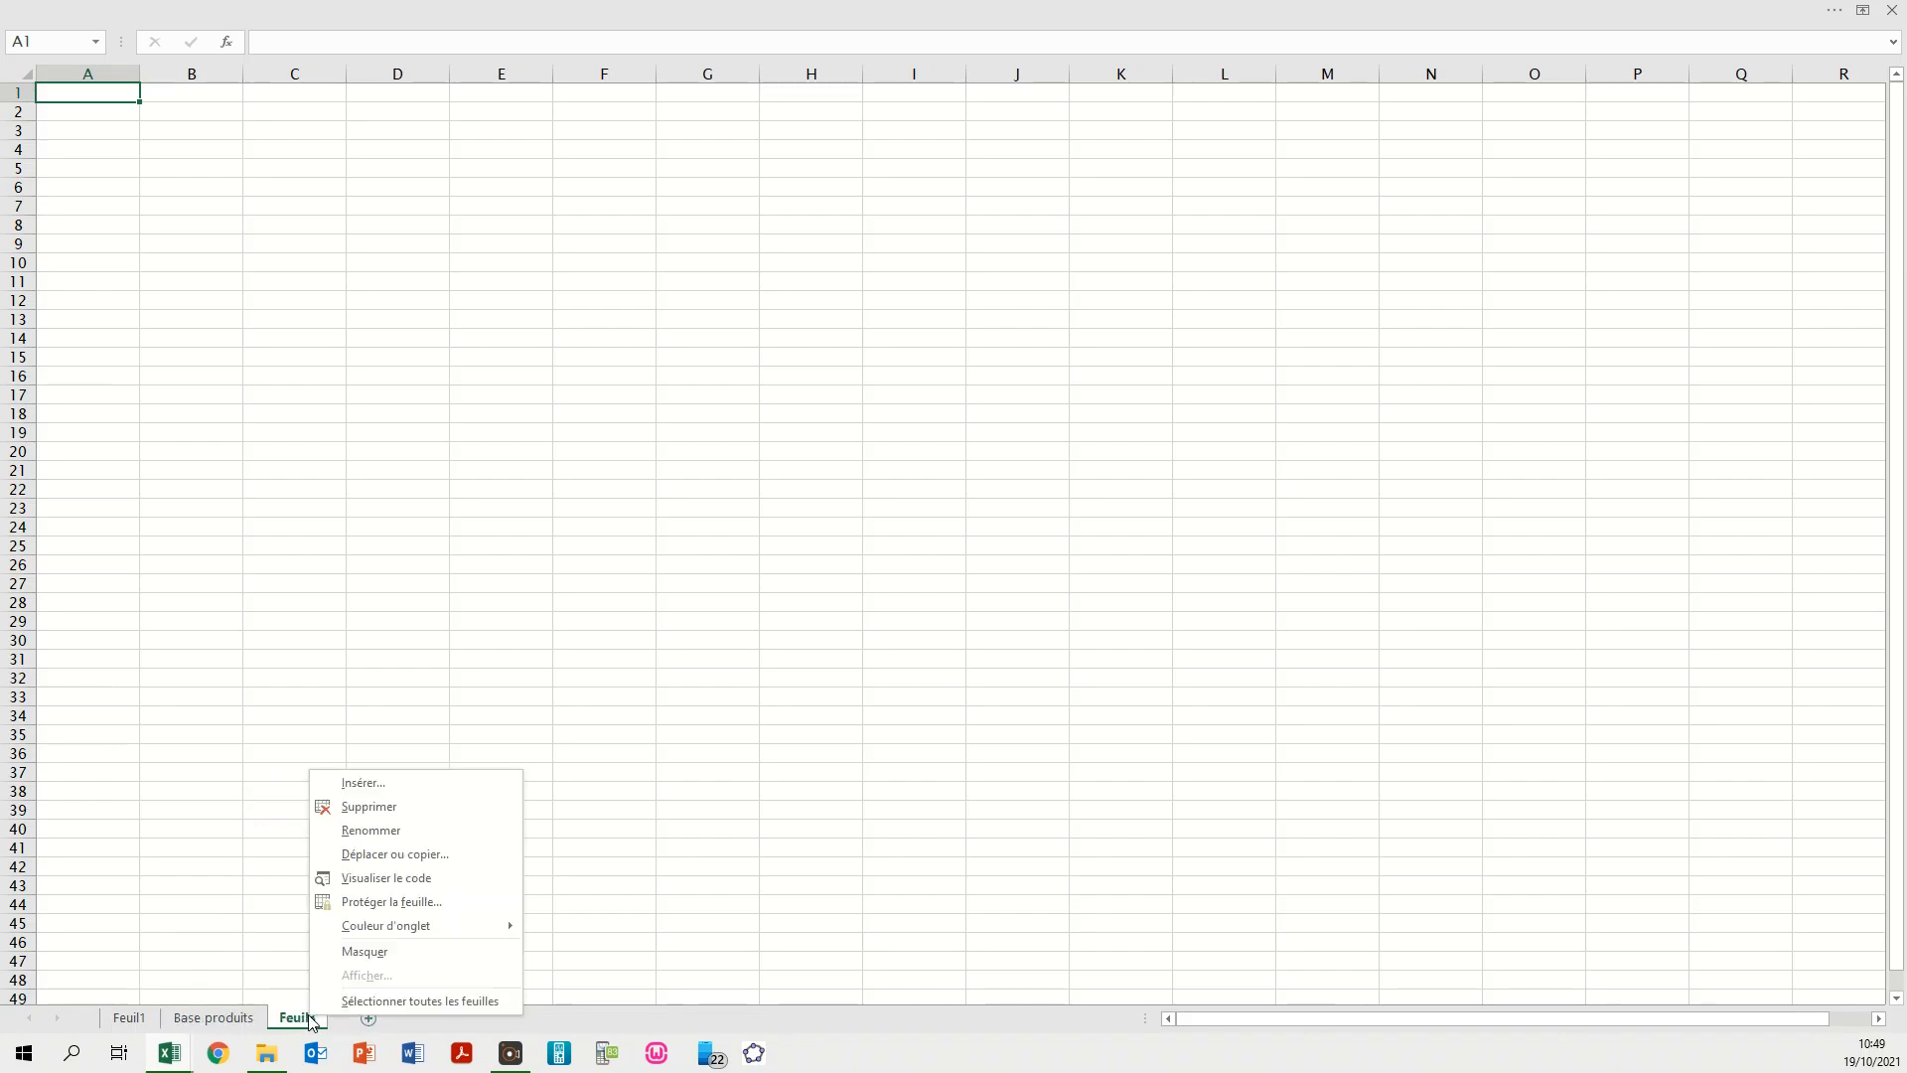
click(387, 837)
text(Base)
text( clei)
key(BackSpace)
key(BackSpace)
text(ients)
key(Return)
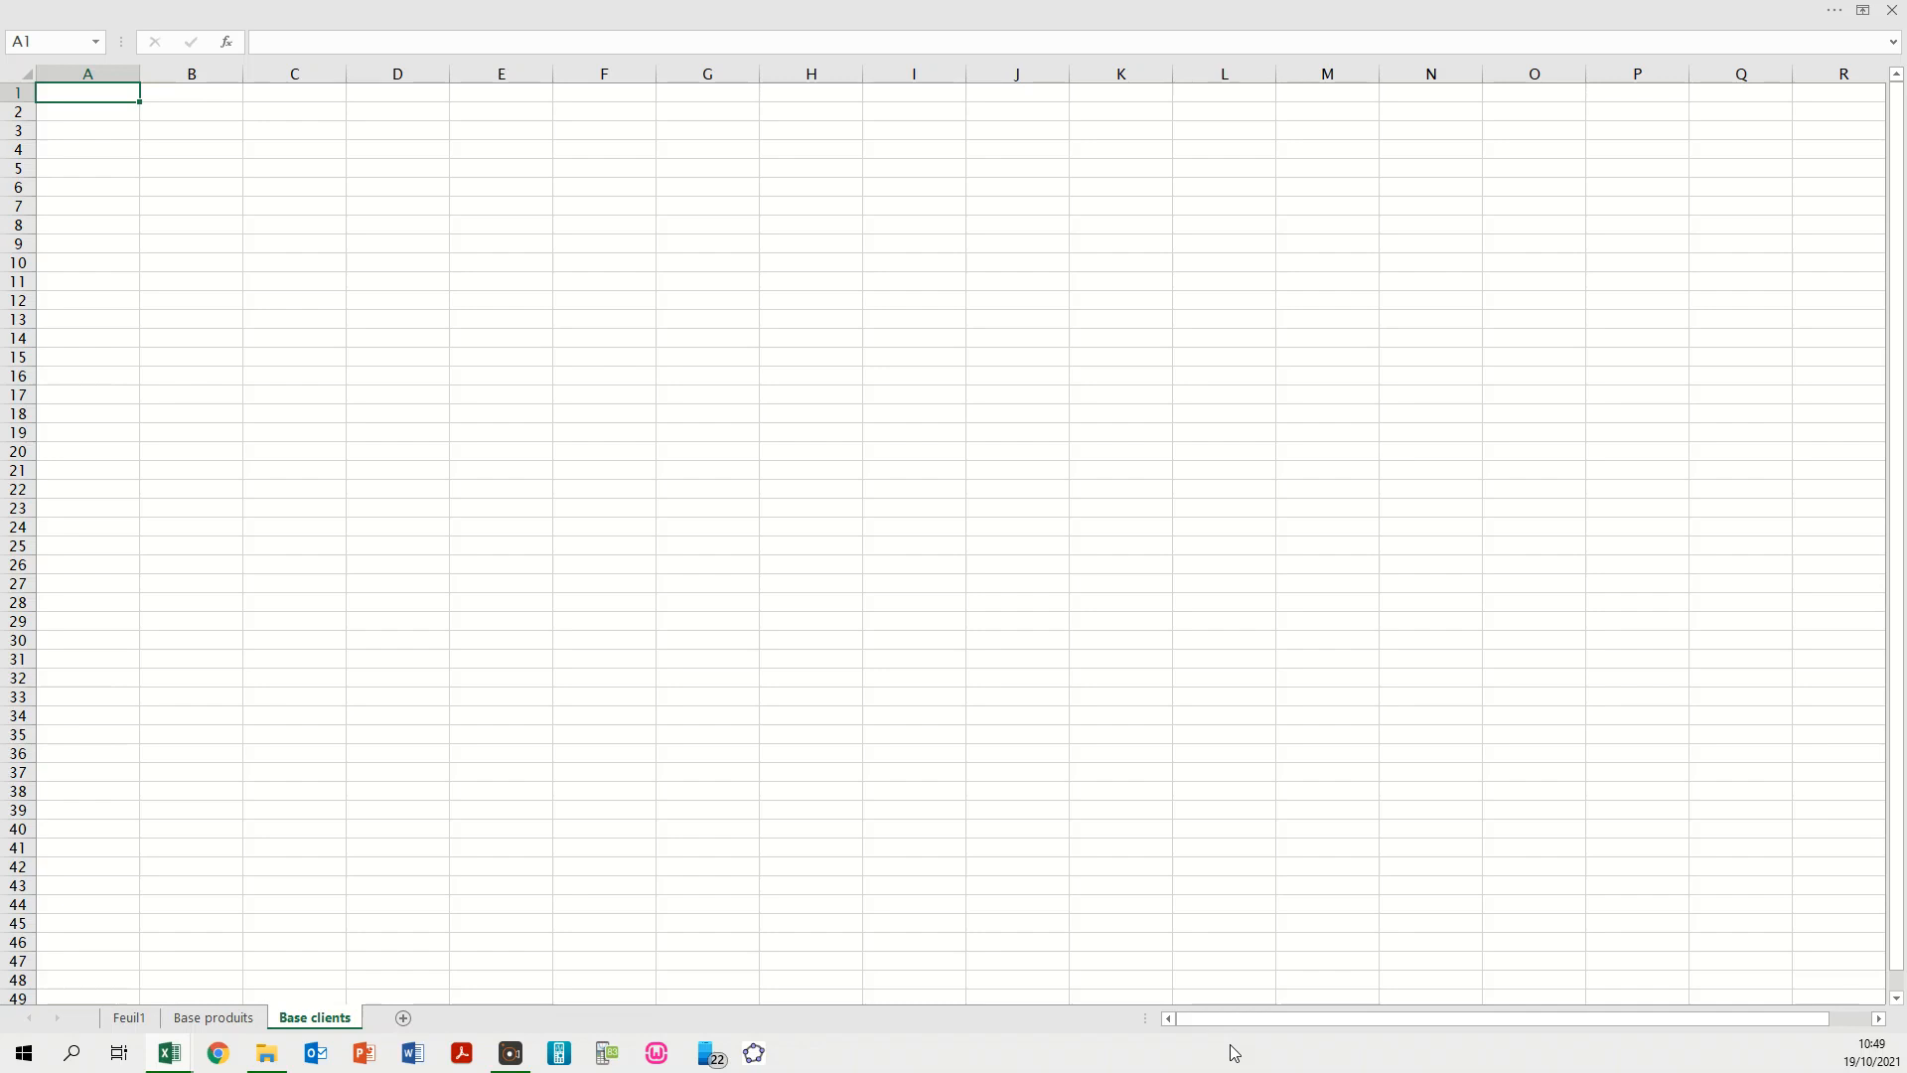
- Paste the copied product list, without headings, into the Base produits sheet starting at cell A1
key(ctrl+Page_Up)
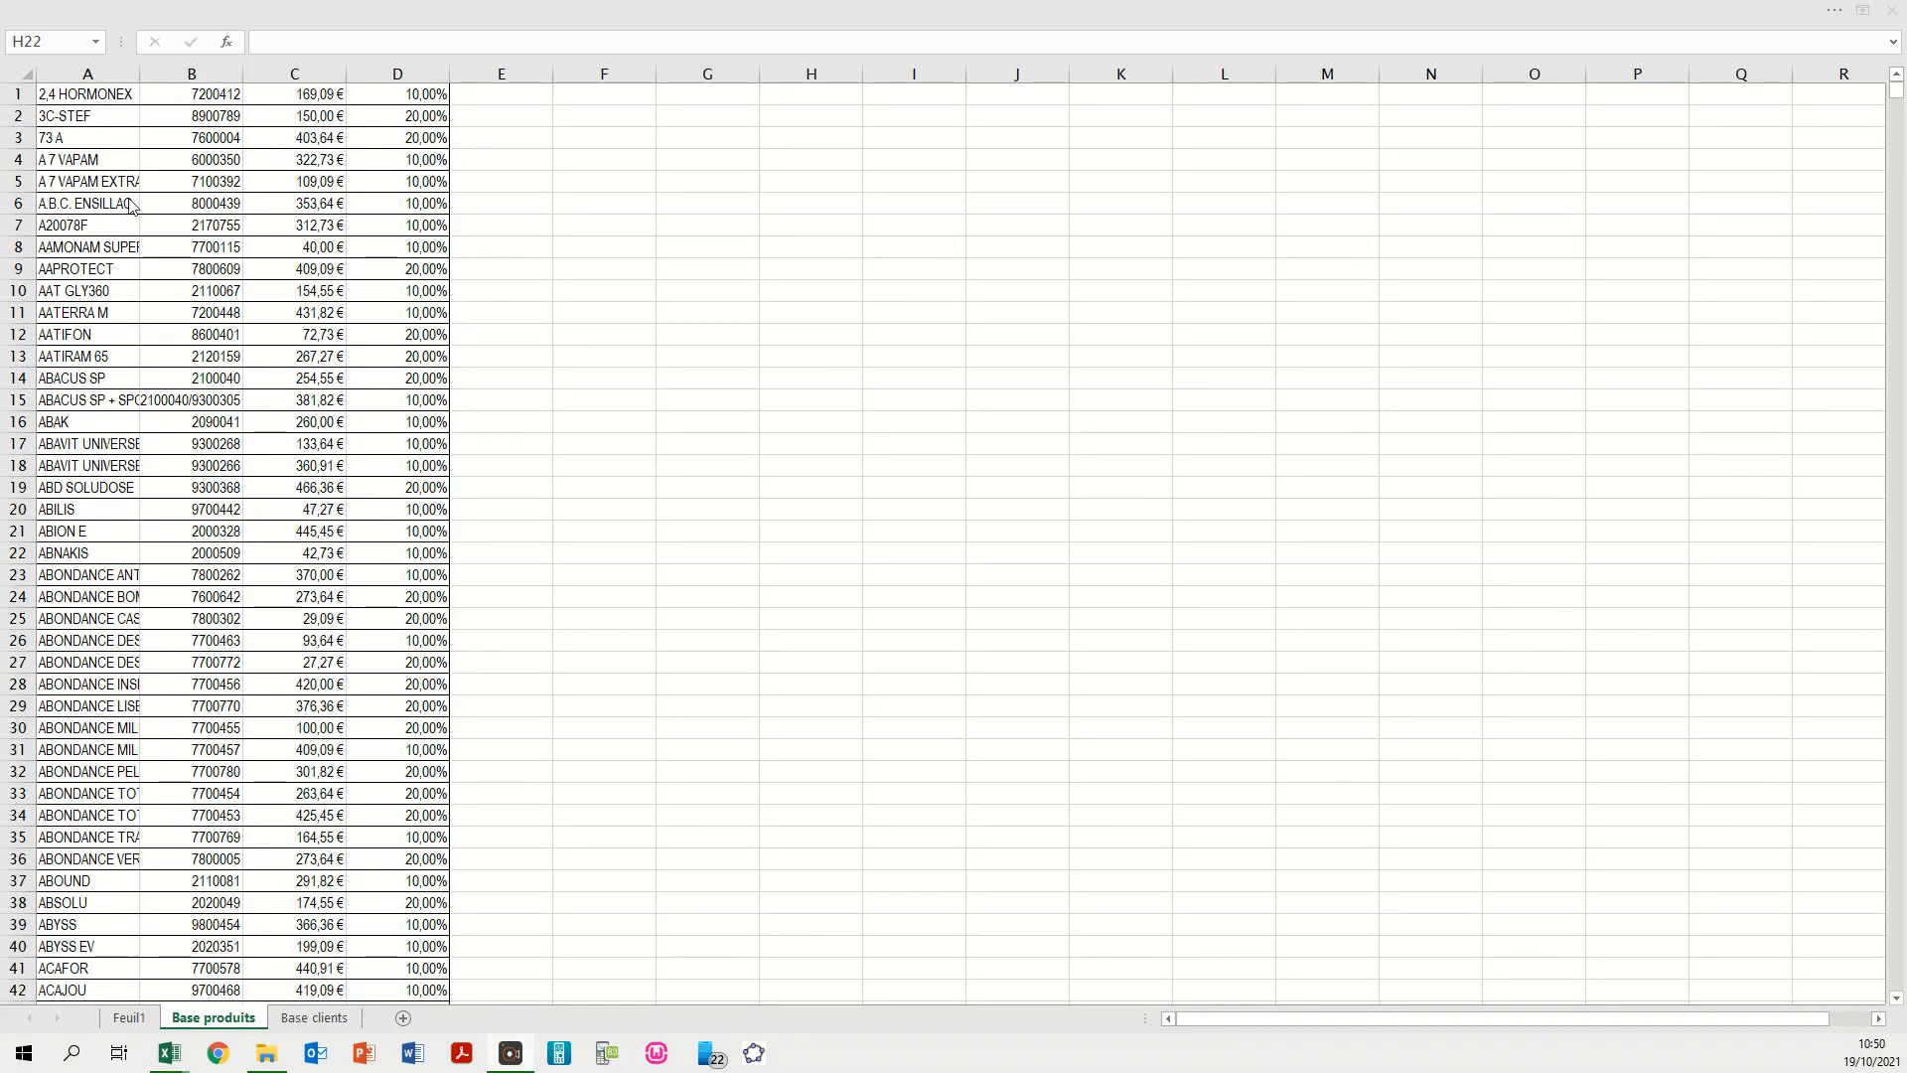
click(251, 225)
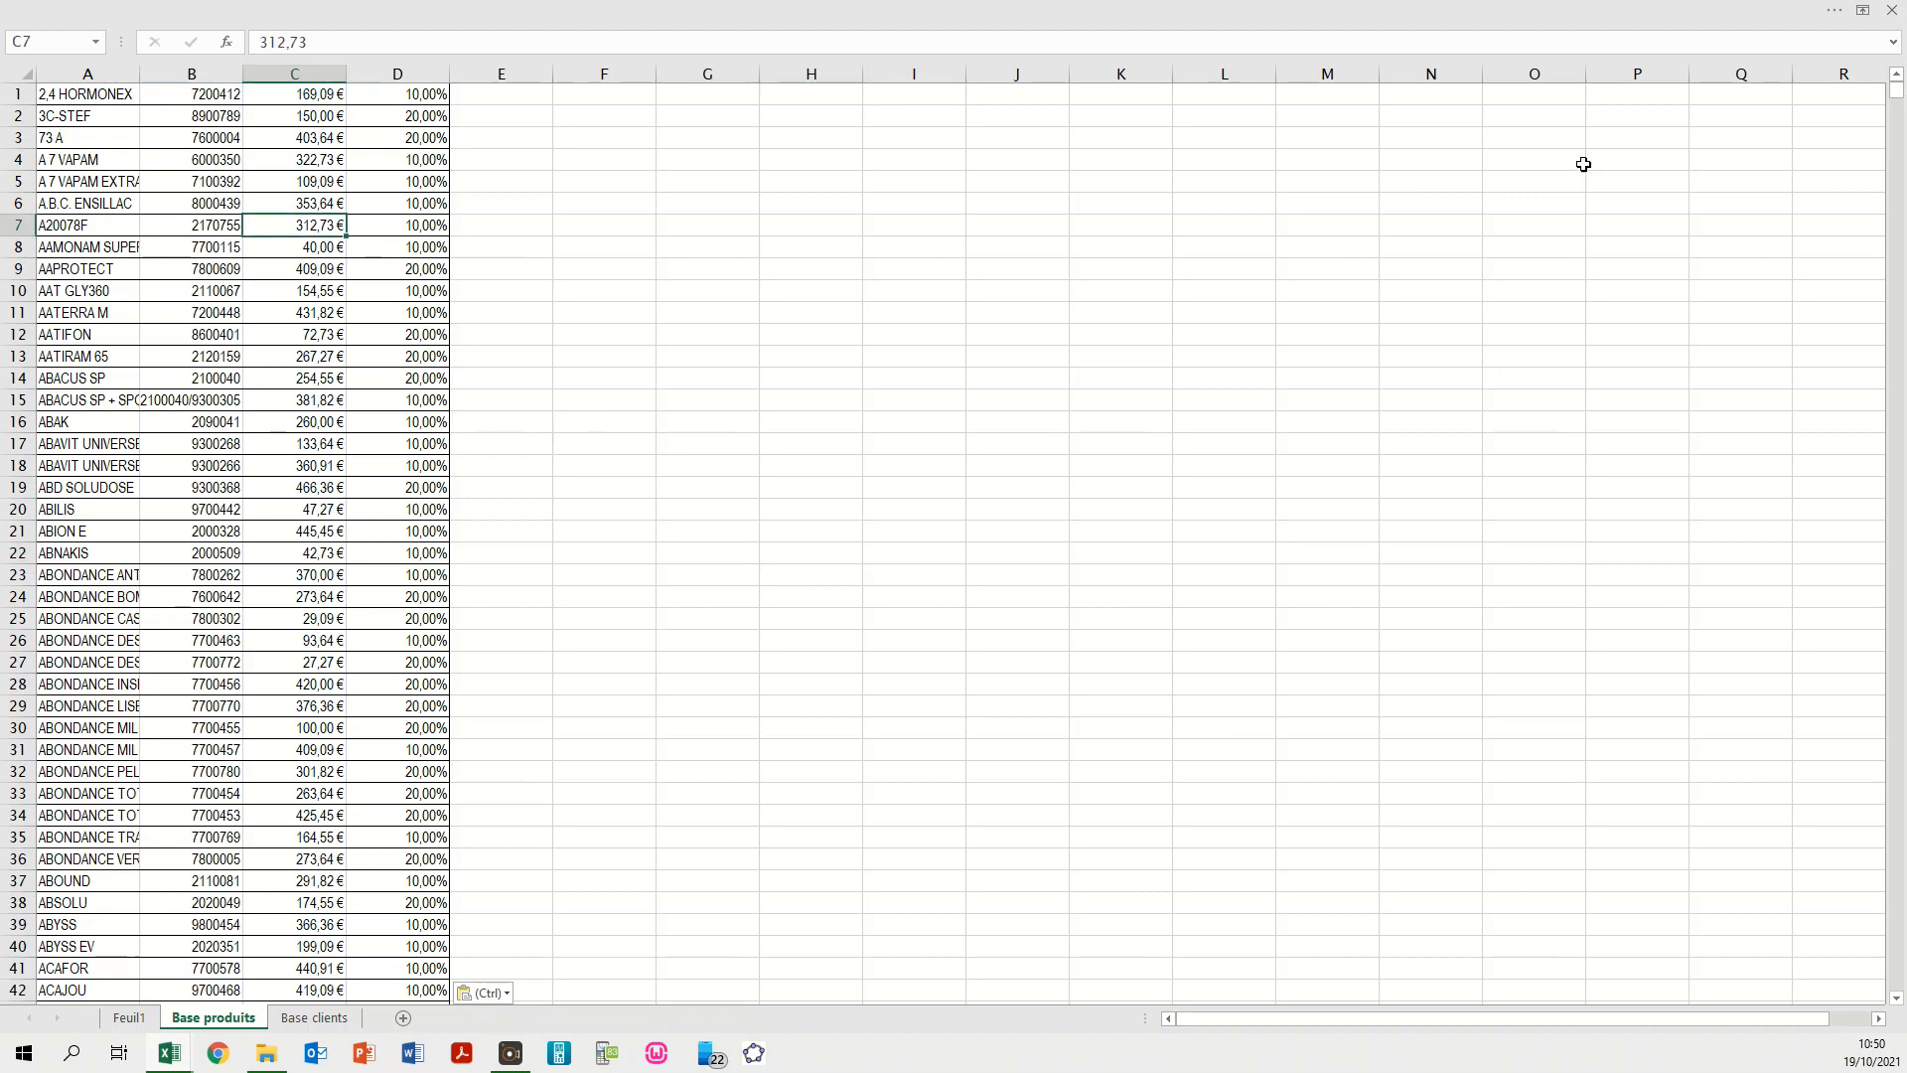
drag(1896, 90, 1892, 12)
click(311, 179)
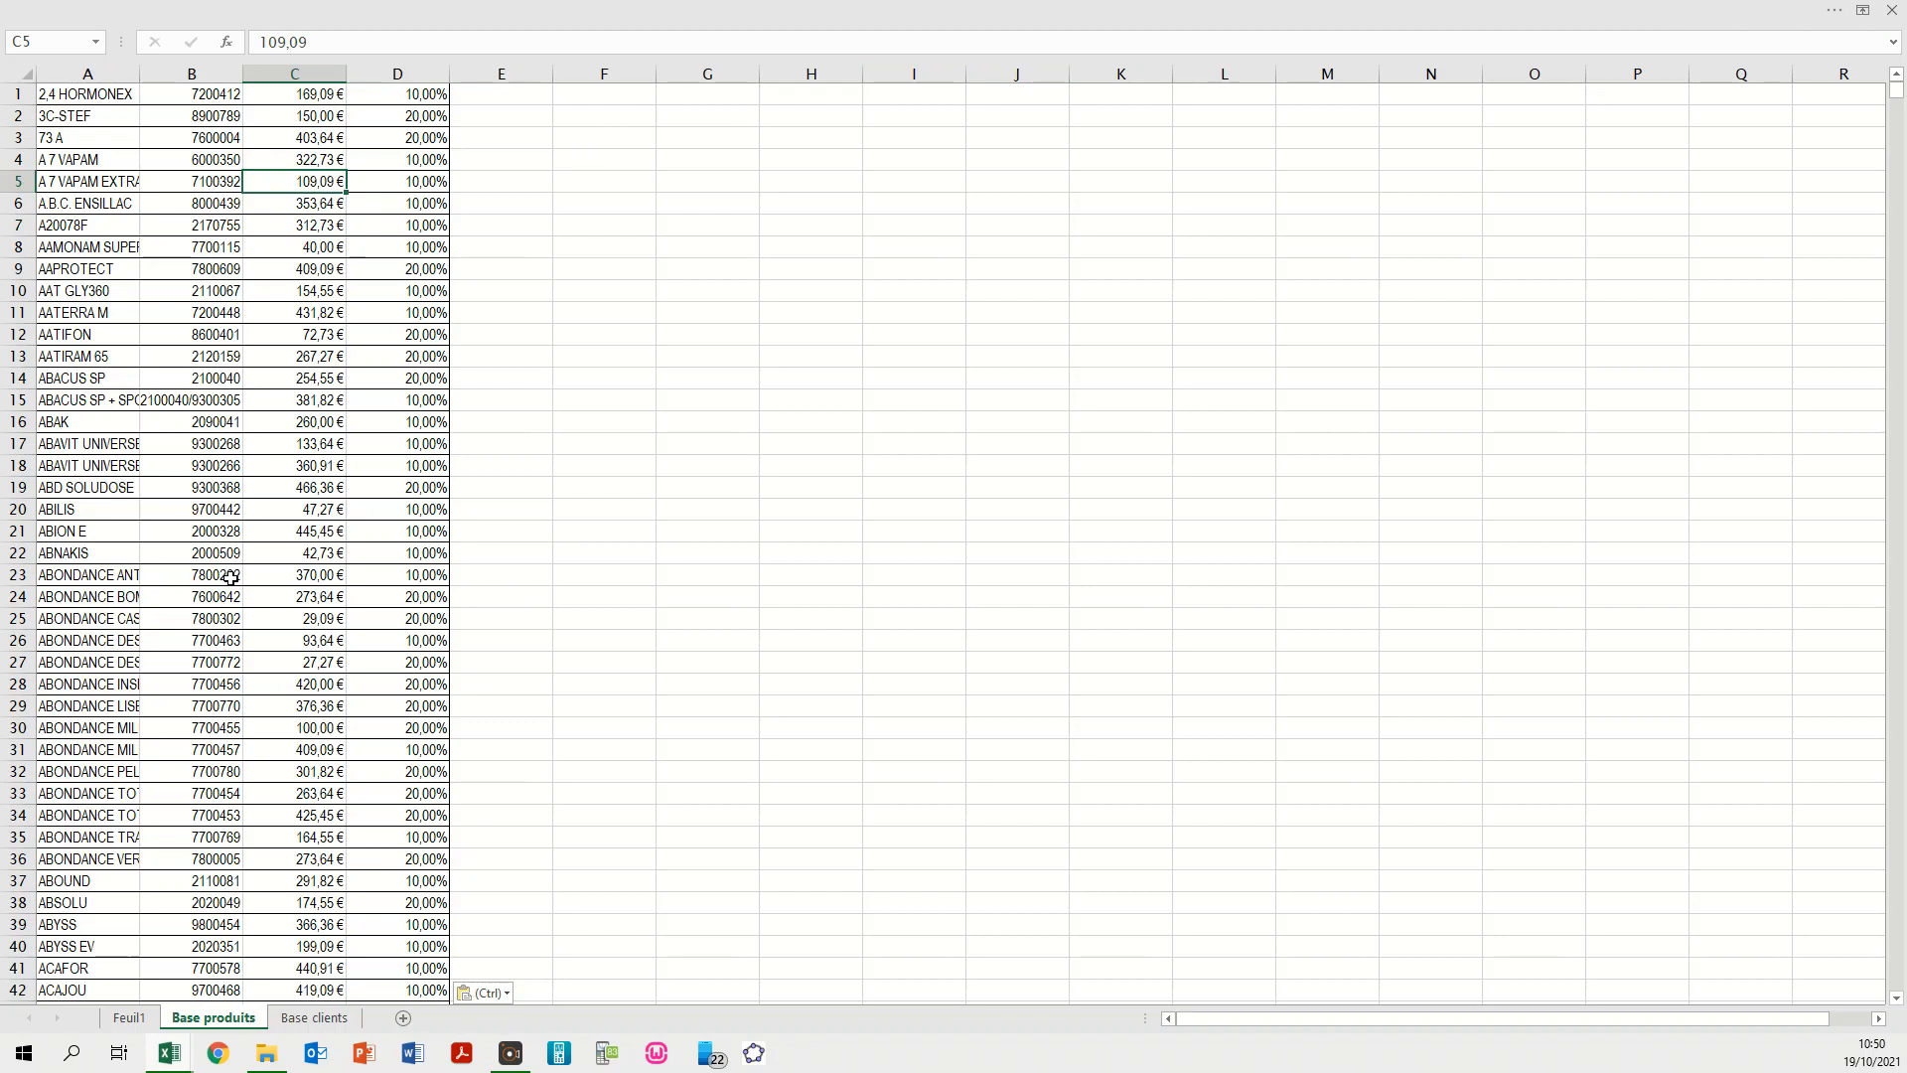
- Autofit the widths of columns A to D of the product list to their contents
double_click(137, 73)
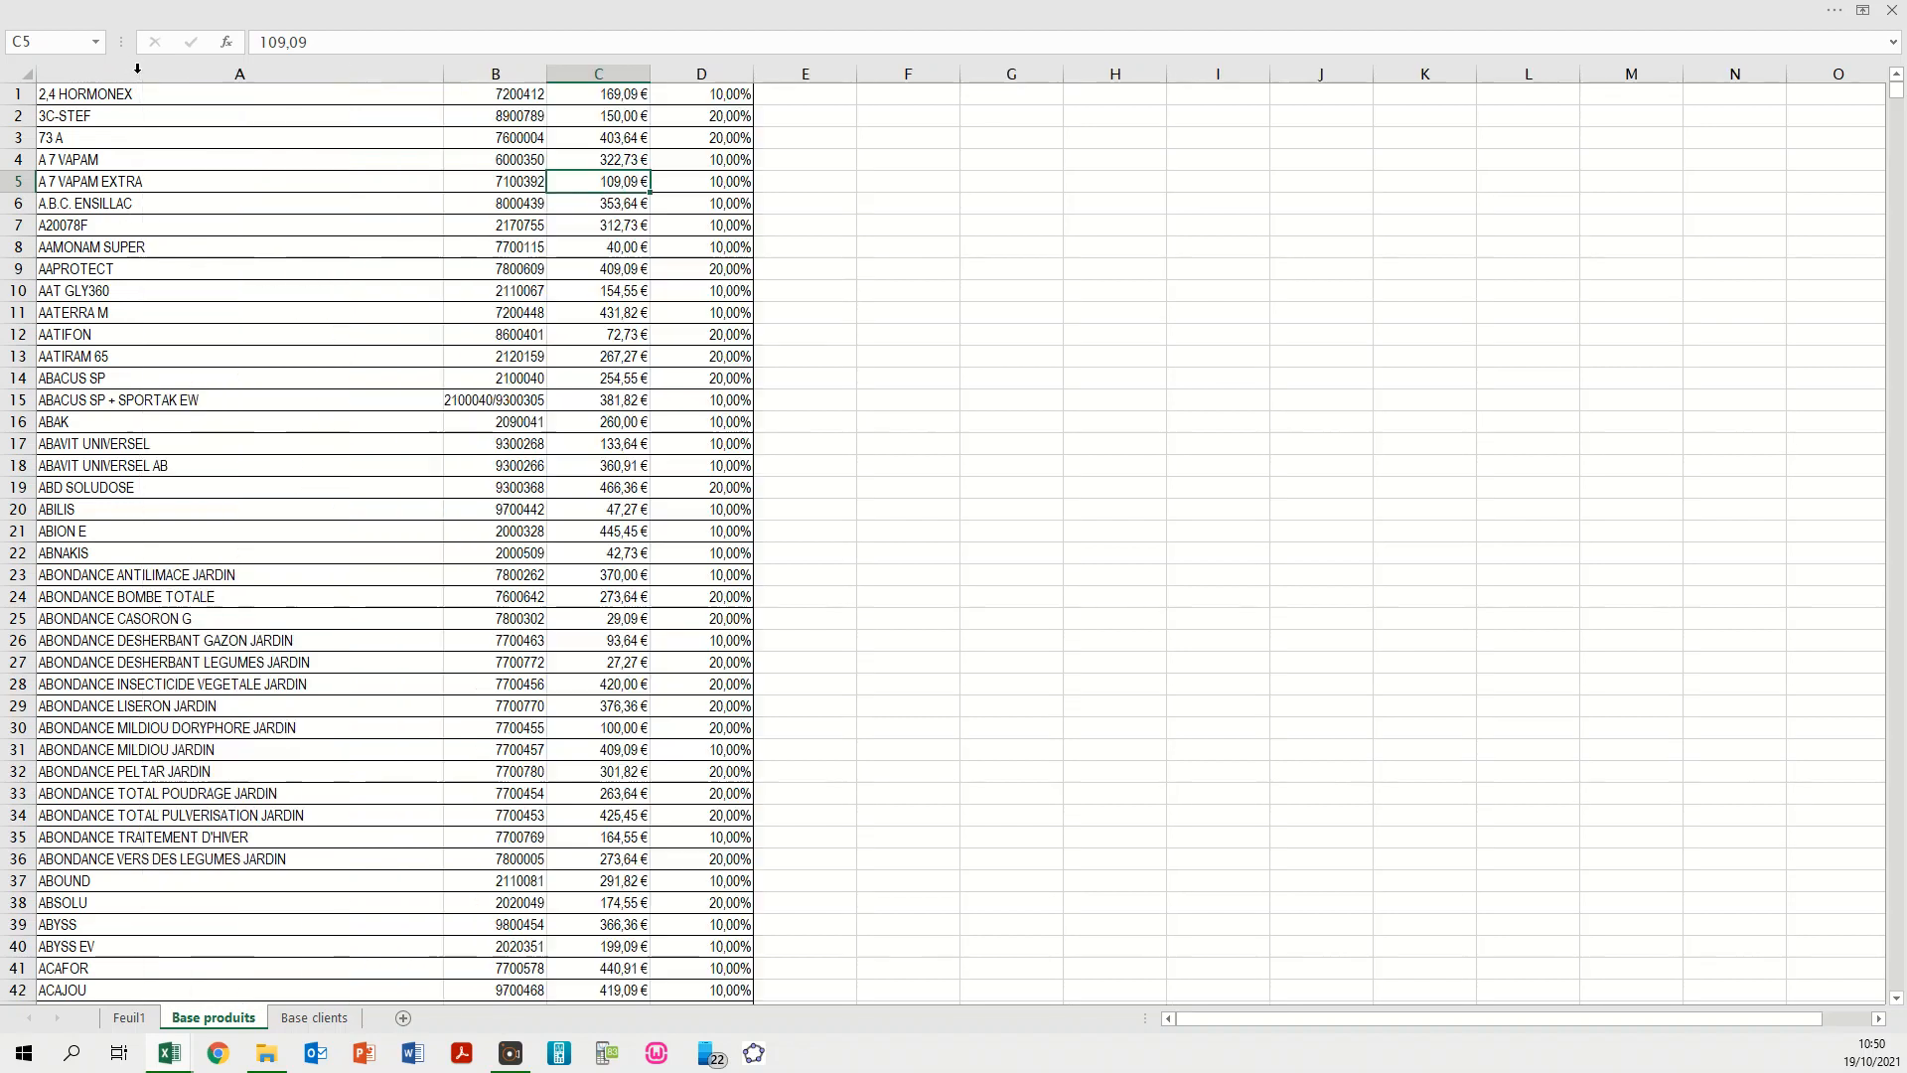
double_click(548, 72)
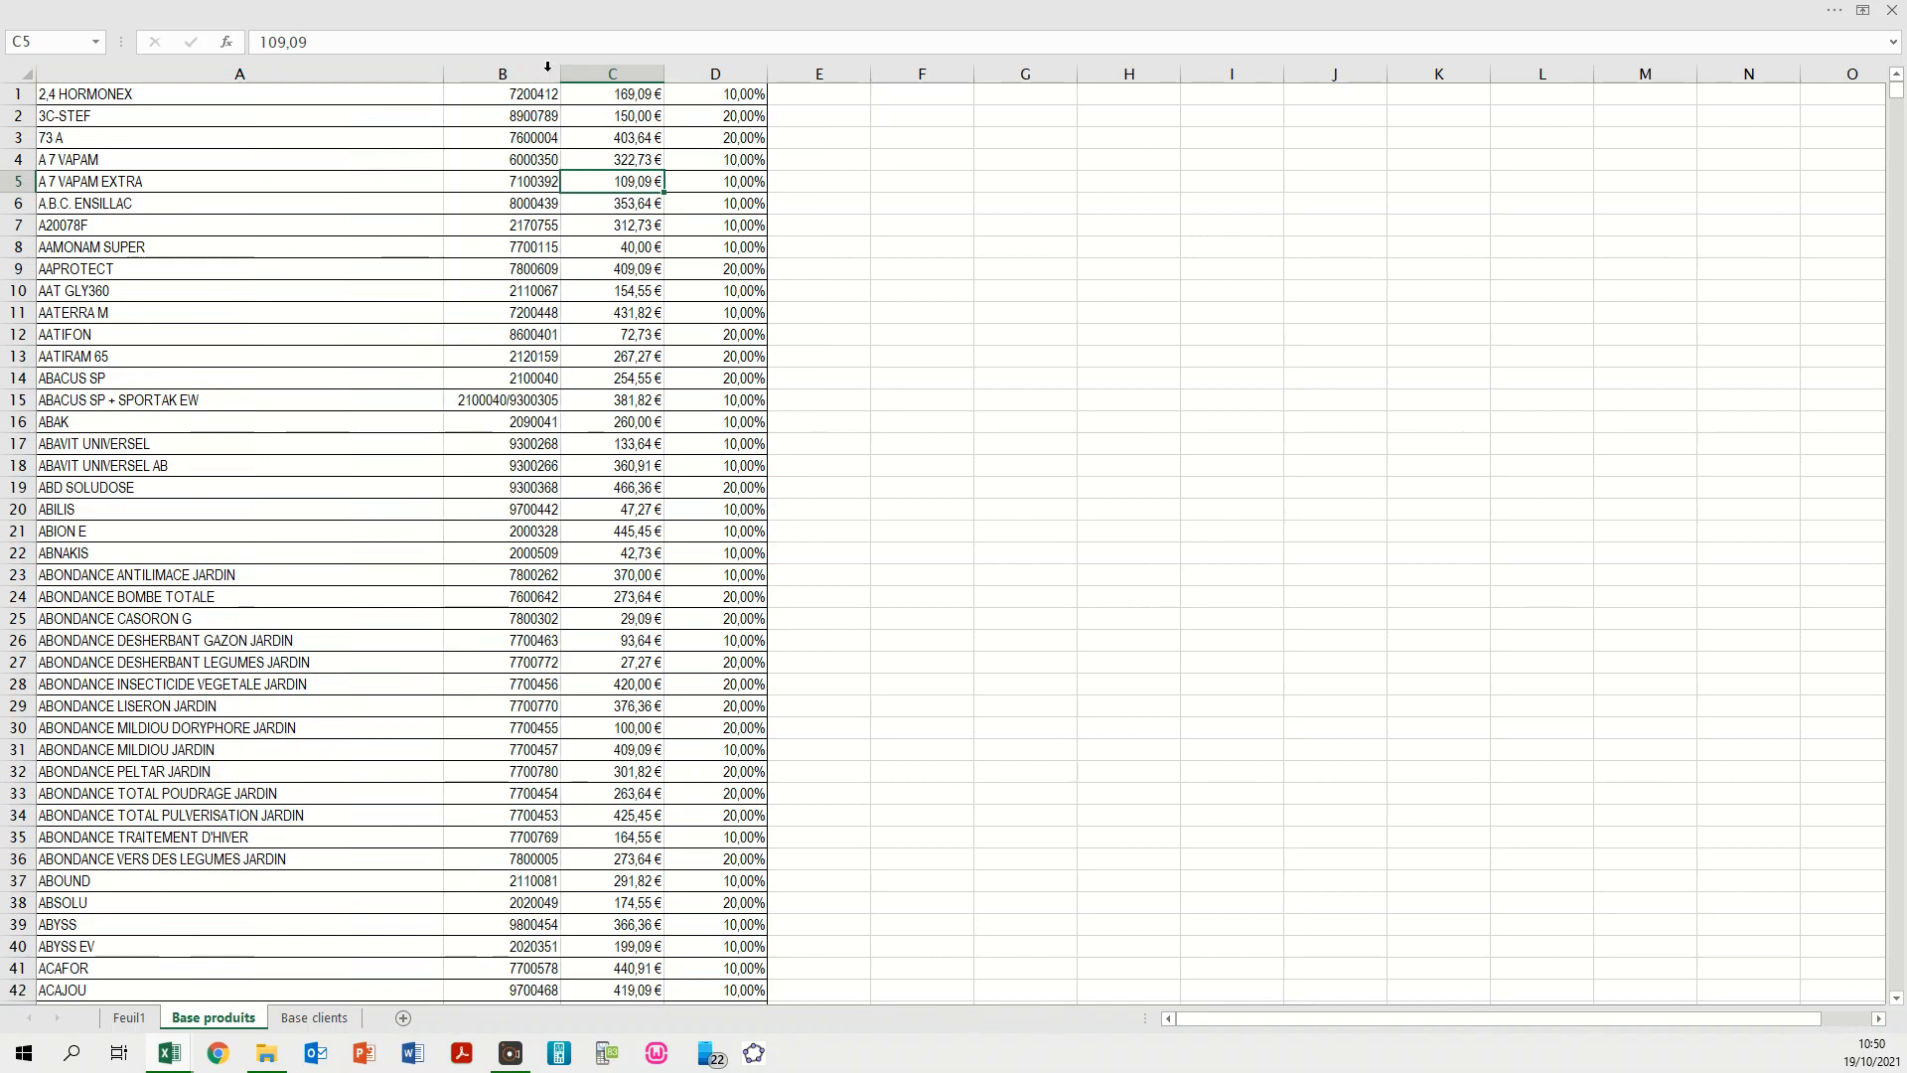
double_click(662, 72)
double_click(717, 74)
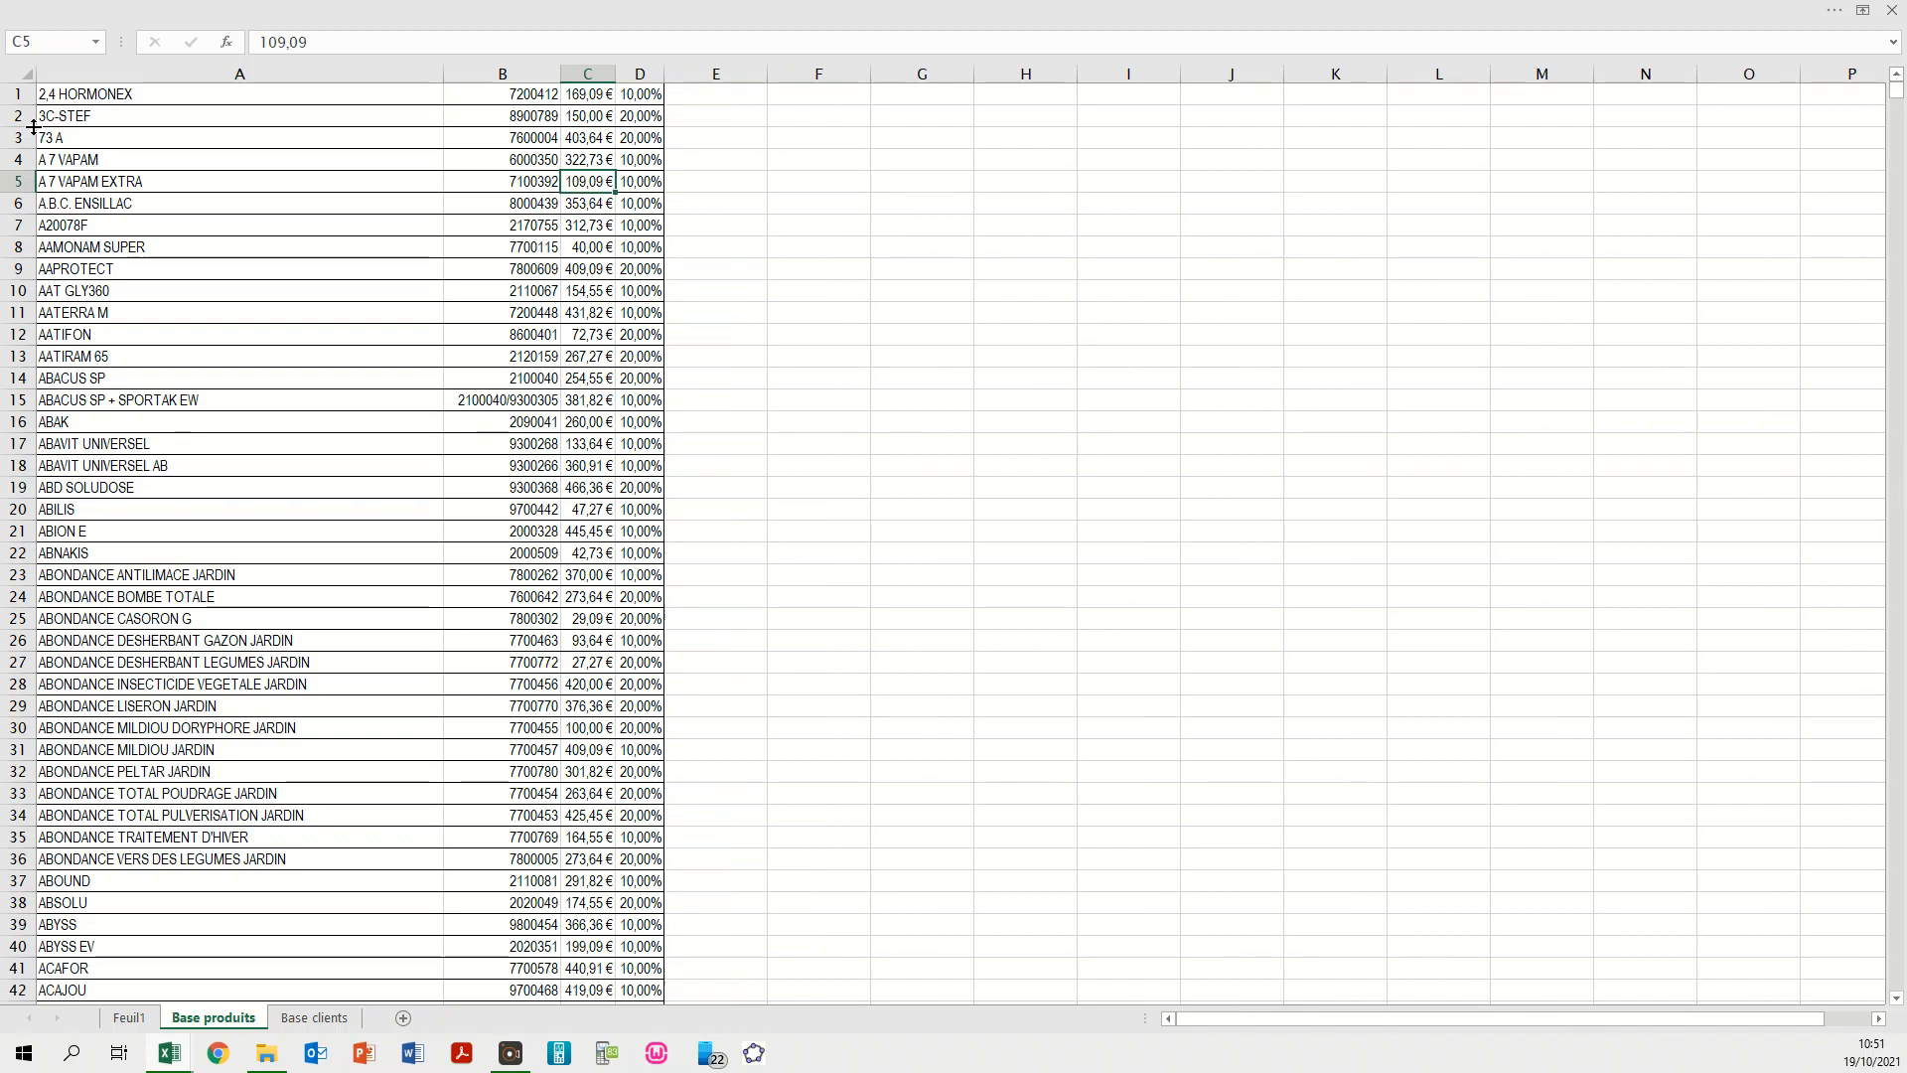
- Insert a blank row above the first product on the Base produits sheet
click(10, 94)
right_click(10, 94)
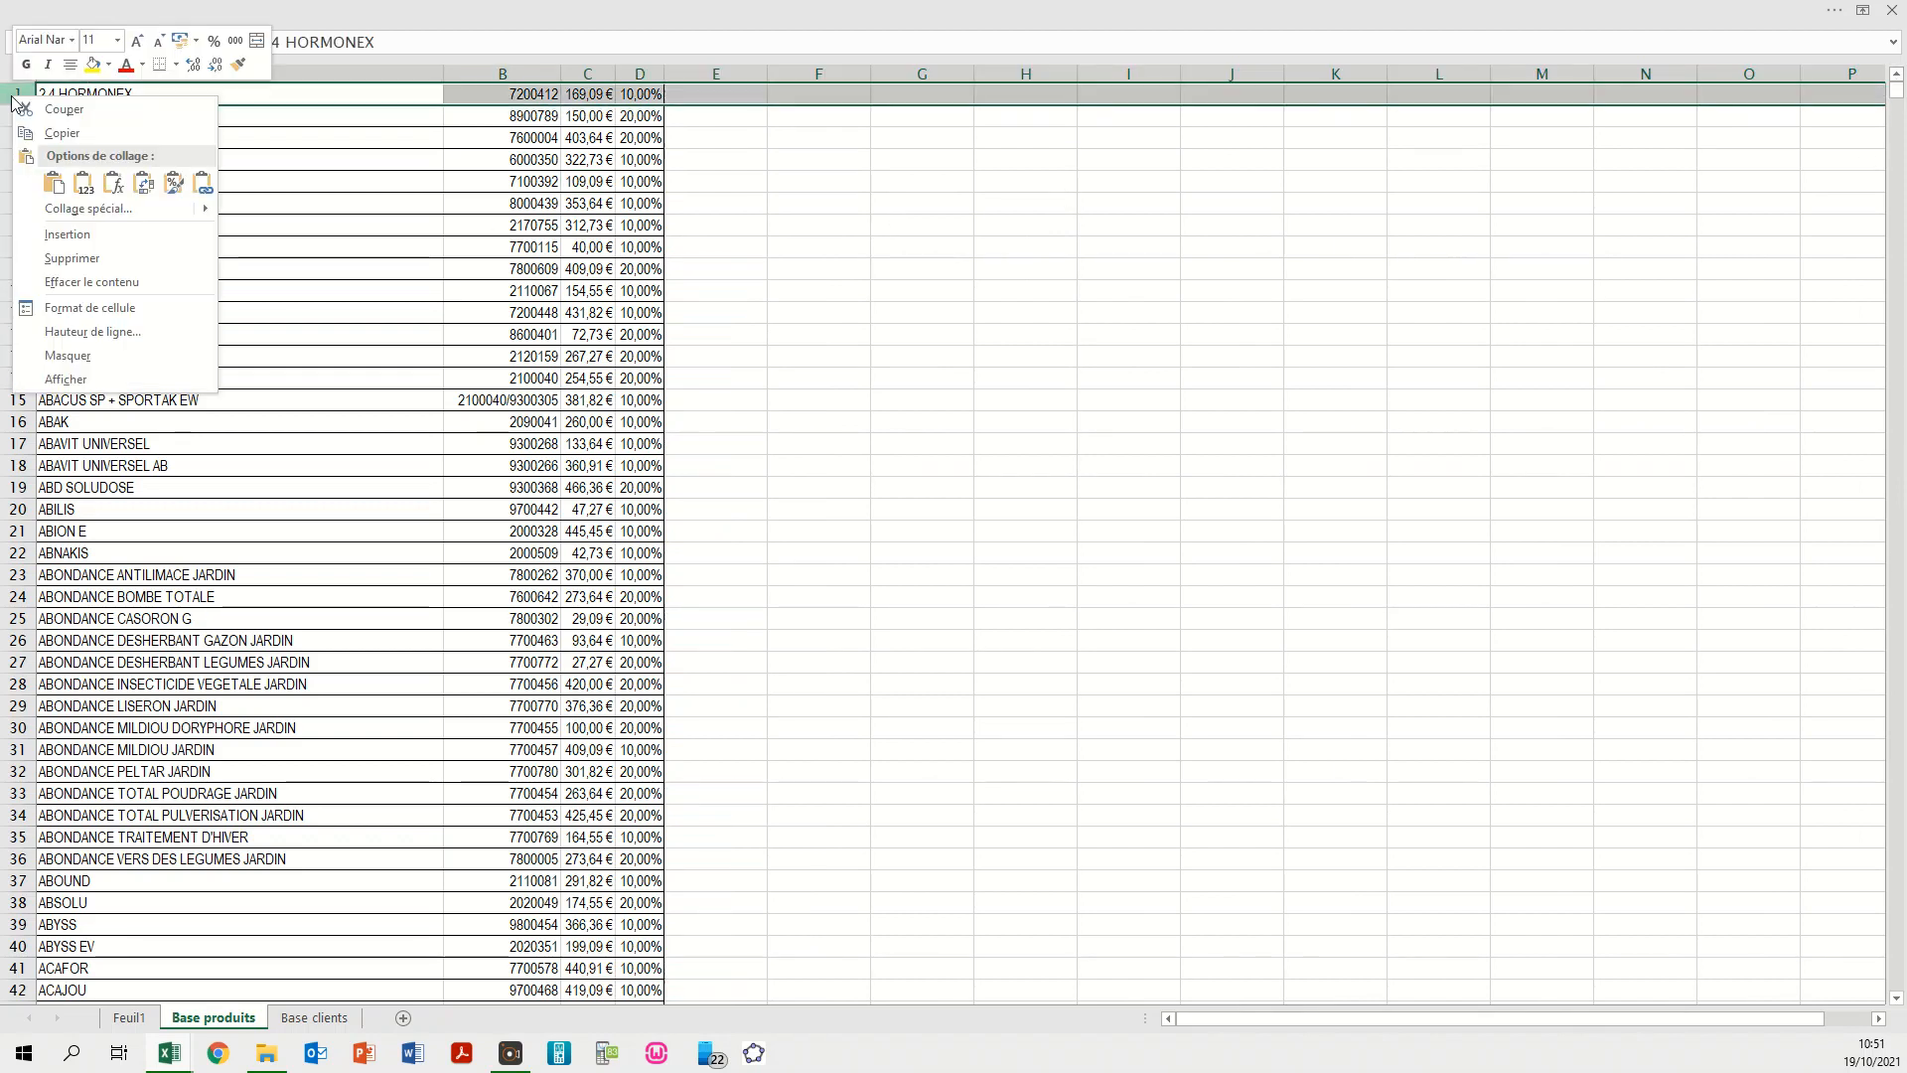
click(122, 238)
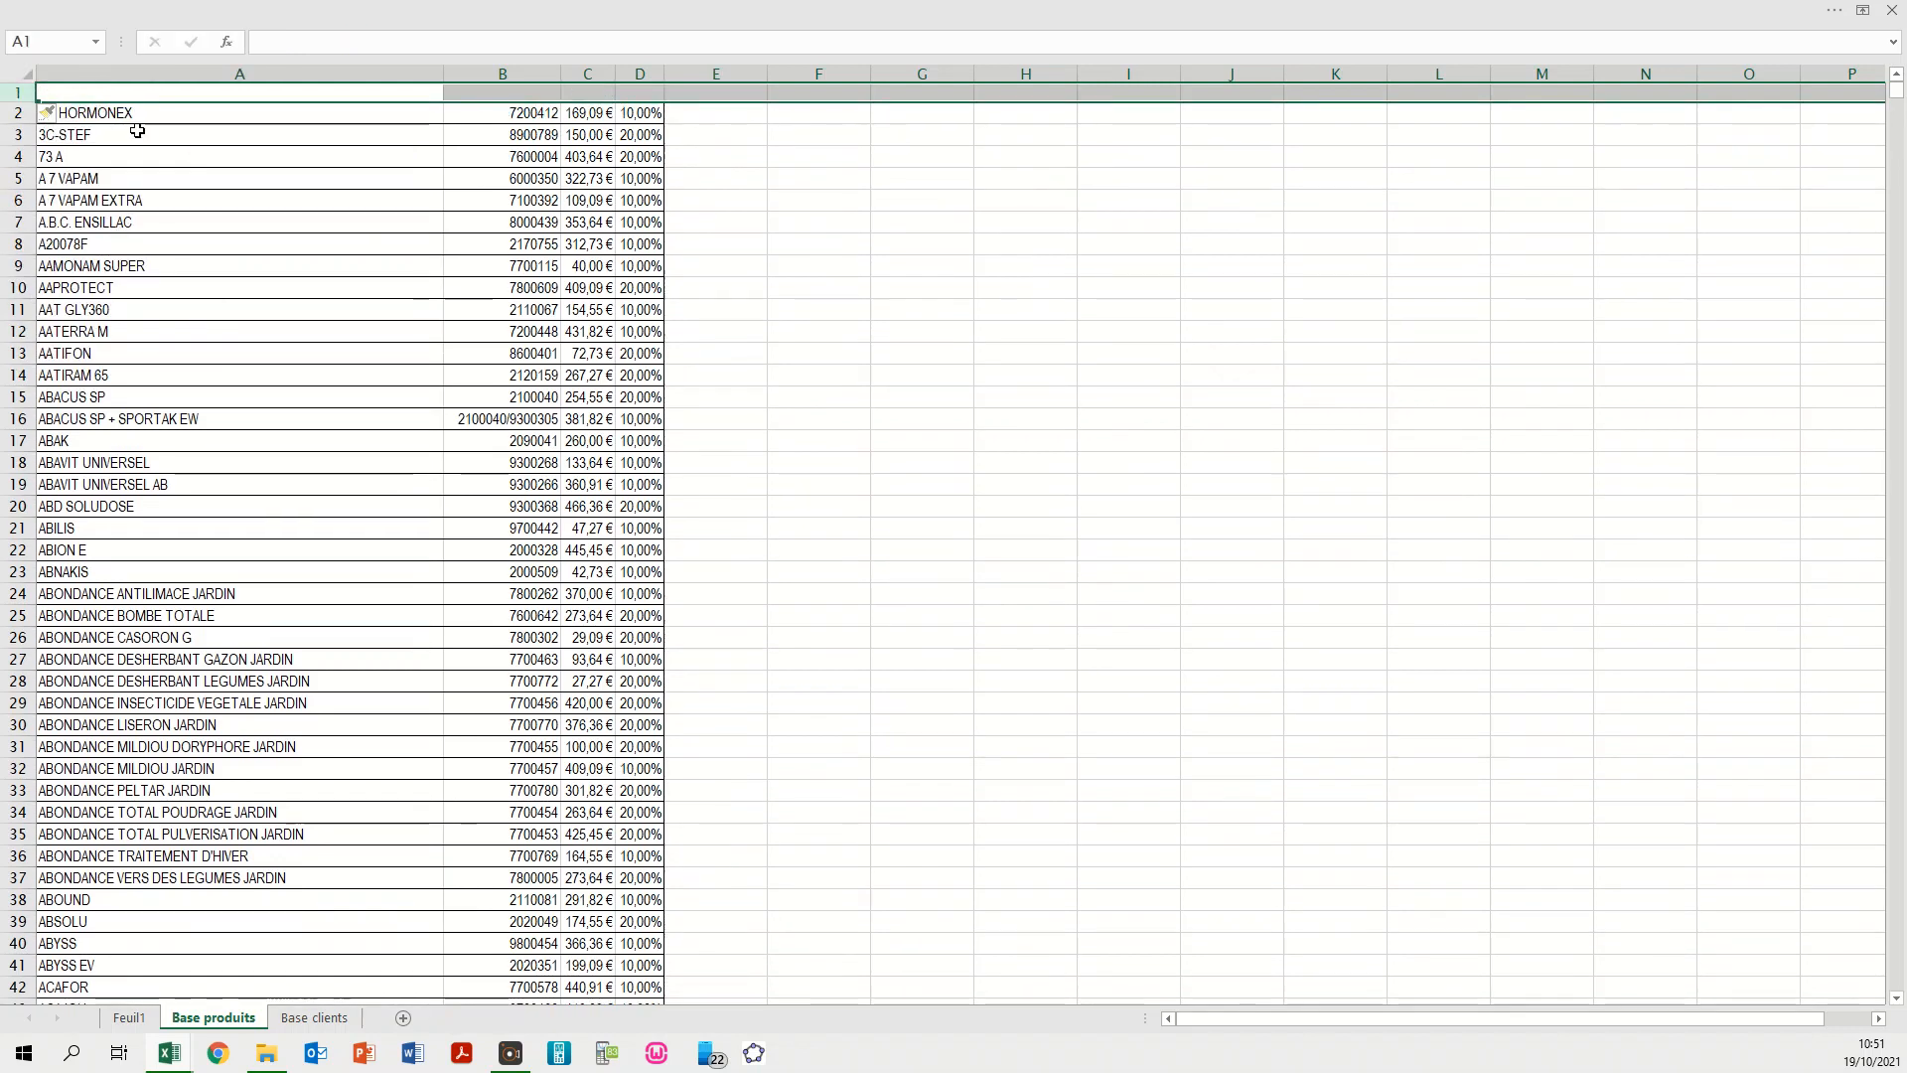
- Enter the headings Désignation, Référence, P.U. HT and TVA in A1:D1, and widen column C to fit its heading
click(169, 90)
text(Désignation)
key(Tab)
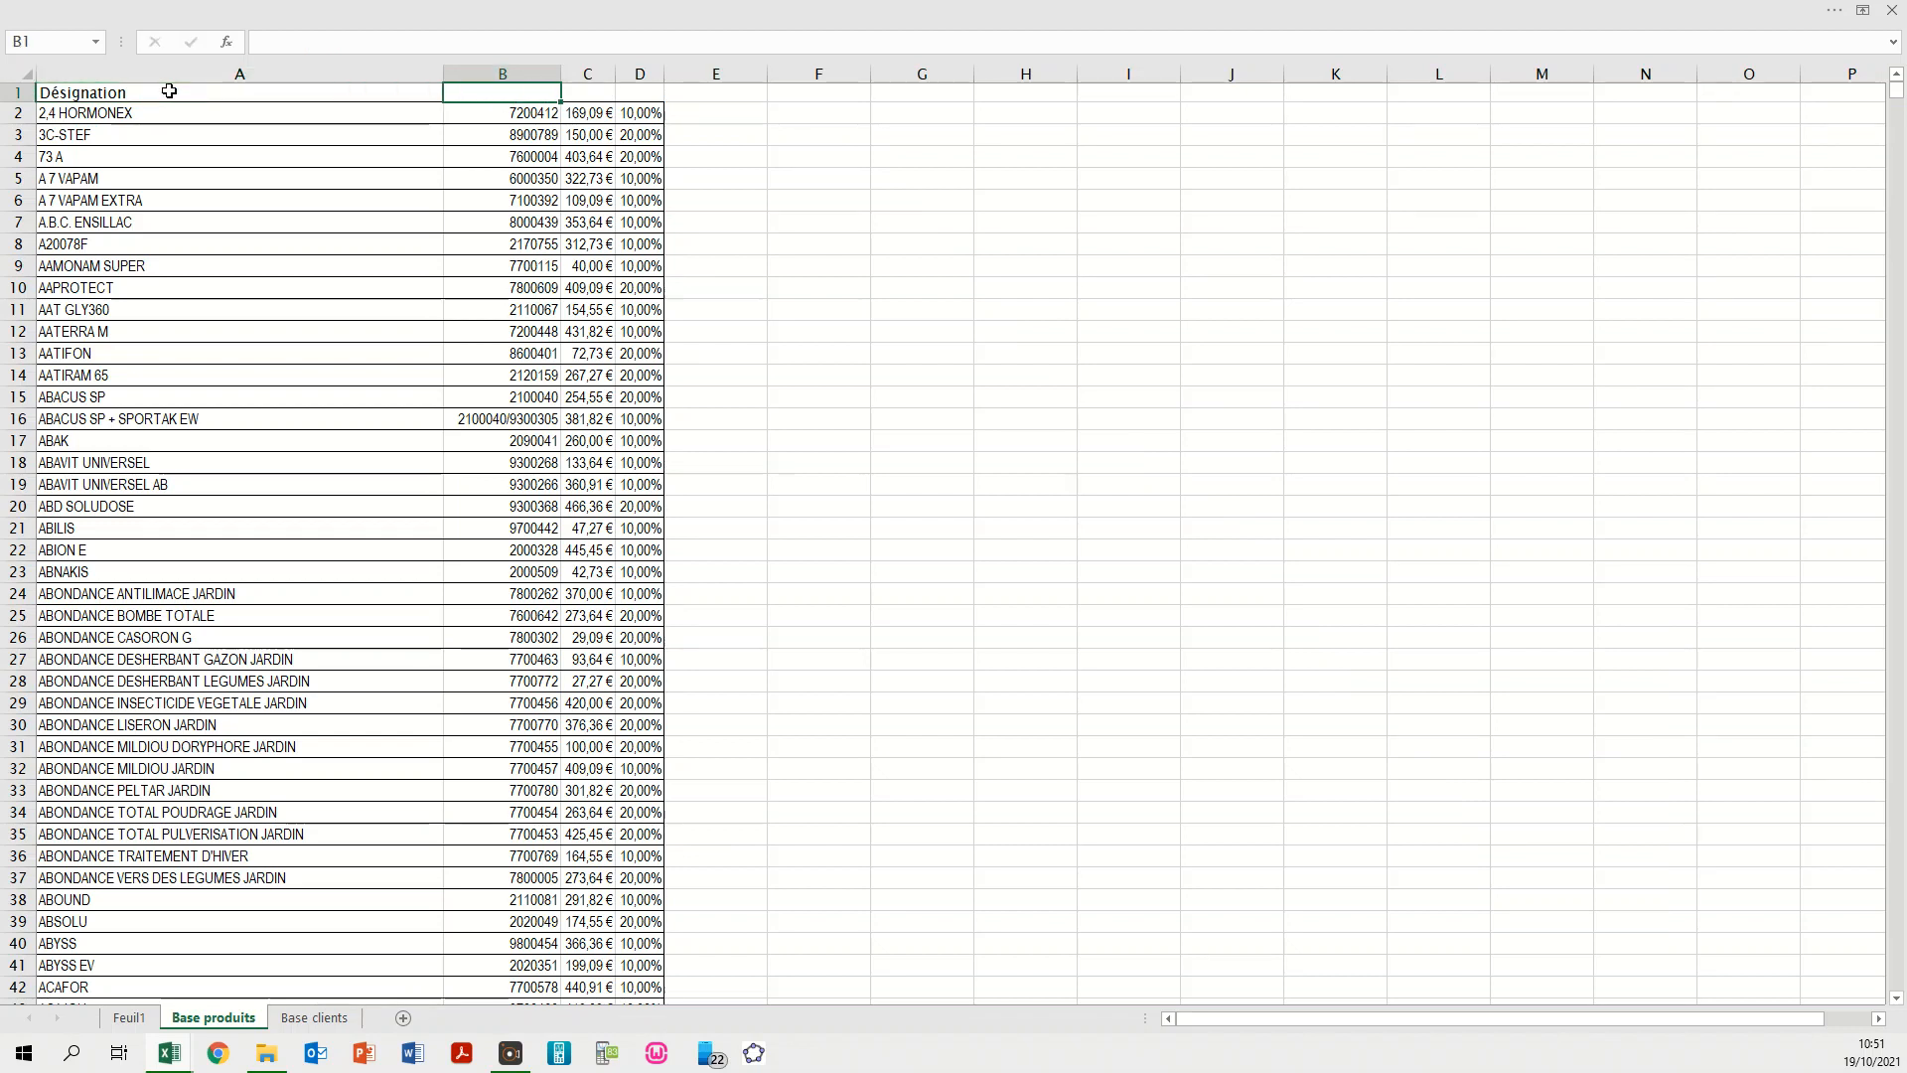
text(Référence)
key(Tab)
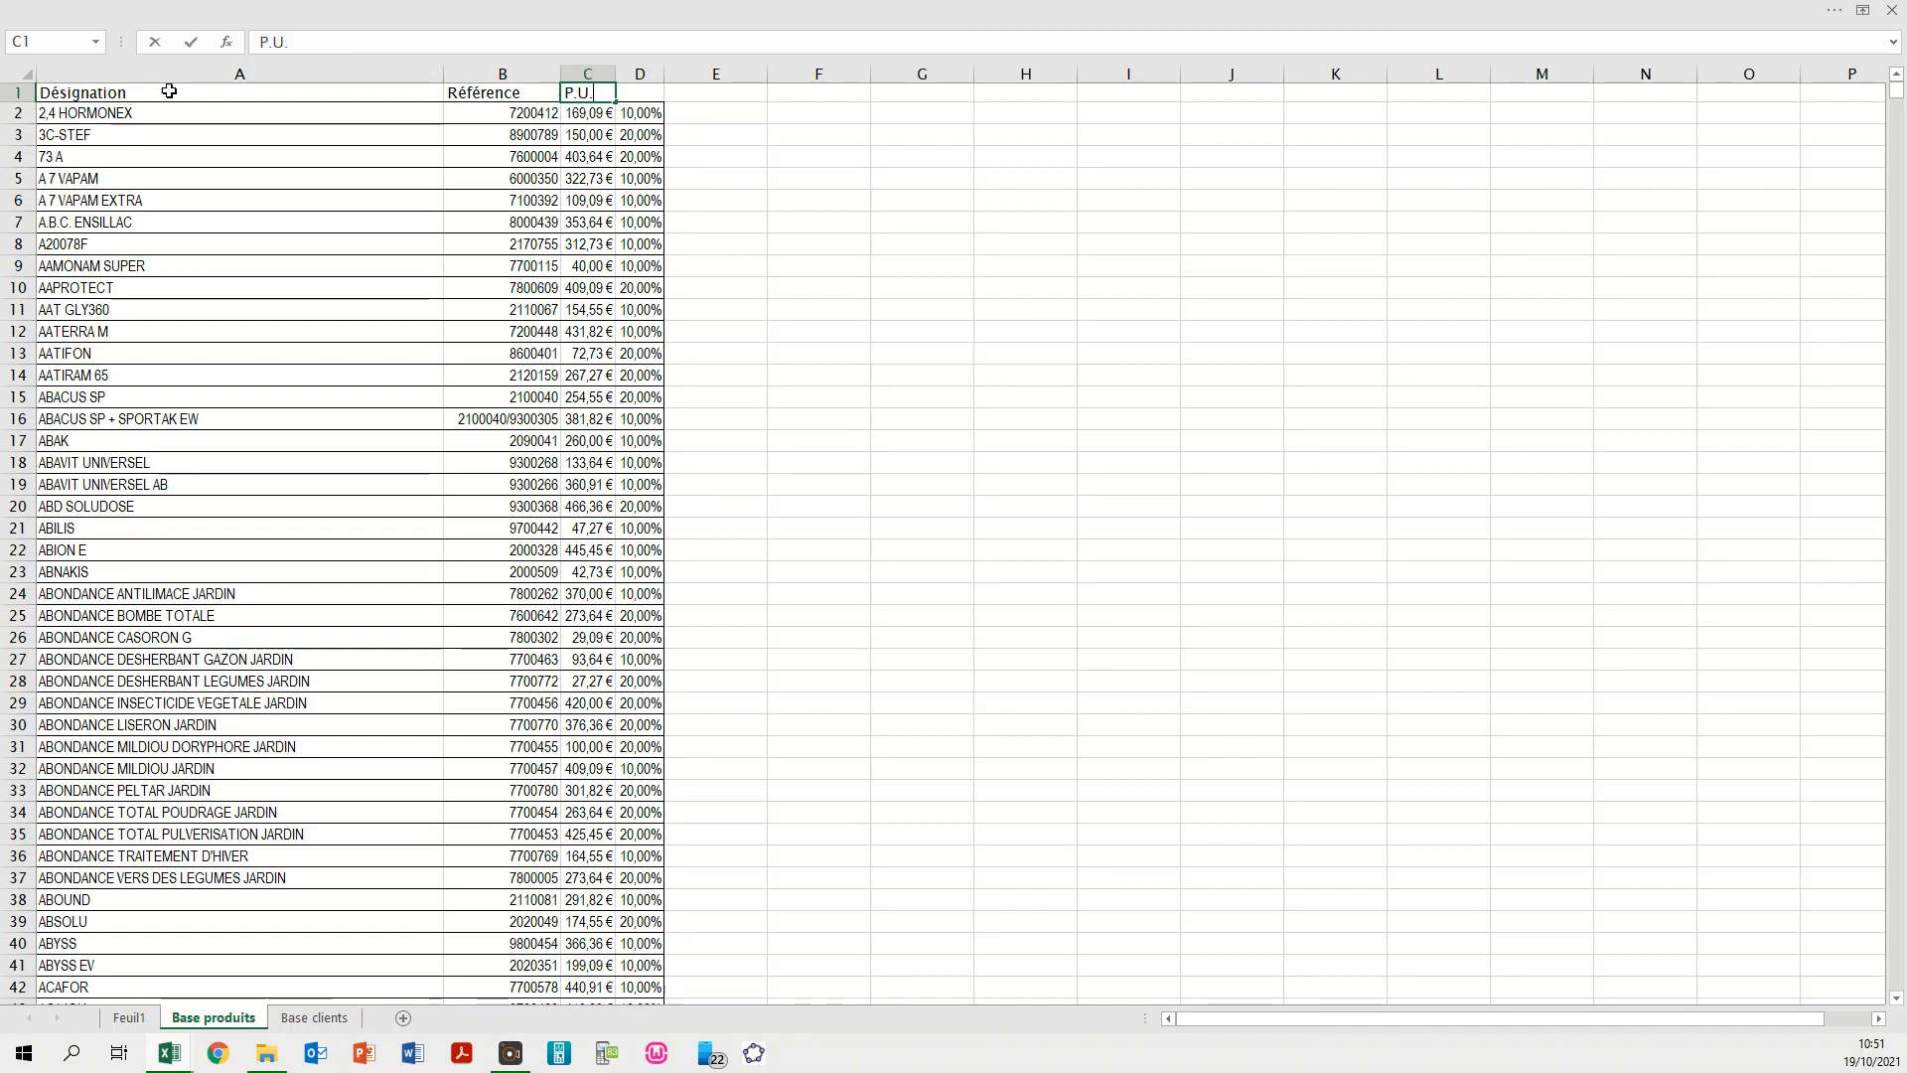
key(Tab)
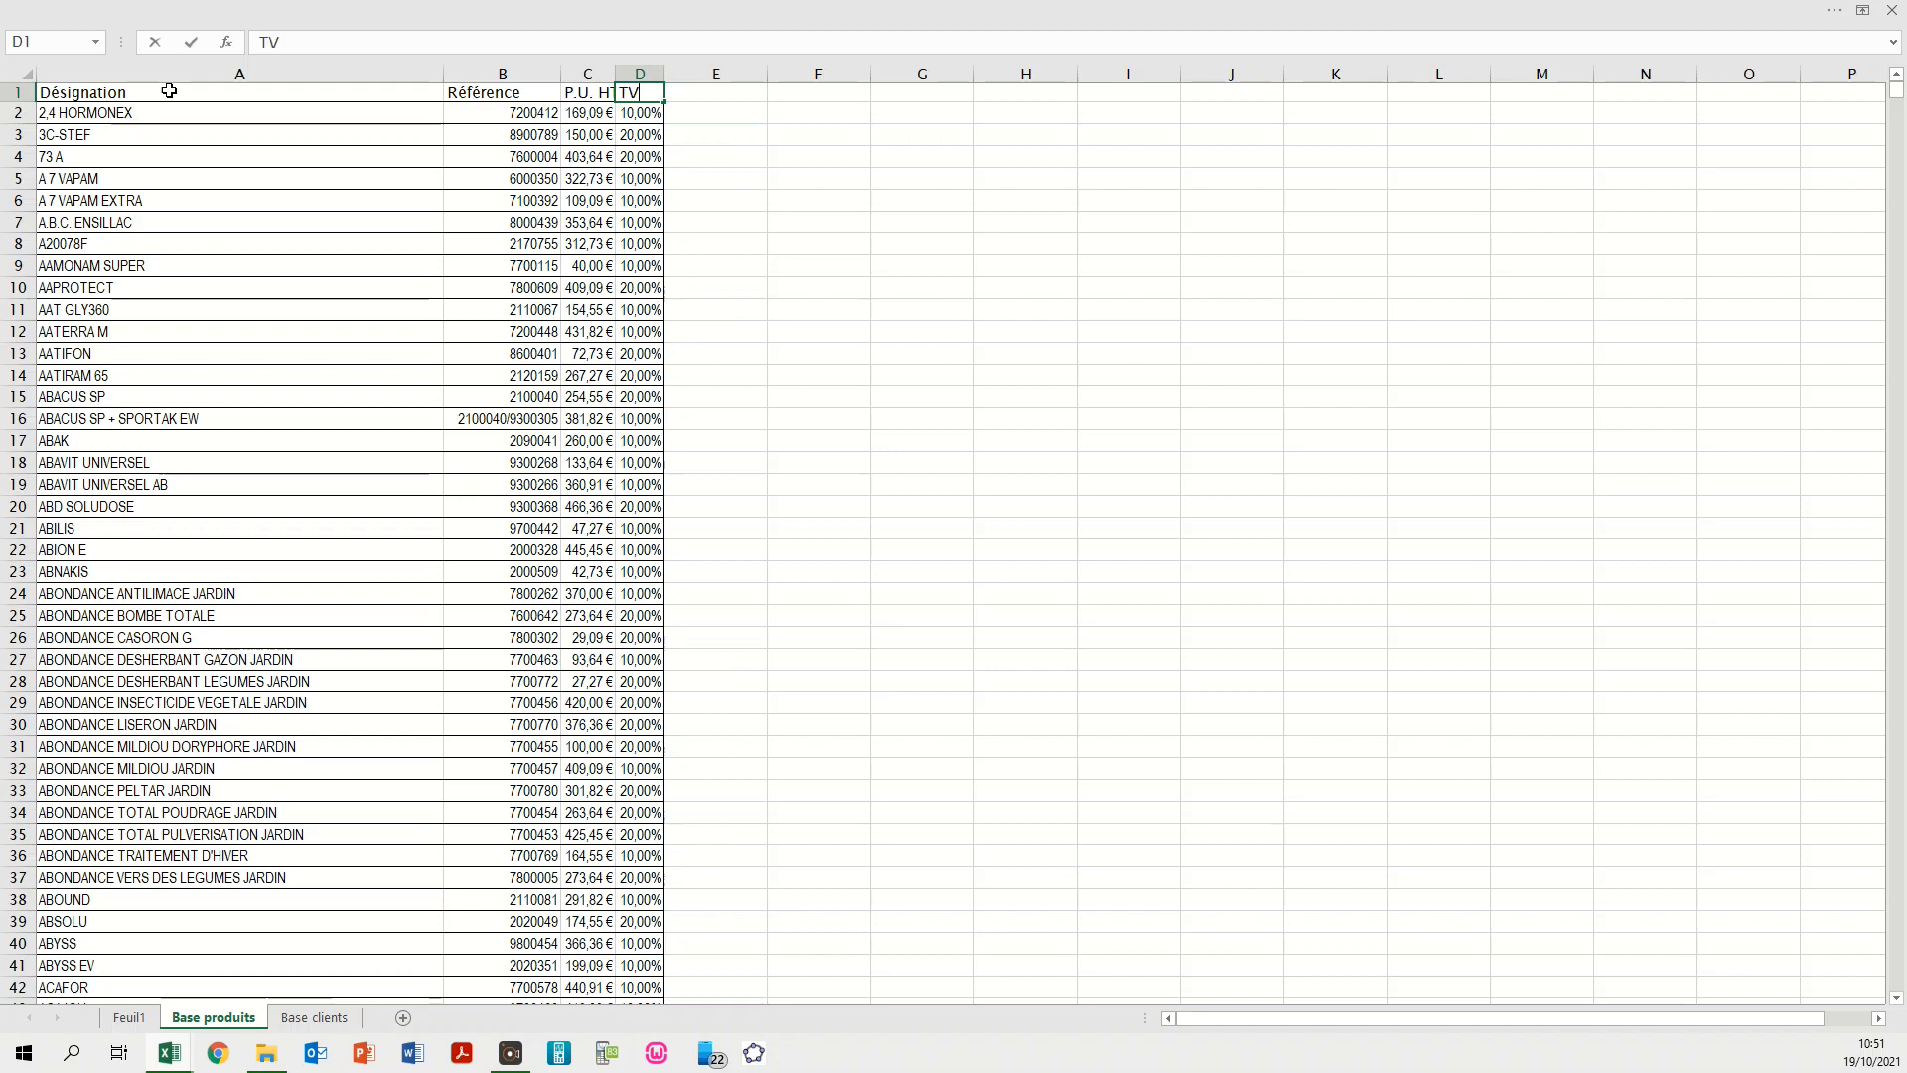
text(TVA)
key(Return)
drag(617, 70, 629, 70)
click(758, 198)
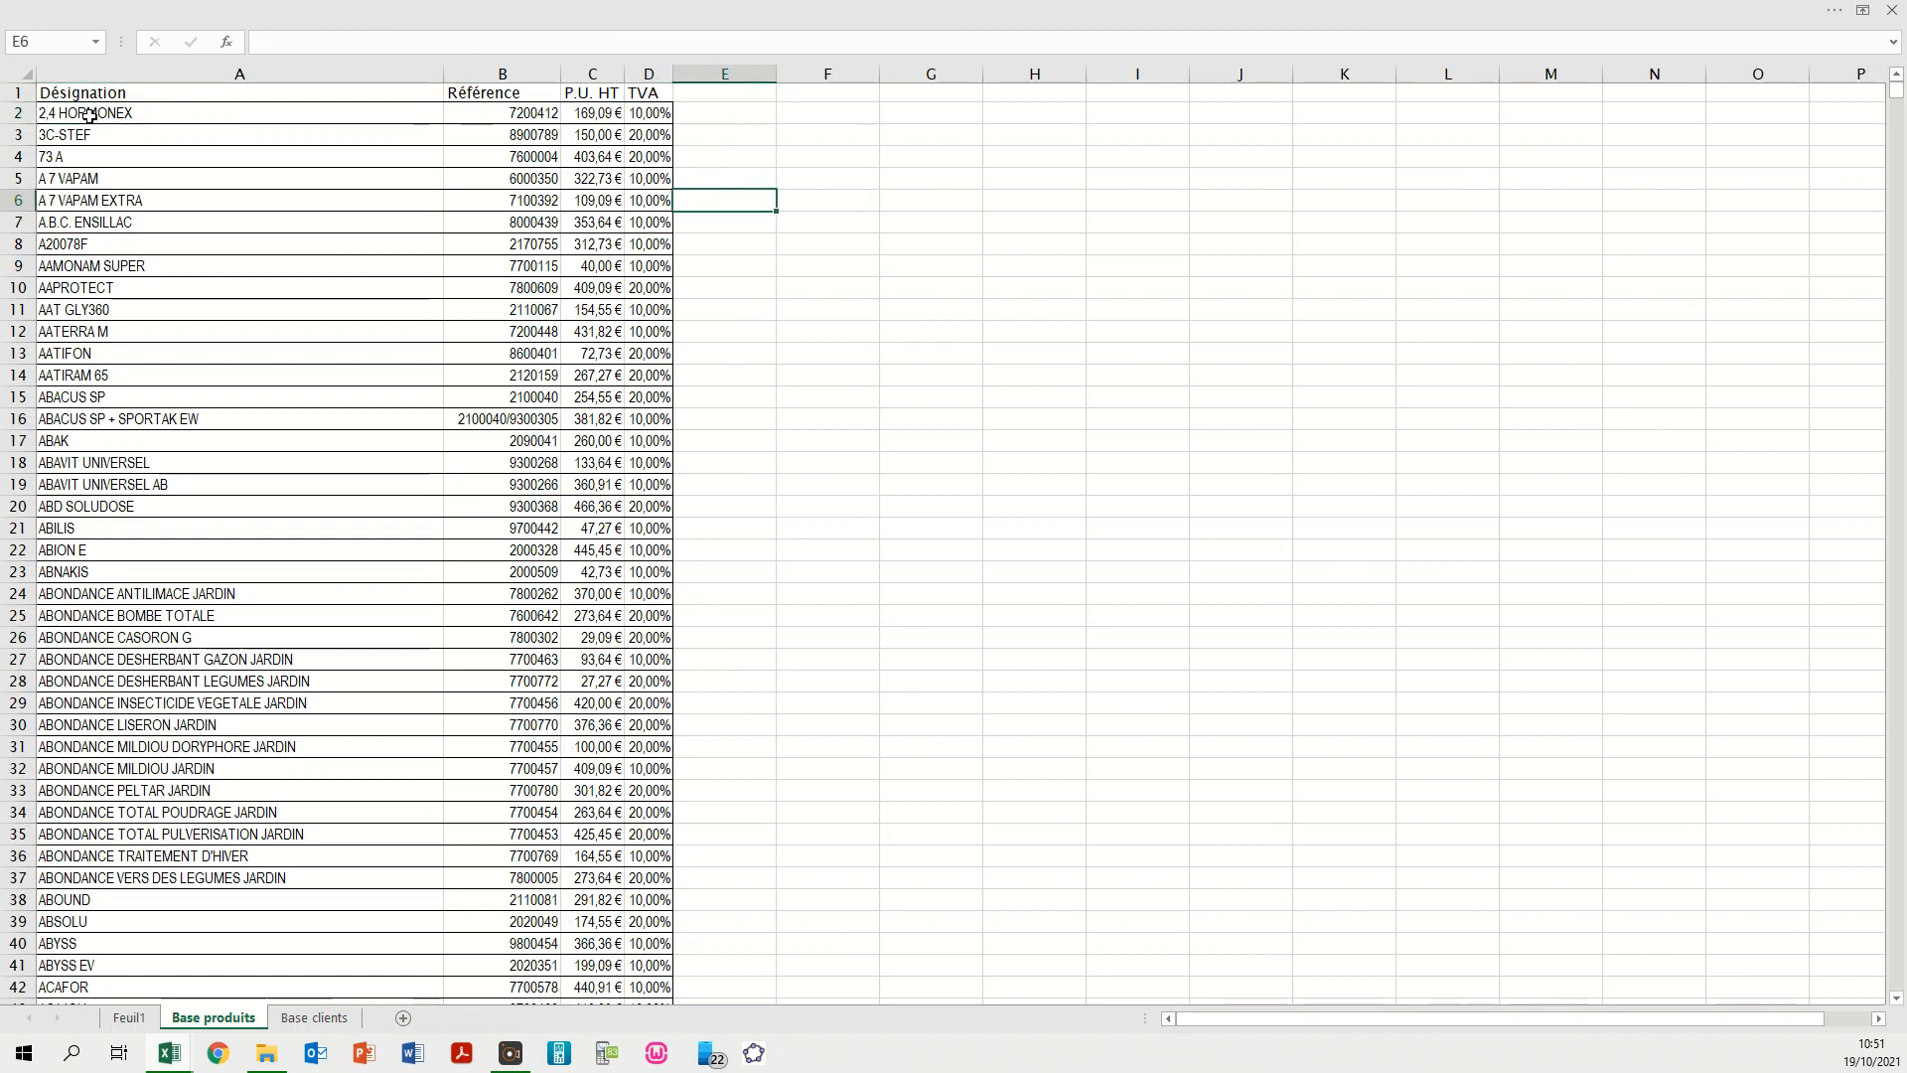
- Format A1:D14274 as a table with headers, using the light style with a black header row
click(57, 93)
key(ctrl+shift+End)
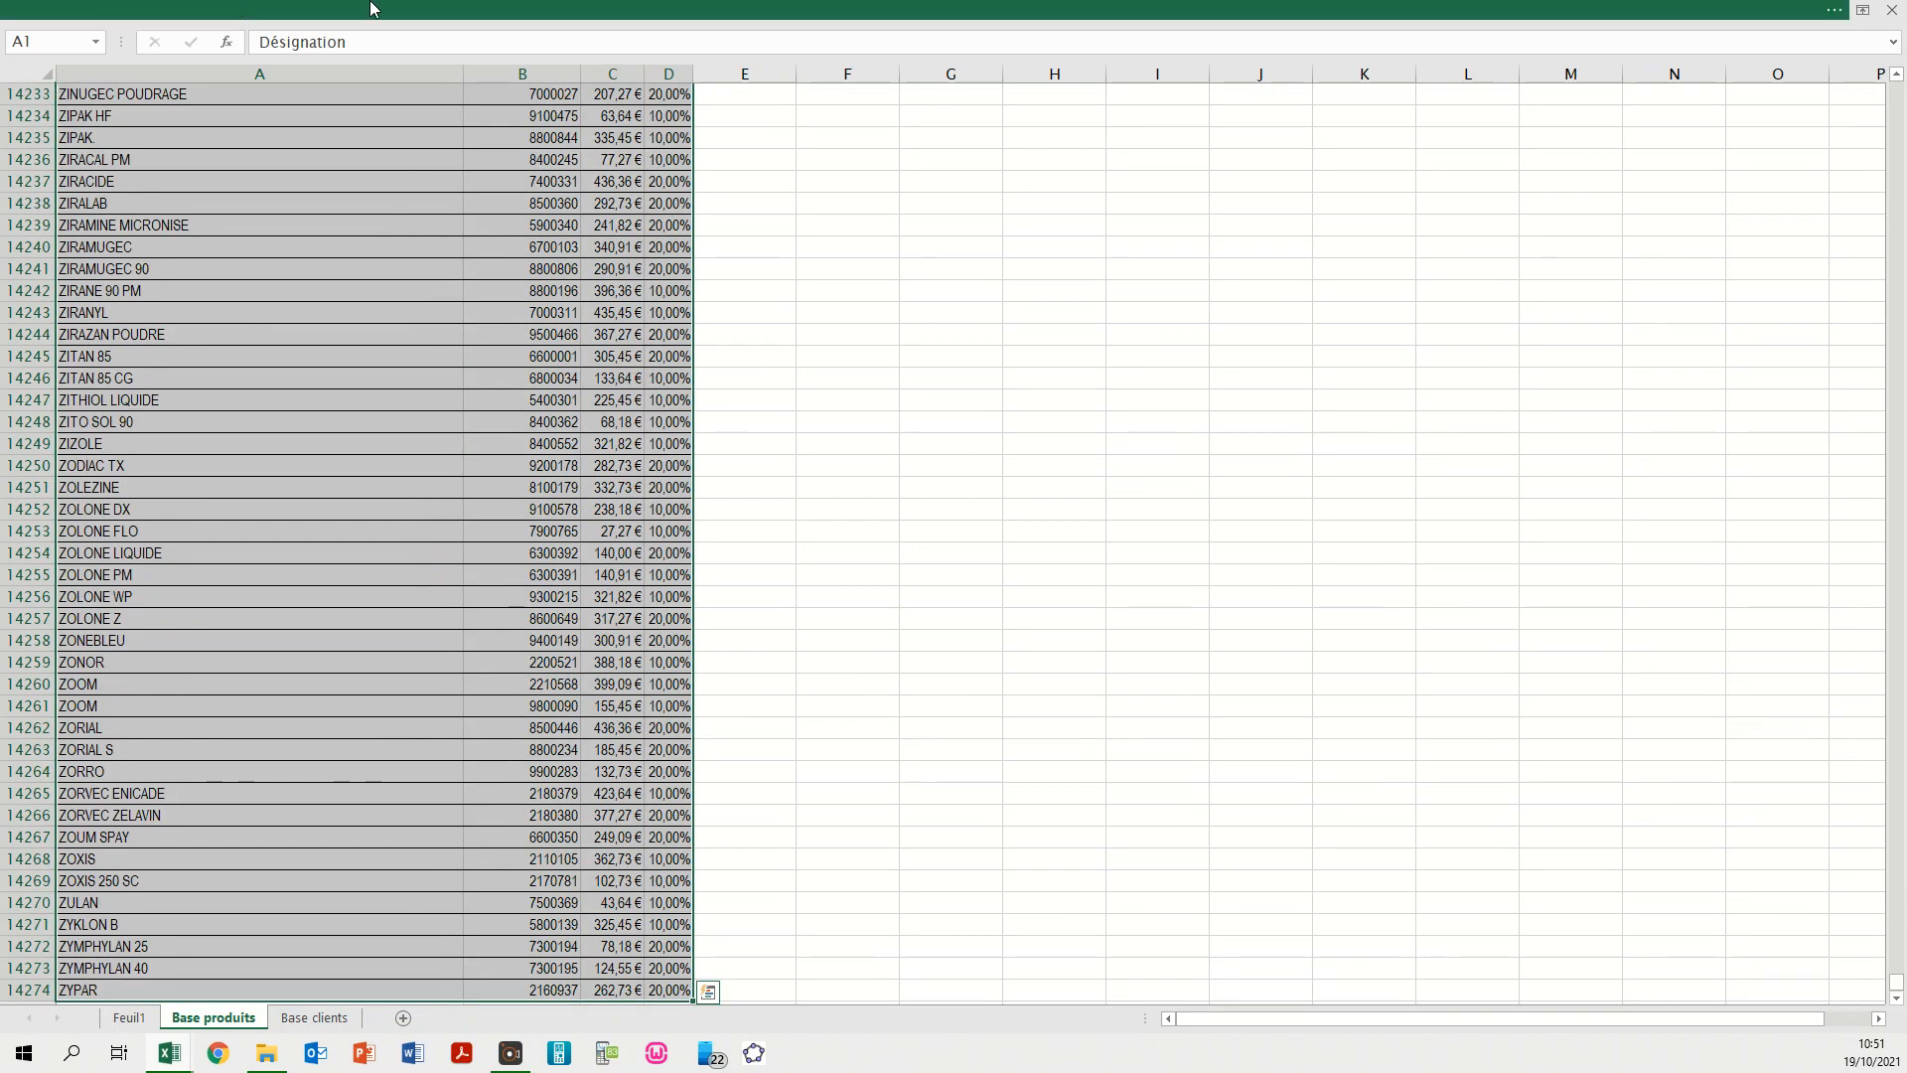
click(424, 10)
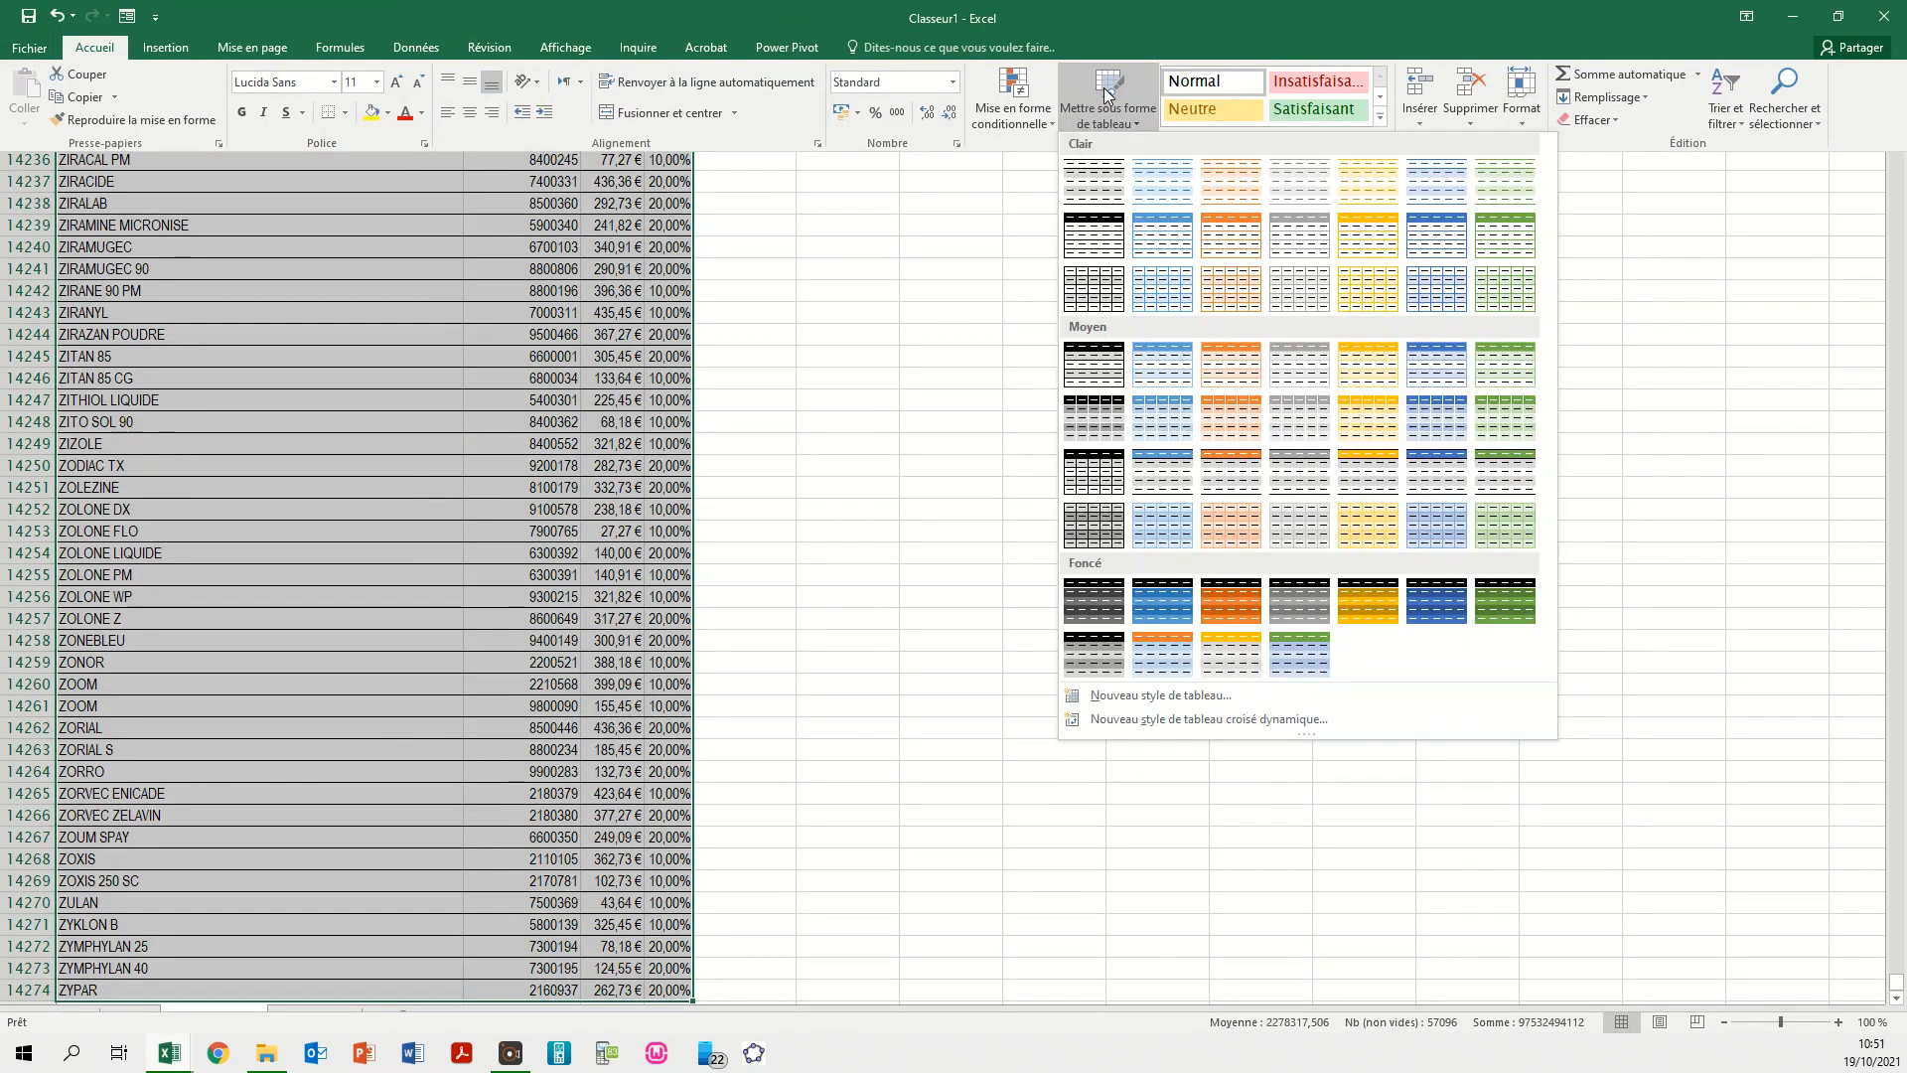
click(1105, 241)
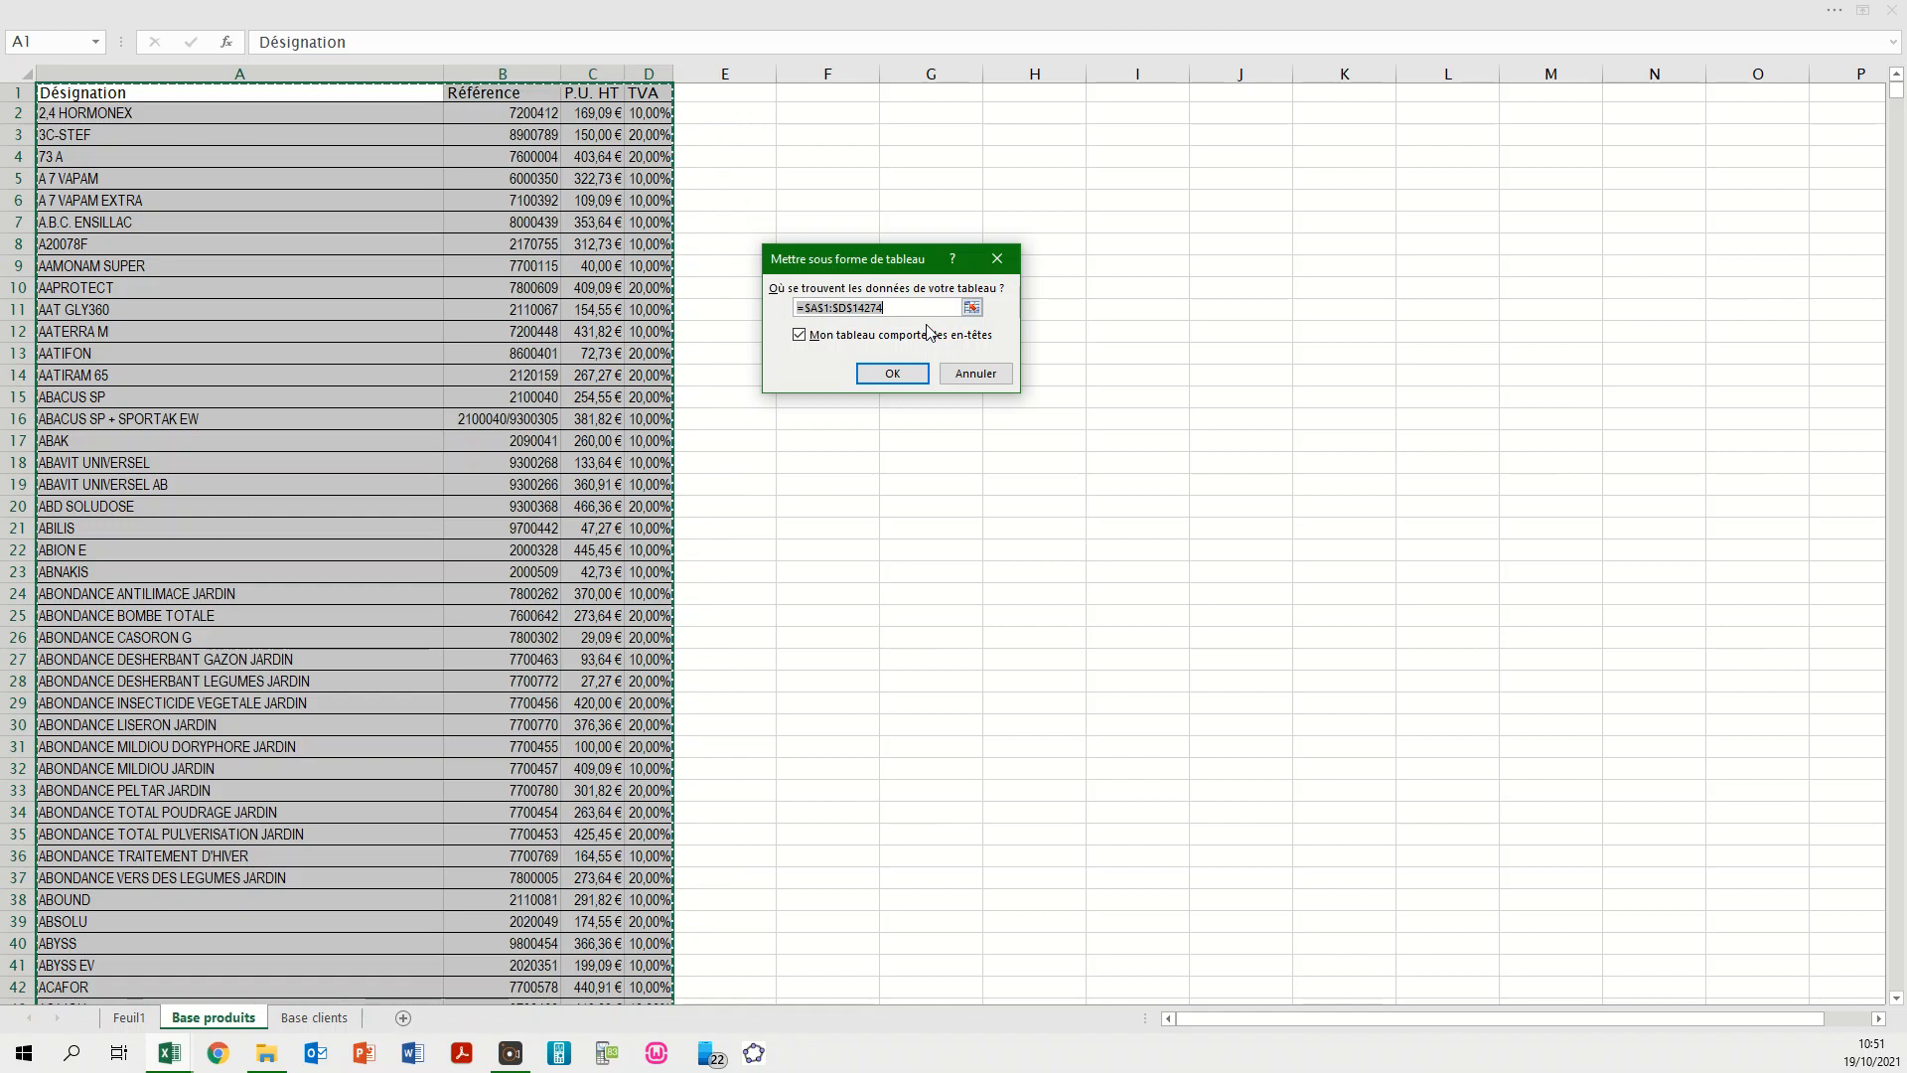
click(887, 373)
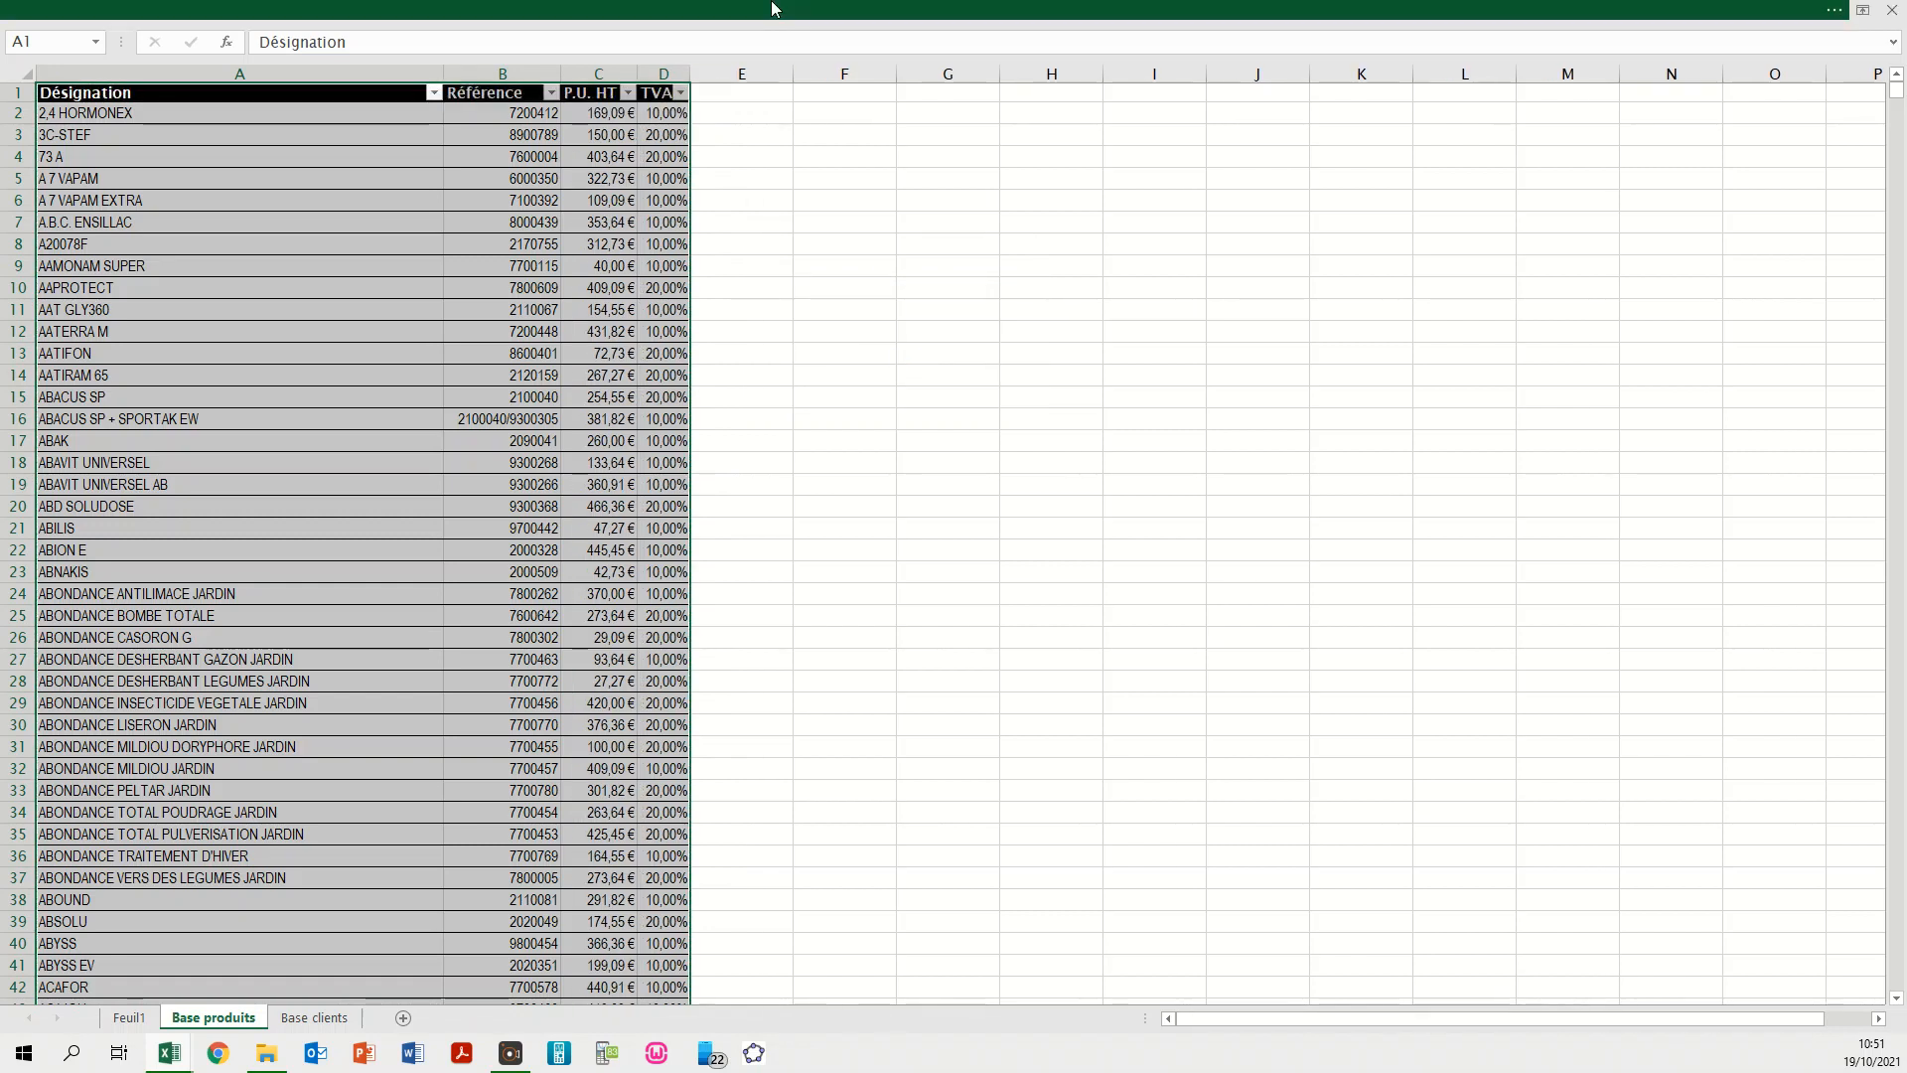
- Set the ribbon to show its tabs and commands permanently
click(773, 8)
click(1746, 16)
click(1687, 191)
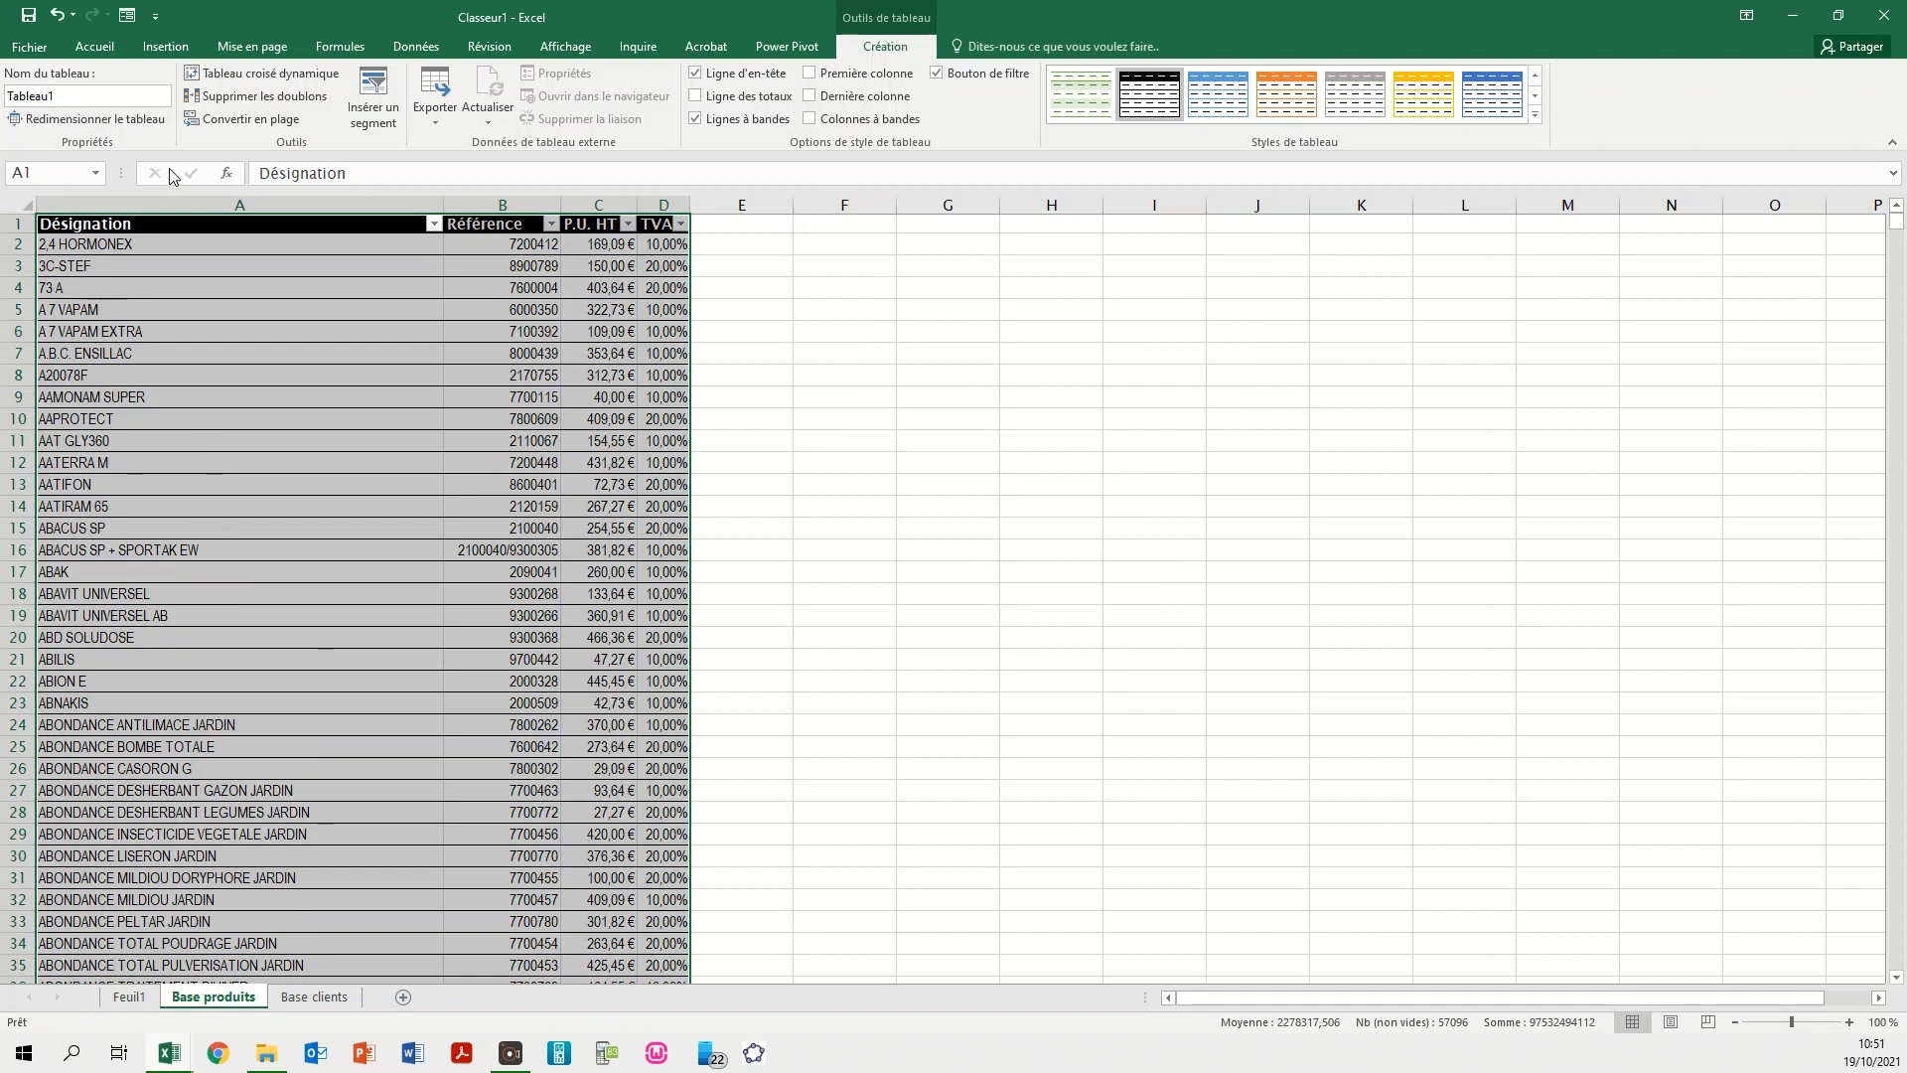
- Name the product table tab_produits and sort it by Désignation from A to Z
click(100, 95)
text(tab_produits)
click(284, 333)
click(434, 223)
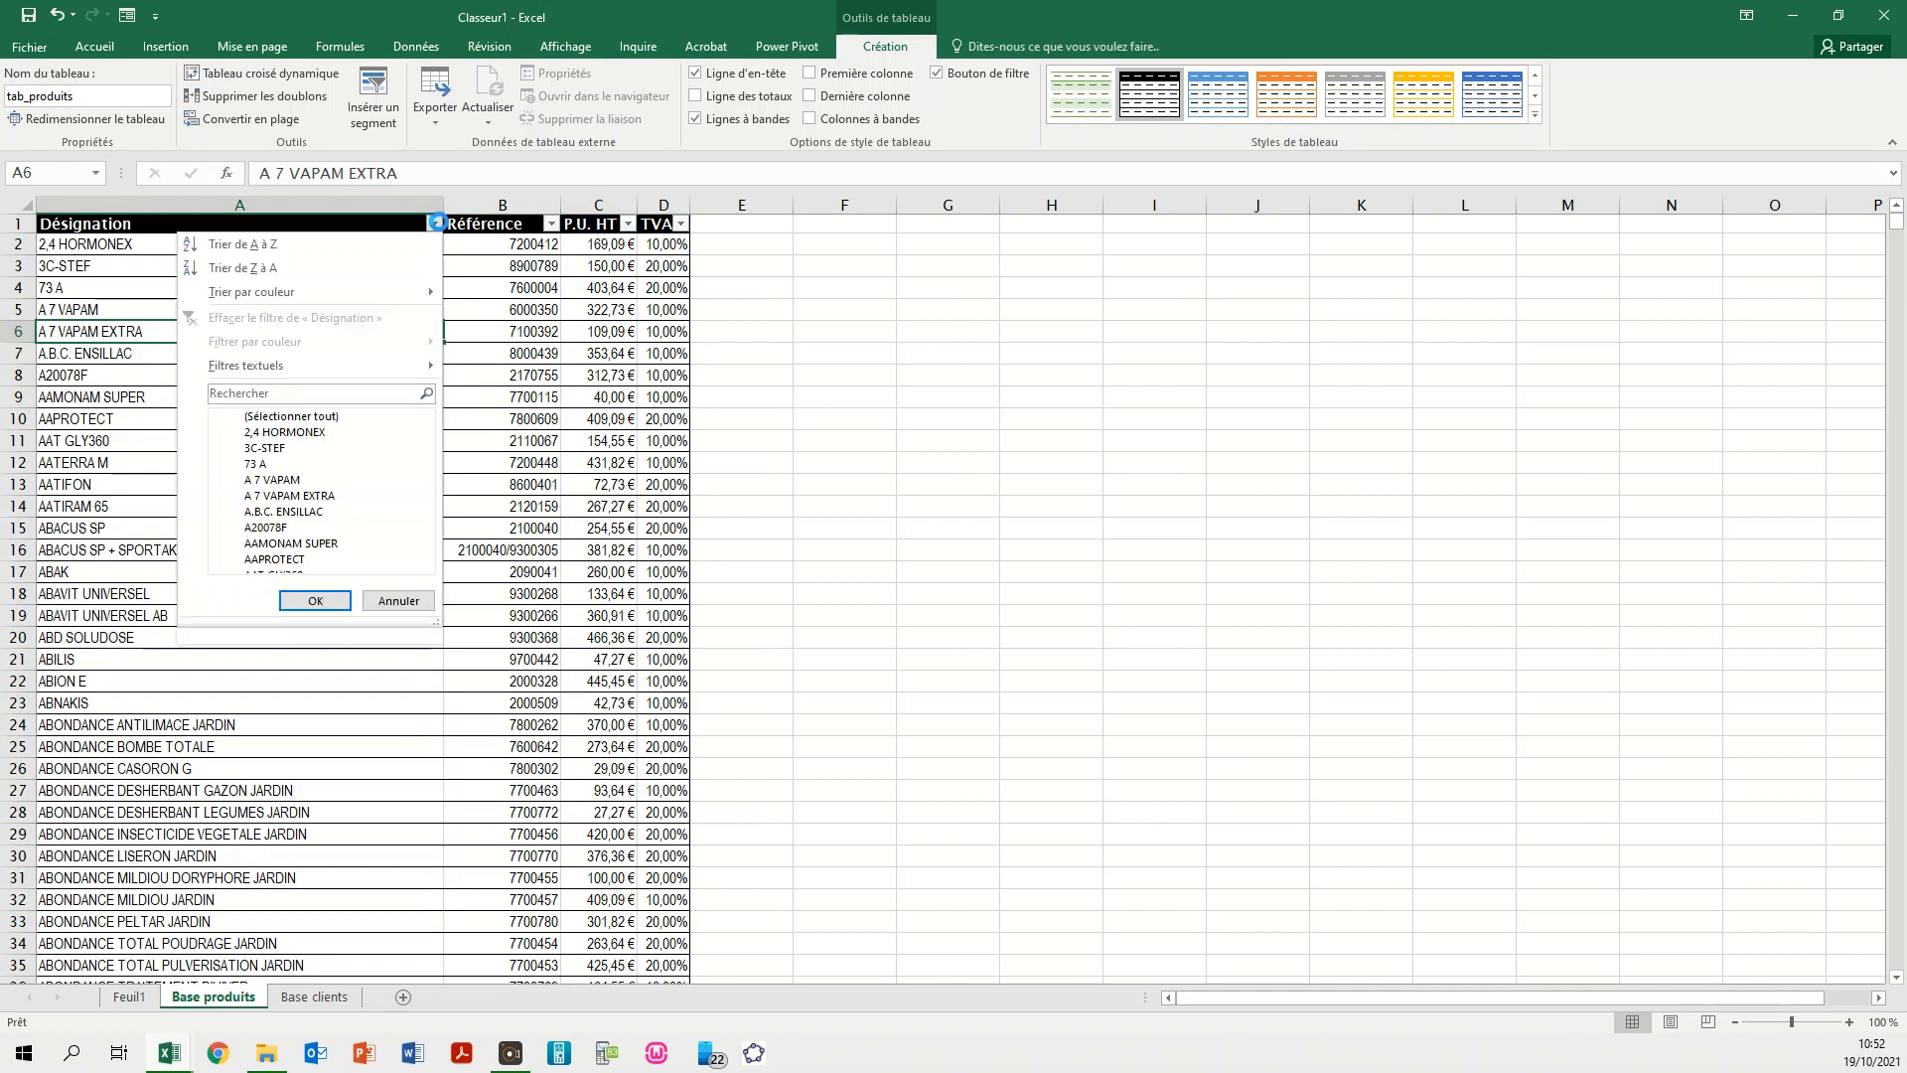
click(275, 245)
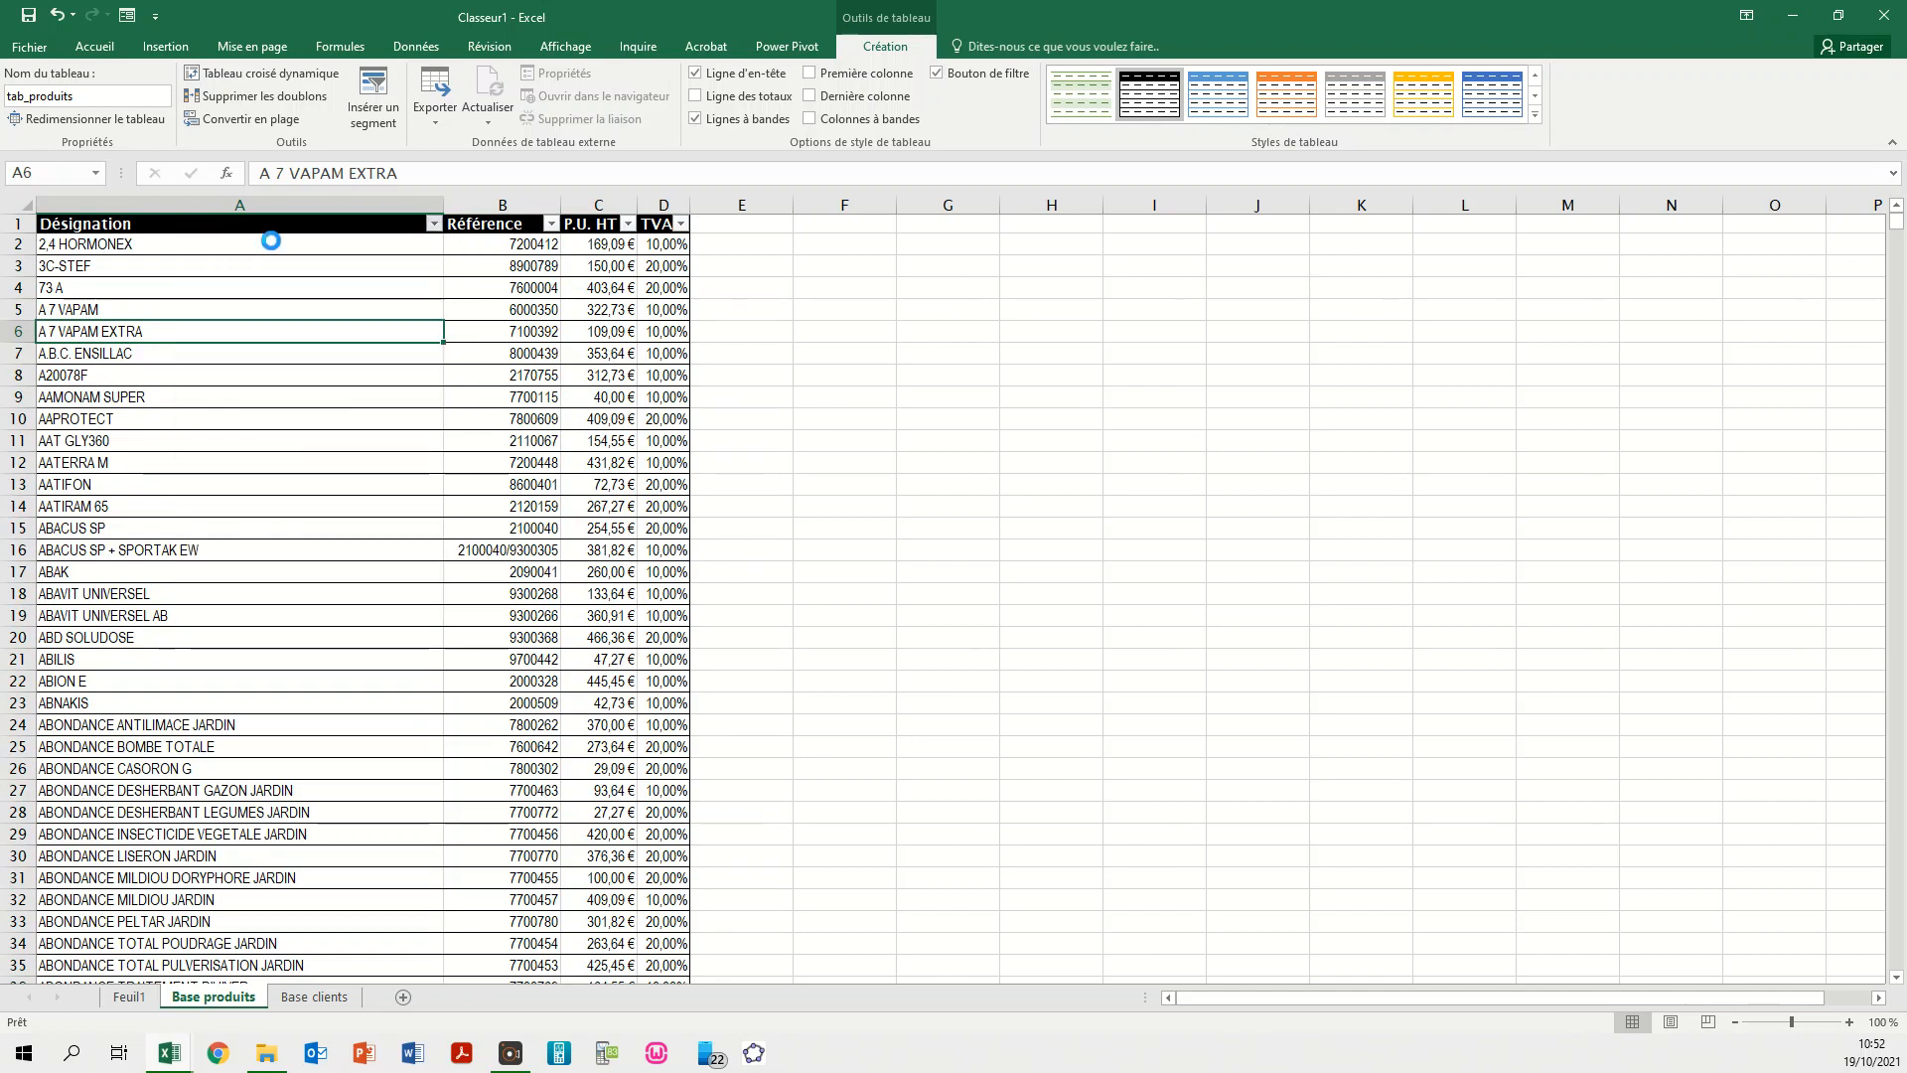
click(273, 292)
click(276, 415)
click(276, 528)
click(271, 701)
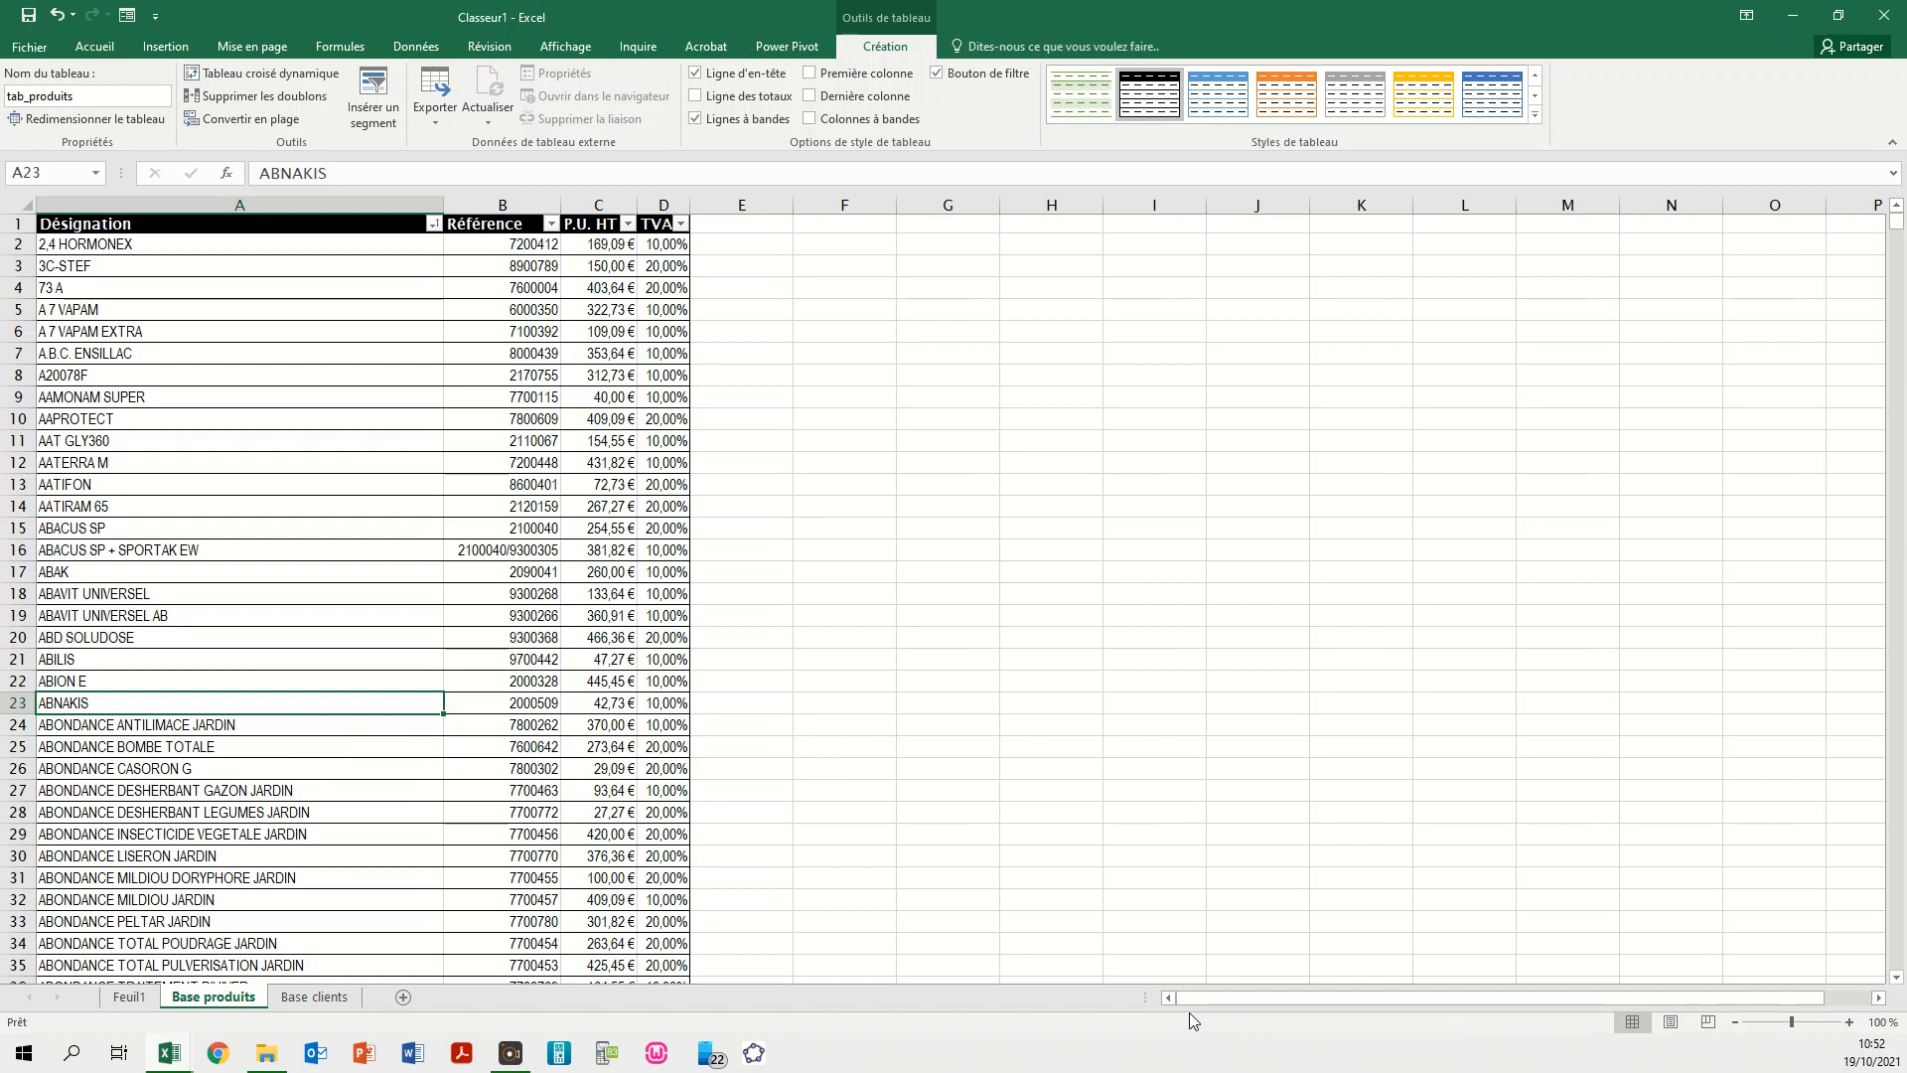
click(157, 814)
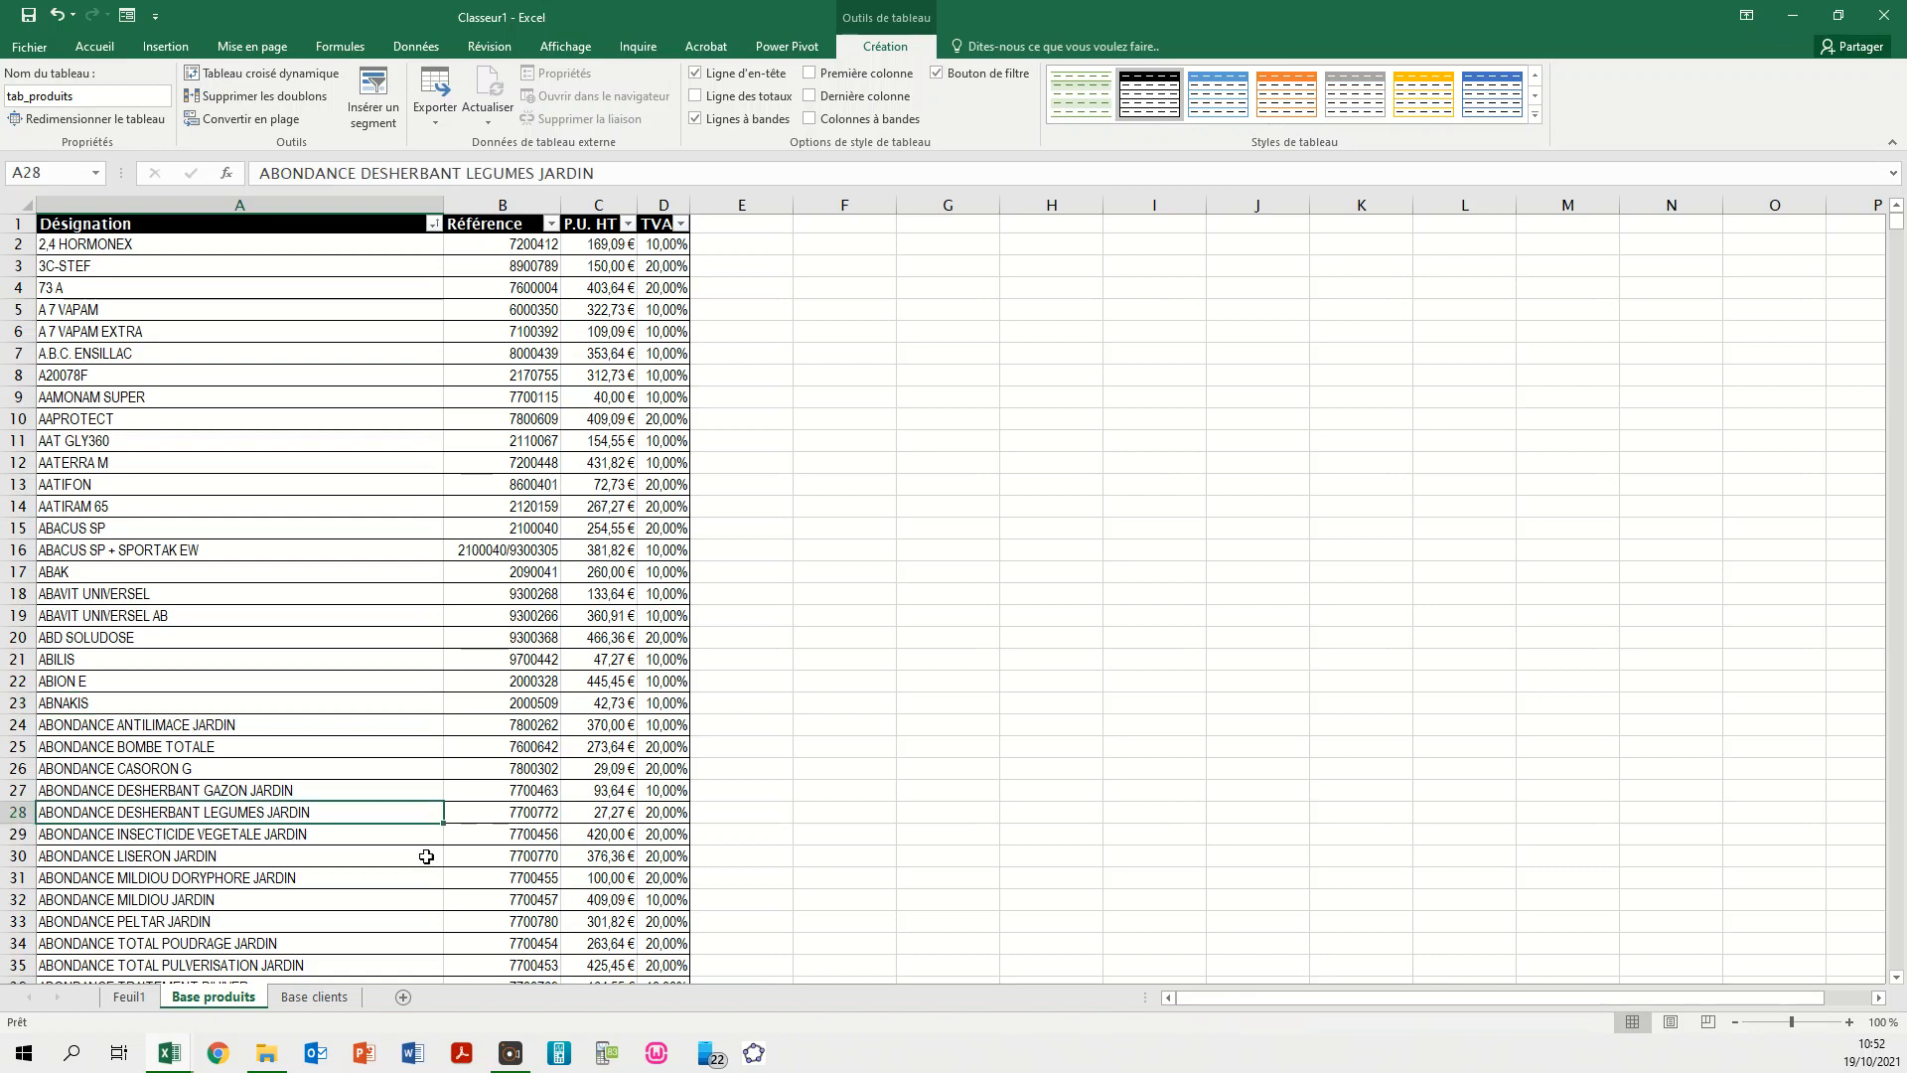
- Paste the copied client list with its headings into the Base clients sheet starting at cell A1
click(316, 996)
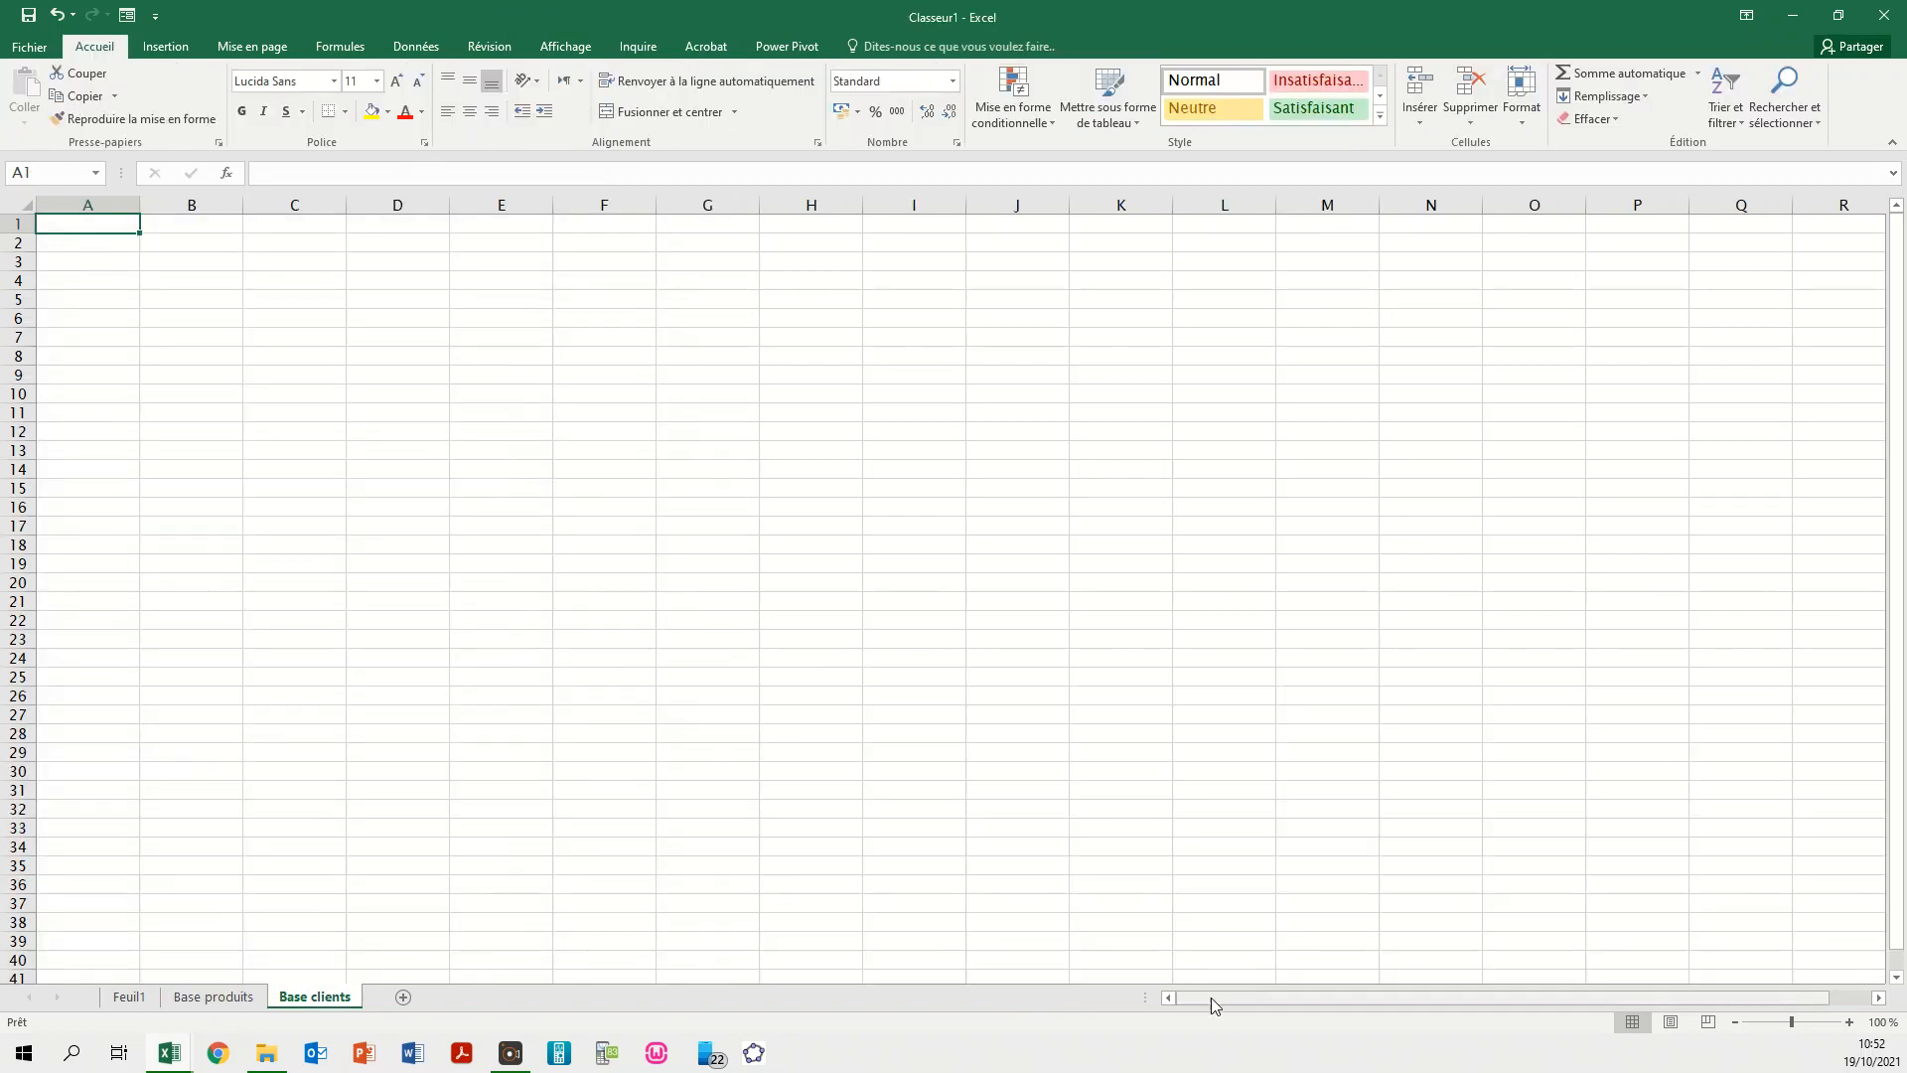
key(ctrl+v)
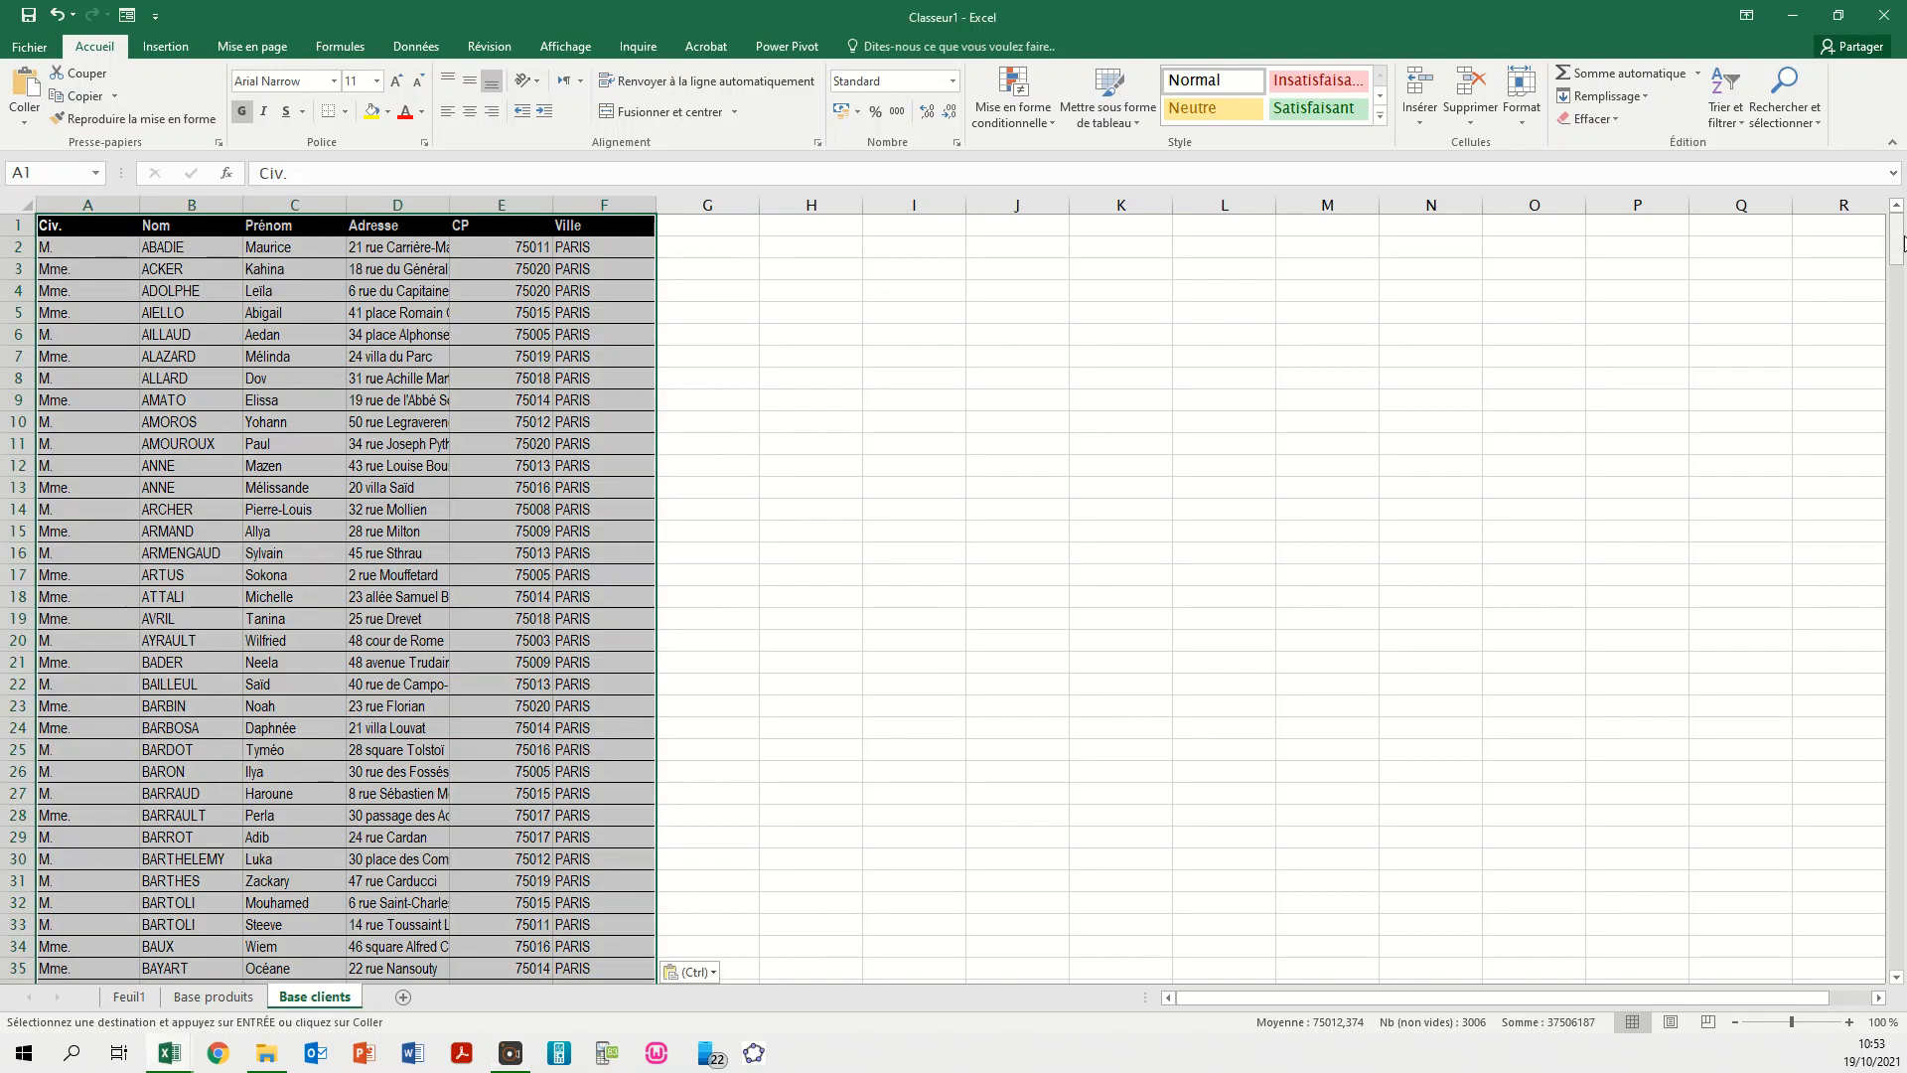
drag(1898, 249, 1899, 207)
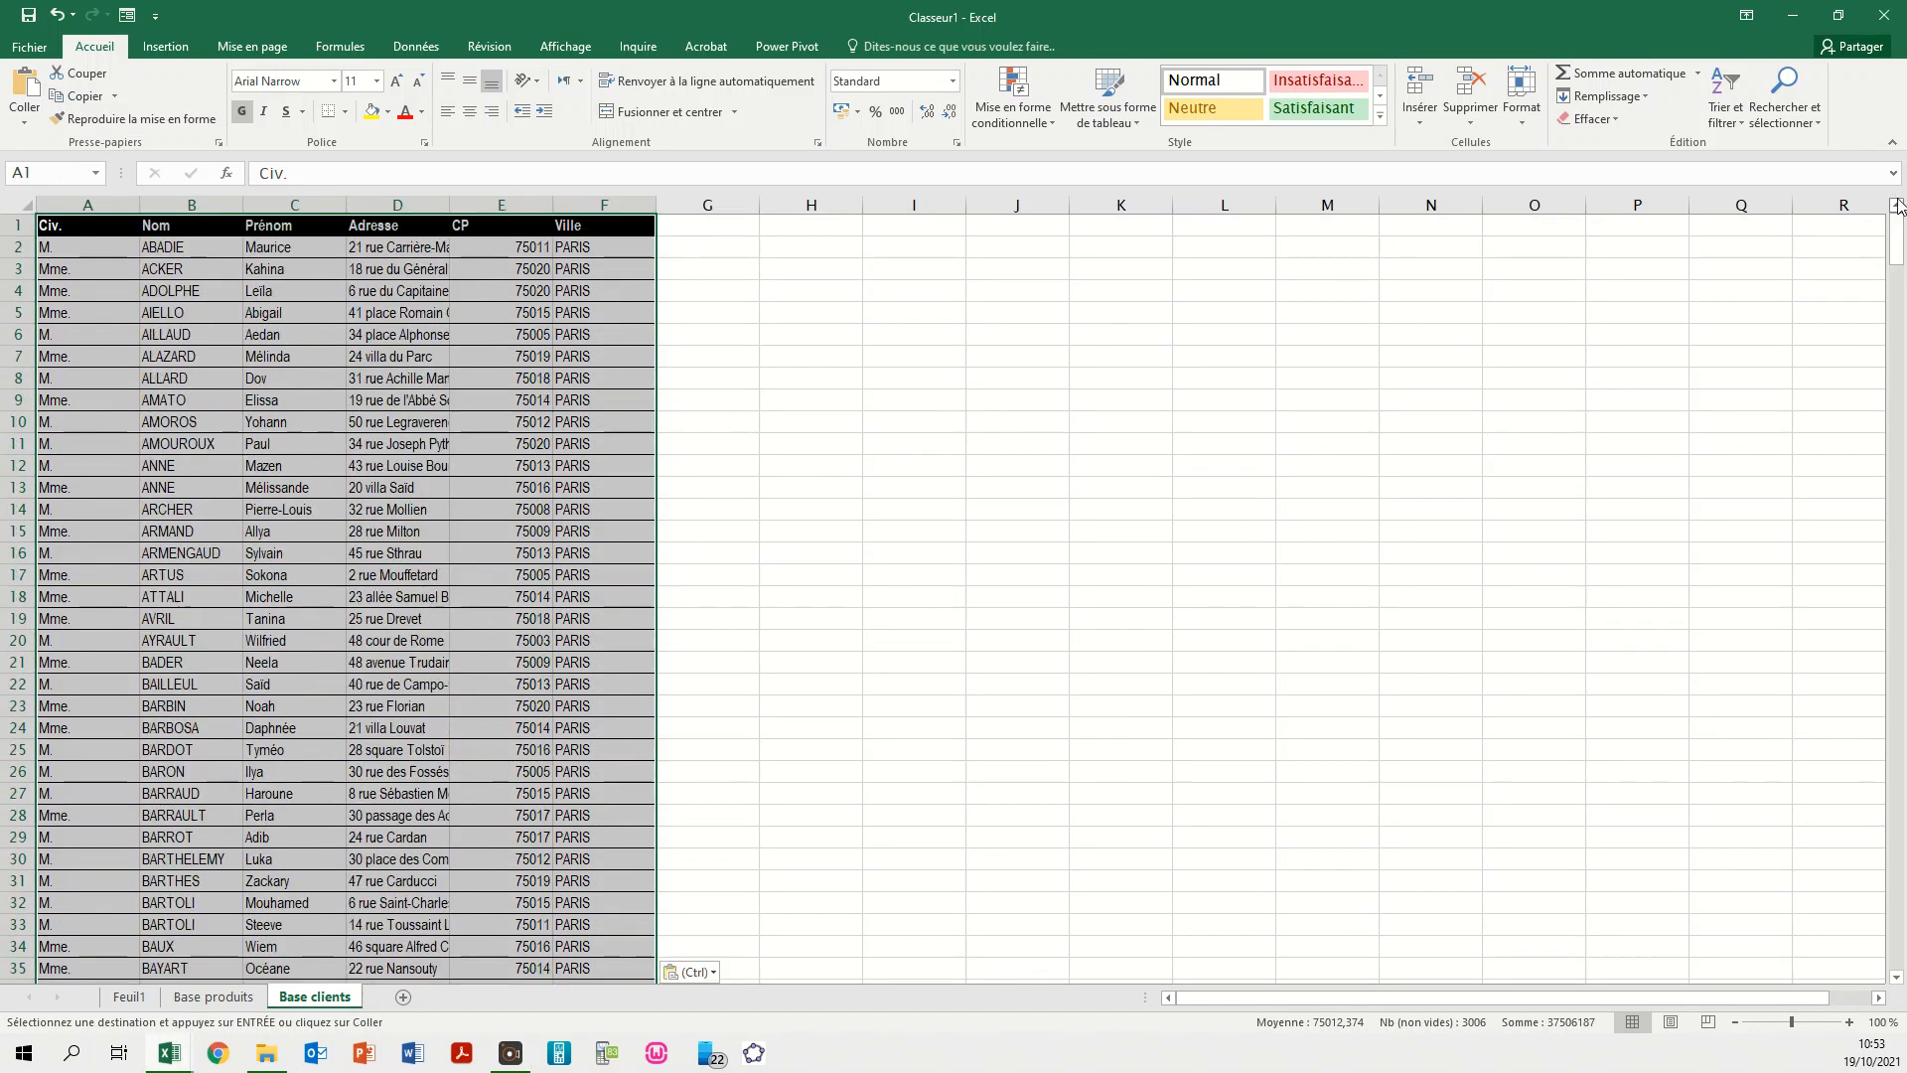
click(732, 438)
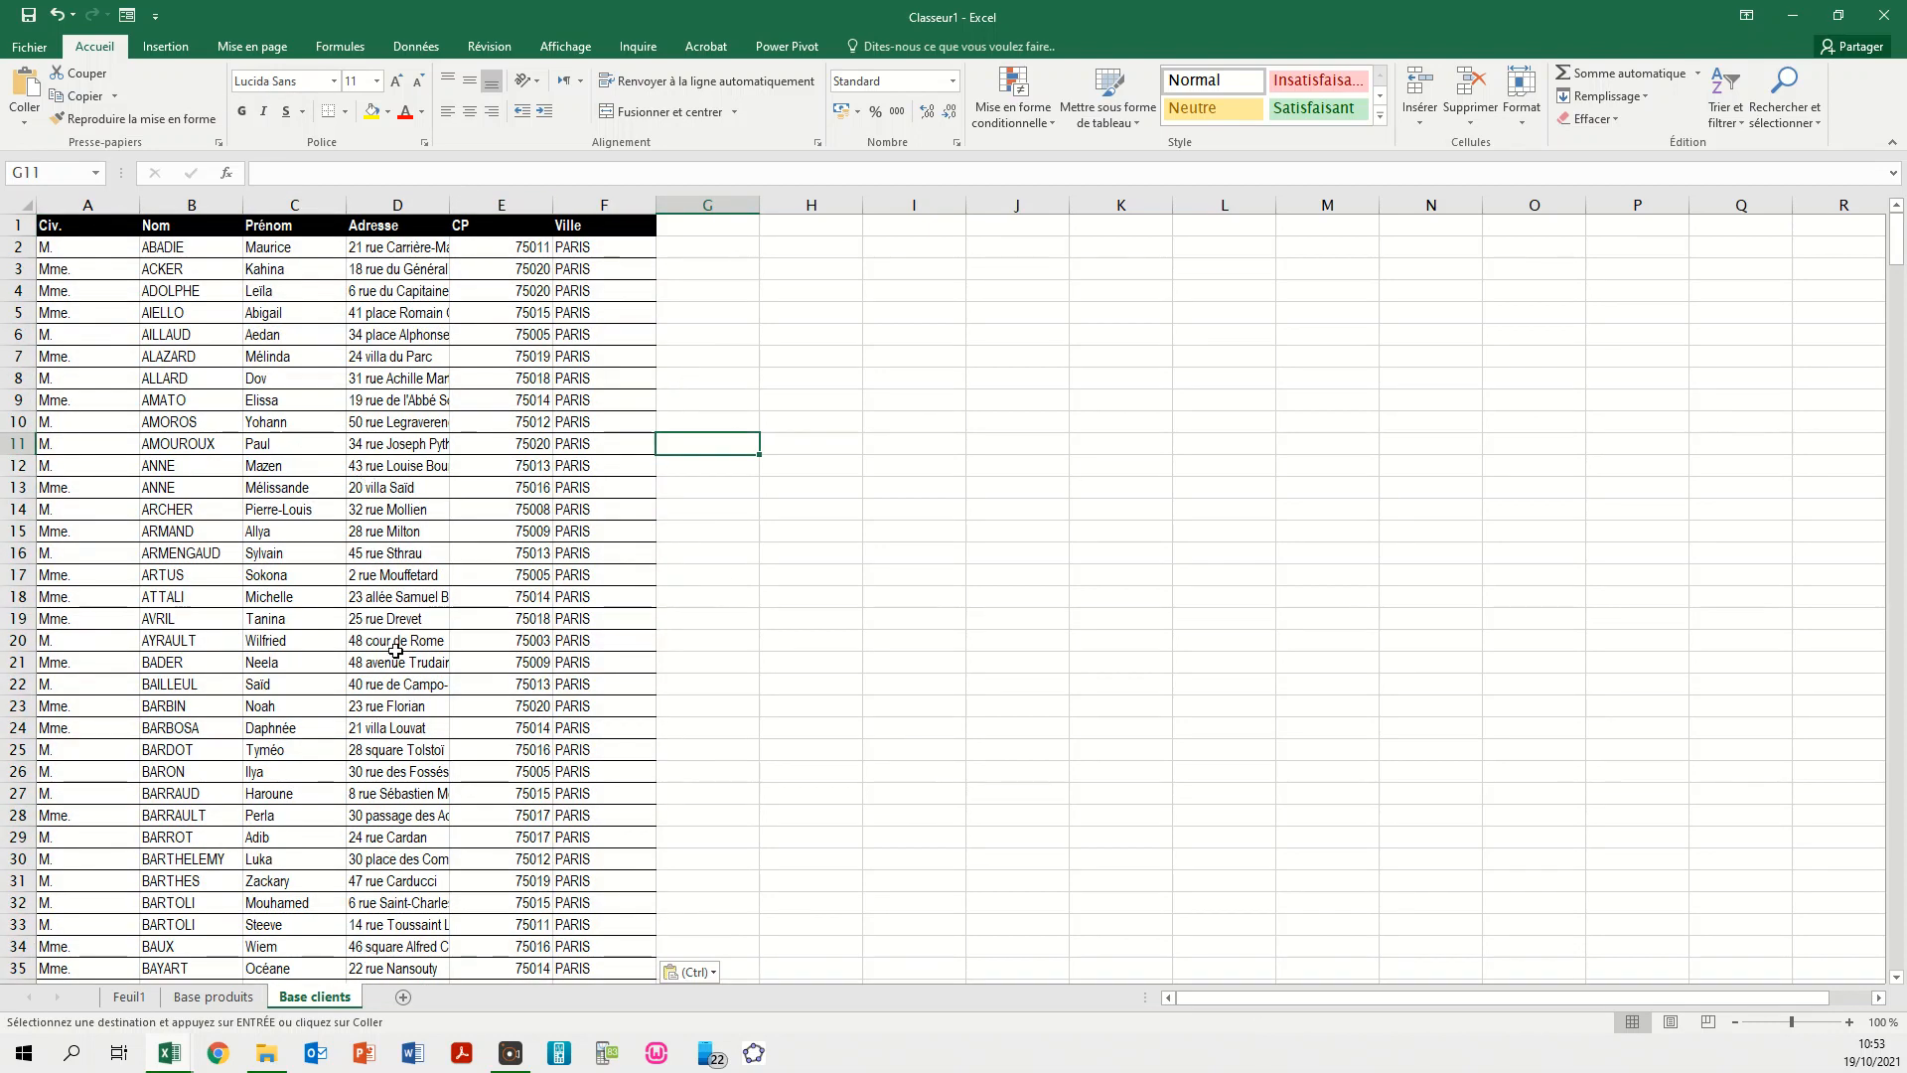
- Autofit the client list columns, from Civ. to Ville, to their contents
double_click(140, 205)
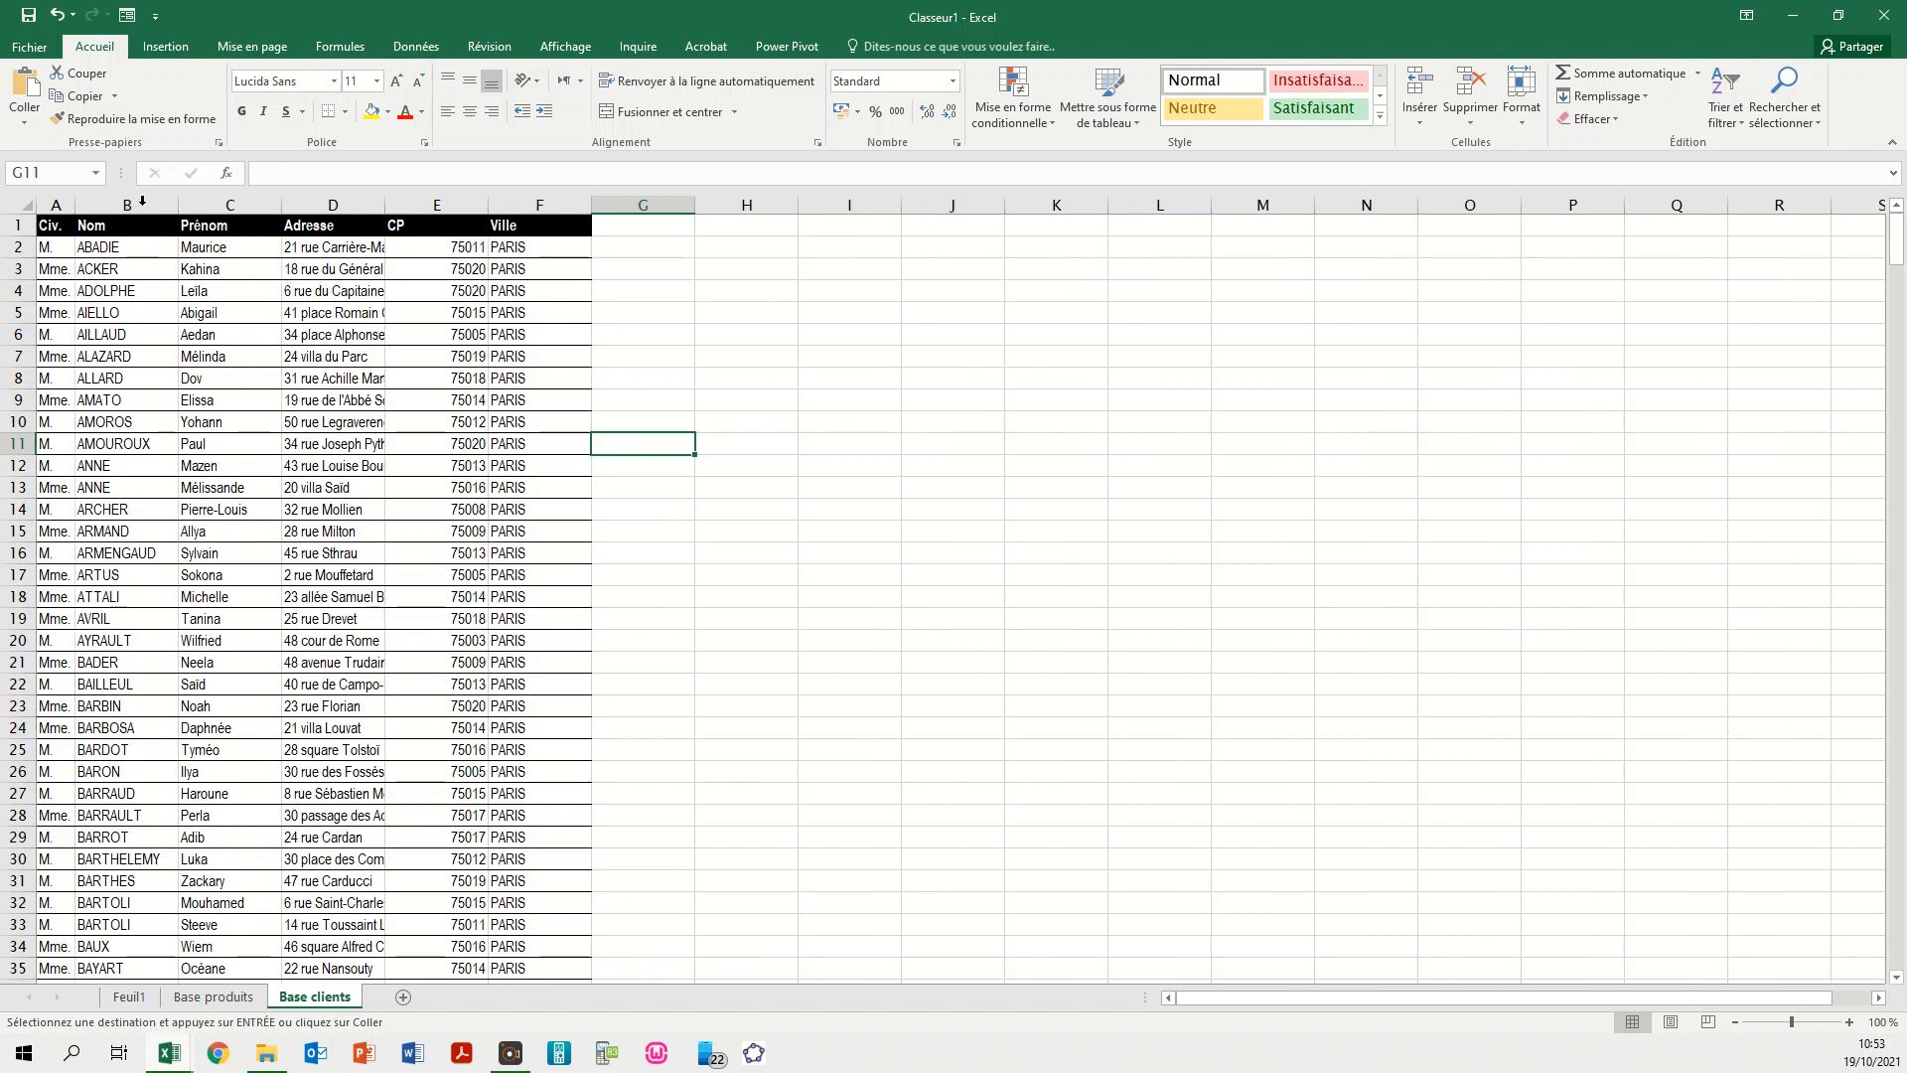
double_click(283, 204)
double_click(355, 204)
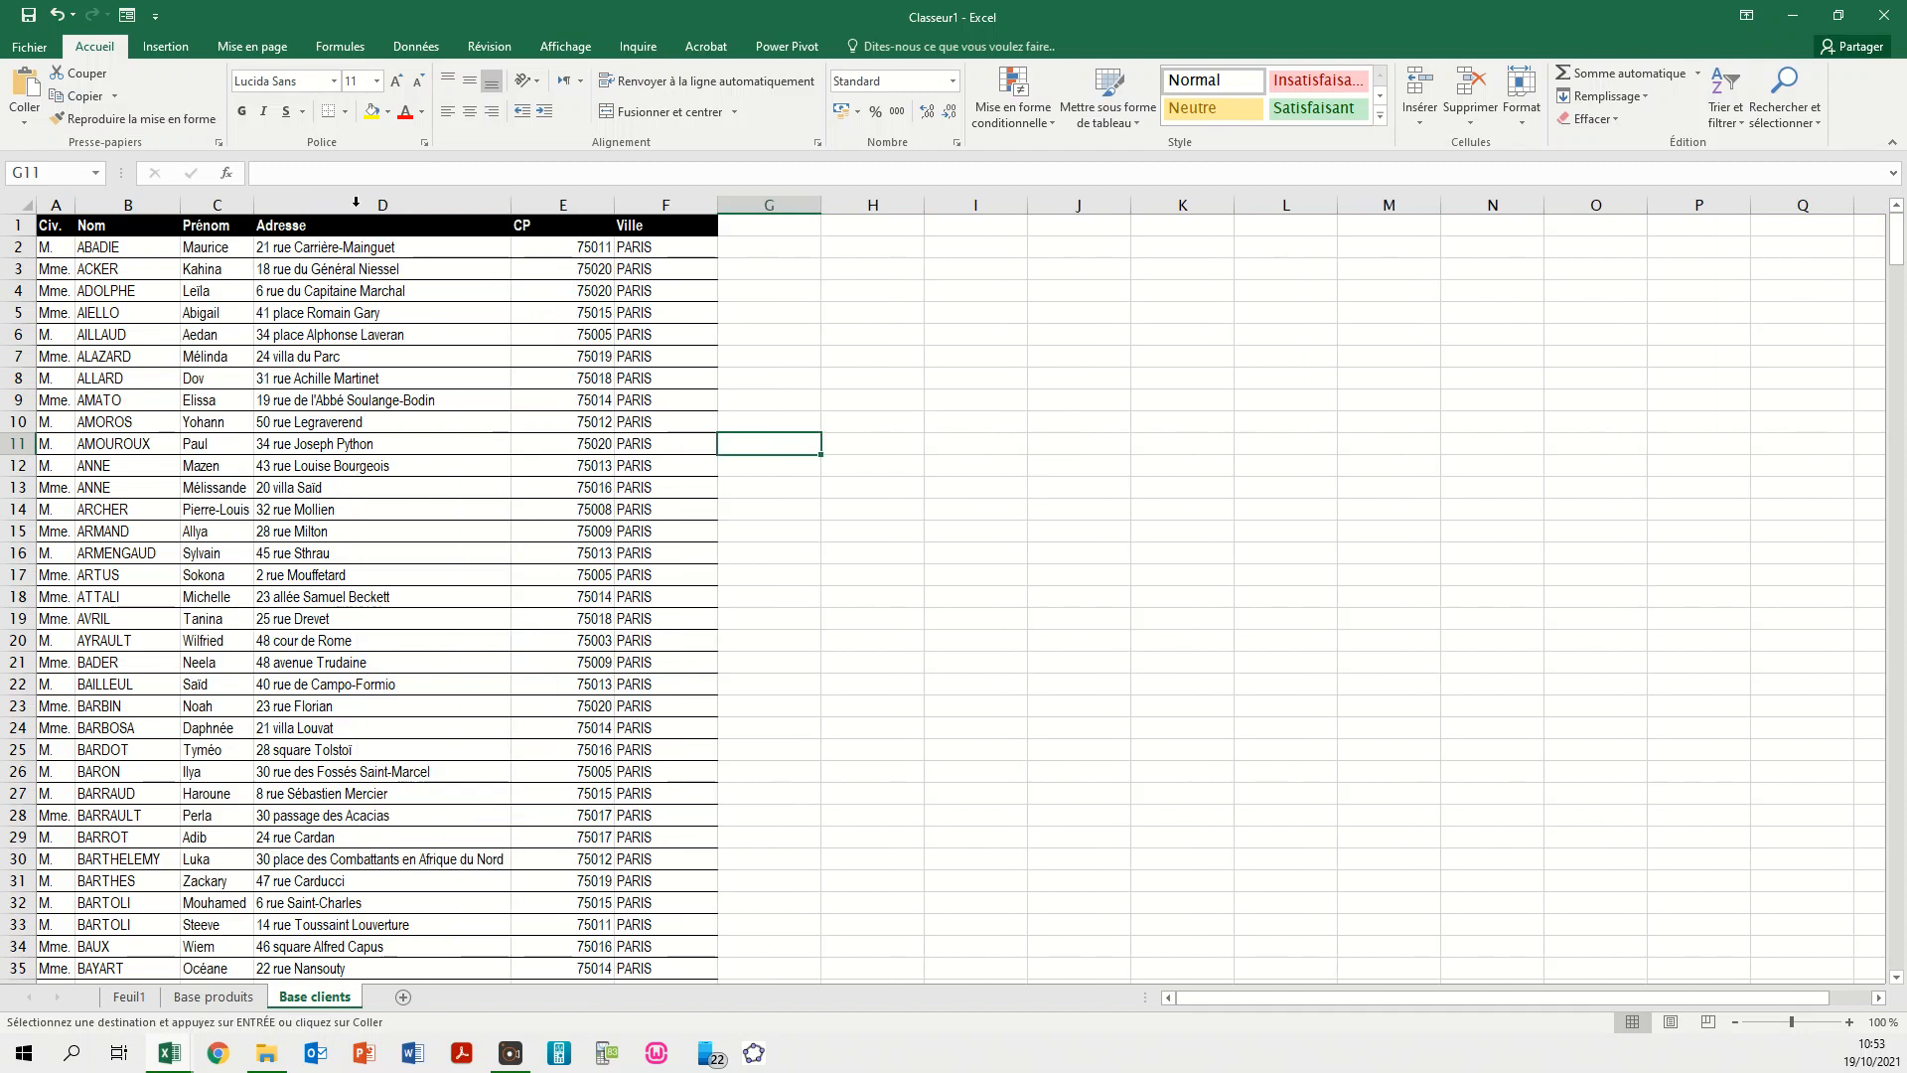
double_click(614, 205)
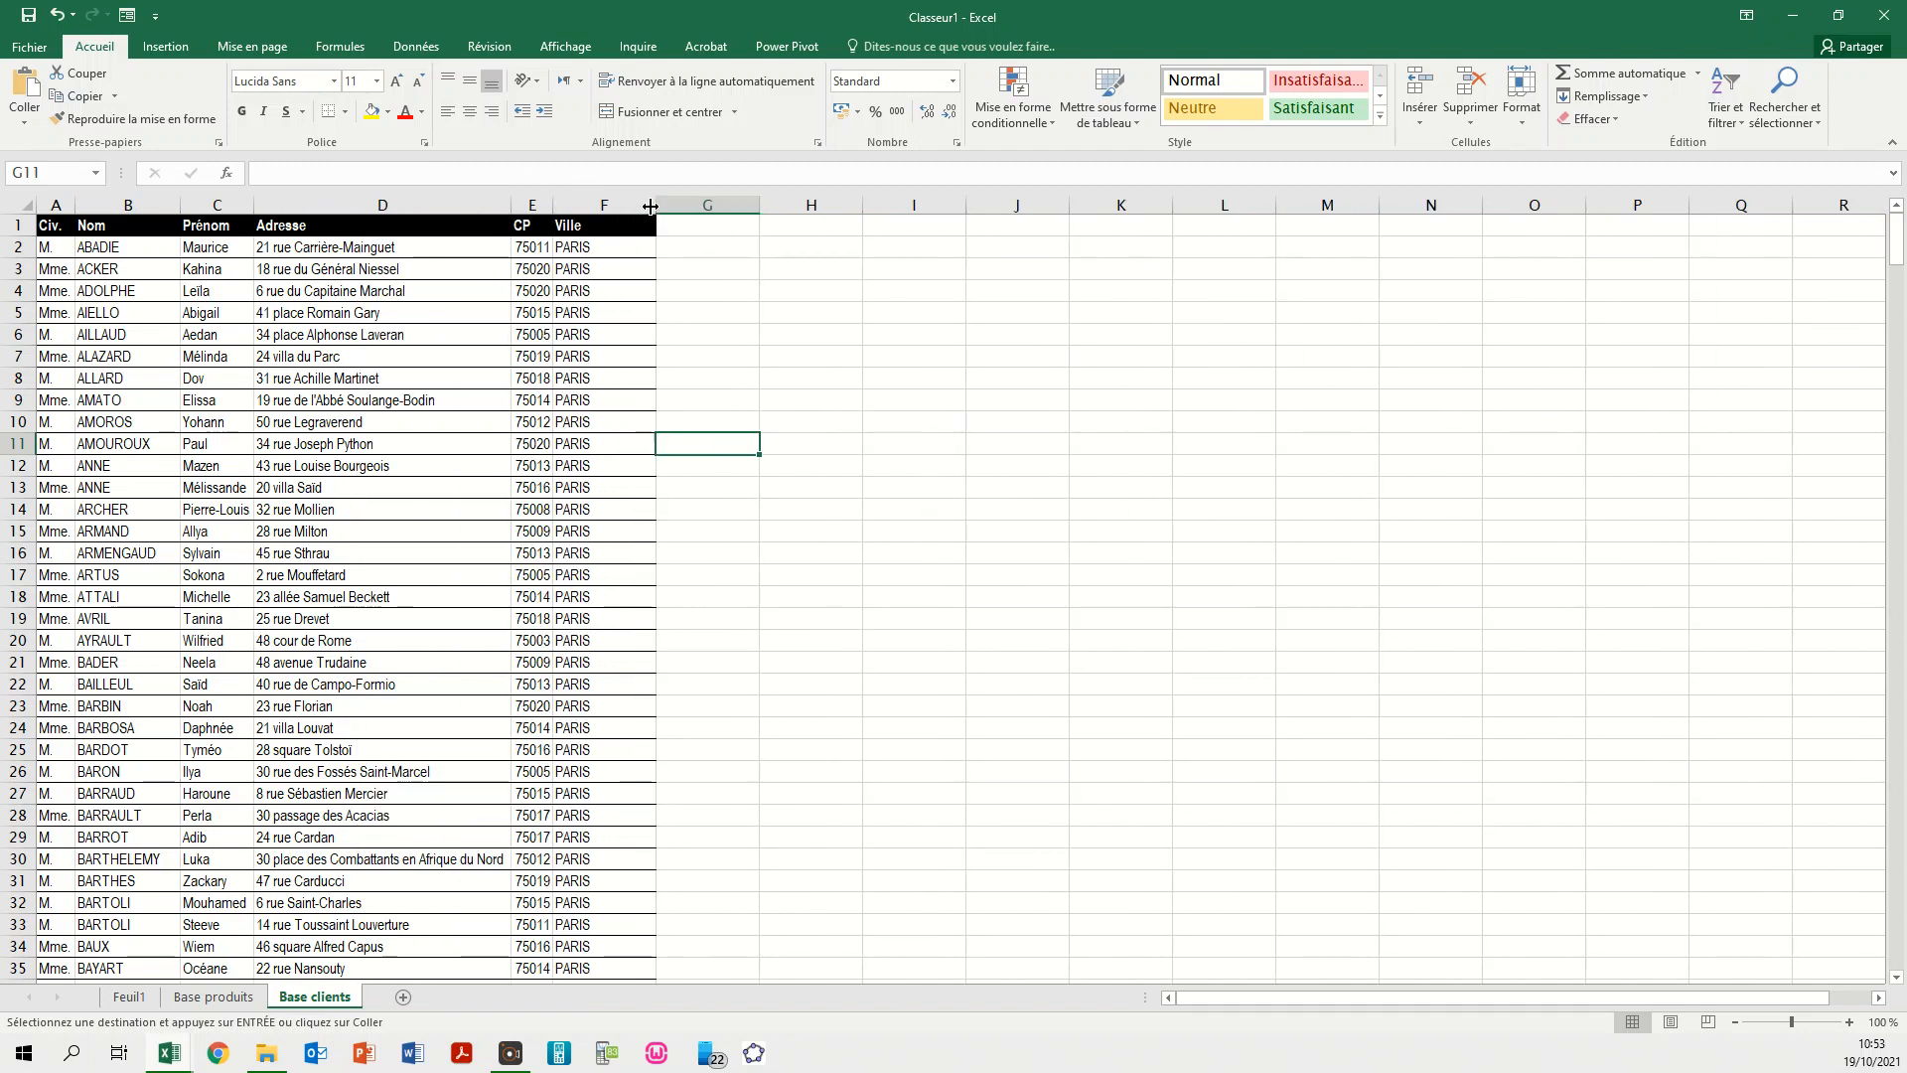
double_click(651, 203)
click(754, 387)
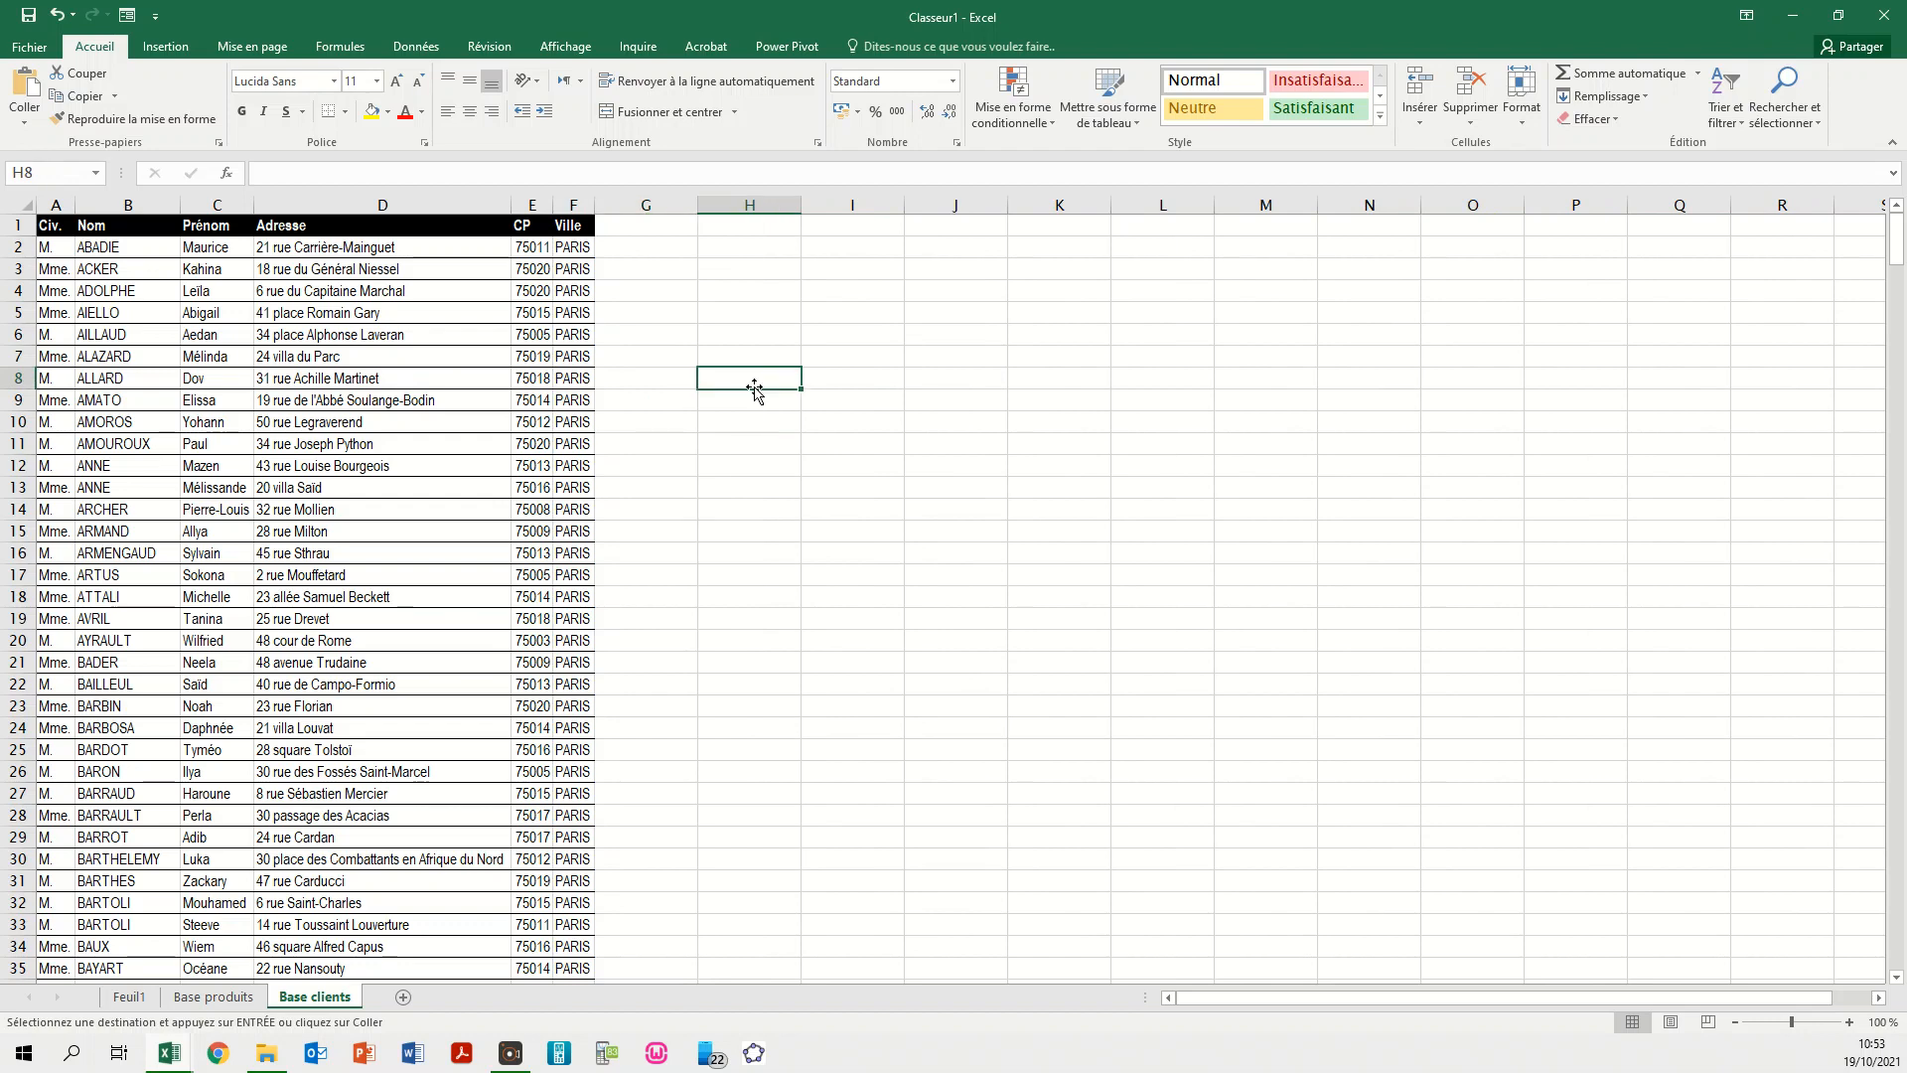
click(108, 247)
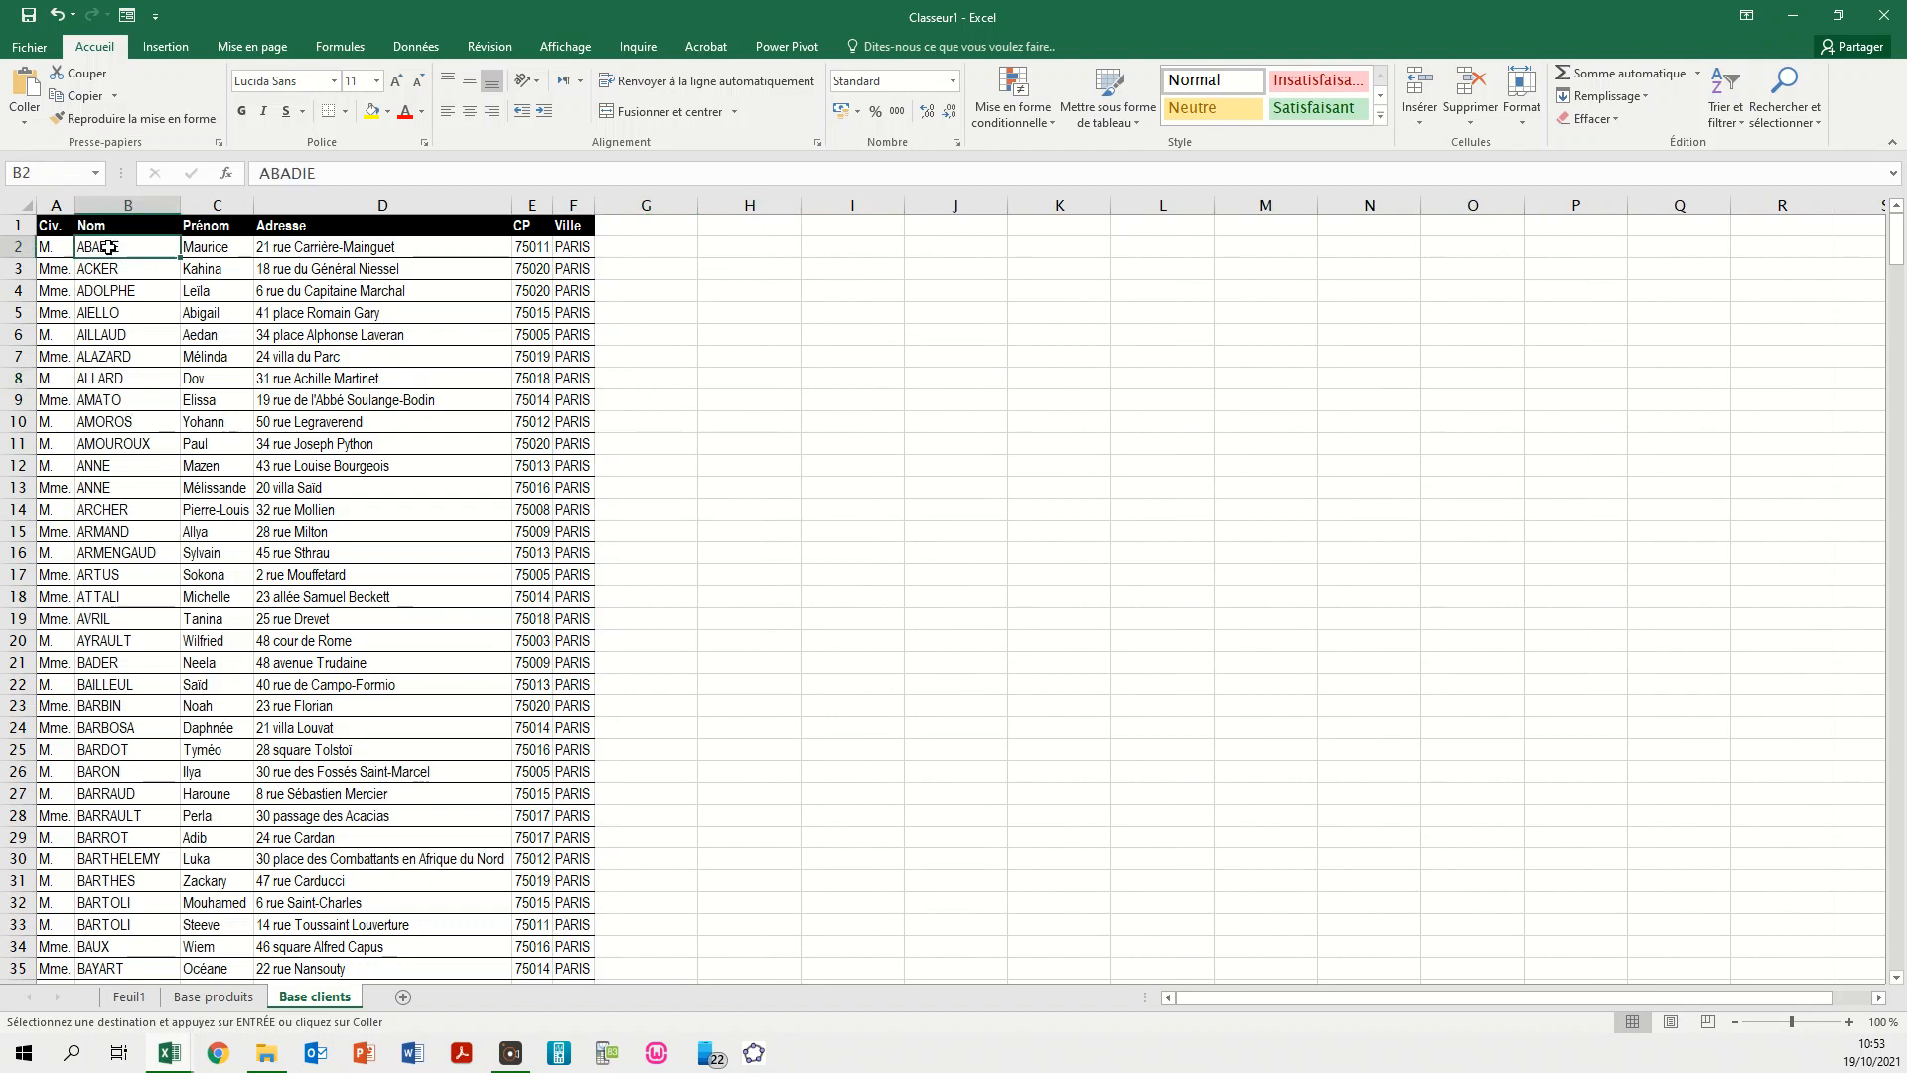
click(229, 329)
click(389, 395)
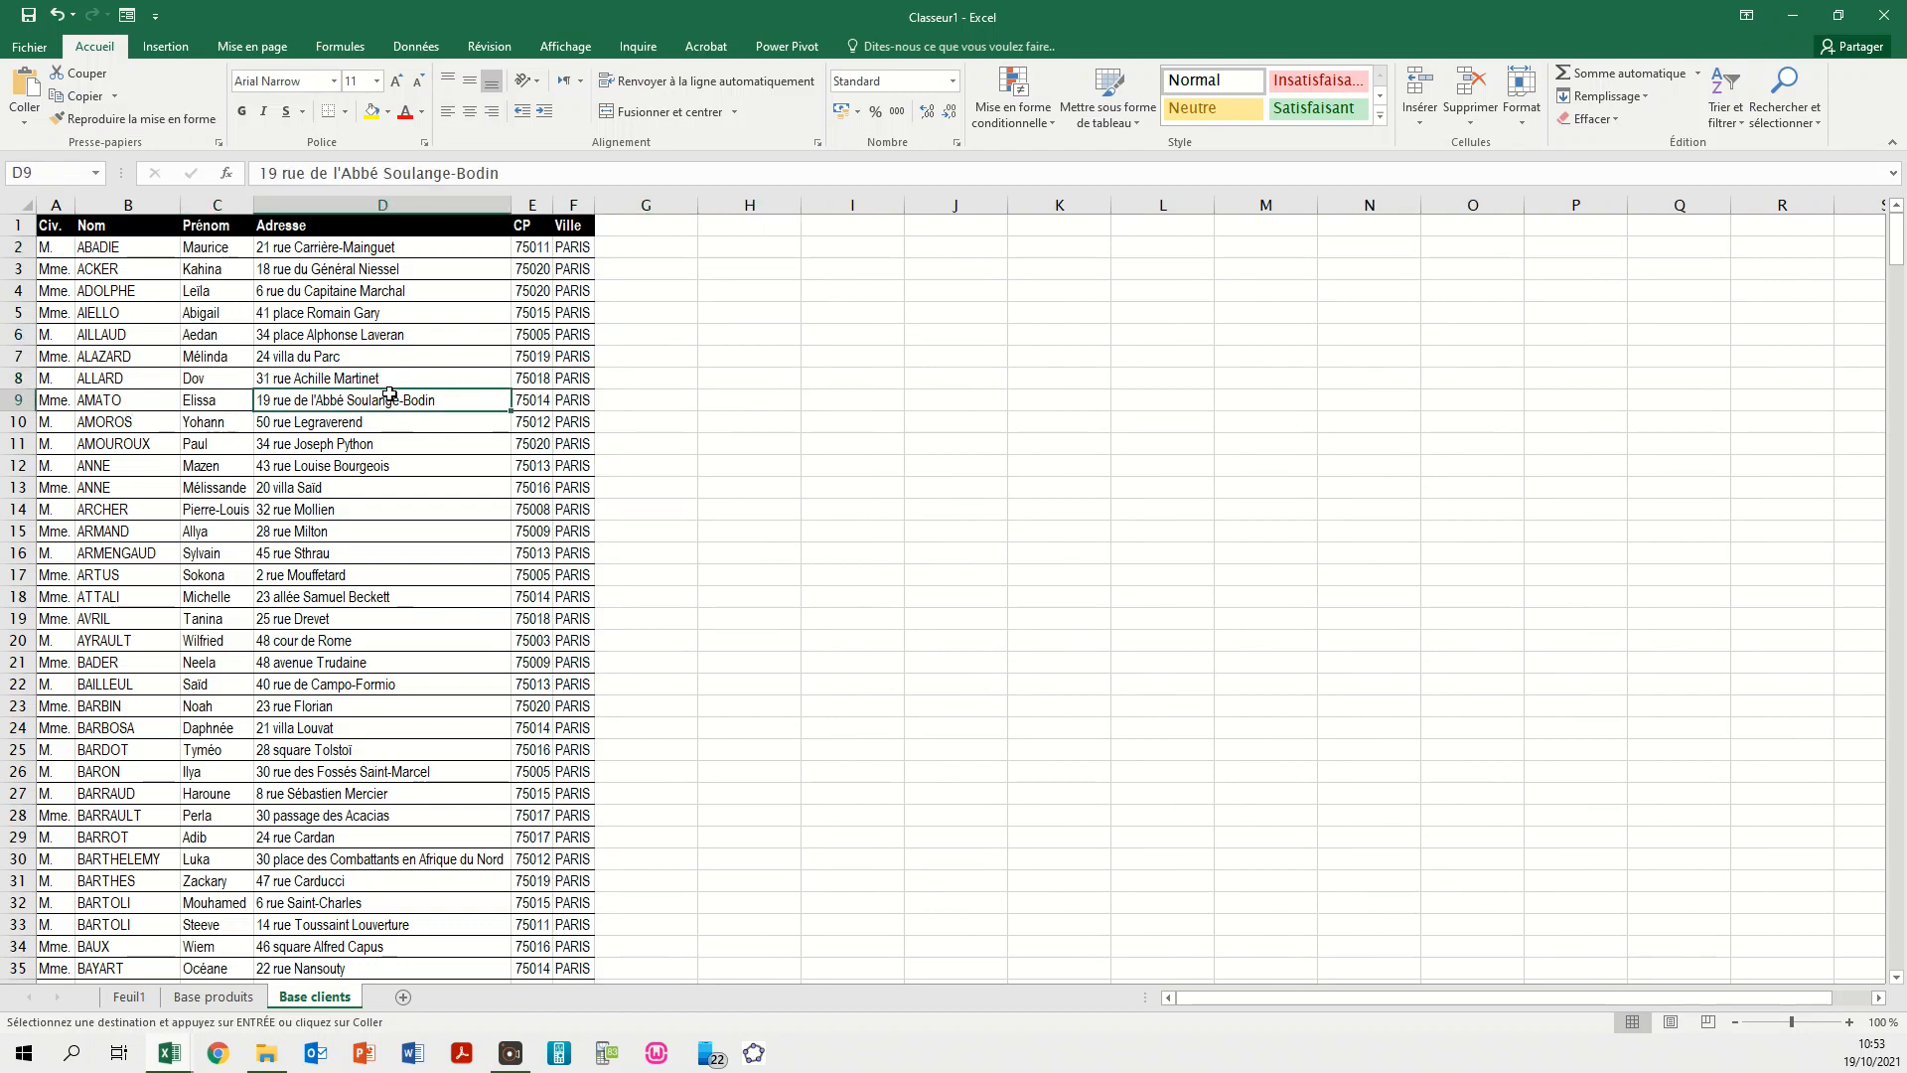
click(524, 461)
click(60, 248)
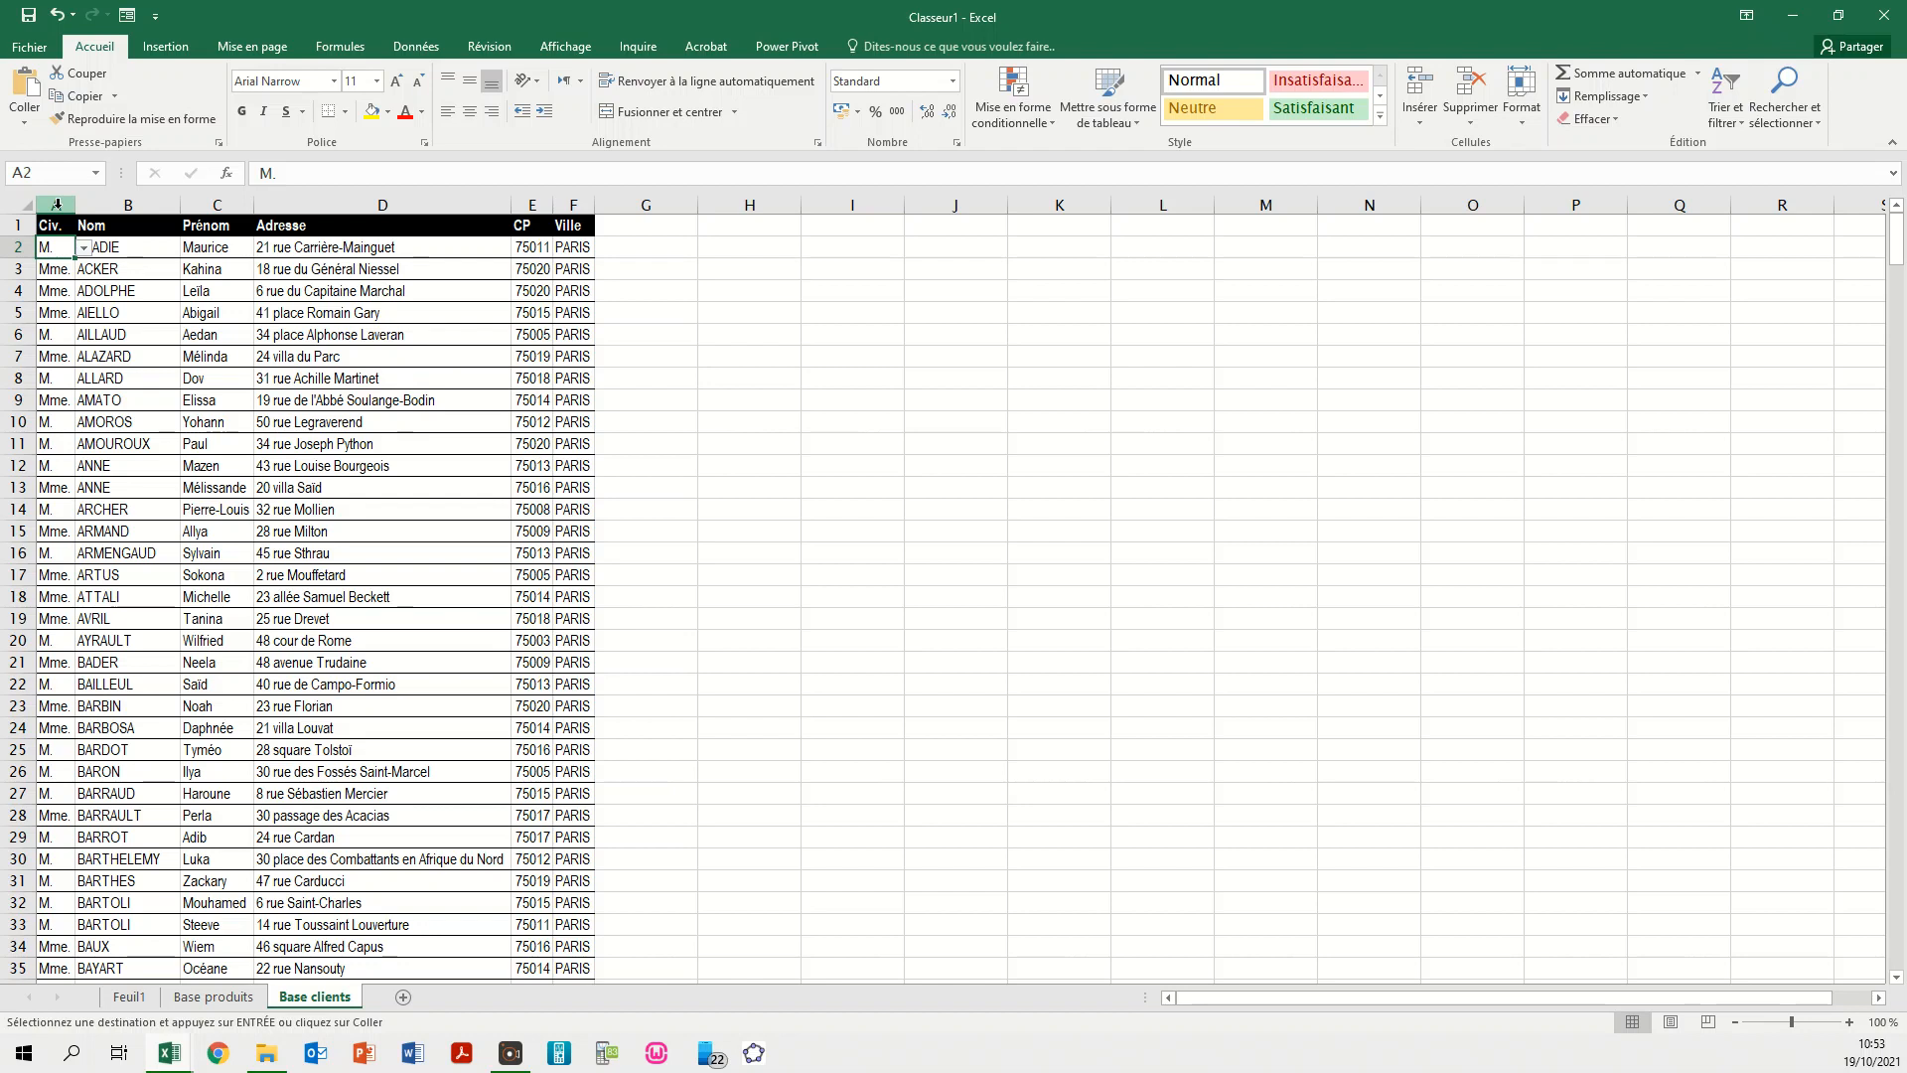
- Insert a blank column before the Civ. column on the Base clients sheet and select its heading cell A1
click(58, 206)
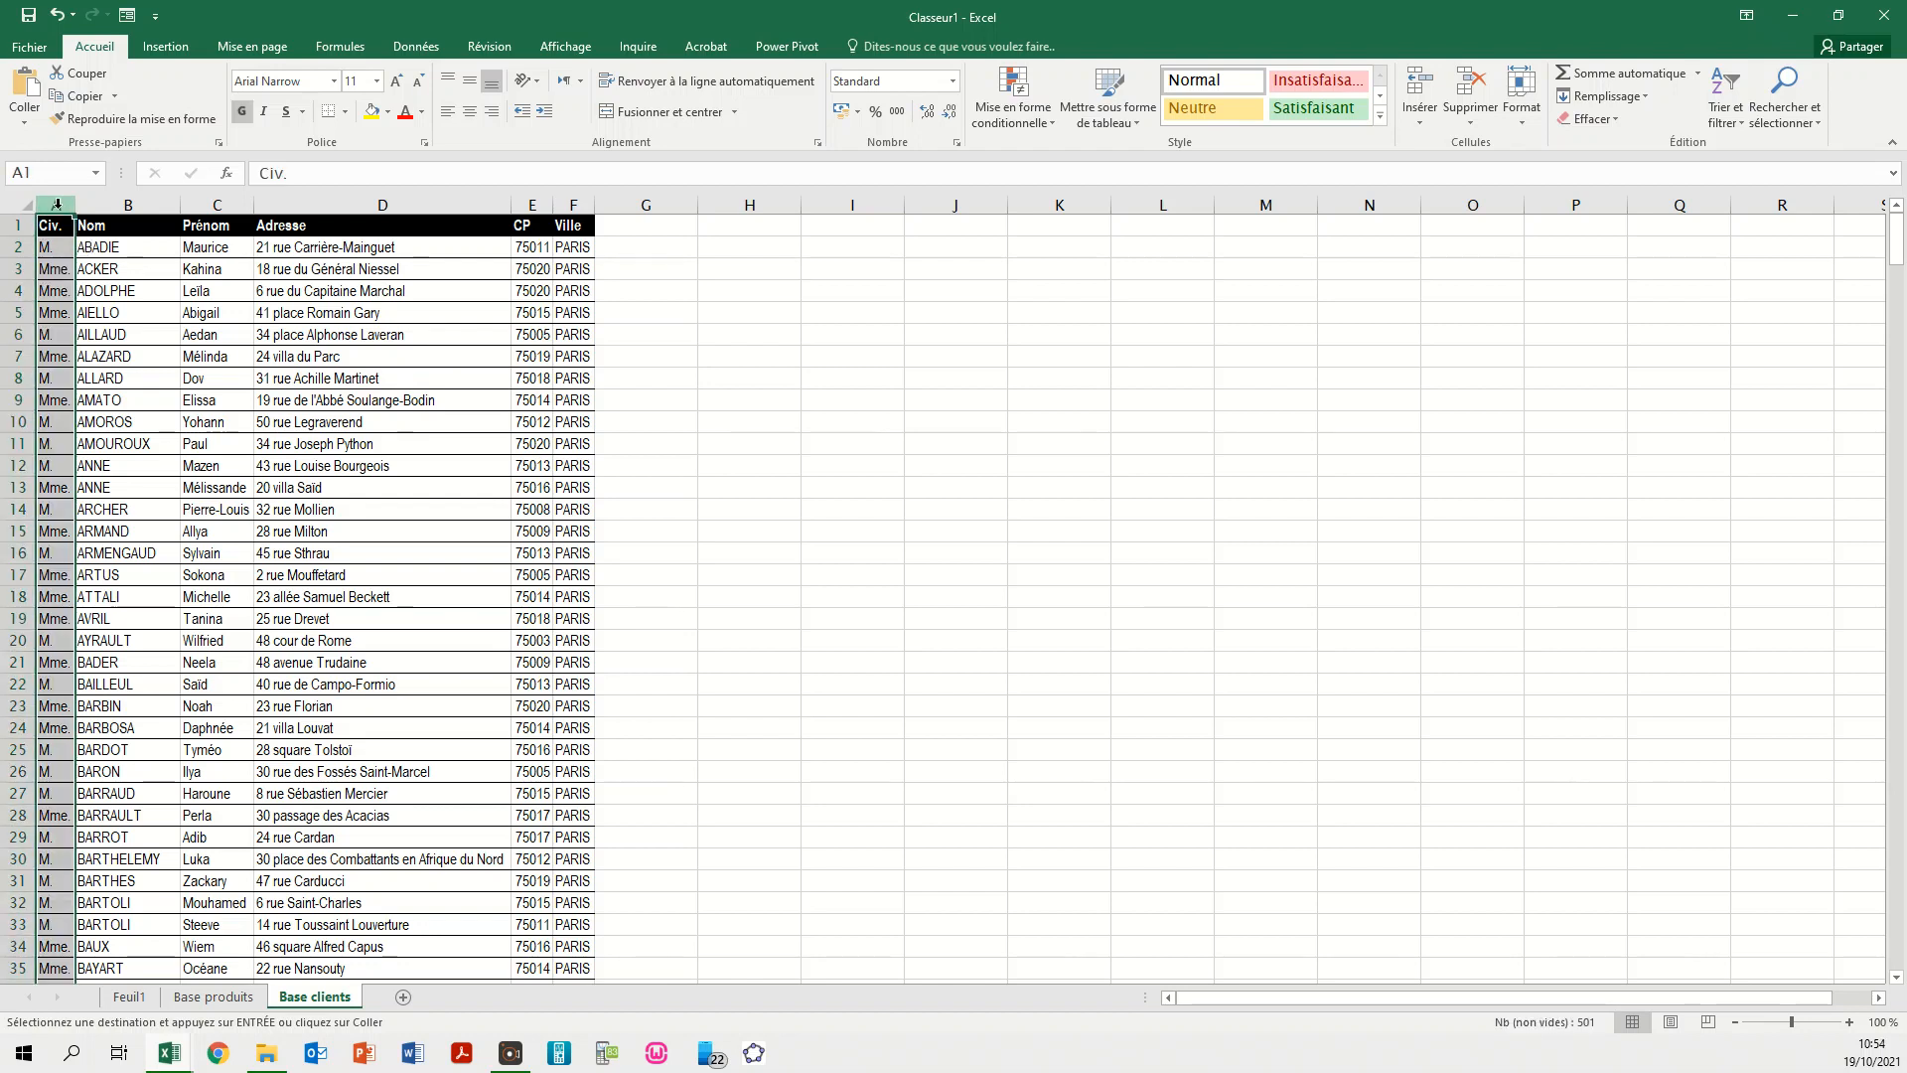
right_click(58, 205)
click(149, 349)
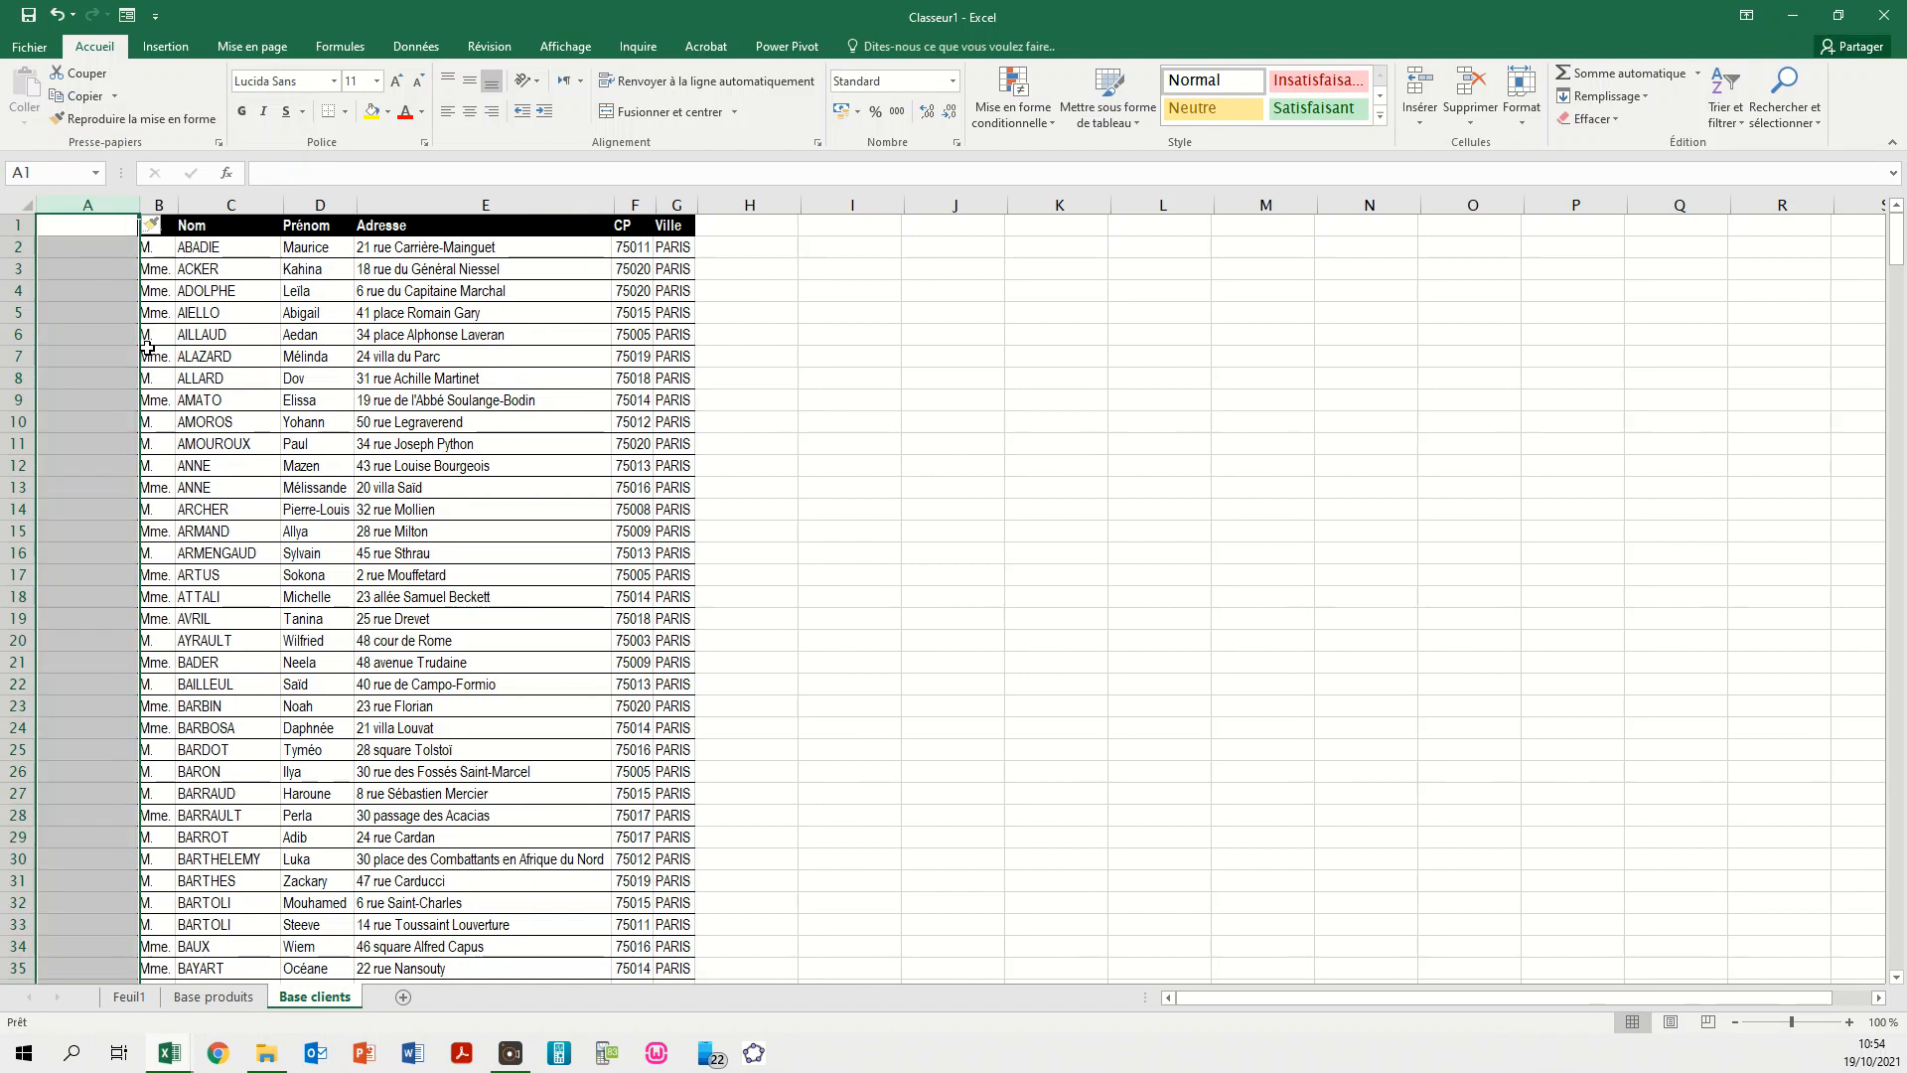
click(267, 256)
click(104, 225)
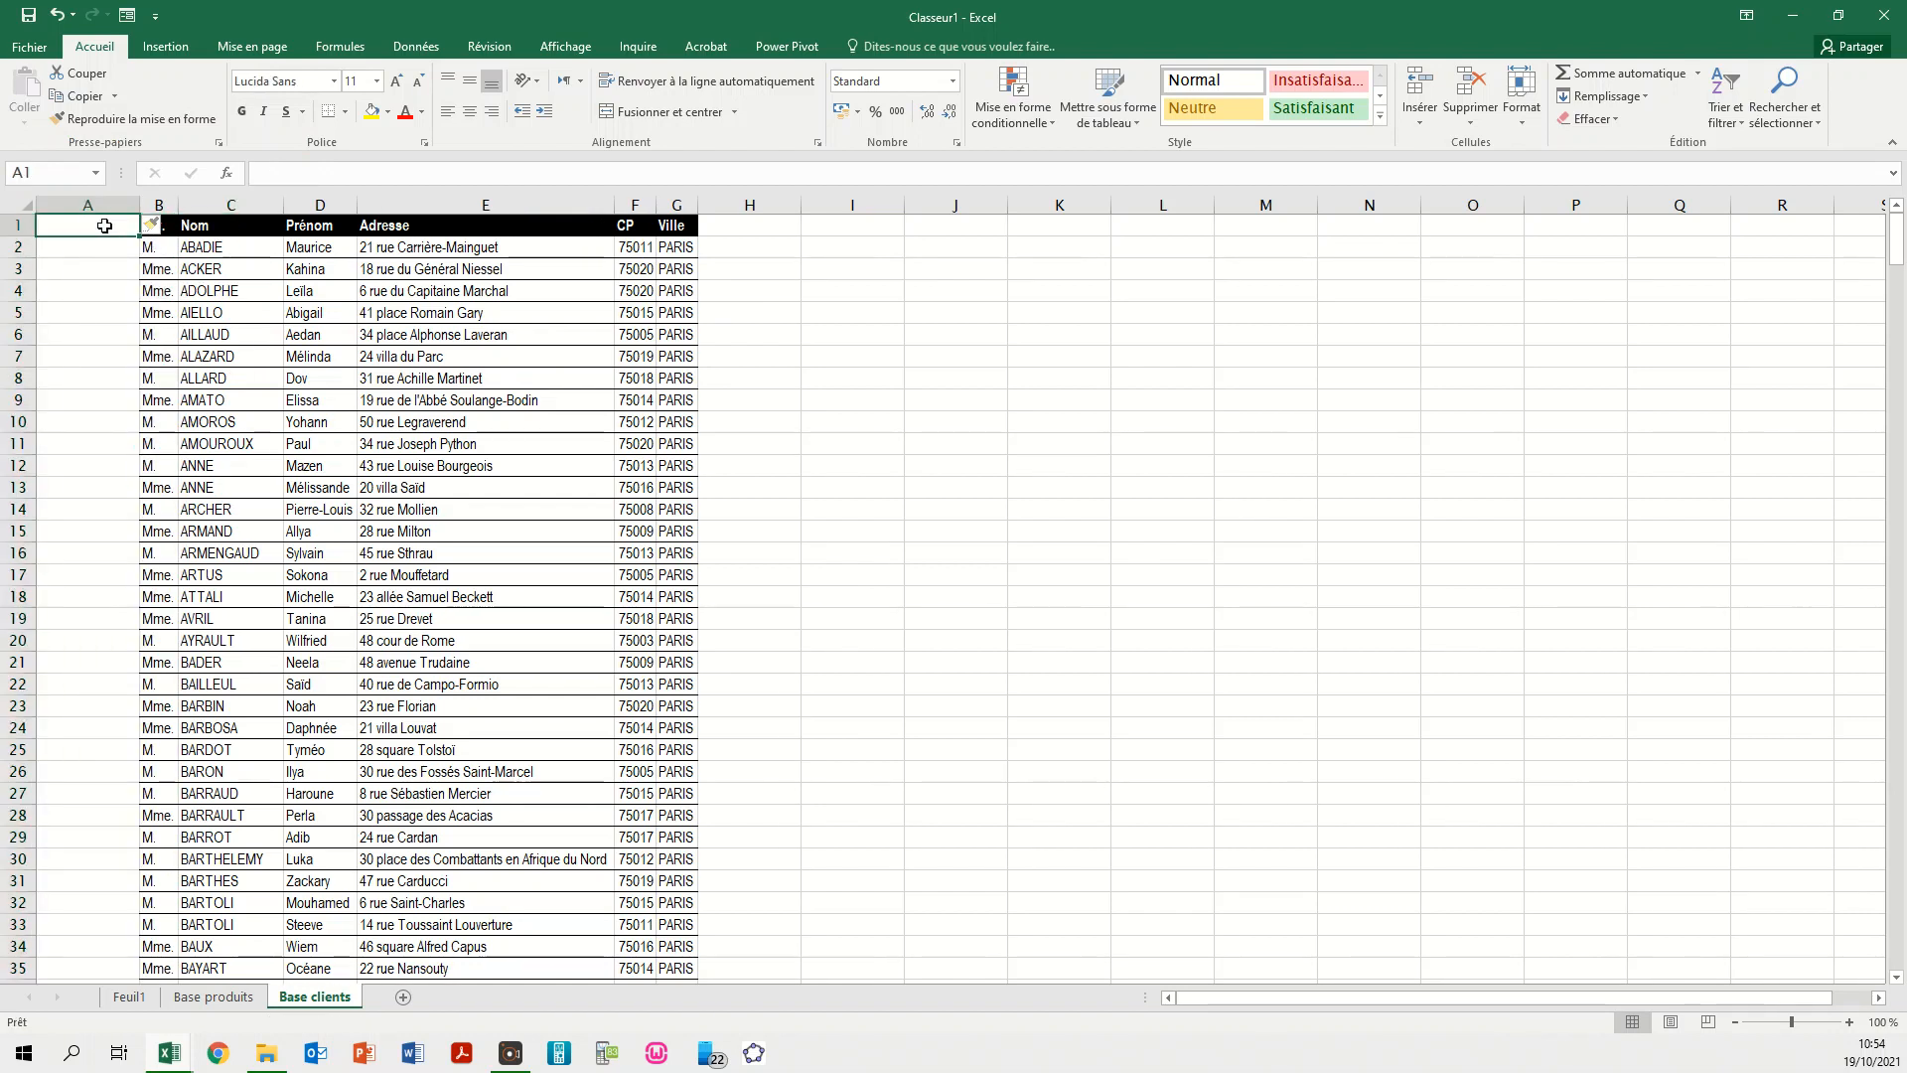
- Enter the heading "Clé de tri" in cell A1 of the Base clients sheet
text(Clé)
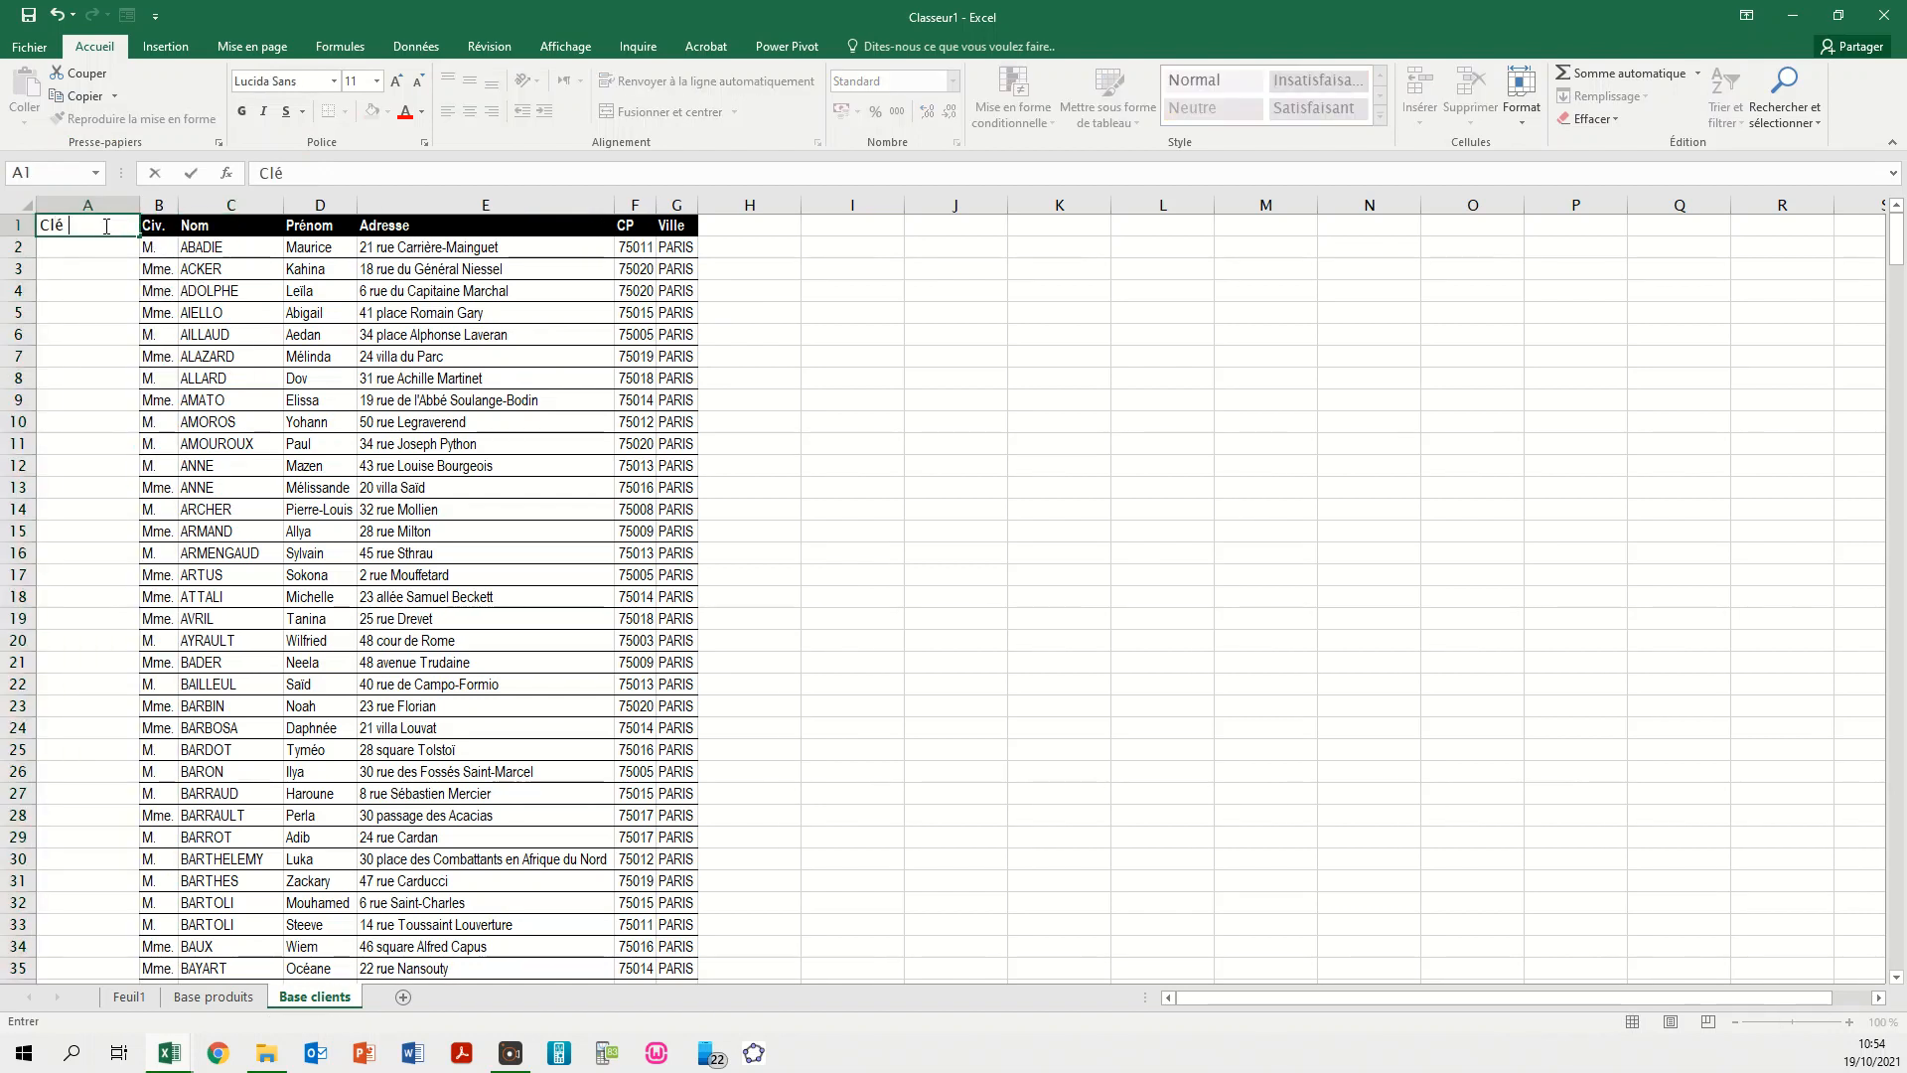
text( de tru)
key(BackSpace)
text(i)
key(Return)
click(110, 222)
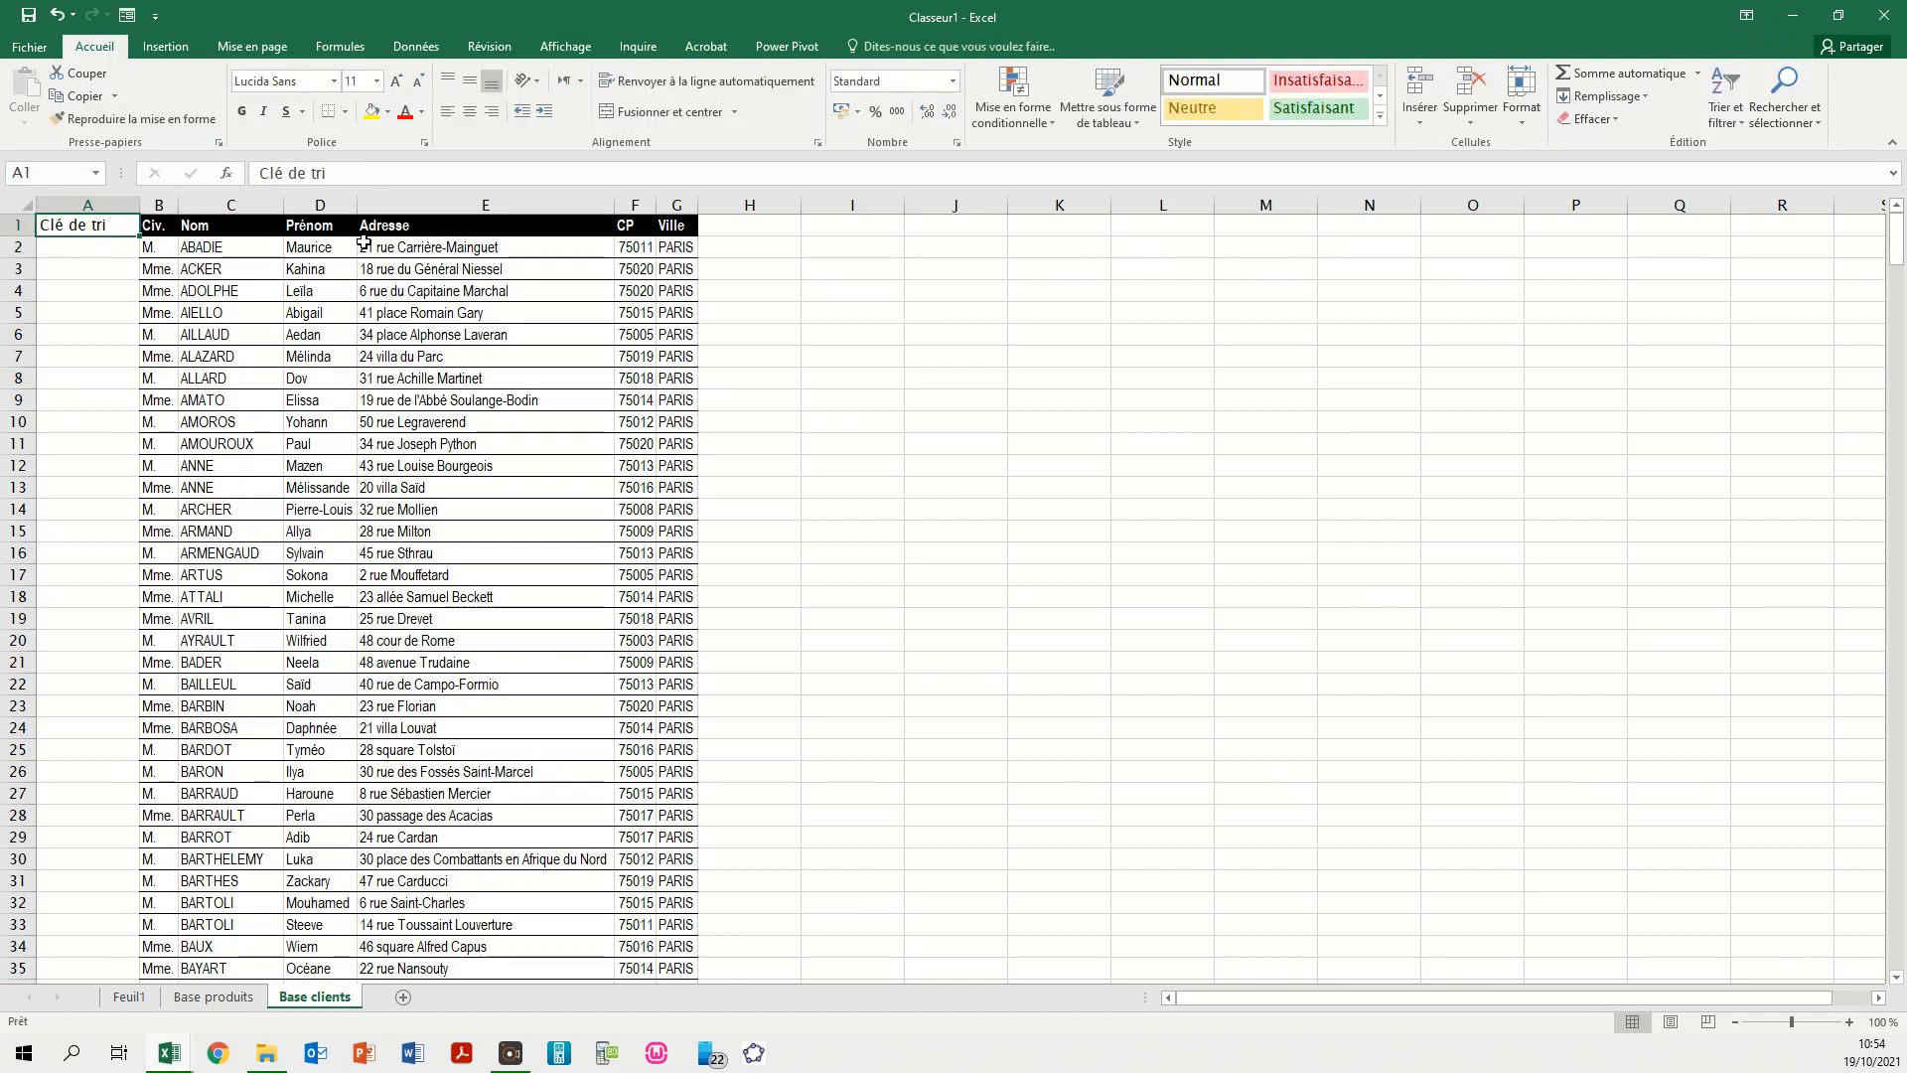
click(86, 250)
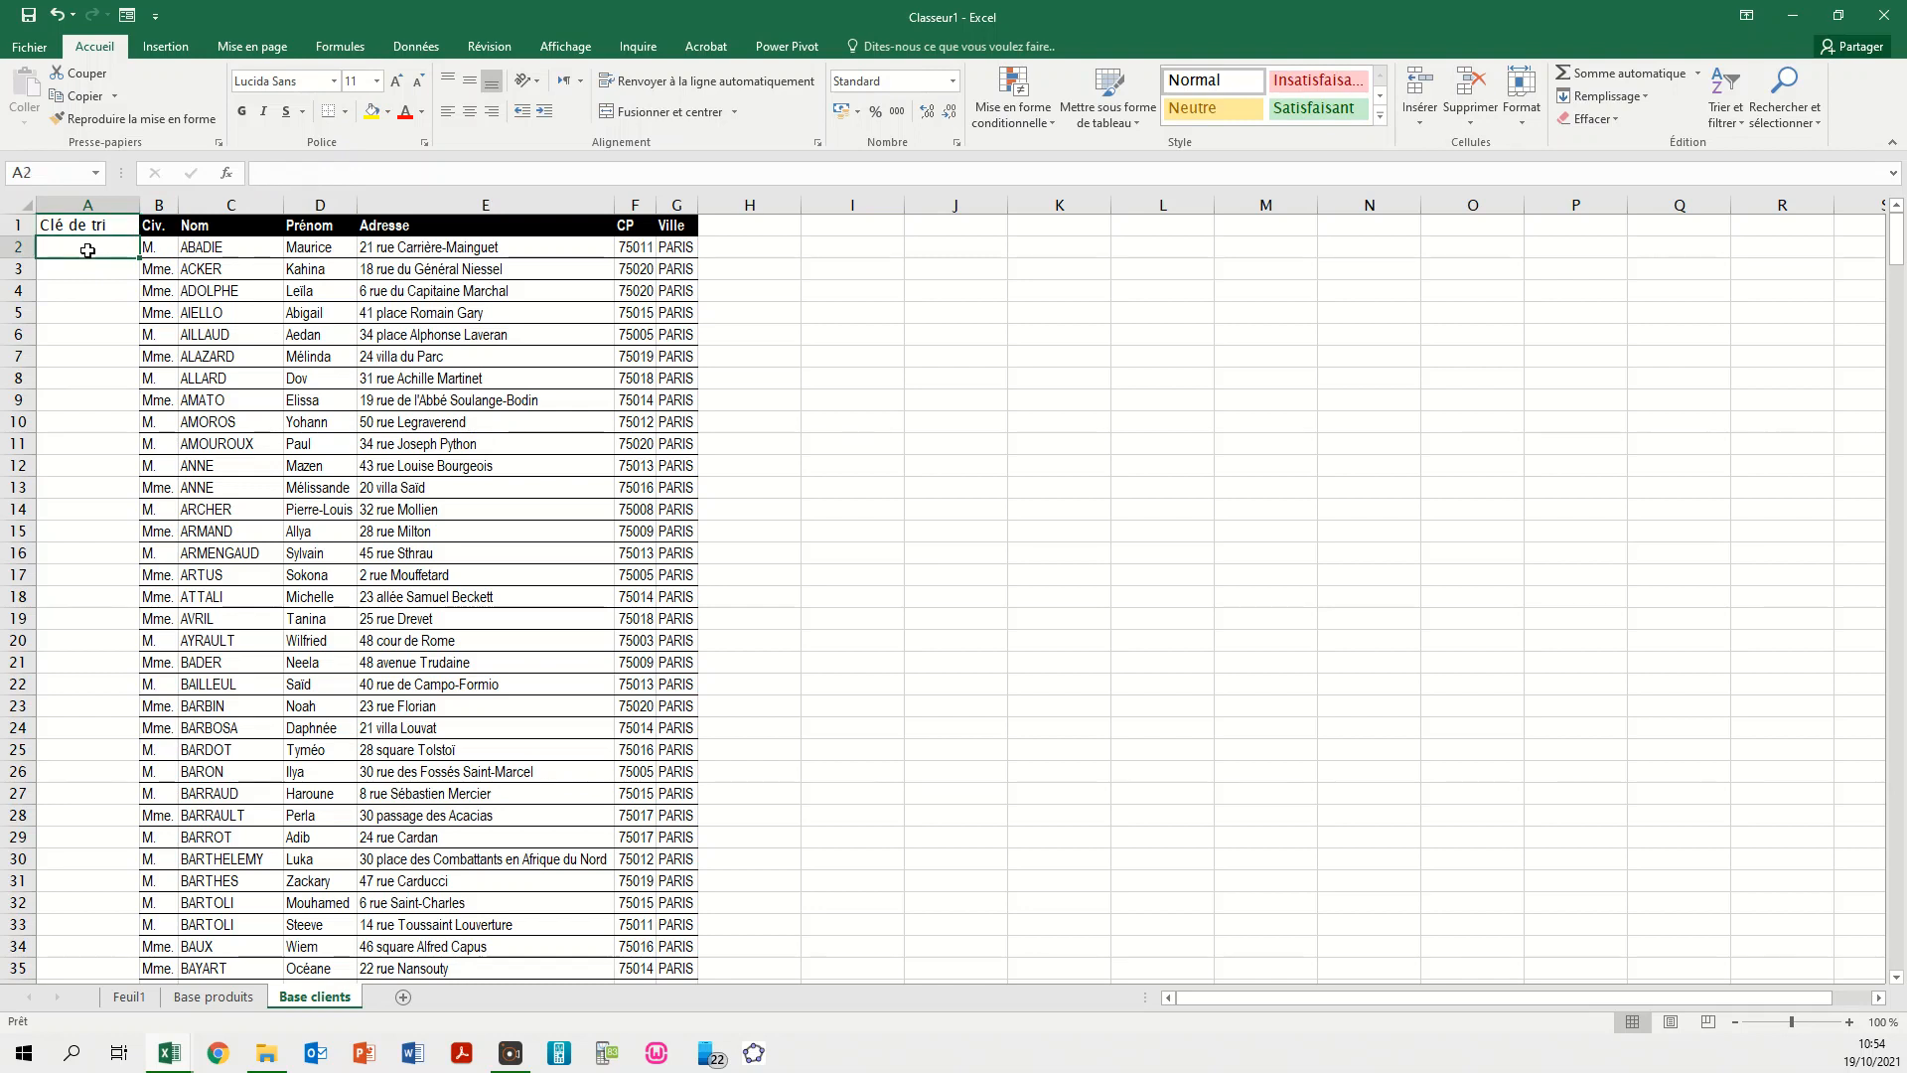
click(211, 251)
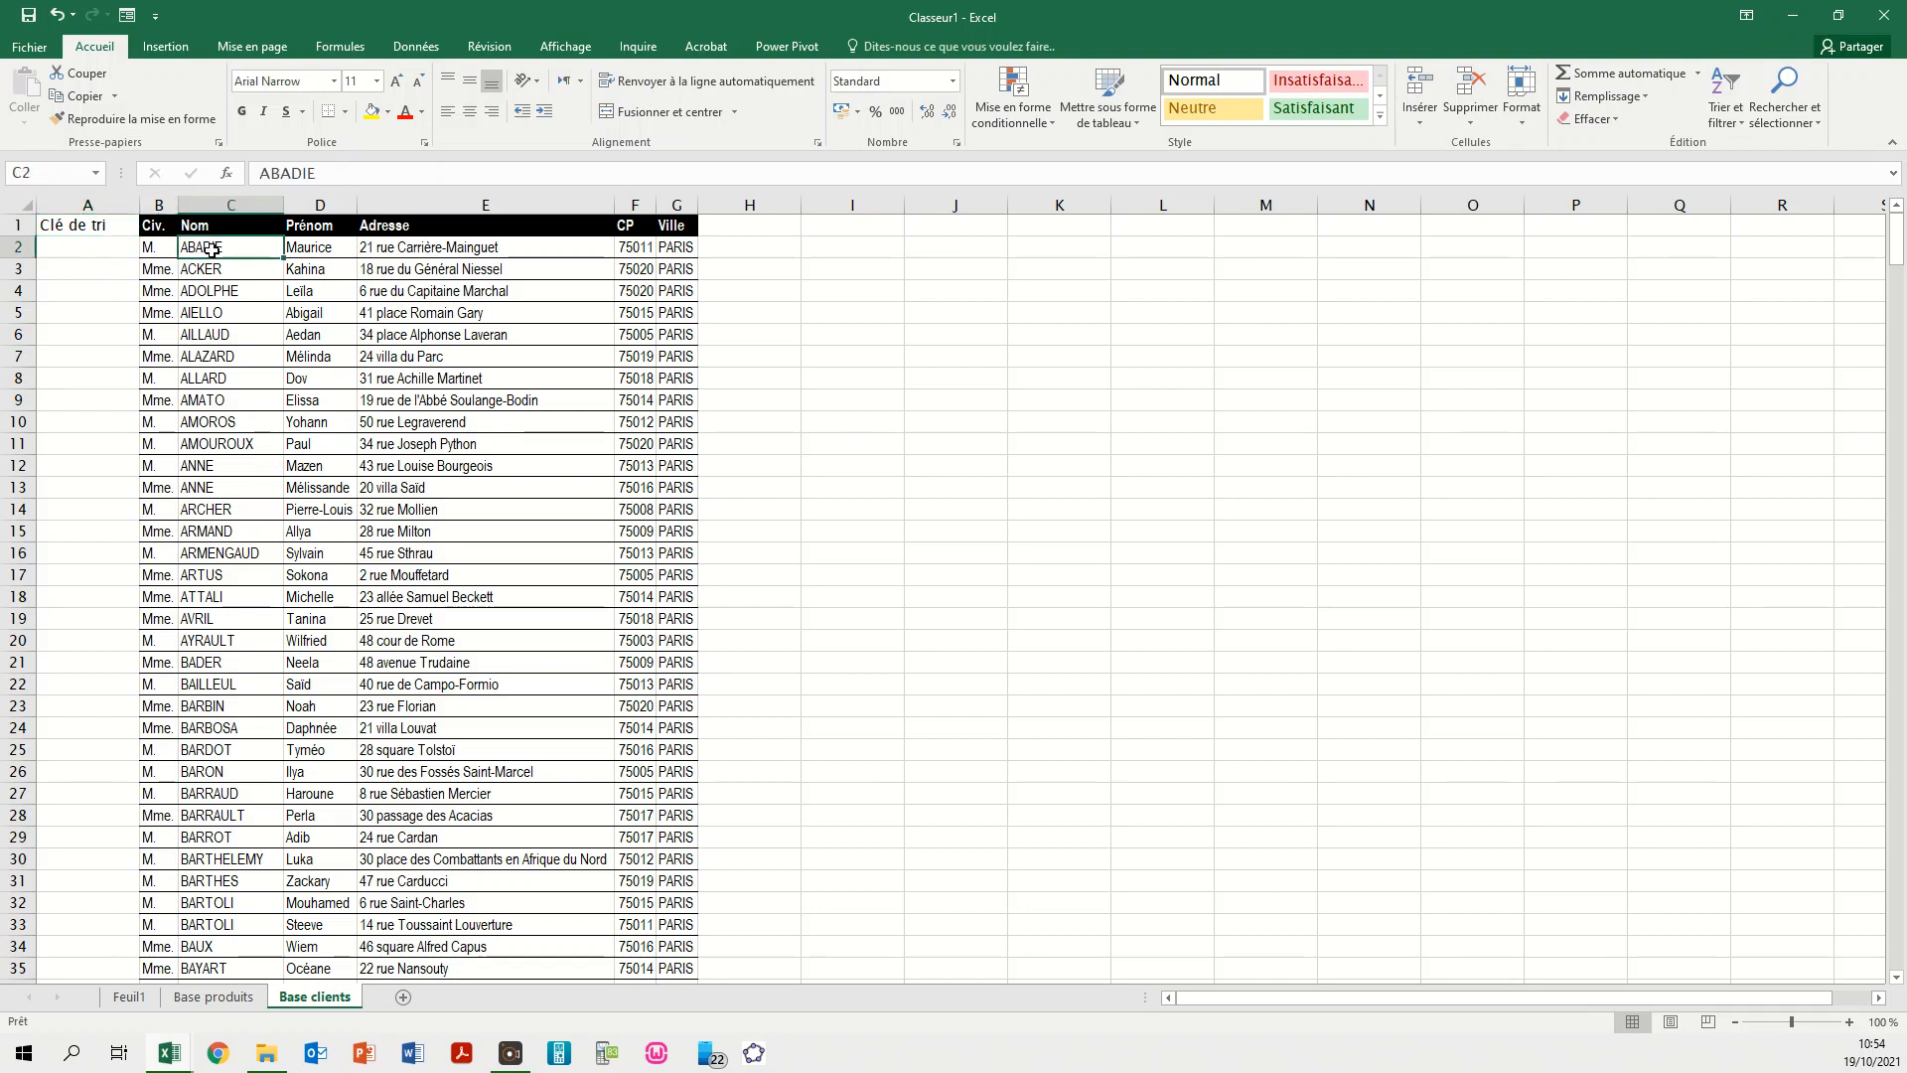
click(88, 249)
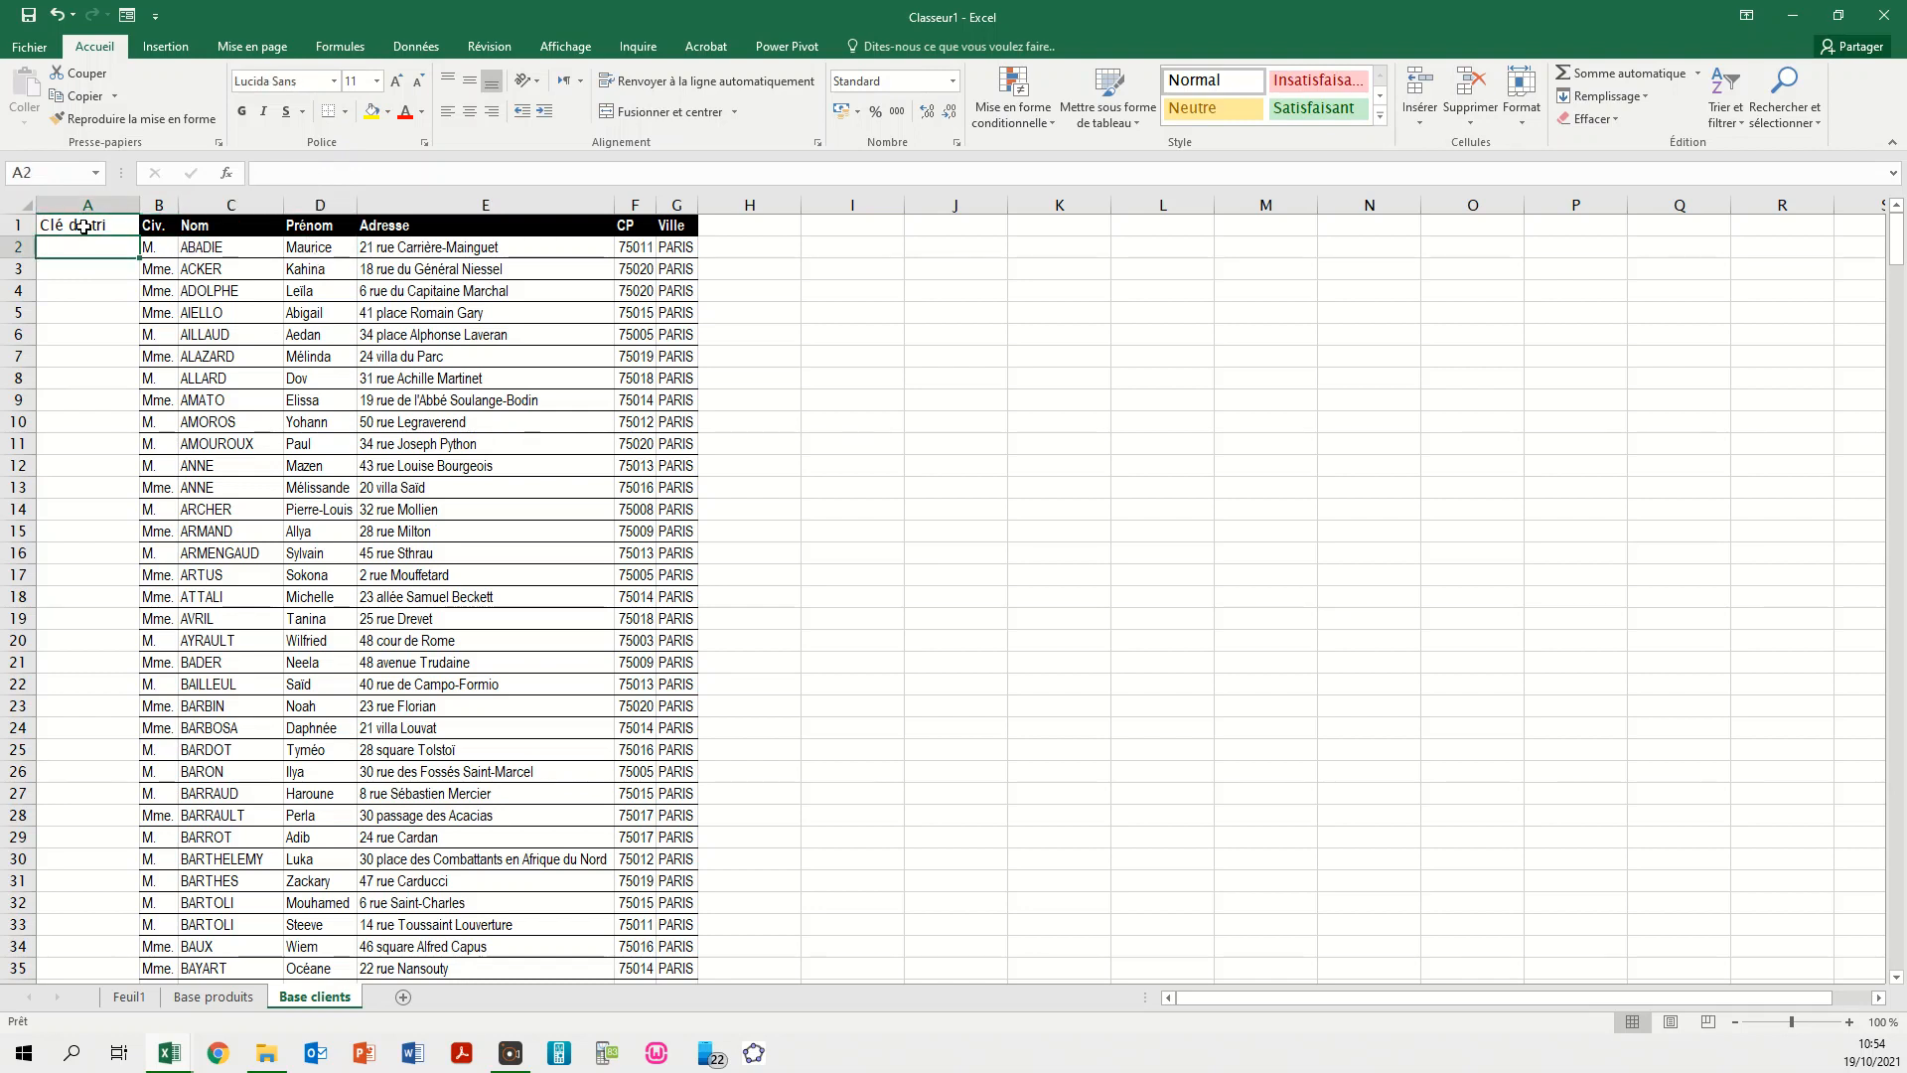
- Add the heading "CP Ville" in cell H1, just after the Ville column
click(761, 229)
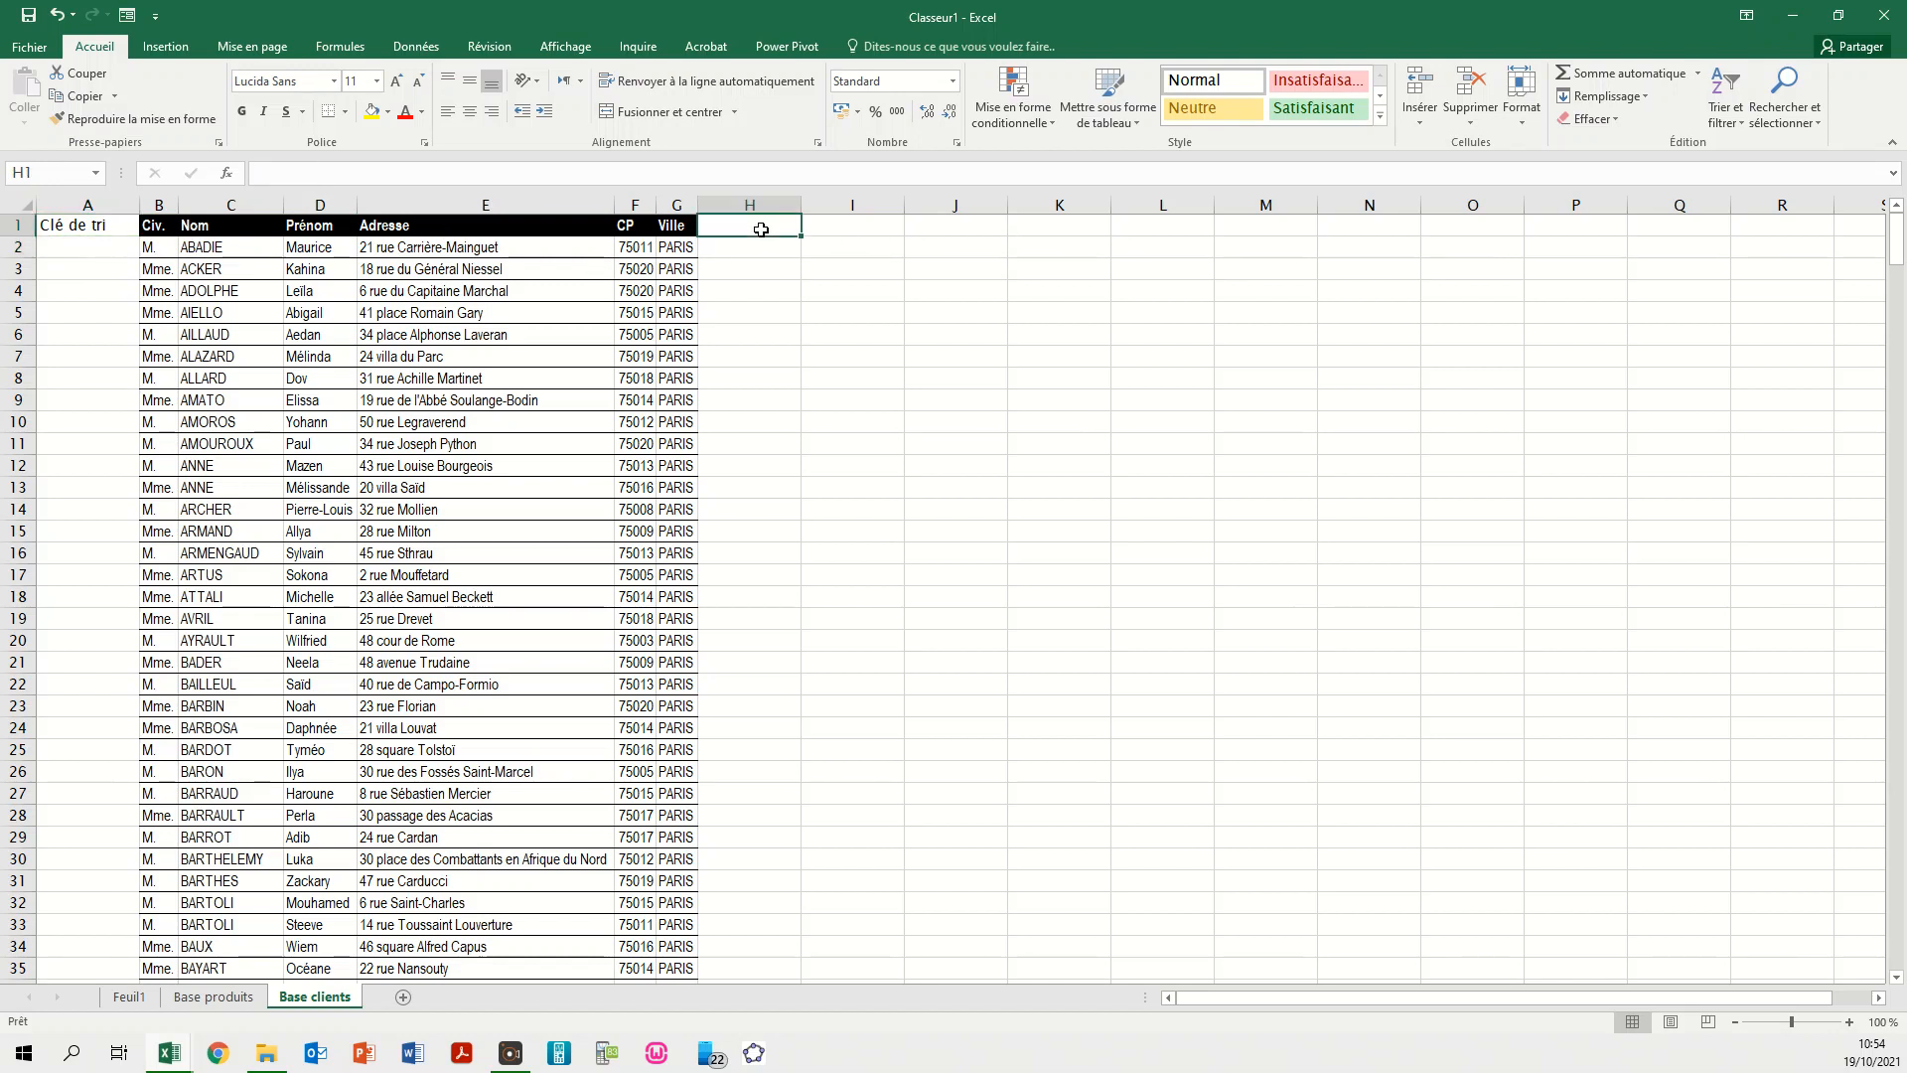
text(CP )
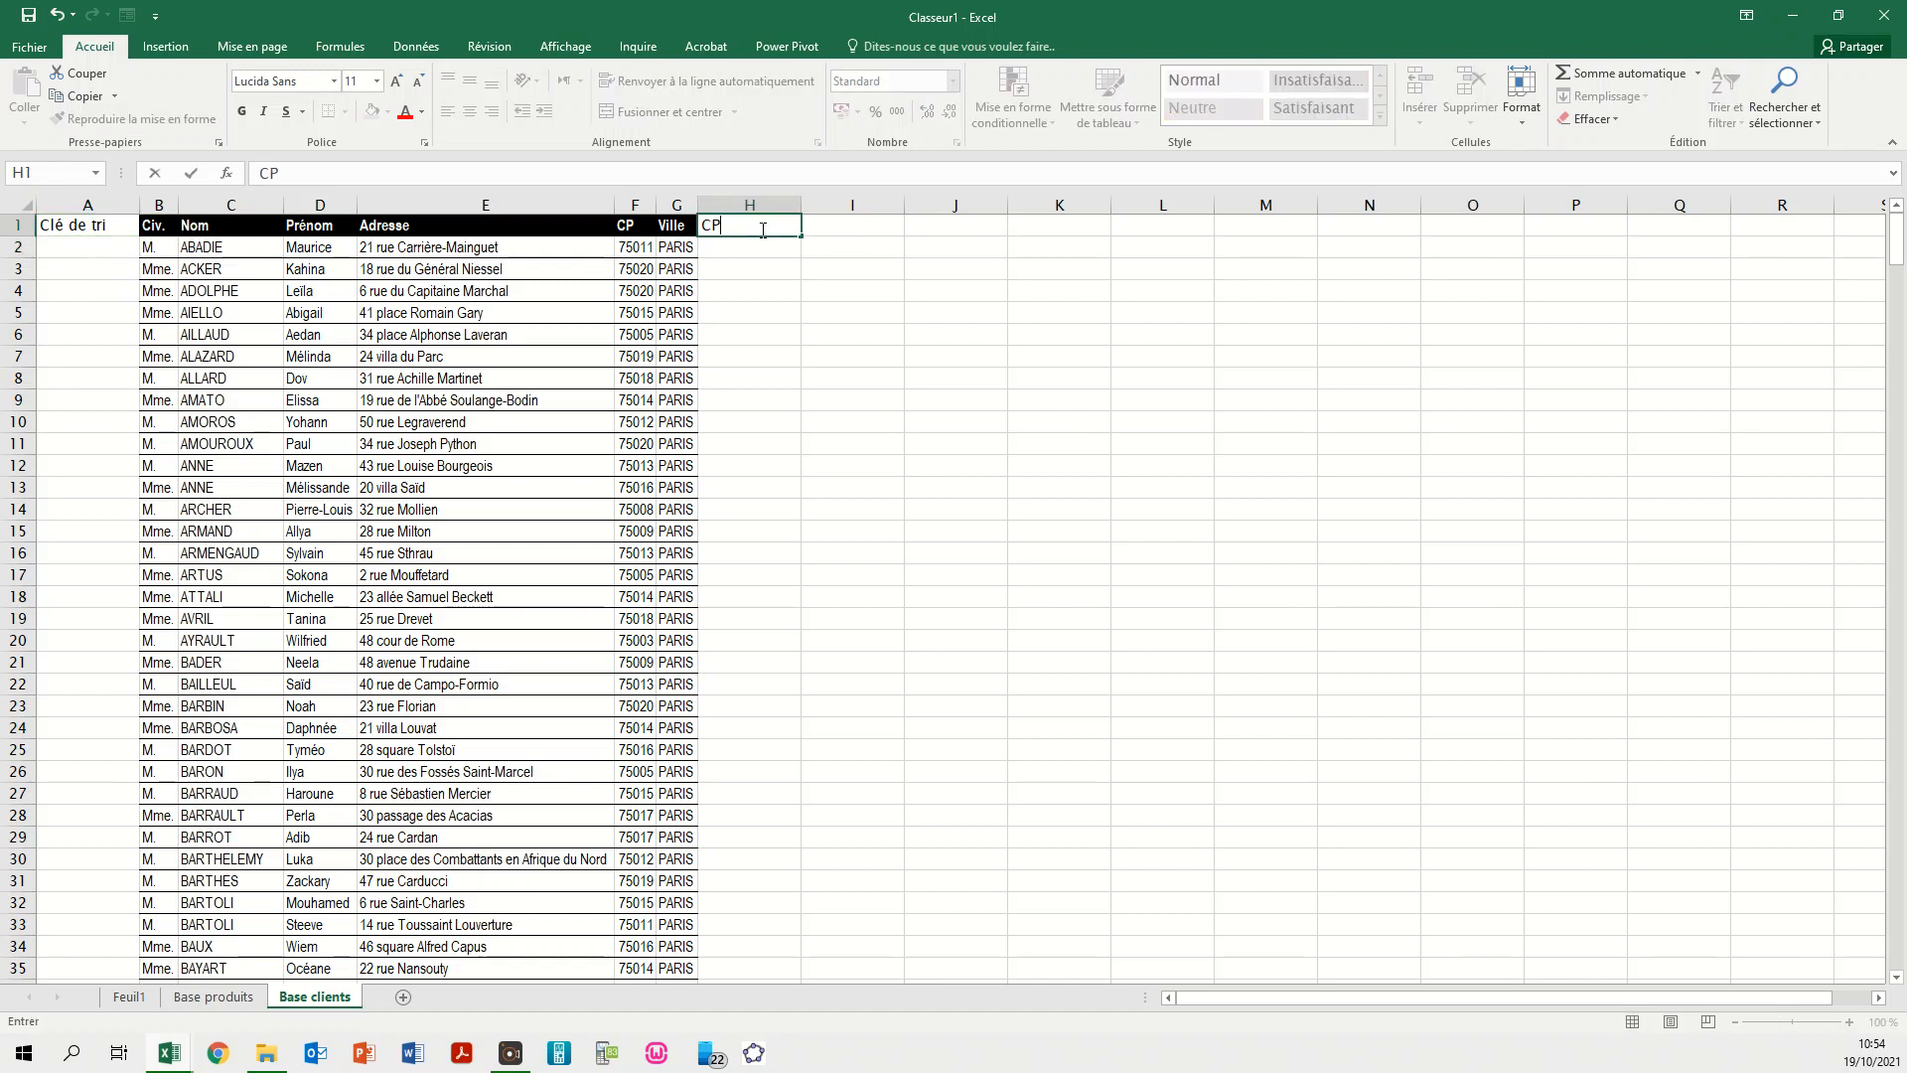
text(VILLE)
key(BackSpace)
key(BackSpace)
key(BackSpace)
text(ille)
key(Return)
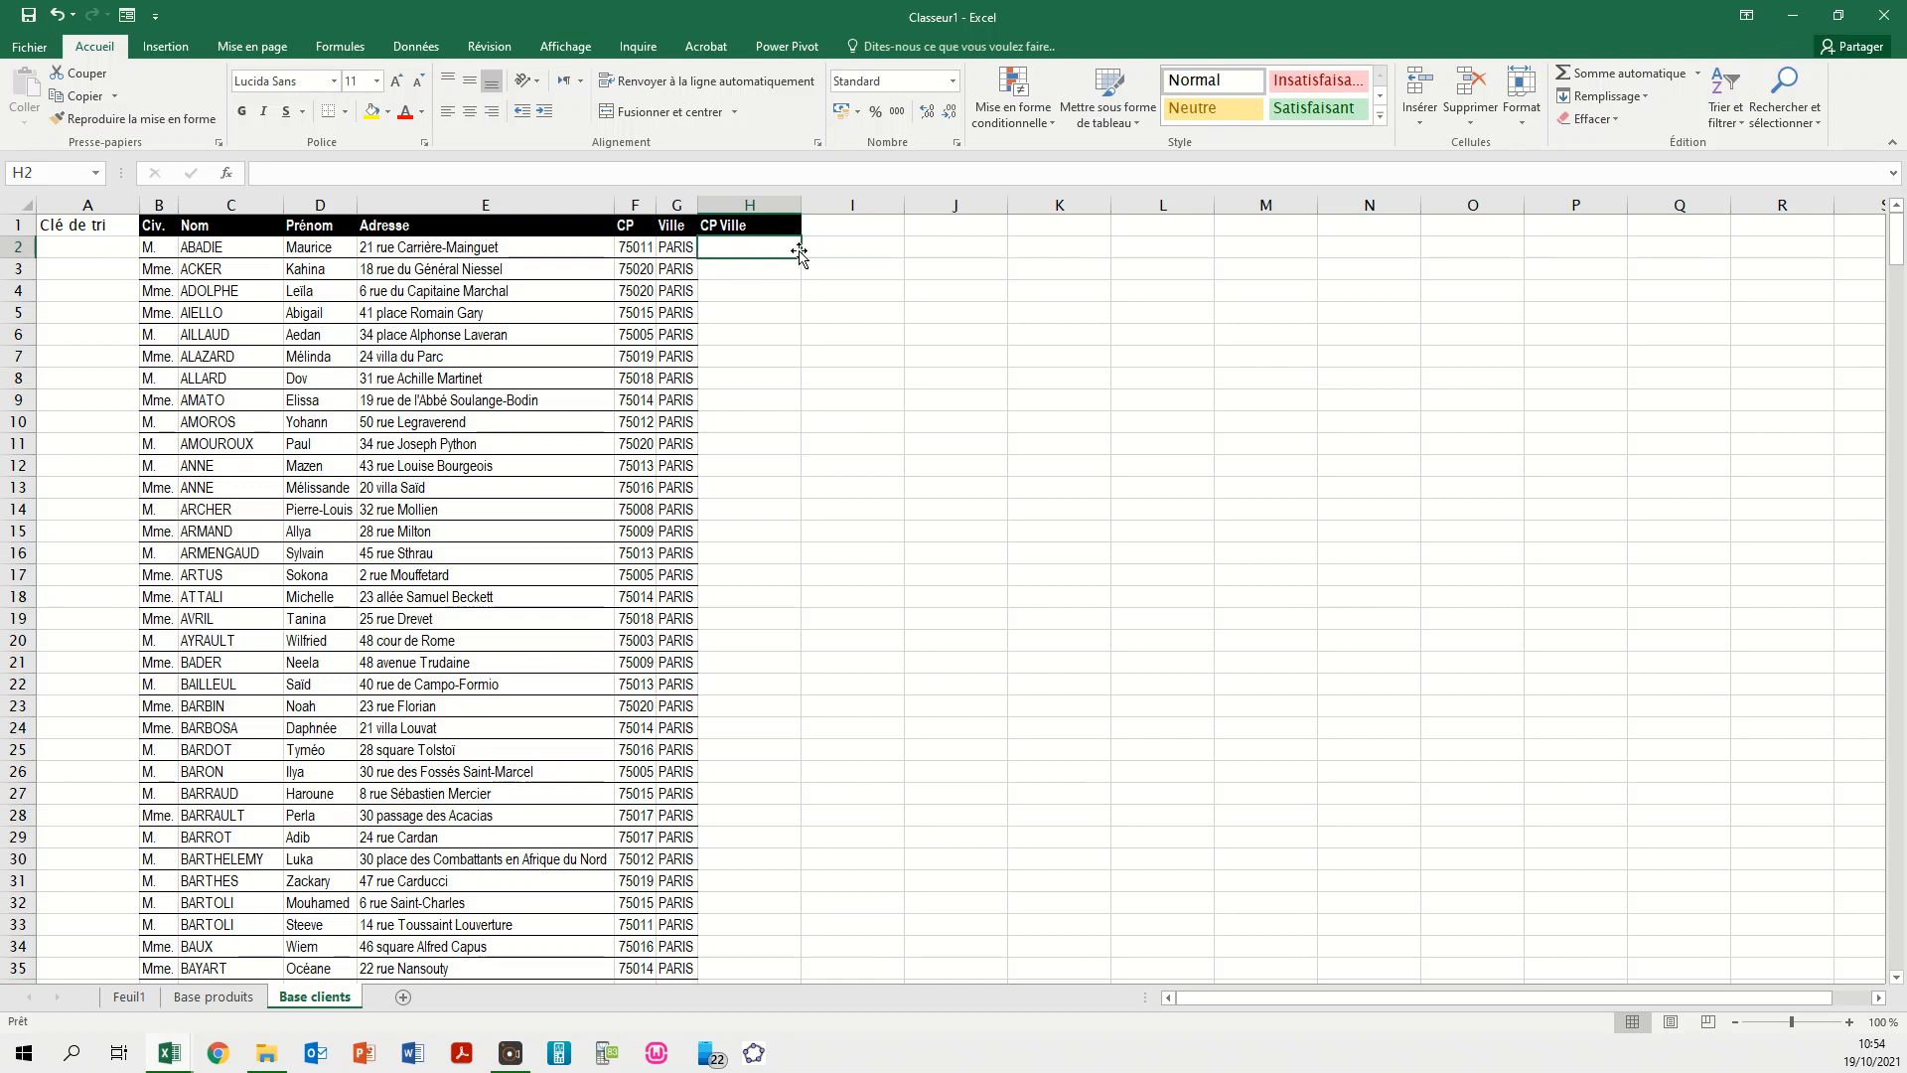
- Format the whole client list, from Clé de tri to CP Ville with its headings, as a table in the black-header style
click(59, 251)
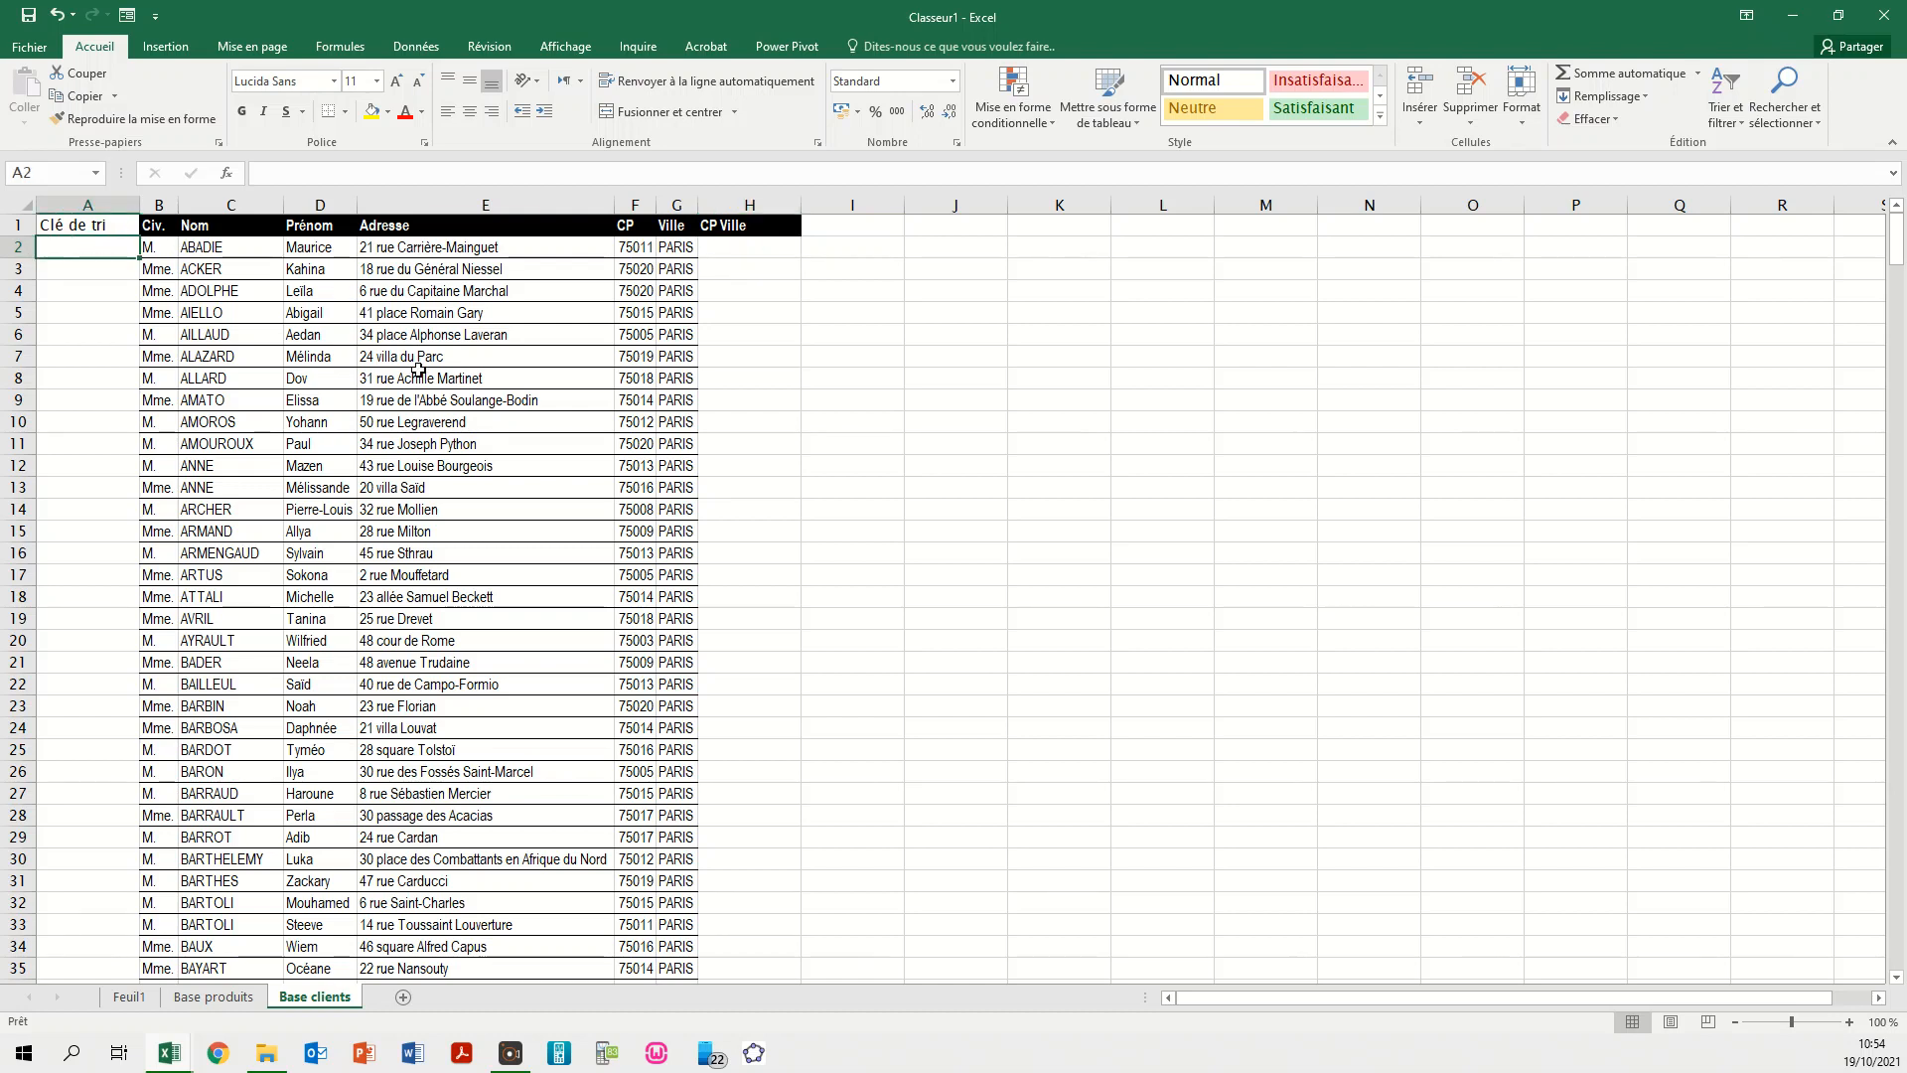
click(96, 225)
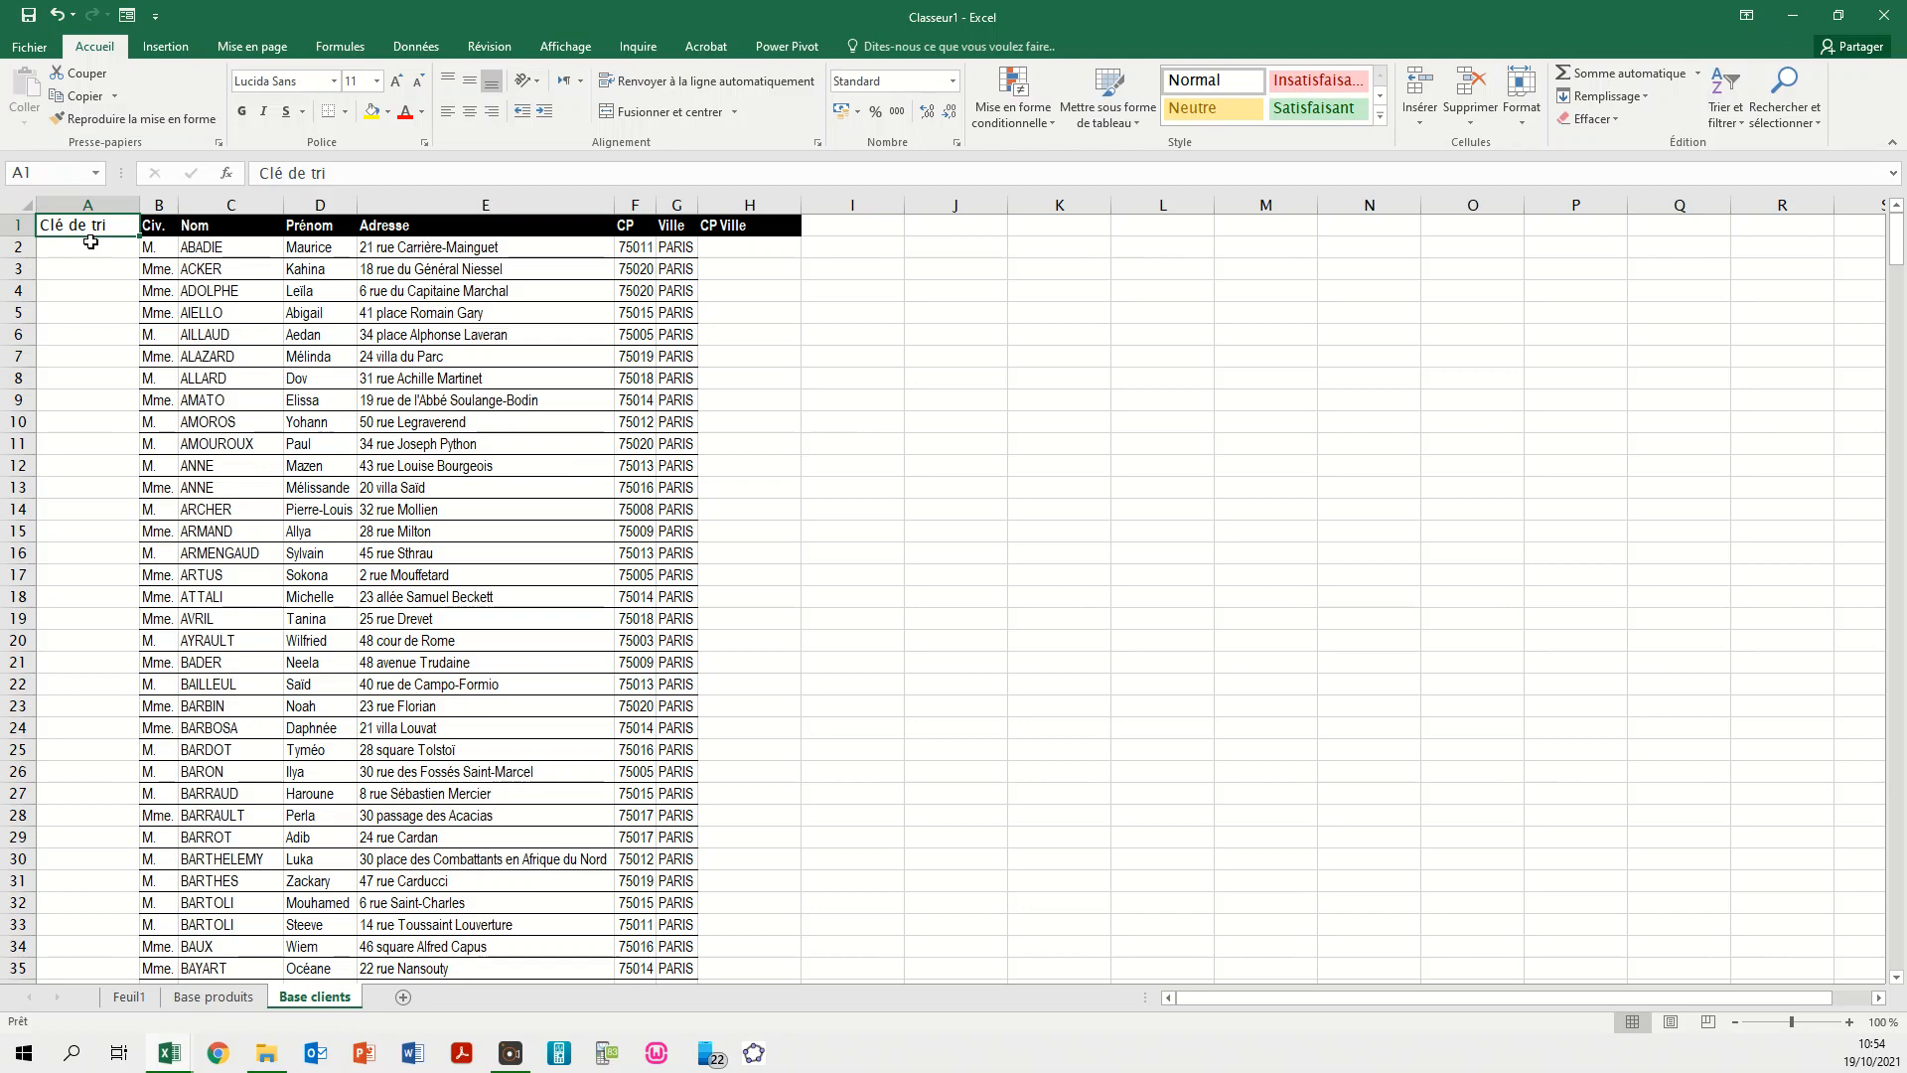
key(ctrl+shift+End)
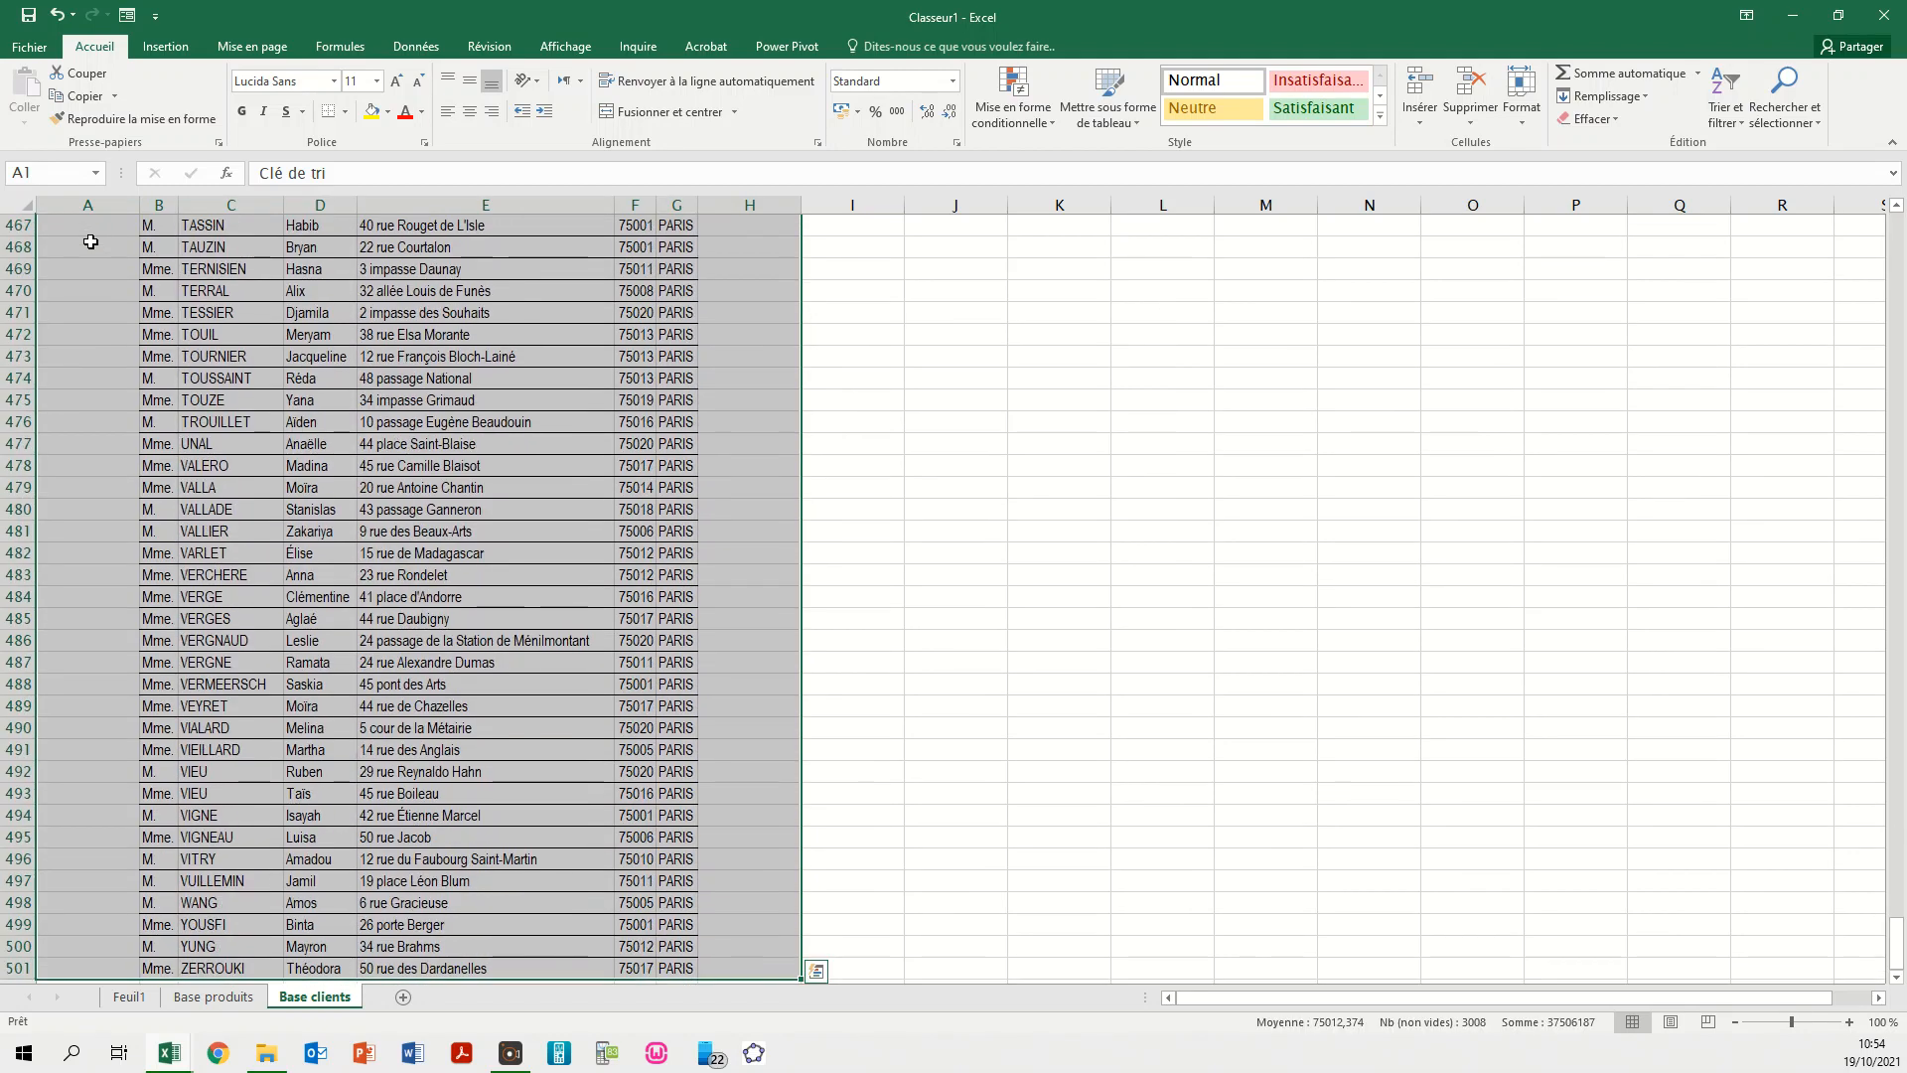
click(1109, 99)
click(1093, 231)
click(890, 369)
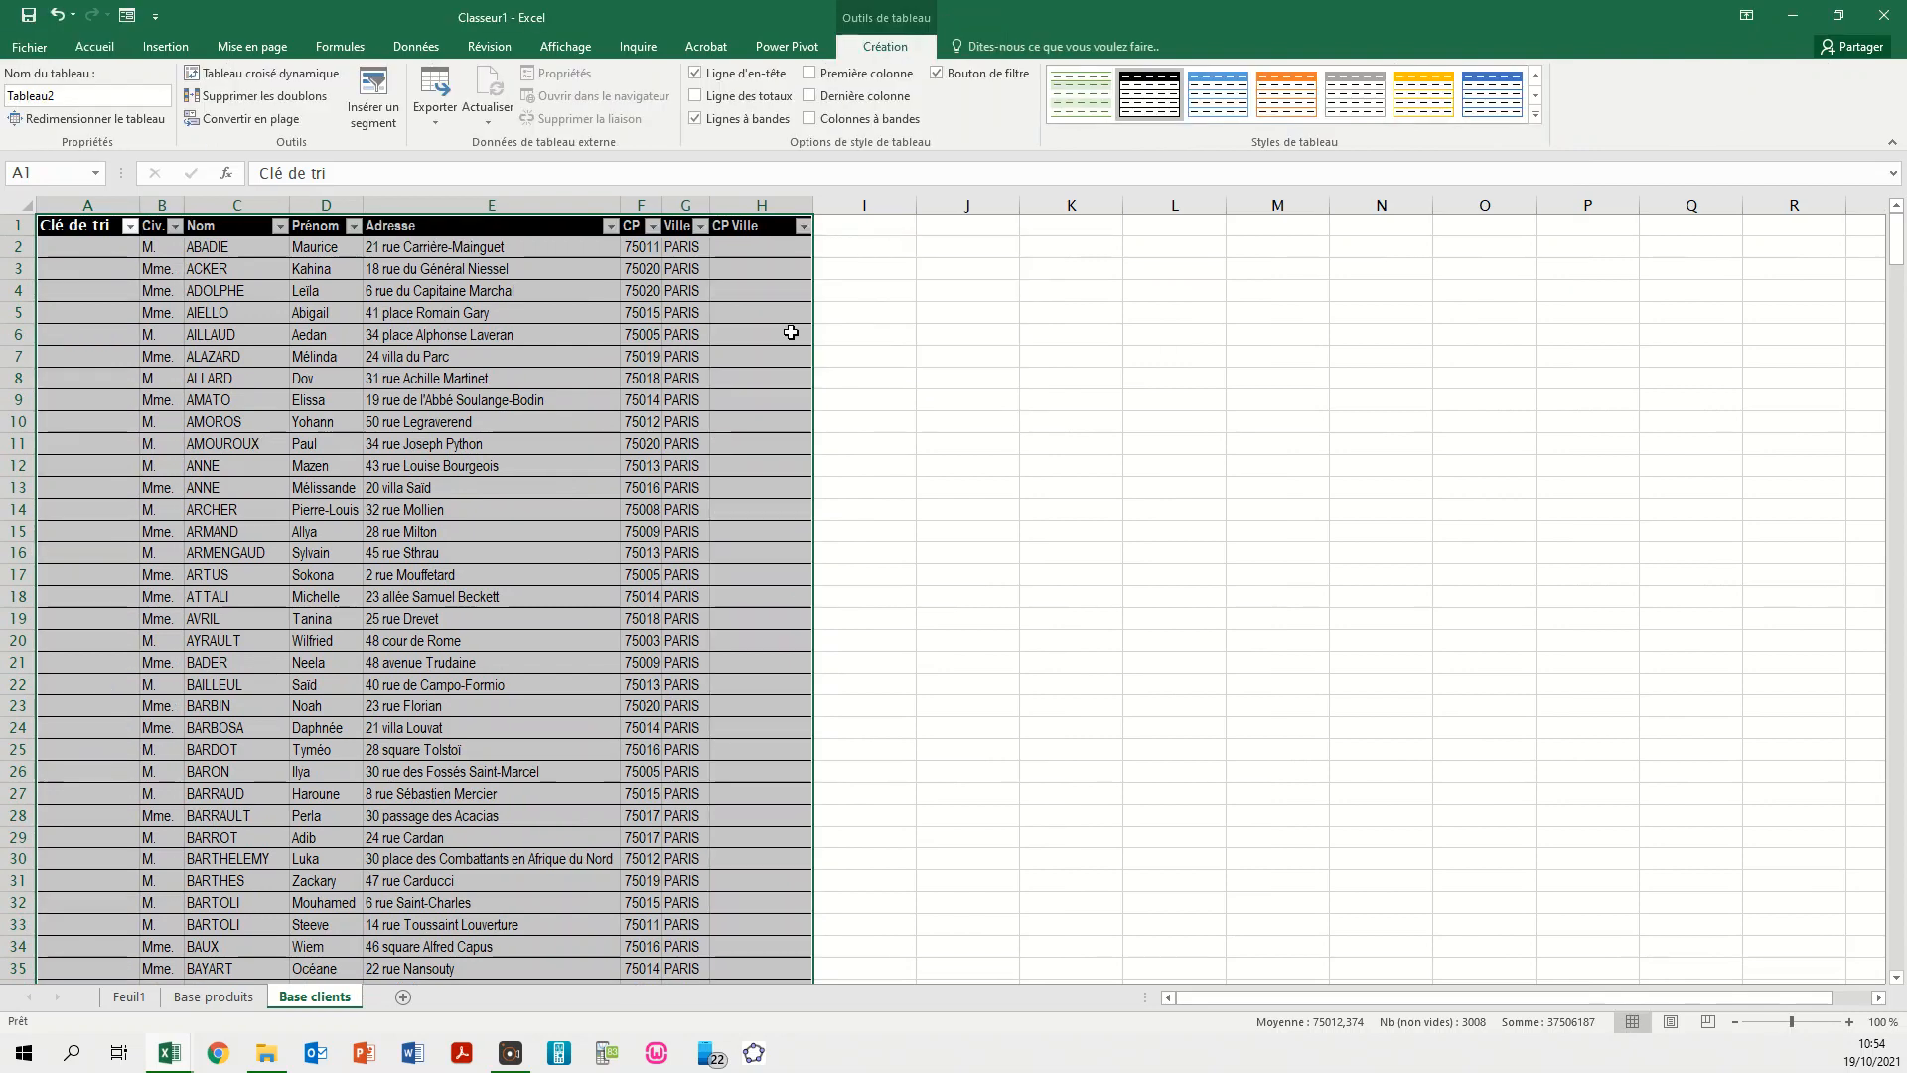
- Name the client table tab_clients
click(66, 96)
text(tab_clie)
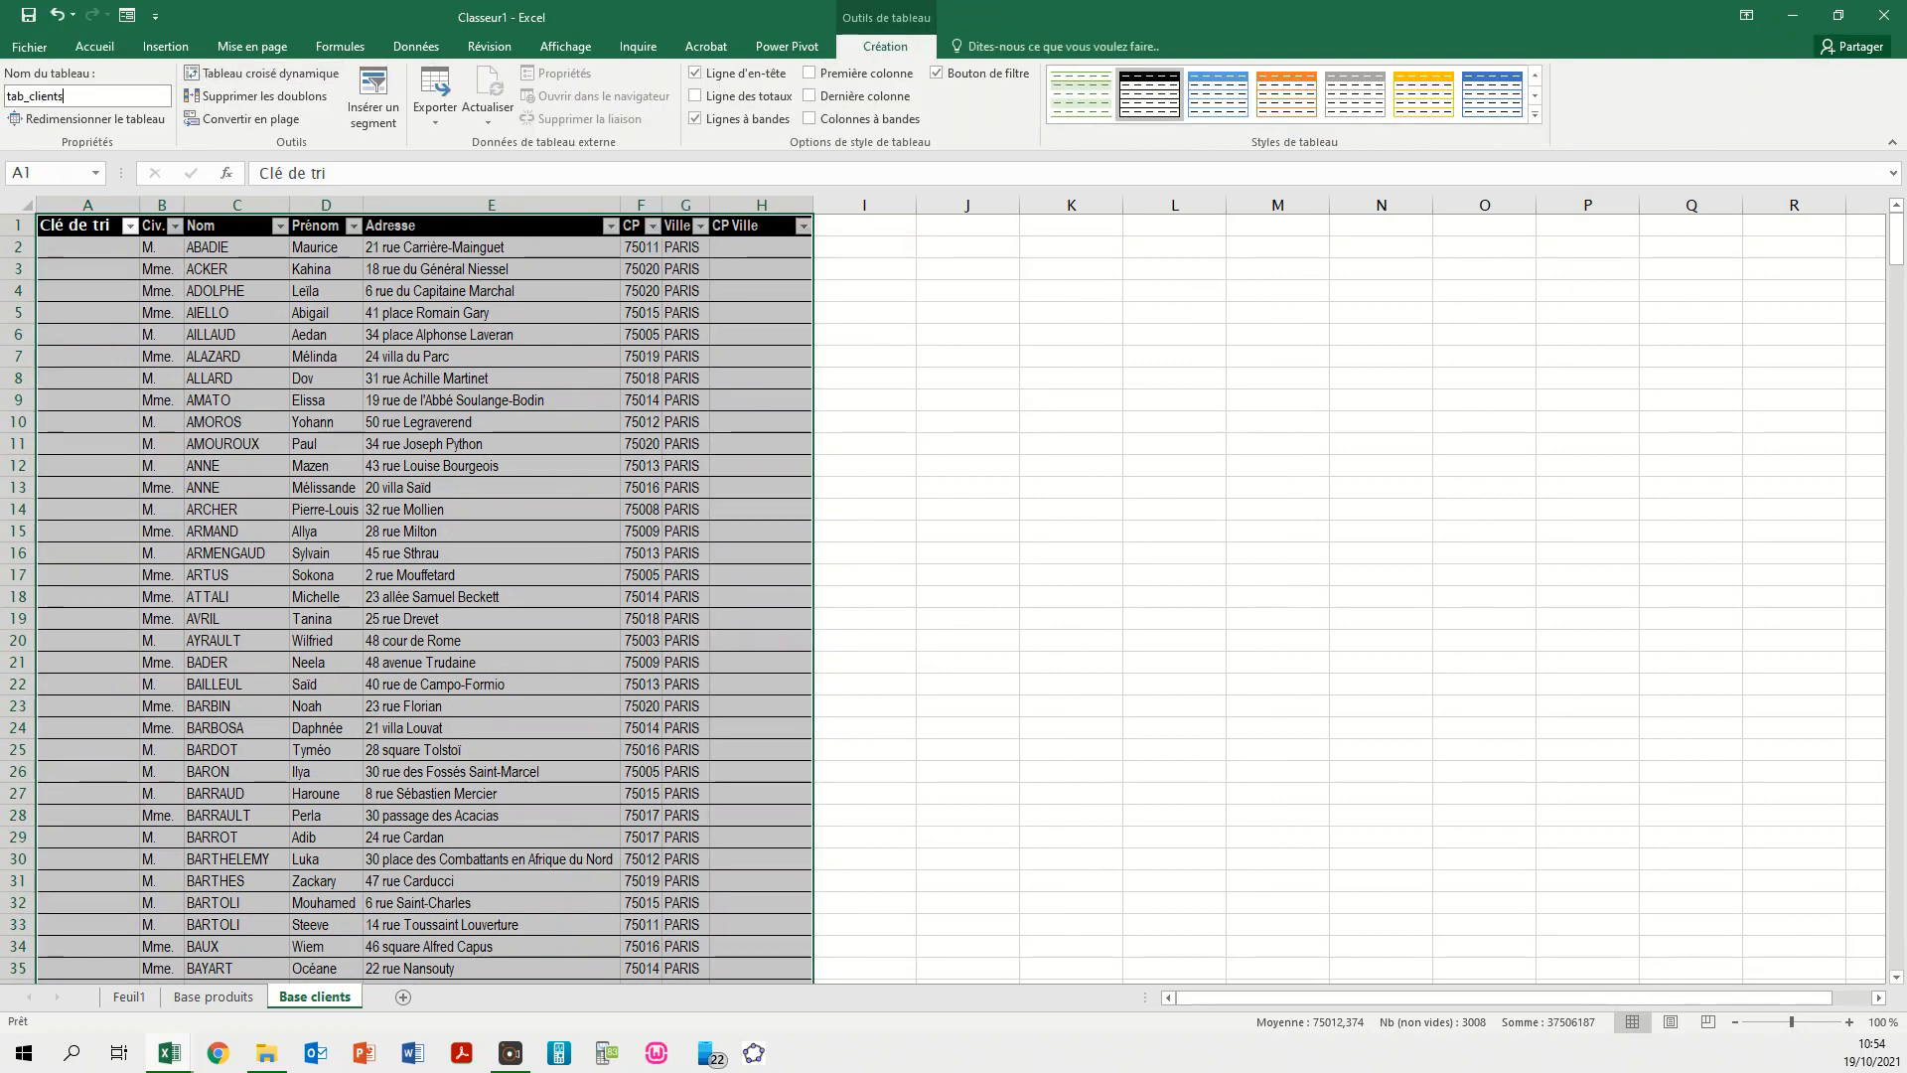
text(nts)
key(Return)
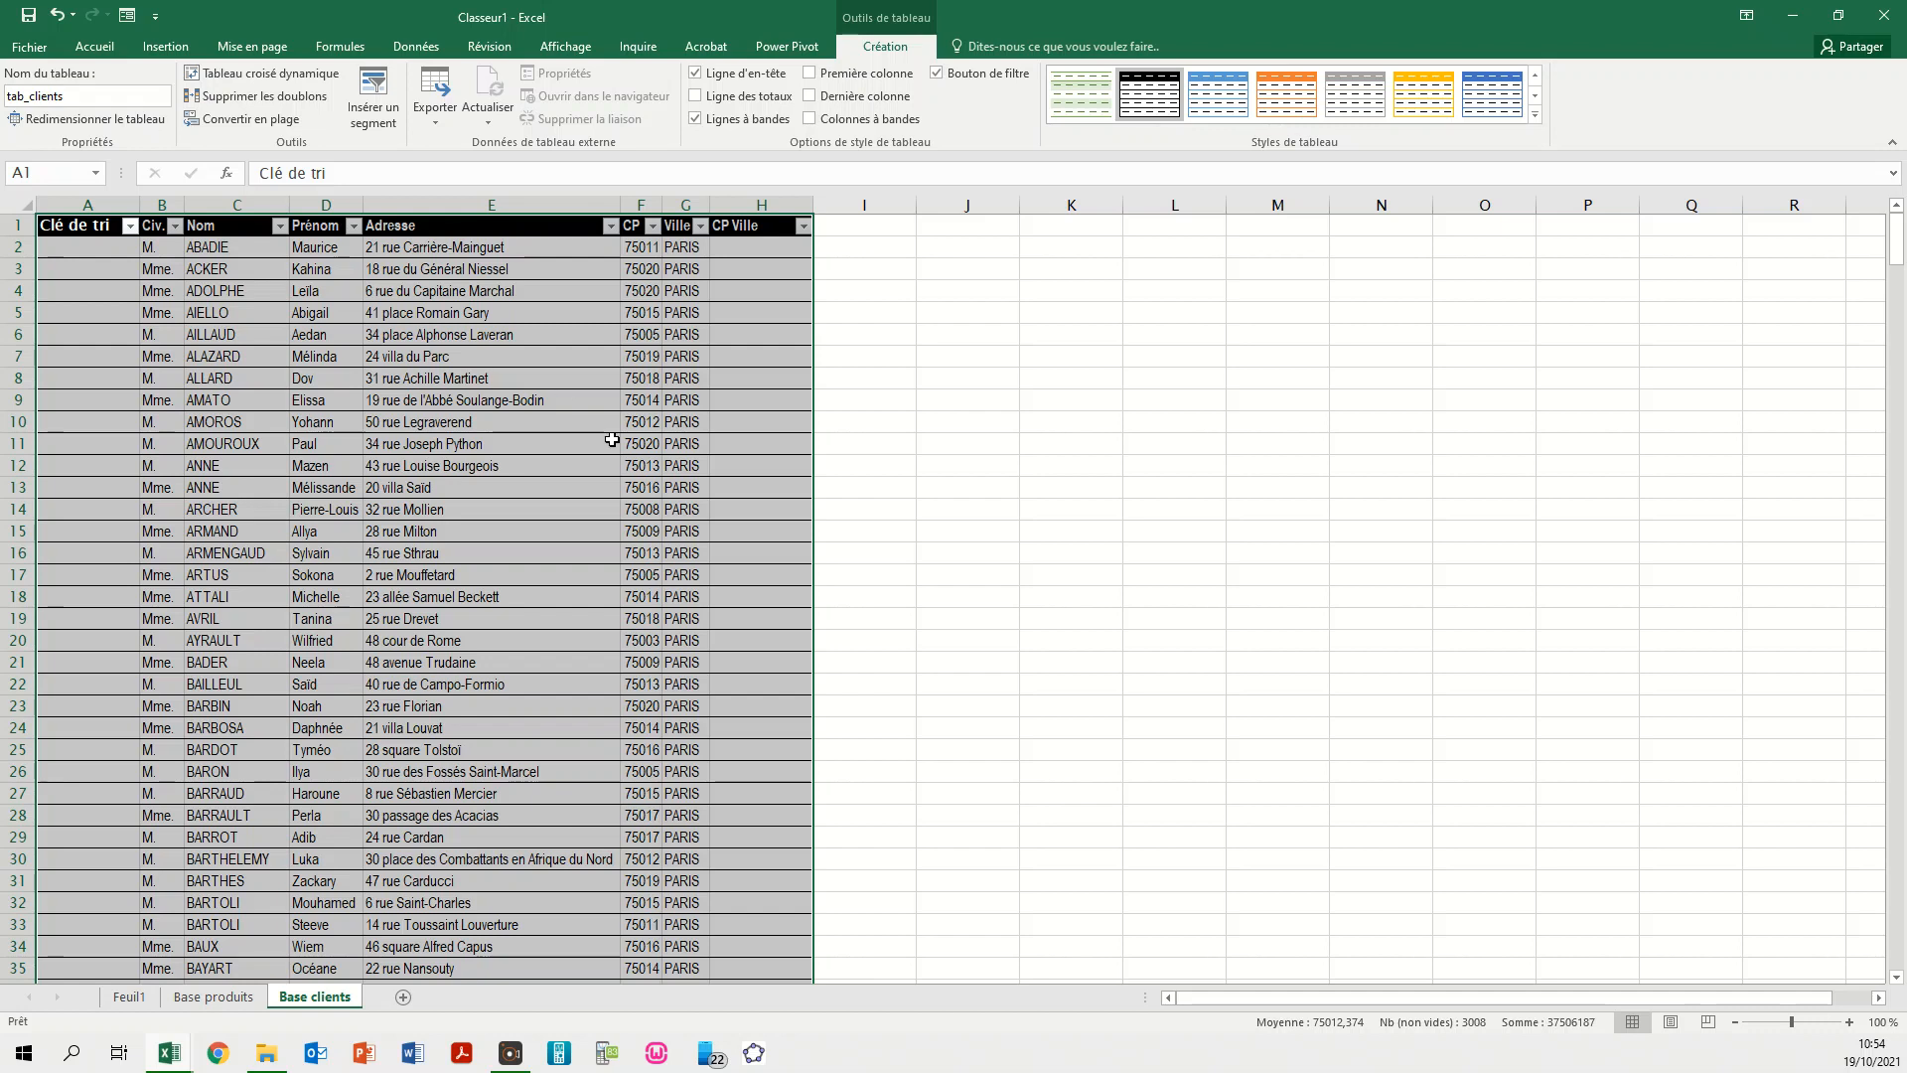
click(777, 355)
click(75, 248)
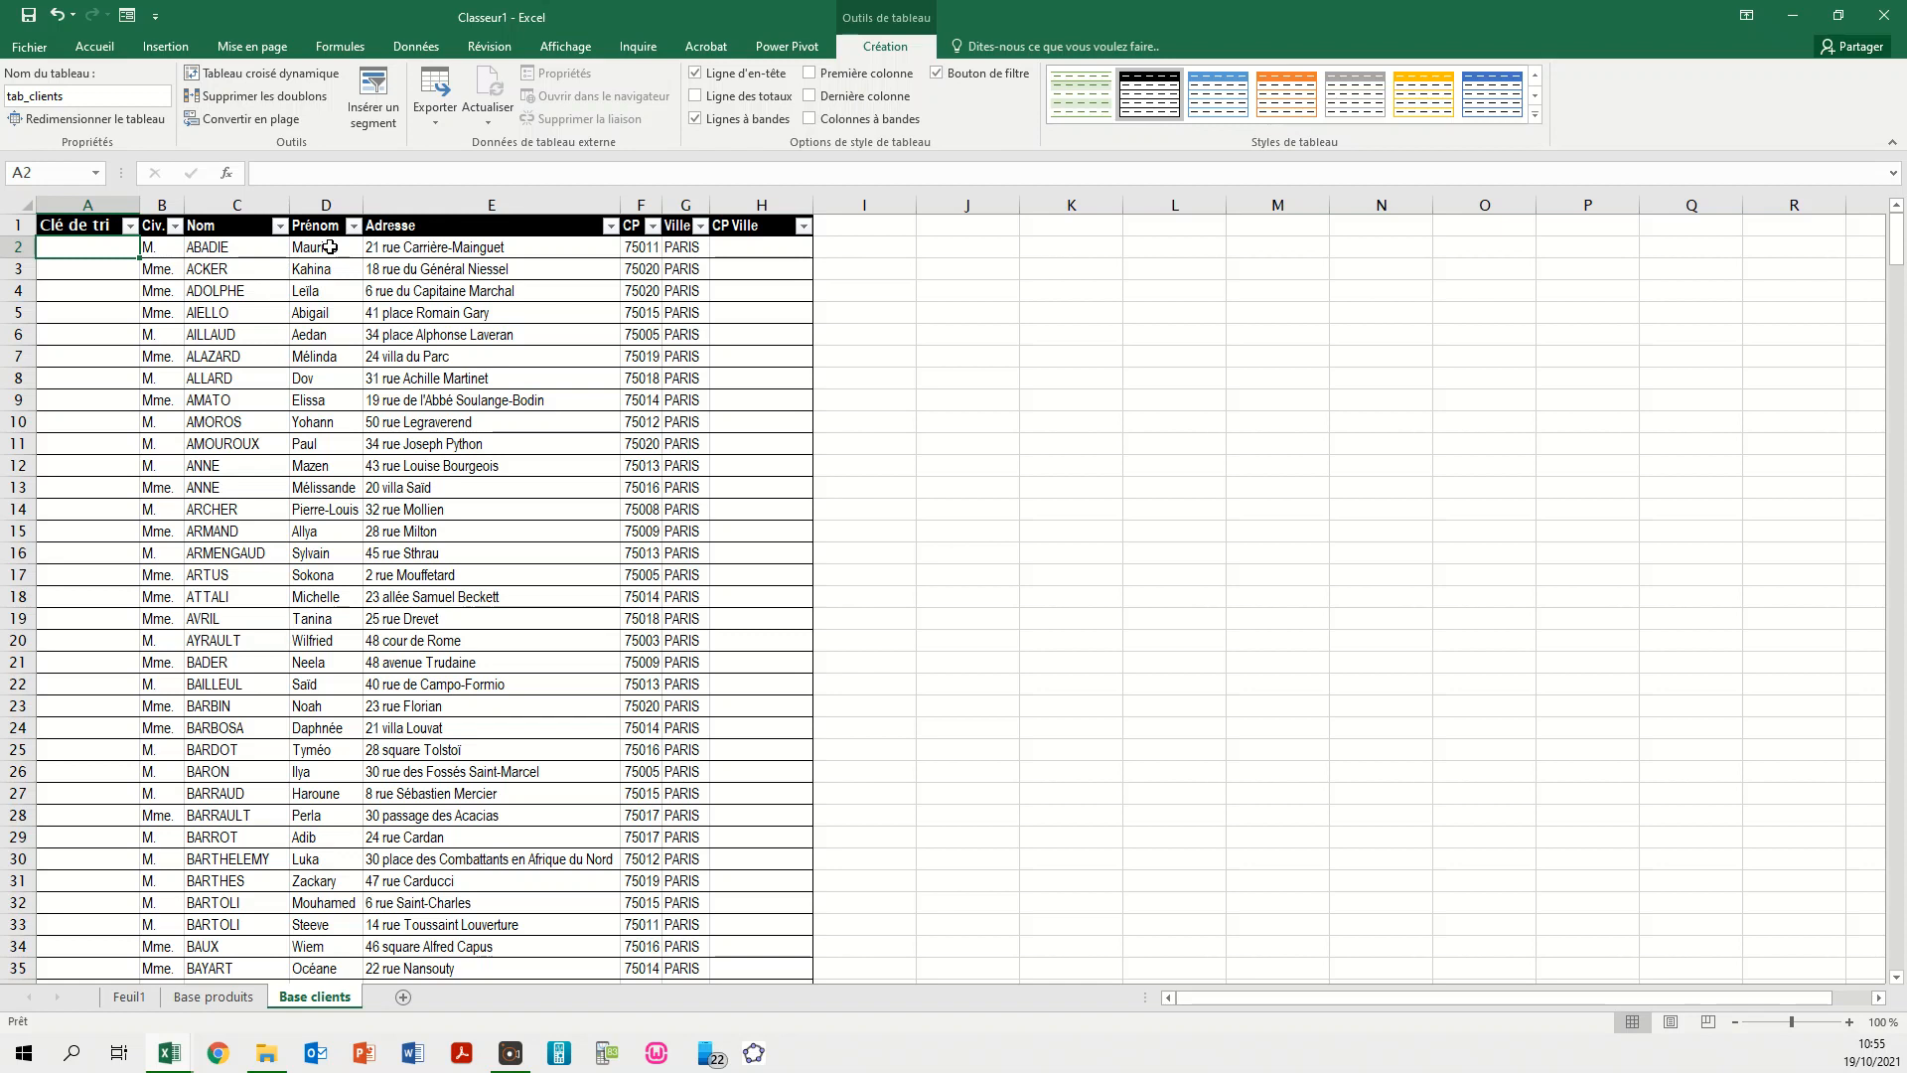
text(=)
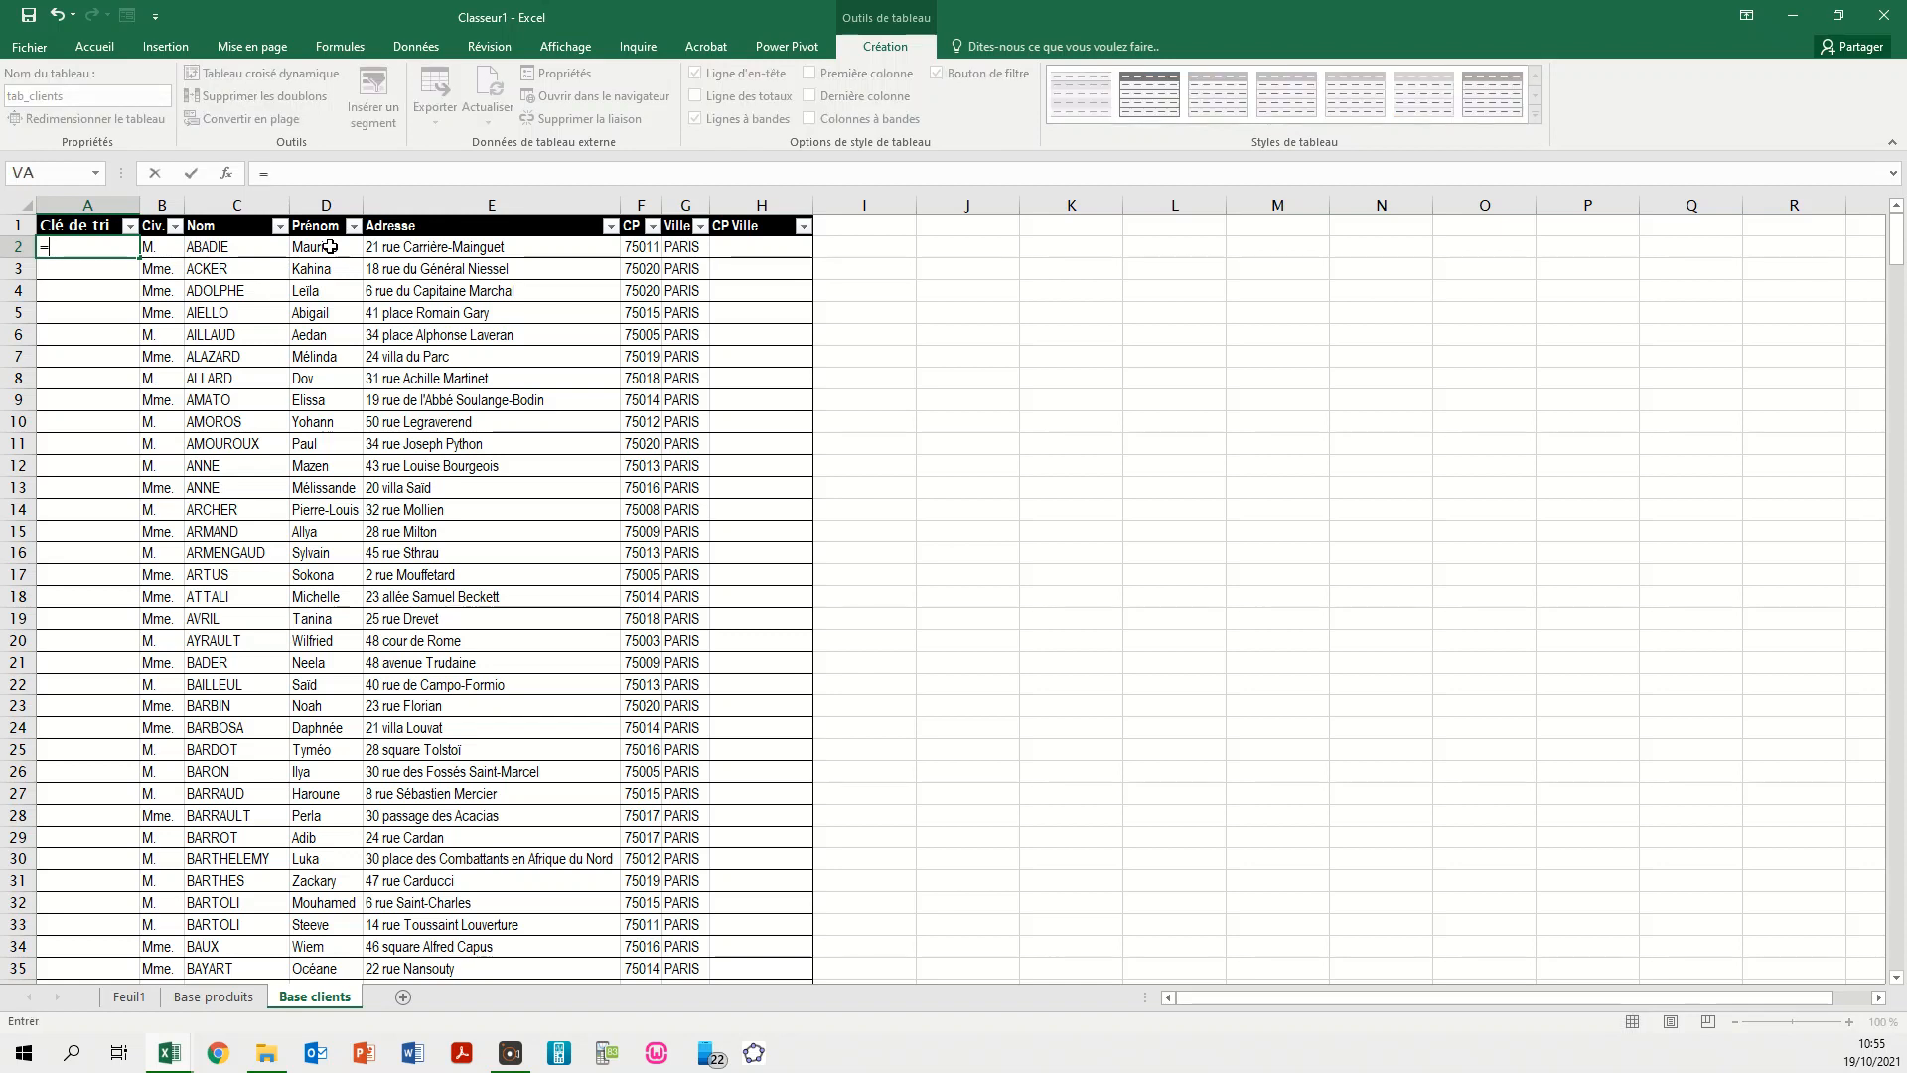
click(221, 248)
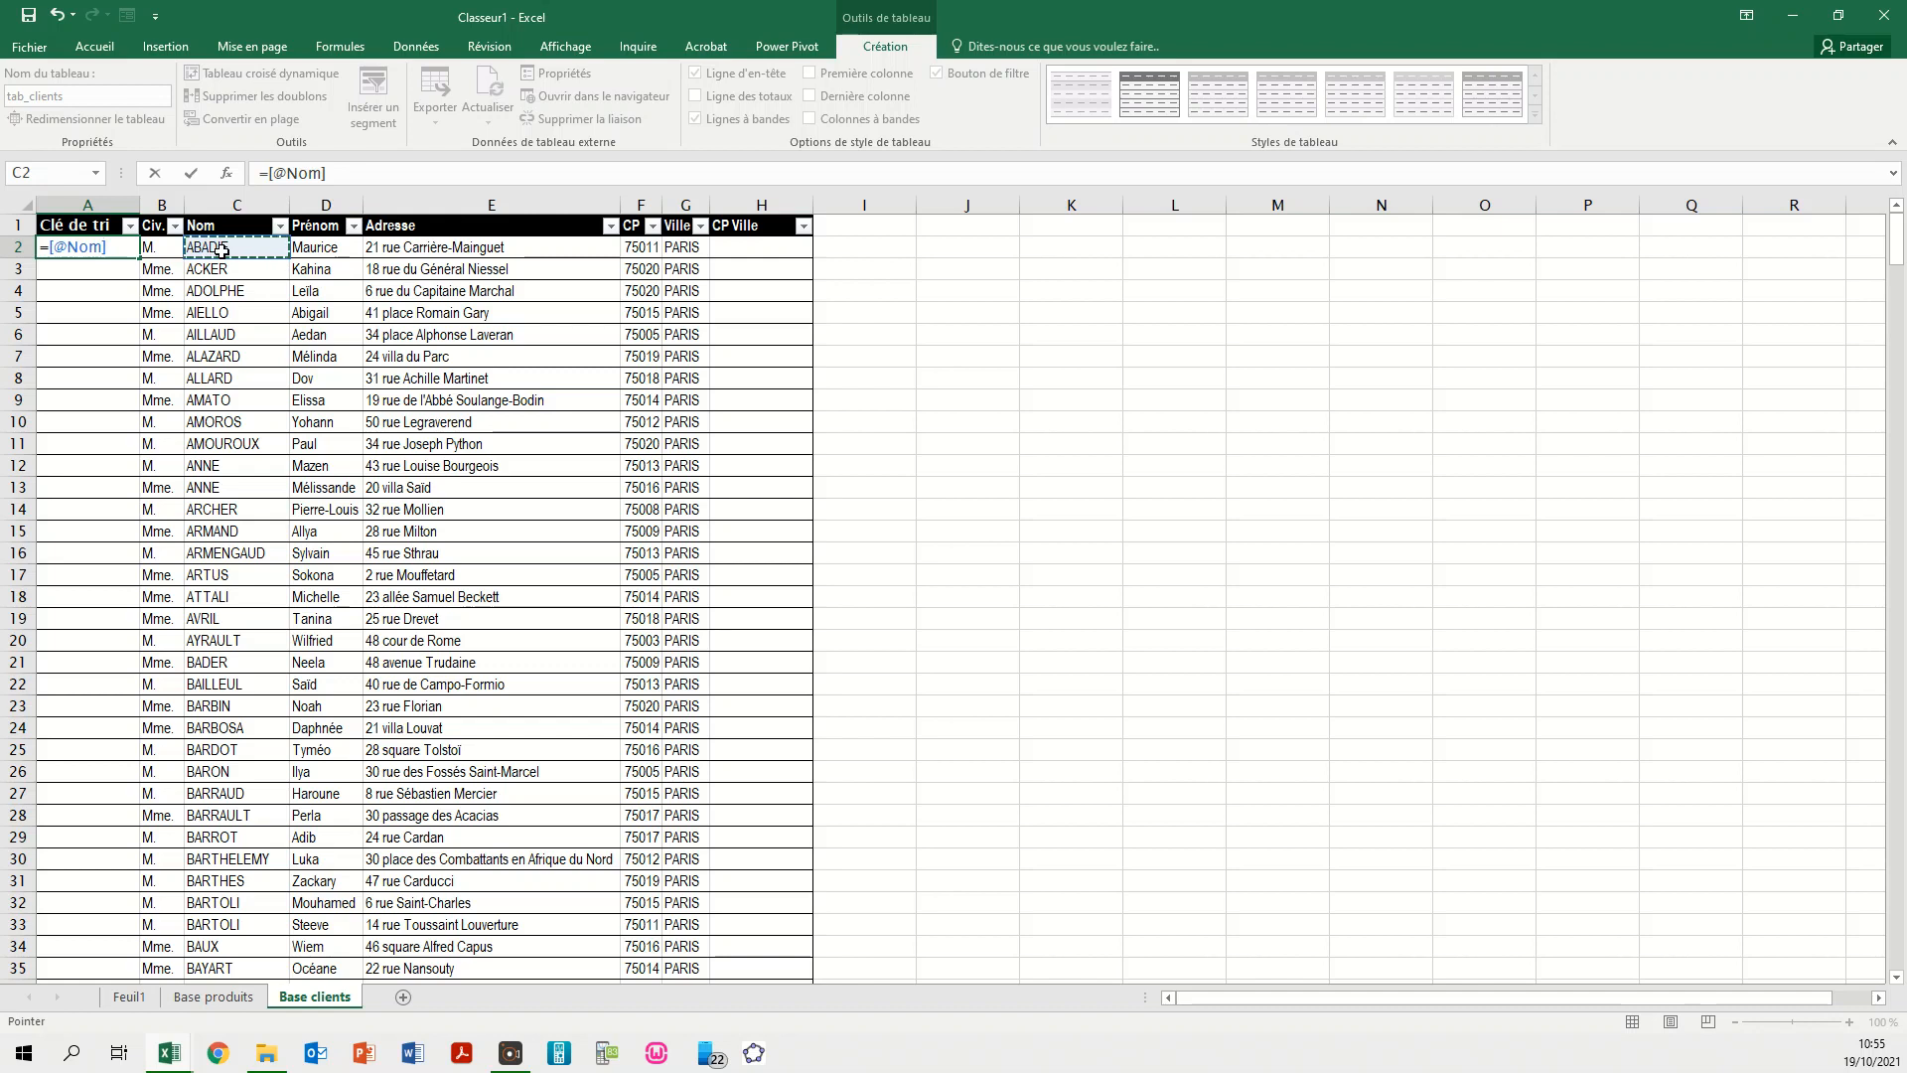
text(&)
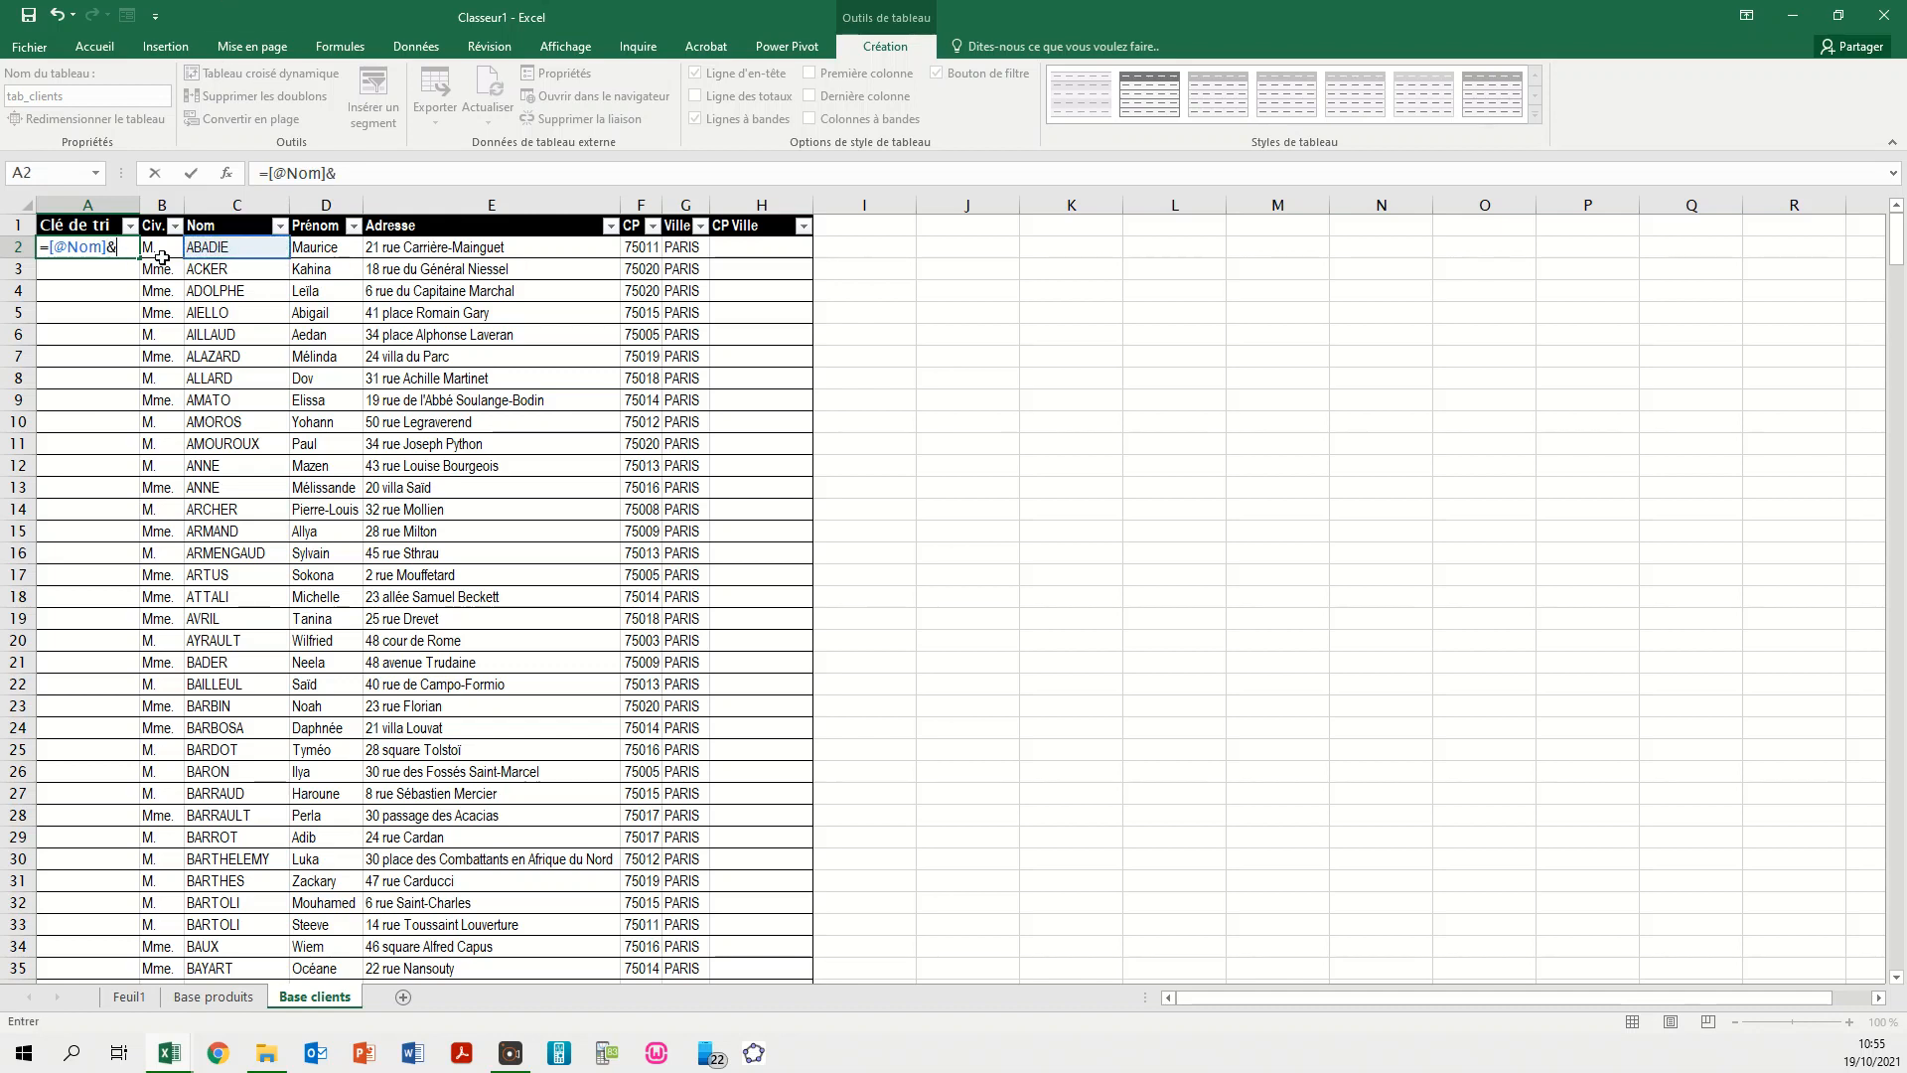
click(342, 176)
double_click(334, 174)
click(377, 172)
text(&)
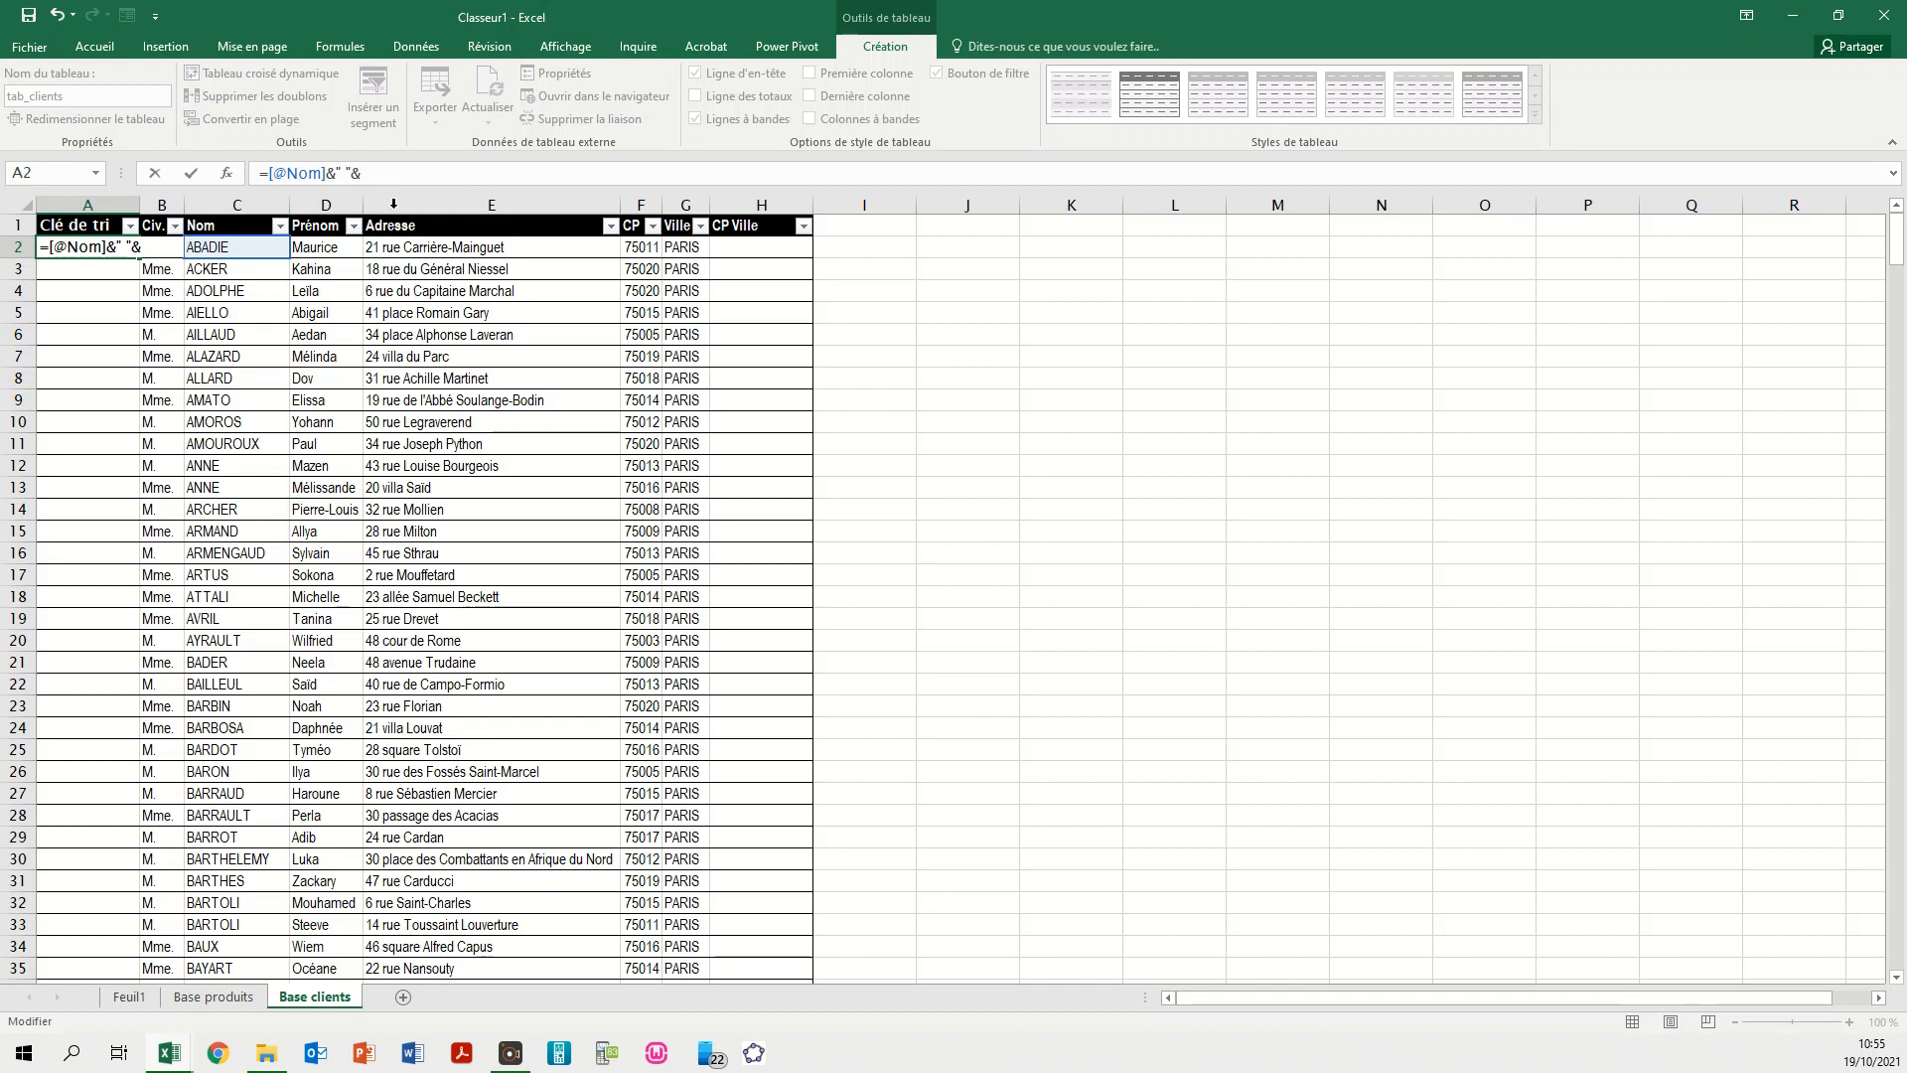
click(328, 244)
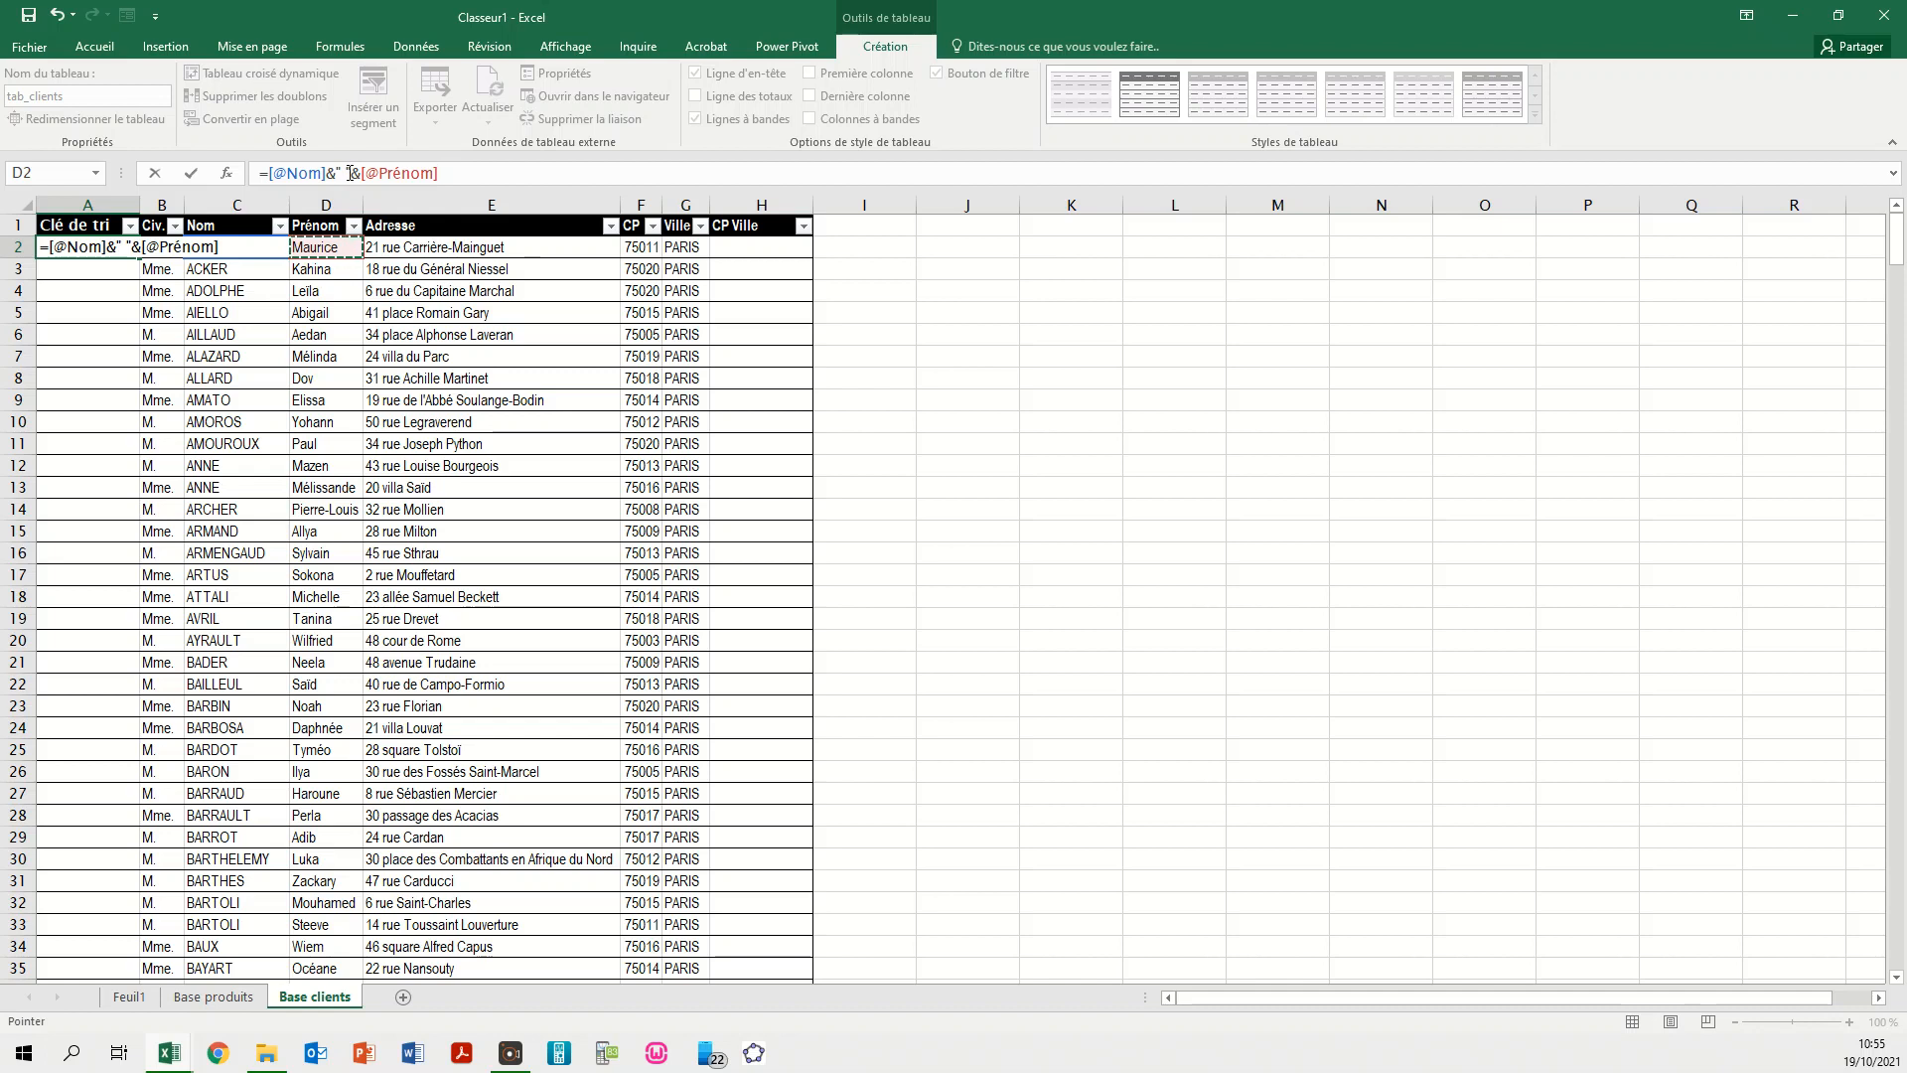
key(Return)
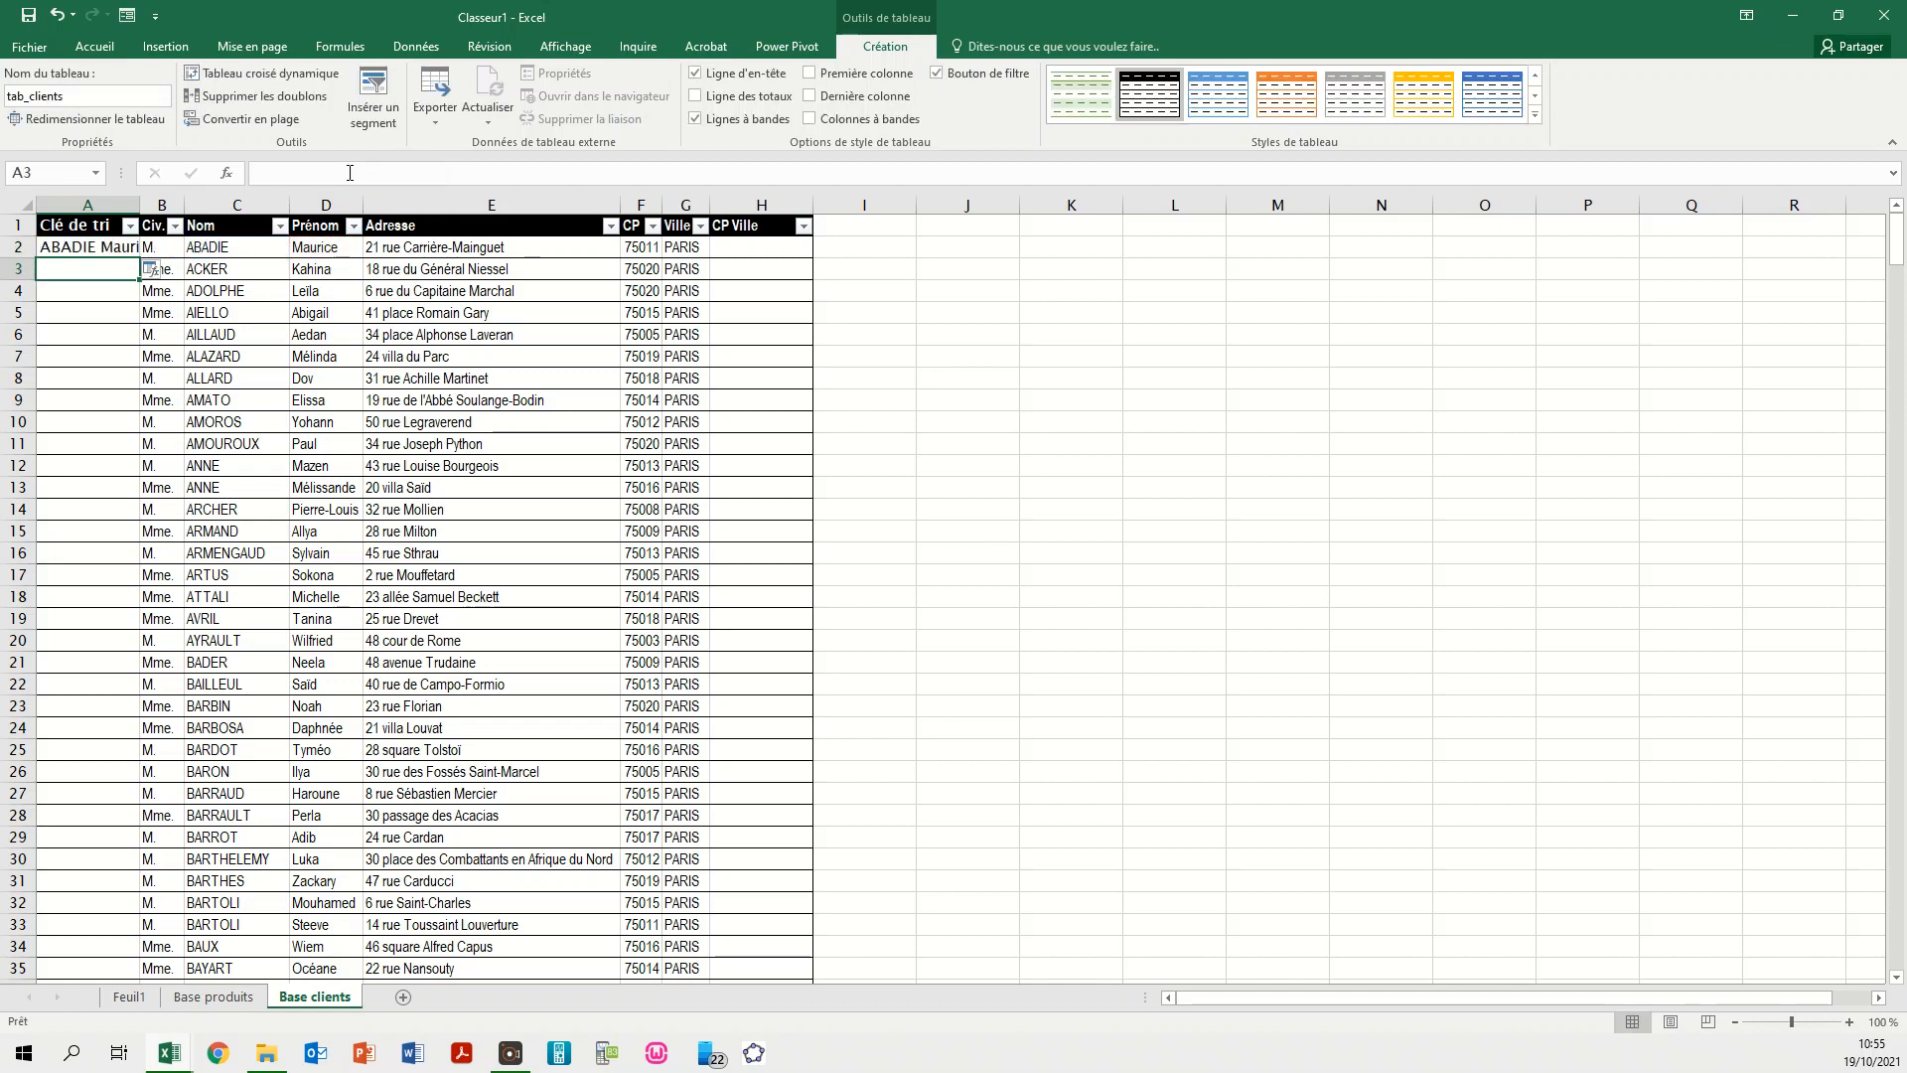
click(164, 272)
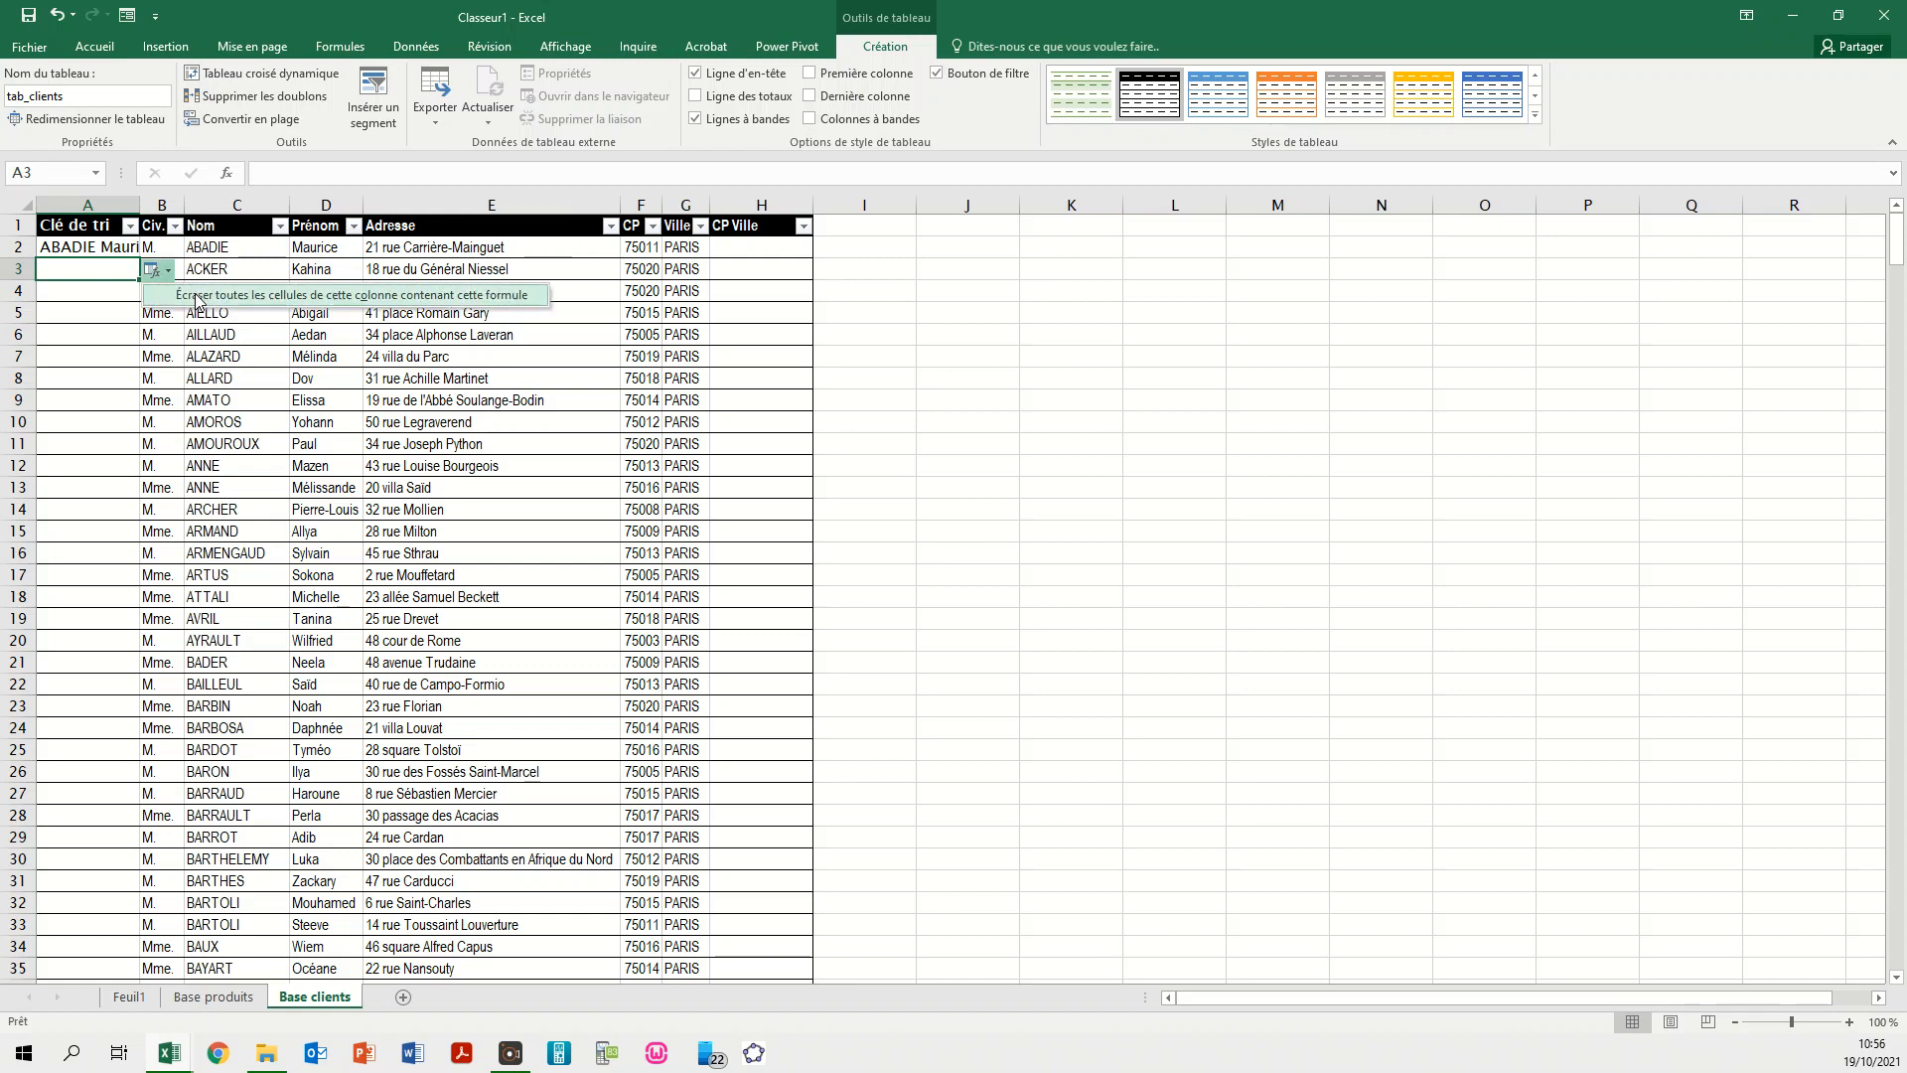
click(197, 295)
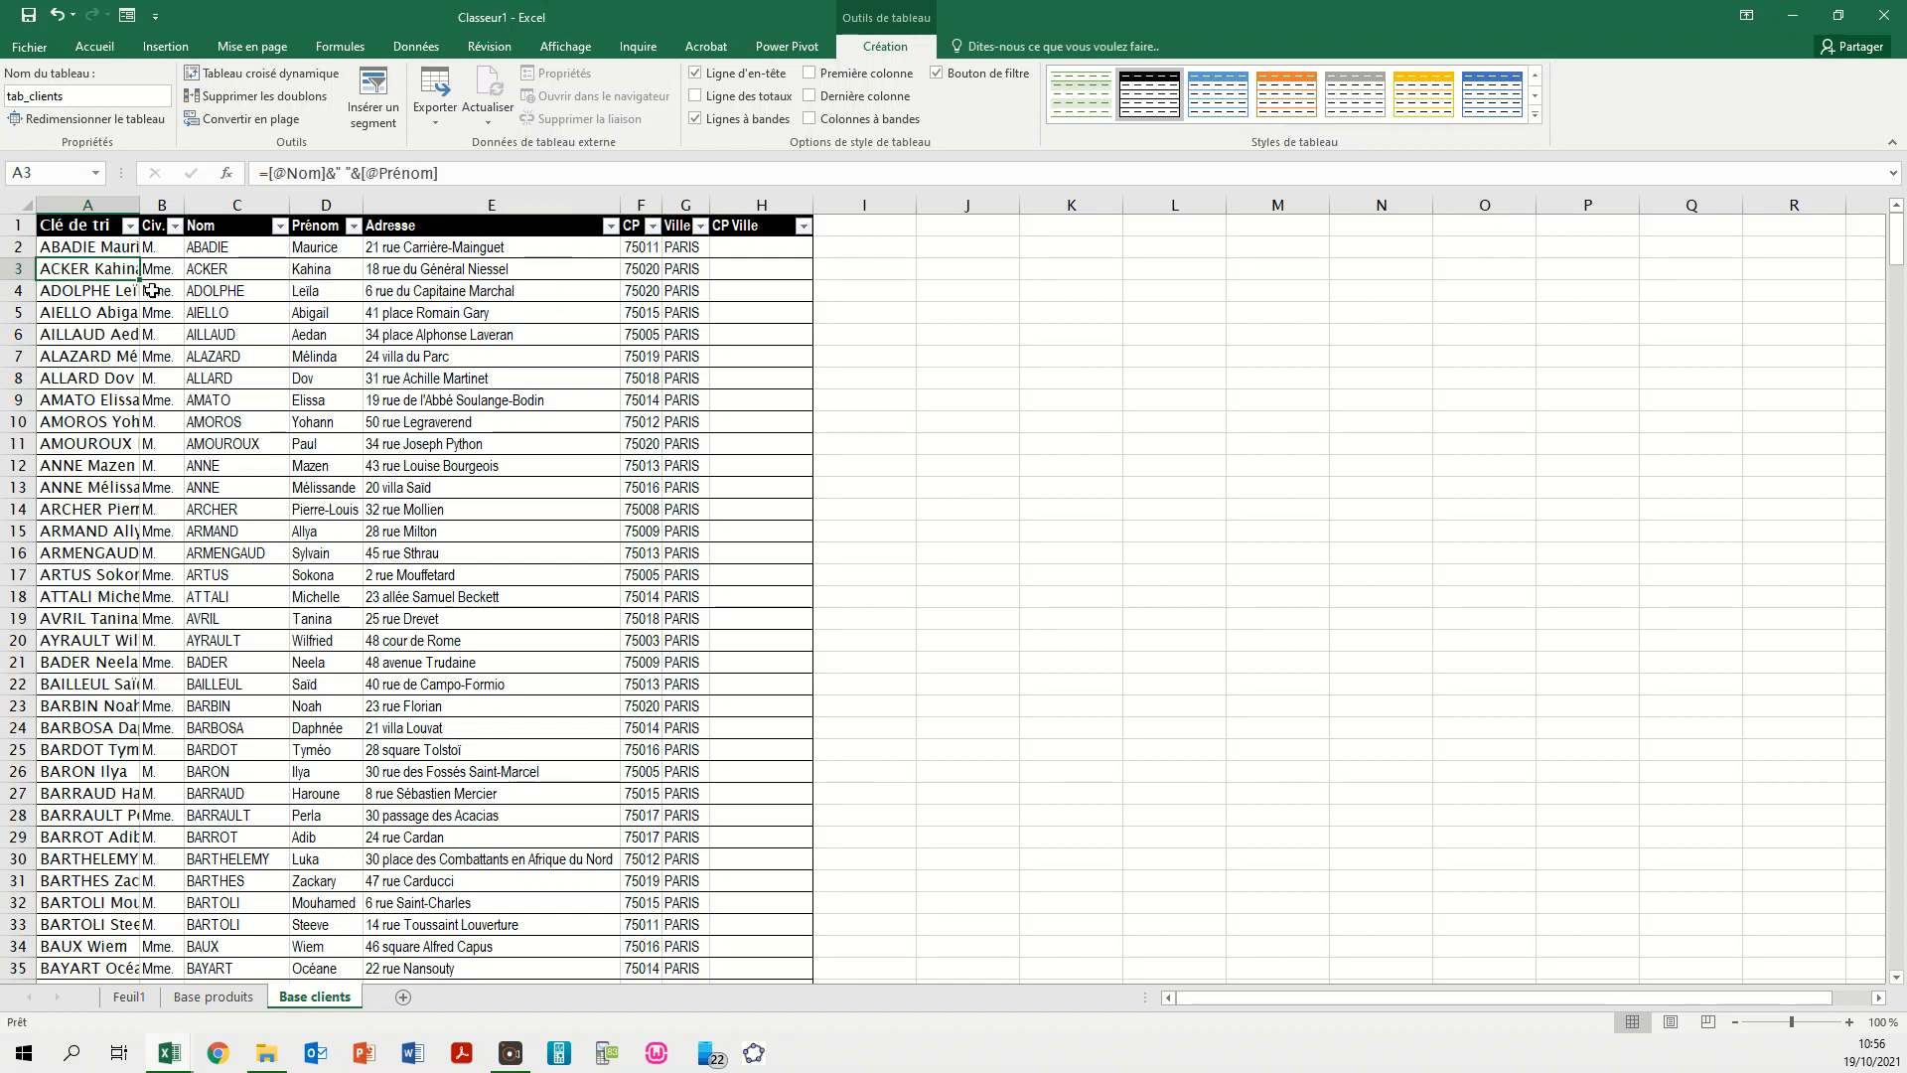
- Autofit the Clé de tri column to its contents and sort the table by it from A to Z
double_click(139, 204)
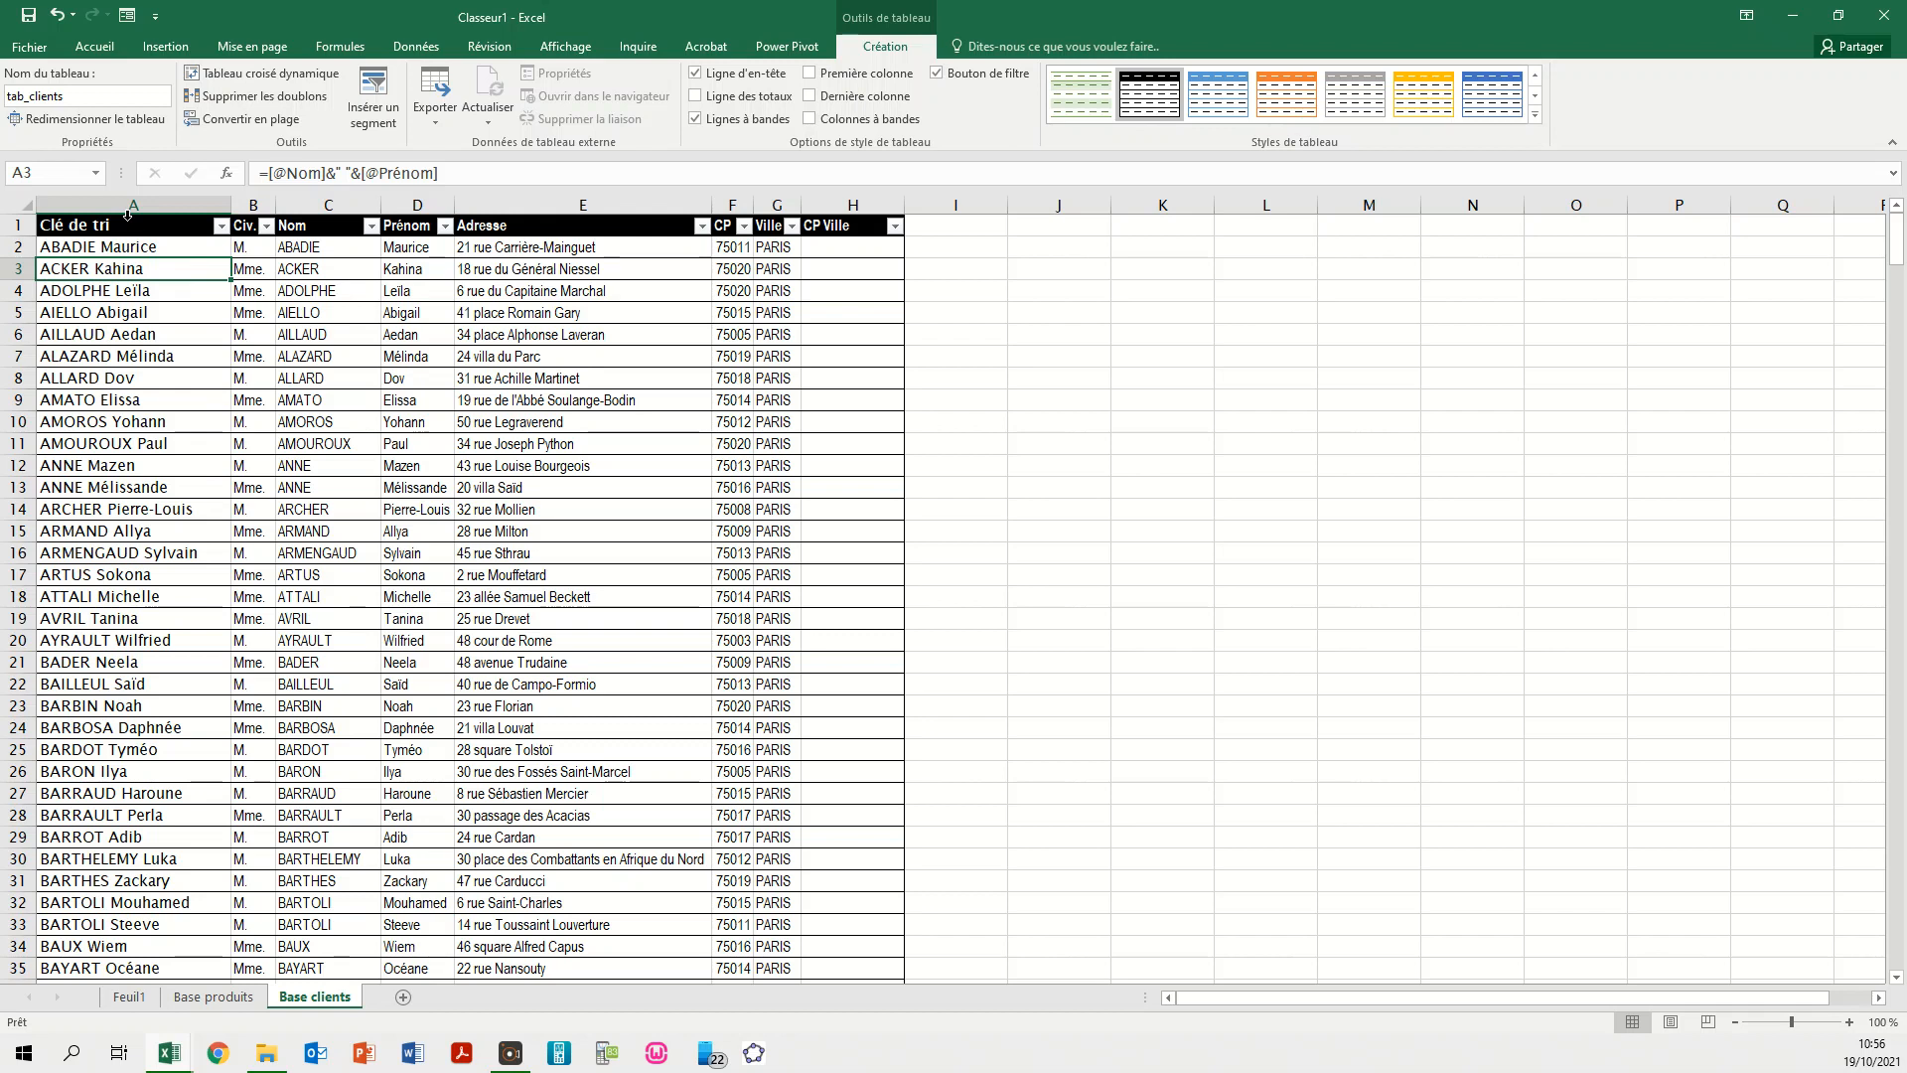
click(220, 226)
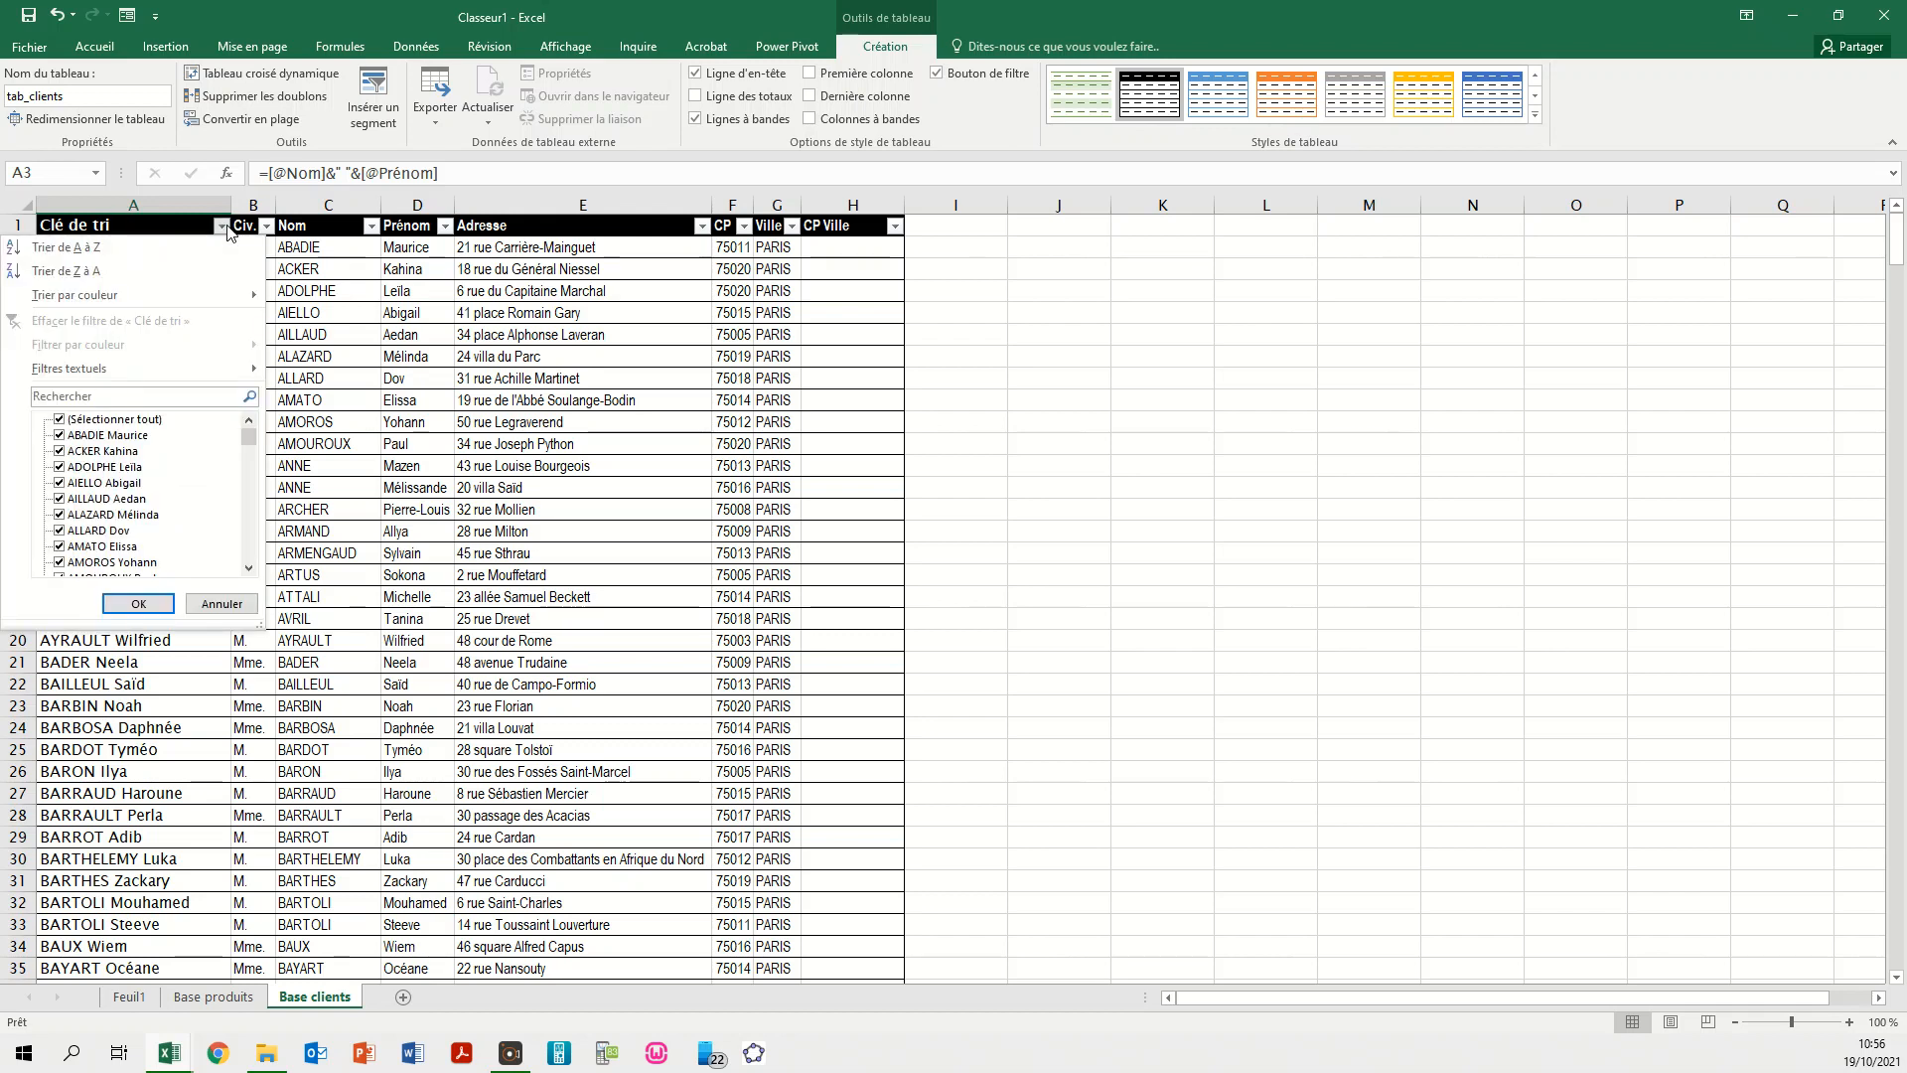
click(107, 251)
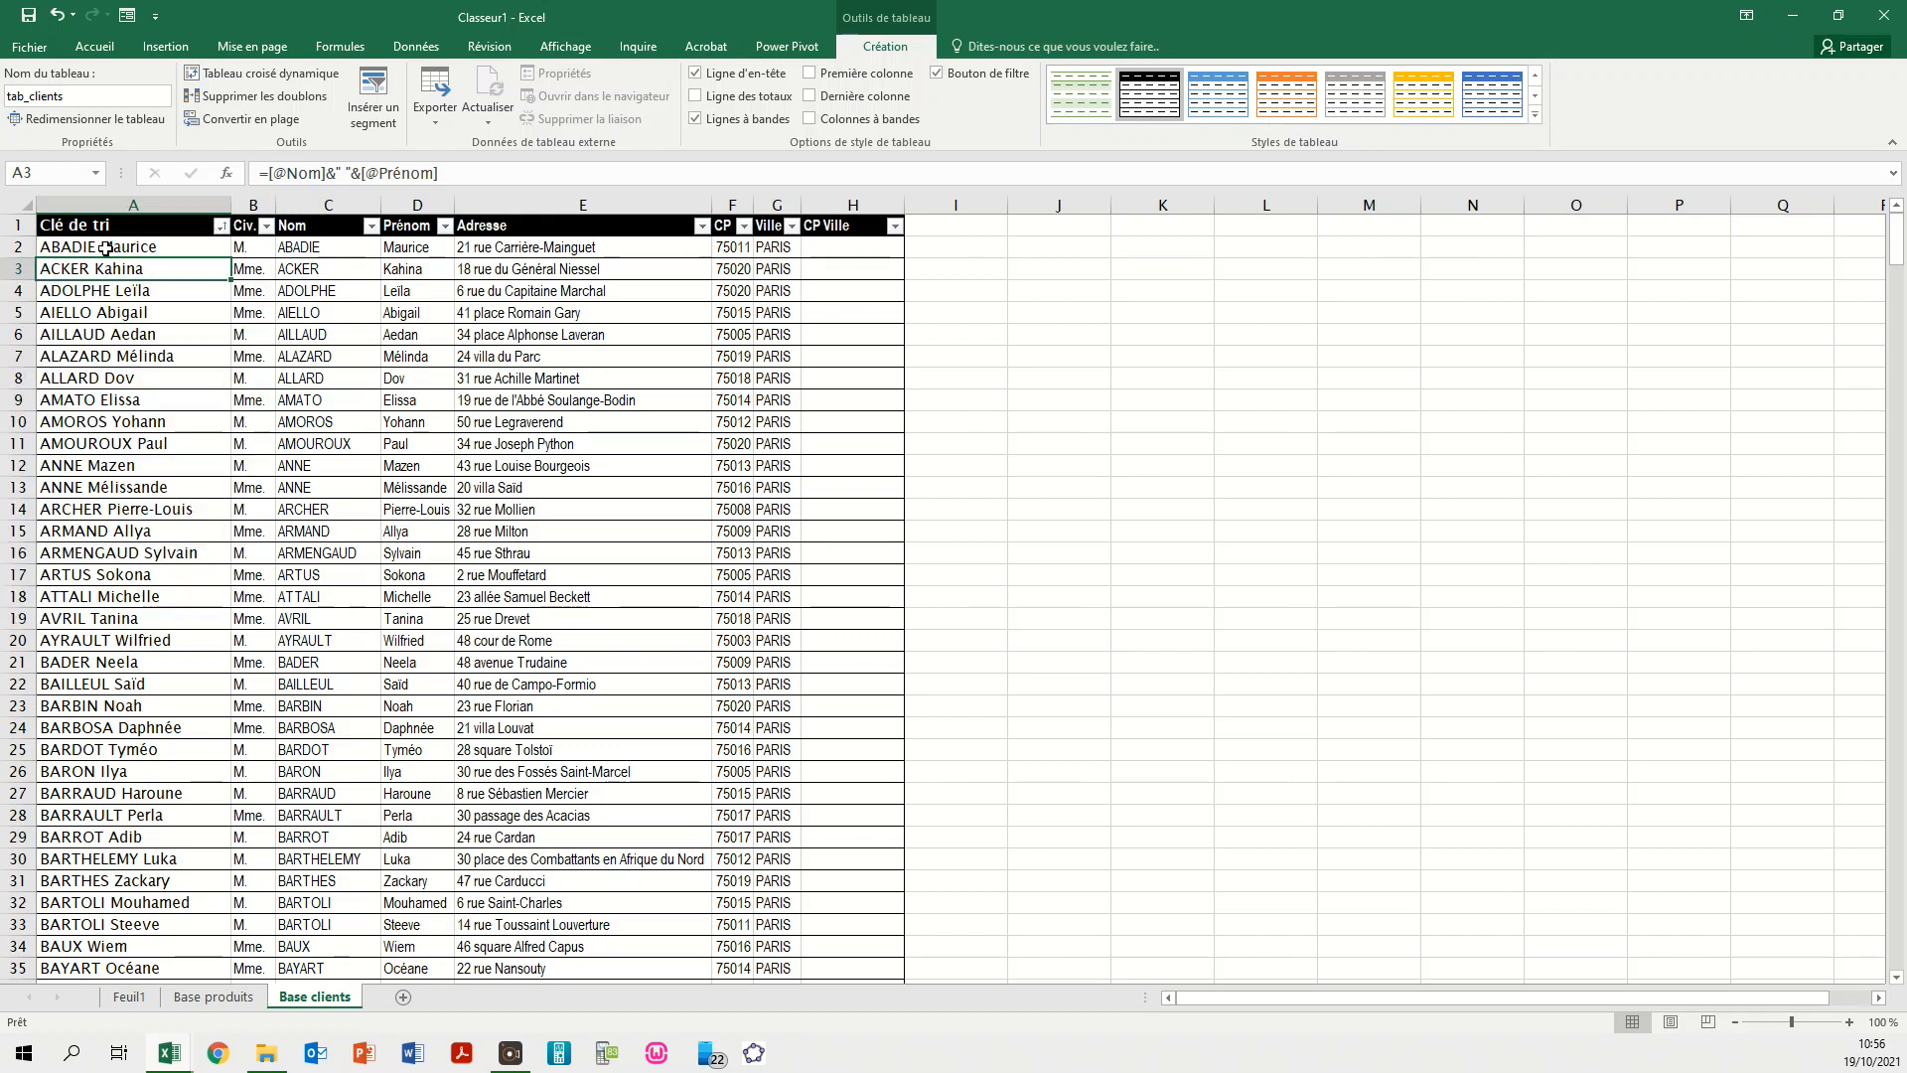
- Format the Clé de tri column's entries in italics with a grey font colour
click(117, 211)
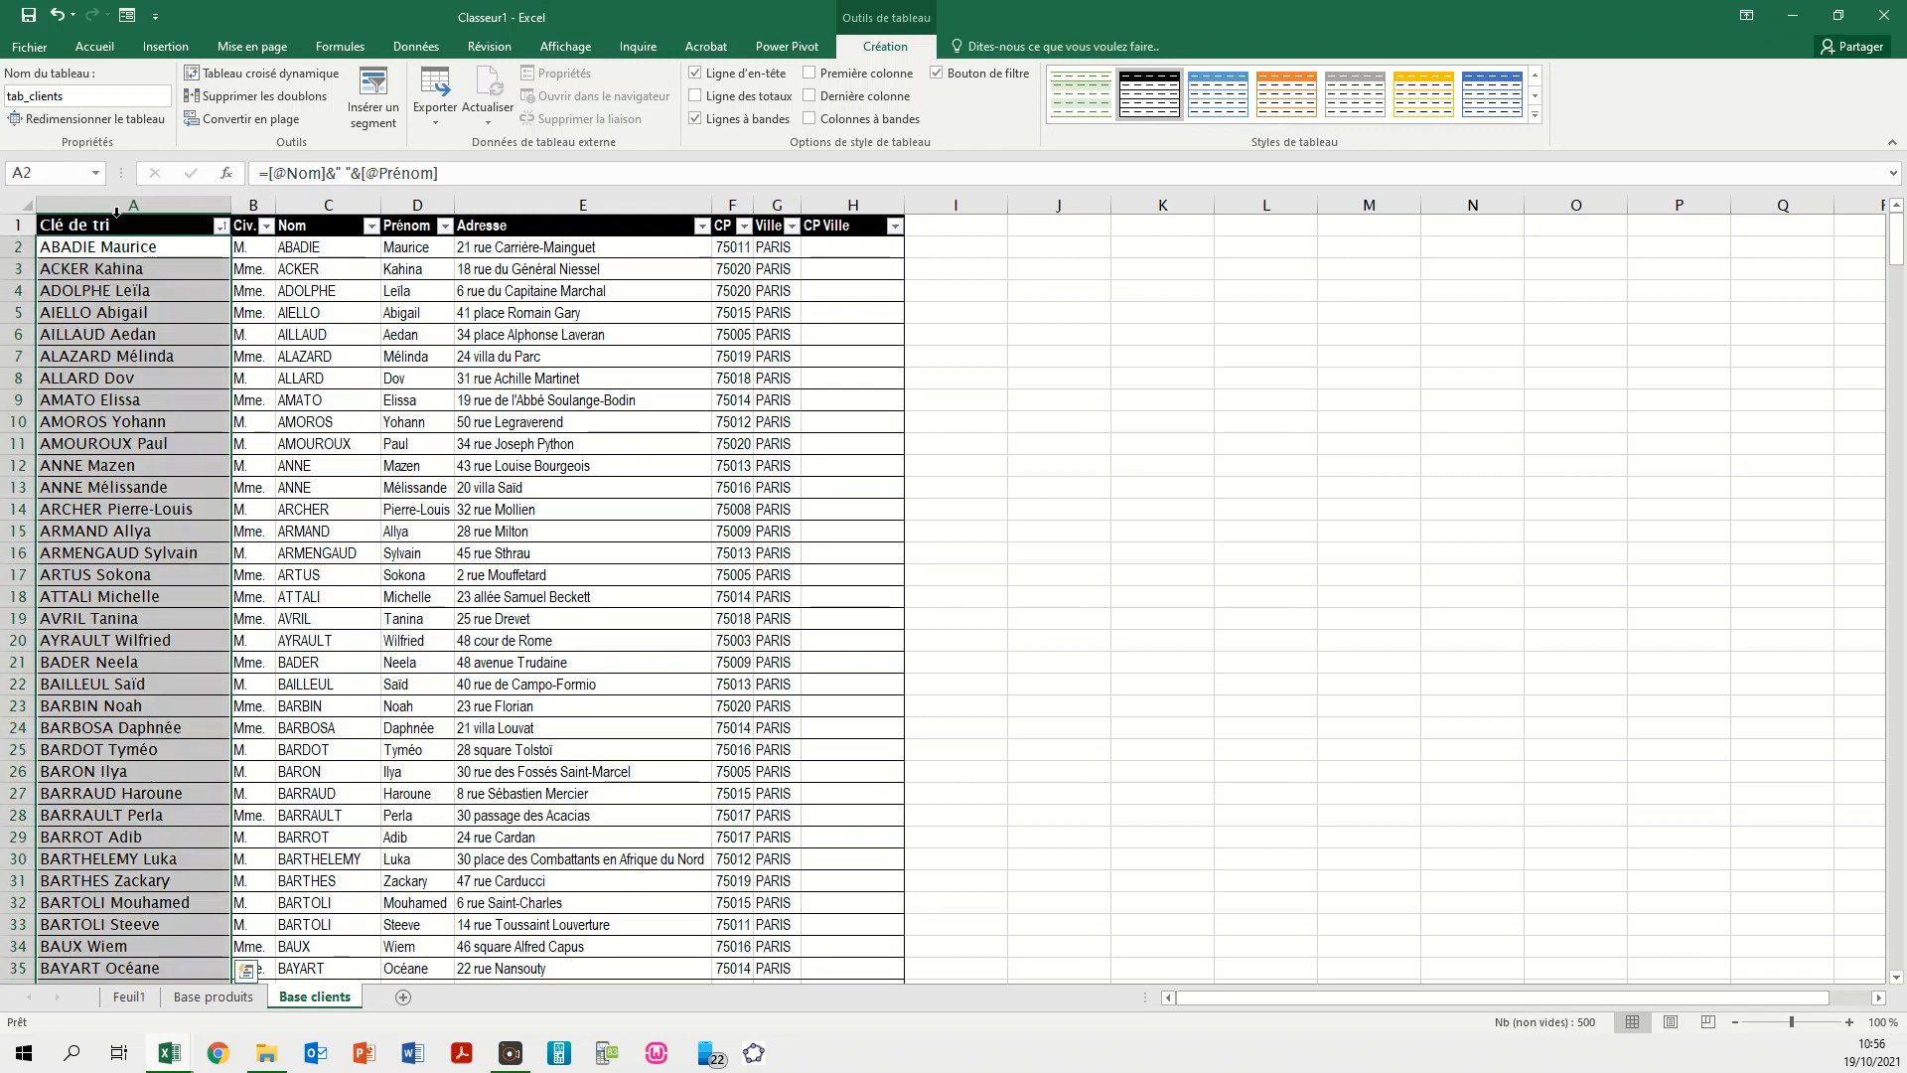
click(86, 51)
click(263, 111)
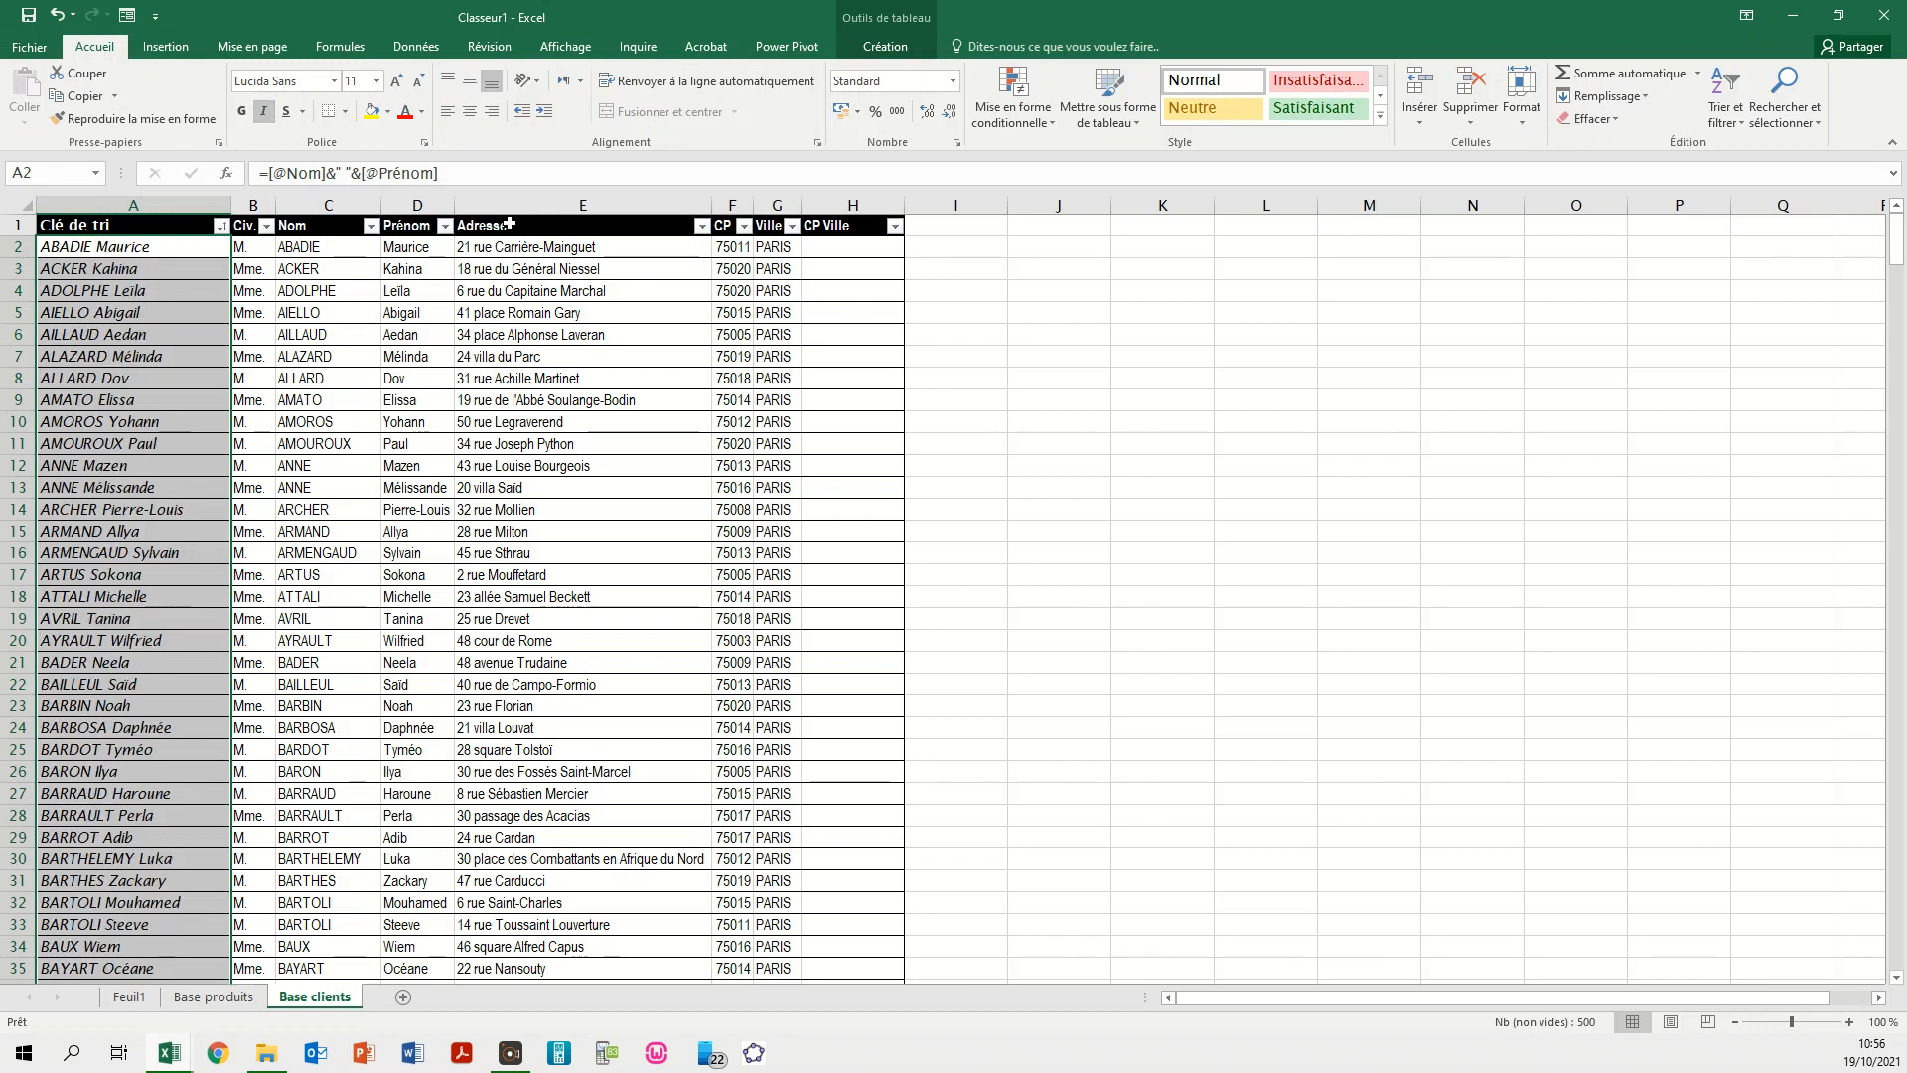
click(424, 114)
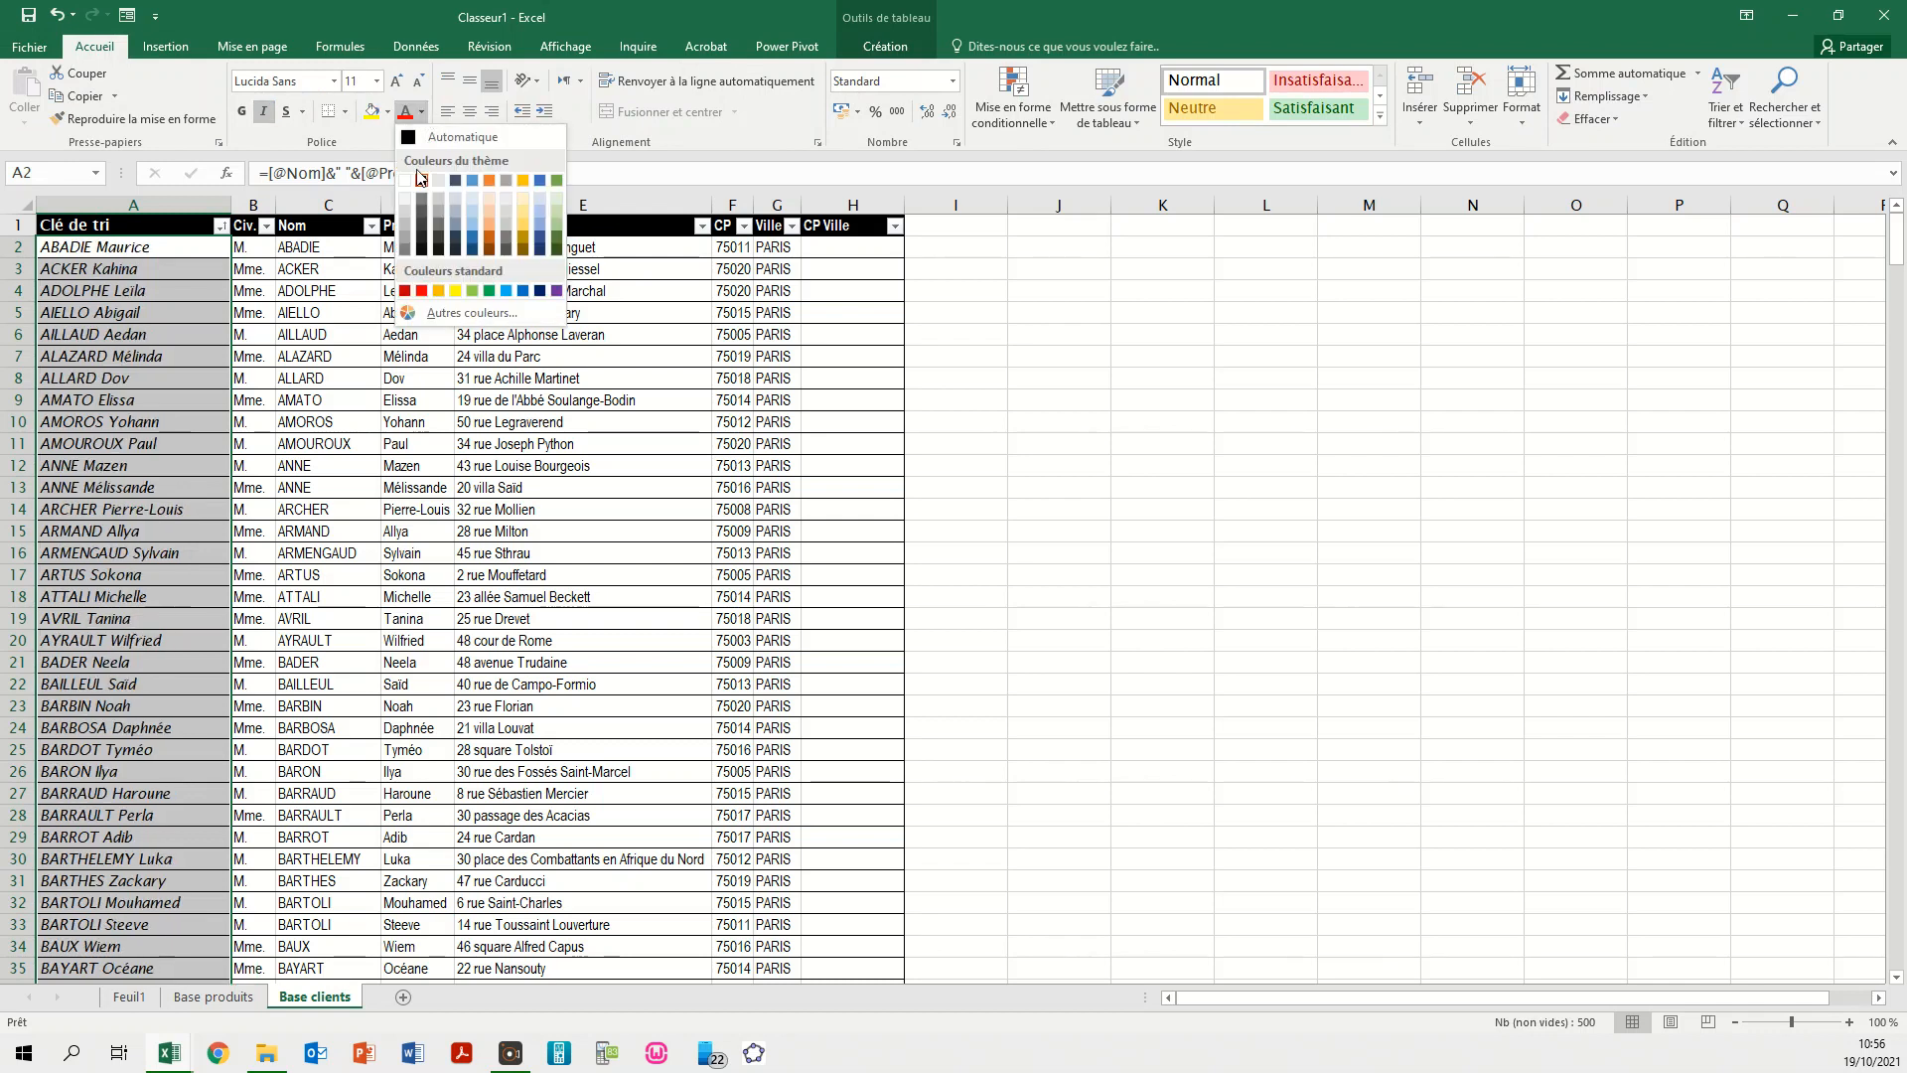
click(404, 236)
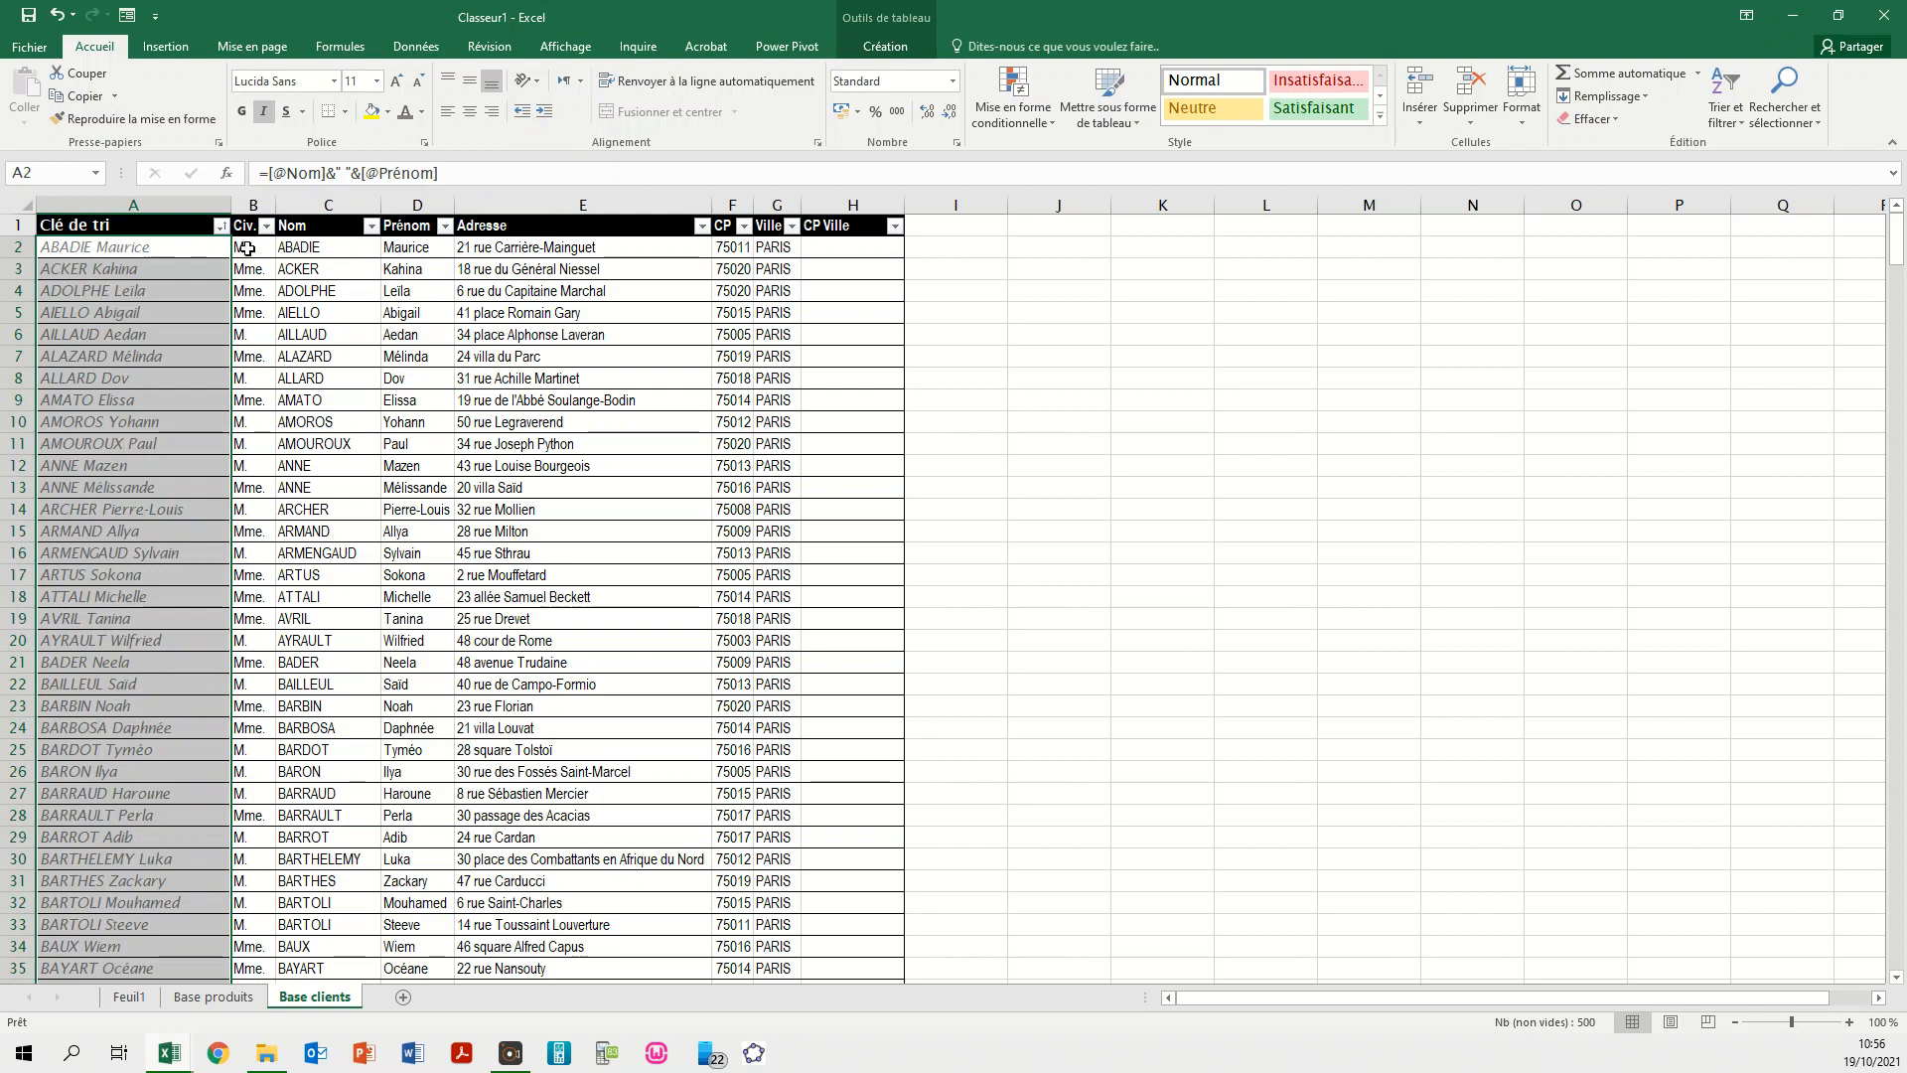
click(246, 250)
click(126, 258)
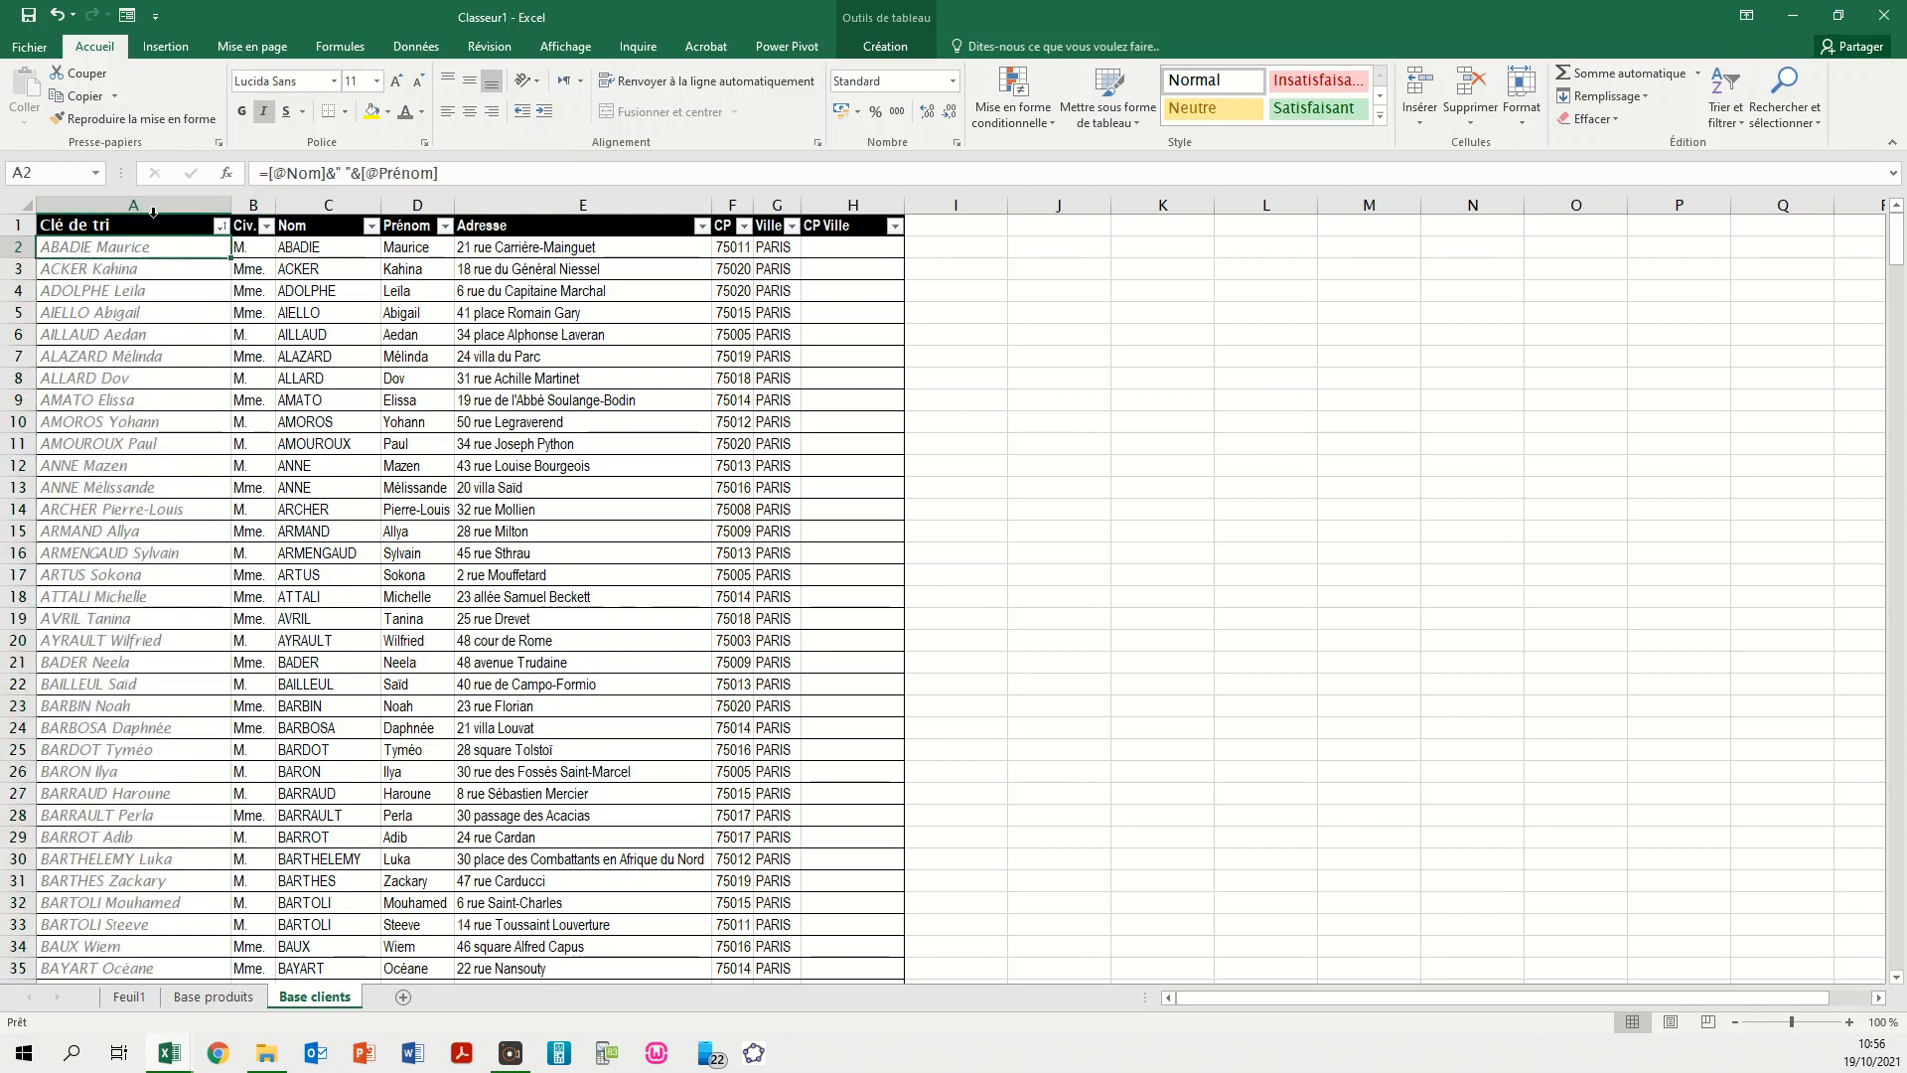
- Set the font of the entire client table to Arial Narrow and autofit the Clé de tri column
click(155, 206)
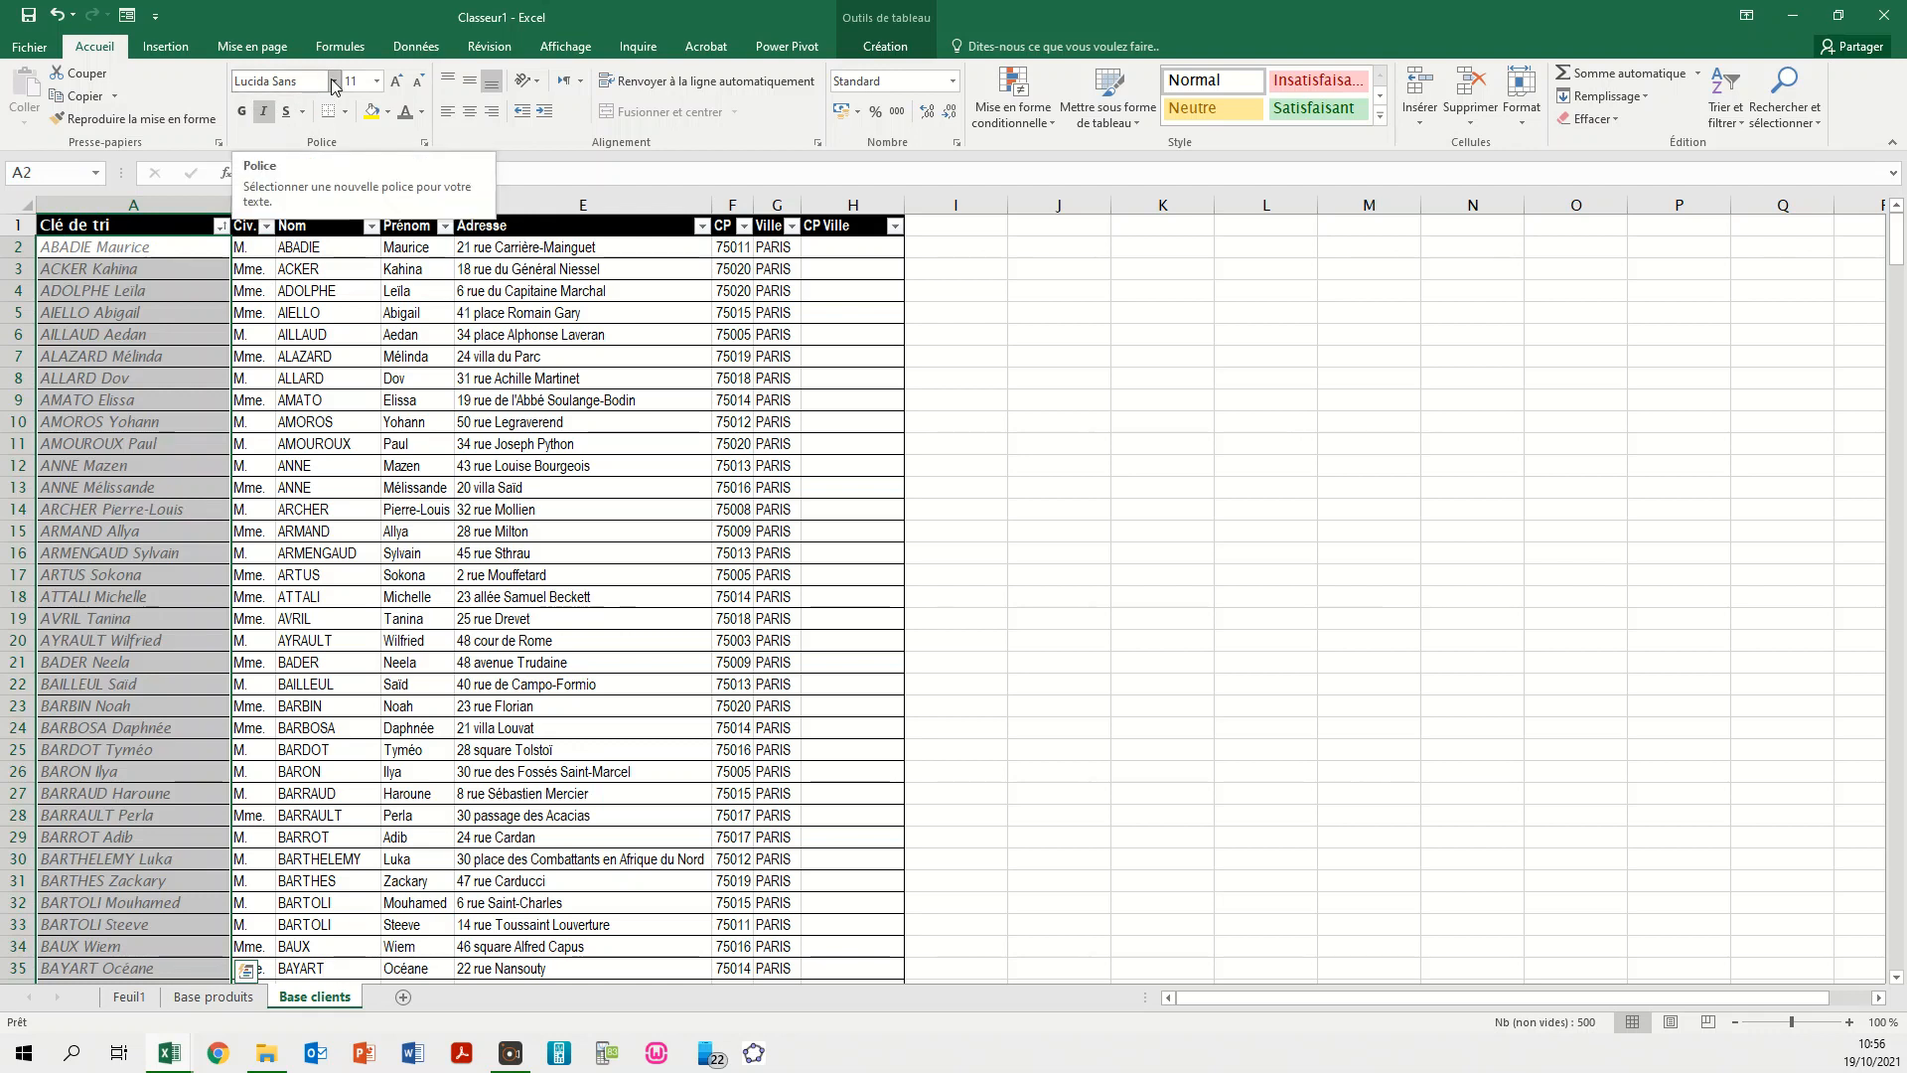
click(56, 225)
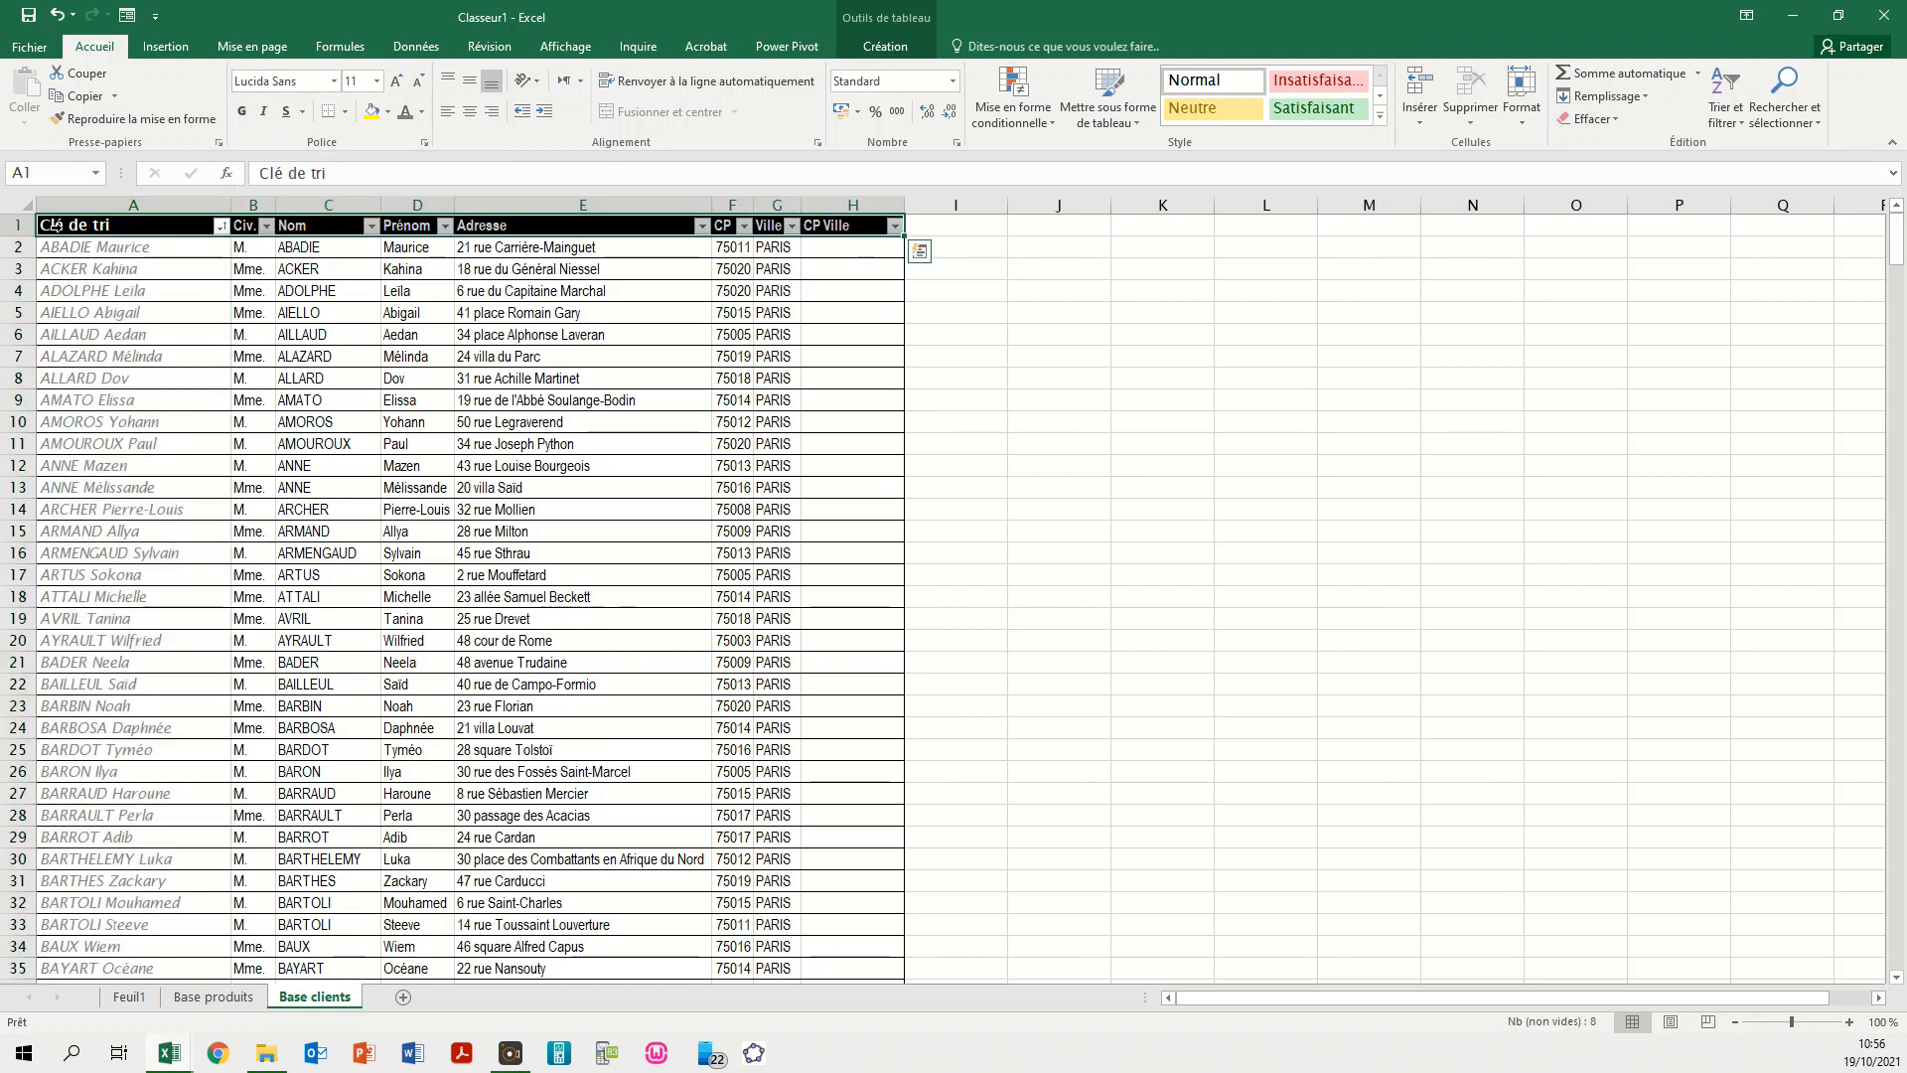
key(ctrl+shift+Down)
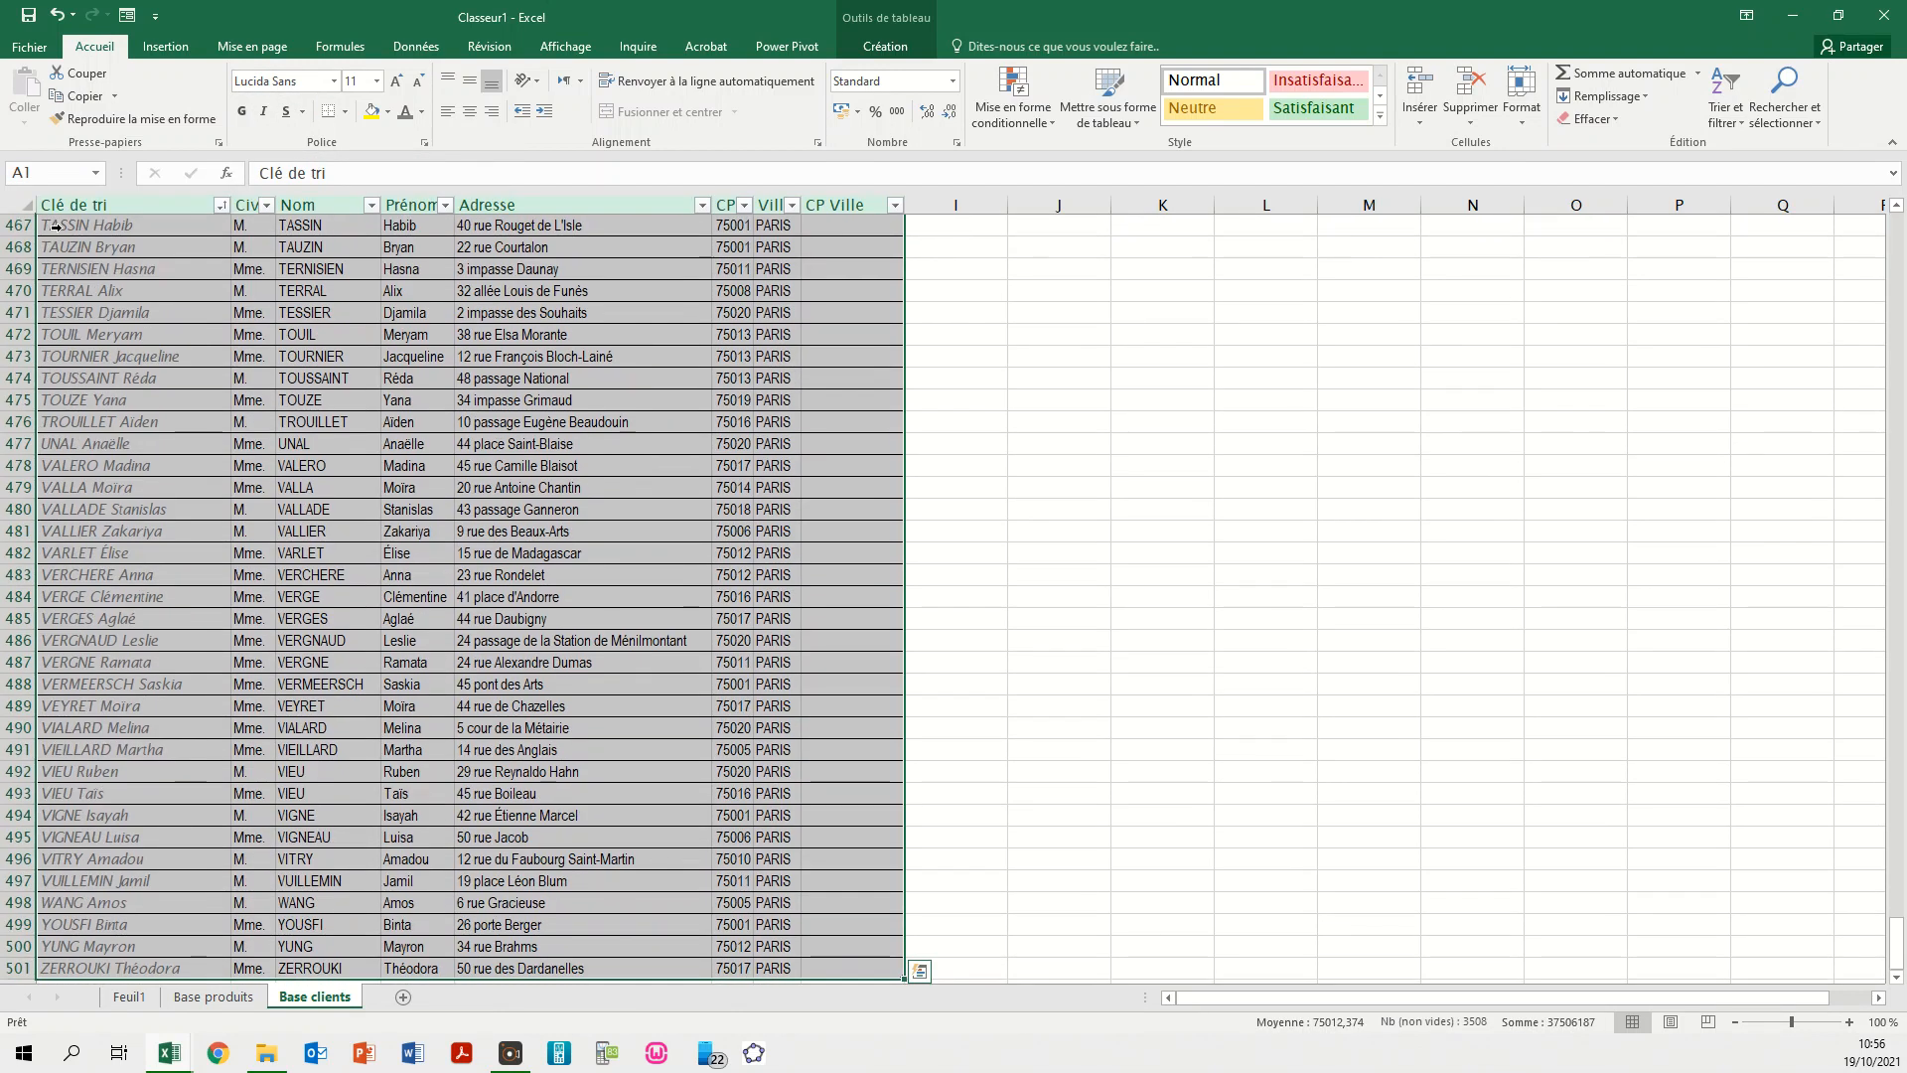
click(311, 83)
text(Arial Narrow)
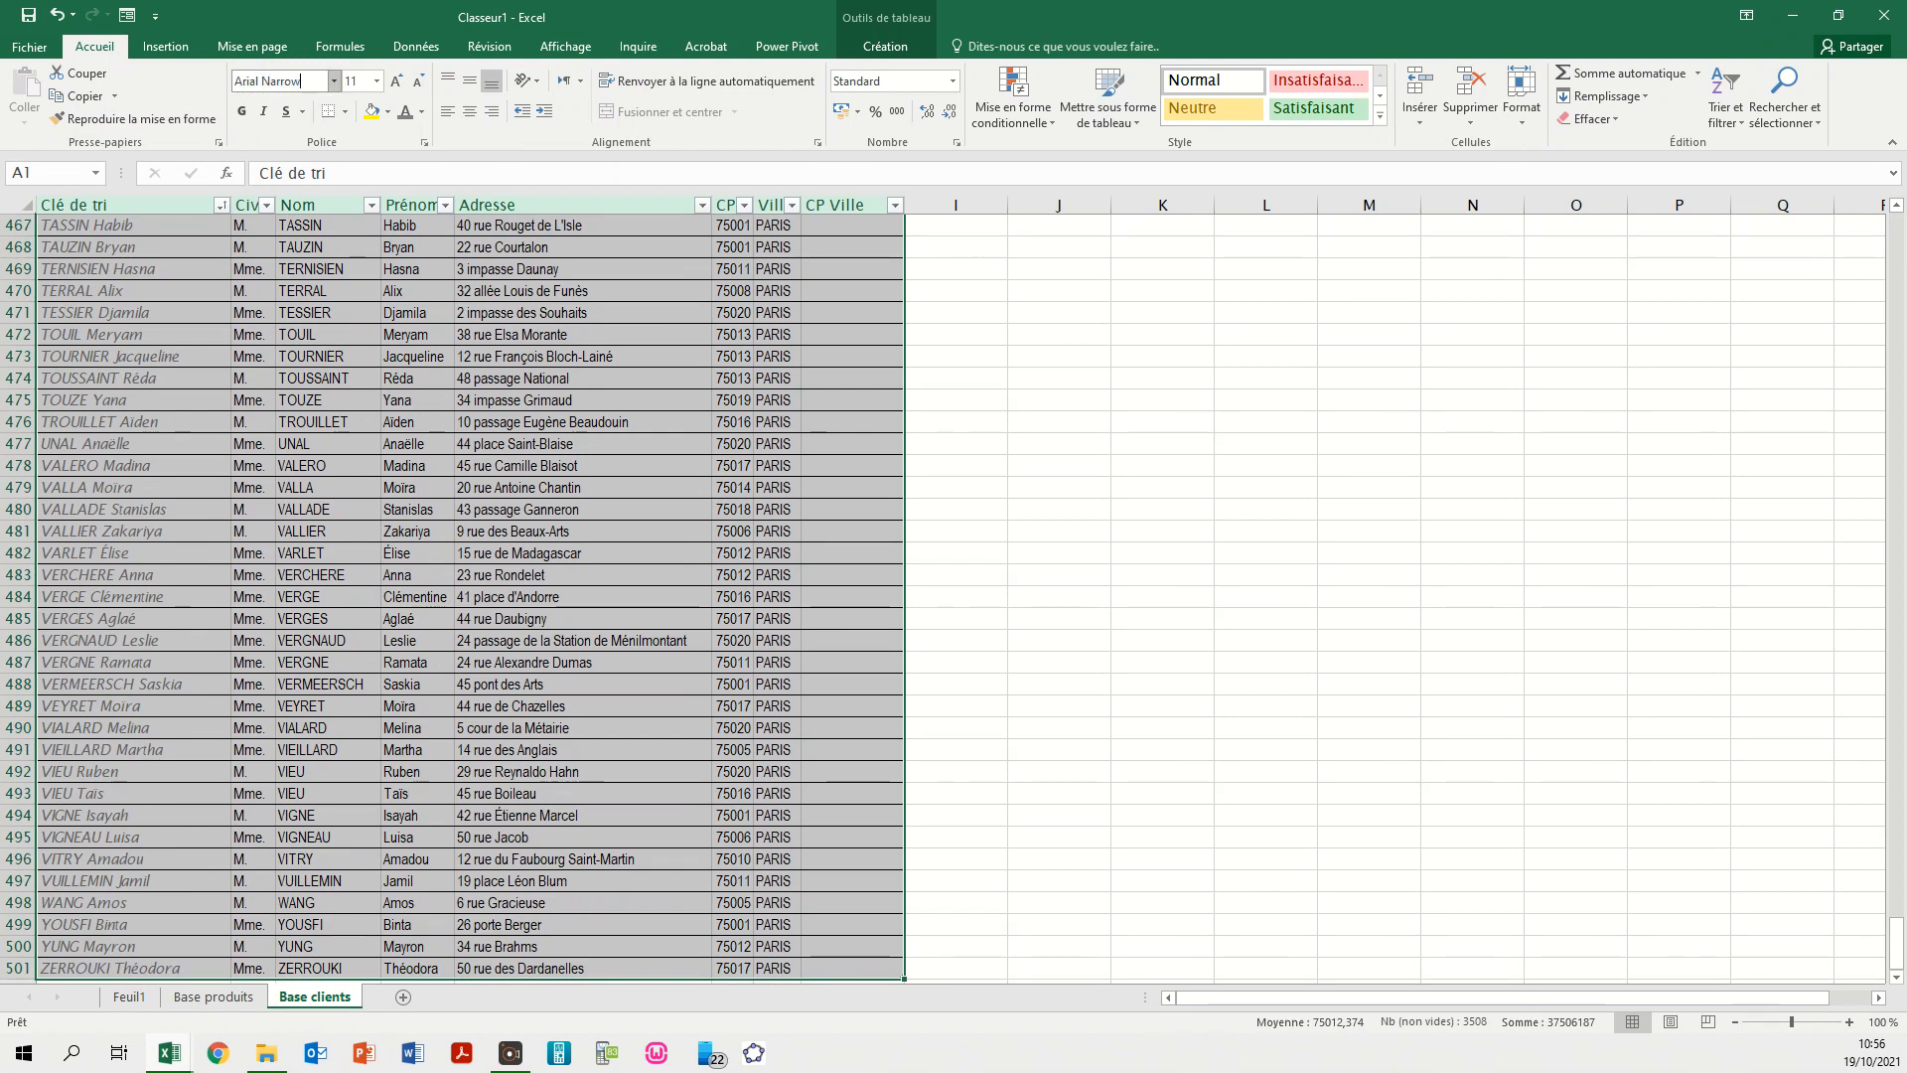
key(Return)
click(88, 266)
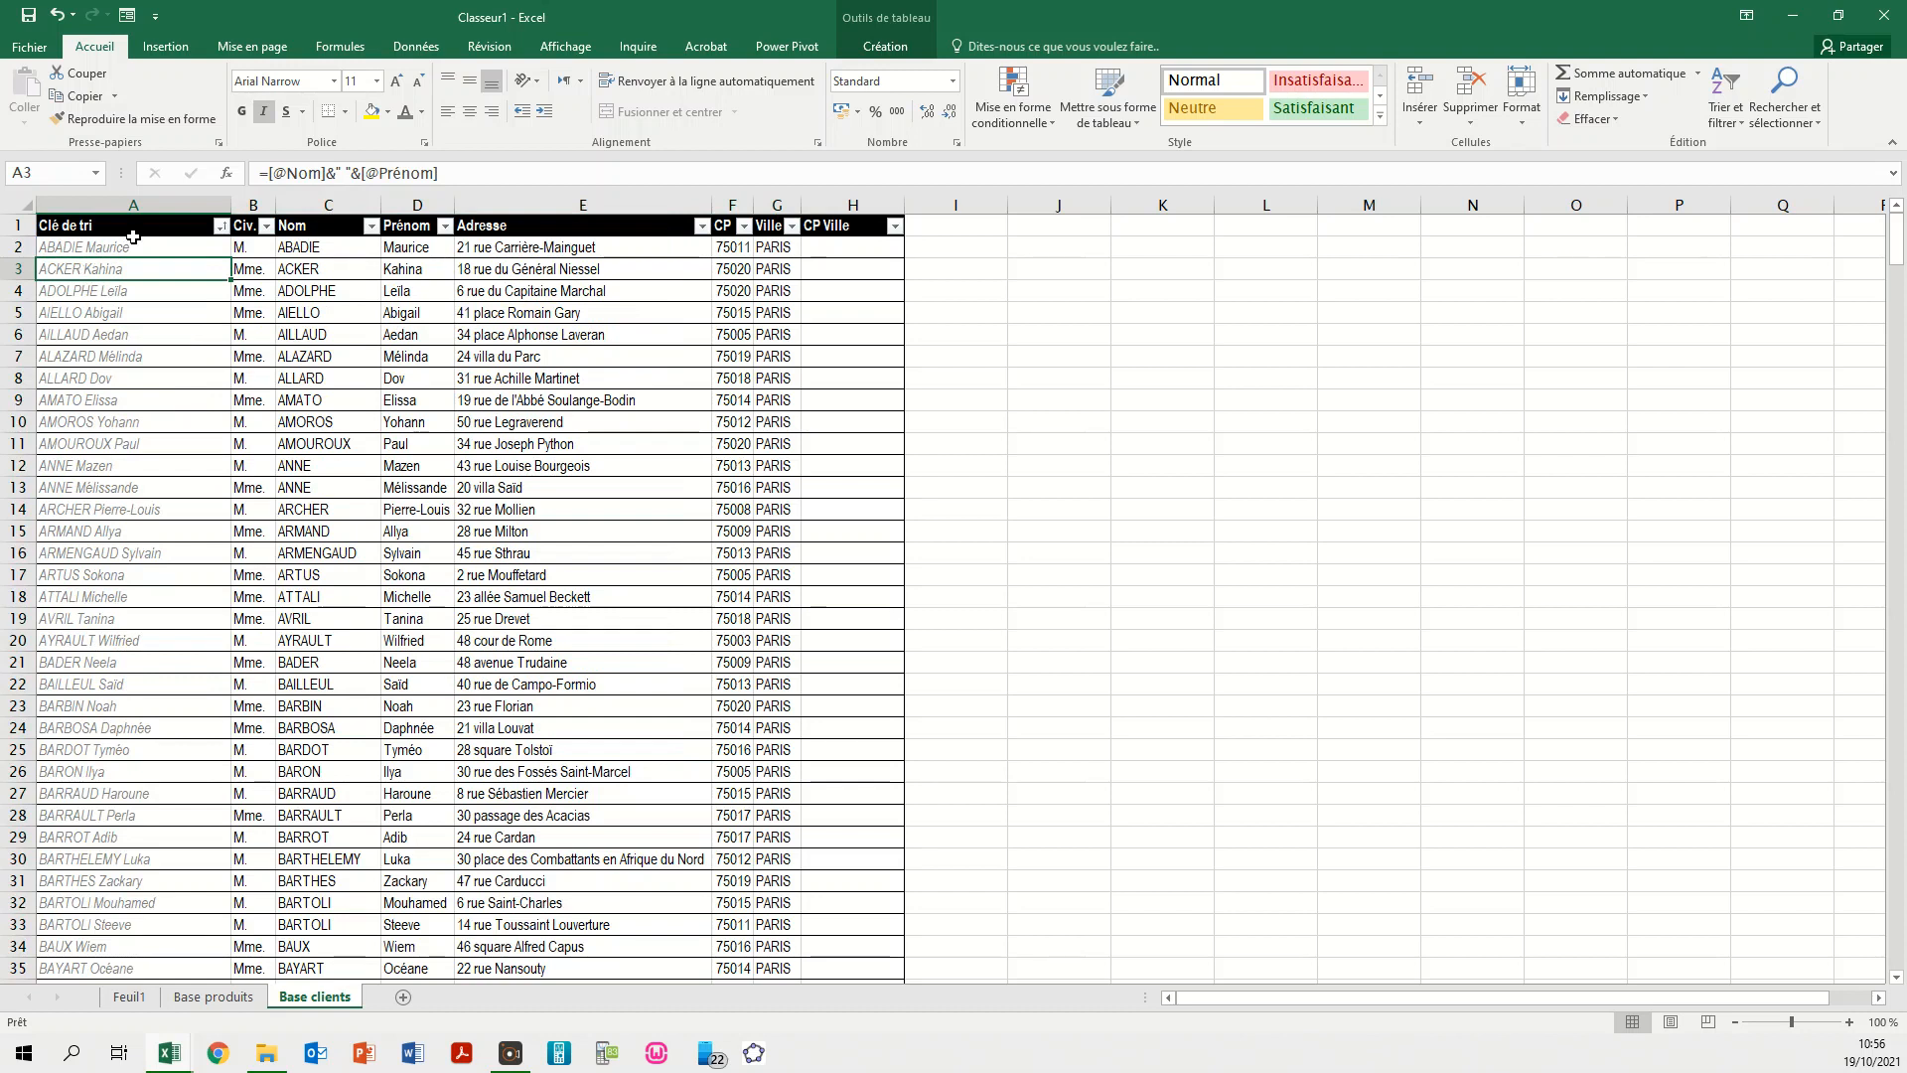
double_click(231, 204)
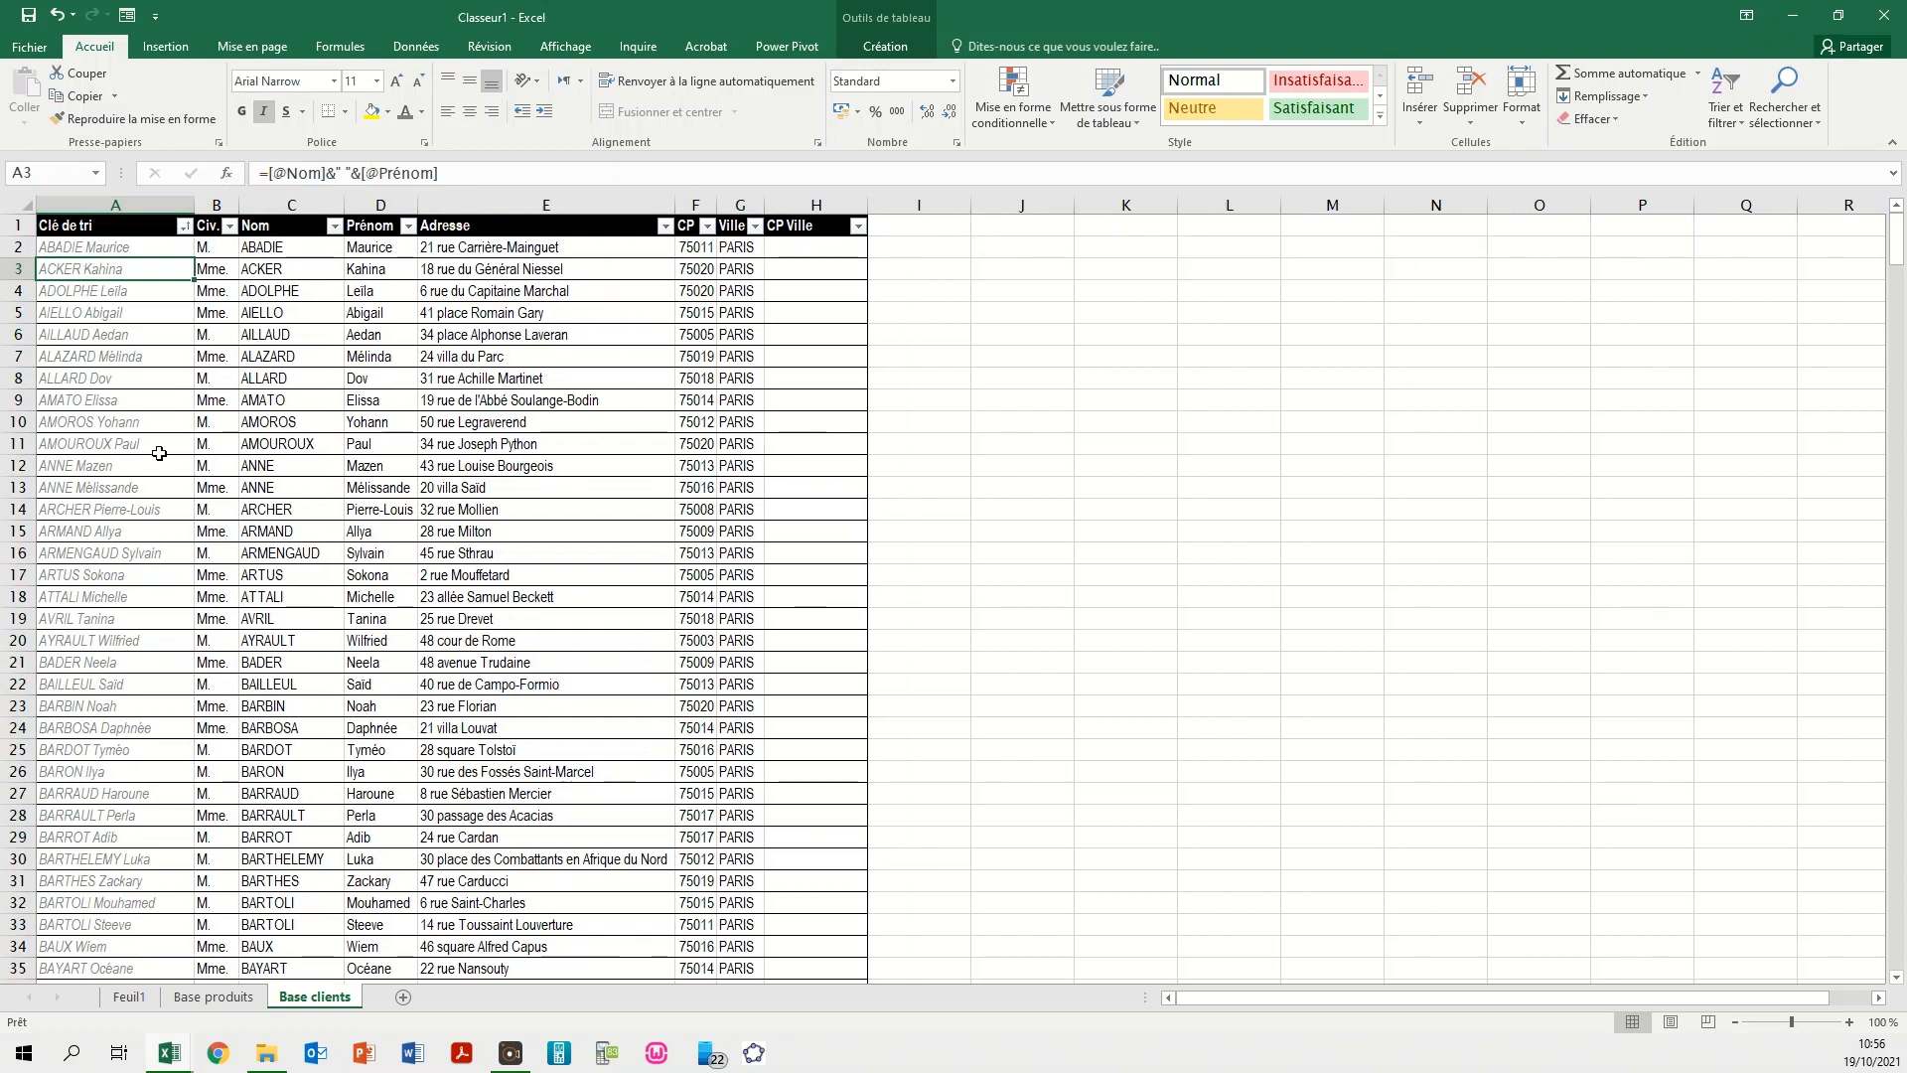
click(827, 246)
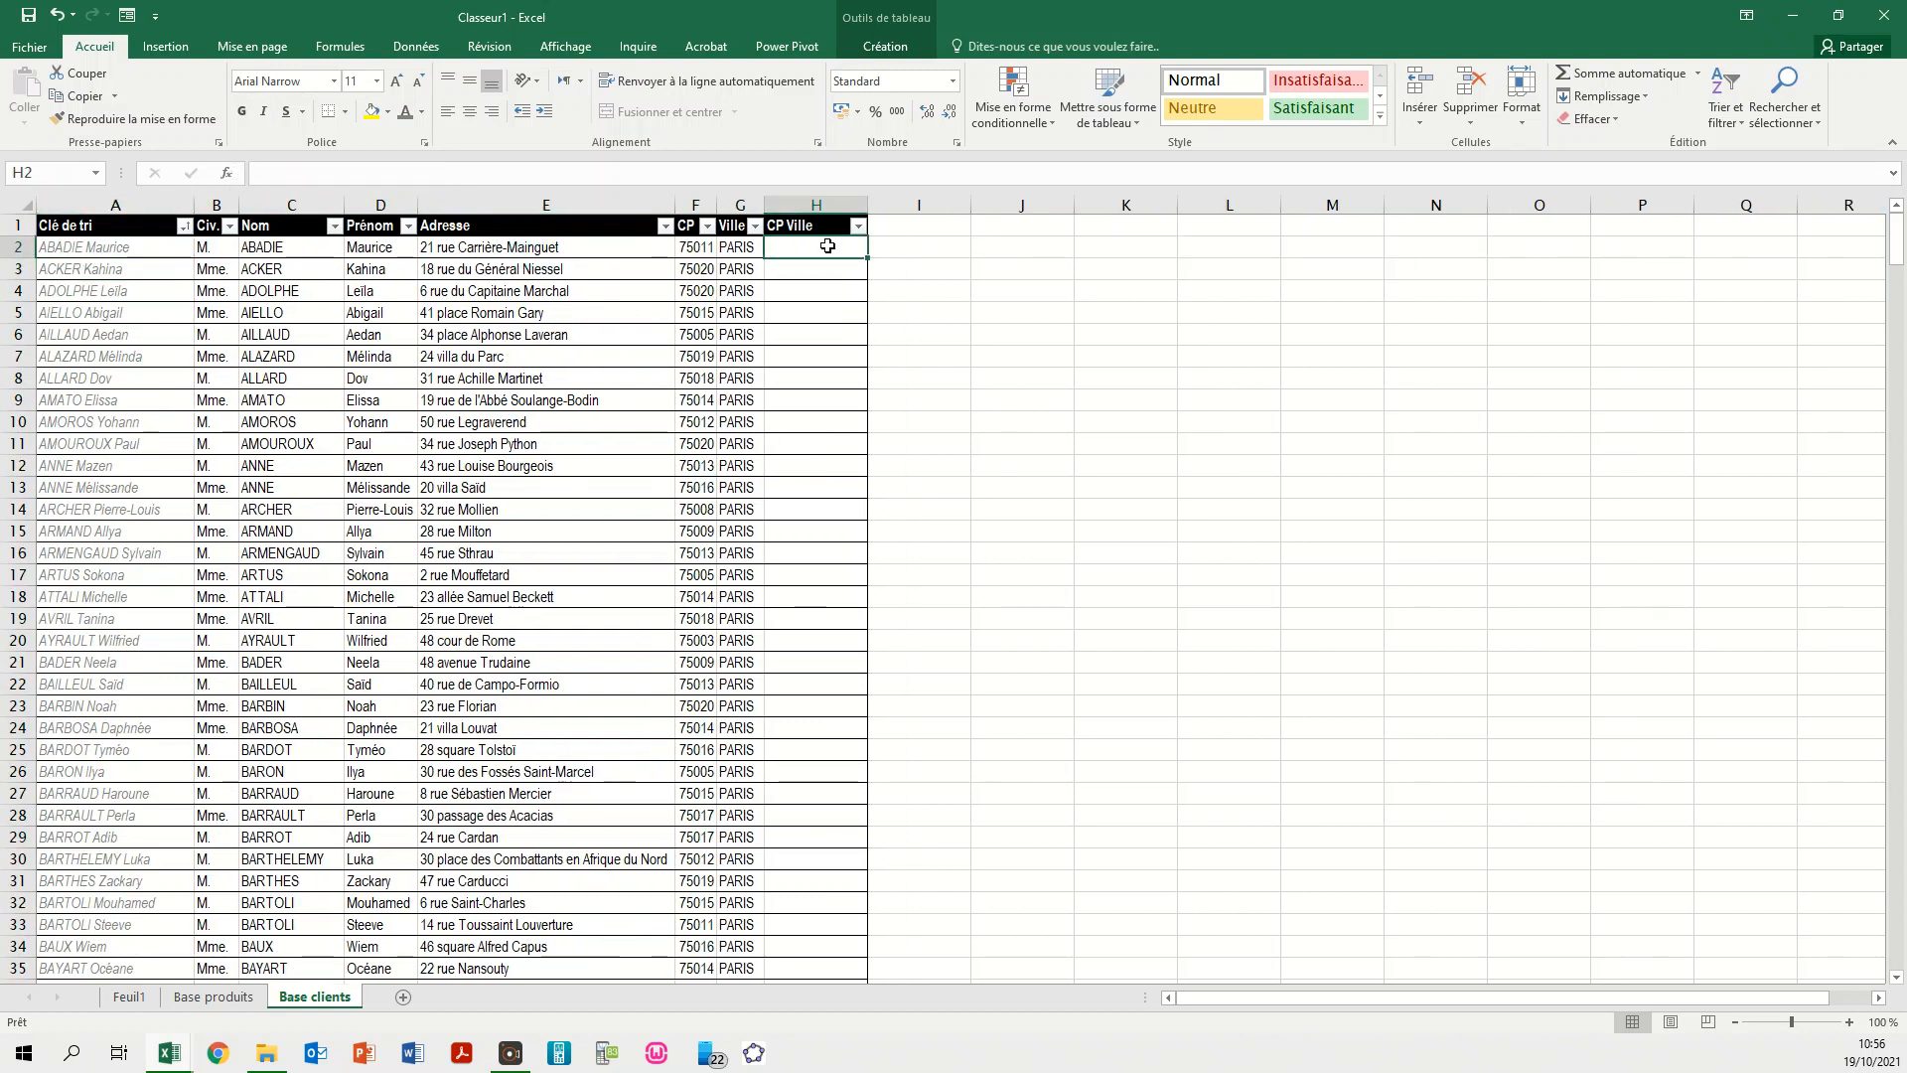
text(=)
click(687, 246)
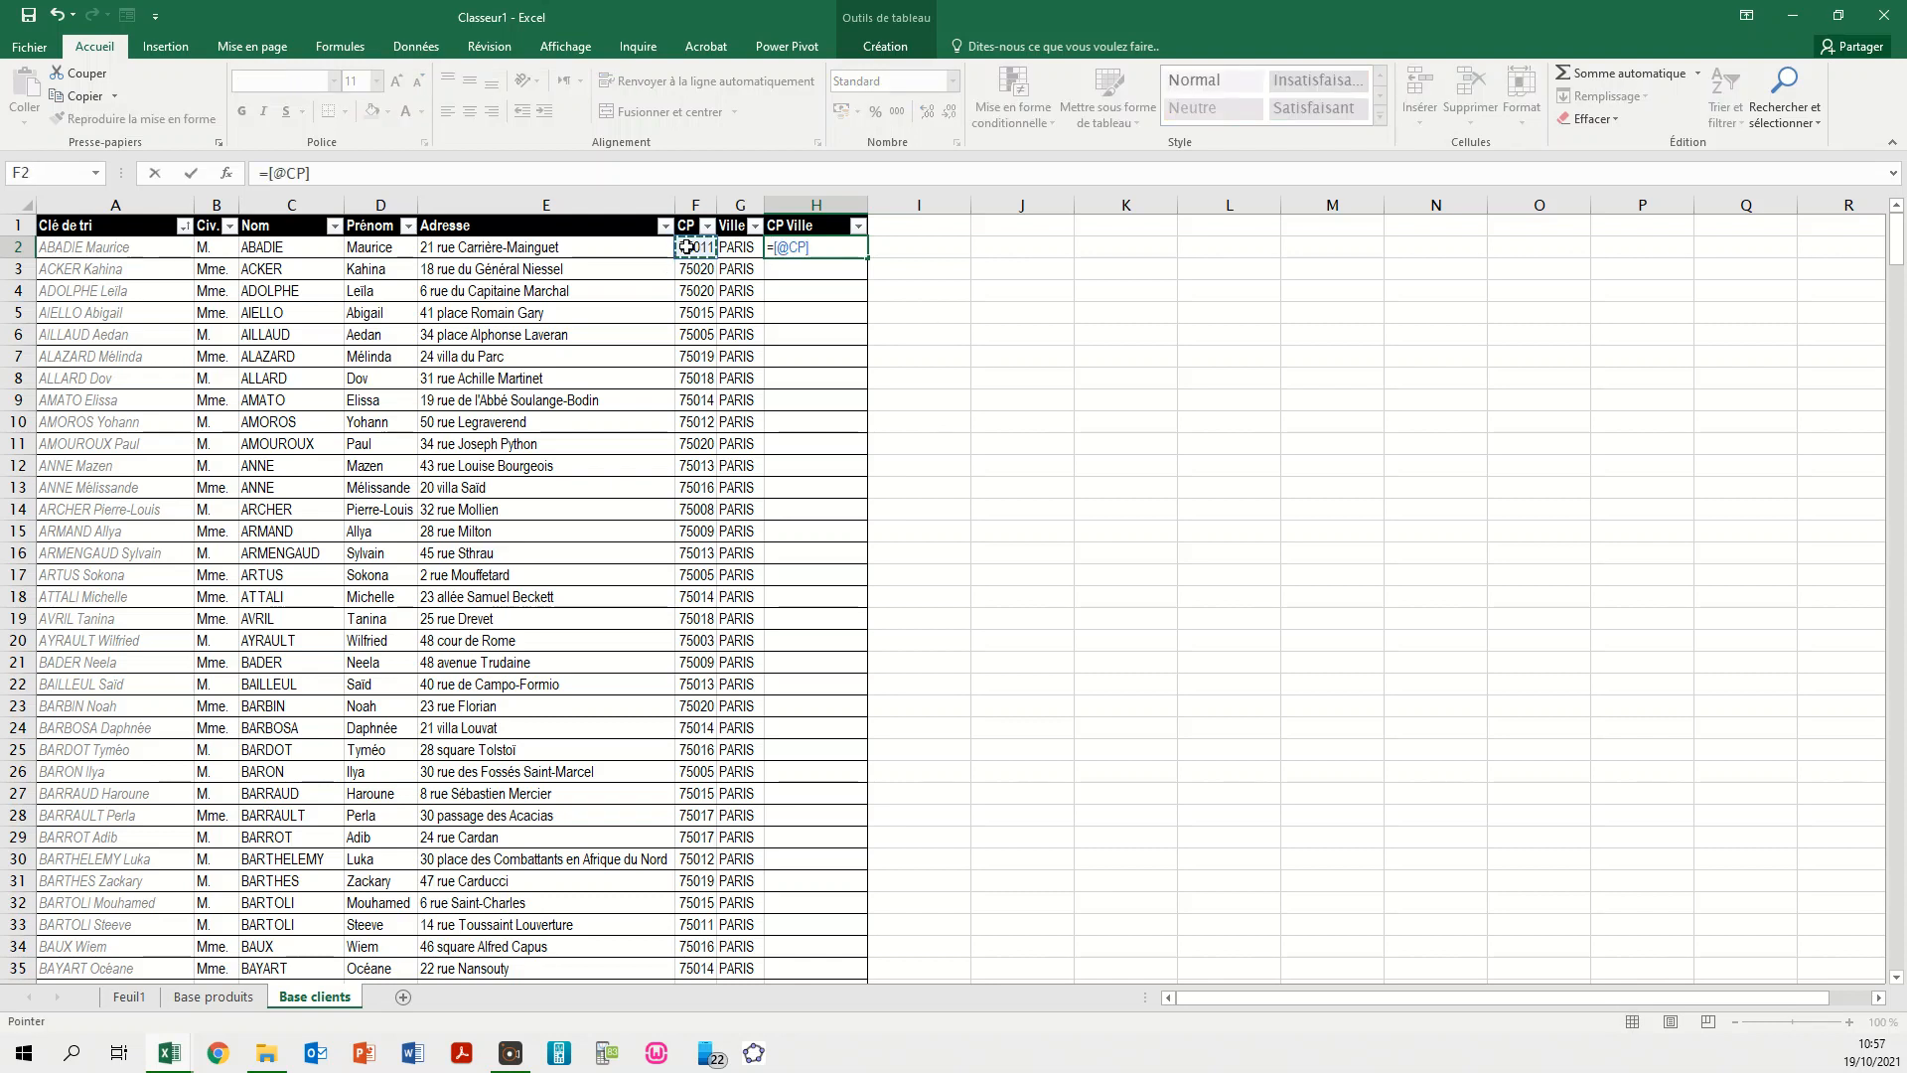
text(&)
click(740, 248)
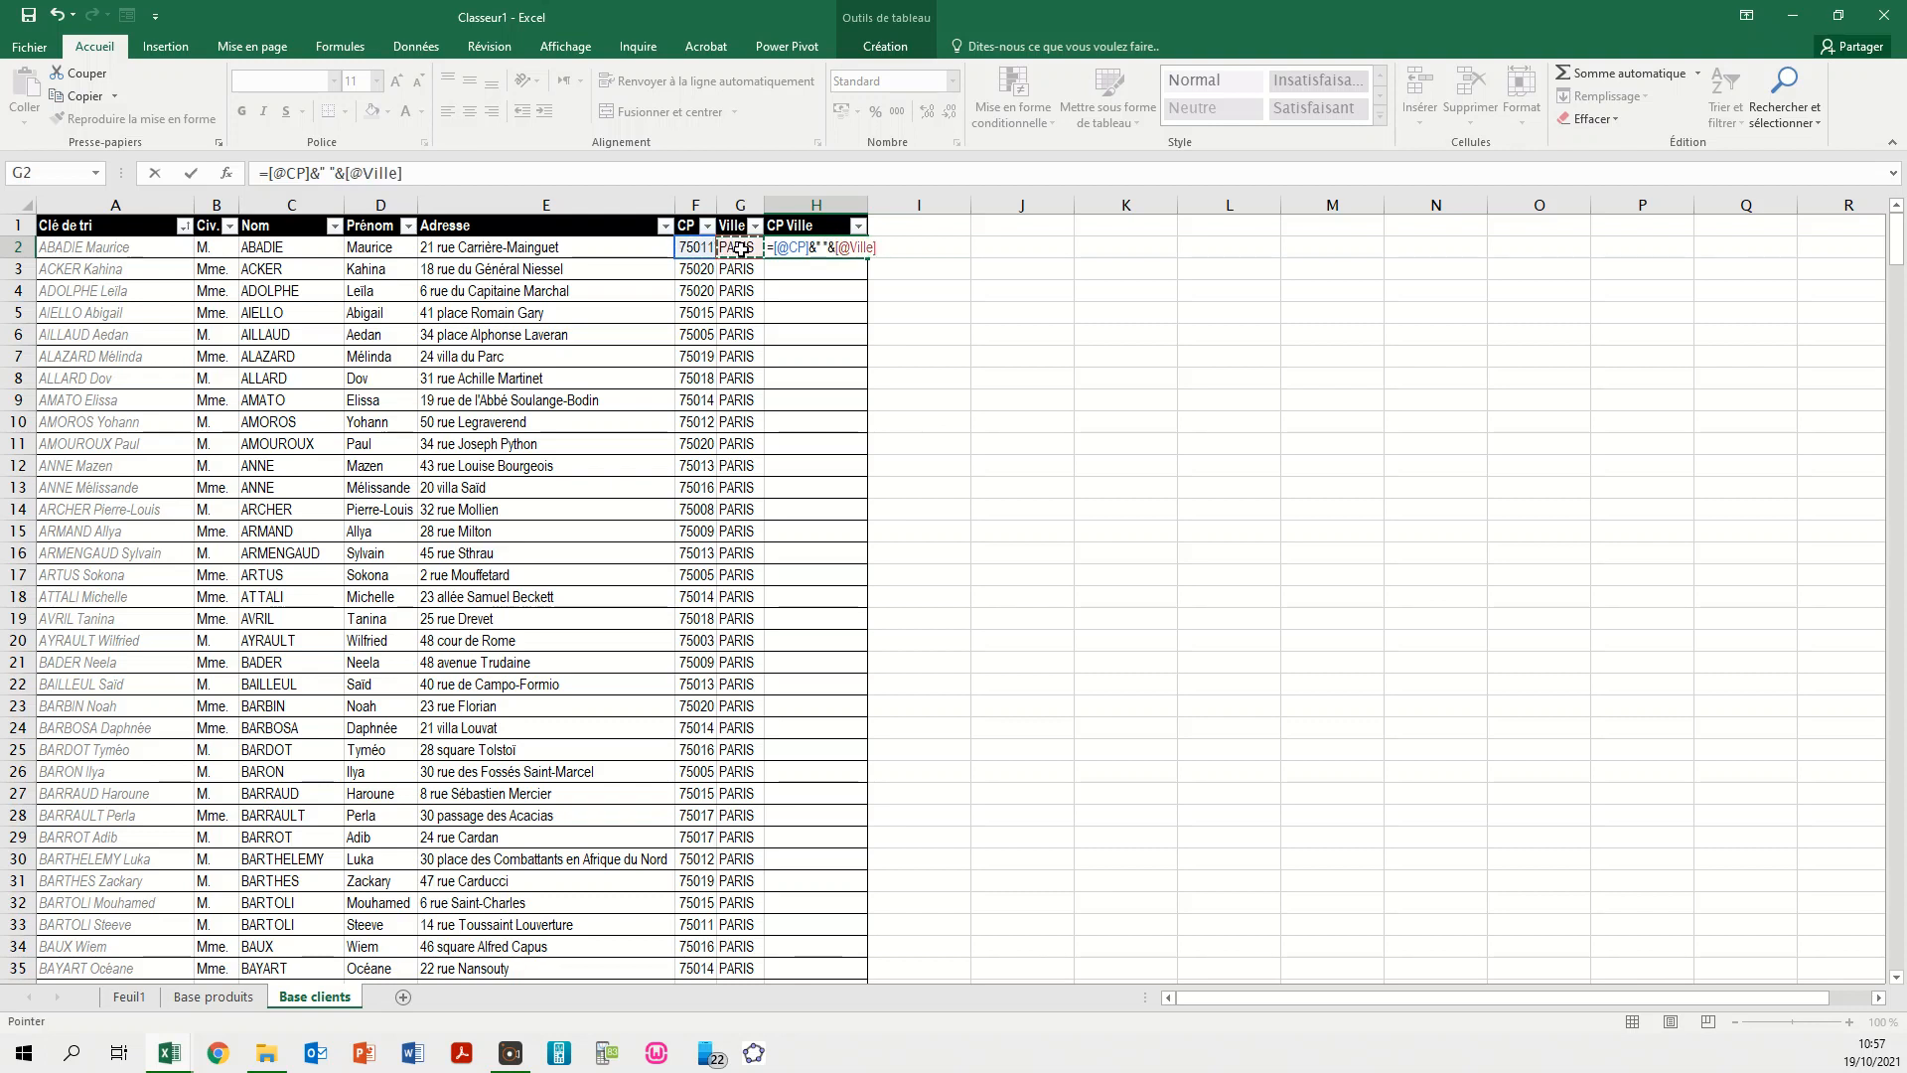
key(Return)
click(809, 248)
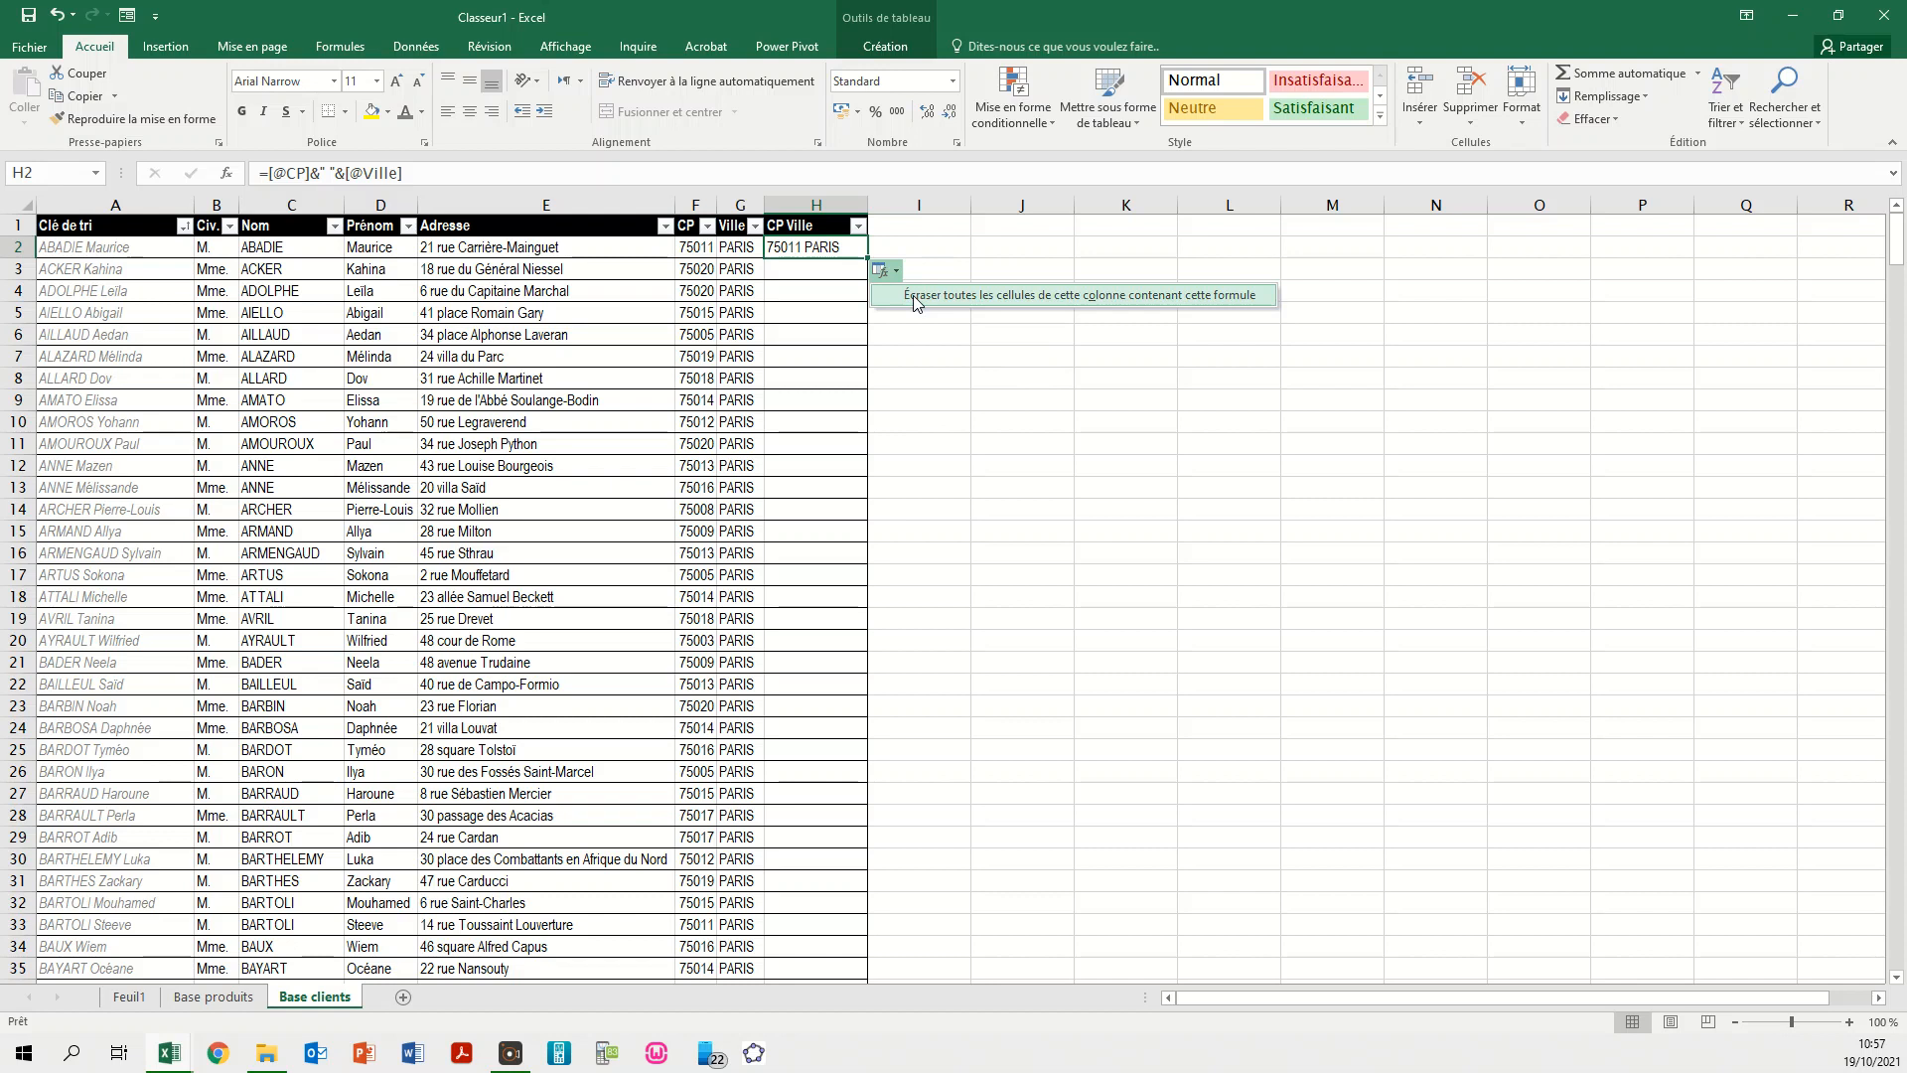
click(914, 298)
- Format the CP Ville column's entries in italics with a grey font colour, without bold
click(809, 211)
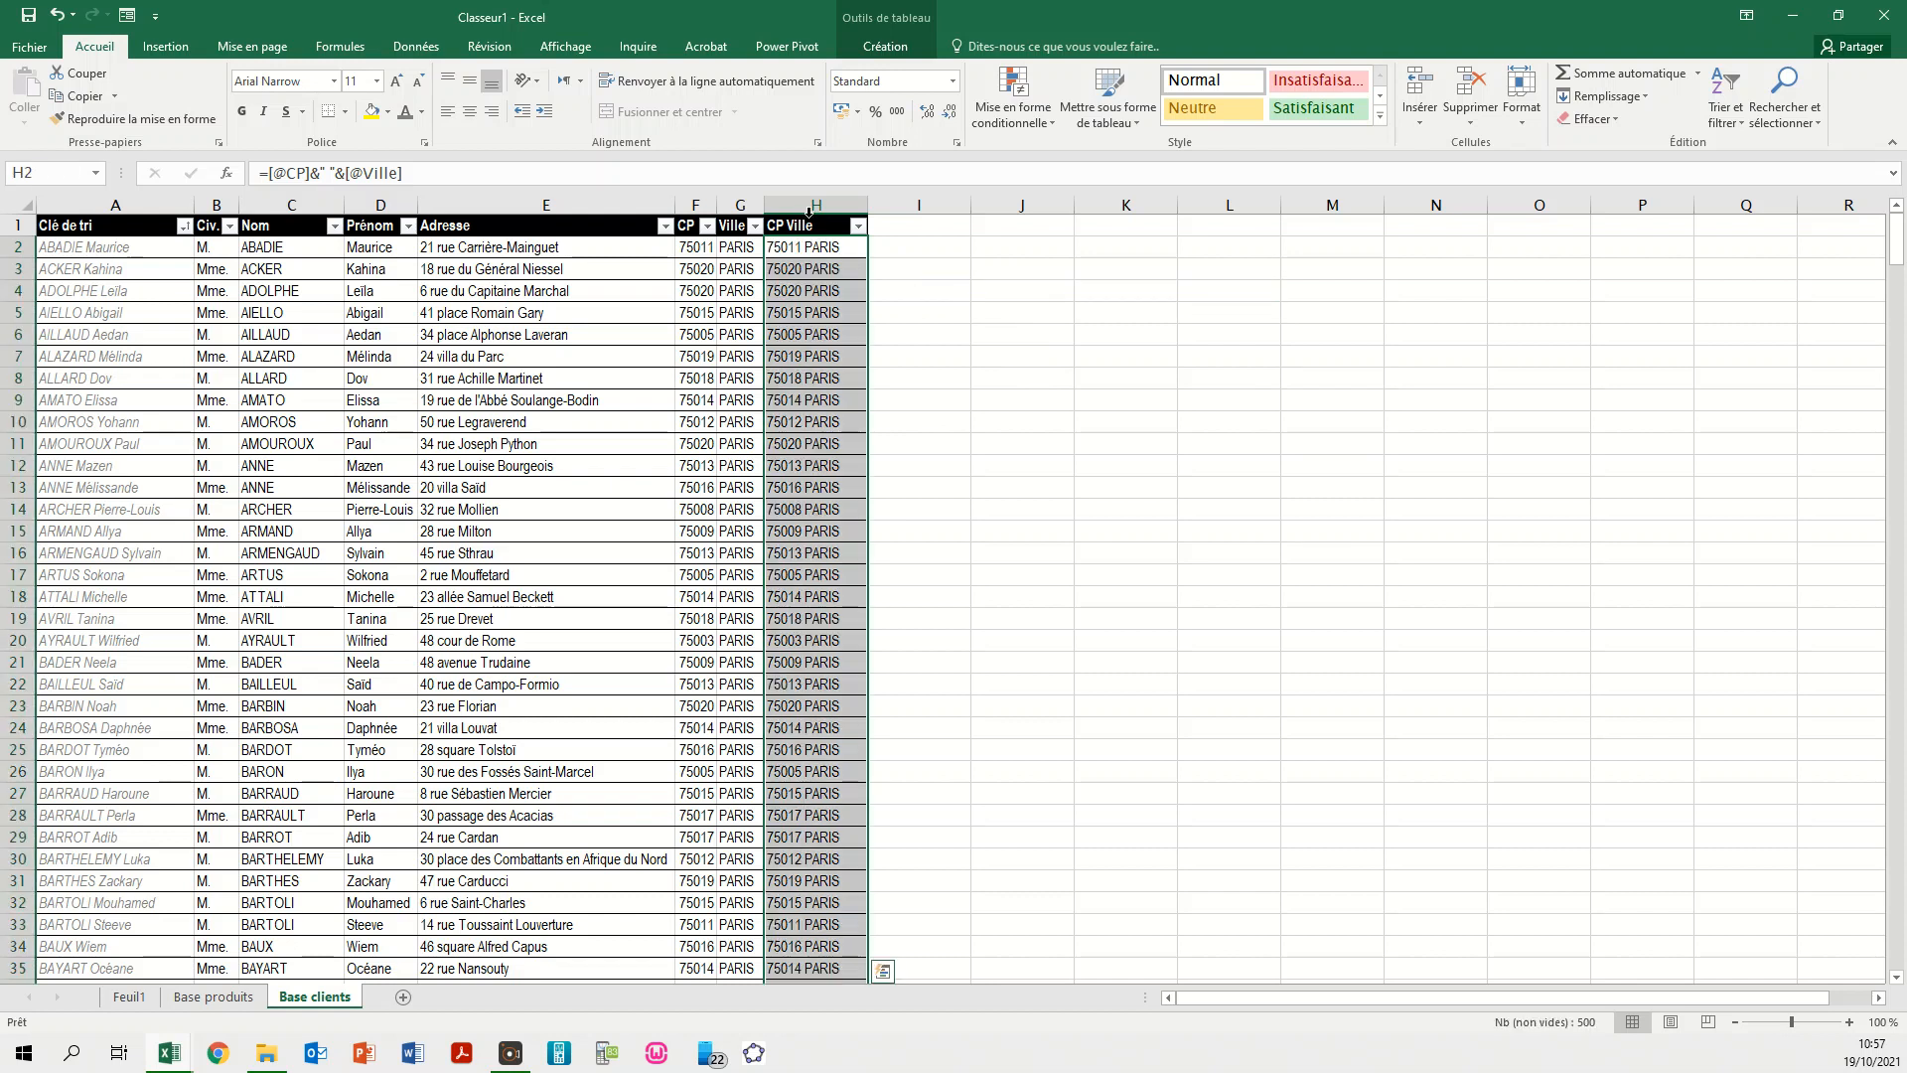
click(263, 111)
click(244, 116)
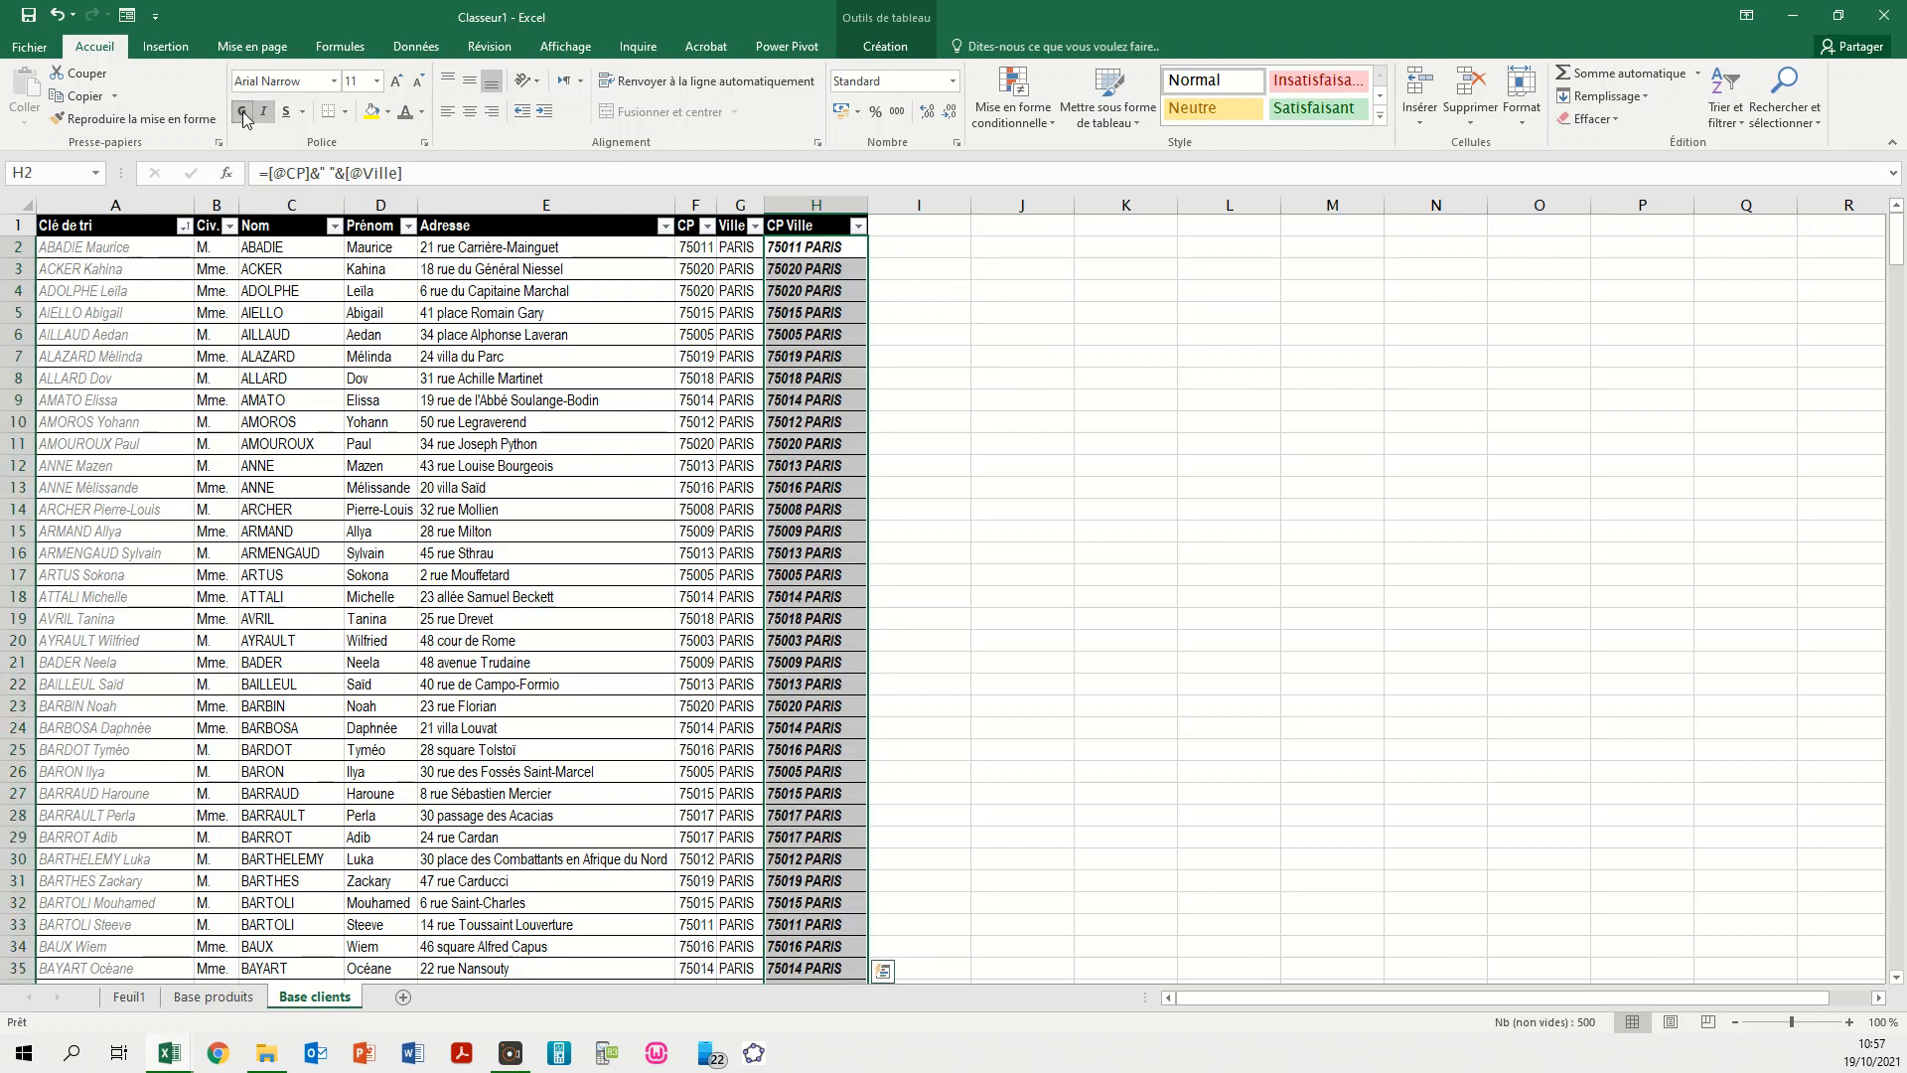
click(242, 112)
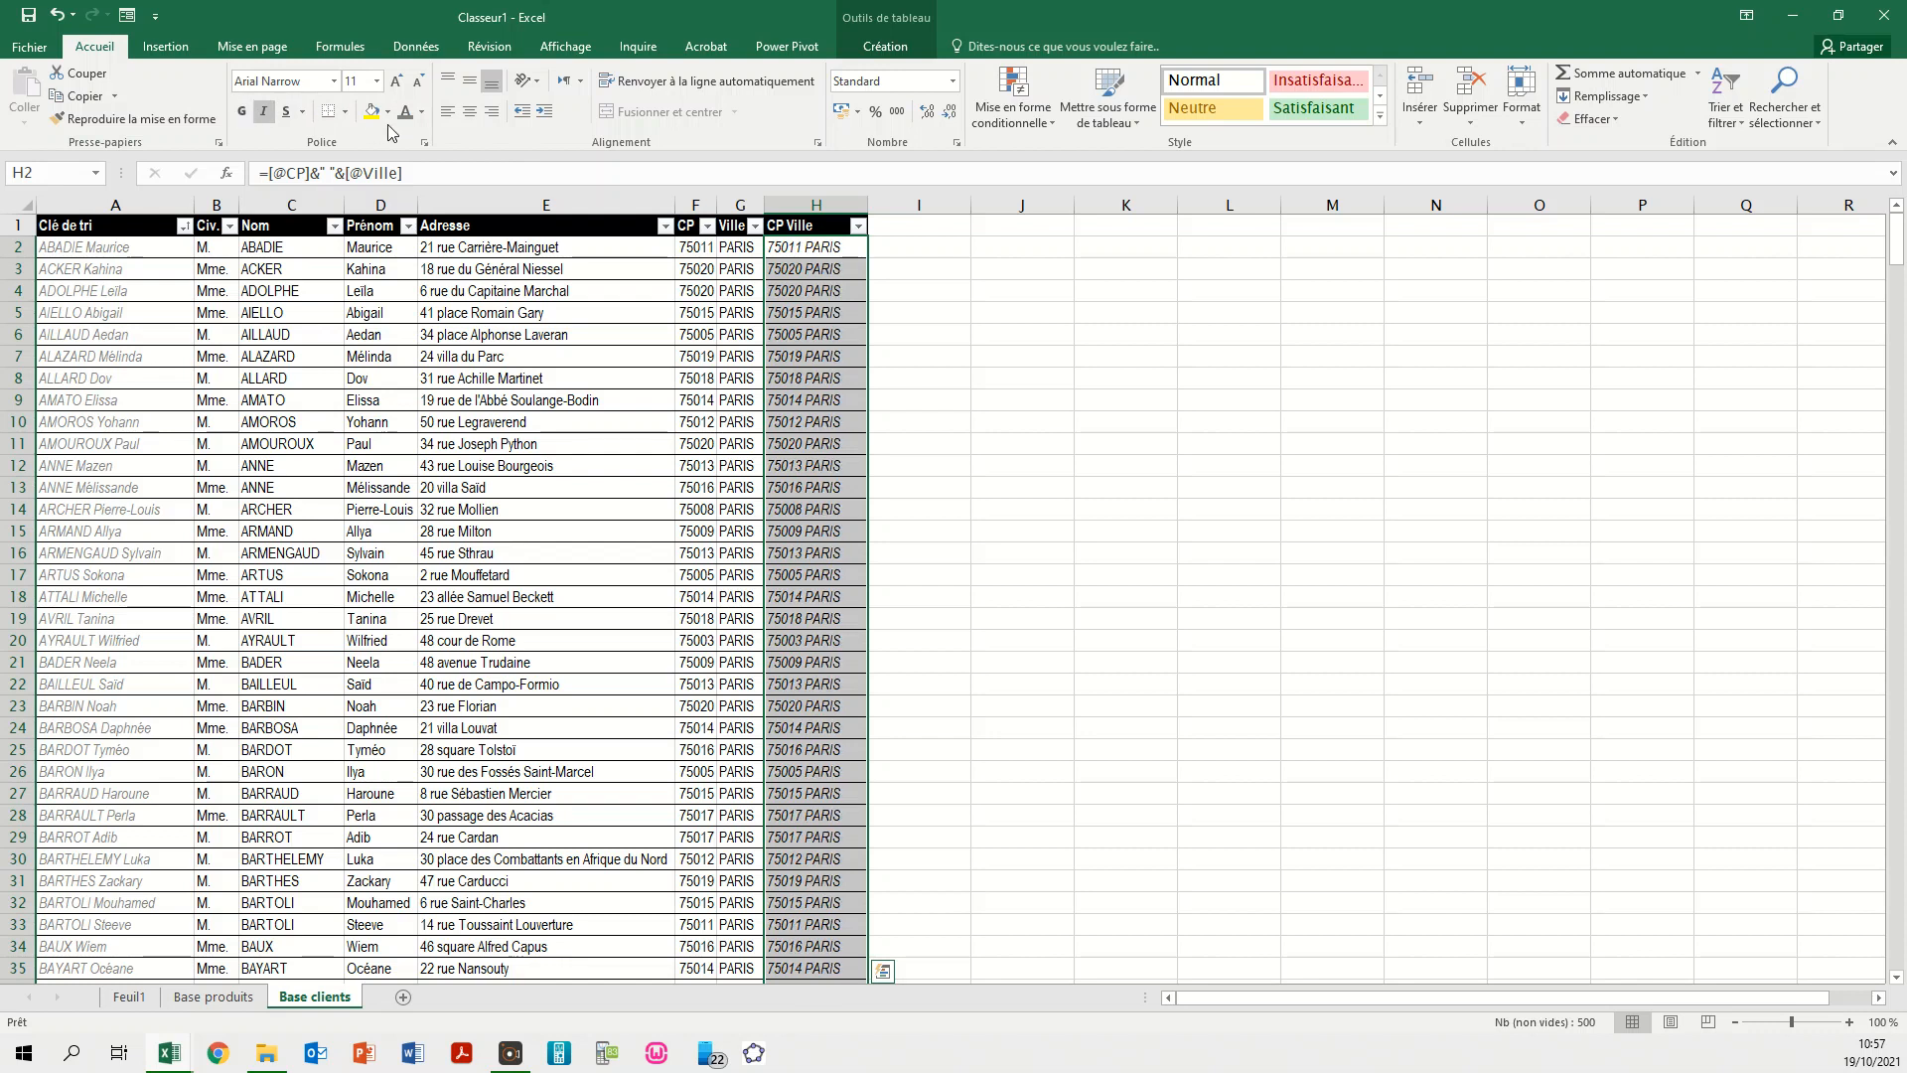
click(405, 111)
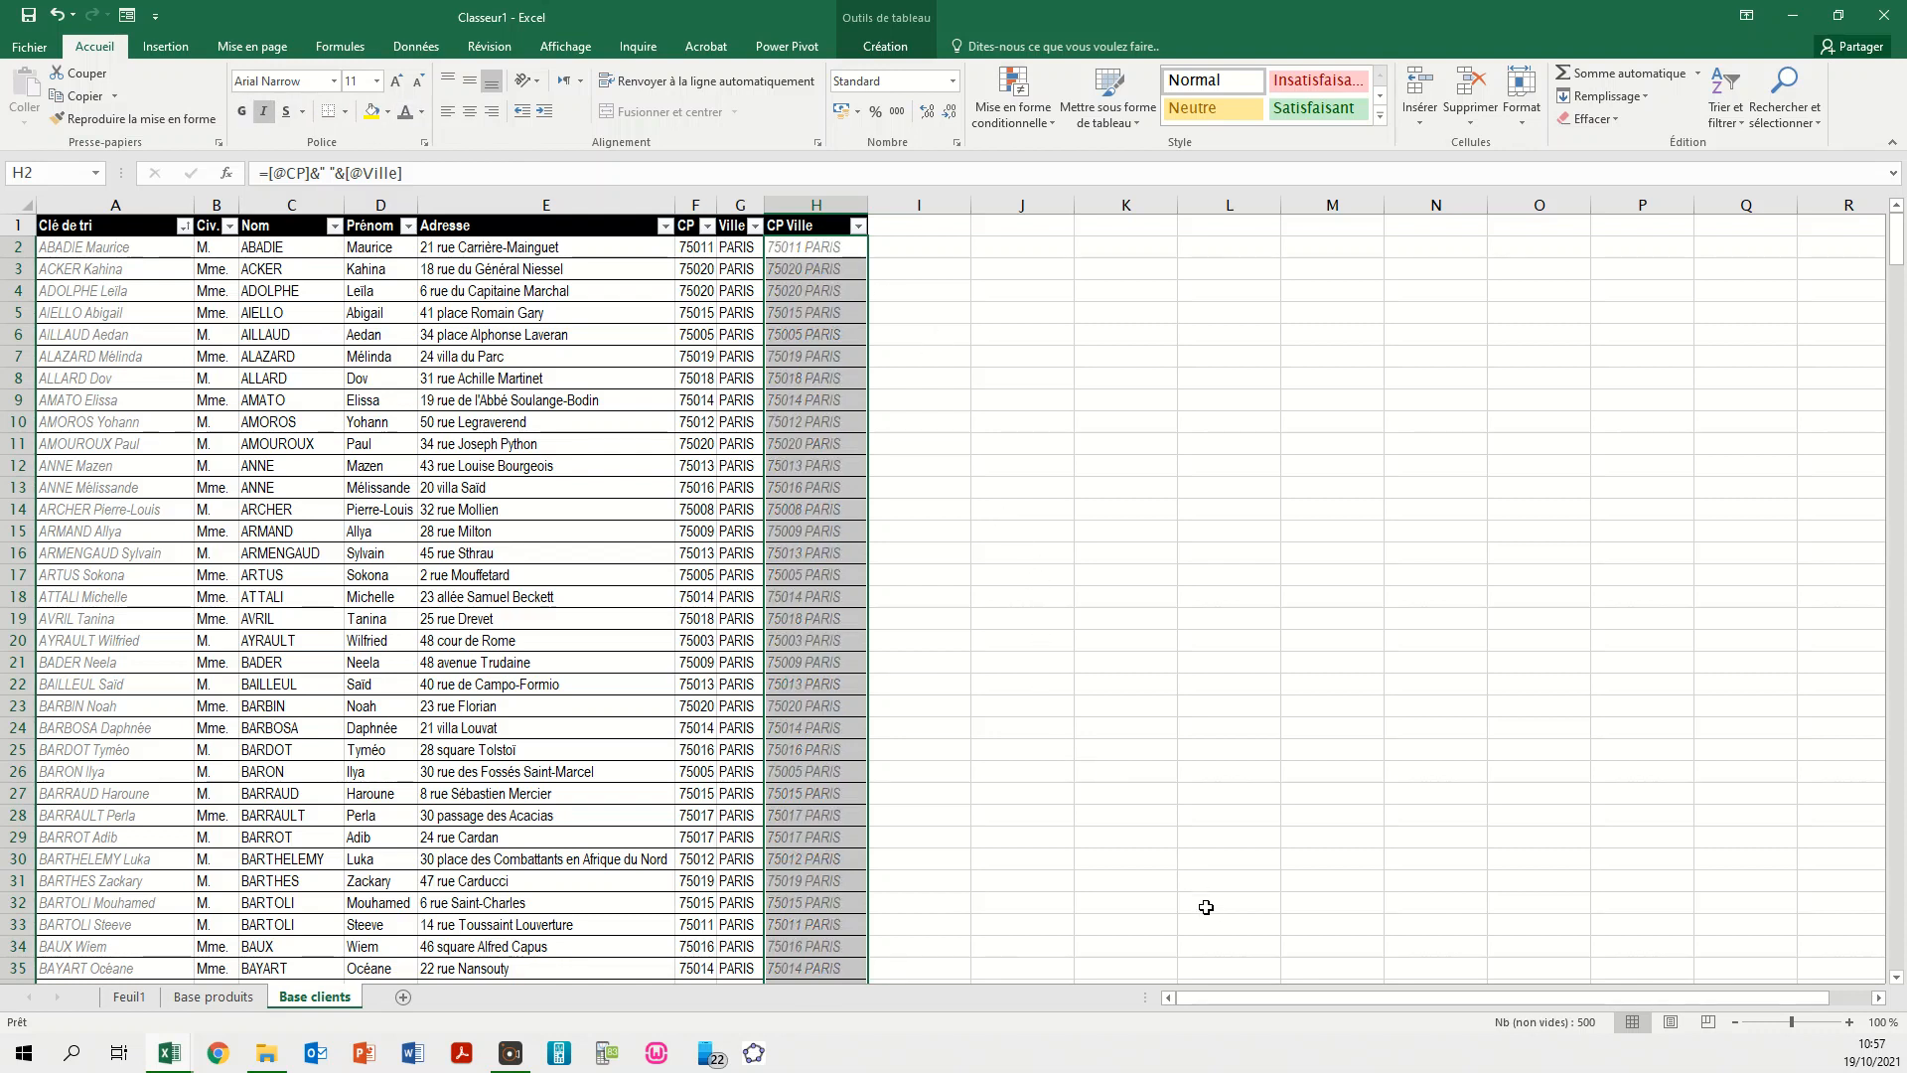
click(409, 572)
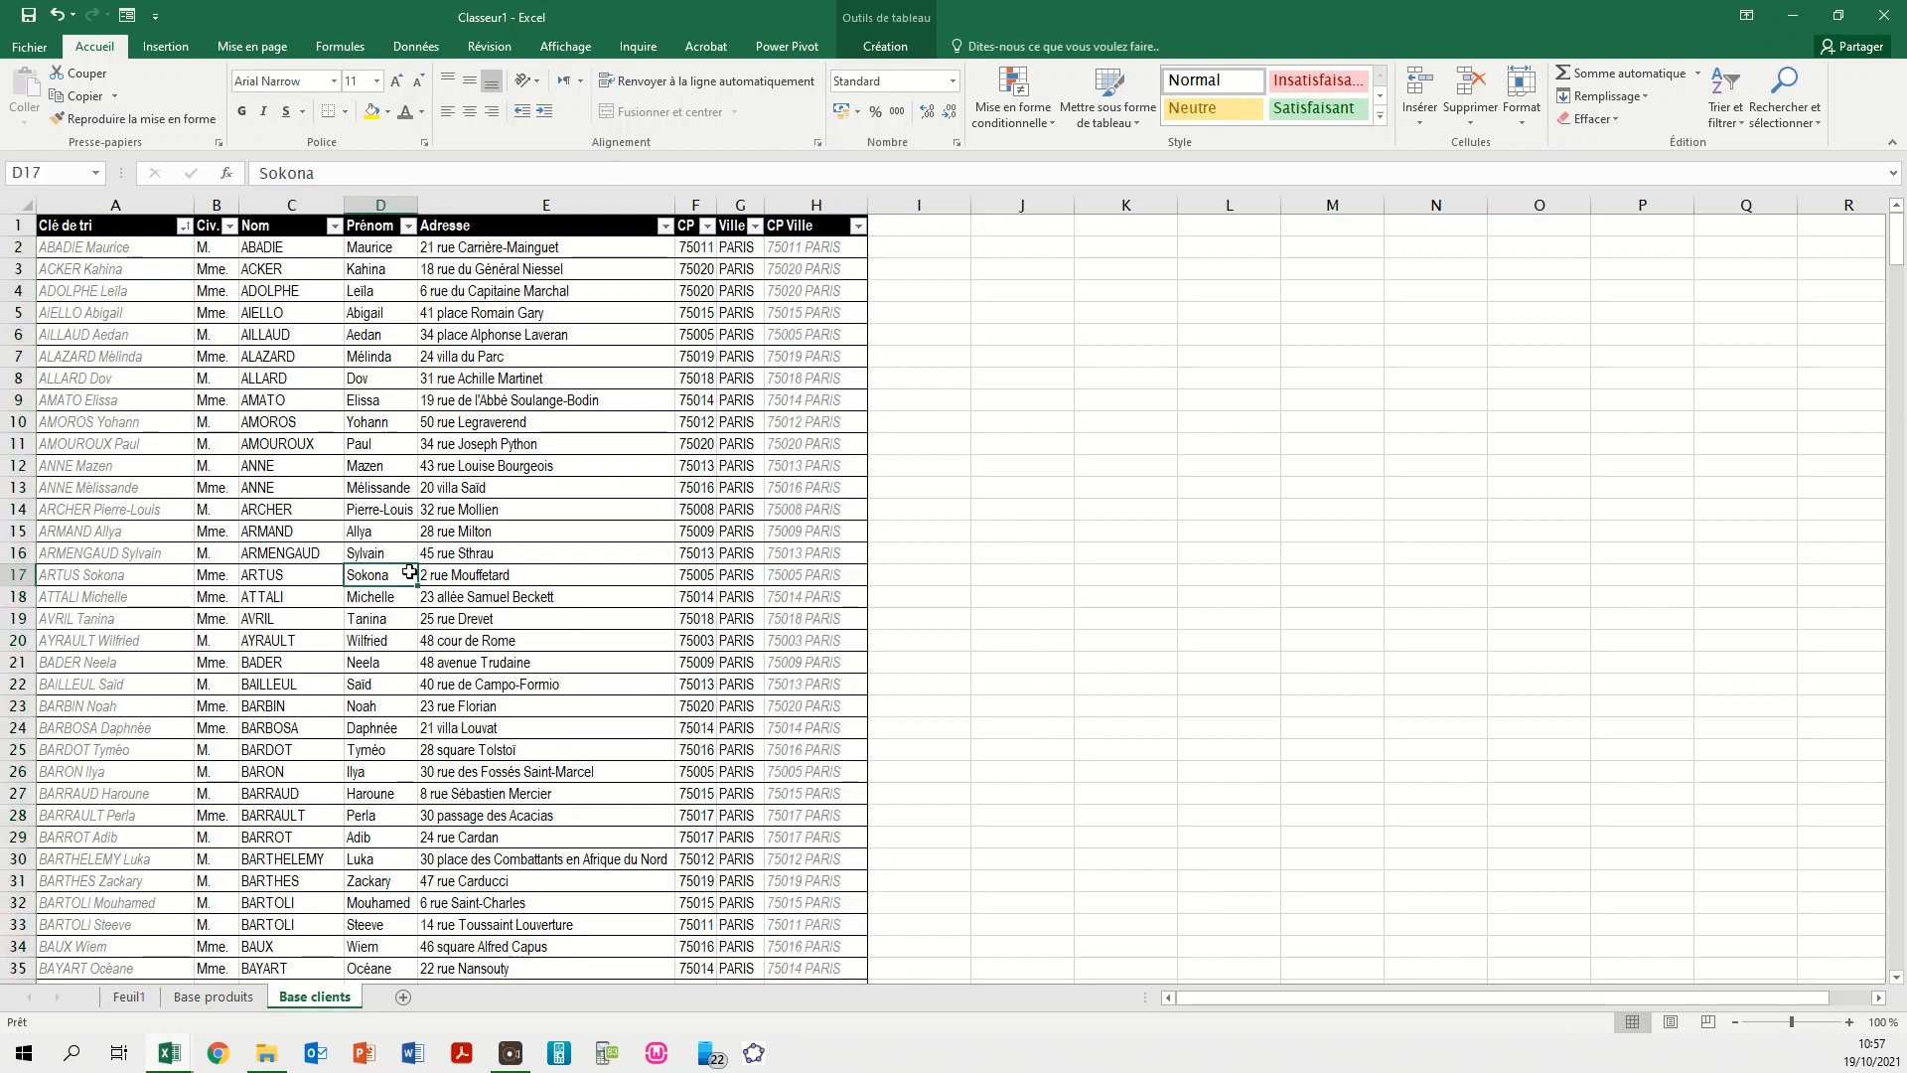
click(575, 661)
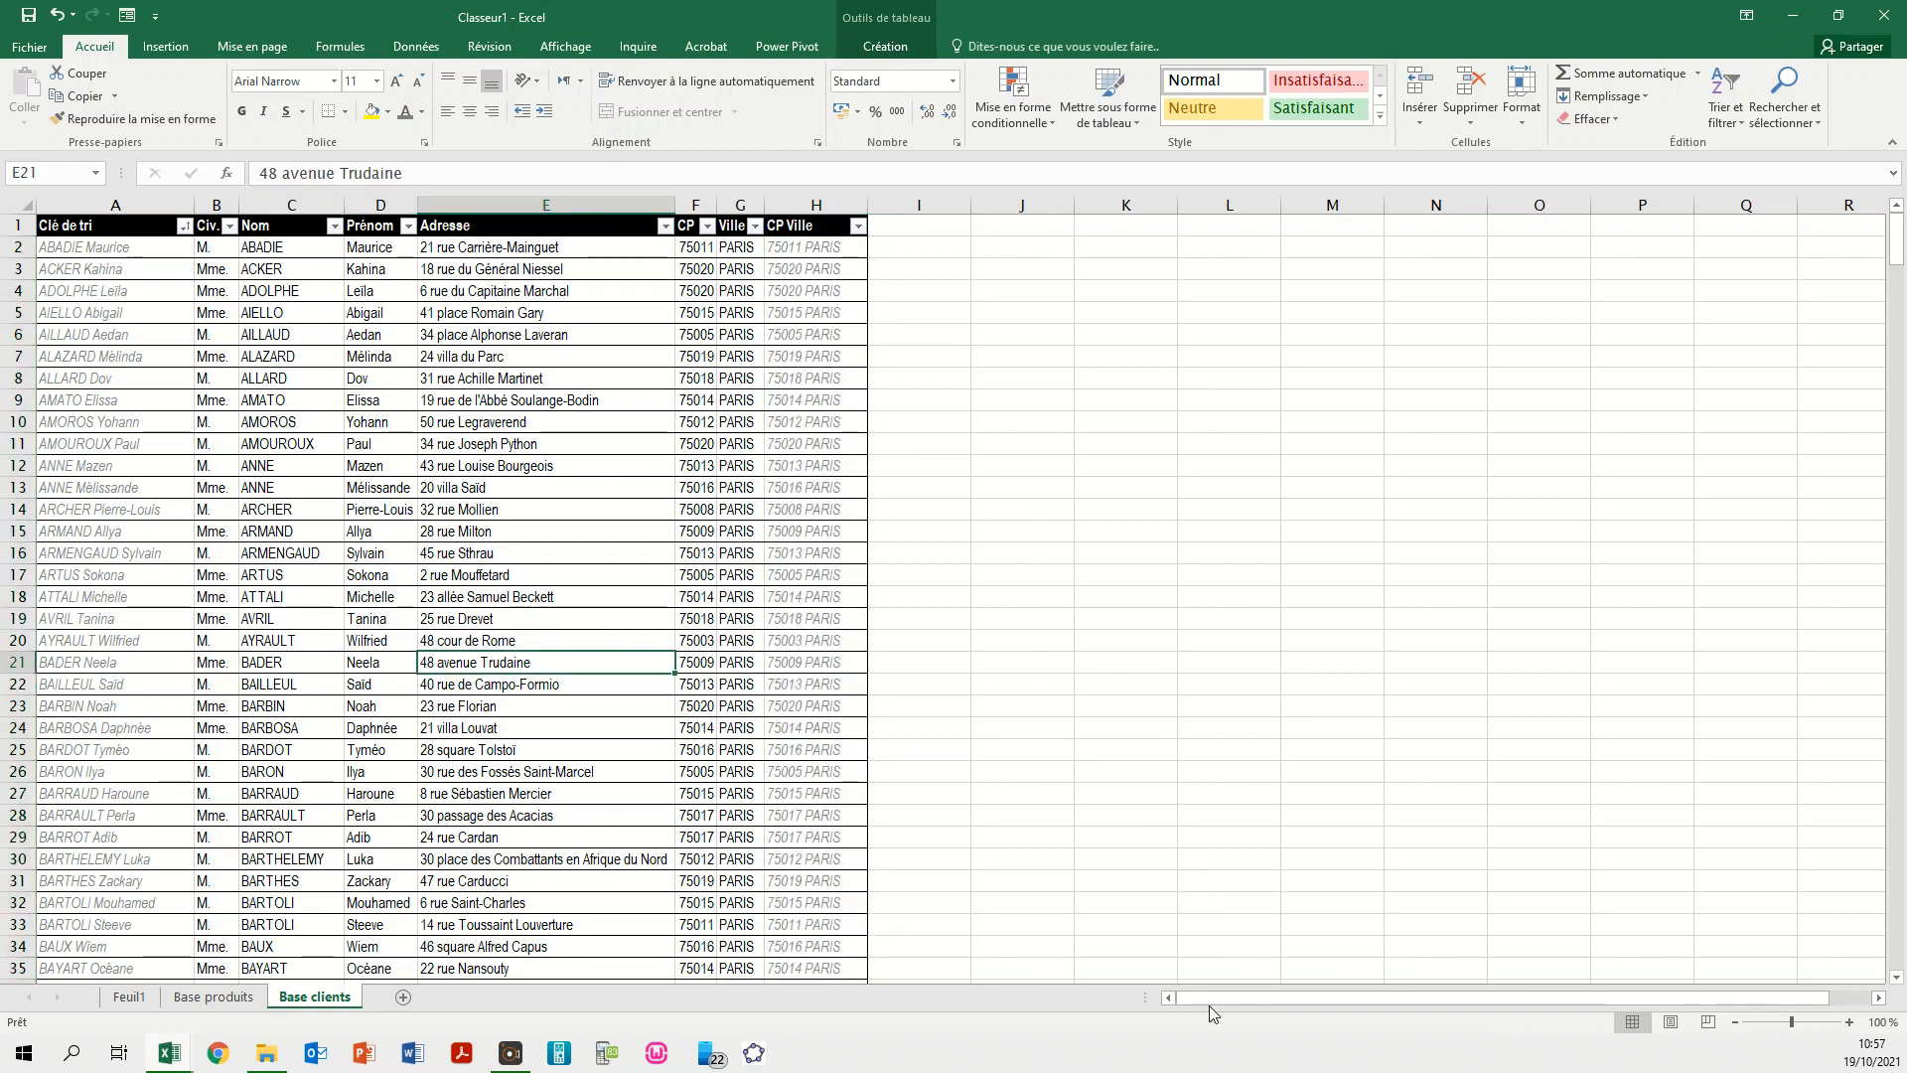
- Rename the sheet Feuil1 as Facture
click(130, 998)
right_click(130, 1000)
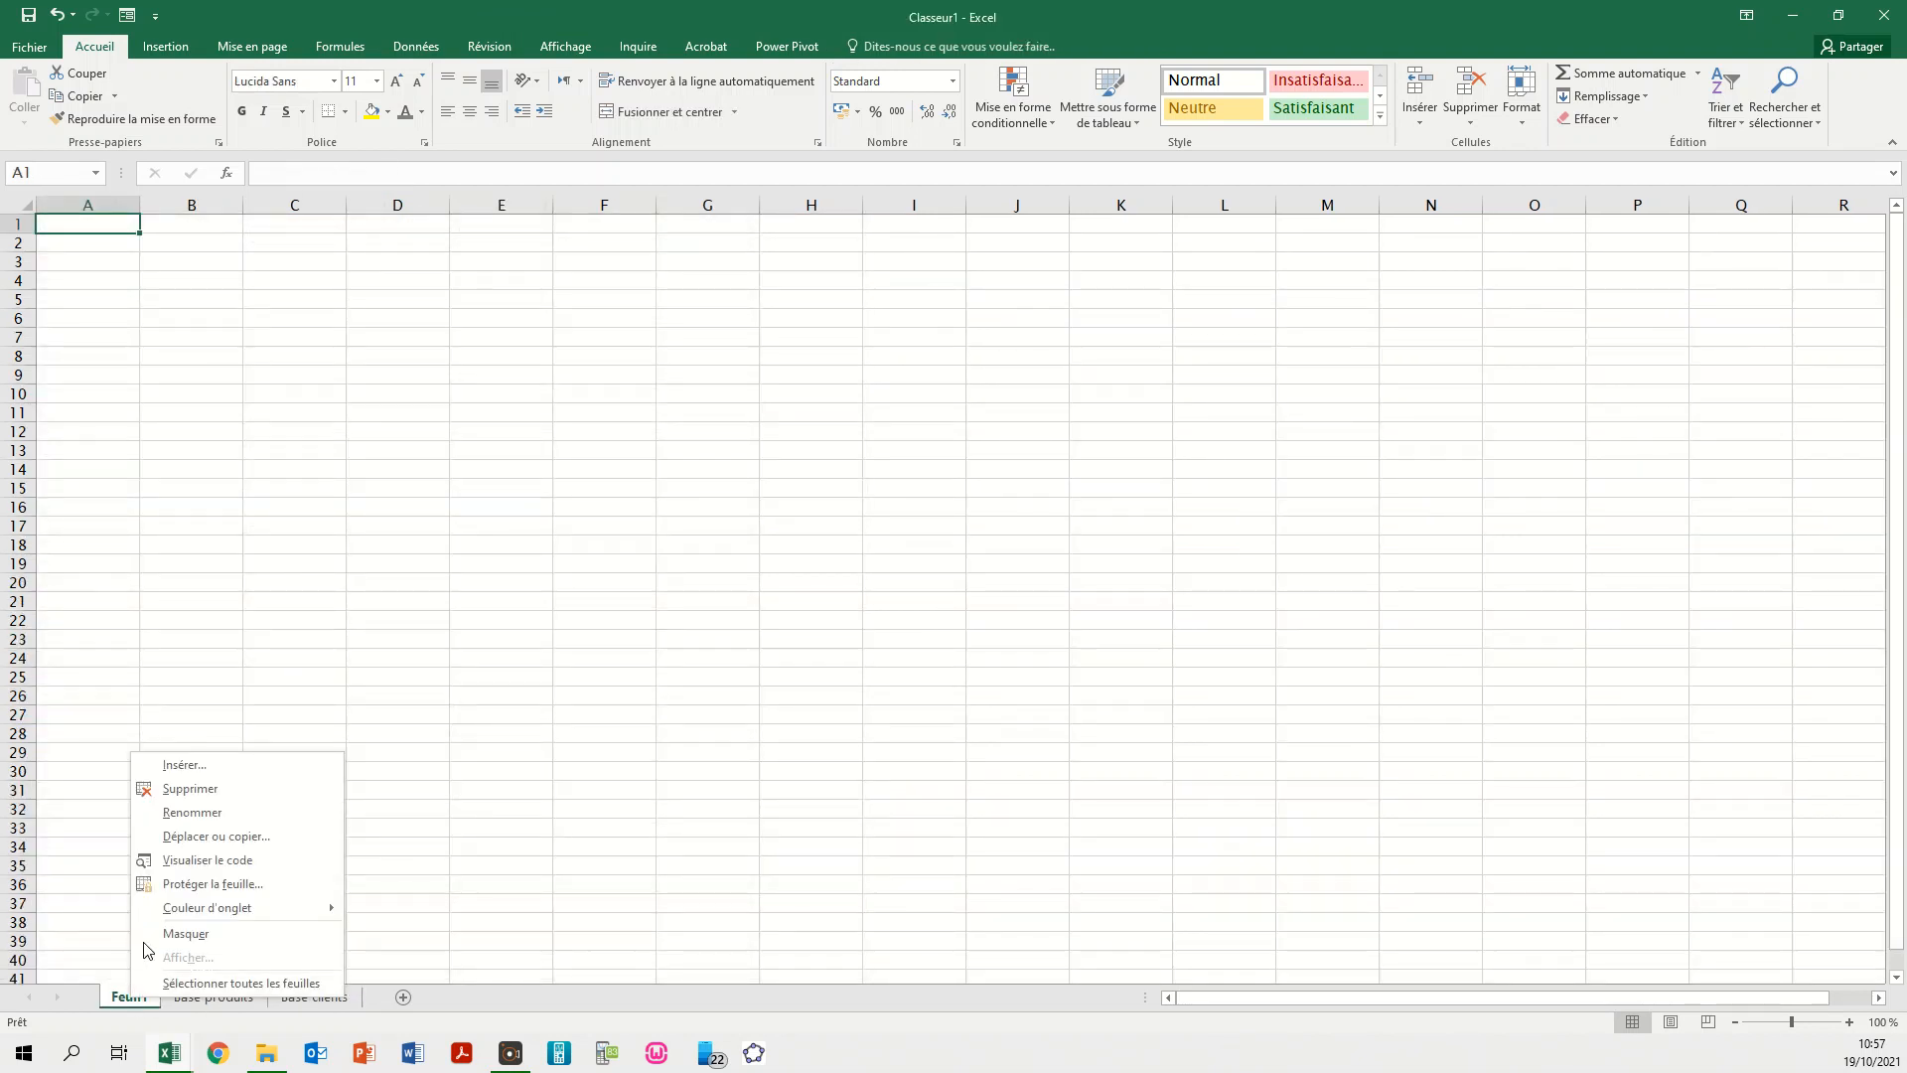
click(173, 813)
text(Facture)
key(Return)
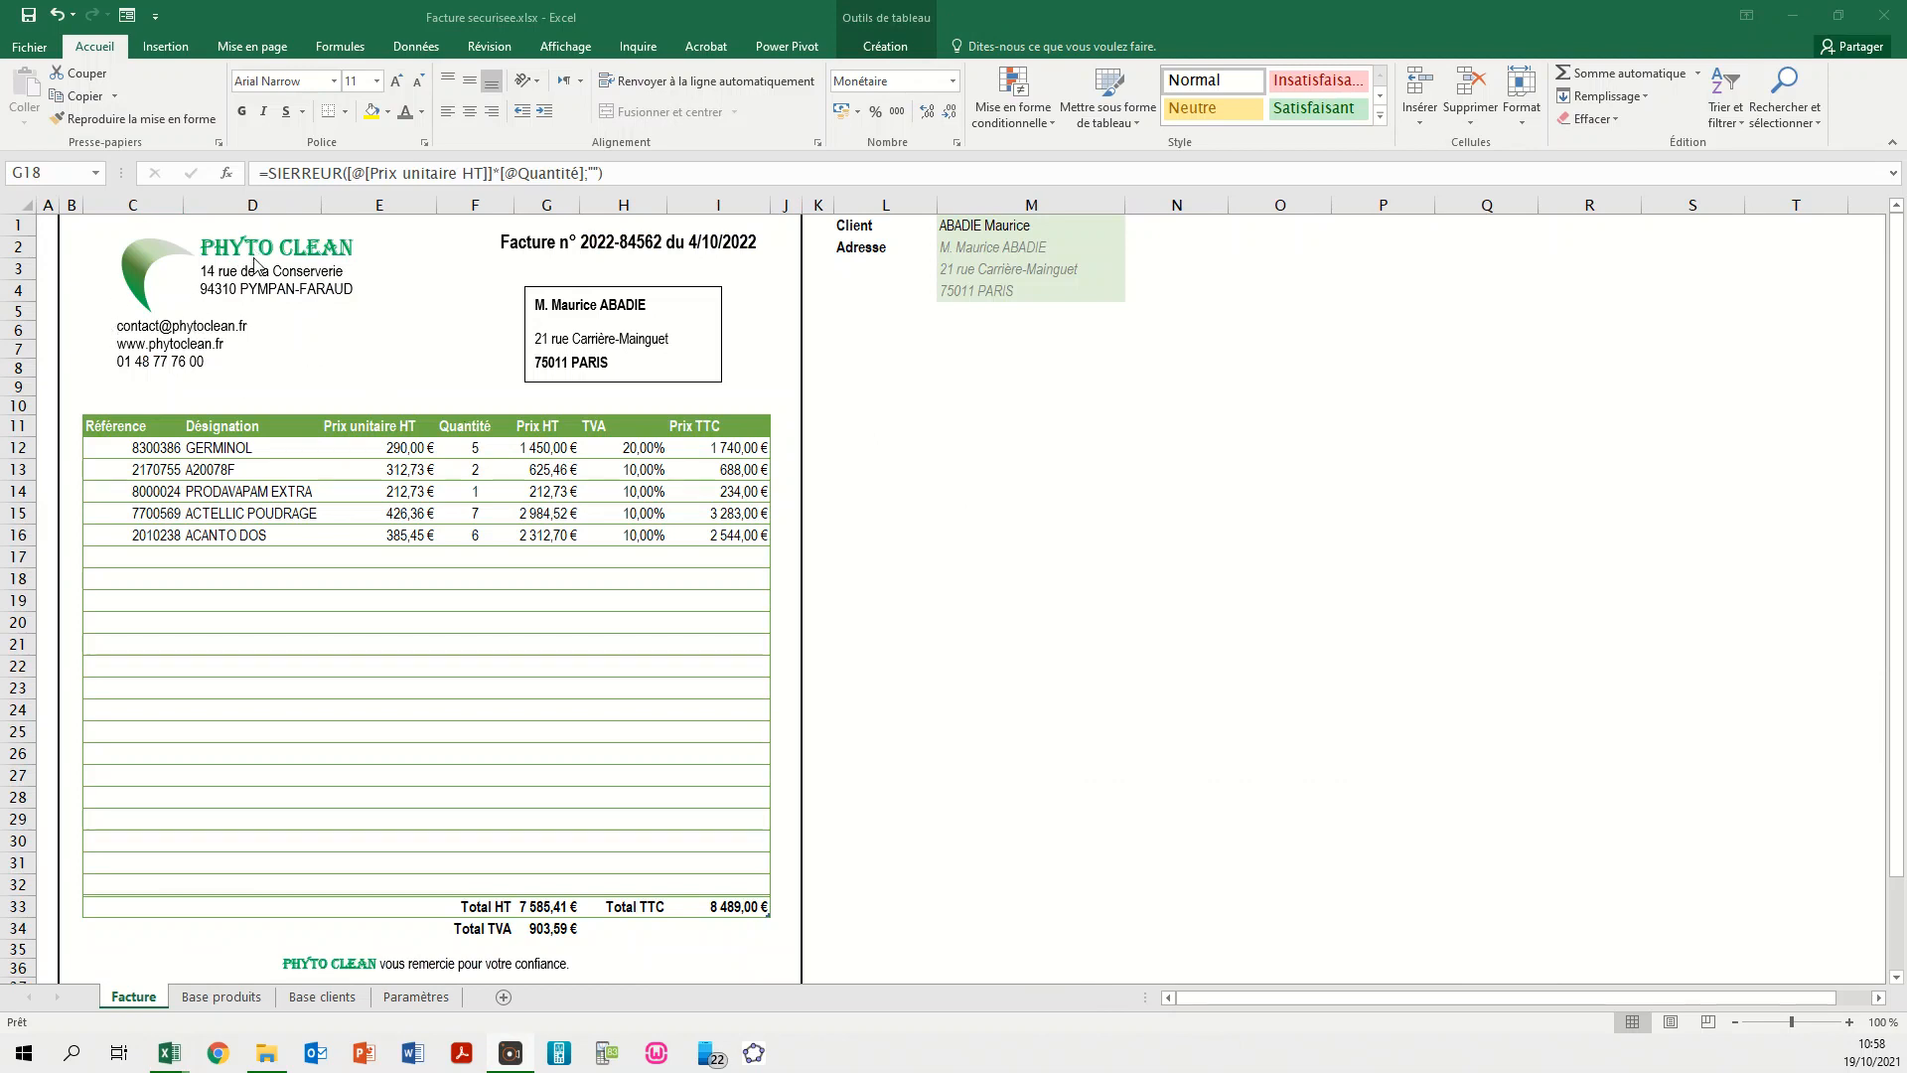
- In the Facture securisee.xlsx workbook, try moving the company details text box slightly and undo the move
click(260, 287)
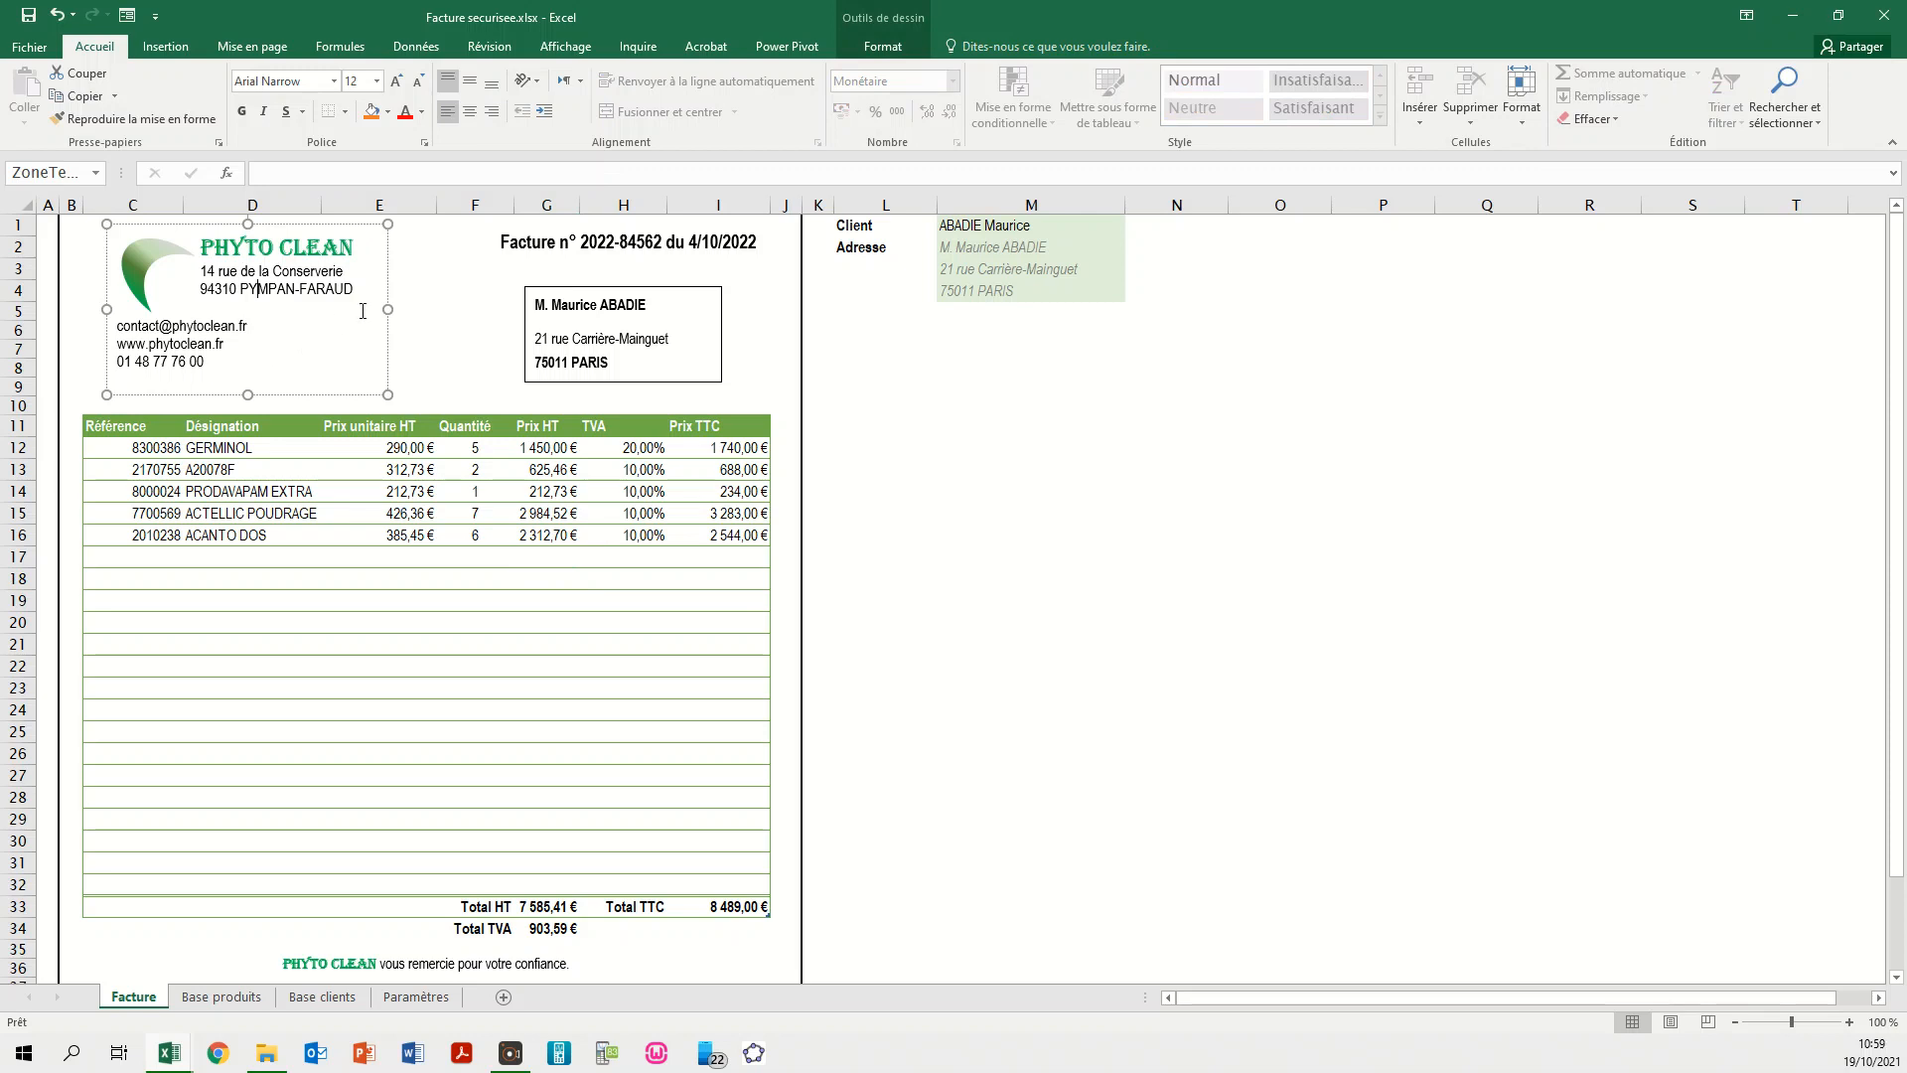
click(388, 267)
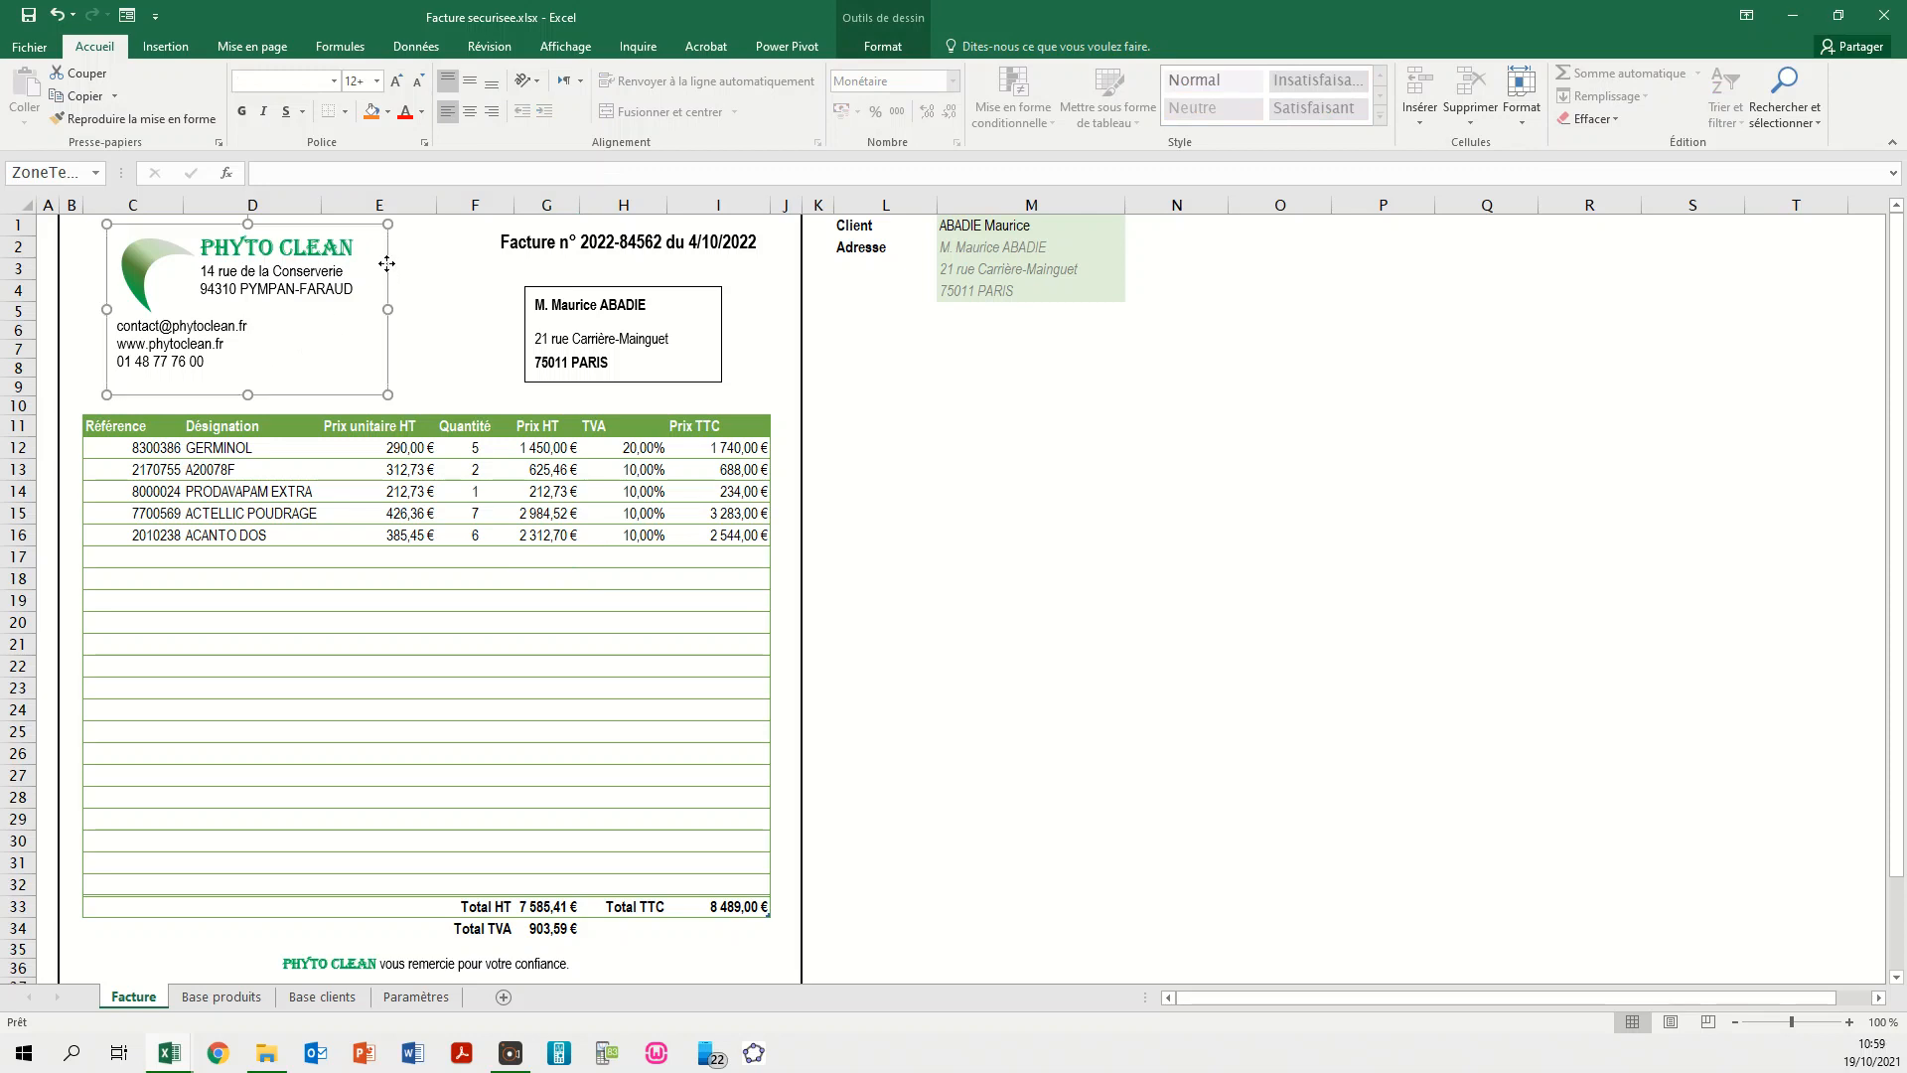
mouse_move(392, 263)
mouse_down()
mouse_move(383, 281)
mouse_move(387, 255)
mouse_move(388, 272)
mouse_move(445, 257)
mouse_move(390, 274)
mouse_up()
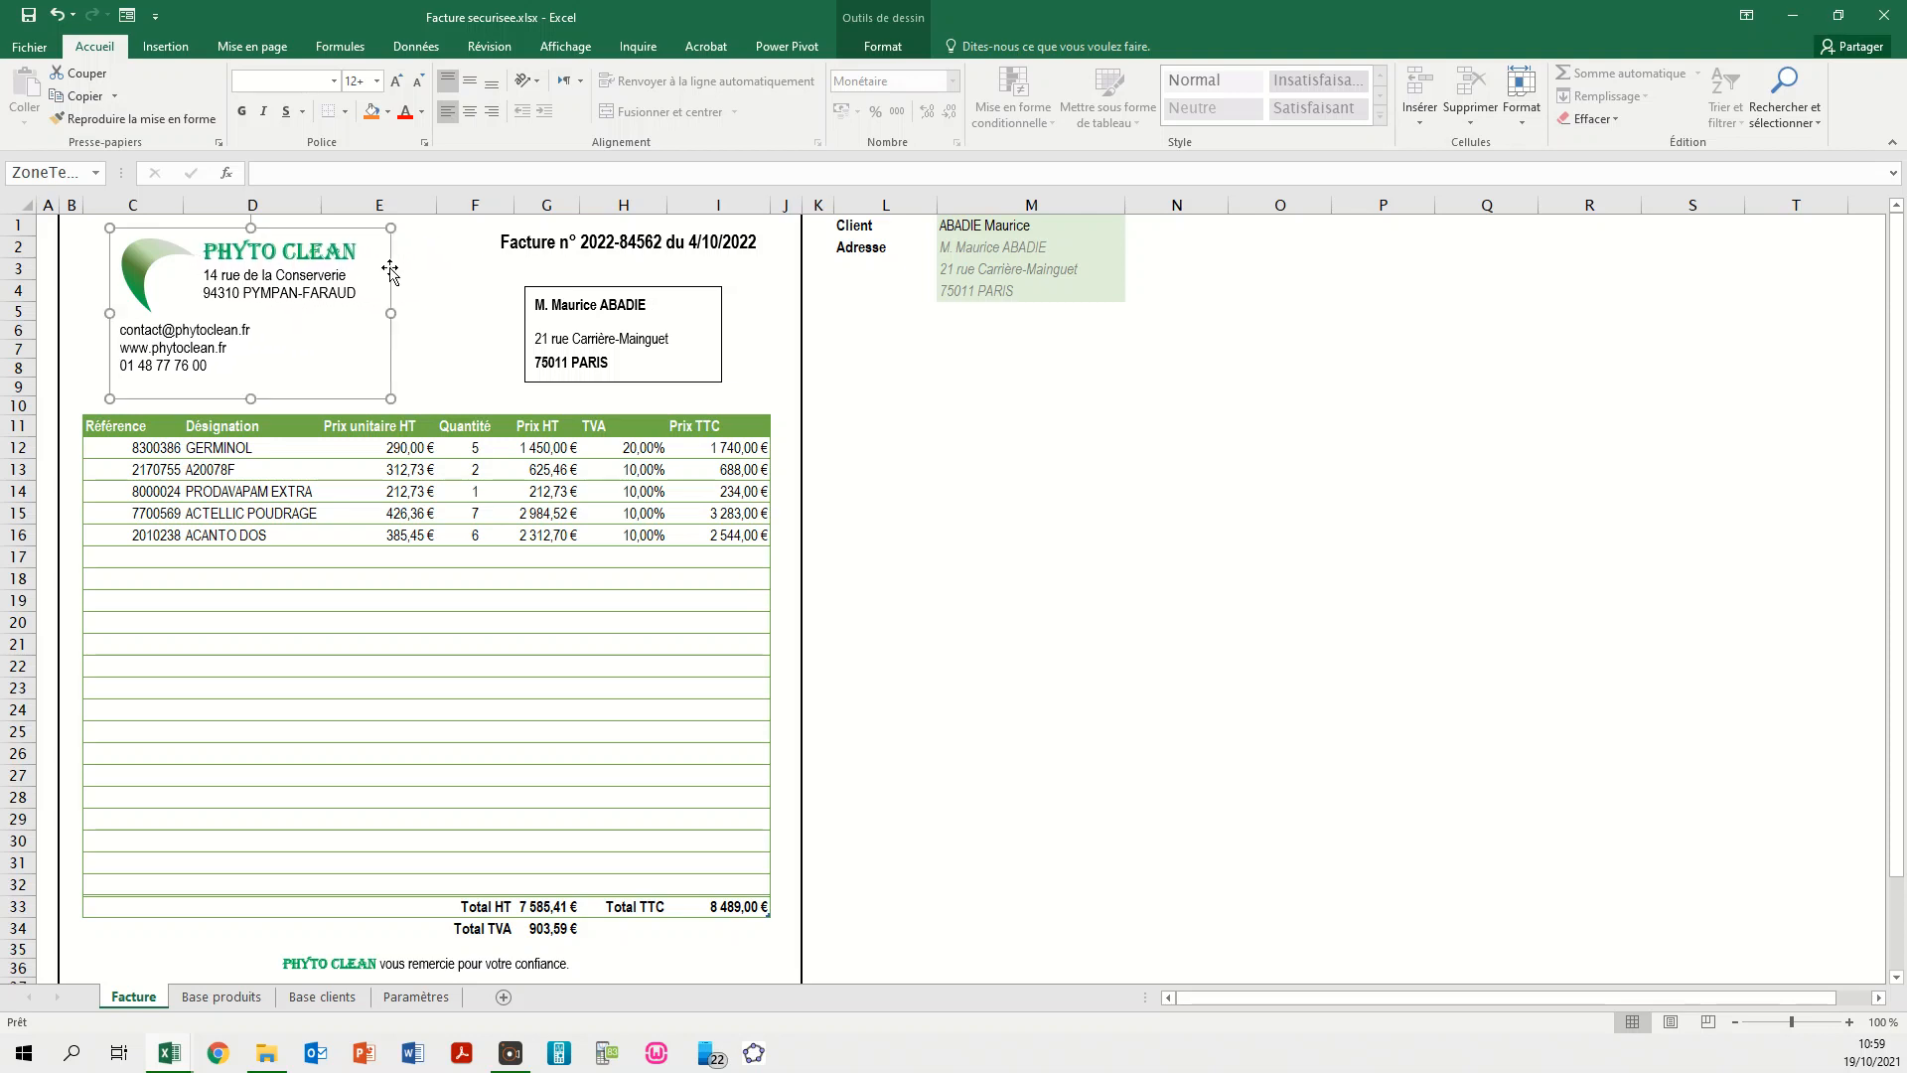
key(ctrl+z)
- Try moving the green crescent logo shape slightly beside the company name and undo the move
click(167, 257)
click(142, 257)
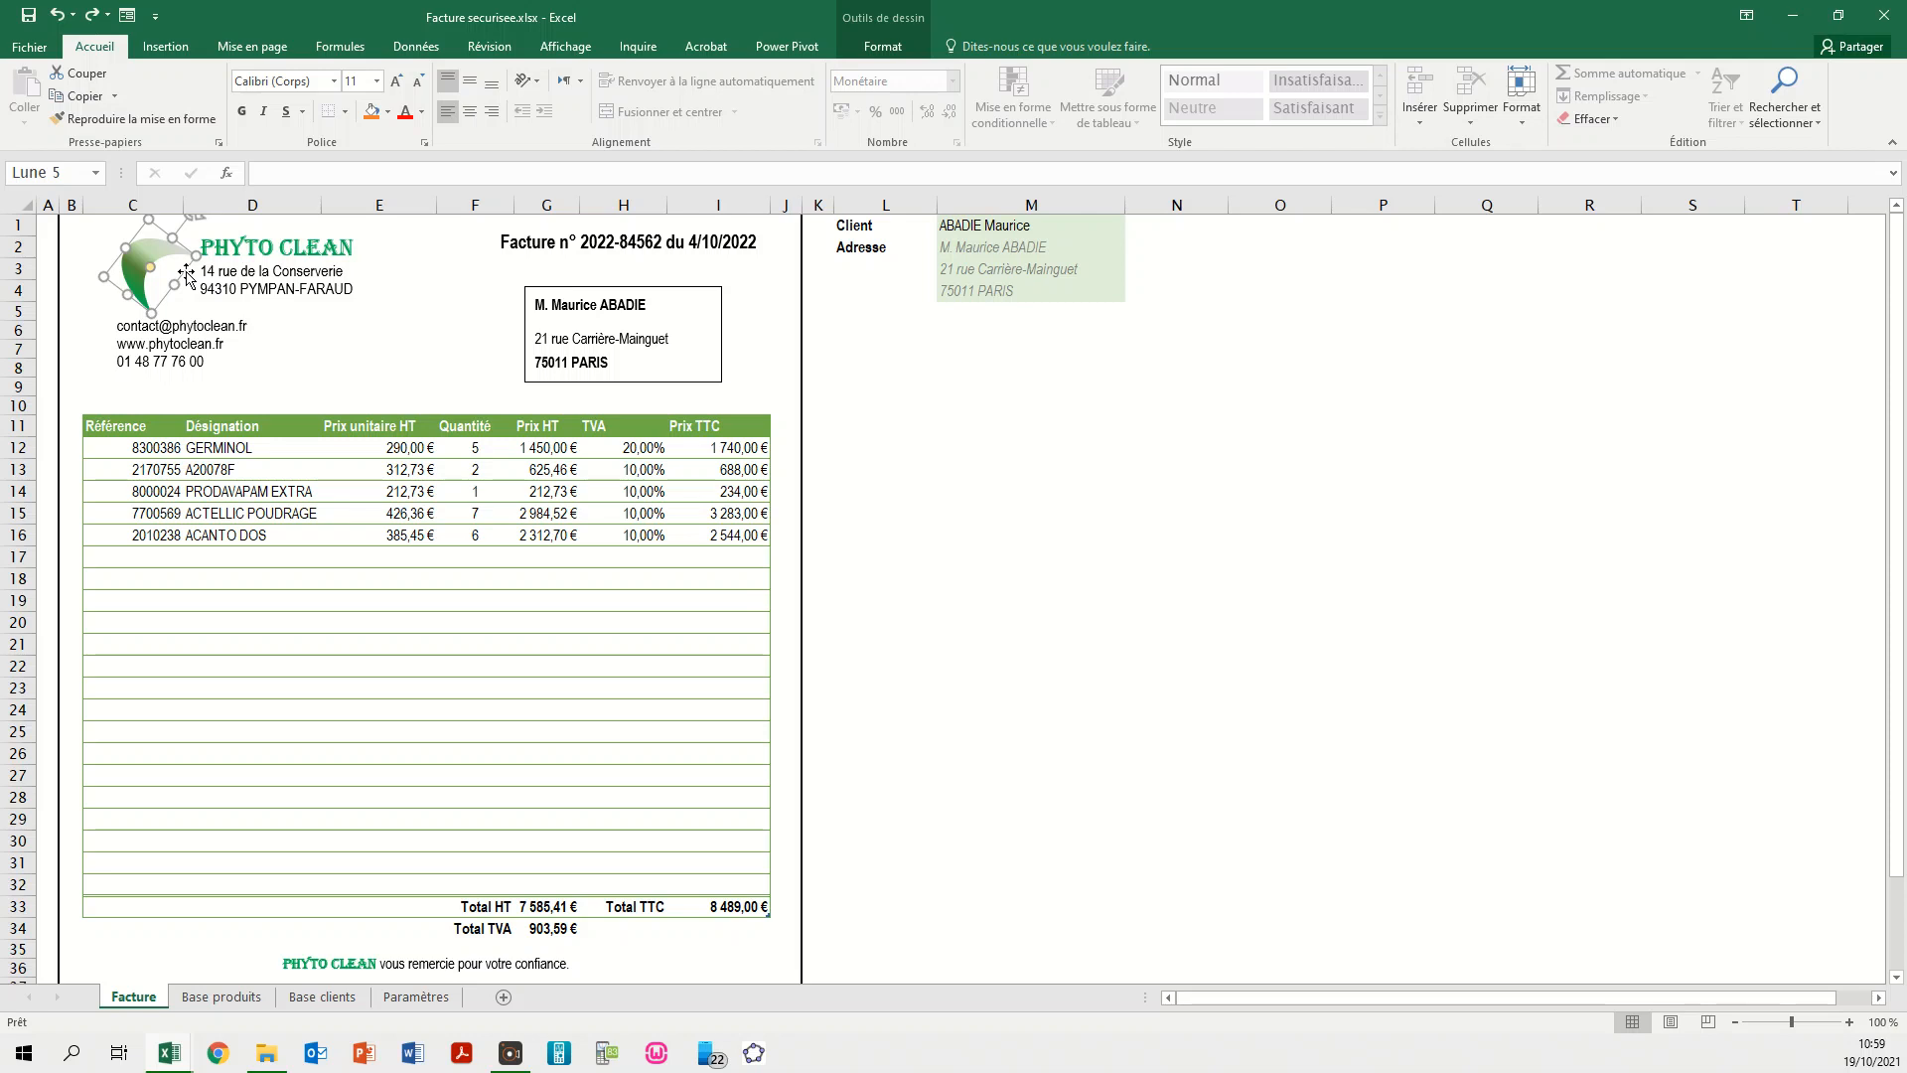
mouse_move(185, 274)
mouse_down()
mouse_move(210, 297)
mouse_move(190, 272)
mouse_up()
key(ctrl+z)
key(ctrl+z)
click(311, 340)
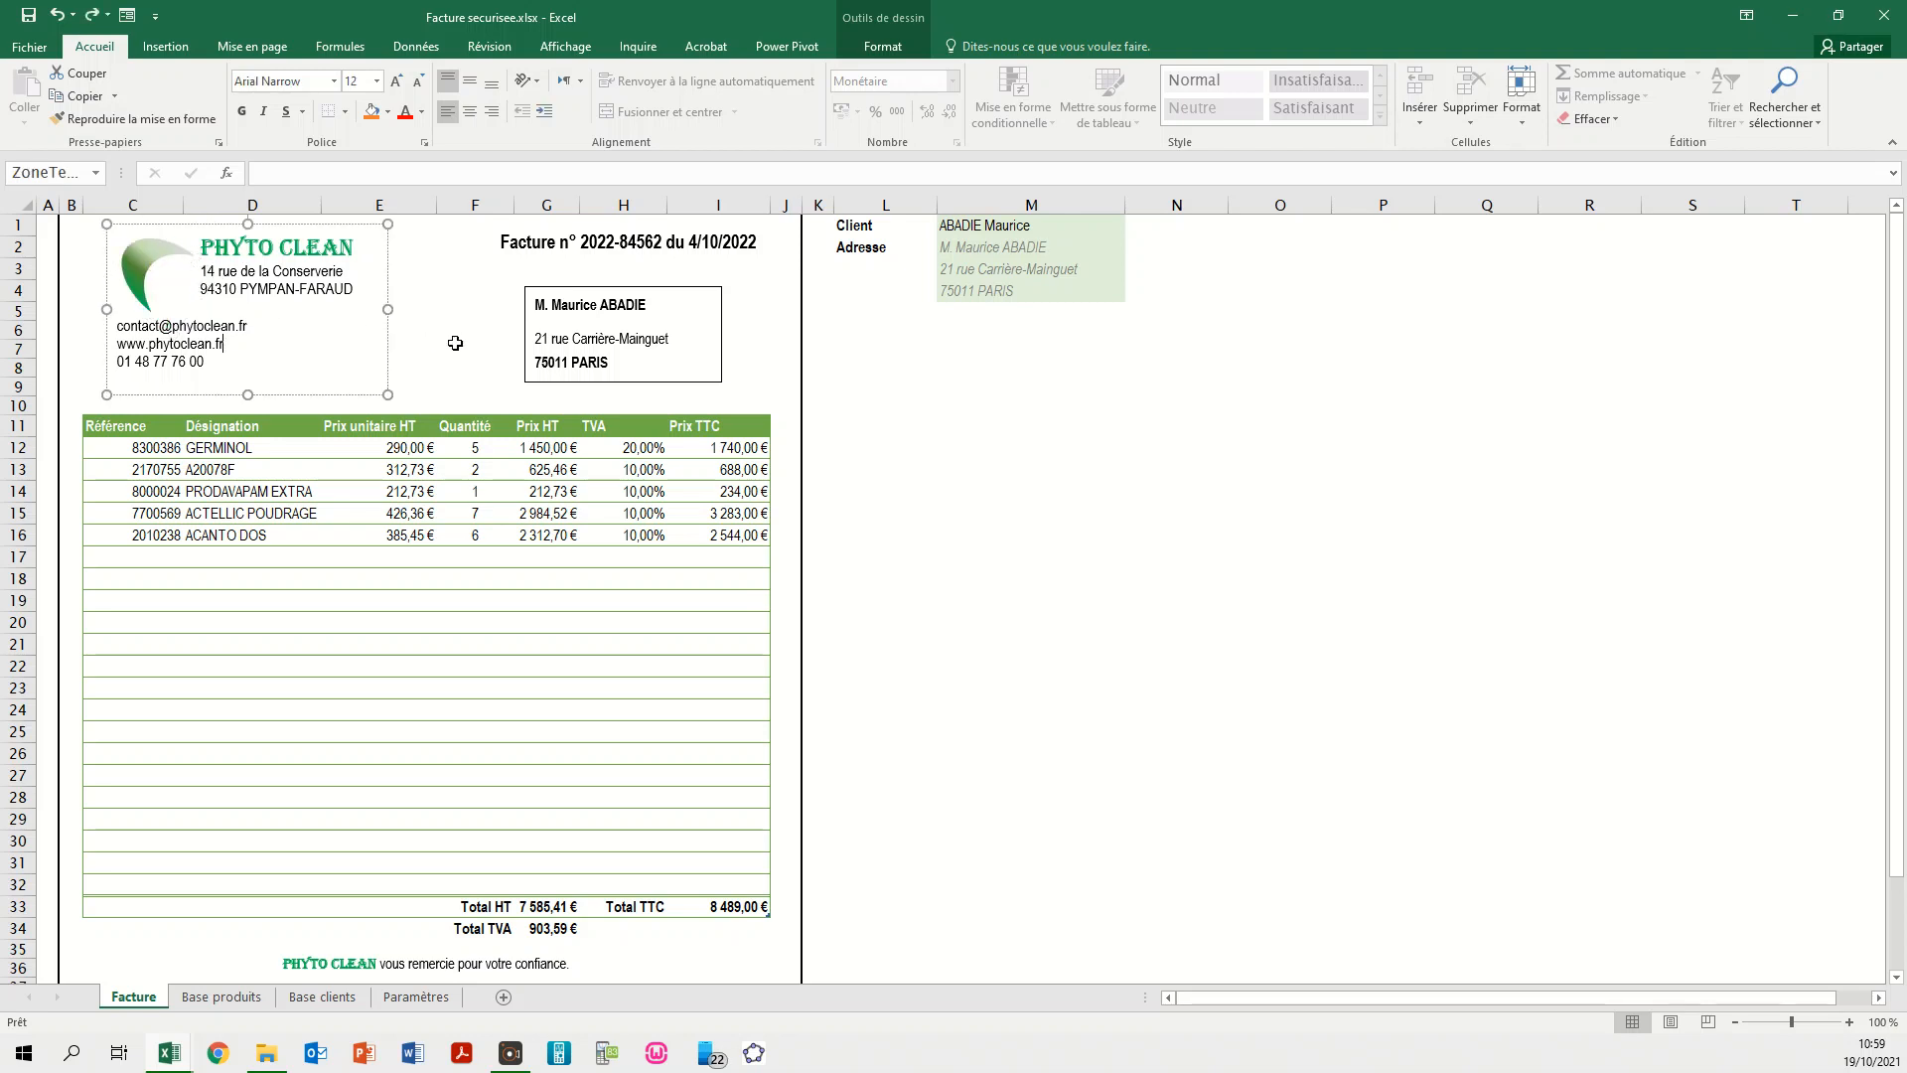
click(454, 344)
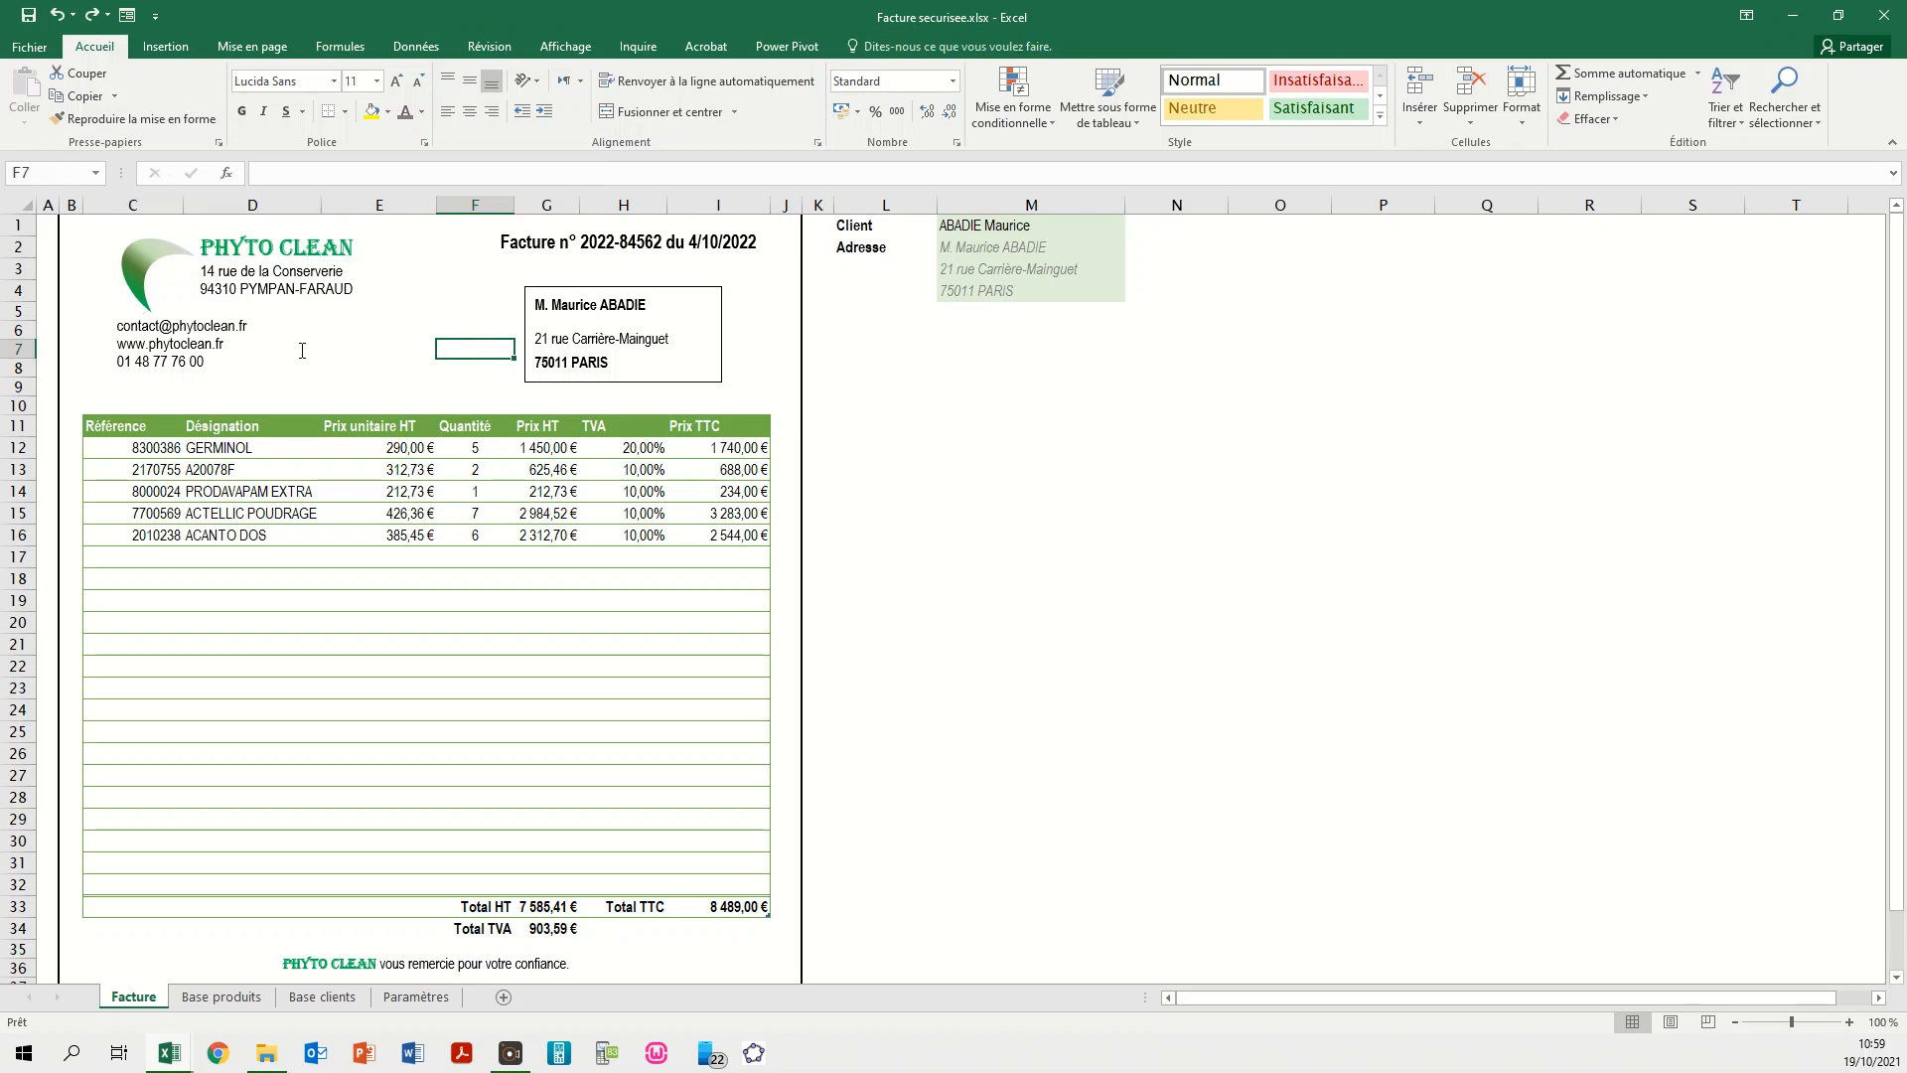
- Nudge the text box with the invoice number and date slightly to the right
click(512, 244)
click(524, 263)
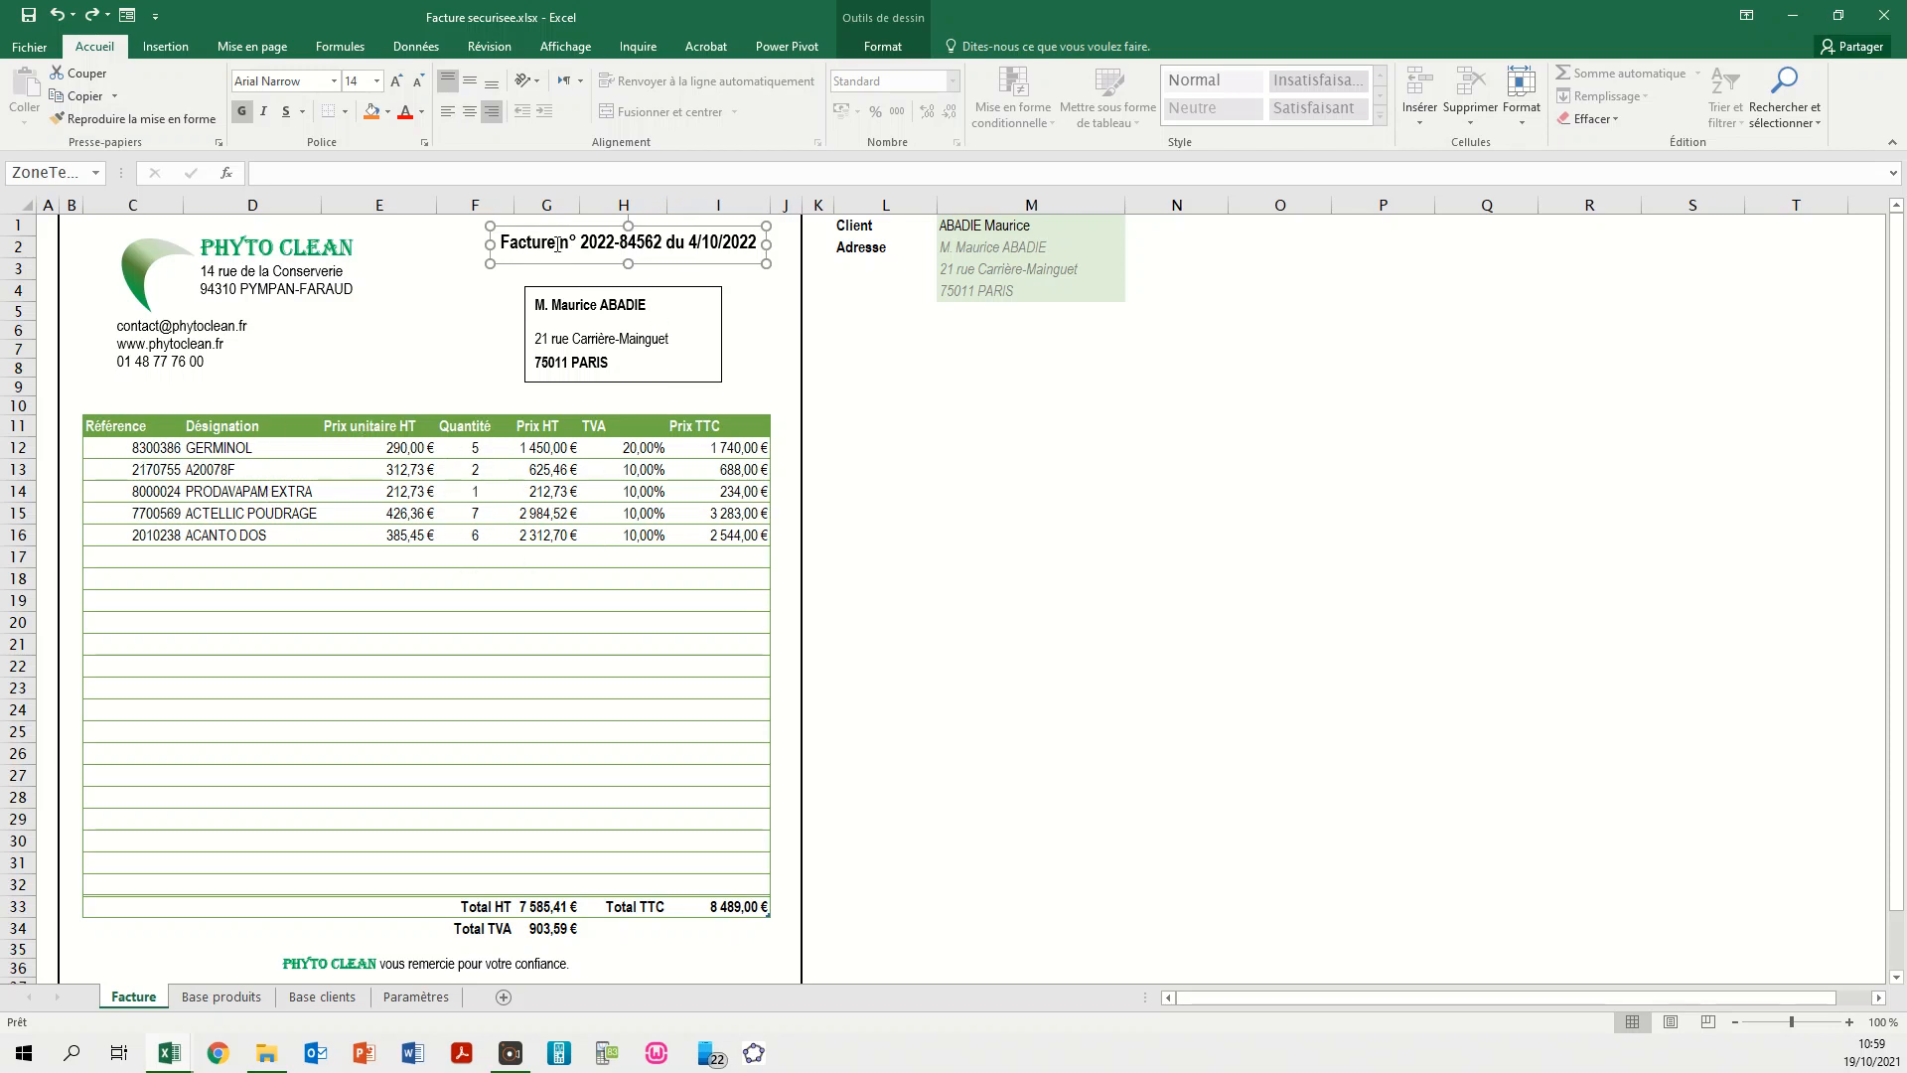
drag(553, 261, 555, 261)
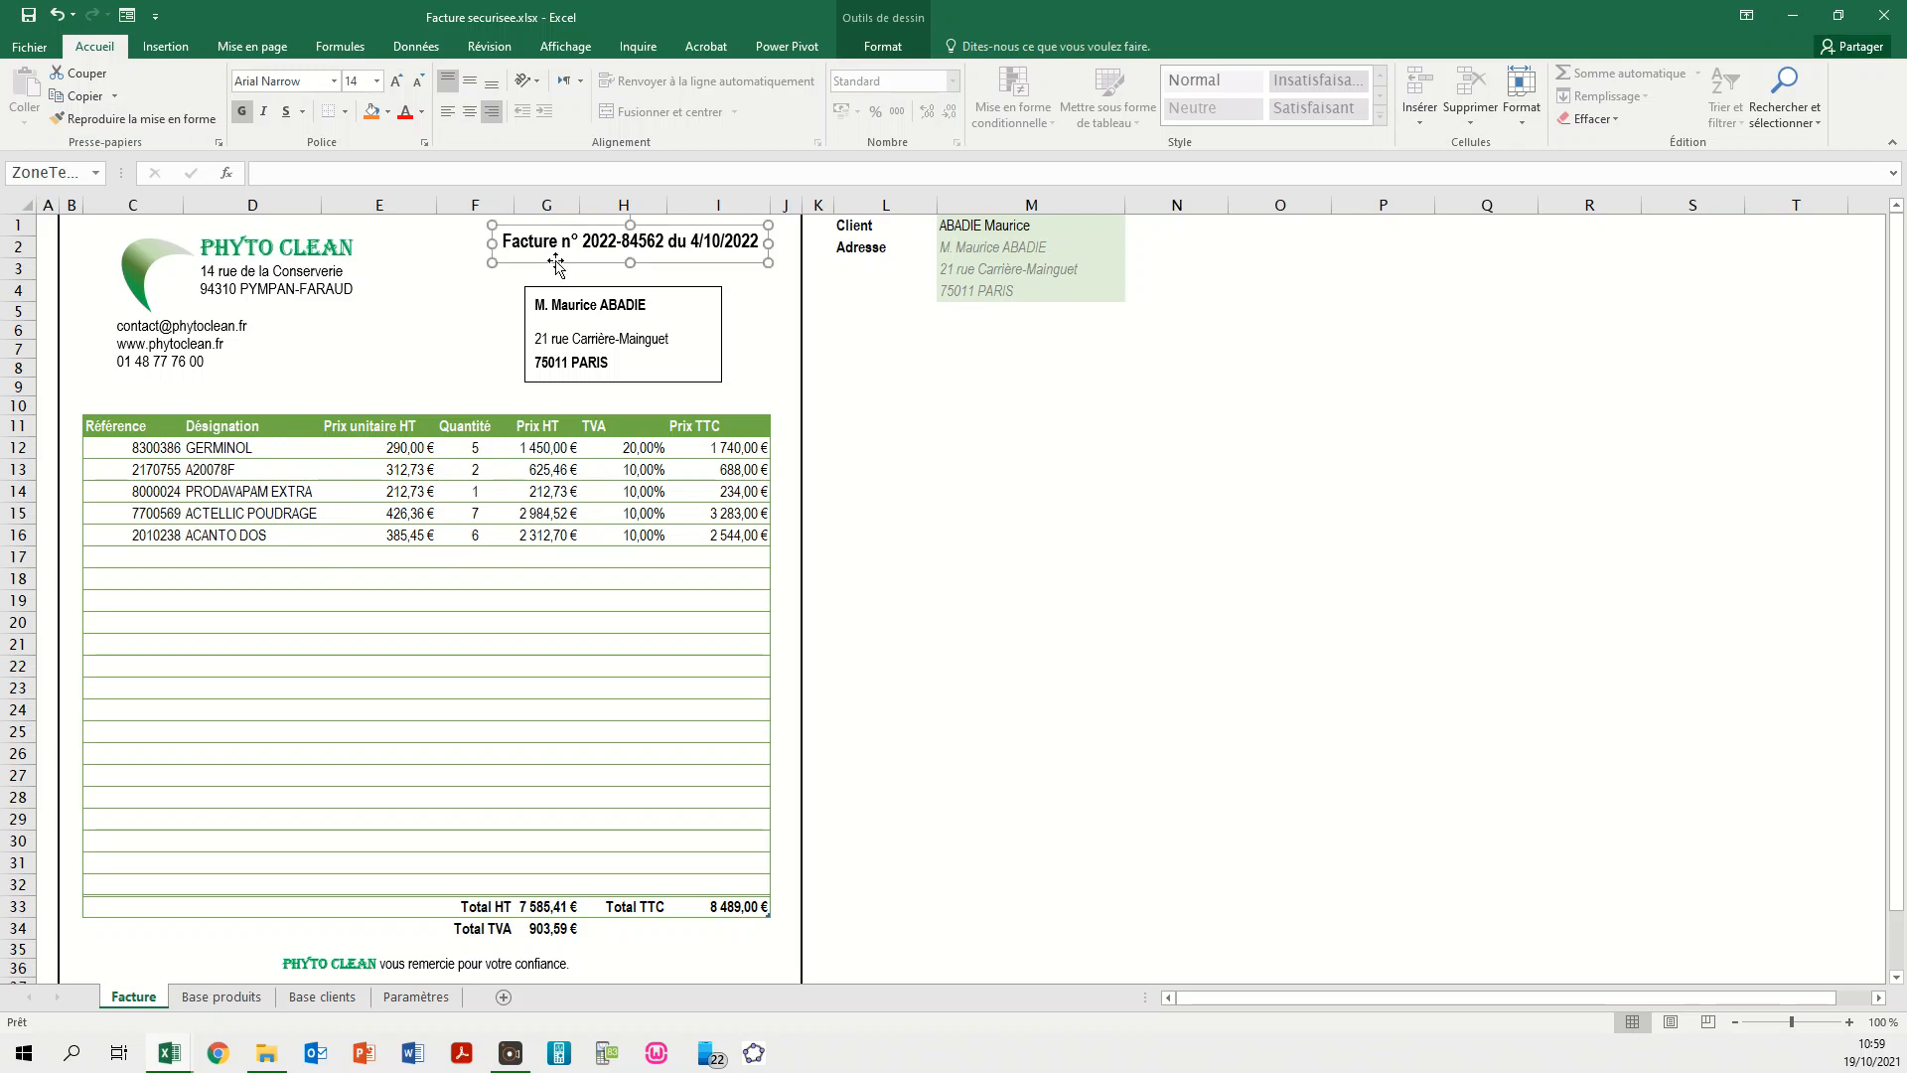
click(427, 291)
- Shift the grouped client address block slightly up and left, and choose the sixth listed client in cell M1
click(588, 286)
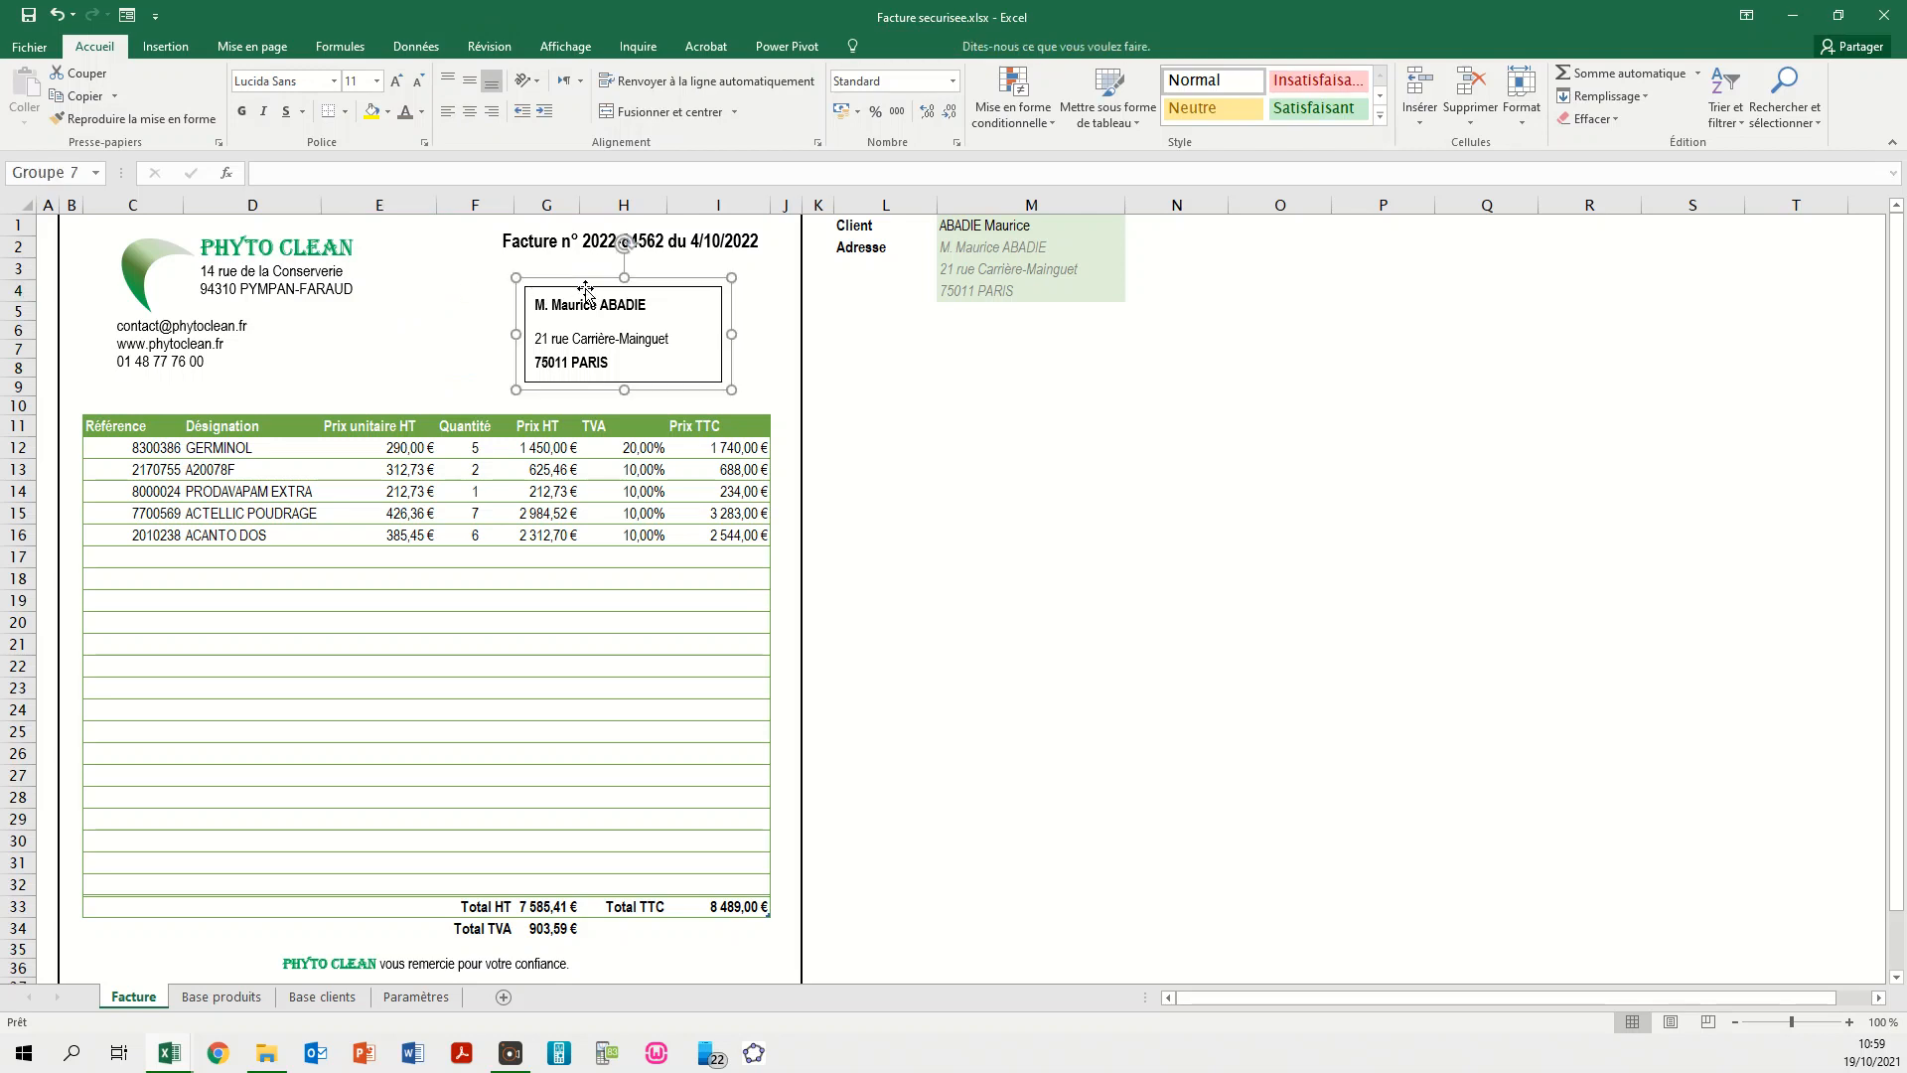
mouse_move(585, 273)
mouse_down()
mouse_move(554, 268)
mouse_move(582, 269)
mouse_up()
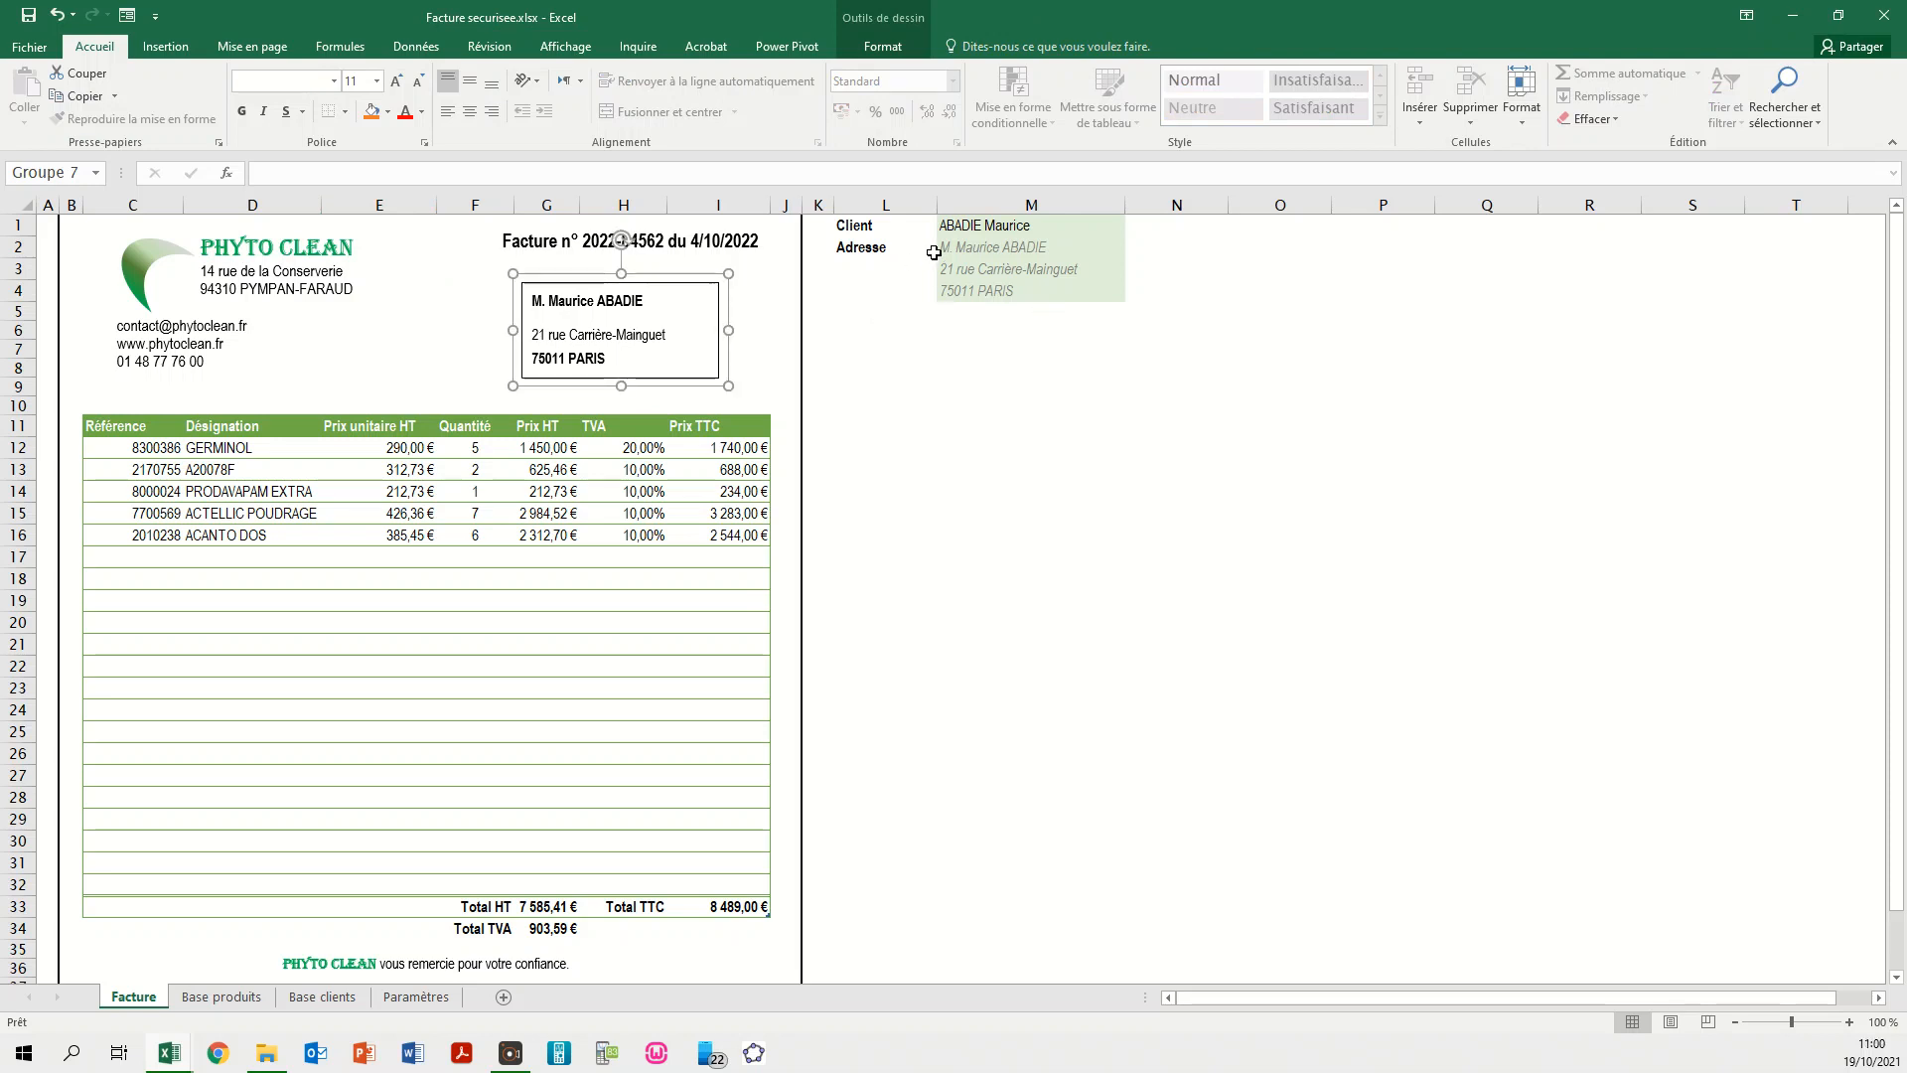
click(1081, 226)
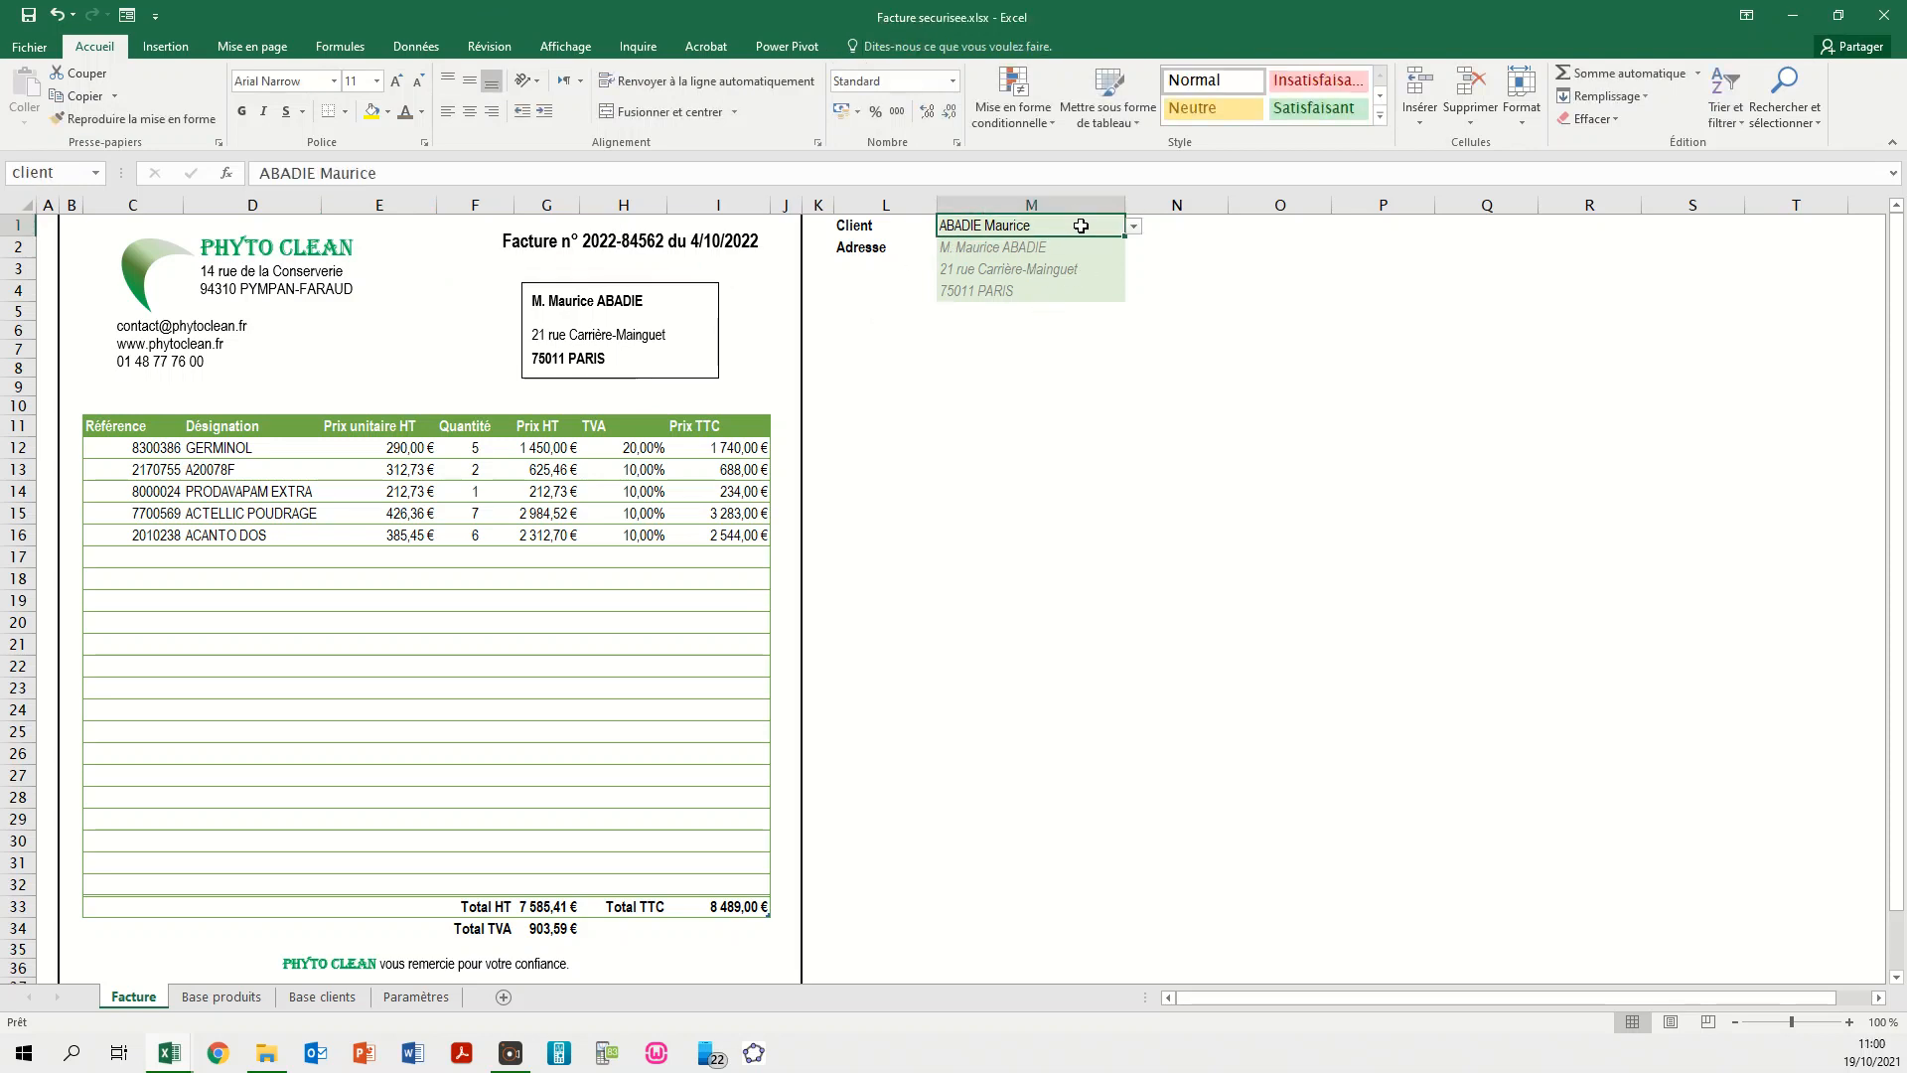
click(1133, 228)
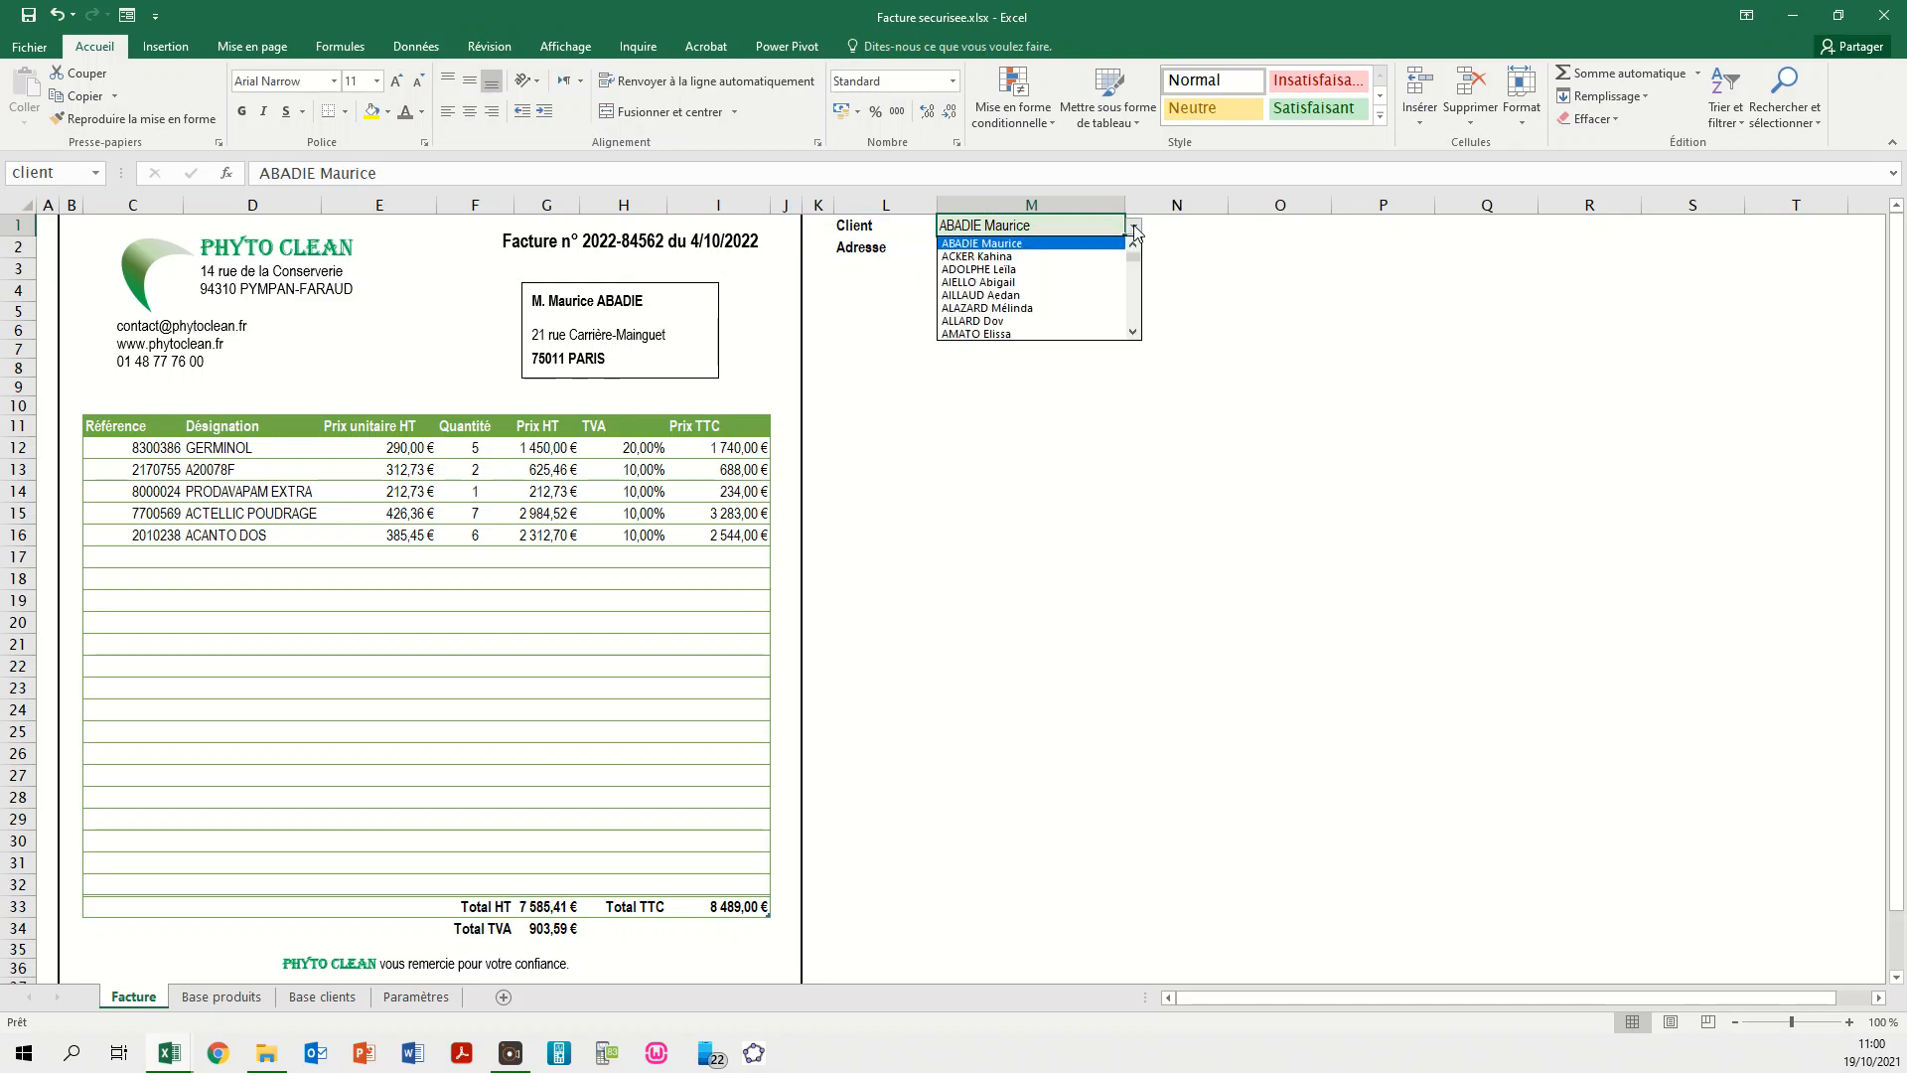
click(1044, 316)
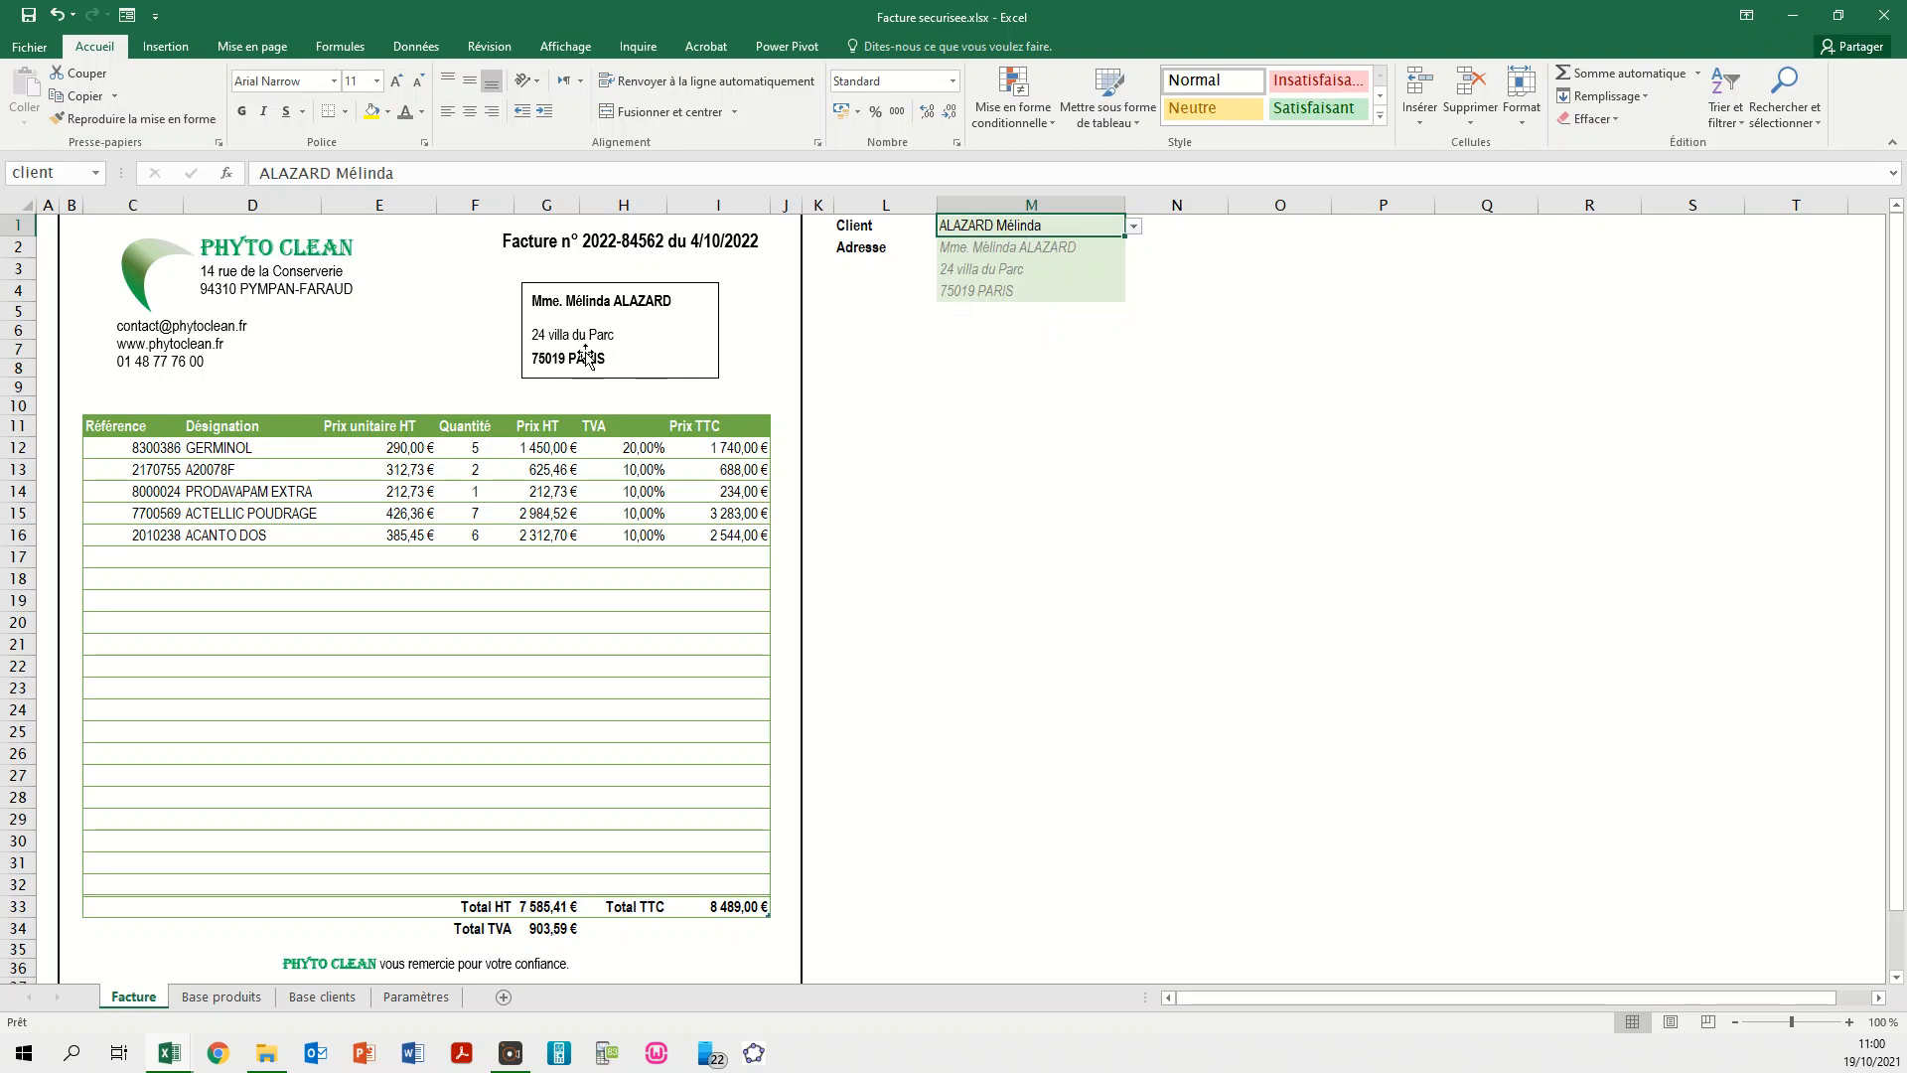
- Move the client address block slightly up and right, and undo back through the client choice and both block moves
click(663, 282)
mouse_move(664, 282)
mouse_down()
mouse_move(621, 280)
mouse_move(680, 279)
mouse_up()
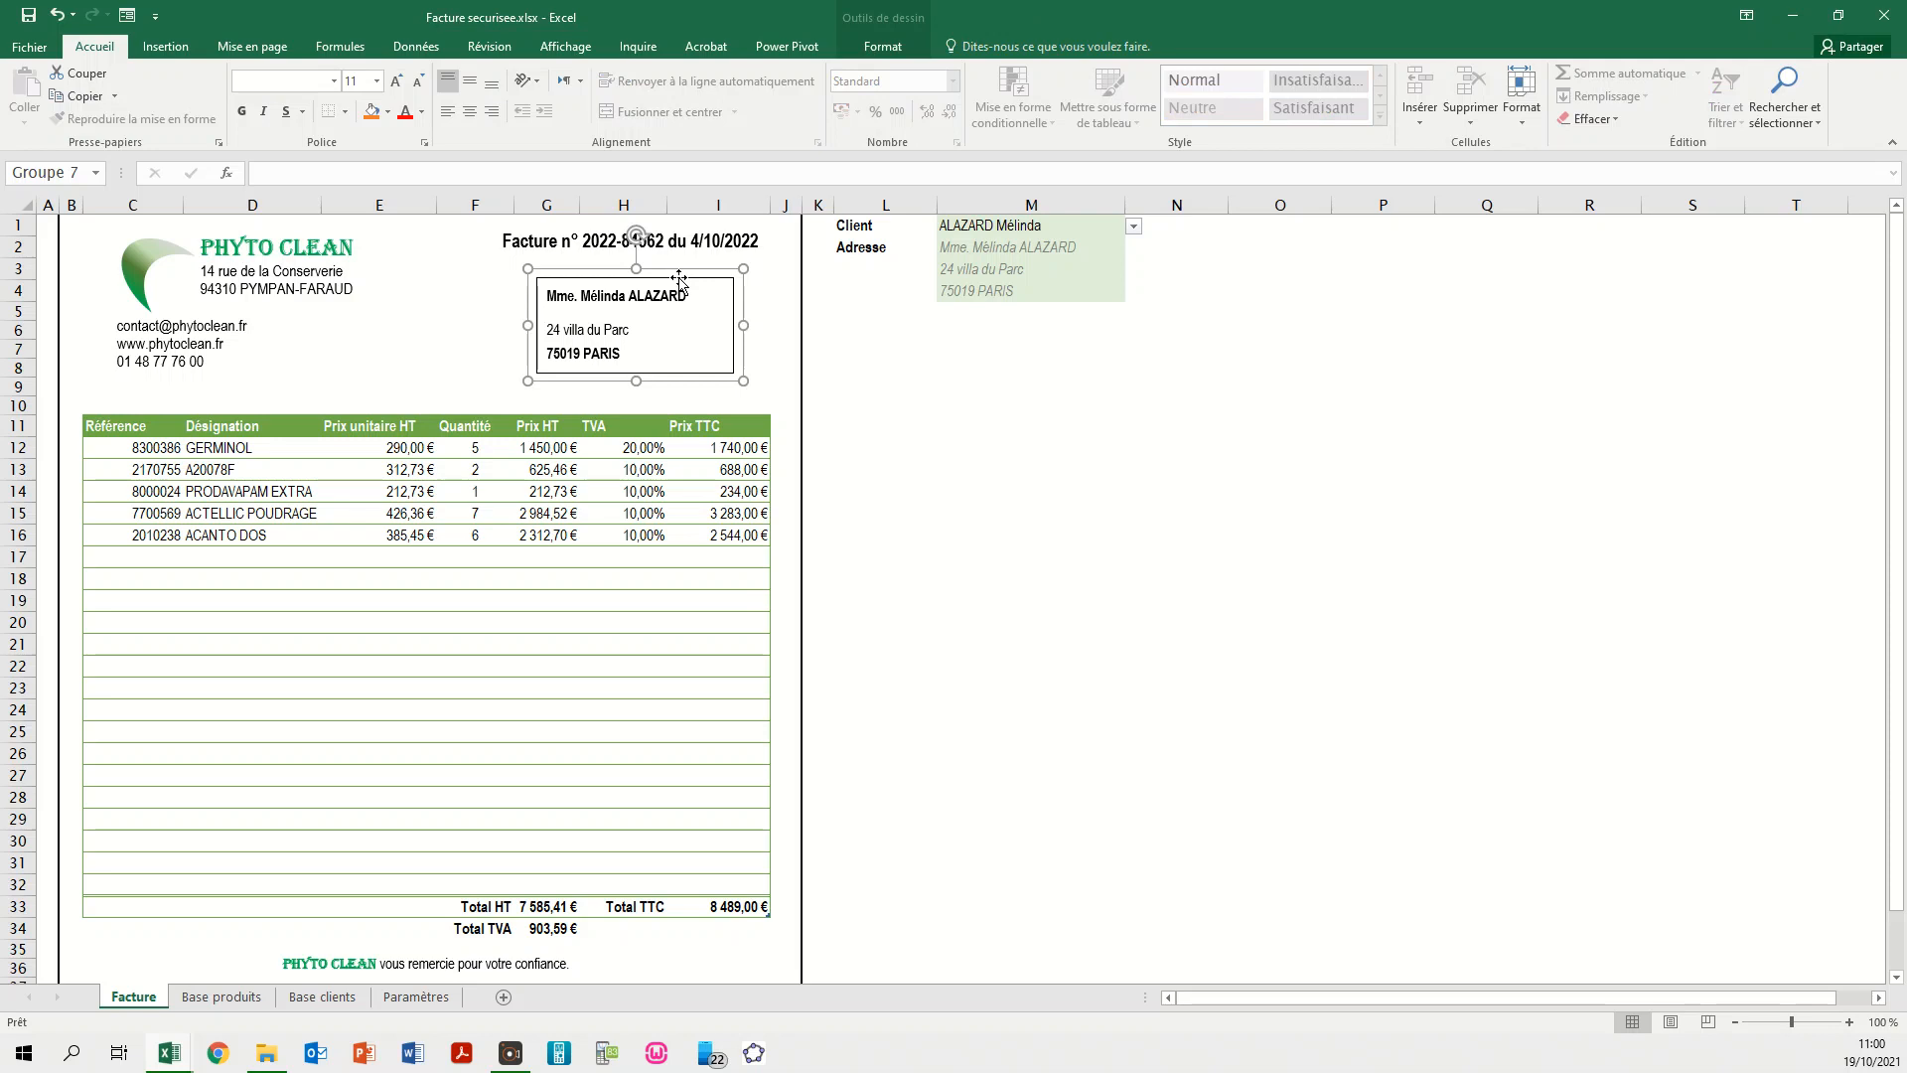
key(ctrl+z)
key(ctrl+z)
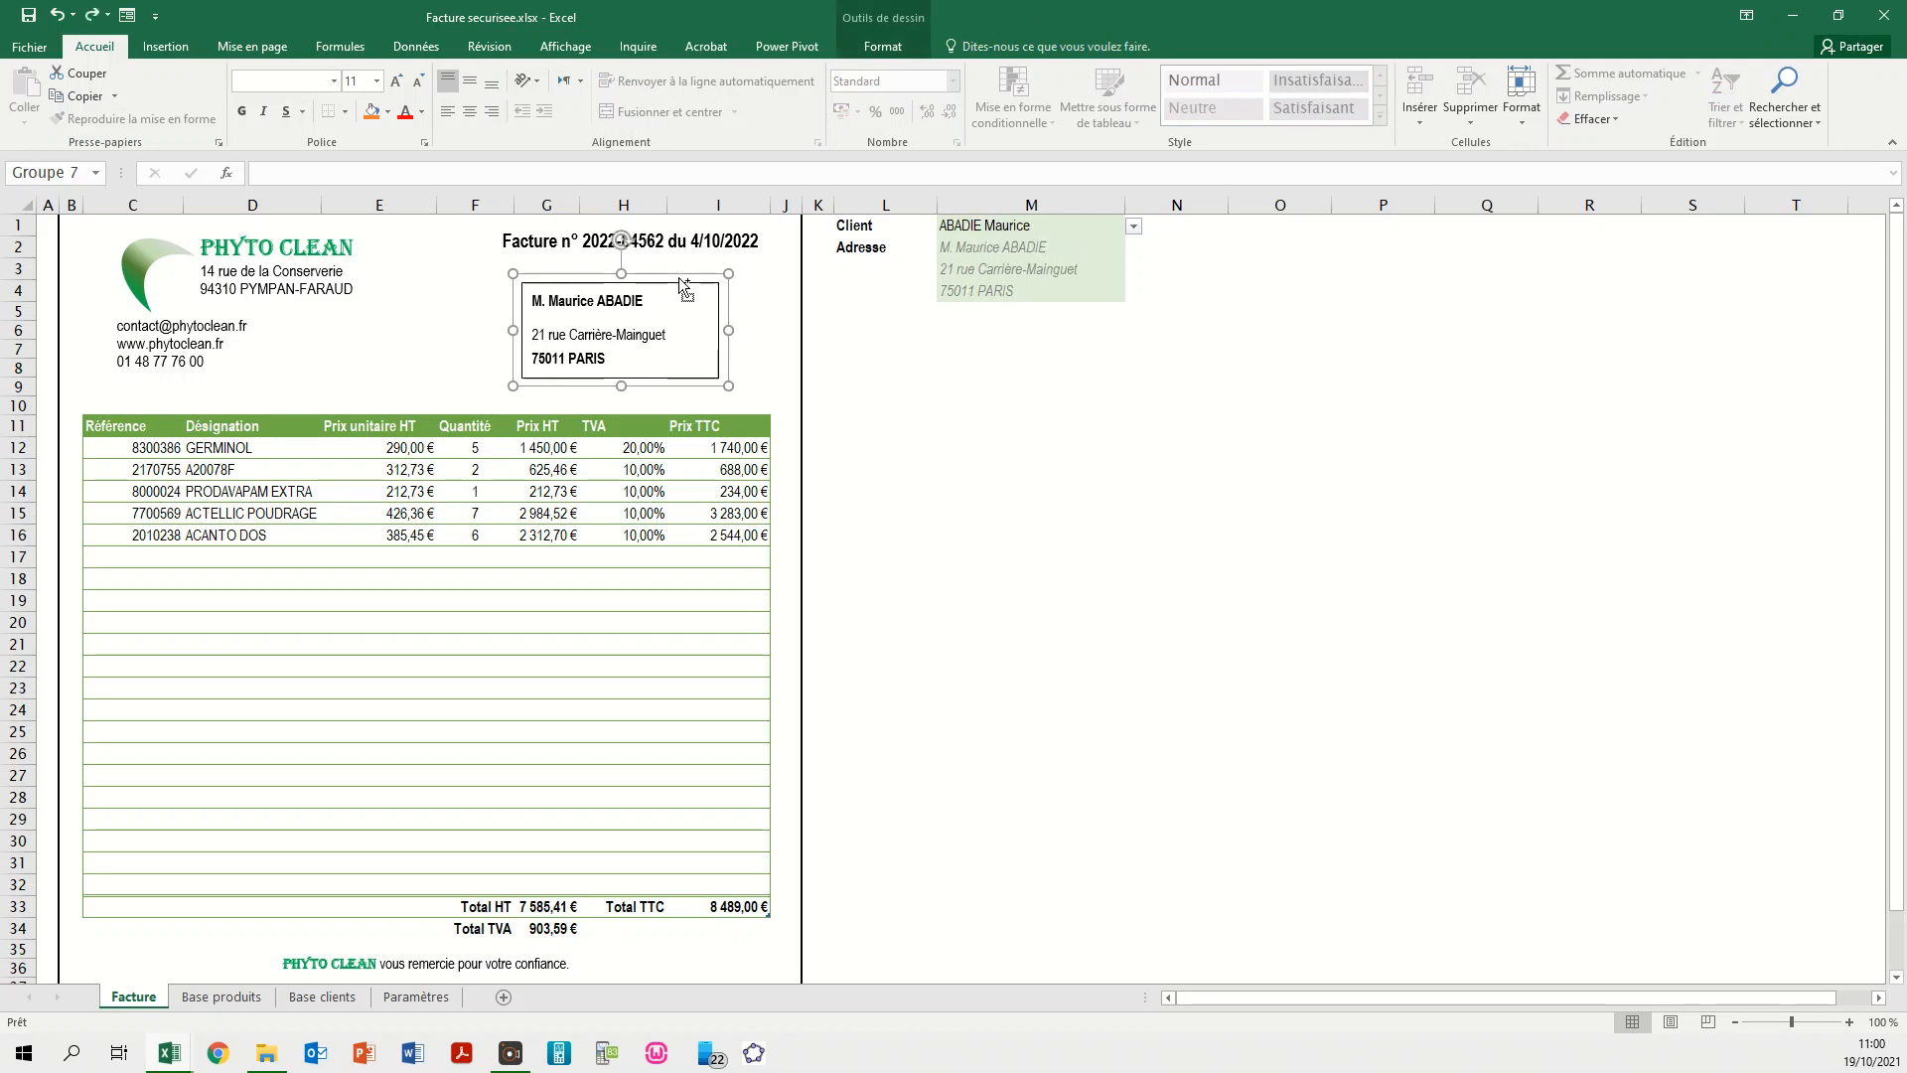
key(ctrl+z)
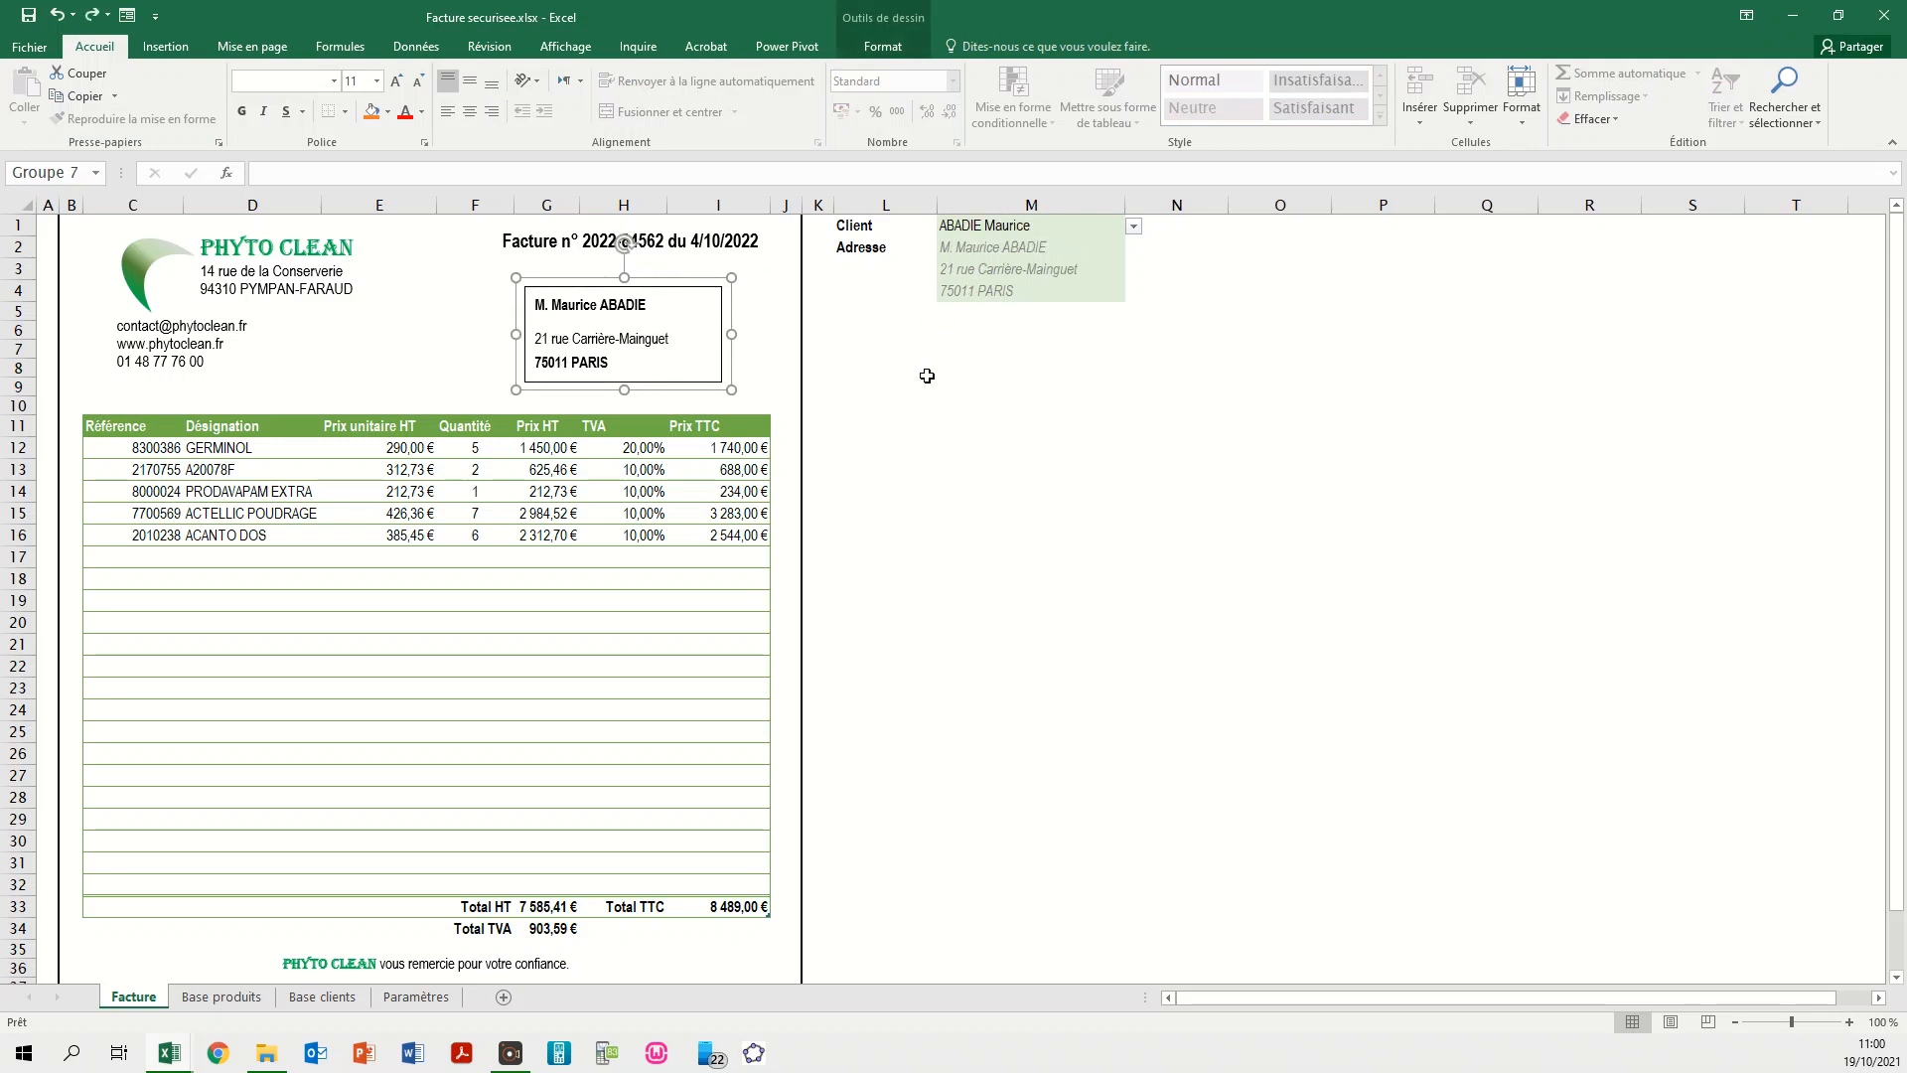
click(927, 375)
click(468, 554)
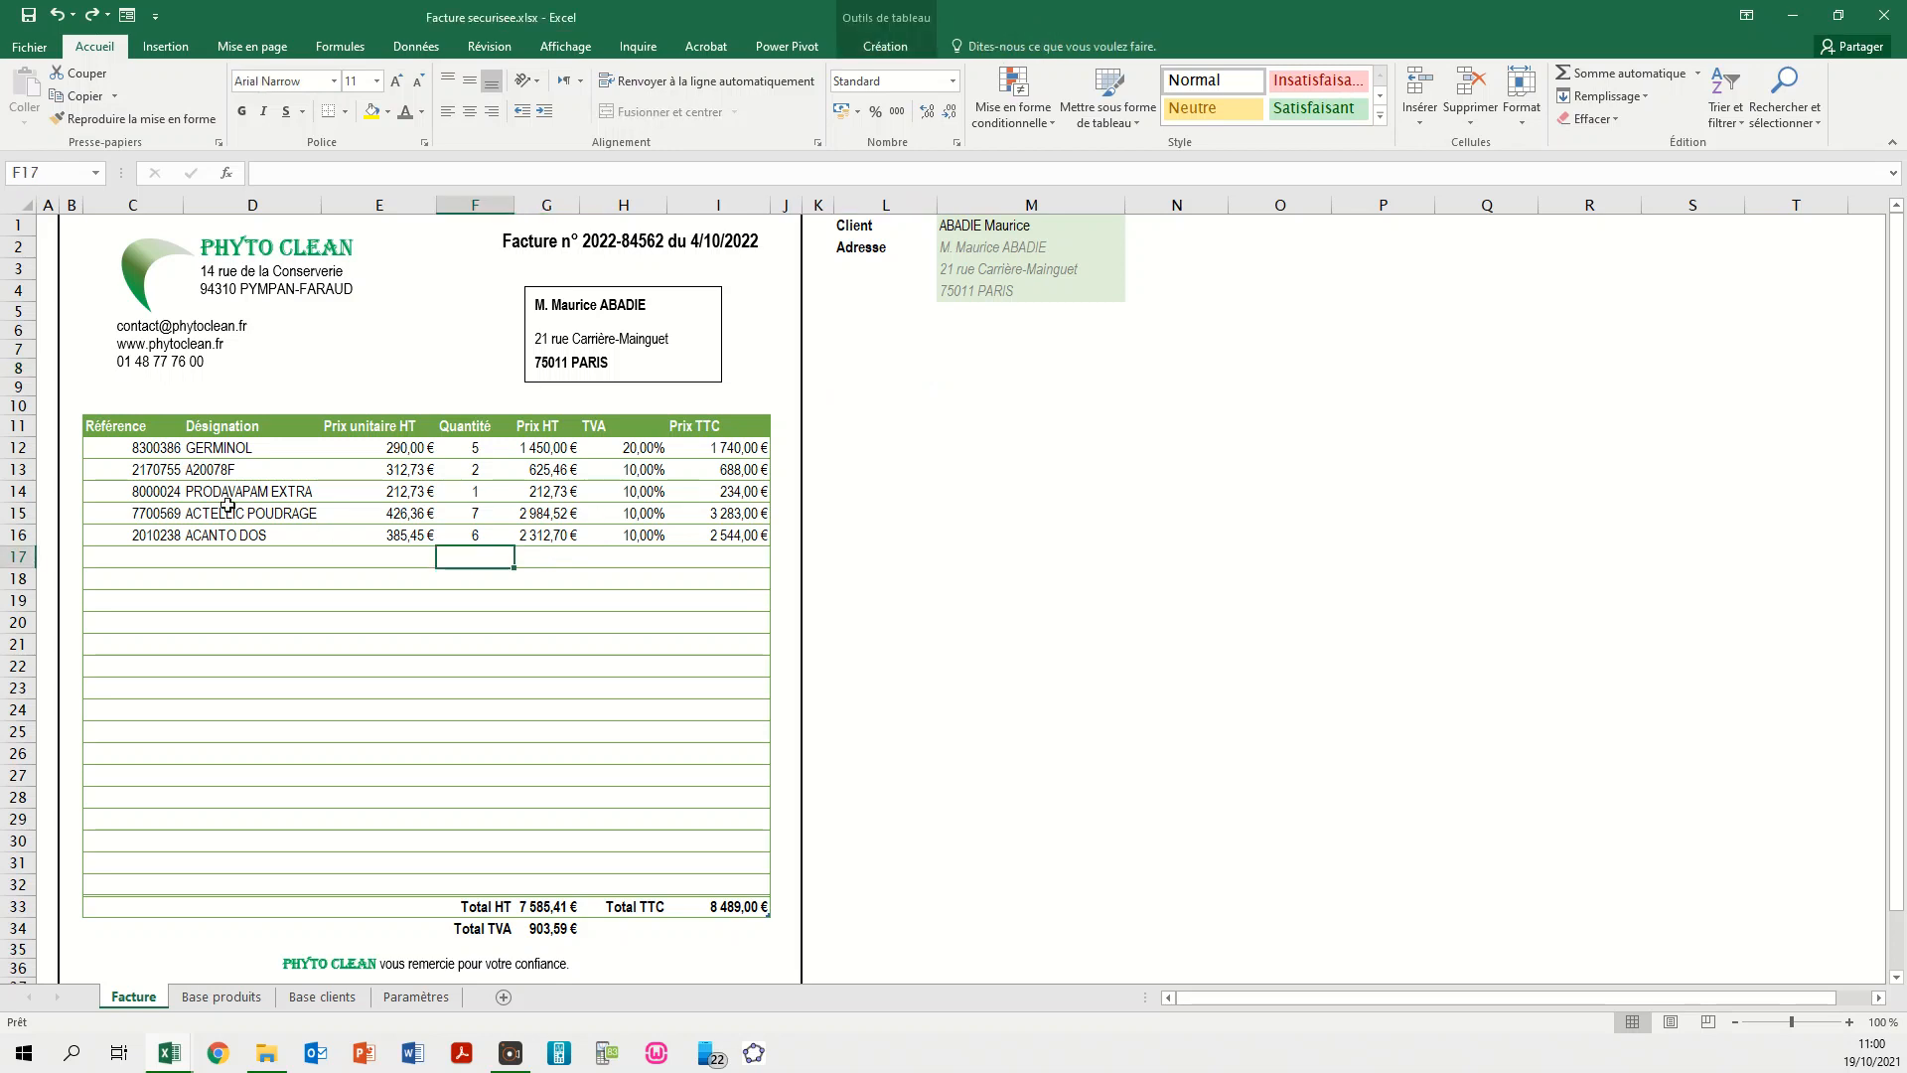
- Examine the first product line of the invoice table, checking the formulas for unit price, Prix HT, TVA and Prix TTC
drag(125, 433, 413, 538)
click(244, 466)
click(397, 457)
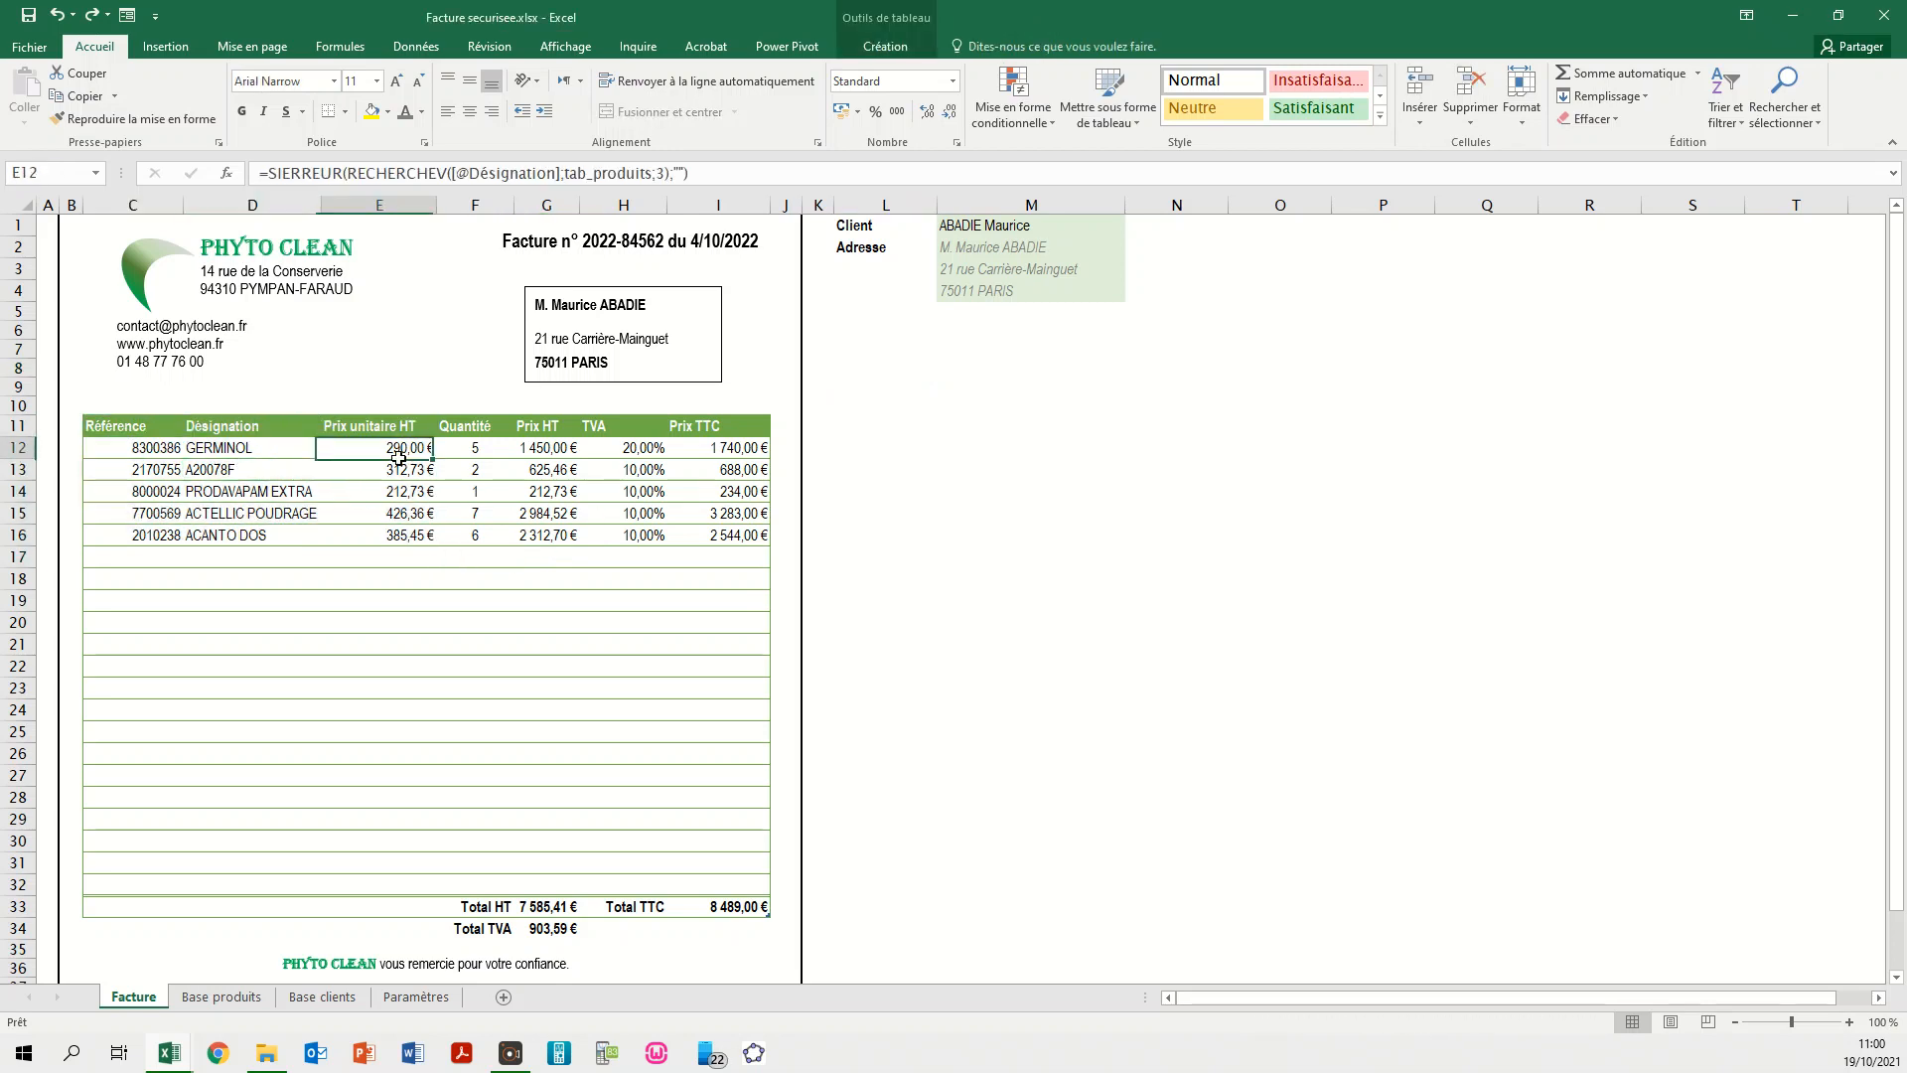
click(474, 459)
click(551, 452)
click(624, 447)
click(713, 449)
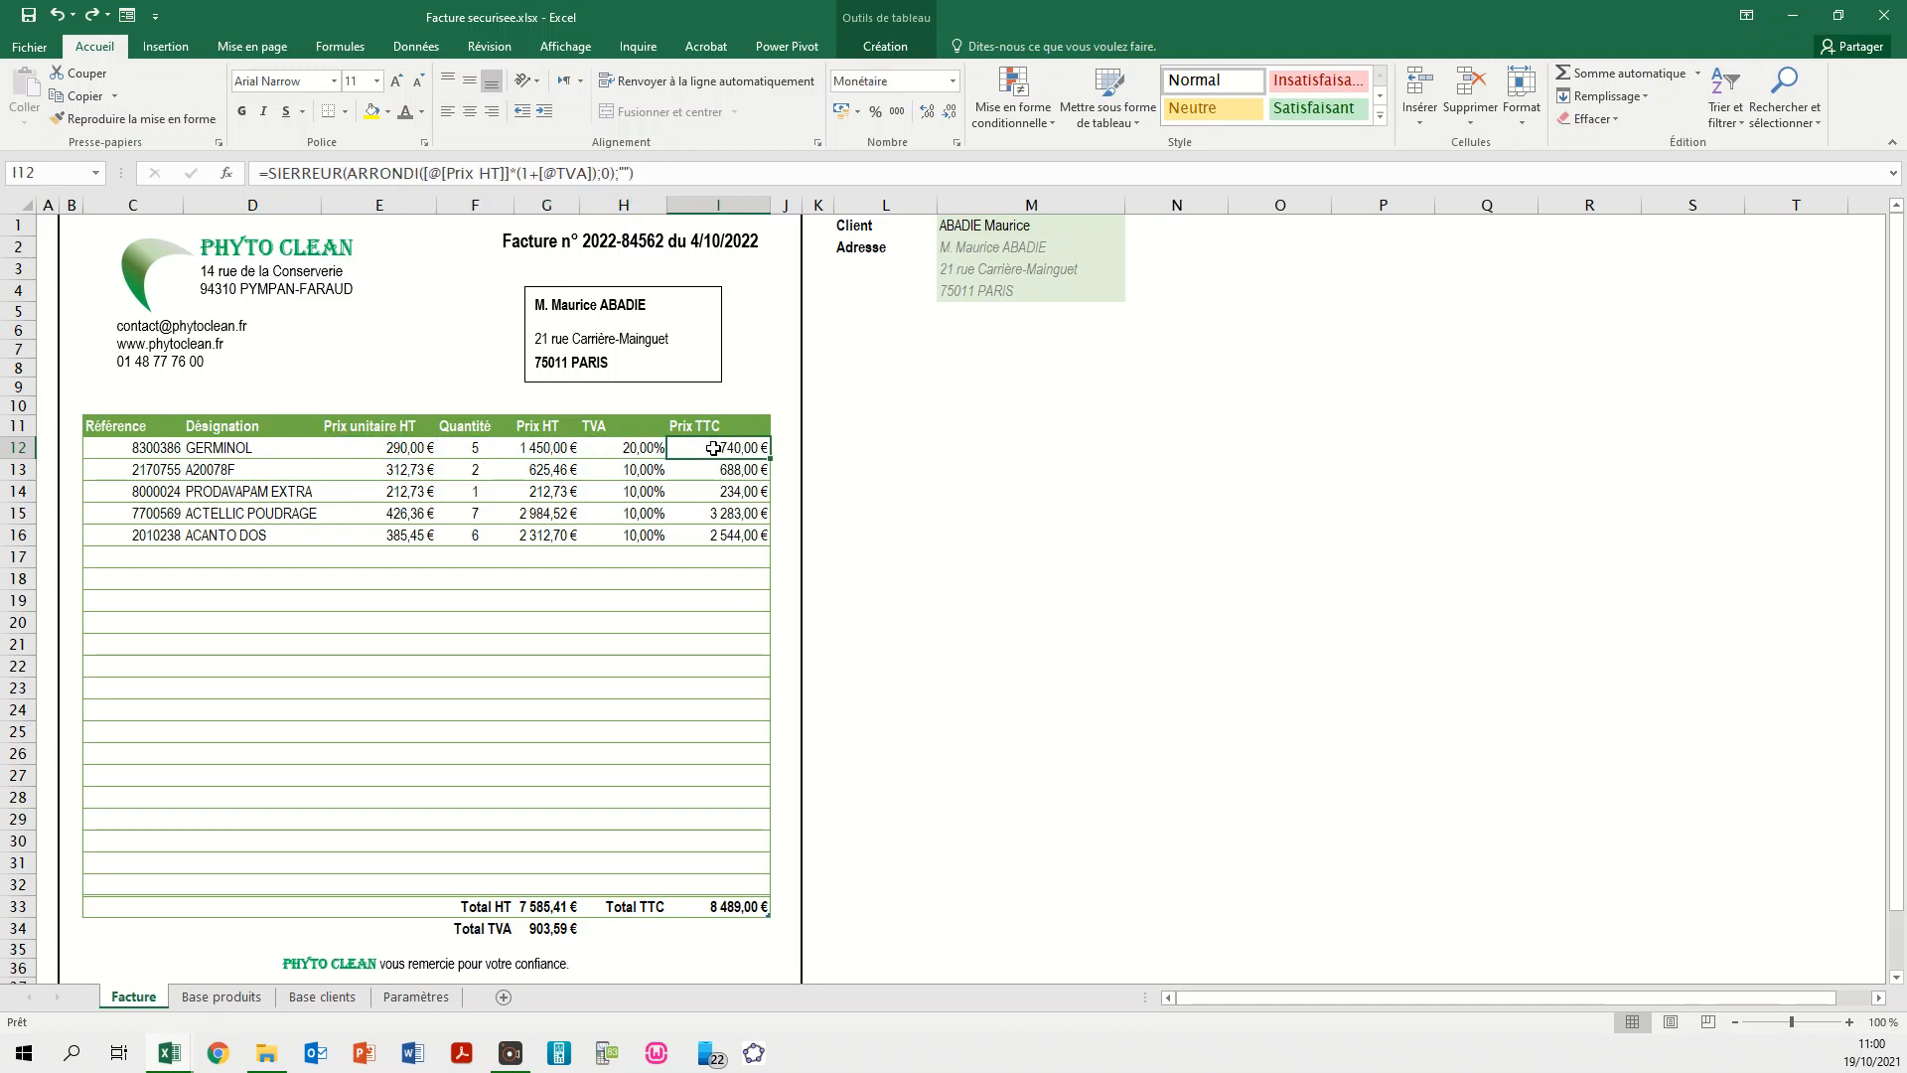
- Inspect the Total HT, Total TTC and Total TVA formulas and the footer text box at the end of the invoice
click(528, 908)
click(717, 908)
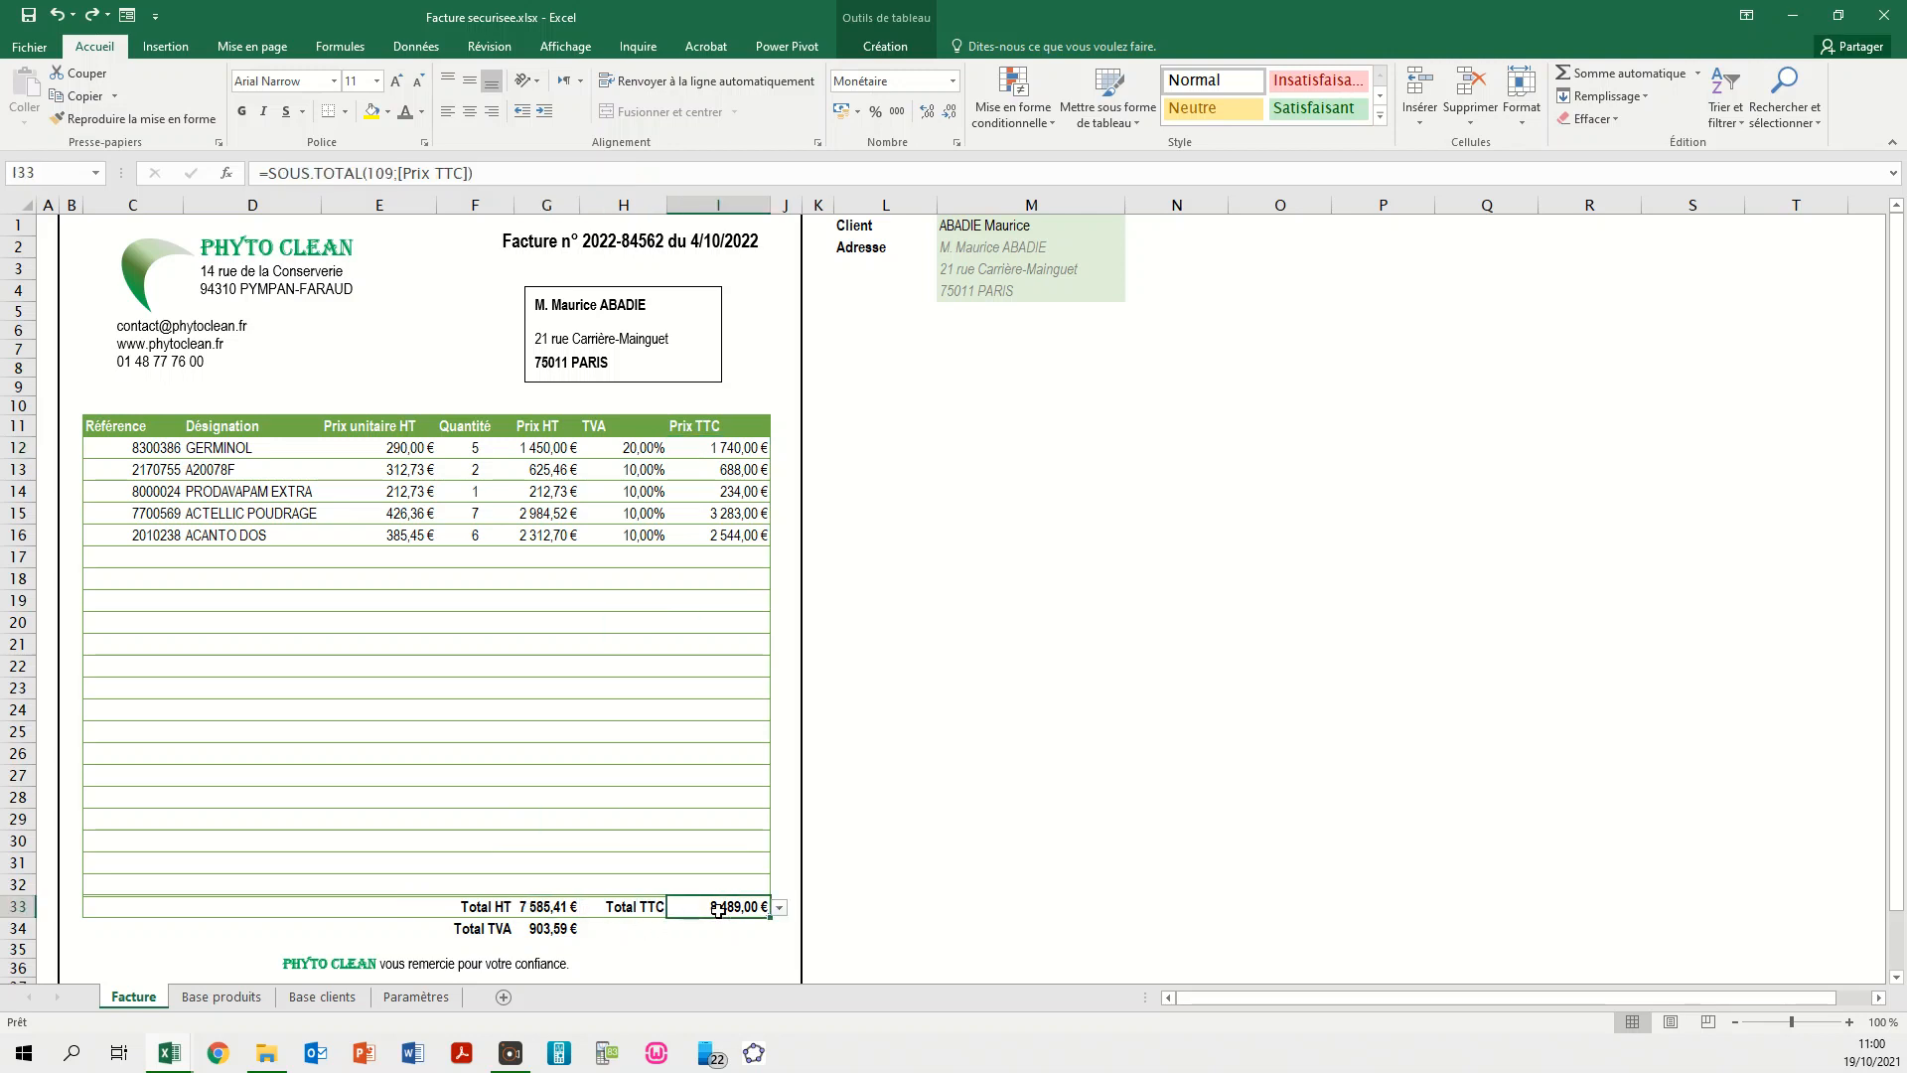
click(549, 931)
drag(1897, 379, 1899, 439)
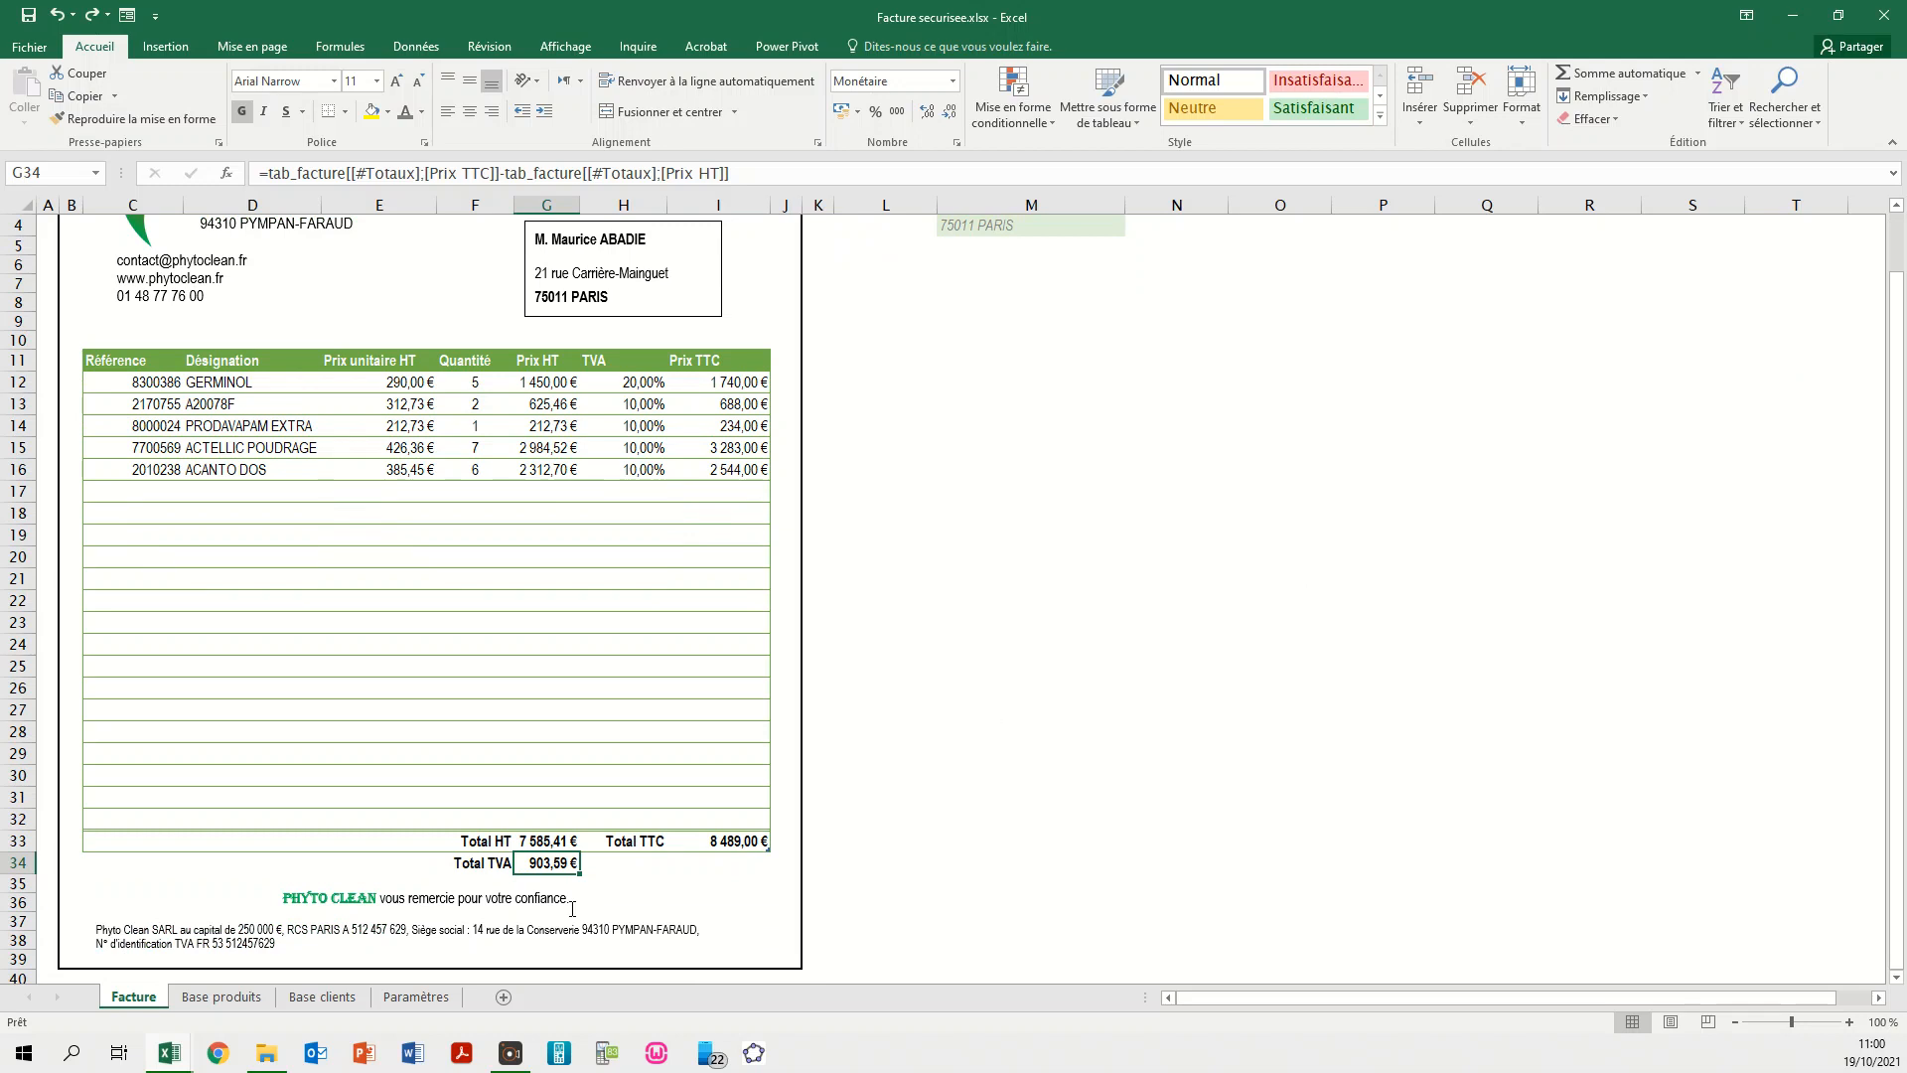
click(505, 908)
click(482, 882)
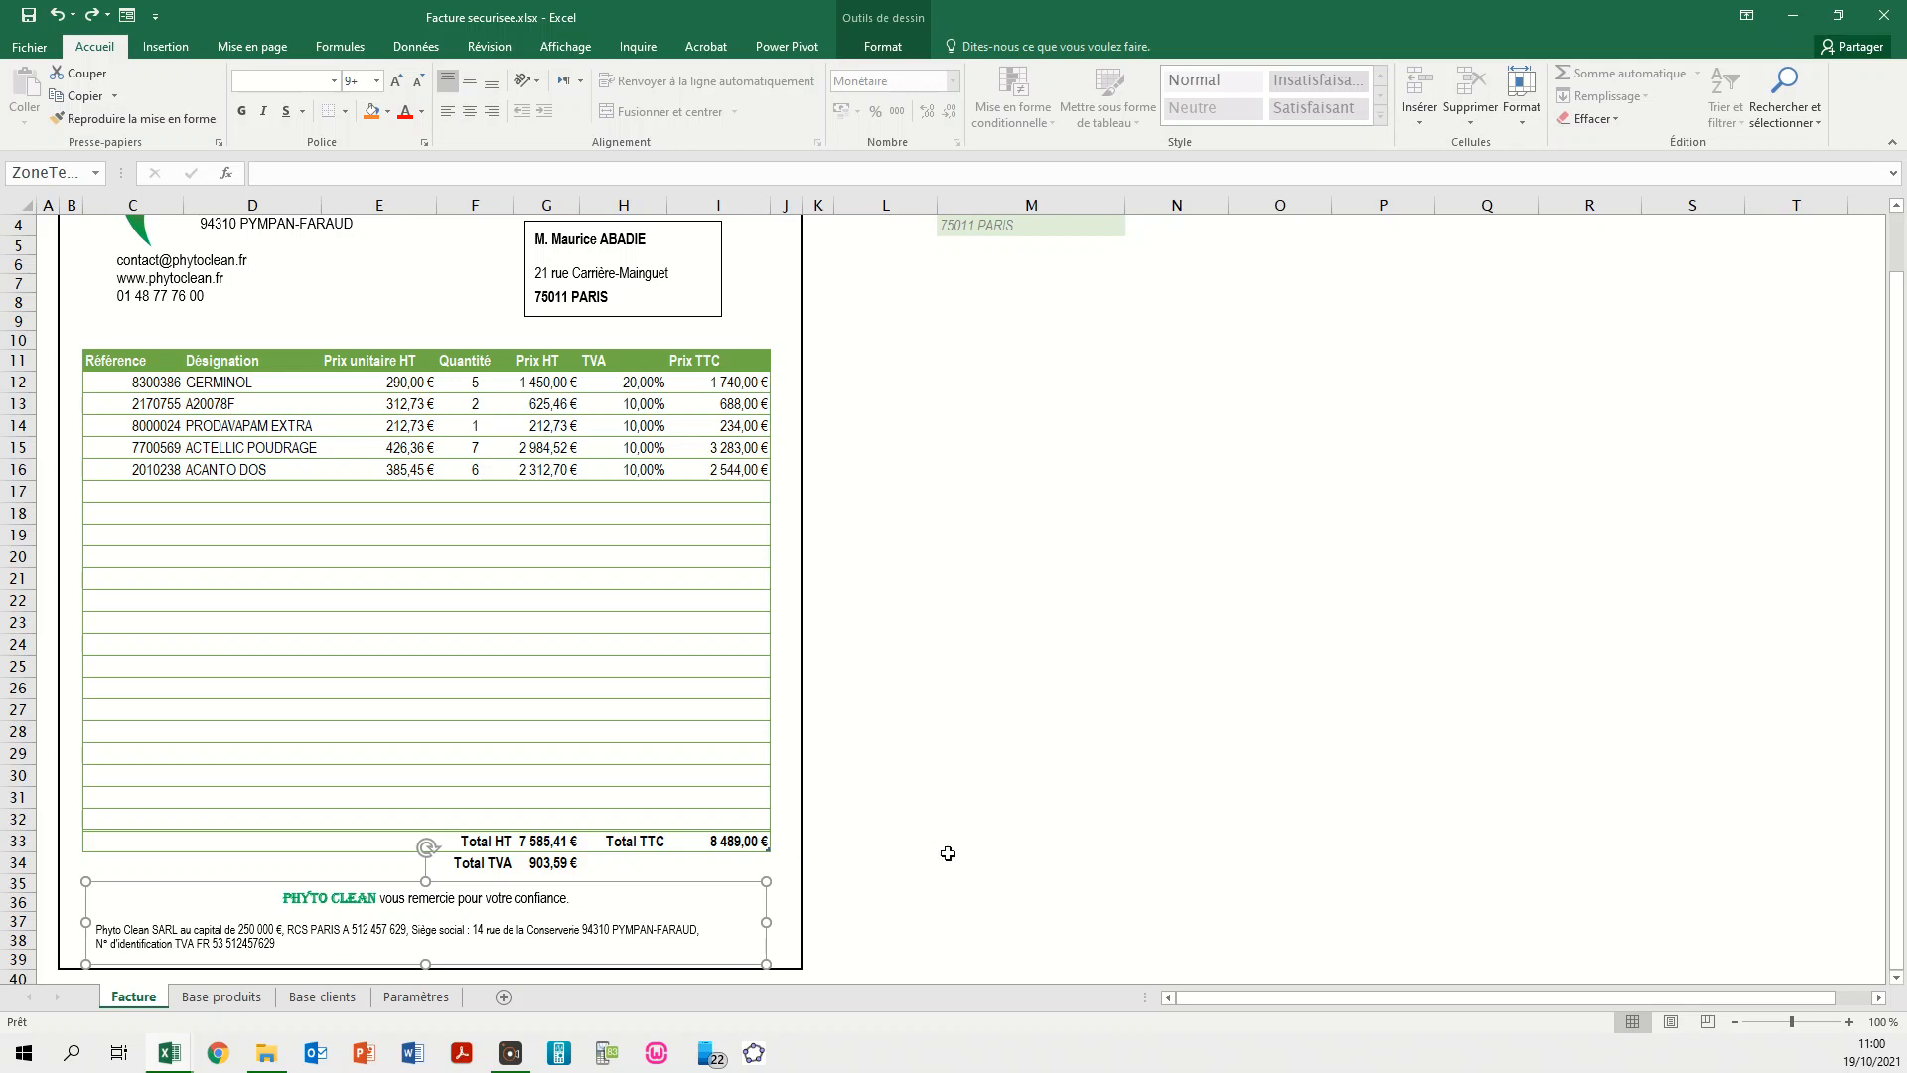
drag(1893, 542, 1873, 388)
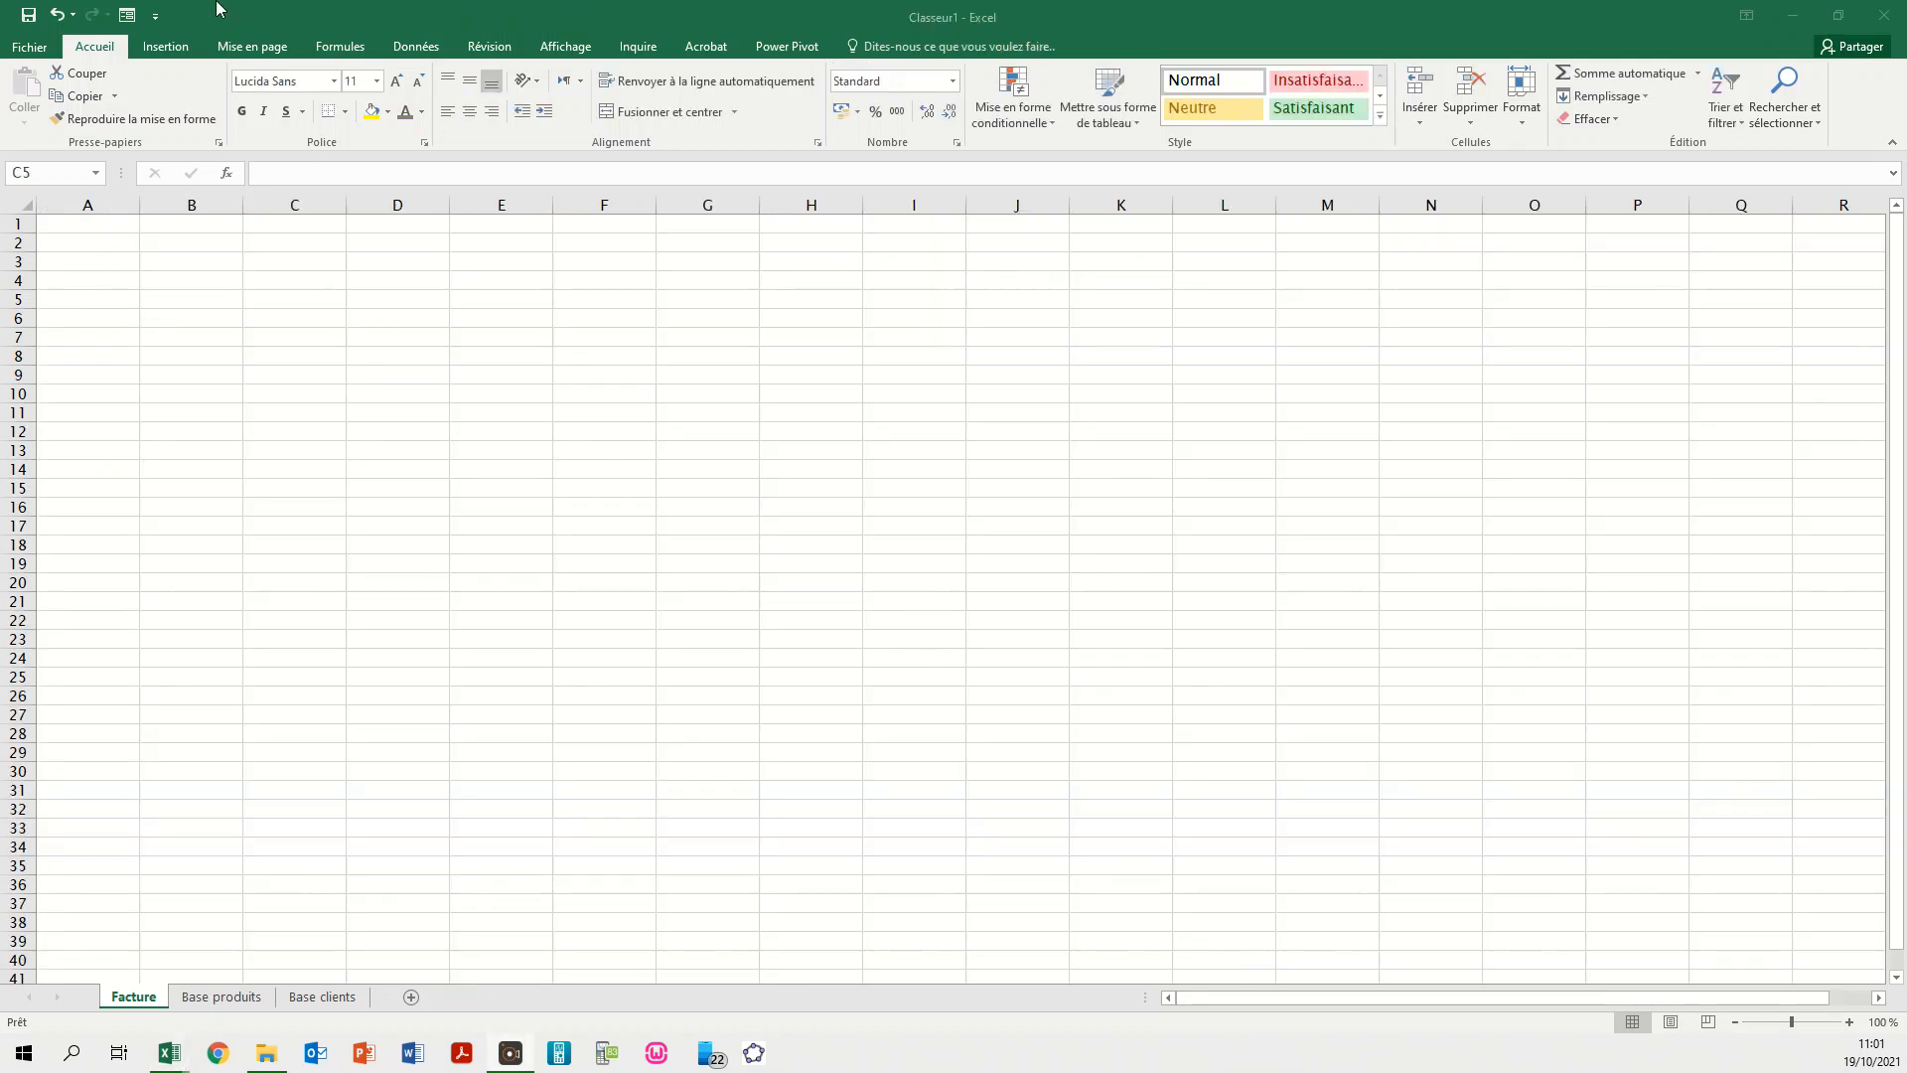
- Switch to the Classeur1 workbook and place a horizontal text box over about B2:D10 on the Facture sheet
click(165, 53)
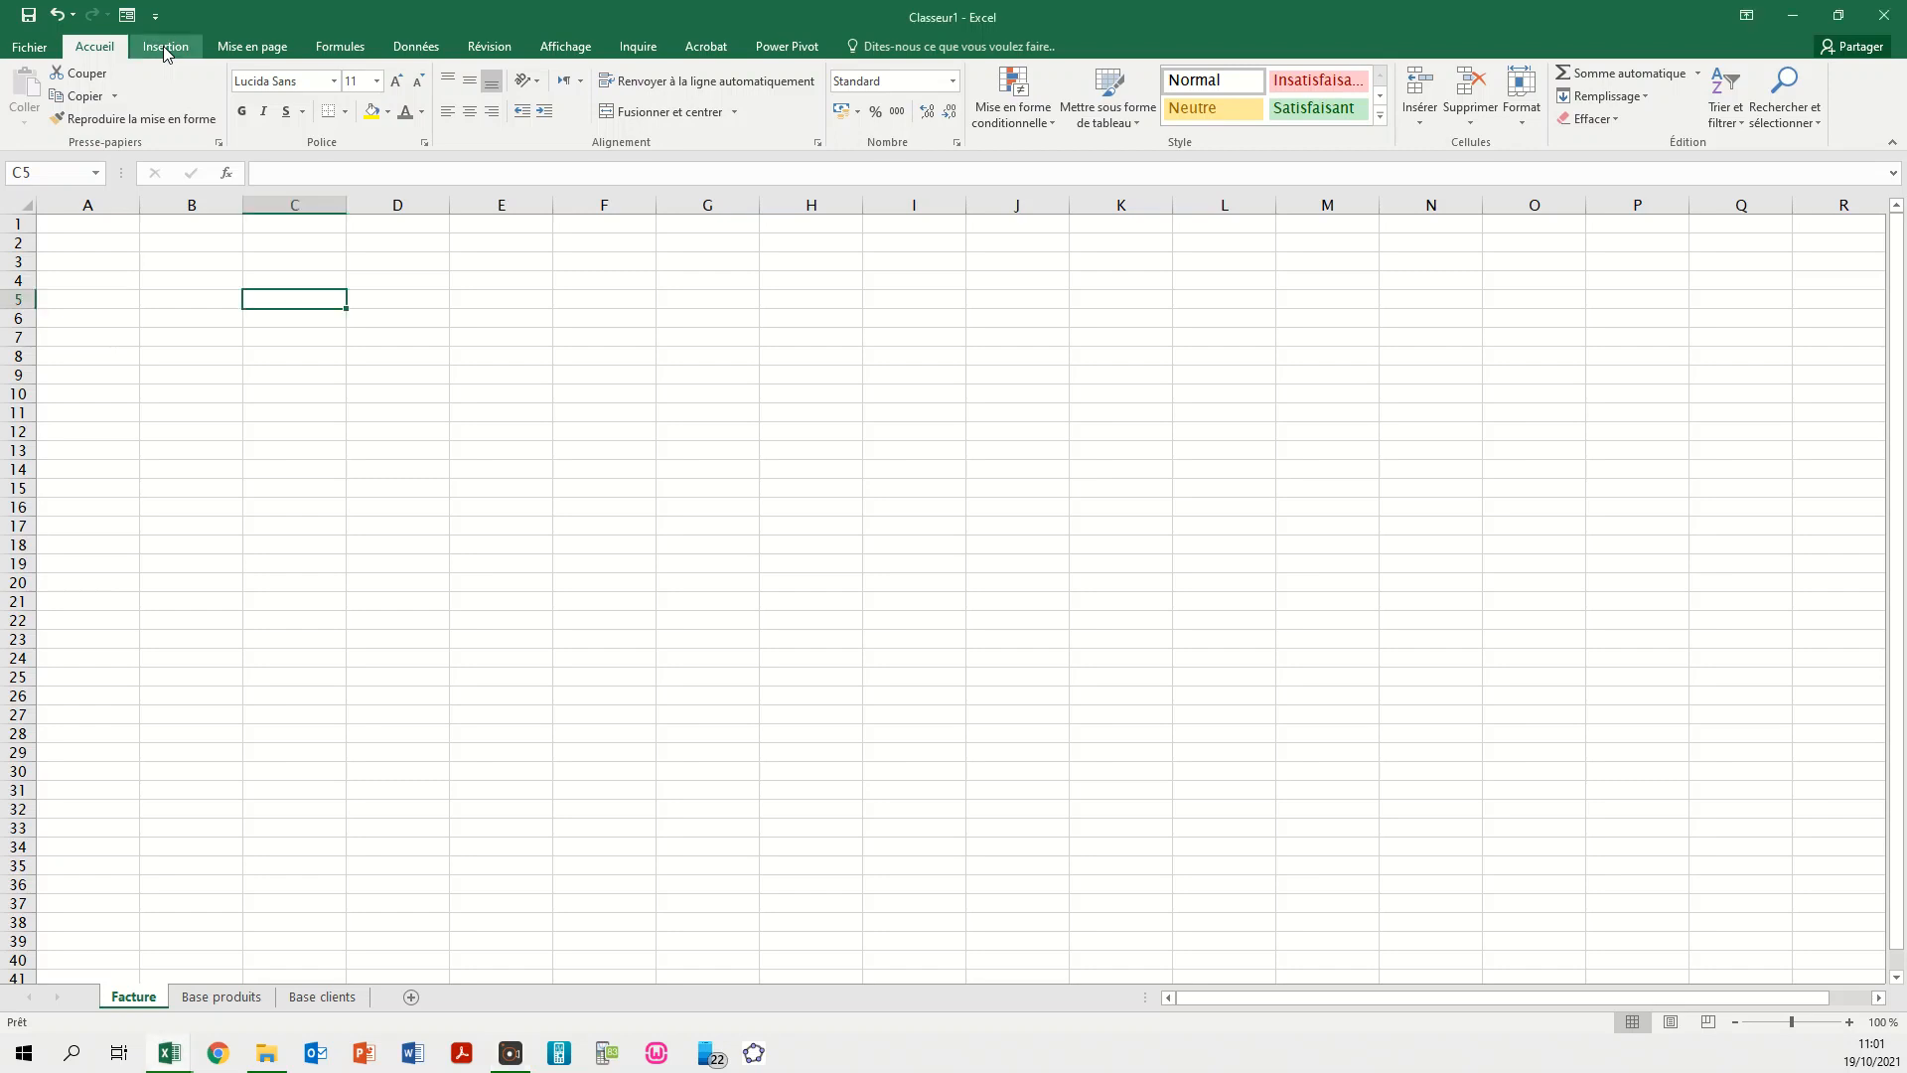
click(165, 47)
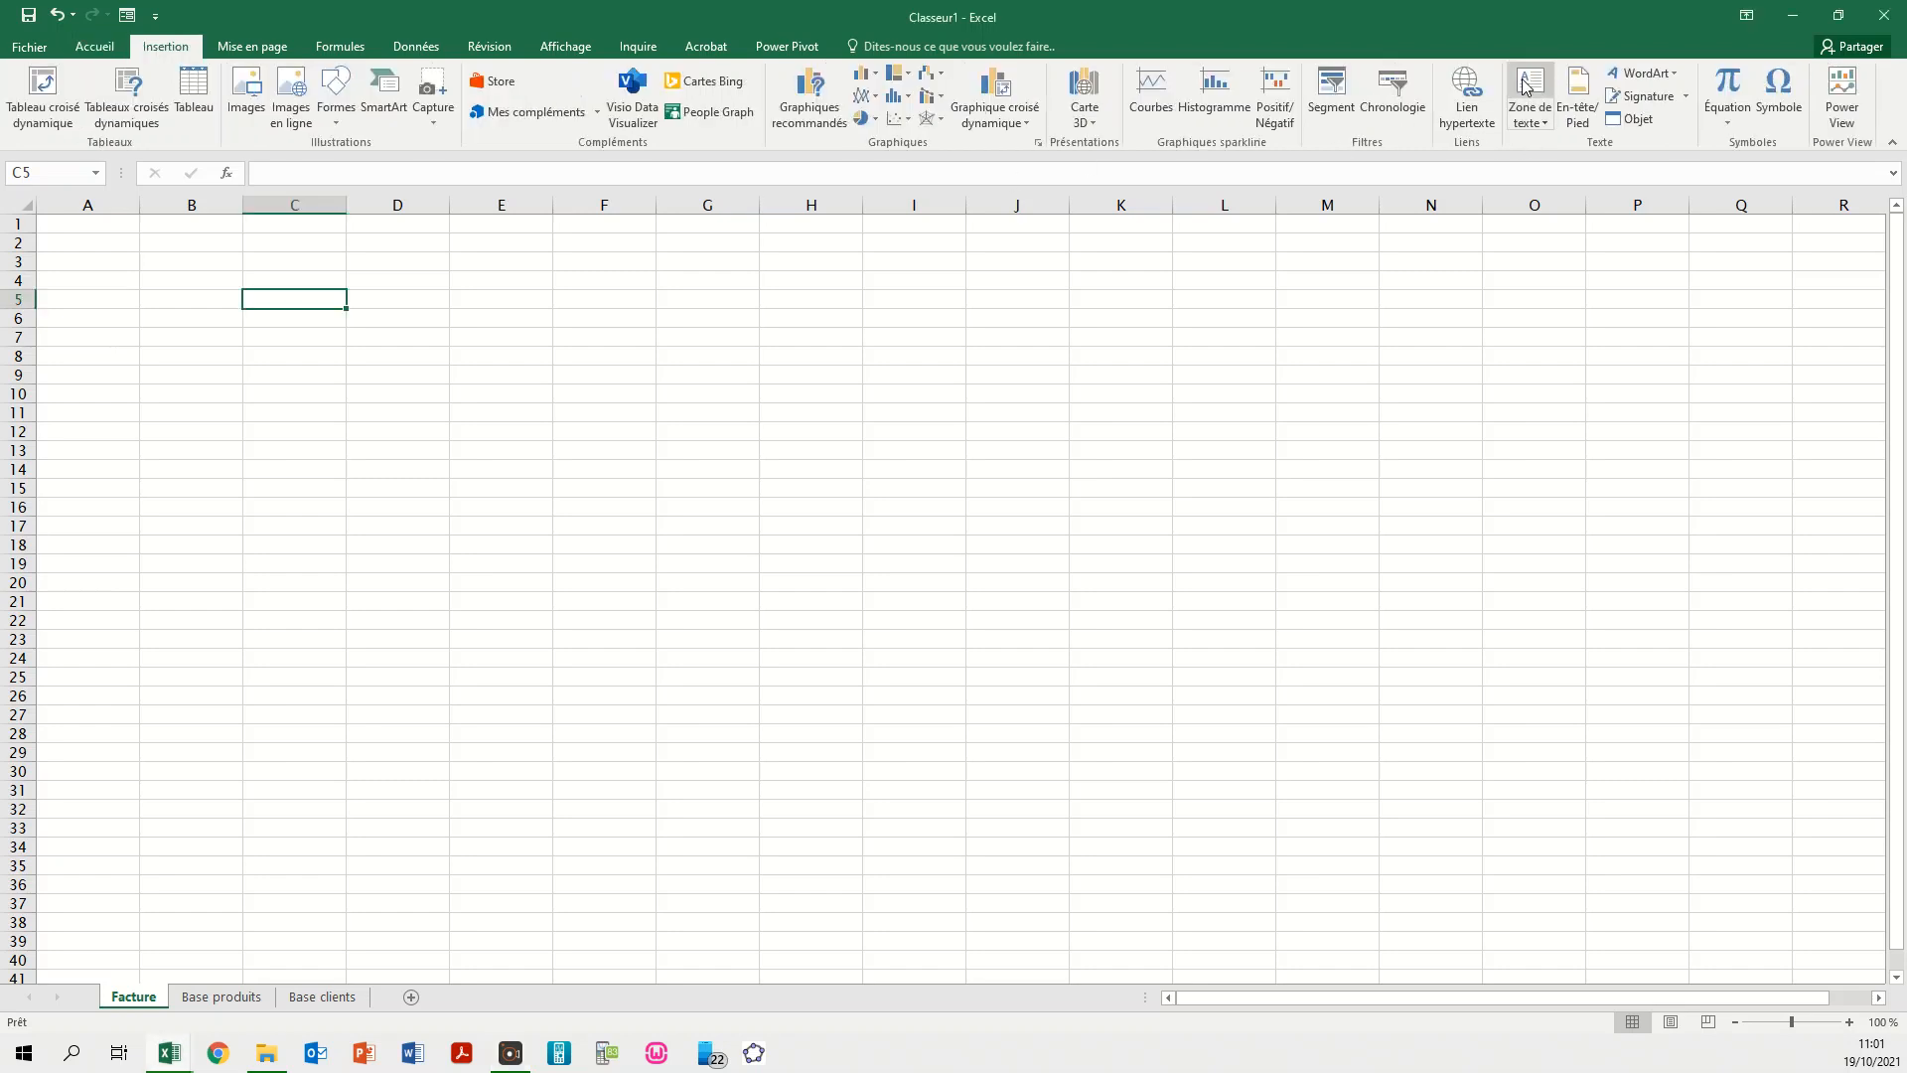
click(1534, 122)
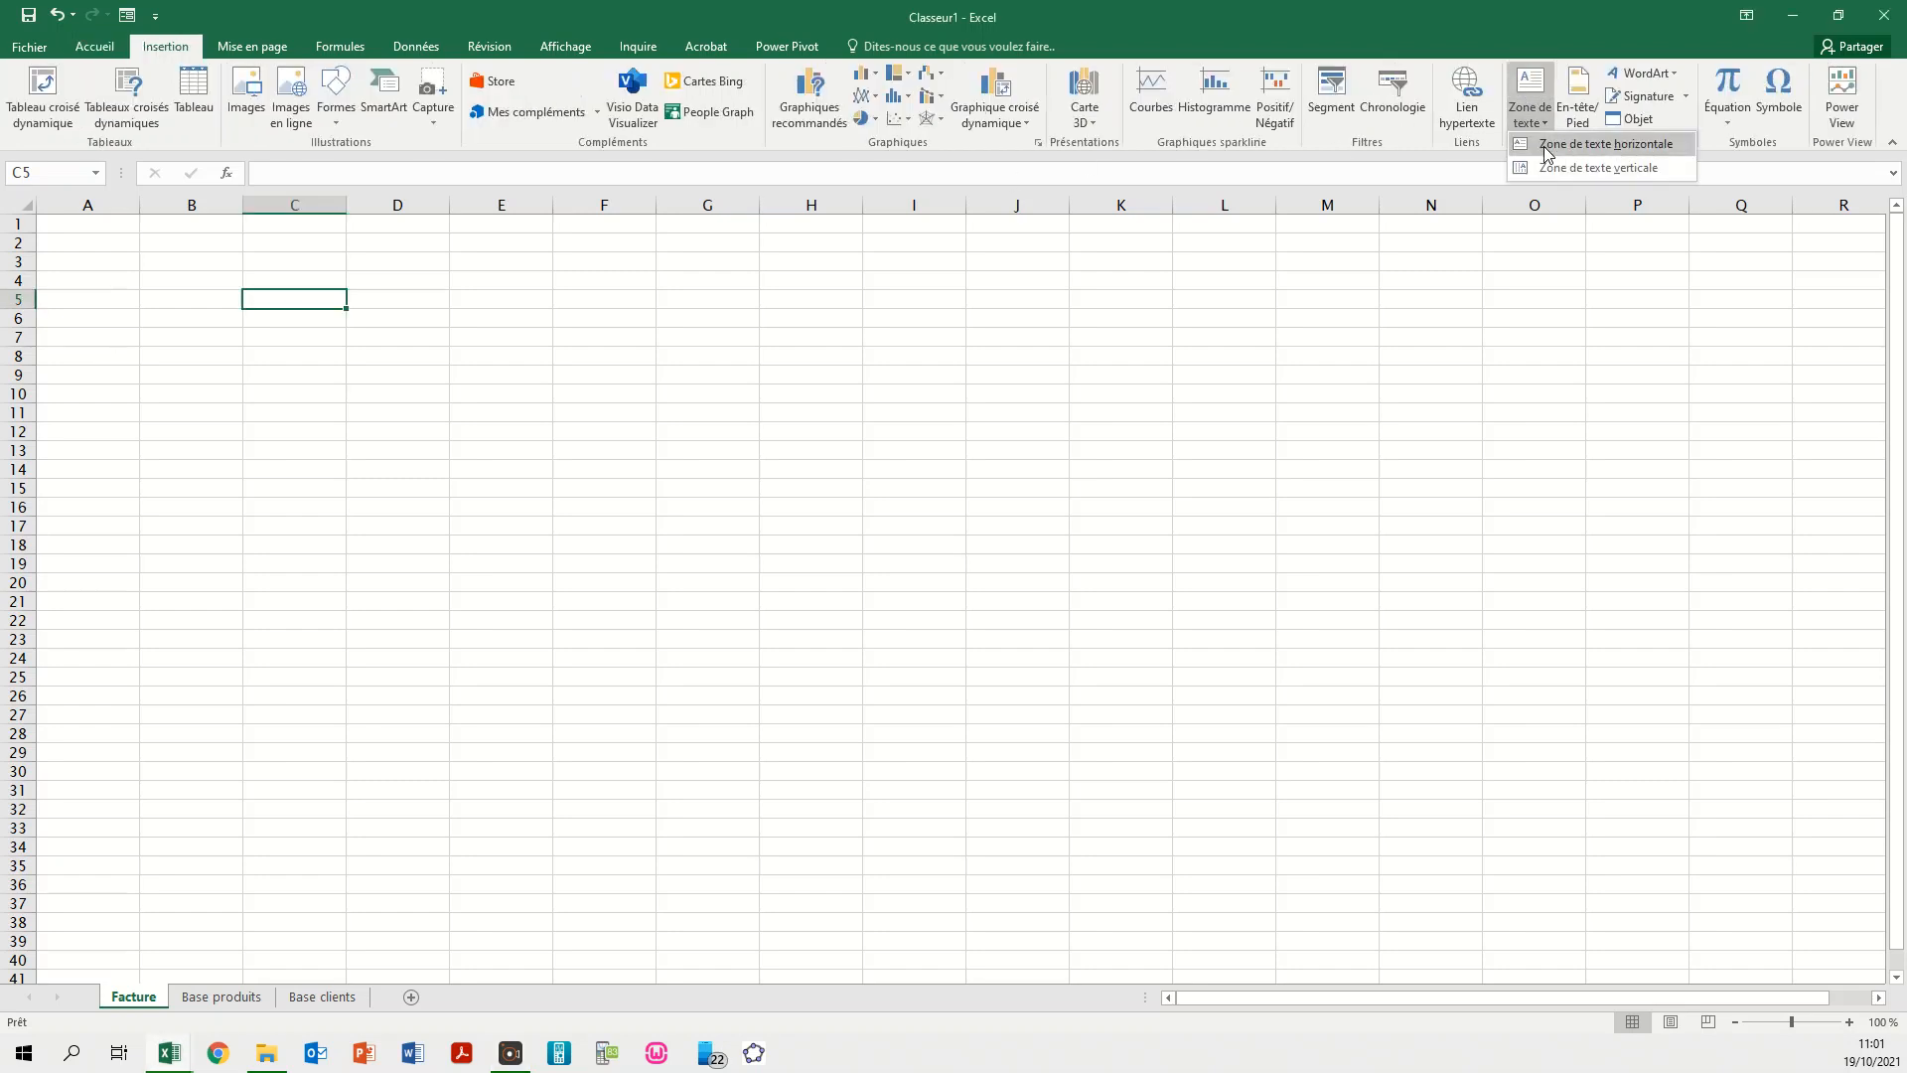
click(1604, 145)
mouse_move(157, 251)
mouse_down()
mouse_move(341, 447)
mouse_move(456, 398)
mouse_up()
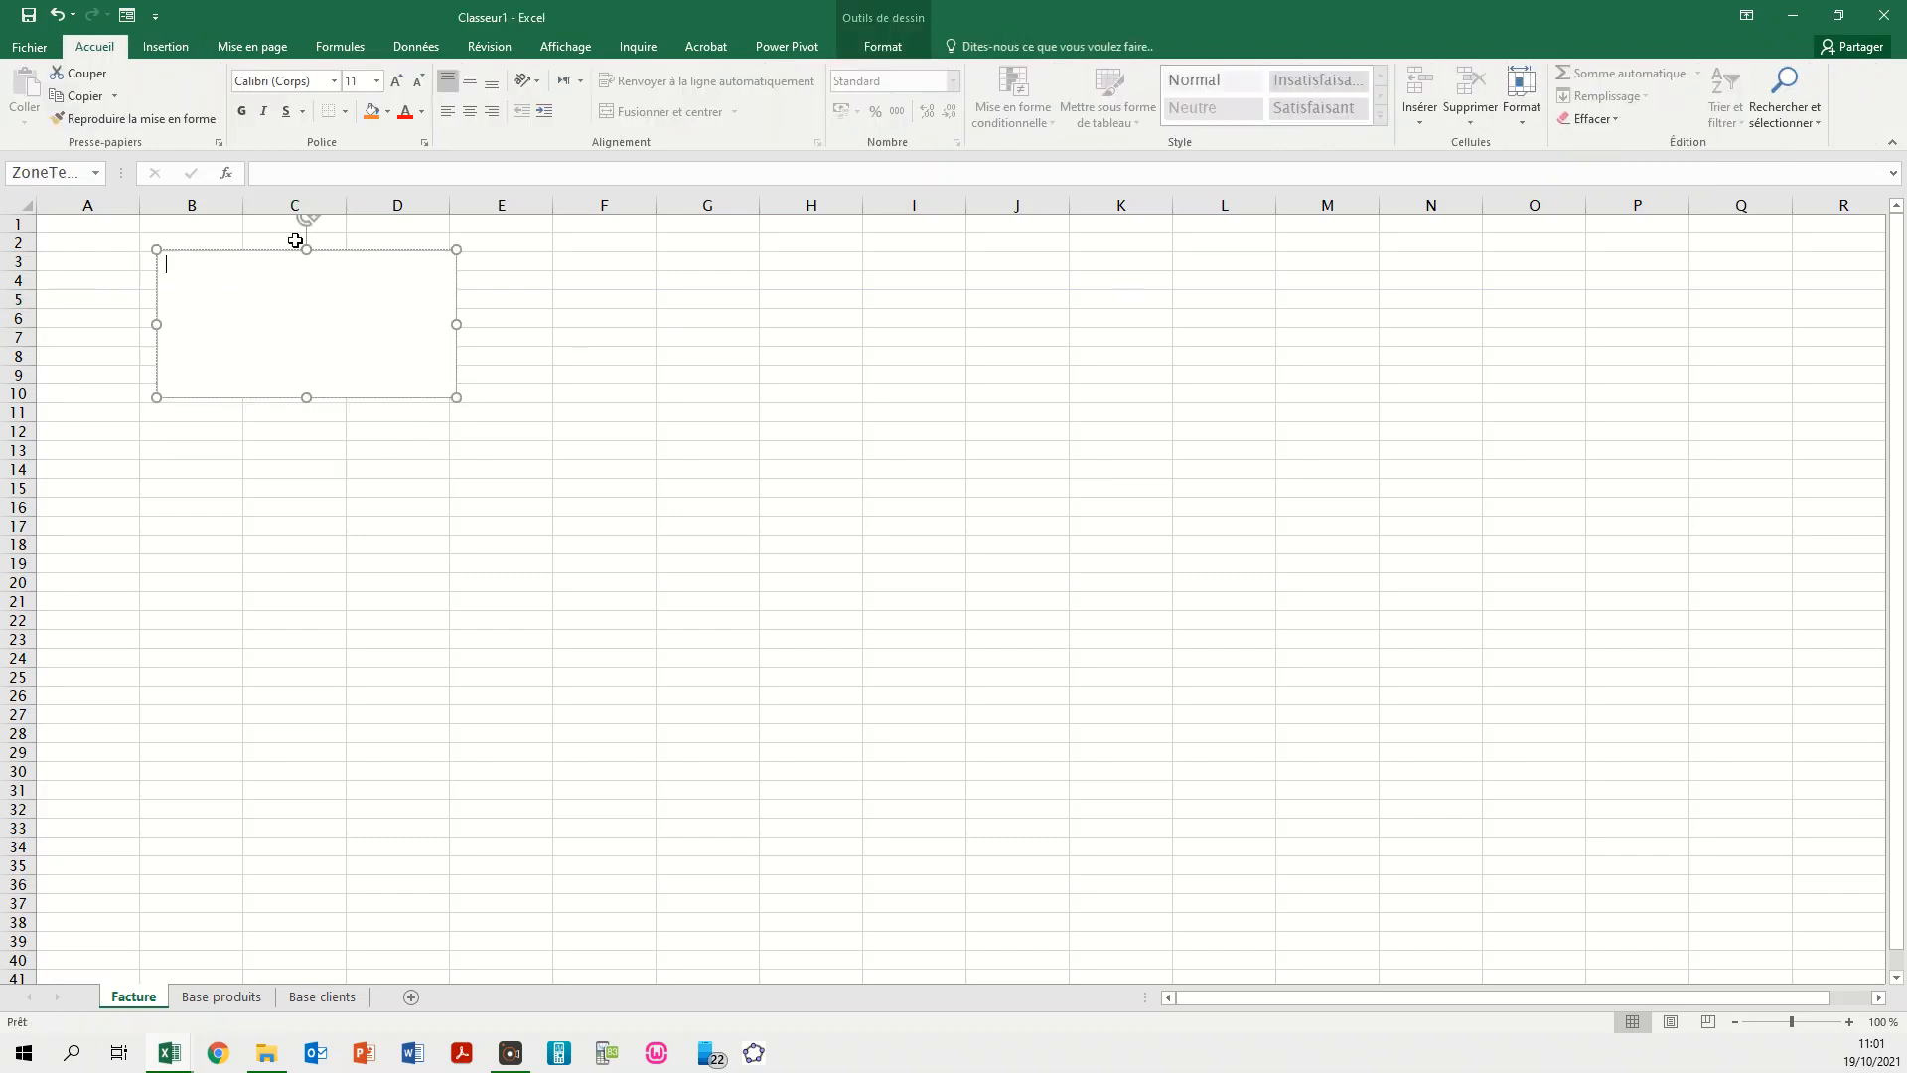
mouse_move(345, 247)
mouse_down()
mouse_move(363, 301)
mouse_move(332, 243)
mouse_move(358, 243)
mouse_move(330, 242)
mouse_up()
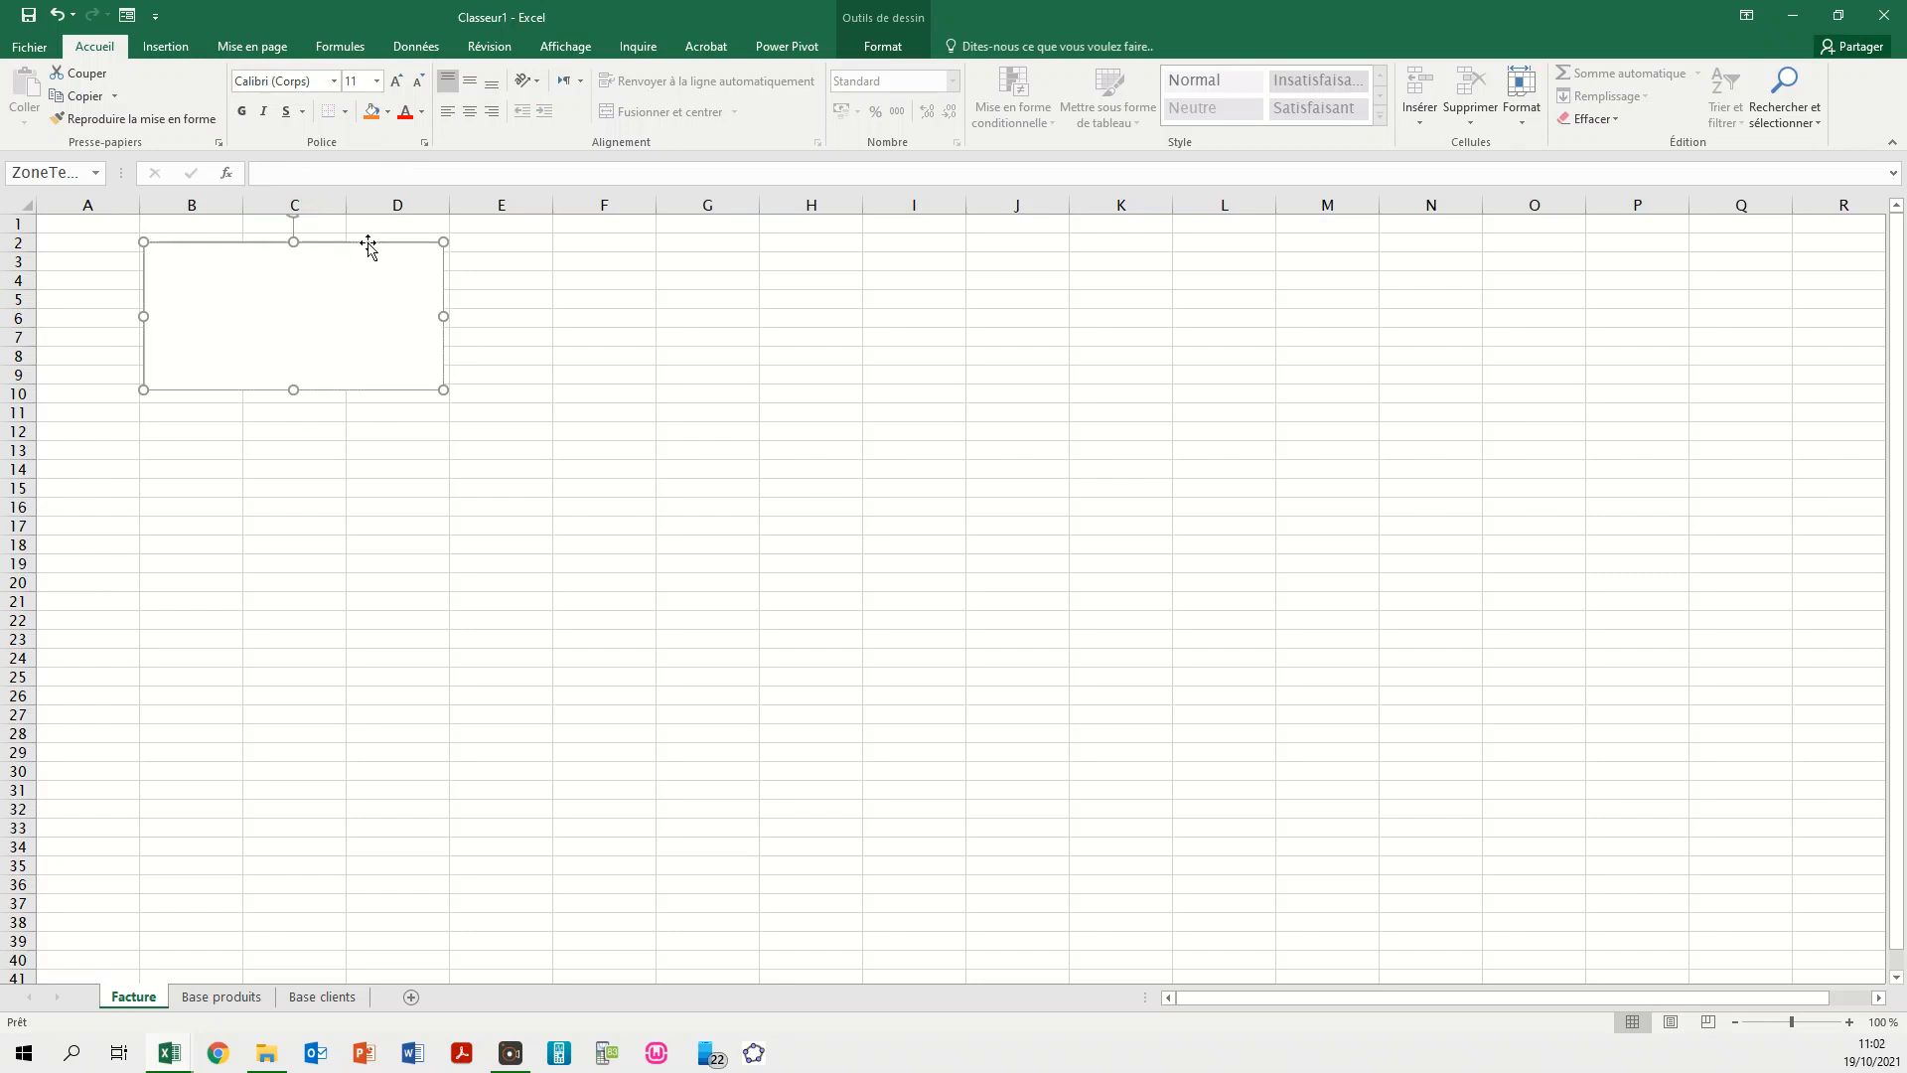
- Paste the PHYTO CLEAN company name, address and contact details into the text box
click(1215, 954)
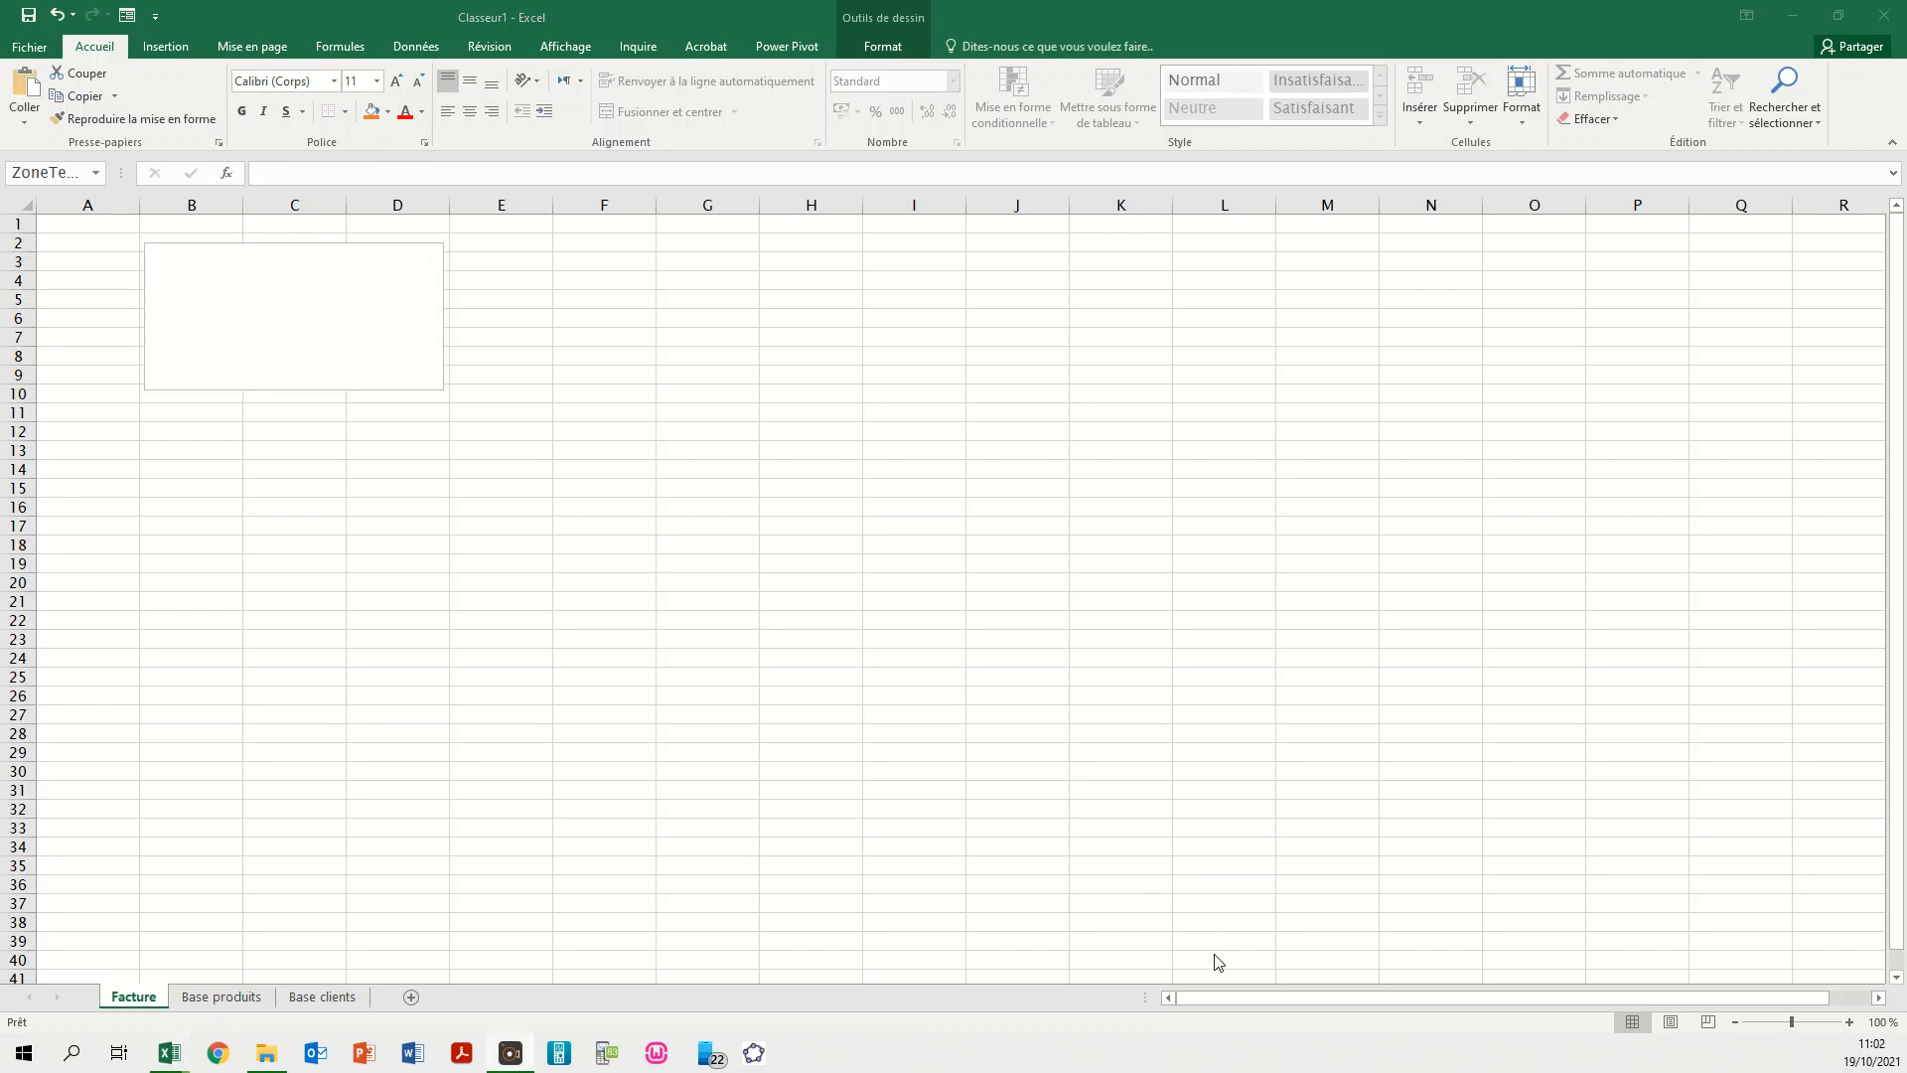
click(354, 327)
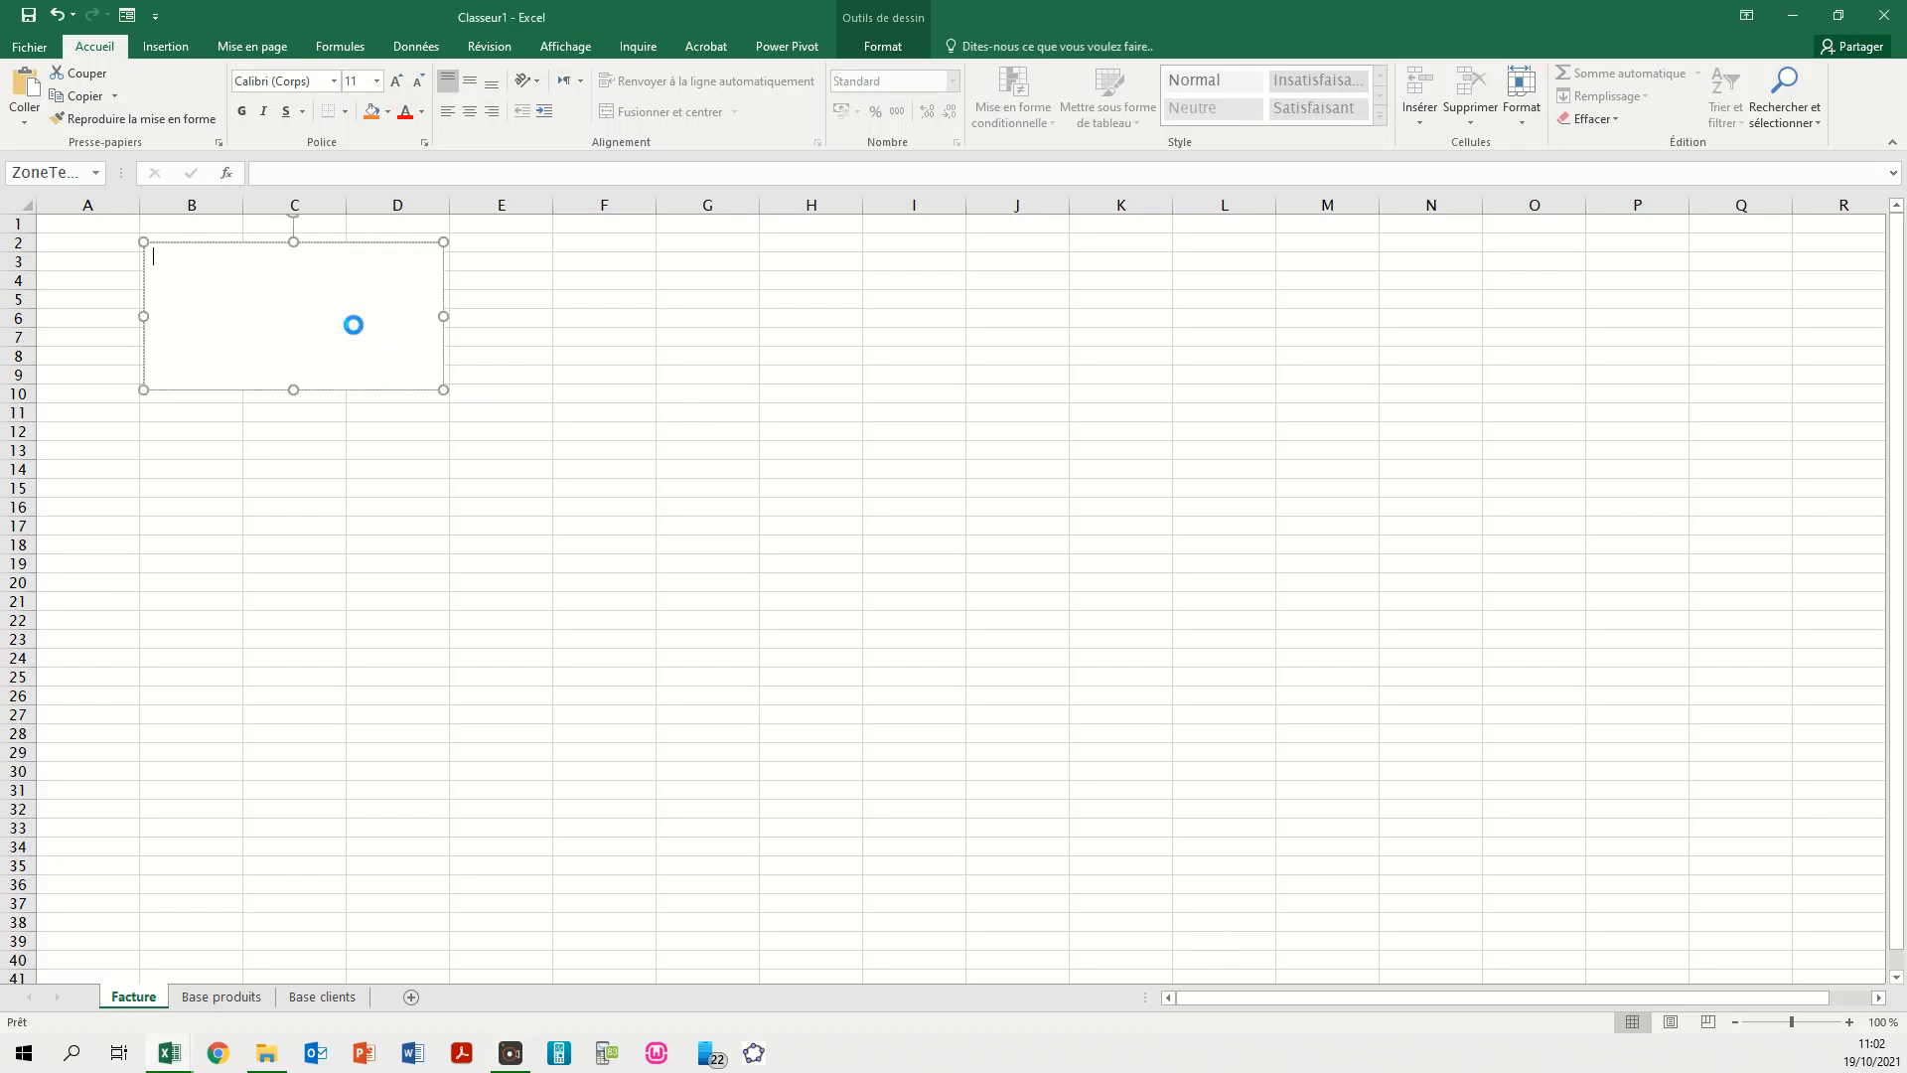
key(ctrl+v)
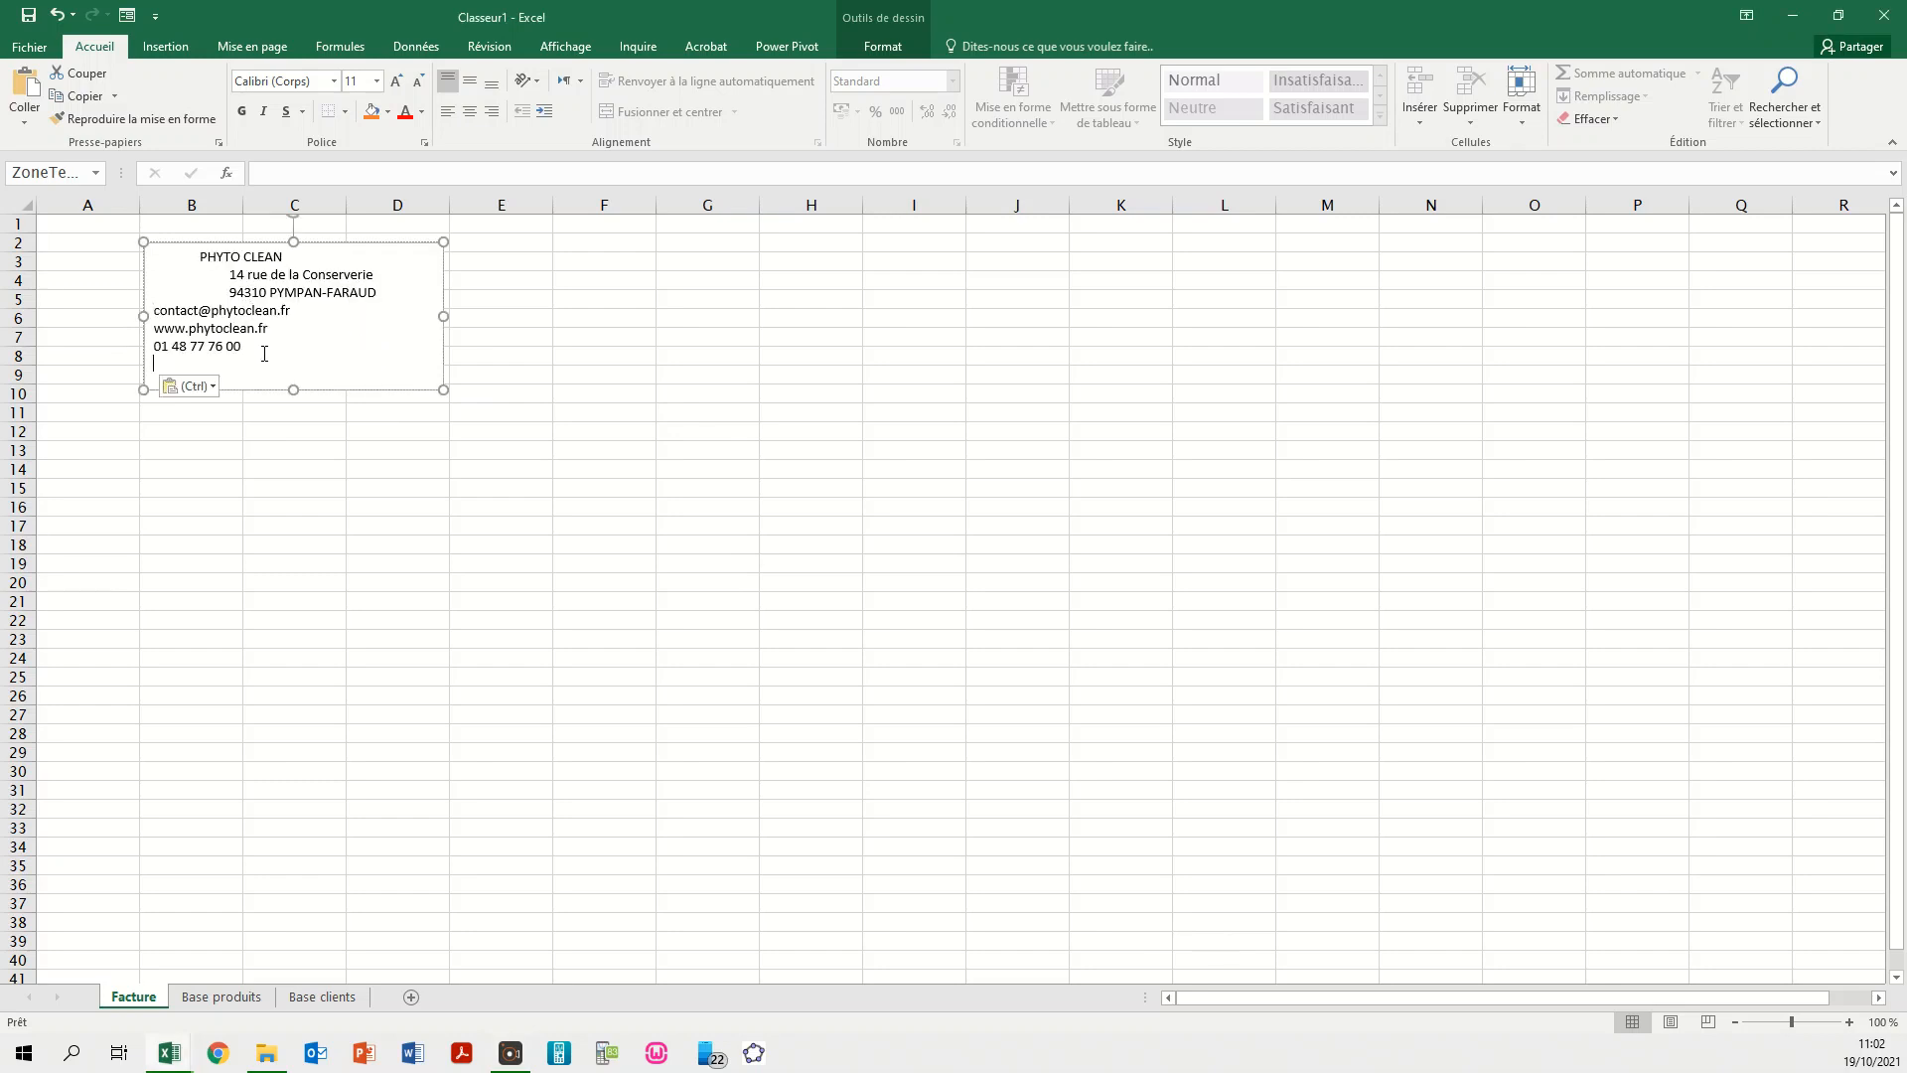
click(167, 359)
- Set the font of all the company text in the text box to Arial Narrow
drag(241, 346, 129, 223)
click(309, 86)
text(Arial Naa)
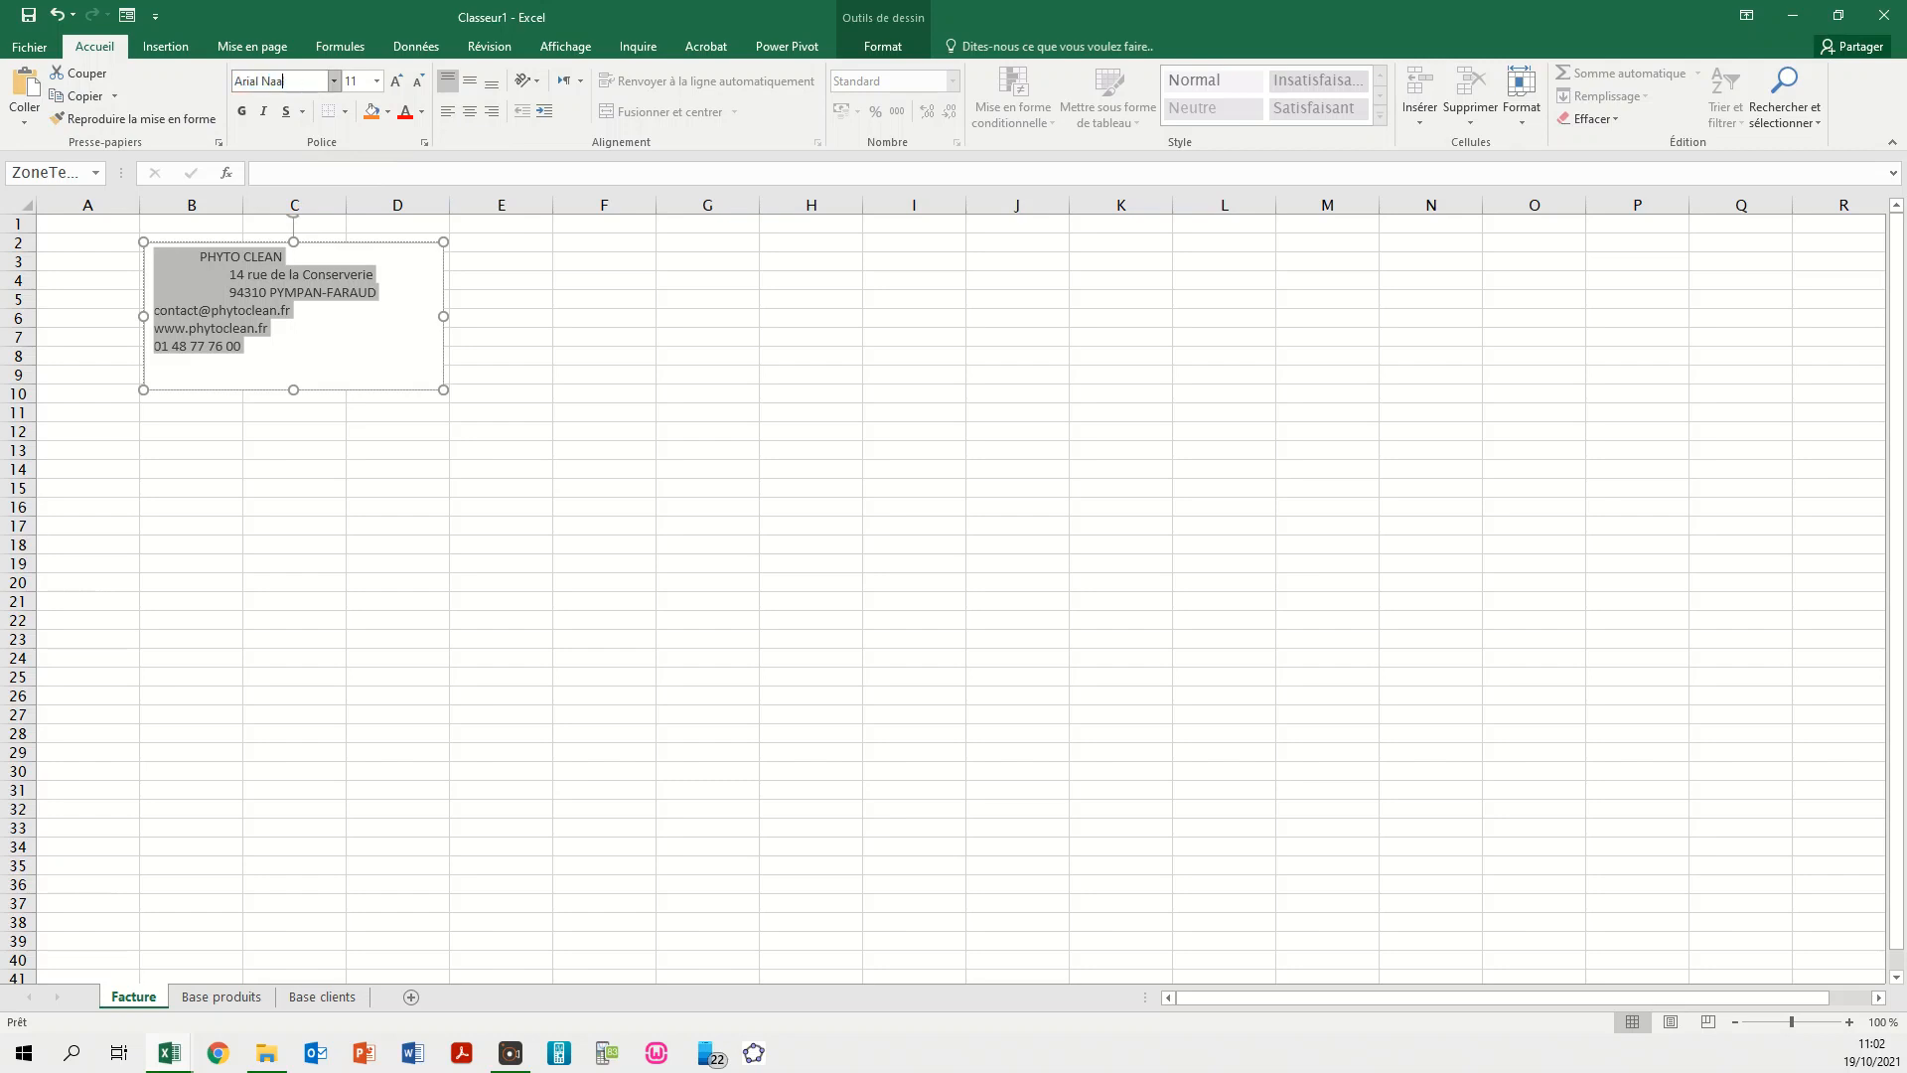
key(BackSpace)
text(rrow)
key(Return)
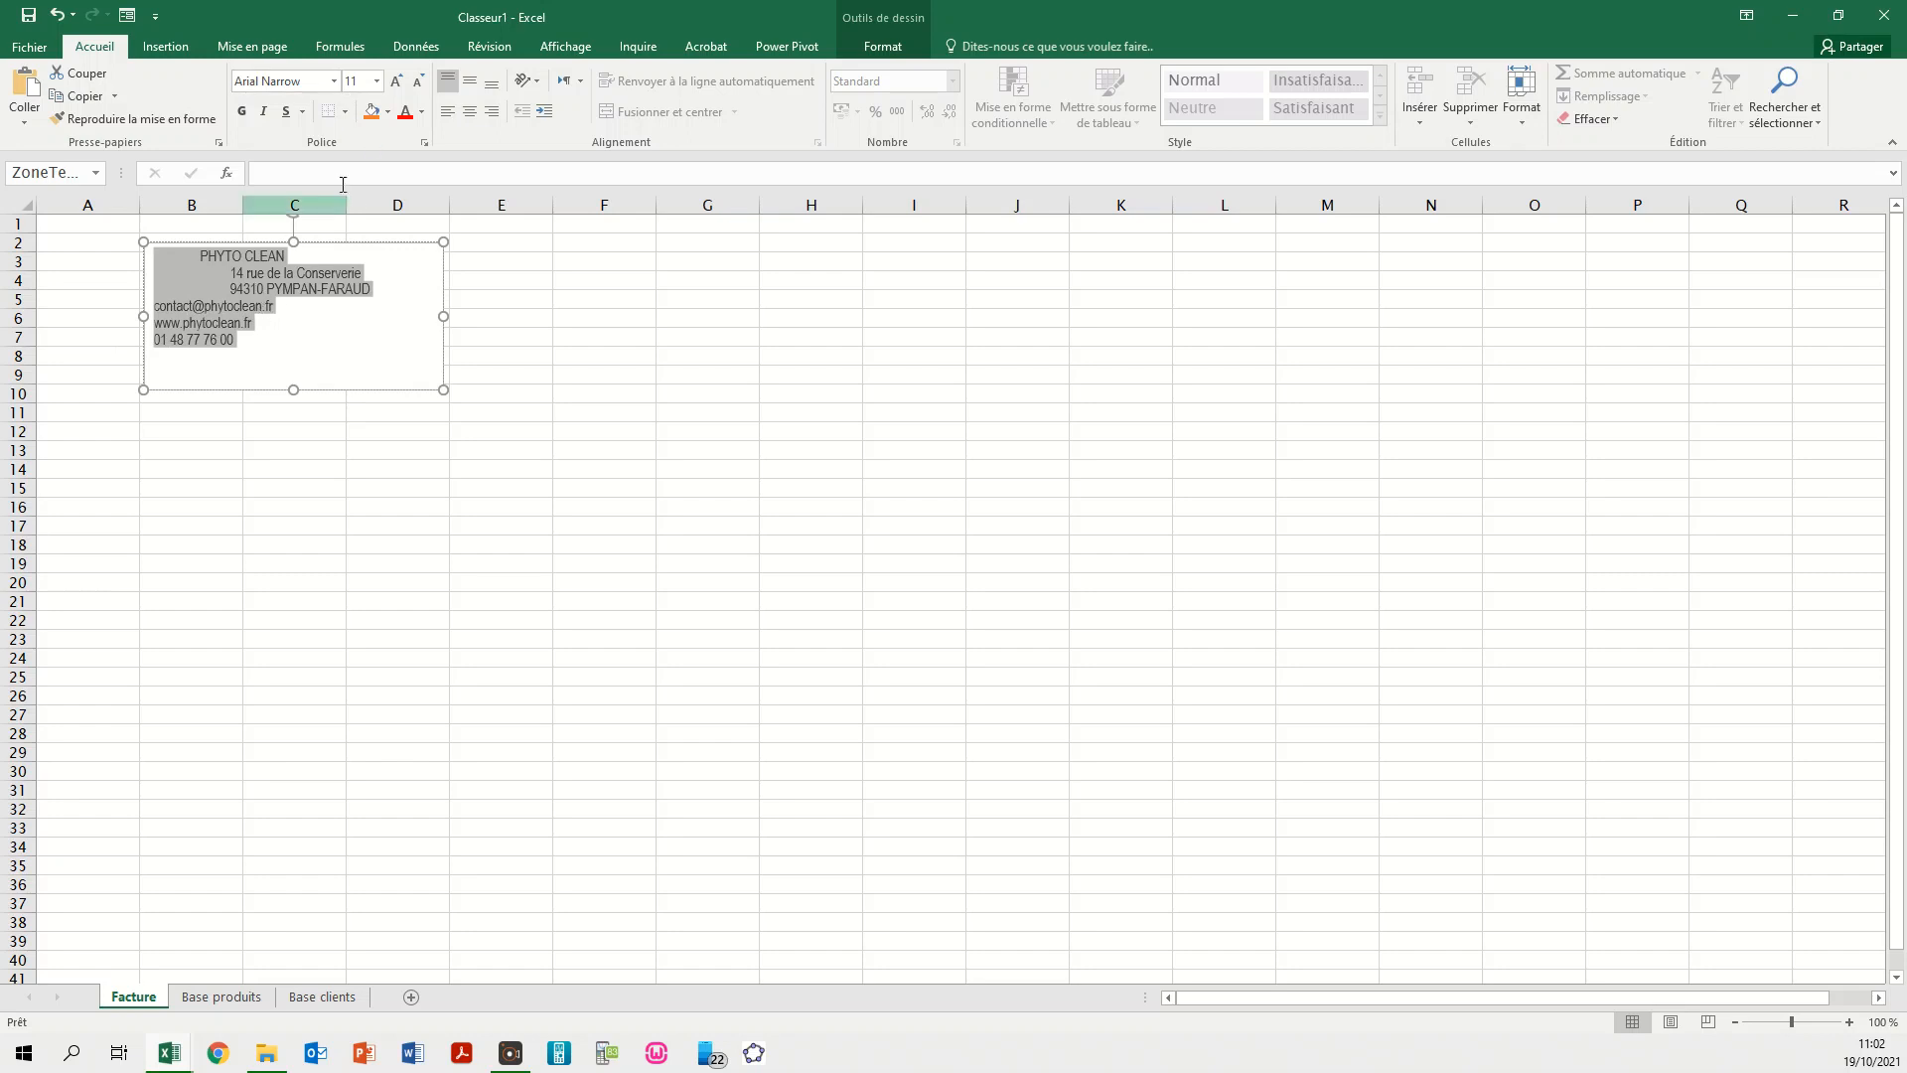
click(288, 260)
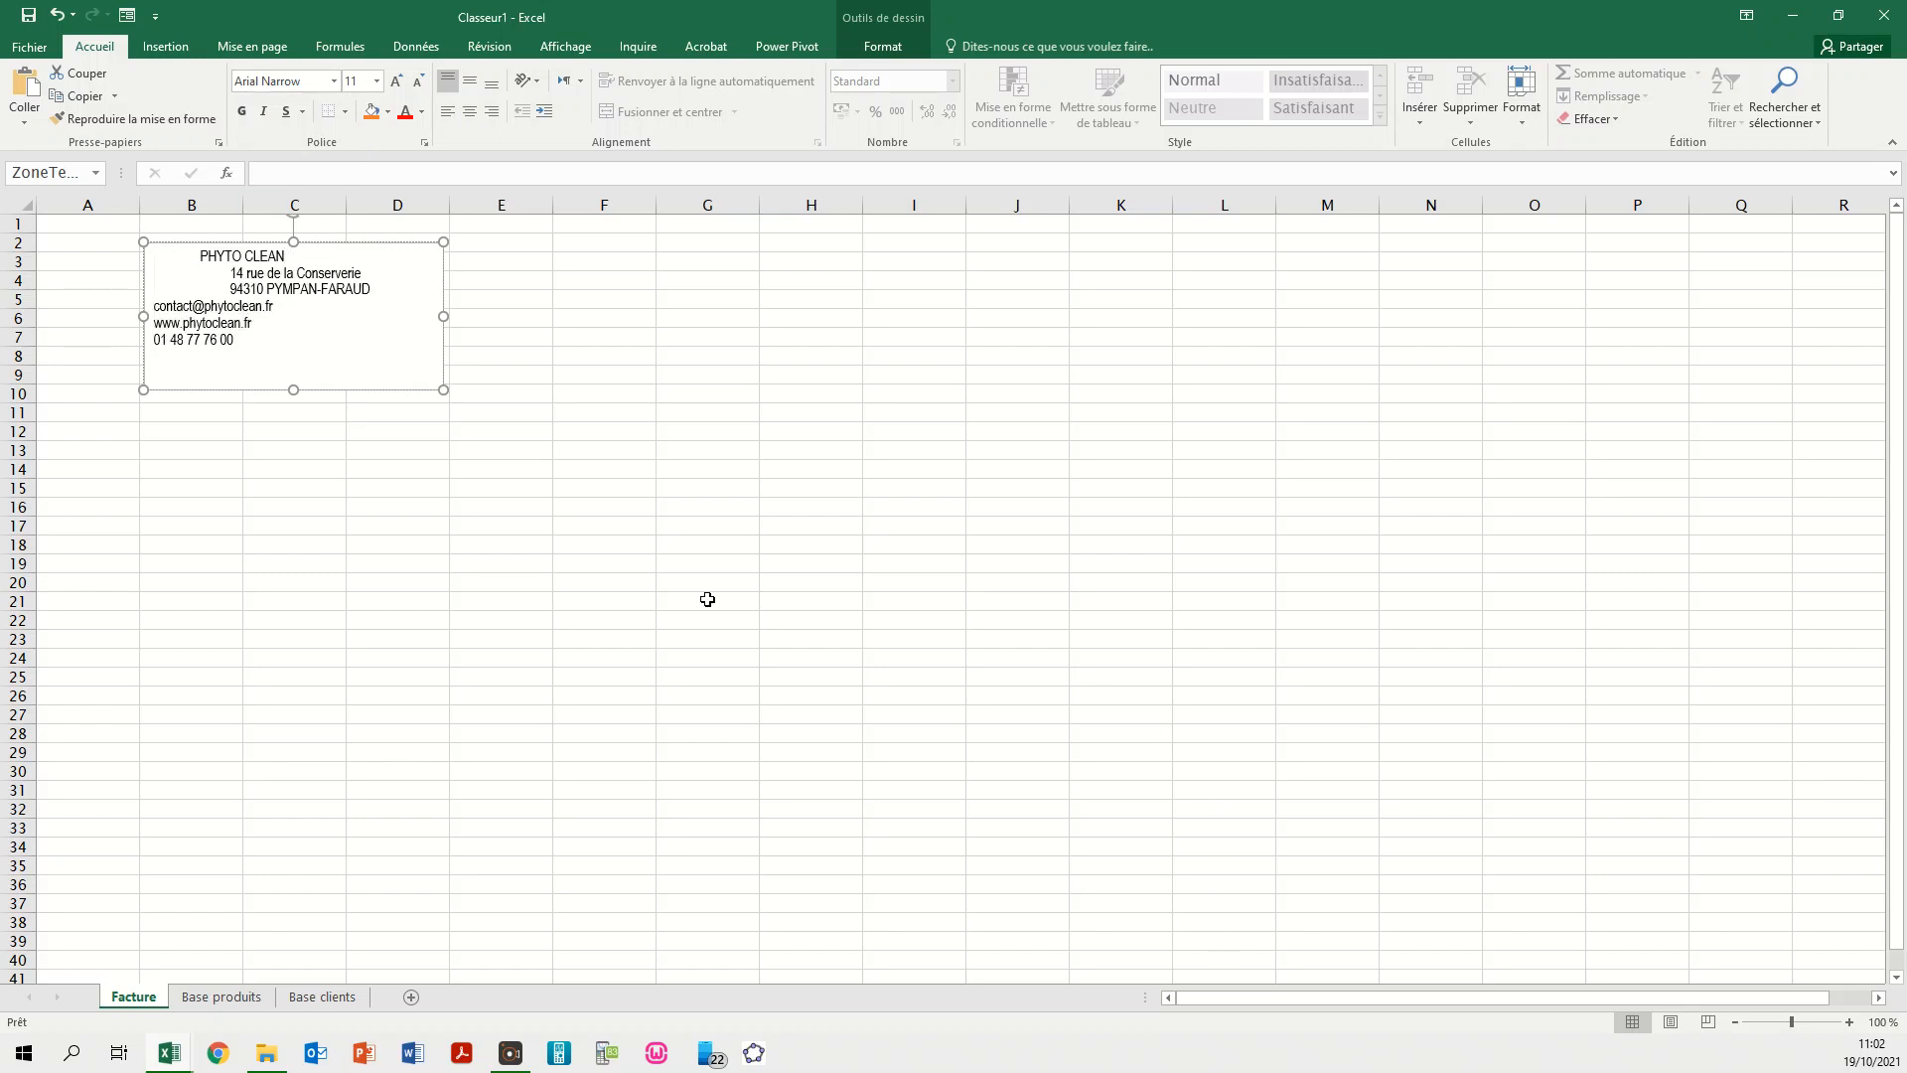
- Format the PHYTO CLEAN name in a larger, green decorative font and set the address and contact lines to size 12
drag(287, 254, 199, 249)
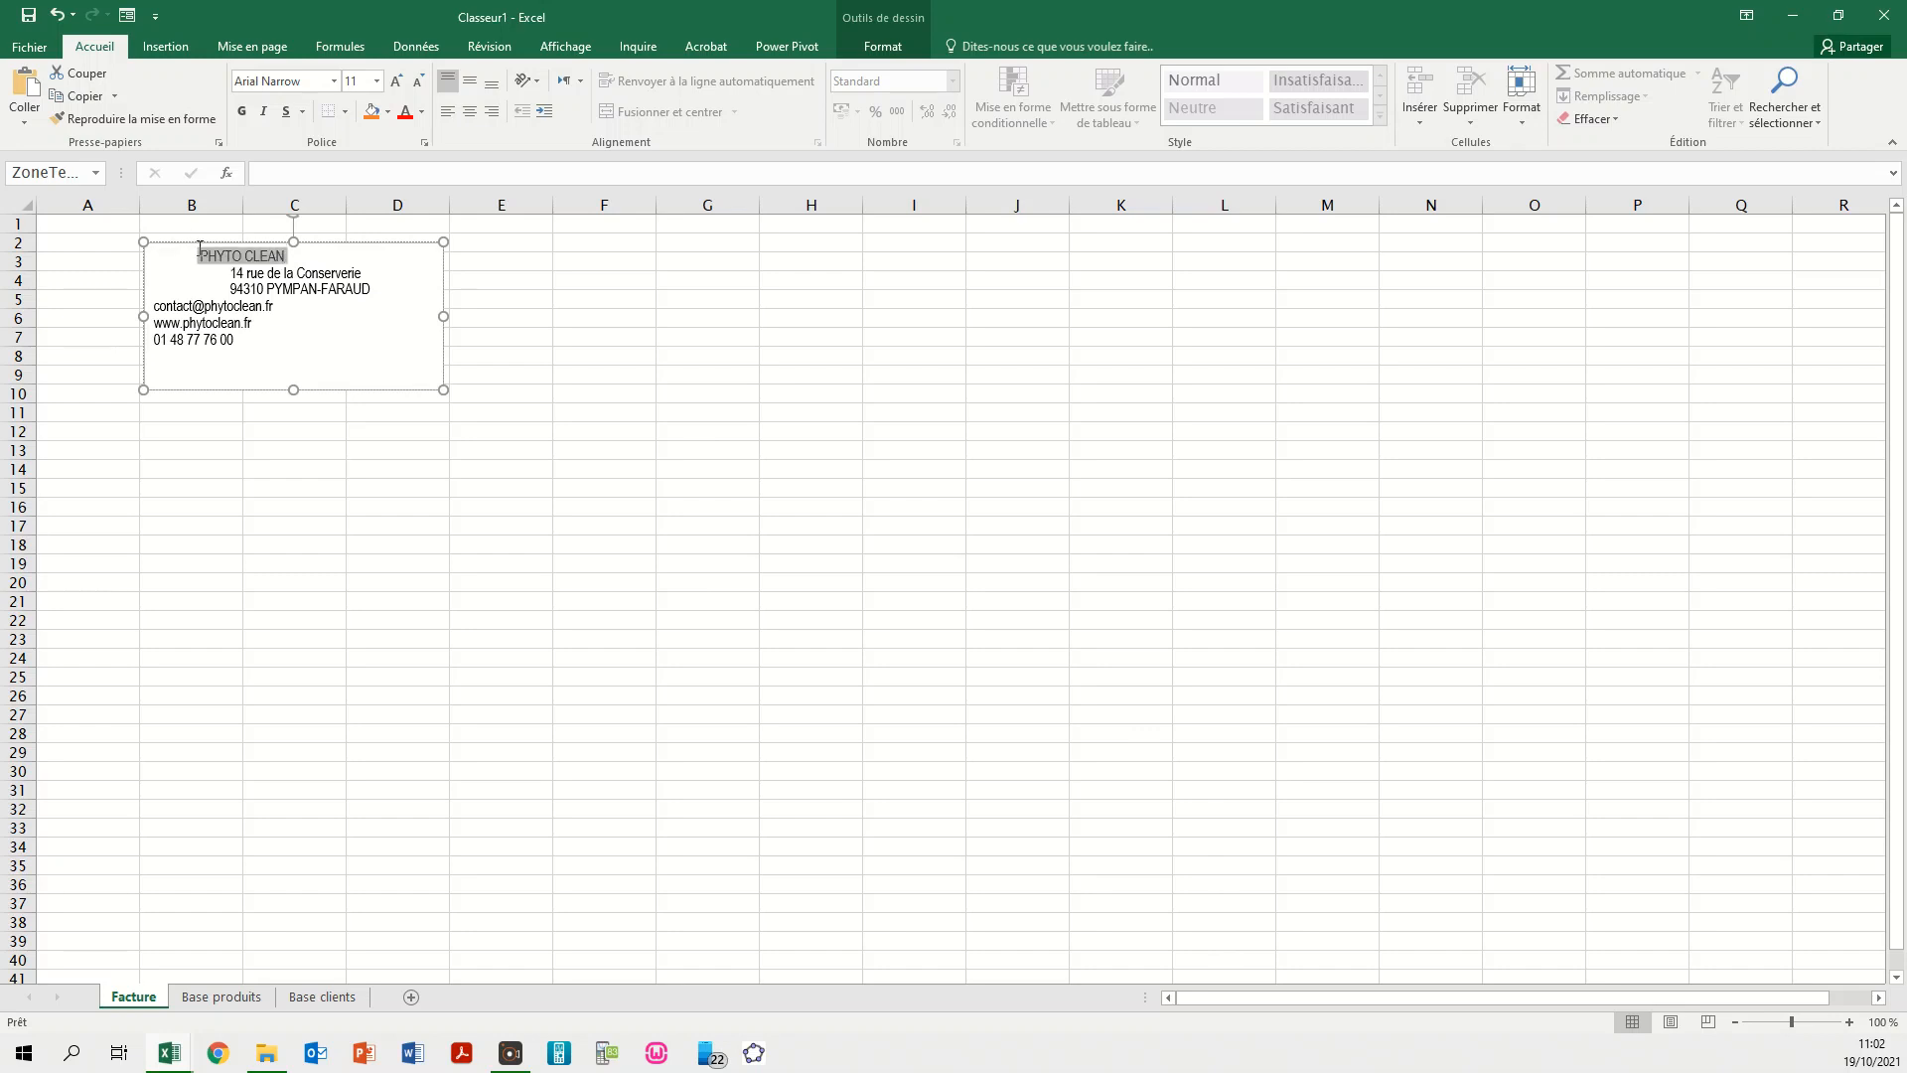
click(333, 81)
click(298, 318)
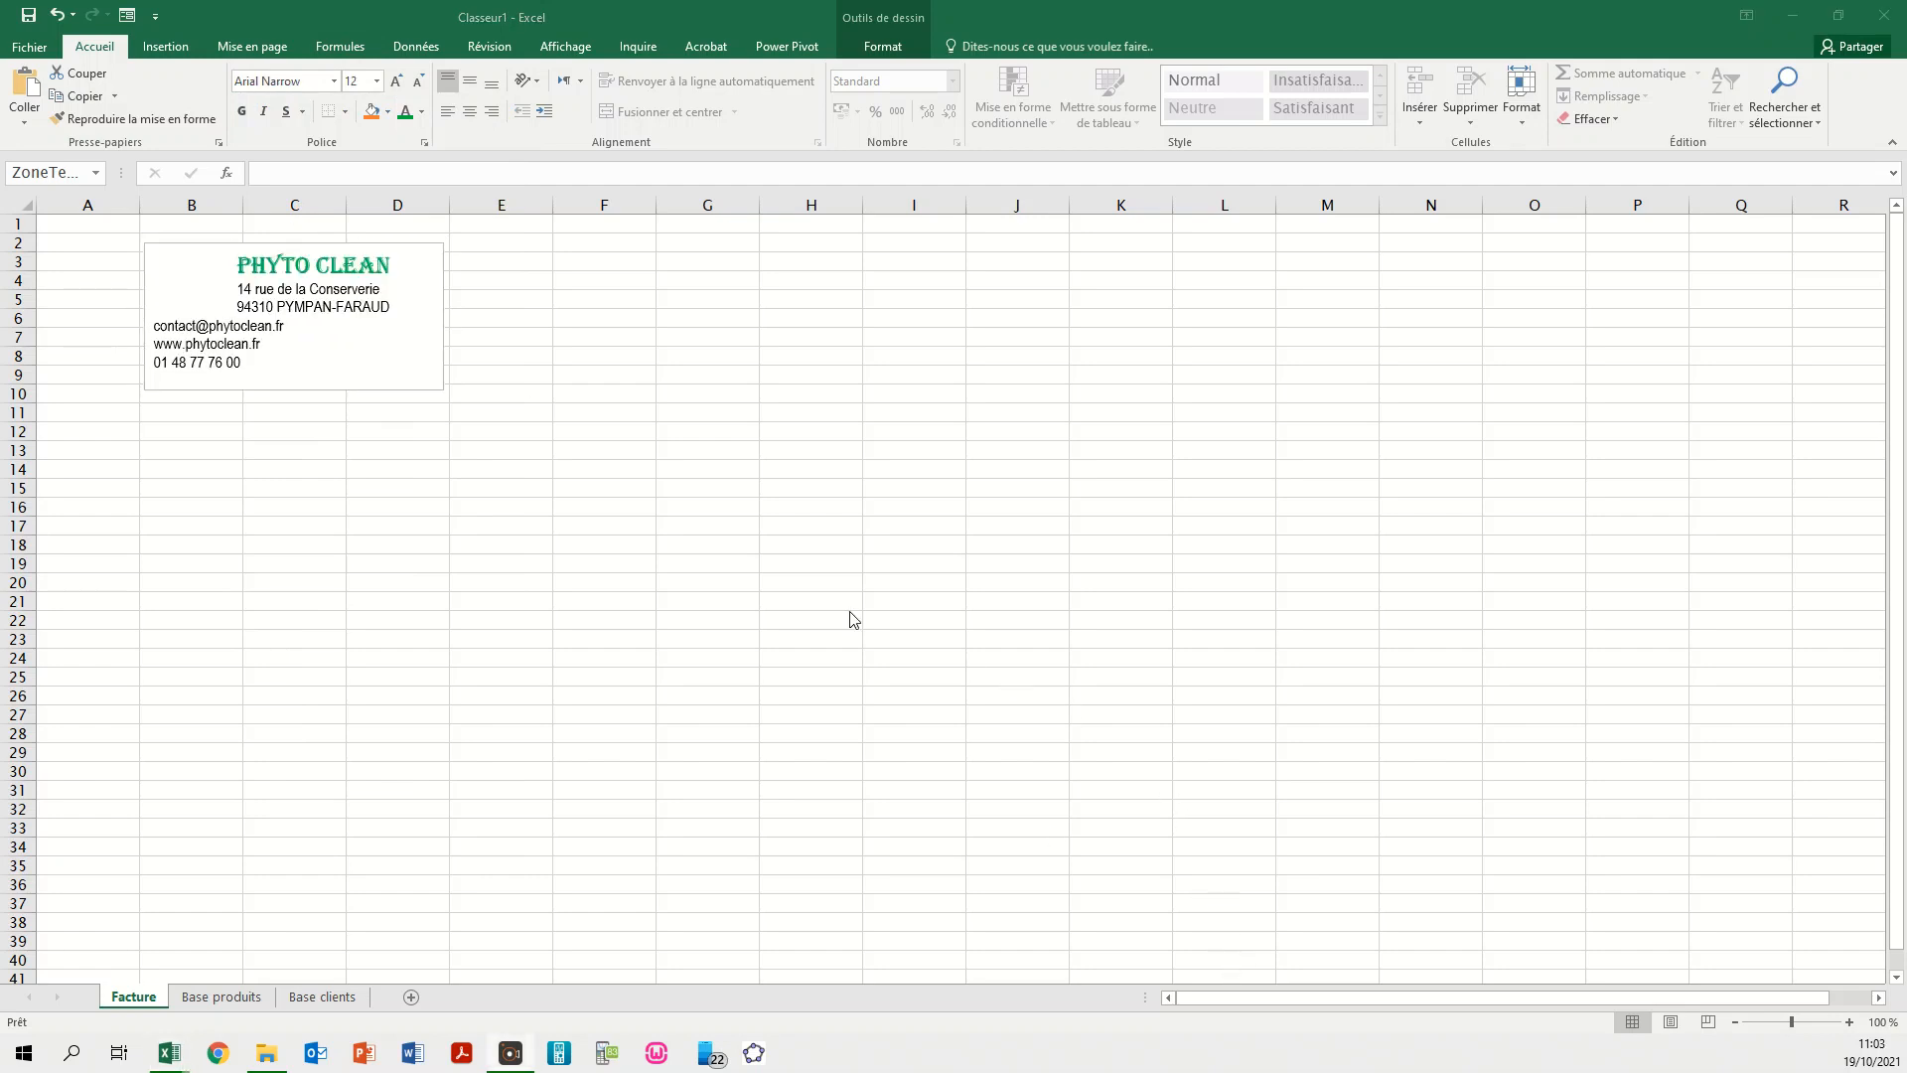
click(365, 392)
click(365, 392)
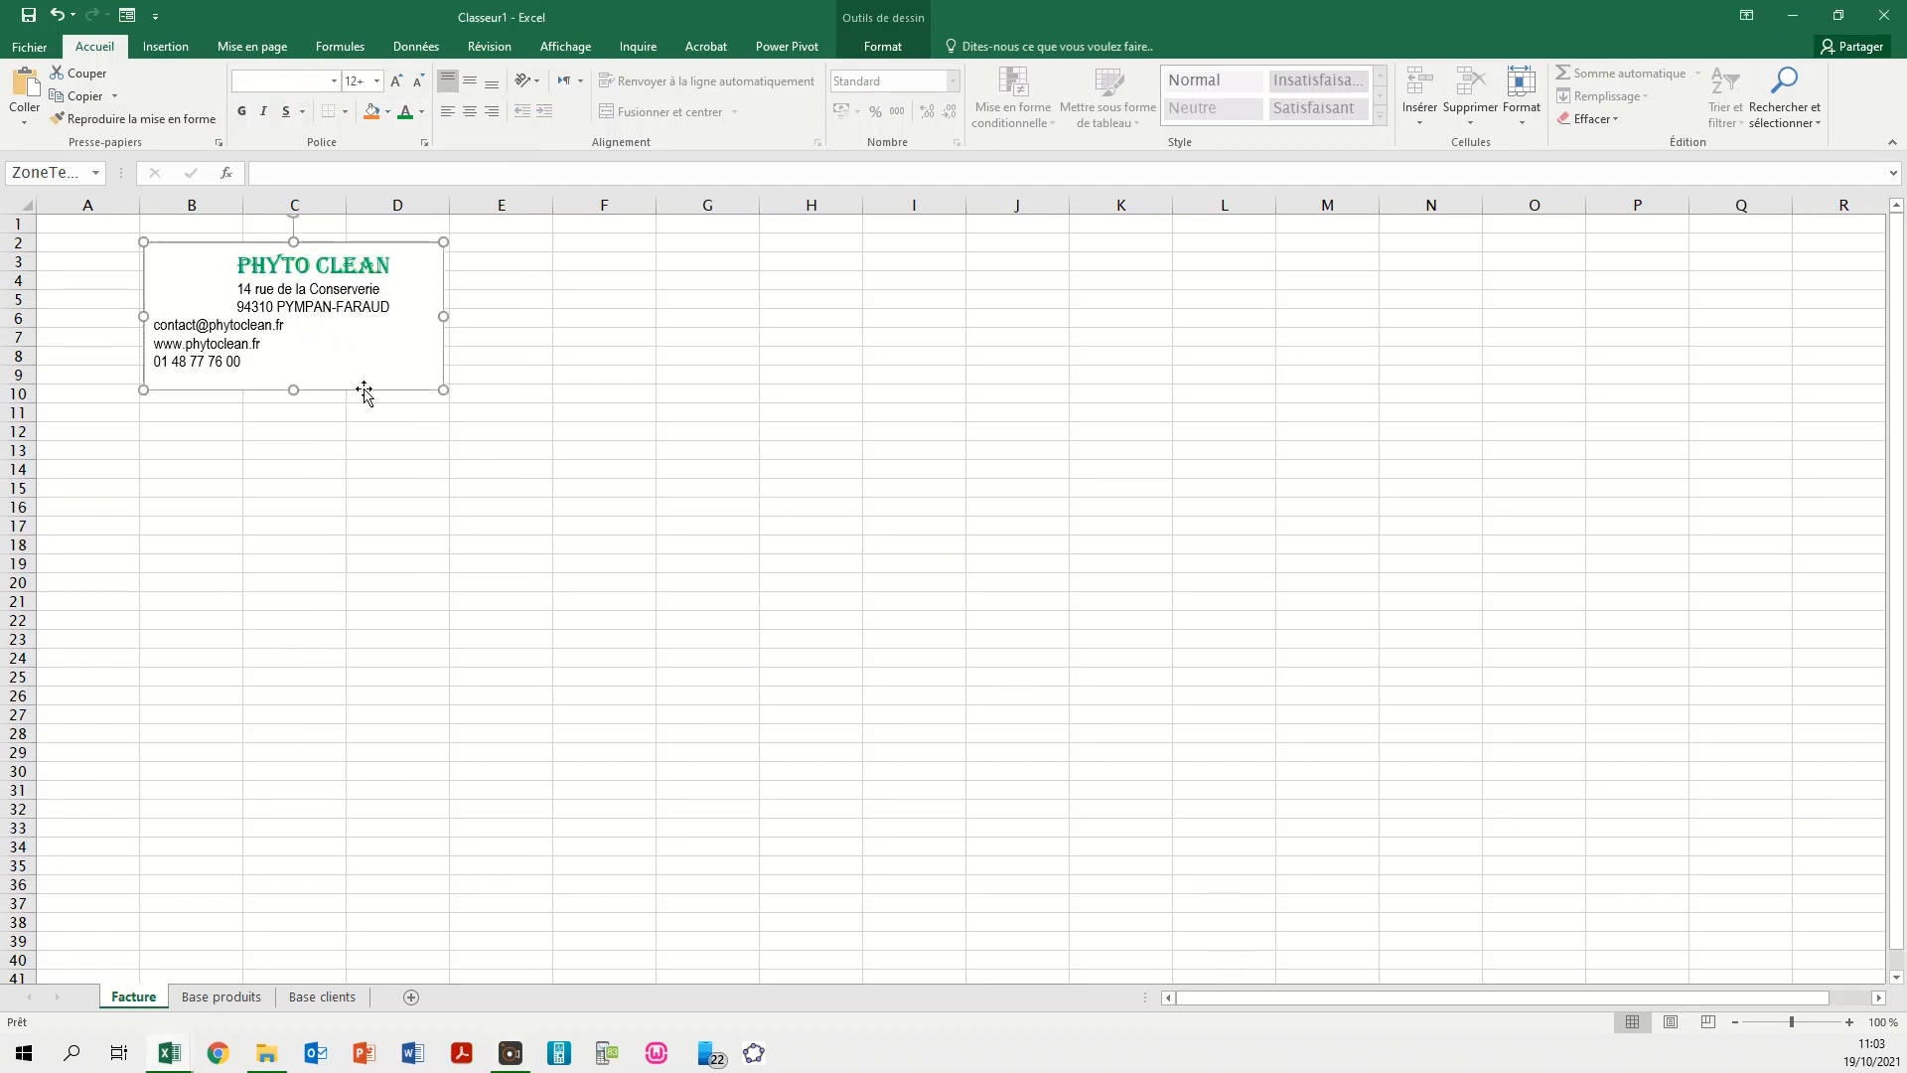
- Add a green gradient crescent shape beside the company name and shorten the text box to end just below the phone line
click(176, 50)
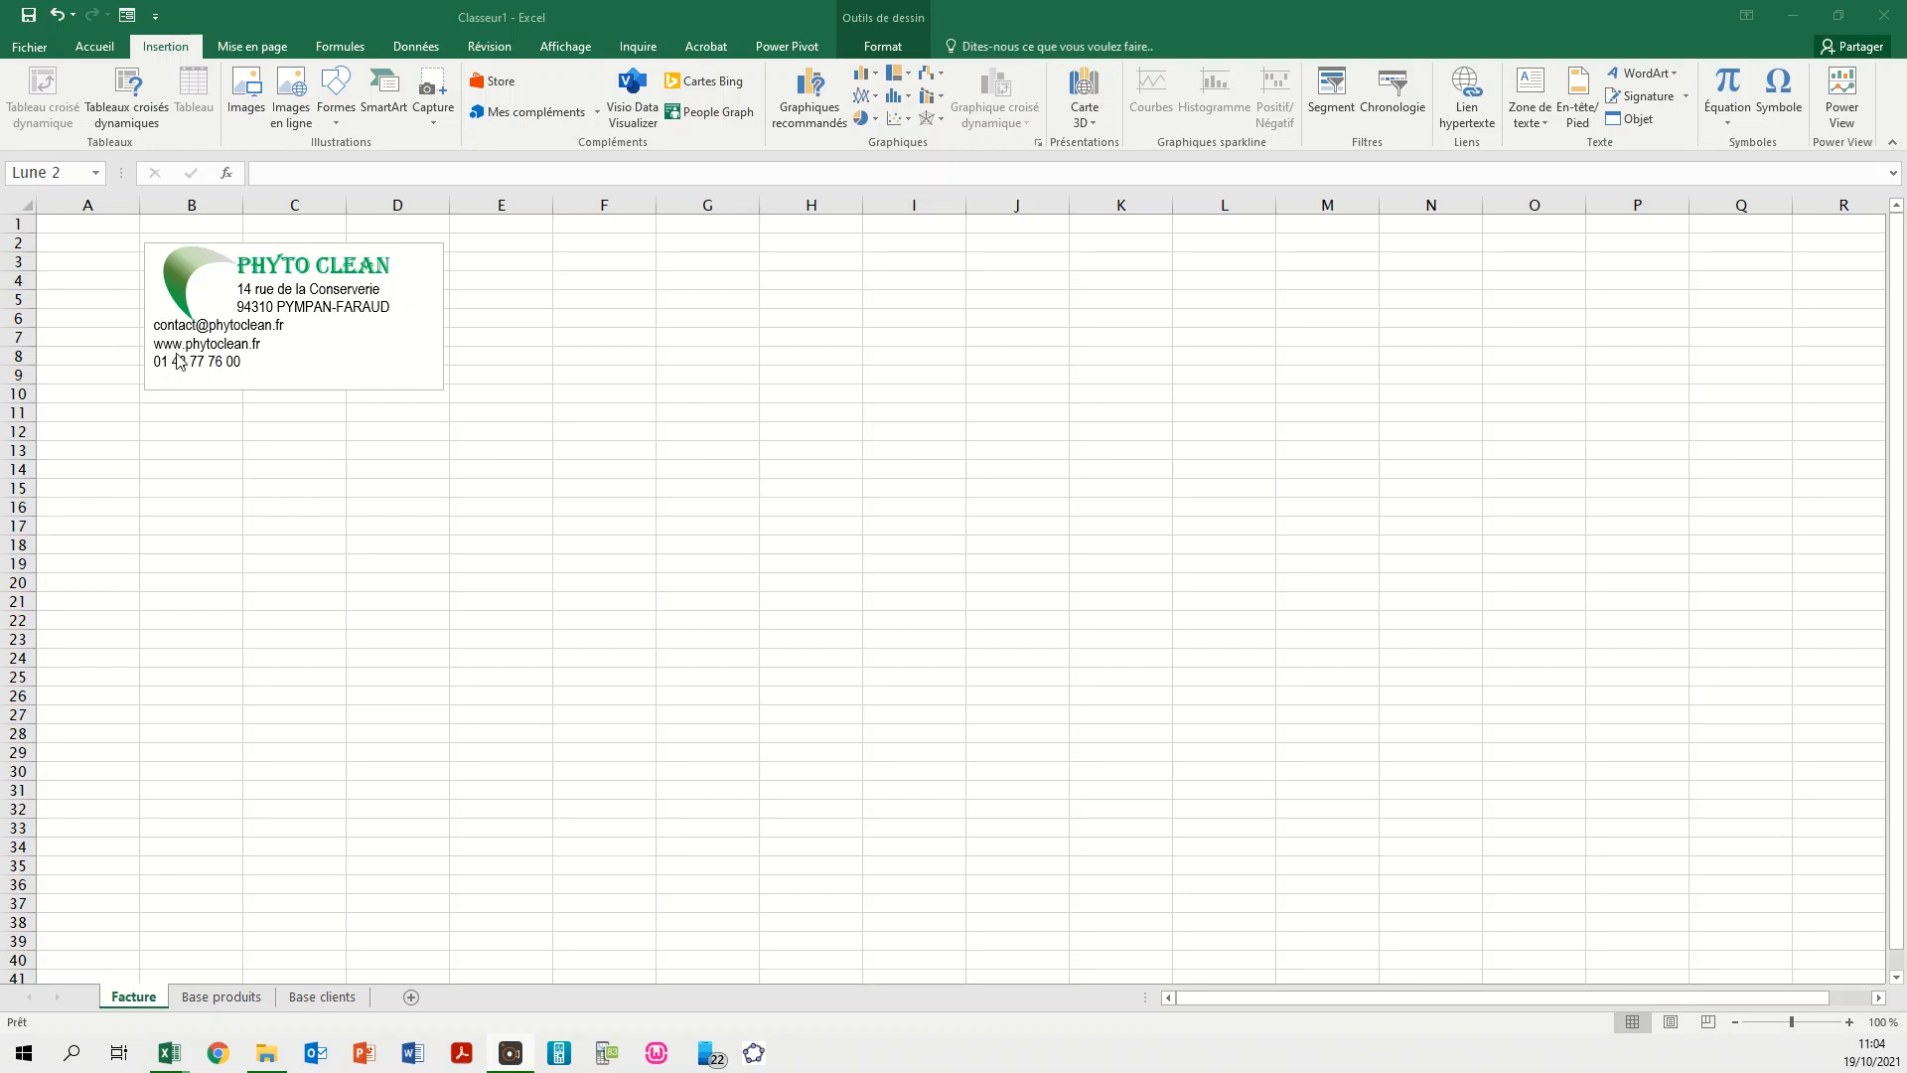
click(193, 384)
click(255, 390)
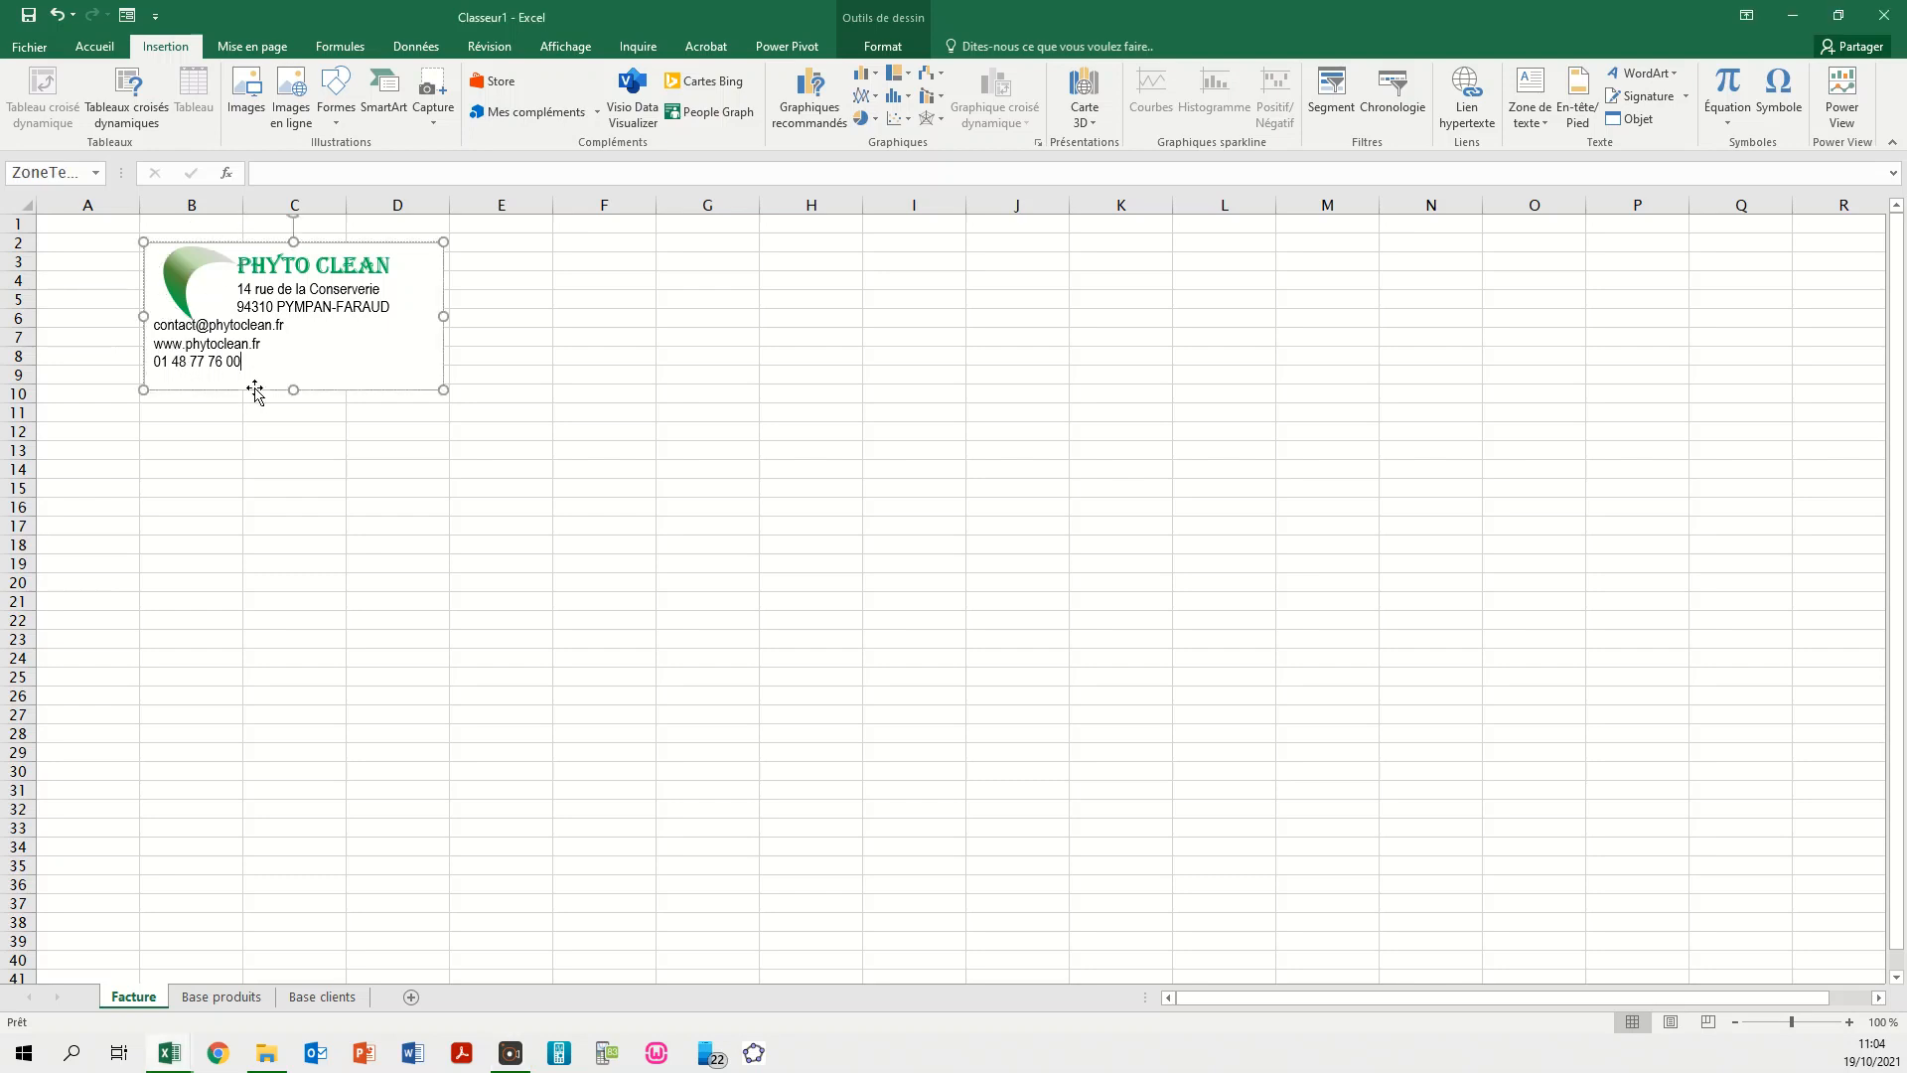
drag(291, 388, 293, 375)
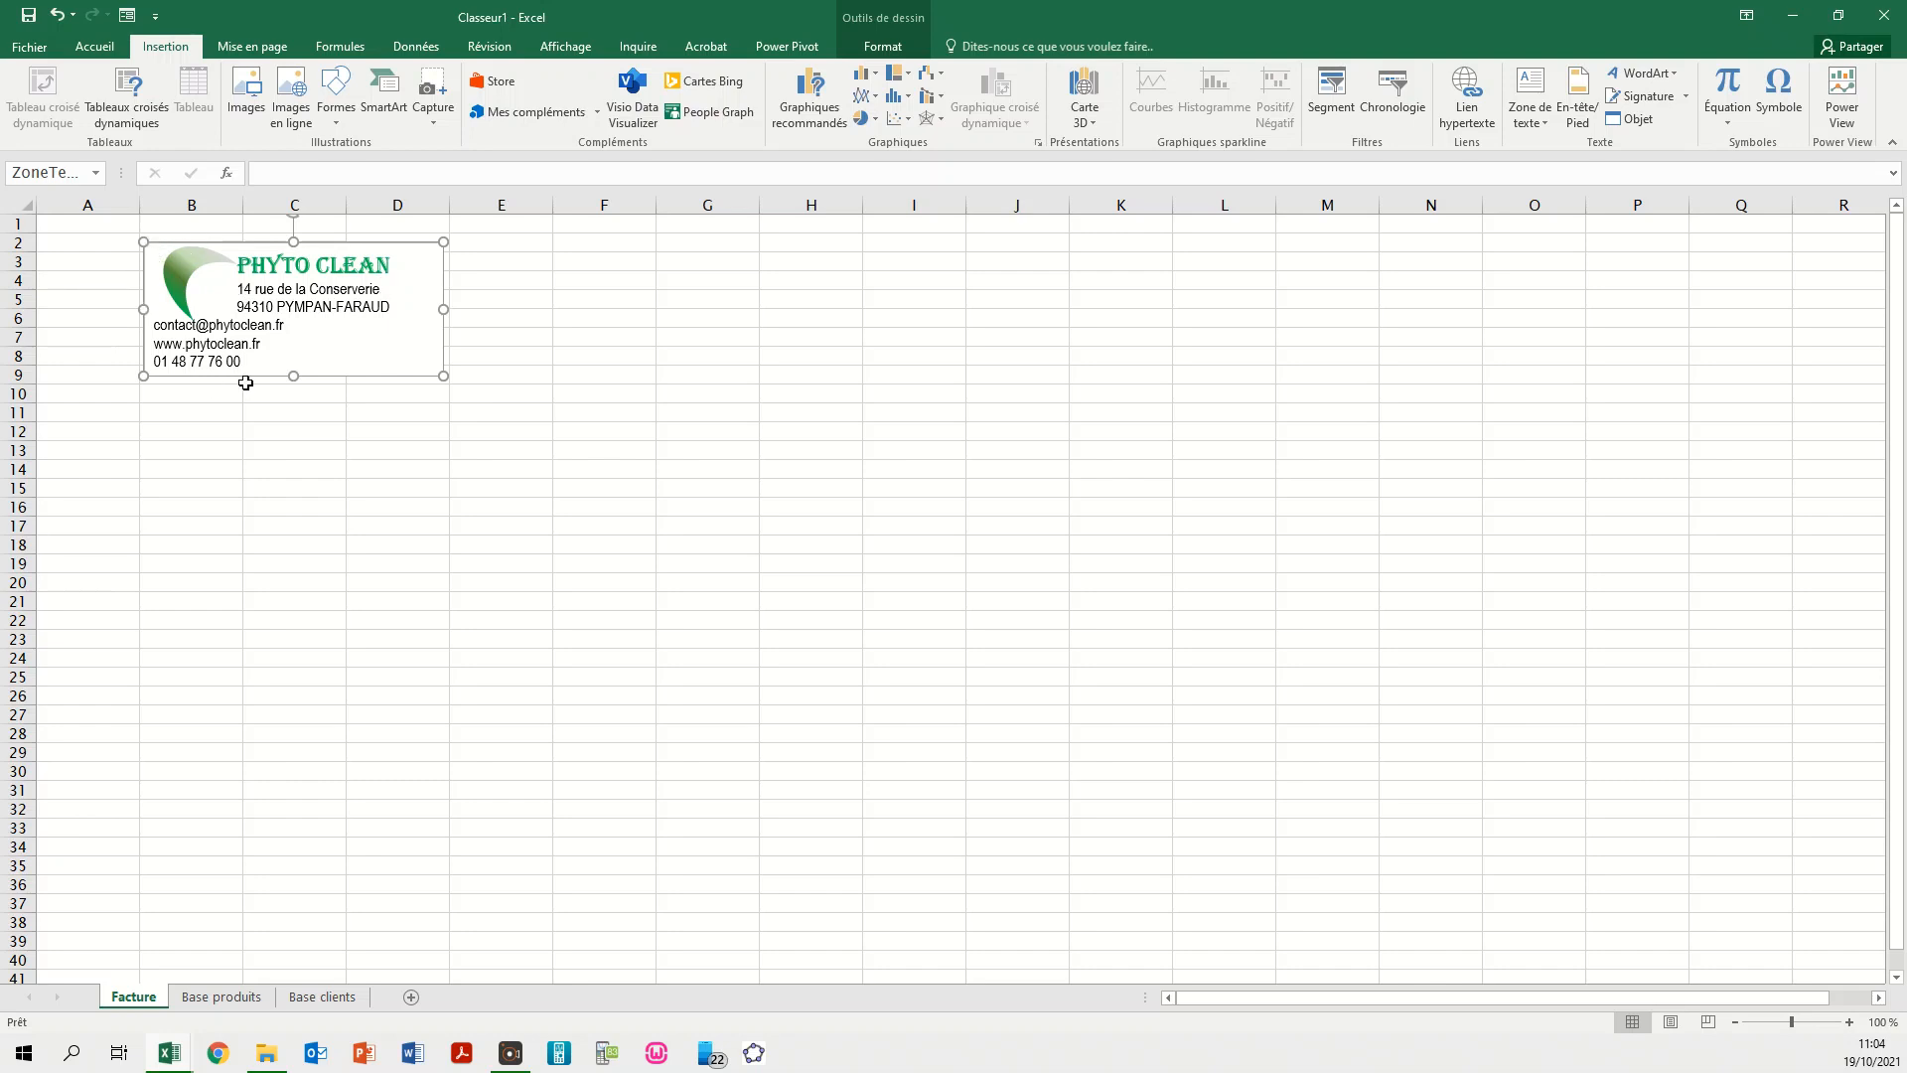
- Group the crescent shape with the company text box and move the group slightly down and right
click(173, 283)
drag(173, 283, 199, 309)
right_click(200, 306)
mouse_move(263, 426)
click(427, 425)
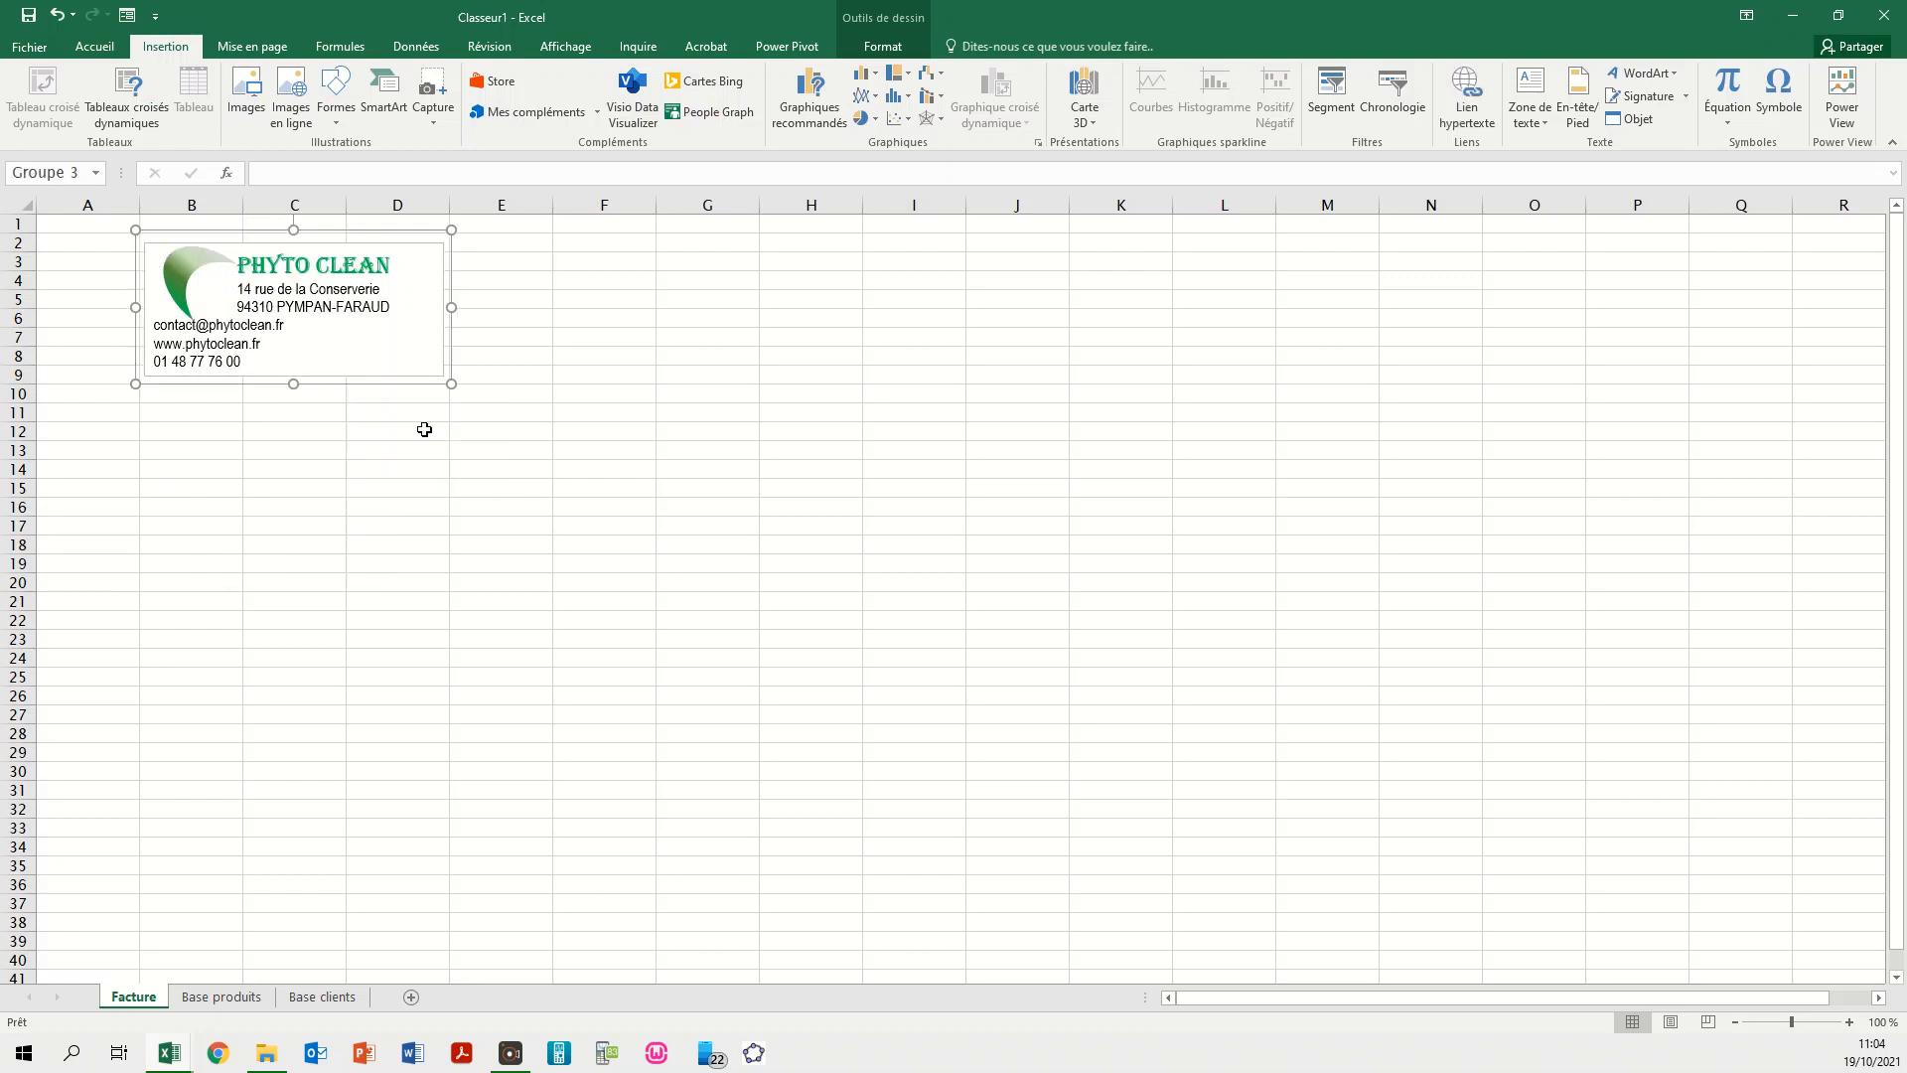
mouse_move(405, 384)
mouse_down()
mouse_move(408, 404)
mouse_move(460, 396)
mouse_move(413, 404)
mouse_move(398, 385)
mouse_move(413, 392)
mouse_up()
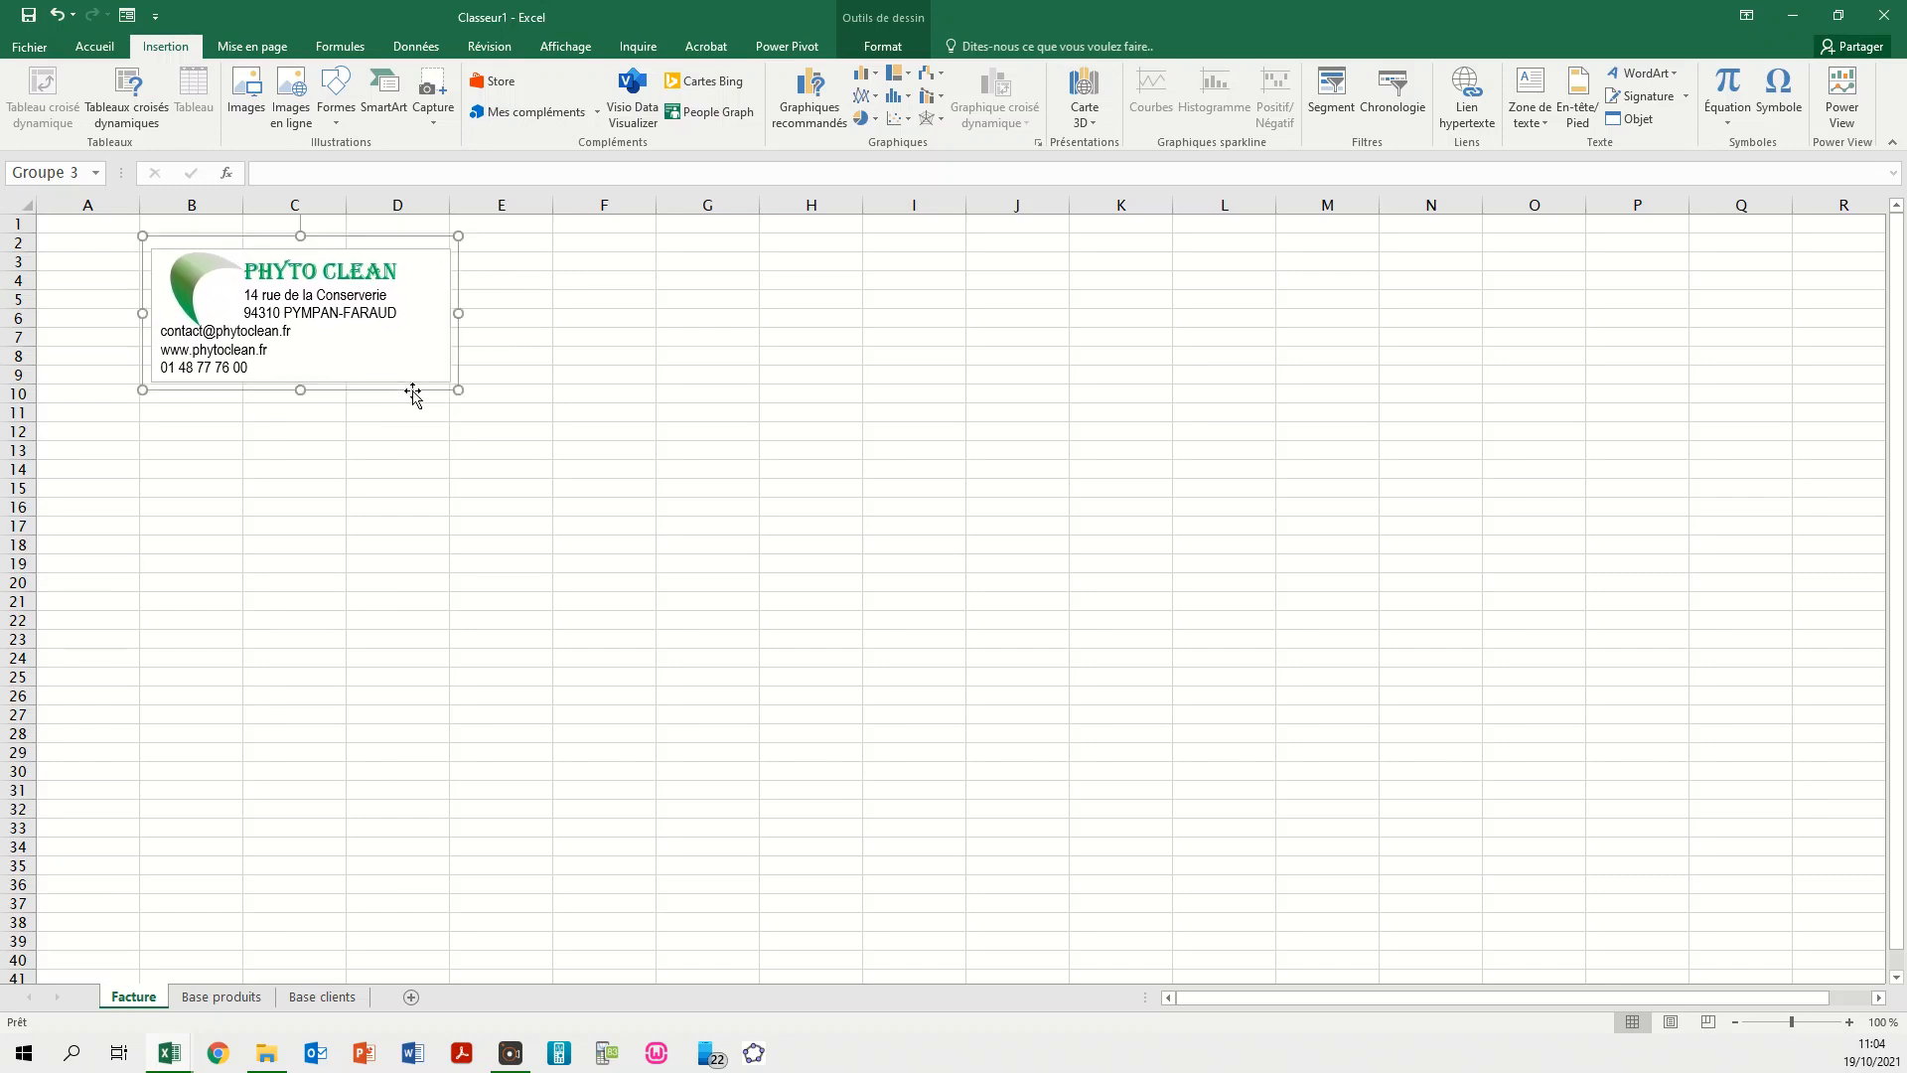
- Add a borderless text box above columns E to H with the invoice number and date 4/10/2022, in bold right-aligned Arial Narrow 14
click(1213, 945)
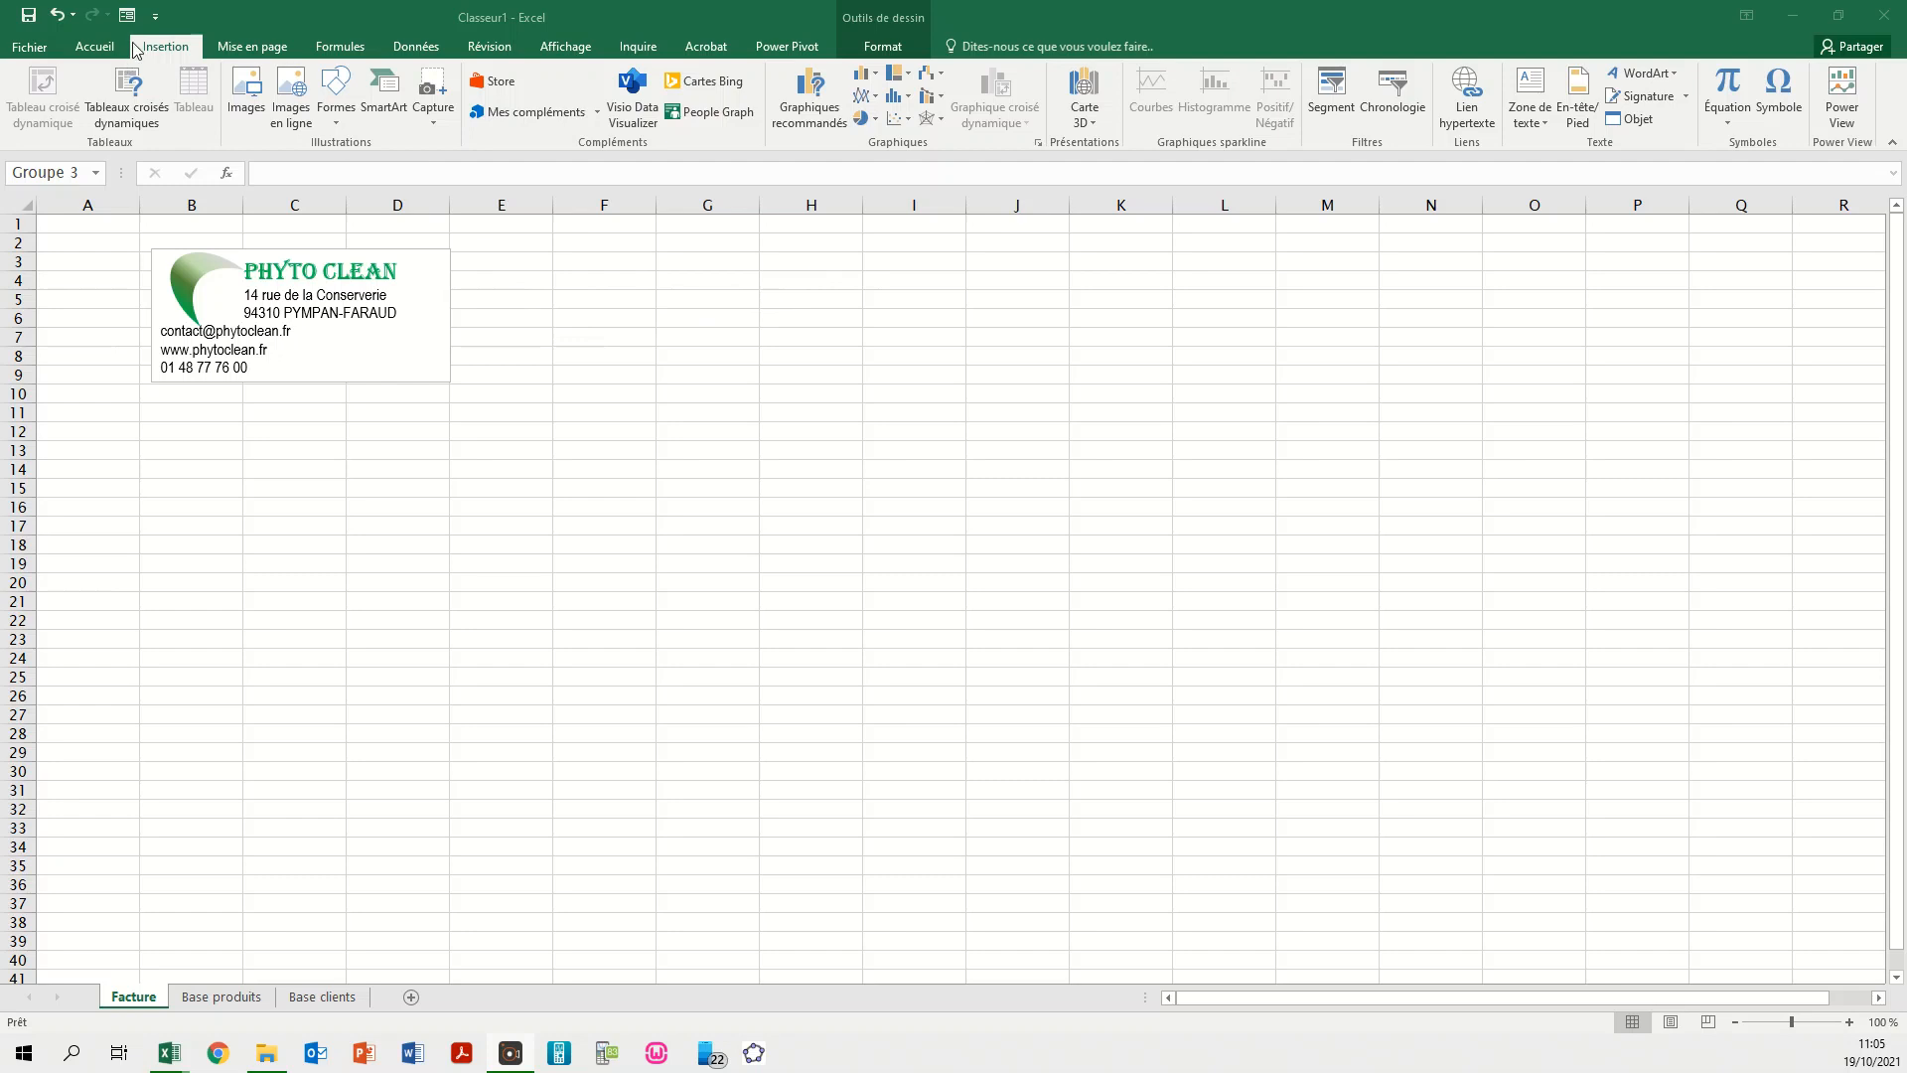
click(1537, 82)
drag(503, 242, 1017, 278)
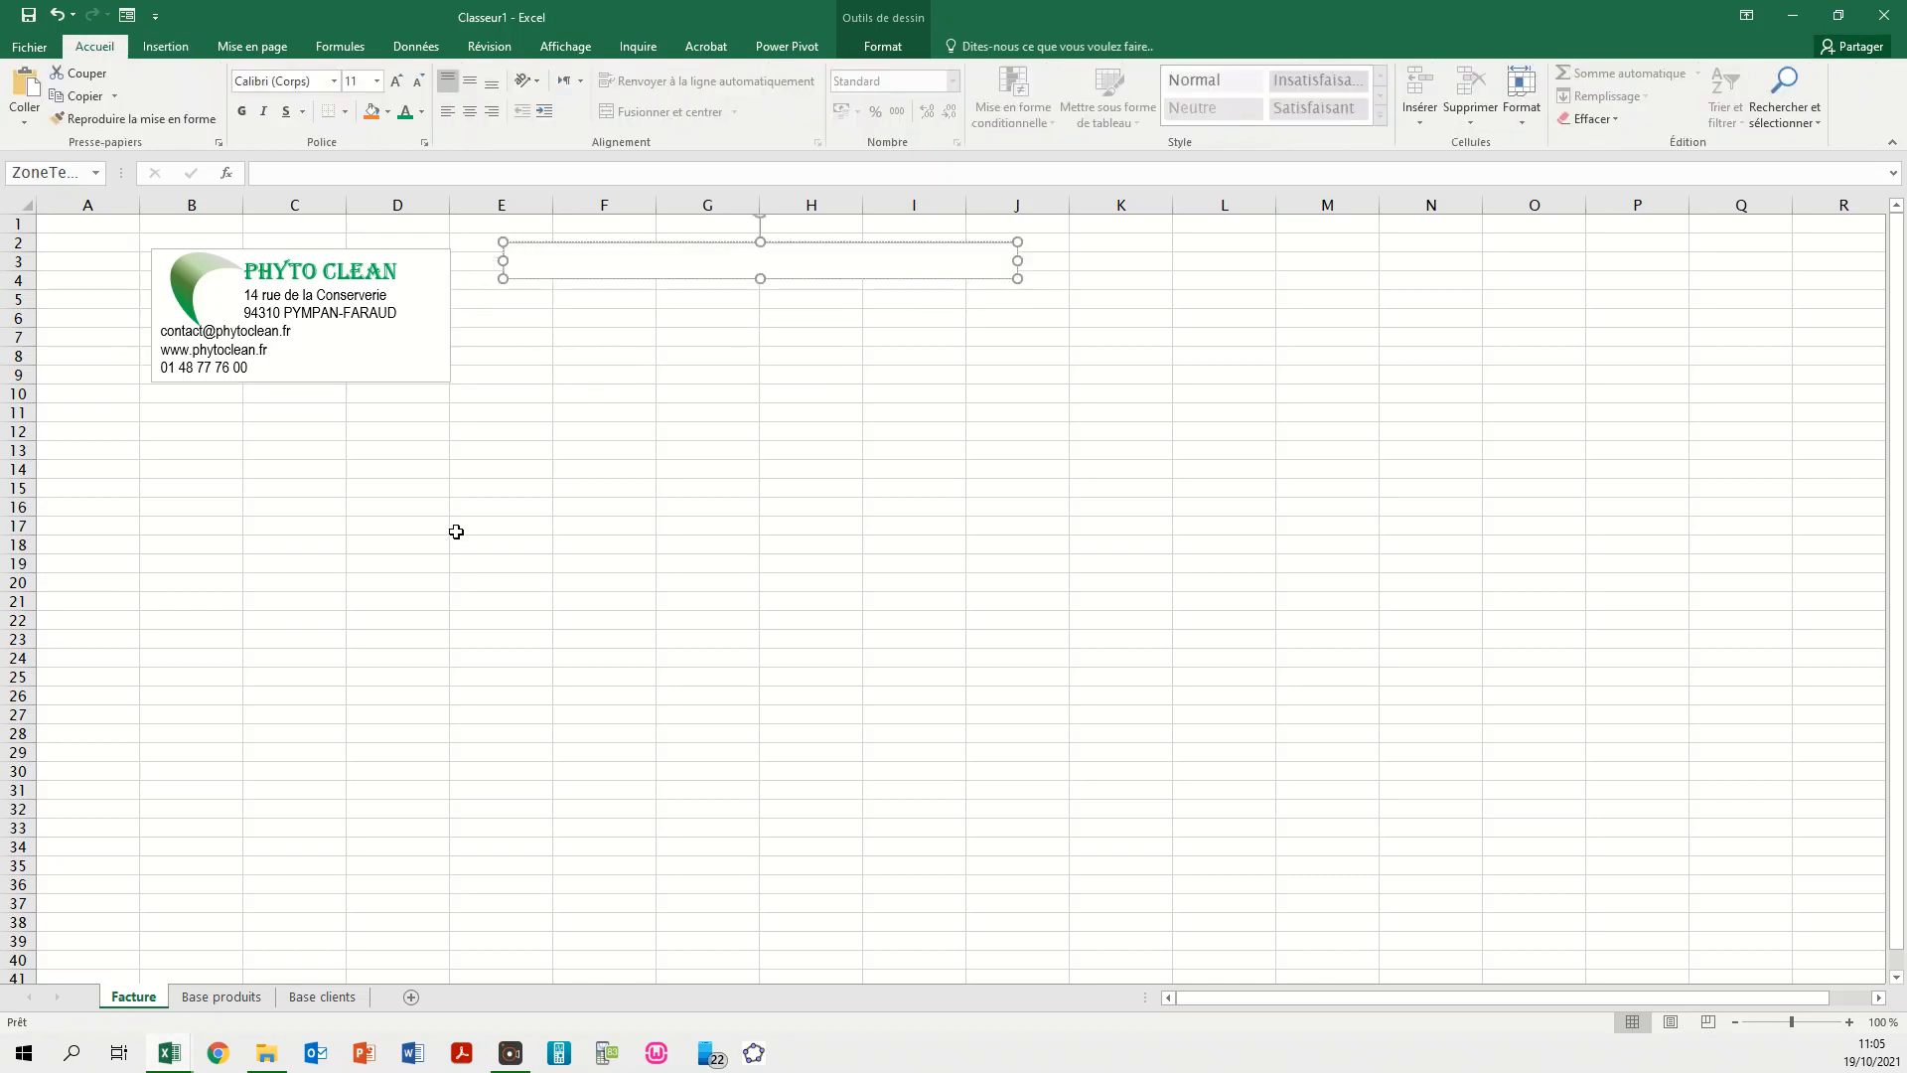
text(Facture n° 2022-84562 du 4/10/2022)
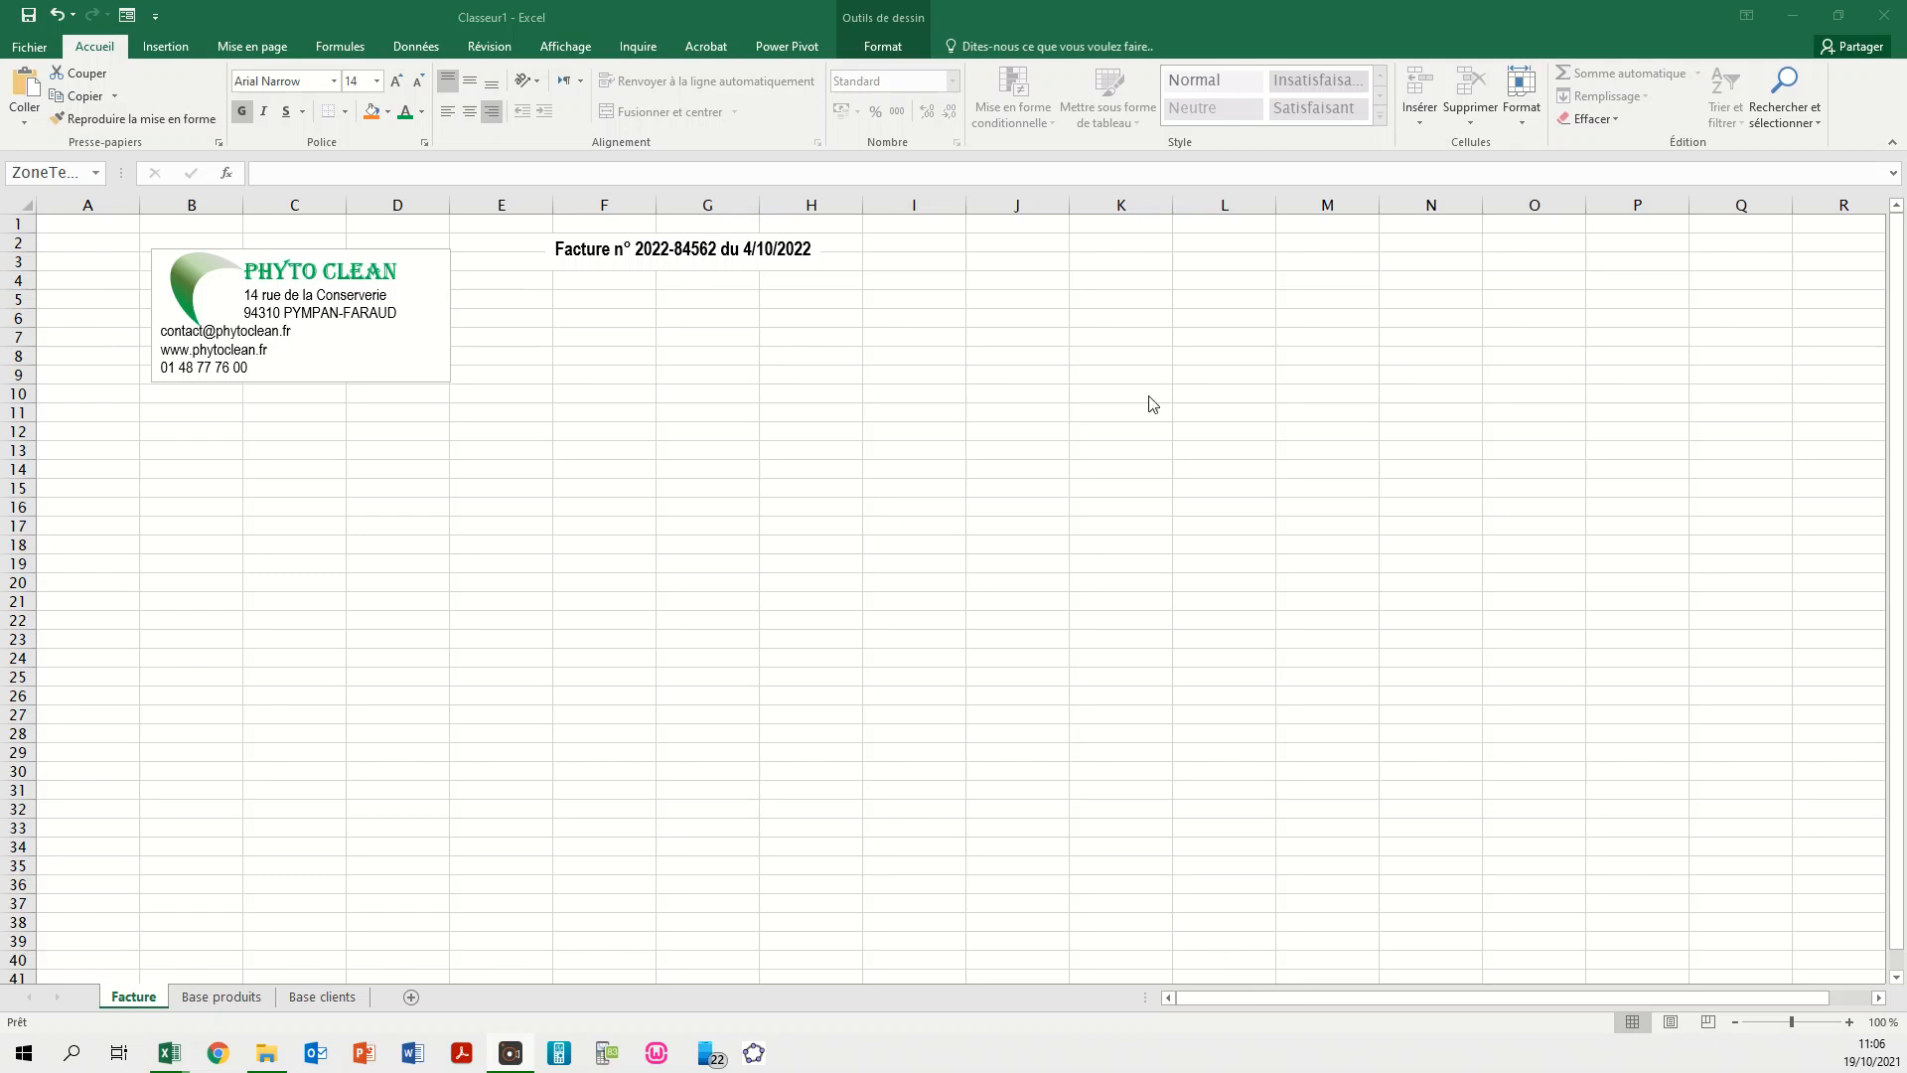
- Add a borderless footer text box over about B33:H37 with the centred PHYTO CLEAN thank-you line and the company's legal details
click(1899, 240)
mouse_move(1901, 274)
mouse_down()
mouse_move(1904, 321)
mouse_move(1901, 283)
mouse_move(1877, 282)
mouse_up()
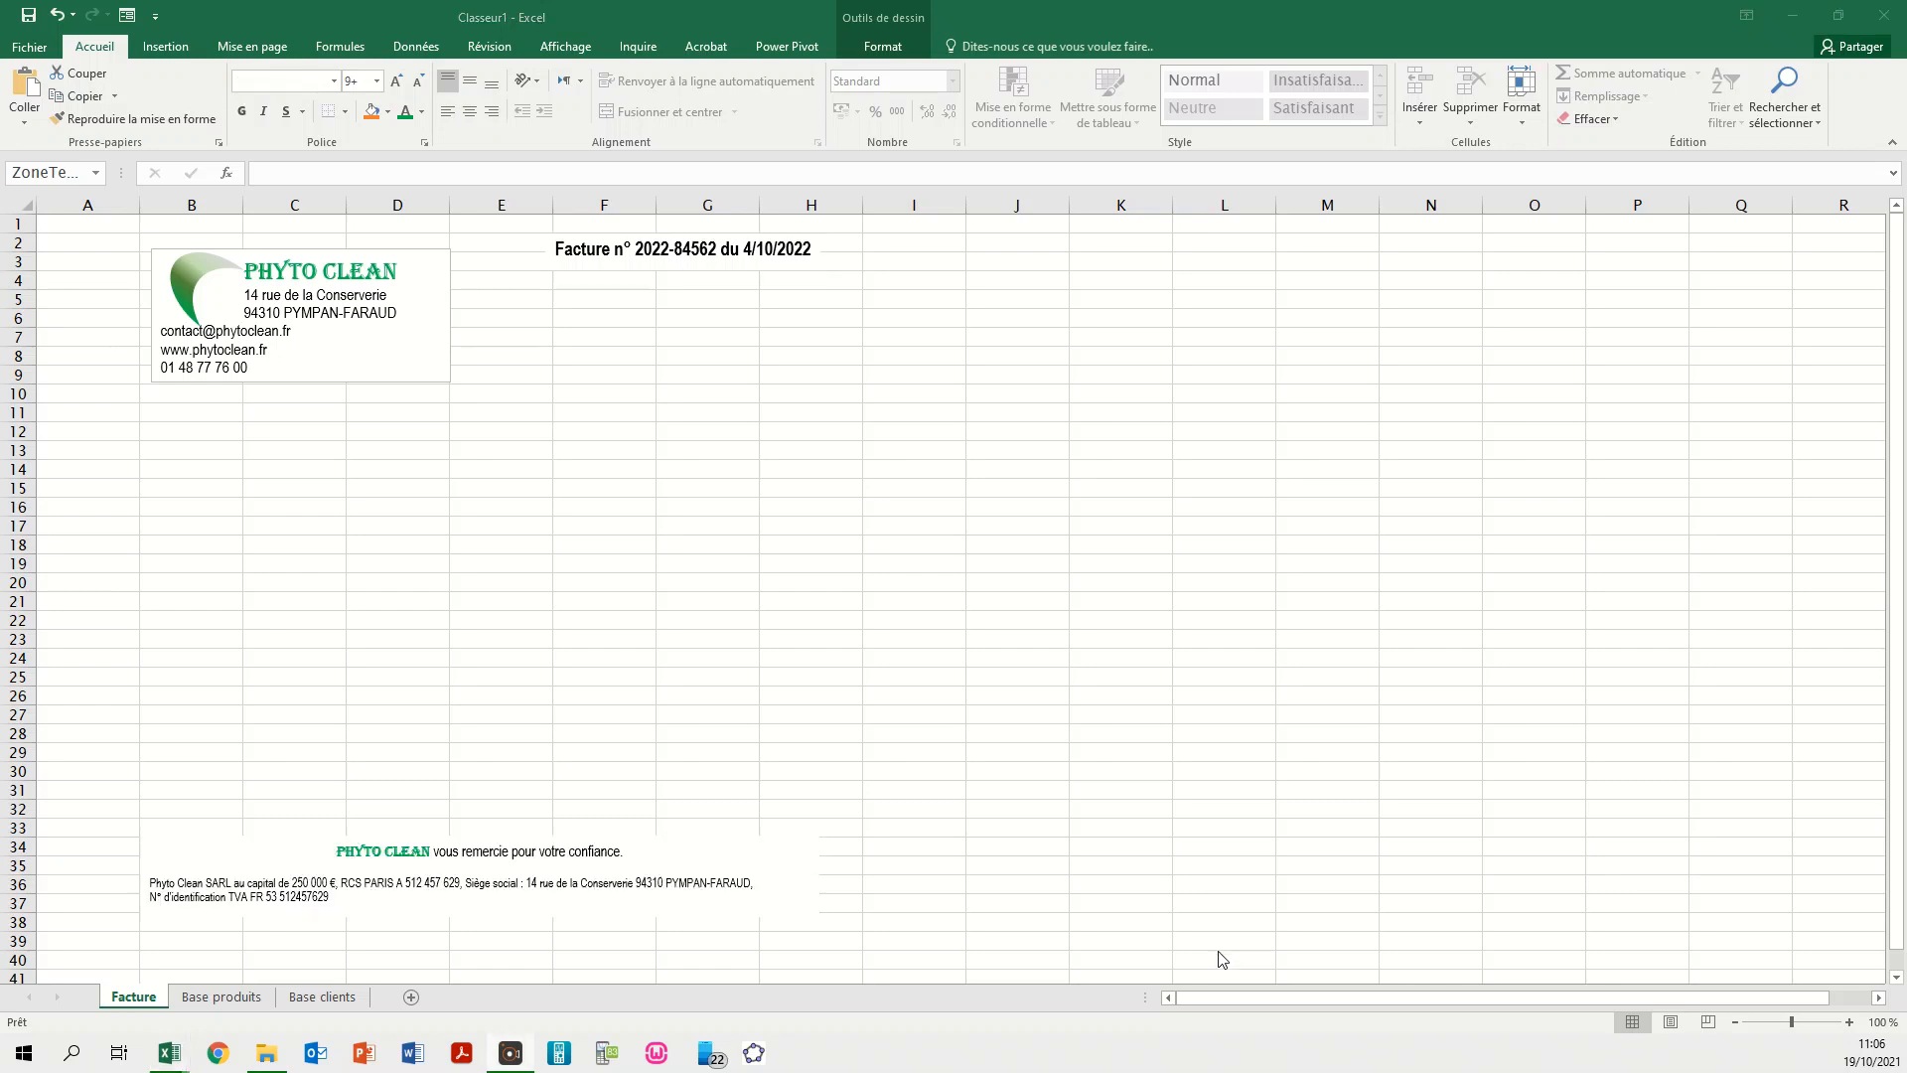
click(544, 864)
click(1890, 306)
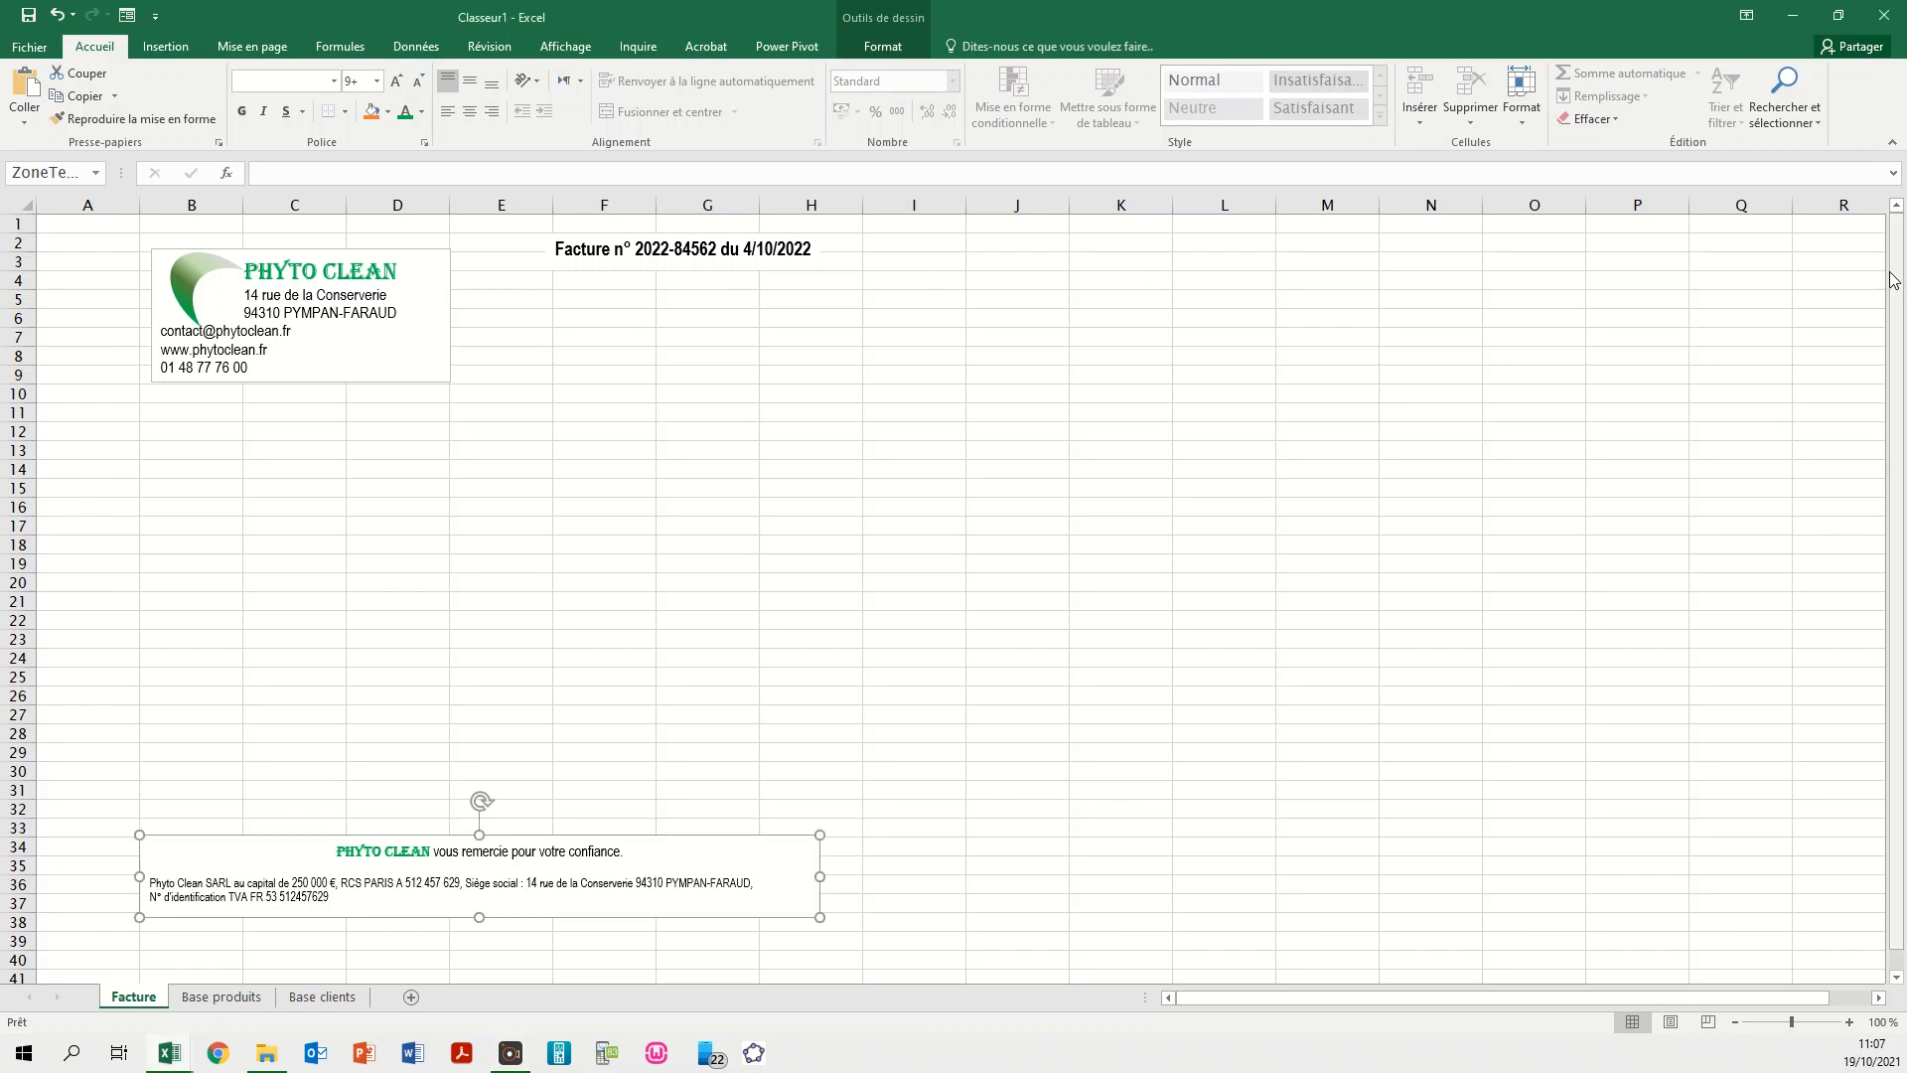
click(790, 455)
click(594, 433)
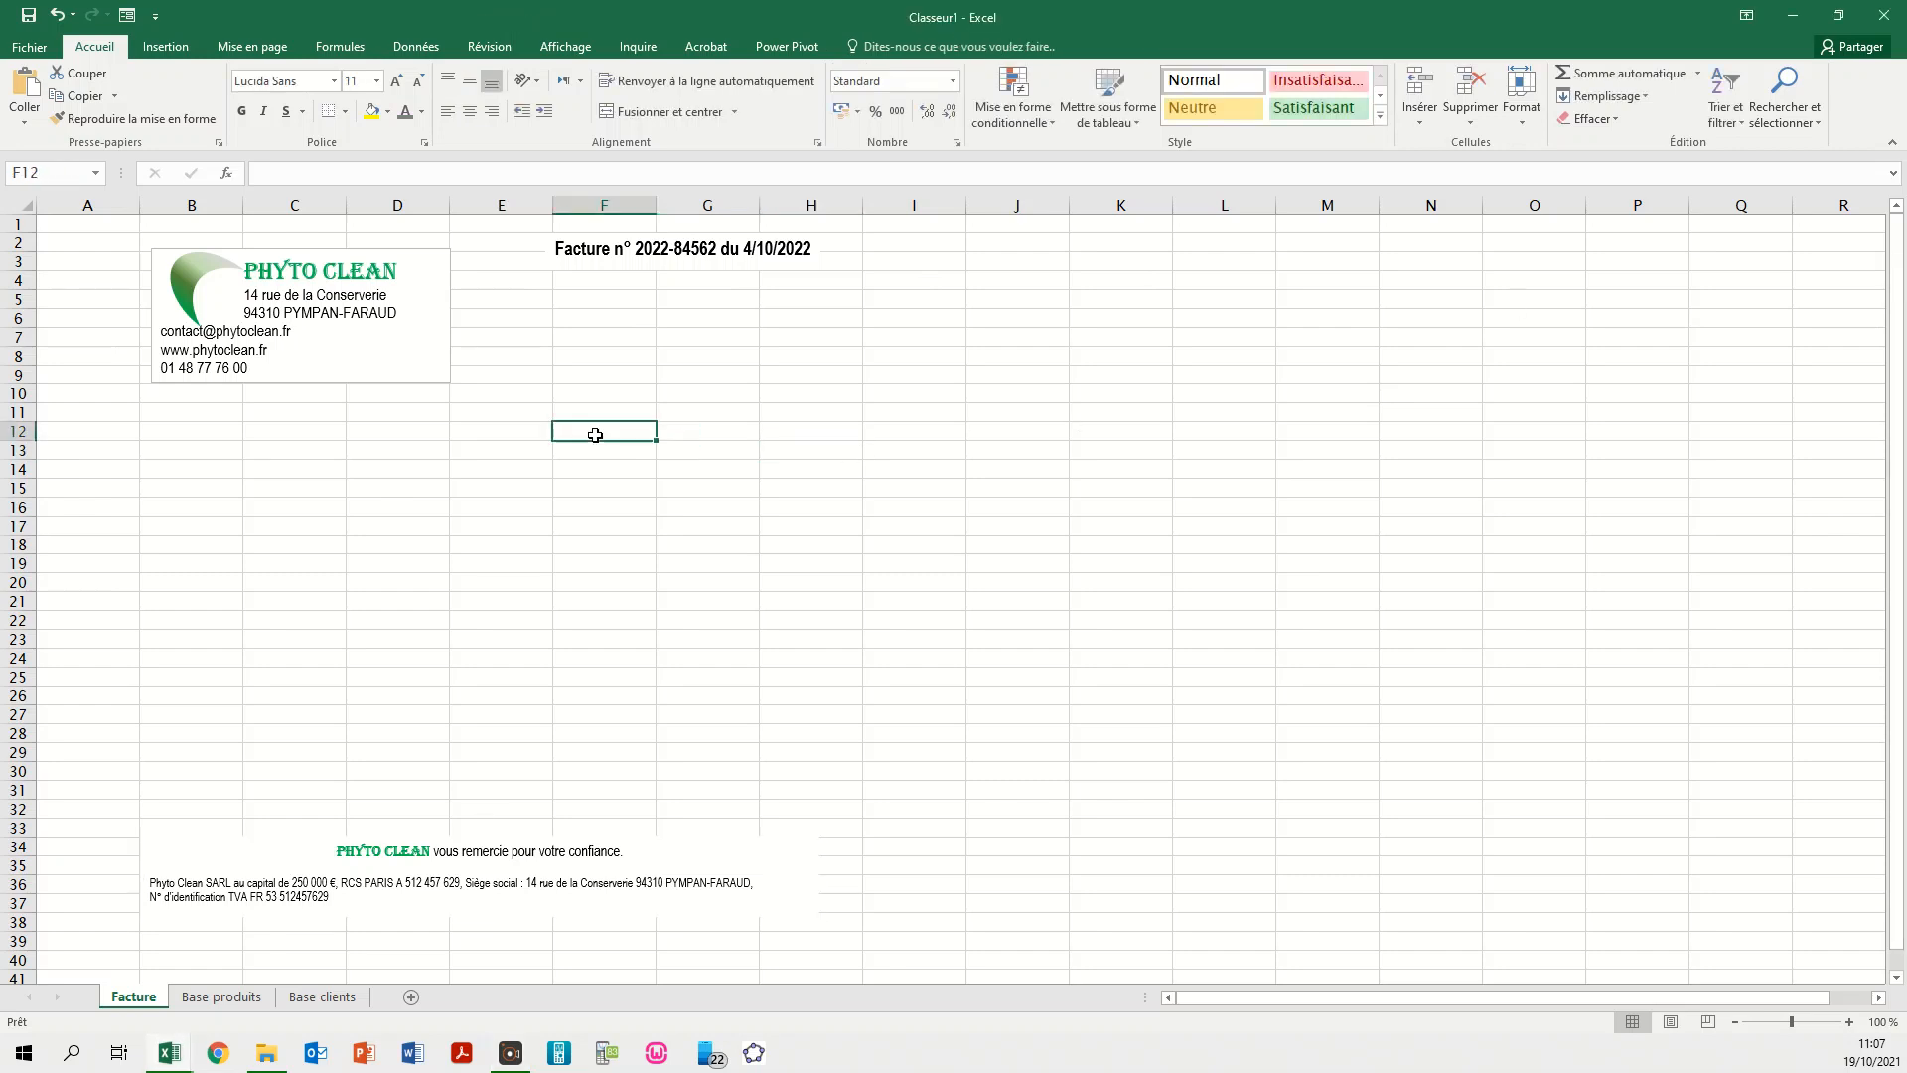
- Enter the label Client in cell J1 and reselect the cell
click(1013, 224)
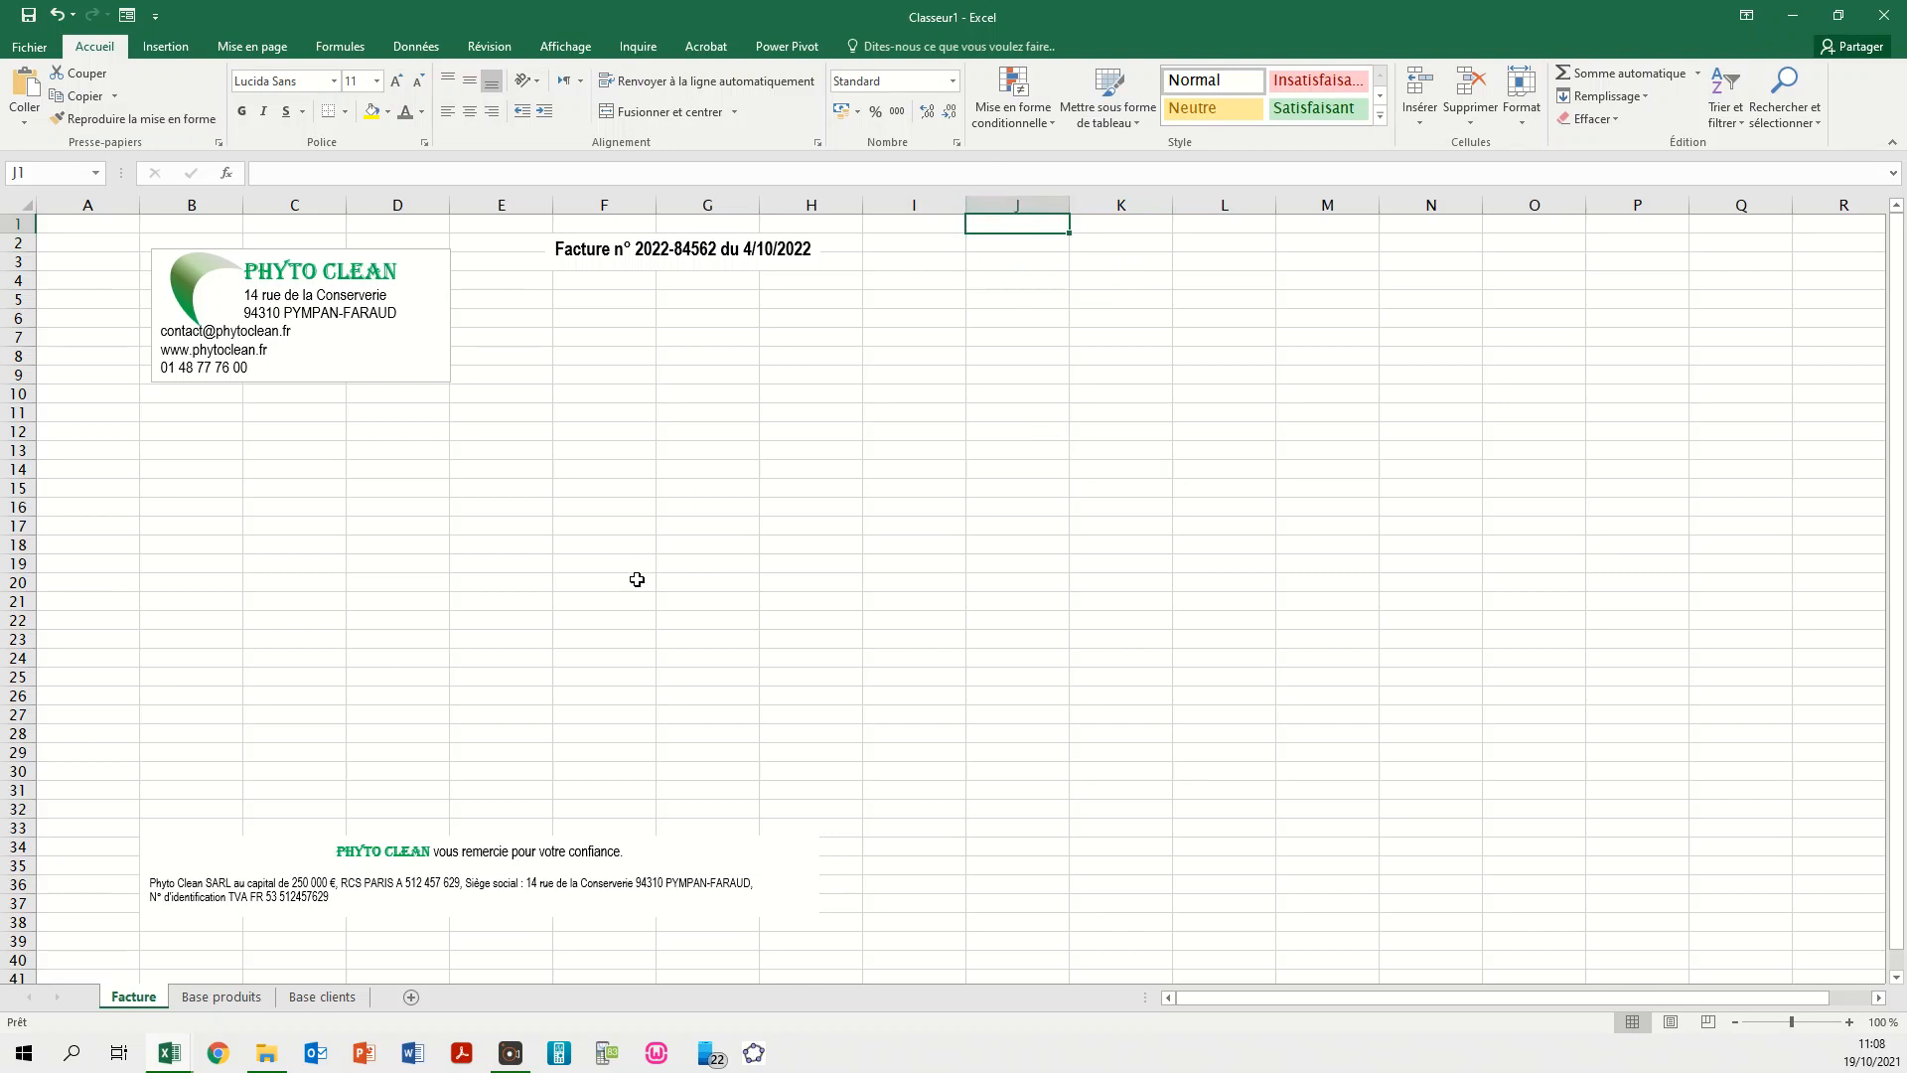
text(Cl)
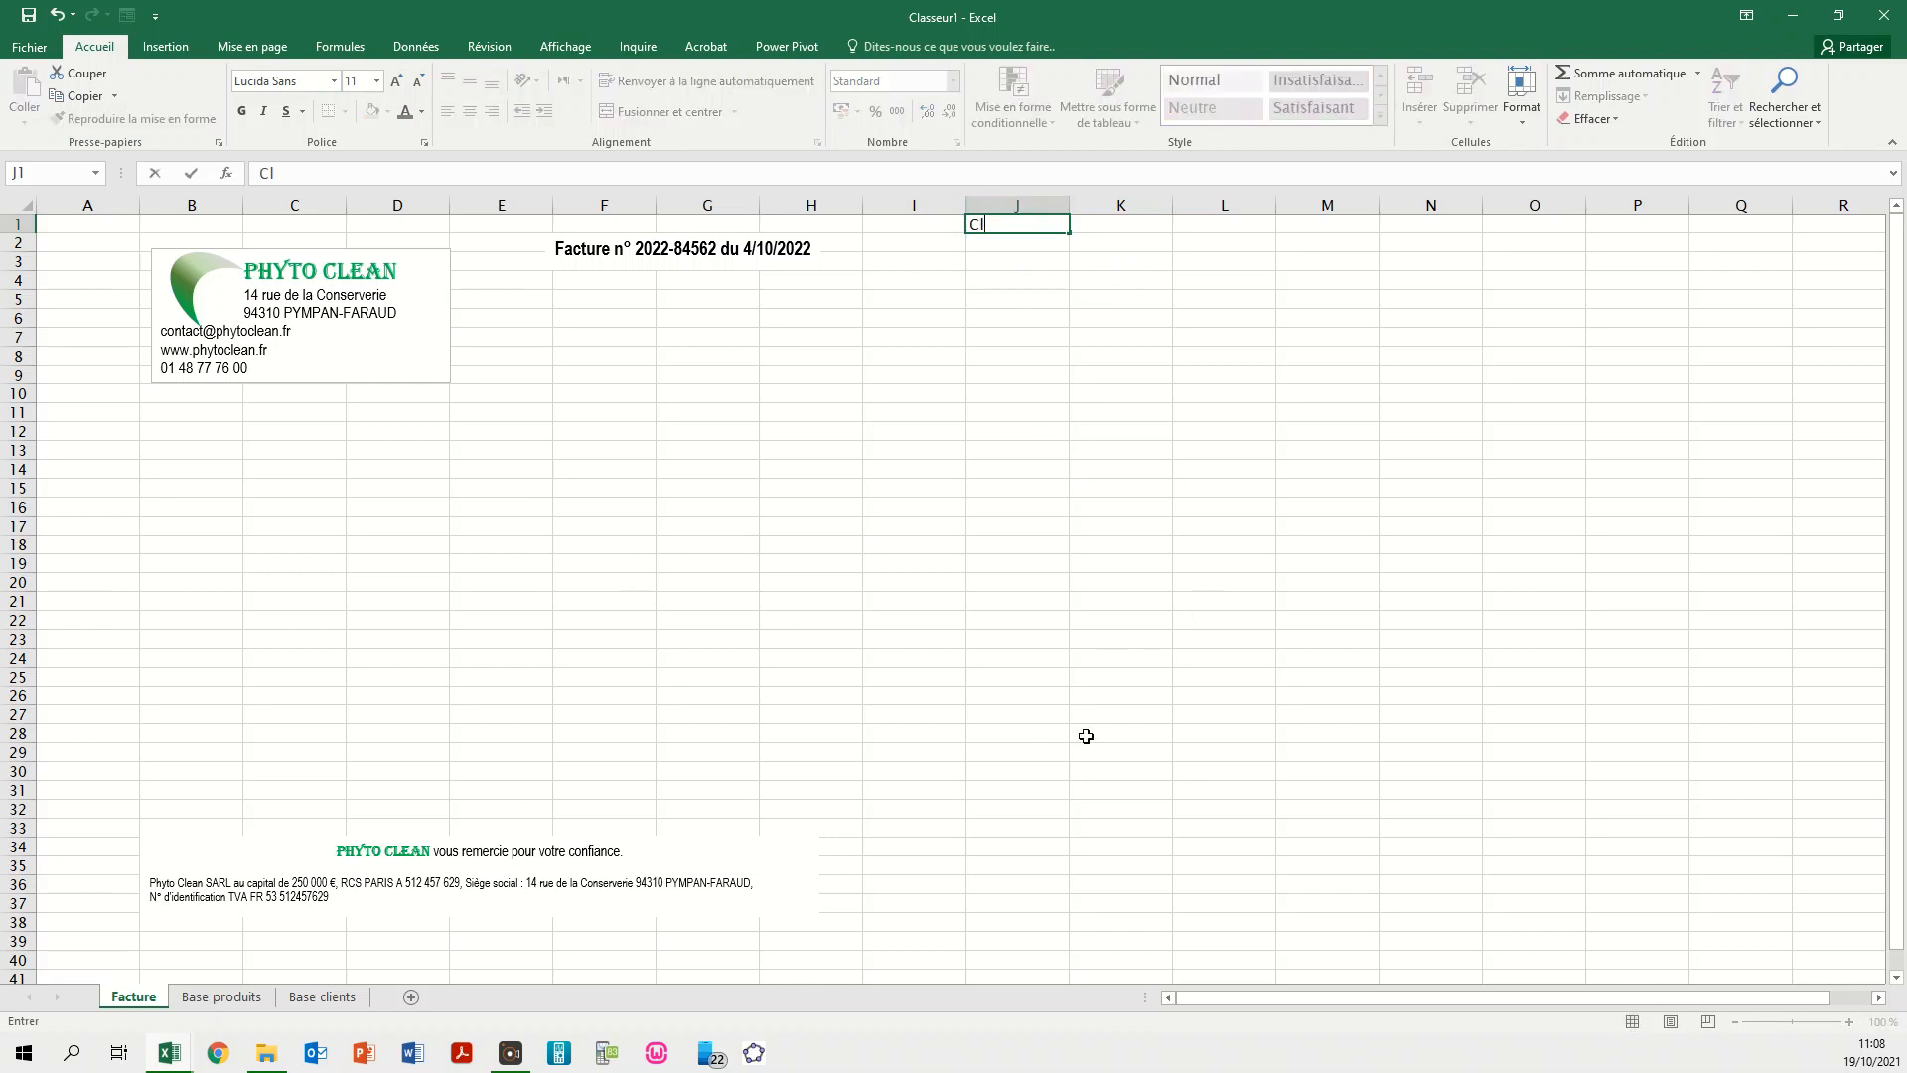
text(ient)
key(Return)
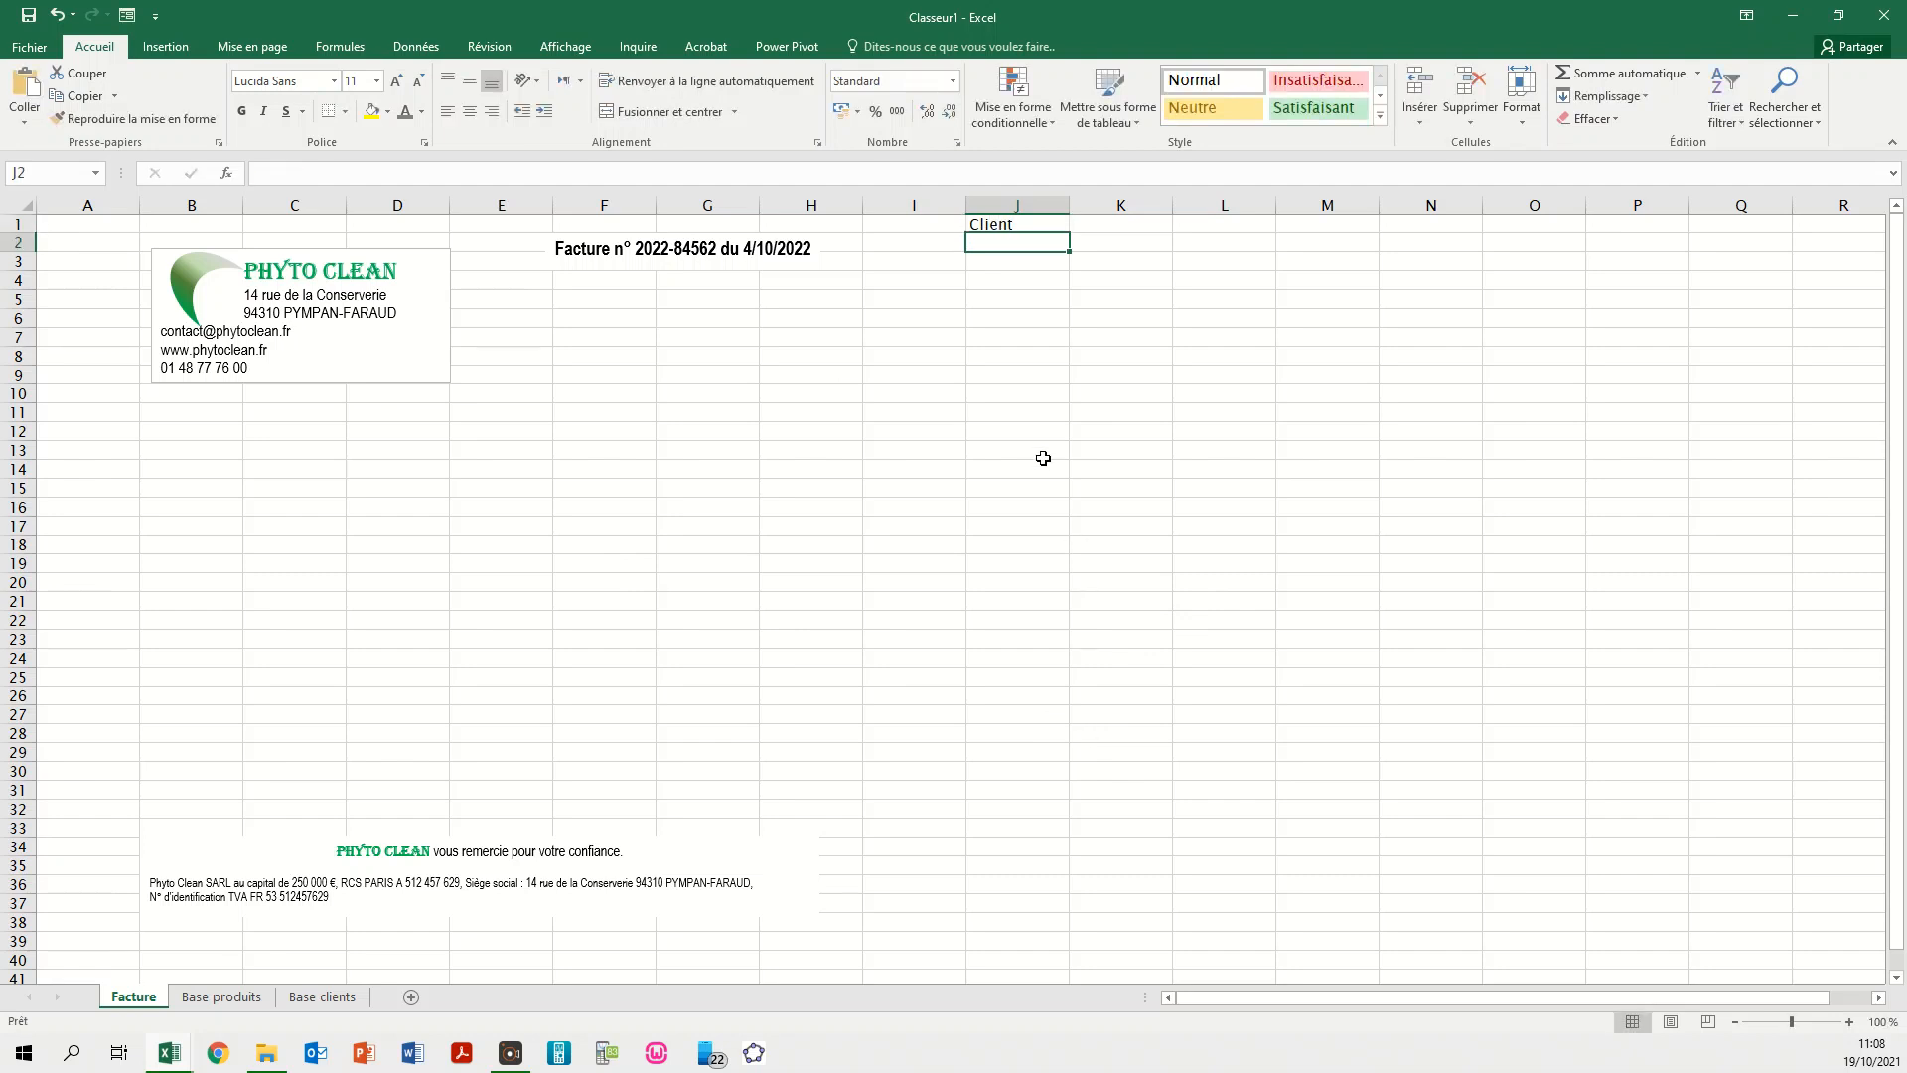
click(1029, 228)
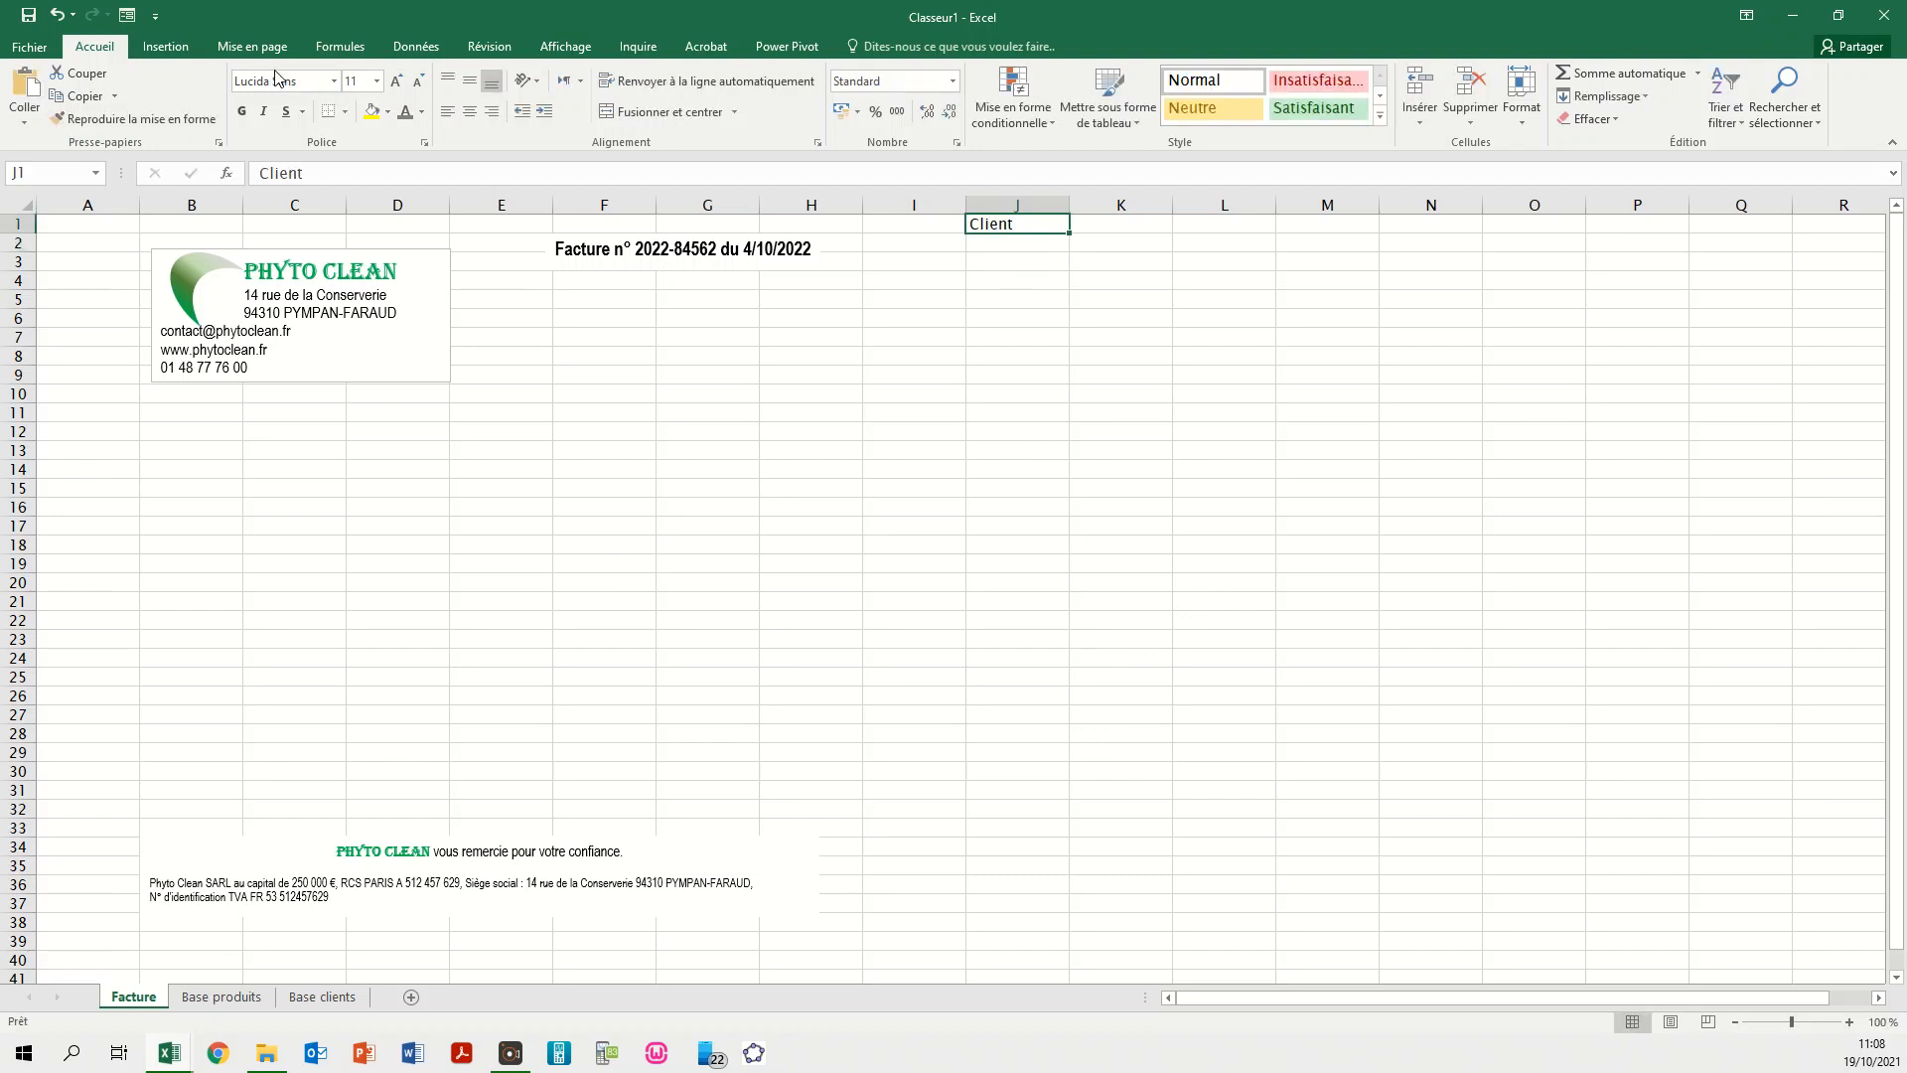
- Format the Client label in J1 as bold, right-aligned Arial Narrow, and select cell K1
click(334, 80)
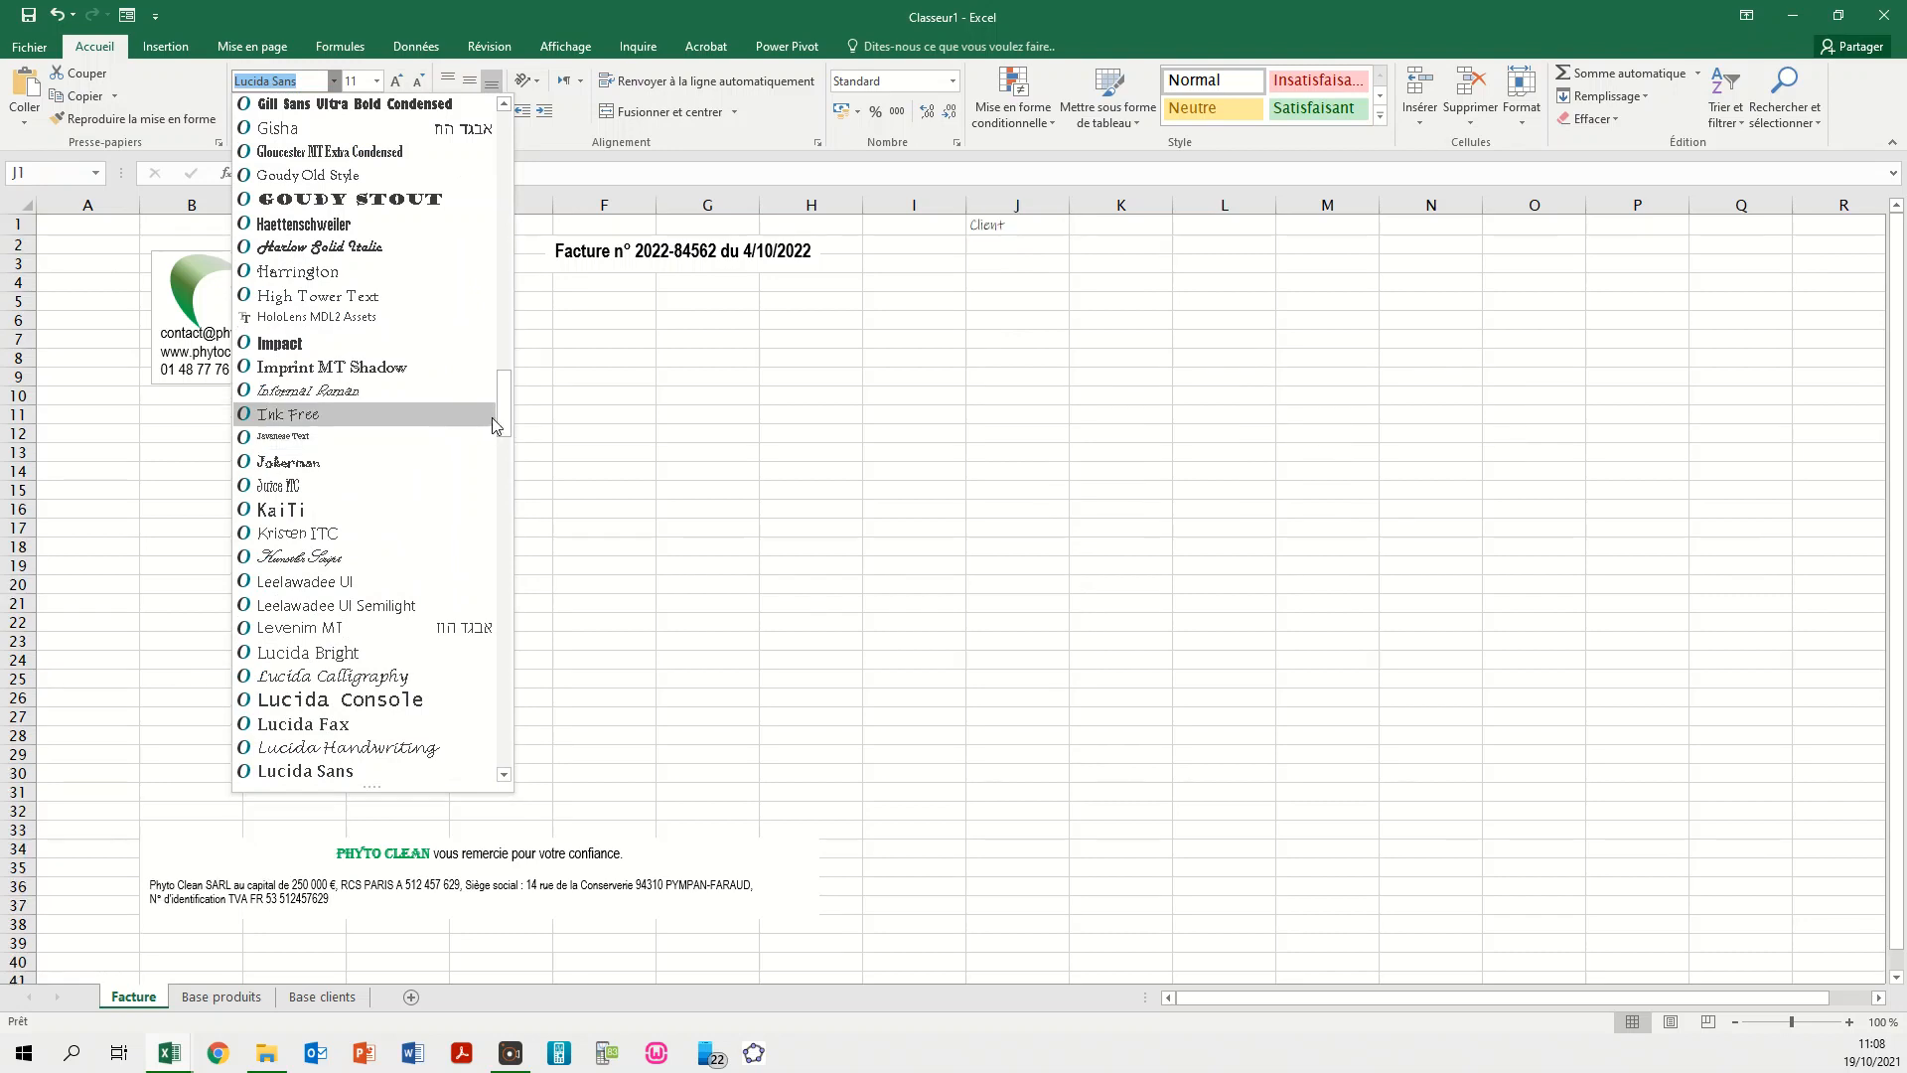
scroll(490, 429, up, 20)
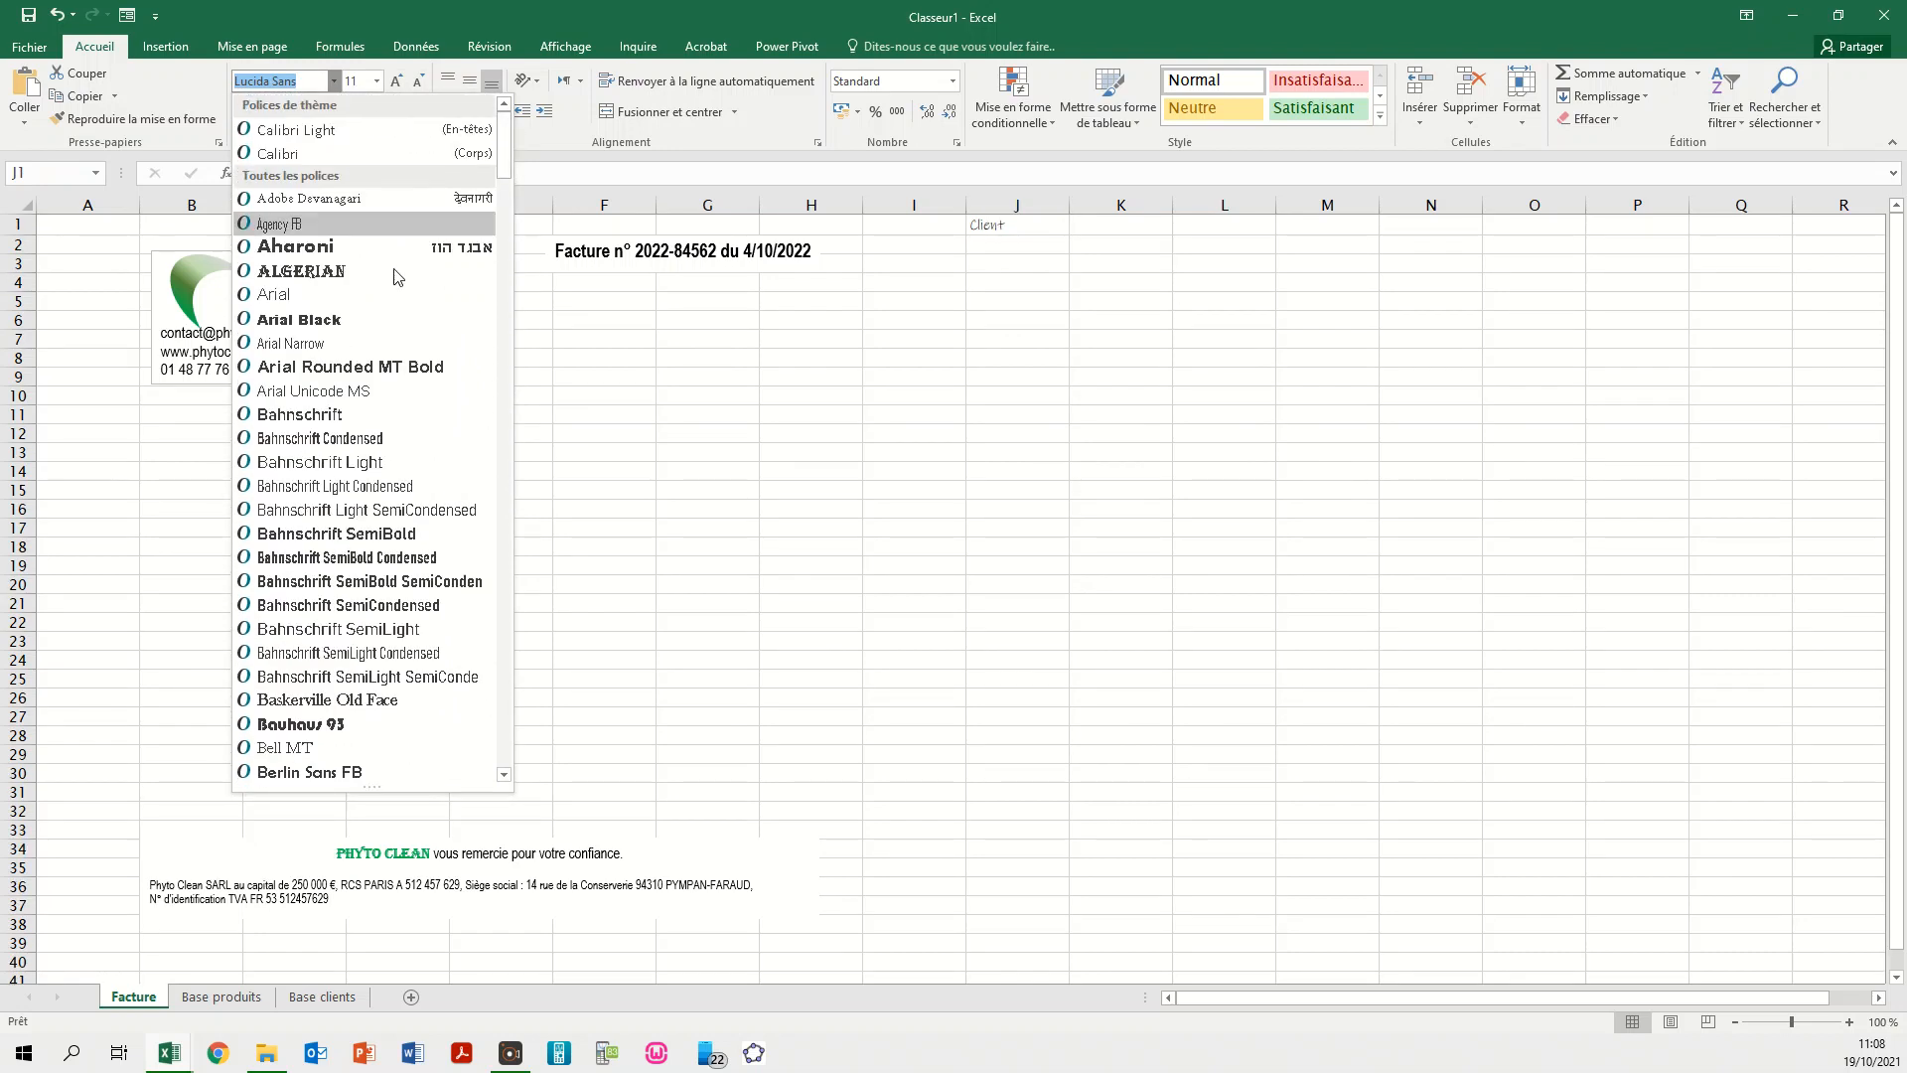
click(355, 341)
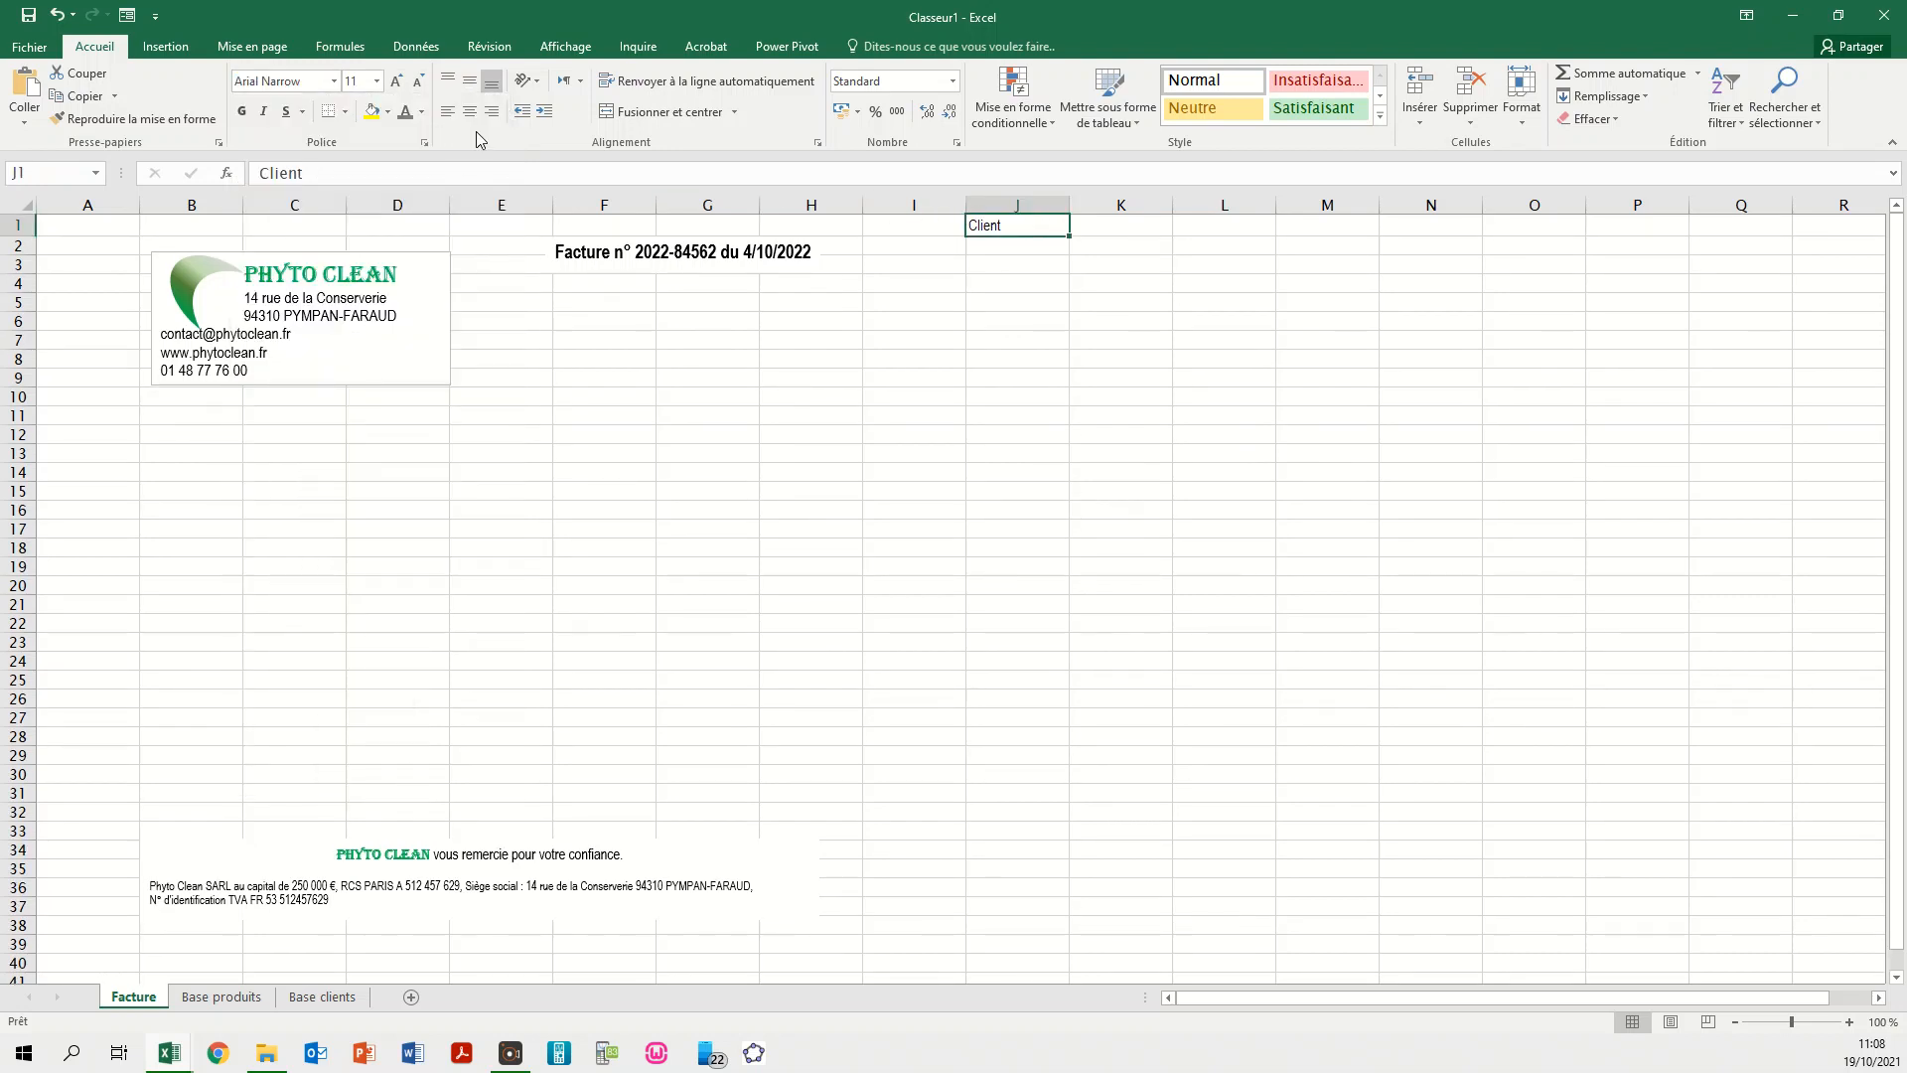
click(493, 111)
click(241, 112)
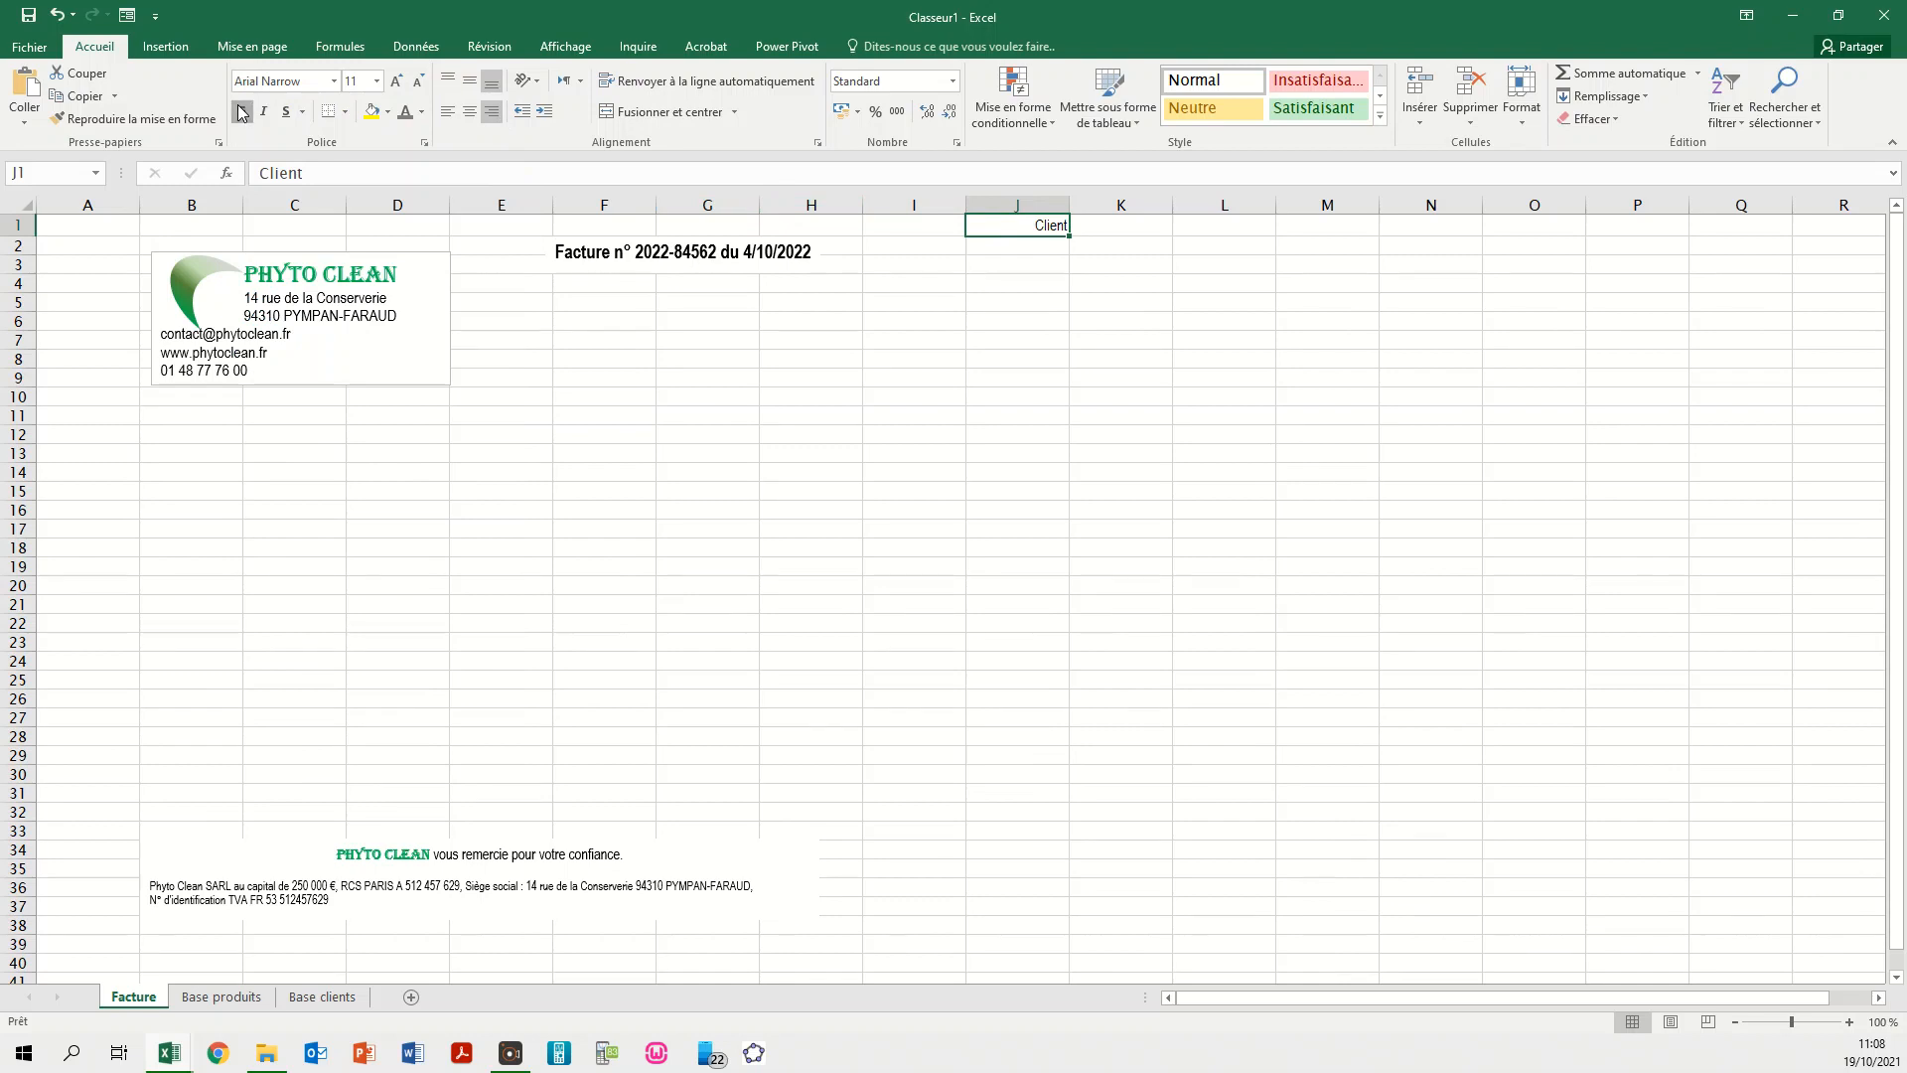
click(1128, 227)
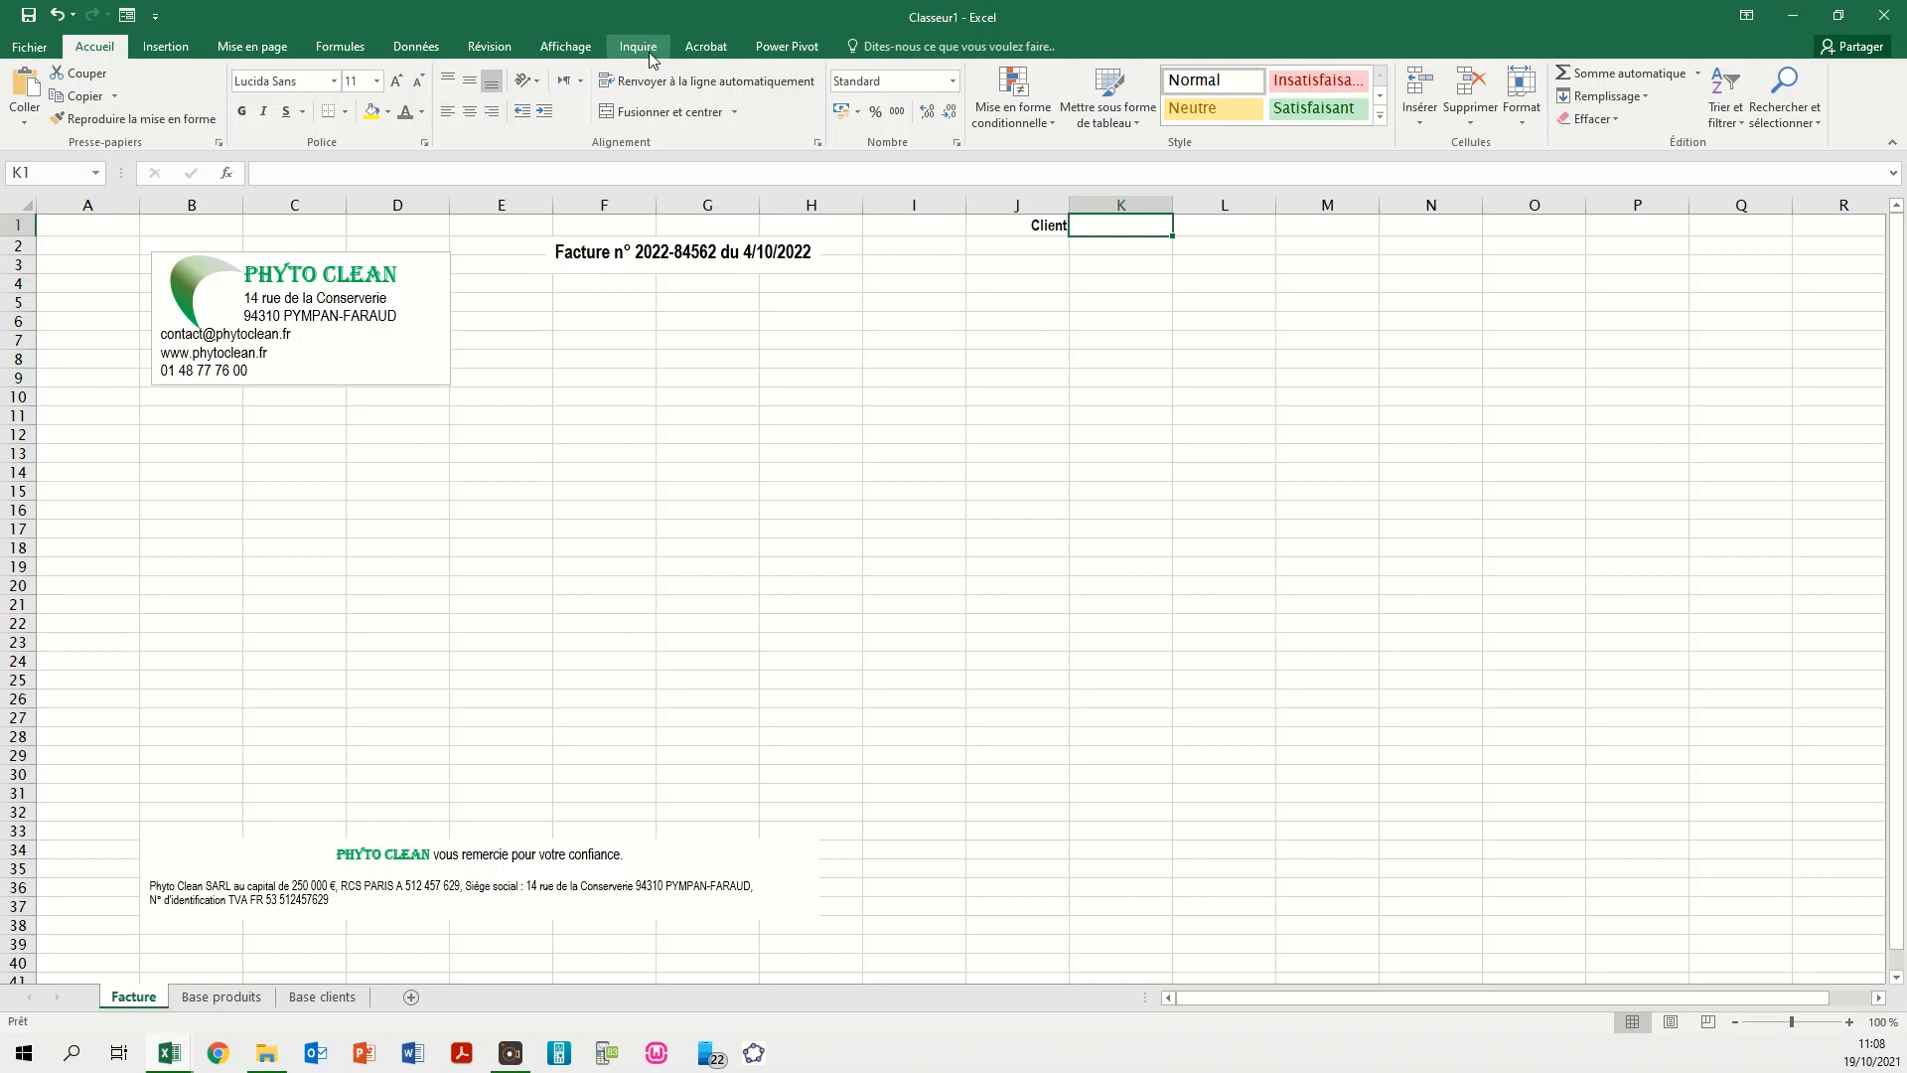
click(417, 50)
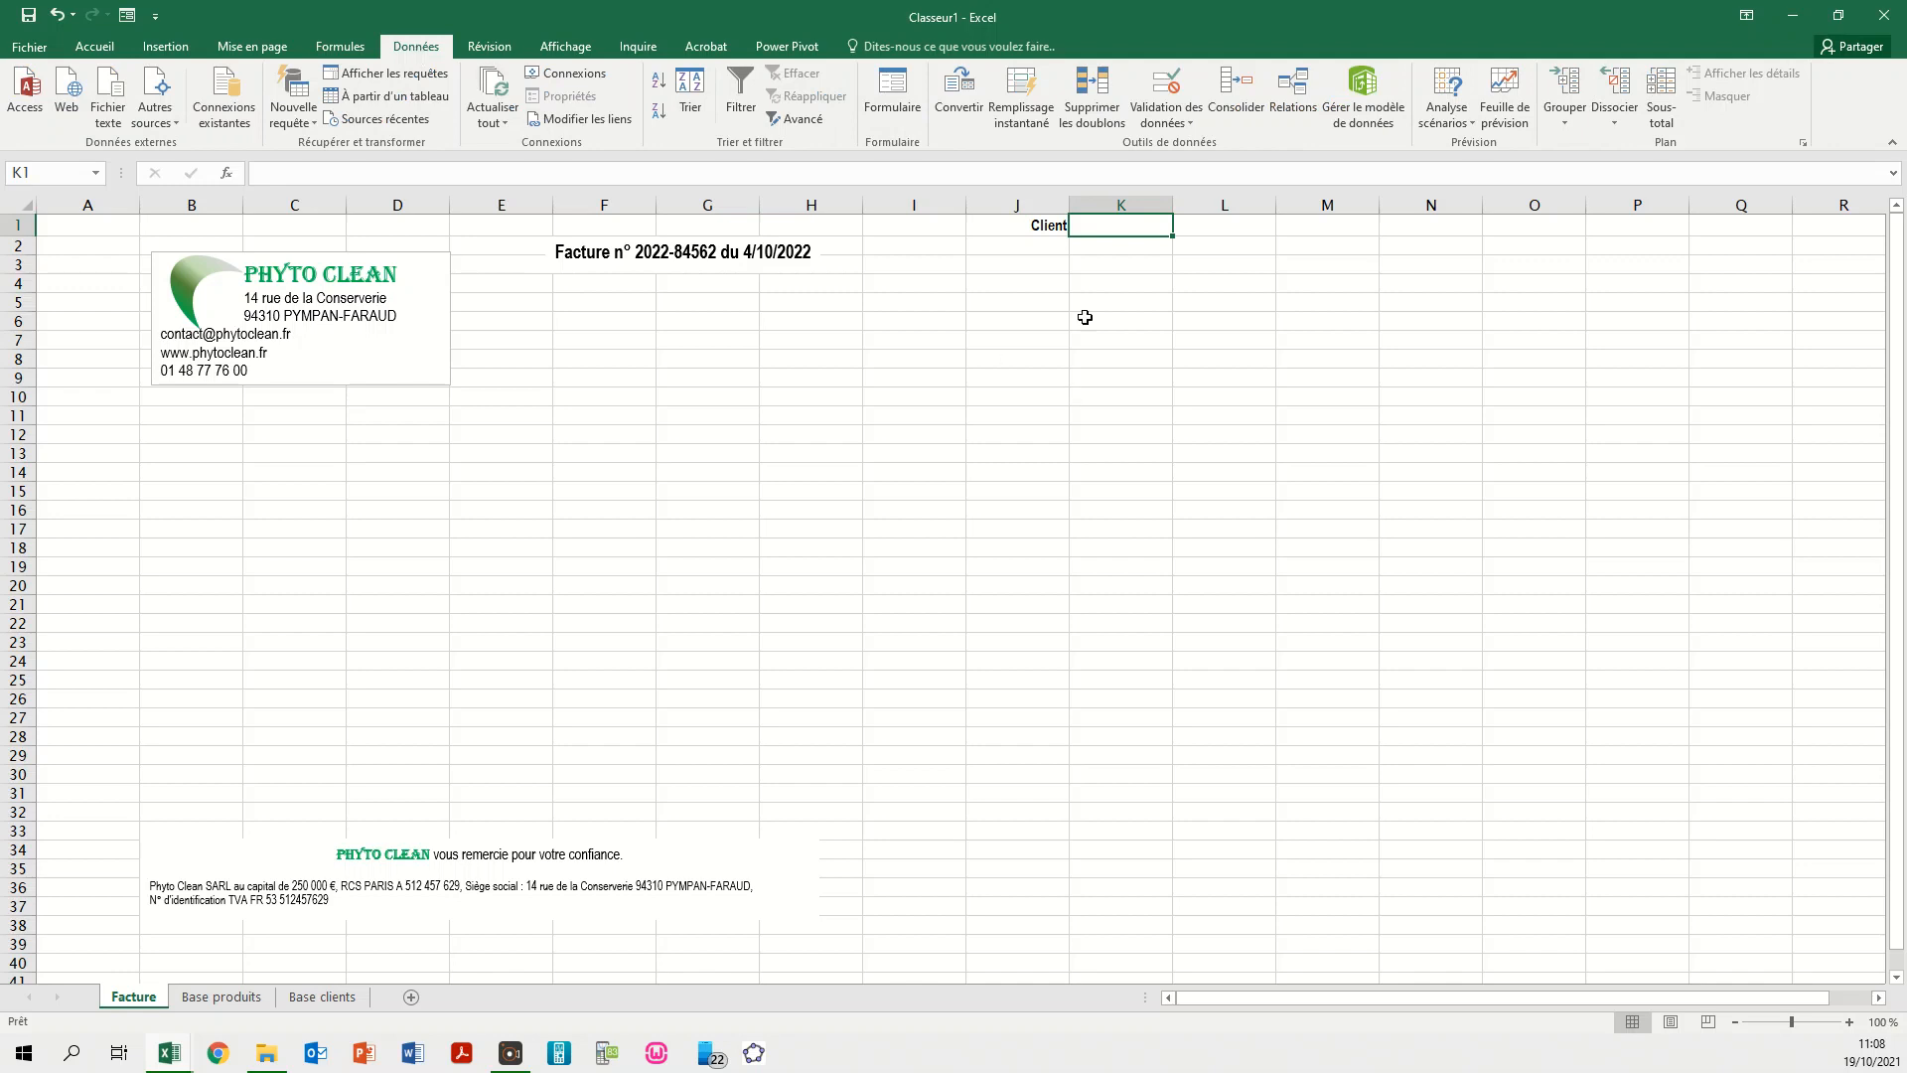
click(1168, 123)
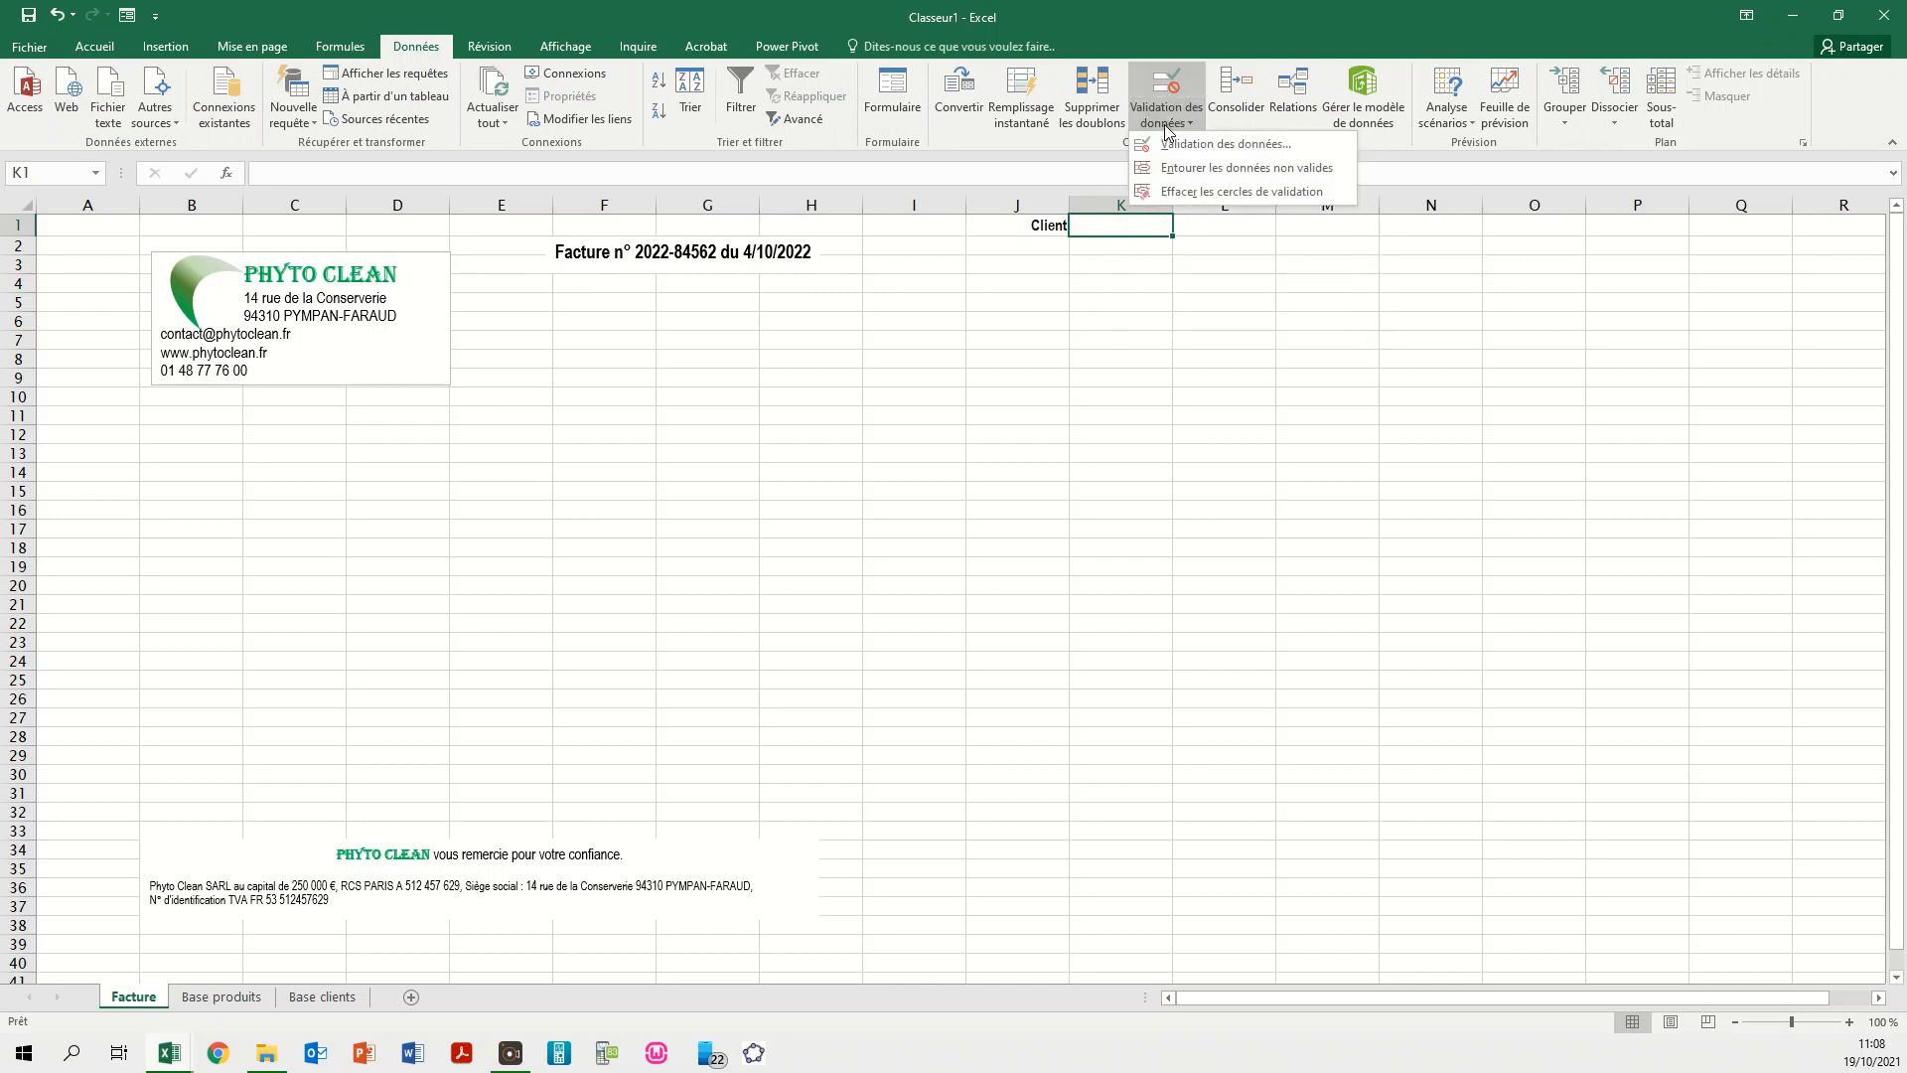
click(1174, 145)
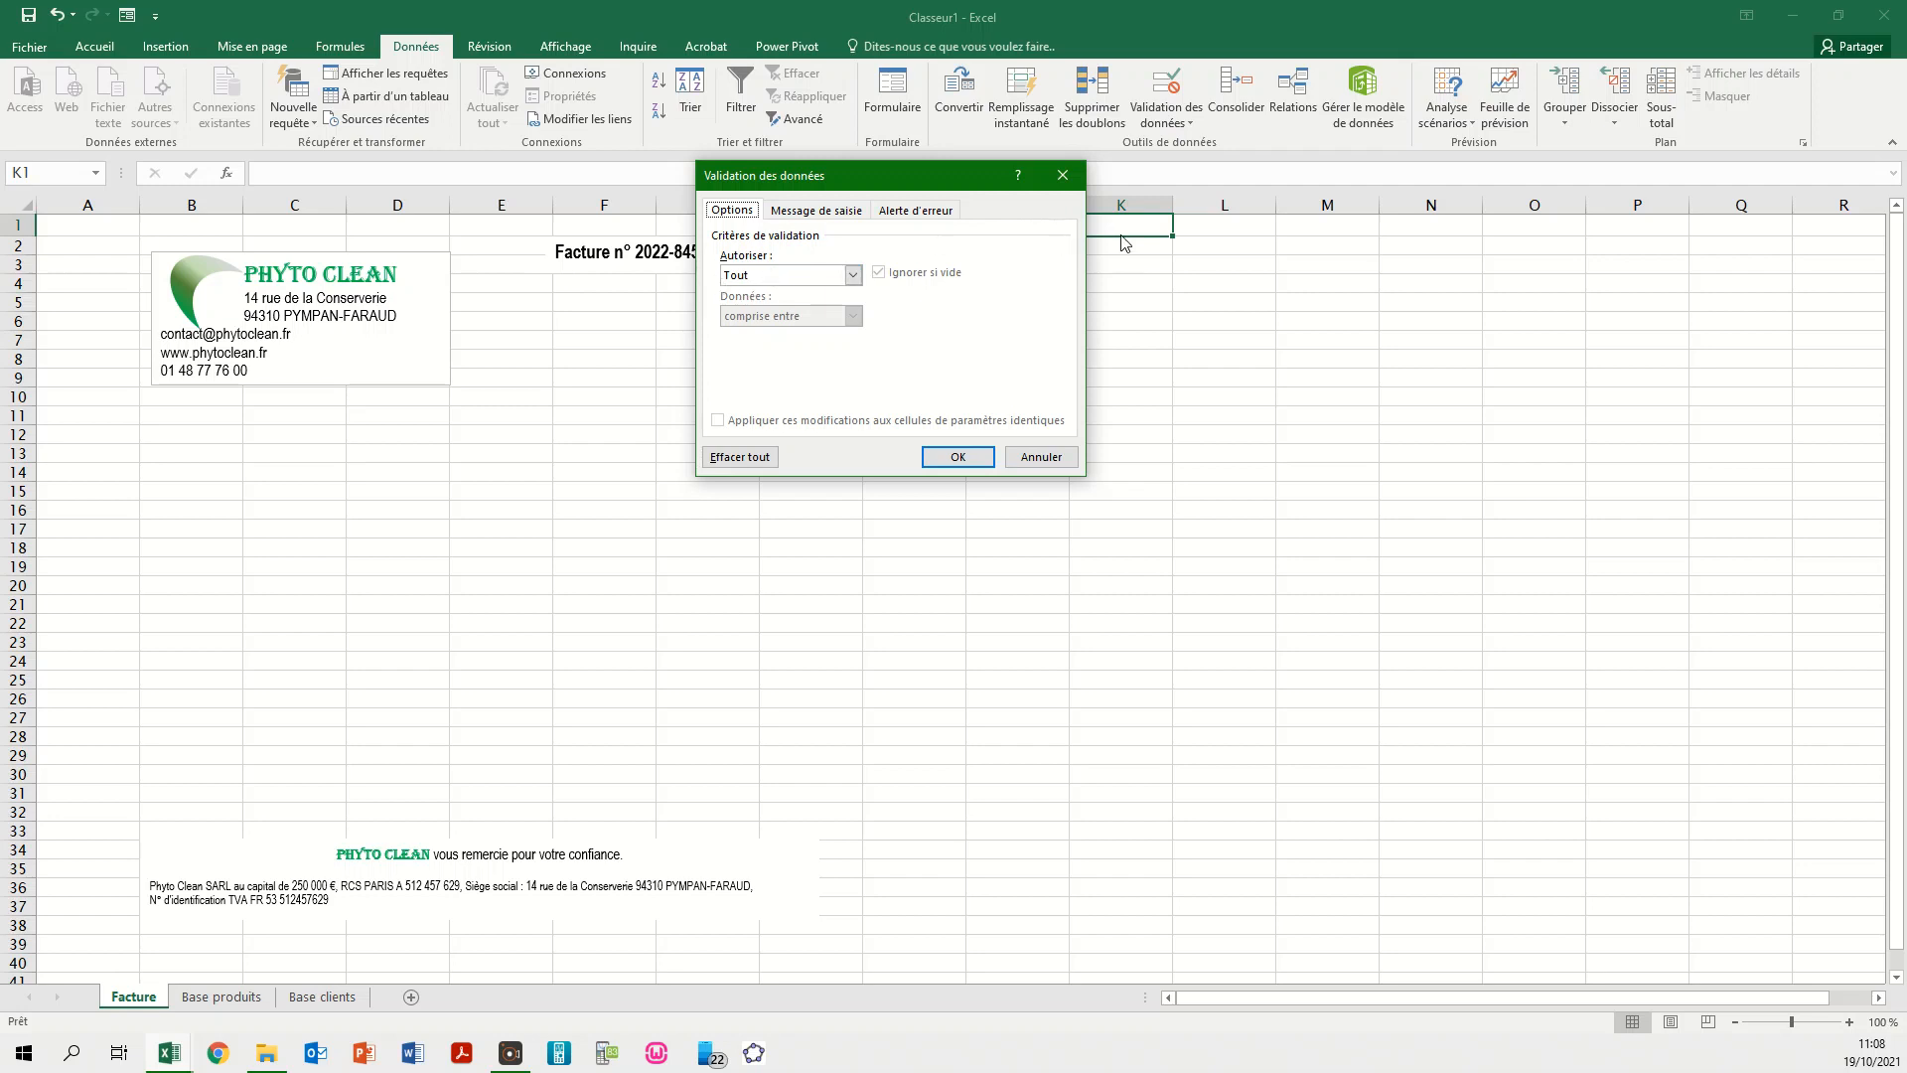
drag(887, 181, 798, 286)
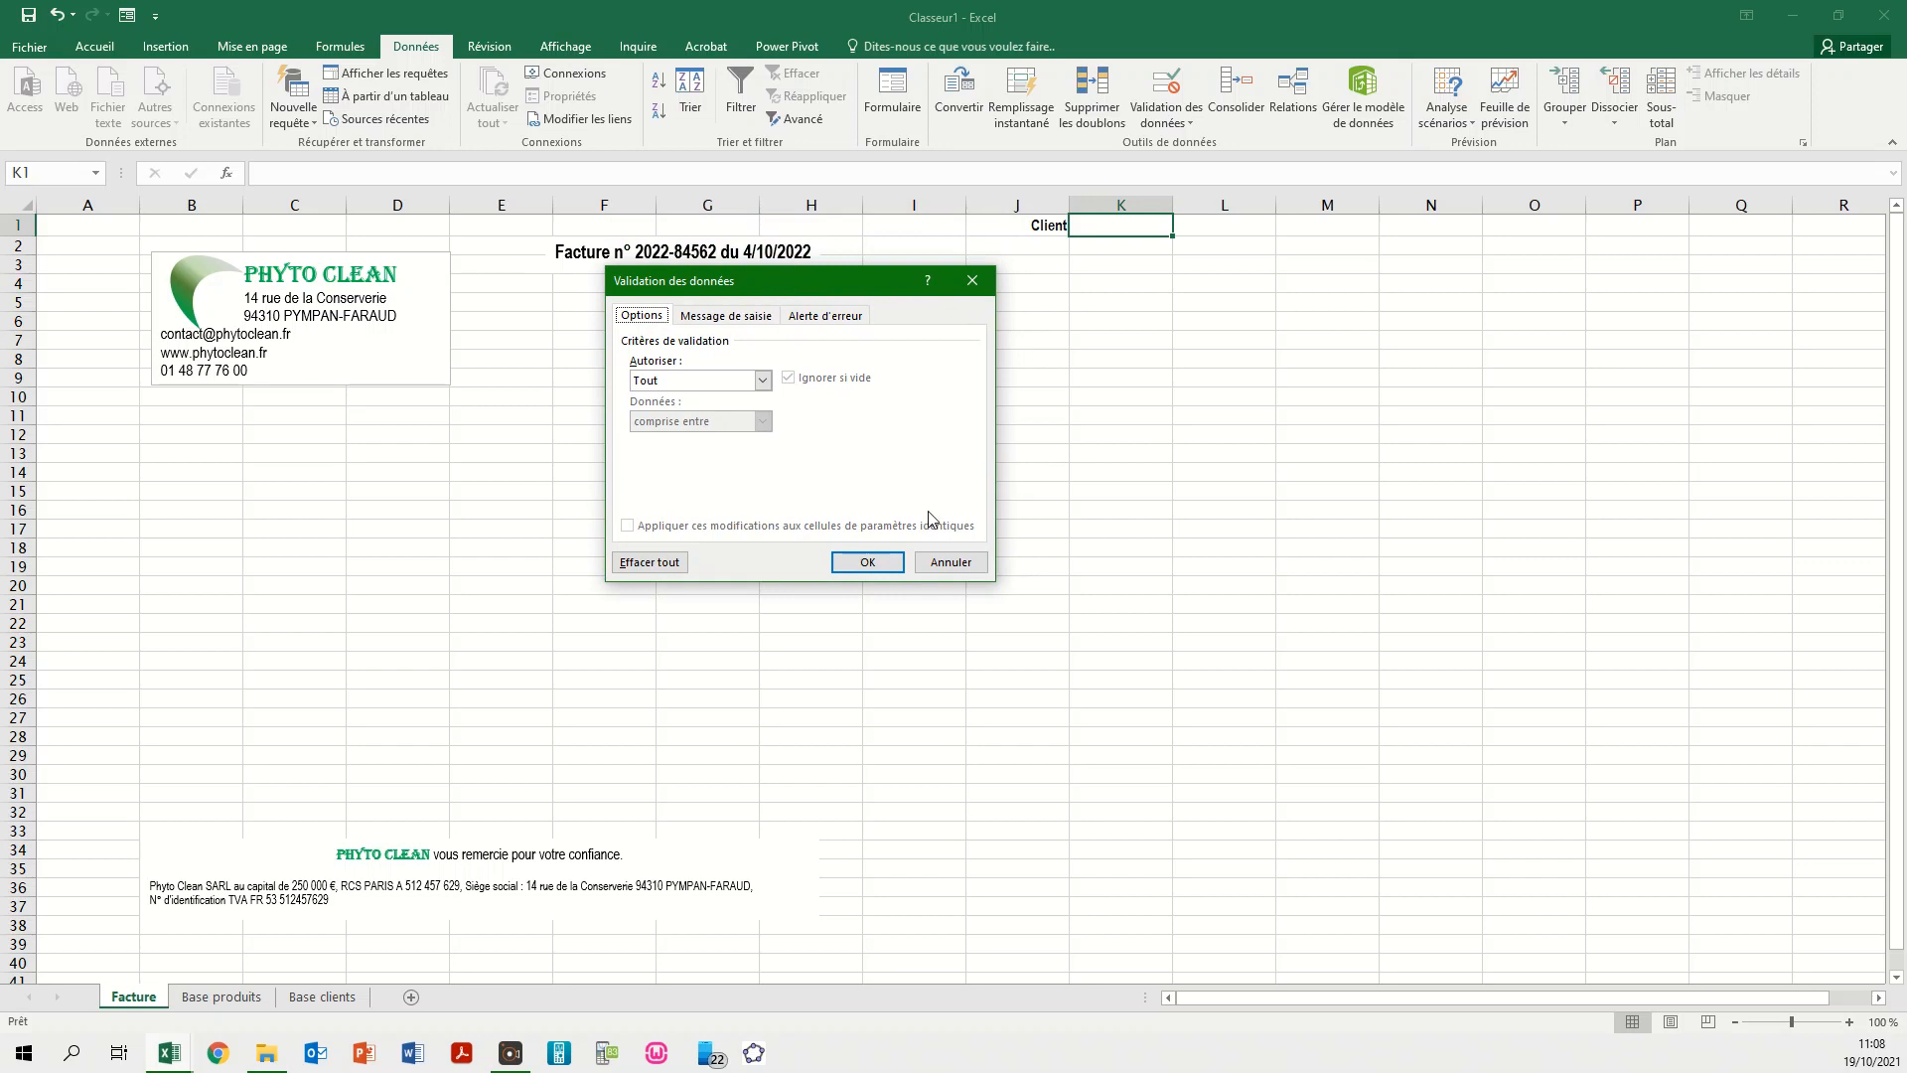
click(950, 562)
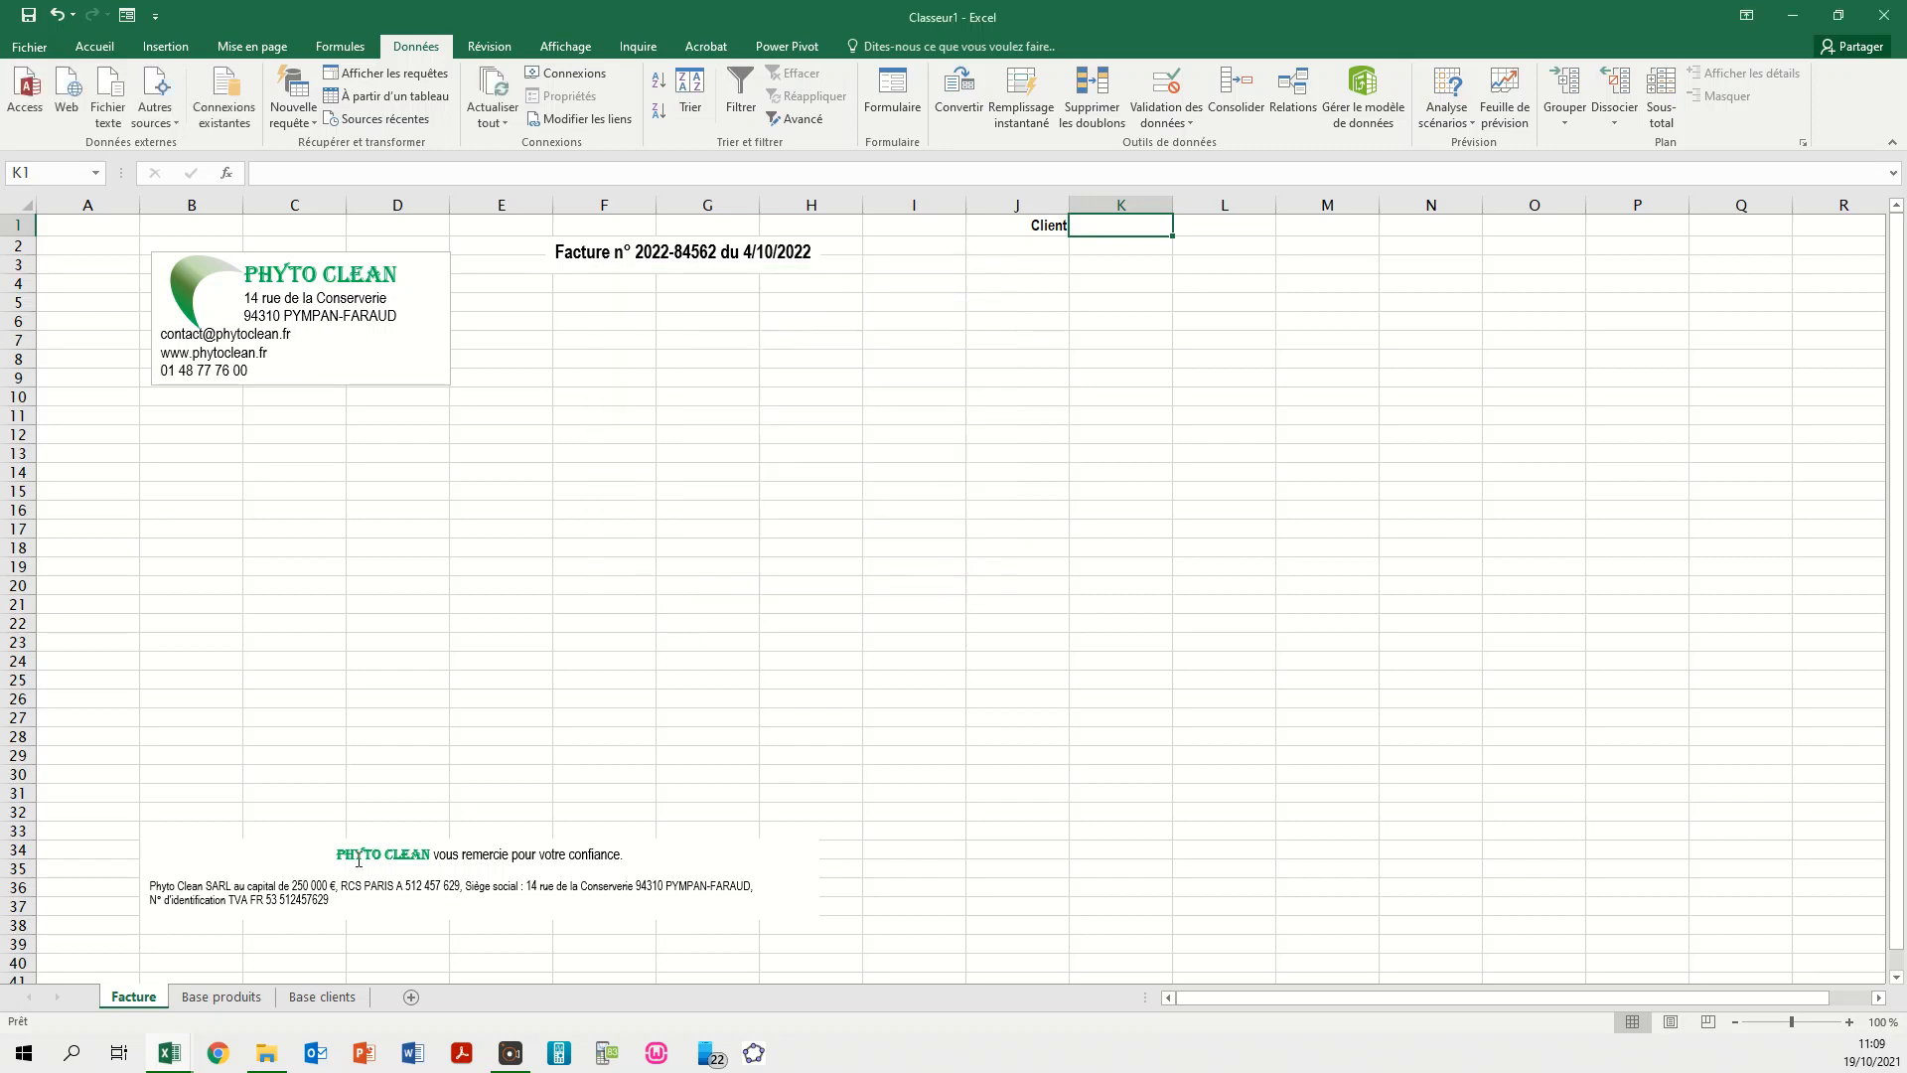
- On the Base clients sheet, name the data cells of the Clé de tri column donnees_clients
click(322, 998)
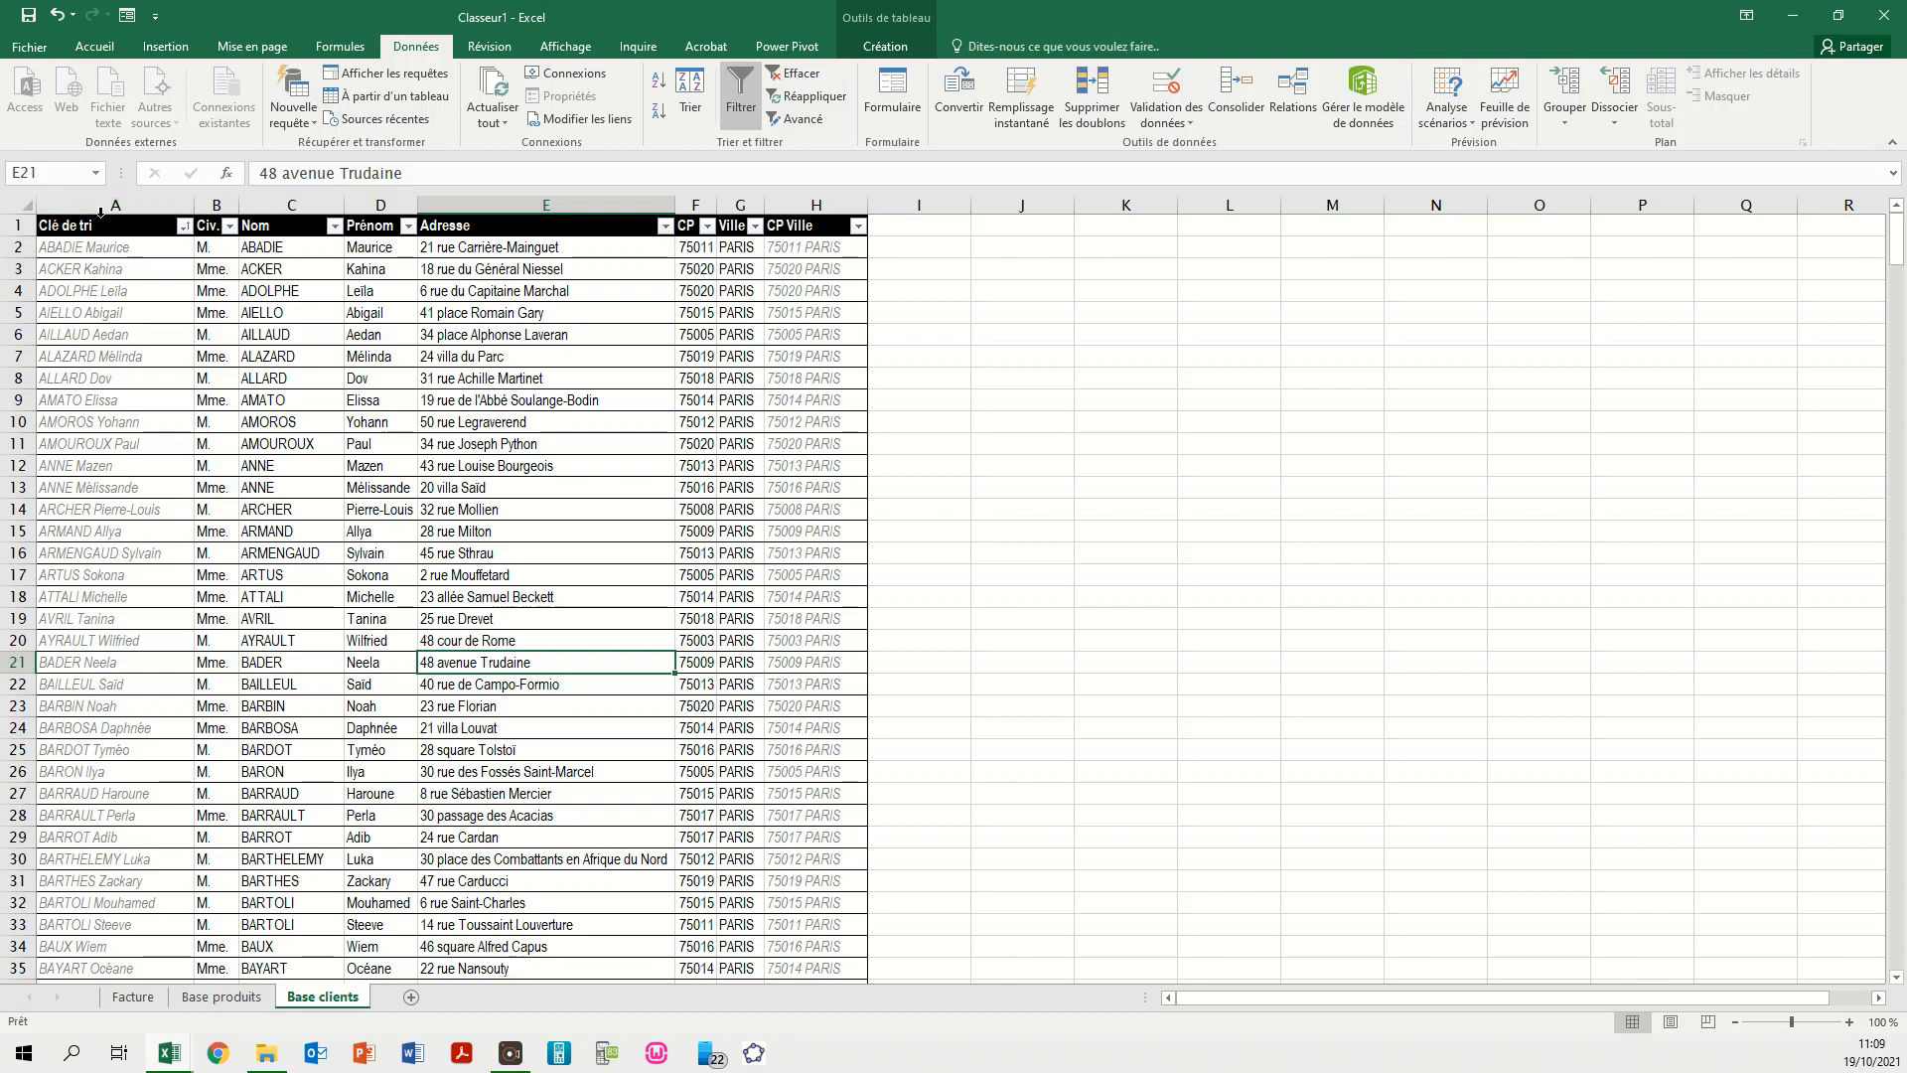
click(100, 211)
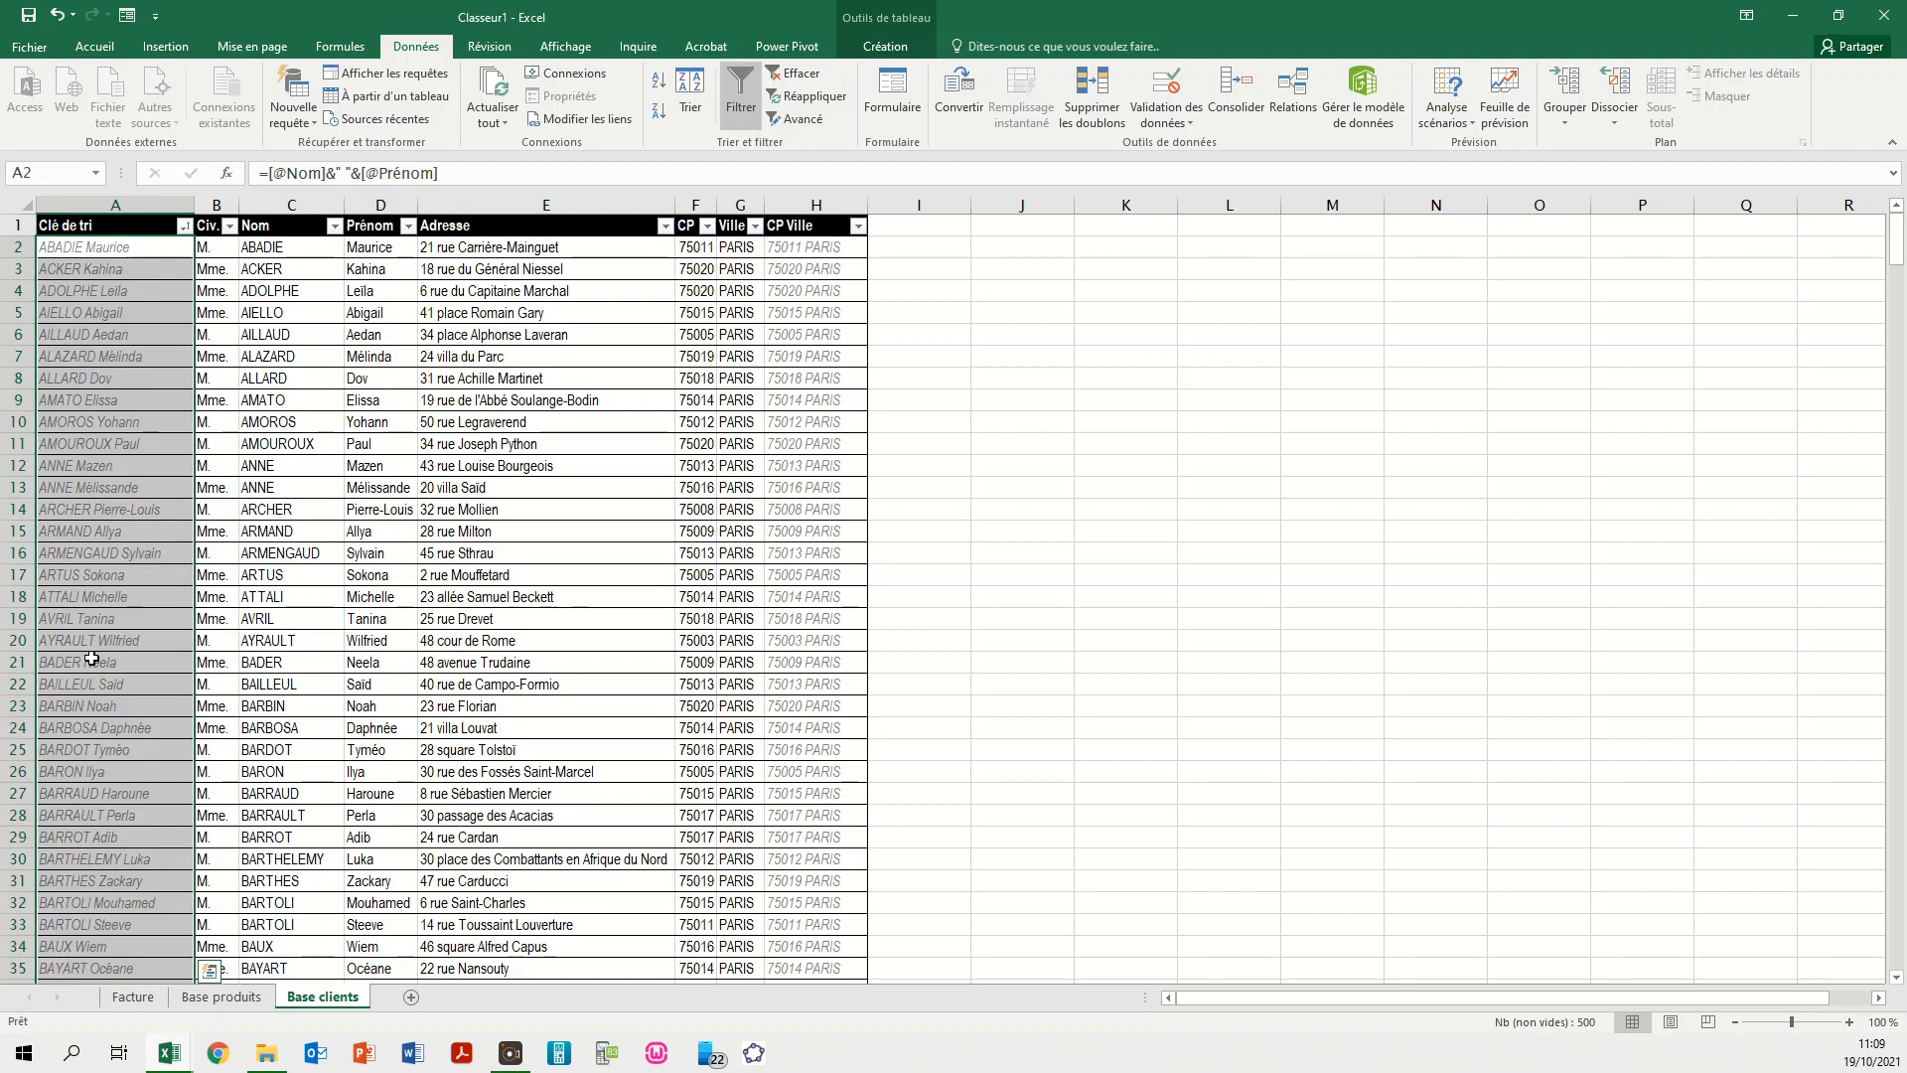
click(49, 174)
text(donne)
text(es_clients)
key(Return)
- Add a list data validation to cell K1 on the Facture sheet, with the named range donnees_clients as its source
click(133, 996)
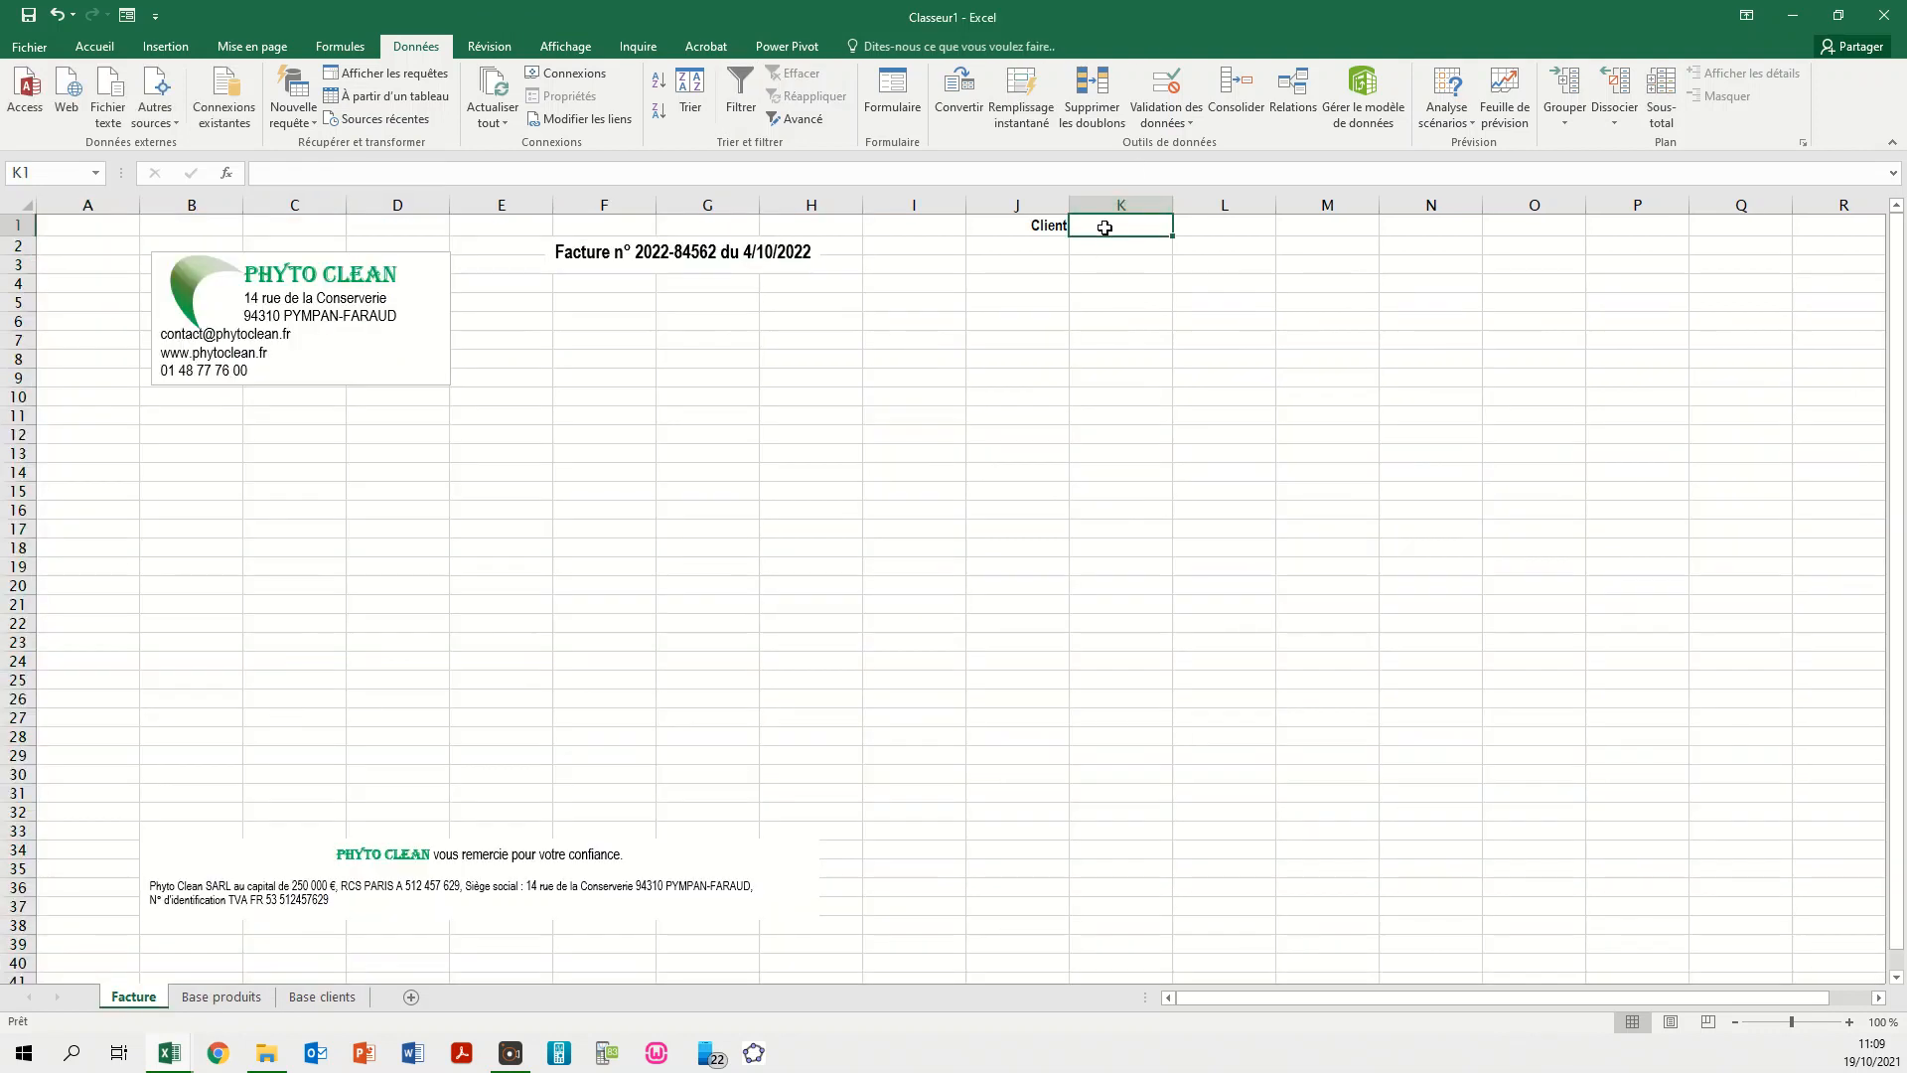
click(1162, 123)
click(1175, 149)
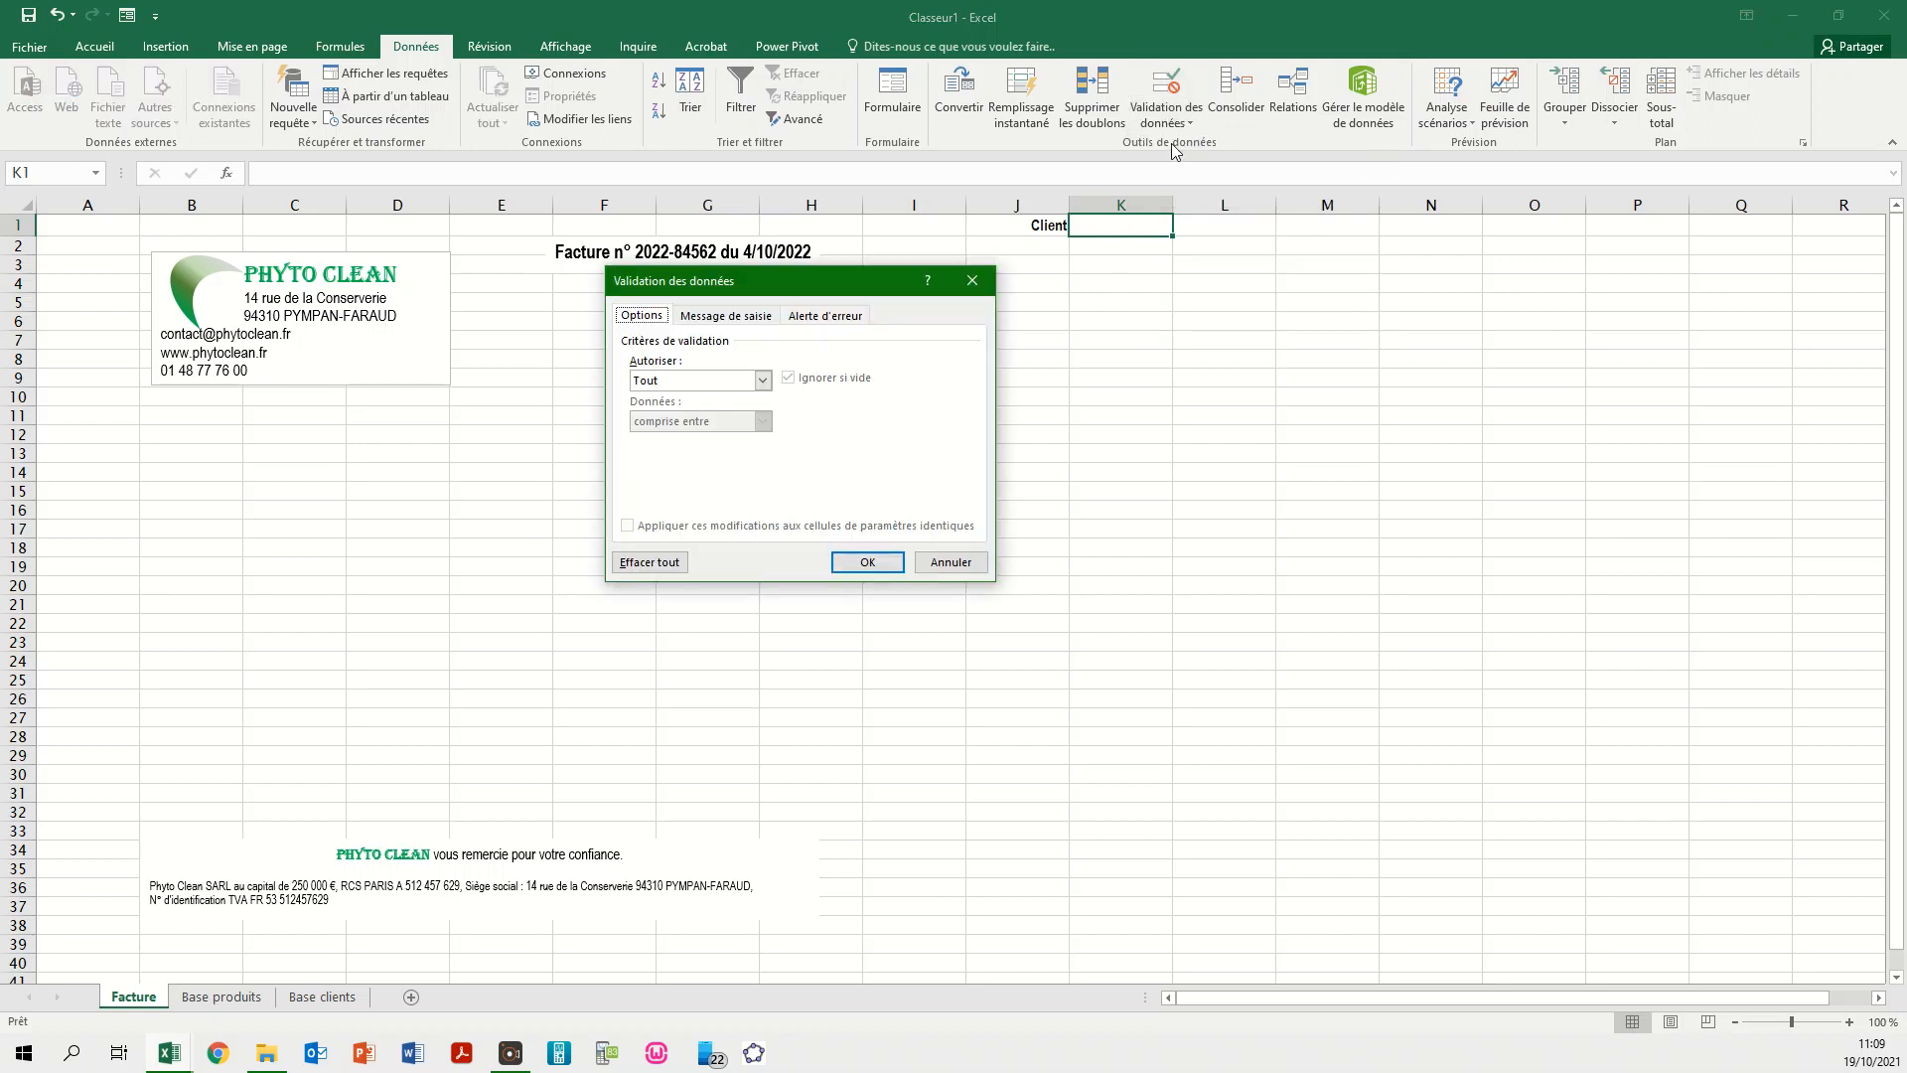
click(763, 380)
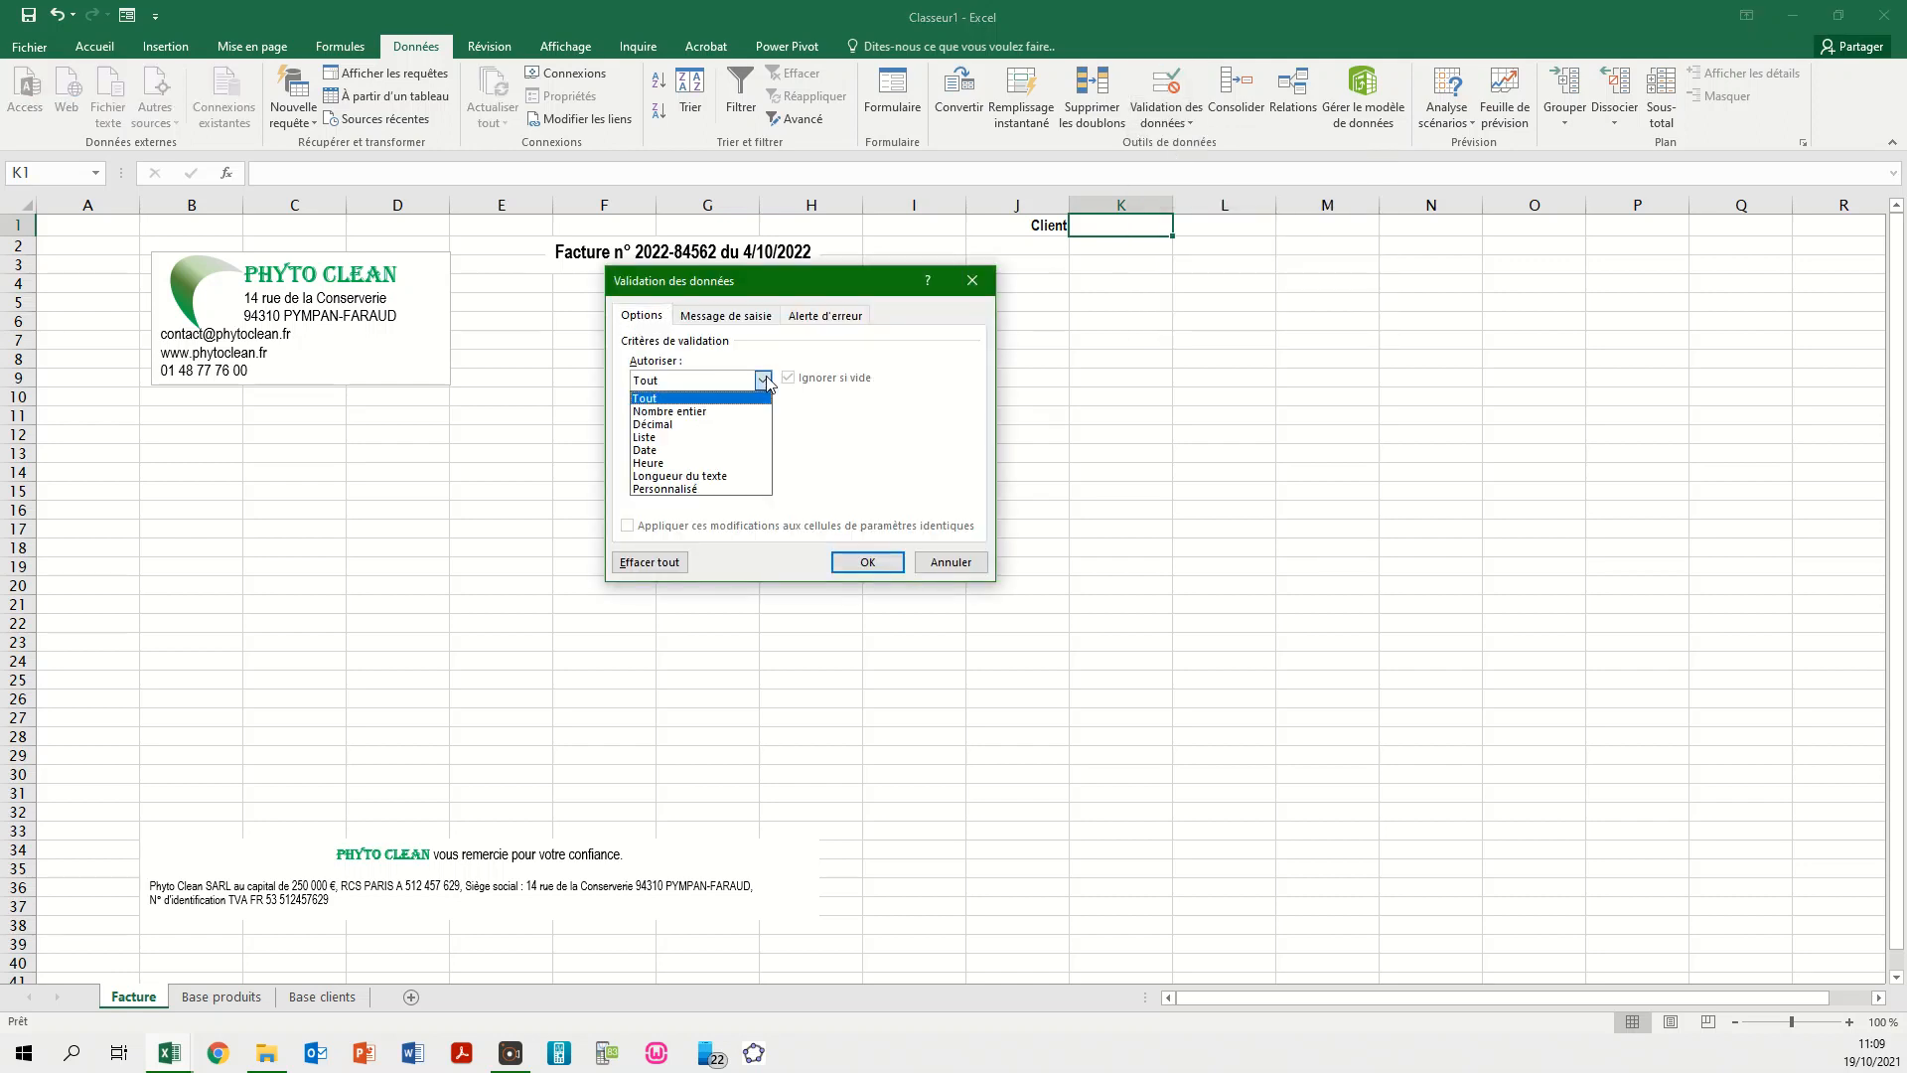
click(676, 437)
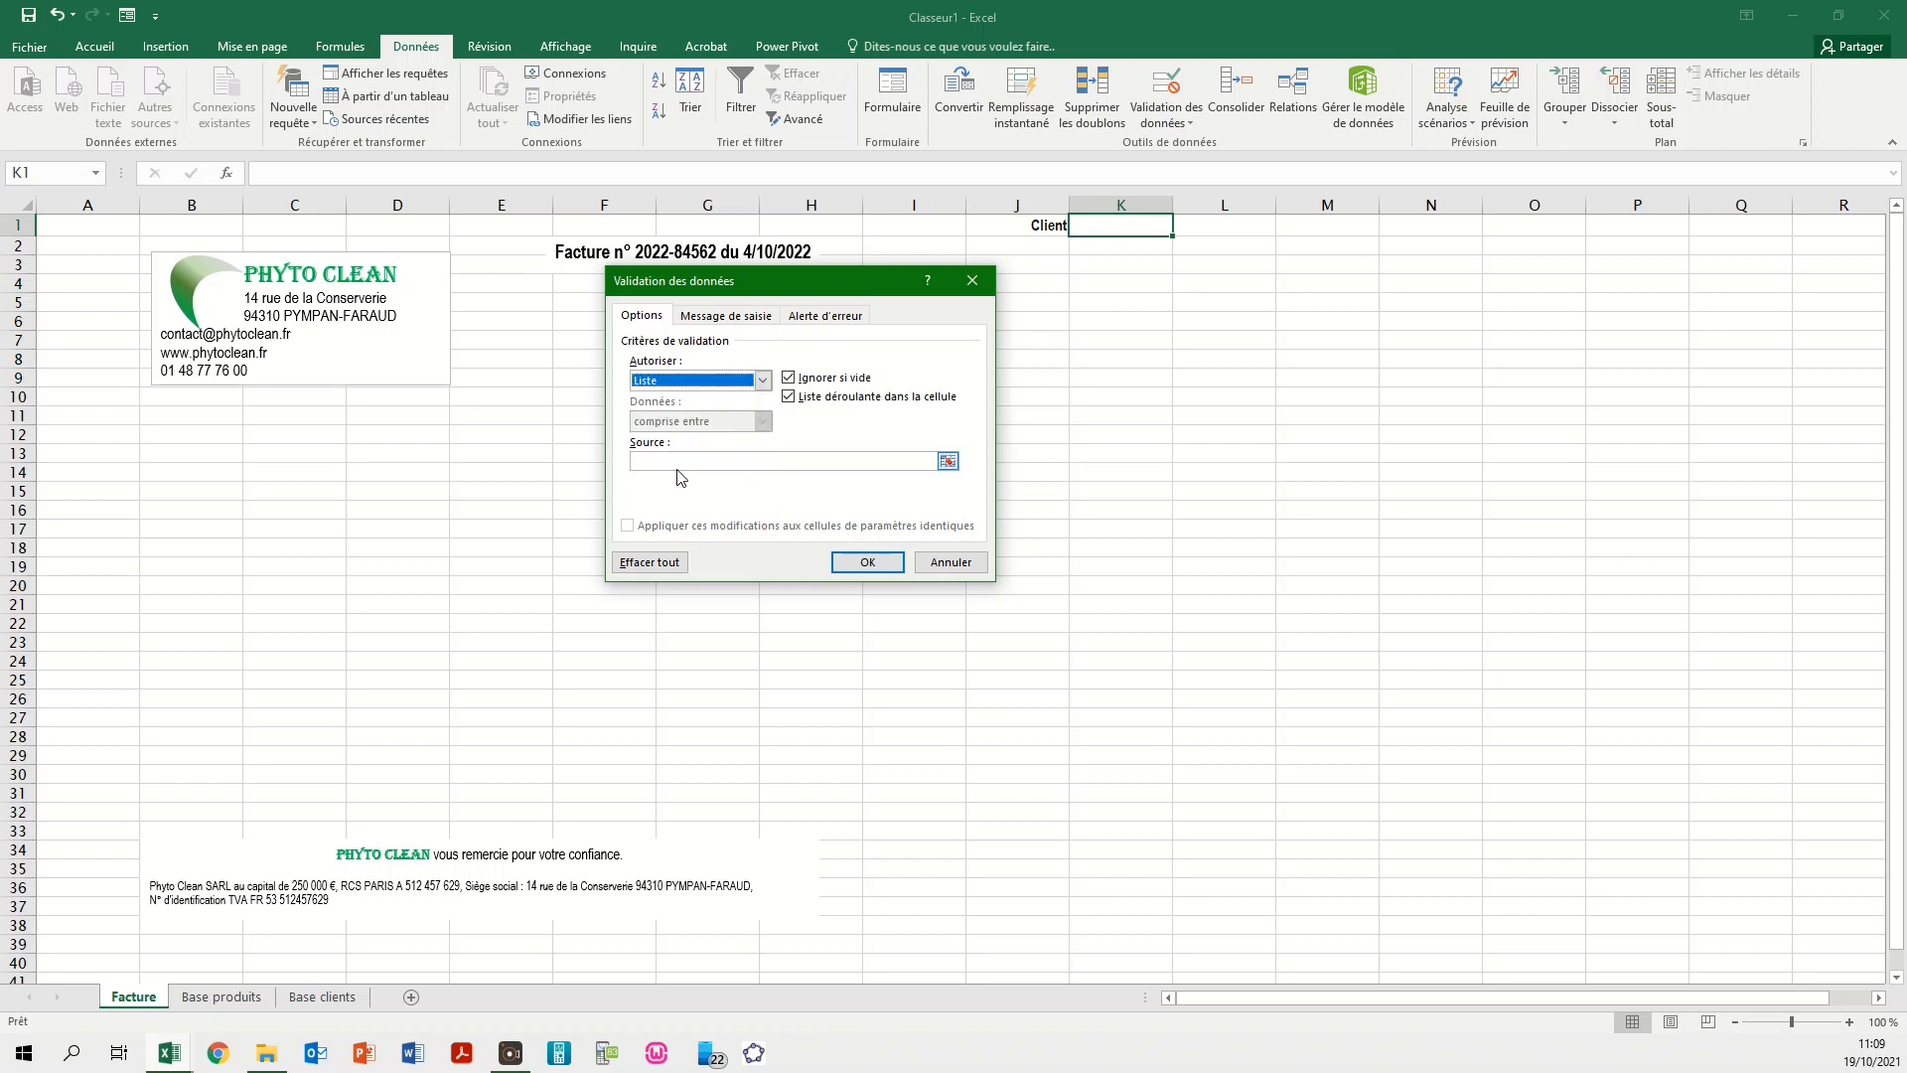
click(679, 459)
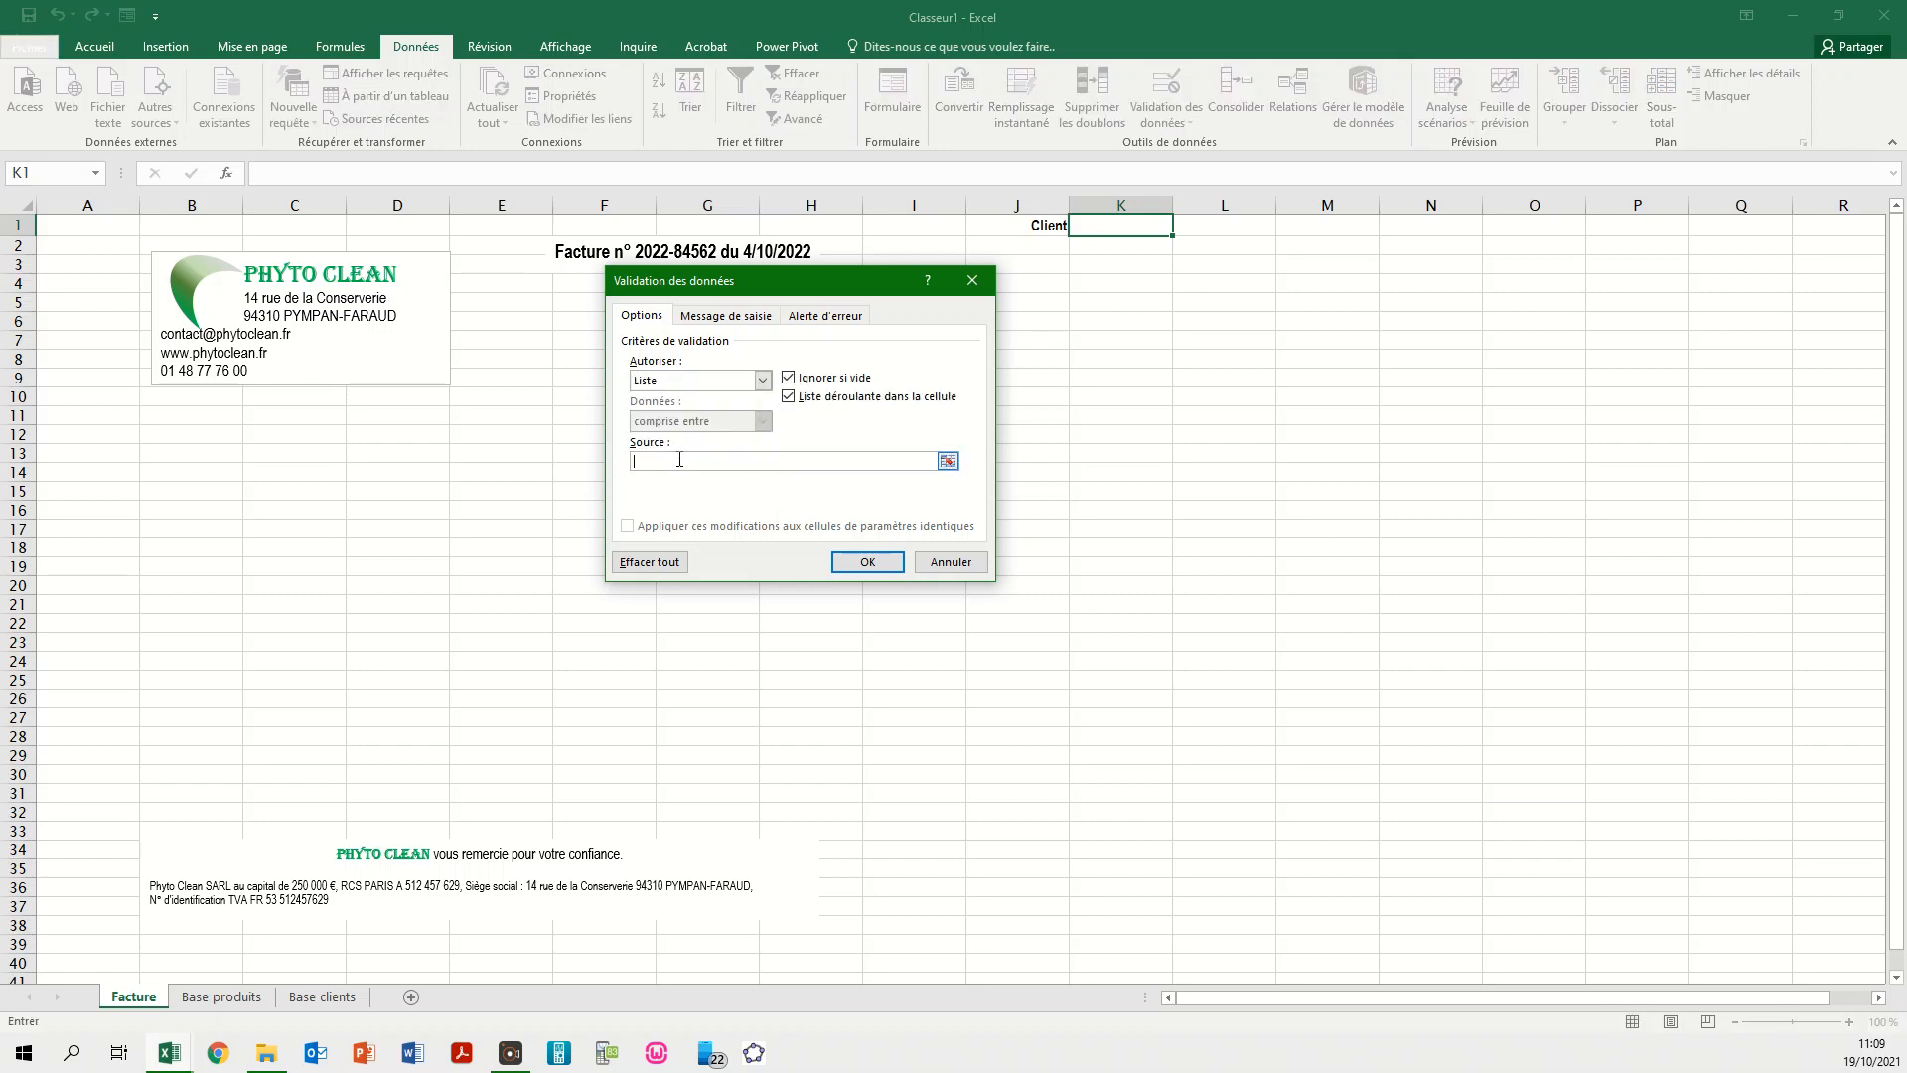
key(F3)
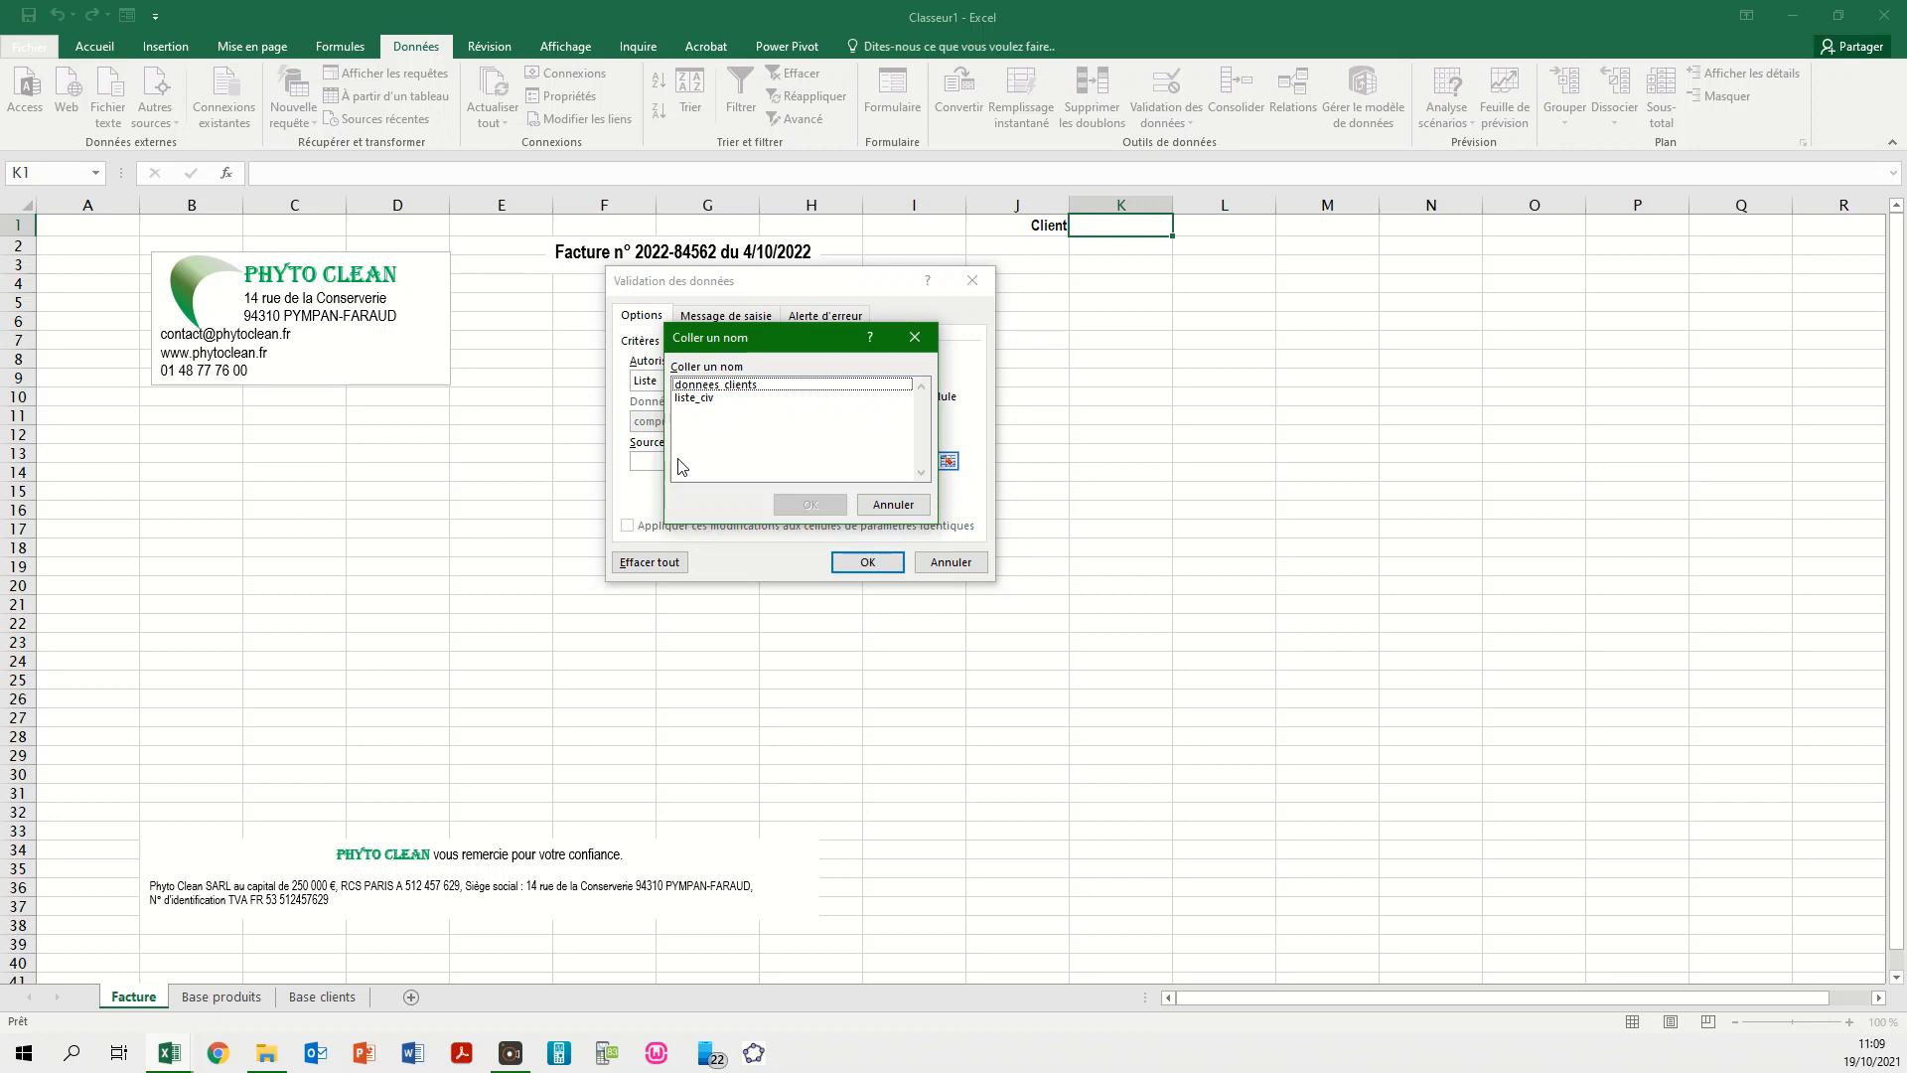
double_click(705, 389)
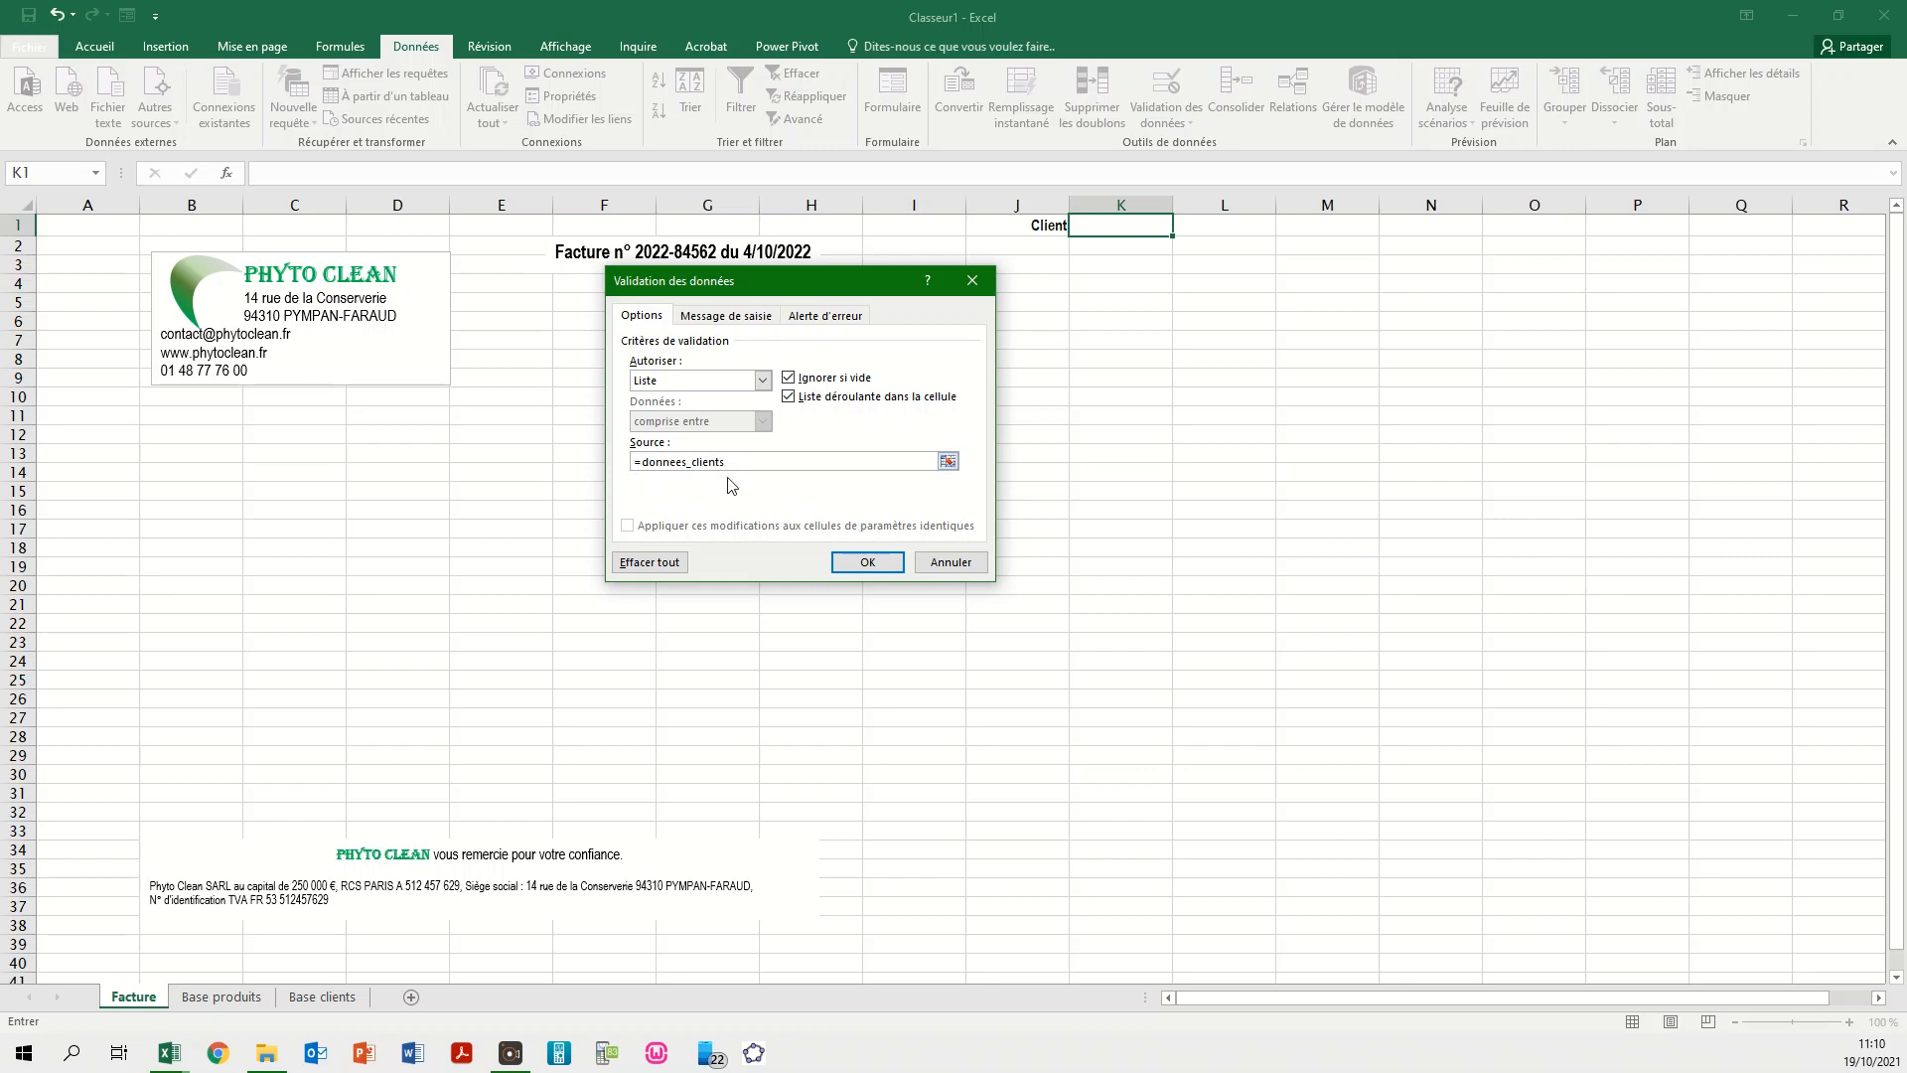
click(867, 562)
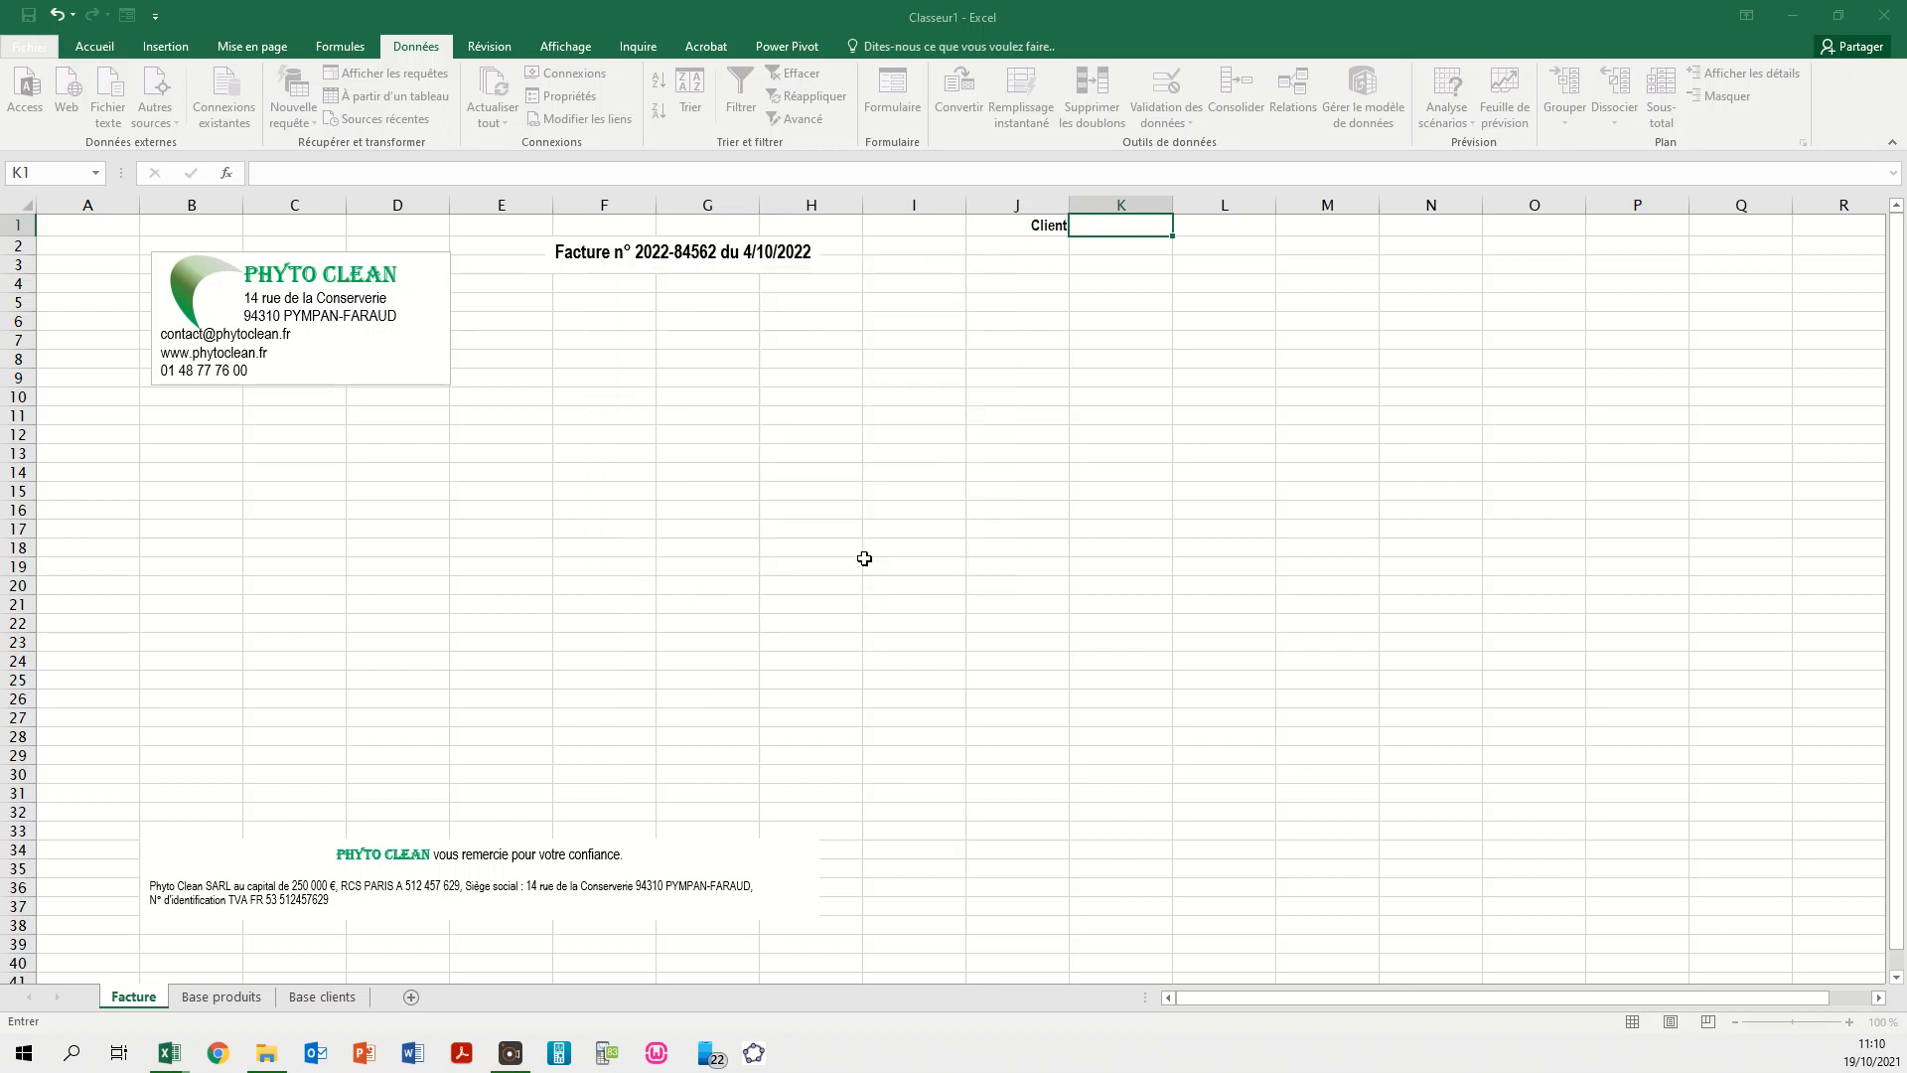
- Browse the client entries offered by the drop-down list in K1 without choosing one
click(1182, 228)
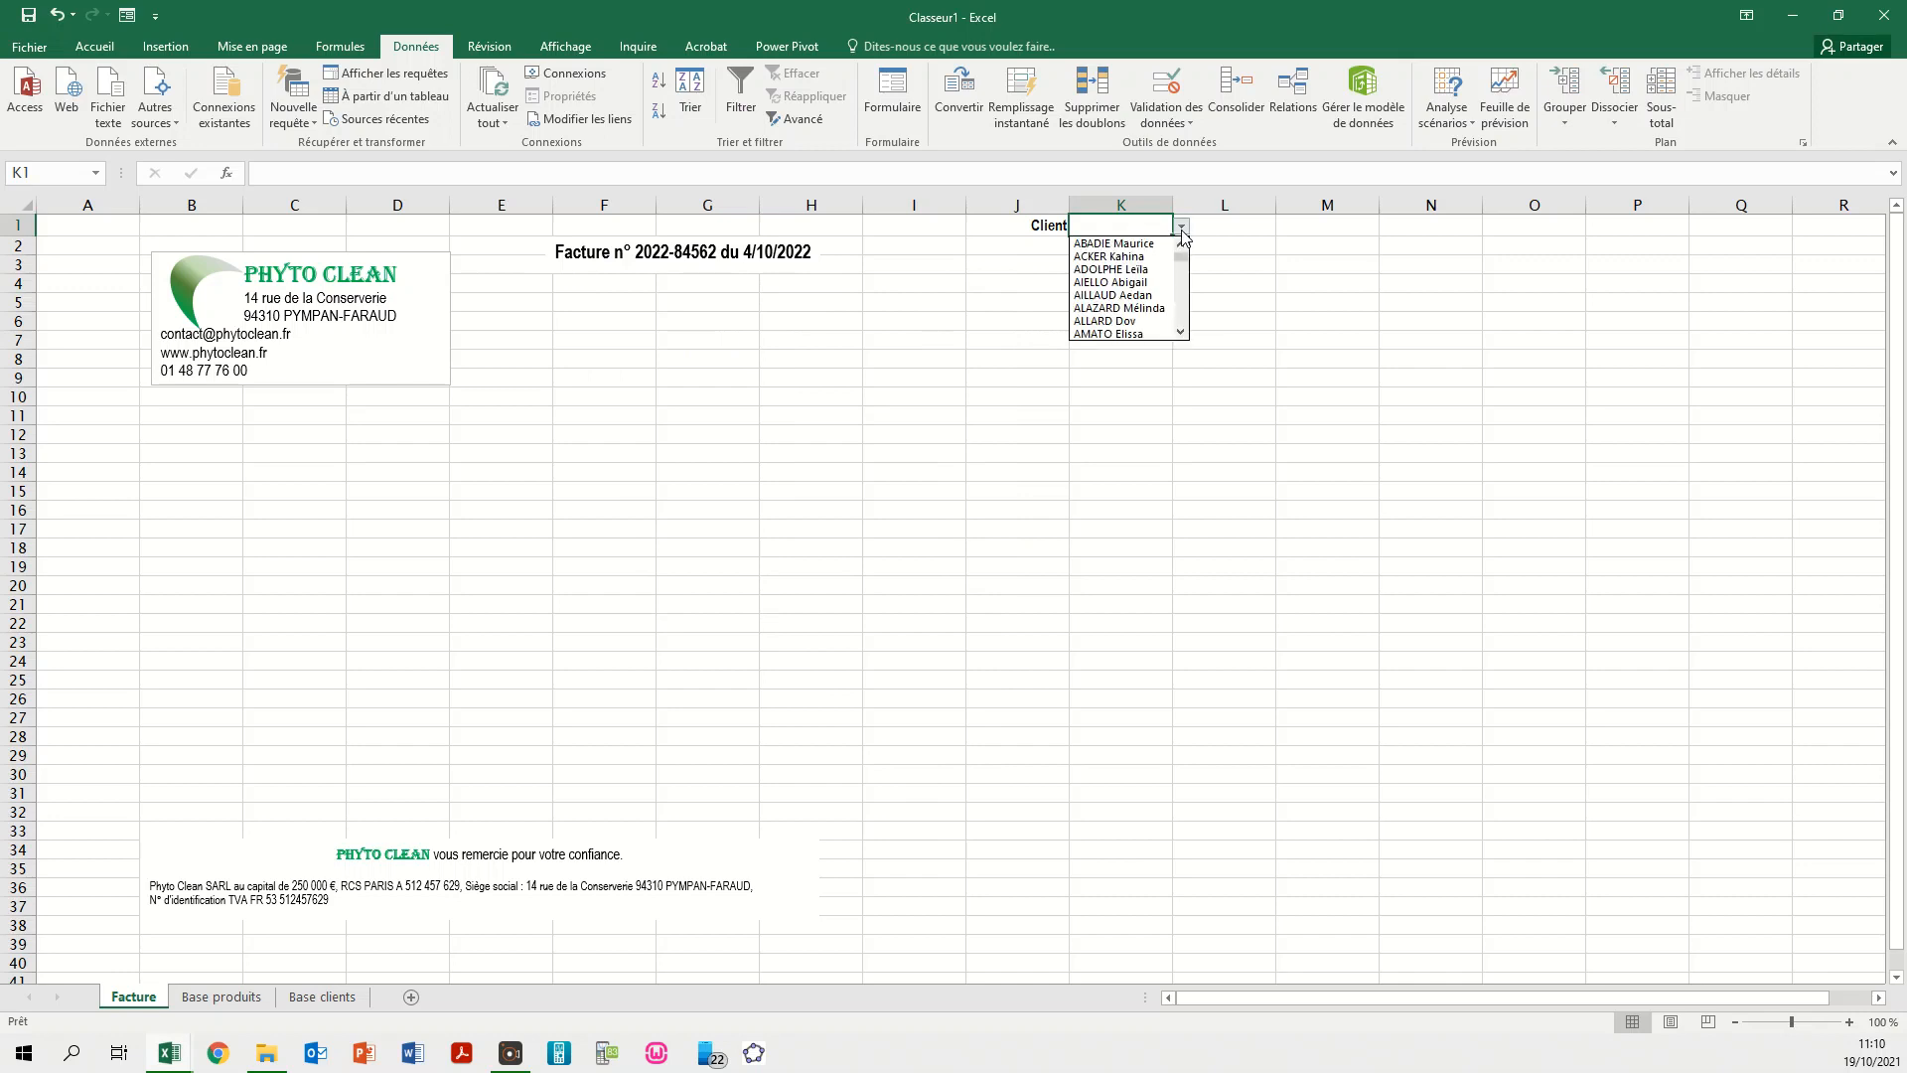
scroll(1183, 305, down, 8)
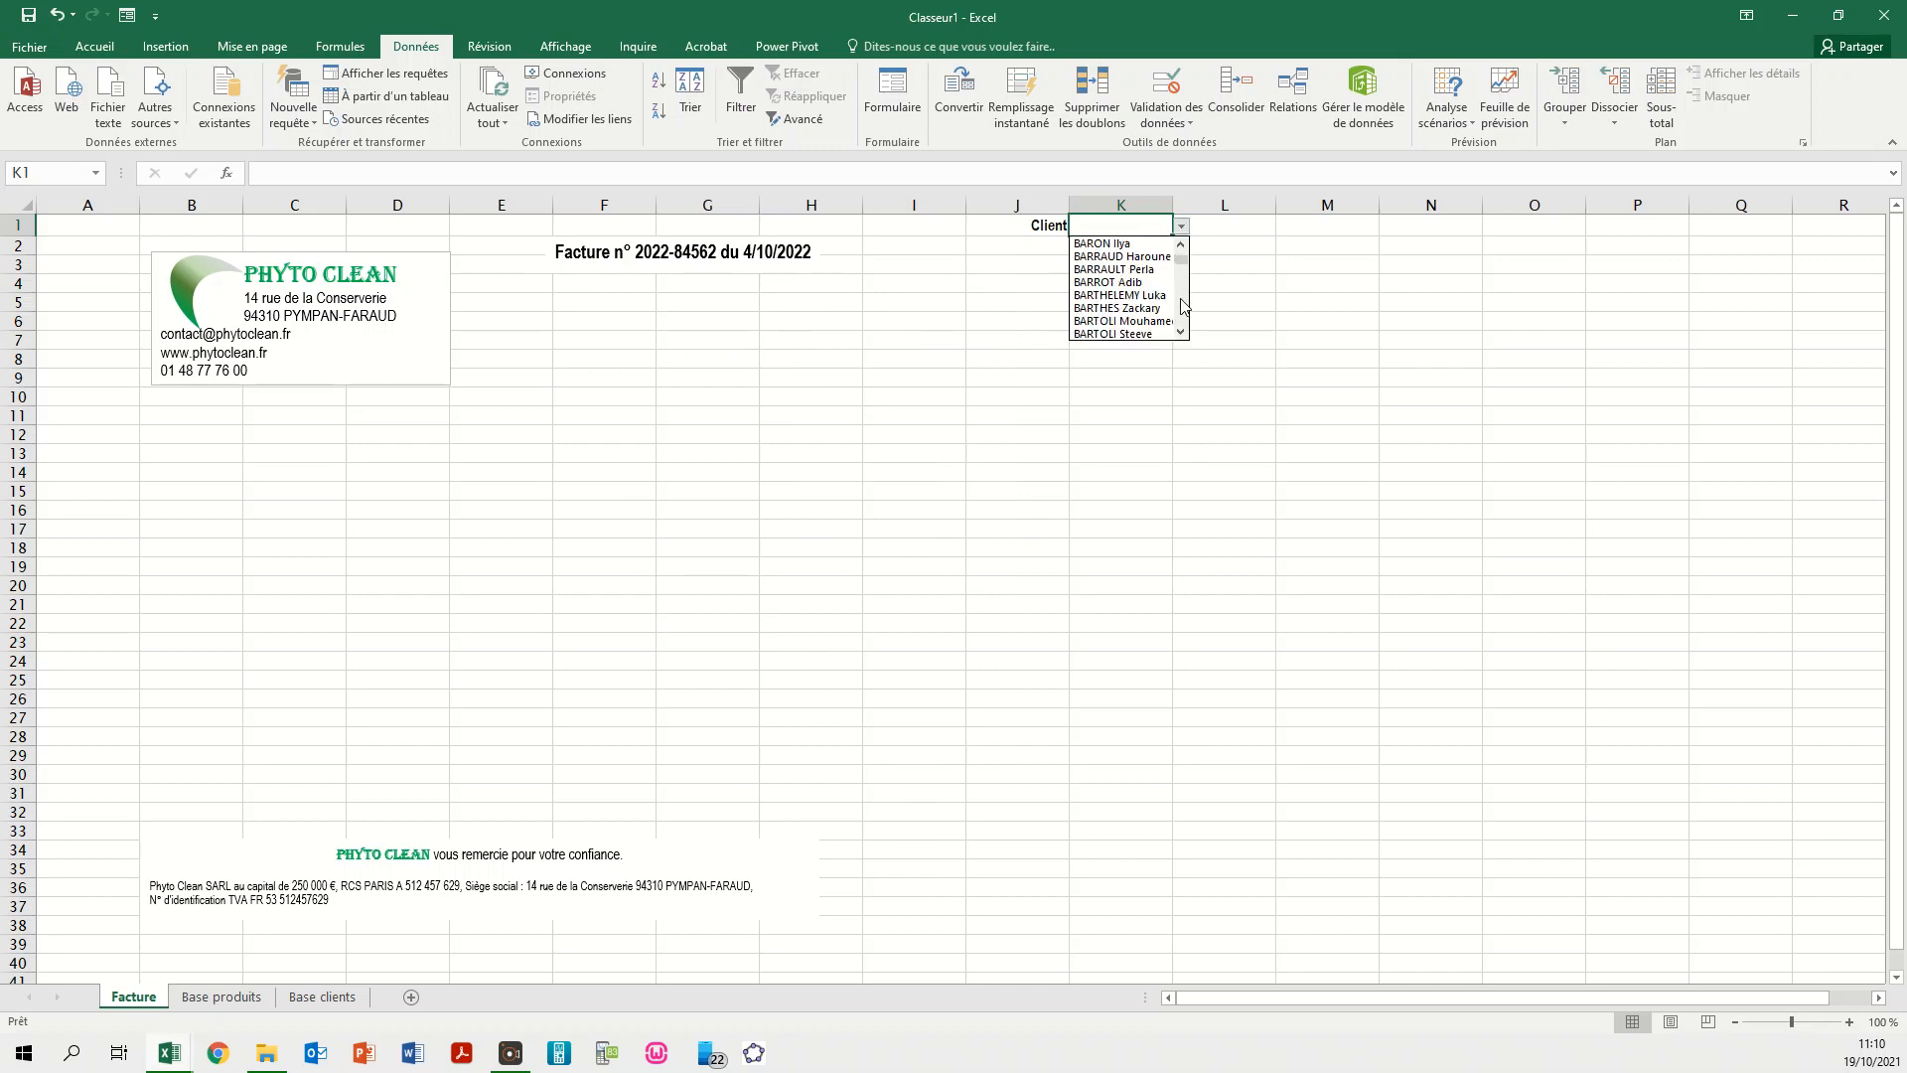
scroll(1183, 304, down, 5)
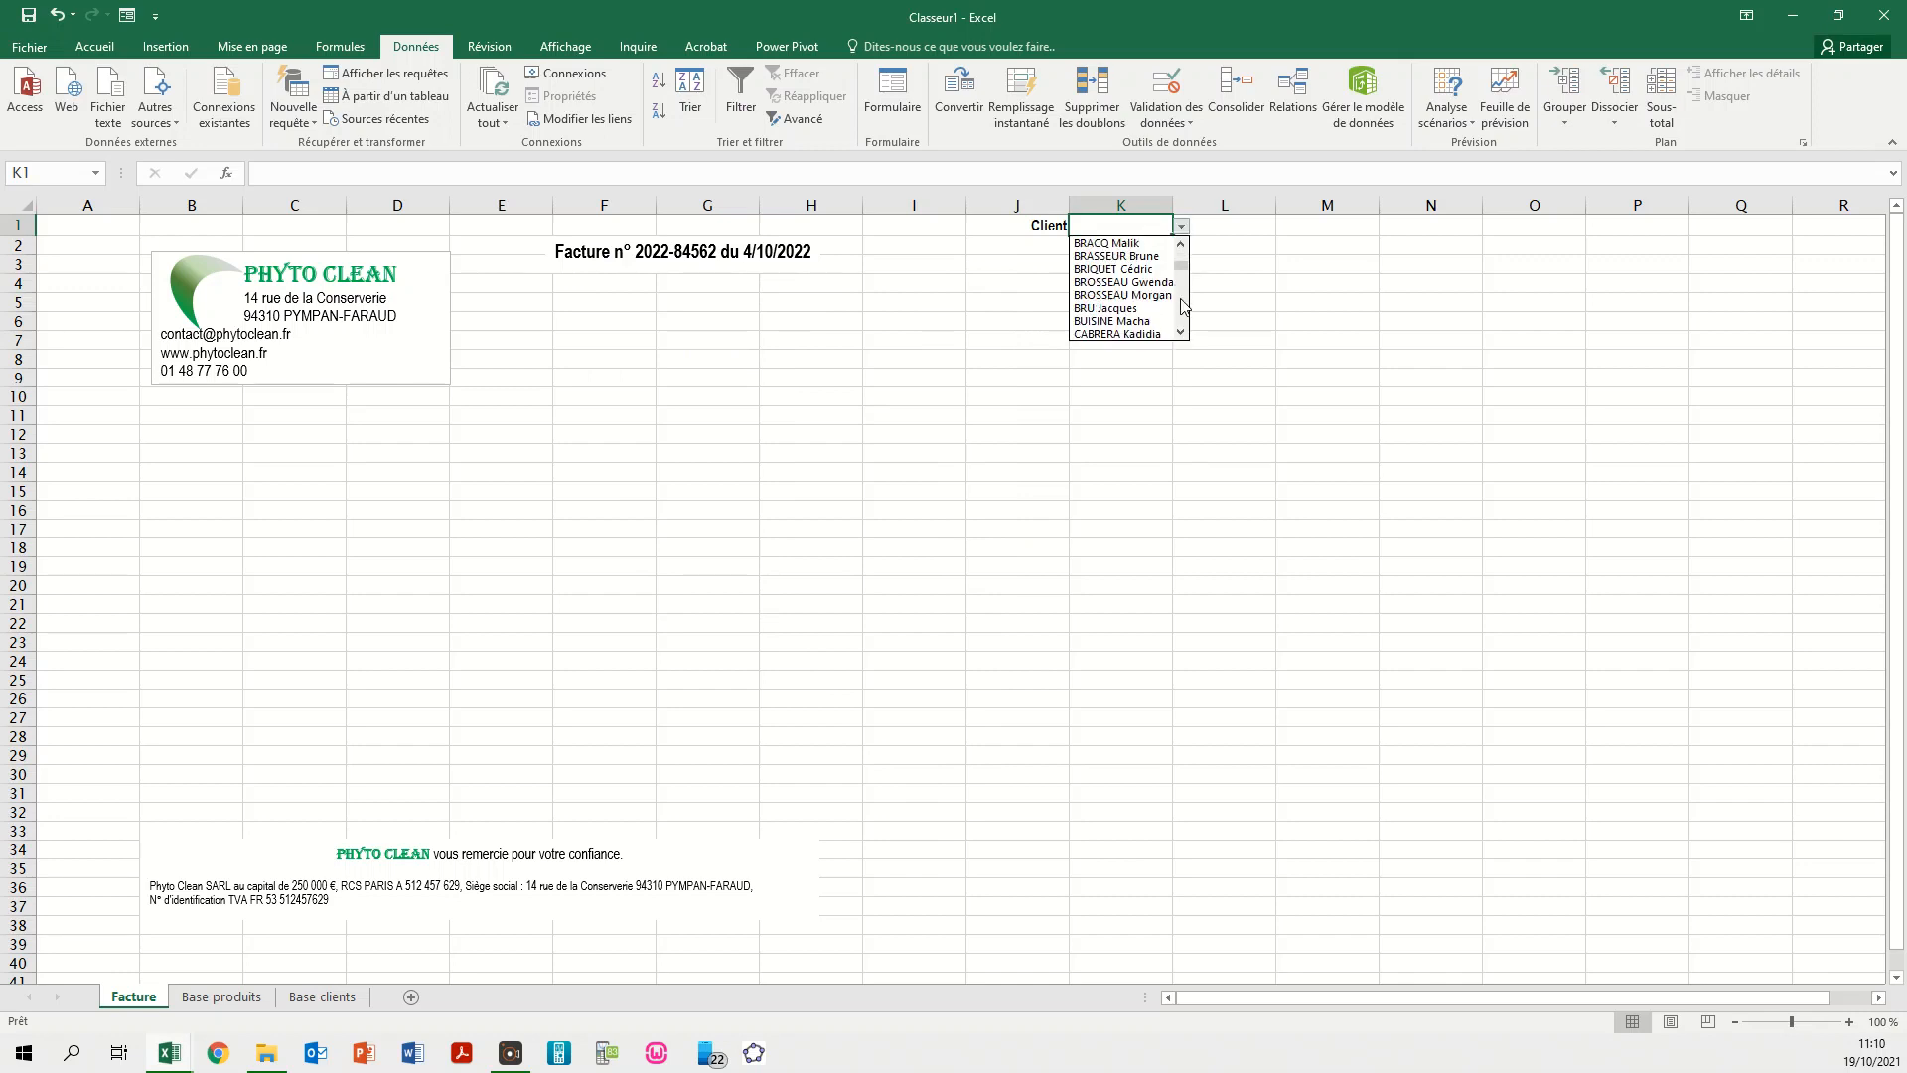
scroll(1182, 273, up, 13)
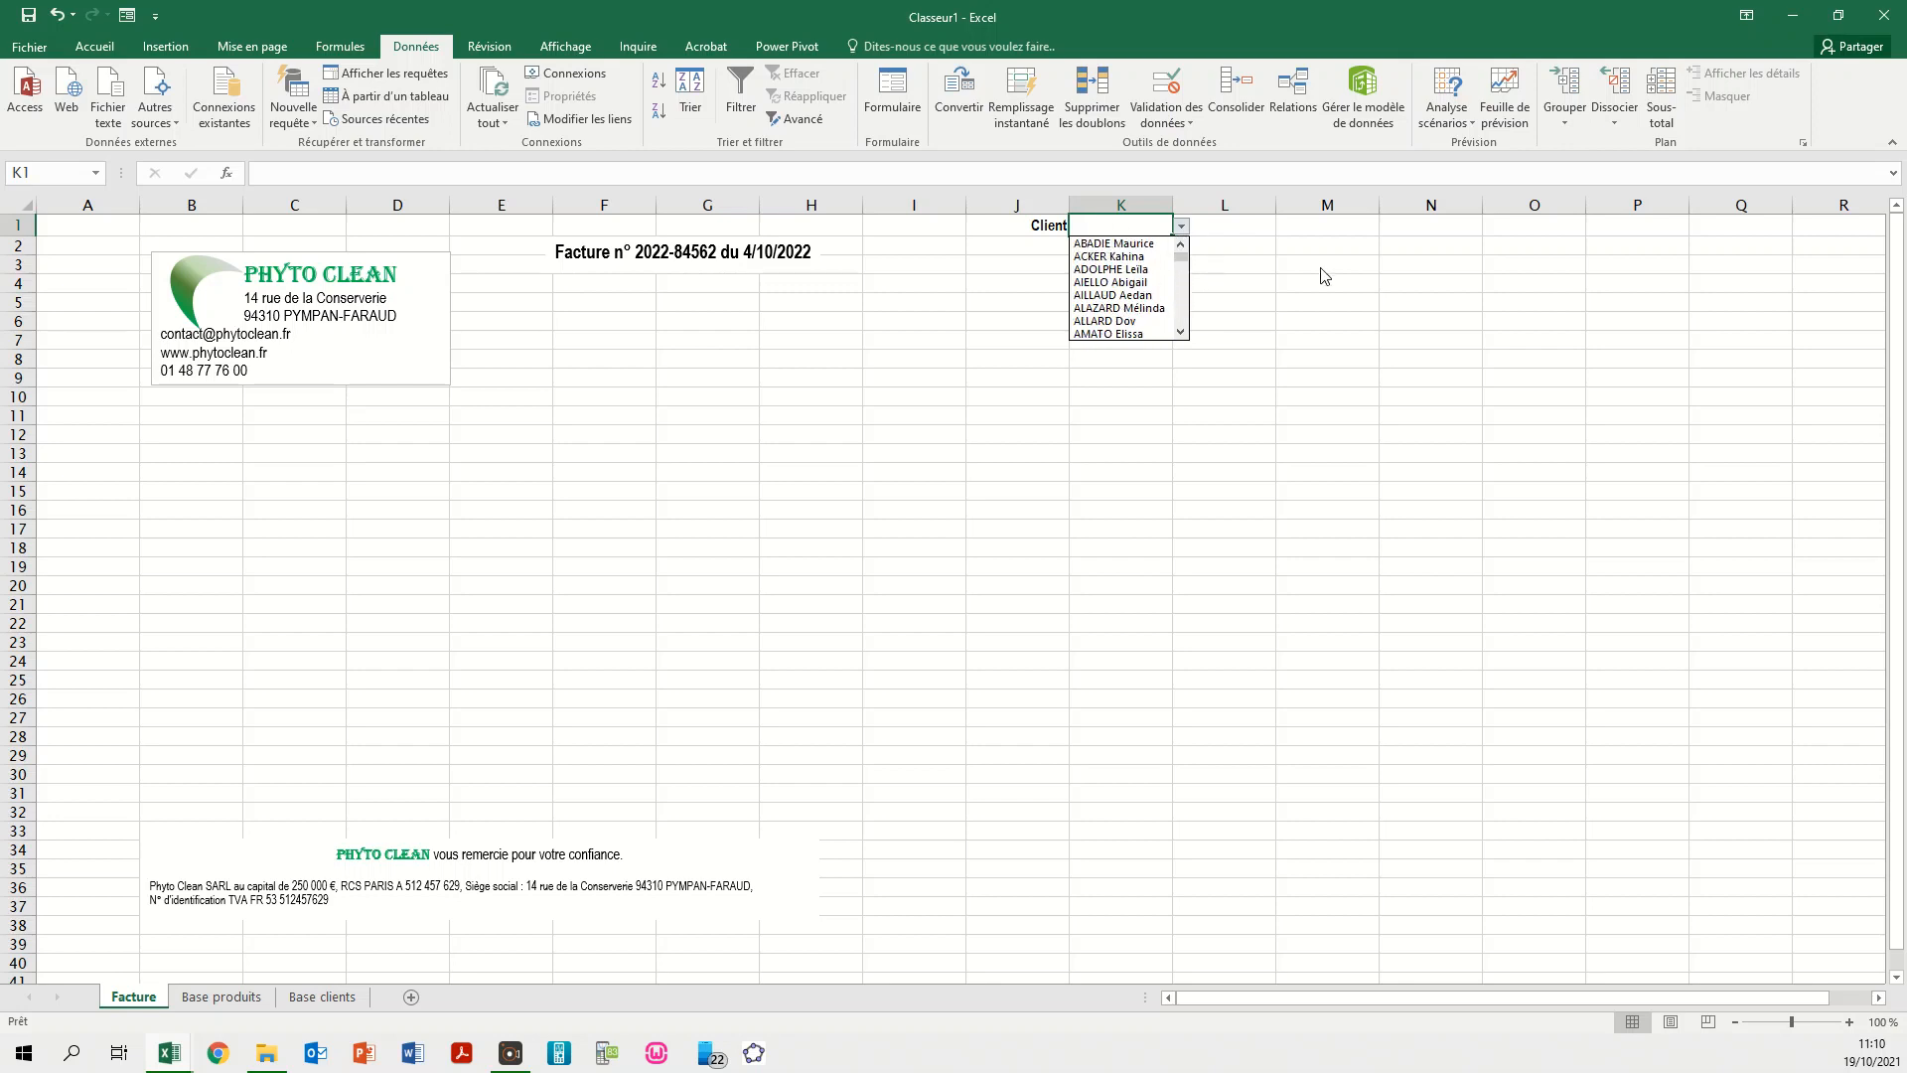
key(Escape)
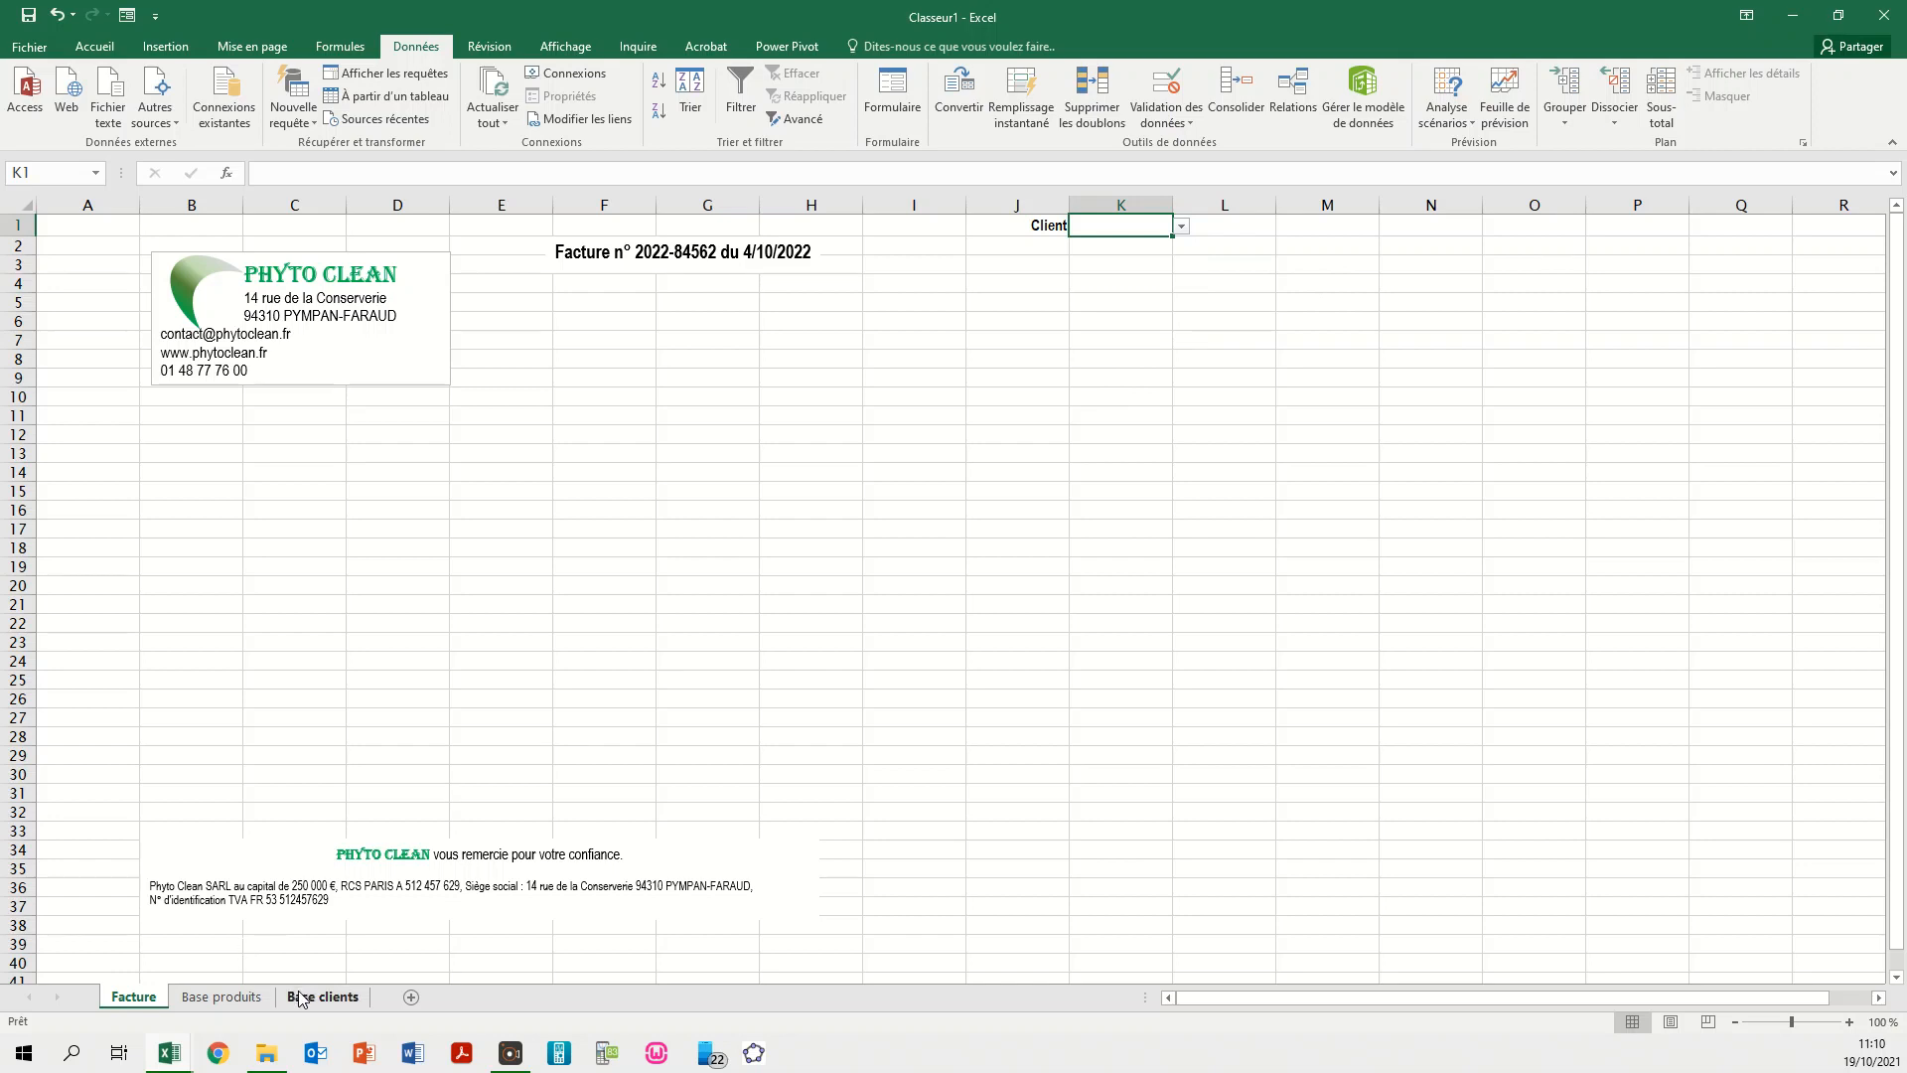
click(1182, 227)
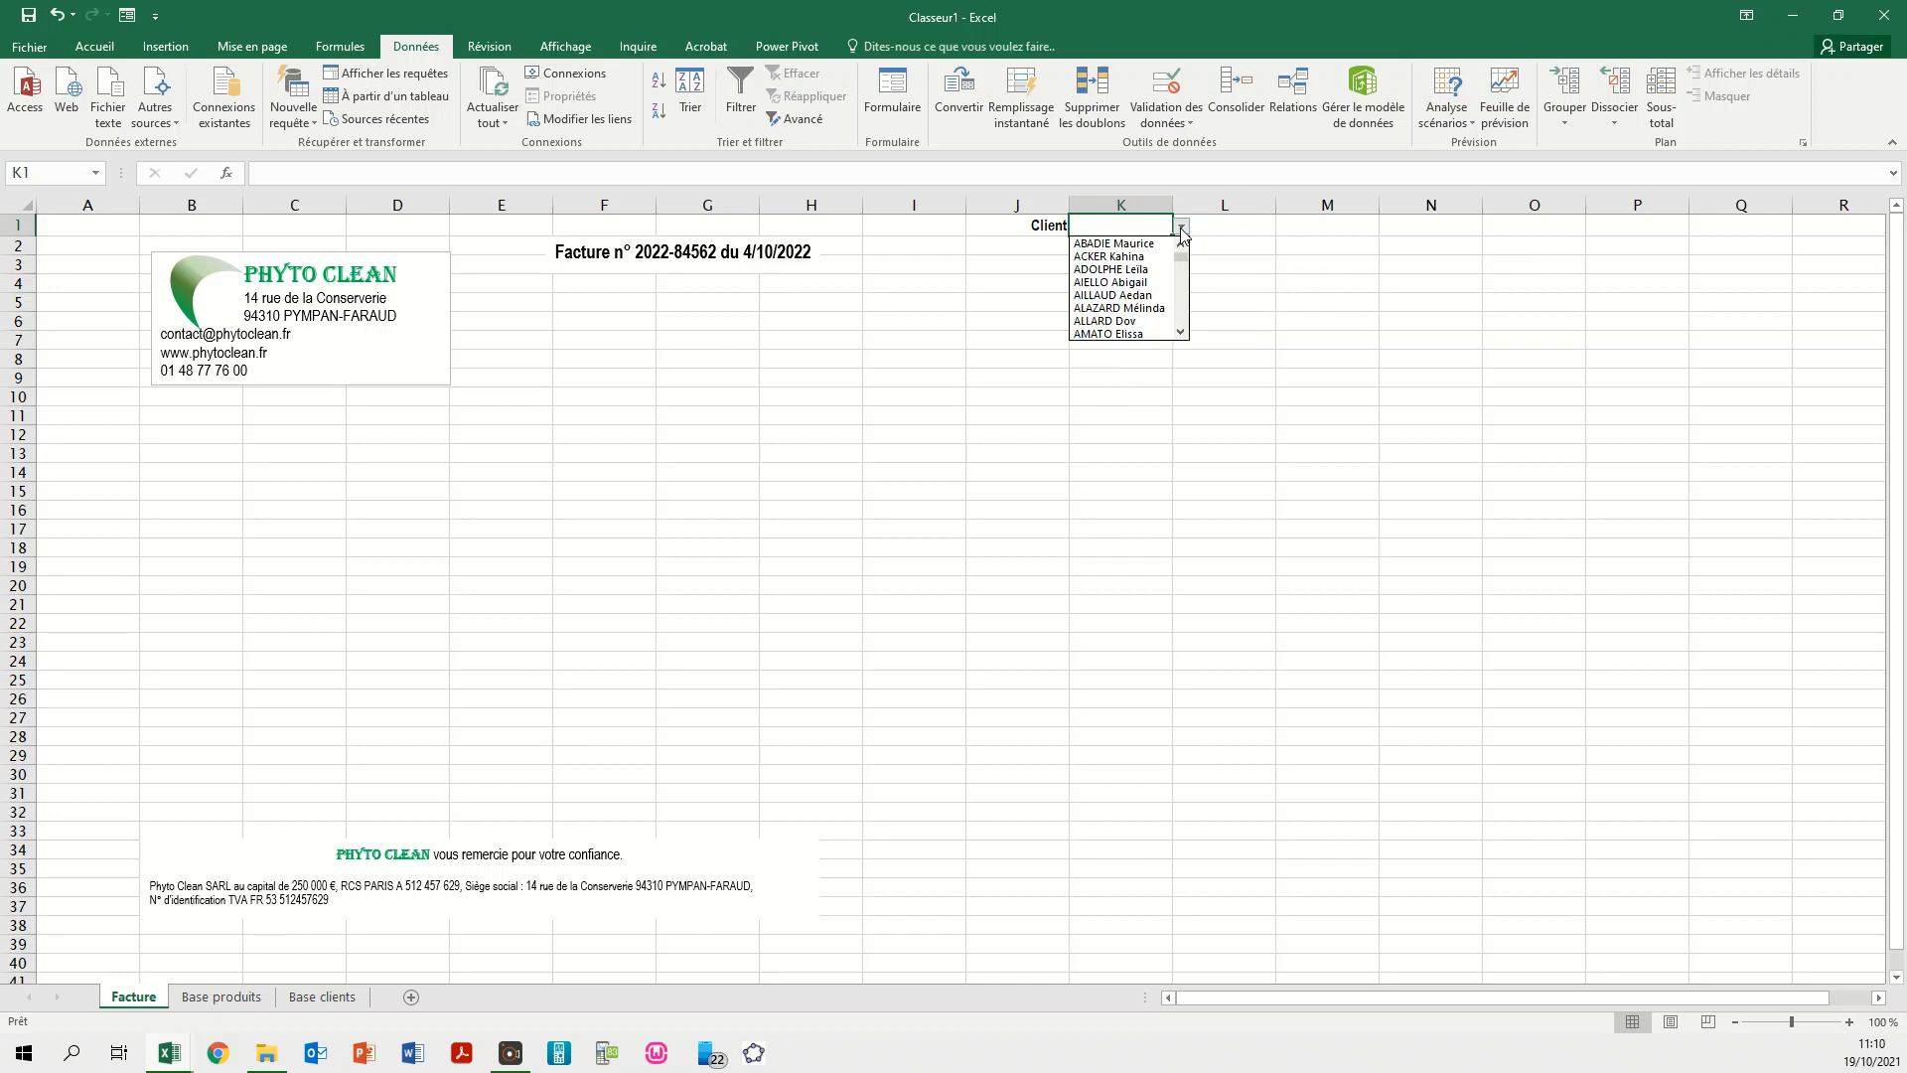
click(1183, 227)
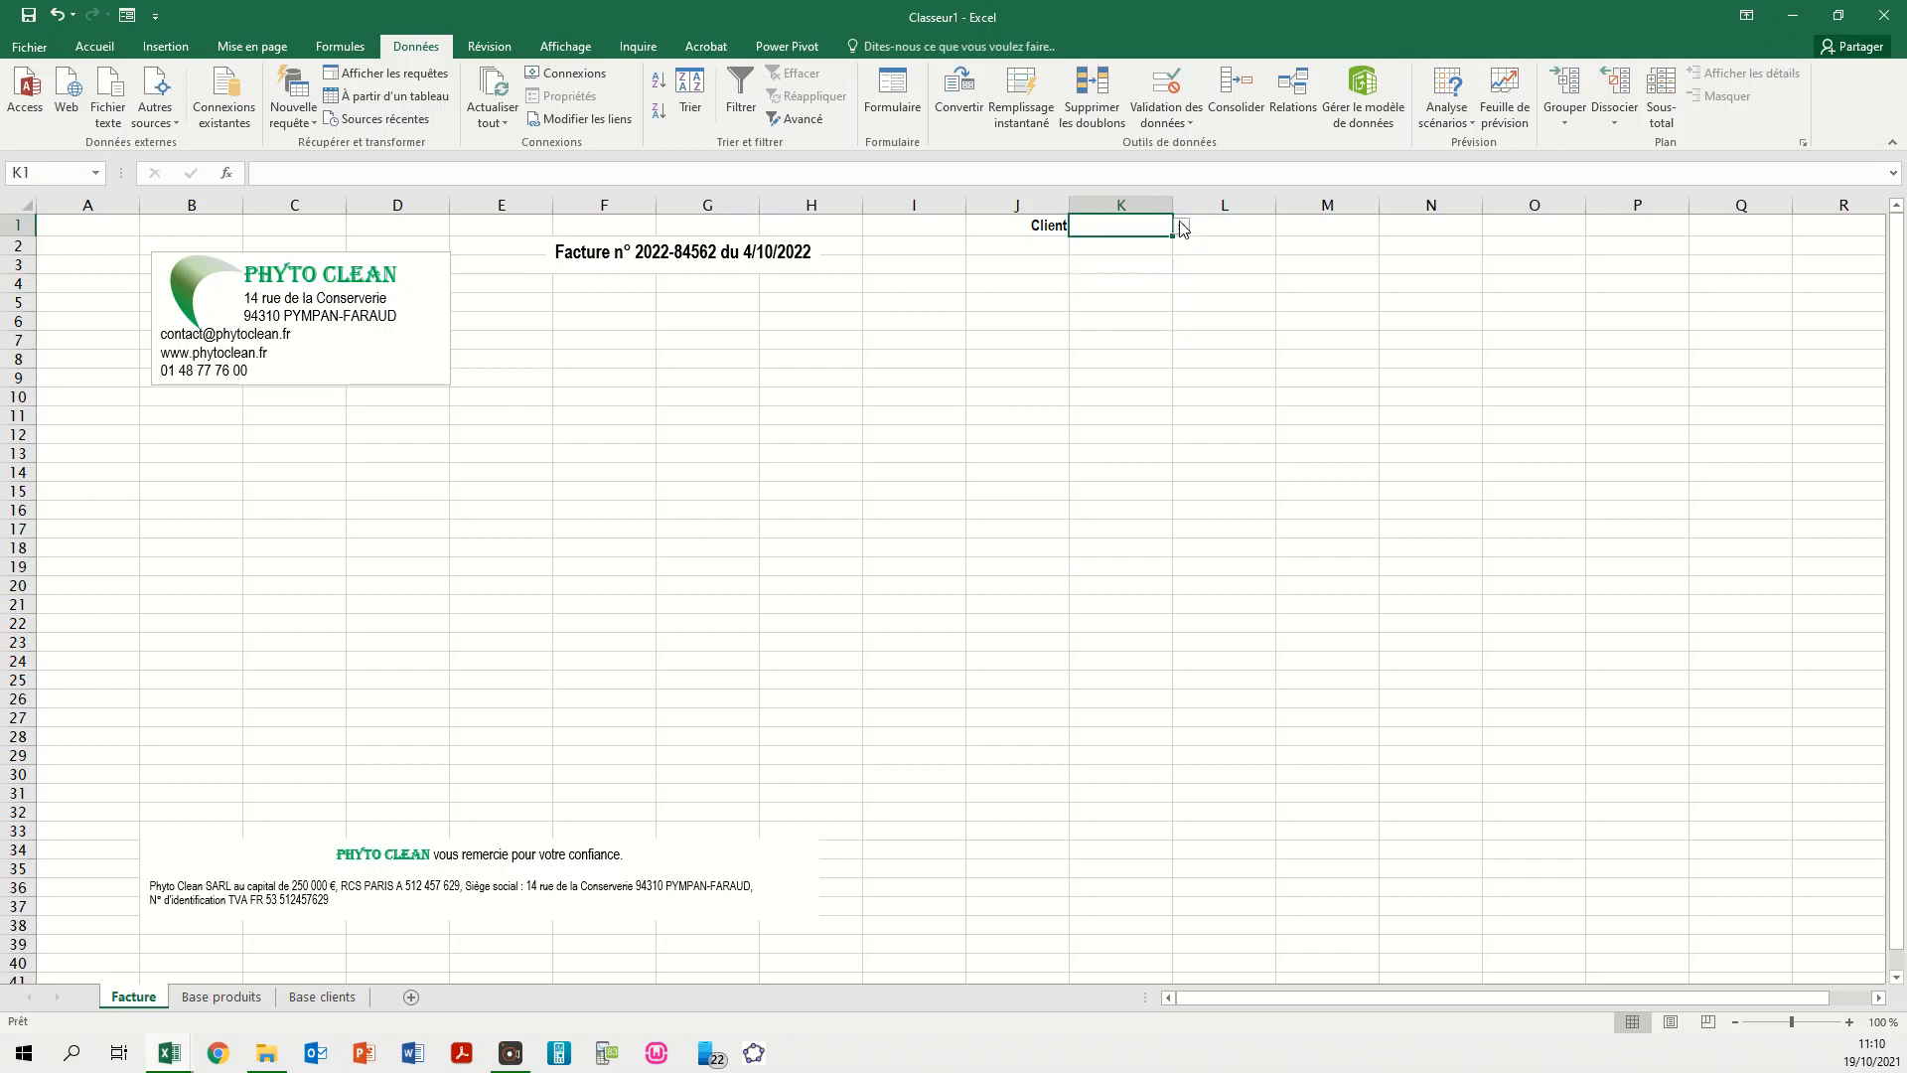
click(1118, 249)
click(1025, 243)
click(1109, 258)
click(1115, 243)
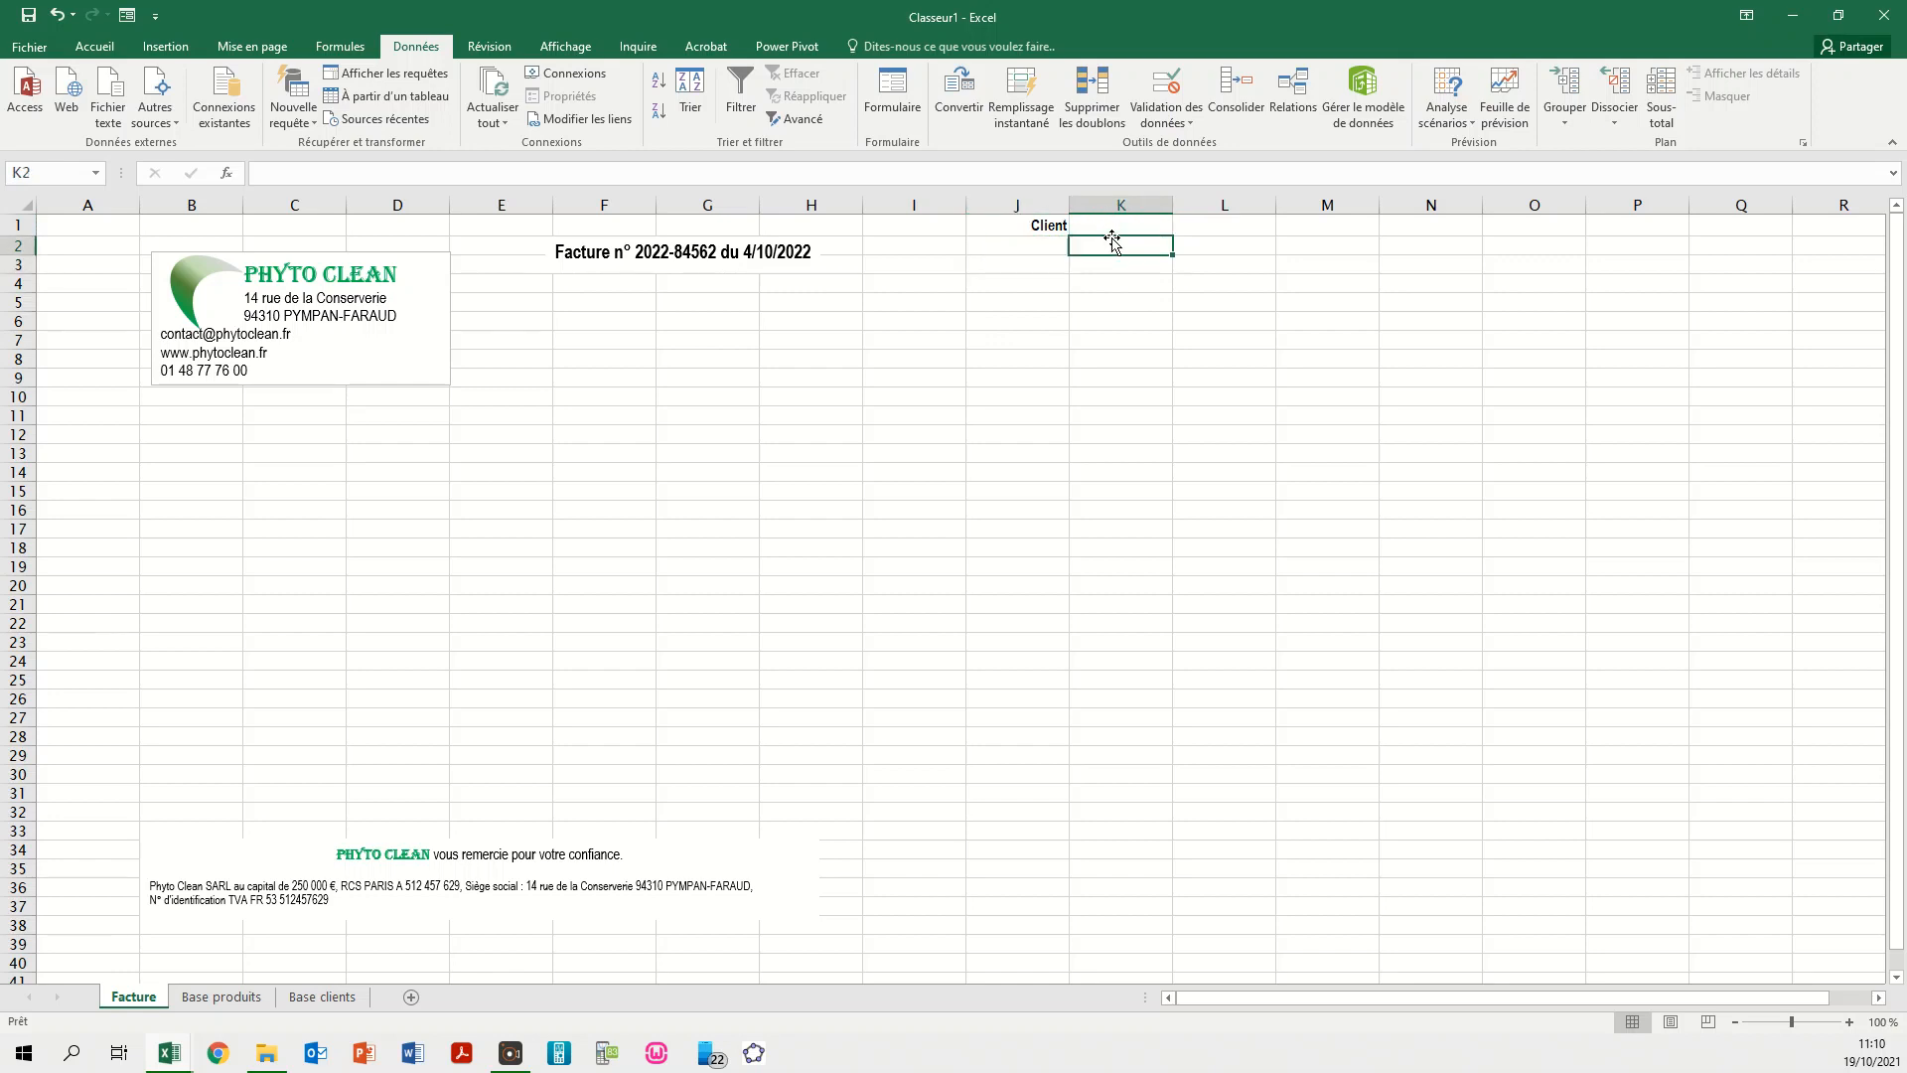
- Choose the fourth client in the K1 drop-down list and autofit the width of column K
click(1152, 226)
click(1182, 228)
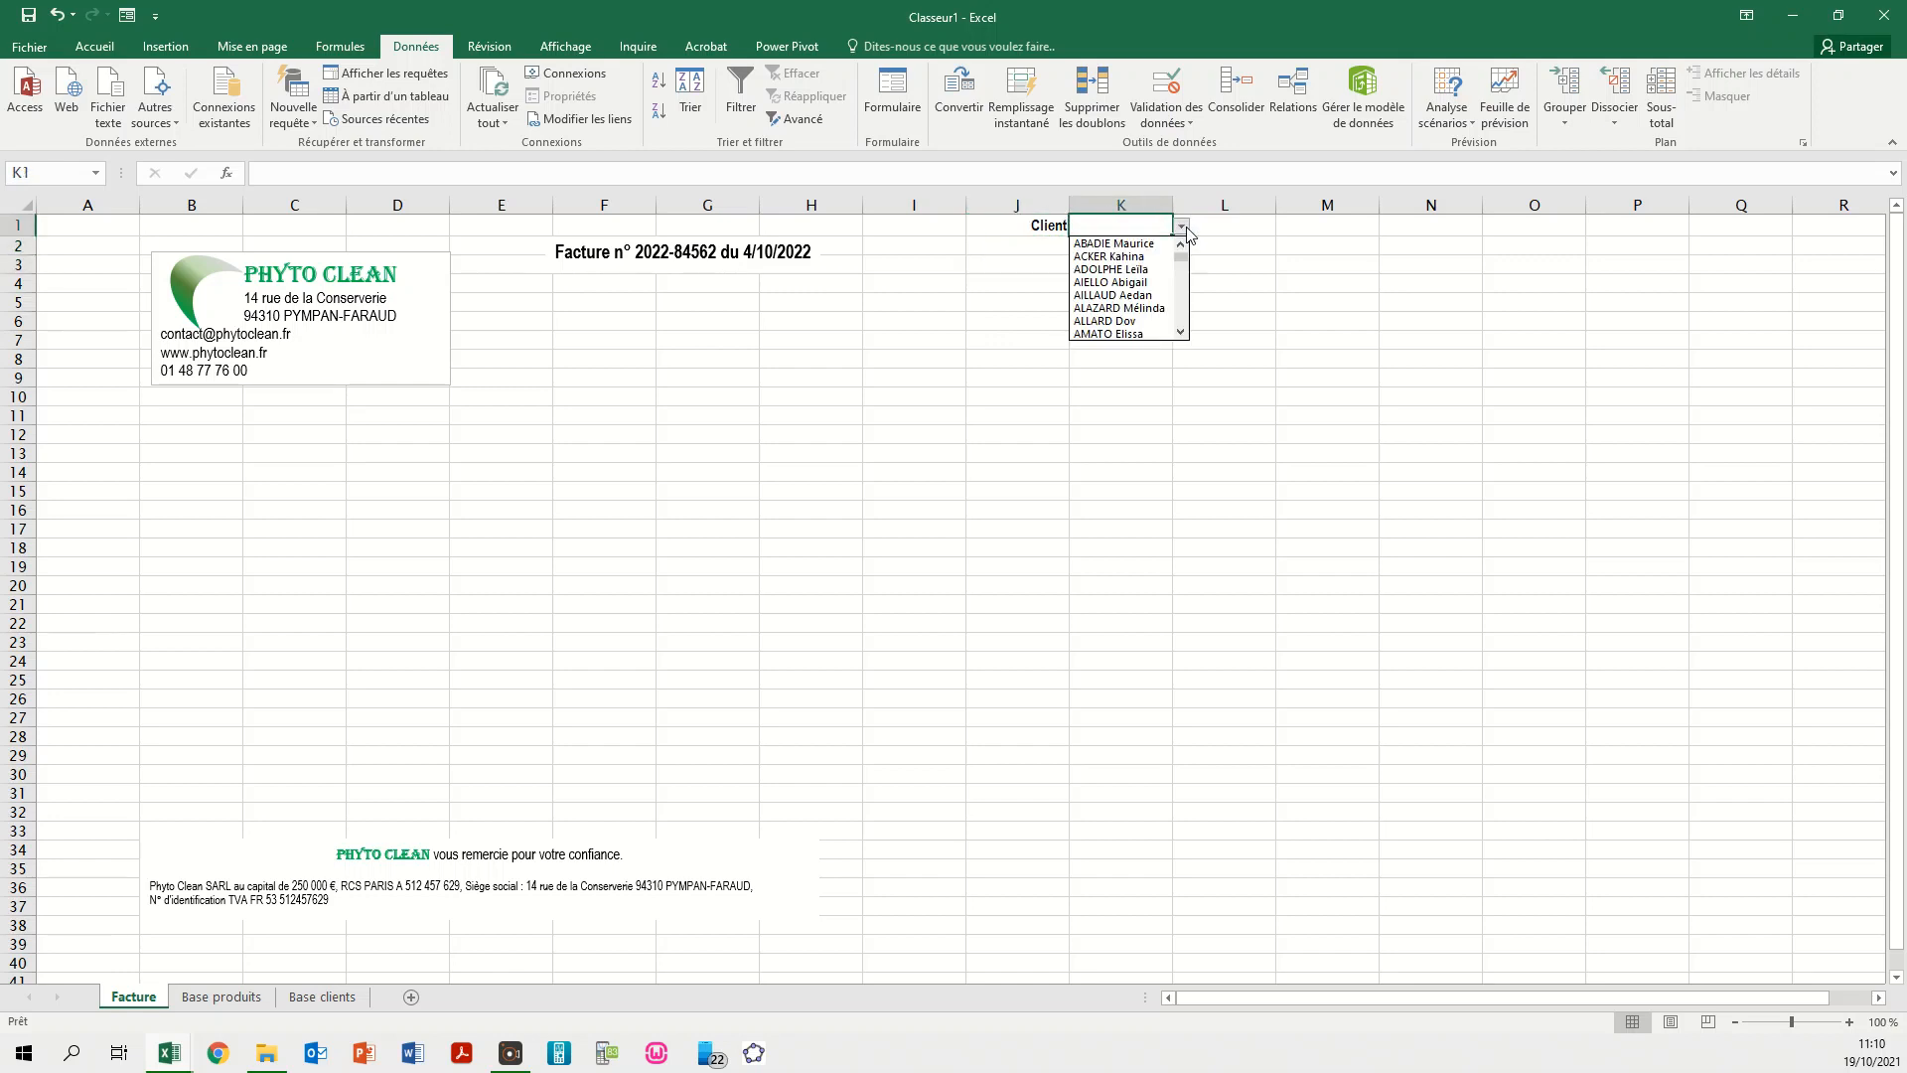
click(1103, 282)
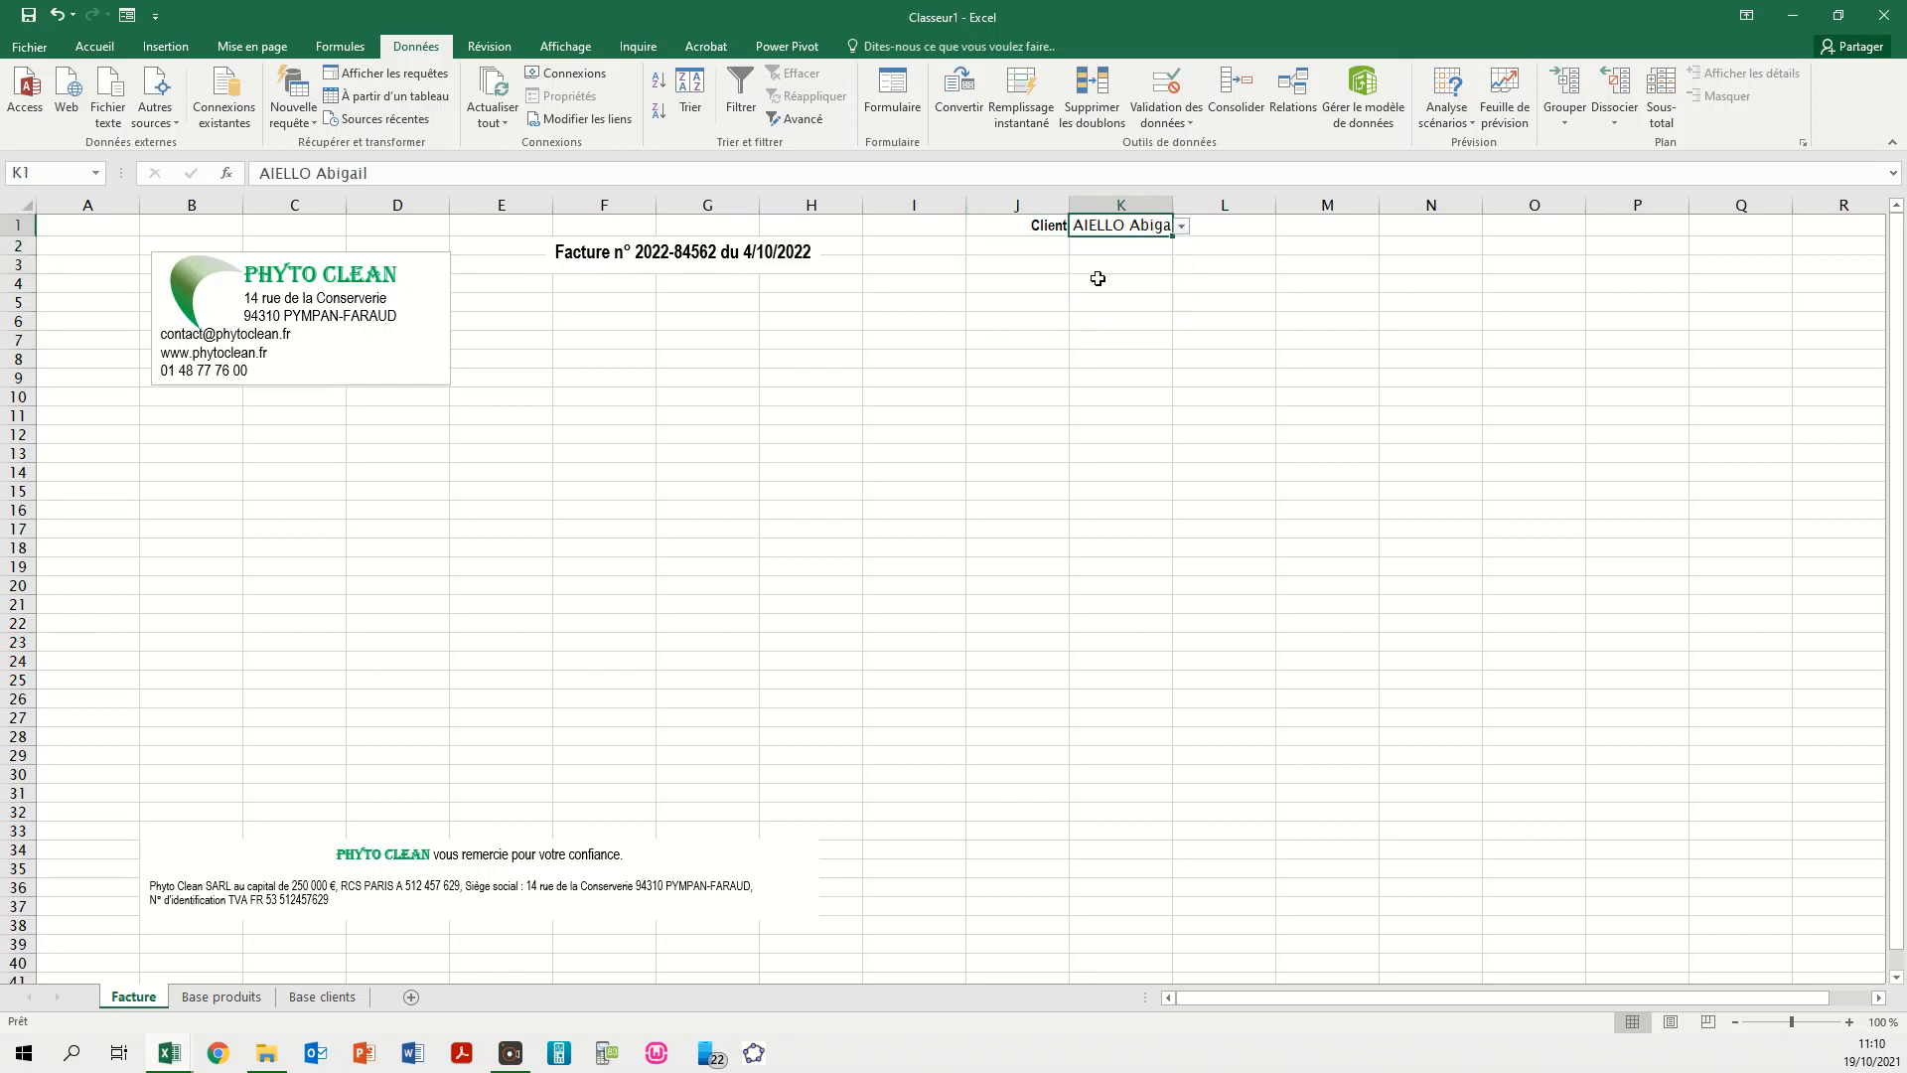
double_click(1173, 204)
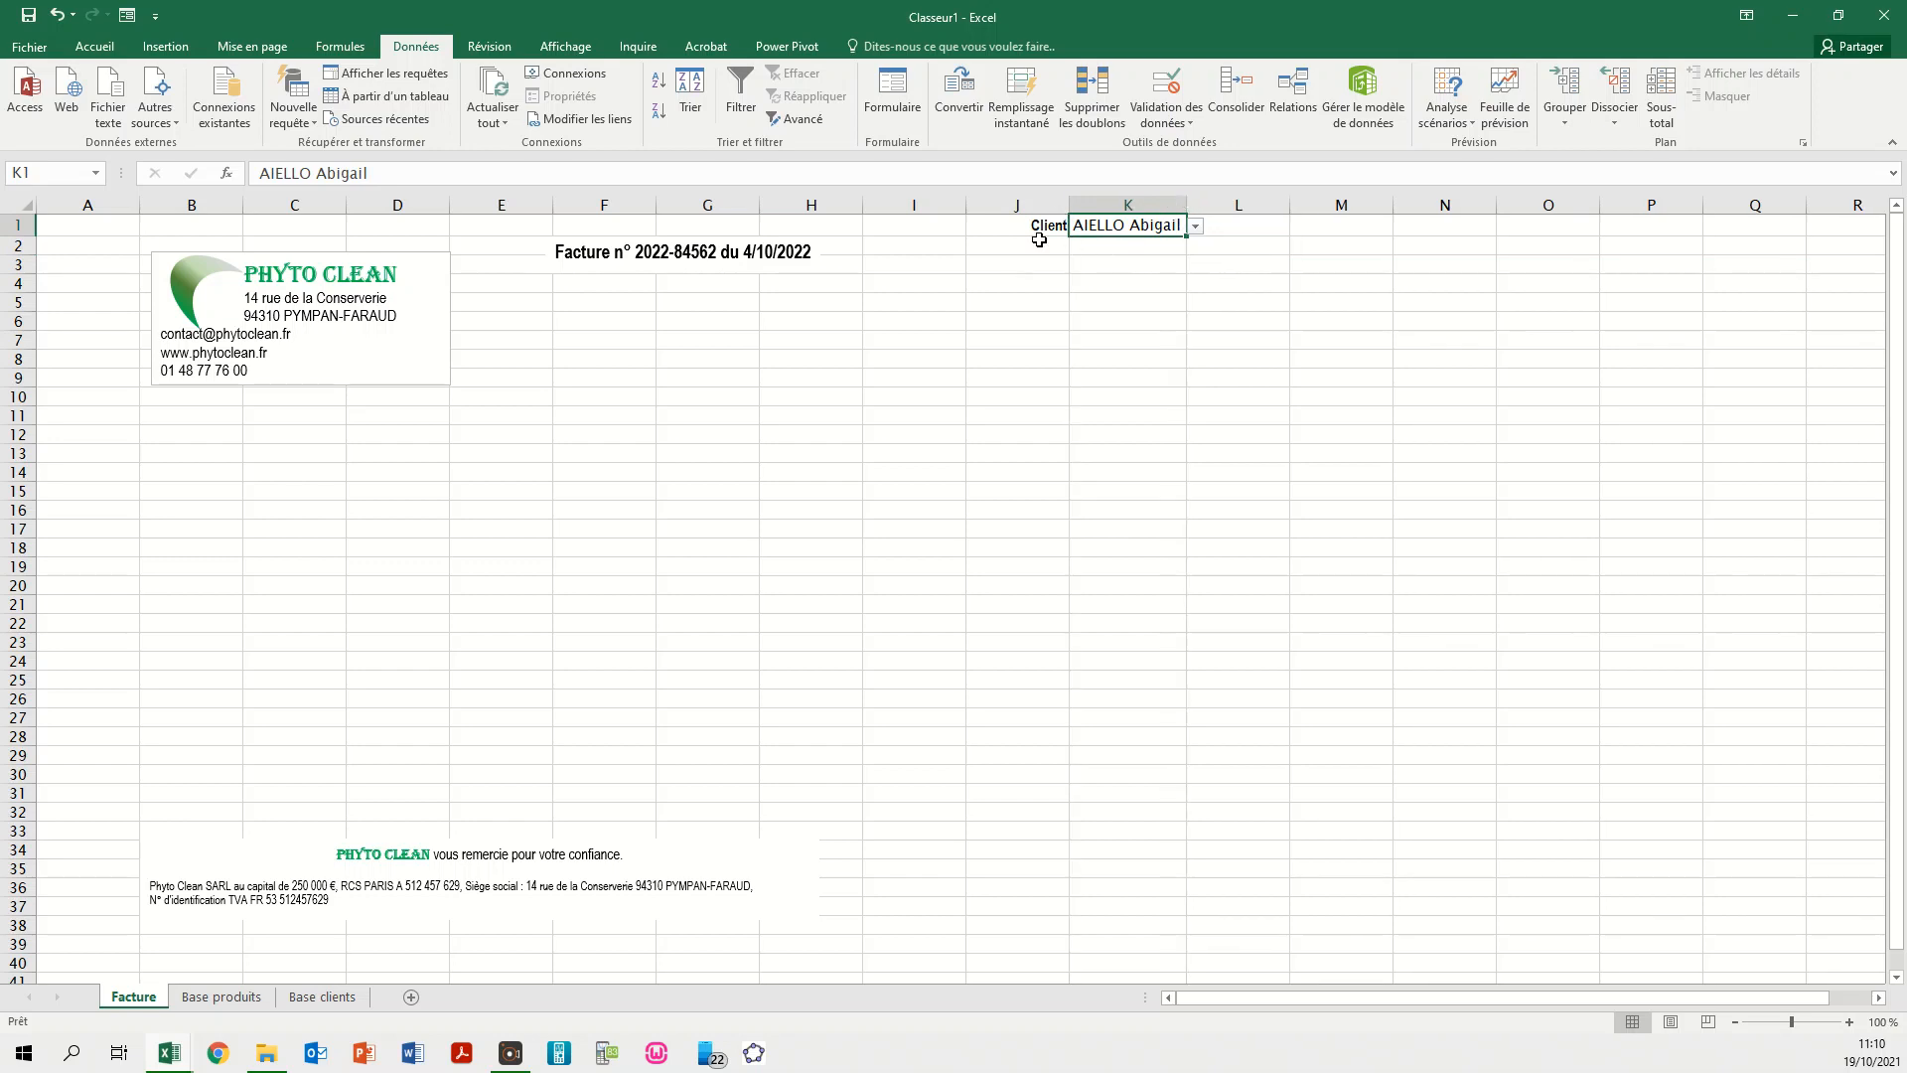
- Reselect the client cell K1 on the Facture sheet
click(1142, 253)
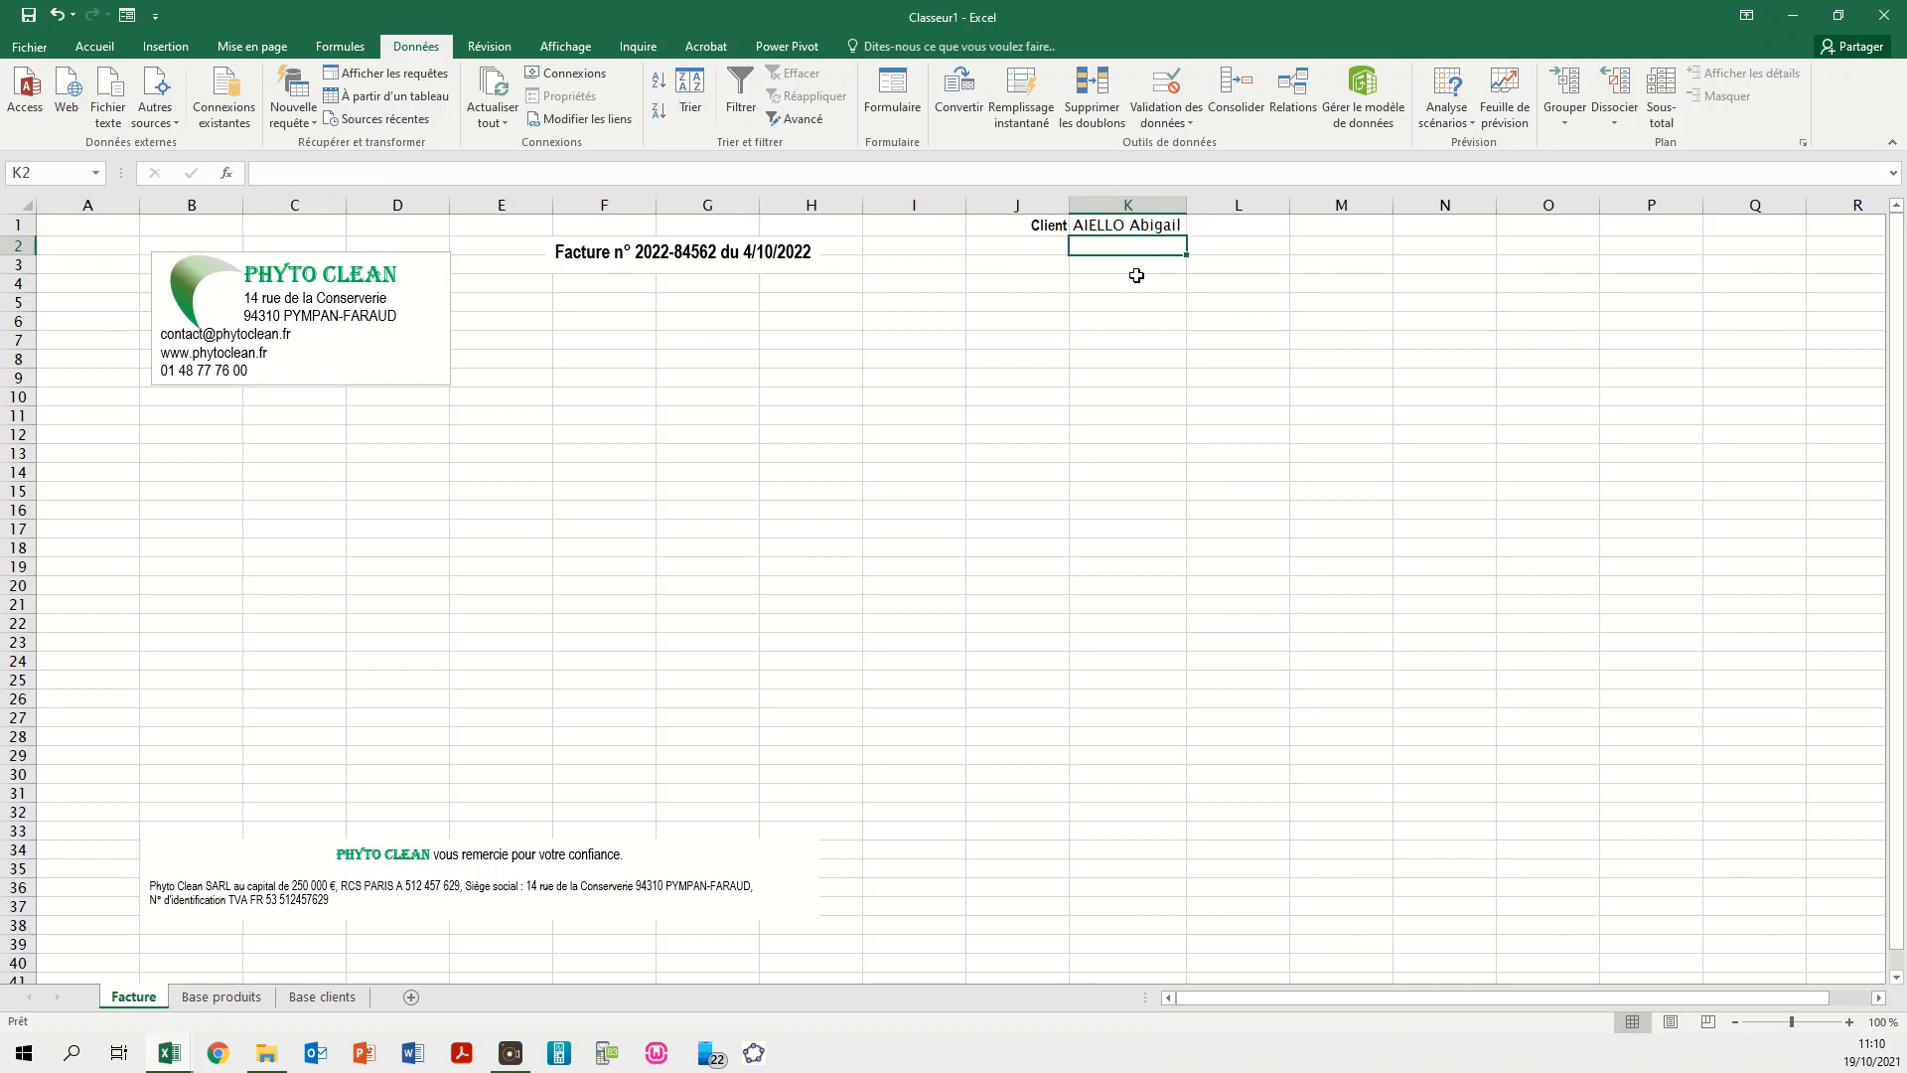
click(1211, 951)
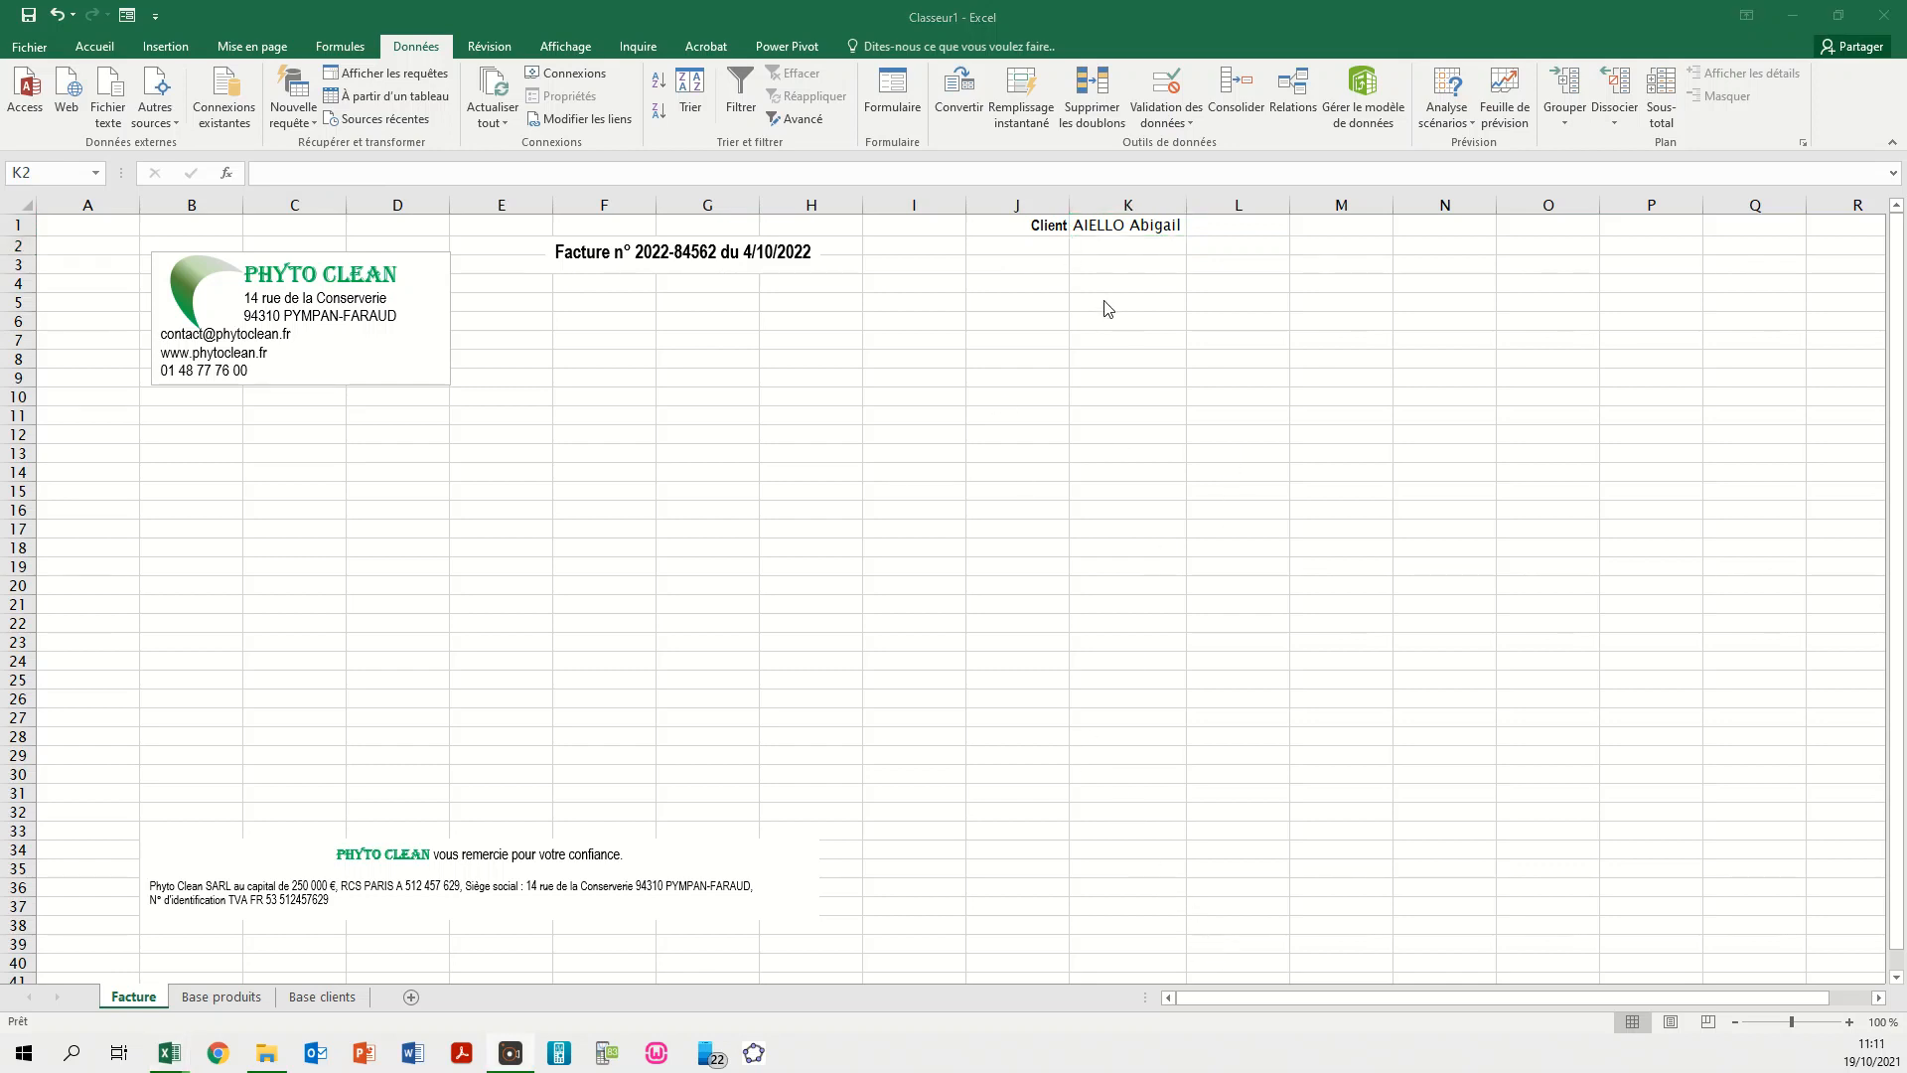
click(1099, 244)
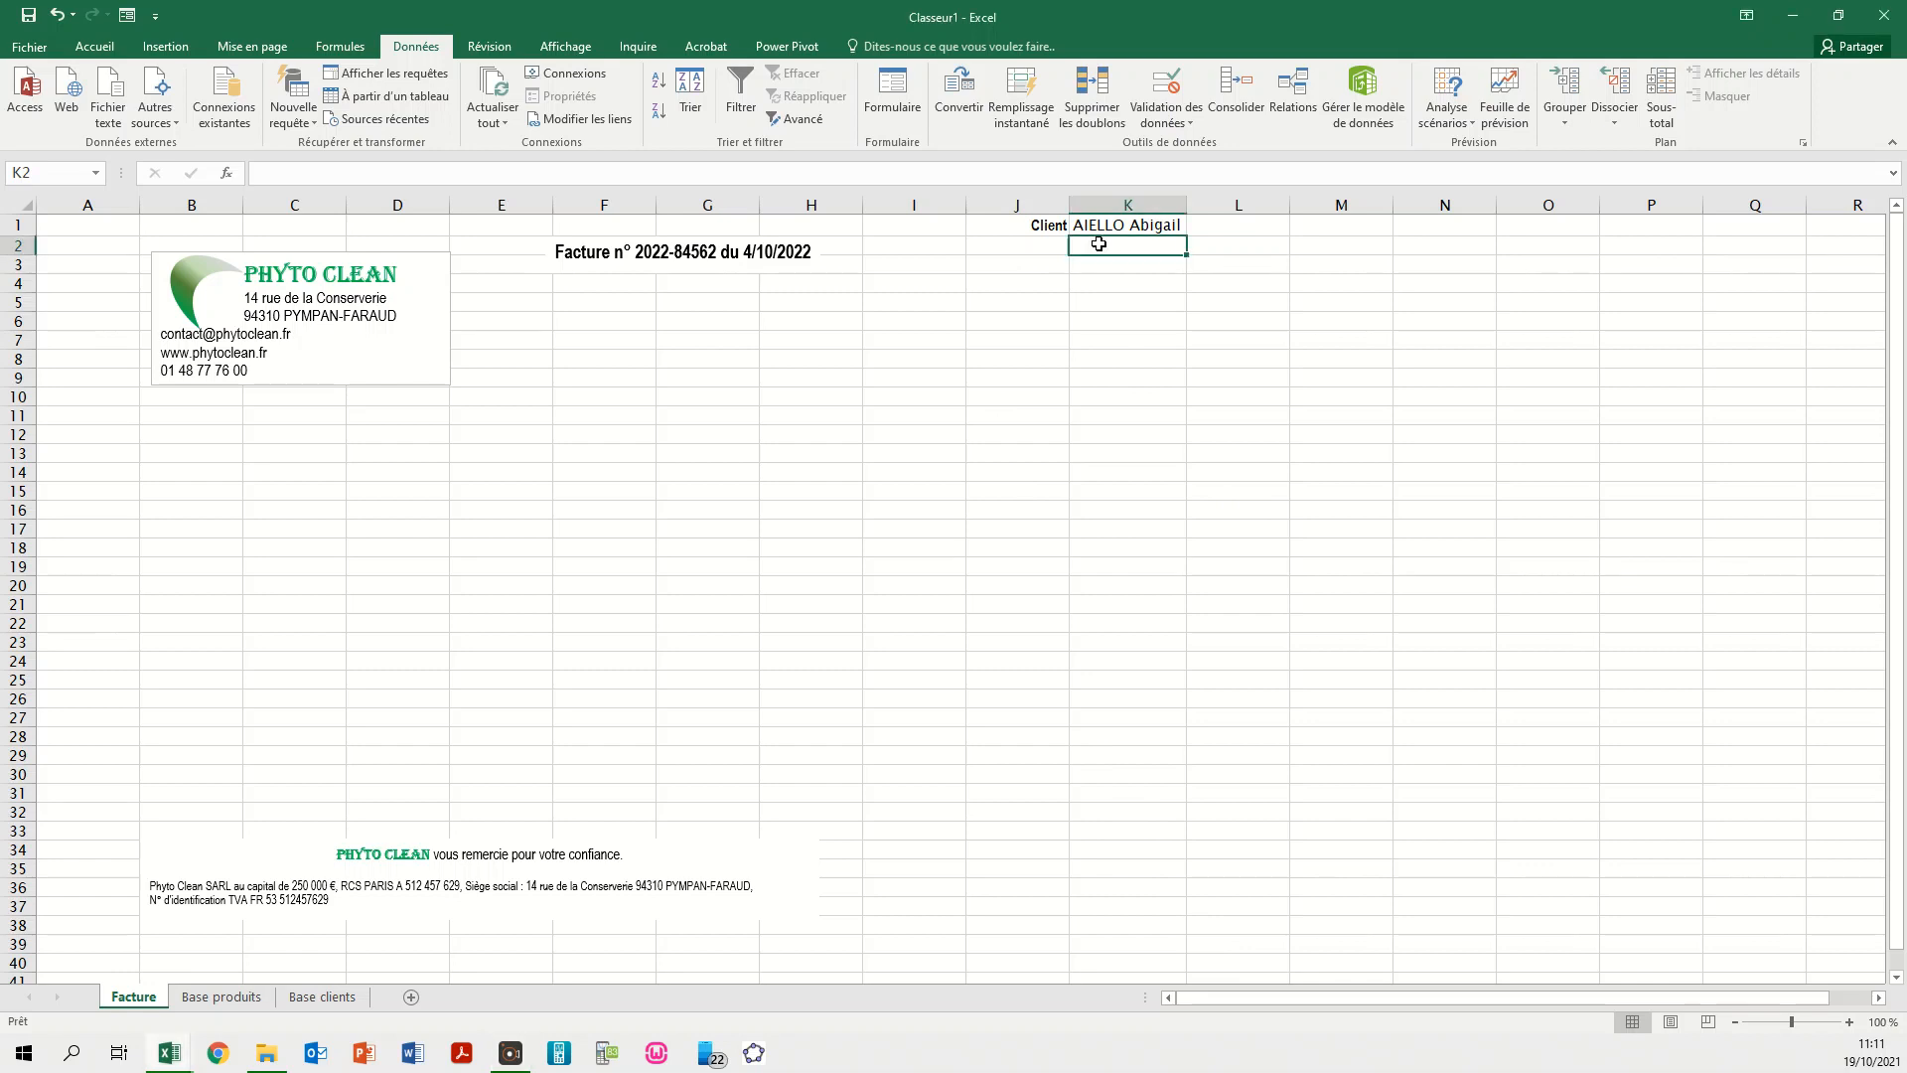
click(1105, 222)
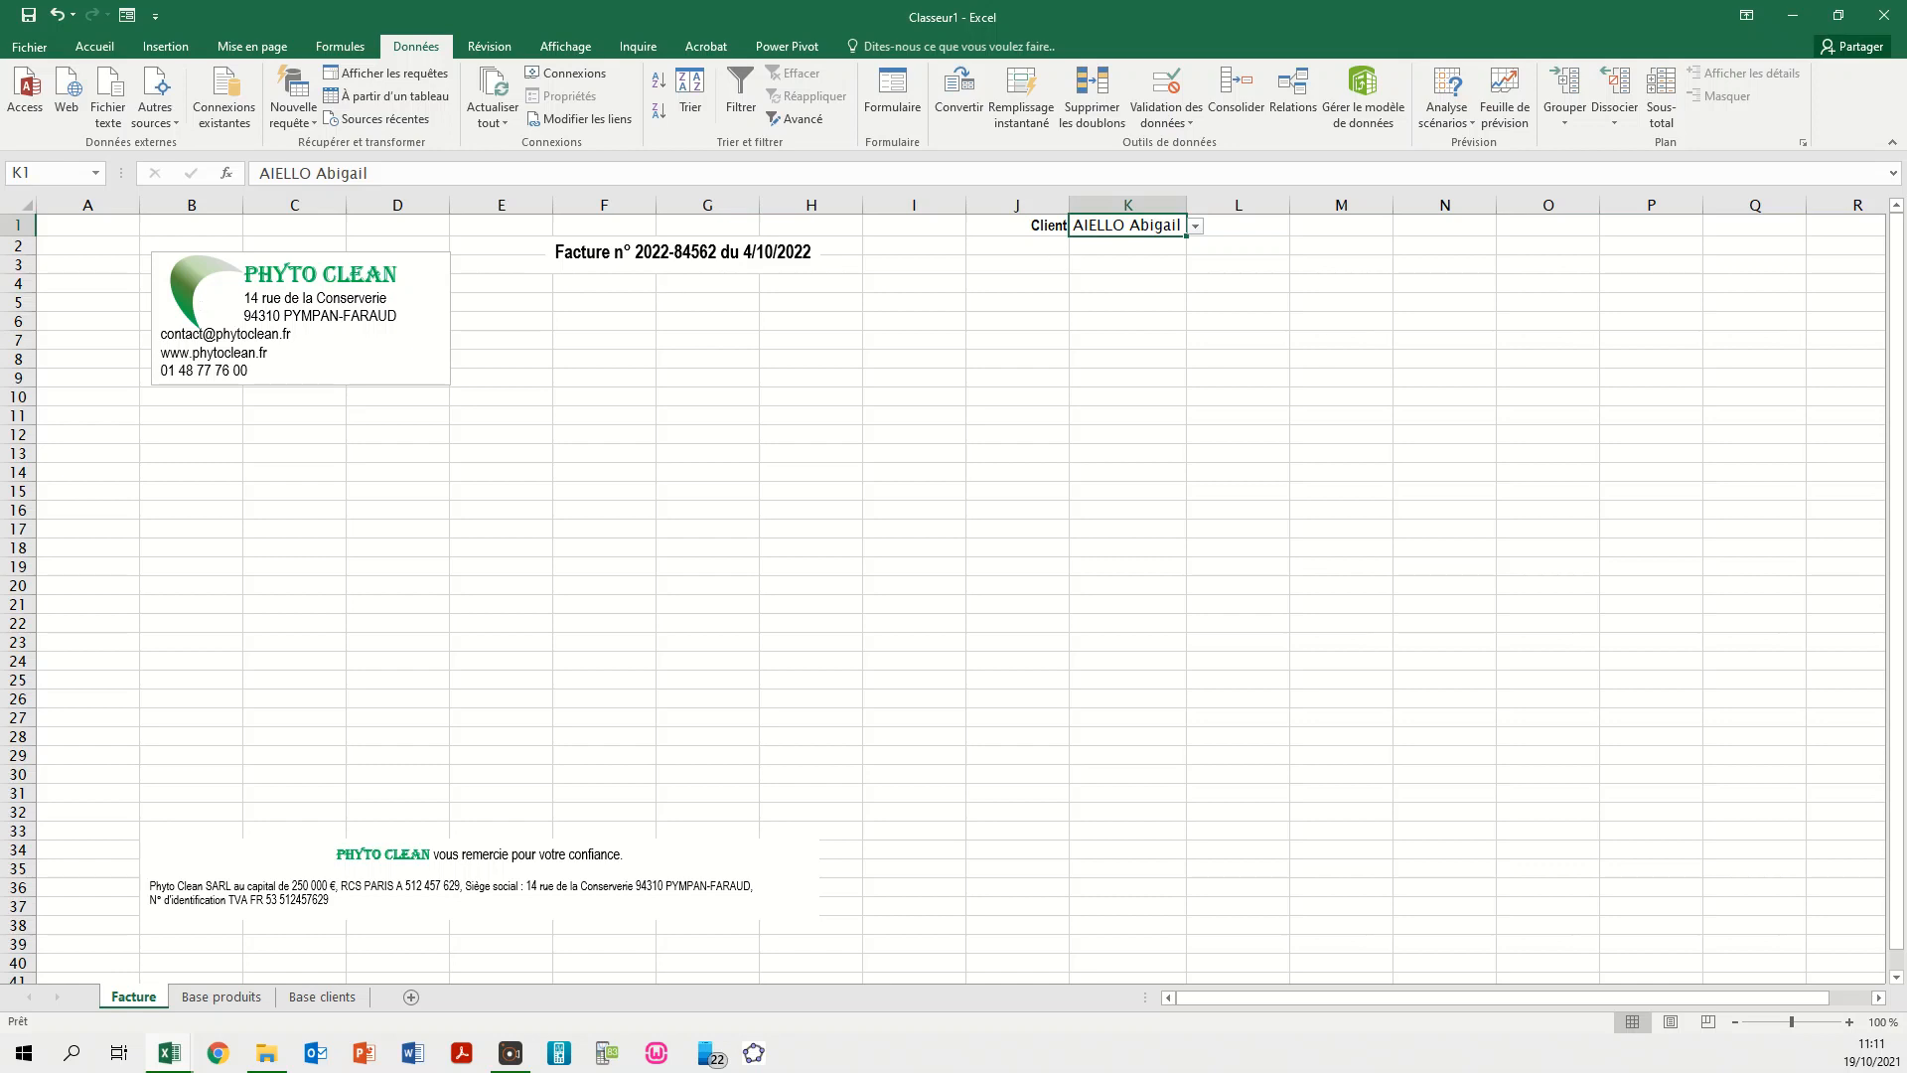
- Examine the Civ., Nom and Prénom columns of the client table on the Base clients sheet and return to the Facture sheet
click(1085, 243)
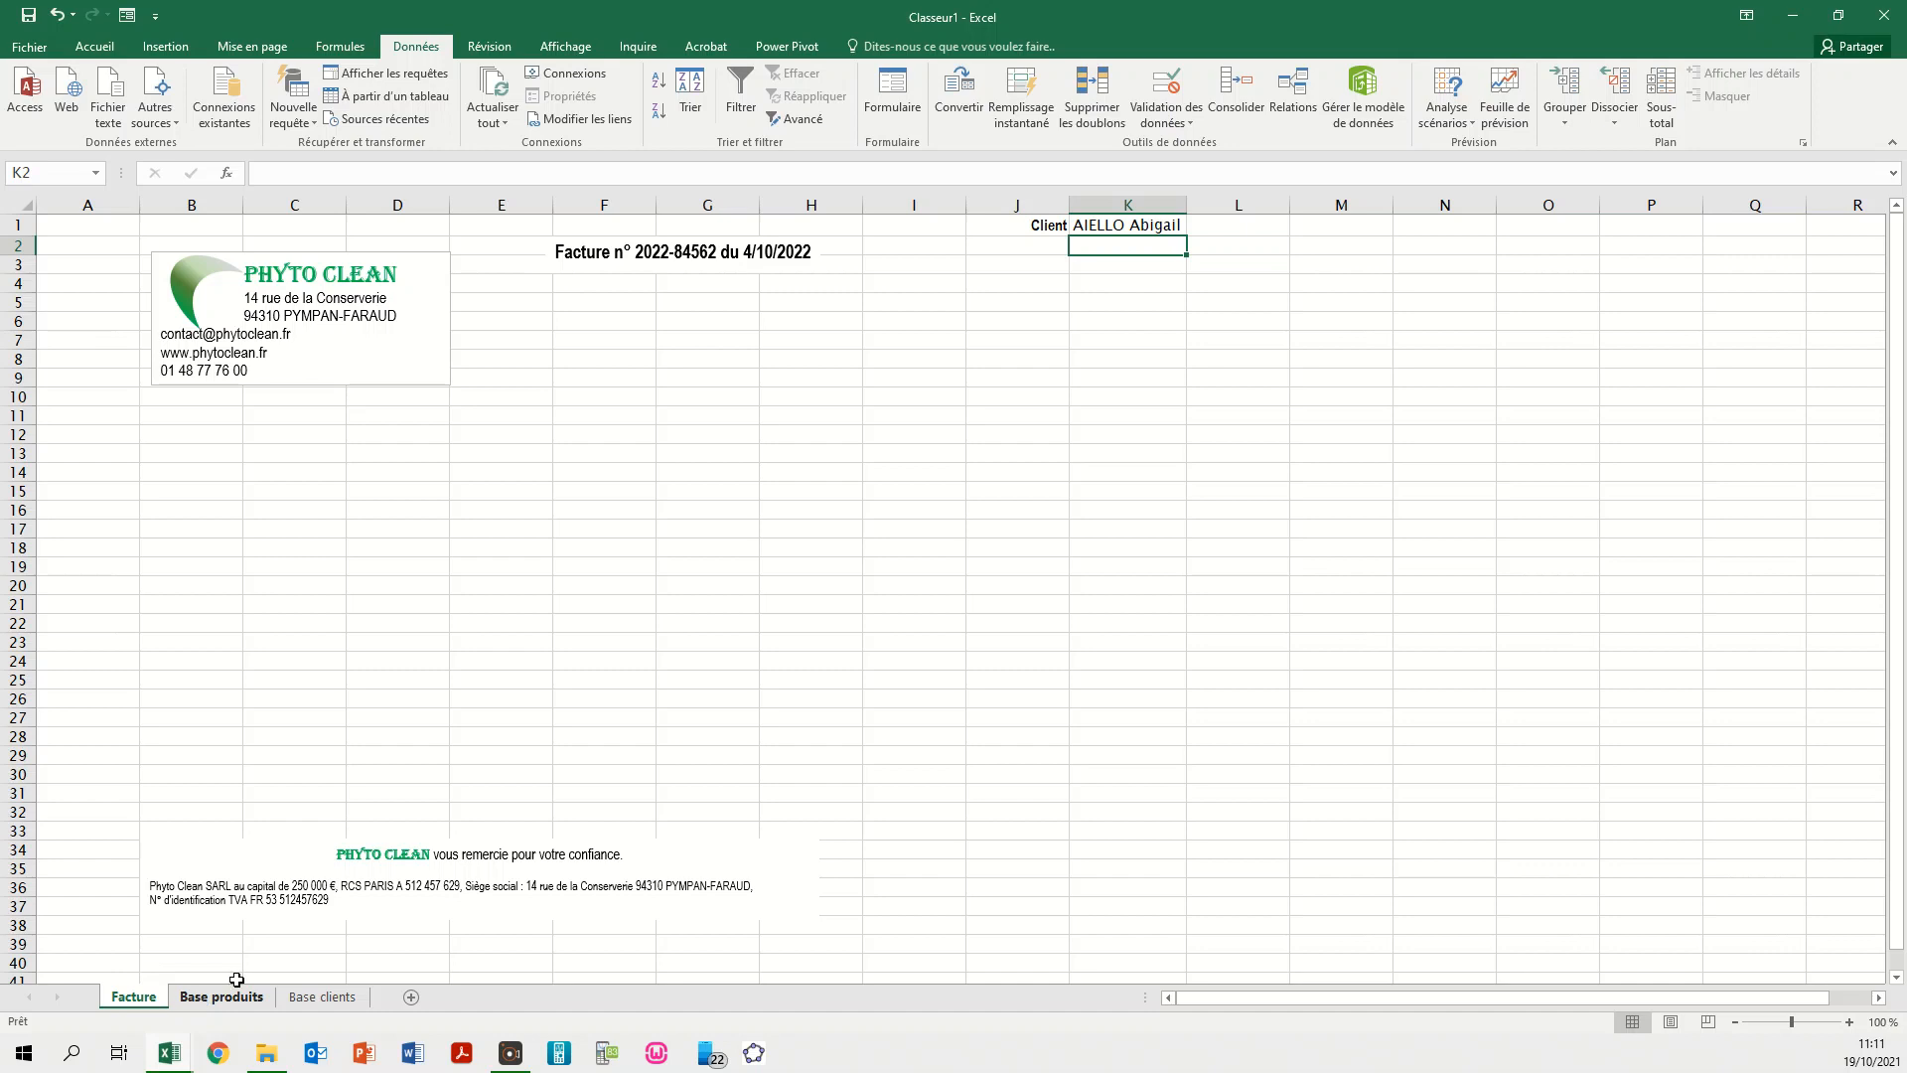
click(345, 1000)
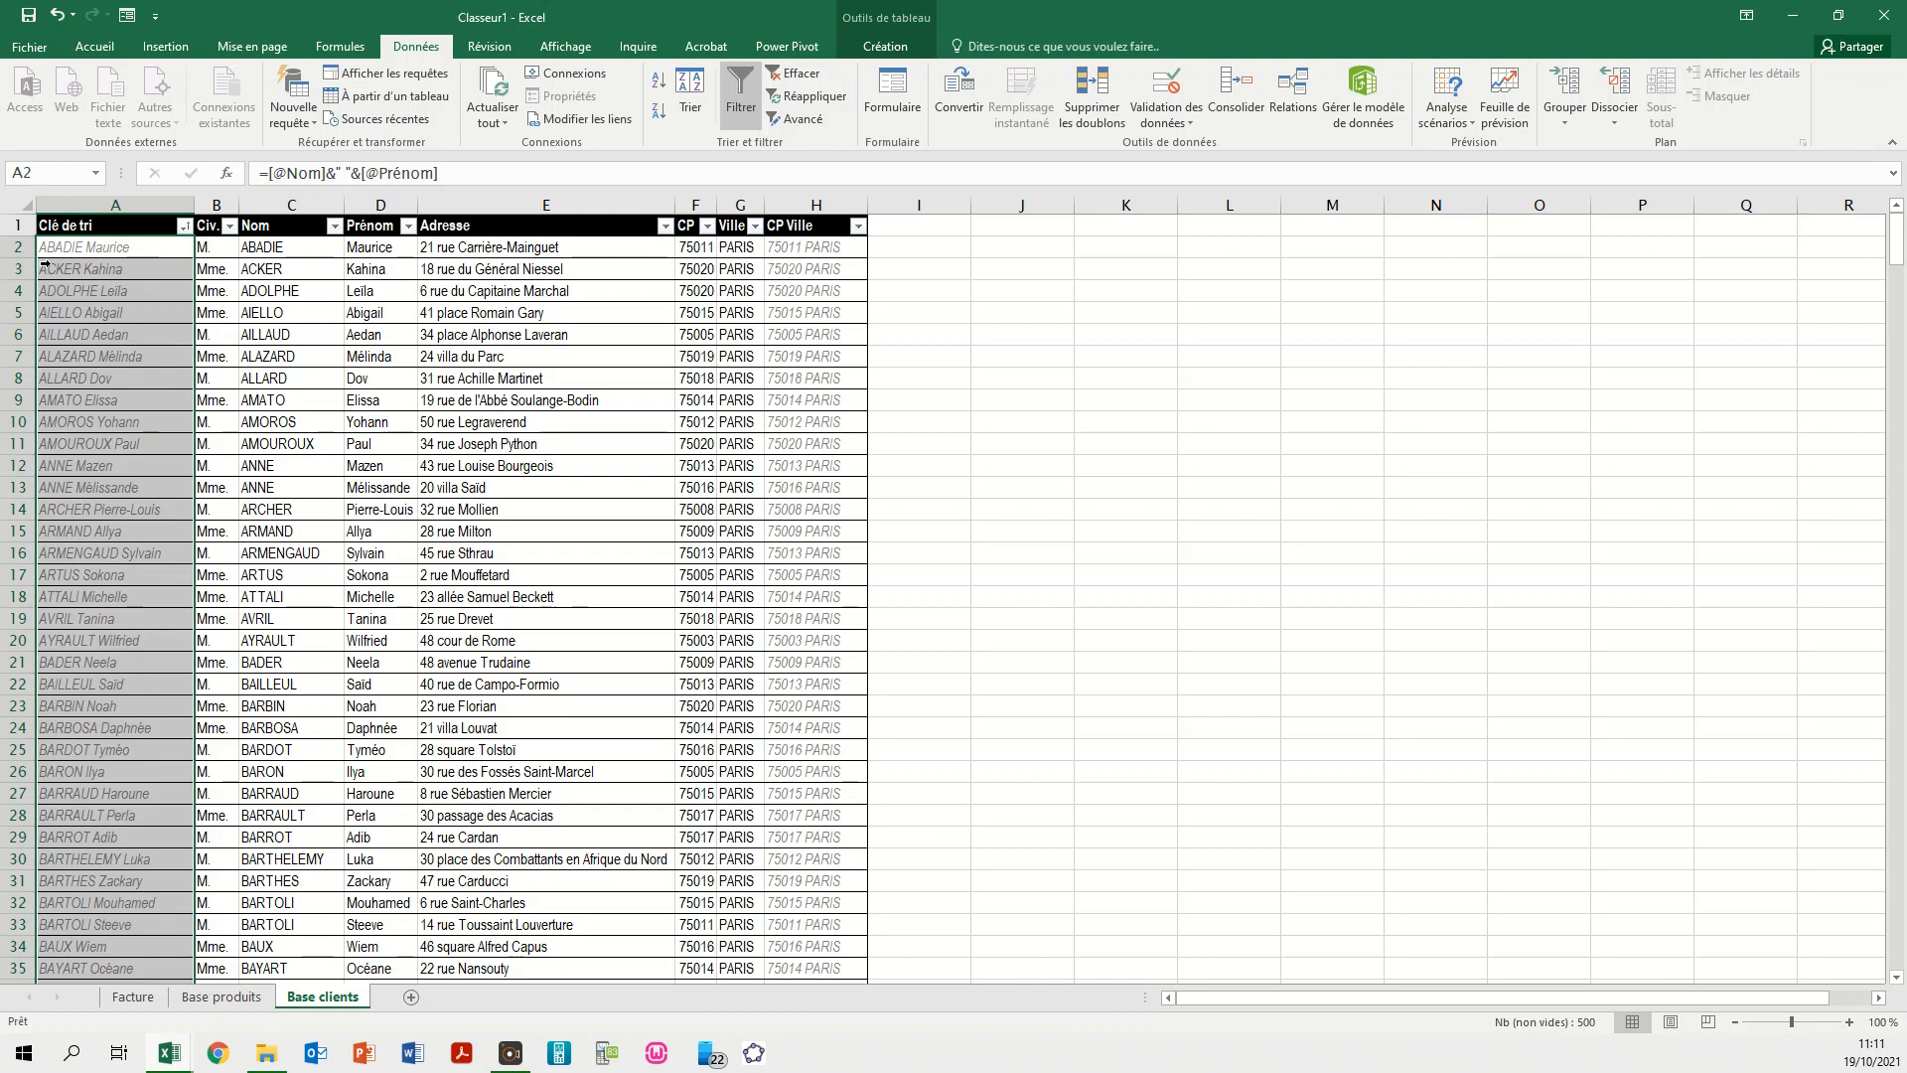
click(243, 337)
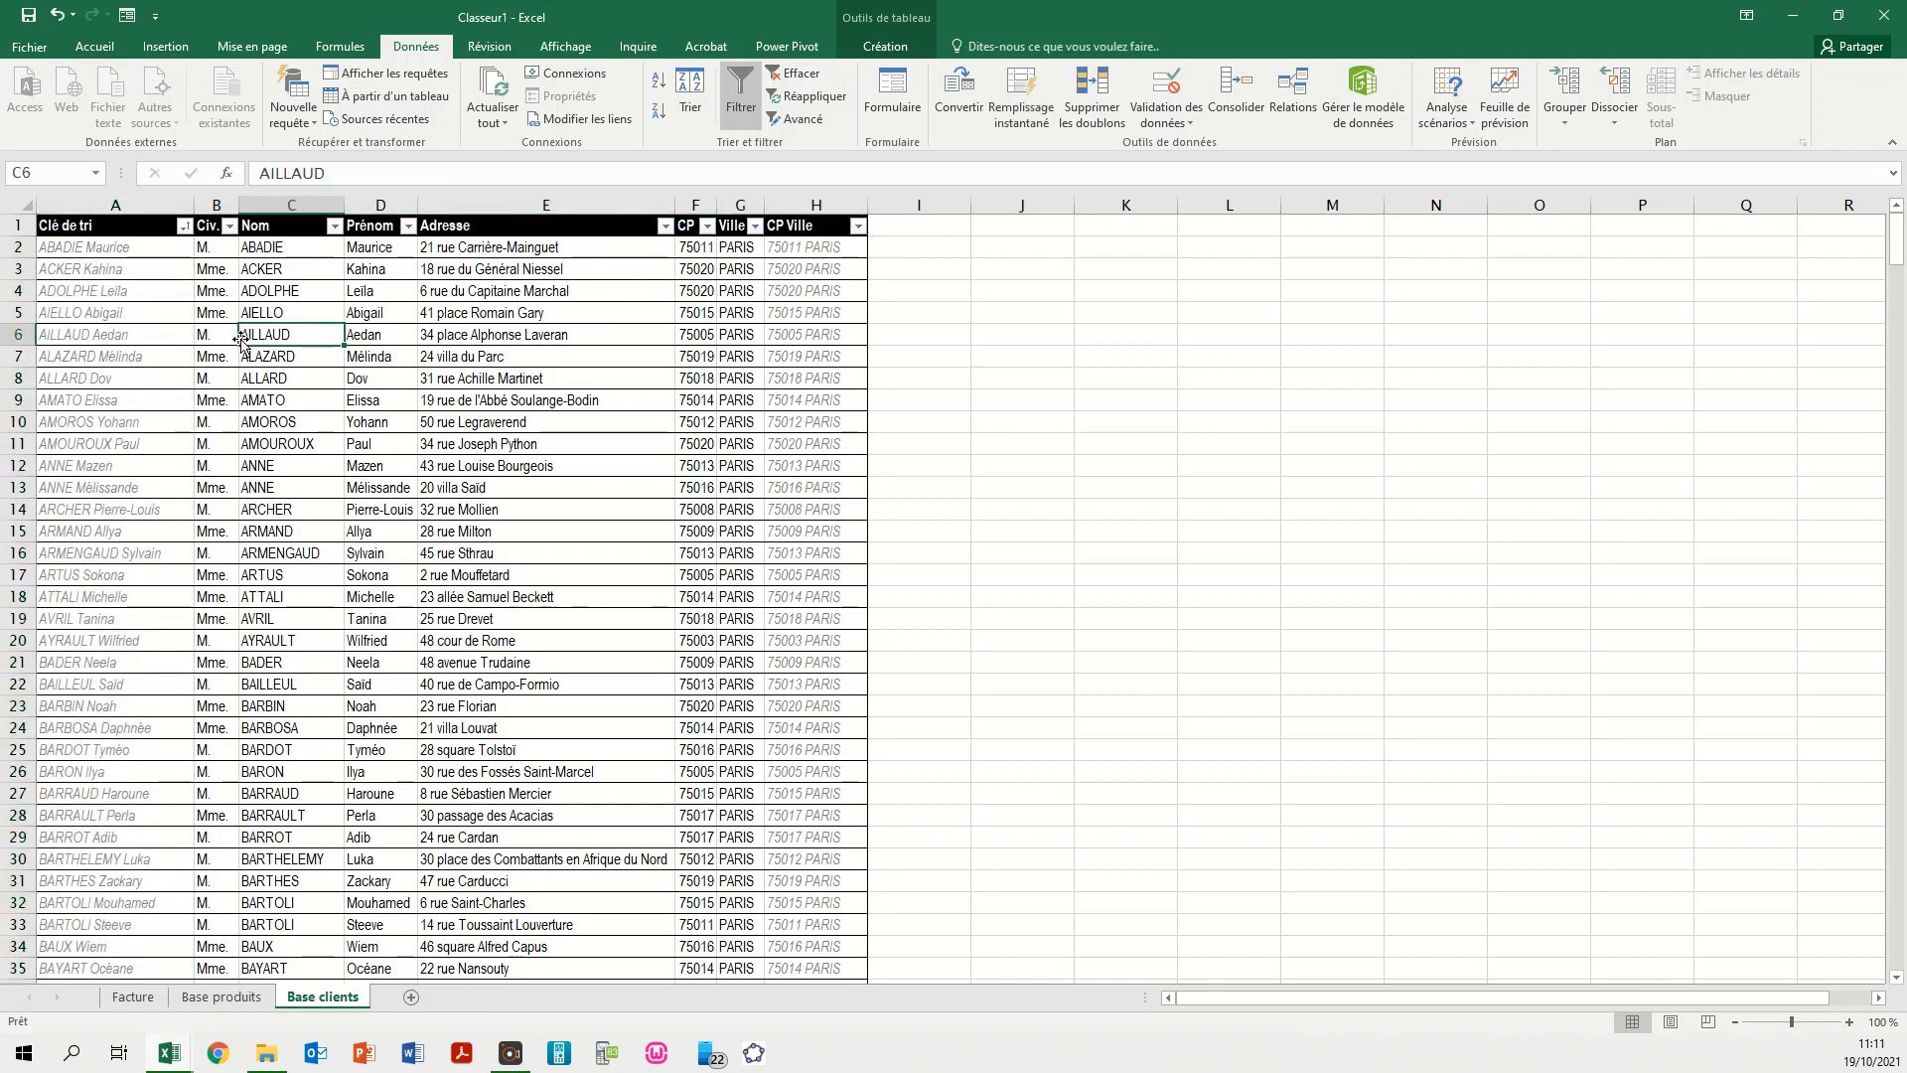
click(204, 244)
click(293, 258)
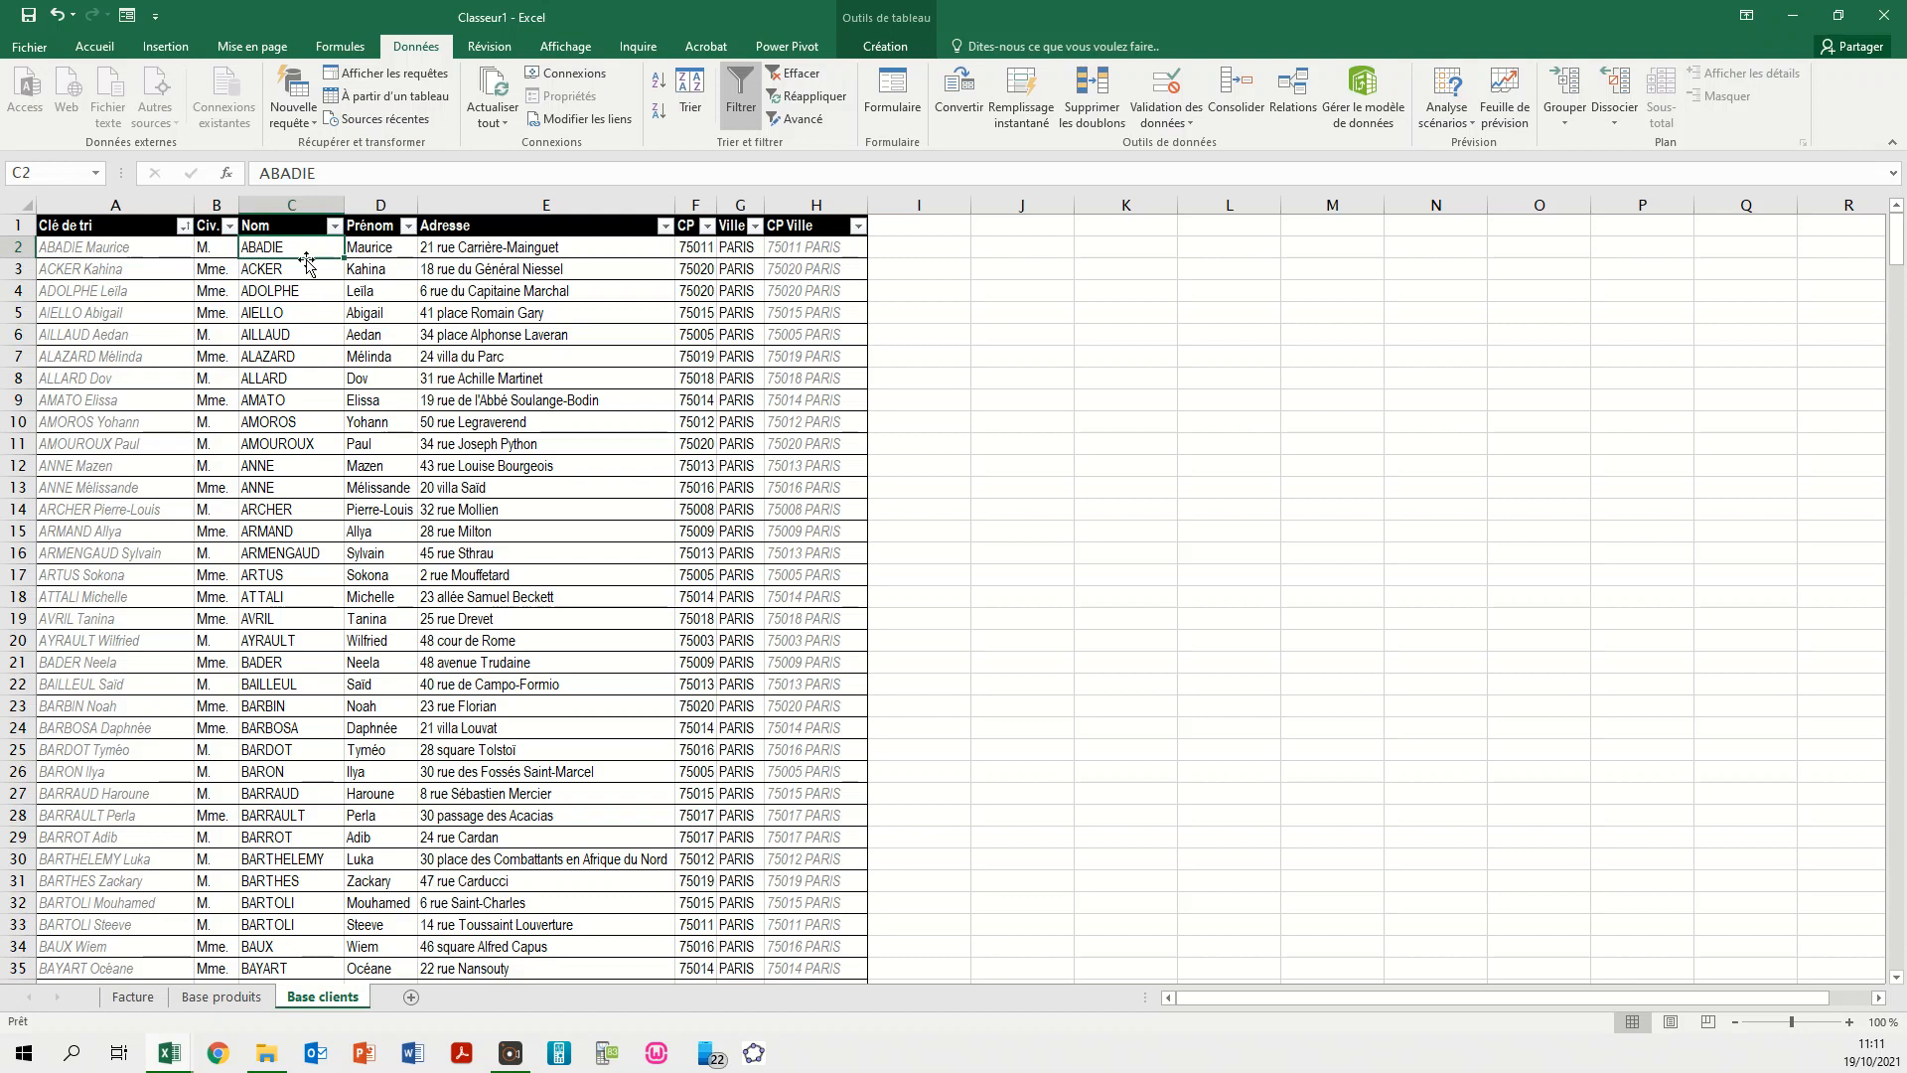
click(372, 255)
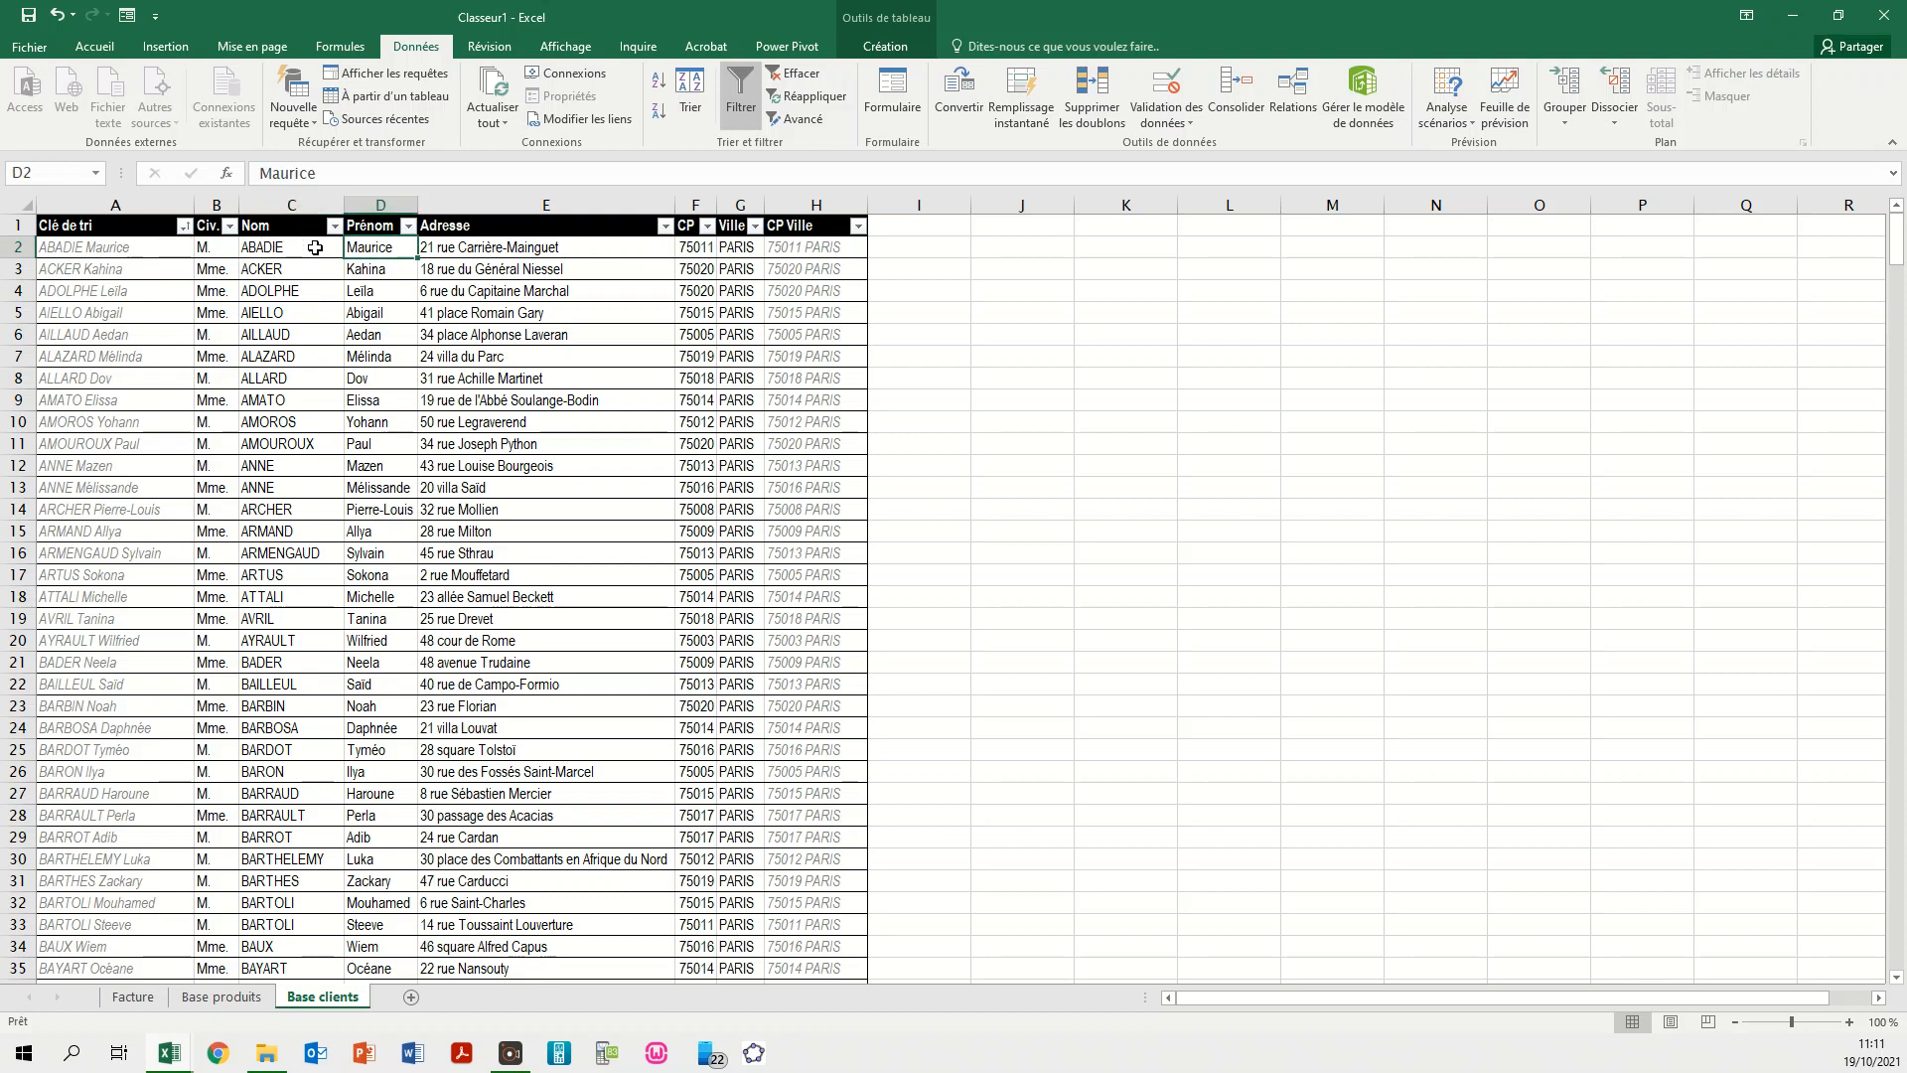
click(128, 999)
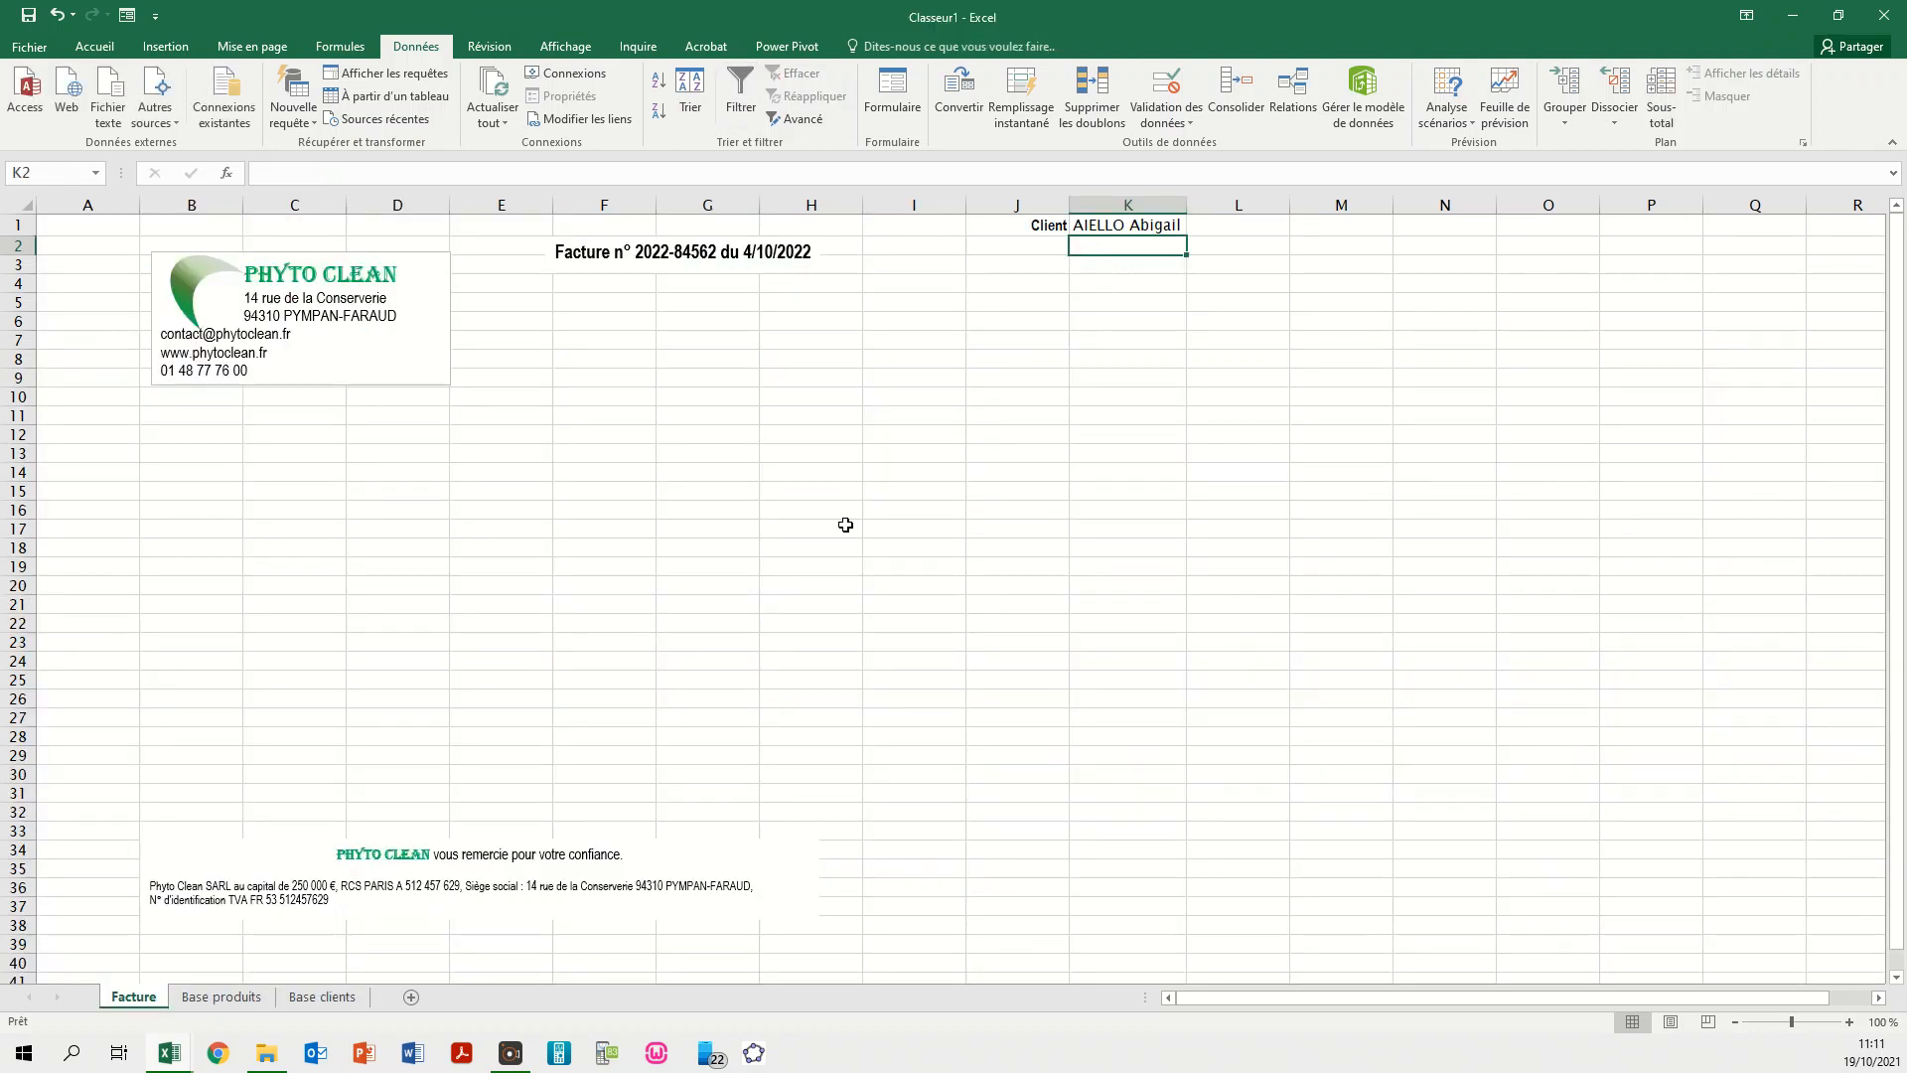
click(1108, 226)
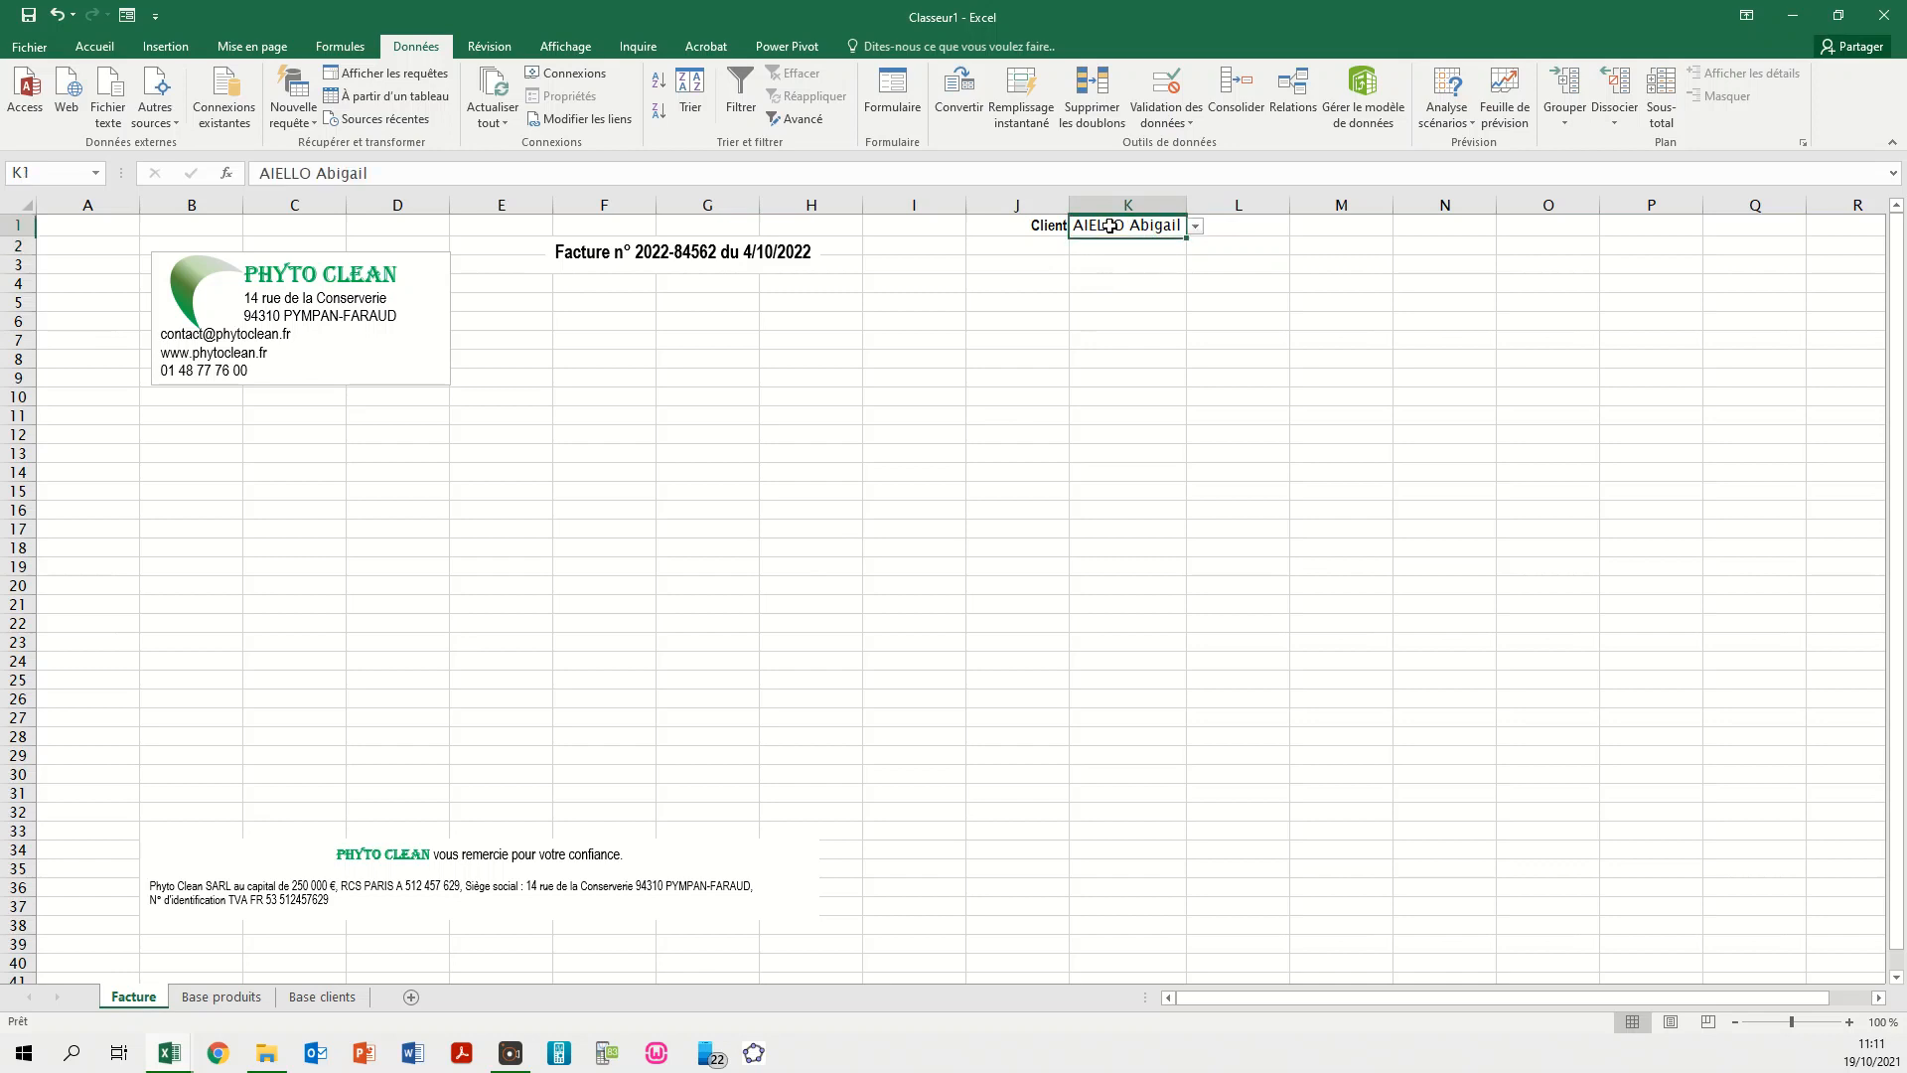
click(1108, 249)
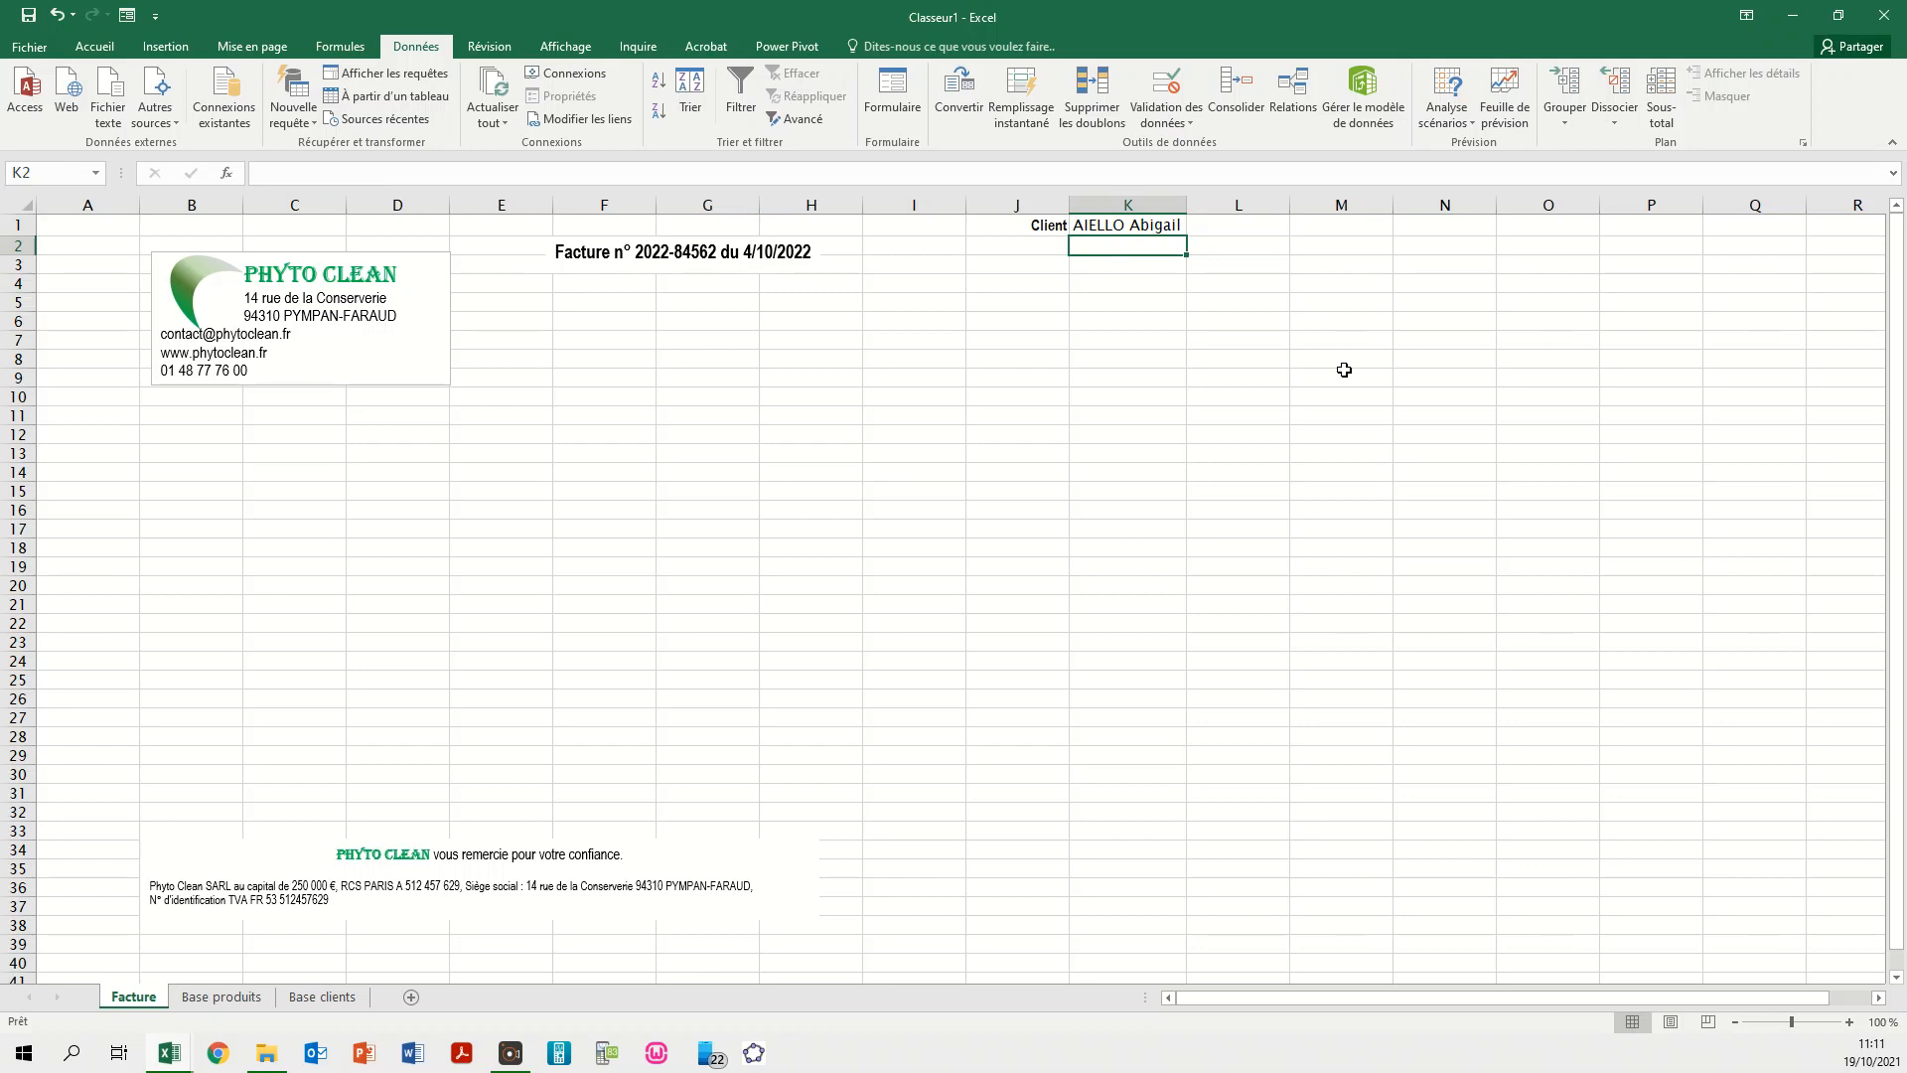
text(=)
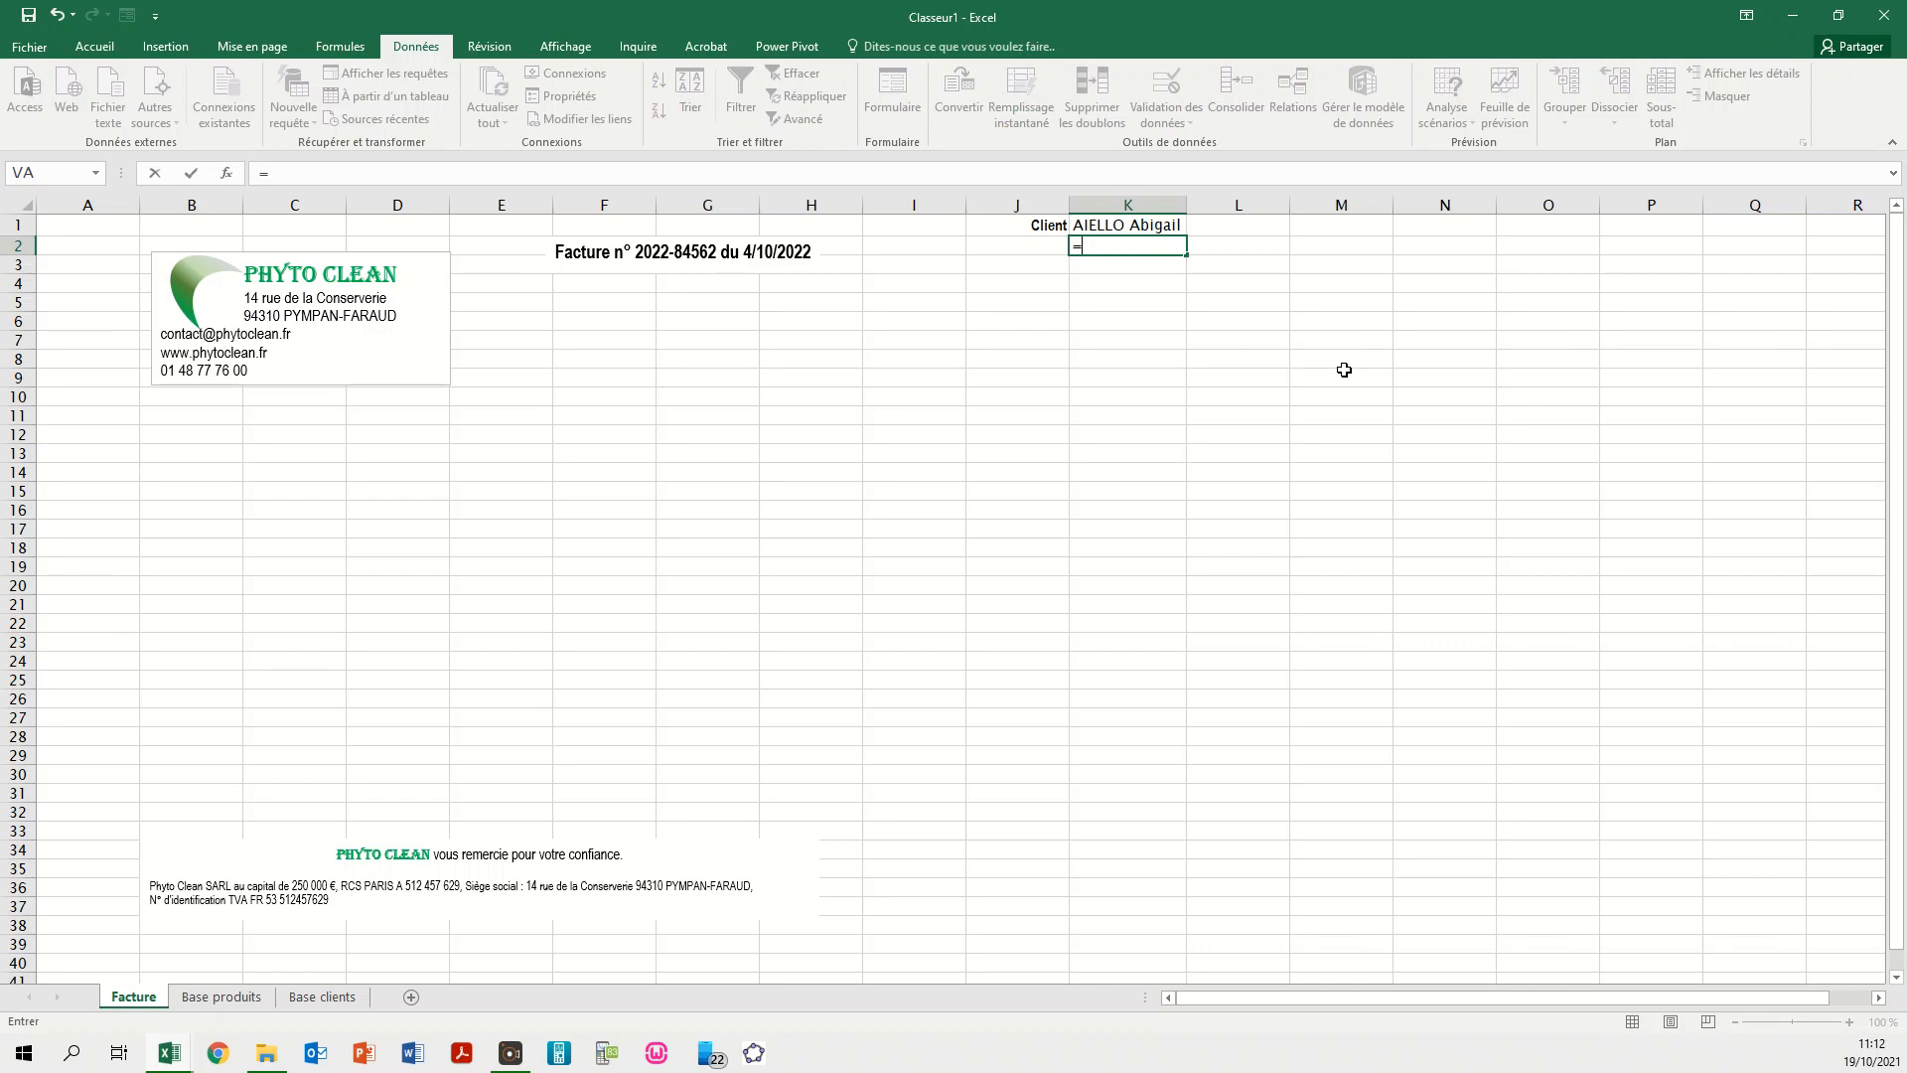
text(RE)
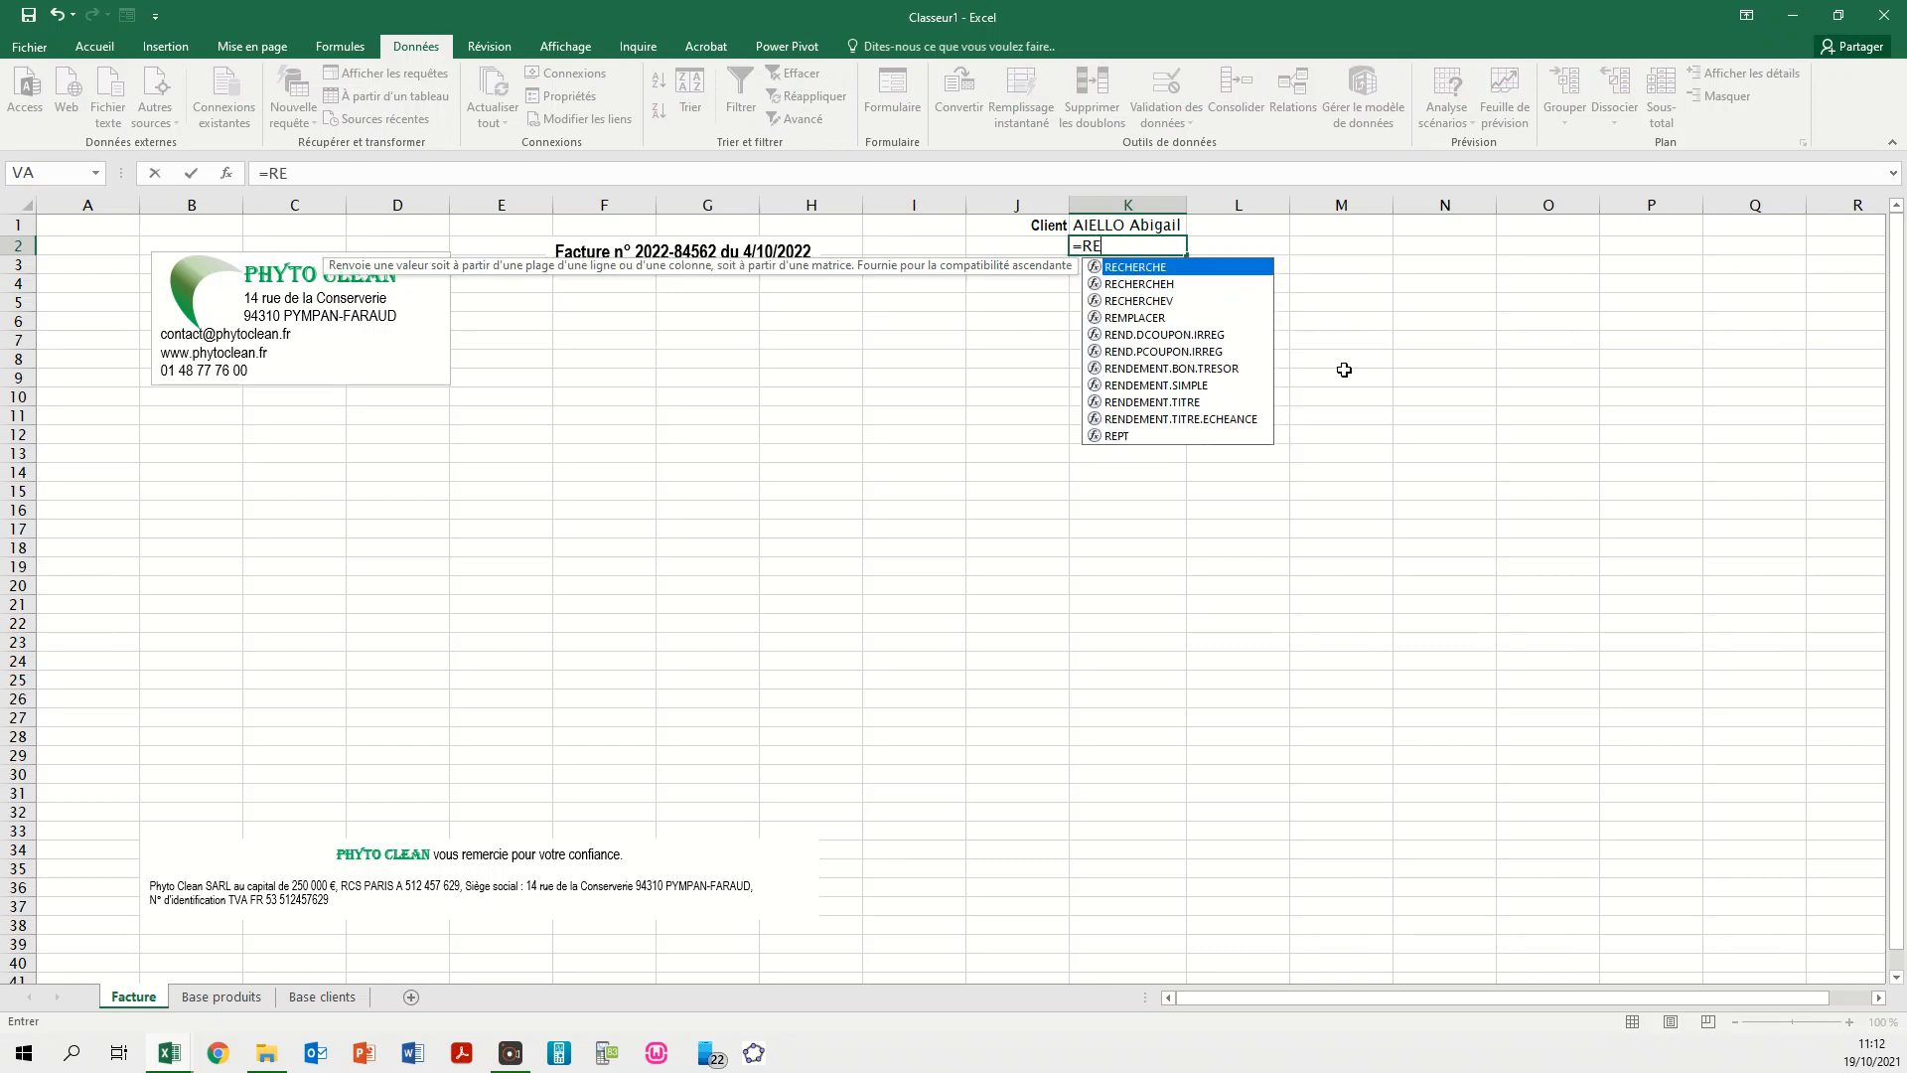
text(CHERCHEV)
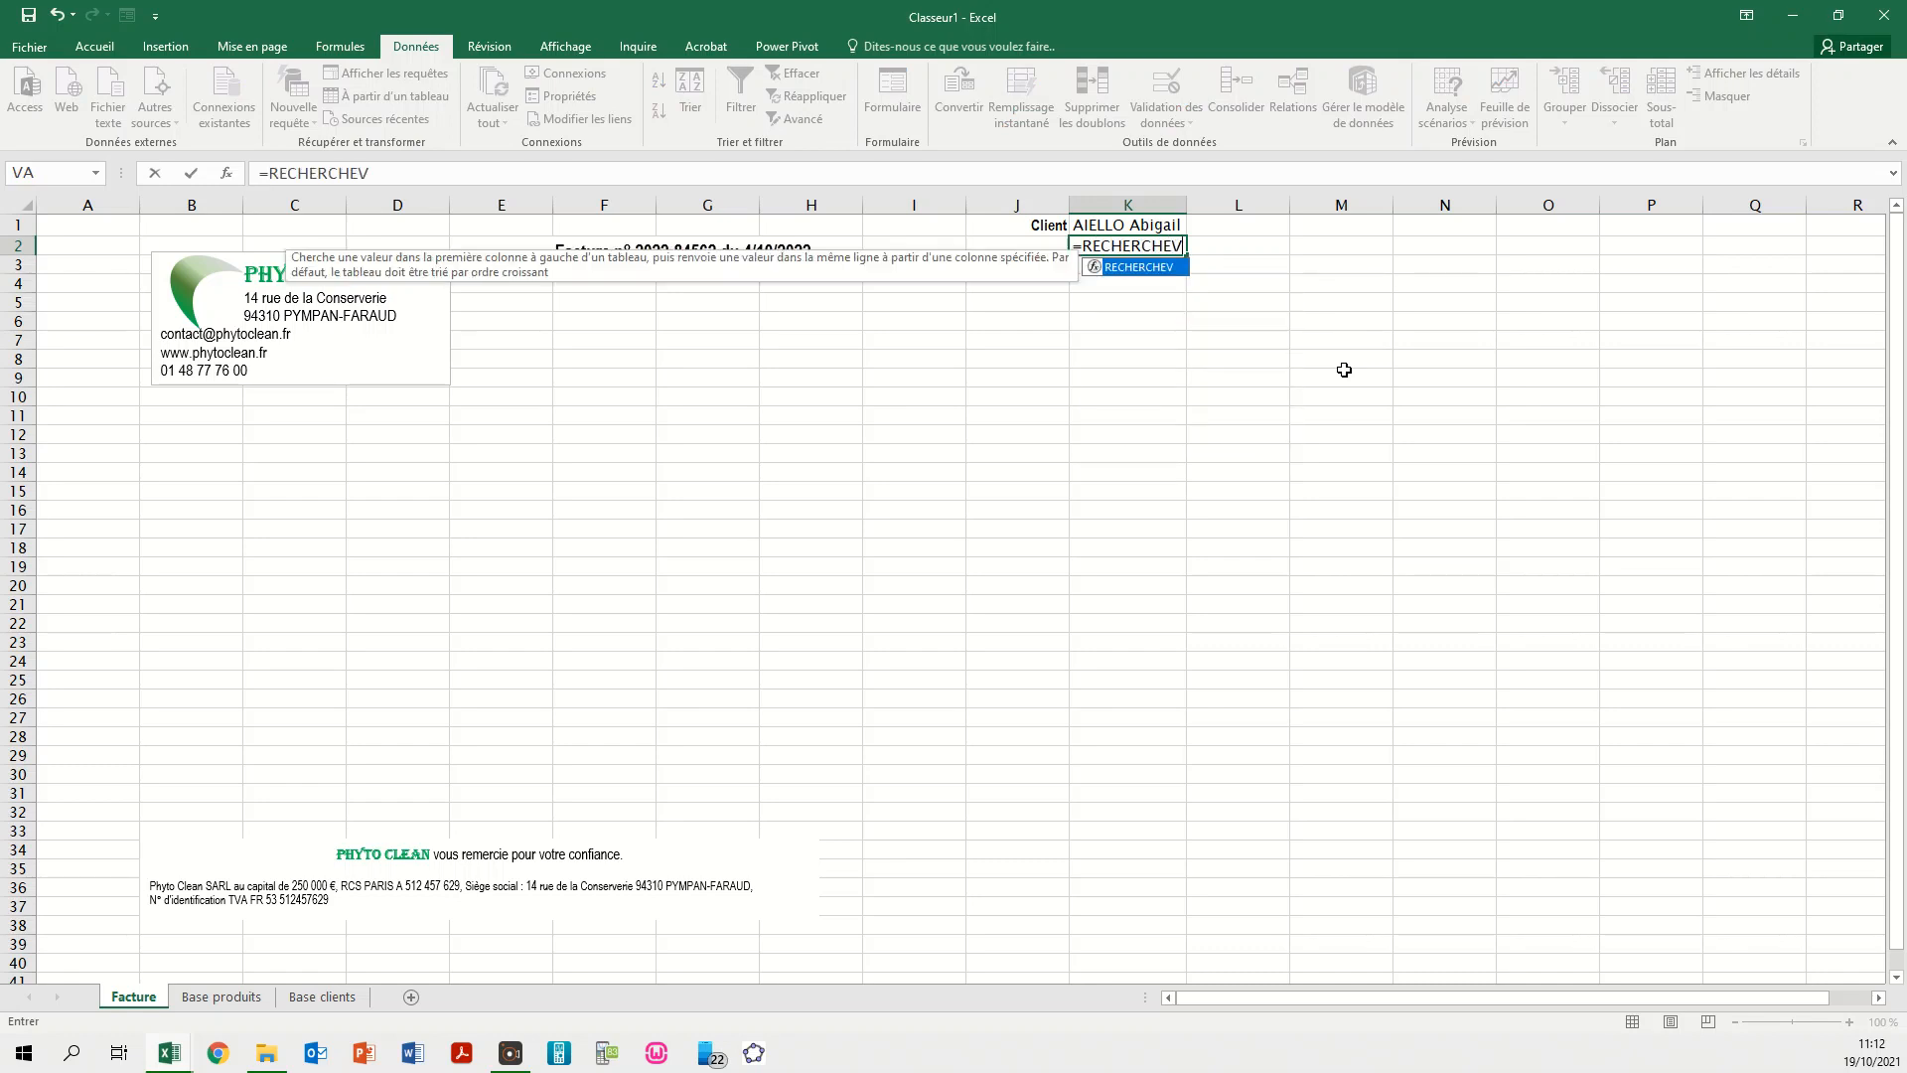
text(()
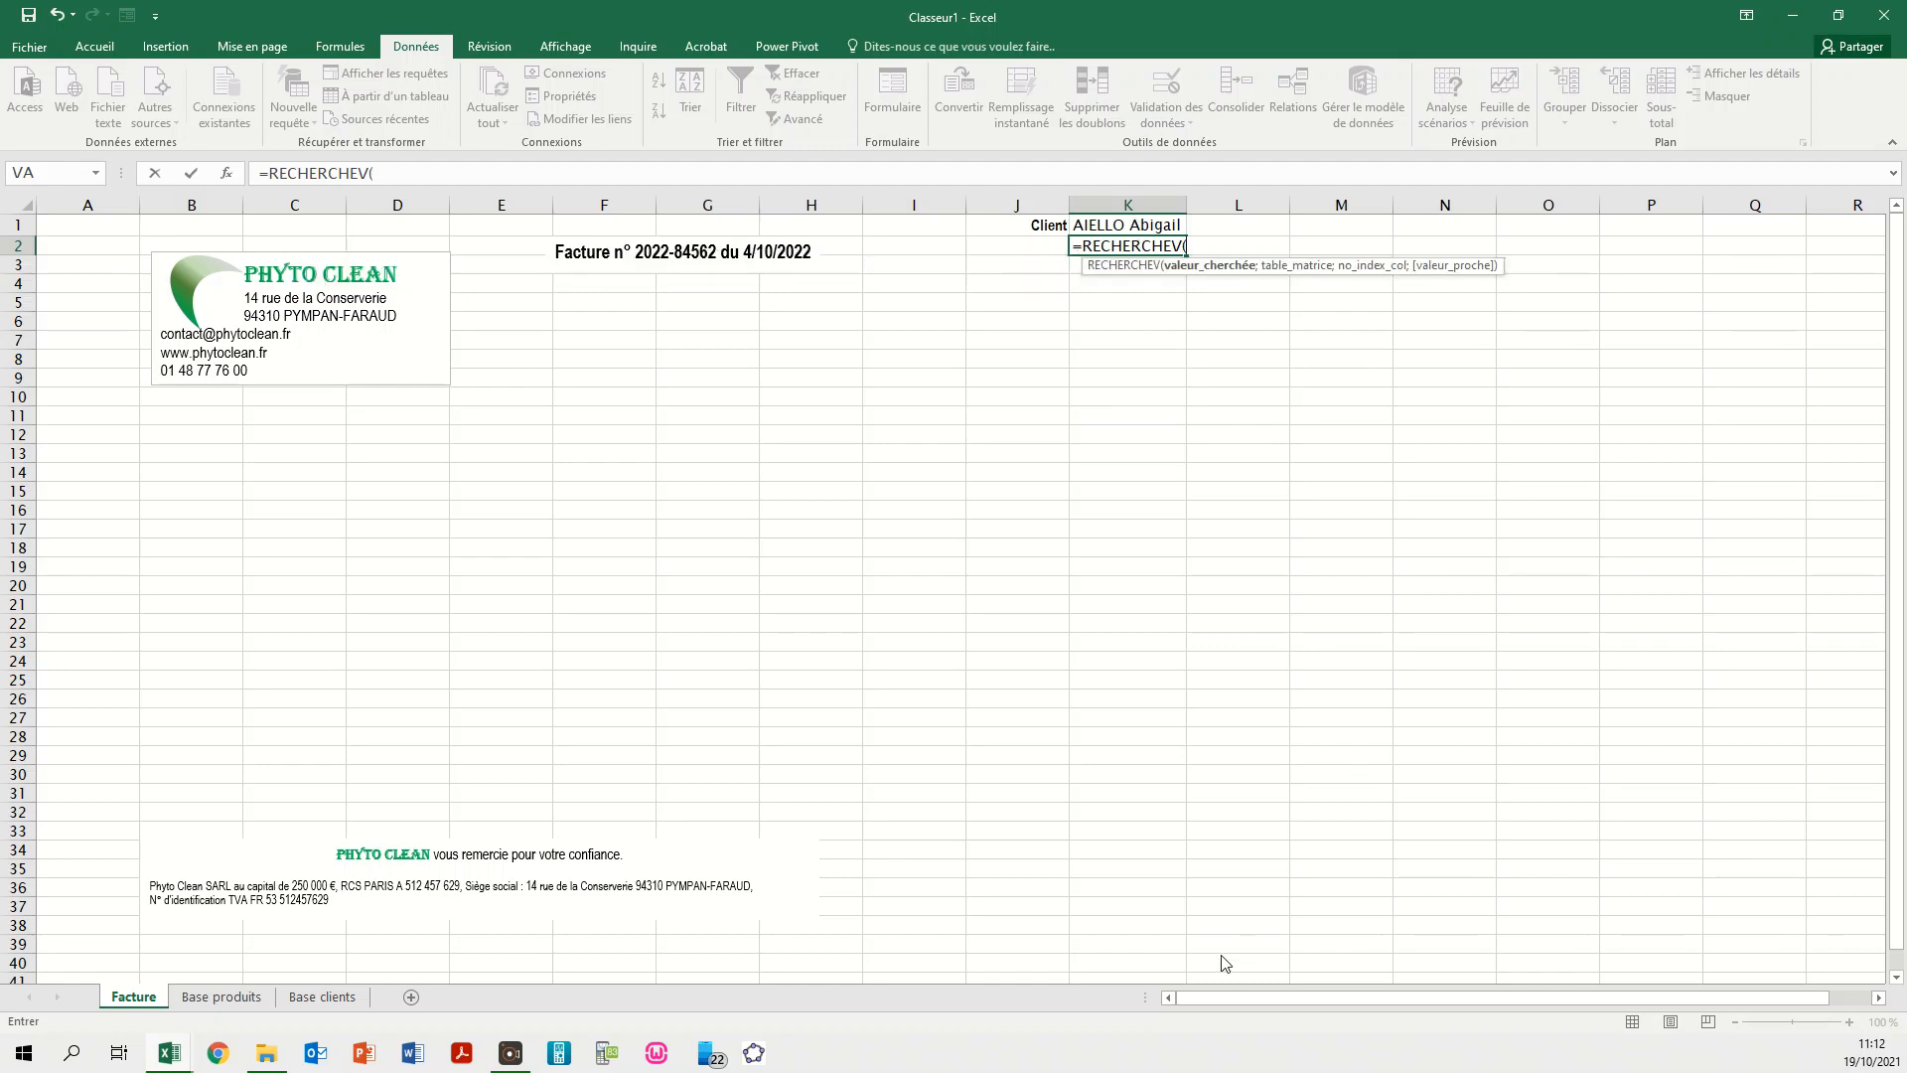
key(Escape)
key(Up)
- Name the selected-client cell K1 on the Facture sheet "client"
click(1142, 227)
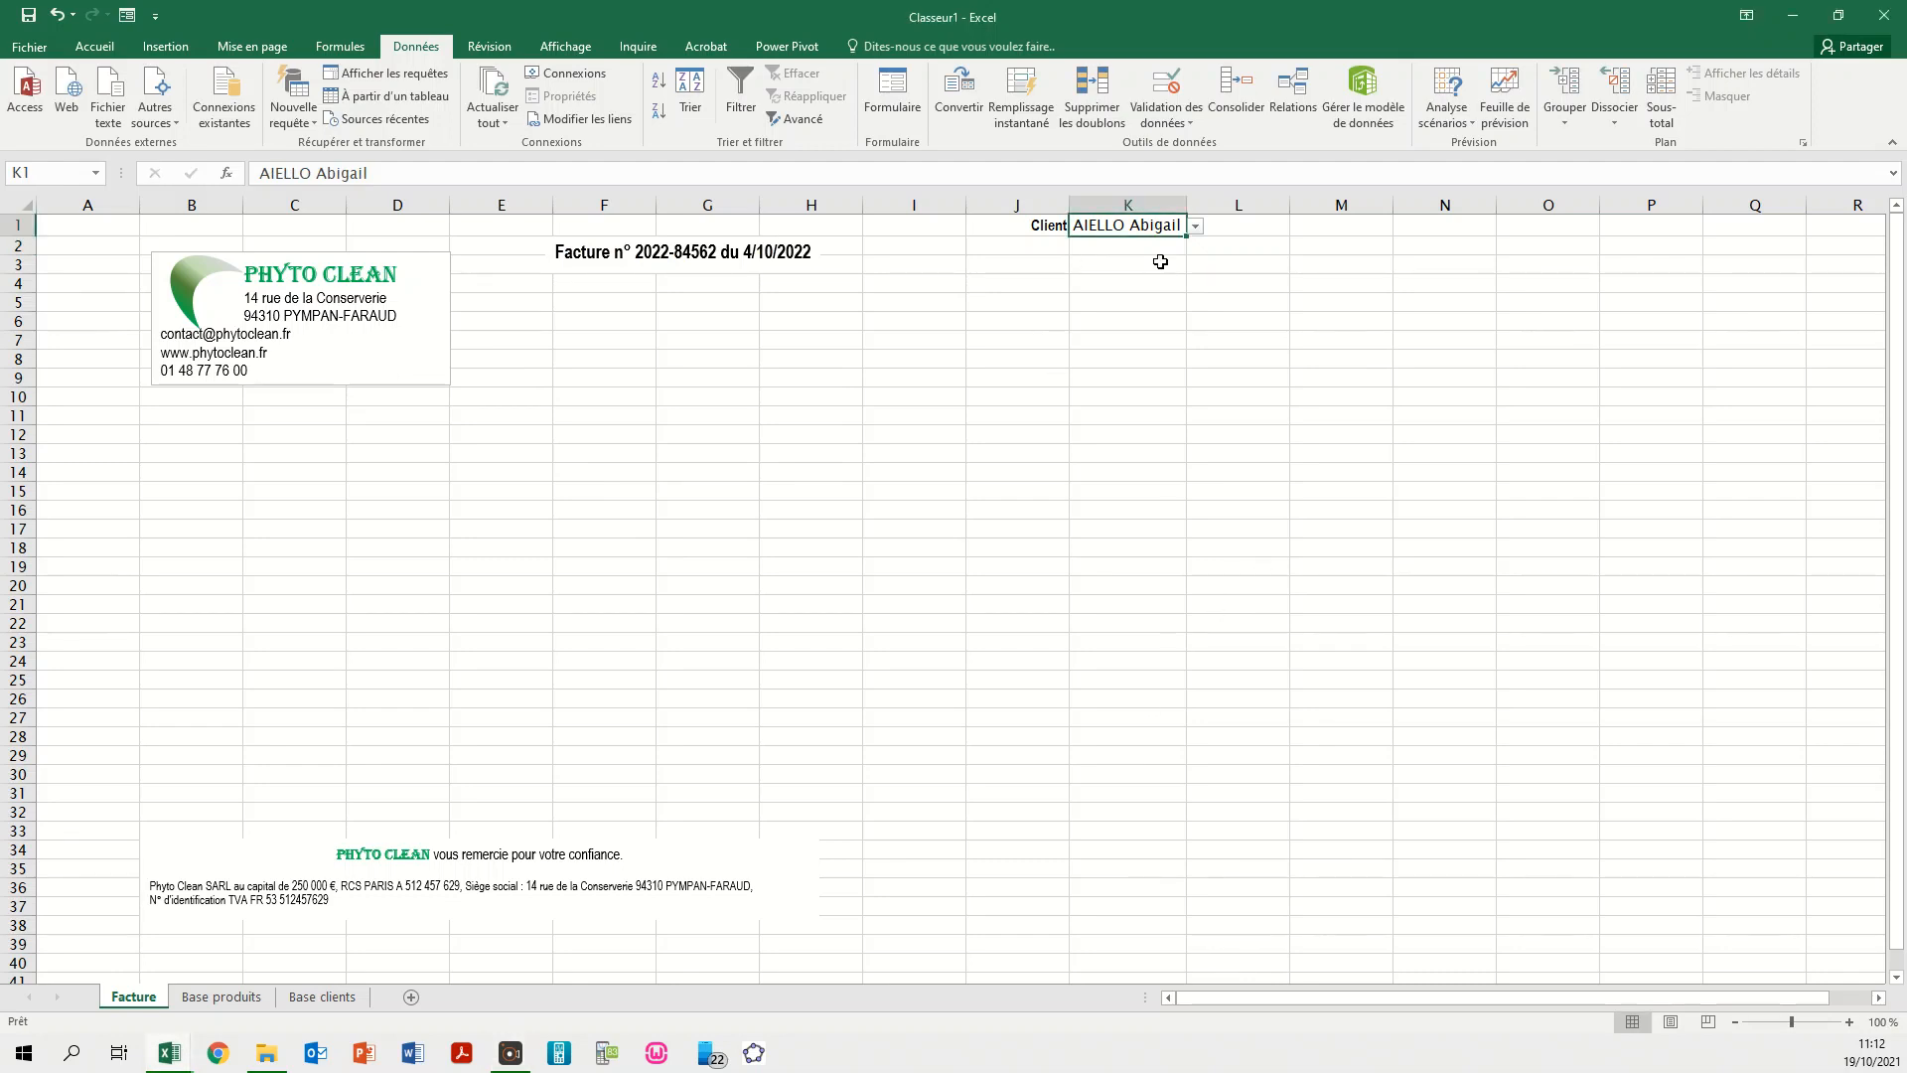
click(1138, 338)
click(1120, 227)
click(45, 170)
text(client)
key(Return)
click(1131, 247)
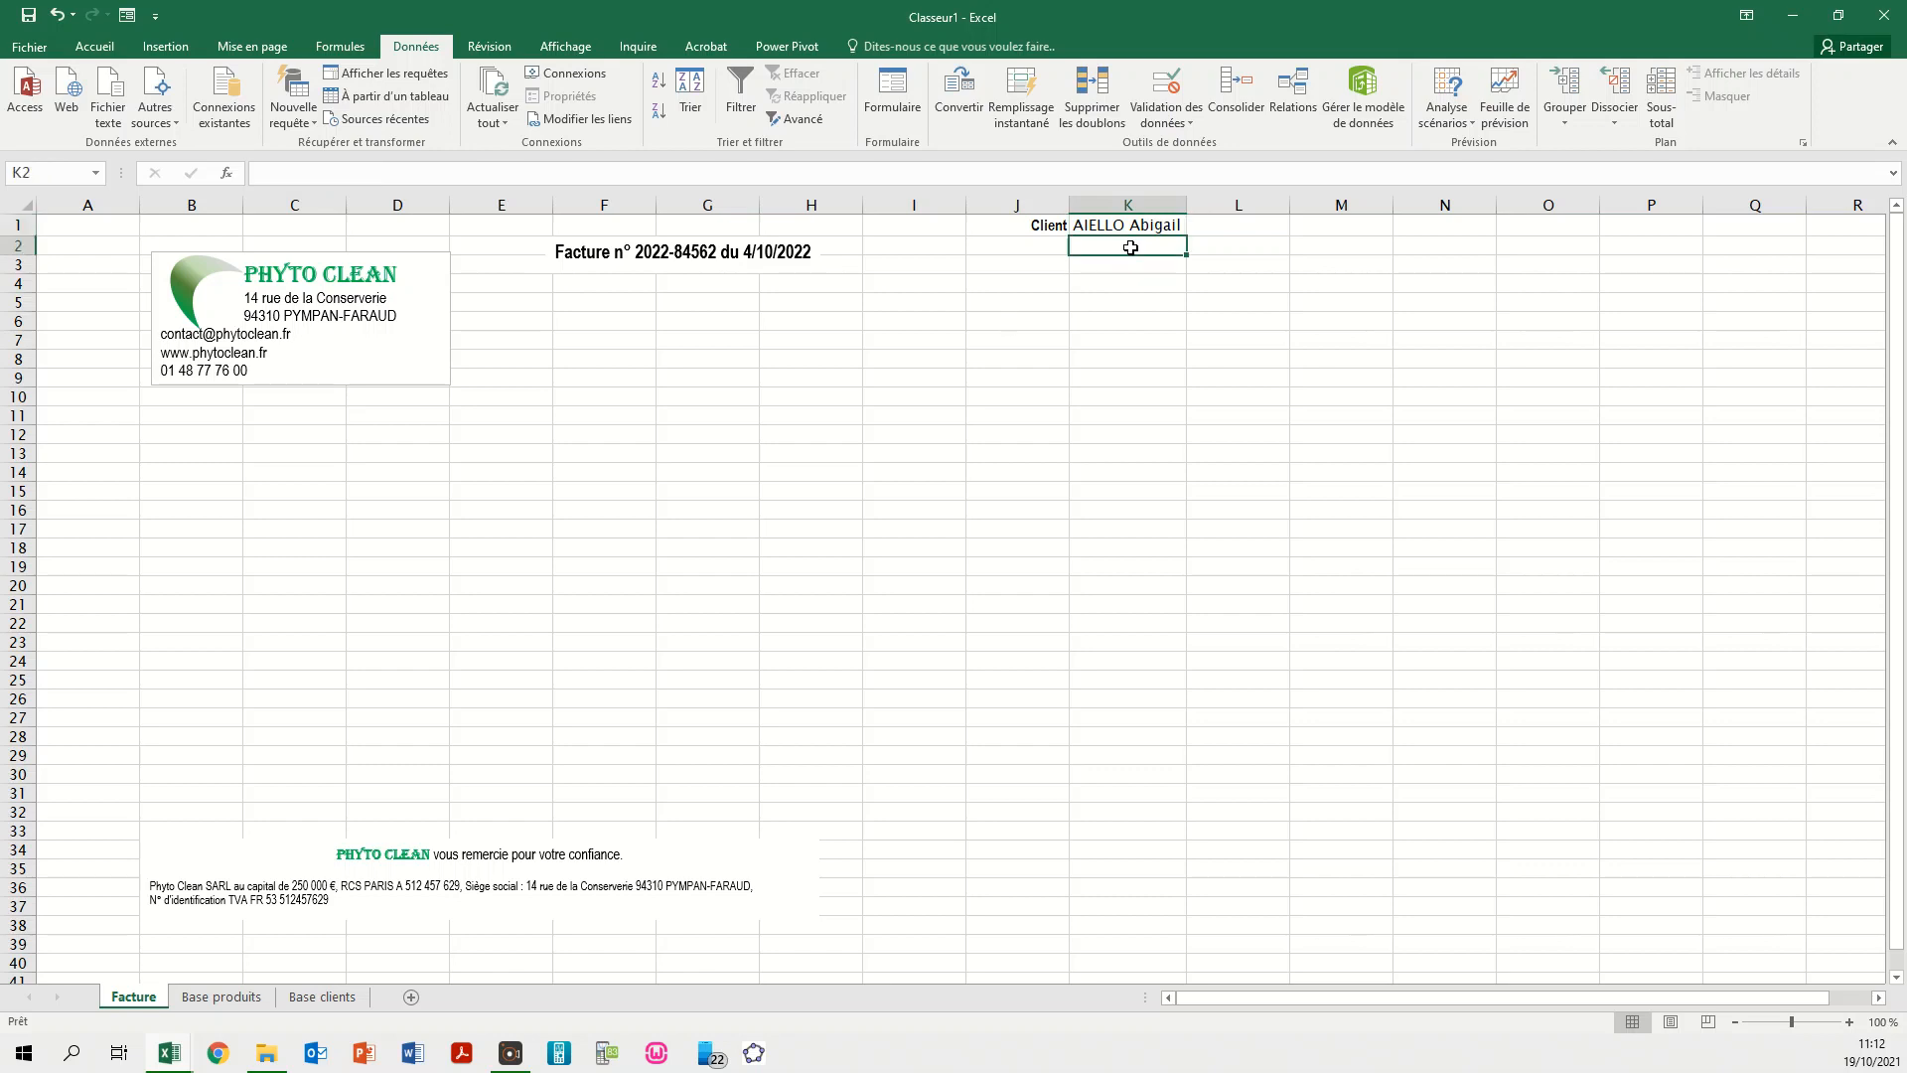
text(=)
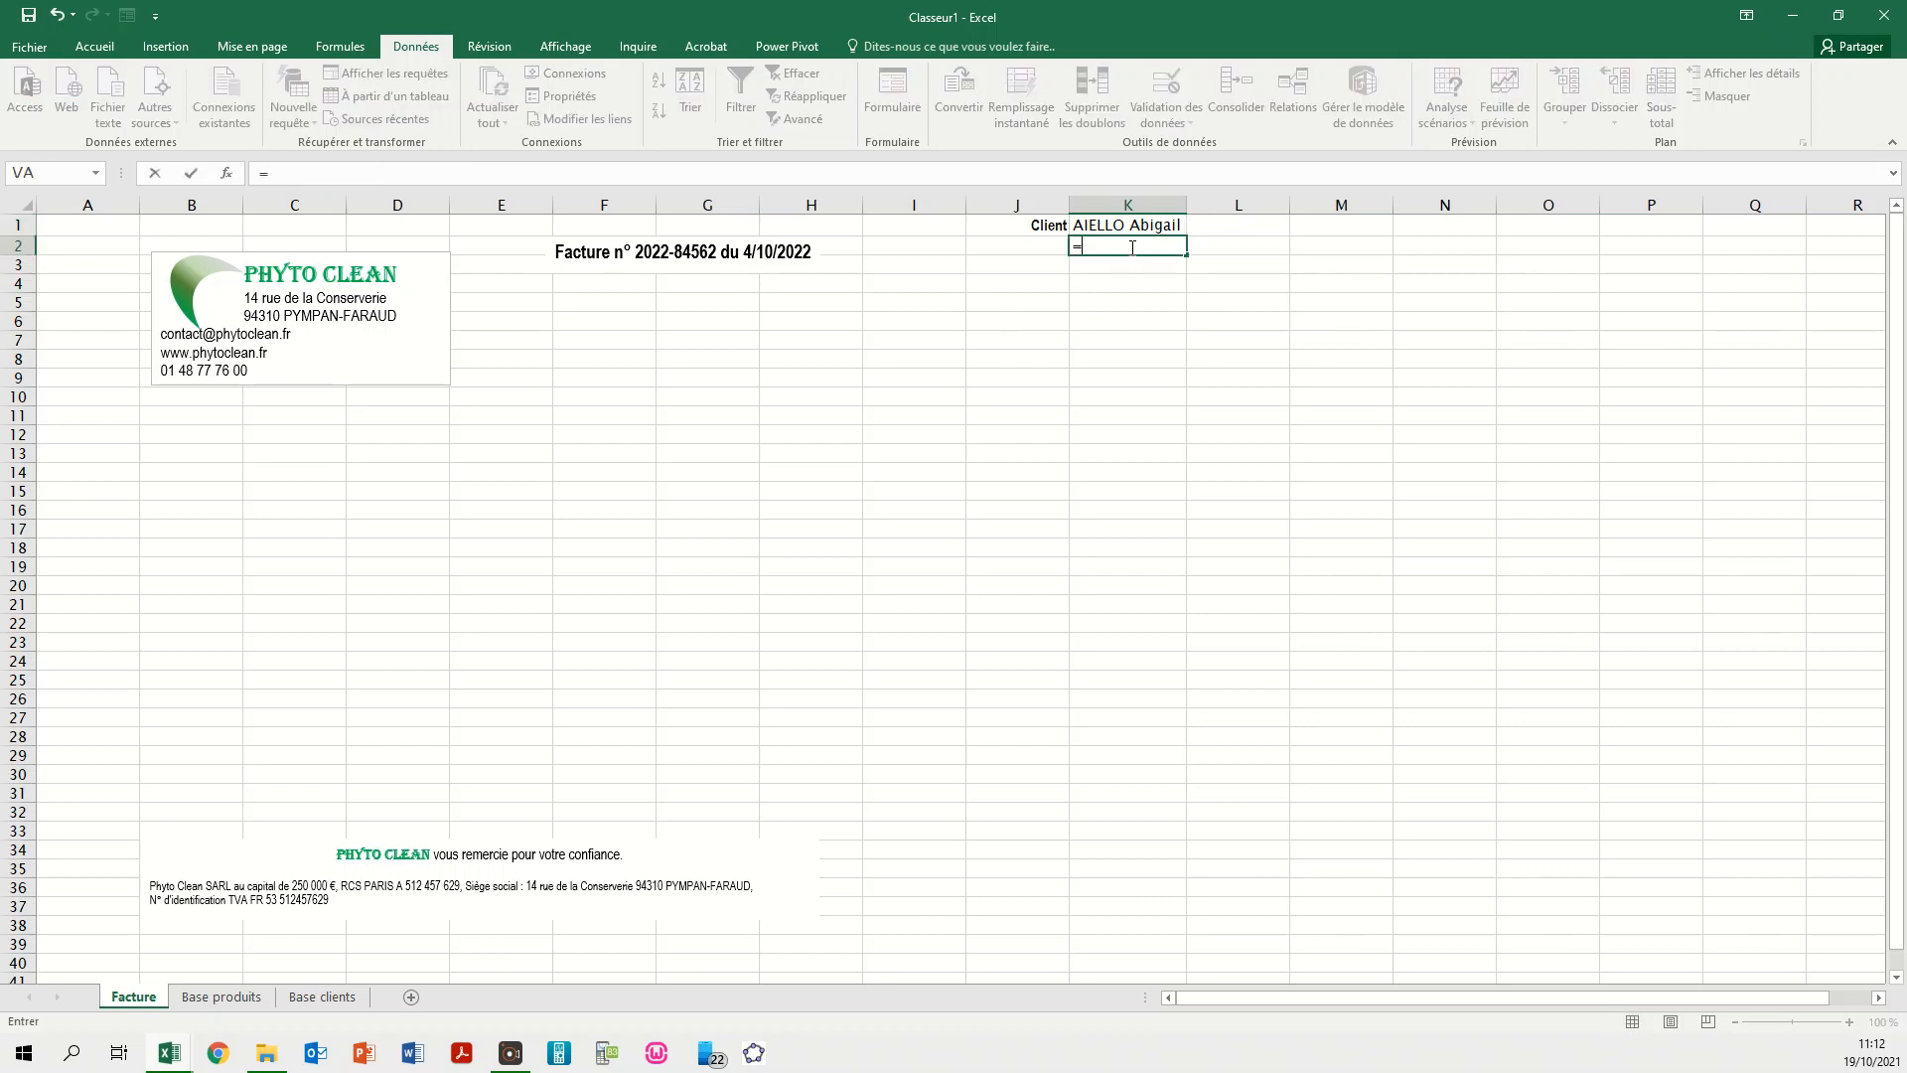
key(Left)
key(Escape)
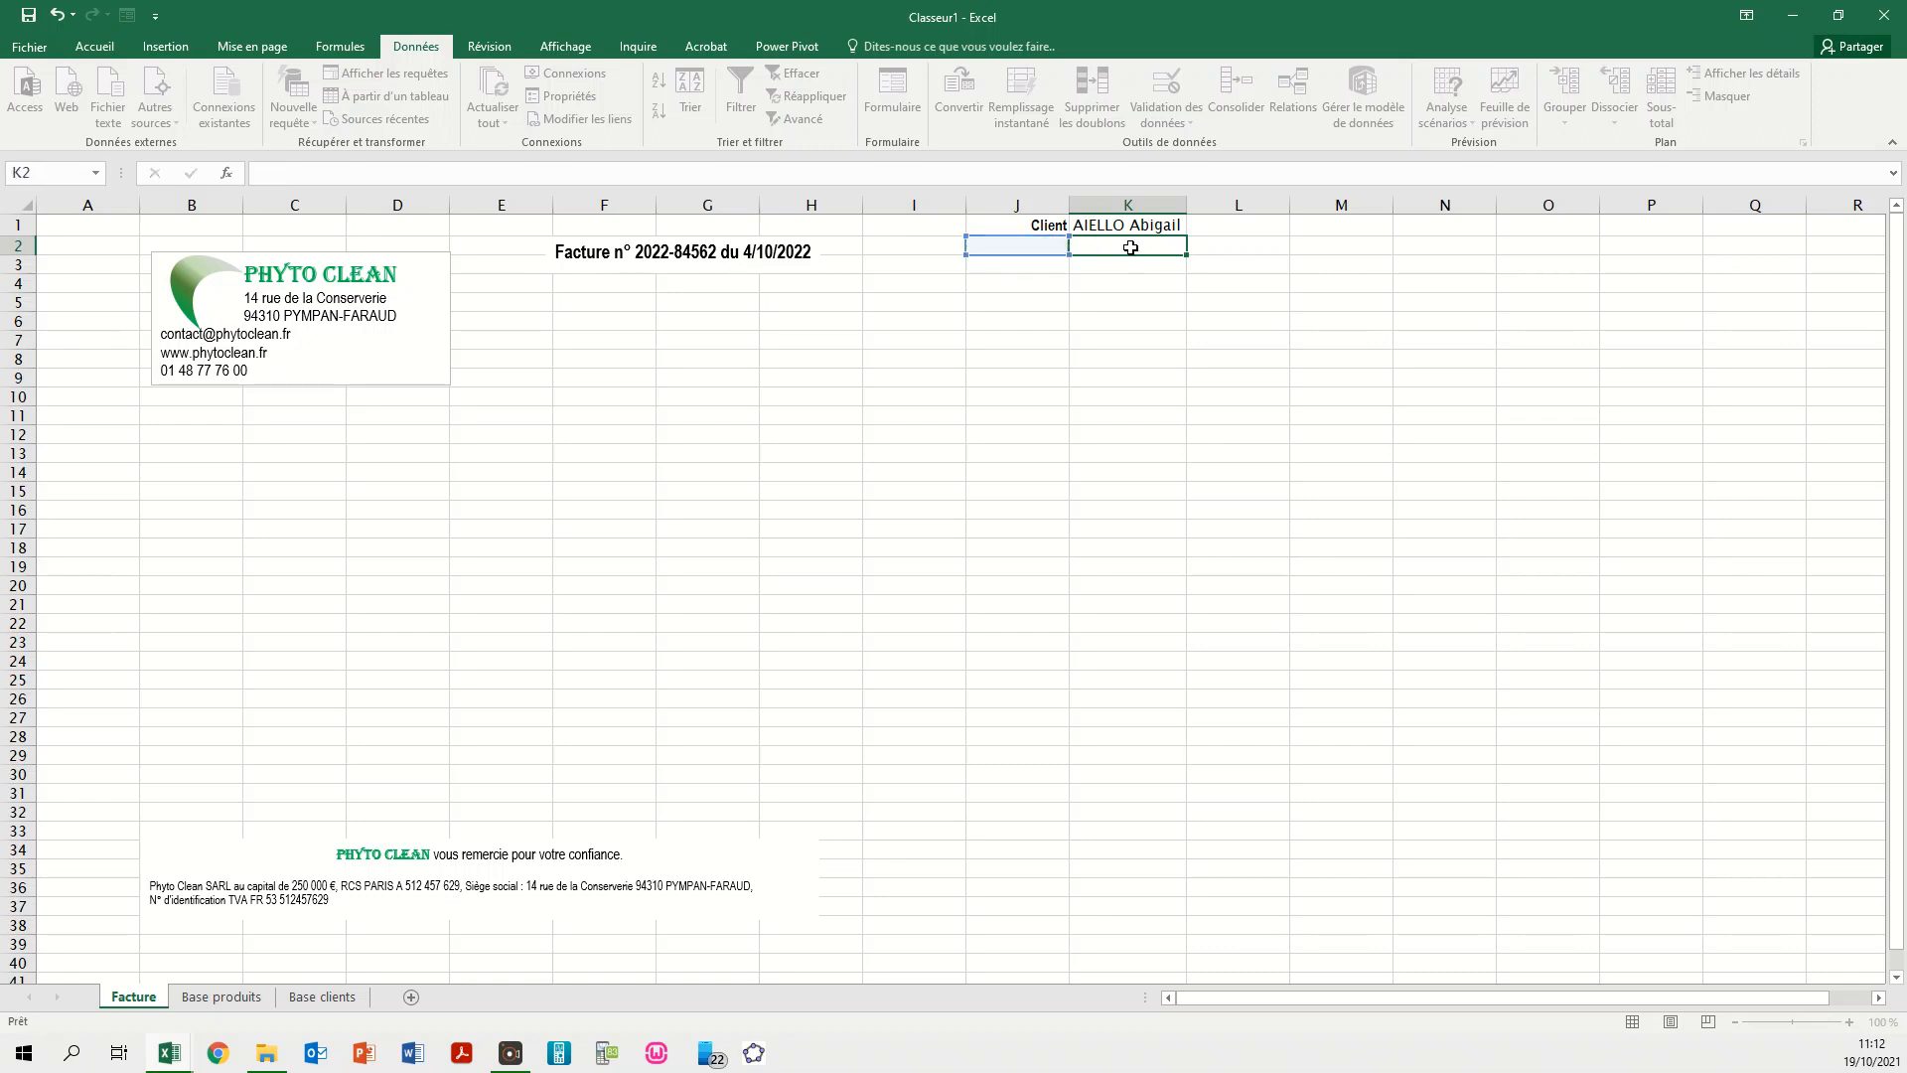
- Label cell J2 "Adresse" and format it bold and right-aligned like the Client label above it
click(1013, 244)
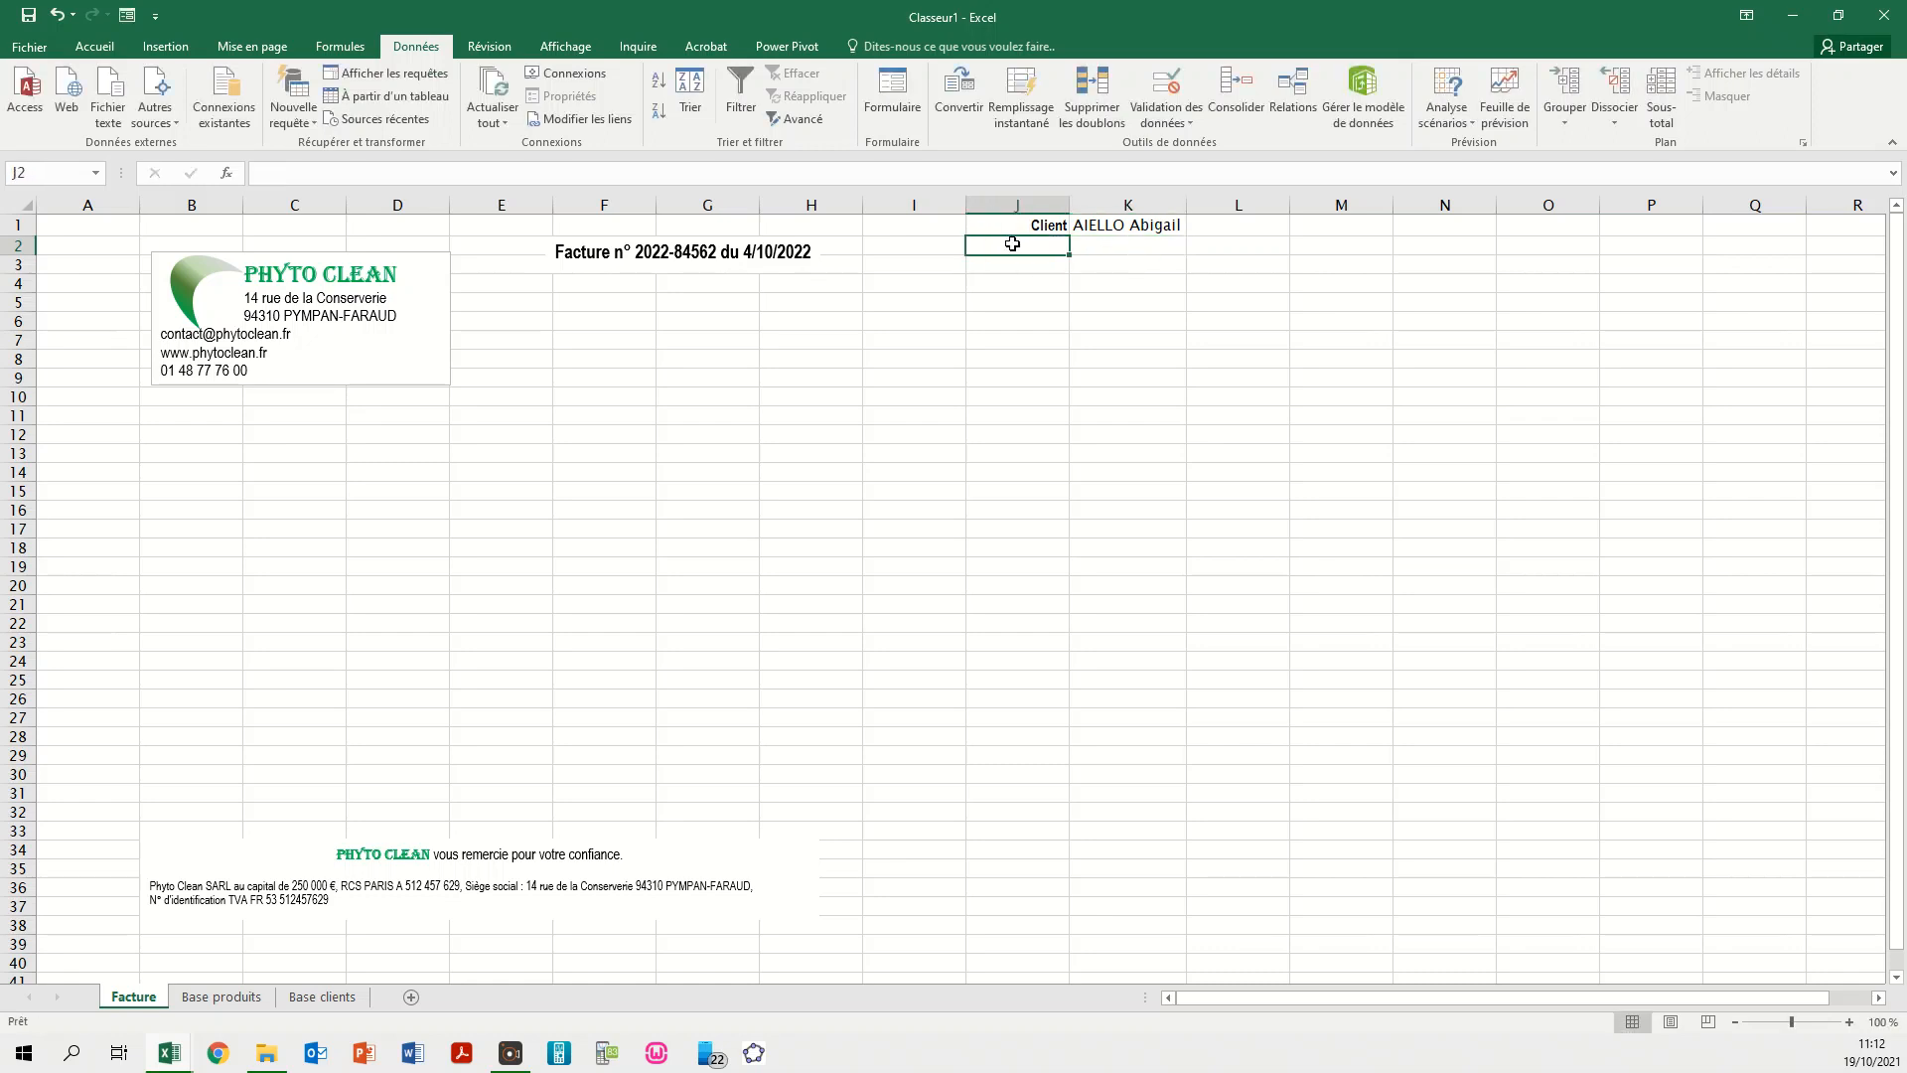
text(Adresse)
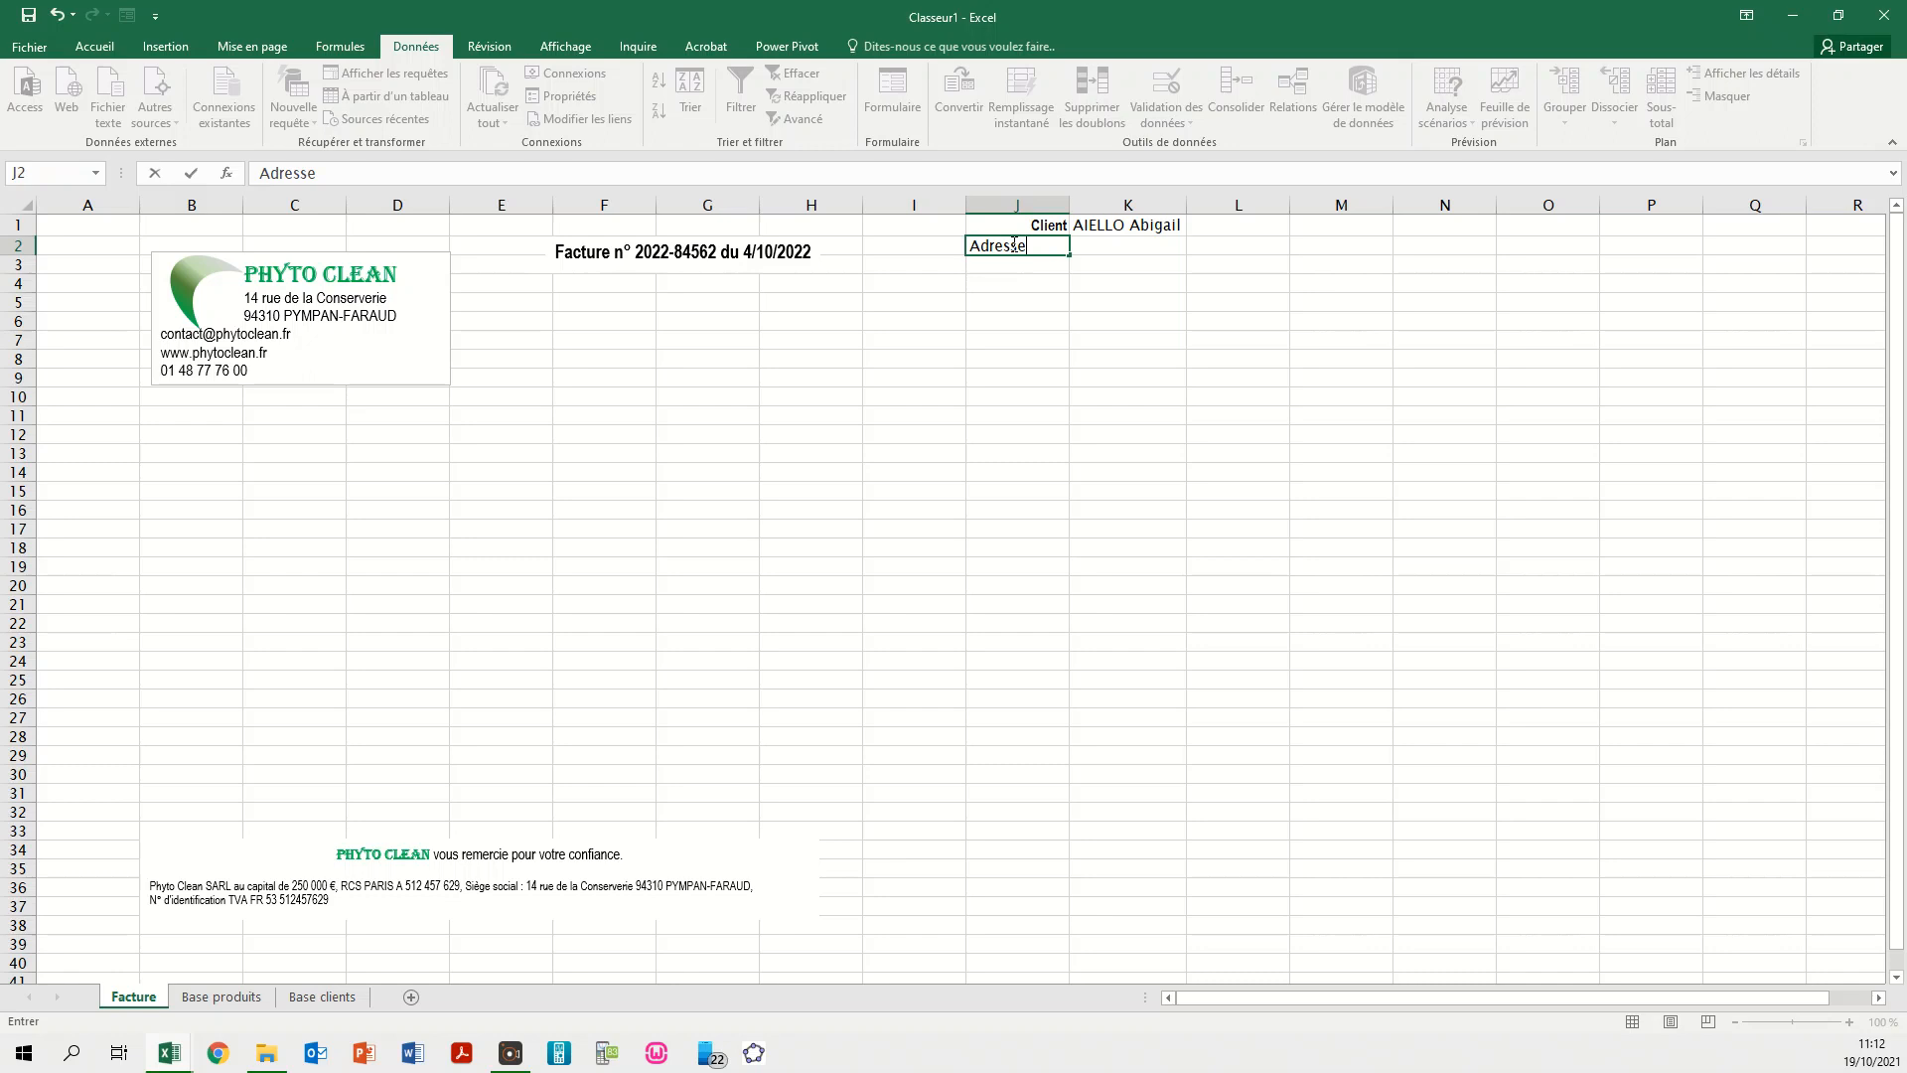
key(Return)
click(1011, 244)
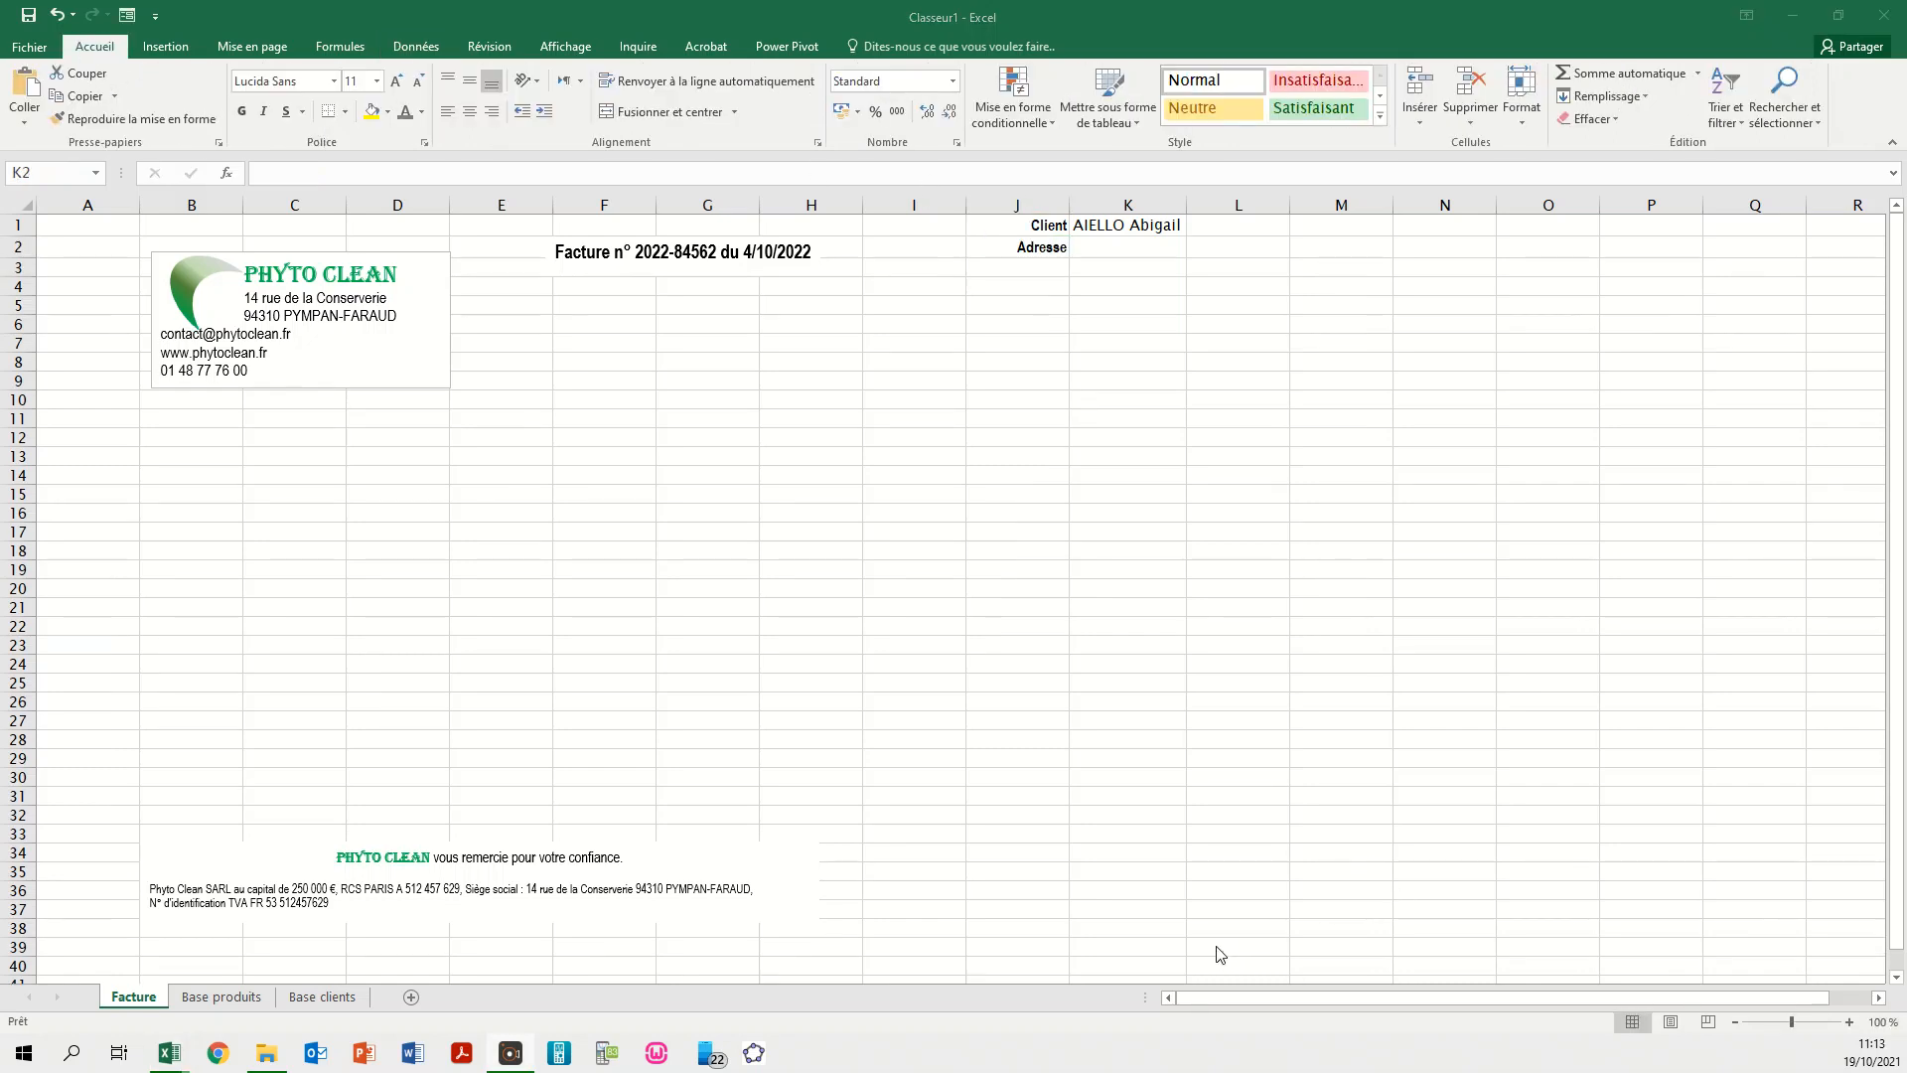
- Look up the chosen client's title in cell K2 with the formula =RECHERCHEV(client;tab_clients;2;FAUX)
click(1093, 255)
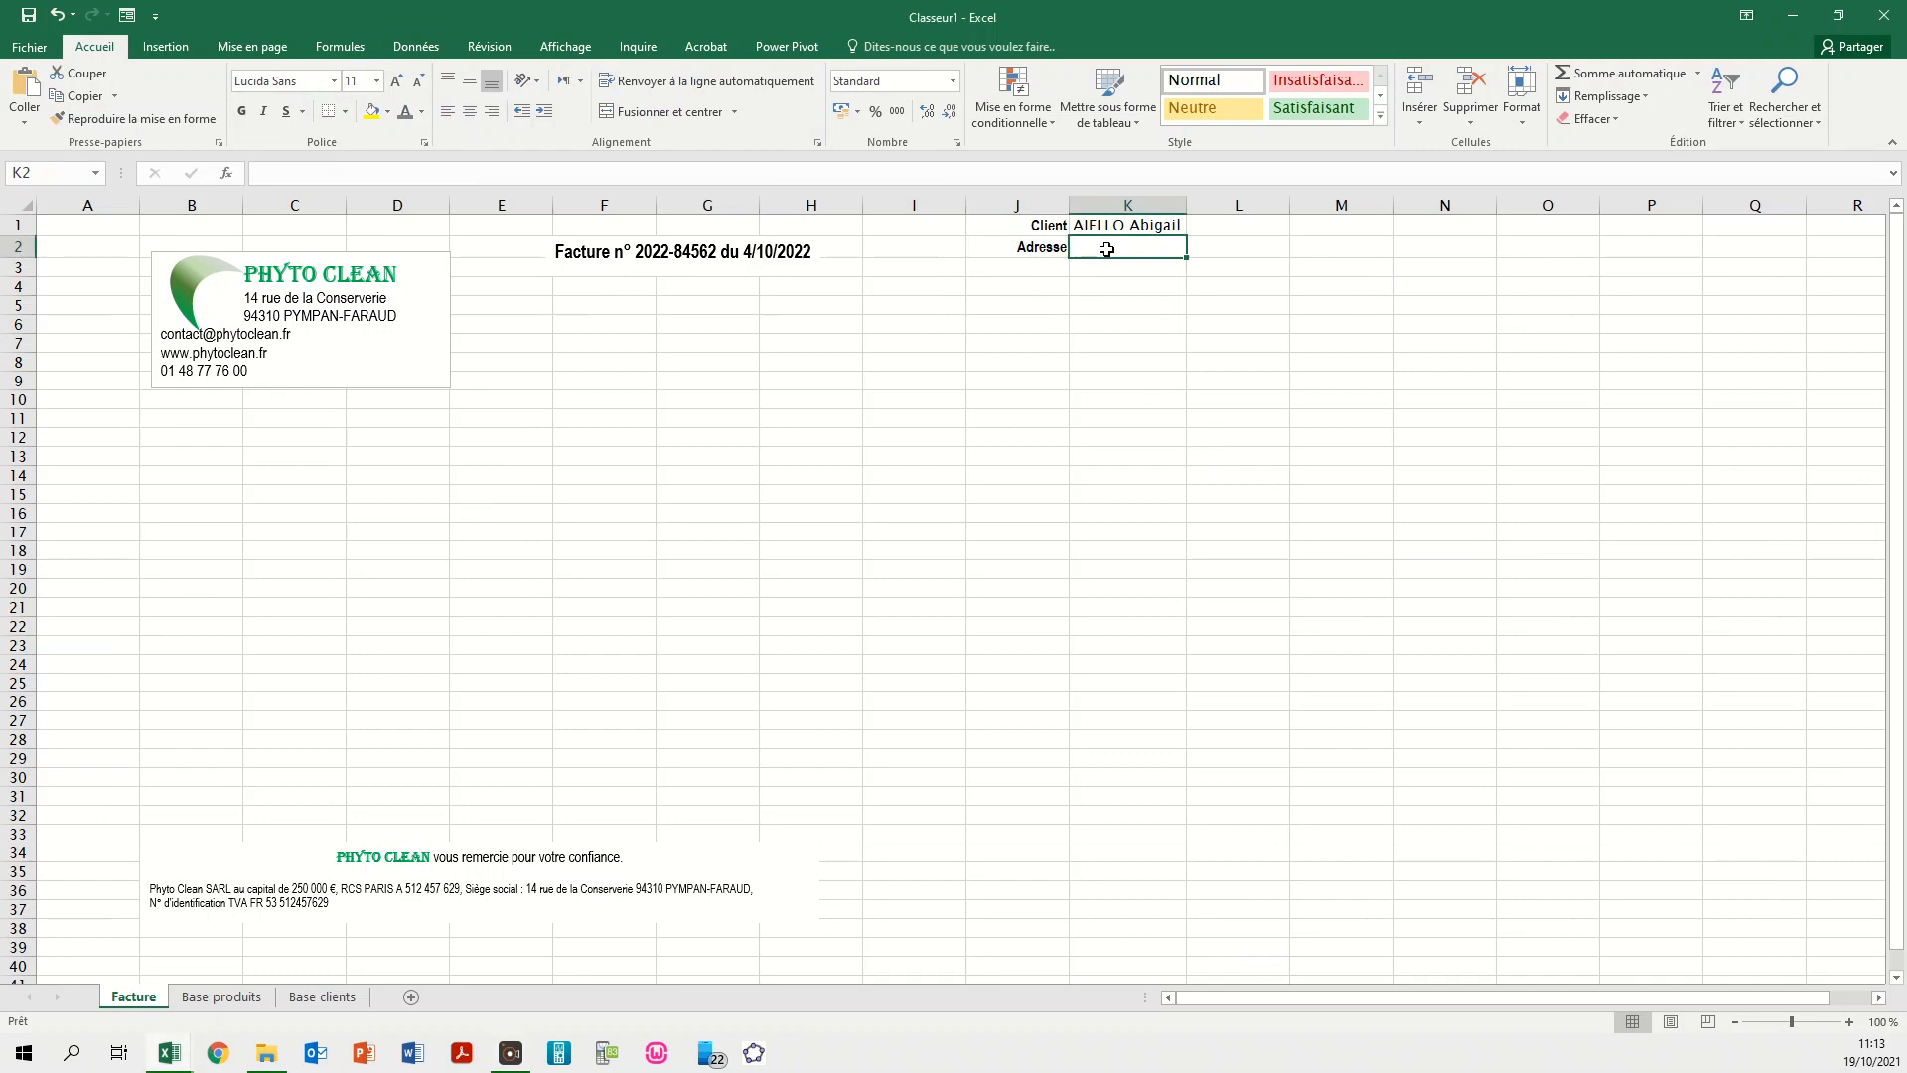
text(=)
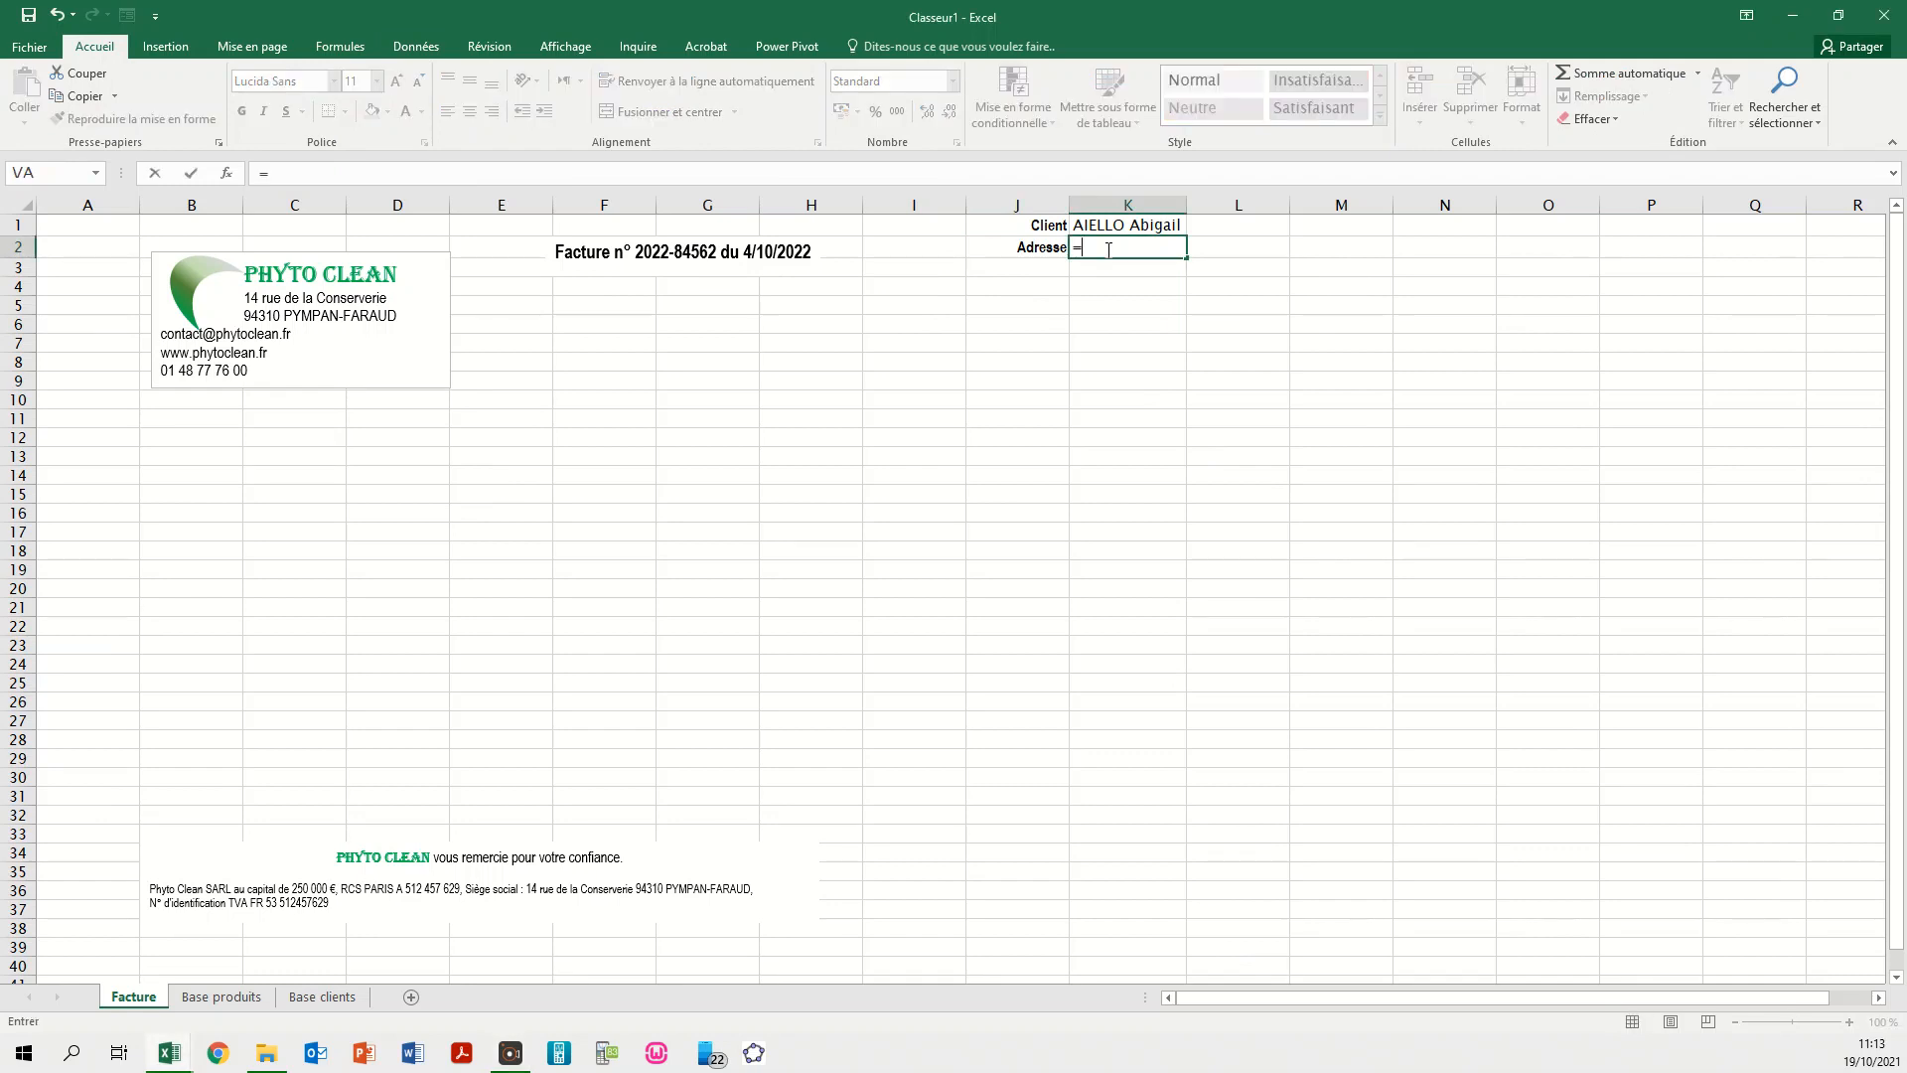
text(RECHERCHEV()
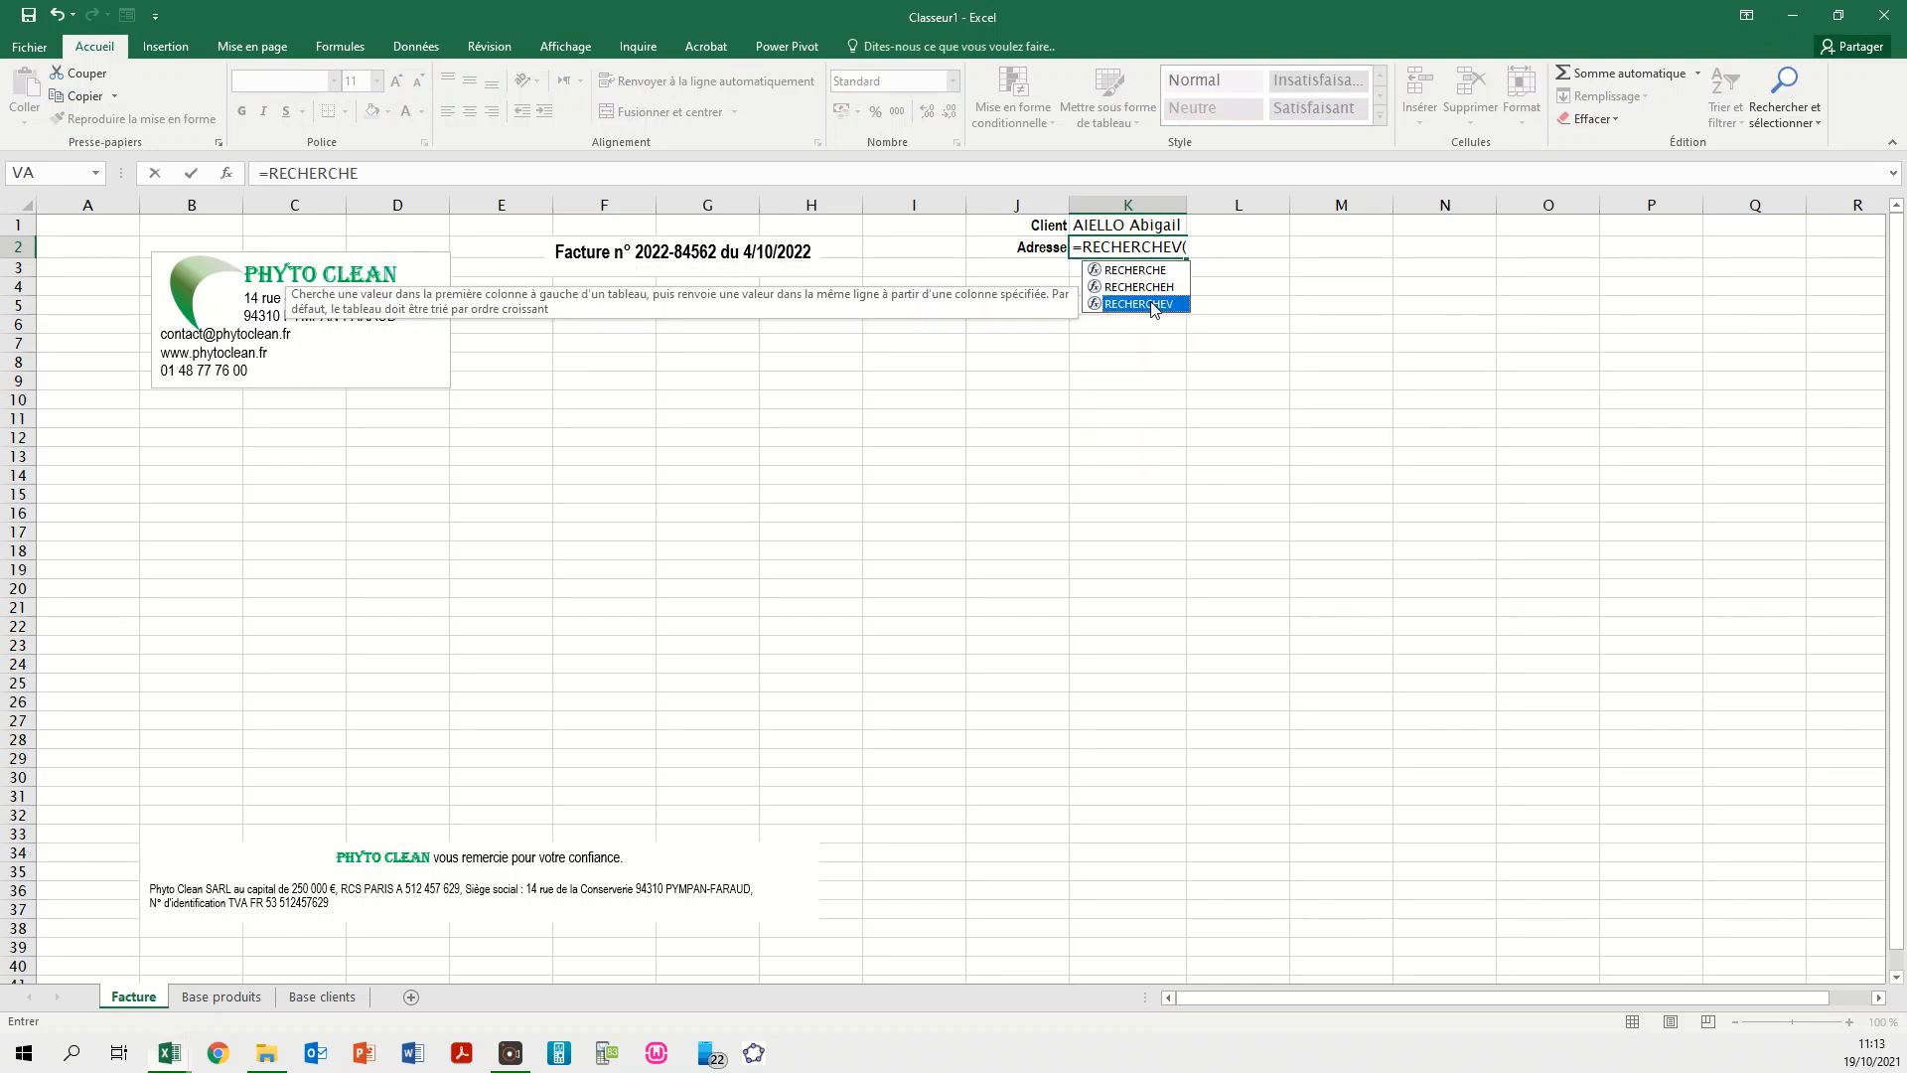
double_click(1150, 303)
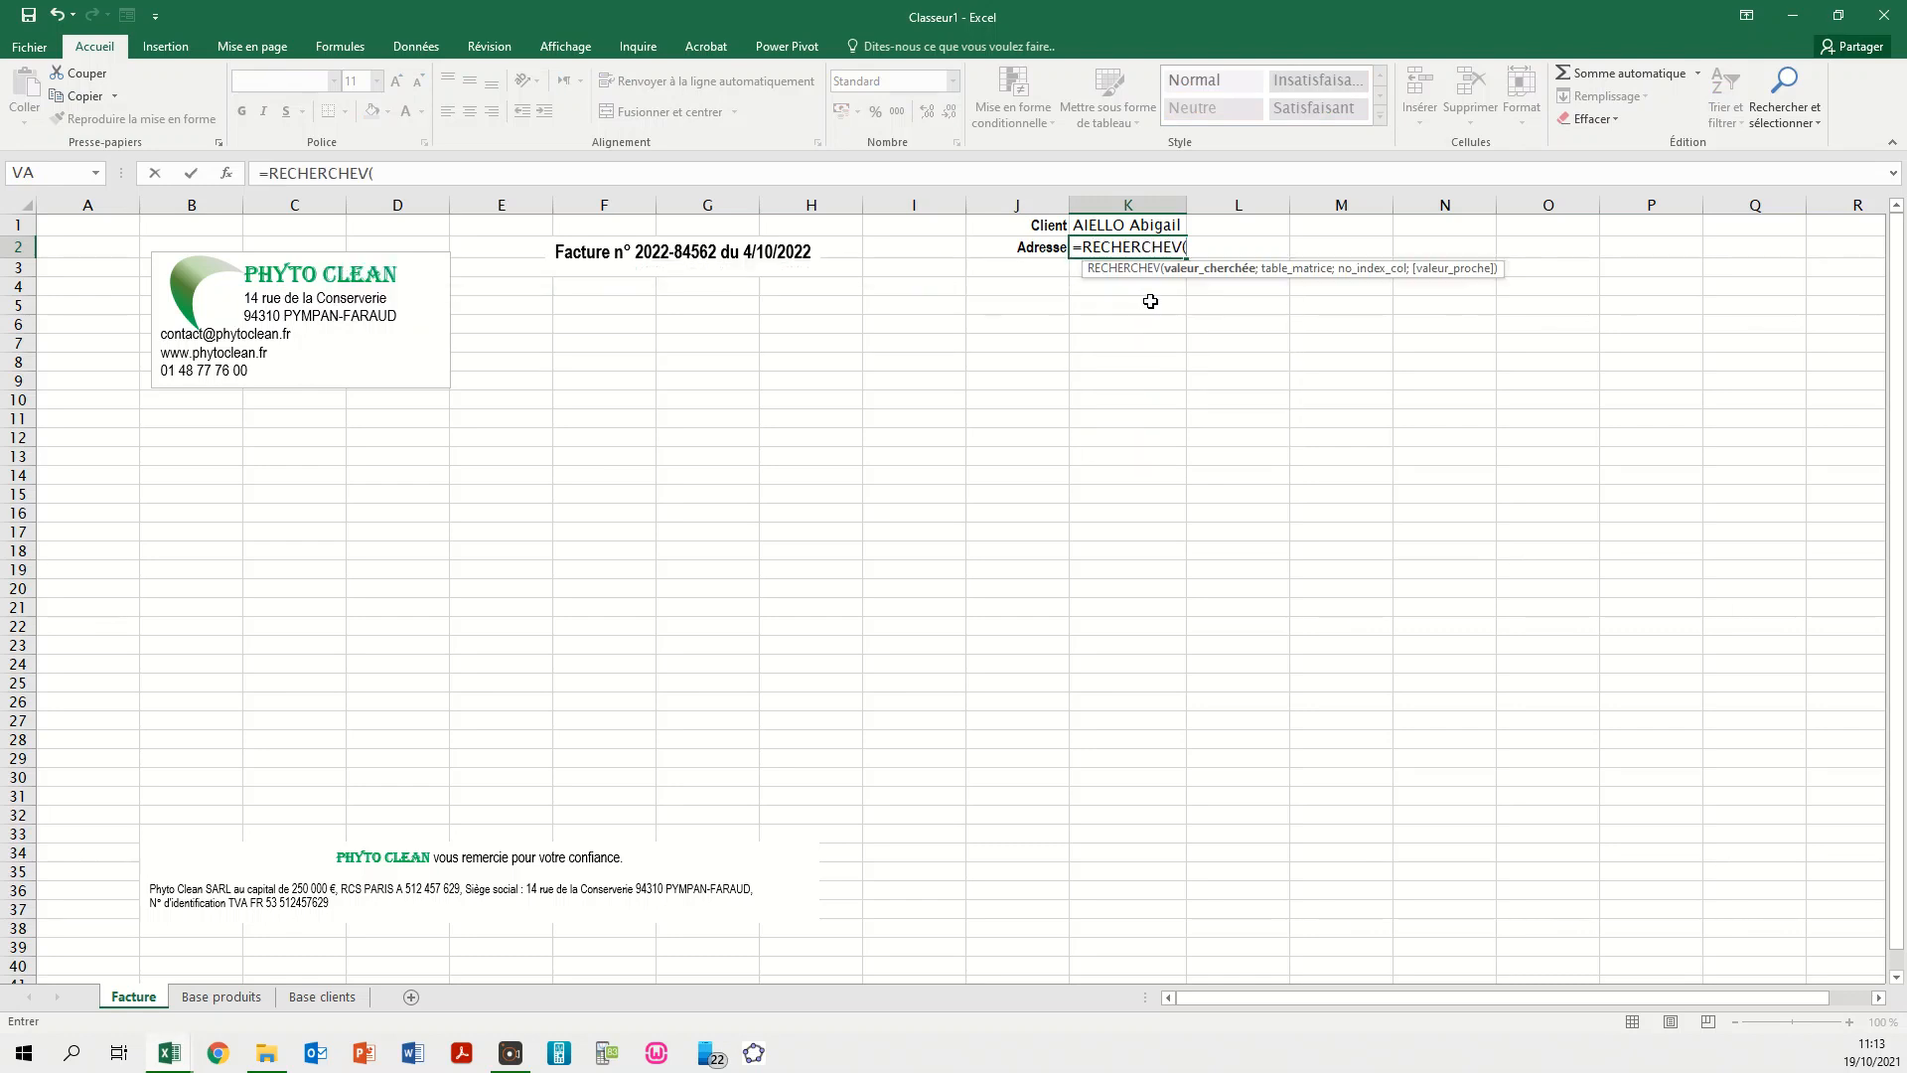
click(1108, 223)
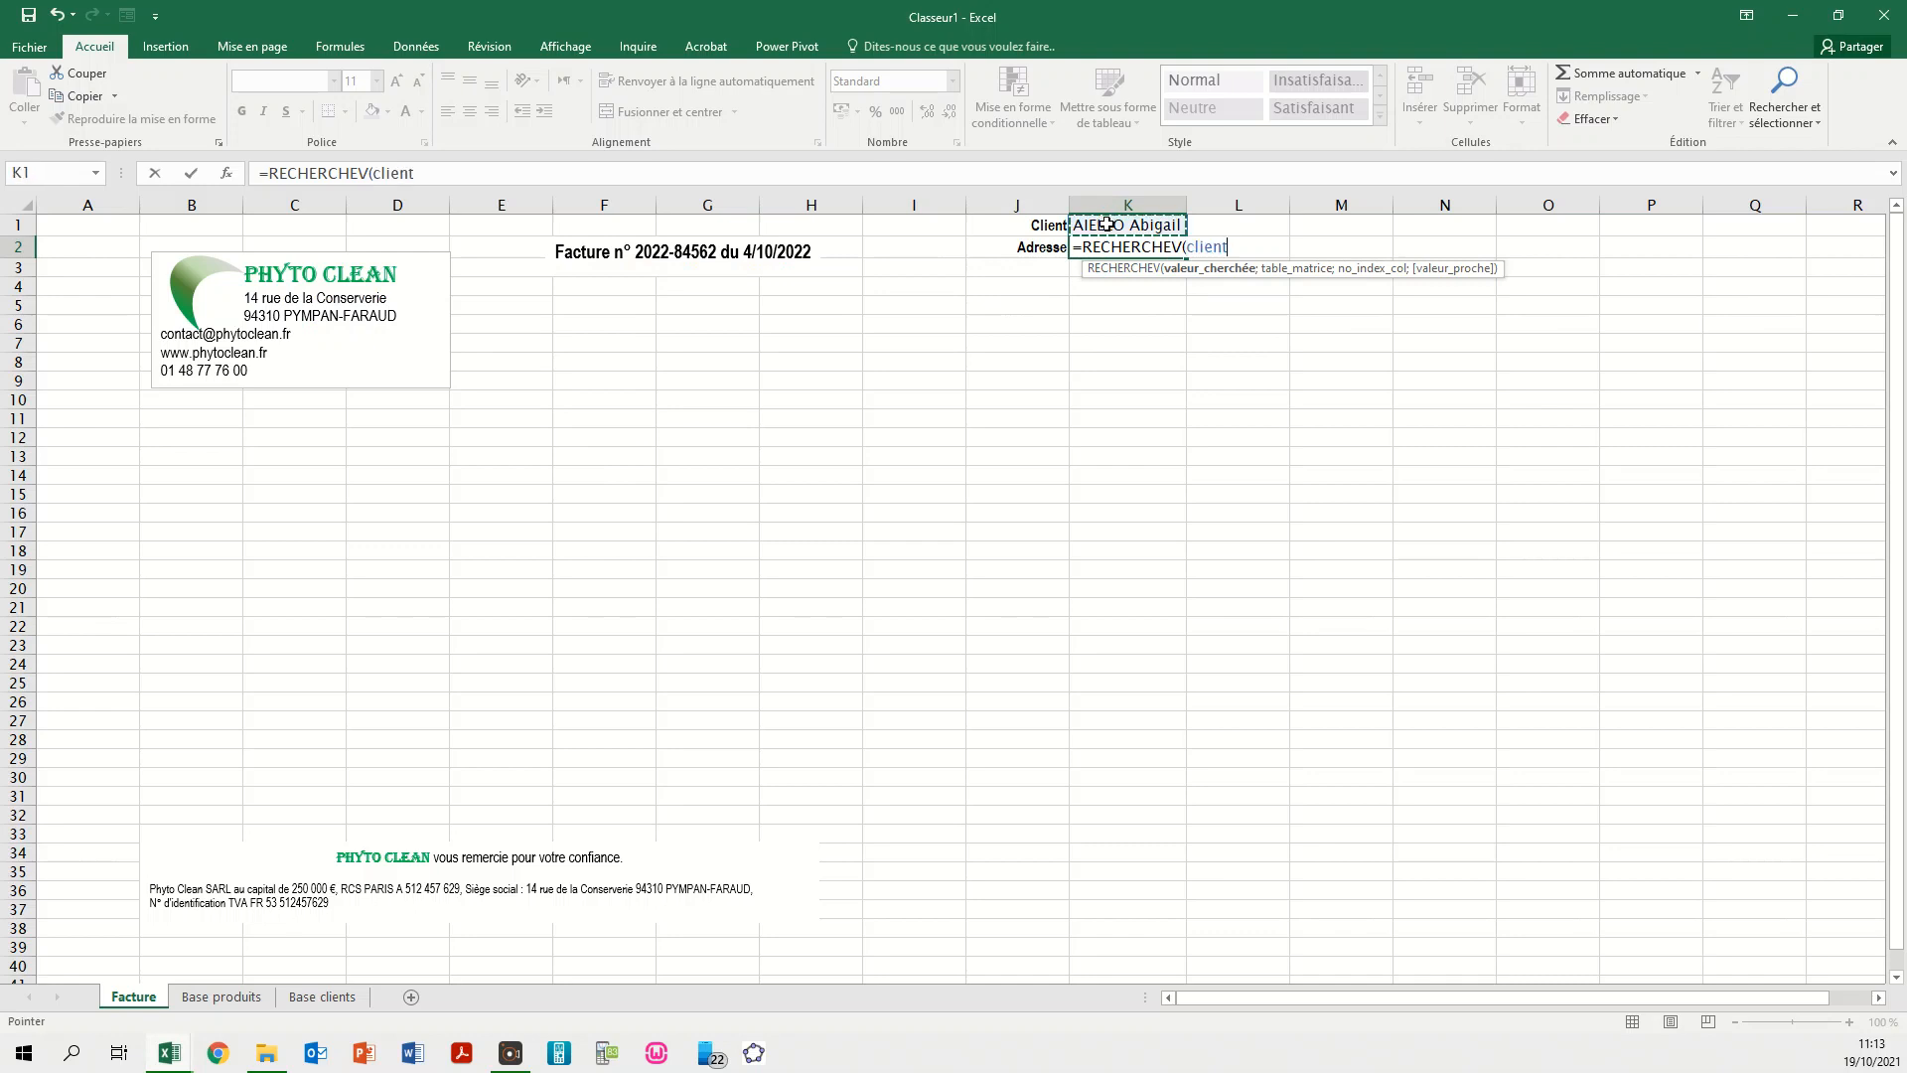
text(;)
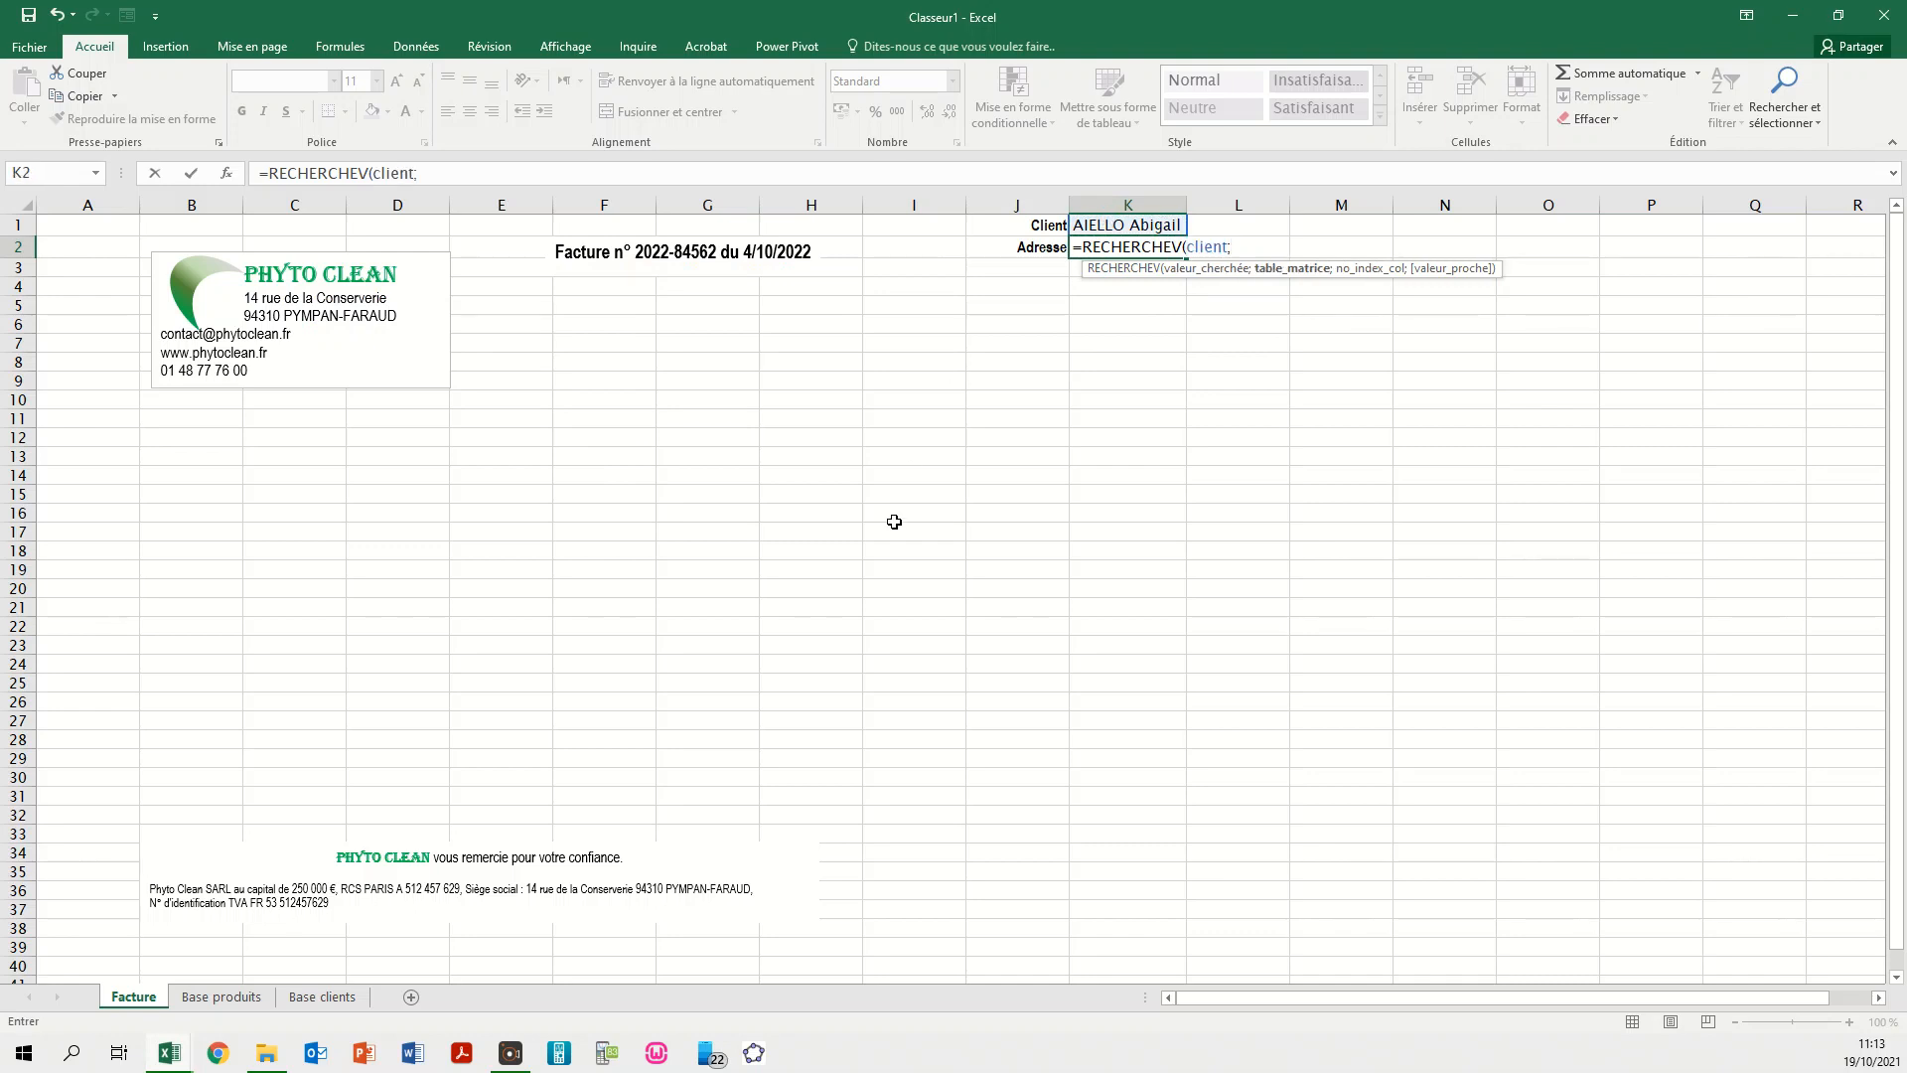
text(tab)
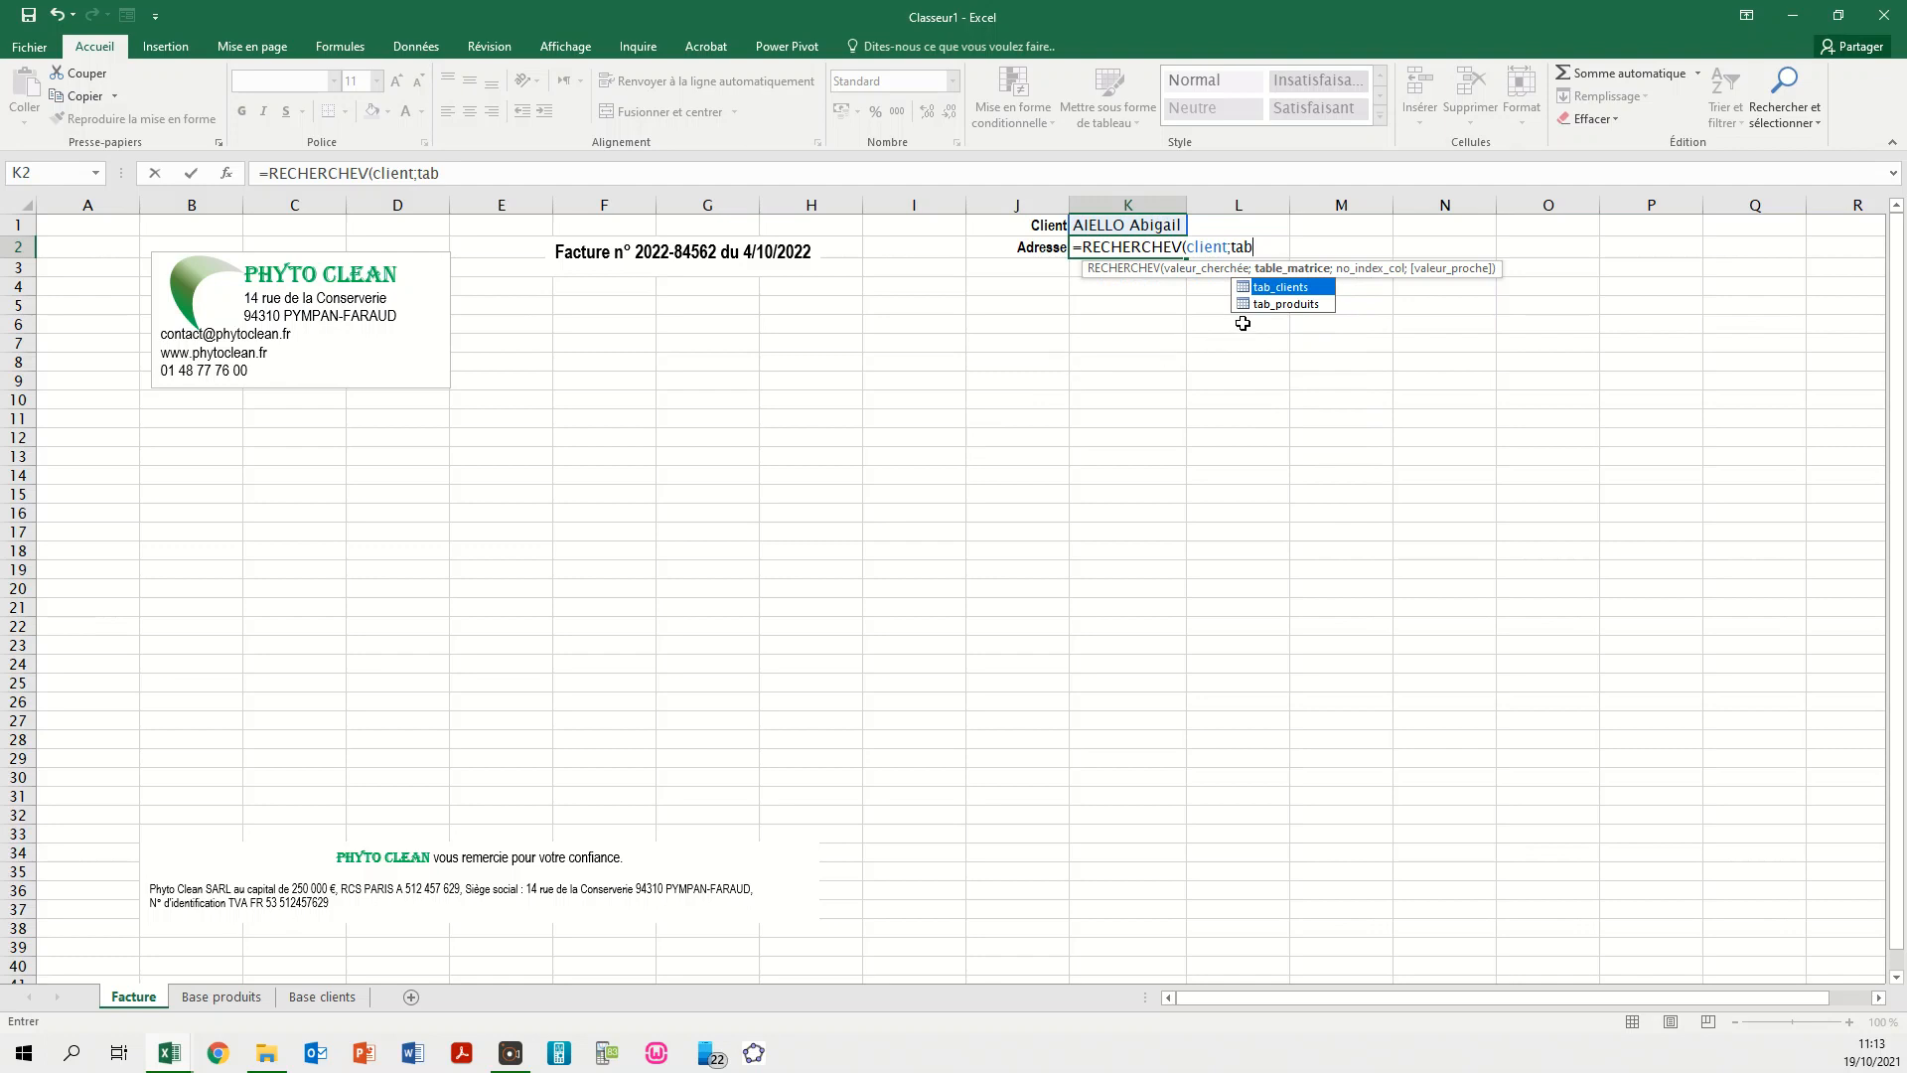
double_click(1278, 287)
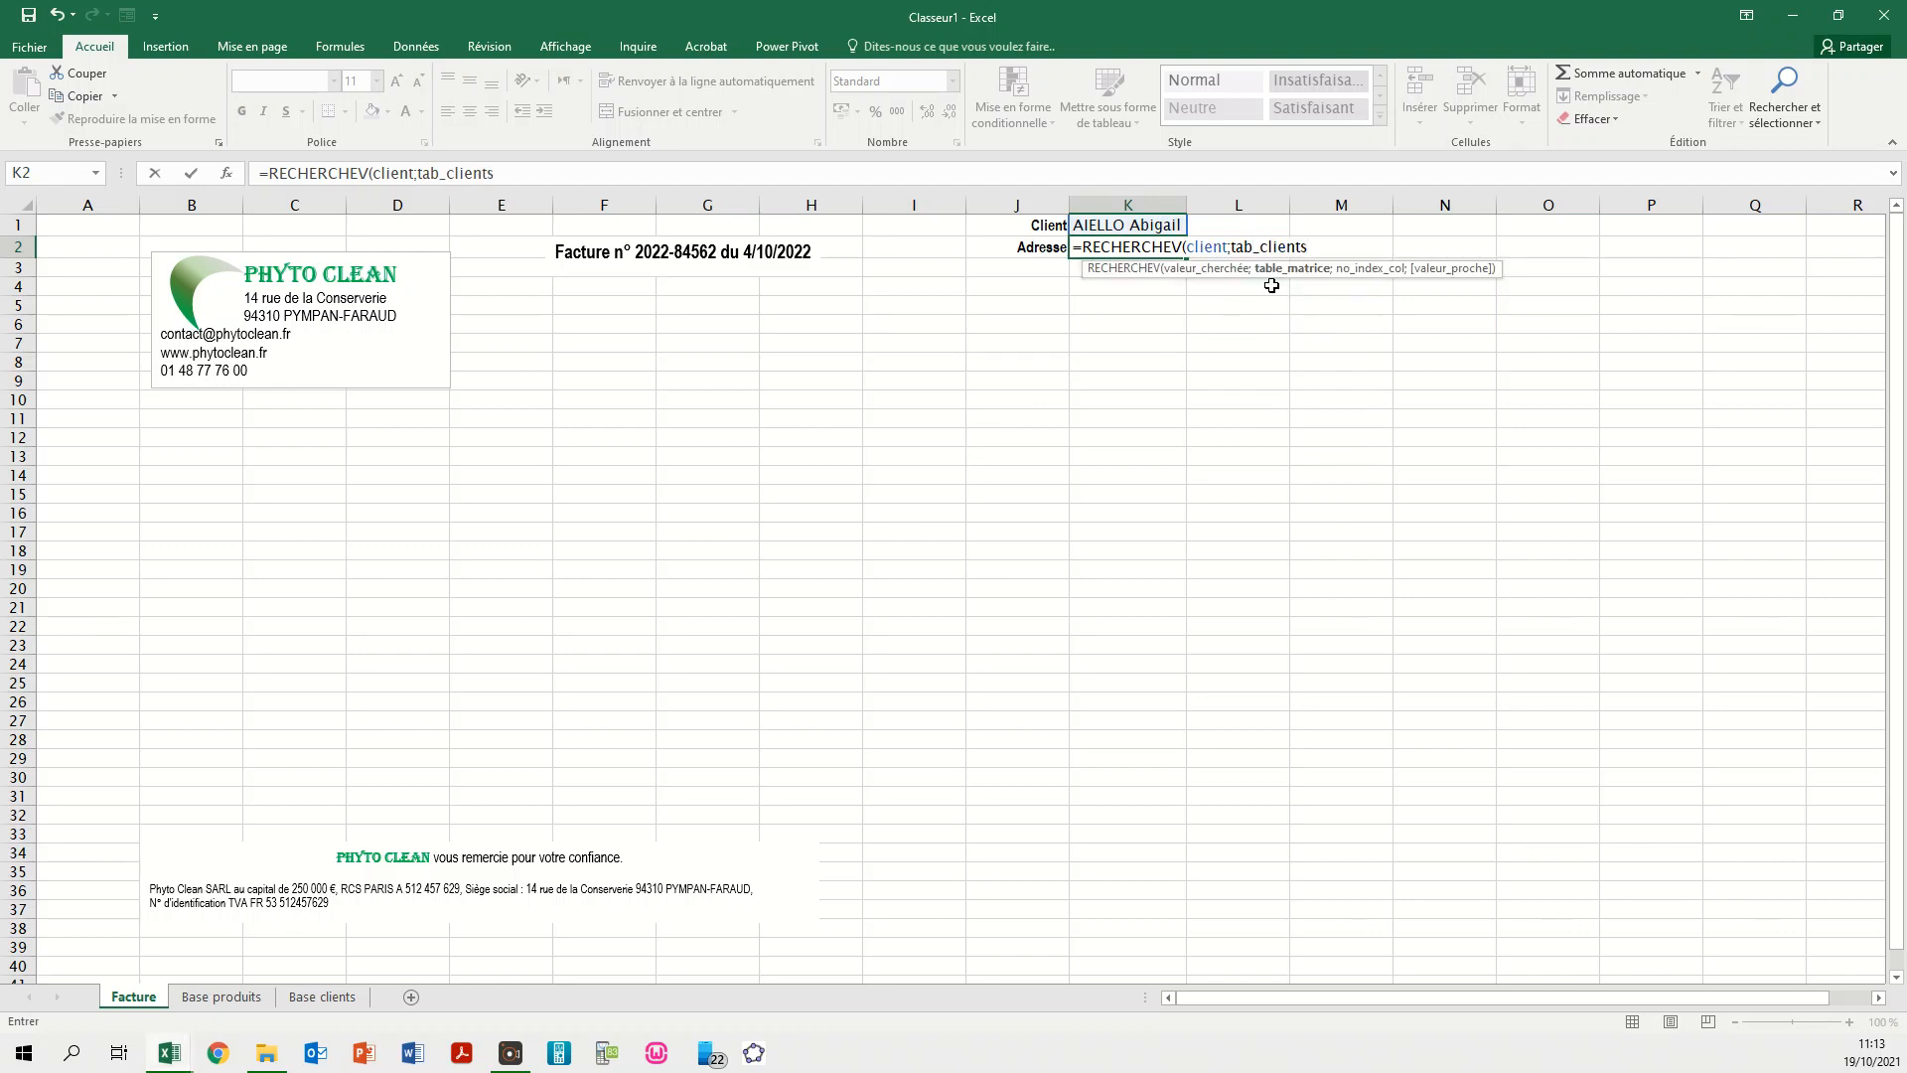
text(;2)
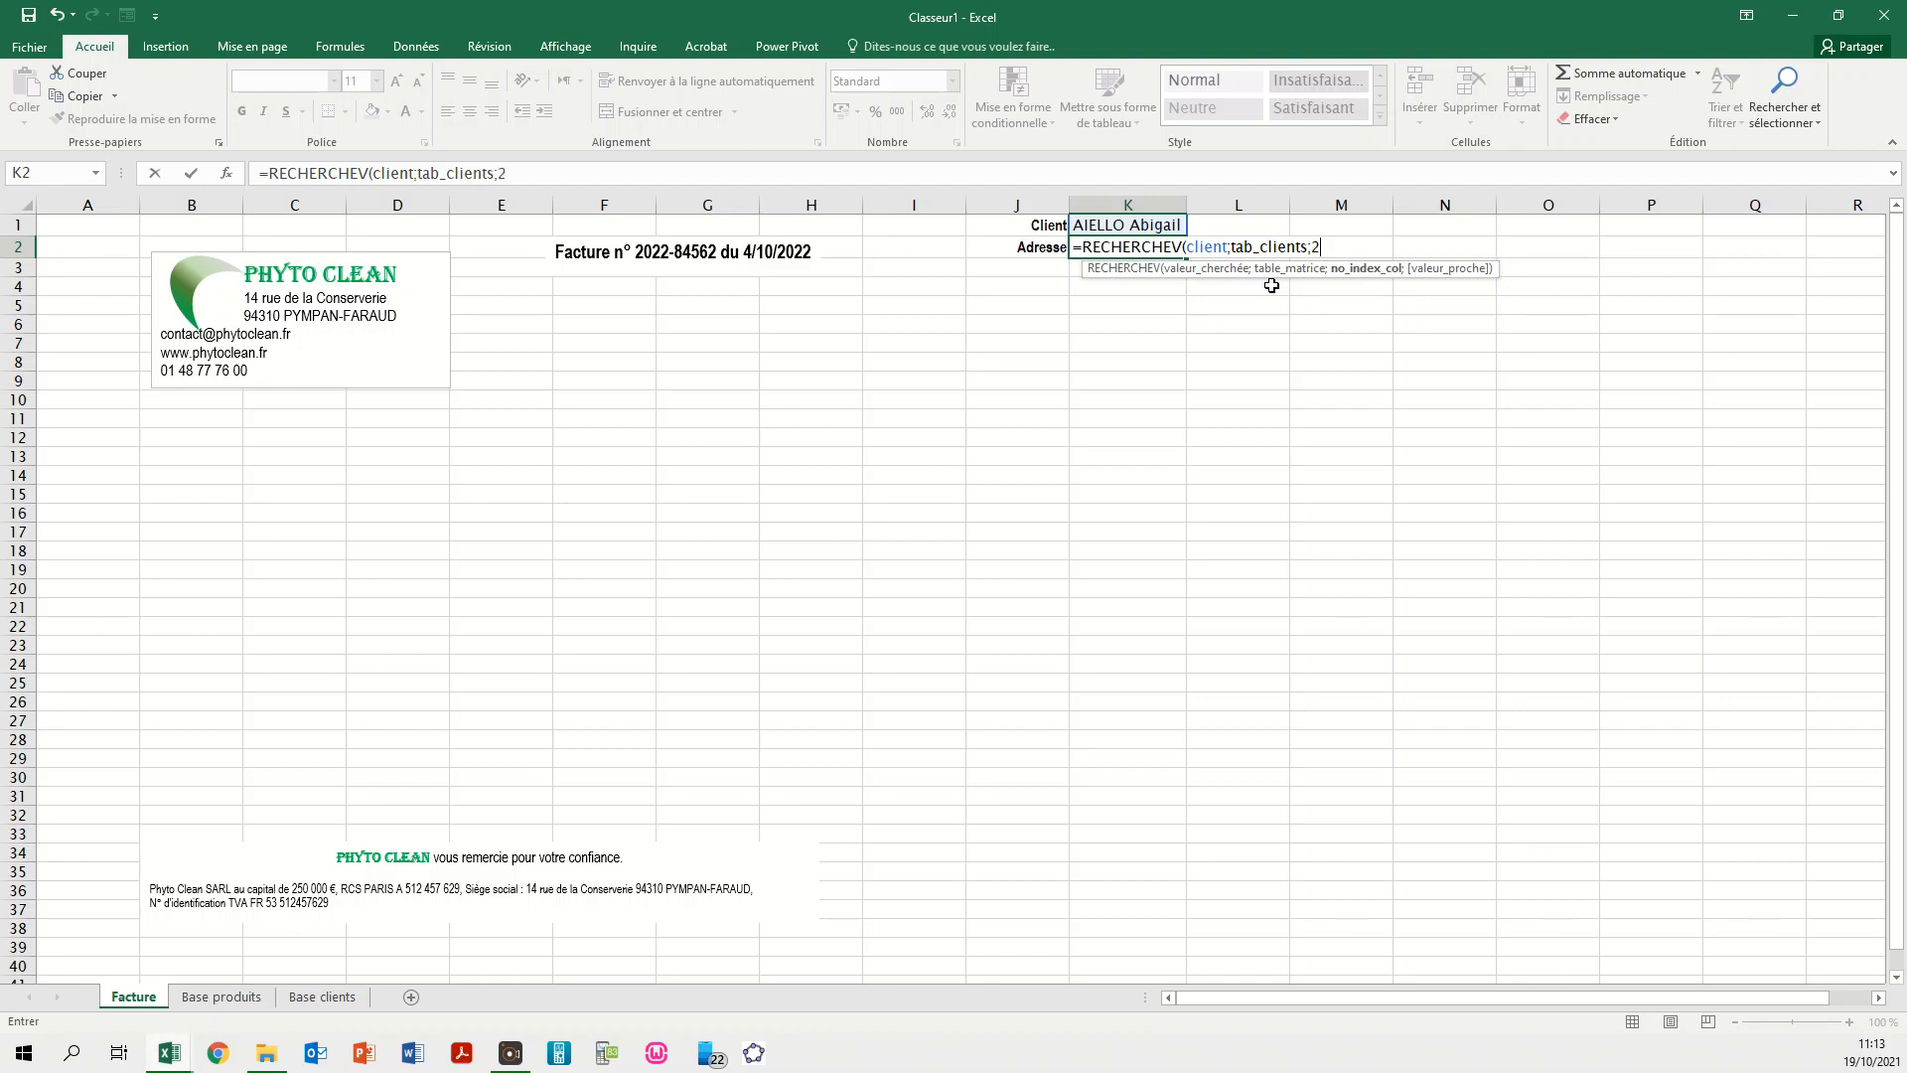
text(;)
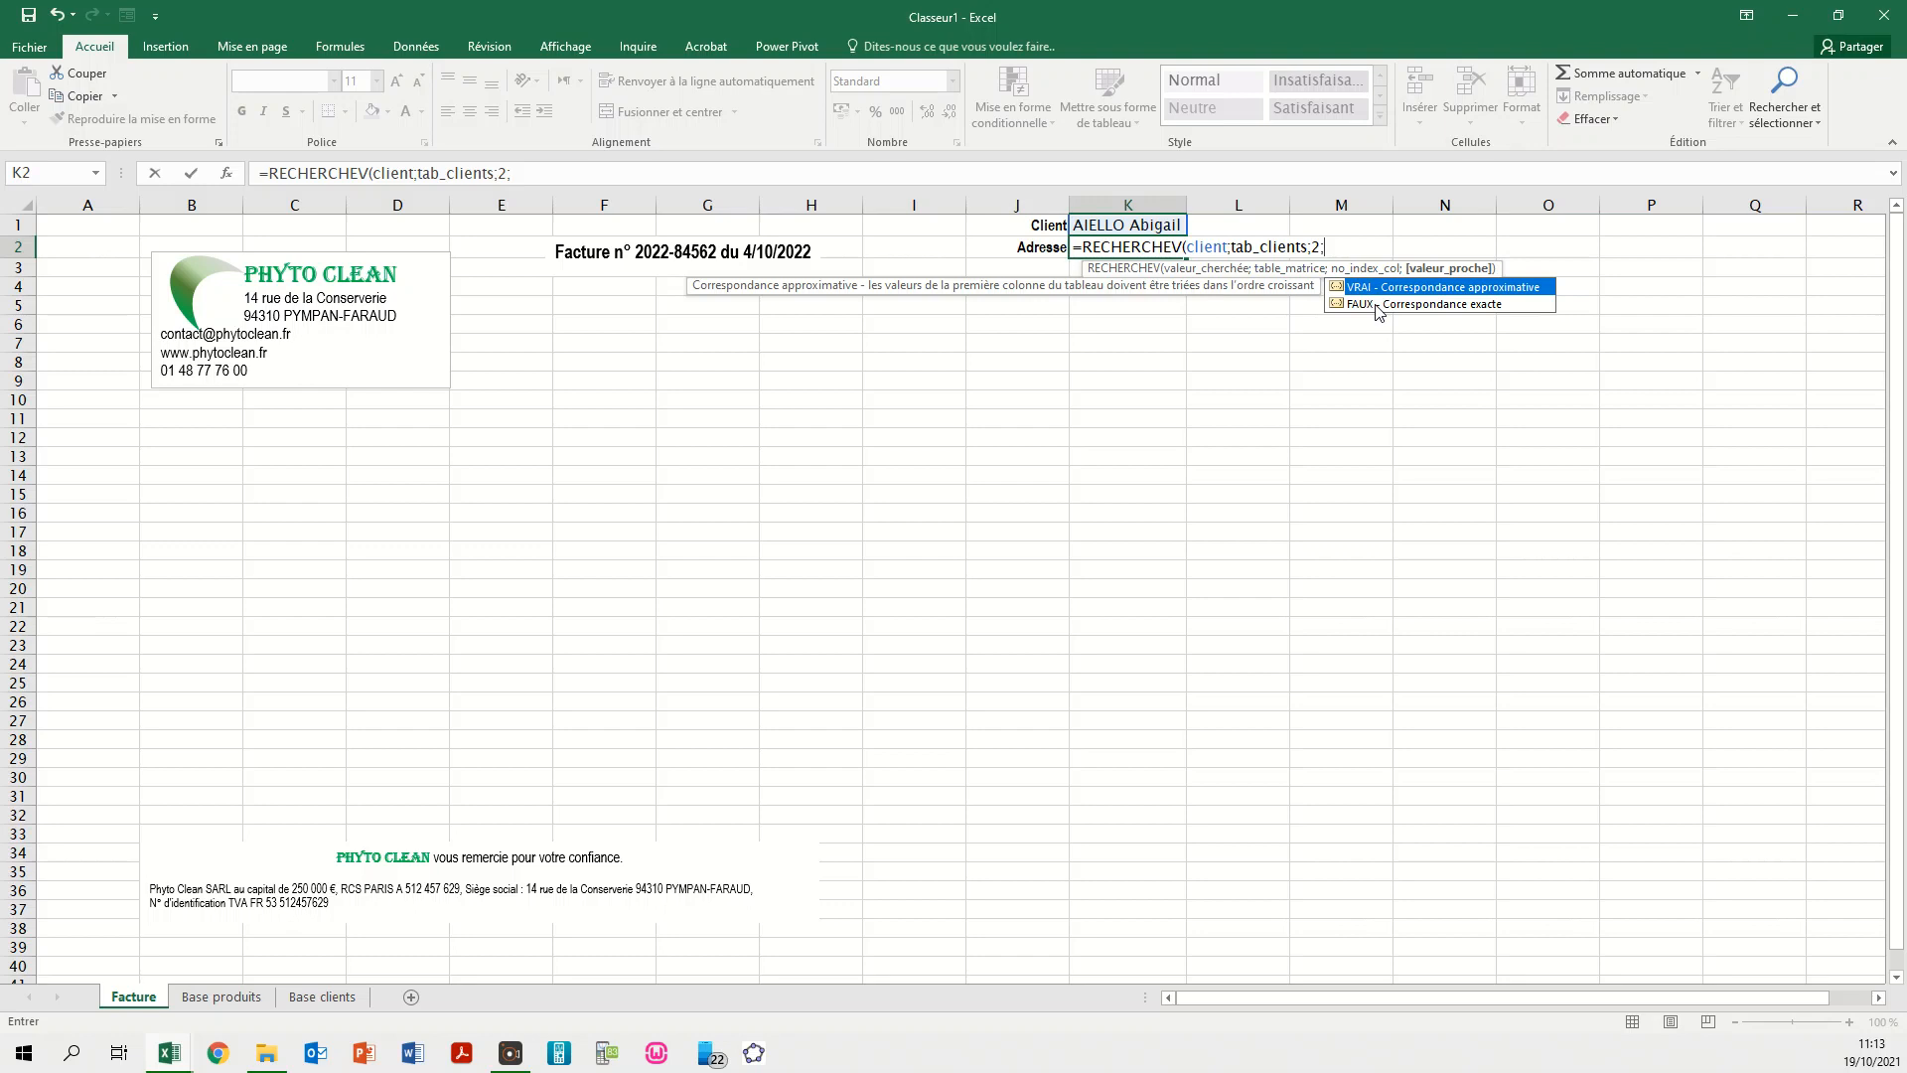
double_click(1376, 305)
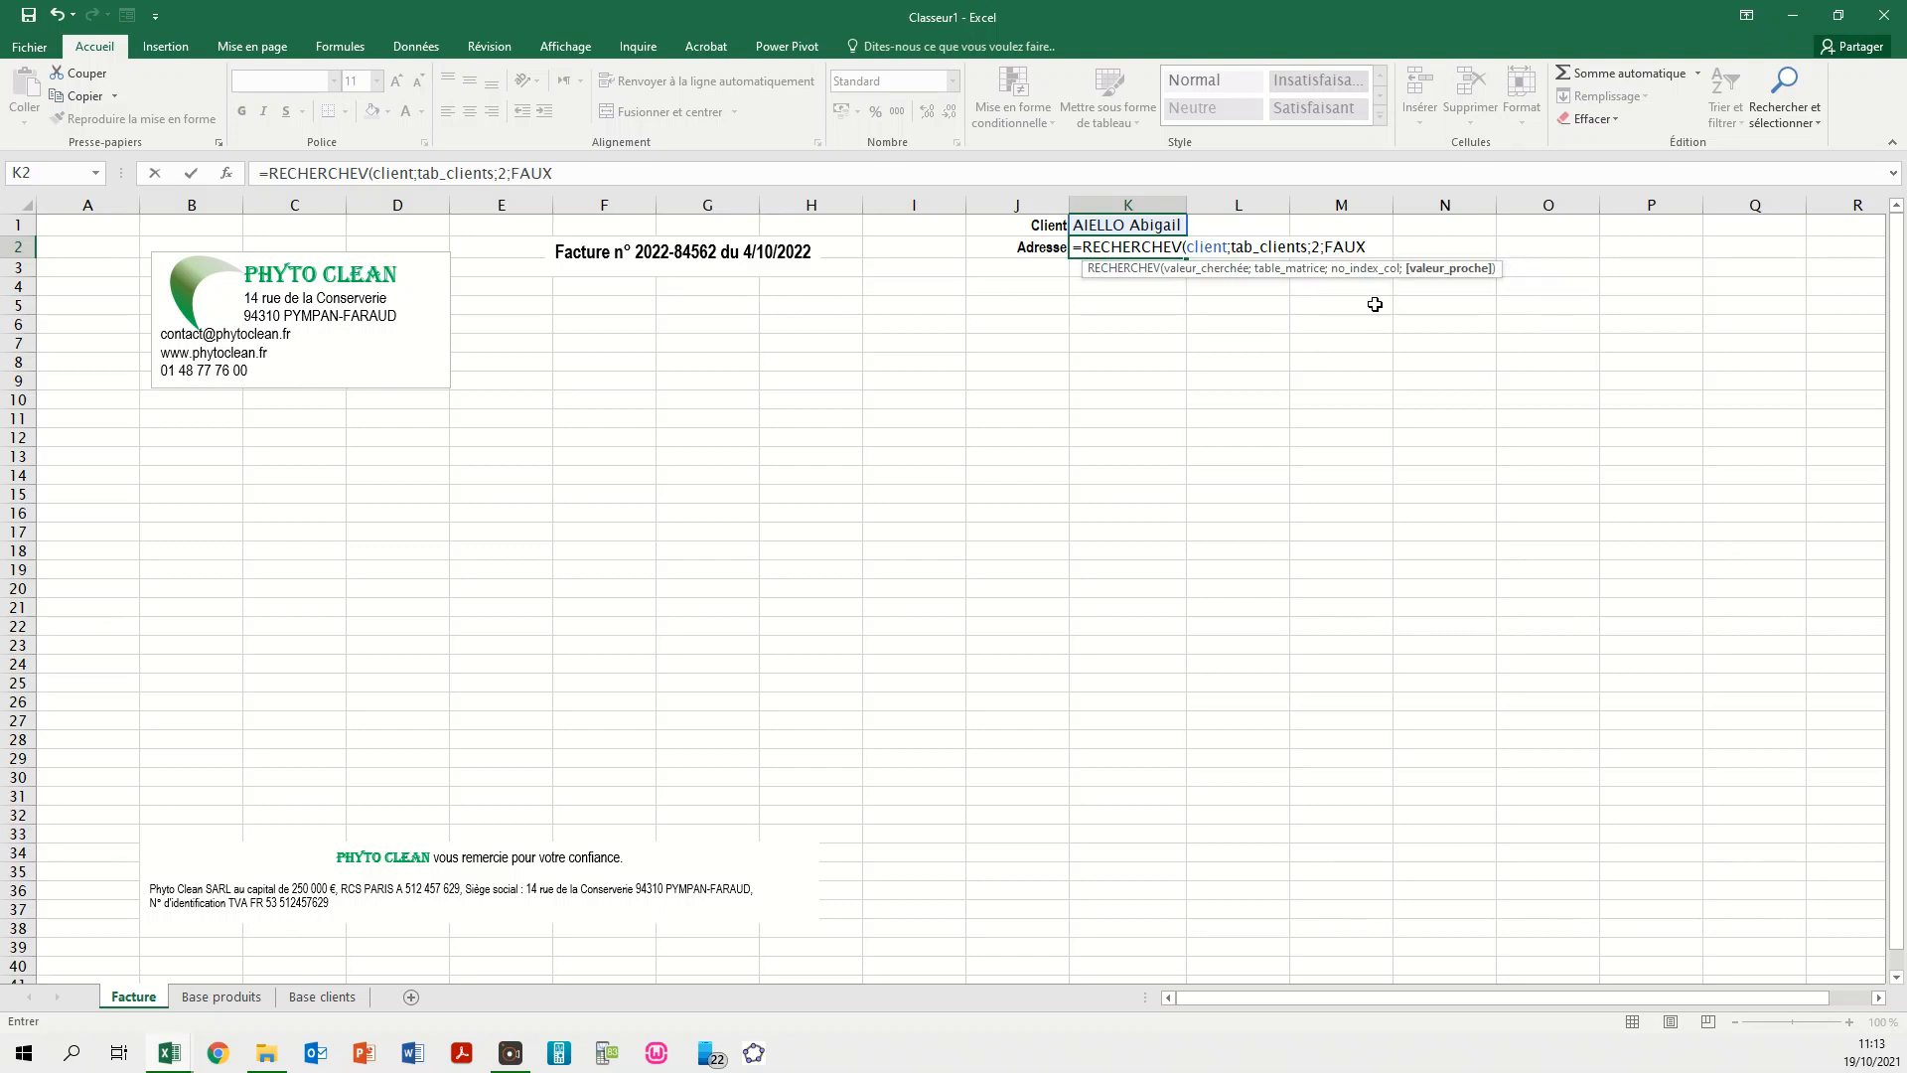
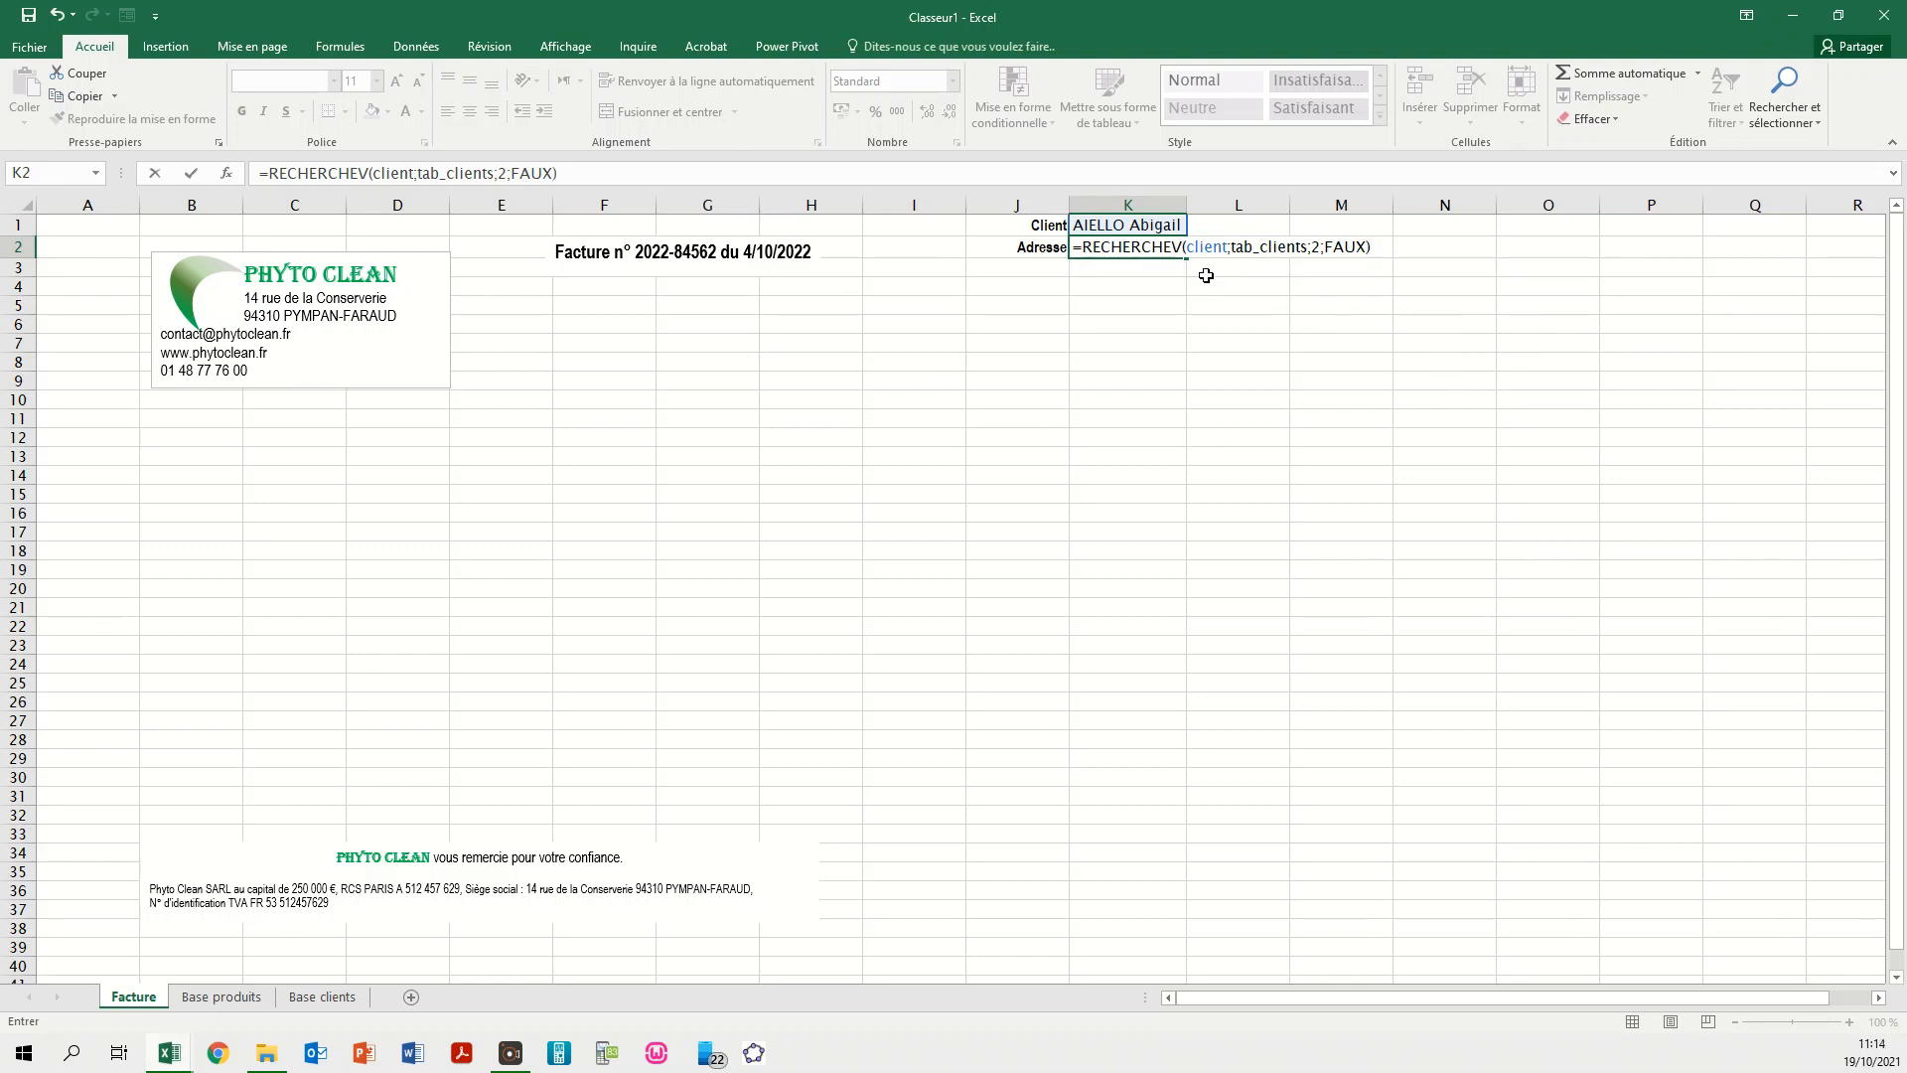
key(Return)
- Append a space and the chosen client's first name to the K2 formula with &" "&RECHERCHEV(client;tab_clients;4)
click(1173, 252)
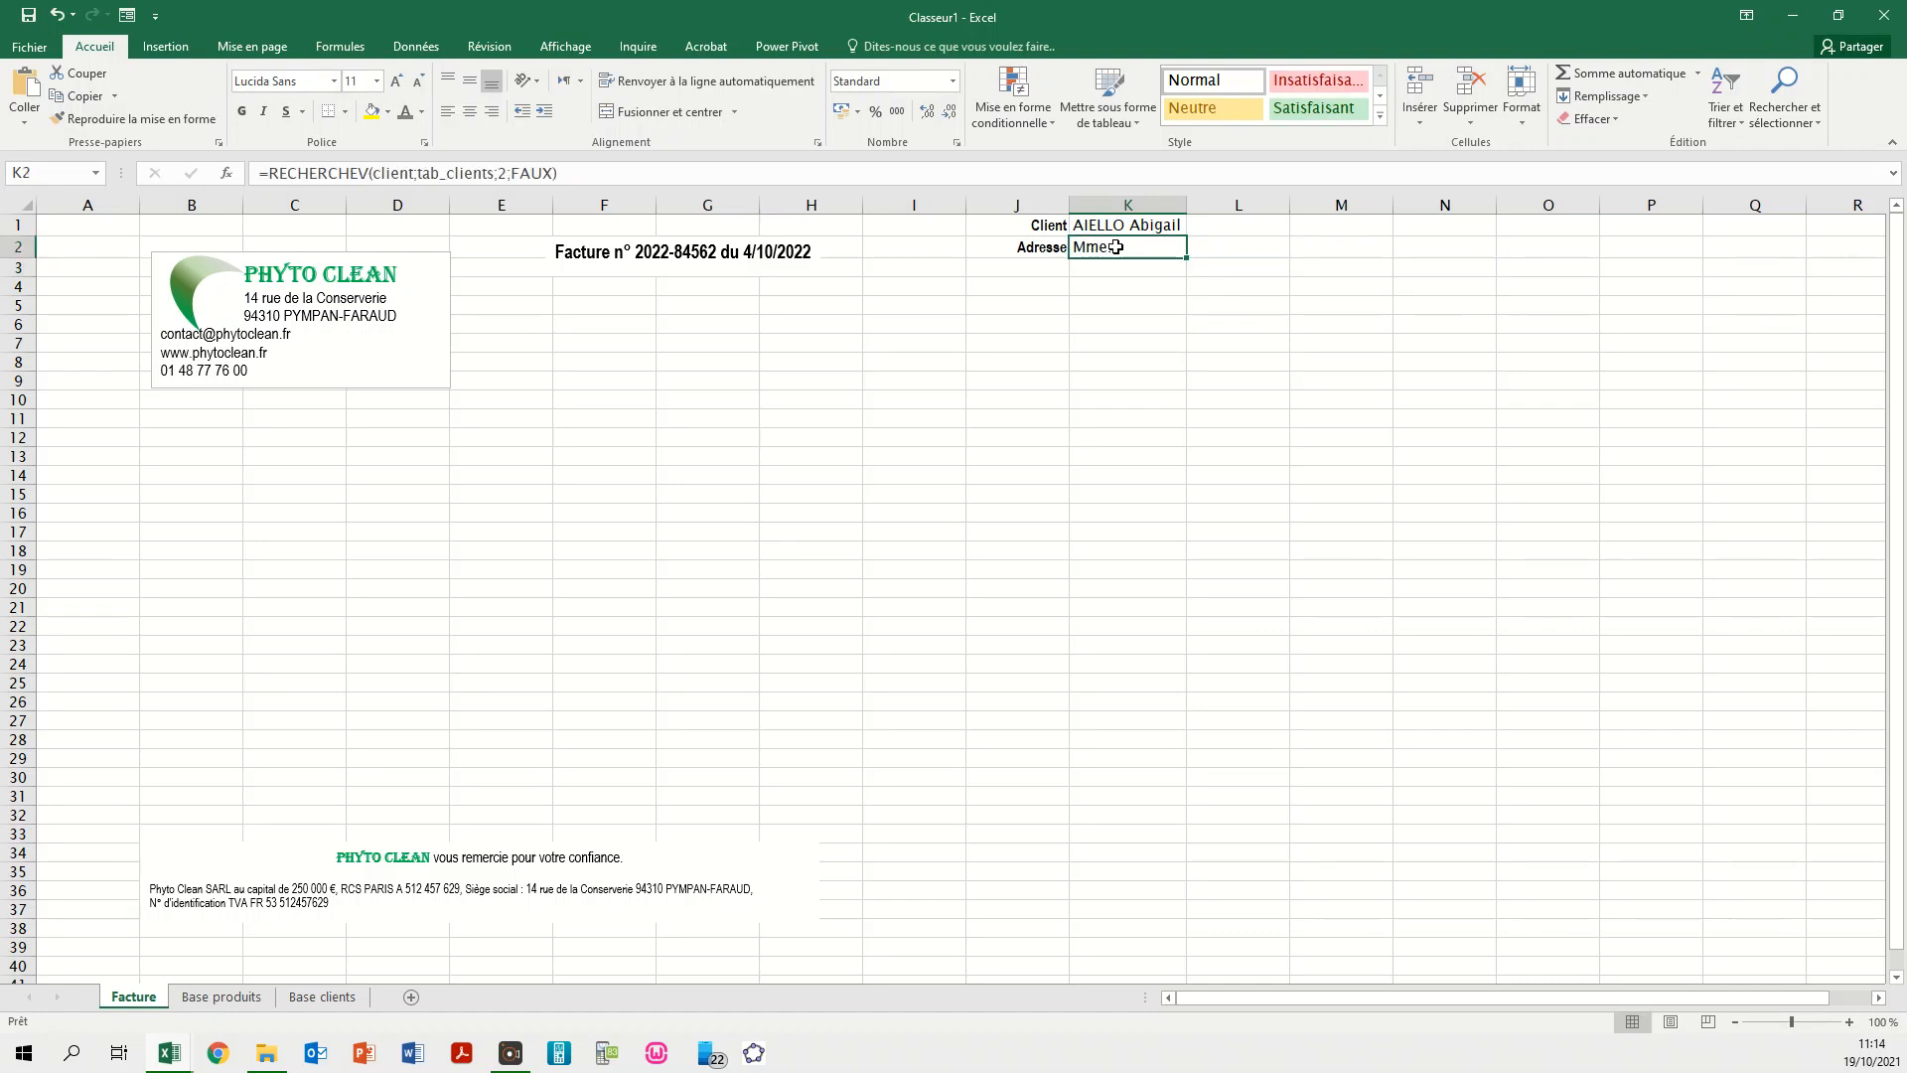
click(619, 167)
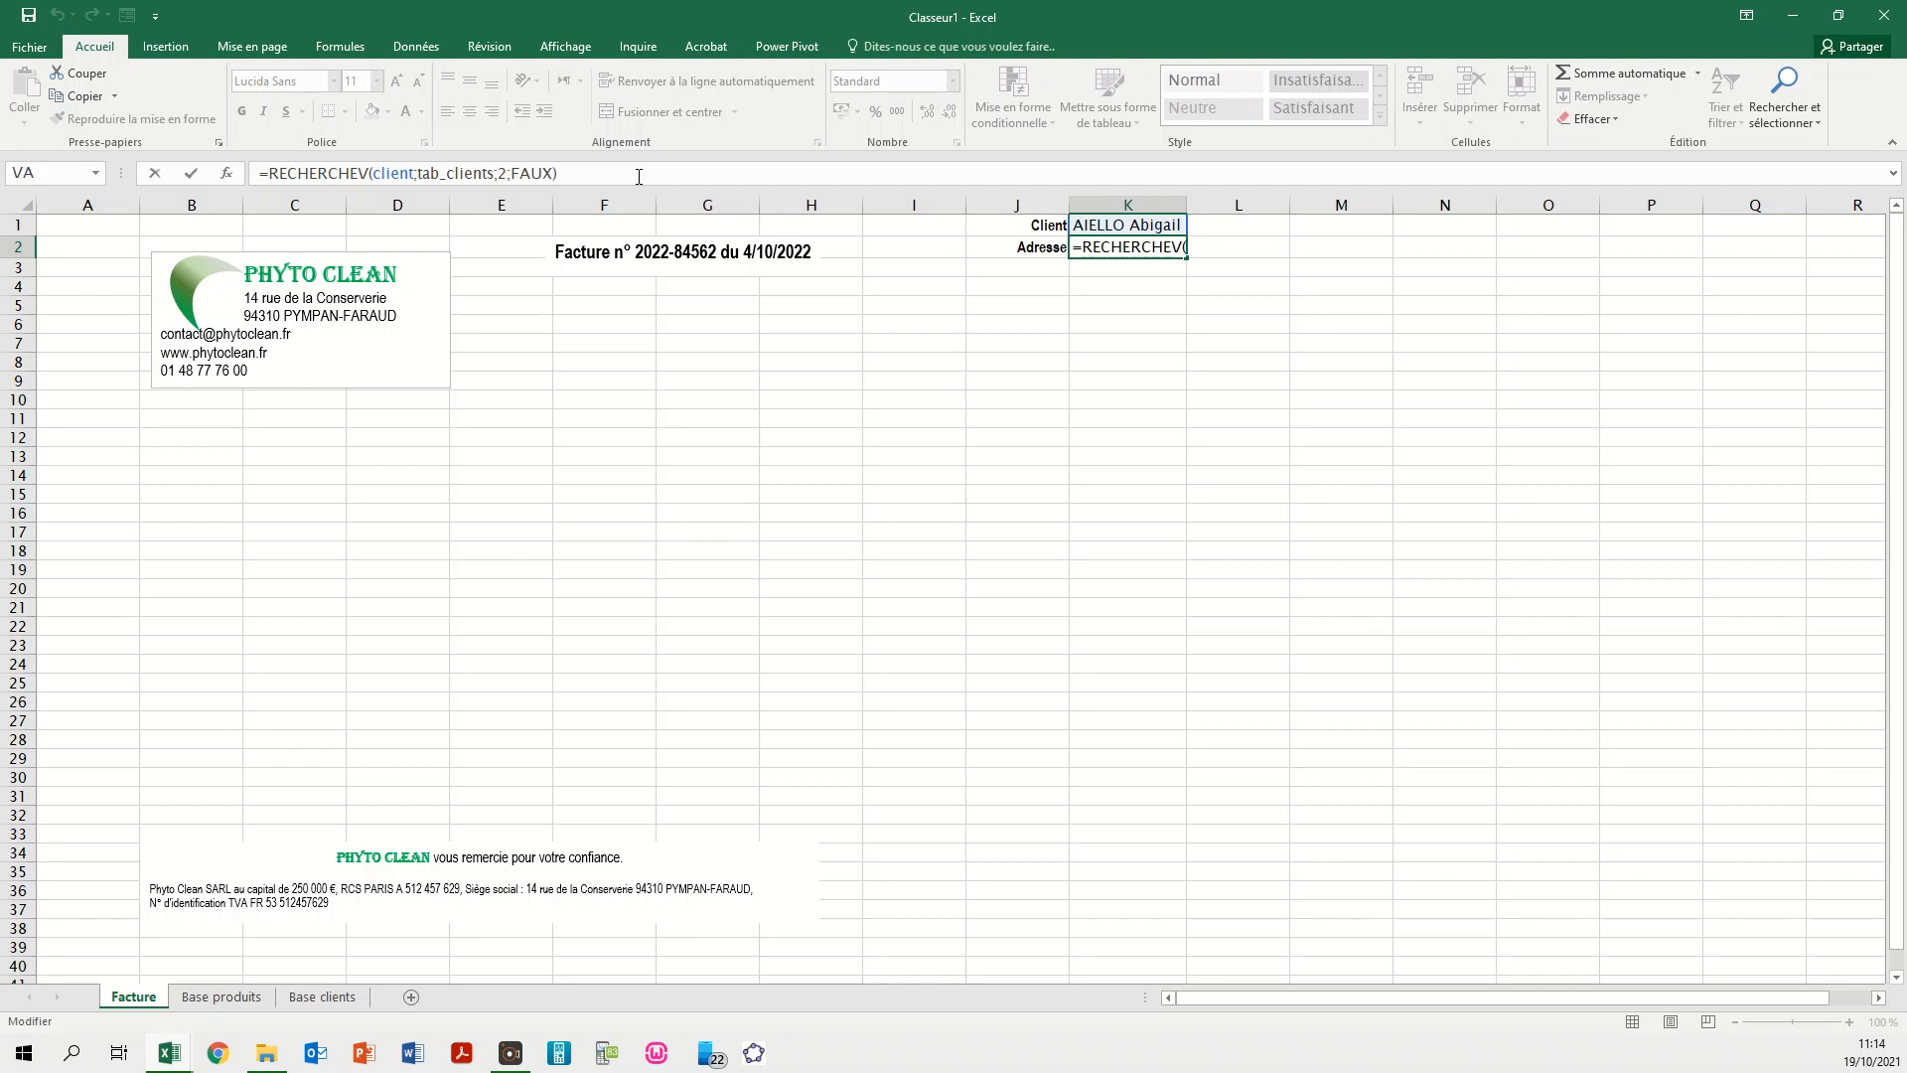
text(&" "&)
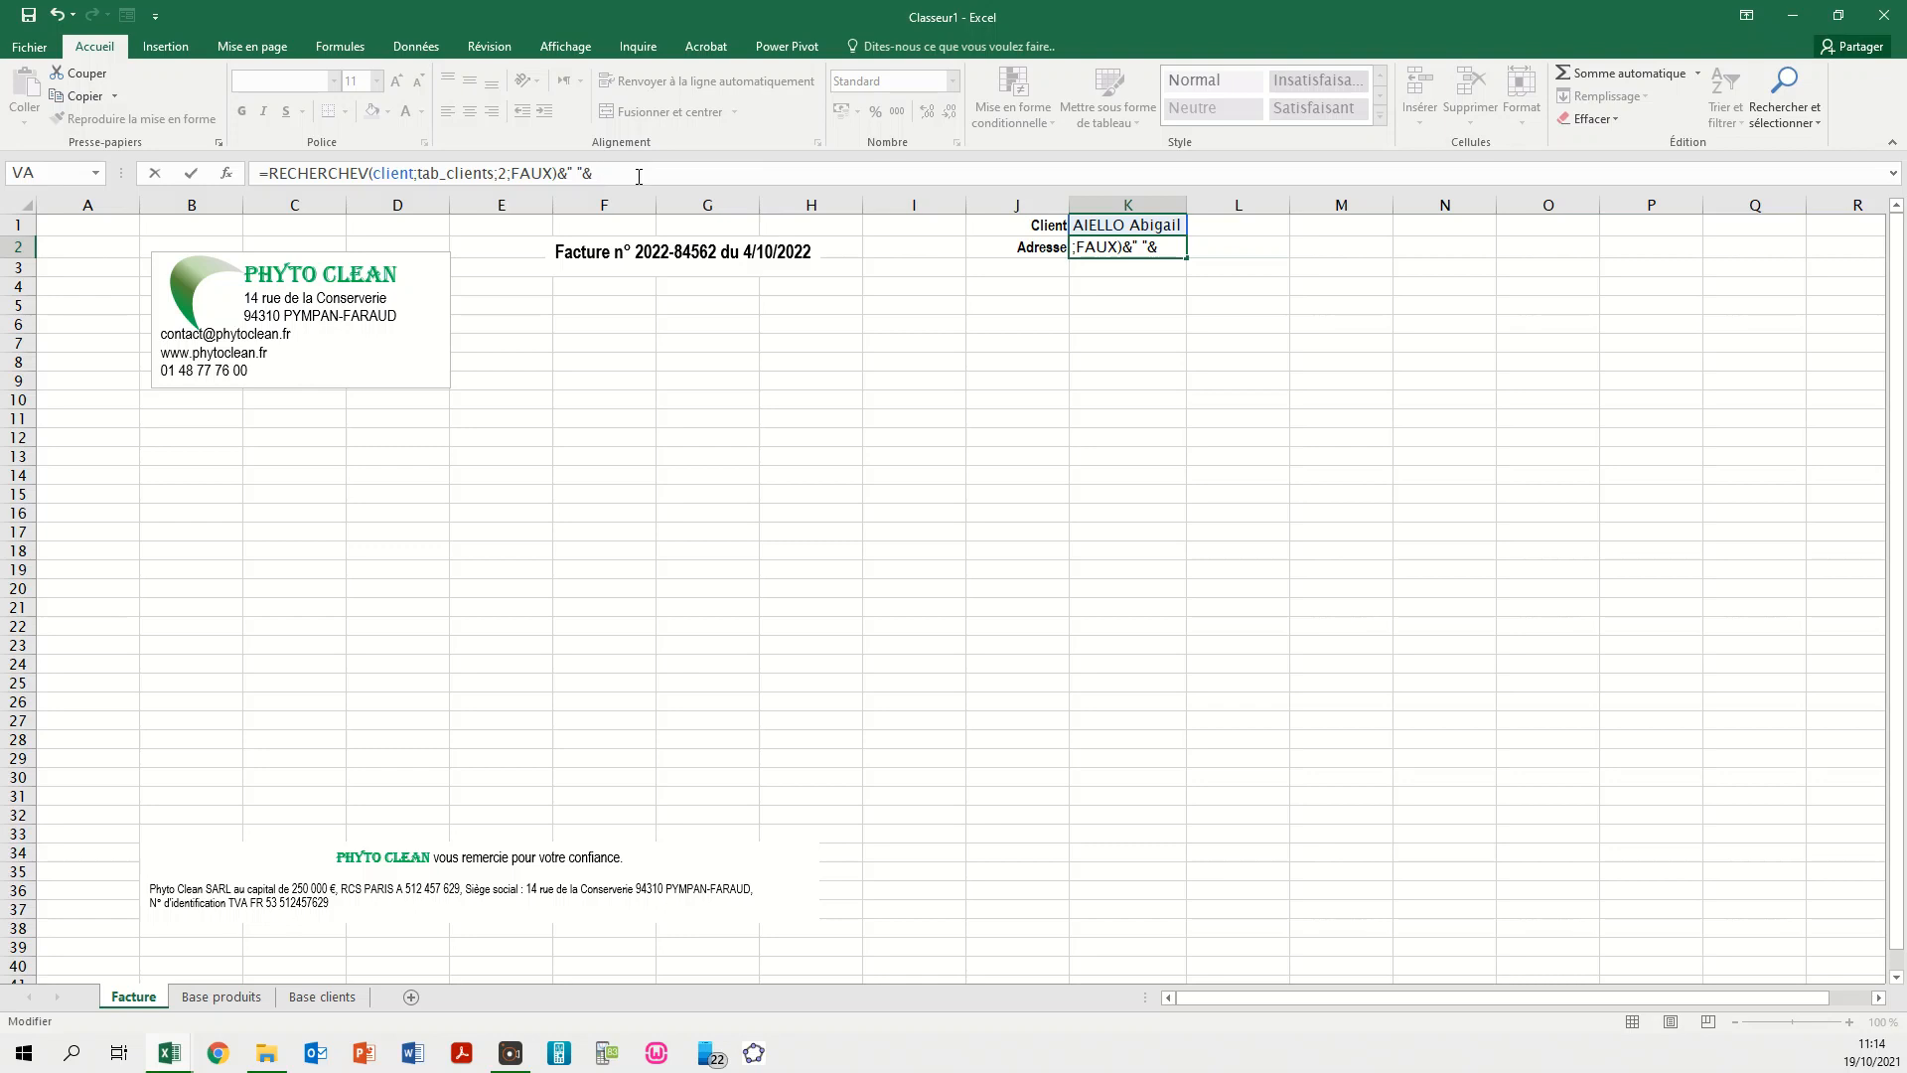
text(RECHERCHEV()
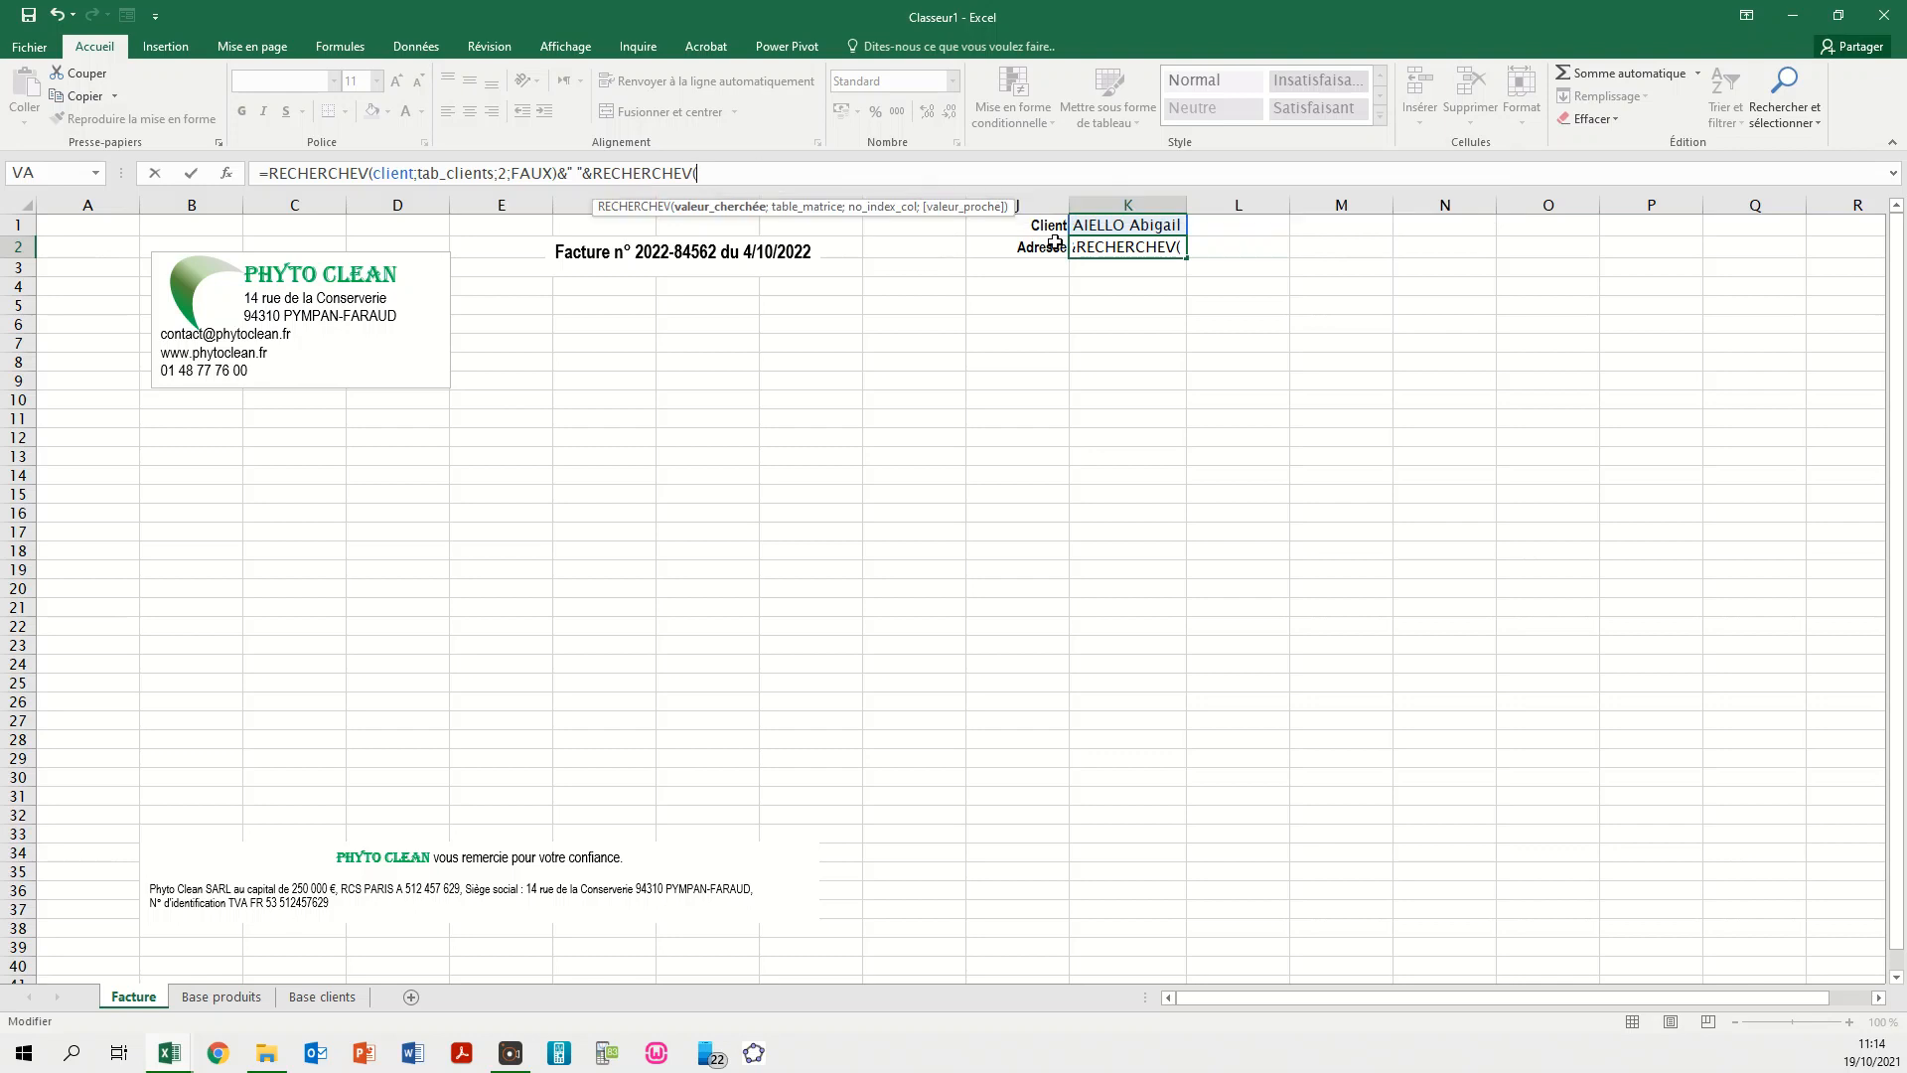
click(1128, 227)
text(;tab)
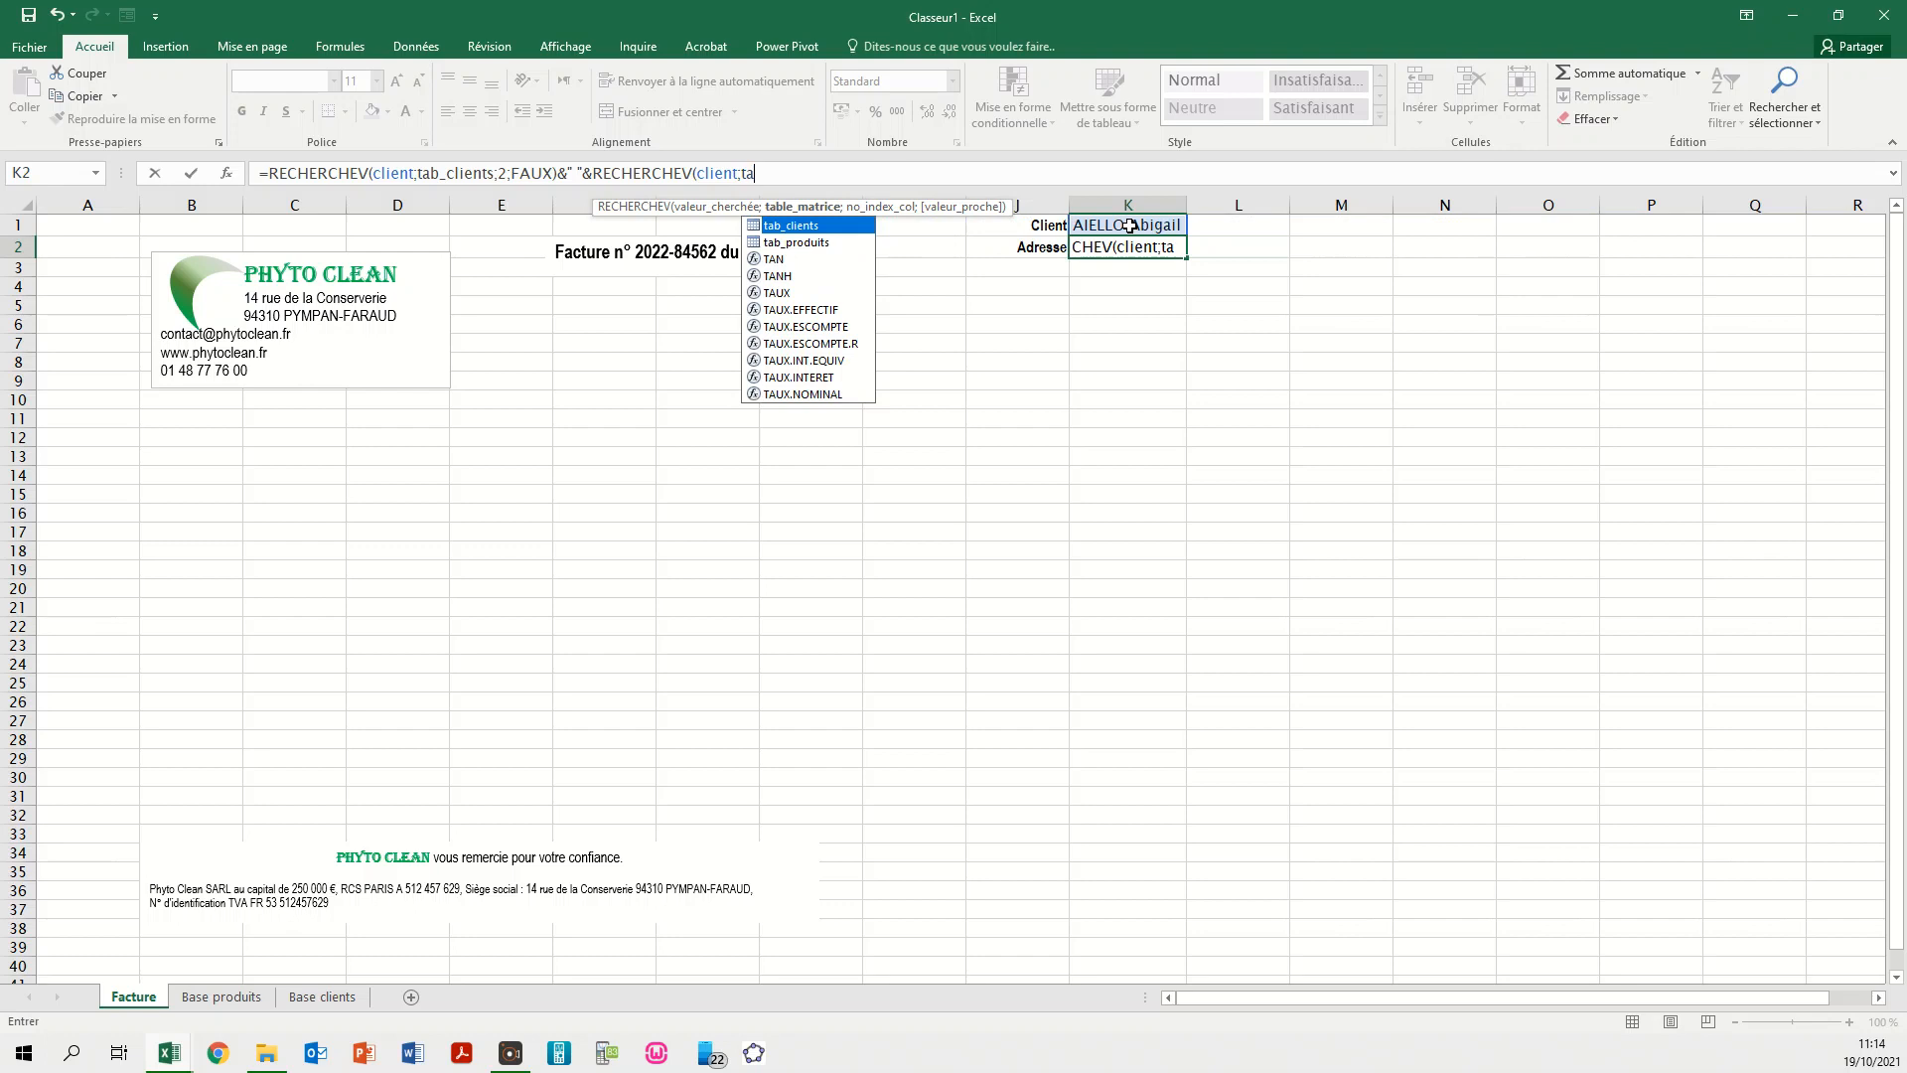
double_click(798, 225)
text(;4)
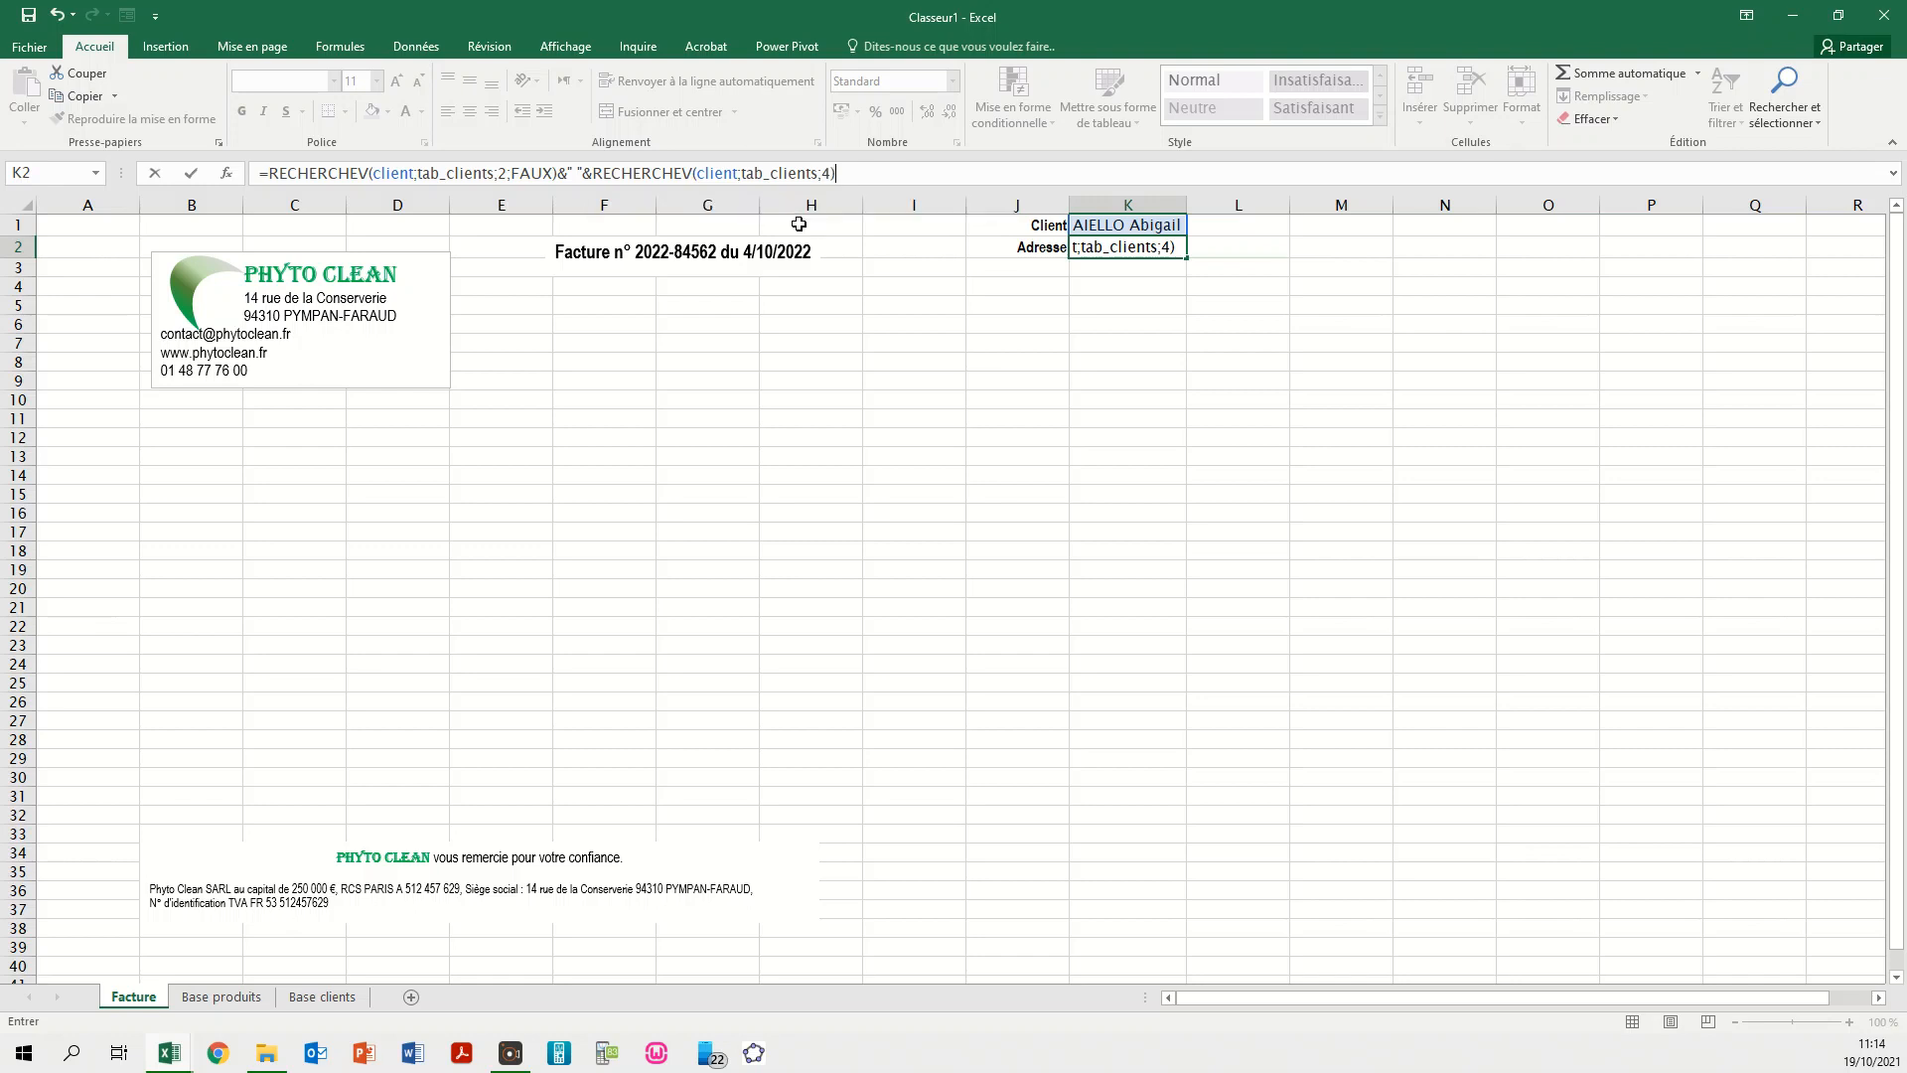
key(Return)
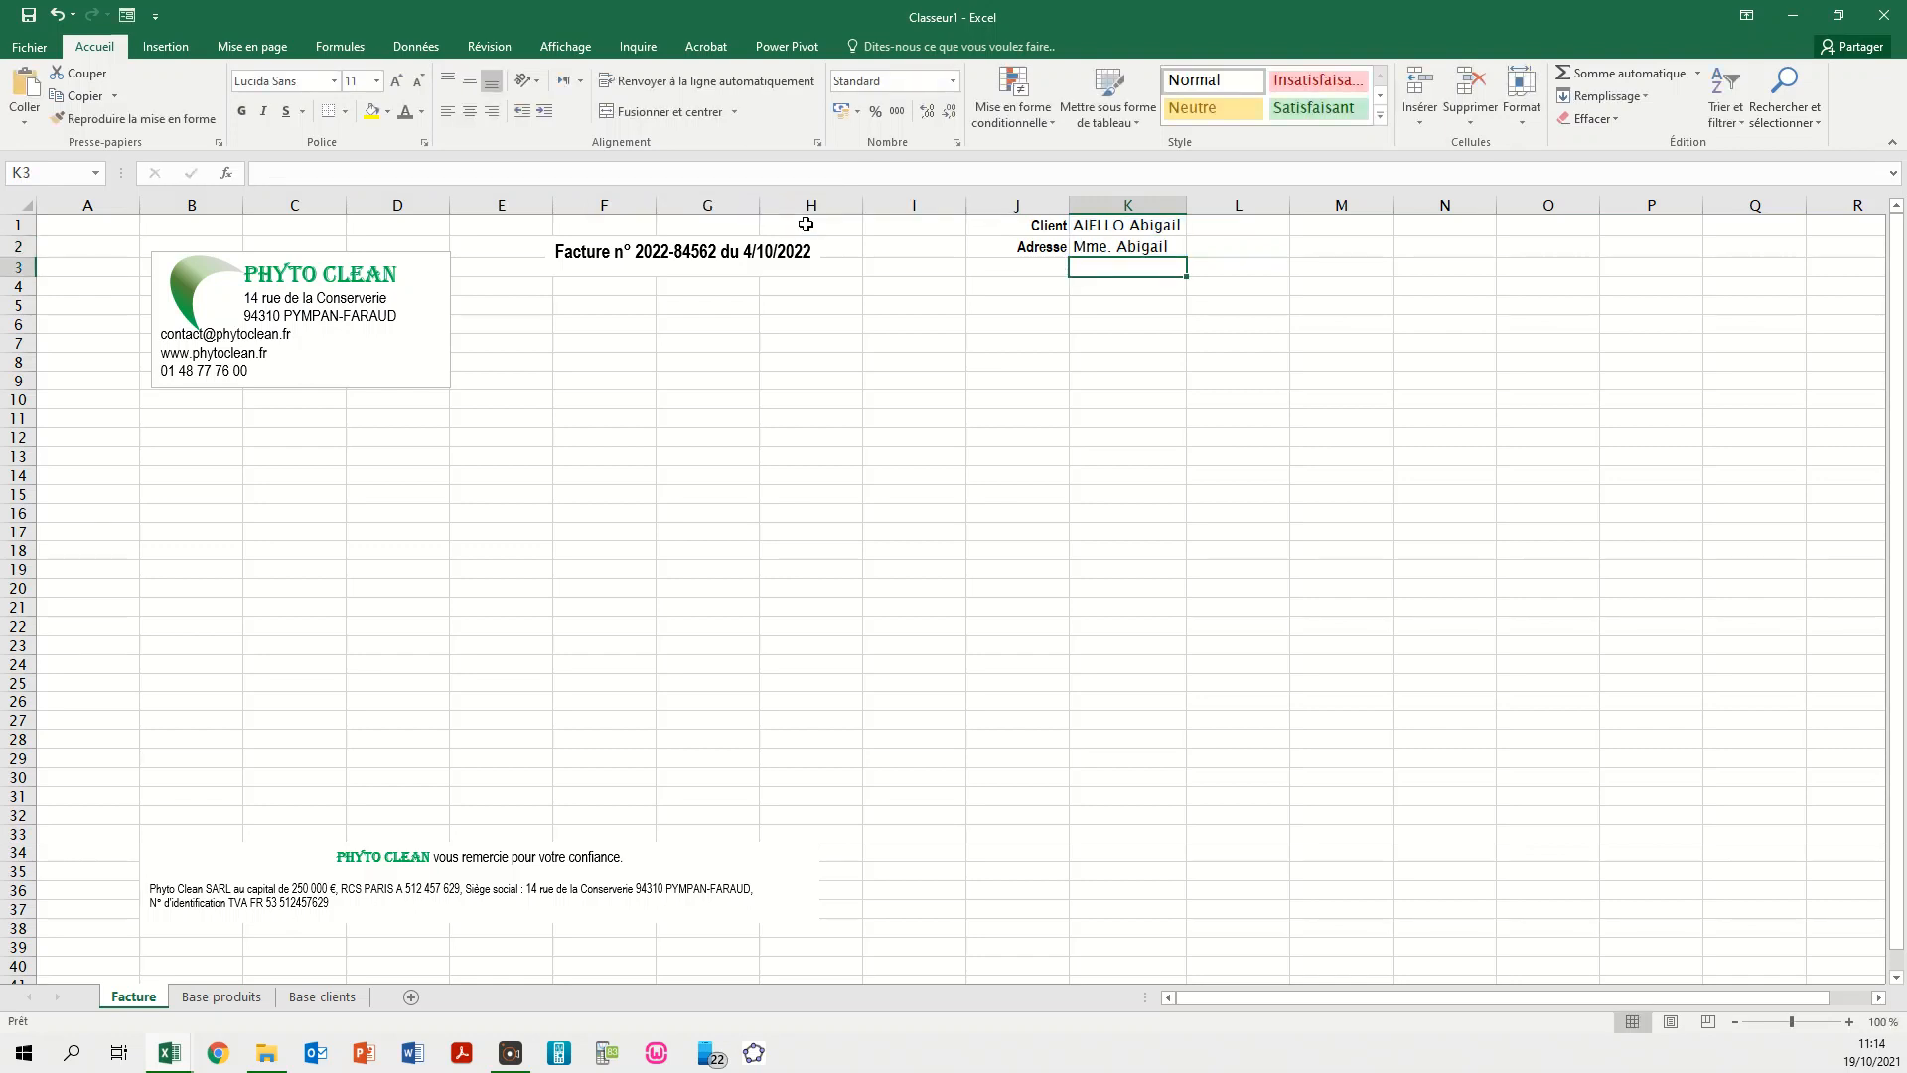
- Append a space and the client's last name to the K2 formula with &" "&RECHERCHEV(client;tab_clients;3;FAUX)
click(1119, 248)
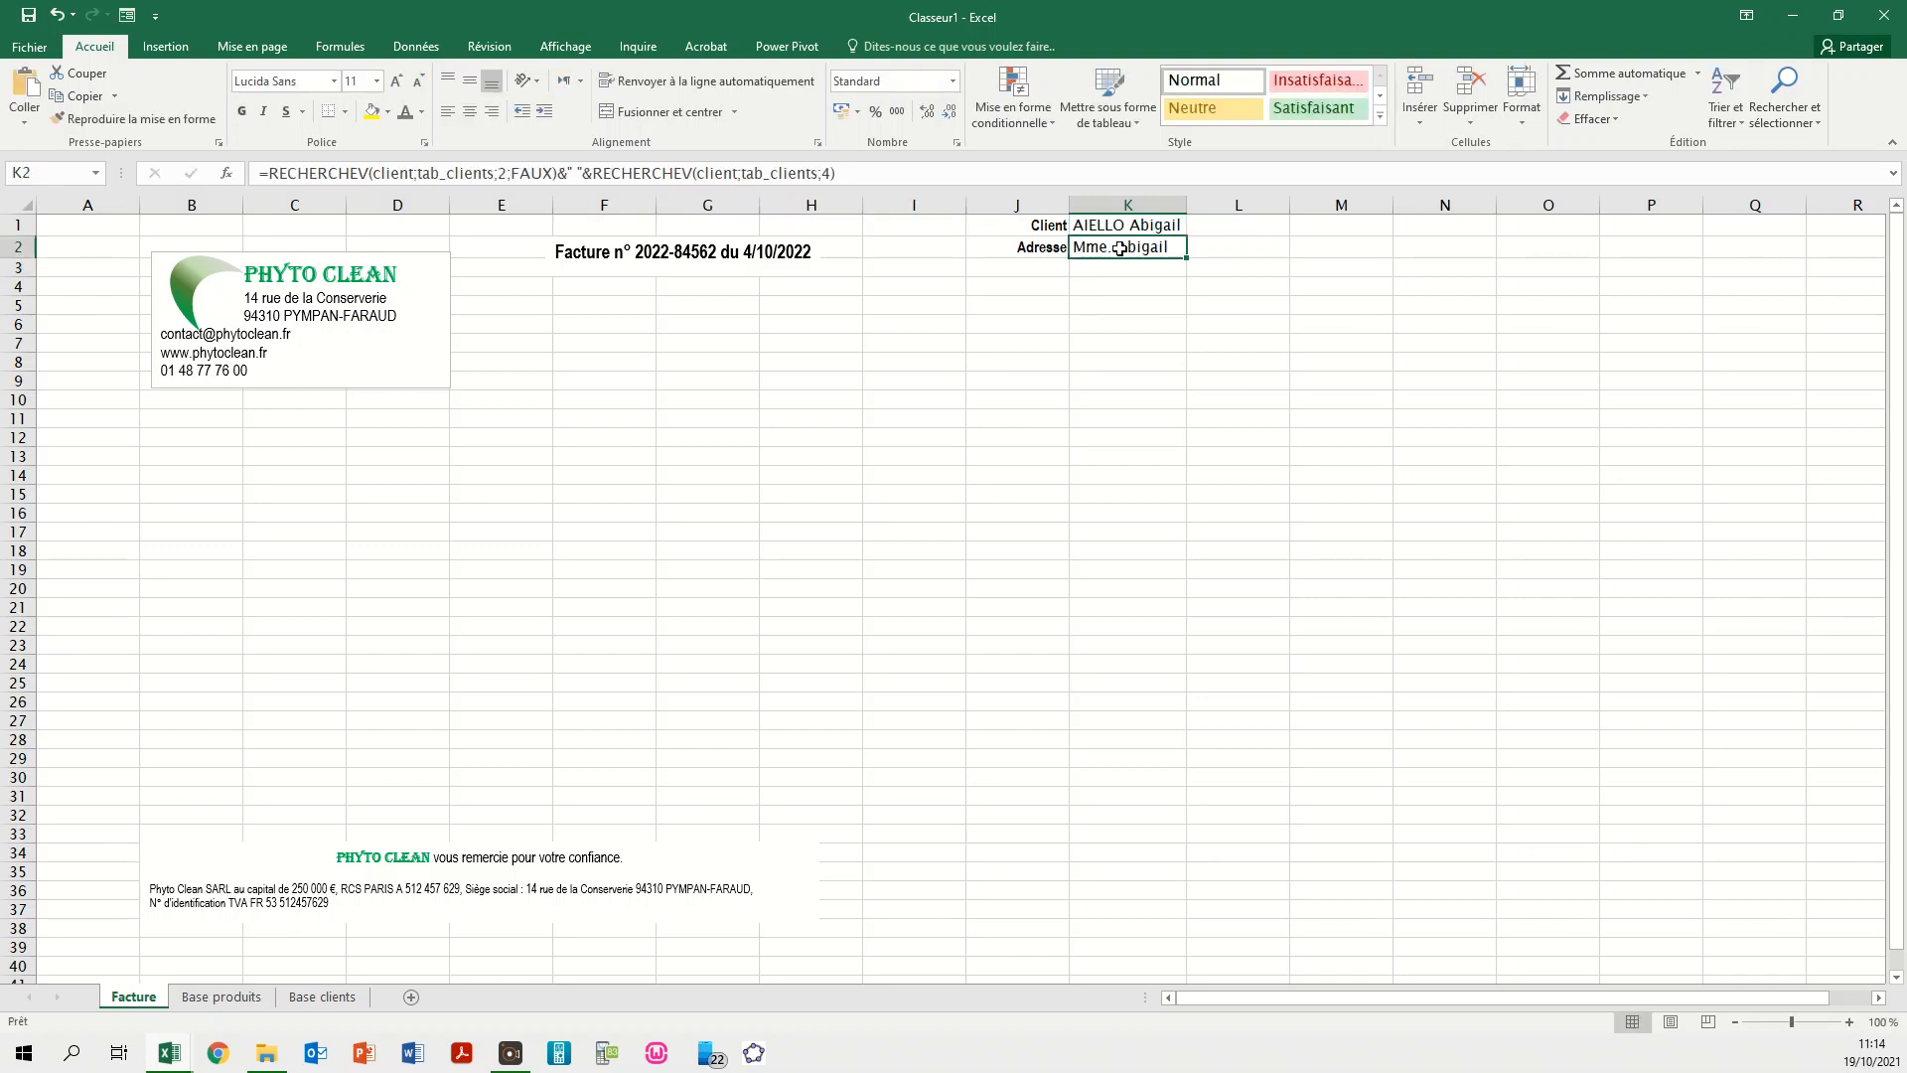
click(840, 173)
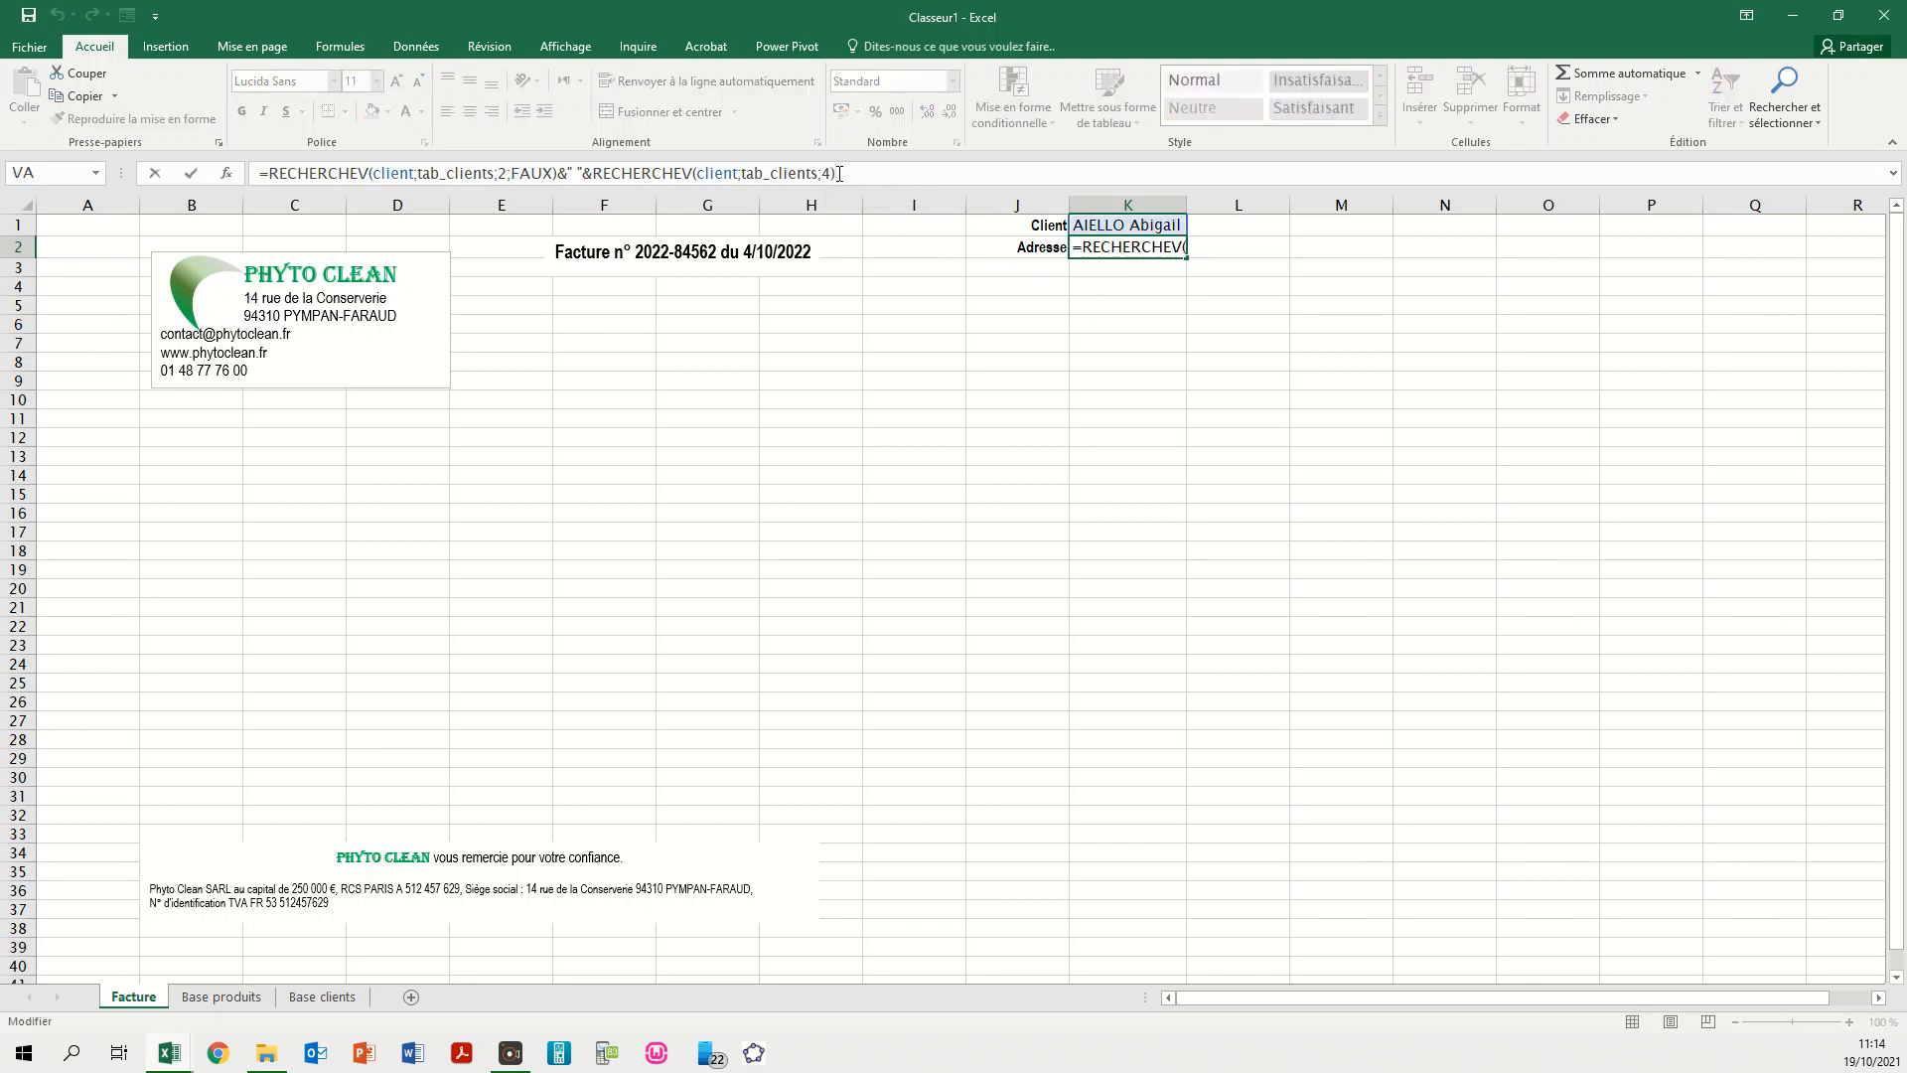
text(&" "&)
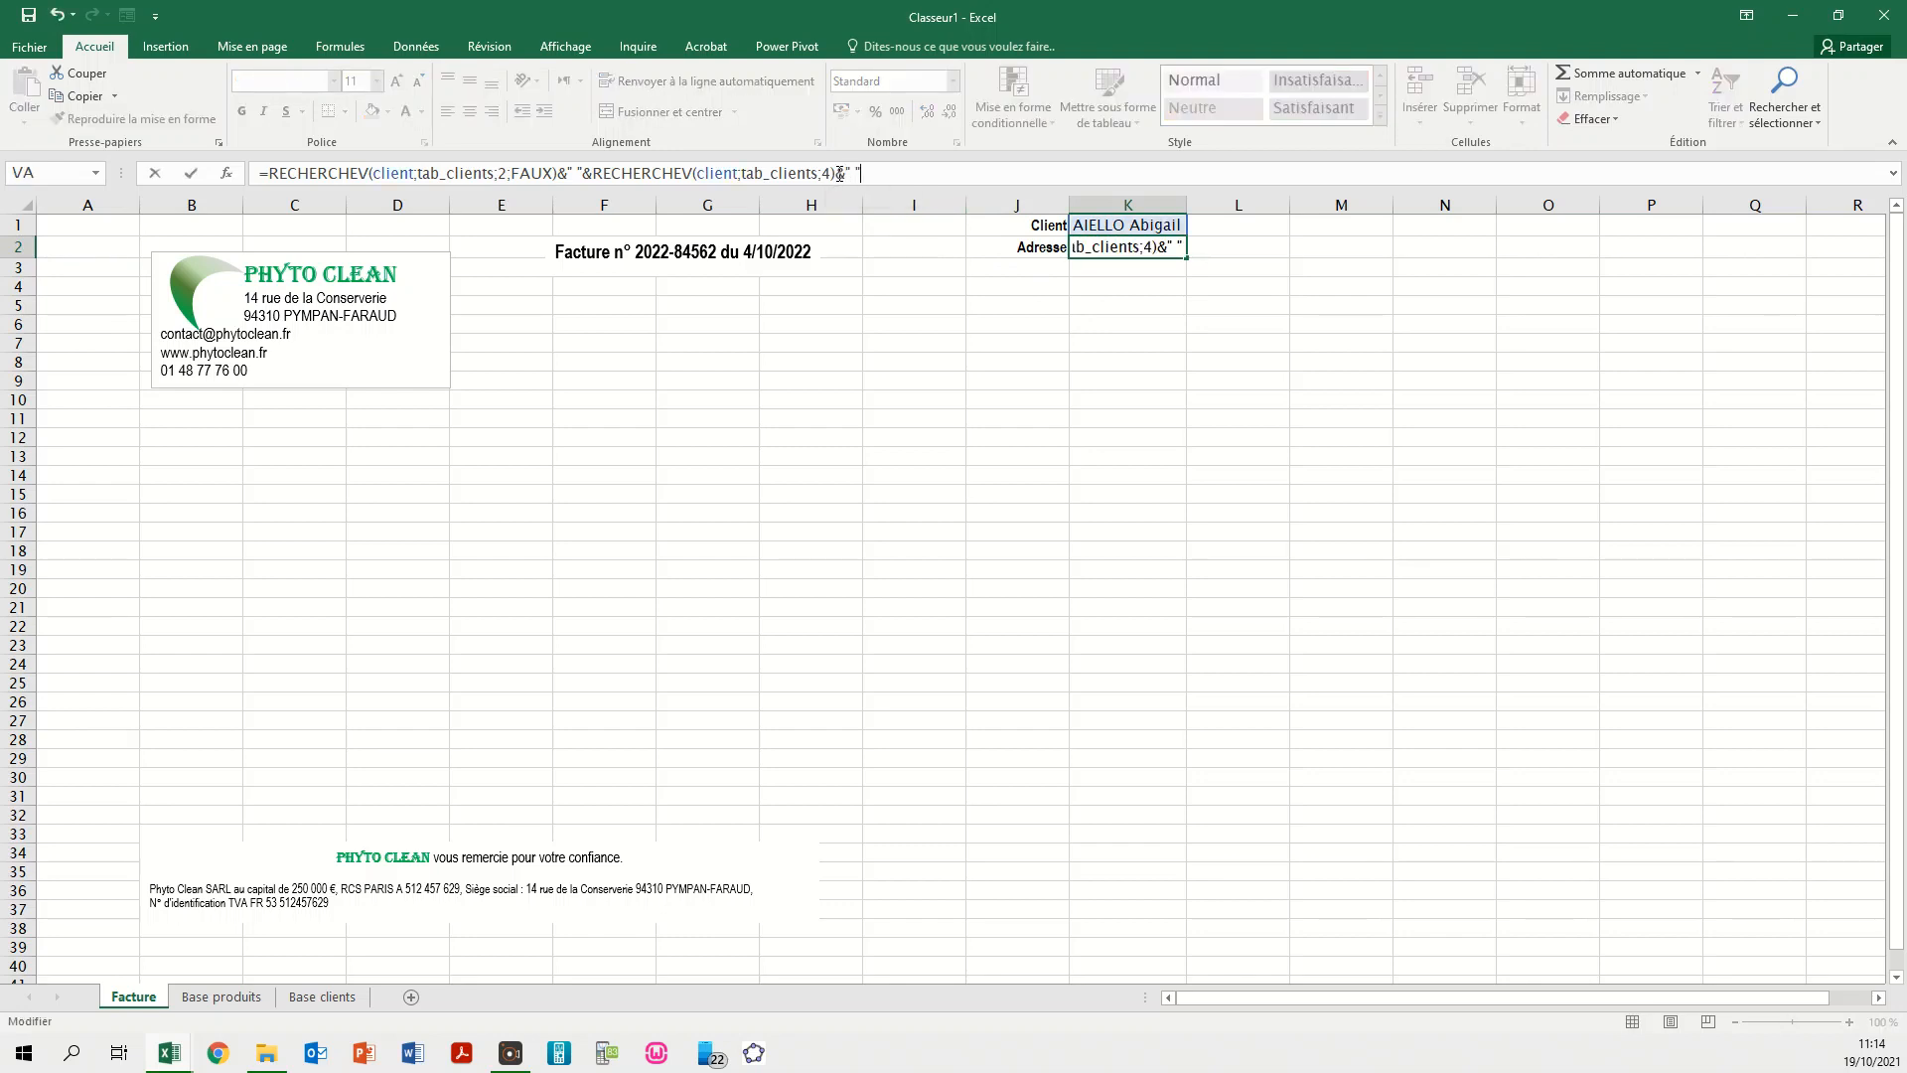
text(RECHERCHEV)
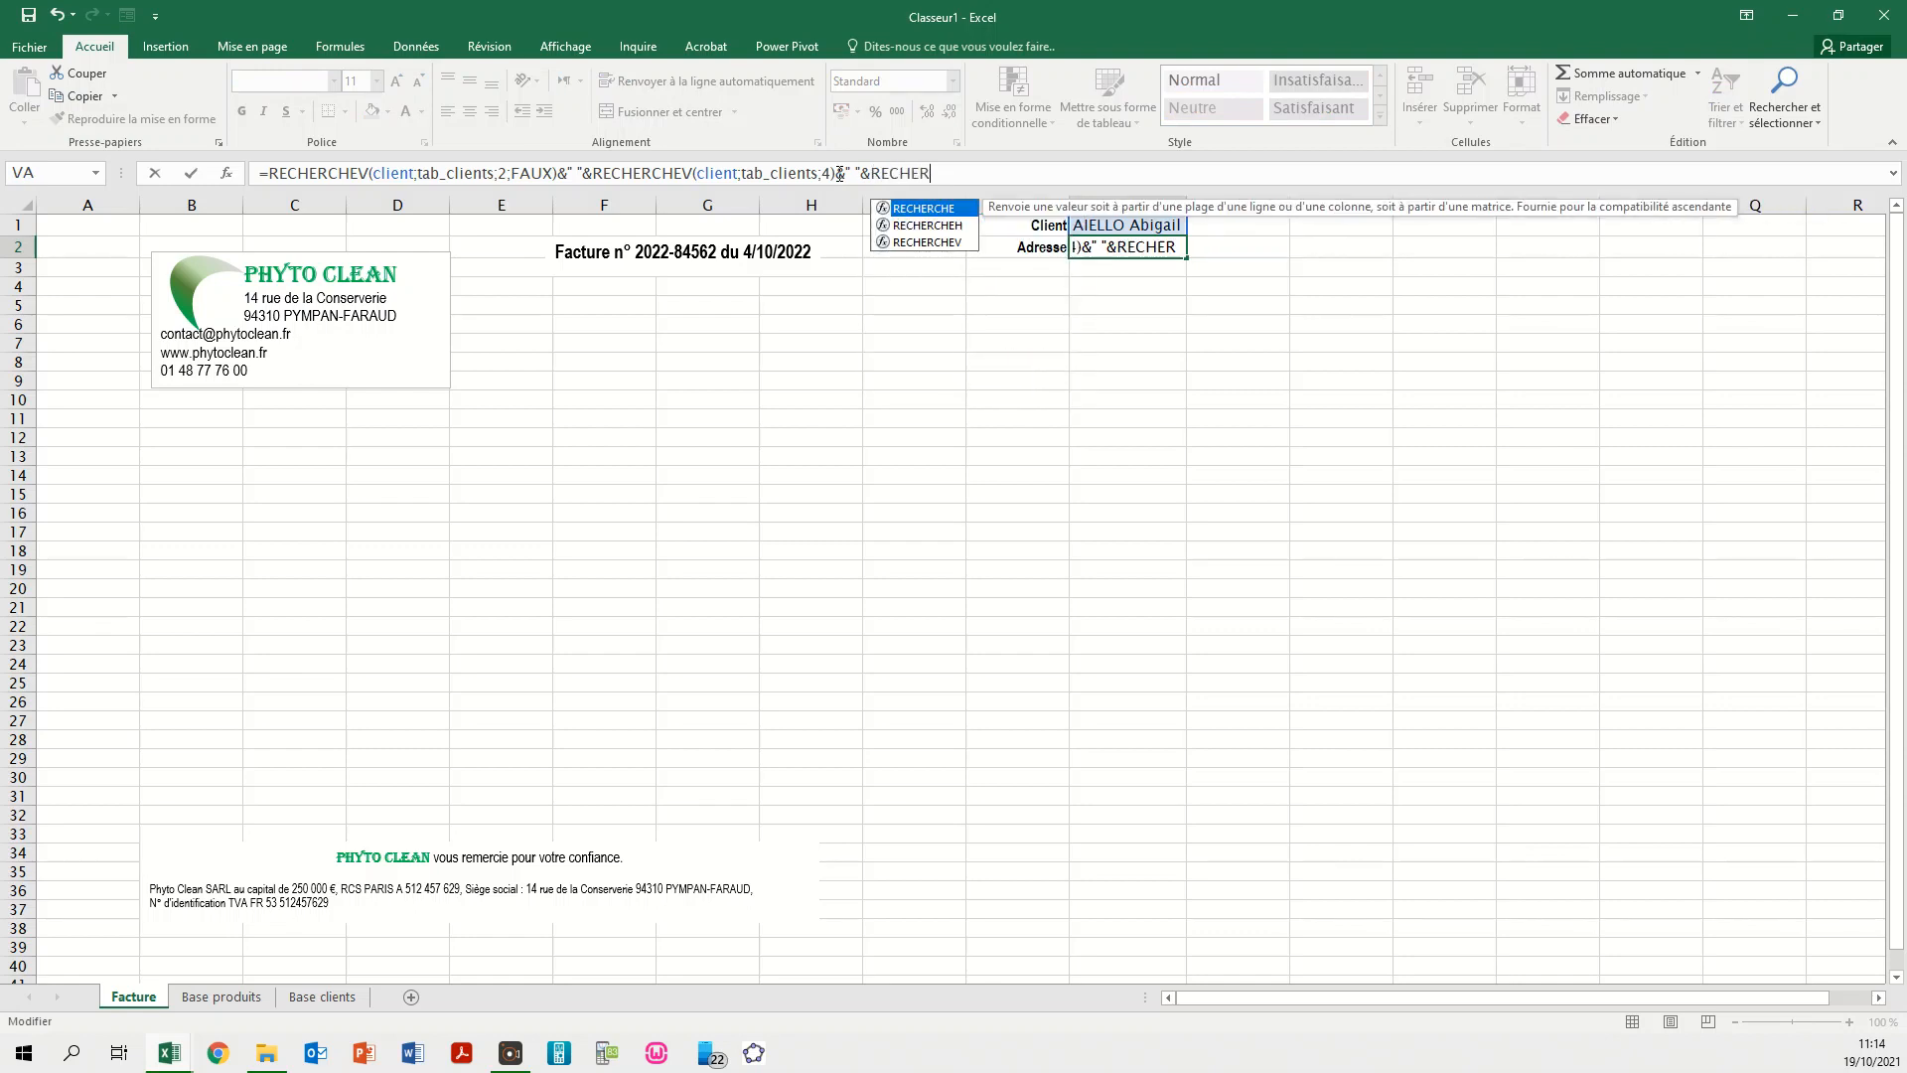
text(()
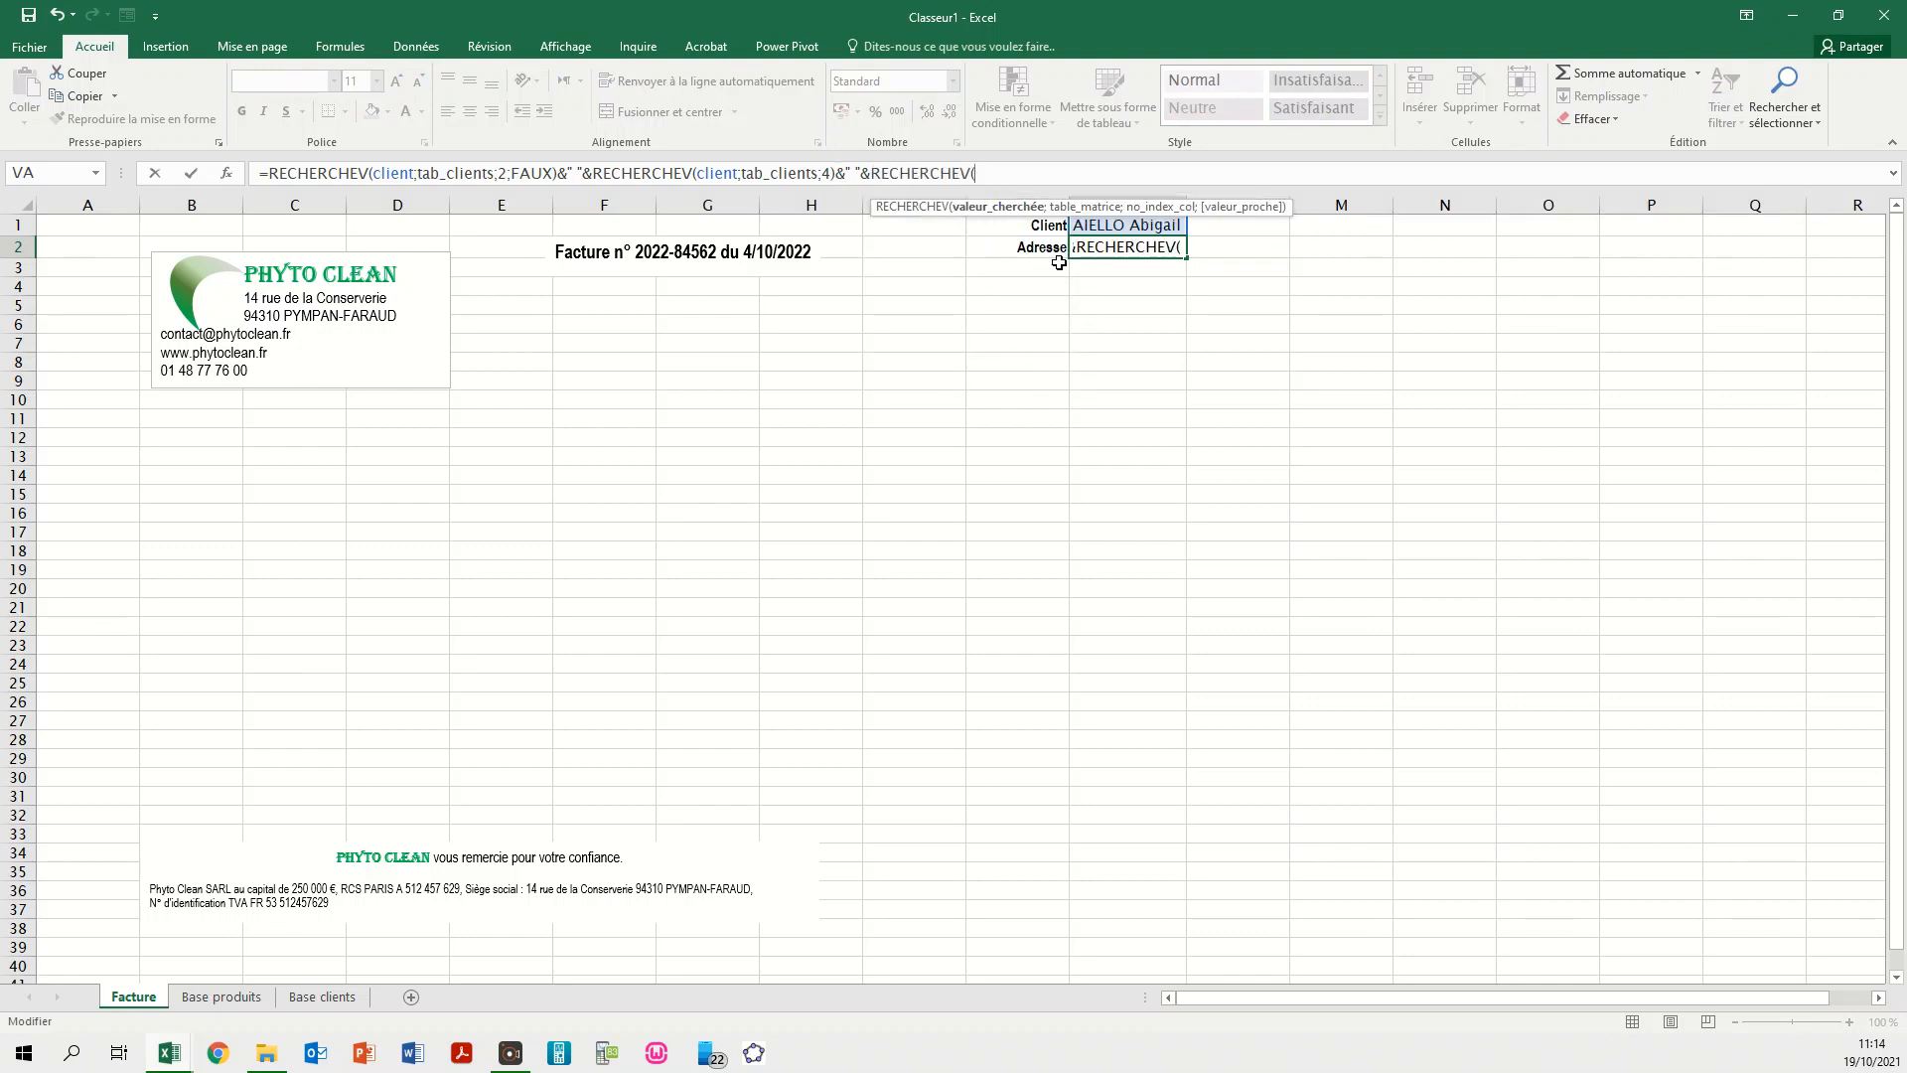
click(1097, 228)
text(;tab)
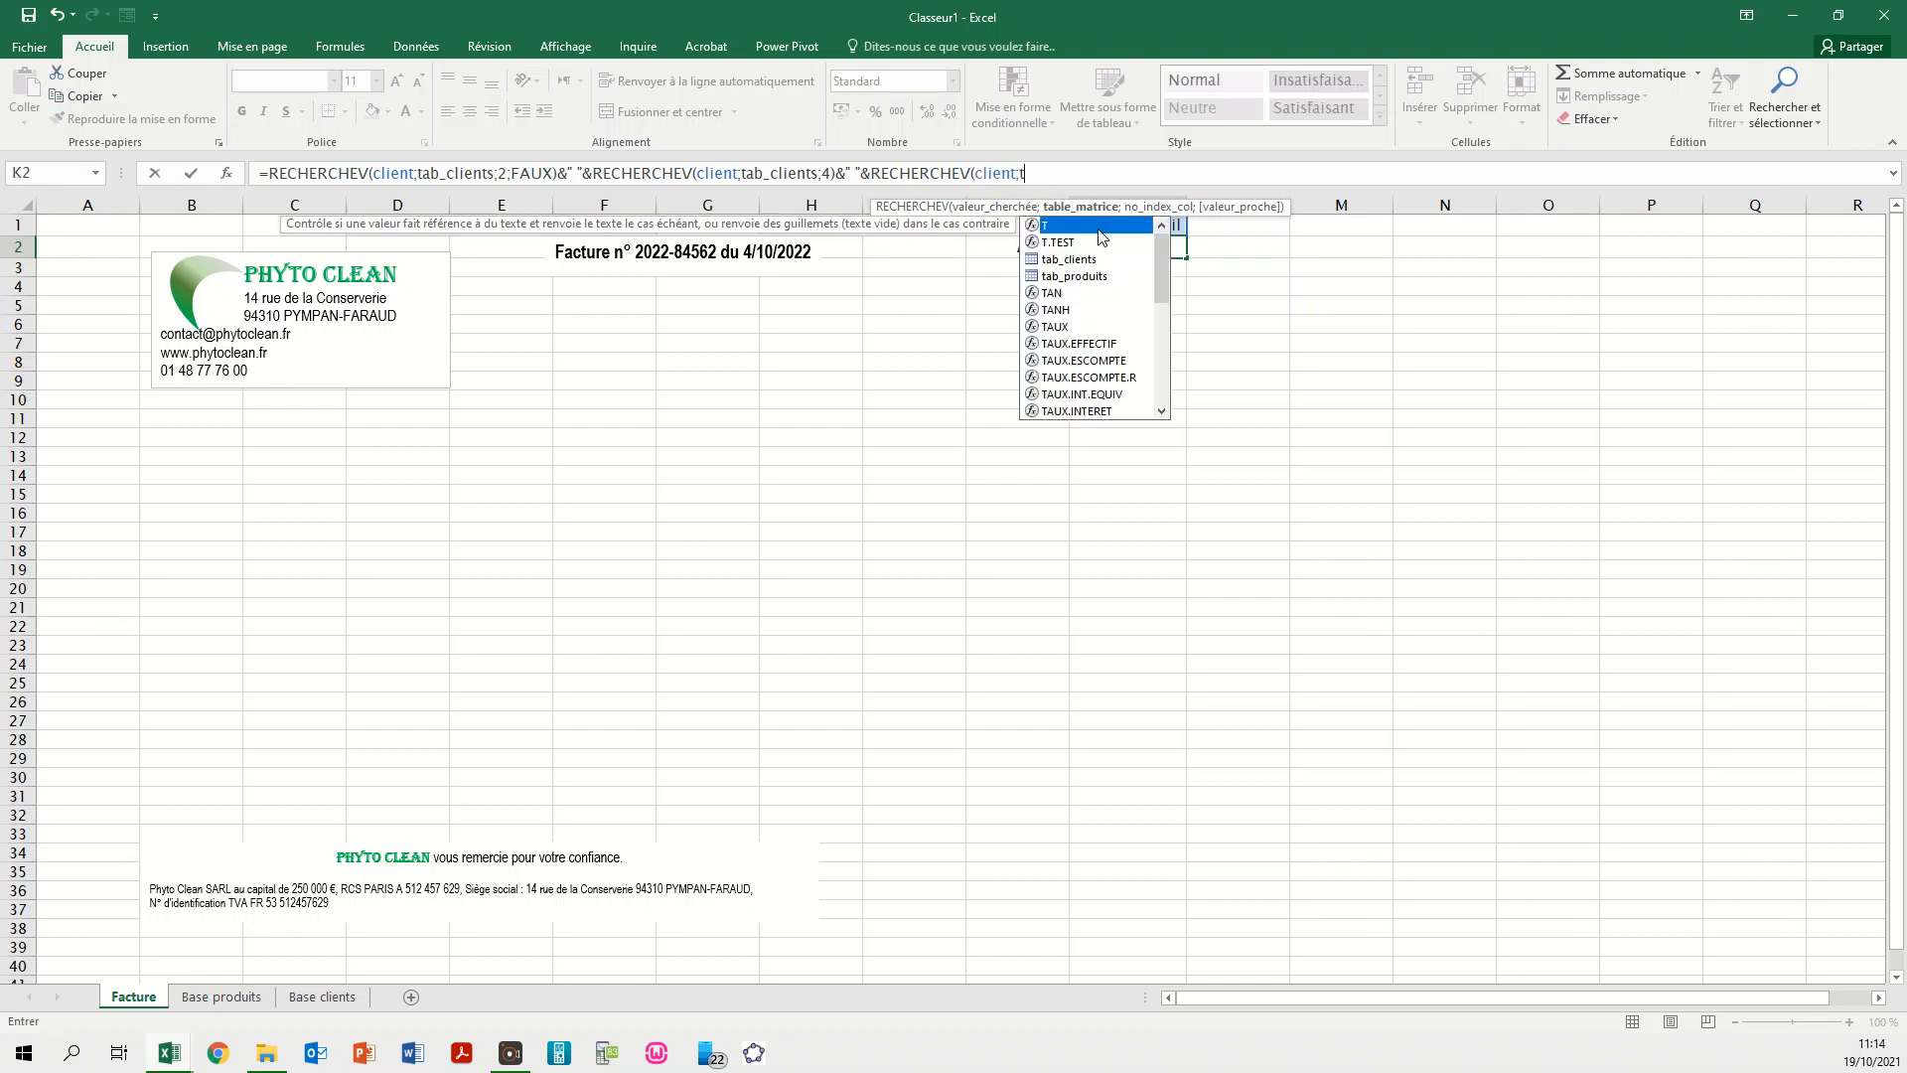
double_click(1075, 224)
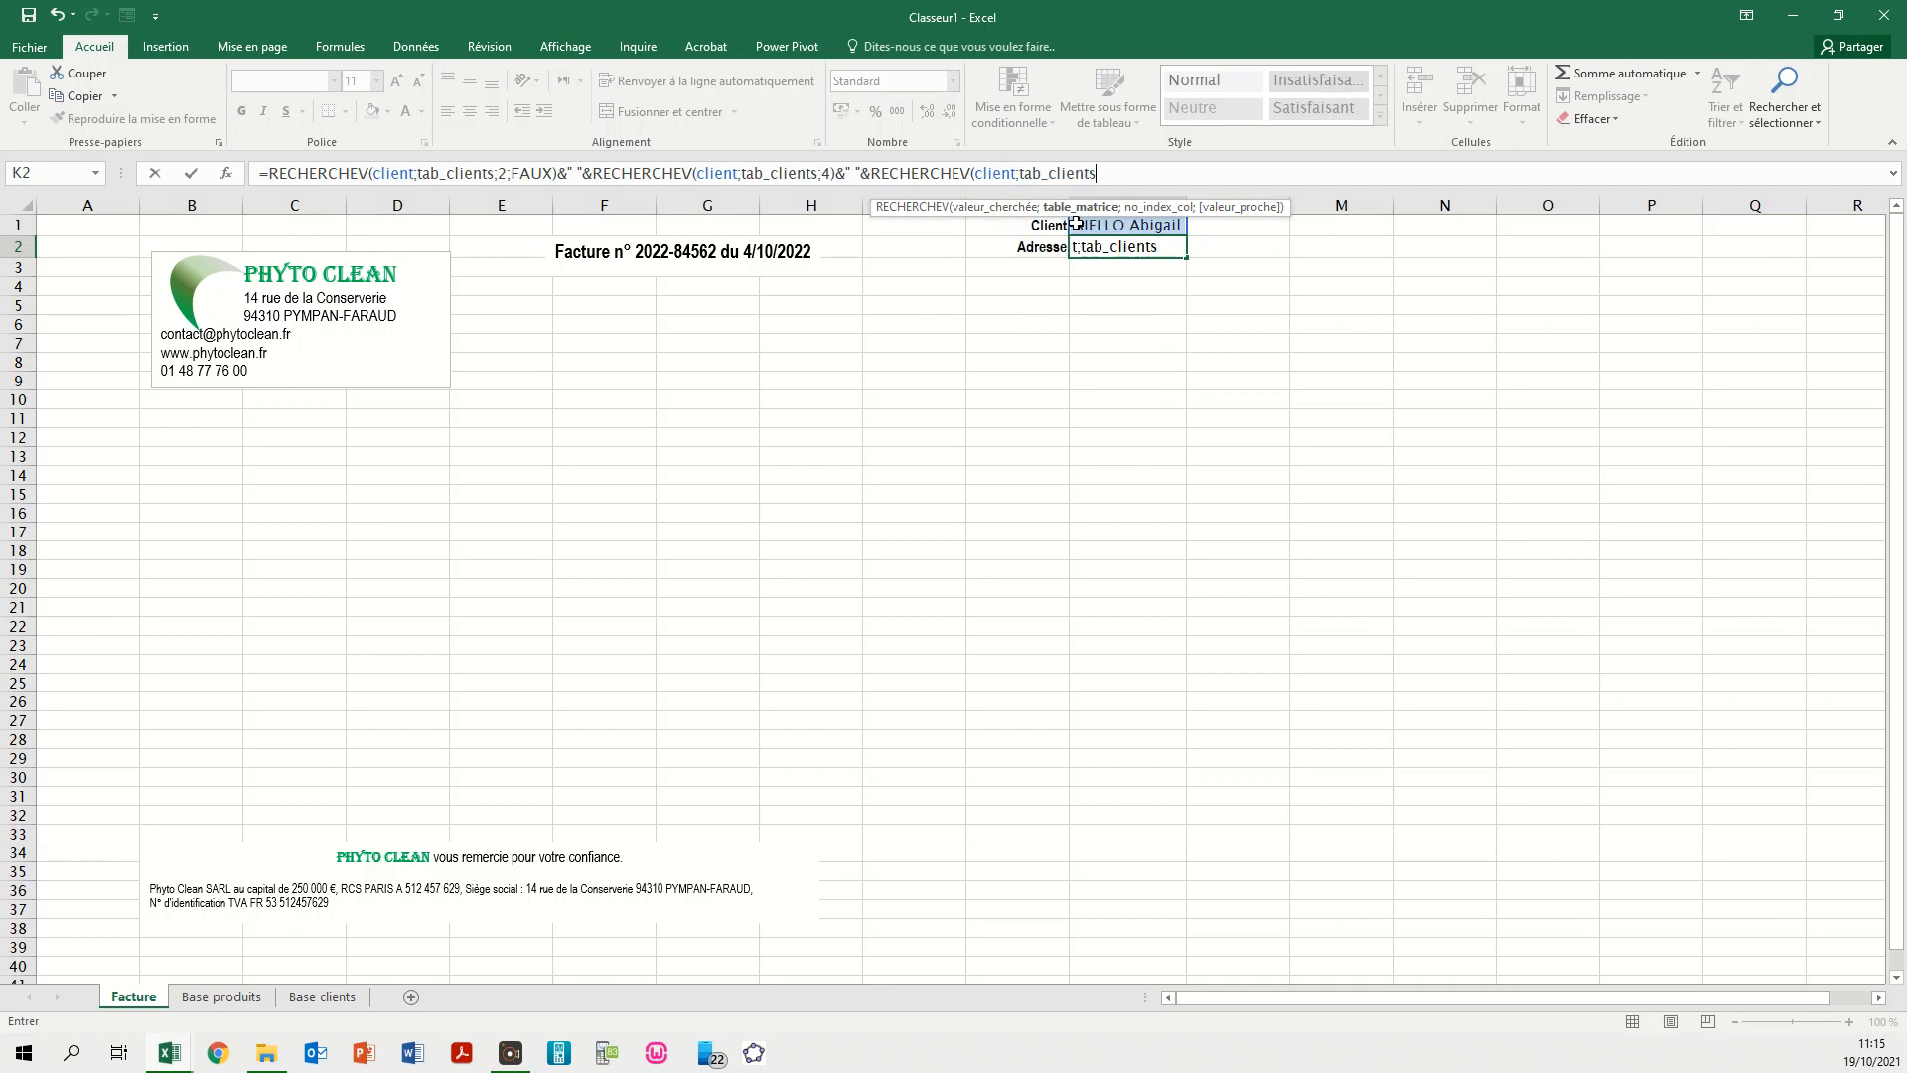
text(;)
text(3;FAUX)
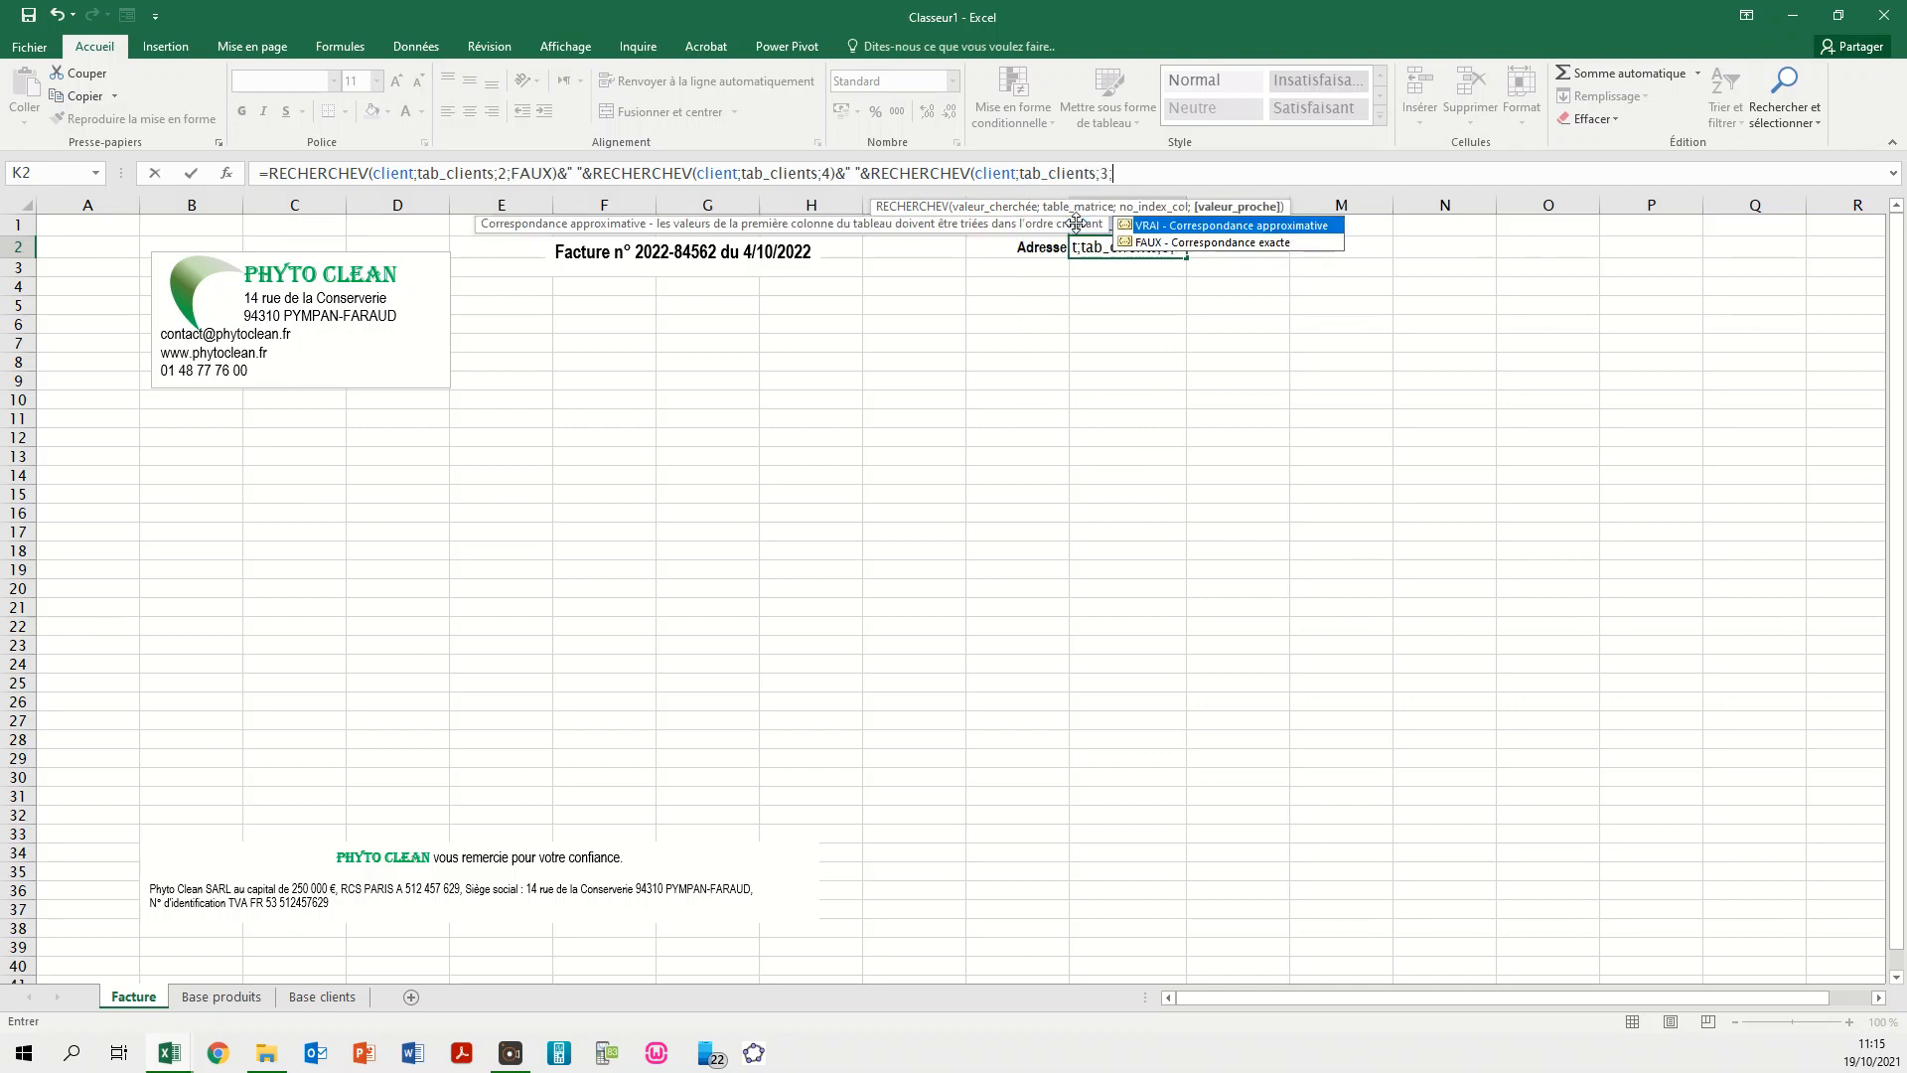
text())
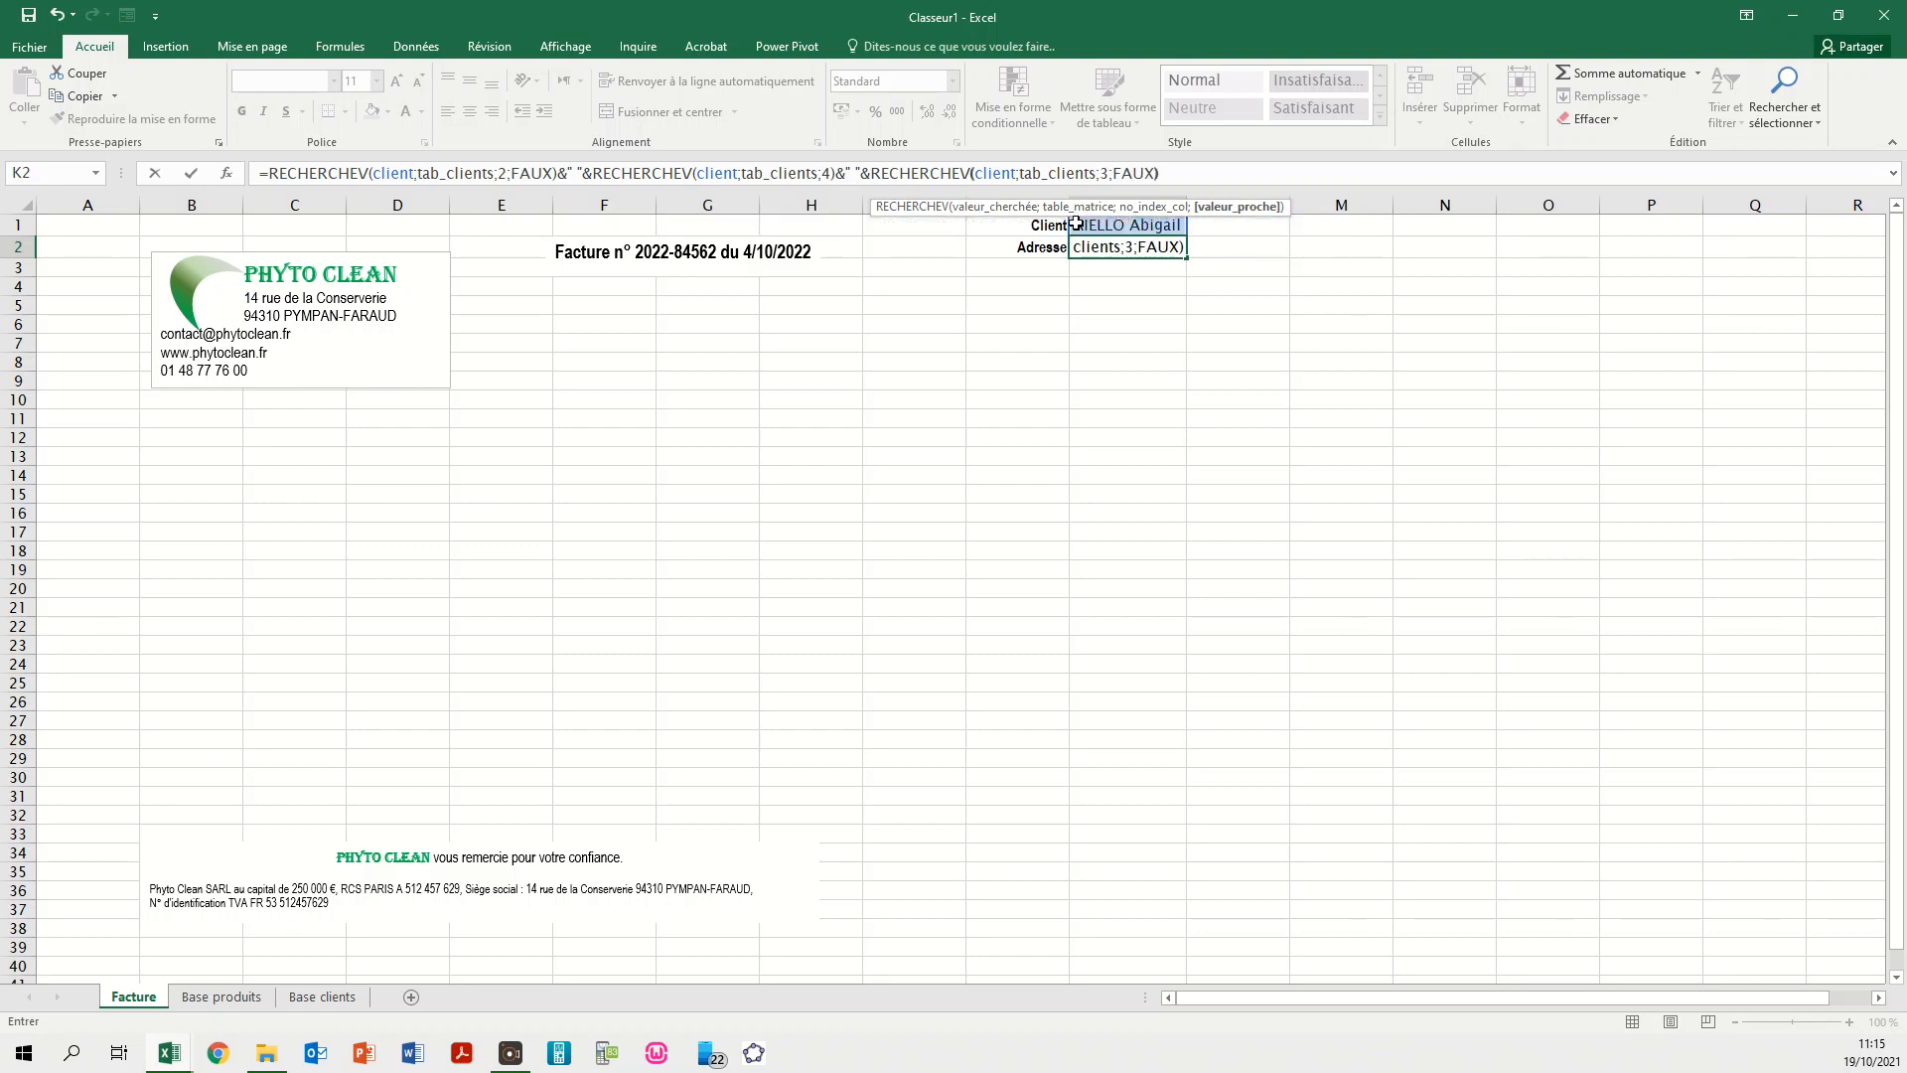
- Add the exact-match argument FAUX to the first-name lookup (column 4) in K2 and validate the formula
click(831, 175)
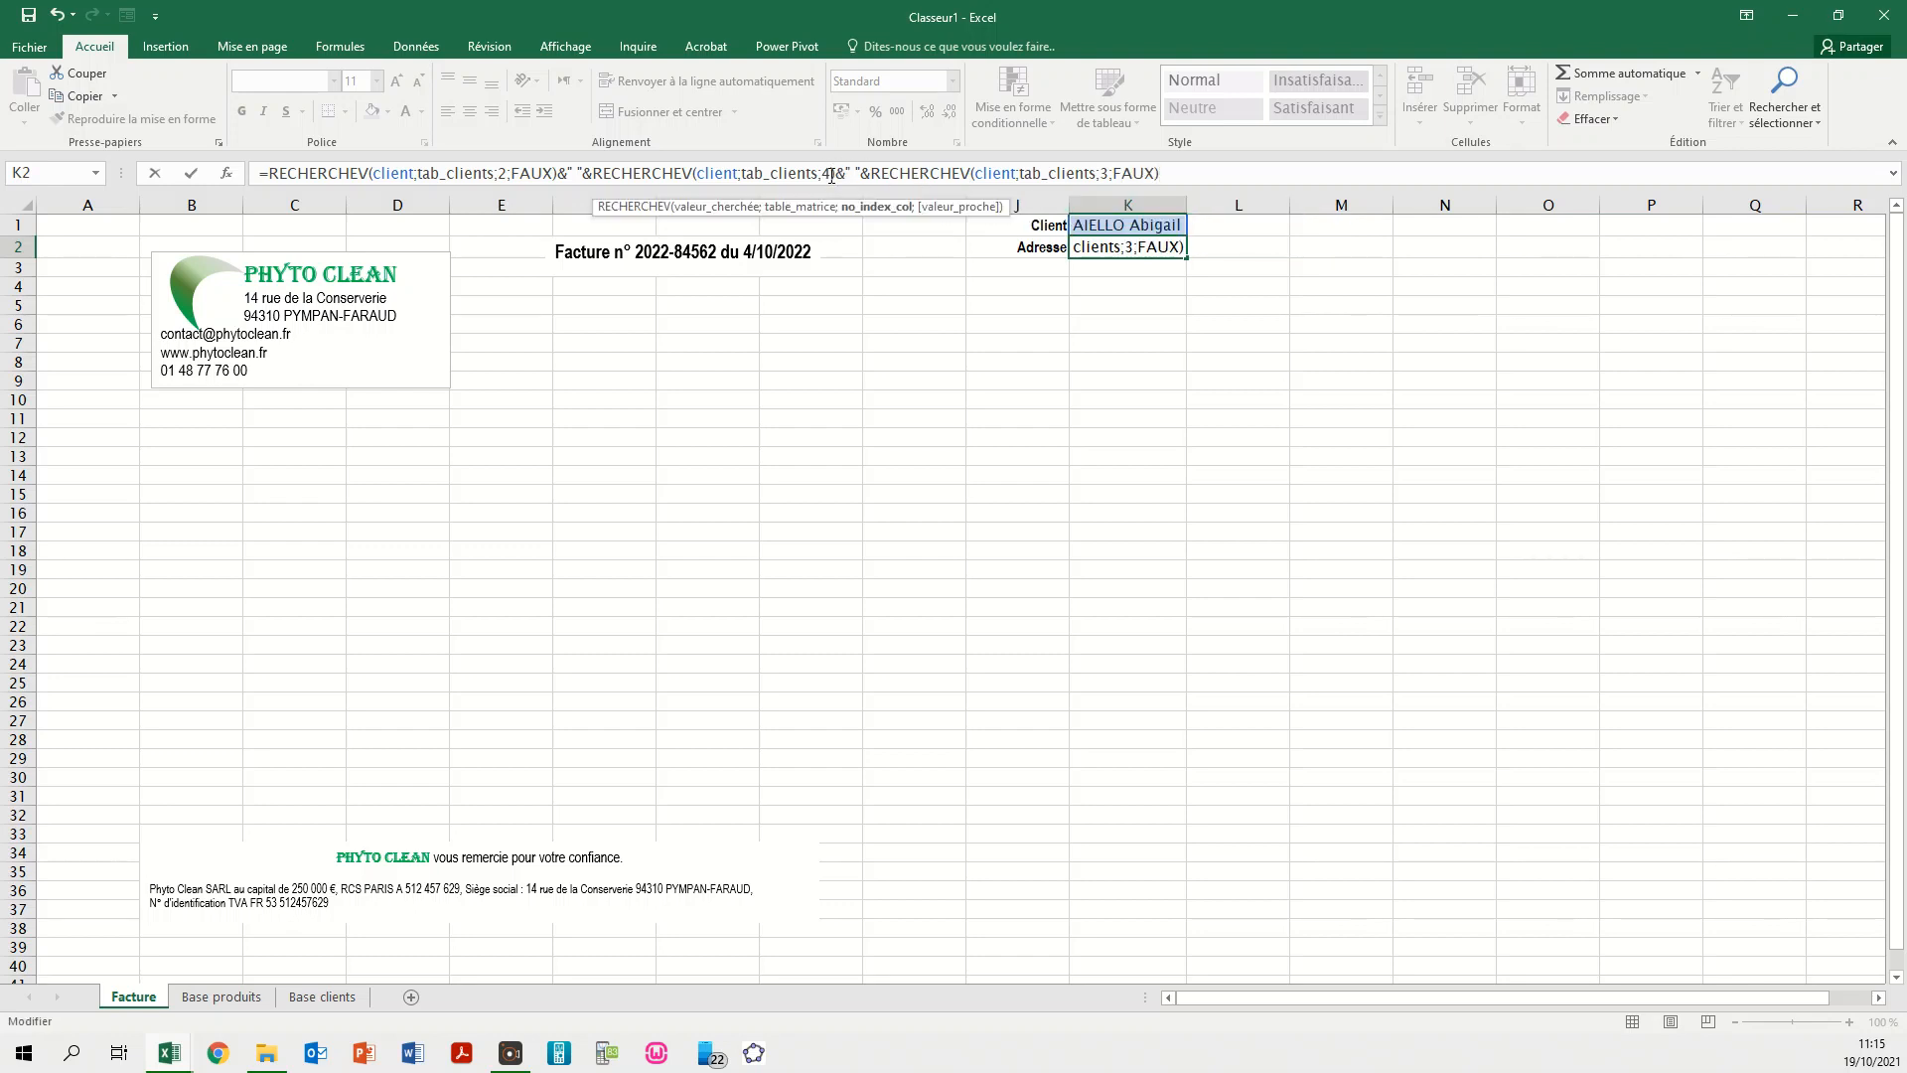
text(;FAUX)
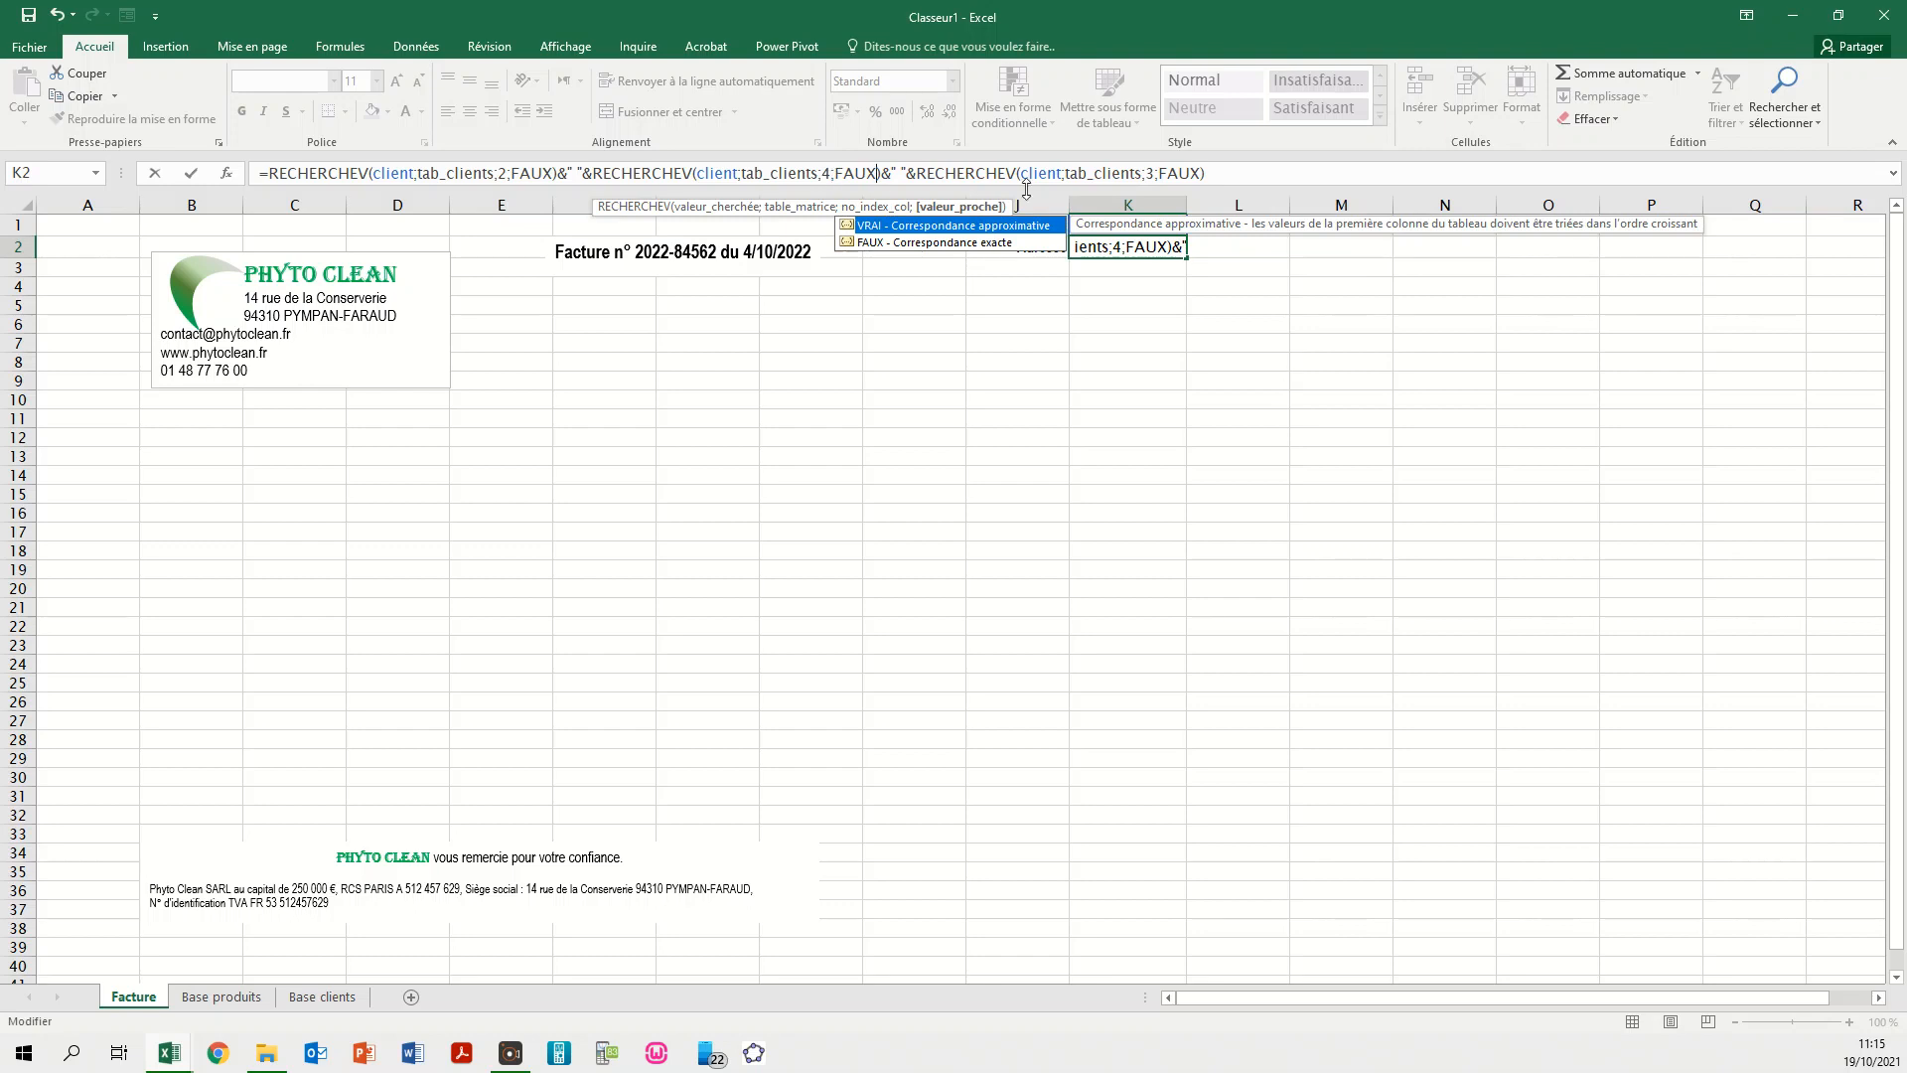
click(1224, 173)
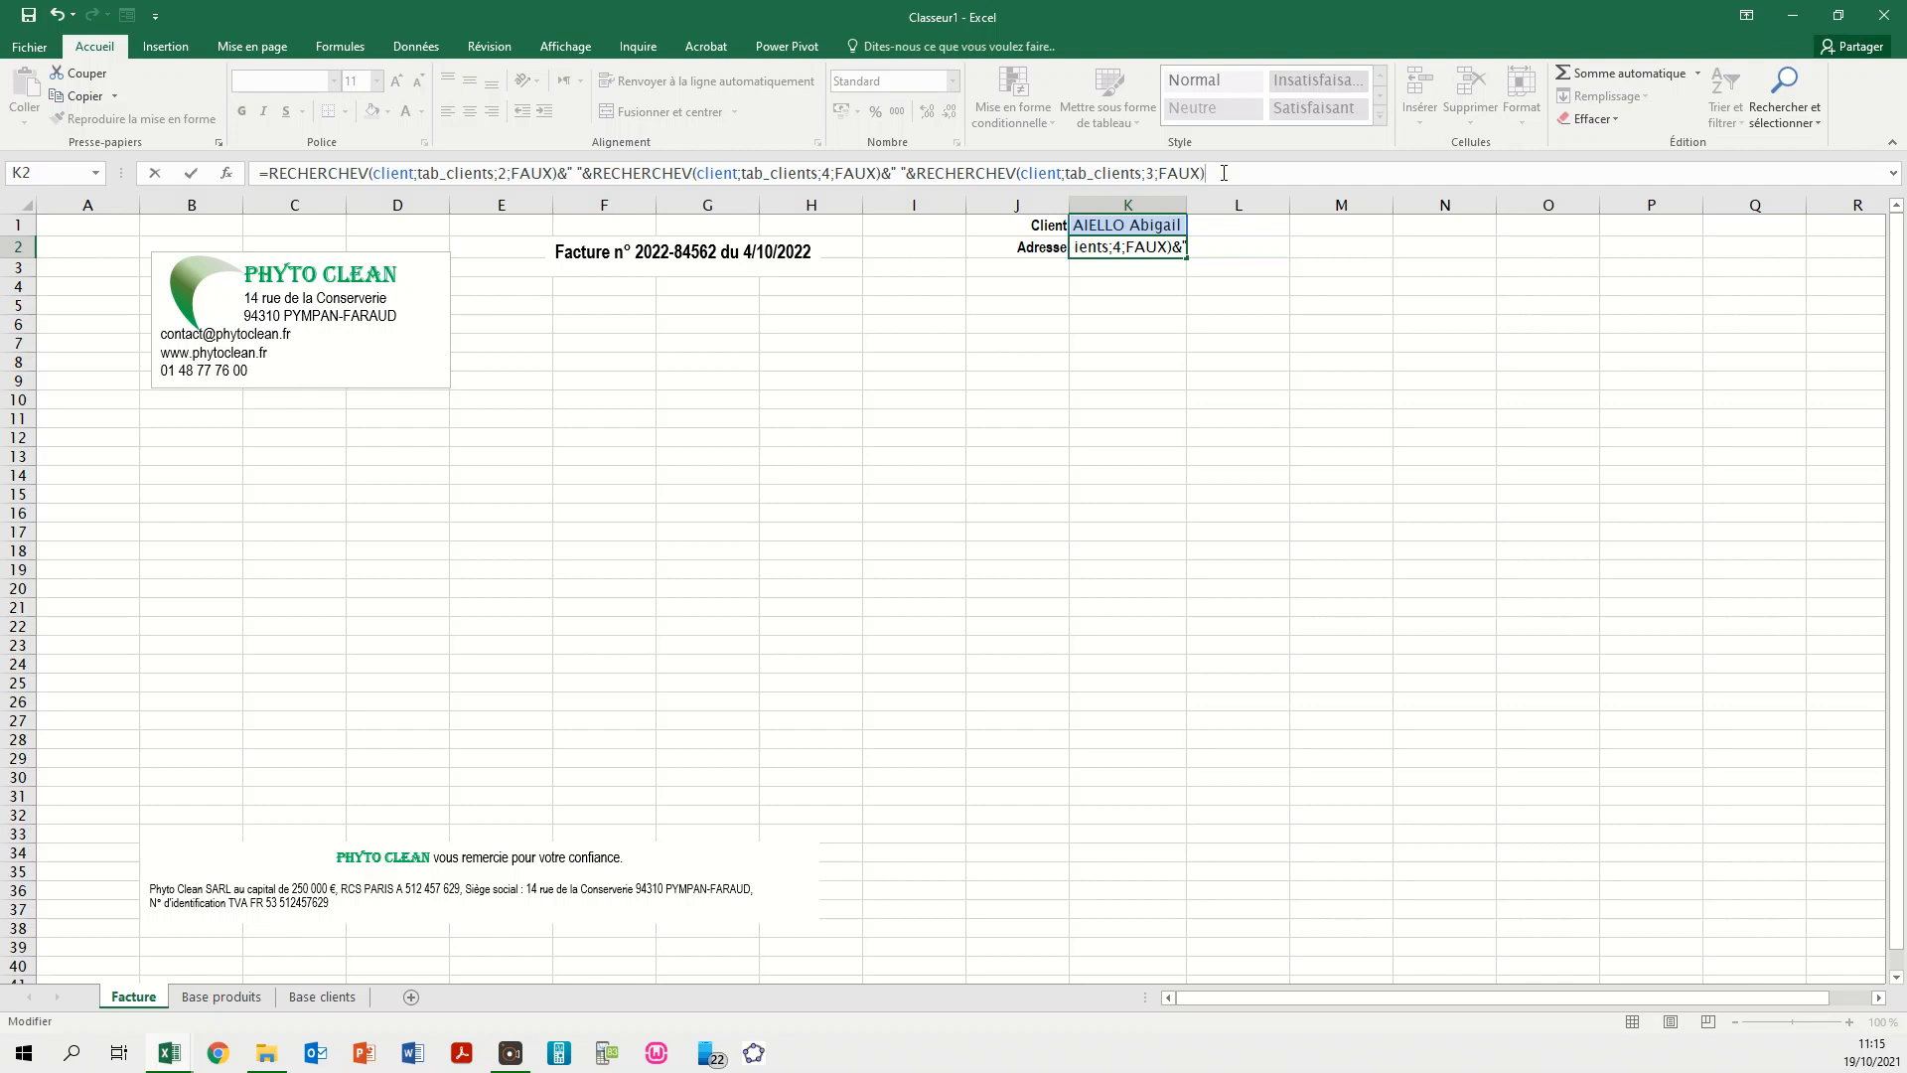
key(Return)
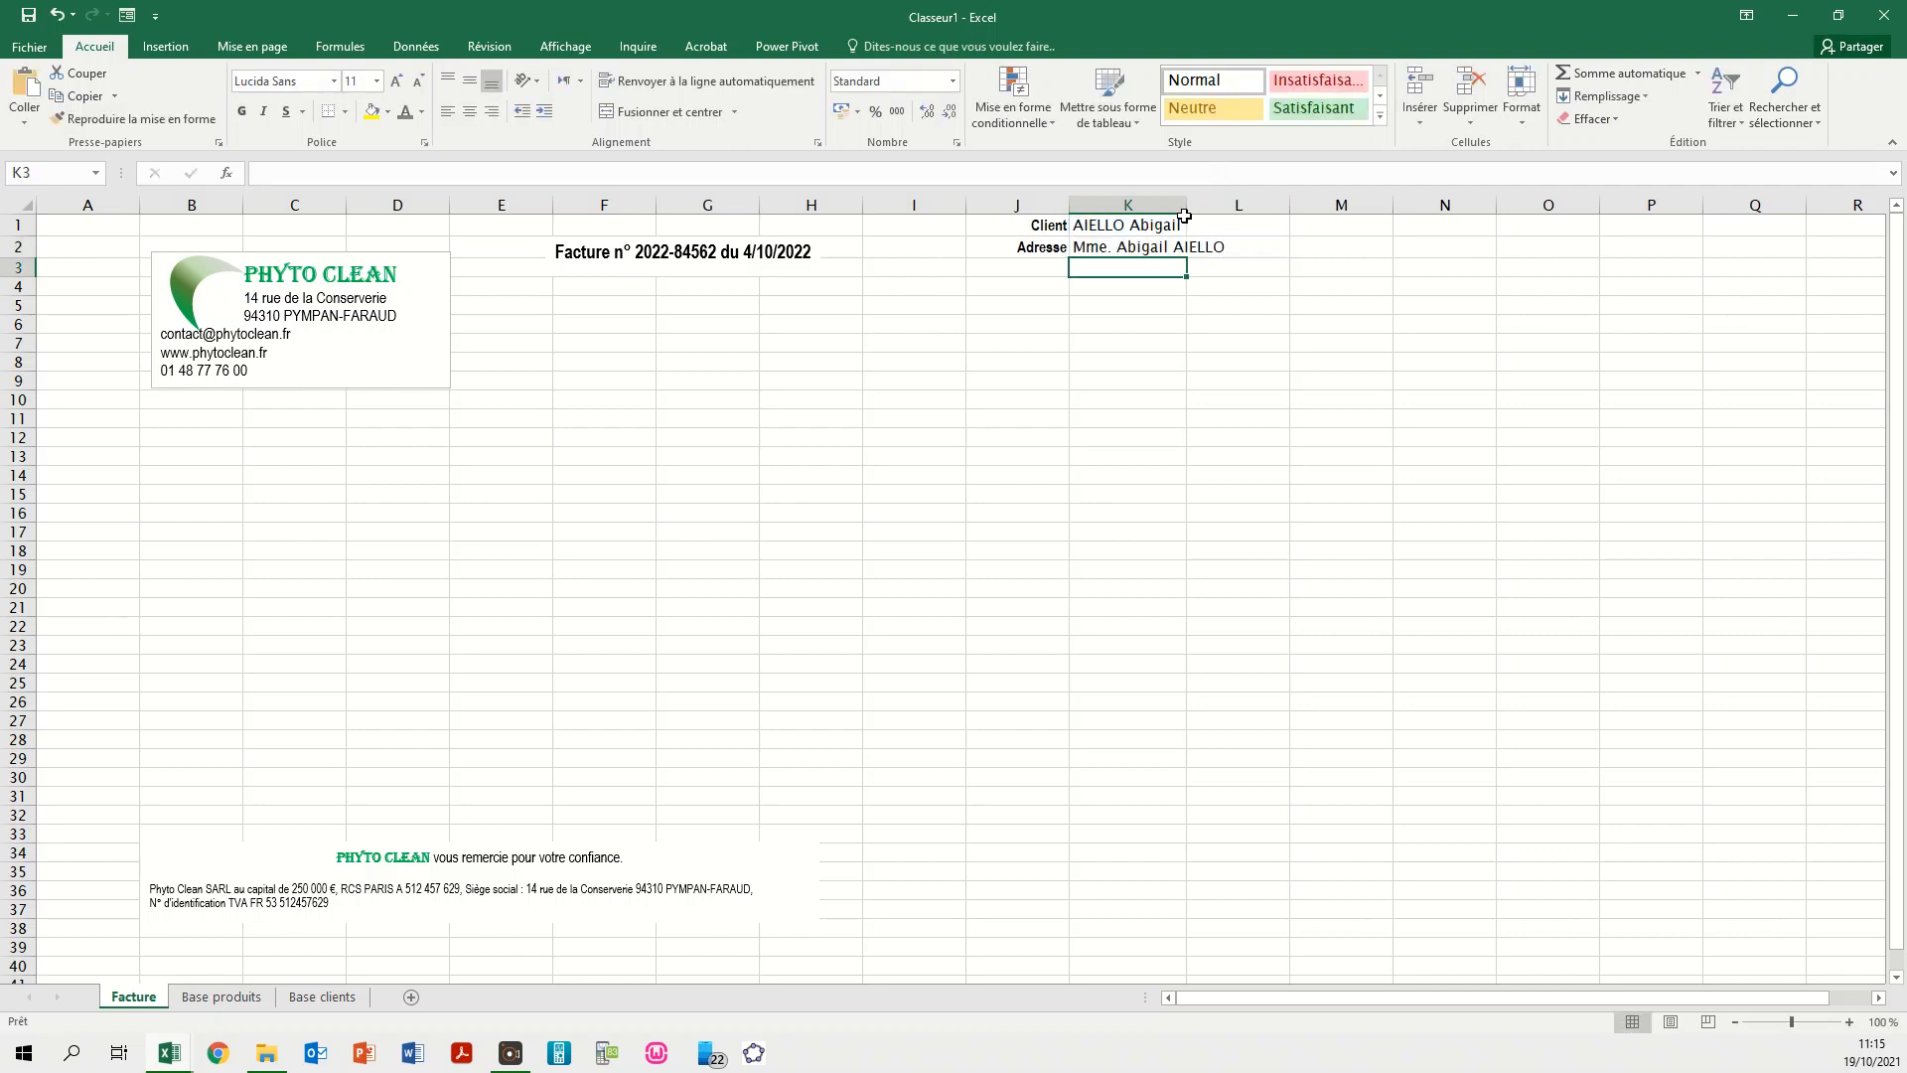
- Autofit column K to its content and format the full client name in K2 as grey italic text
double_click(1187, 205)
click(1118, 249)
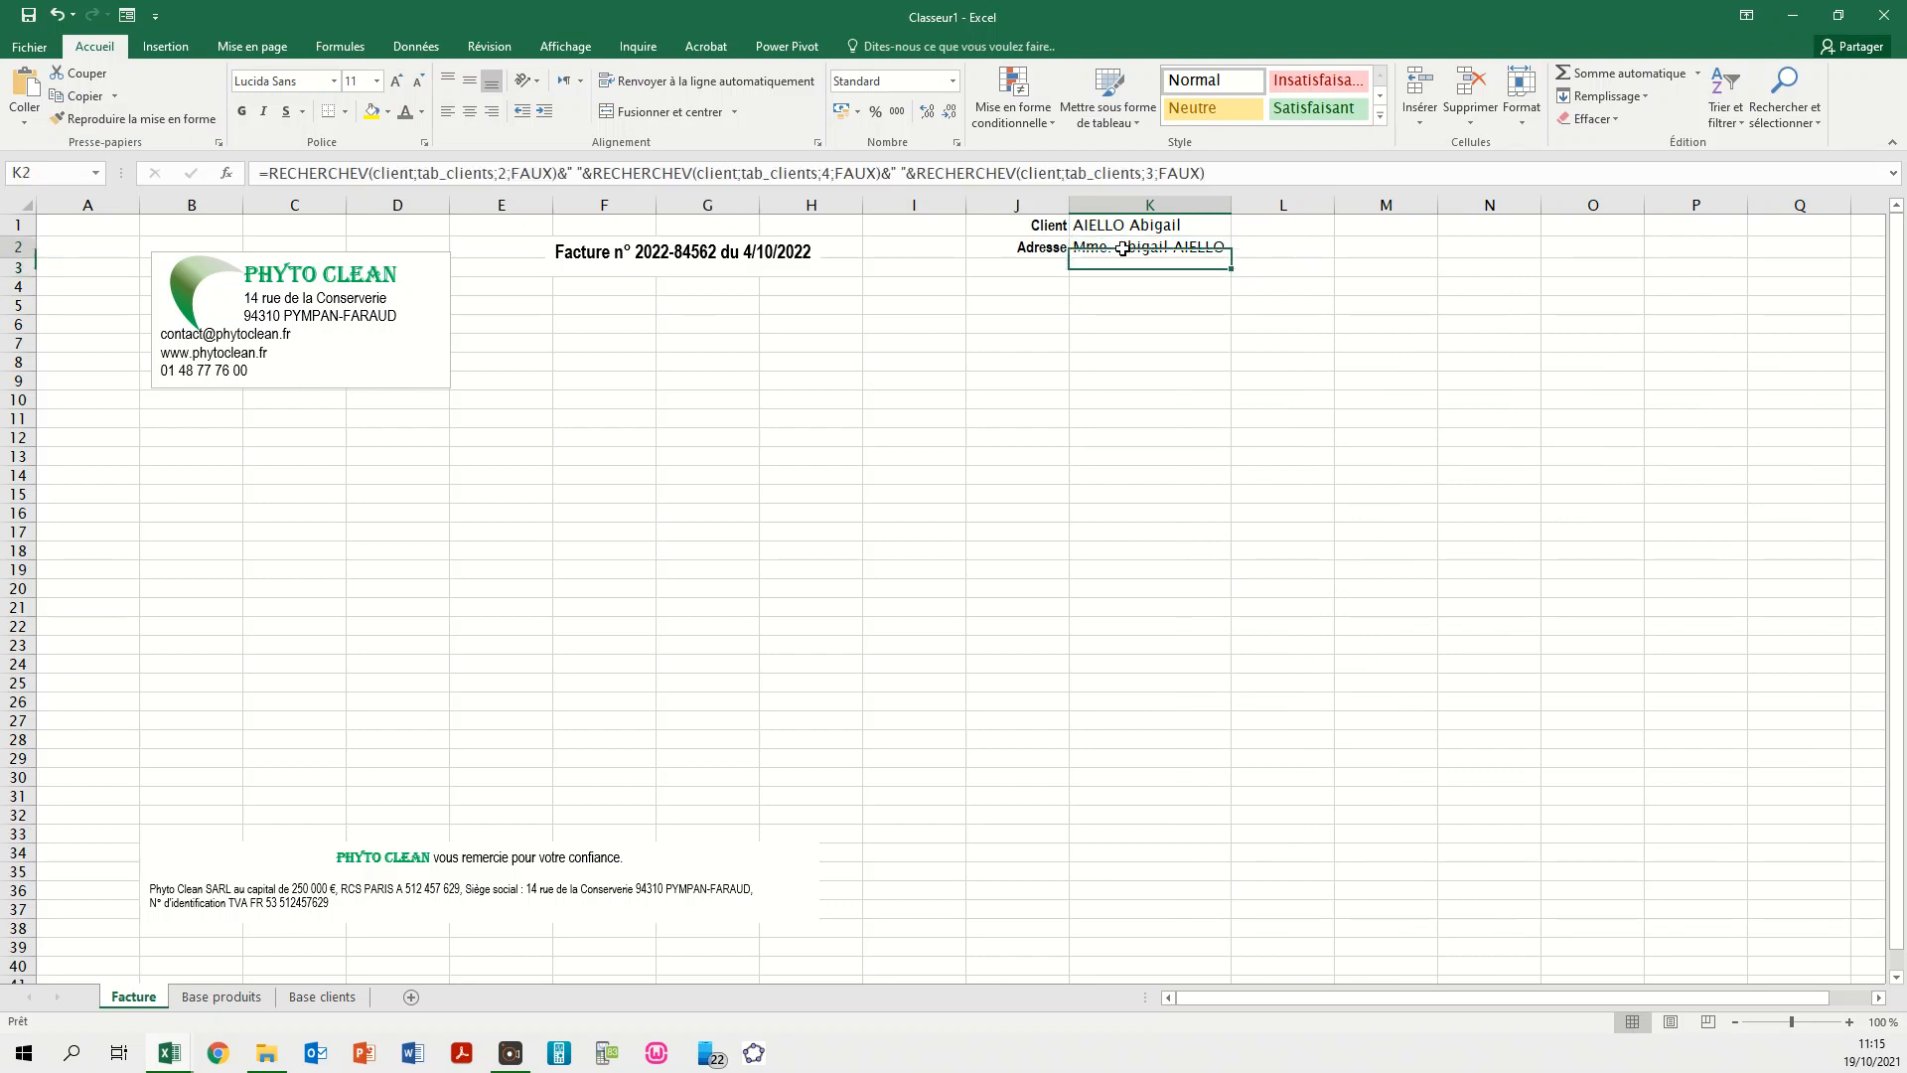
click(265, 111)
click(405, 112)
click(1166, 310)
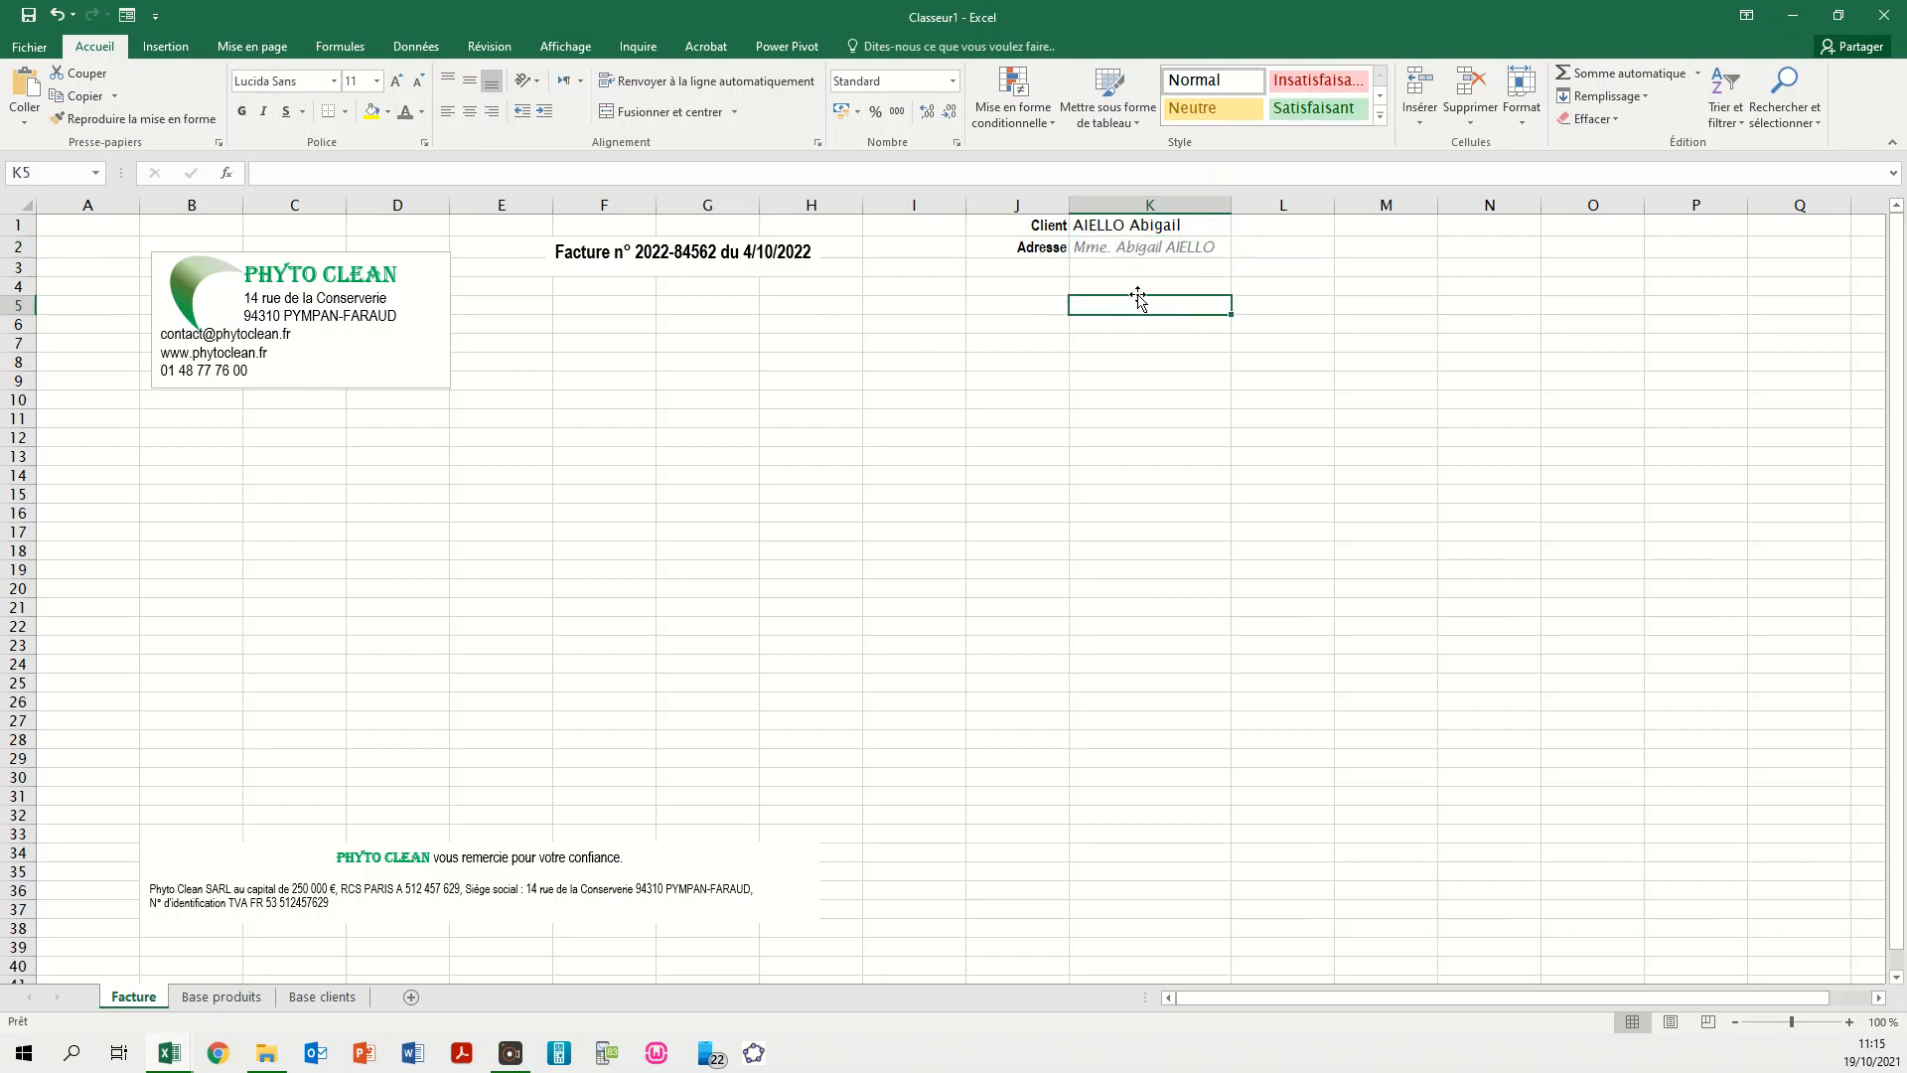
- Narrow column J to just fit the Client and Adresse labels
drag(1069, 205, 1022, 205)
click(1074, 272)
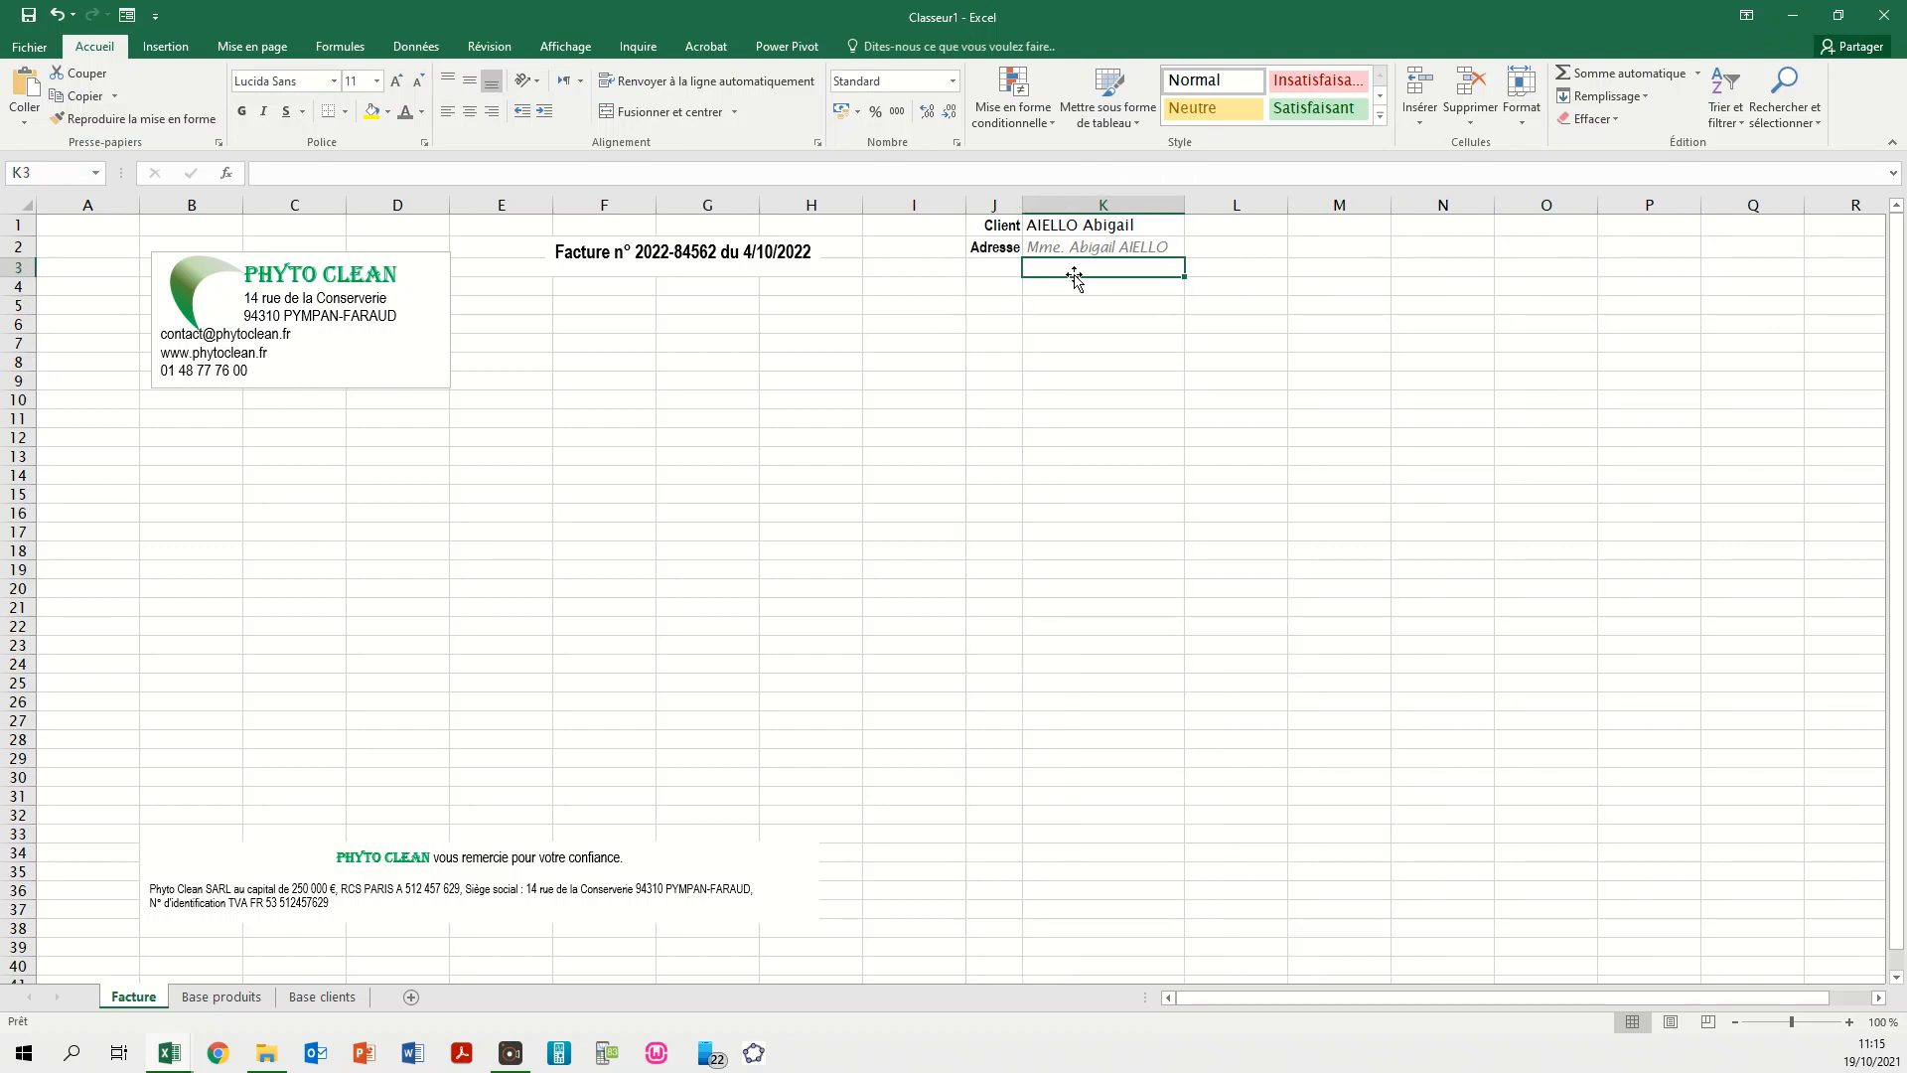
click(1074, 286)
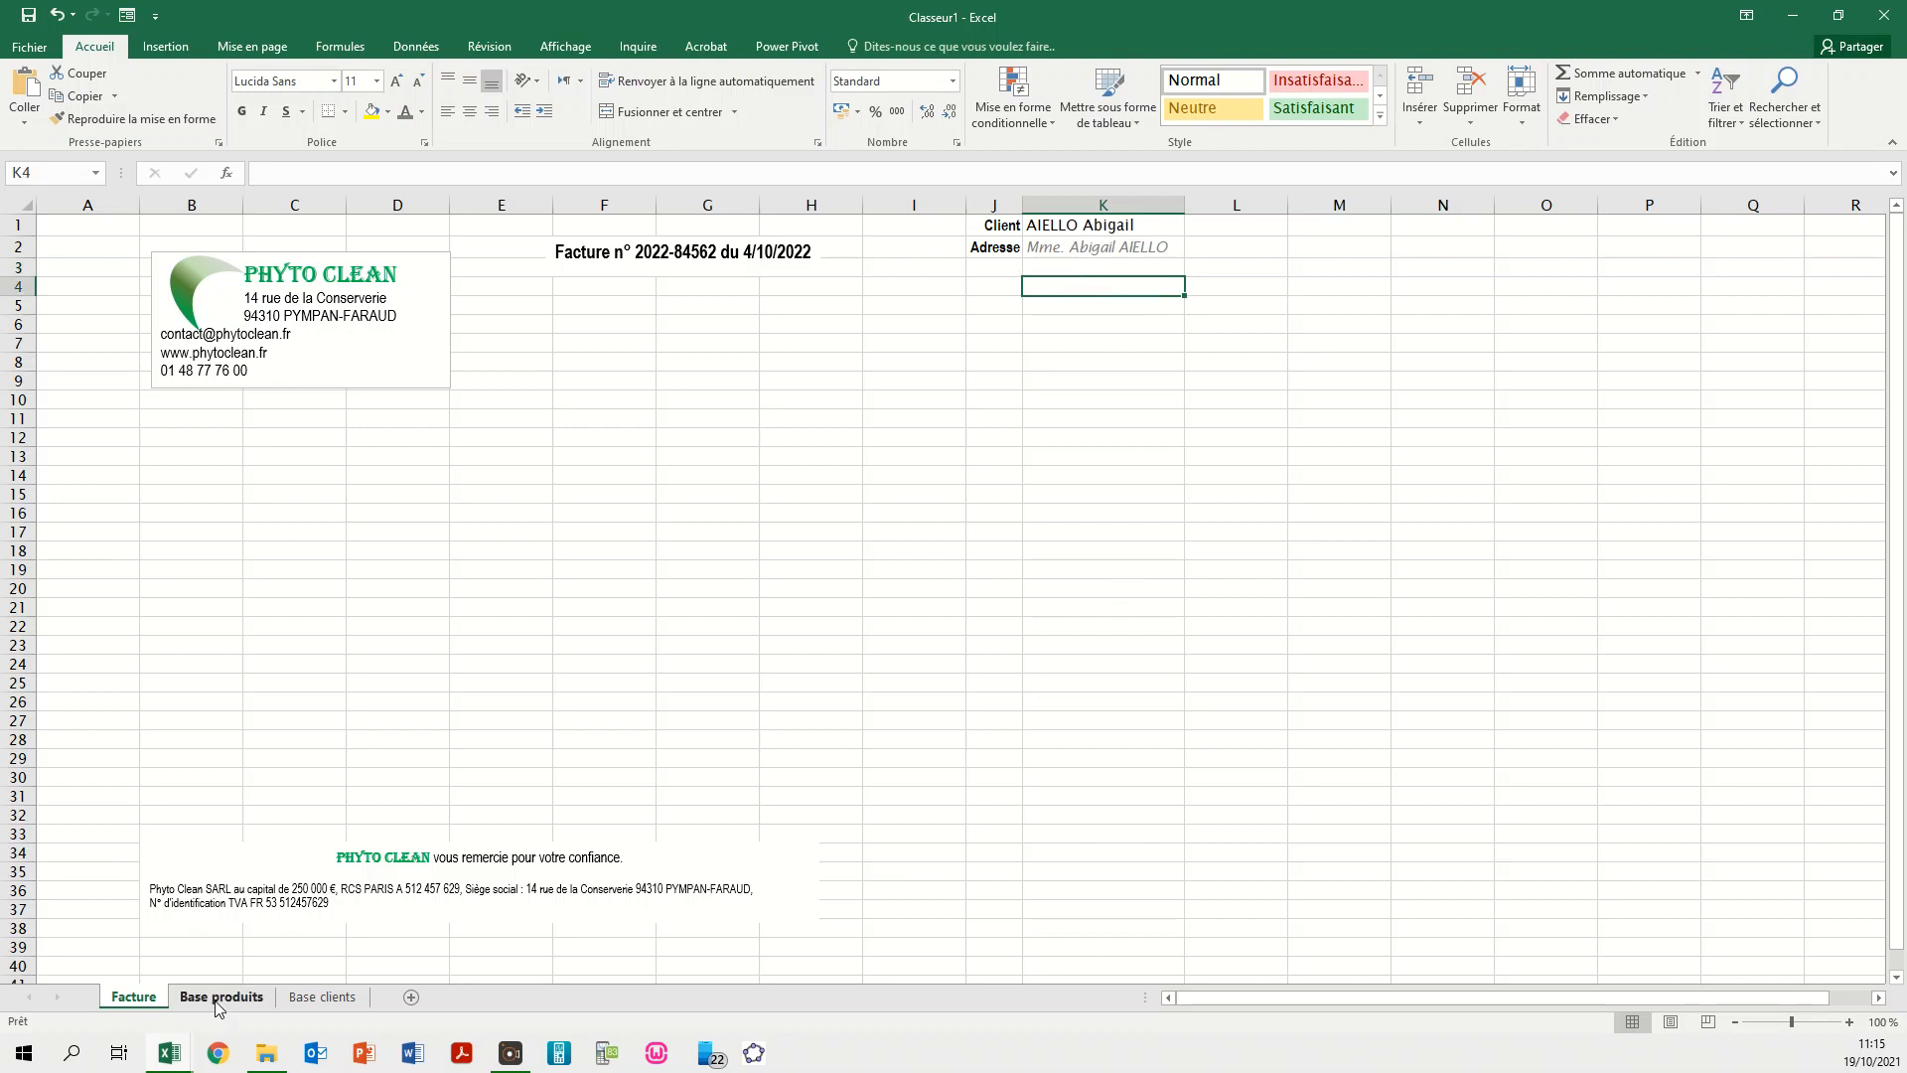
- Examine the Adresse and CP Ville columns of the client table on the Base clients sheet and return to the Facture sheet
click(320, 999)
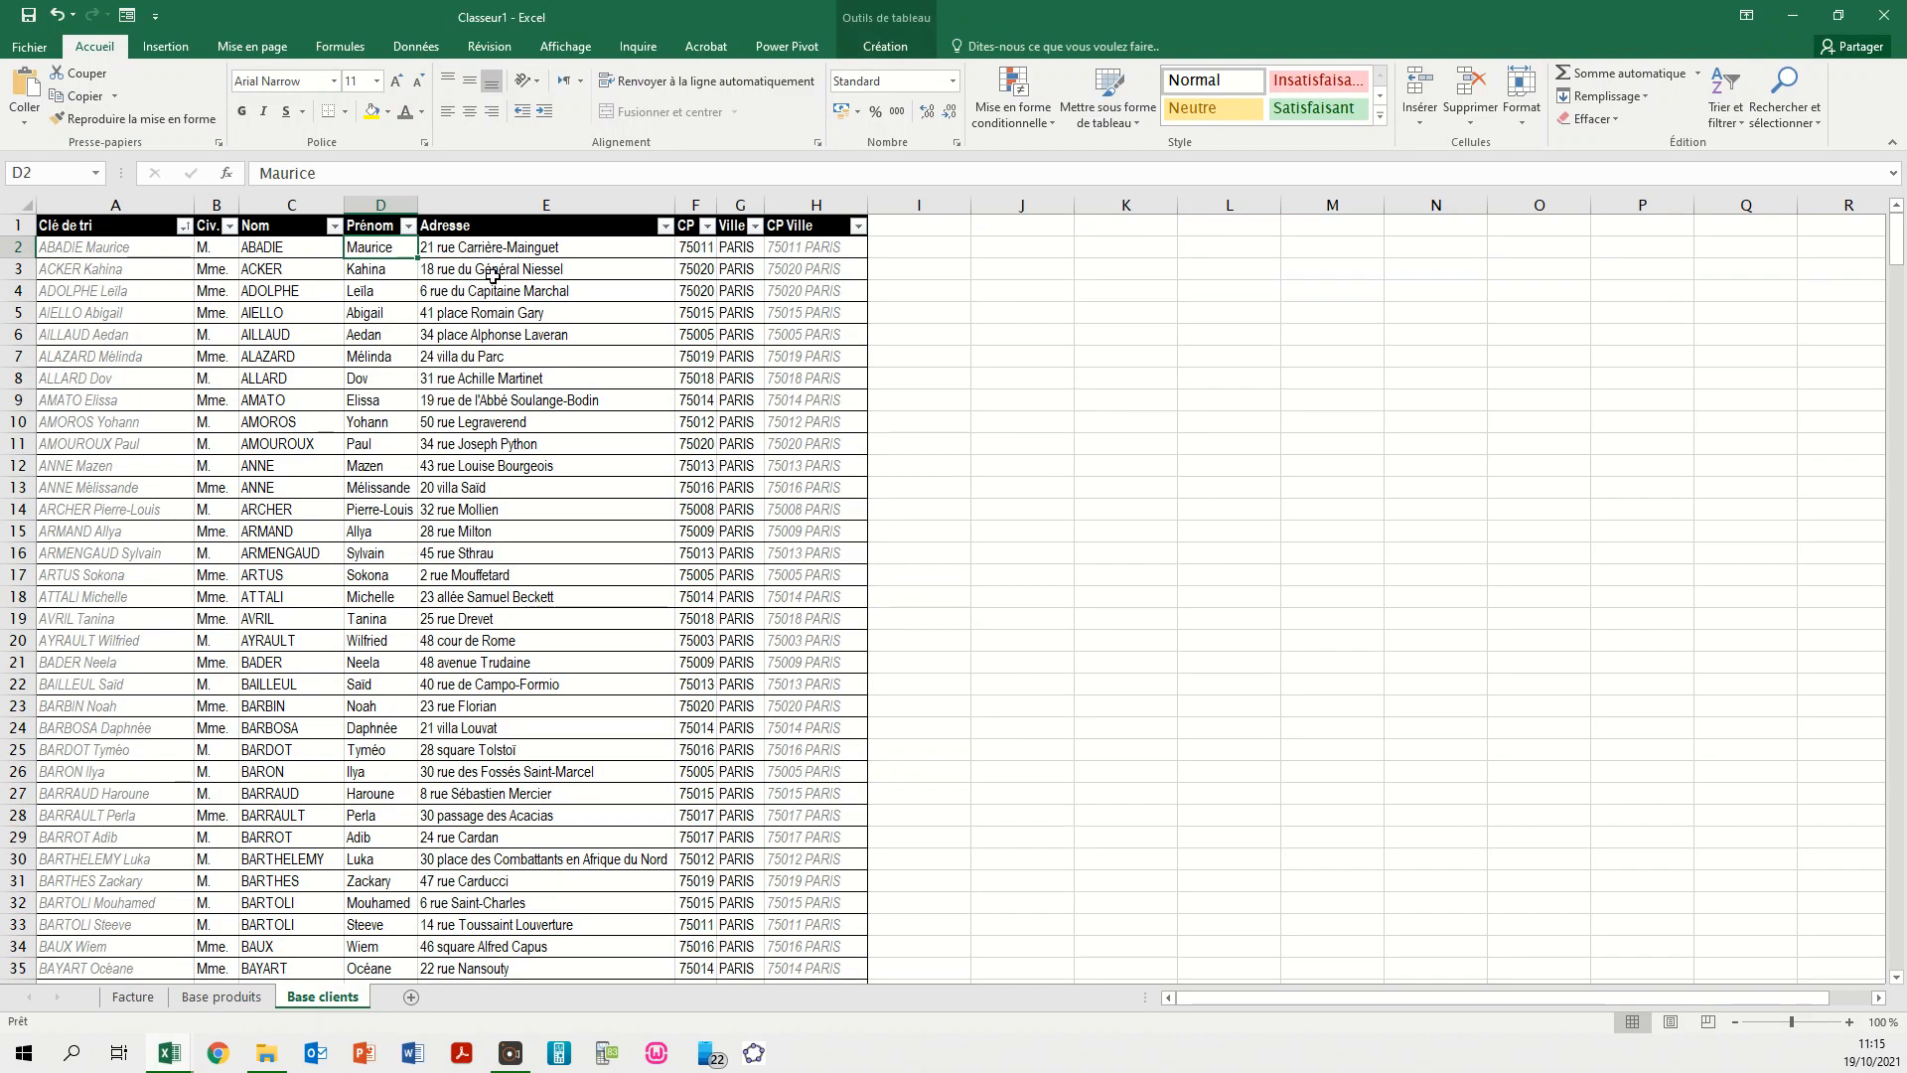
click(529, 245)
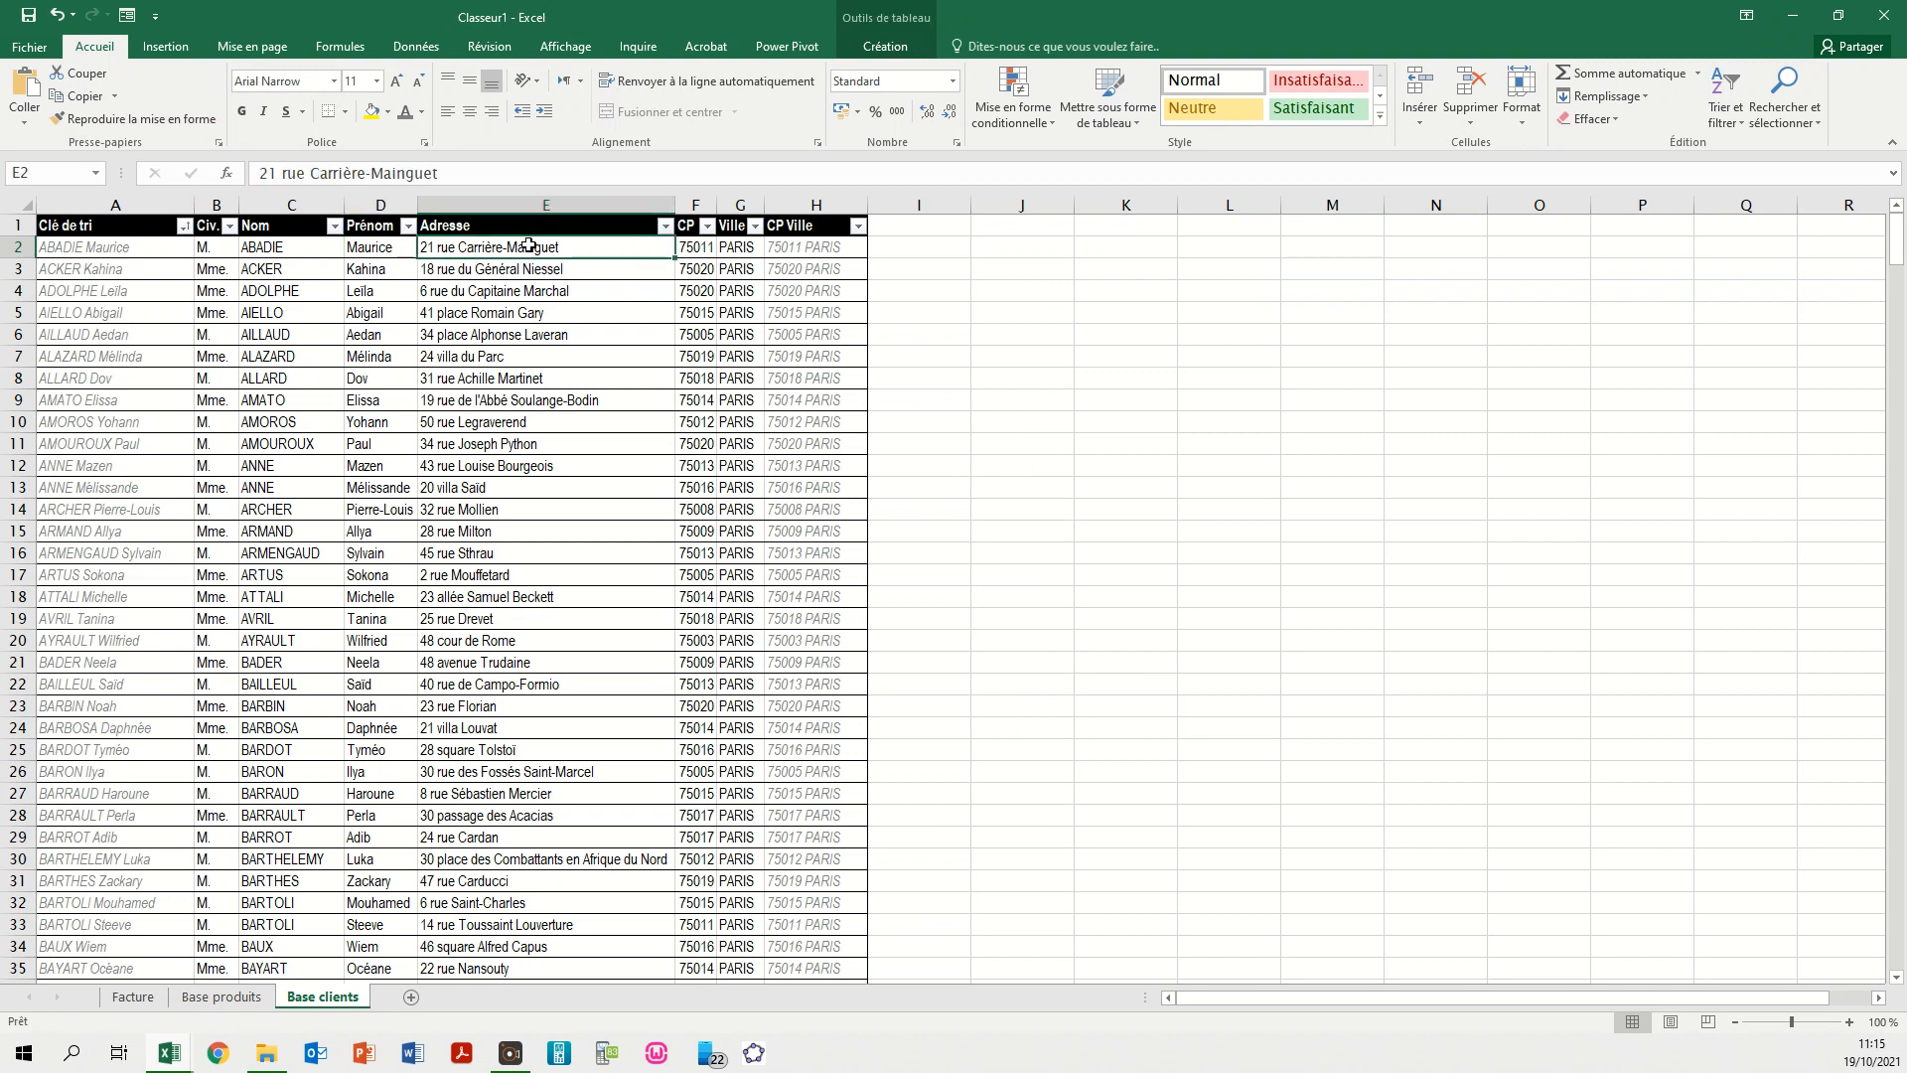
click(809, 247)
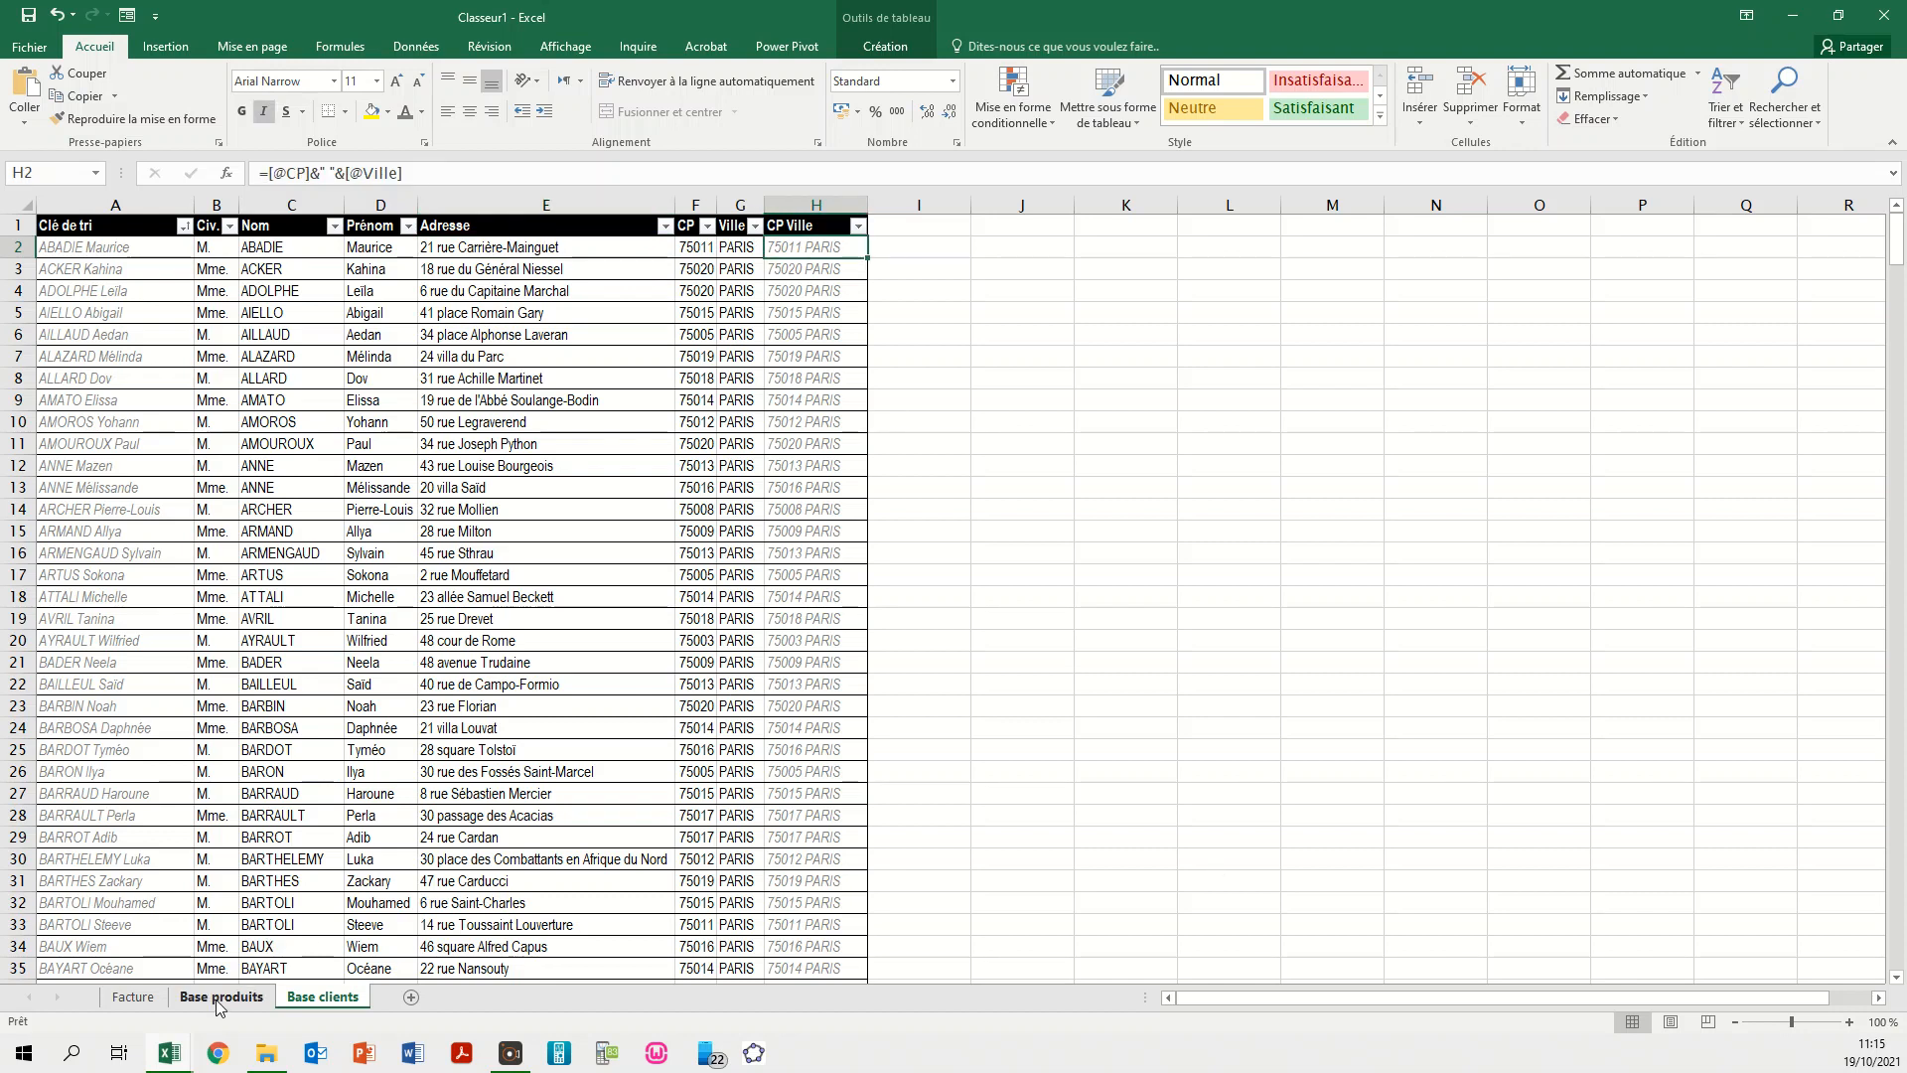
click(133, 996)
- Look up the client's street address in cell K3 with =RECHERCHEV(client;tab_clients;5;FAUX) and colour the text grey
click(1066, 268)
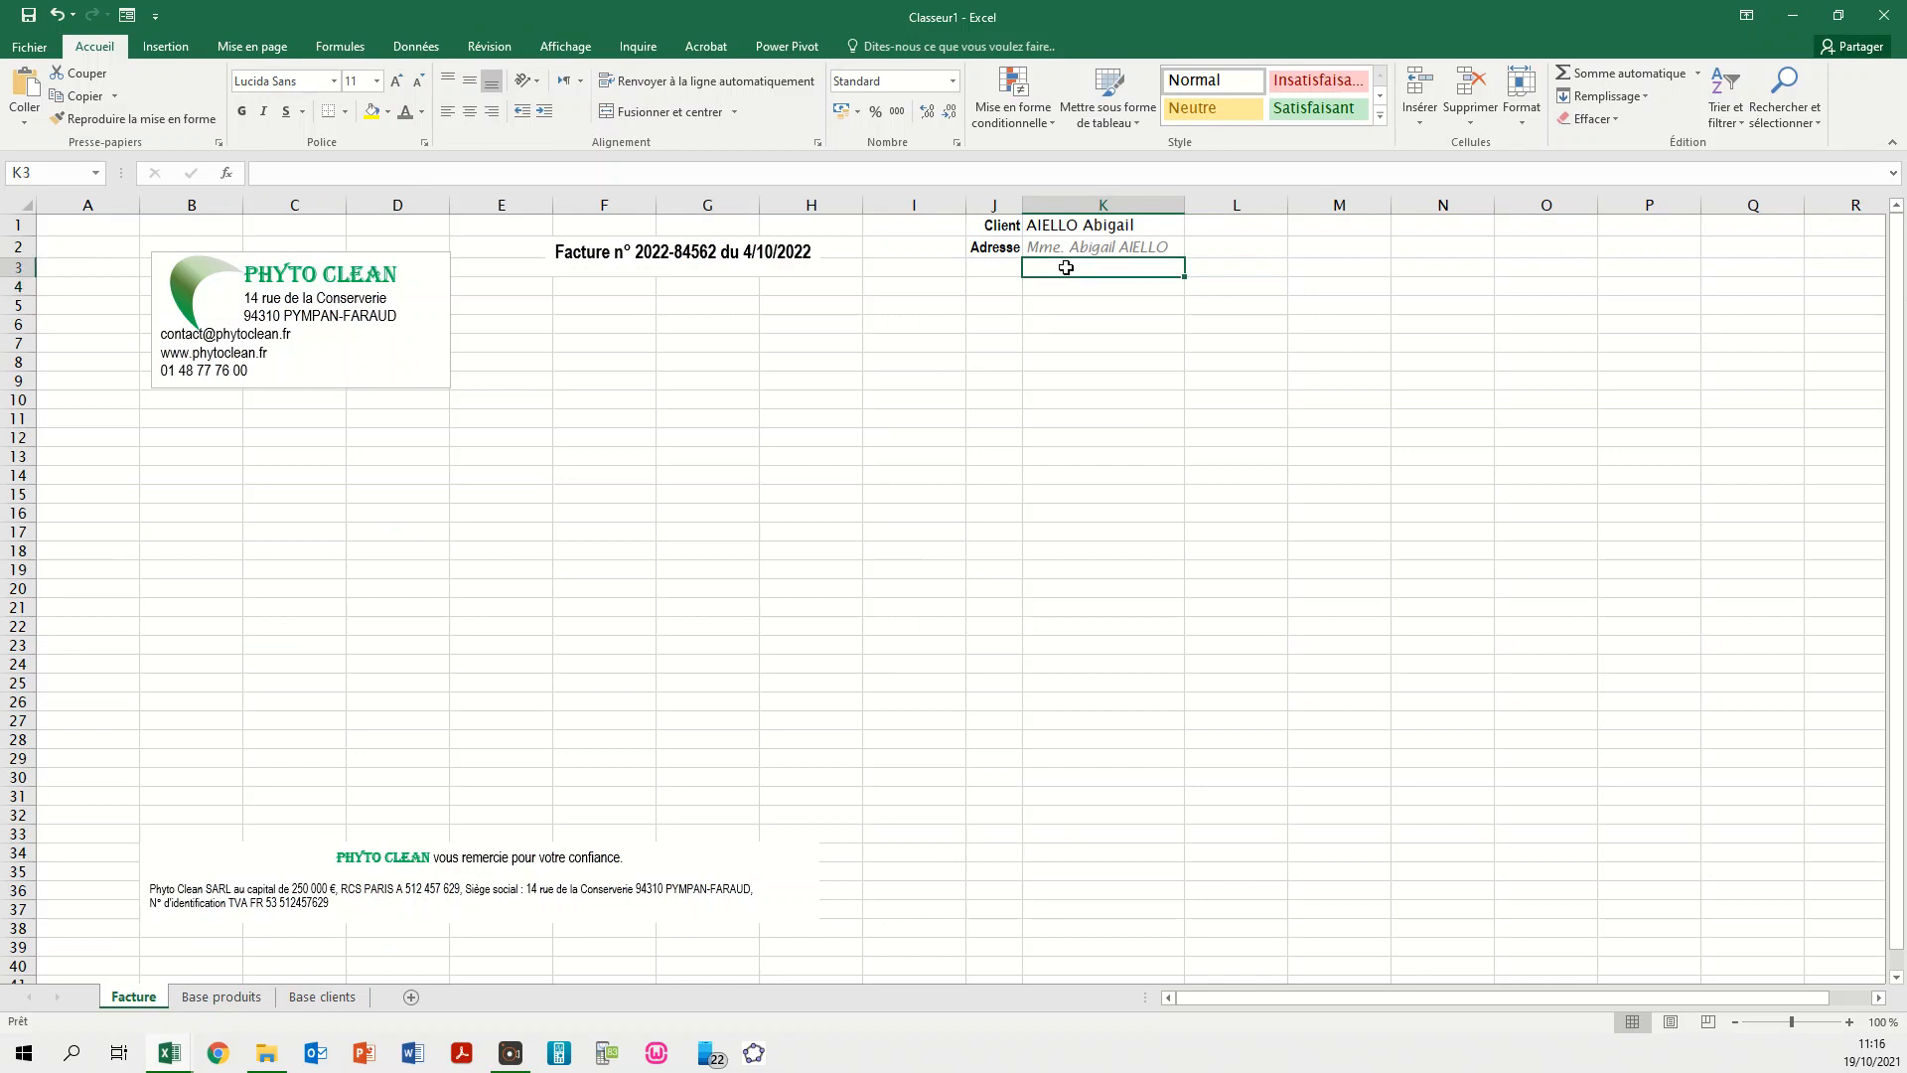
text(=RECHER)
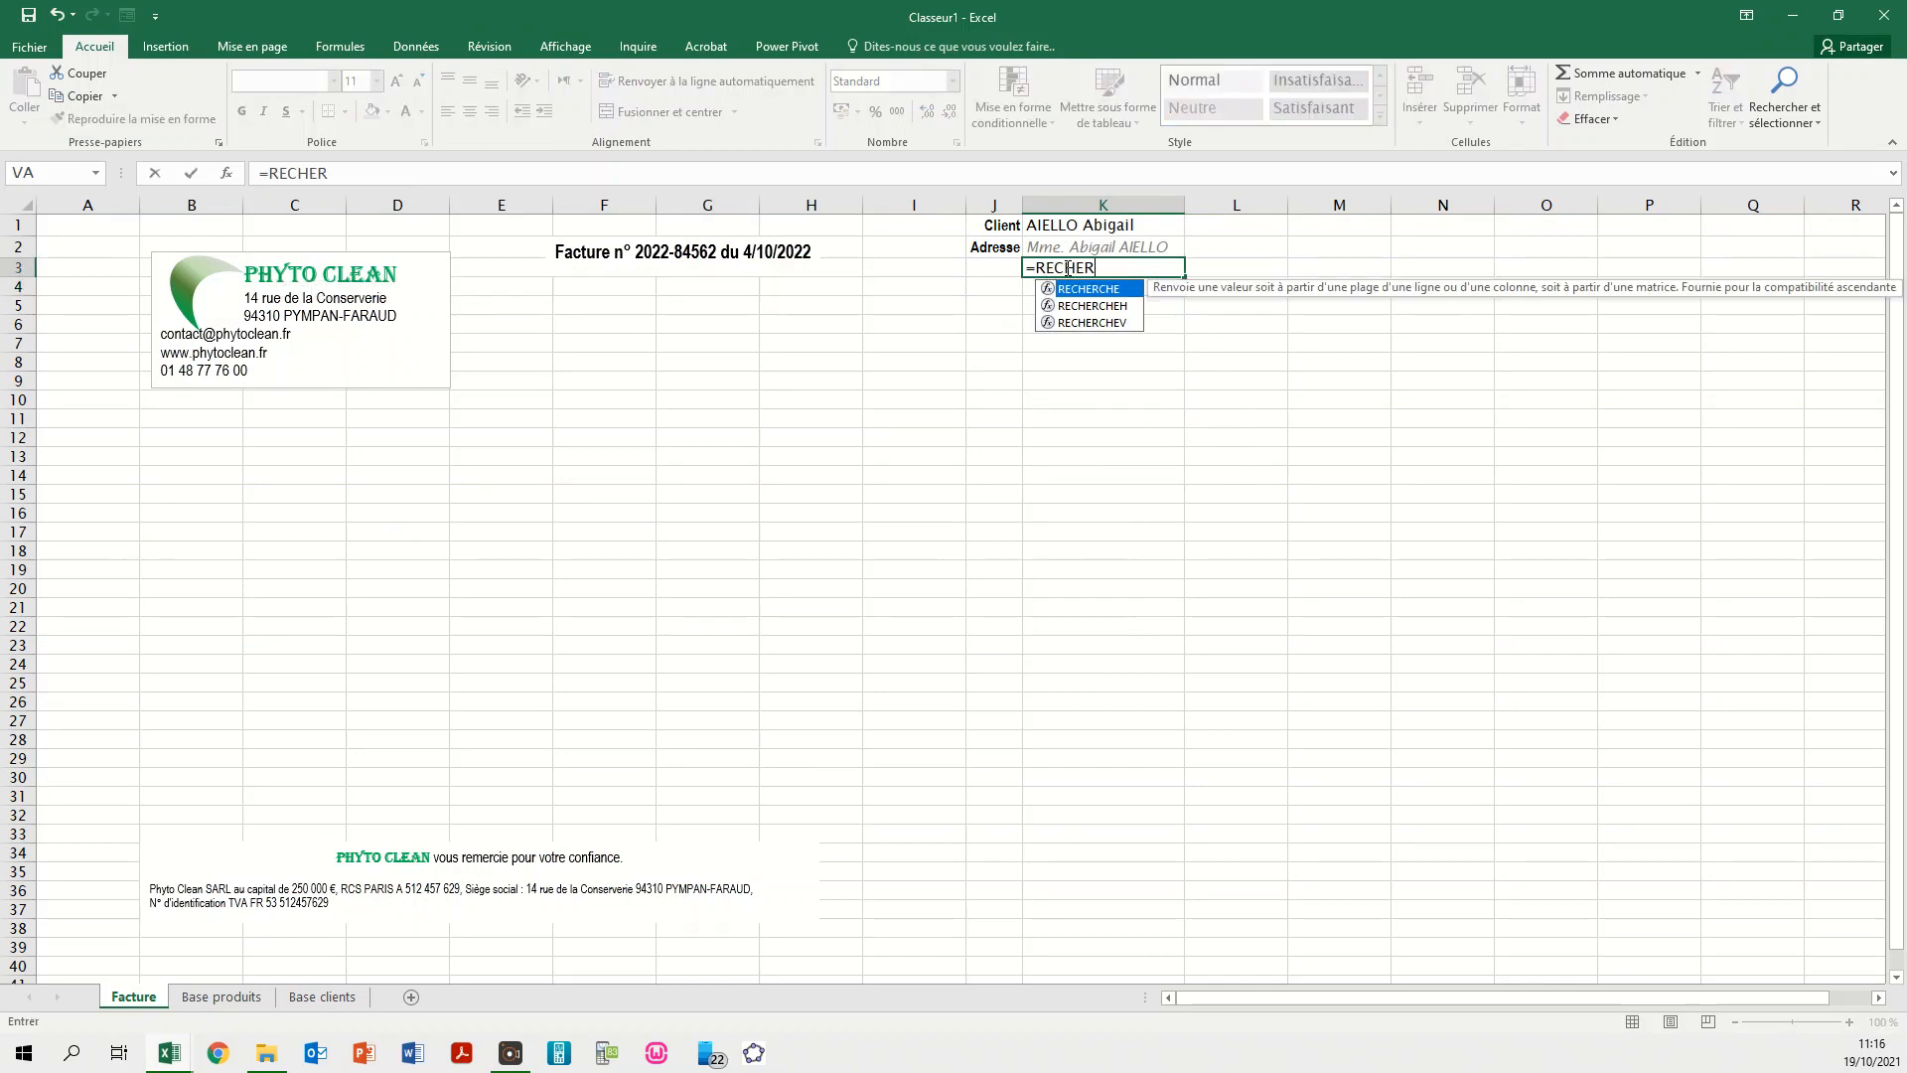
text(CHEV()
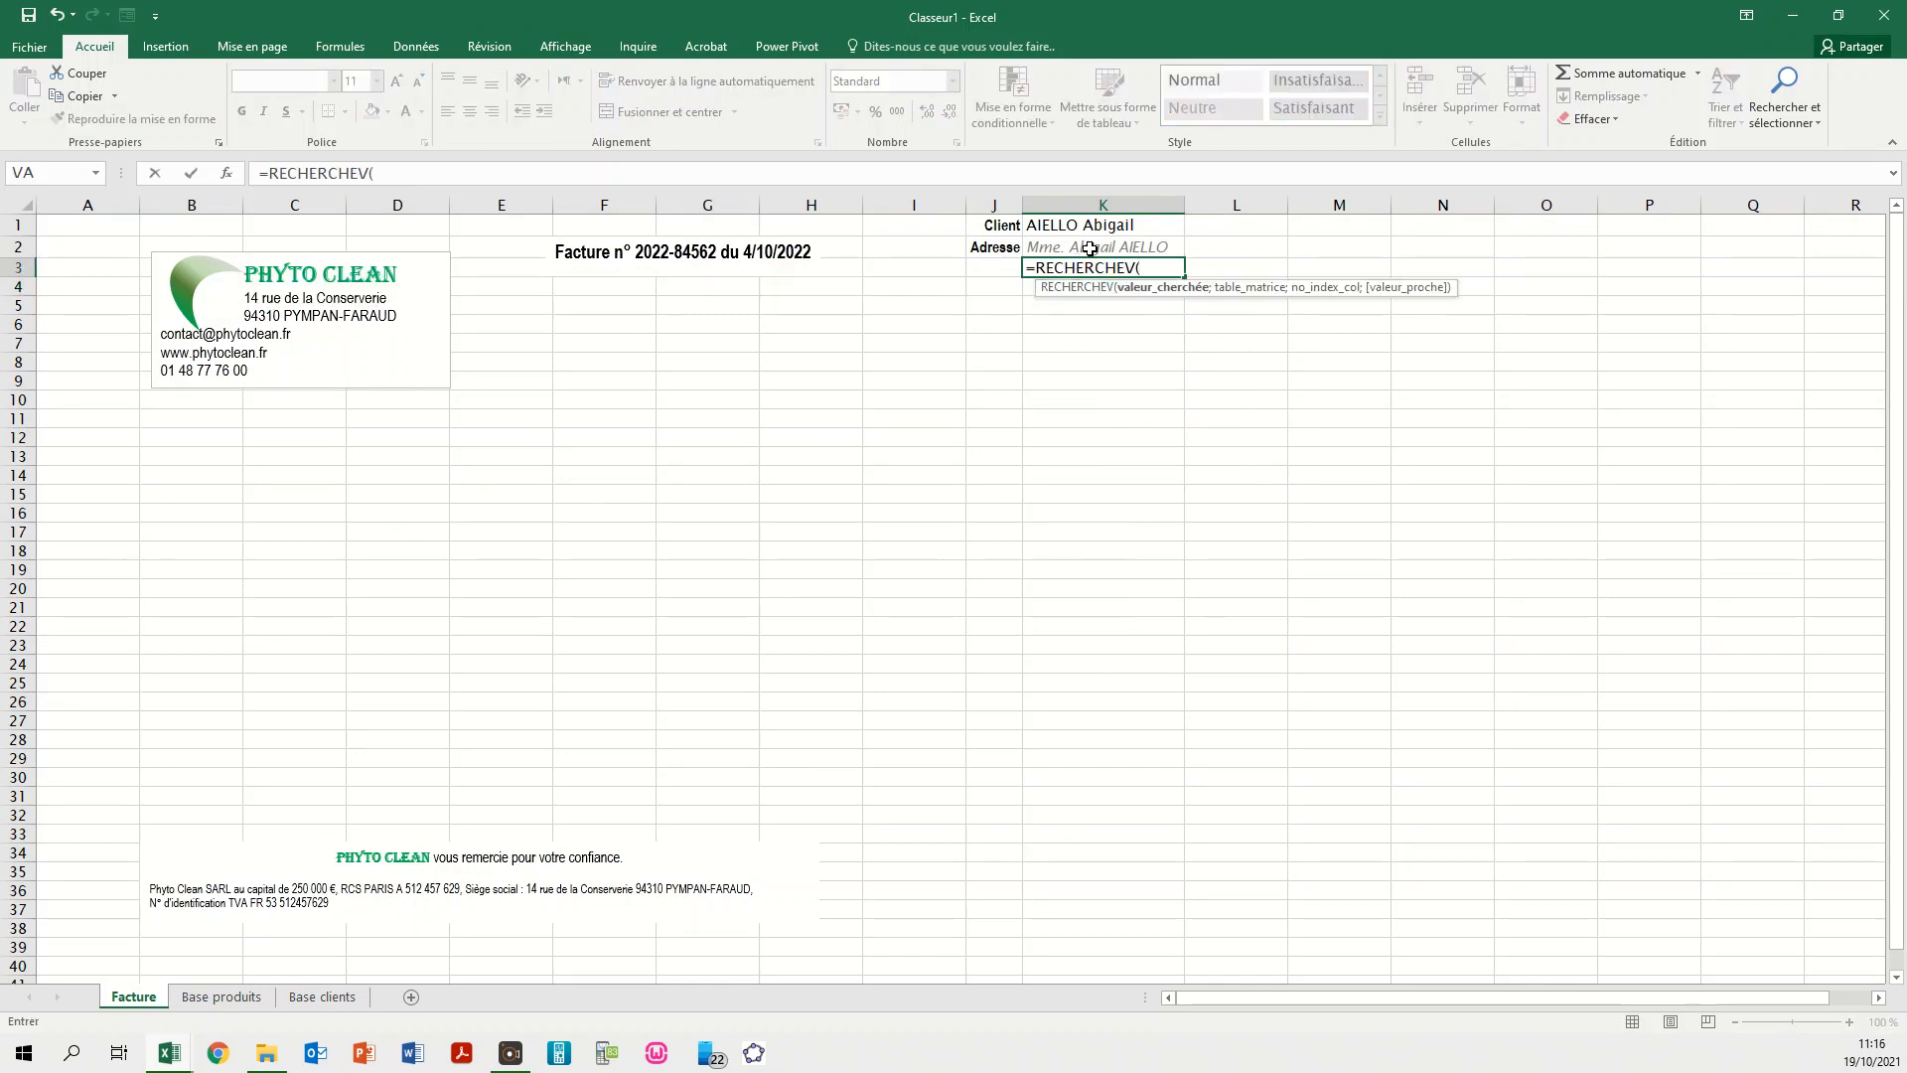
click(1095, 226)
text(;tab)
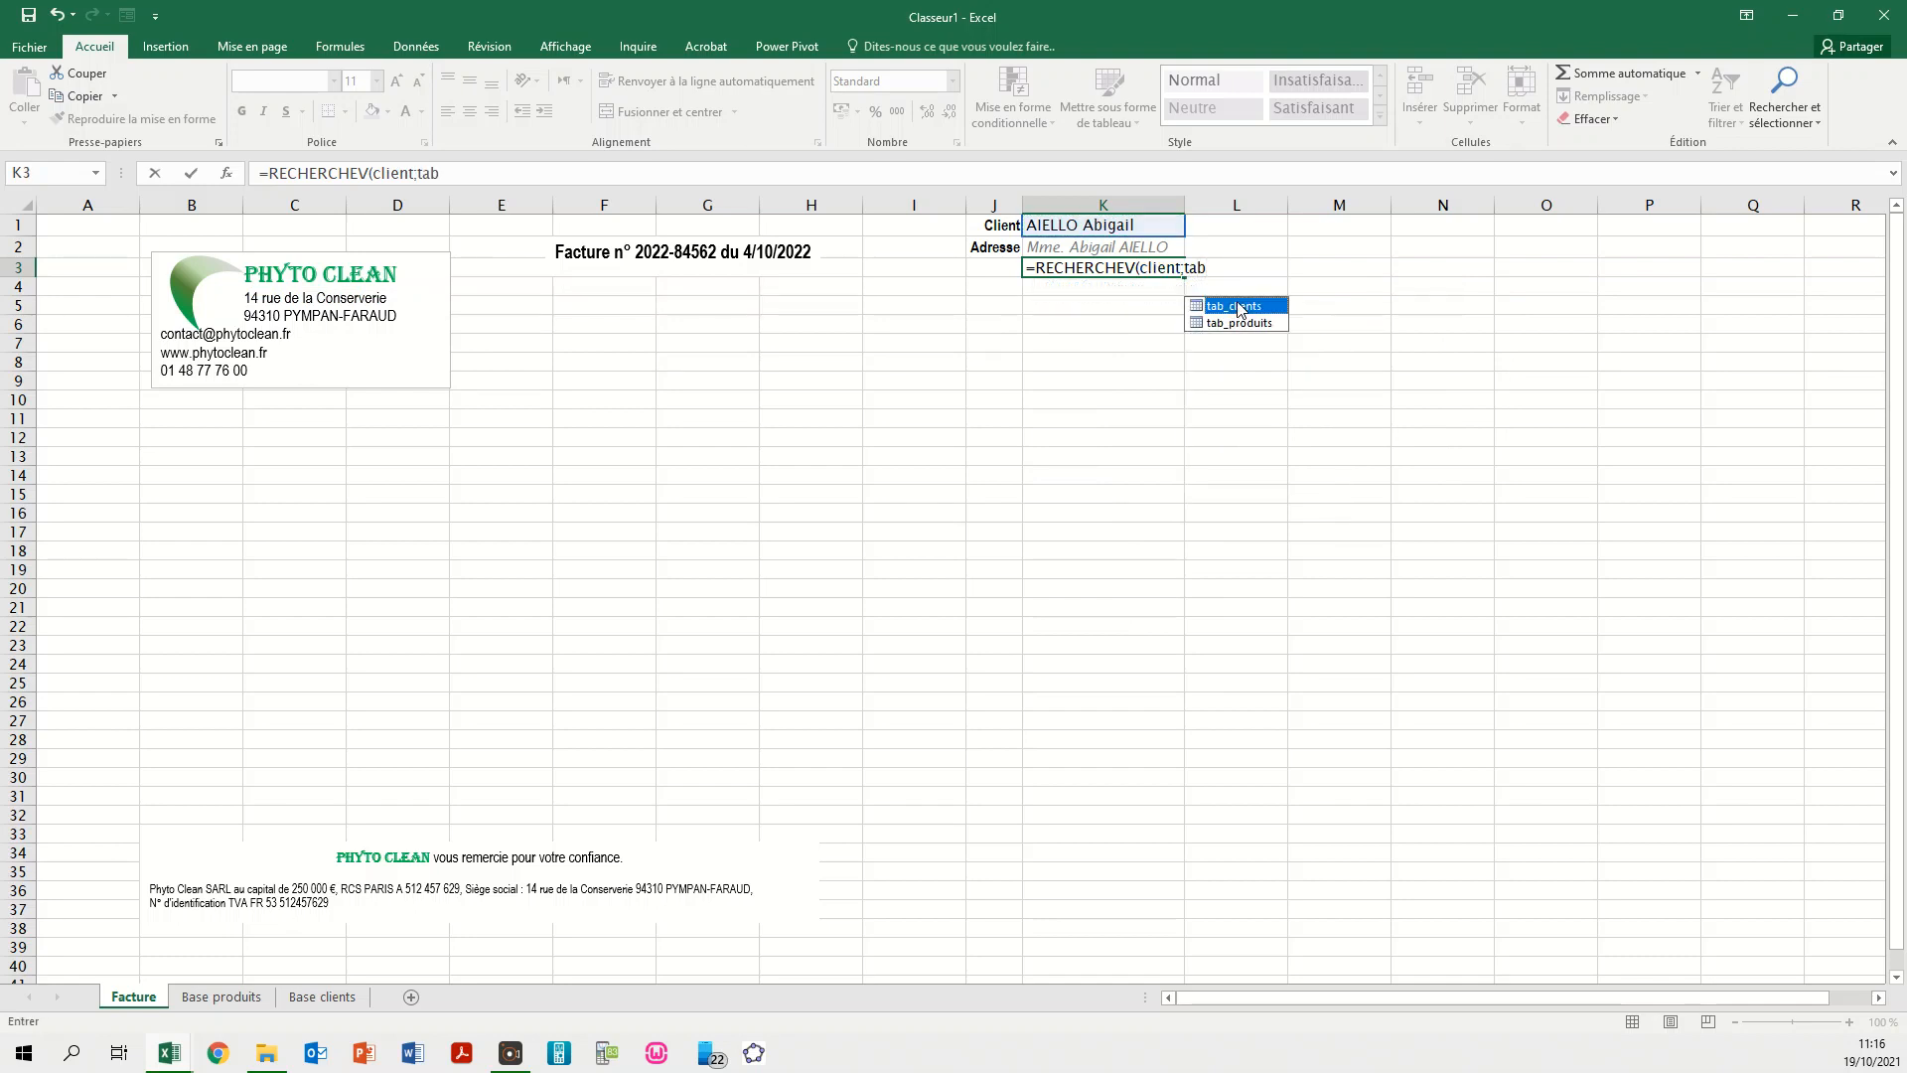
double_click(1237, 303)
text(;)
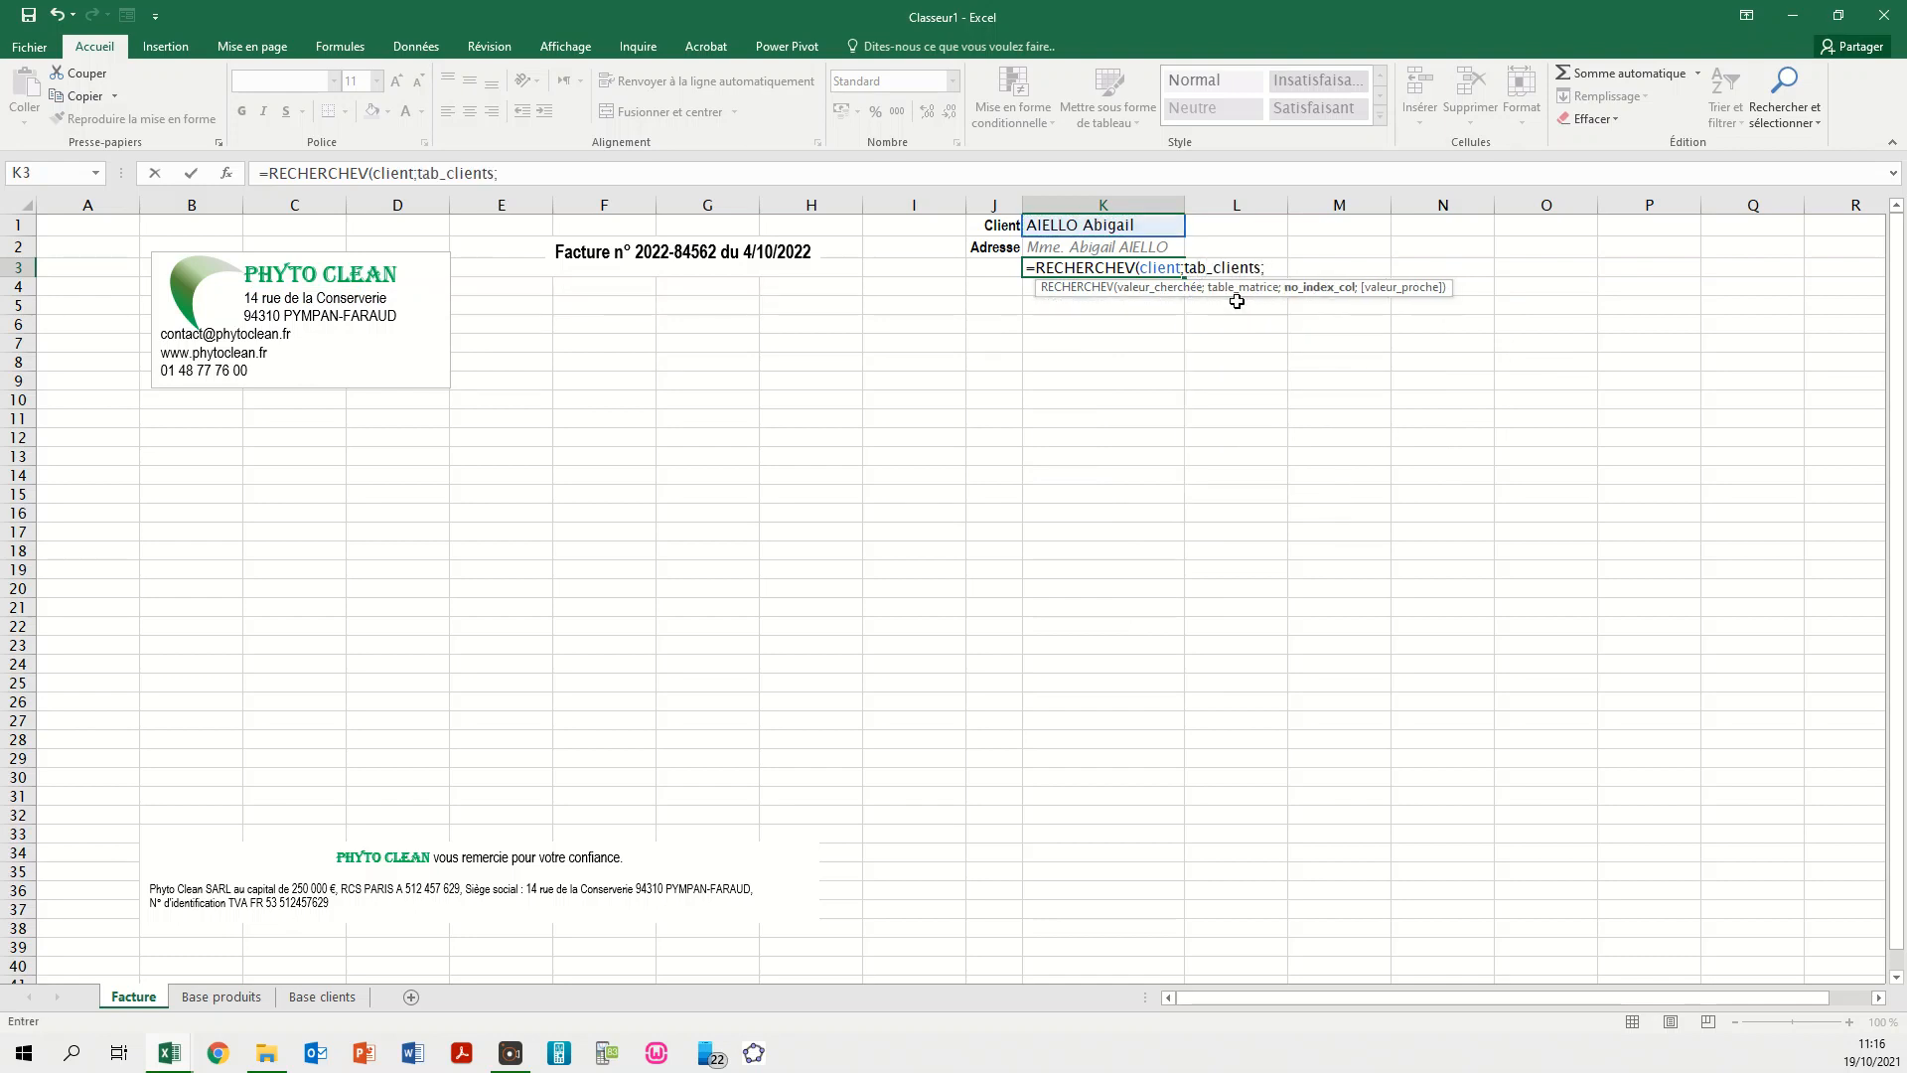
text(5;FAUX))
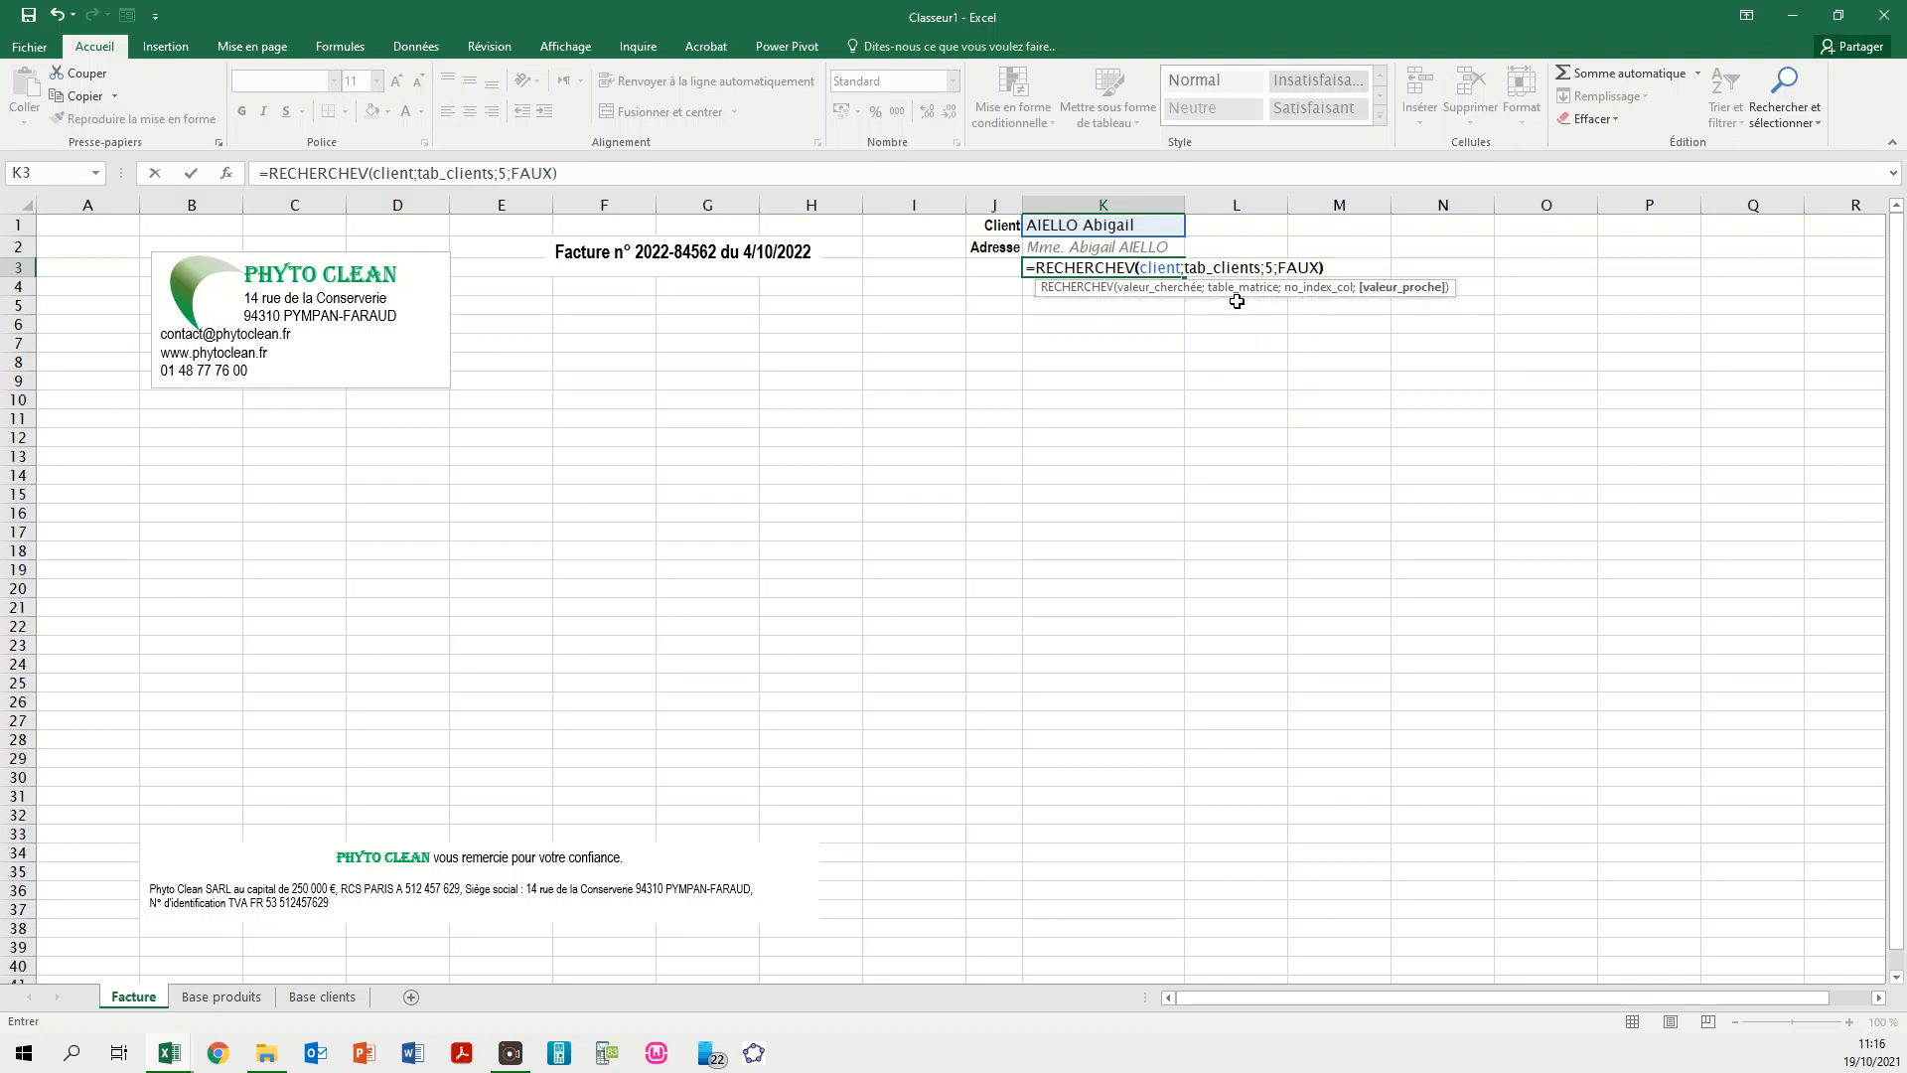
key(ctrl+Return)
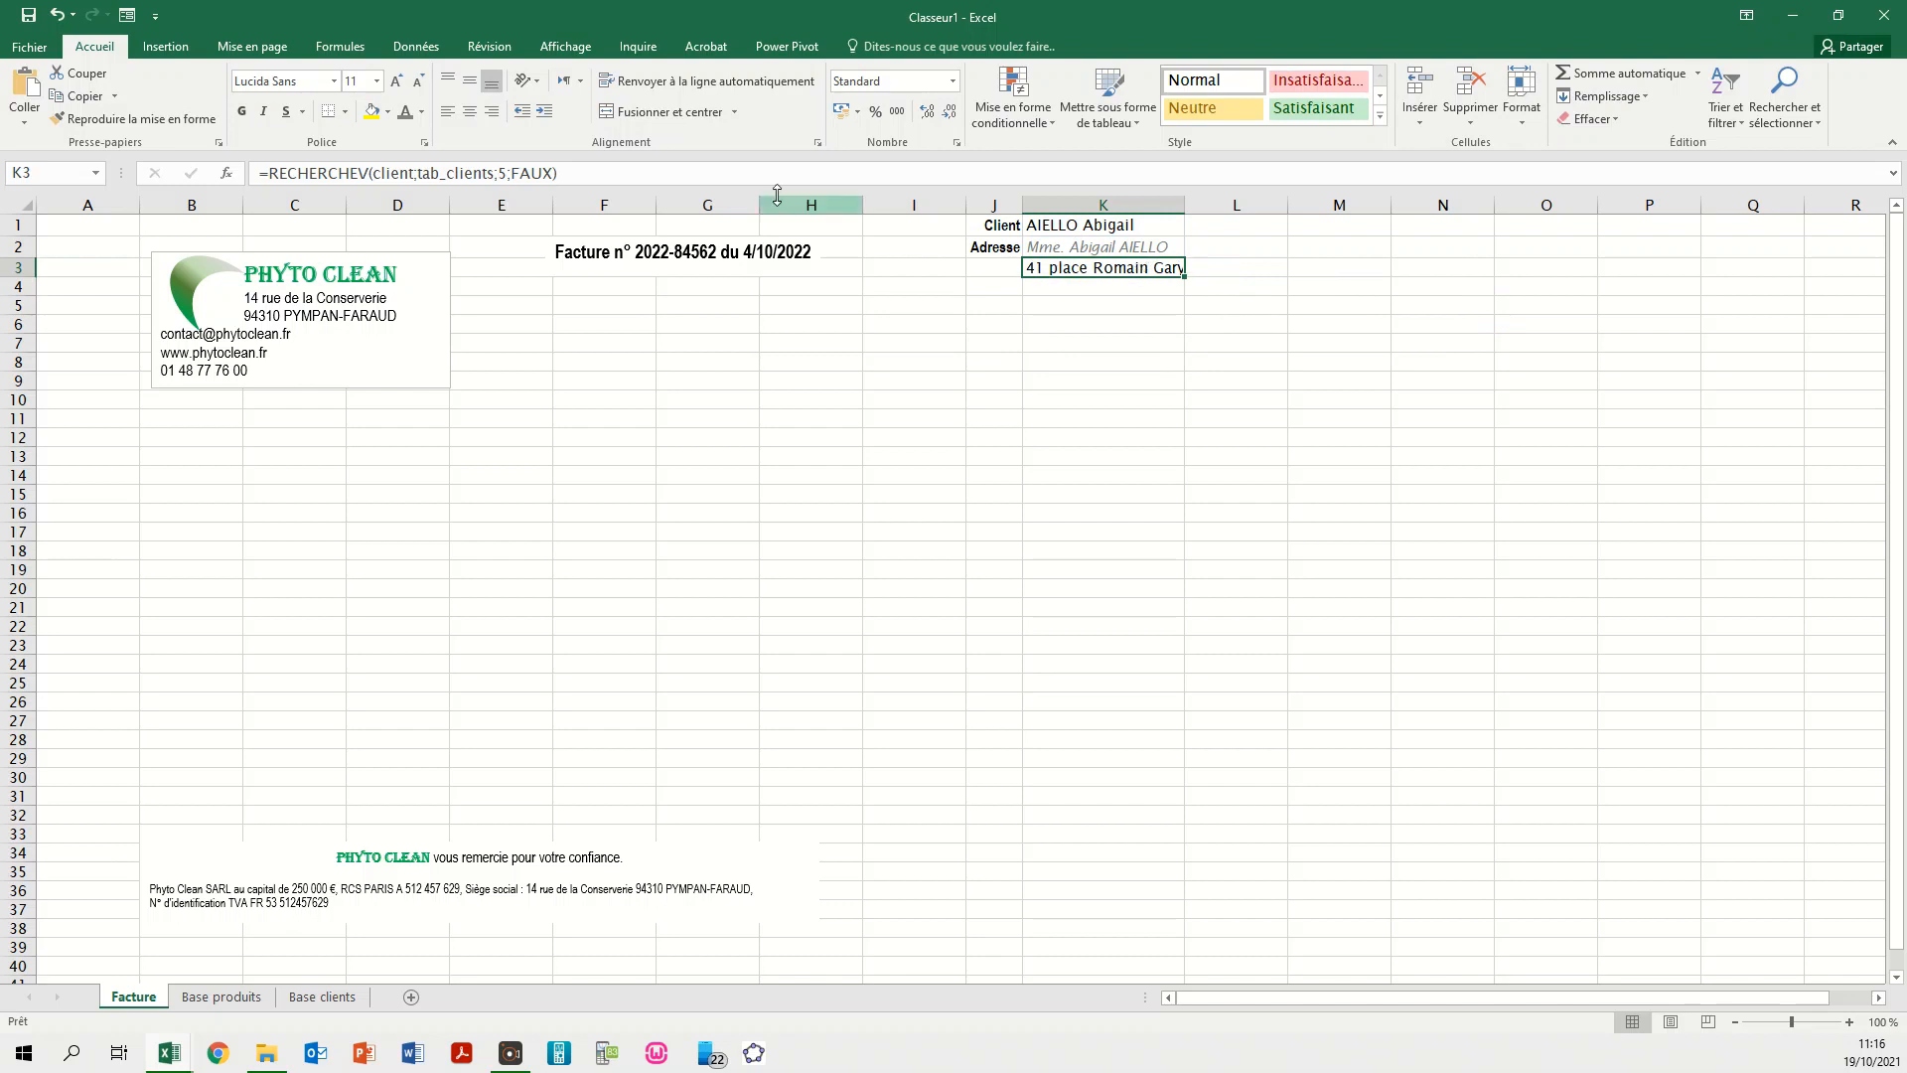
click(405, 111)
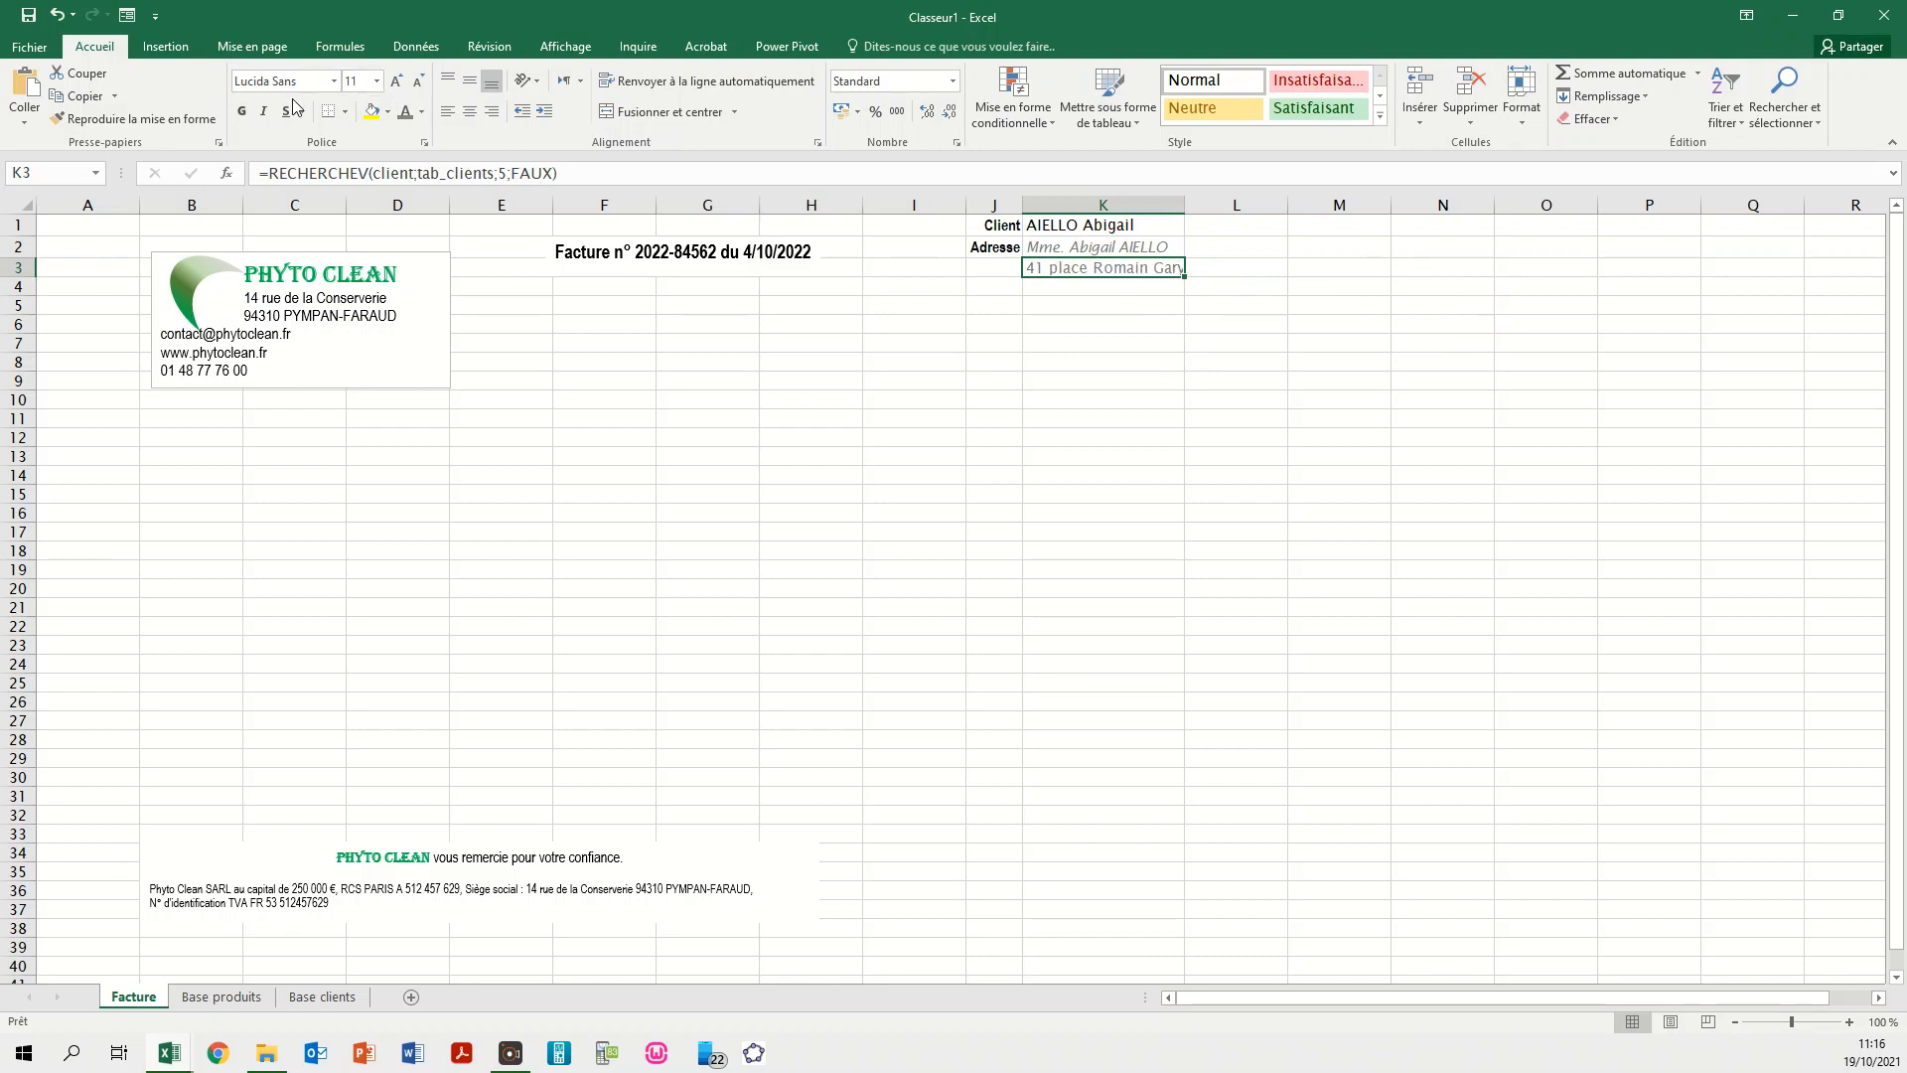
- Italicise the street address in K3 and look up the client's postcode and city in K4 with =RECHERCHEV(client;tab_clients;8)
click(264, 112)
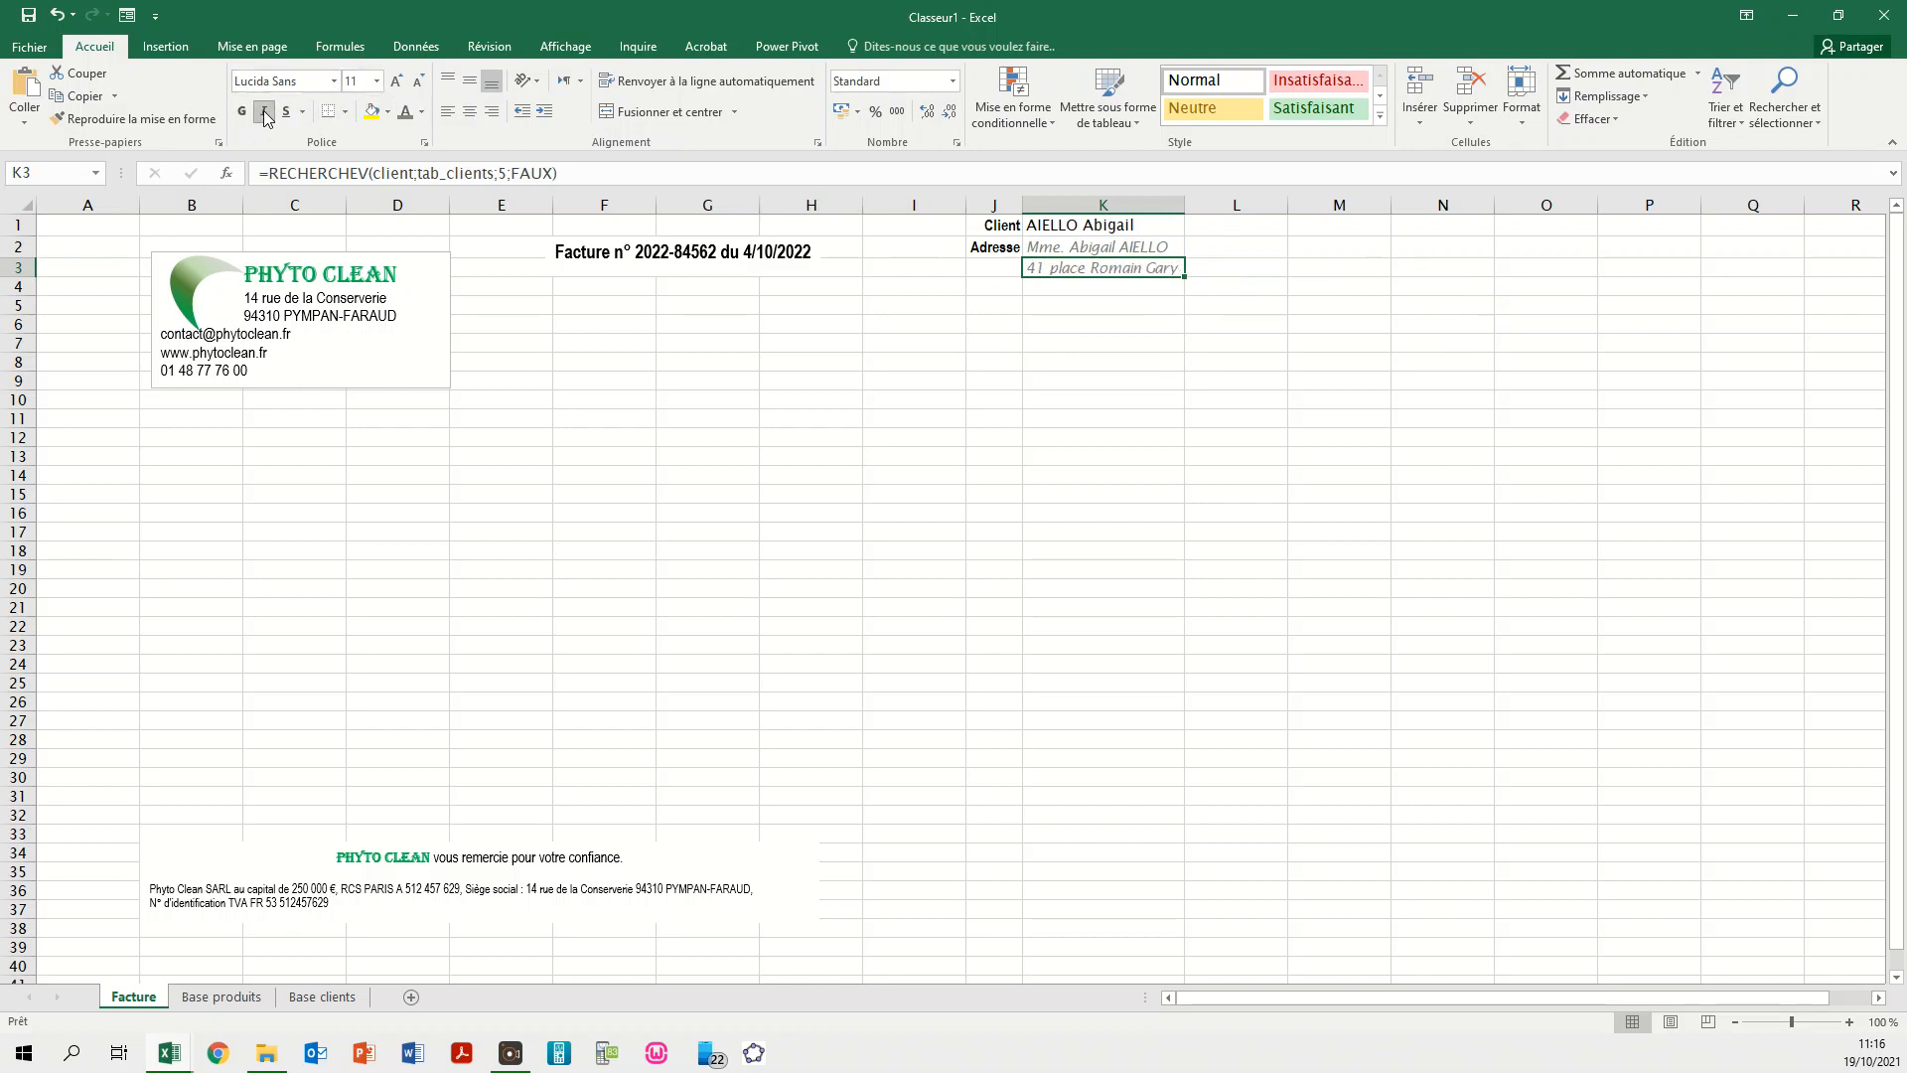
click(1110, 289)
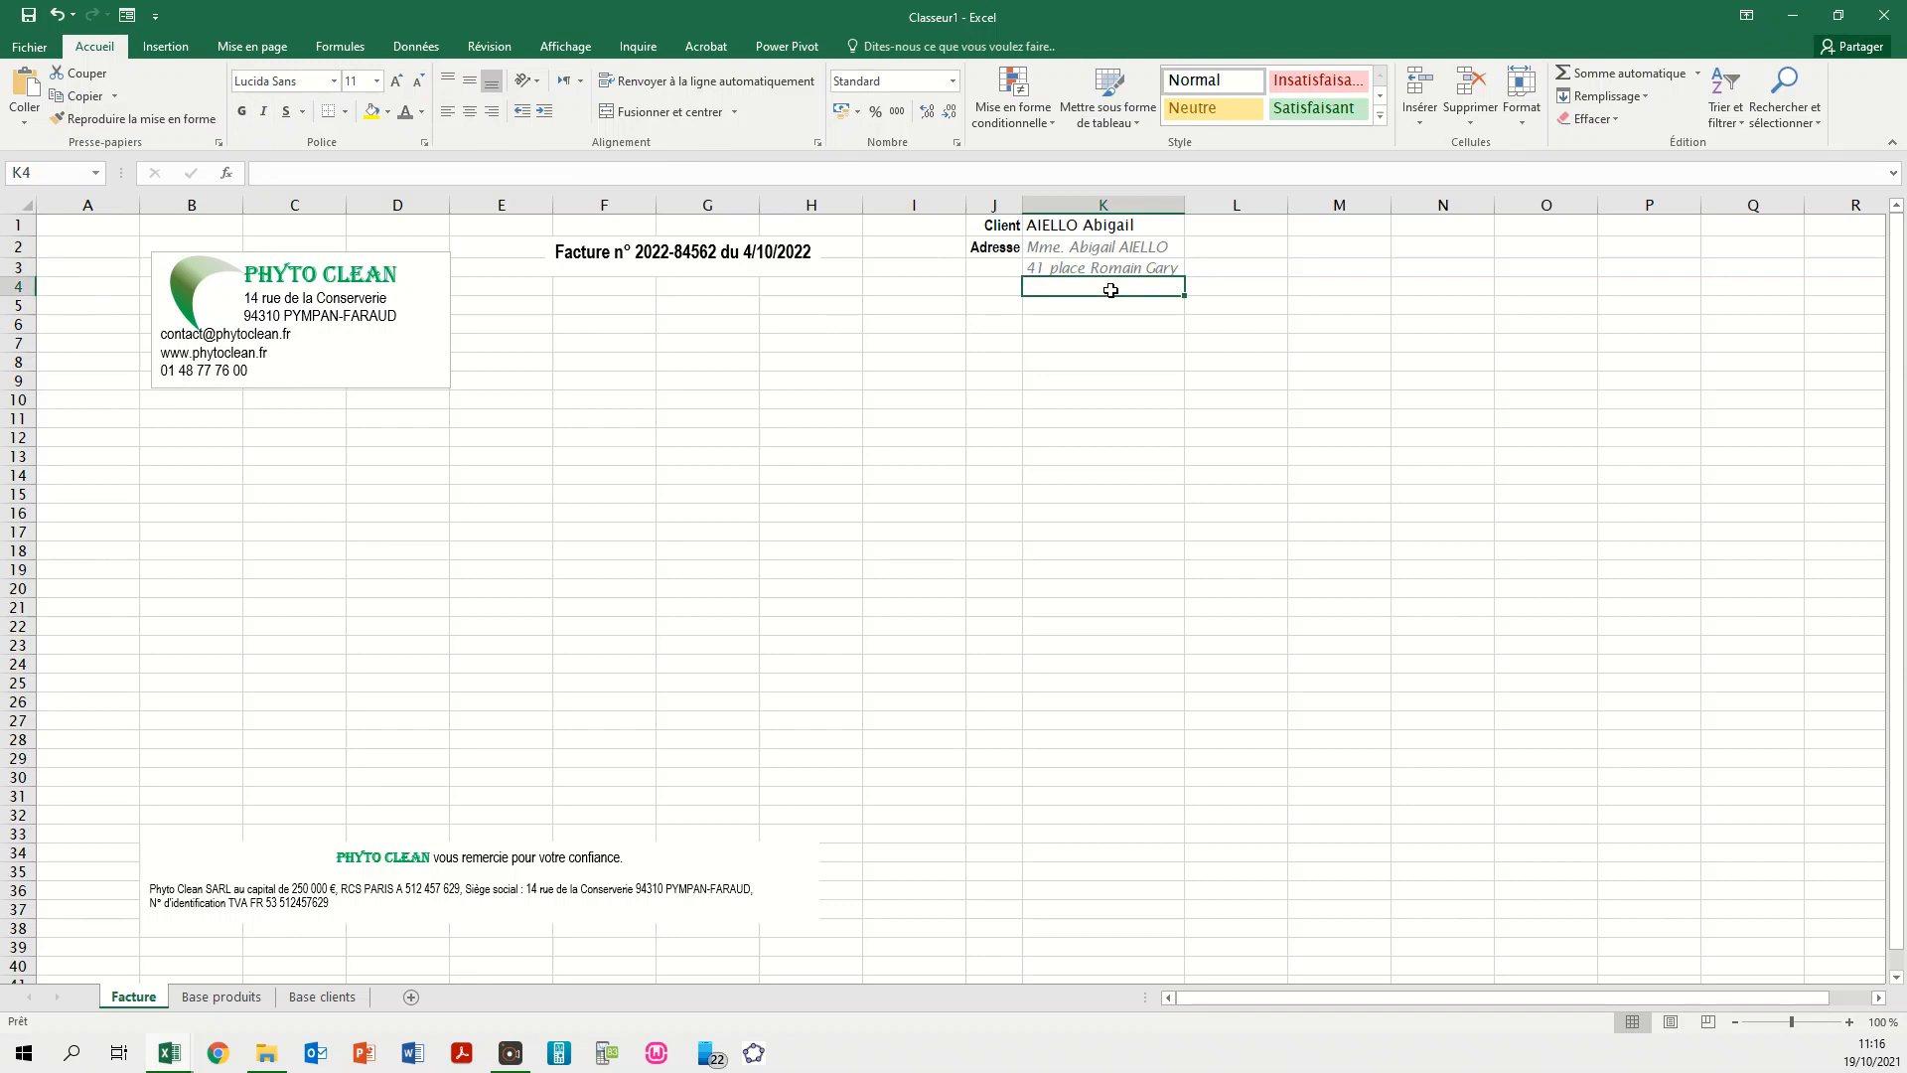
text(=RECHERCHEV()
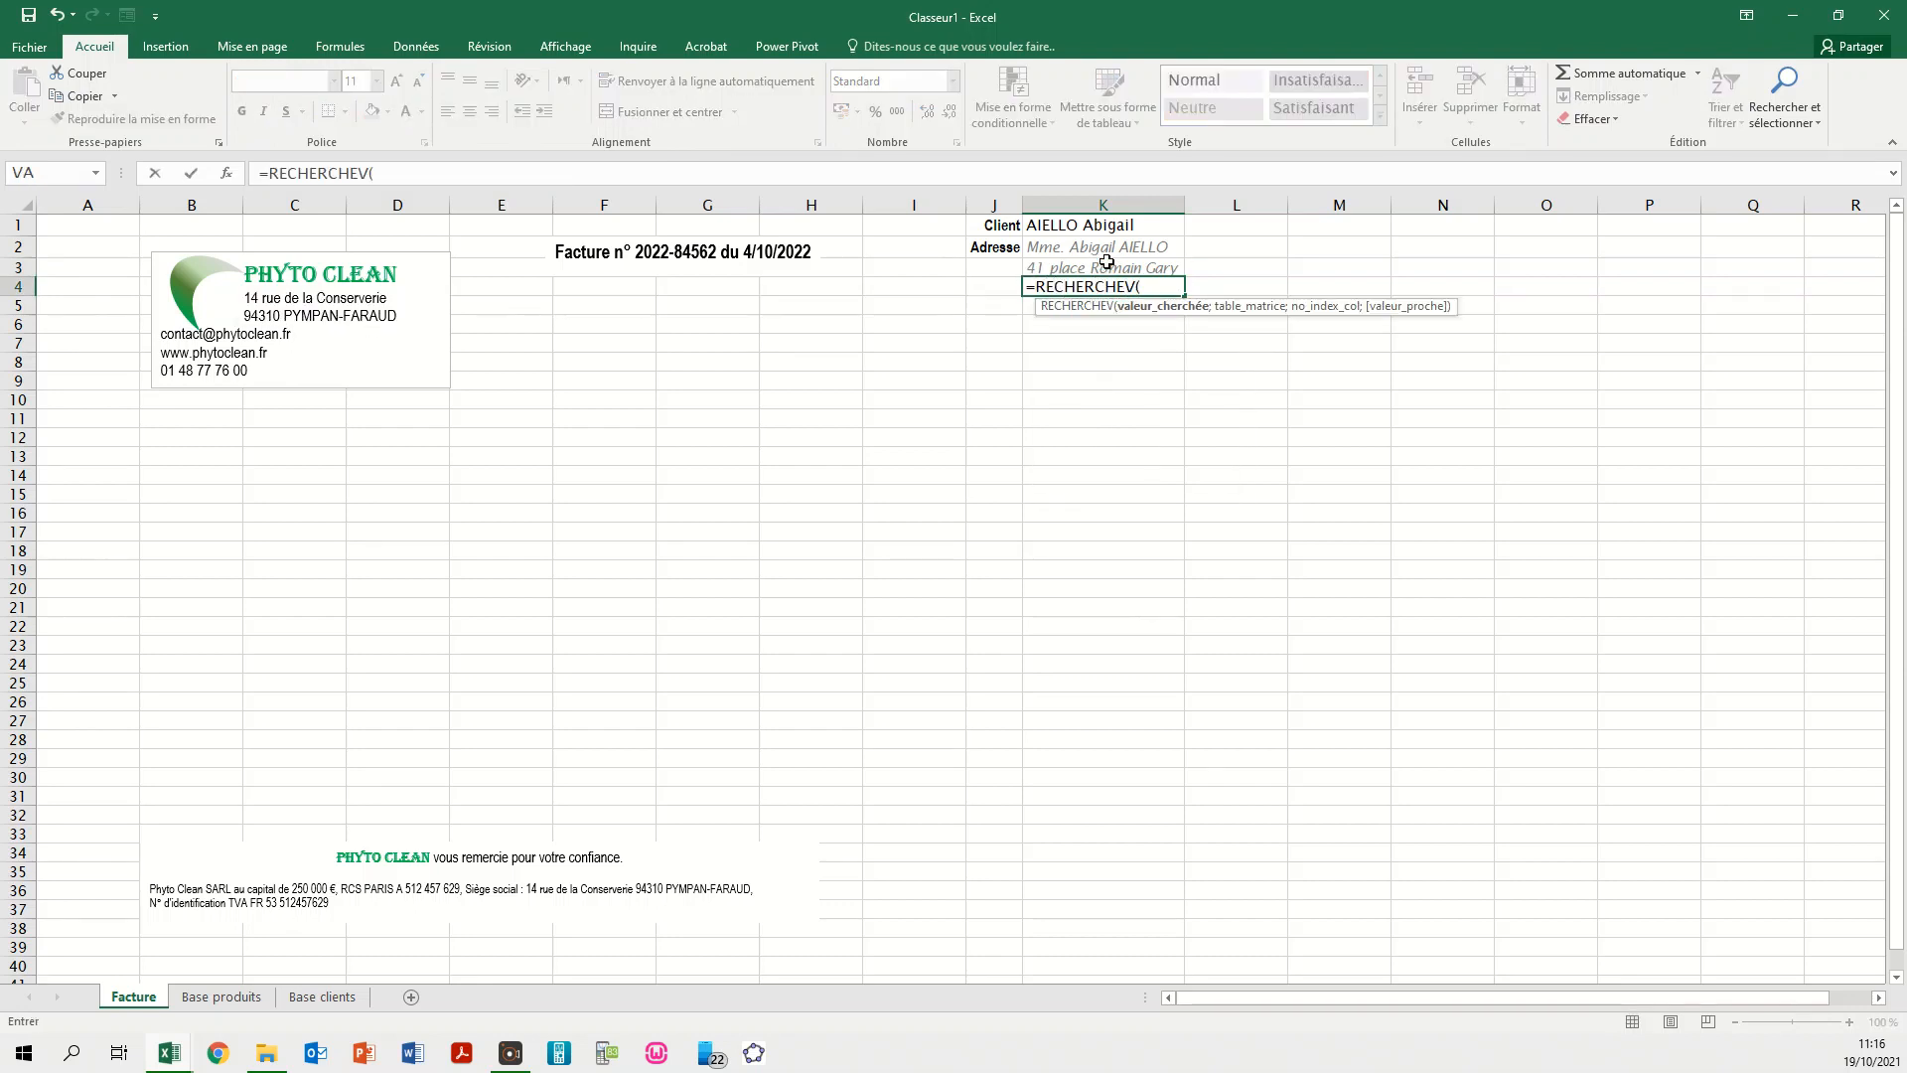
click(1075, 224)
text(;tab)
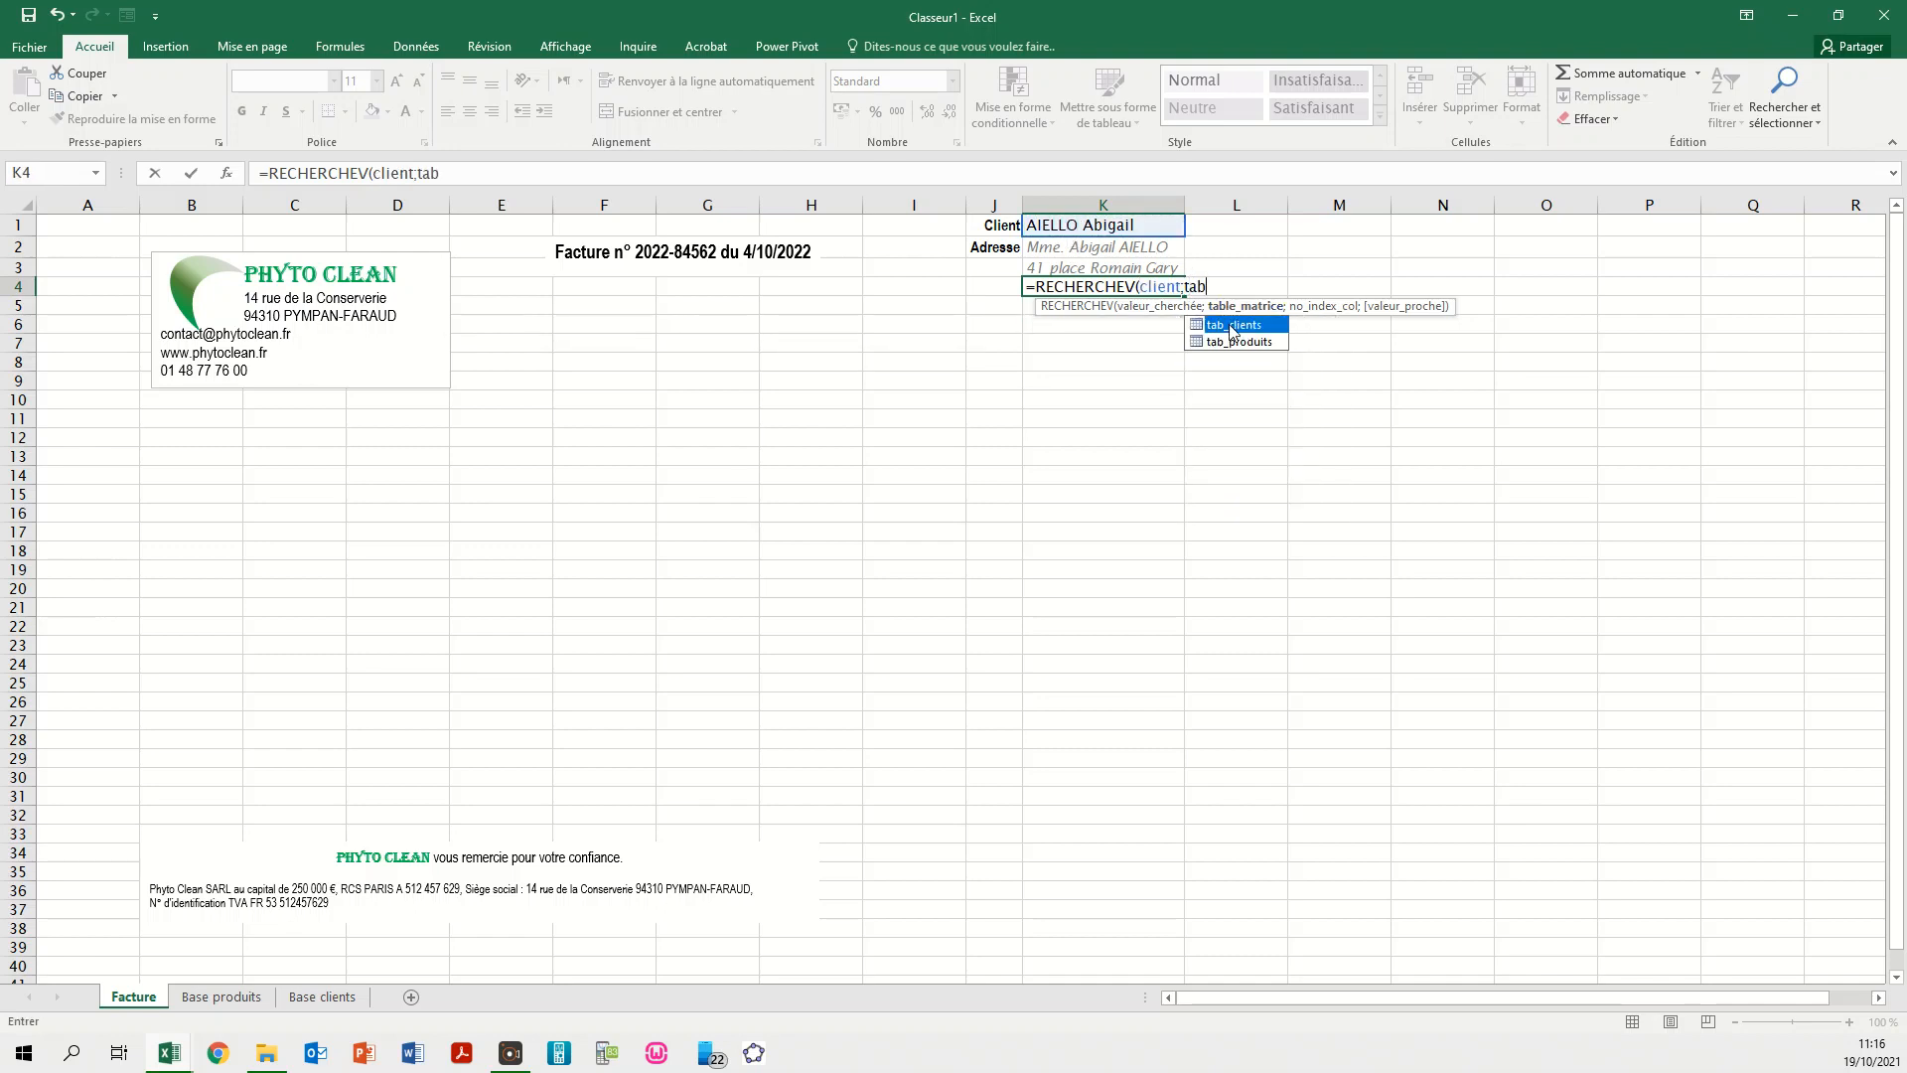
double_click(1231, 325)
text(;8)
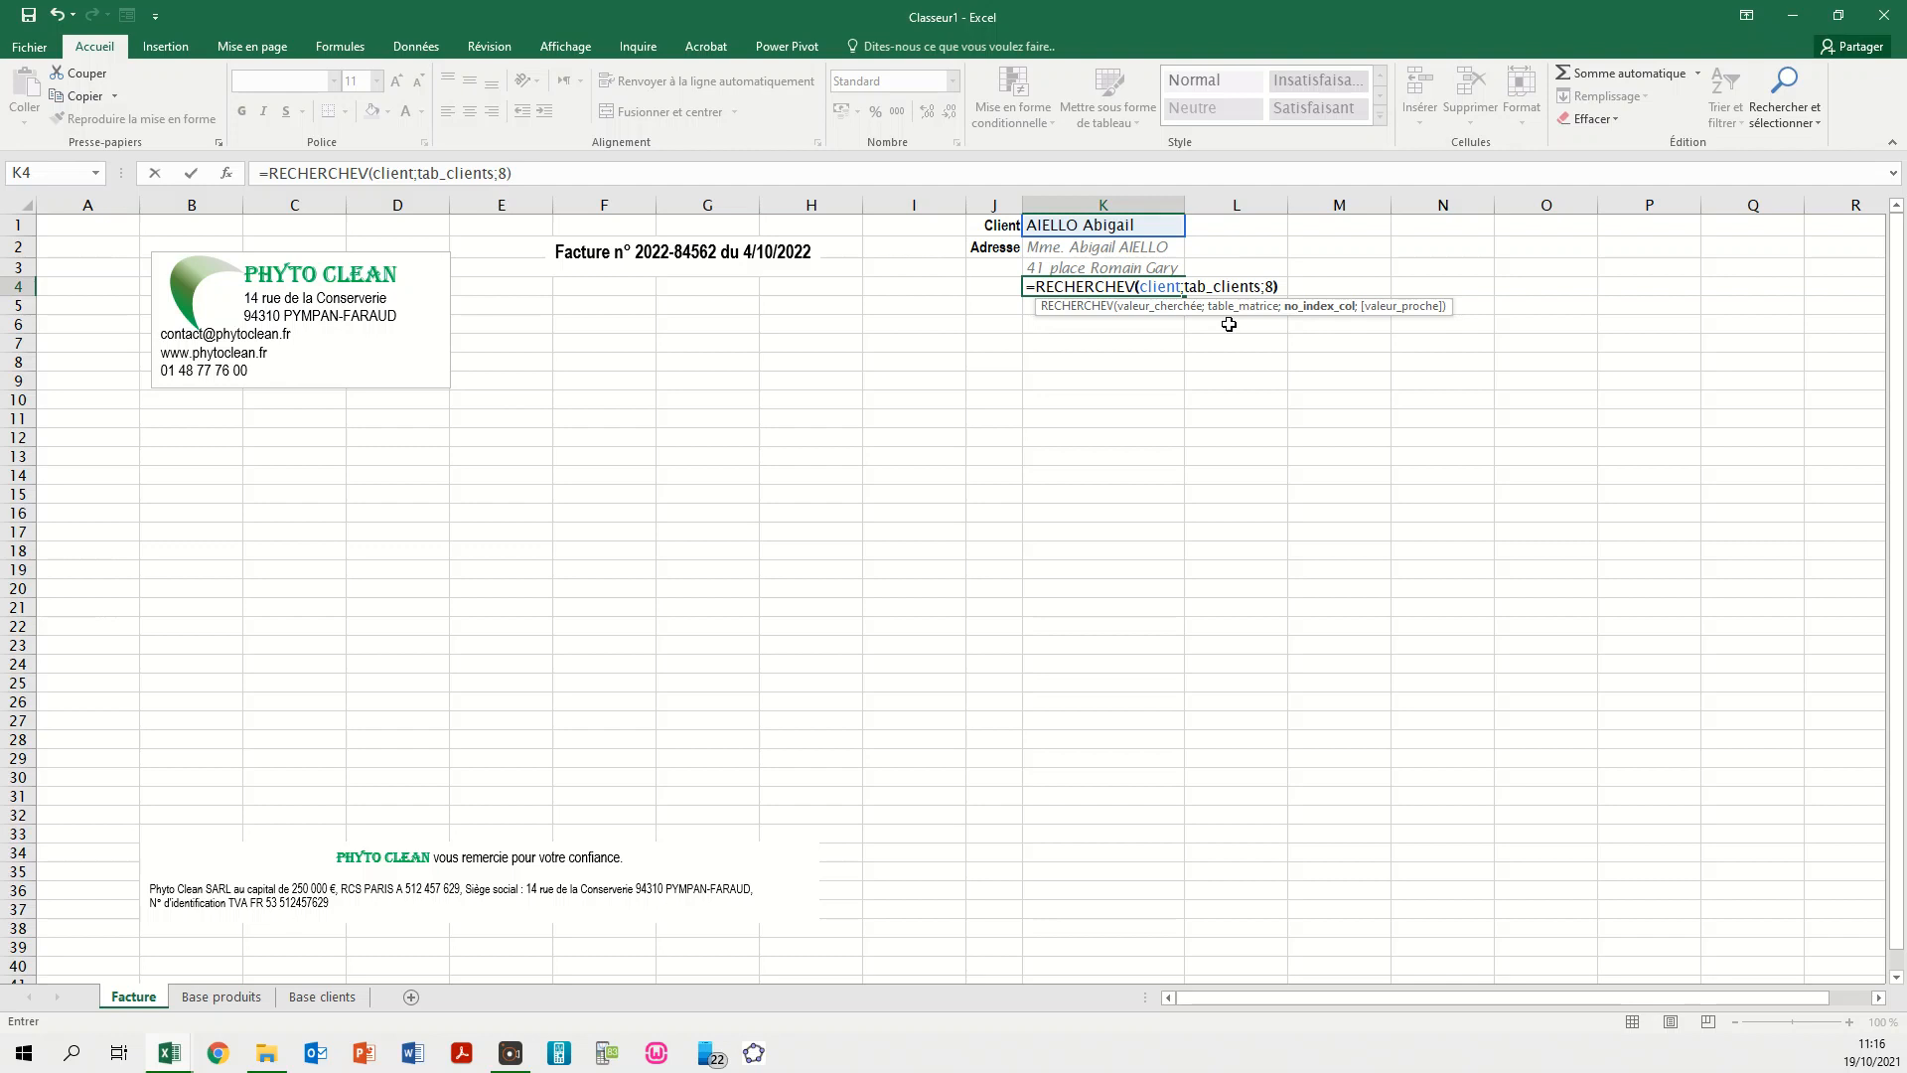
text())
key(Return)
- Format the address cells K2:K4 as italic Arial Narrow text with a light green fill
click(1113, 287)
click(263, 111)
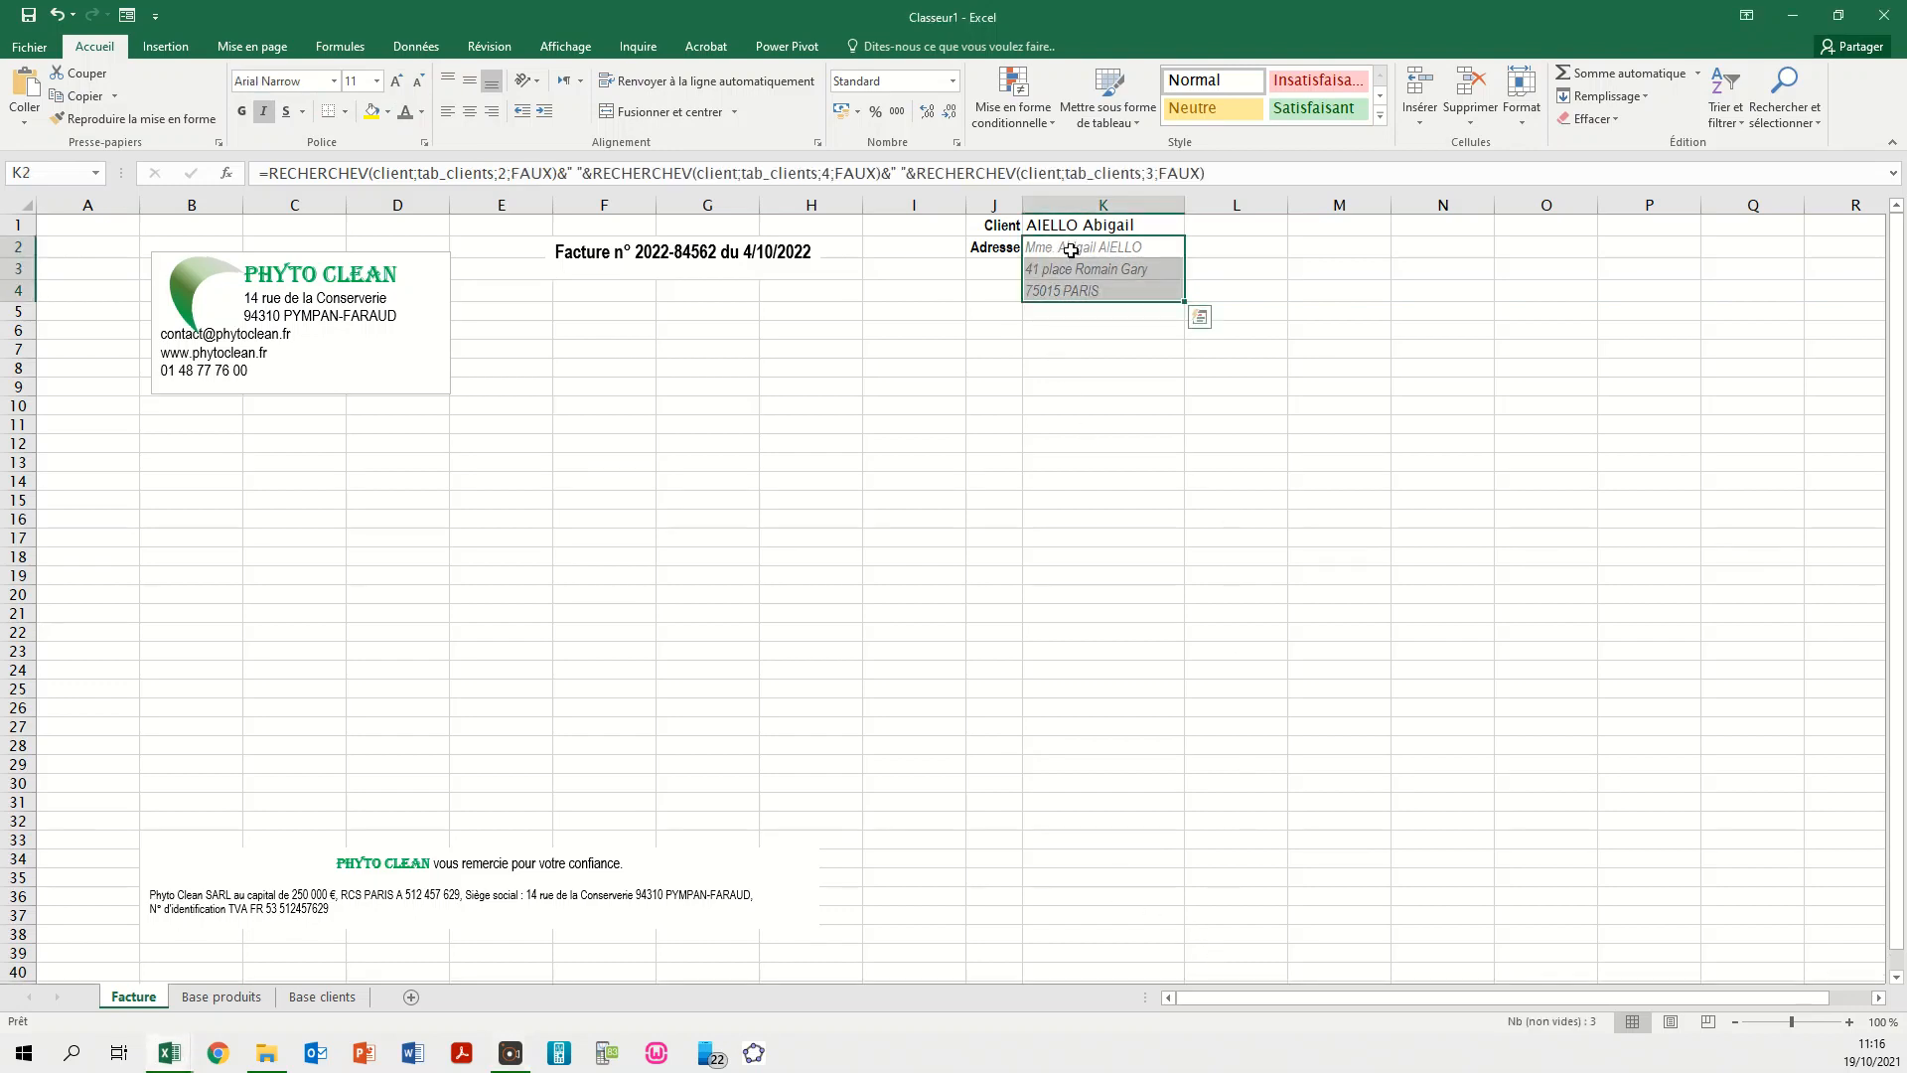
click(392, 112)
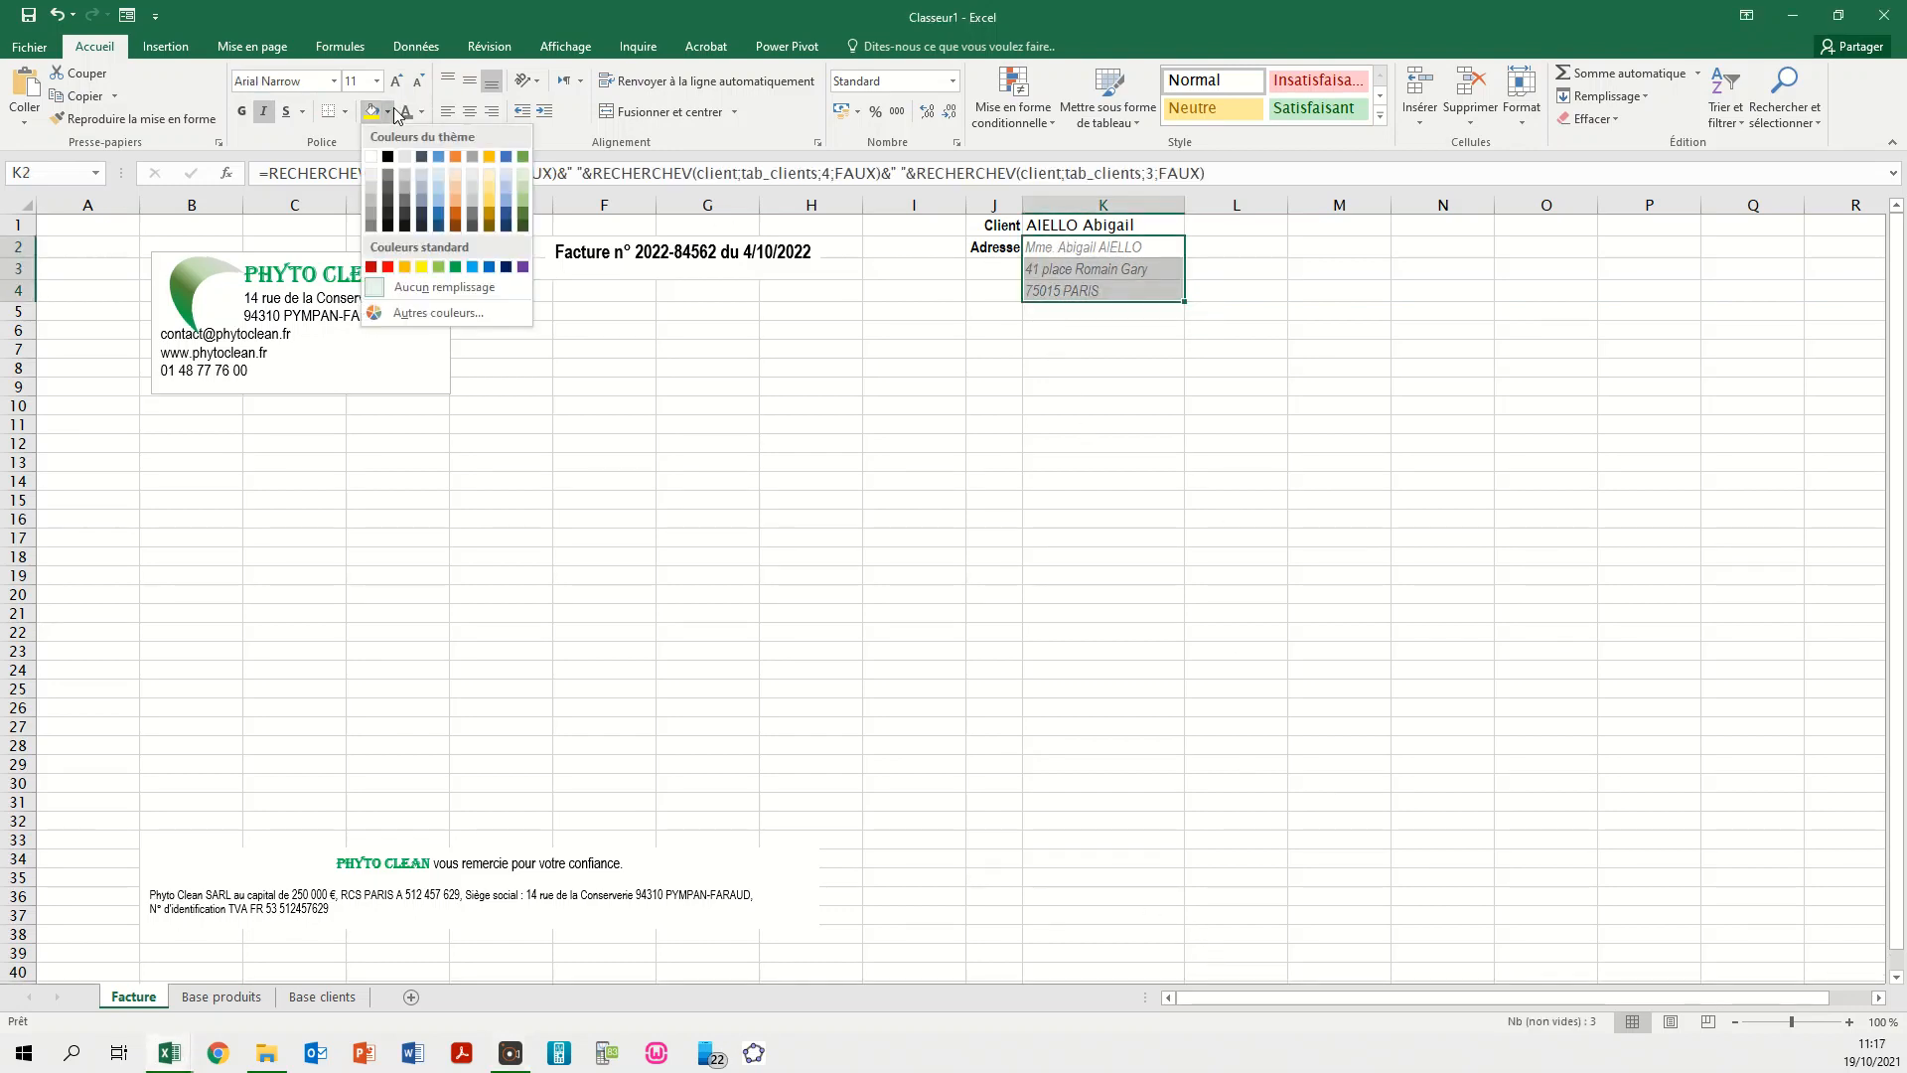
click(528, 177)
click(1102, 347)
click(1076, 241)
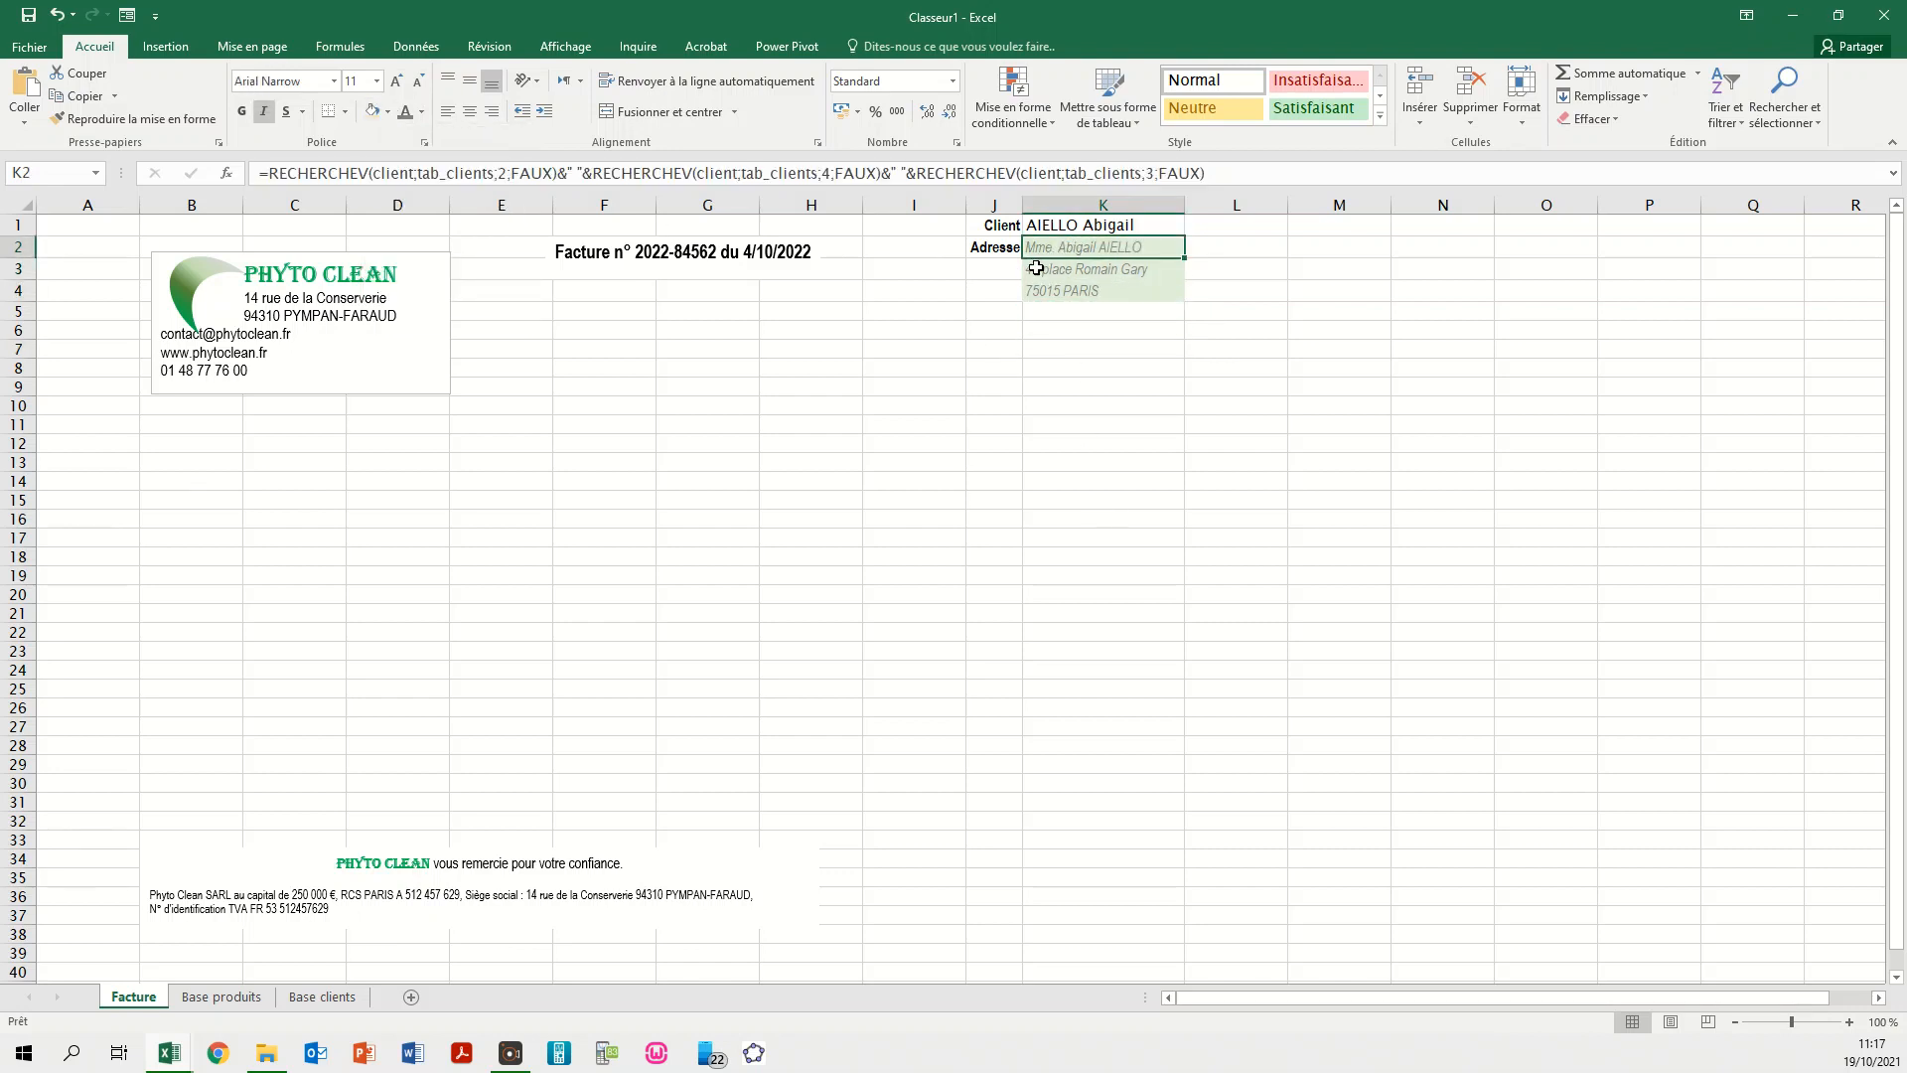
click(1128, 316)
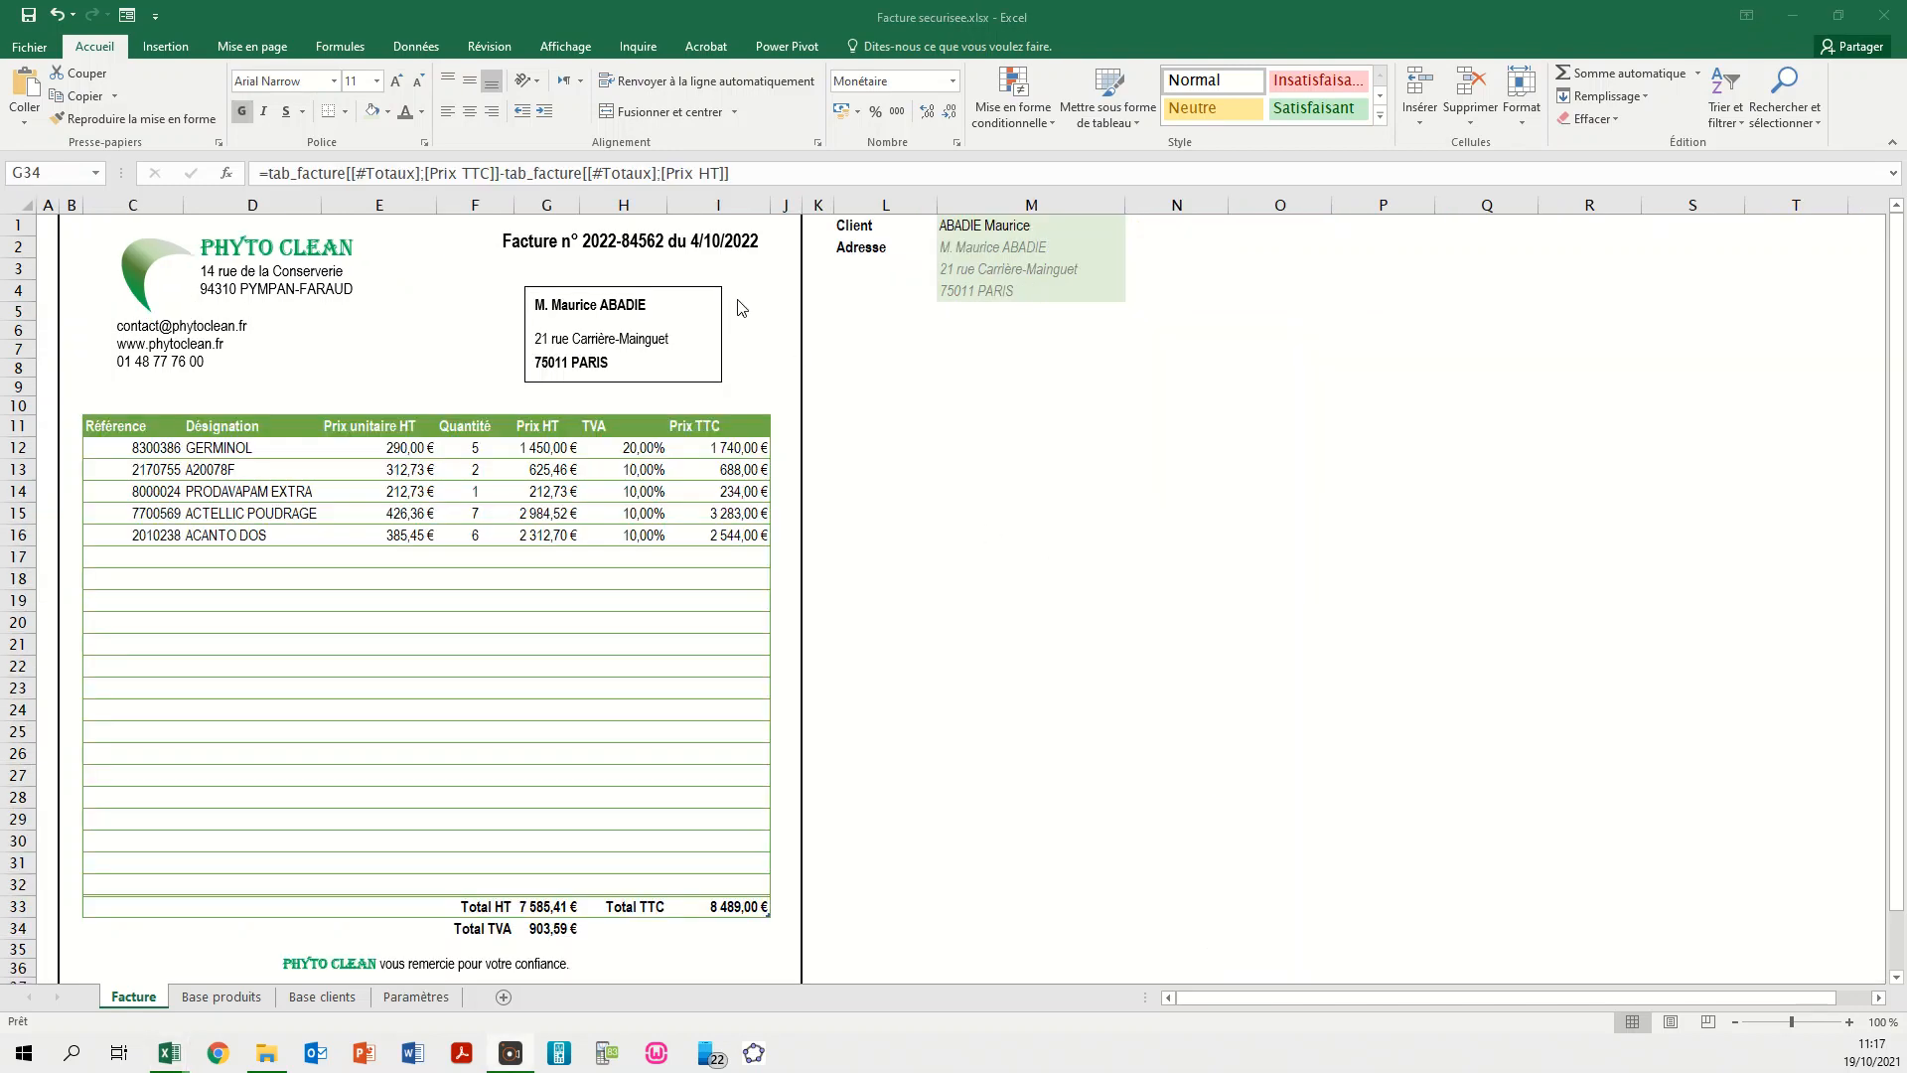
- Switch to the Facture securisee workbook and examine which defined name each text box in the client address group is linked to
click(681, 289)
click(680, 289)
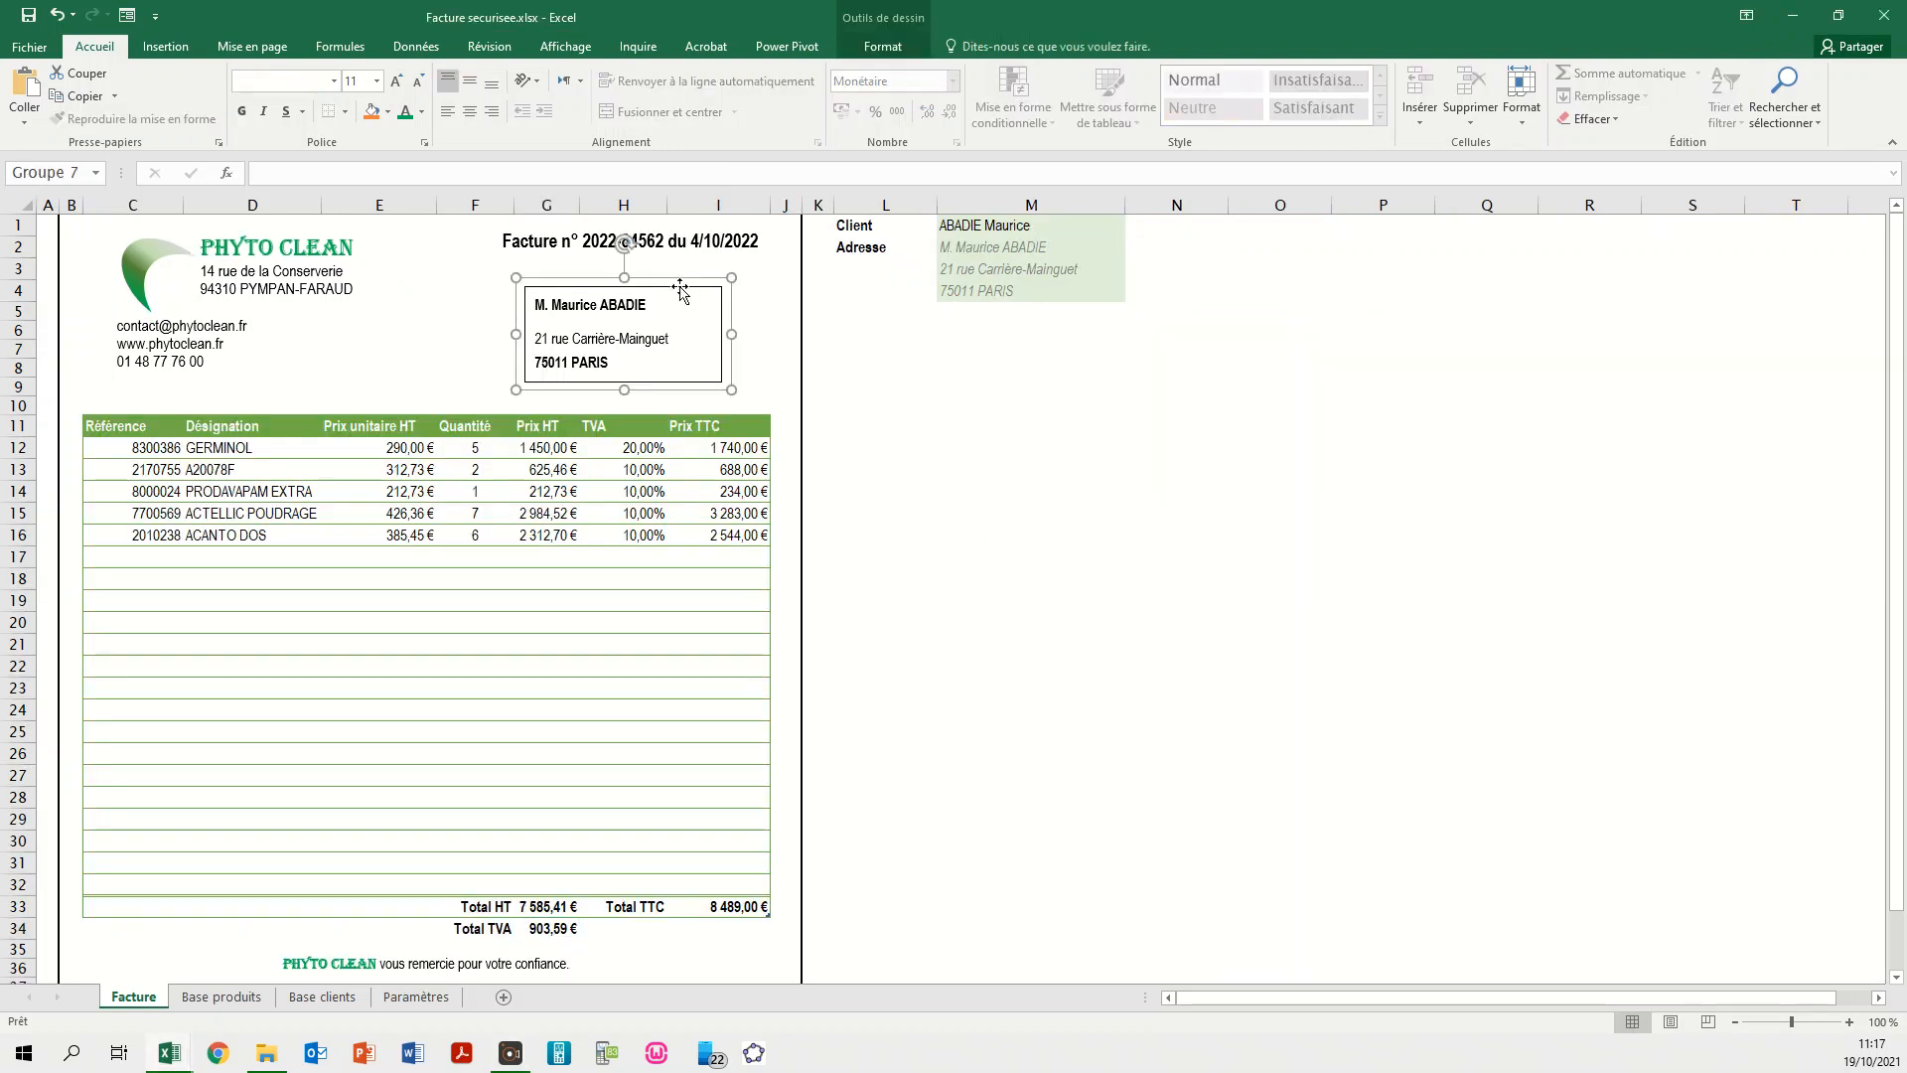
mouse_move(679, 287)
mouse_down()
mouse_move(711, 277)
mouse_move(679, 286)
mouse_up()
click(633, 306)
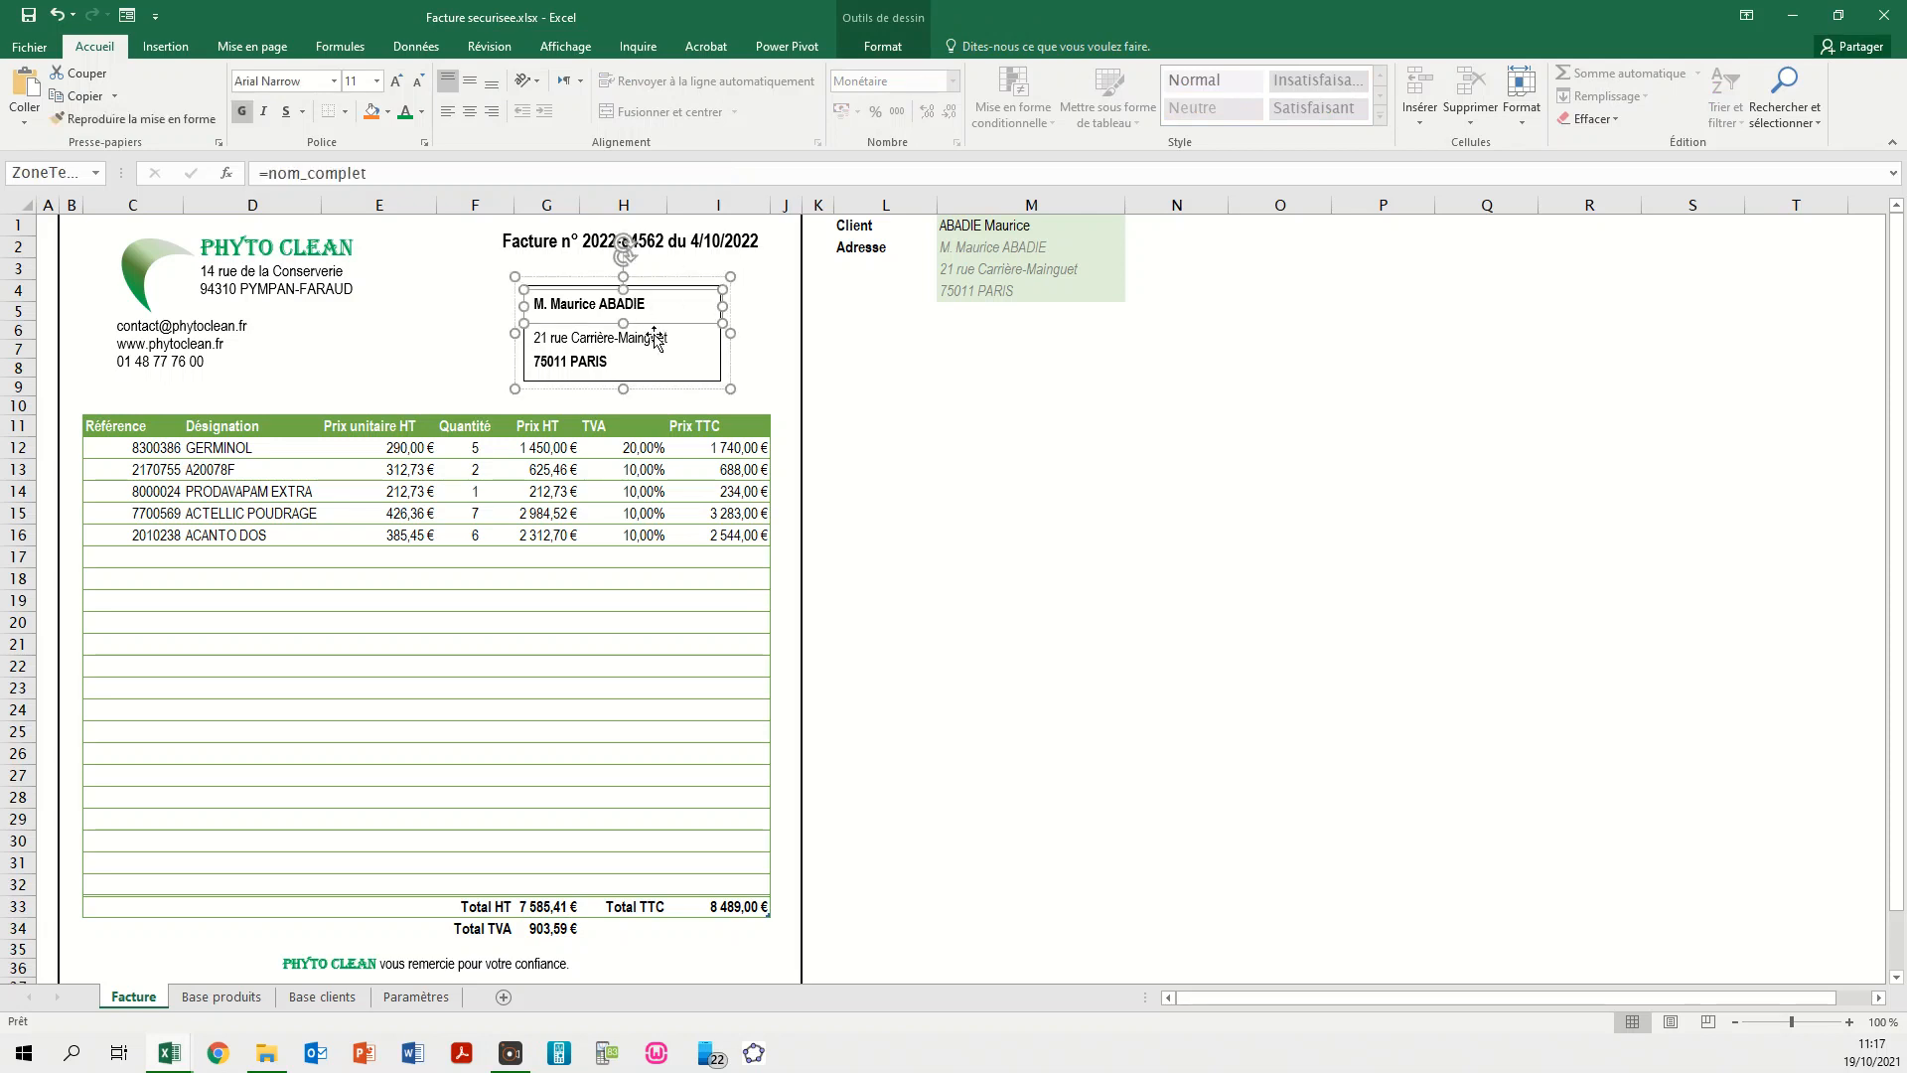
click(655, 342)
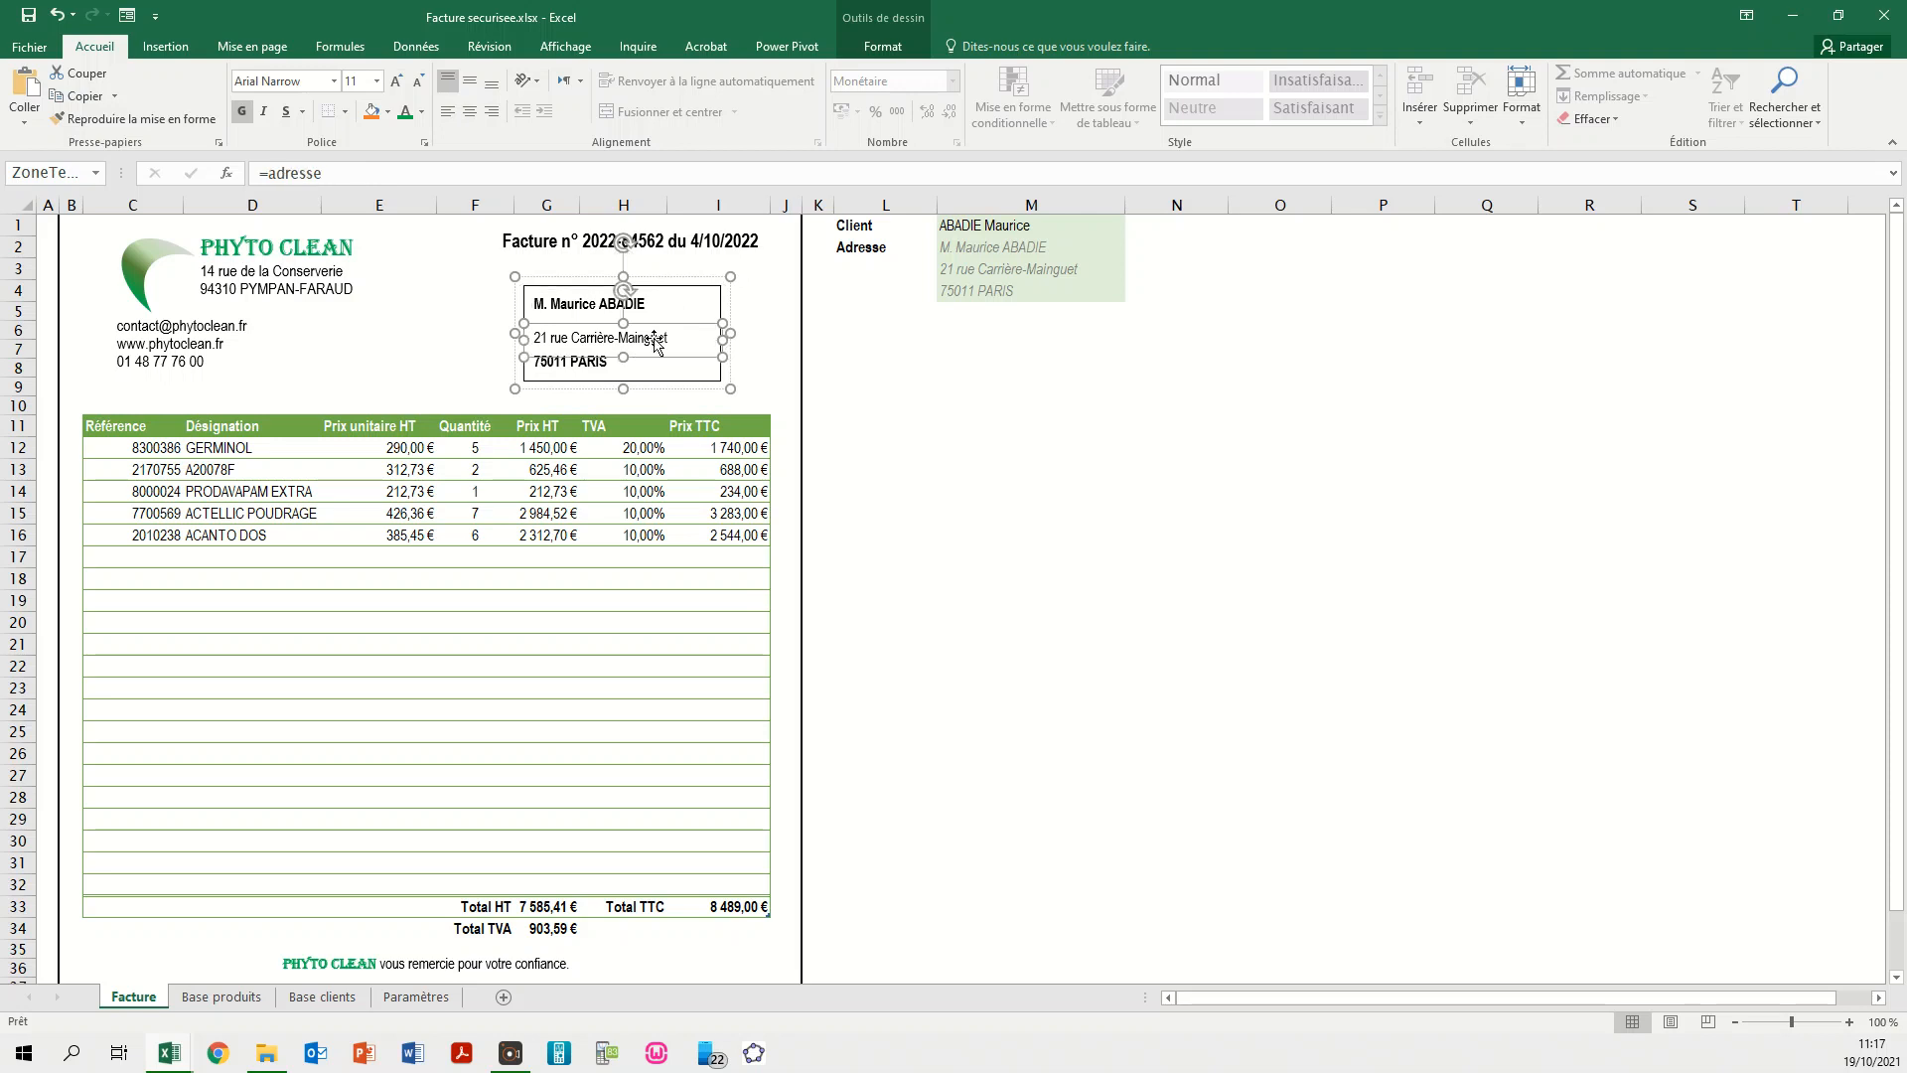
click(592, 369)
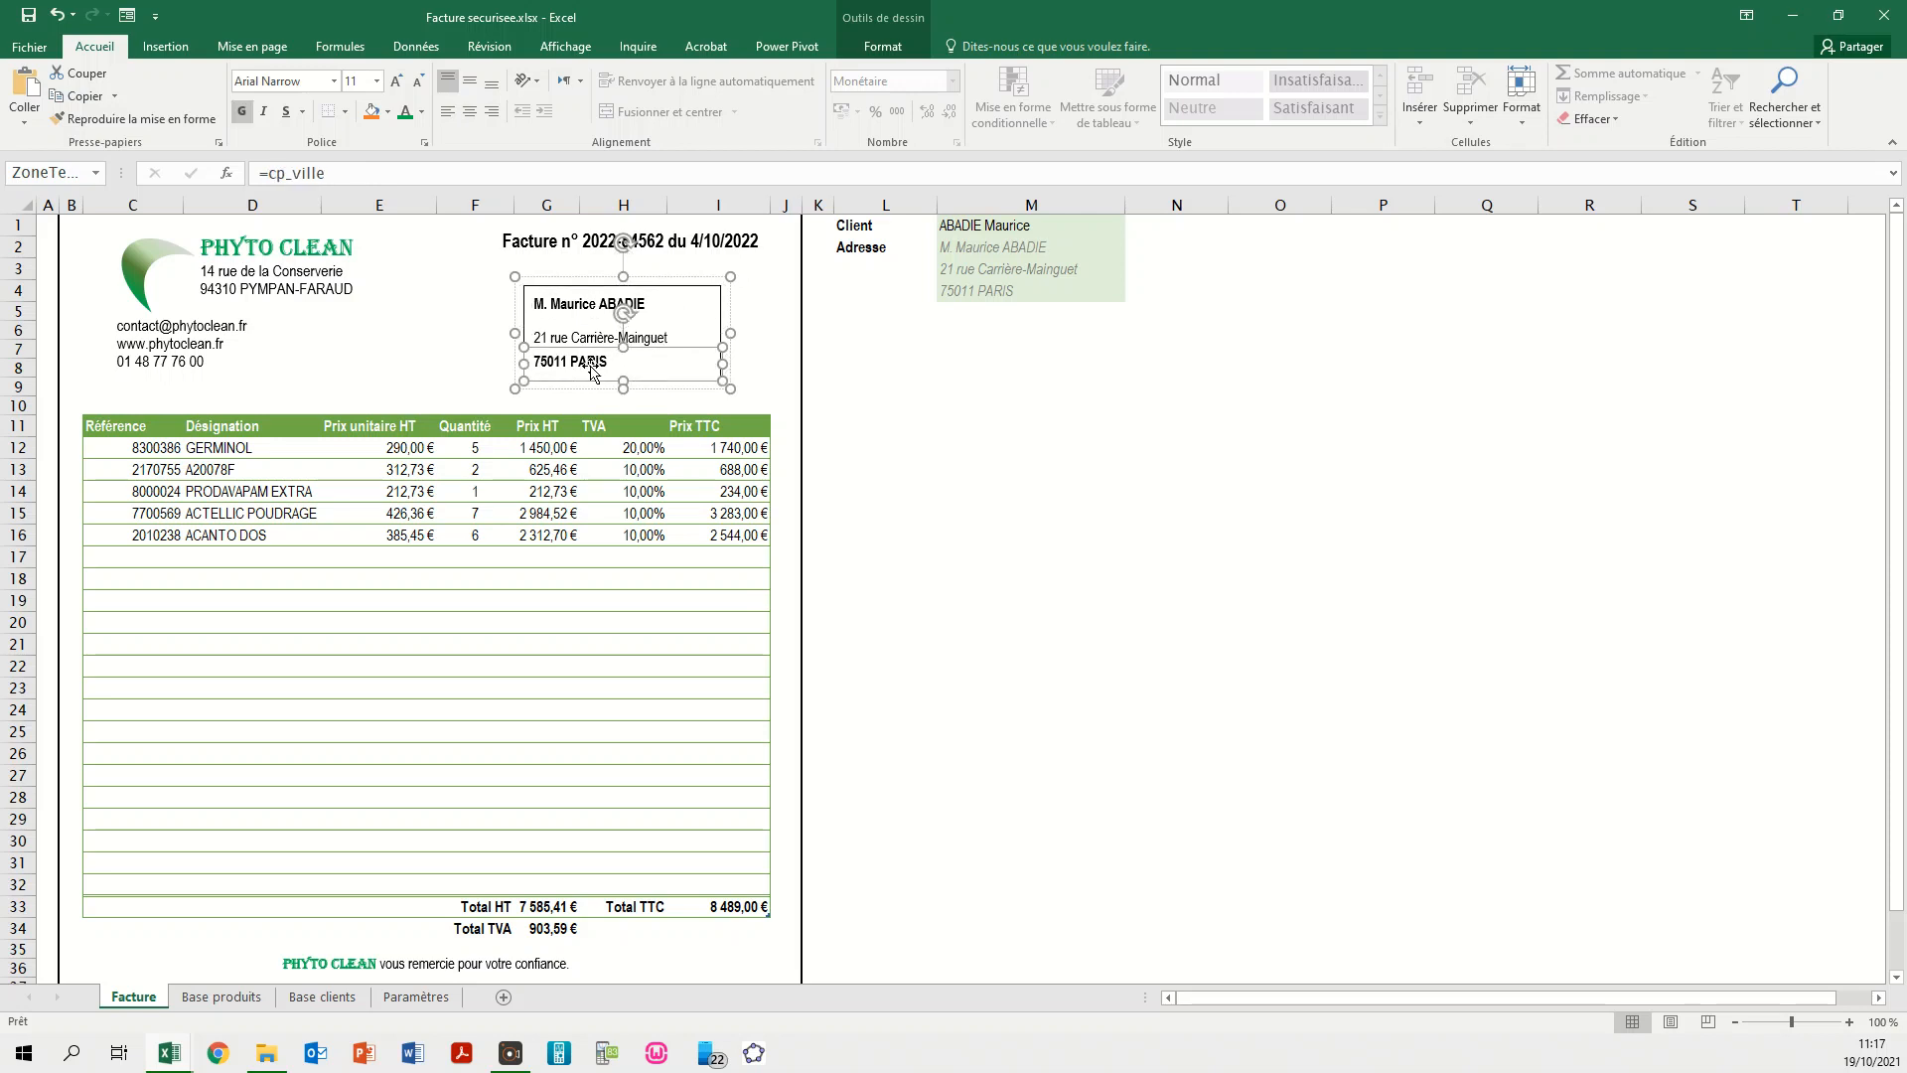
click(599, 314)
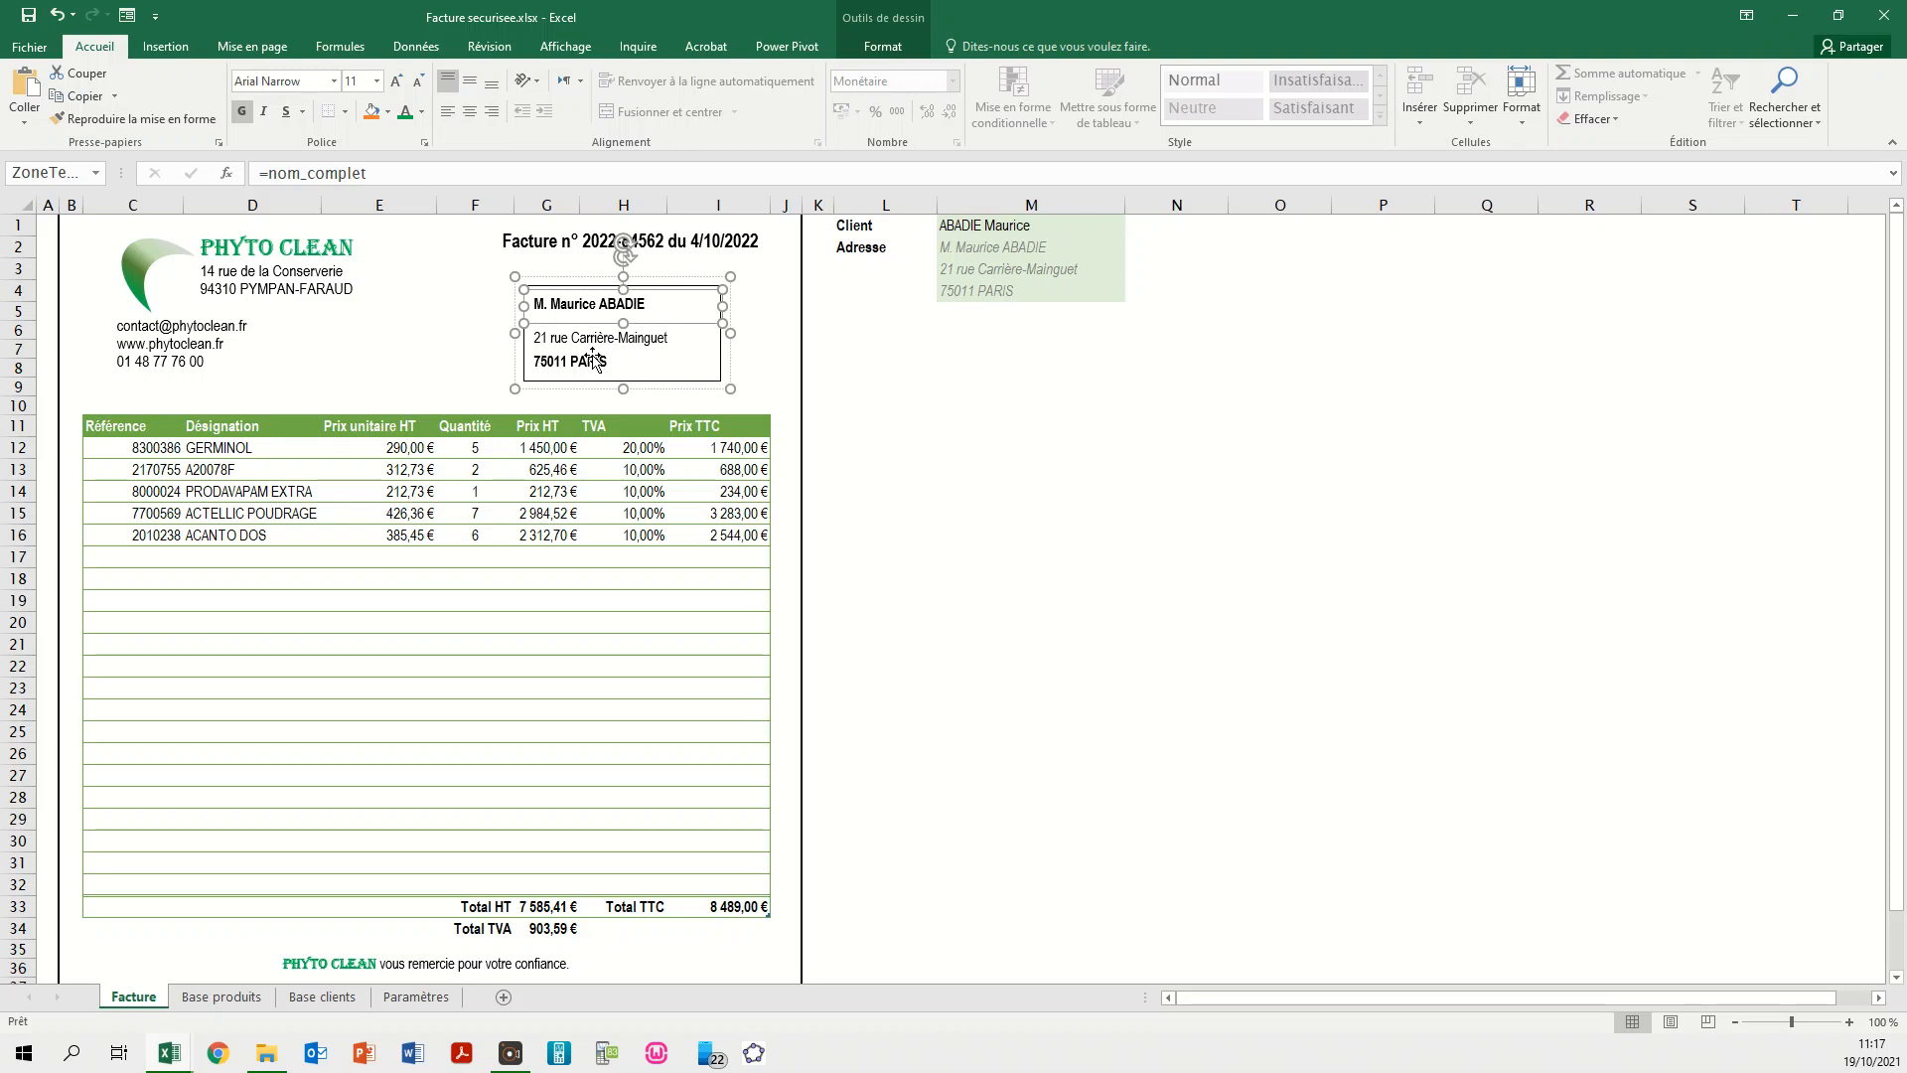
click(592, 342)
click(592, 367)
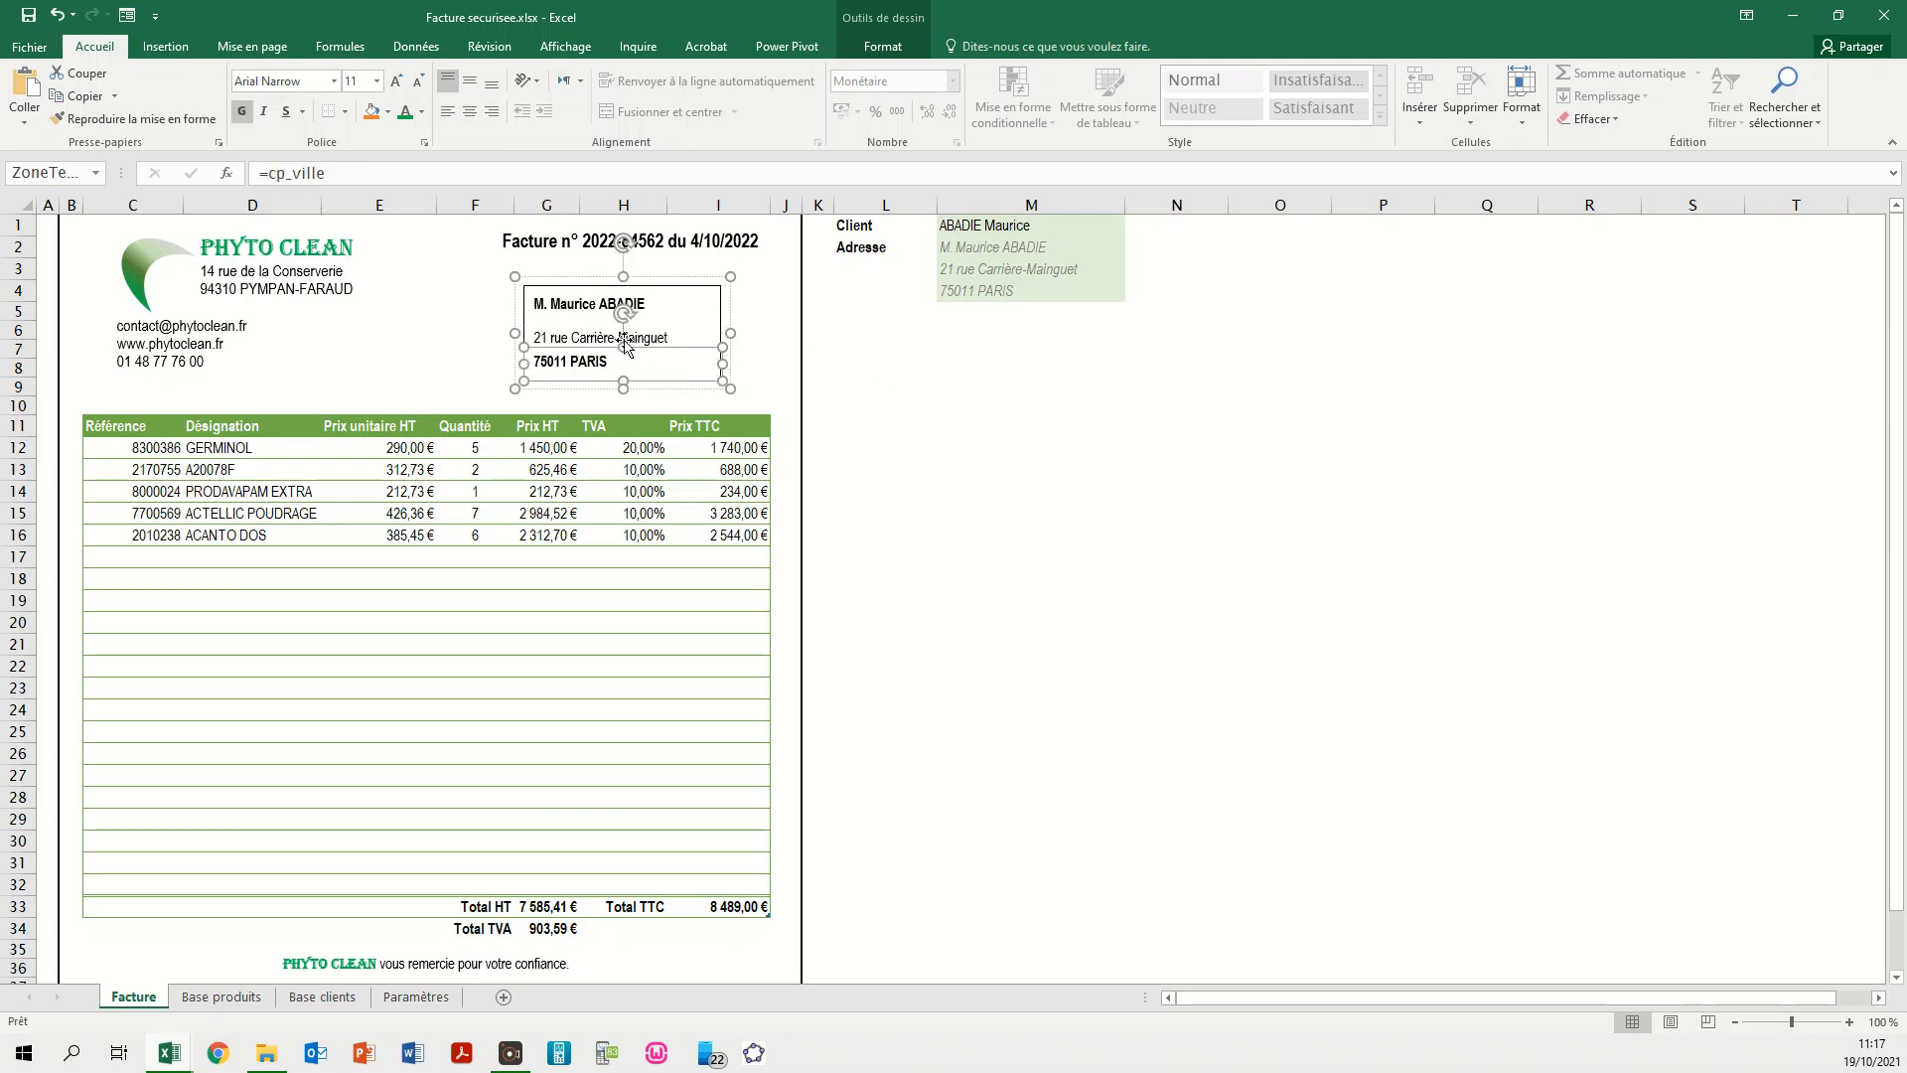
click(600, 310)
click(596, 340)
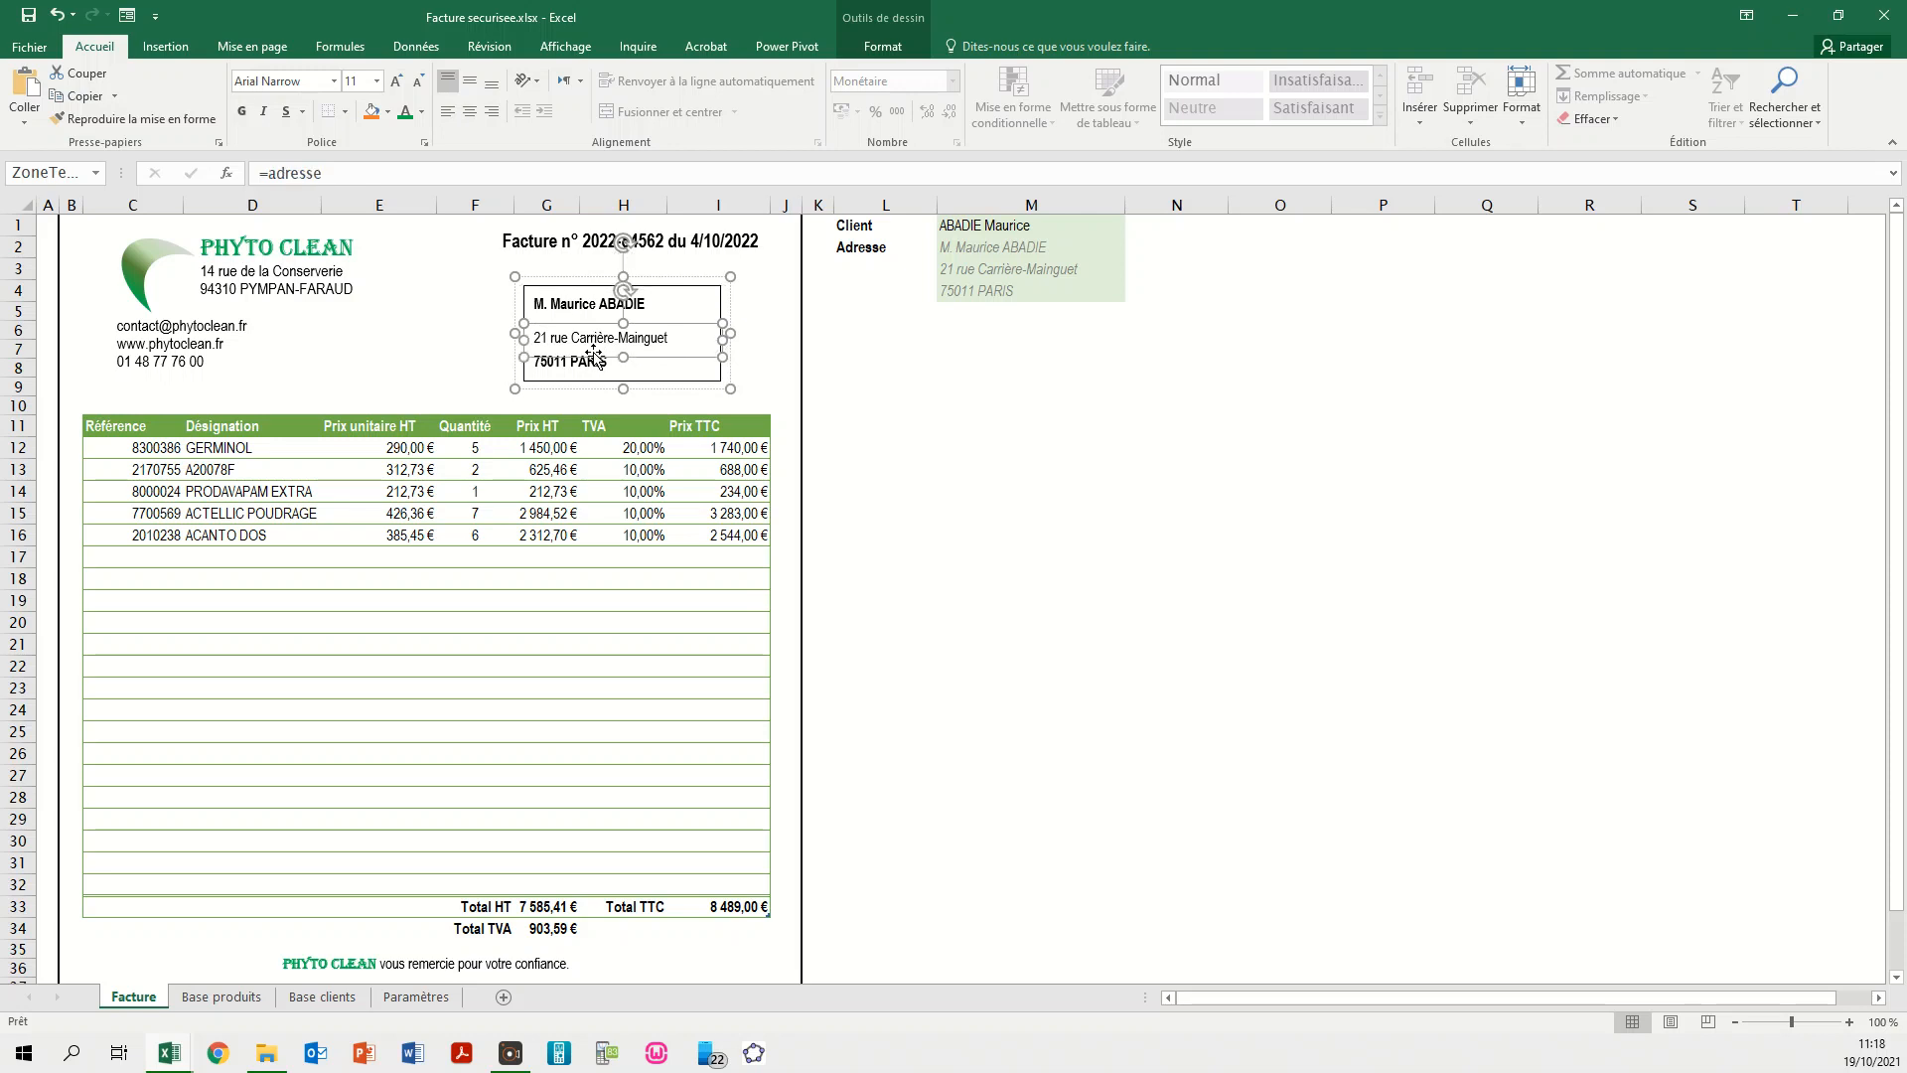
click(596, 367)
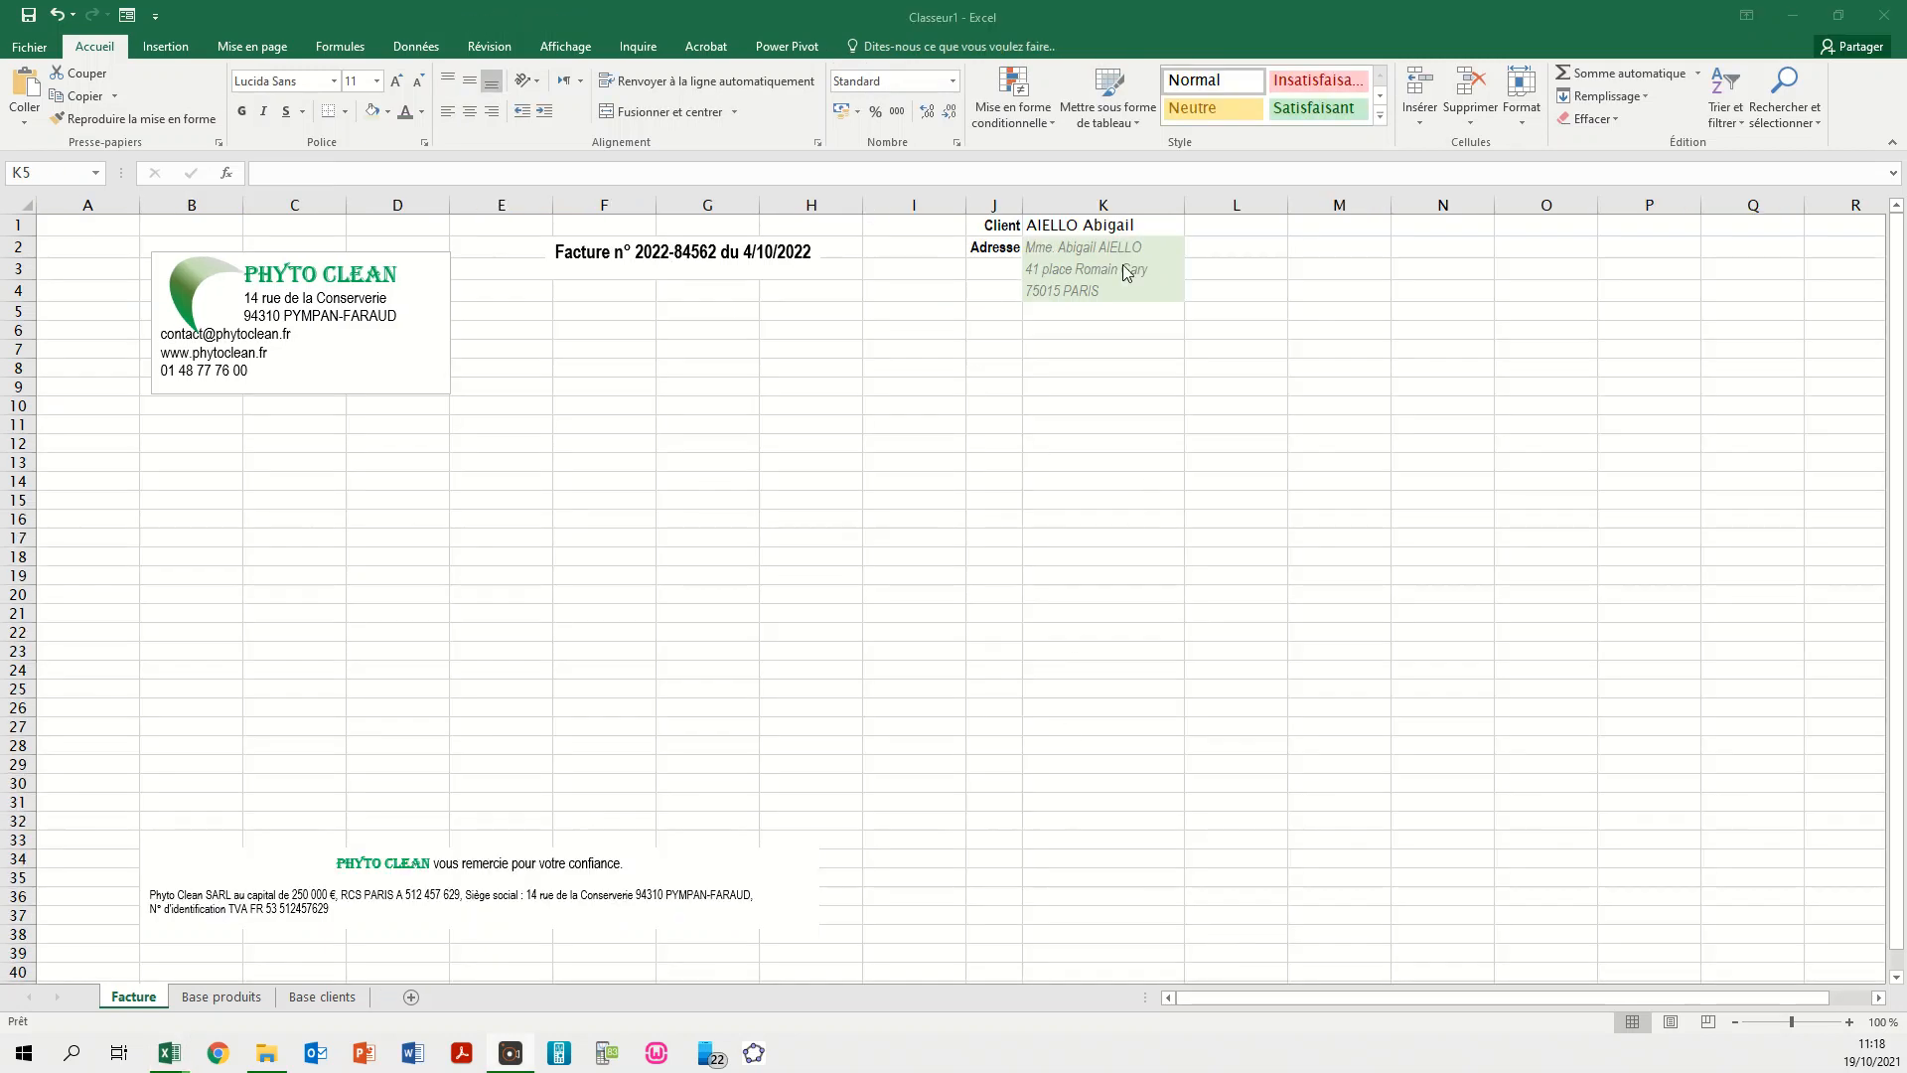
- Return to the Classeur1 workbook and name cell K2, which holds the full client name, nom_prenom
click(1058, 248)
click(1075, 245)
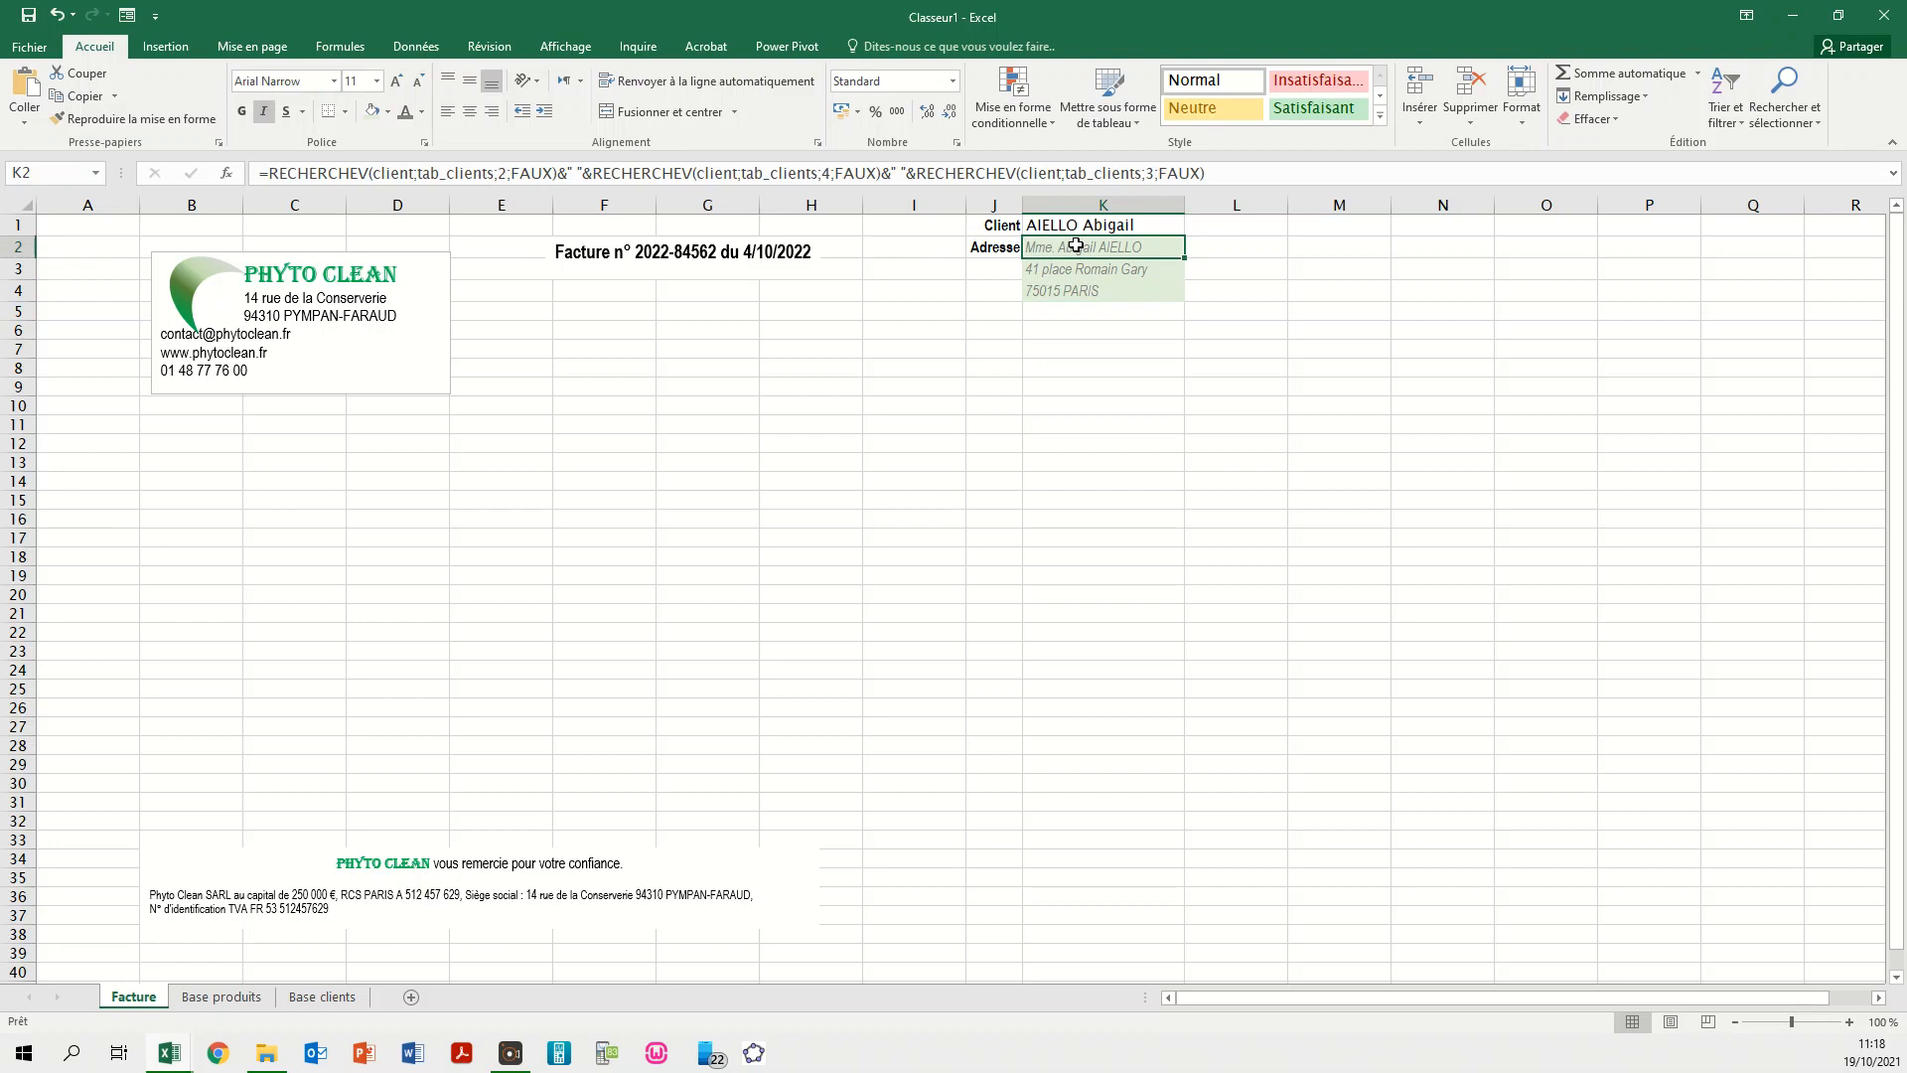
click(65, 175)
text(no)
text(m_preno)
text(m)
key(Return)
- Name the street address cell K3 adresse and the postcode and city cell K4 cp_ville
click(1073, 269)
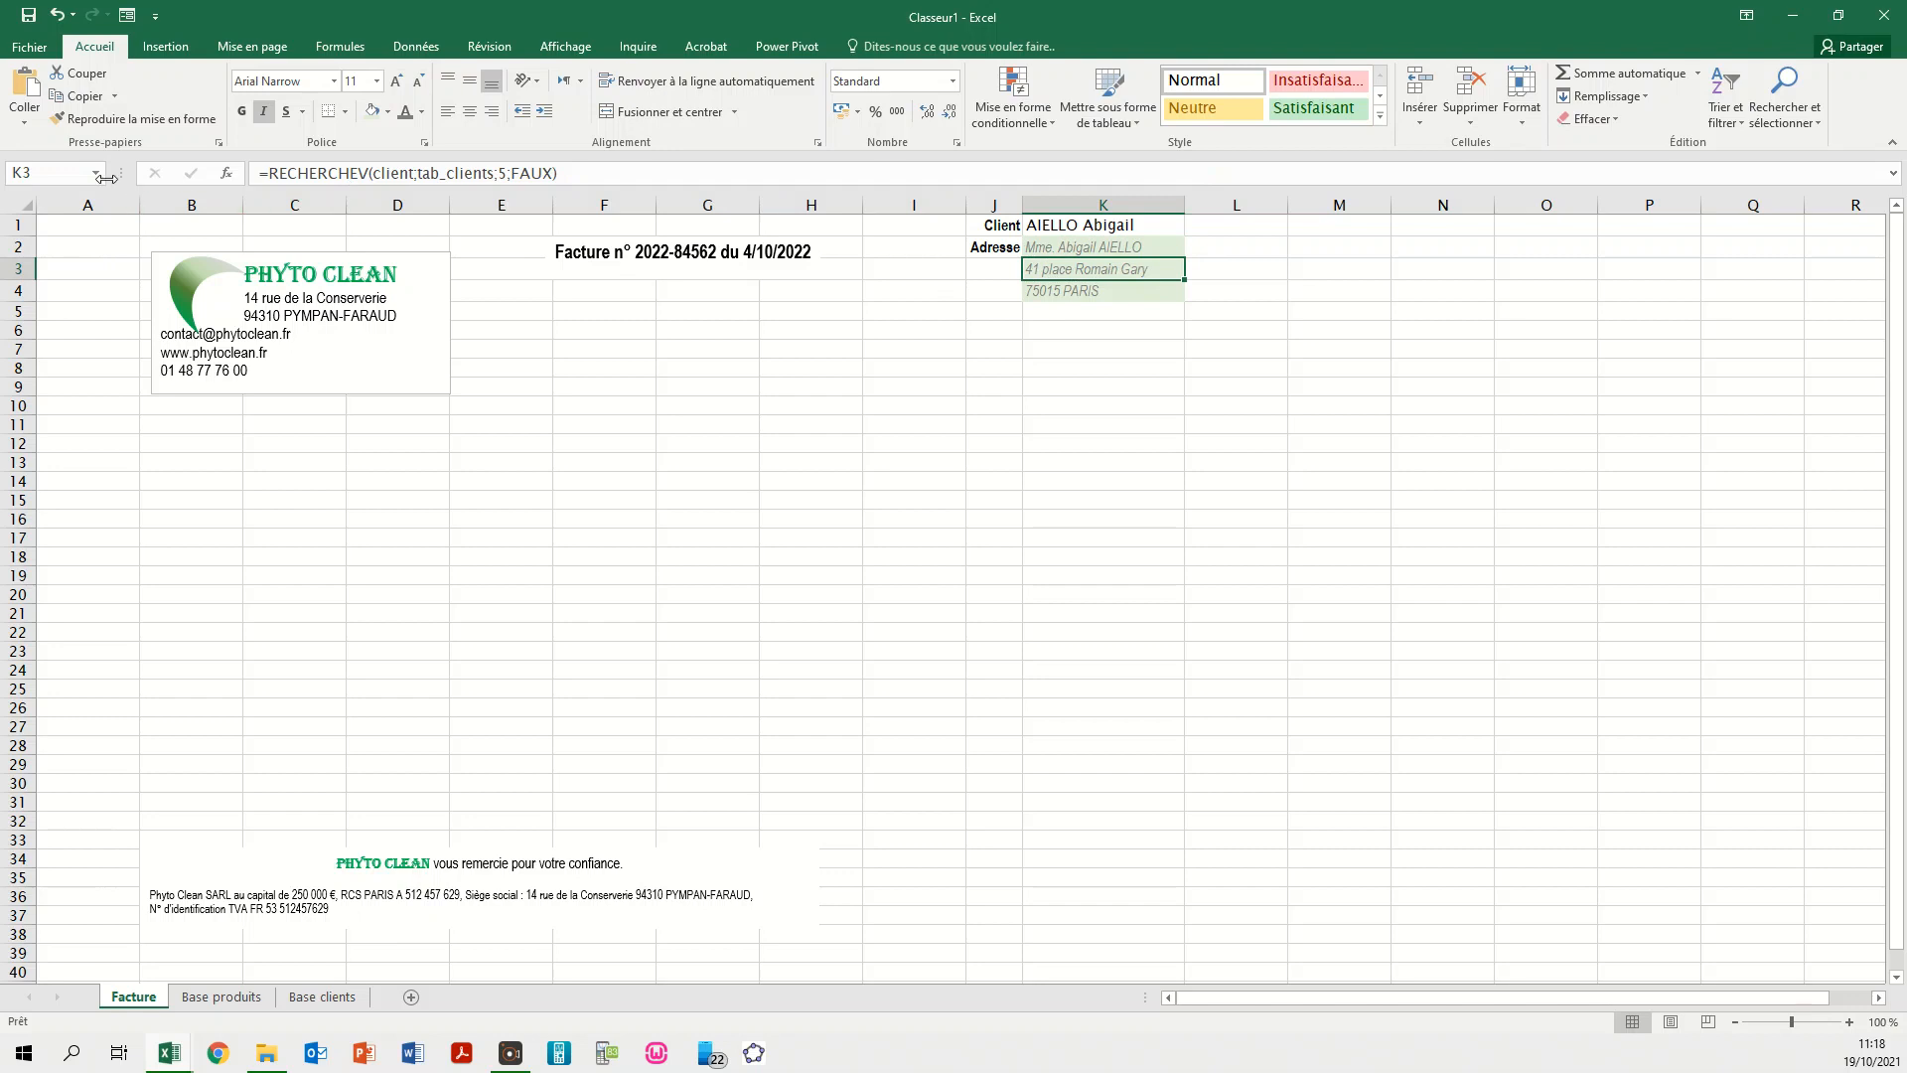
click(58, 164)
text(adresse)
key(Return)
click(1058, 290)
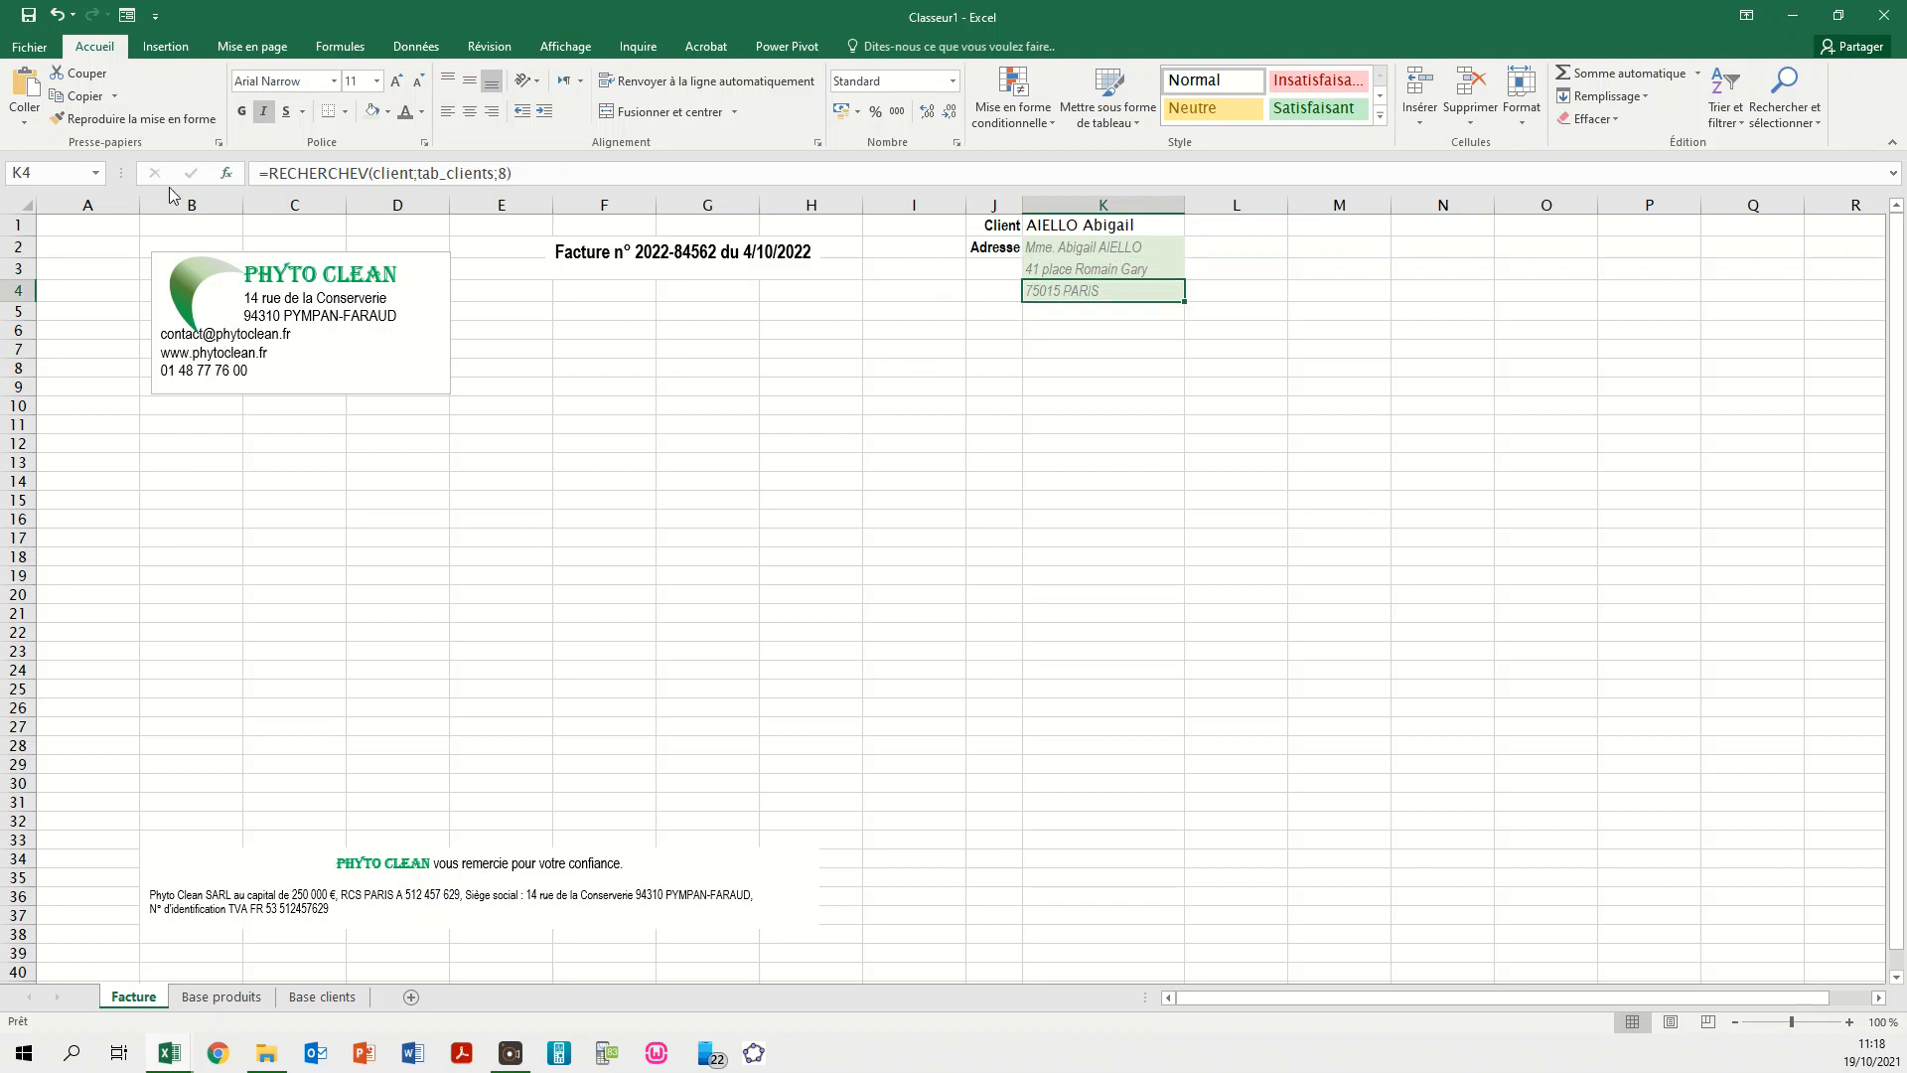
click(40, 169)
text(cp_ville)
key(Return)
- Draw a text box about 6.6 cm wide and 1.1 cm high just below the invoice number and date
click(830, 363)
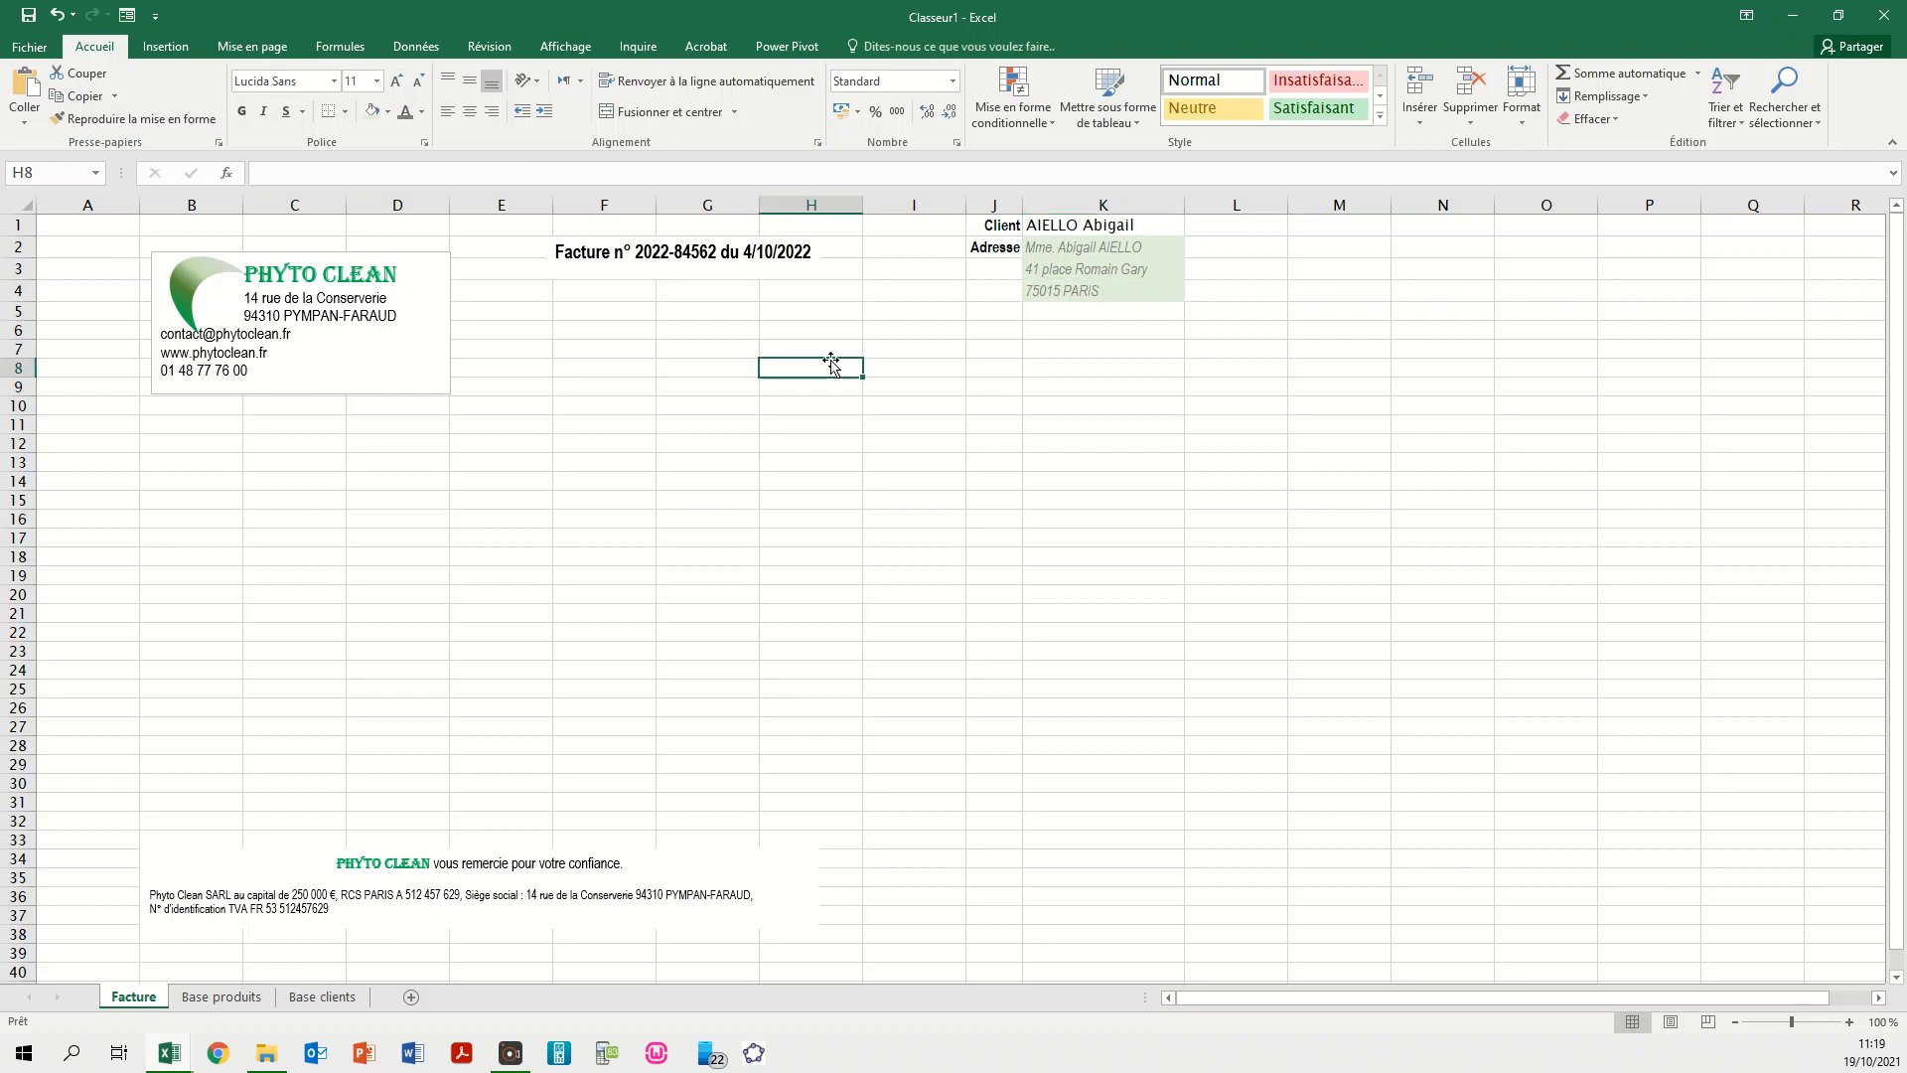
click(161, 46)
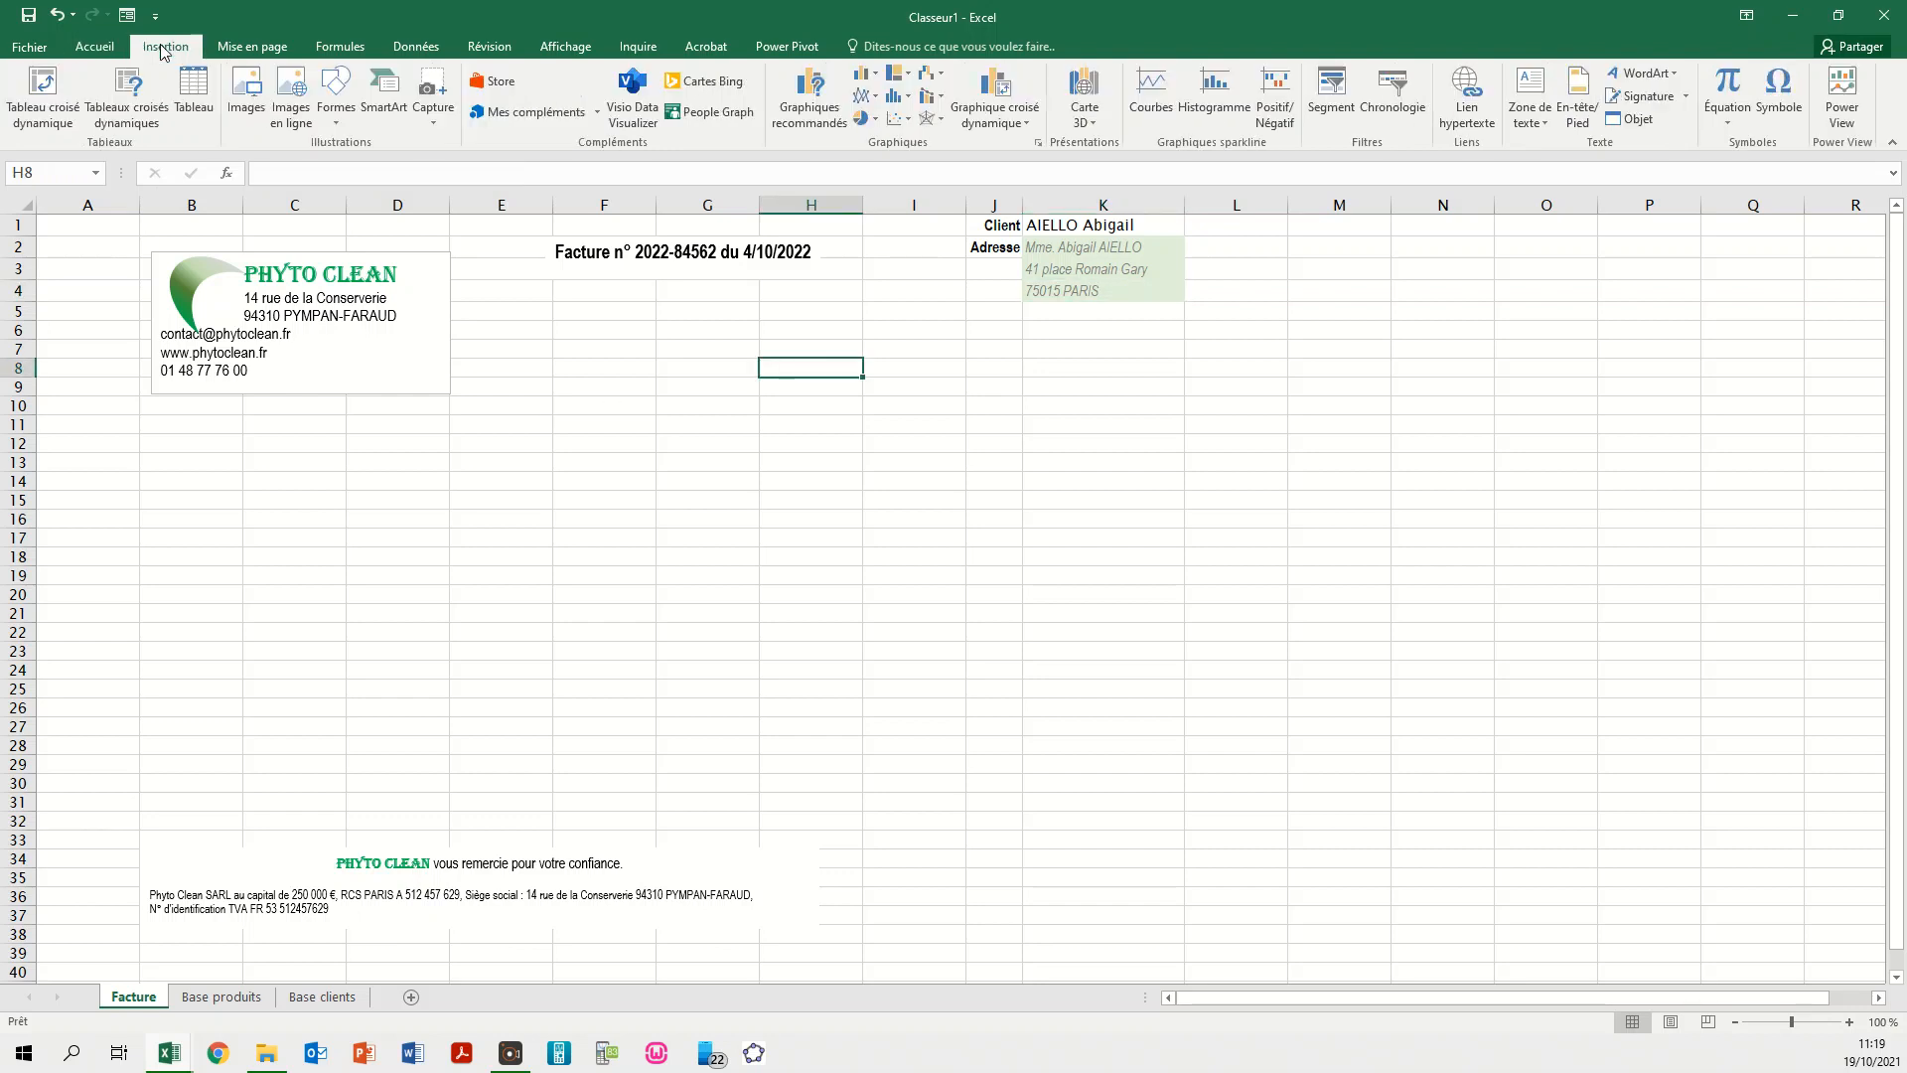
click(1529, 123)
click(1549, 144)
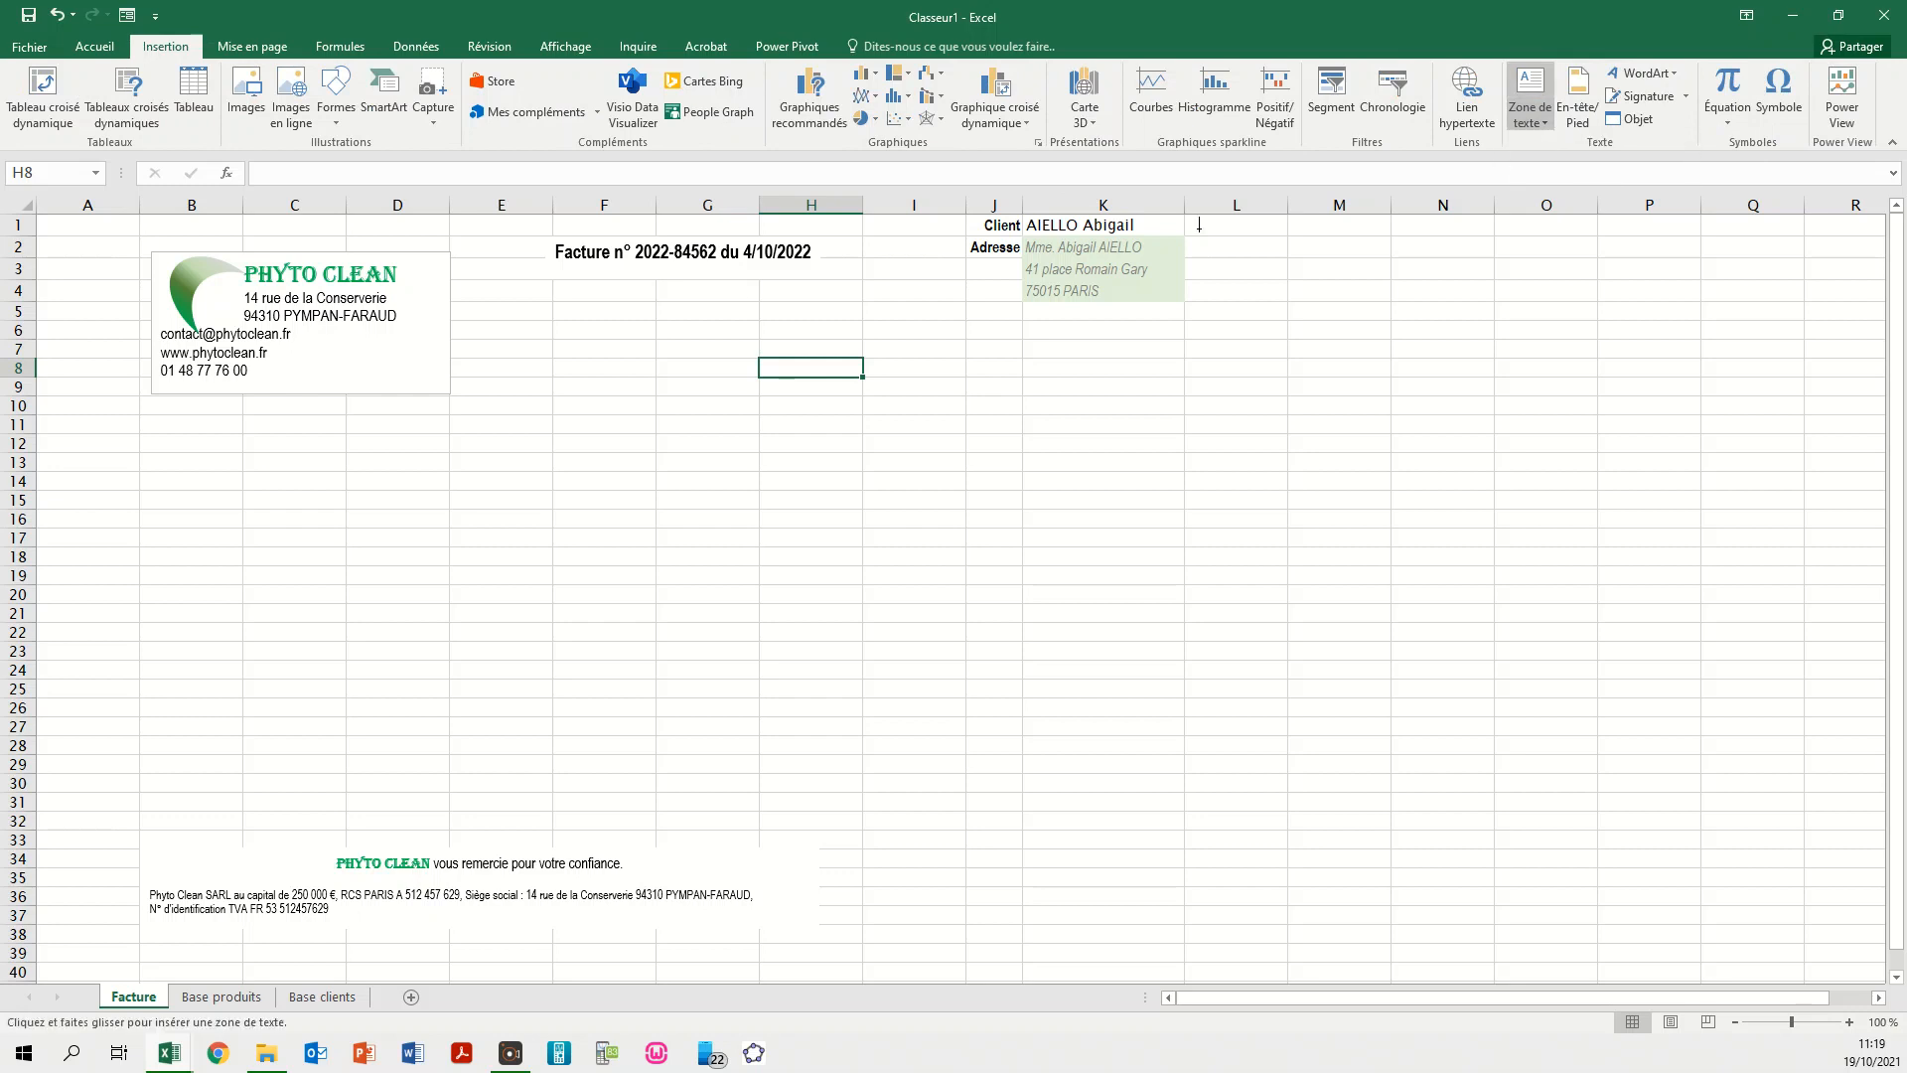
drag(579, 282, 825, 327)
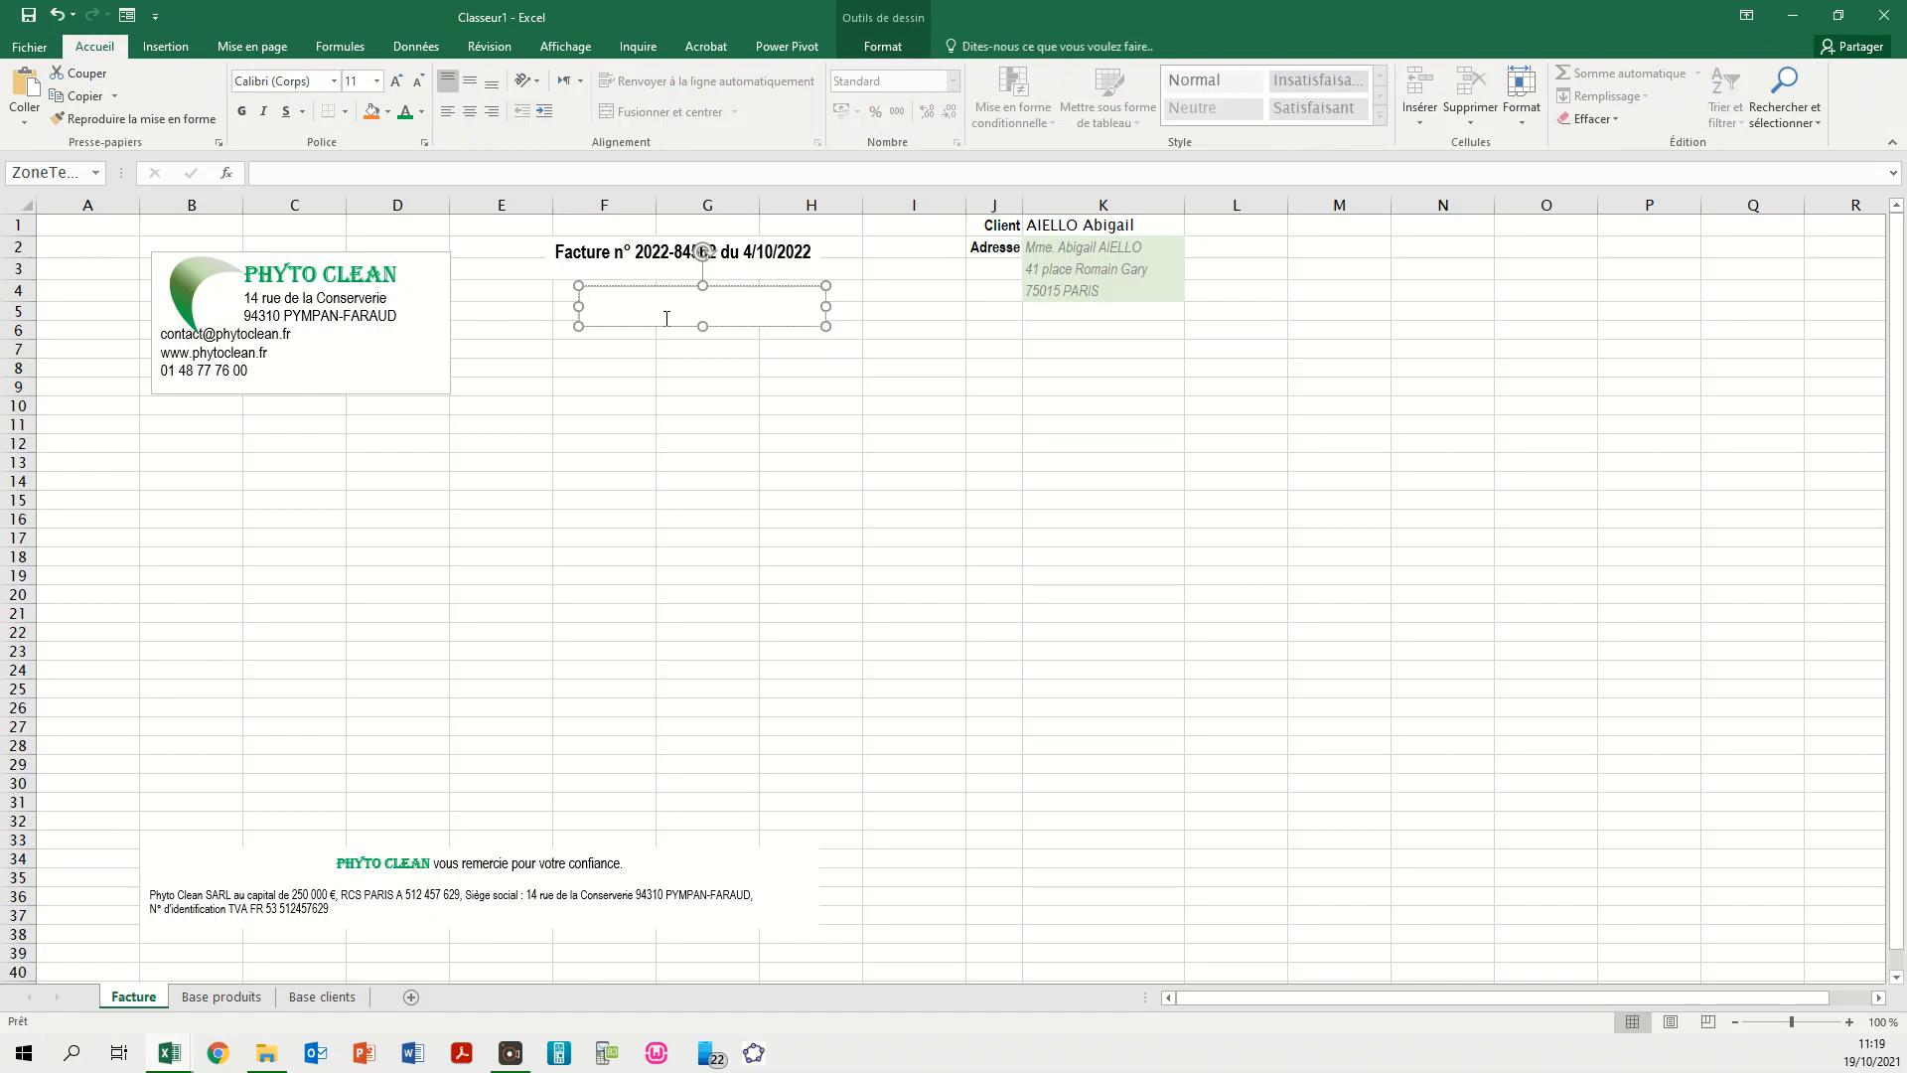
- Link the text box to the full client name with =nom_prenom and move it slightly closer to the invoice title
click(316, 177)
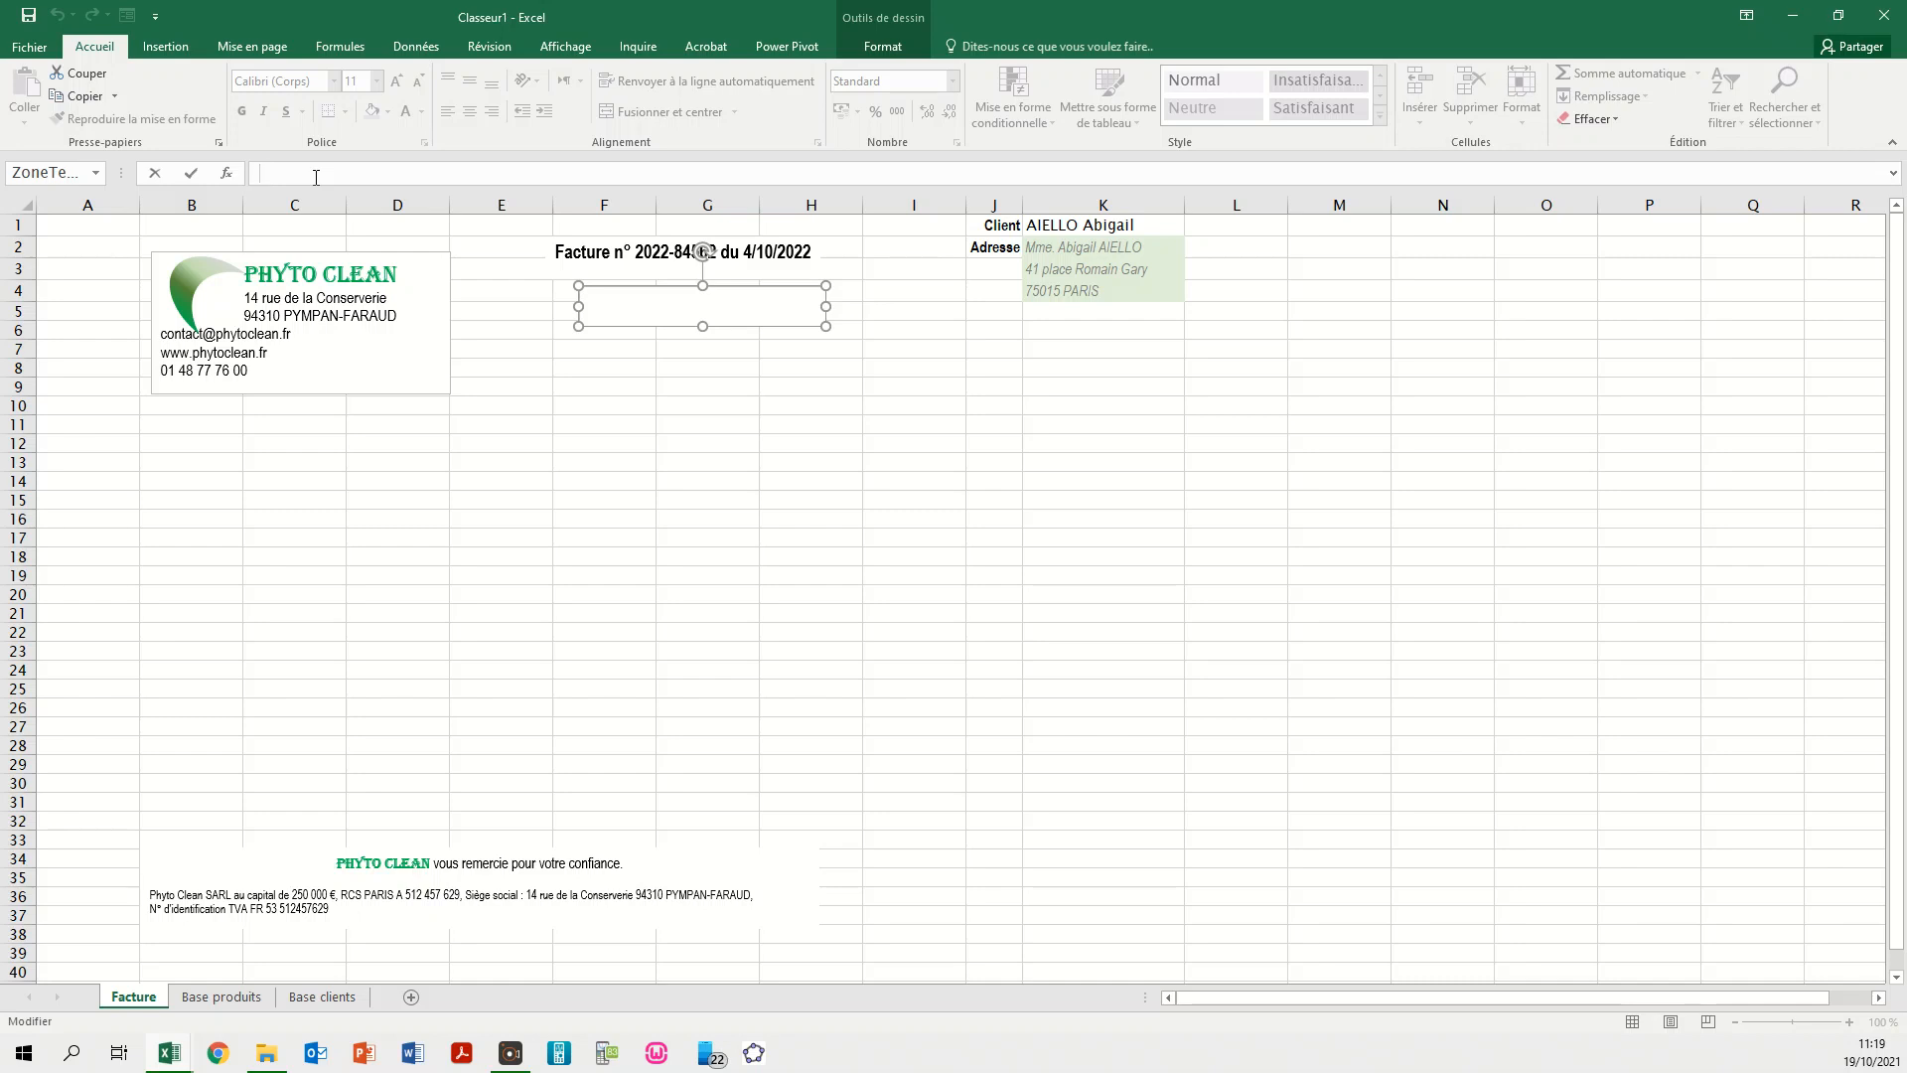
text(=nom)
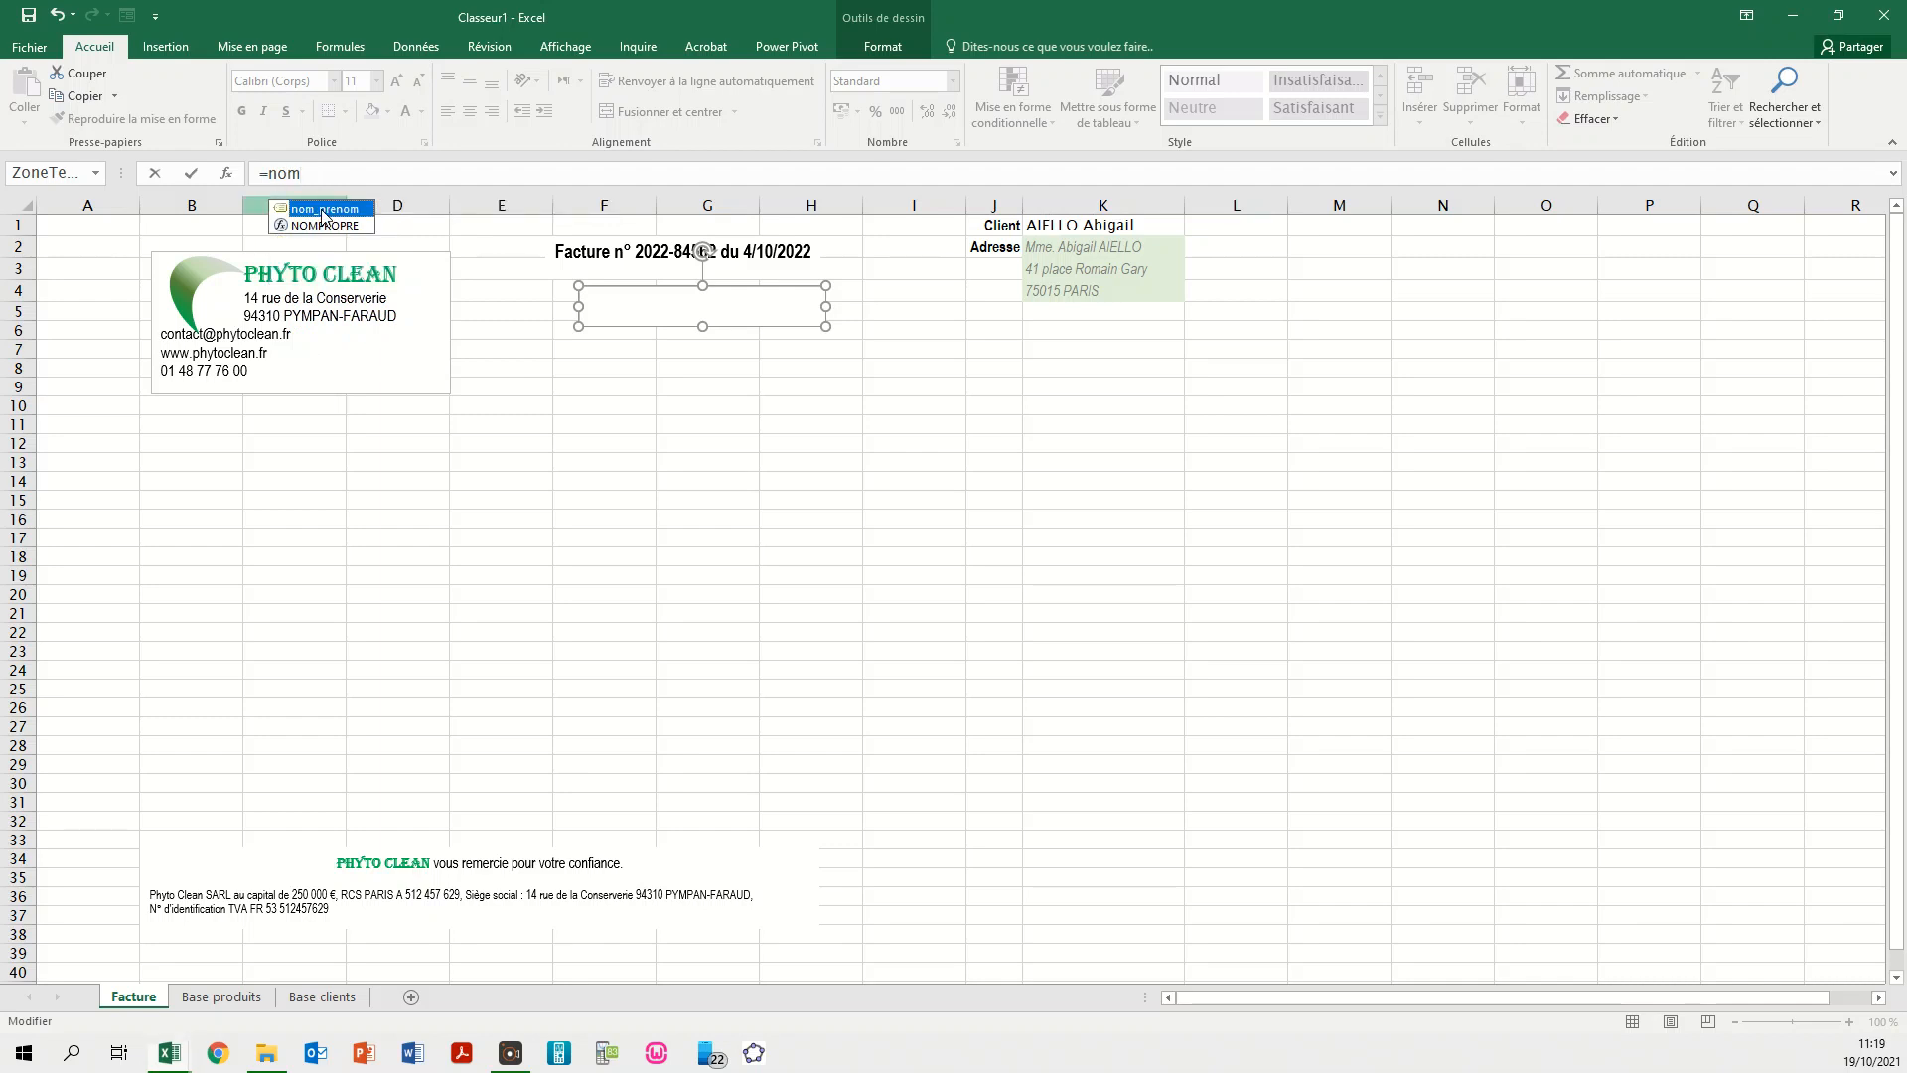
double_click(321, 210)
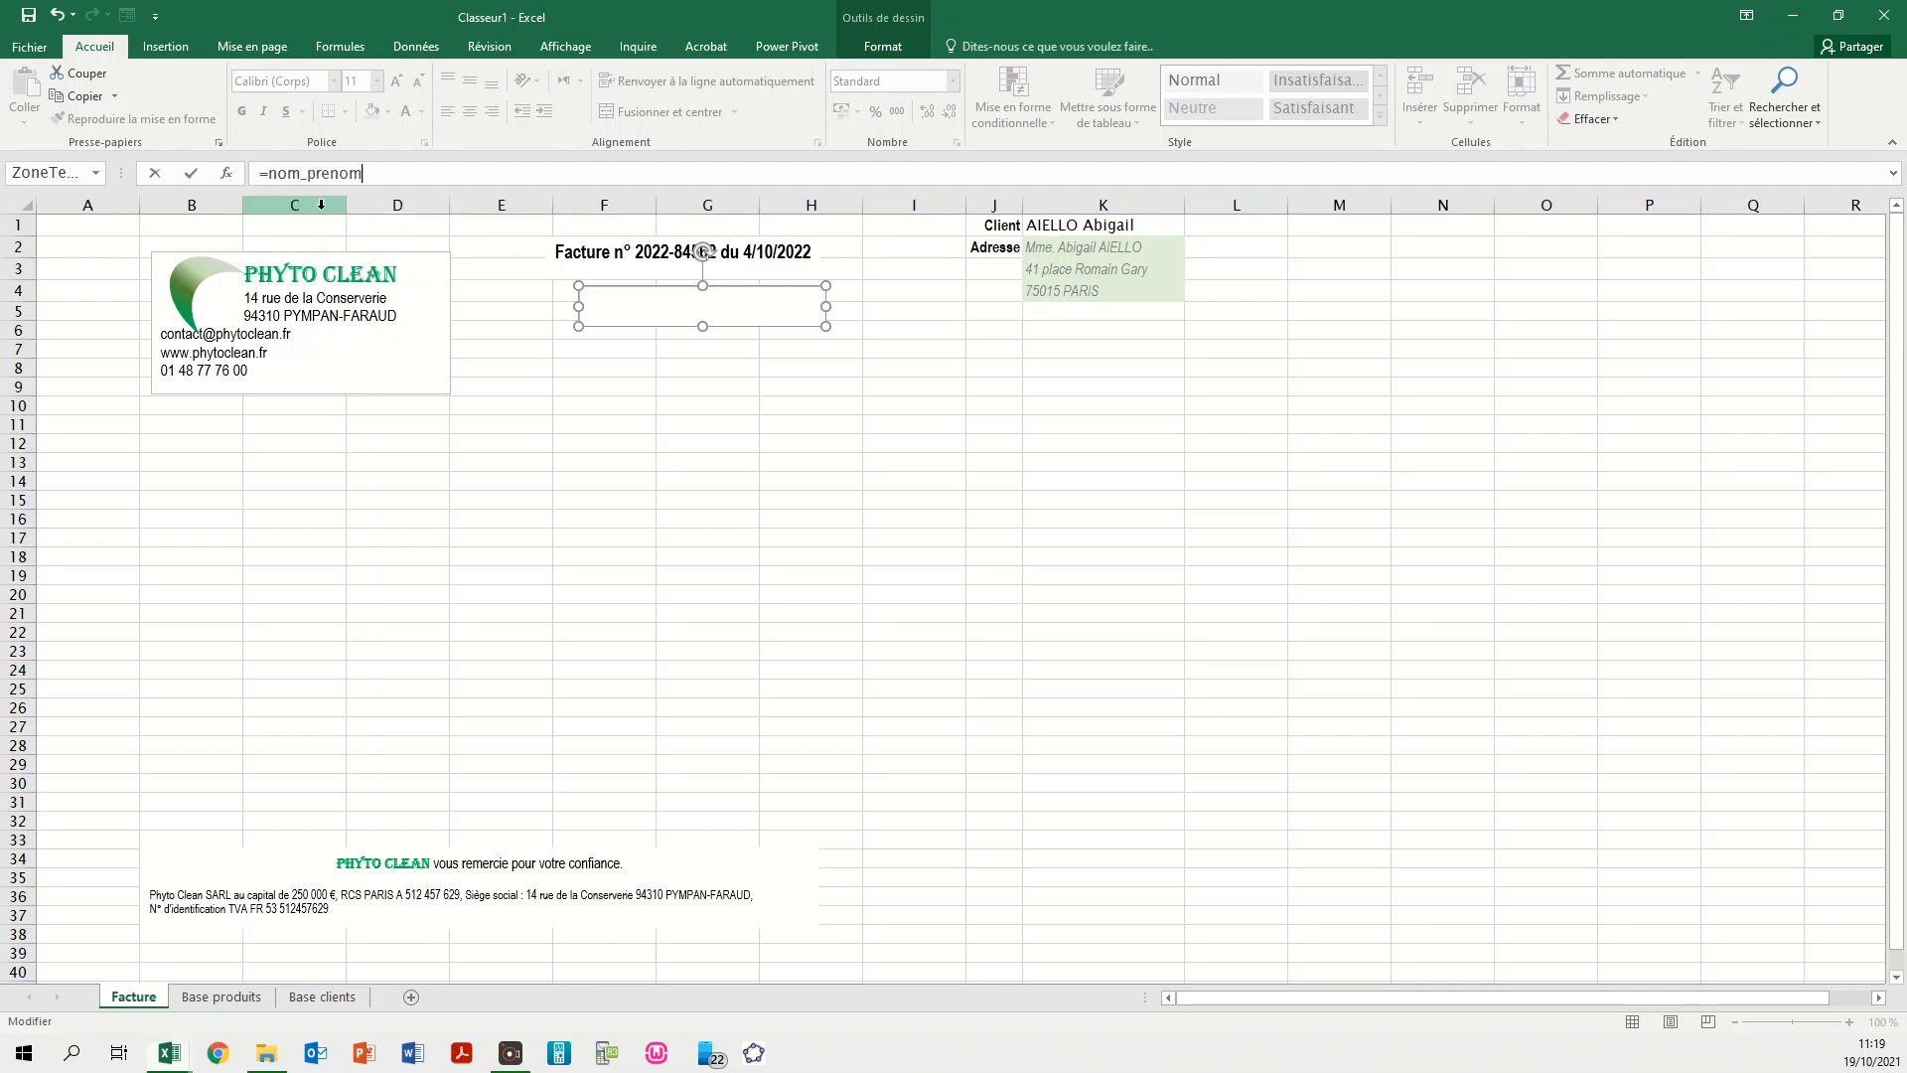
key(Return)
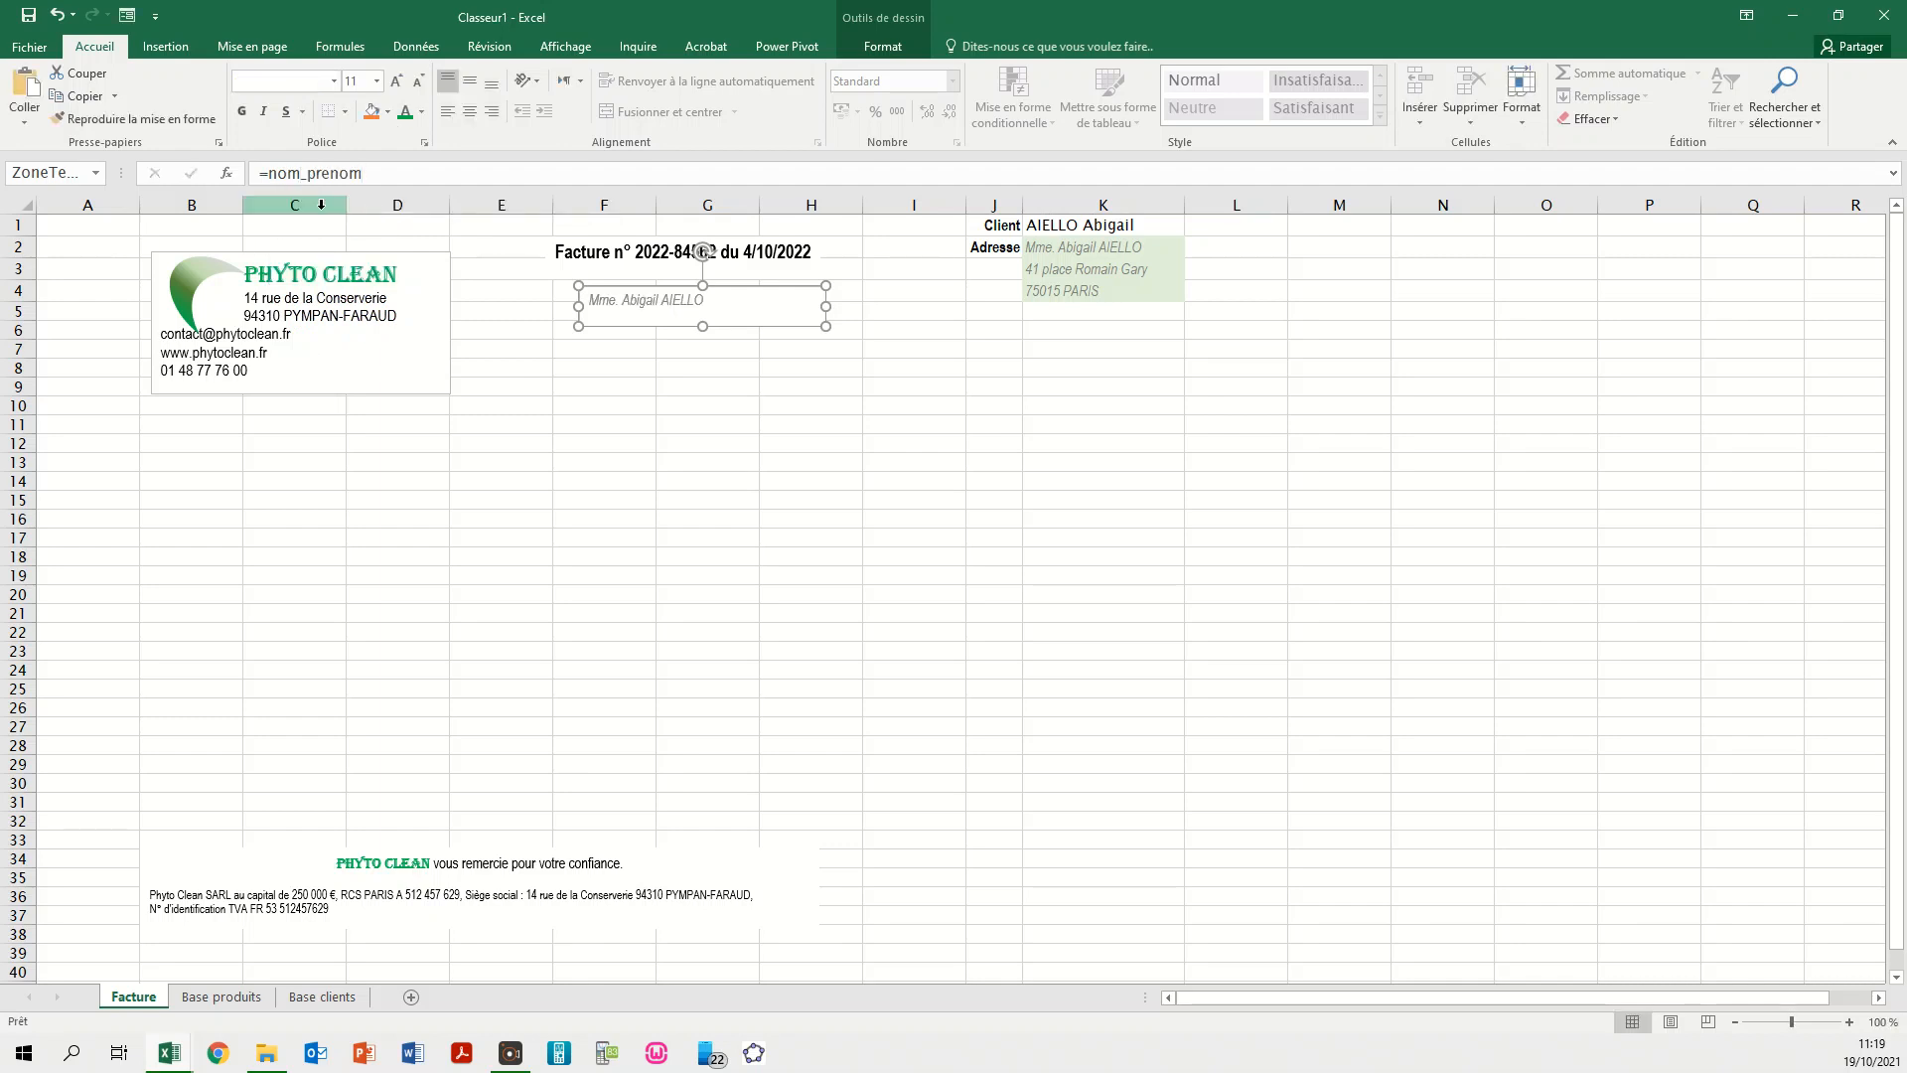
mouse_move(654, 290)
mouse_down()
mouse_move(702, 290)
mouse_move(641, 307)
mouse_move(629, 269)
mouse_move(707, 288)
mouse_move(615, 280)
mouse_move(655, 281)
mouse_up()
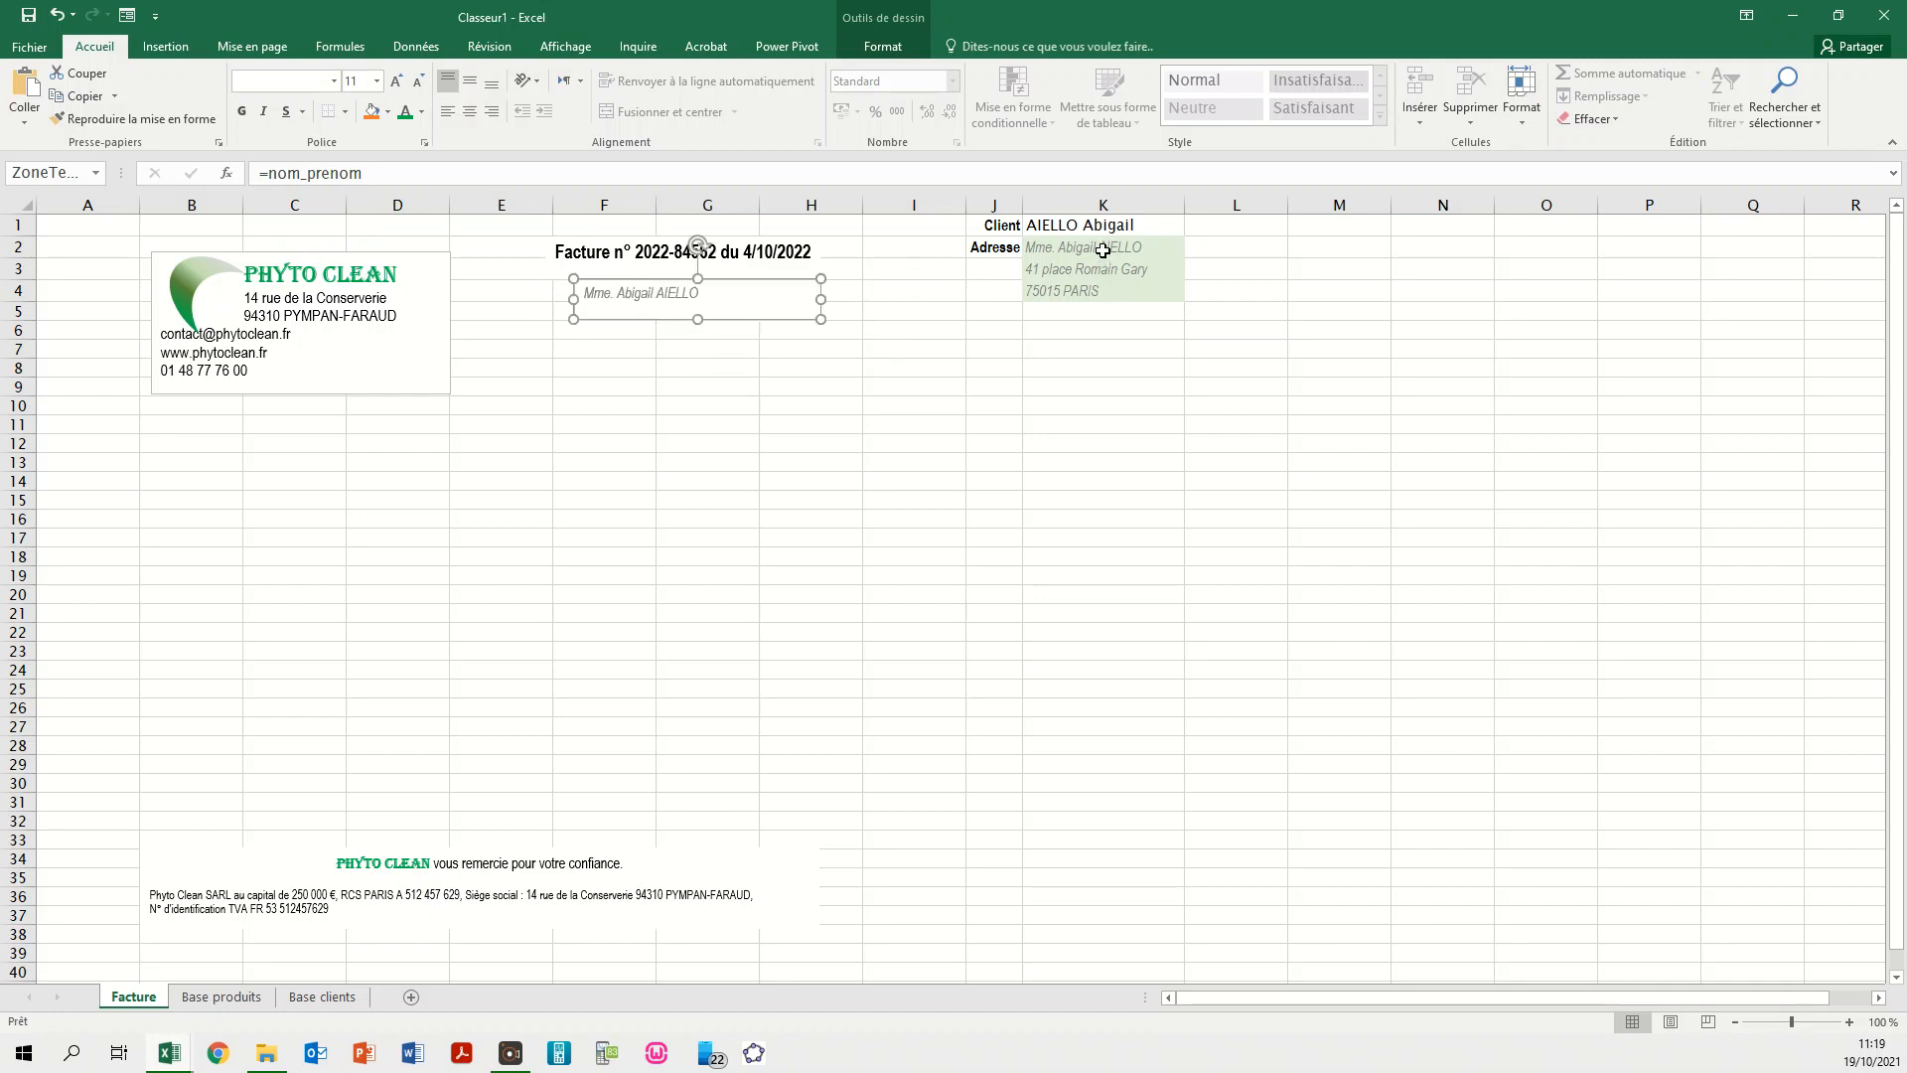
- Test the linked text box by picking another client in the K1 drop-down and reselecting the original one
click(1074, 221)
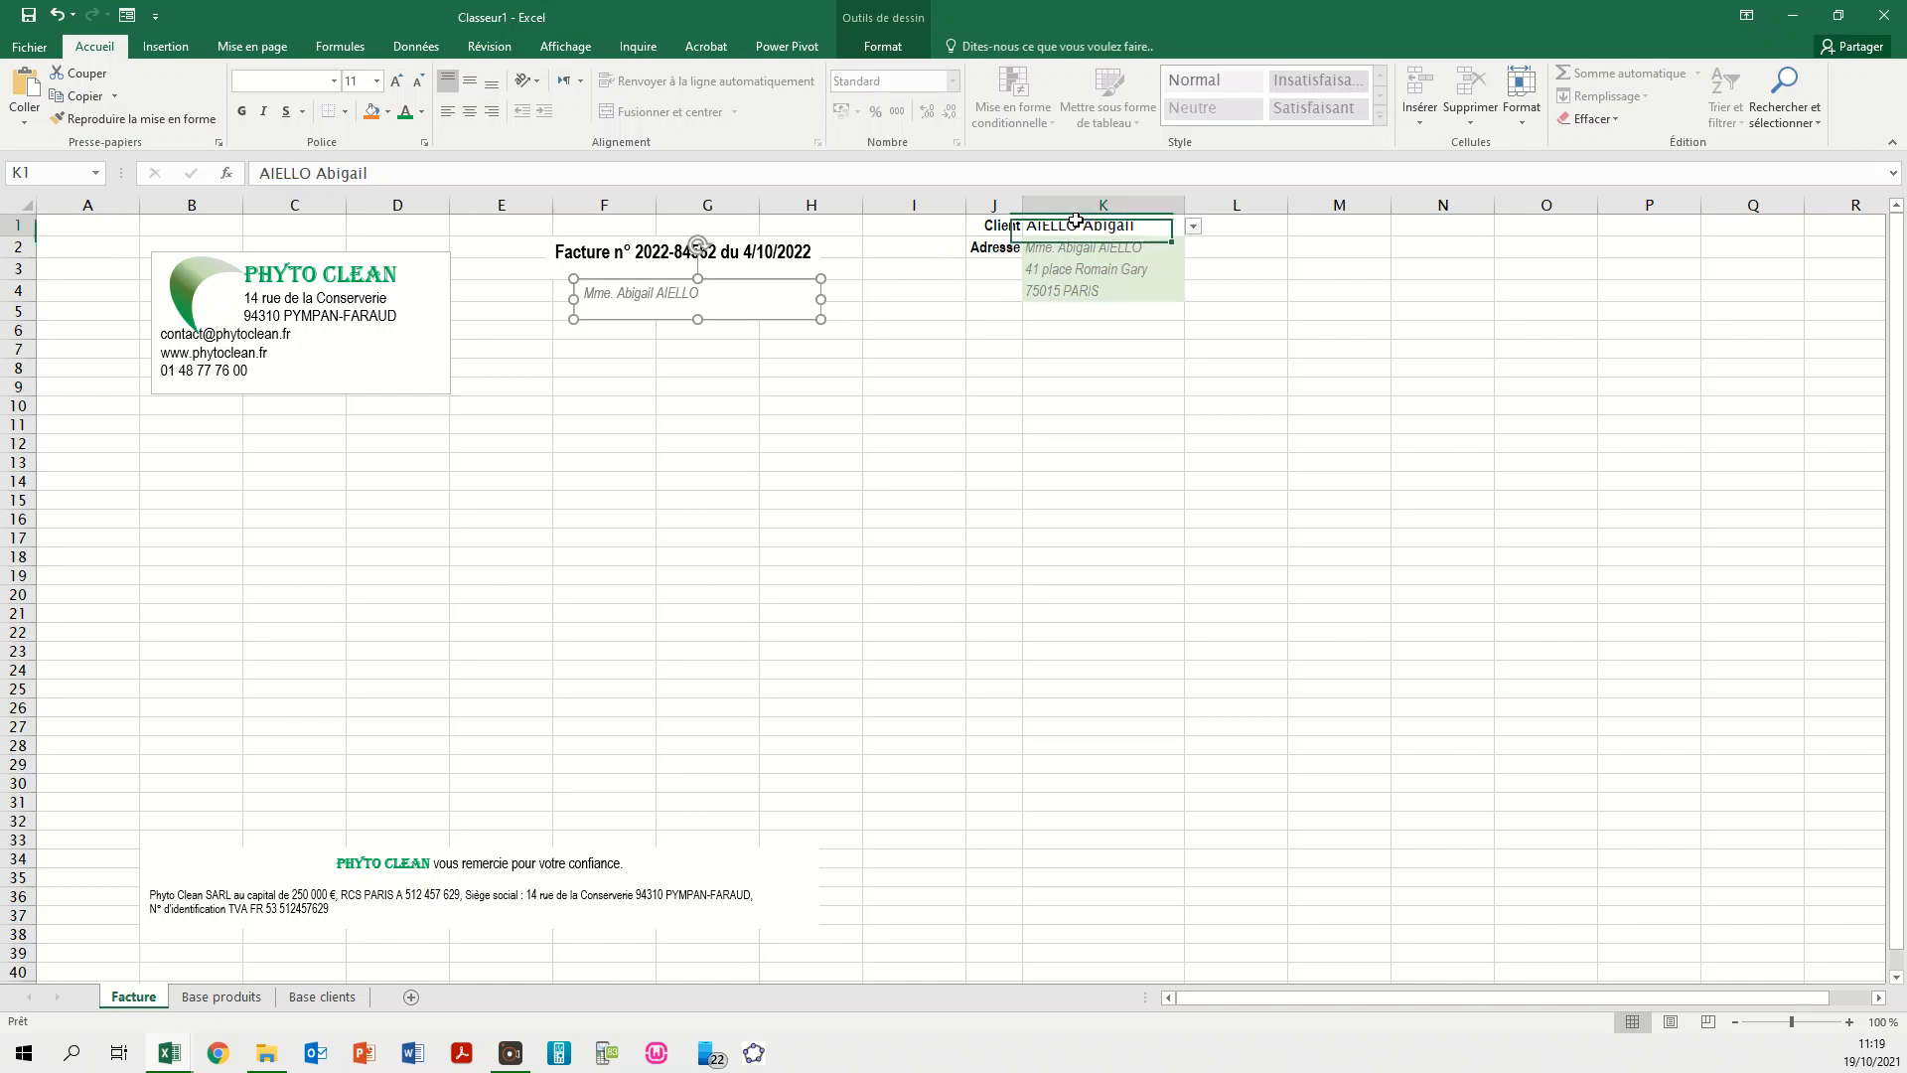
click(1192, 226)
click(1092, 282)
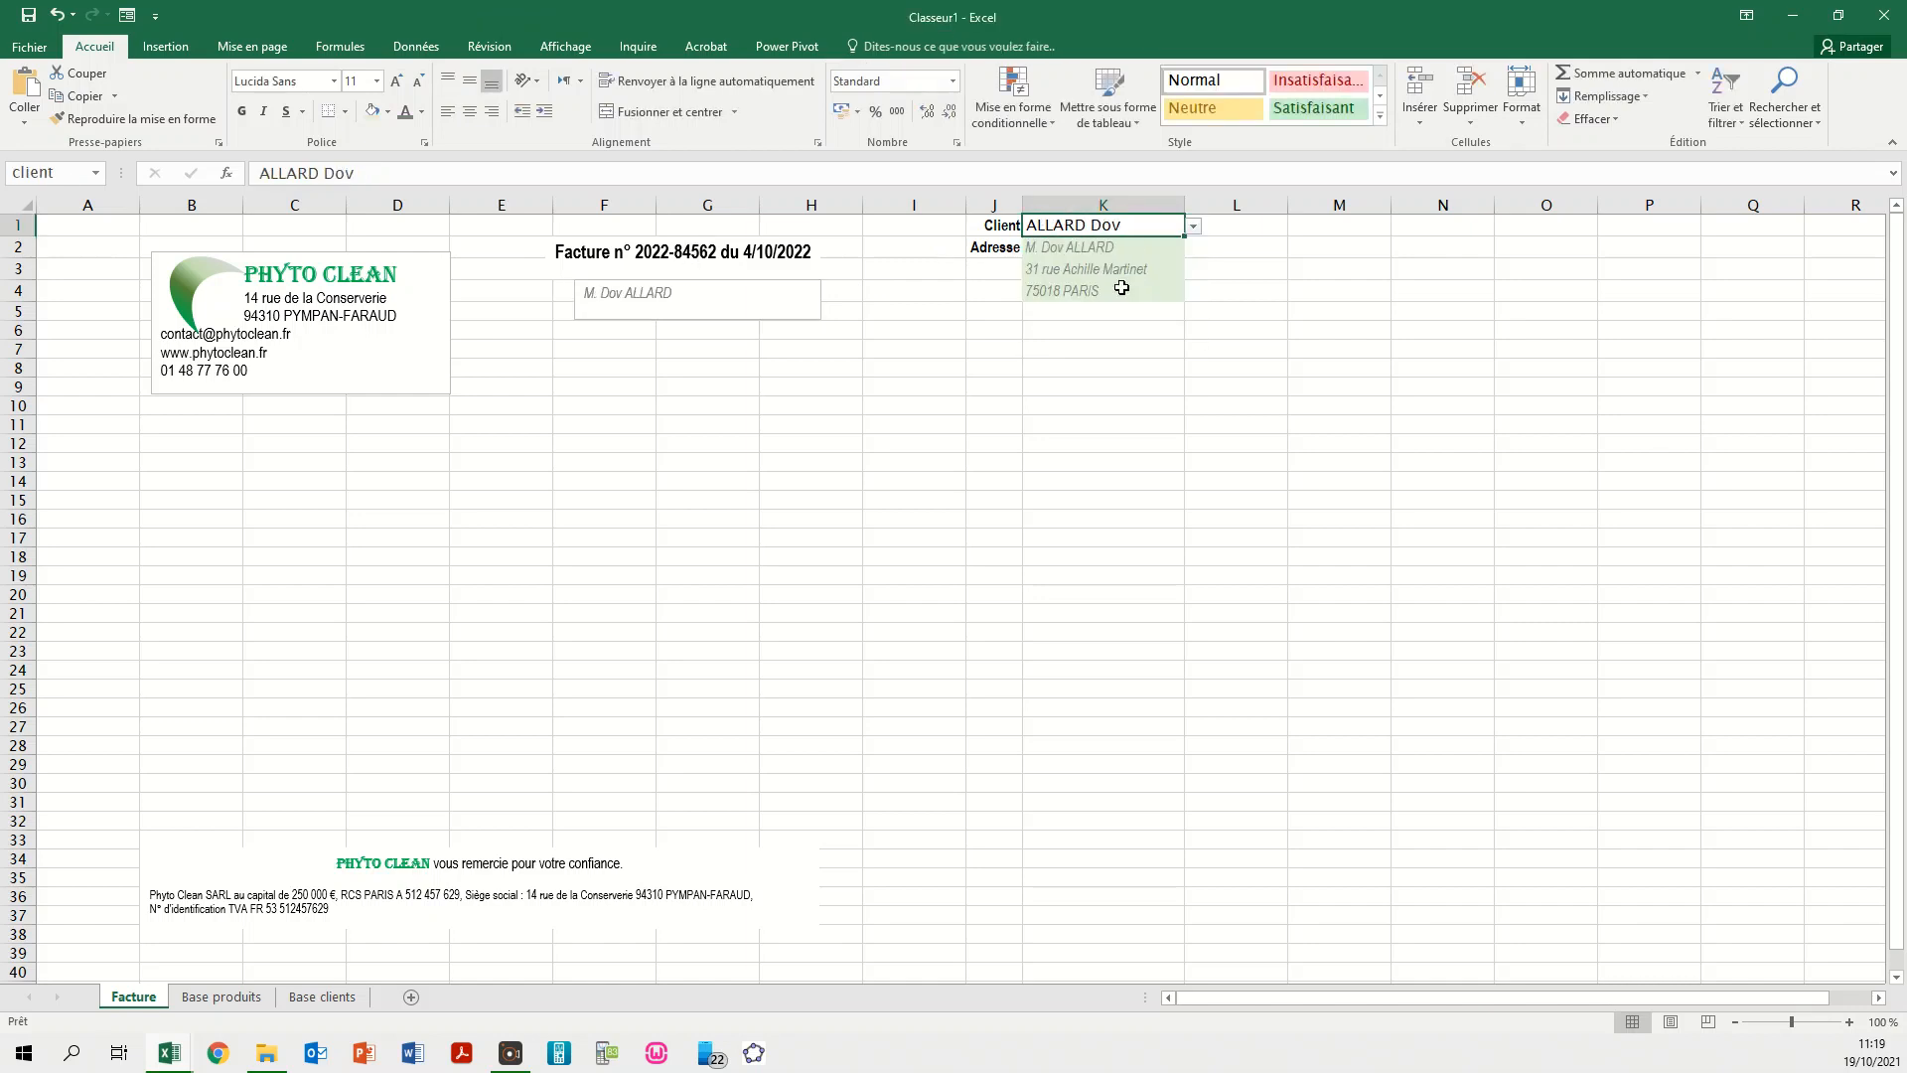
click(1193, 225)
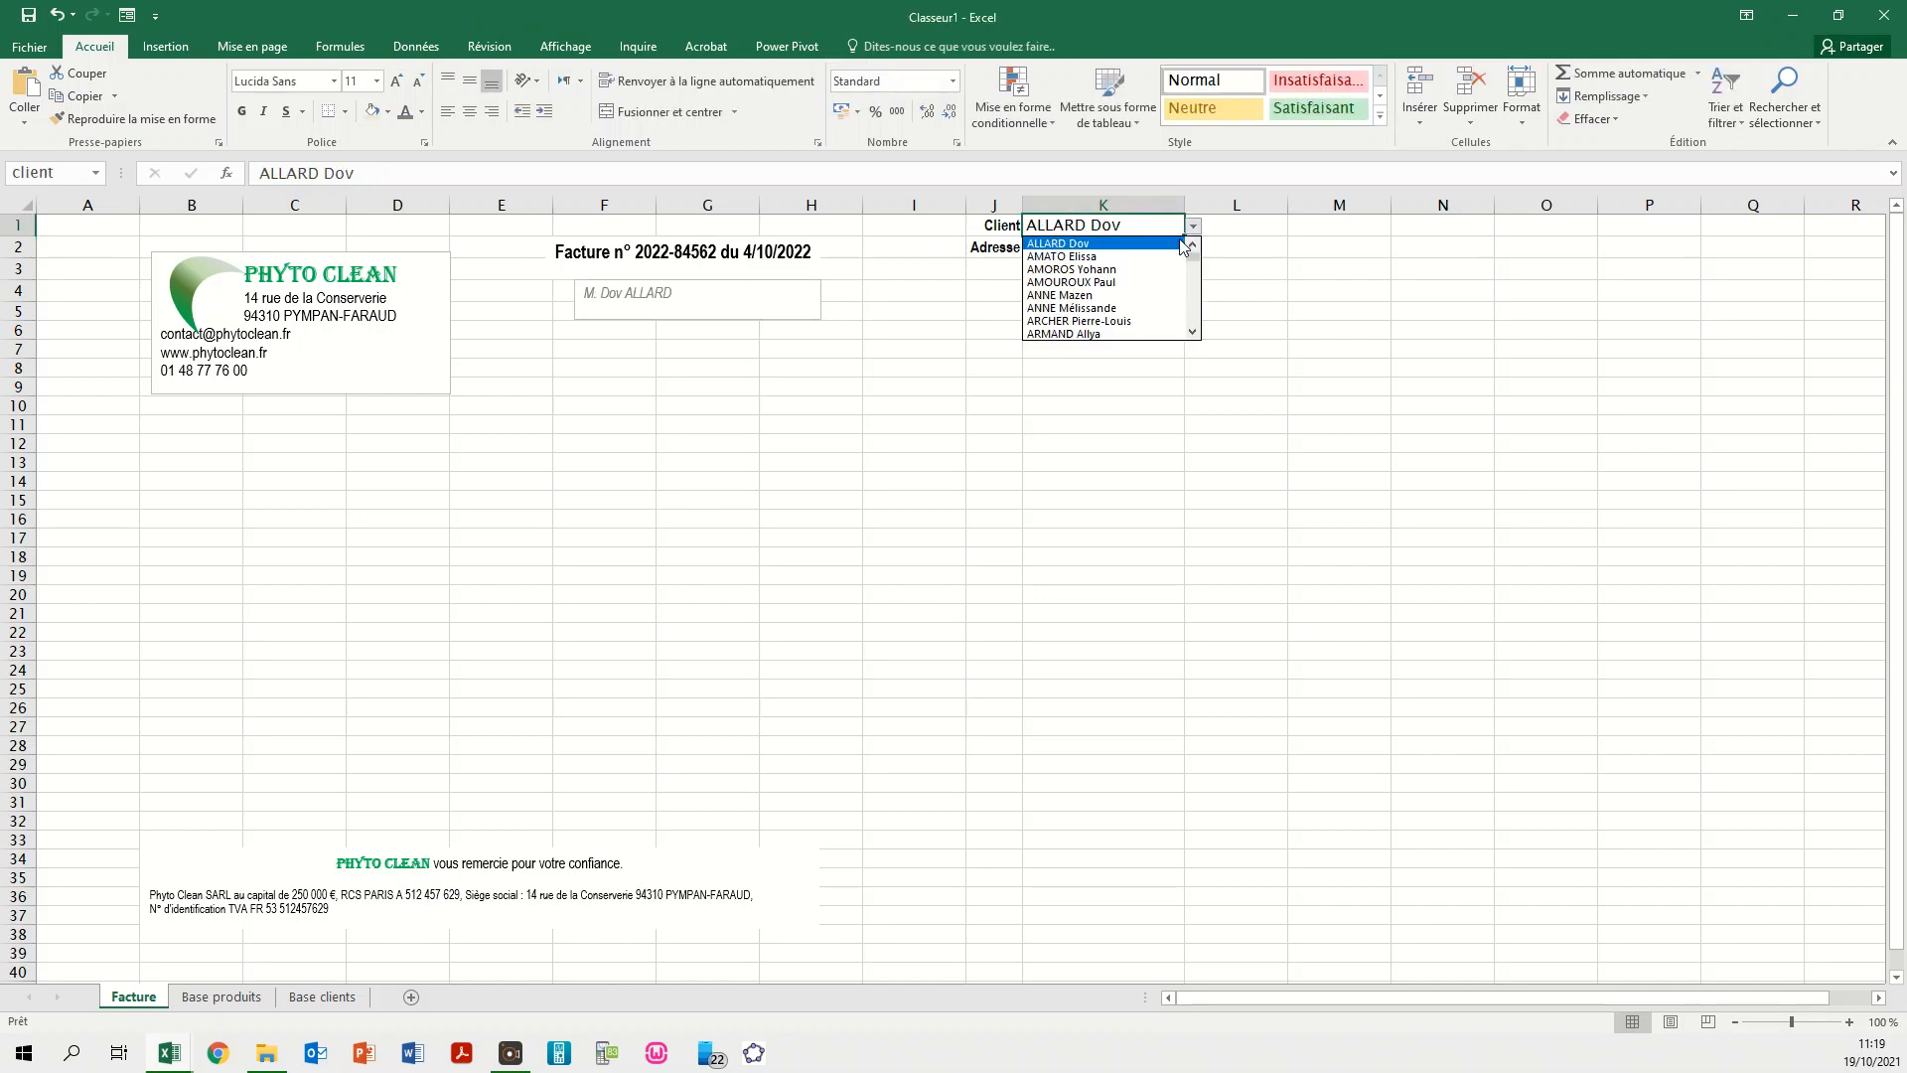
click(1193, 245)
click(1193, 245)
click(1193, 246)
click(1193, 246)
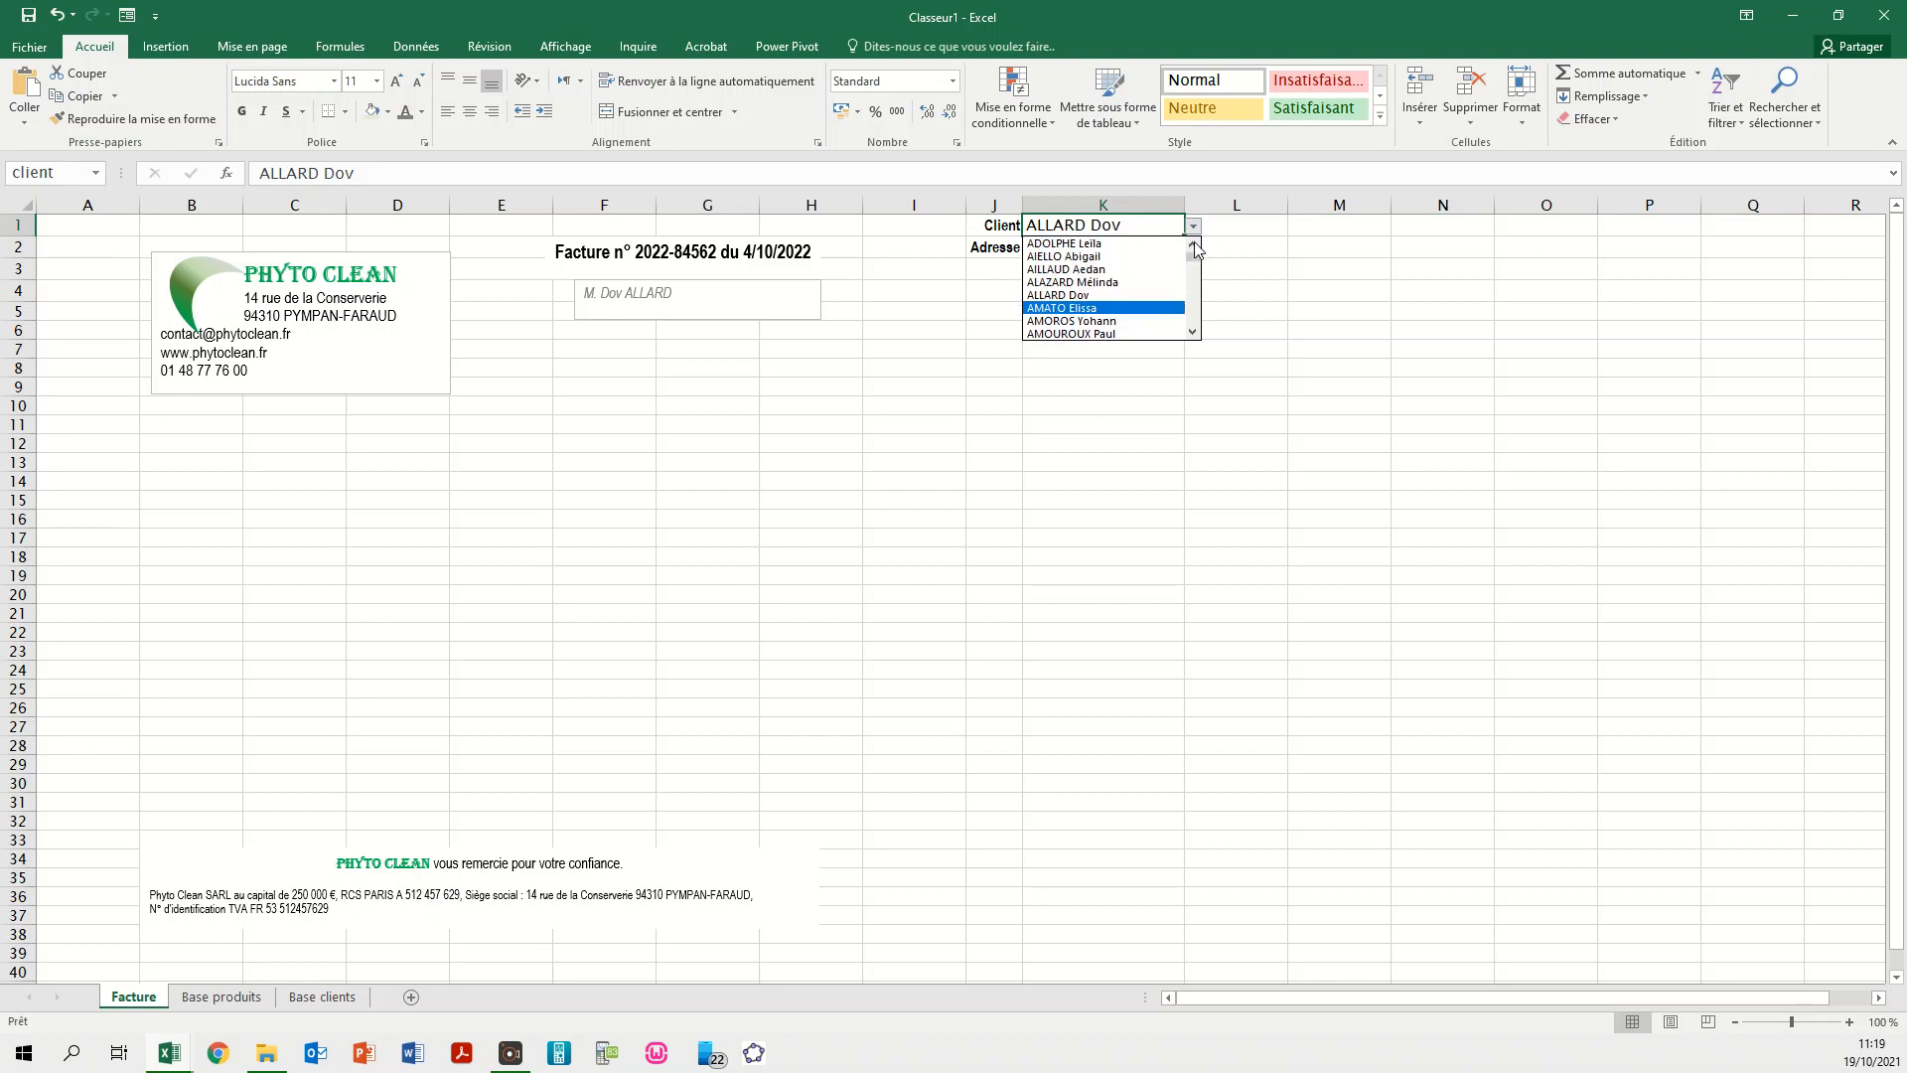
click(1066, 256)
- Select the linked client name text box and open its shape formatting options
click(612, 311)
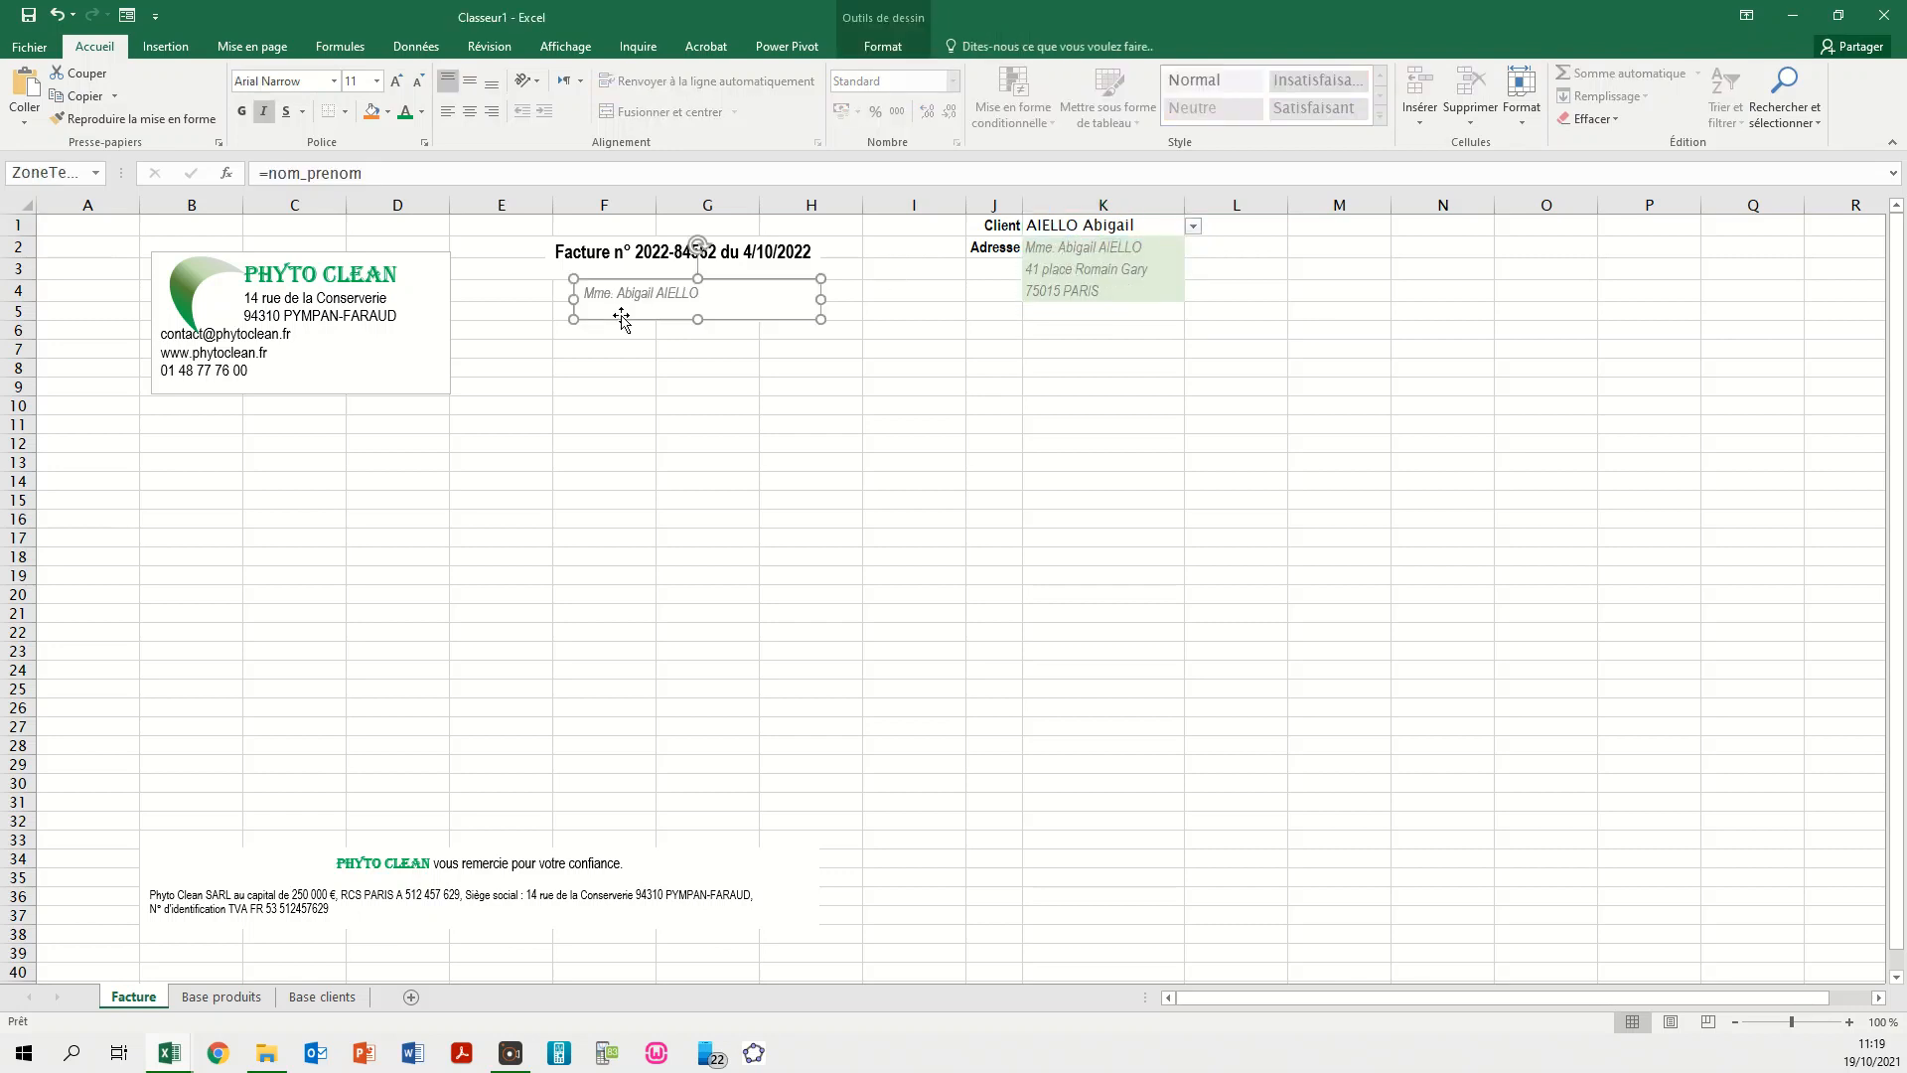
click(723, 385)
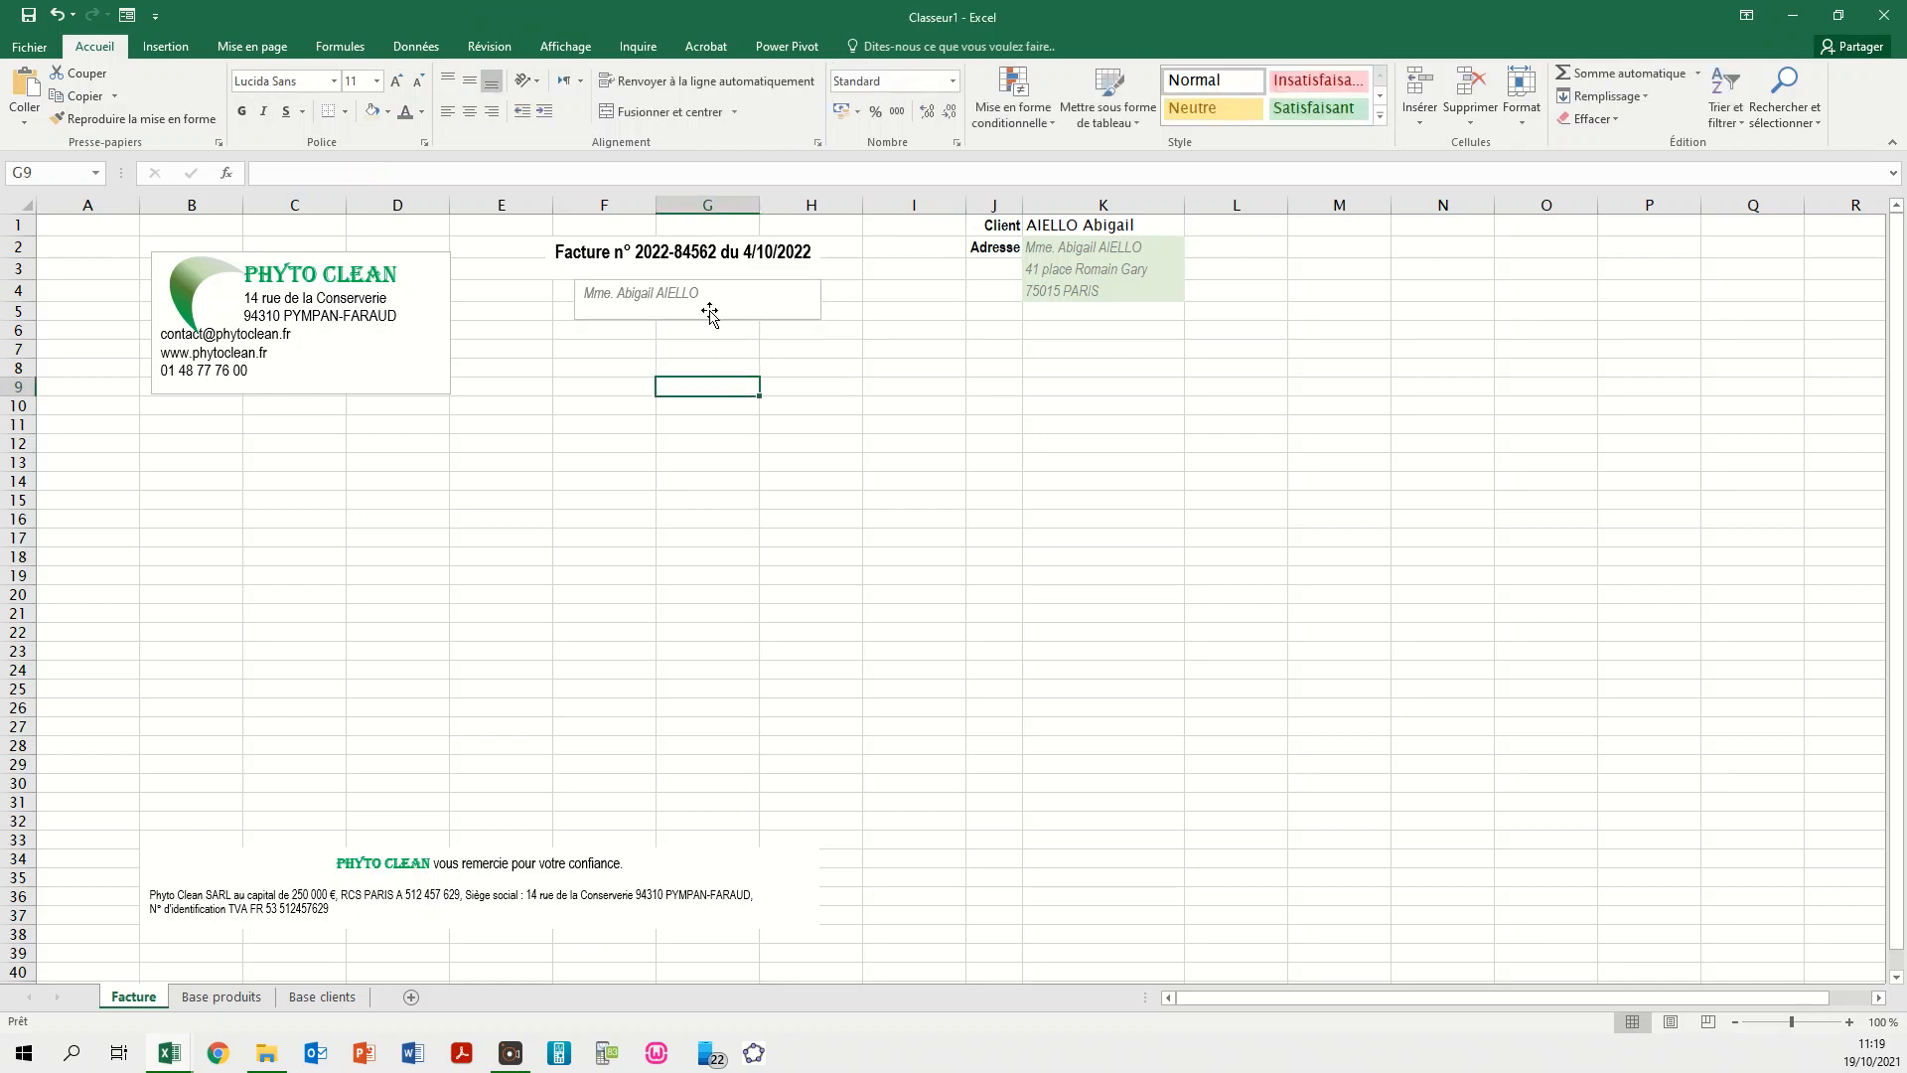
click(712, 322)
click(891, 47)
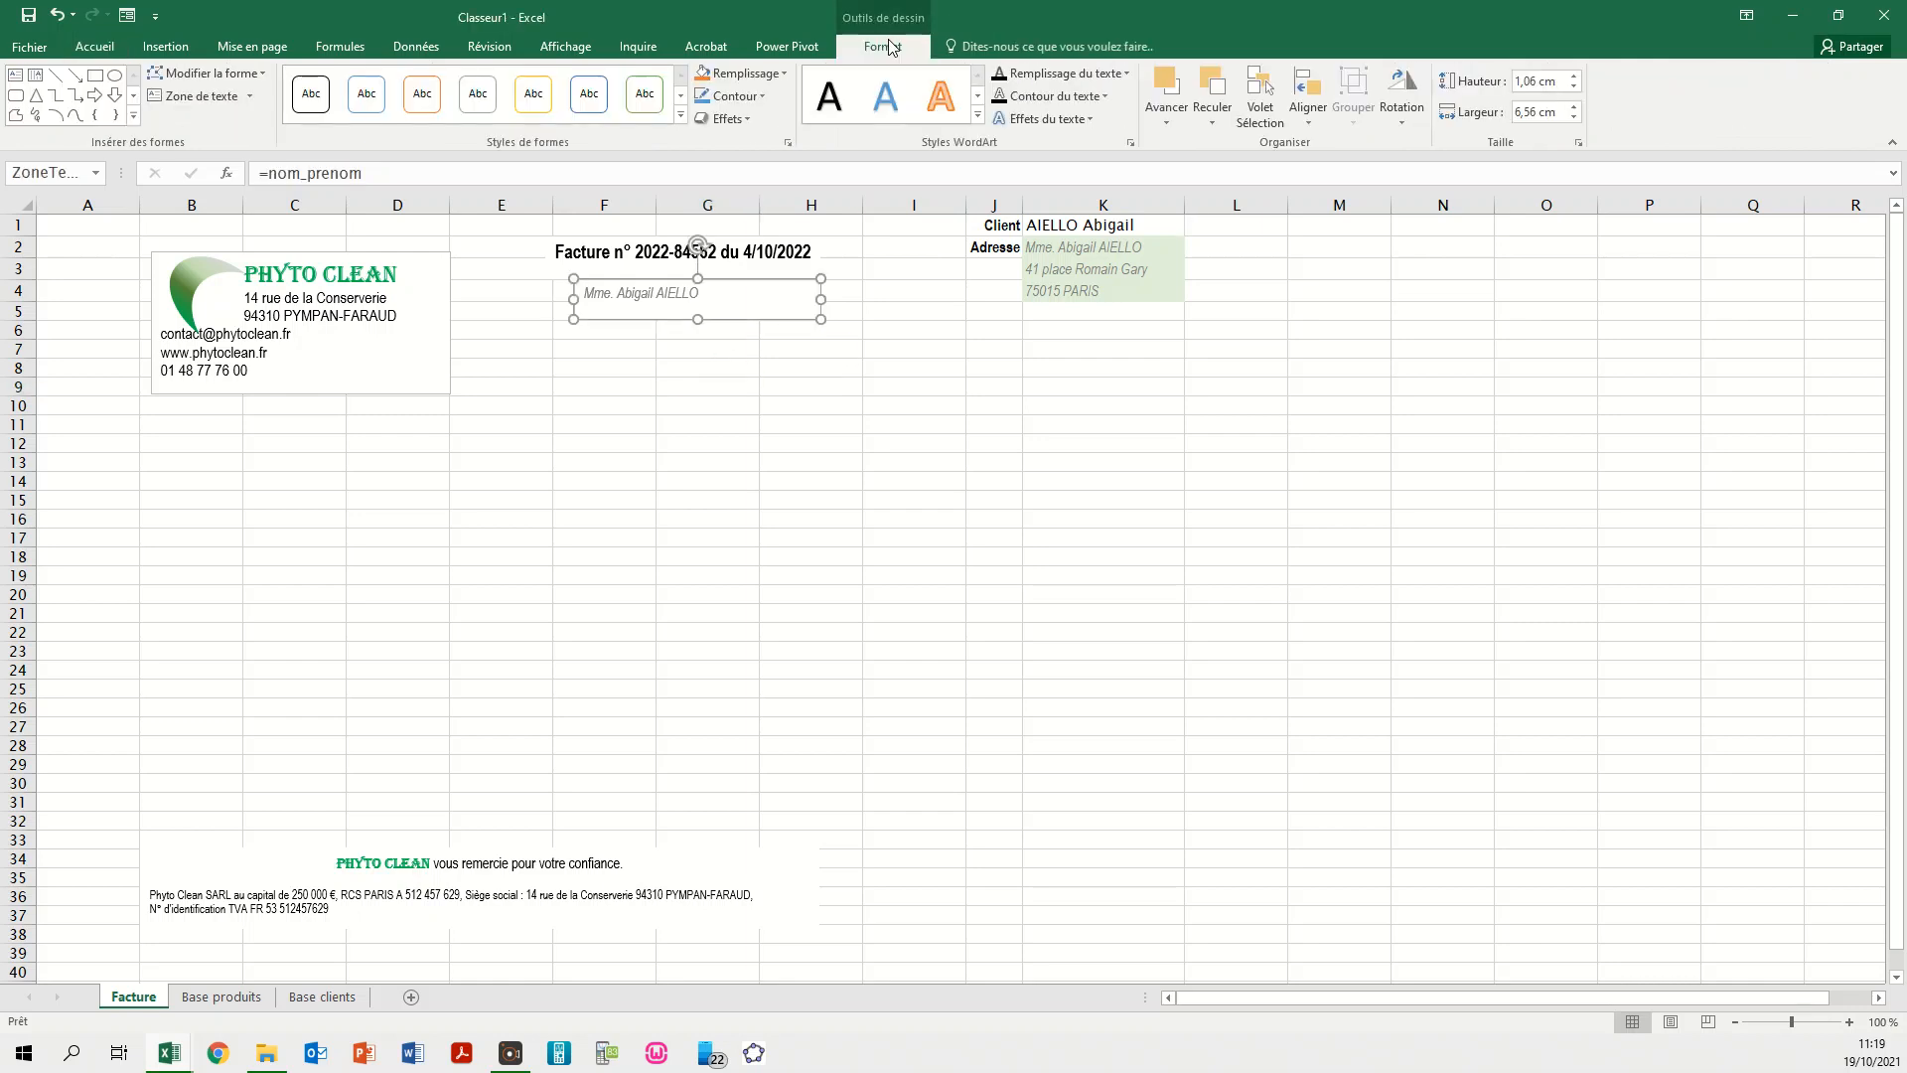
- Remove the outline of the client-name text box and narrow it to about 4.92 cm
click(743, 99)
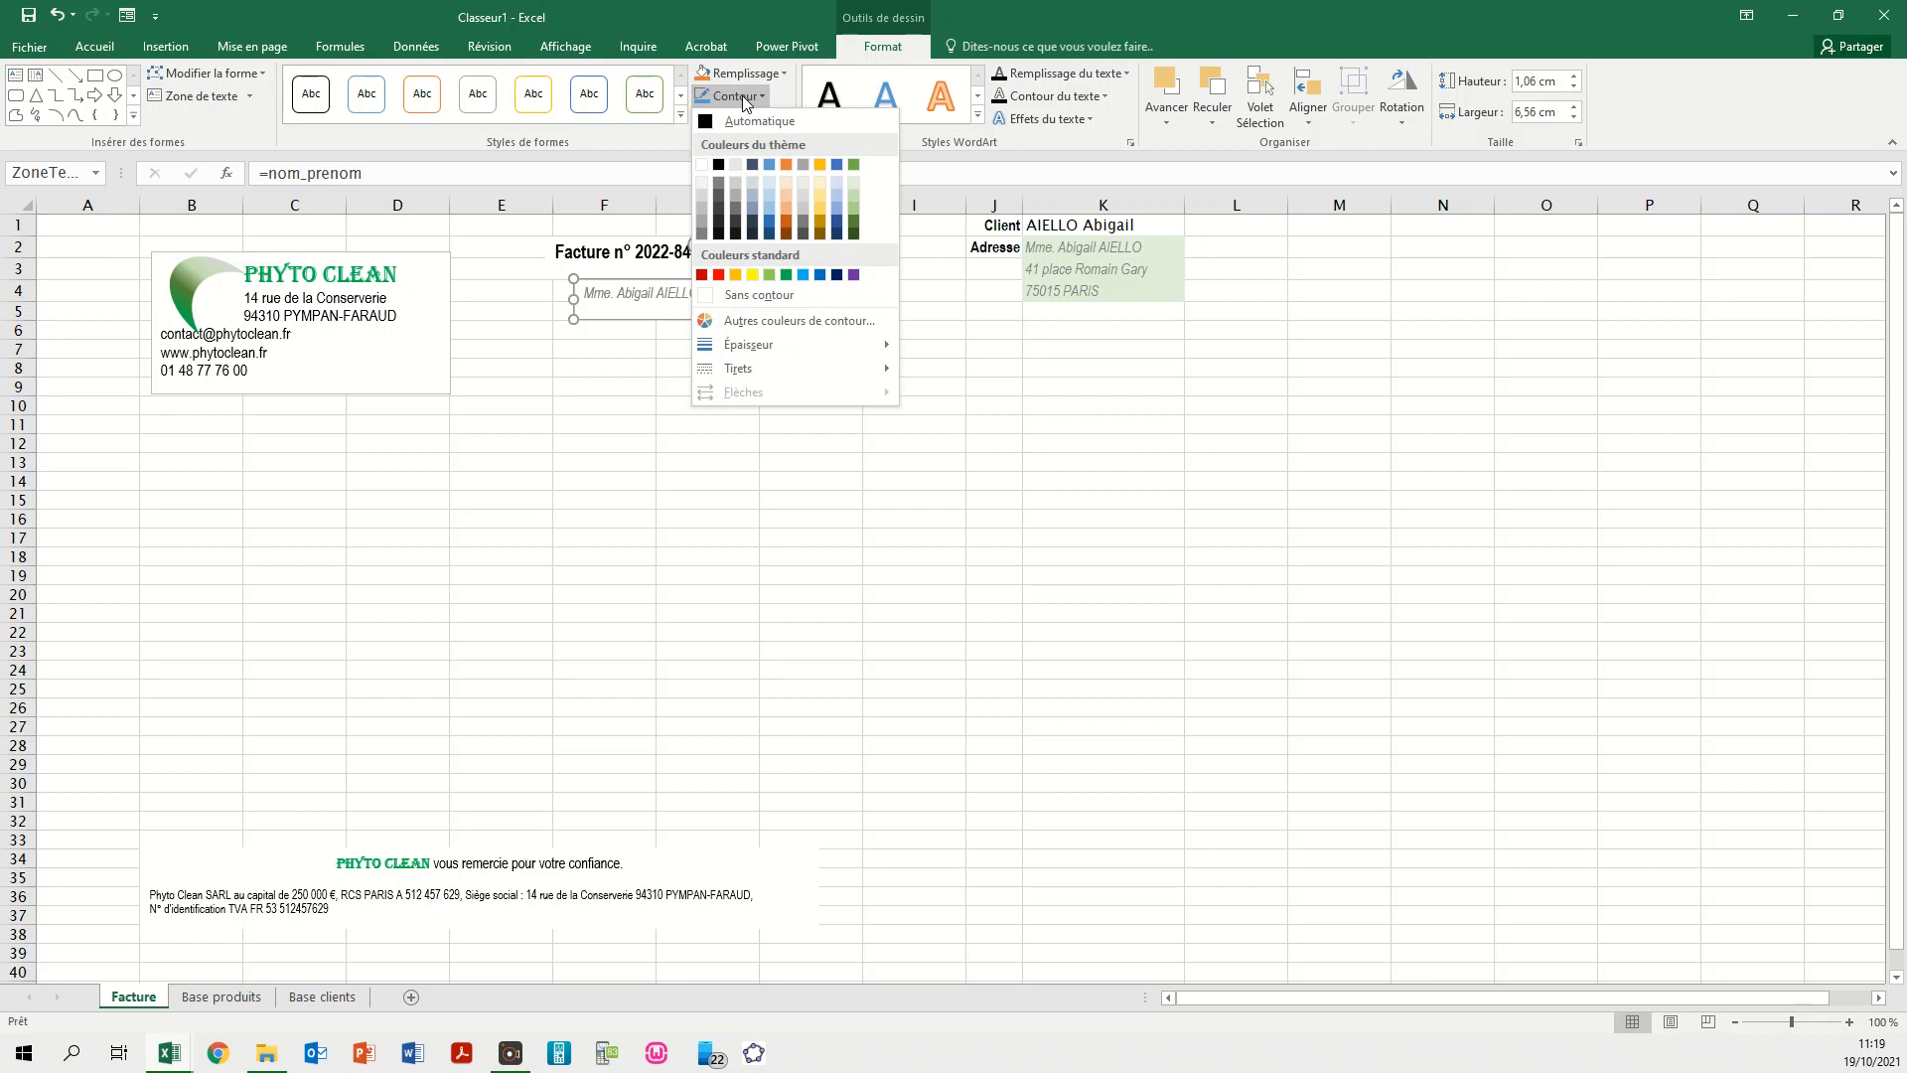
click(743, 300)
click(711, 348)
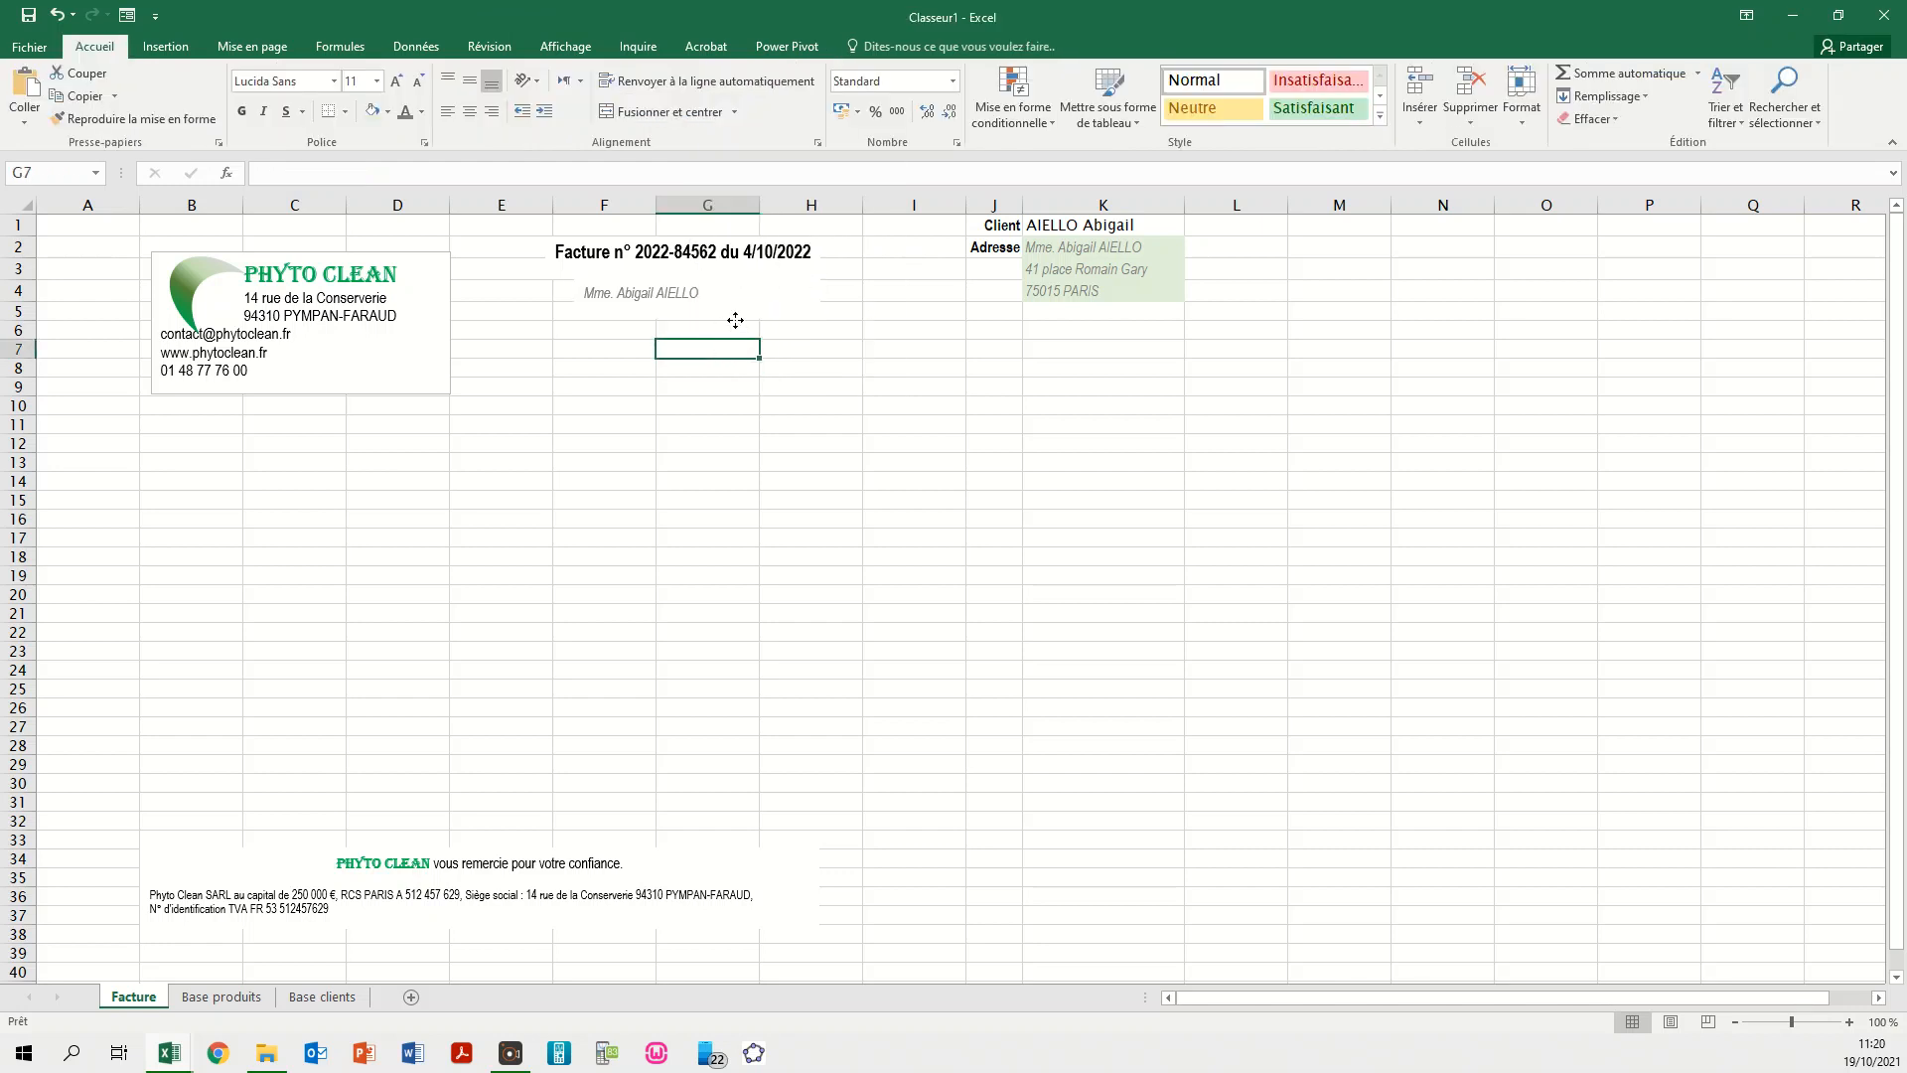
click(735, 321)
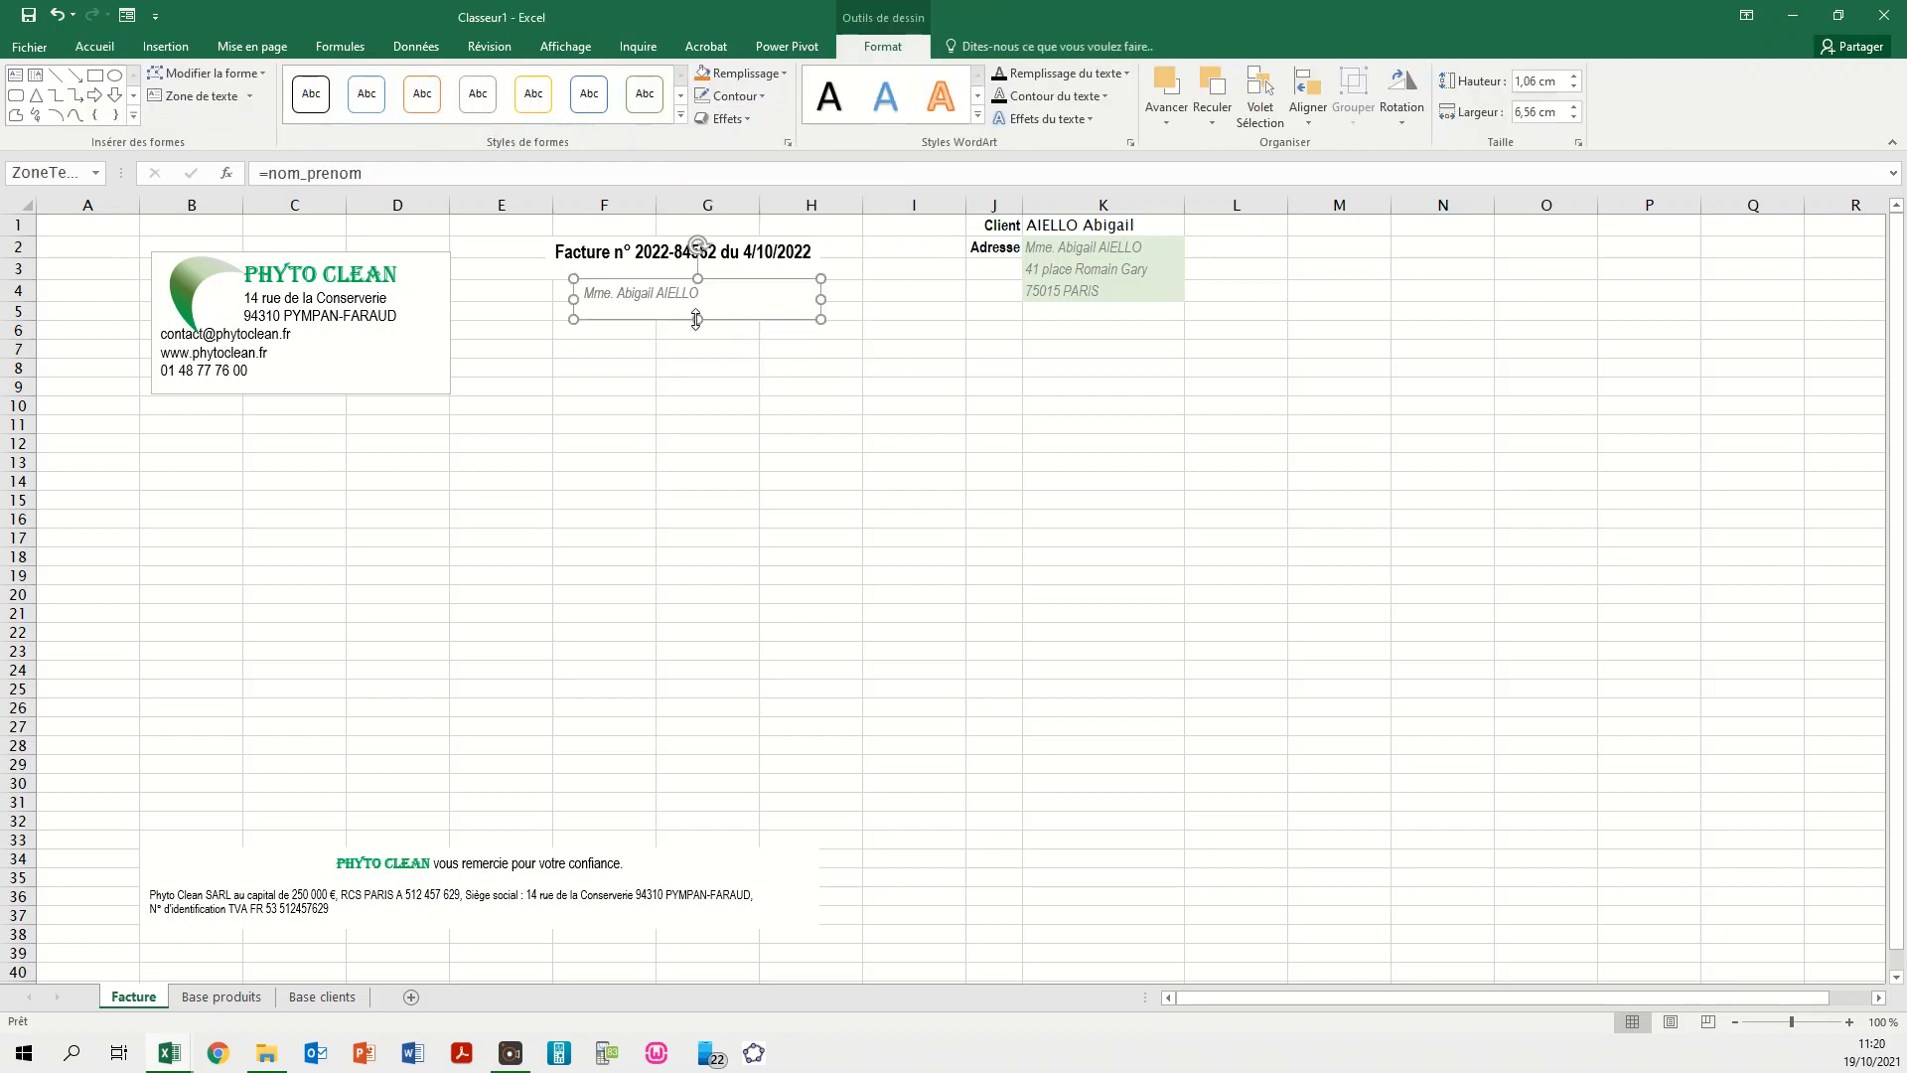
drag(821, 298, 702, 324)
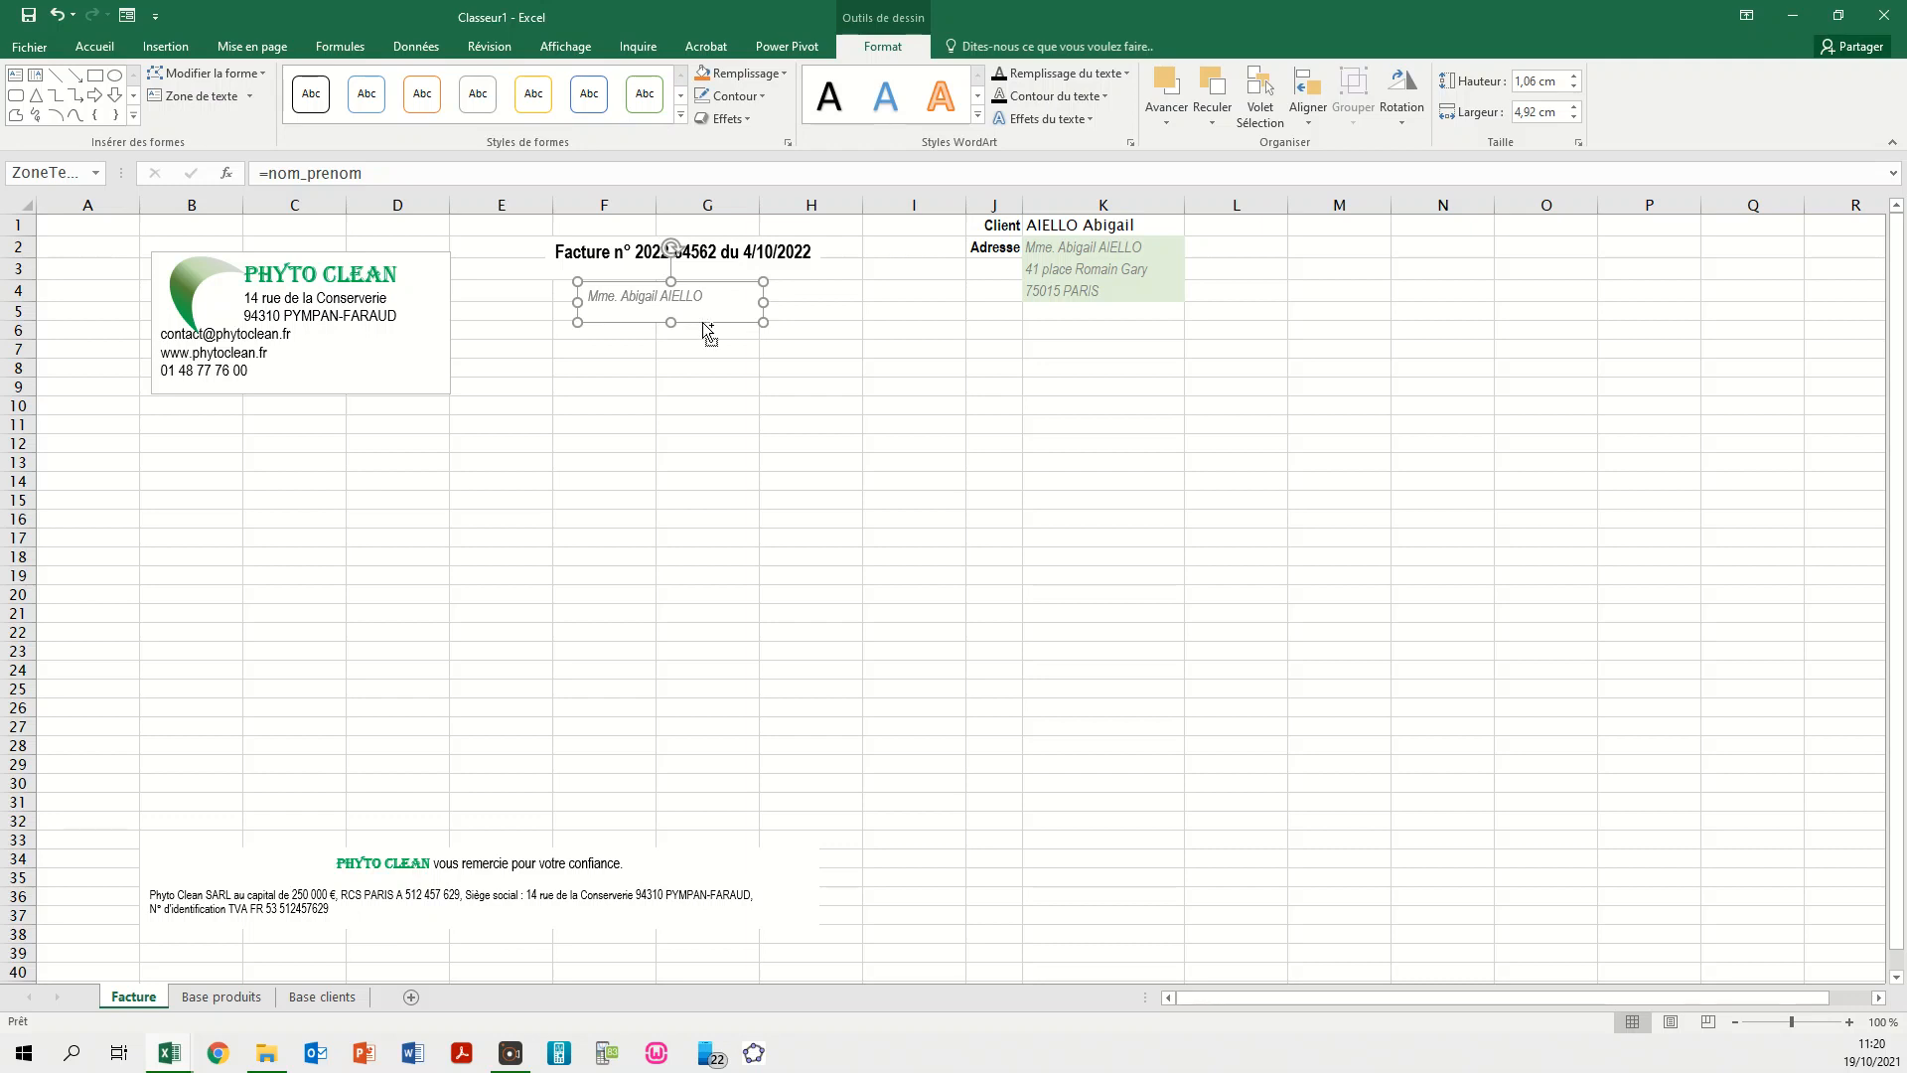
- Paste a copy of the client-name text box and place it directly beneath the original
click(723, 368)
key(ctrl+v)
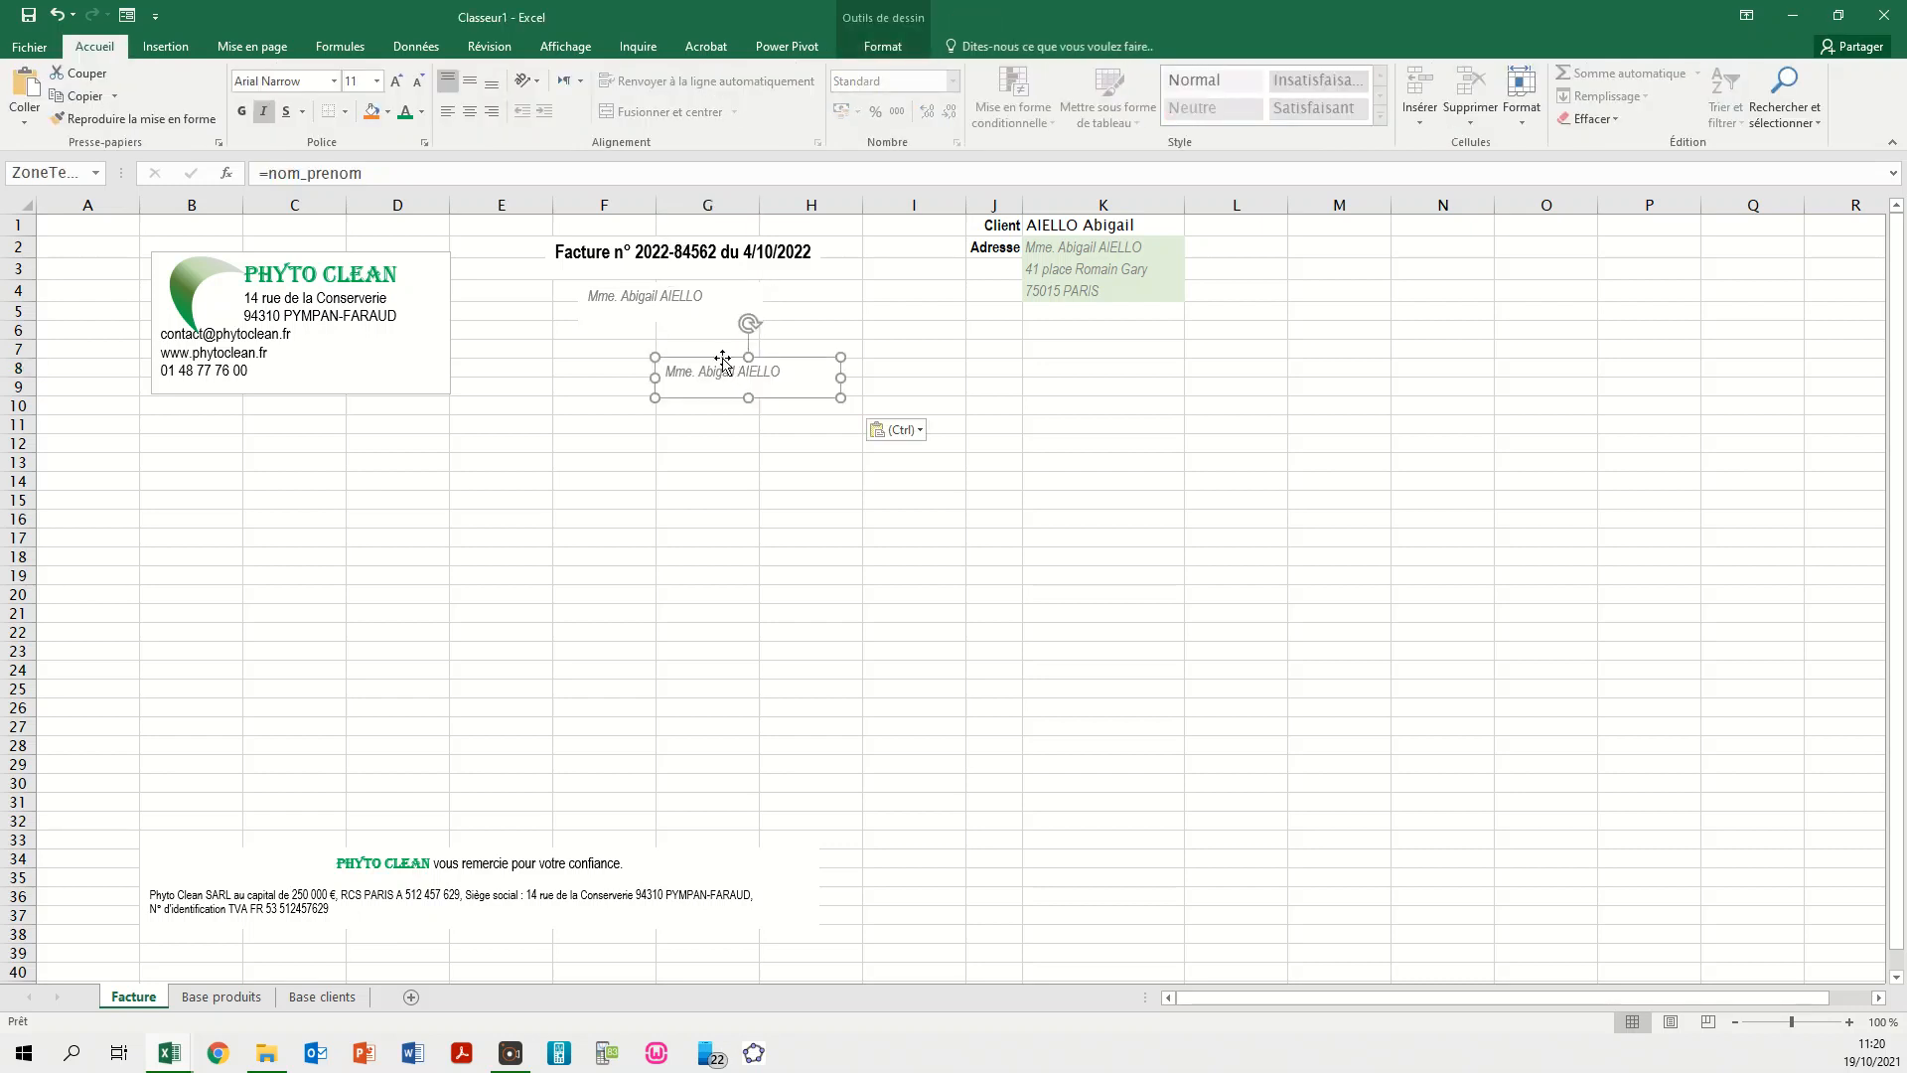
drag(724, 367, 642, 328)
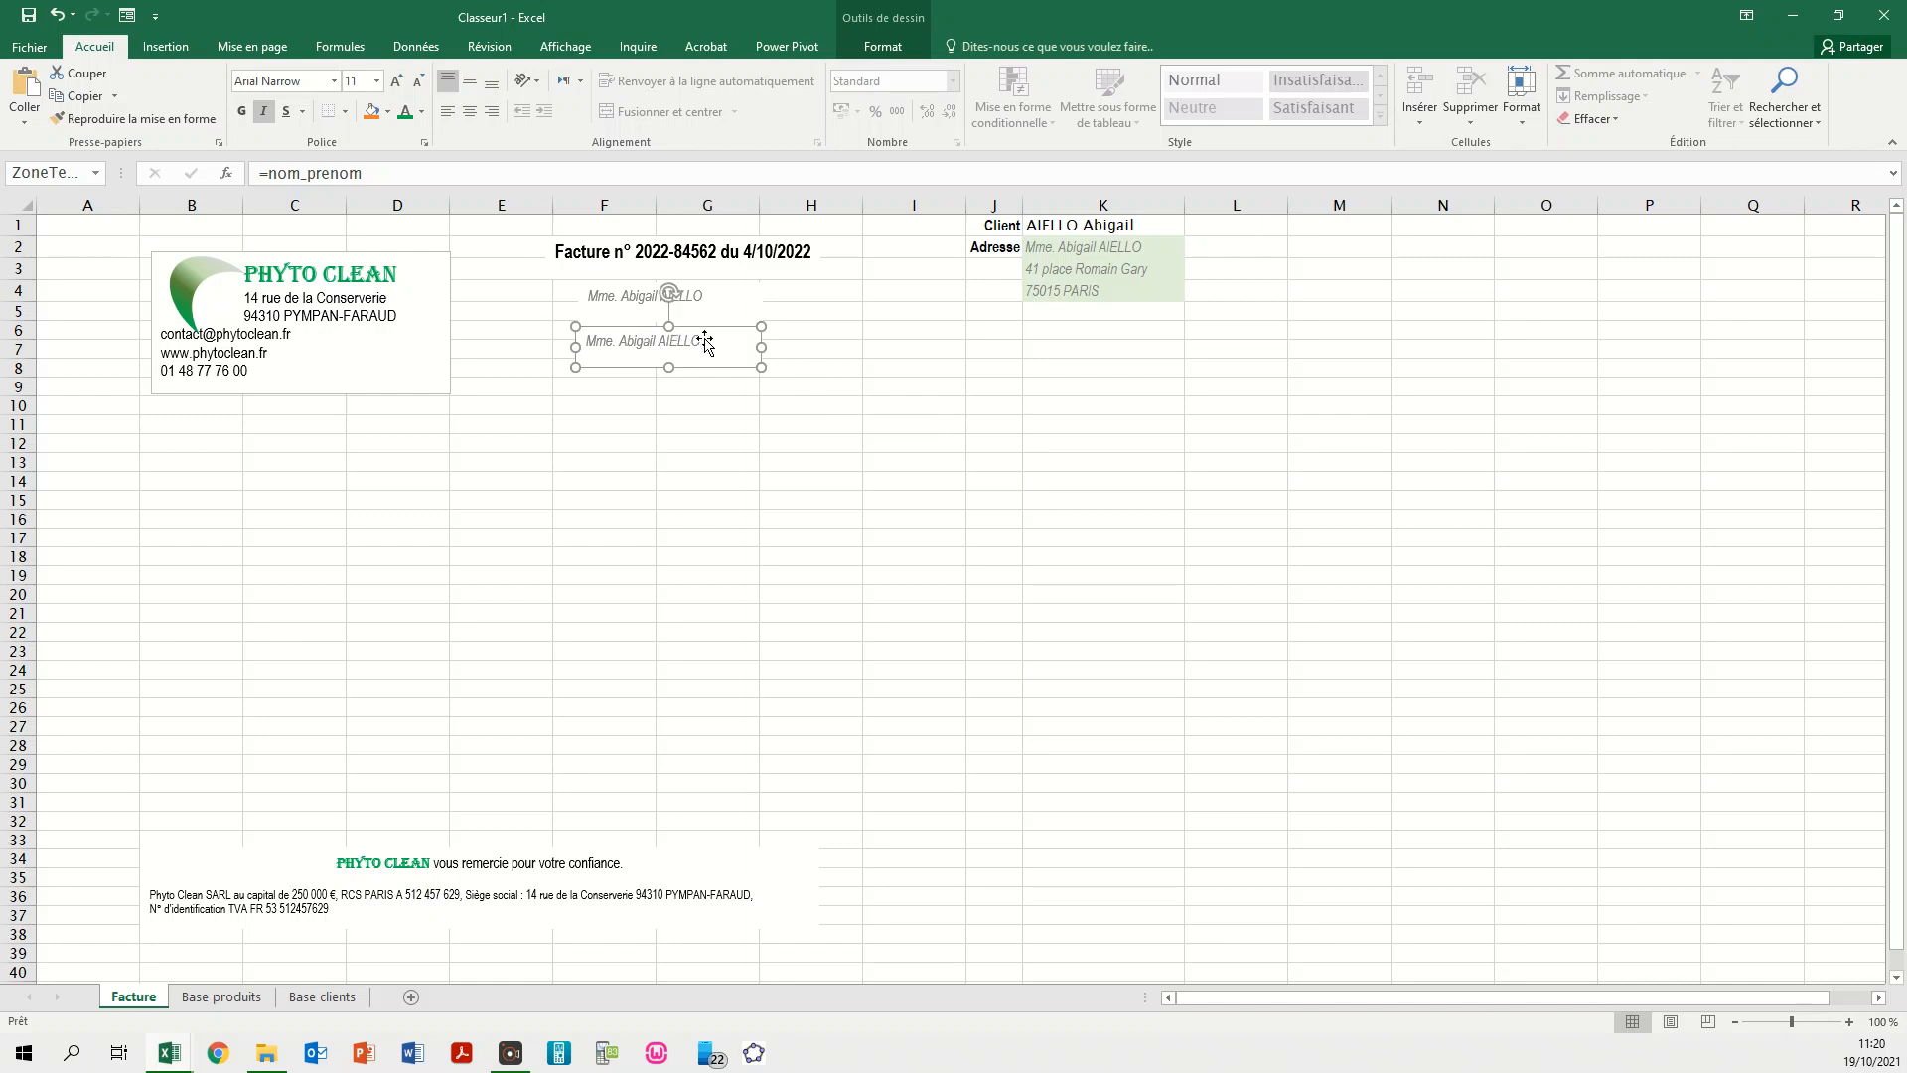
- Link the copied text box to =adresse, then reduce its height and move it up close under the client name
click(388, 175)
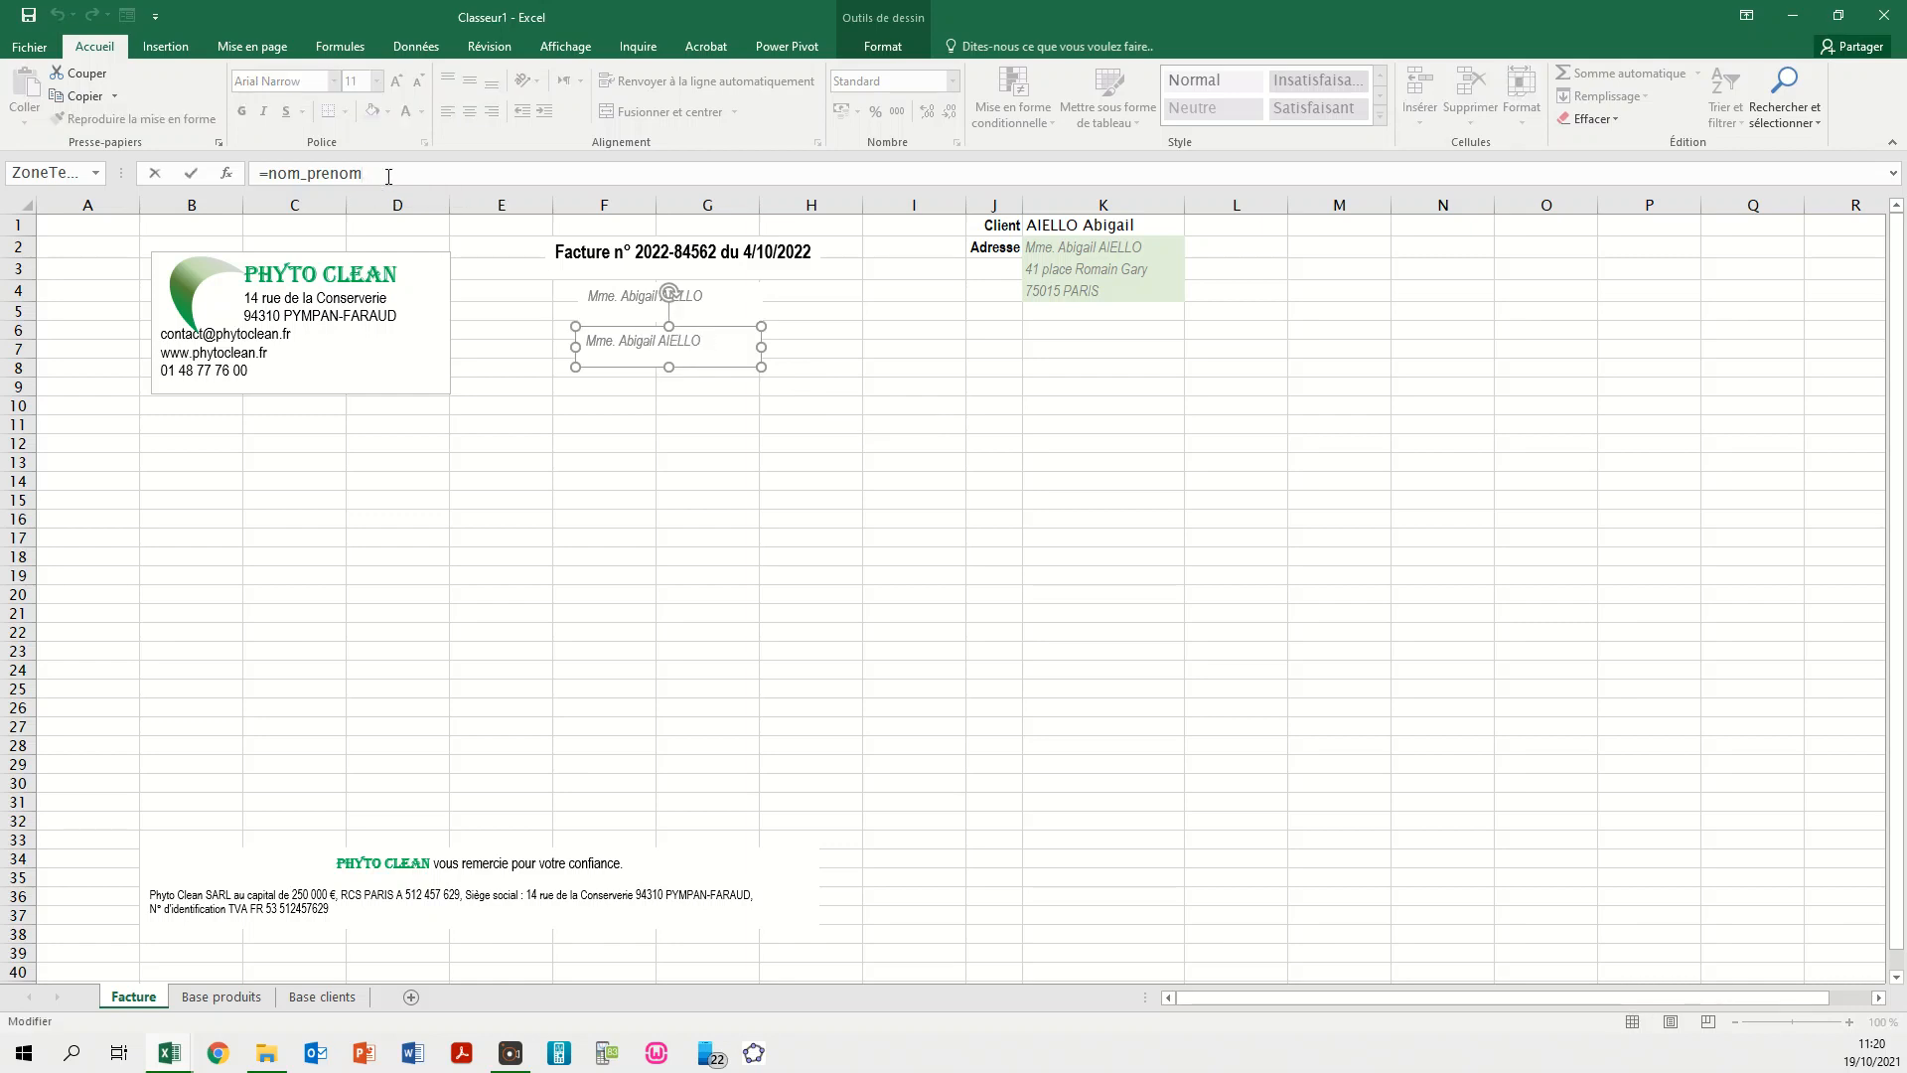
drag(388, 175, 256, 170)
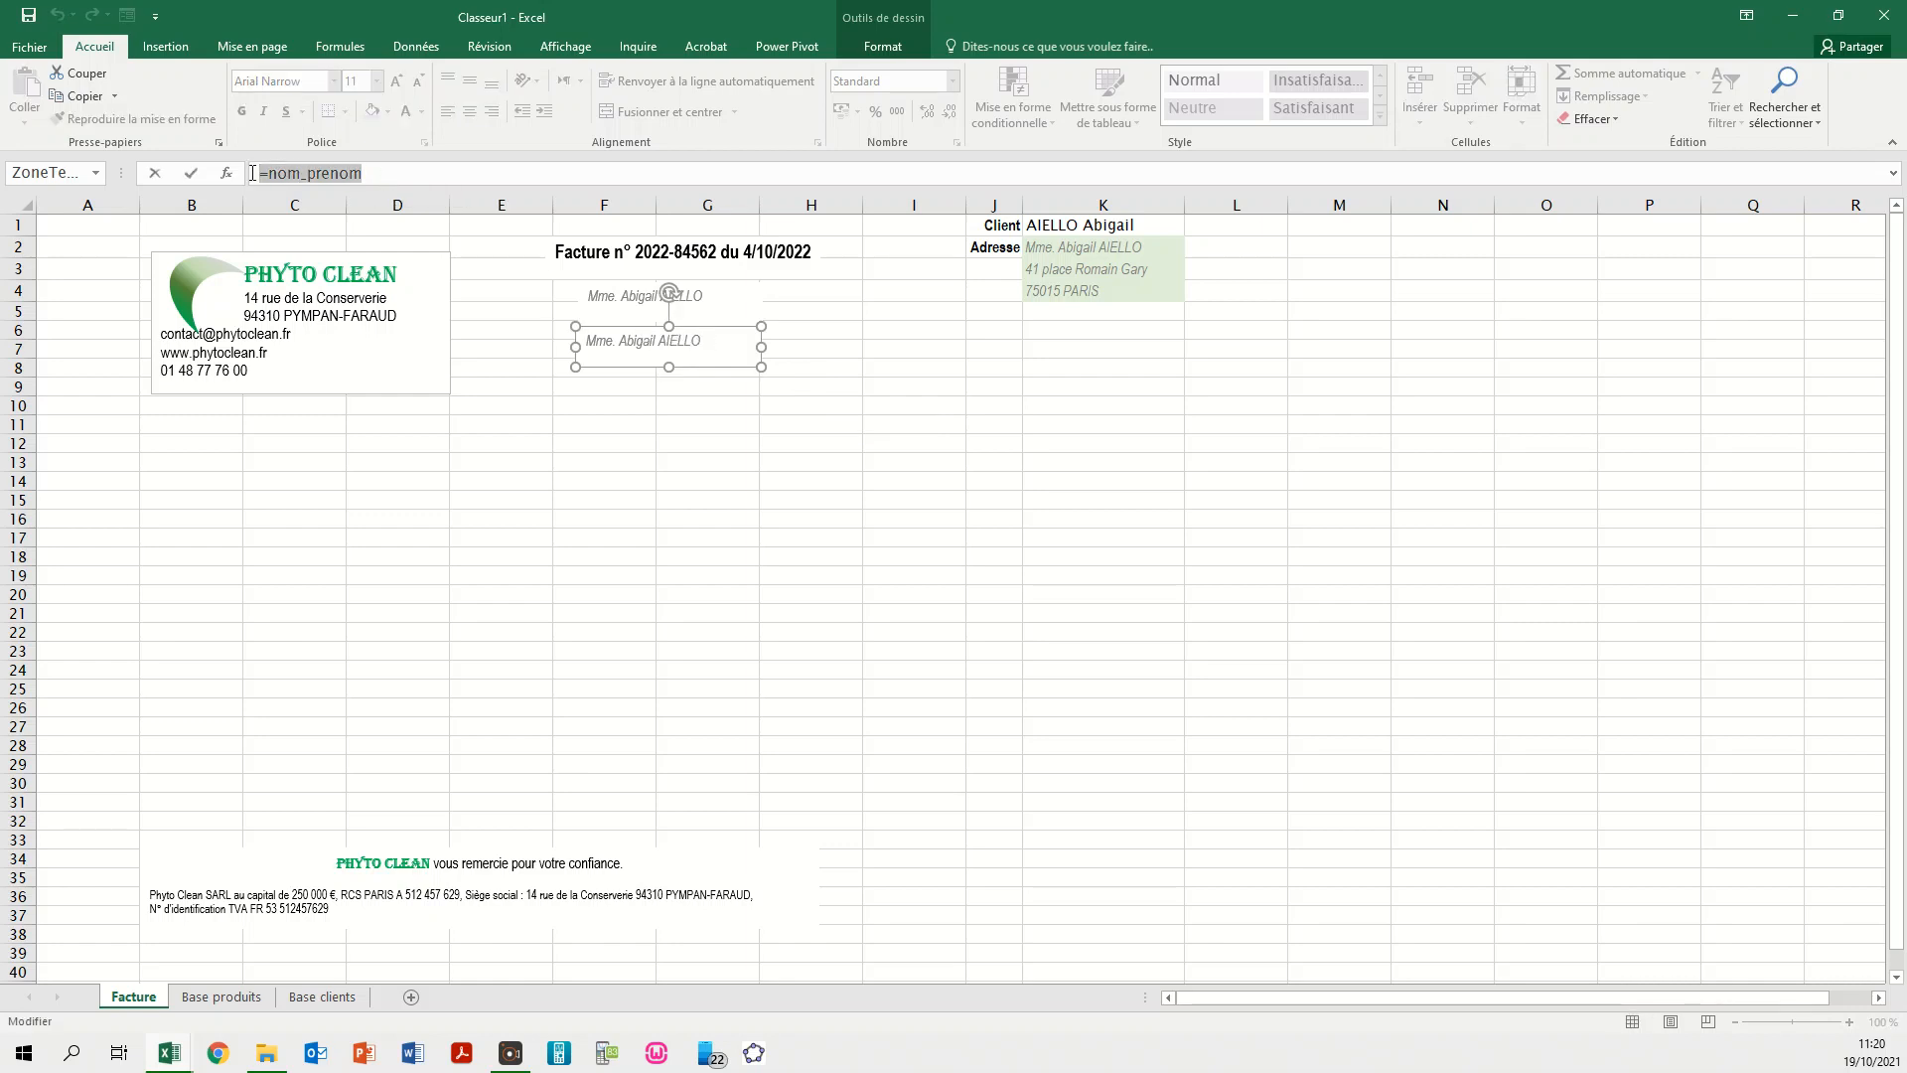
text(=ad)
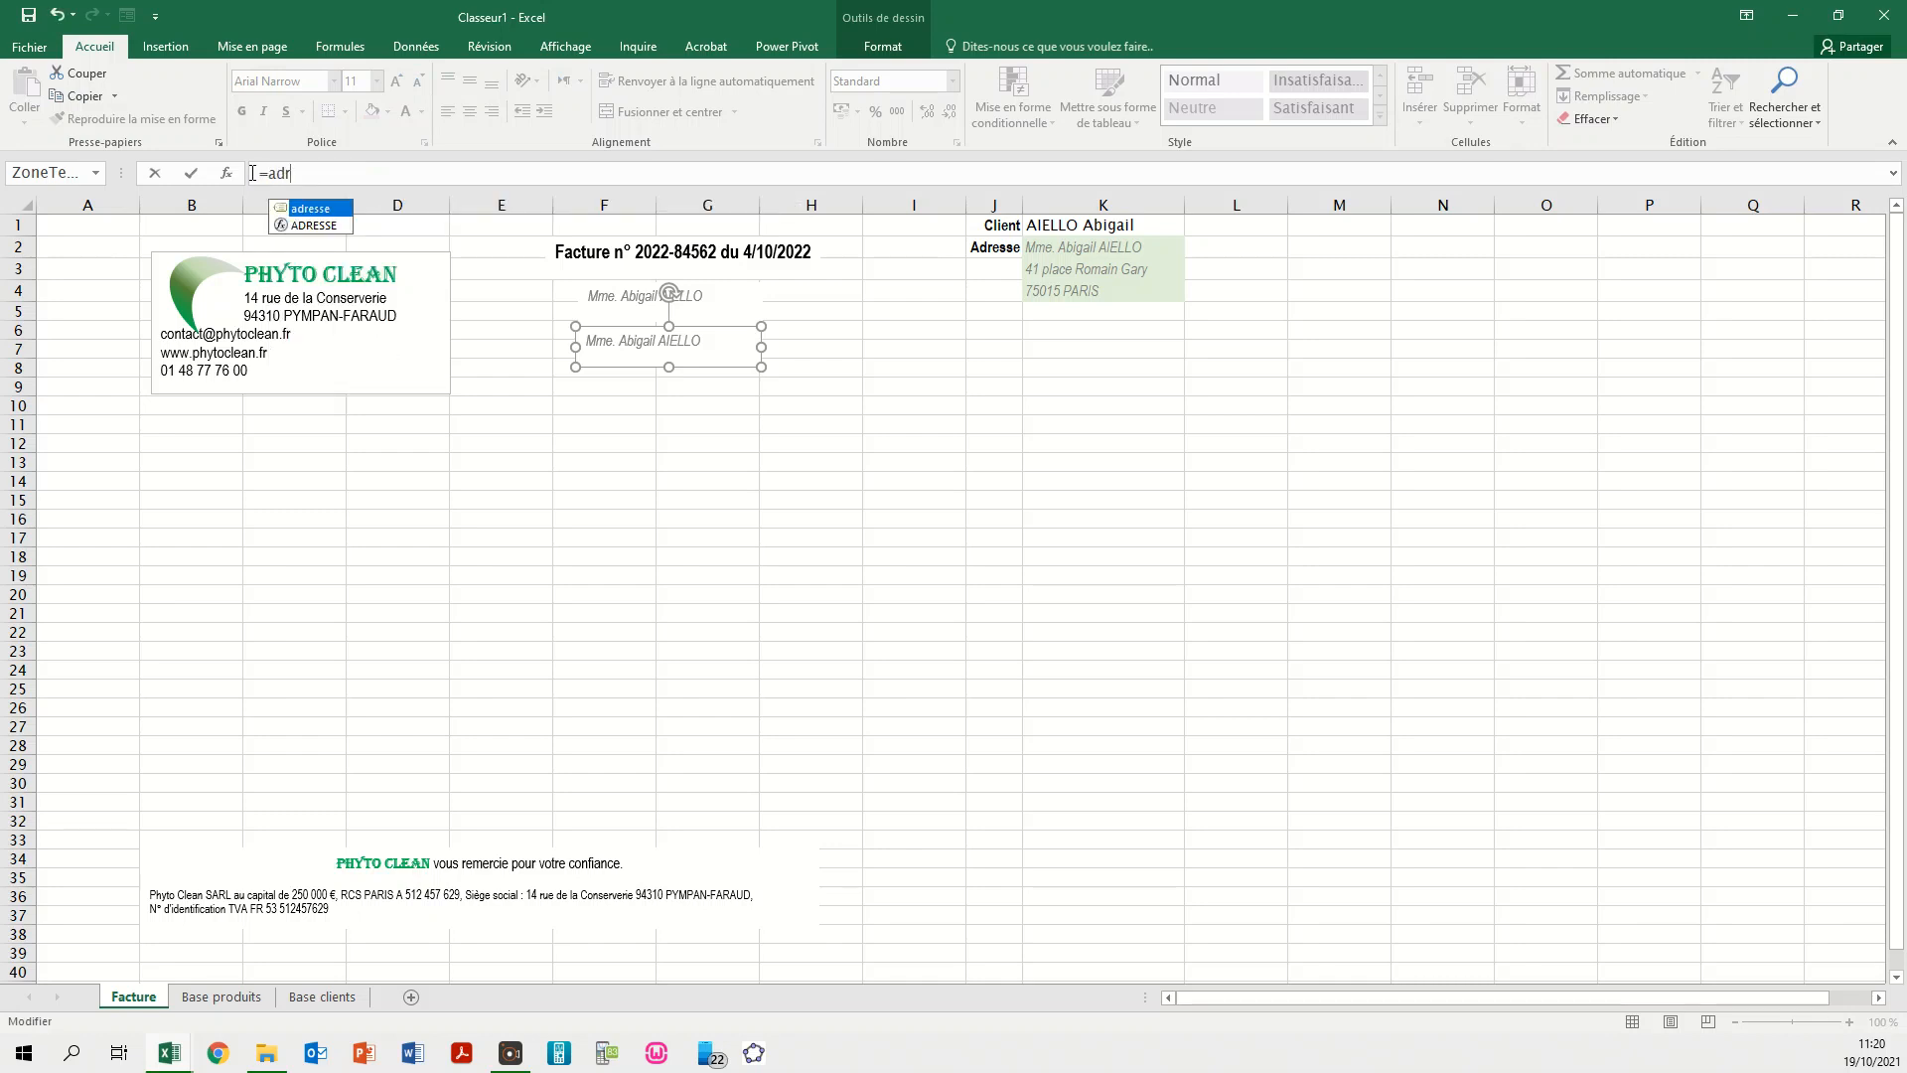
text(r)
double_click(311, 210)
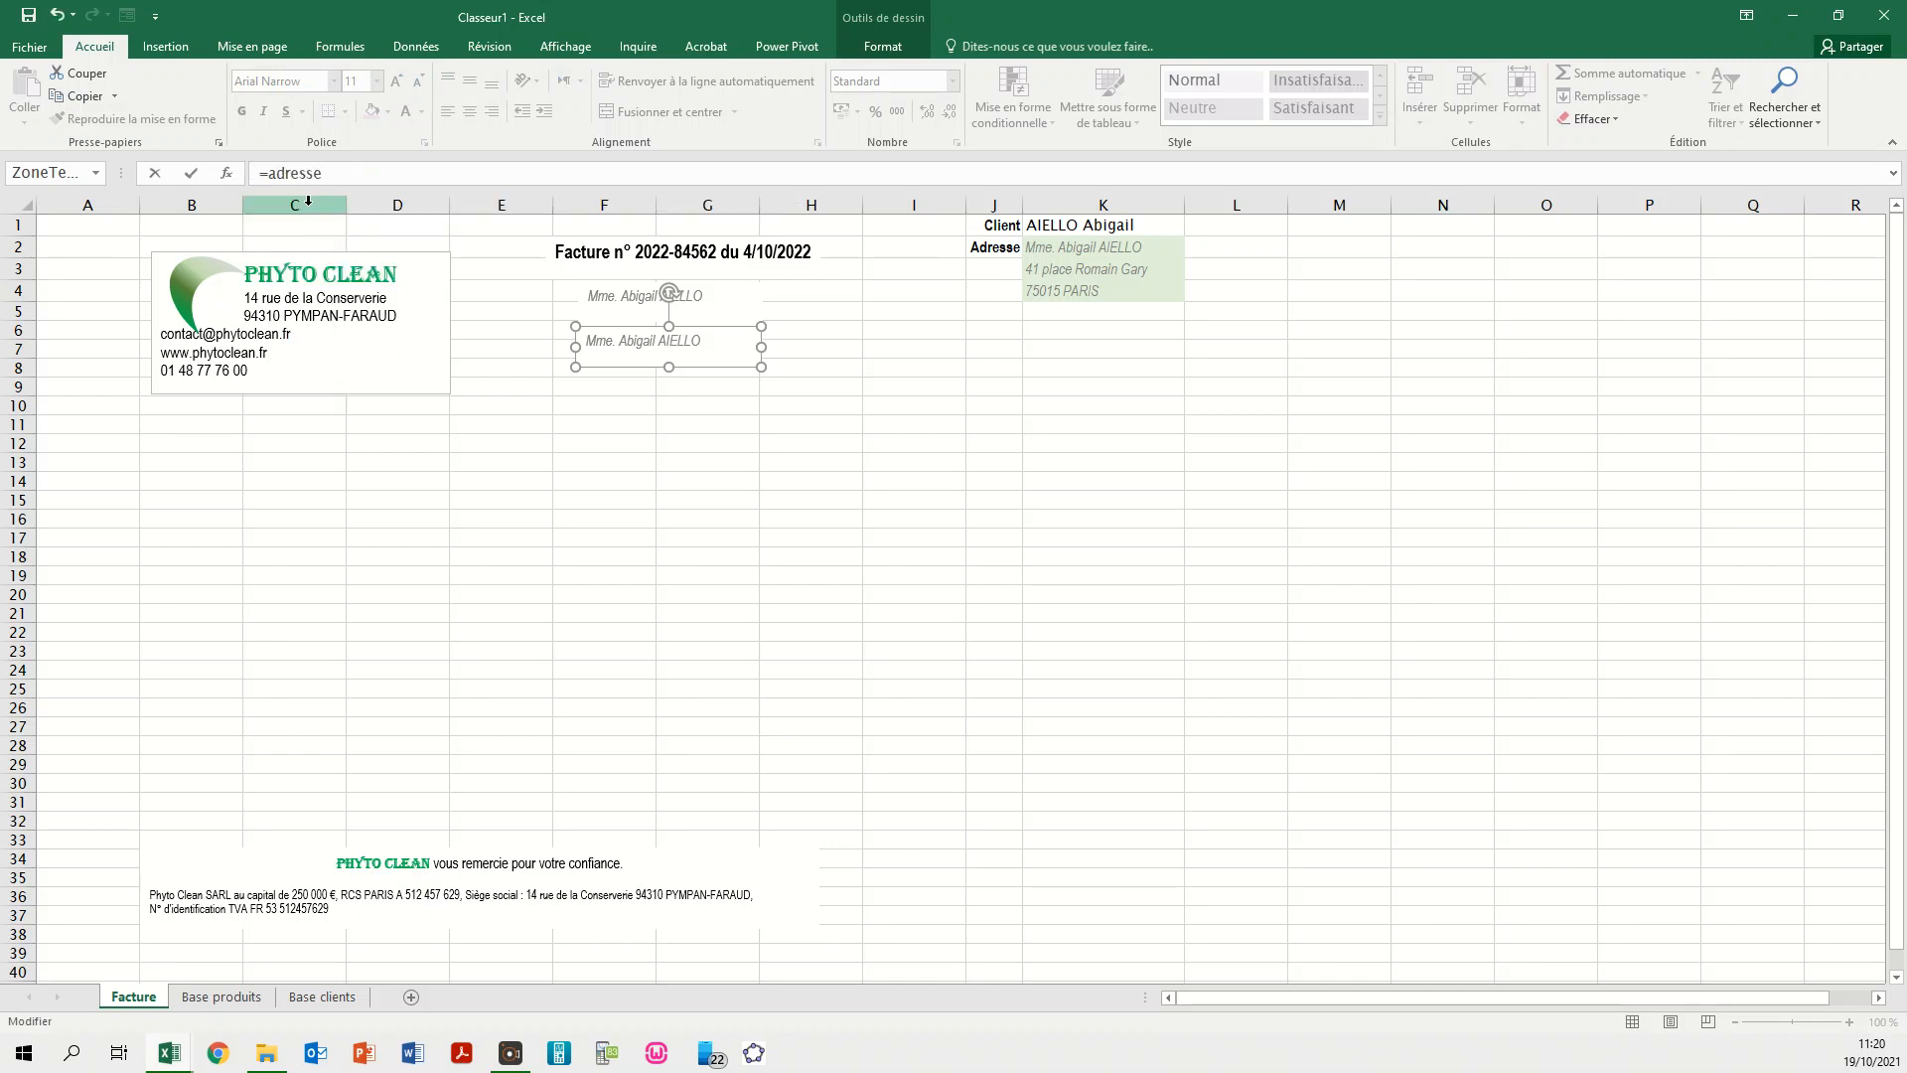
key(Return)
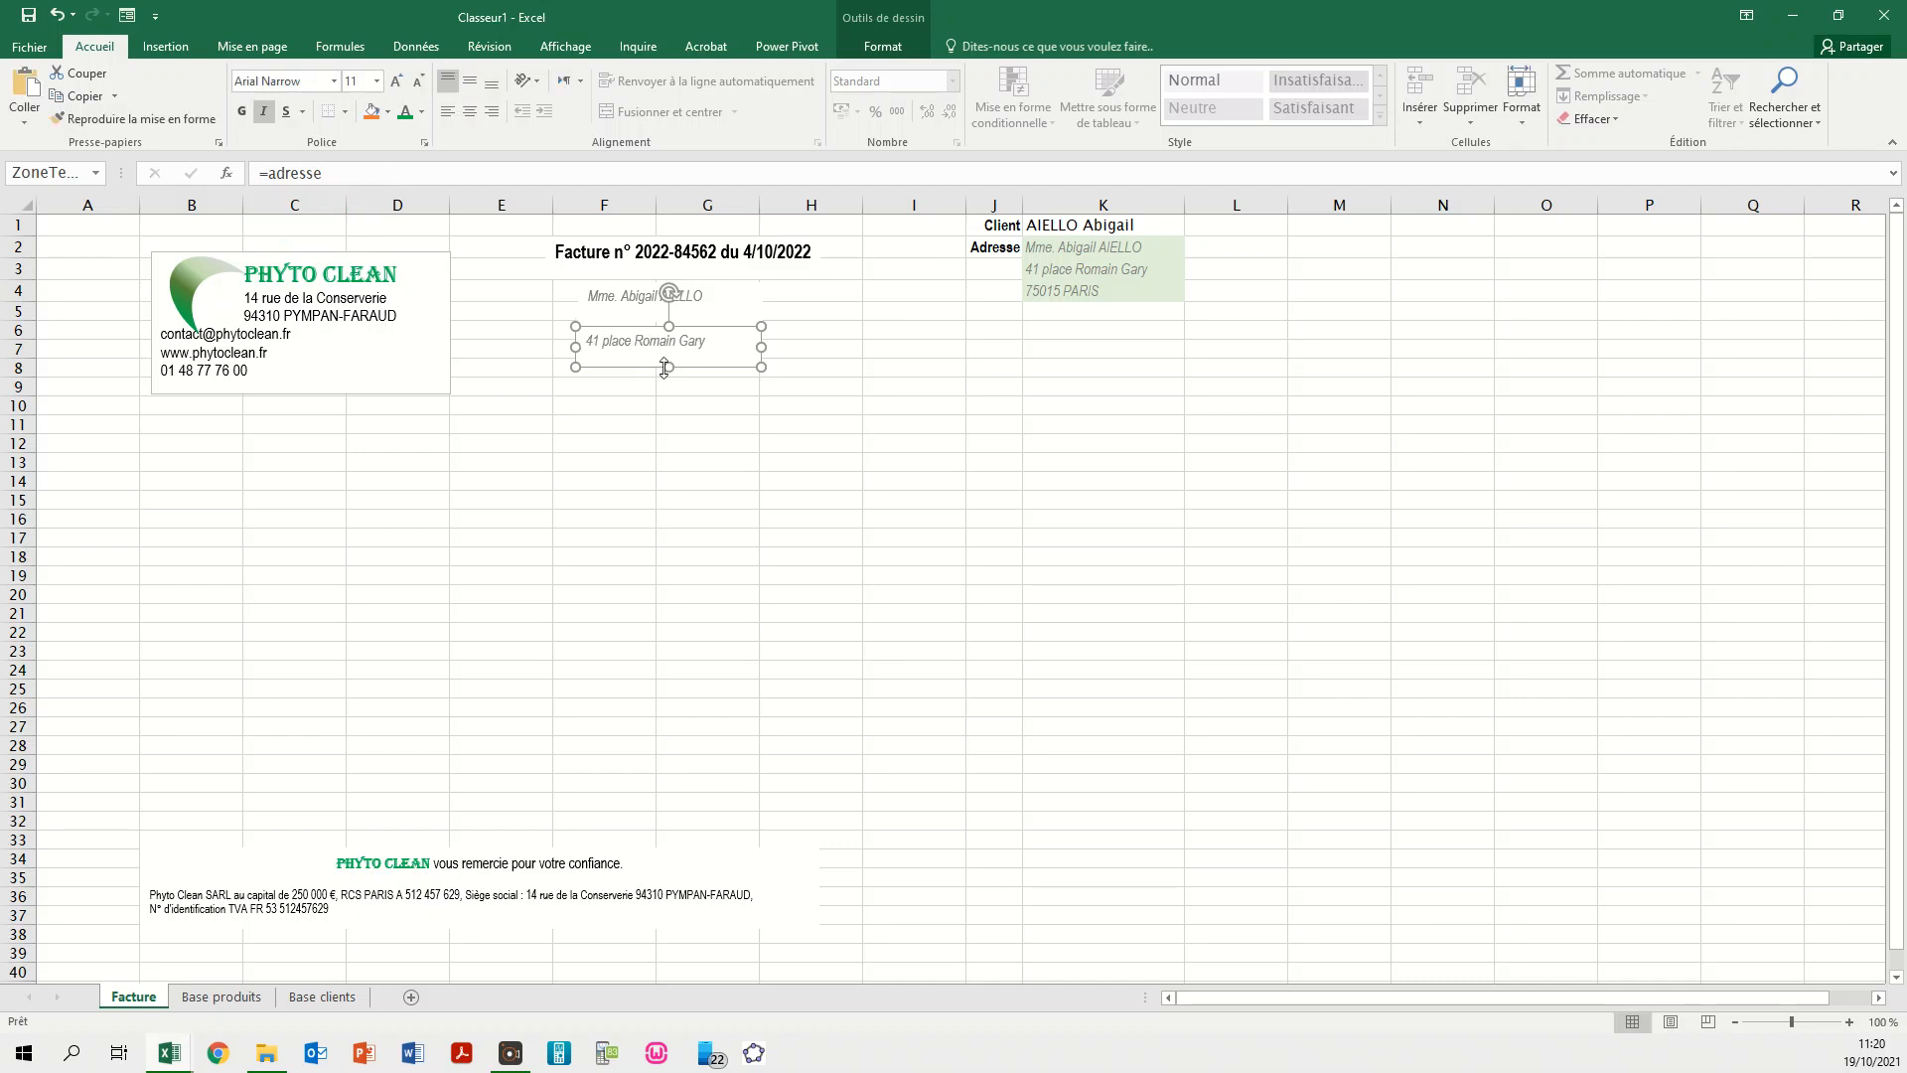
drag(669, 366, 662, 314)
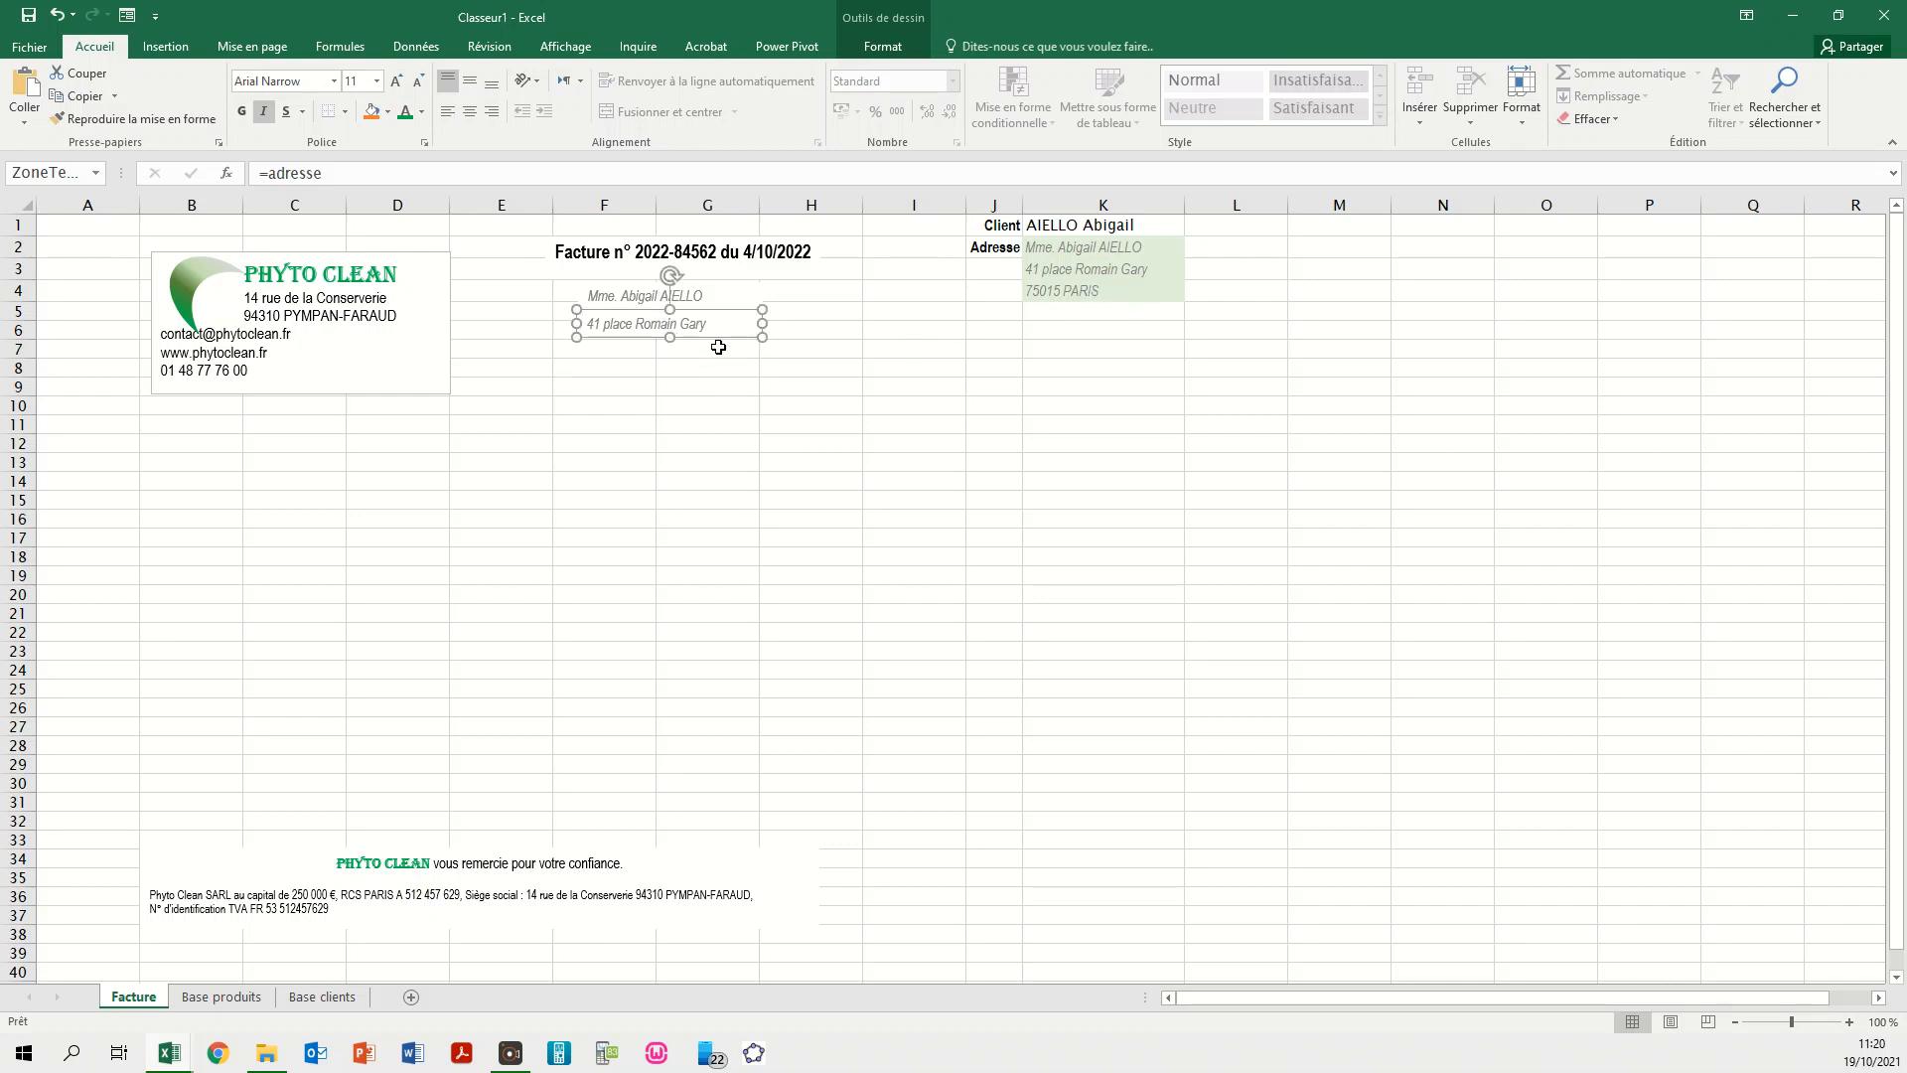
- Duplicate the street-address text box, align the copy just below it and link it to =cp_ville
key(ctrl+d)
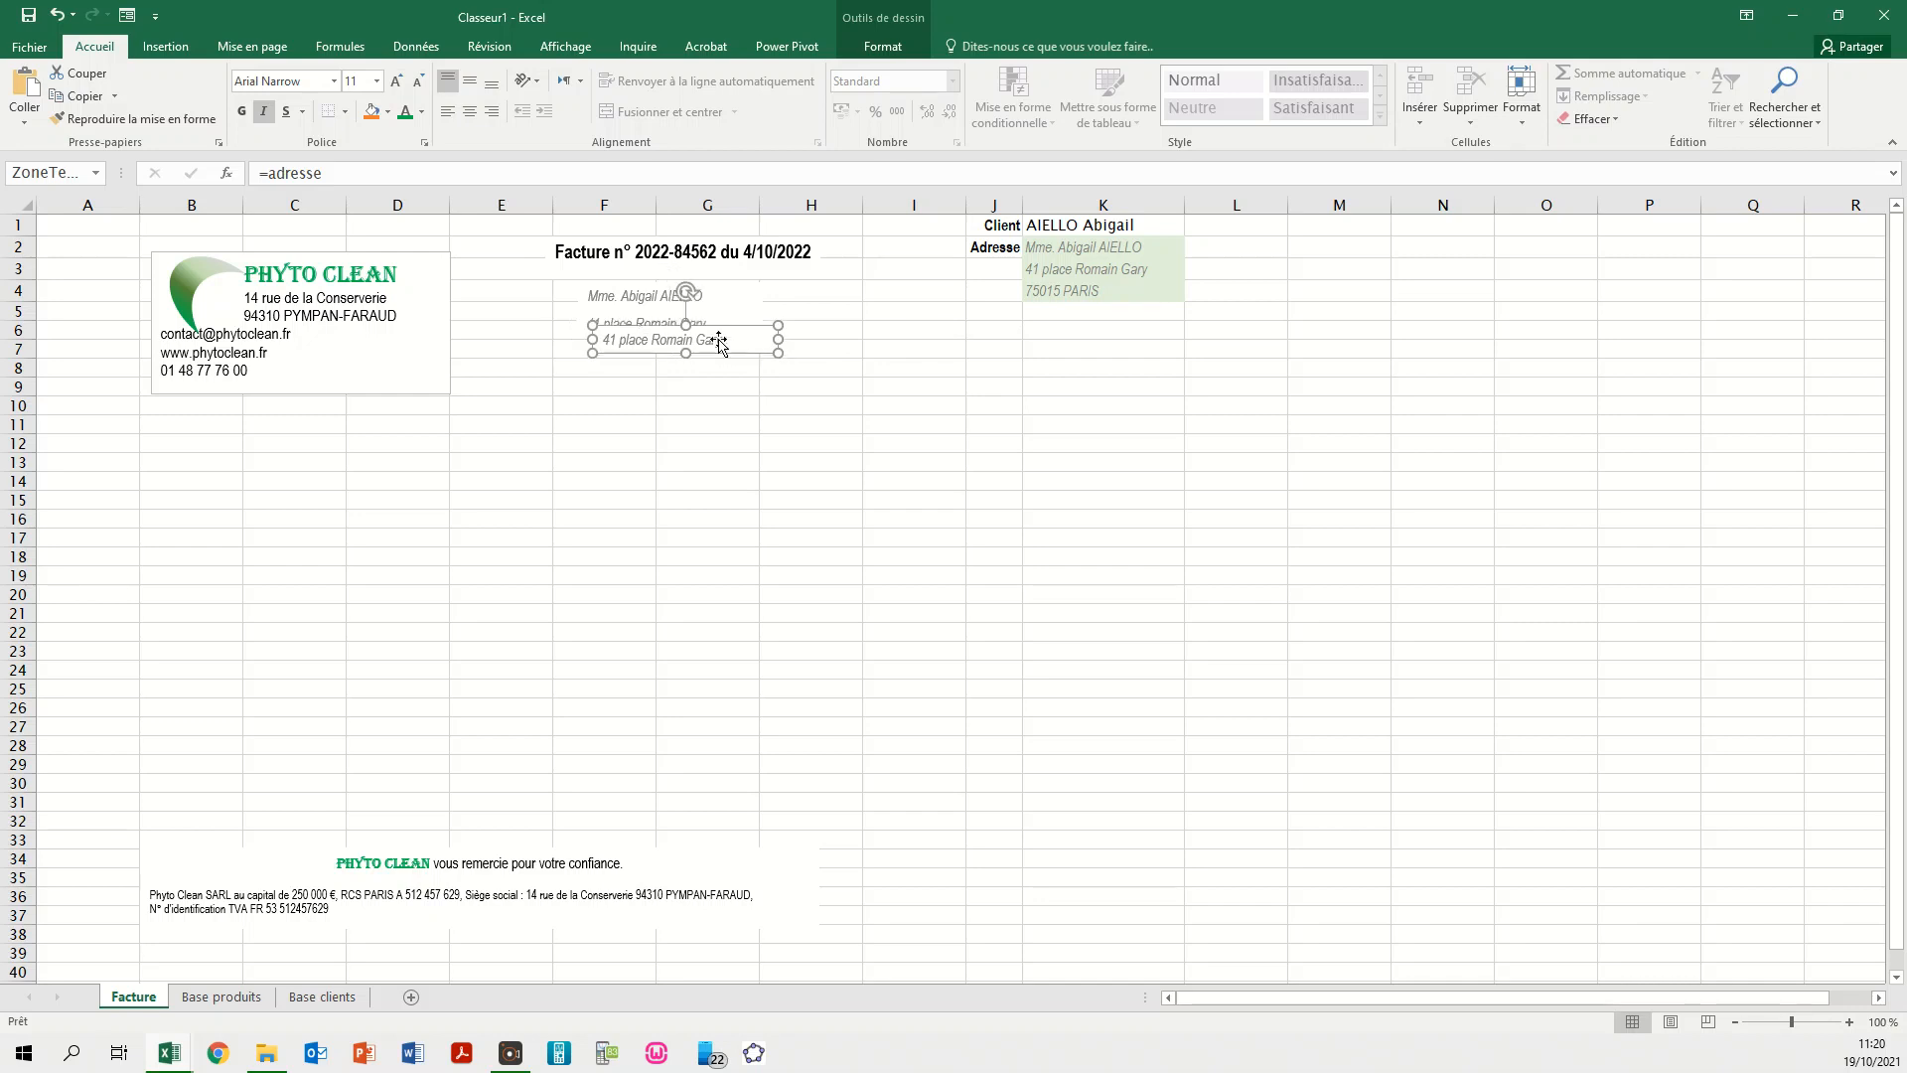
mouse_move(720, 354)
mouse_down()
mouse_move(690, 357)
mouse_move(706, 361)
mouse_up()
drag(360, 177, 274, 172)
text(cp)
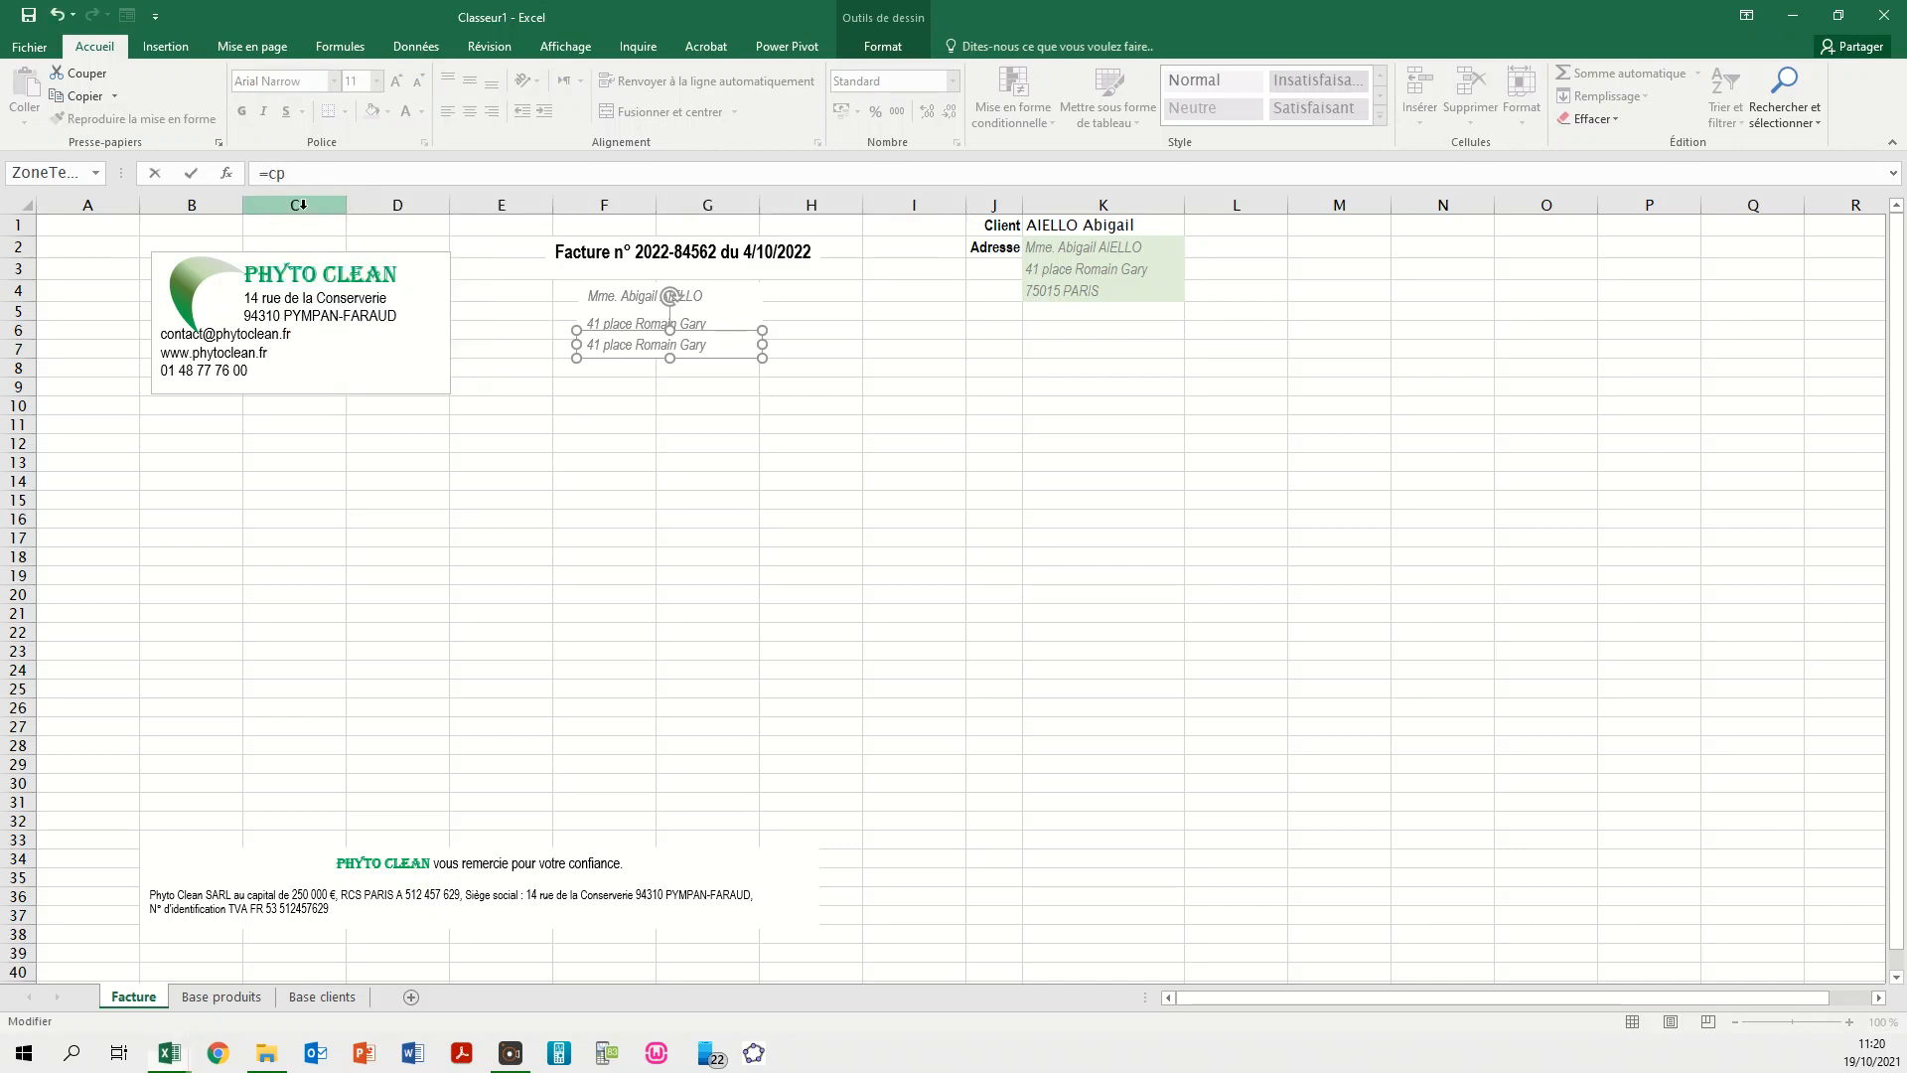
key(Tab)
key(Return)
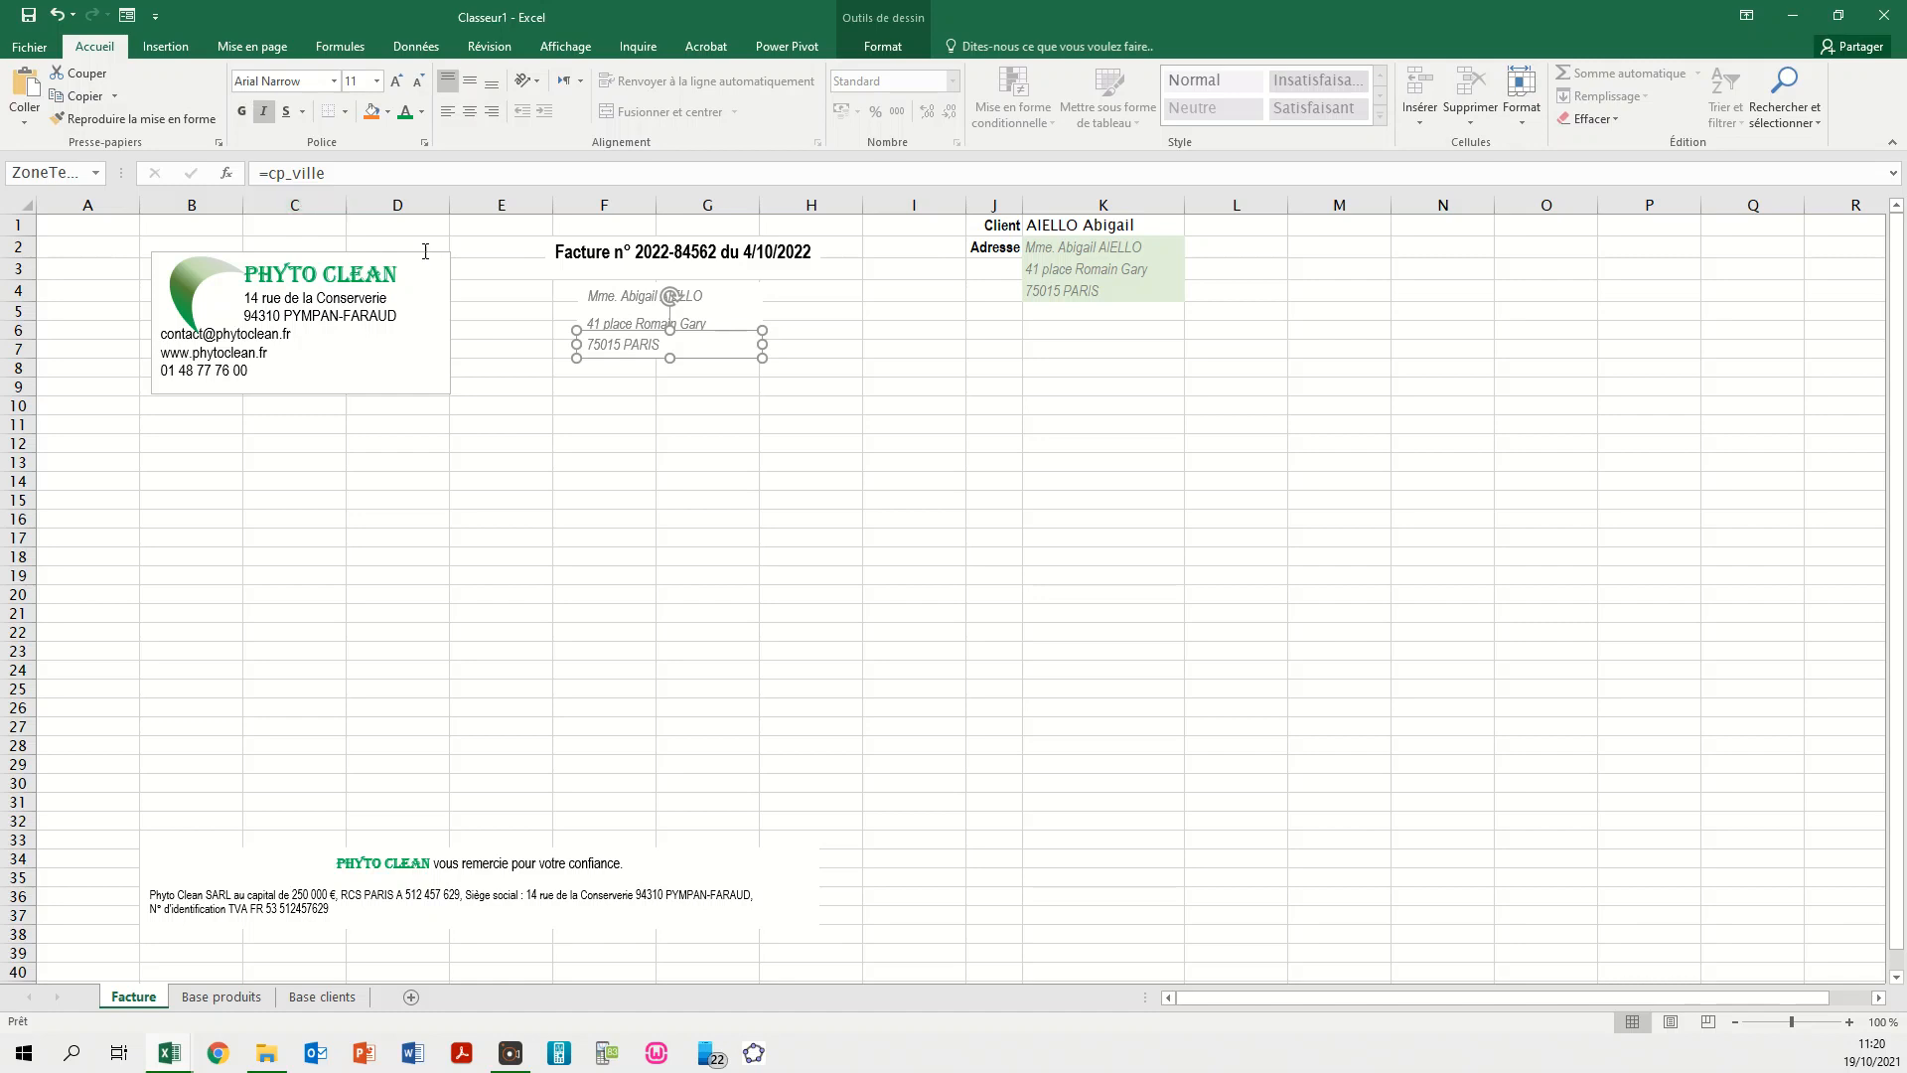
click(770, 445)
- Group the client name, street address and postcode/city text boxes into one object
click(643, 295)
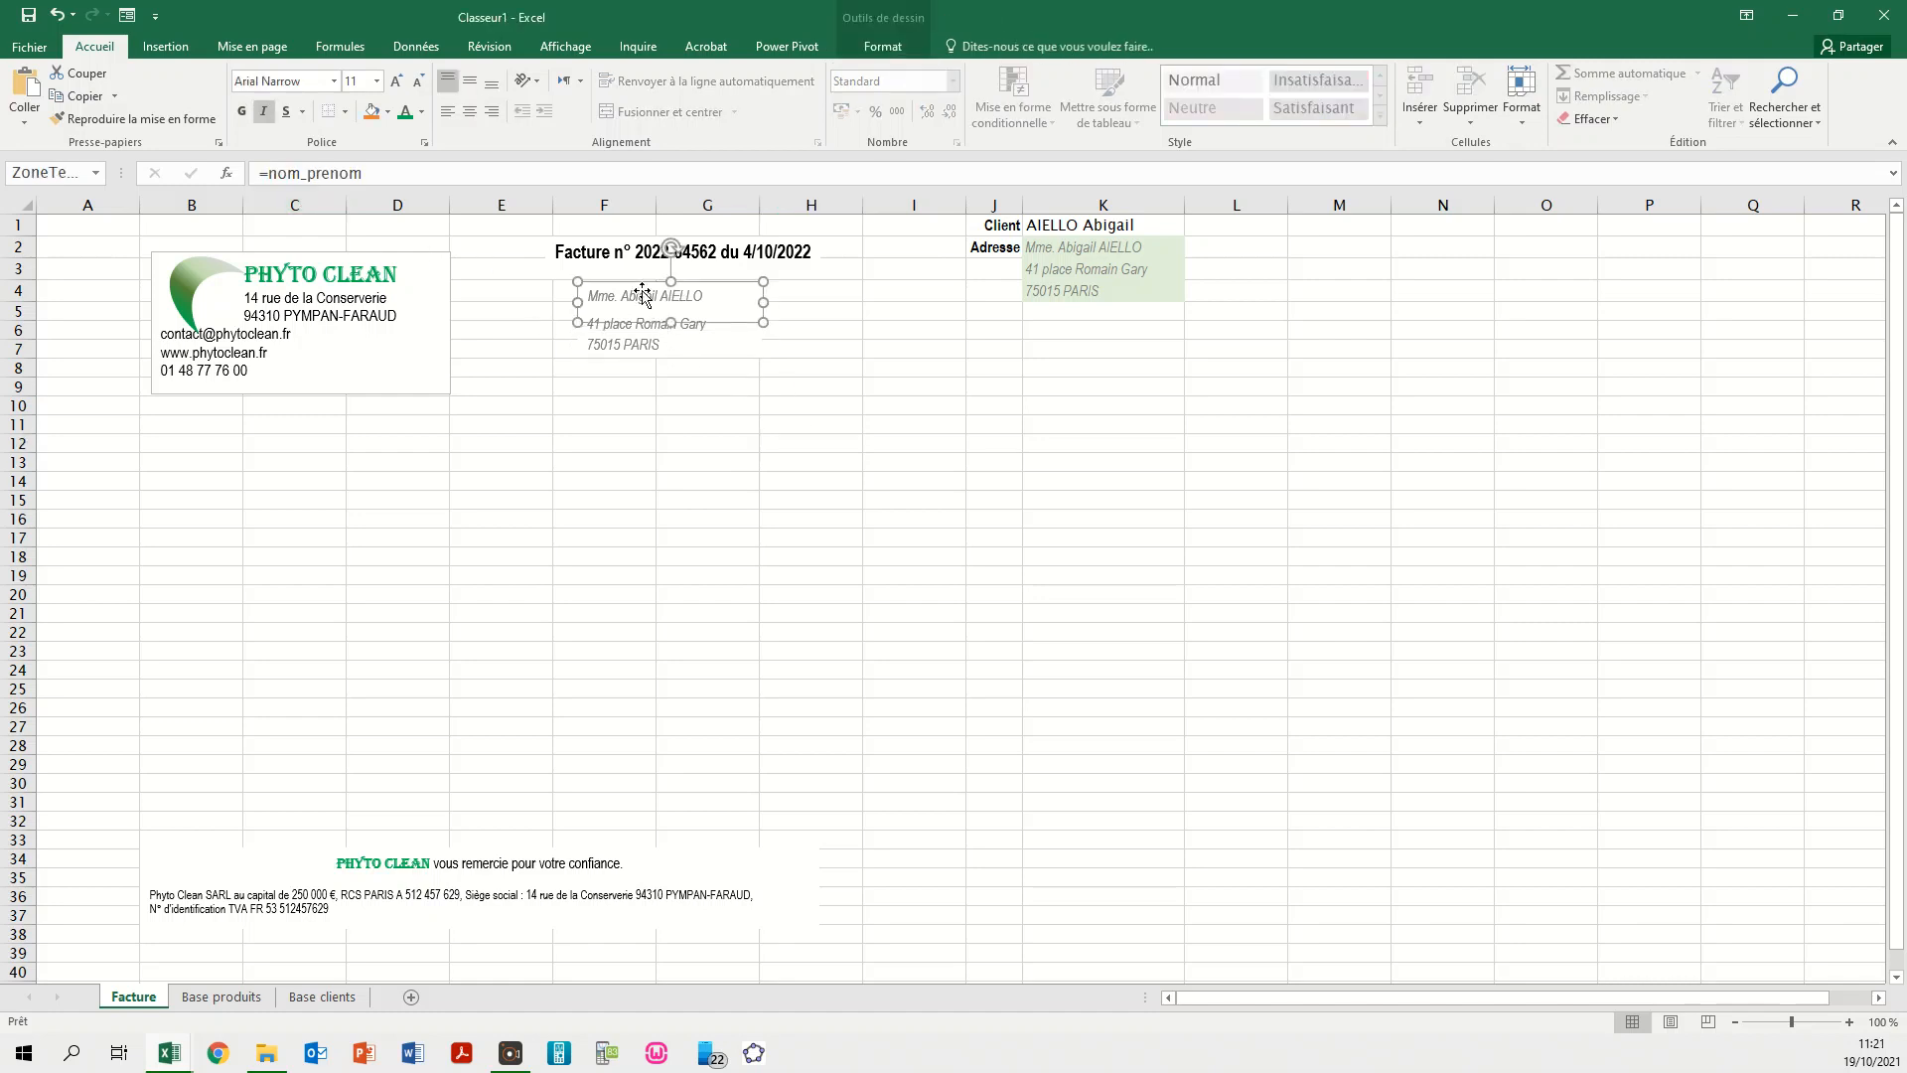
click(644, 392)
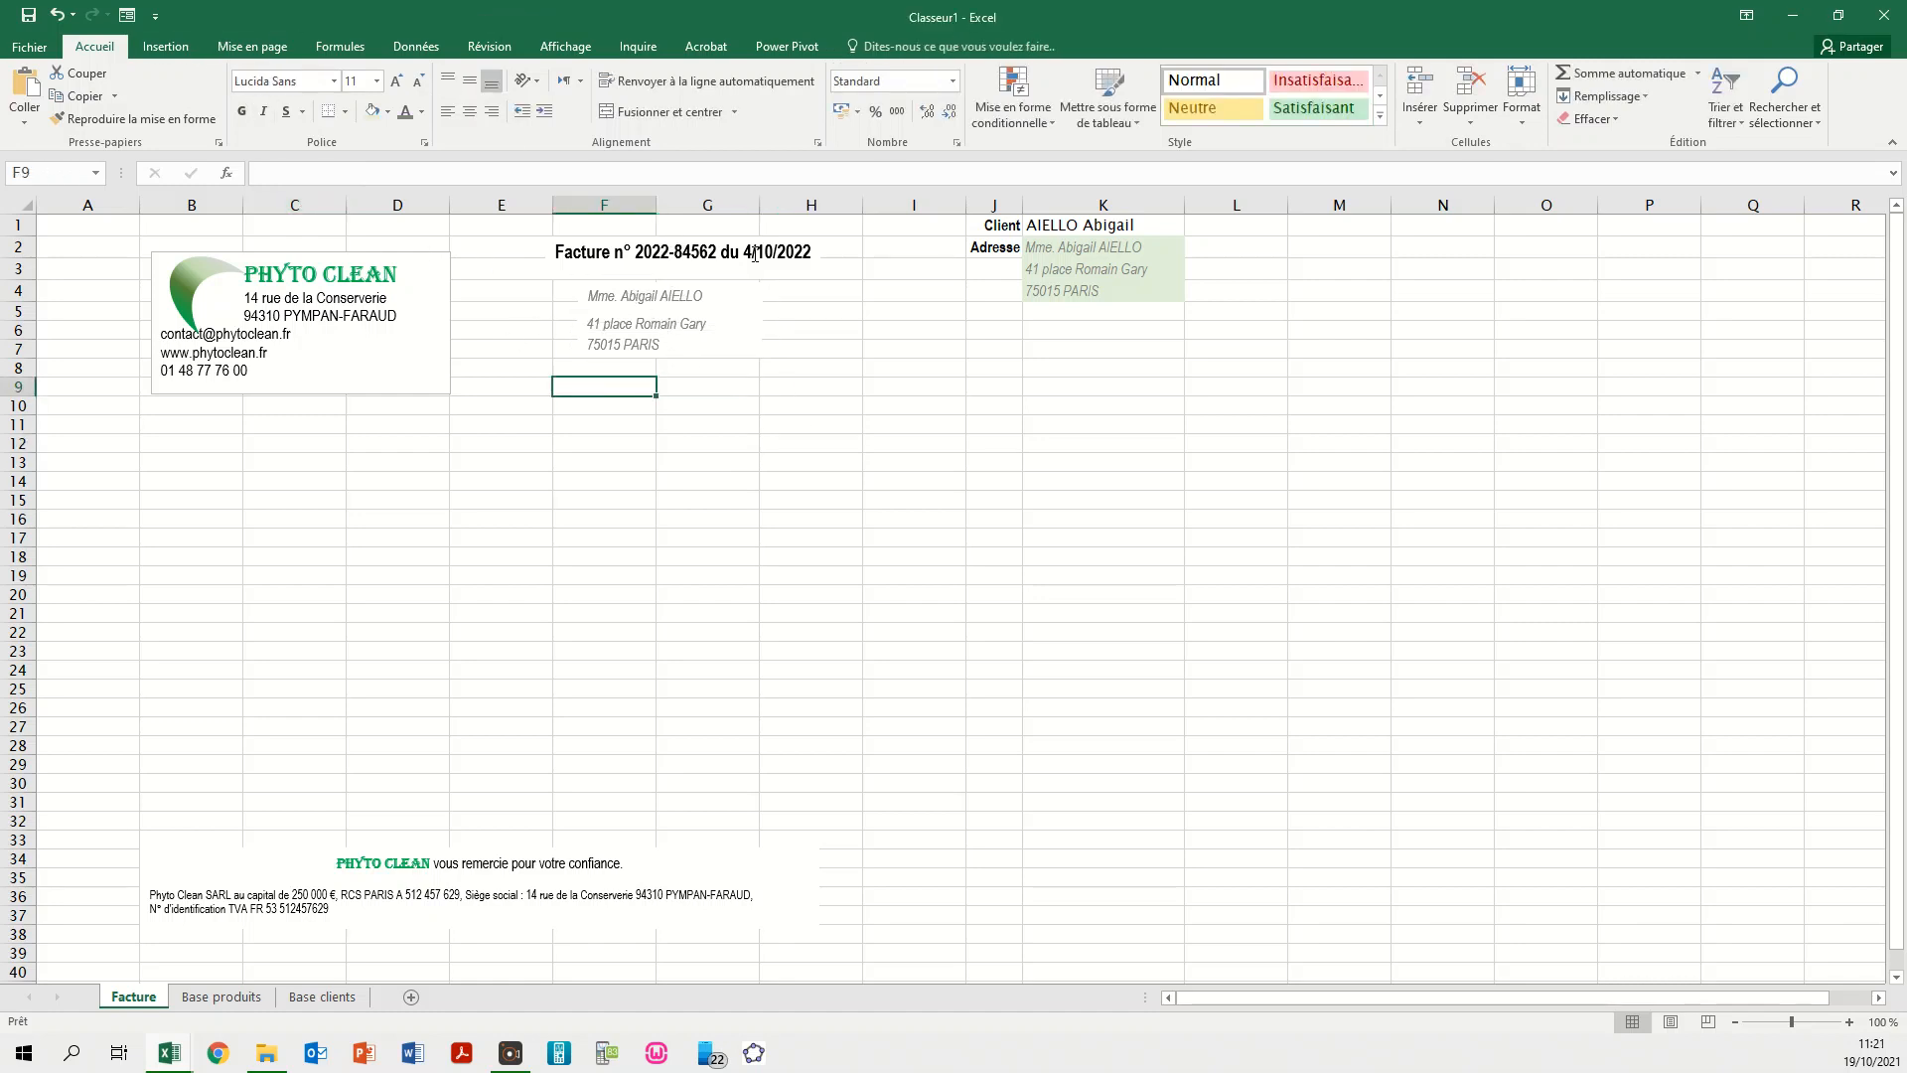
click(632, 298)
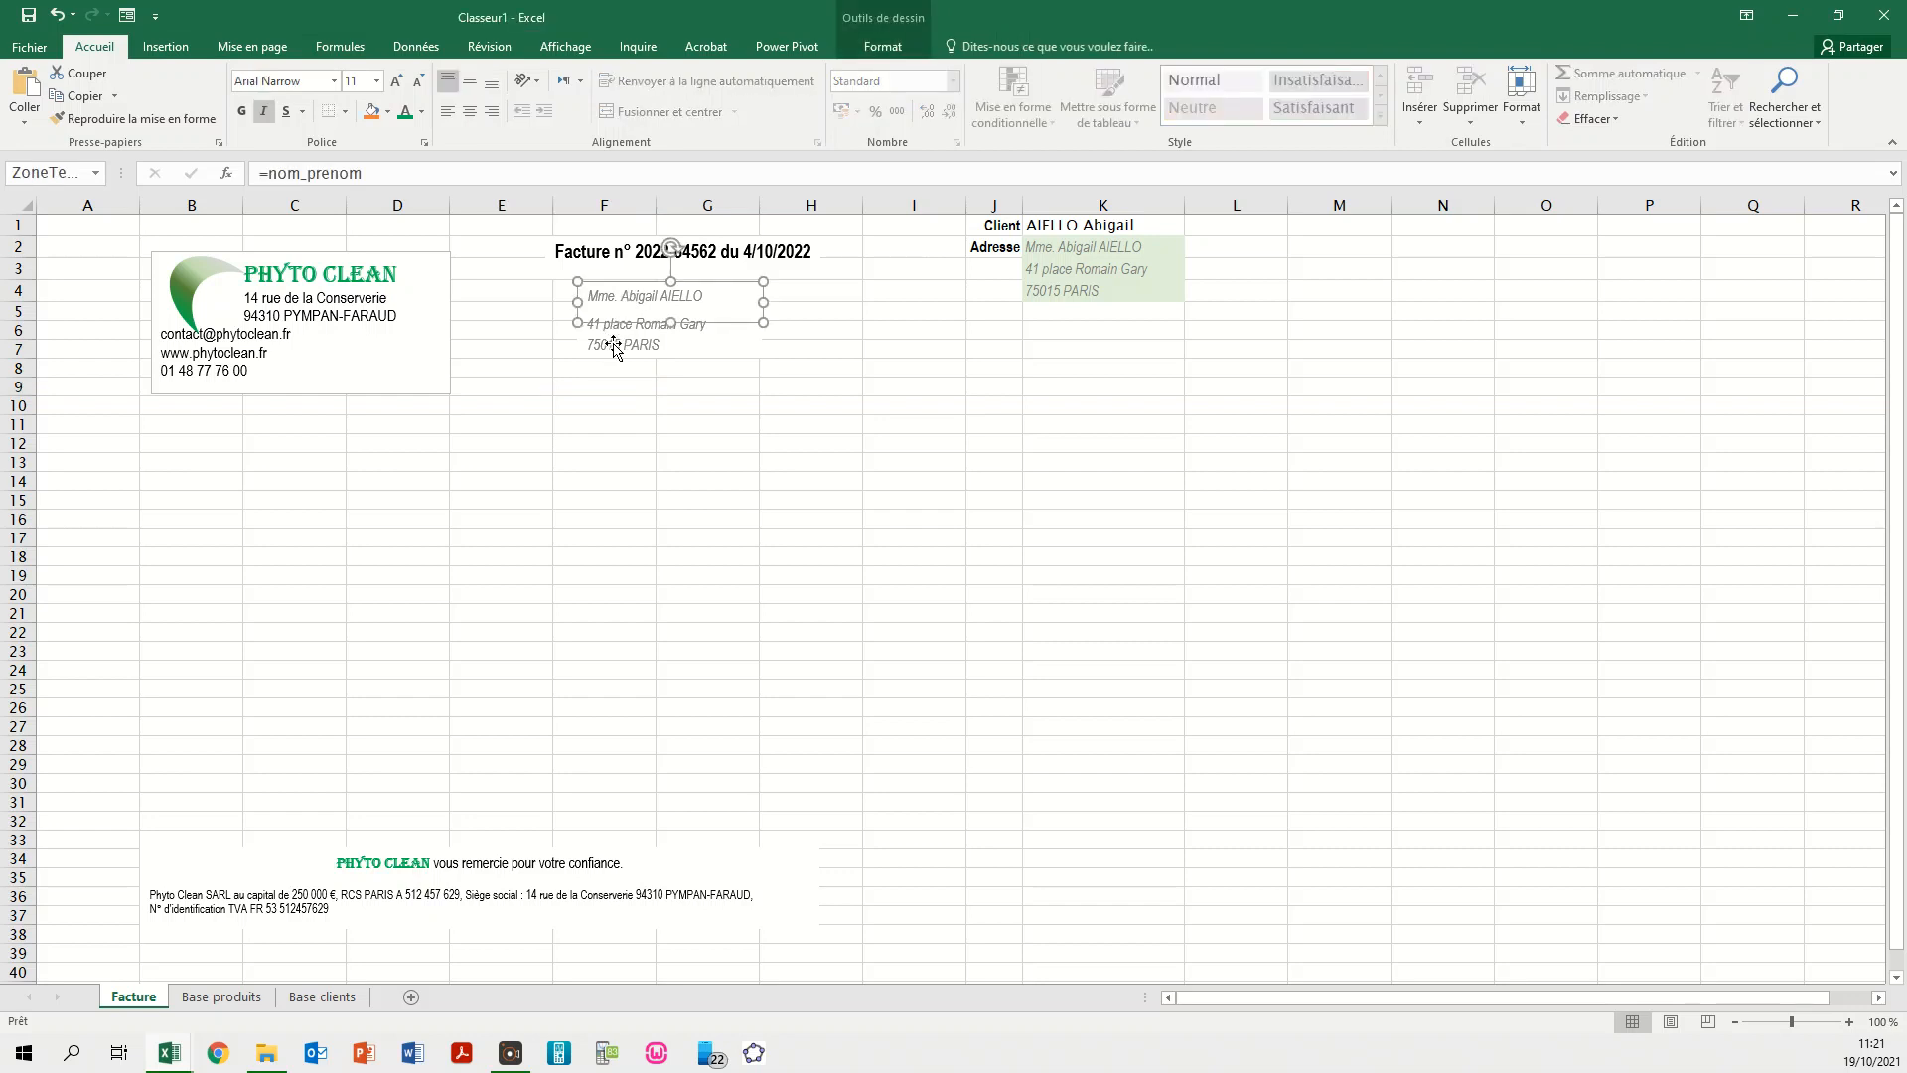
shift+click(615, 332)
shift+click(612, 343)
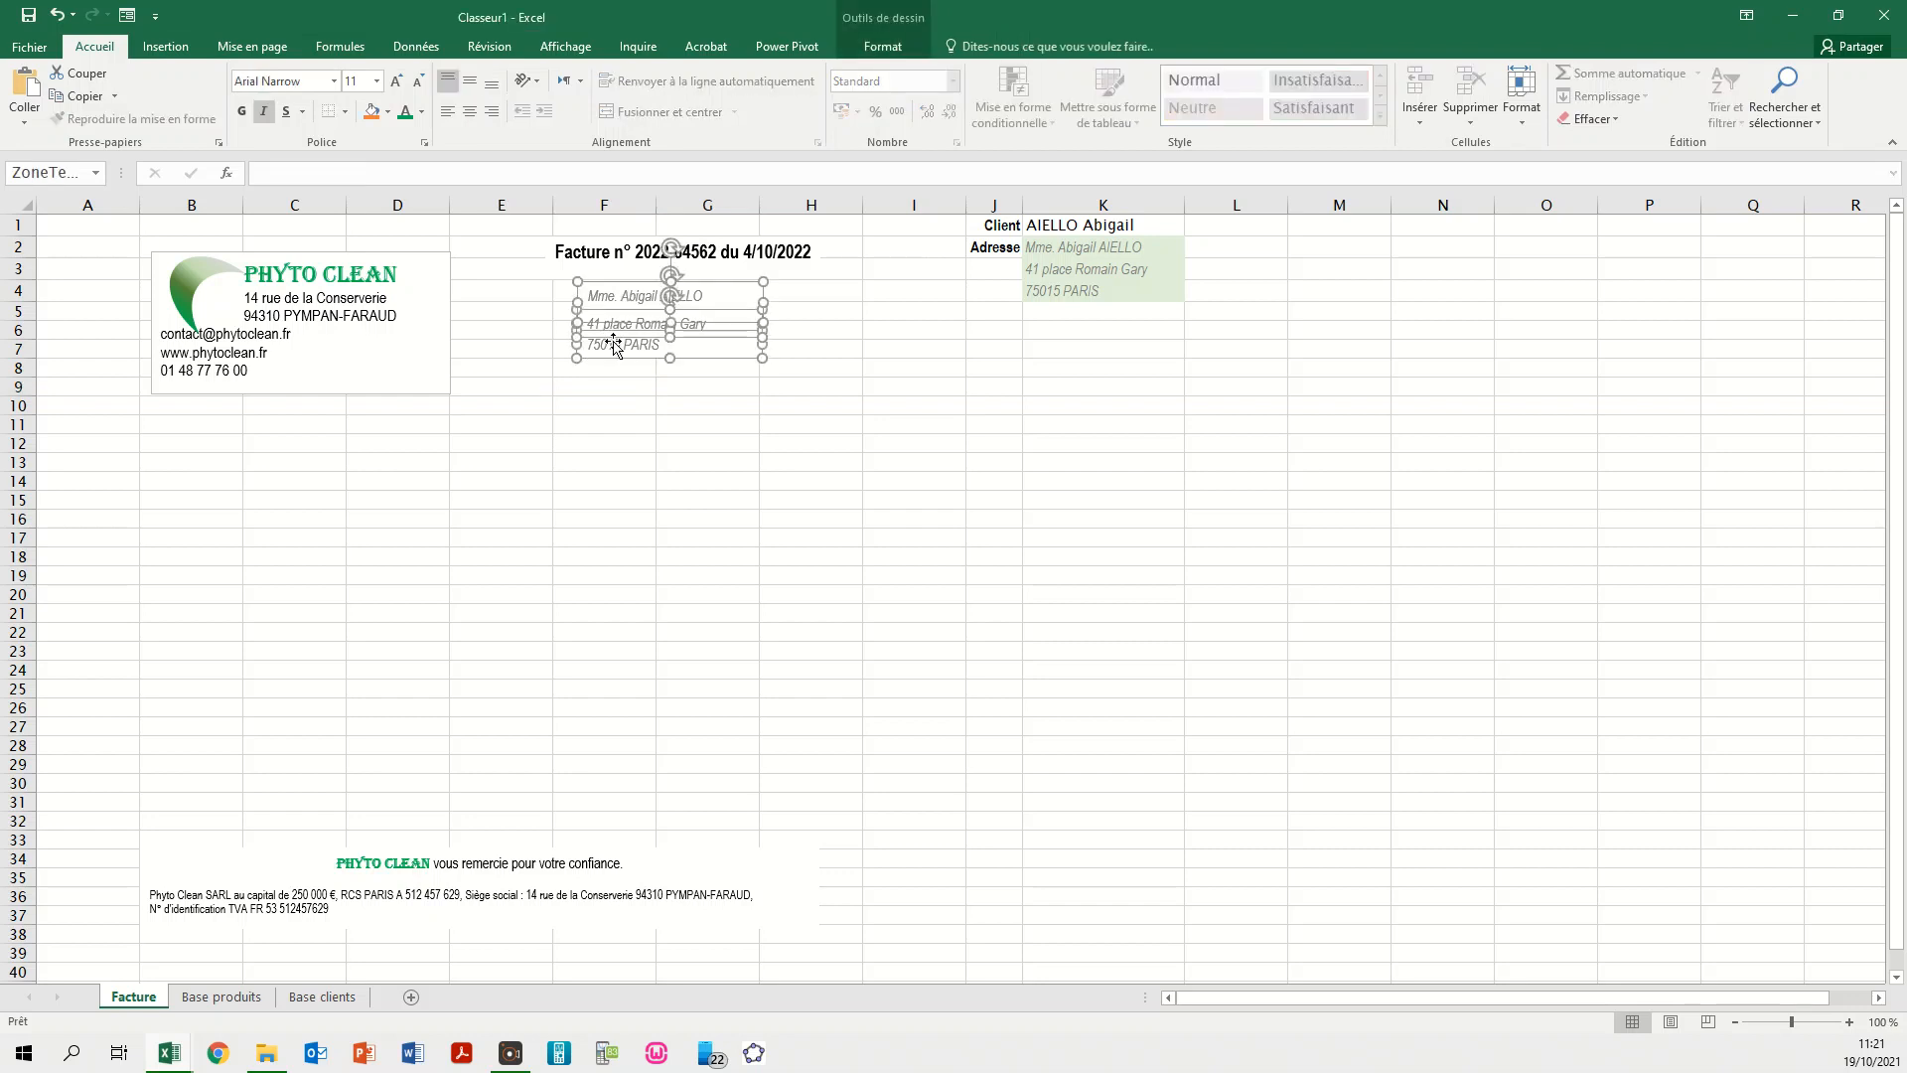
right_click(615, 343)
mouse_move(684, 462)
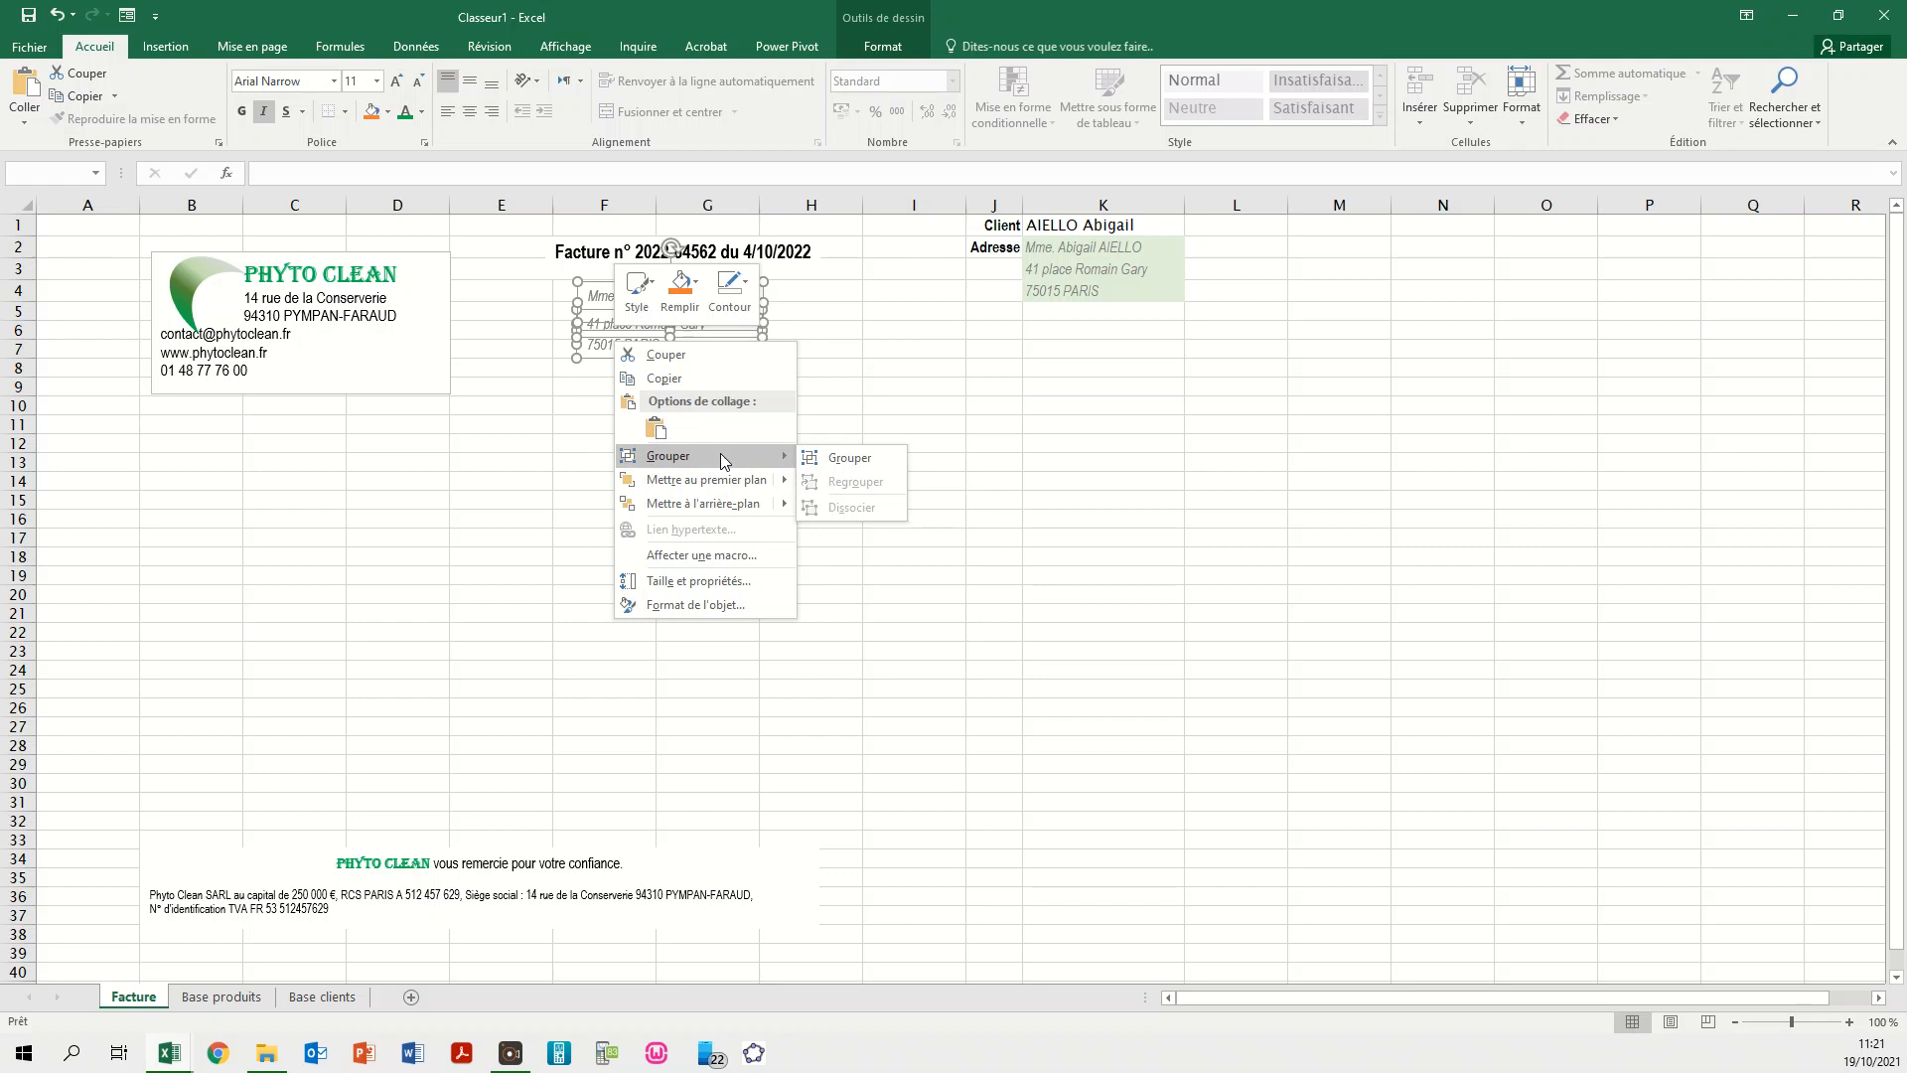
click(842, 454)
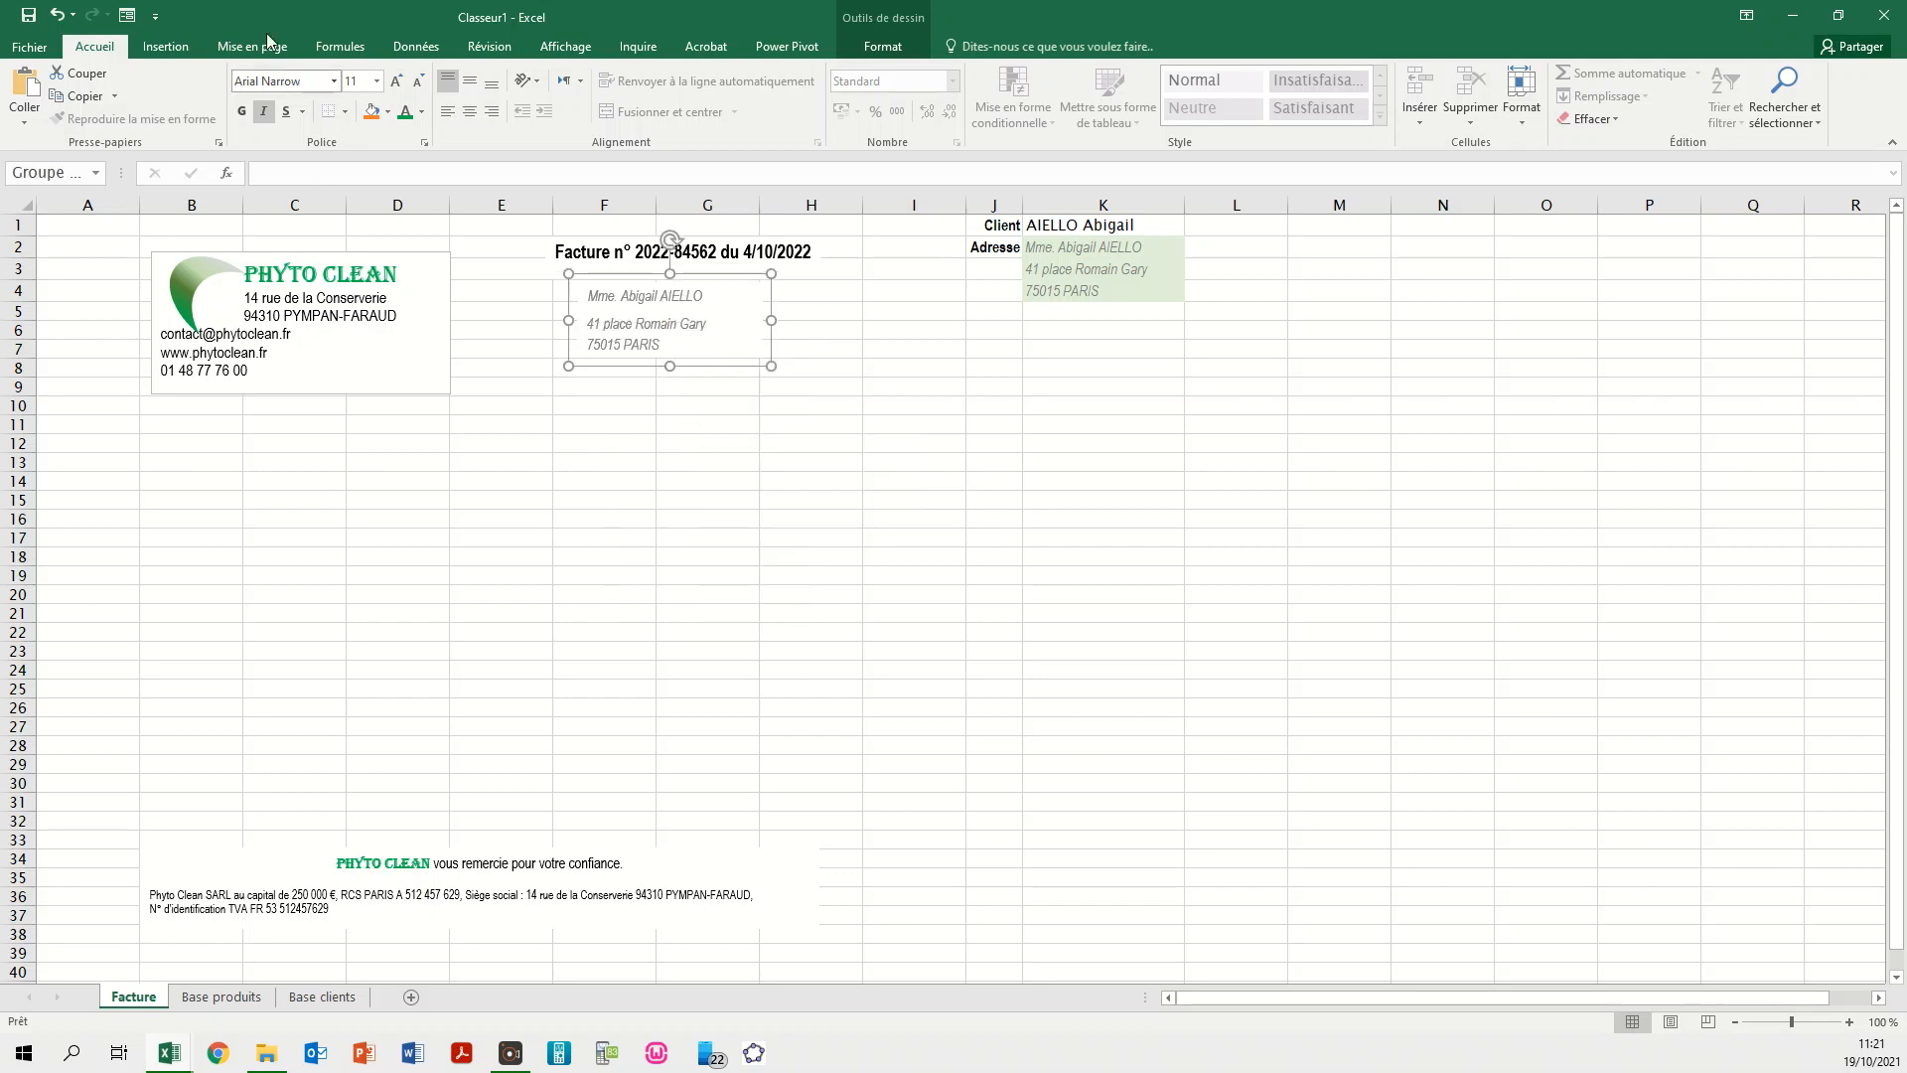
- Draw a rectangle about 3.18 cm high and 6.38 cm wide below the grouped client details
click(165, 47)
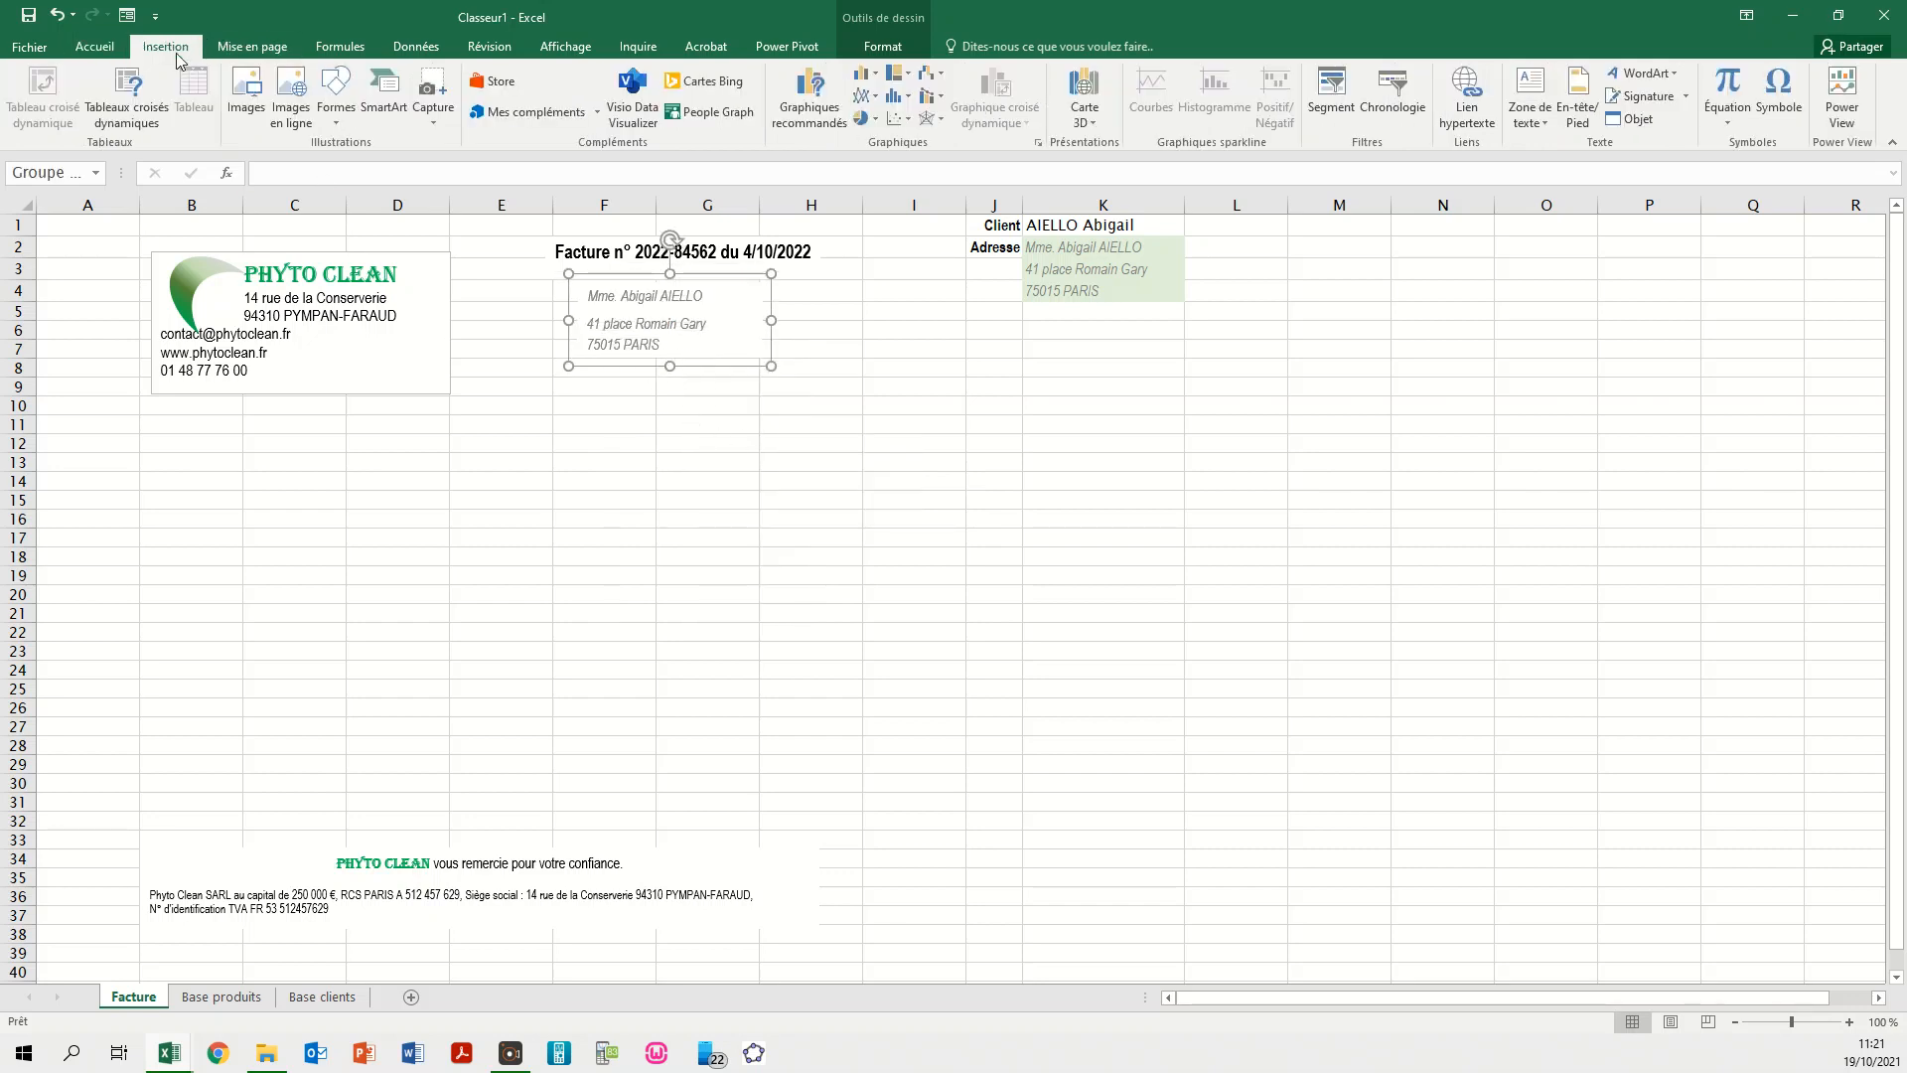
click(335, 94)
click(405, 164)
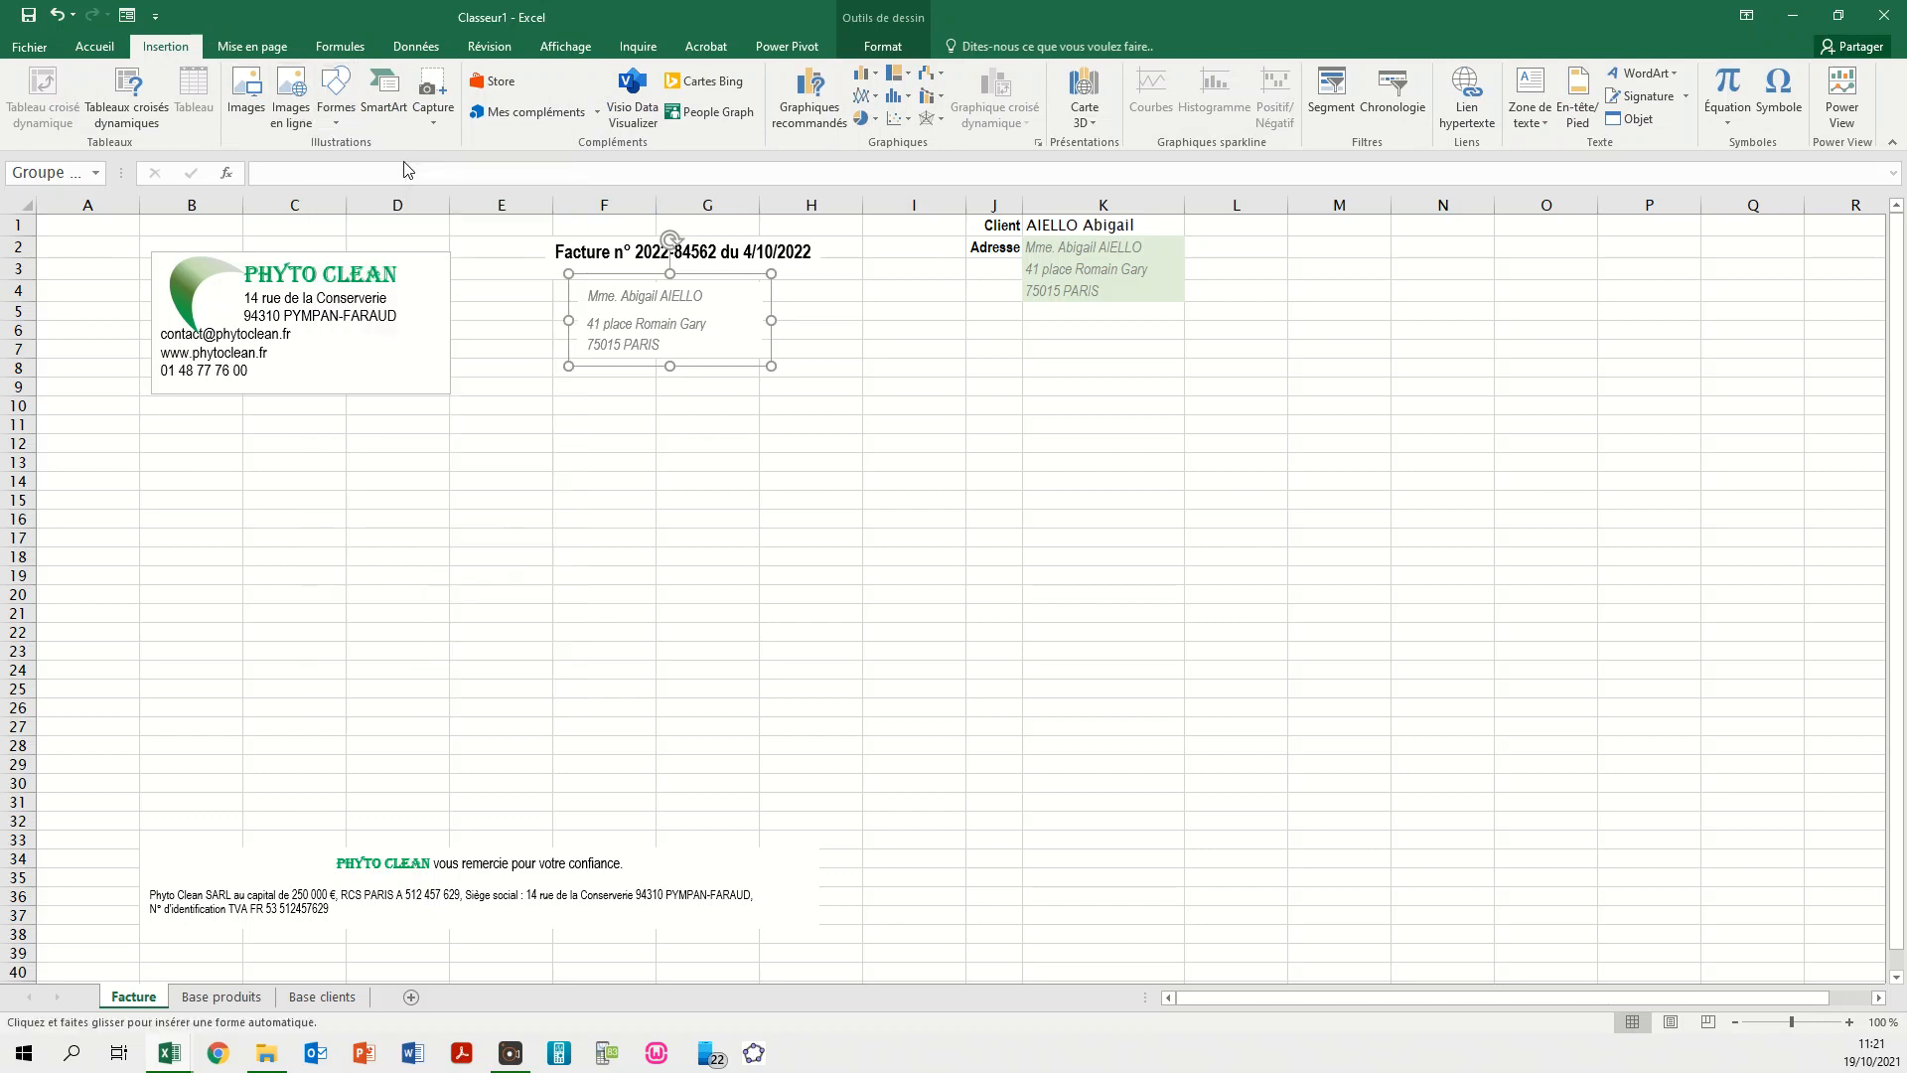
drag(548, 386, 787, 507)
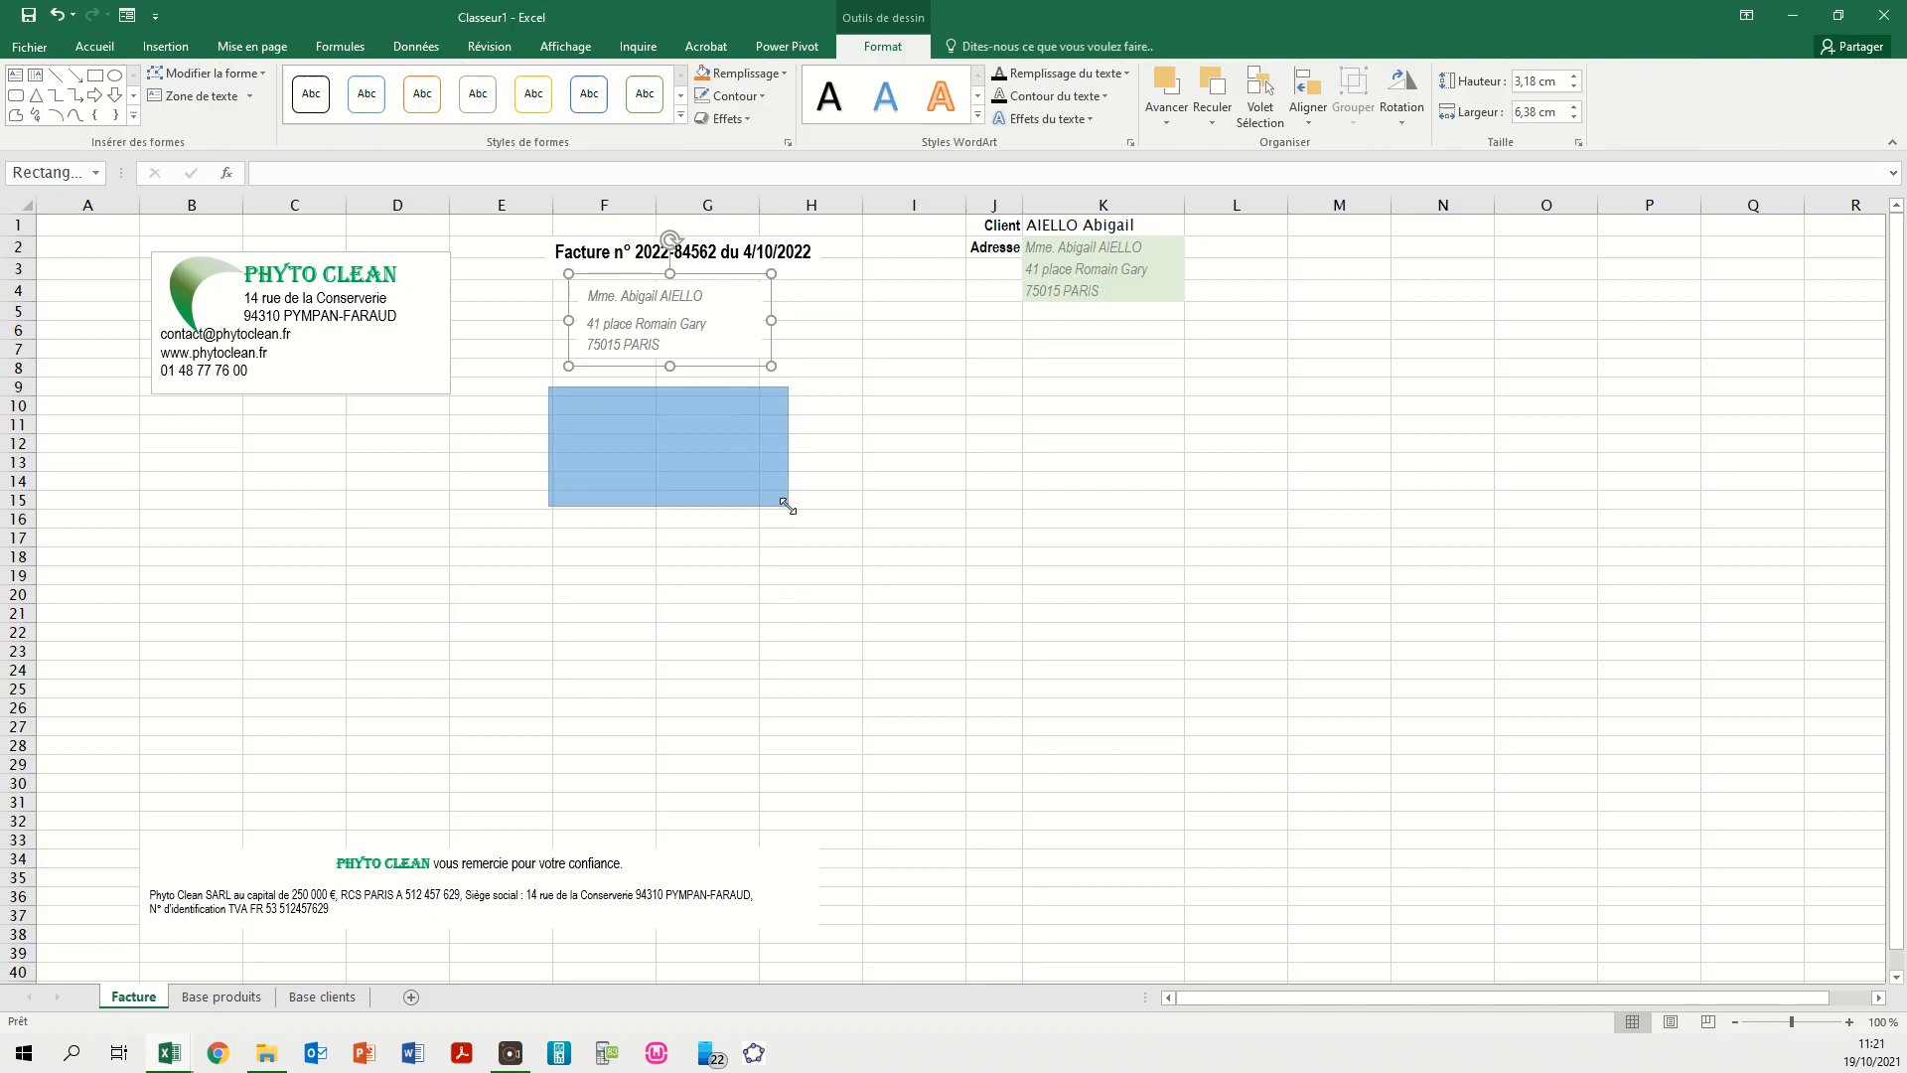
- Give the new rectangle a white fill and a black outline
click(748, 83)
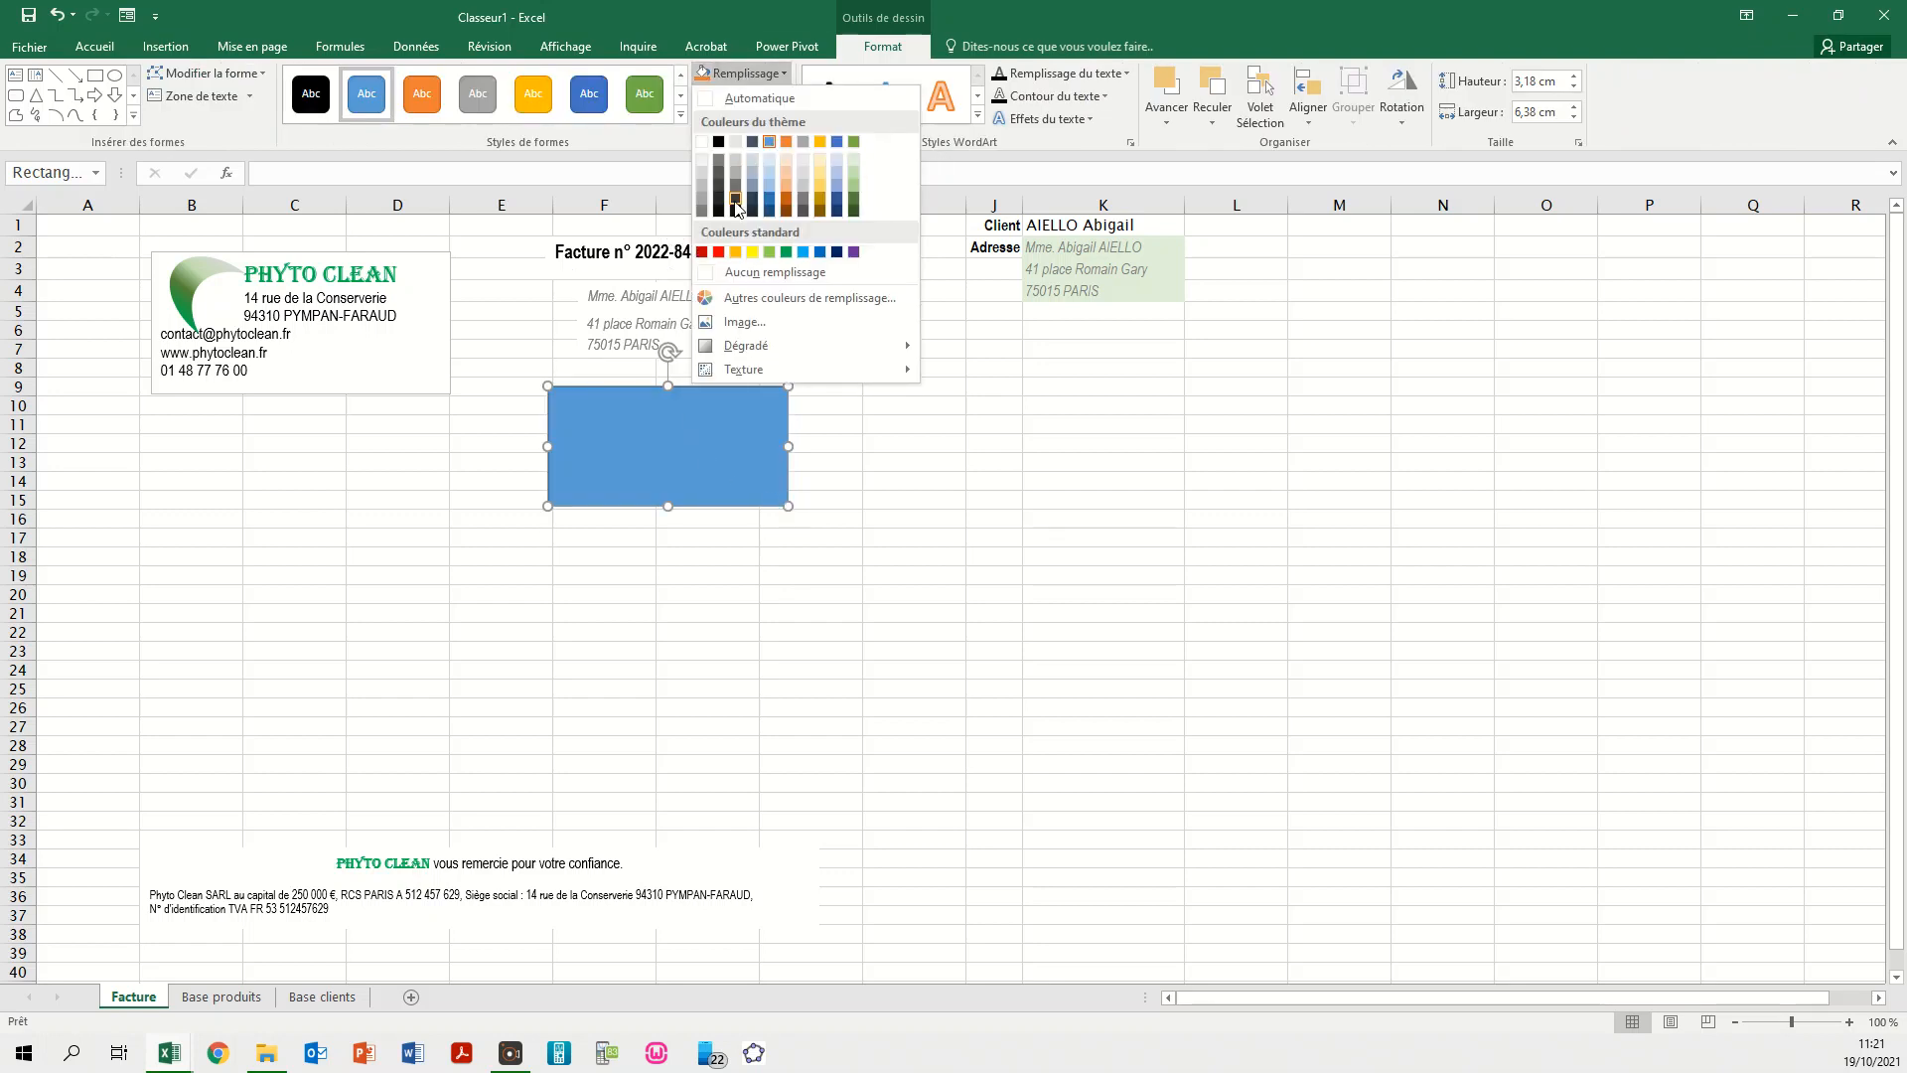
click(703, 142)
click(738, 104)
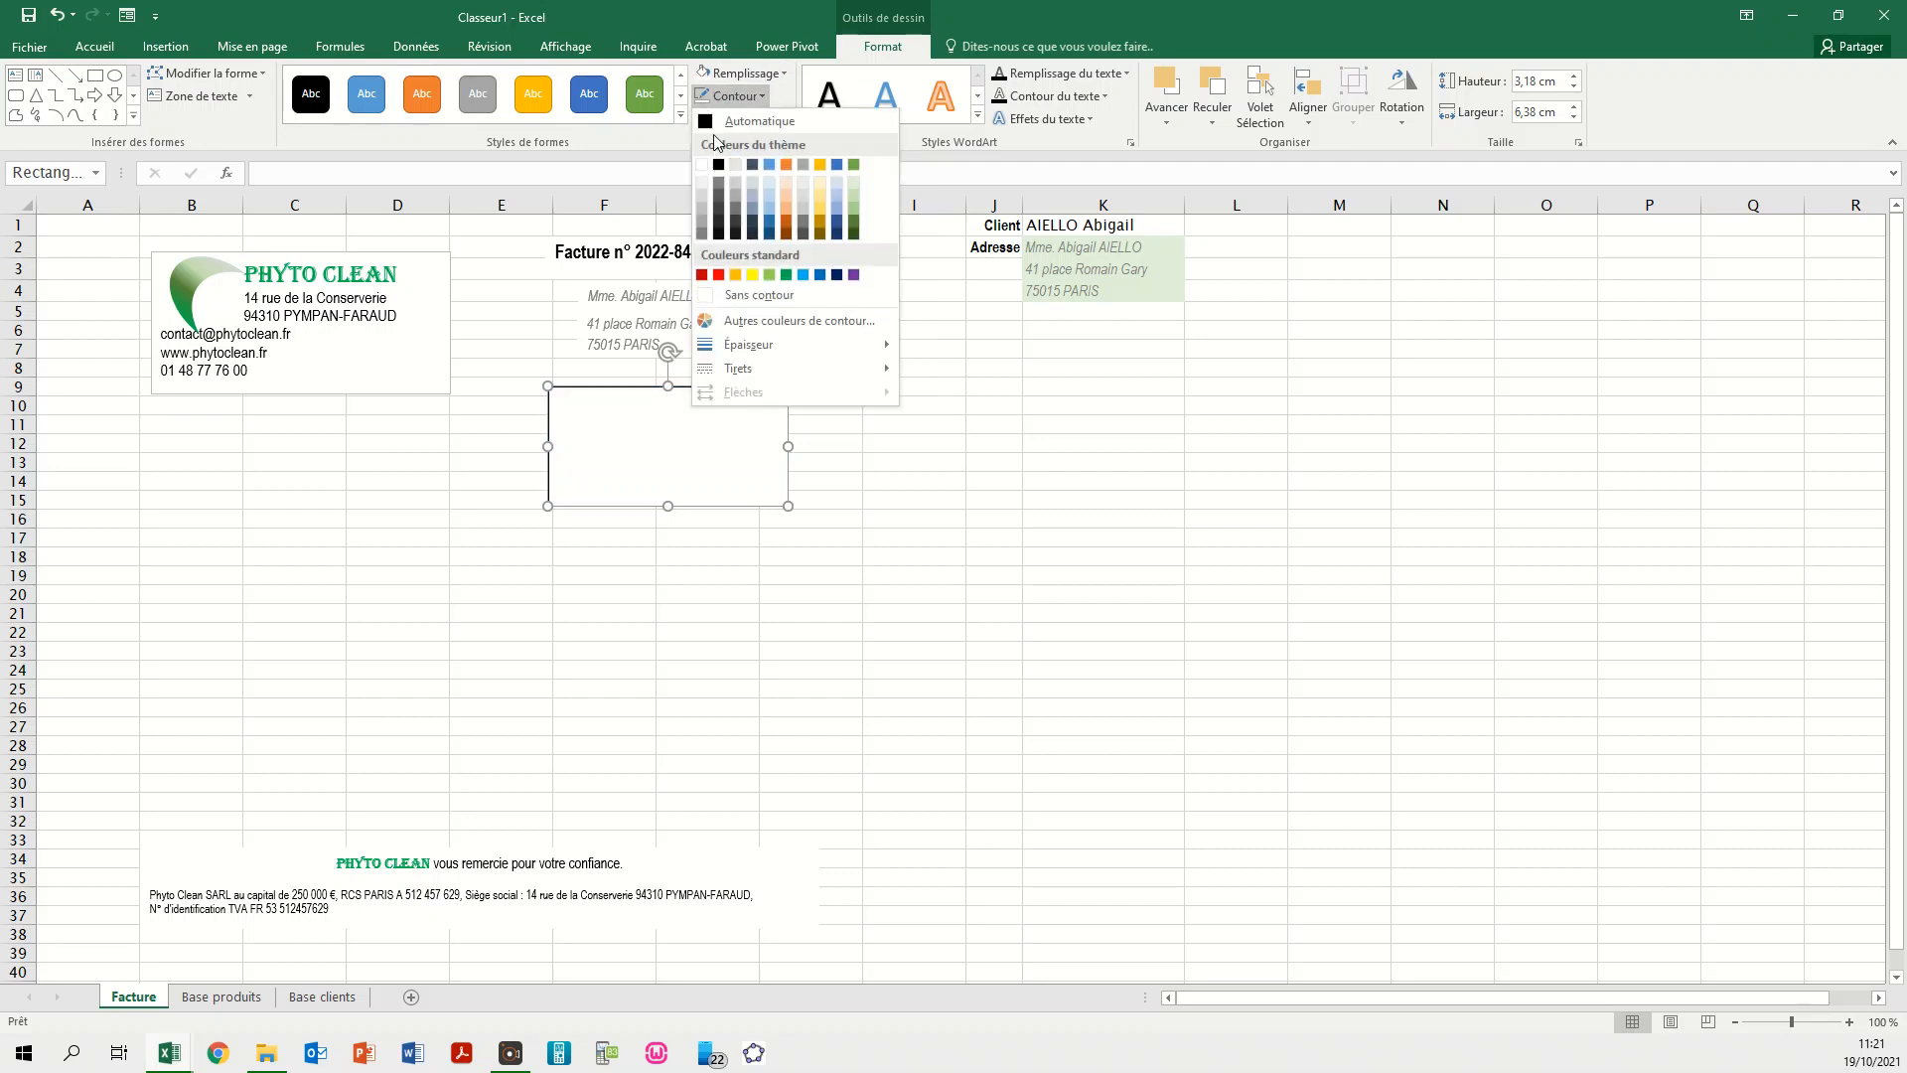
click(721, 169)
- Move the rectangle over the grouped client details and send it to the back
drag(707, 388, 702, 282)
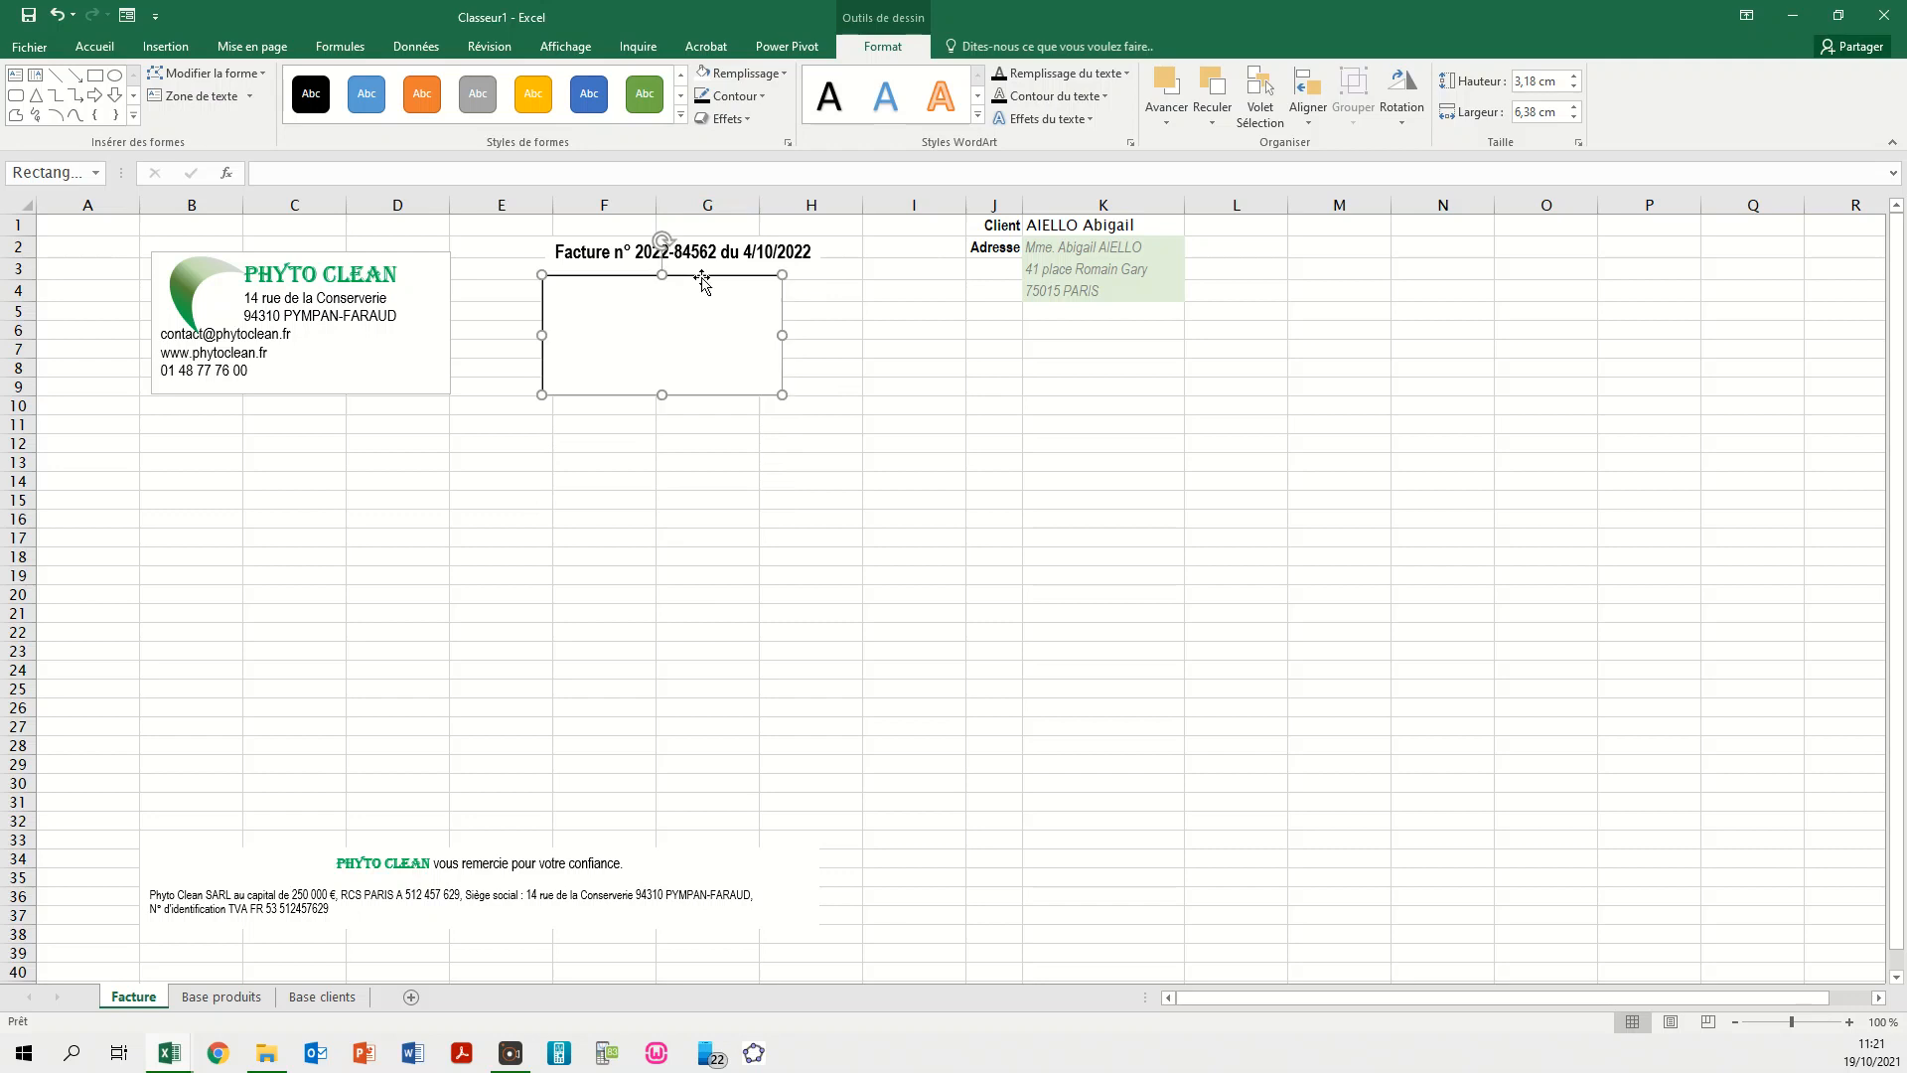
right_click(701, 278)
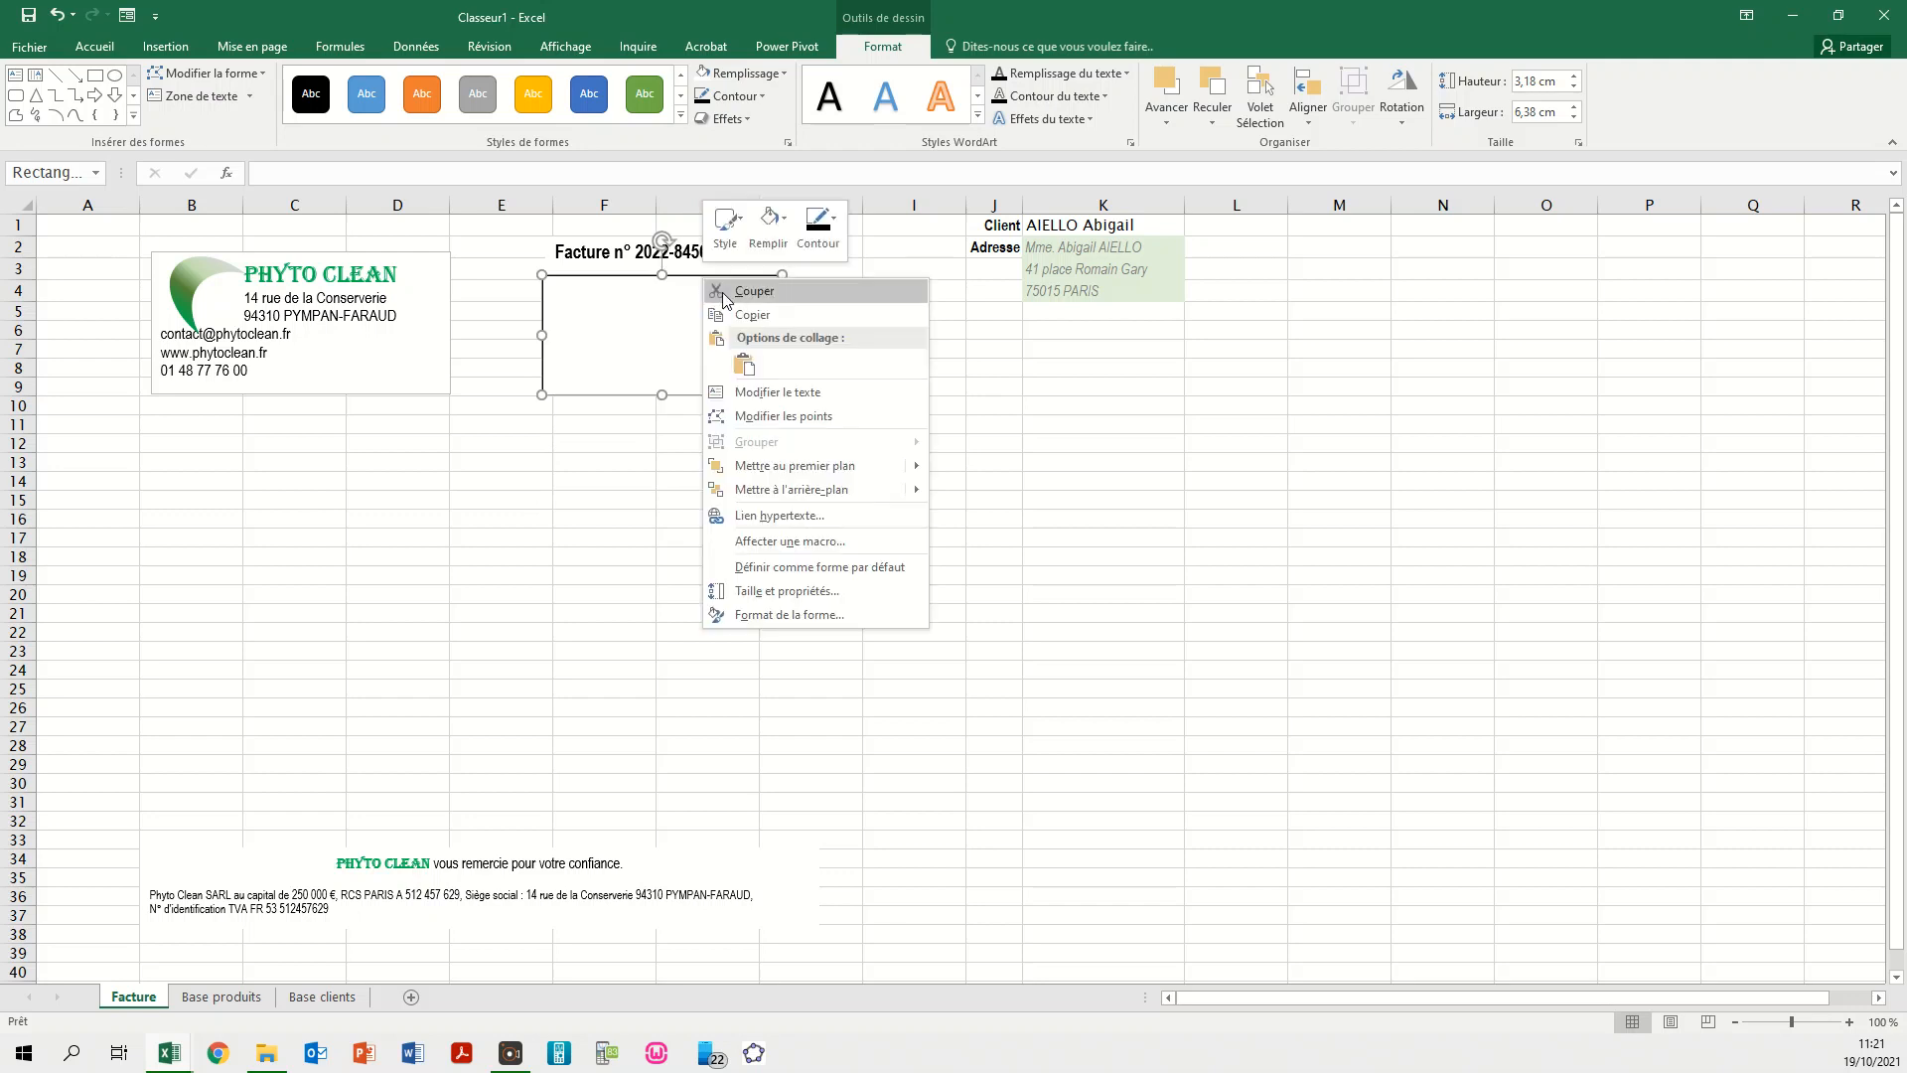
click(779, 489)
click(624, 327)
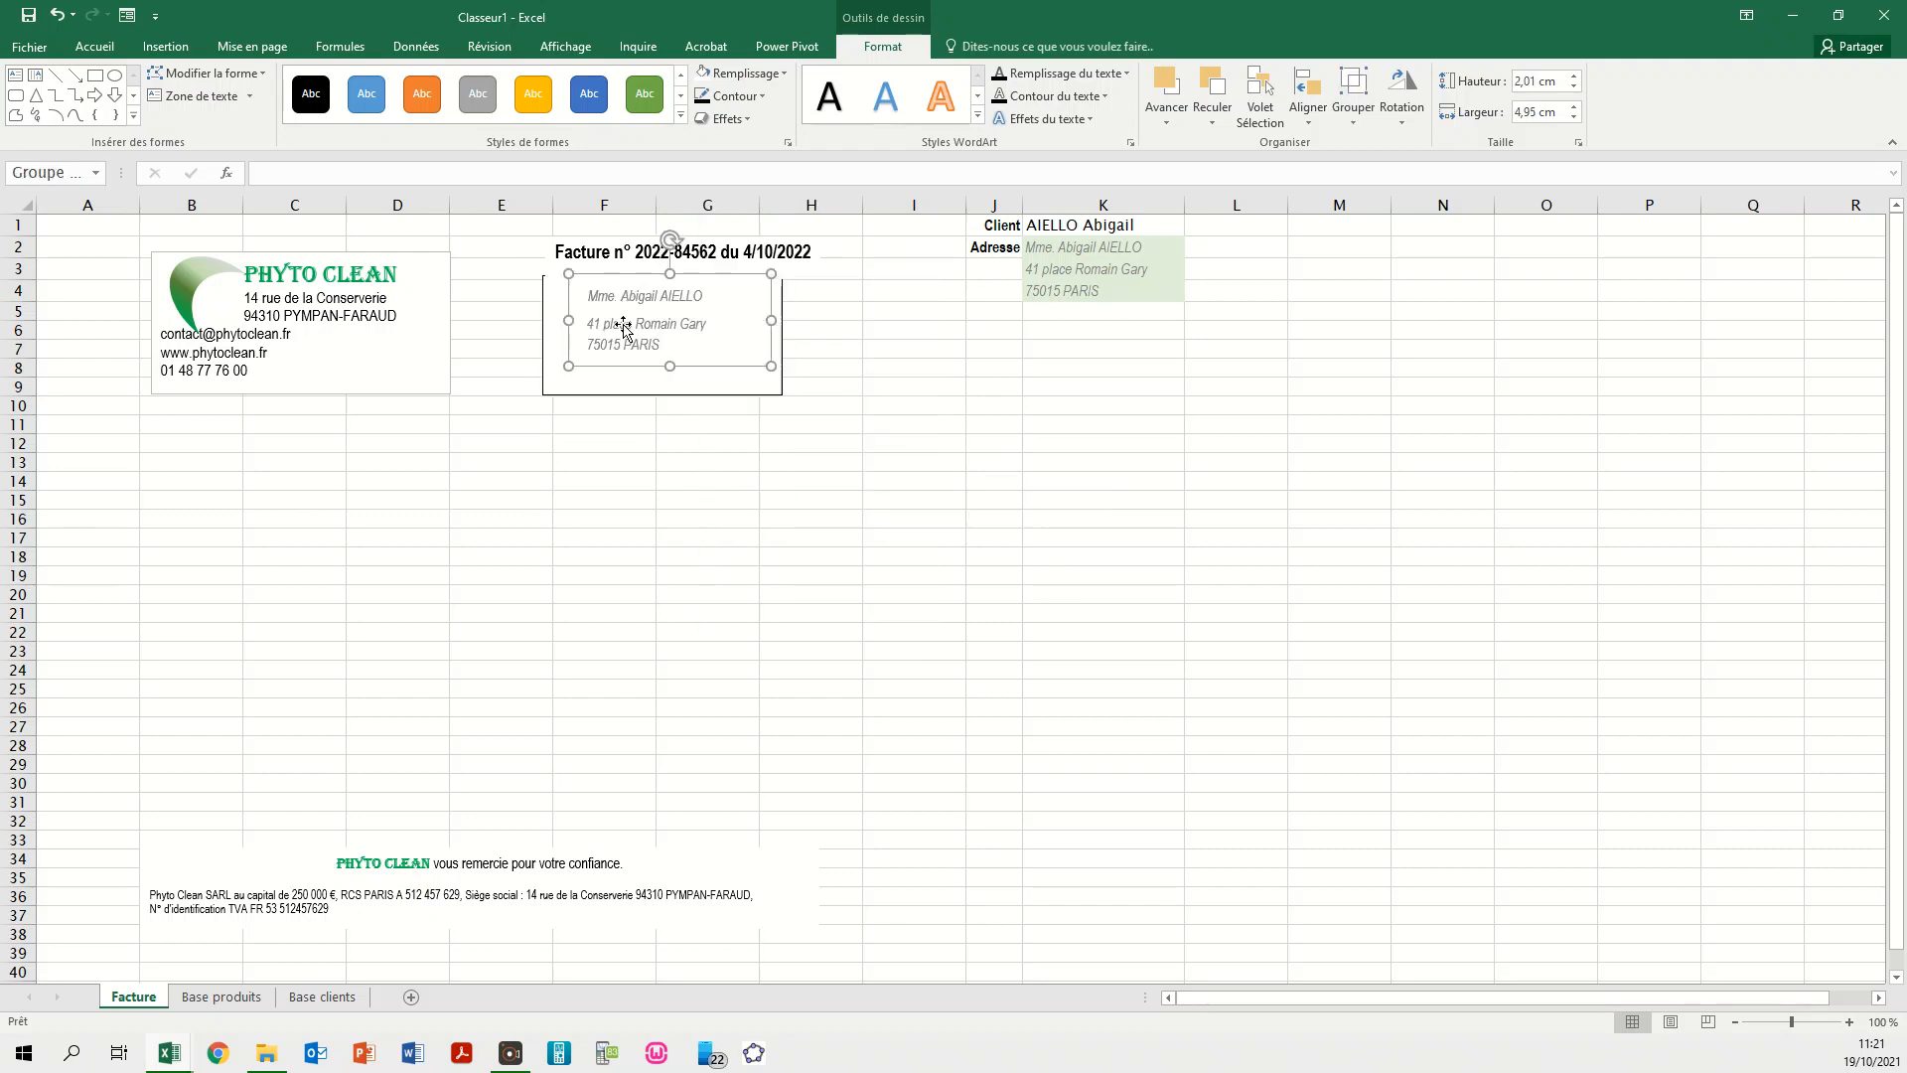
- Shift the rectangle to the start of column F and shrink it to about 2.59 cm high by 5.77 cm wide
click(623, 362)
drag(624, 362, 635, 363)
click(635, 364)
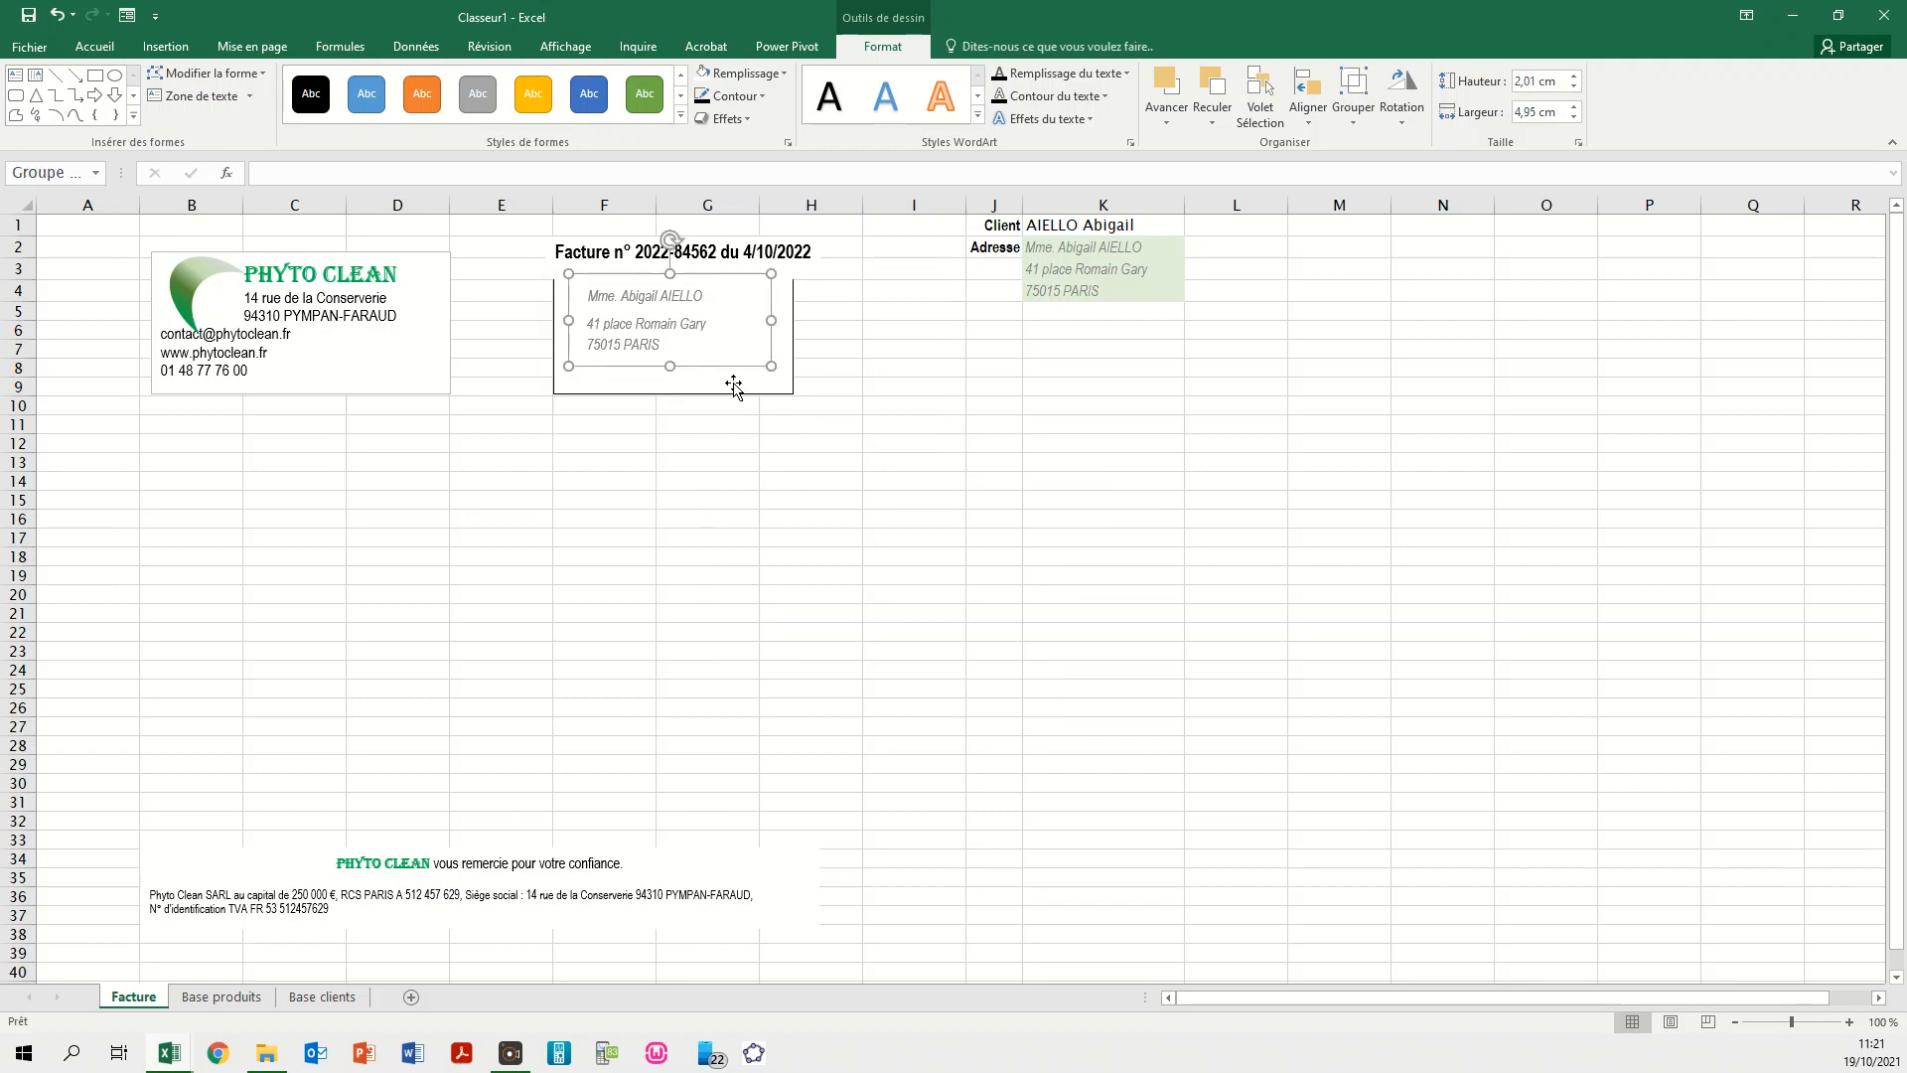
click(784, 393)
drag(789, 391, 771, 371)
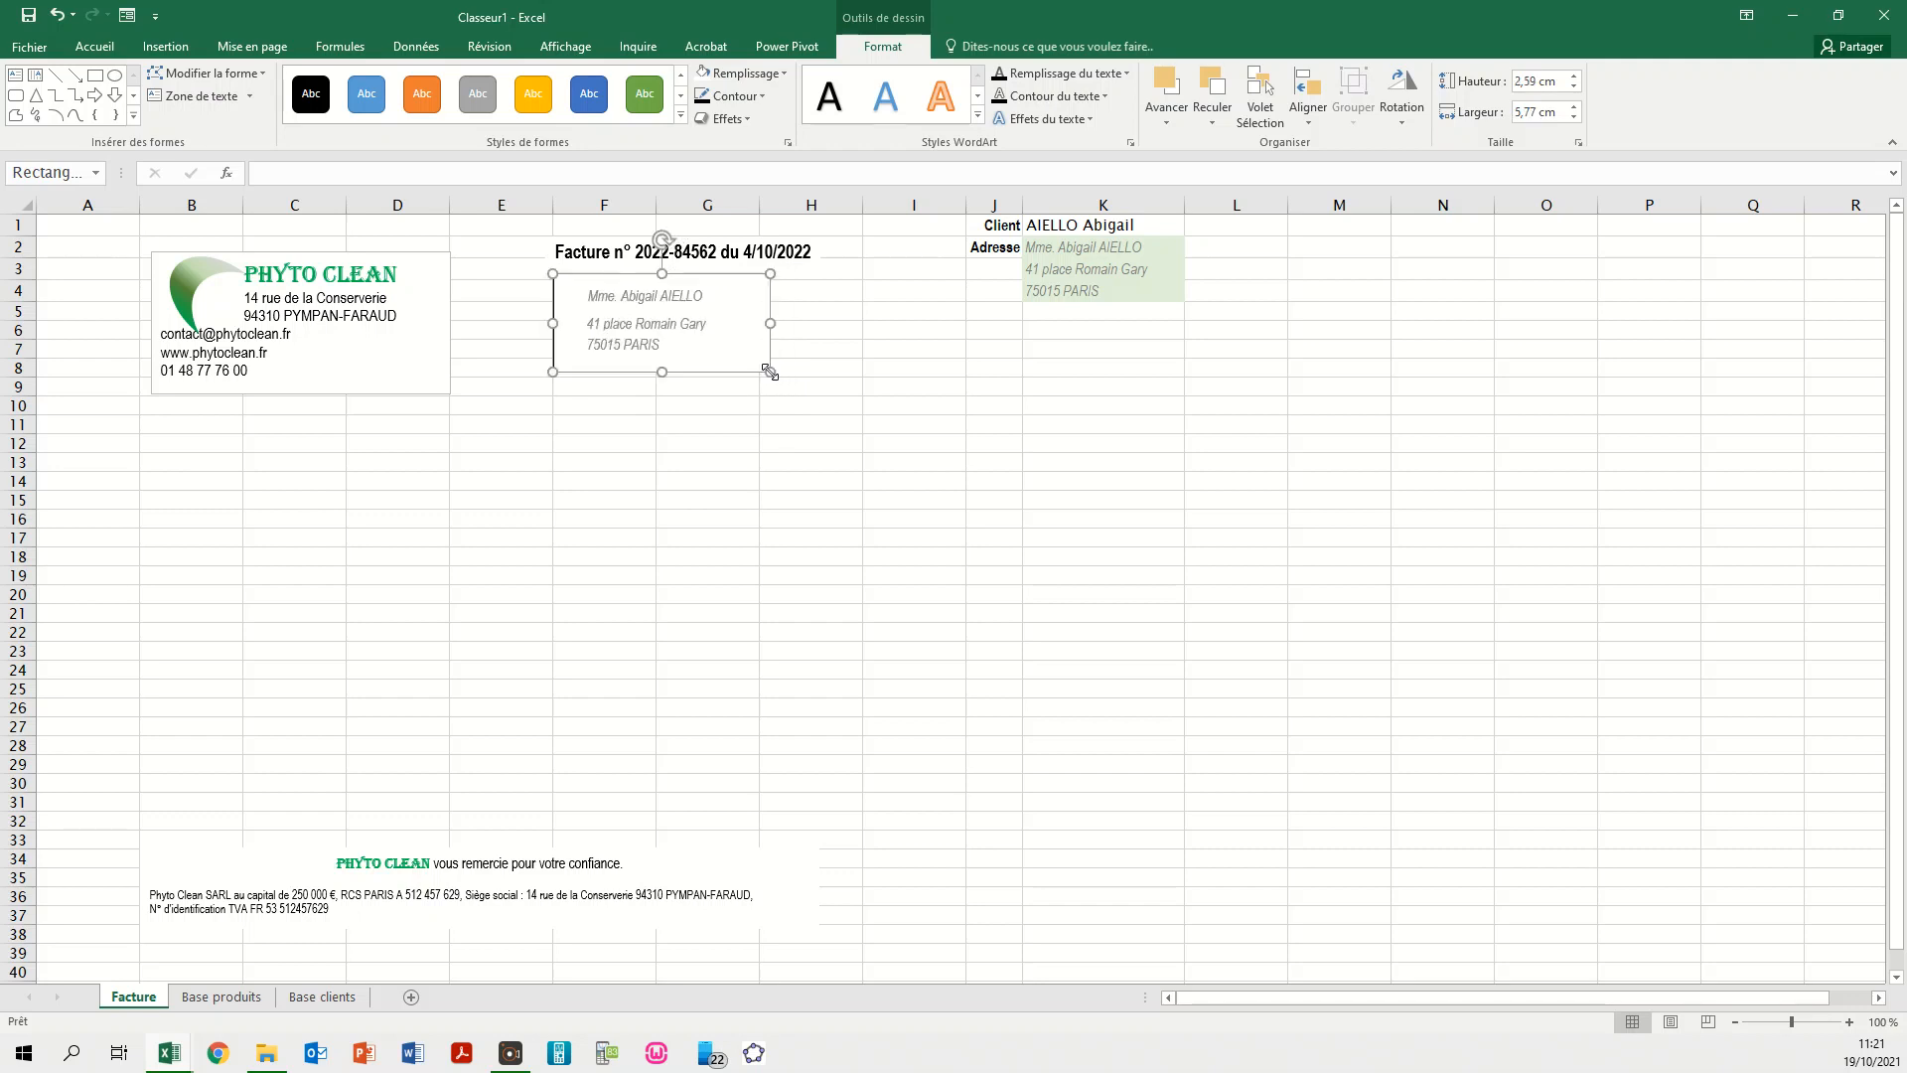
- Lower the rectangle to rows 5–9 and reposition the grouped client details inside it
click(703, 310)
drag(702, 309, 710, 364)
click(755, 371)
click(708, 357)
click(685, 306)
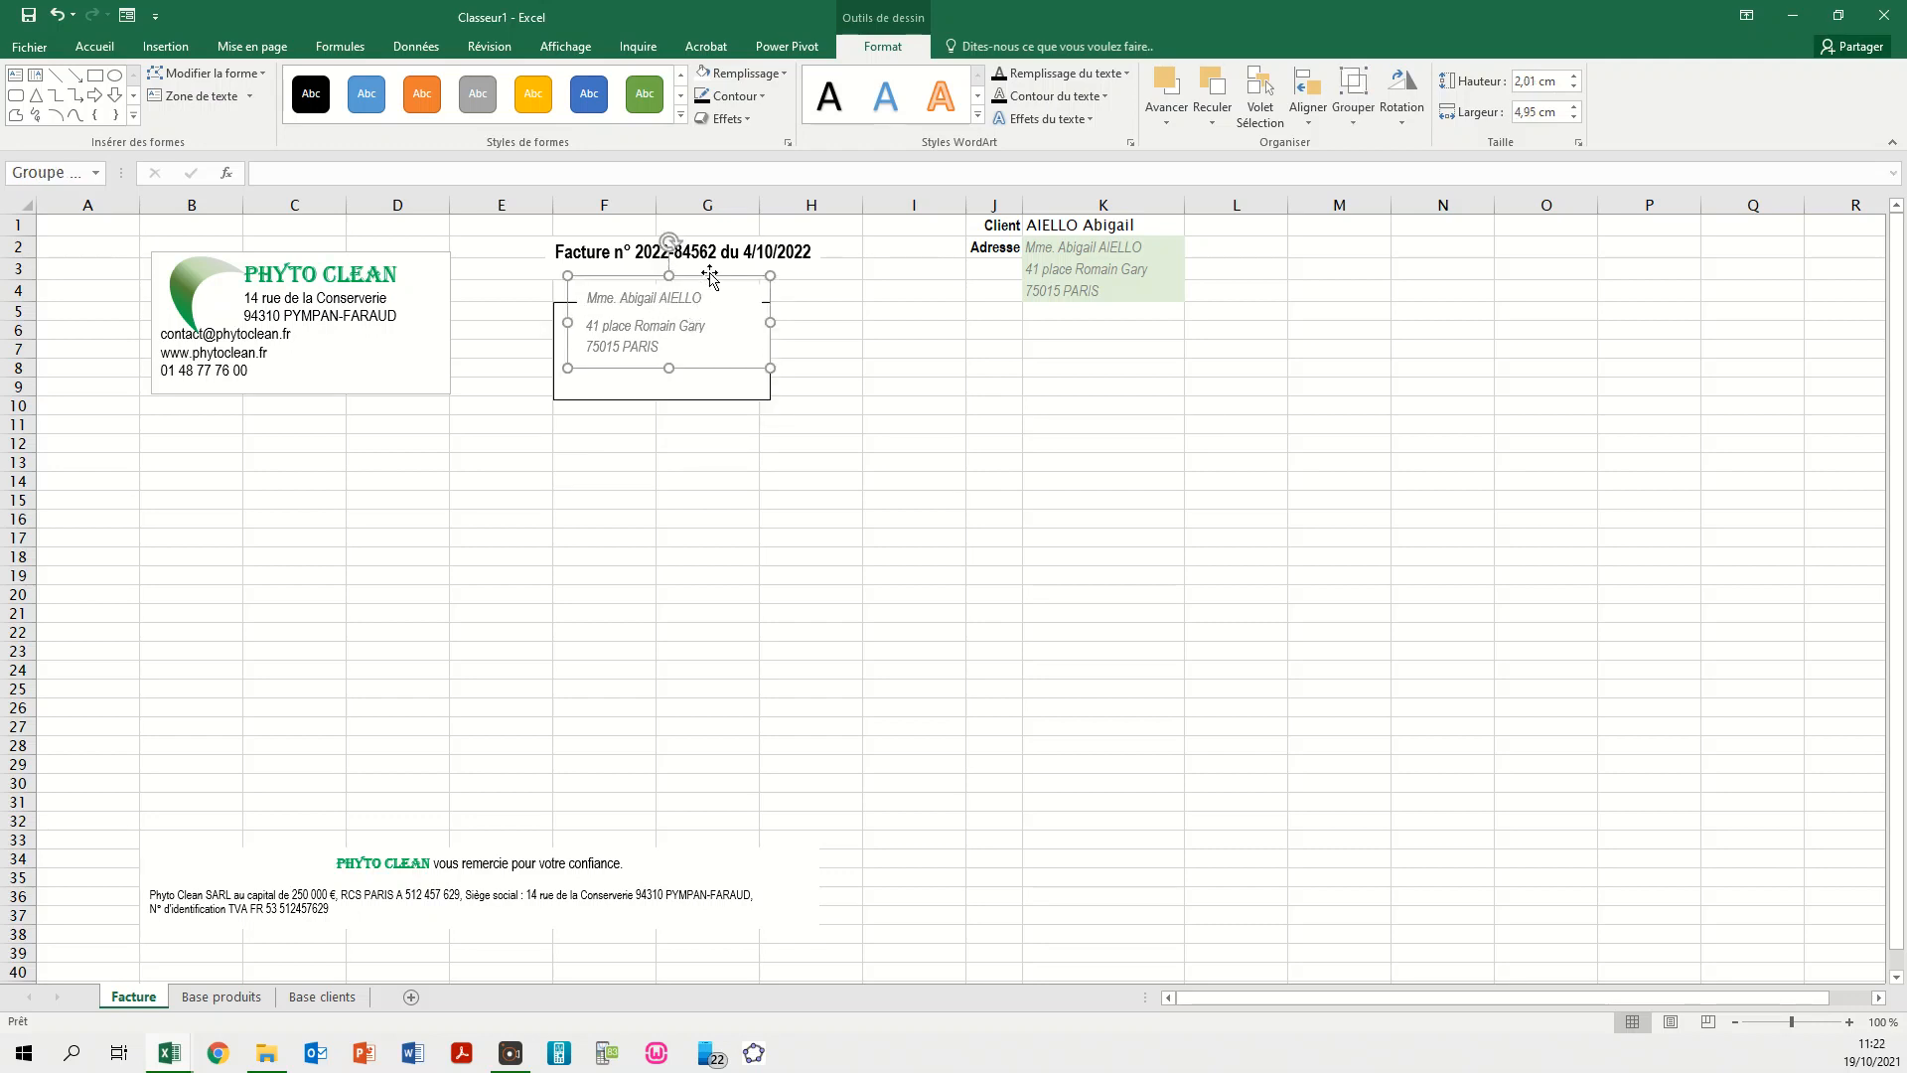
drag(710, 275, 703, 300)
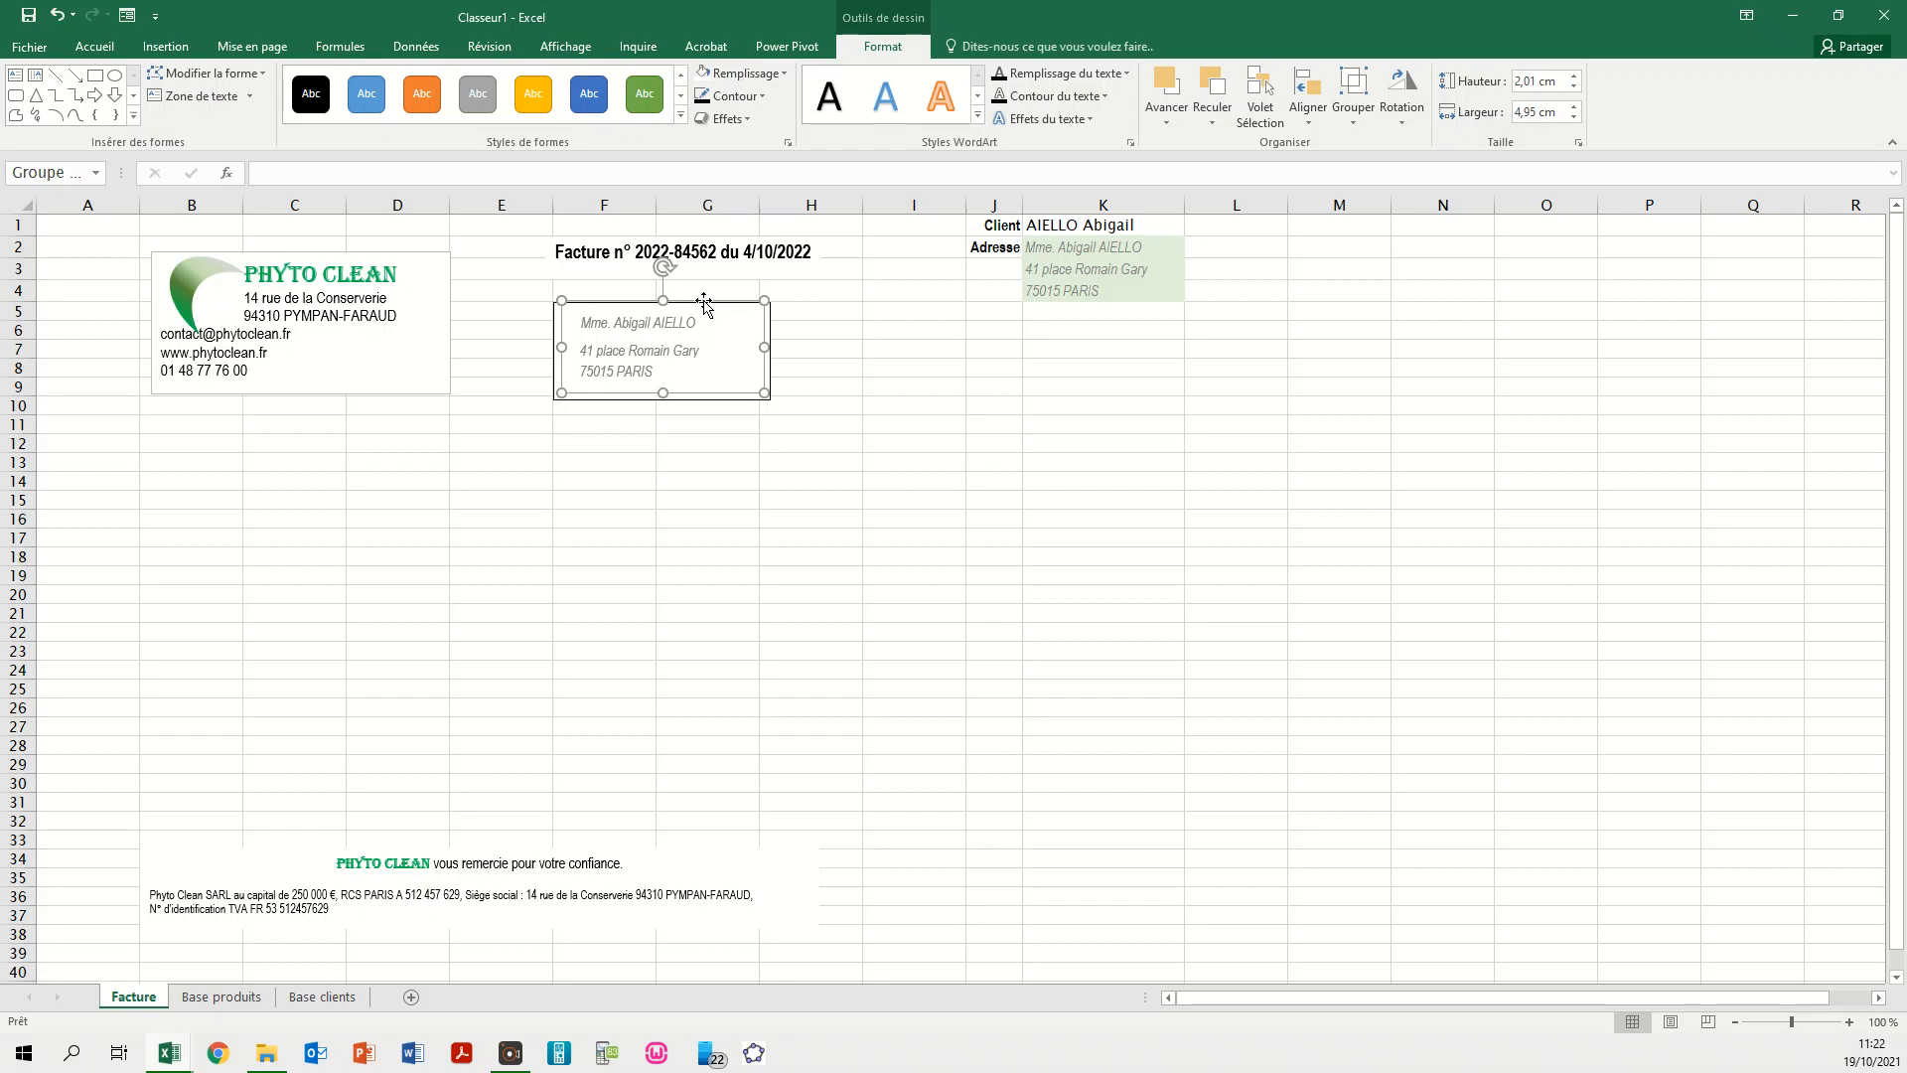
- Group the rectangle with the client details and move the framed block slightly up and to the right
click(749, 399)
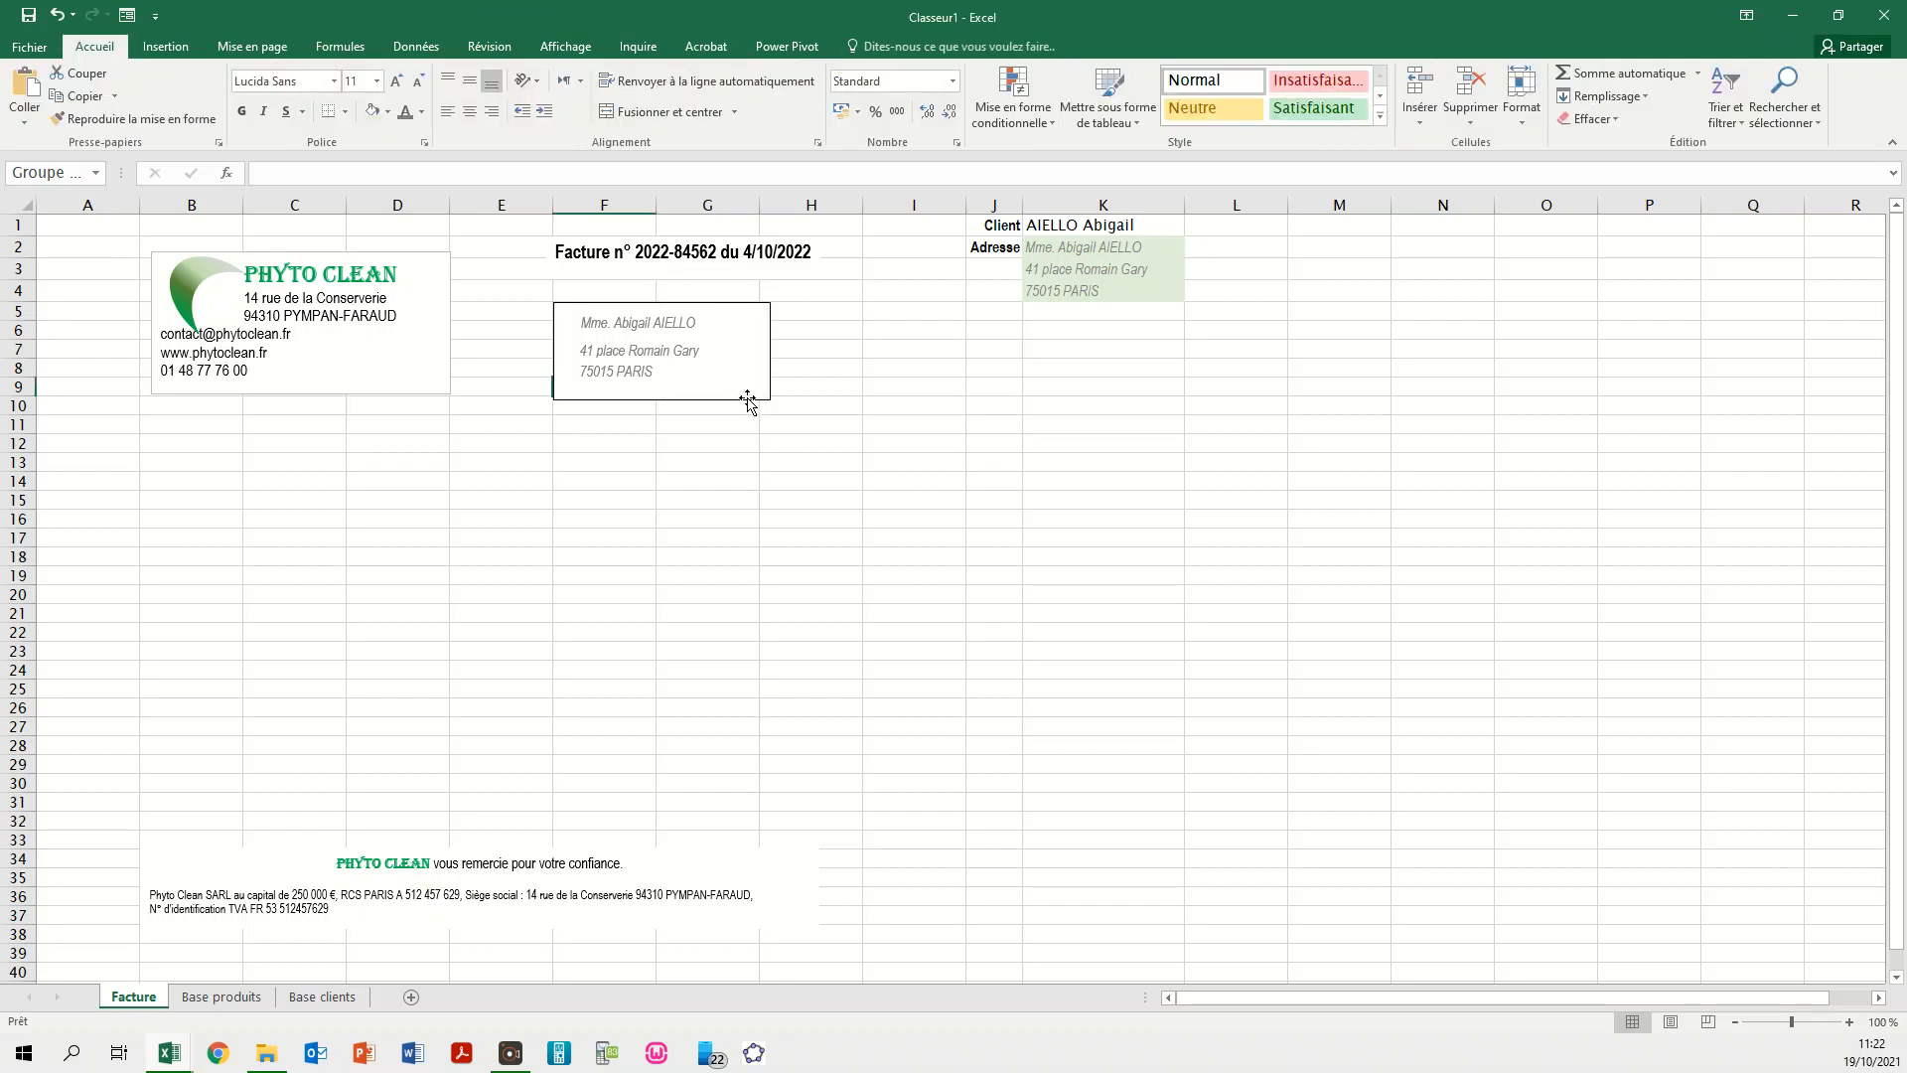
click(746, 398)
shift+click(685, 357)
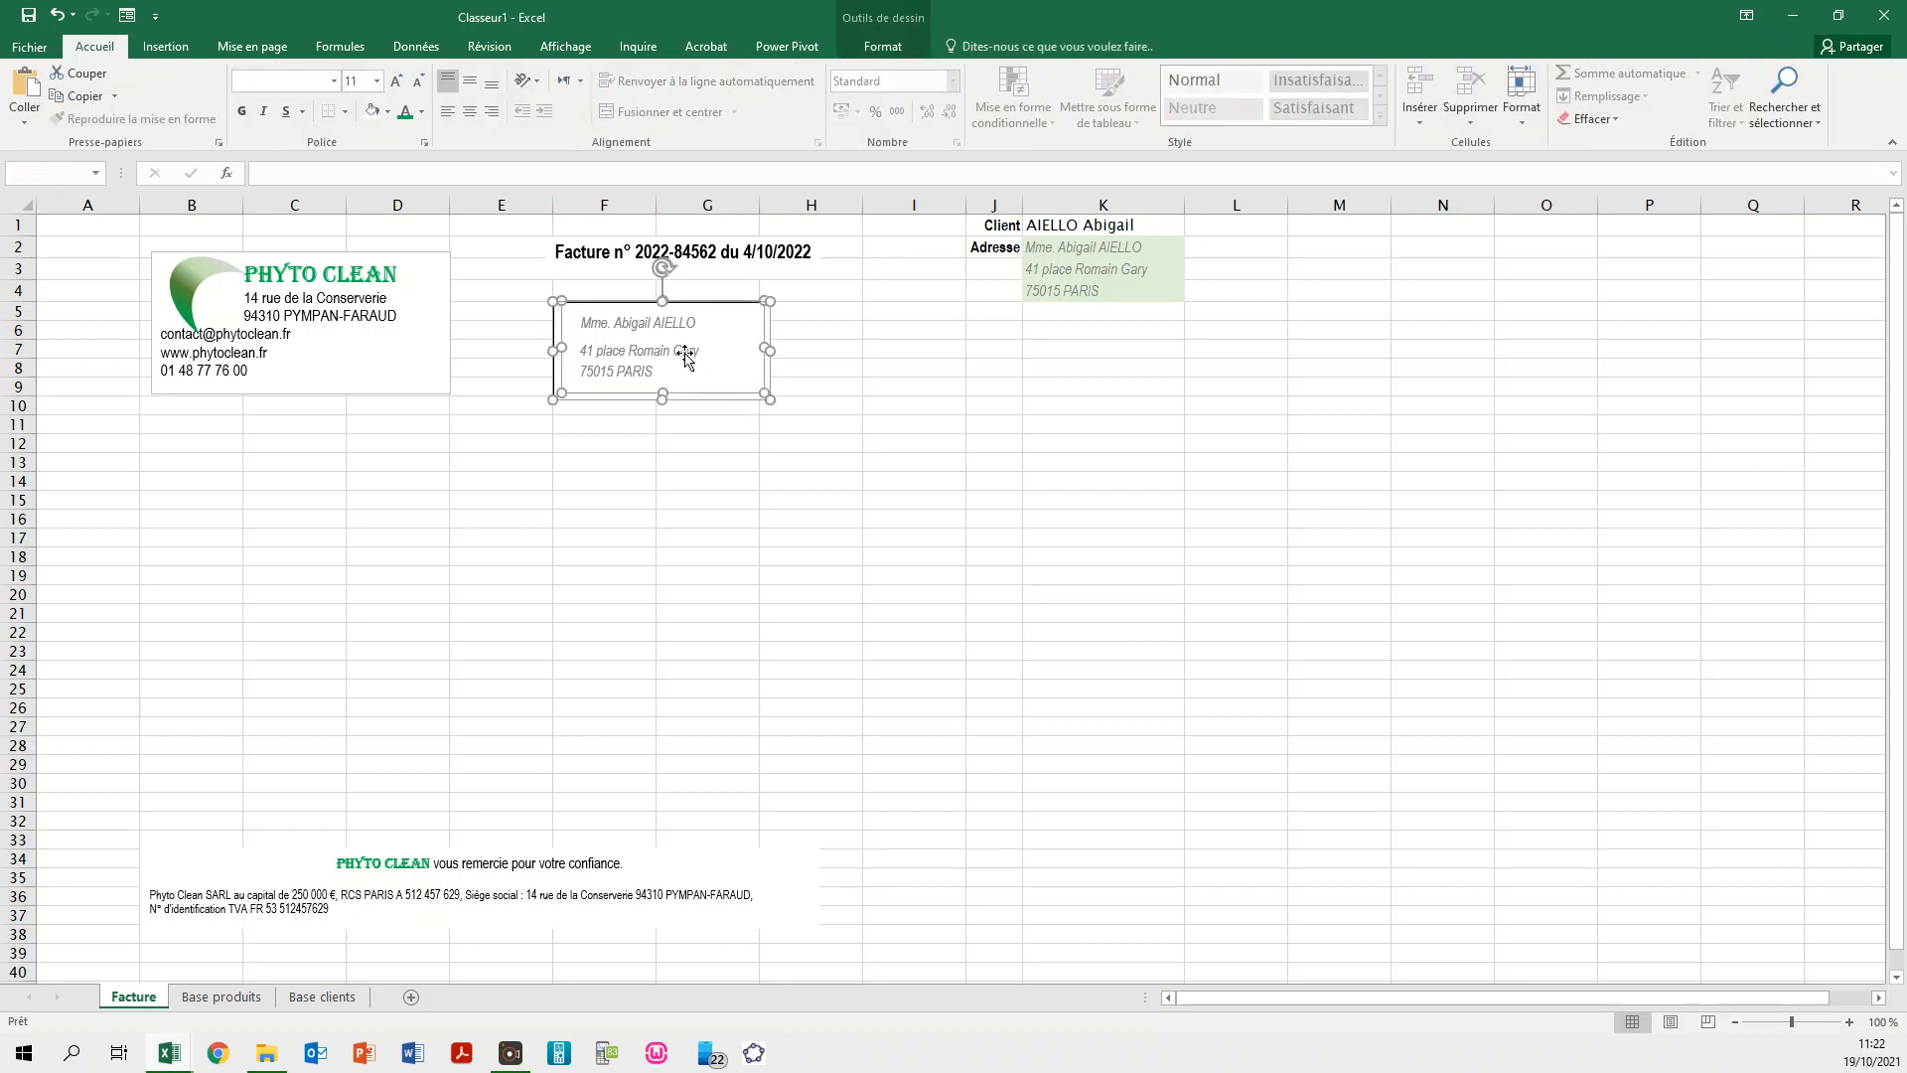
right_click(685, 358)
mouse_move(785, 467)
click(900, 472)
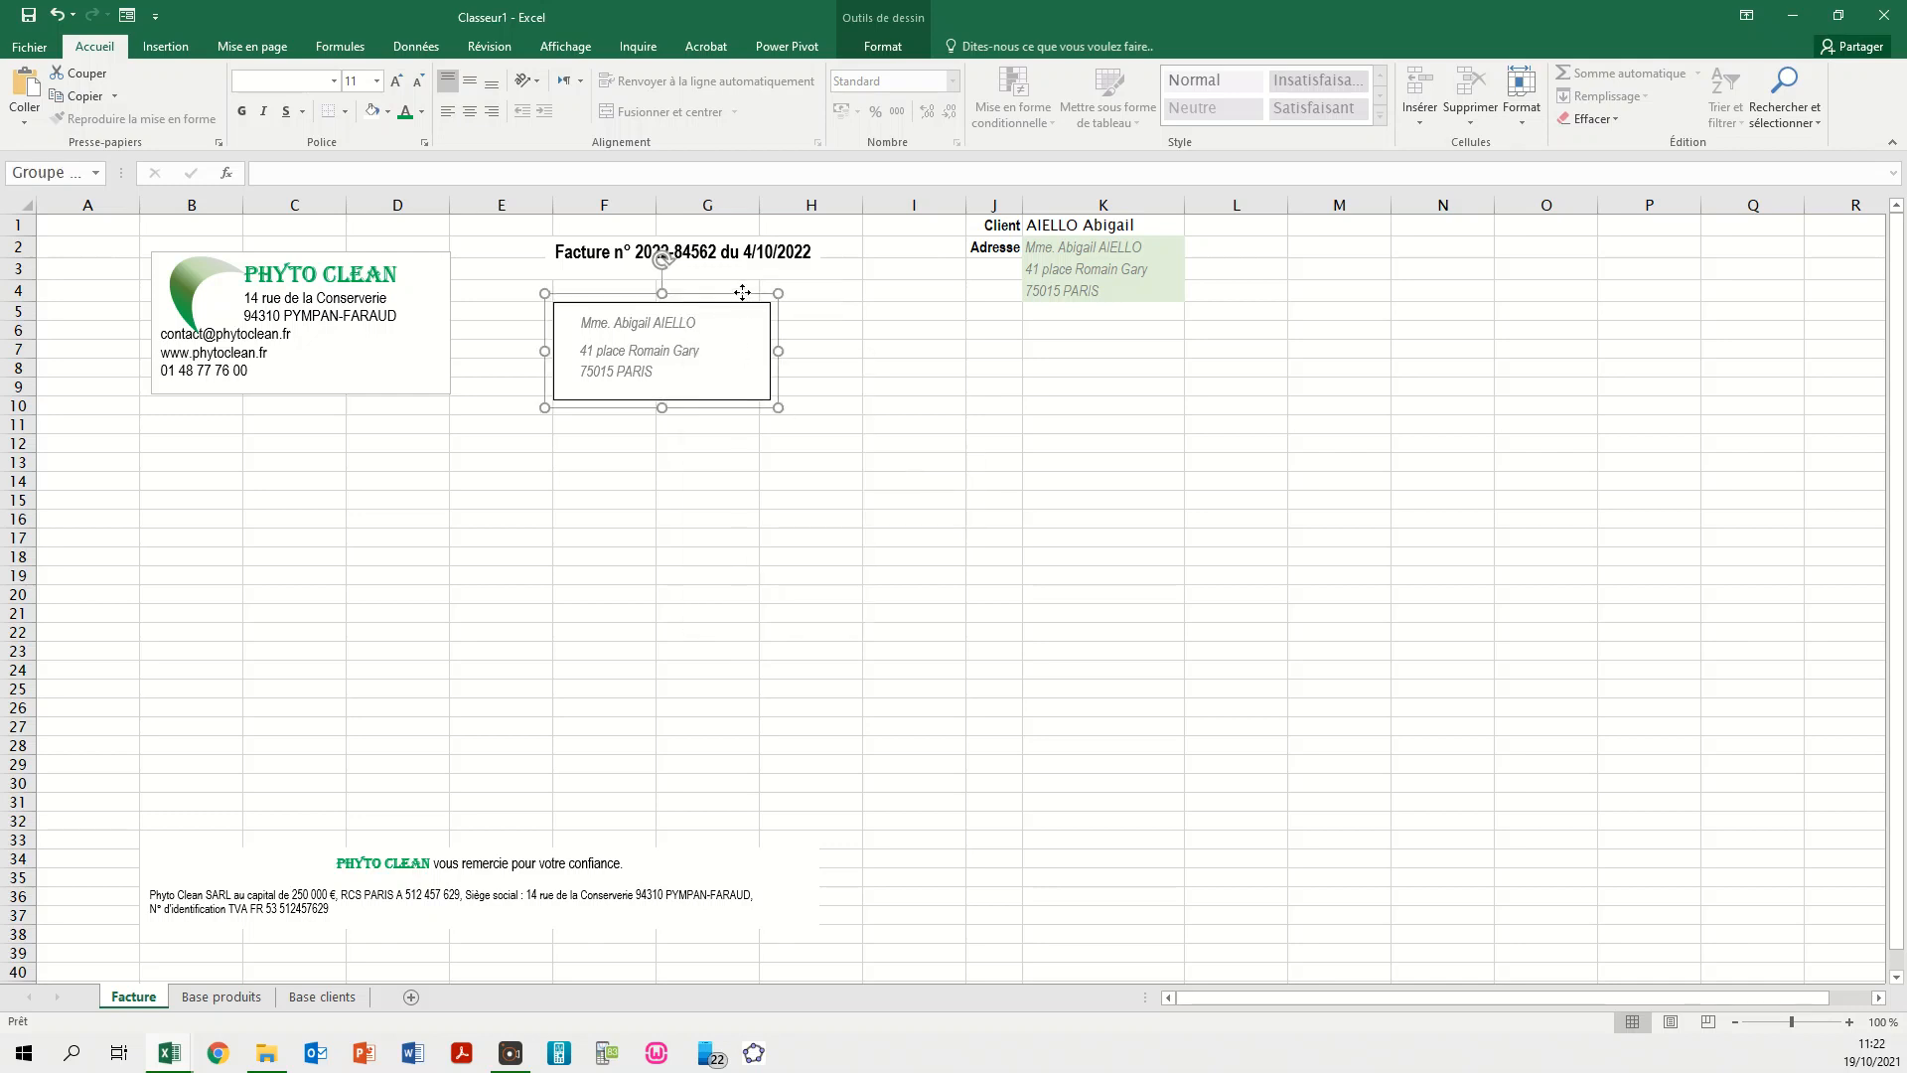
mouse_move(741, 292)
mouse_down()
mouse_move(780, 278)
mouse_move(749, 296)
mouse_move(757, 281)
mouse_up()
- Test the linked address block by choosing another client in K1, and reselect the original client
click(1088, 236)
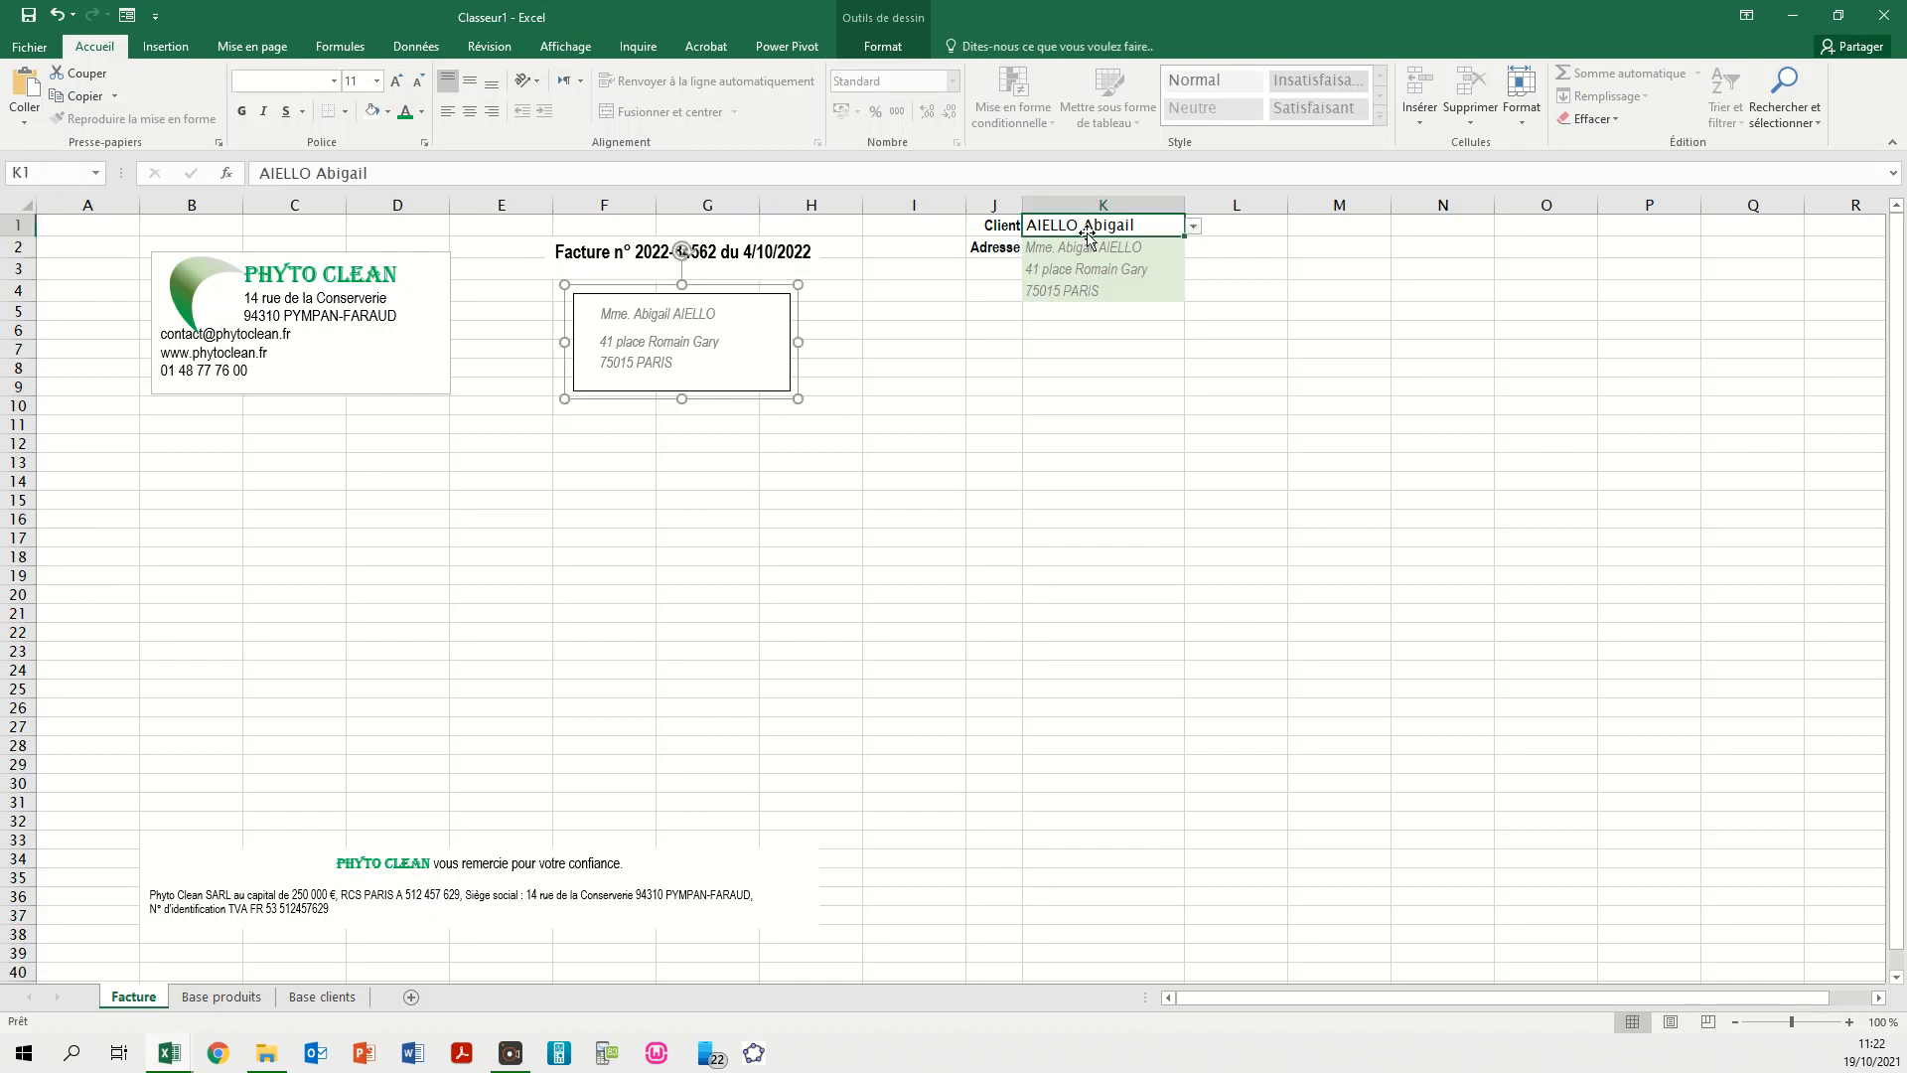
click(1193, 227)
click(1116, 258)
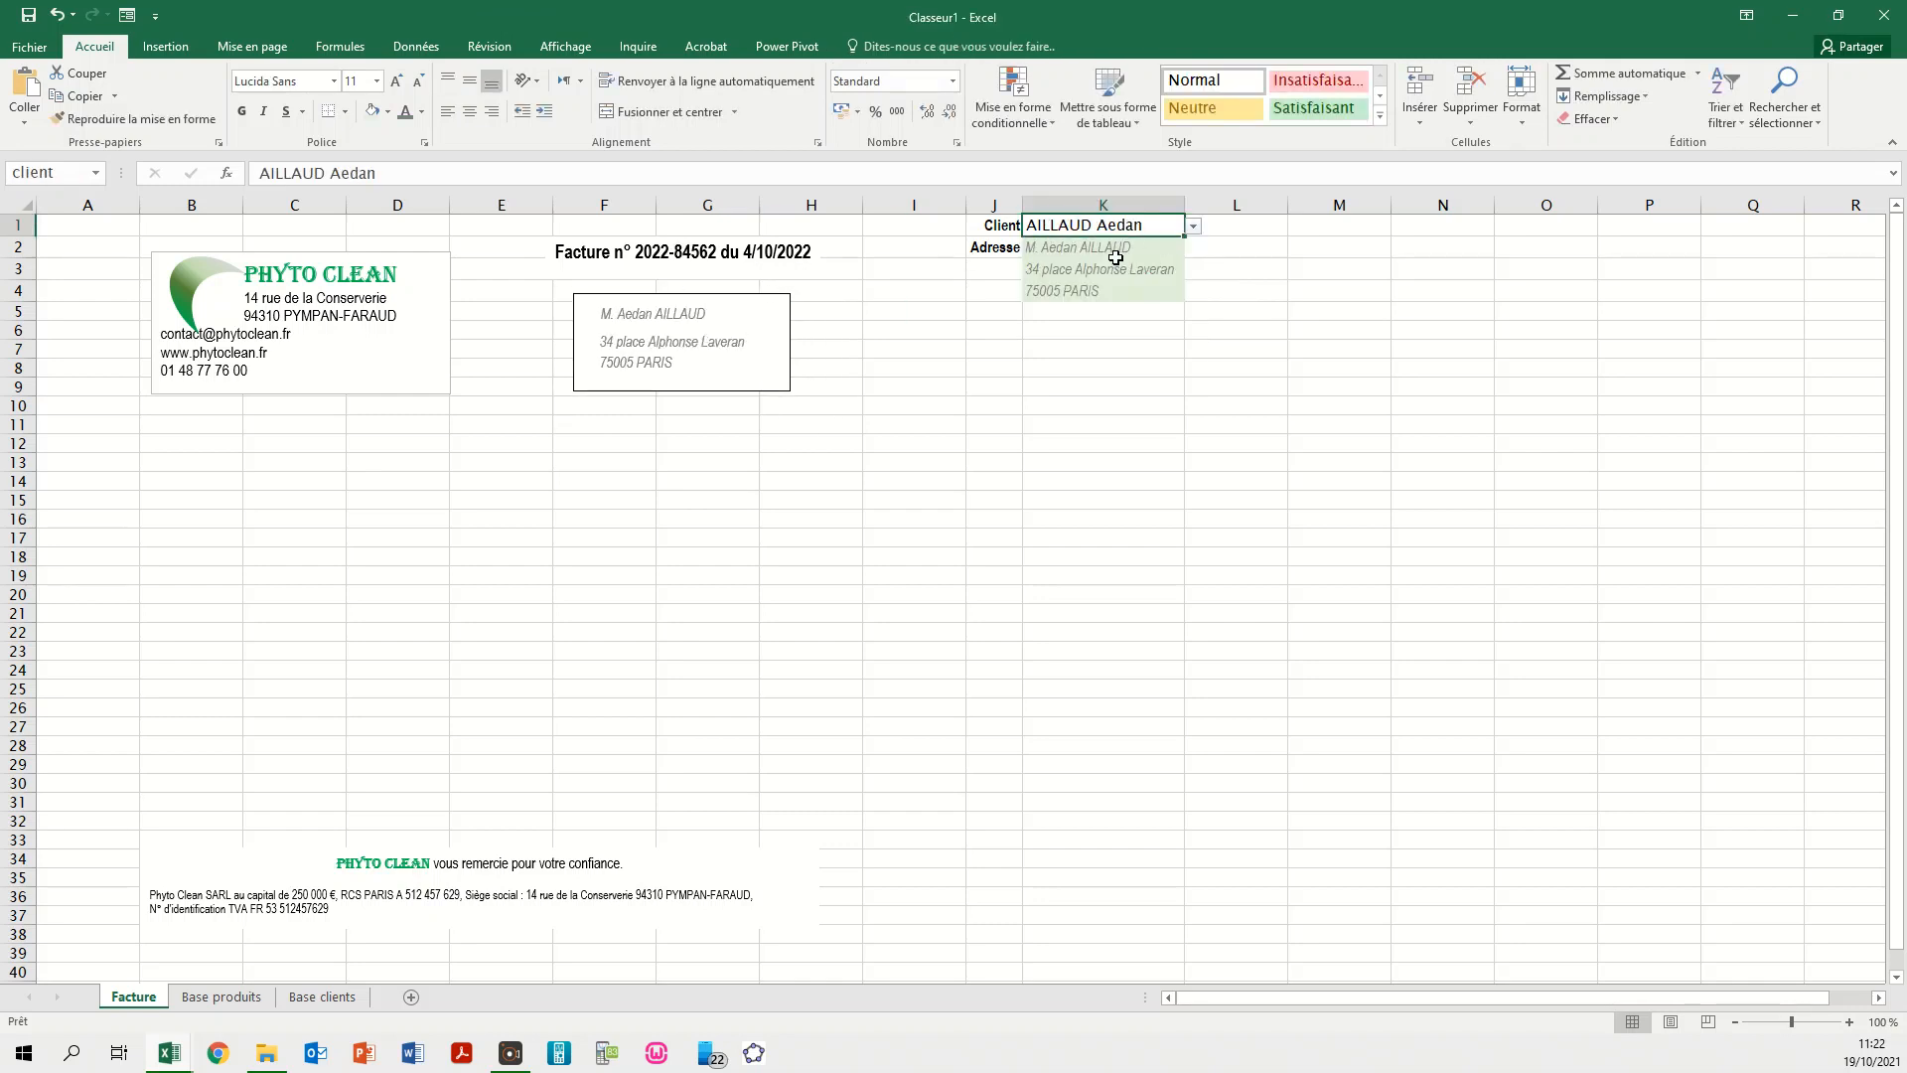
click(1195, 227)
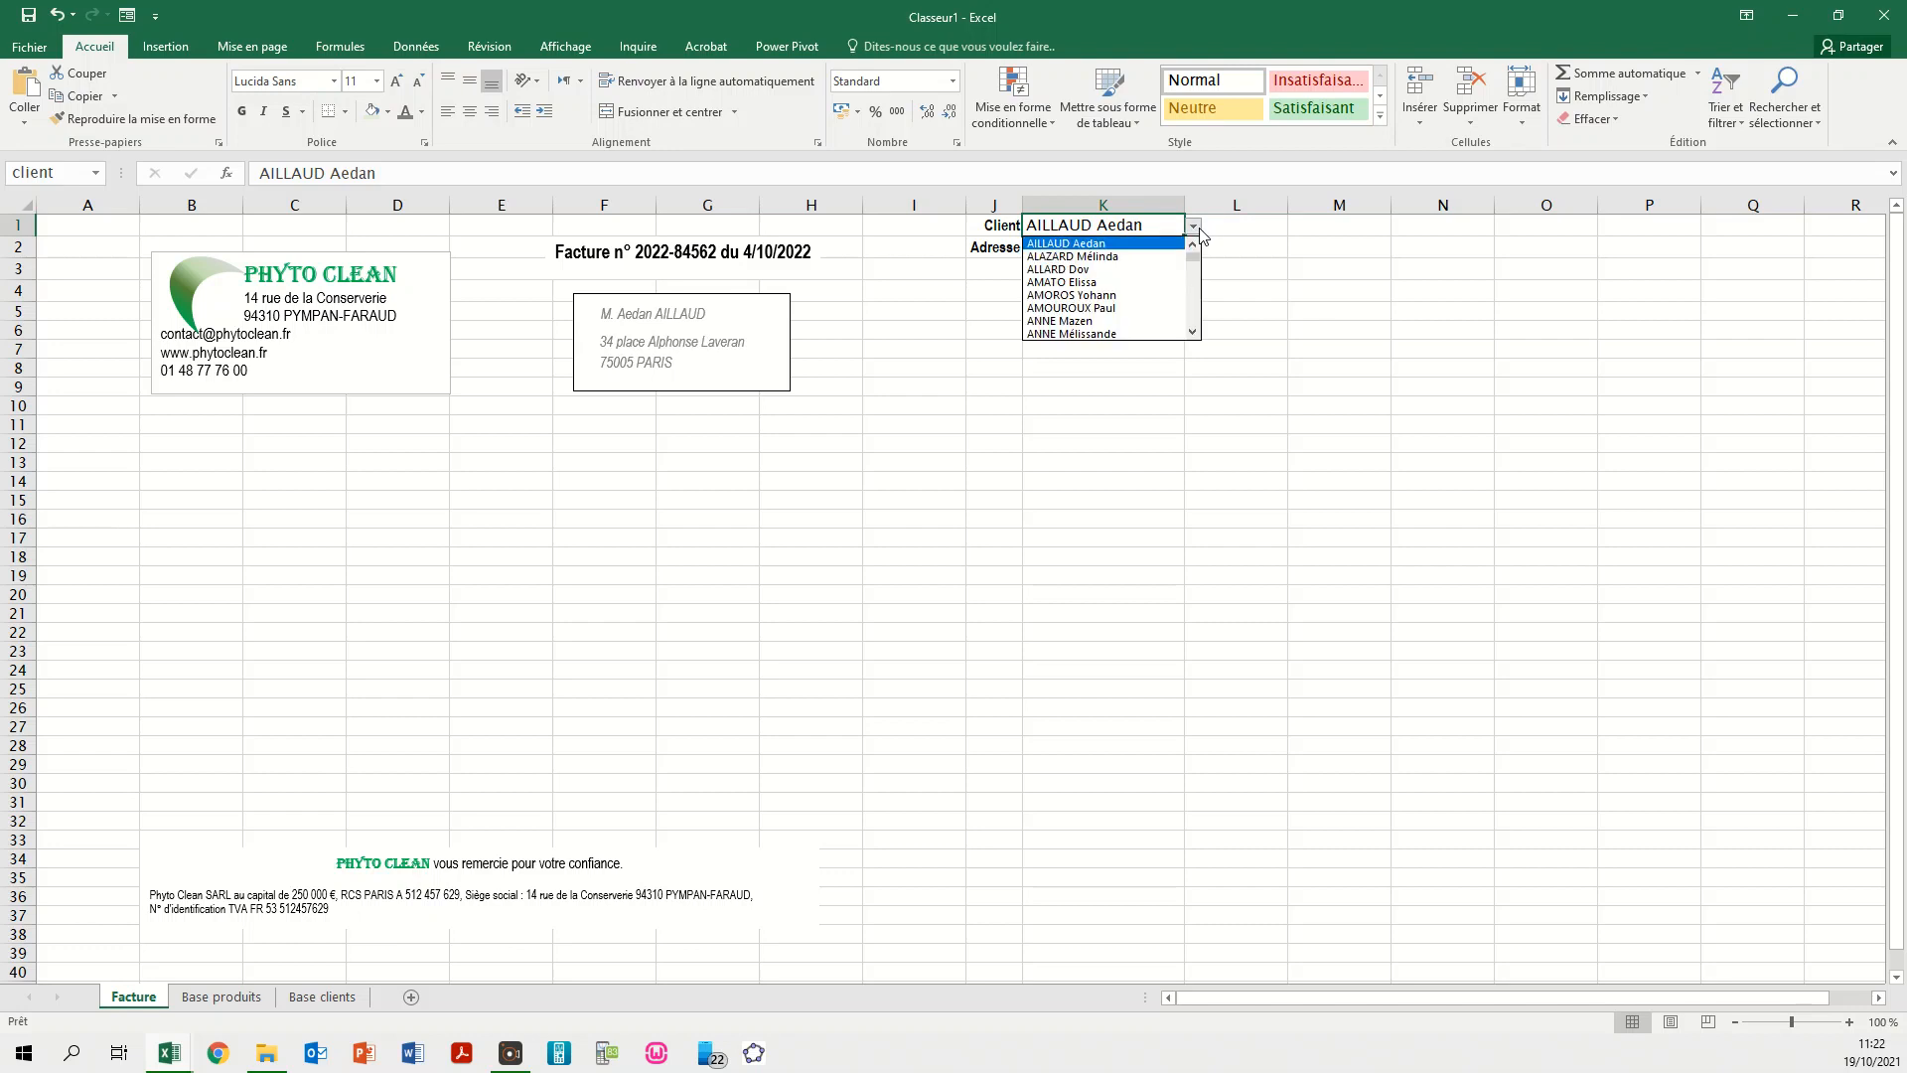
click(1193, 243)
click(1144, 245)
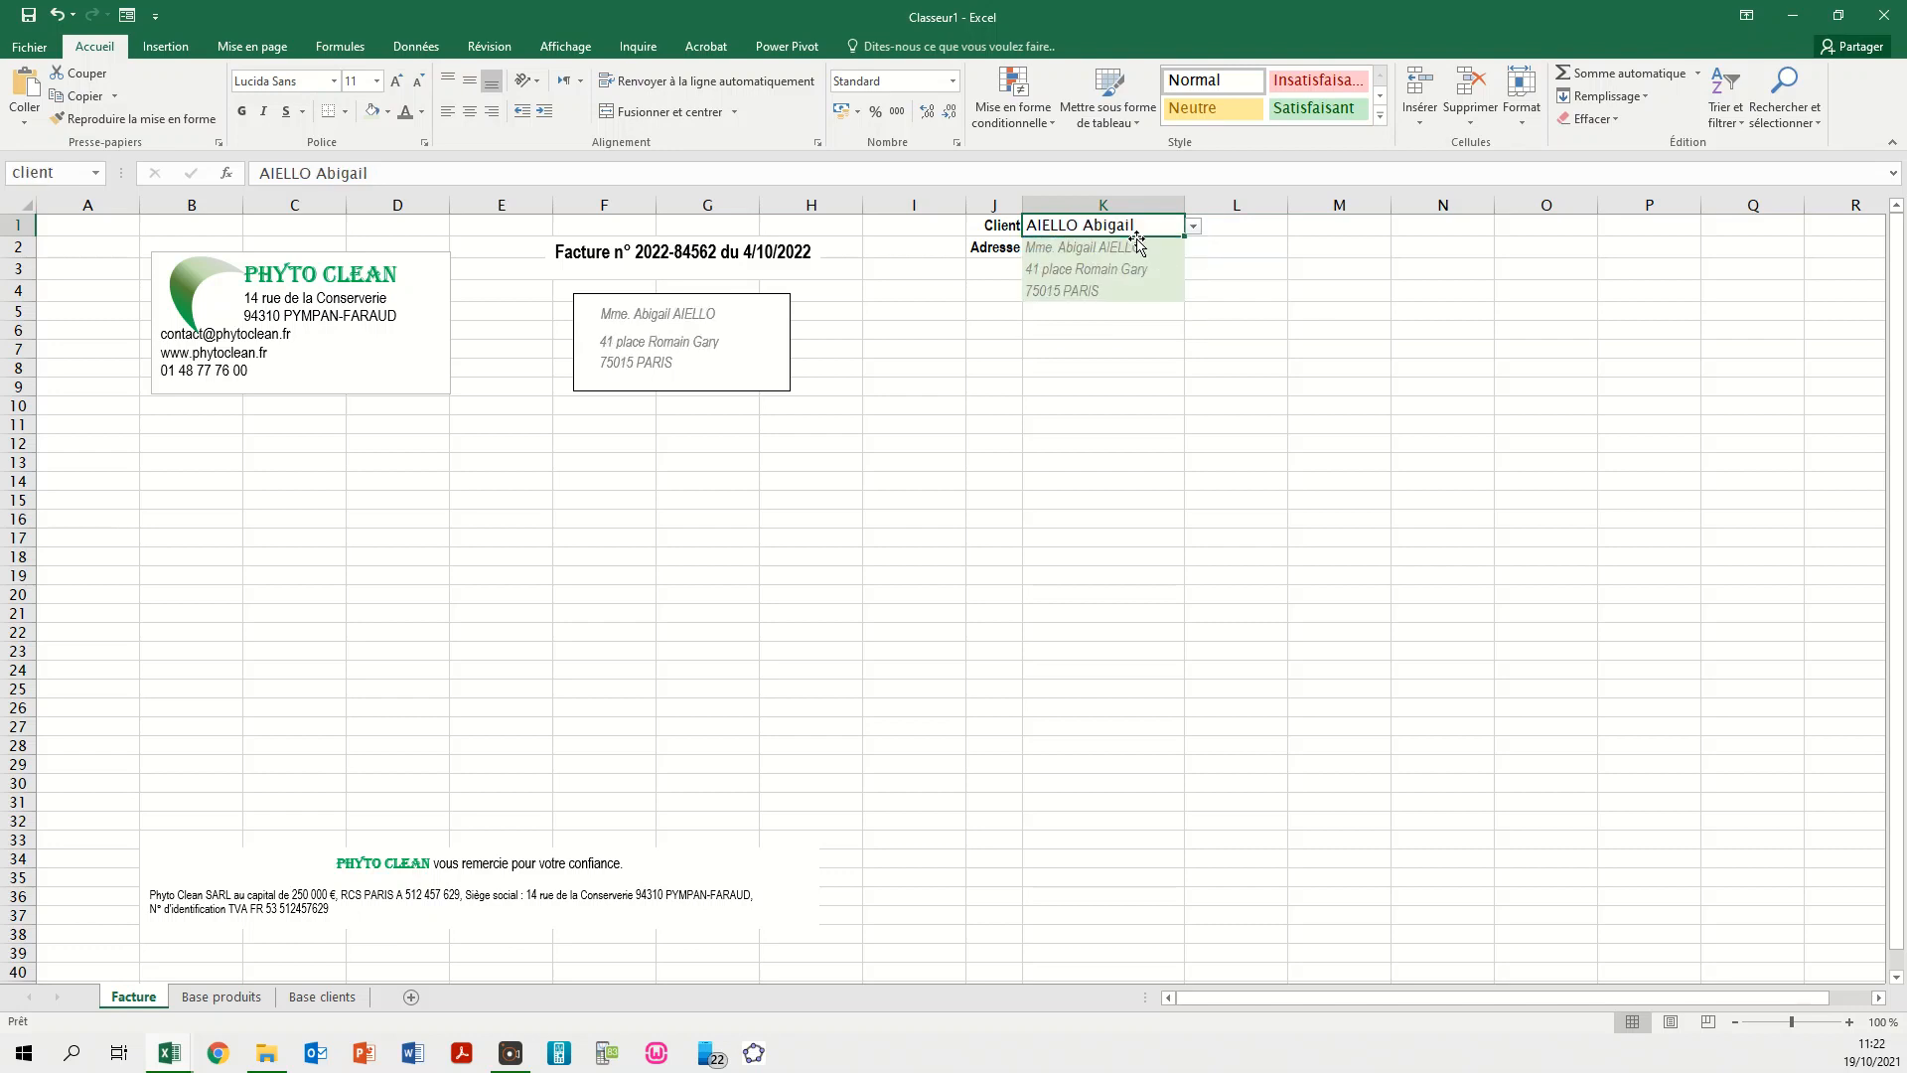
- Make the client name text box bold, remove its italics and set its font colour to automatic
click(718, 314)
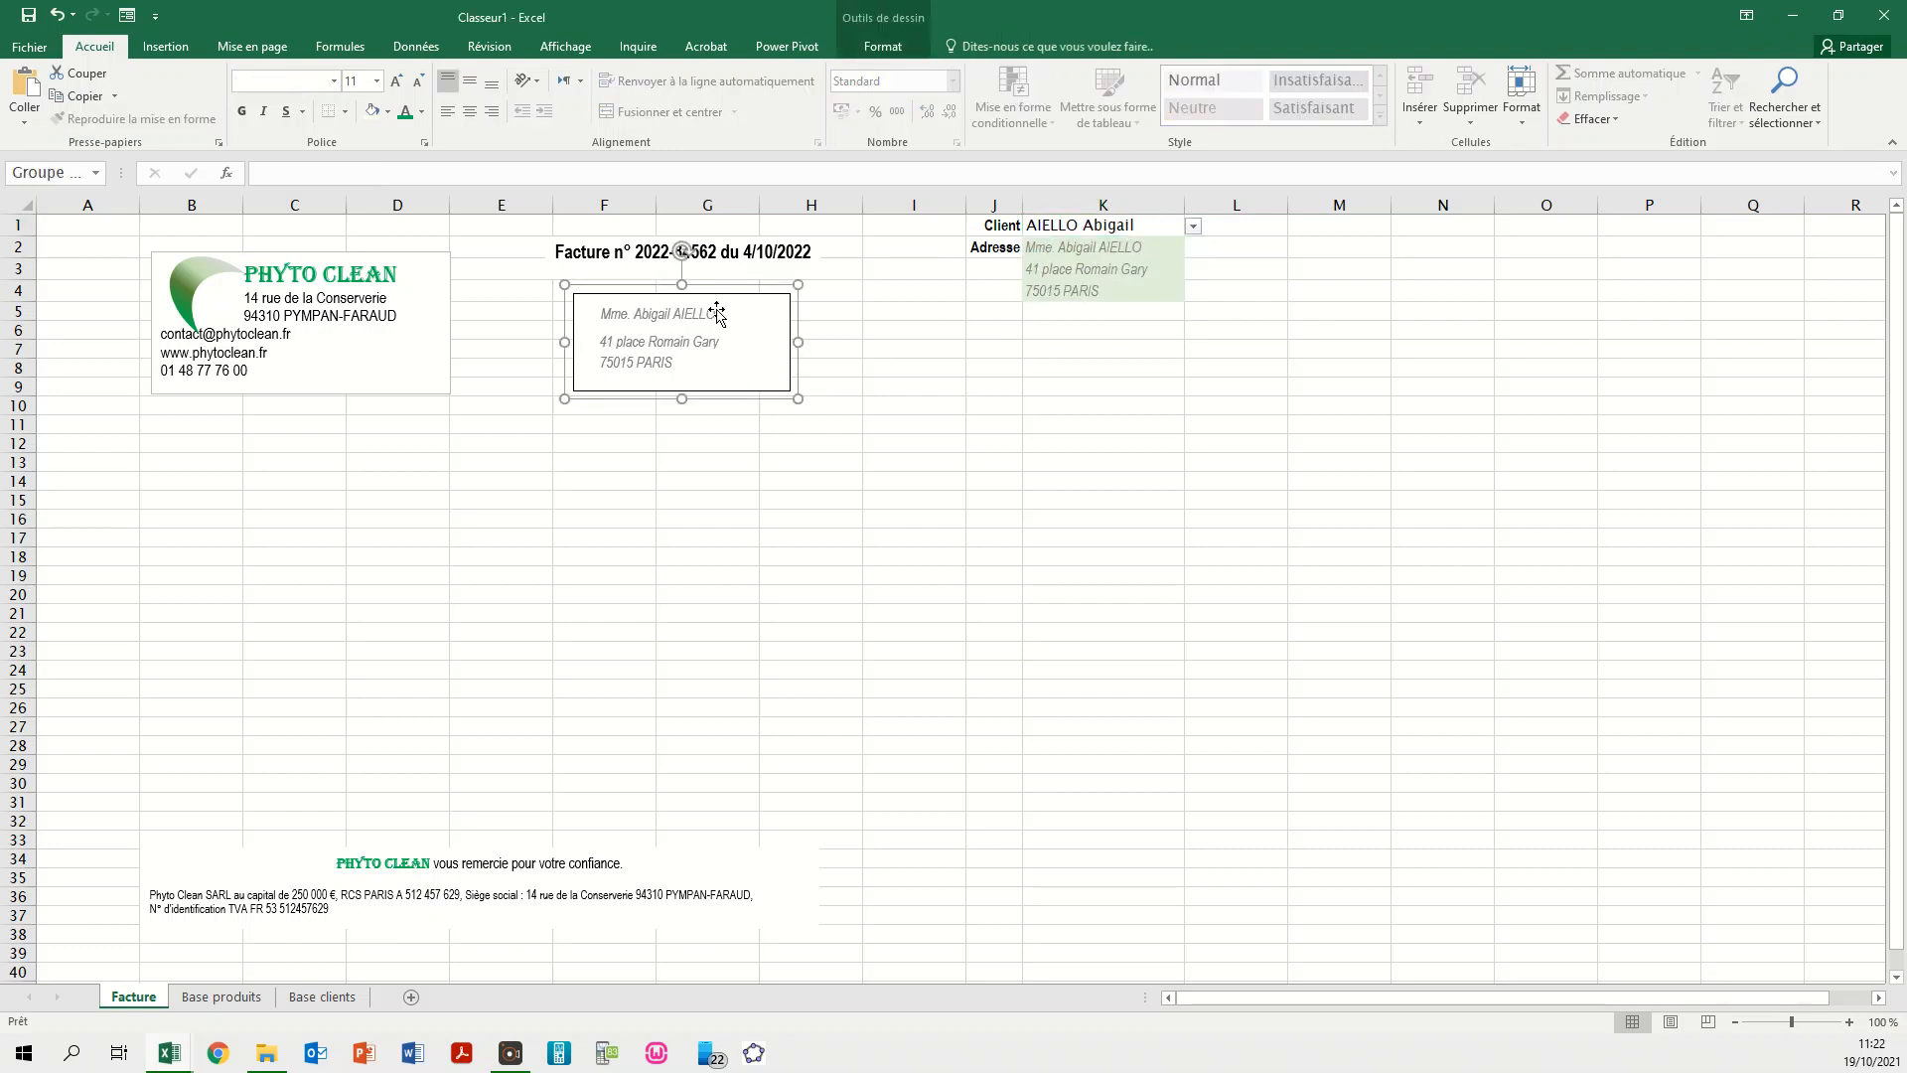
click(715, 314)
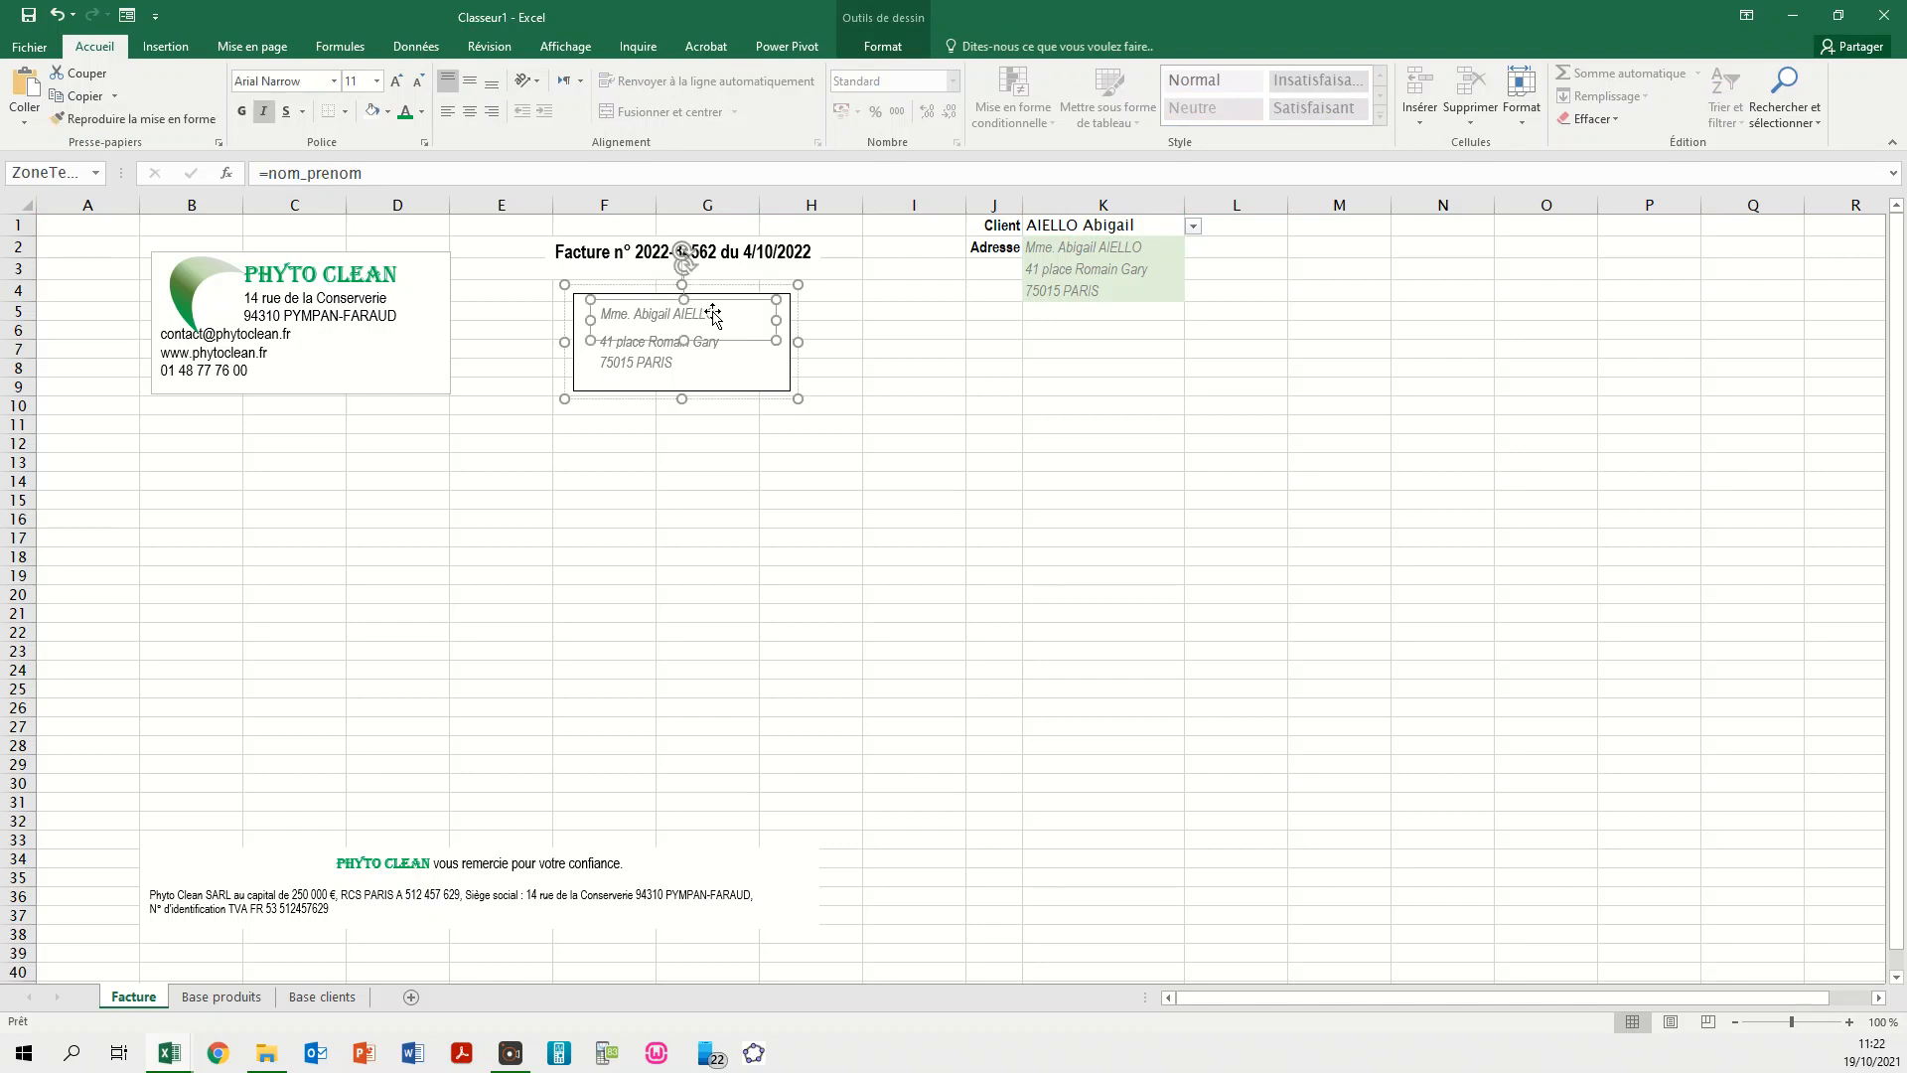
click(250, 117)
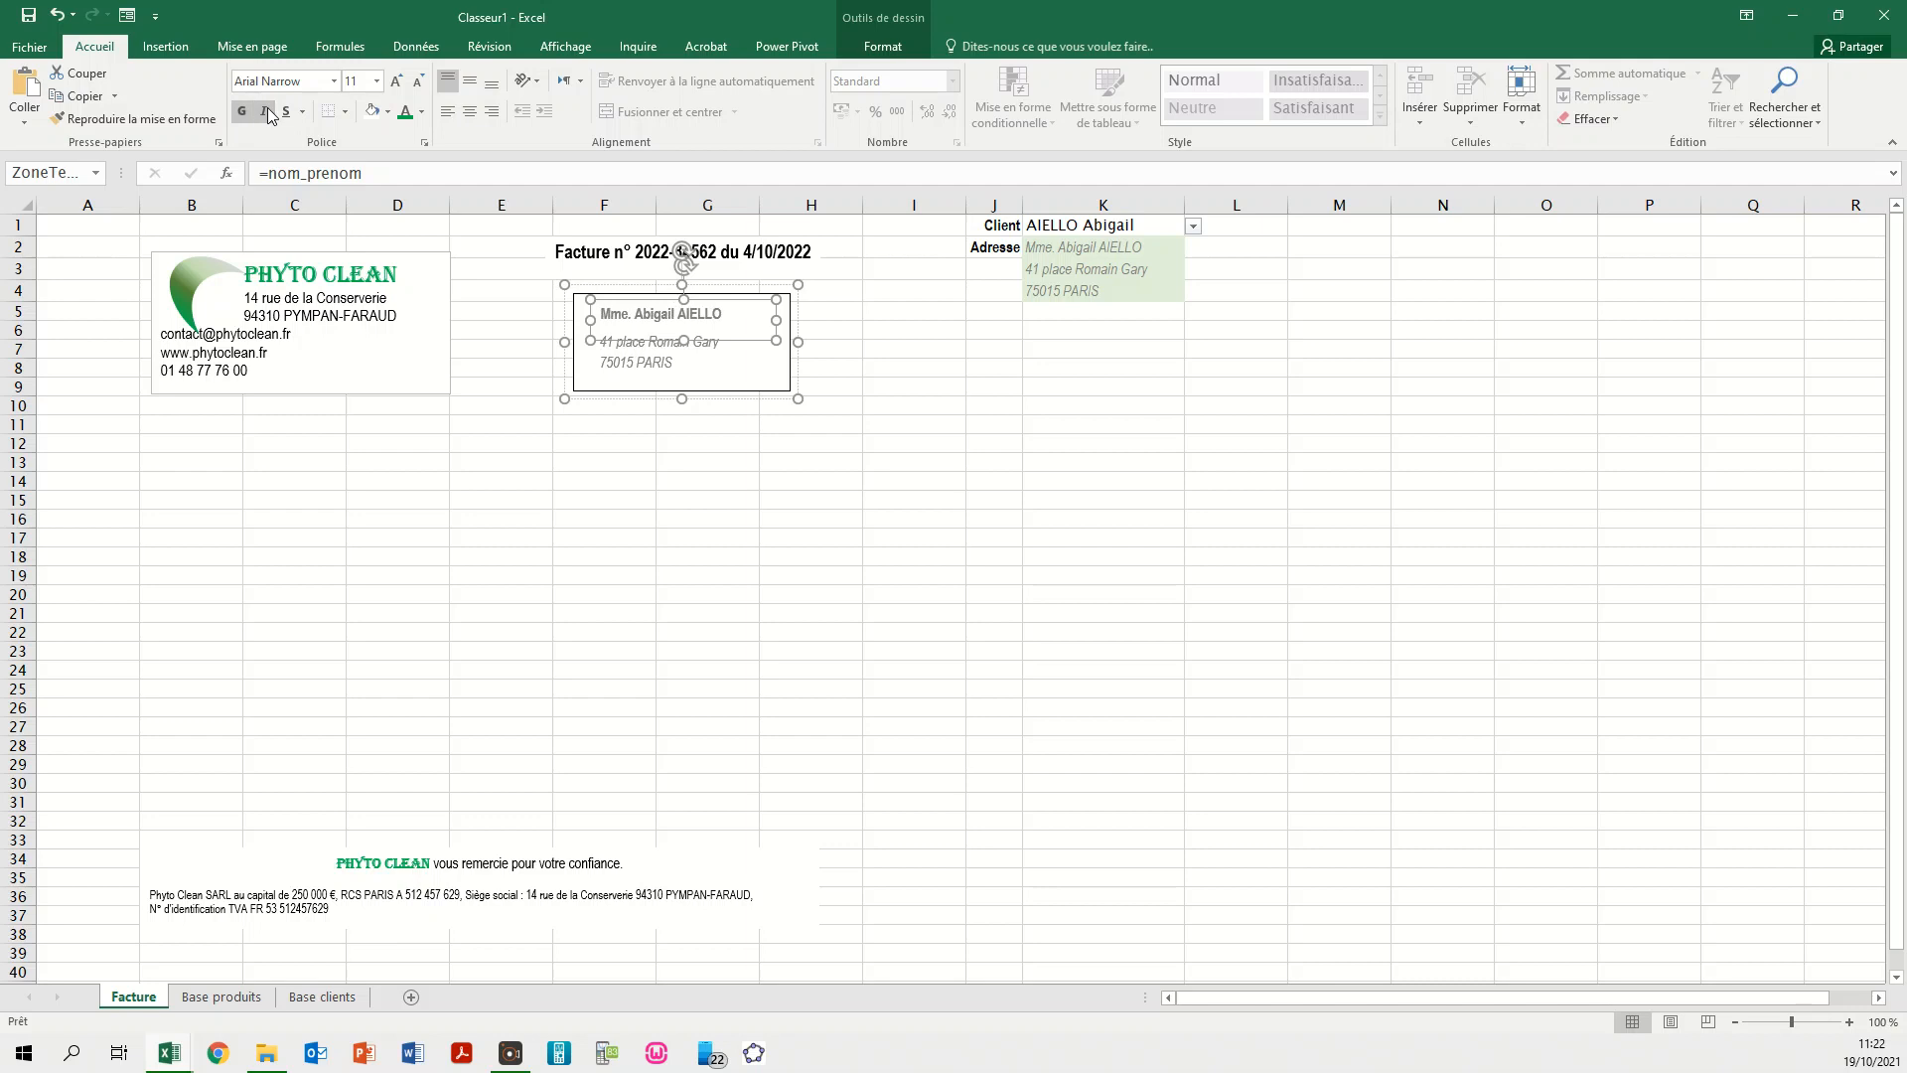
click(425, 117)
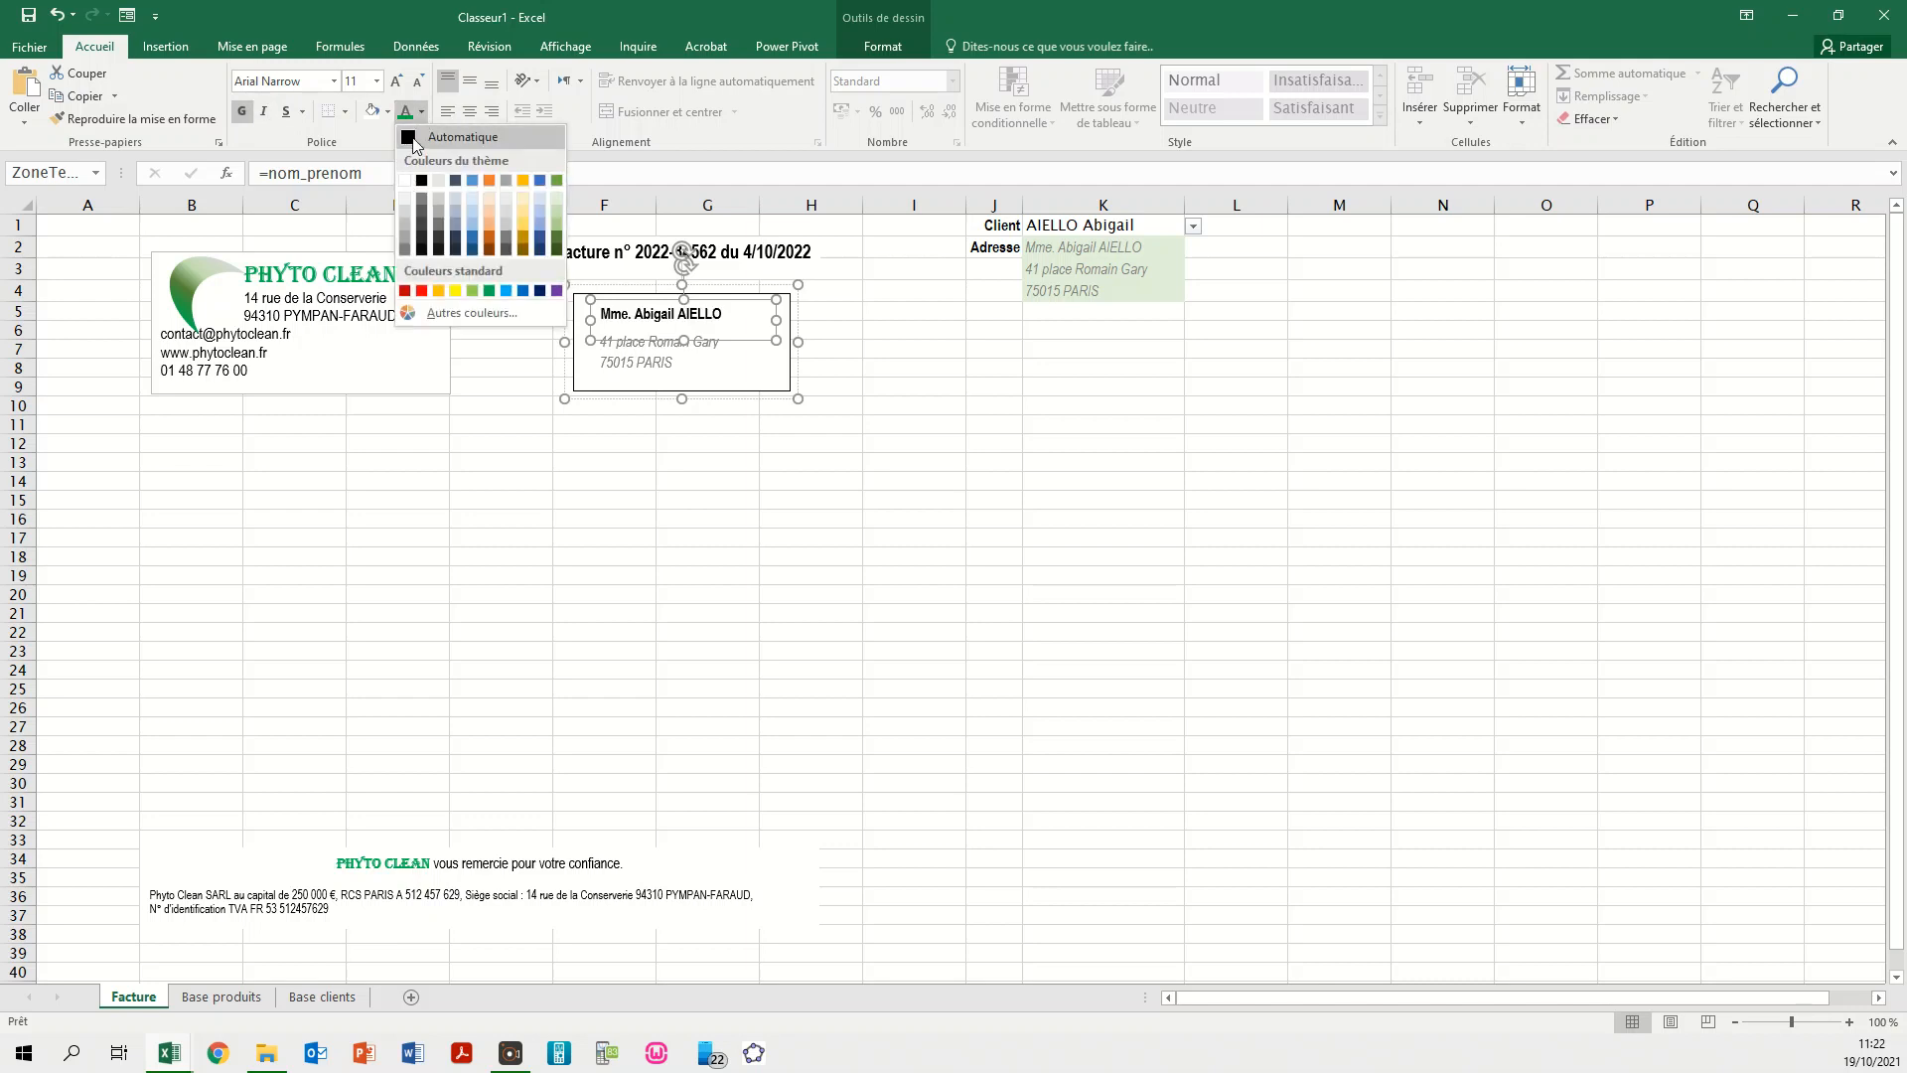
click(413, 137)
- Remove the italics from the street and postcode-city text boxes and set their font colour to black, without bold
click(655, 363)
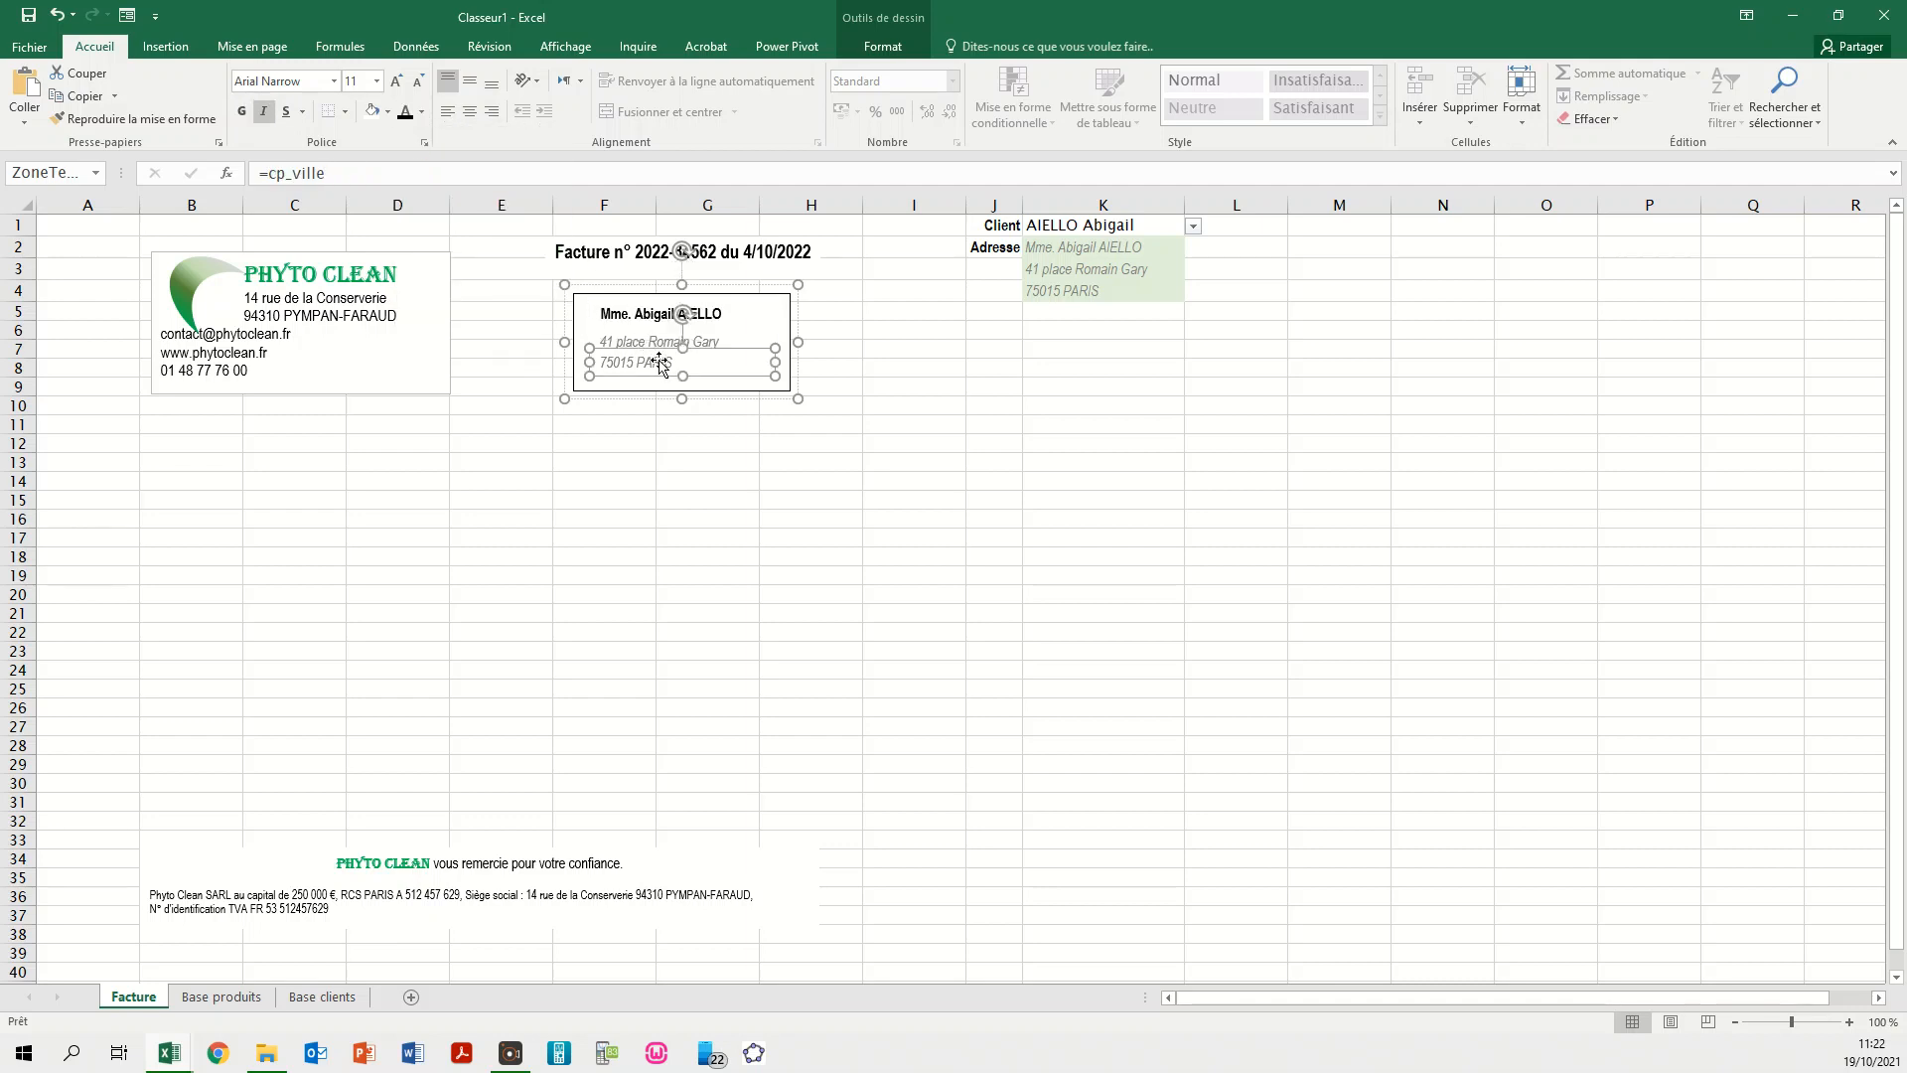
shift+click(711, 345)
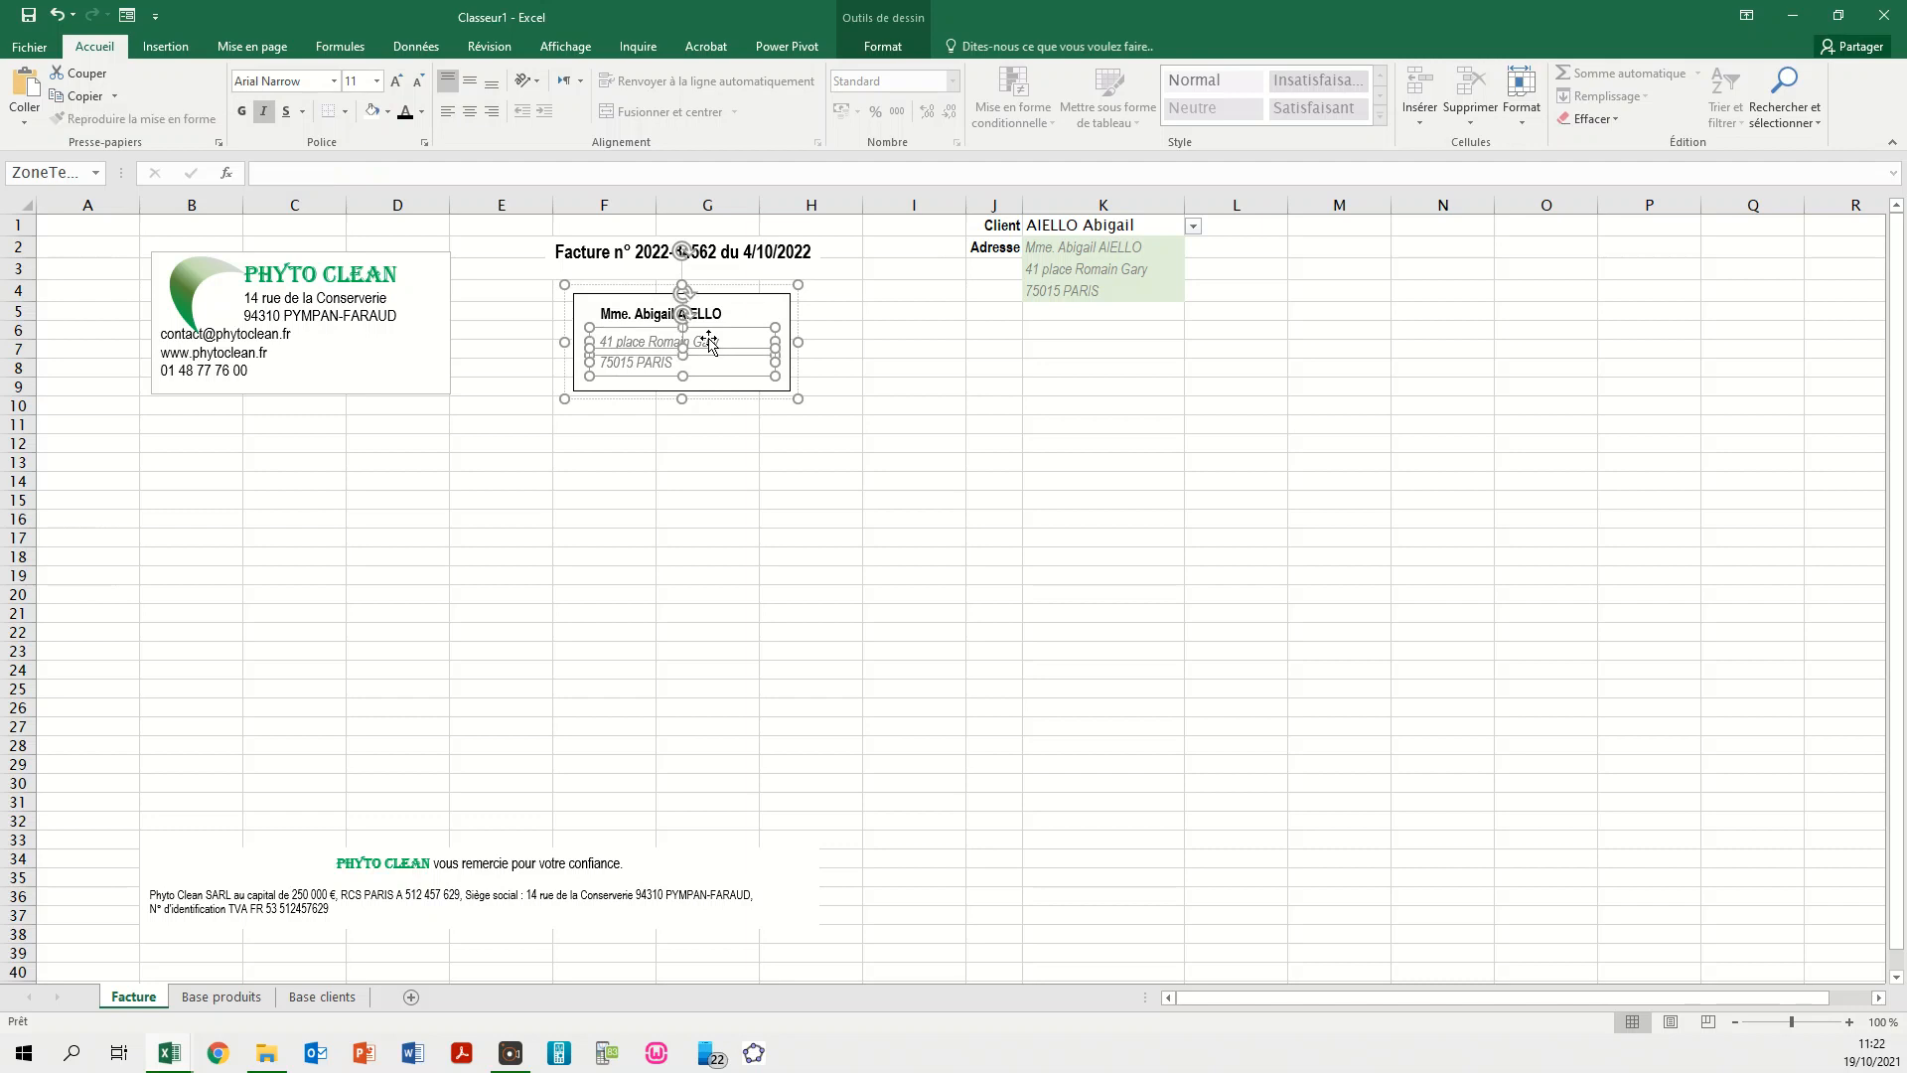
click(264, 117)
click(245, 113)
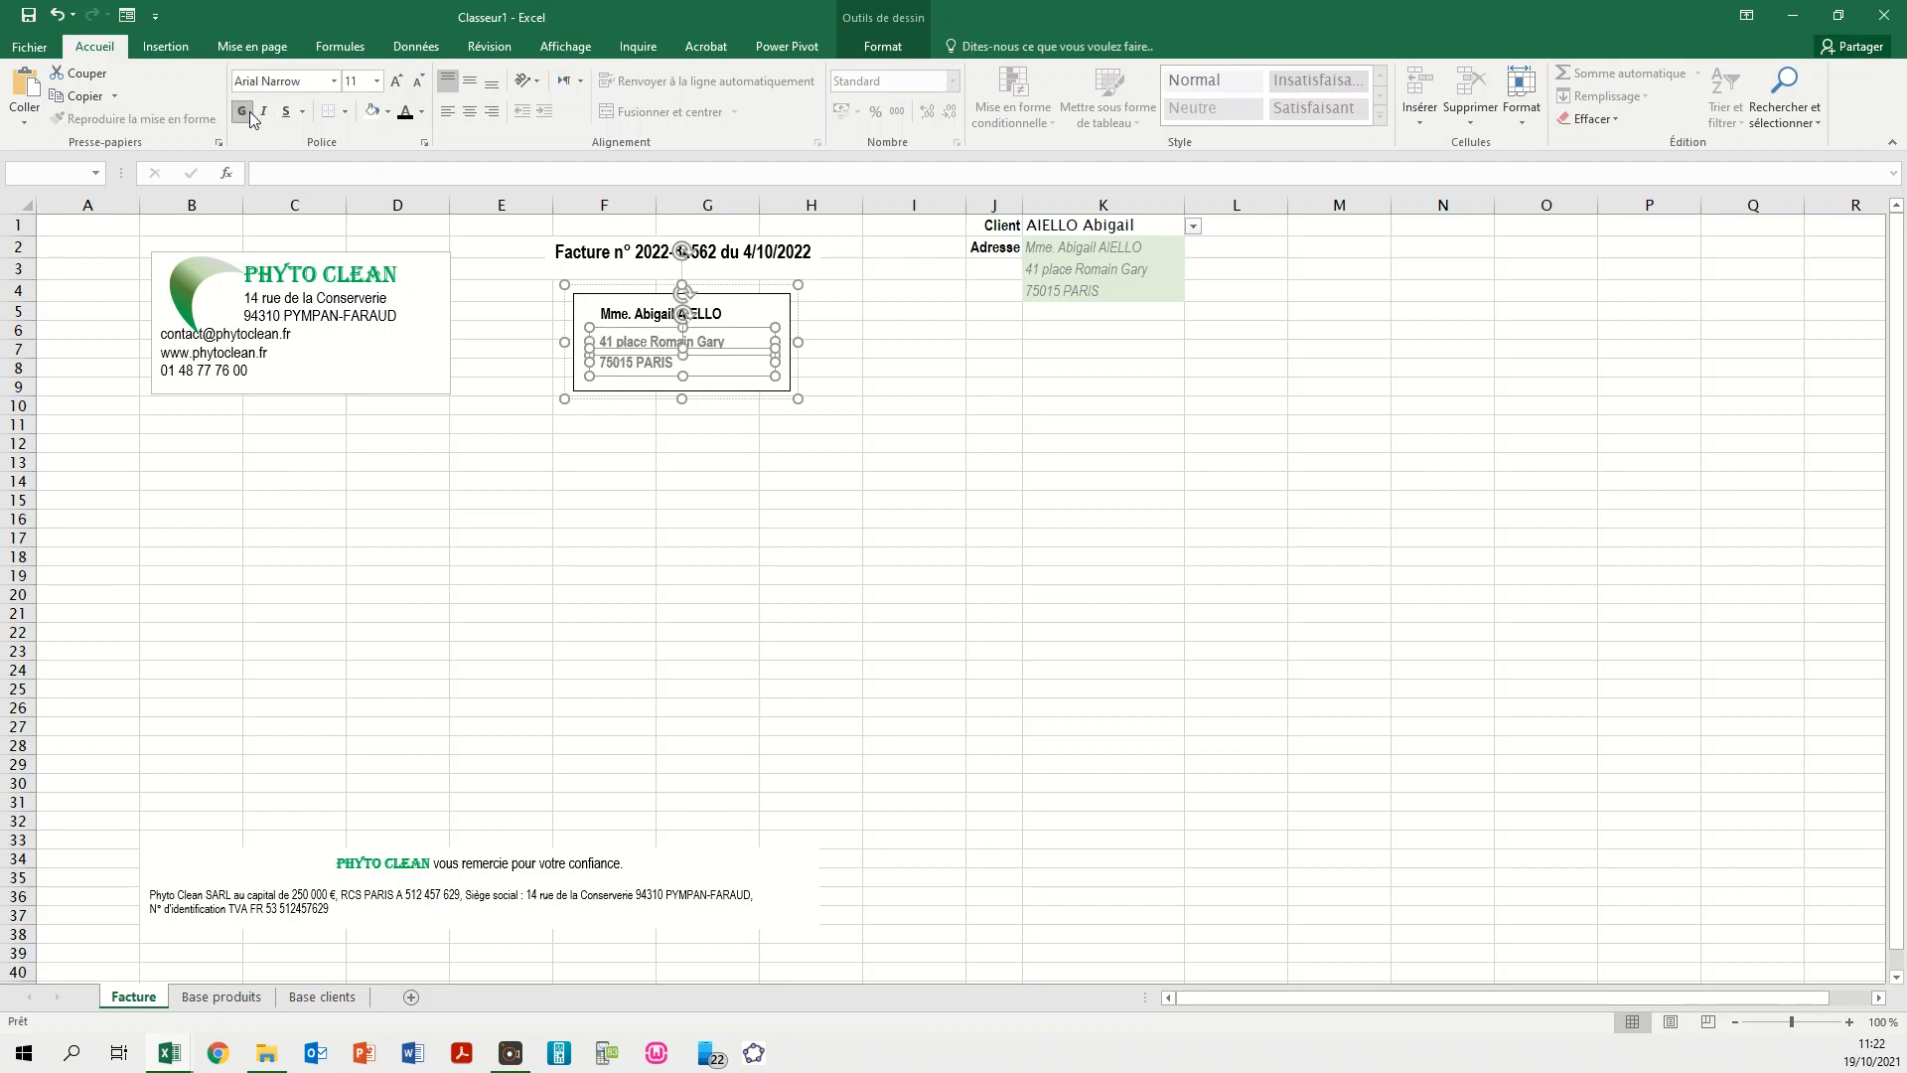
click(405, 115)
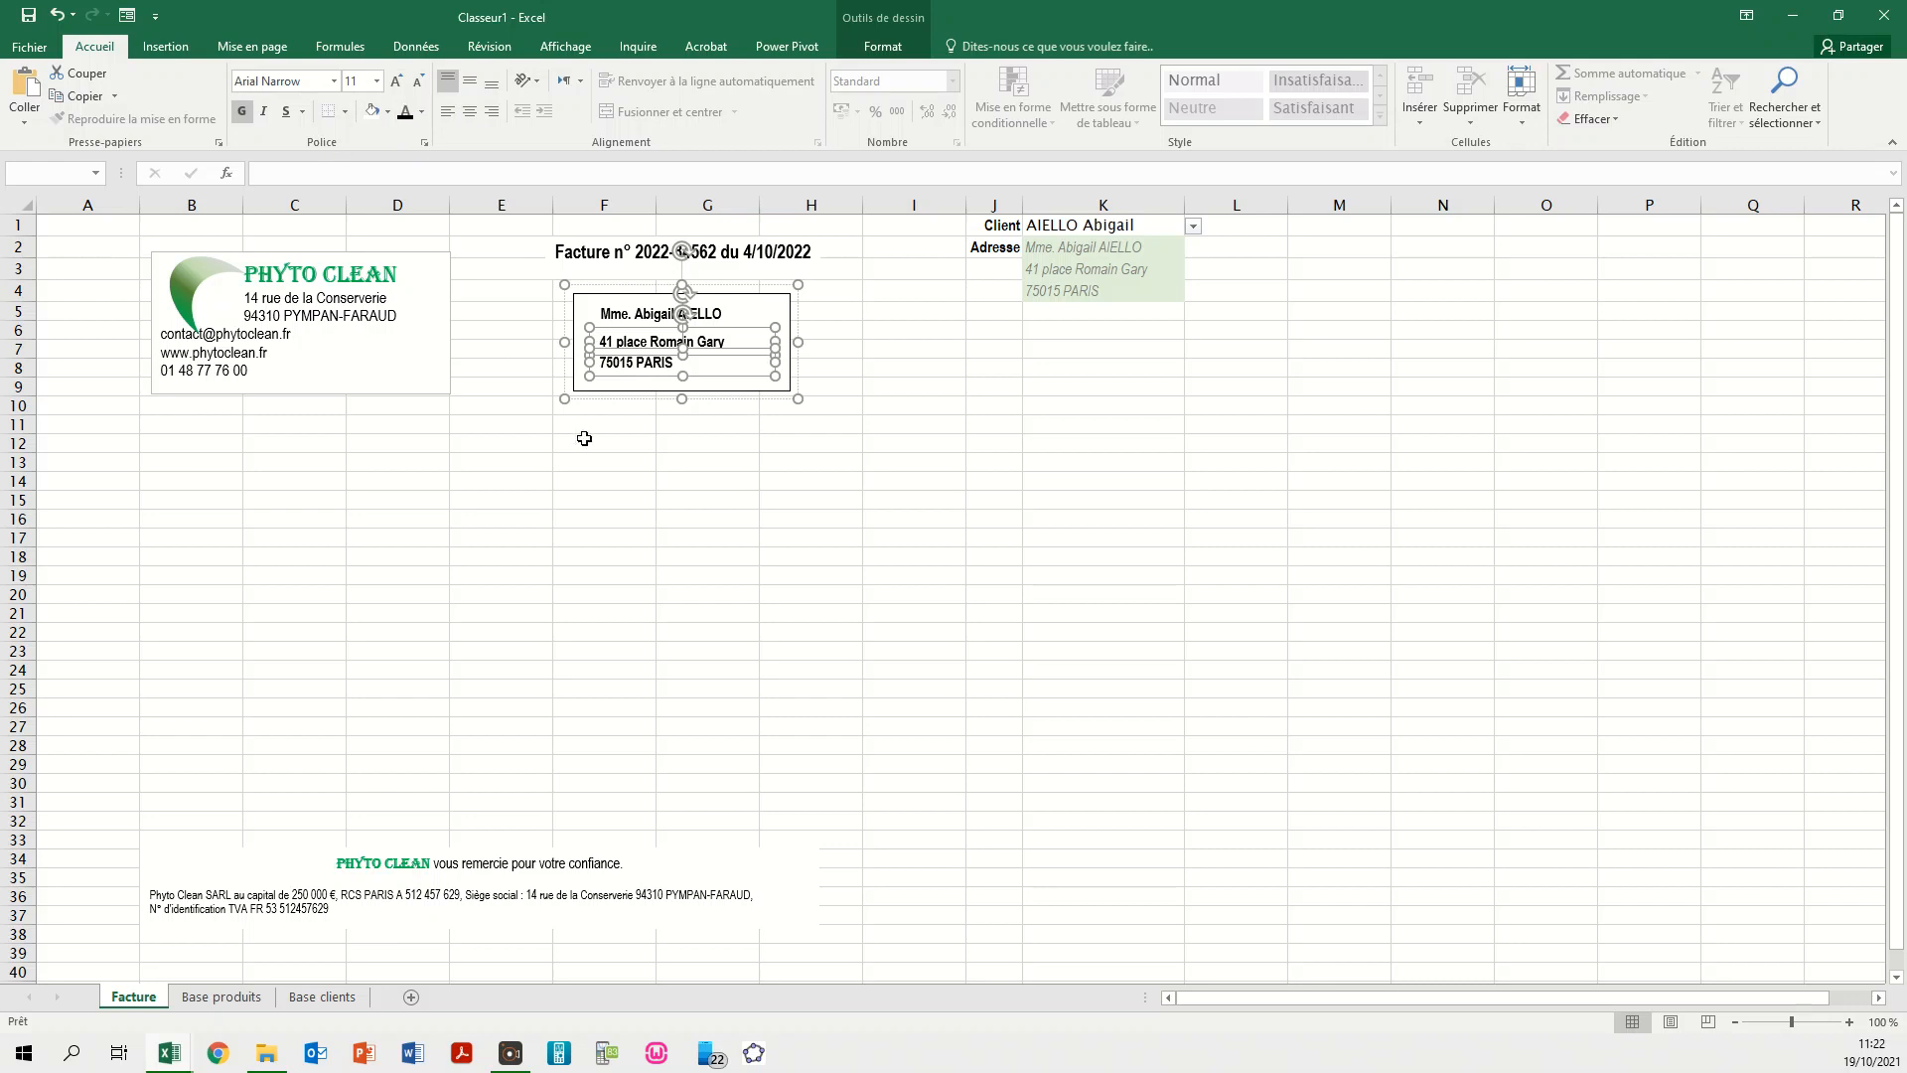
click(241, 111)
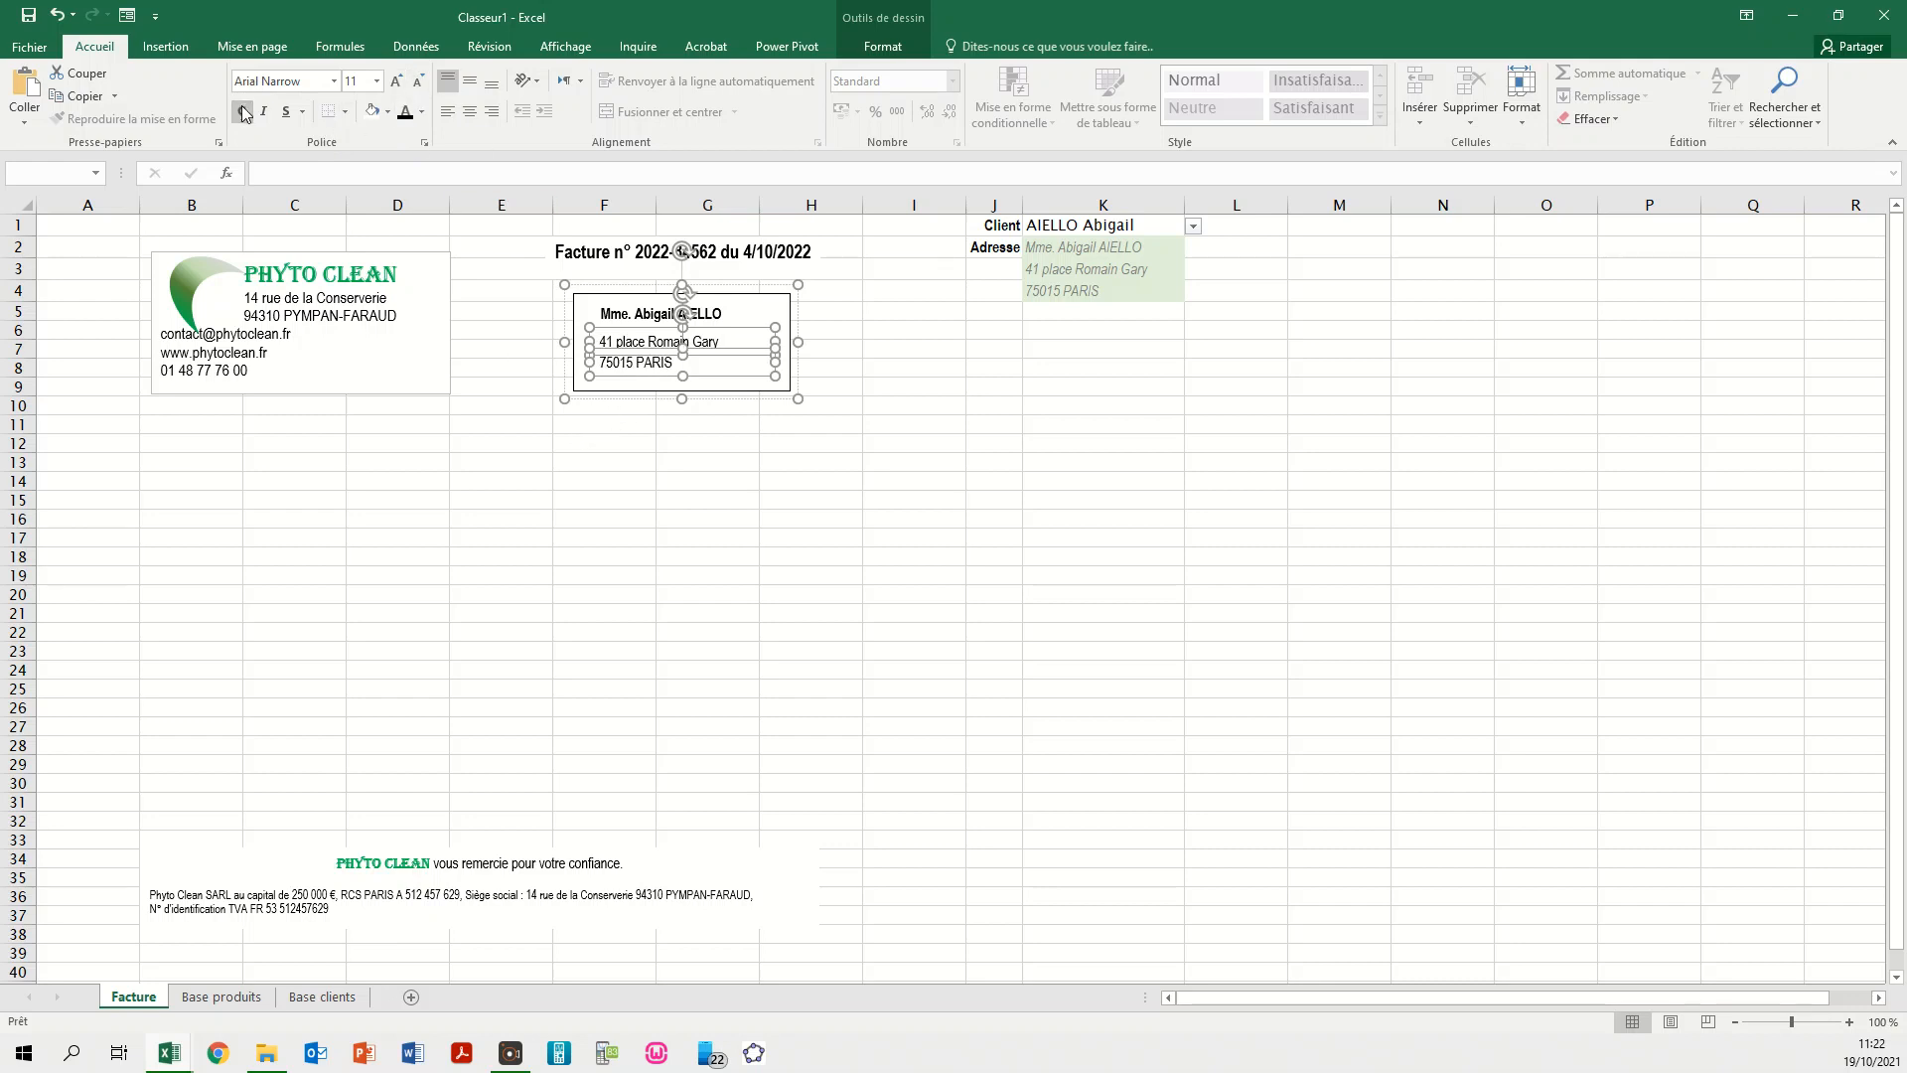
click(642, 424)
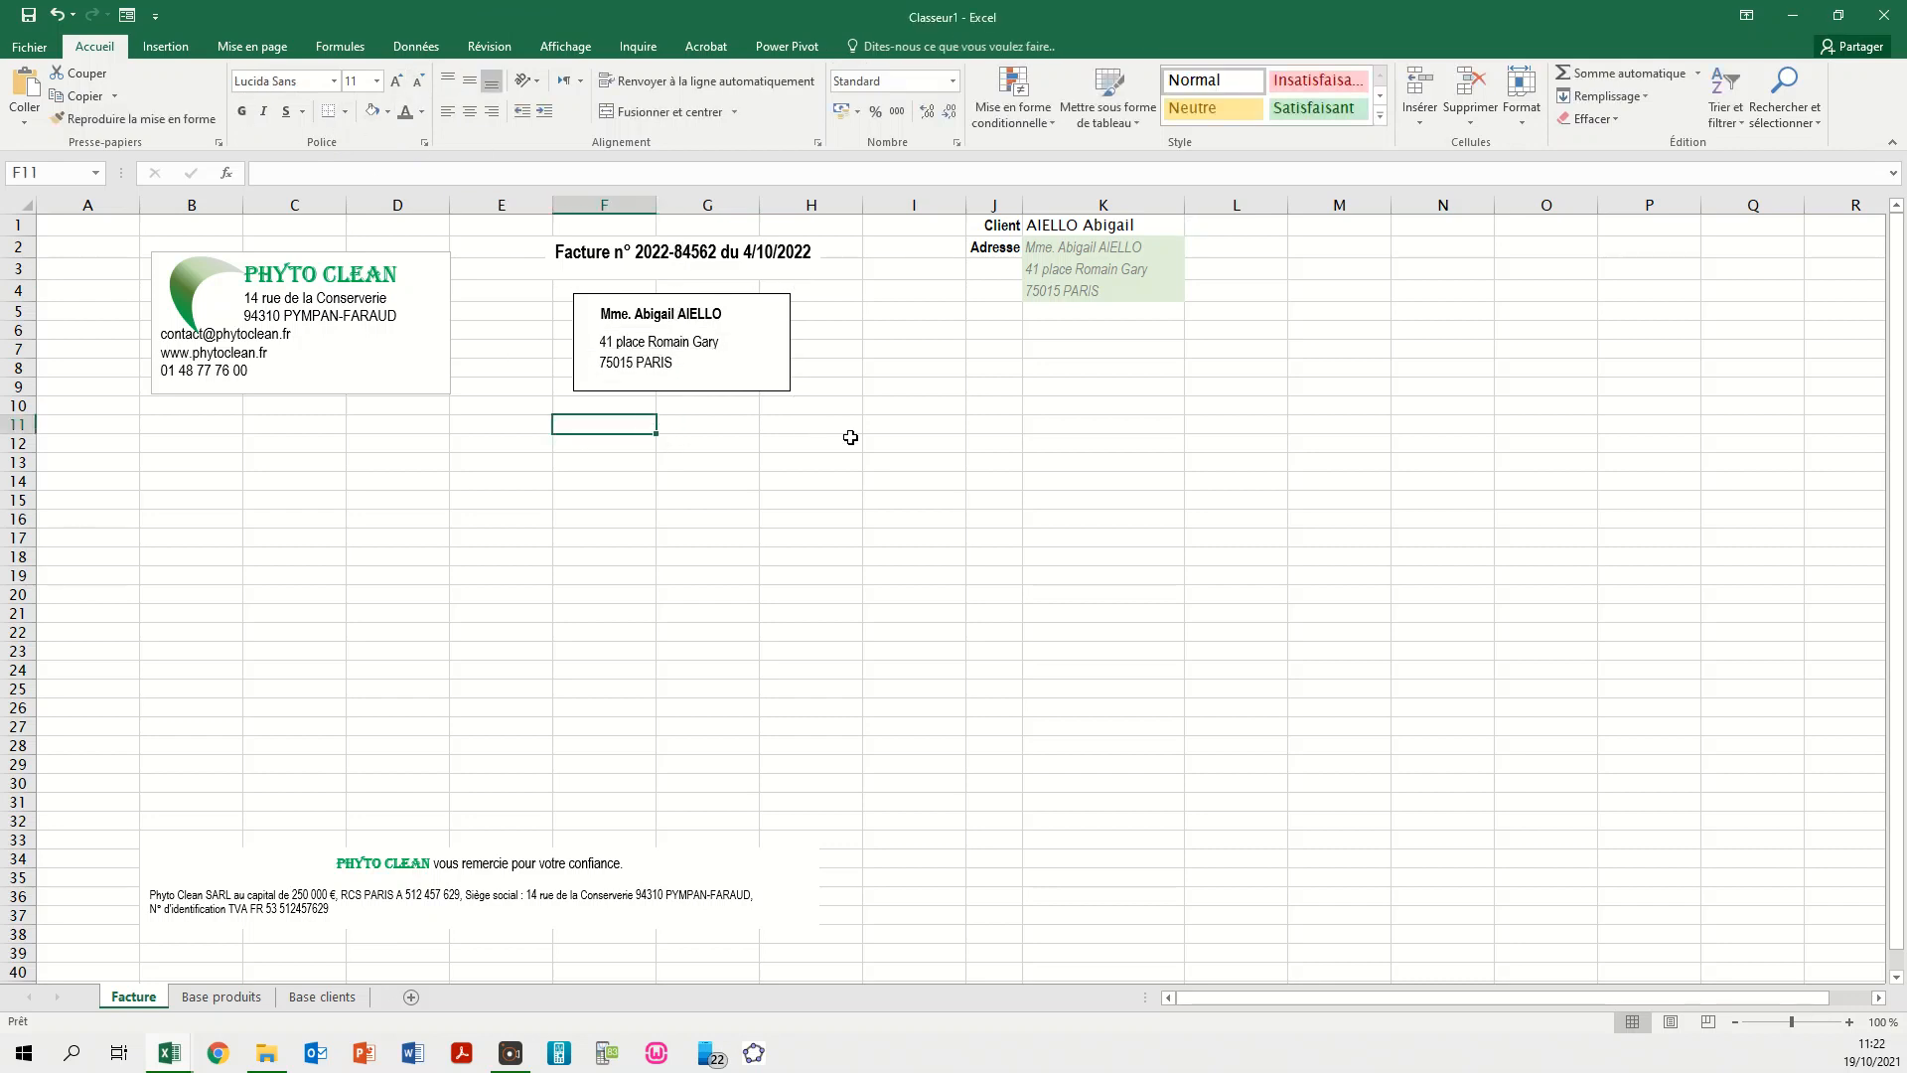
- Move the framed client block slightly up and back to the start of column F
click(715, 390)
drag(715, 391, 702, 385)
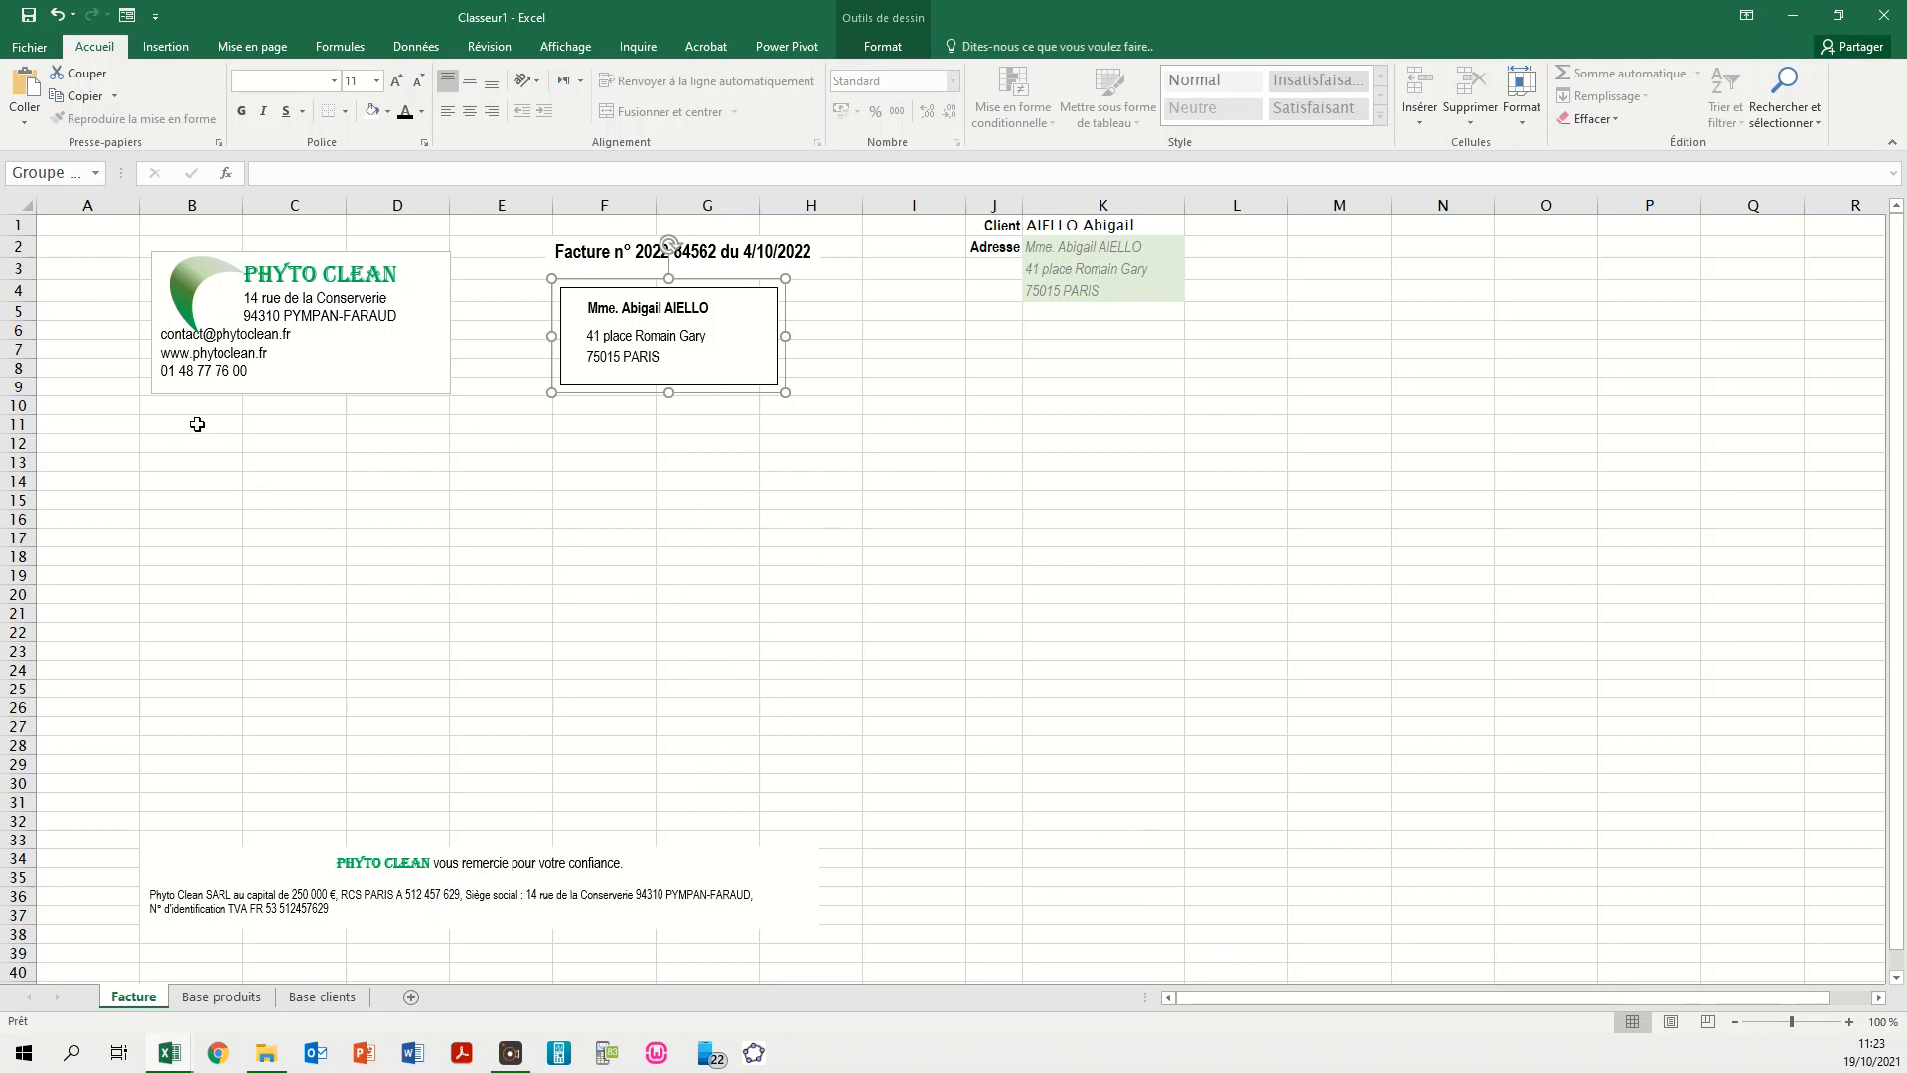
click(274, 429)
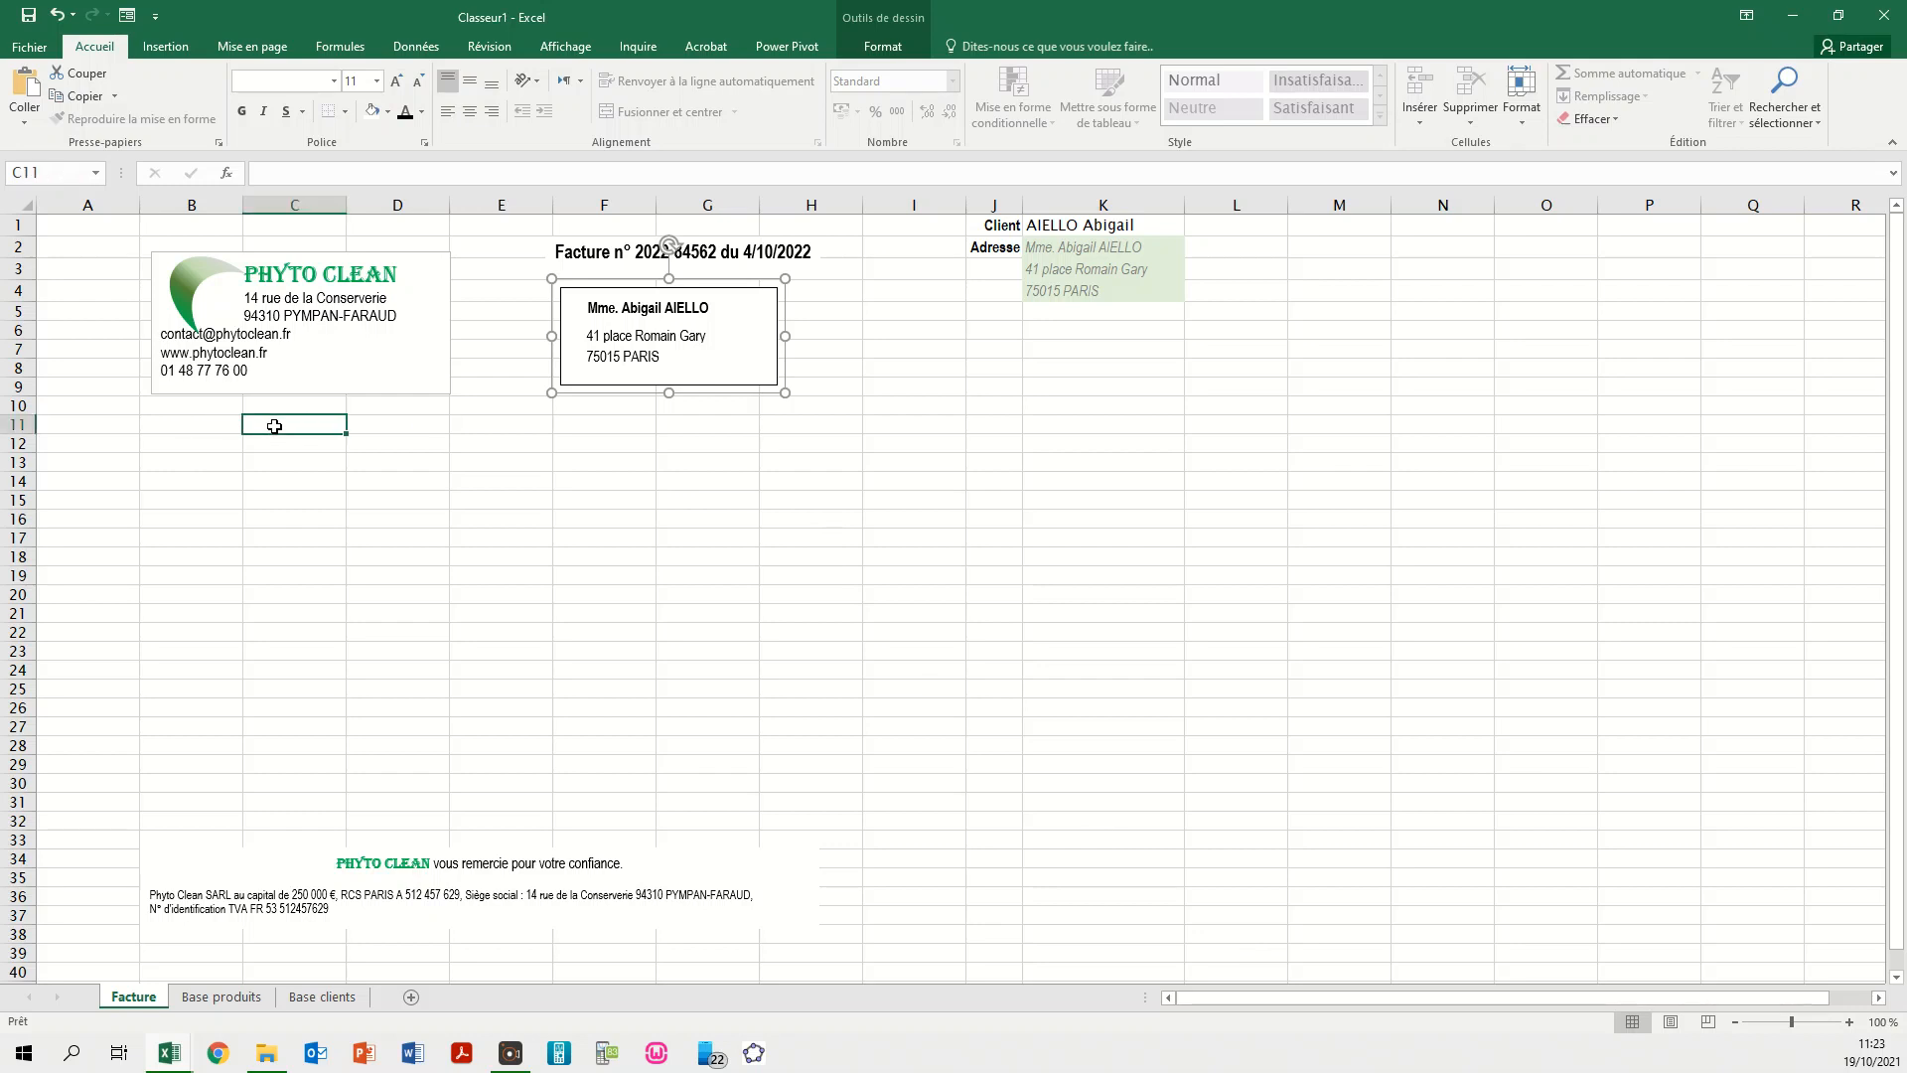
click(75, 231)
click(204, 478)
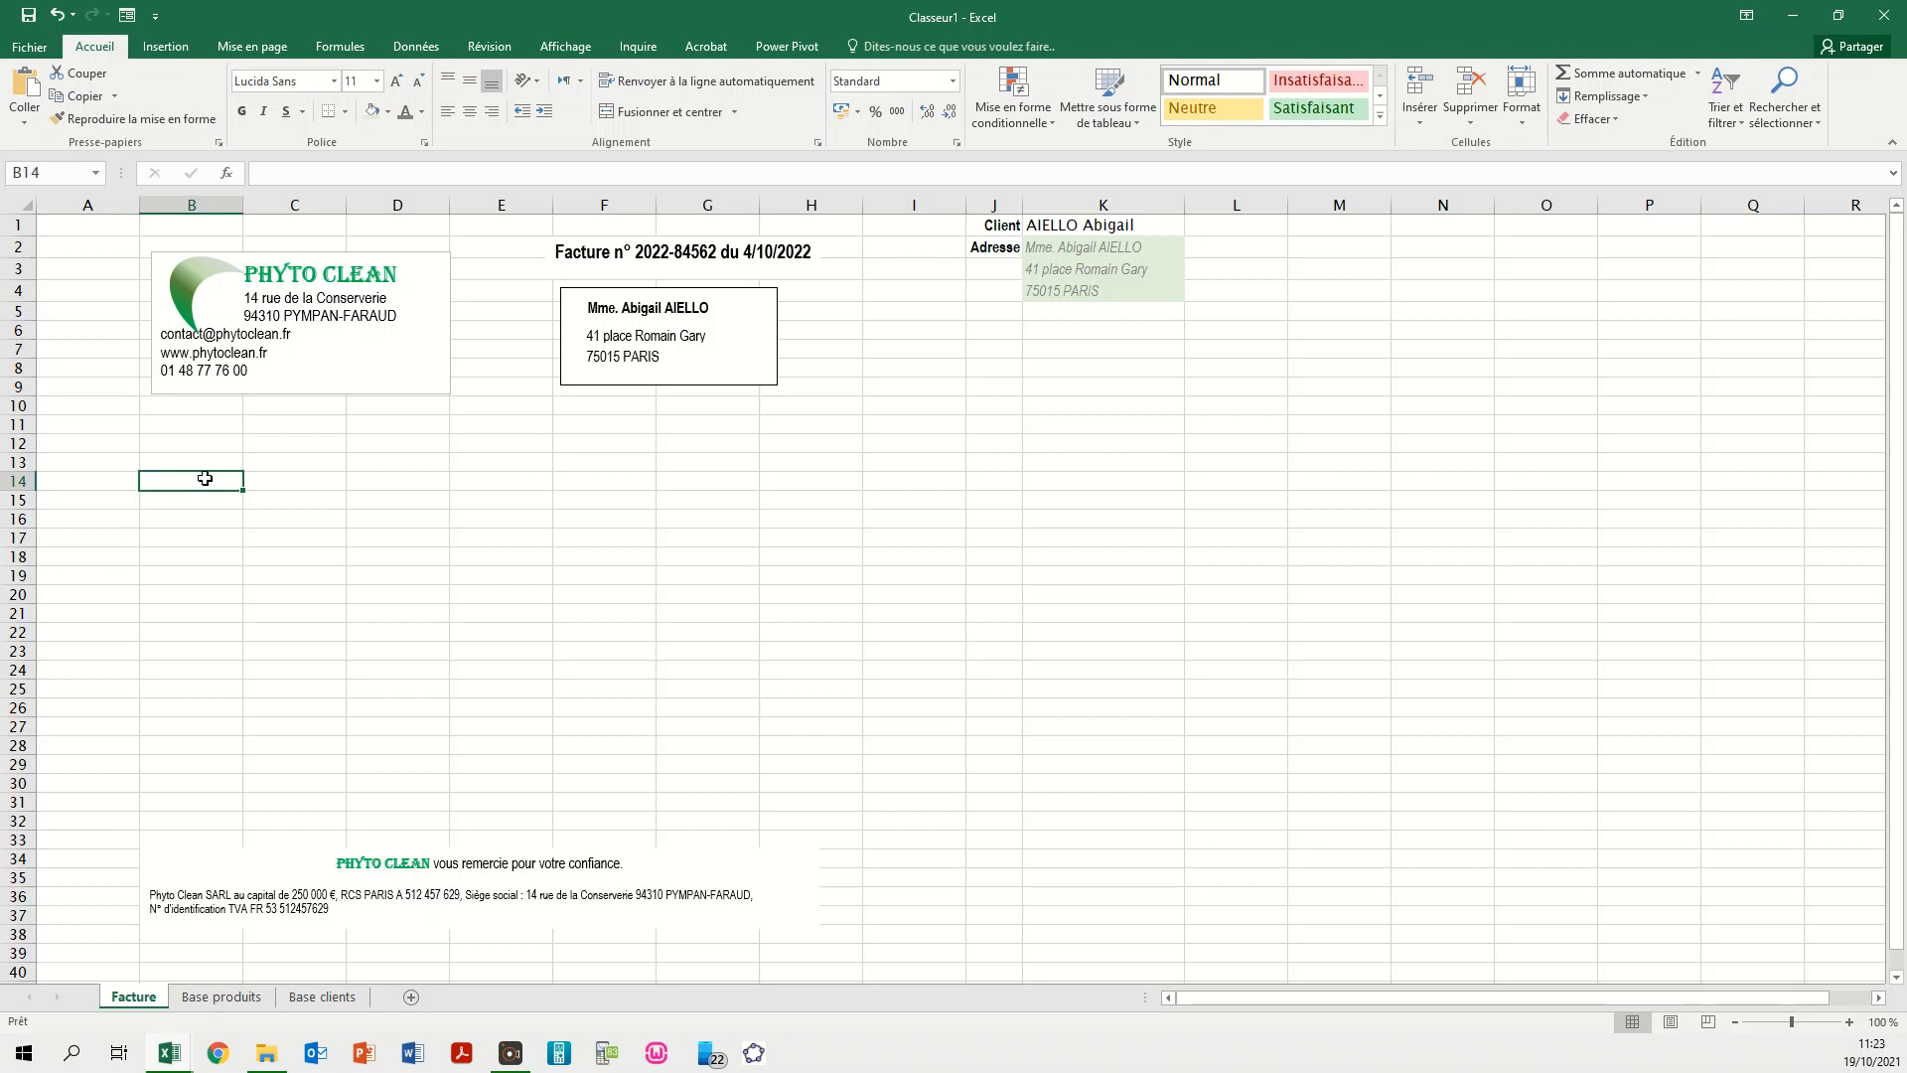
- Enter the table headers Référence, Désignation and Prix unitaire HT in cells C12 to E12
click(271, 442)
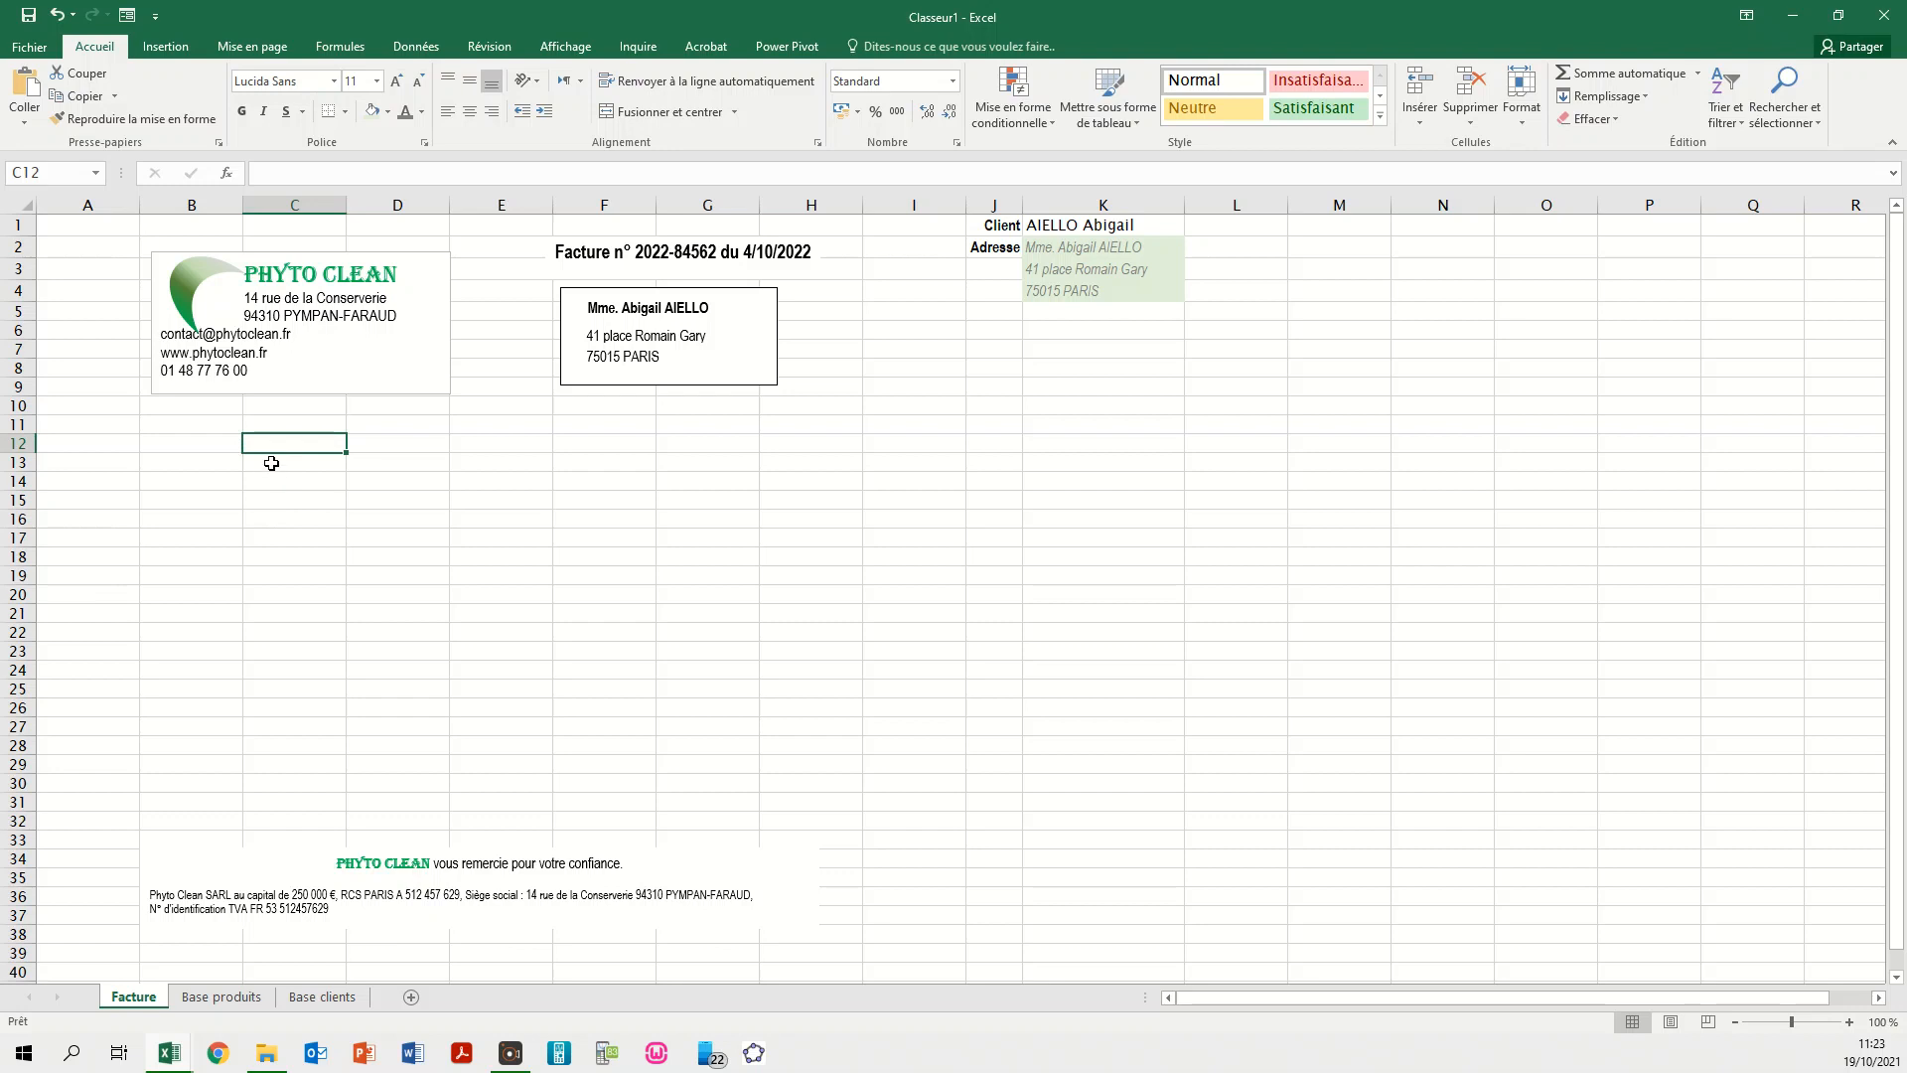
text(Ré)
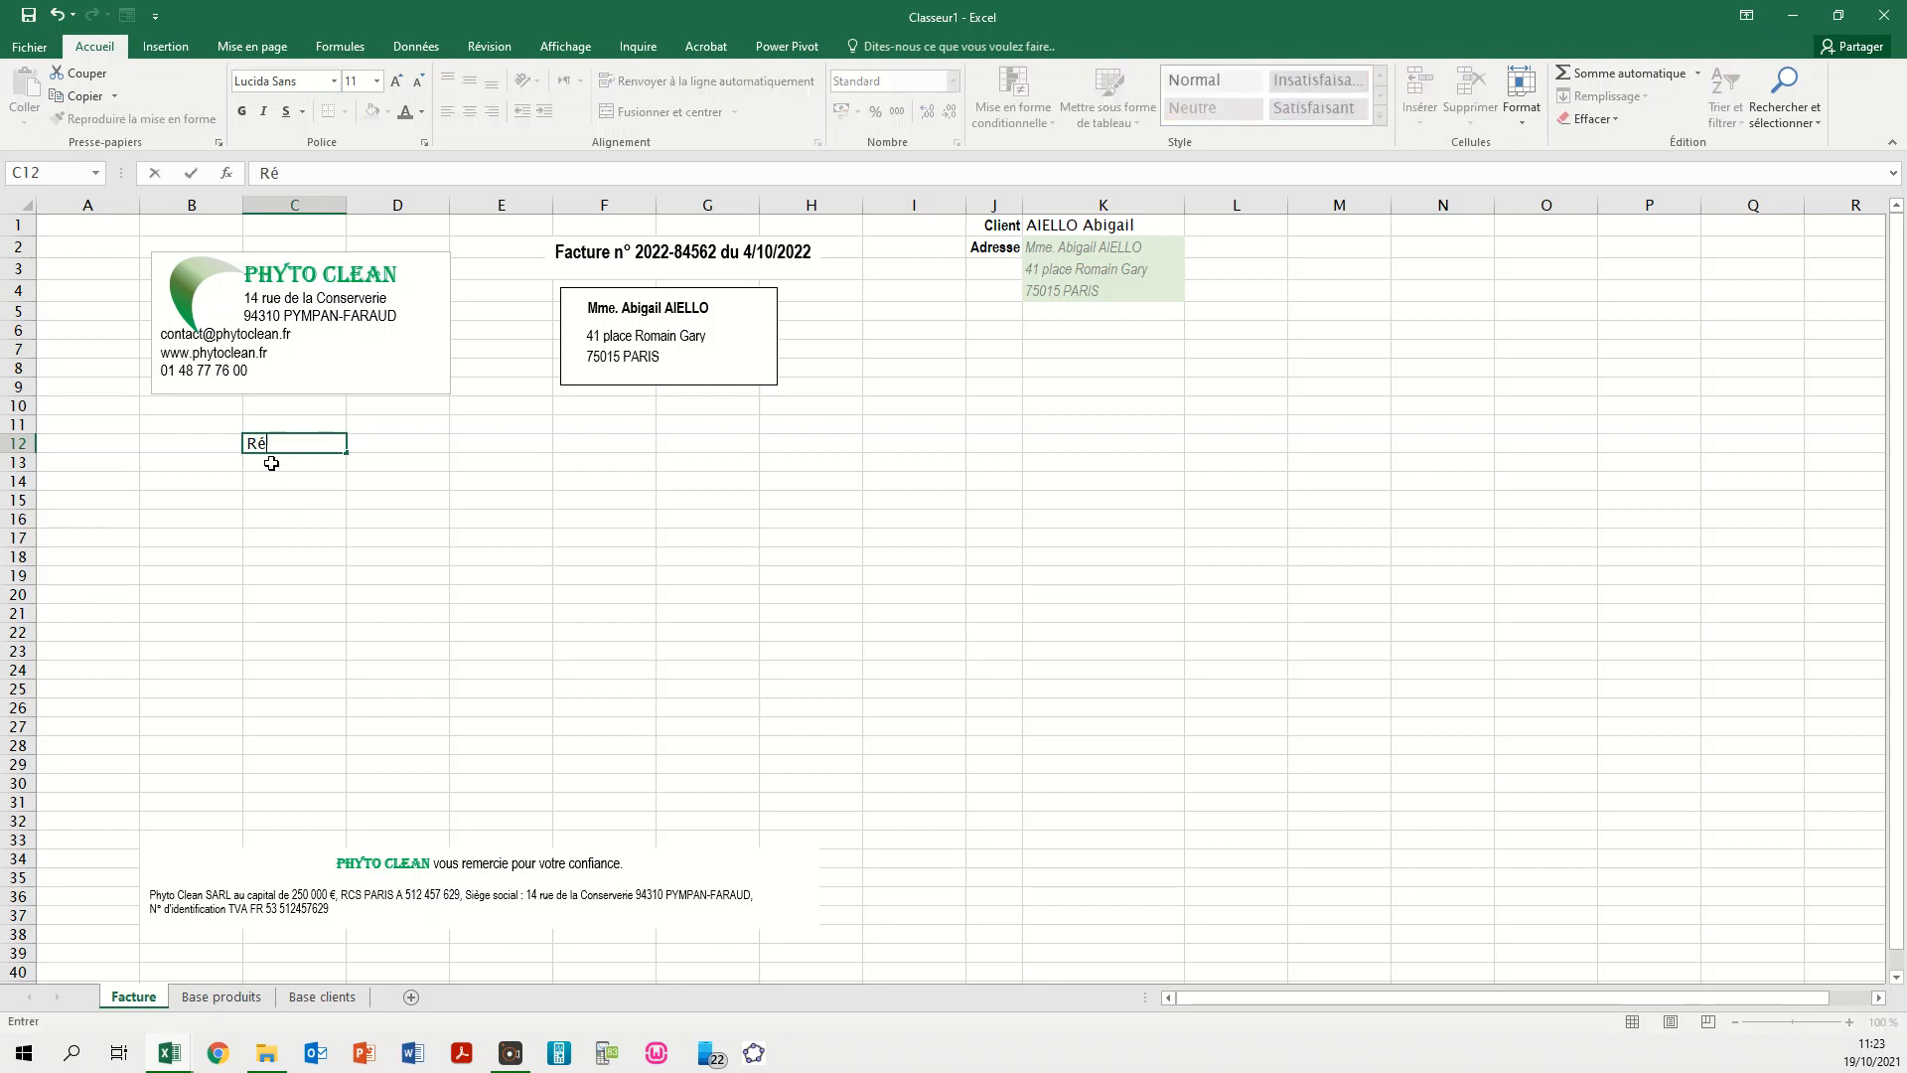
text(férence)
key(Tab)
text(Désignatio)
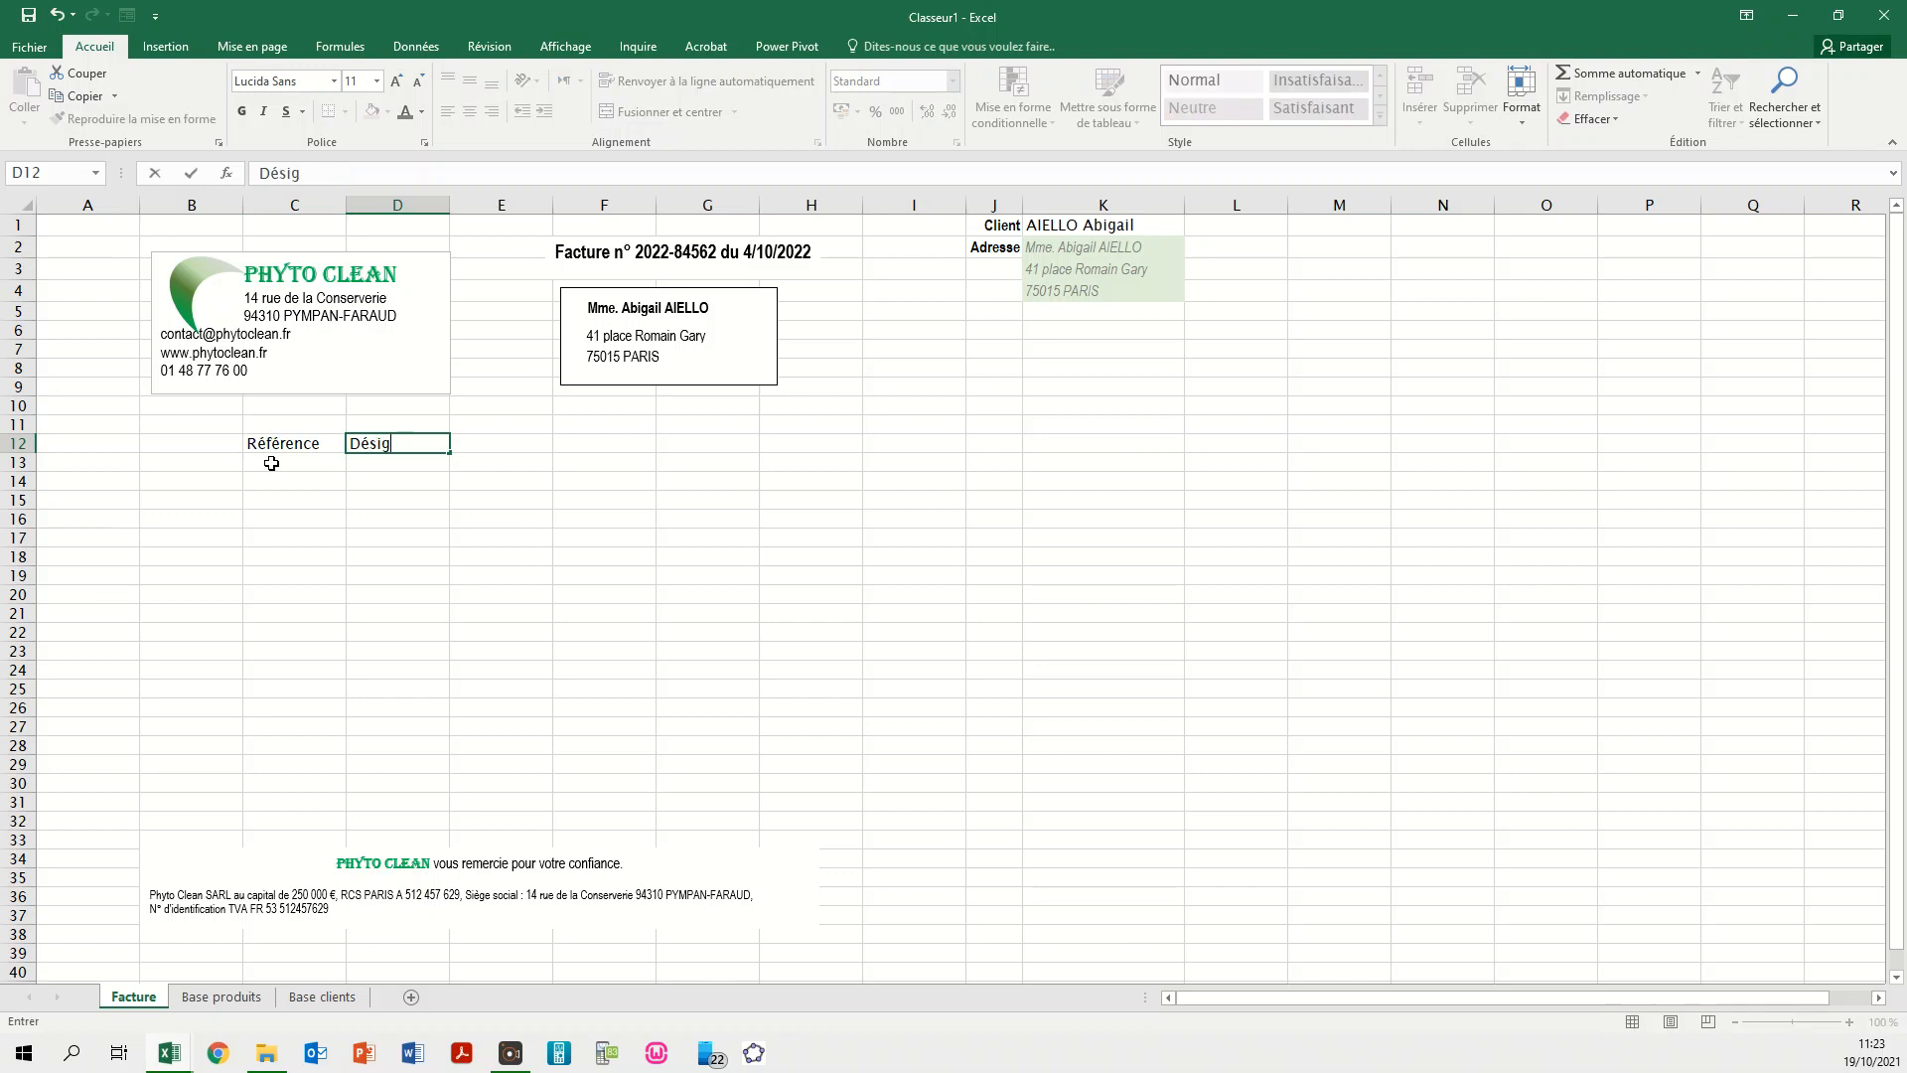
key(Tab)
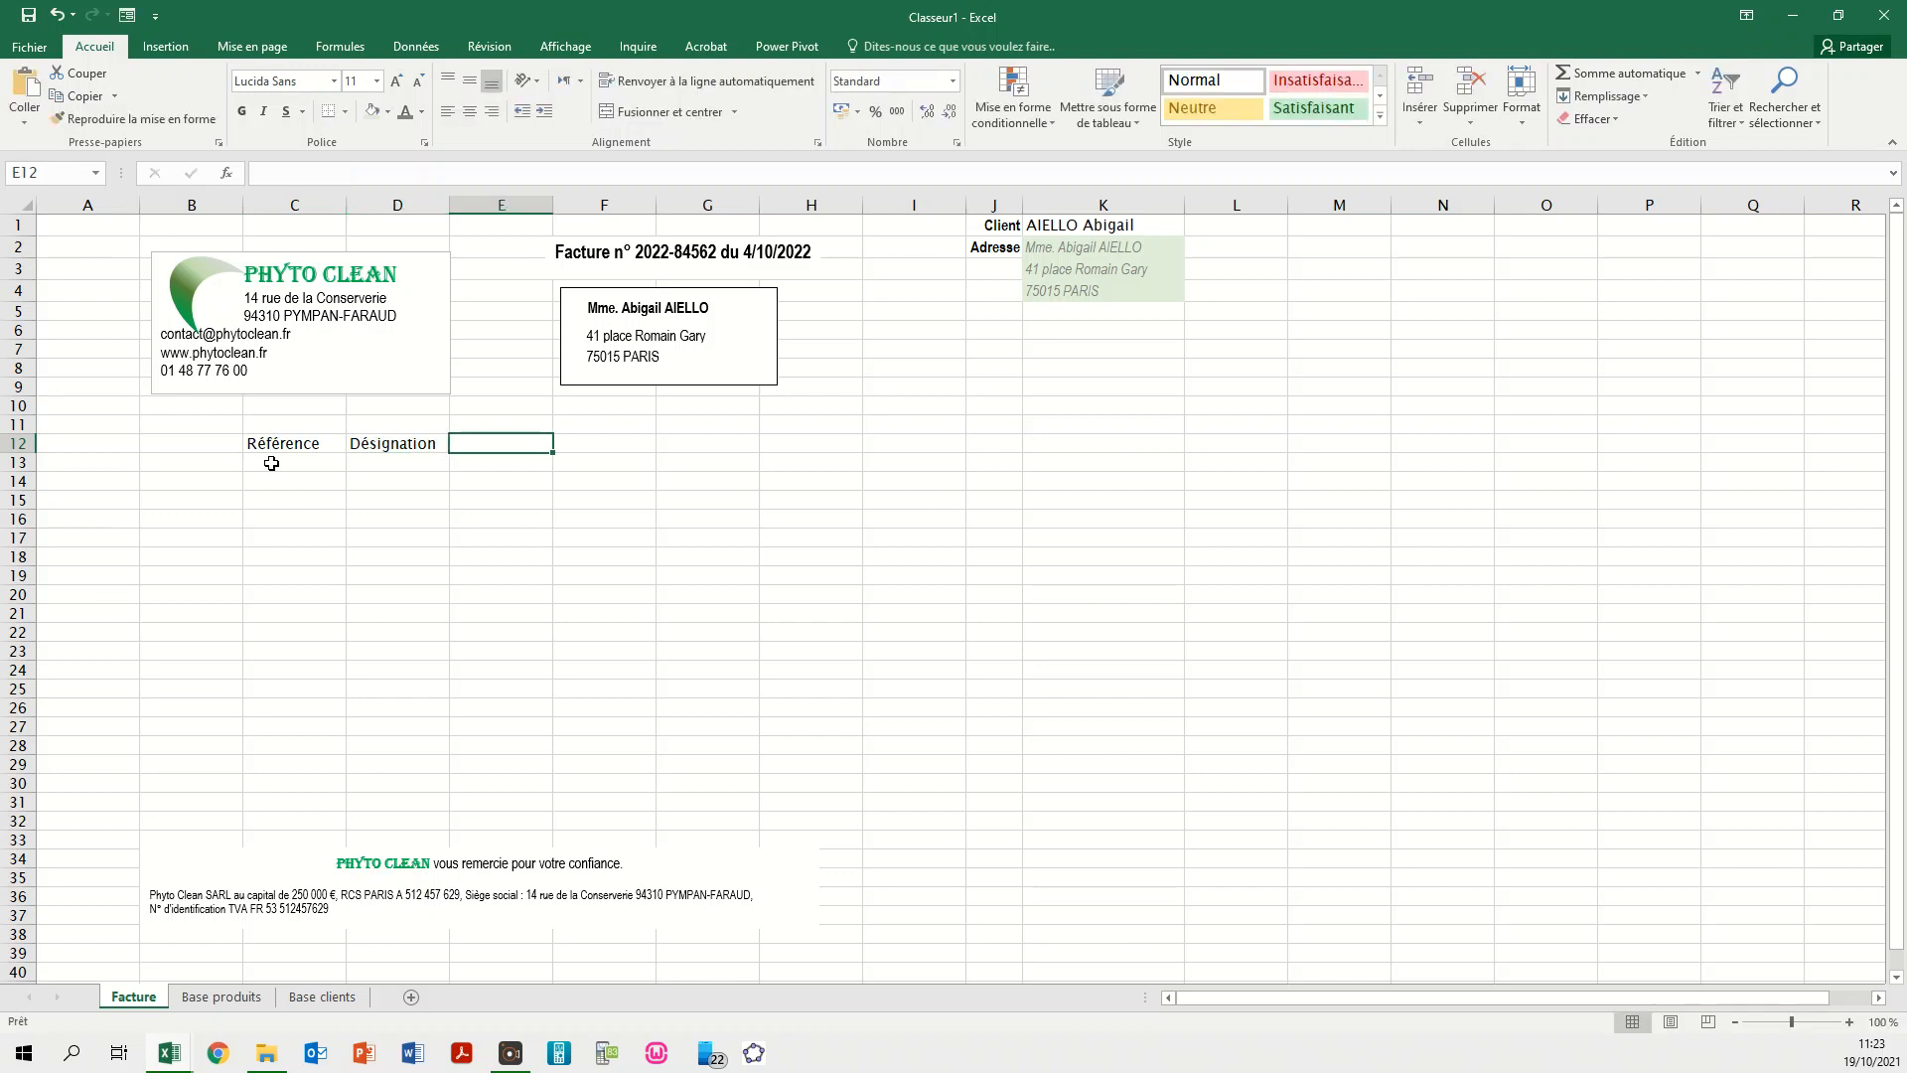
text(Prix un)
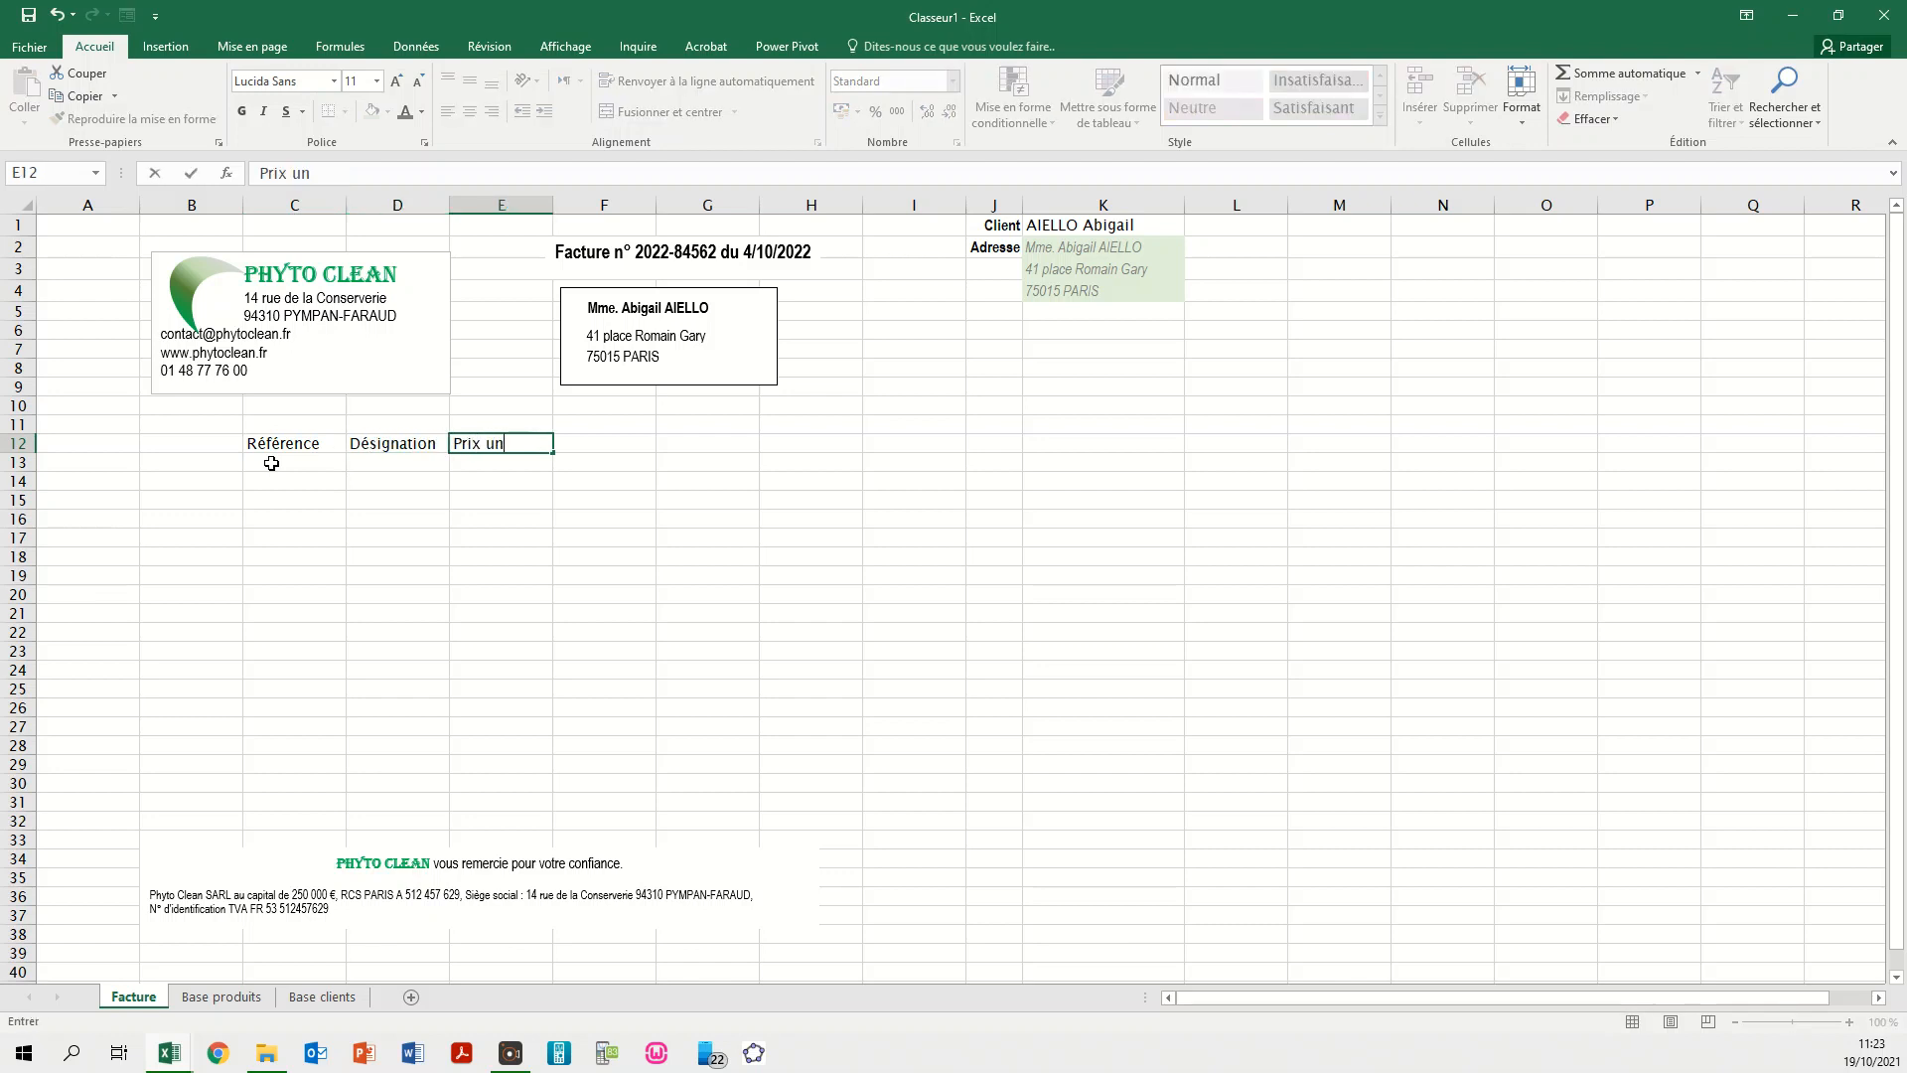
text(itaire HT)
key(Tab)
- Continue the header row with Quantité, Prix HT, TVA and Prix TTC in cells F12 to I12
text(Quan)
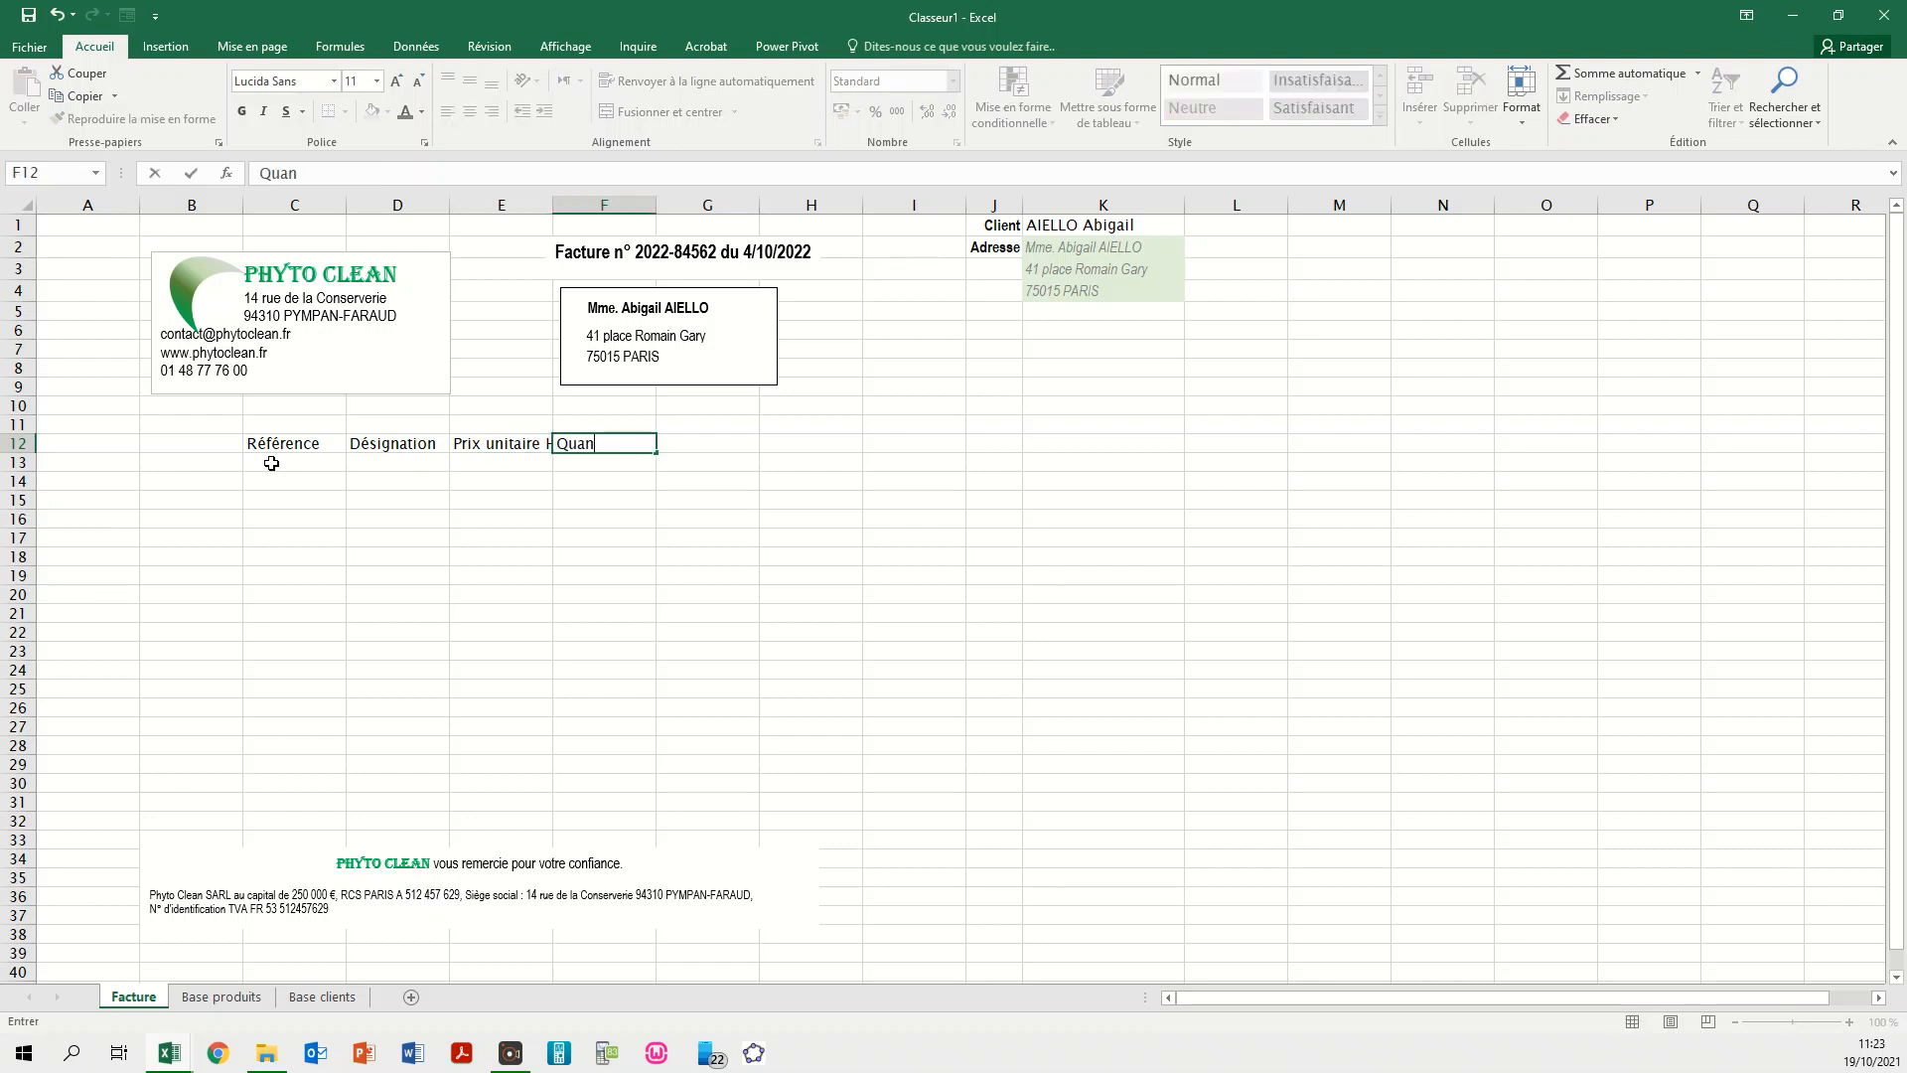
key(Tab)
text(P)
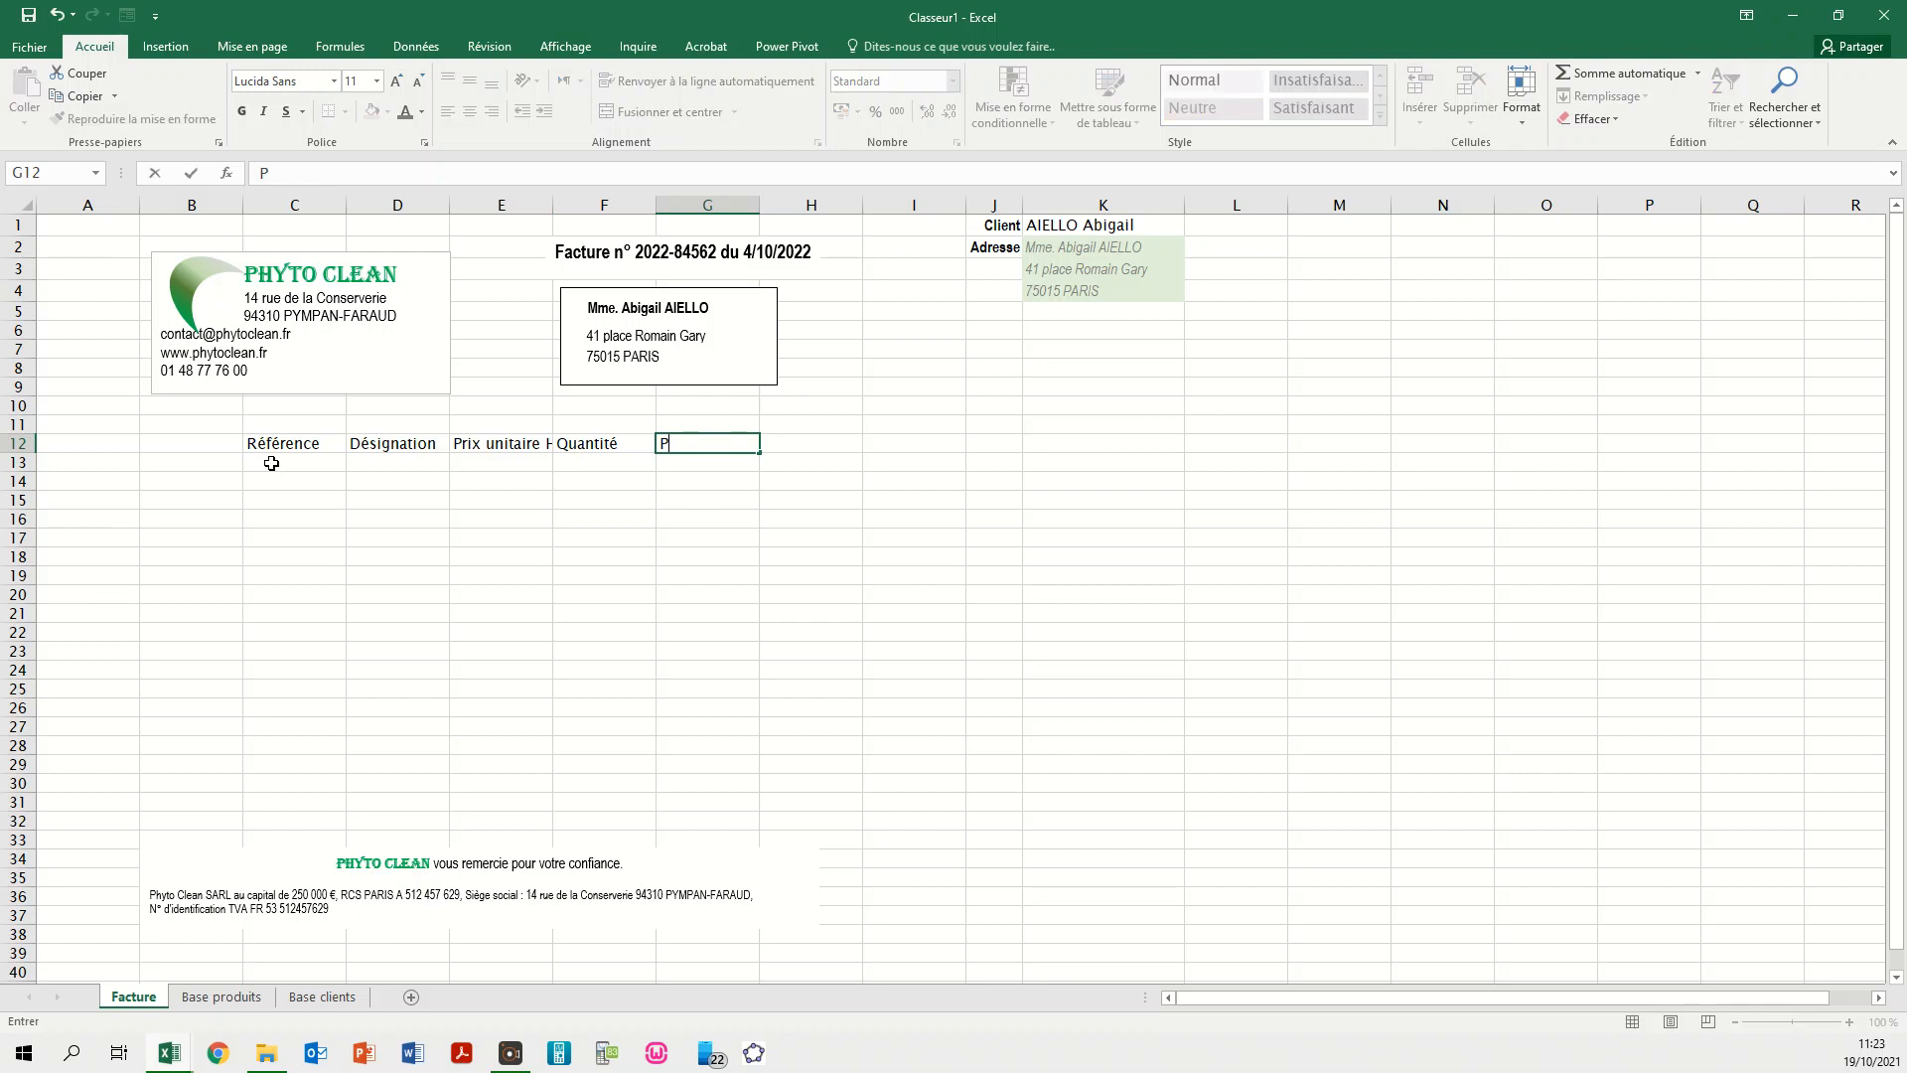
text(rix HT)
key(Tab)
text(TVA)
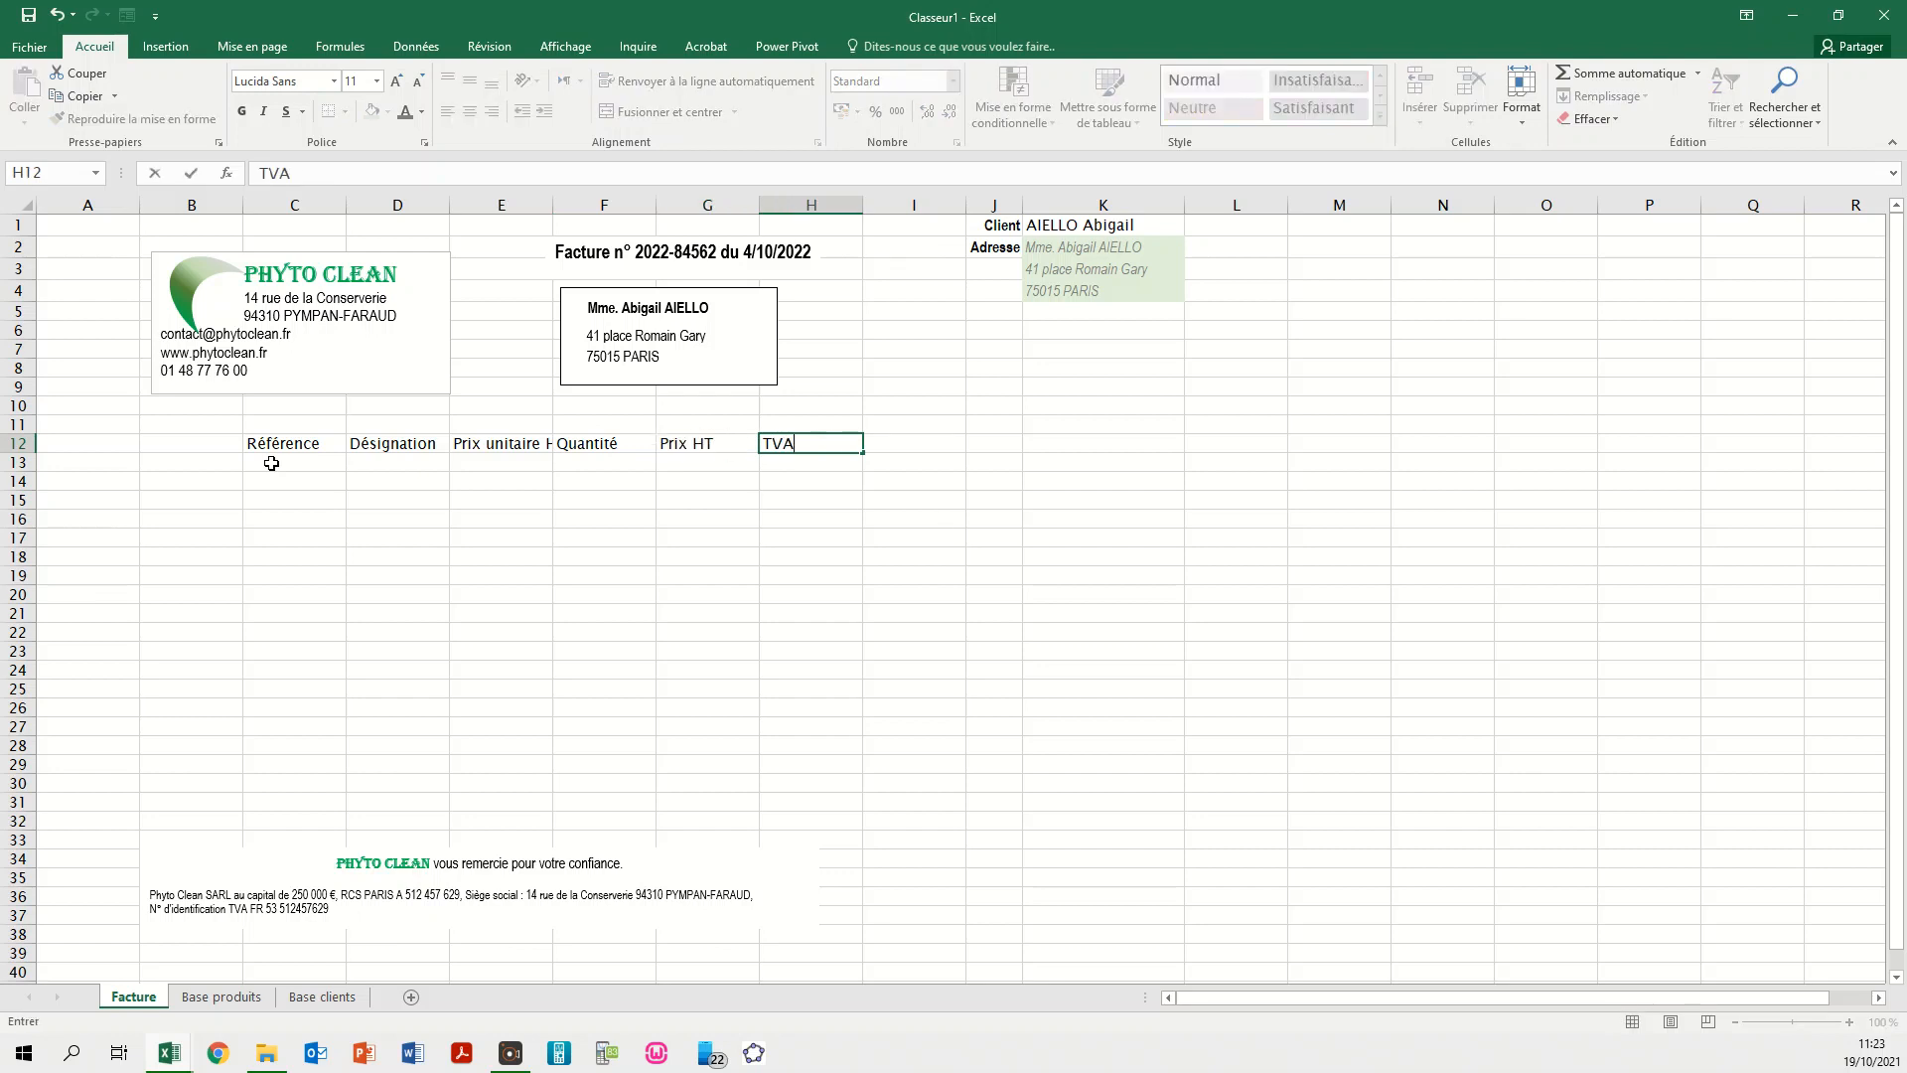
key(Tab)
text(P)
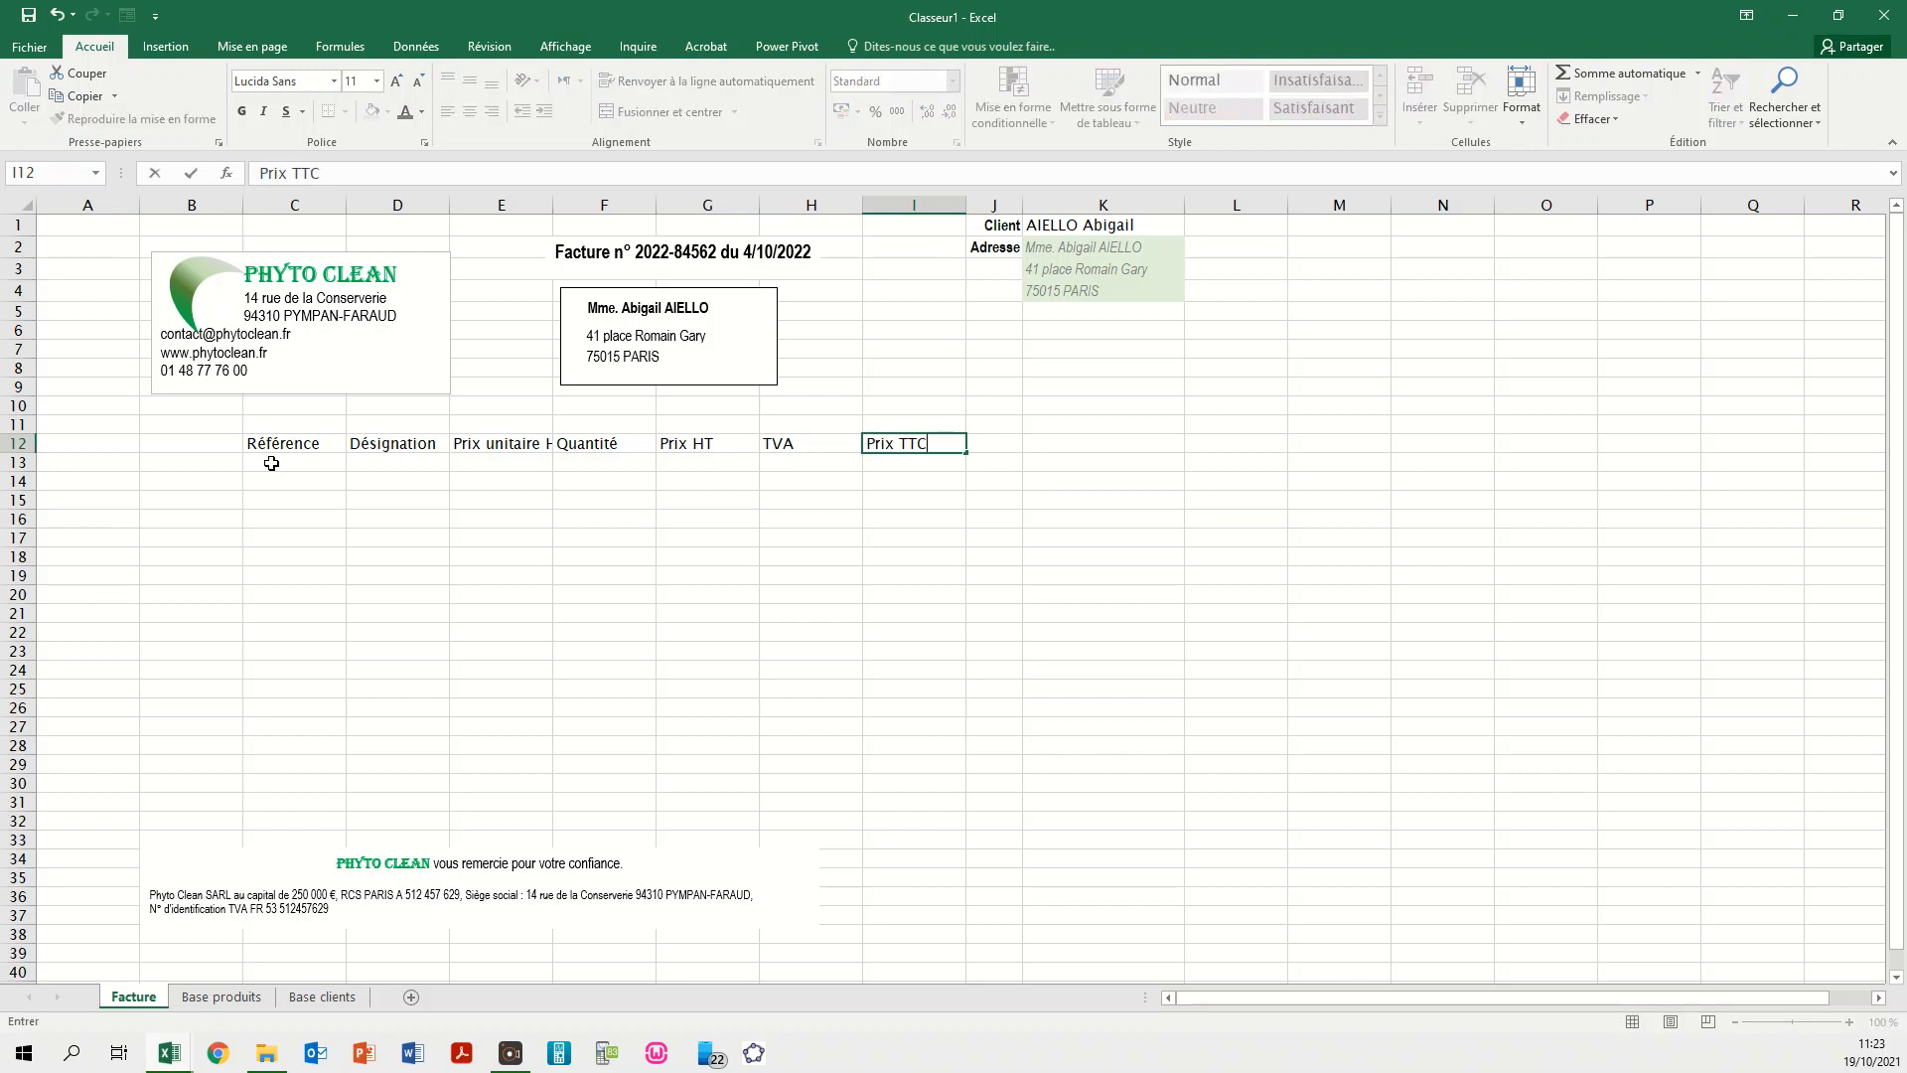
click(272, 463)
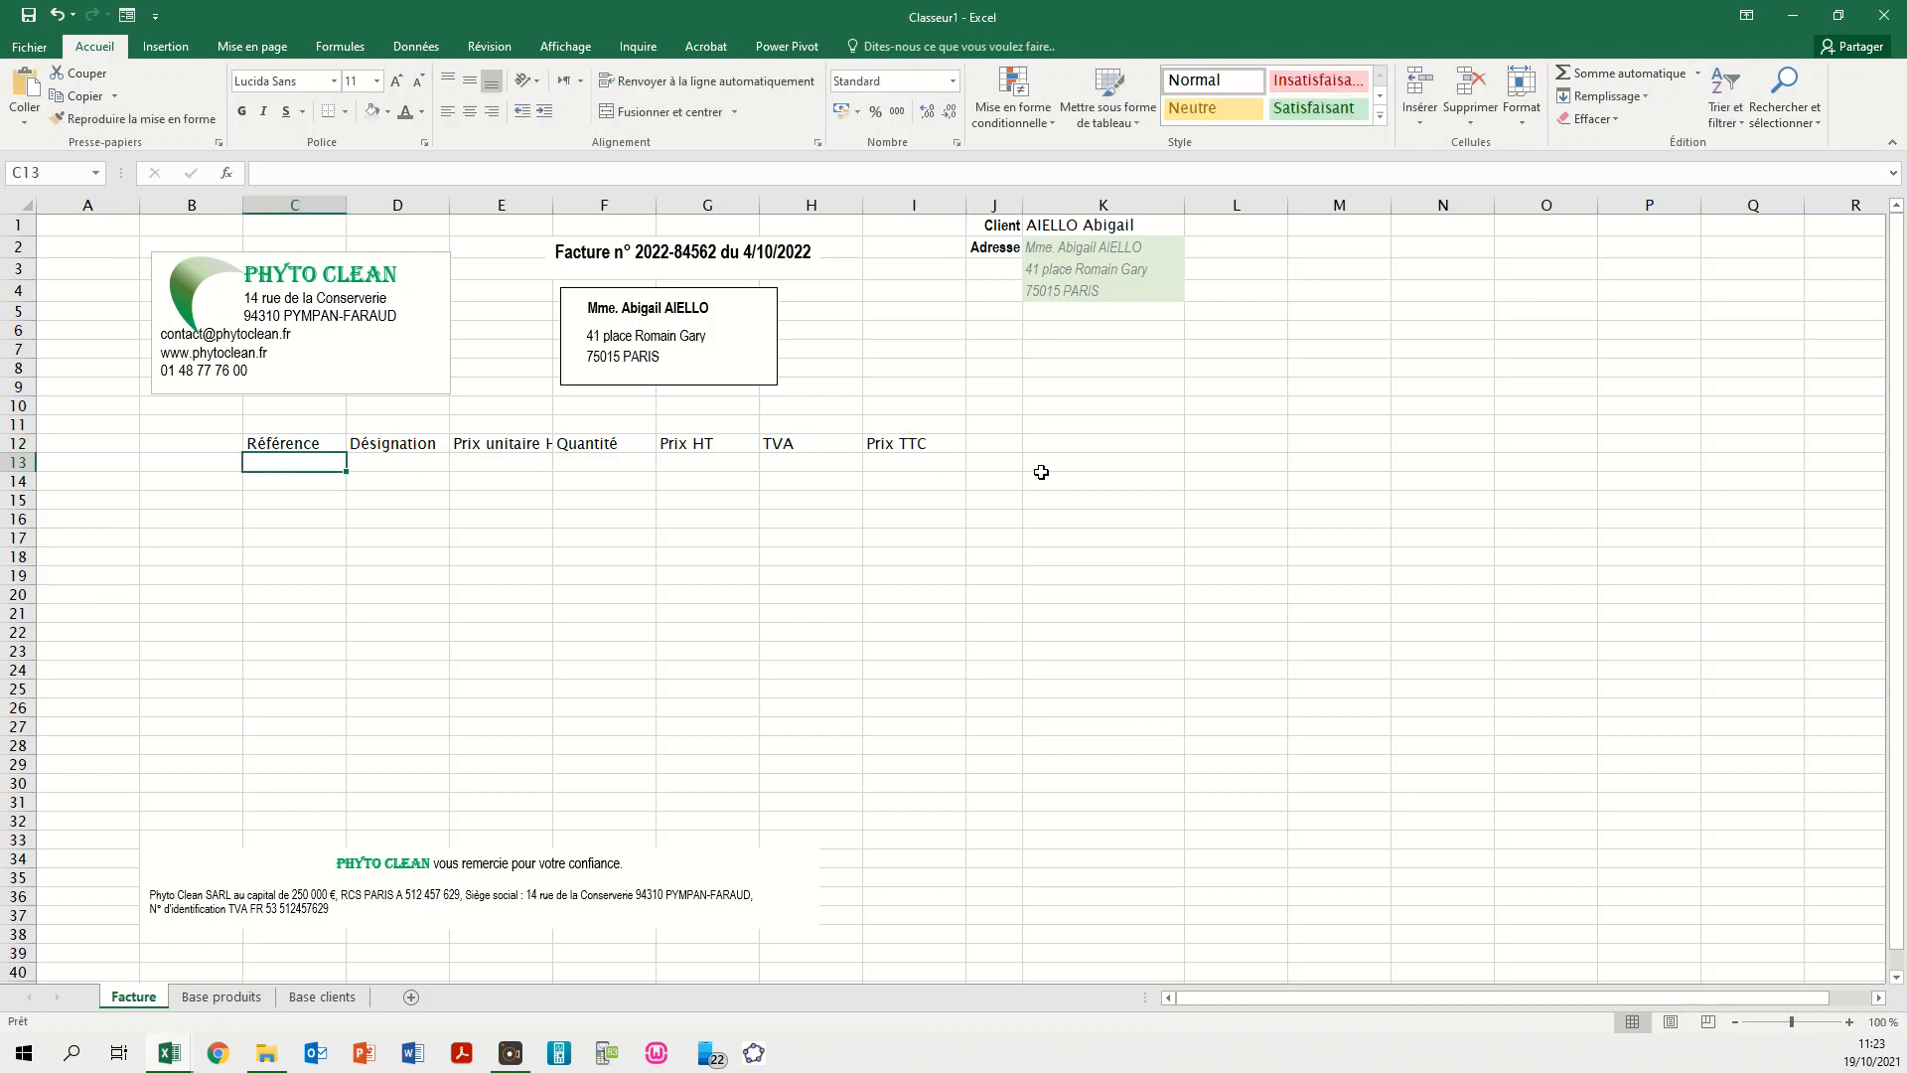
- Narrow columns A and B to thin margin columns
drag(264, 443, 856, 637)
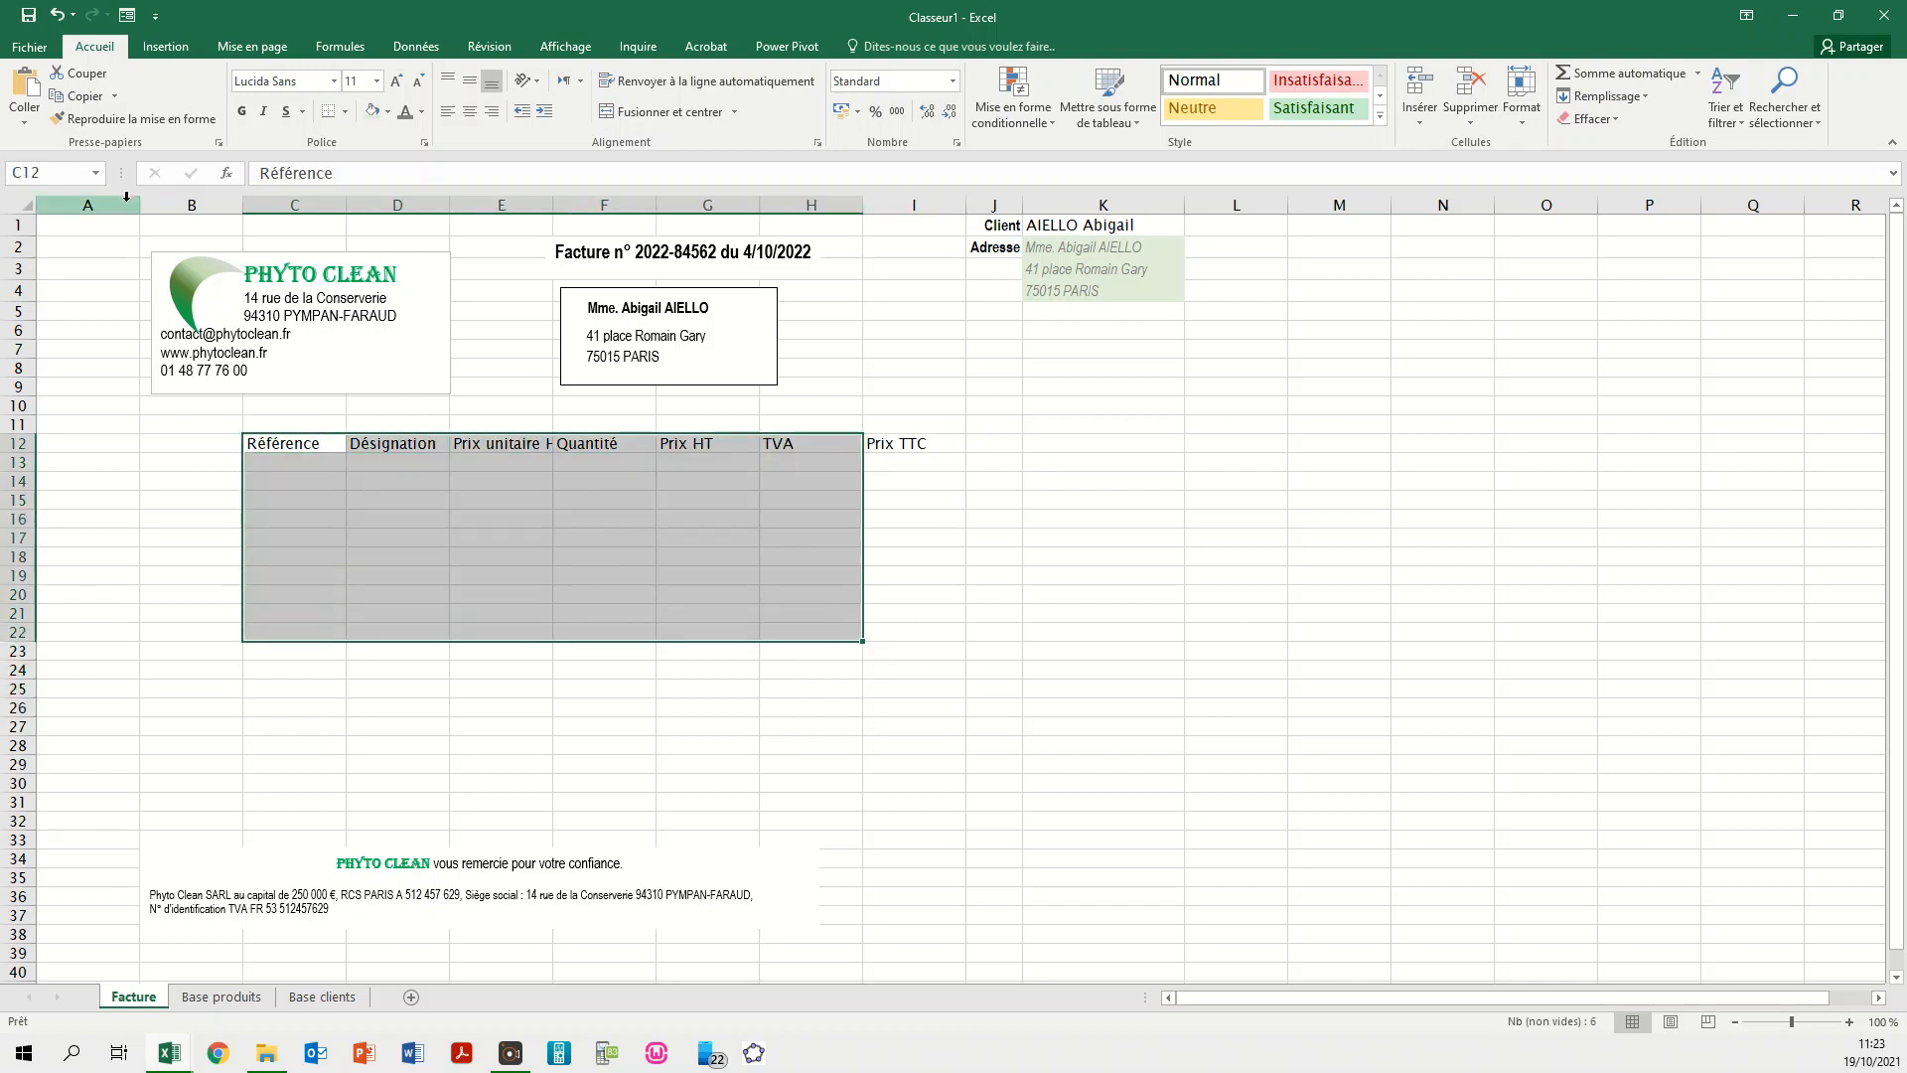
drag(138, 208, 86, 217)
mouse_move(60, 213)
mouse_down()
mouse_move(116, 207)
mouse_move(67, 207)
mouse_move(84, 208)
mouse_up()
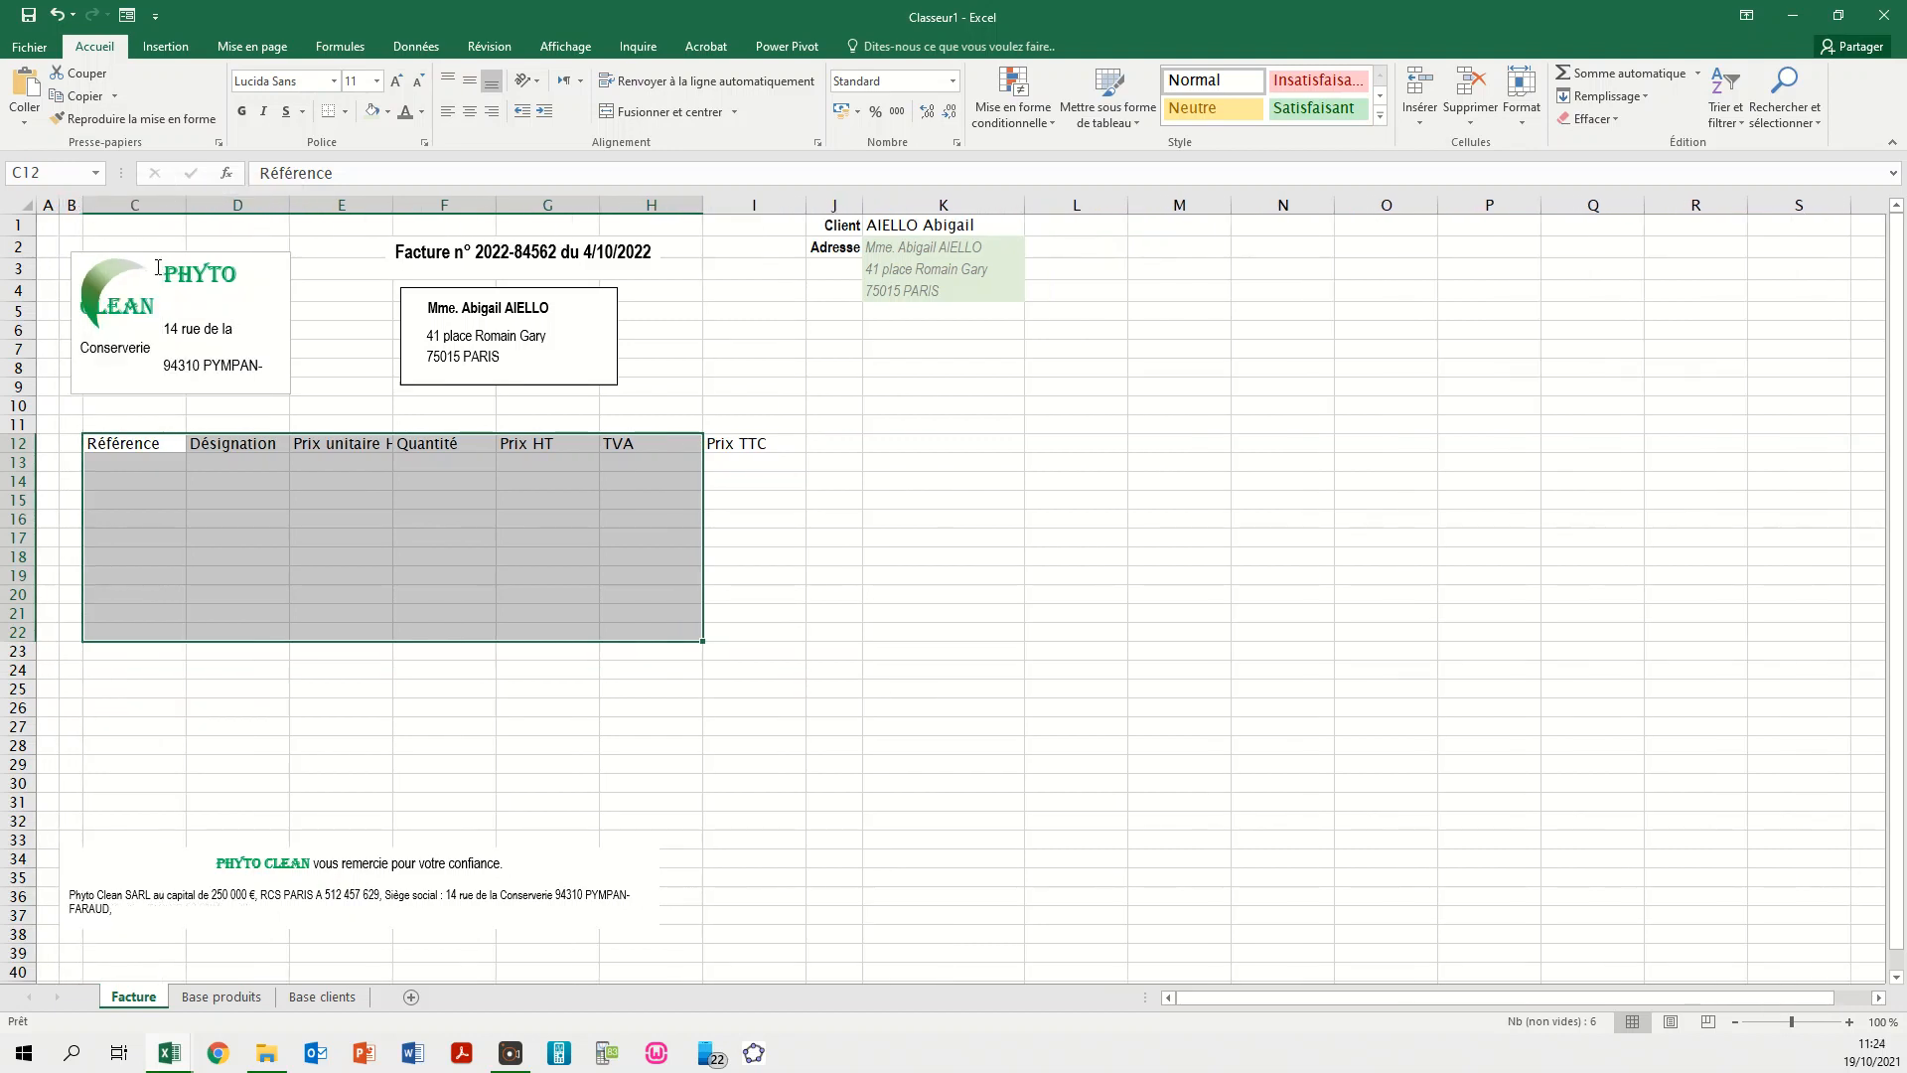
- Widen the PHYTO CLEAN header block so its address lines fit, and move it to the start of column C
click(165, 254)
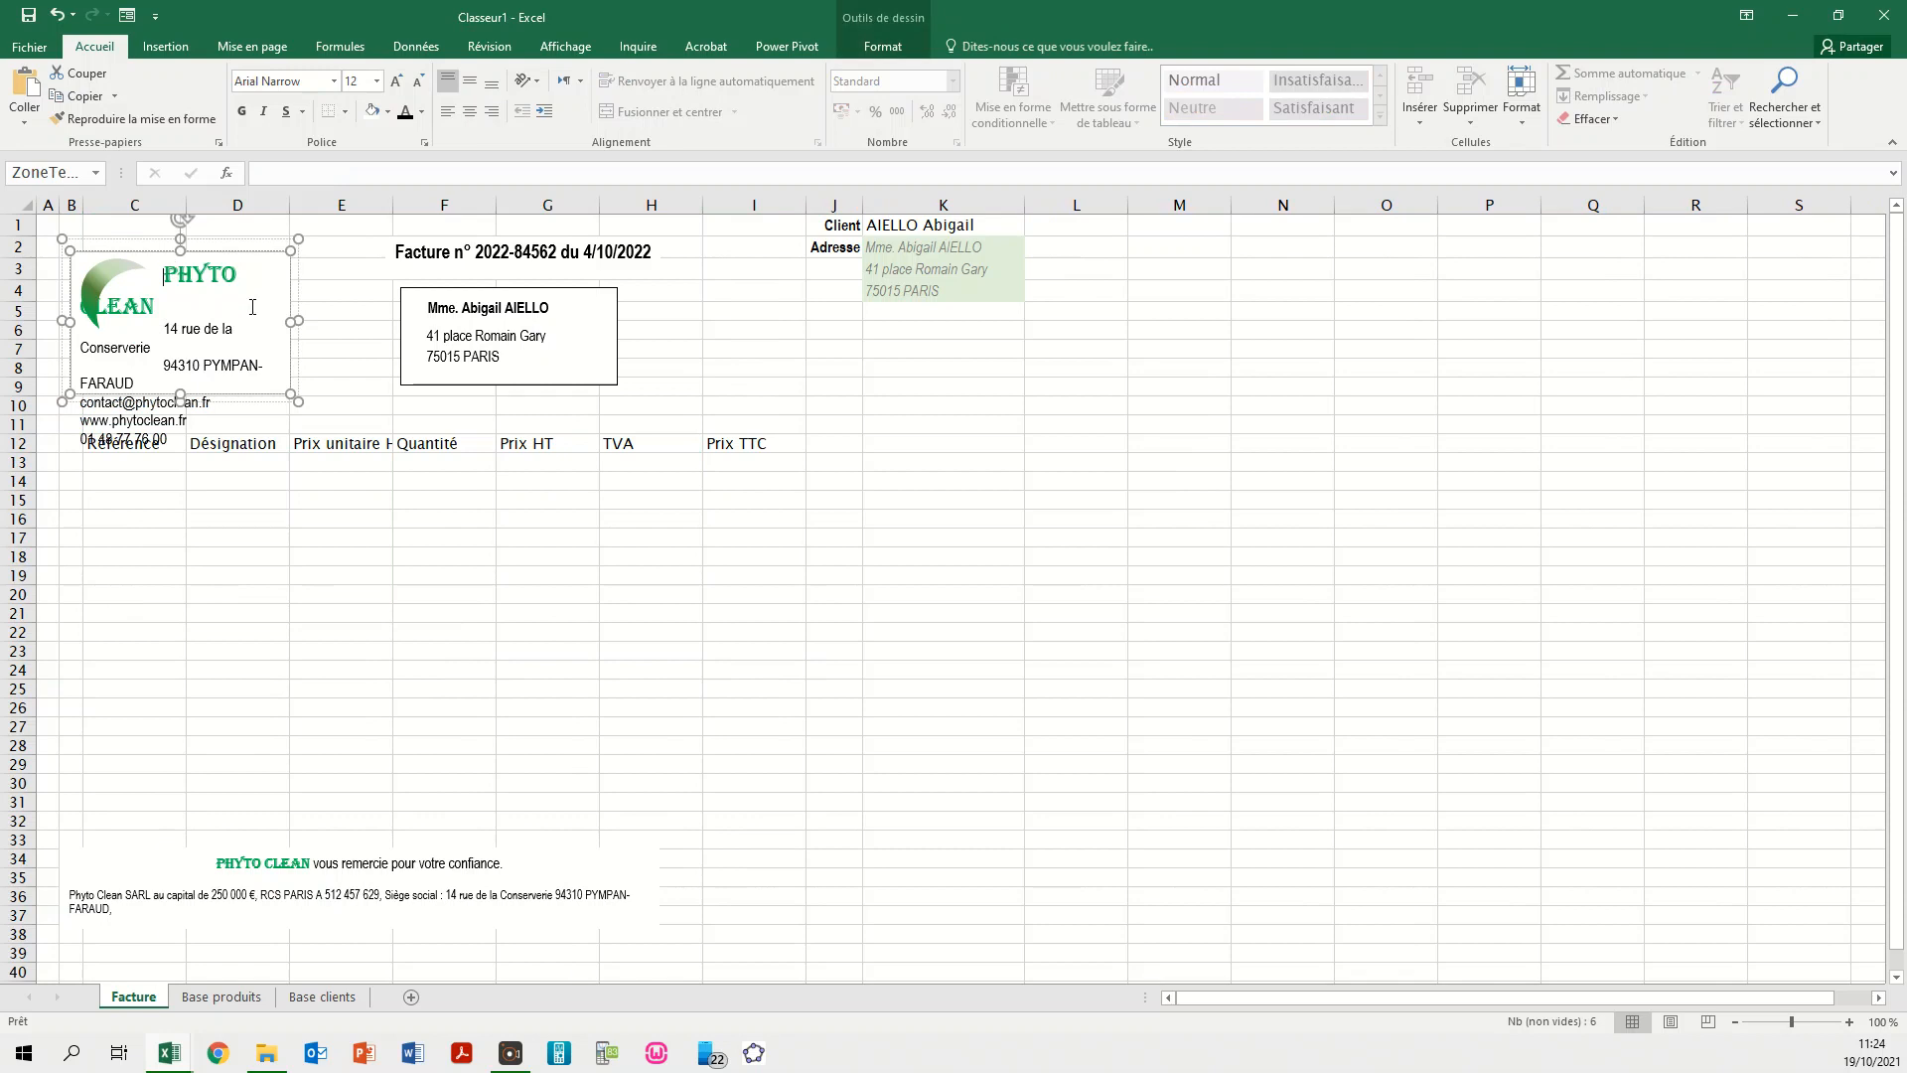
drag(303, 321, 336, 326)
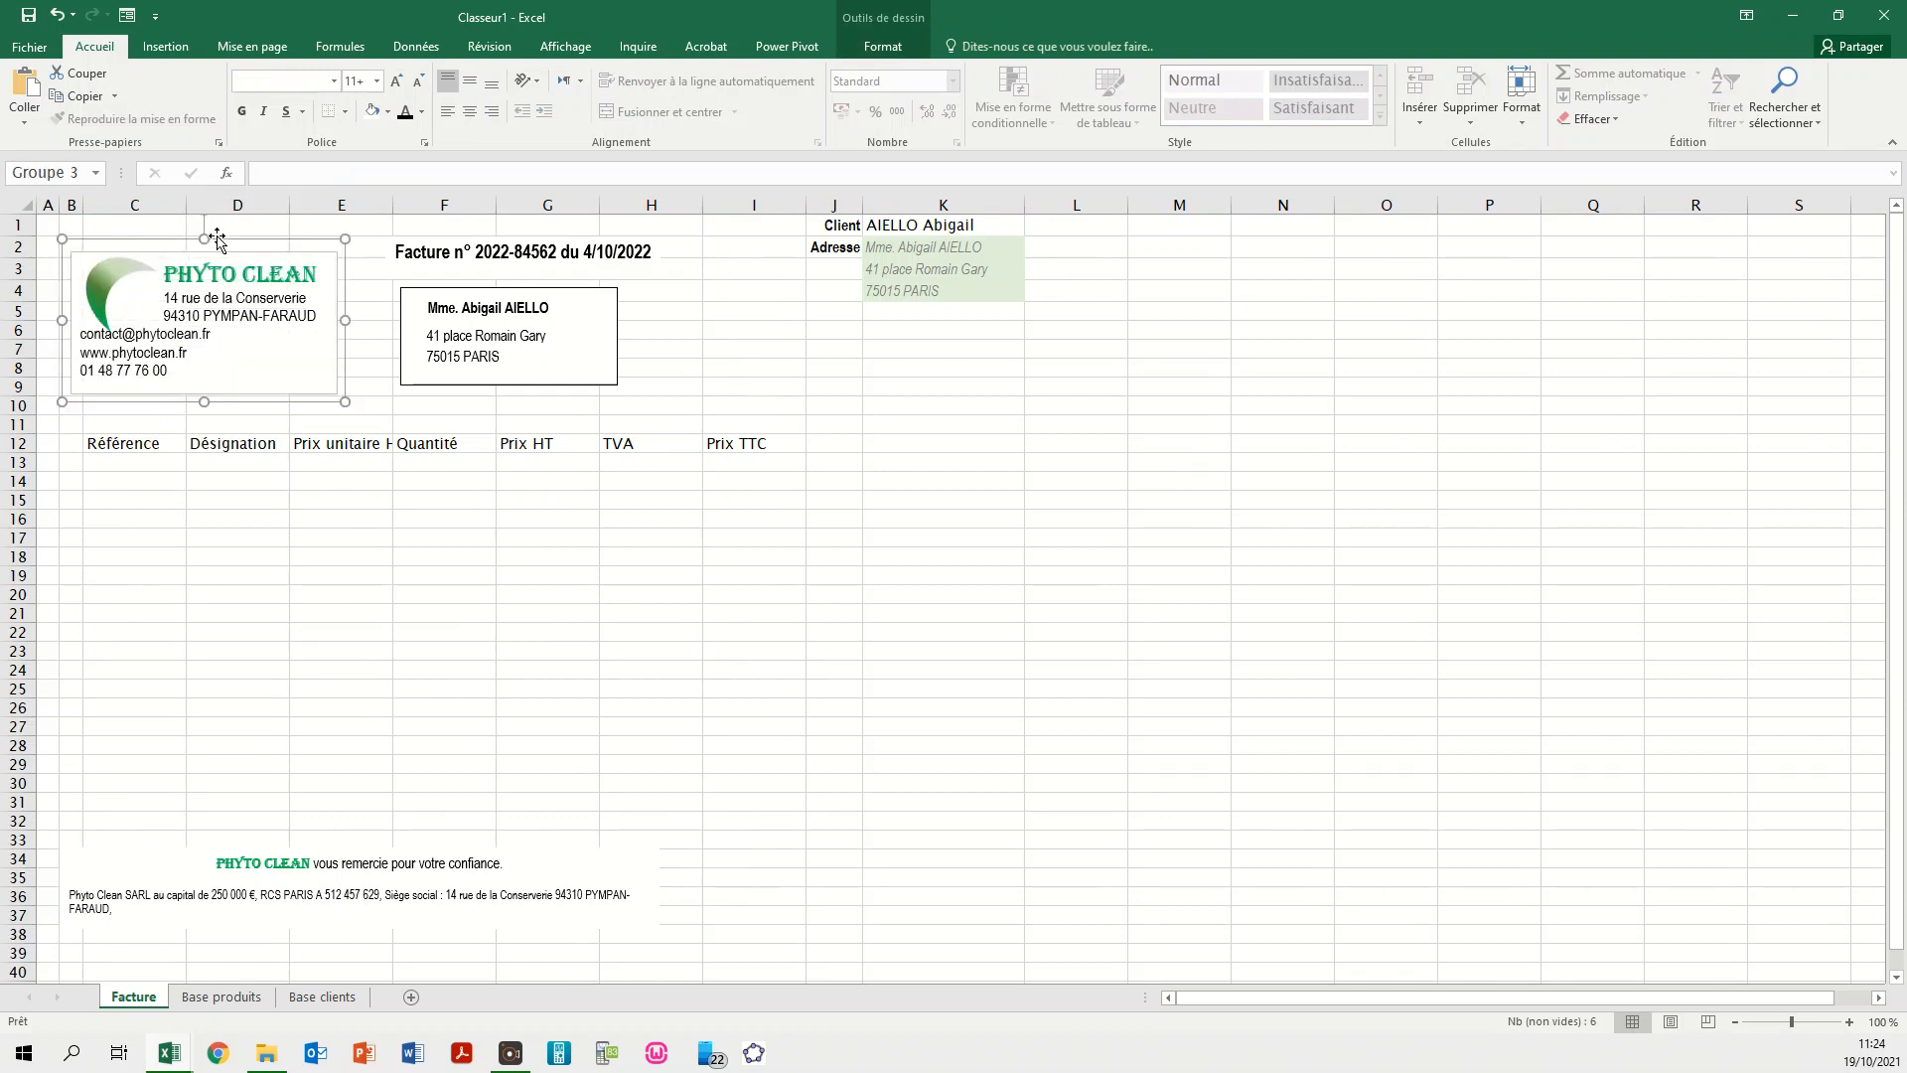
drag(218, 236, 238, 235)
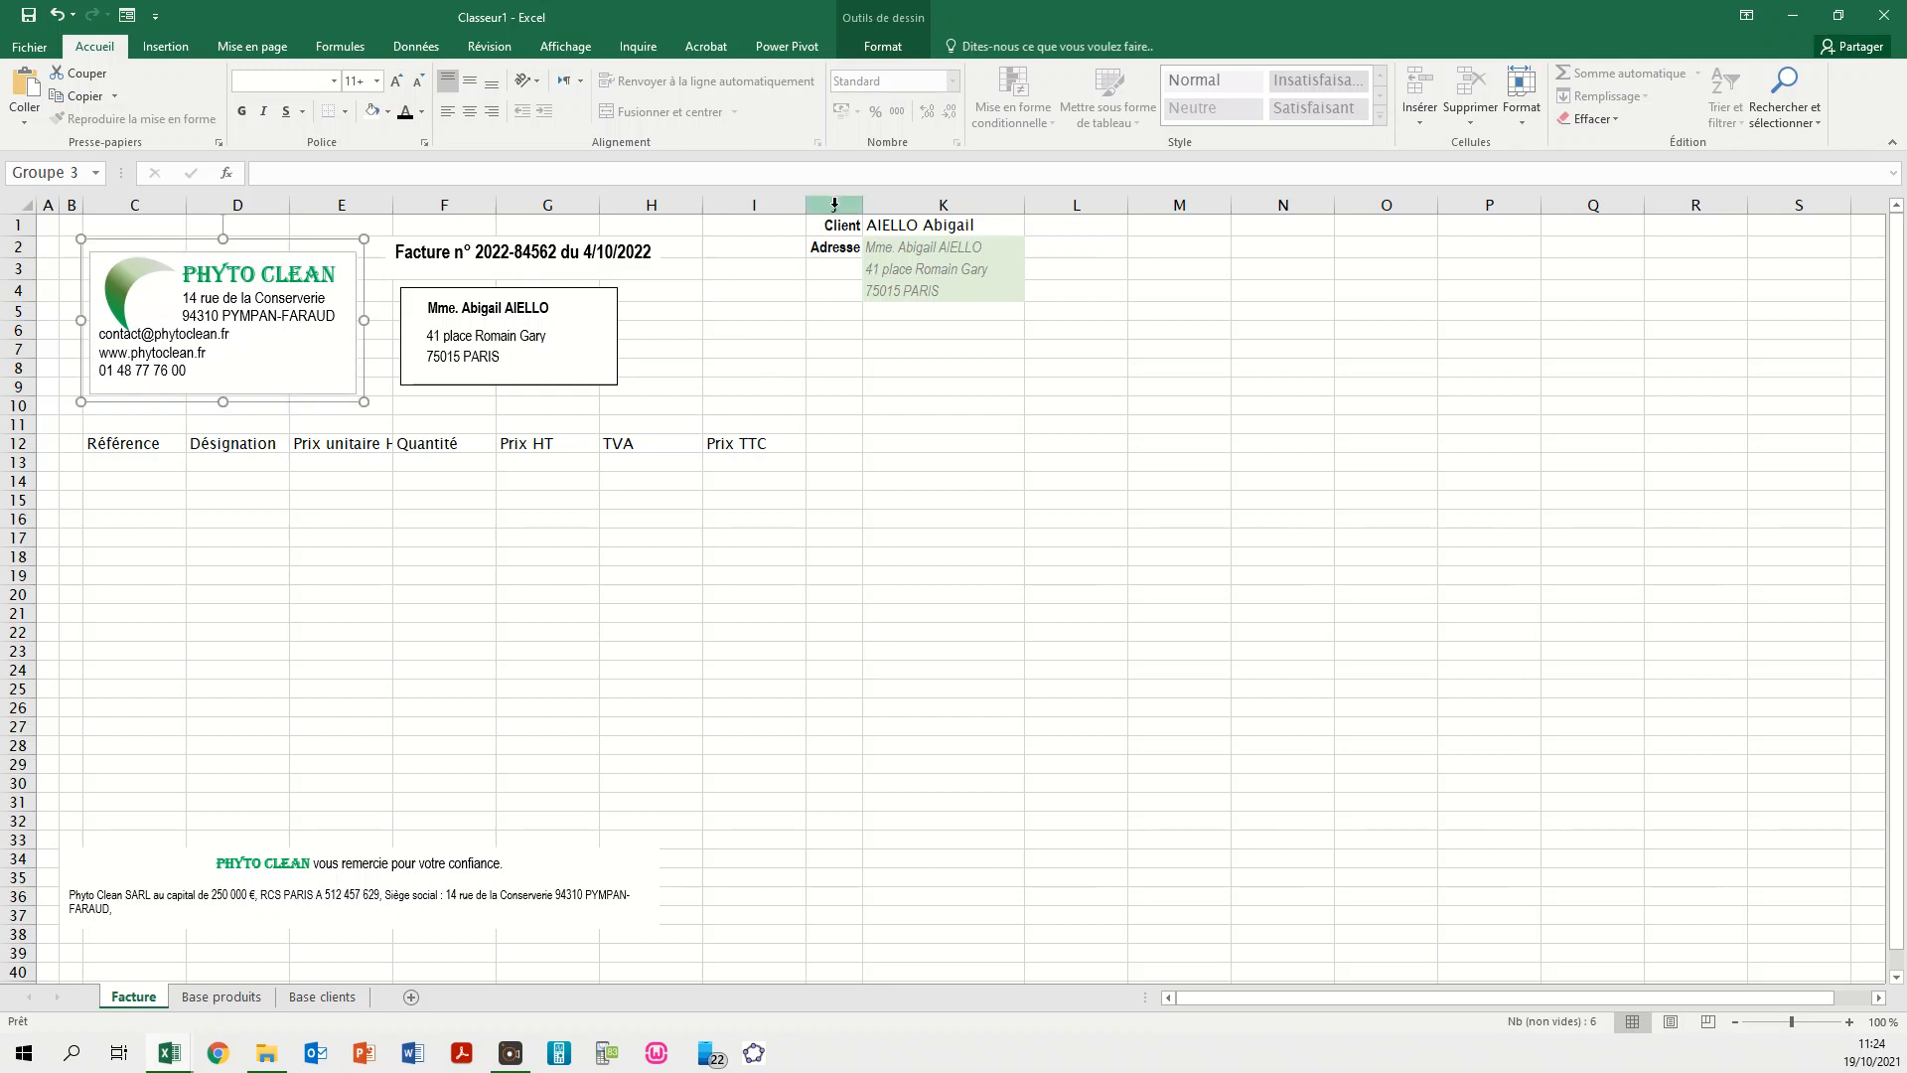
- Insert two blank columns before the Client label column and narrow the new column J to a thin margin
click(834, 204)
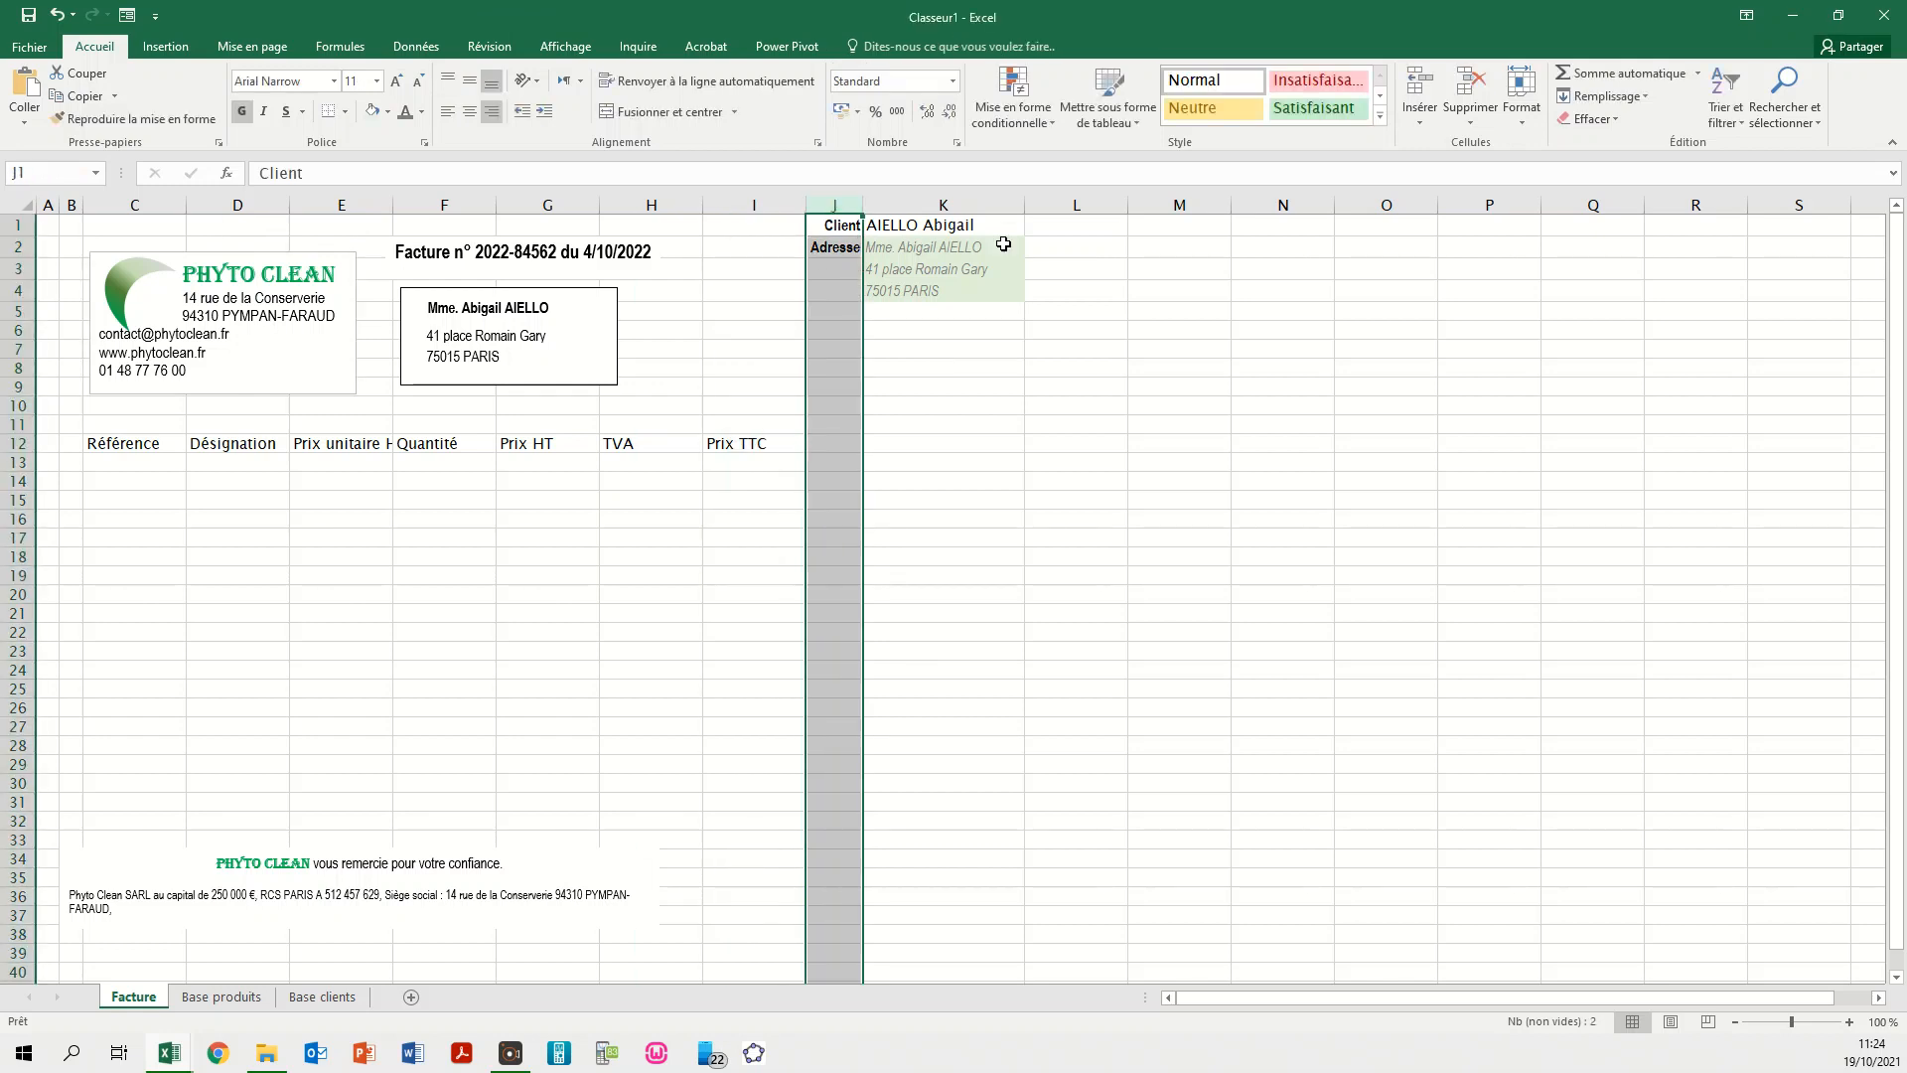
right_click(842, 199)
click(923, 337)
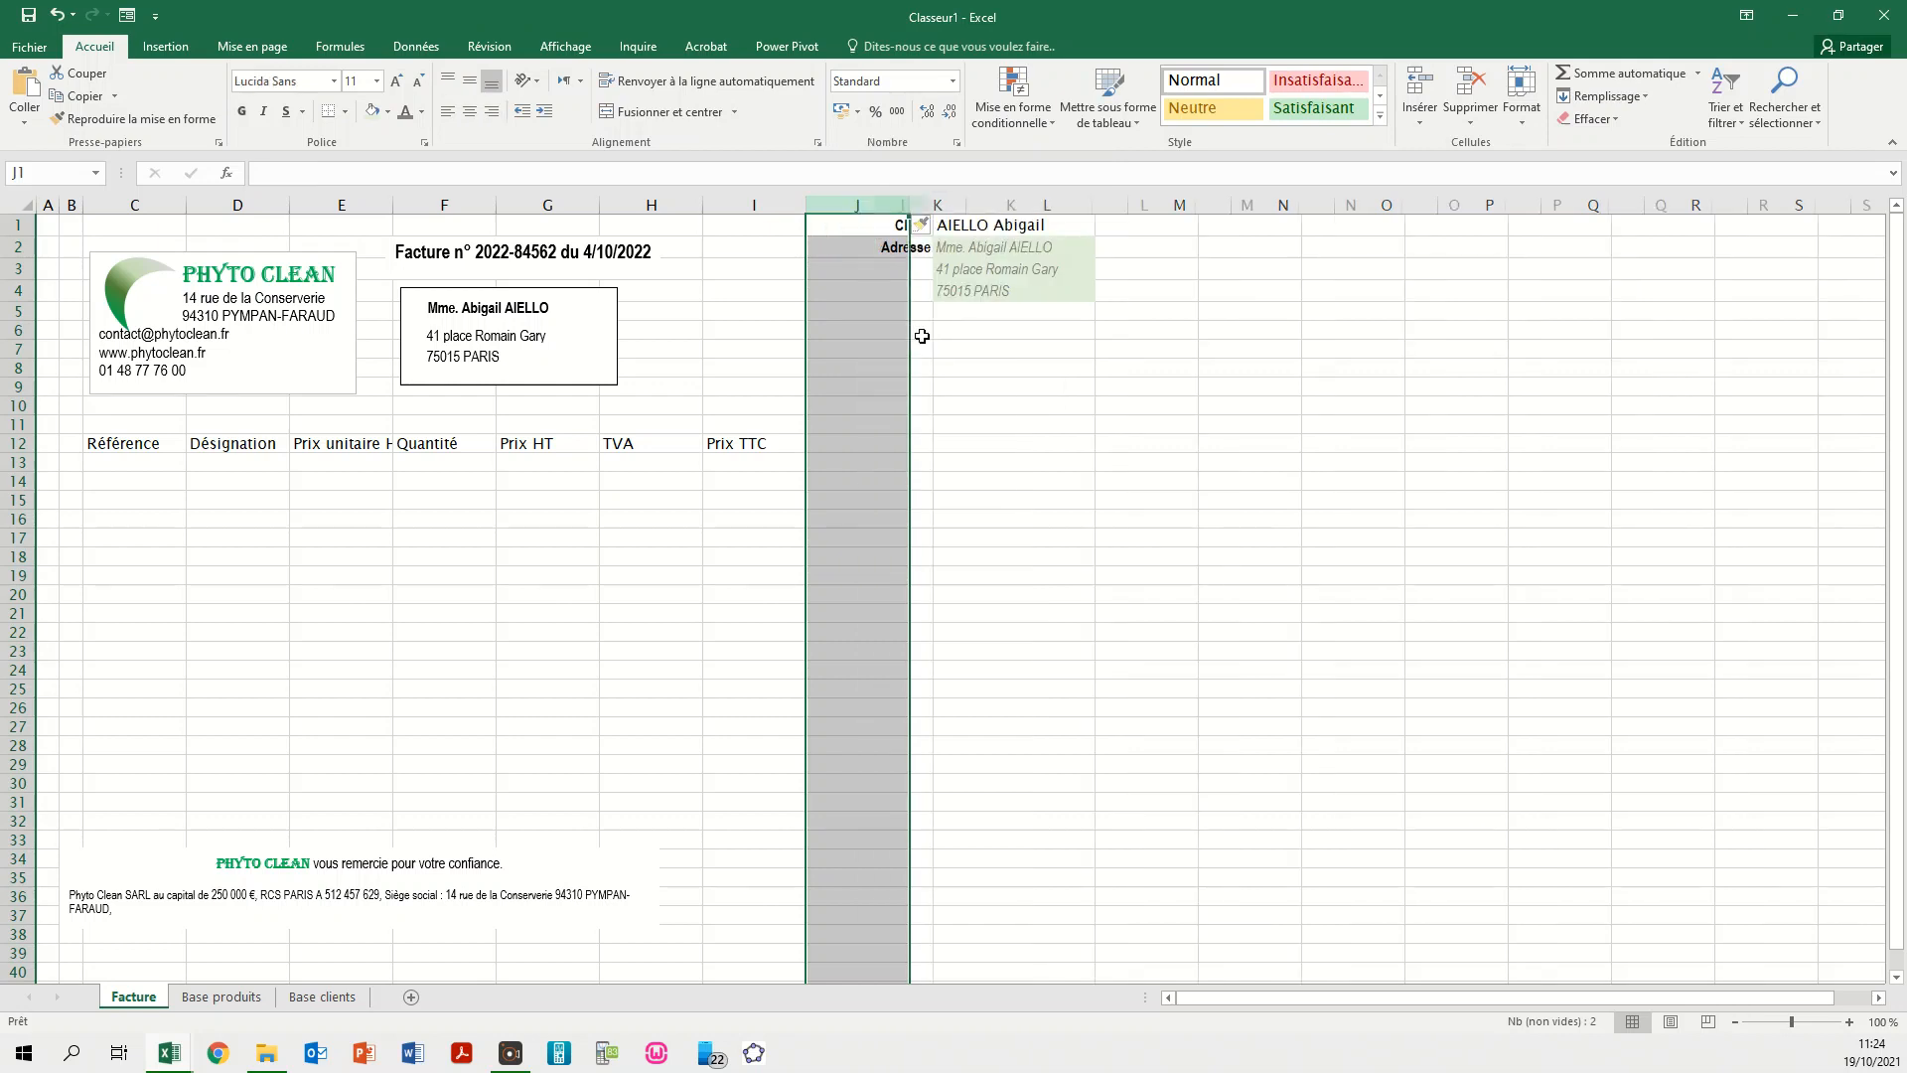
right_click(864, 203)
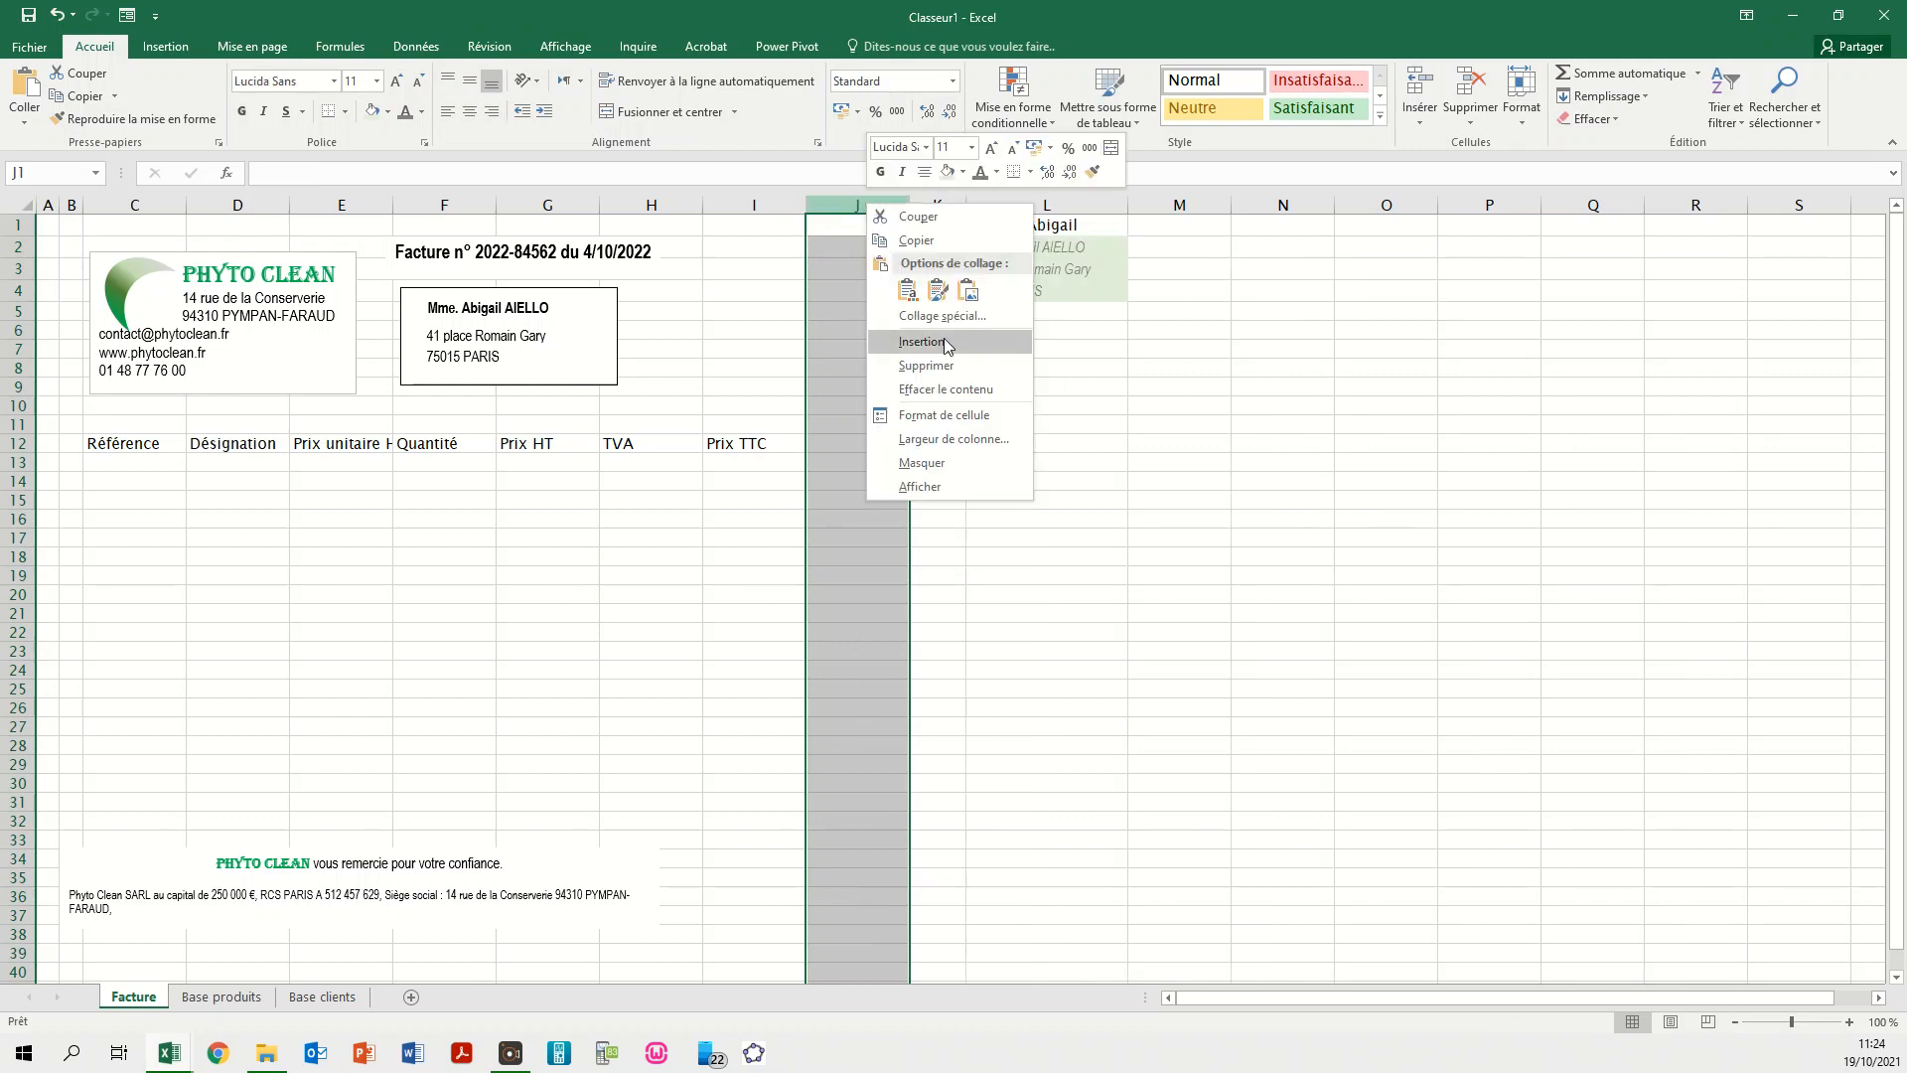
click(938, 341)
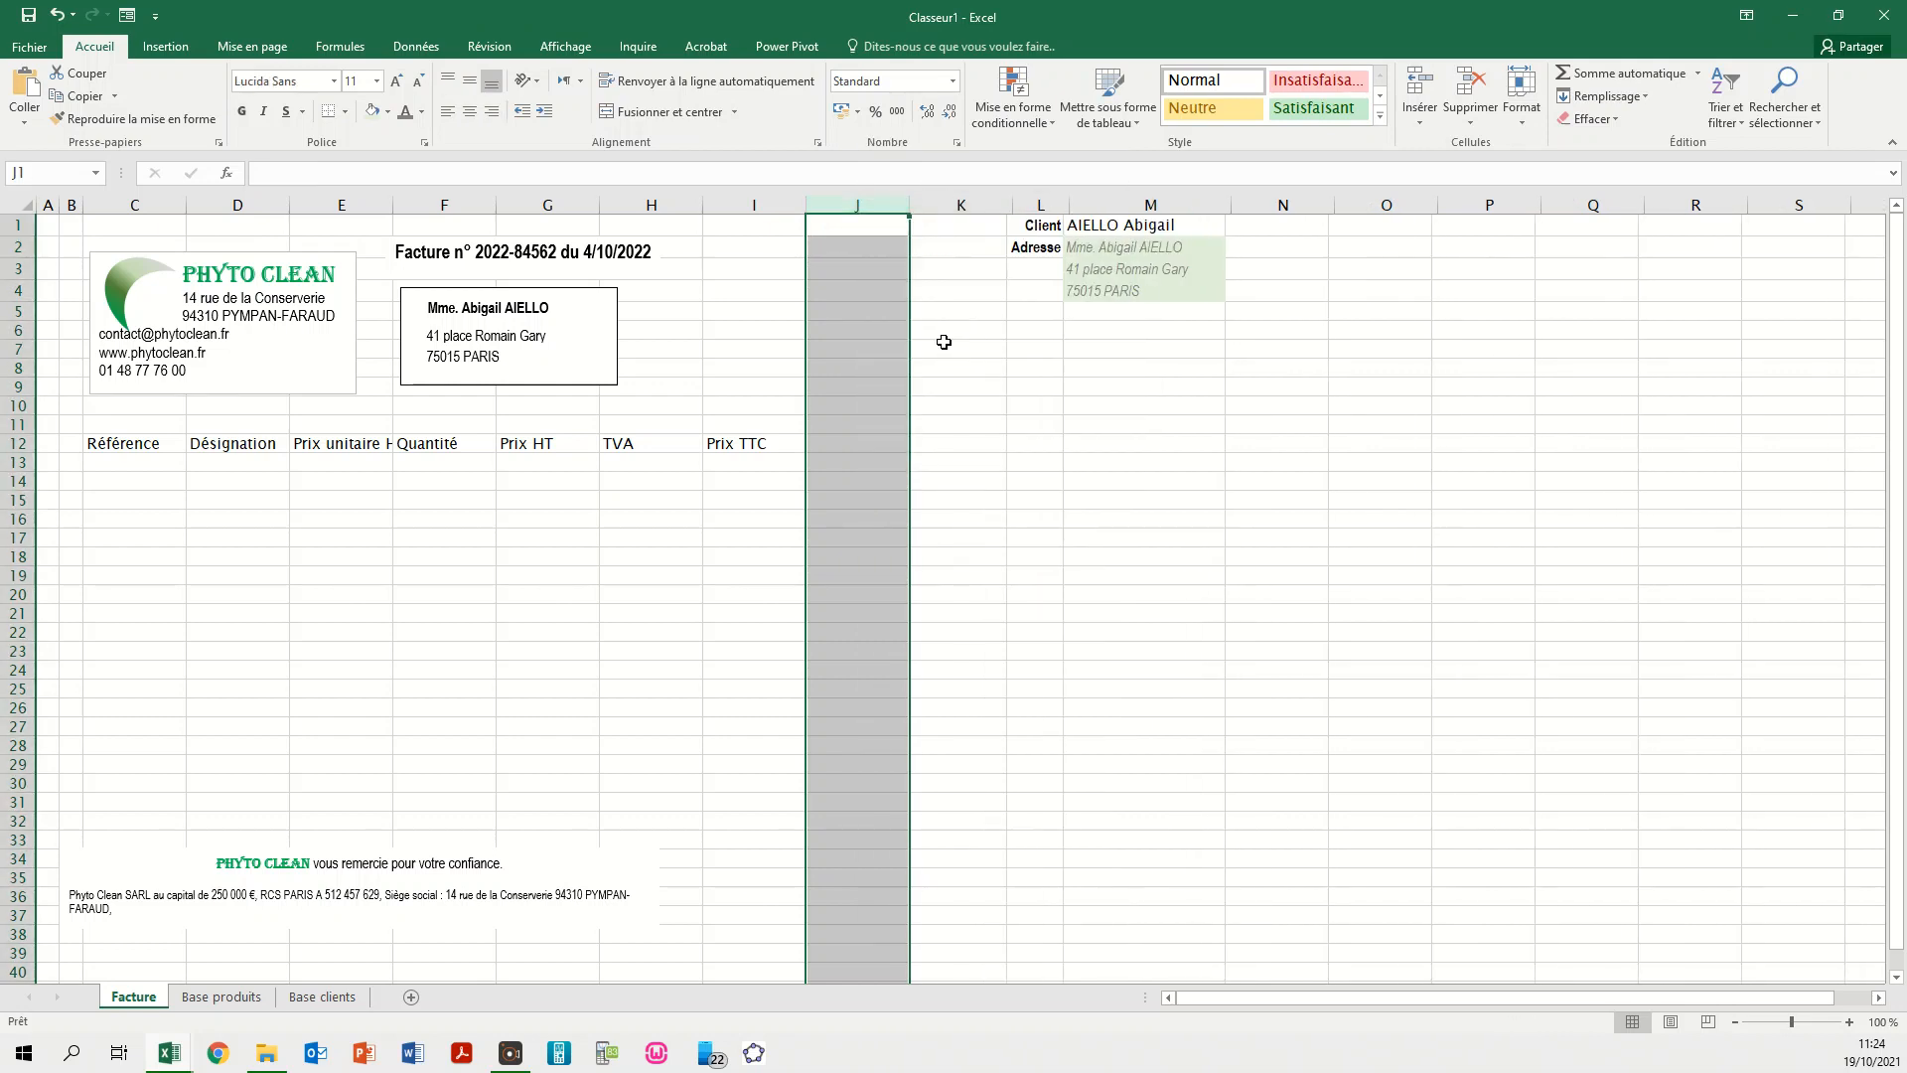
click(1040, 464)
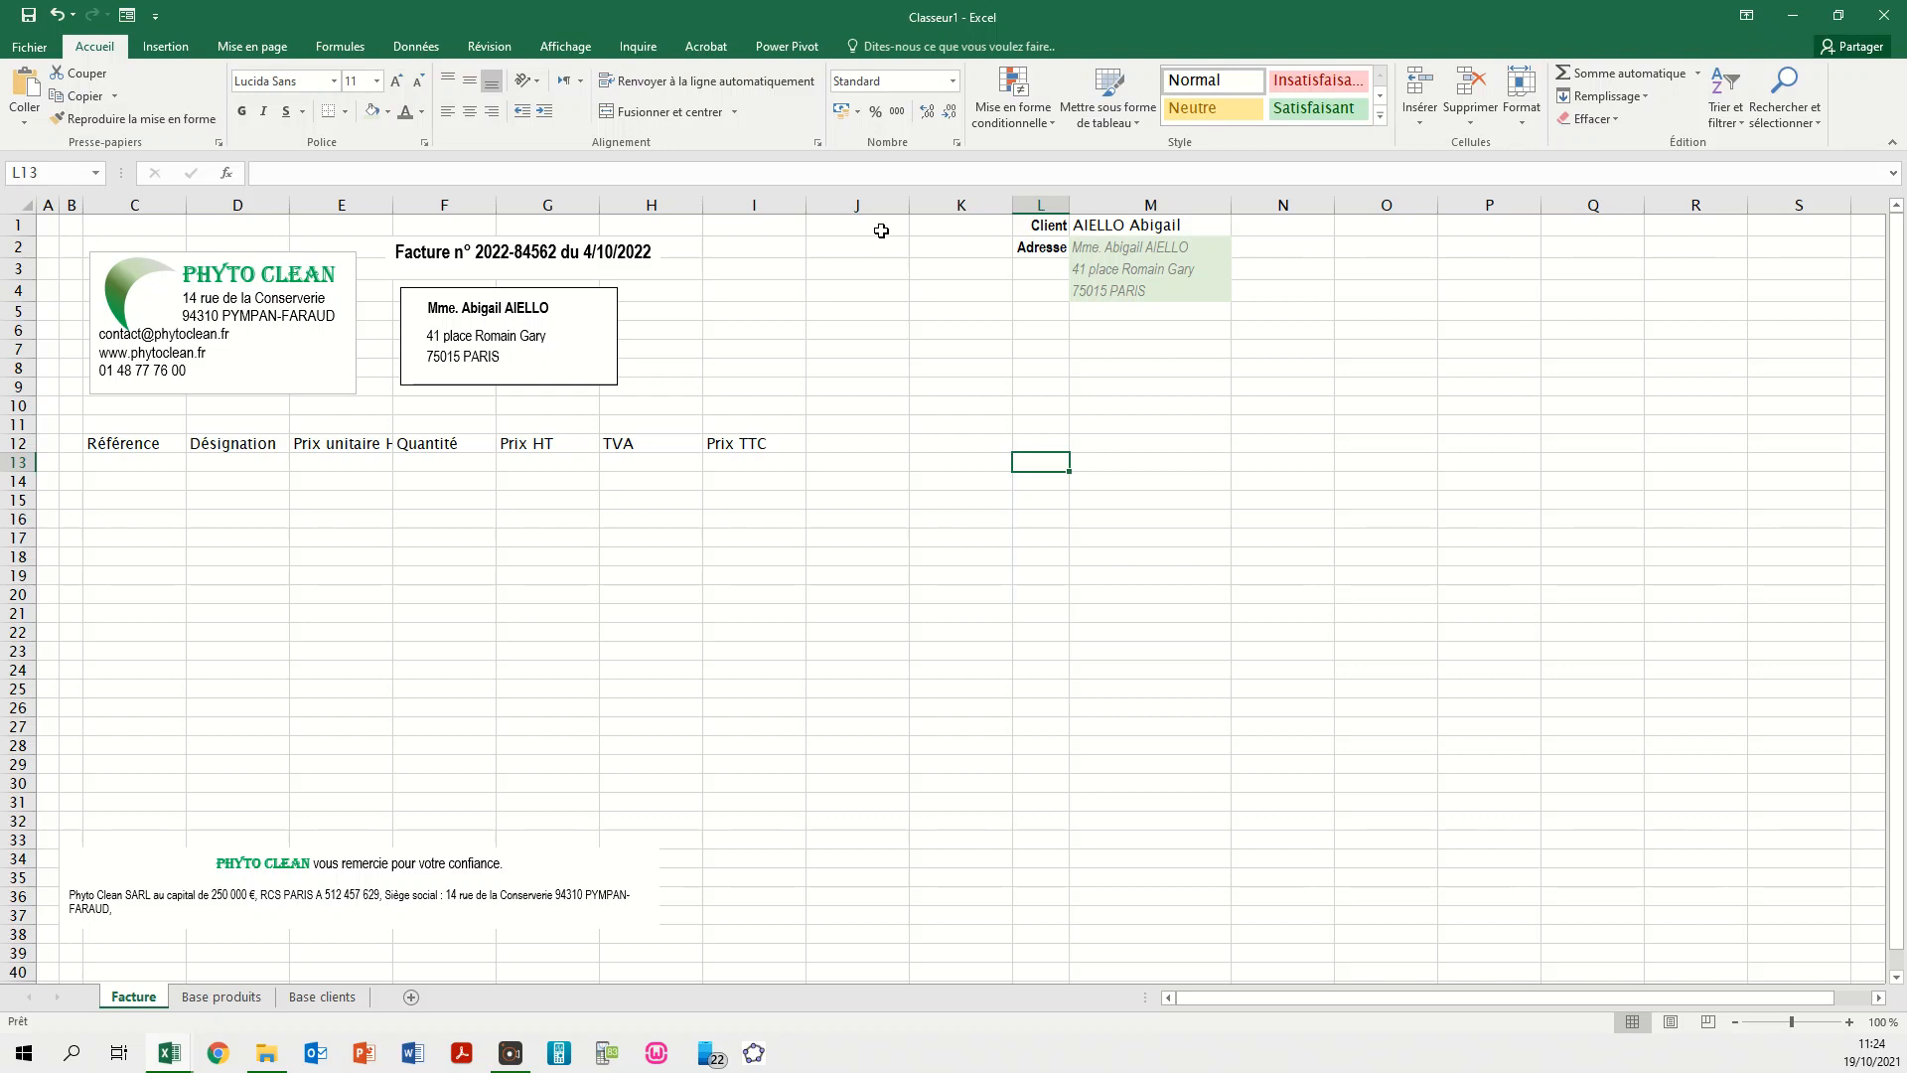
drag(911, 198, 837, 203)
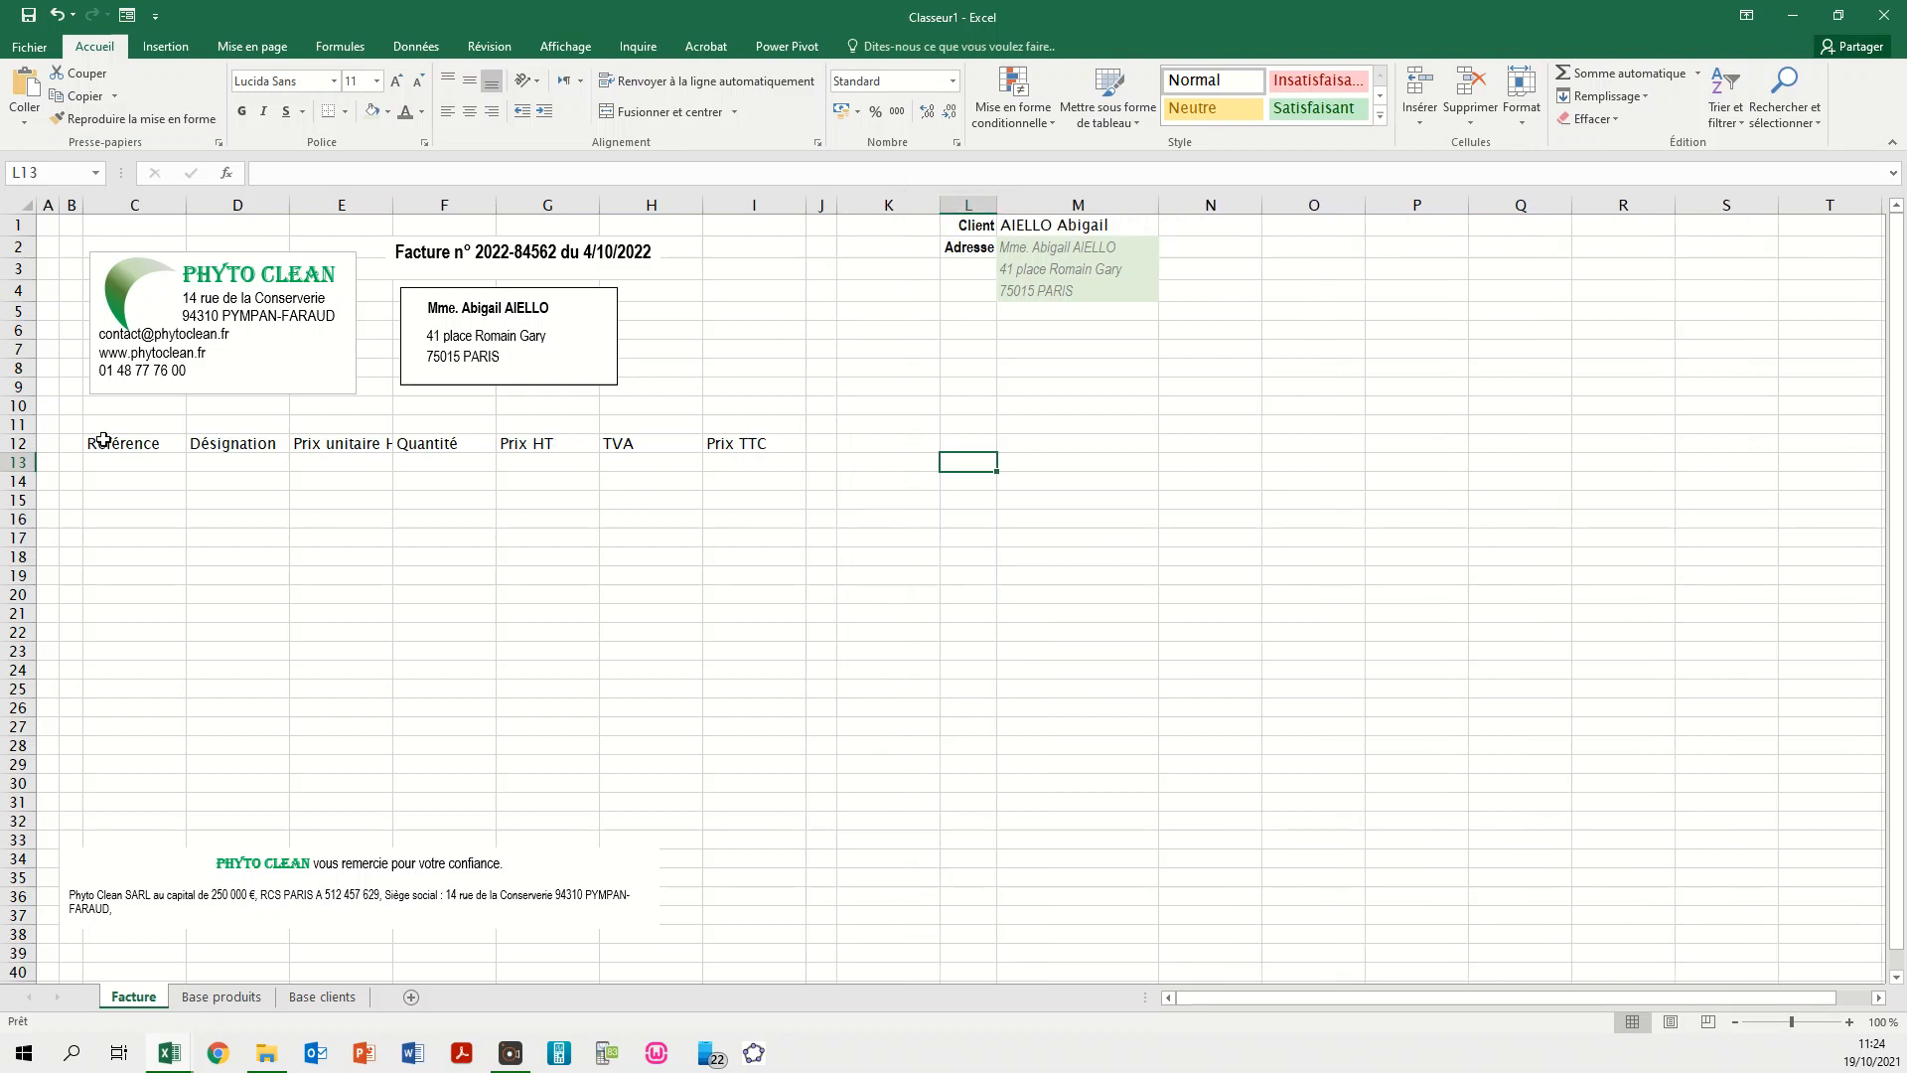
- Move the PHYTO CLEAN footer text down to start around row 35 and select the table range C12:I33
mouse_move(105, 440)
mouse_down()
mouse_move(264, 442)
mouse_move(348, 668)
mouse_move(587, 788)
mouse_move(755, 818)
mouse_up()
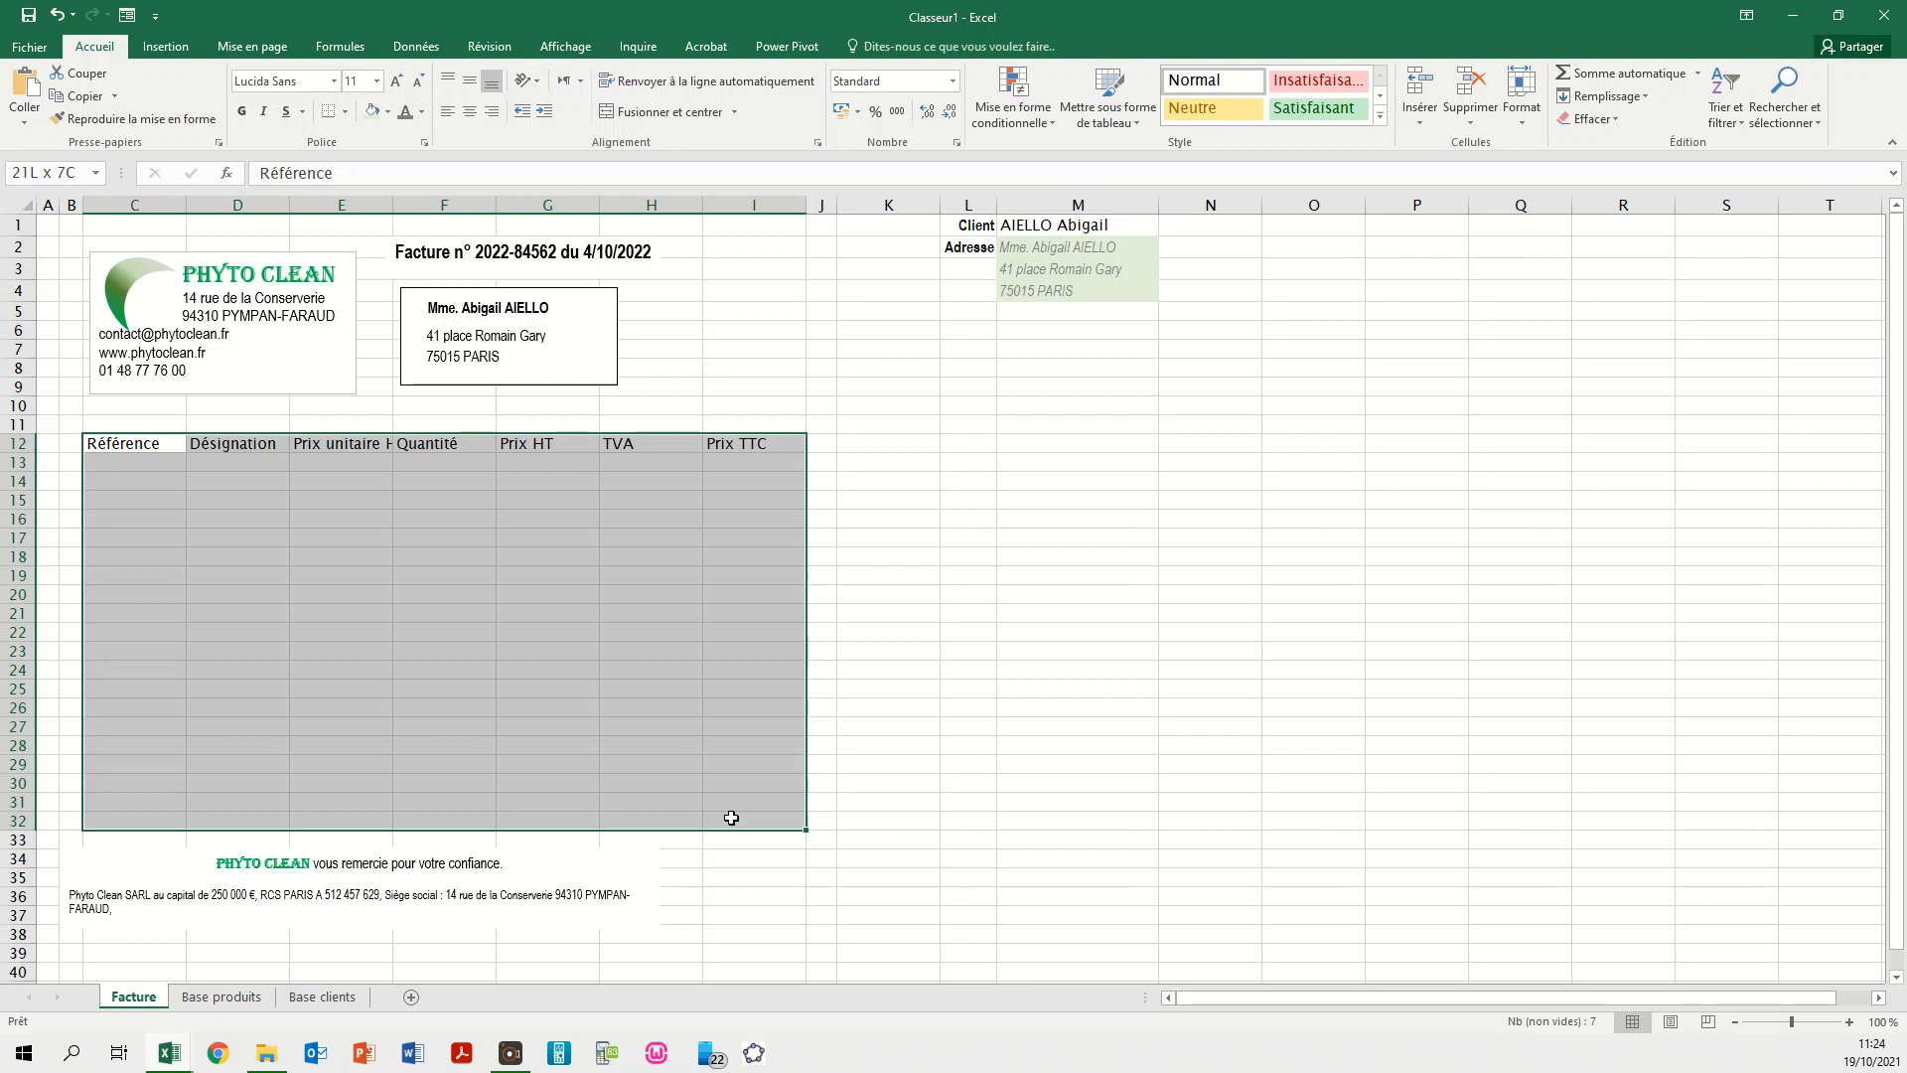
click(455, 851)
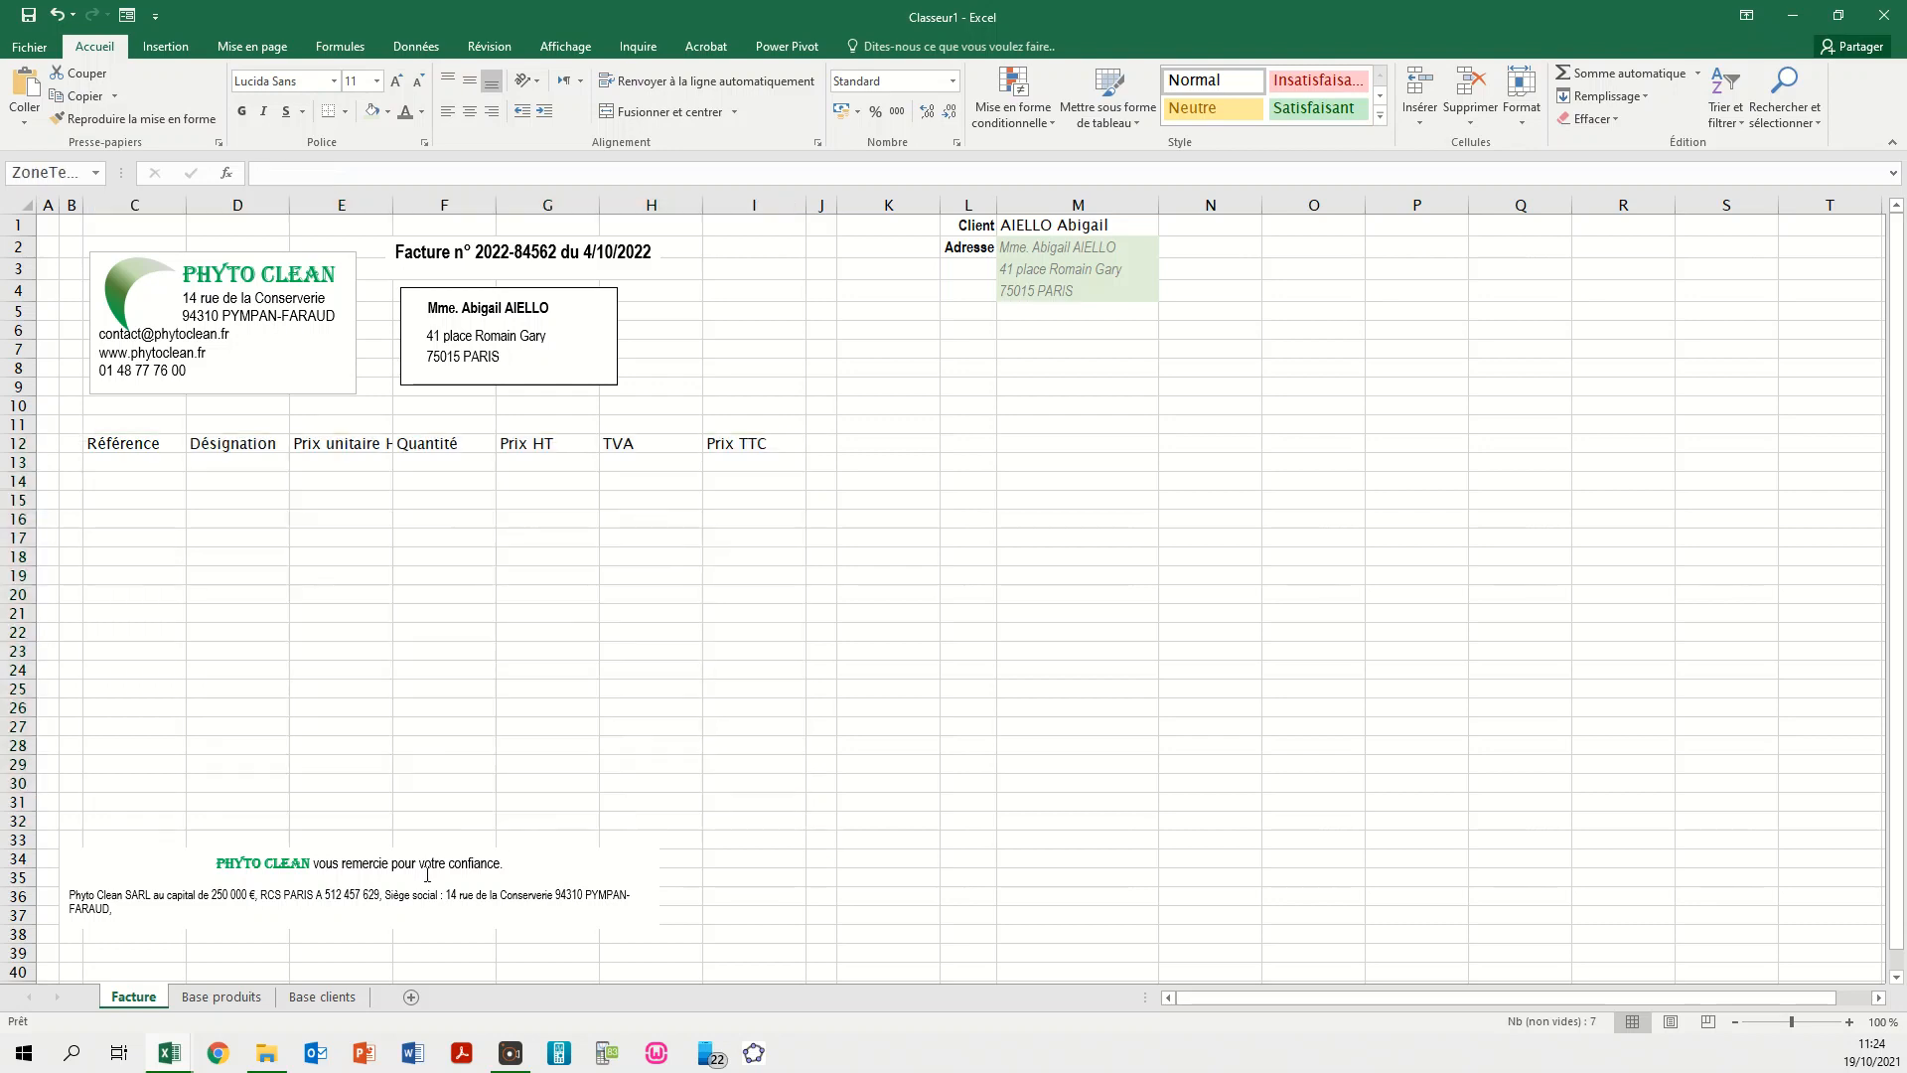
drag(456, 851, 497, 888)
mouse_move(140, 438)
mouse_down()
mouse_move(540, 635)
mouse_move(737, 839)
mouse_up()
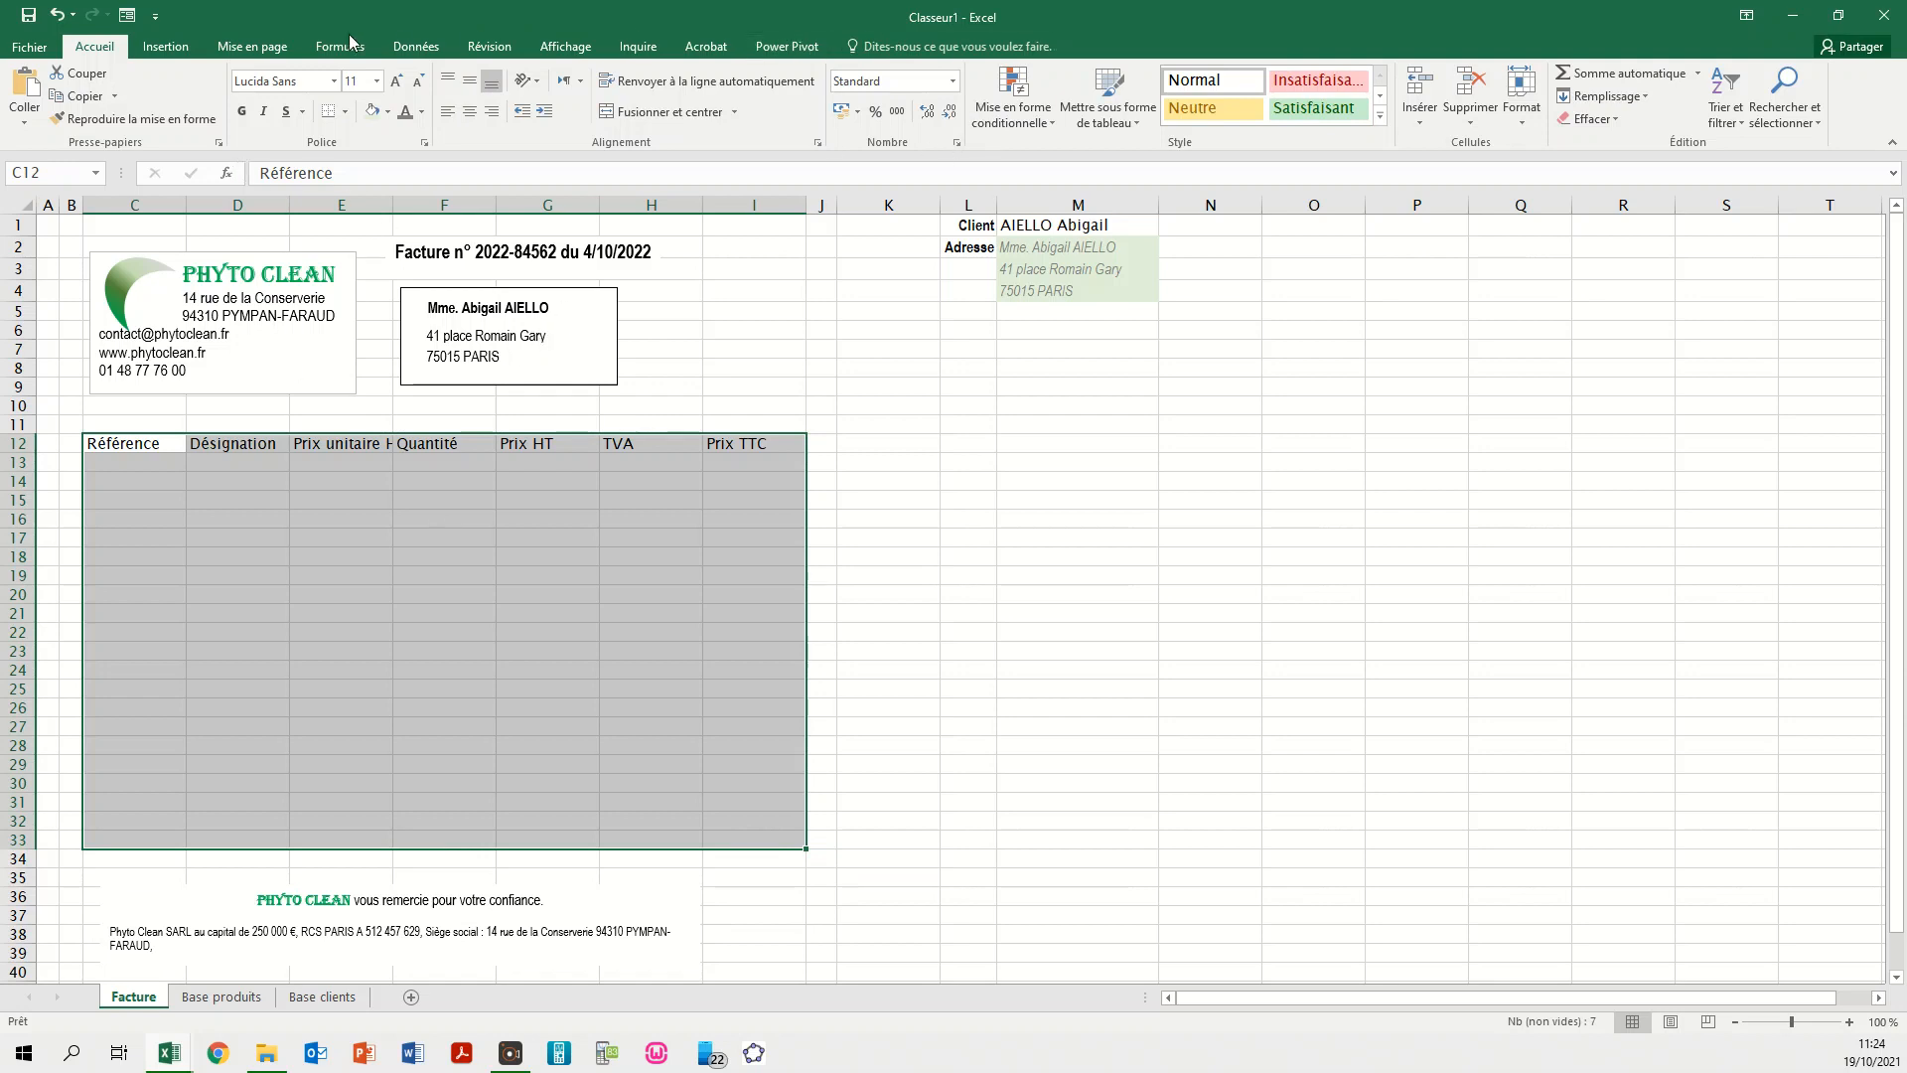
- Try to format C12:I33 as a light green table without declaring headers, and undo it
click(1107, 114)
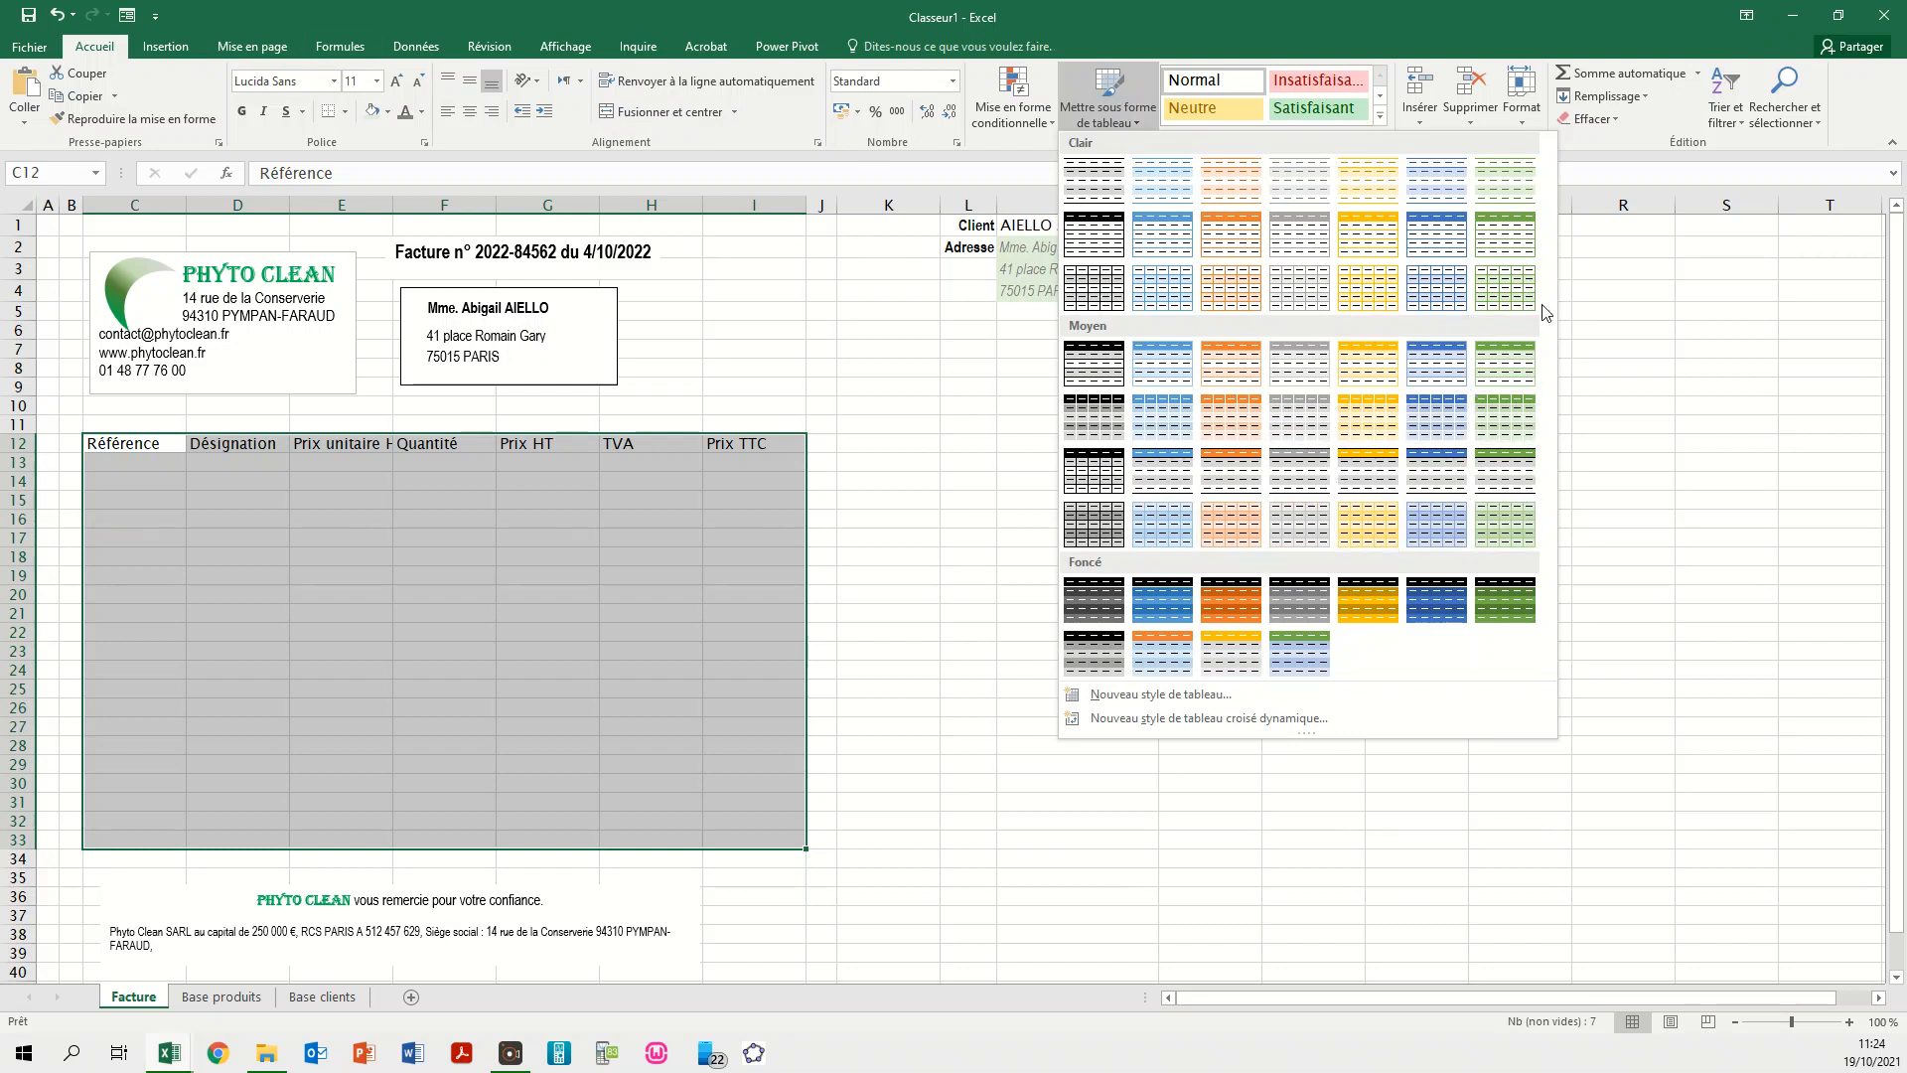
click(1505, 247)
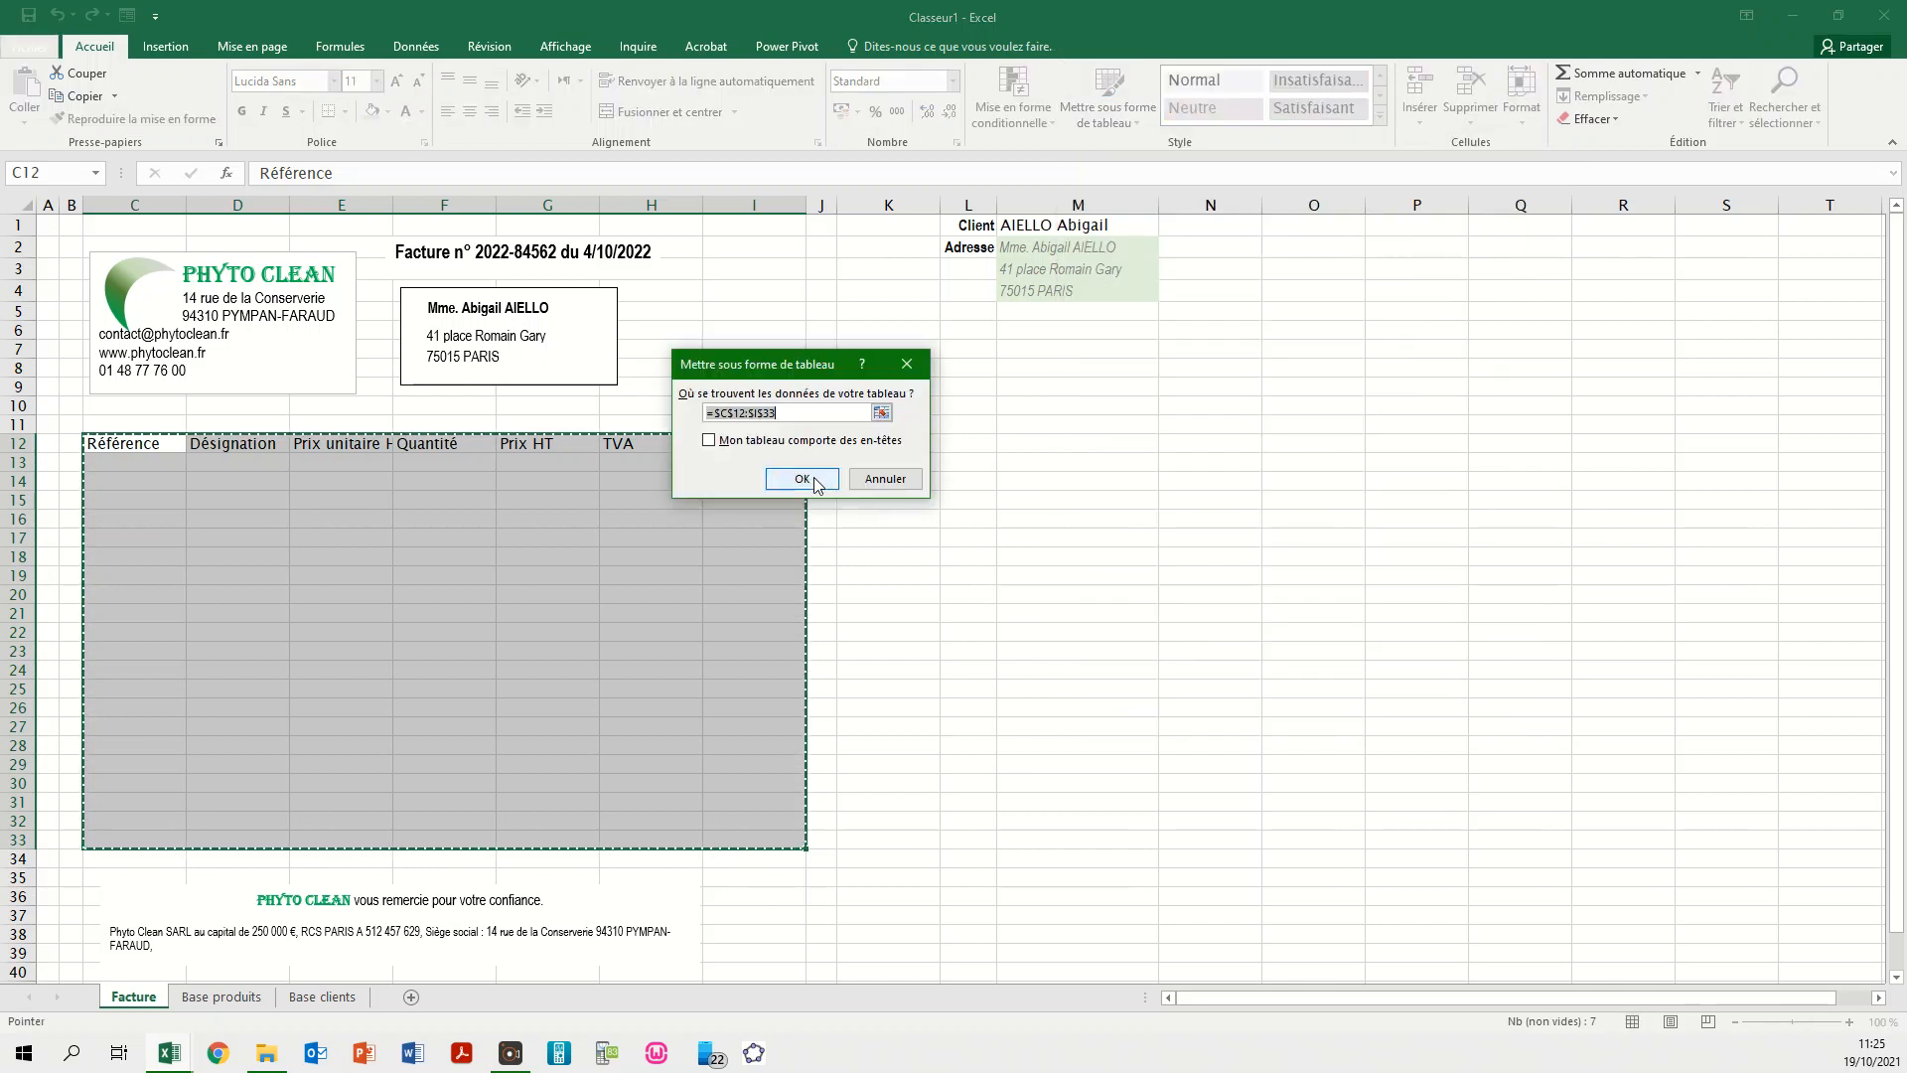
click(812, 480)
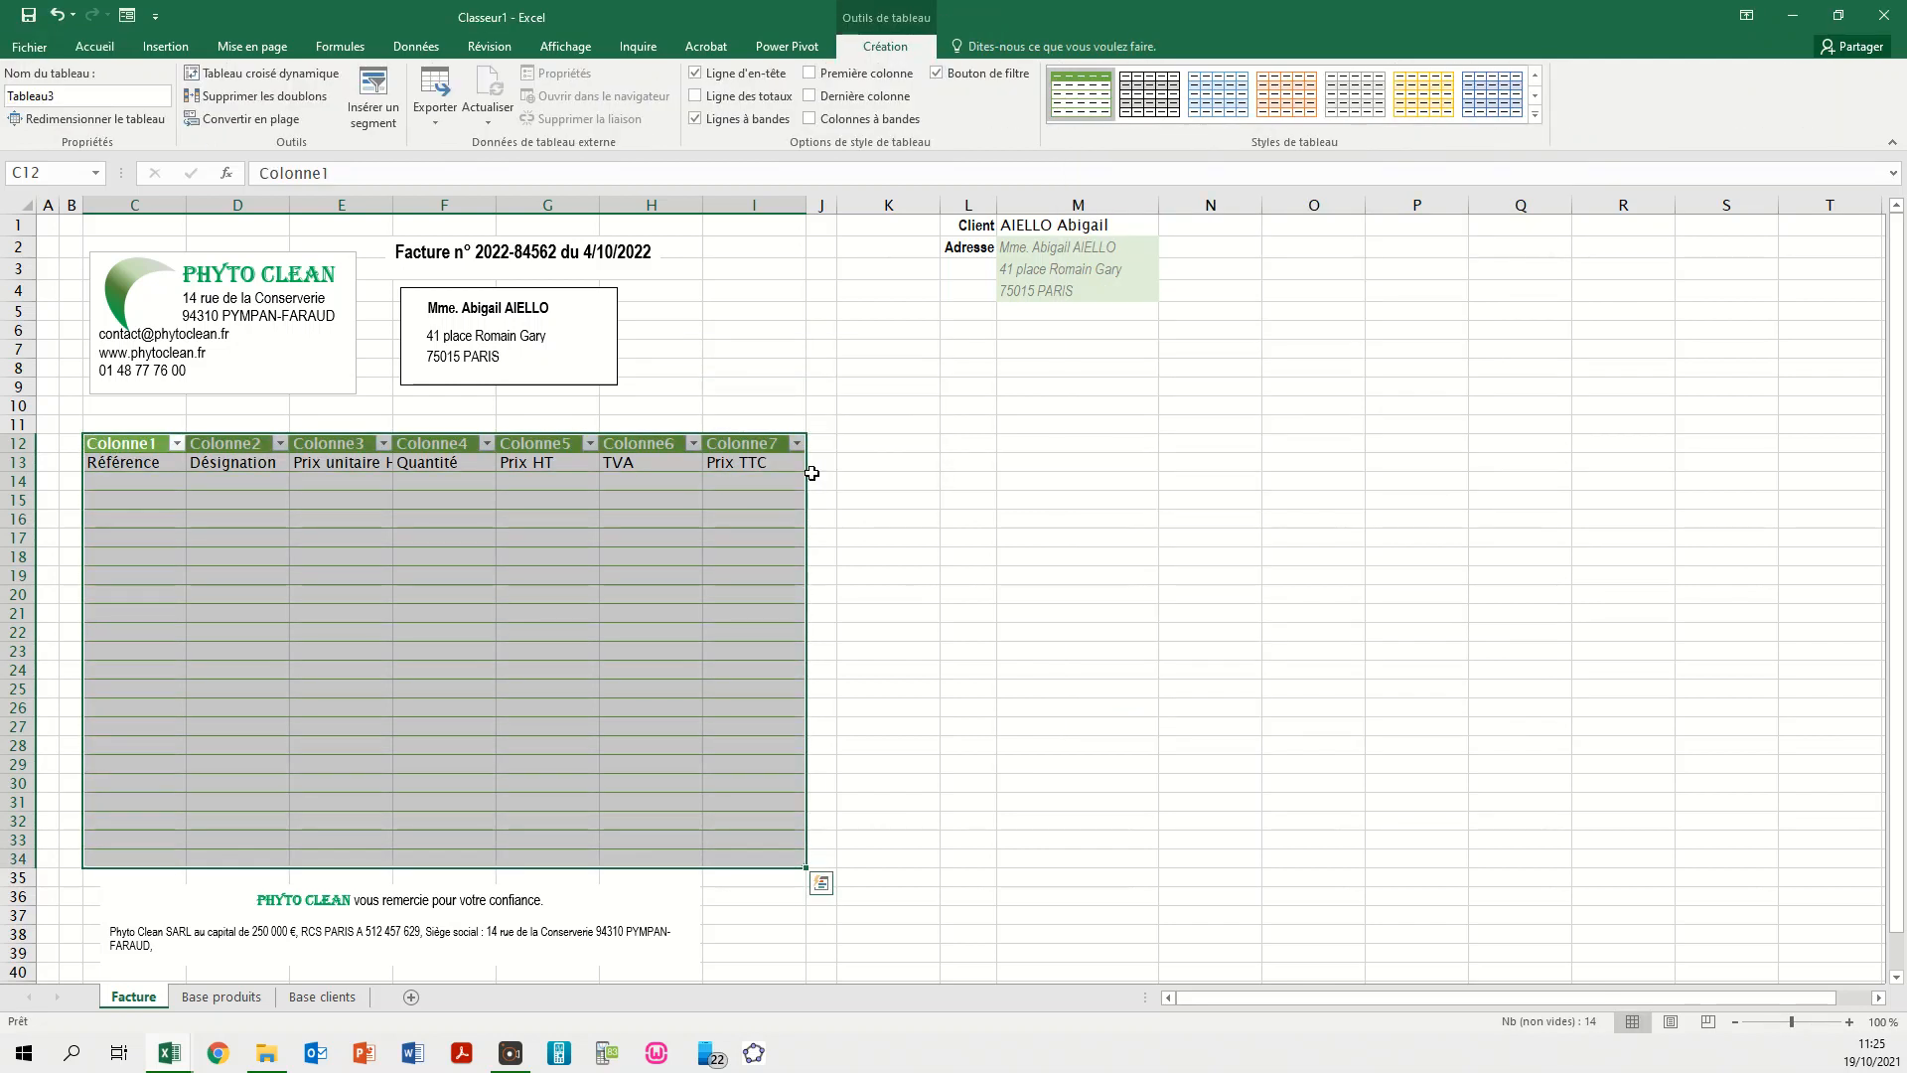
key(ctrl+z)
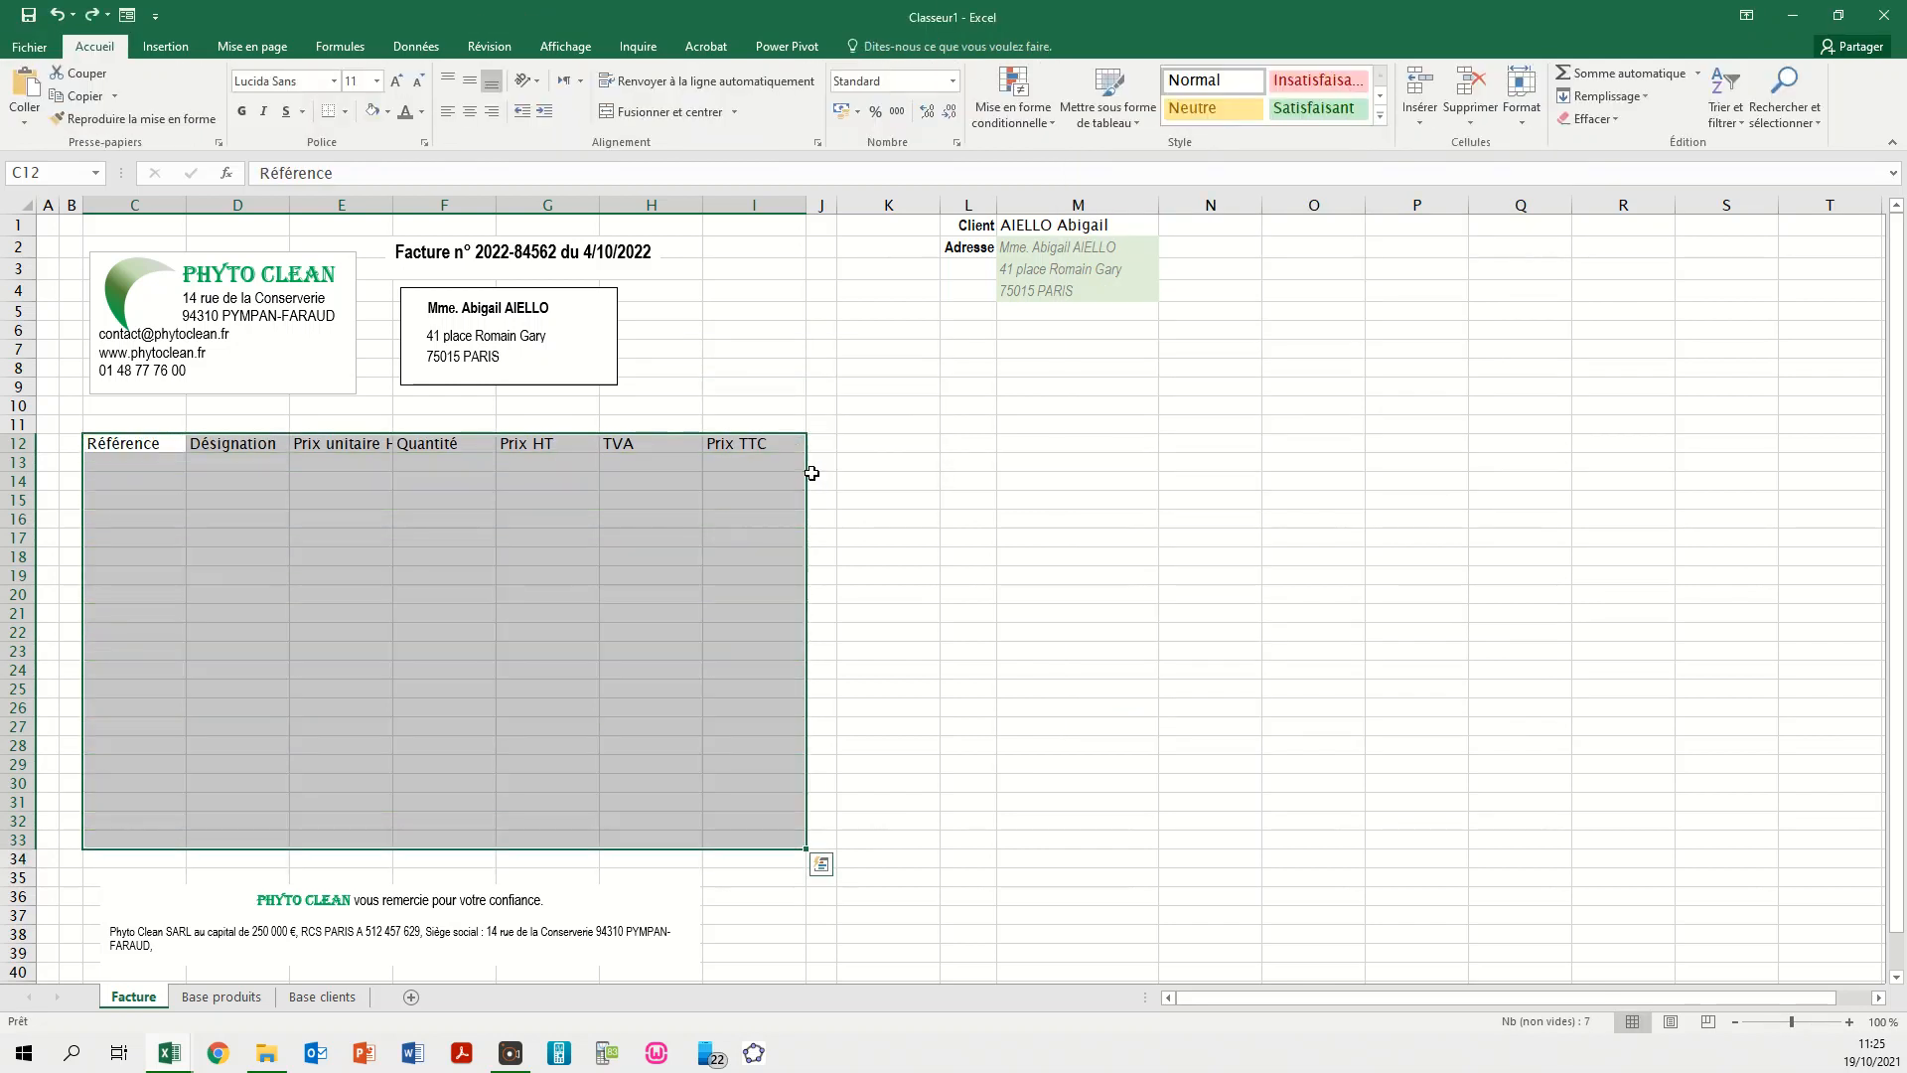
- Format C12:I33 as a table in a light green style with a solid header, using the first row as headers
click(1122, 99)
click(1502, 230)
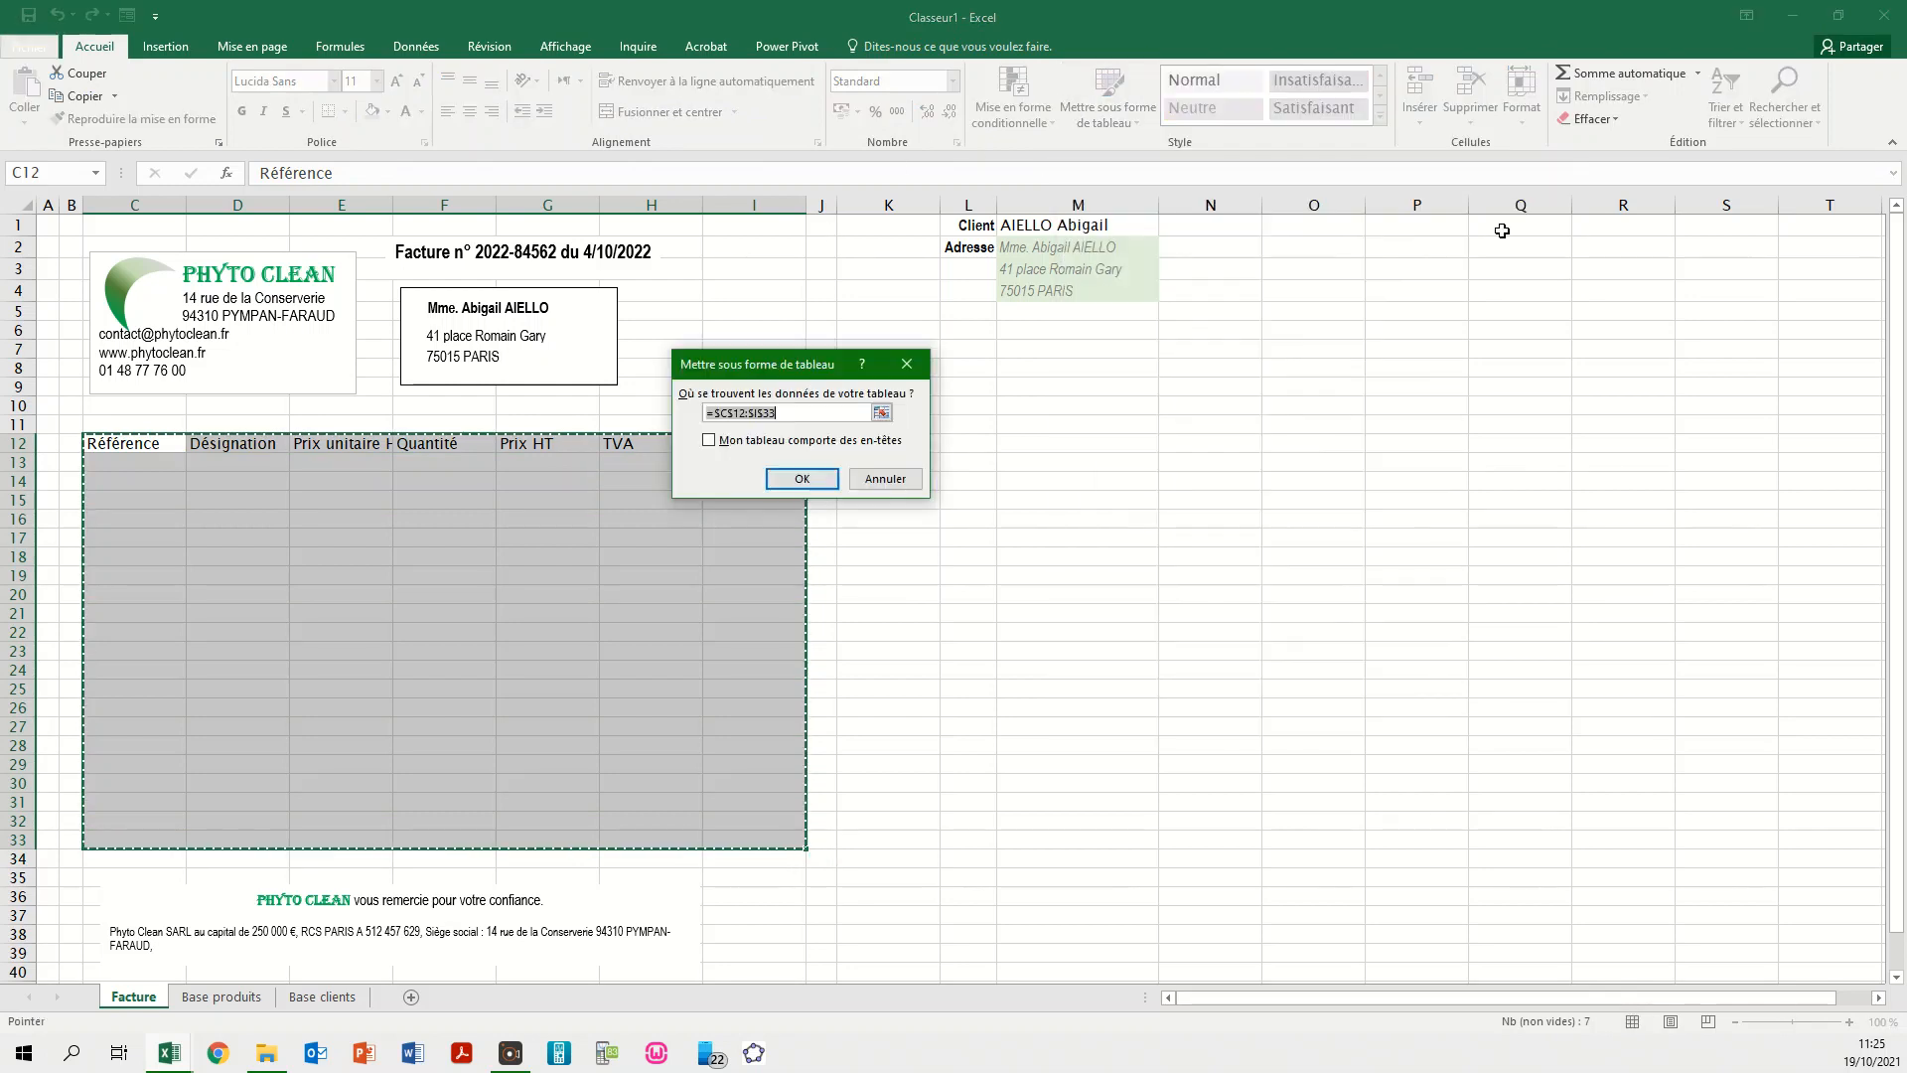
click(708, 440)
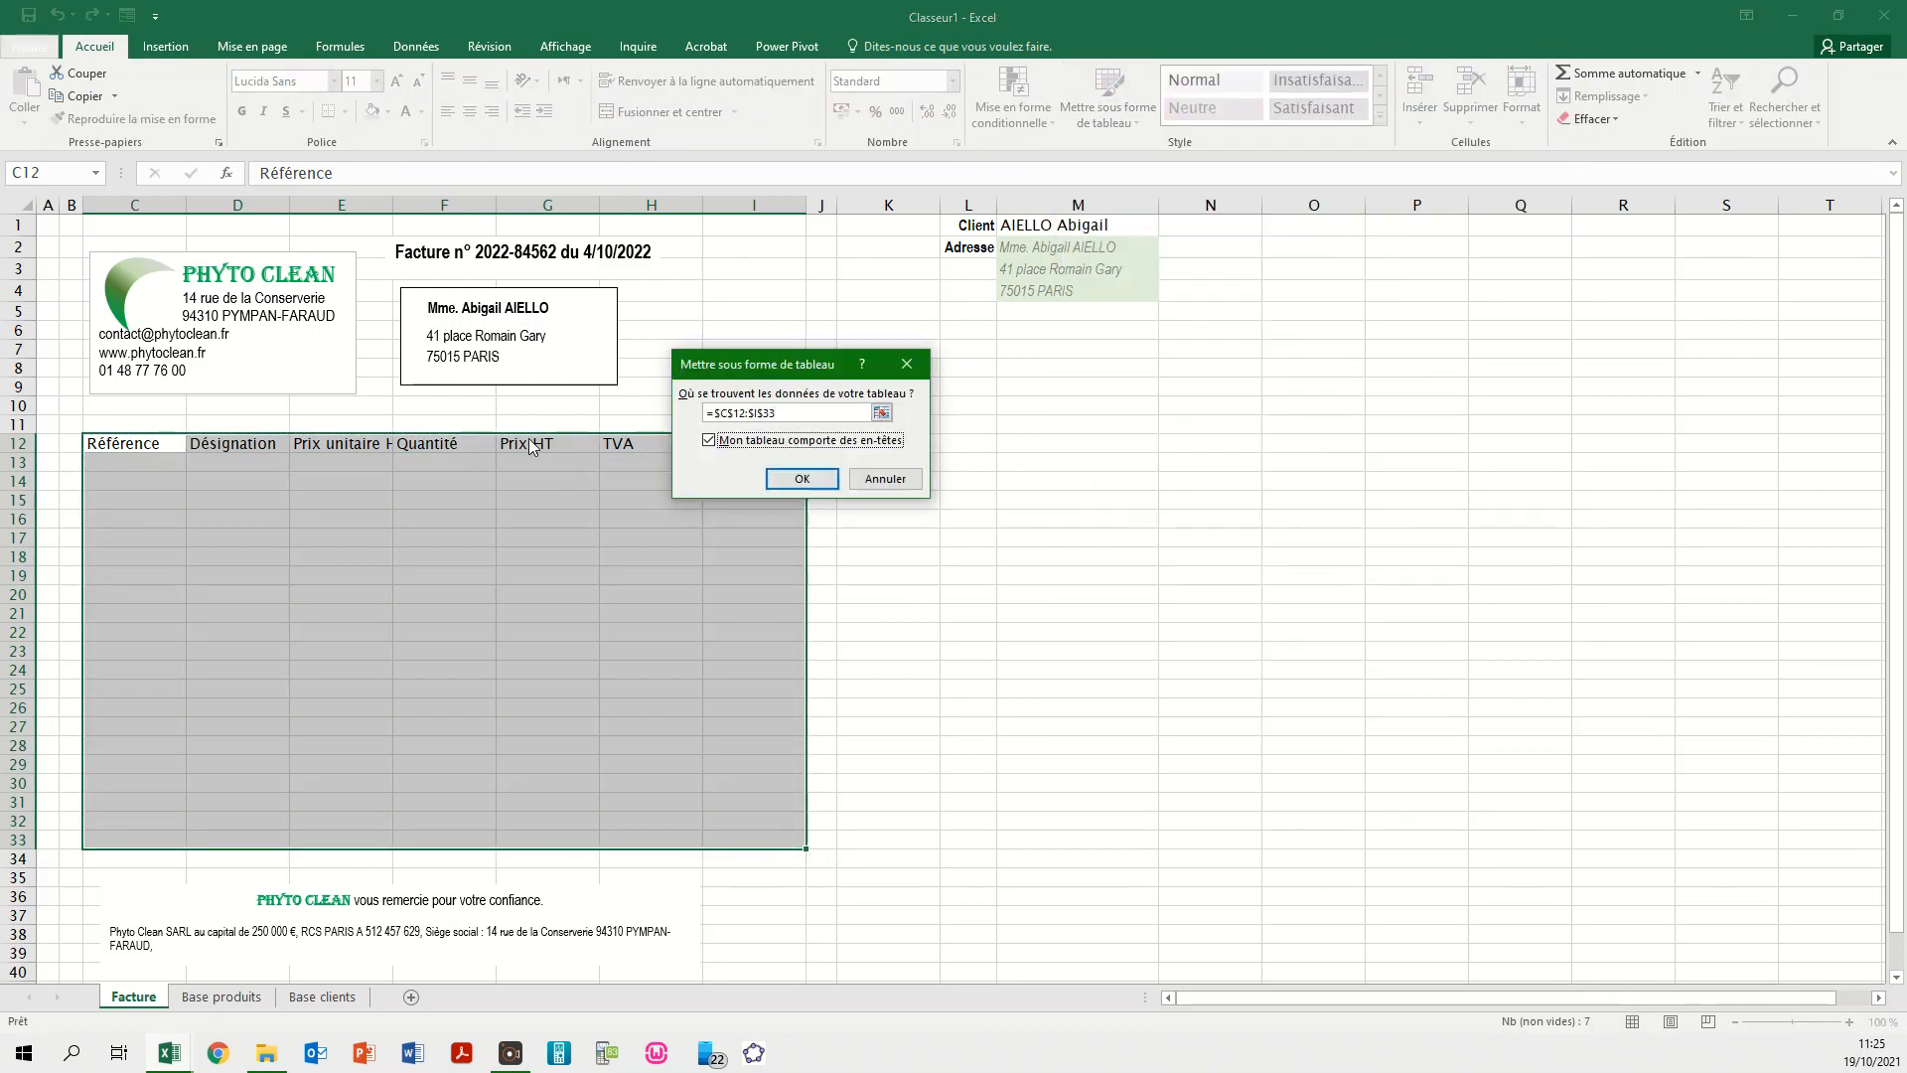
click(800, 478)
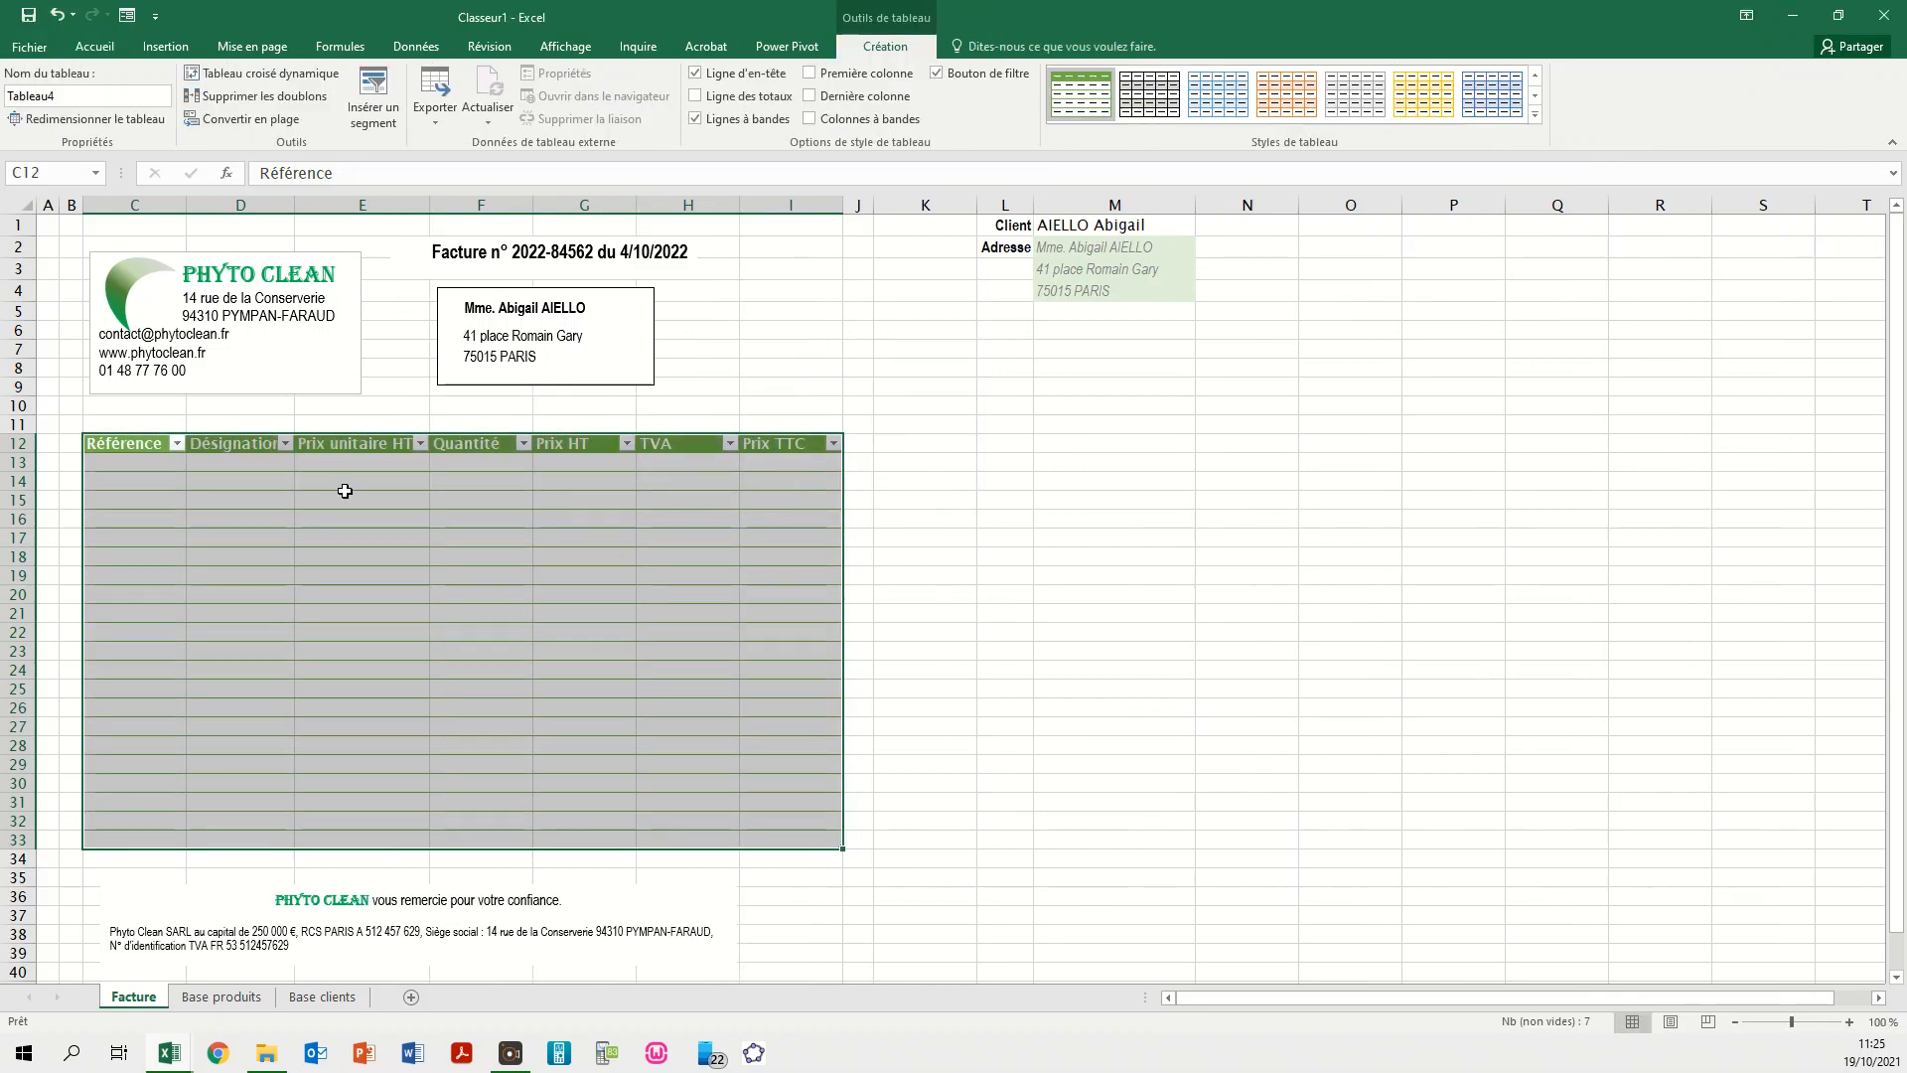
- Autofit the widths of columns C to I to the table headers
double_click(180, 202)
double_click(289, 202)
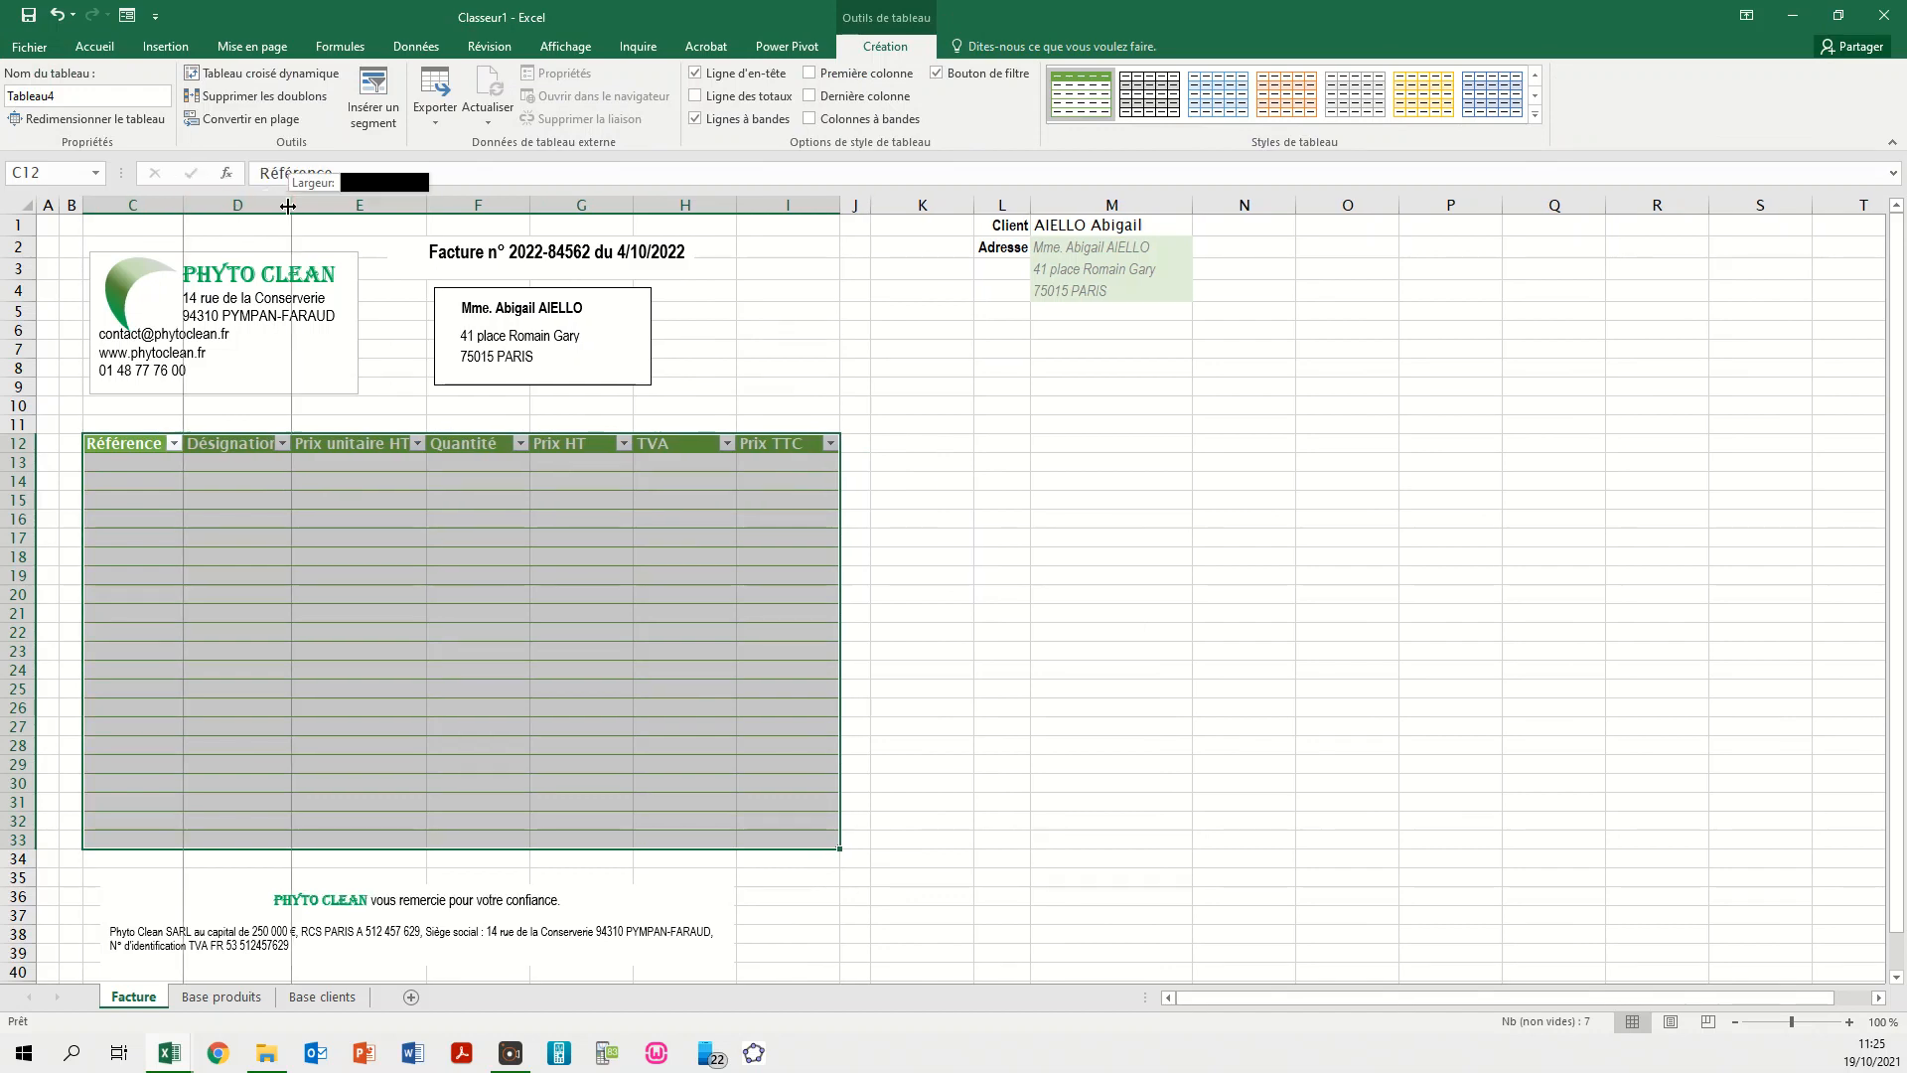
double_click(434, 203)
double_click(543, 204)
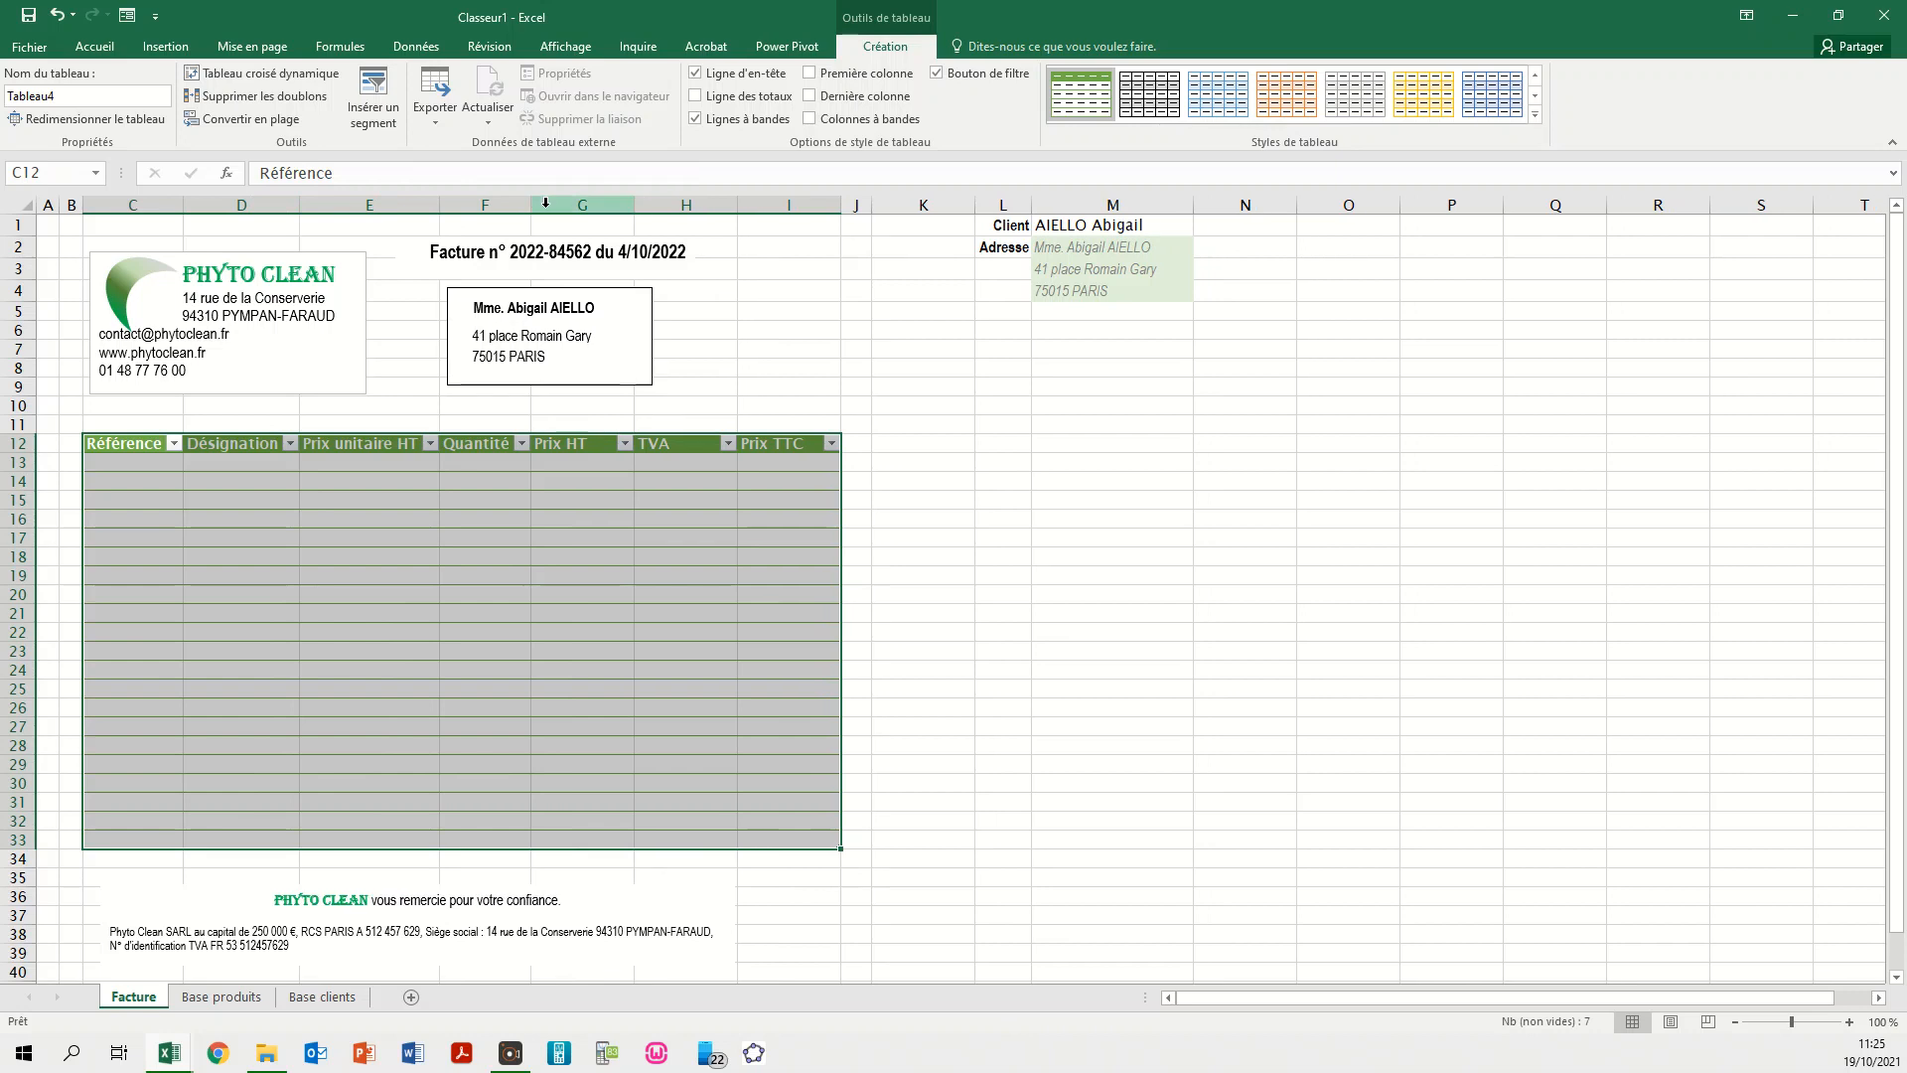
double_click(634, 204)
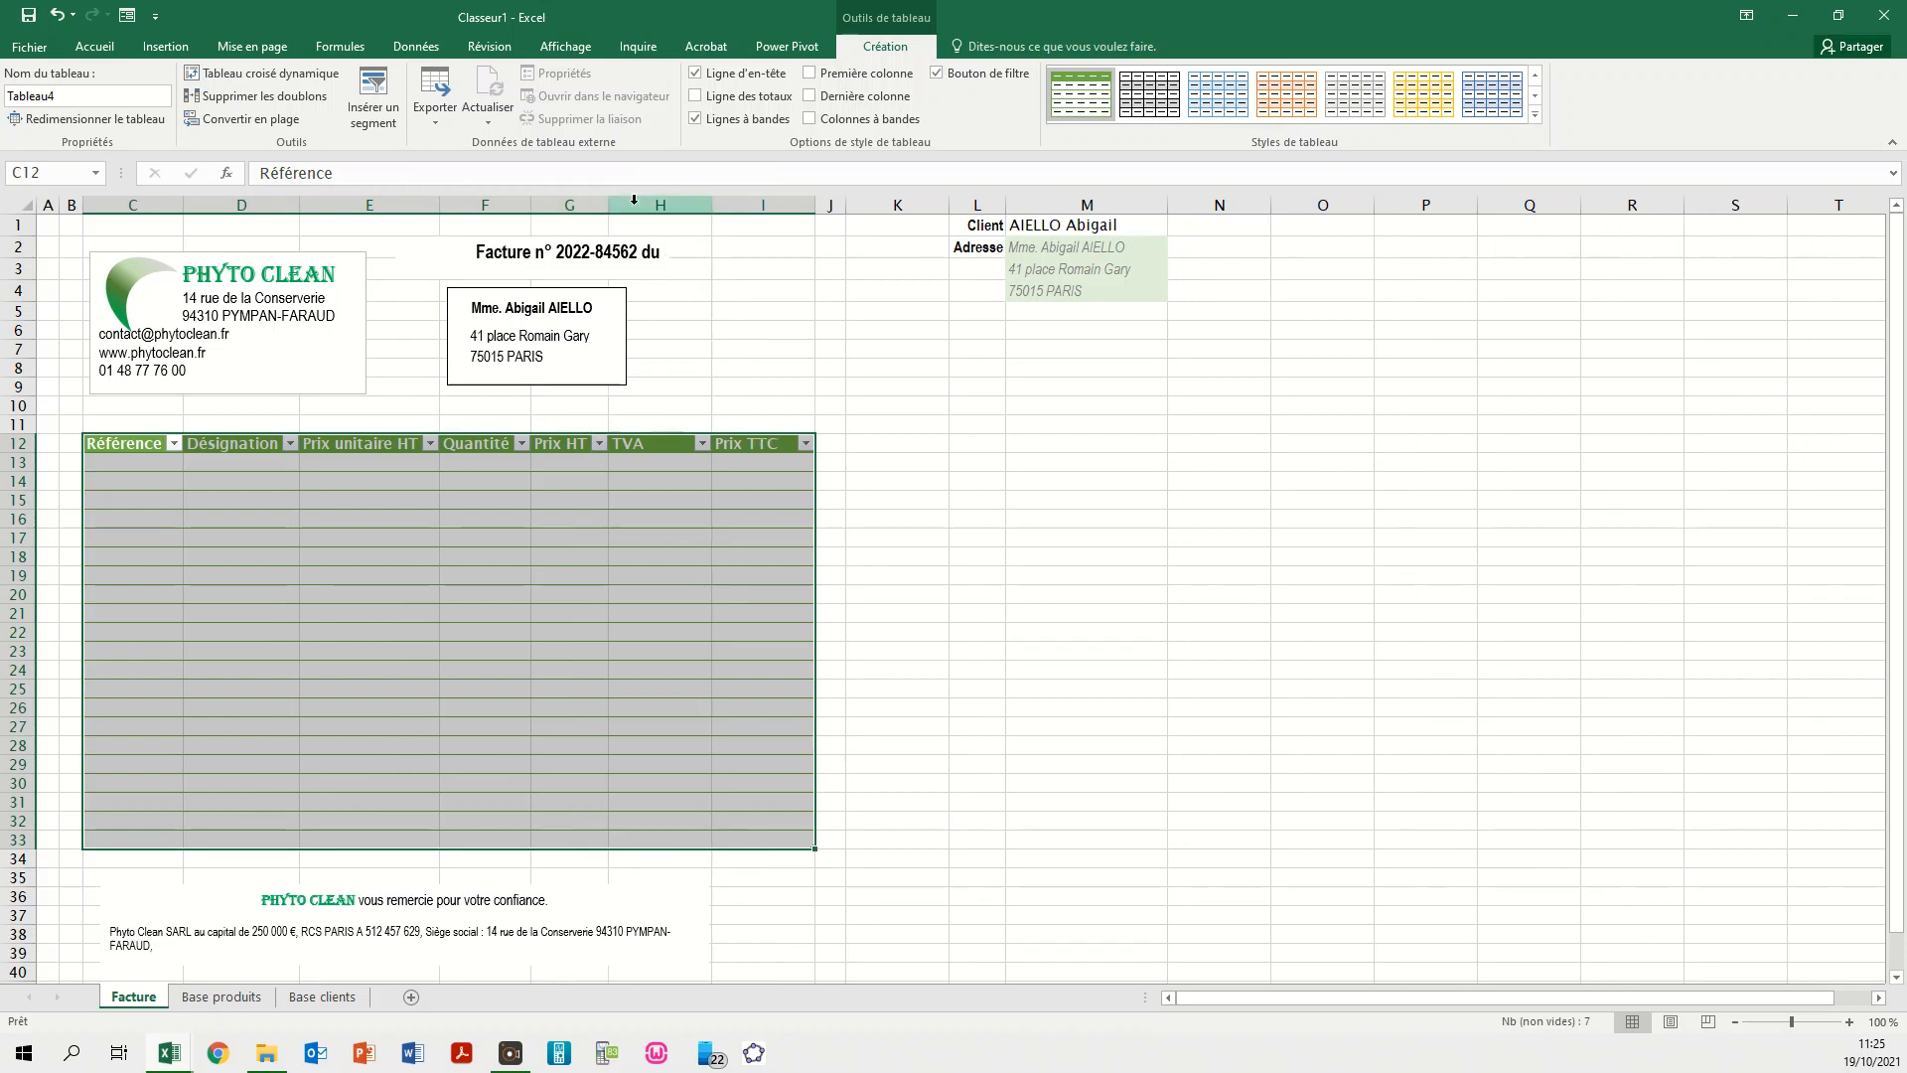
double_click(709, 204)
double_click(768, 204)
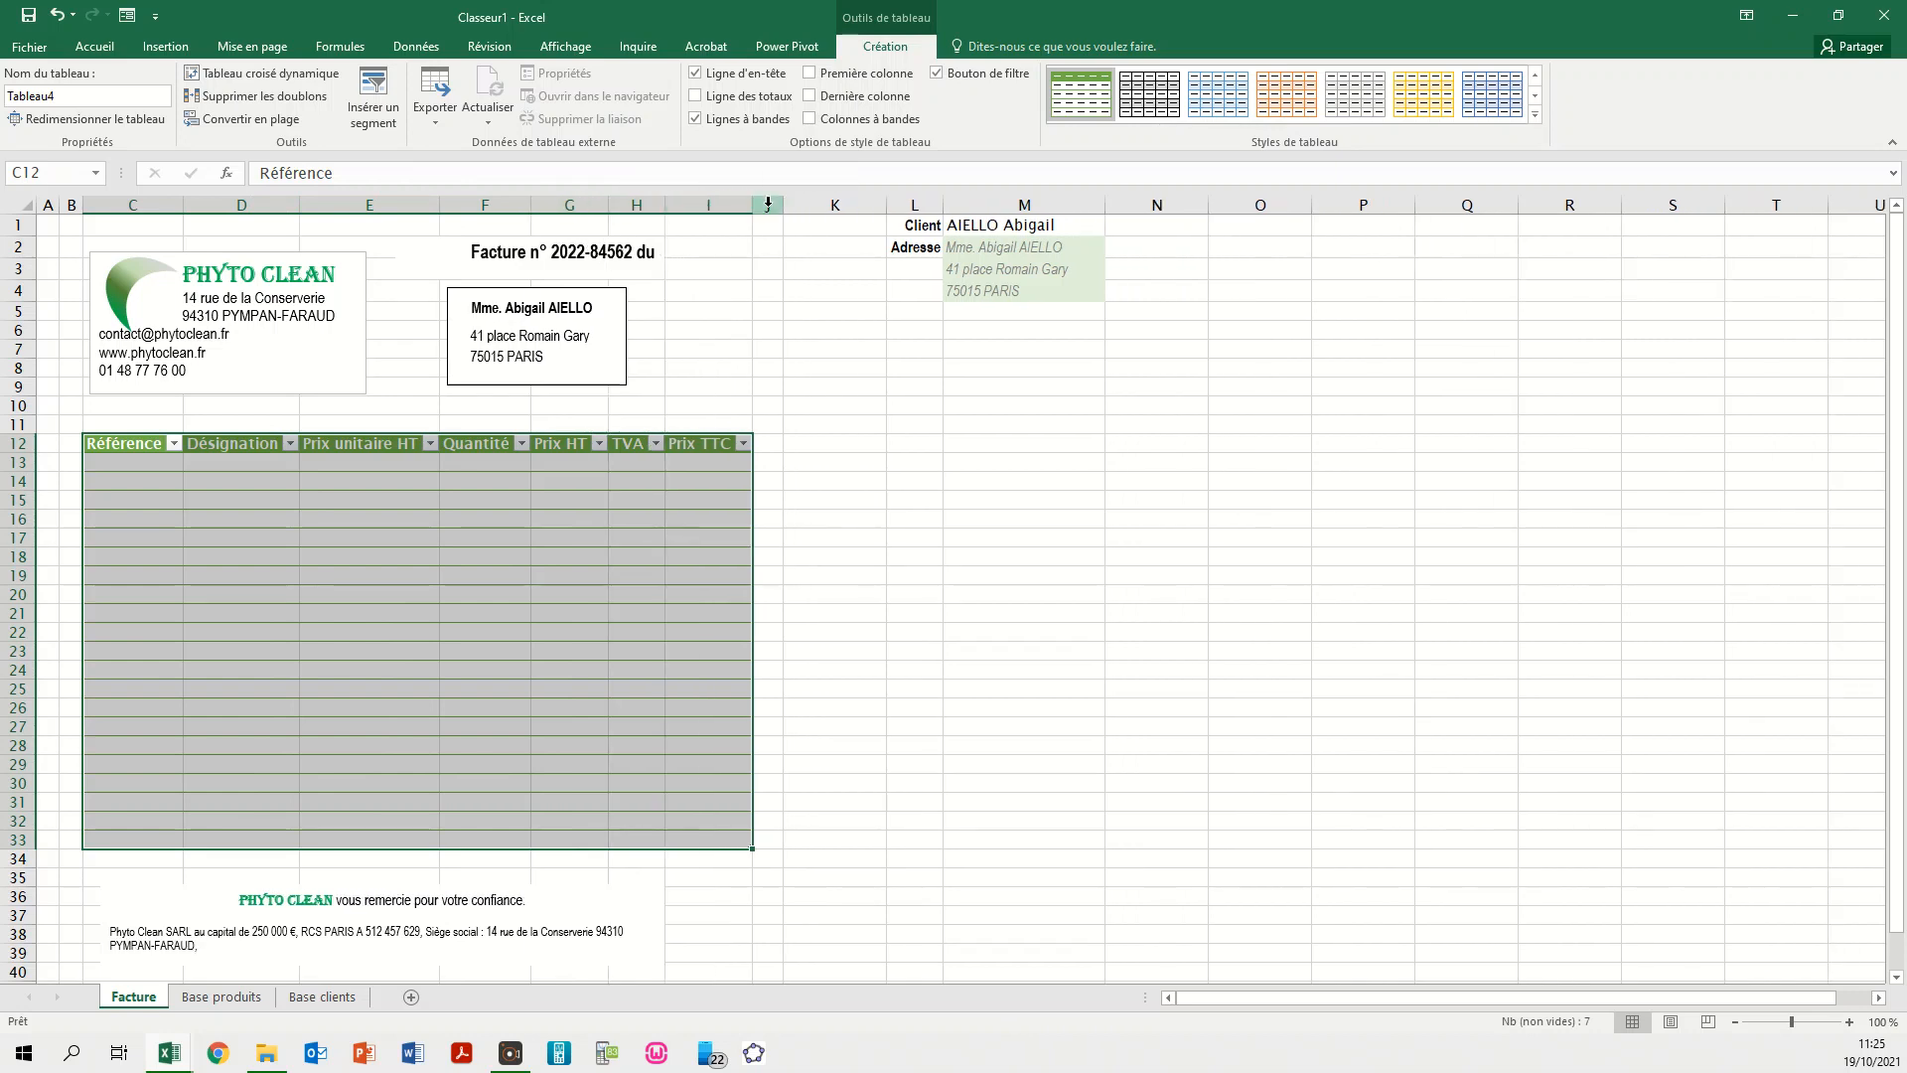
- Adjust the invoice number and date text box so its full text fits on one line, and shift it slightly up
click(596, 238)
drag(665, 257, 624, 232)
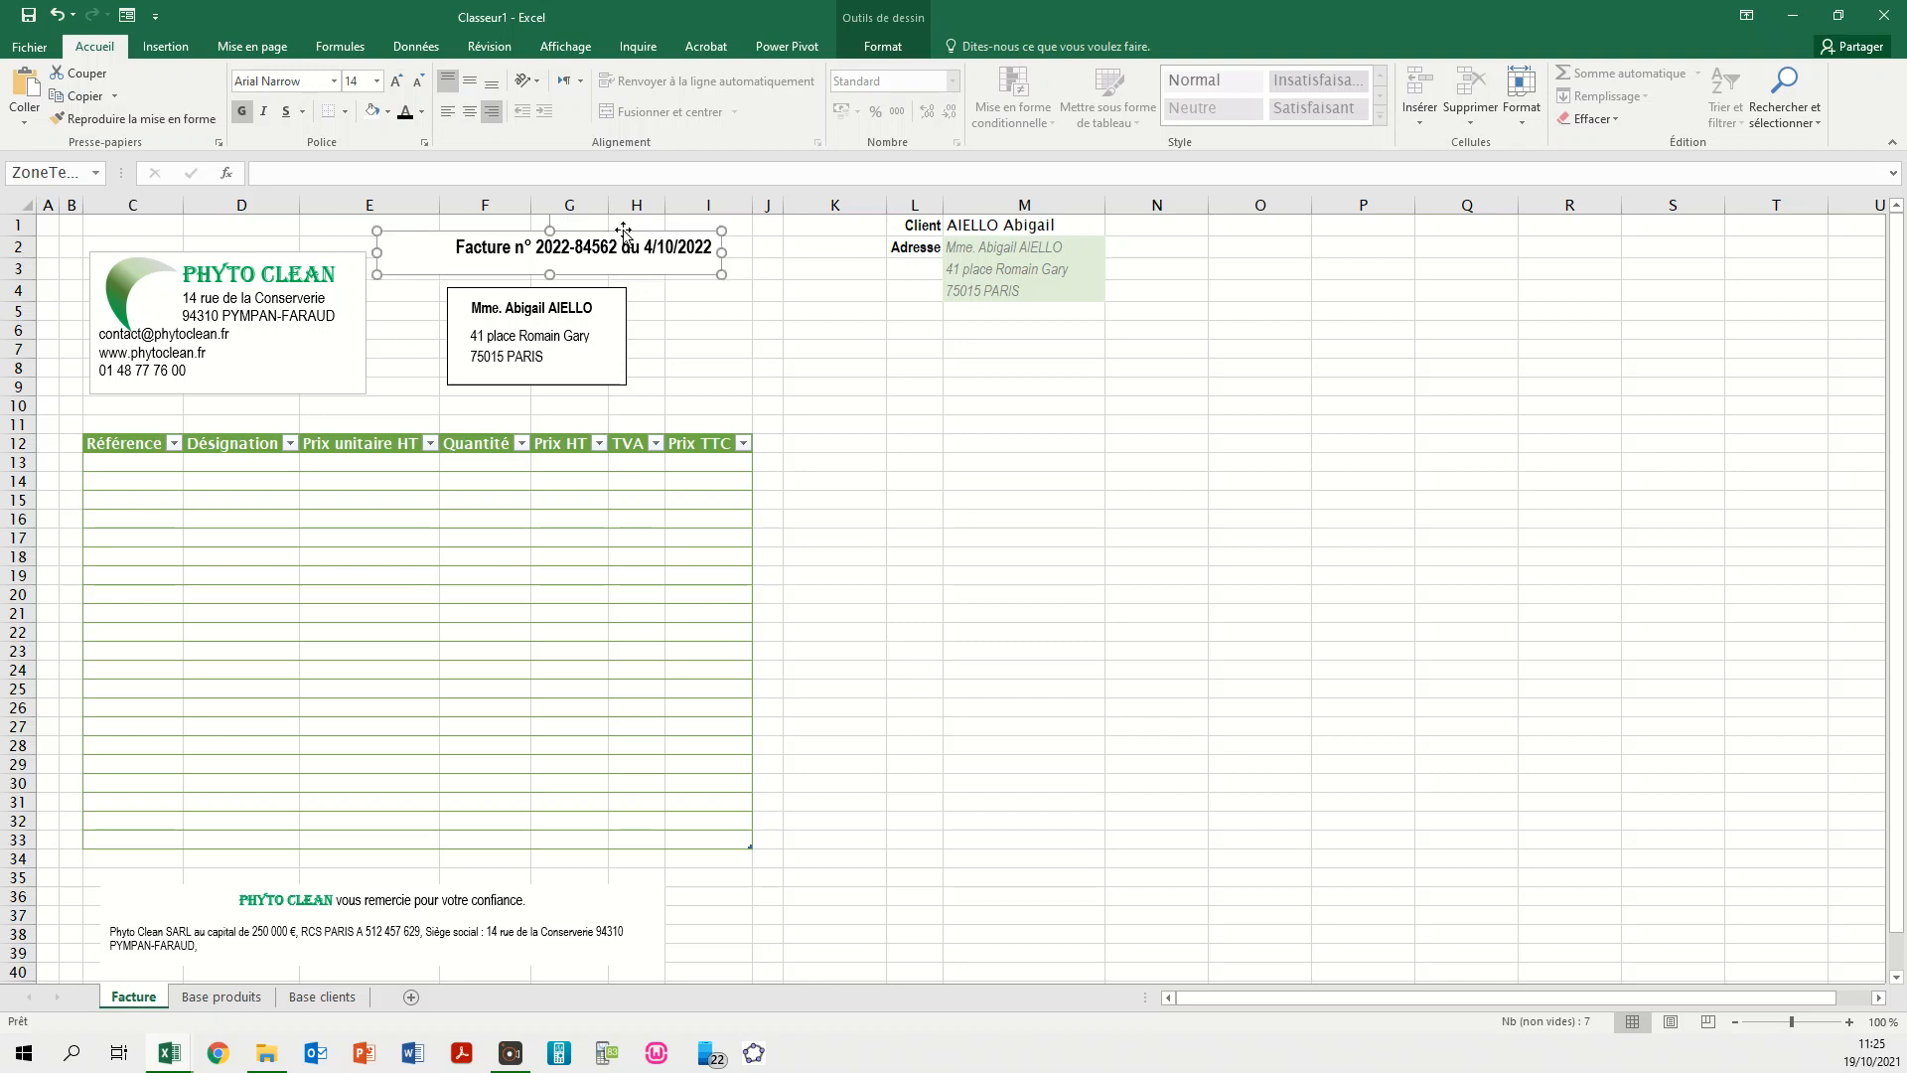
click(547, 534)
click(138, 460)
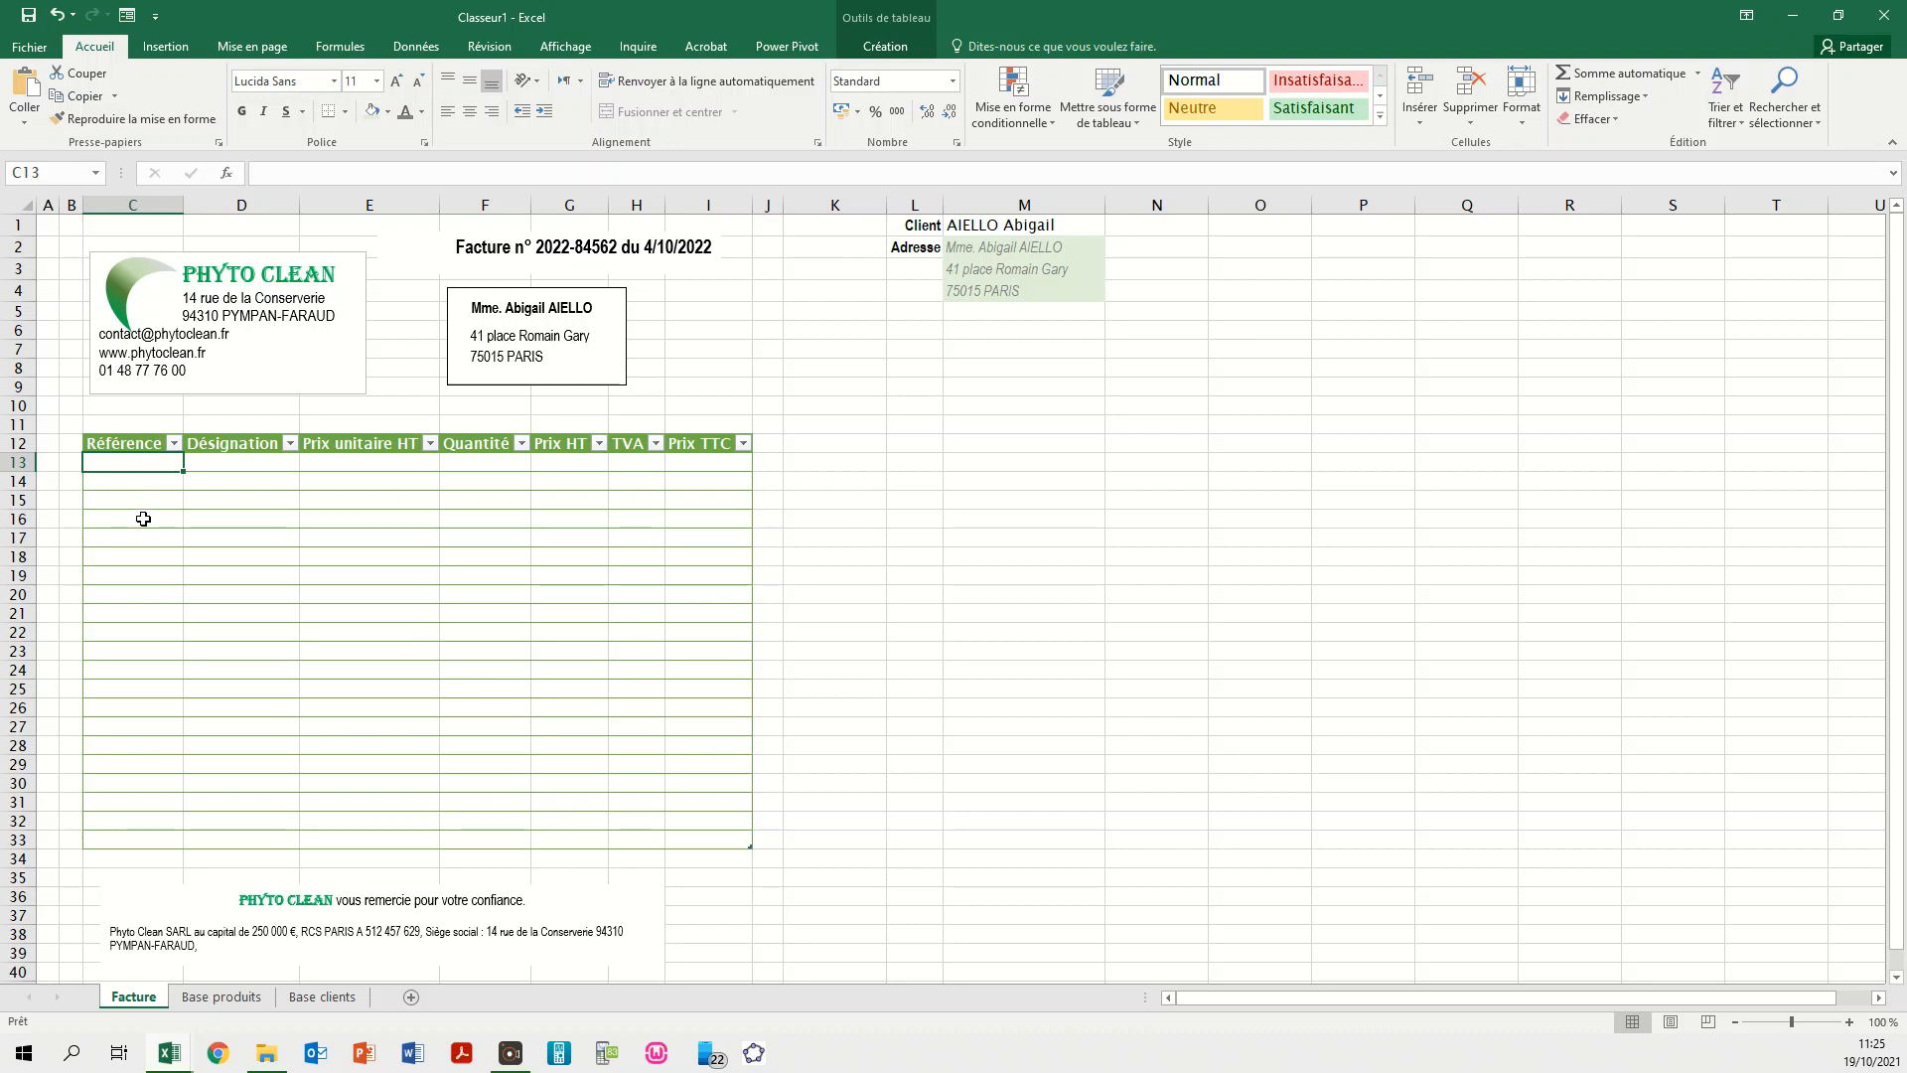
click(242, 461)
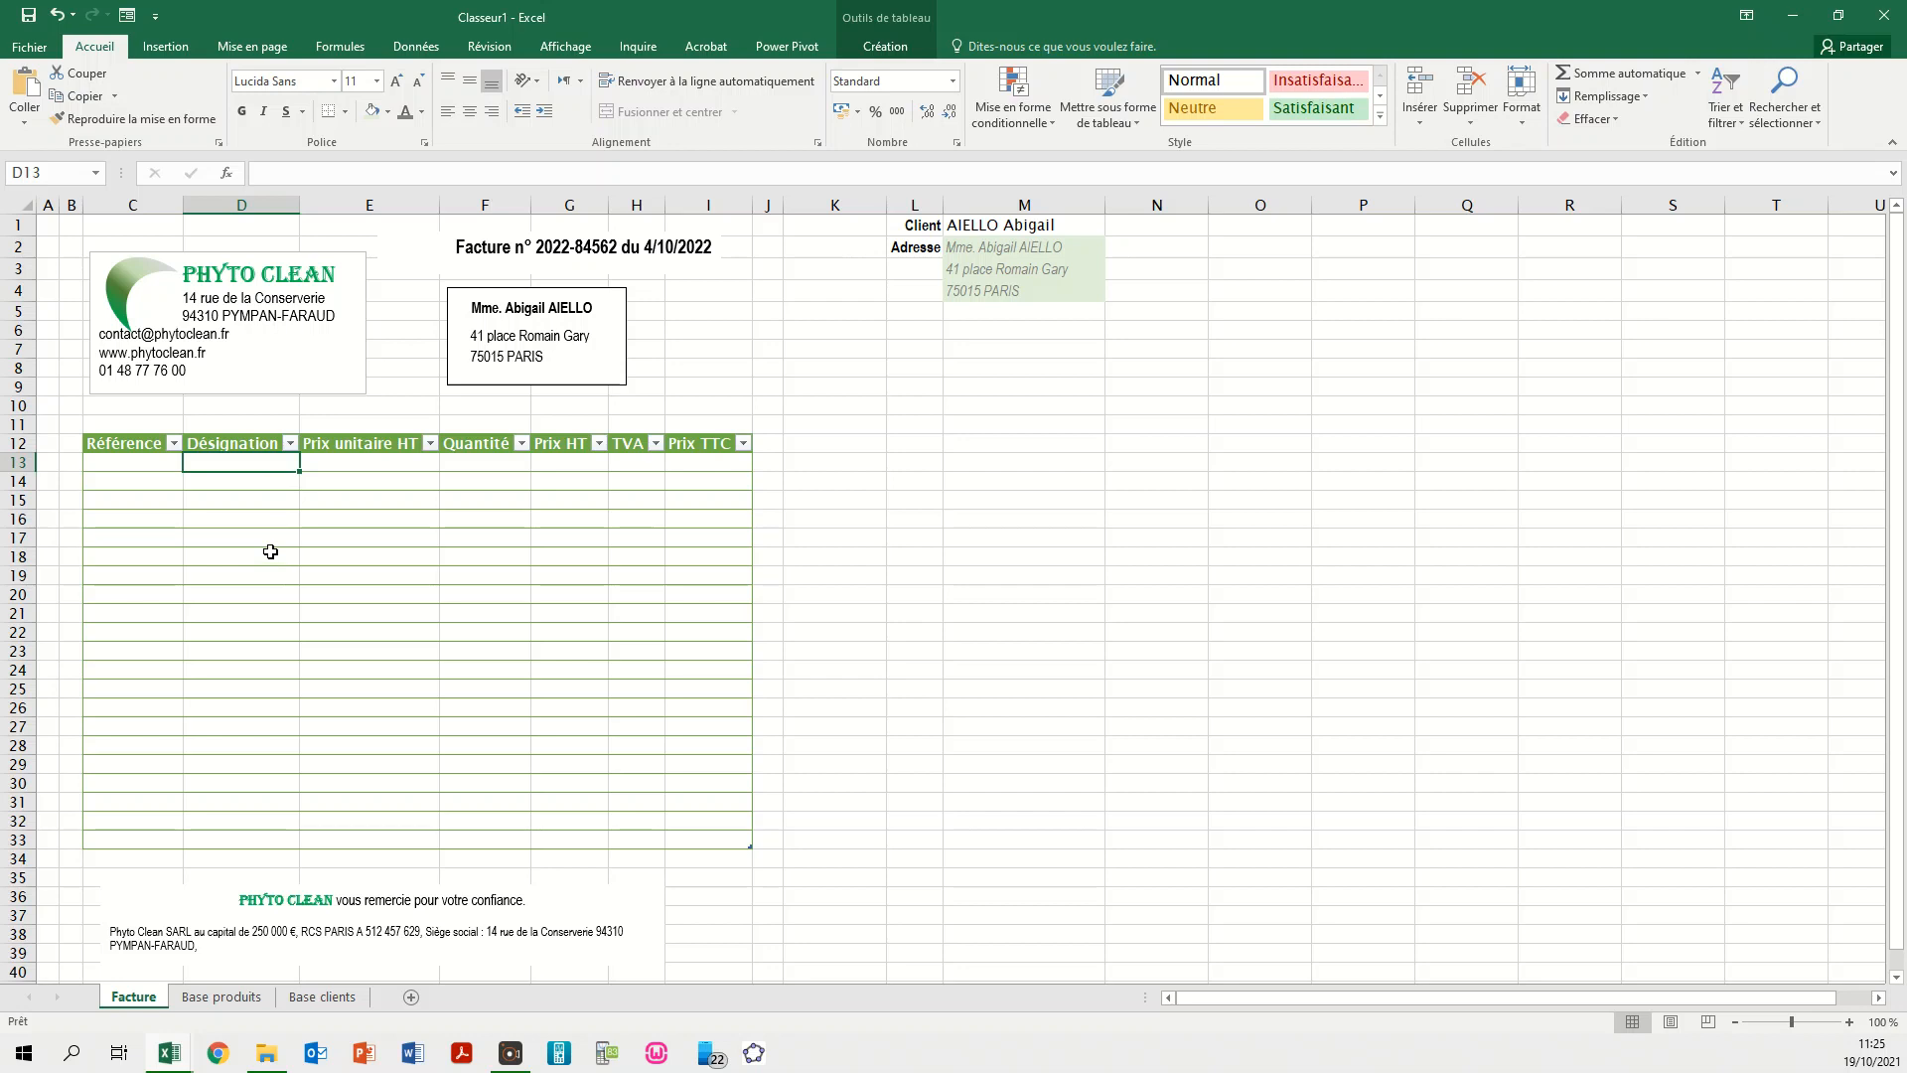
click(133, 464)
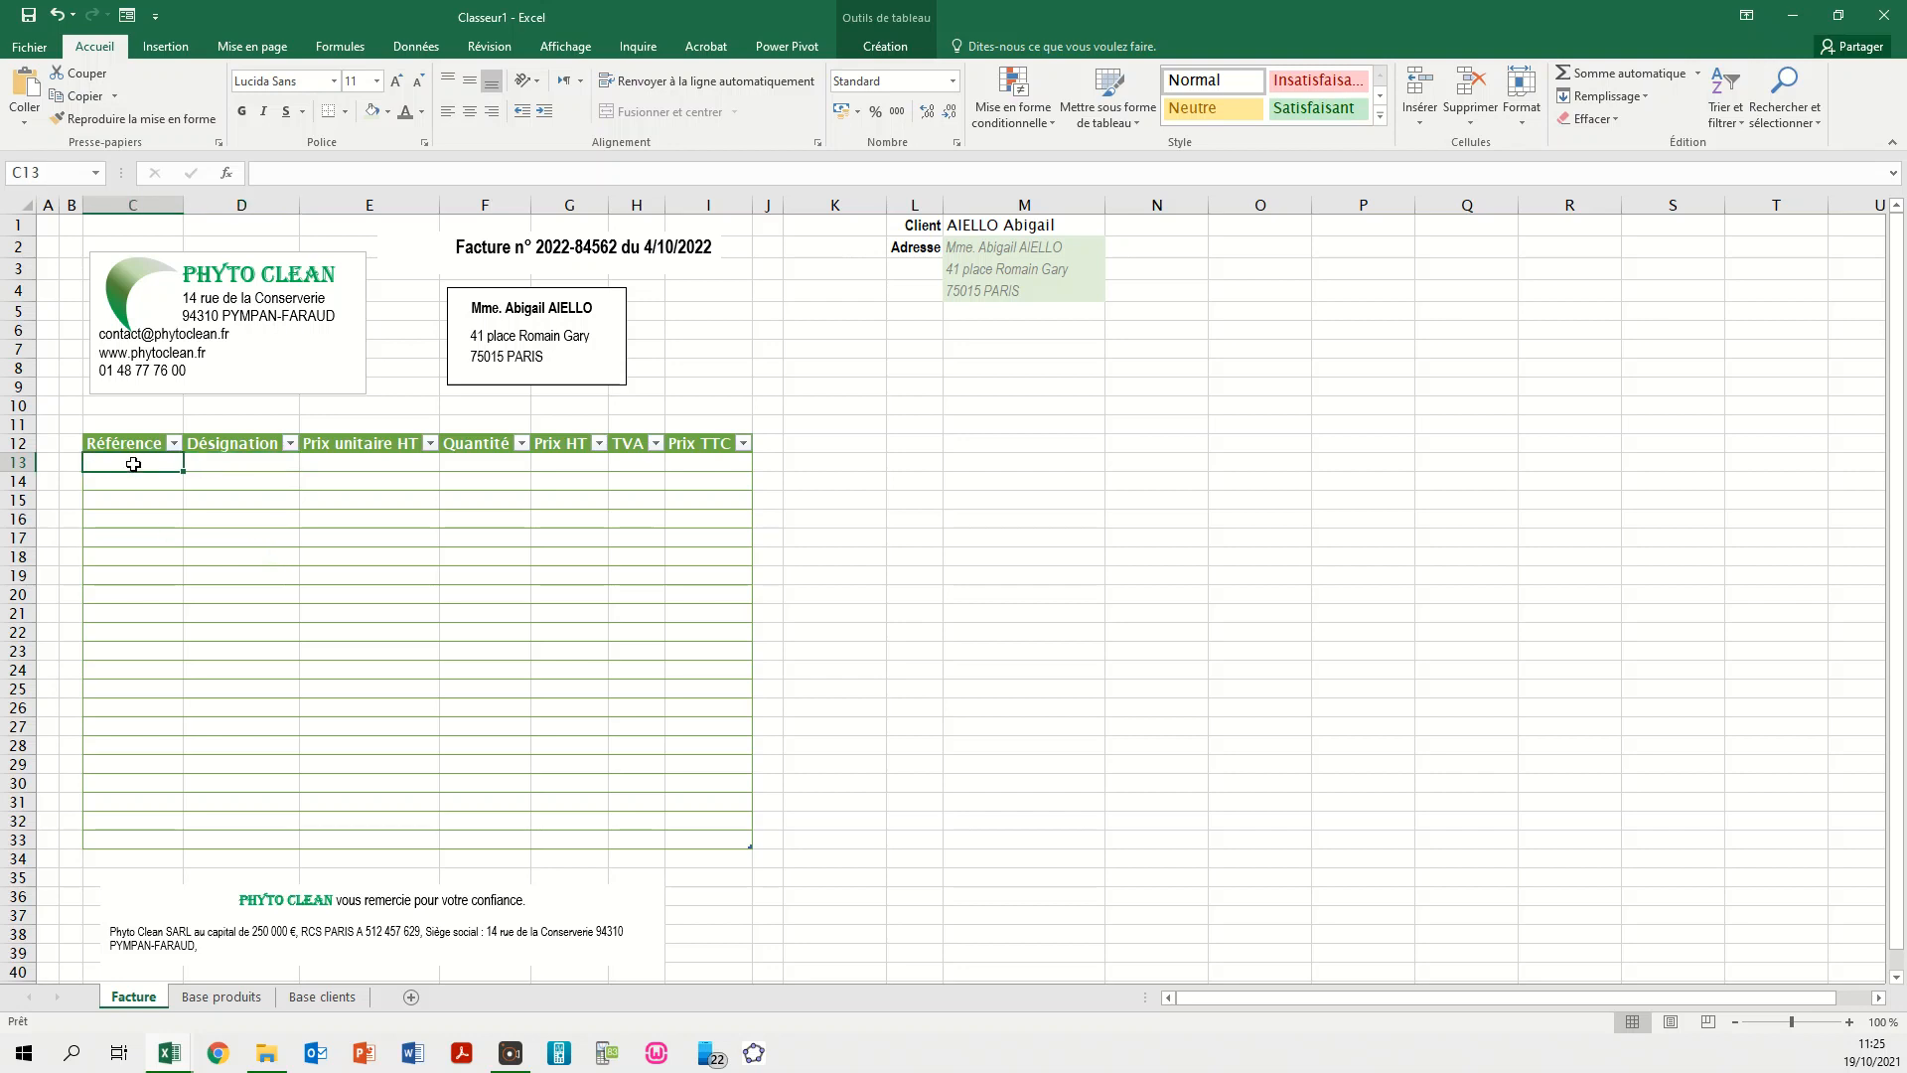
click(377, 466)
click(616, 464)
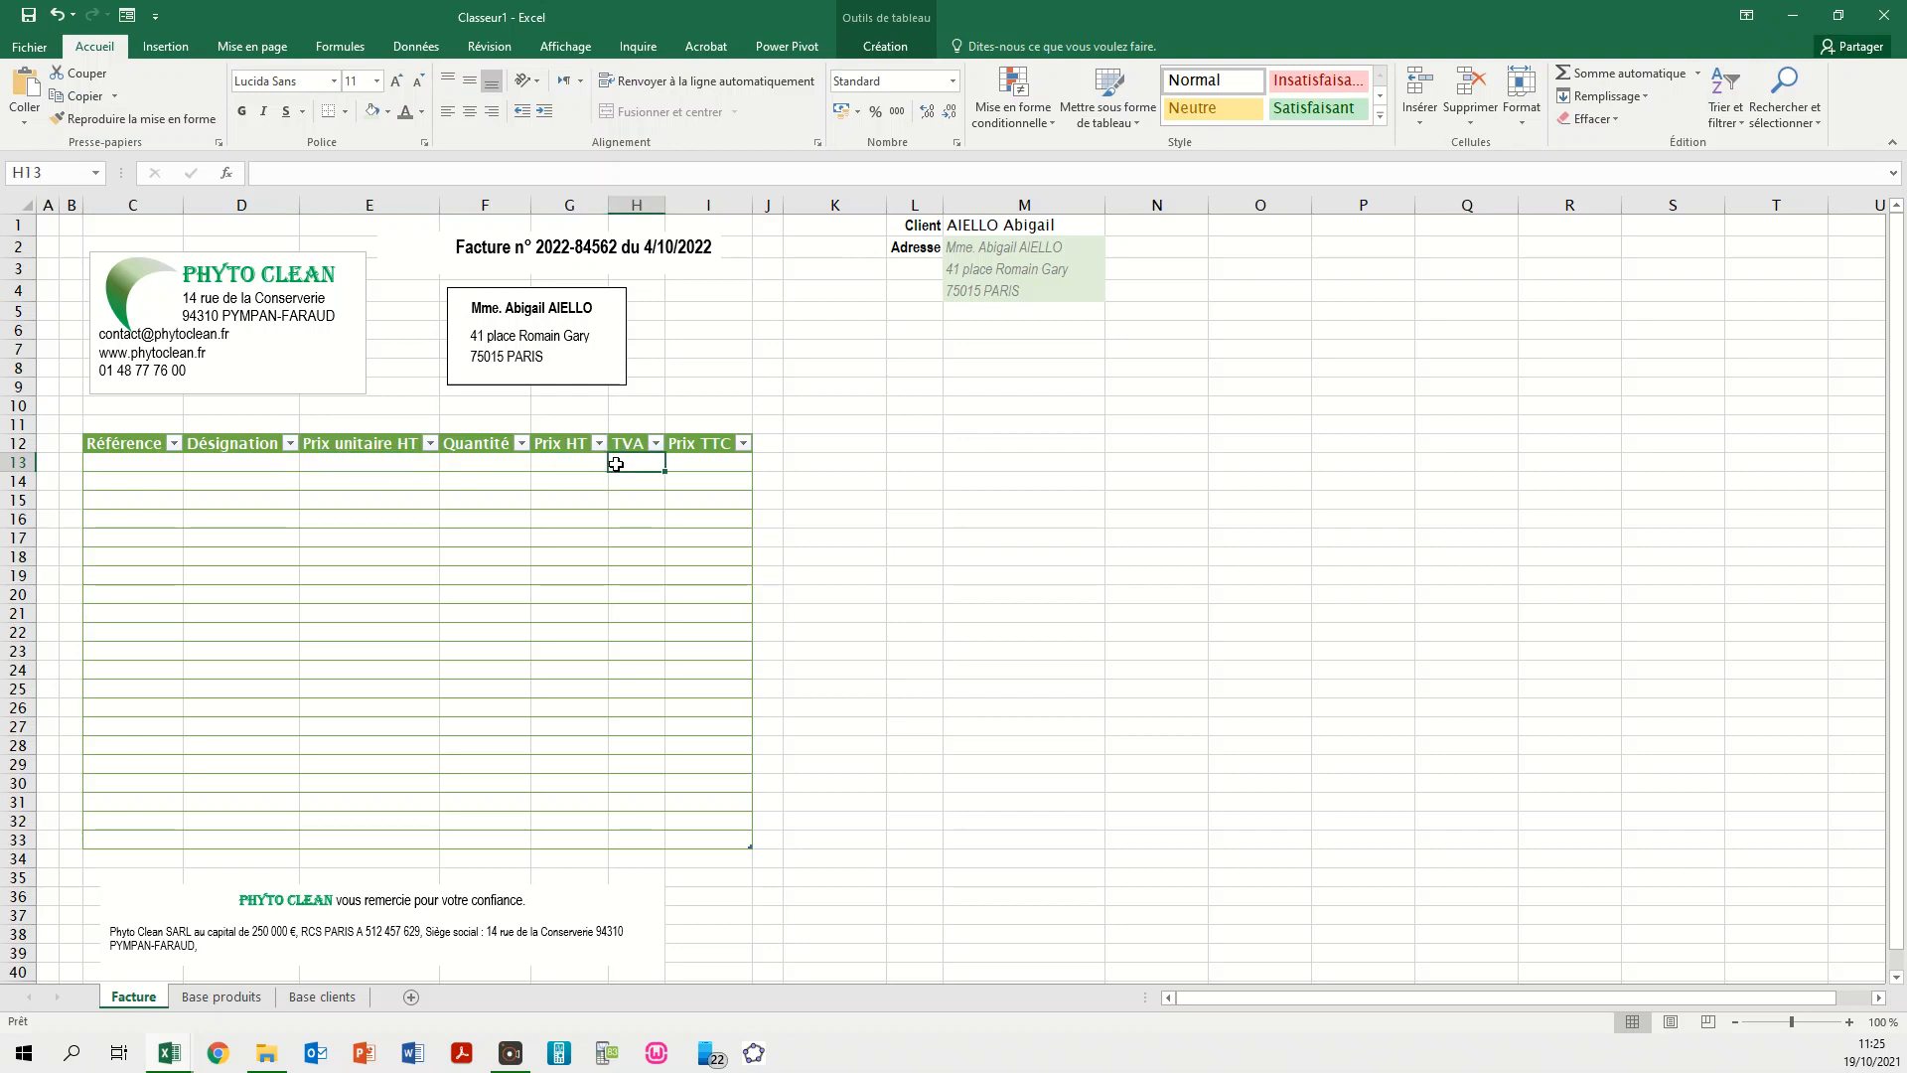
click(506, 463)
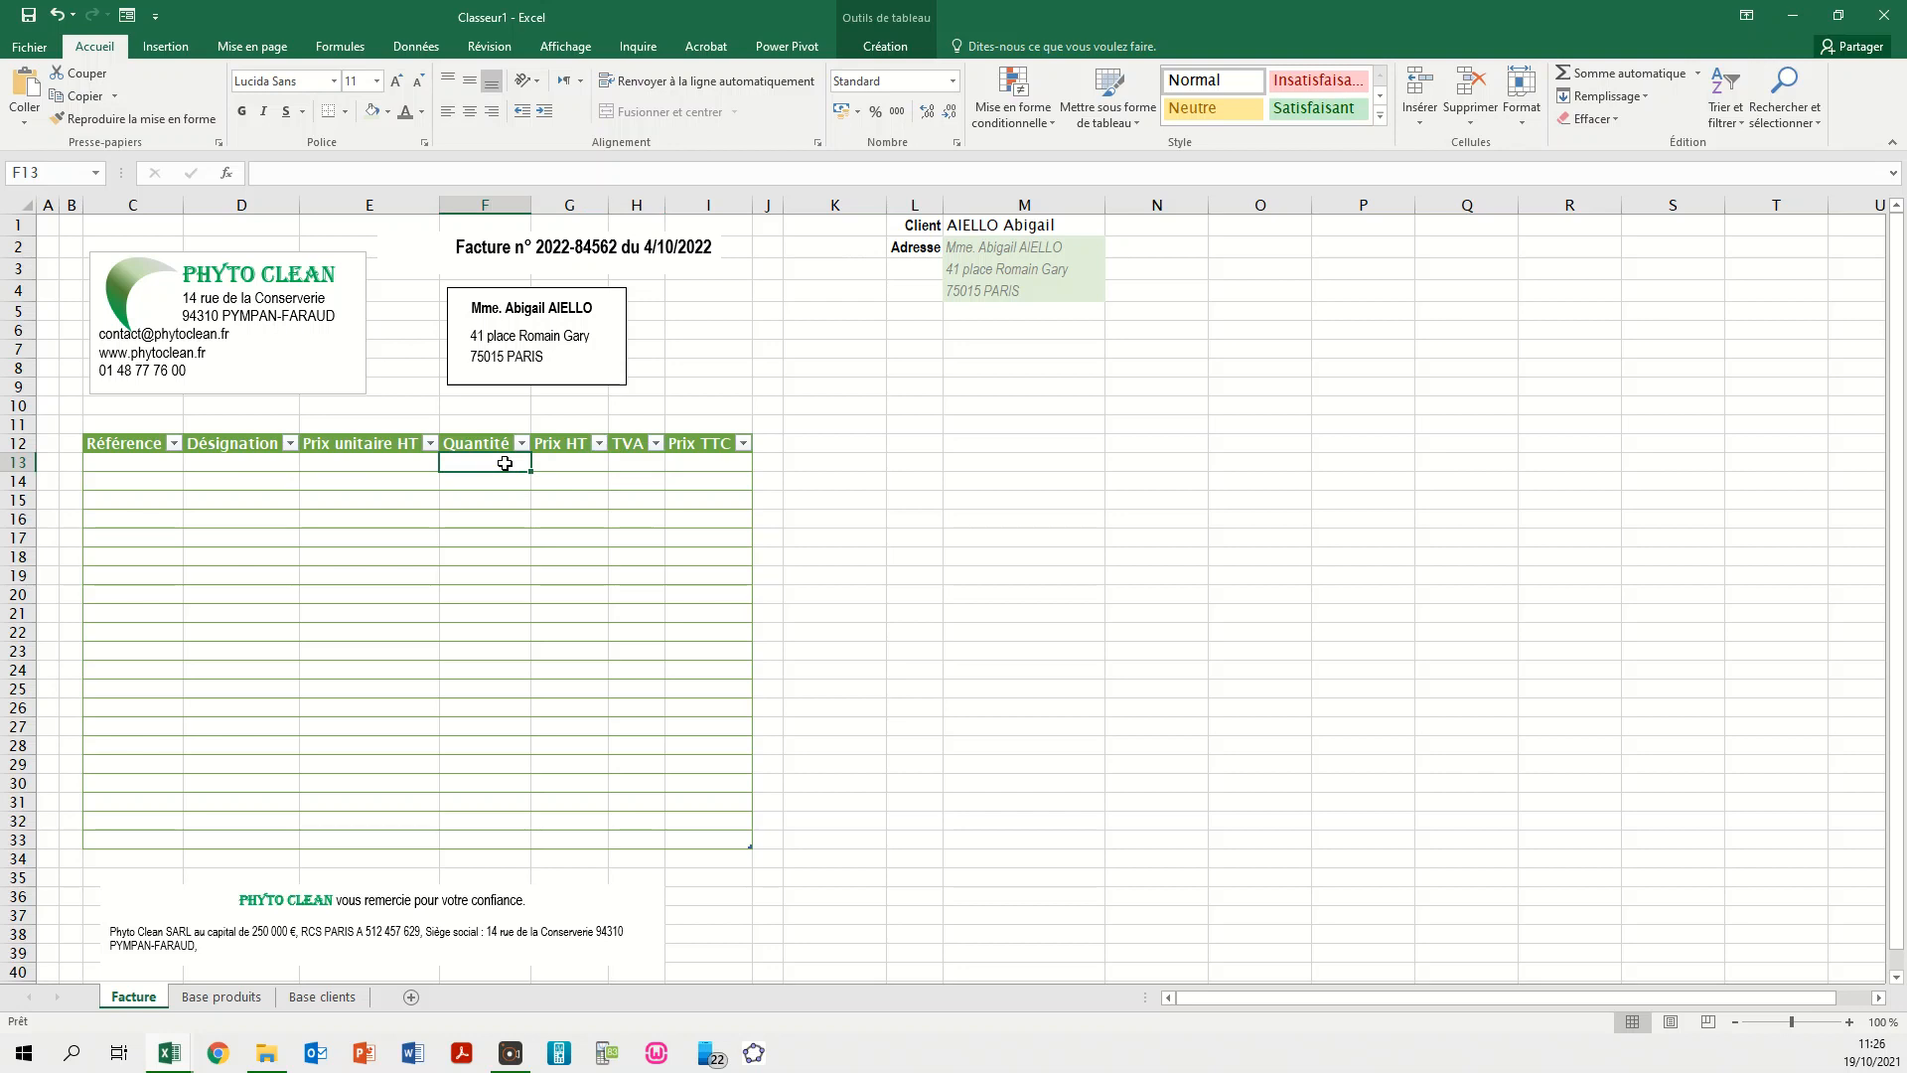
click(549, 461)
click(727, 462)
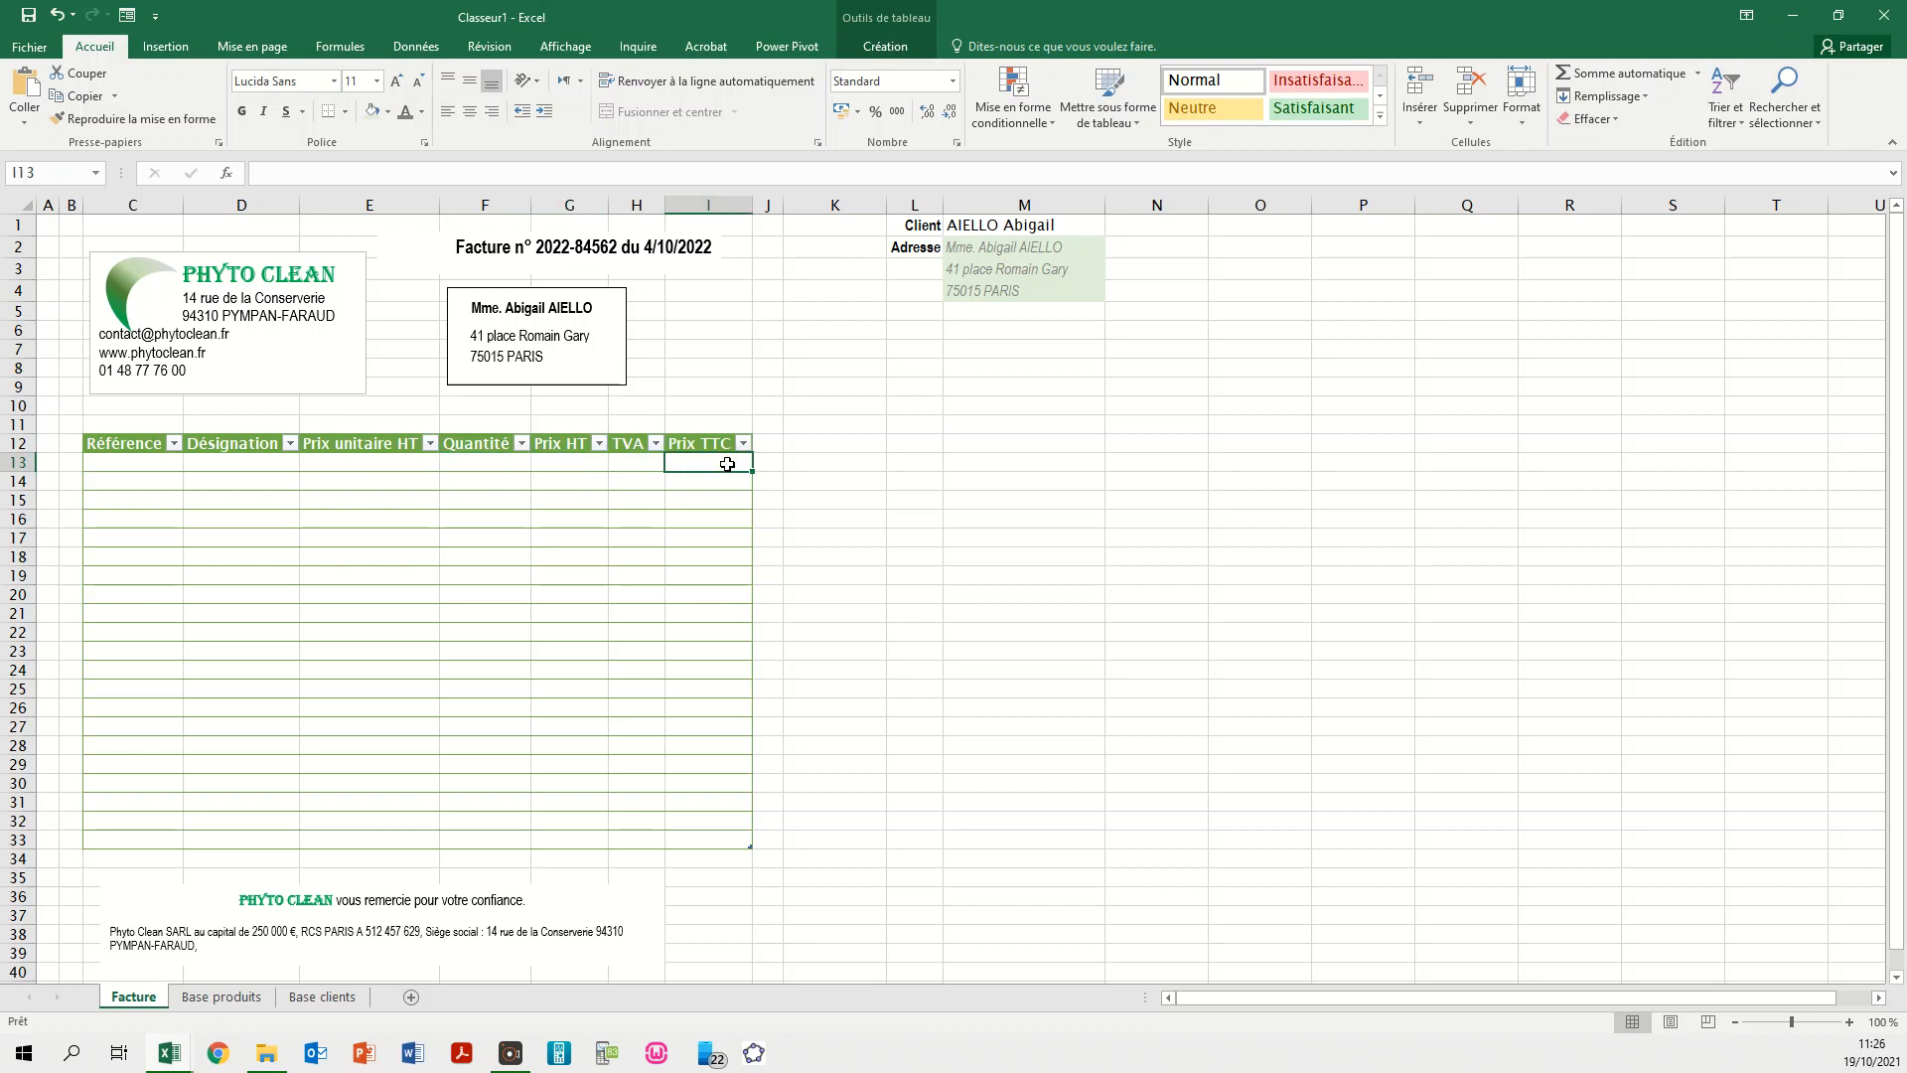
click(337, 466)
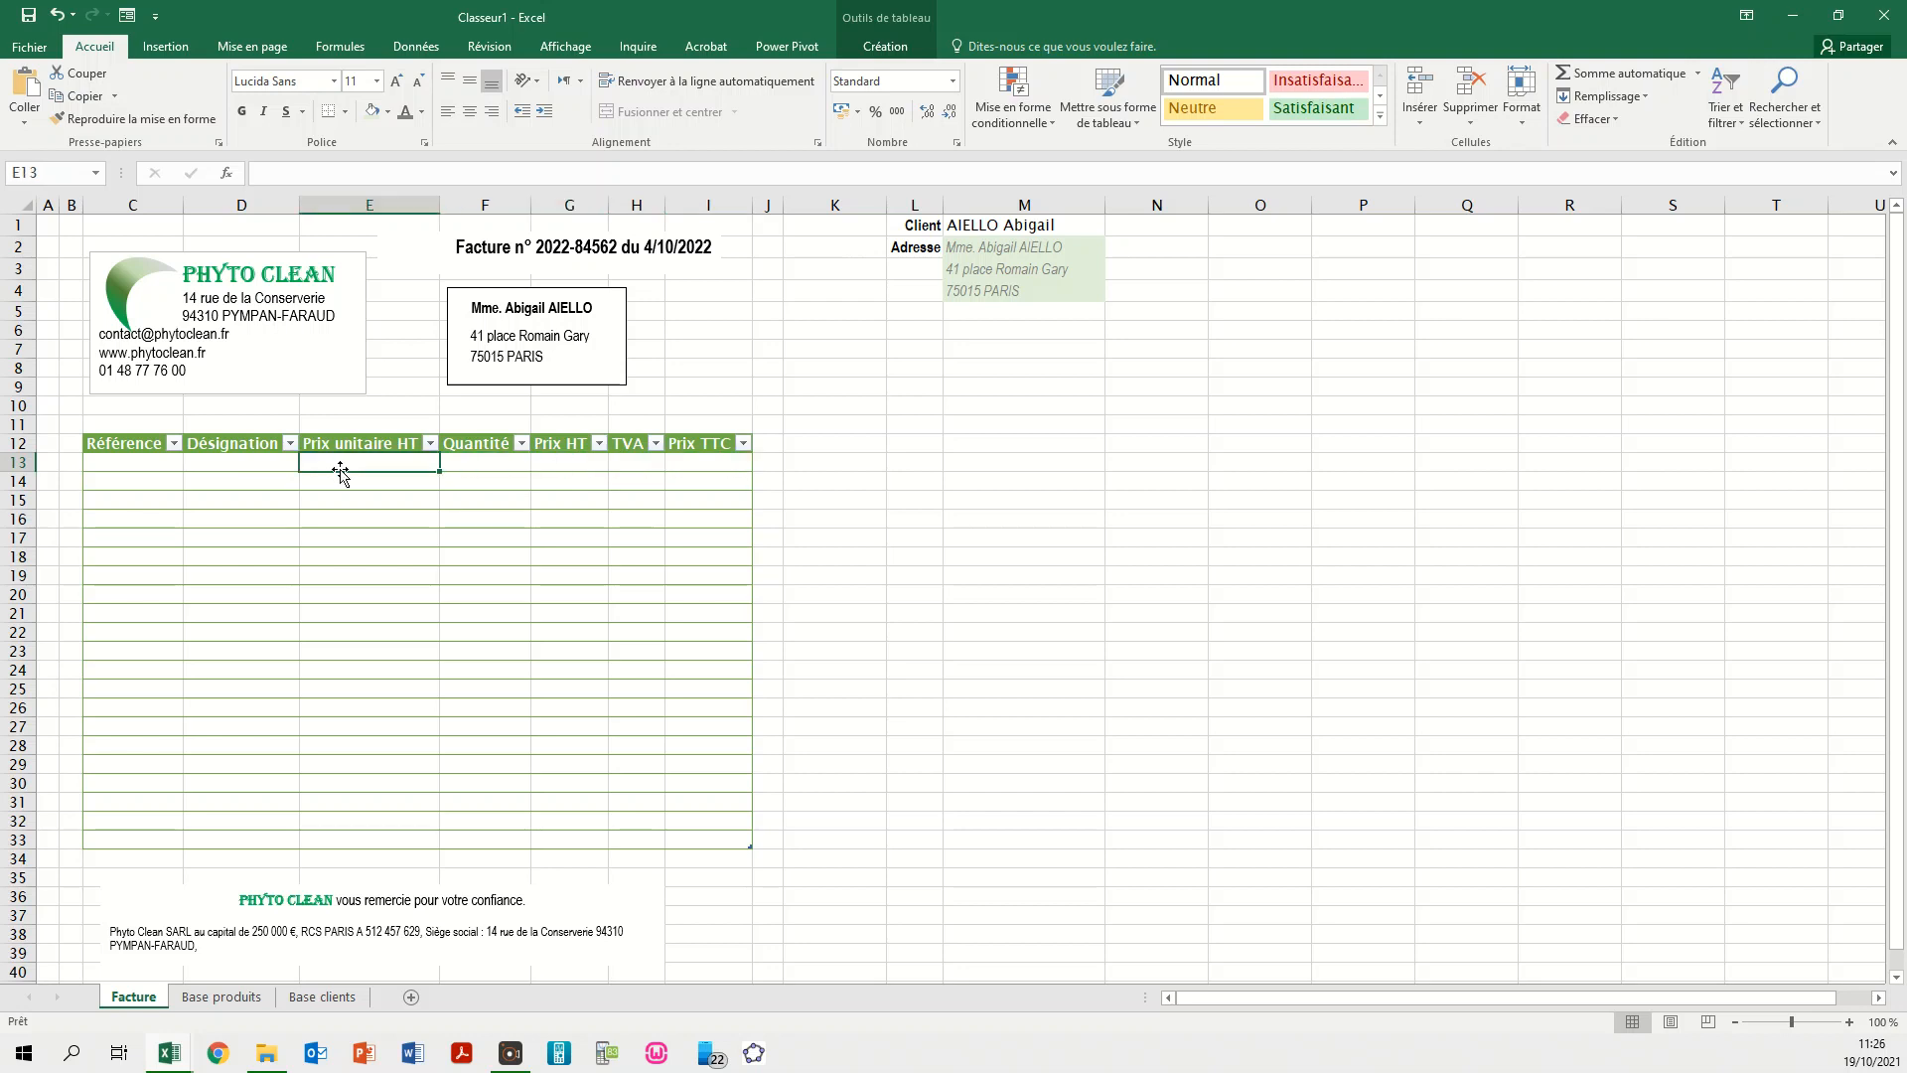
click(231, 459)
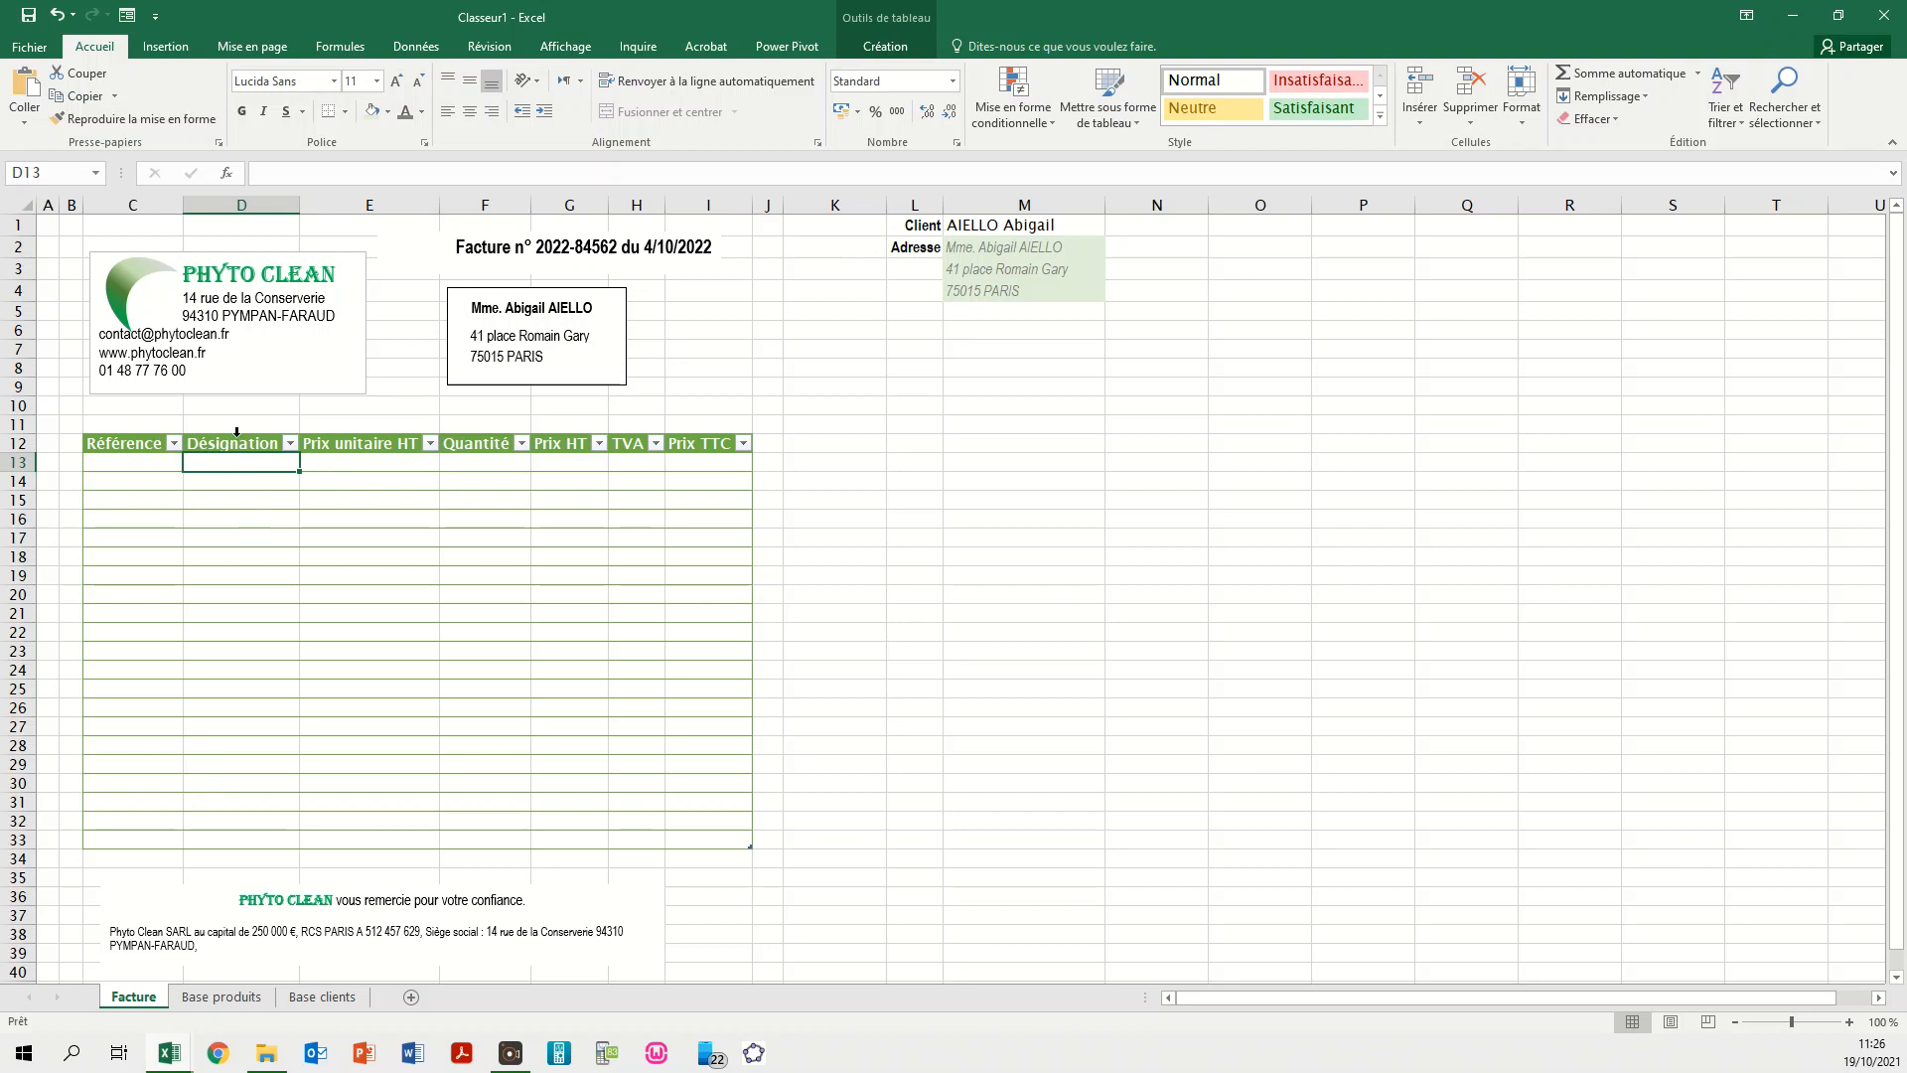
- With the invoice table's Désignation cells selected, name the Désignation data on the Base produits sheet donnes_produits and return to the Facture sheet
click(236, 431)
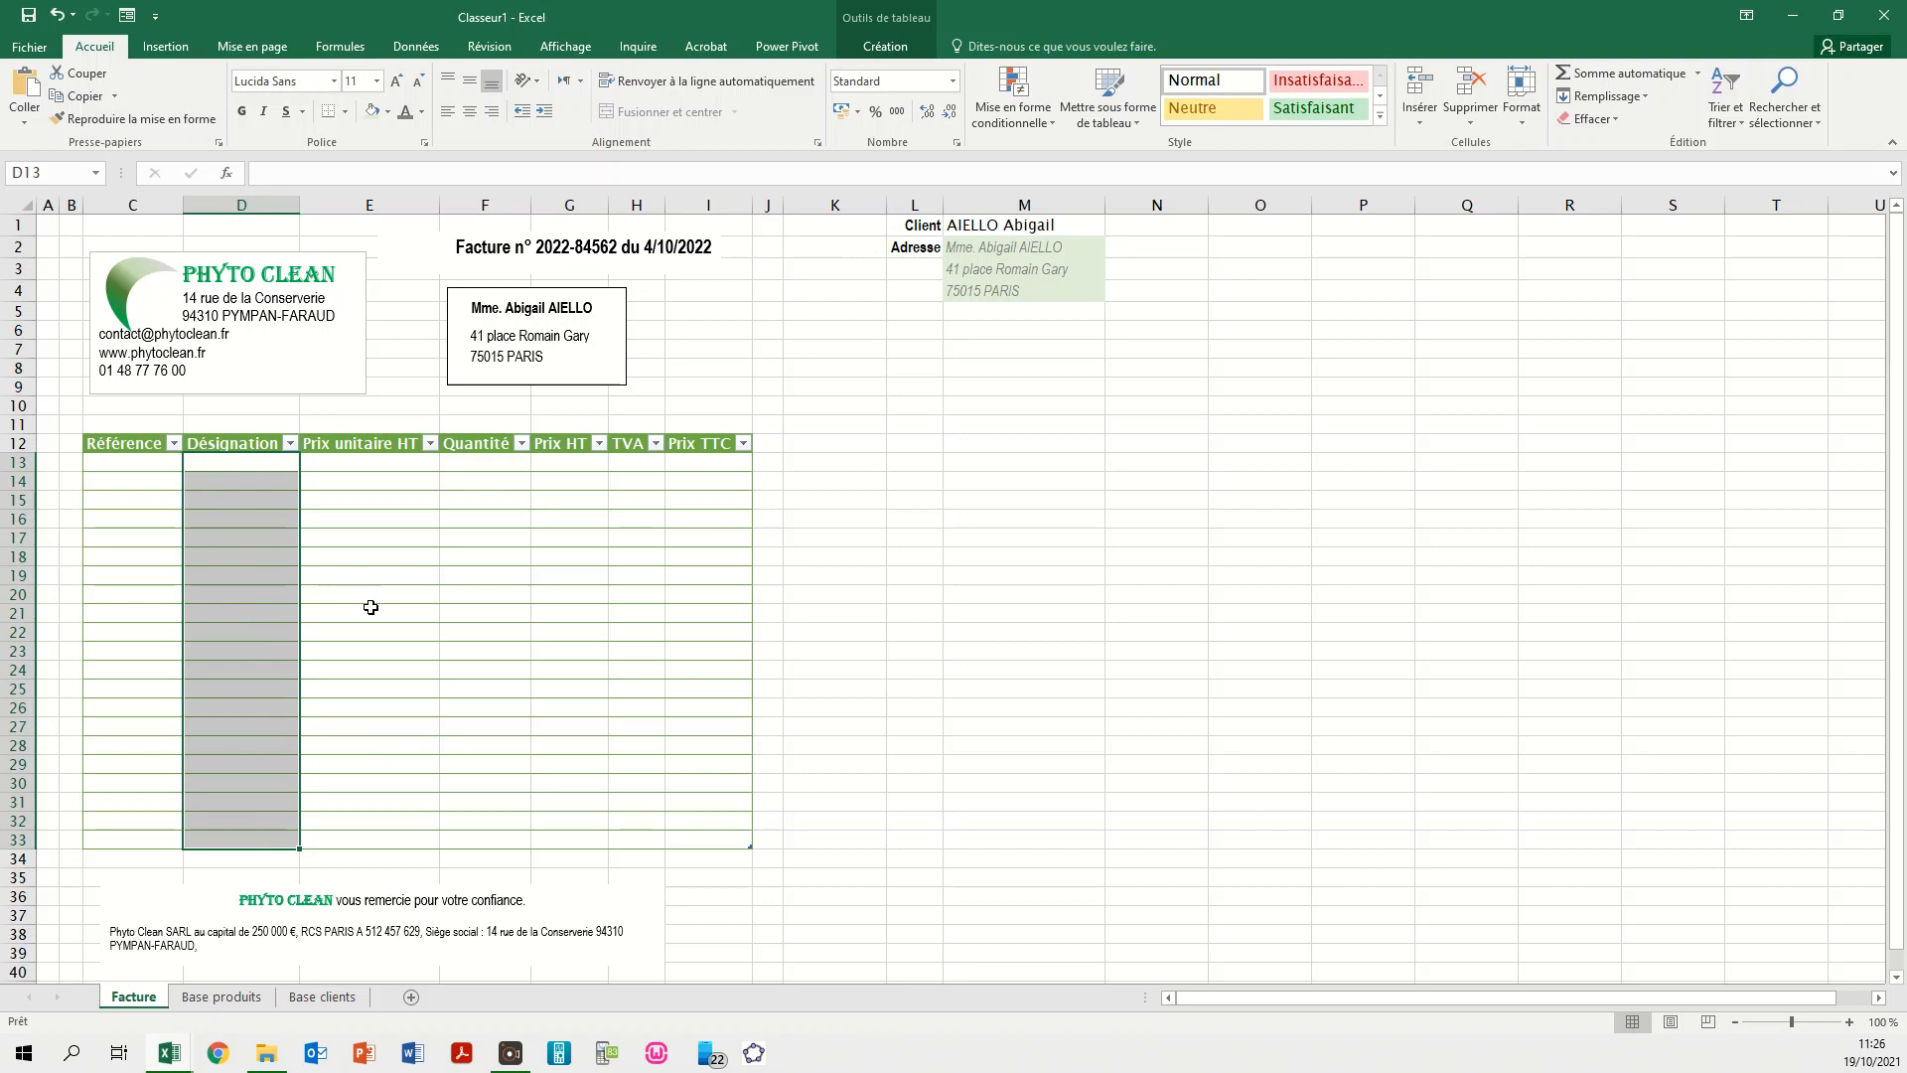
click(246, 1004)
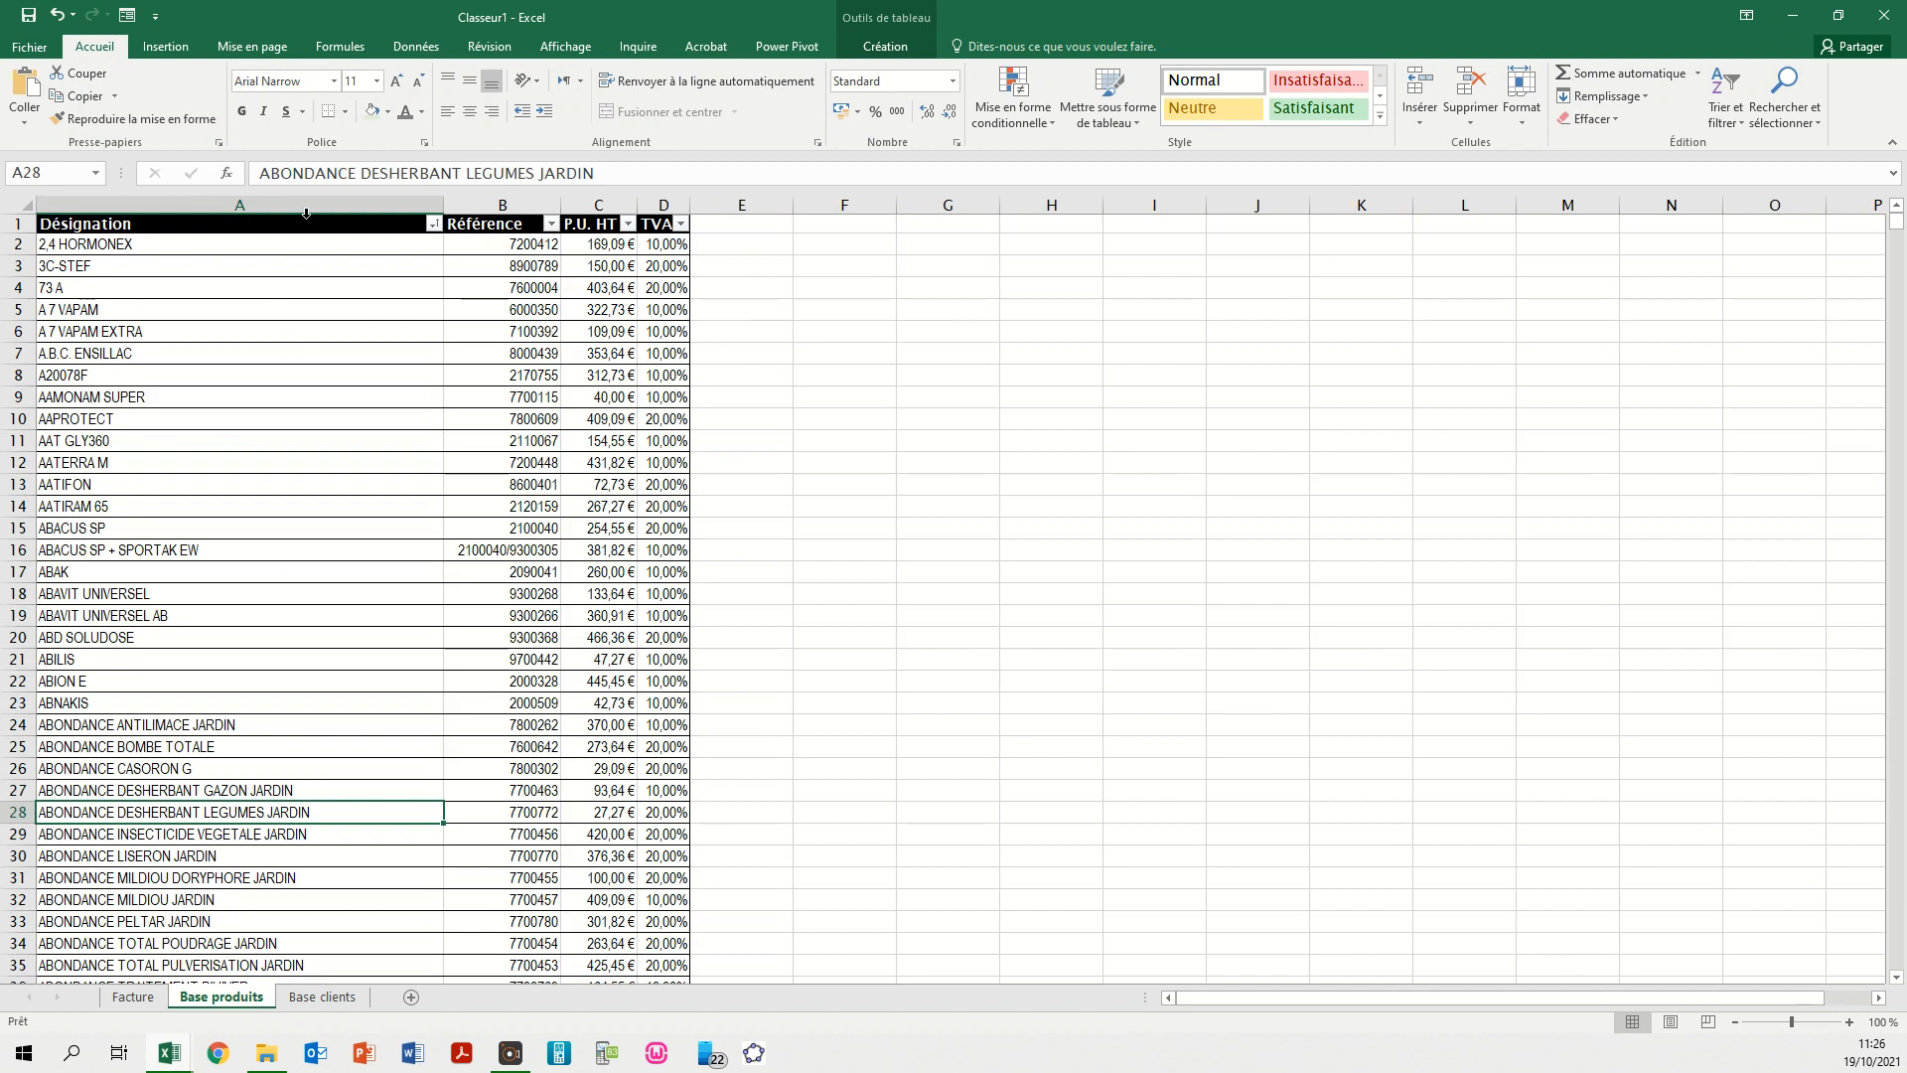
click(236, 310)
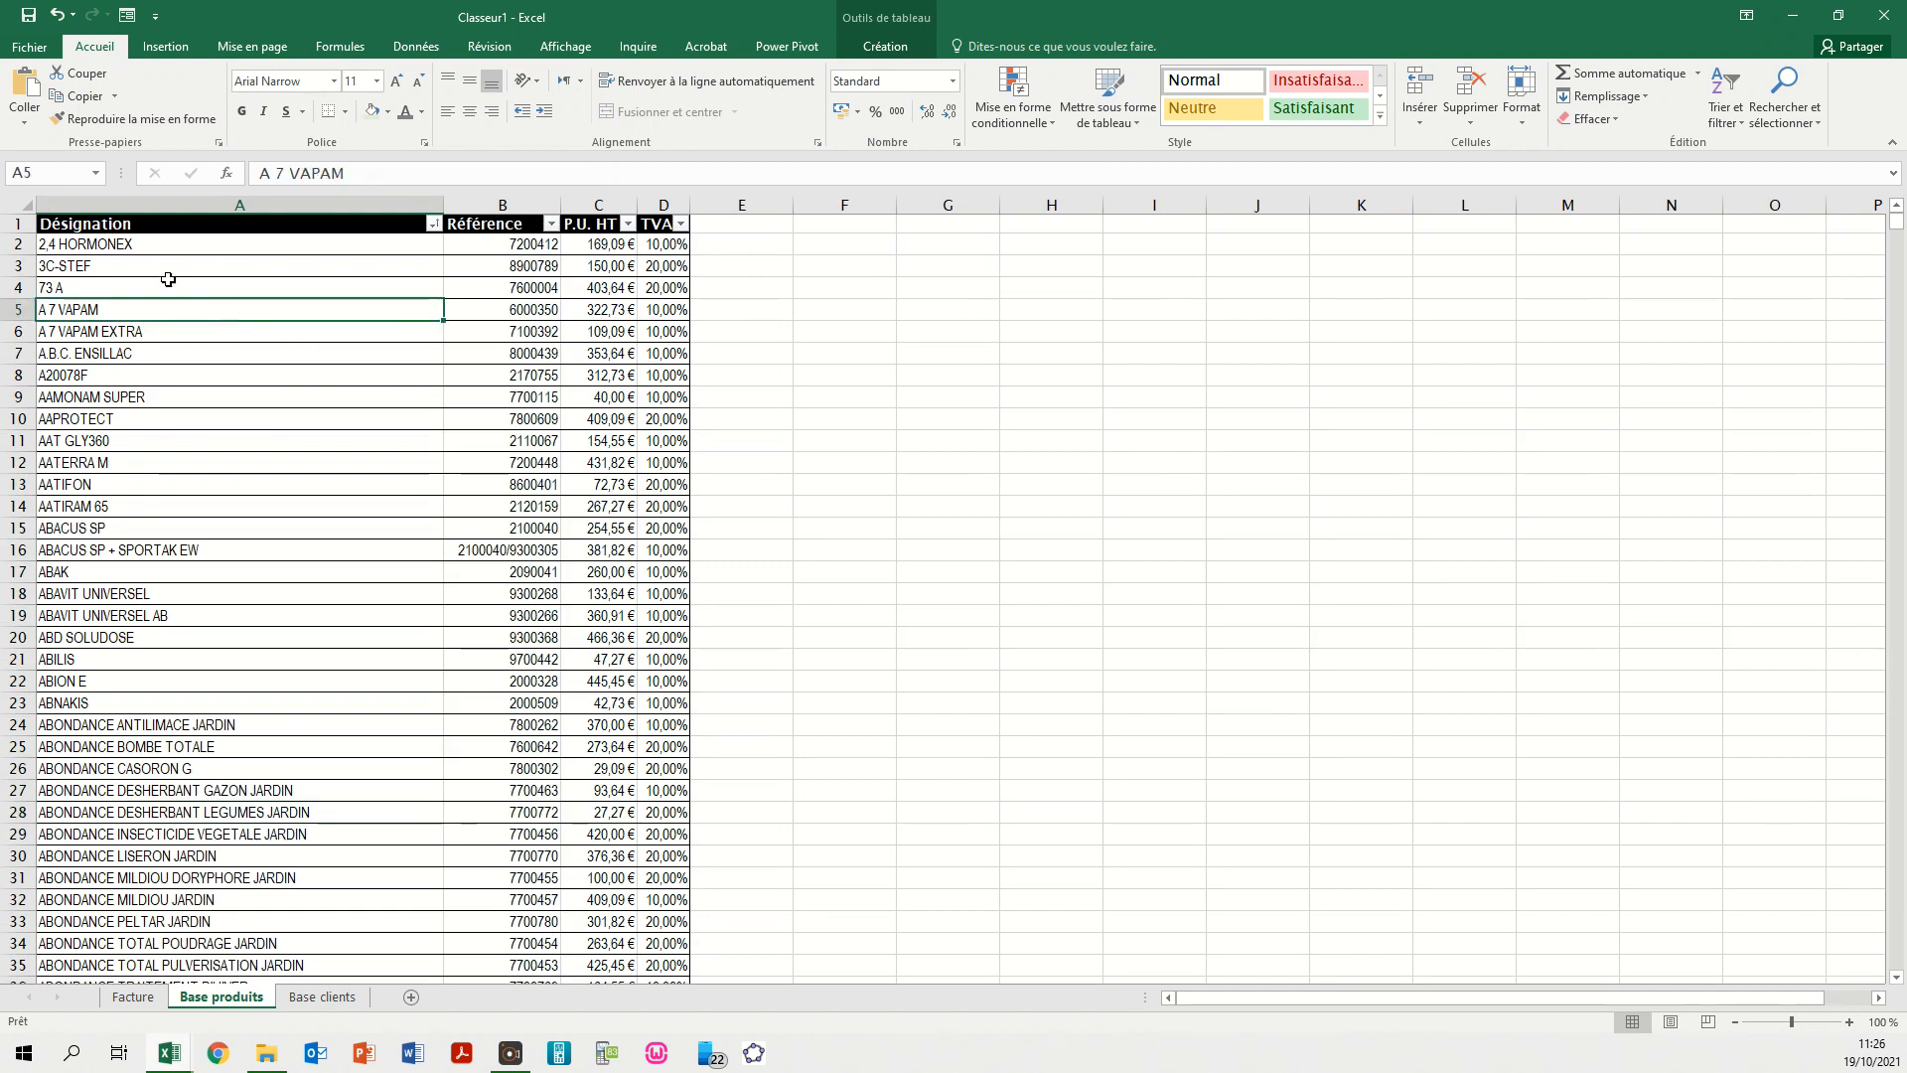
click(293, 214)
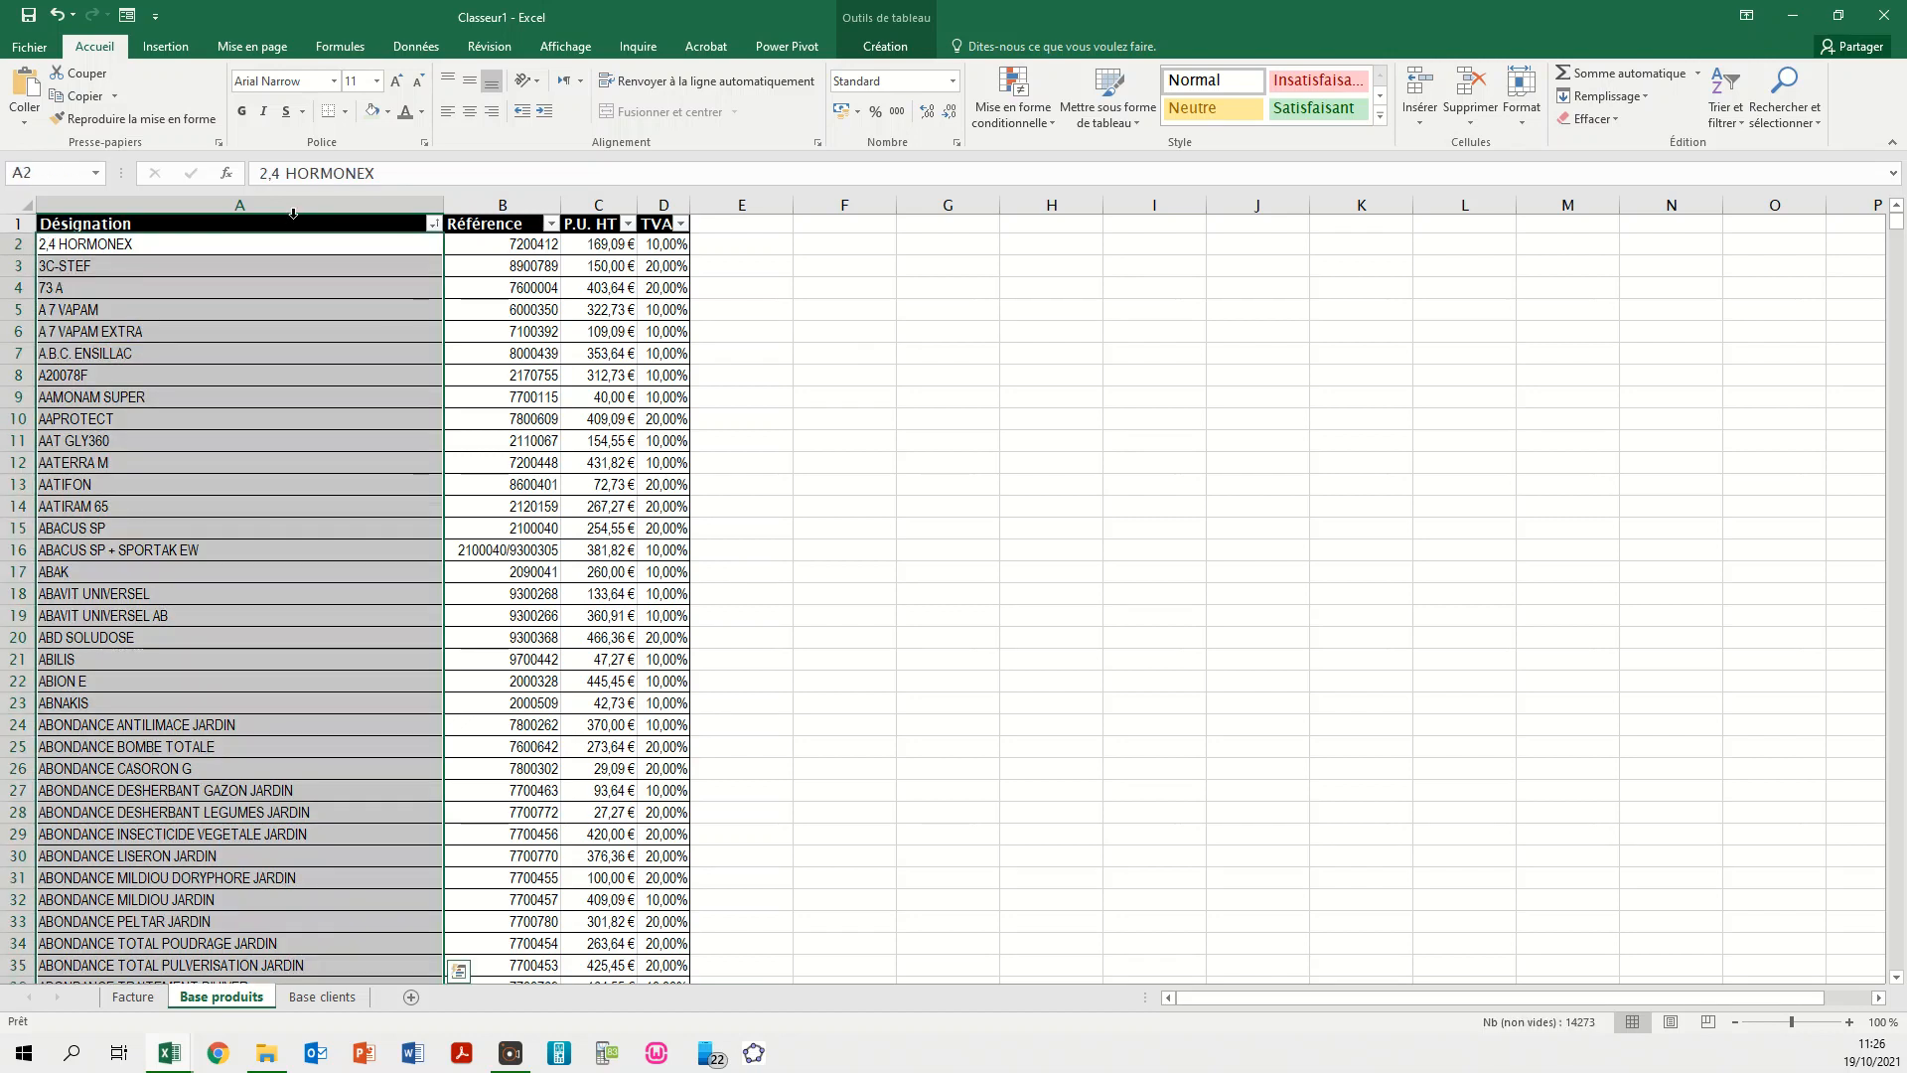
click(45, 166)
text(don)
text(nes_produits)
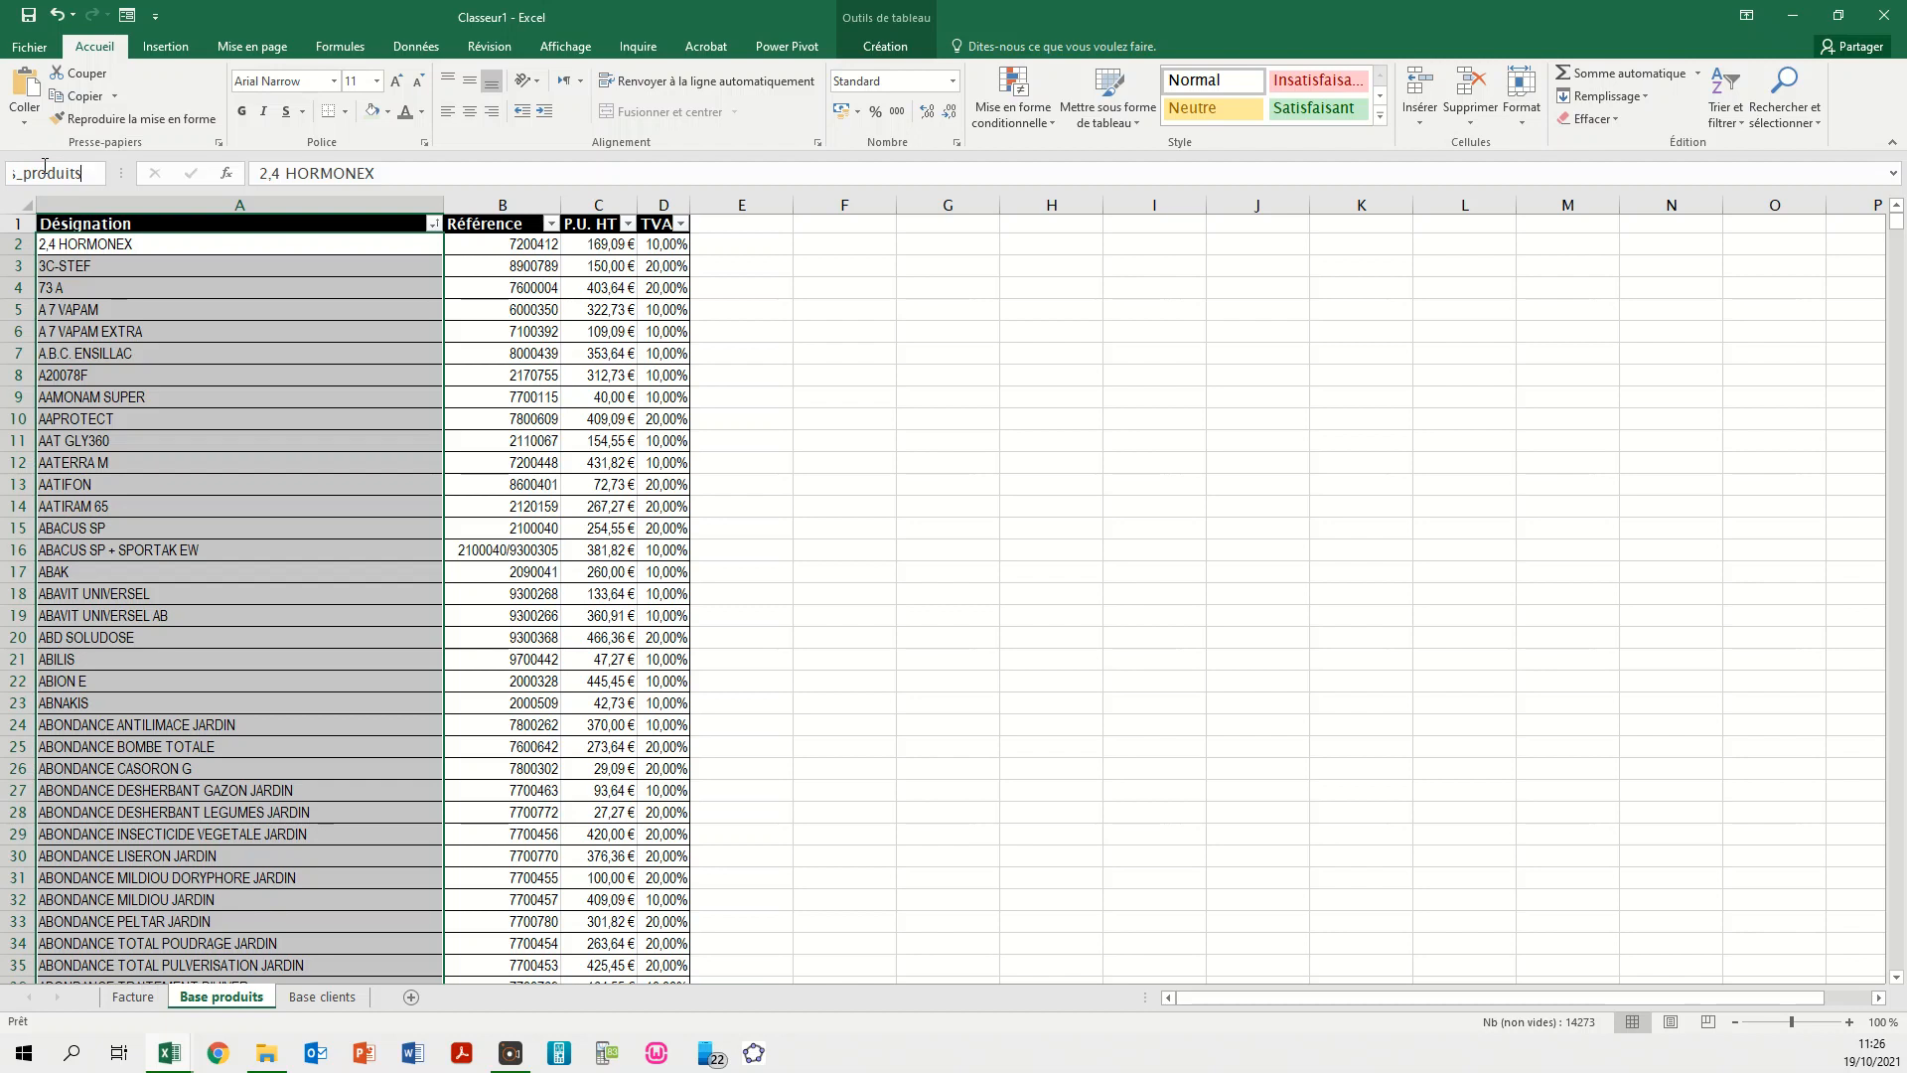
key(Return)
click(124, 999)
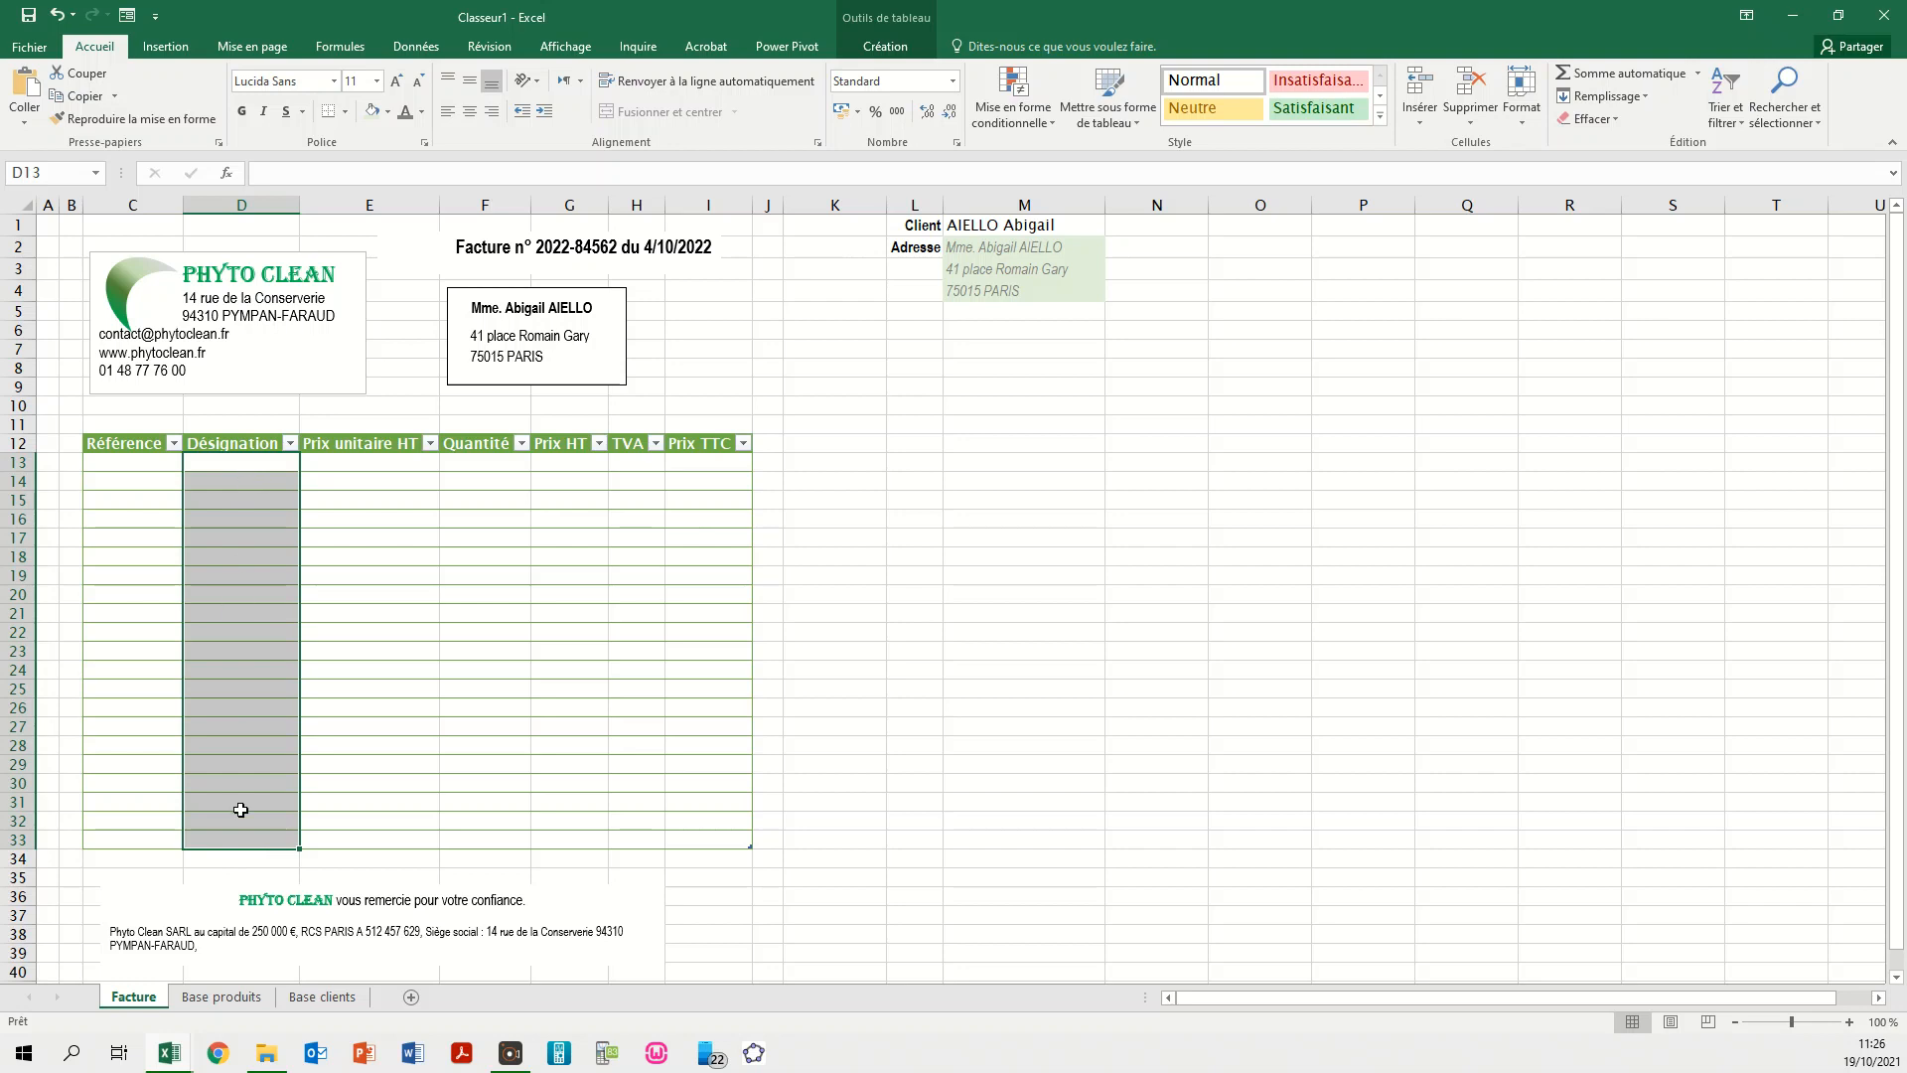
- Restrict the selected Désignation cells D13:D33 to a drop-down validation list with the source =donnes_produits
click(415, 51)
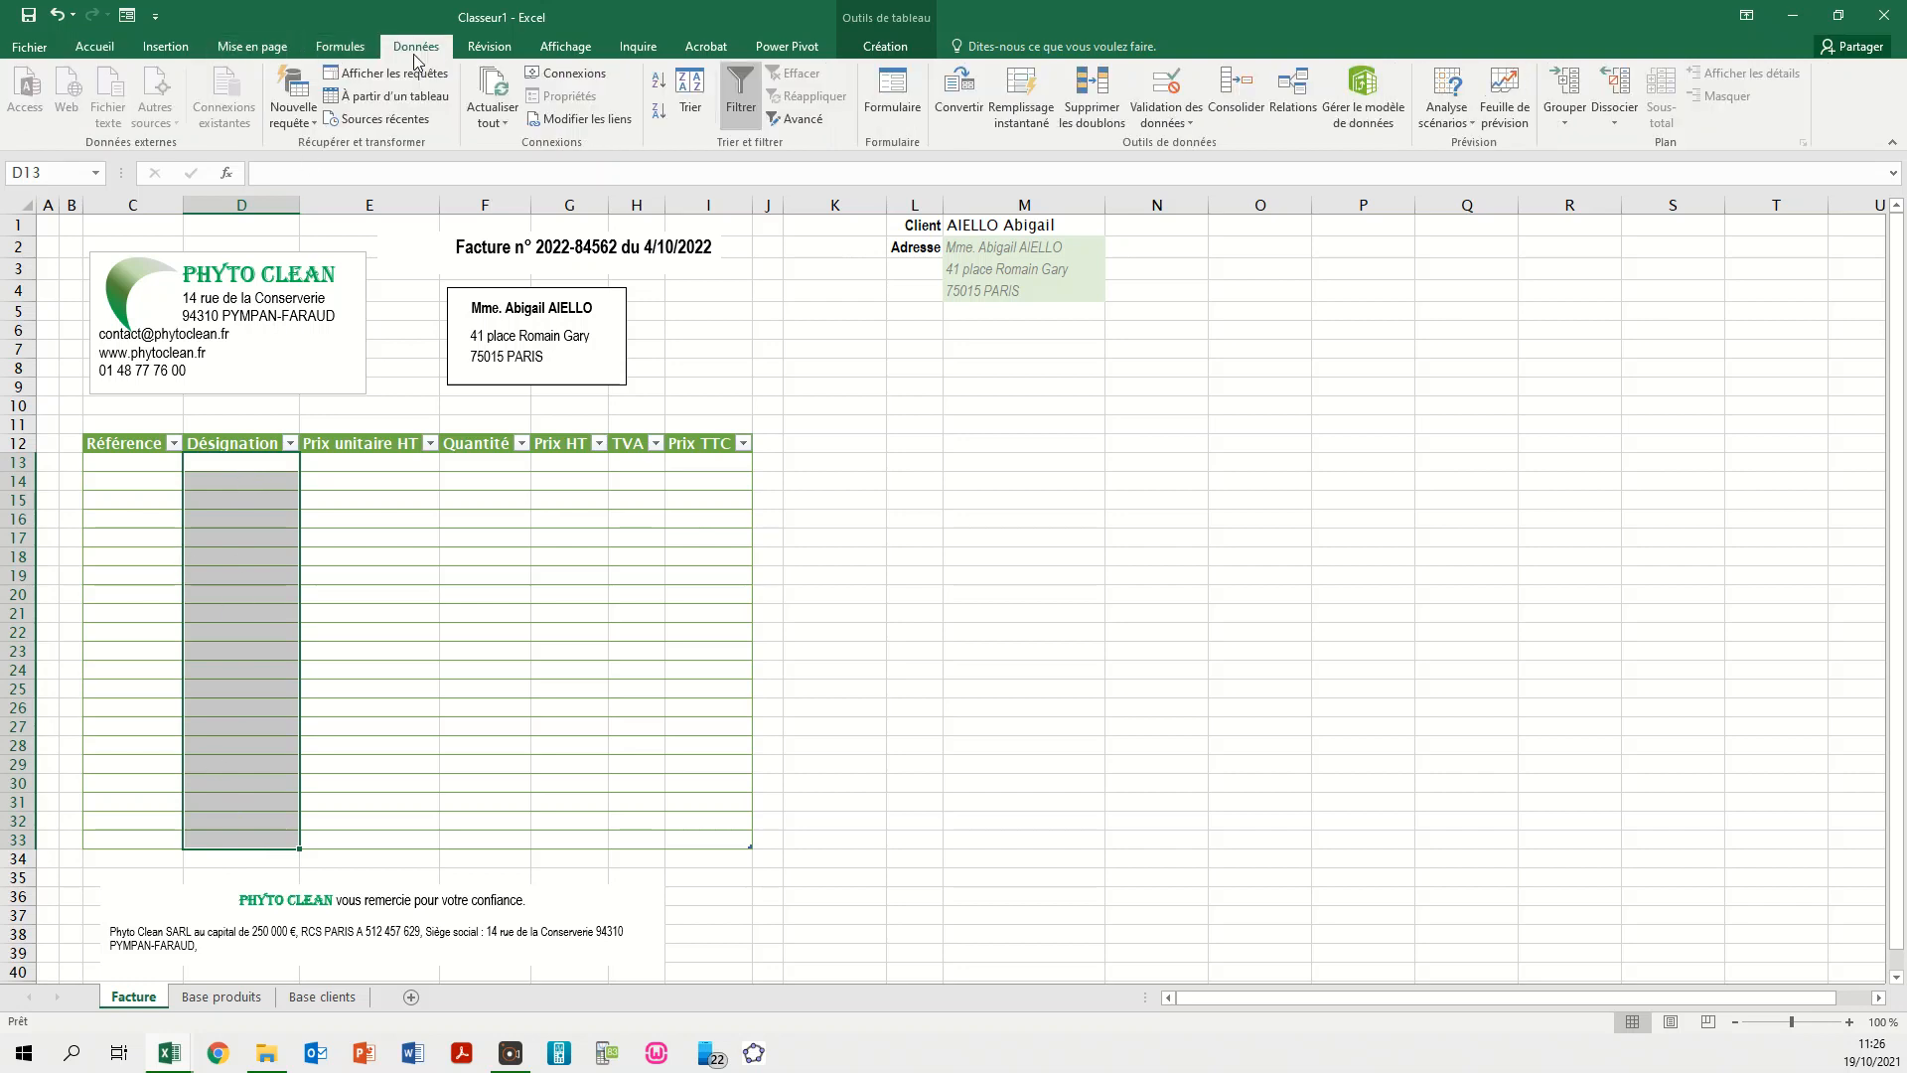
click(1166, 85)
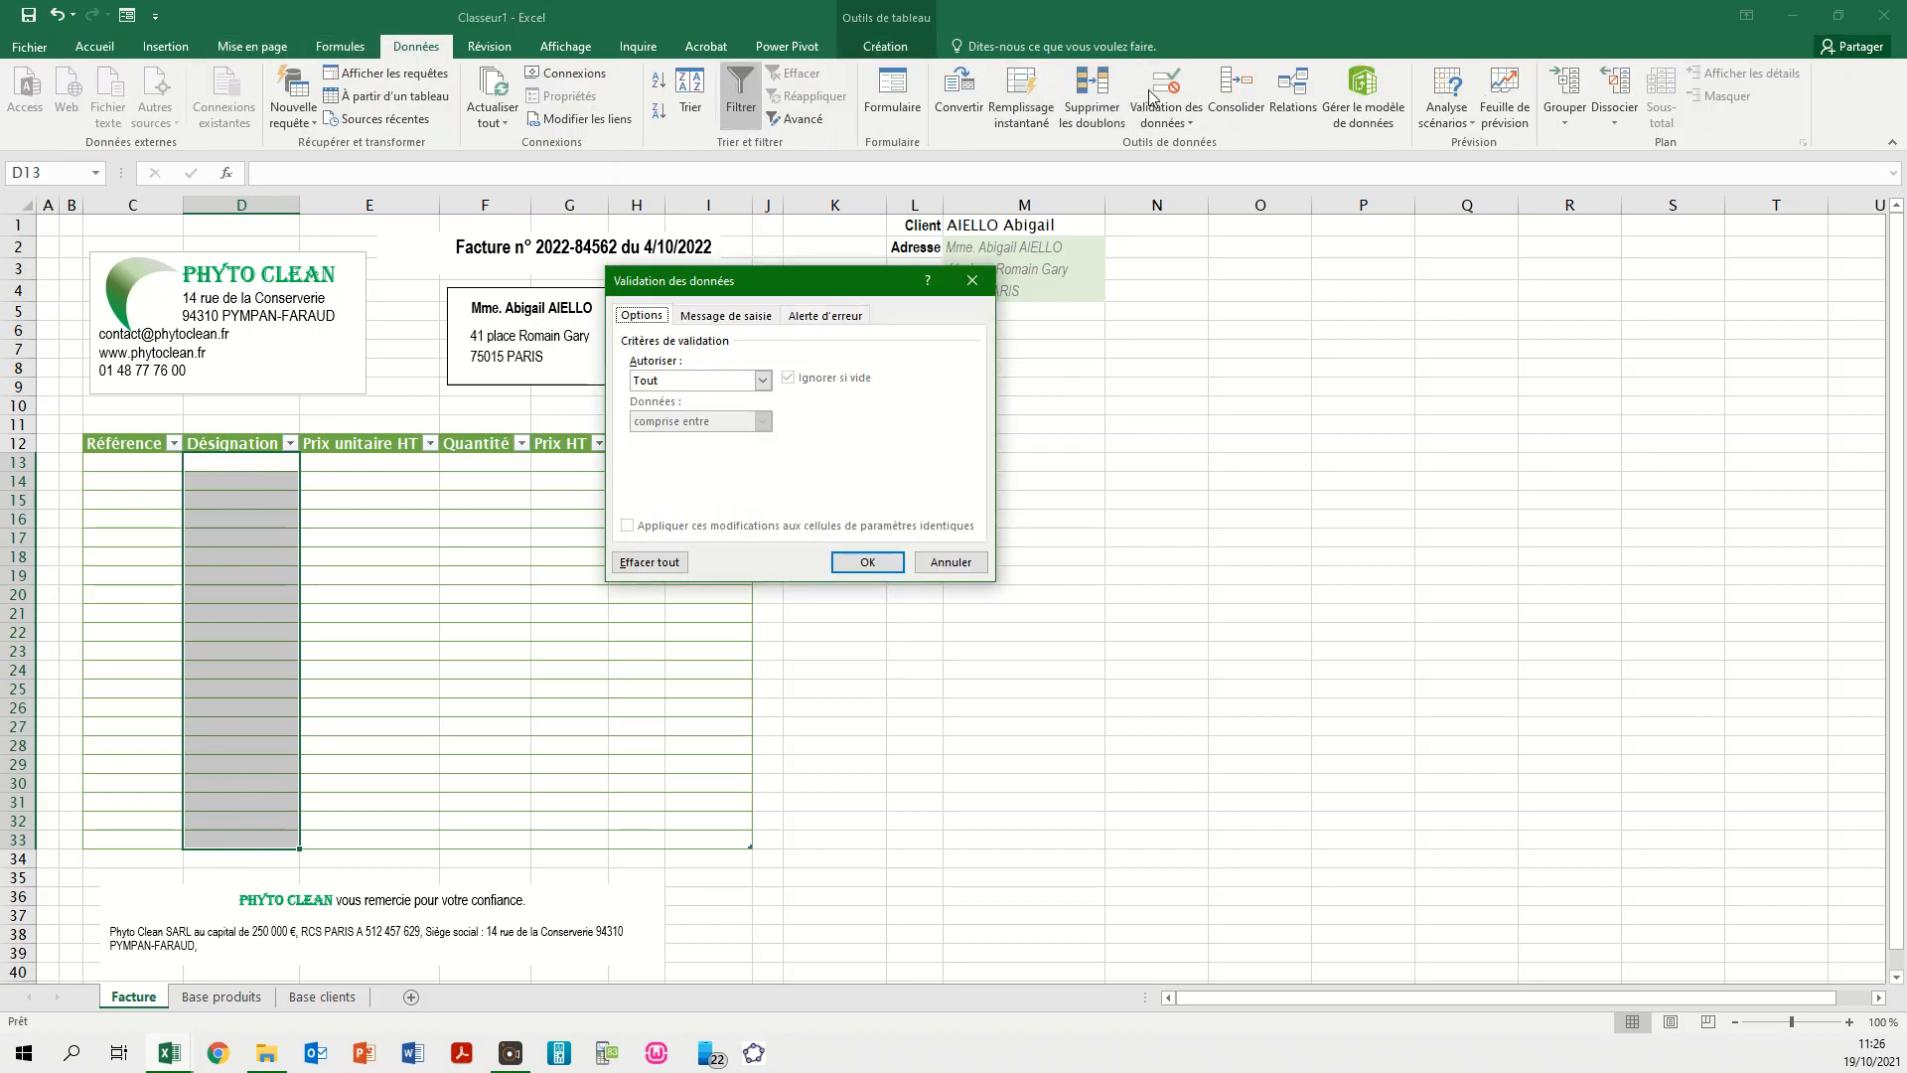
click(730, 381)
click(651, 440)
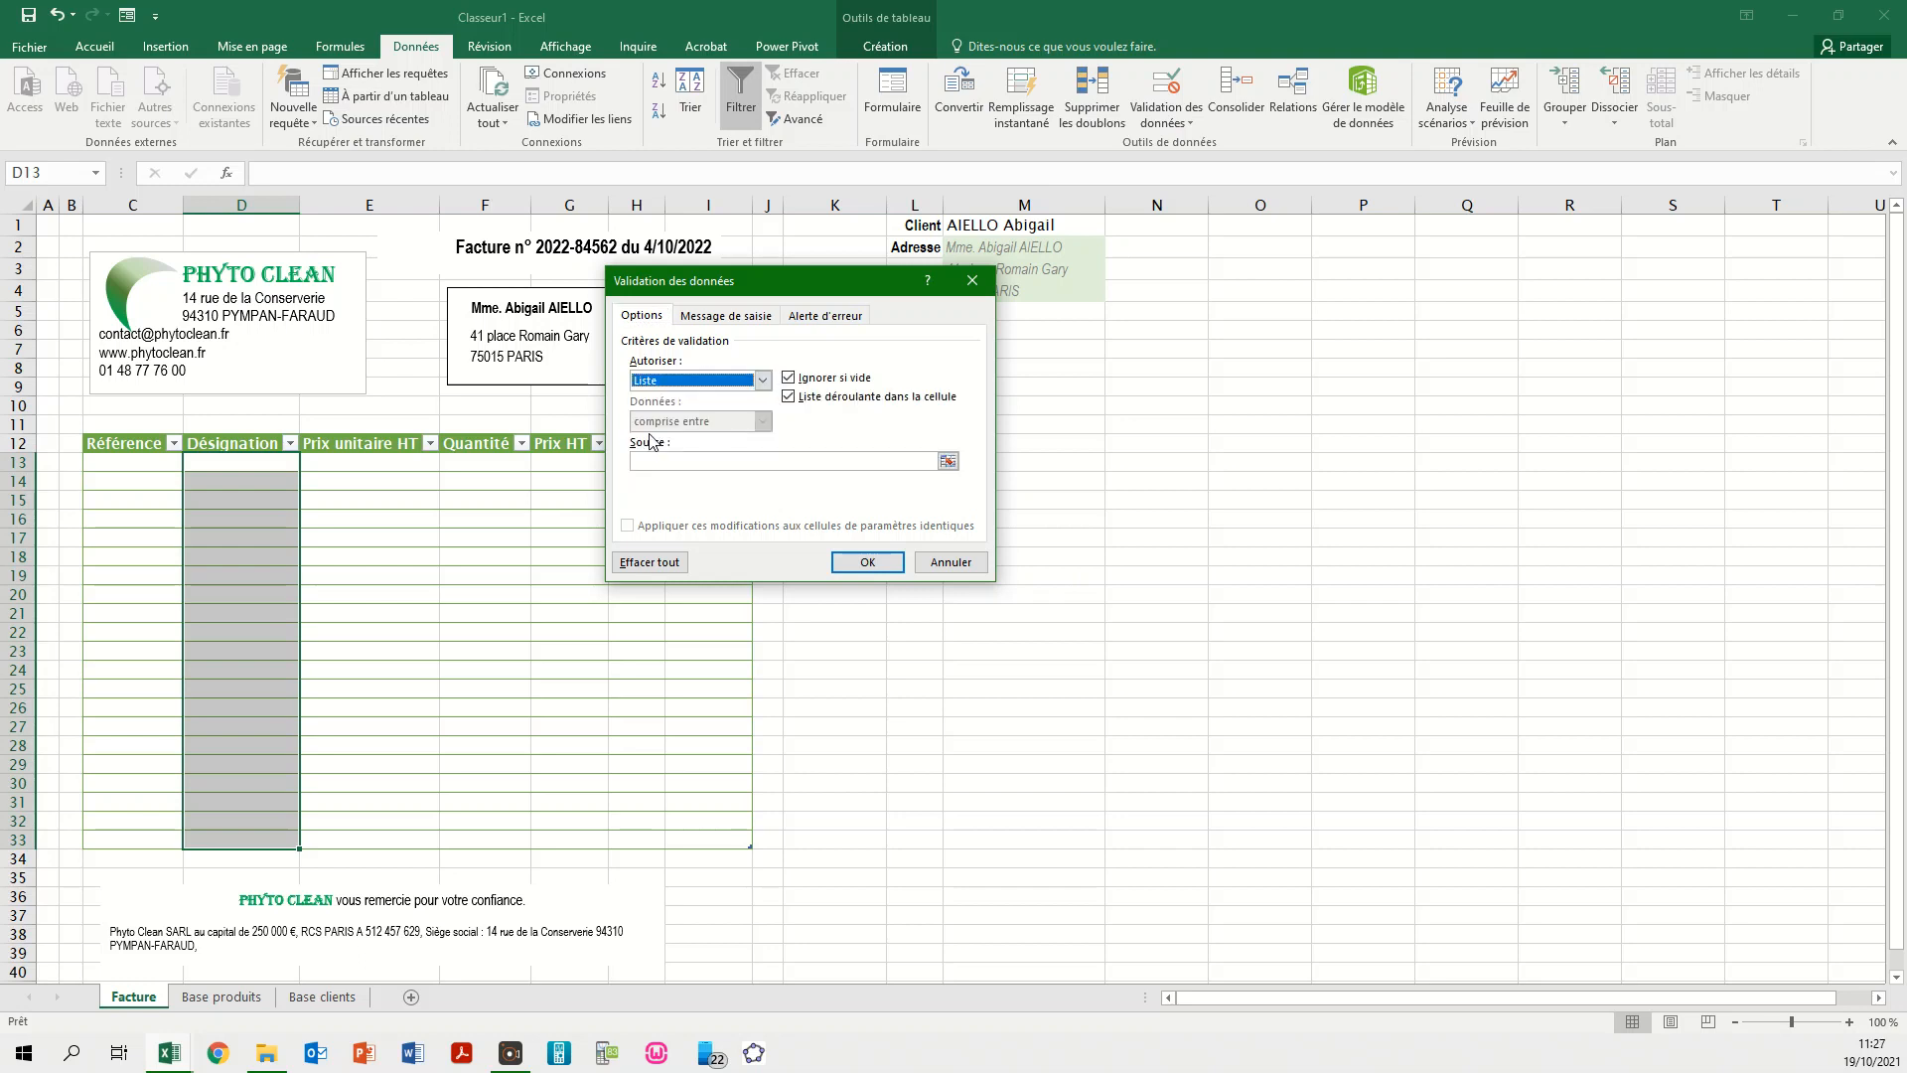
click(684, 460)
key(F3)
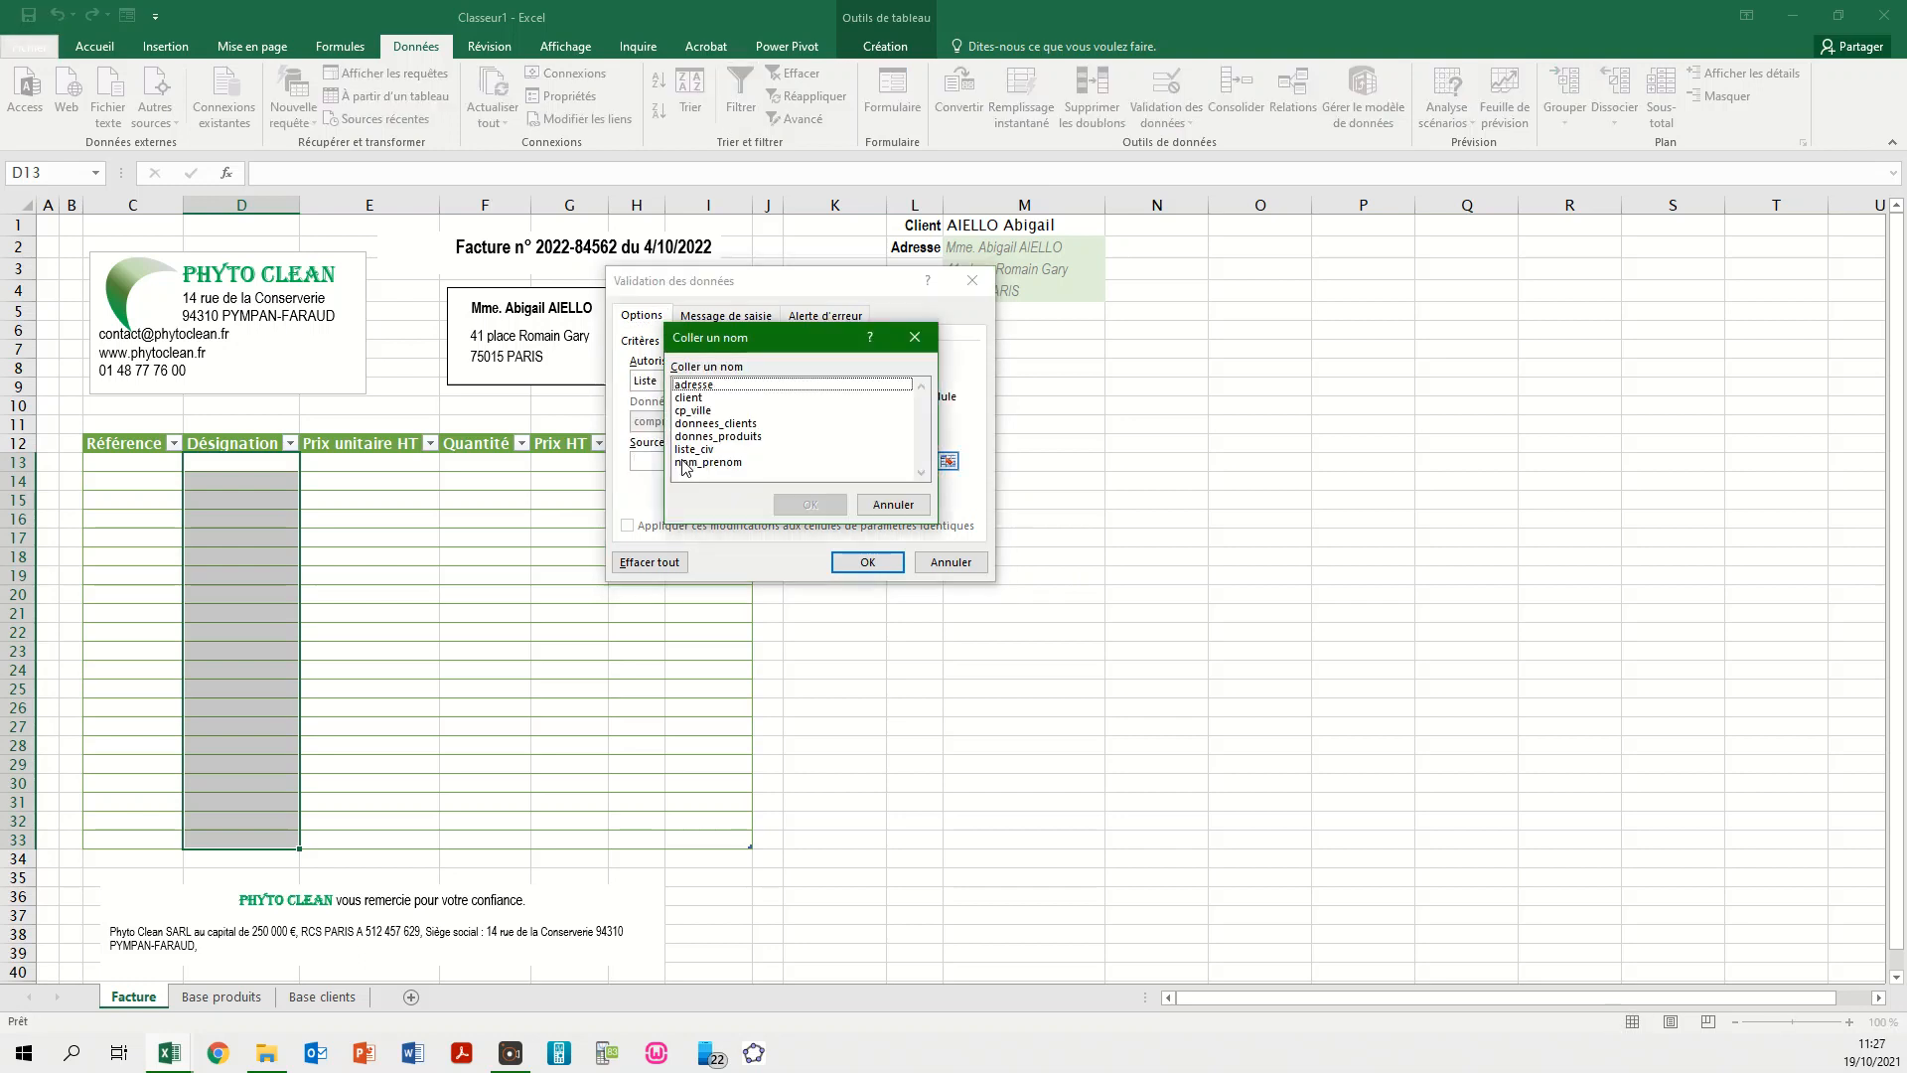
double_click(707, 436)
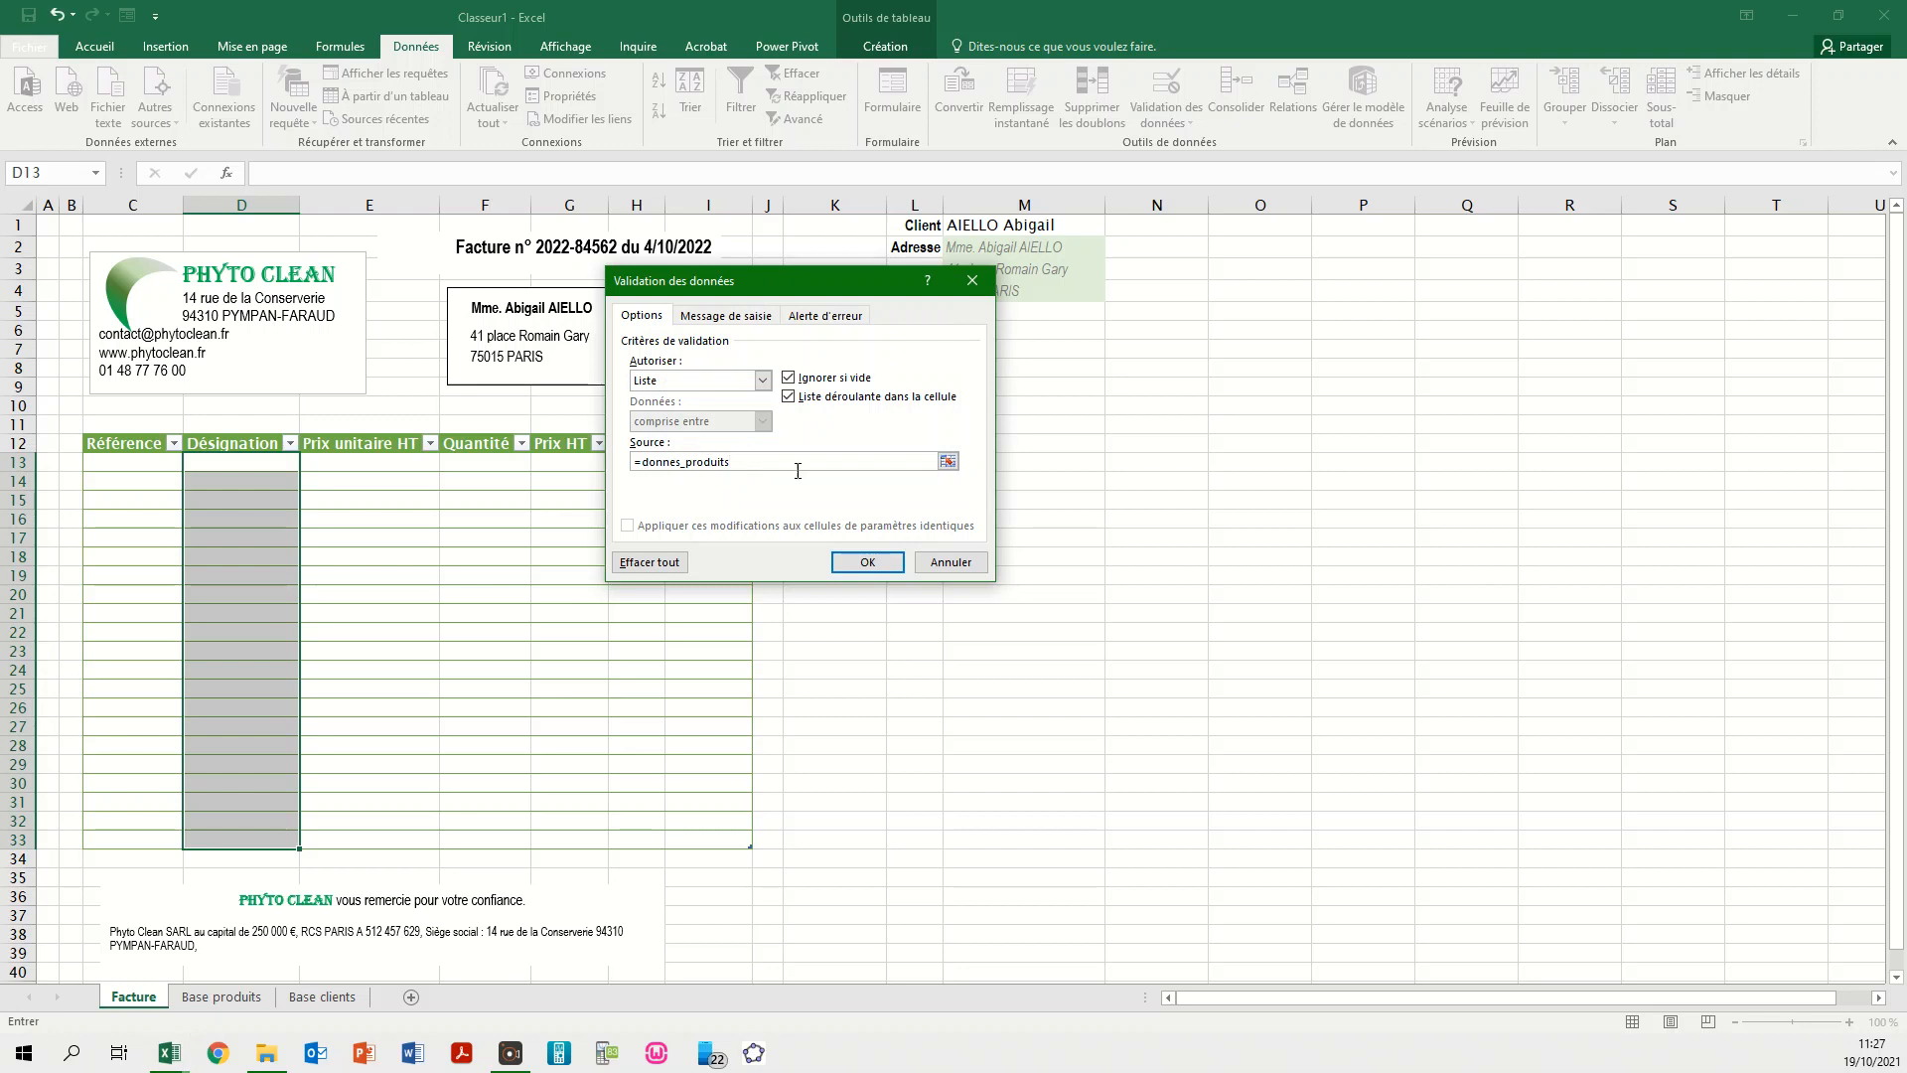
click(849, 564)
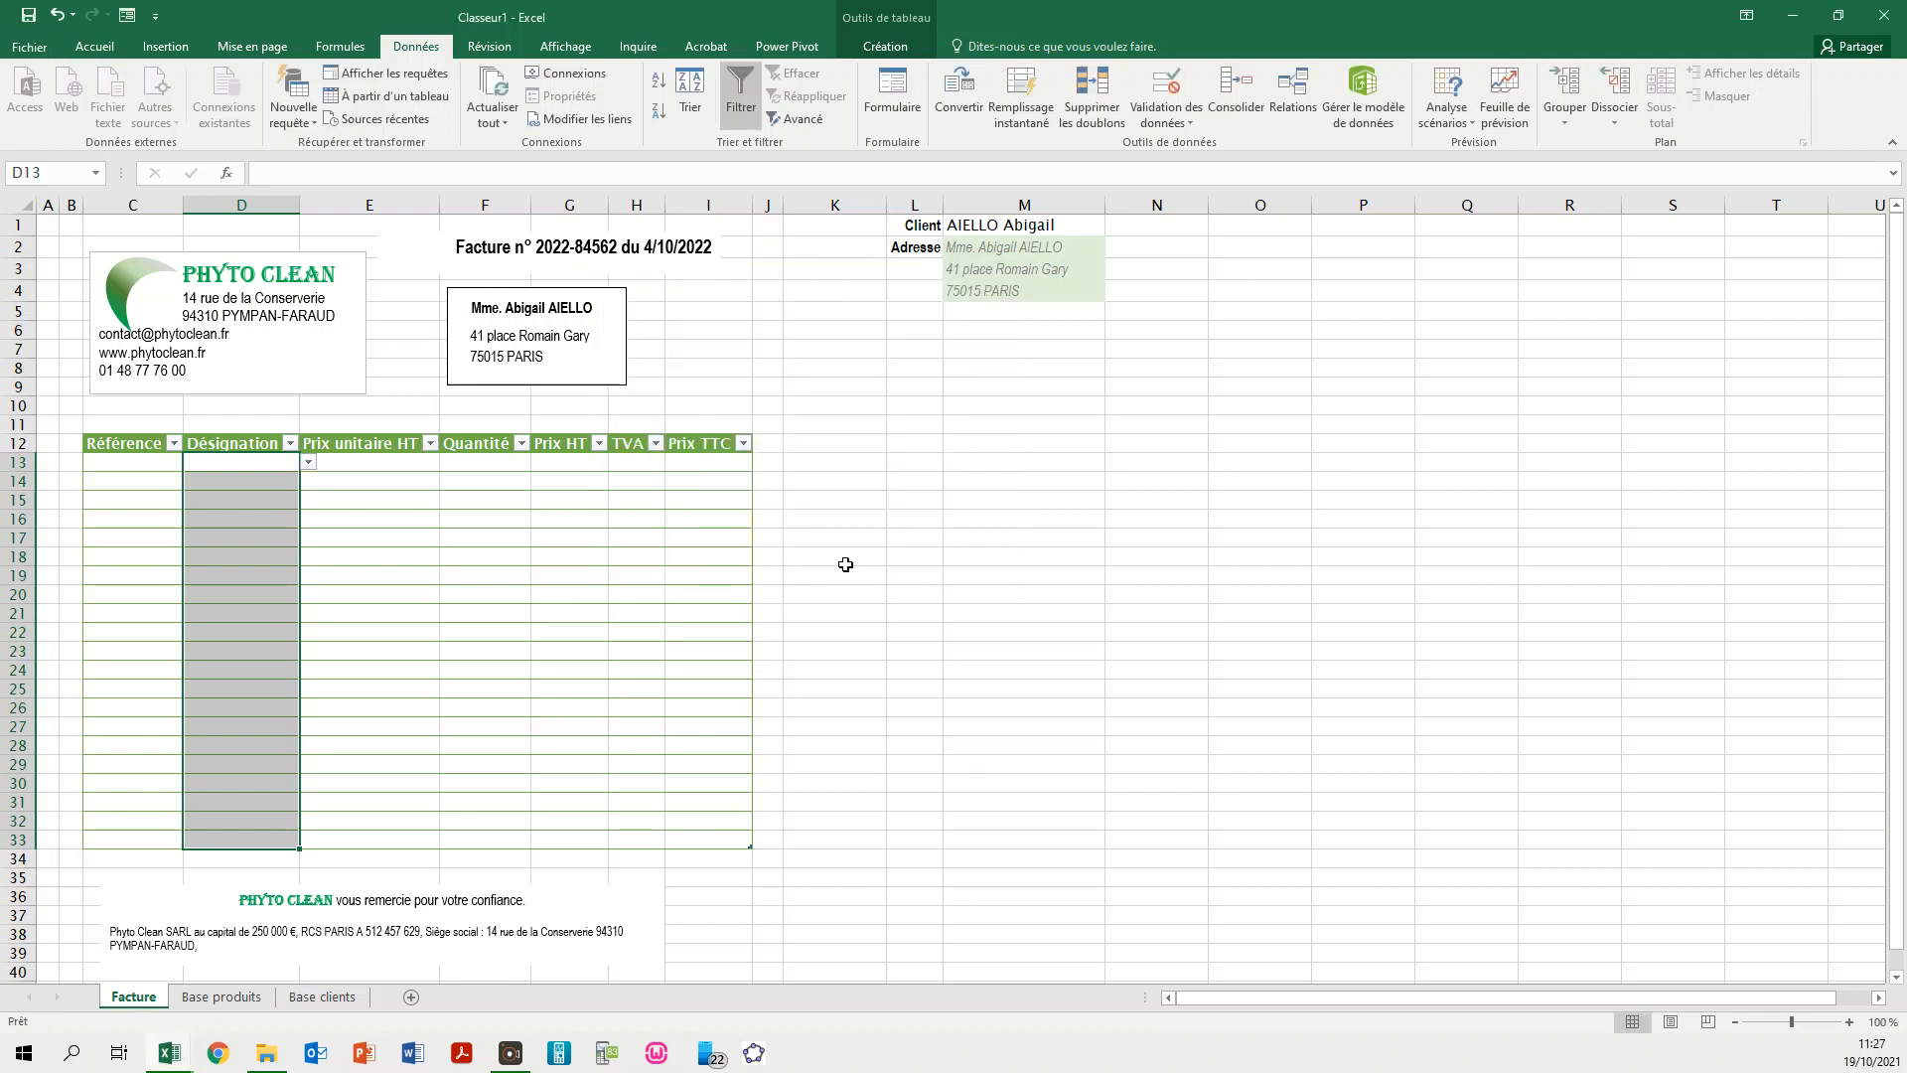
- Check the product drop-down lists in the Désignation column, in D13 and D19
click(309, 463)
click(309, 463)
click(244, 574)
click(309, 576)
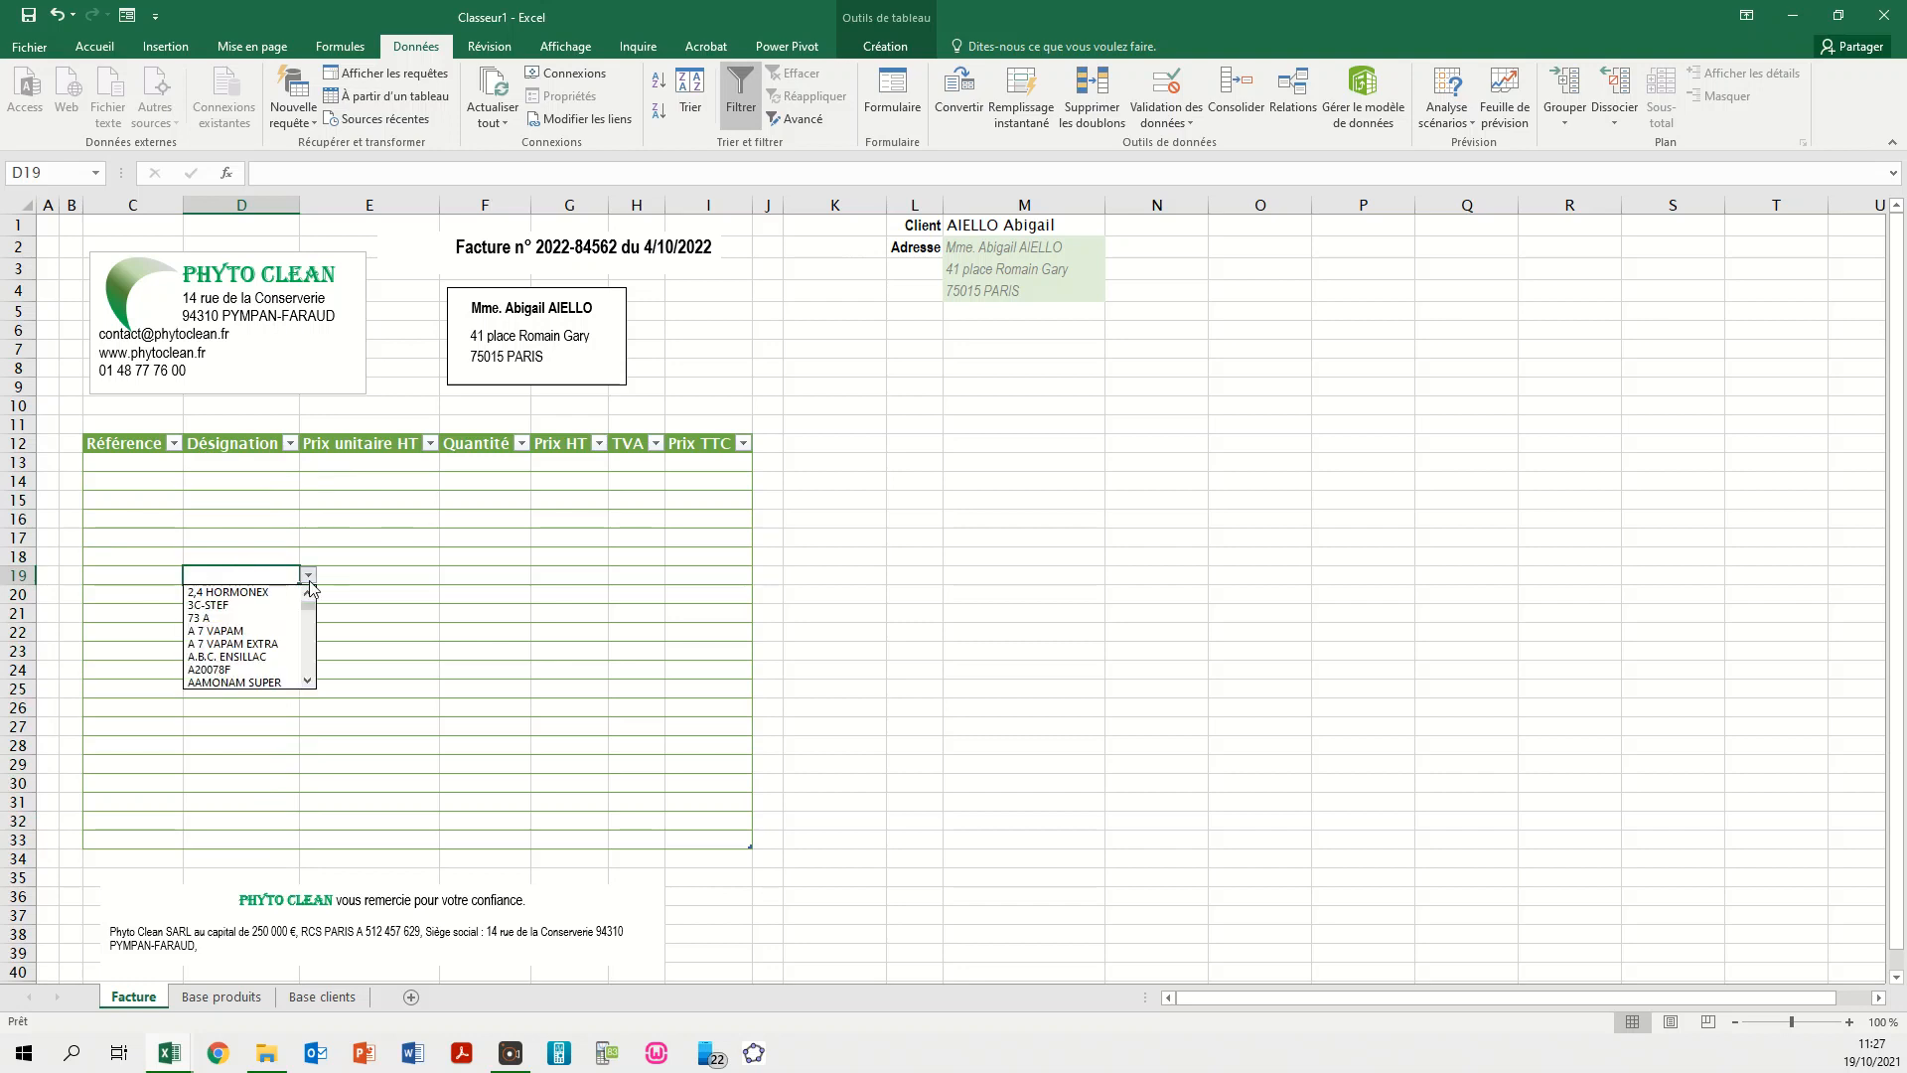
mouse_move(308, 611)
mouse_down()
mouse_move(313, 657)
mouse_move(314, 588)
mouse_up()
click(271, 472)
click(249, 460)
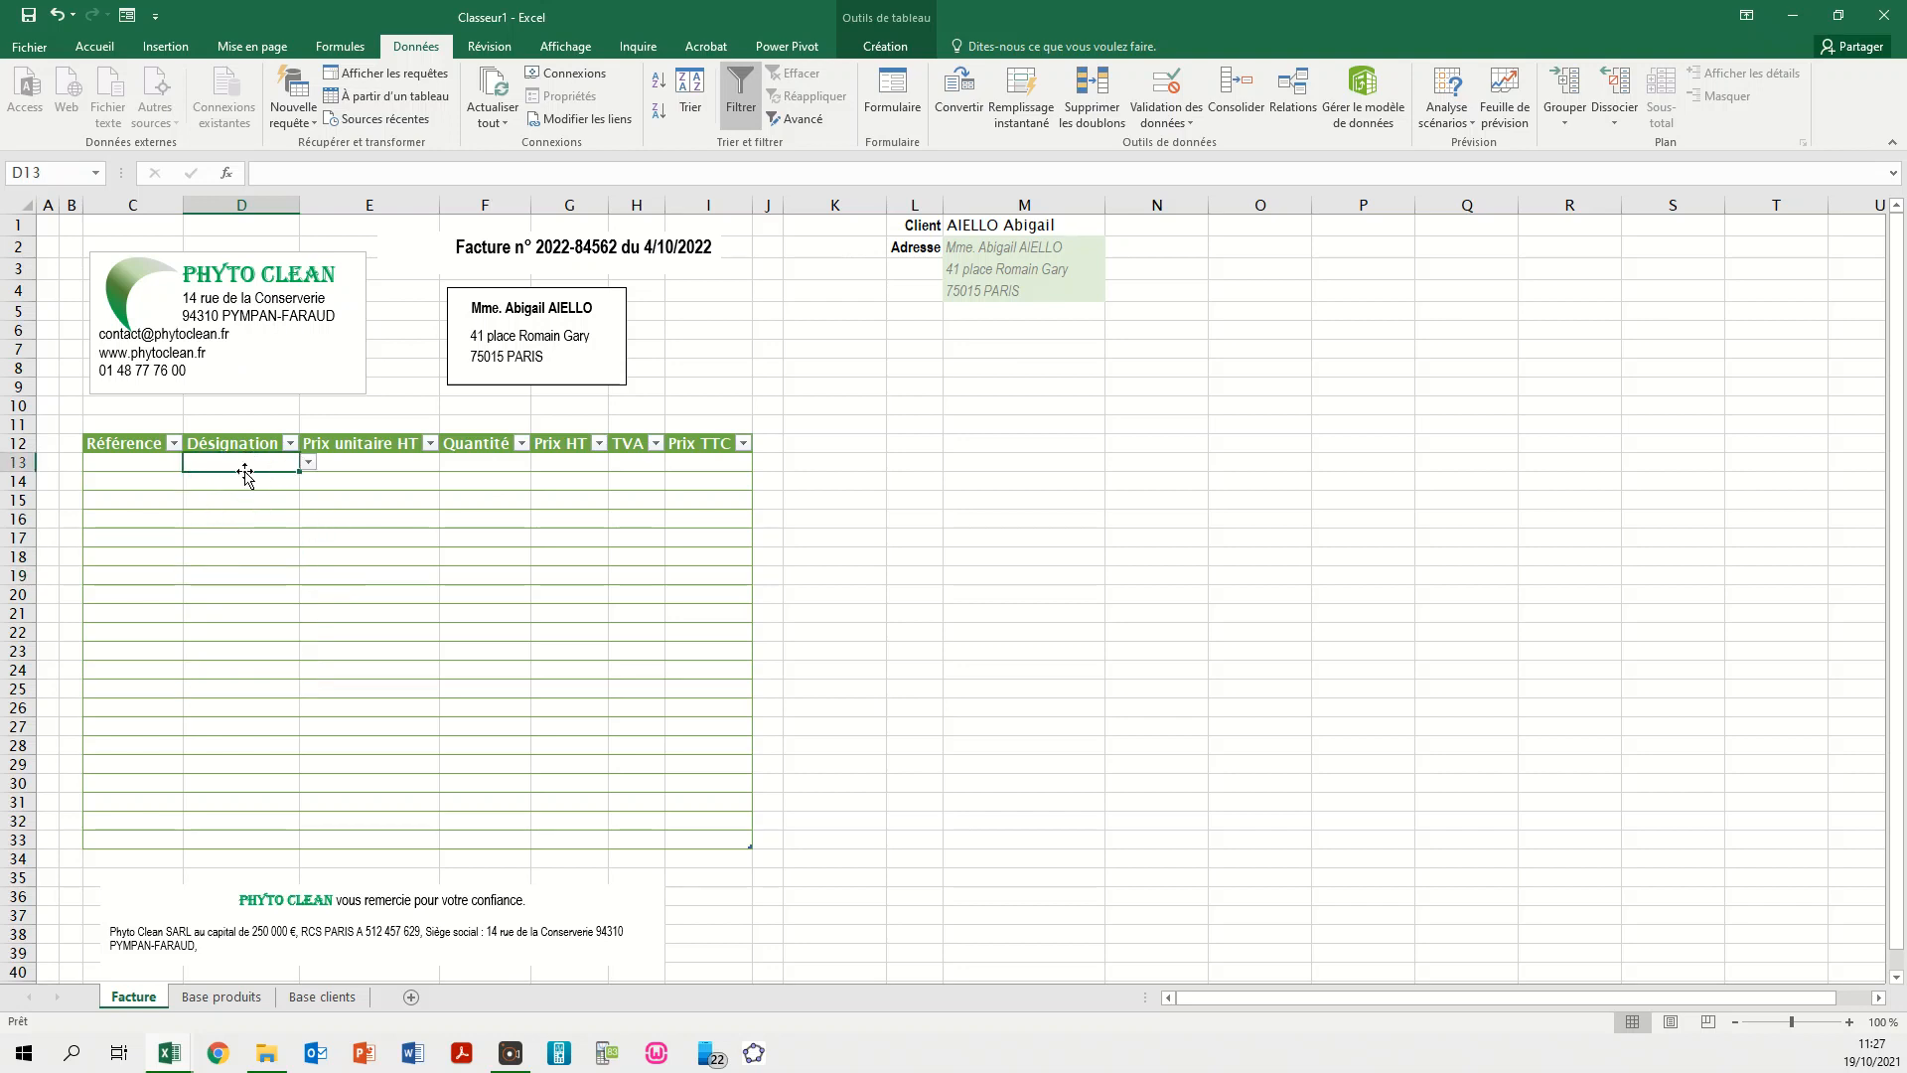
- Examine the Référence, P.U. HT and TVA columns on the Base produits sheet, and return to C13 on the Facture sheet
click(134, 461)
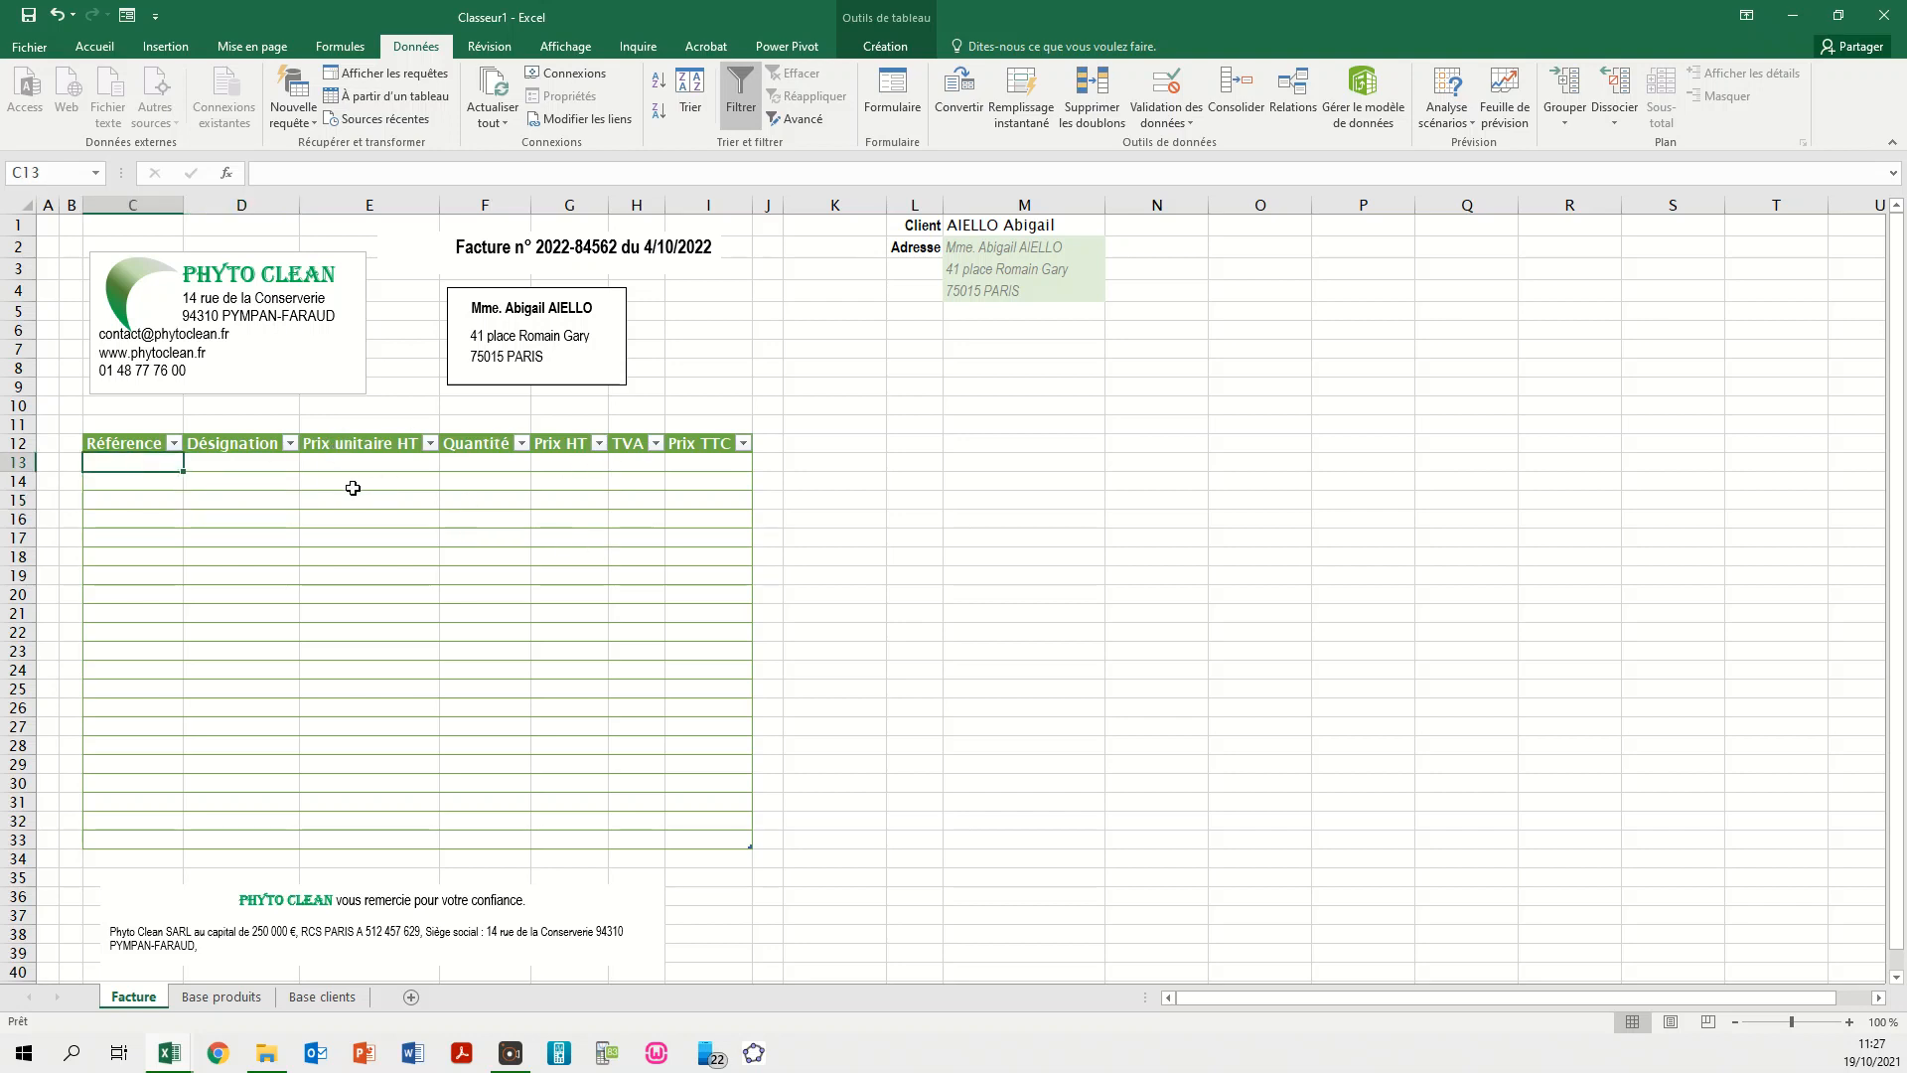
click(207, 999)
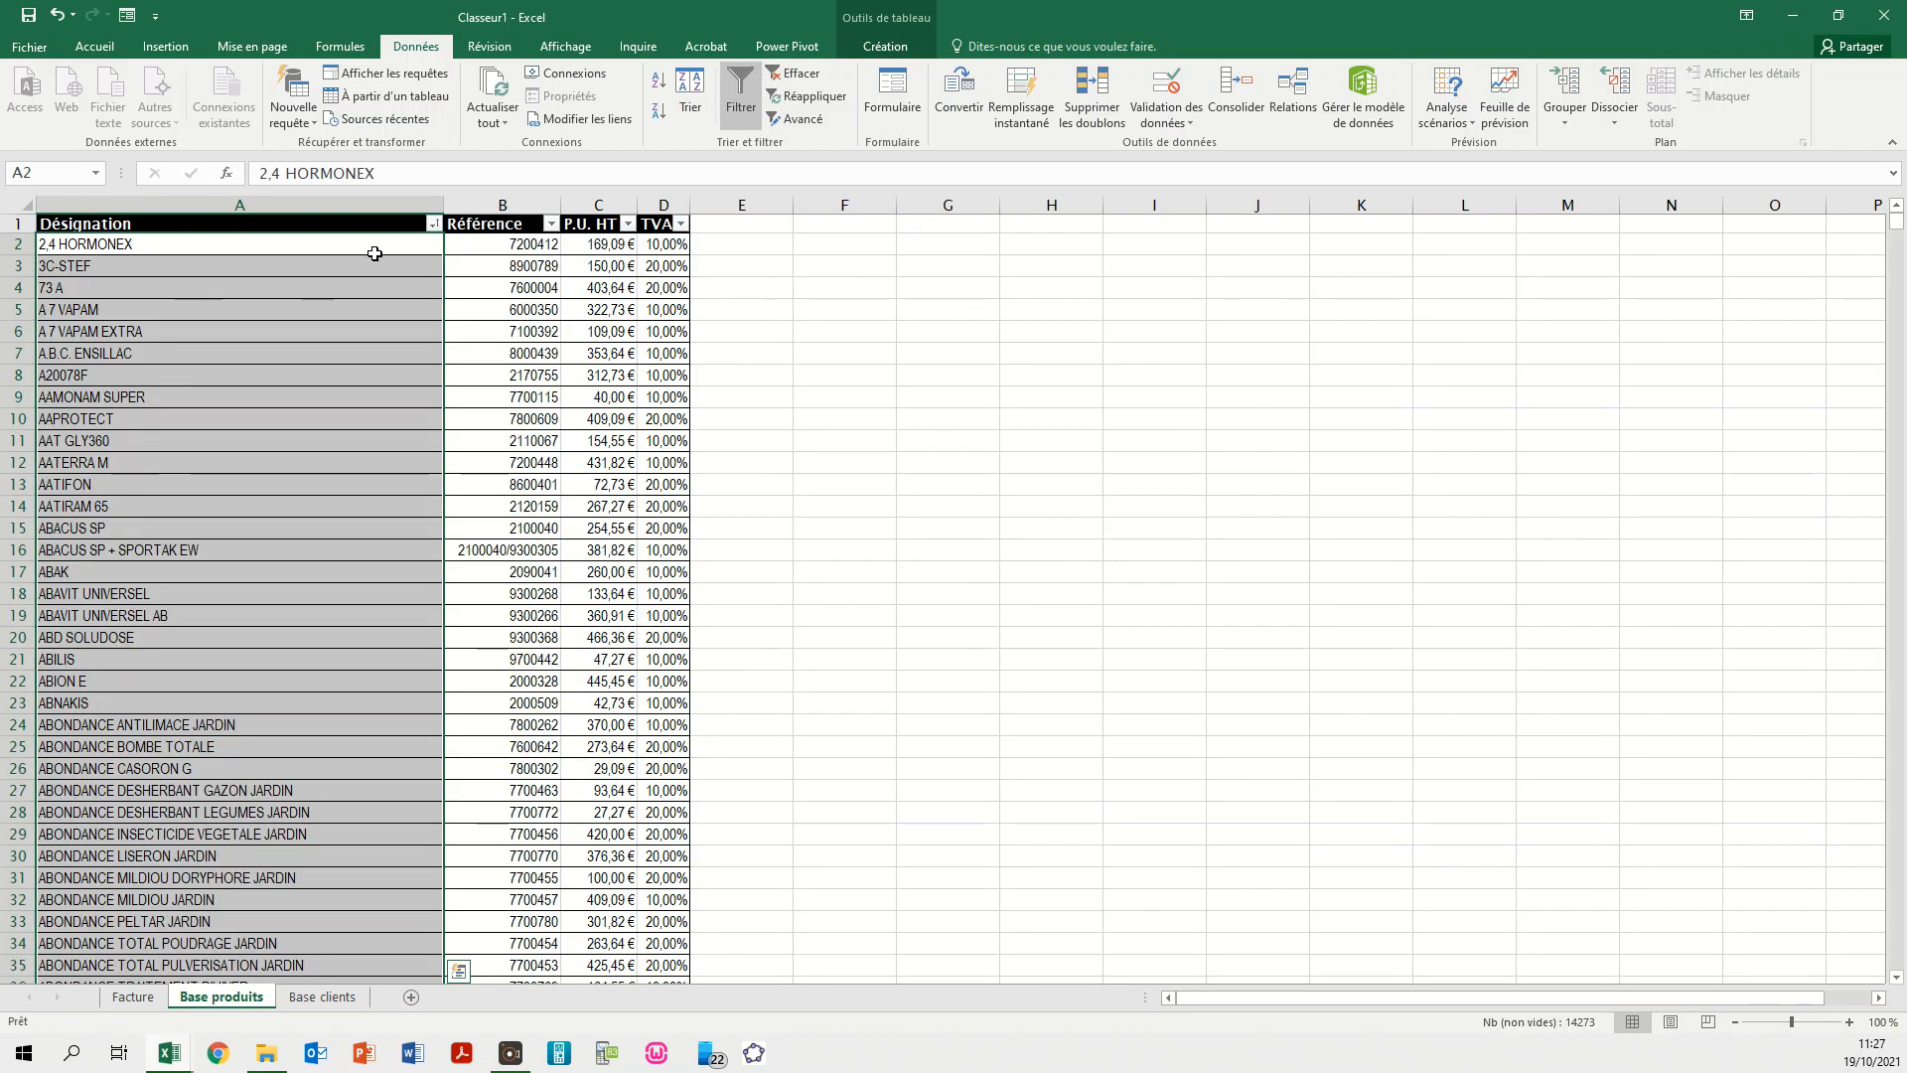
click(513, 250)
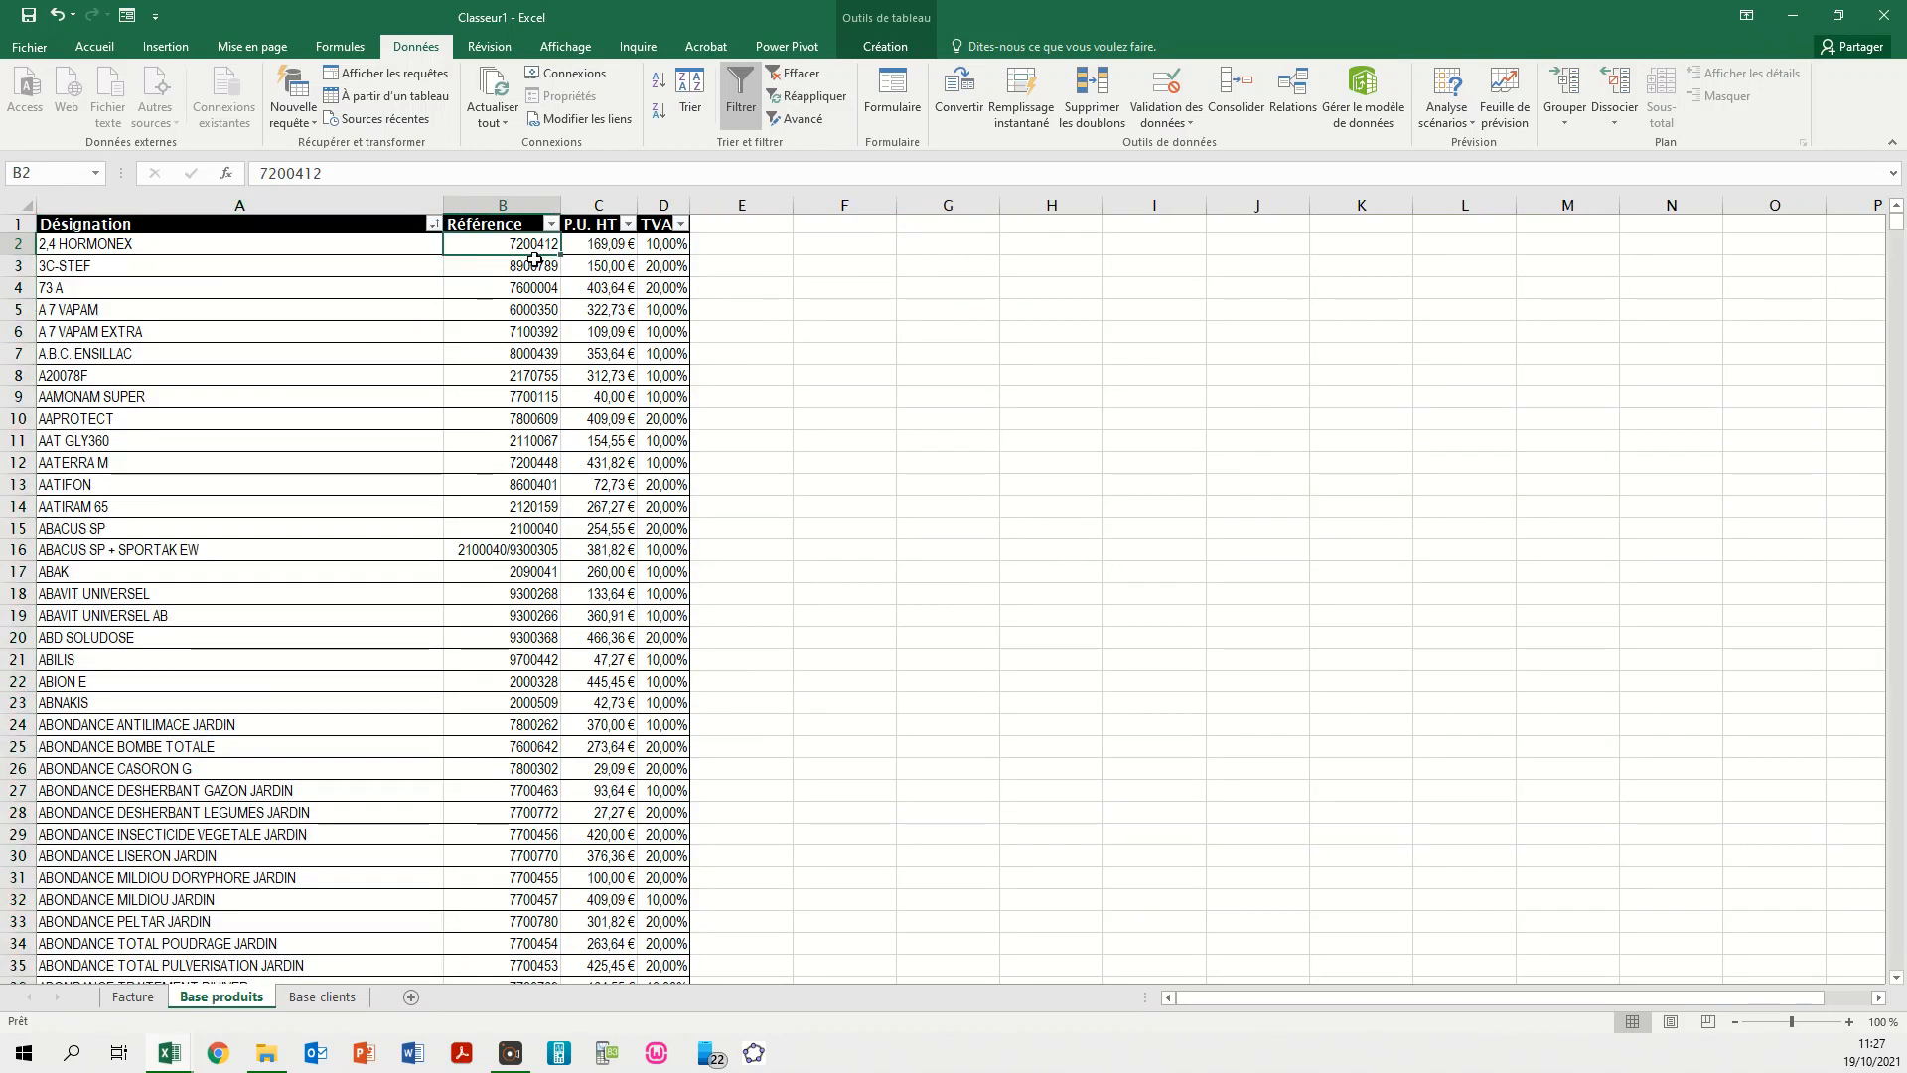
click(606, 248)
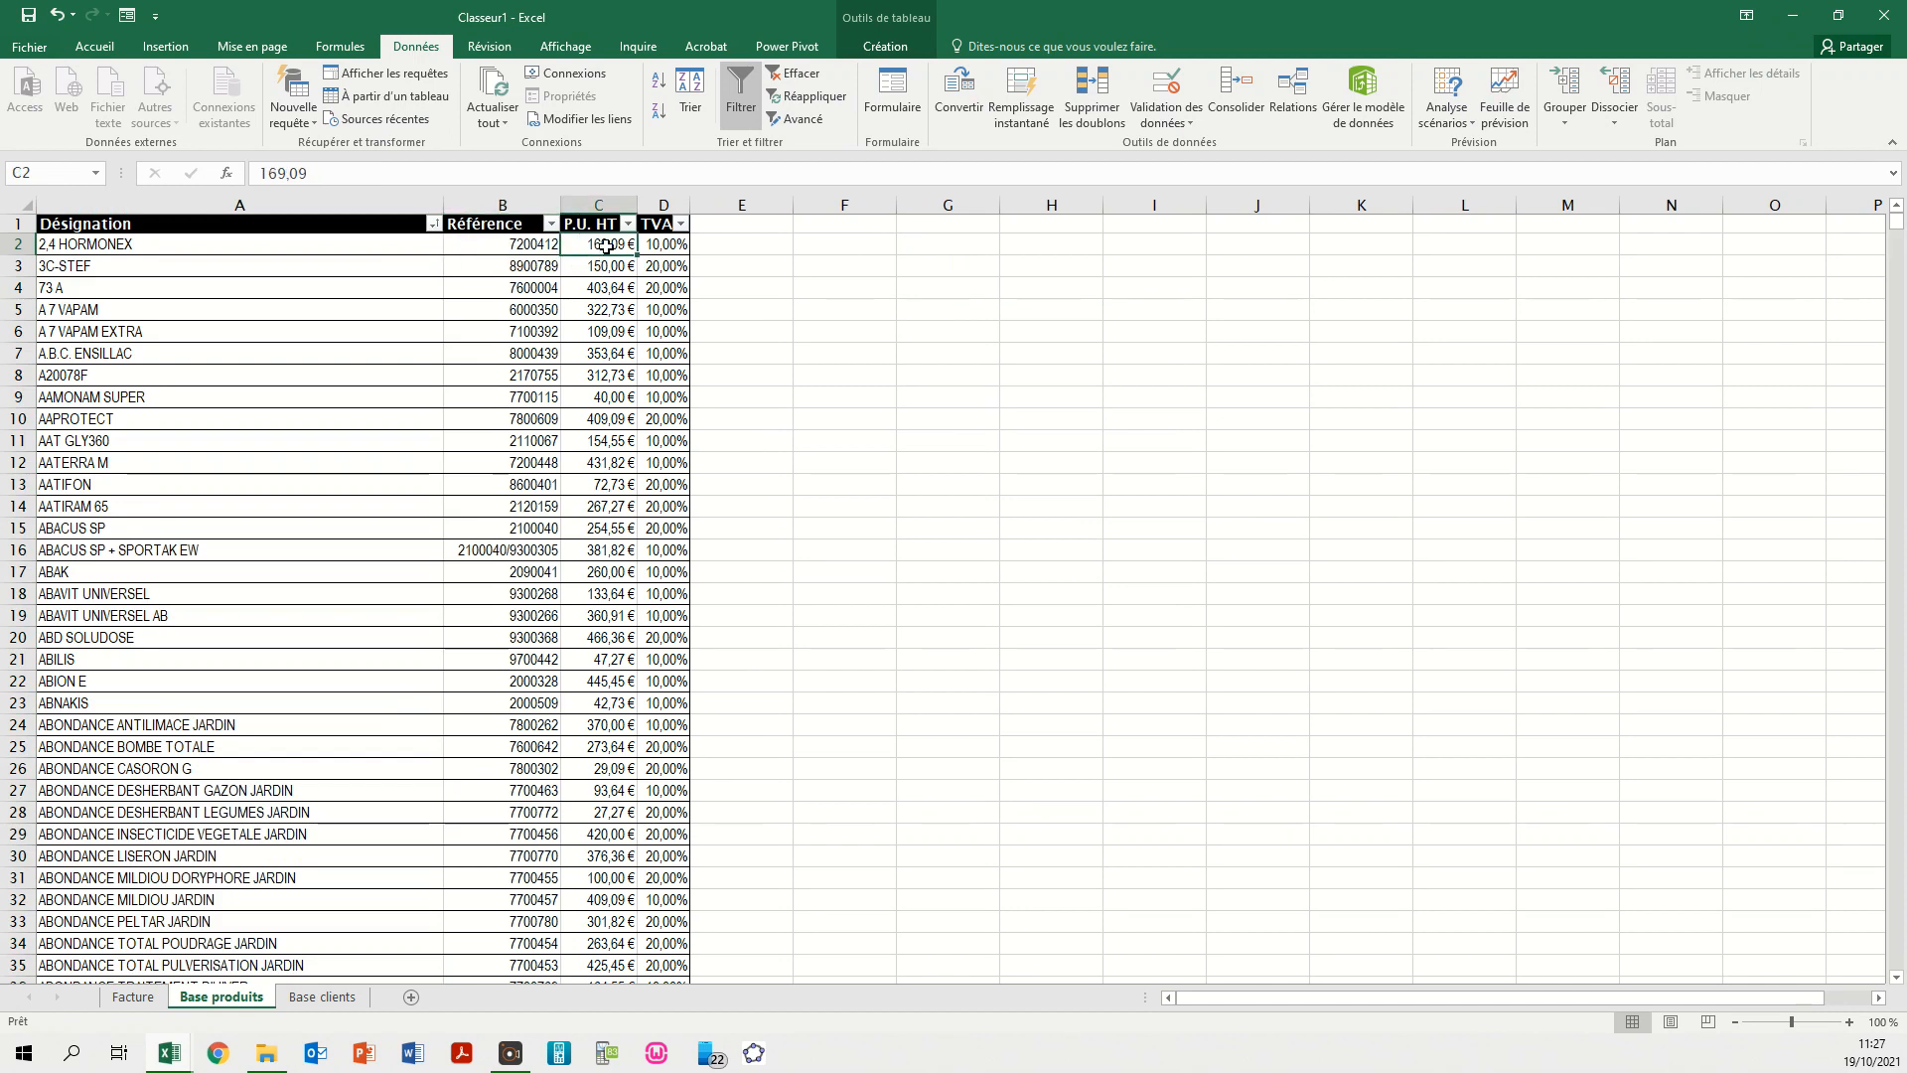
click(668, 247)
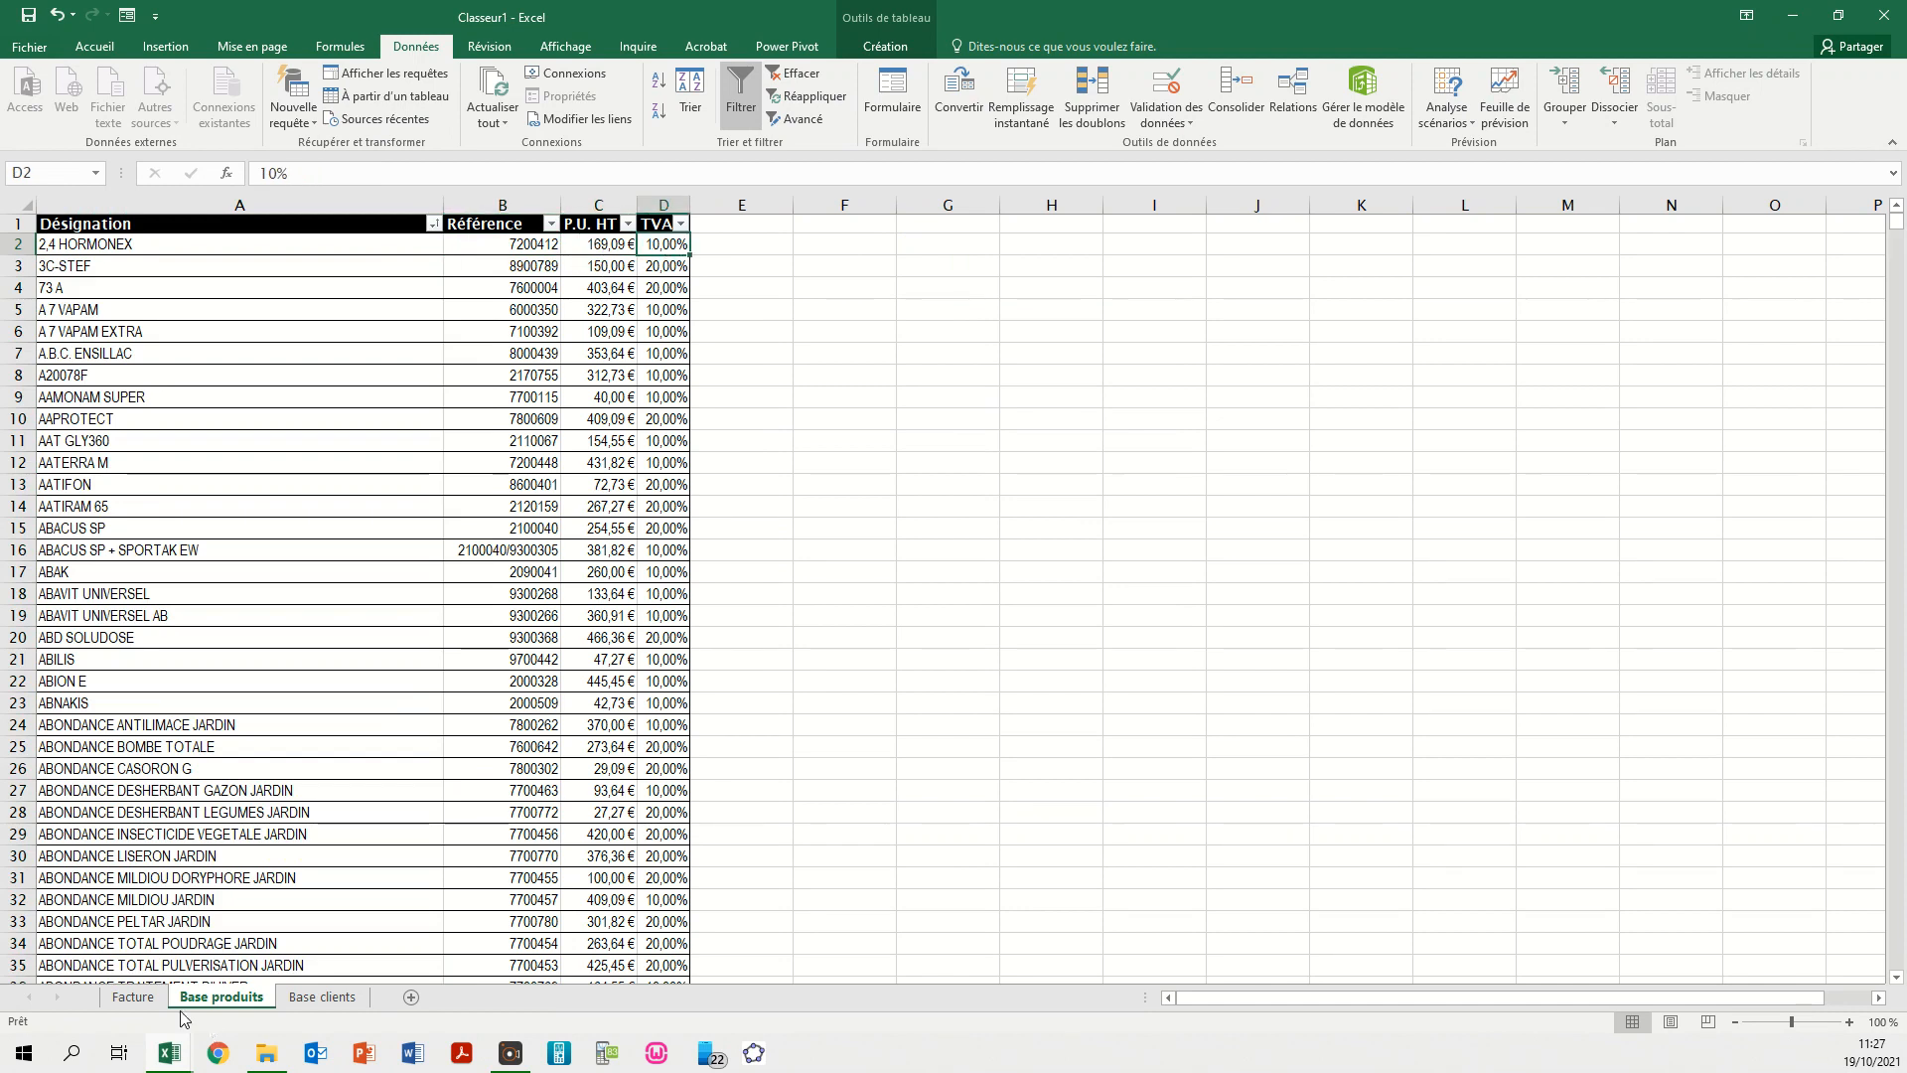
click(135, 997)
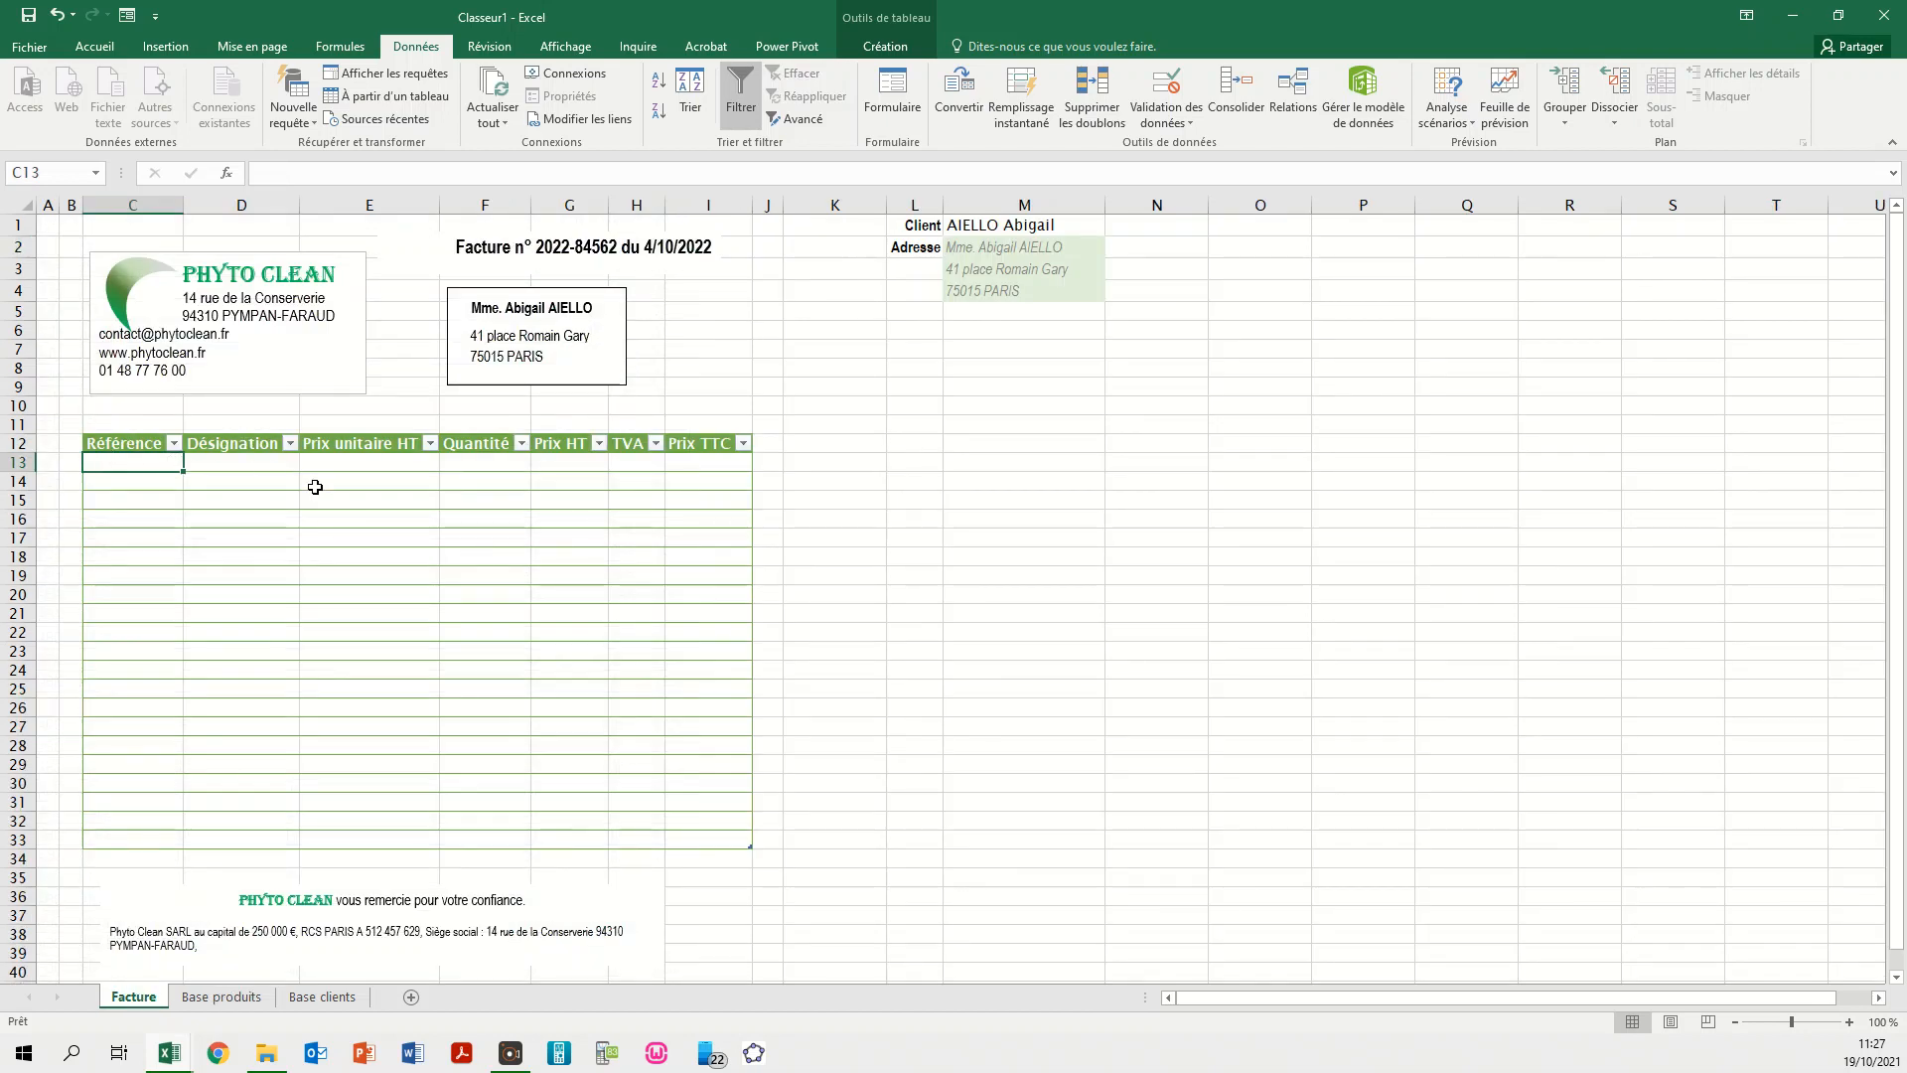
text(=REC)
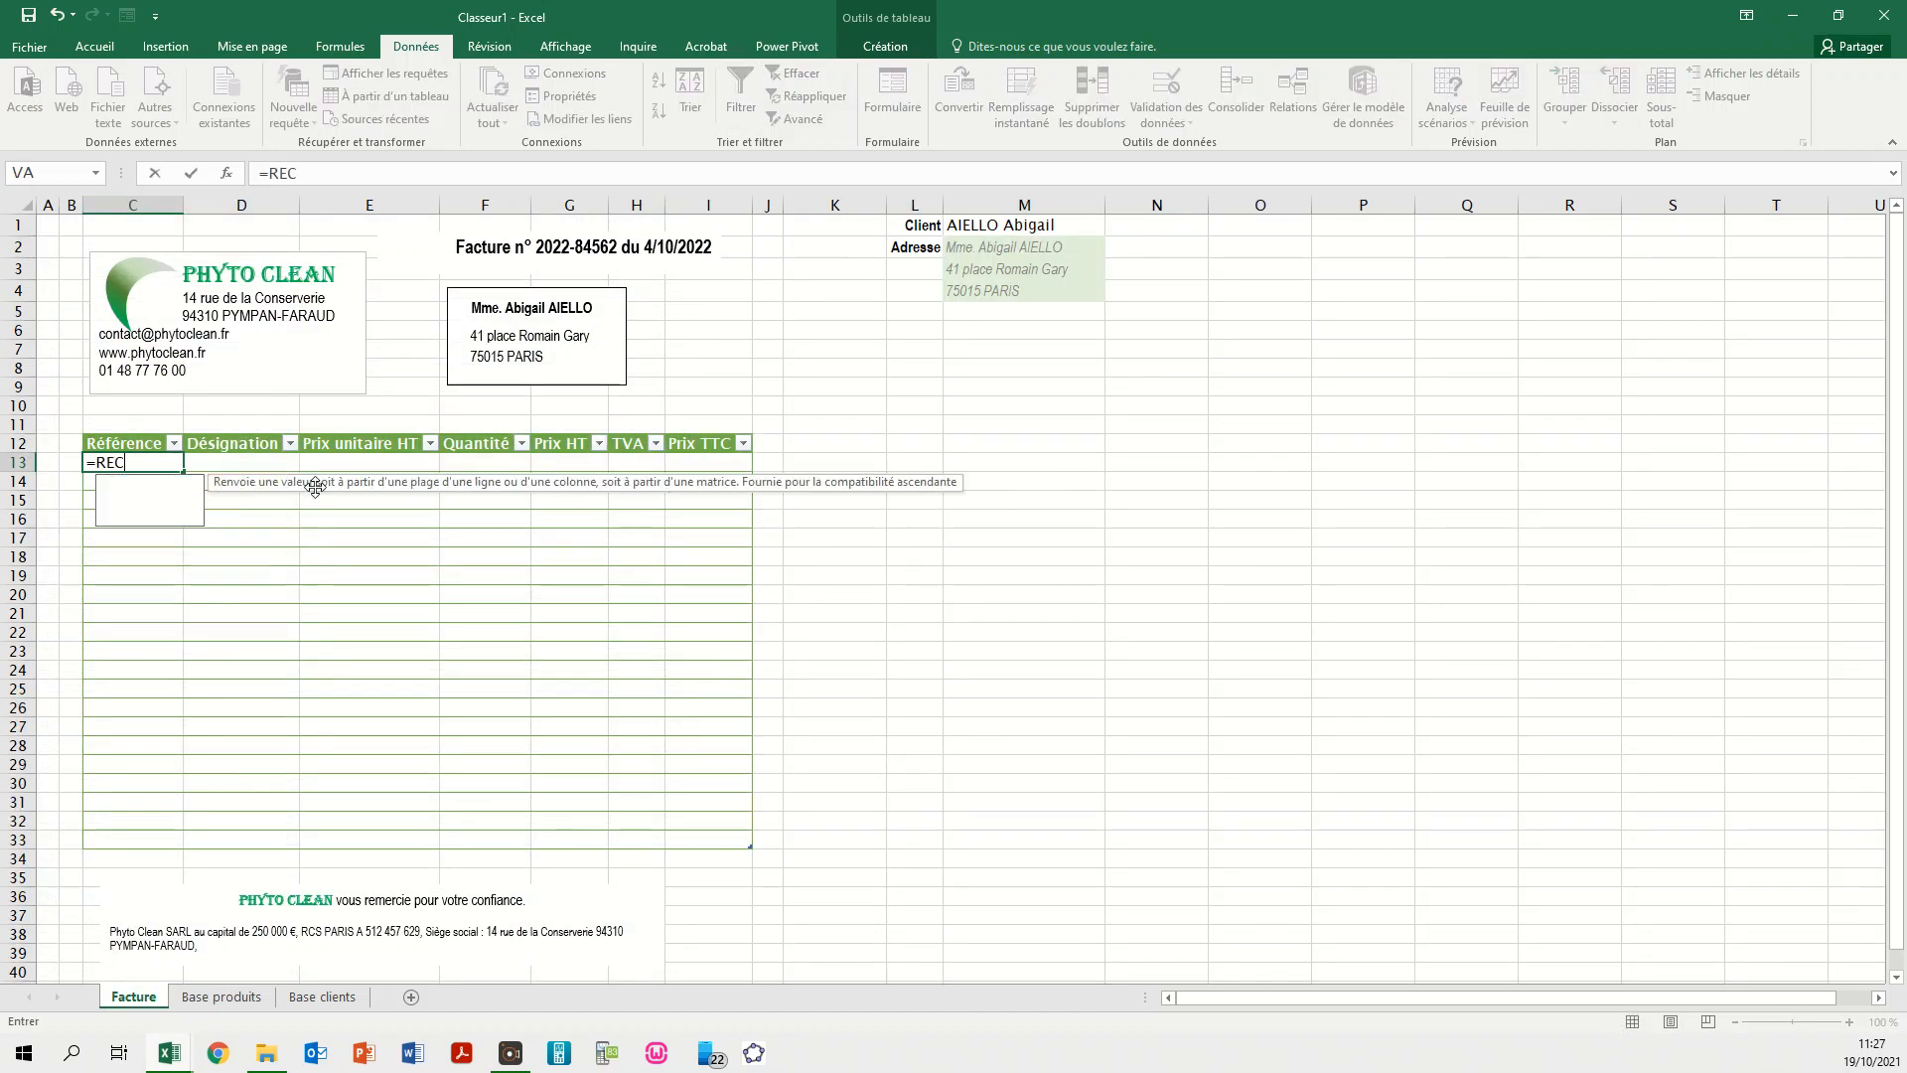
text(HERCHEV()
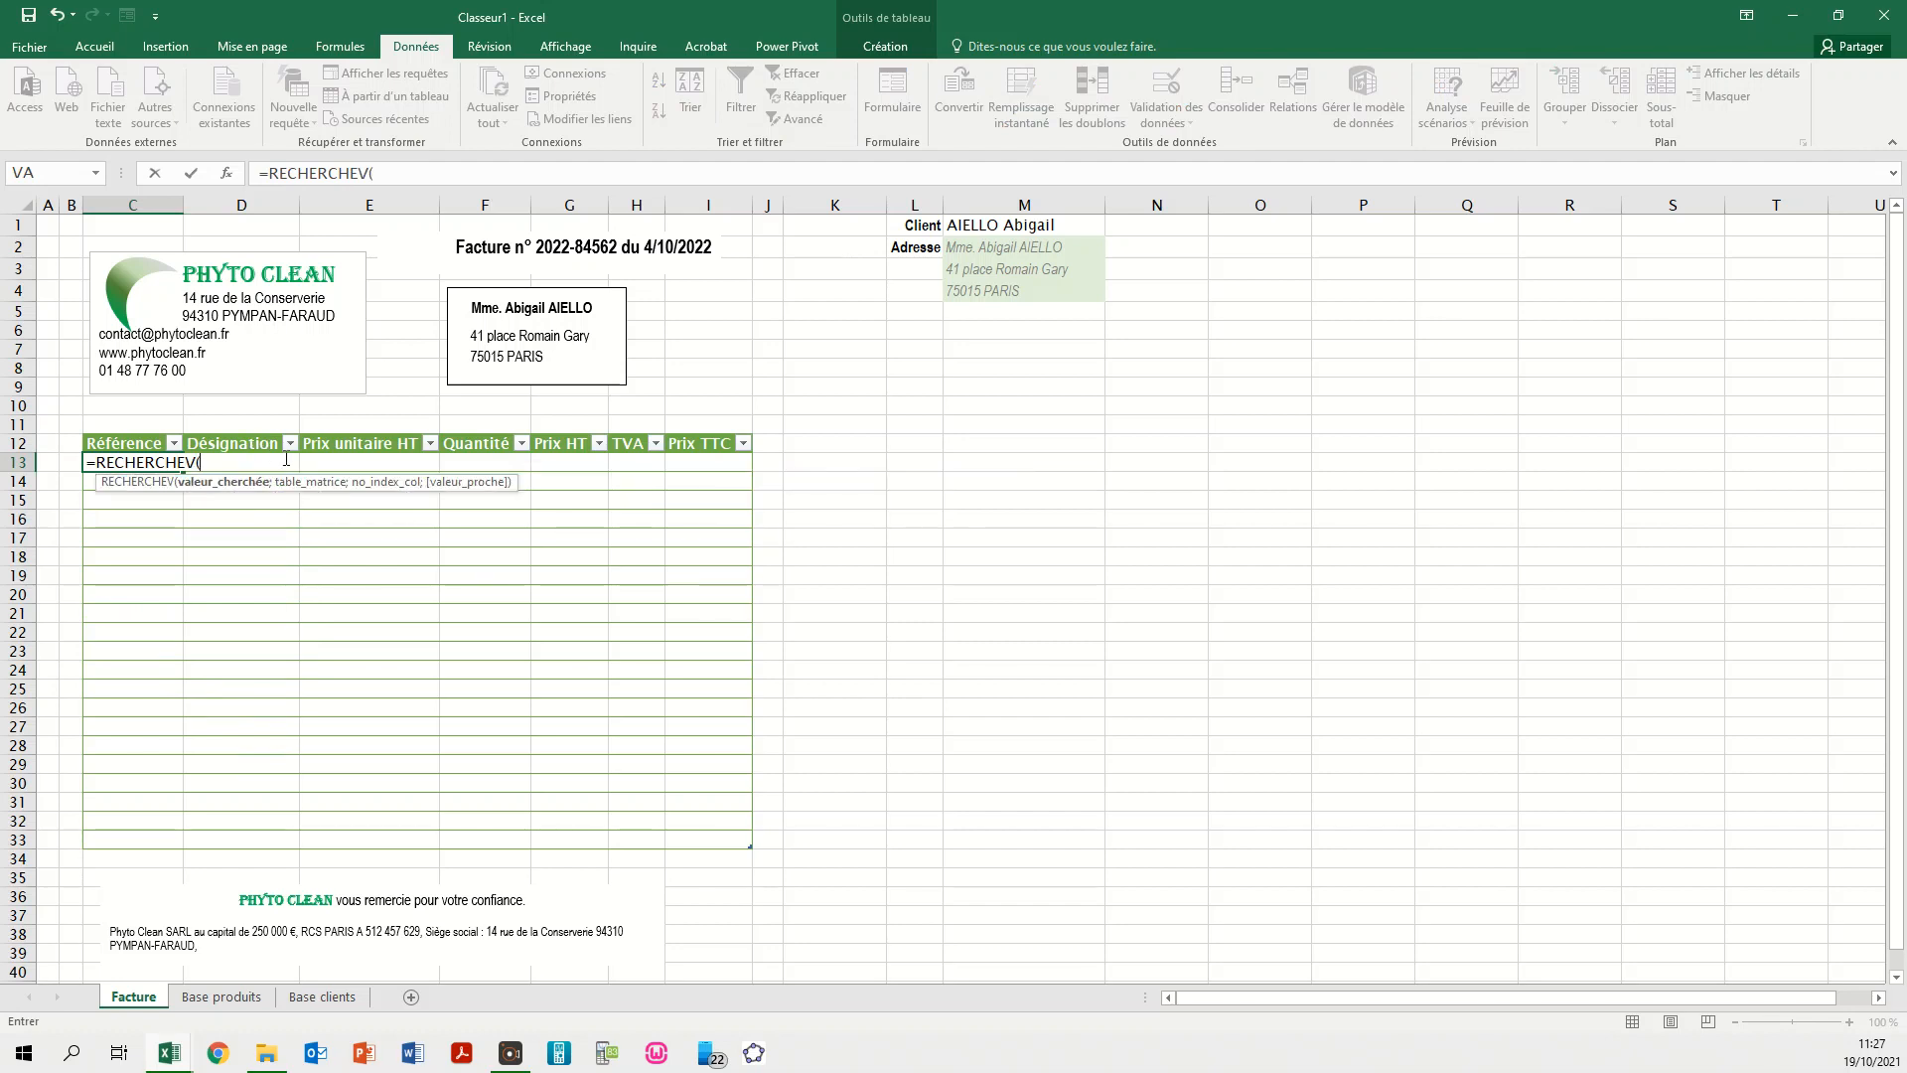
click(286, 459)
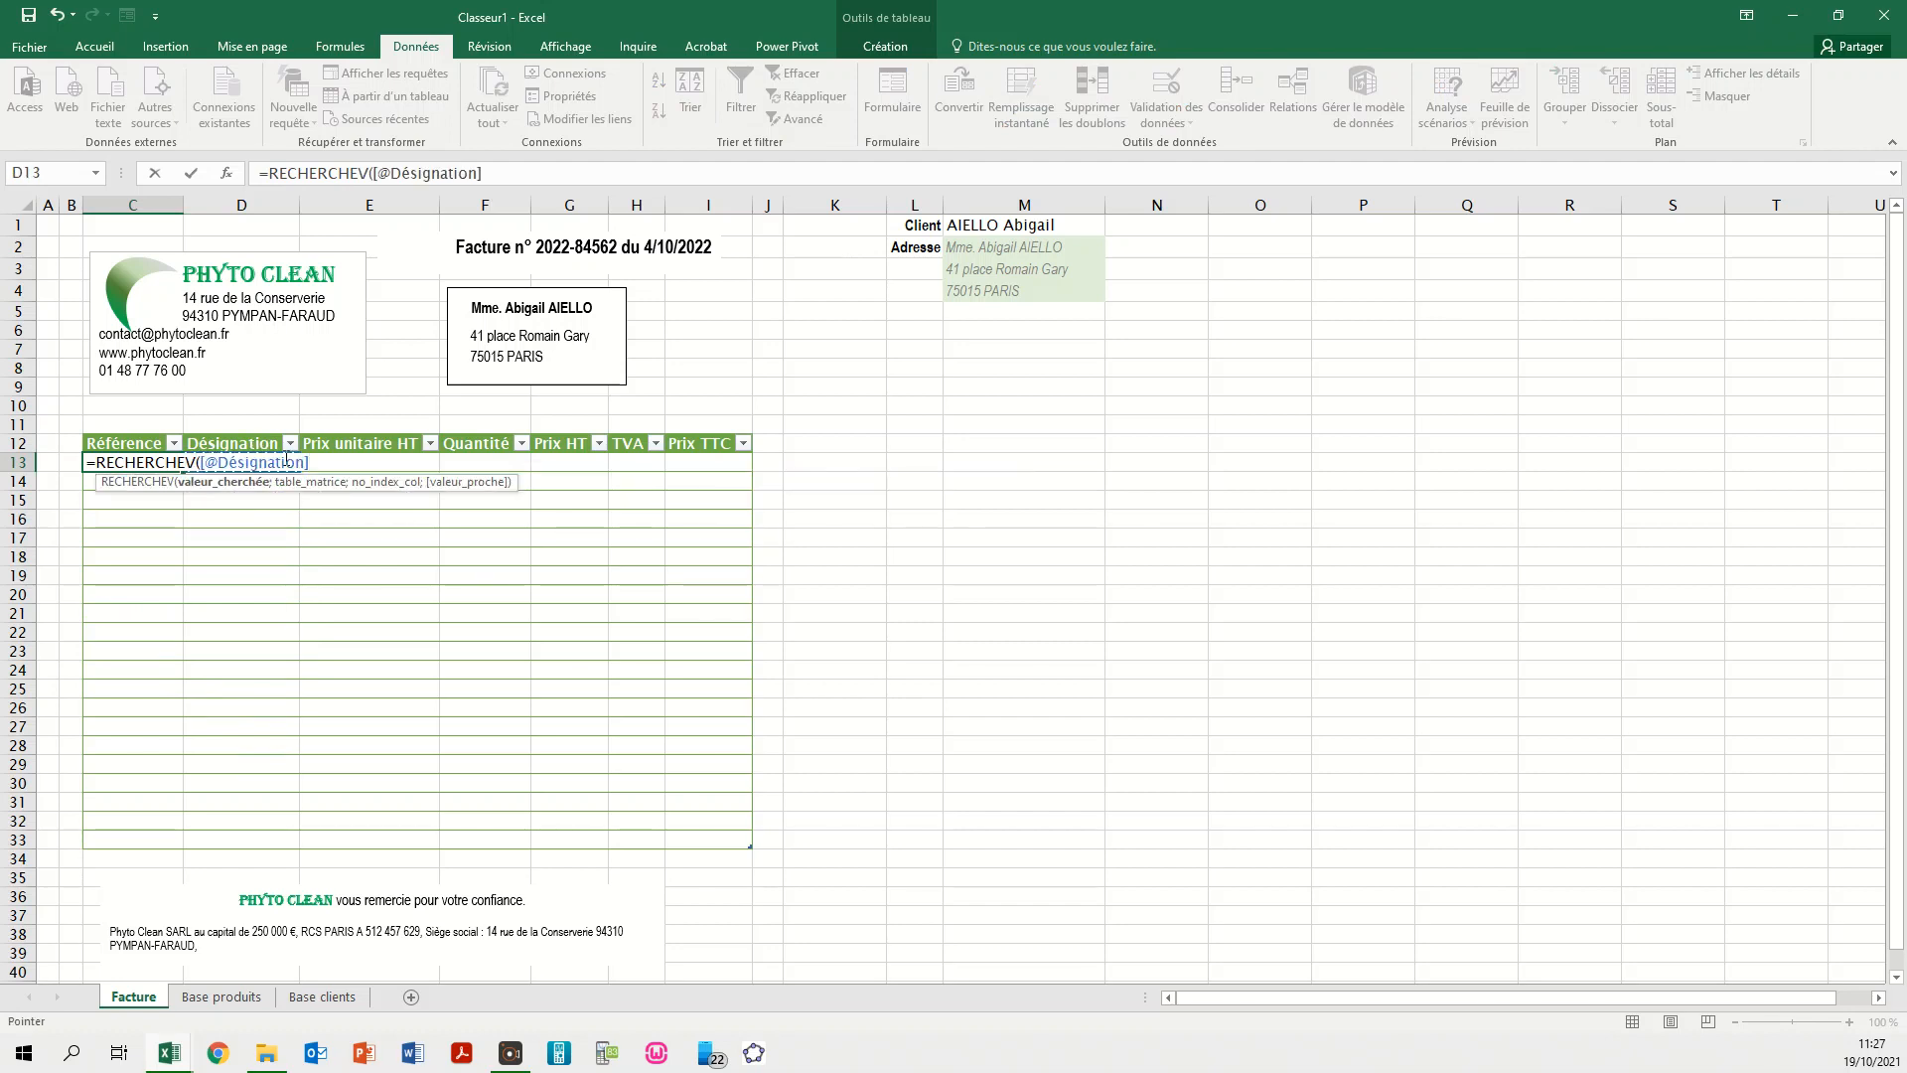
text(;tab)
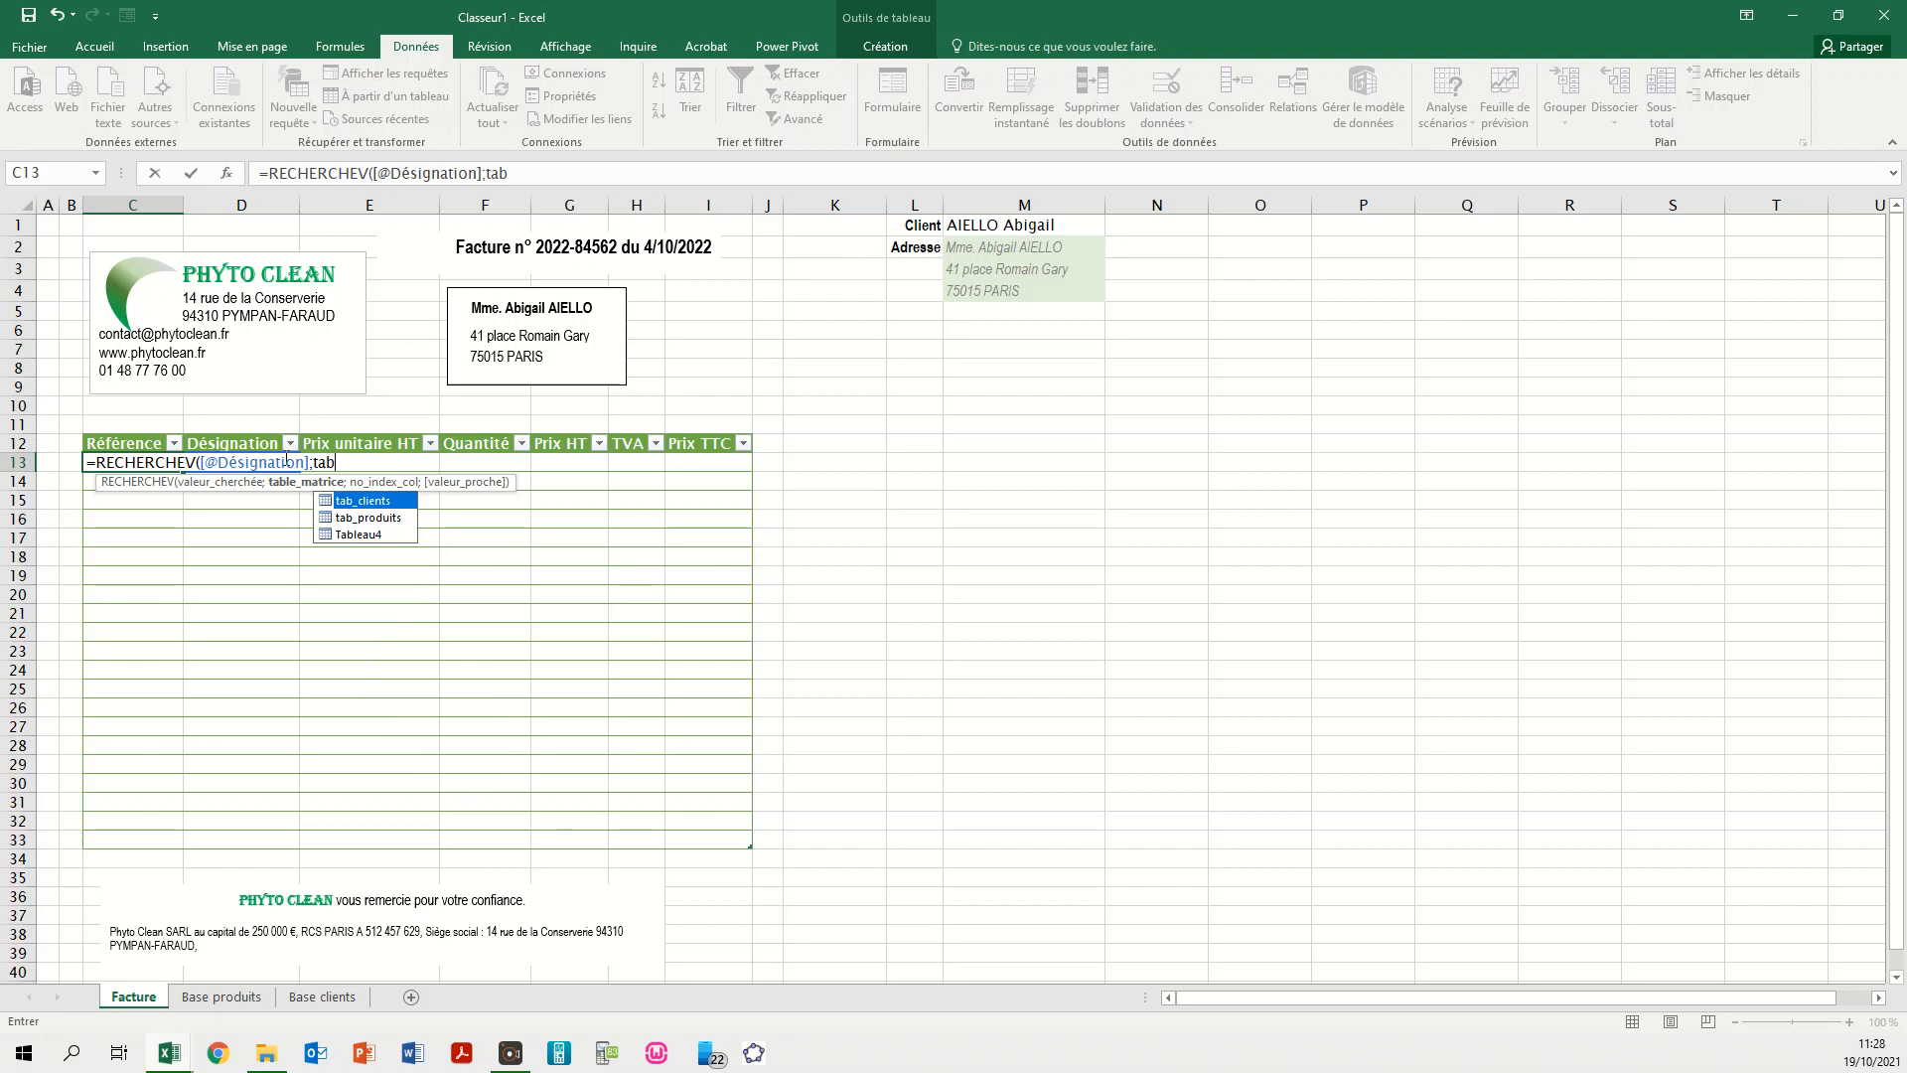
double_click(339, 519)
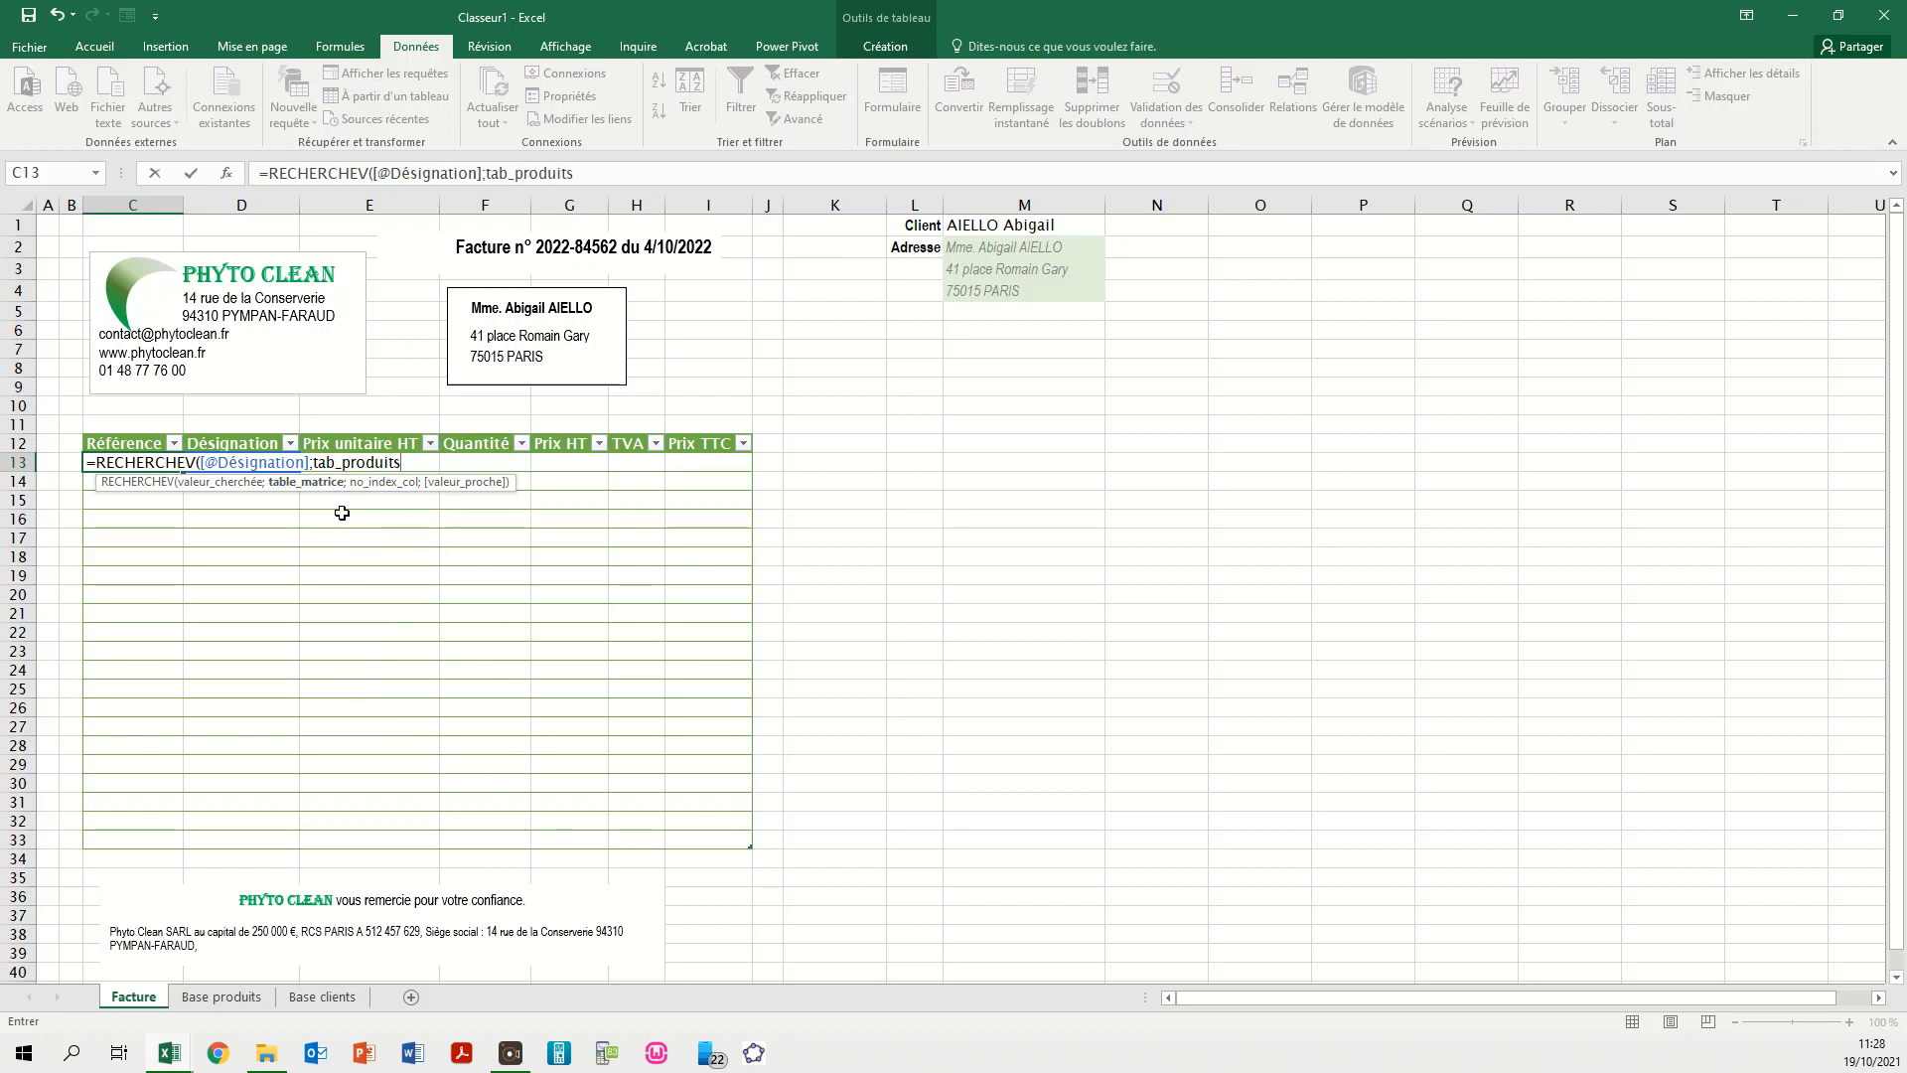
text(;)
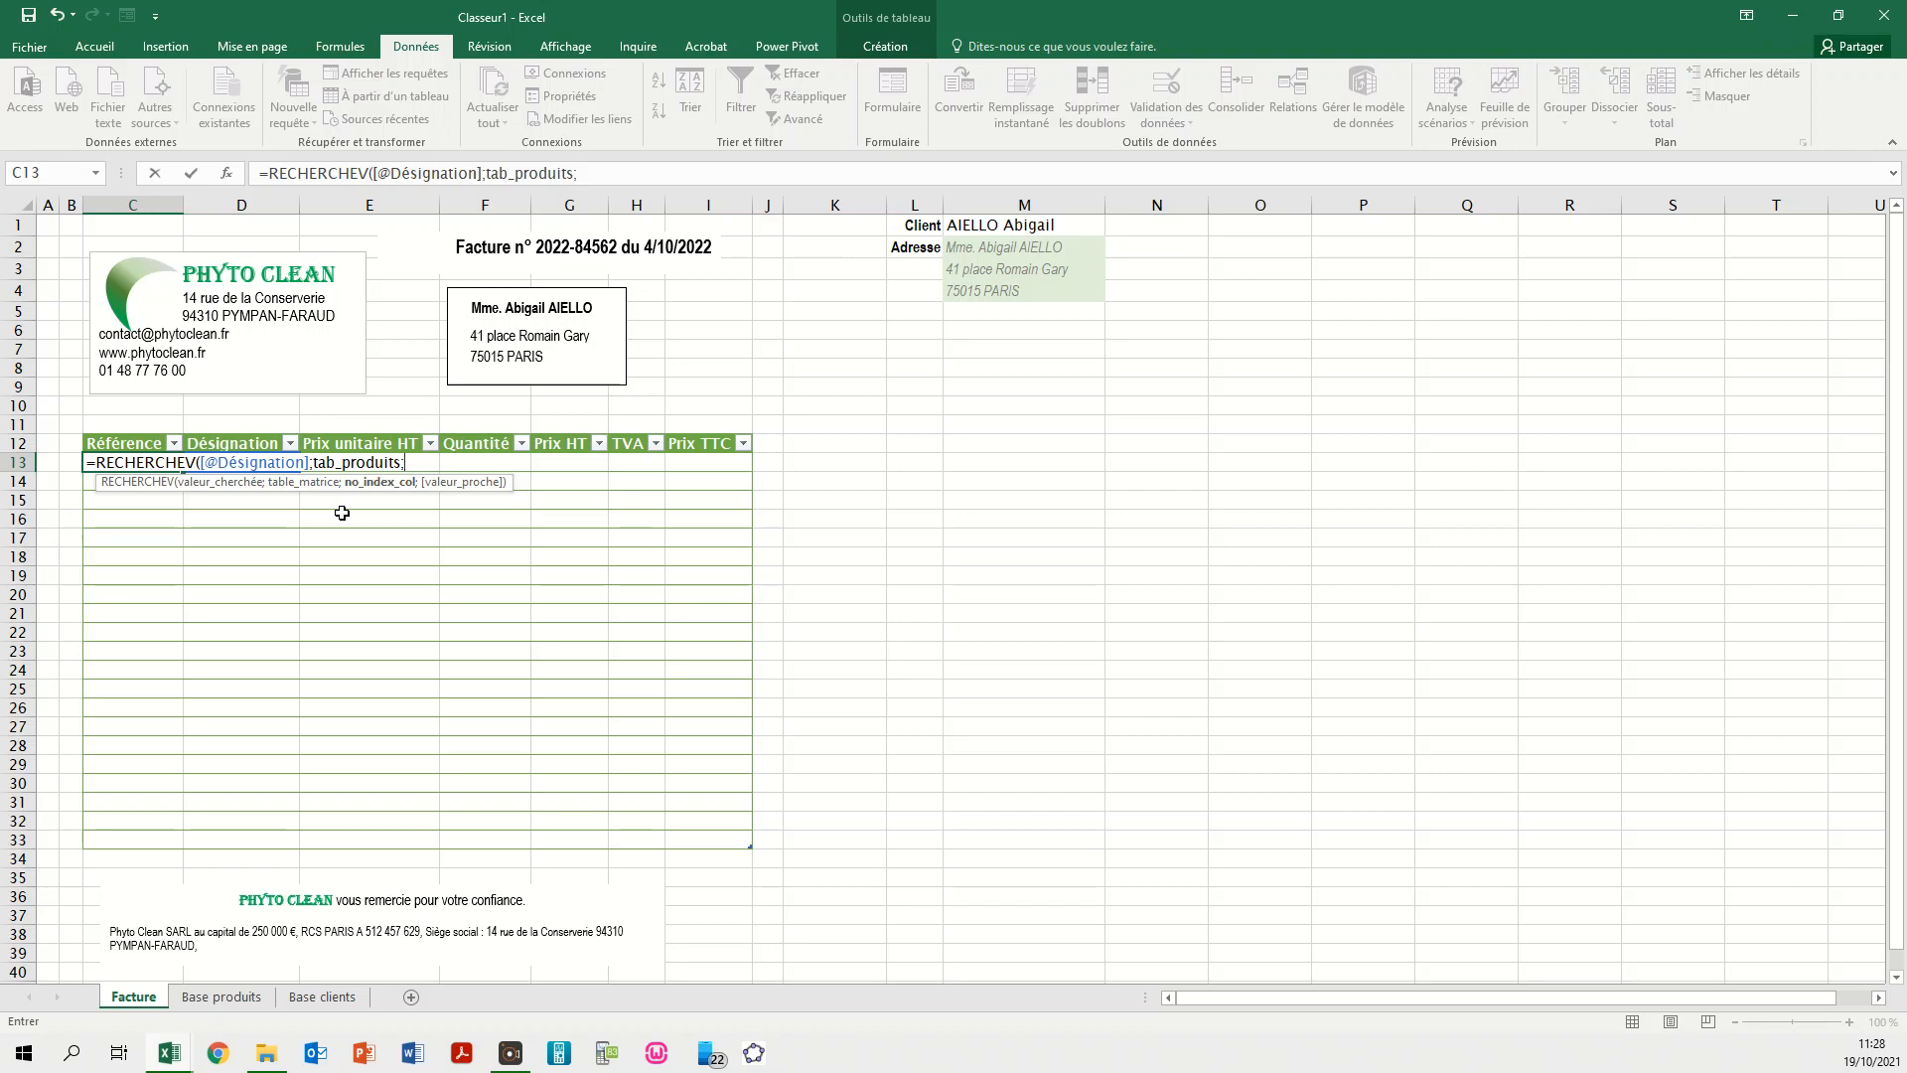
text(2;FAUX)
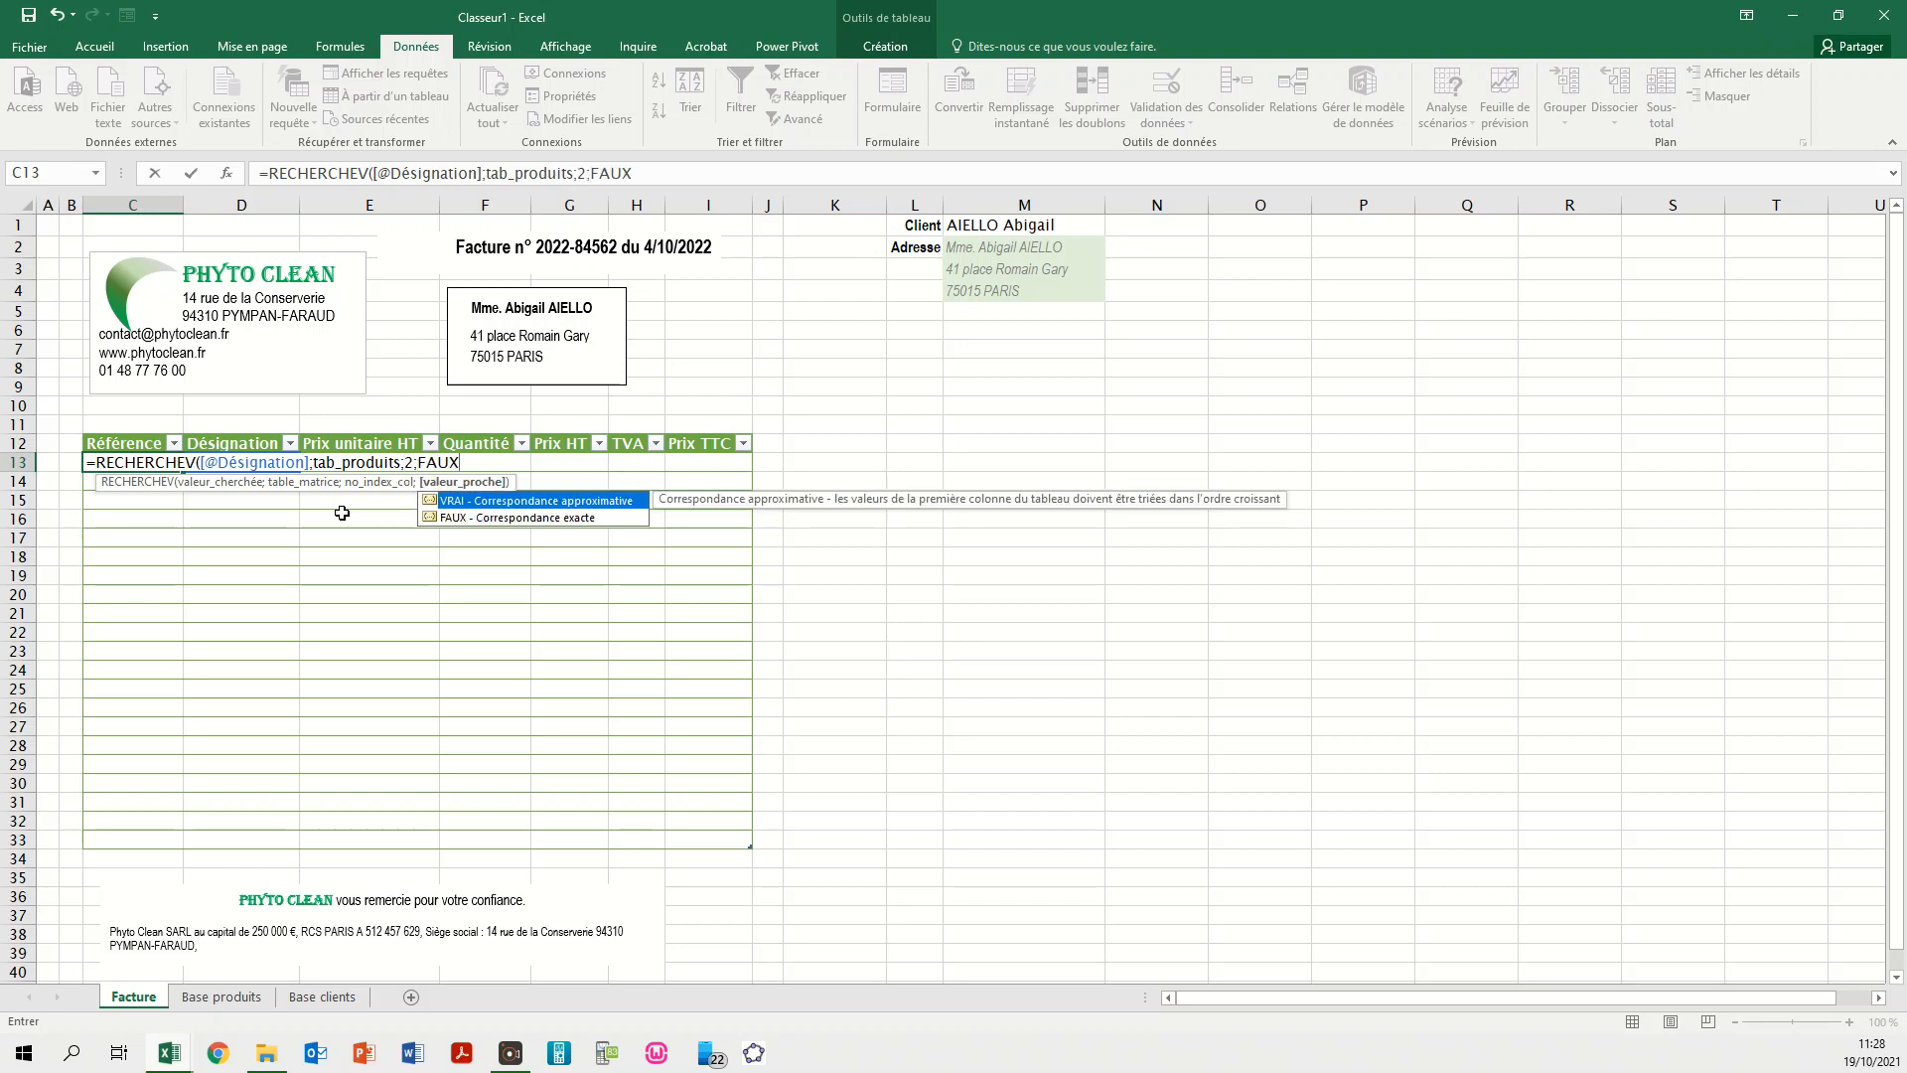
text())
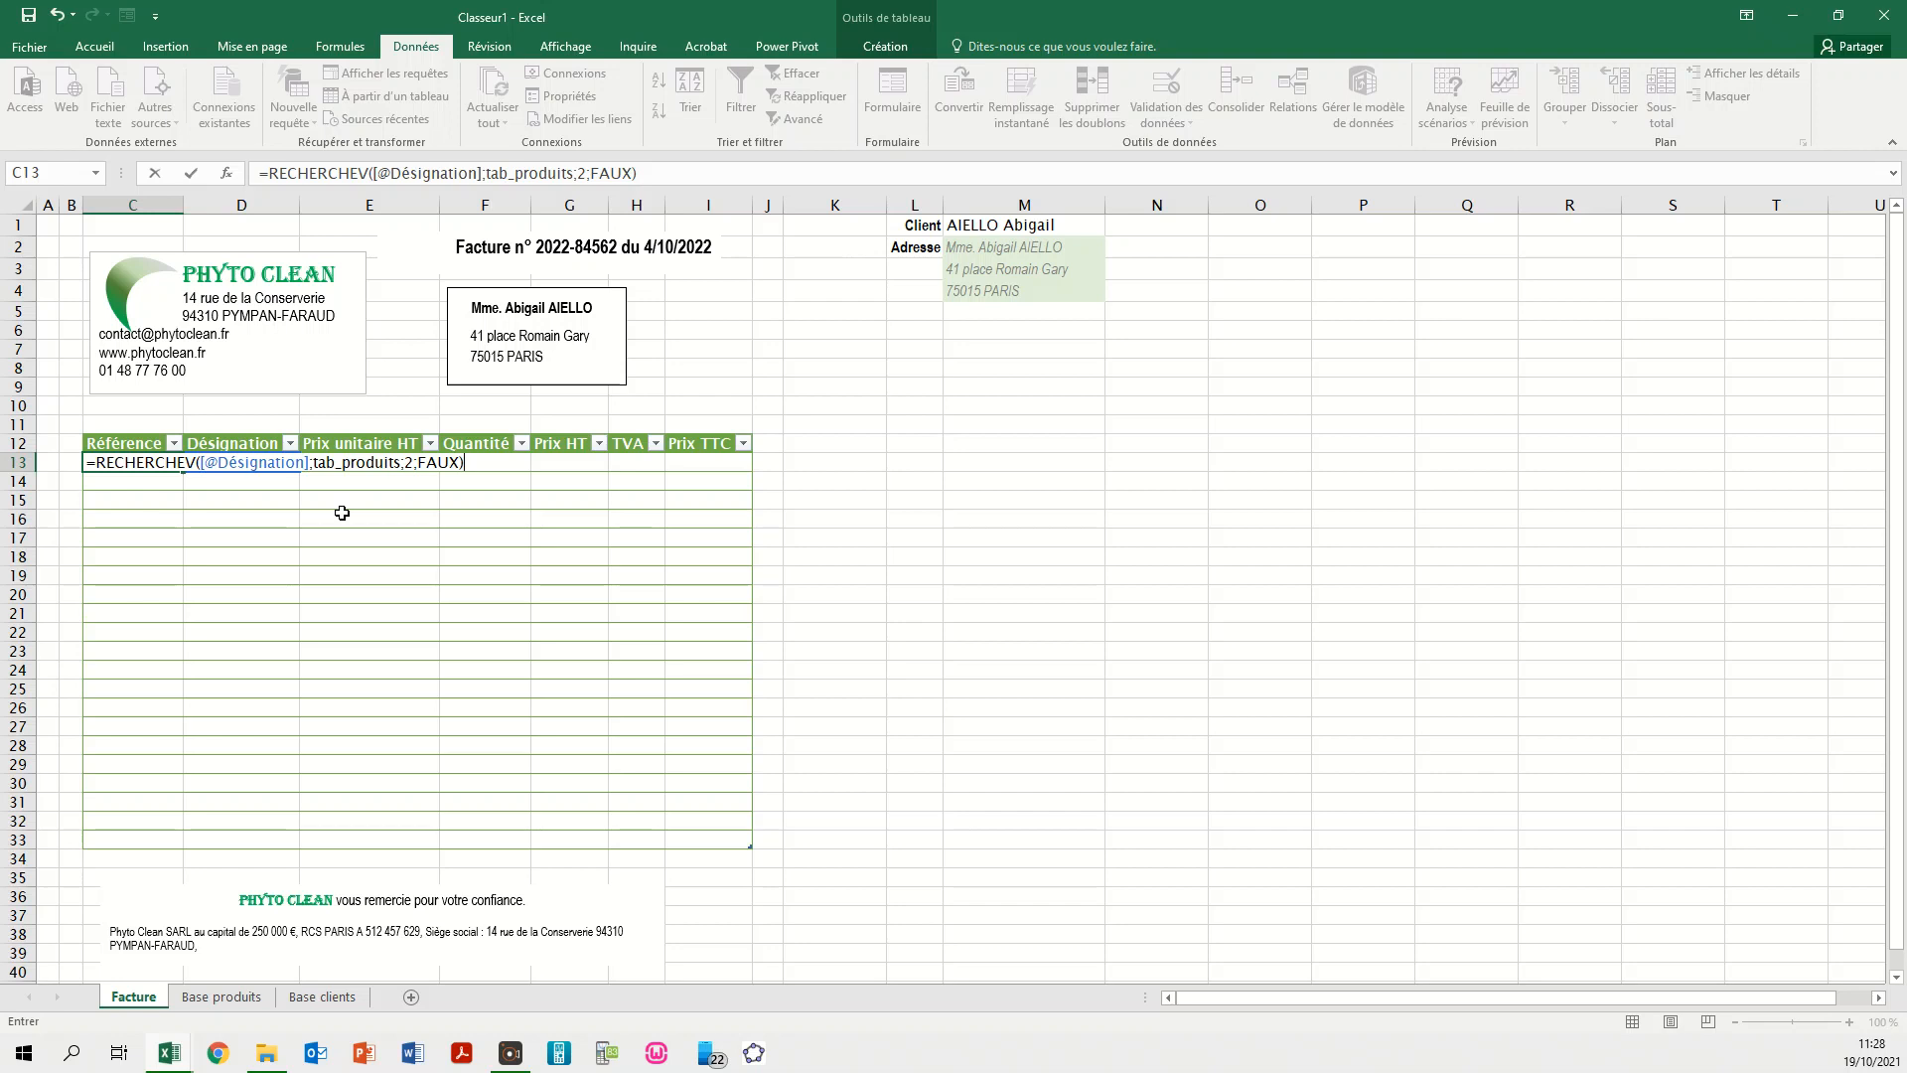
key(ctrl+Return)
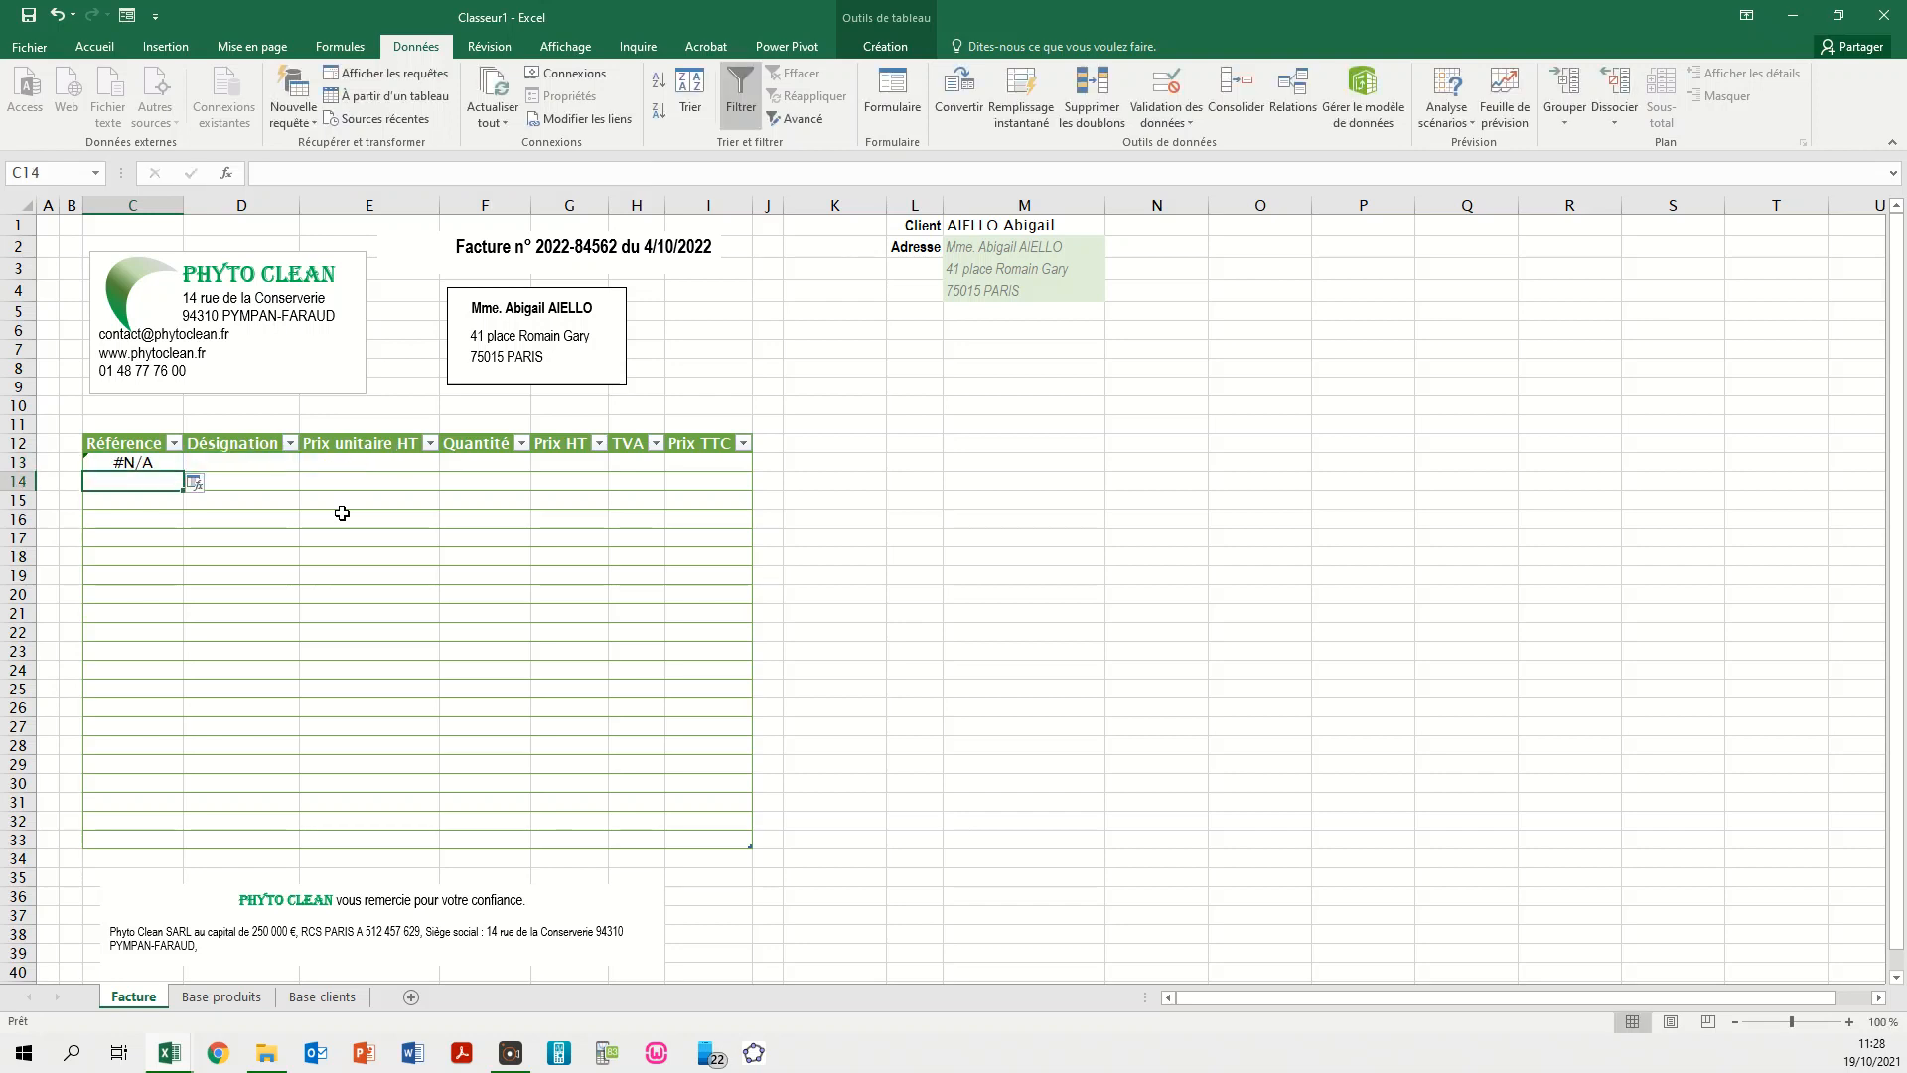
- Choose AAMONAM SUPER as the product in D13 and check the reference looked up in C13
click(197, 464)
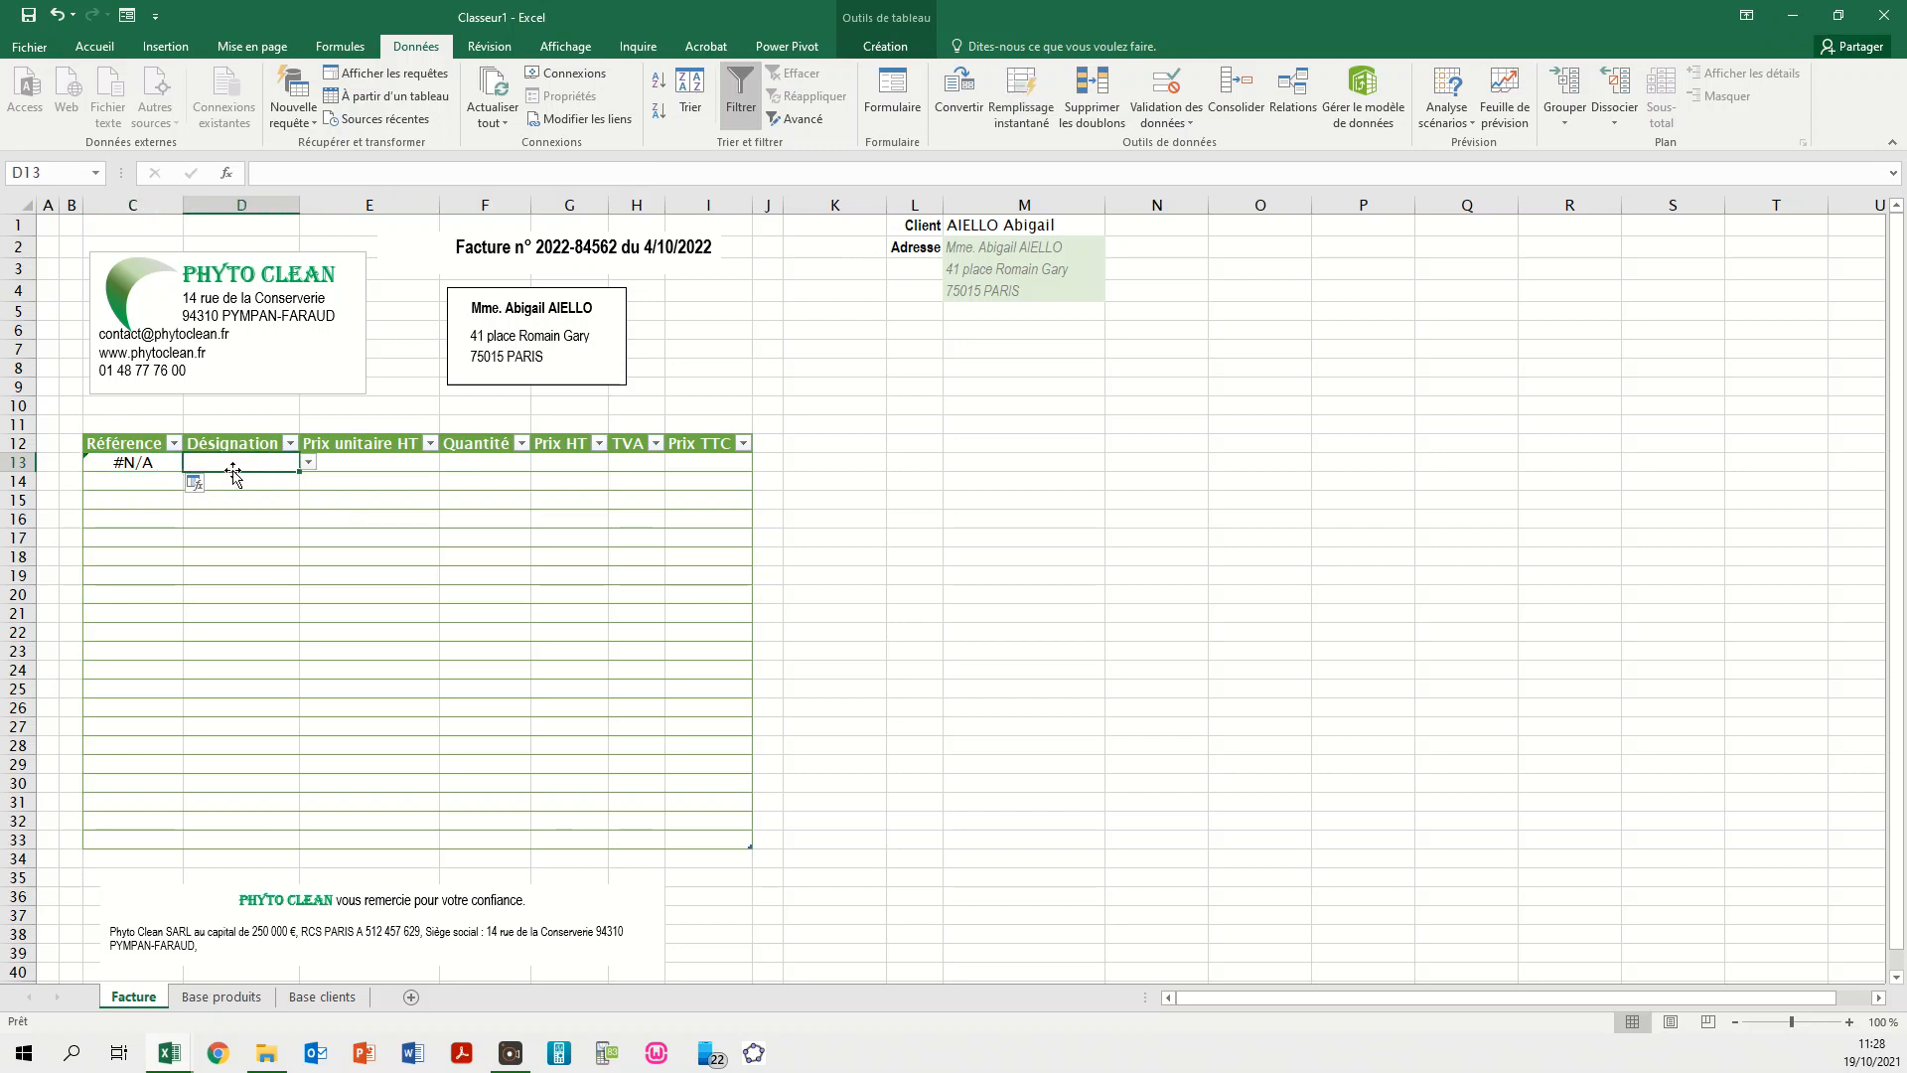
click(308, 464)
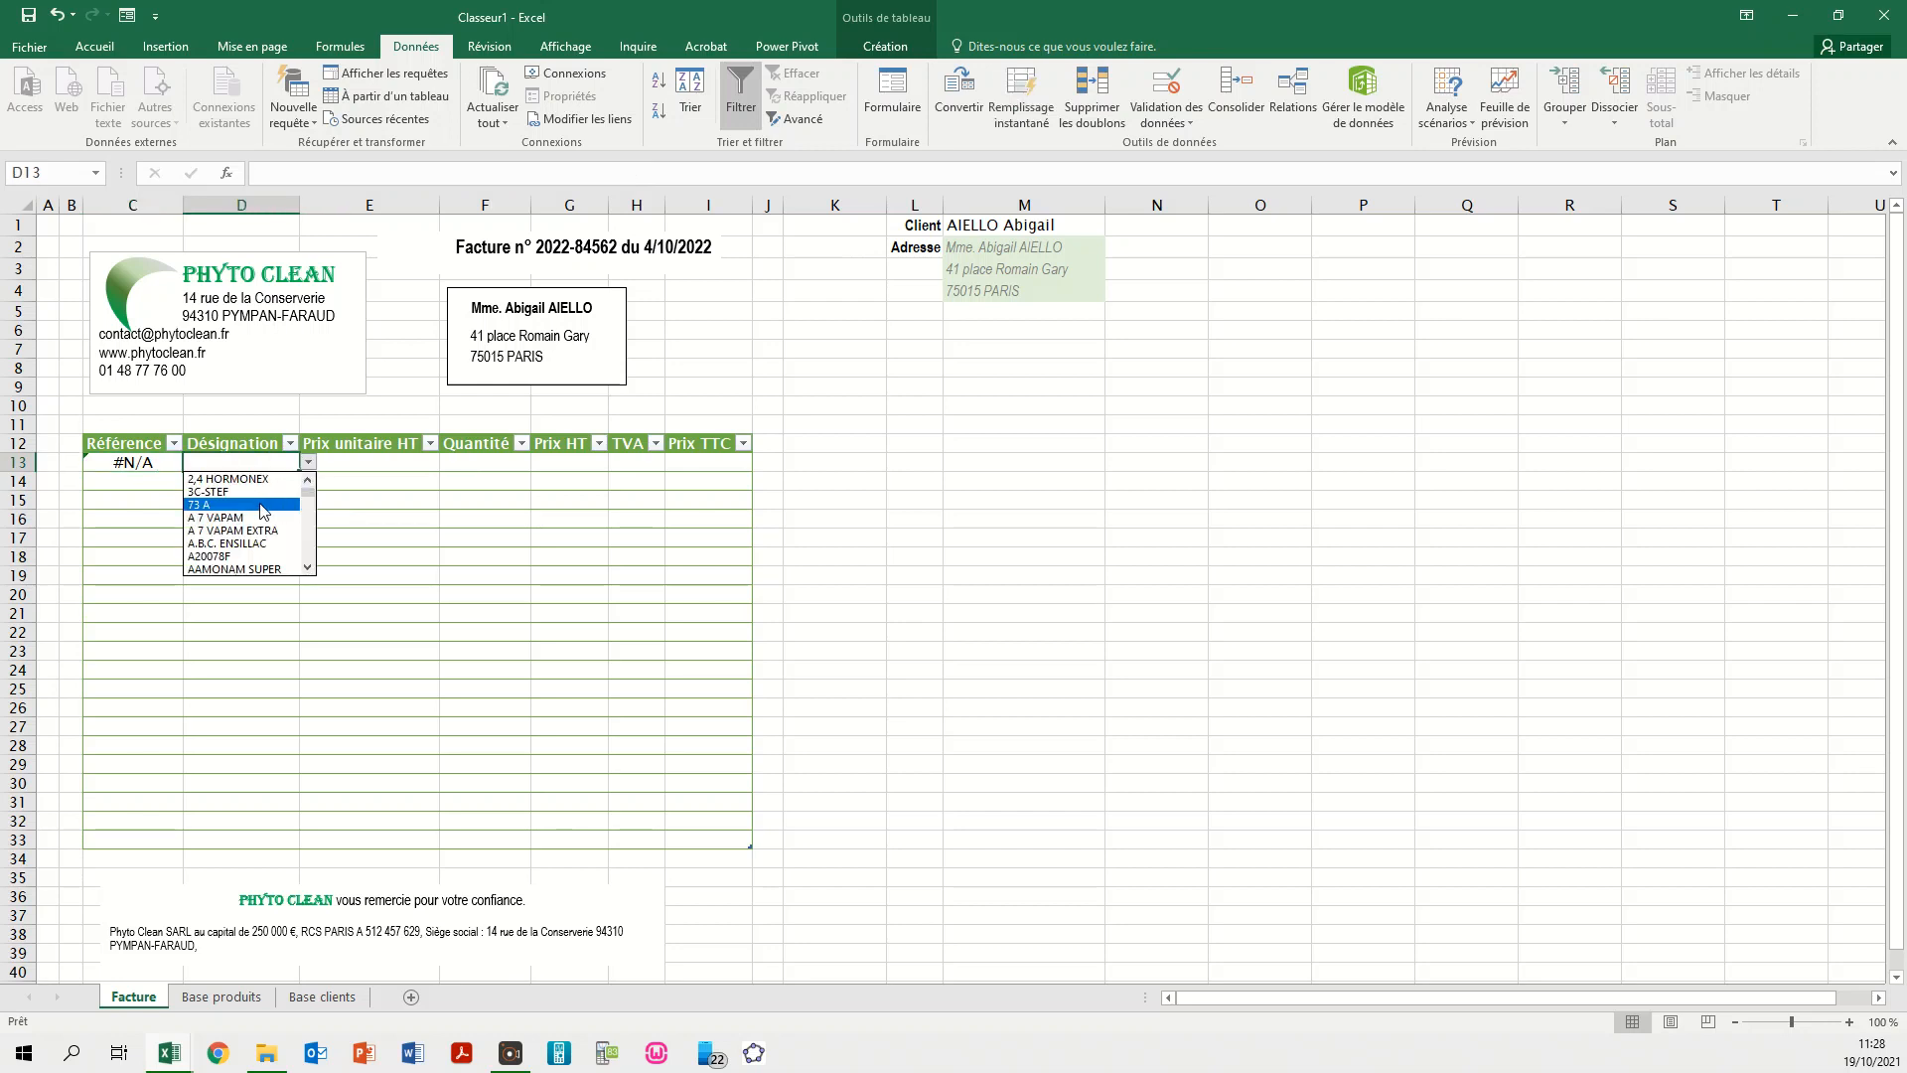
click(254, 569)
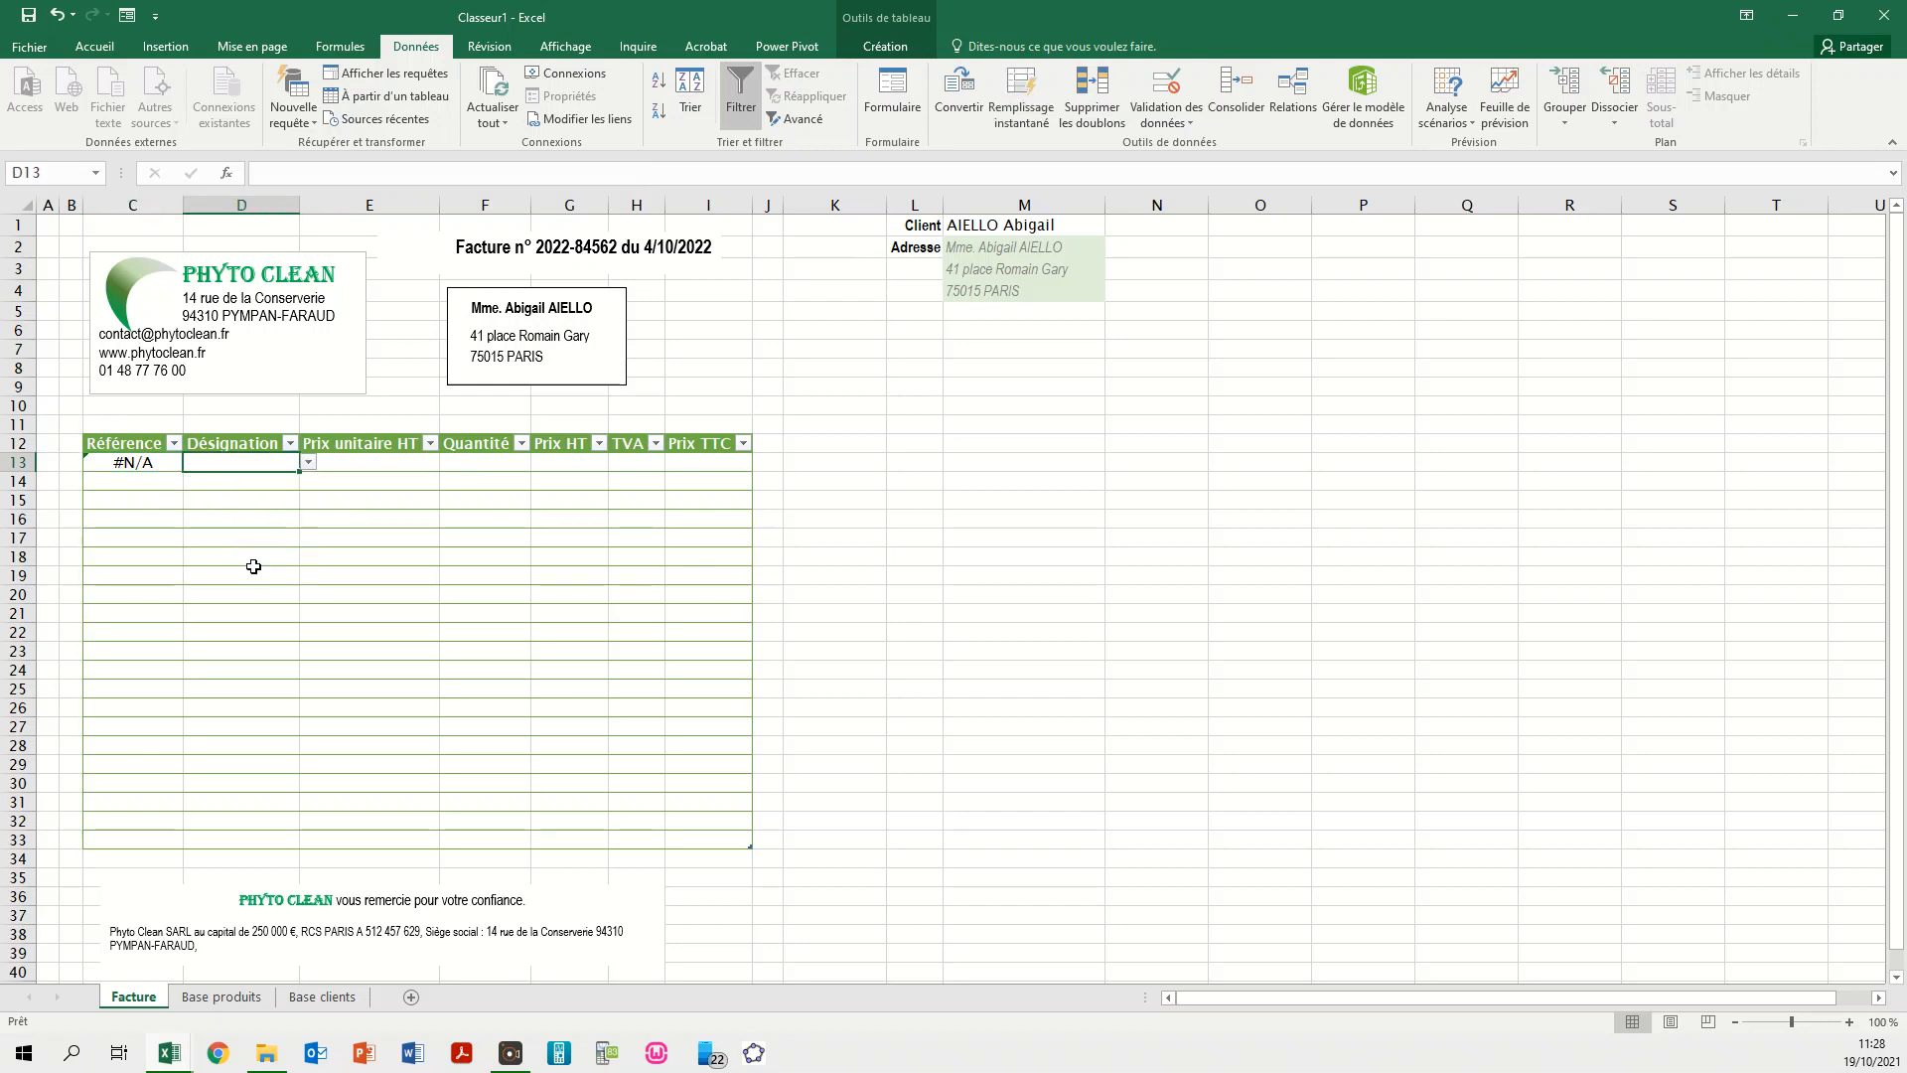
click(120, 466)
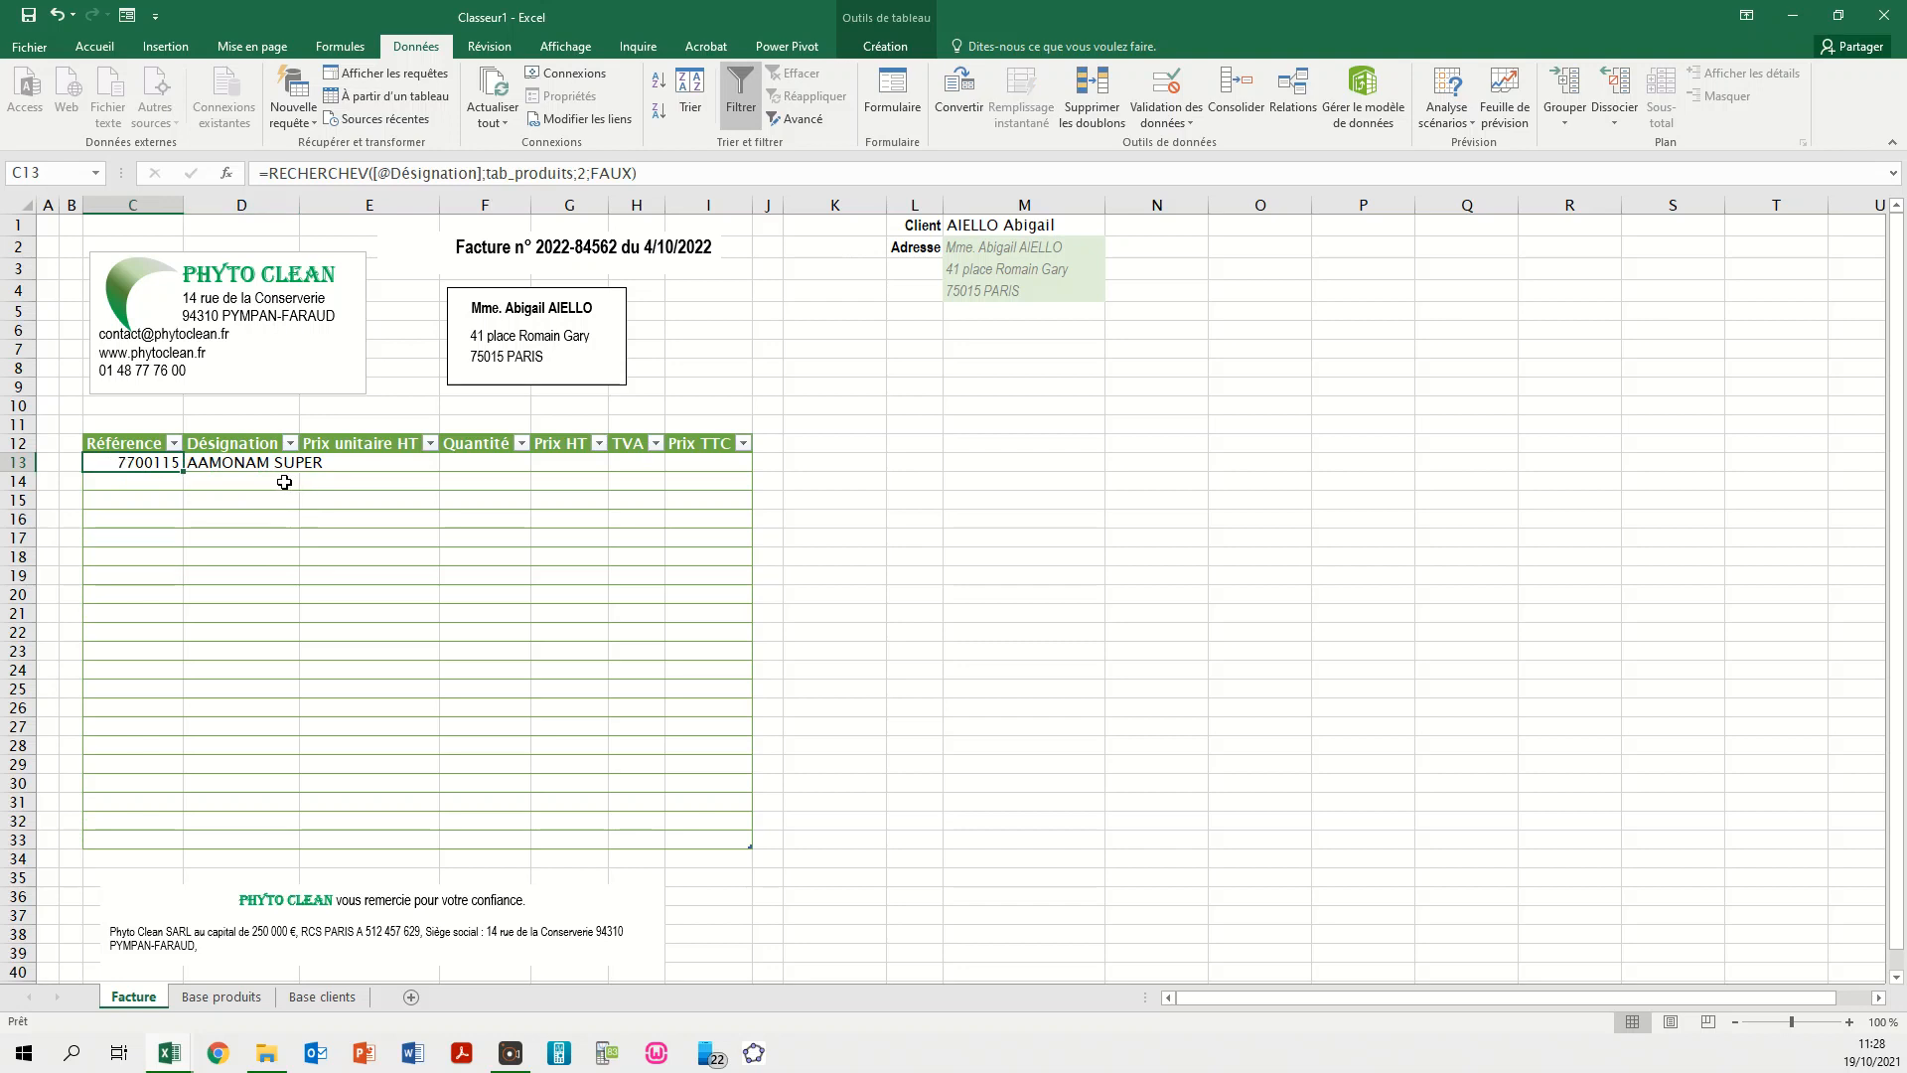
click(143, 496)
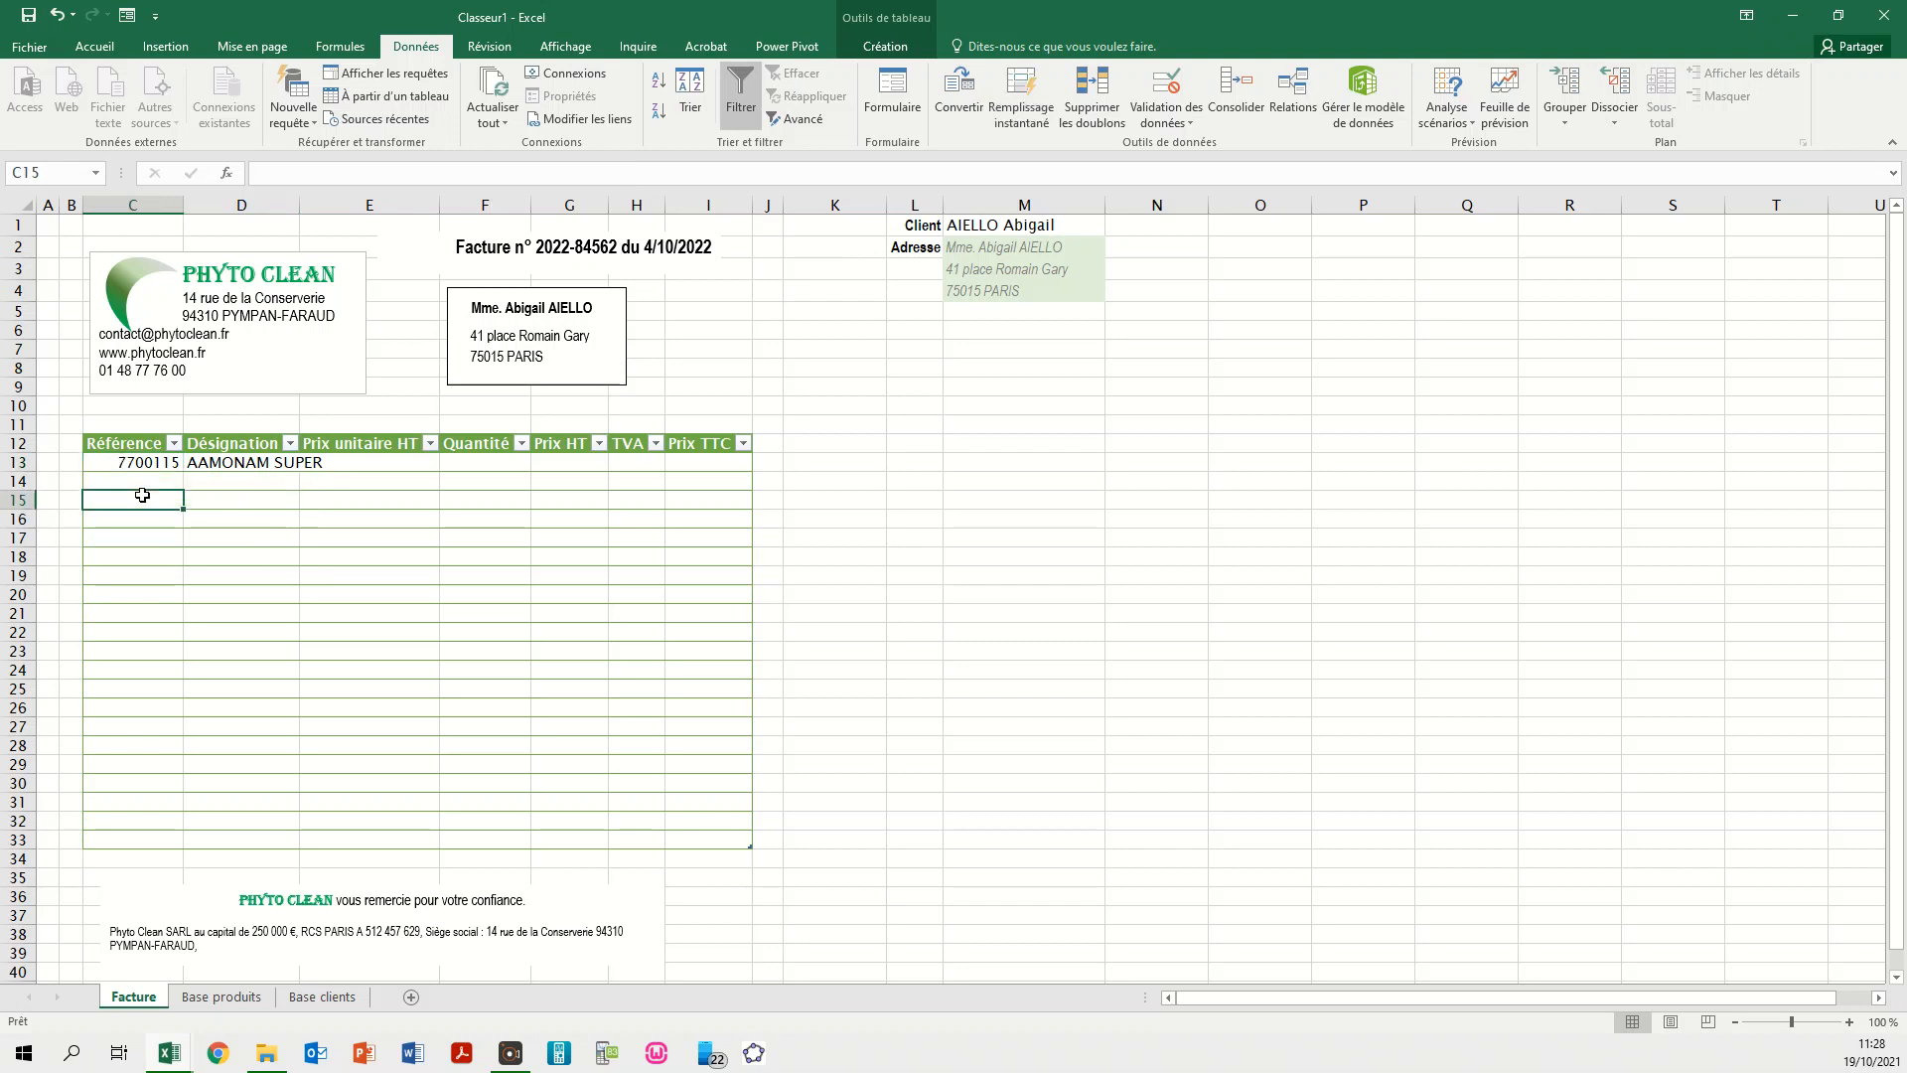
- Copy the C13 lookup formula into the Prix unitaire HT cell E13 and change its column index to 3
click(393, 461)
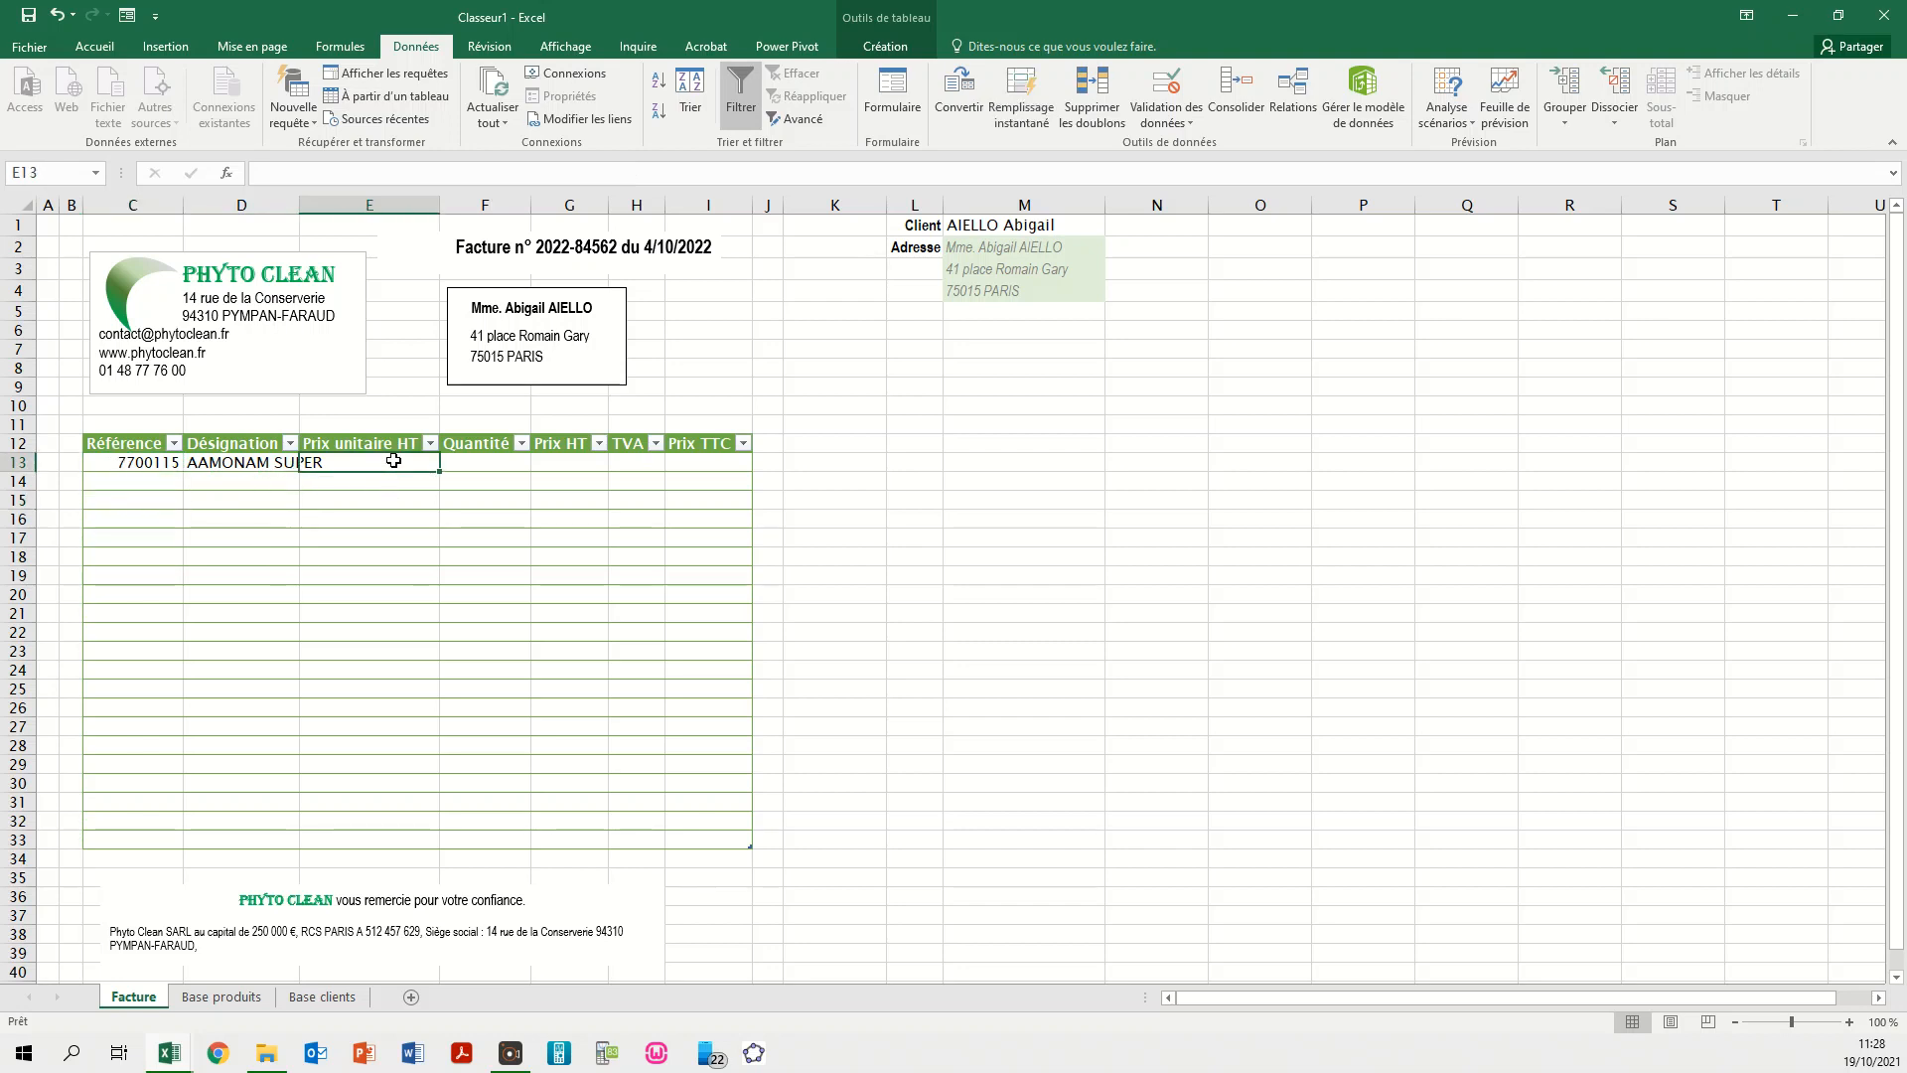
click(144, 463)
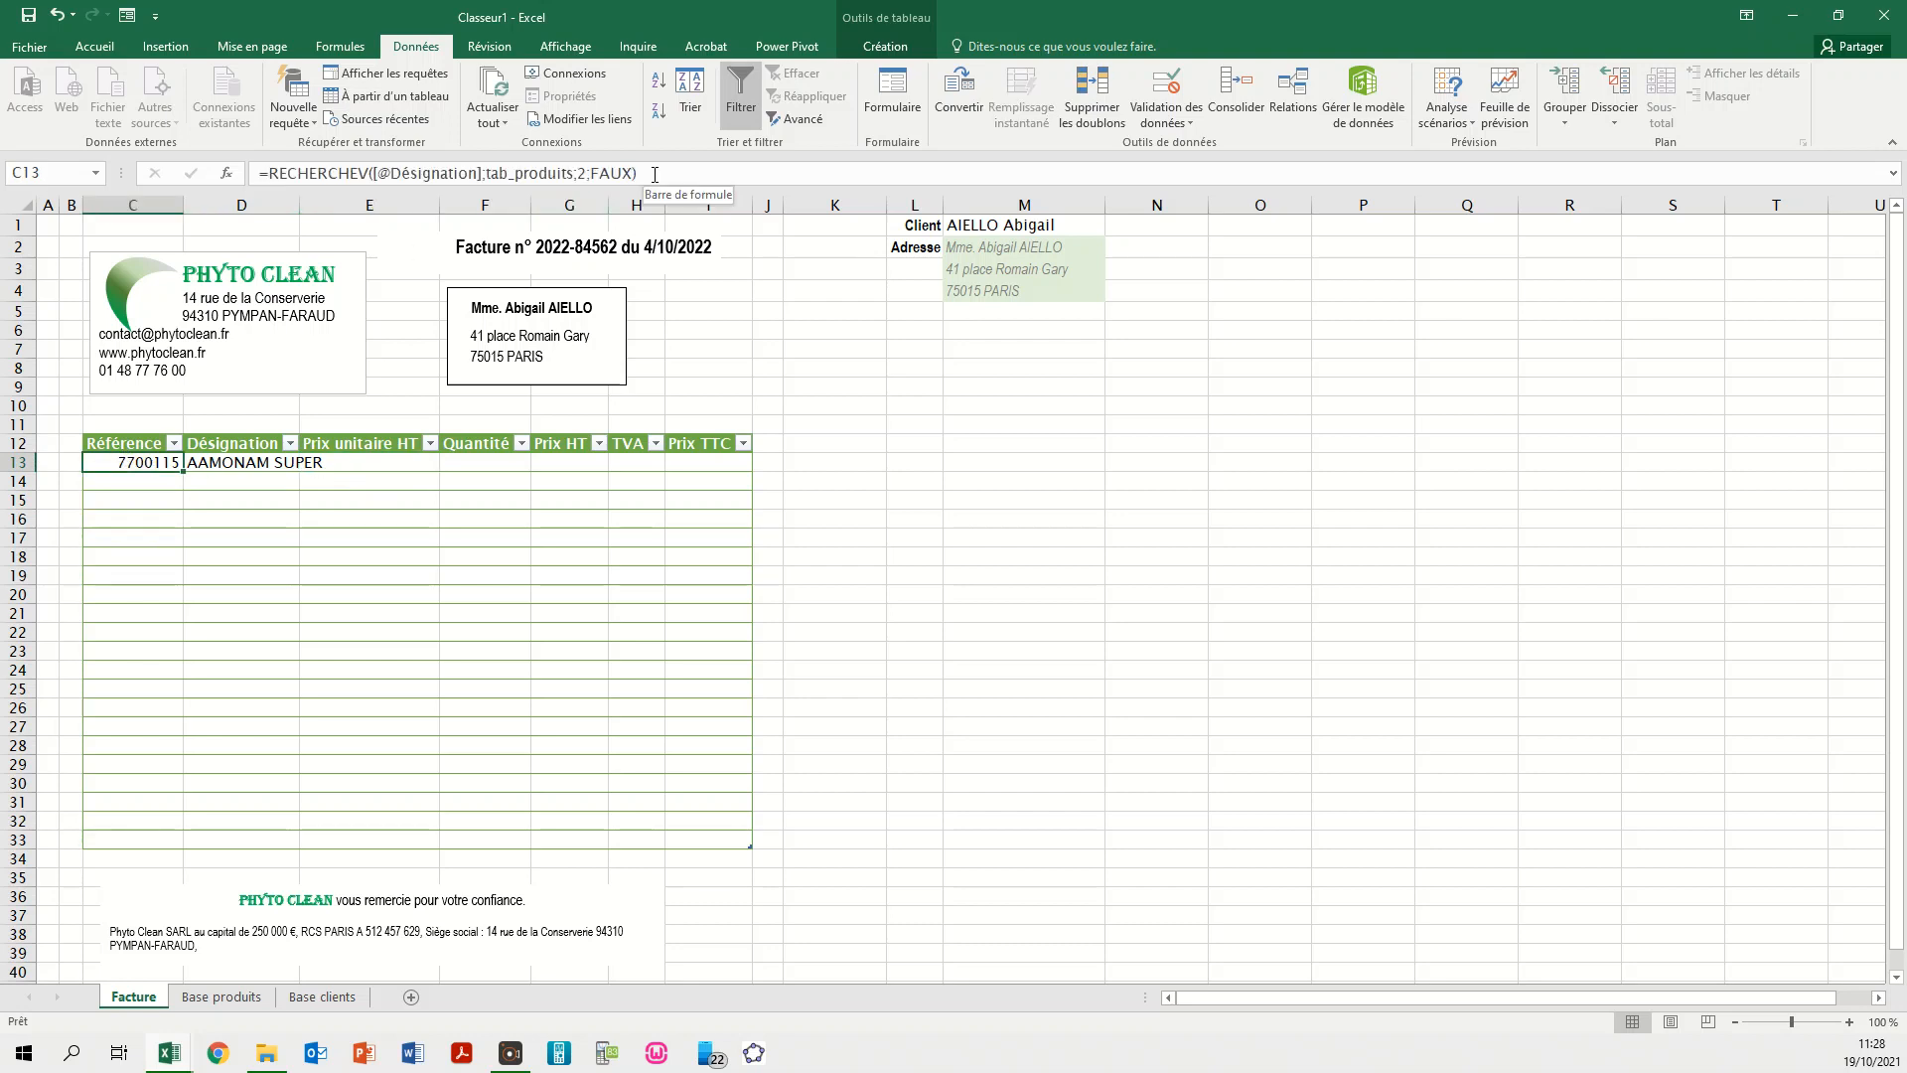
drag(654, 174, 241, 176)
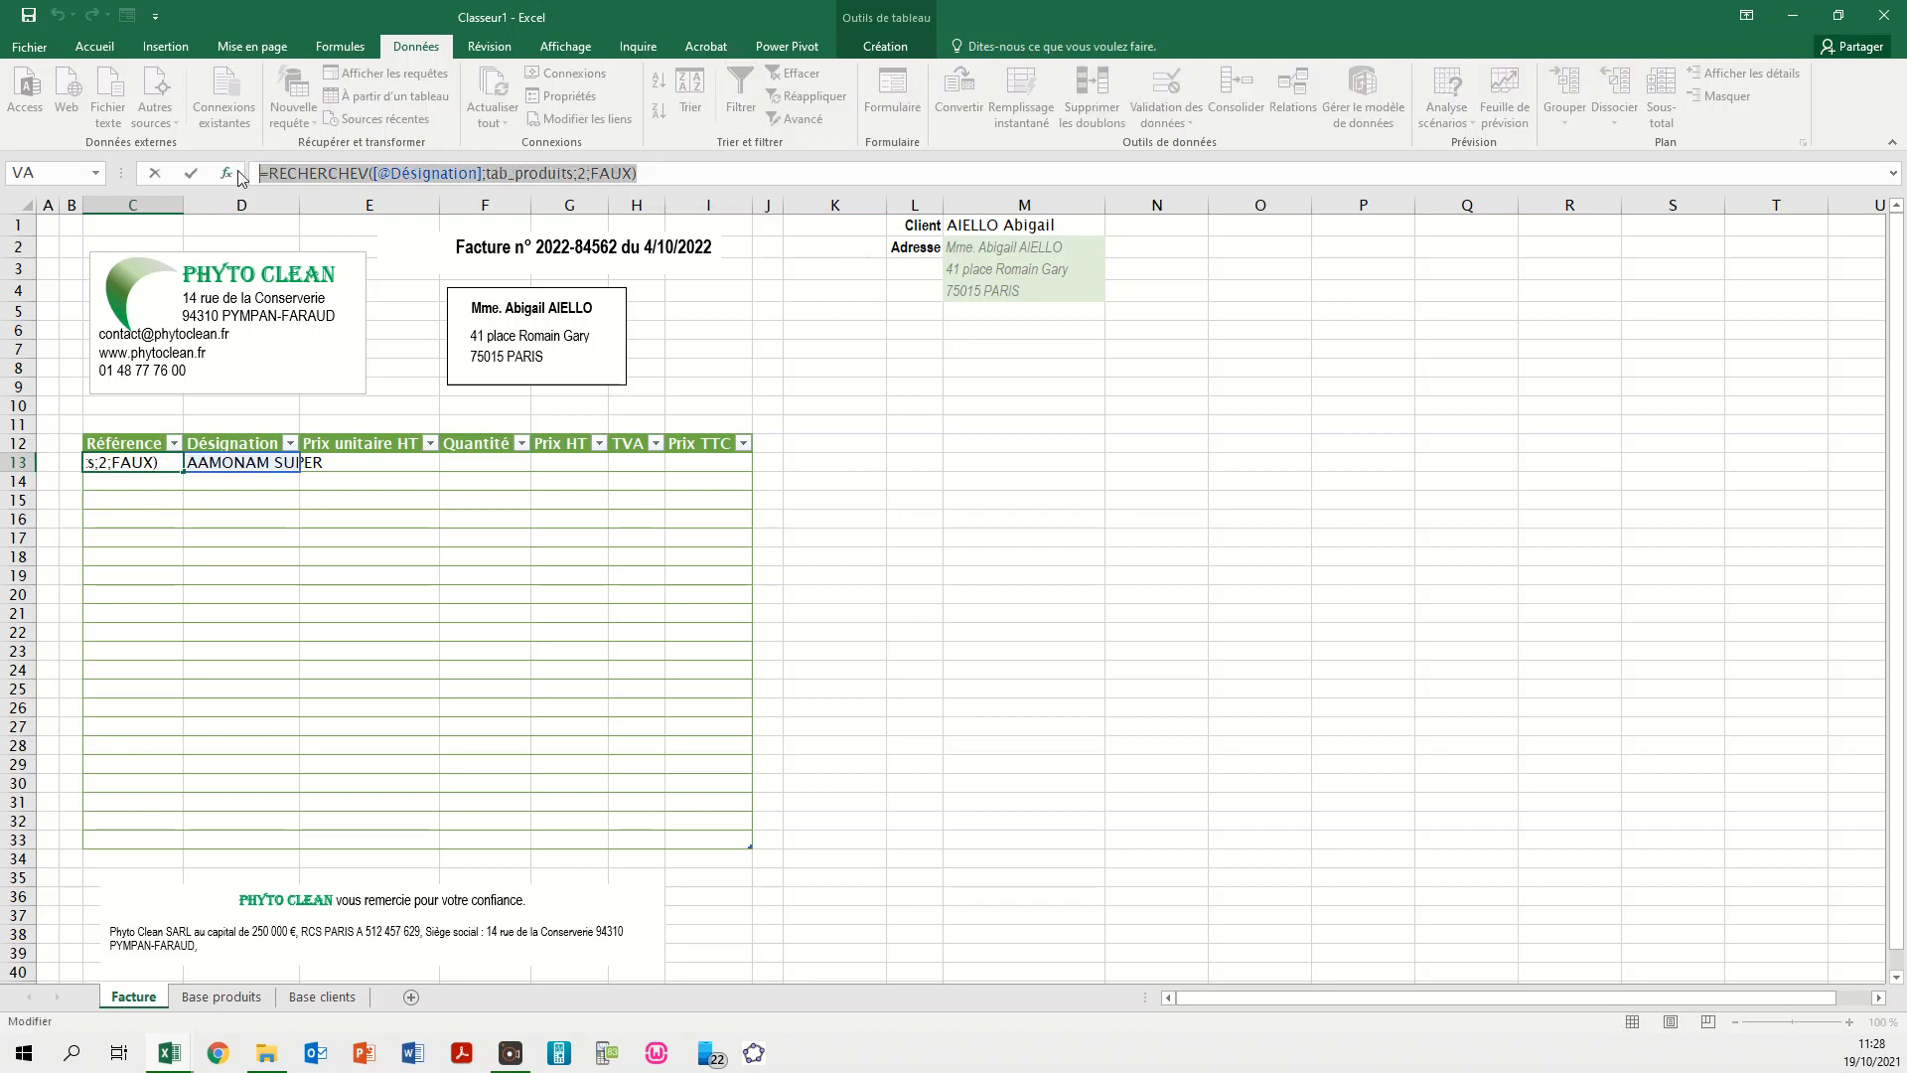
key(Return)
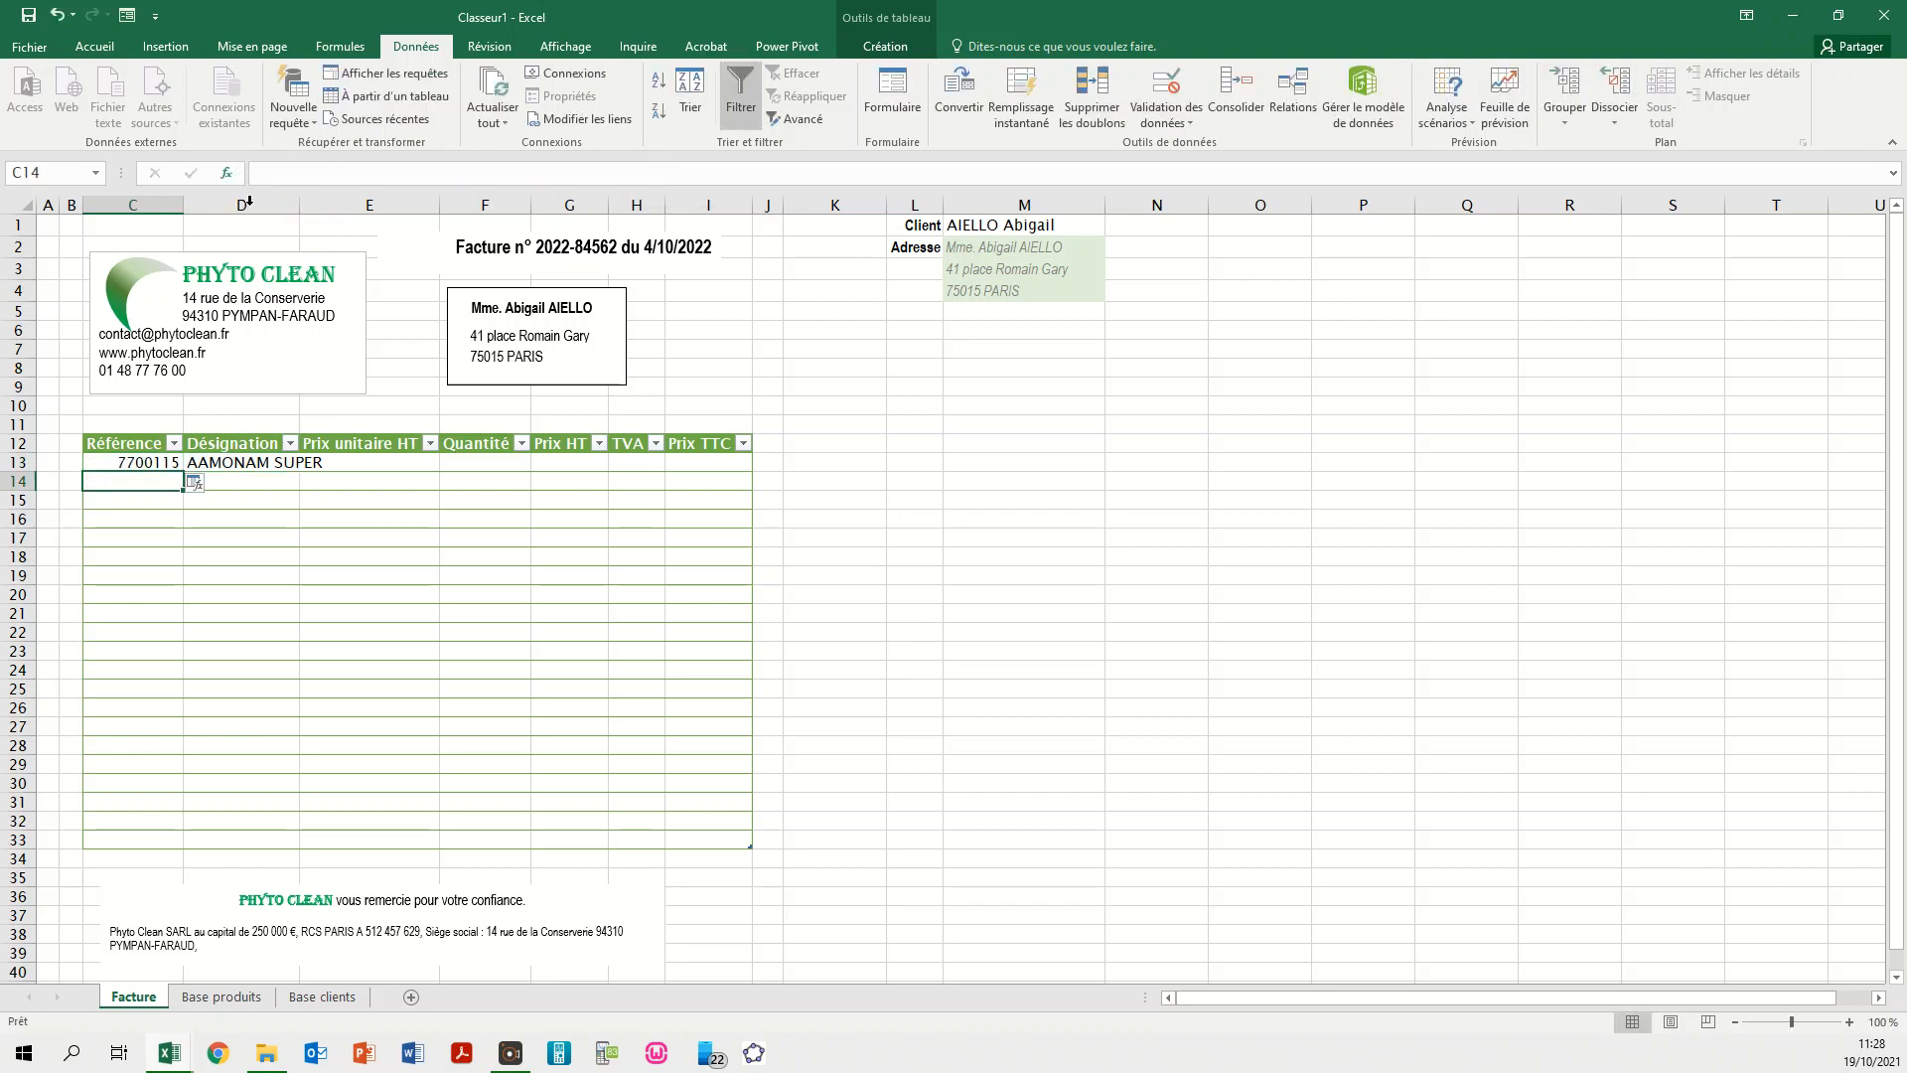
click(370, 463)
click(439, 173)
key(ctrl+v)
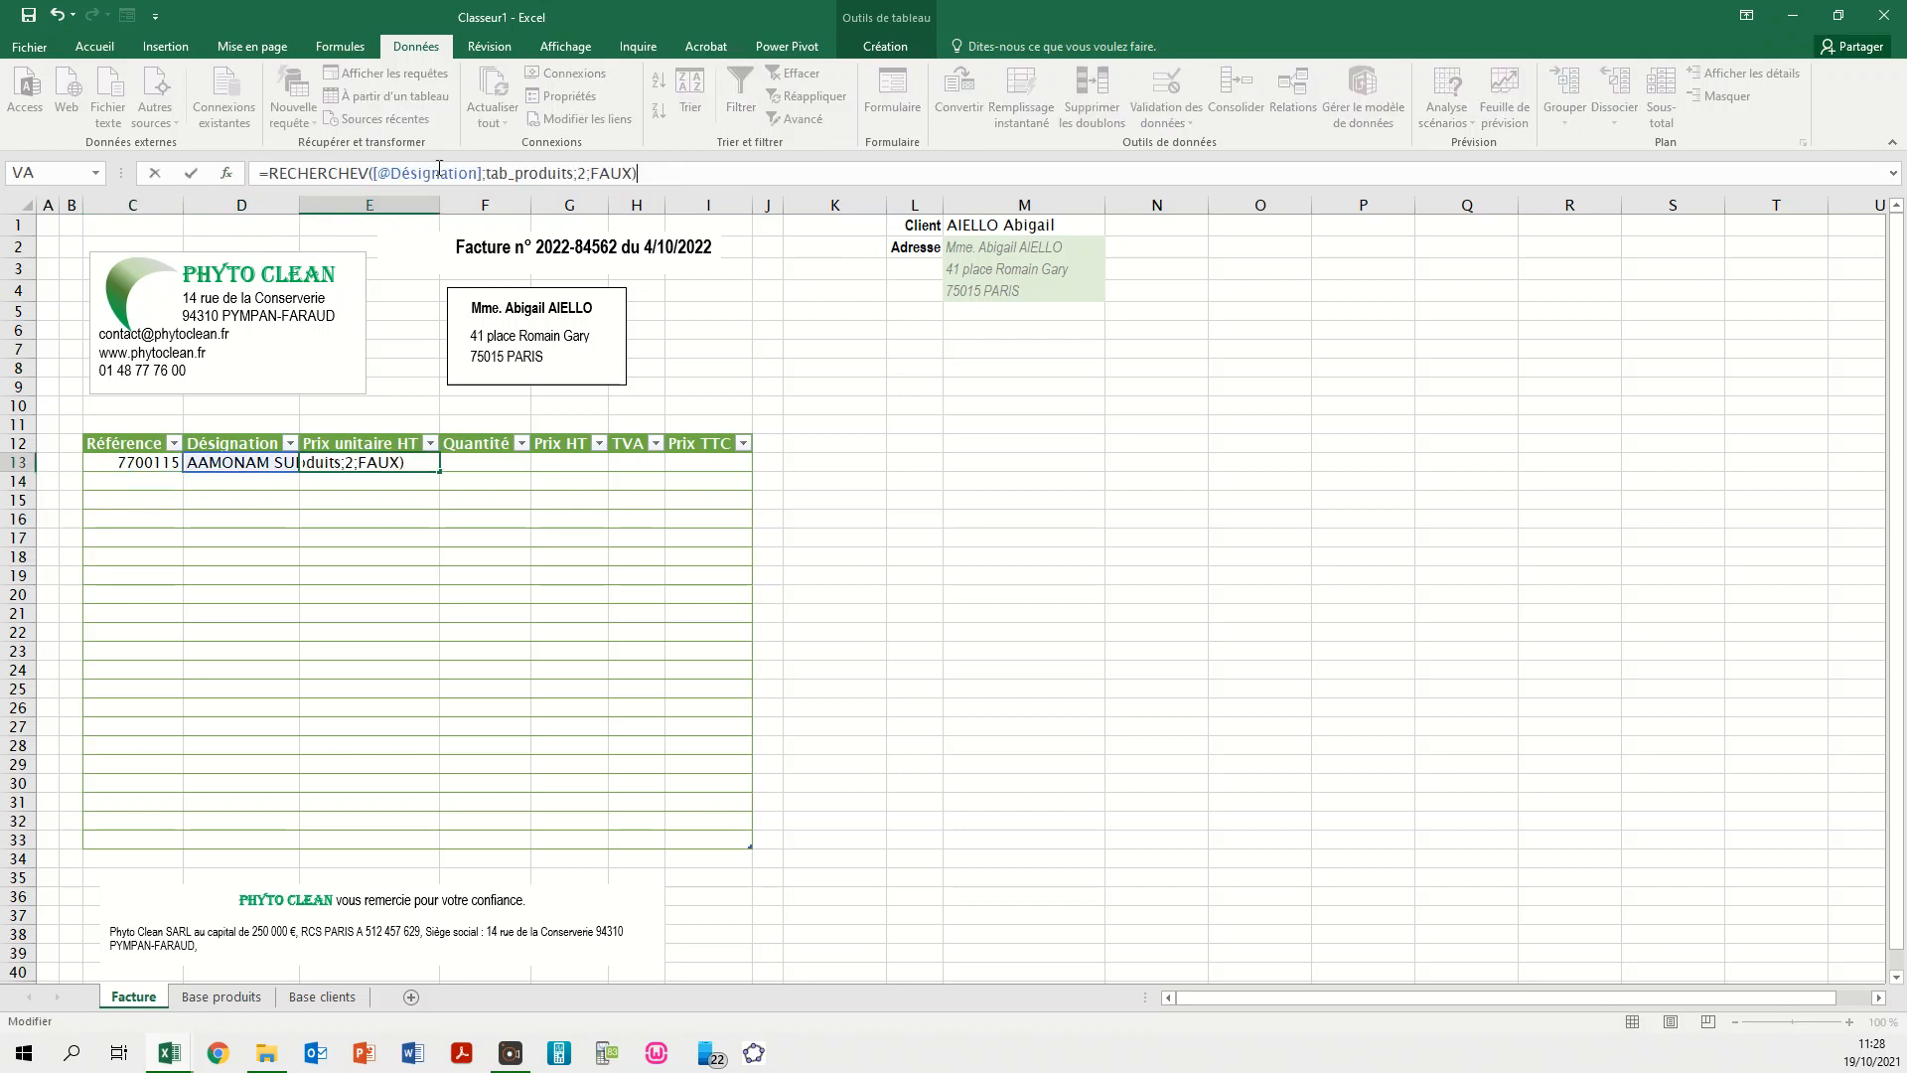
click(588, 174)
key(BackSpace)
text(3)
key(Return)
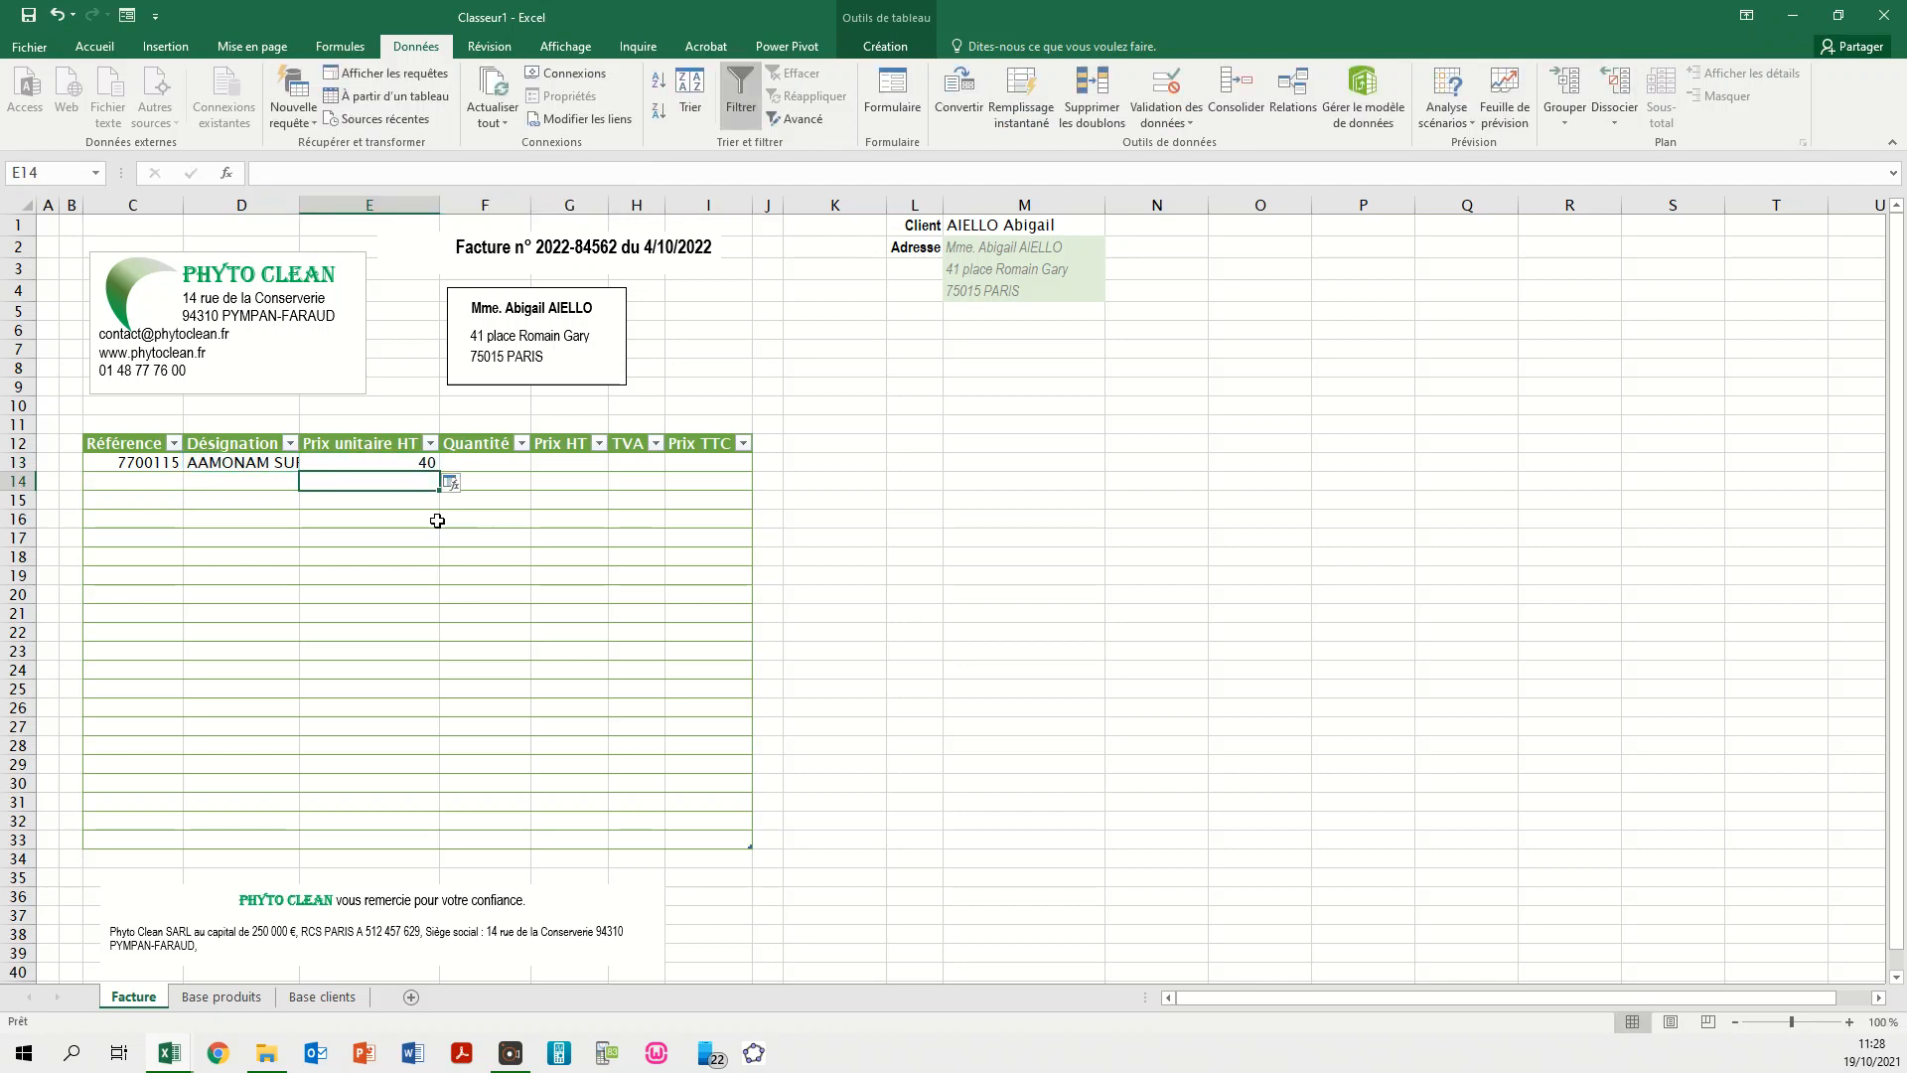
click(392, 463)
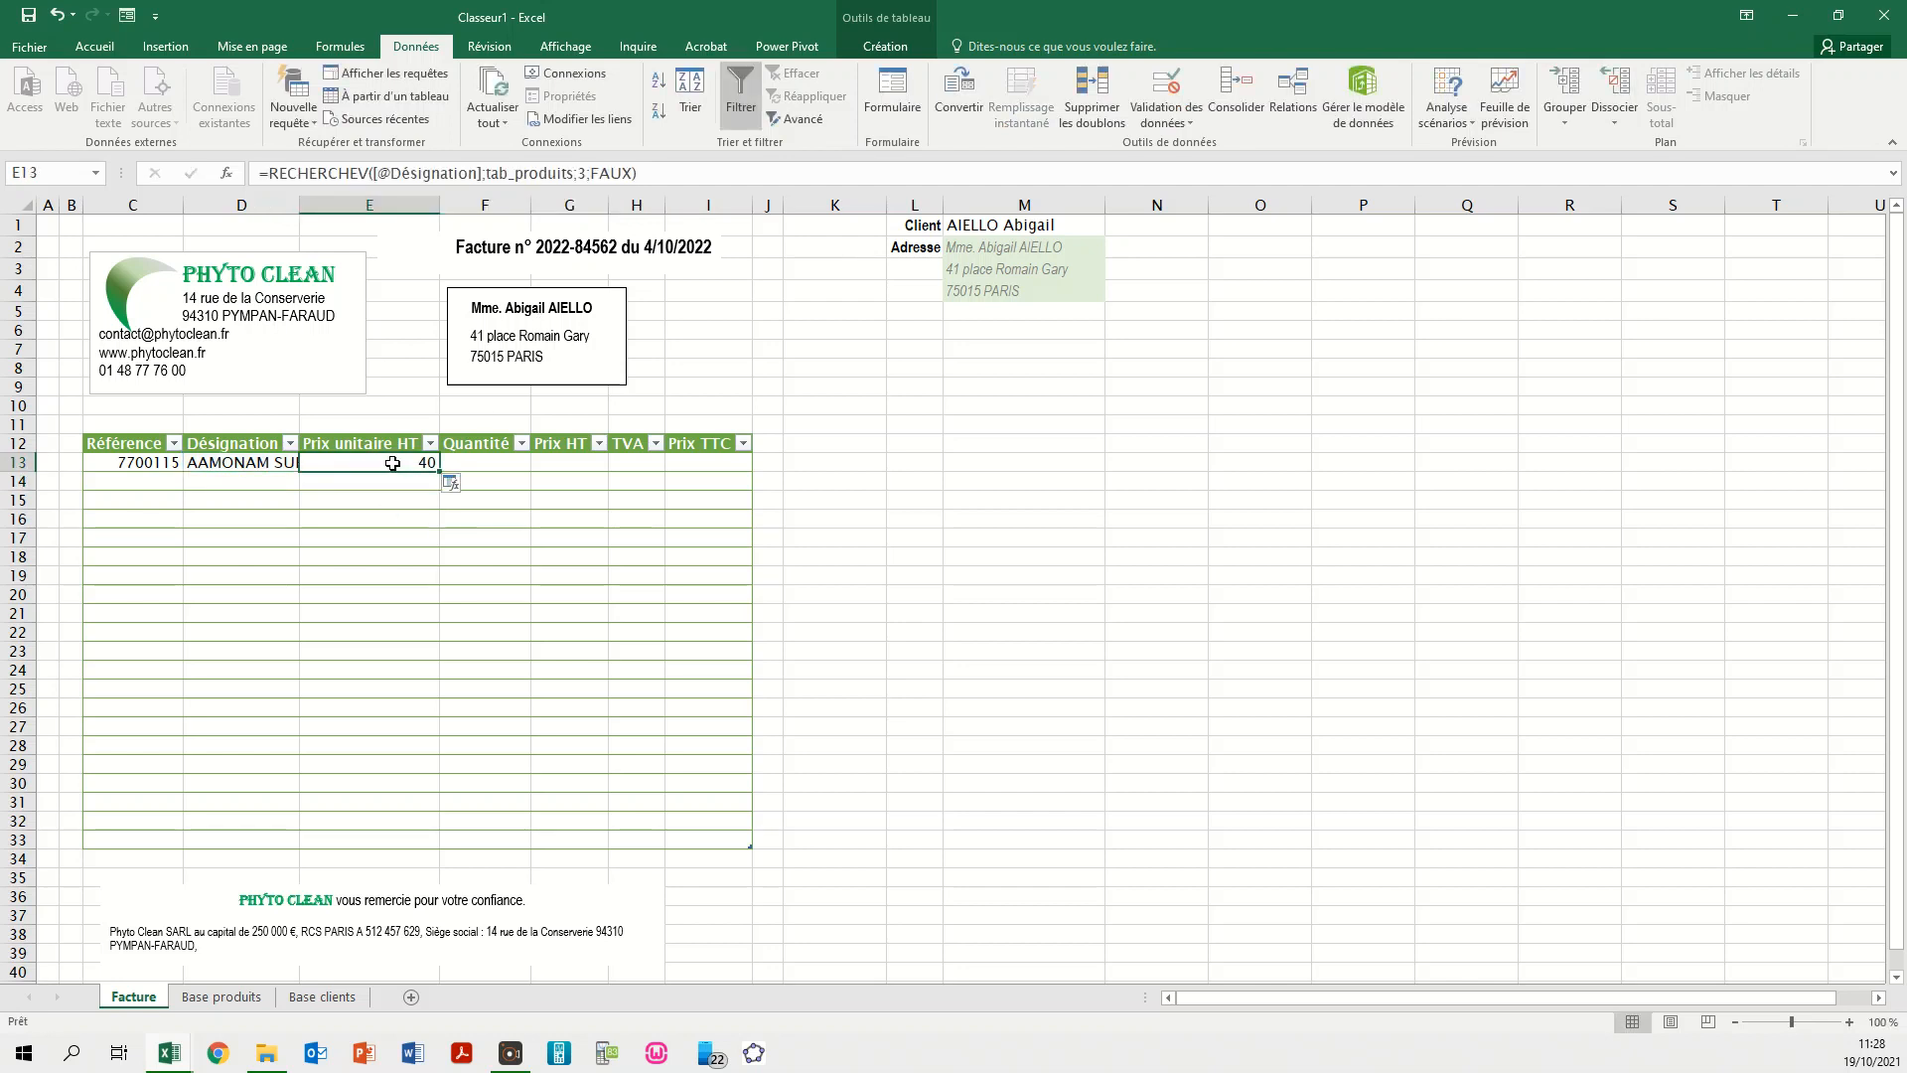
- Check the AAMONAM SUPER unit price on the Base produits sheet and return to row 13 of the Facture table
click(222, 997)
click(614, 285)
click(134, 996)
click(566, 462)
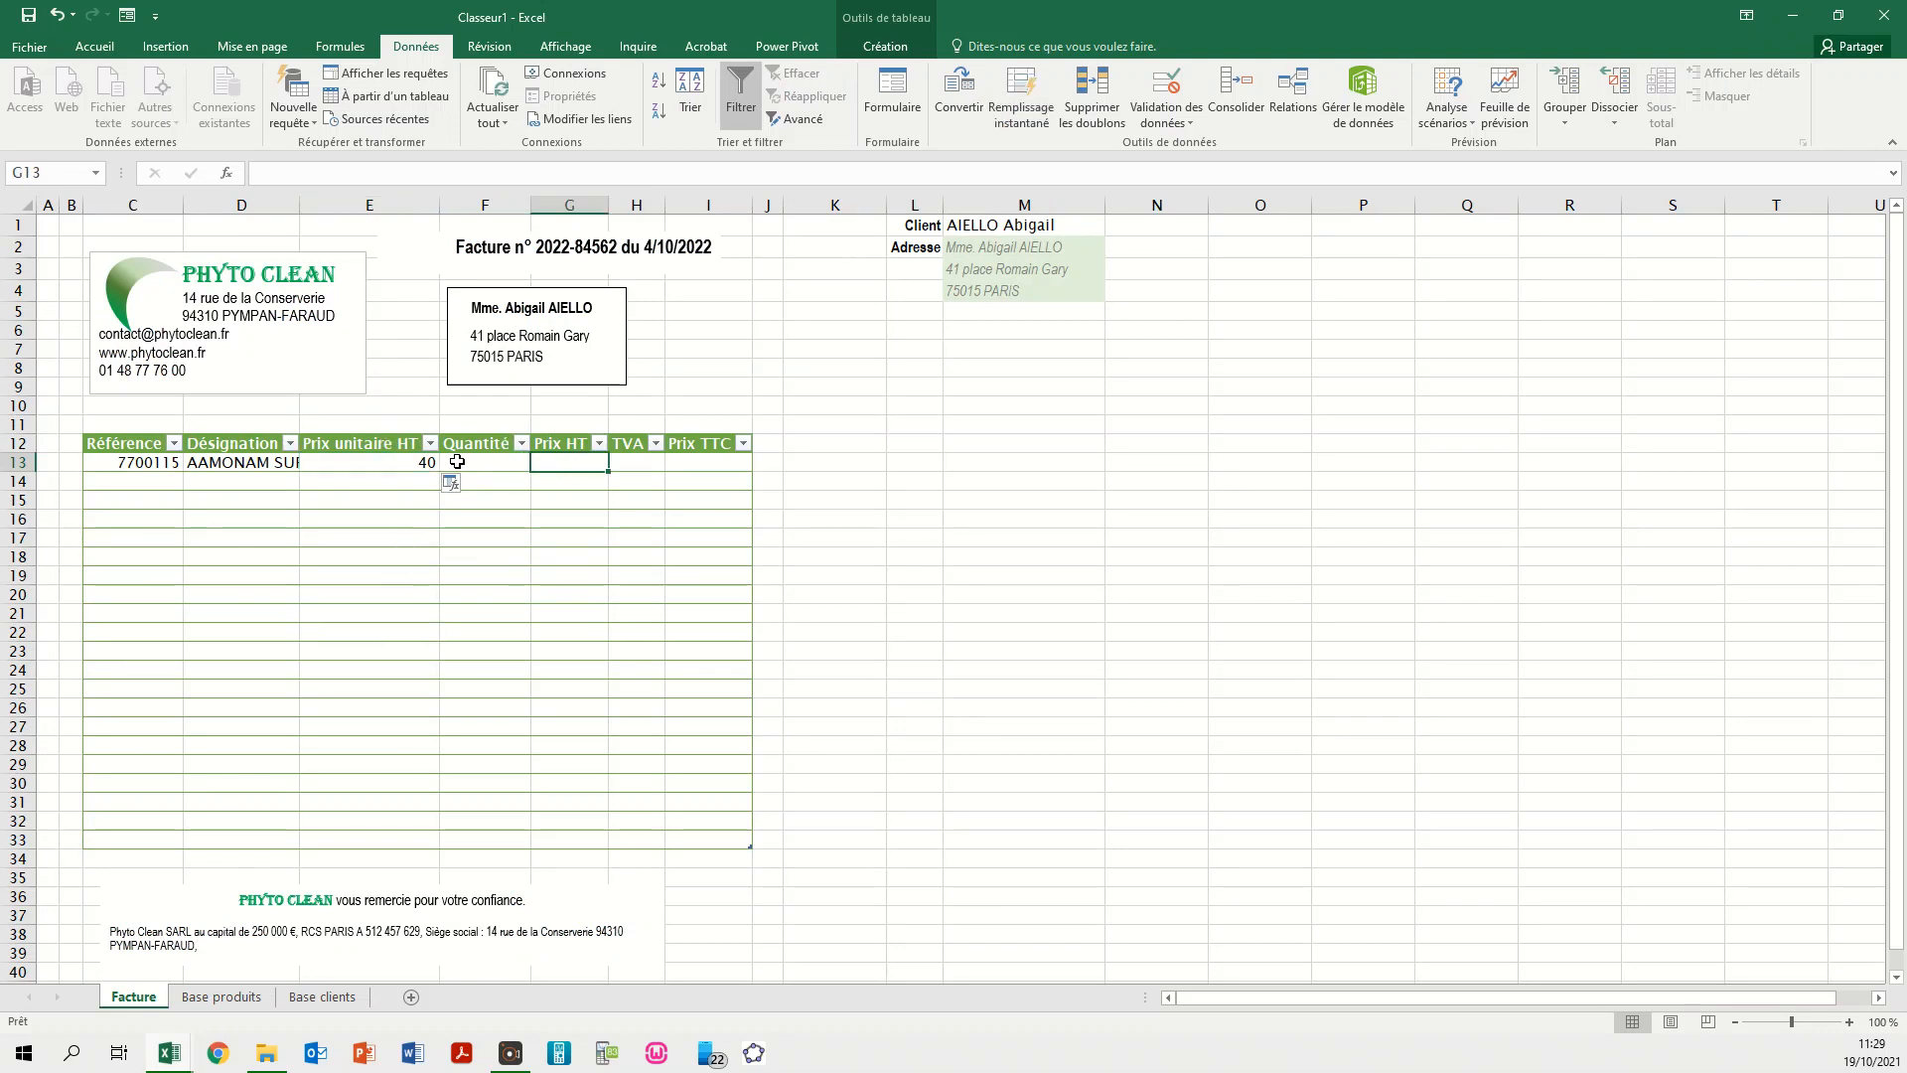
click(638, 460)
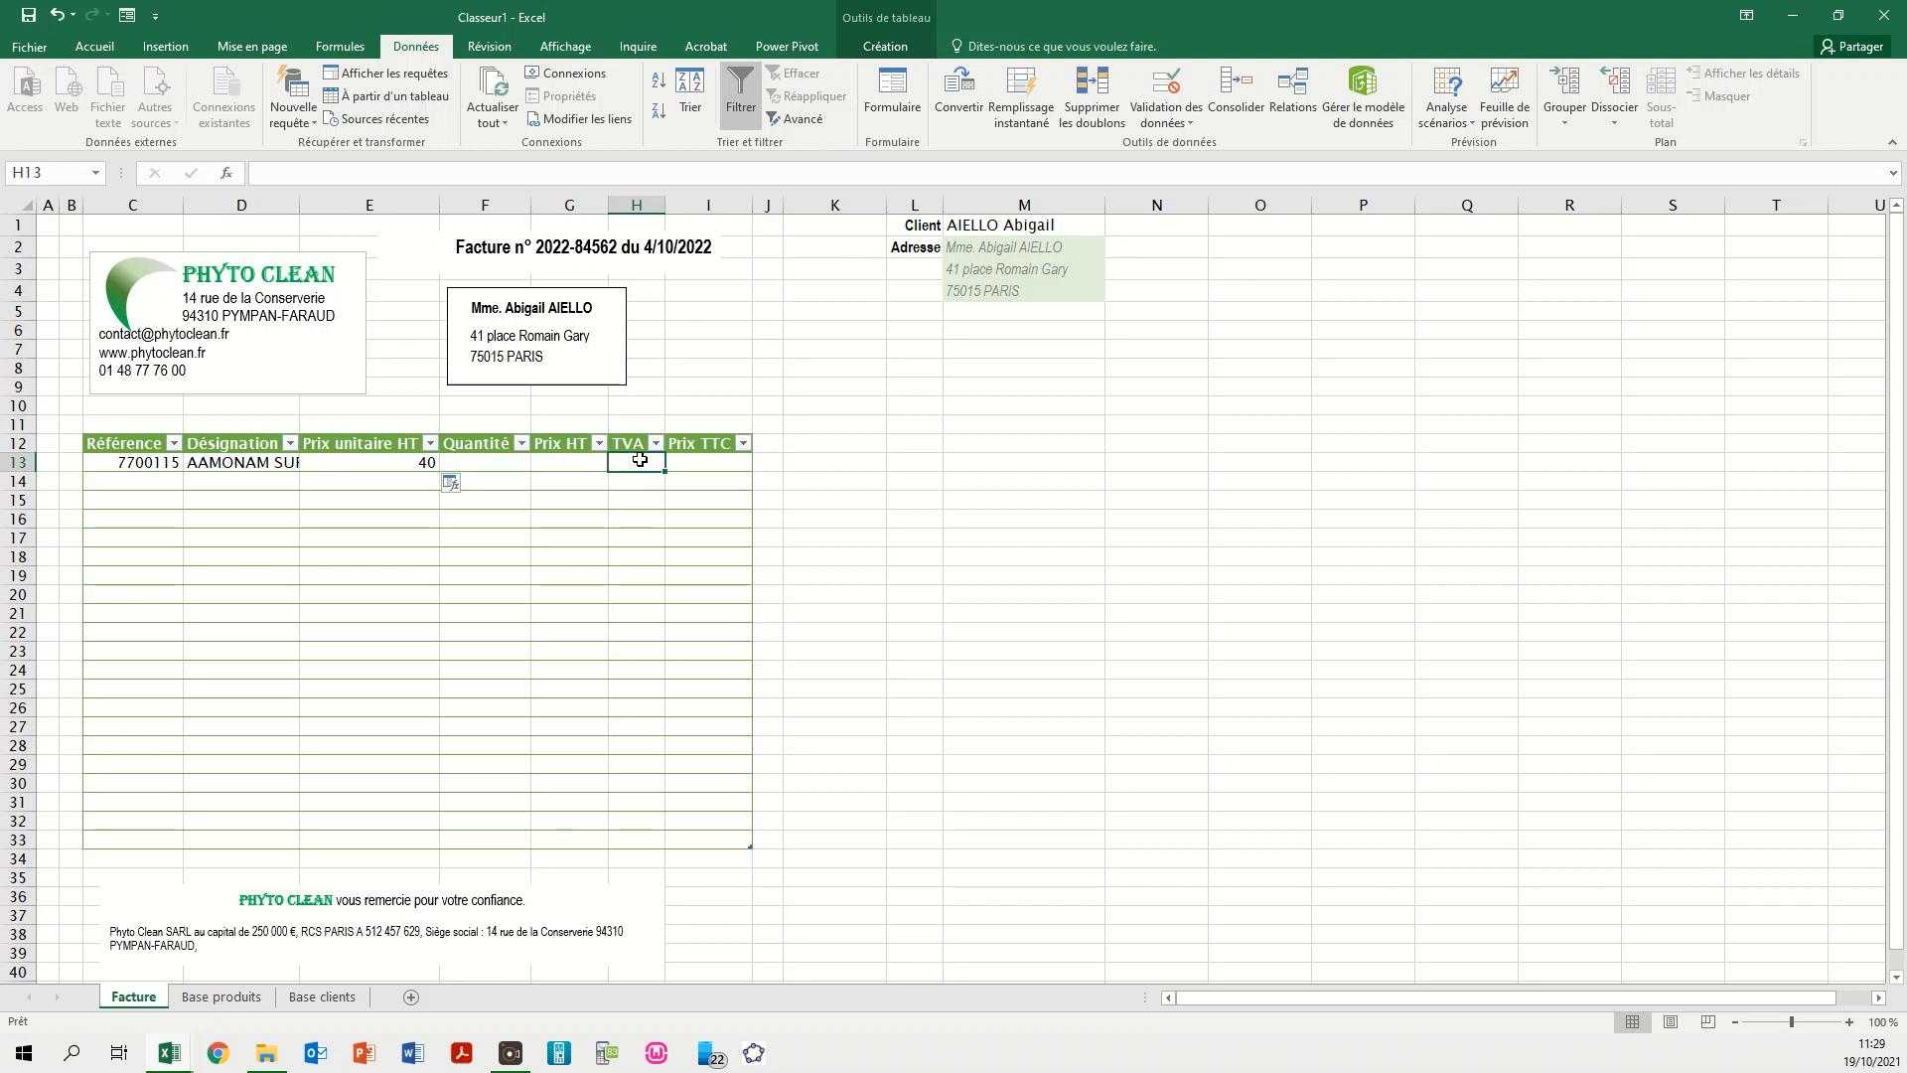
click(227, 464)
- Copy the E13 lookup formula into the TVA cell H13 and change its column index to 4
click(366, 467)
drag(650, 169, 260, 173)
key(ctrl+c)
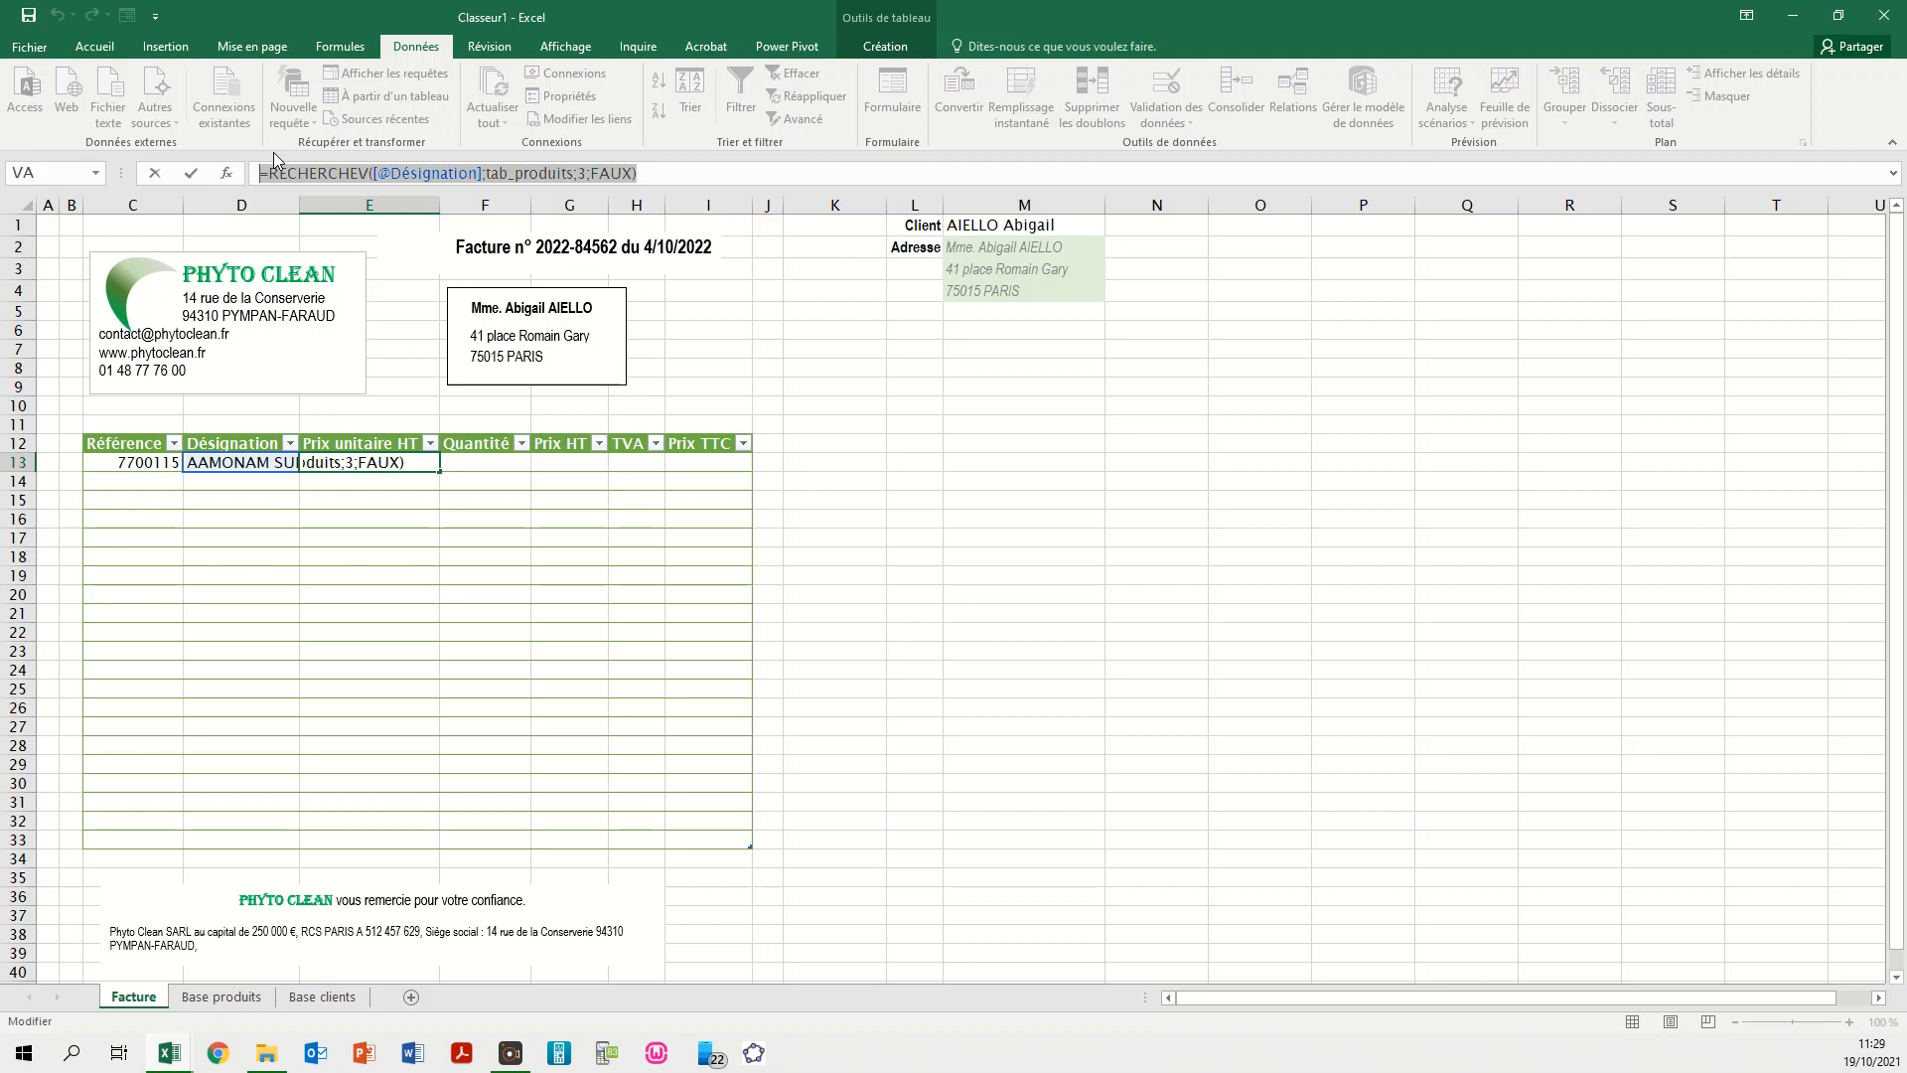
key(Escape)
click(636, 463)
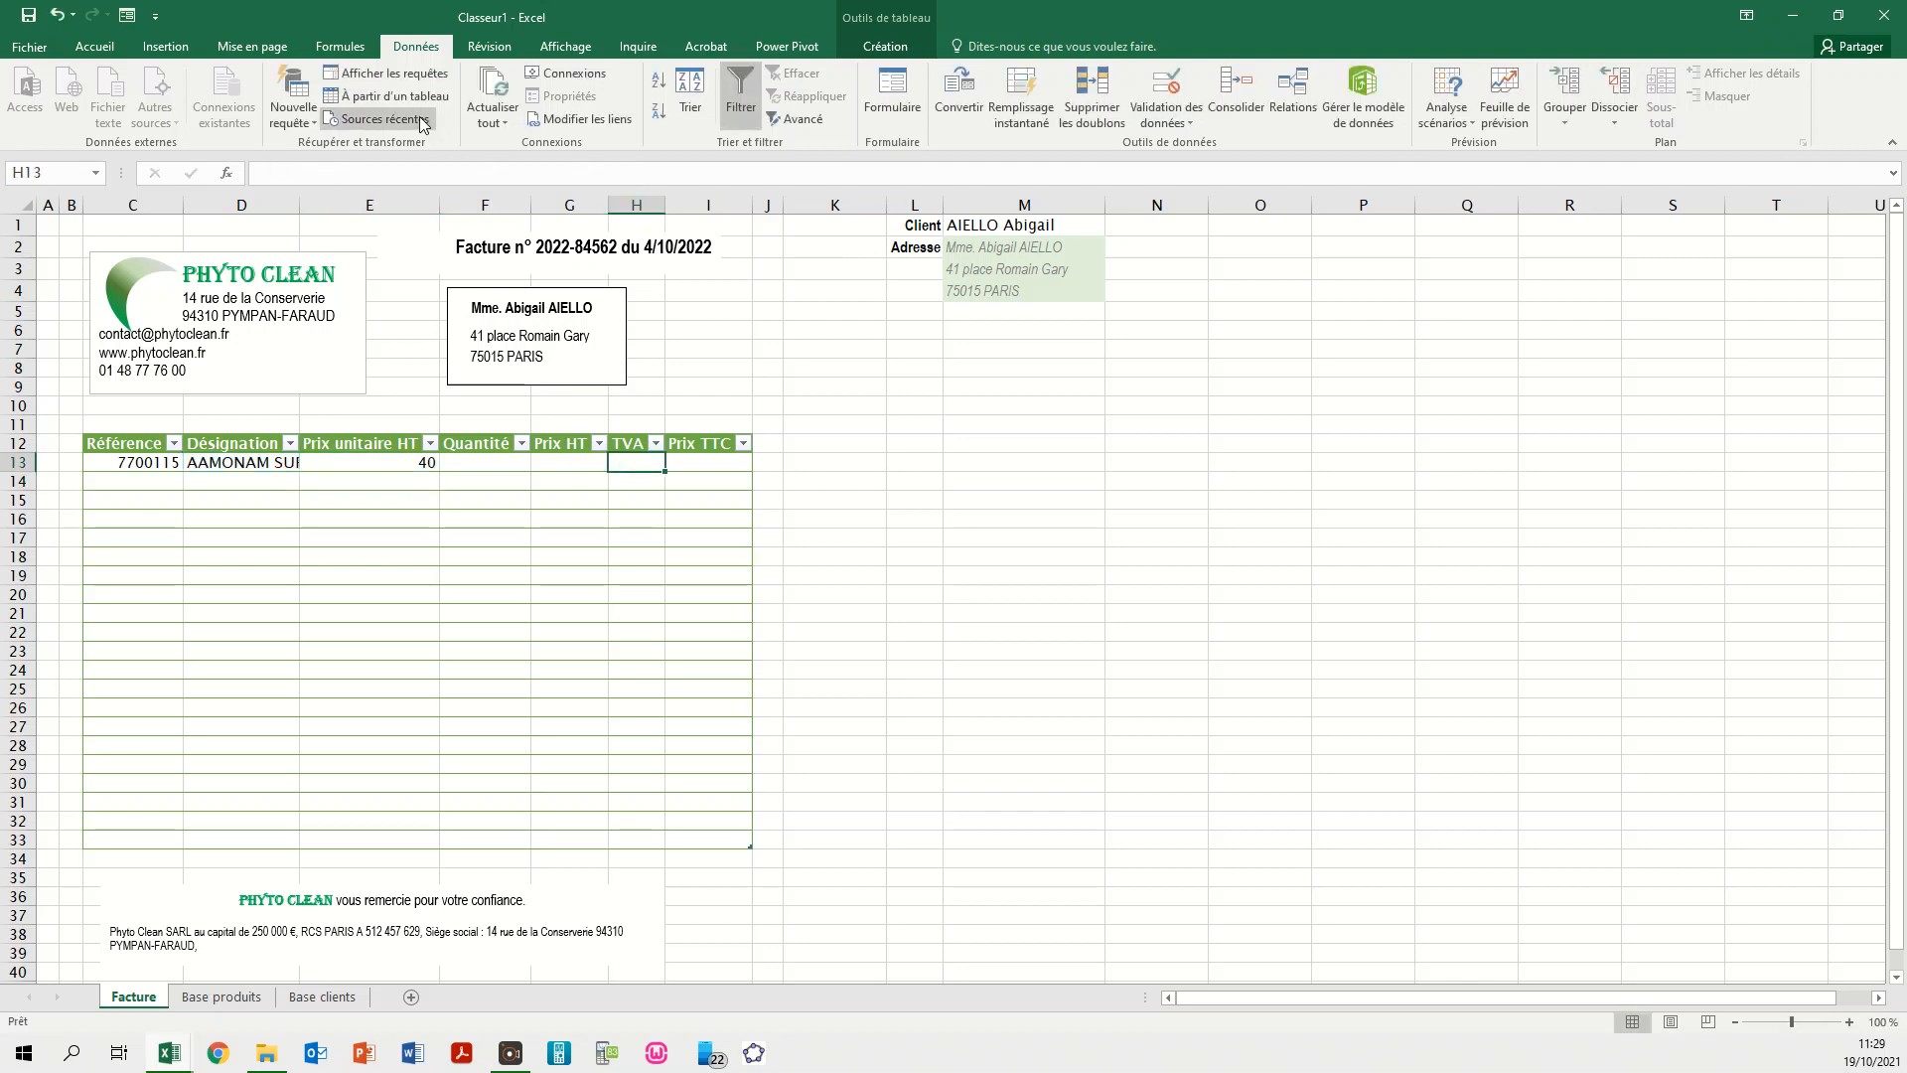
click(422, 173)
key(ctrl+v)
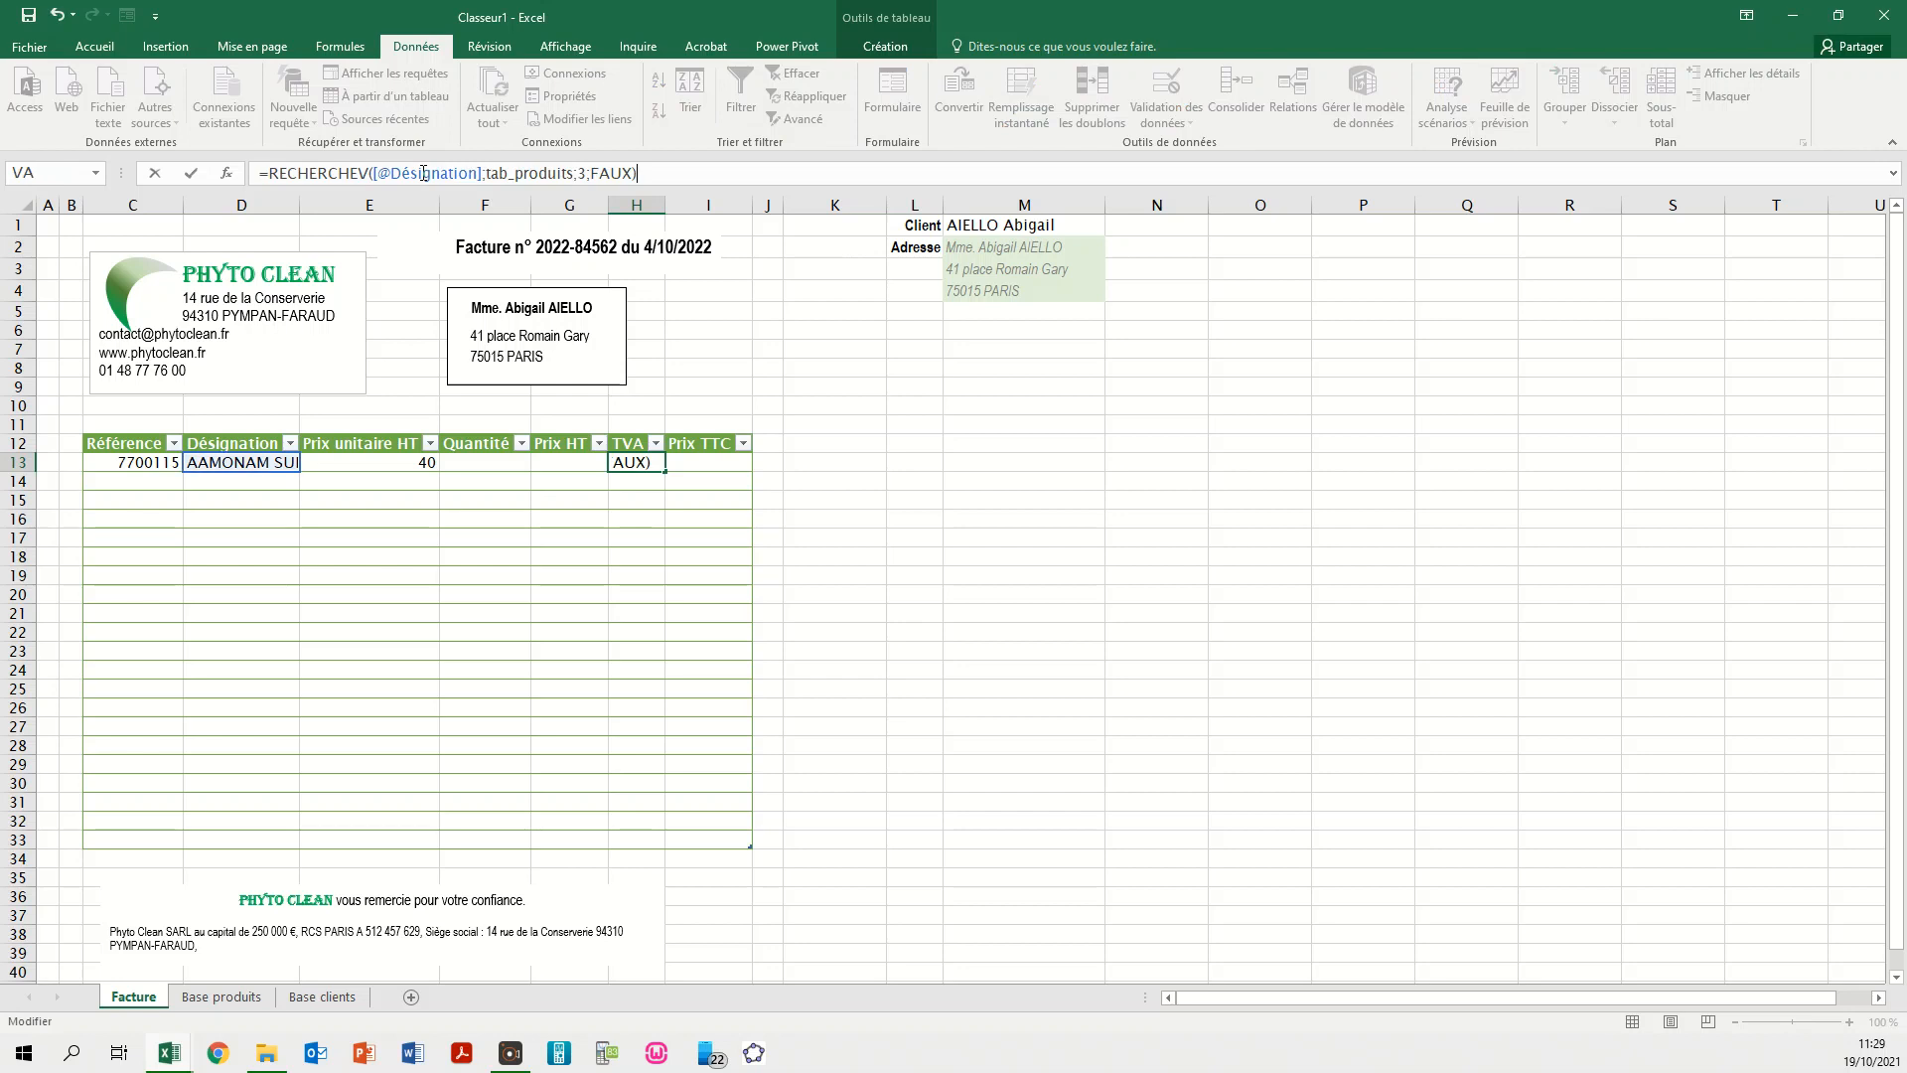
click(589, 173)
key(BackSpace)
text(4)
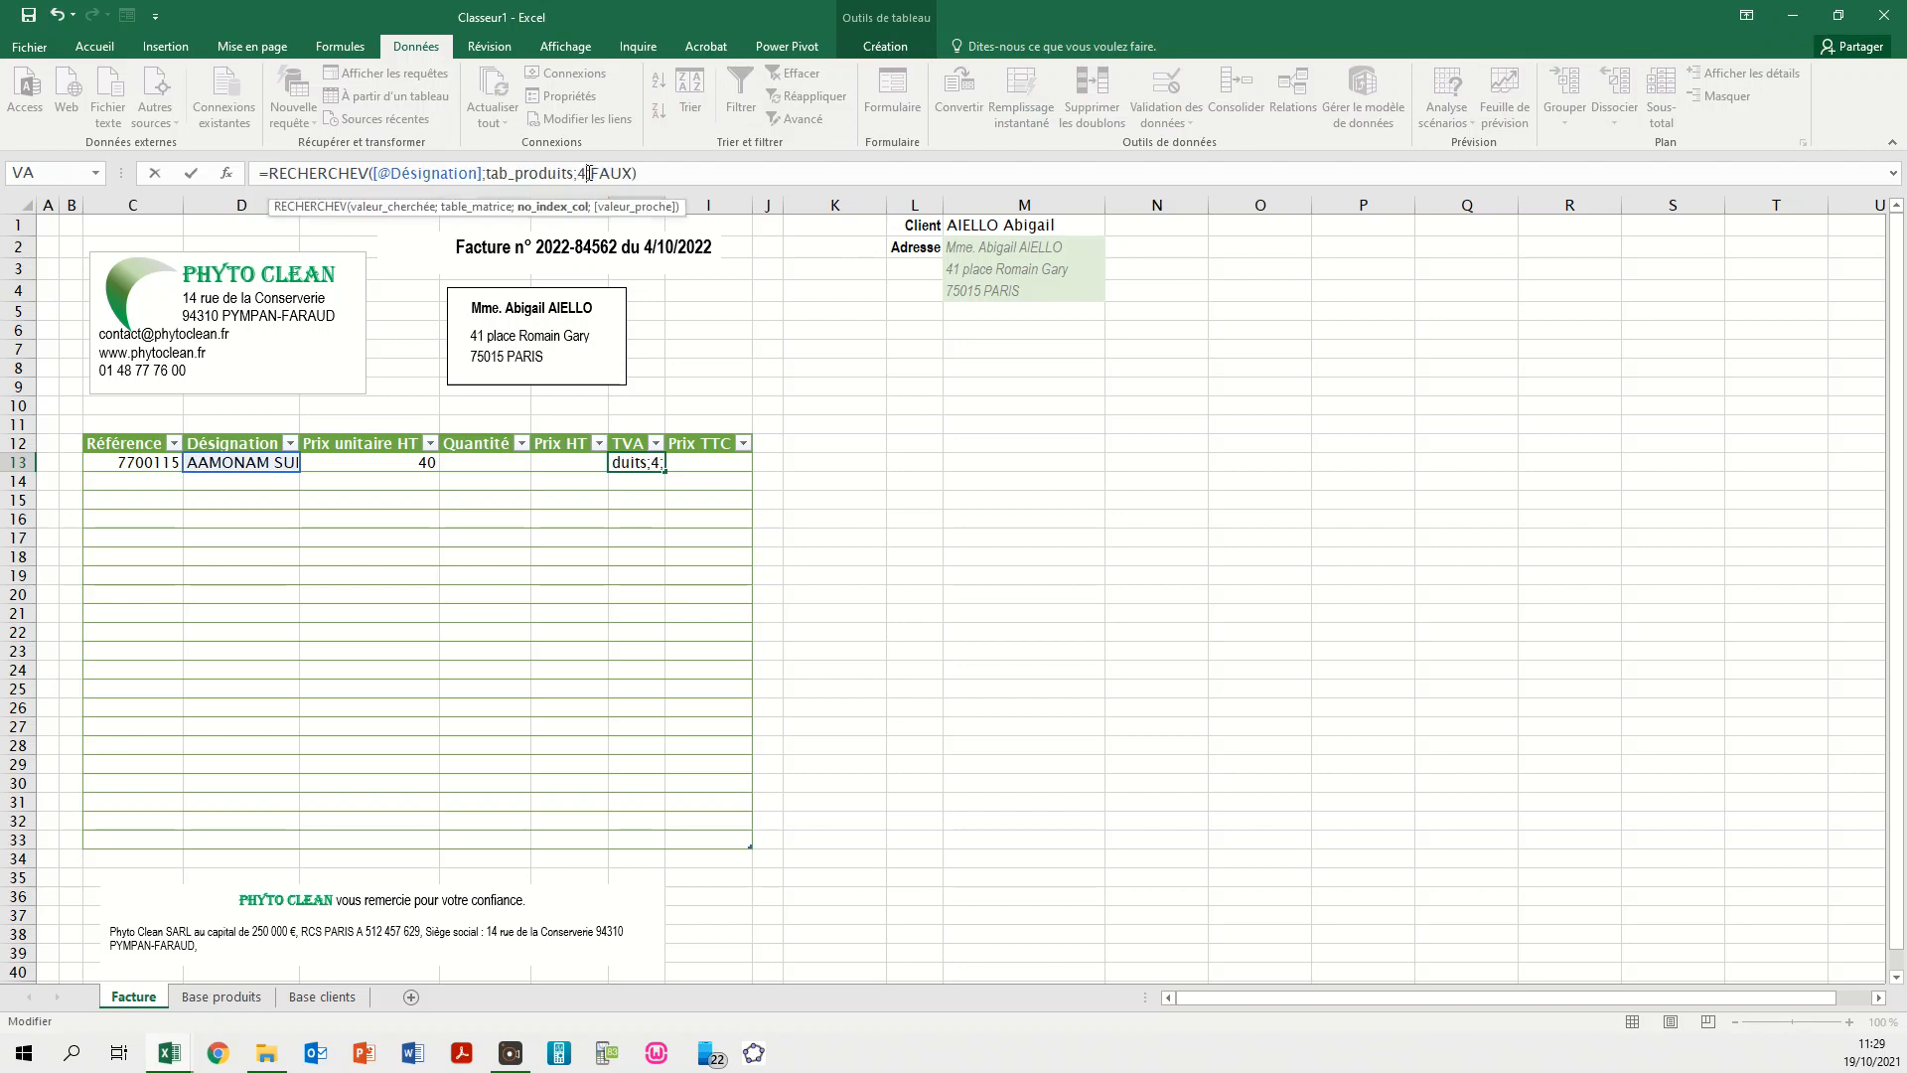
key(Return)
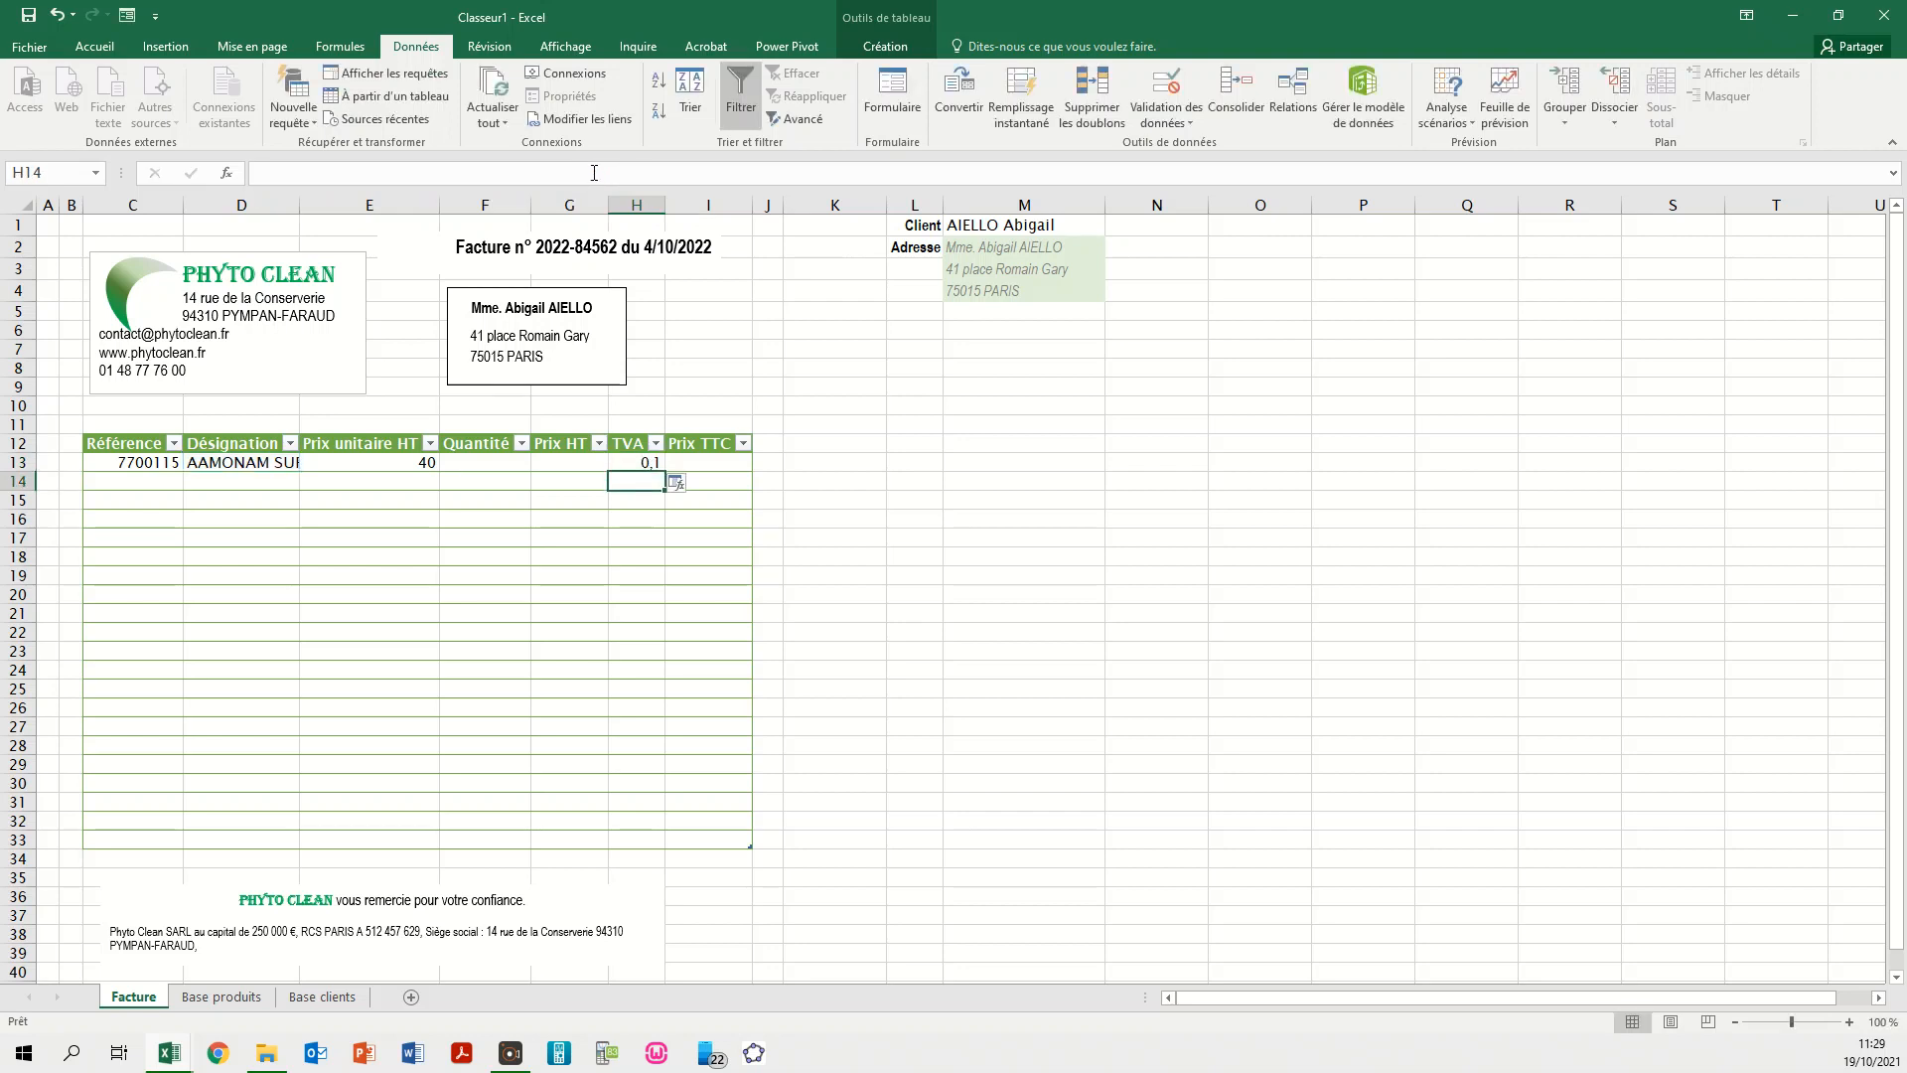
click(624, 459)
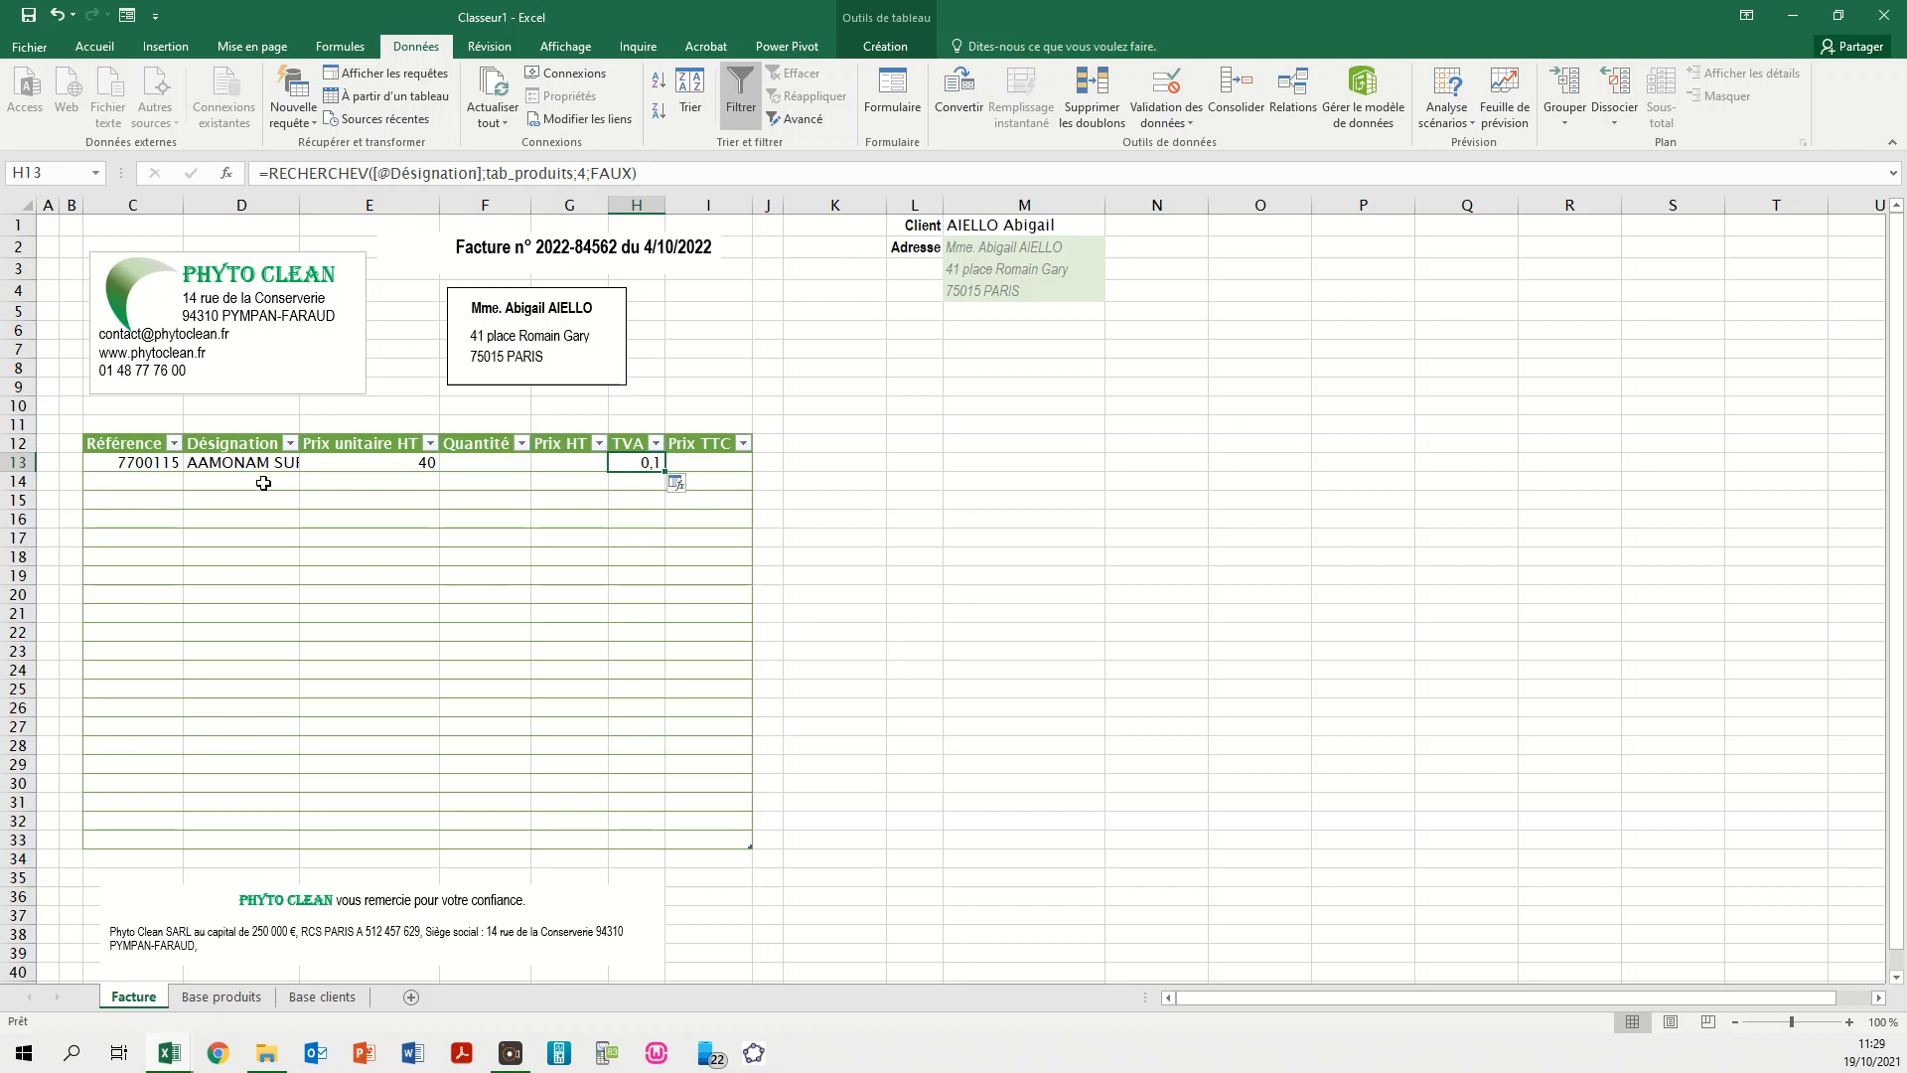
- Re-enter the C13 lookup formula and apply it to every cell of the Référence column
click(144, 466)
click(666, 175)
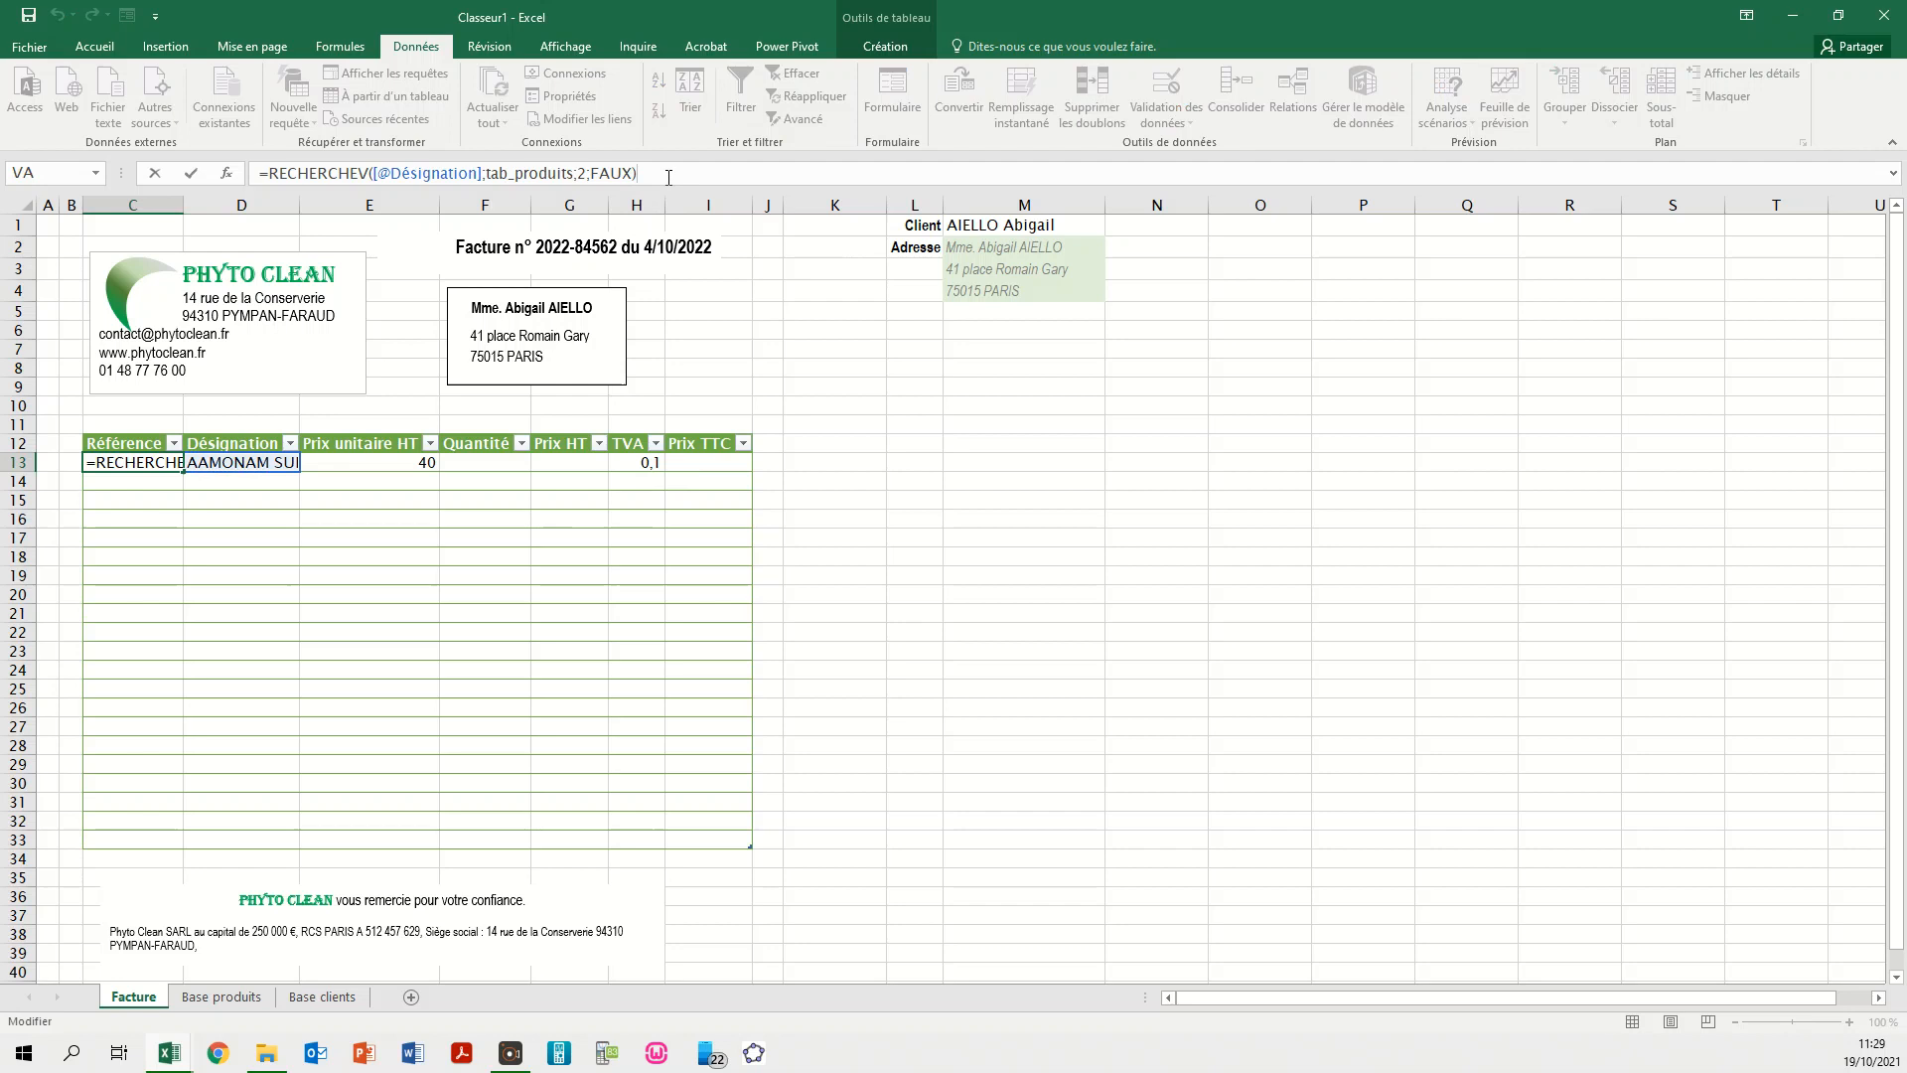
key(Return)
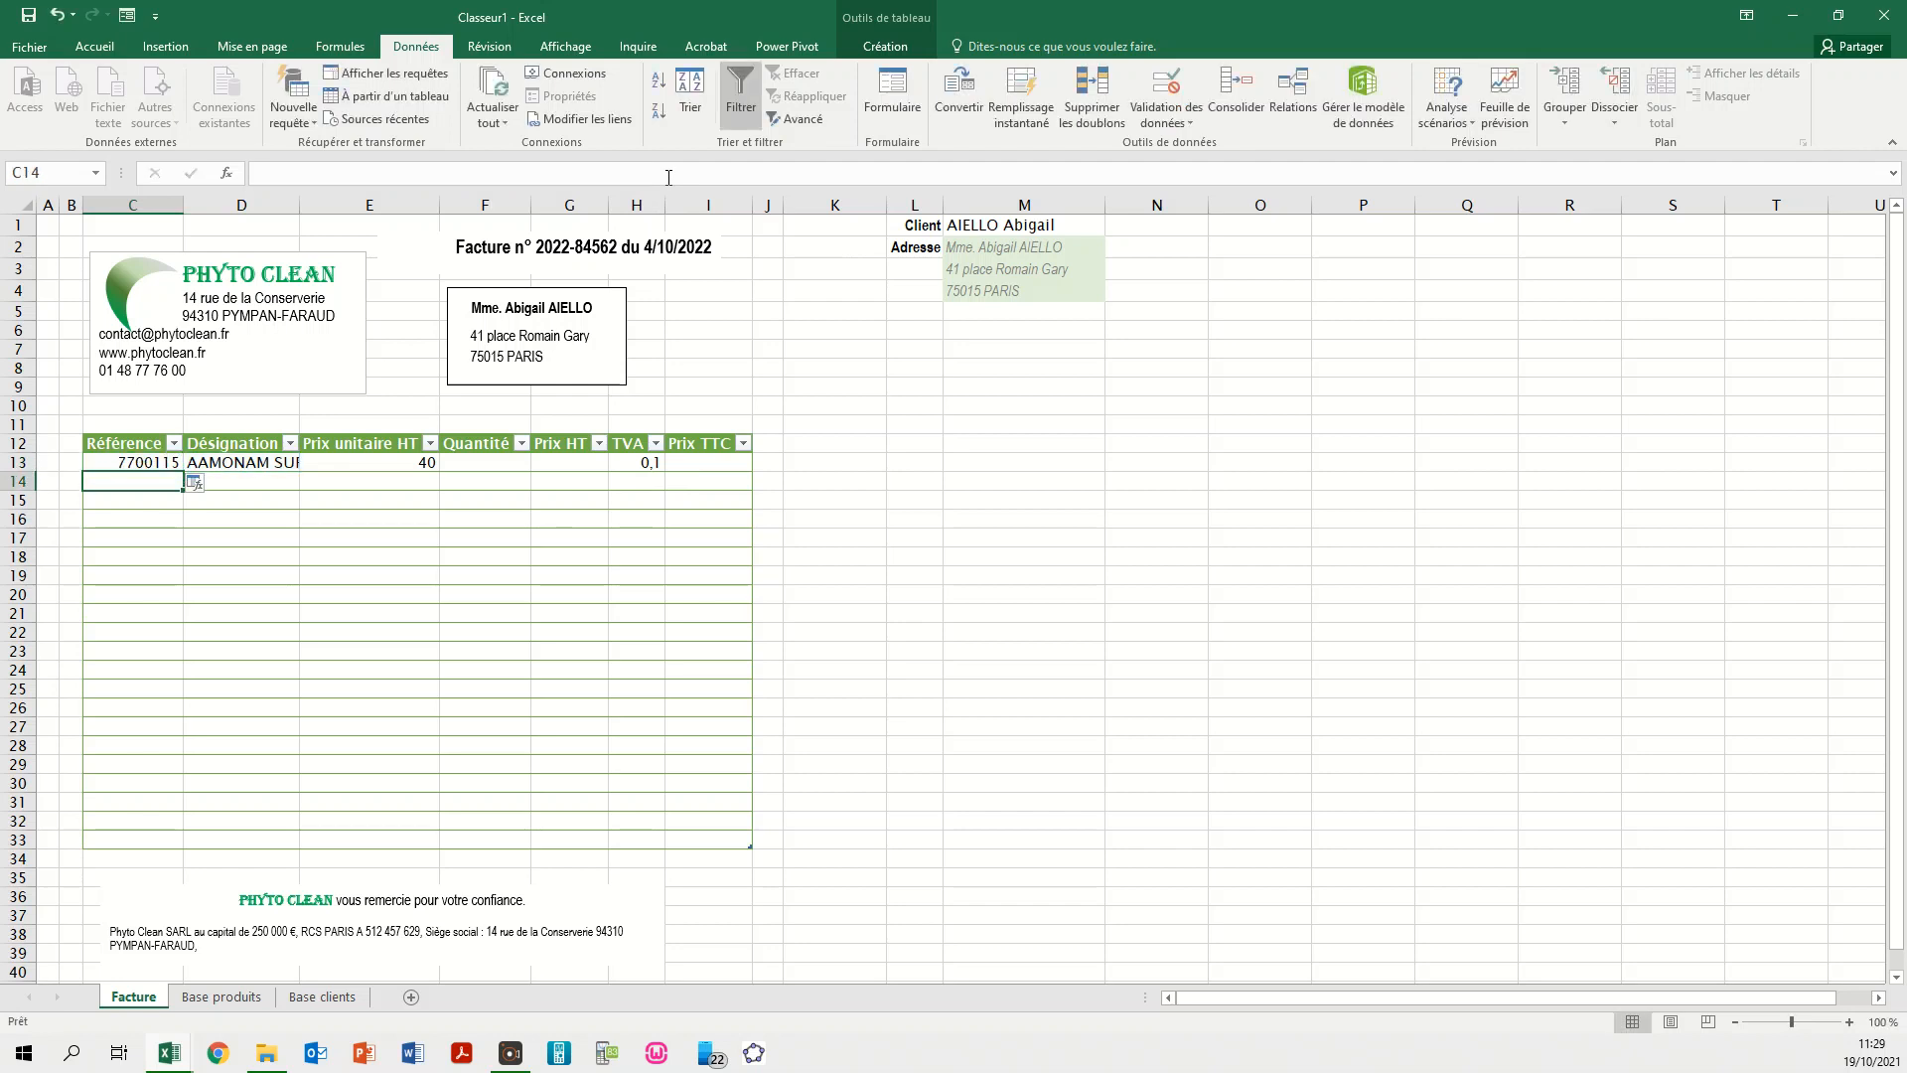
click(202, 490)
click(242, 508)
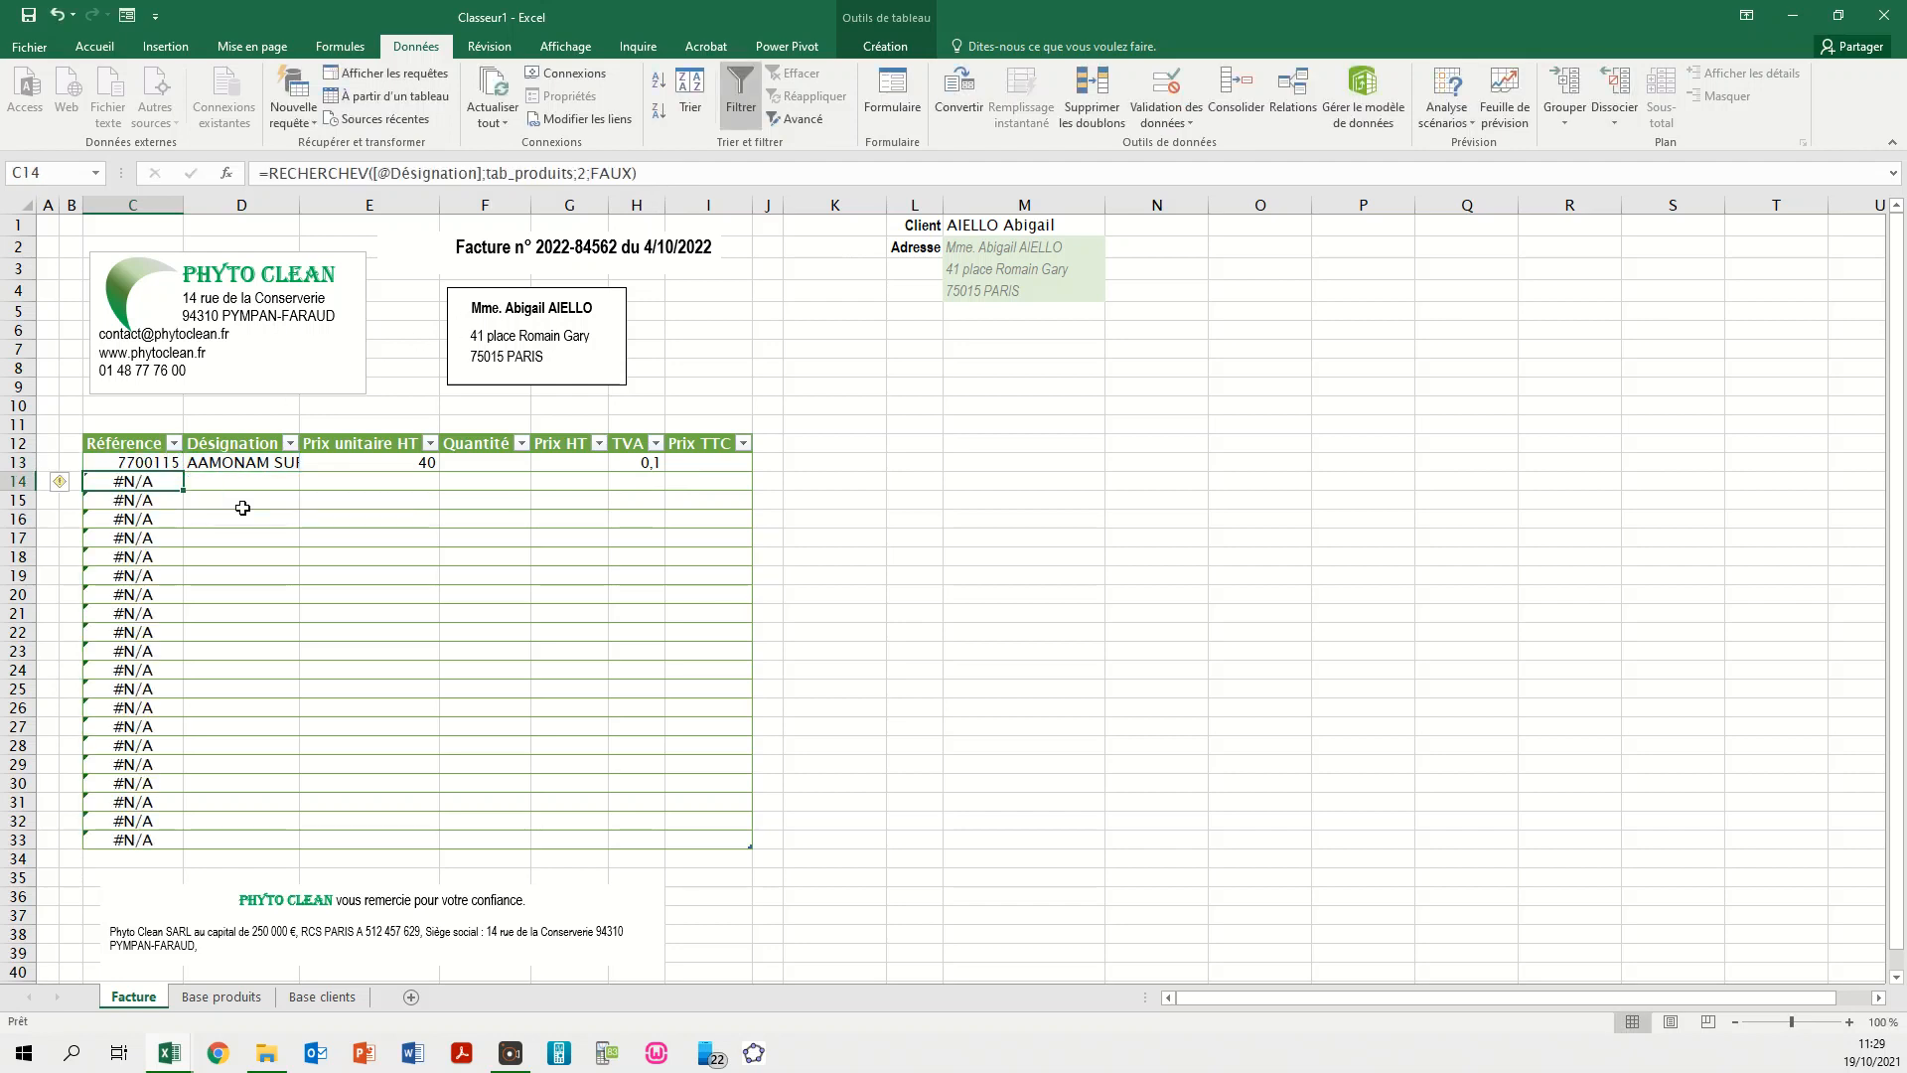
- Re-enter the E13 lookup formula and apply it to every cell of the Prix unitaire HT column
click(403, 463)
click(654, 175)
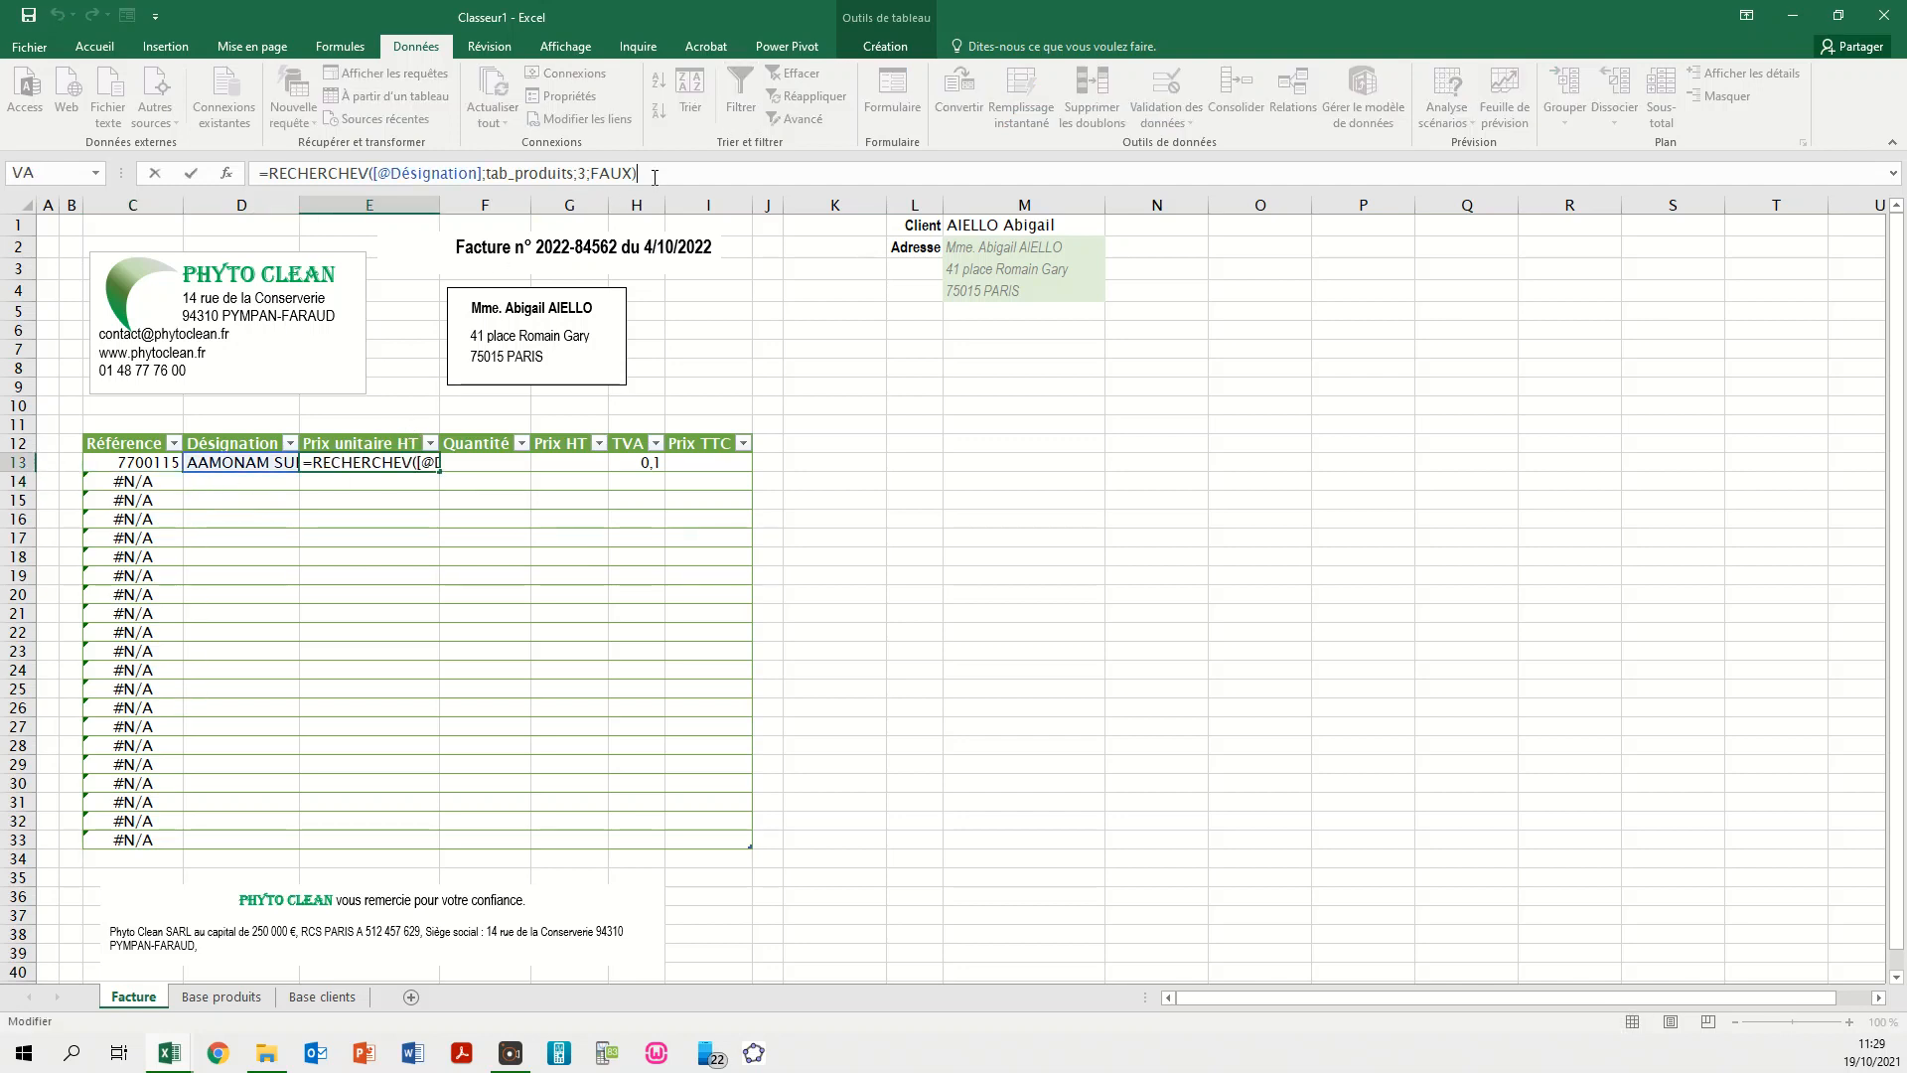
key(Return)
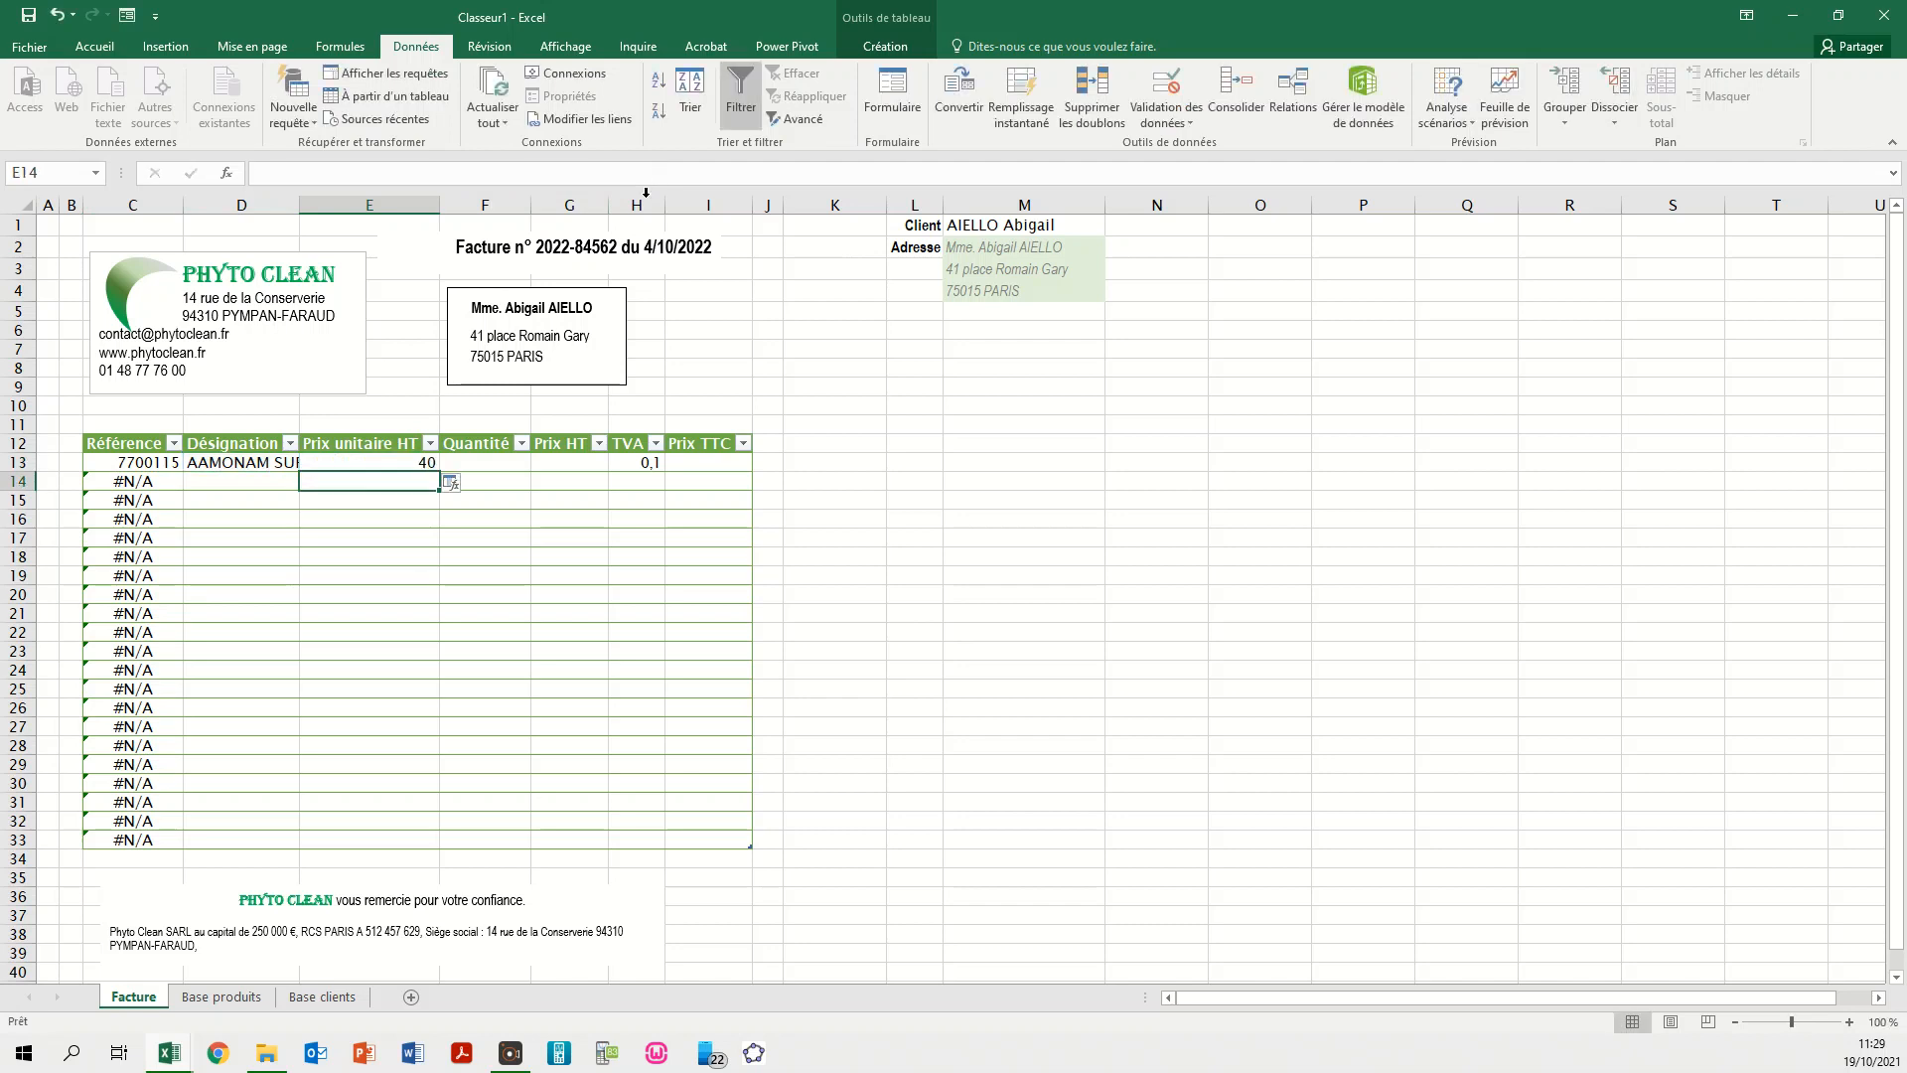
click(487, 508)
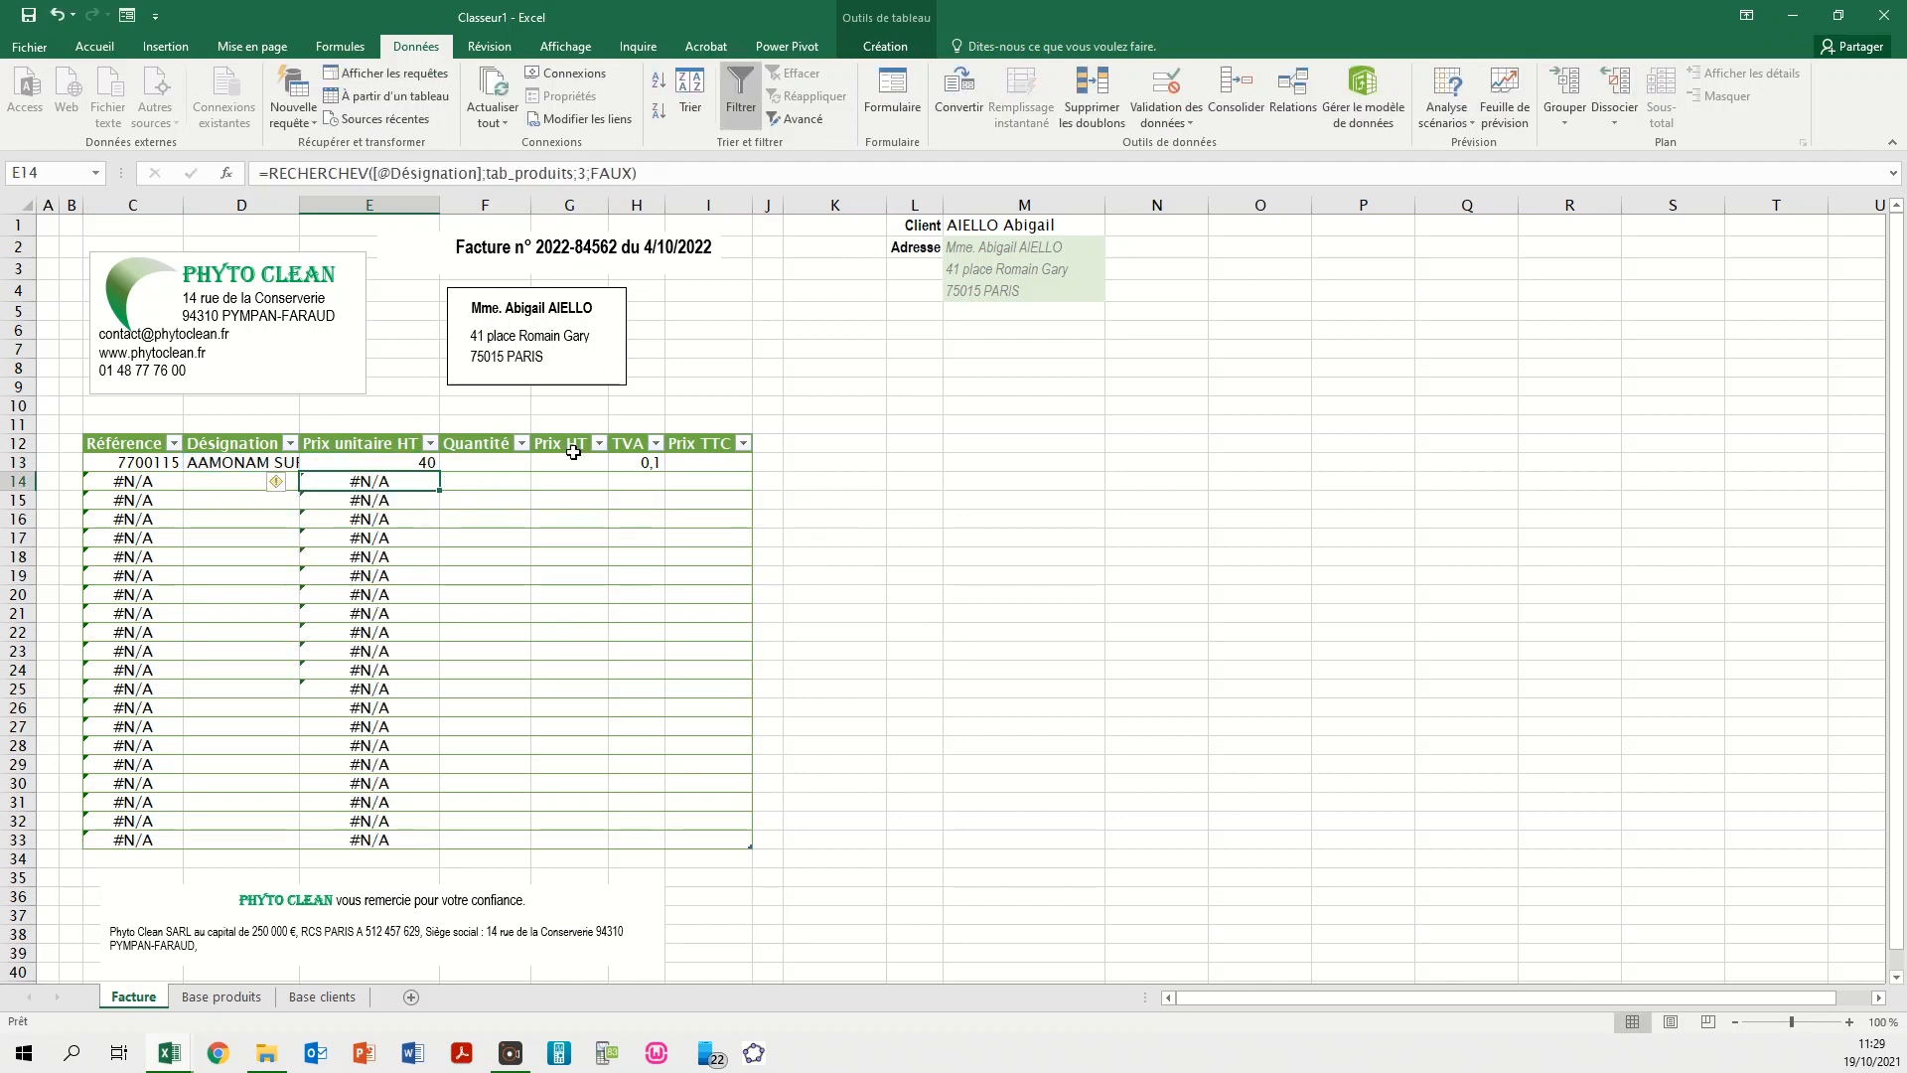
- Re-enter the H13 lookup formula and apply it to every cell of the TVA column
click(640, 462)
click(622, 177)
key(Return)
click(677, 483)
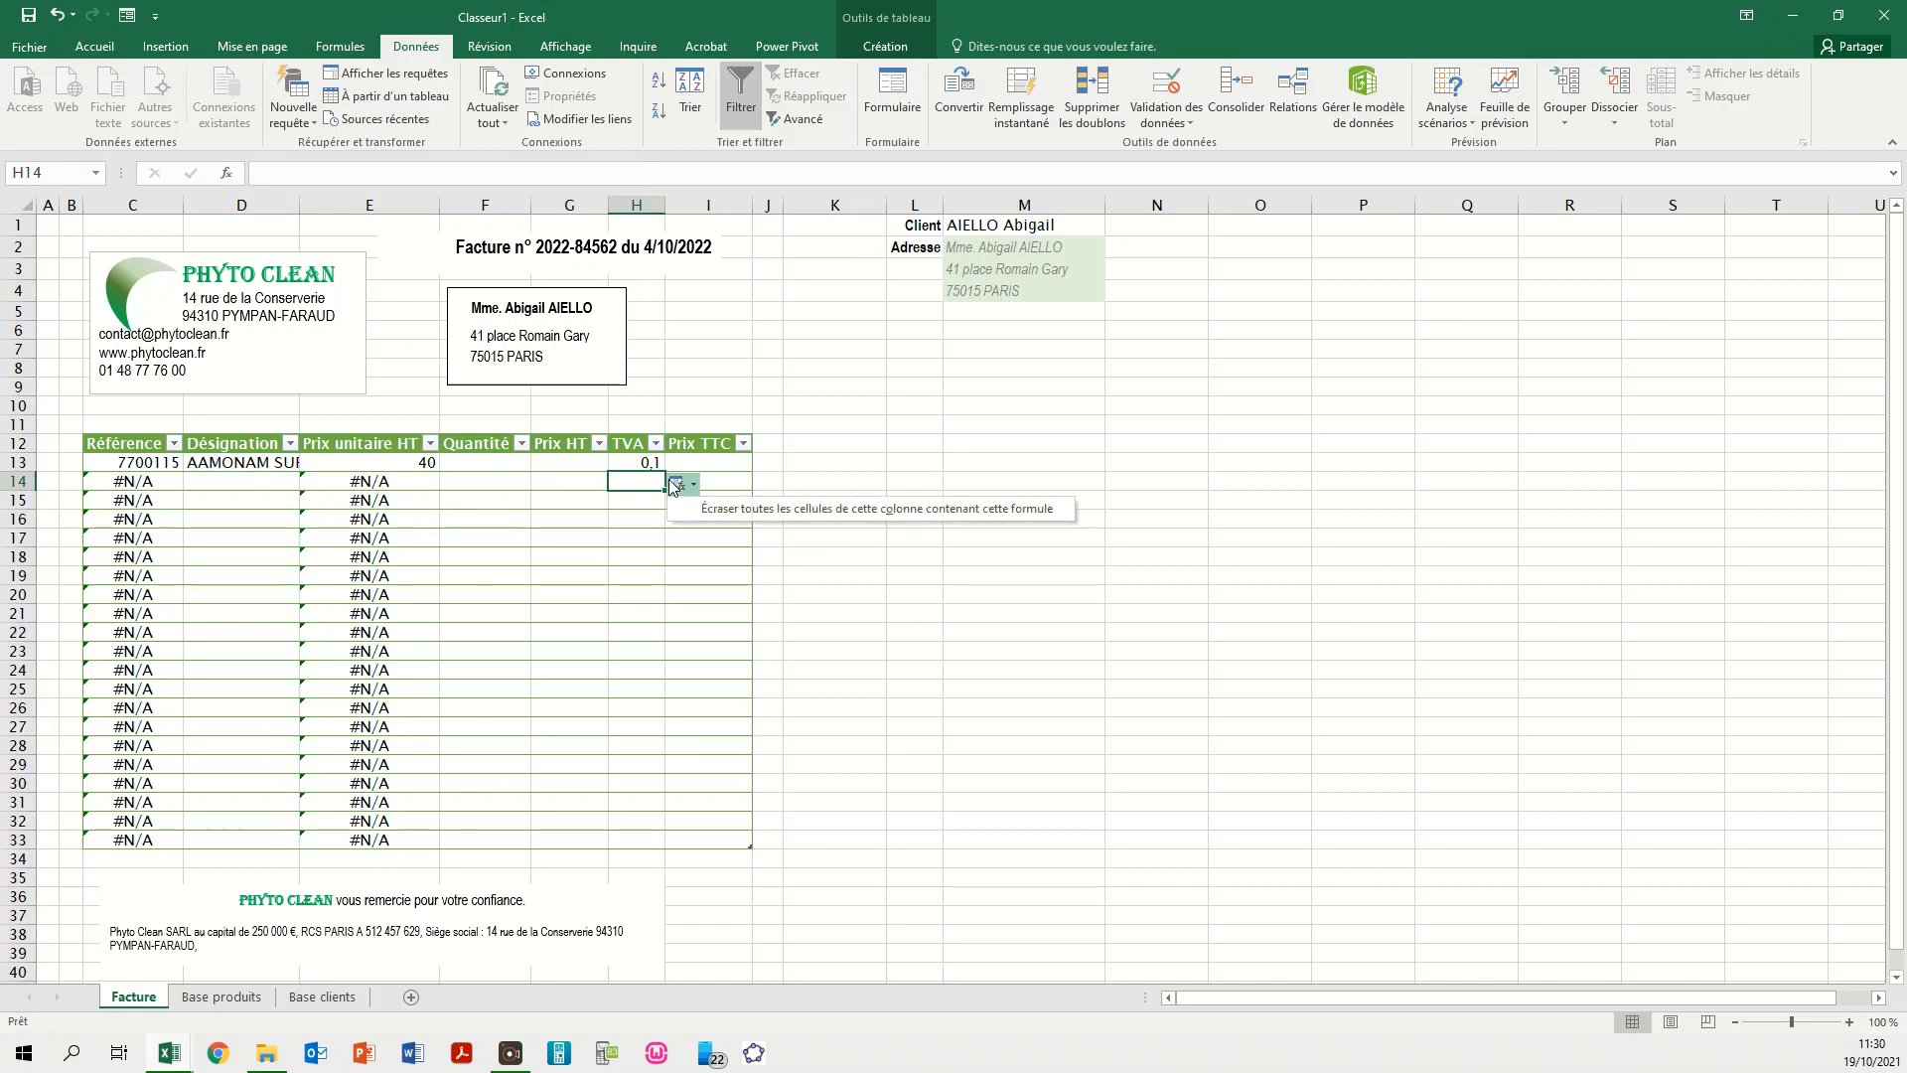
click(691, 505)
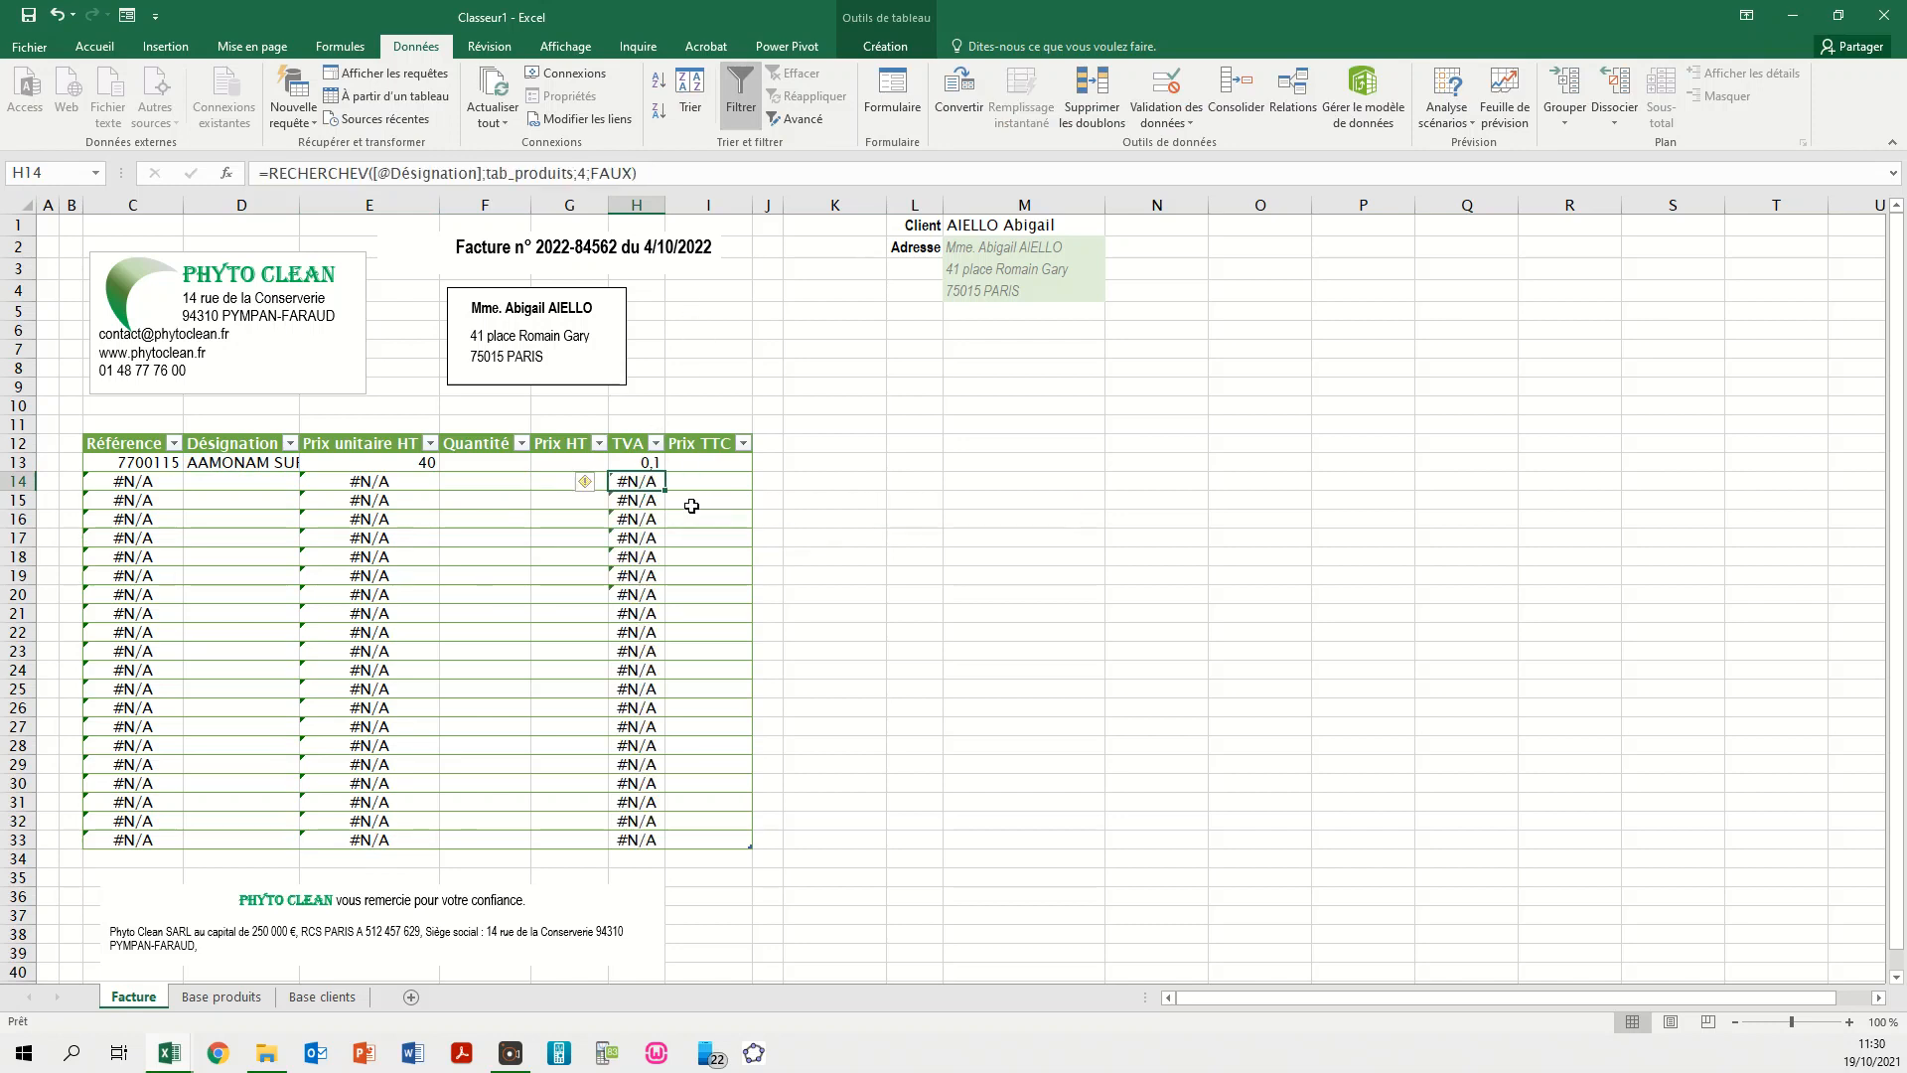
- Enter a quantity of 2 for the first product in F13
click(493, 465)
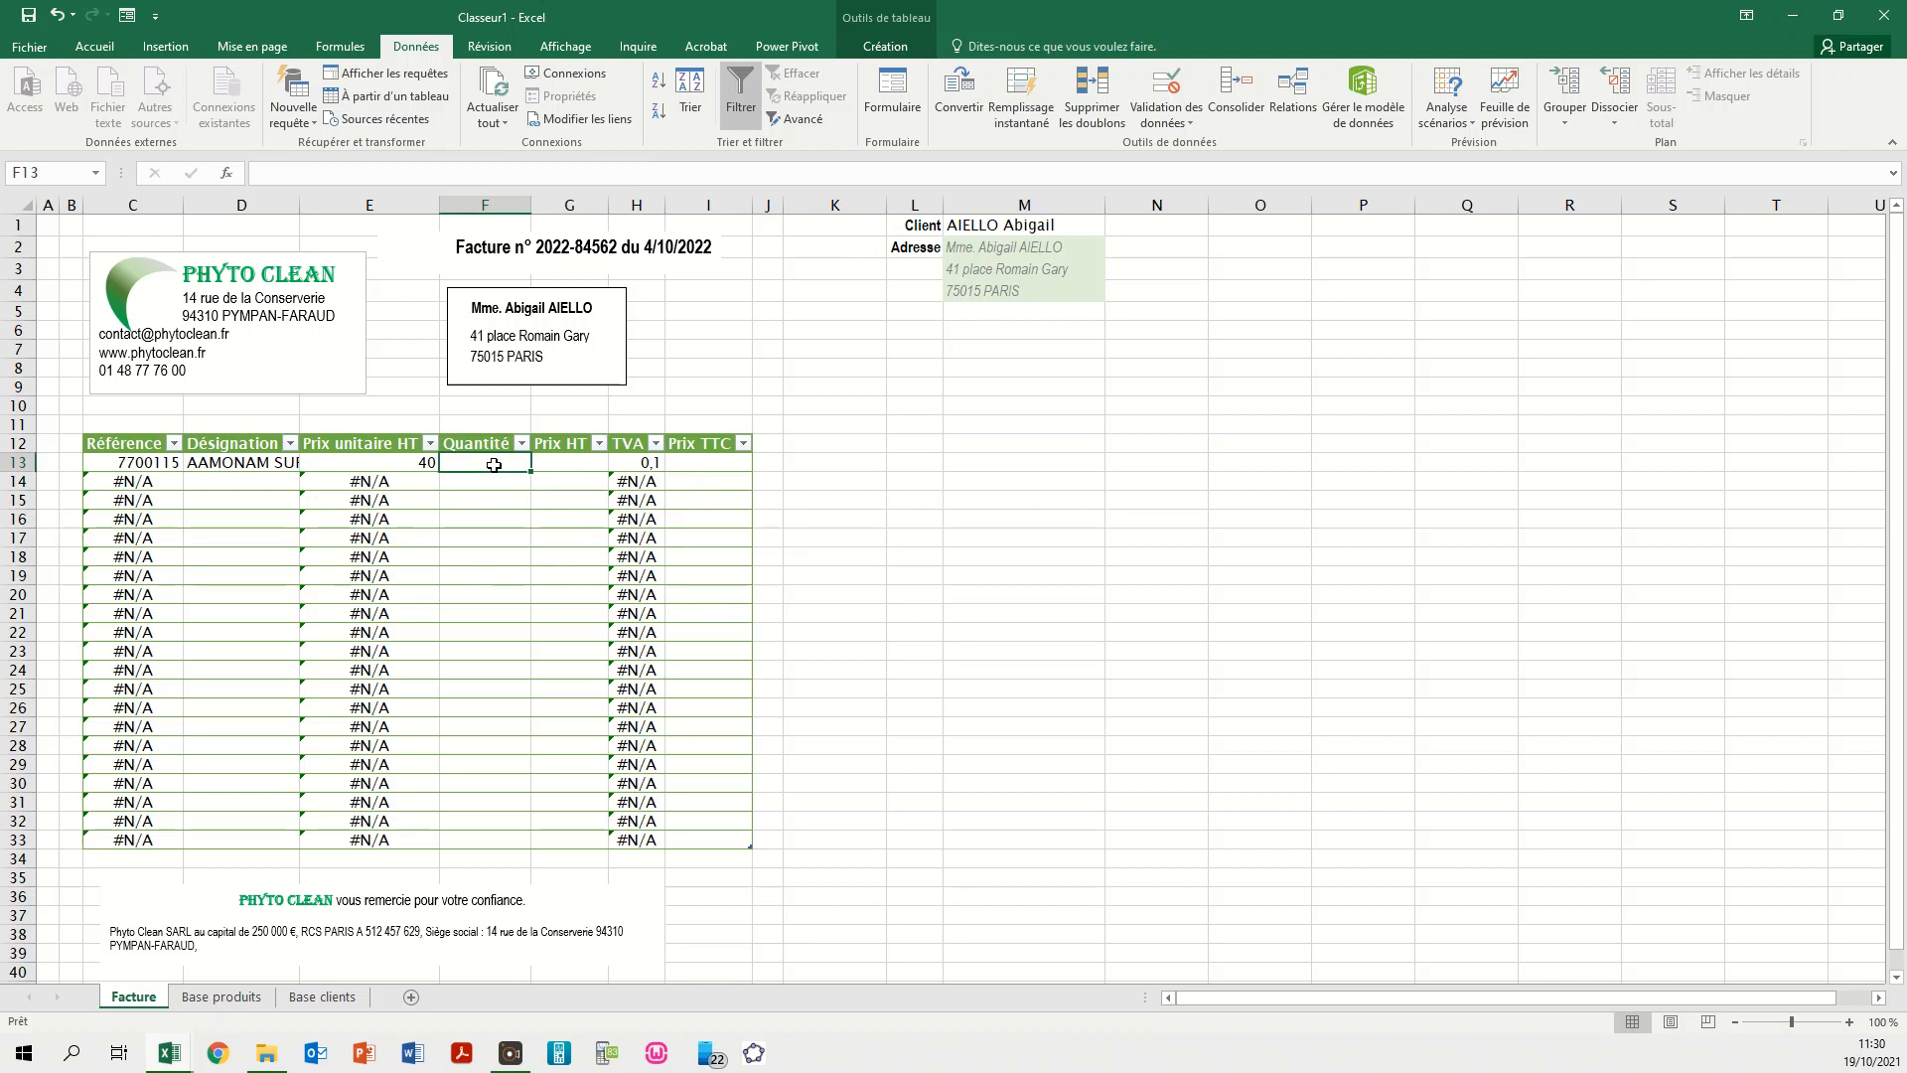
click(516, 593)
click(482, 465)
text(2)
key(Return)
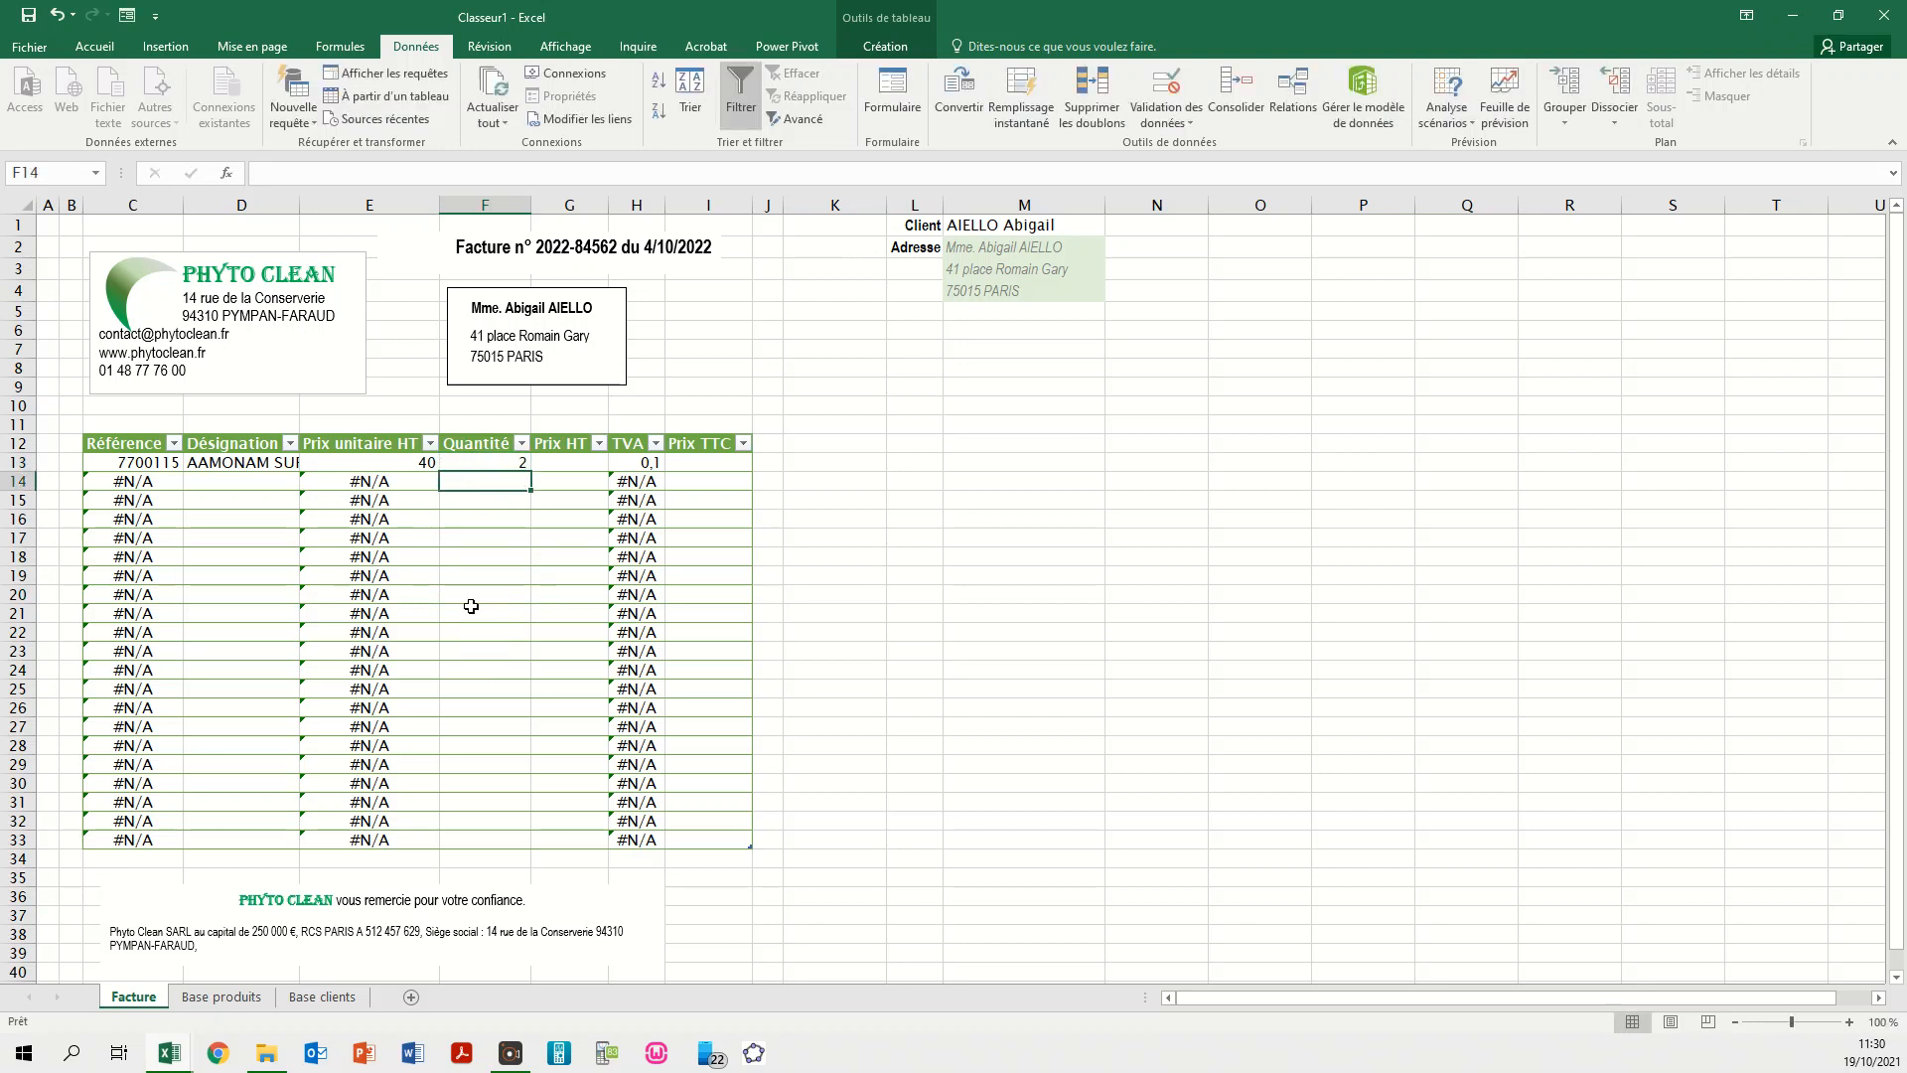
click(578, 464)
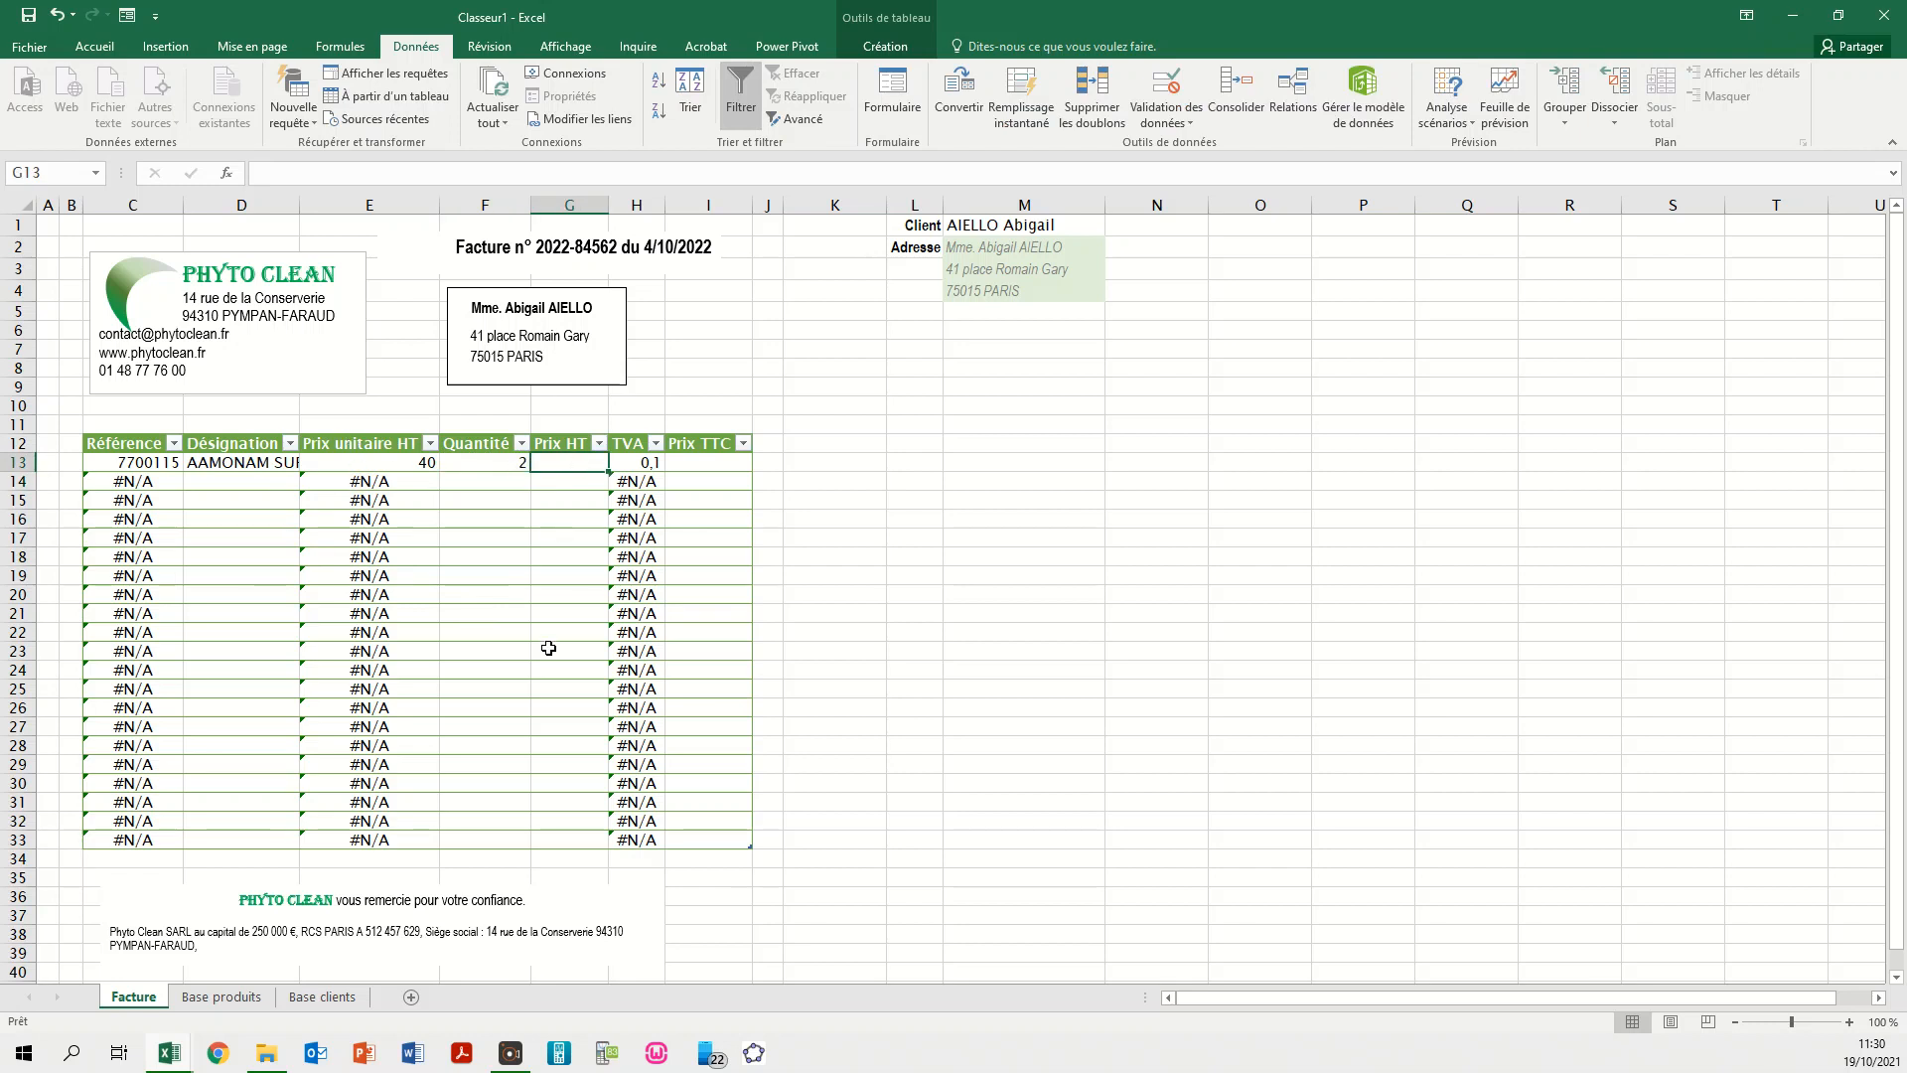
text(=)
click(384, 458)
text(*)
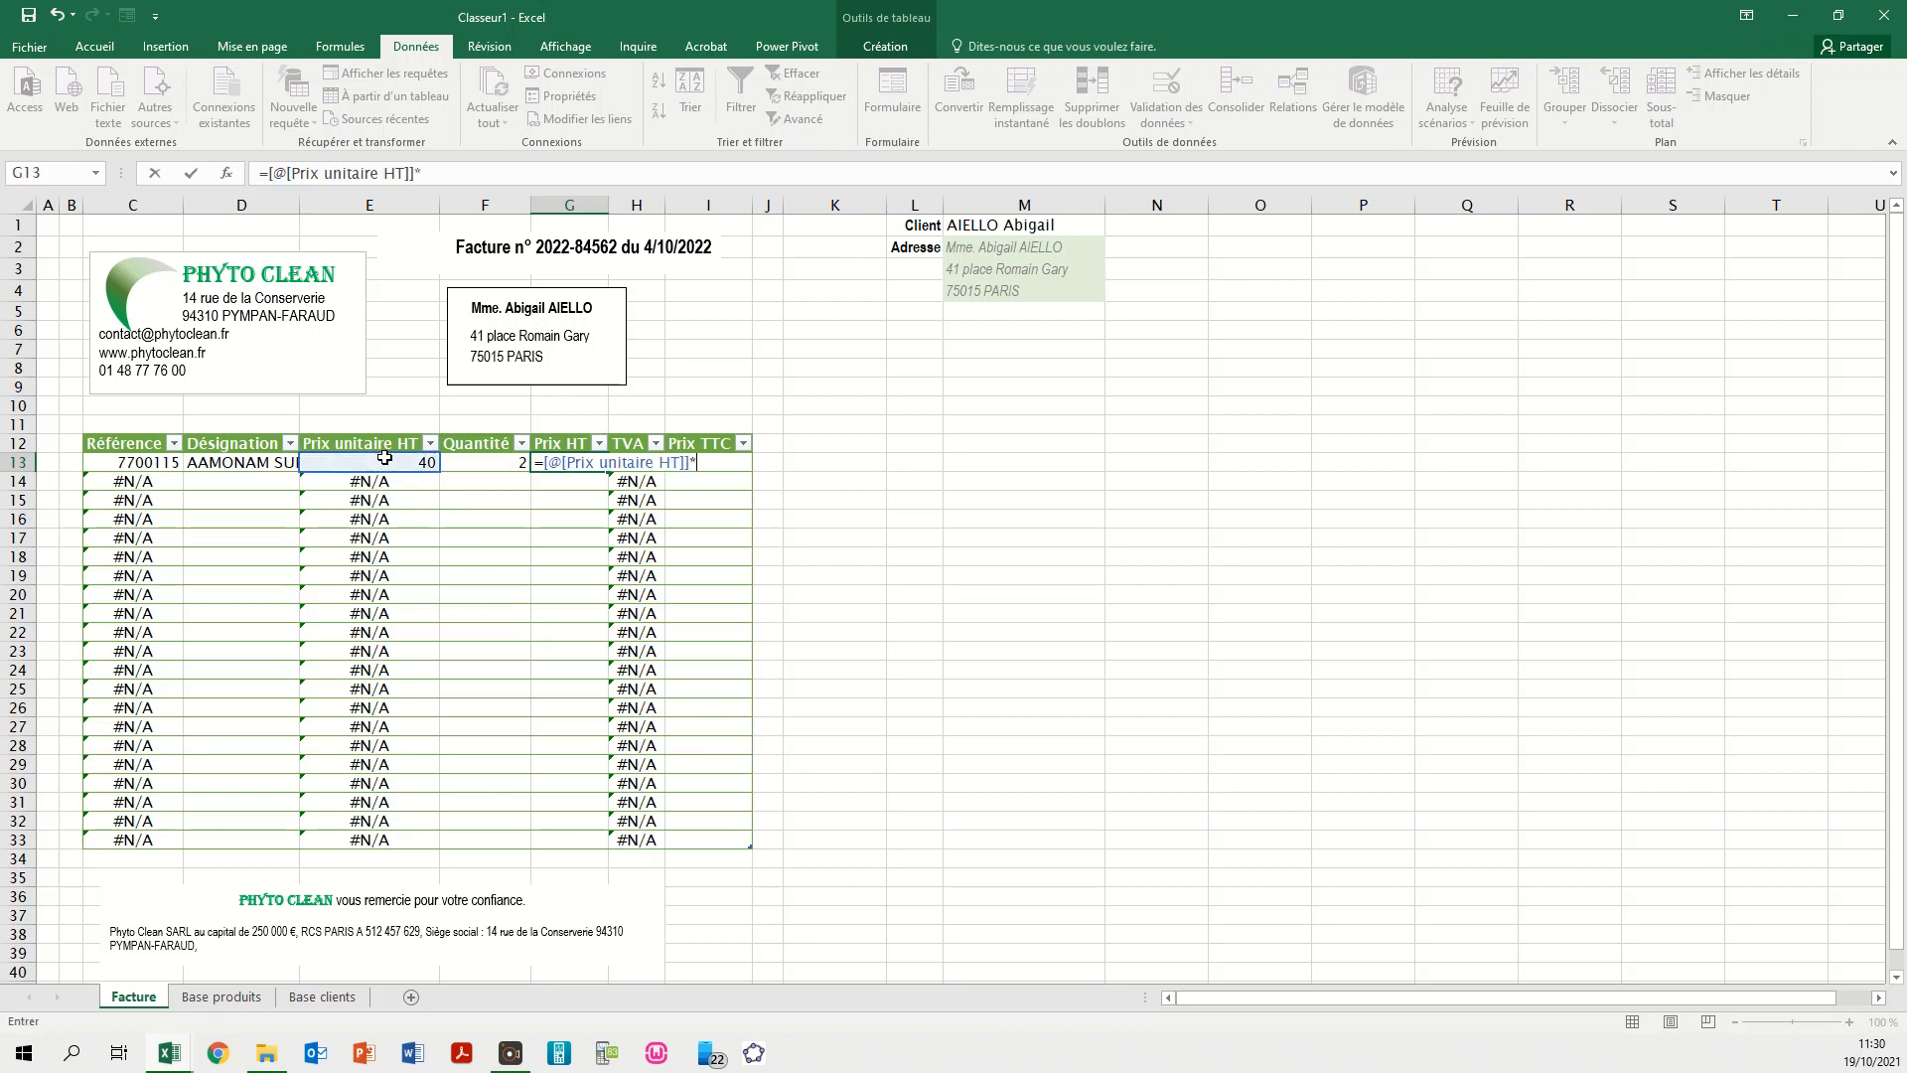
click(494, 471)
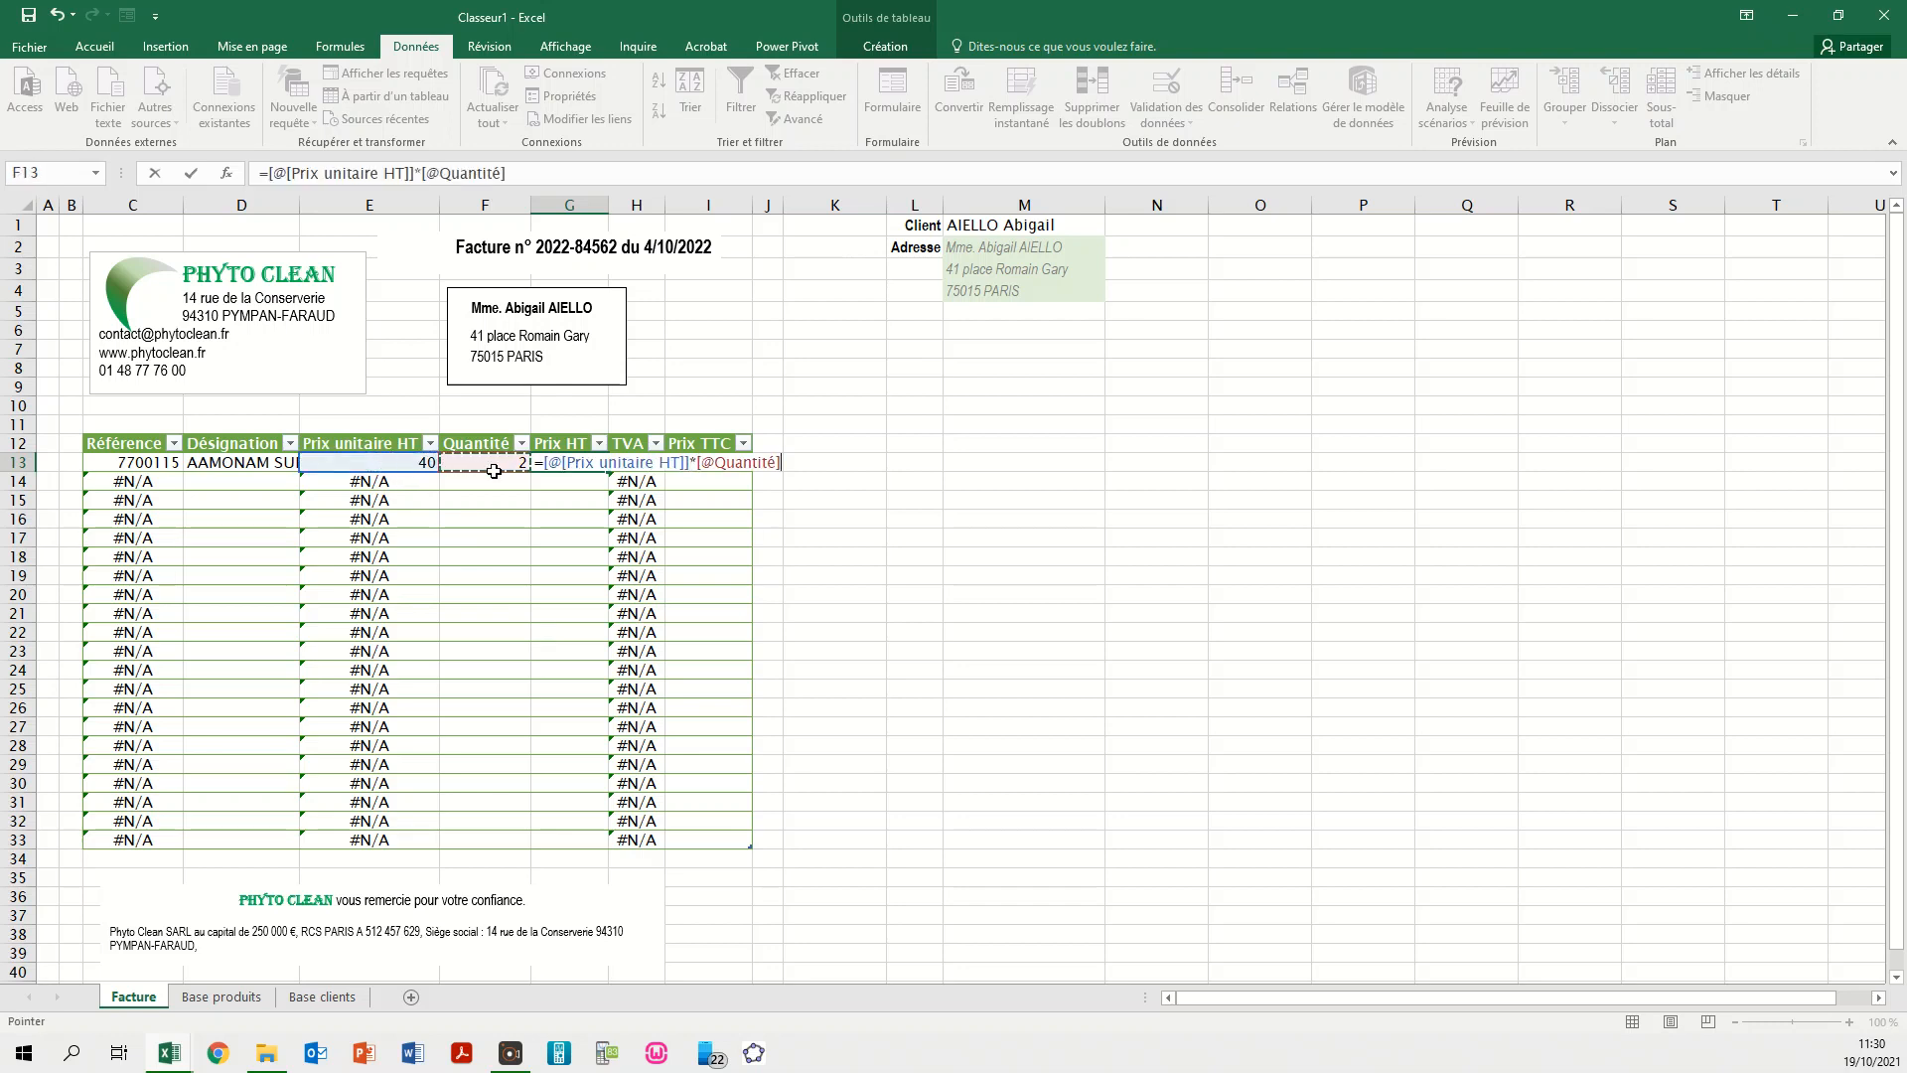
key(Return)
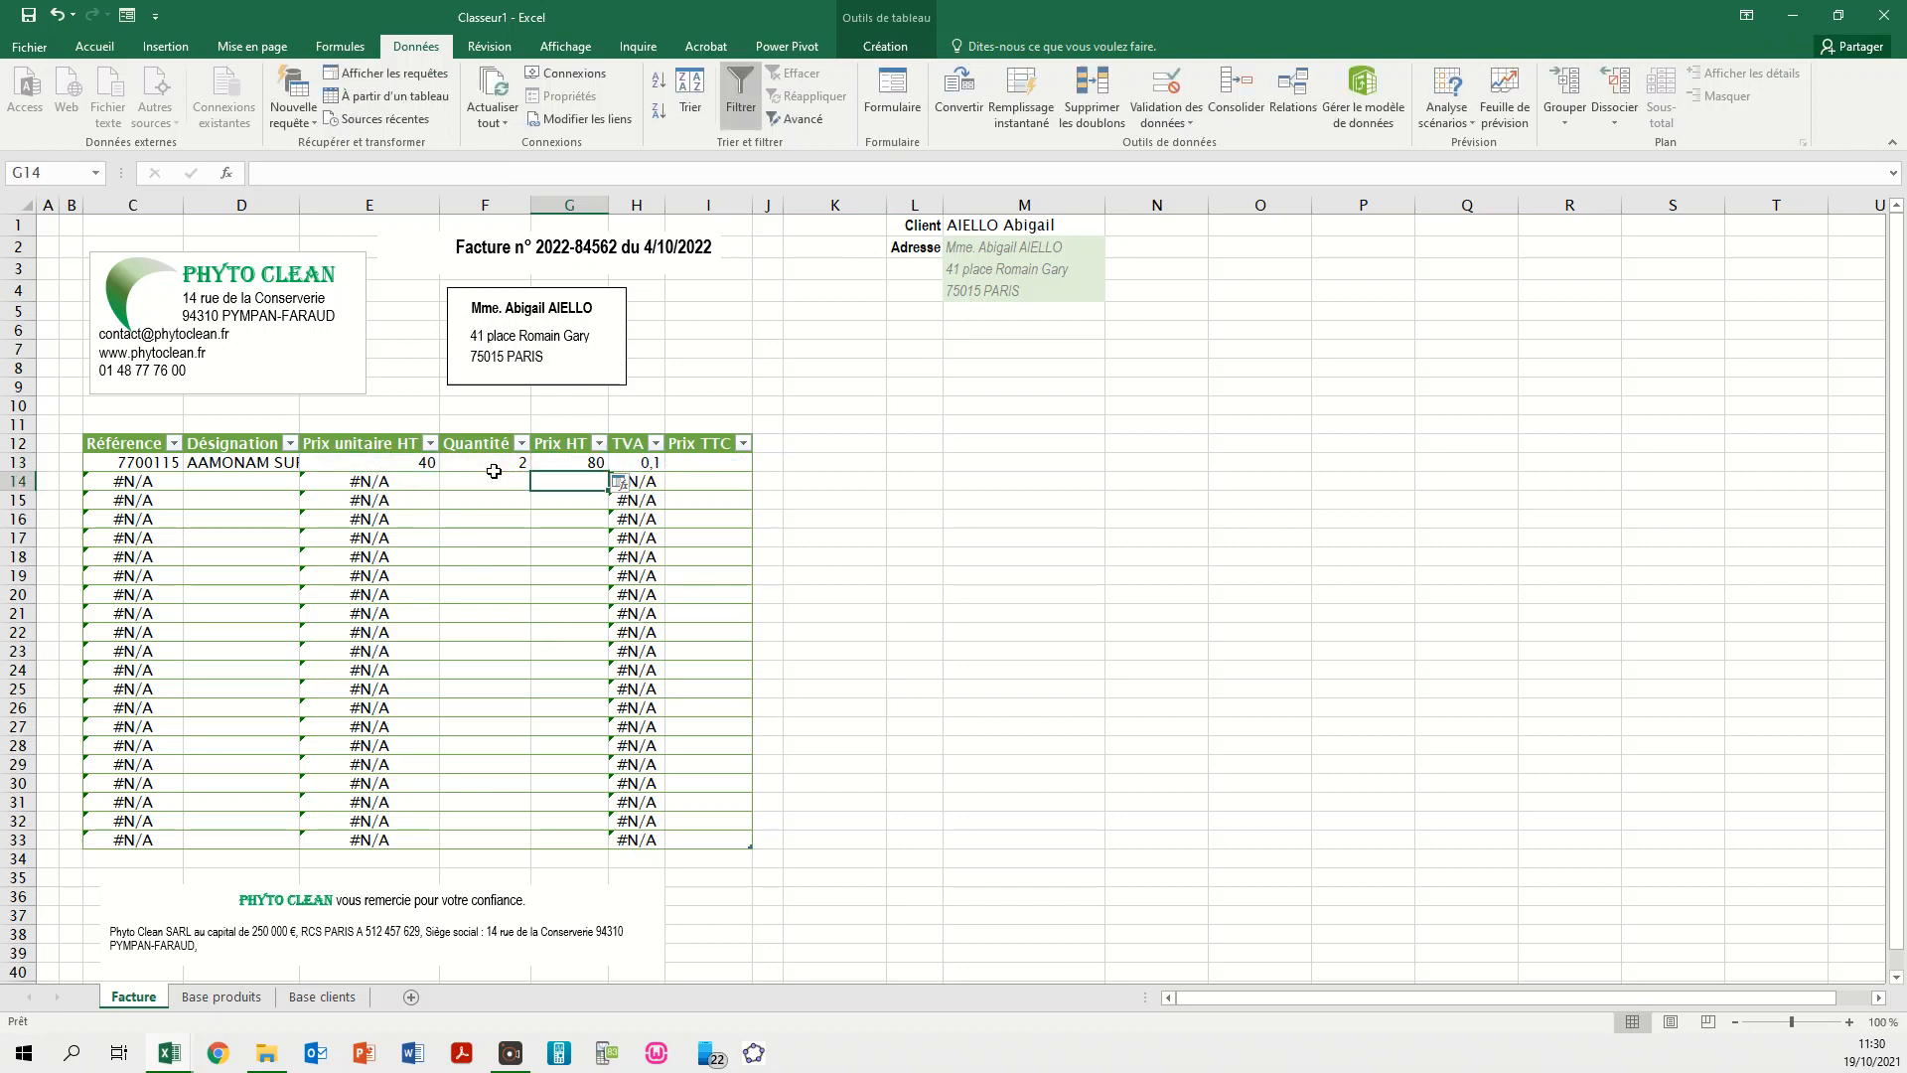
click(634, 483)
click(671, 513)
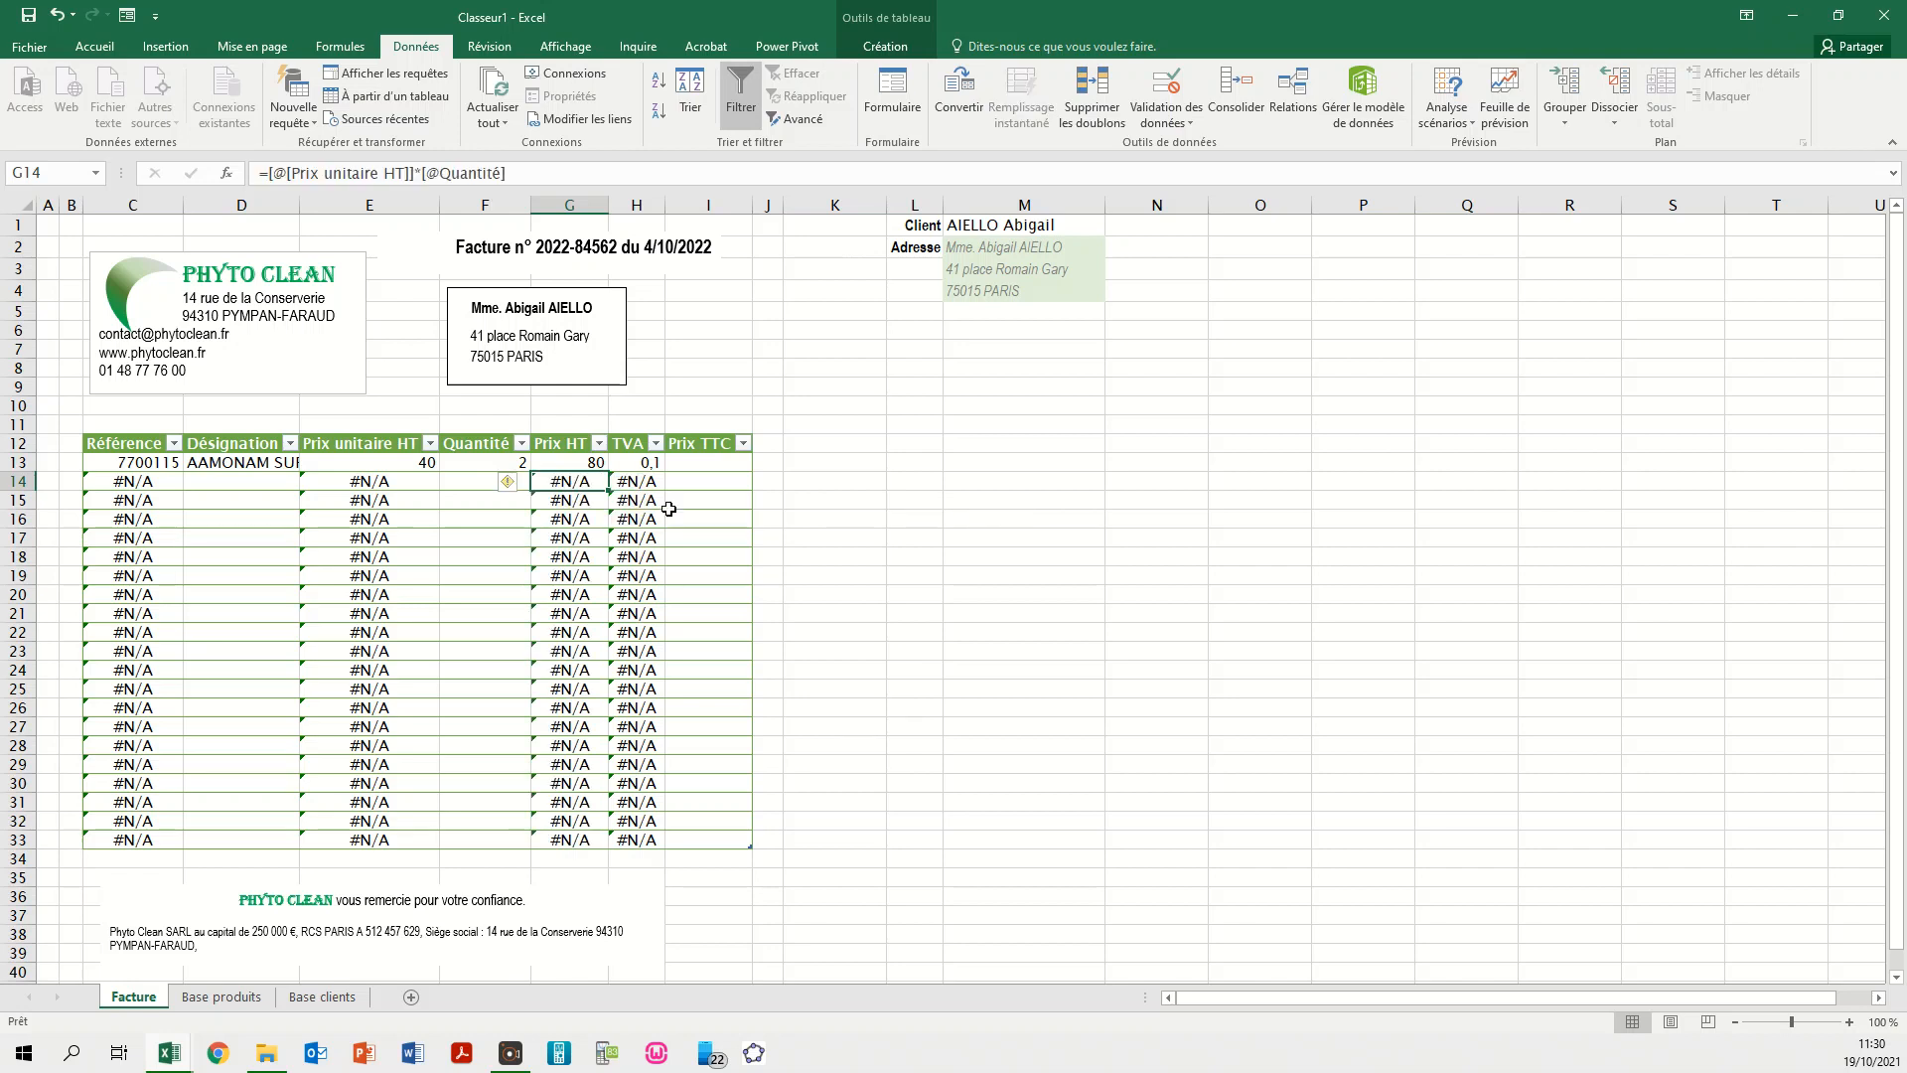
click(708, 466)
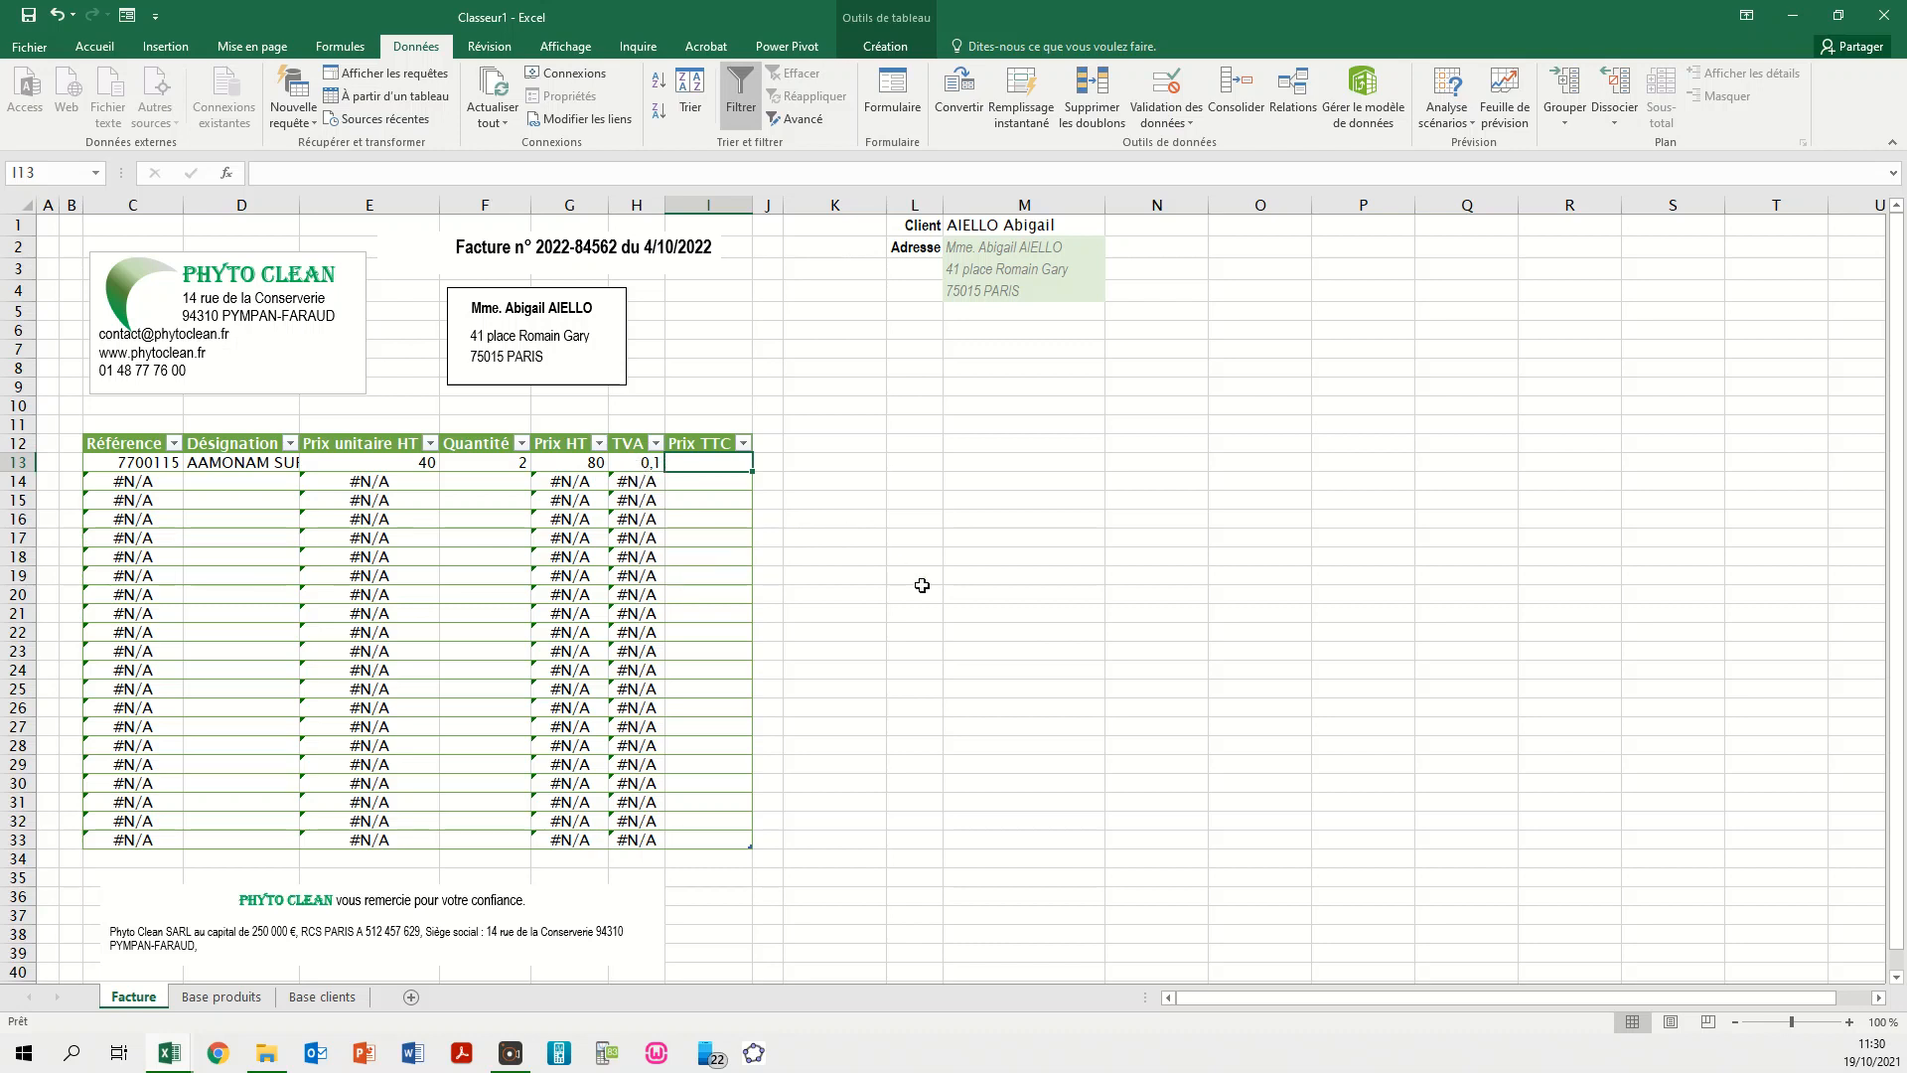
text(=)
click(576, 464)
text(*)
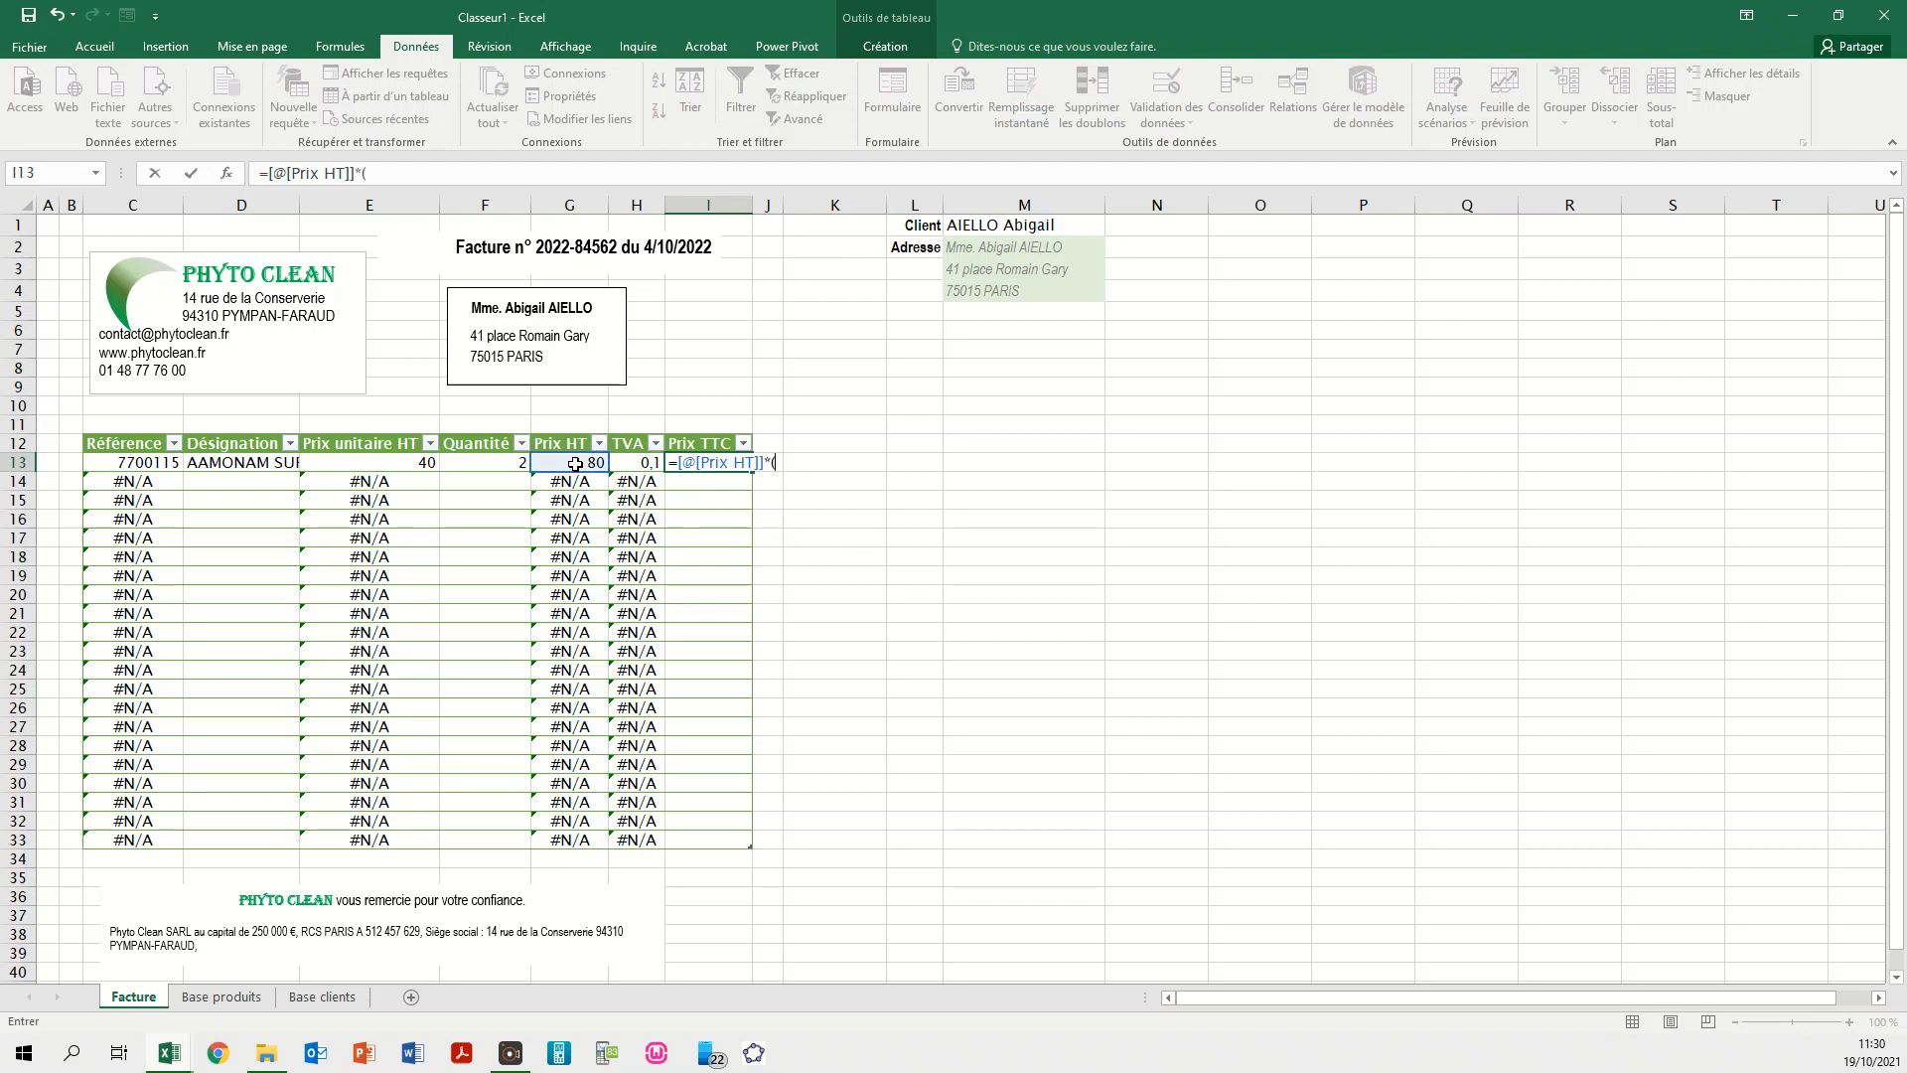
text((1+)
click(643, 462)
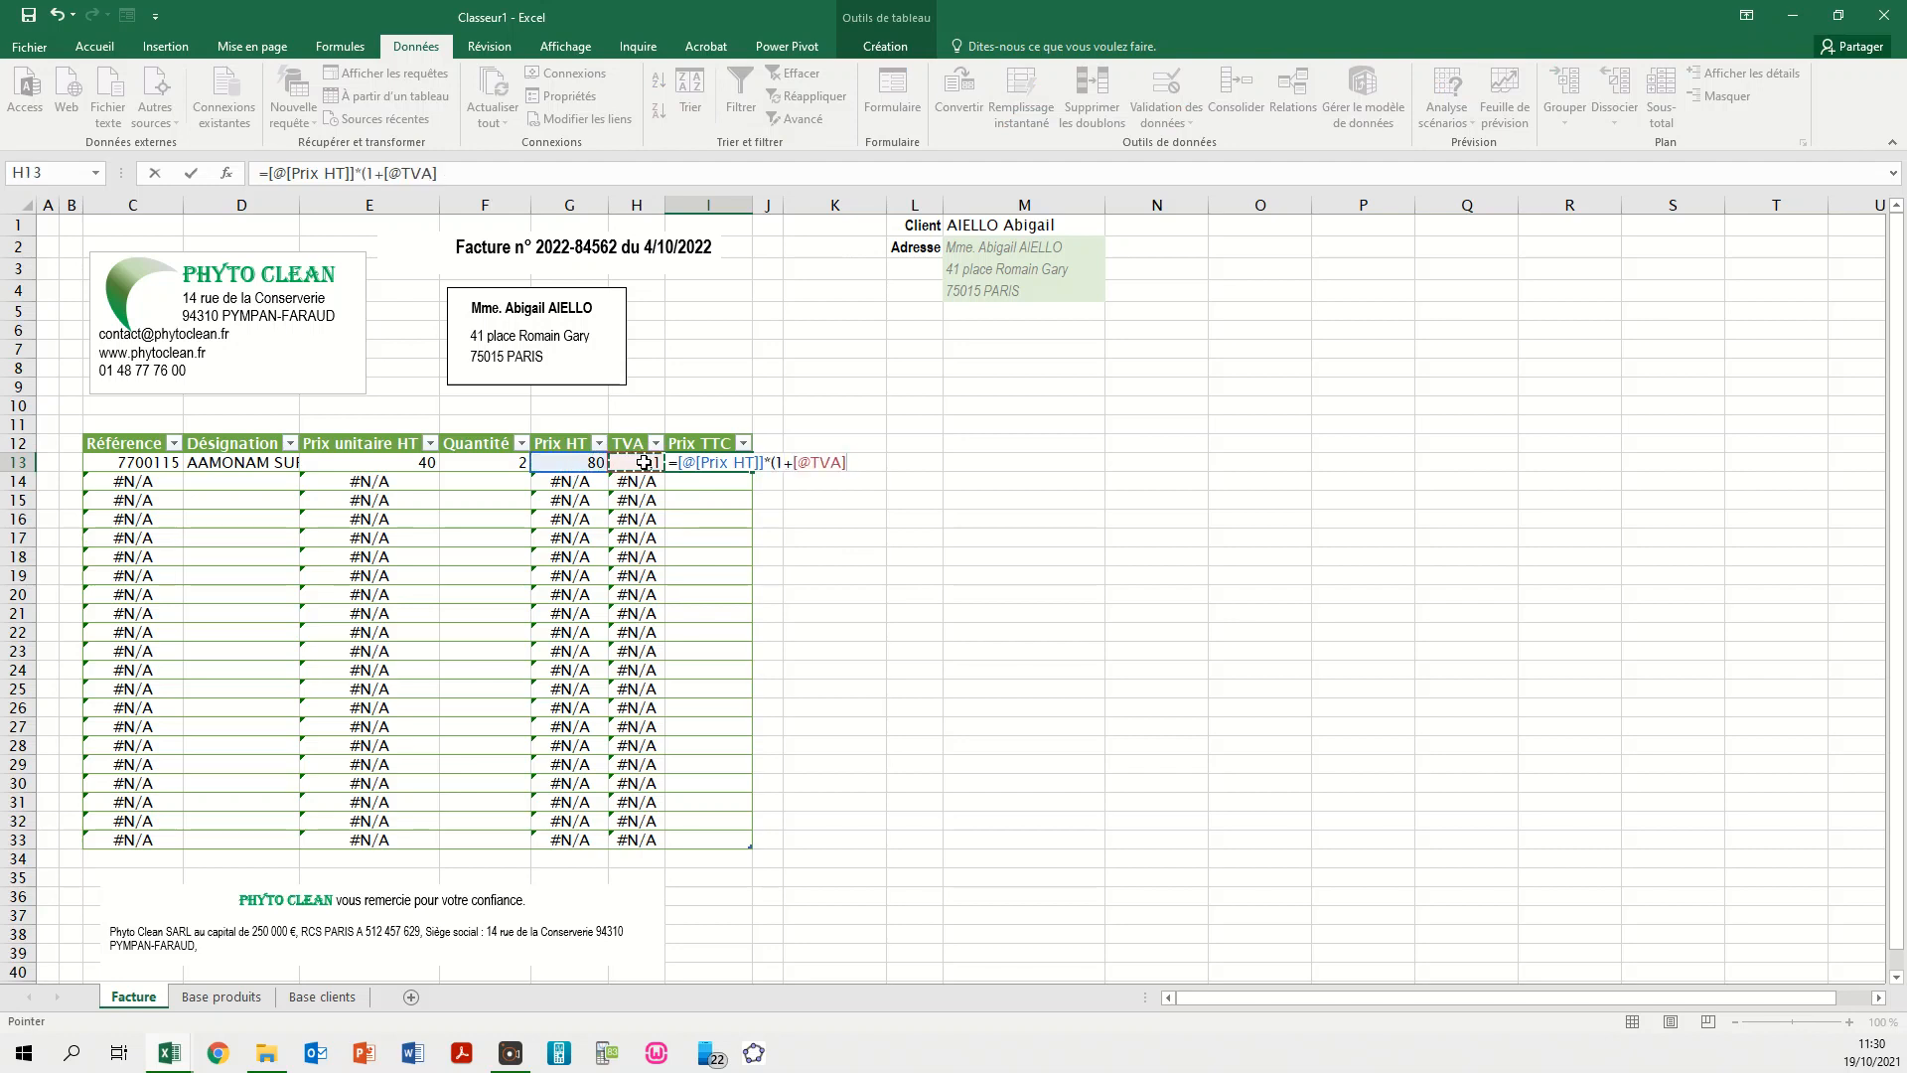
text())
key(Return)
- Apply the I13 formula to every cell of the Prix TTC column
click(701, 463)
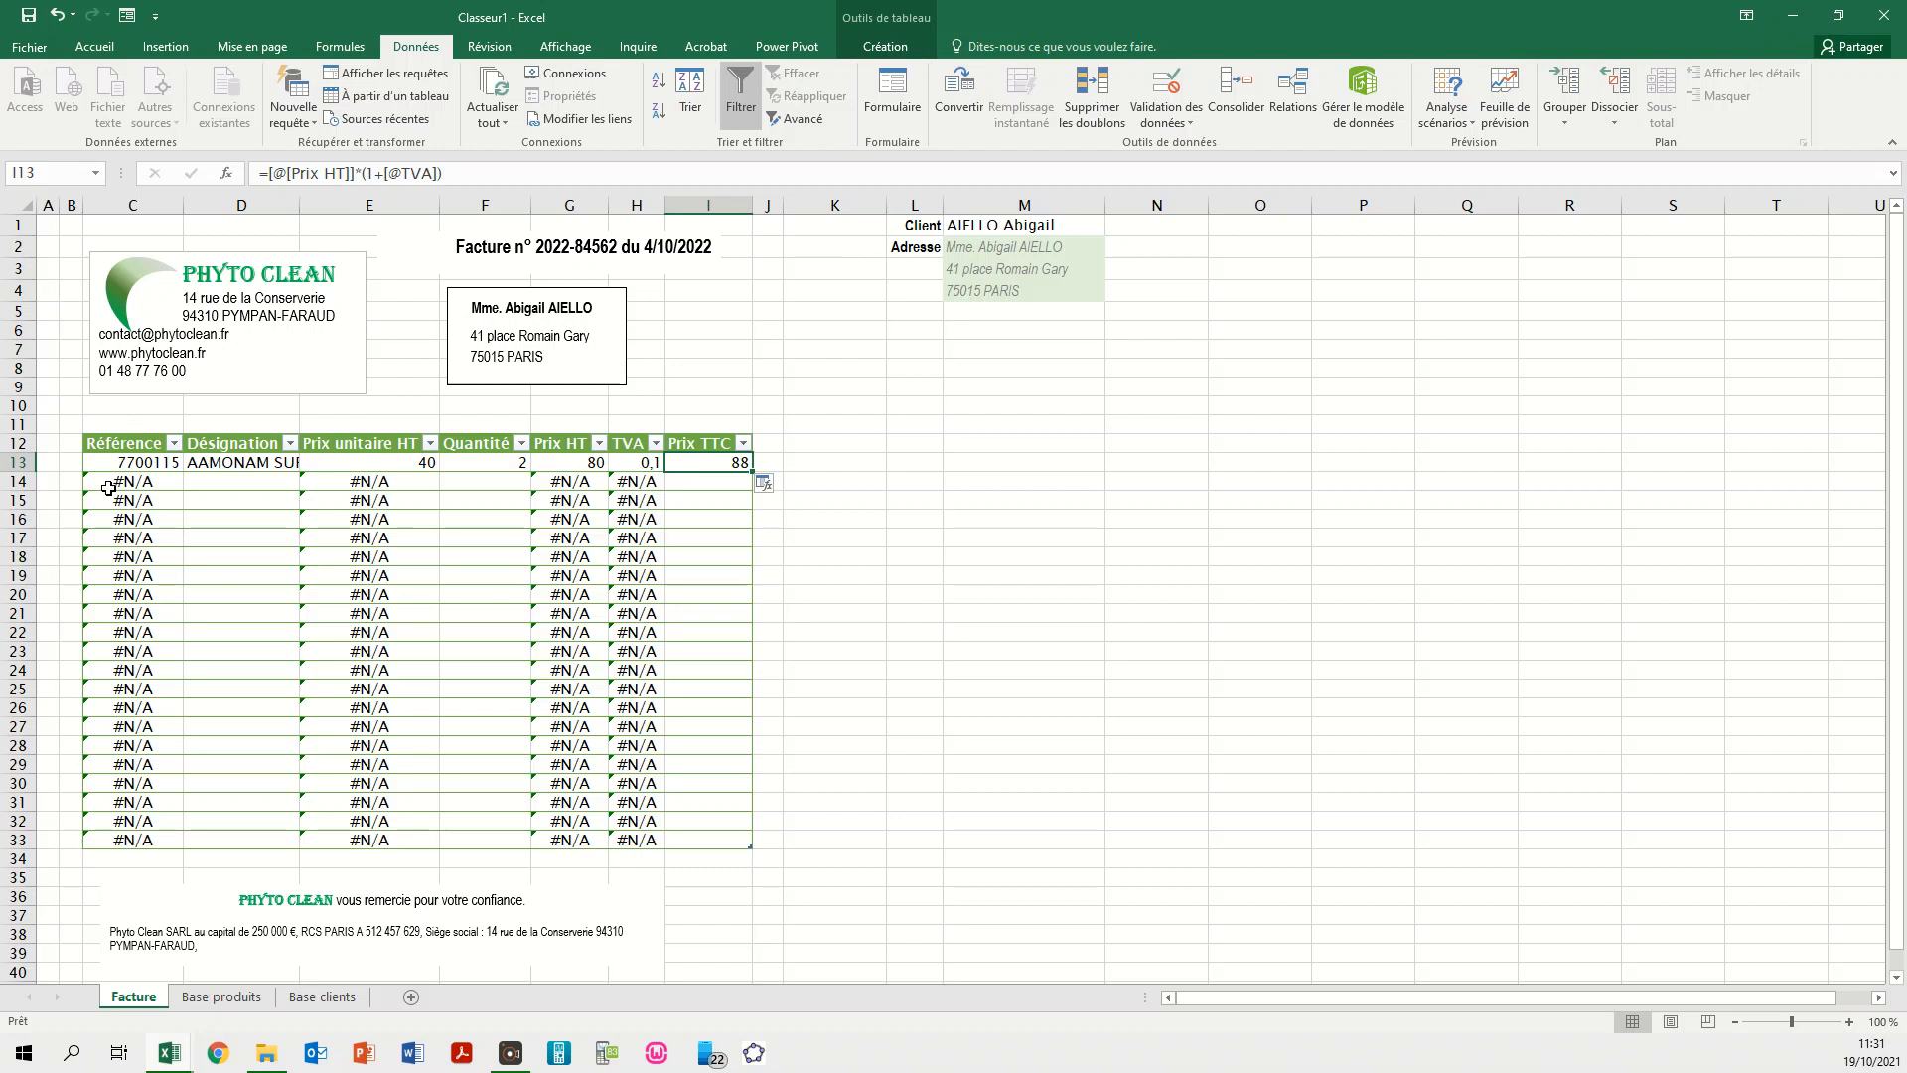
click(117, 433)
drag(202, 425, 220, 430)
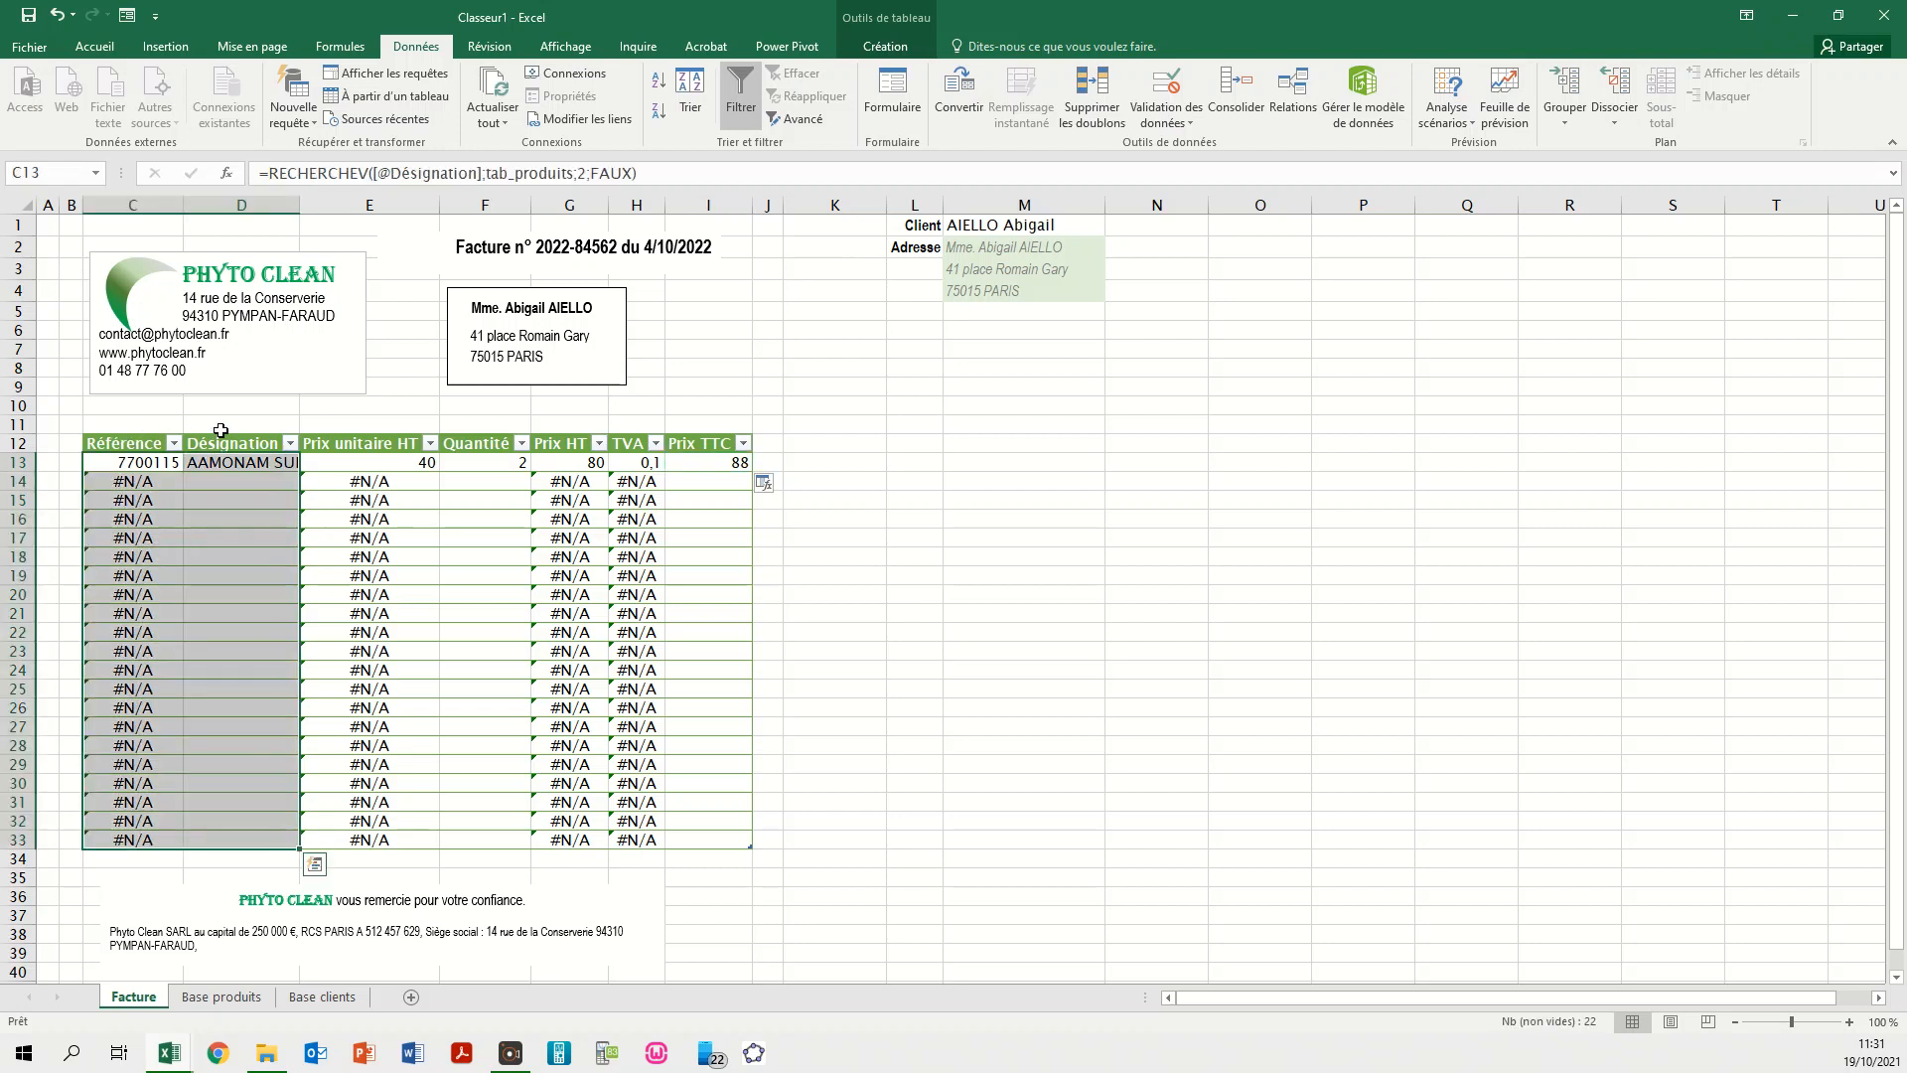
click(766, 485)
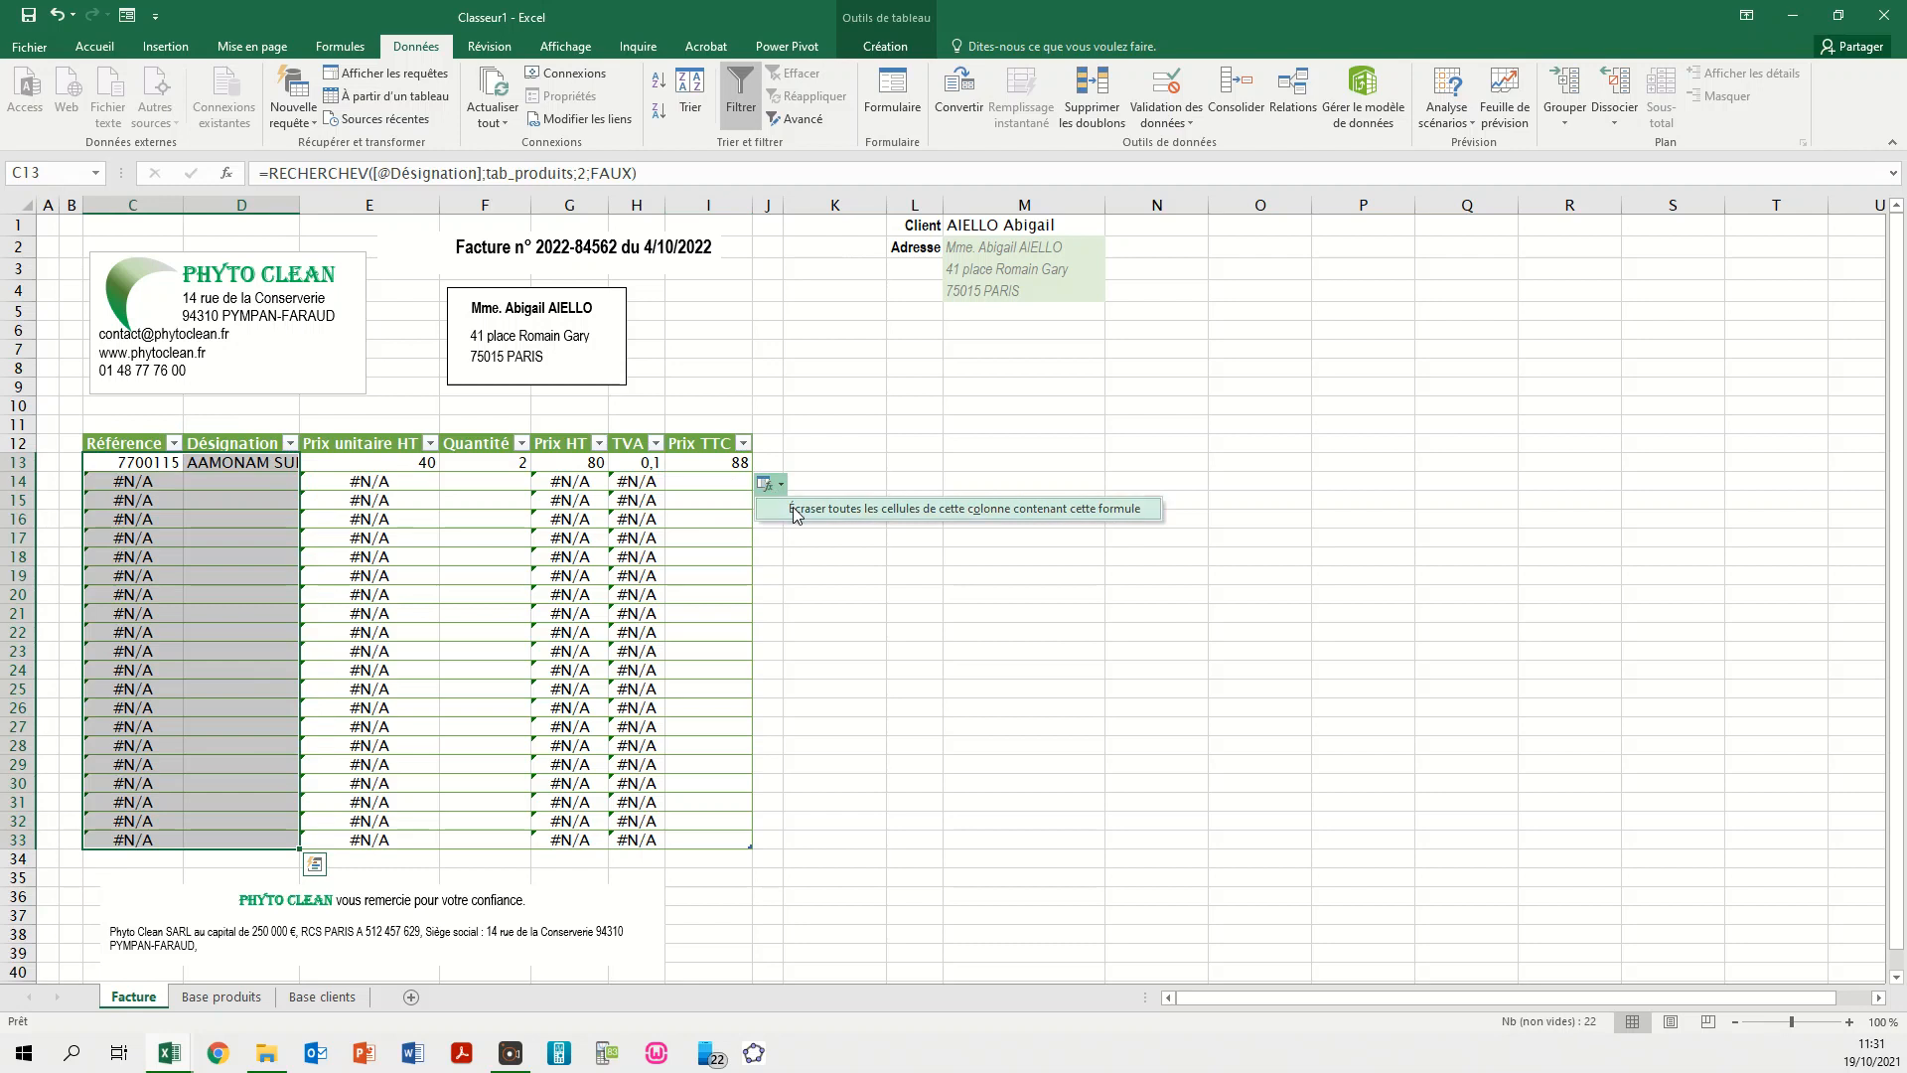
click(794, 509)
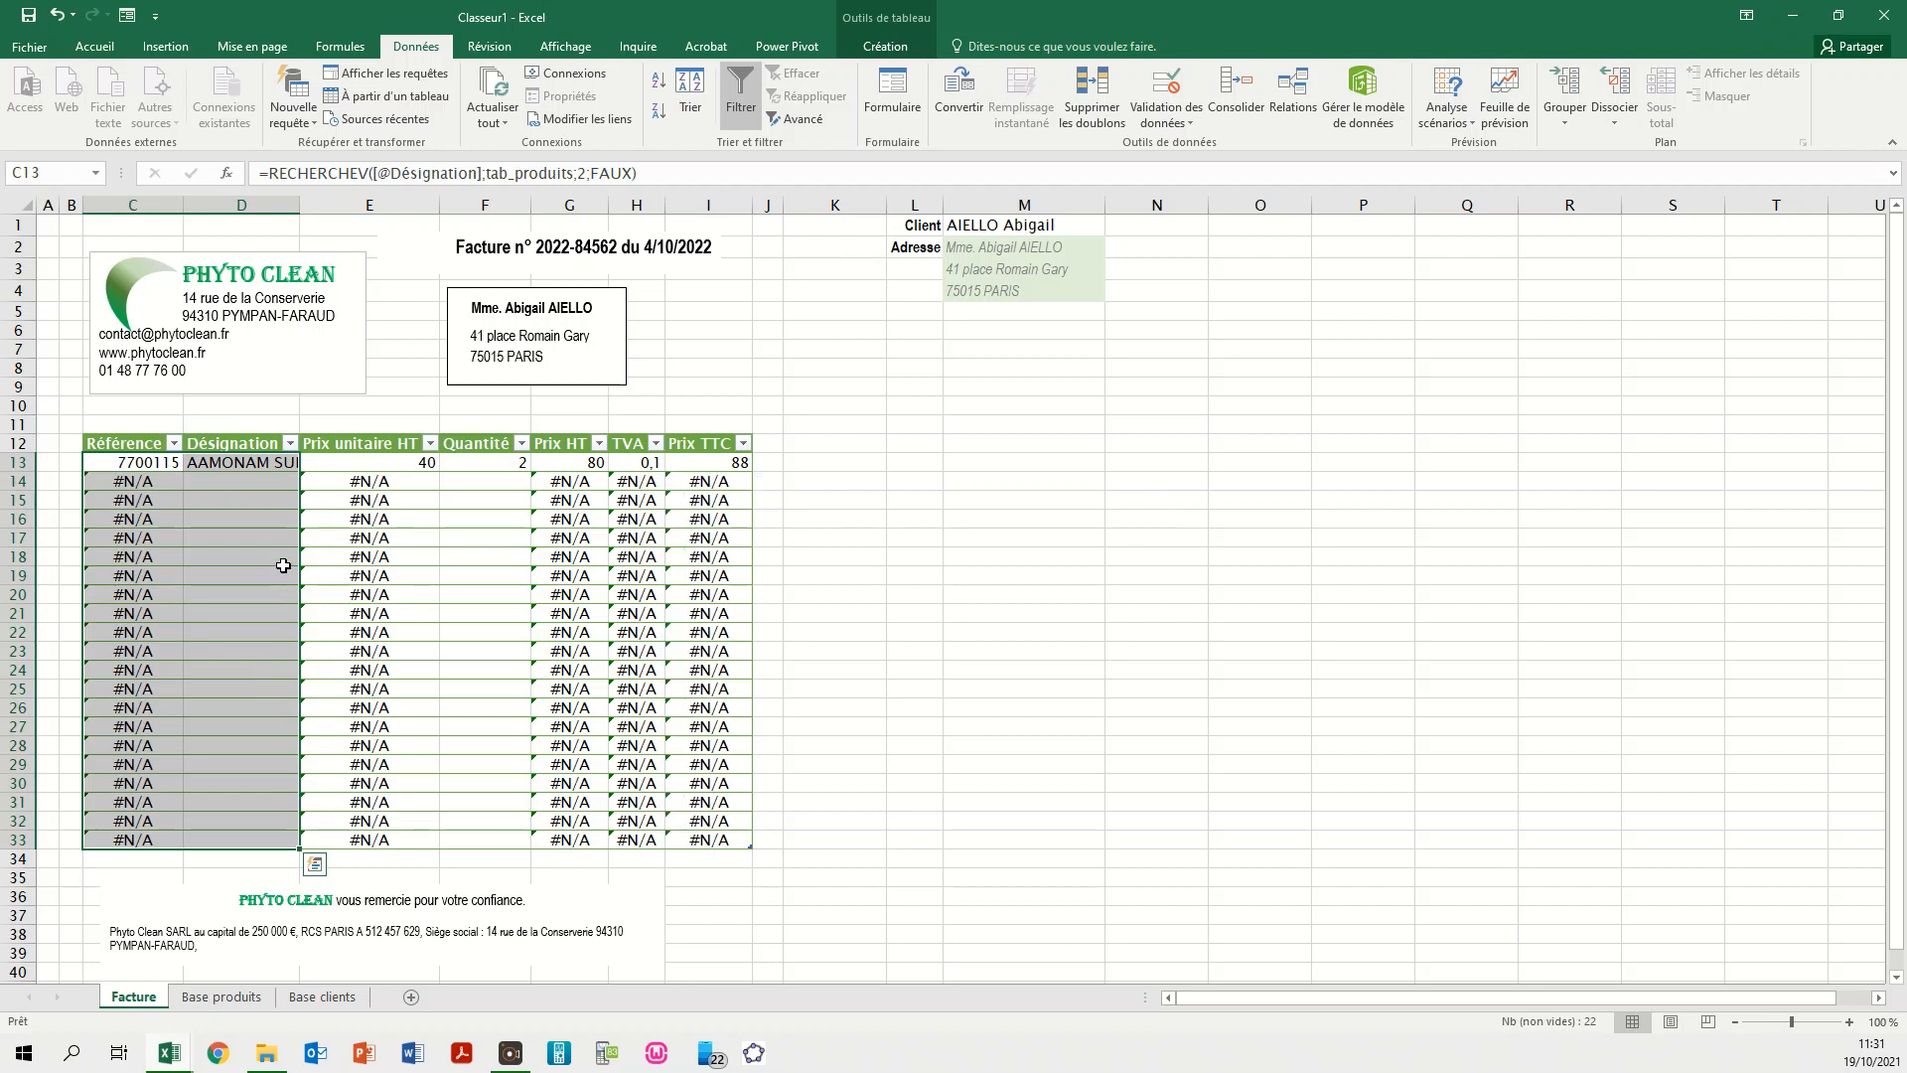
- Set the font of all the invoice table's data cells, C13:I33, to Arial Narrow
click(467, 540)
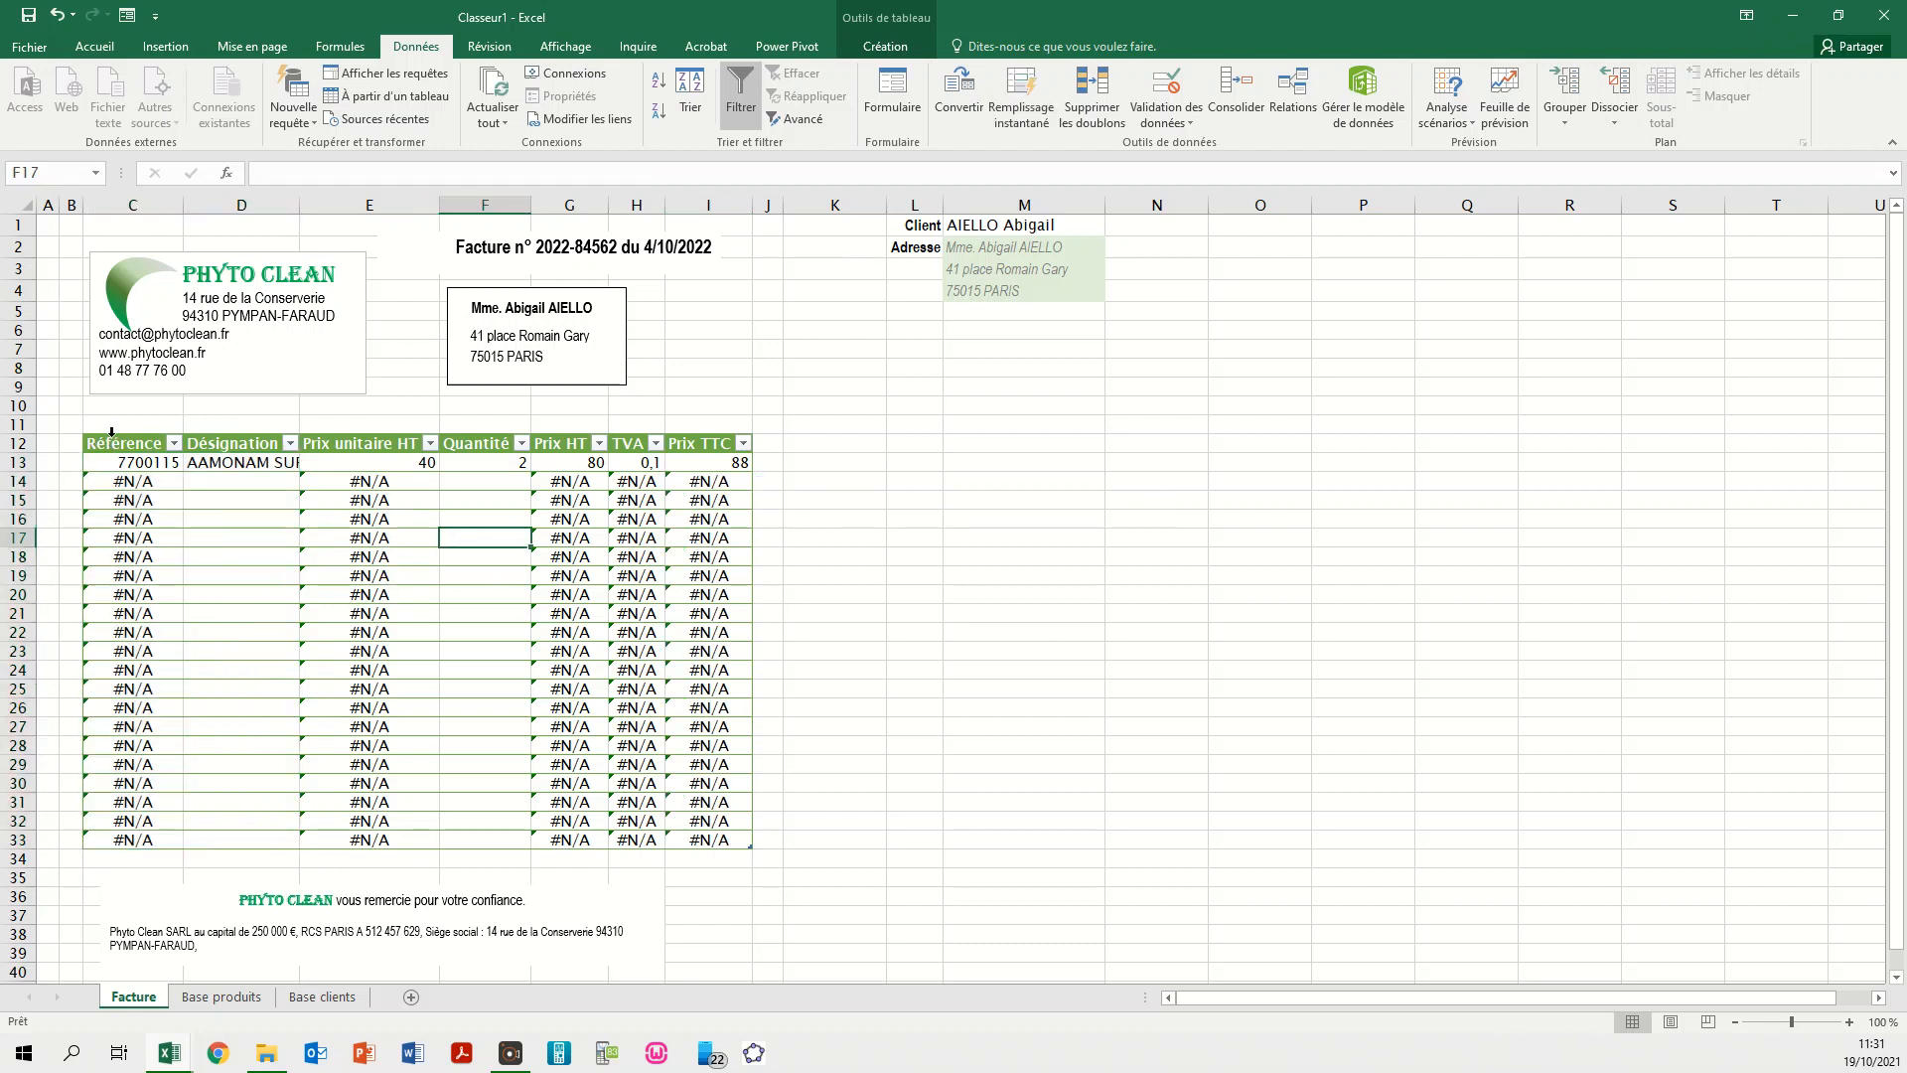
drag(111, 432, 709, 454)
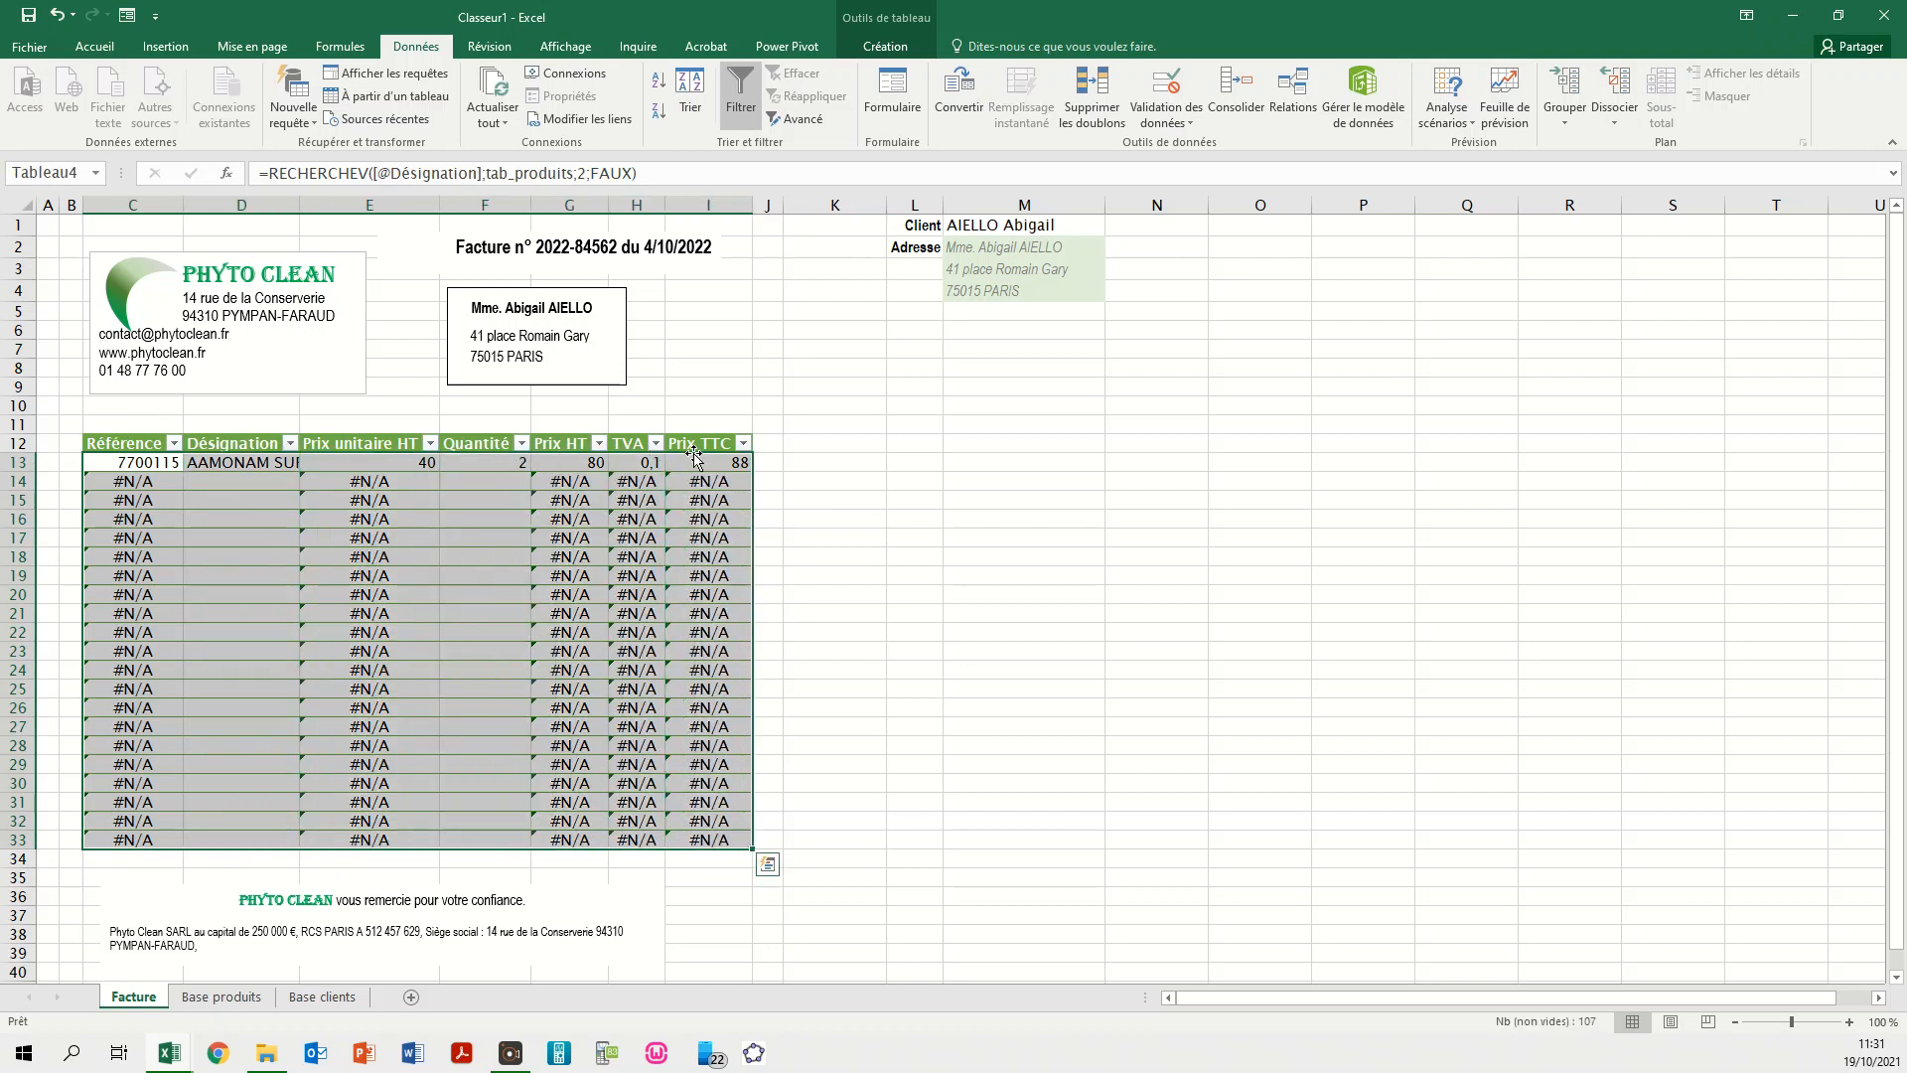
click(94, 46)
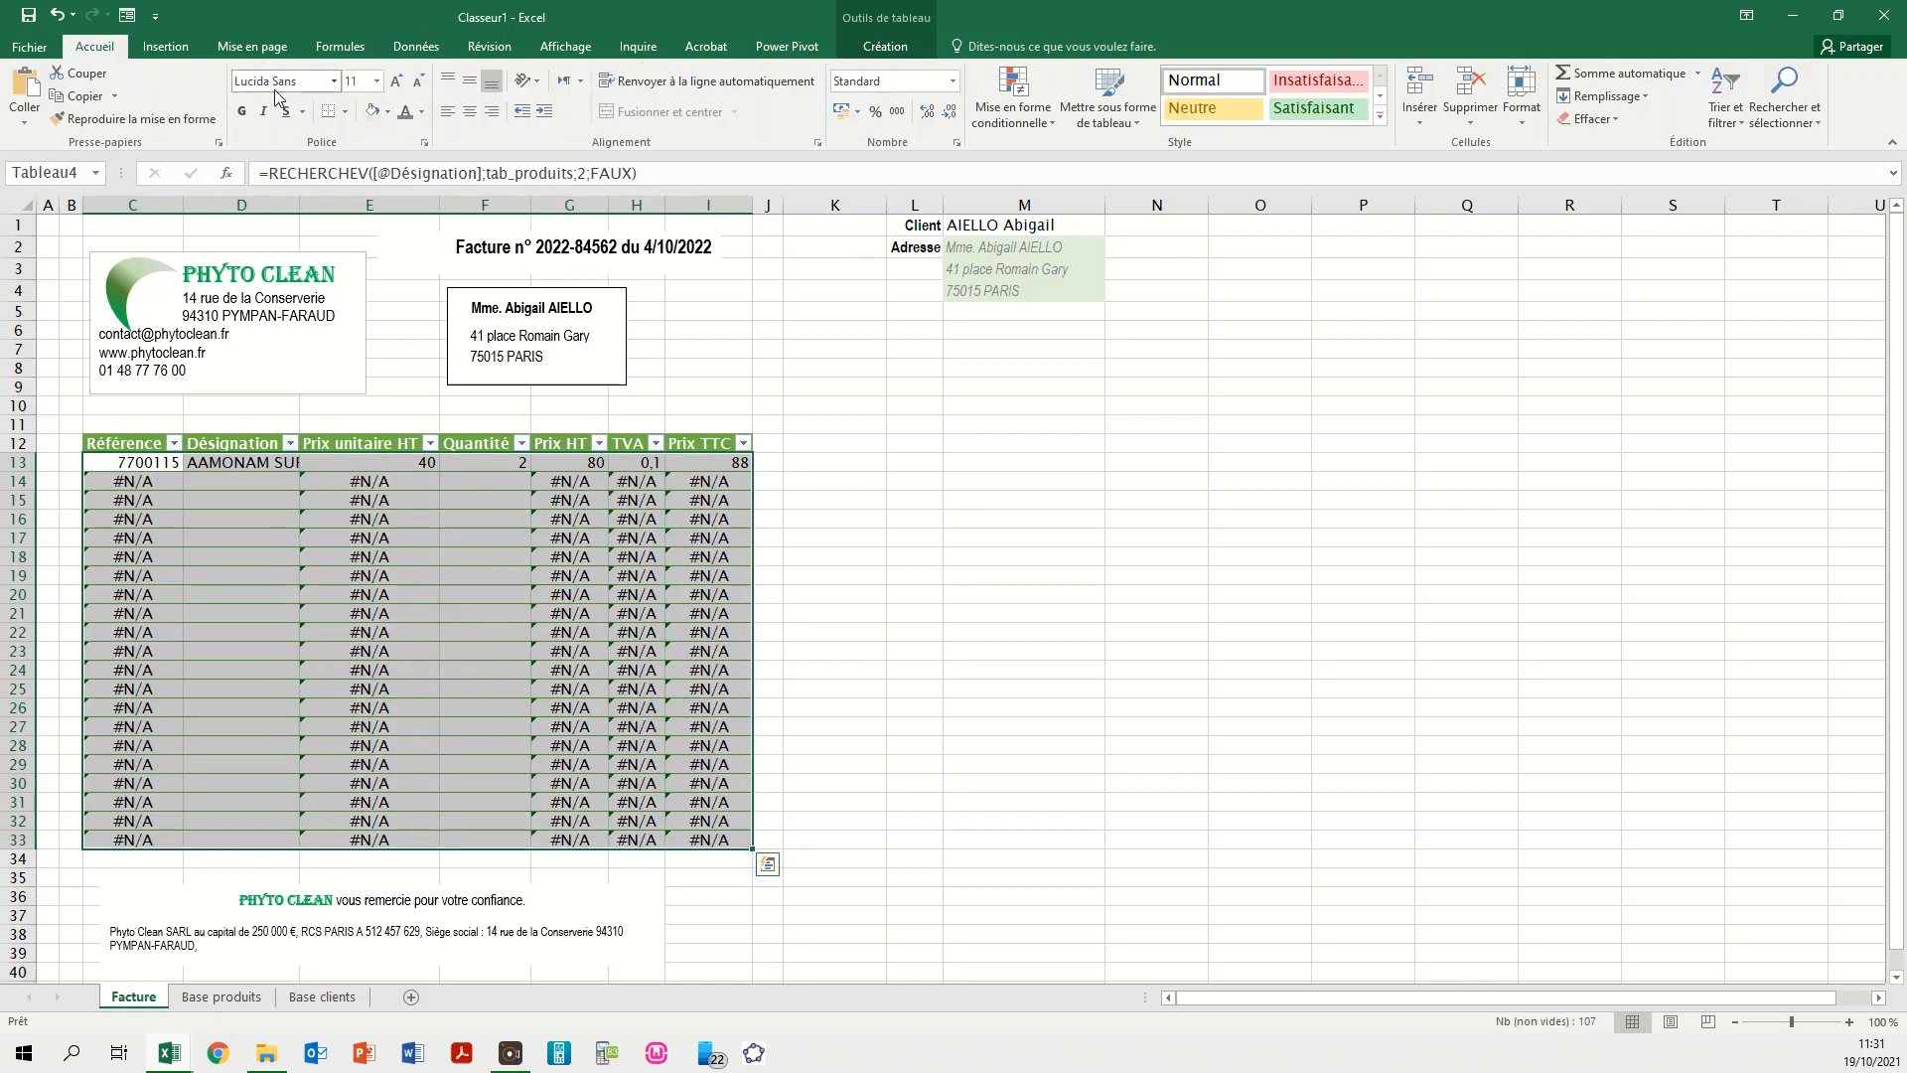
click(326, 80)
text(Ari)
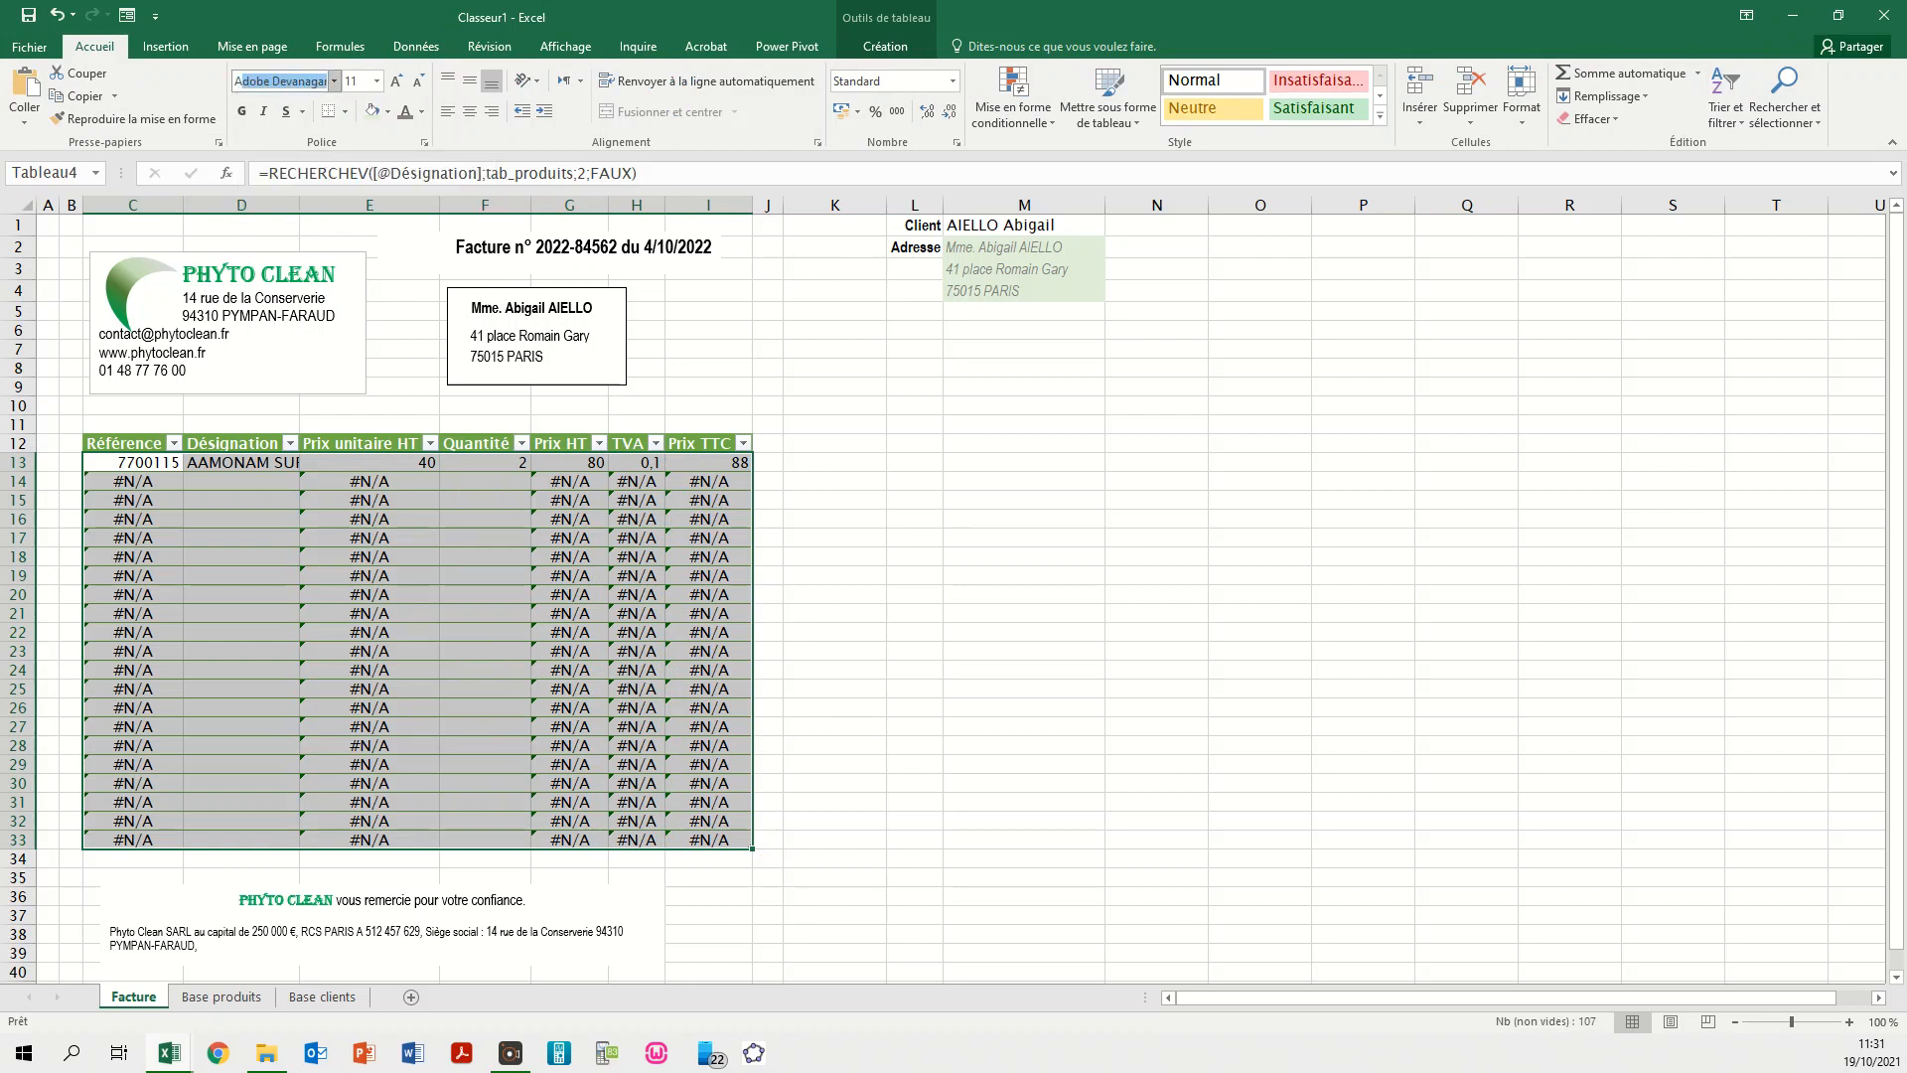
text(al Narrow)
key(Return)
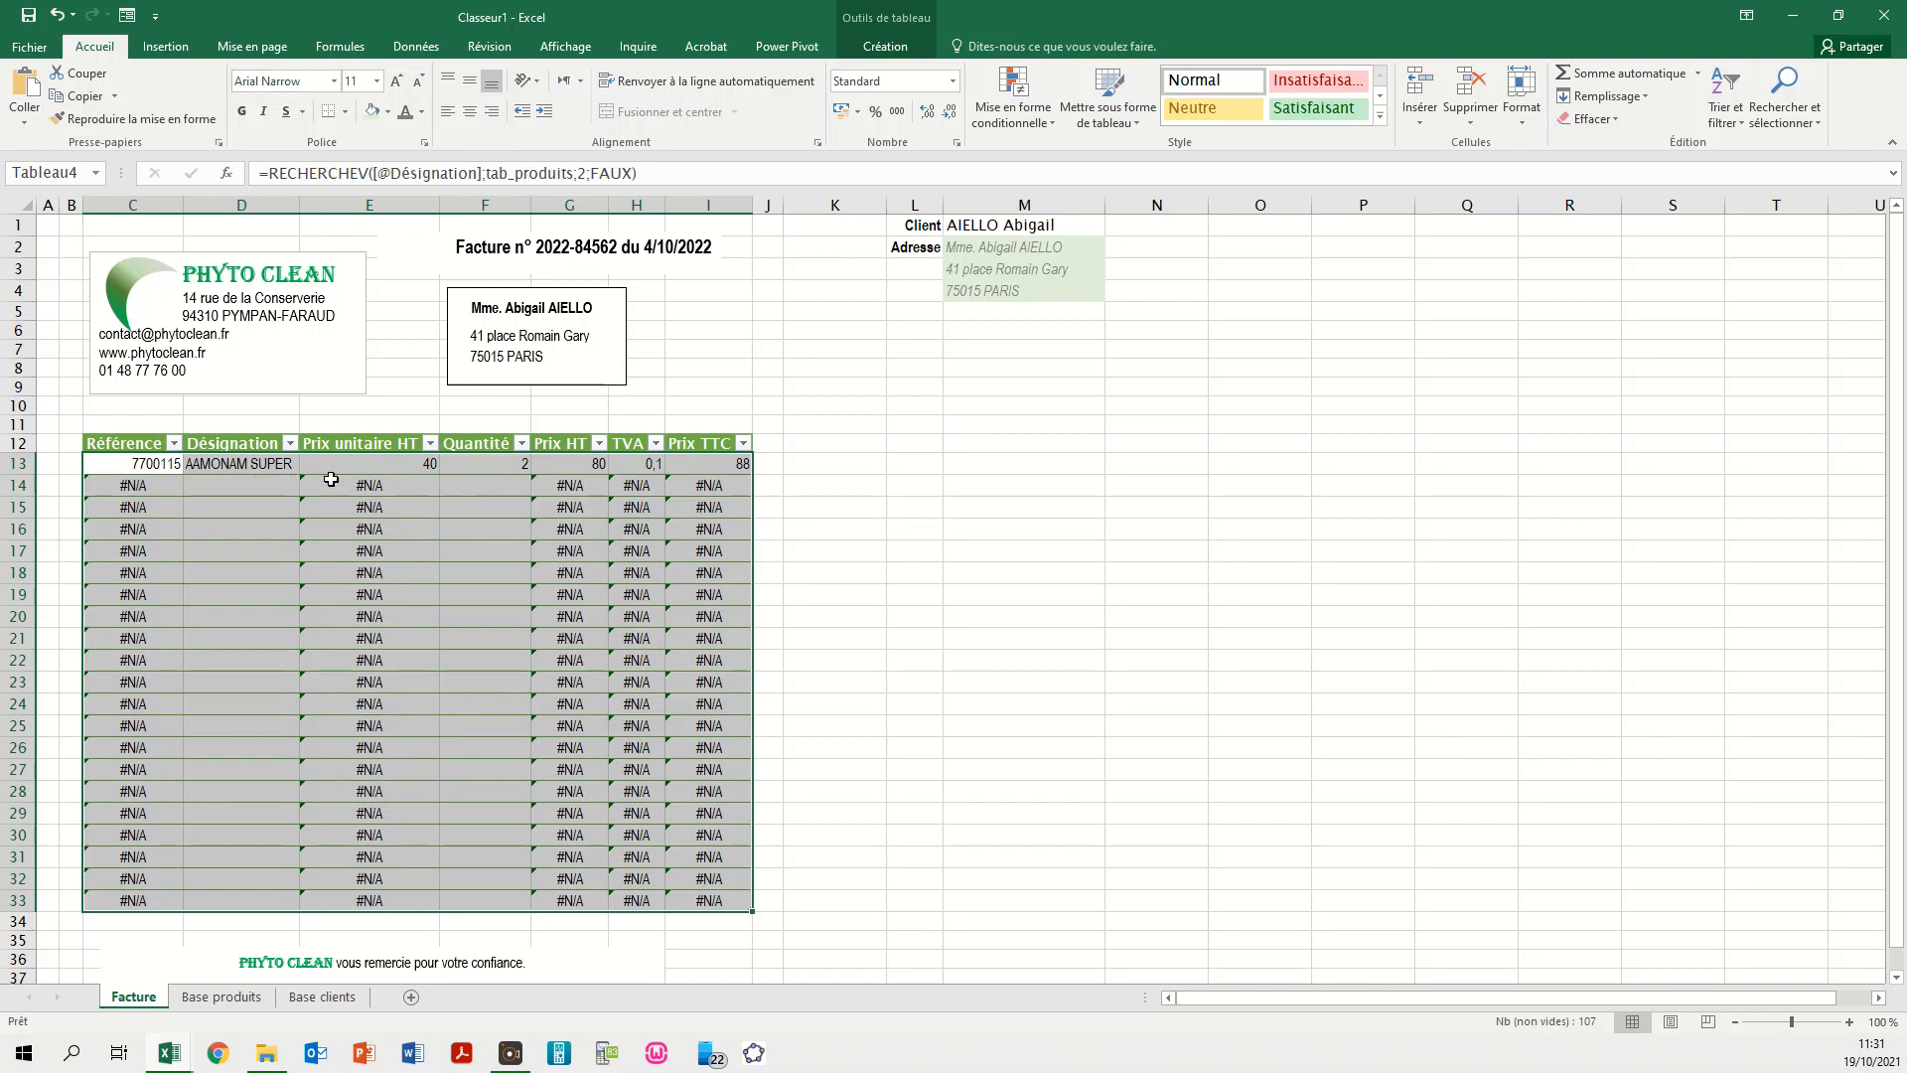
- Apply the Monétaire number format to all data cells of the Prix unitaire HT column
click(355, 460)
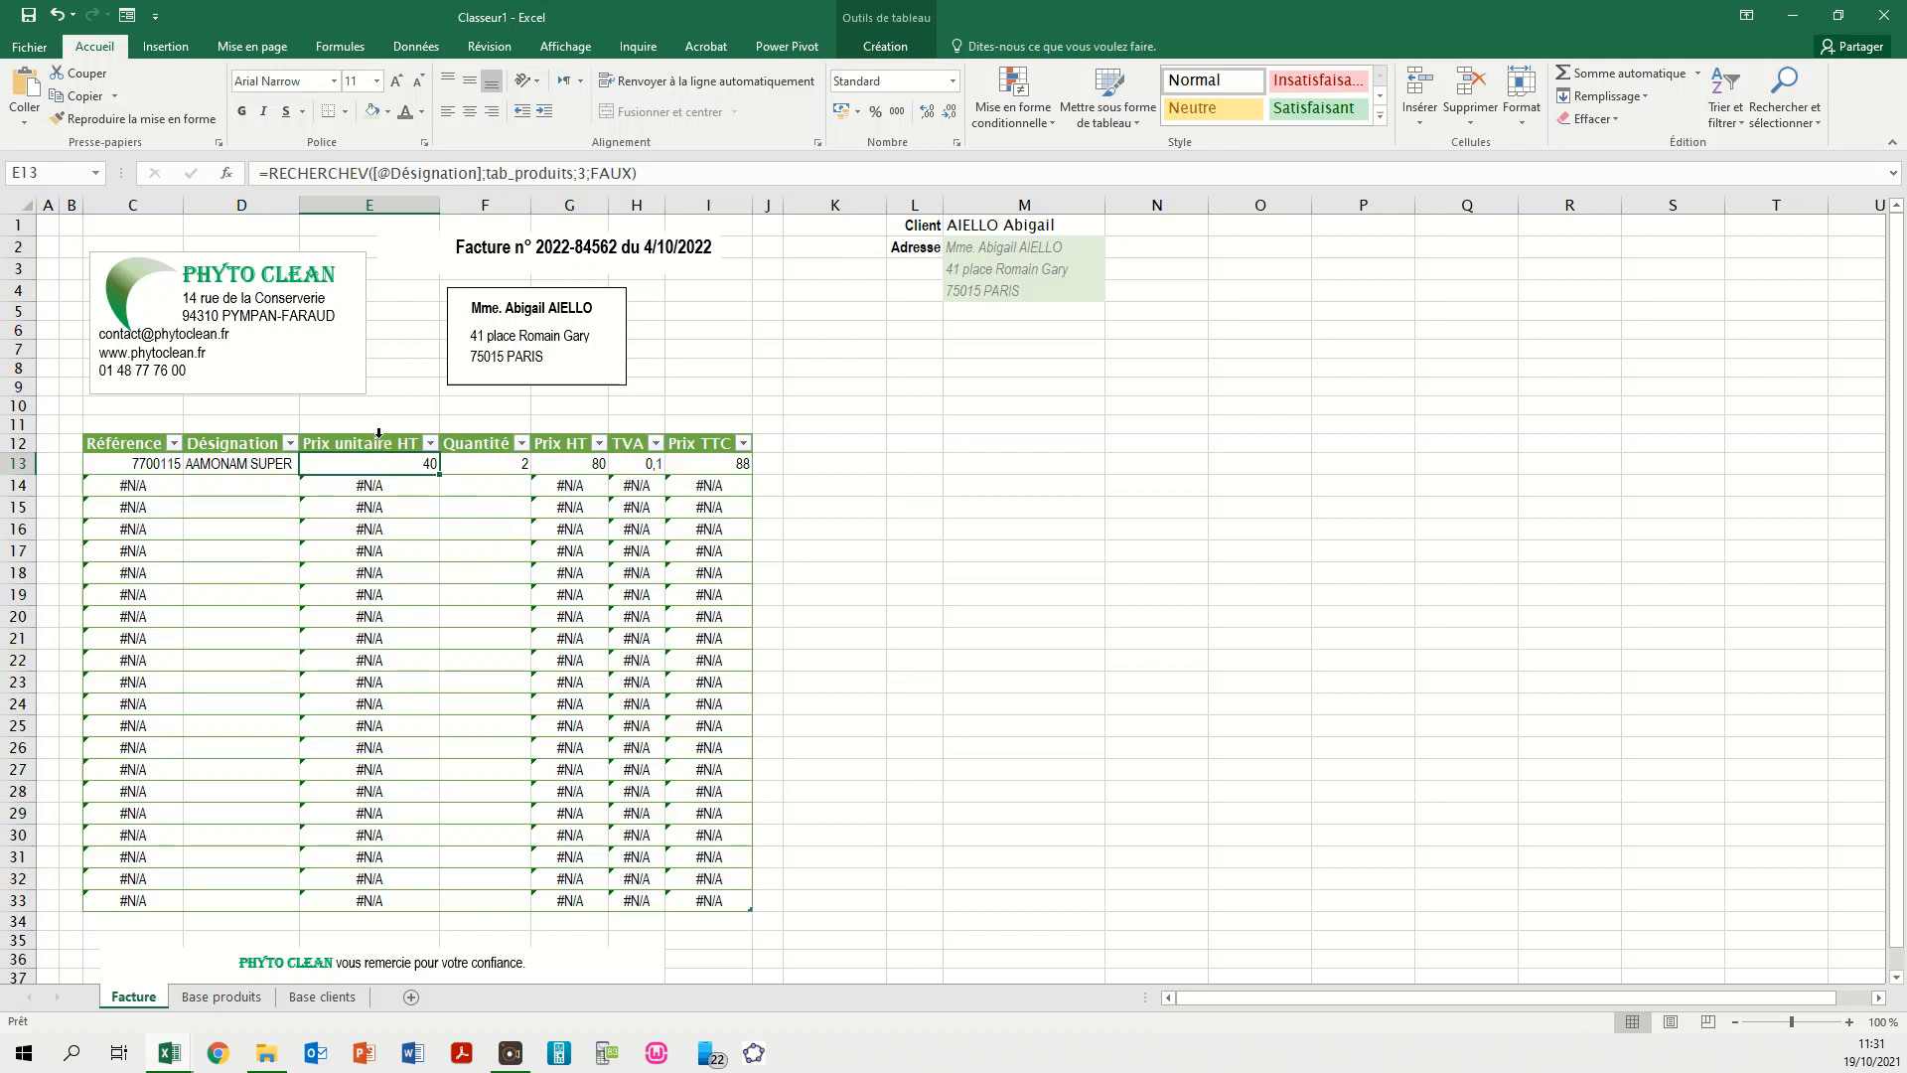
click(379, 433)
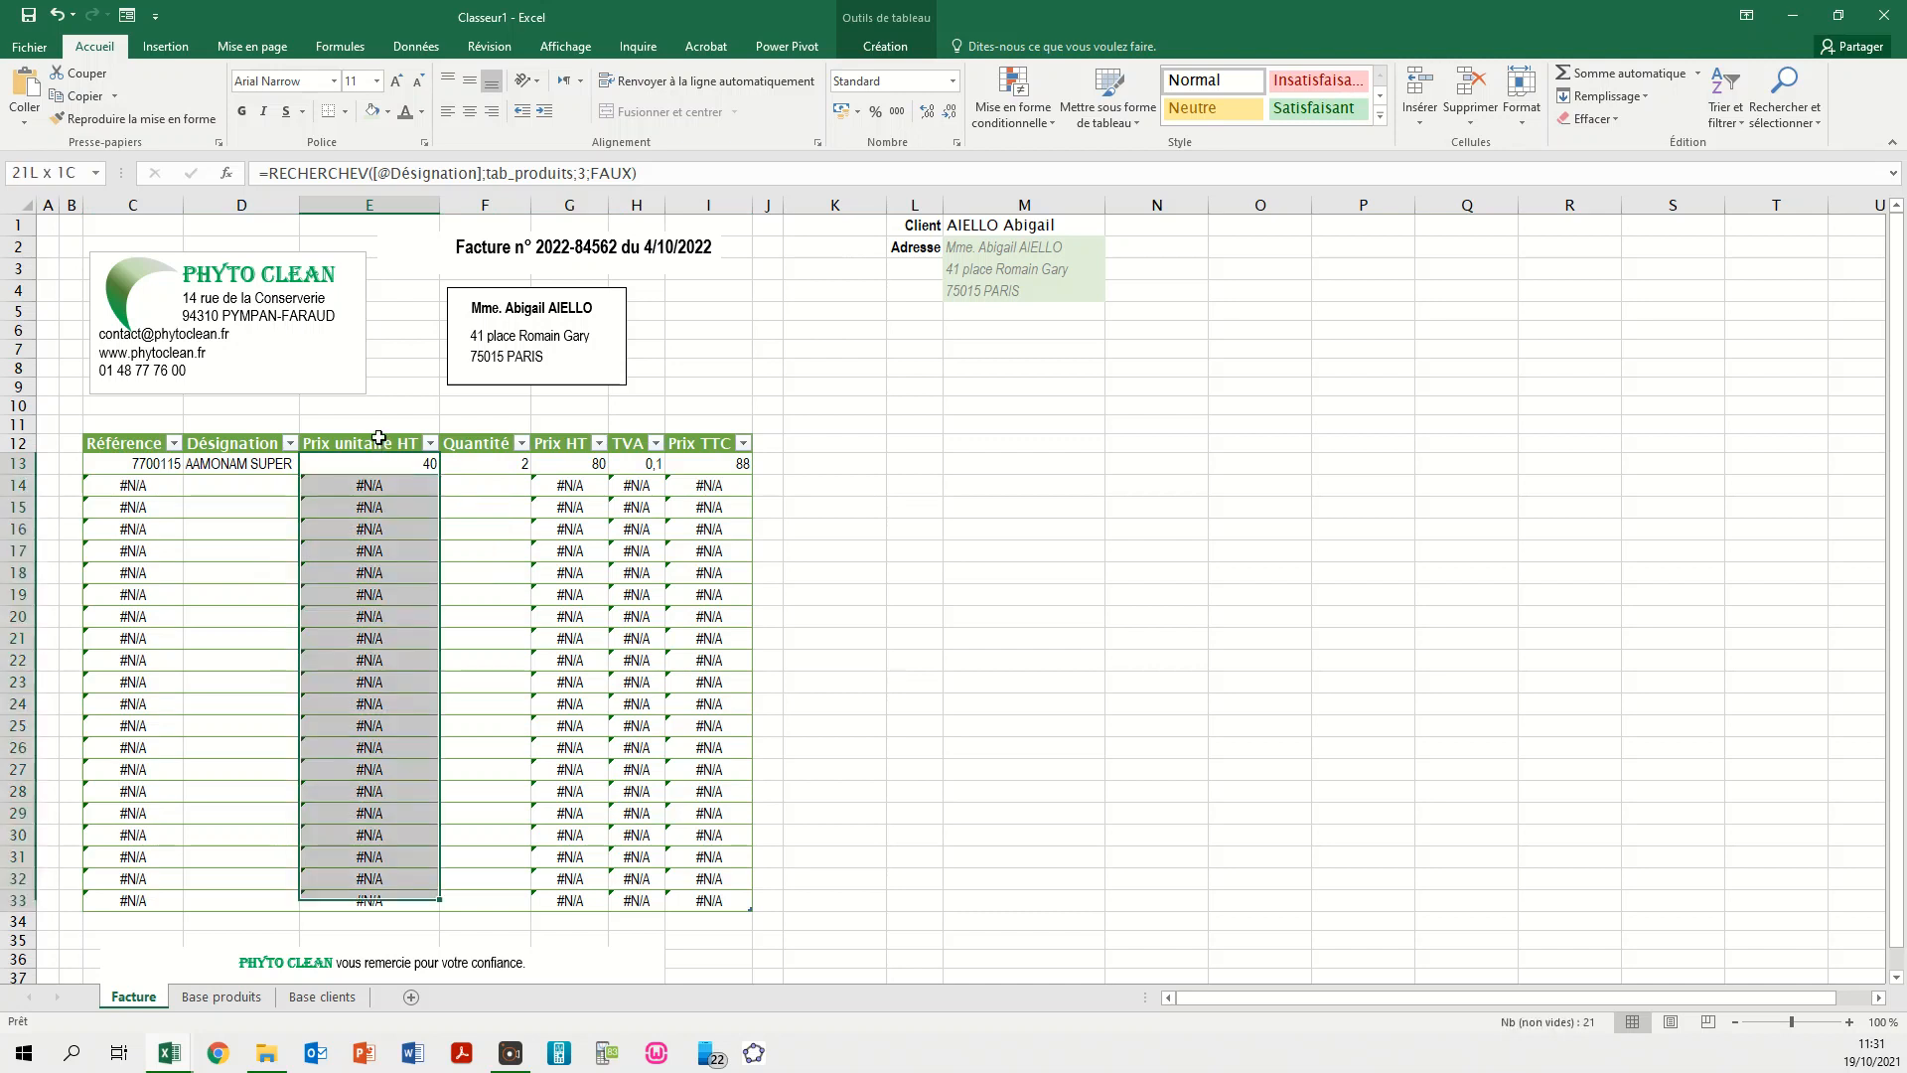
click(952, 85)
click(920, 195)
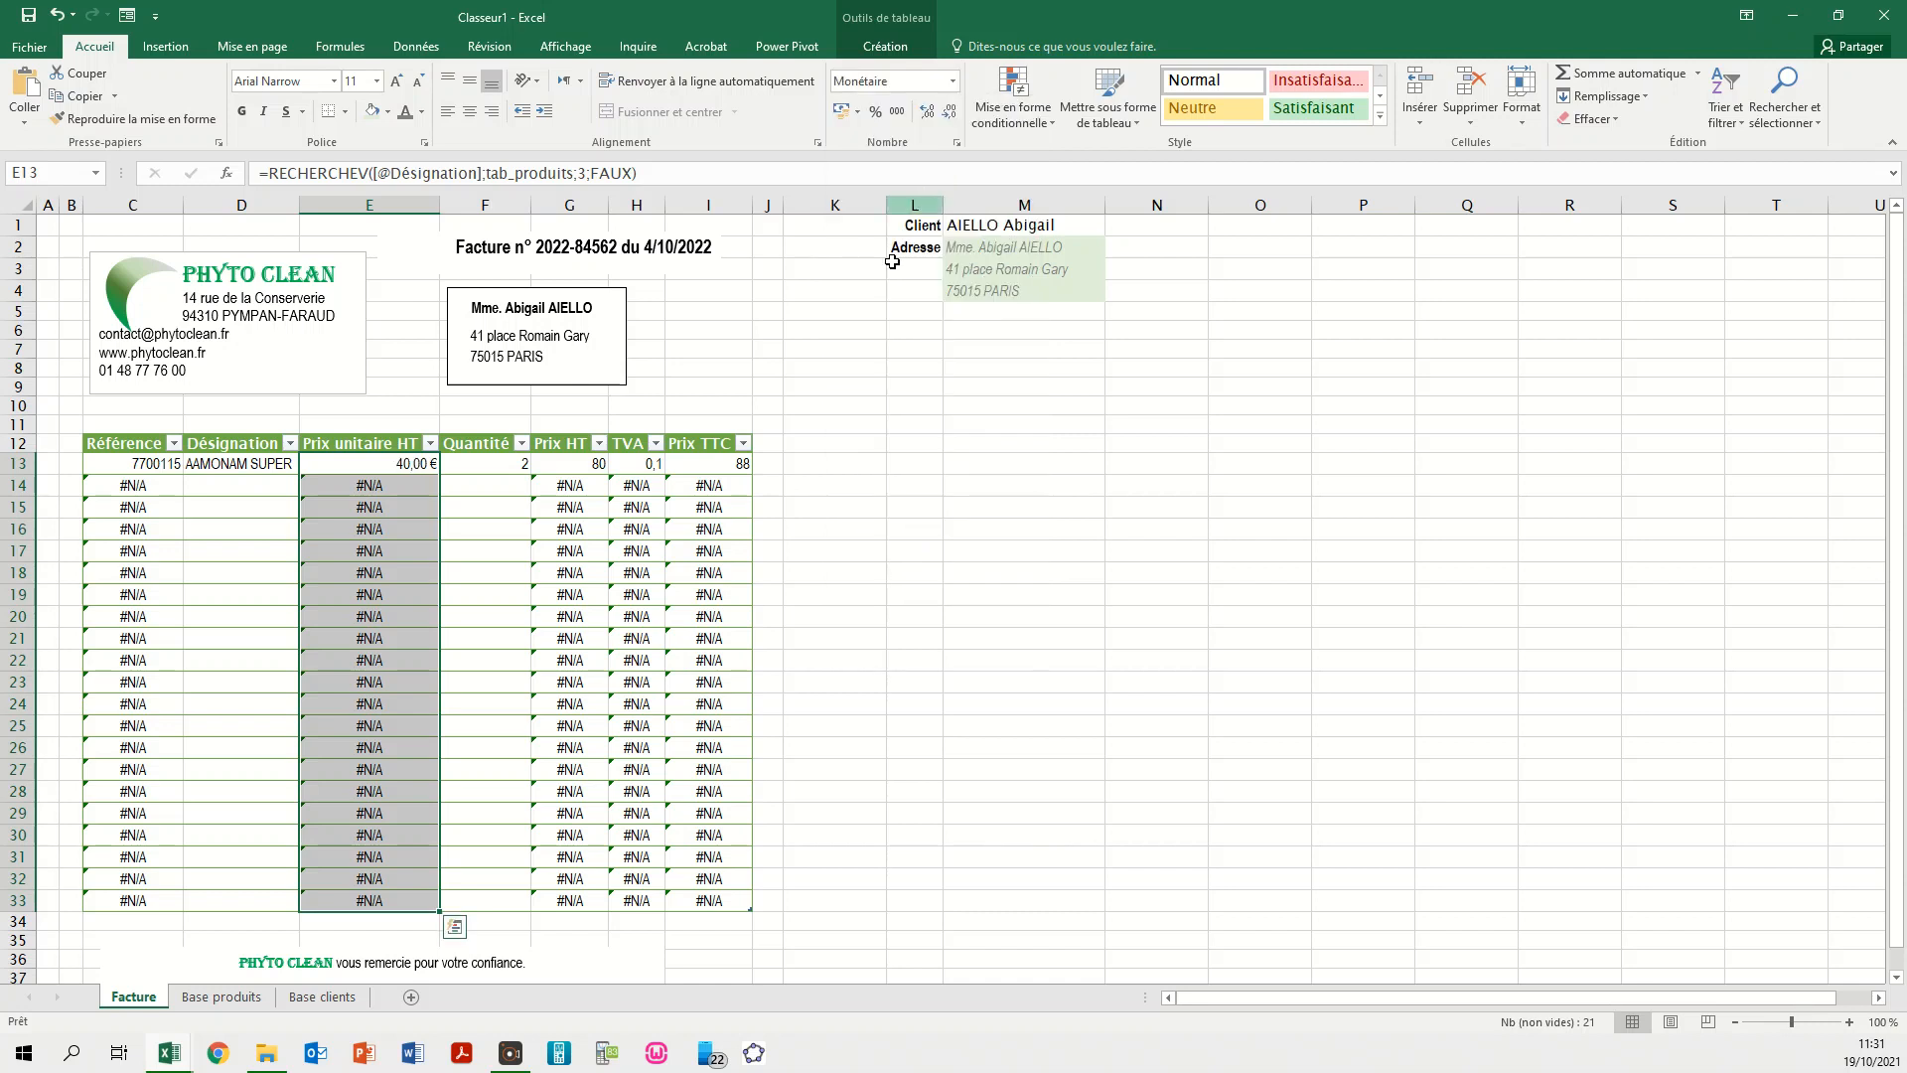
- Apply the Monétaire format to the Prix HT column's data cells and copy that formatting to the Prix TTC cells I13:I33
click(580, 435)
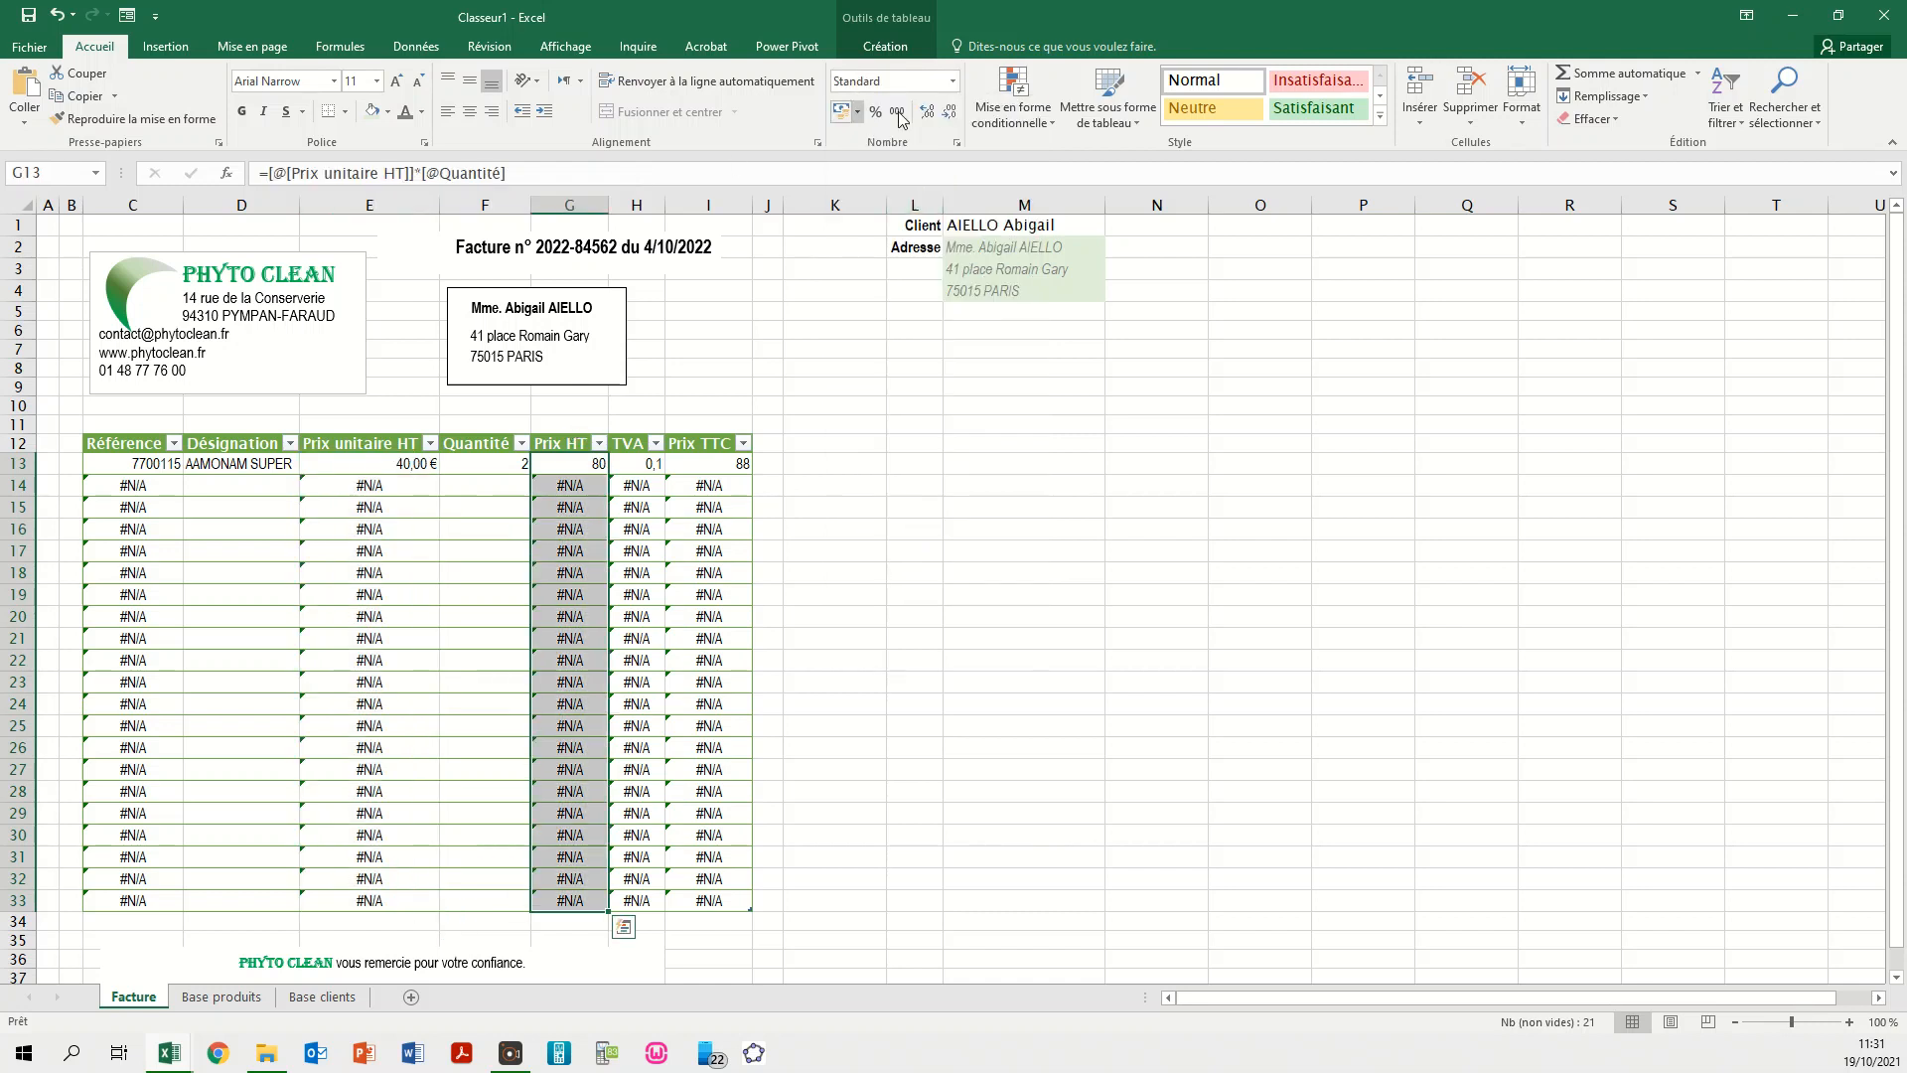
click(954, 85)
click(902, 219)
click(60, 121)
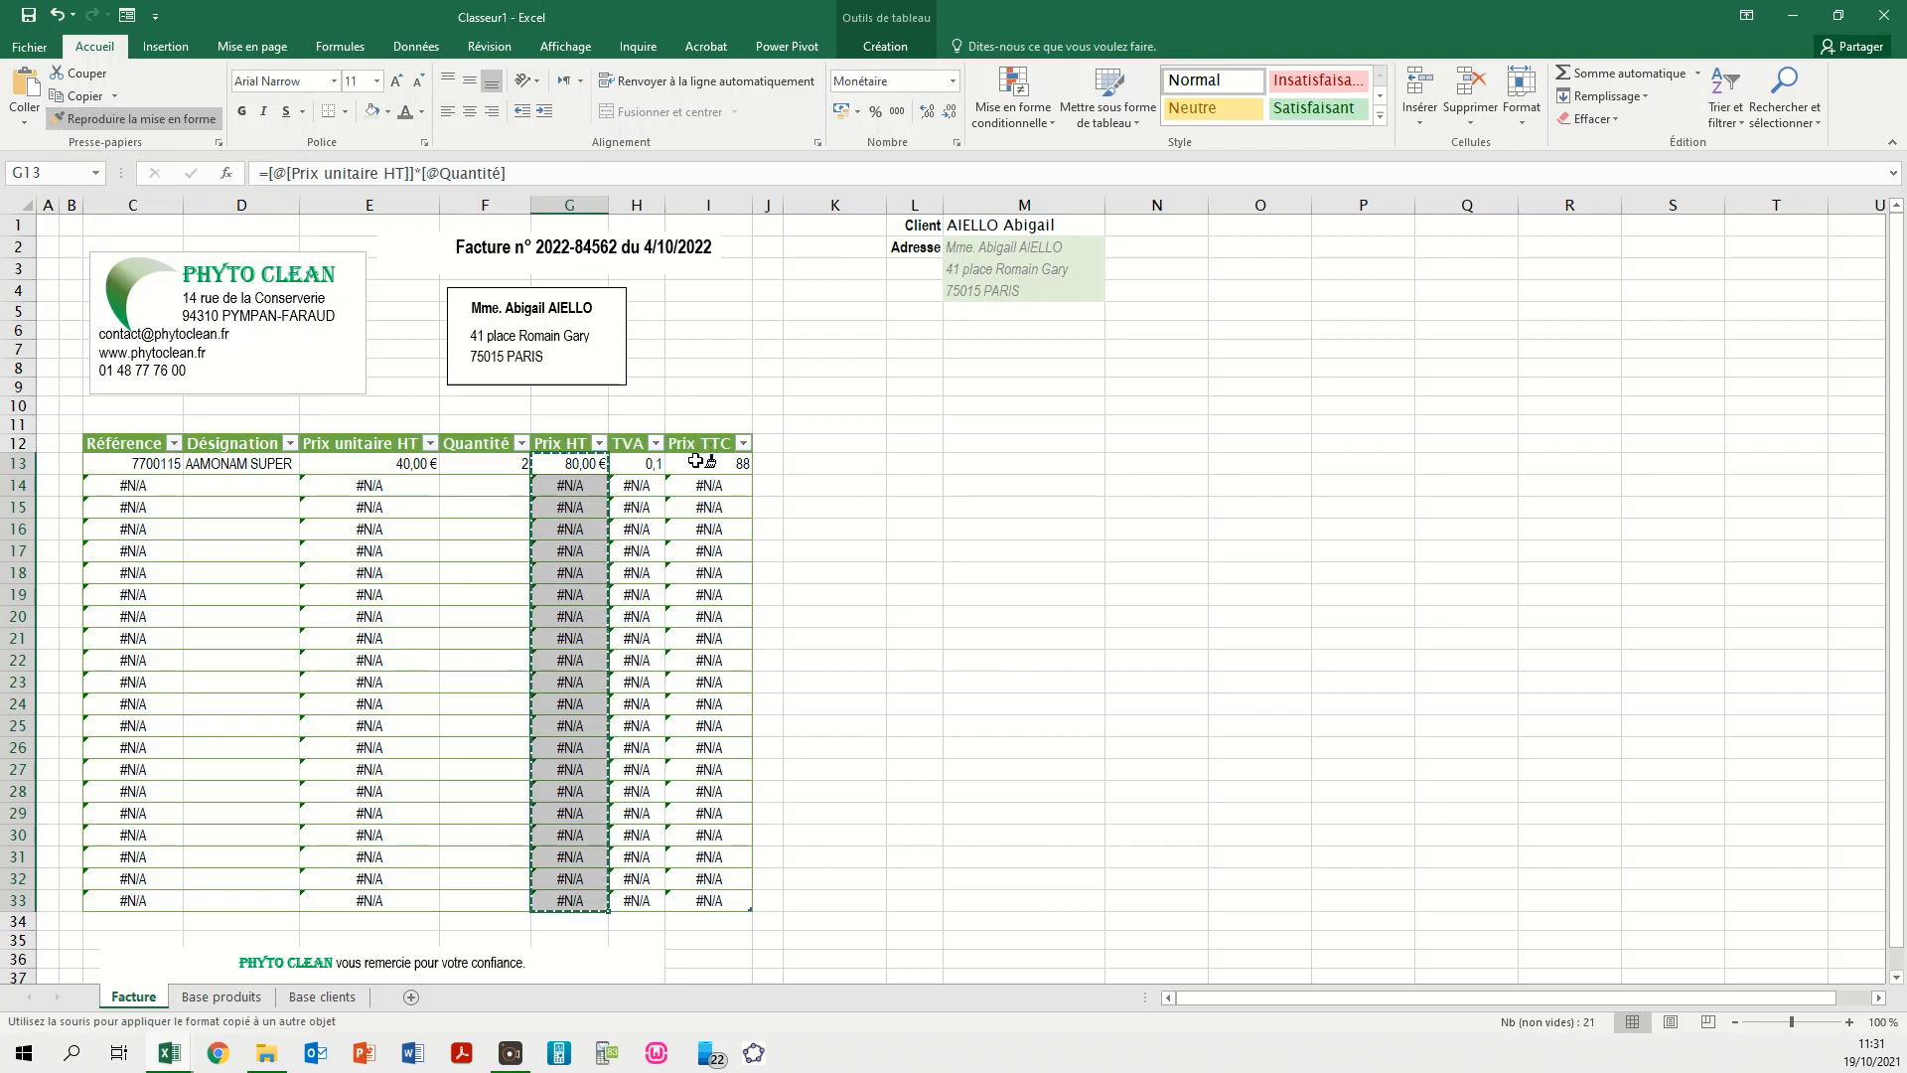
mouse_move(705, 458)
mouse_down()
mouse_move(702, 757)
mouse_move(676, 896)
mouse_up()
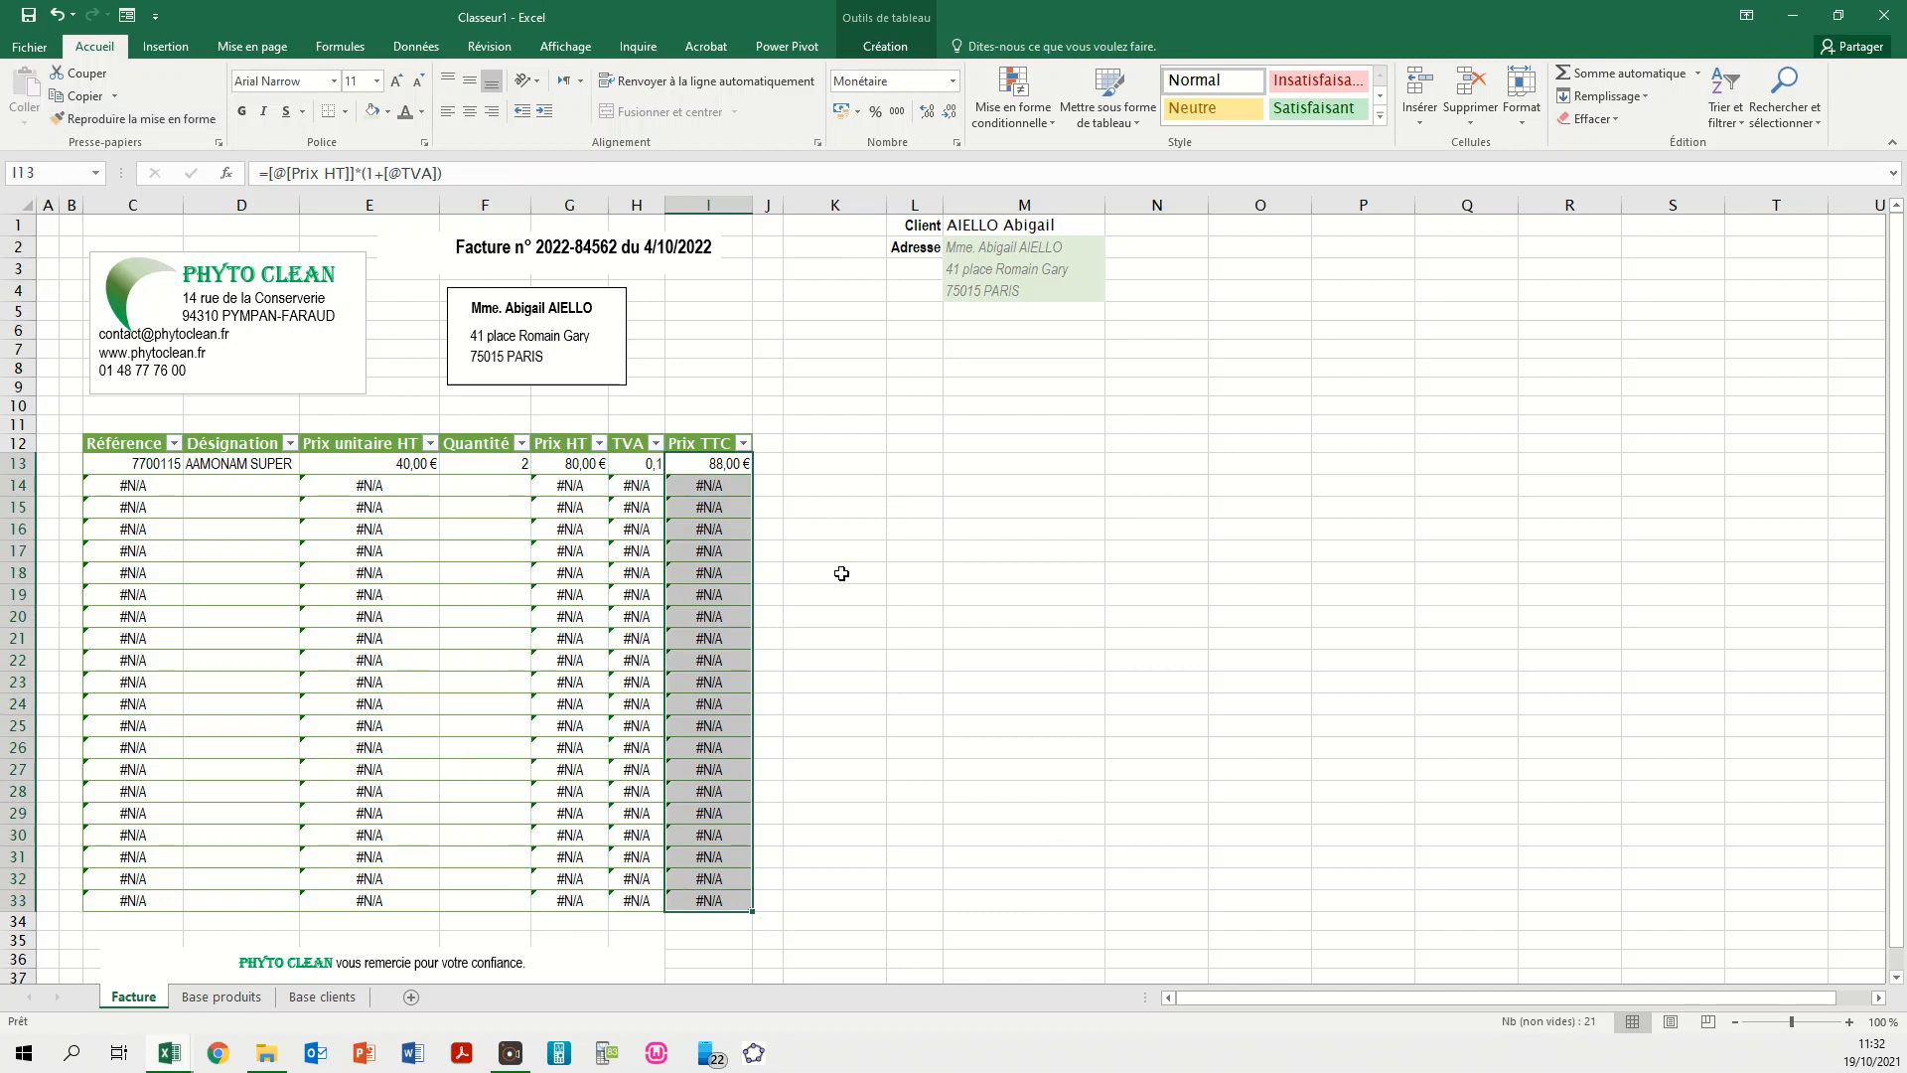
click(447, 523)
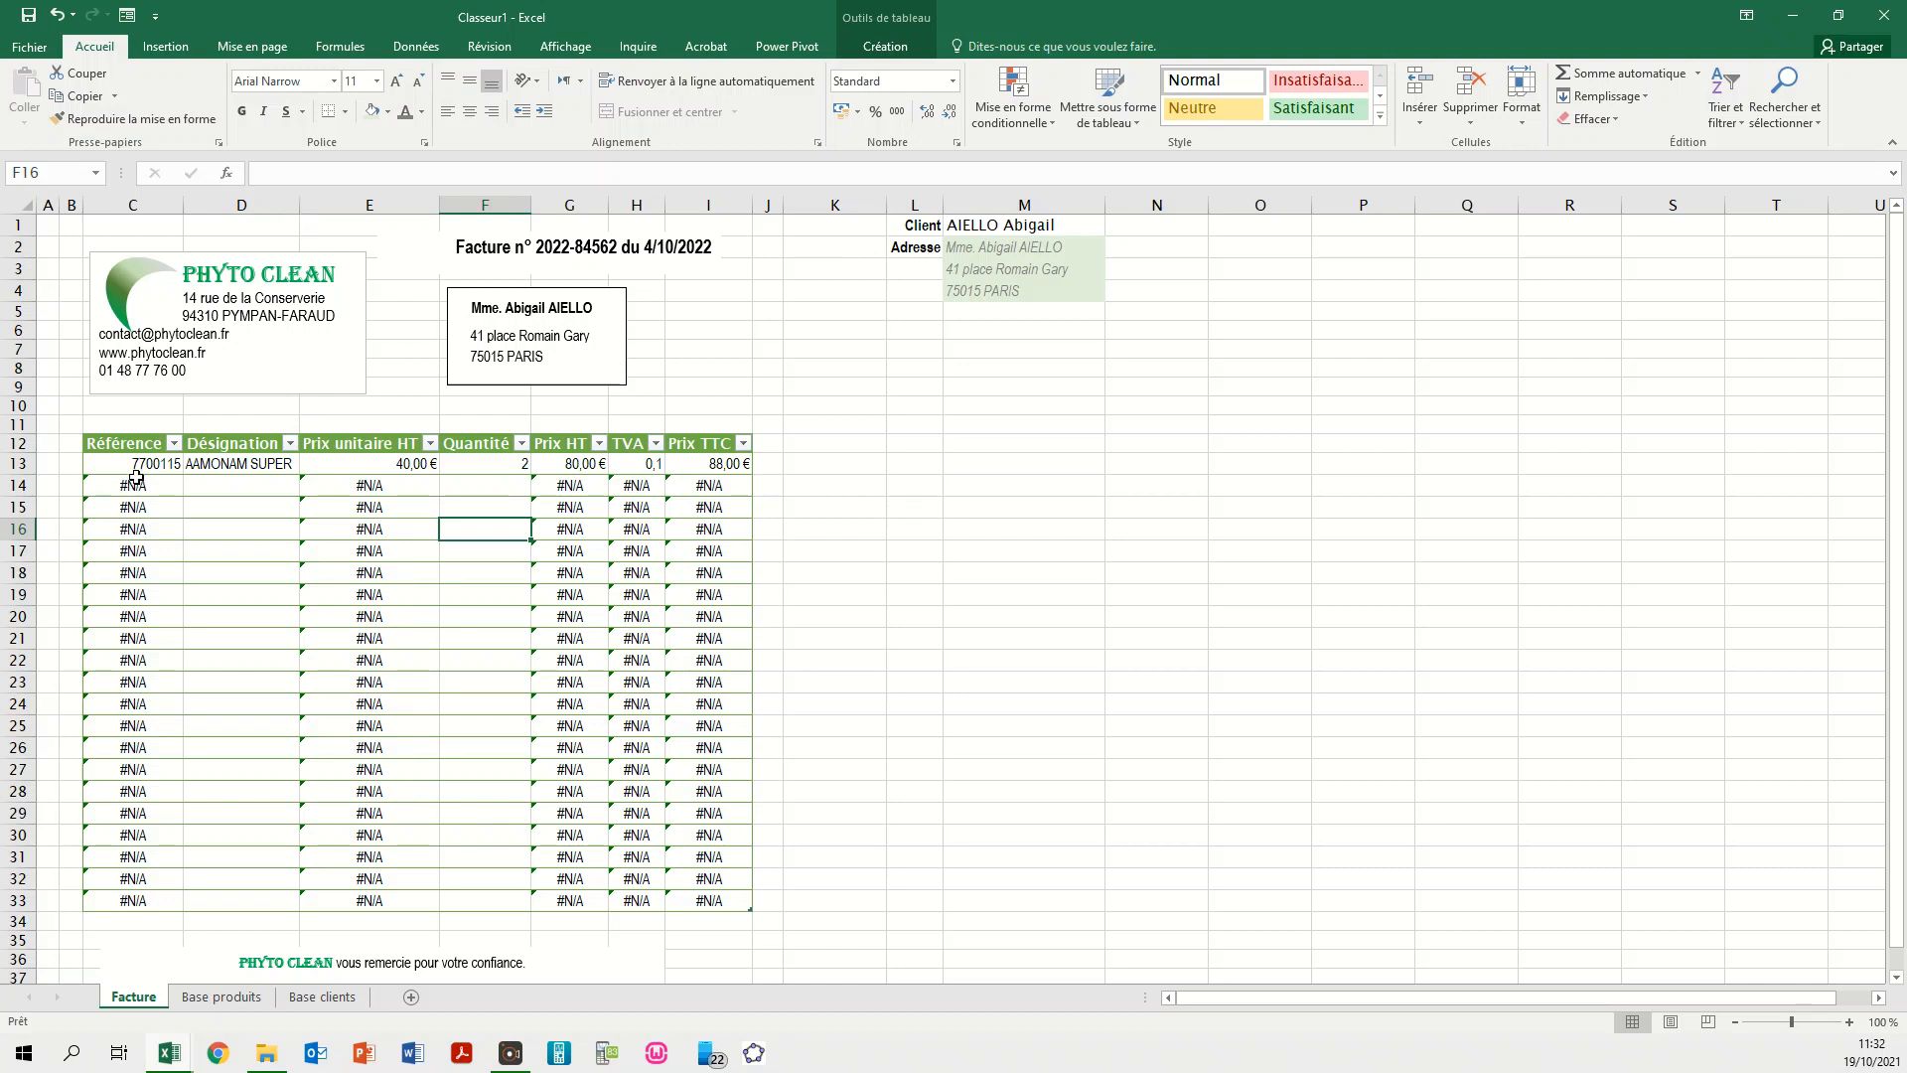
- Choose ABONDANCE MILDIOU DORYPHORE JARDIN as the second product in D14 and autofit the width of column D
drag(1897, 353, 1897, 380)
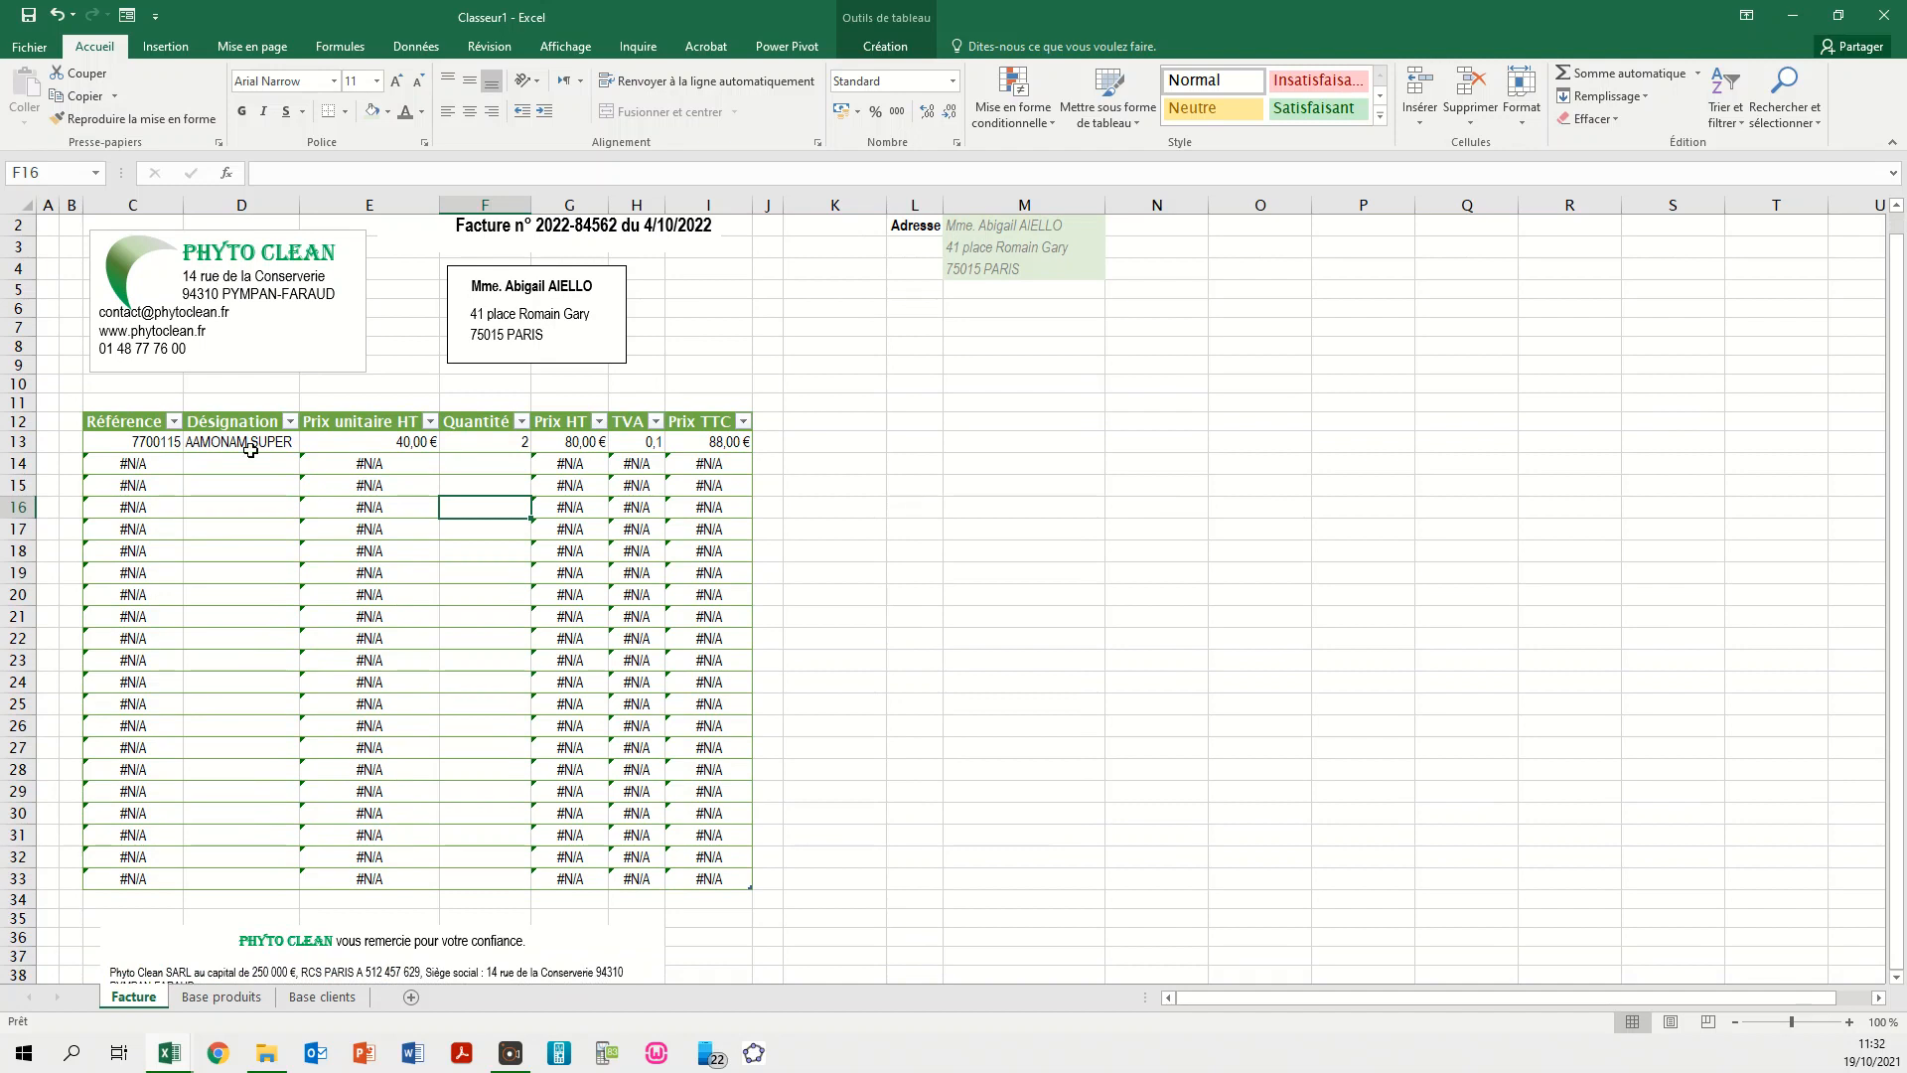
click(214, 467)
click(309, 464)
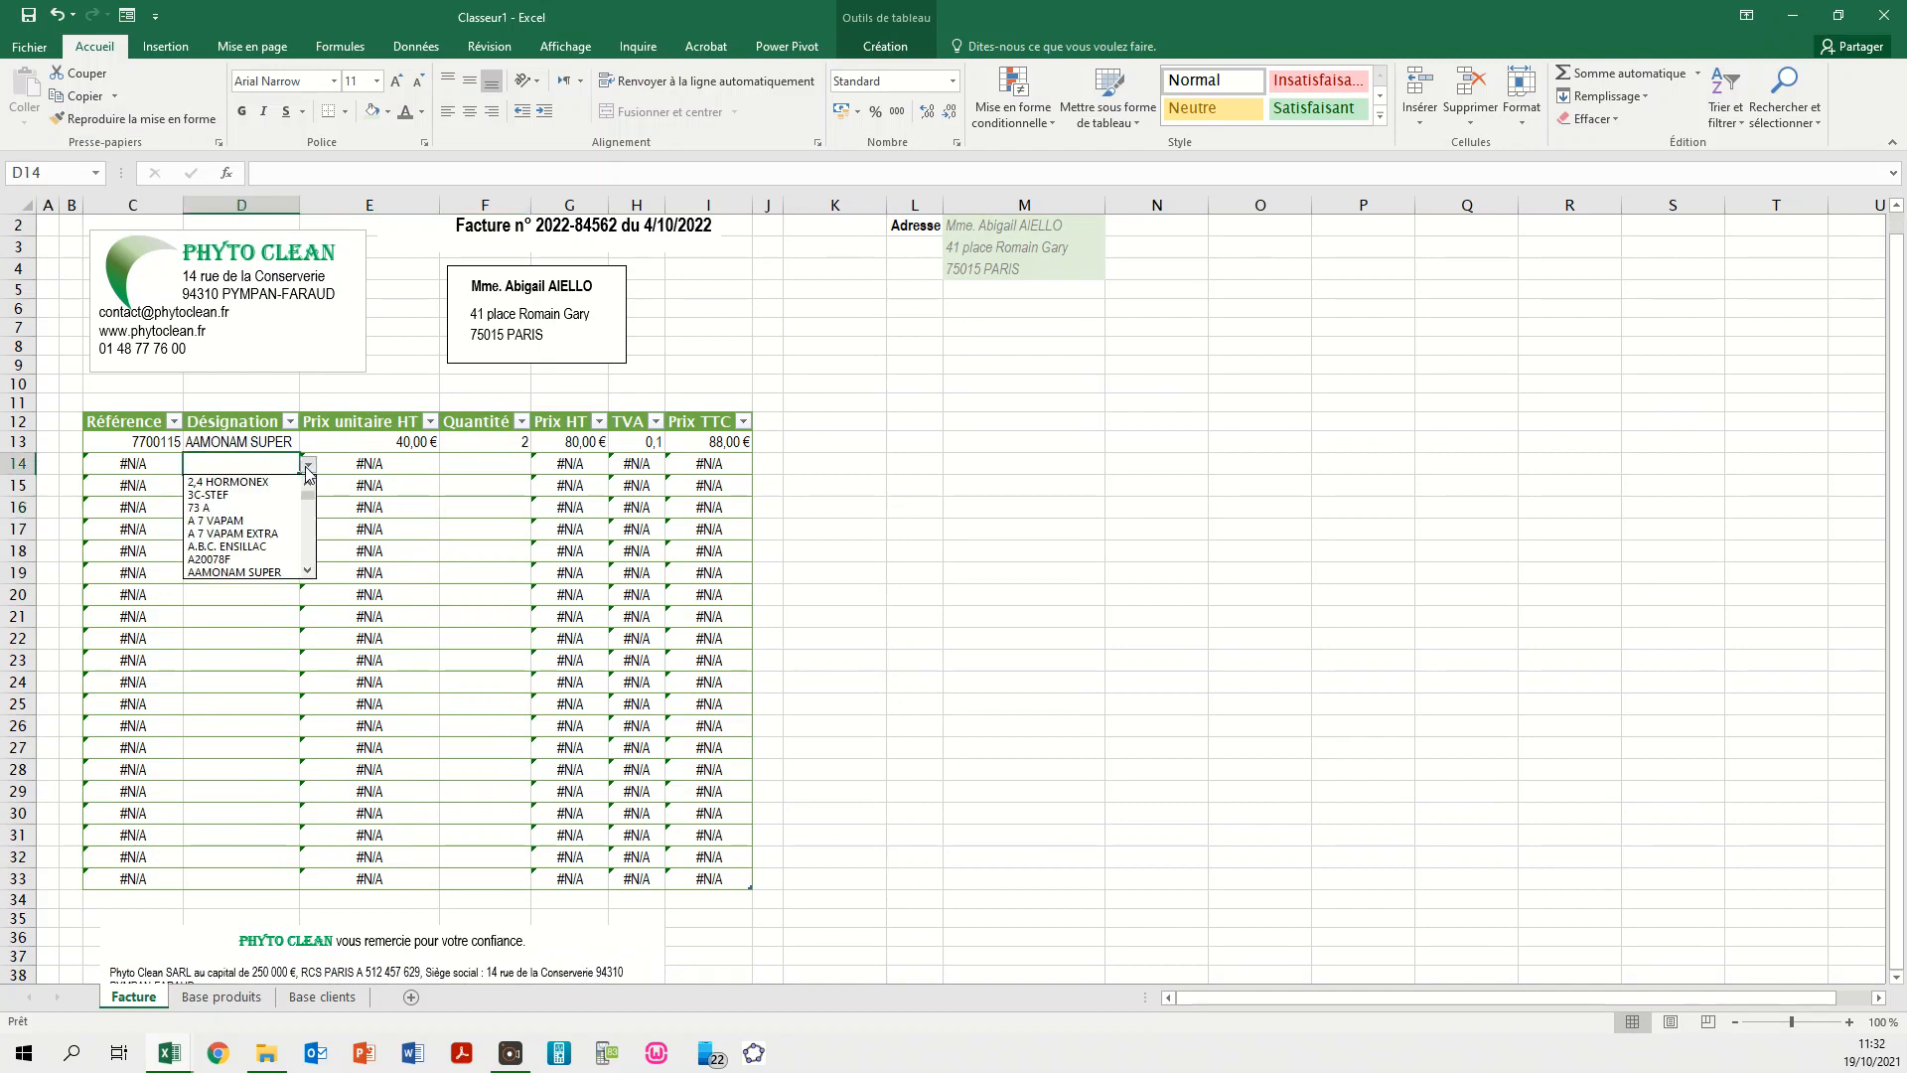
scroll(298, 536, down, 3)
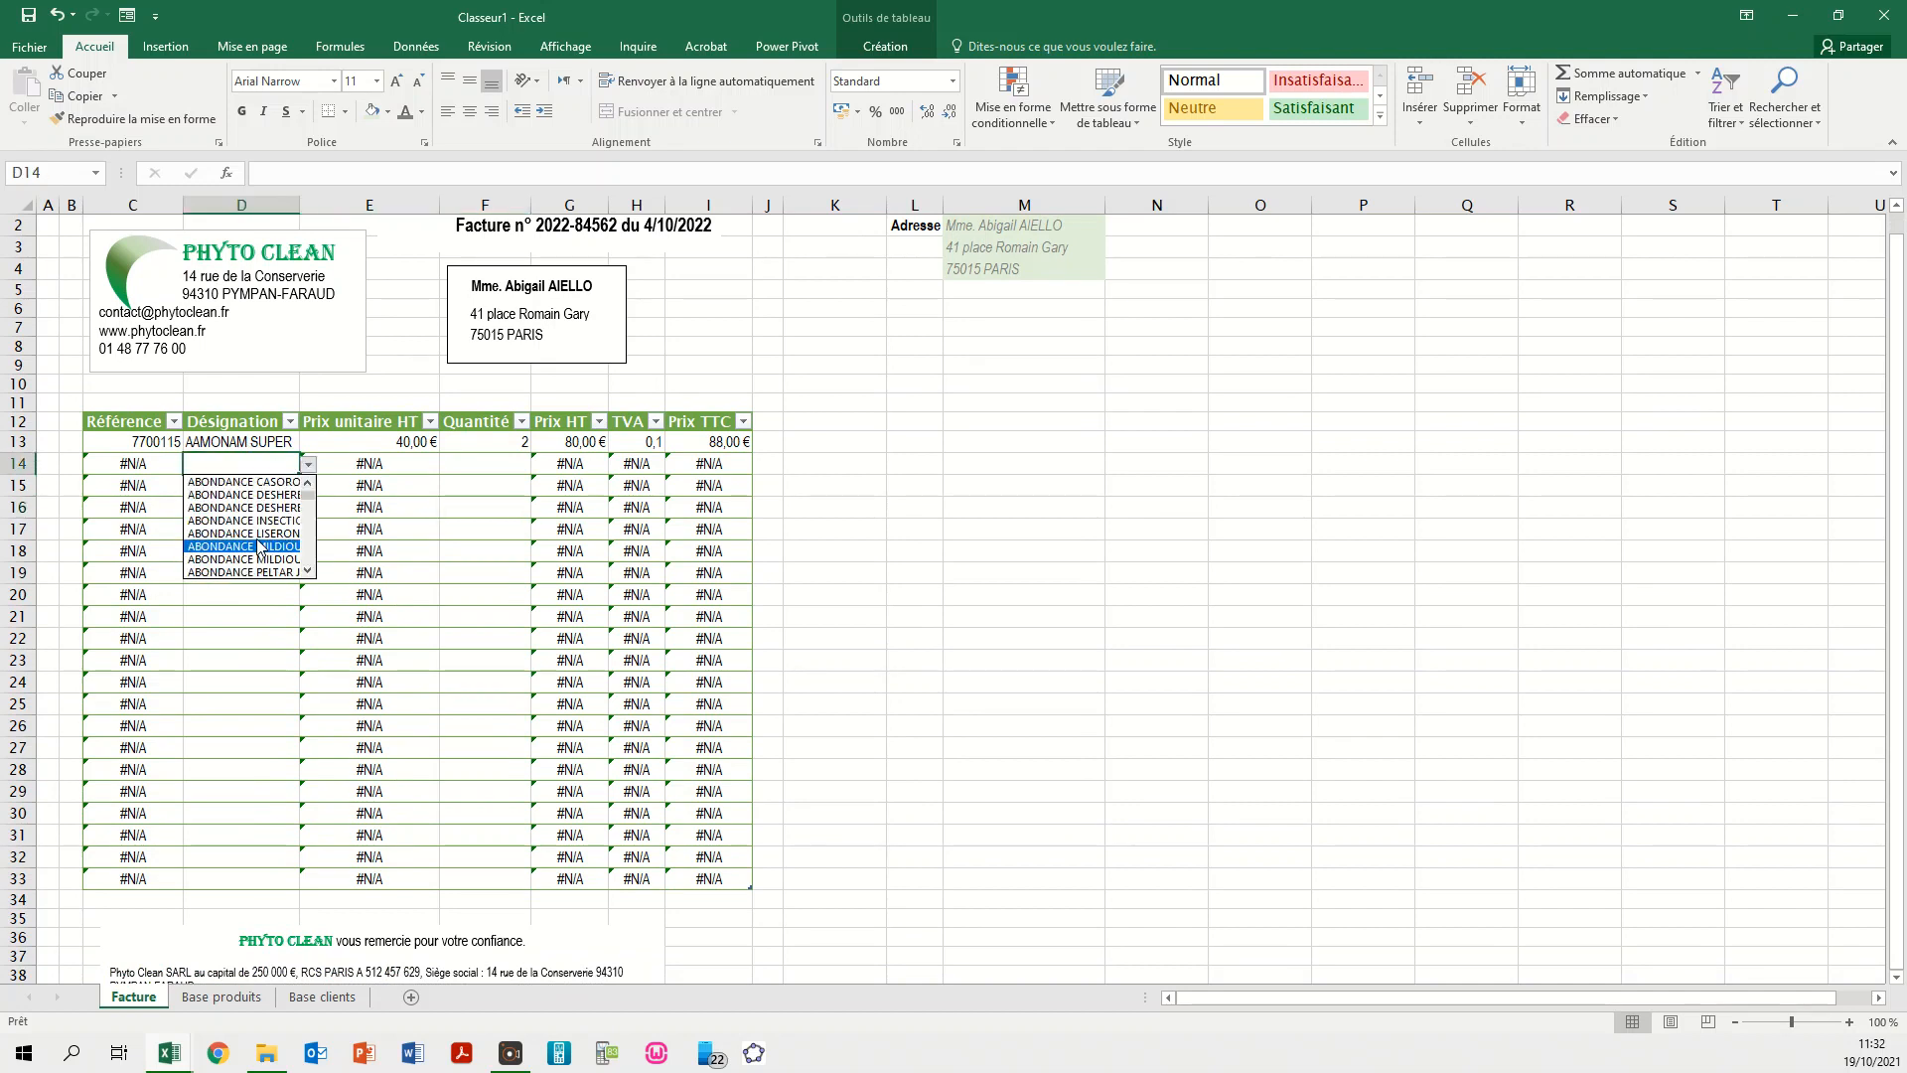
click(219, 549)
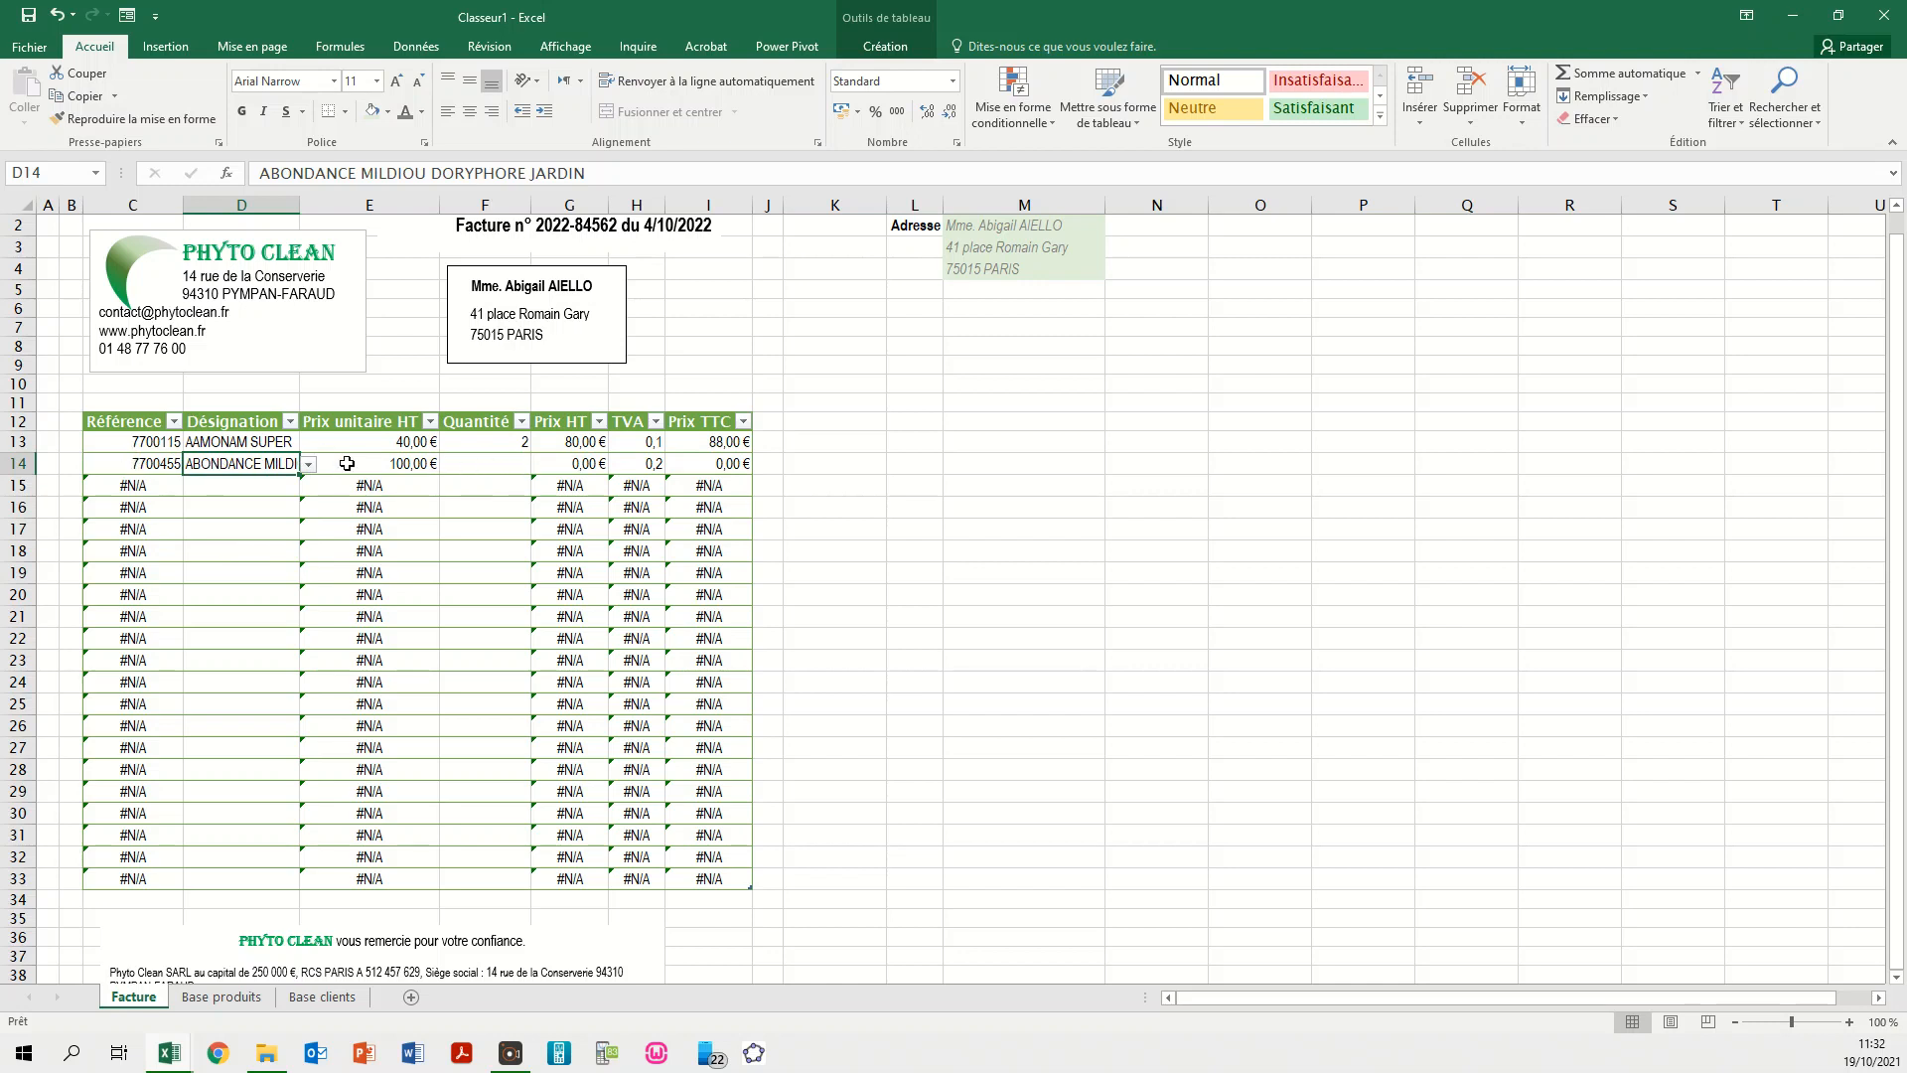
double_click(304, 203)
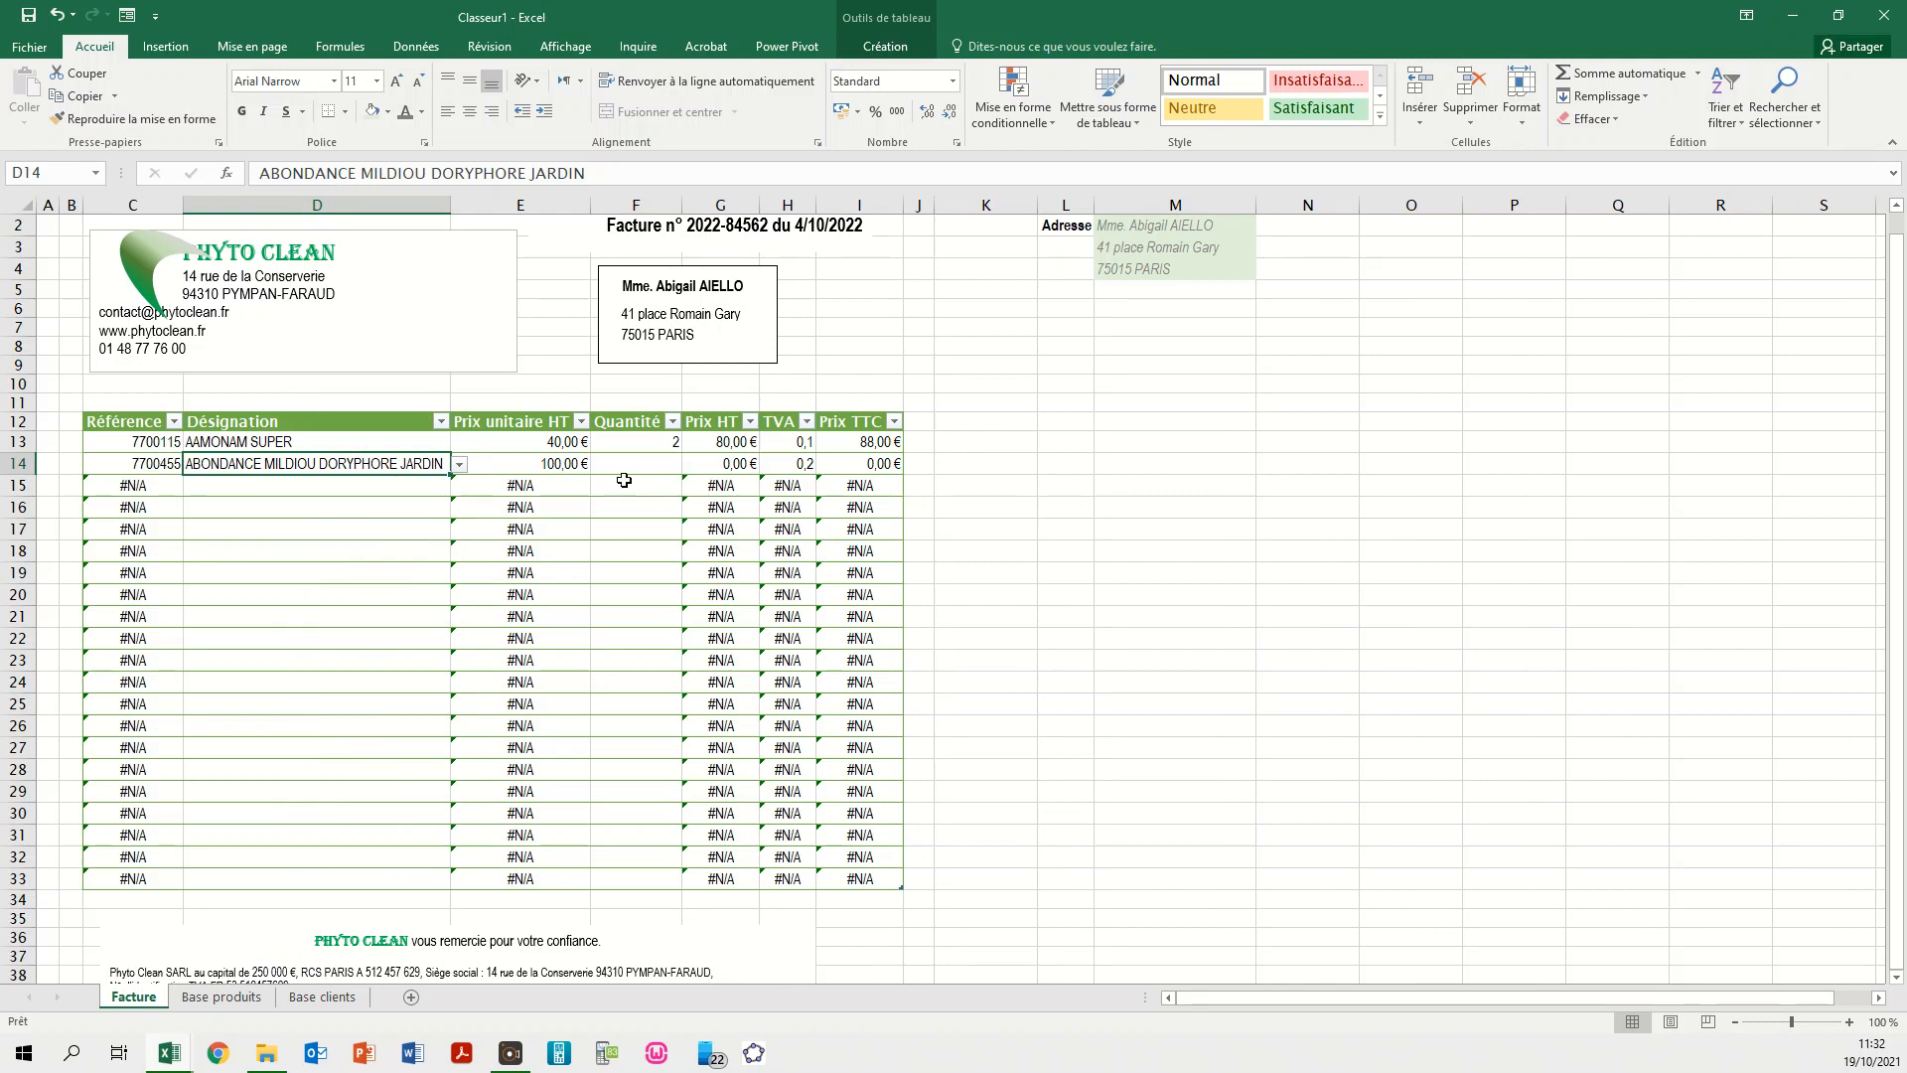
- Enter a quantity of 5 for the second product in F14
click(665, 466)
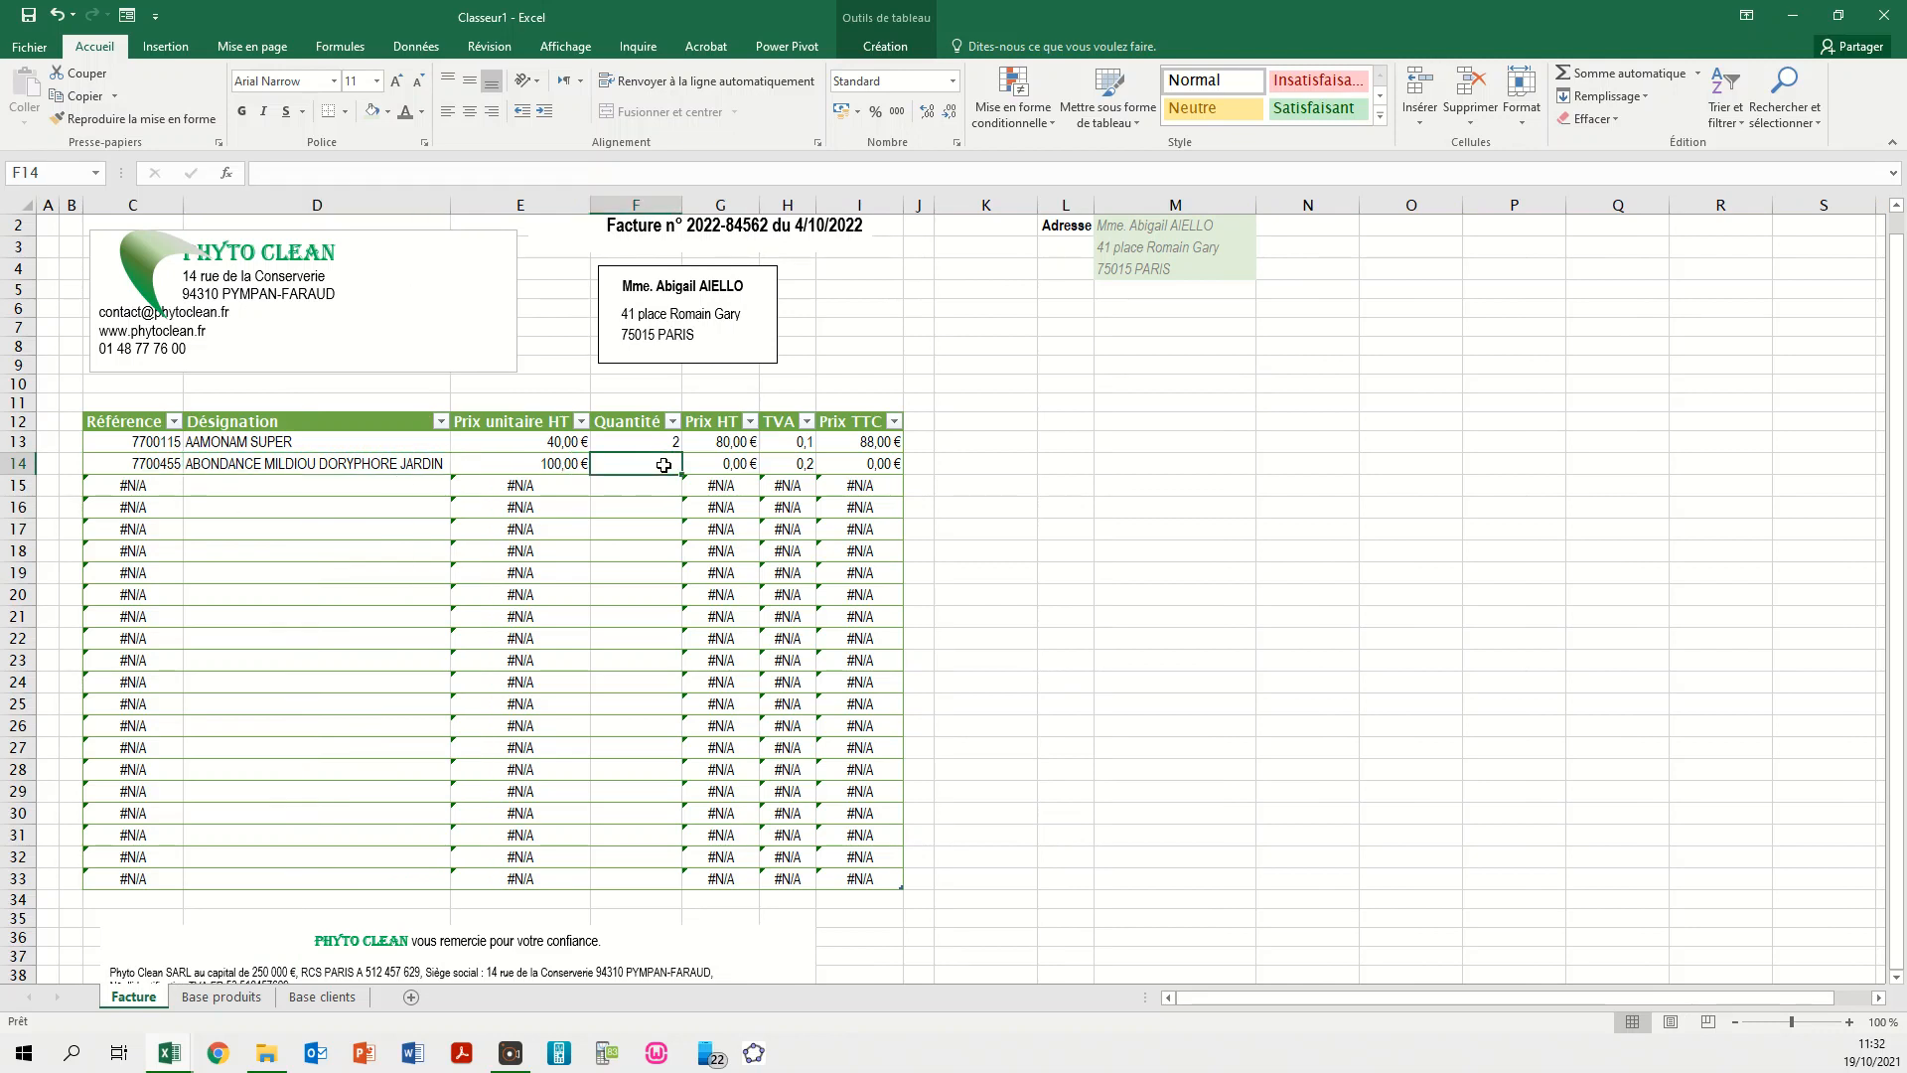
text(5)
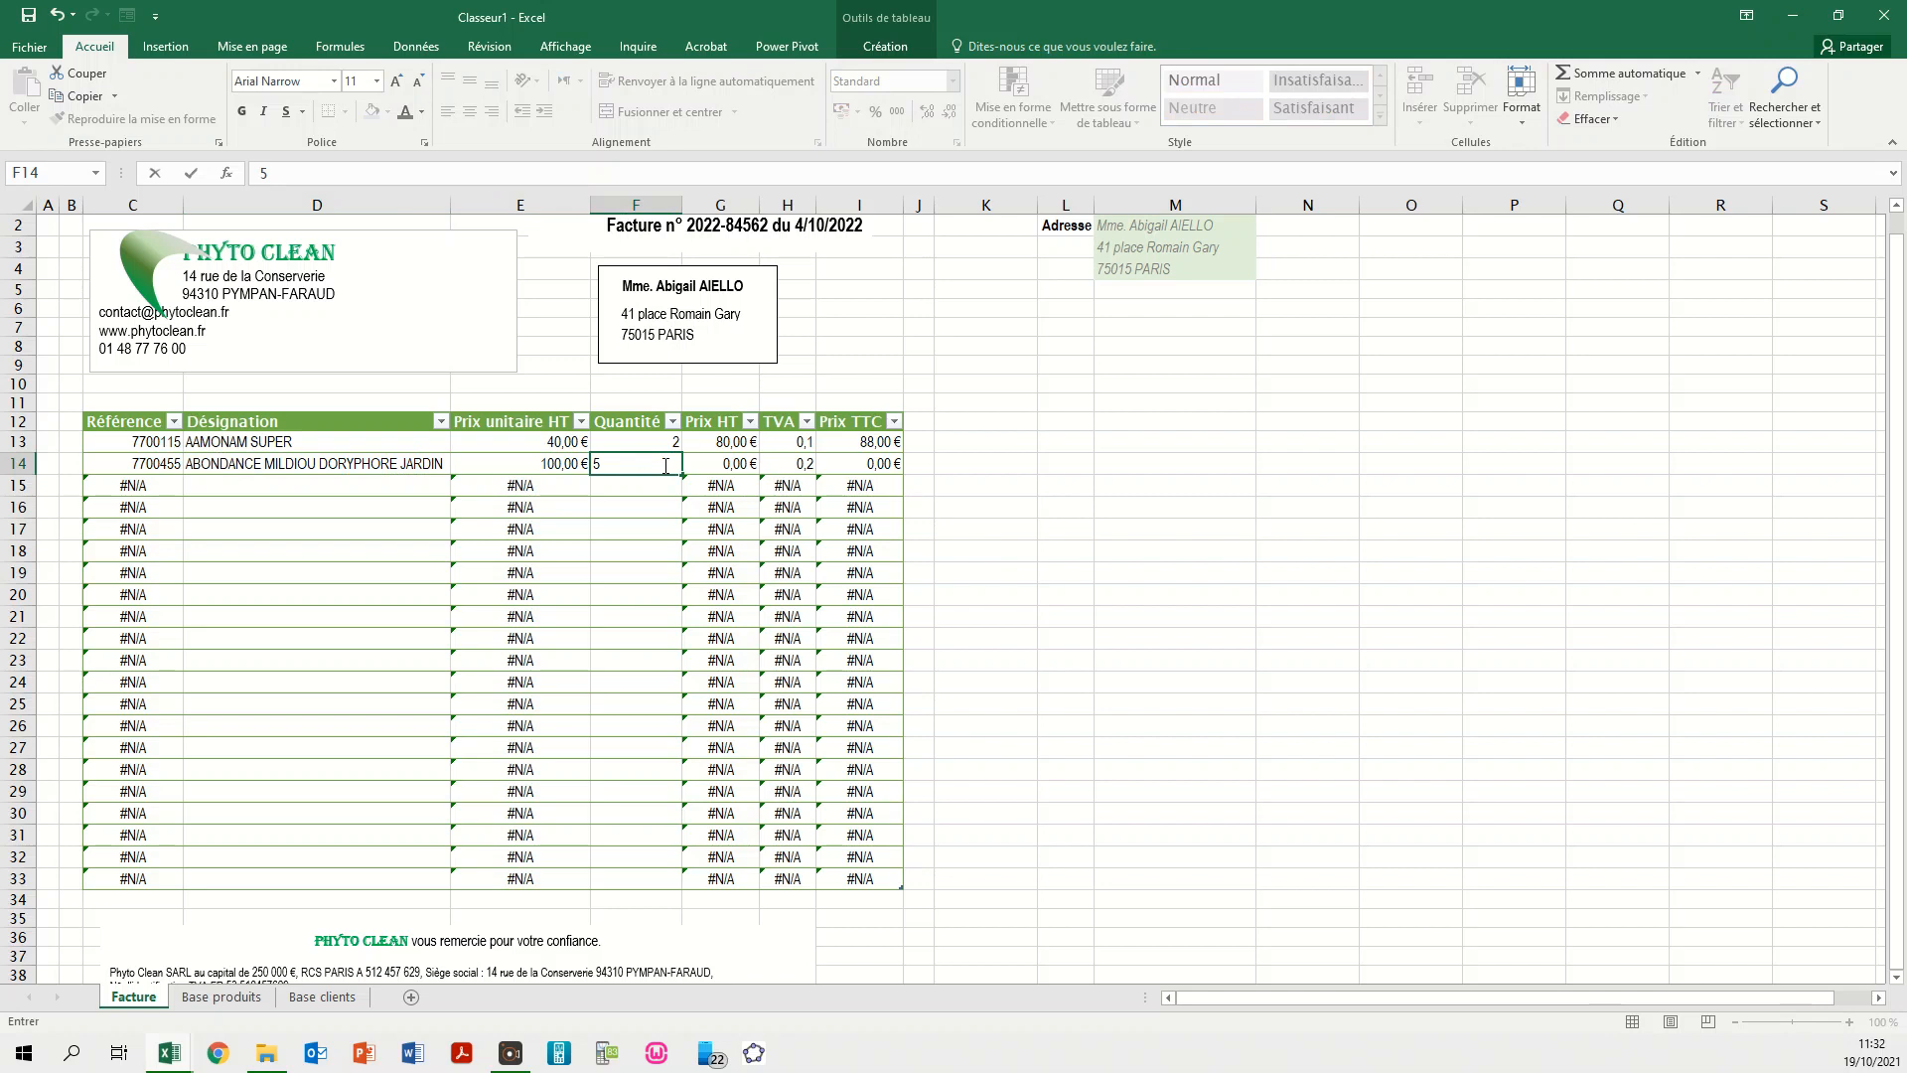
key(Return)
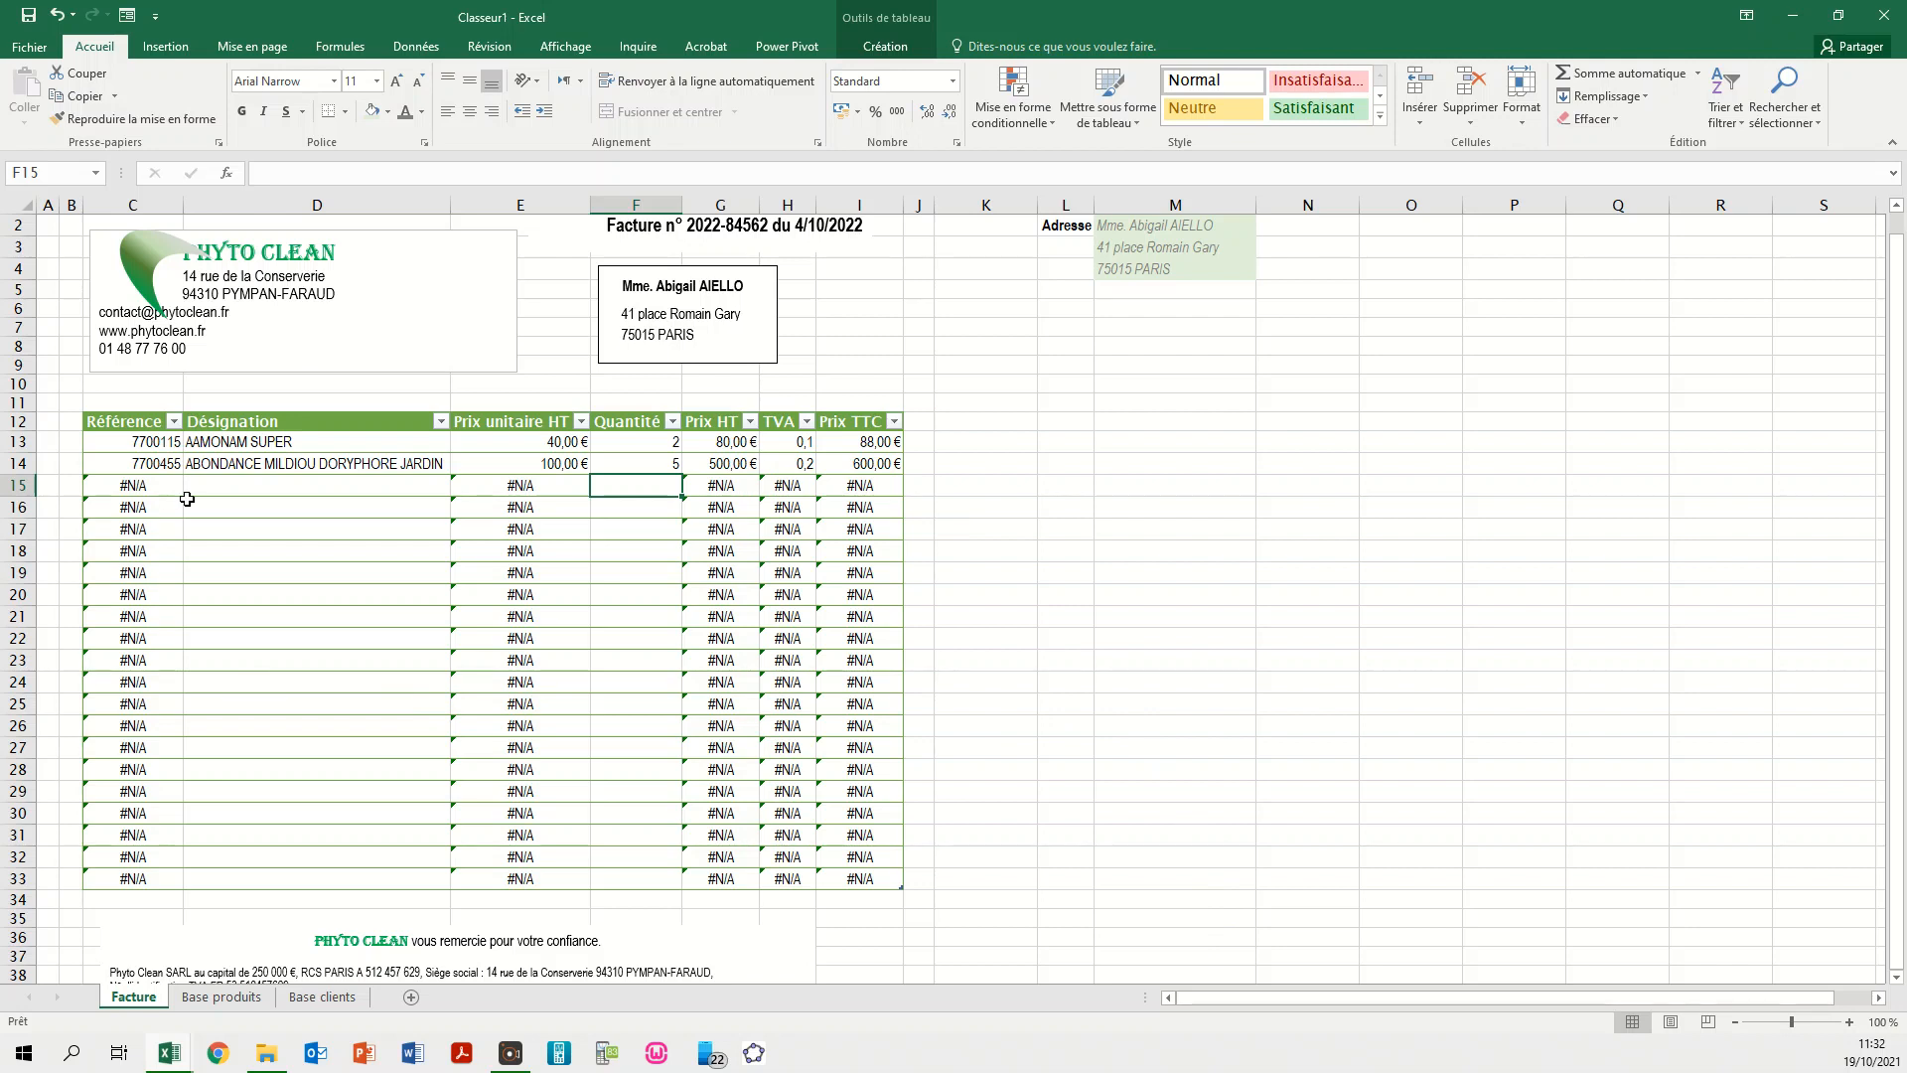
click(139, 488)
click(131, 554)
click(127, 636)
click(127, 658)
click(132, 831)
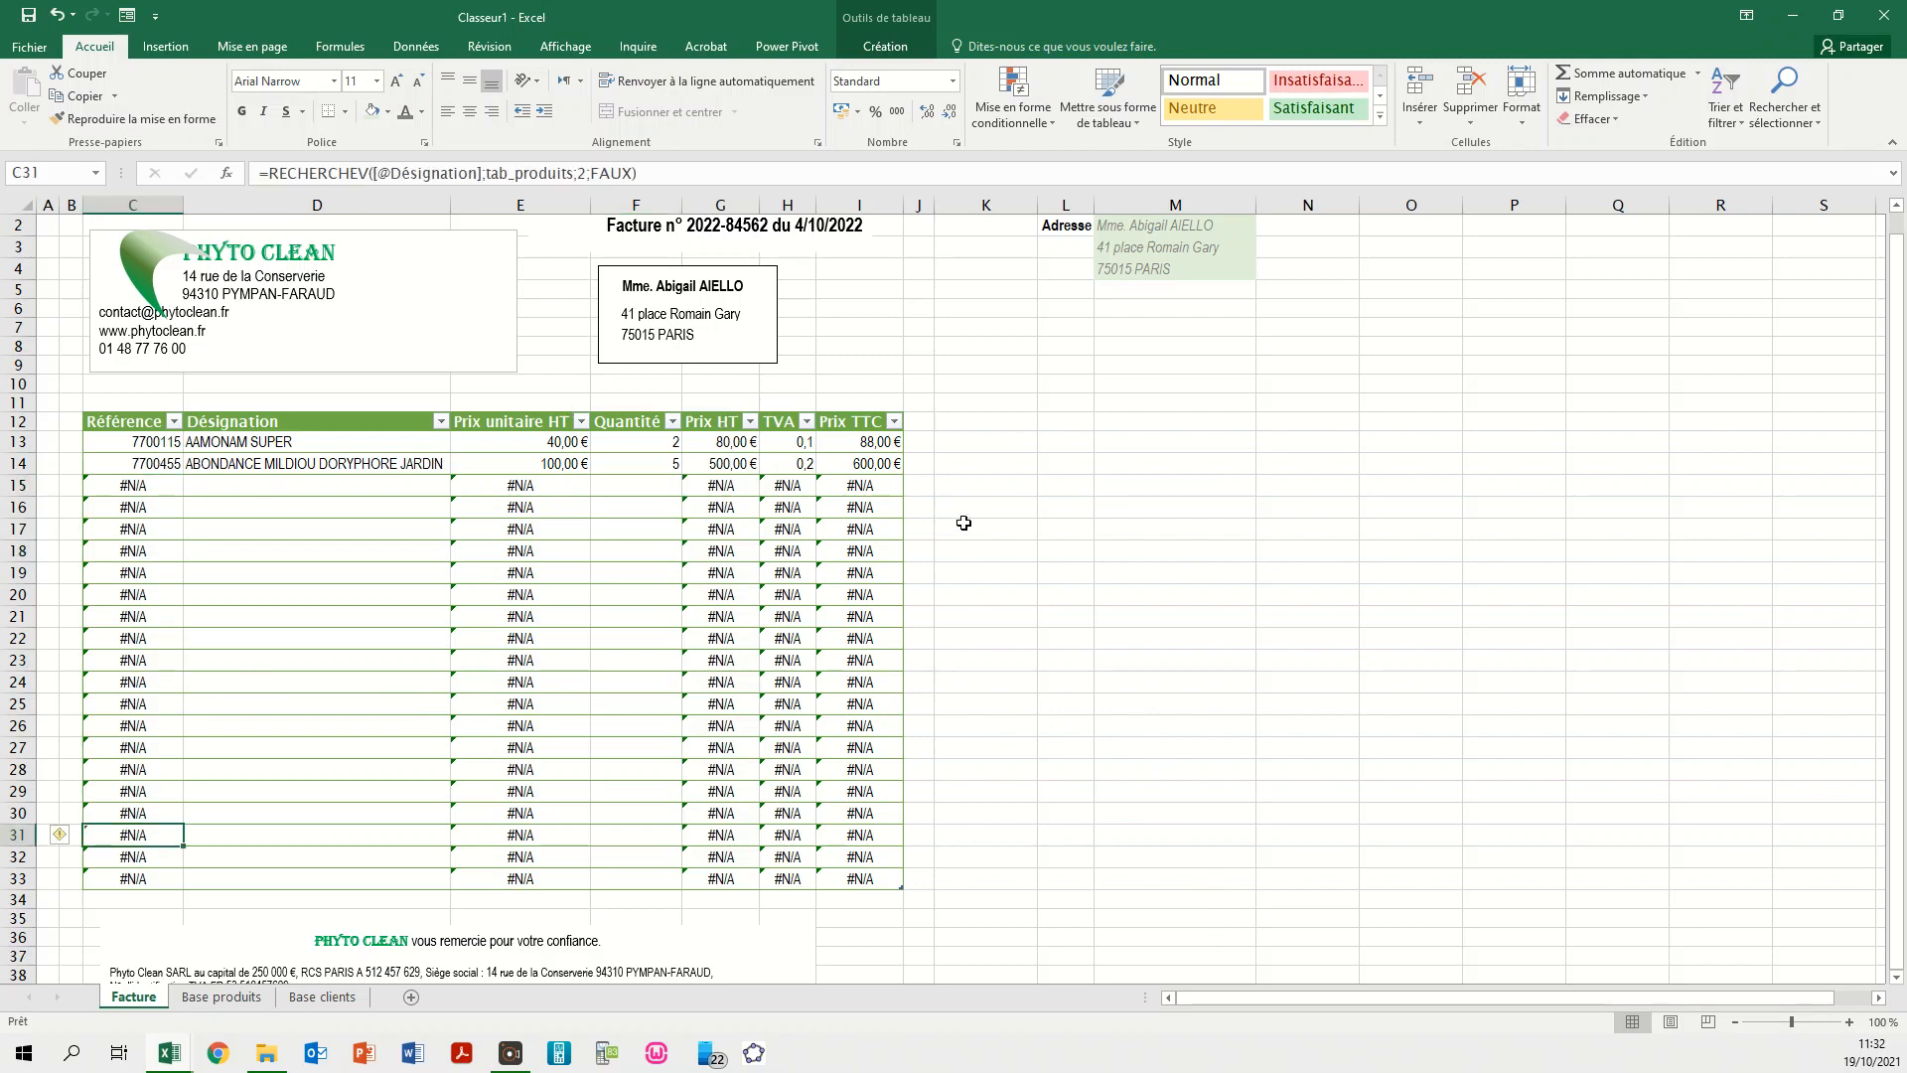
click(852, 441)
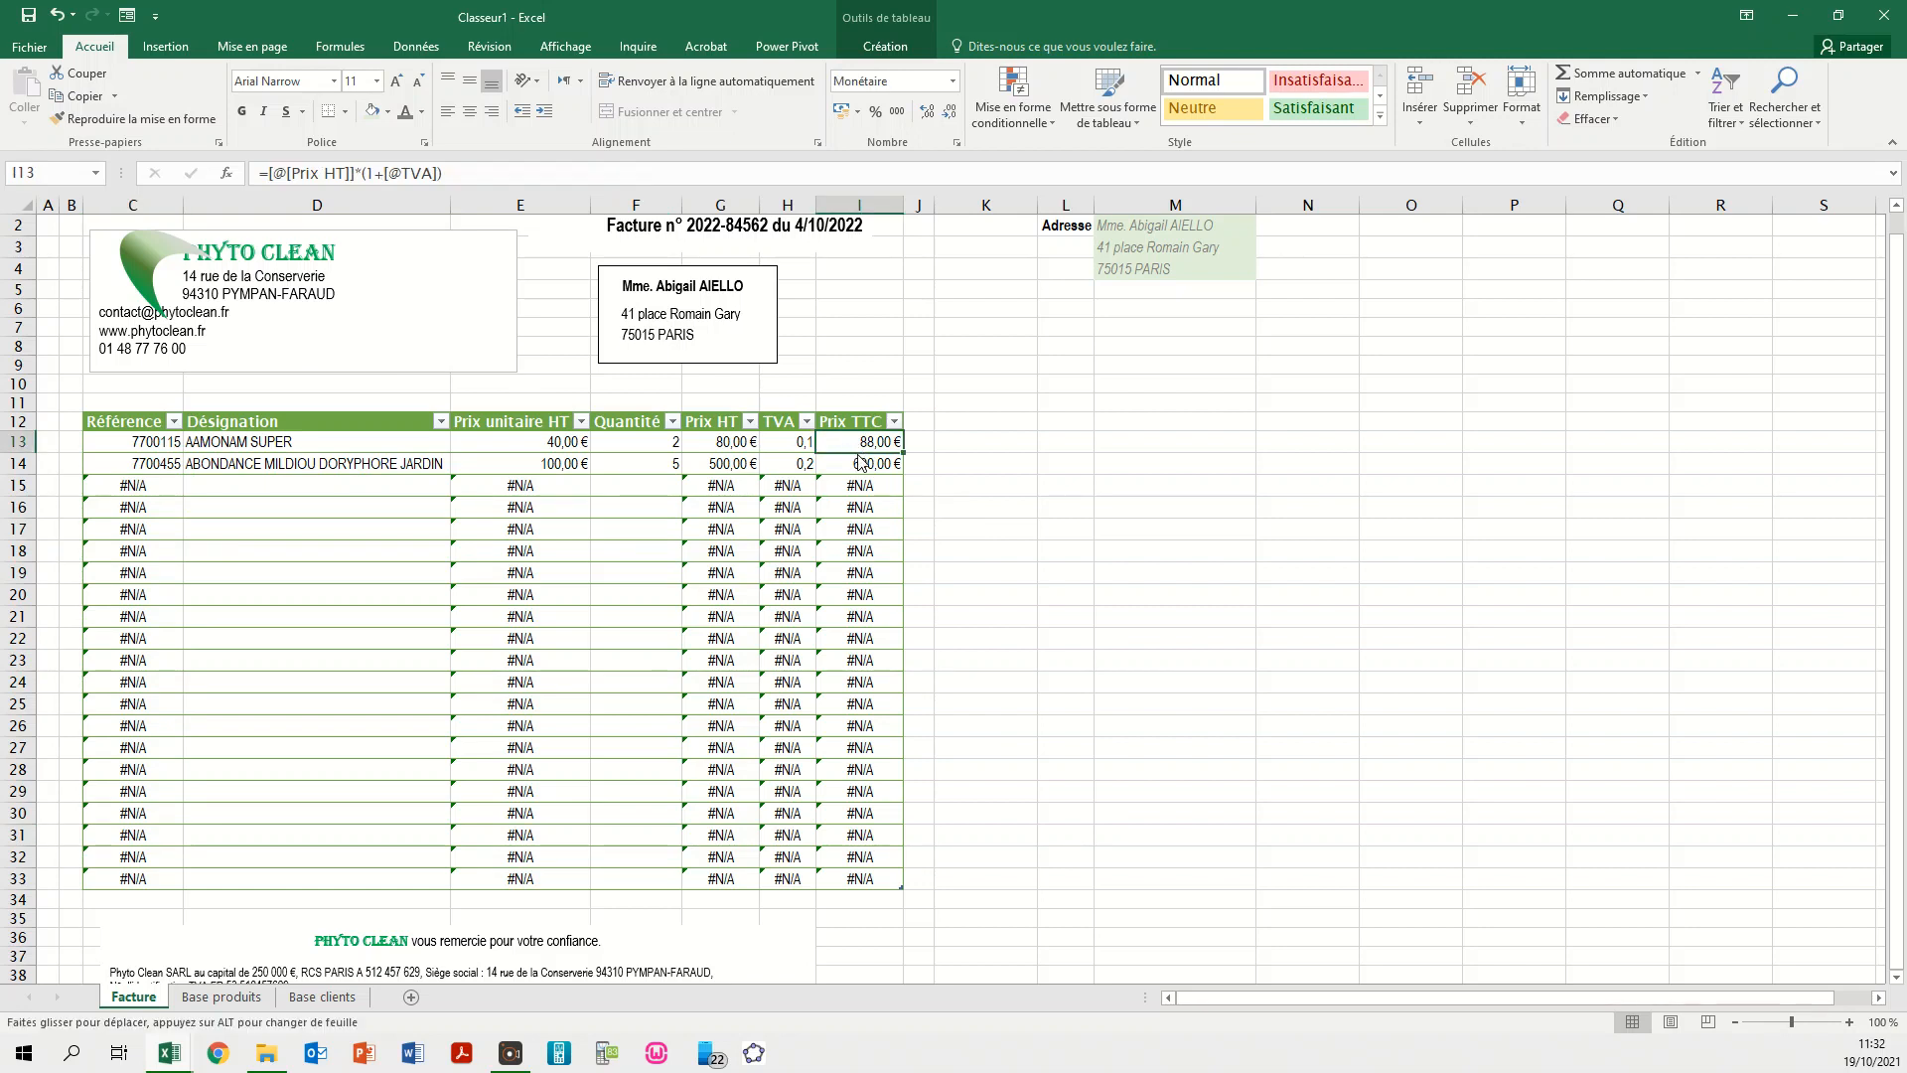
click(860, 469)
click(859, 441)
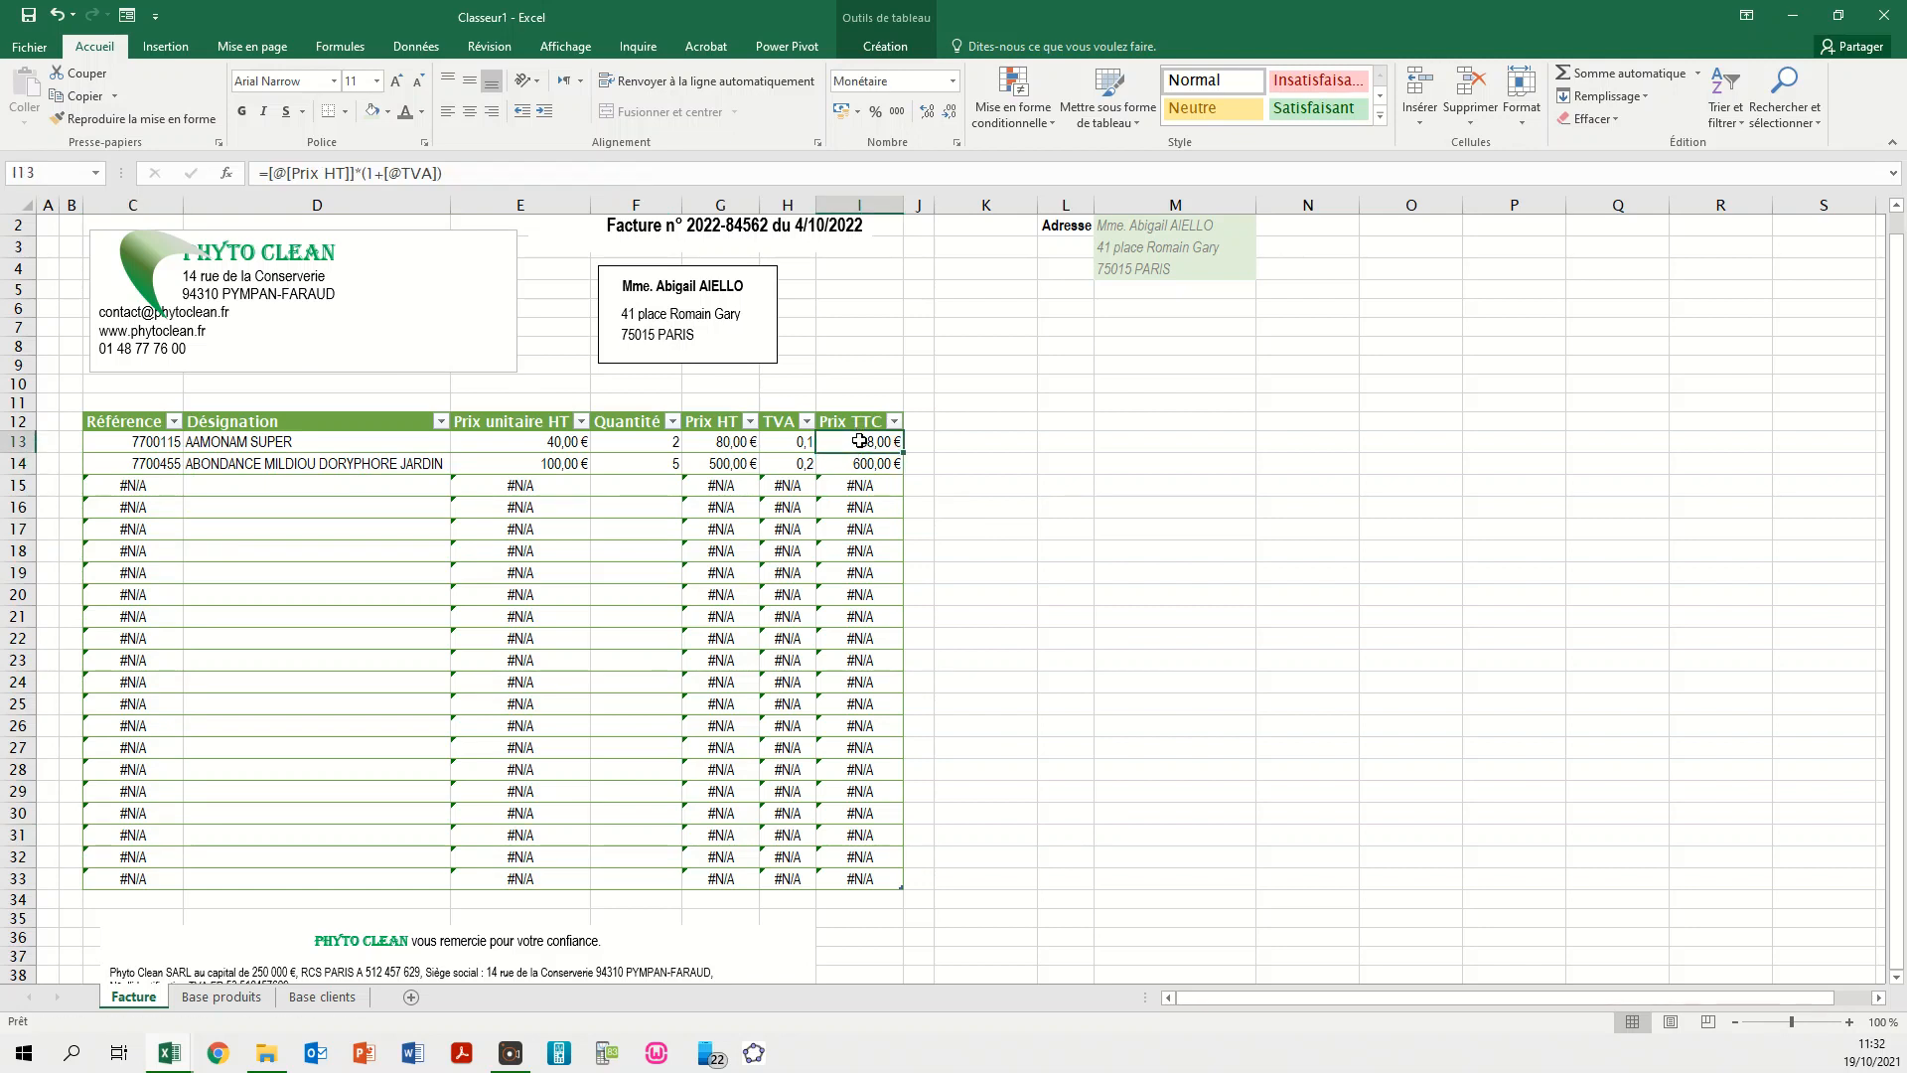
click(863, 463)
click(859, 442)
click(268, 173)
text(ARRONDI)
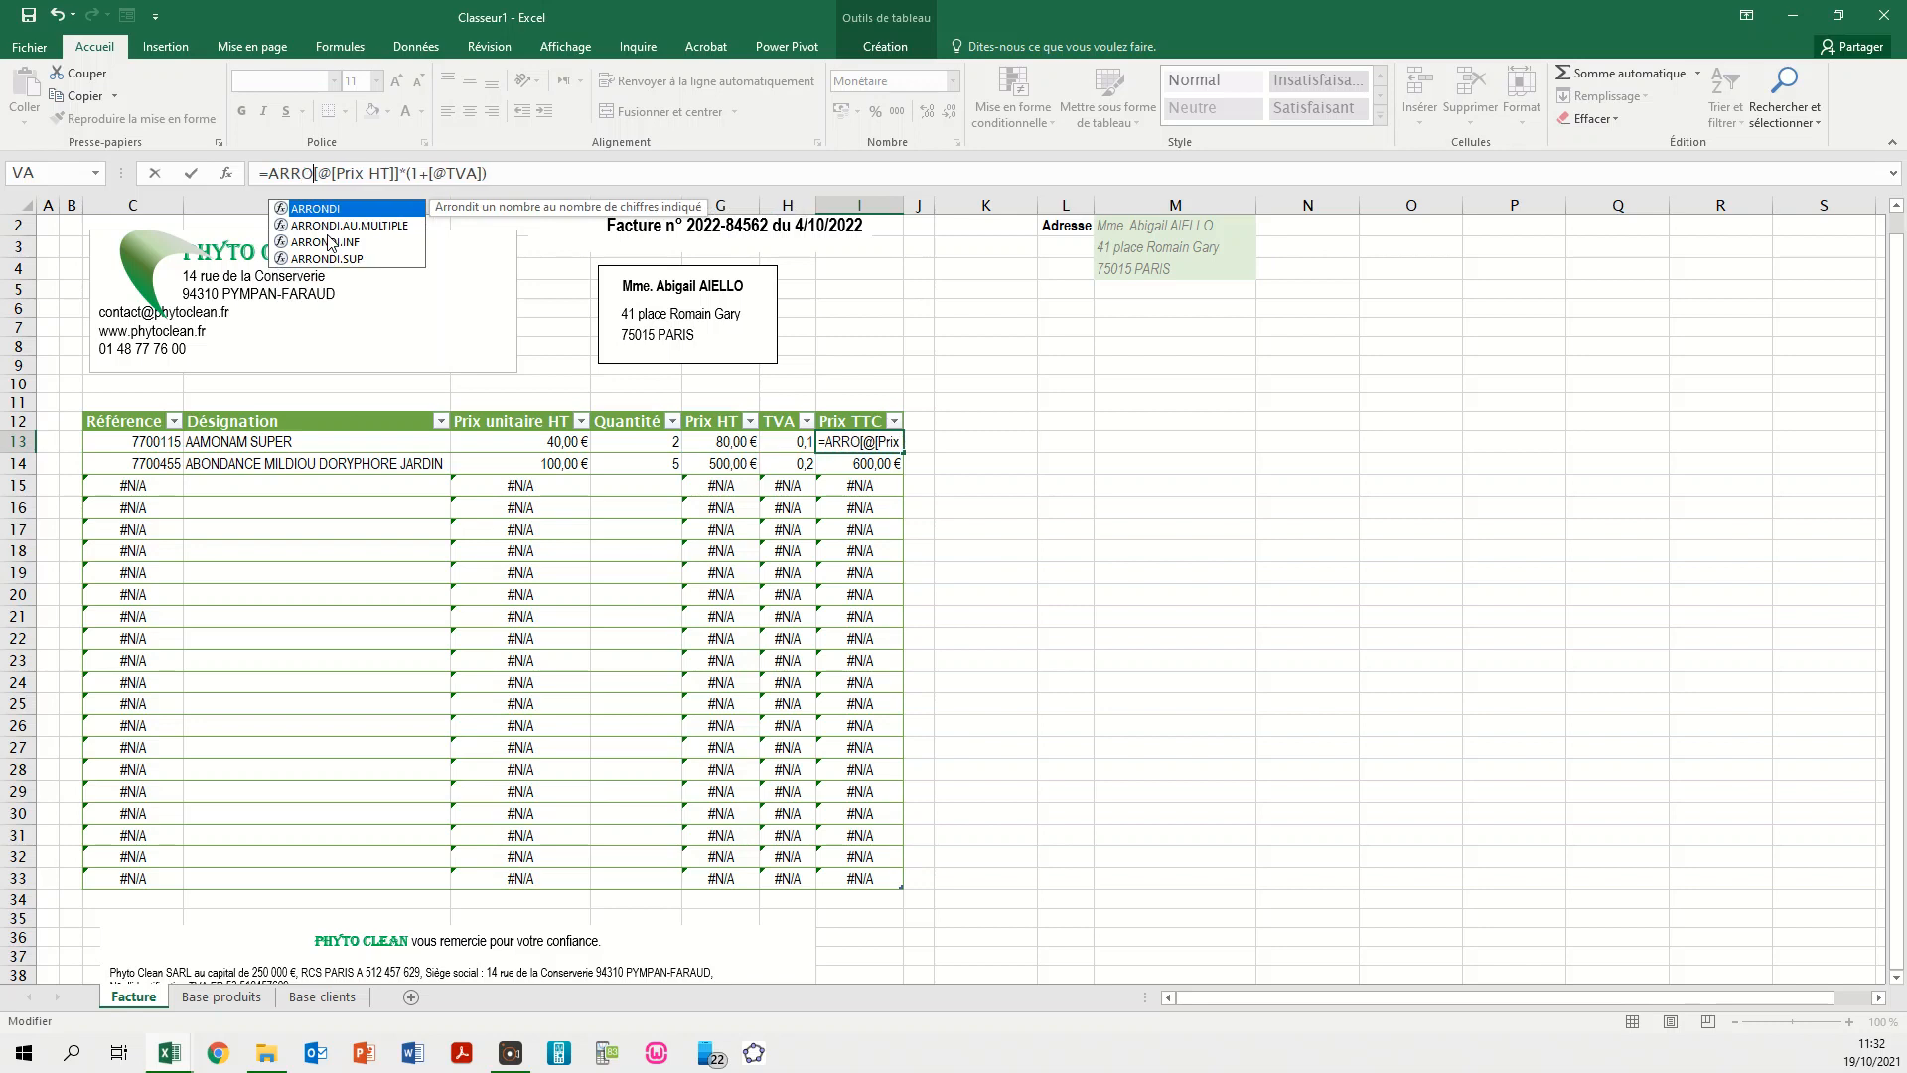
text(()
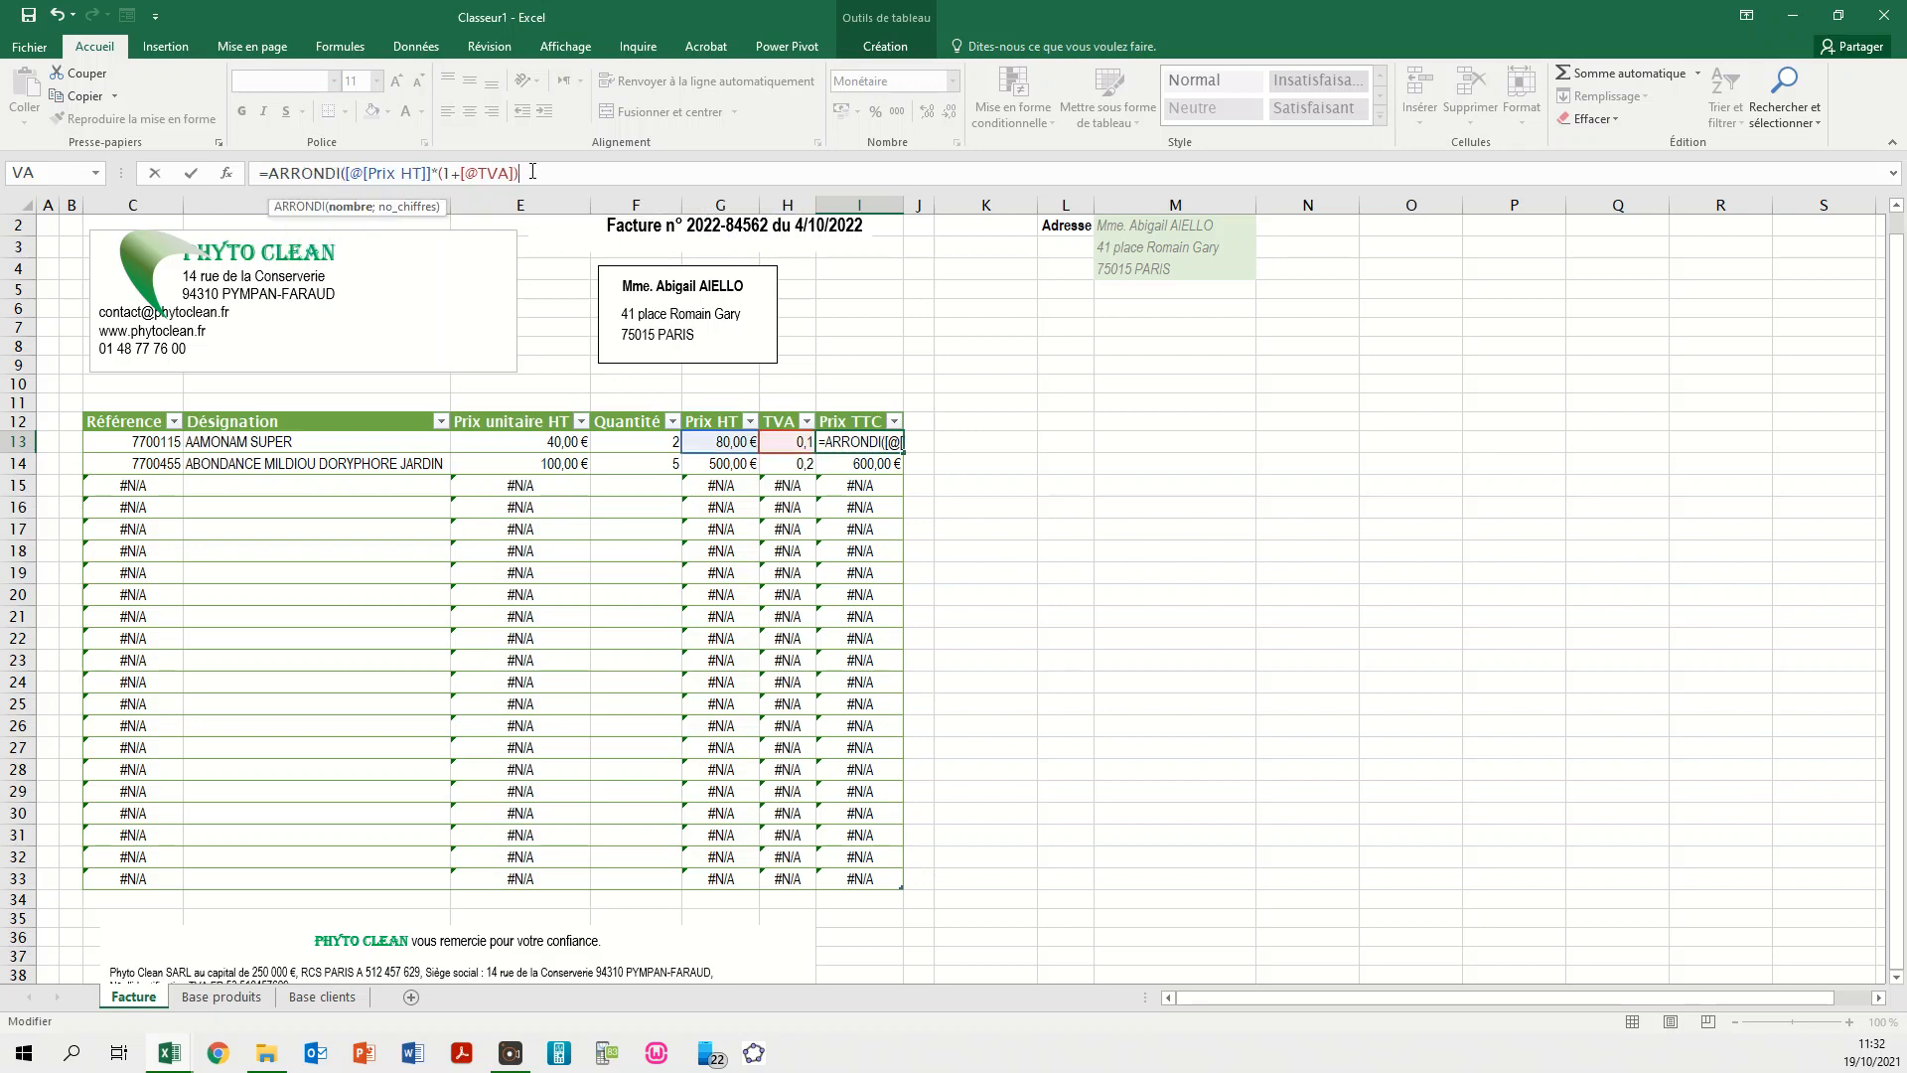
text(;)
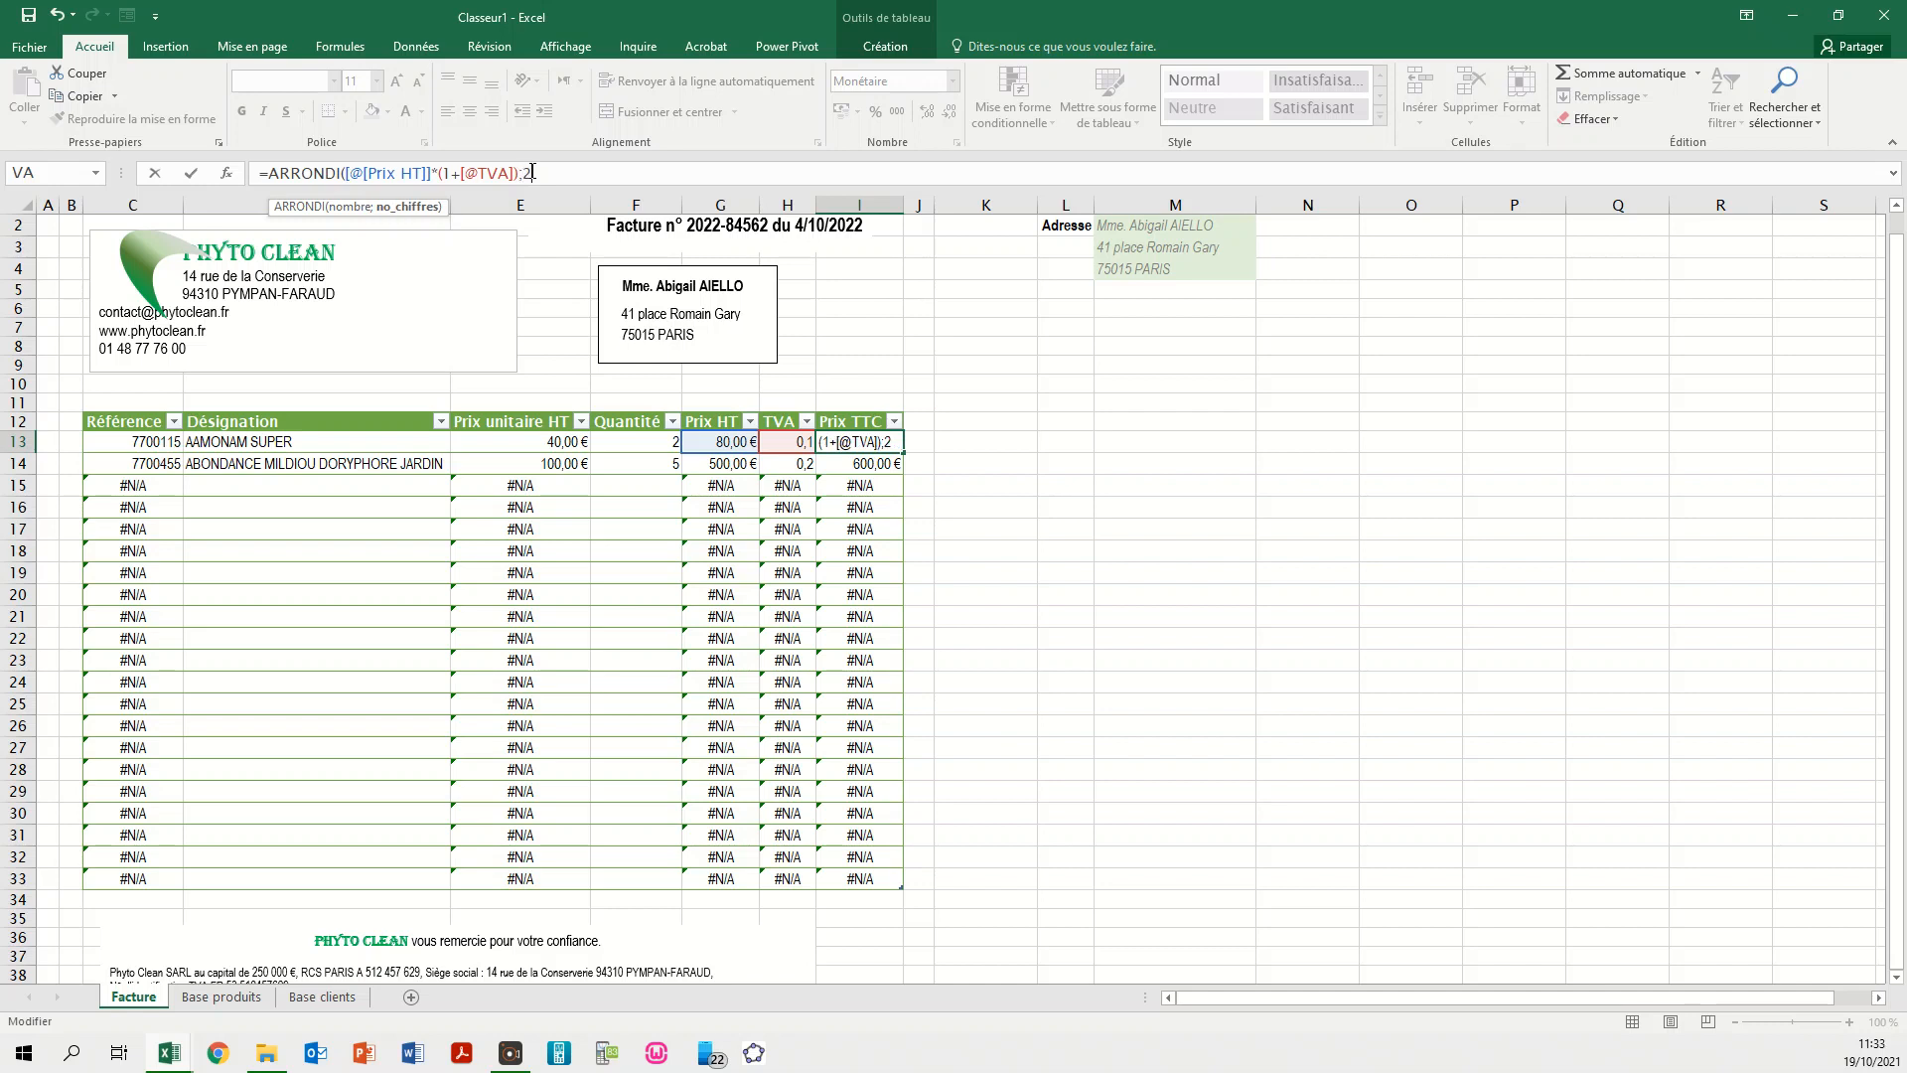
text(2))
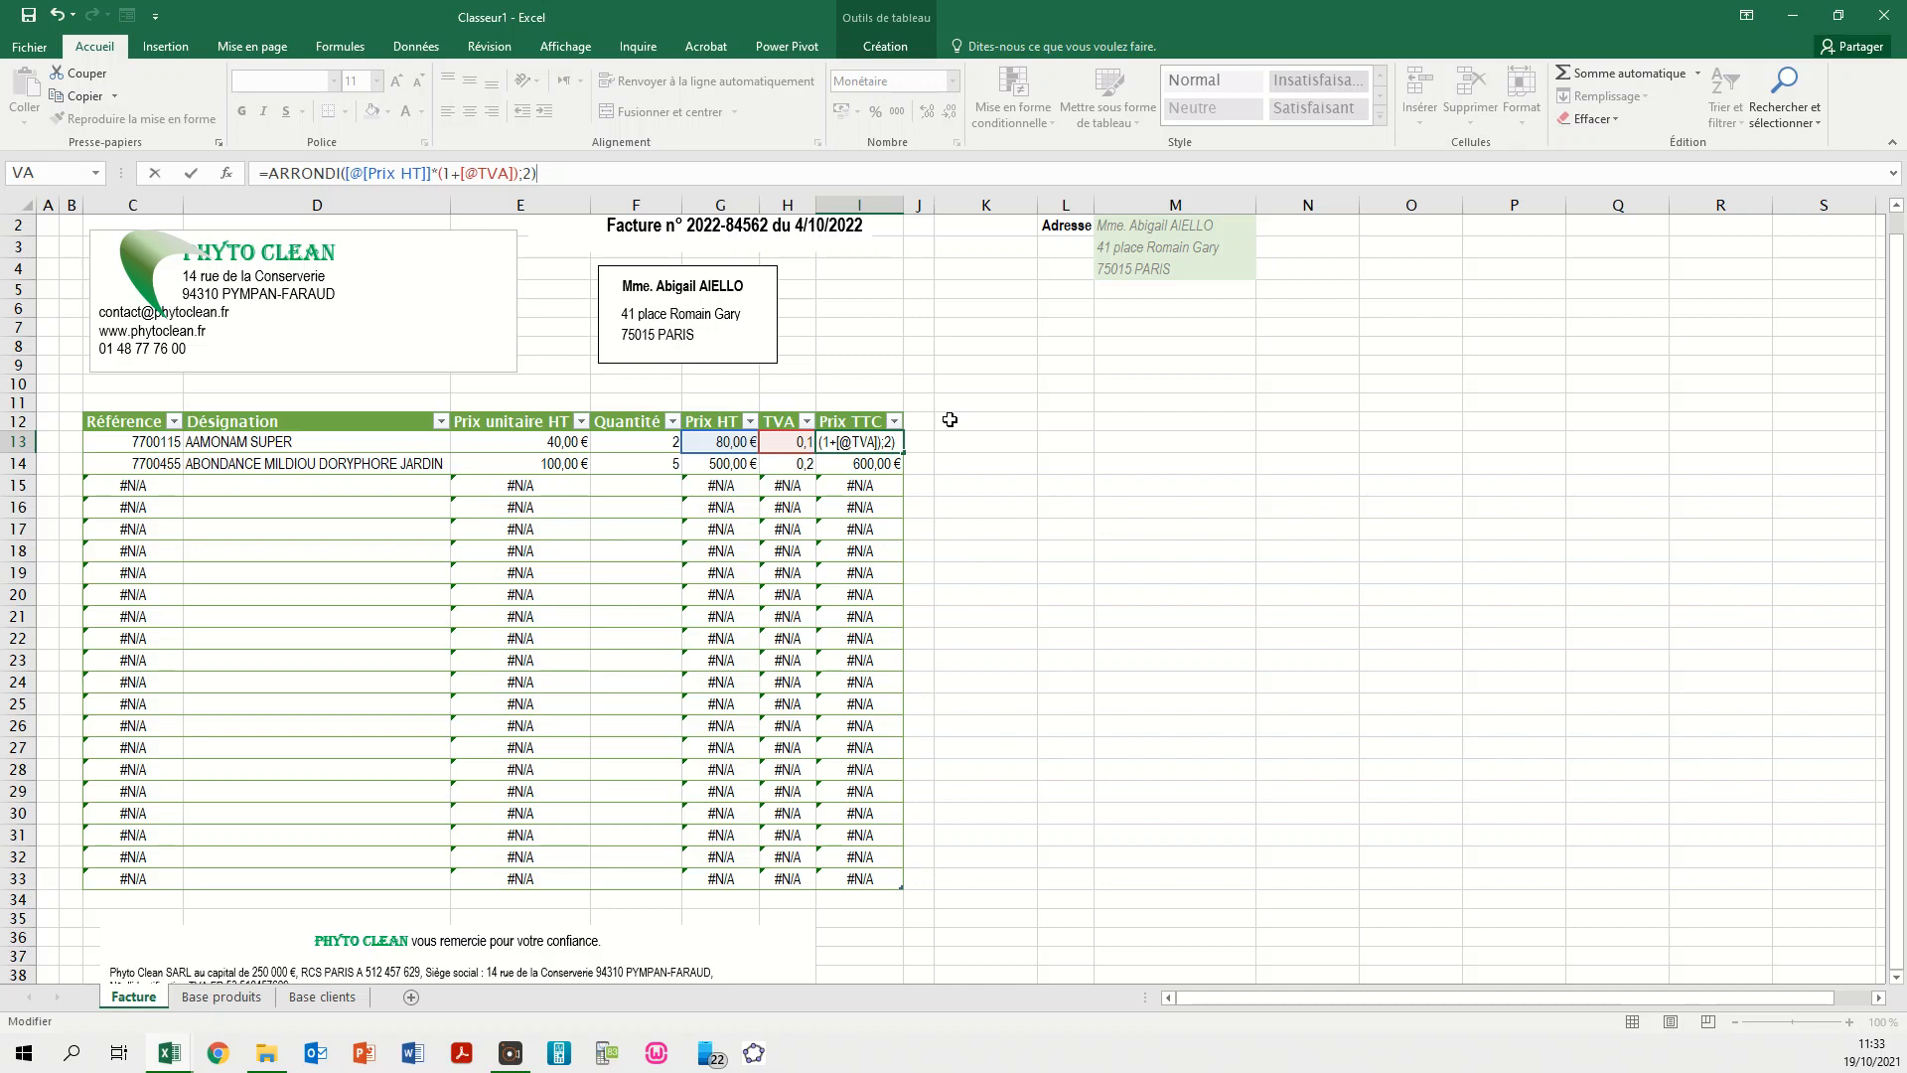
key(Return)
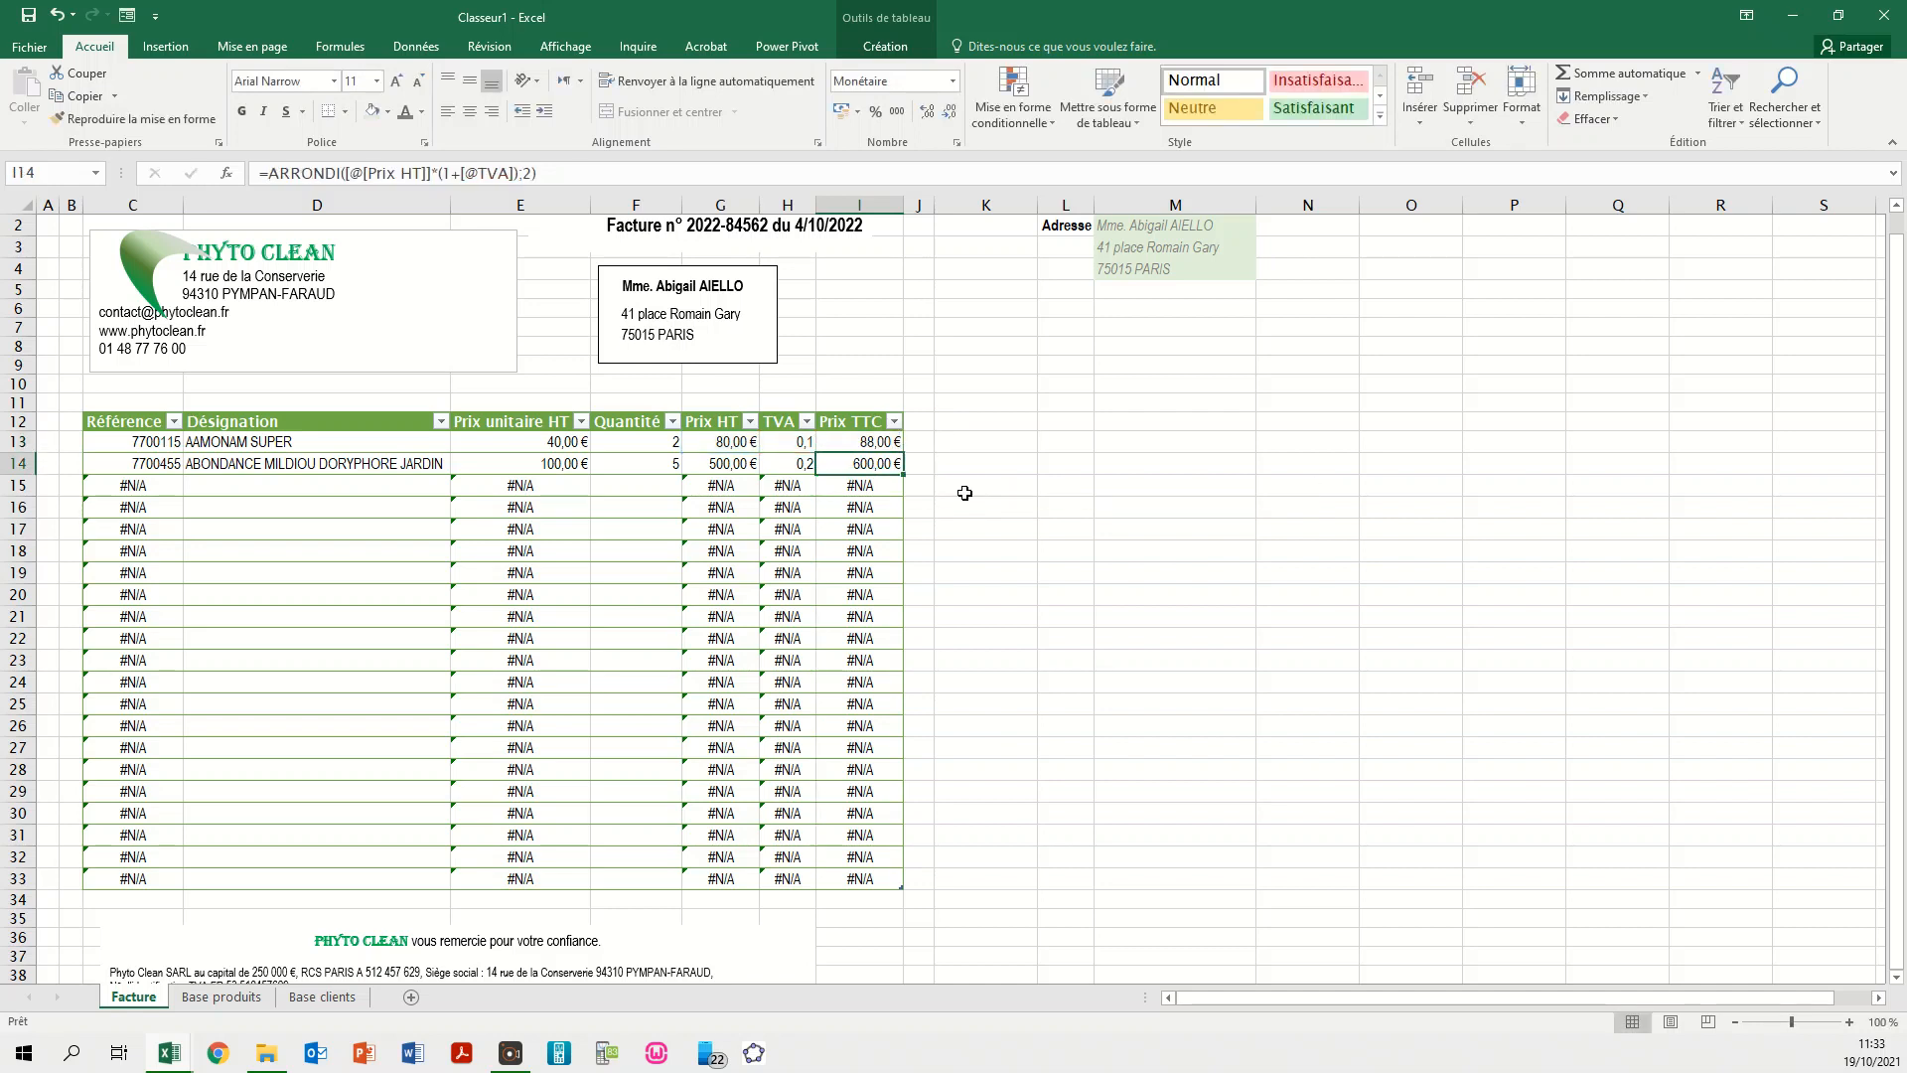
click(871, 490)
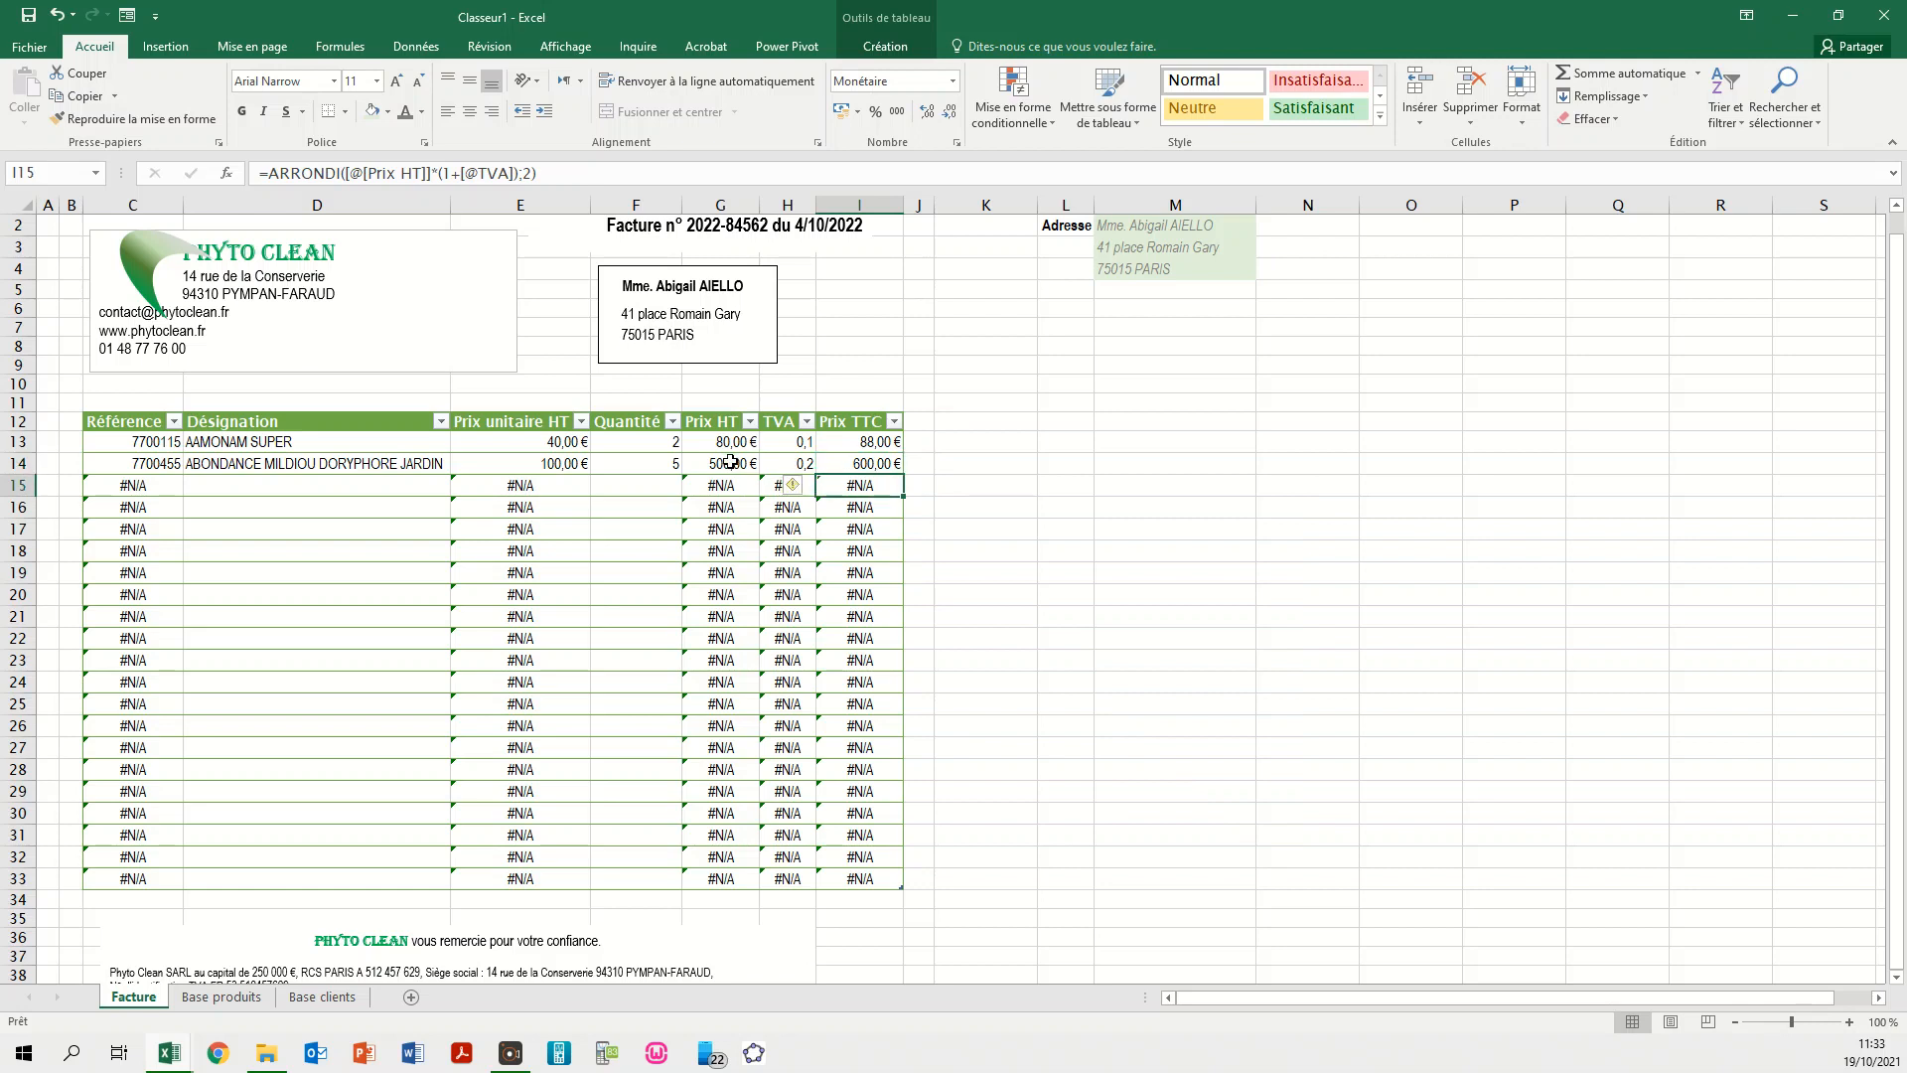
click(731, 450)
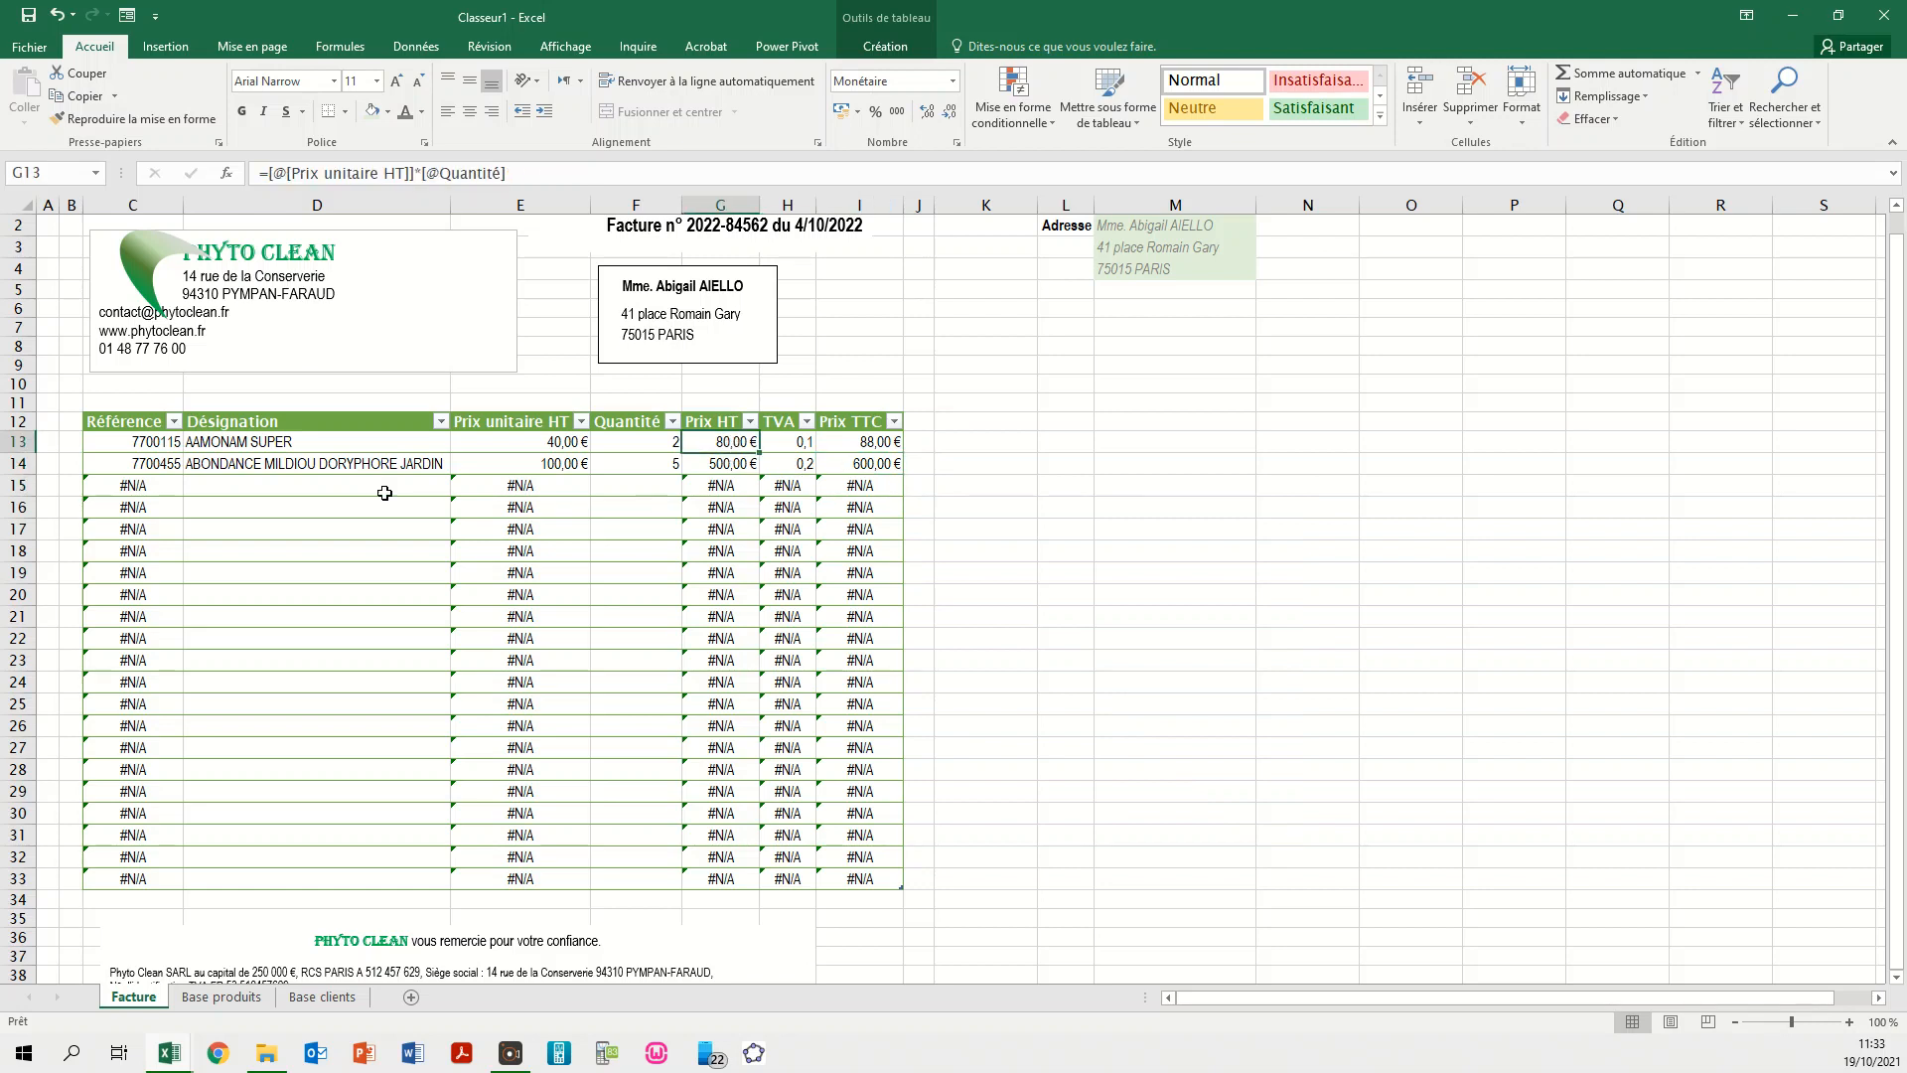
click(126, 489)
click(130, 524)
click(130, 589)
click(141, 444)
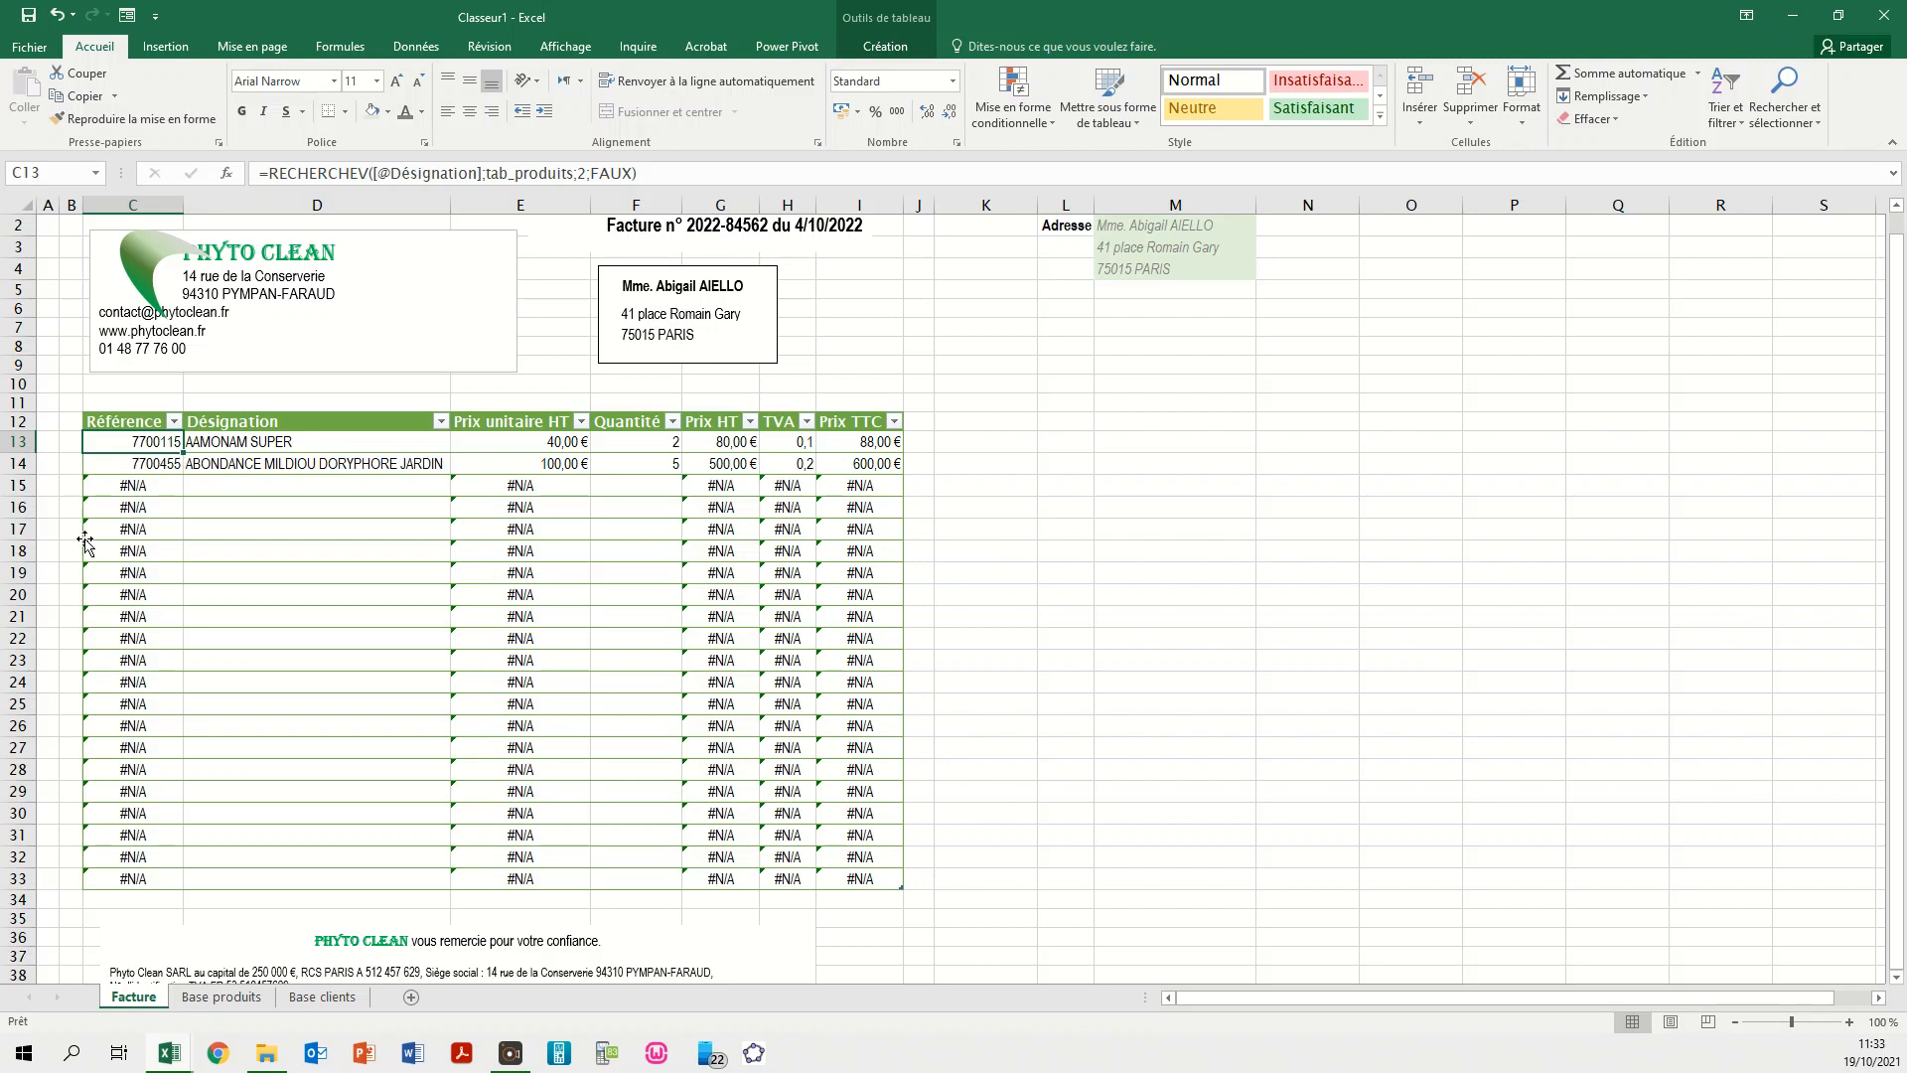
click(240, 488)
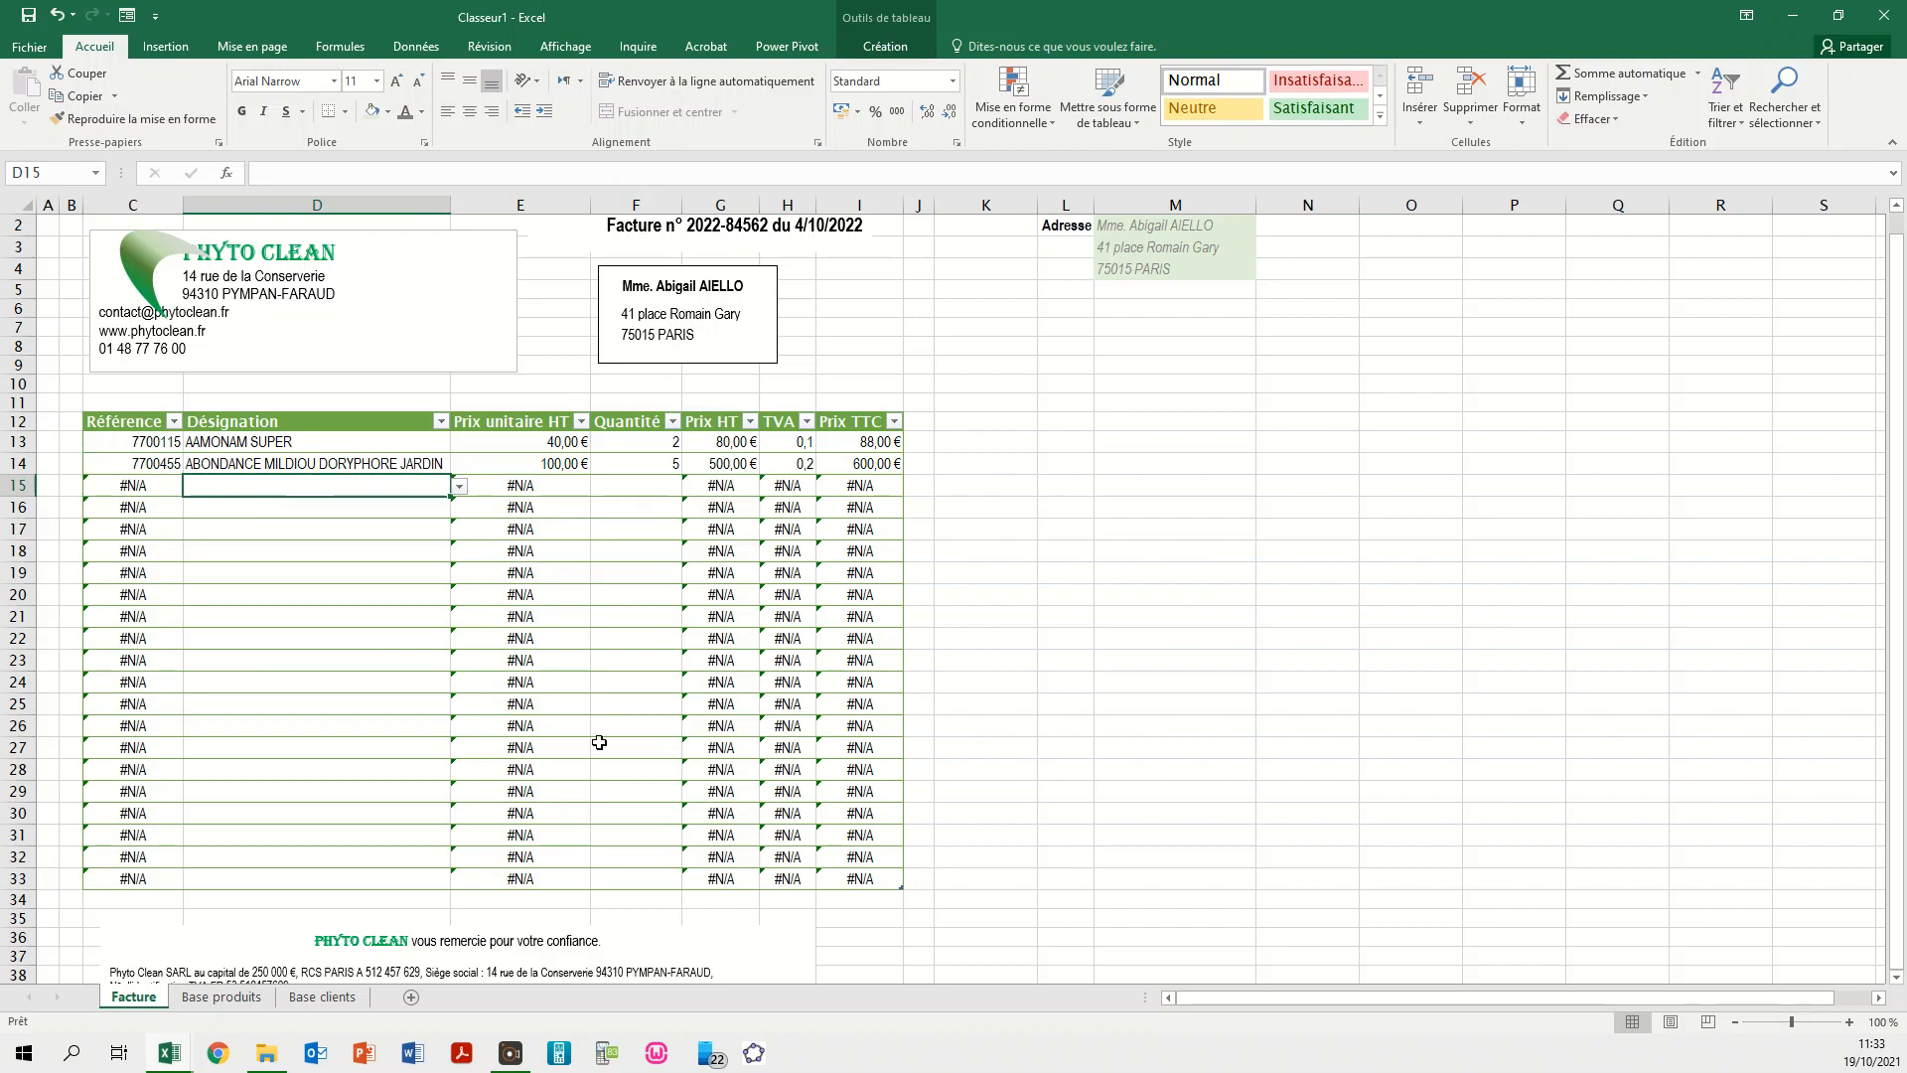
click(144, 438)
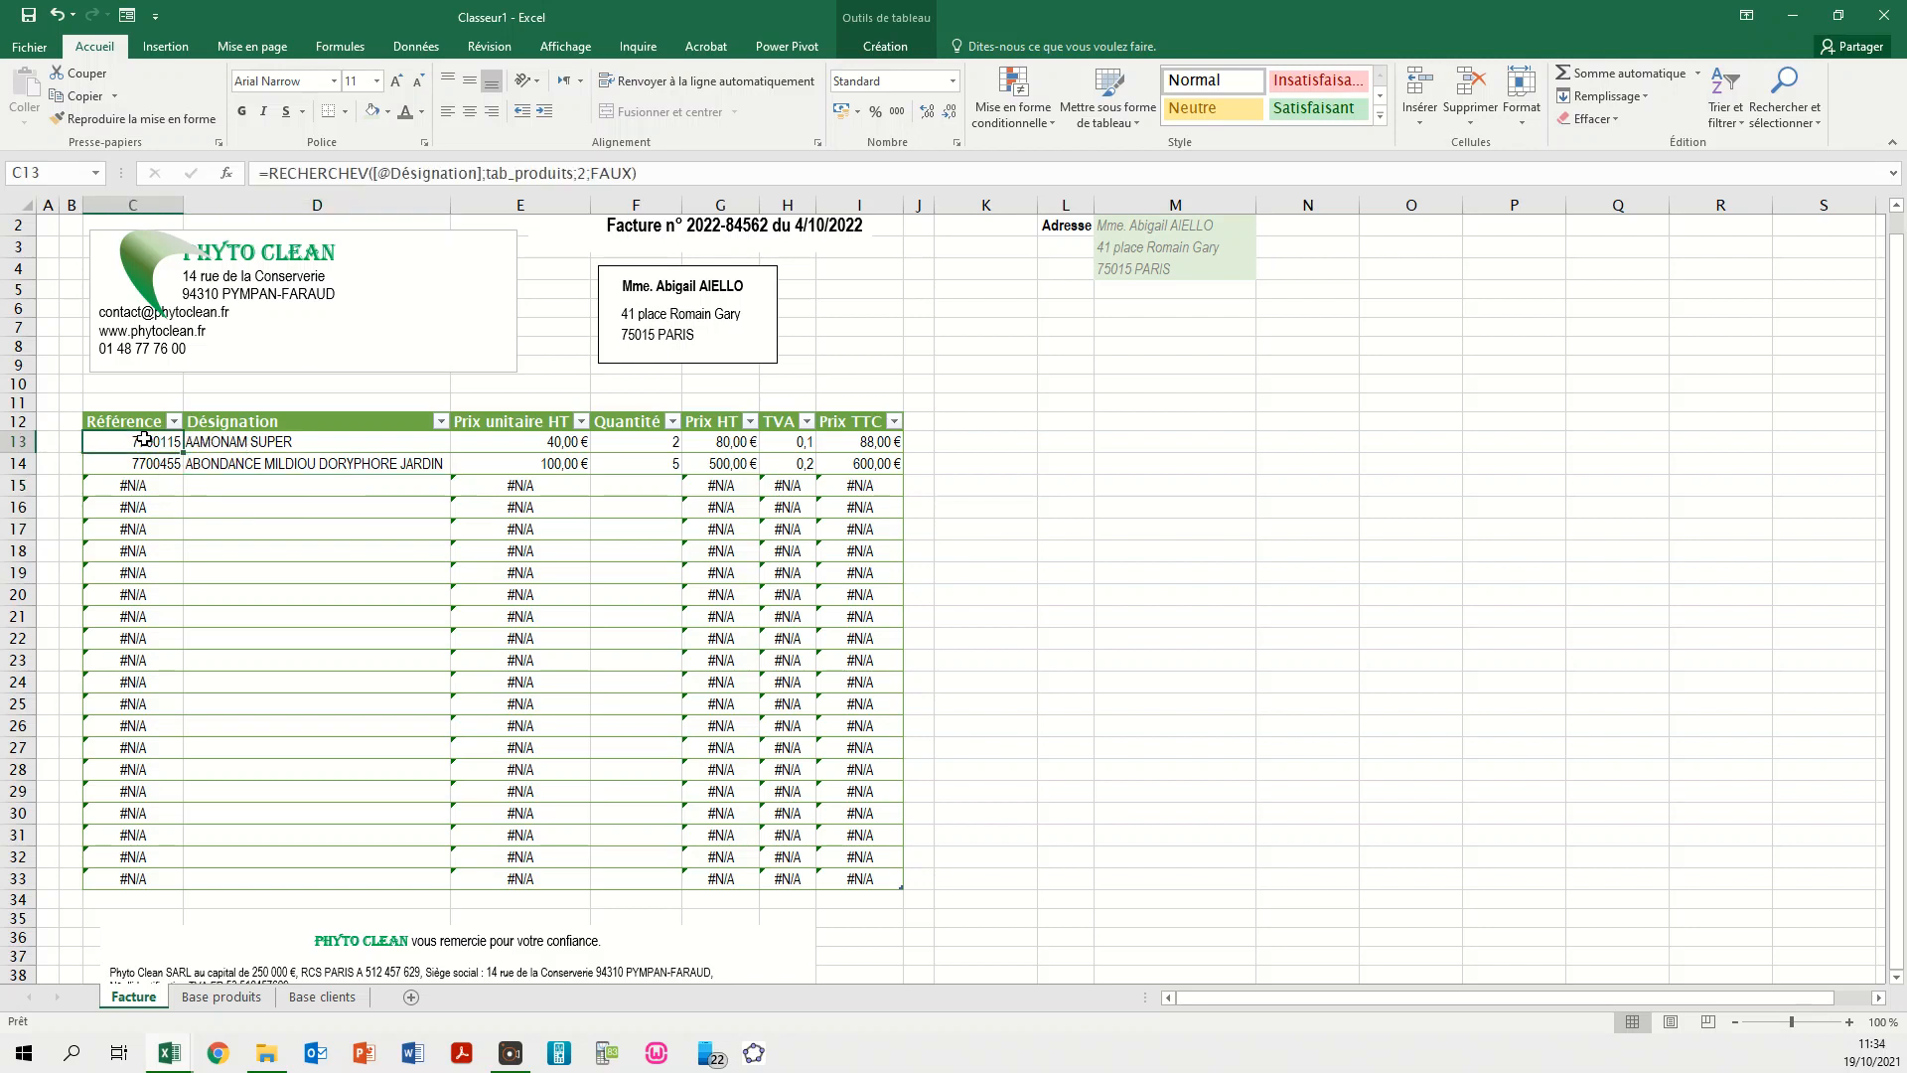
click(267, 173)
drag(267, 173, 656, 166)
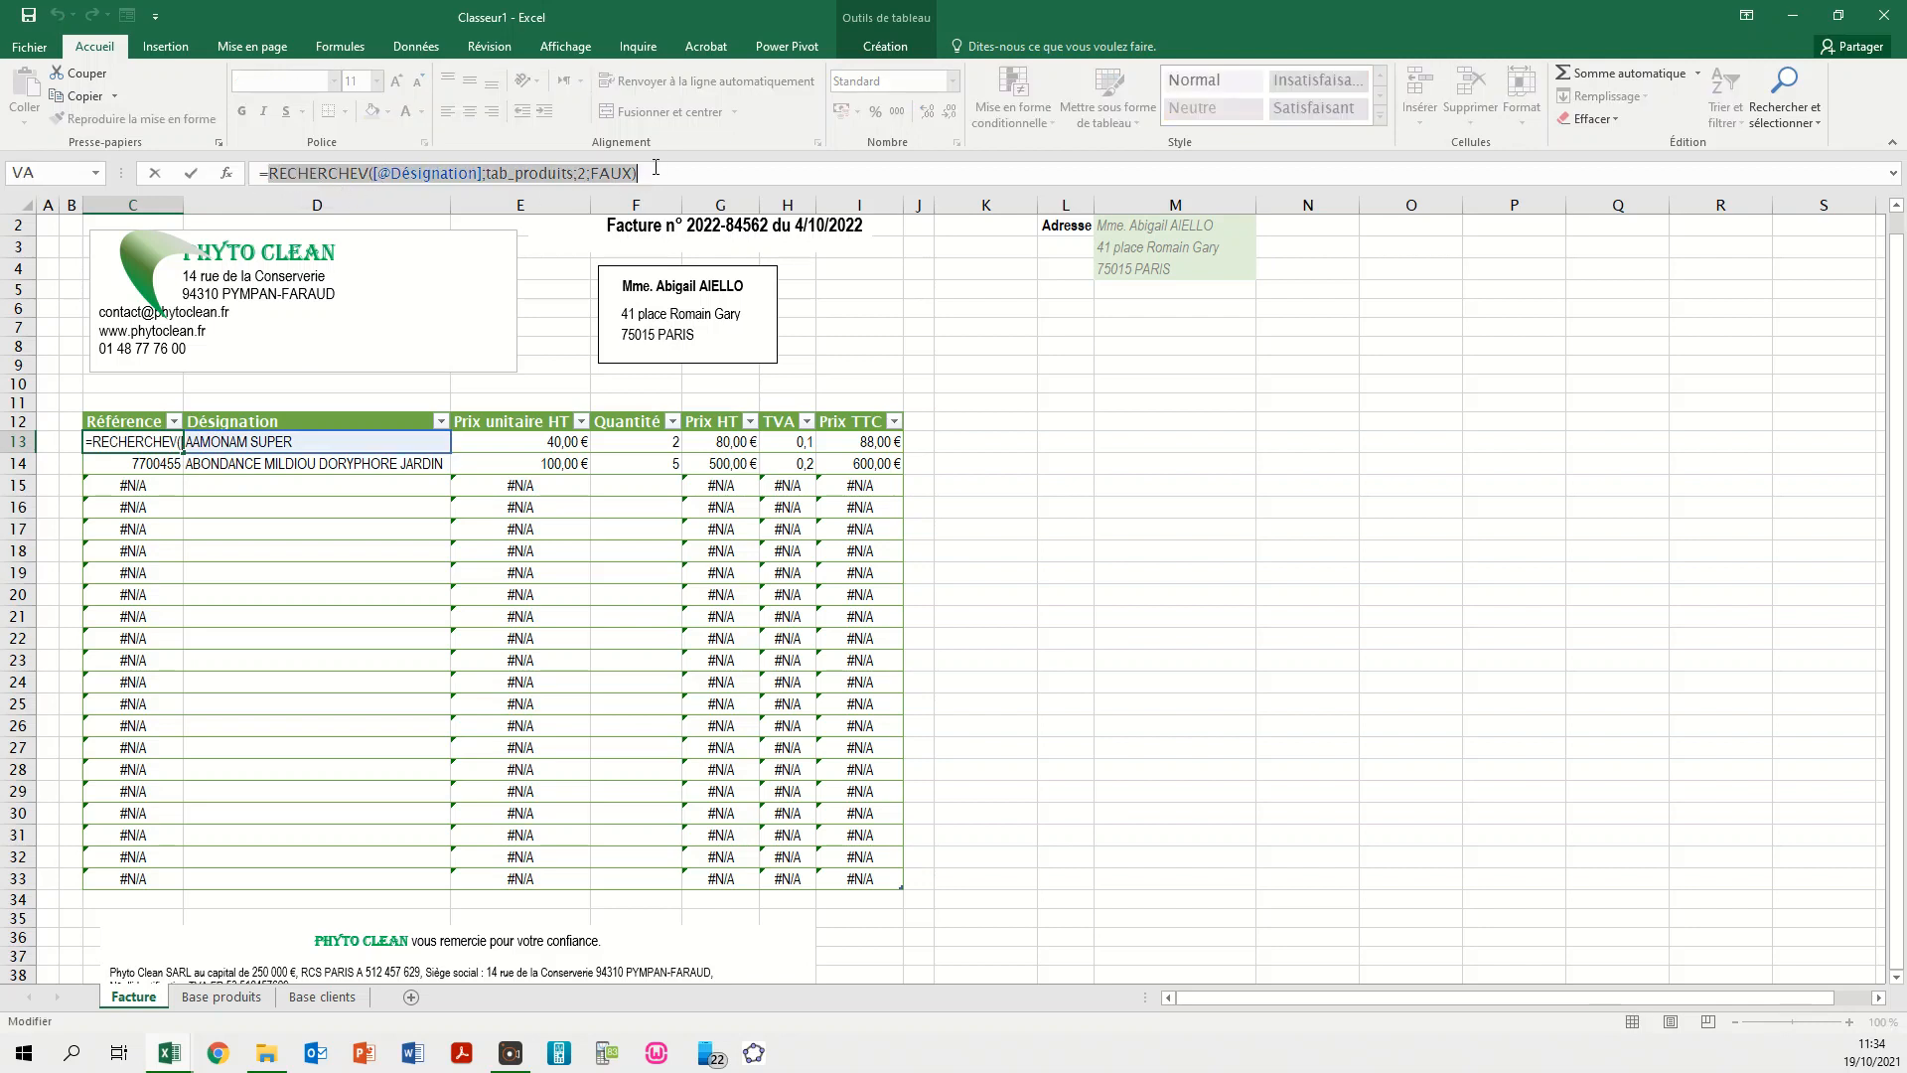
click(268, 175)
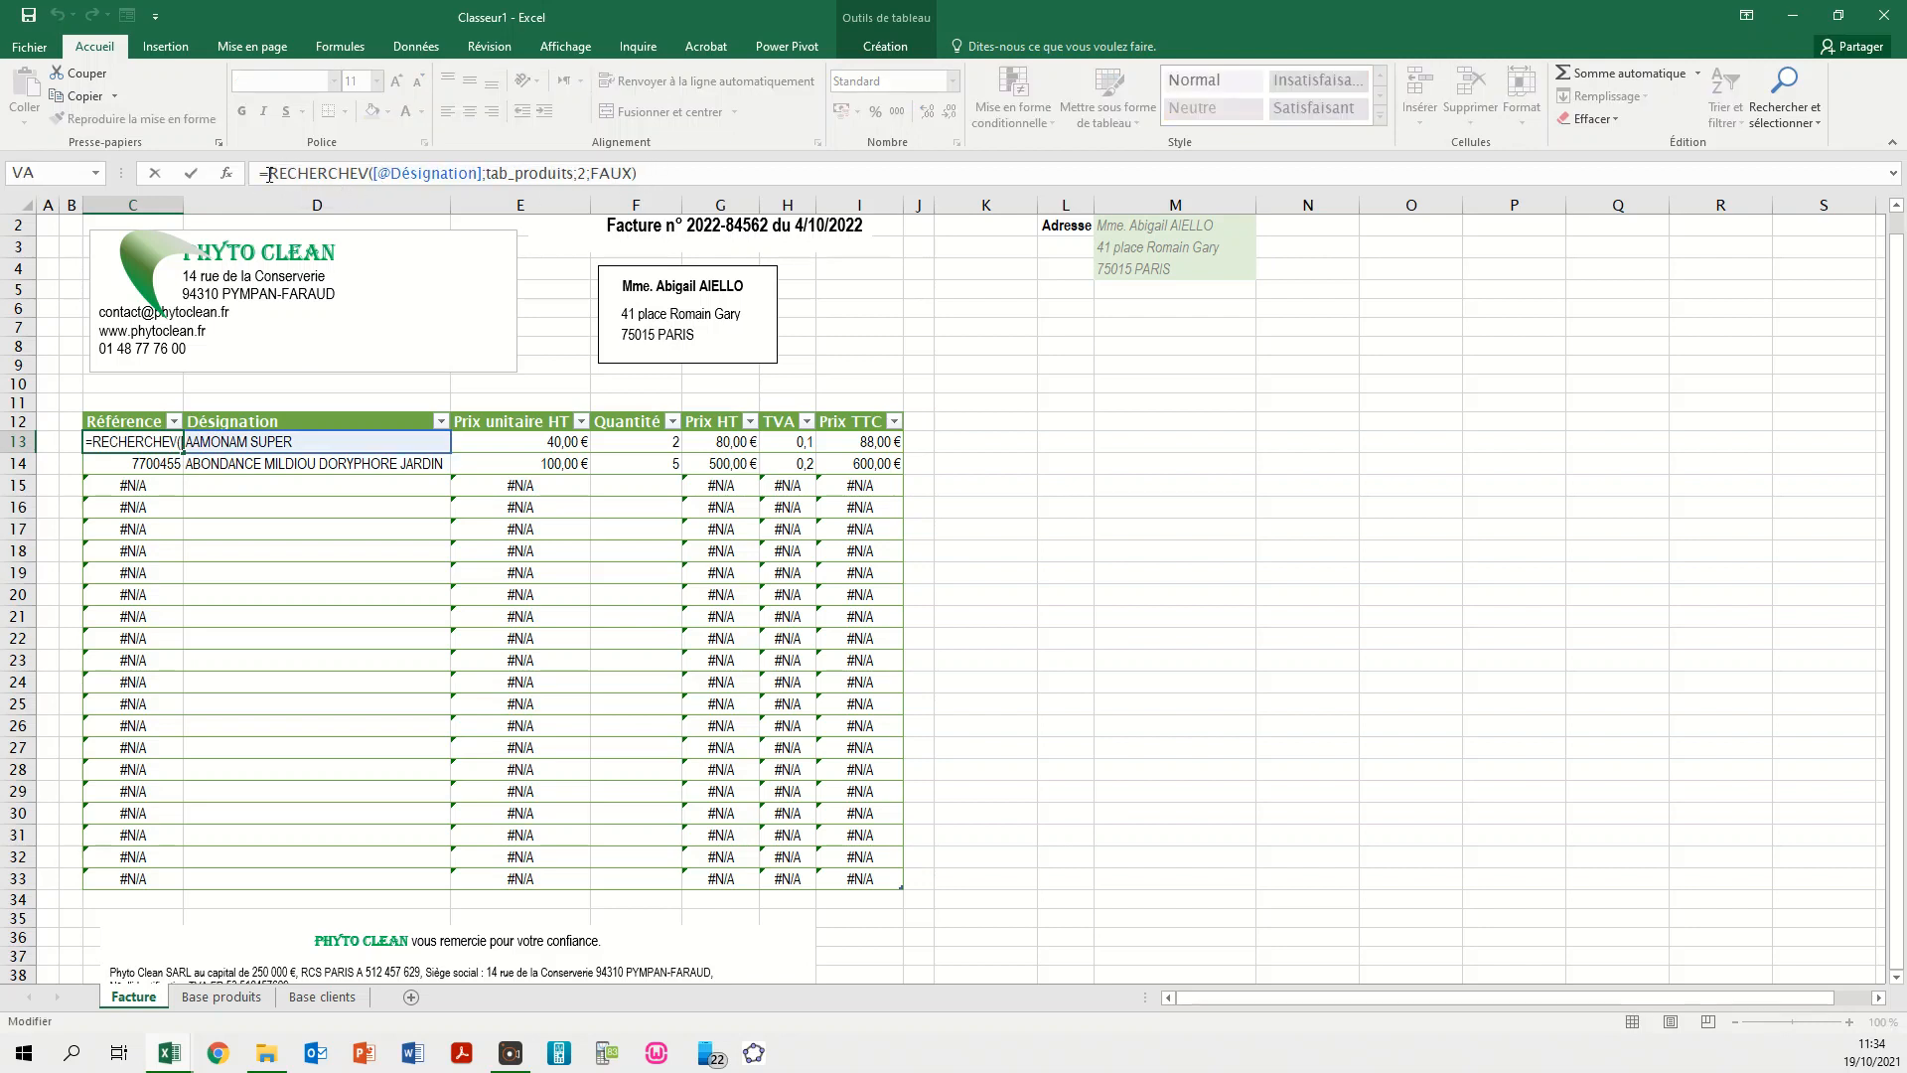
text(SIERREU)
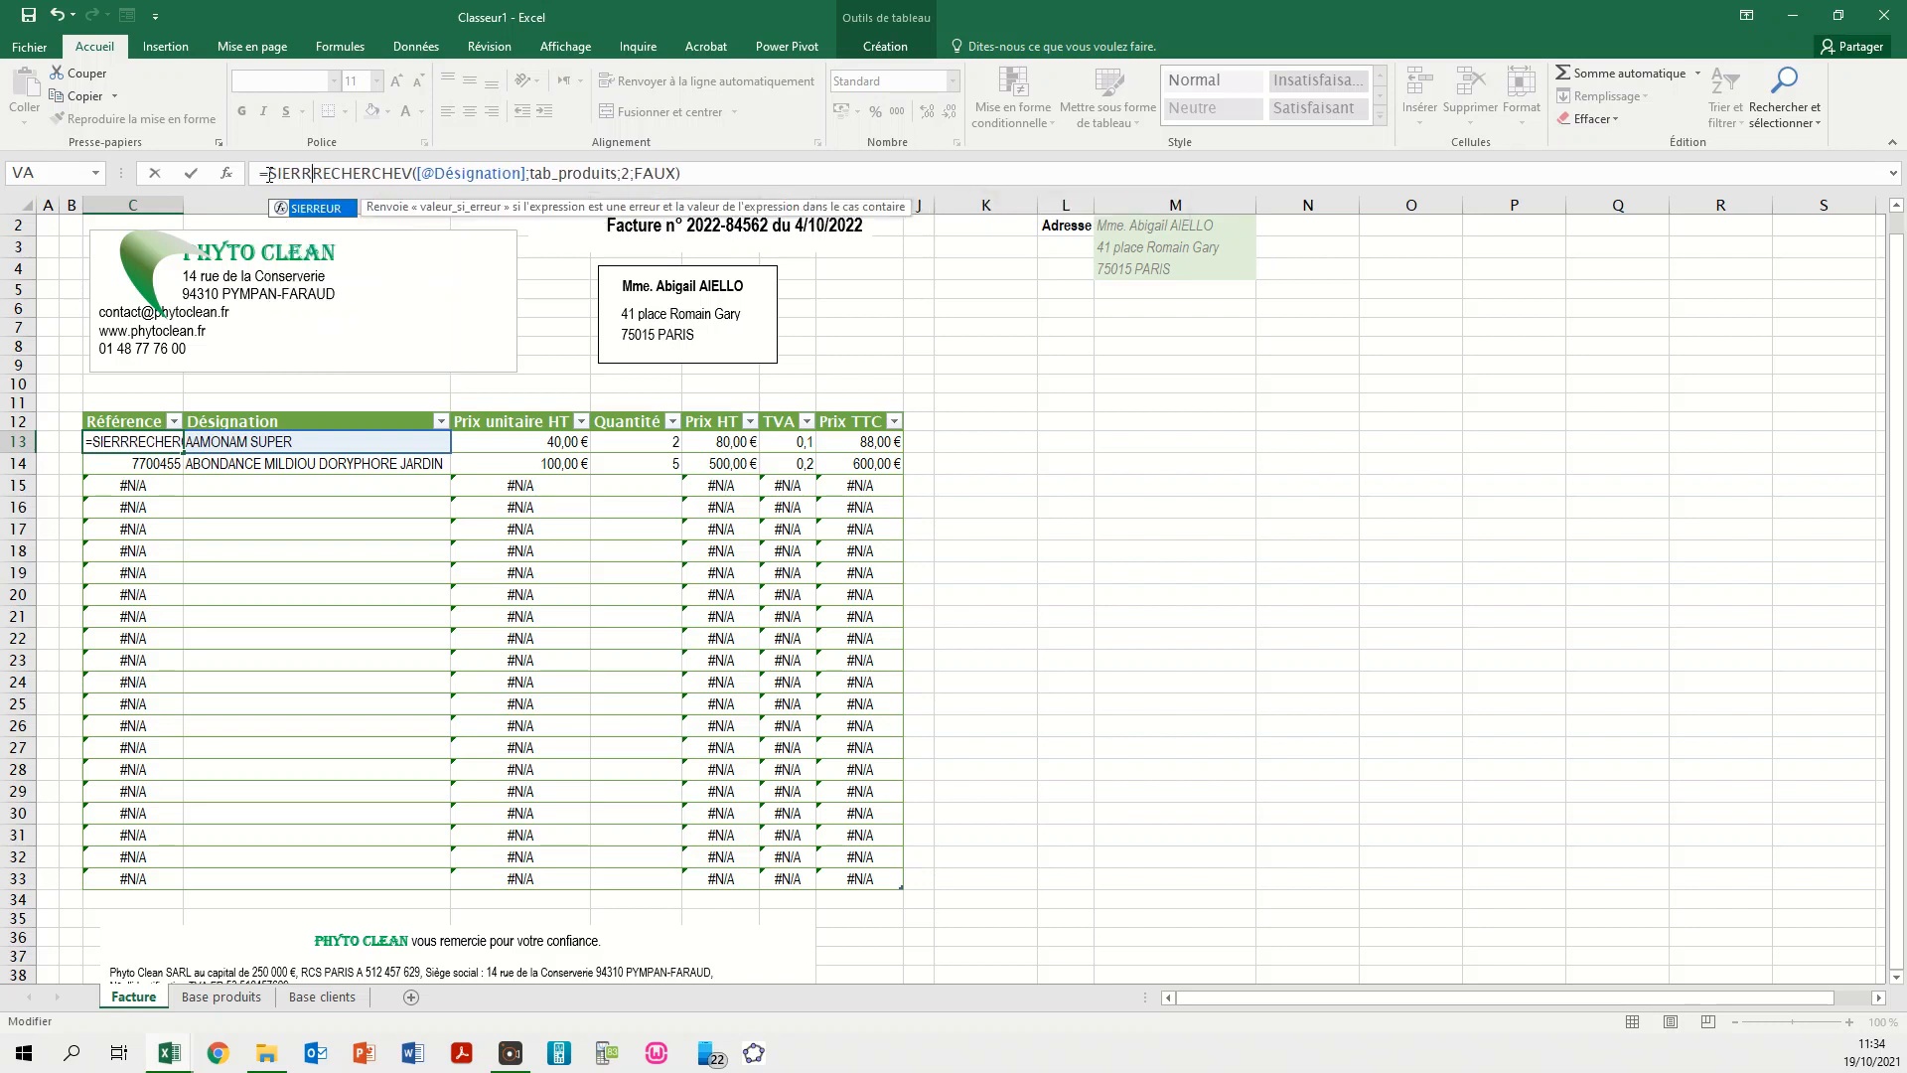
text(R)
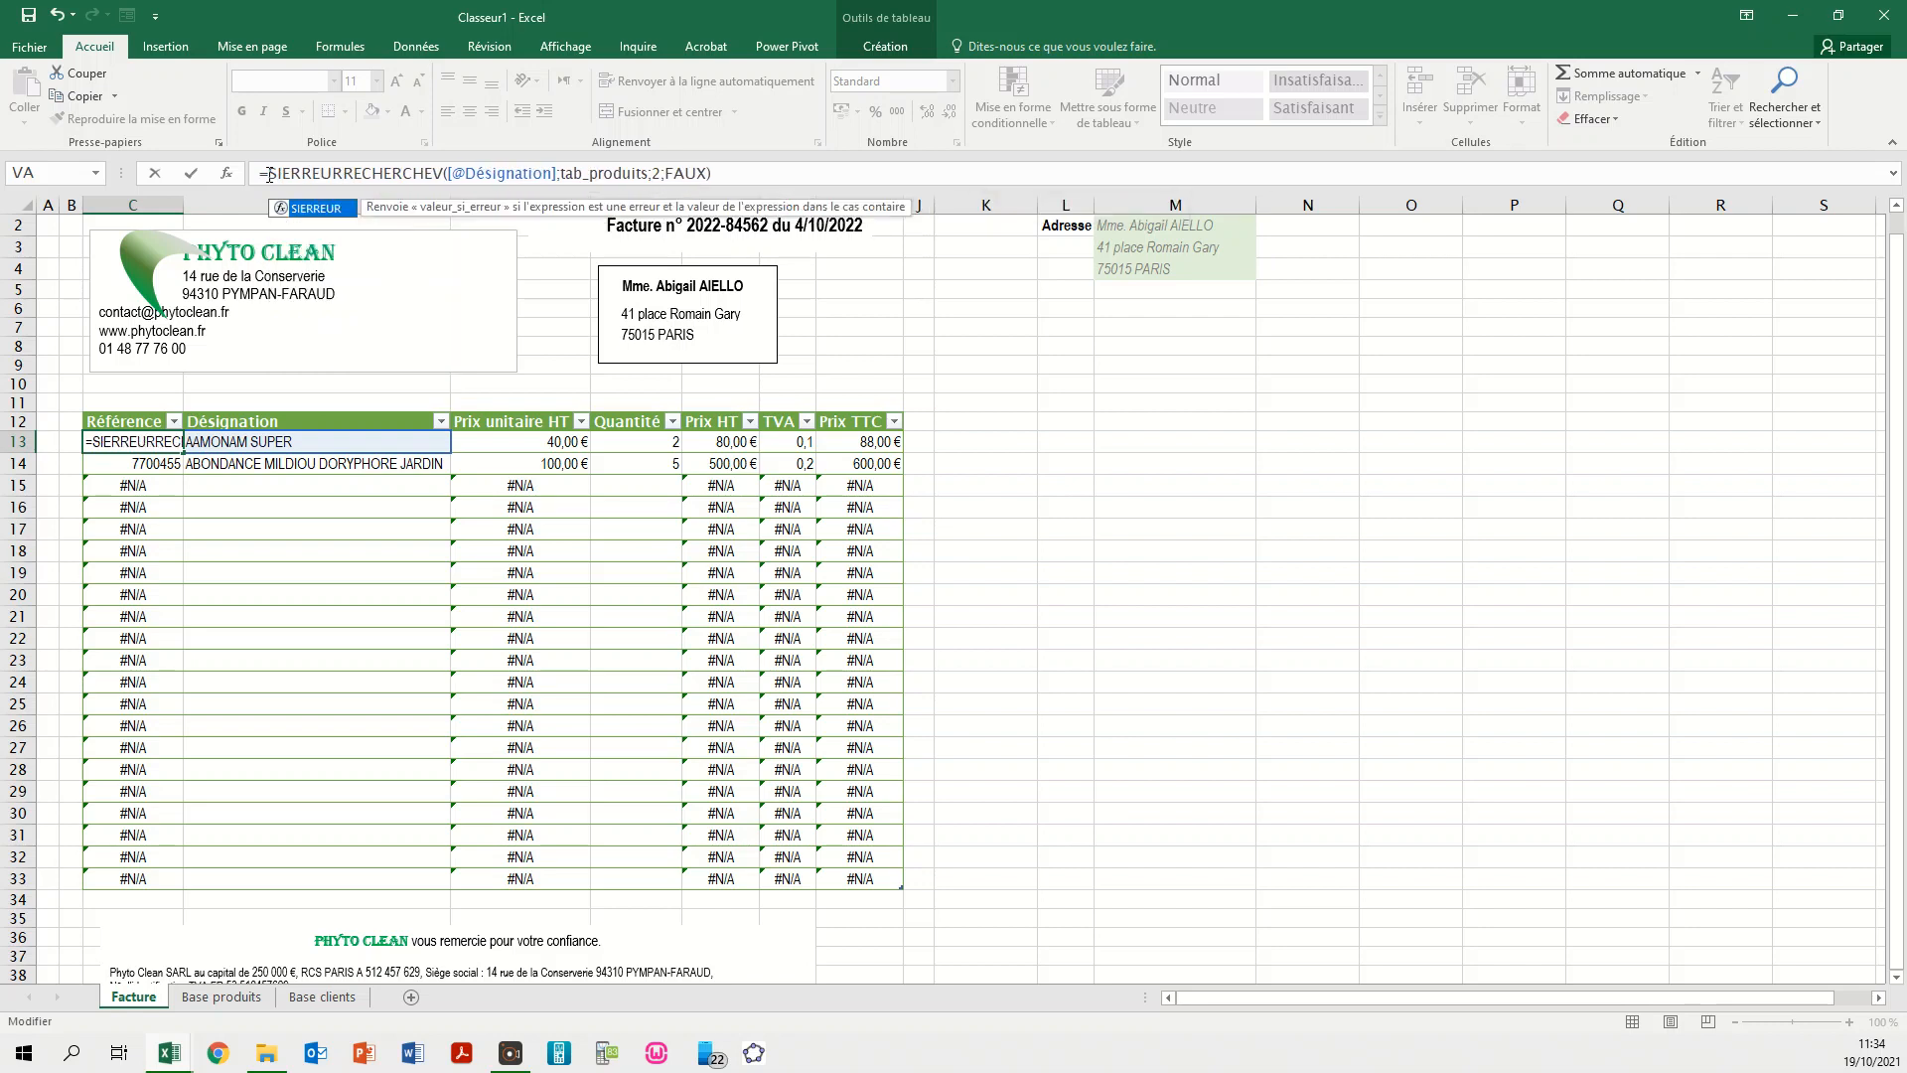
double_click(349, 208)
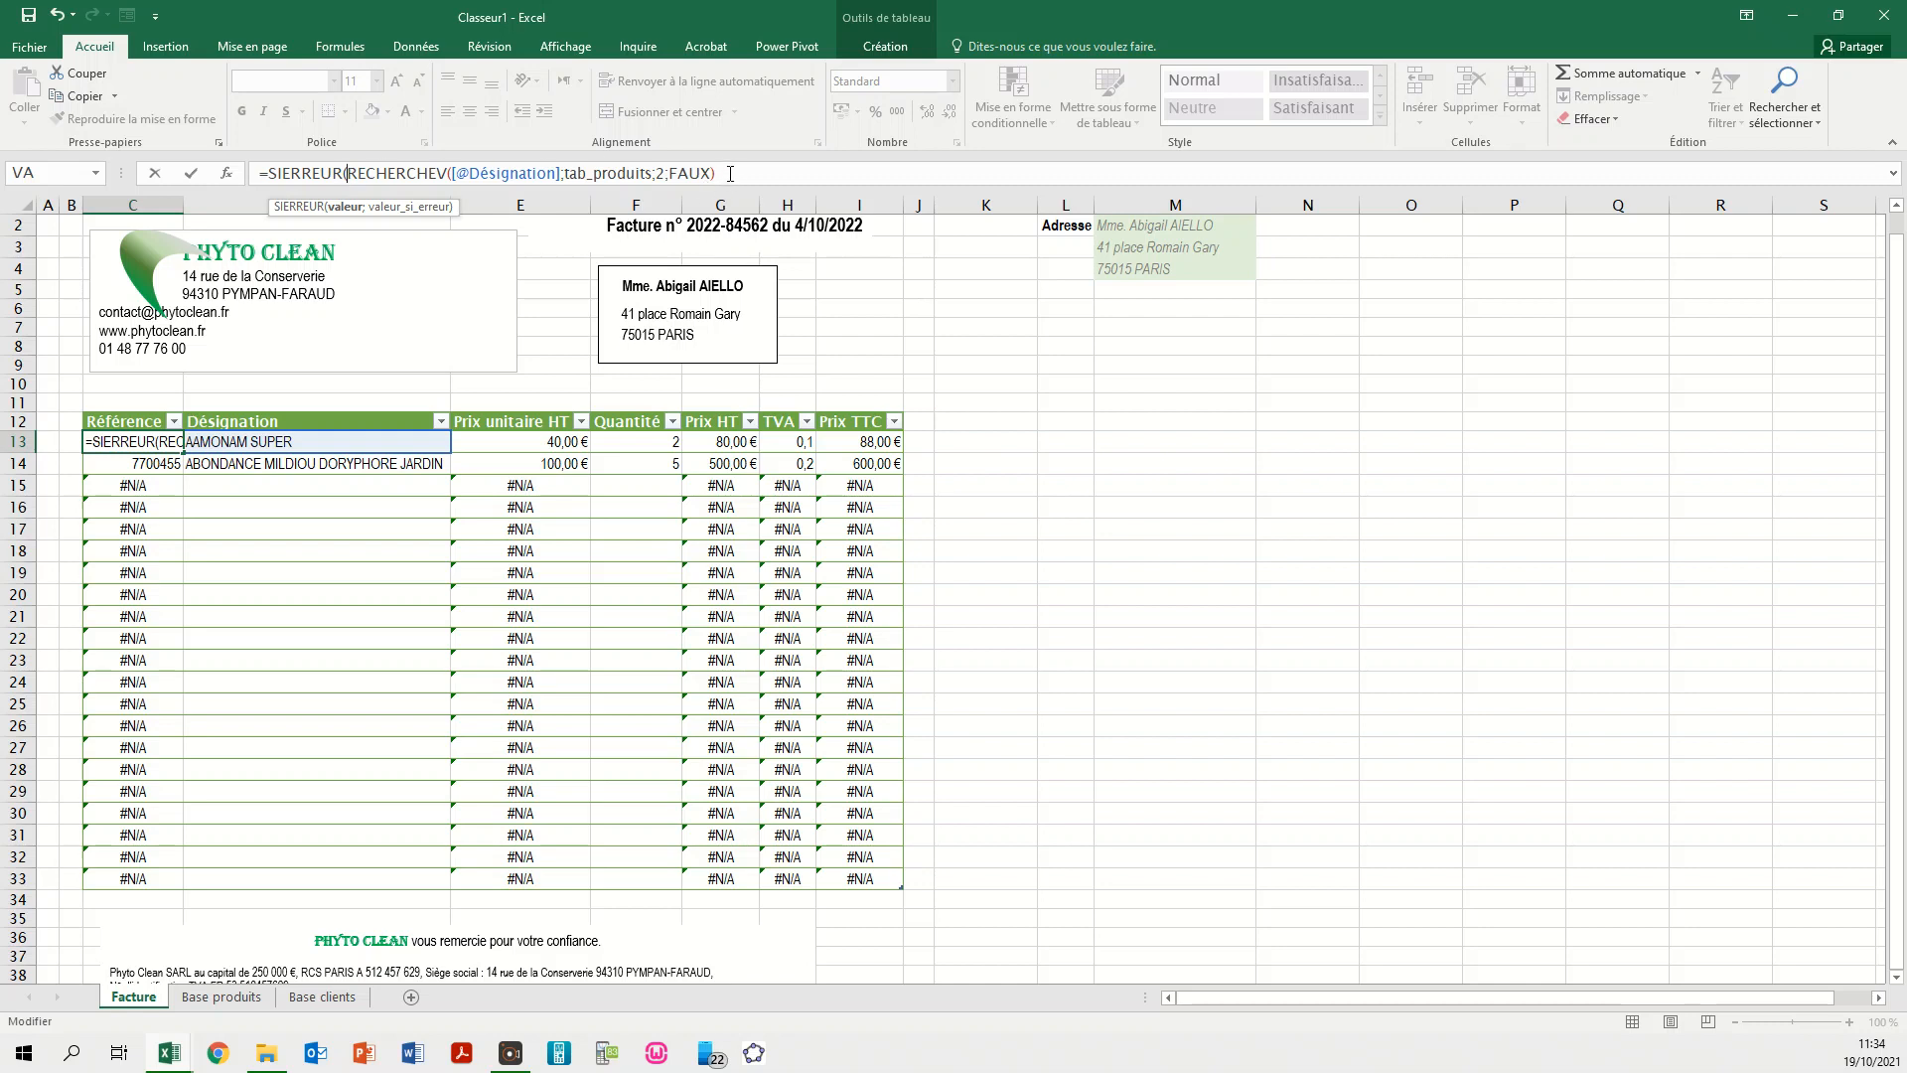
drag(730, 174, 350, 176)
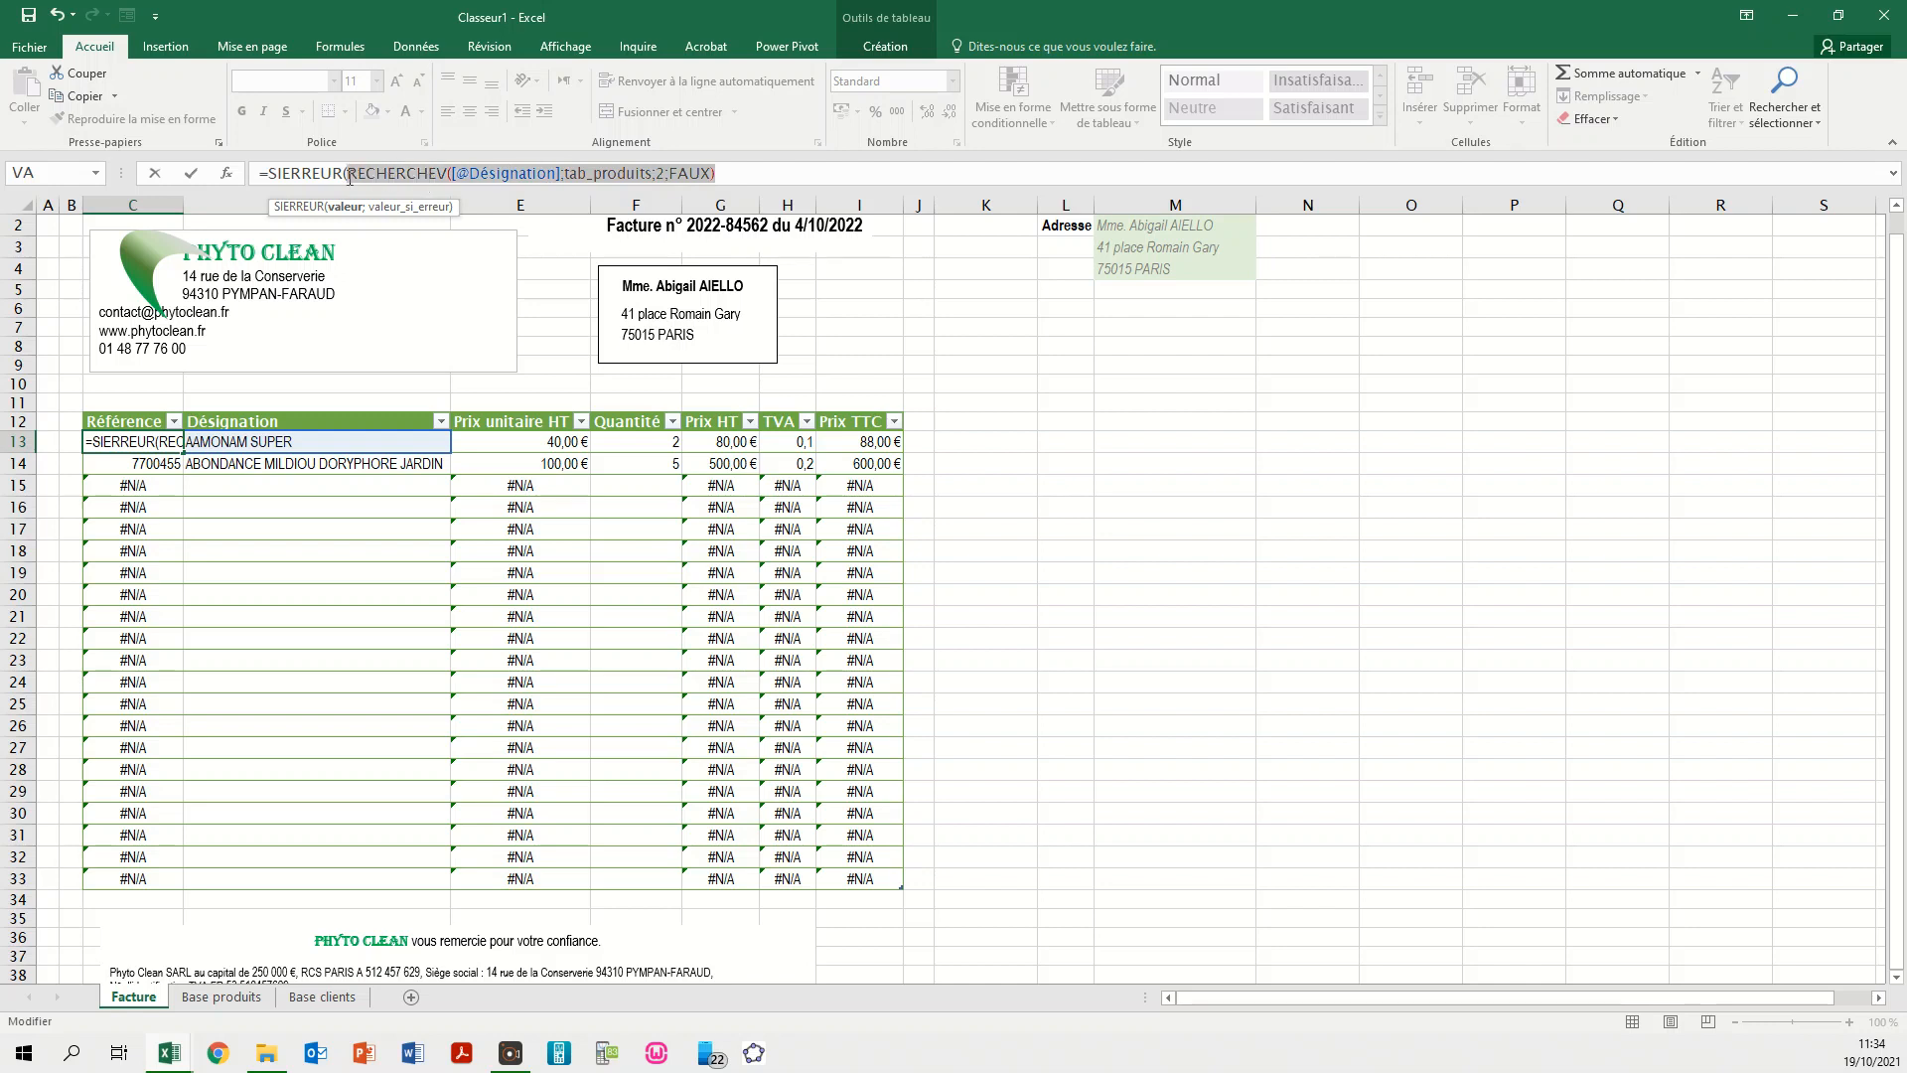
click(726, 172)
text(;)
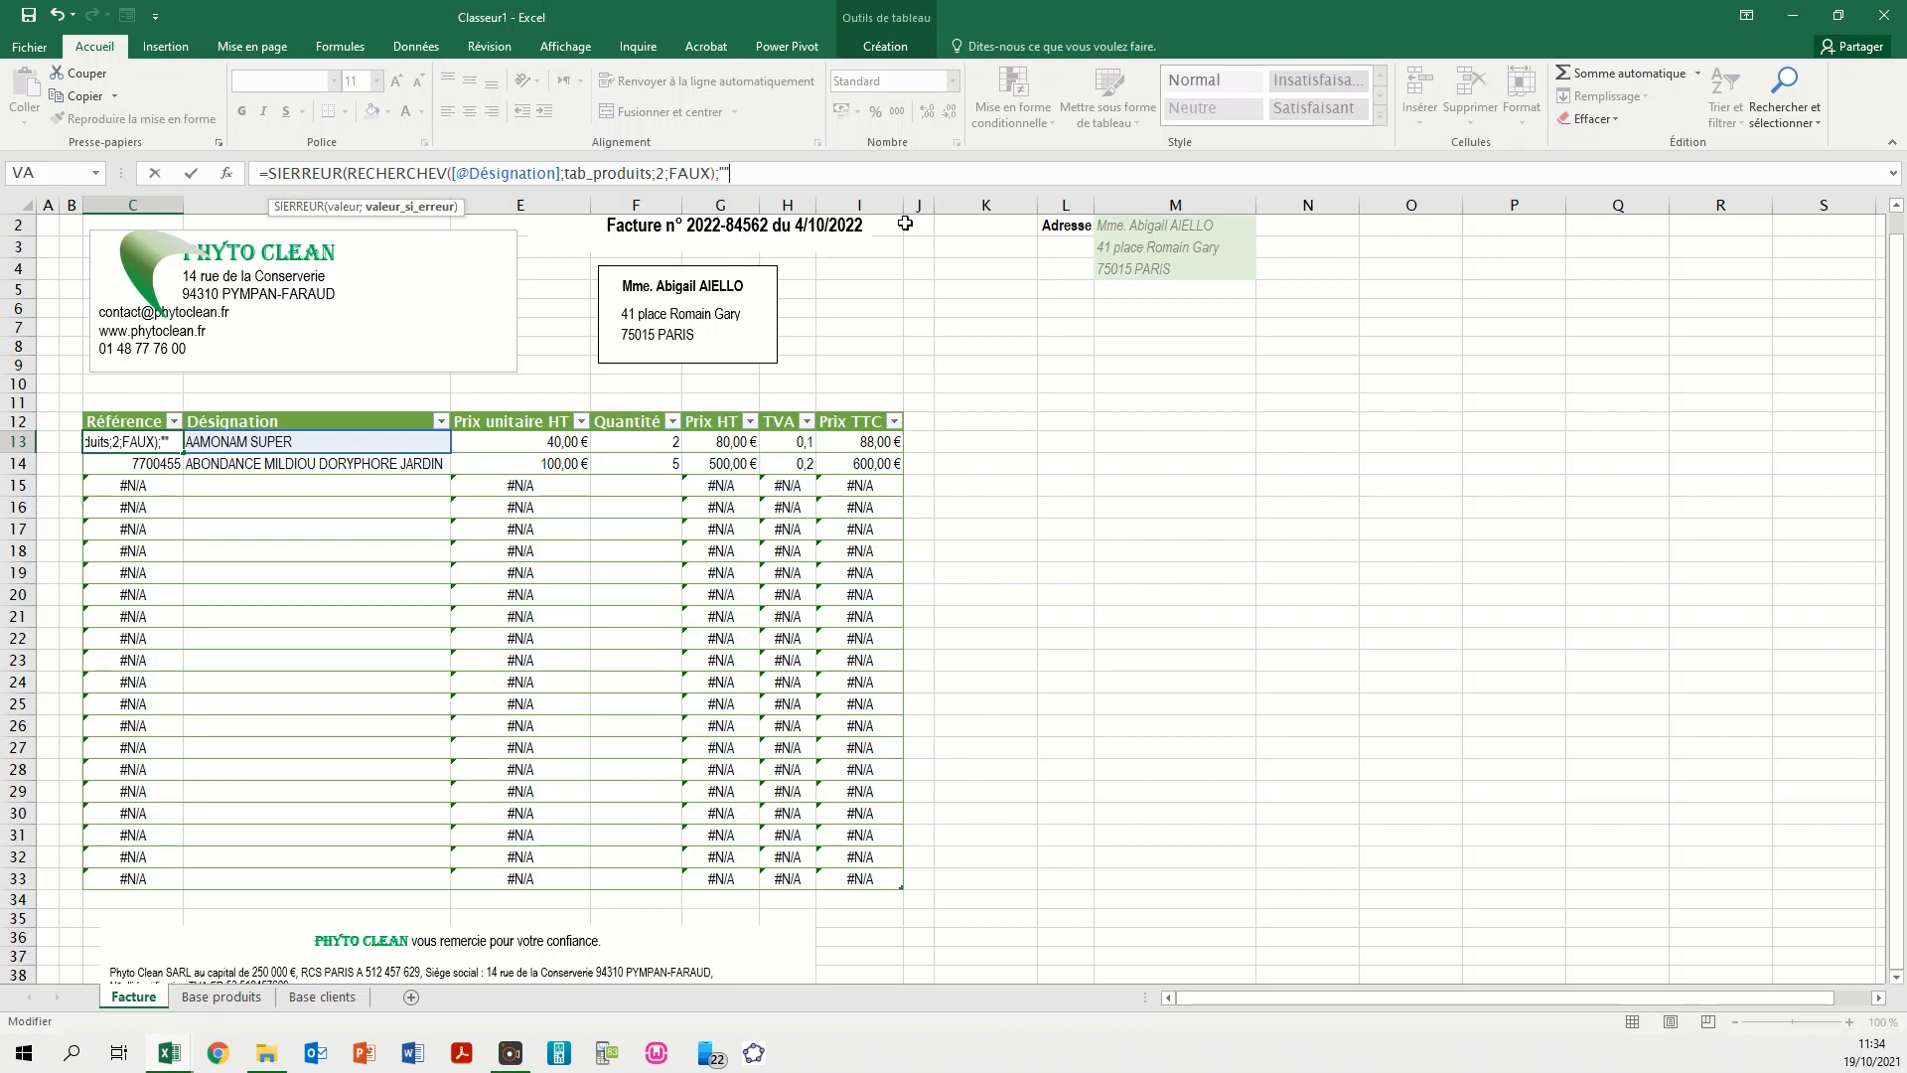
click(829, 187)
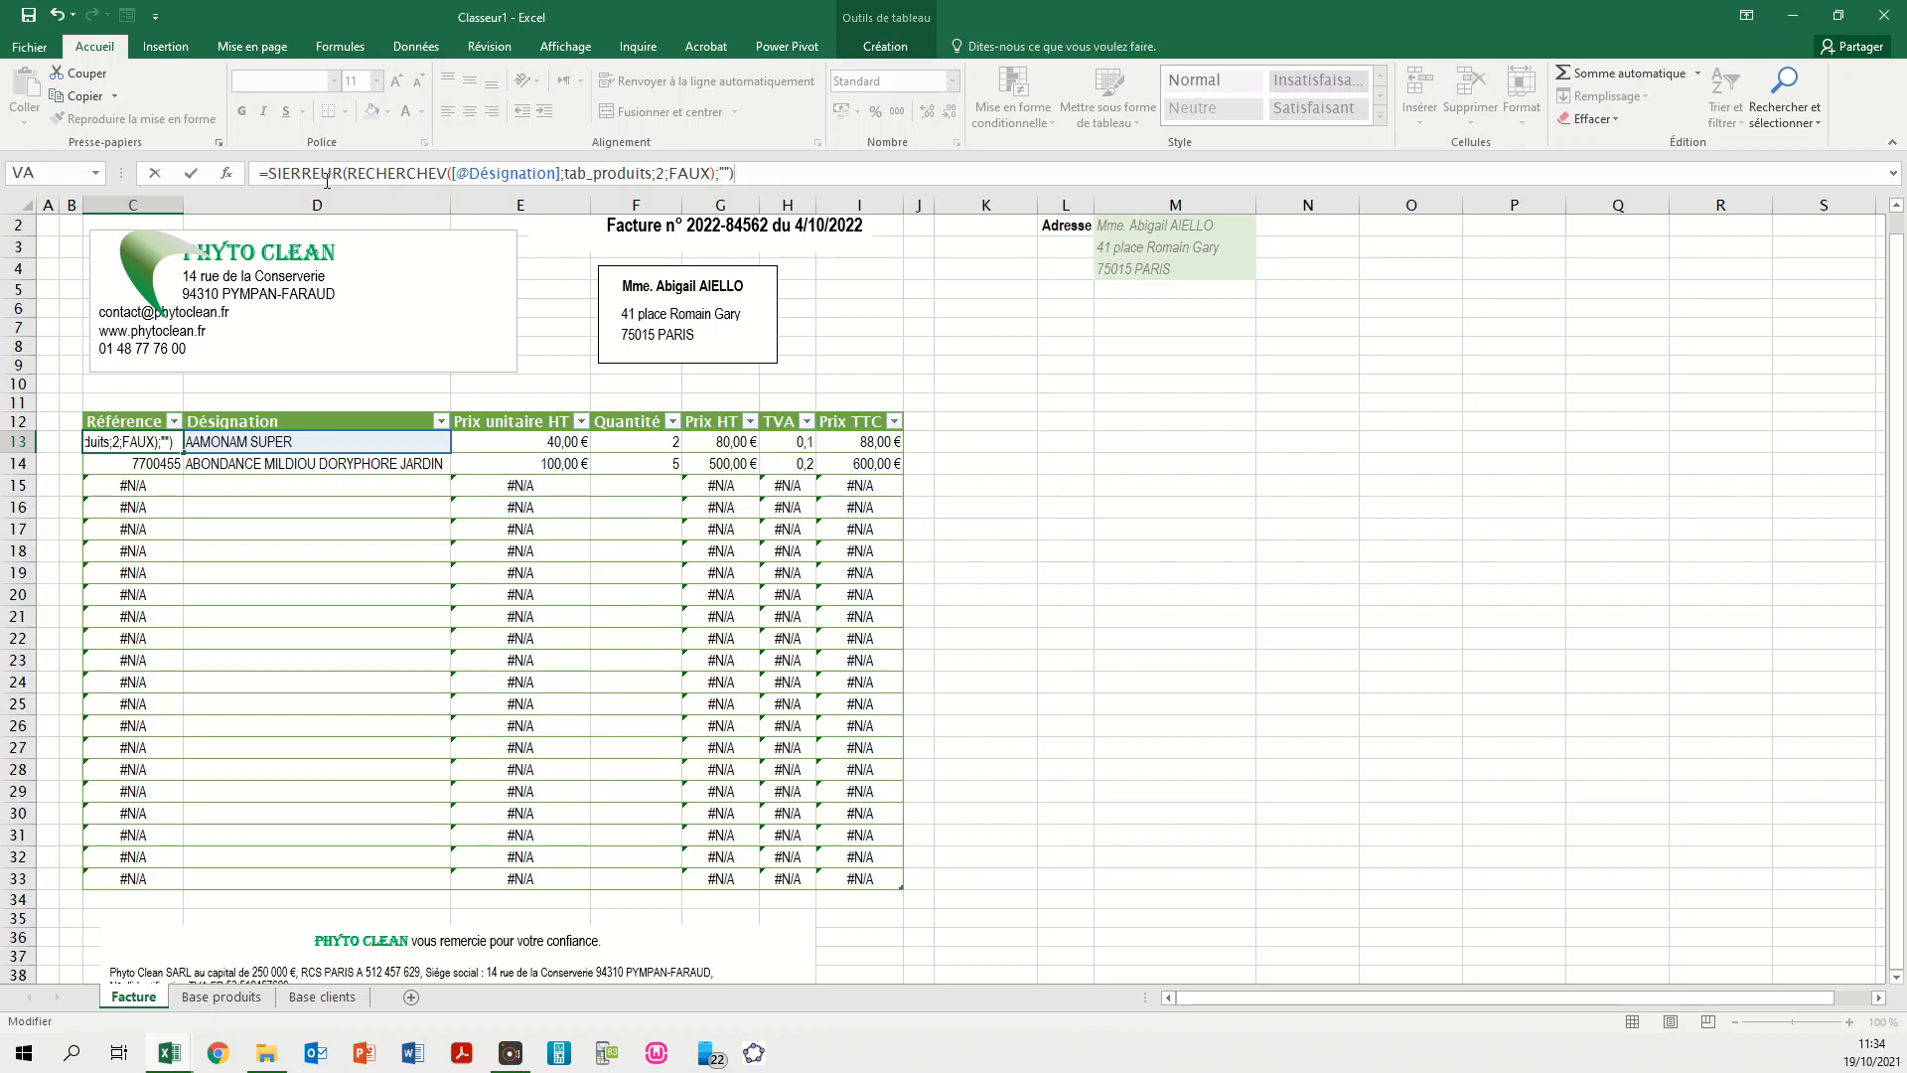
drag(351, 171, 702, 174)
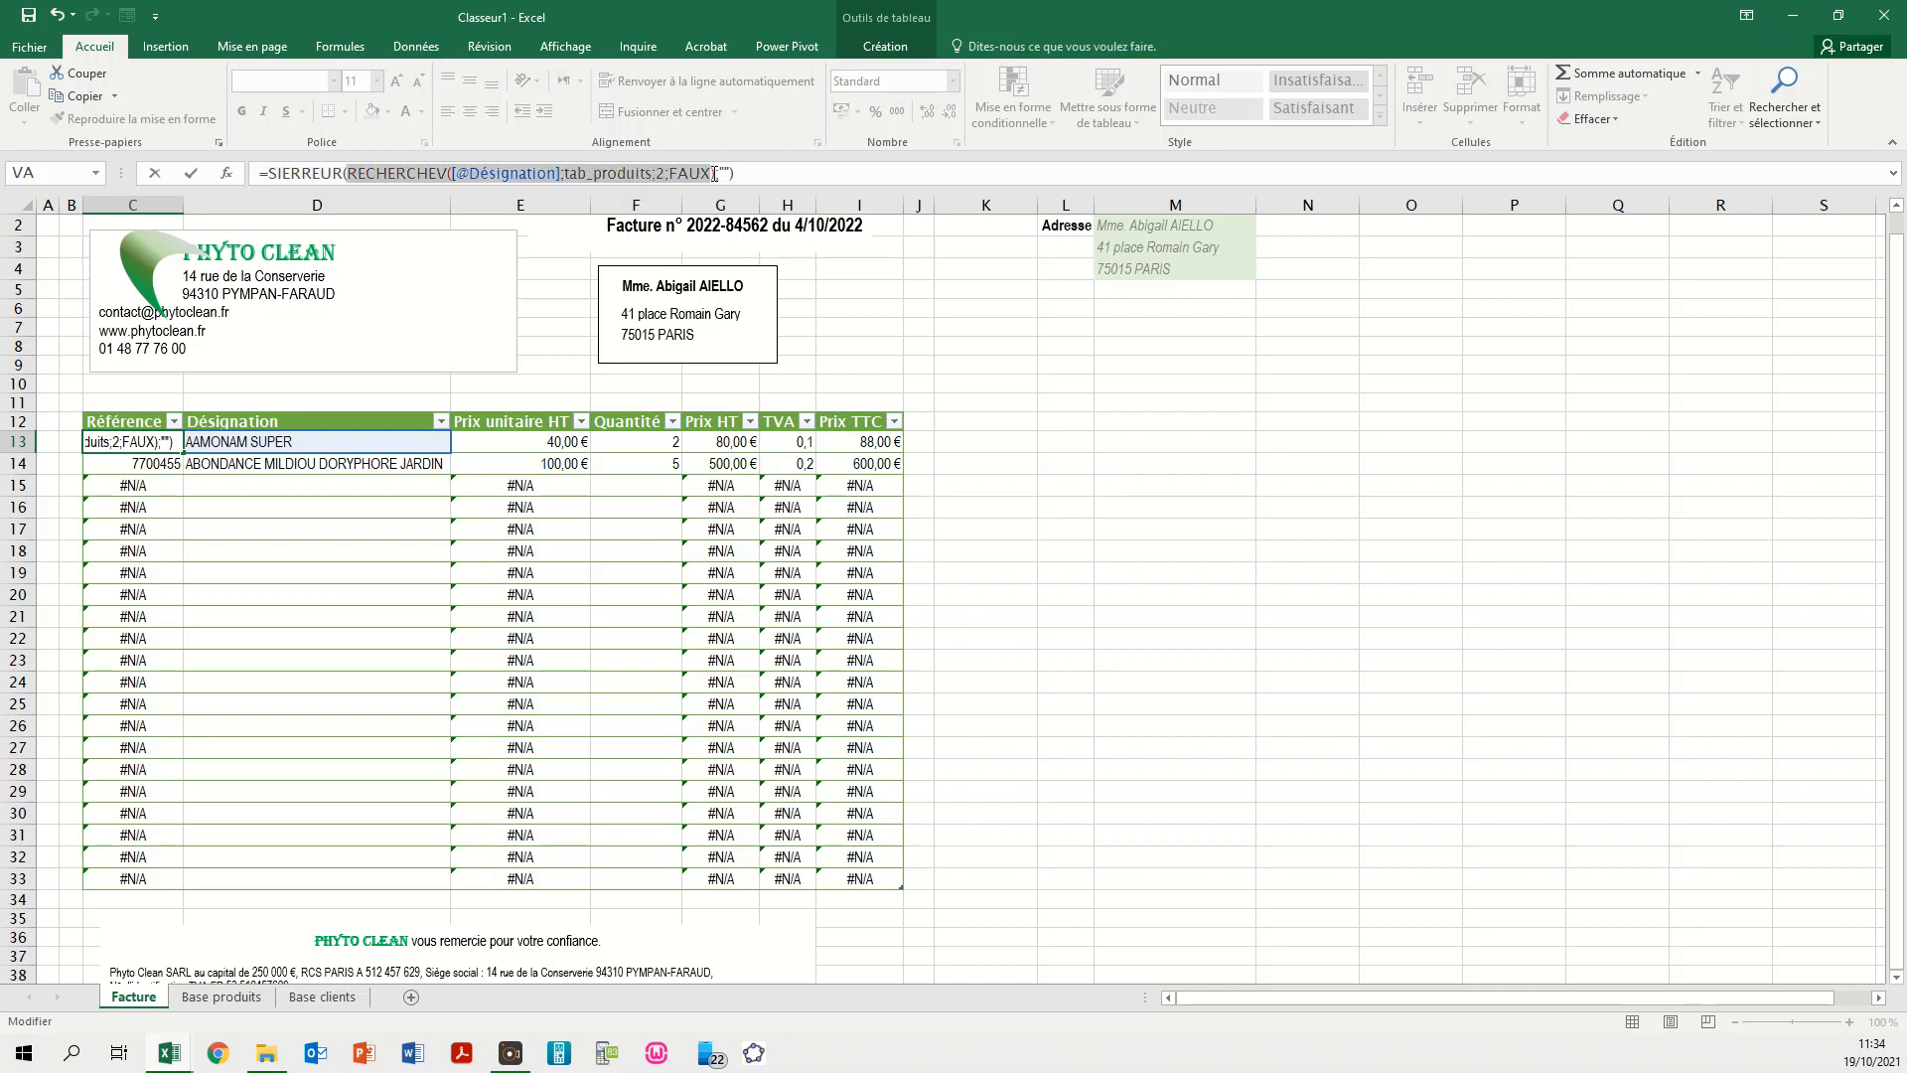
drag(717, 173, 717, 174)
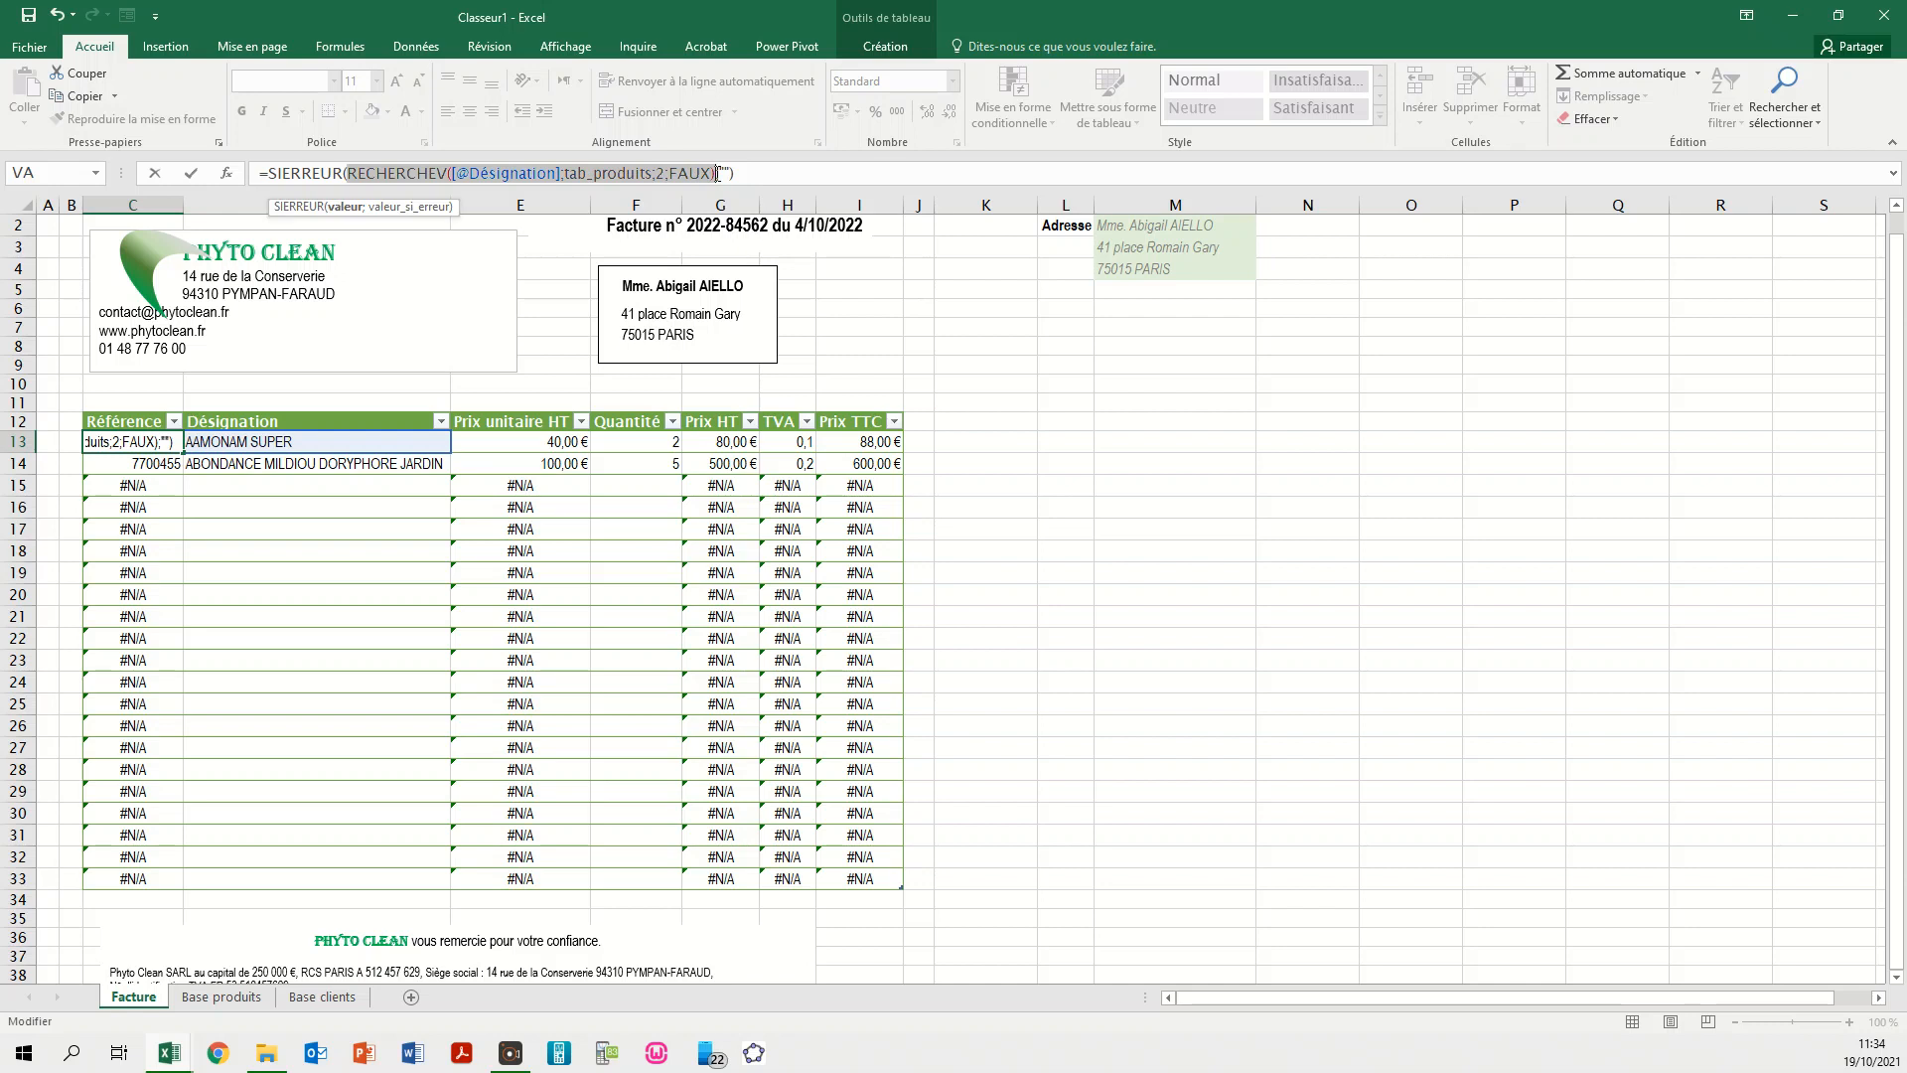
click(725, 173)
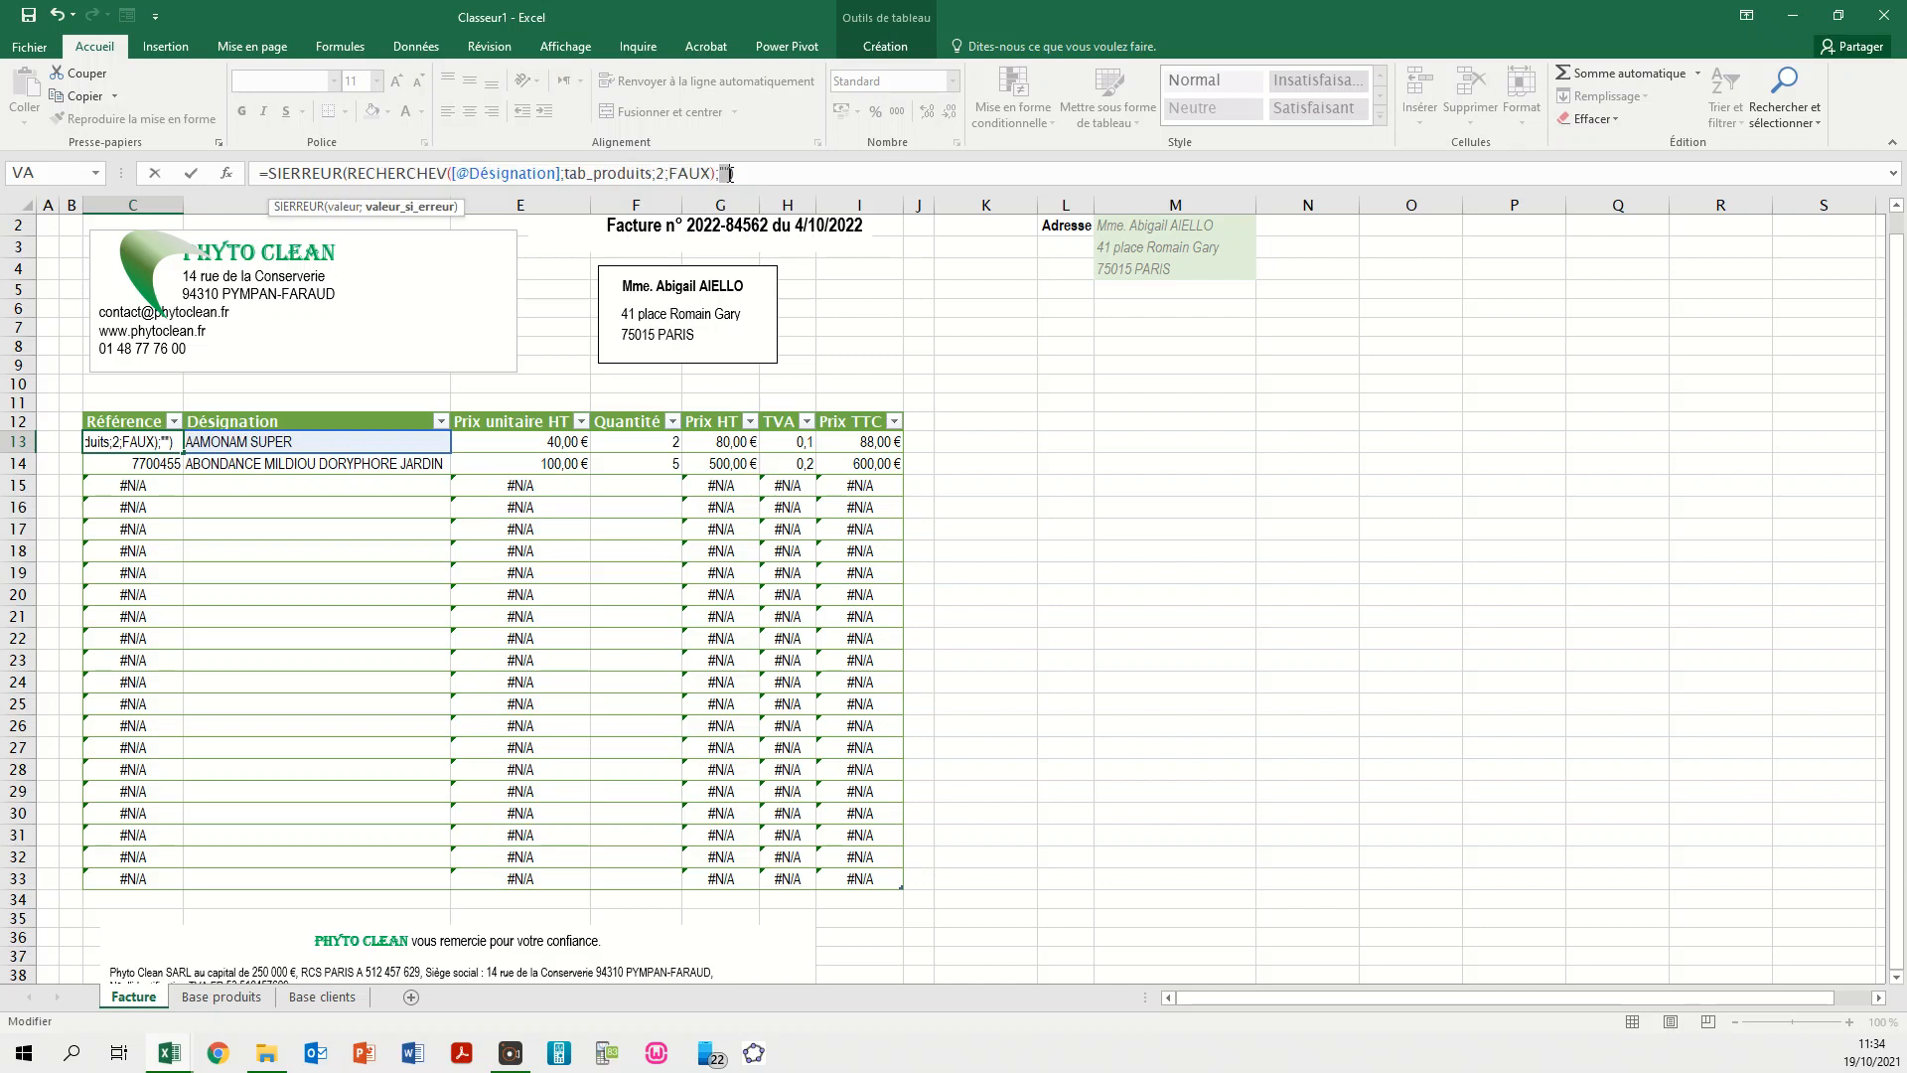
key(Return)
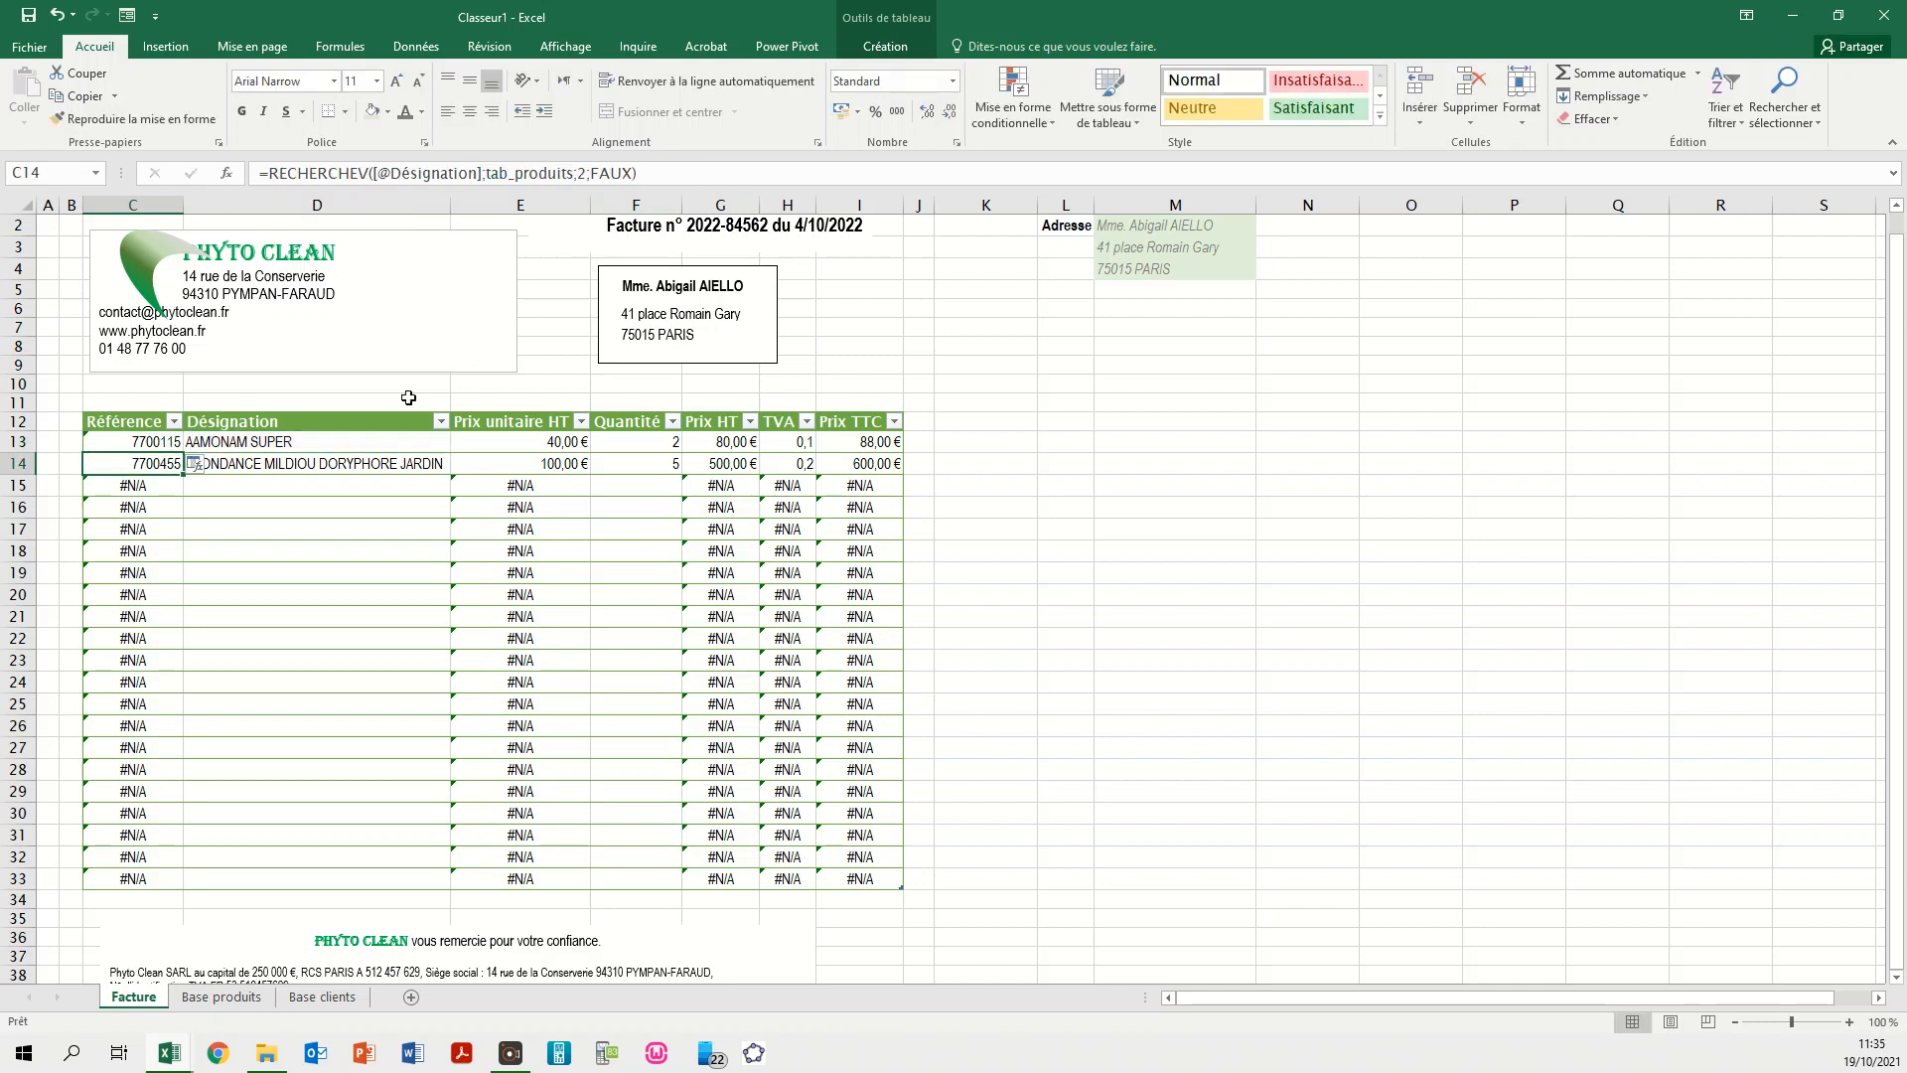
- Overwrite all cells of the Référence column with the new SIERREUR formula from C13
click(203, 464)
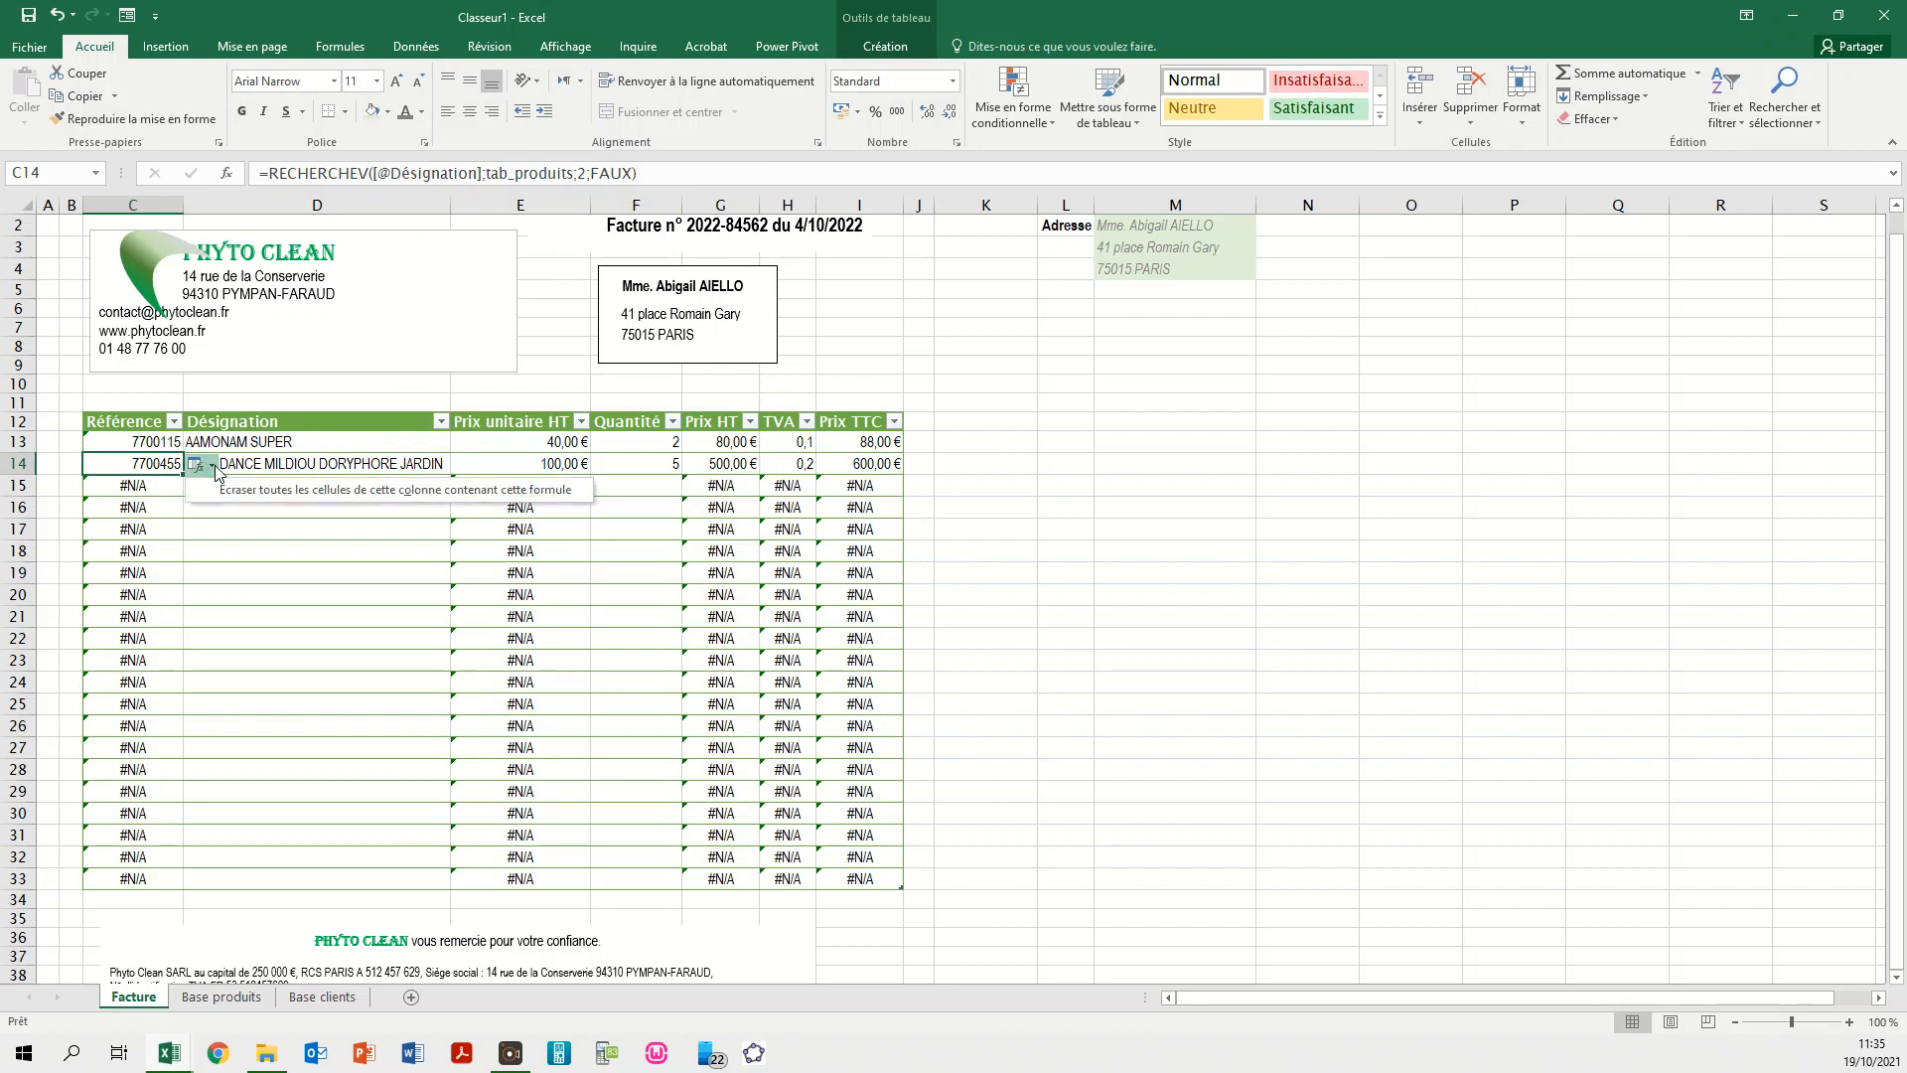
click(239, 489)
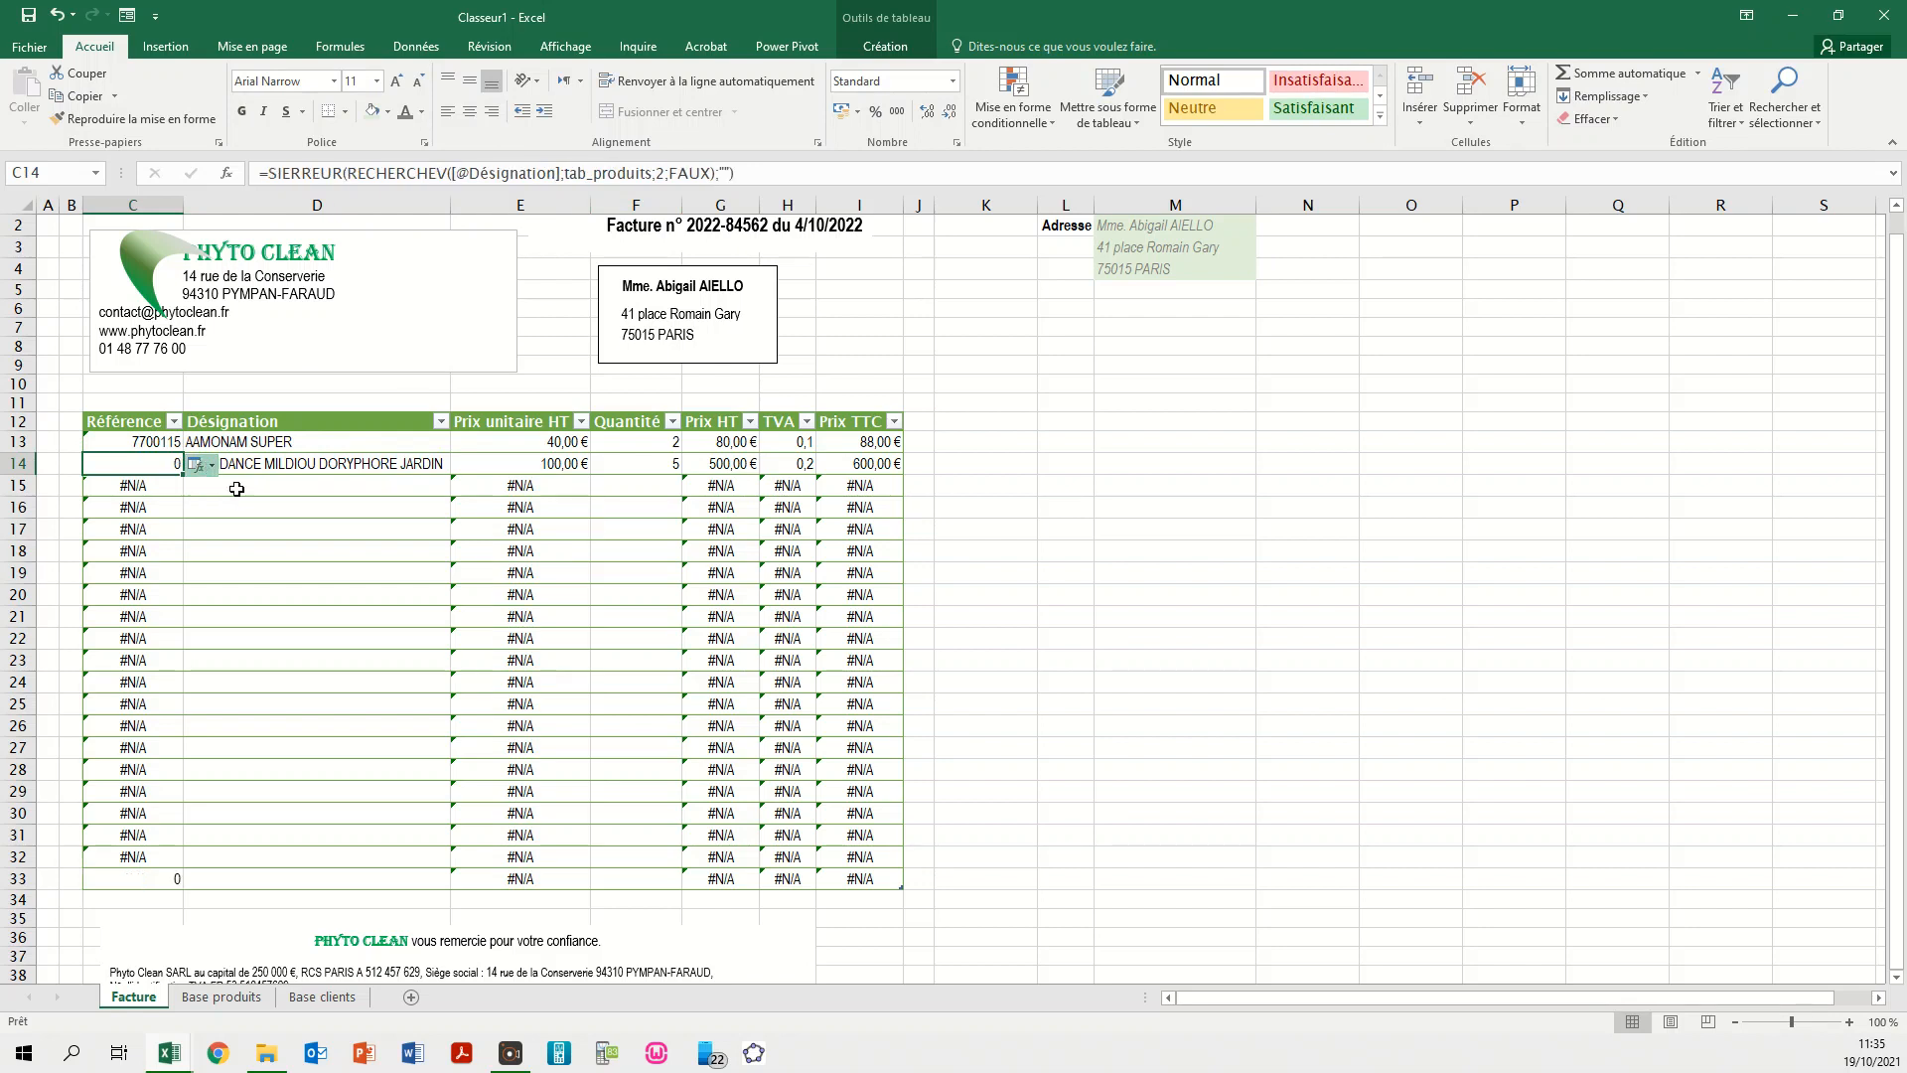
click(139, 496)
click(141, 567)
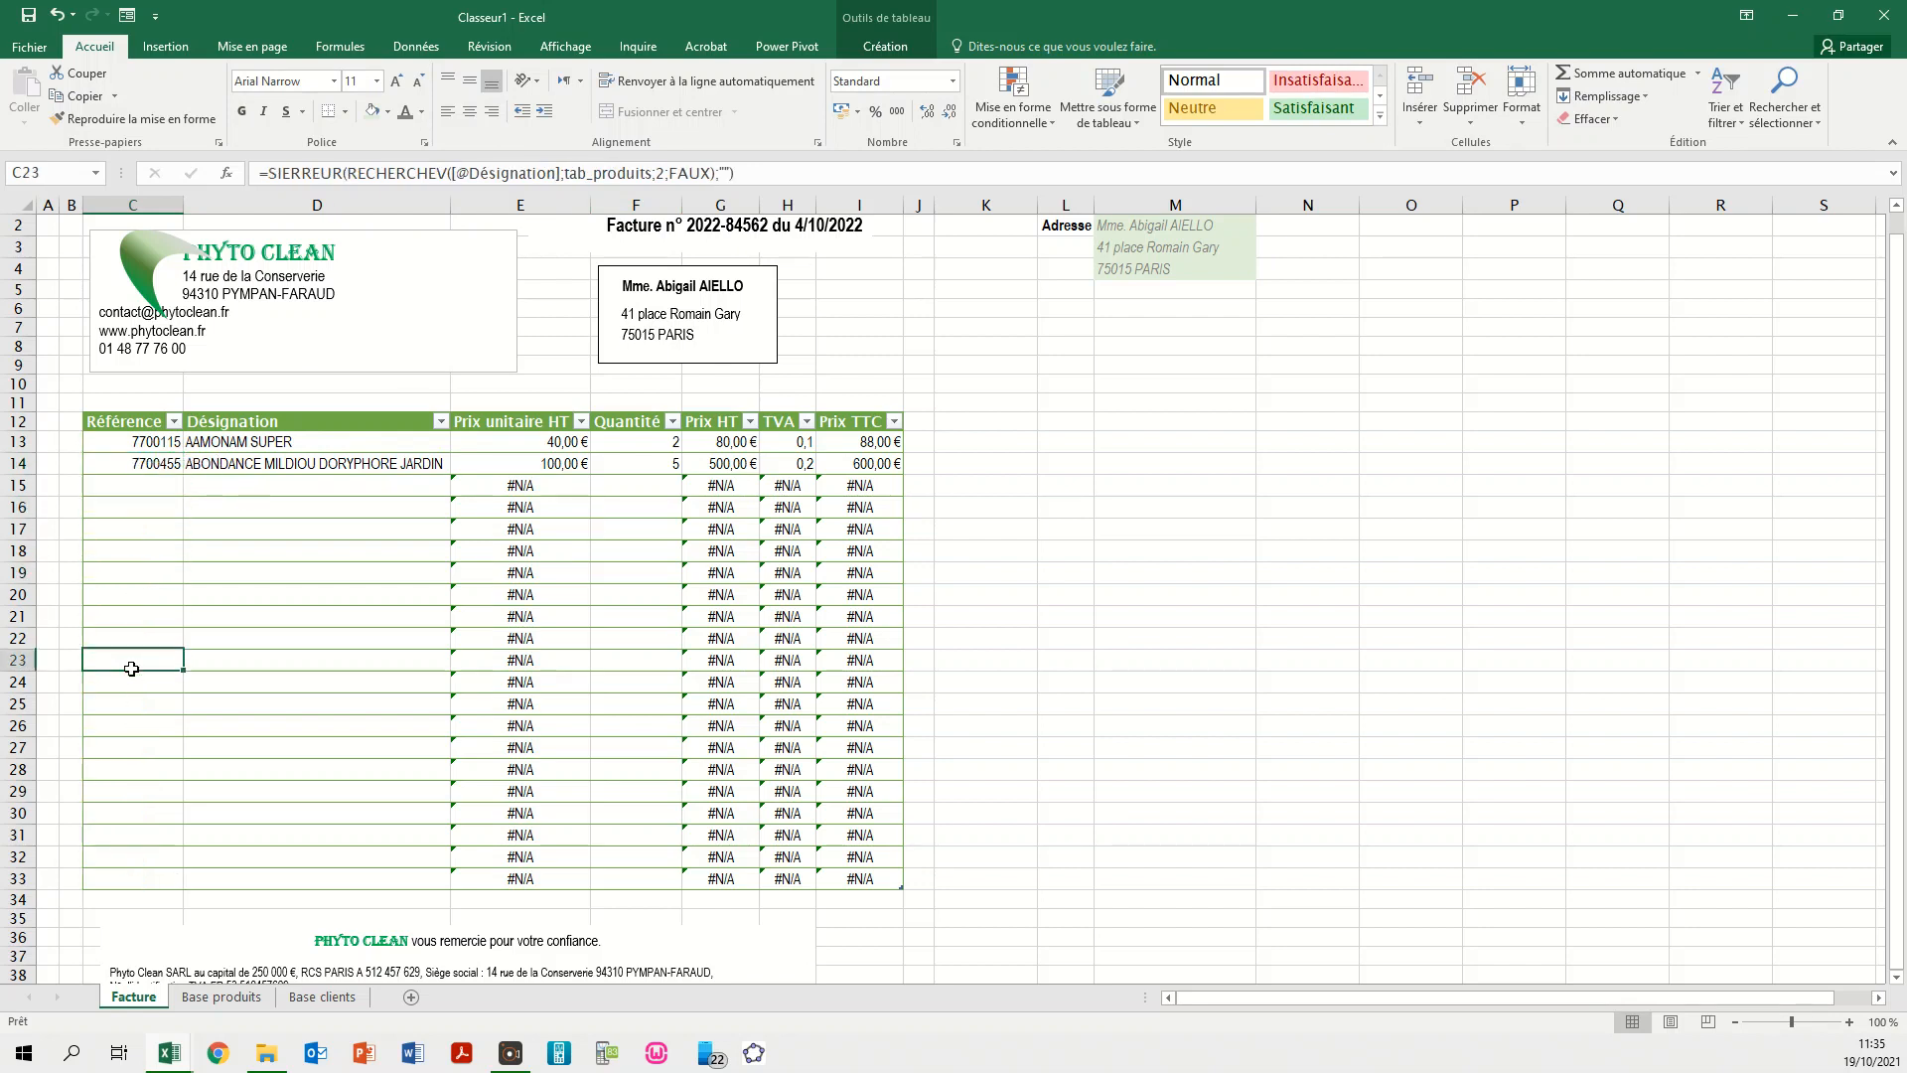
- Test the Référence lookup by choosing 3C-STEF in D15, and clear that cell again
click(231, 485)
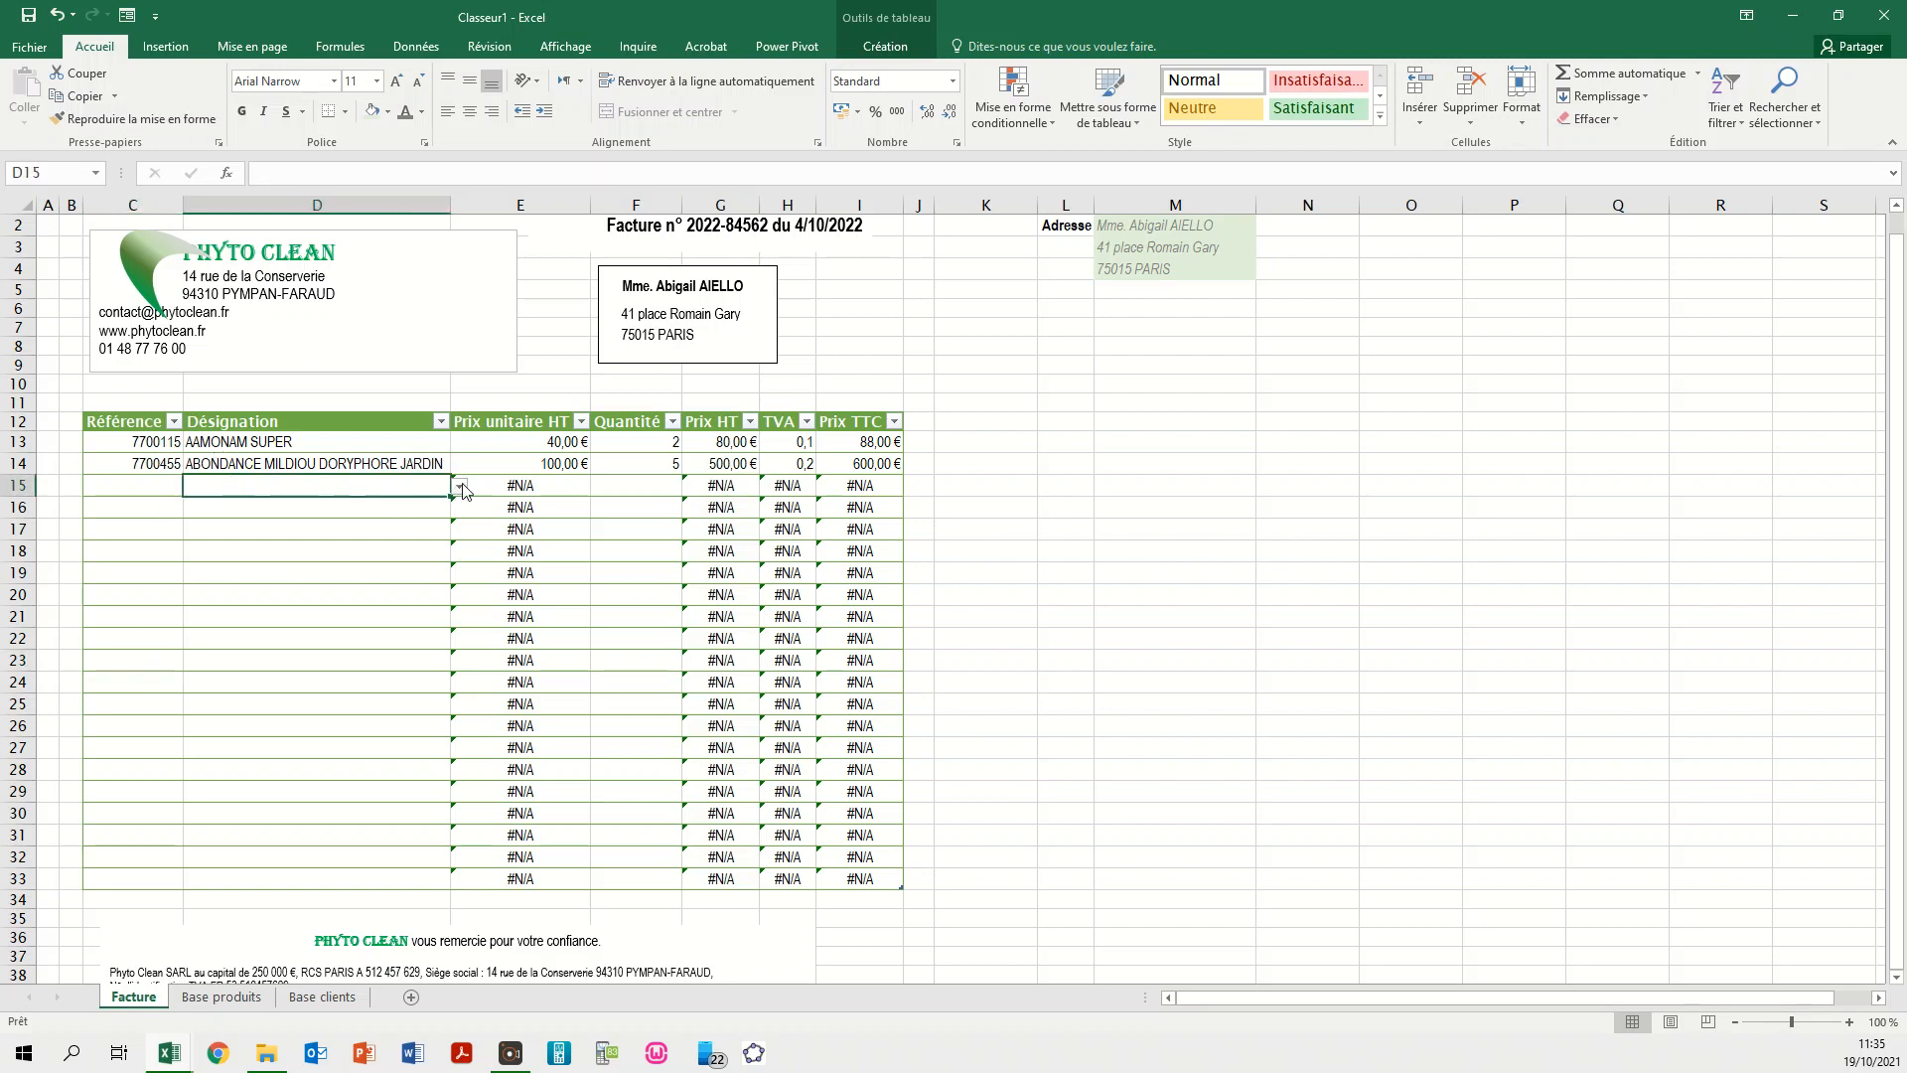
click(459, 484)
click(410, 520)
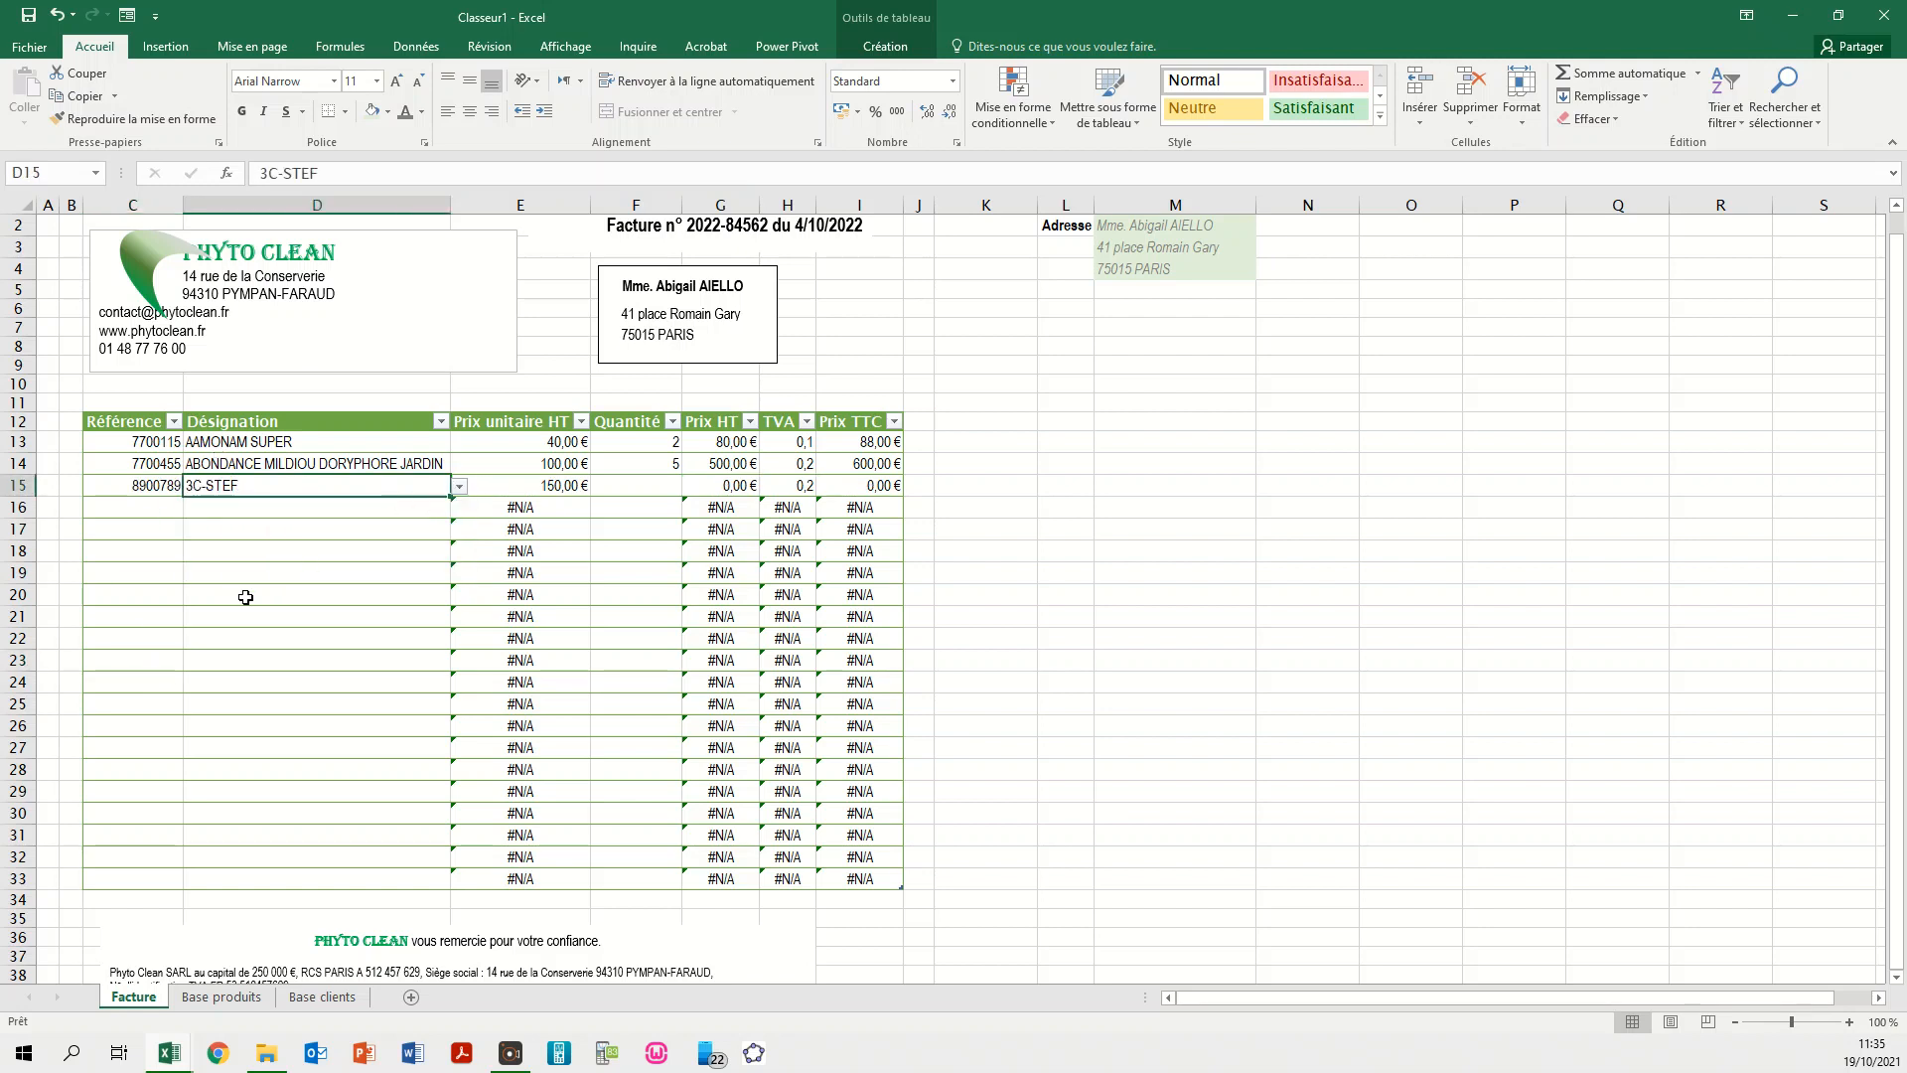
key(Delete)
click(119, 488)
click(171, 556)
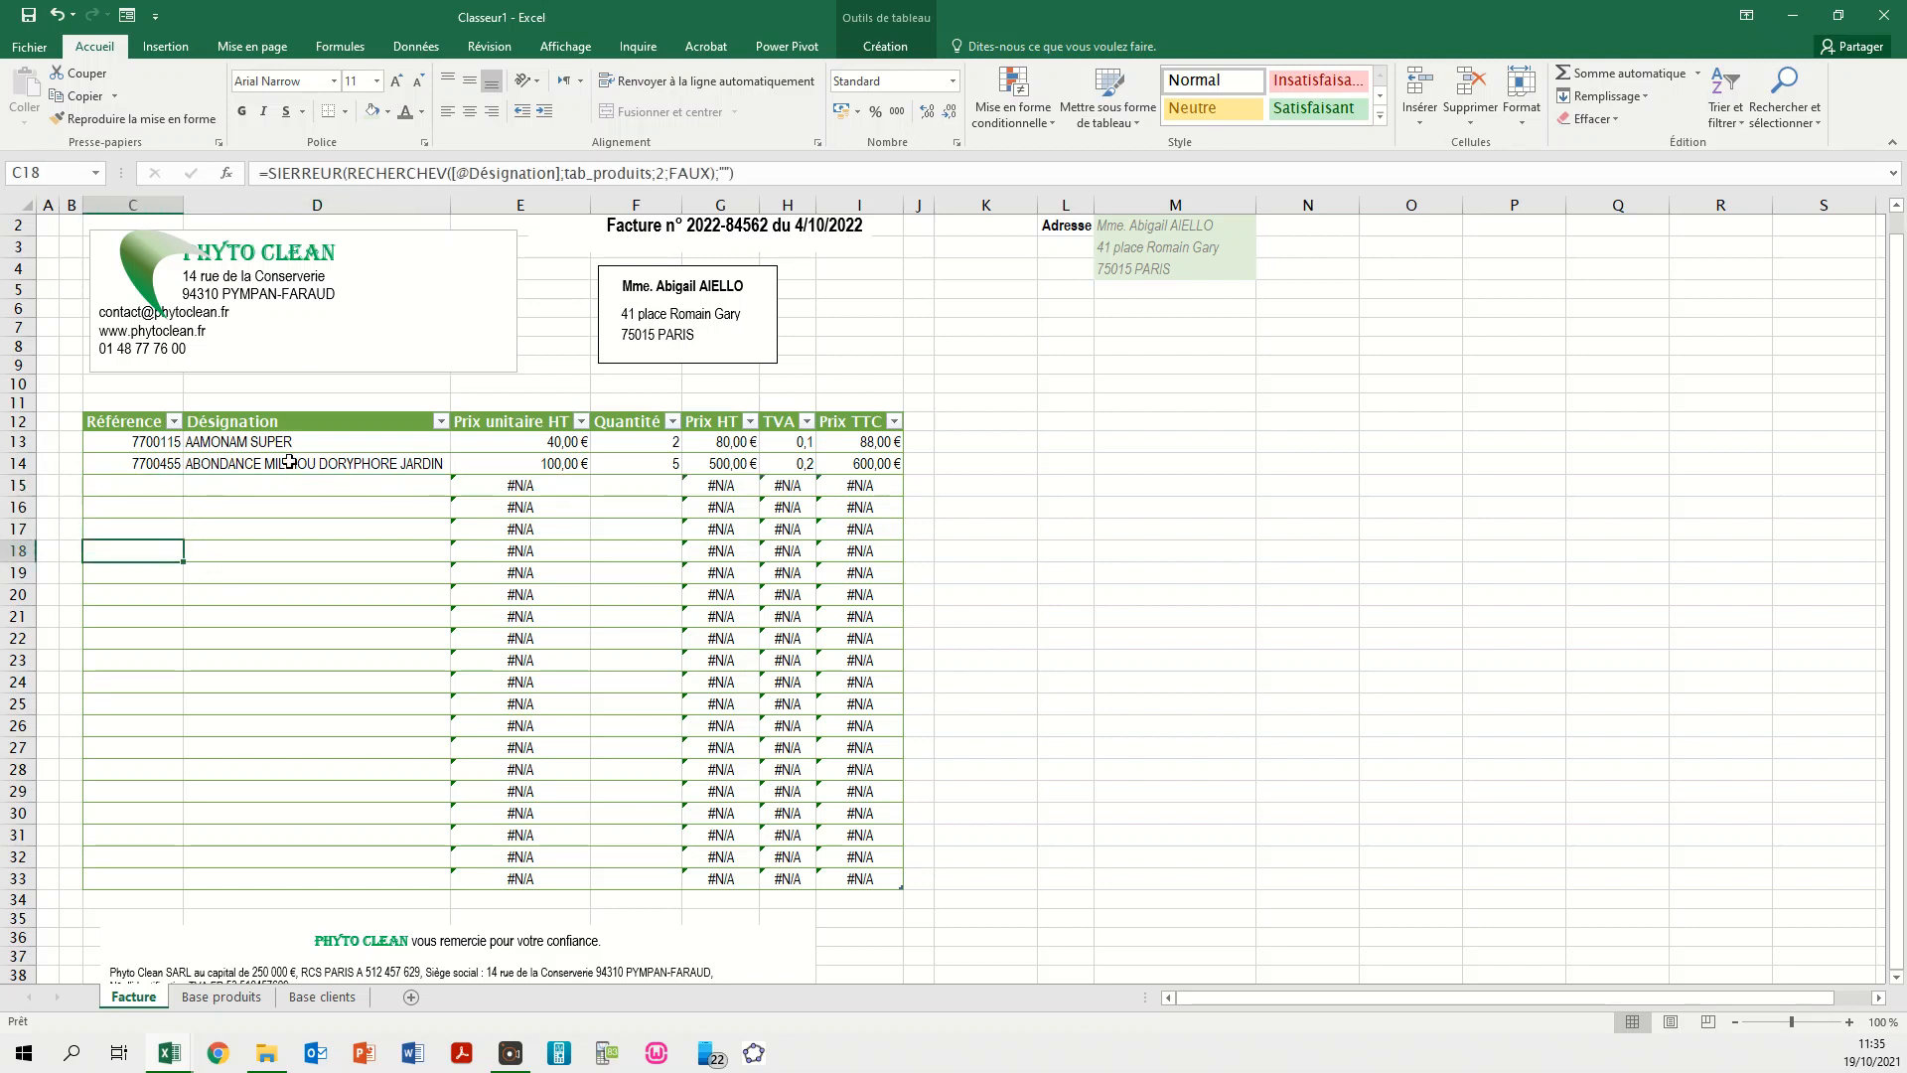
click(490, 440)
click(641, 444)
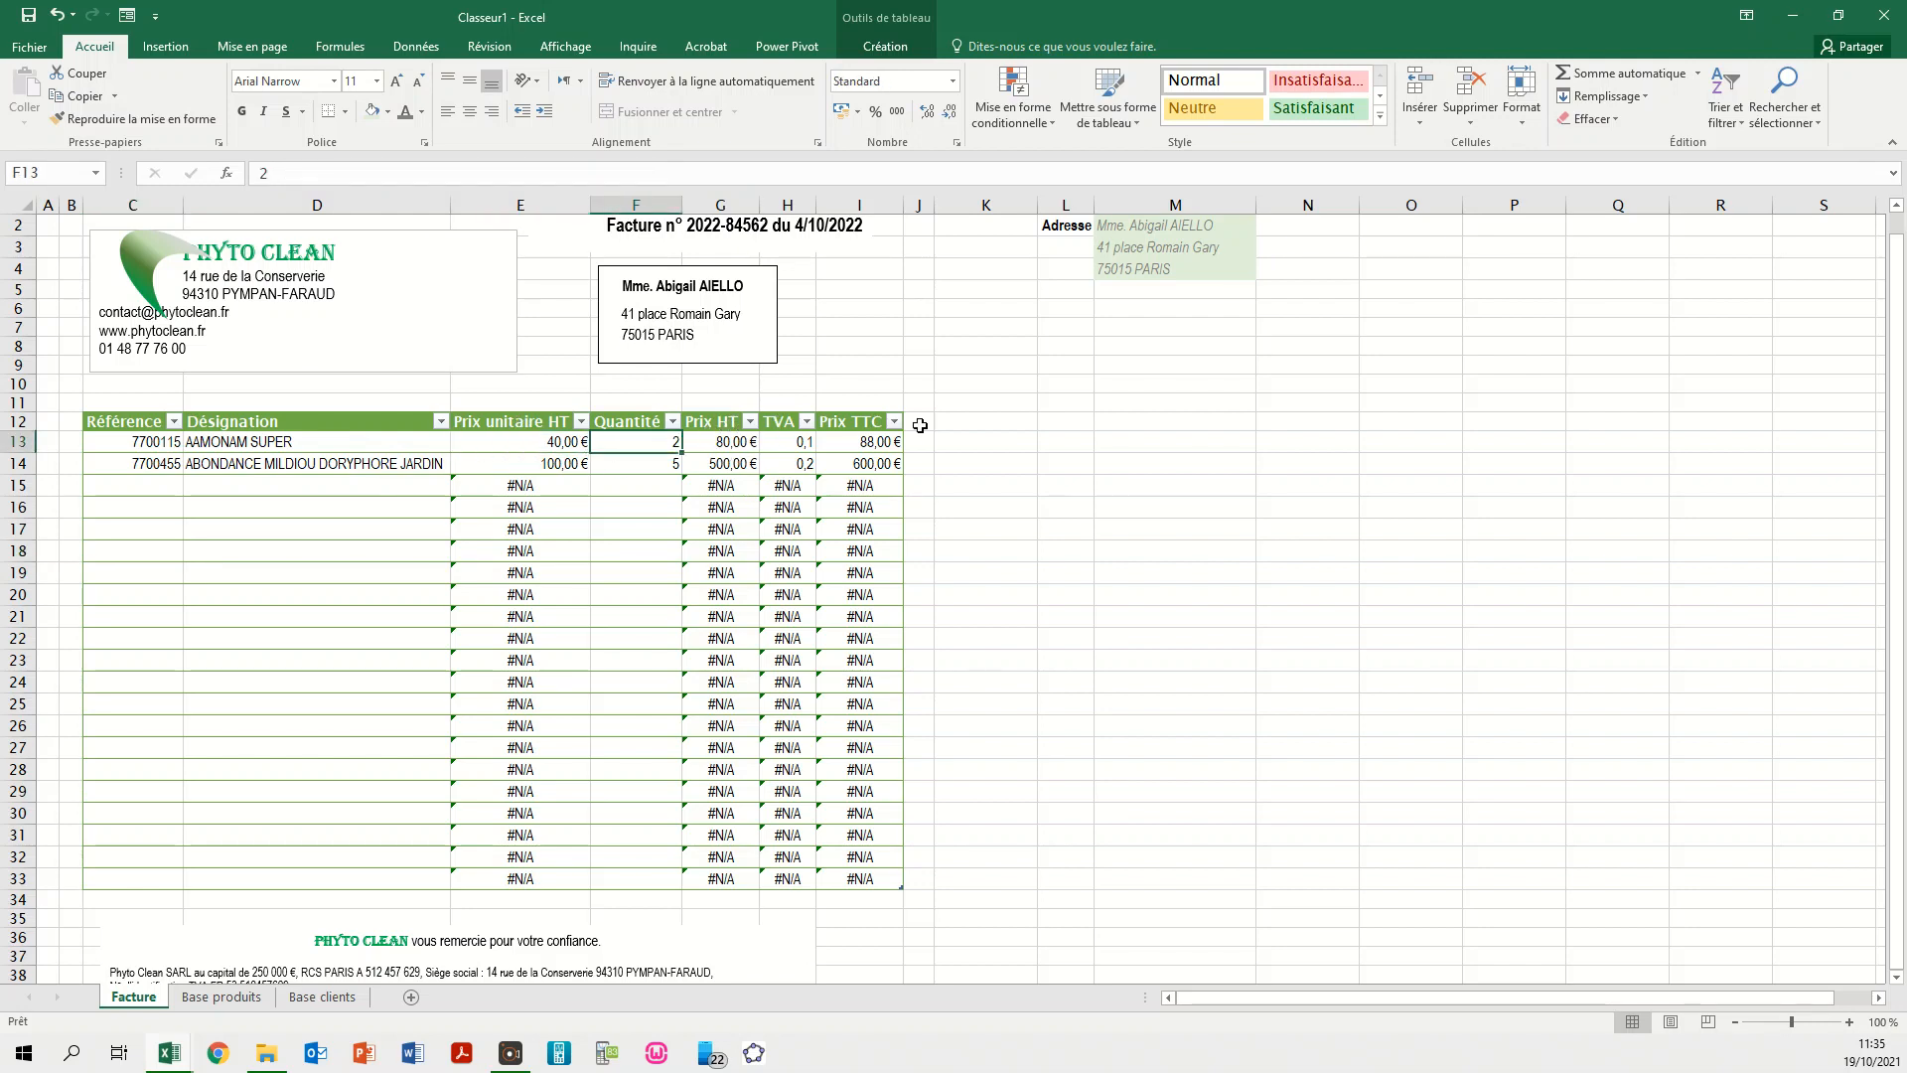
click(501, 440)
click(268, 173)
text(SIERREUR()
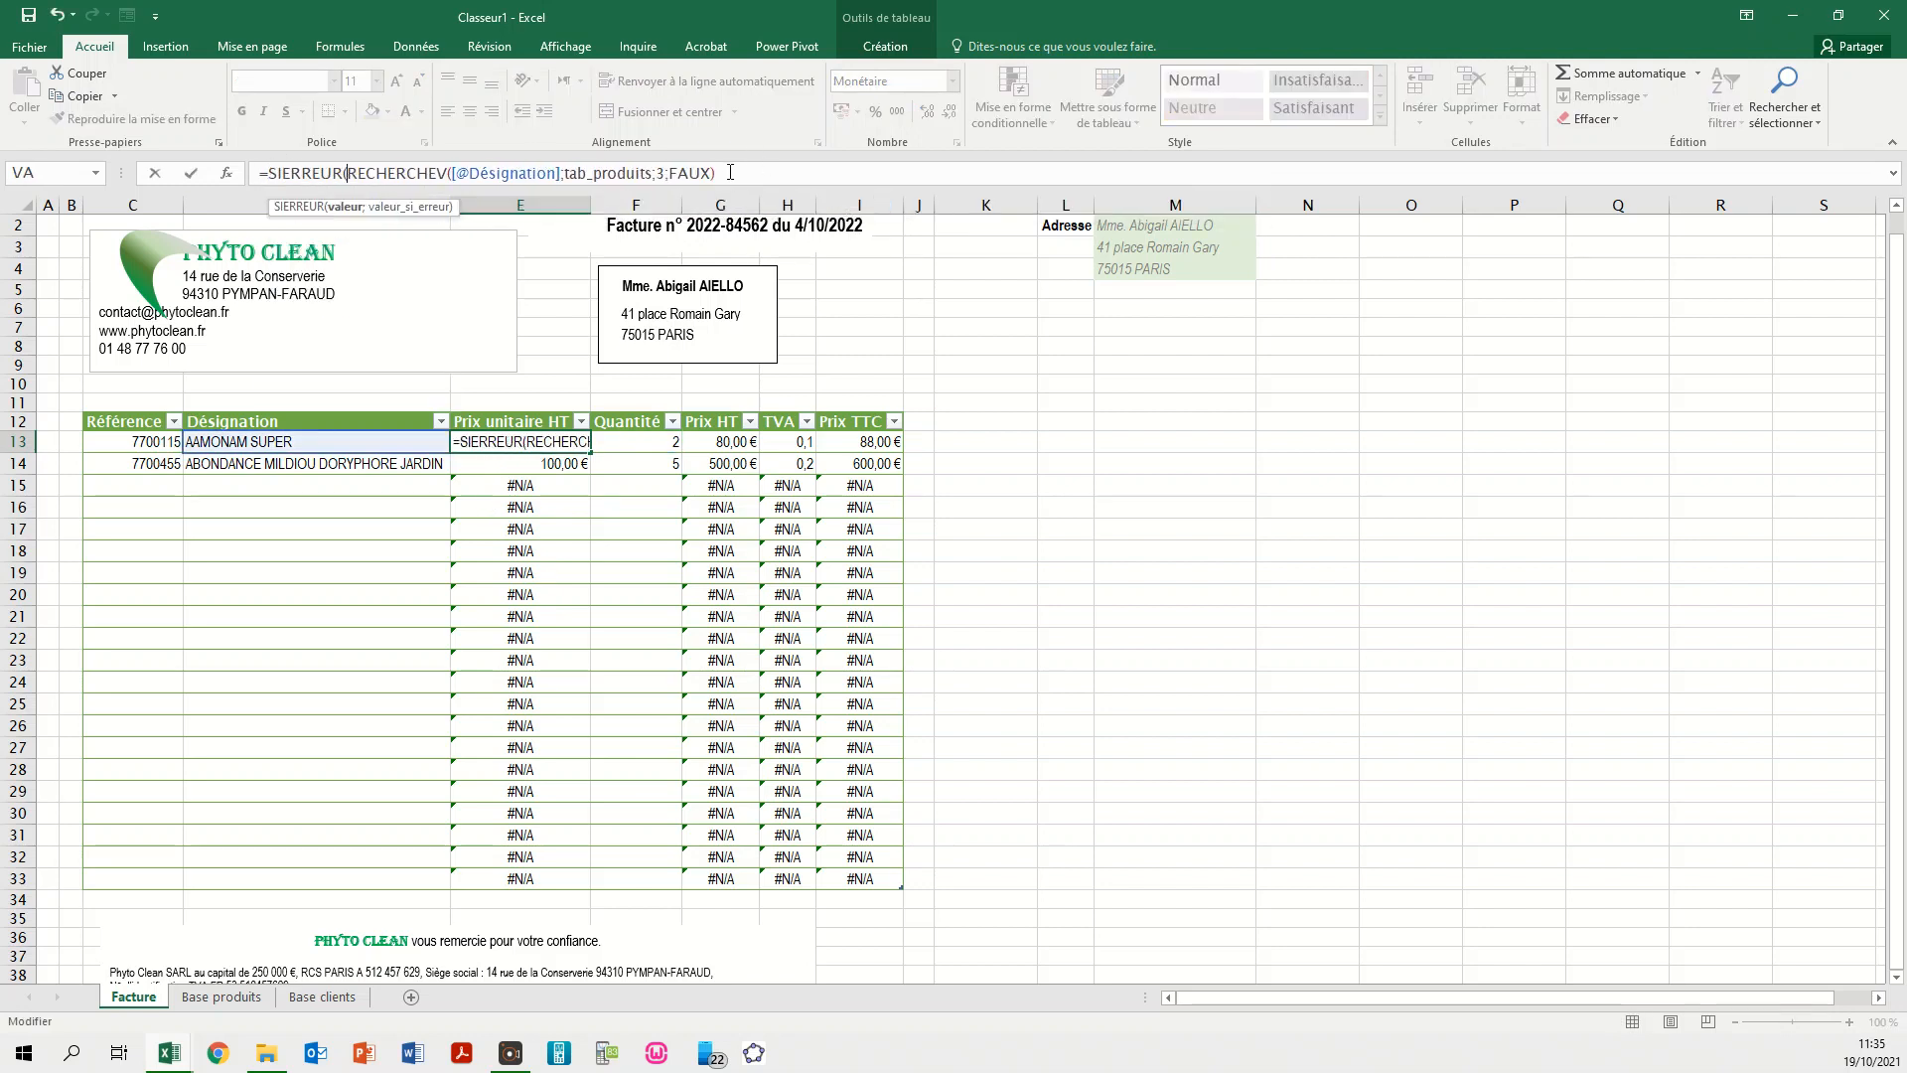
text(;)
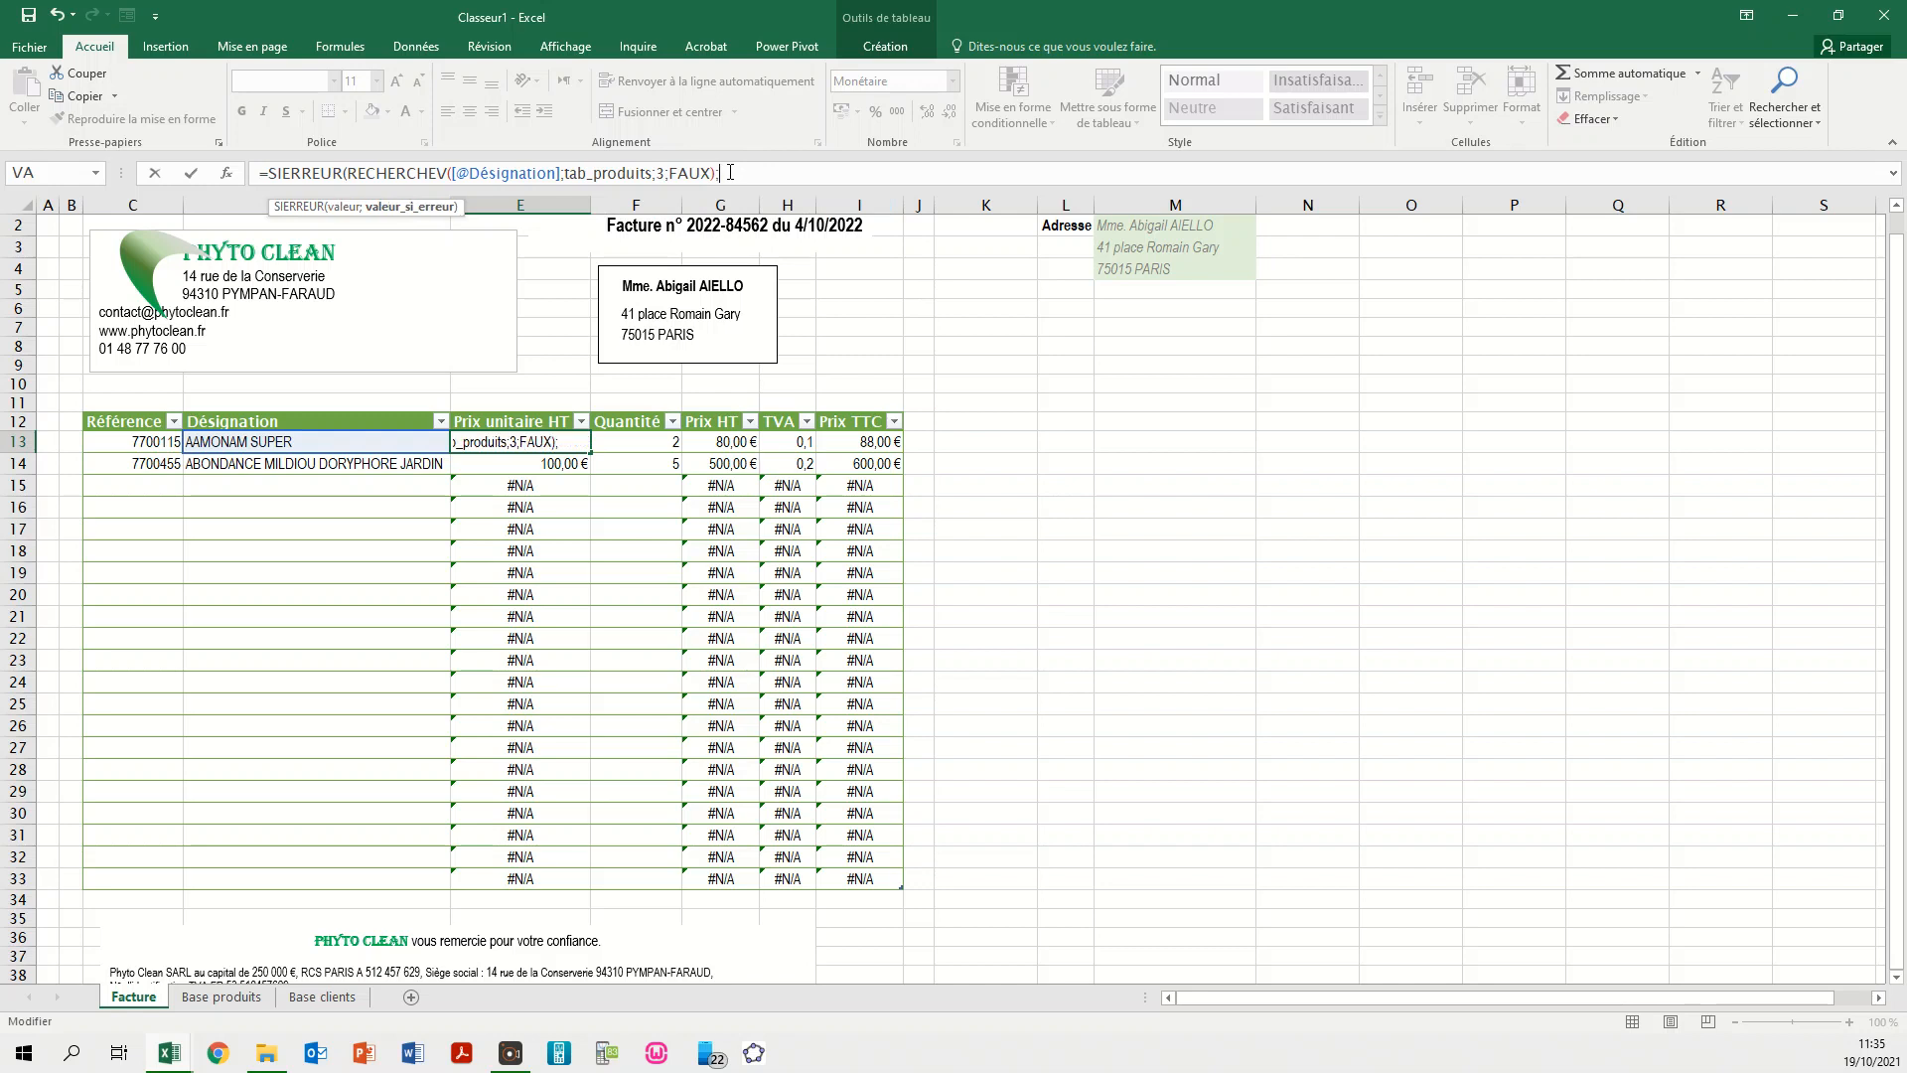
key(Return)
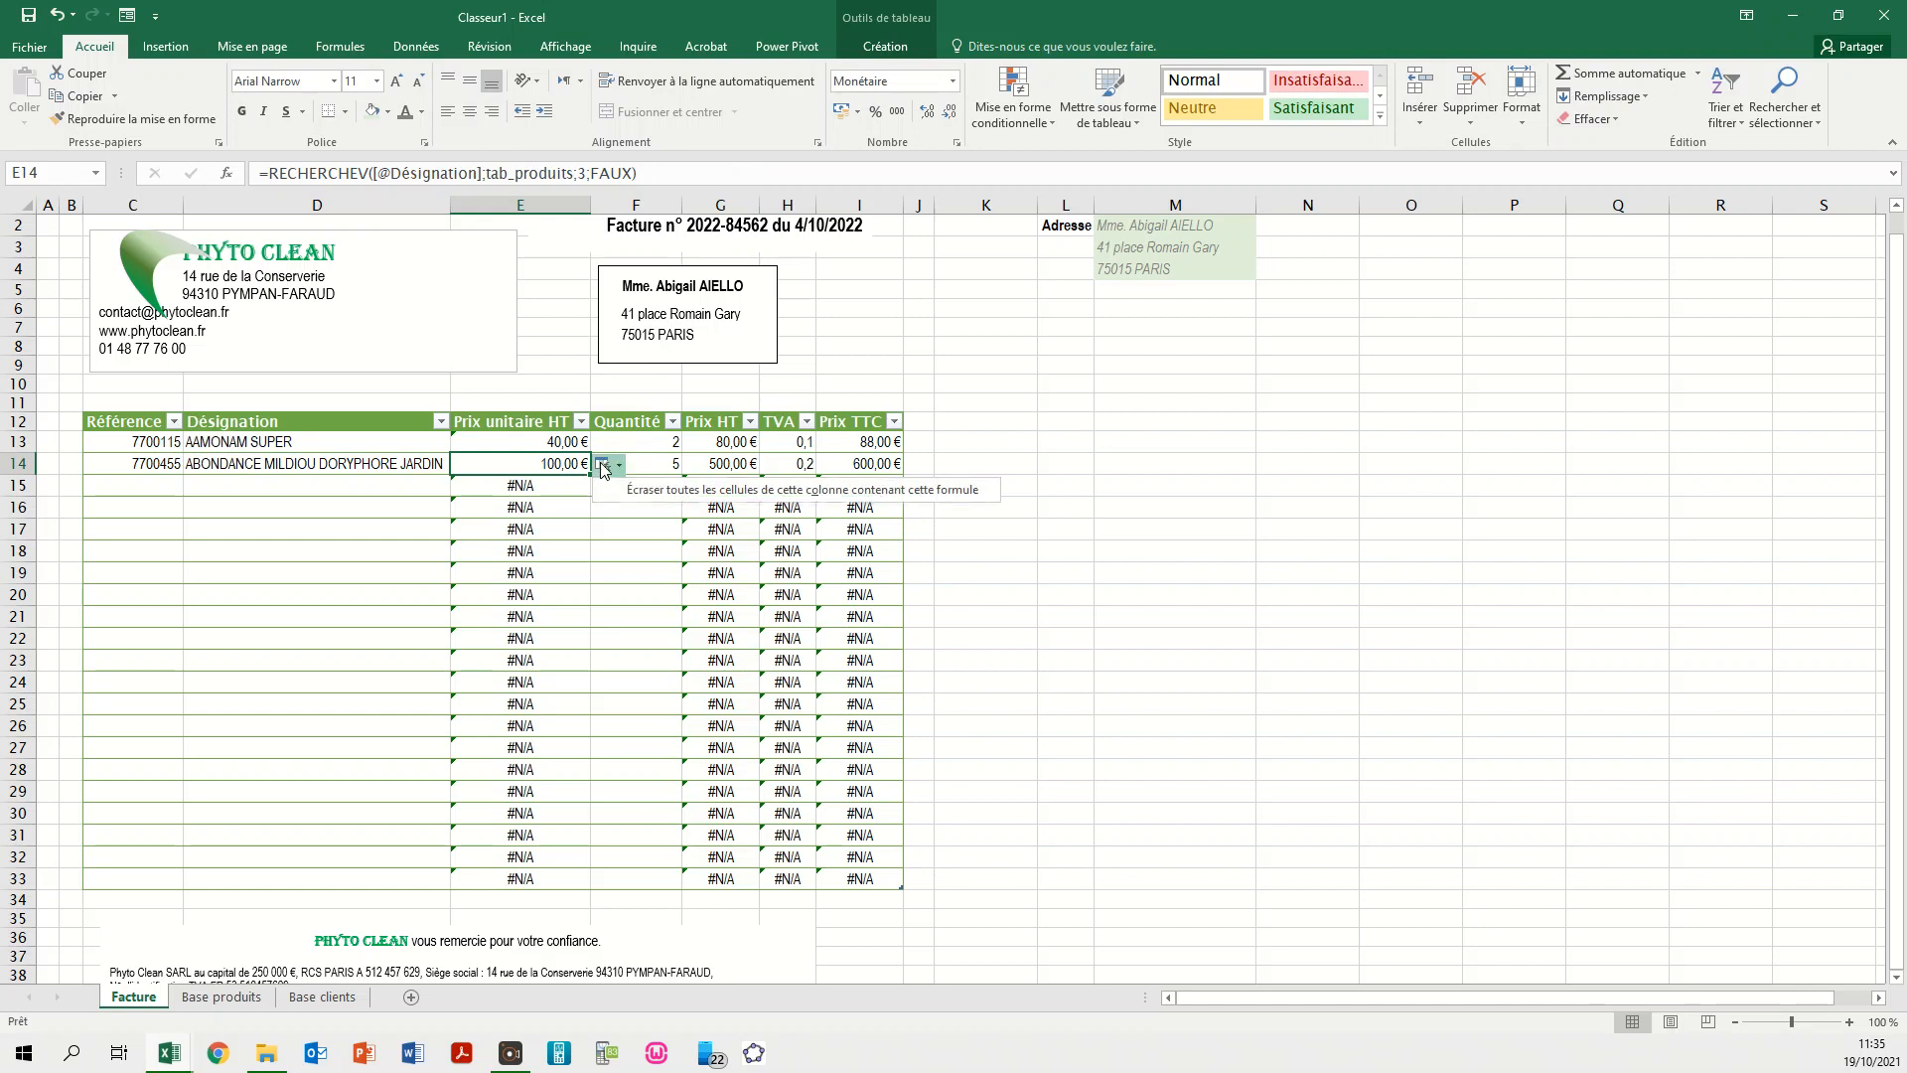
click(628, 488)
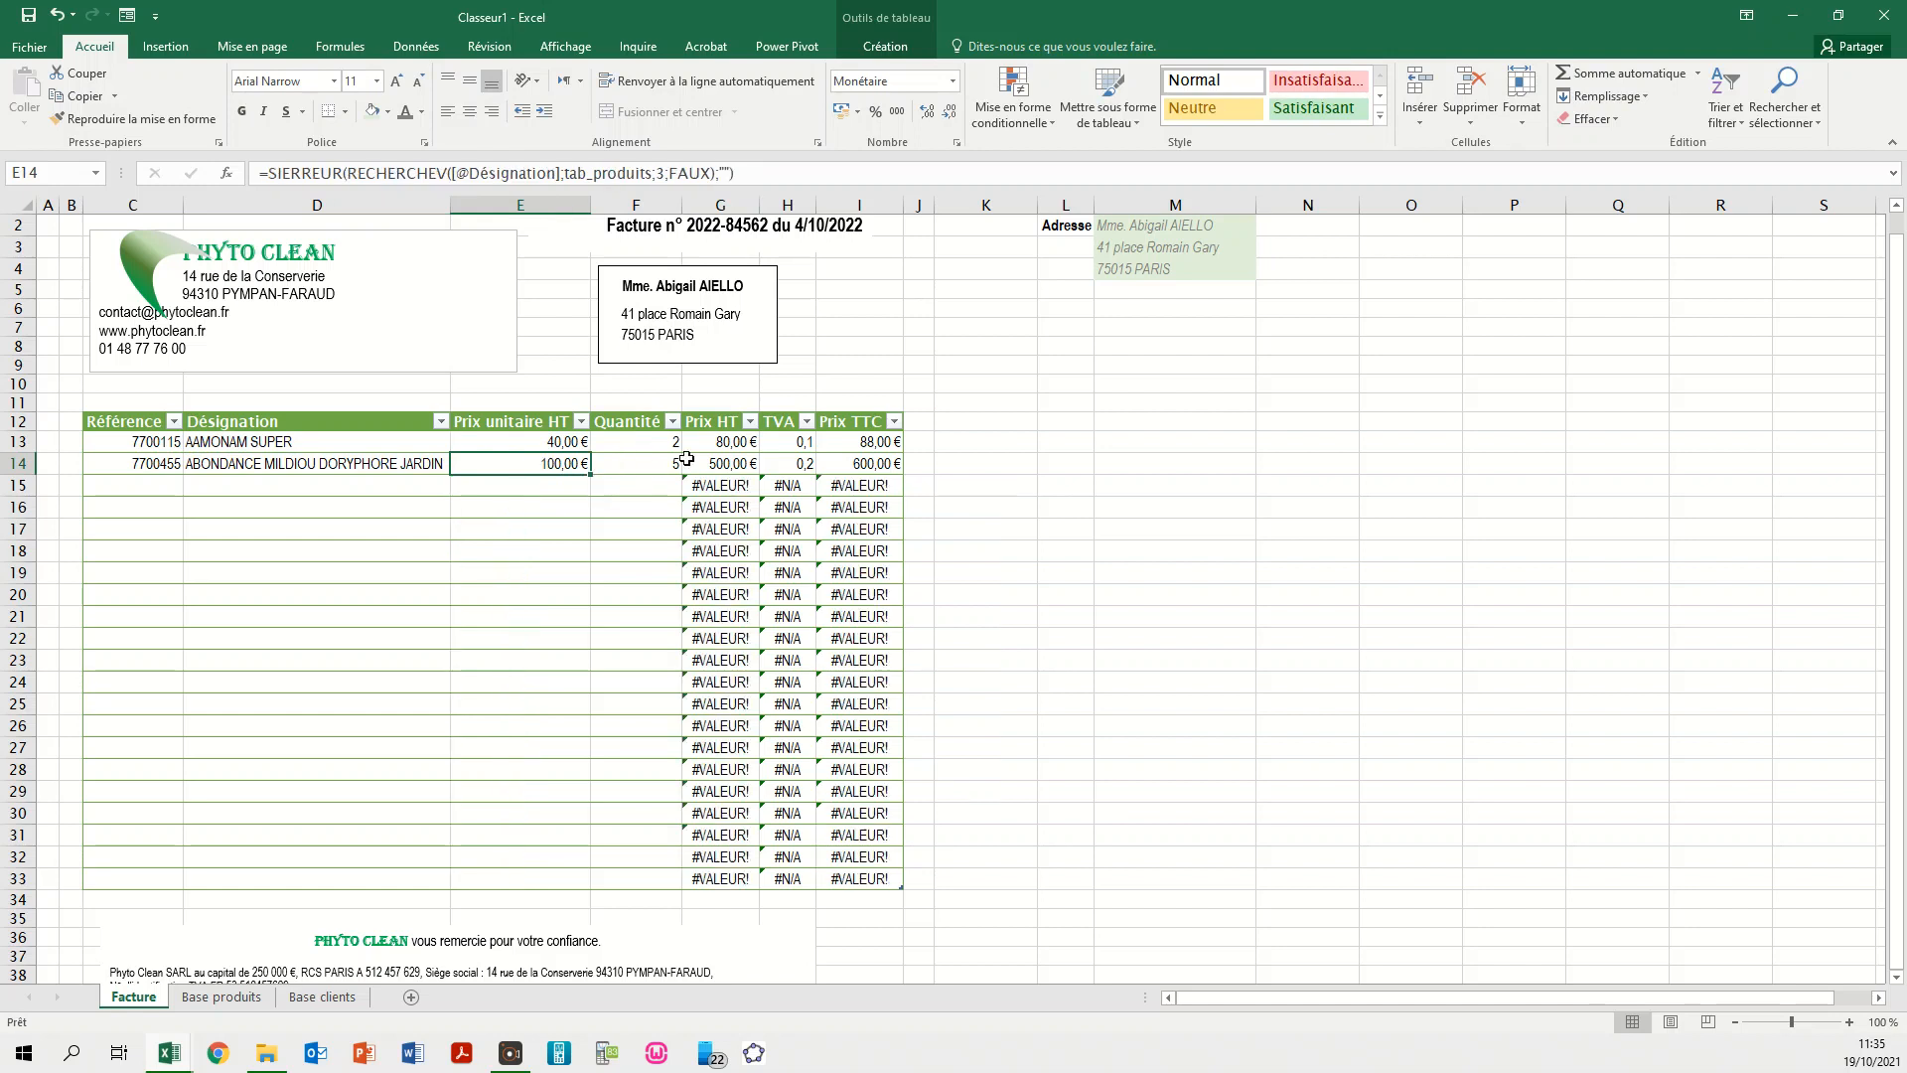
click(726, 440)
click(265, 173)
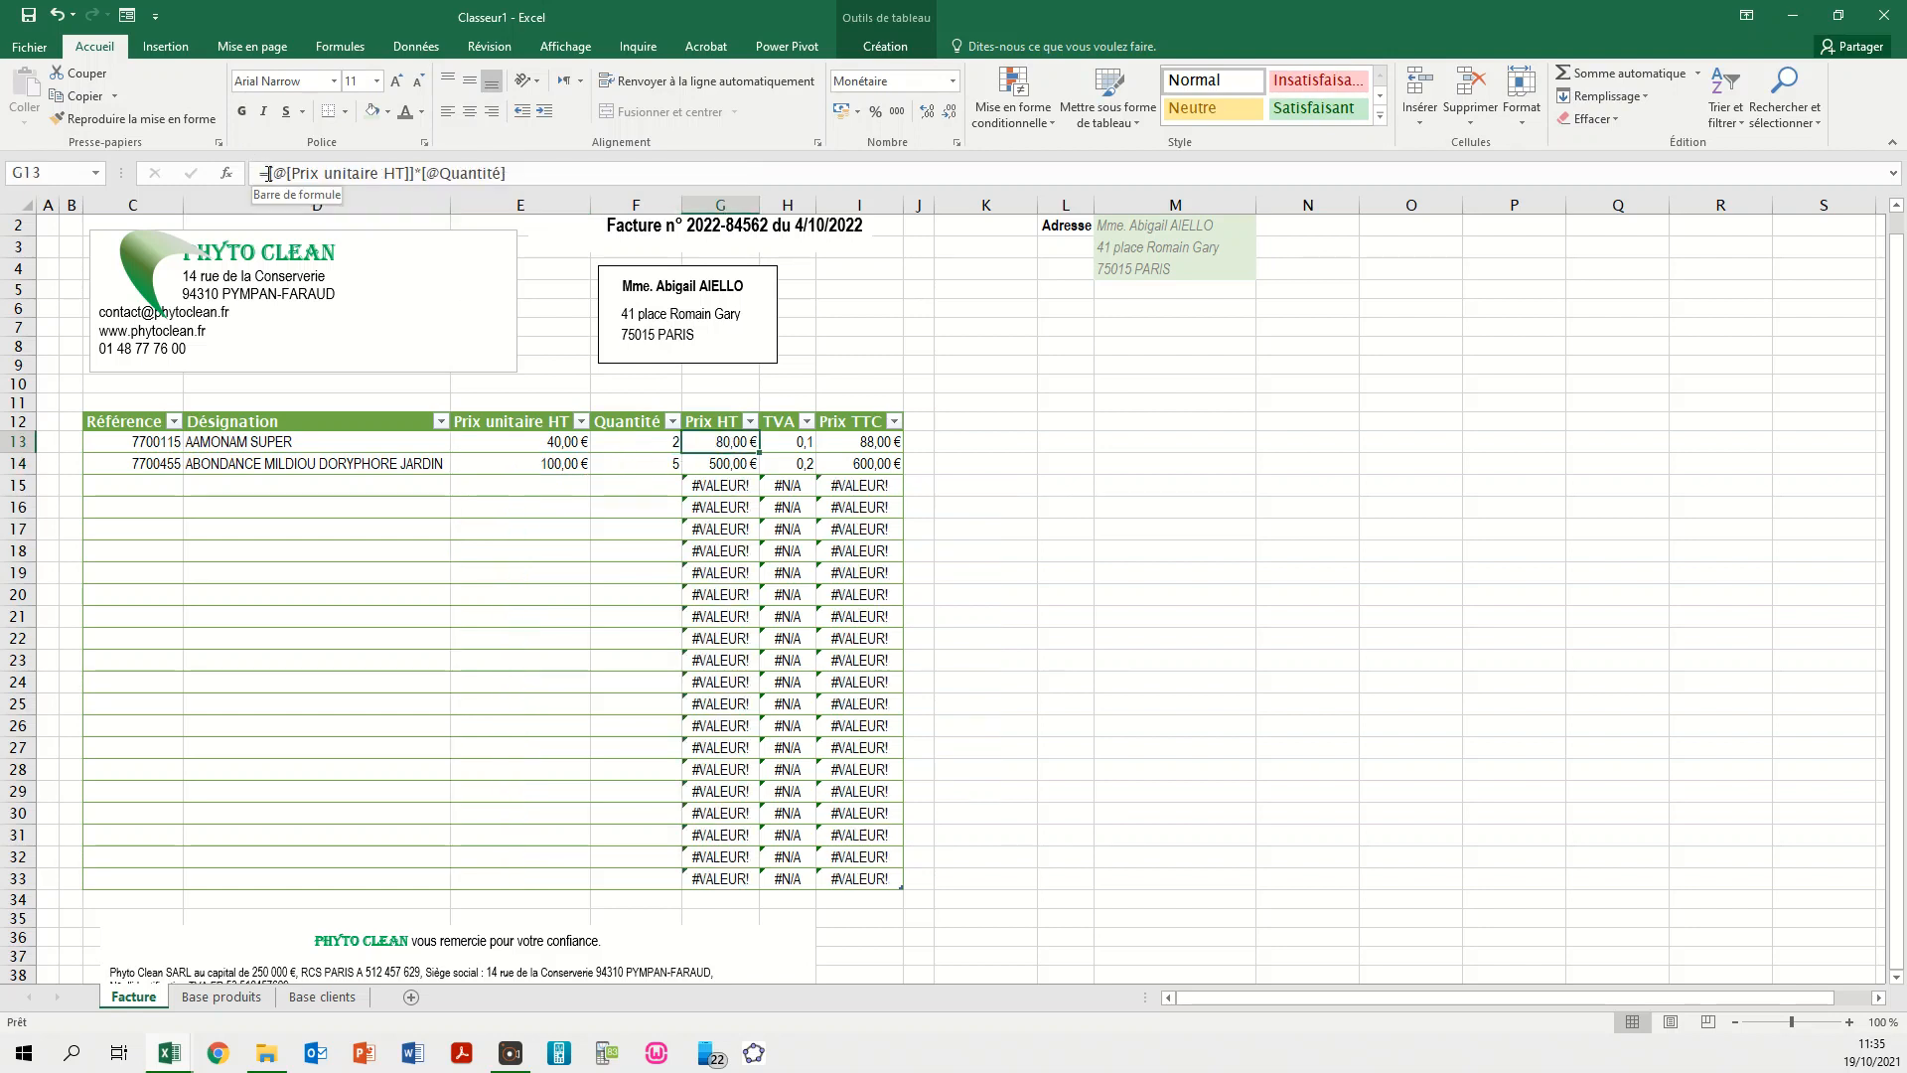
text(SIERREUR()
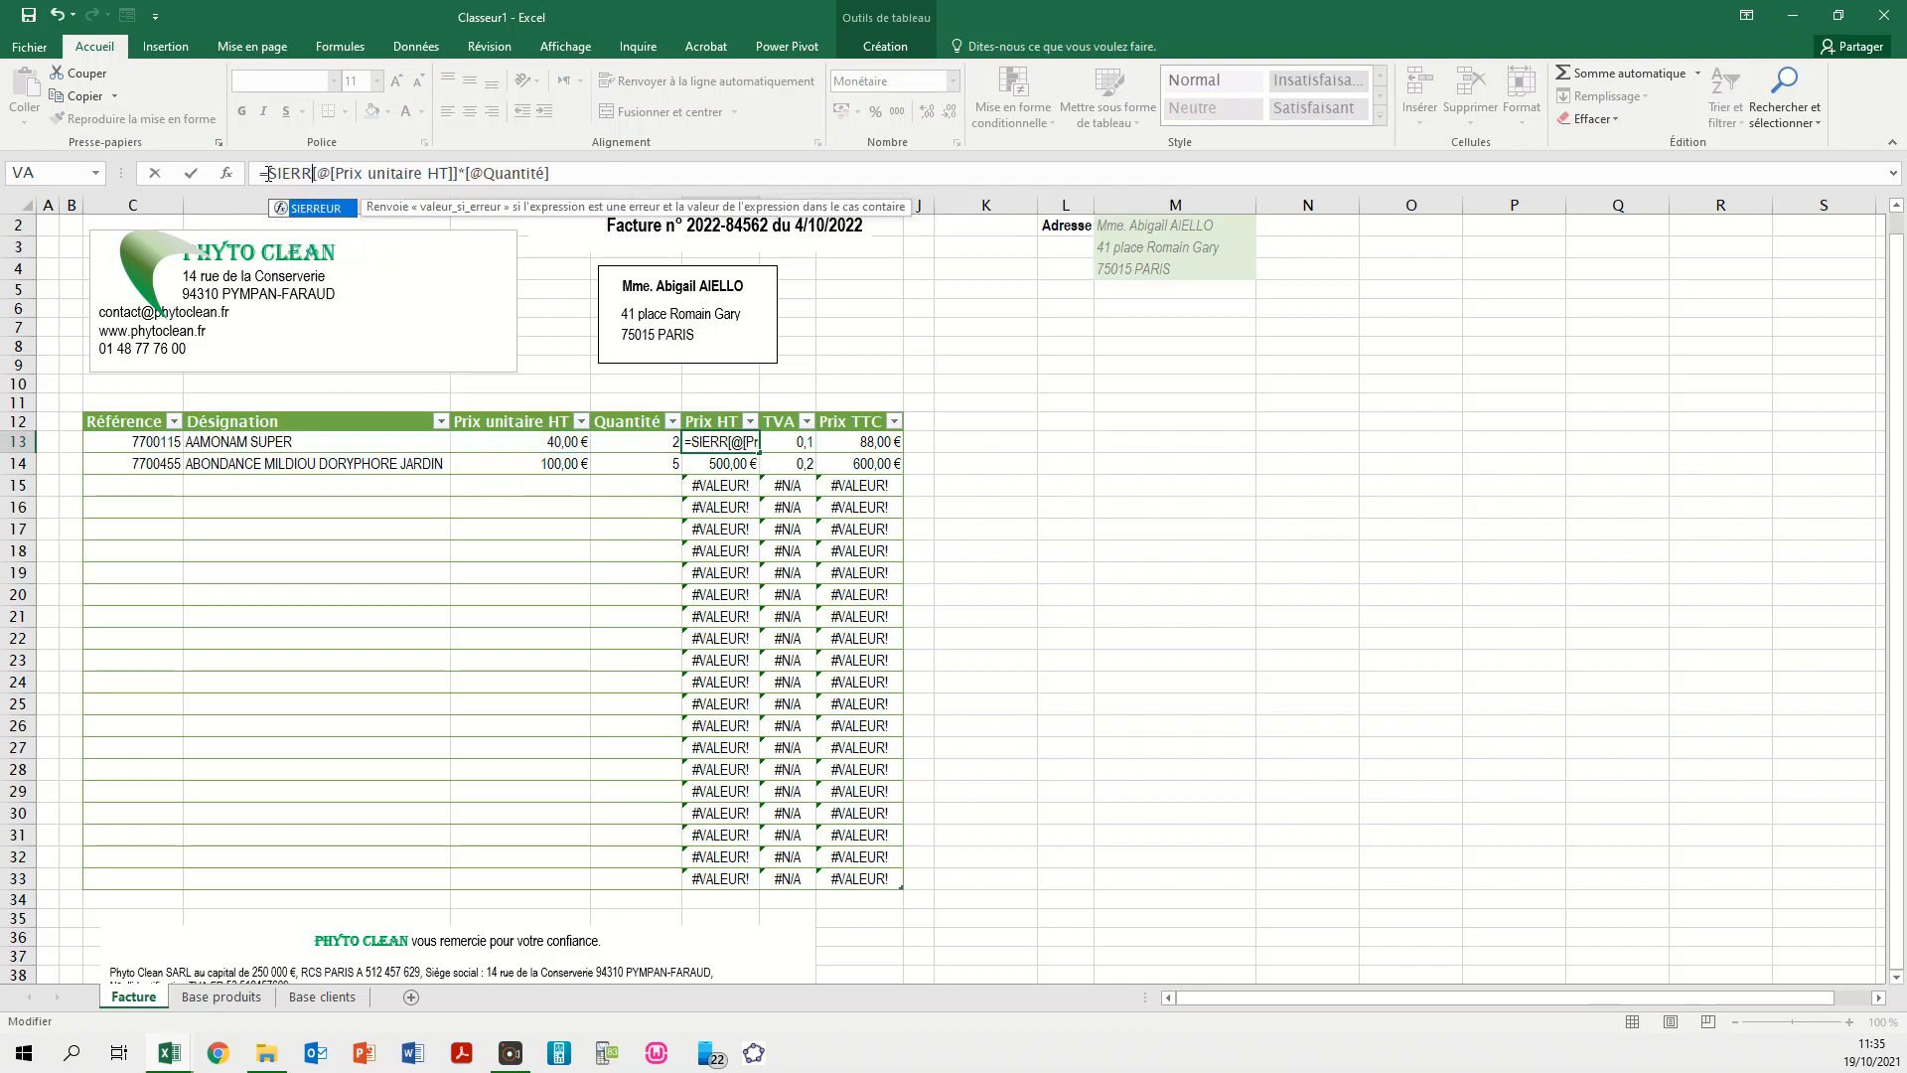
click(607, 175)
text(;")
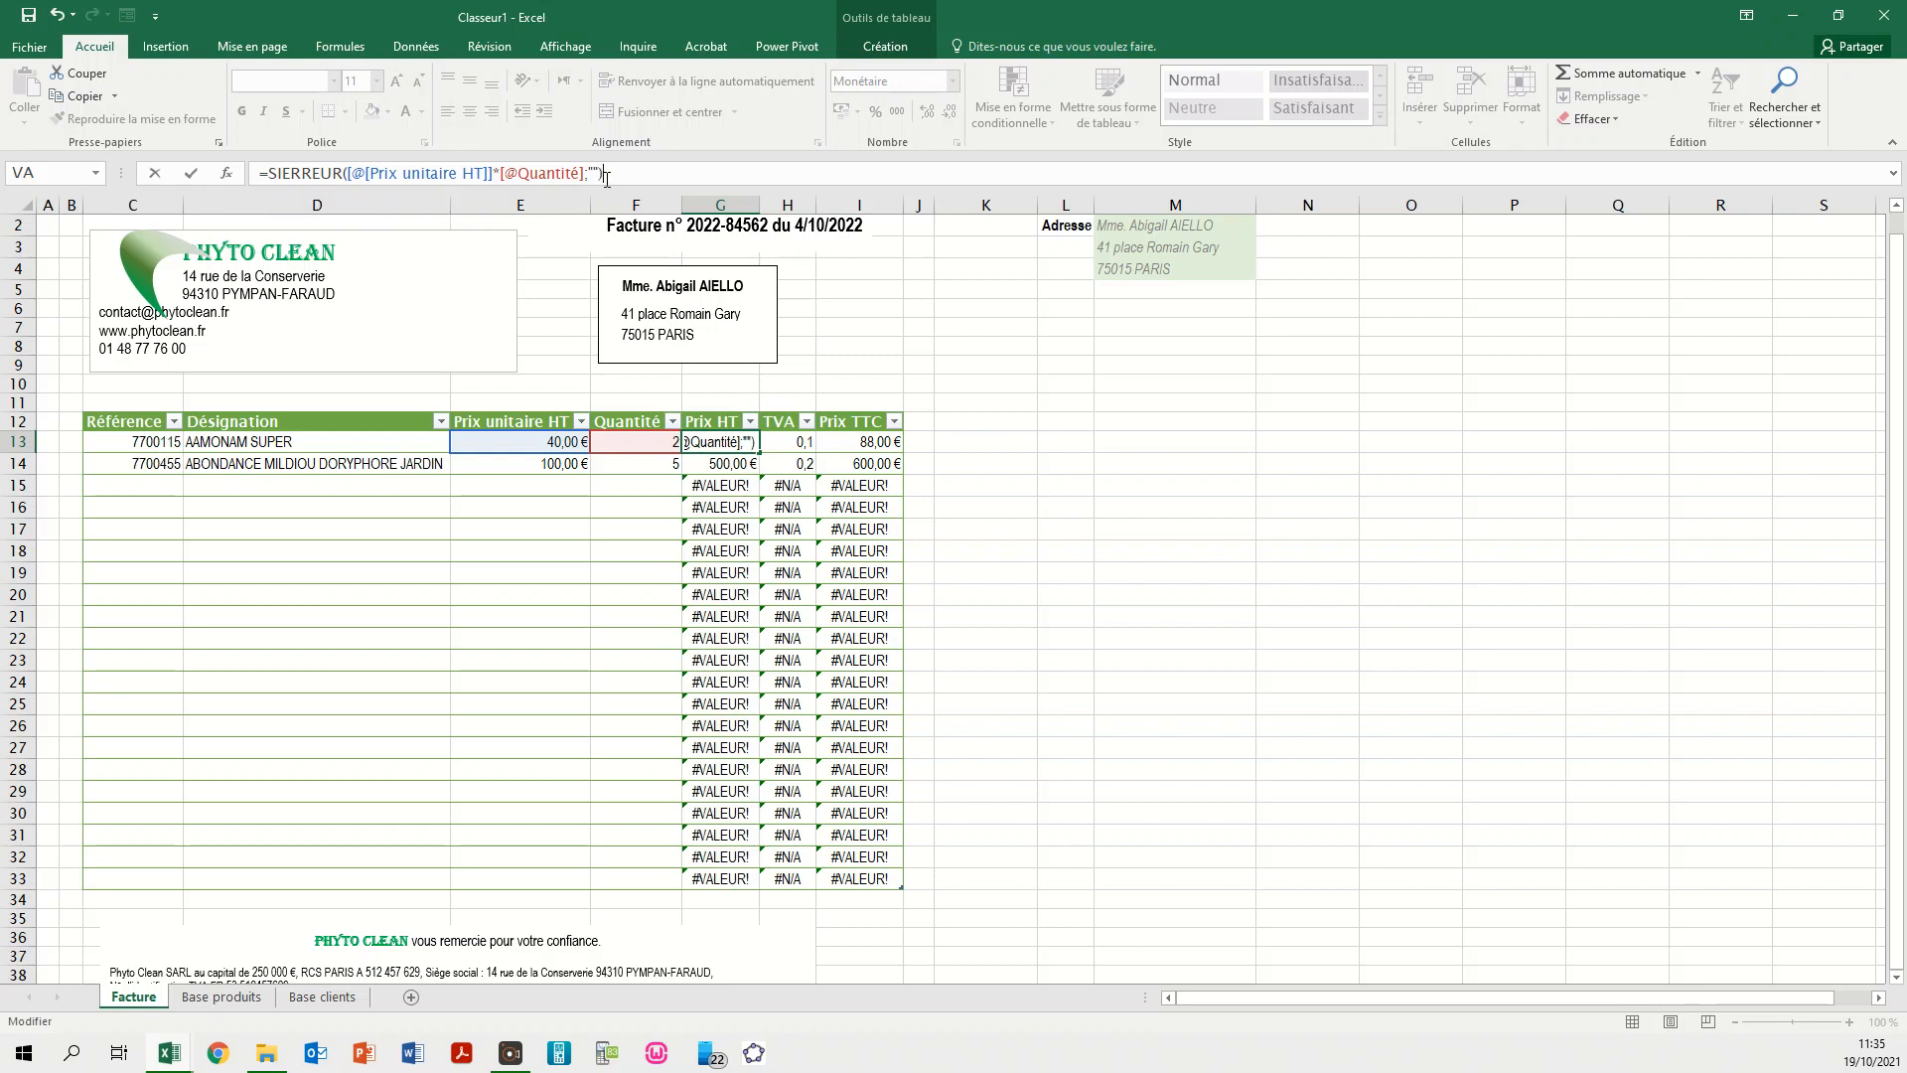
key(Return)
click(771, 463)
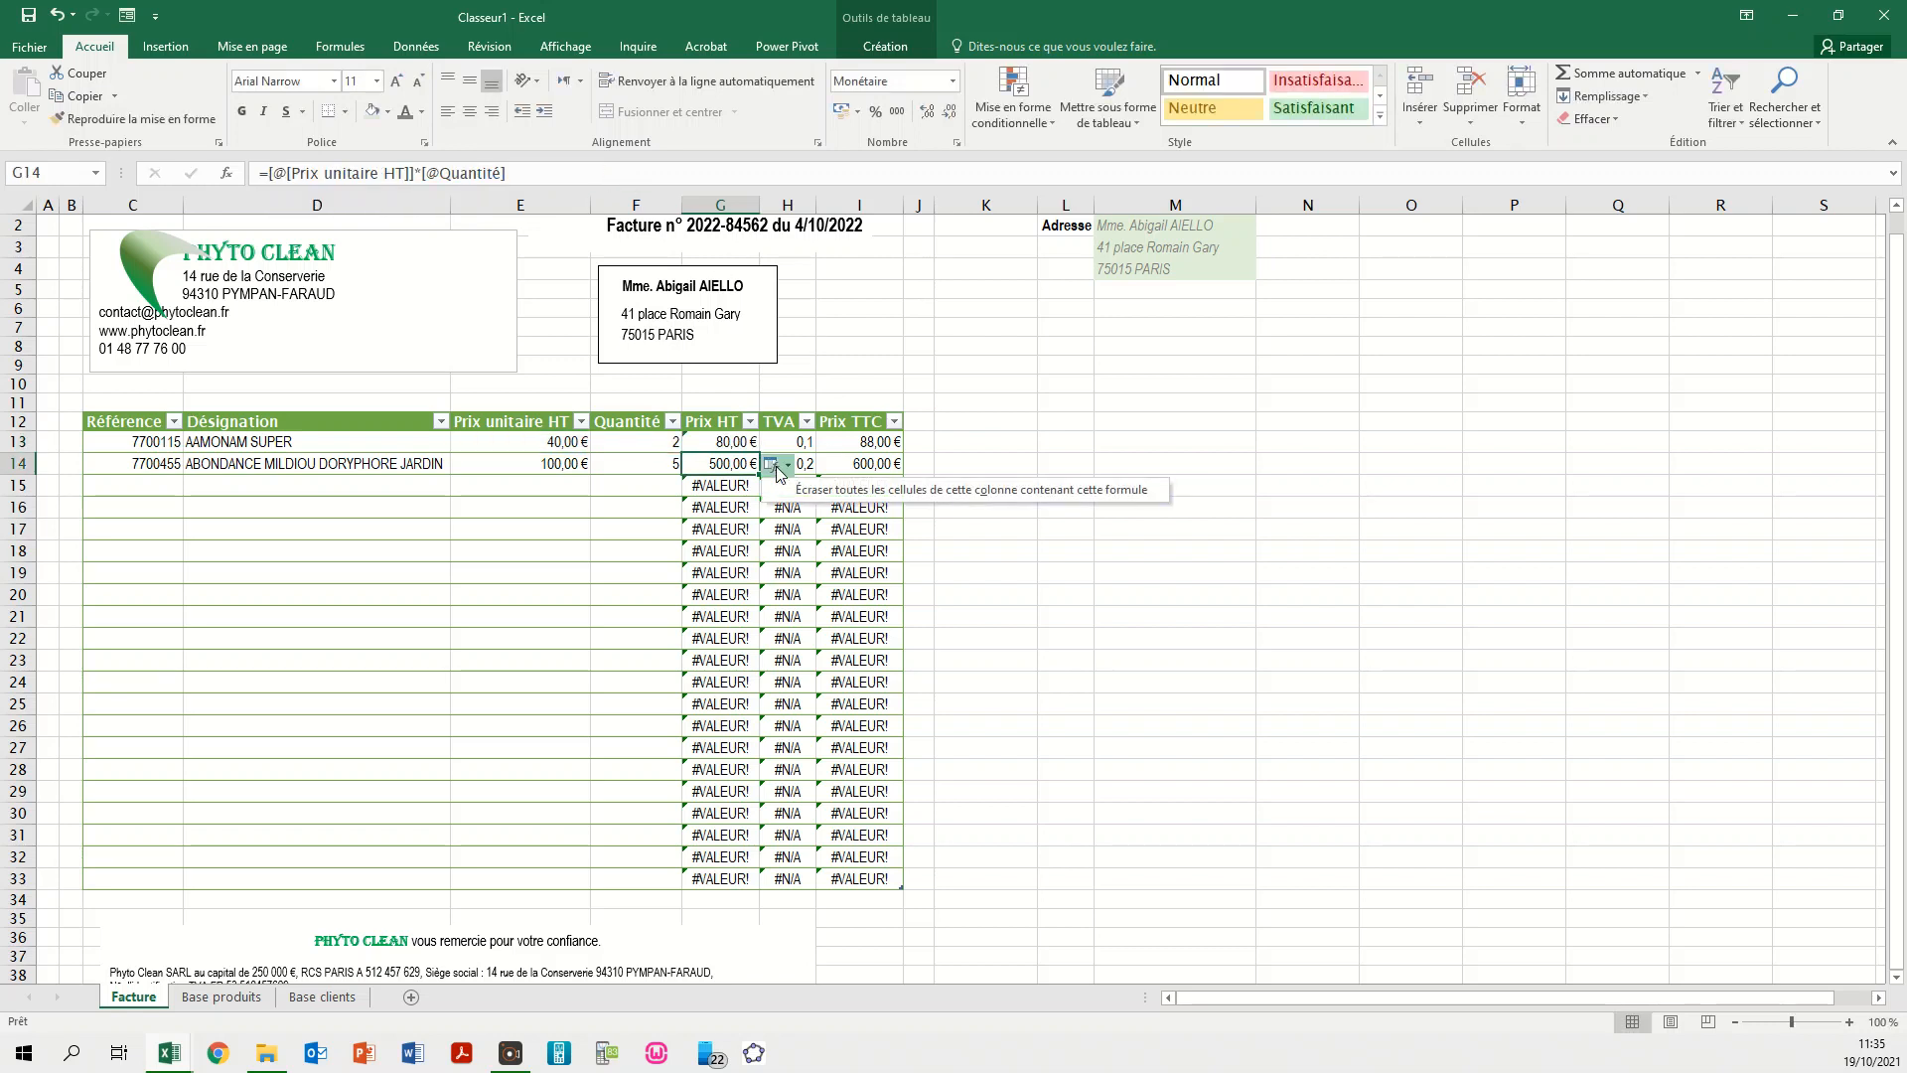
click(818, 489)
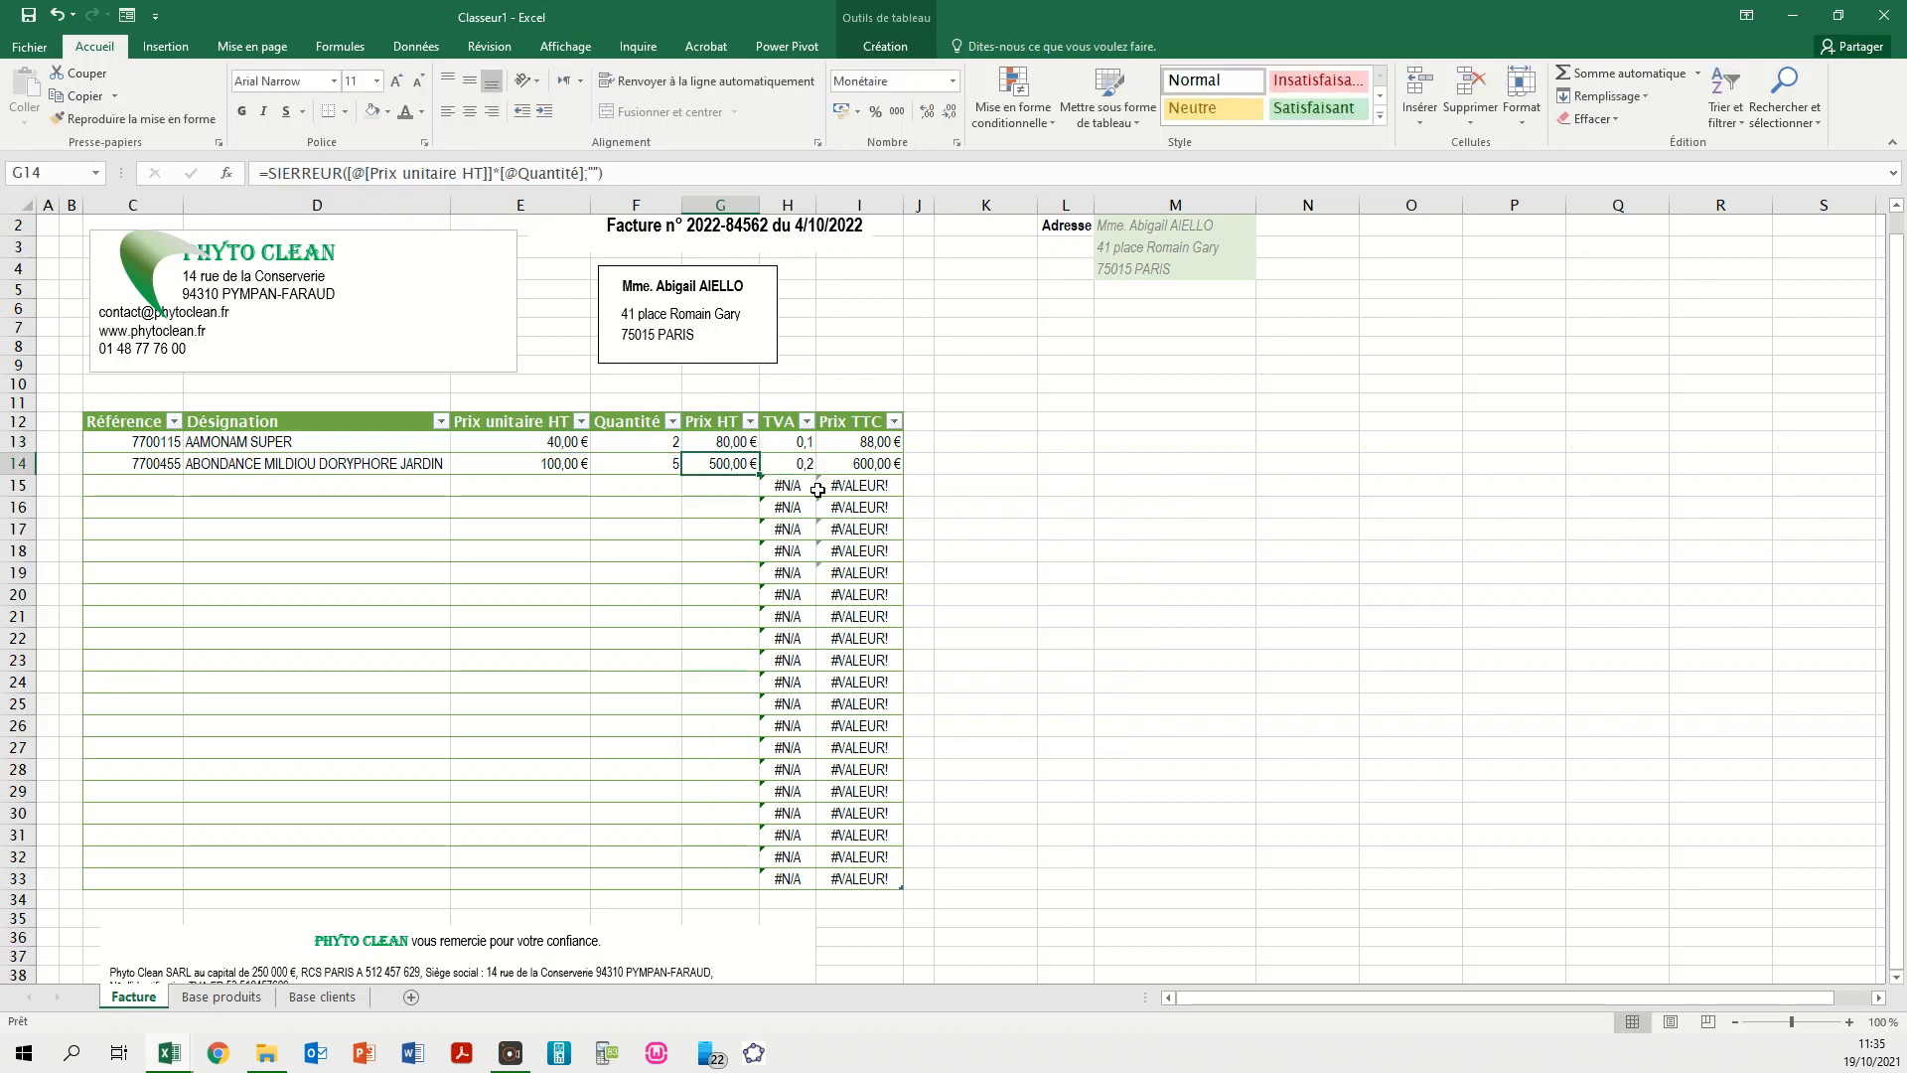
click(781, 442)
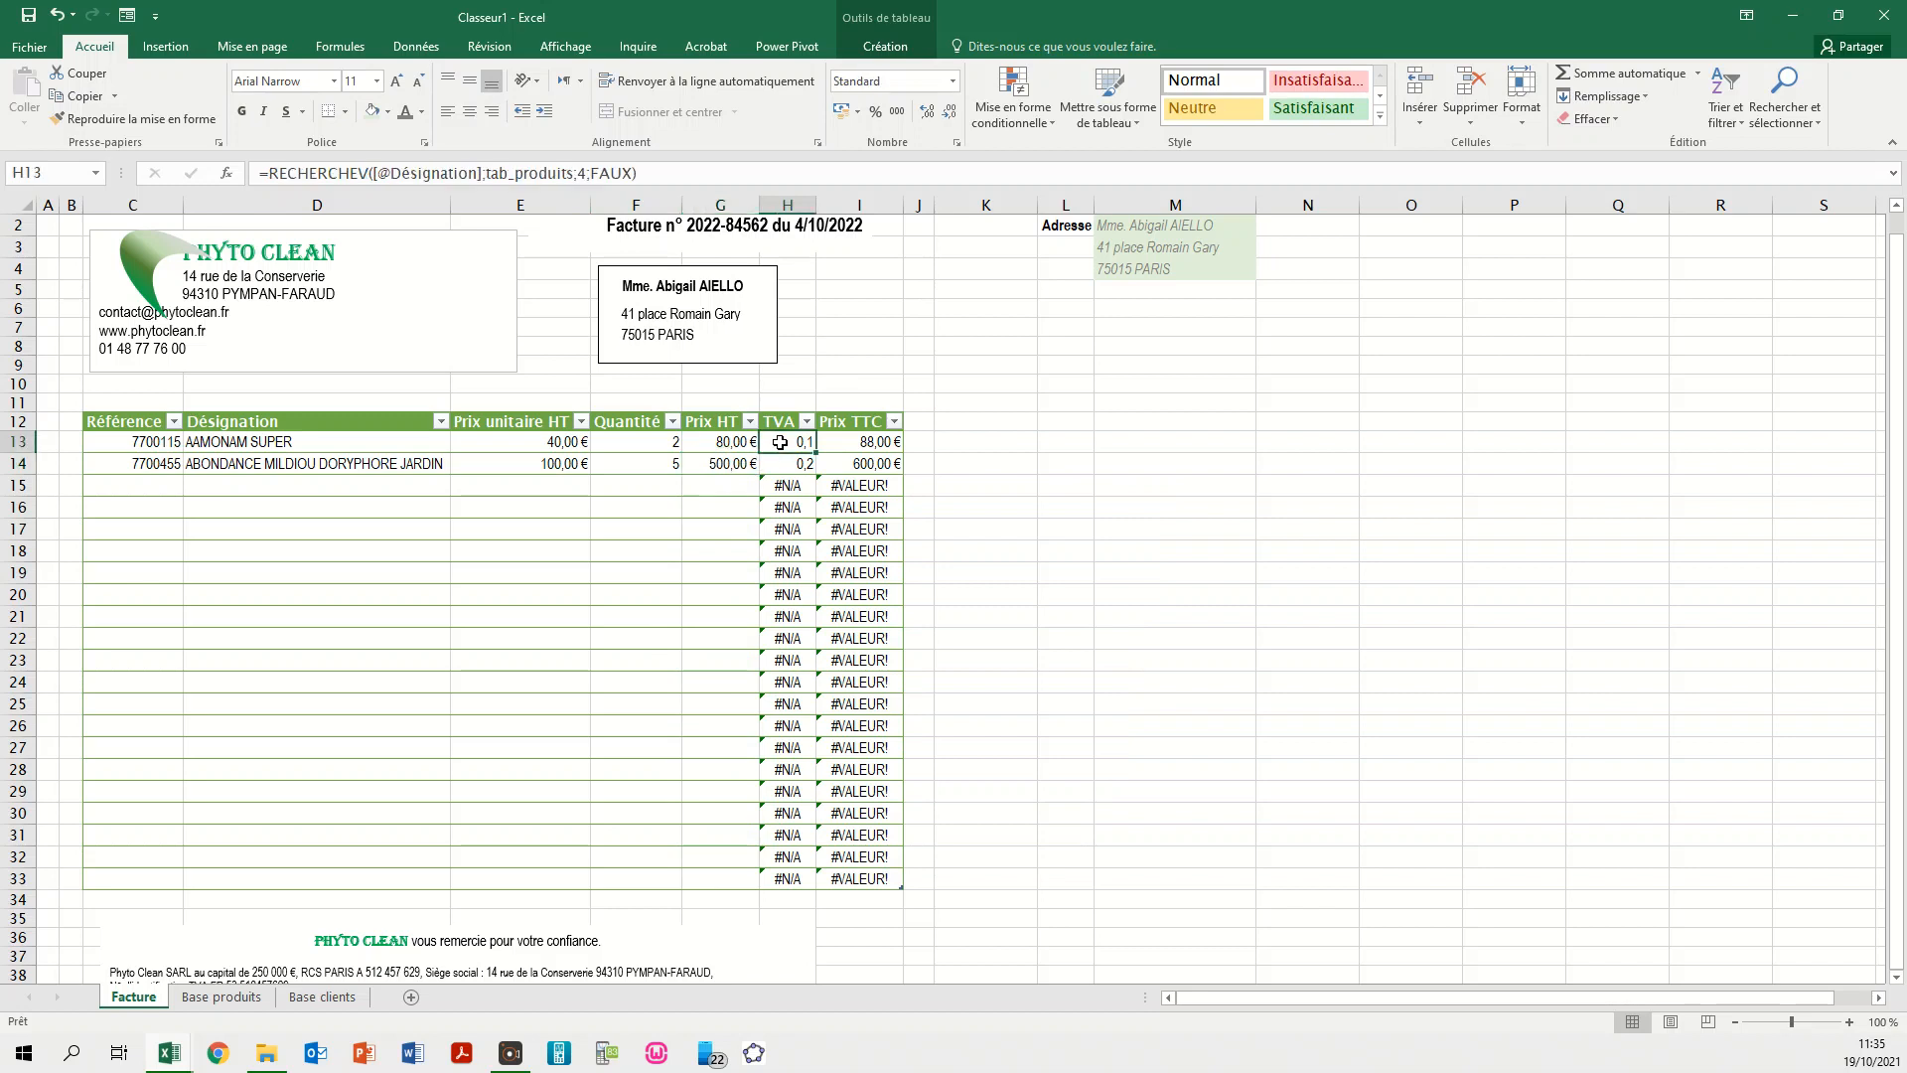
click(268, 171)
text(SIERREU)
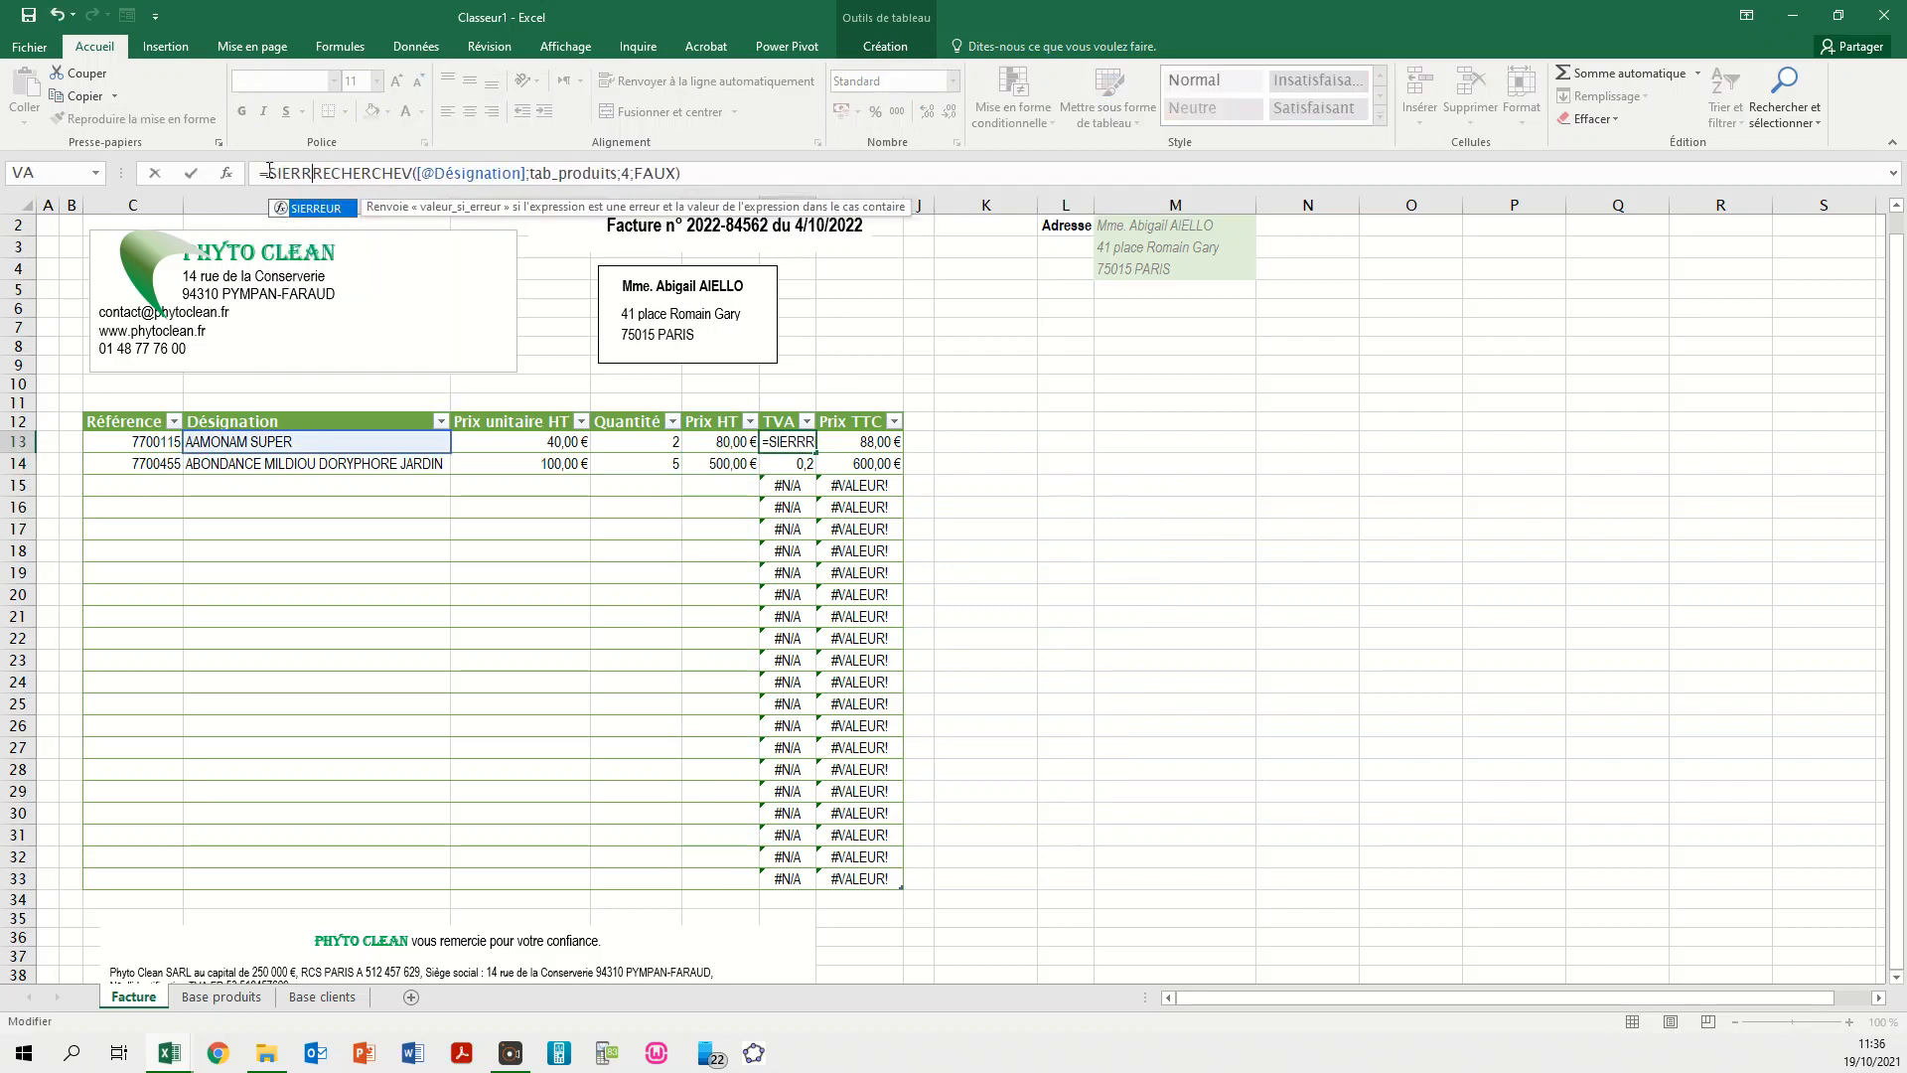
text(R()
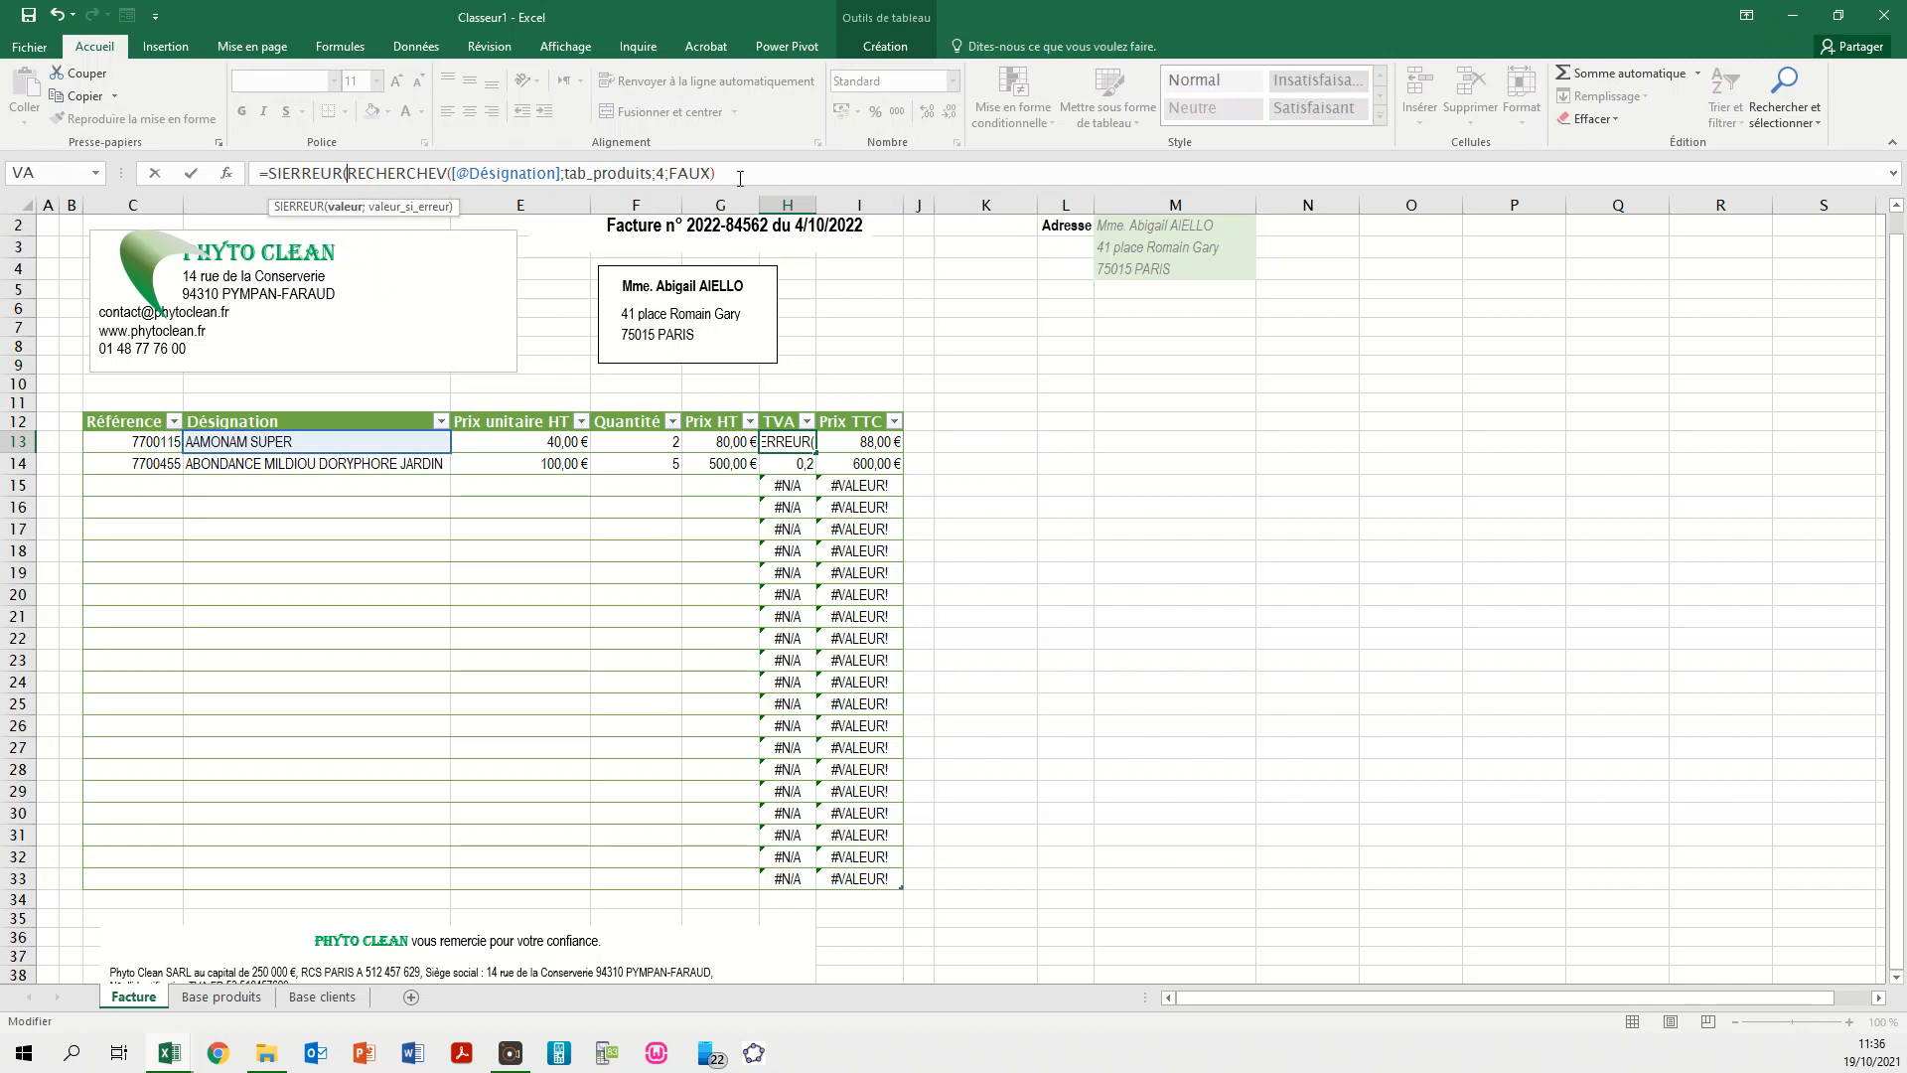
text(;)
text(33)
key(Return)
click(832, 466)
click(852, 485)
click(858, 447)
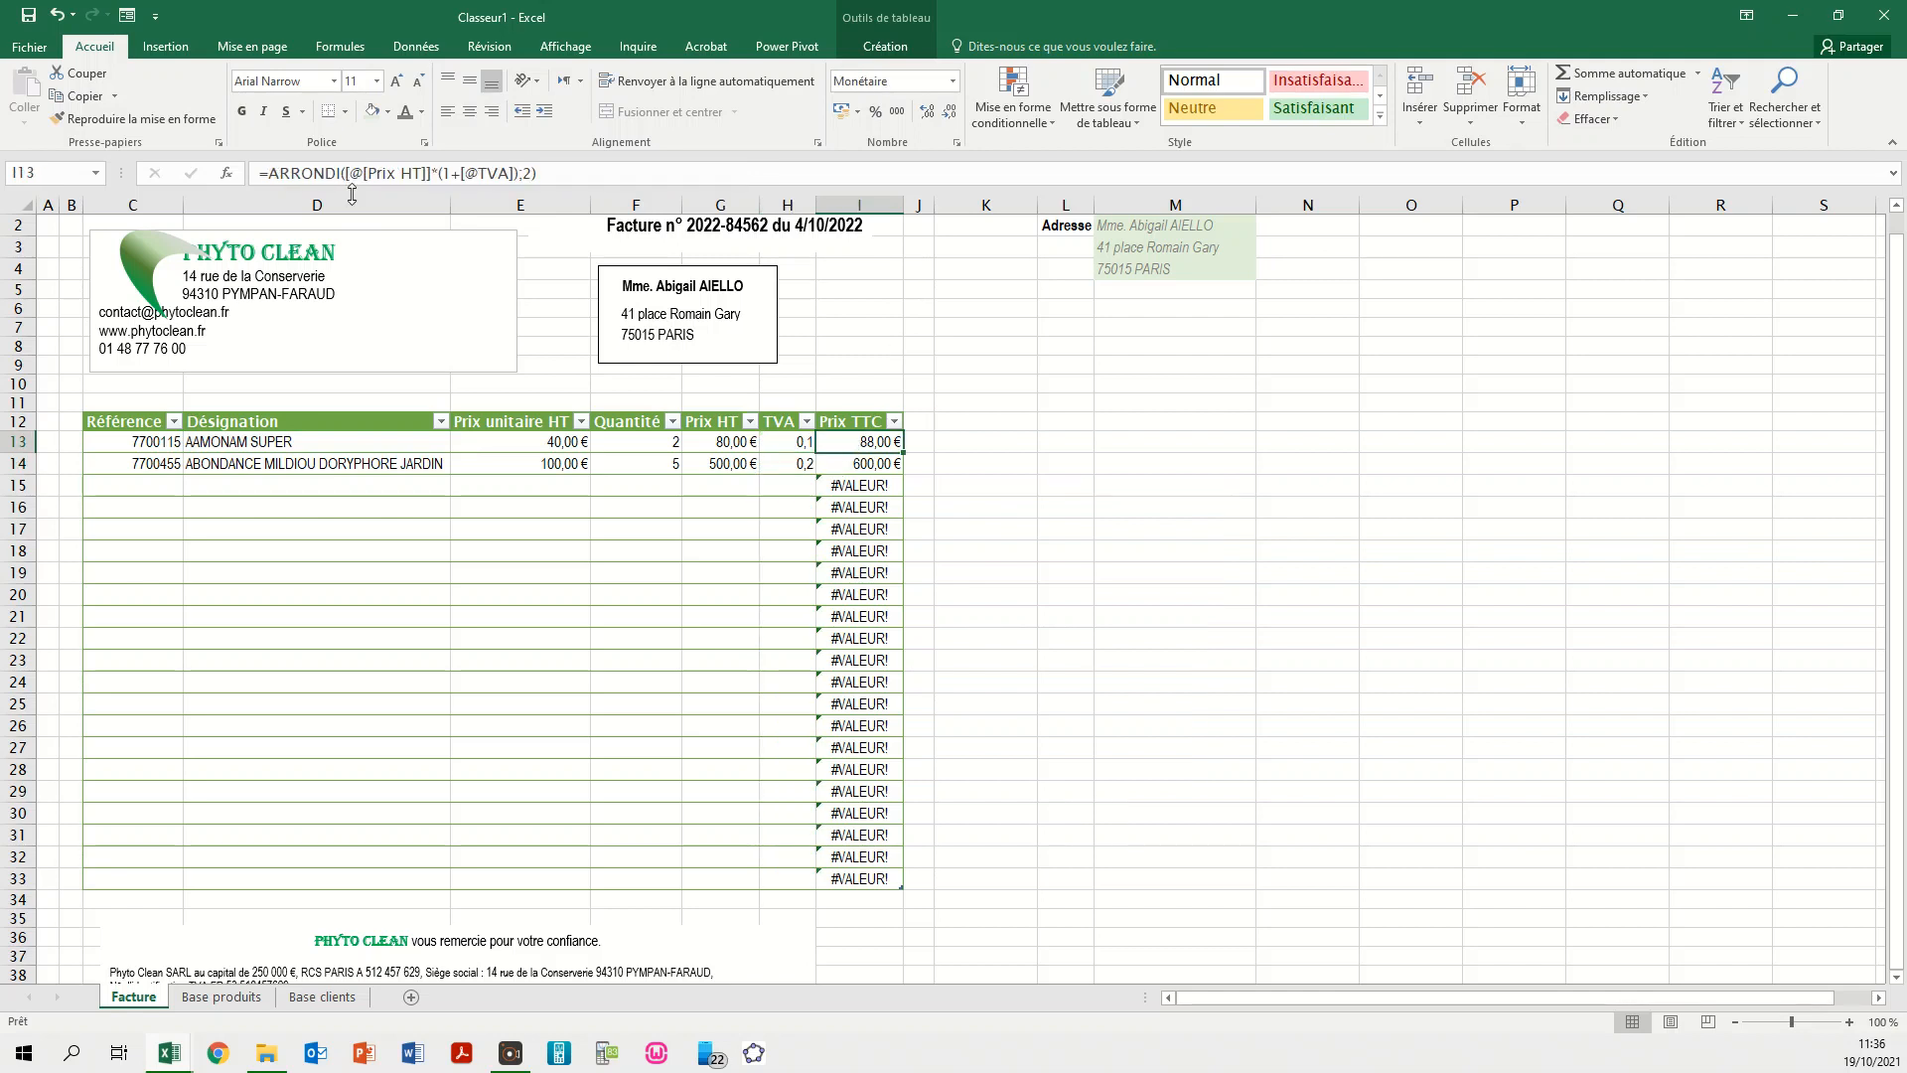
click(274, 178)
text(SIERREUR)
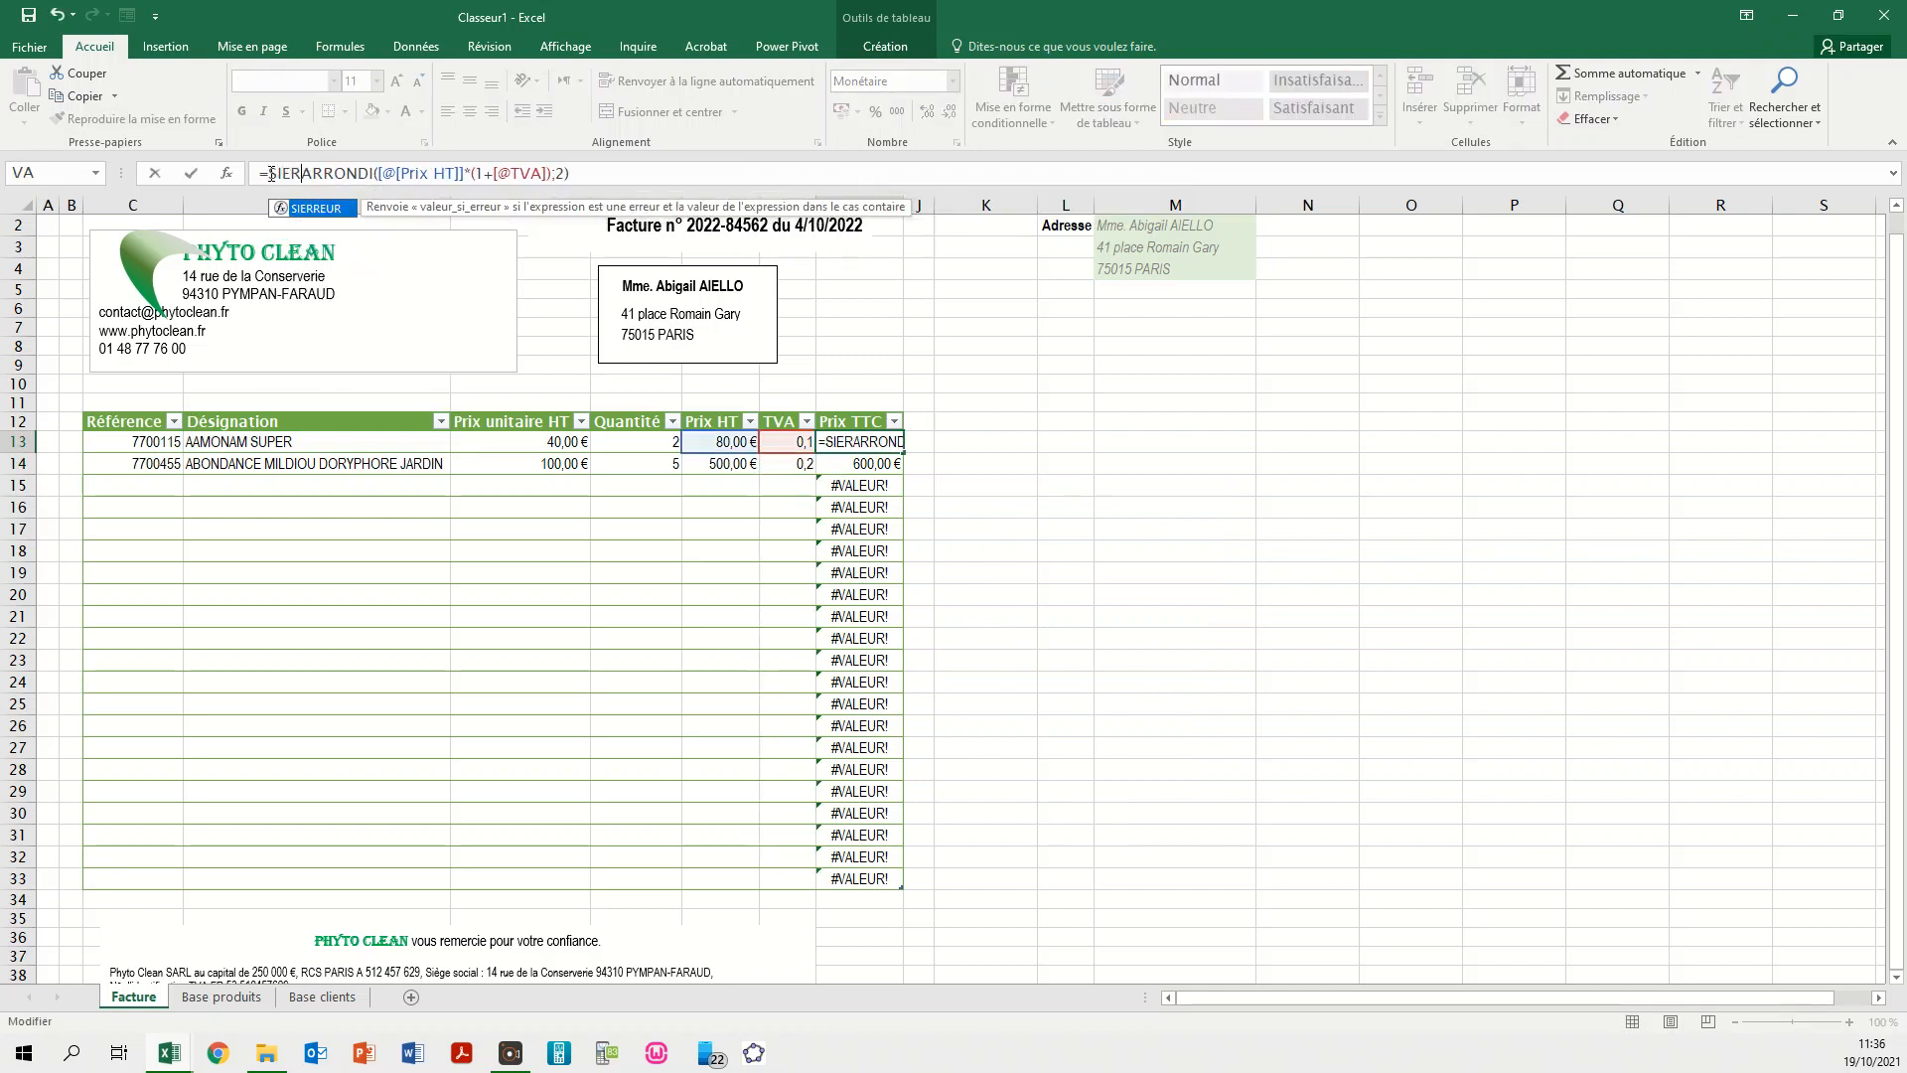
text(()
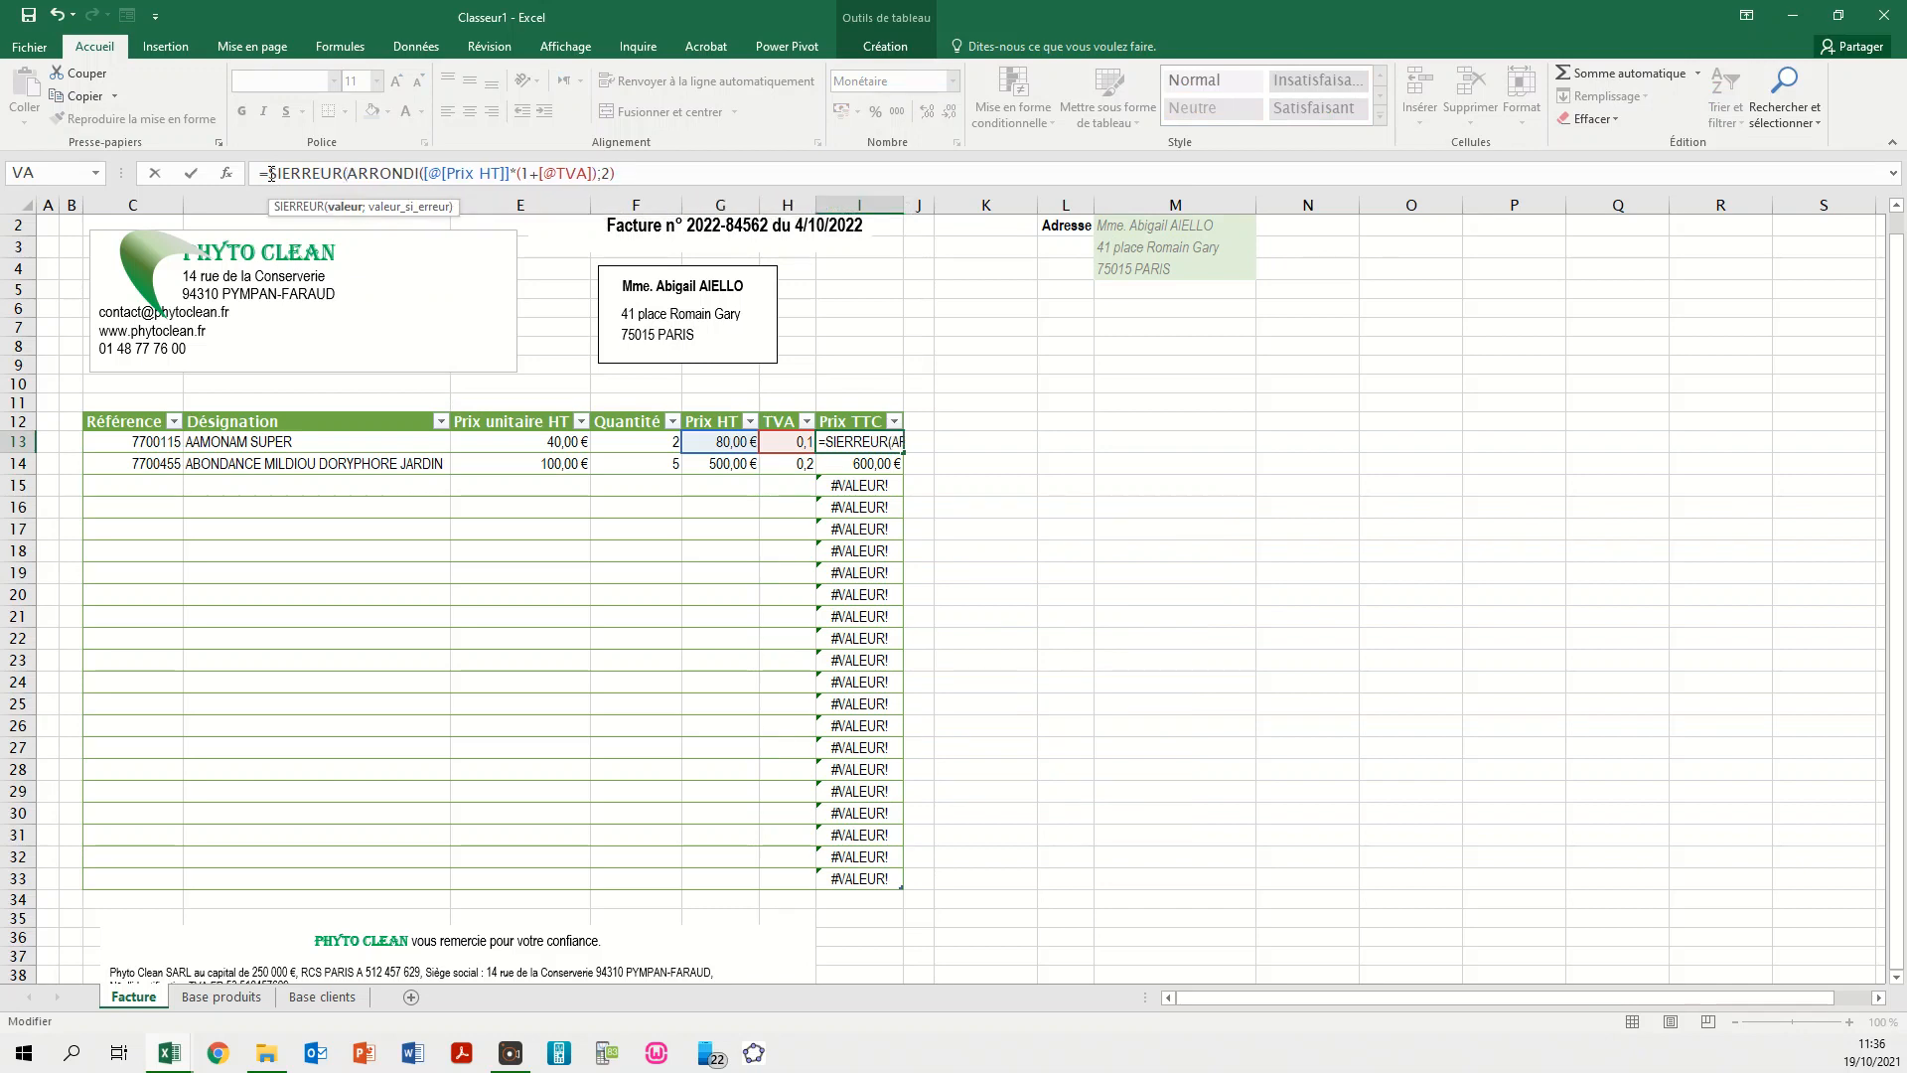
click(640, 172)
text(;""))
key(Return)
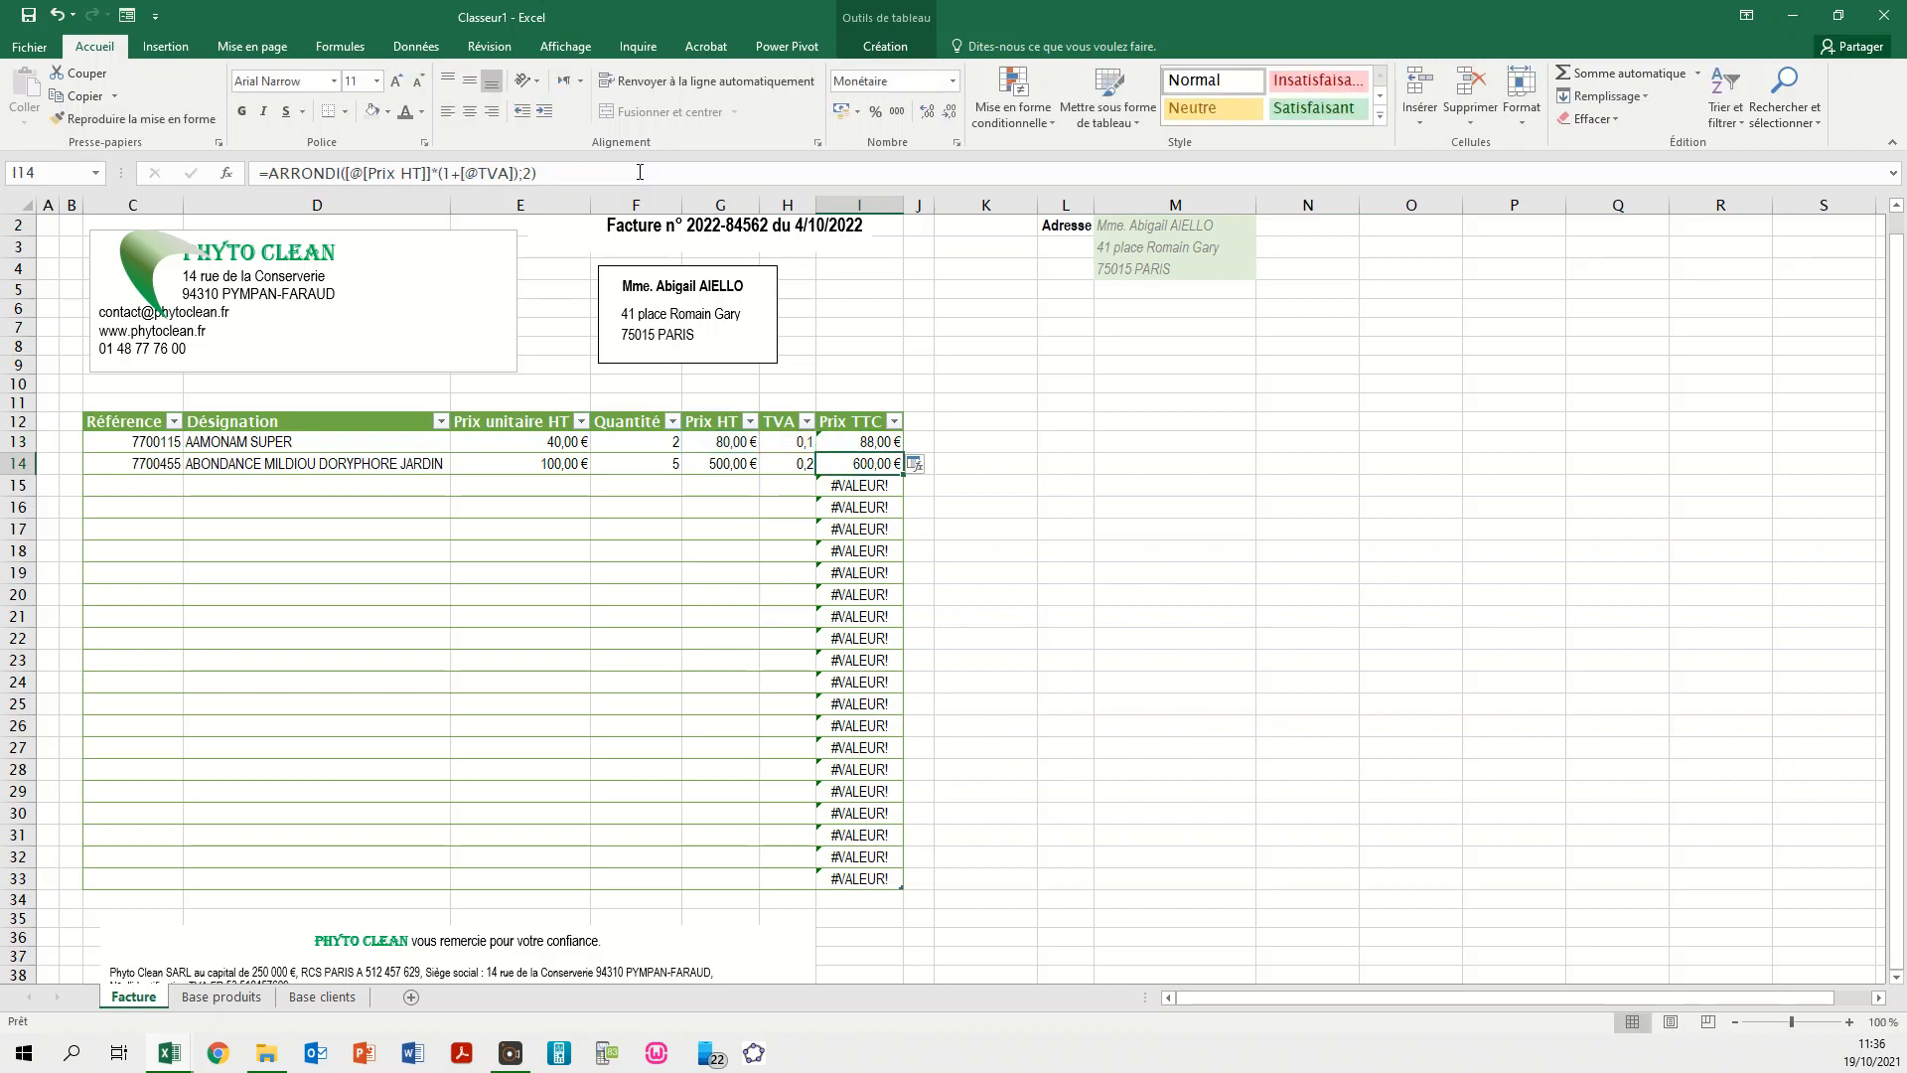
click(919, 465)
click(950, 491)
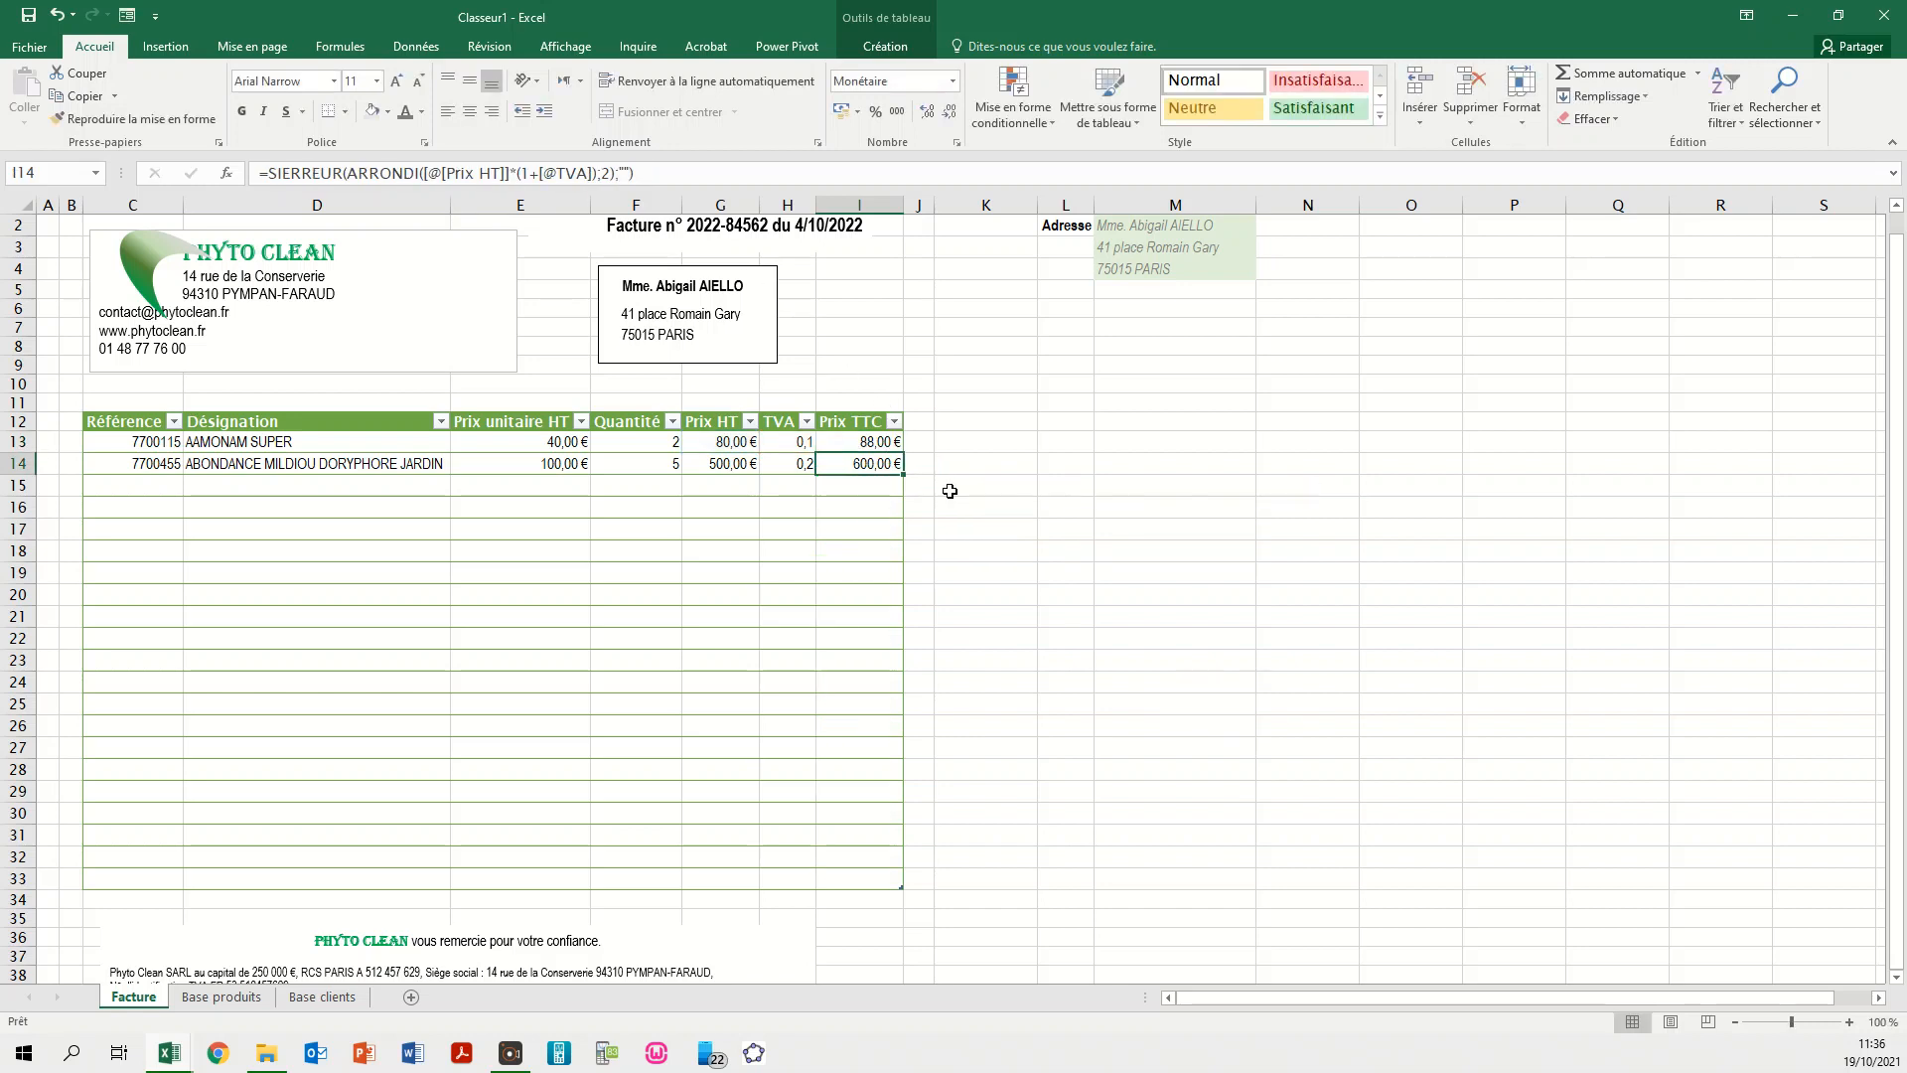
click(755, 573)
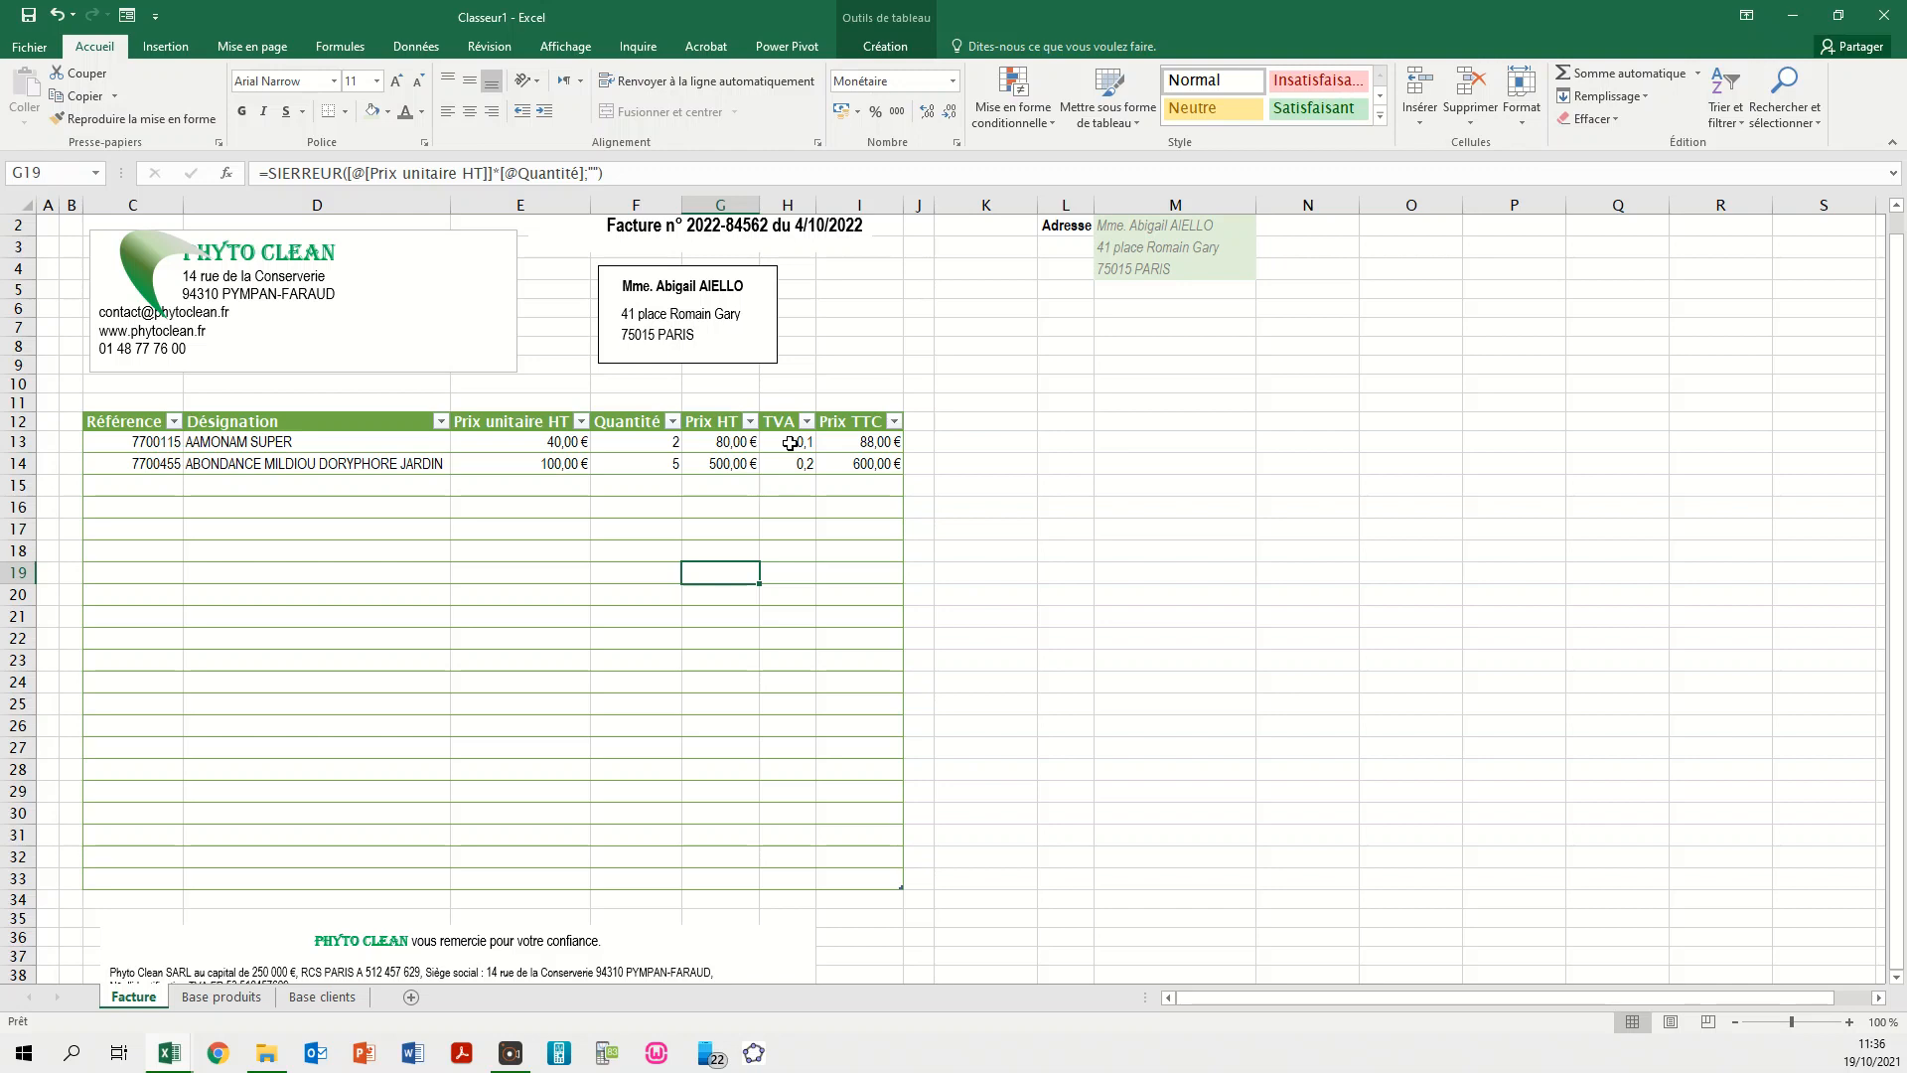
- Format the TVA column of the invoice table as Pourcentage with two decimal places
click(787, 411)
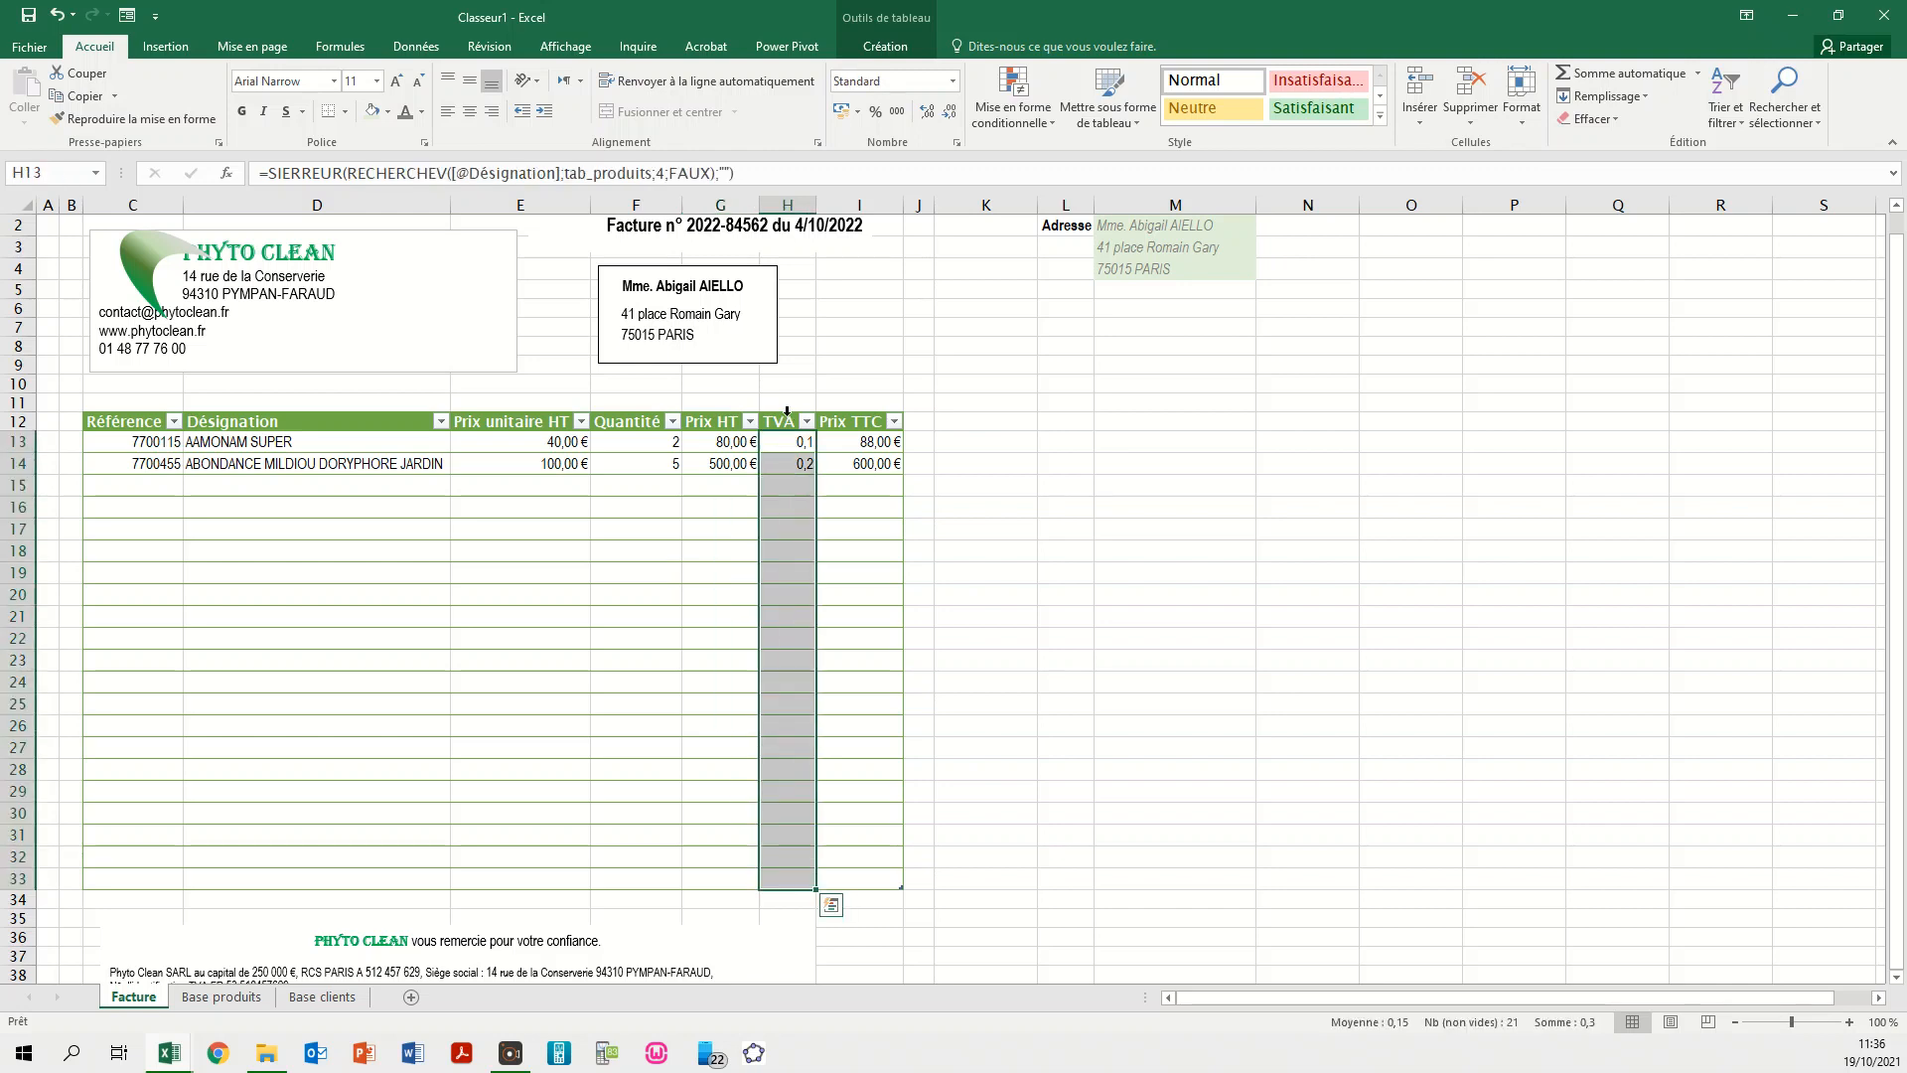
click(953, 82)
click(919, 422)
click(951, 113)
click(930, 112)
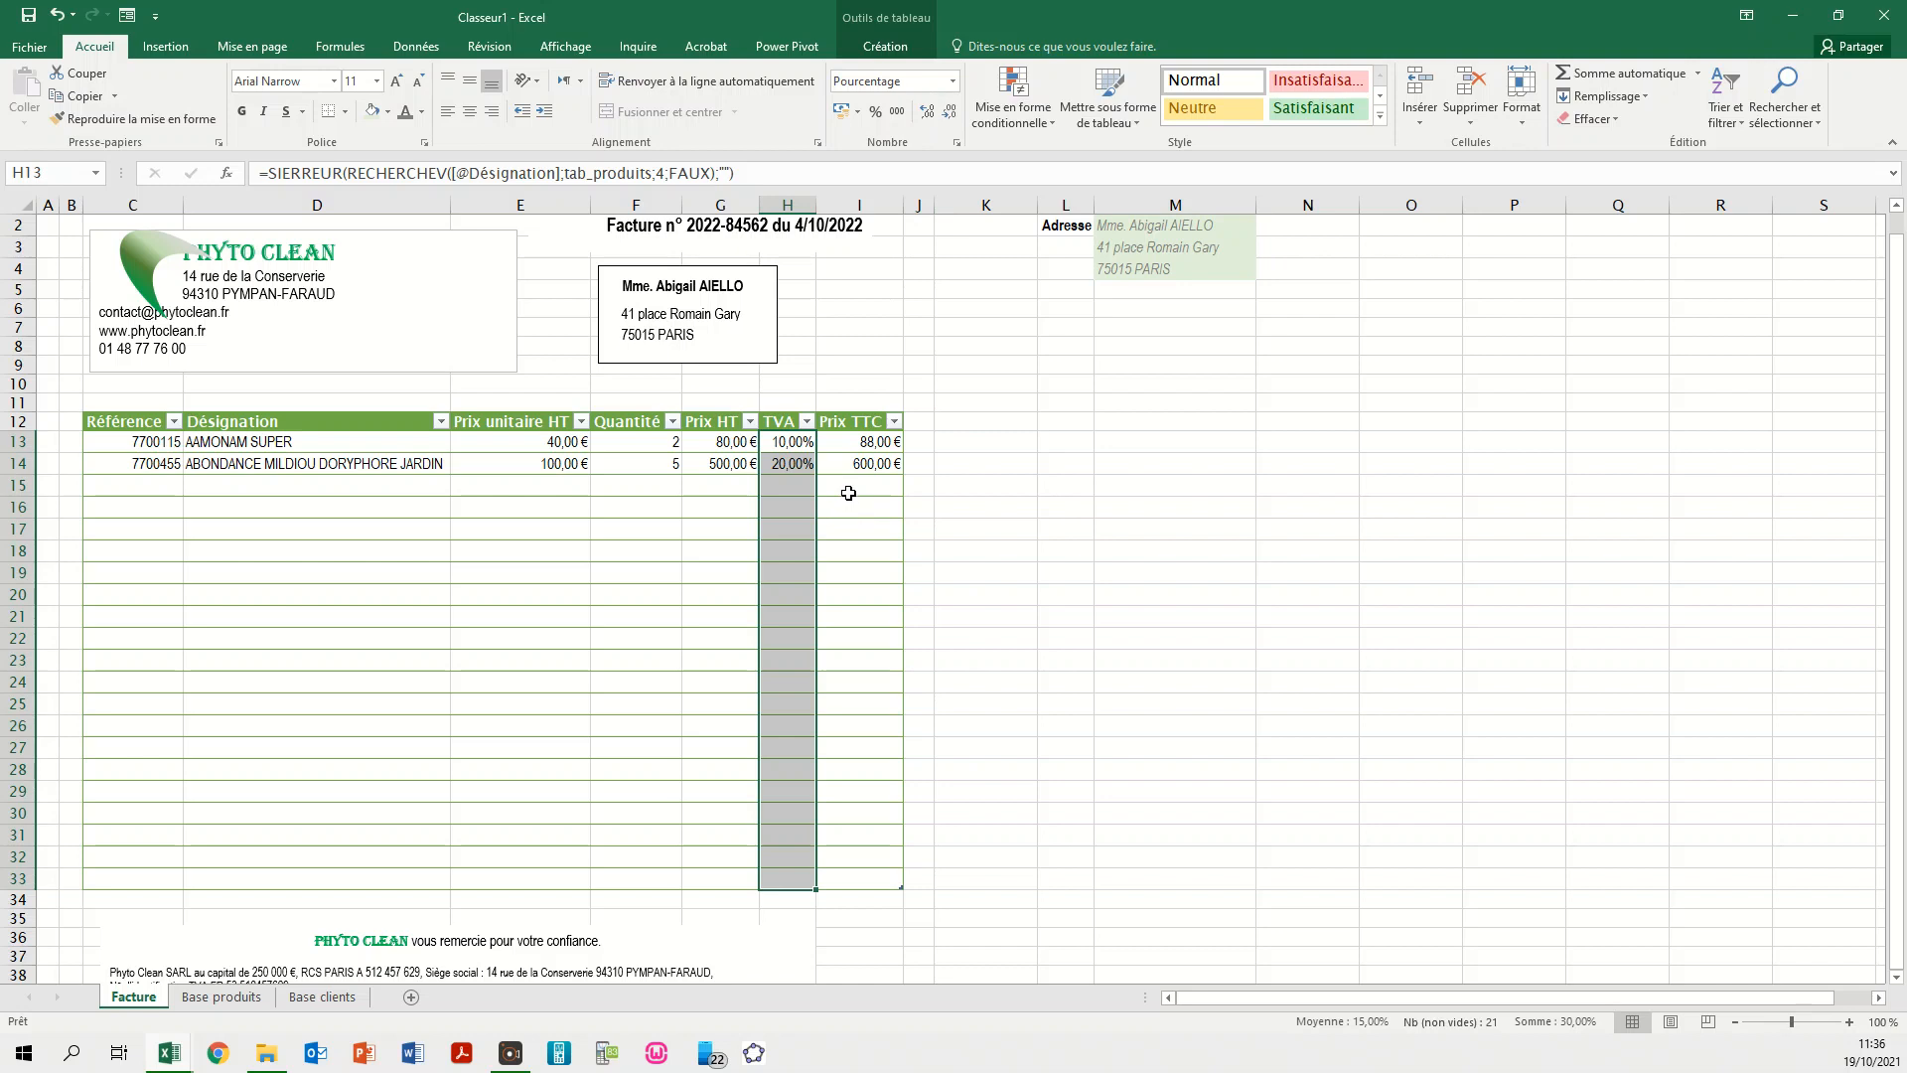
click(848, 493)
click(639, 486)
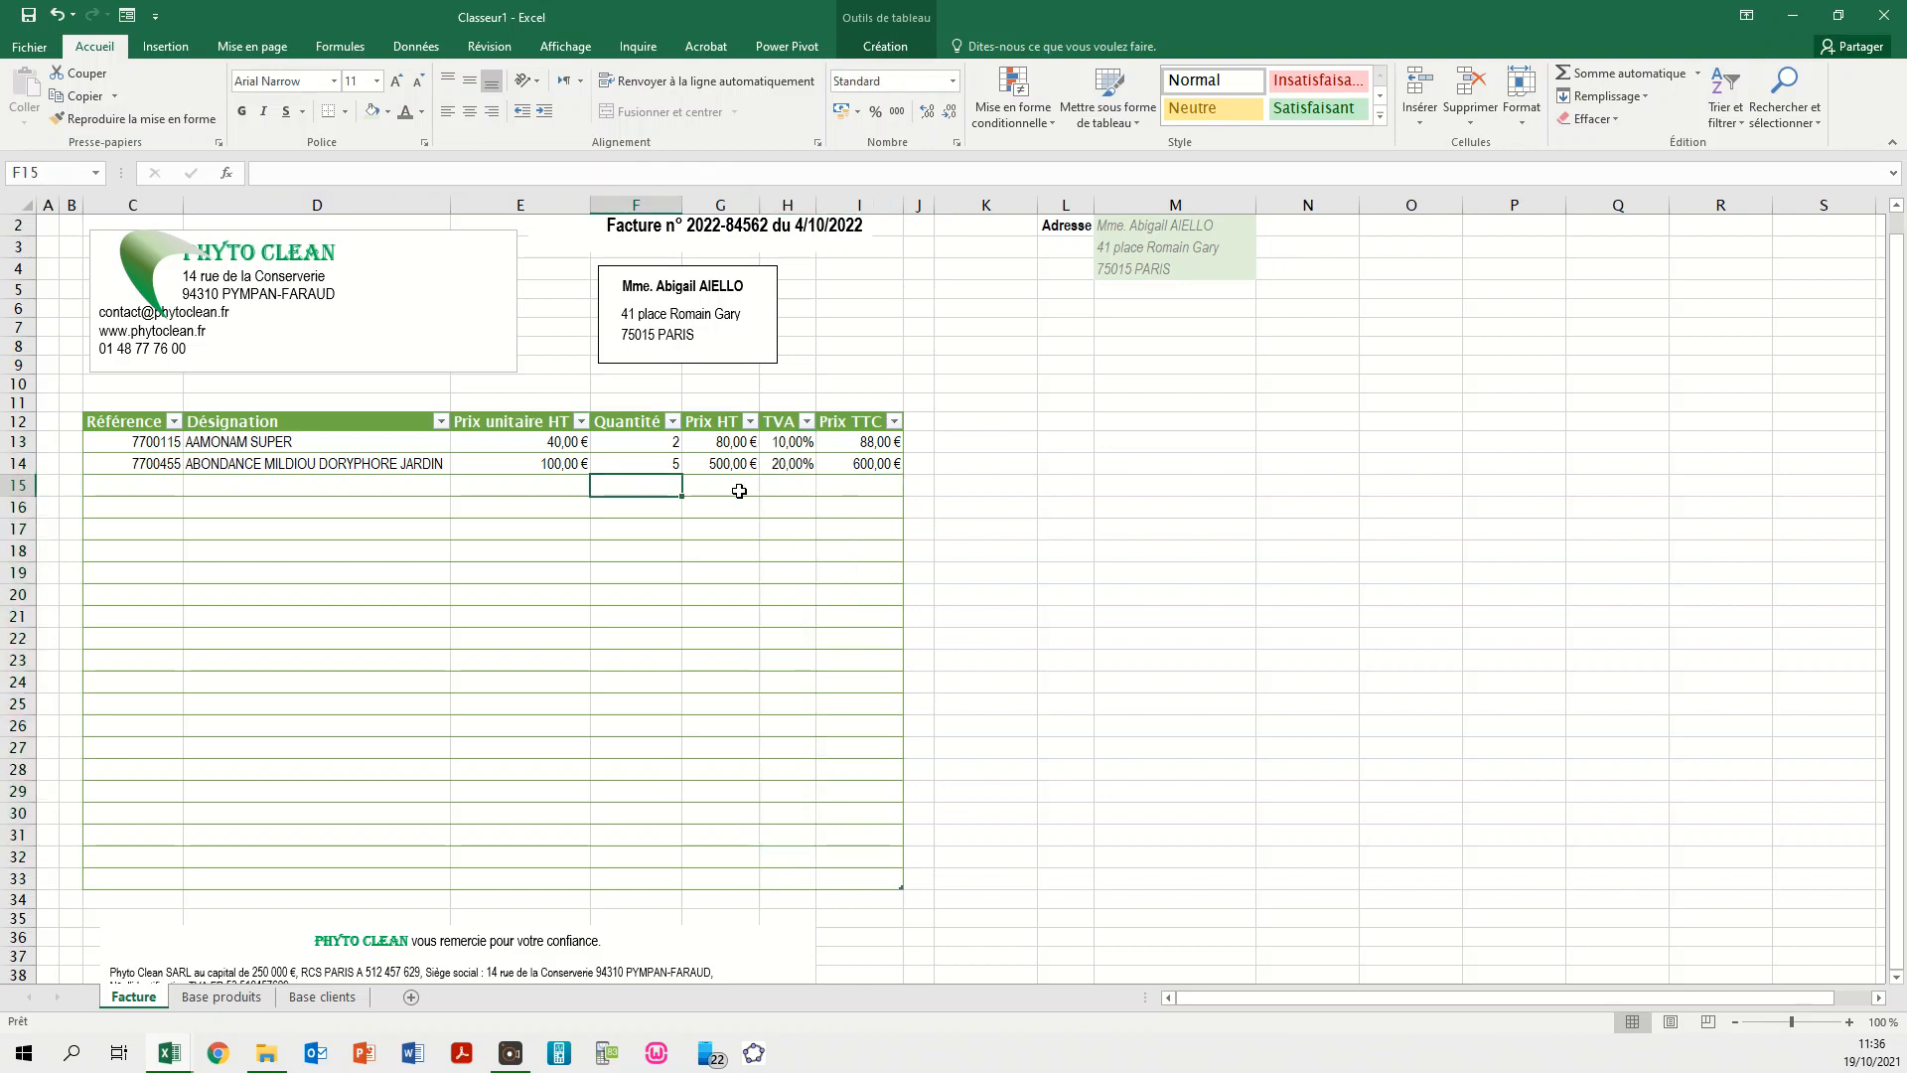
click(793, 484)
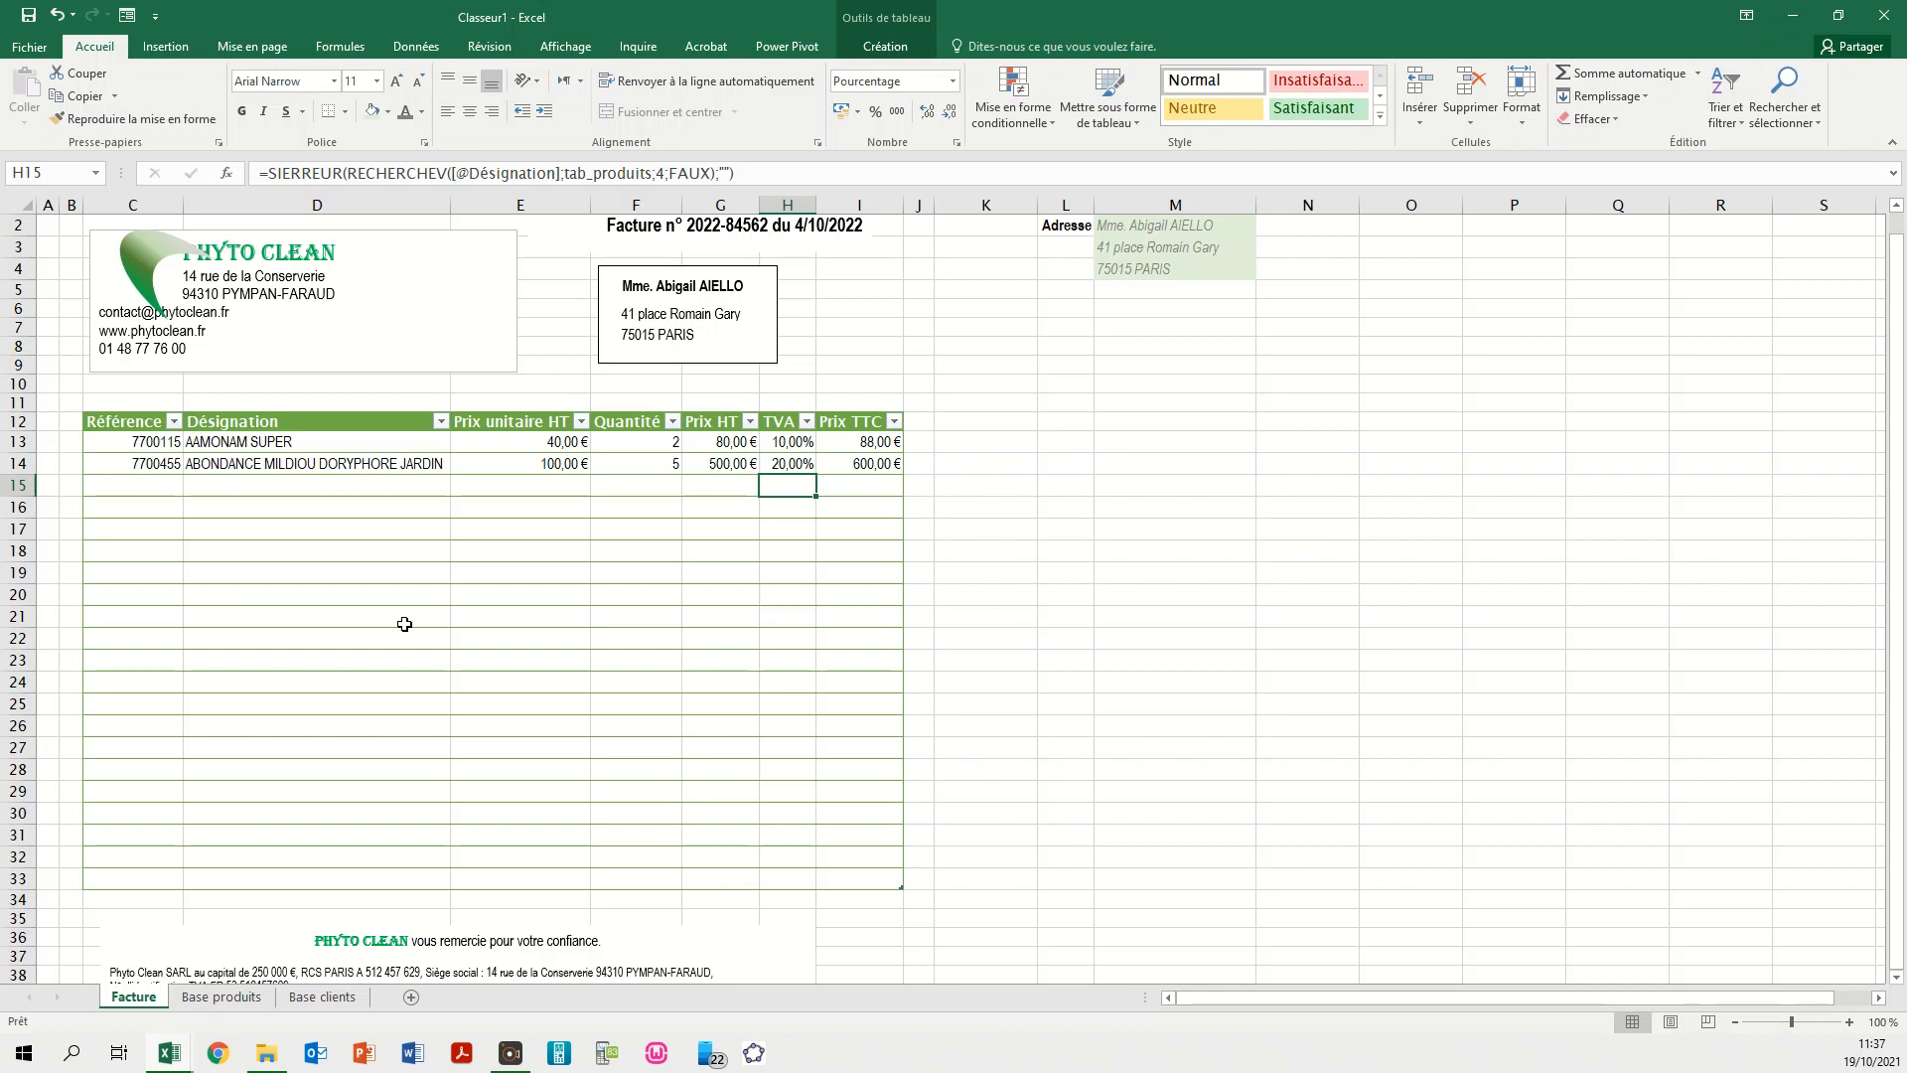
click(330, 594)
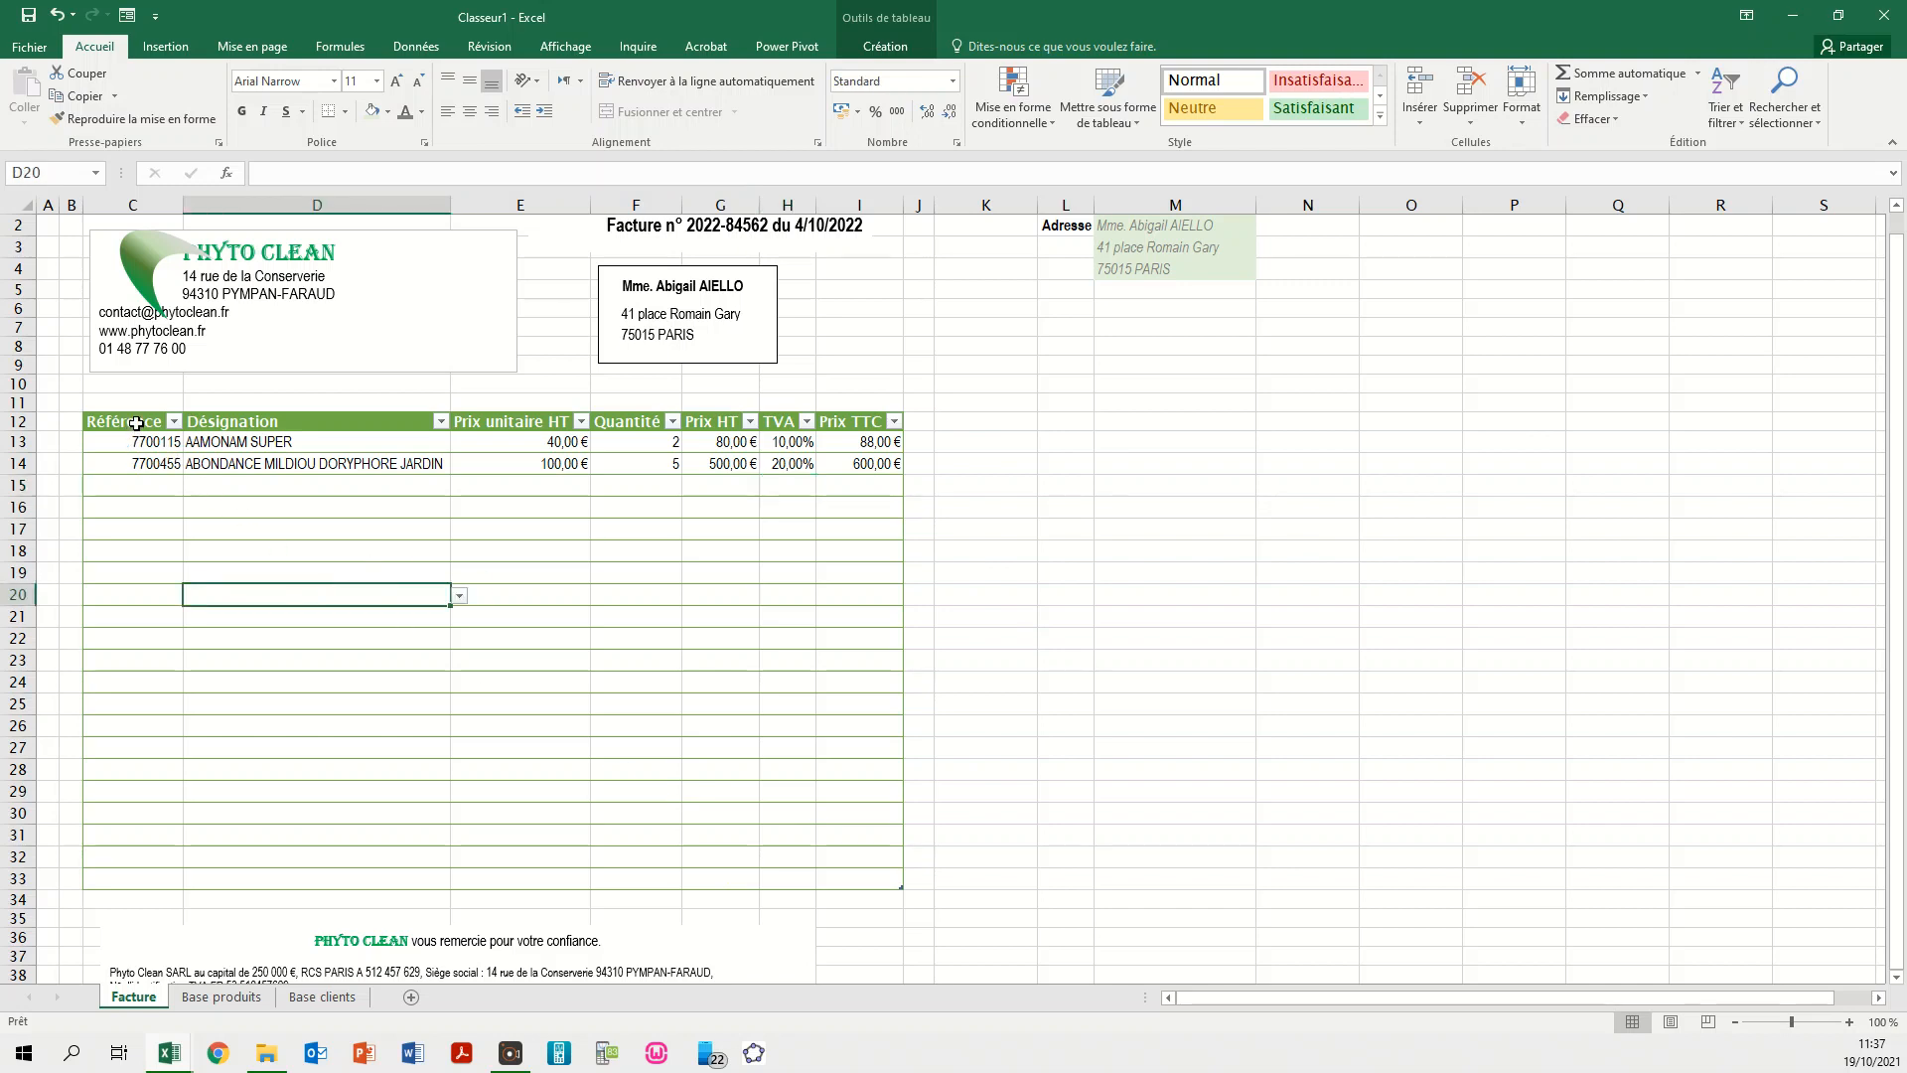
click(586, 777)
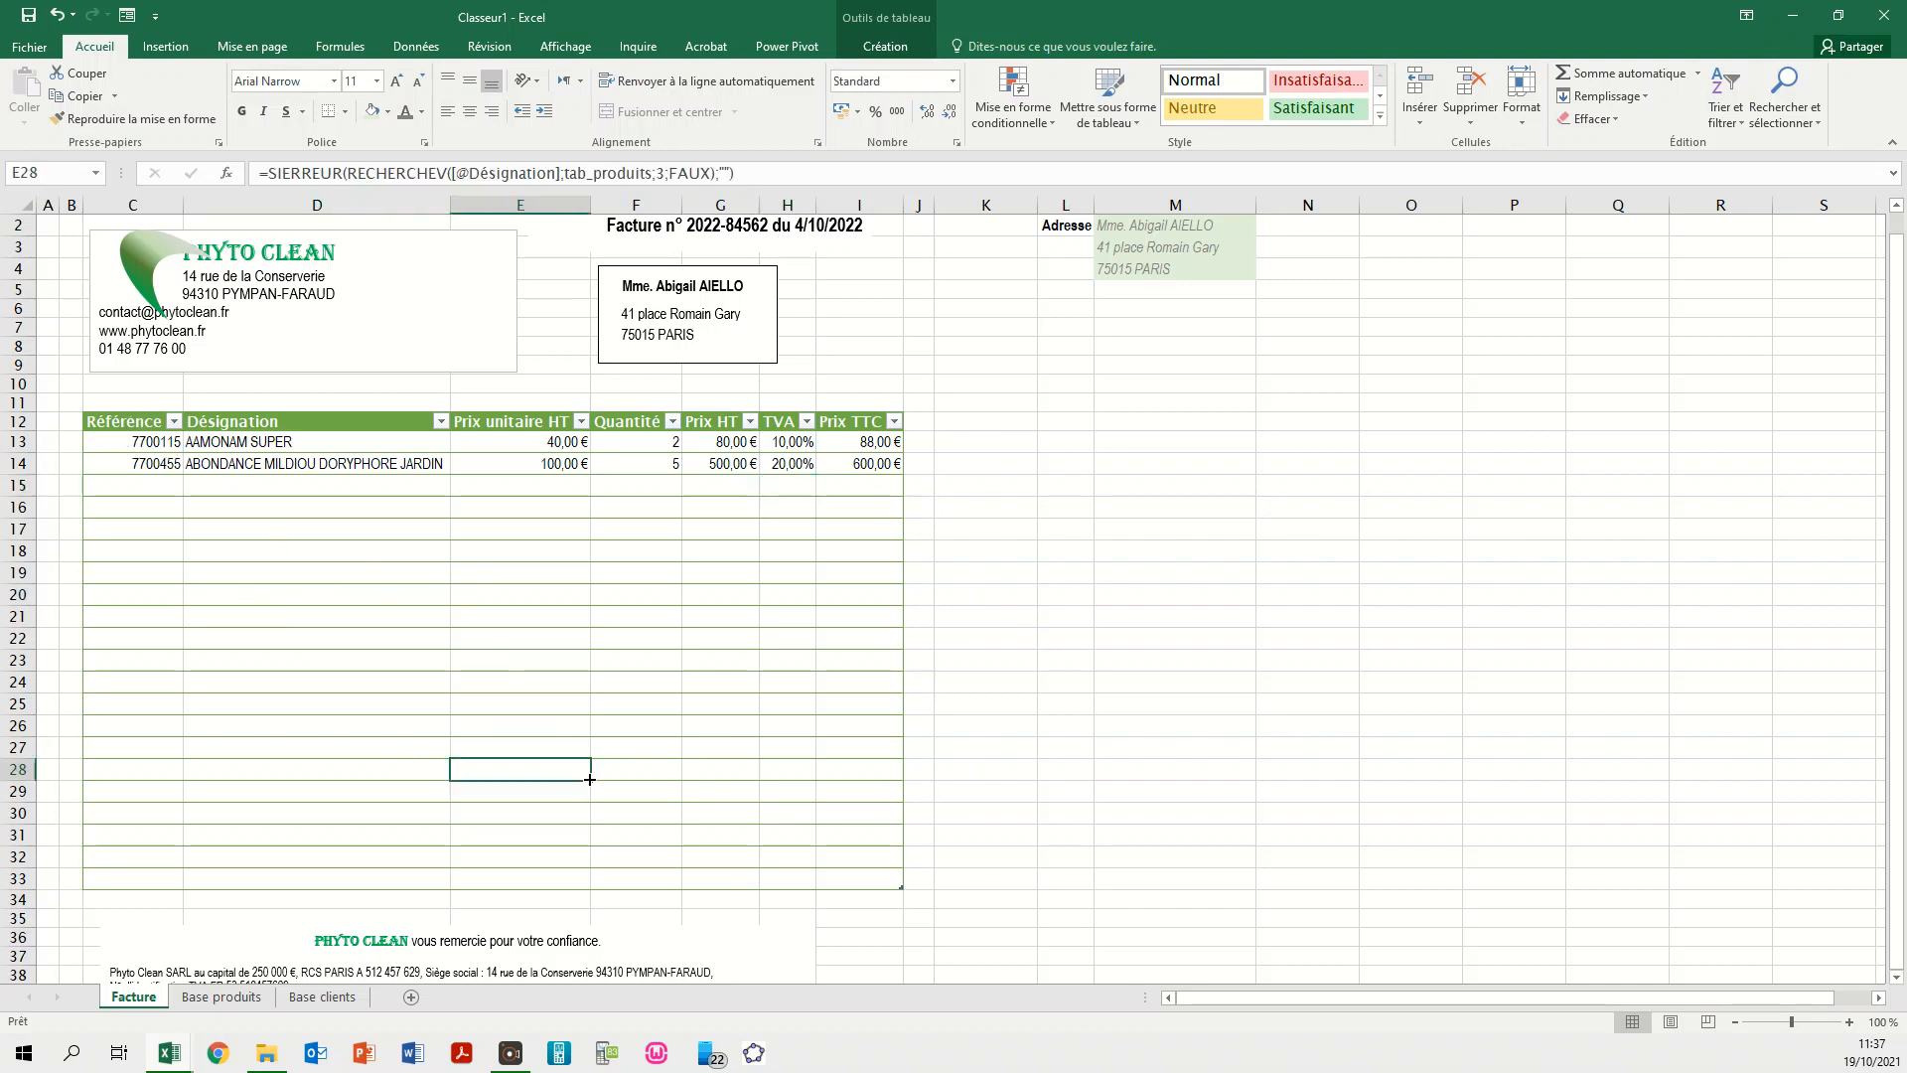
click(778, 791)
click(531, 740)
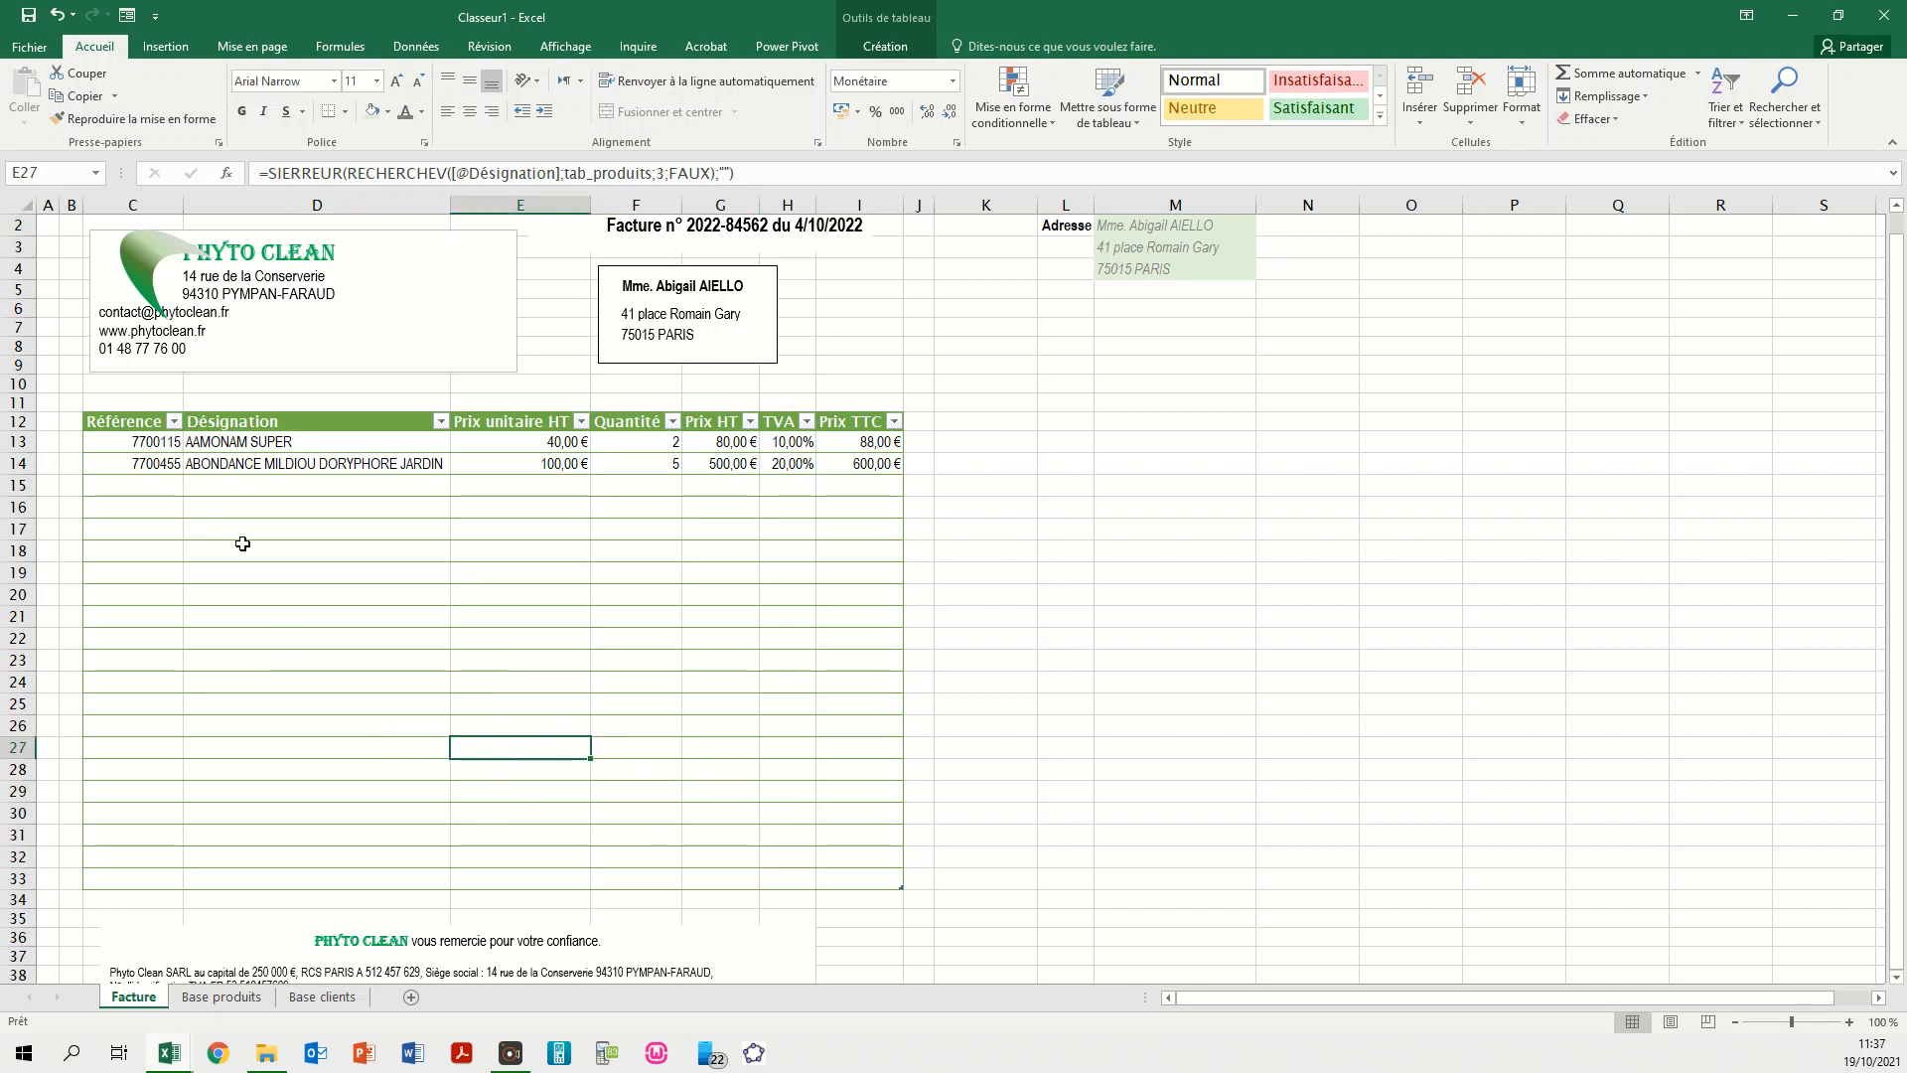
- Add a totals row (Ligne des totaux) to the invoice table
drag(111, 426, 846, 870)
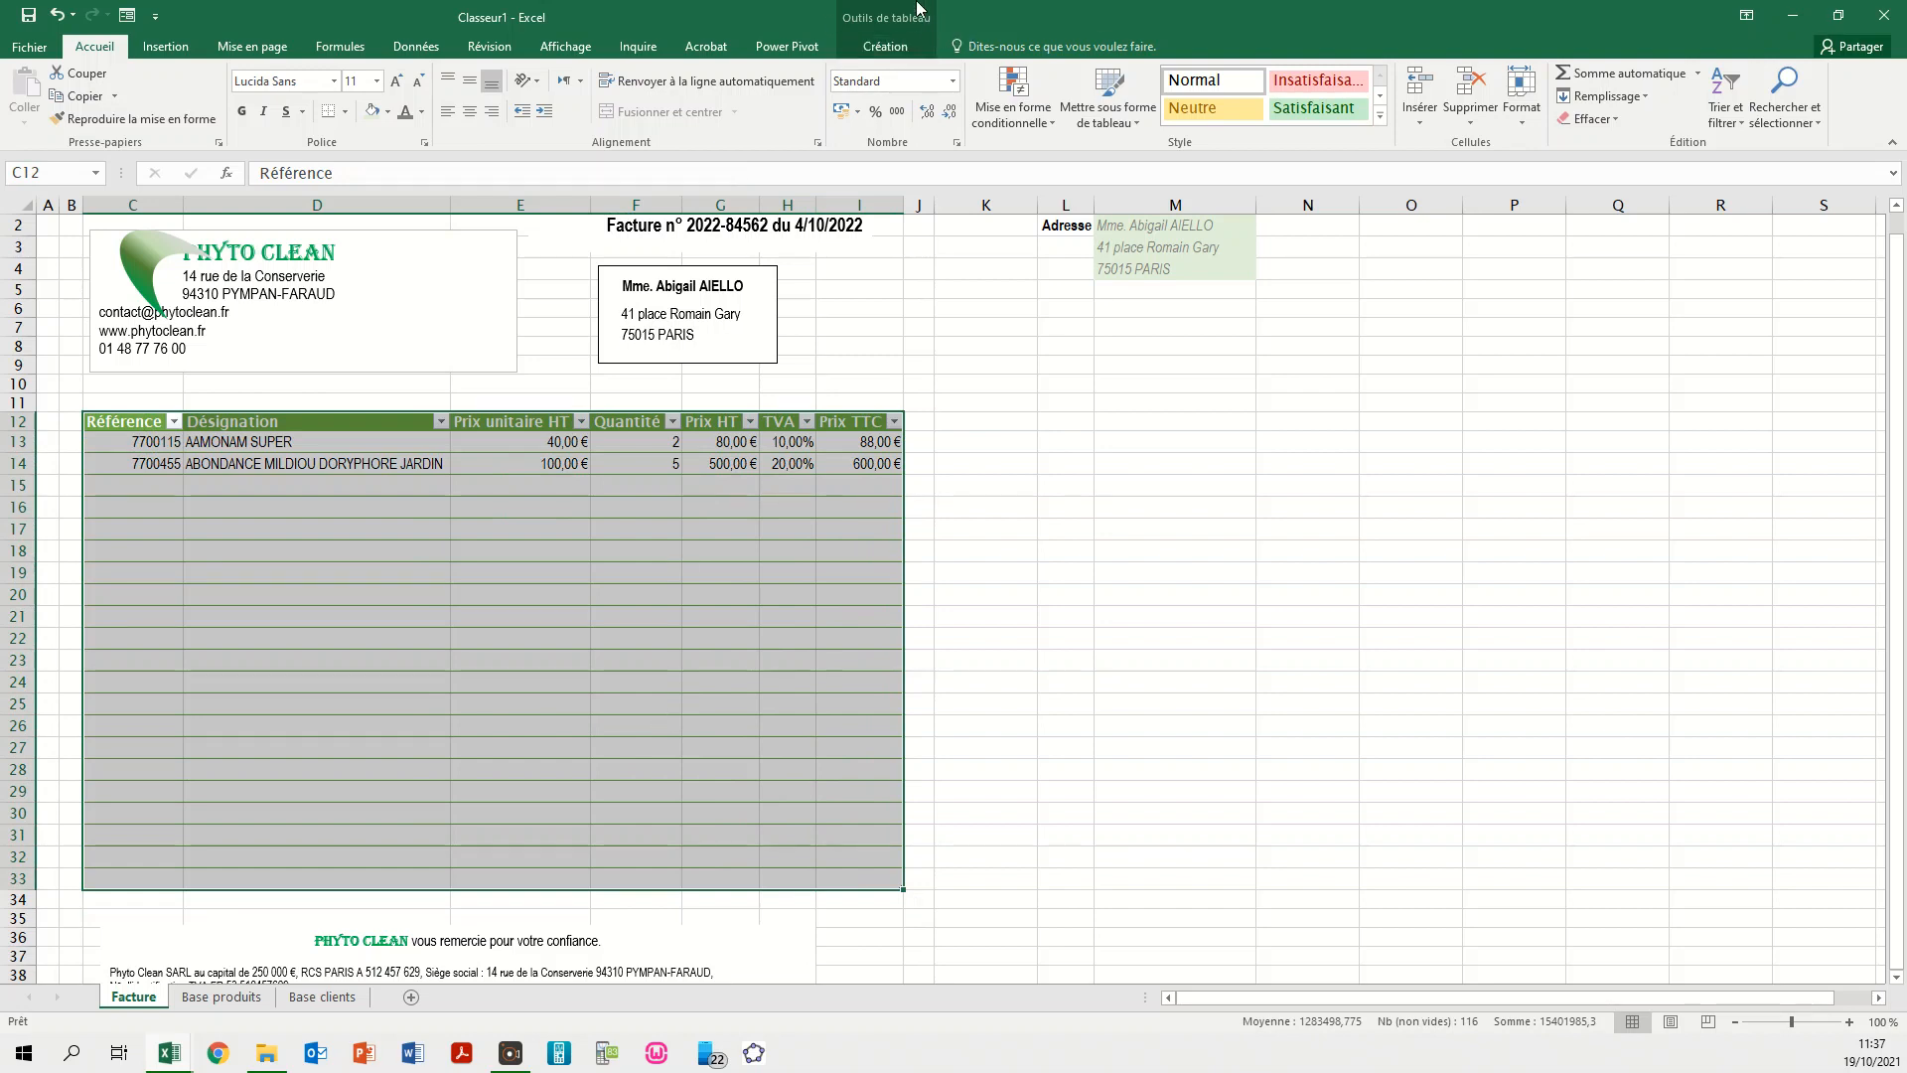
click(864, 49)
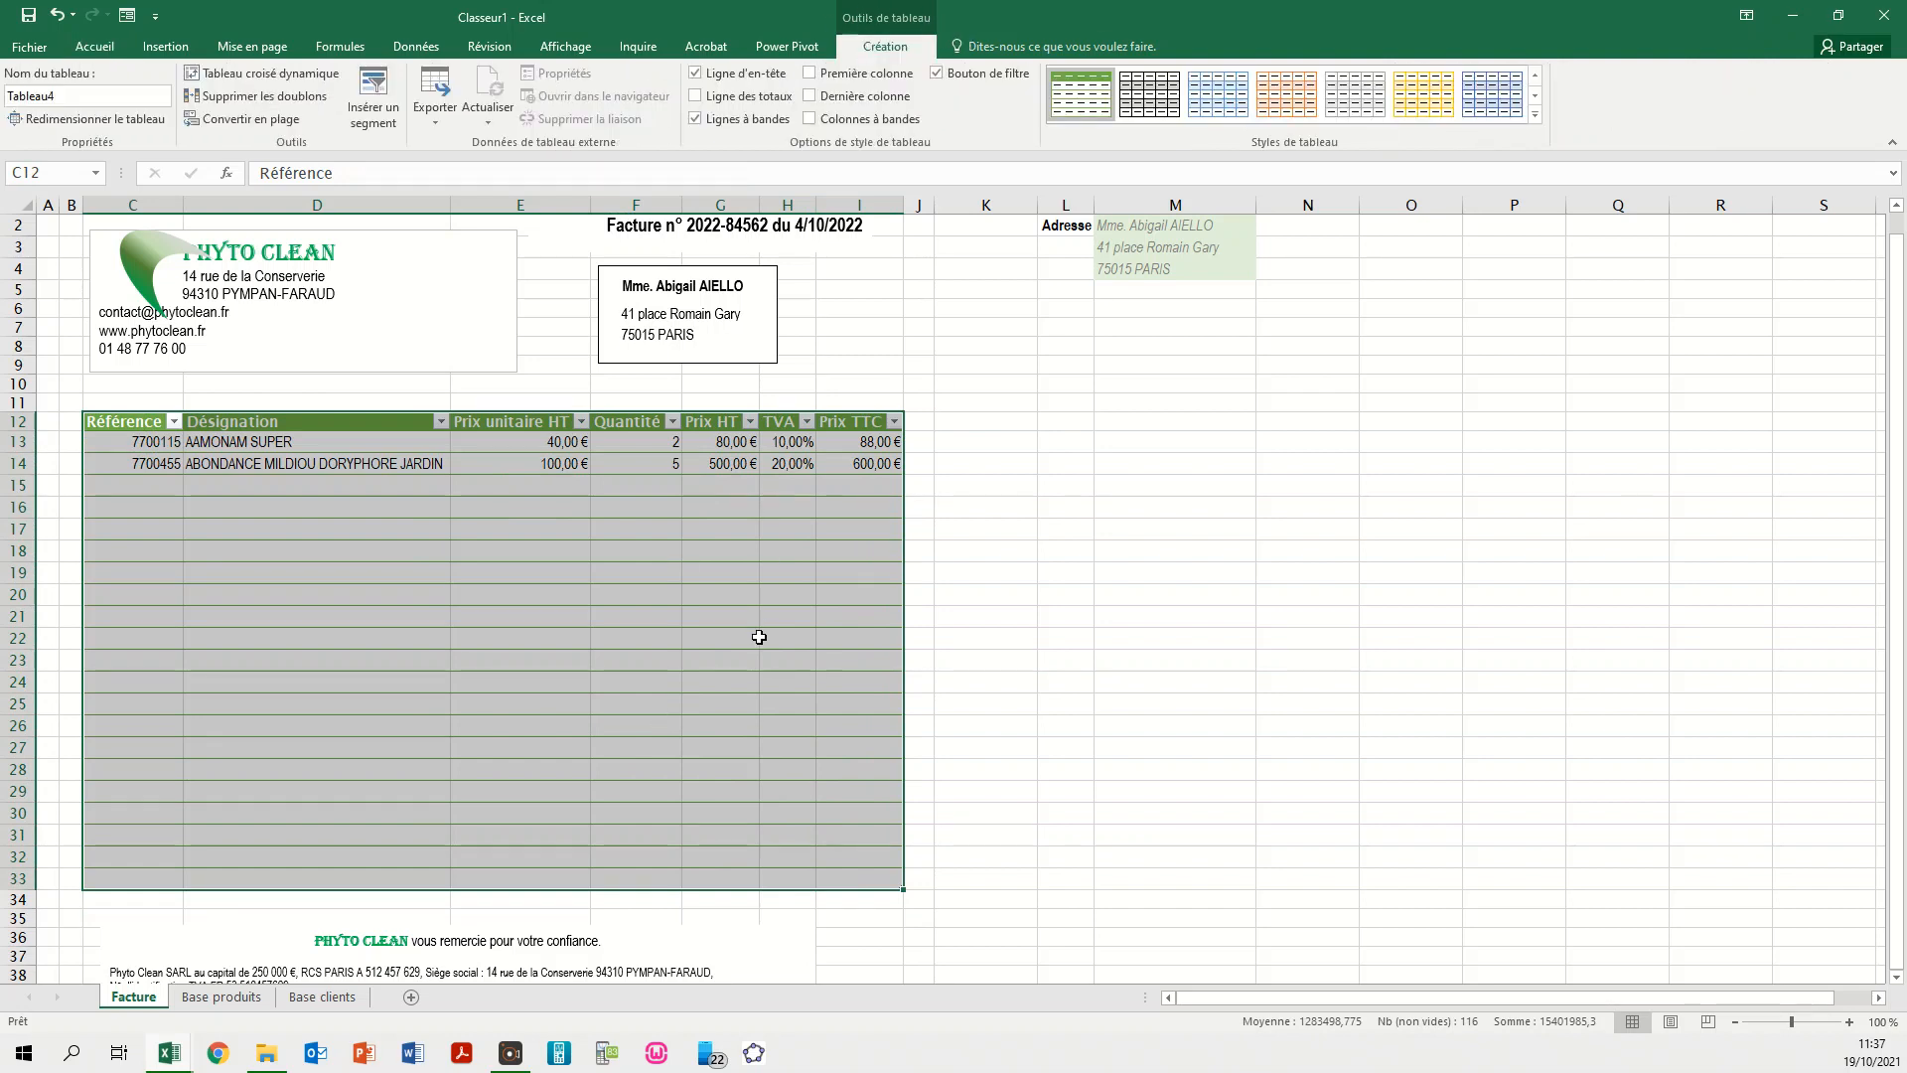
click(735, 725)
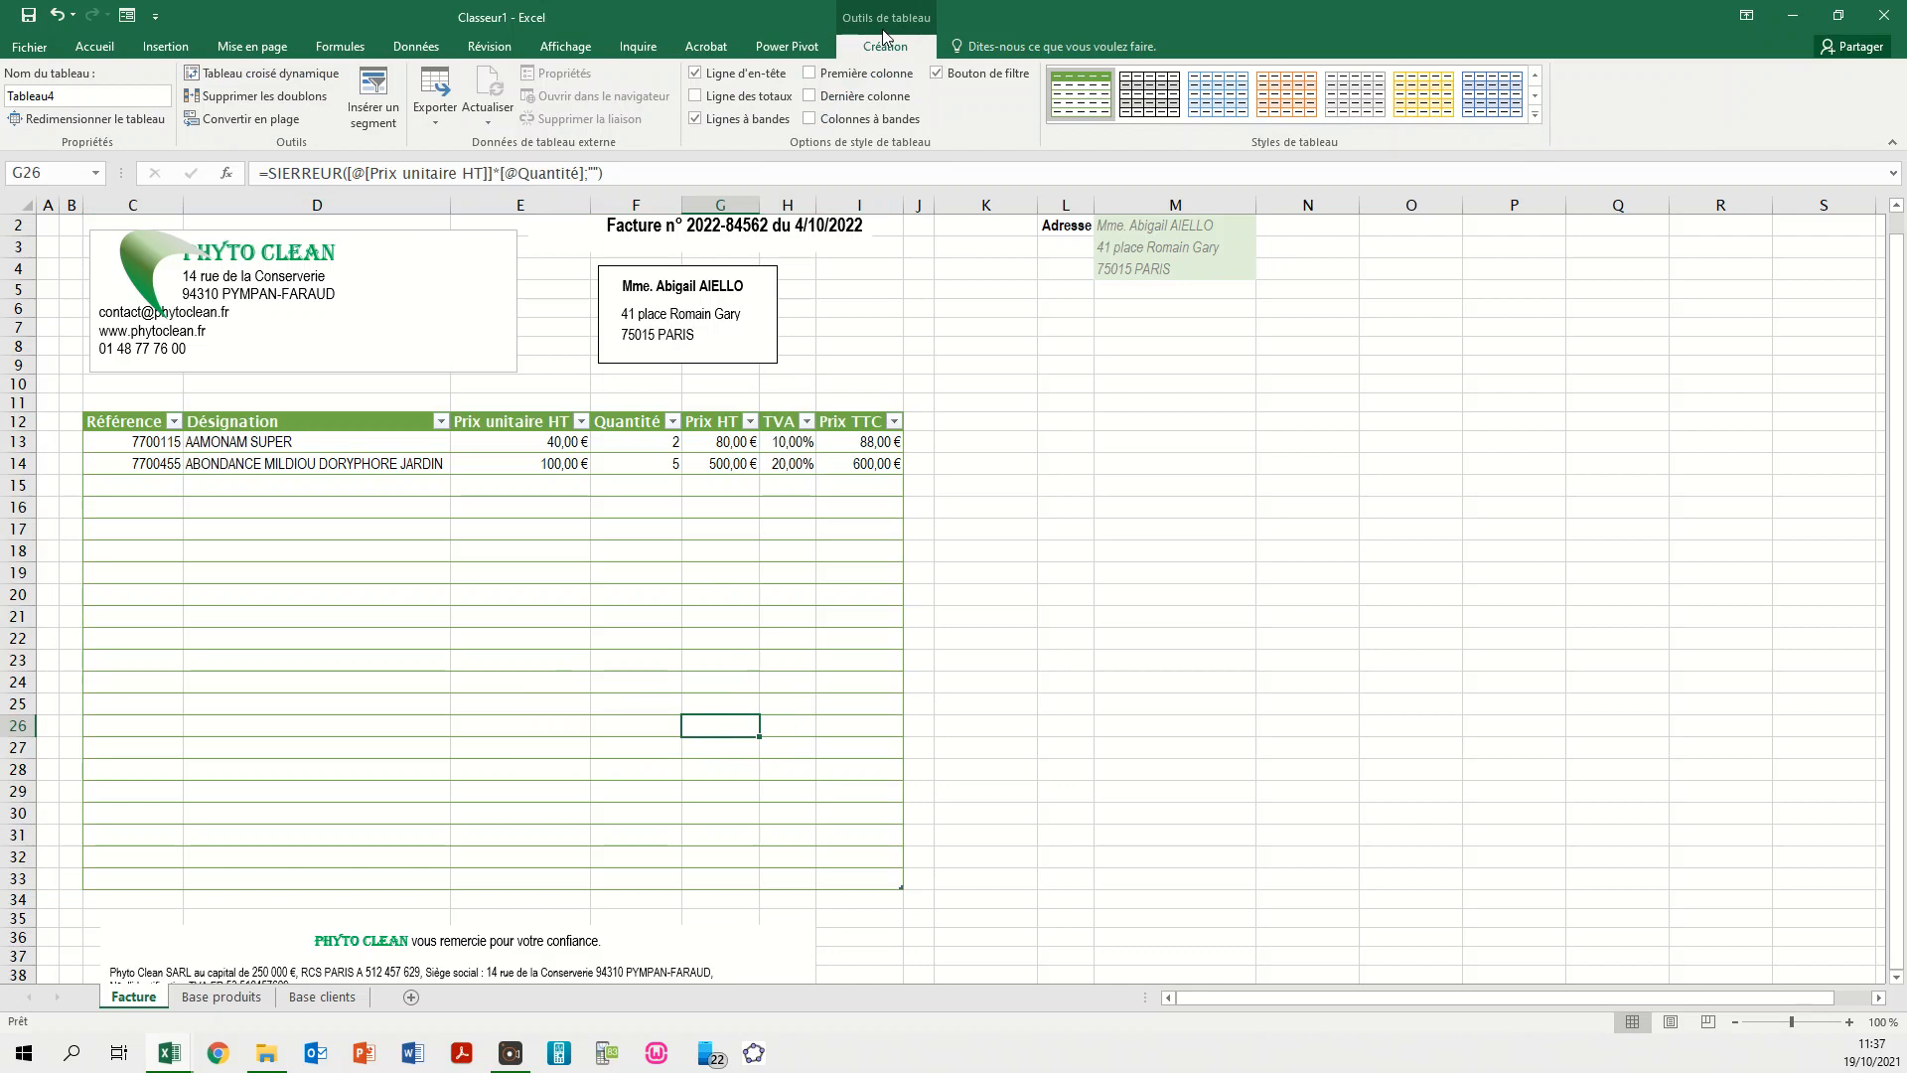
click(694, 96)
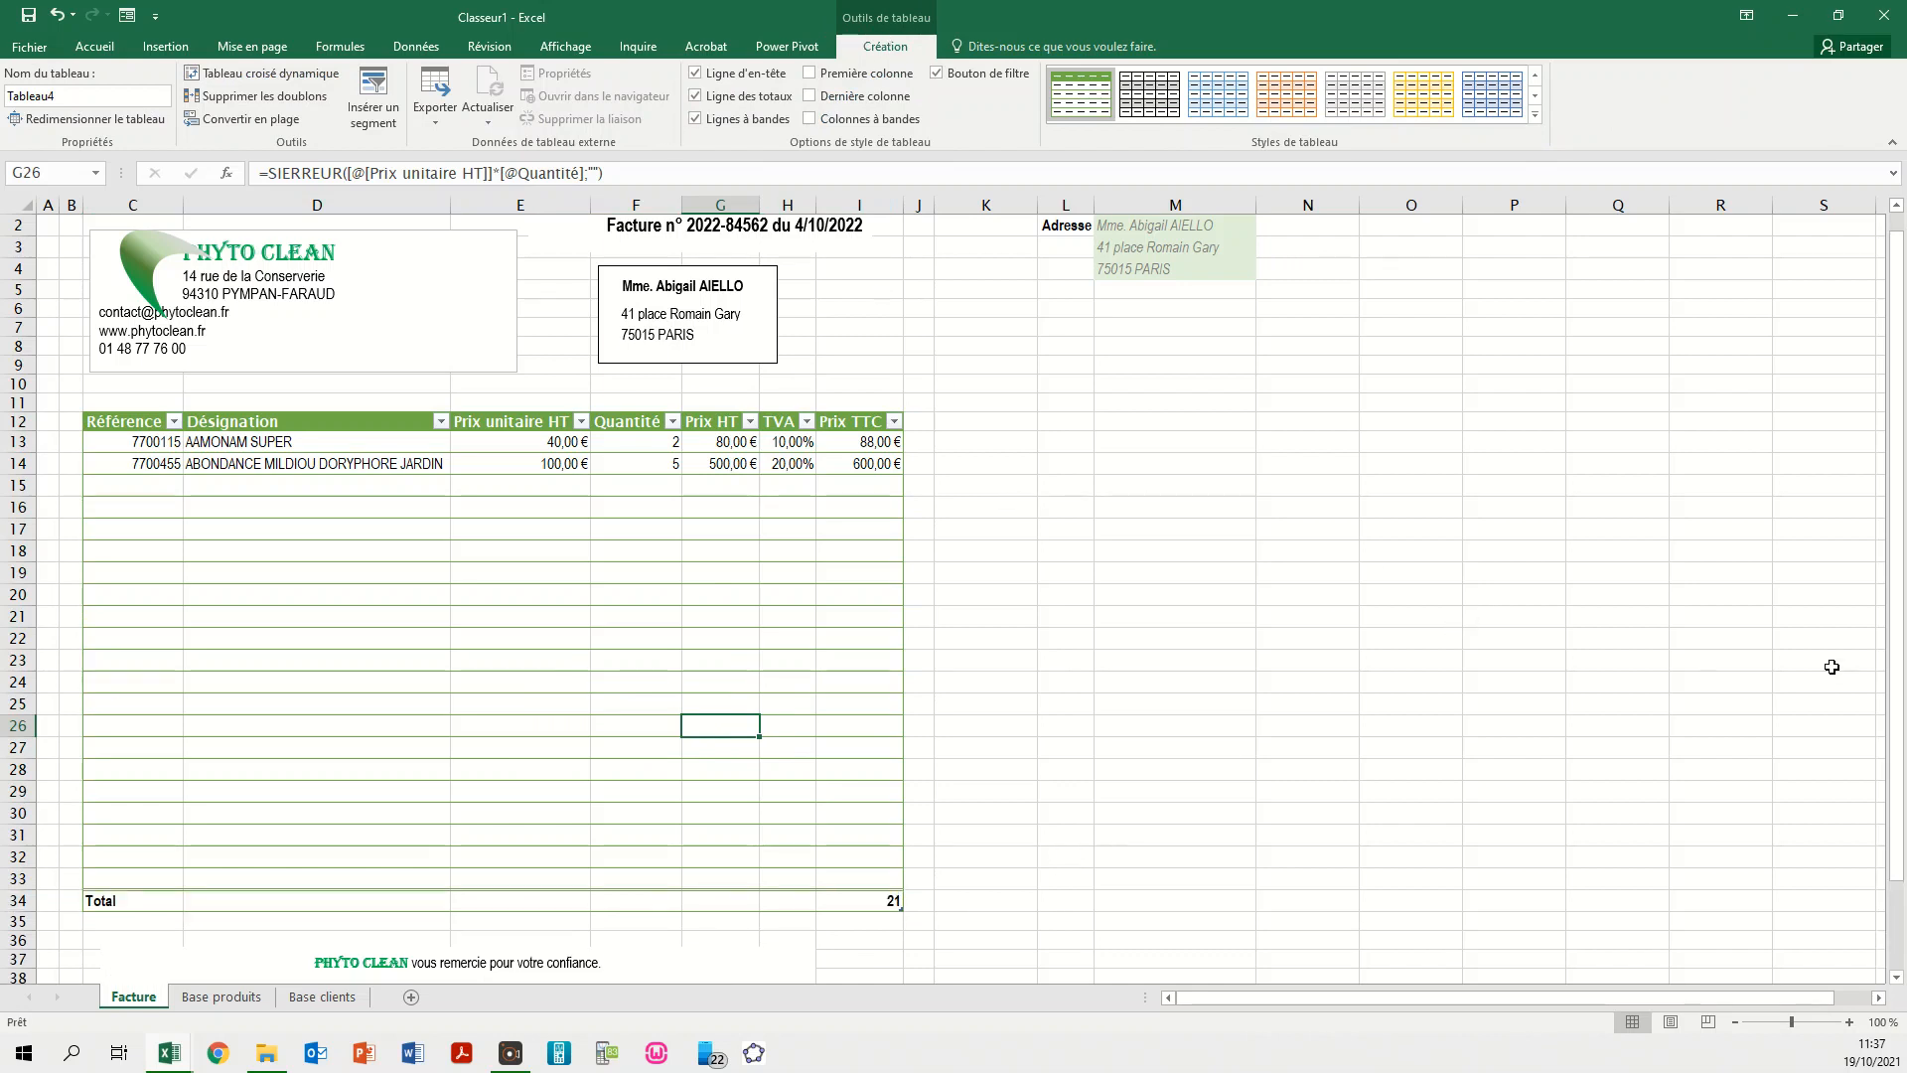
scroll(928, 725, down, 1)
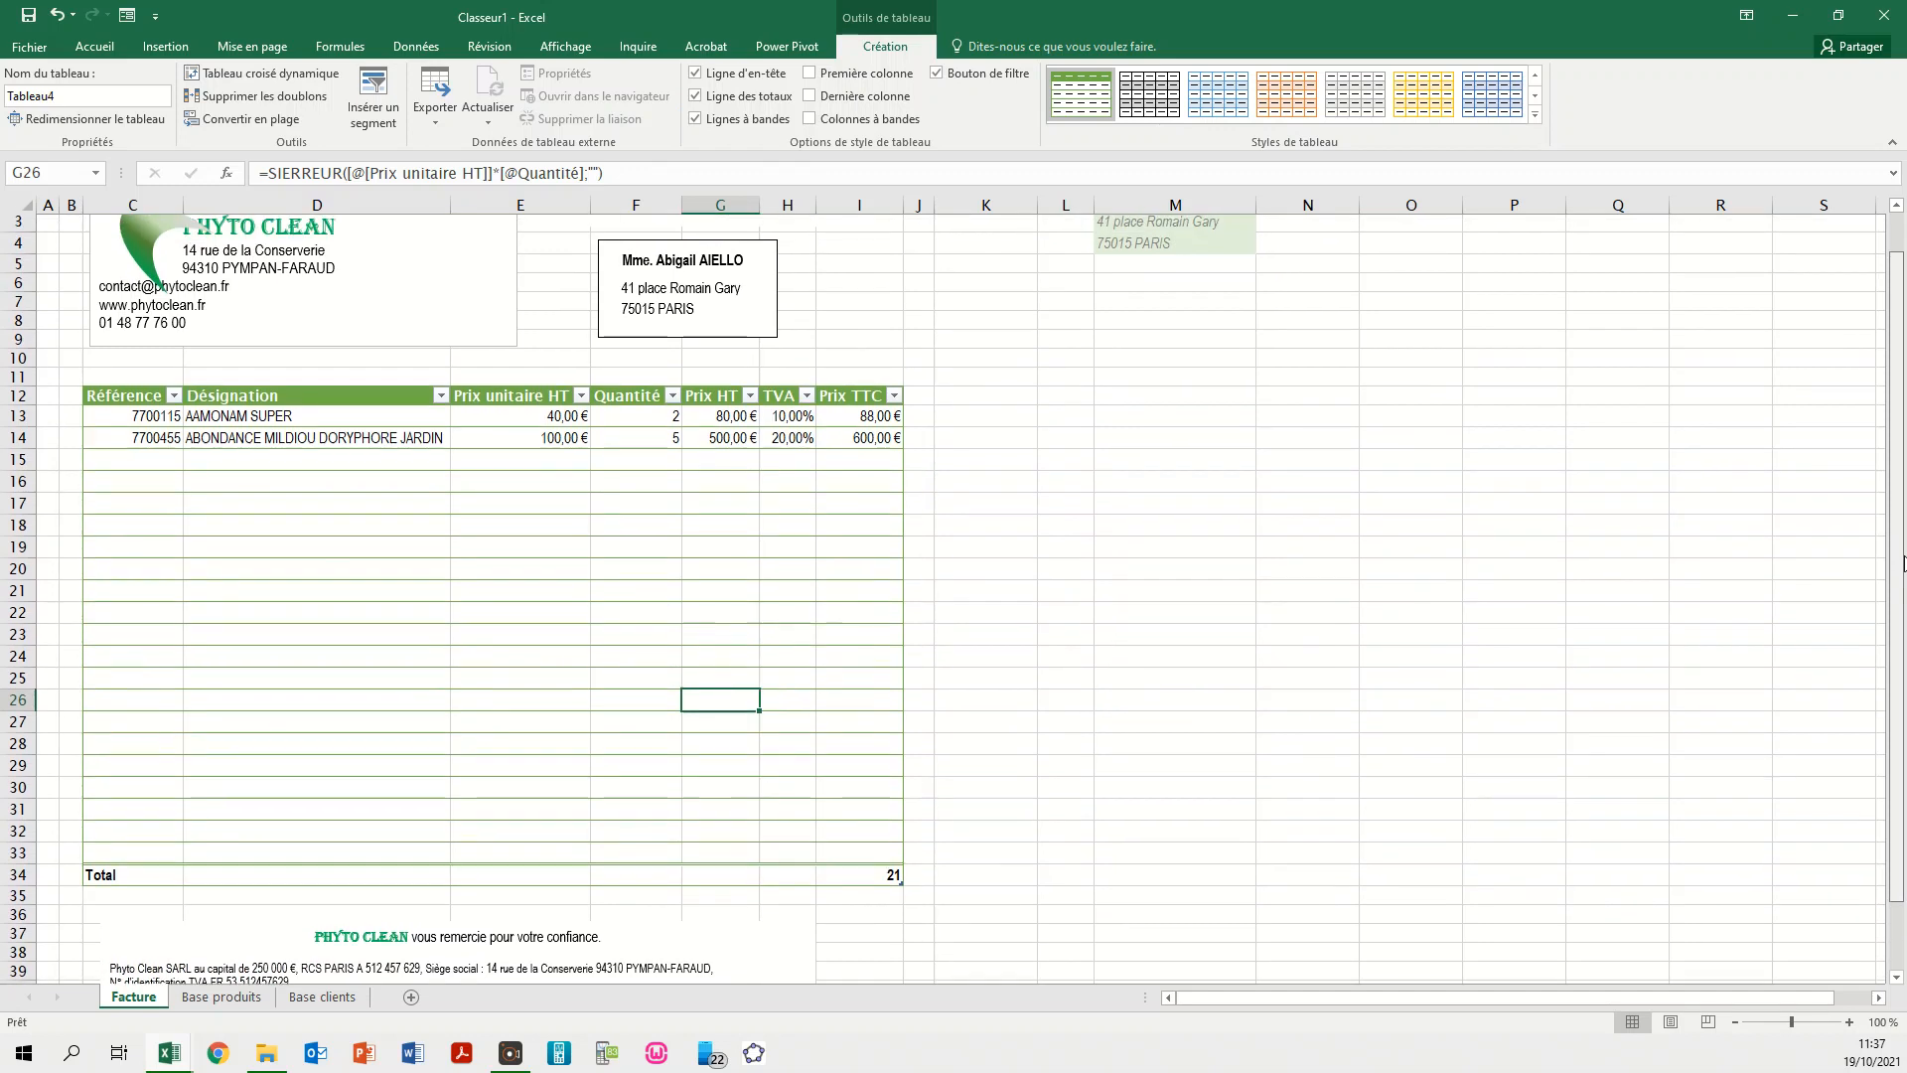
- Examine the totals row, the Nombre function used for the Prix TTC total, and the formula cells of that column
click(874, 880)
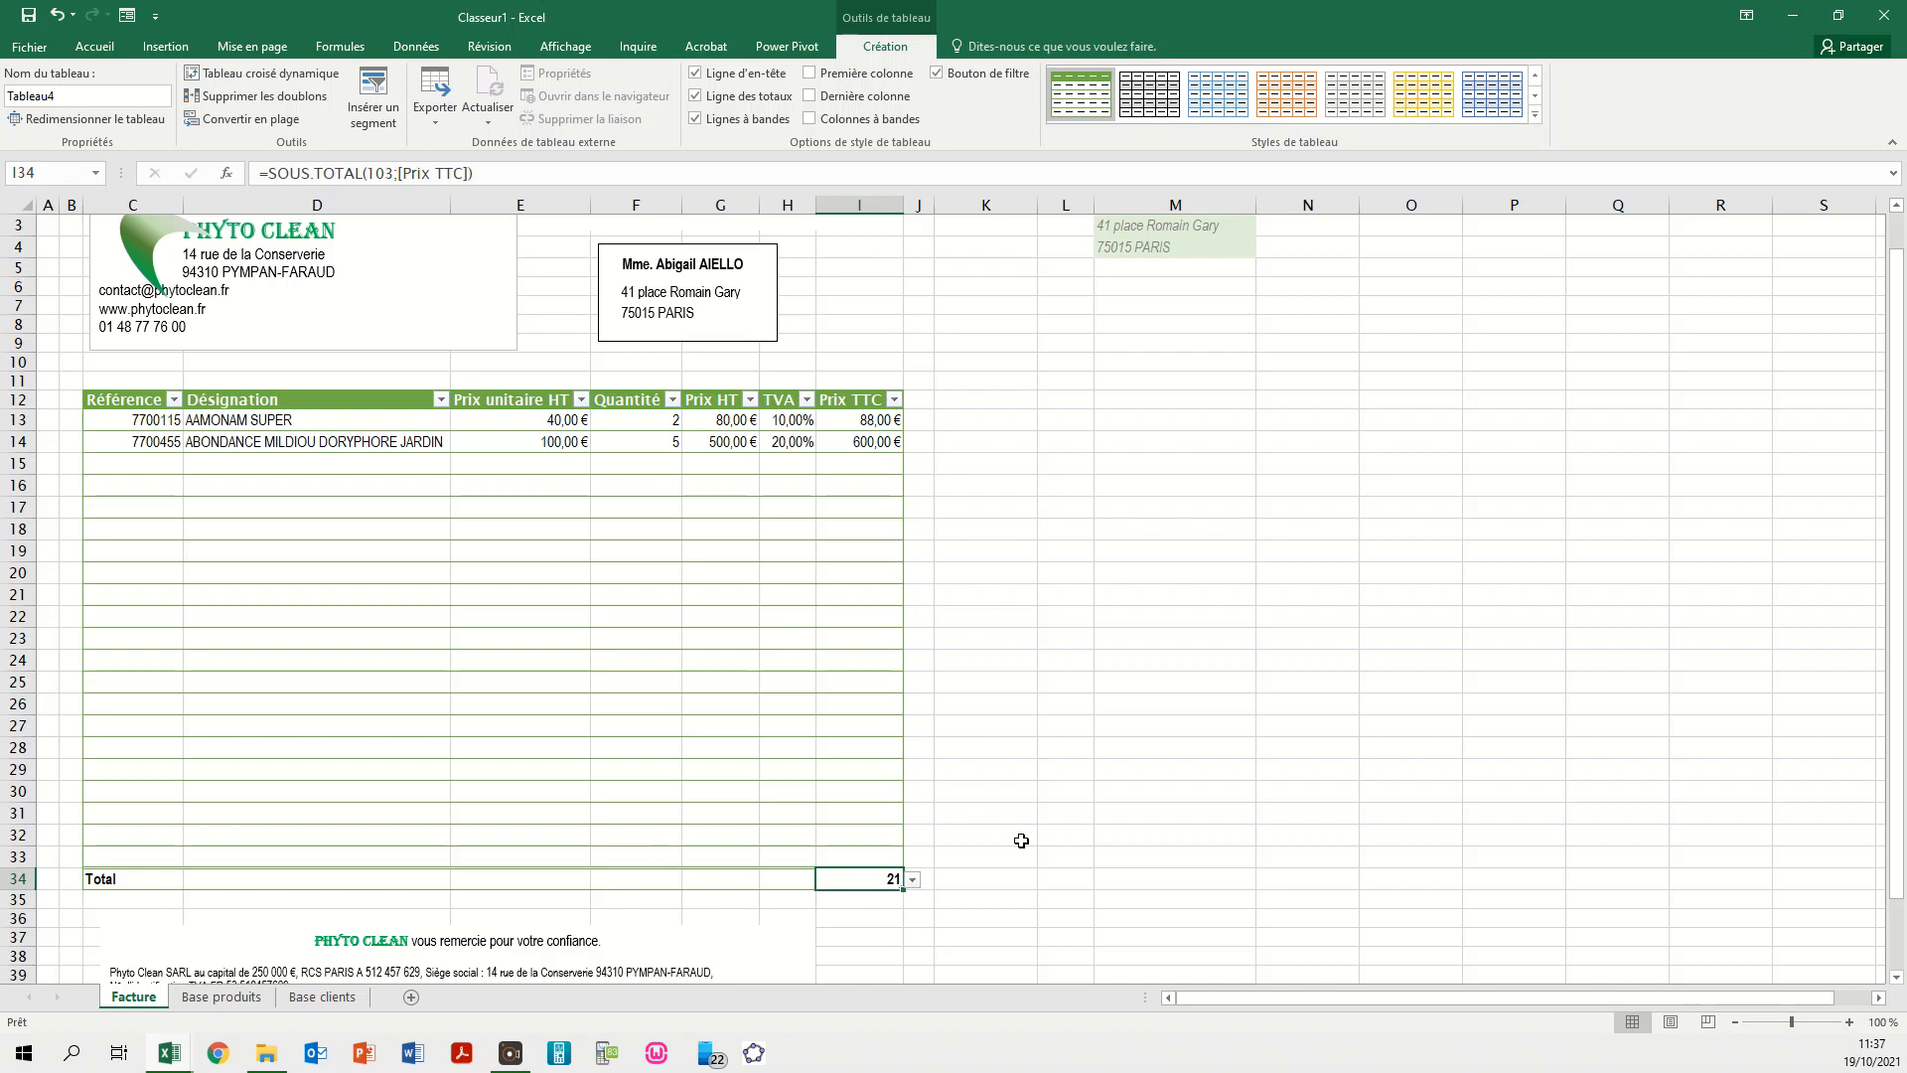
drag(119, 879, 821, 878)
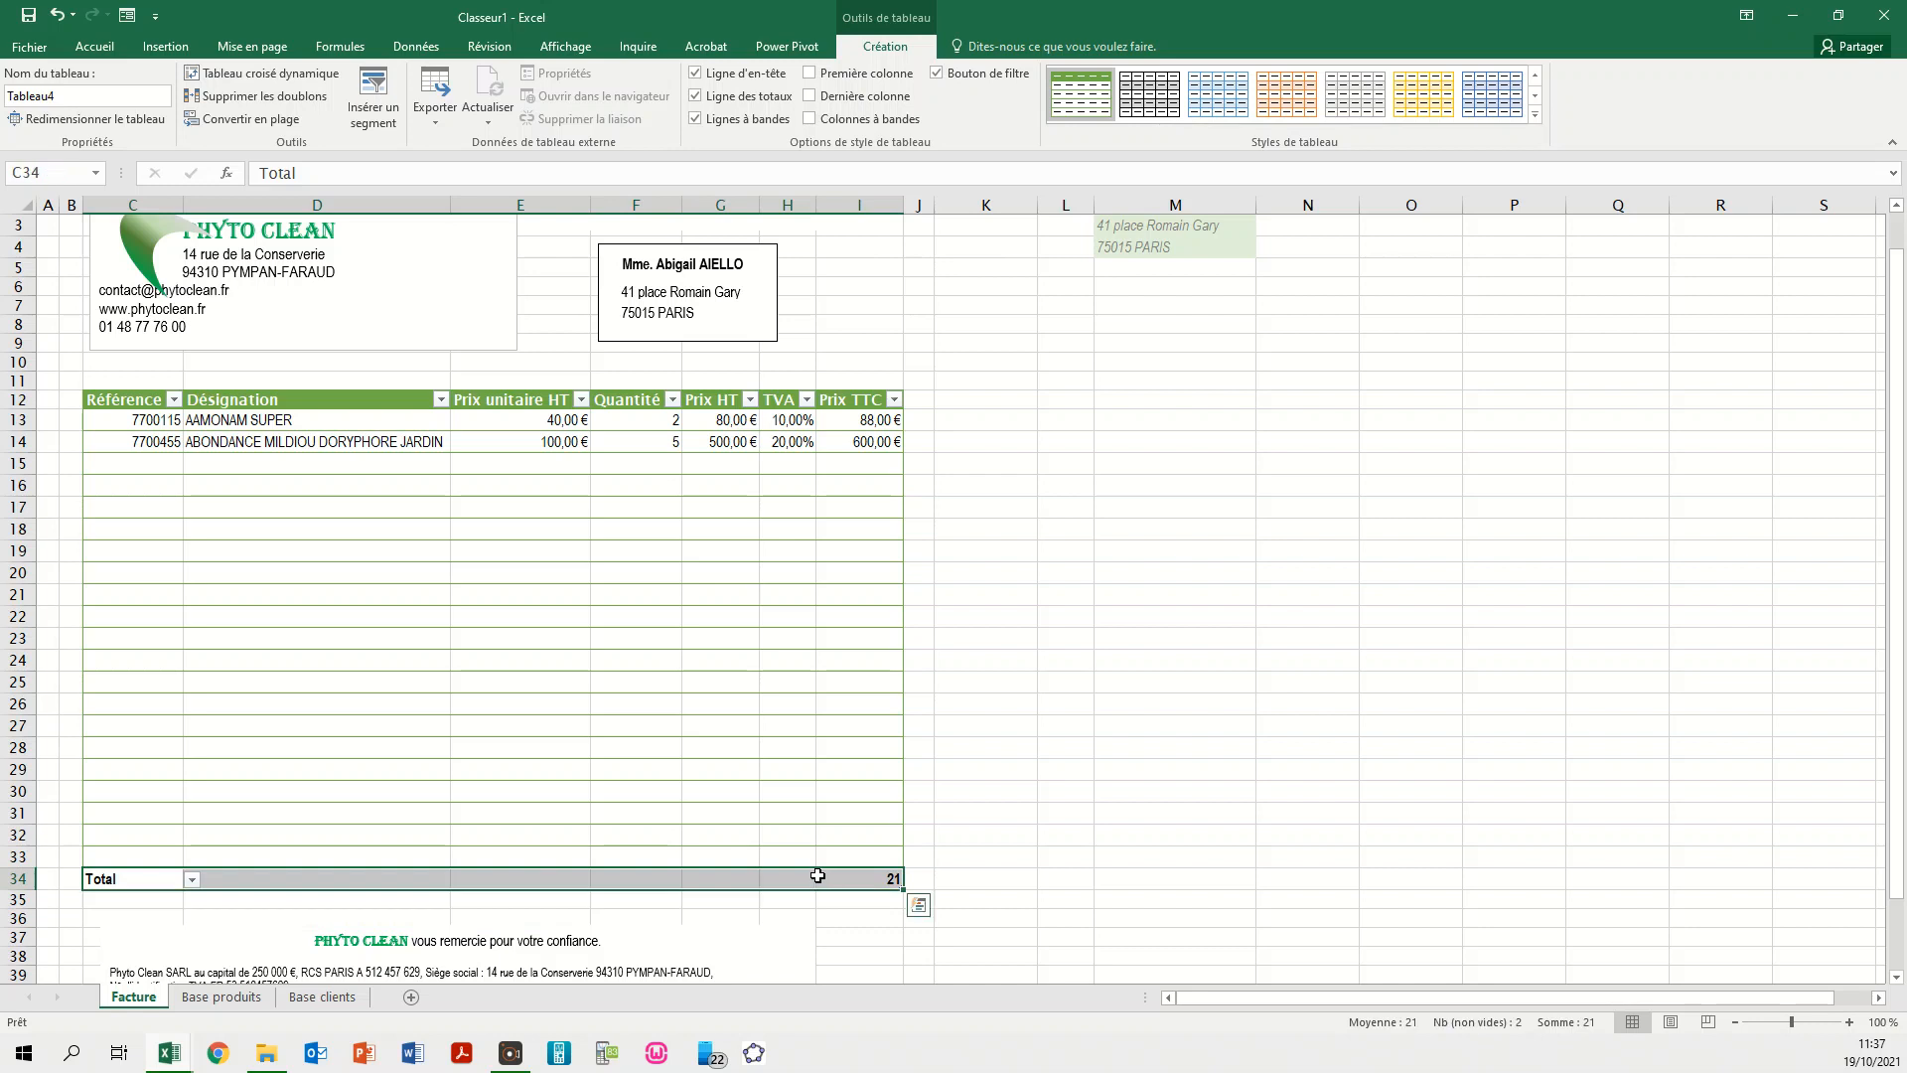
click(874, 879)
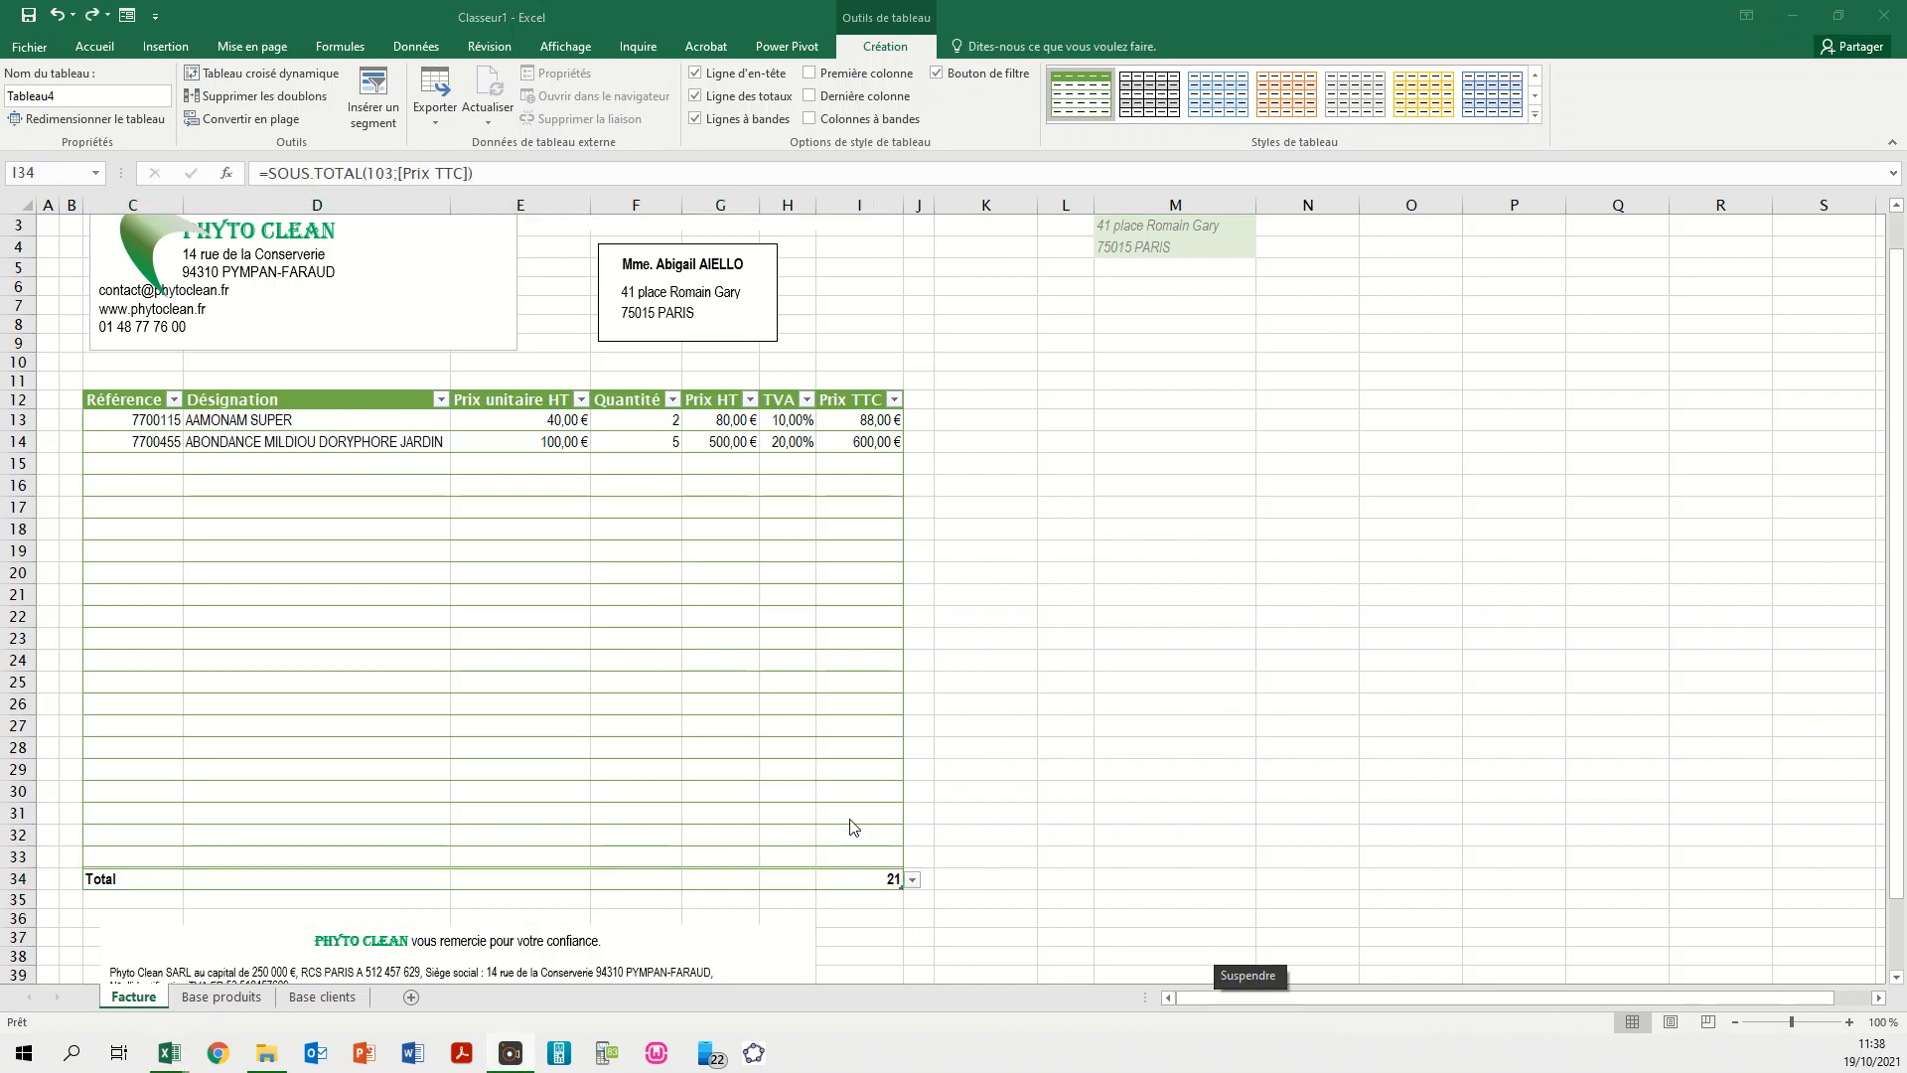
click(860, 884)
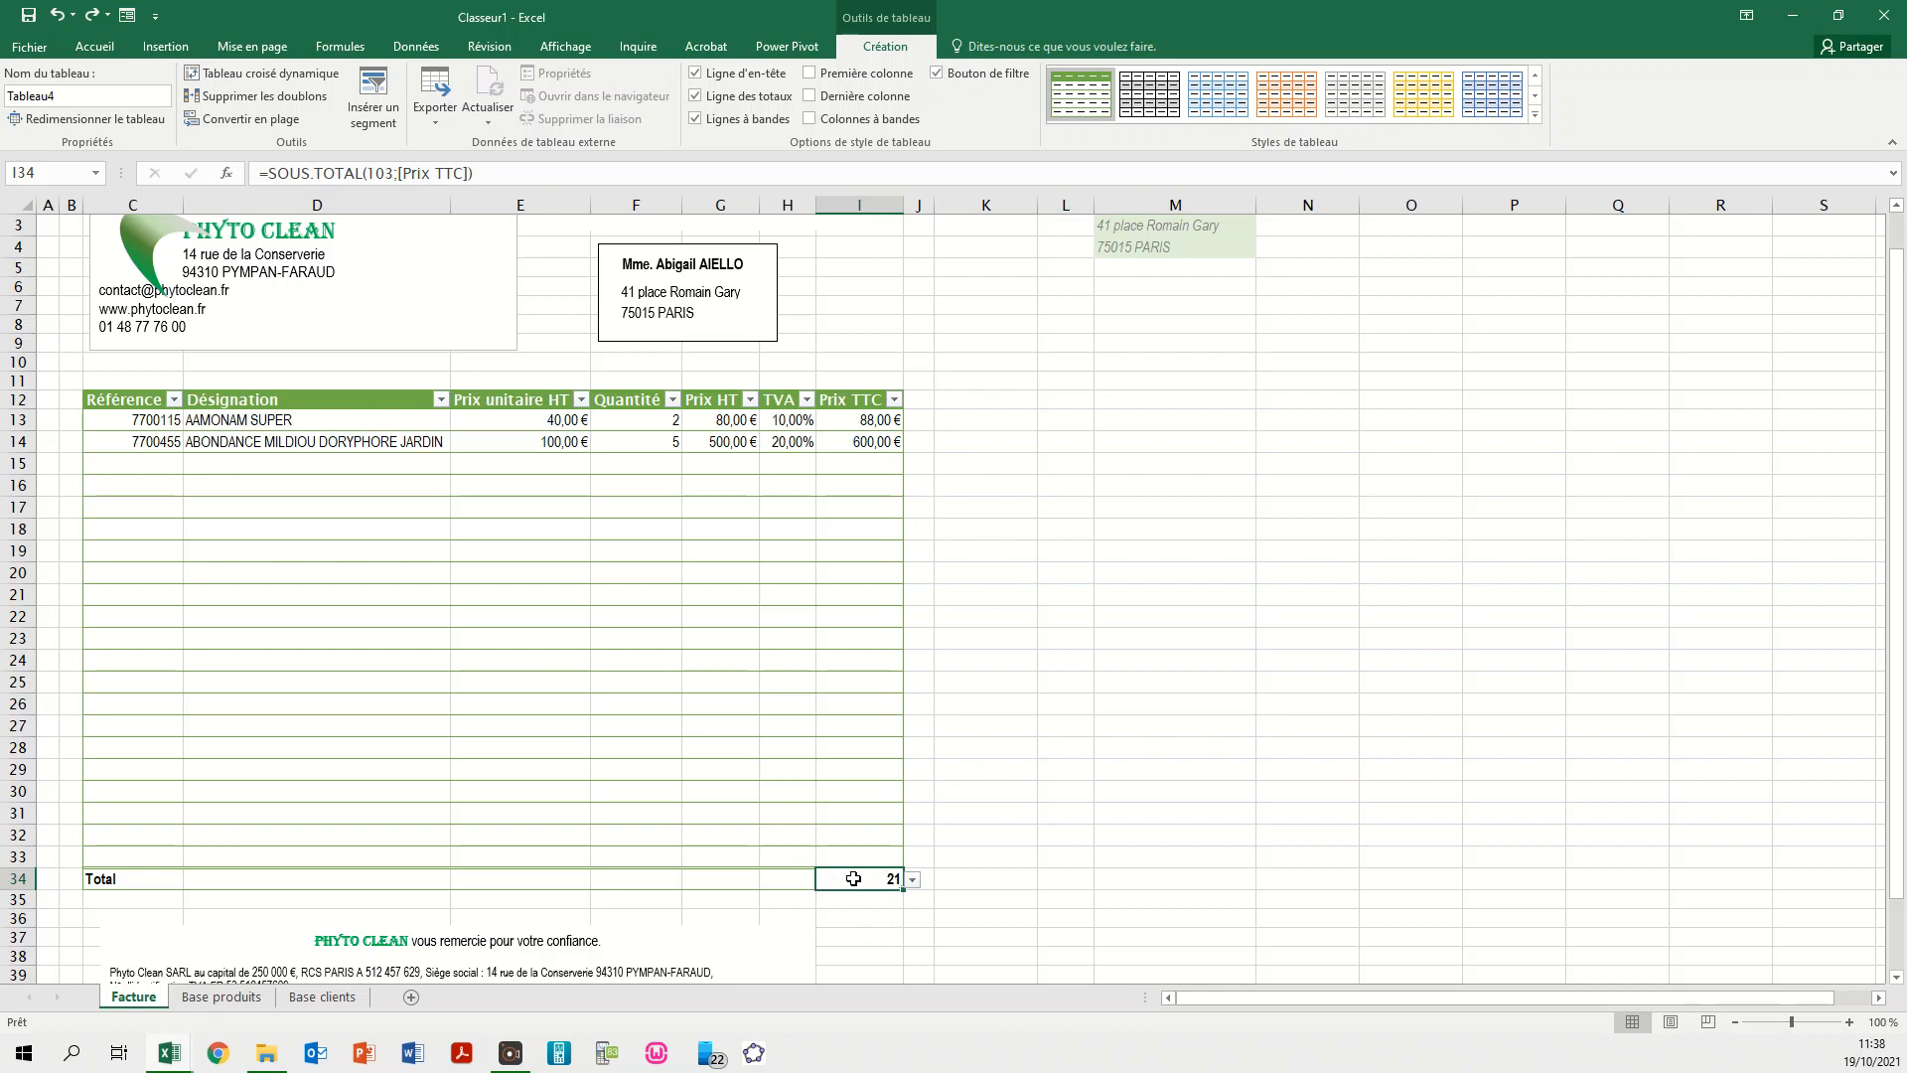
click(912, 880)
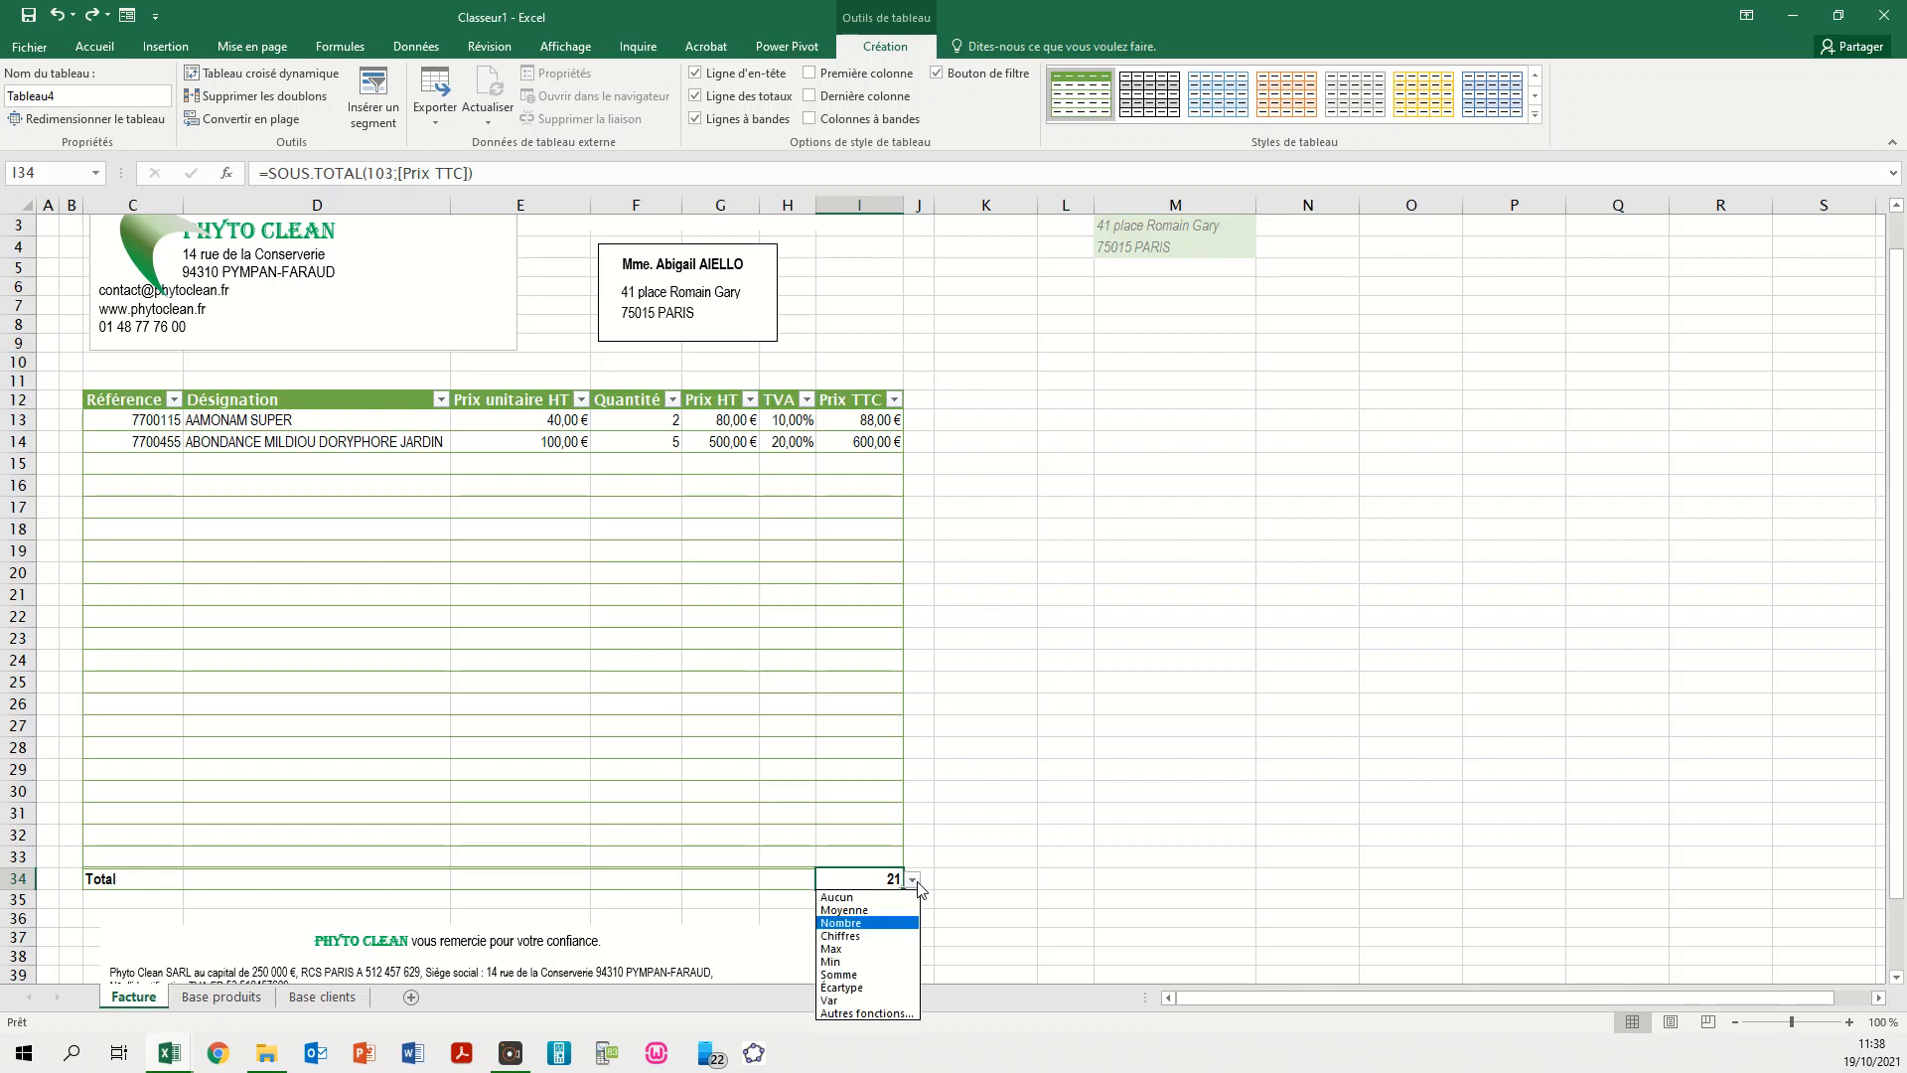
click(853, 924)
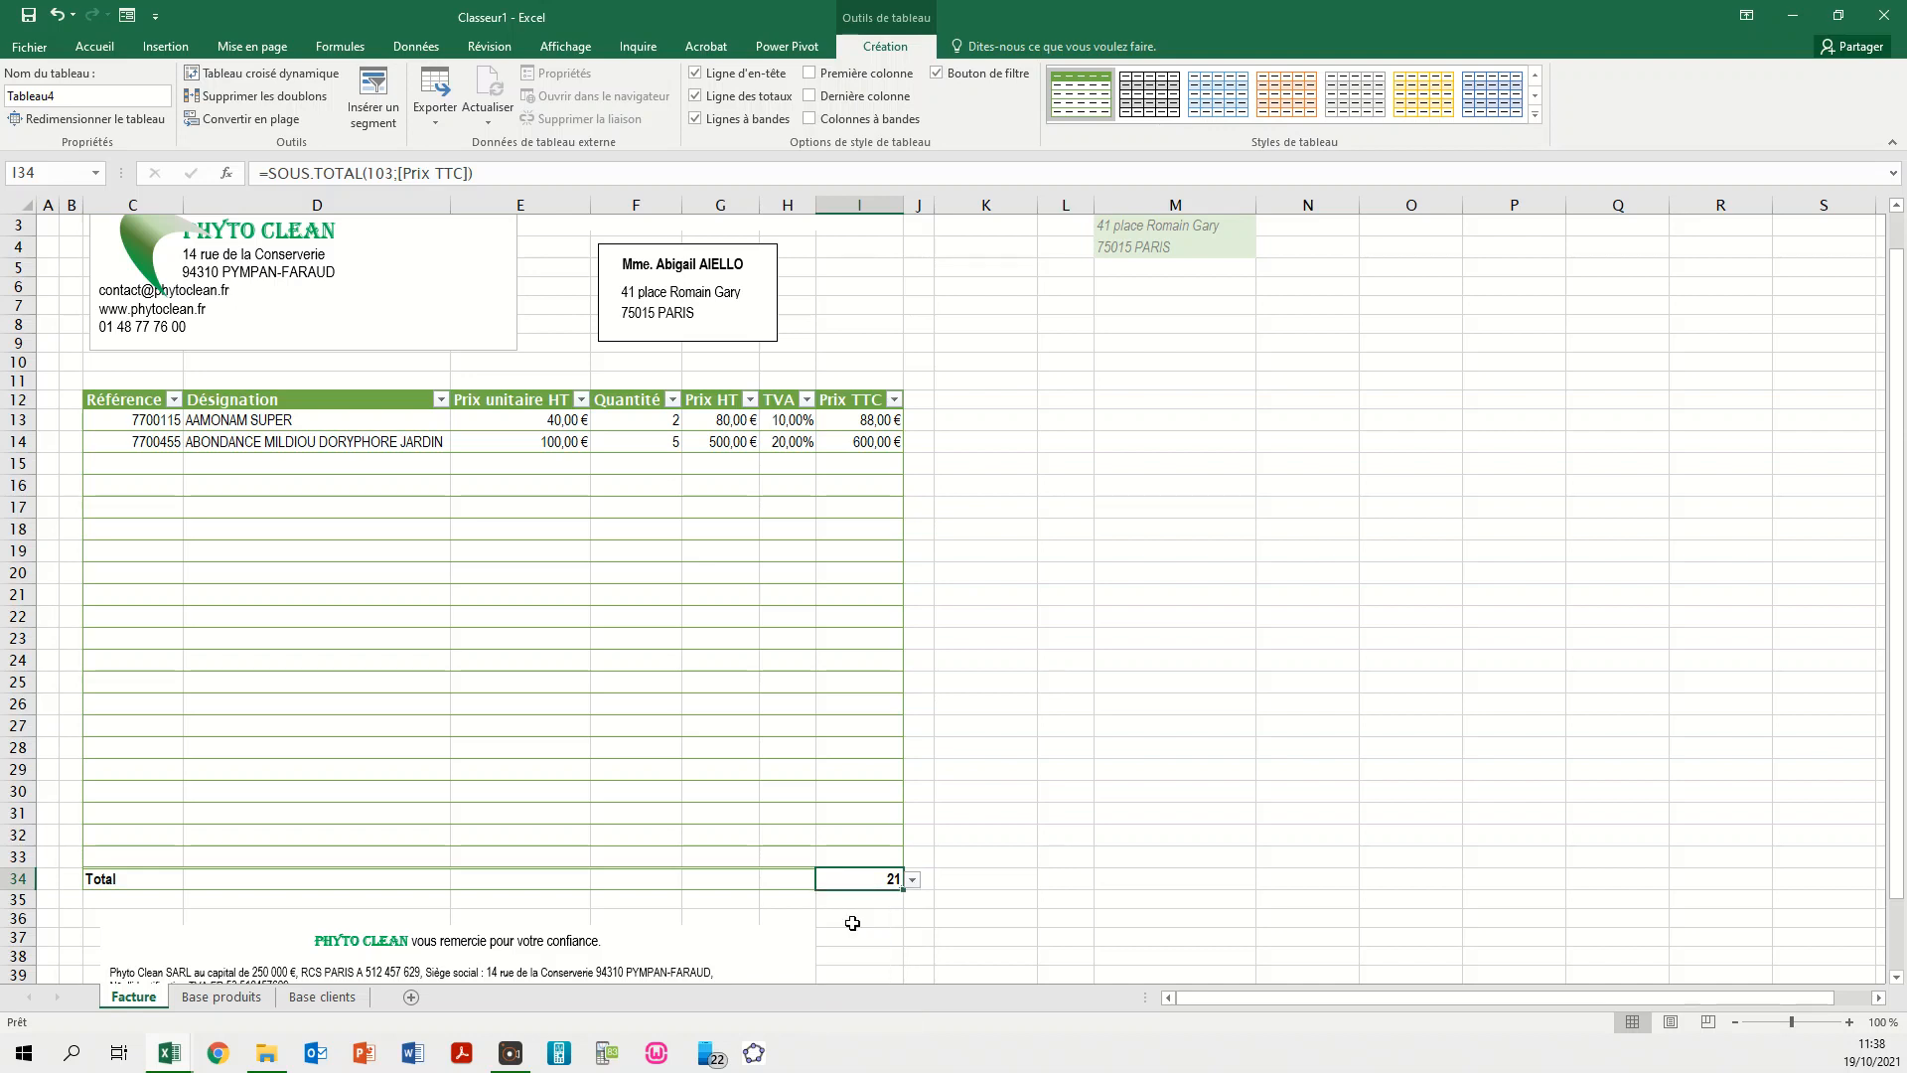
click(845, 465)
click(846, 487)
click(846, 507)
click(846, 526)
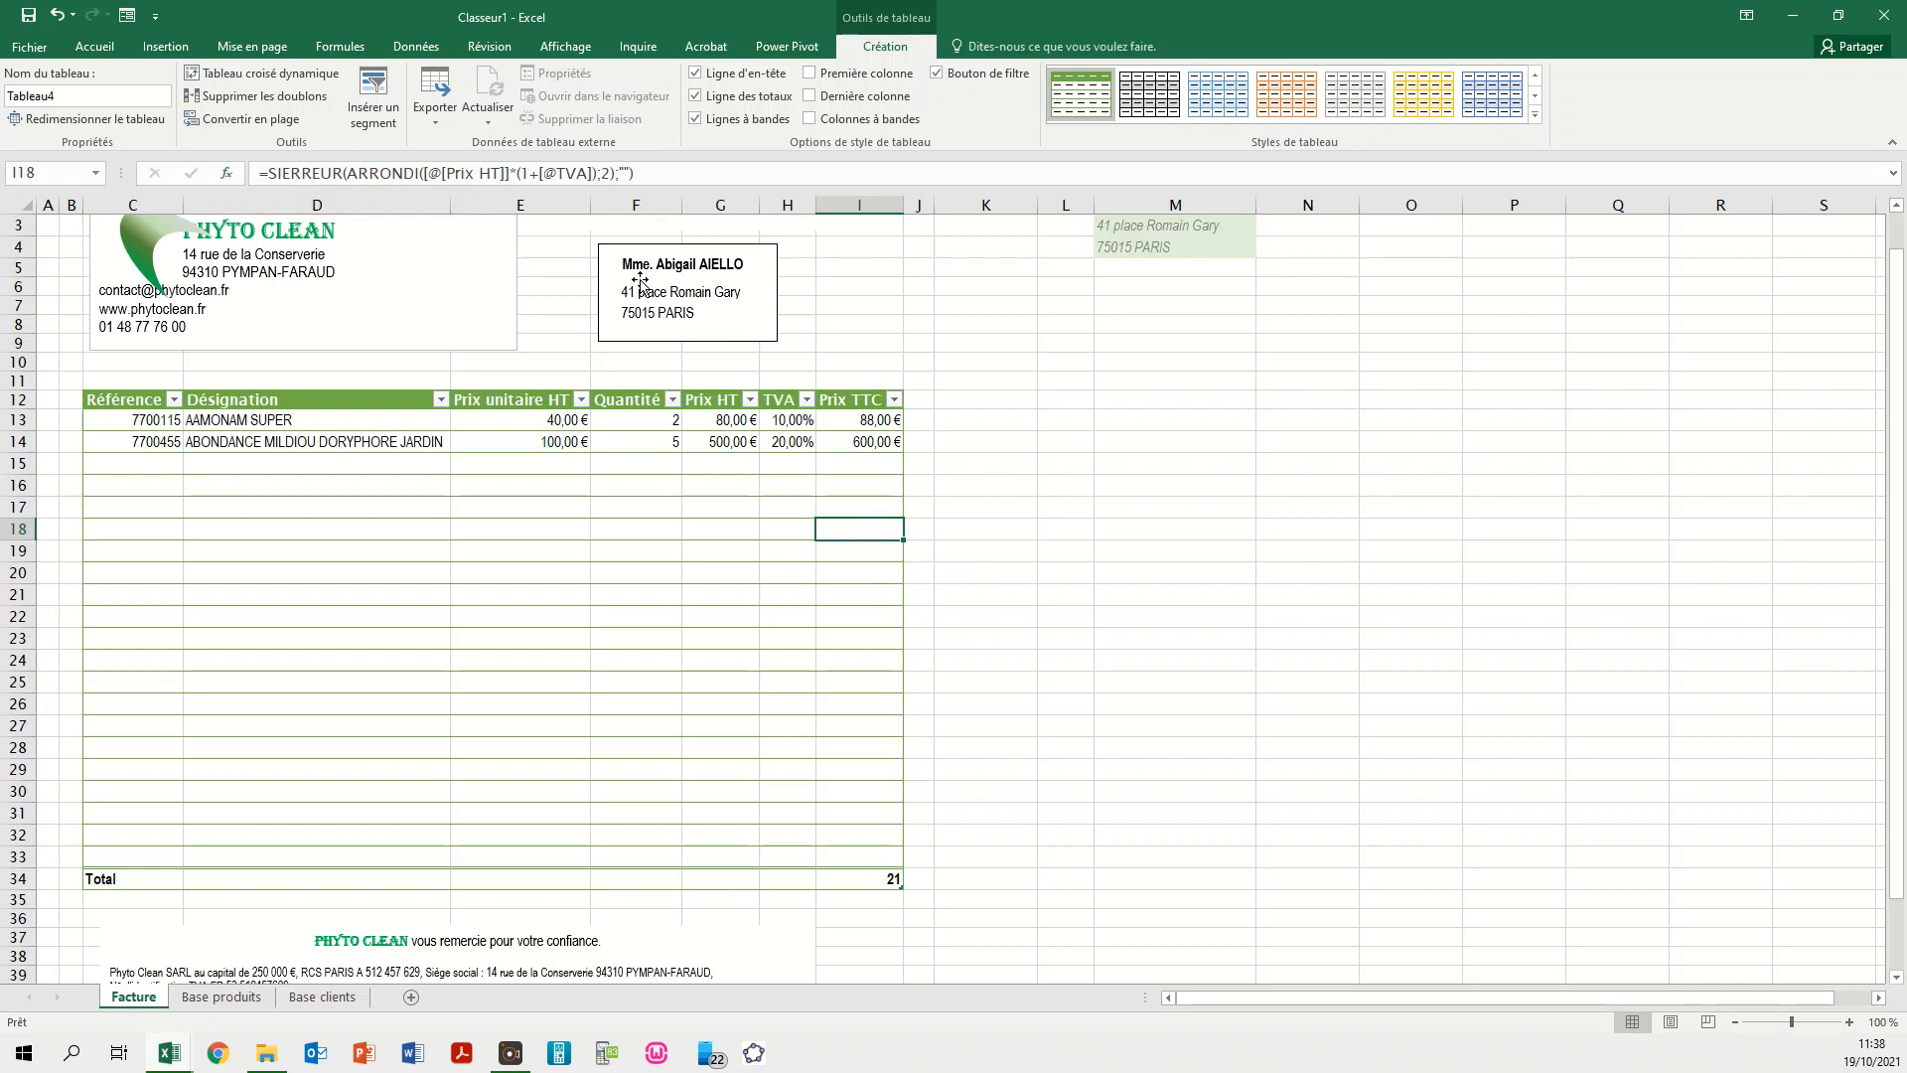
click(859, 545)
click(859, 618)
drag(843, 417, 822, 855)
click(835, 879)
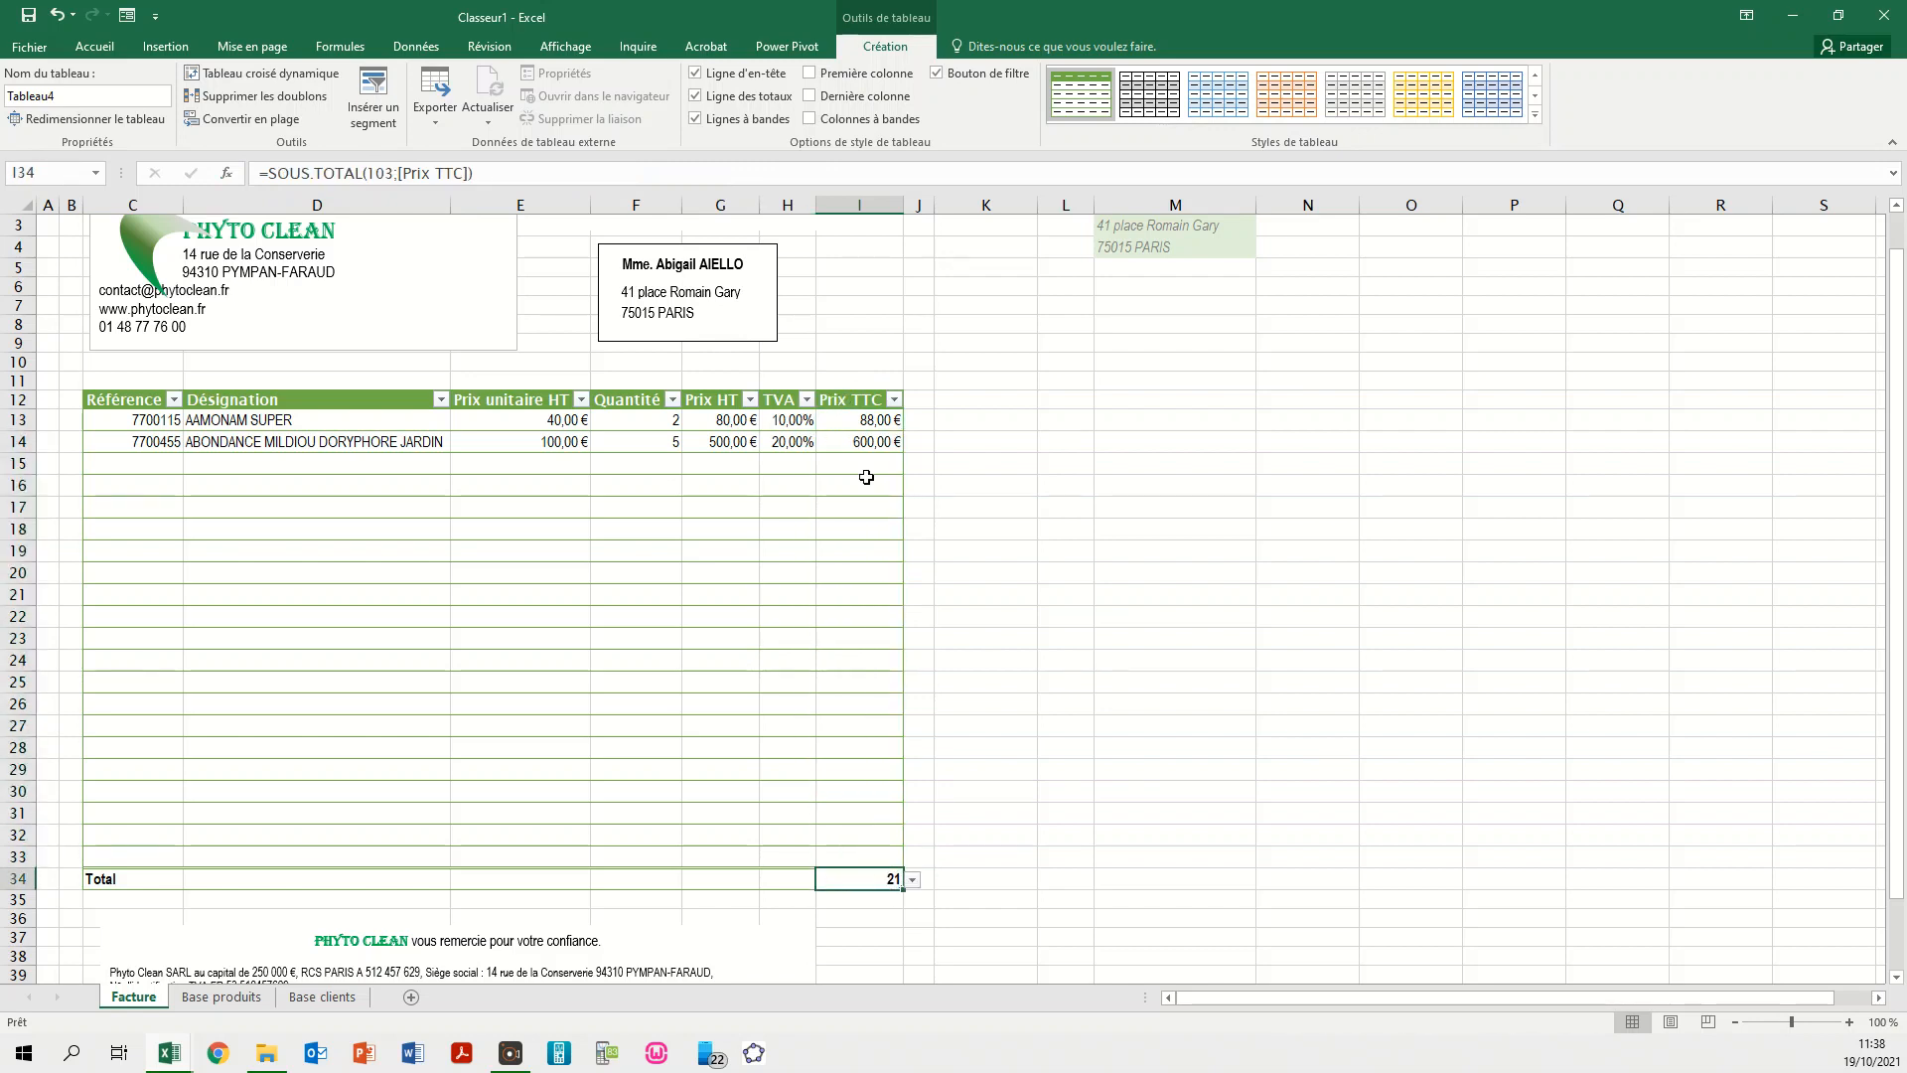
- Set the Prix TTC total in I34 to use the Somme function
click(912, 883)
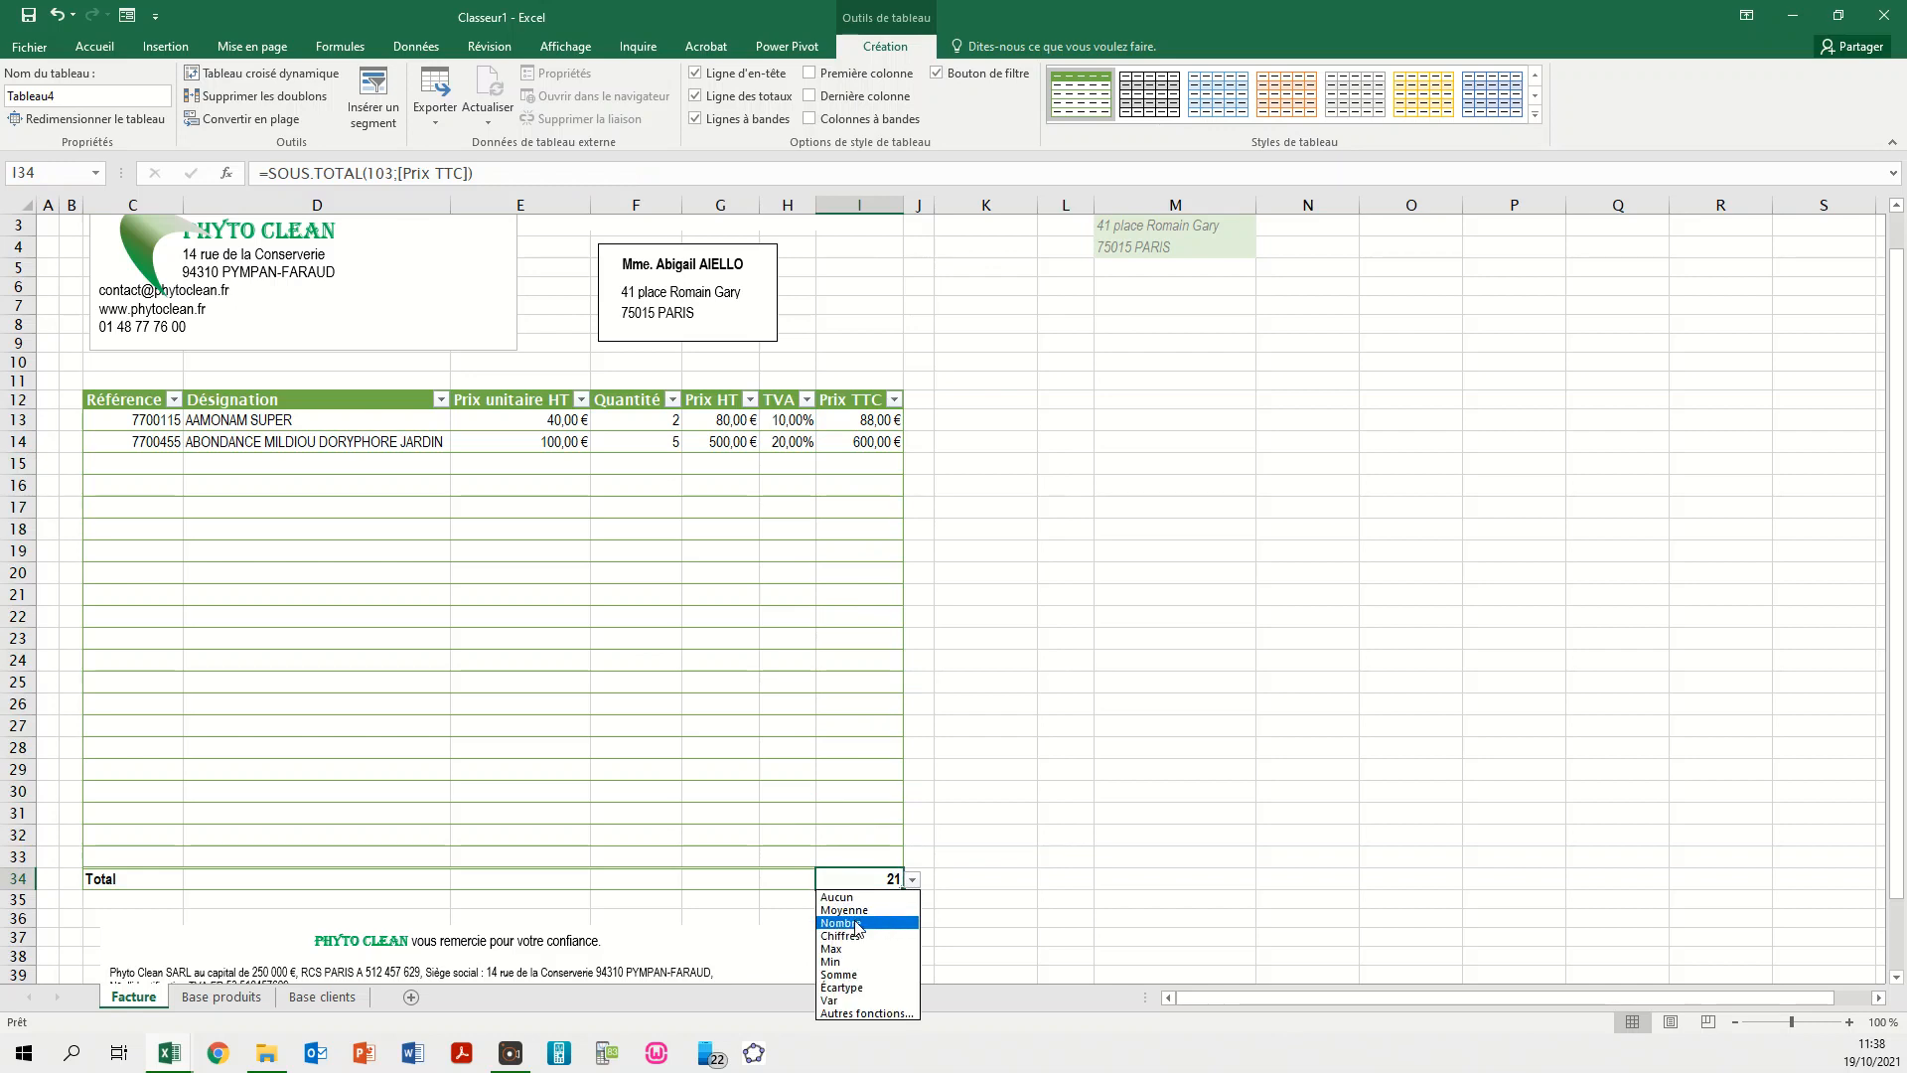
click(847, 976)
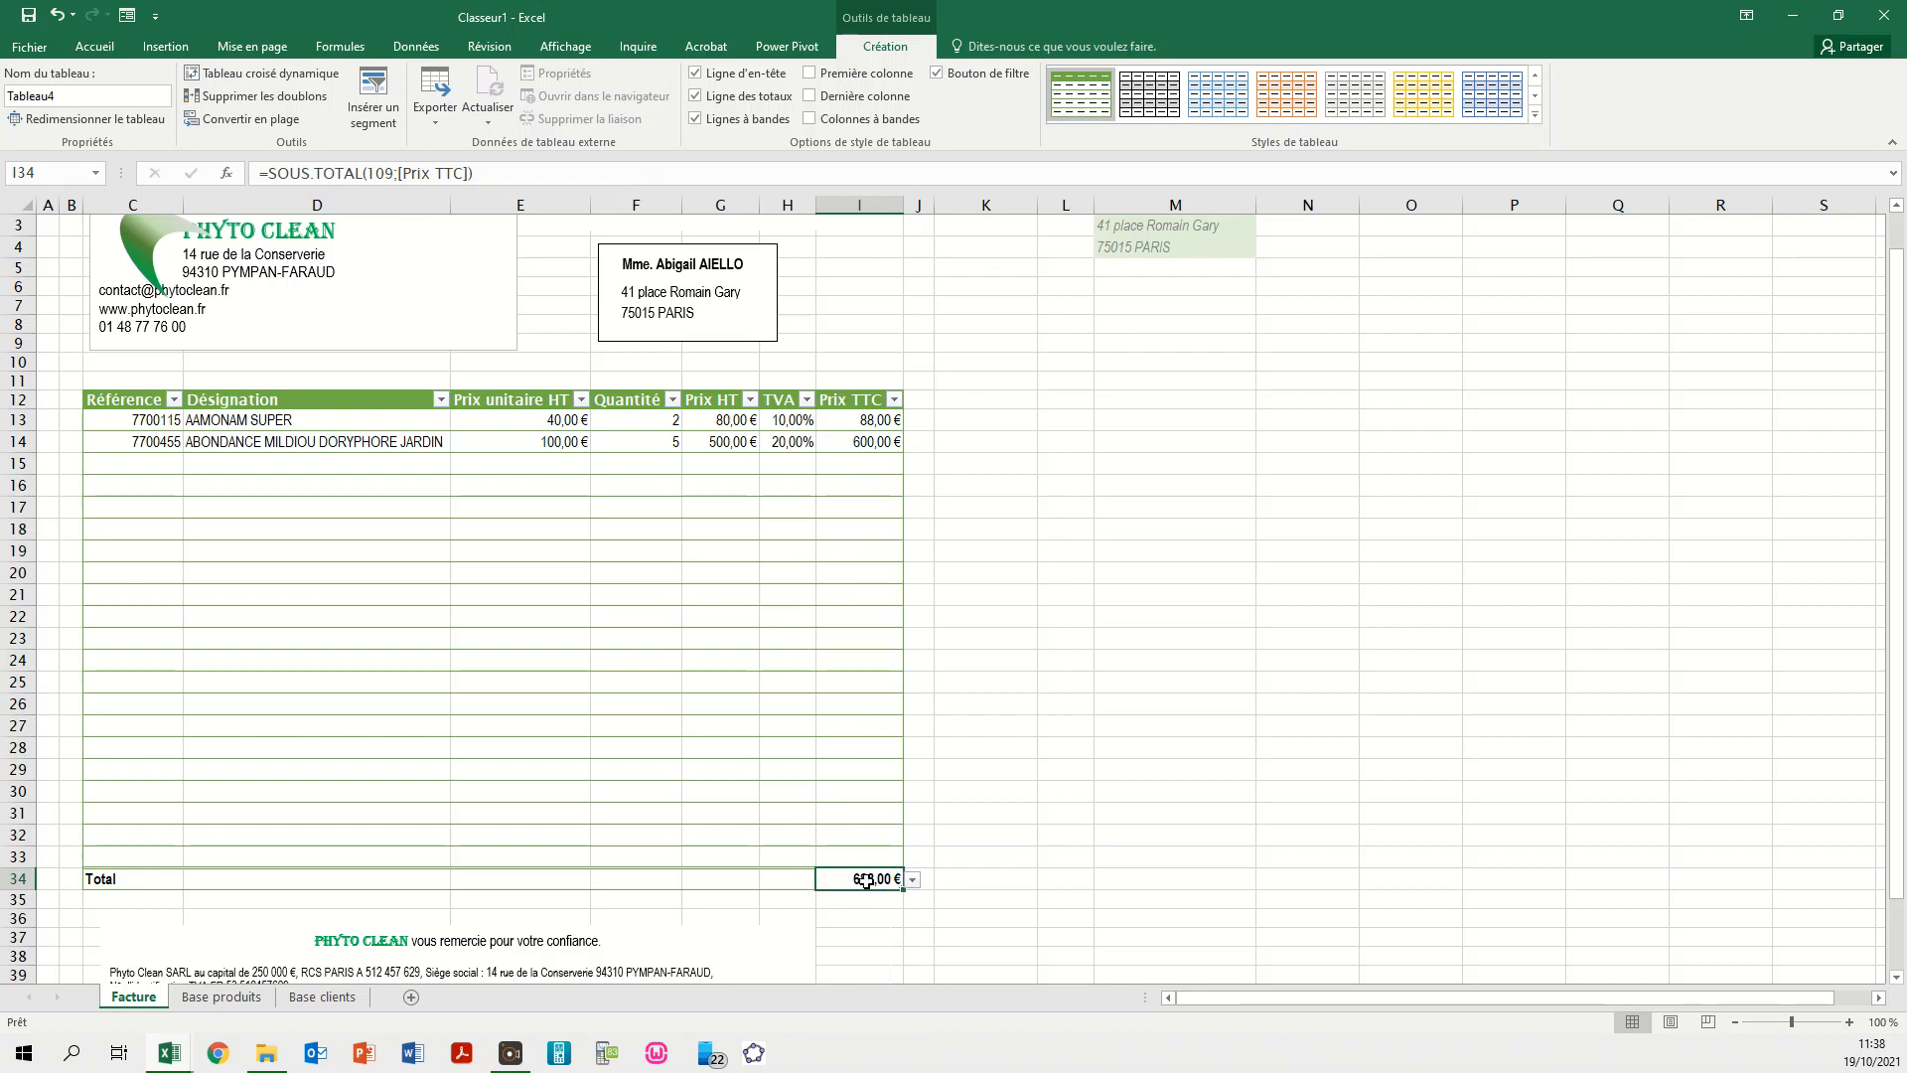
click(1028, 837)
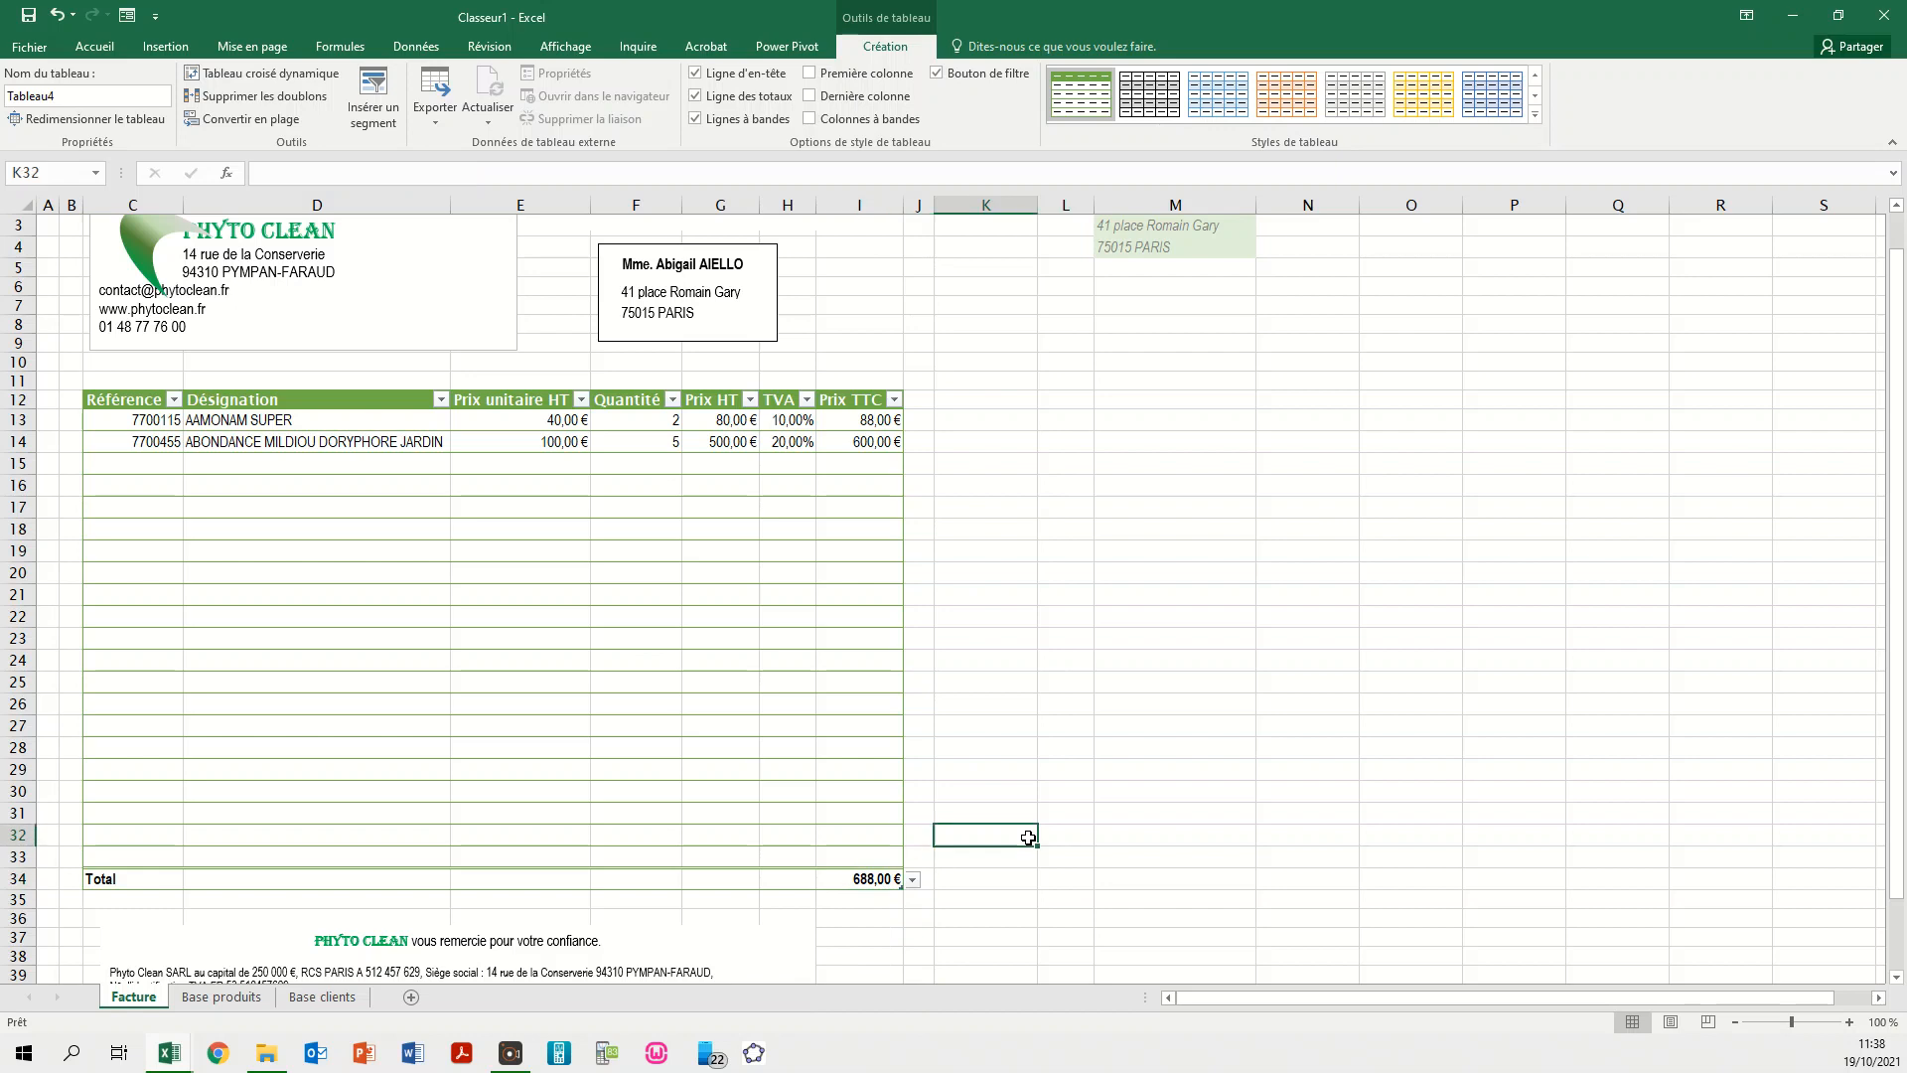
- Enter the label "Total TTC" in H34 of the totals row
click(790, 880)
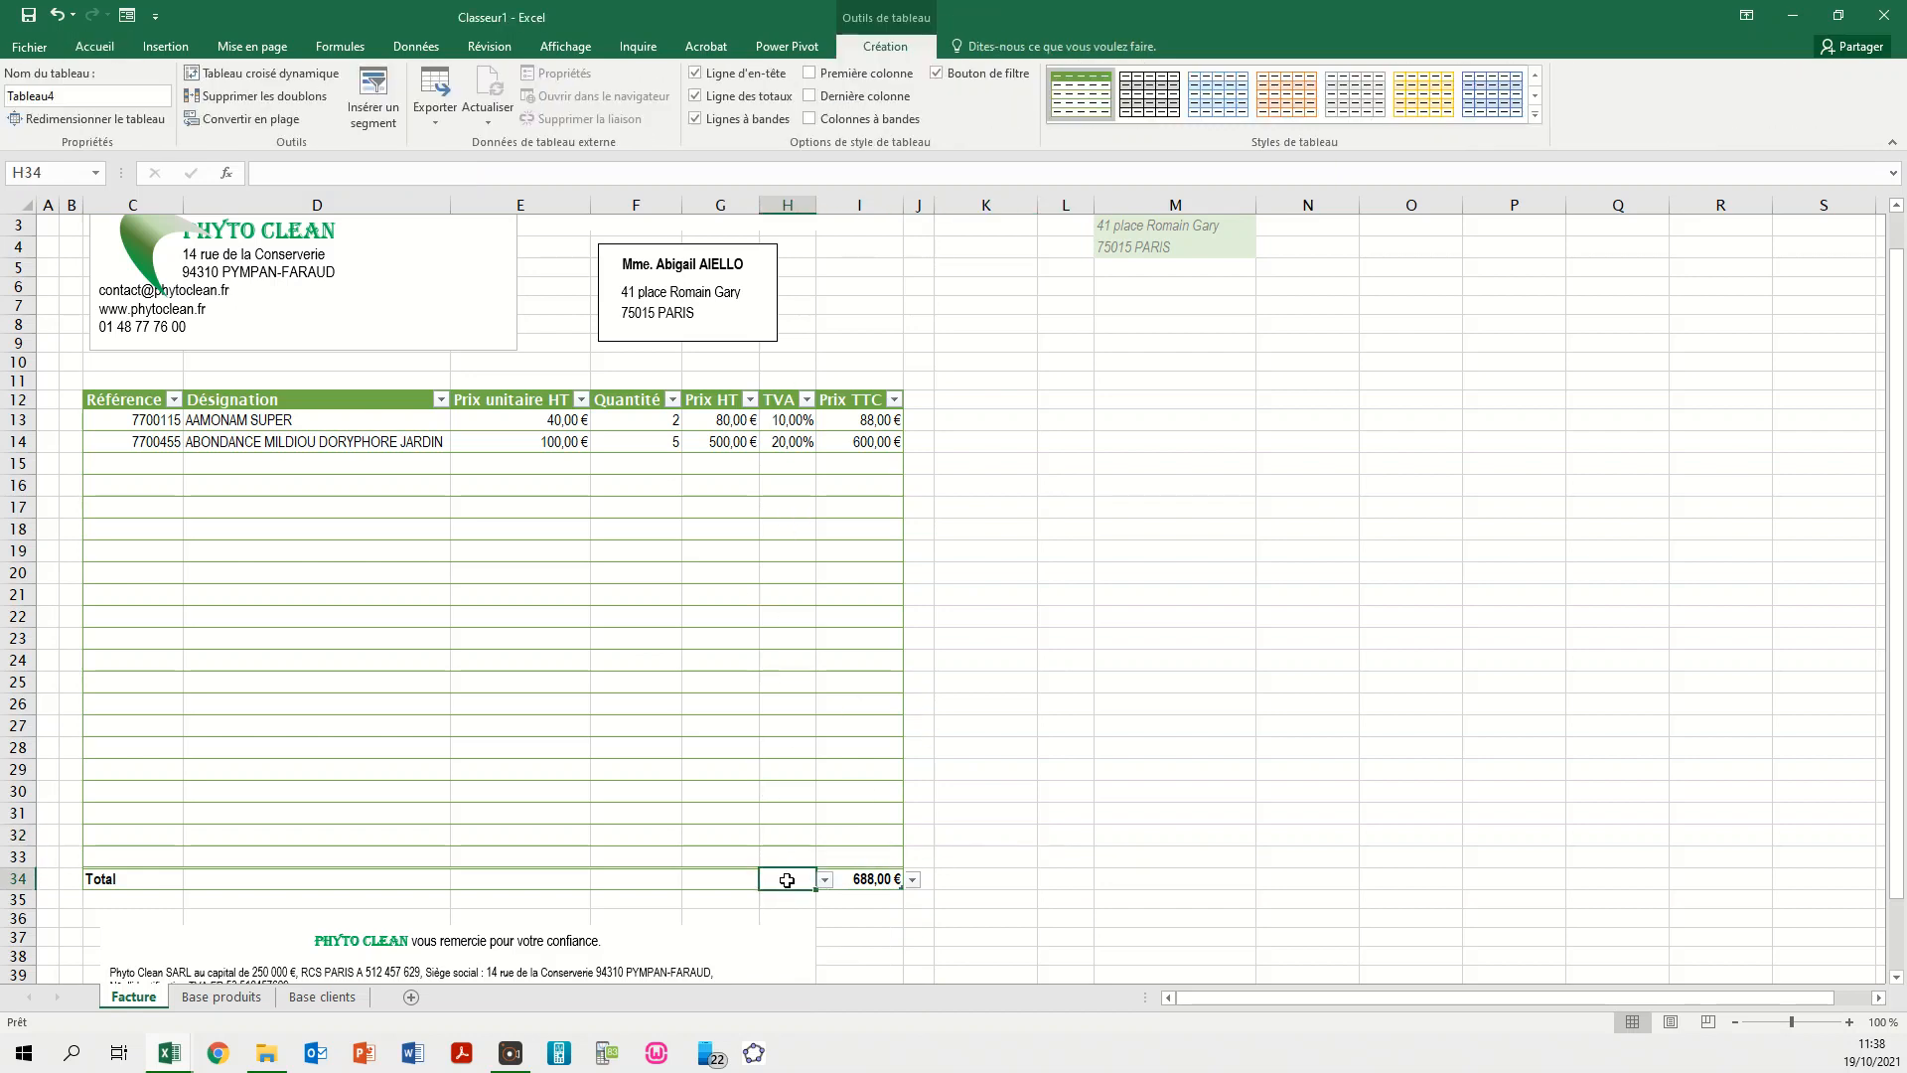
text(Tota)
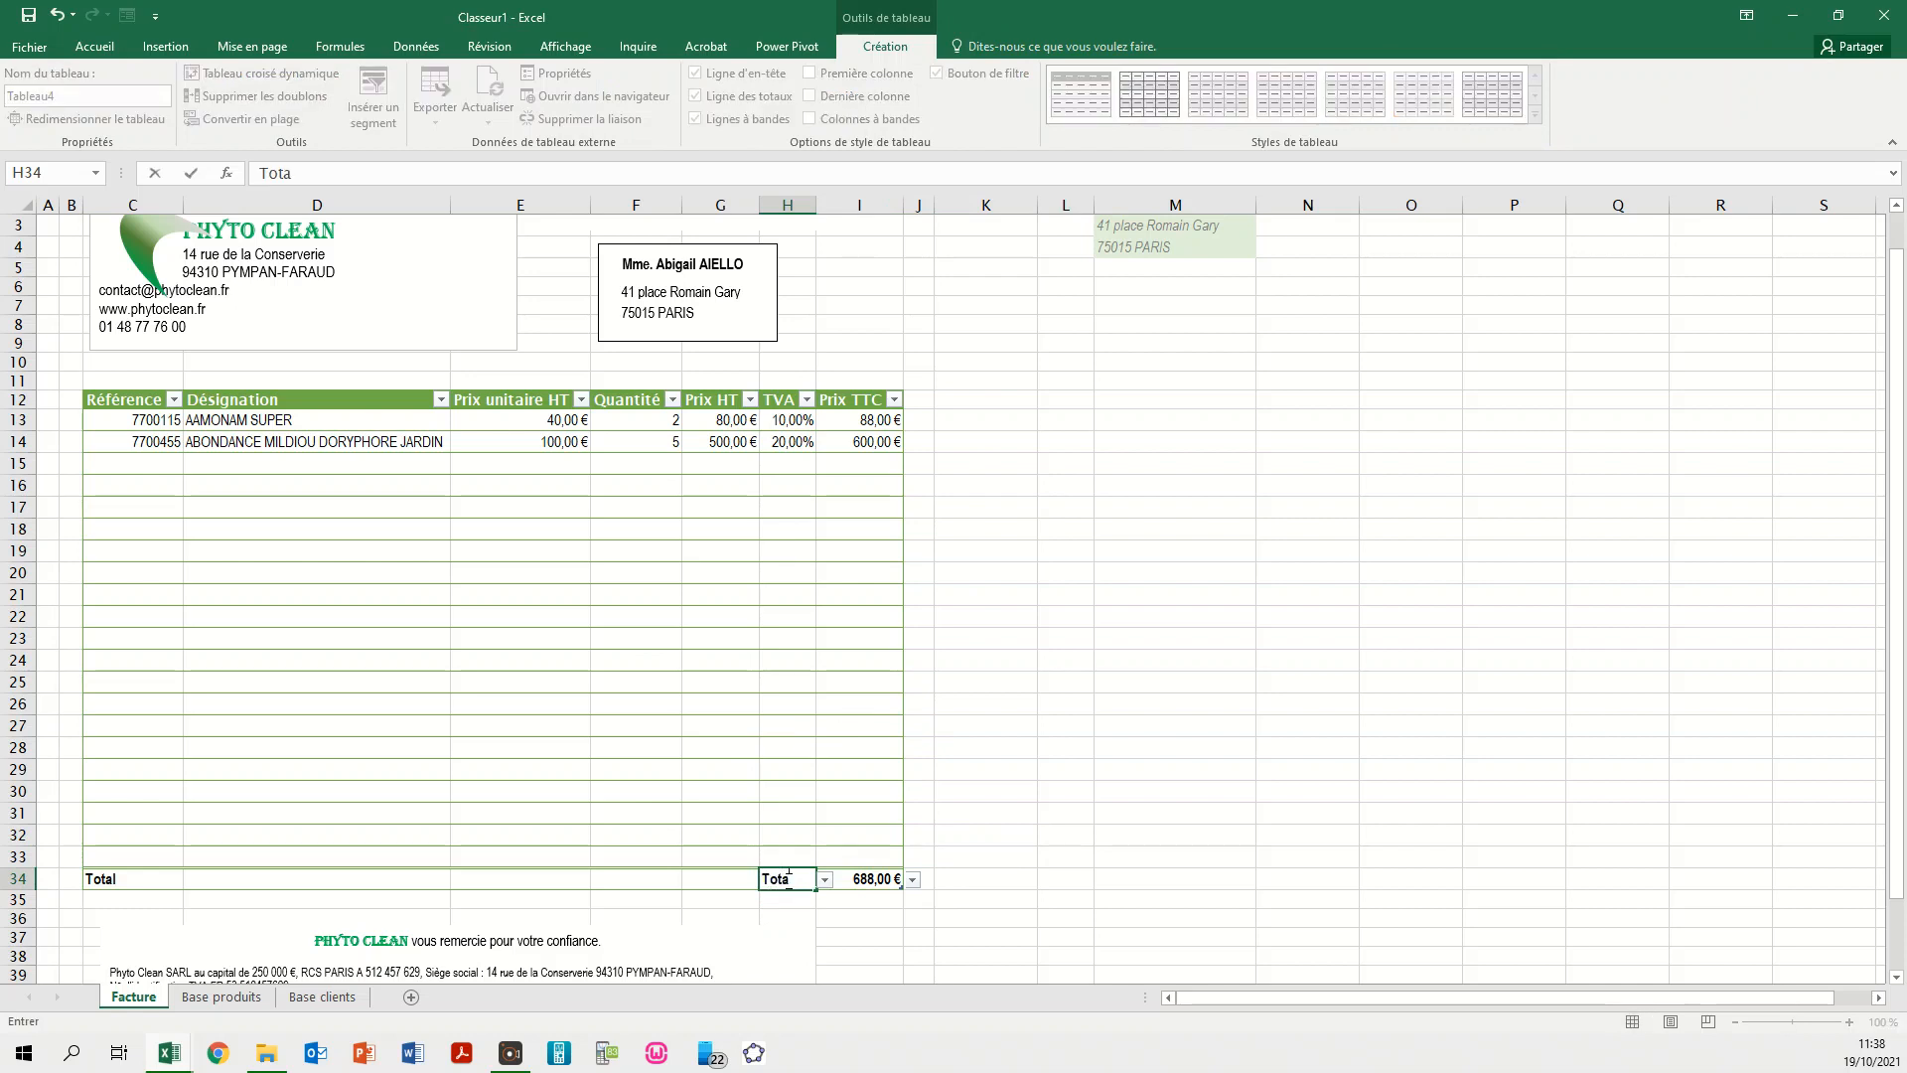
text(l TTC)
key(Return)
- Clear the "Total" label from C34 and widen column H enough to fit the Total TTC label
click(116, 876)
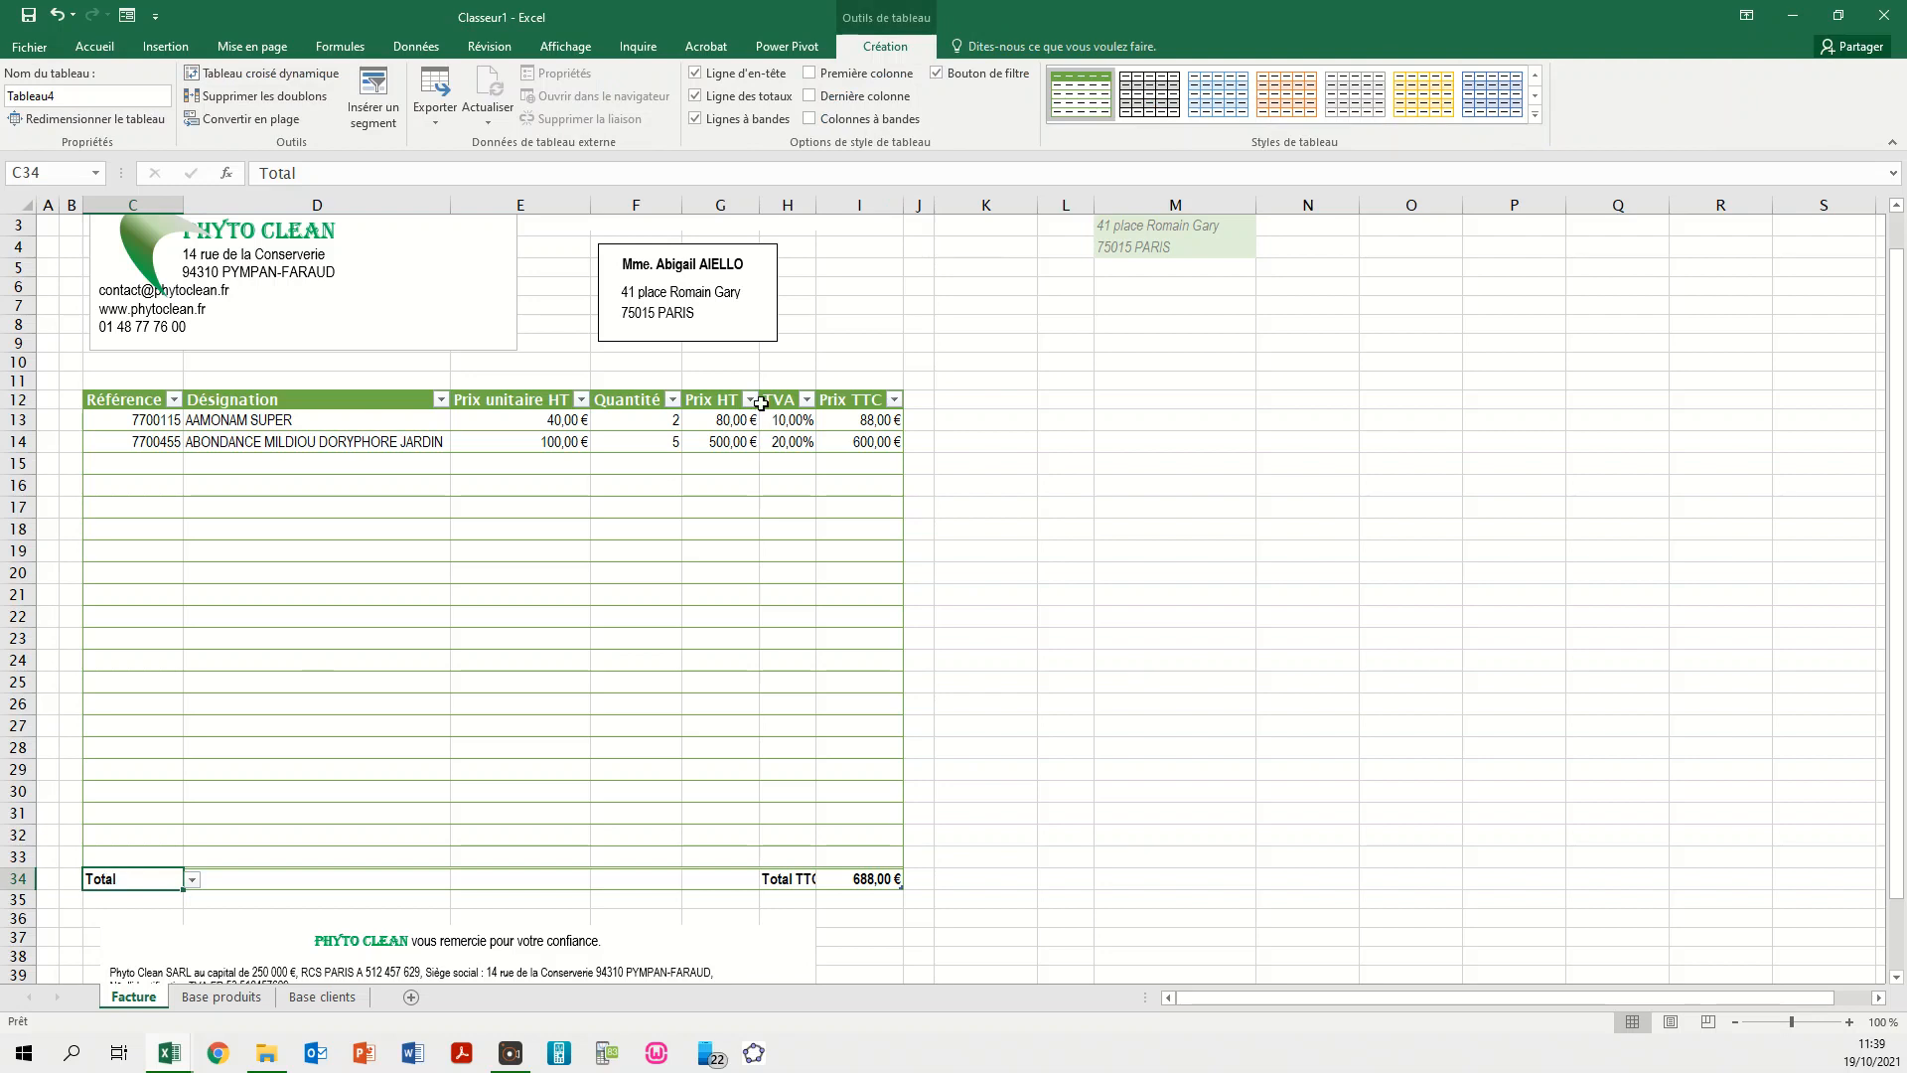
drag(816, 204, 825, 204)
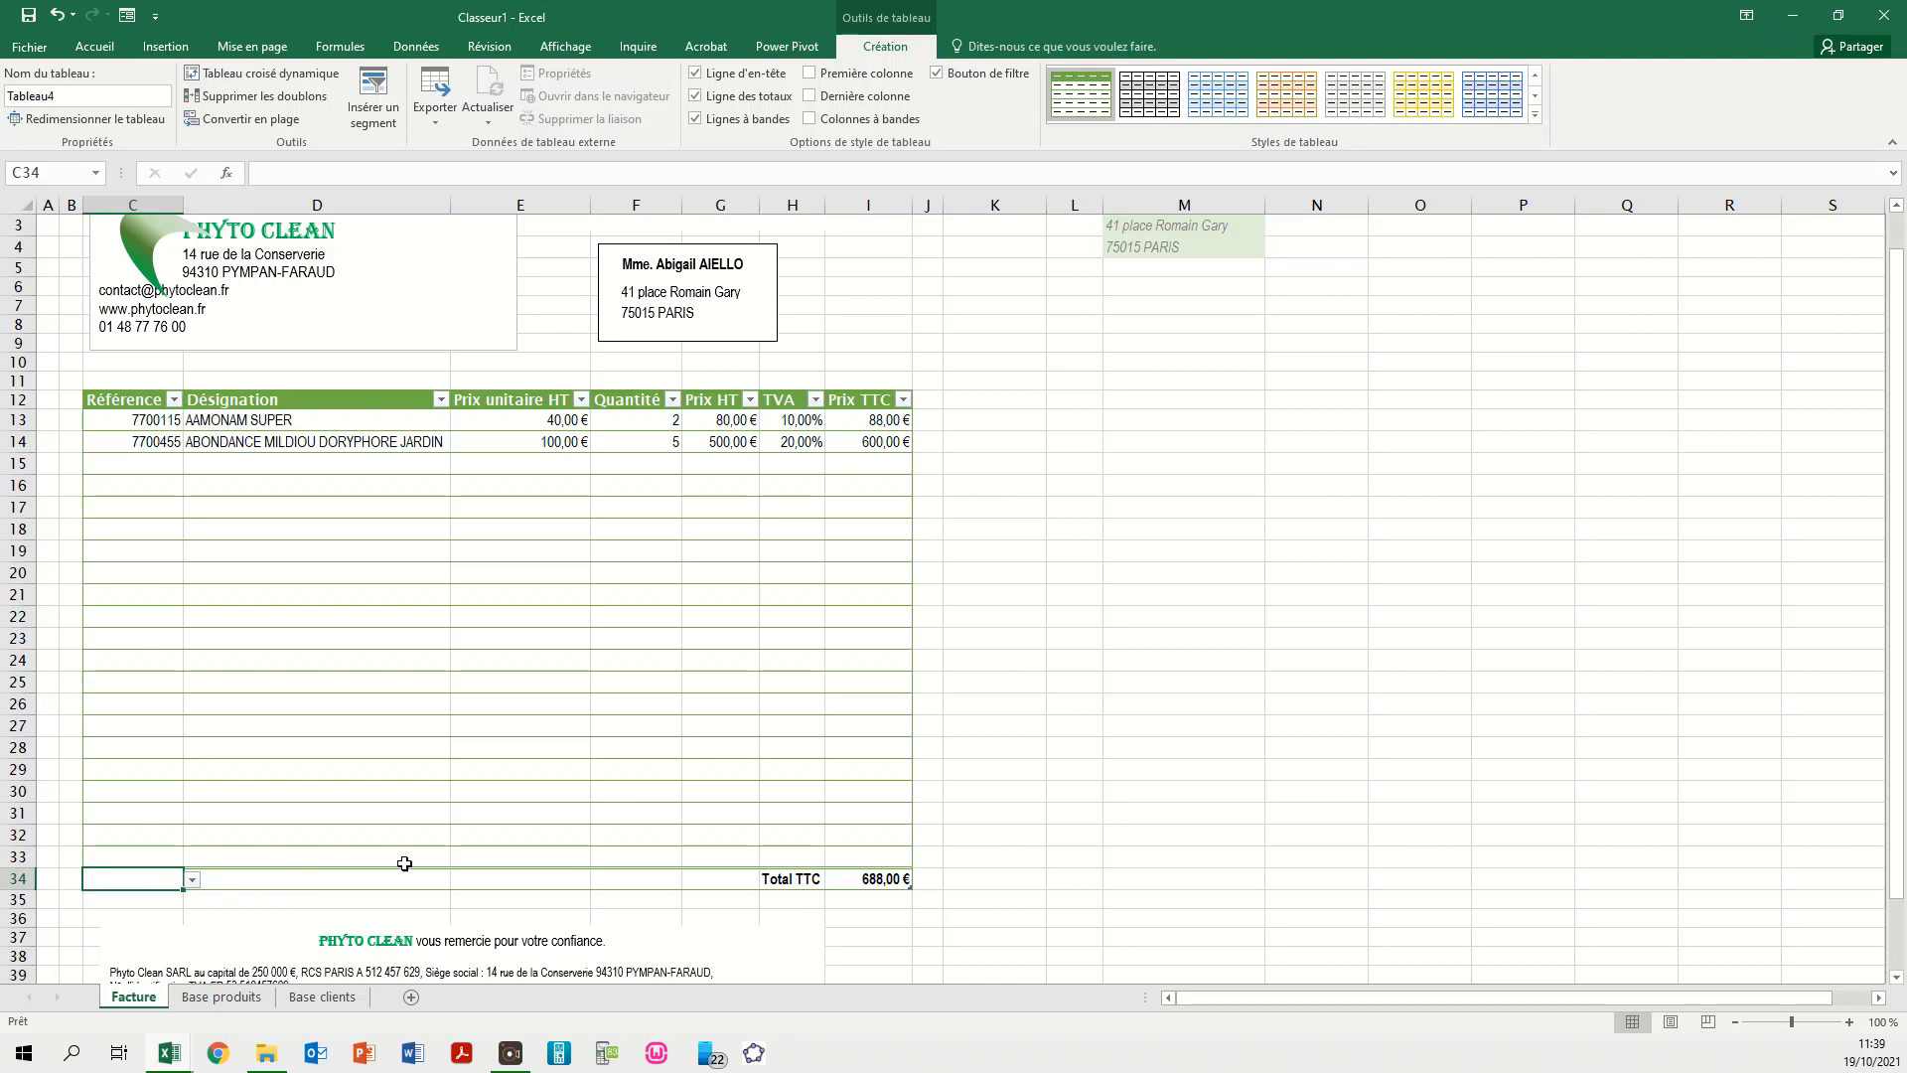
- Set the Prix HT total in G34 to use the Somme function
click(715, 880)
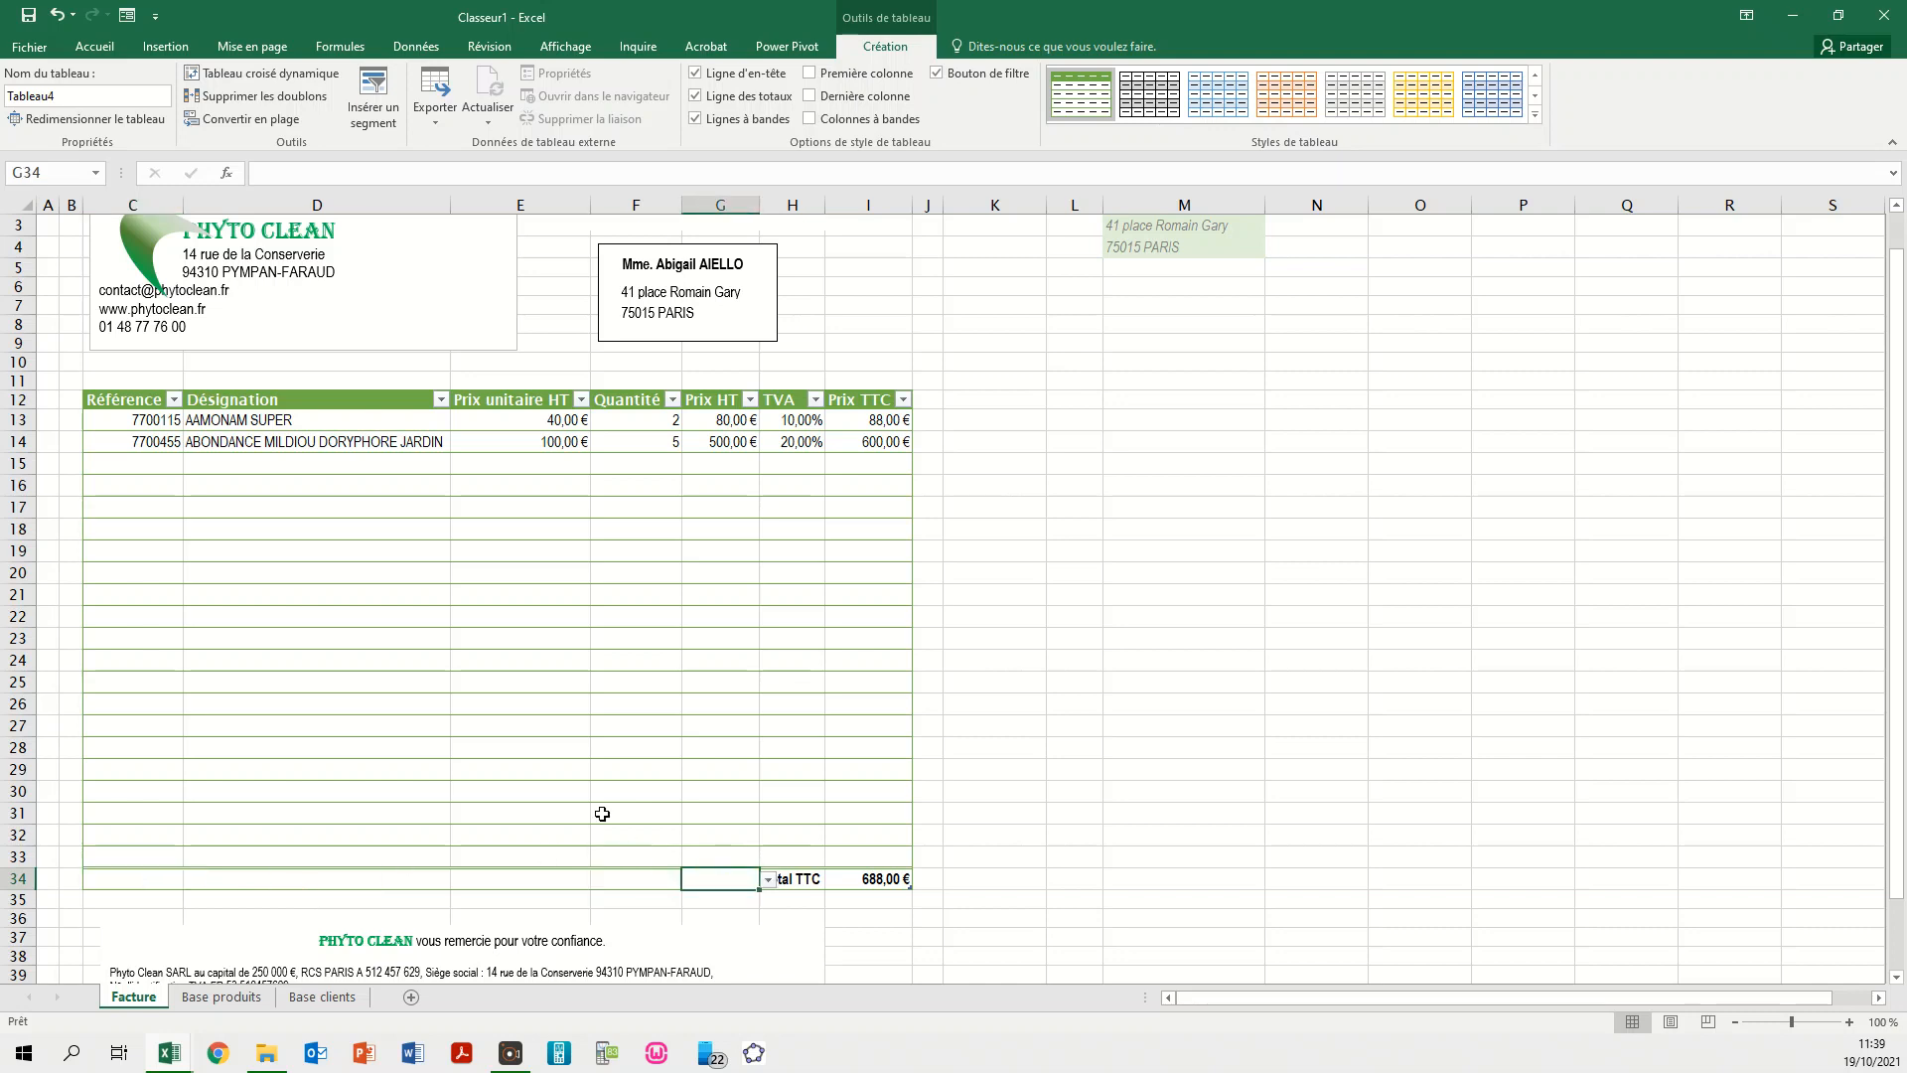
click(770, 880)
click(720, 974)
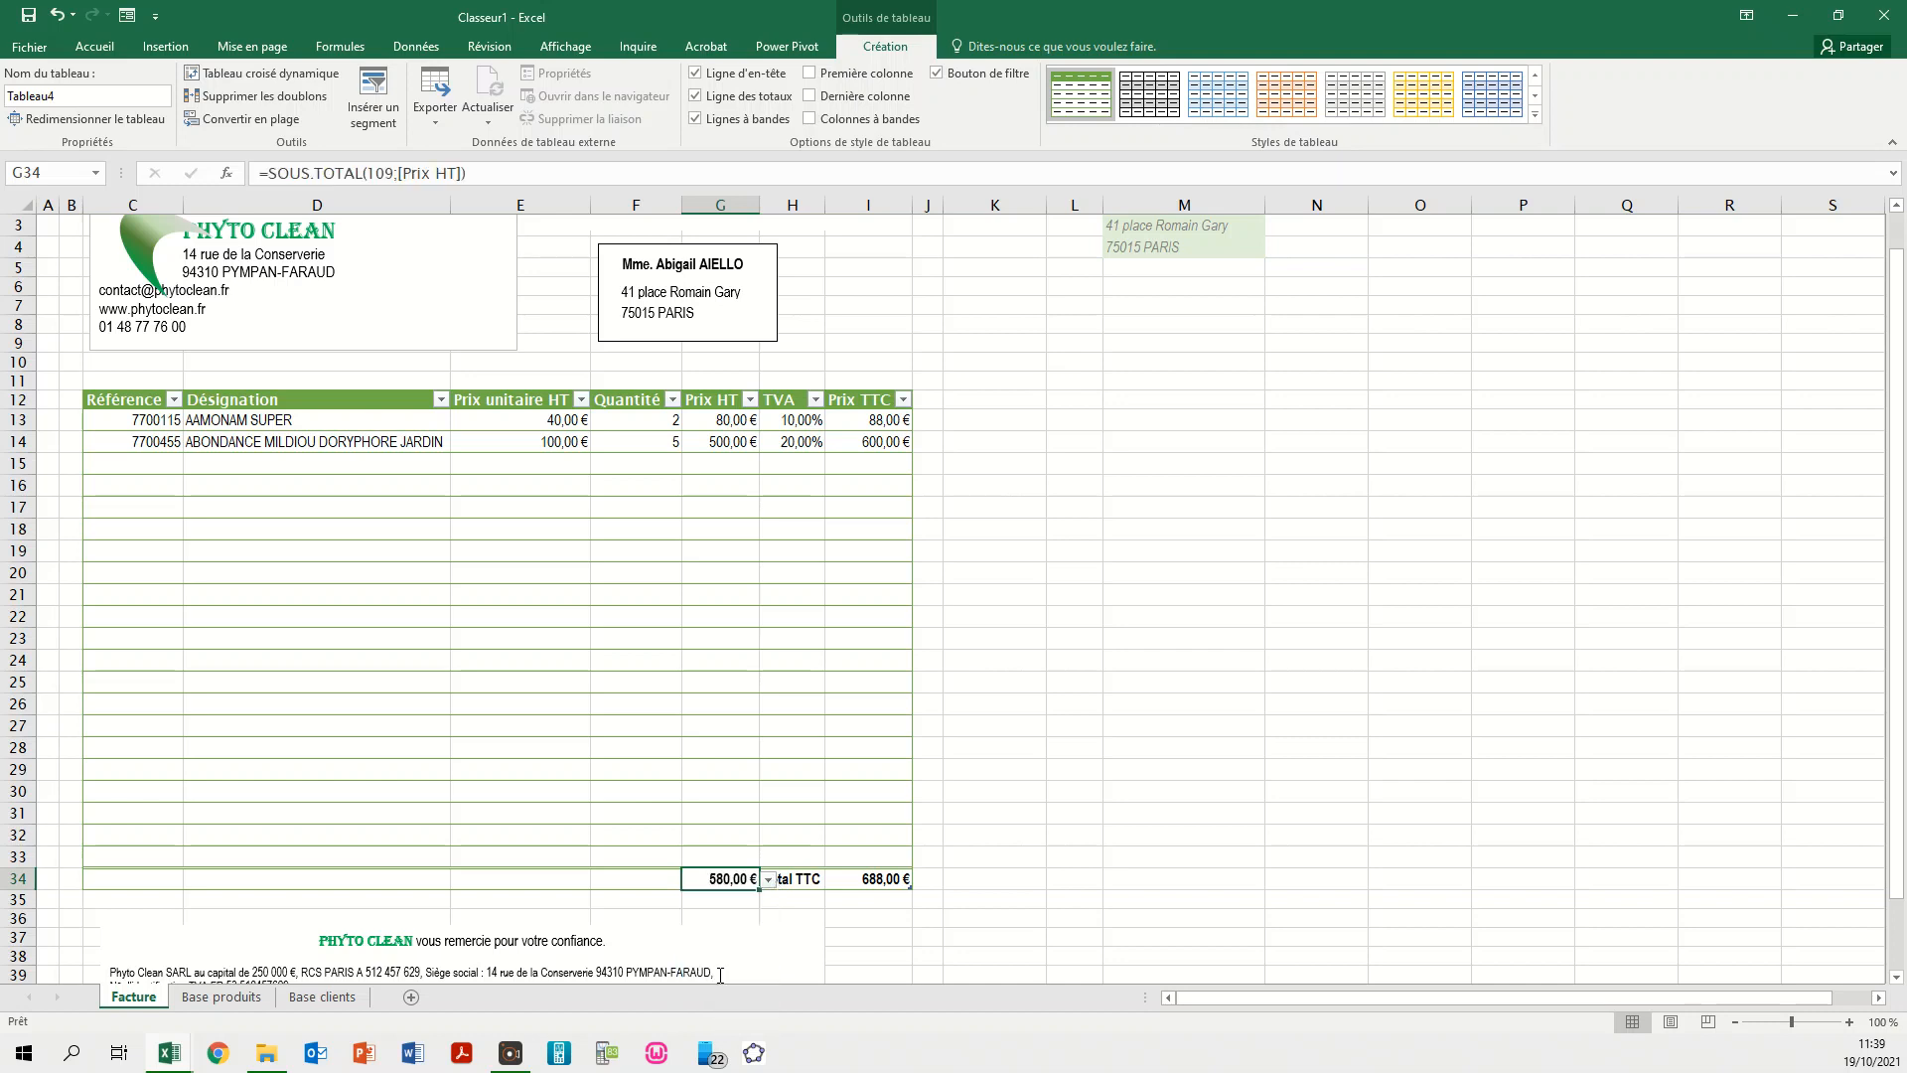
- Label F34 "Total HT" and F35 "TVA", with both labels bold and right-aligned
click(636, 879)
text(Total HT)
key(Return)
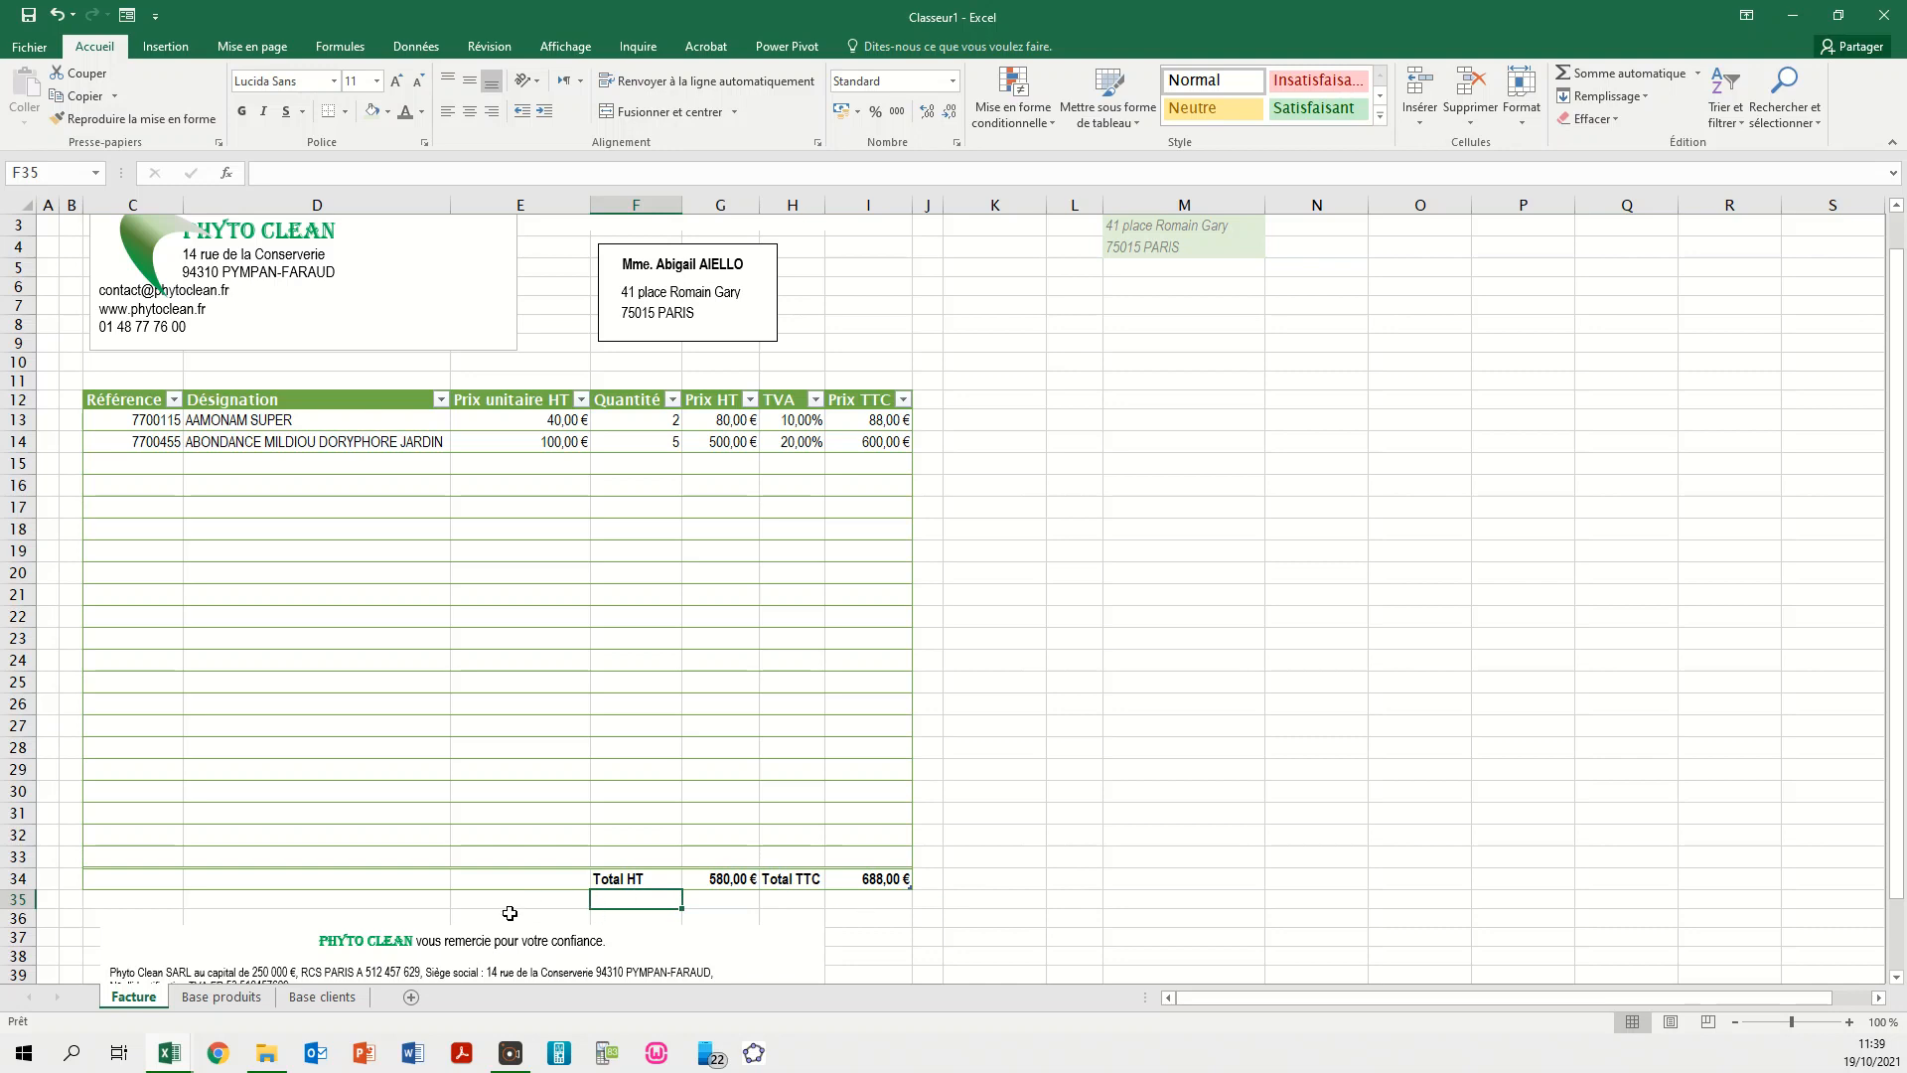
text(TVA)
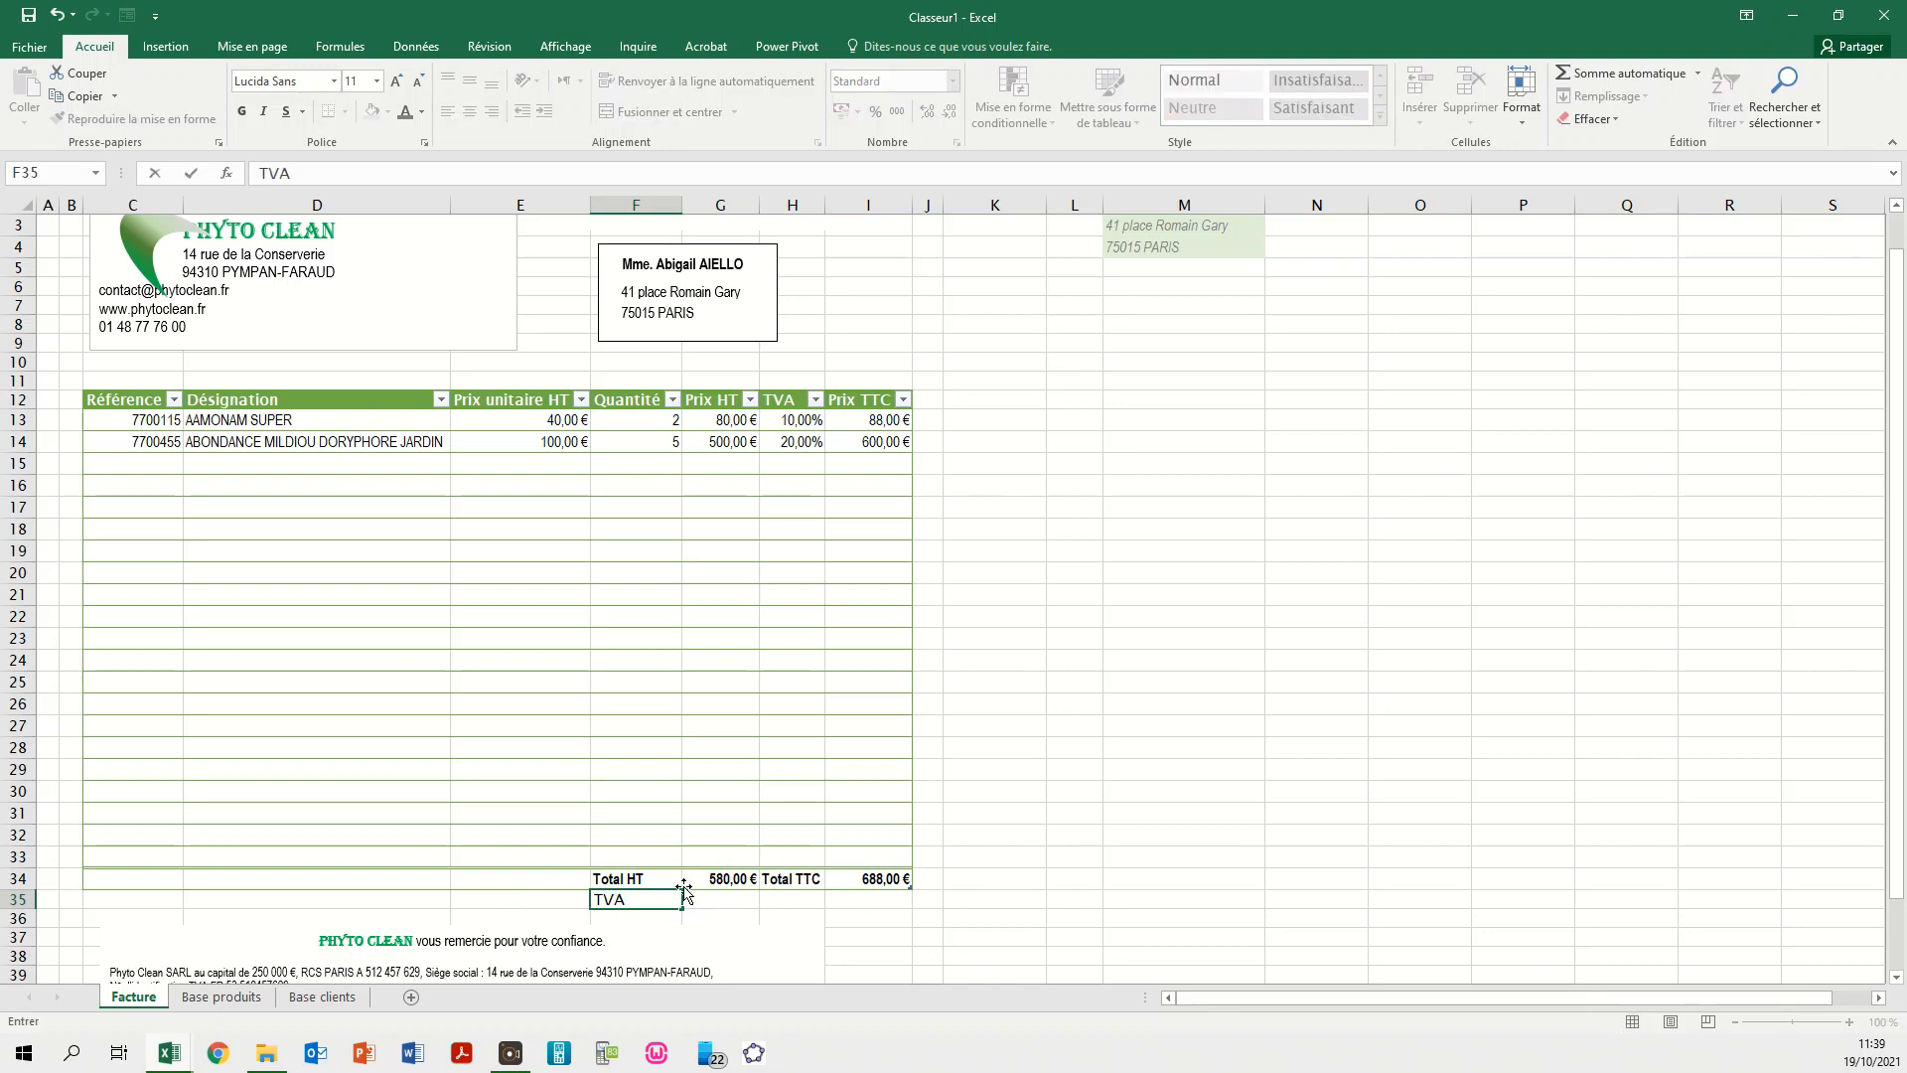
key(Return)
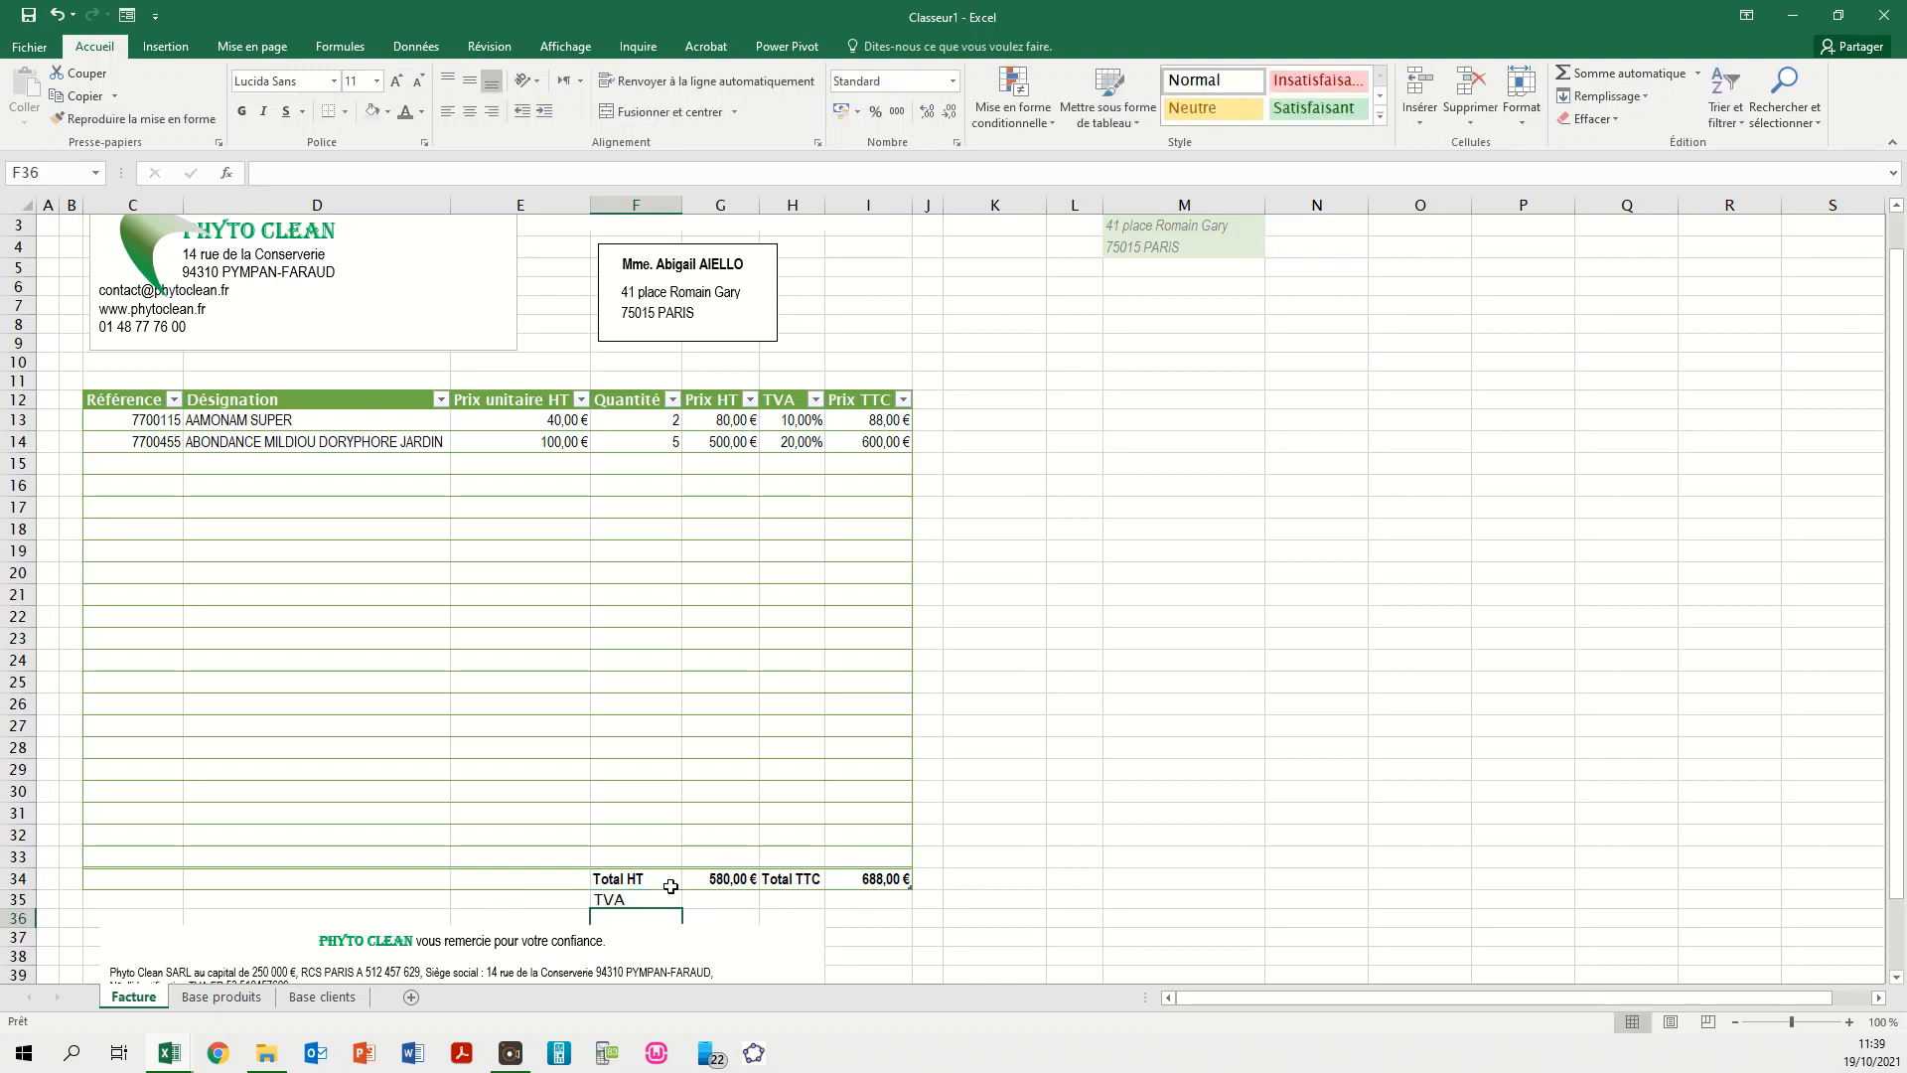
click(631, 900)
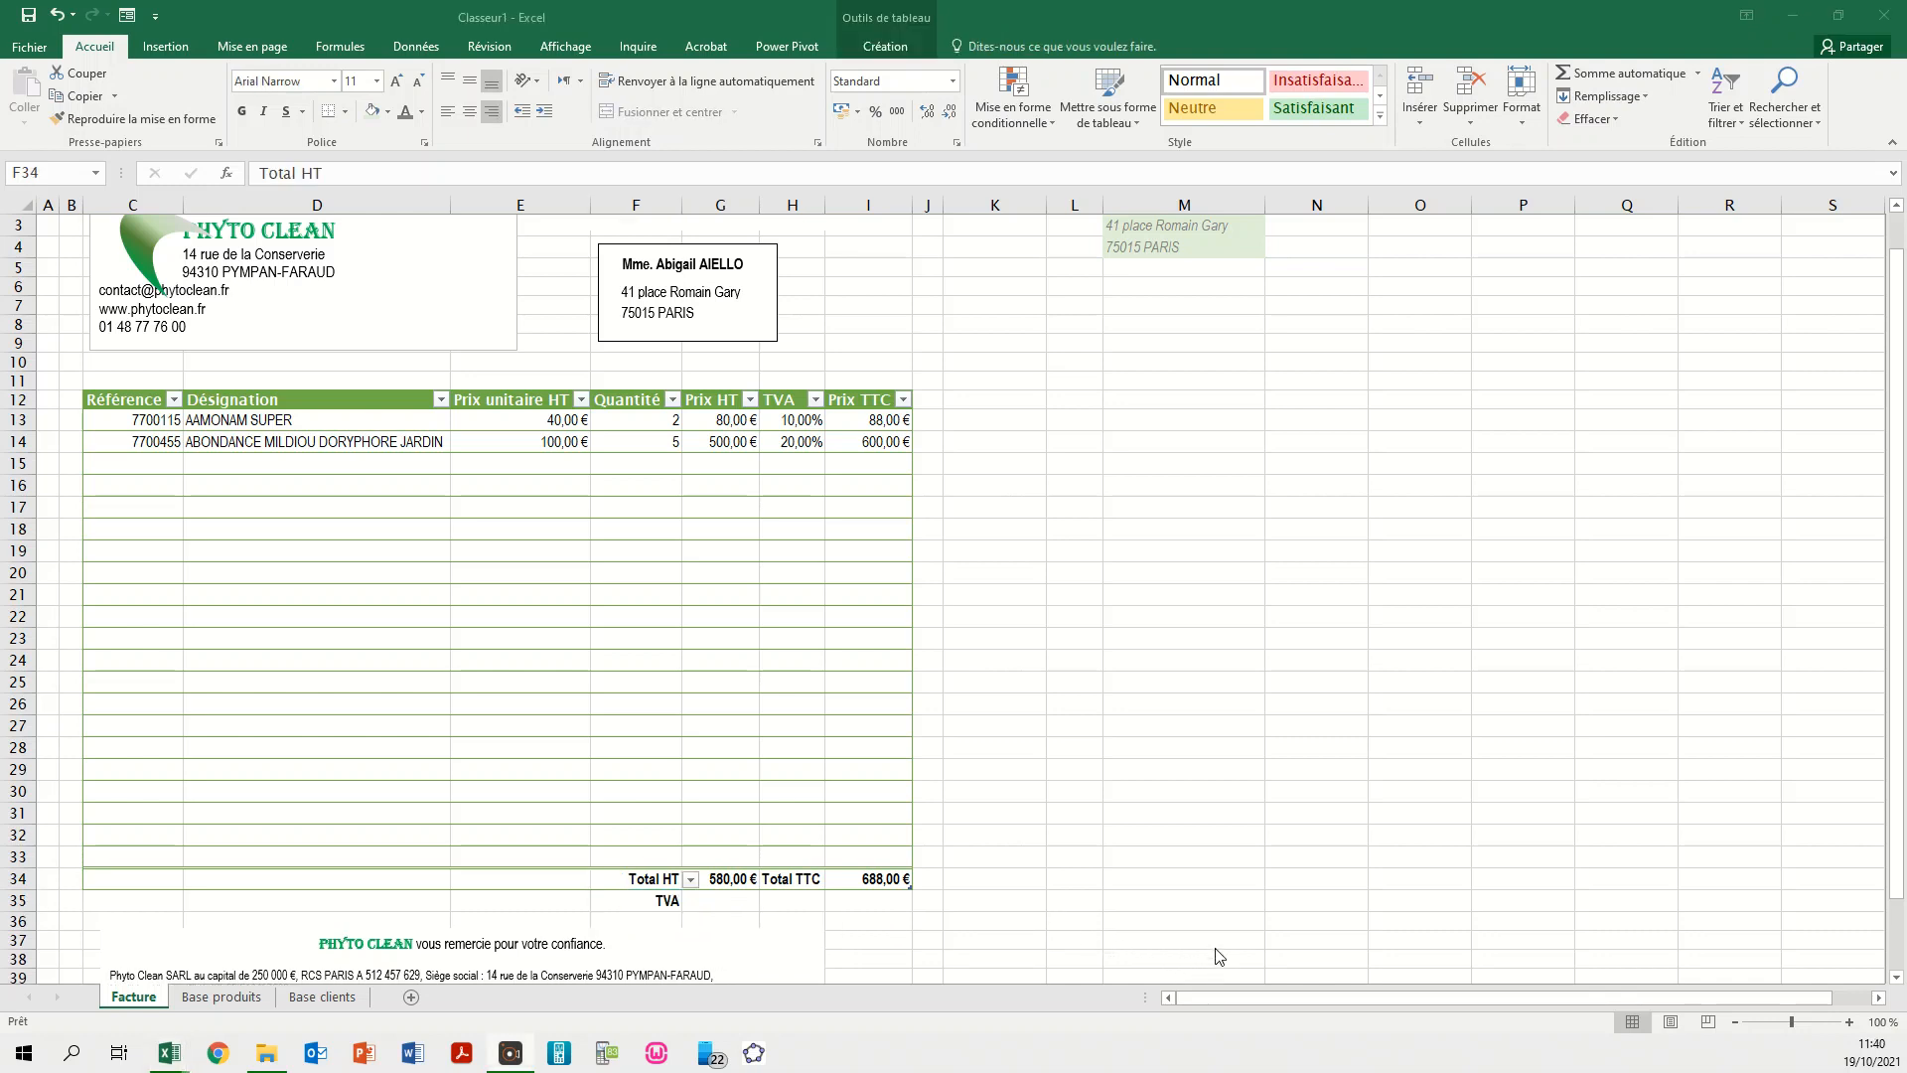
- Calculate the TVA amount in G35 as the Prix TTC total in I34 minus the Prix HT total in G34
click(735, 902)
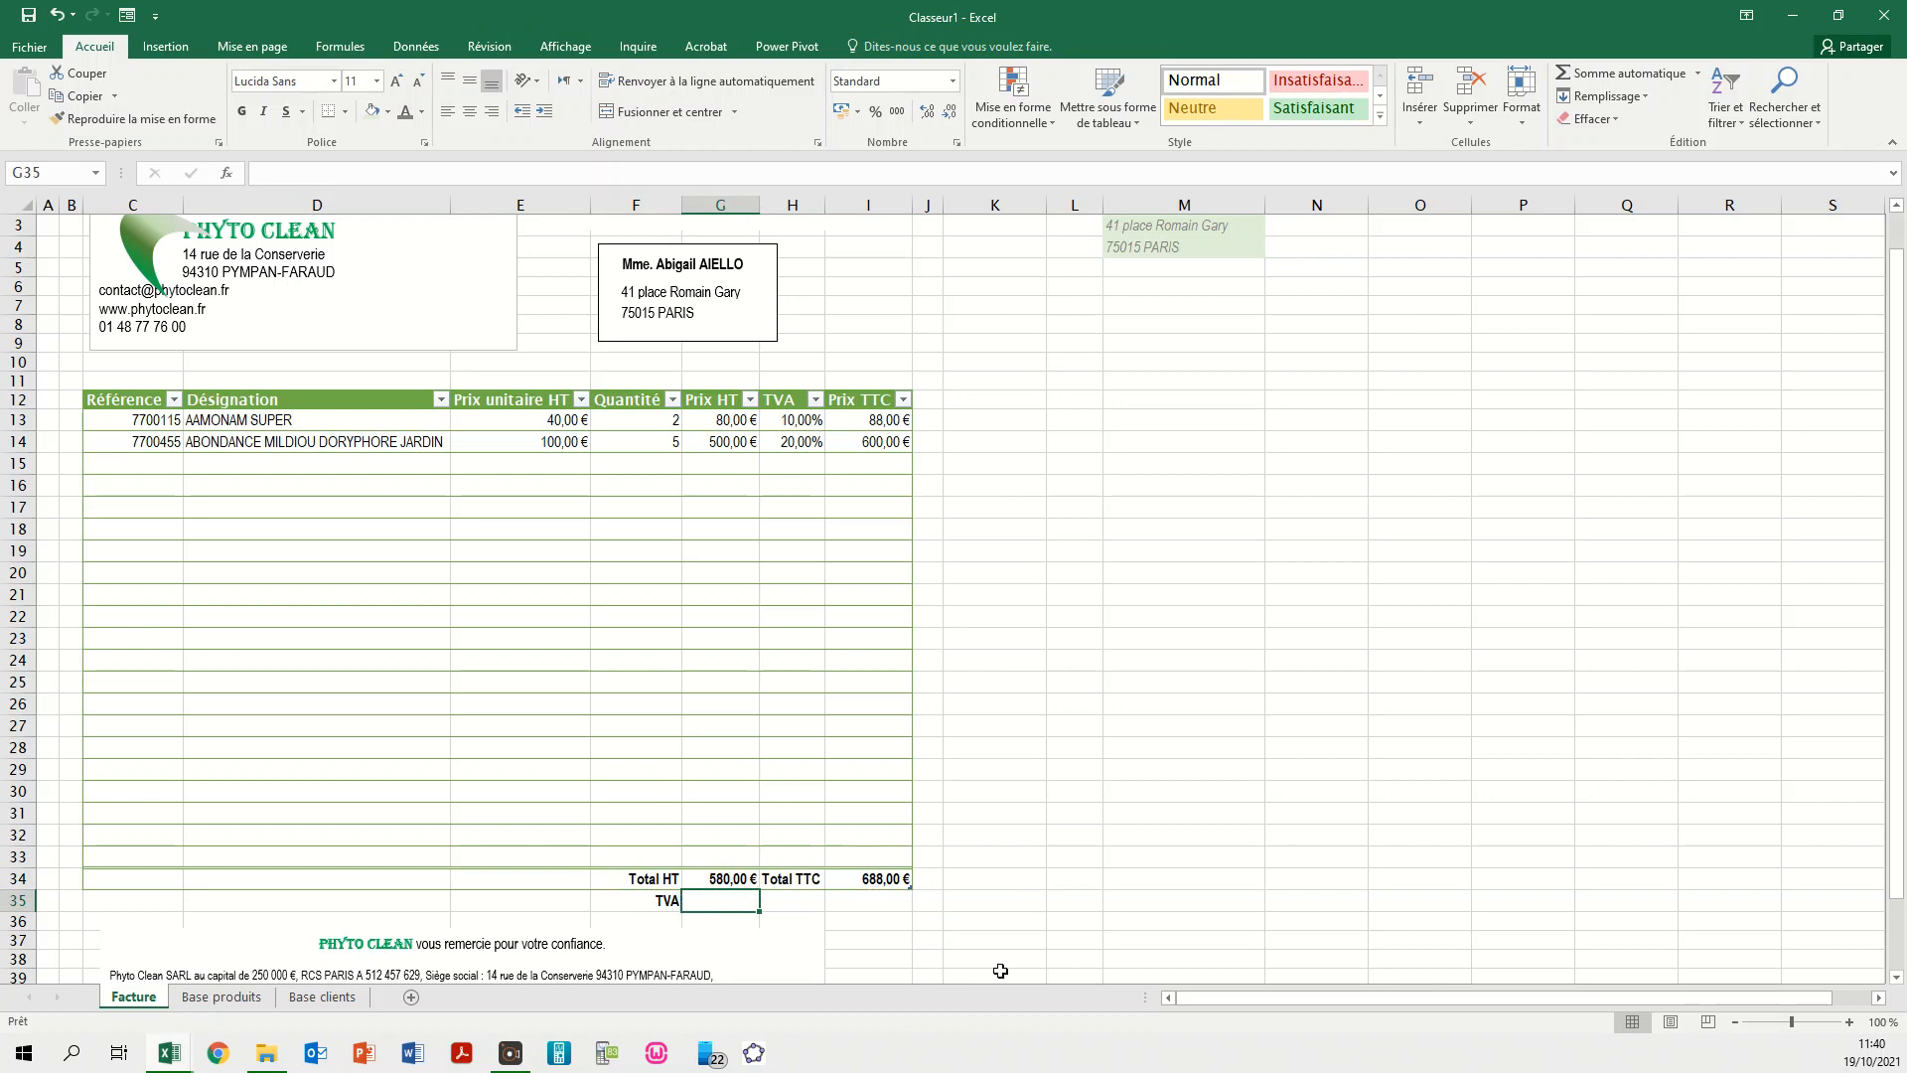
text(=)
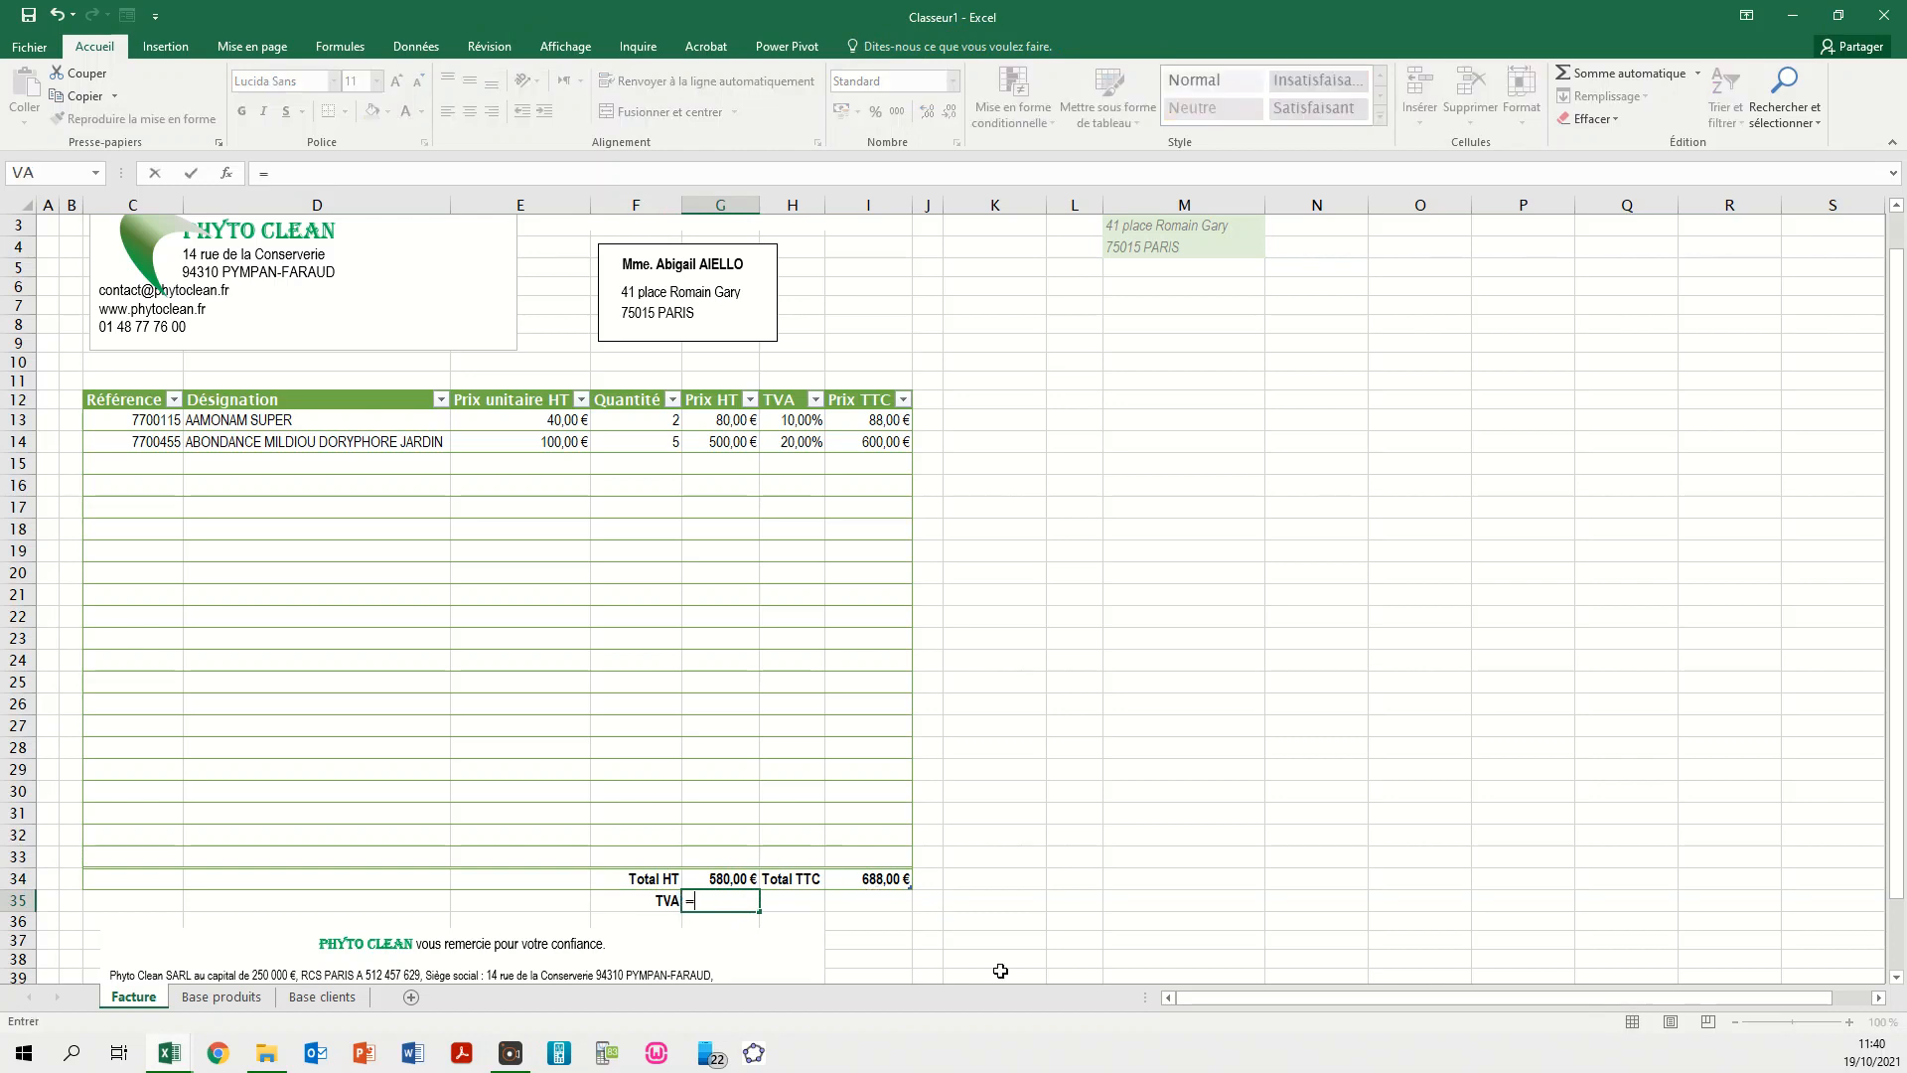
click(865, 880)
text(-)
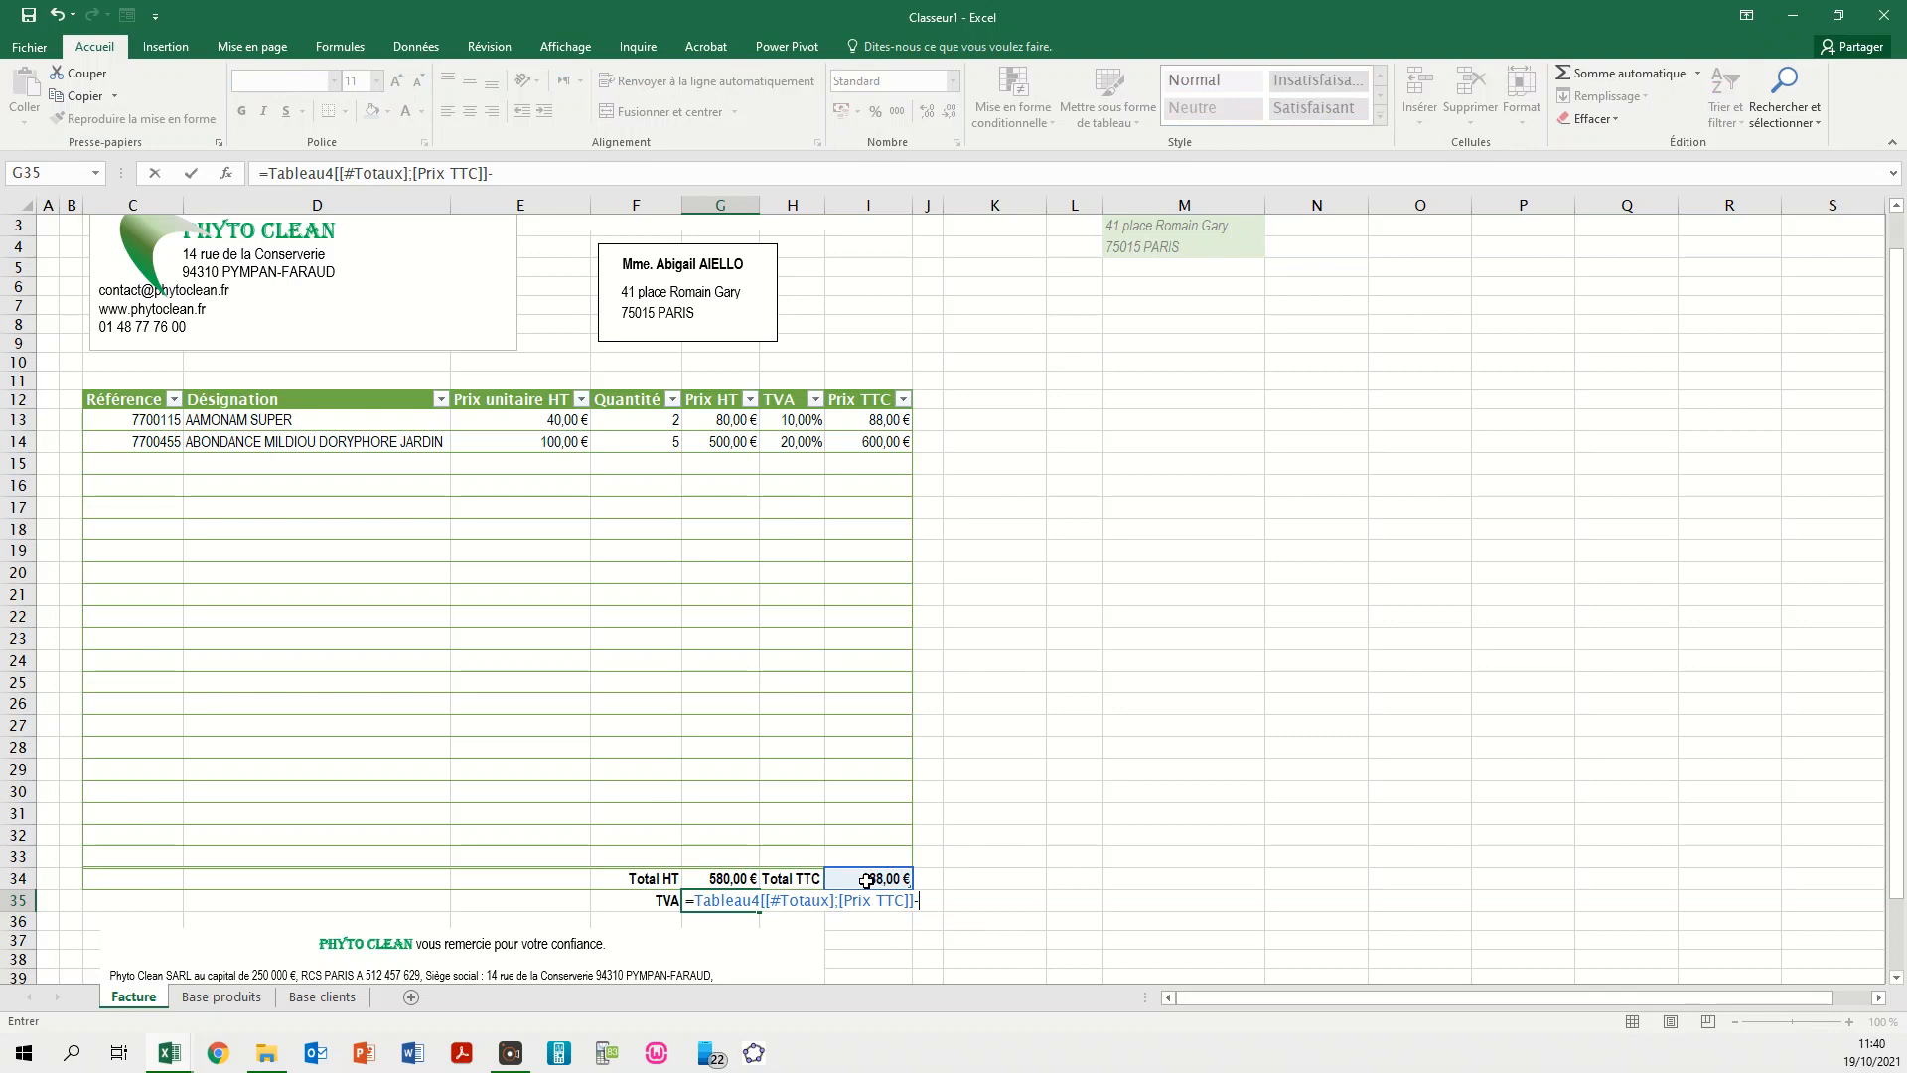
click(723, 878)
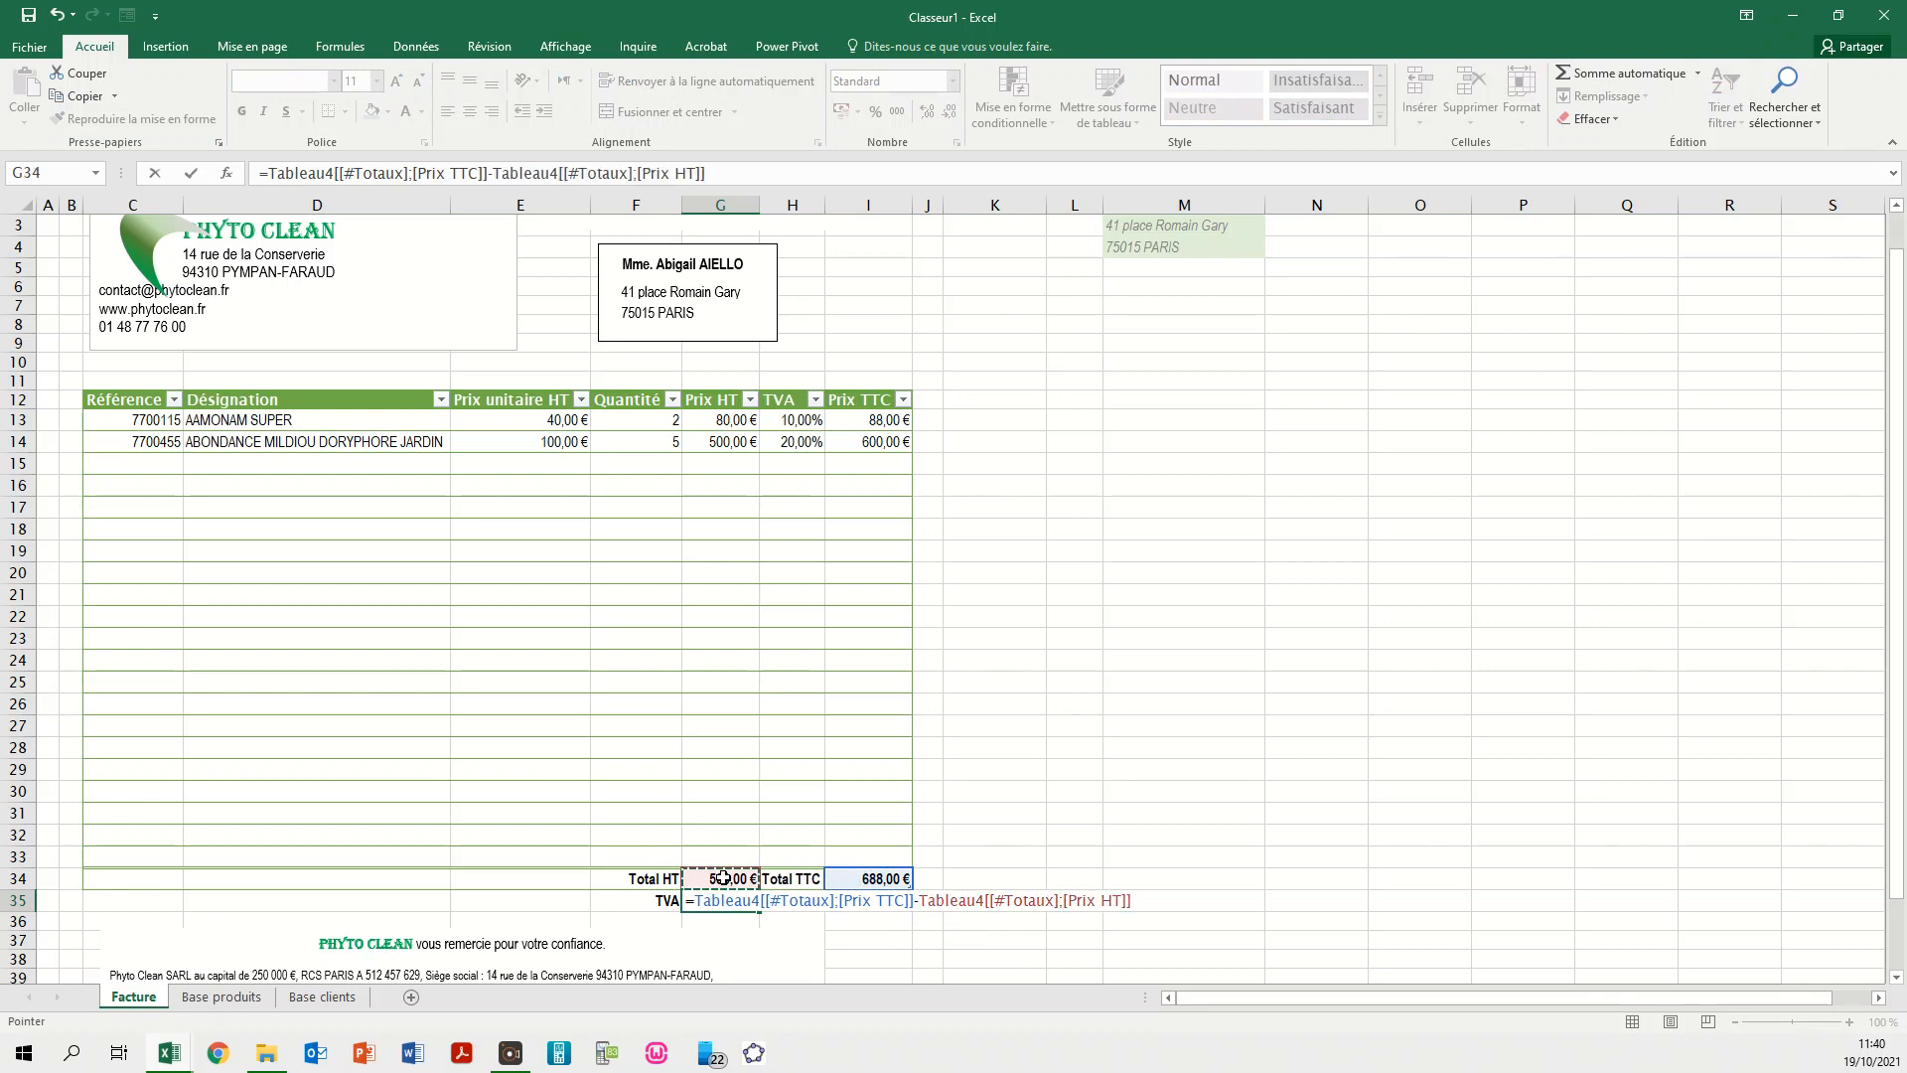
key(Return)
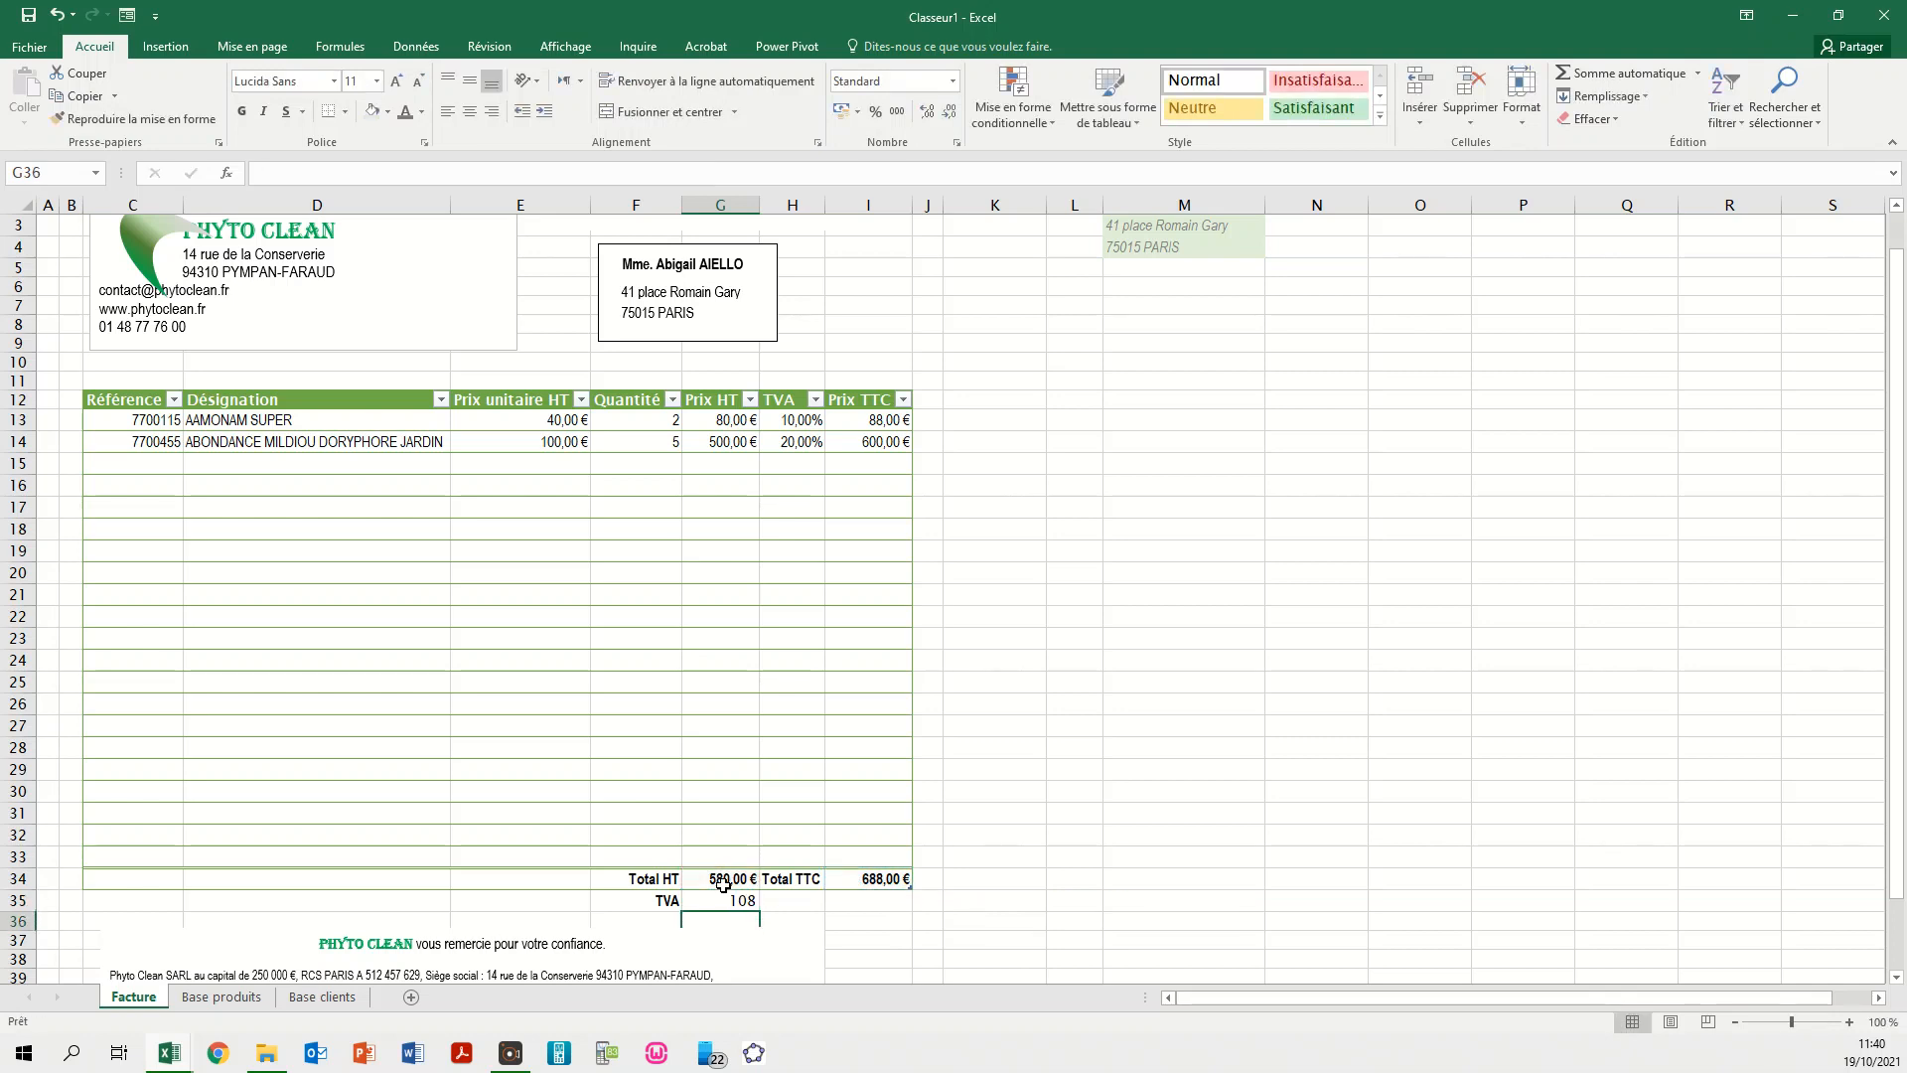
- Format the TVA amount in G35 as Monétaire, in bold Arial Narrow like the totals above
click(722, 900)
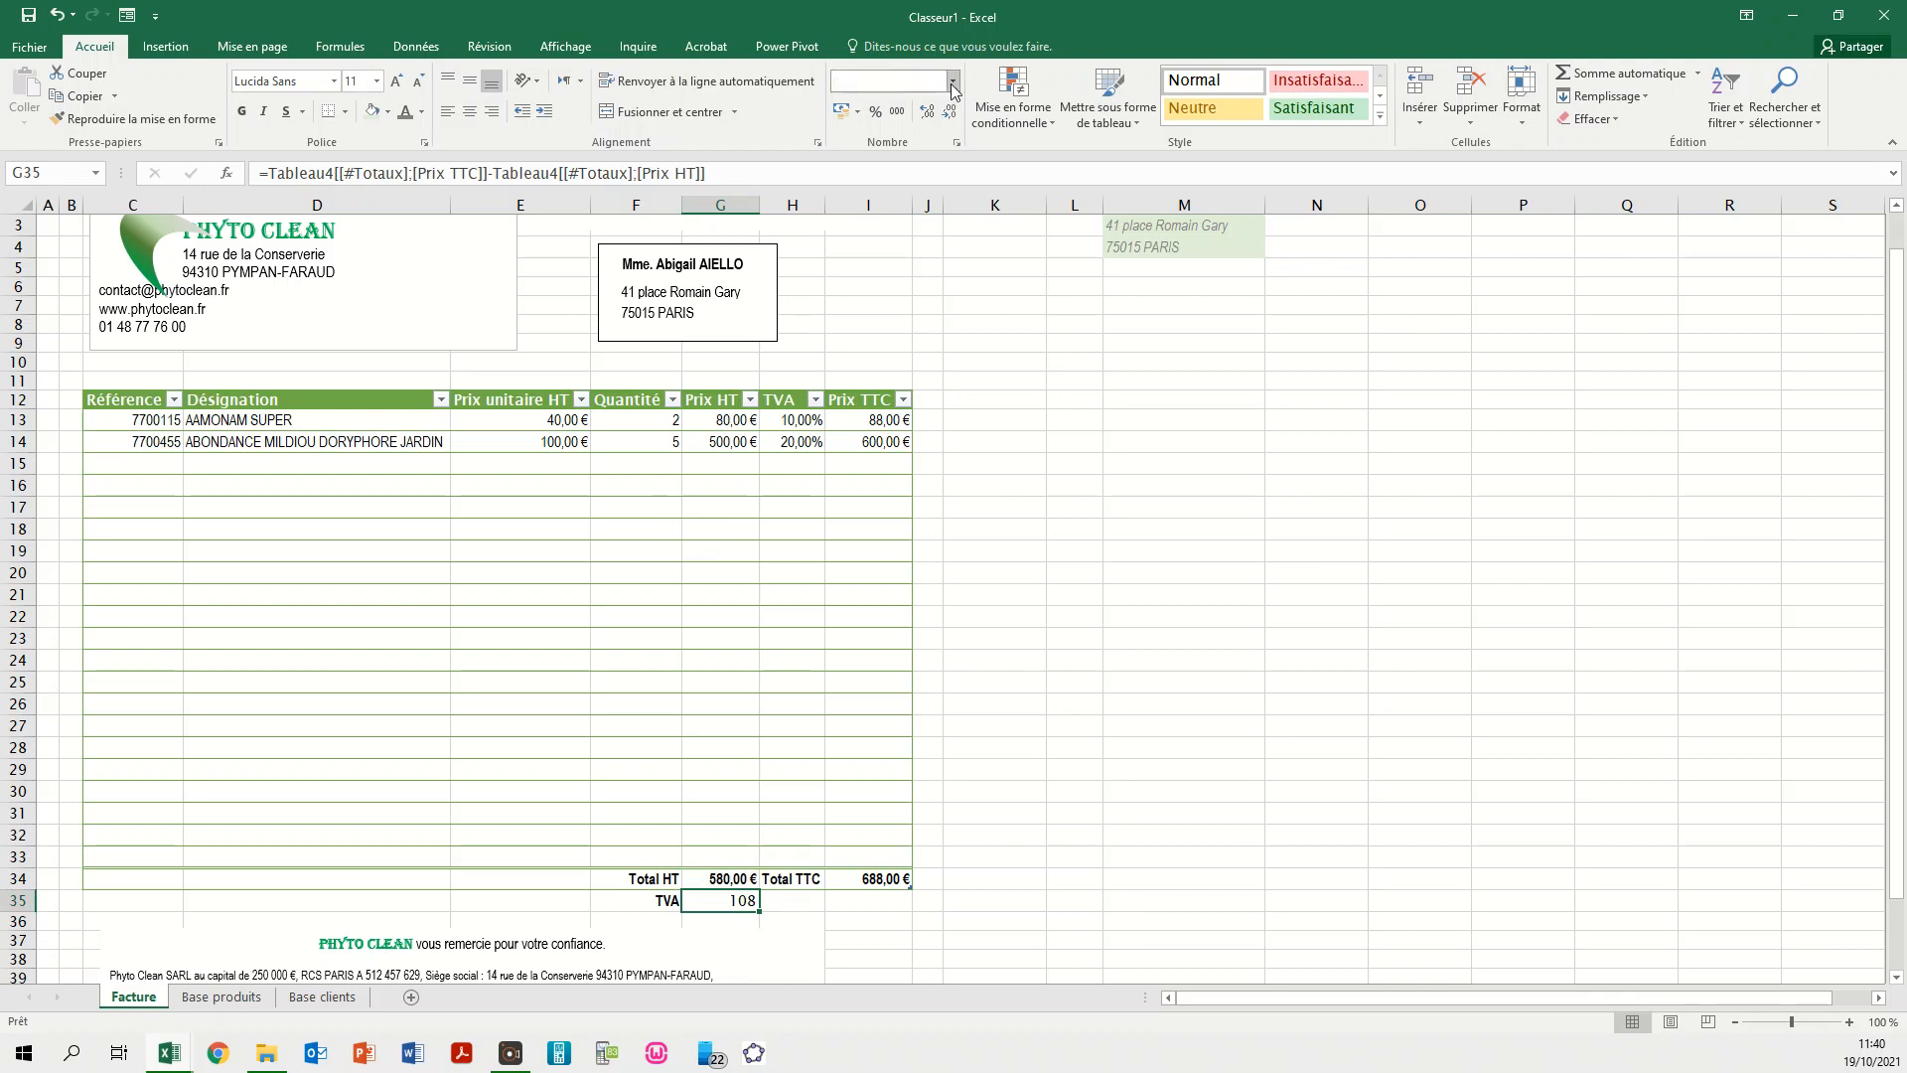
click(951, 81)
click(906, 207)
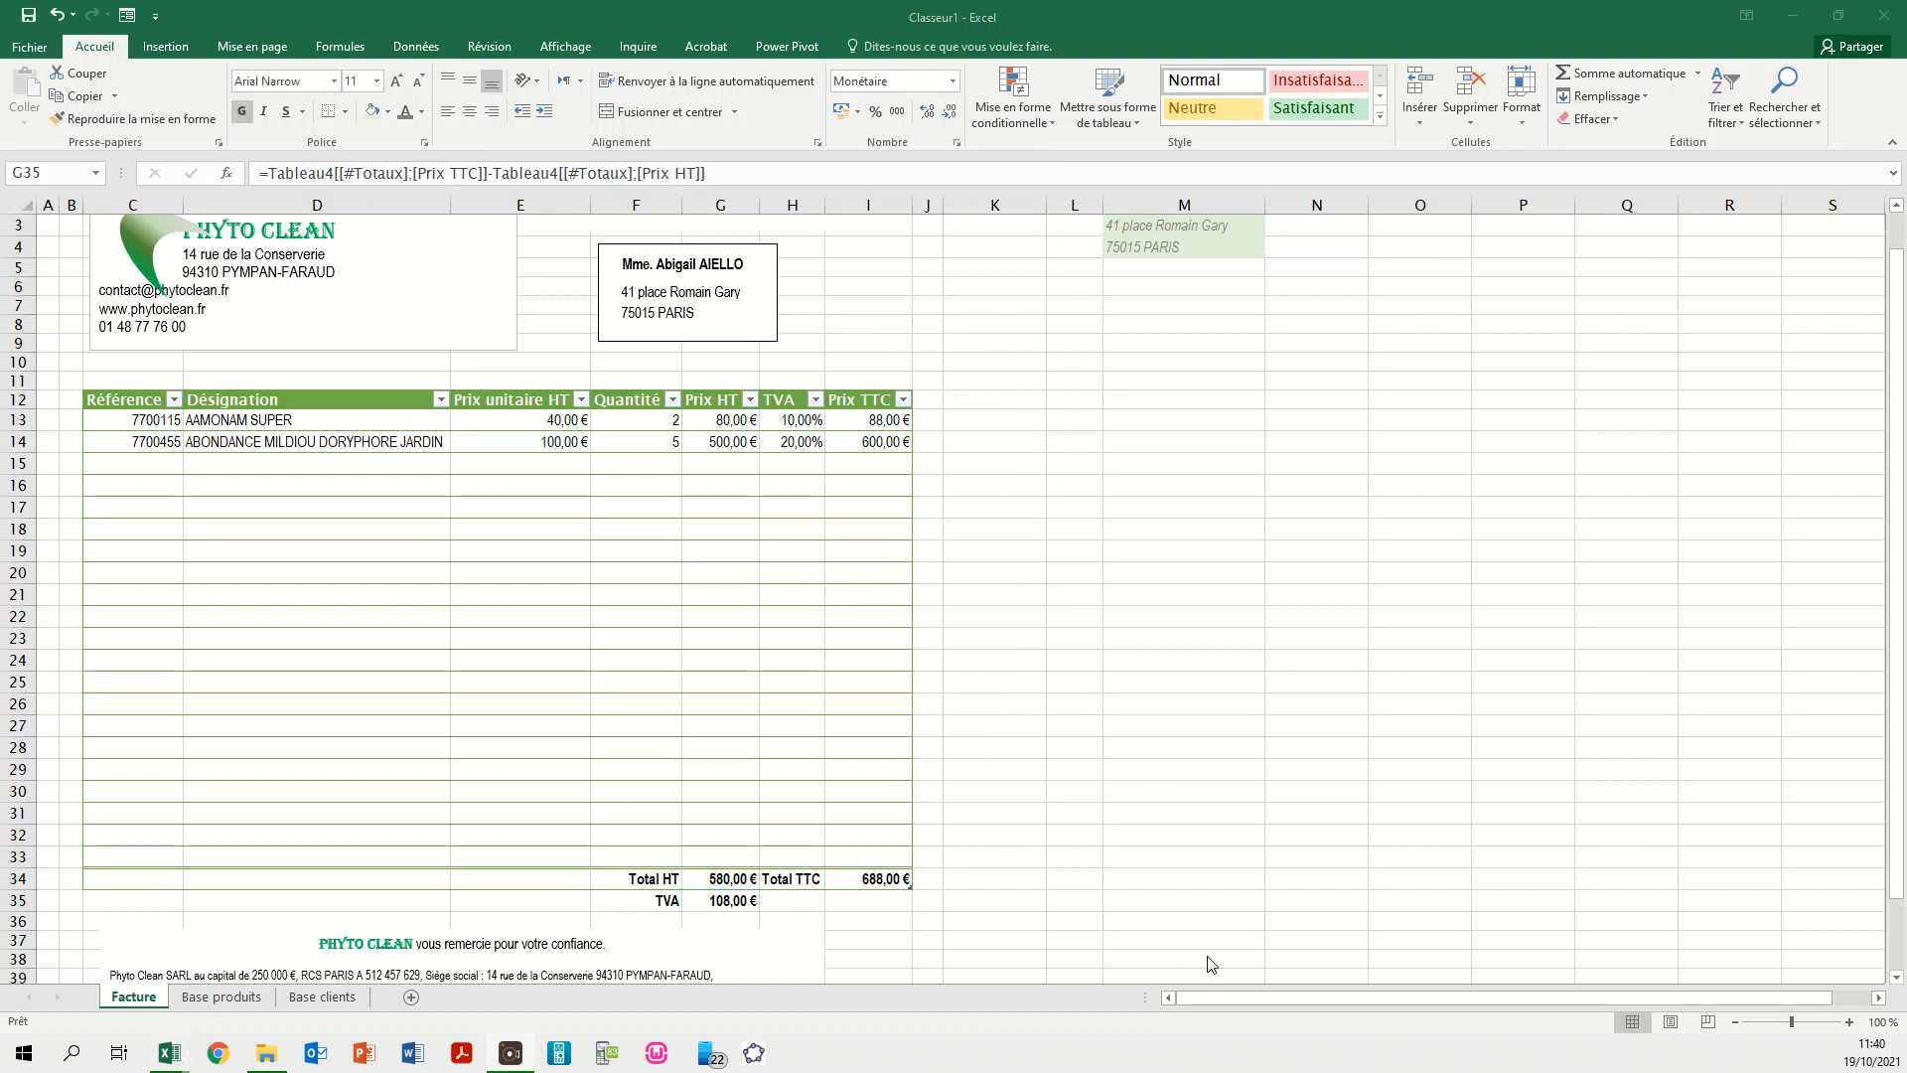
click(1501, 534)
- Move the footer text box with the thank-you line slightly right so it sits centred beneath the product table
drag(1898, 473, 1899, 513)
scroll(1899, 513, down, 1)
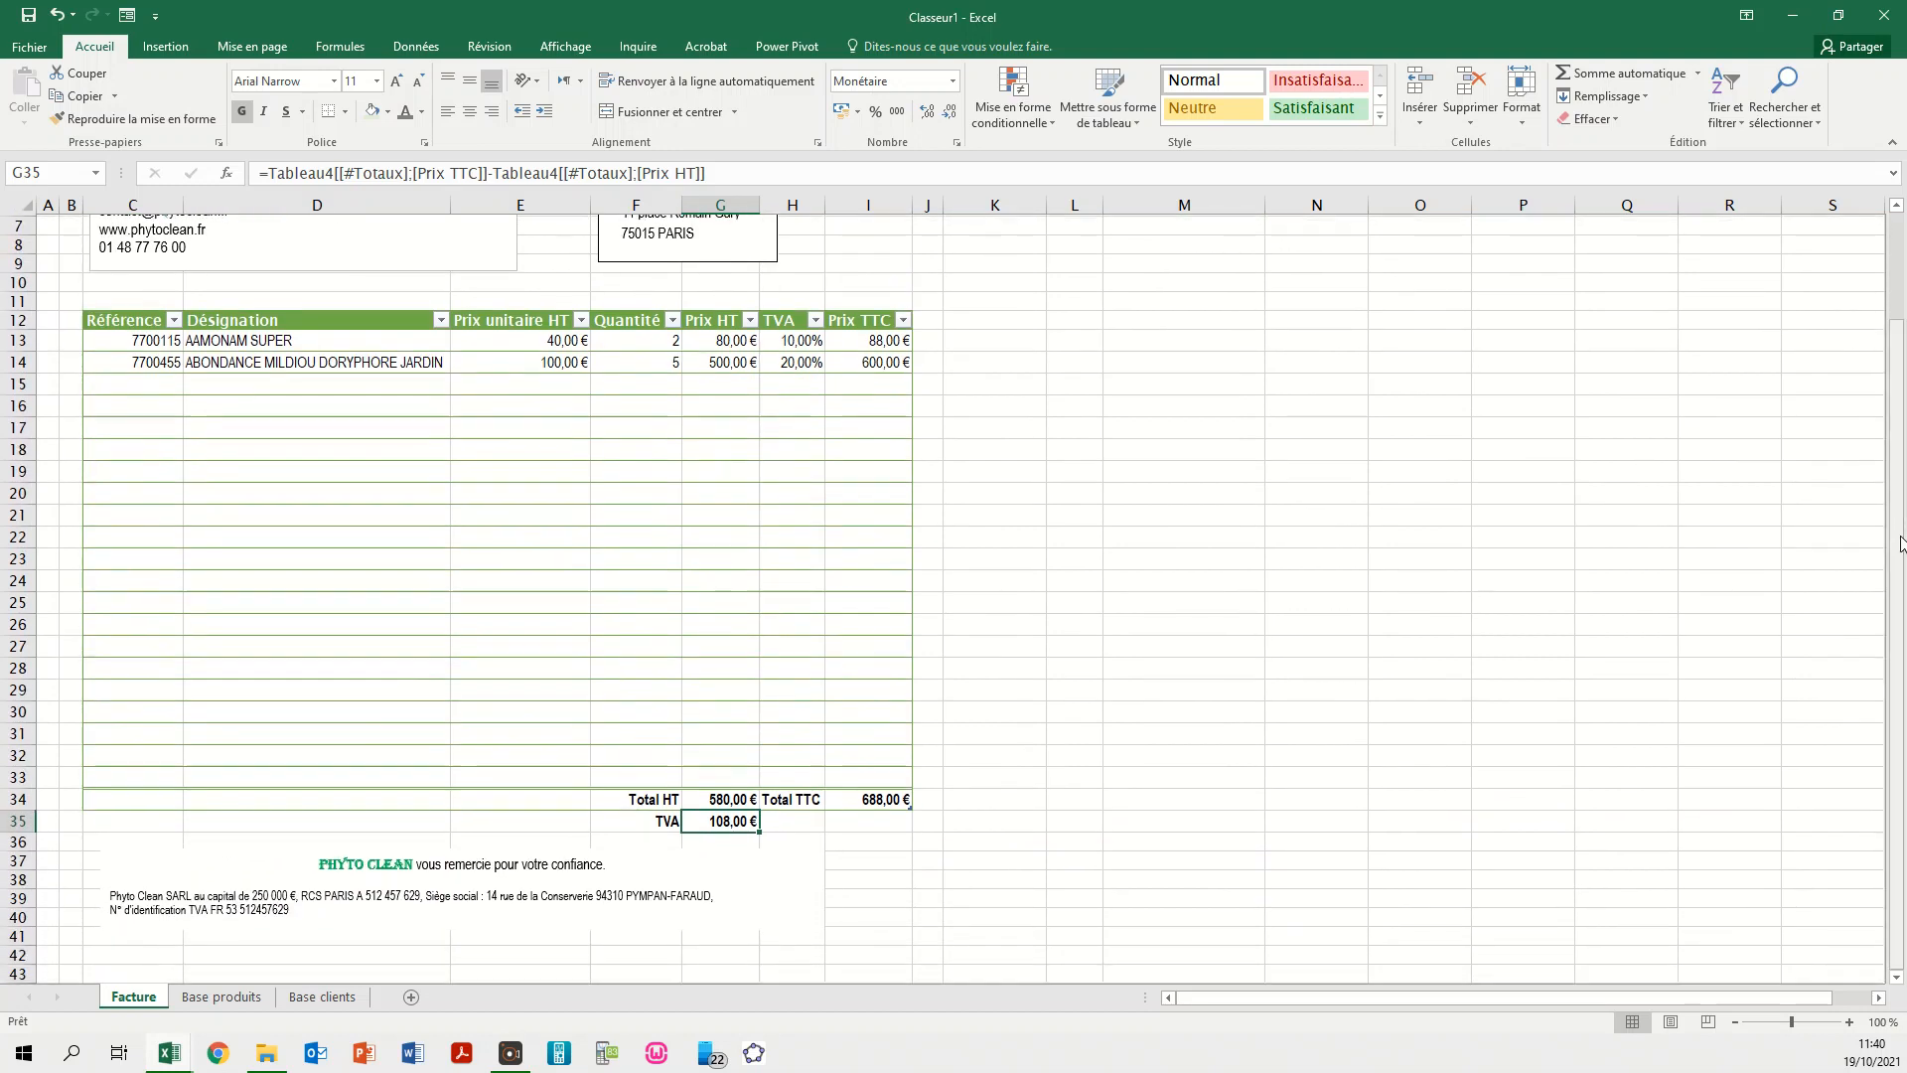
click(520, 856)
drag(519, 856, 575, 849)
click(527, 847)
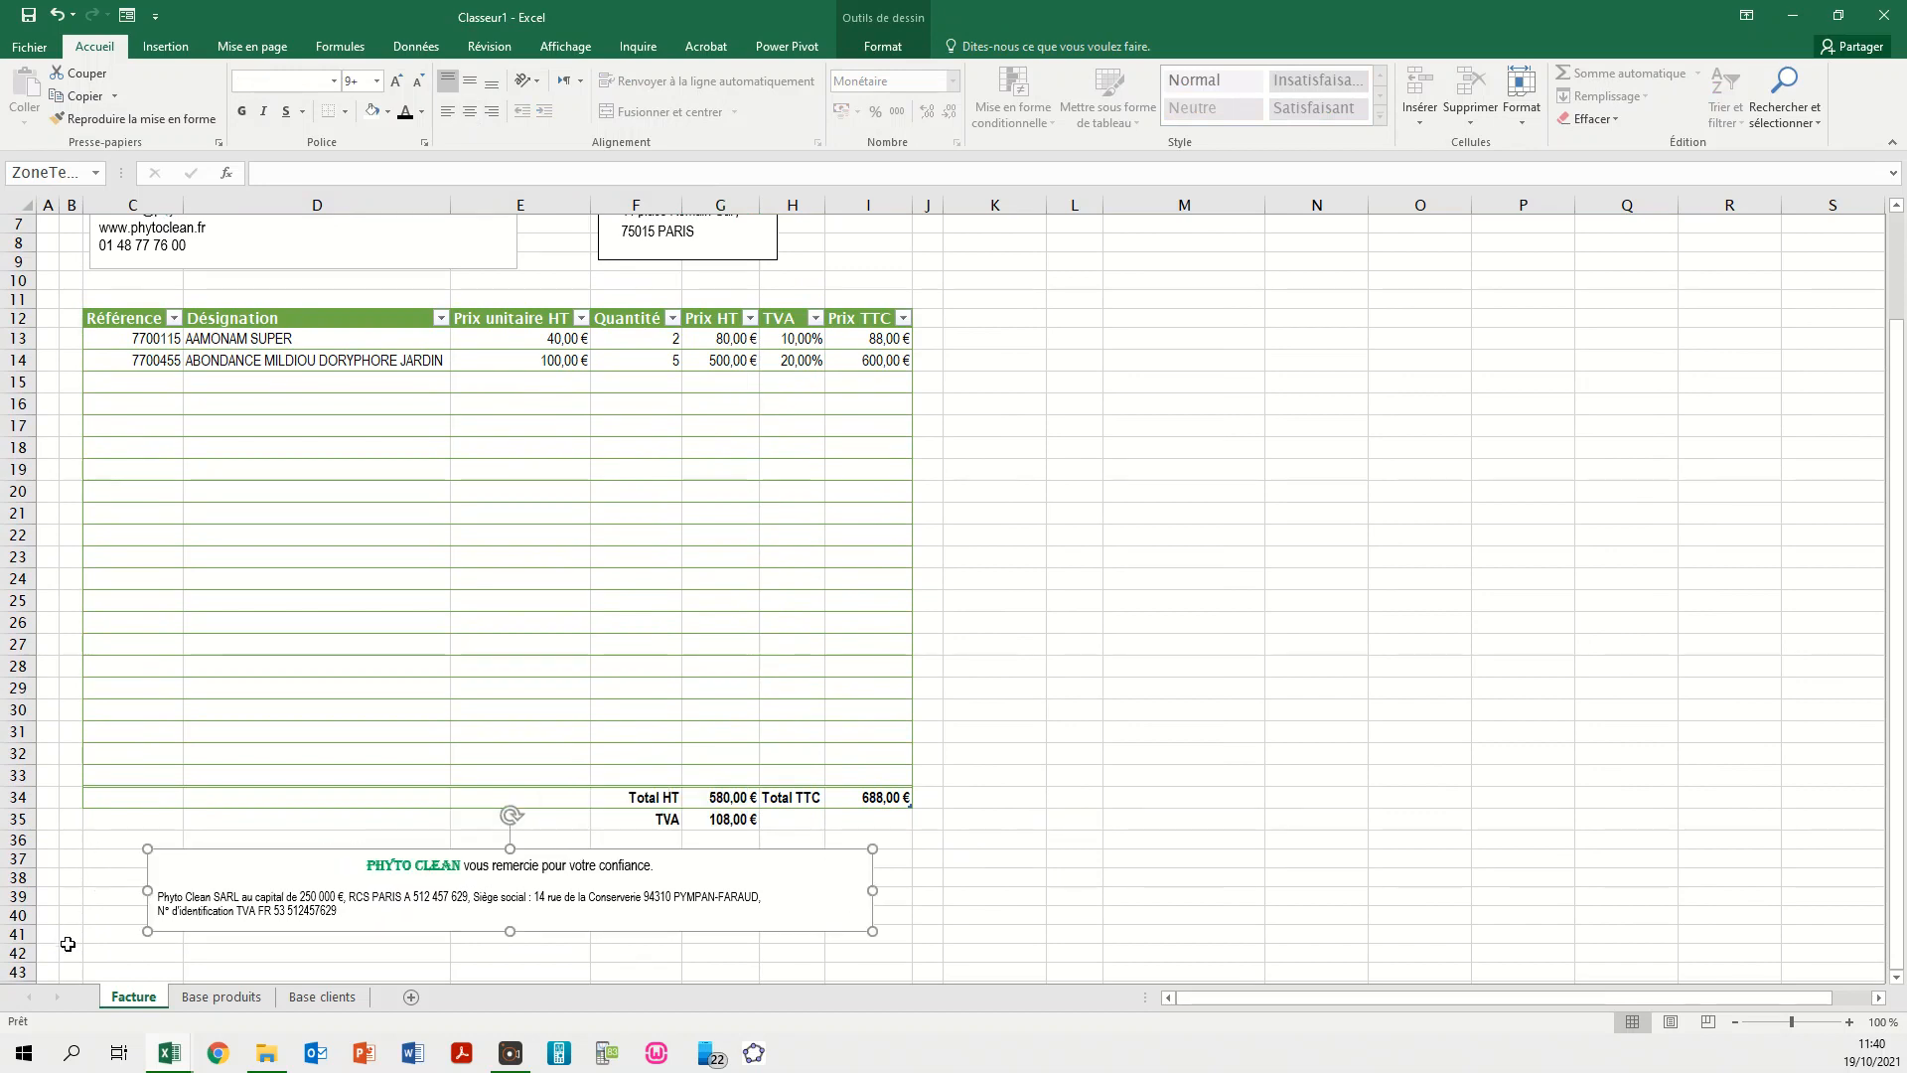
- Apply thick outside borders (Bordures extérieures épaisses) around the whole invoice area B1:J41
mouse_move(67, 939)
mouse_down()
mouse_move(510, 919)
mouse_move(919, 854)
mouse_move(945, 616)
mouse_move(926, 198)
mouse_up()
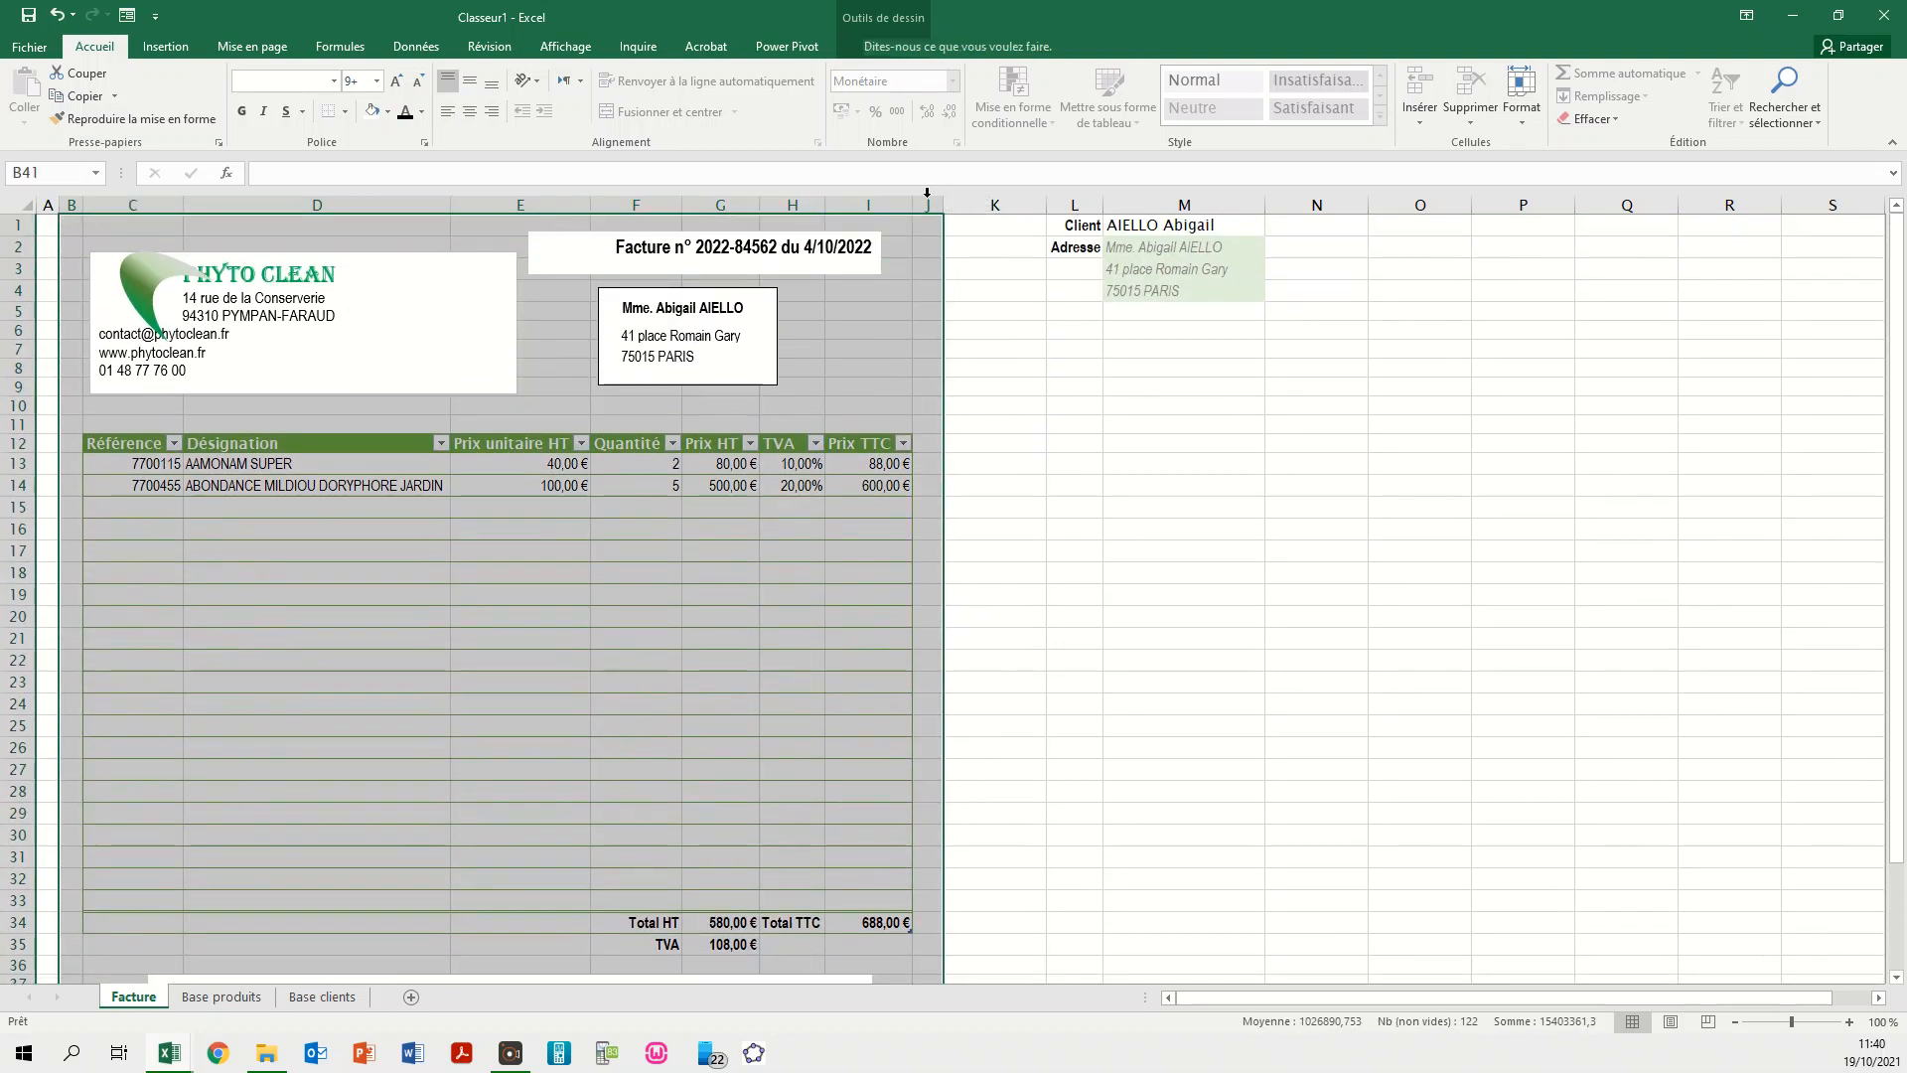
click(344, 111)
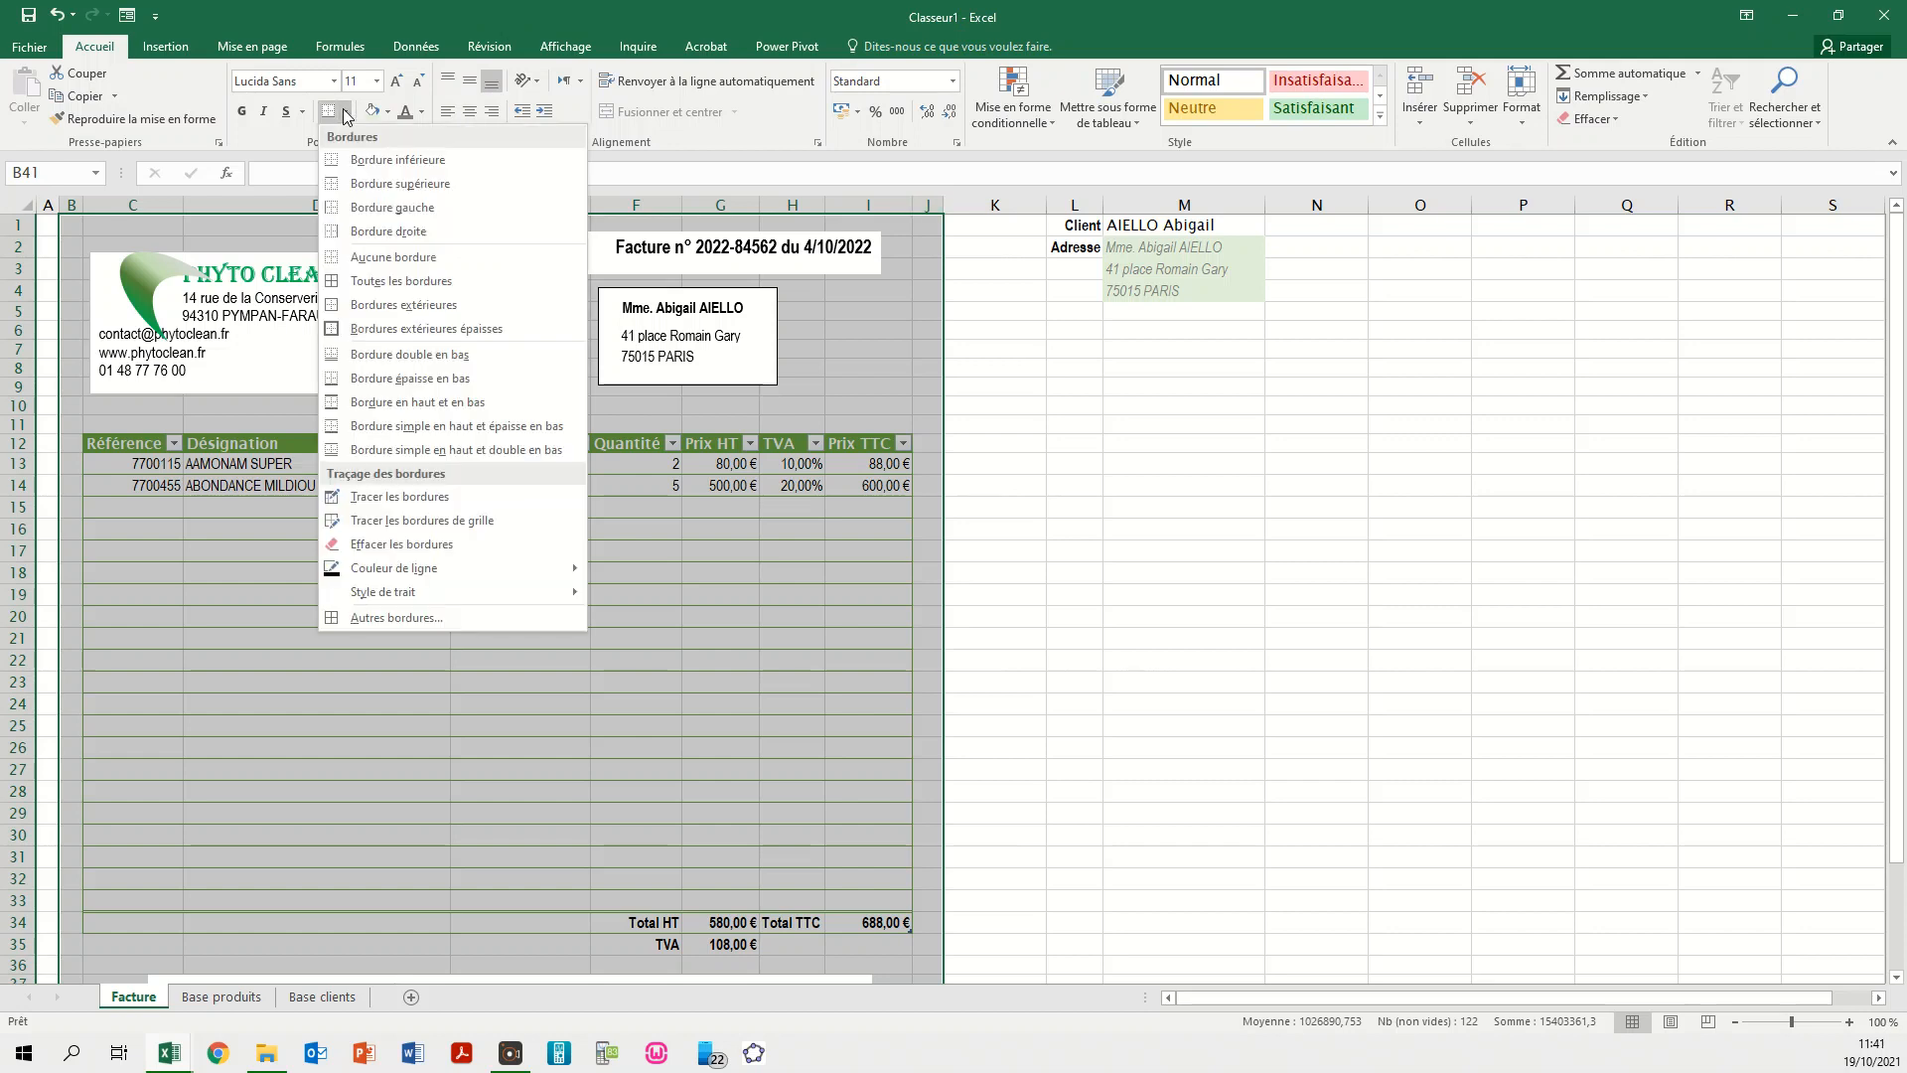
click(376, 328)
click(1129, 505)
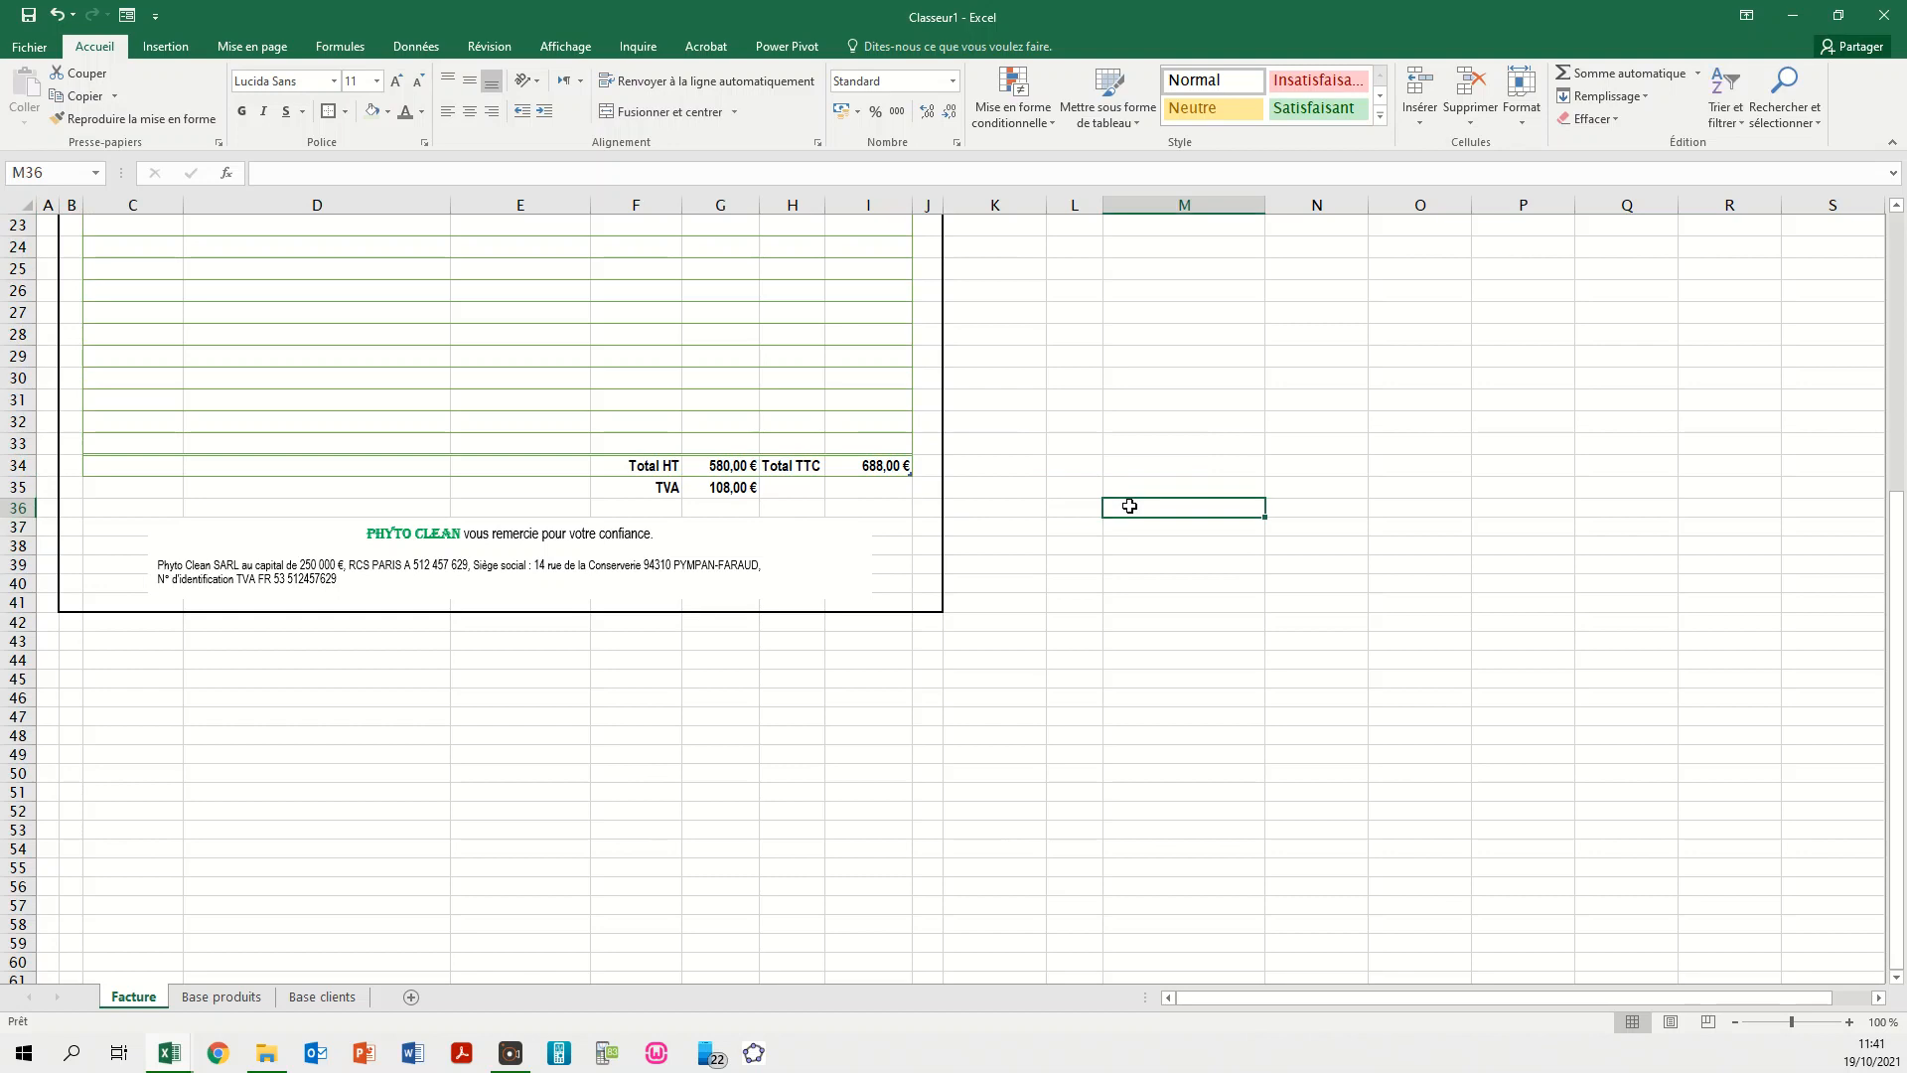
drag(1899, 695, 1902, 328)
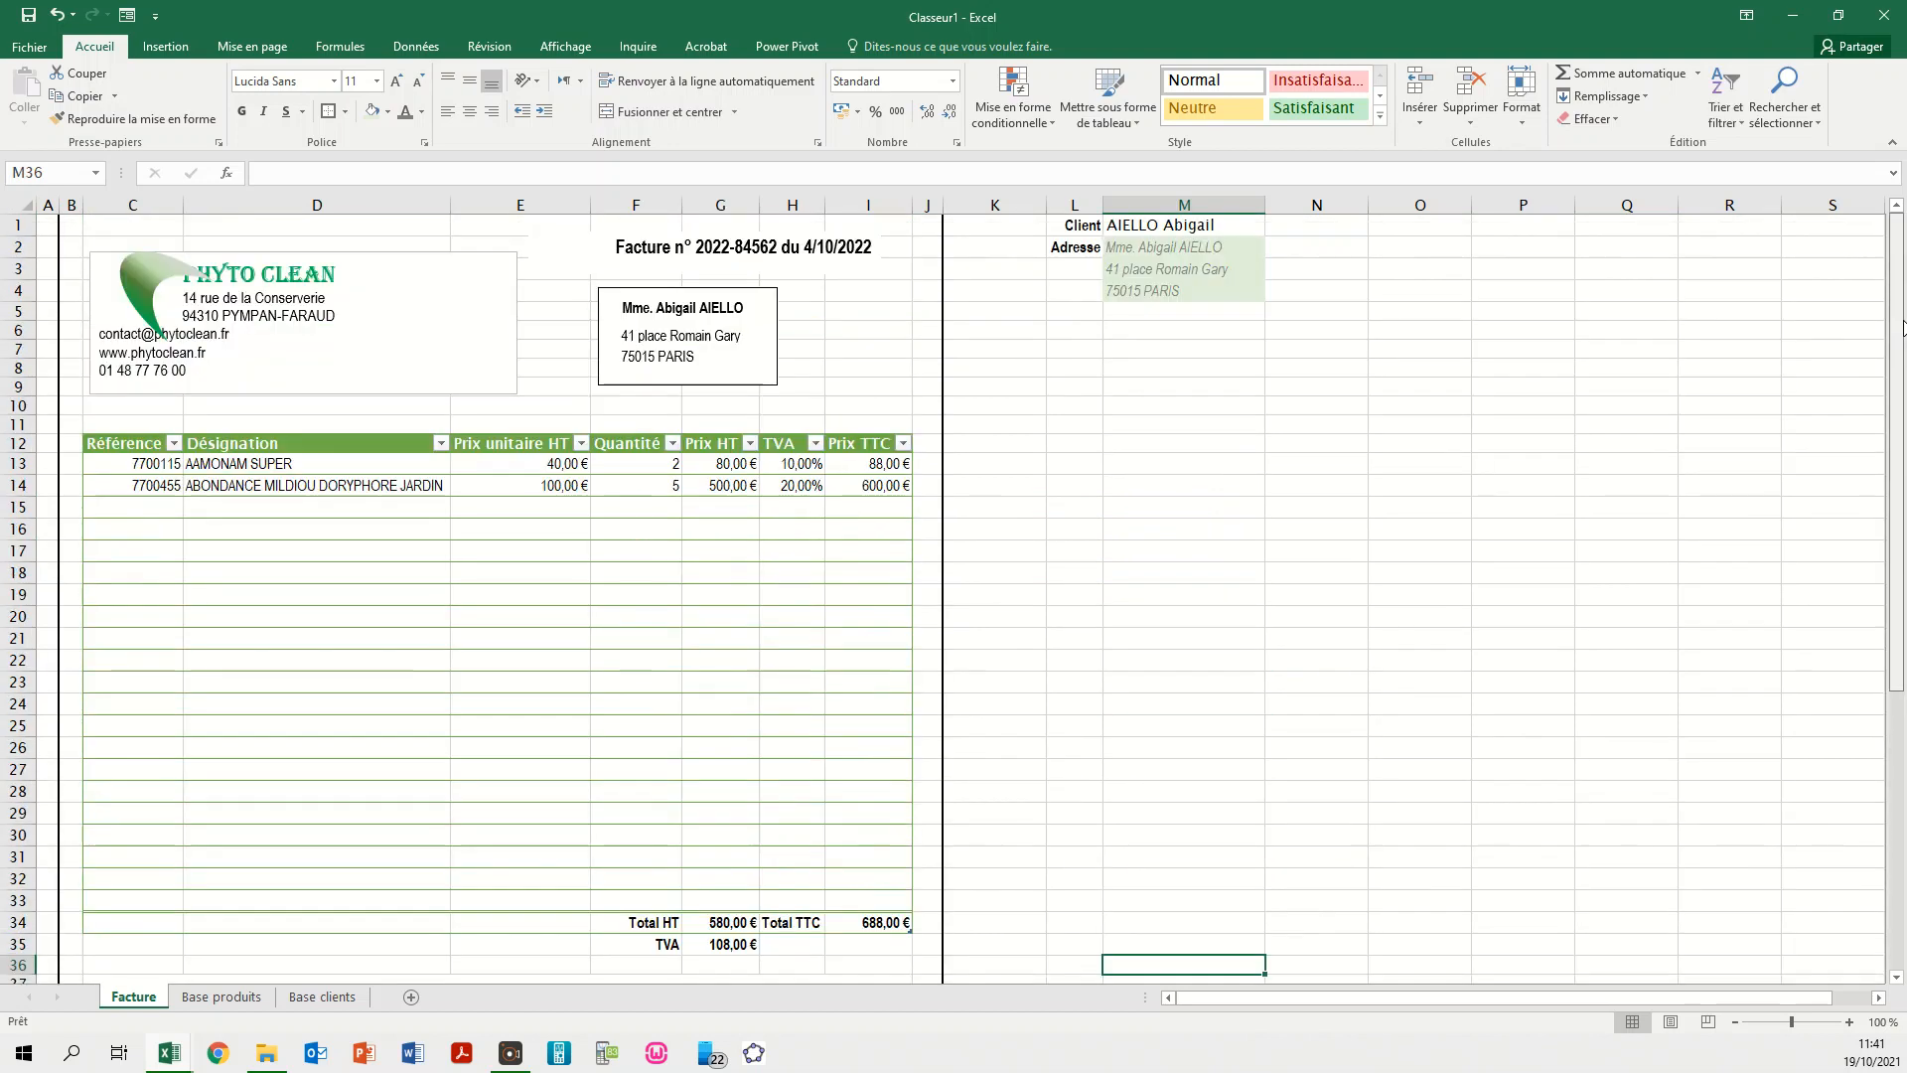
click(838, 350)
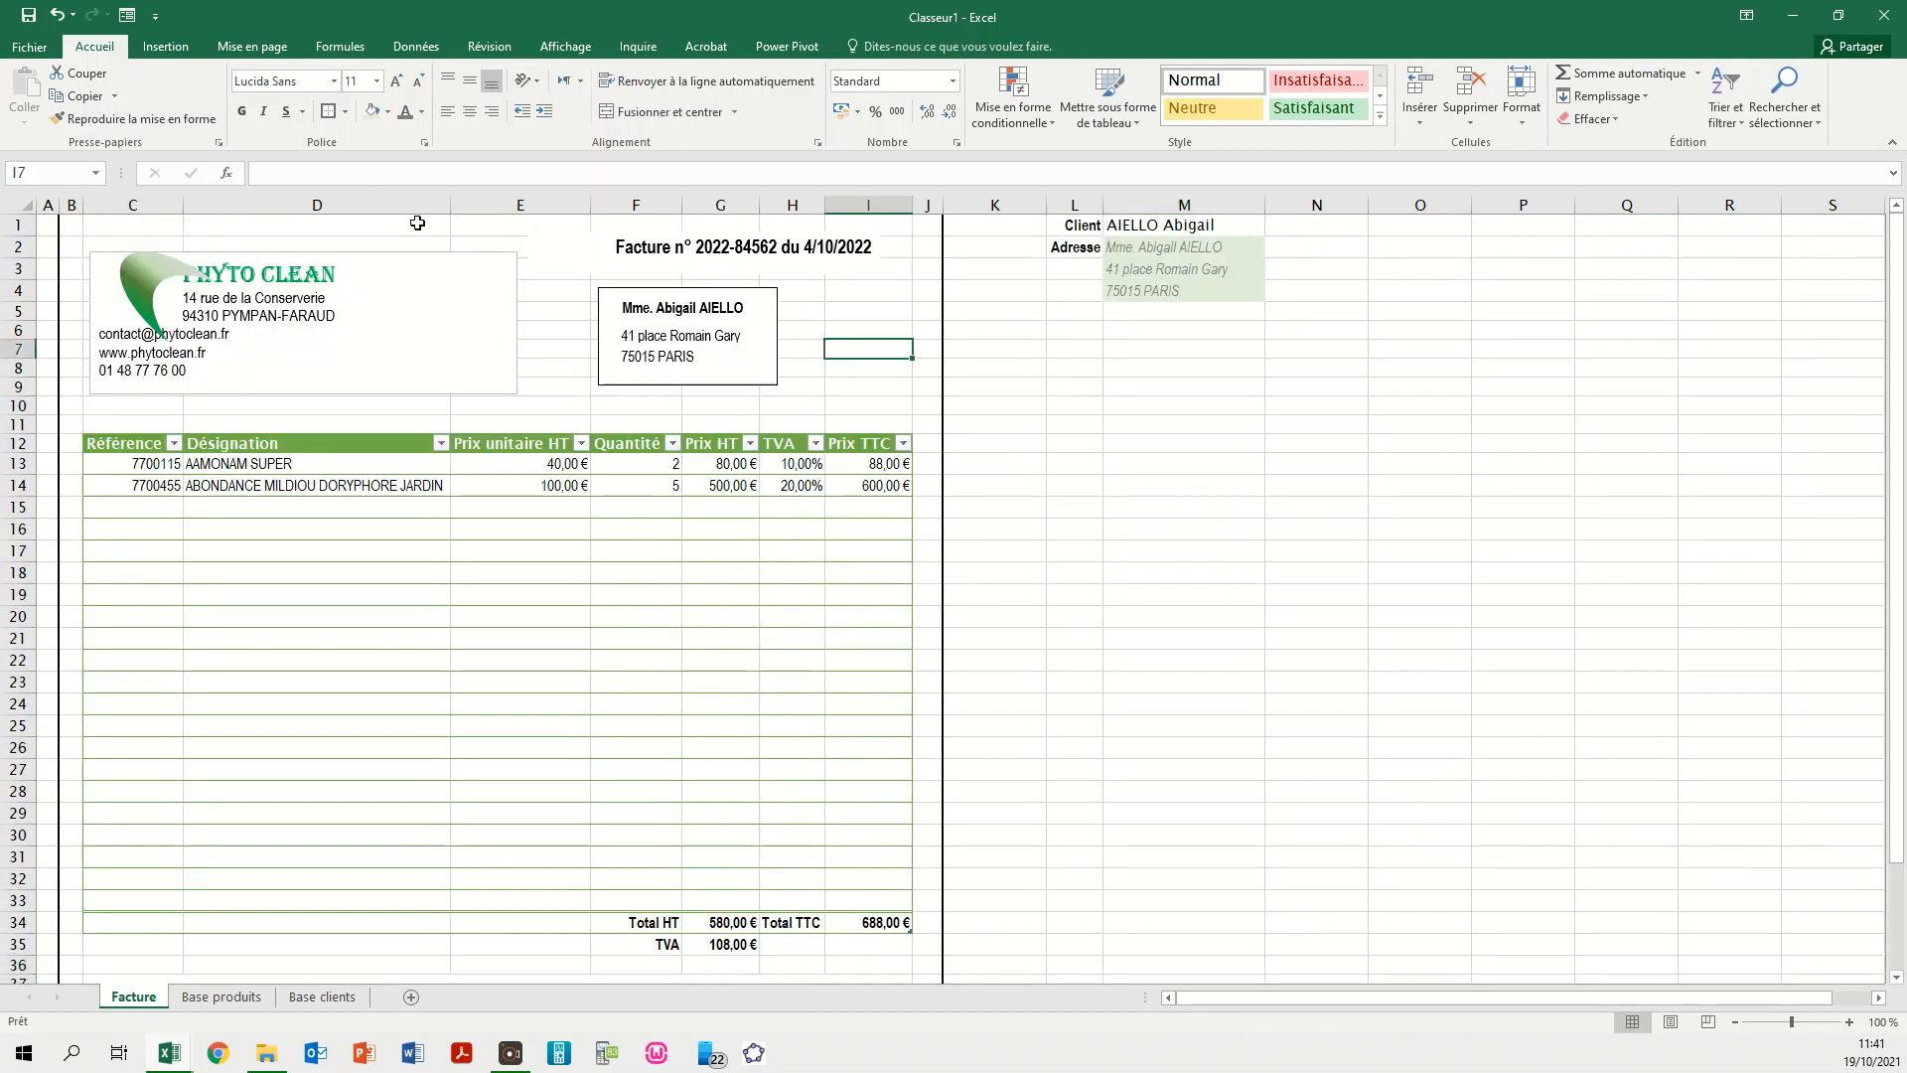
- Hide the gridlines (Quadrillage) on the Facture sheet and check the invoice down to its footer
click(568, 48)
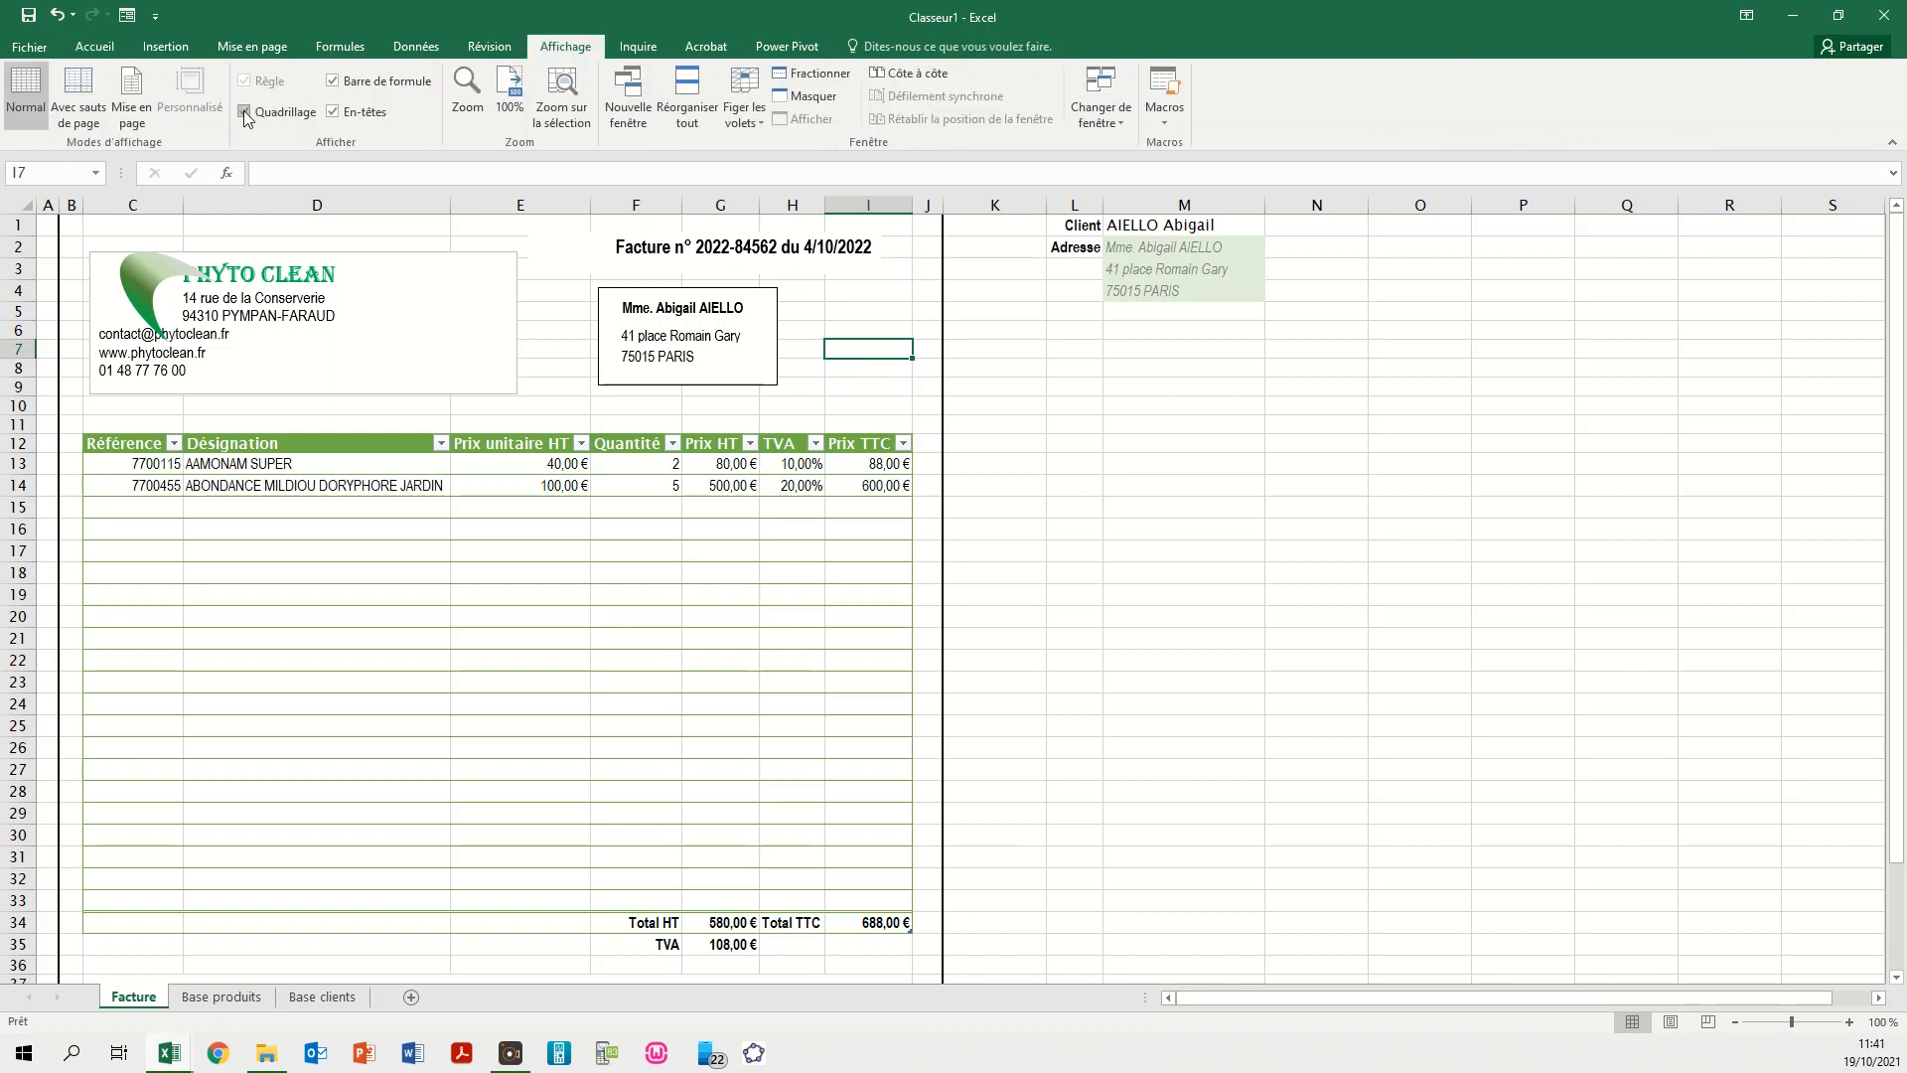
click(245, 113)
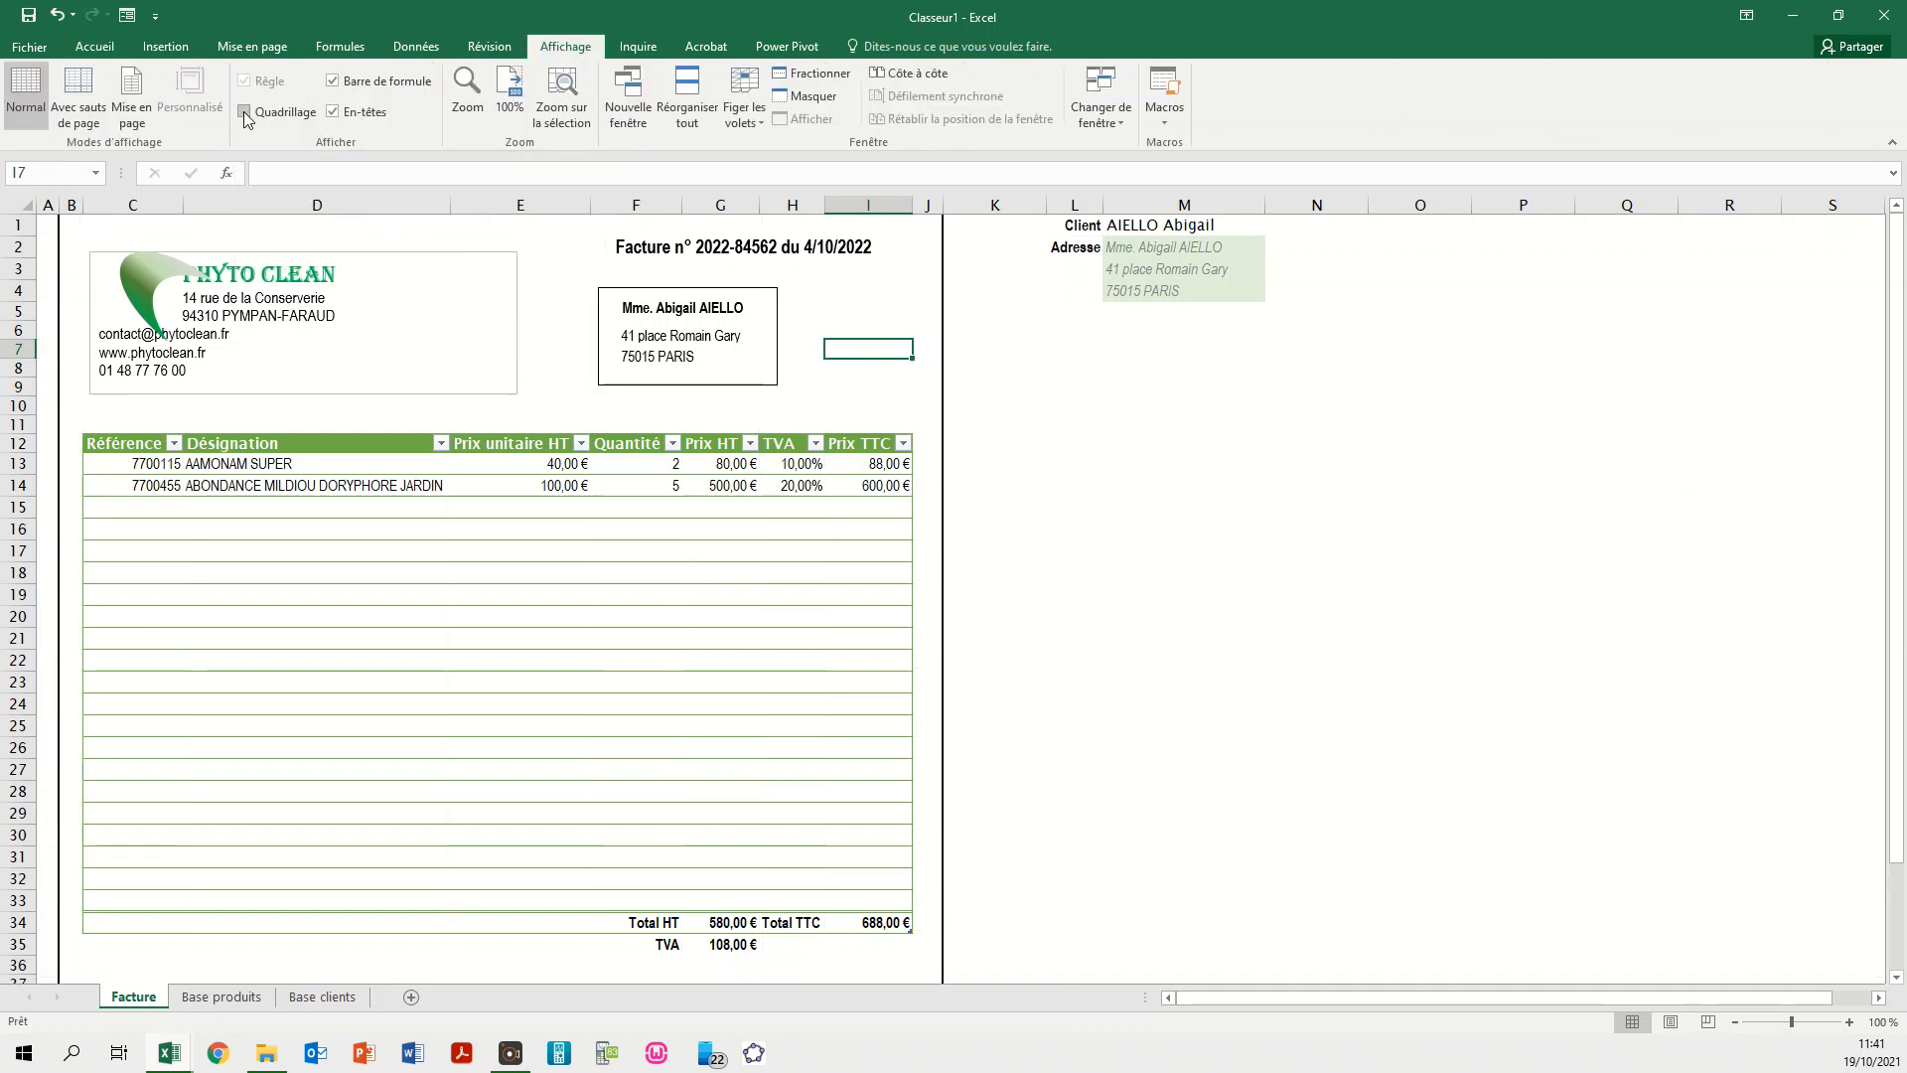
click(561, 349)
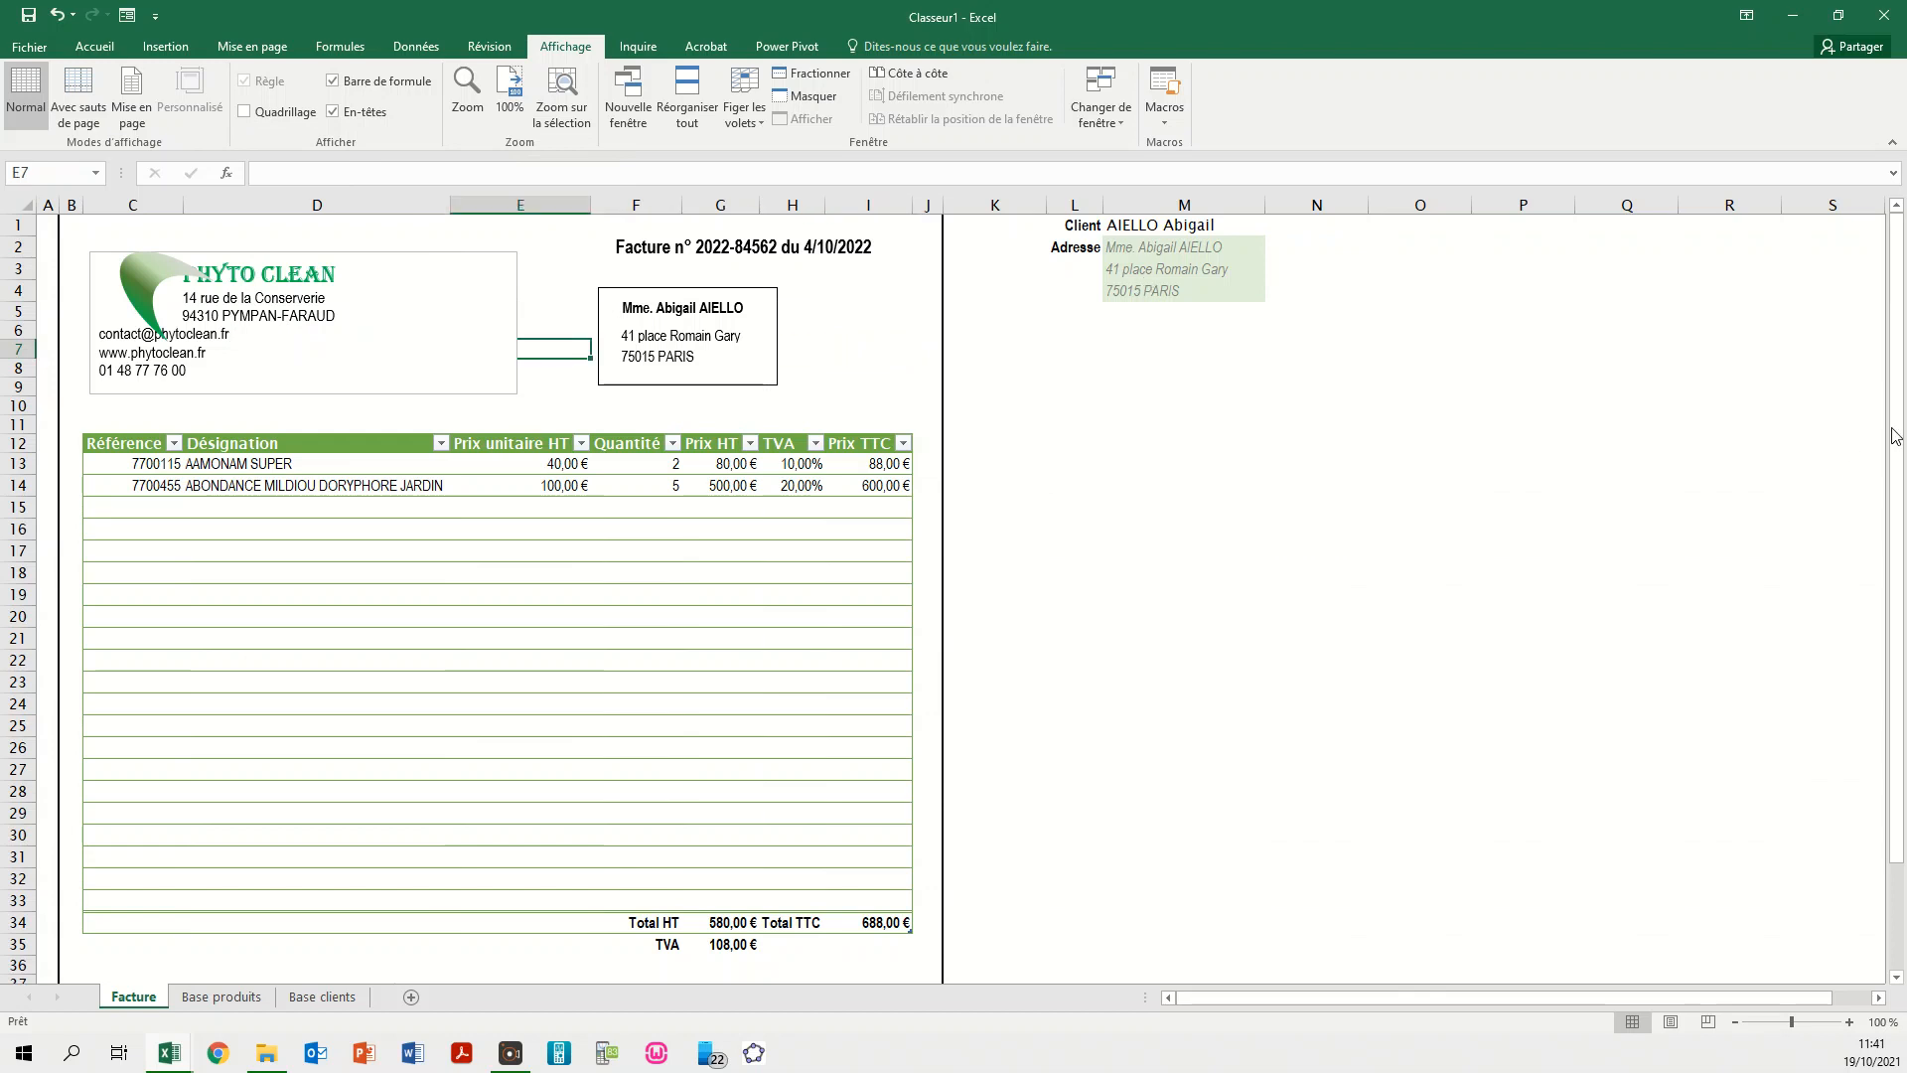
scroll(1902, 513, down, 1)
scroll(1902, 514, down, 1)
scroll(1902, 513, up, 2)
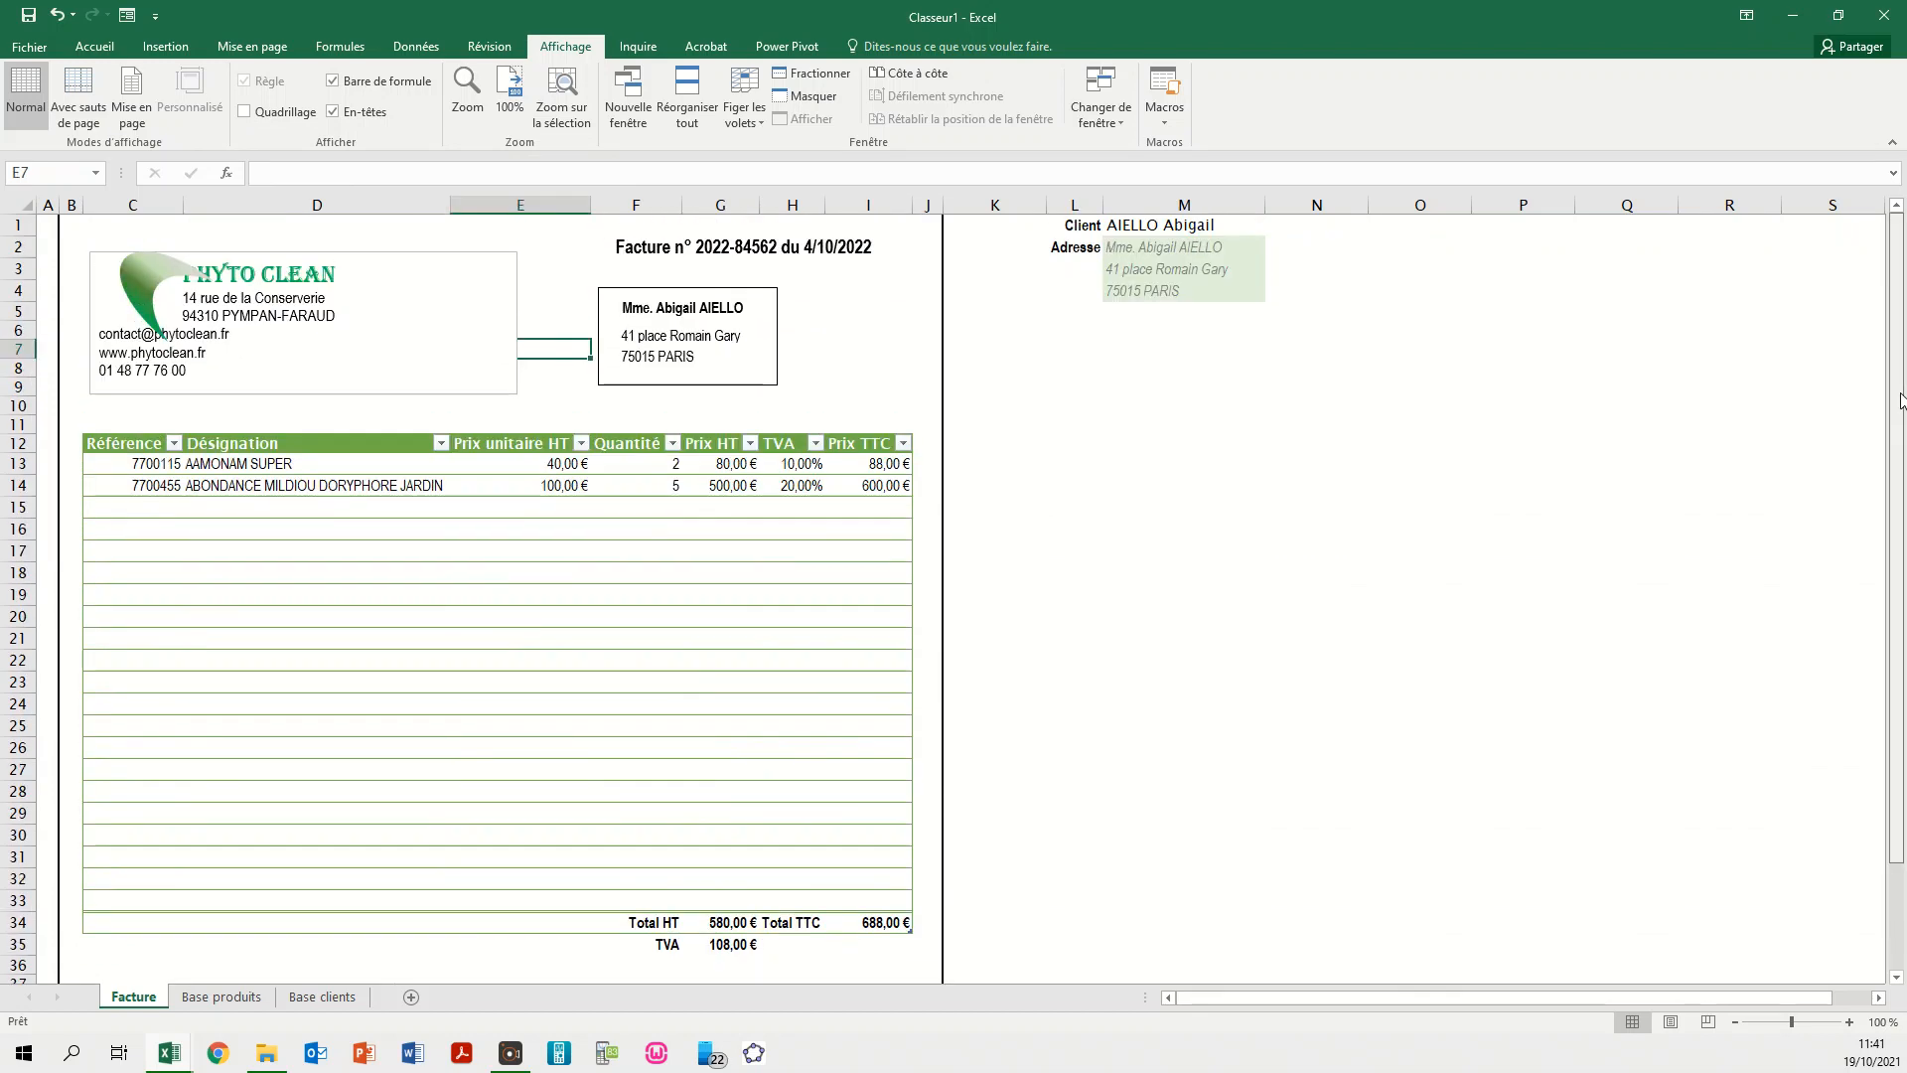
- Remove the outline from the PHYTO CLEAN company details text box by setting it to Sans contour
click(300, 509)
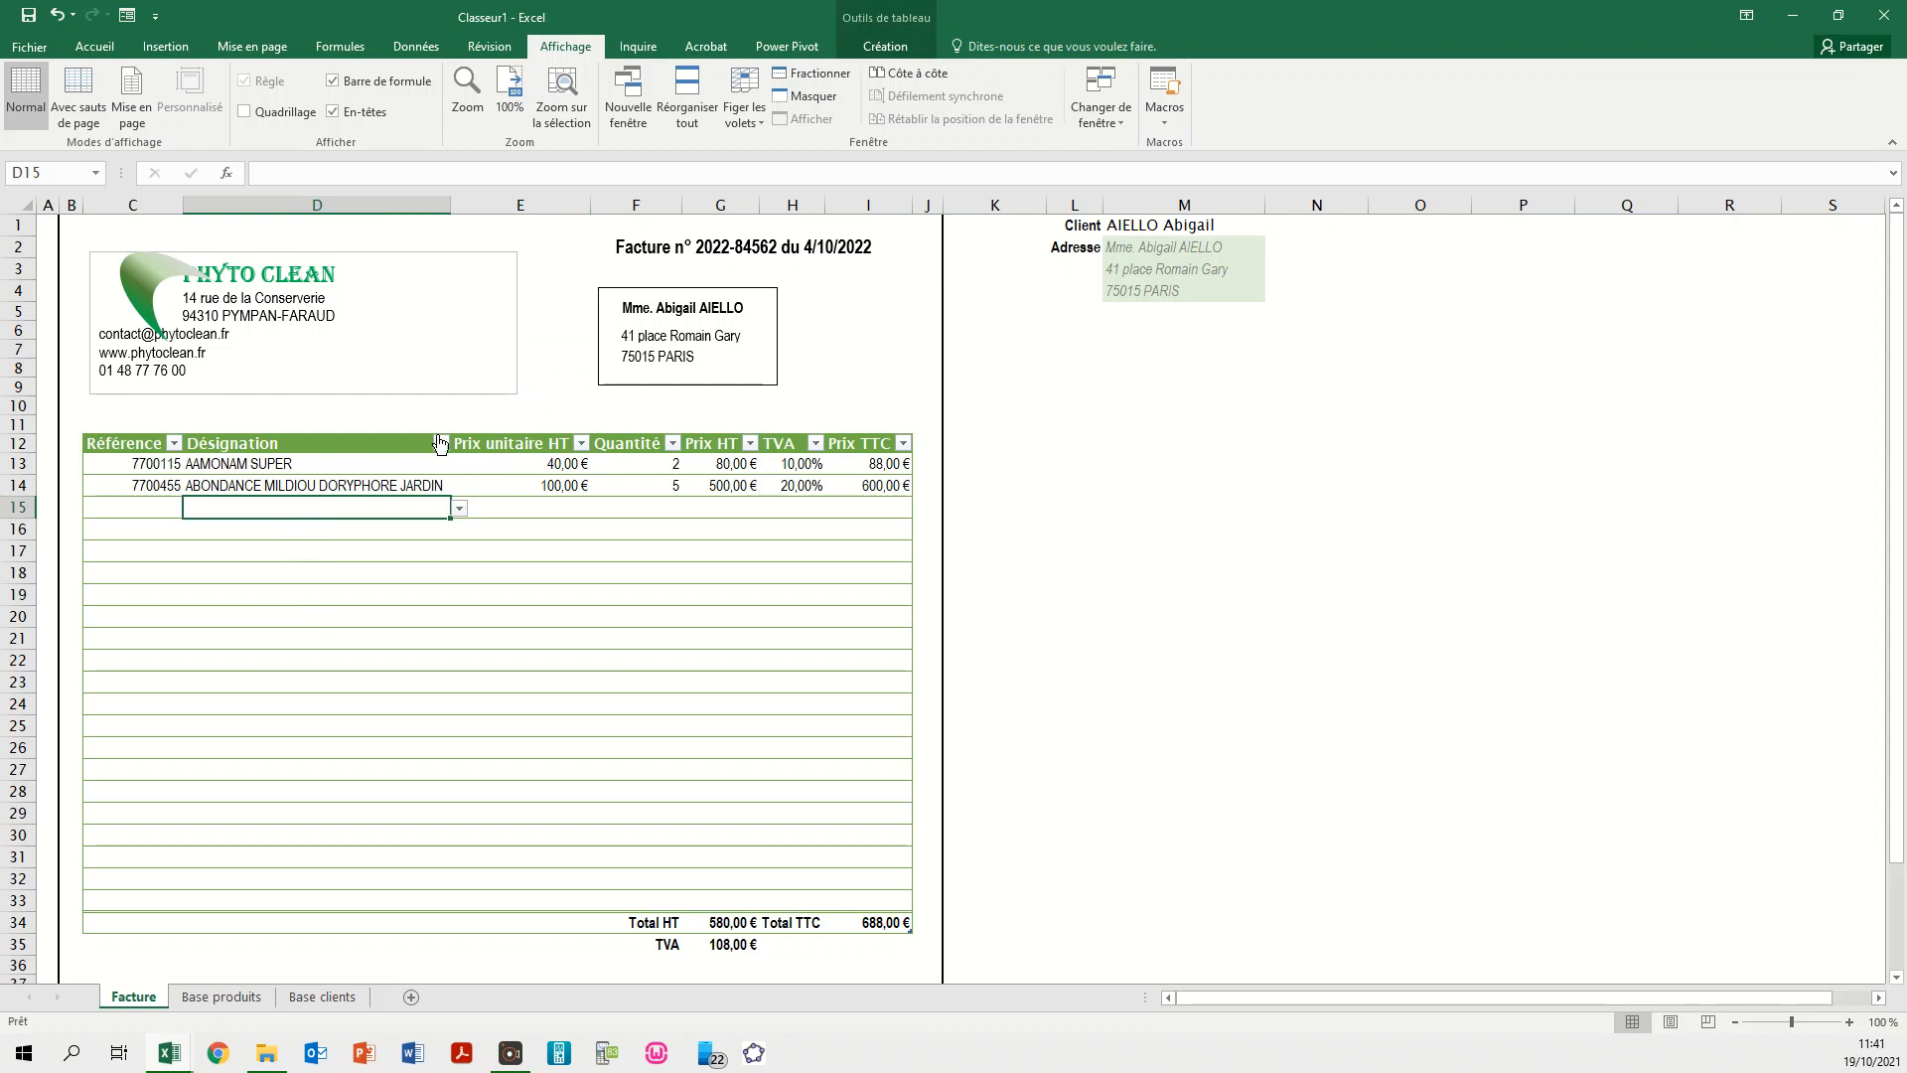
click(460, 394)
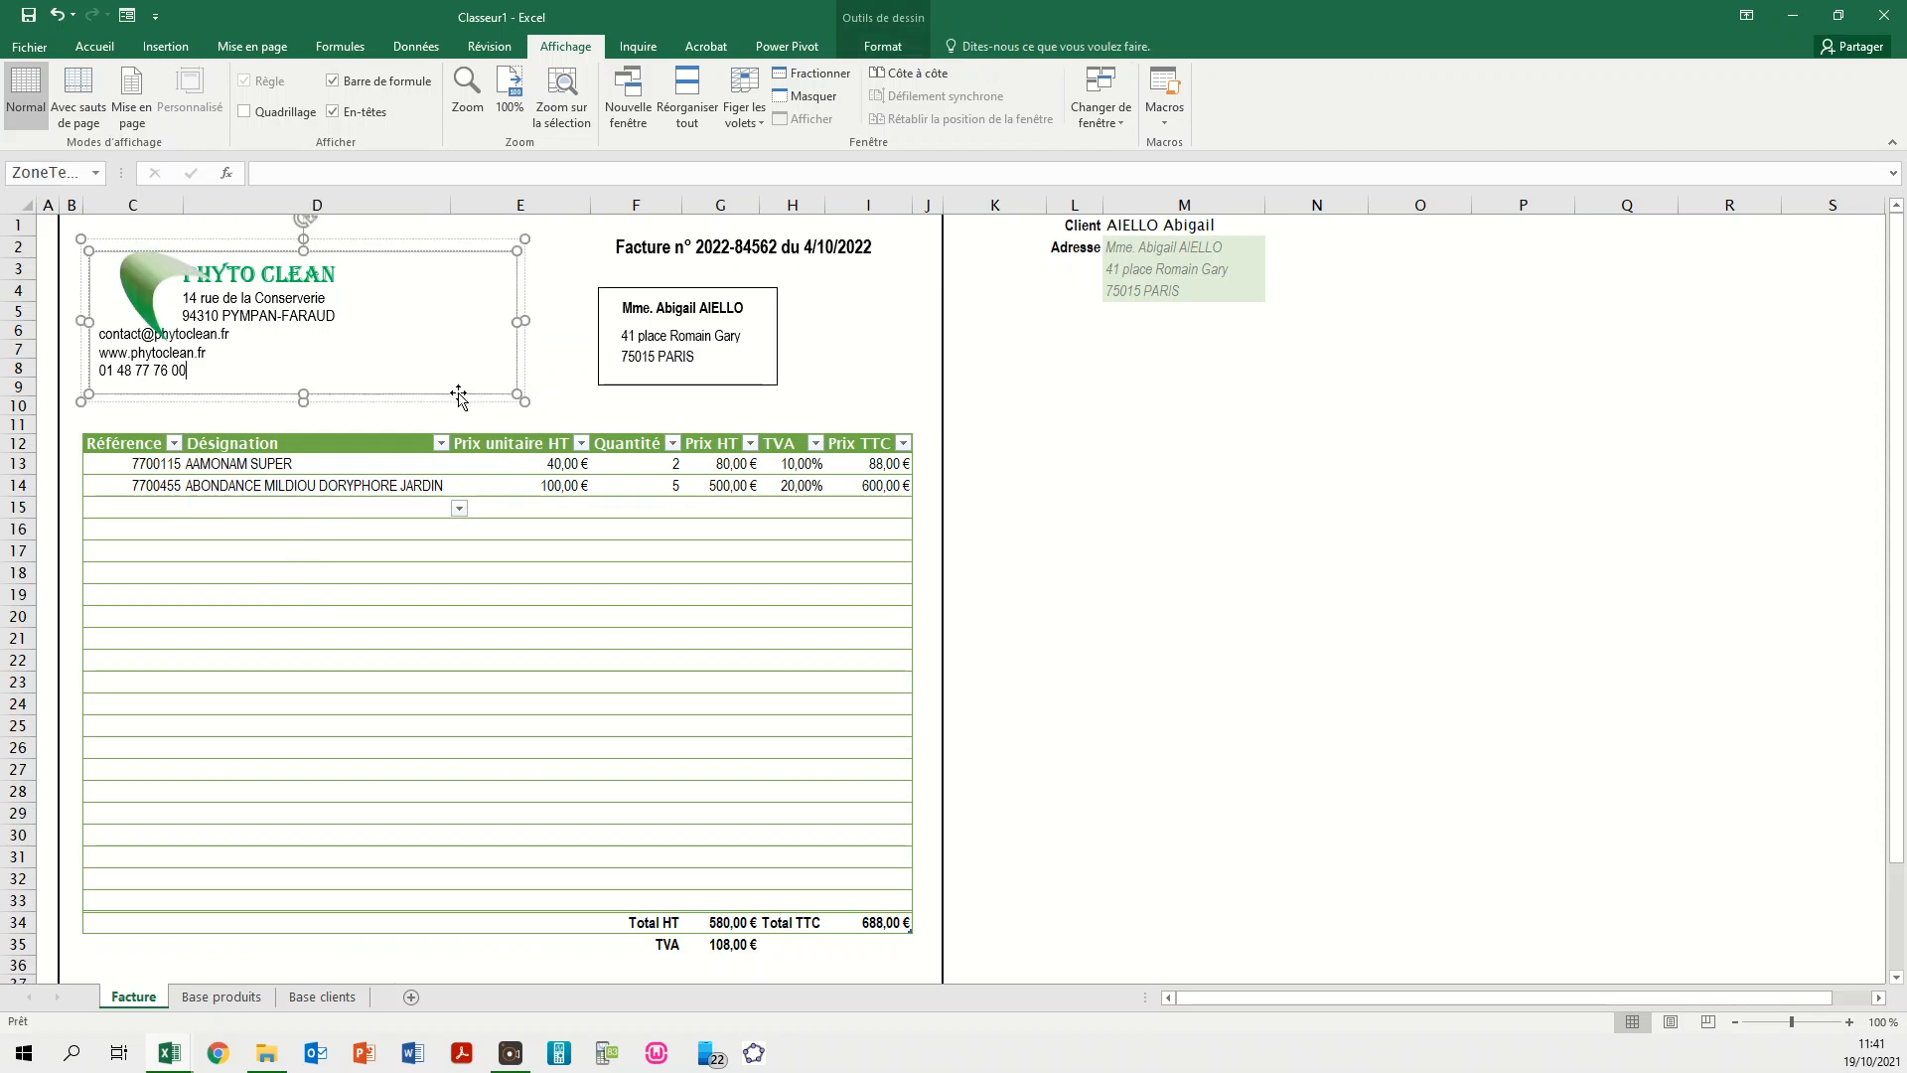
click(405, 421)
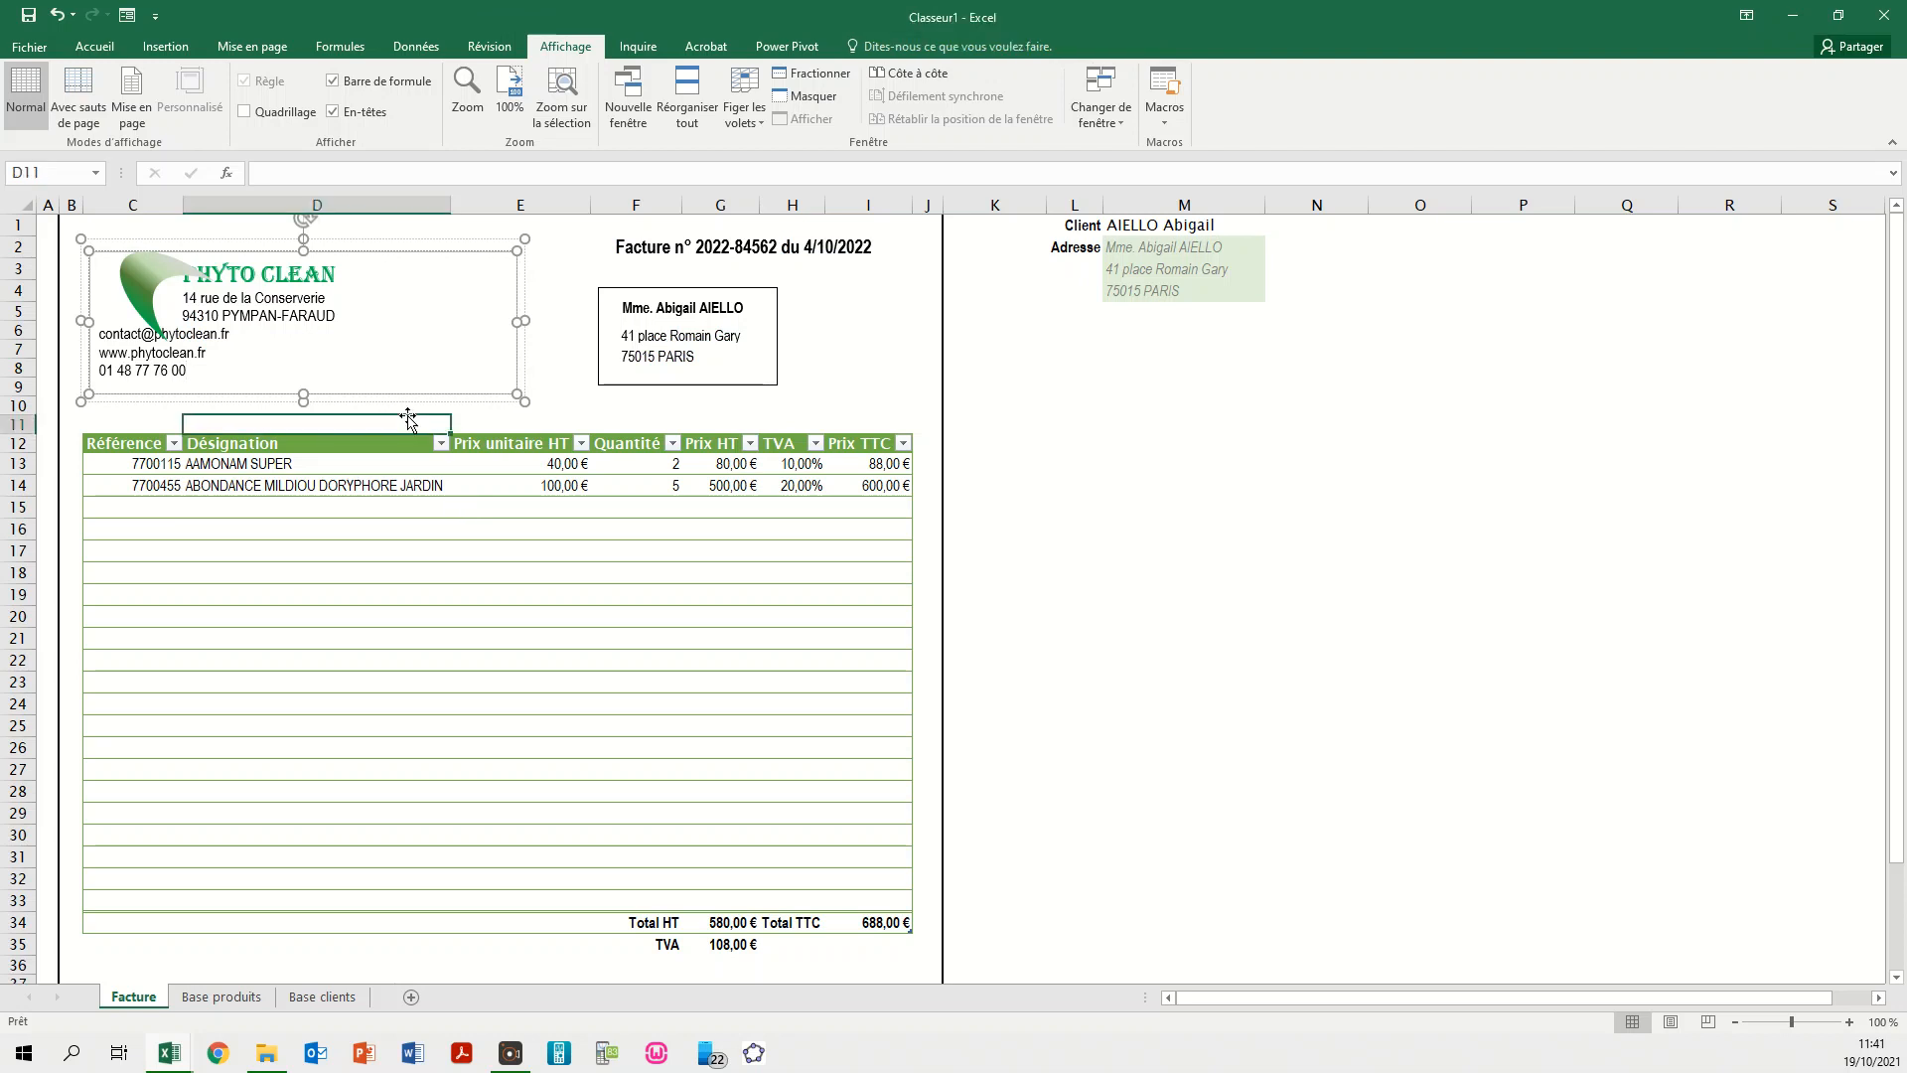
click(410, 253)
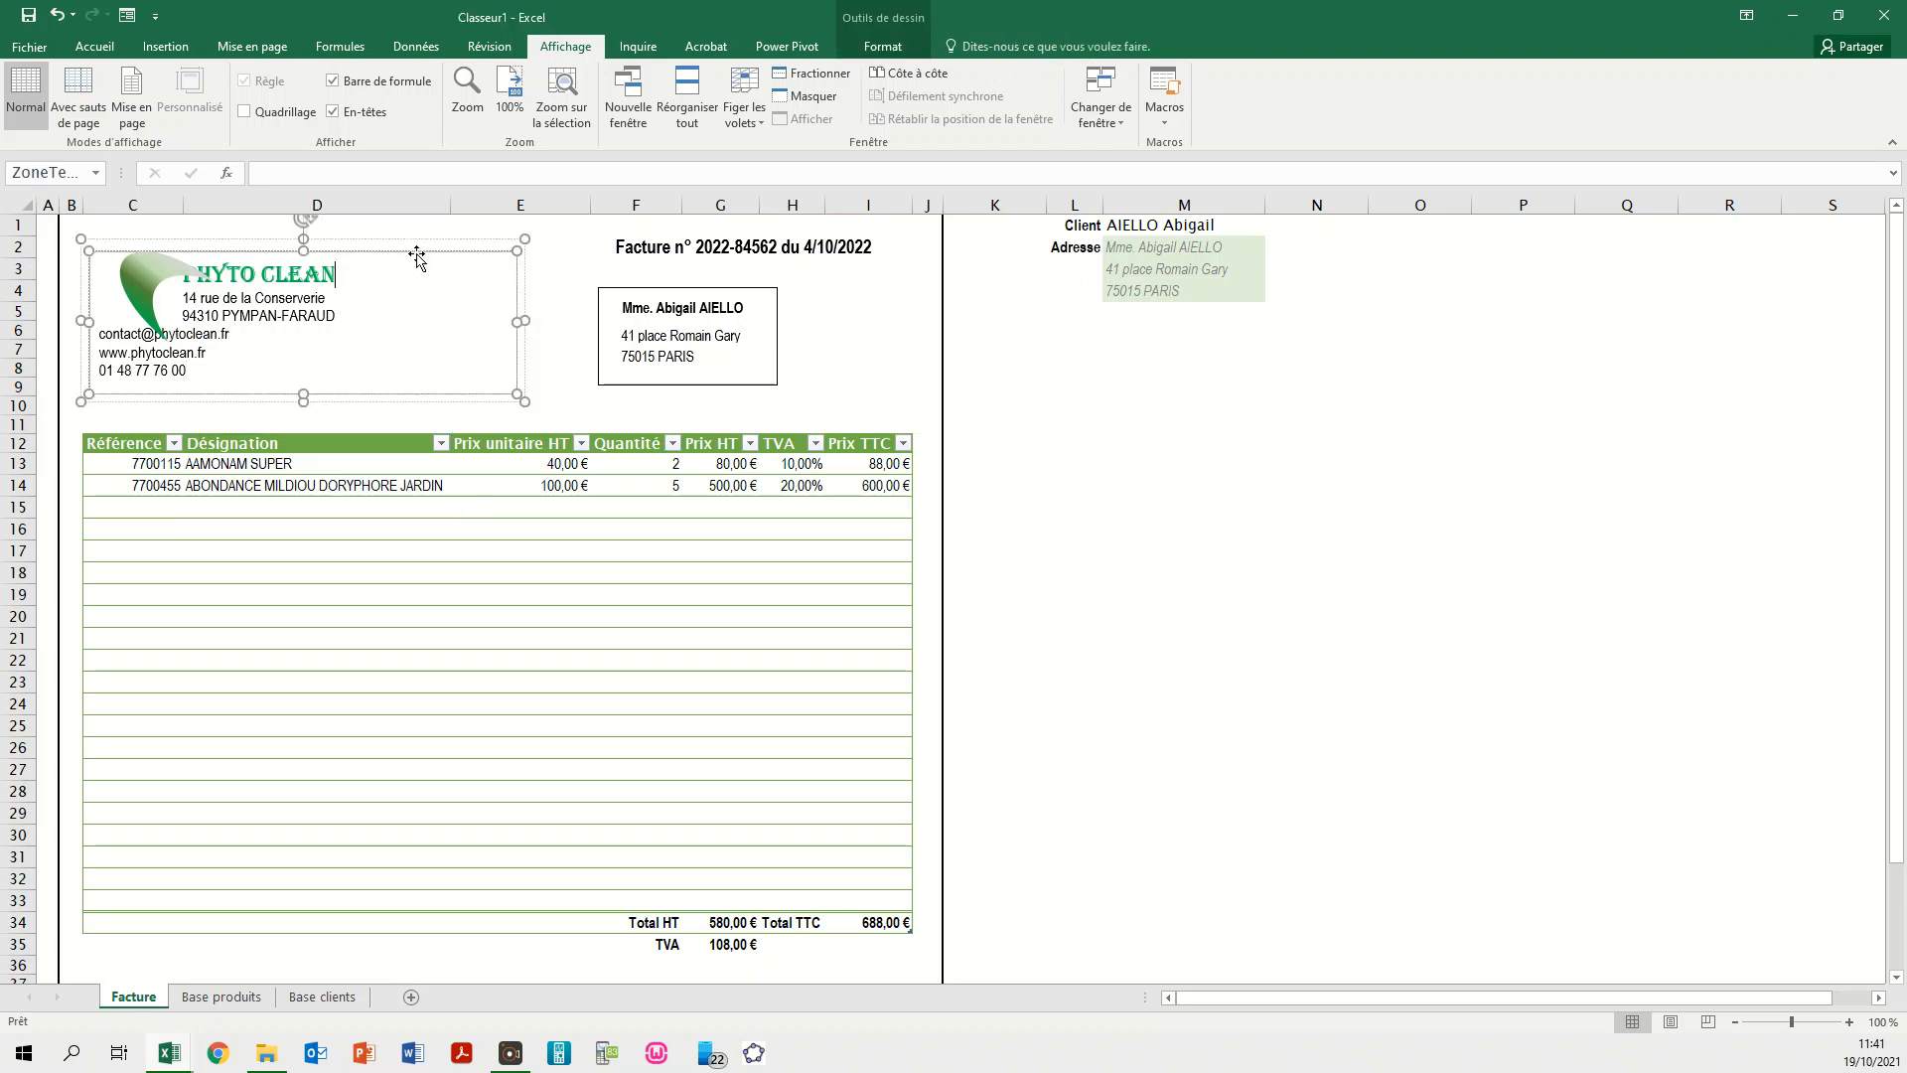
click(846, 45)
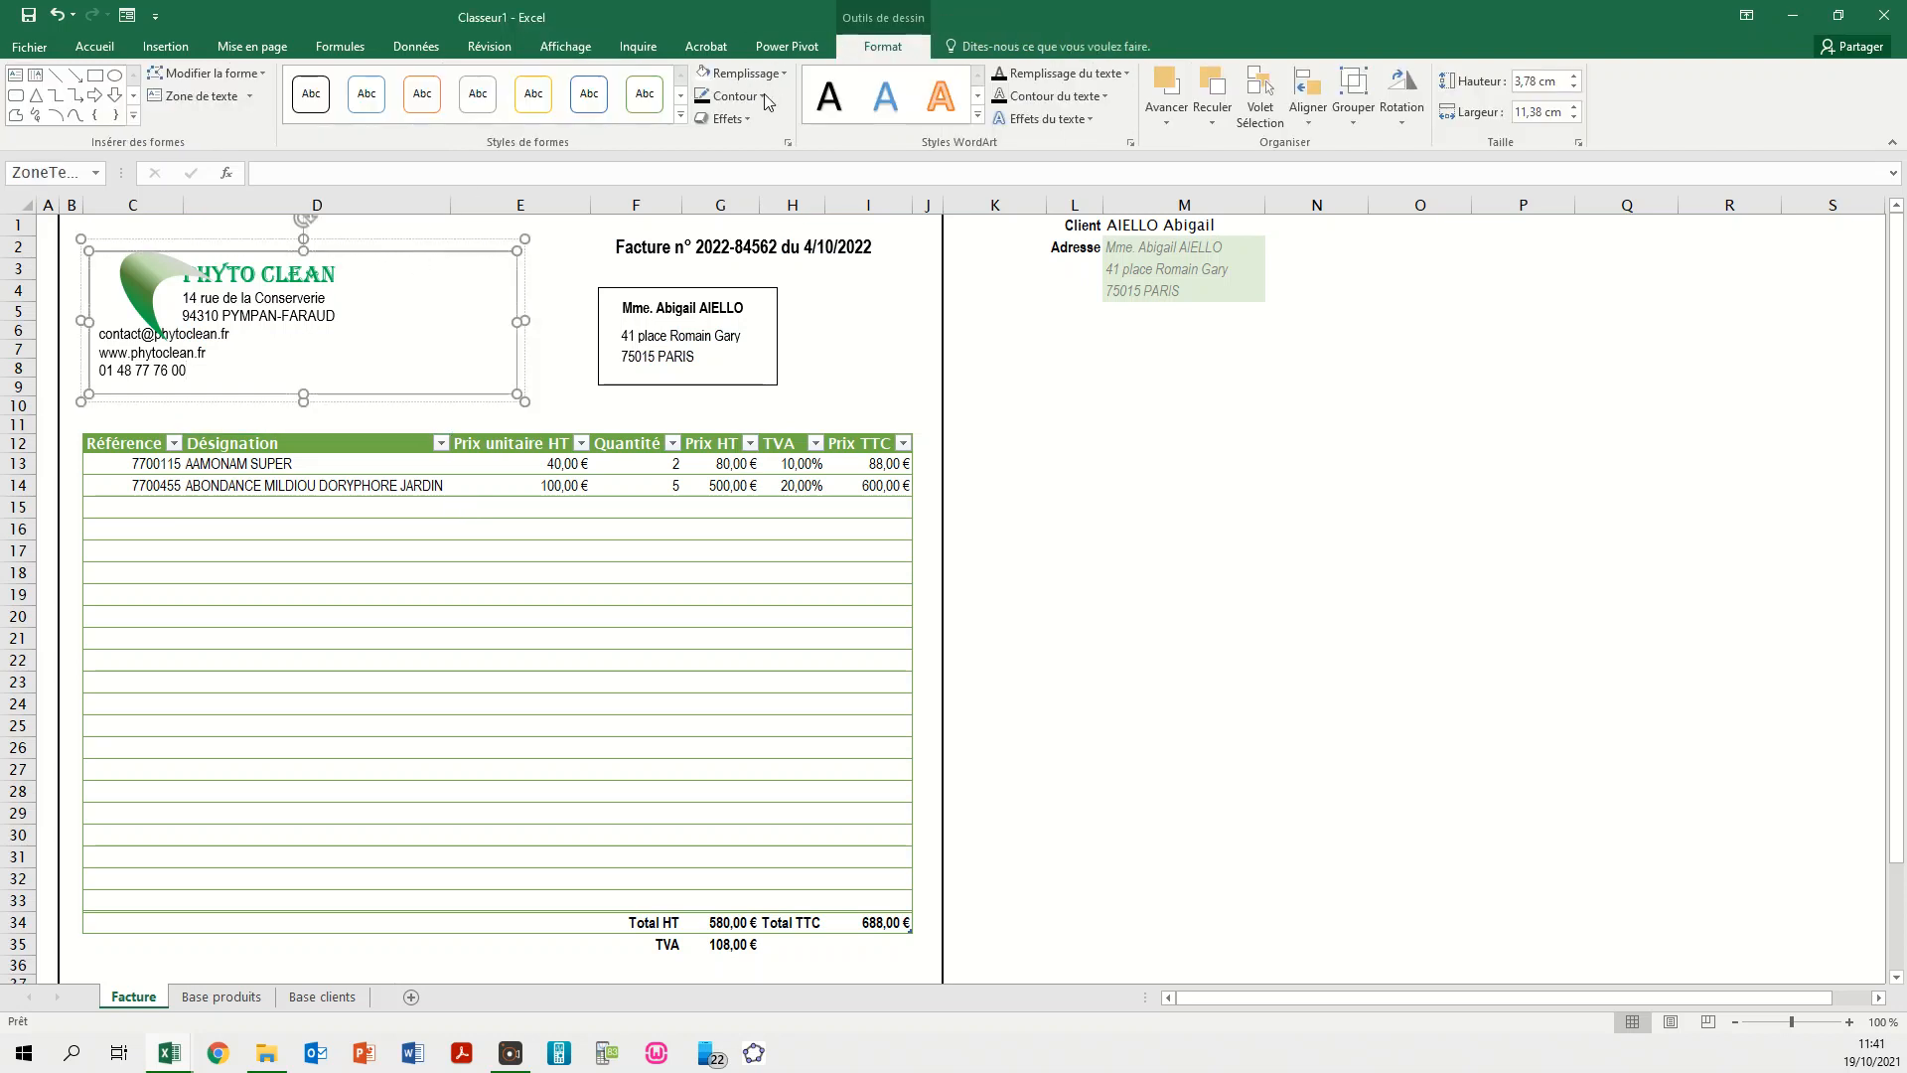
click(747, 96)
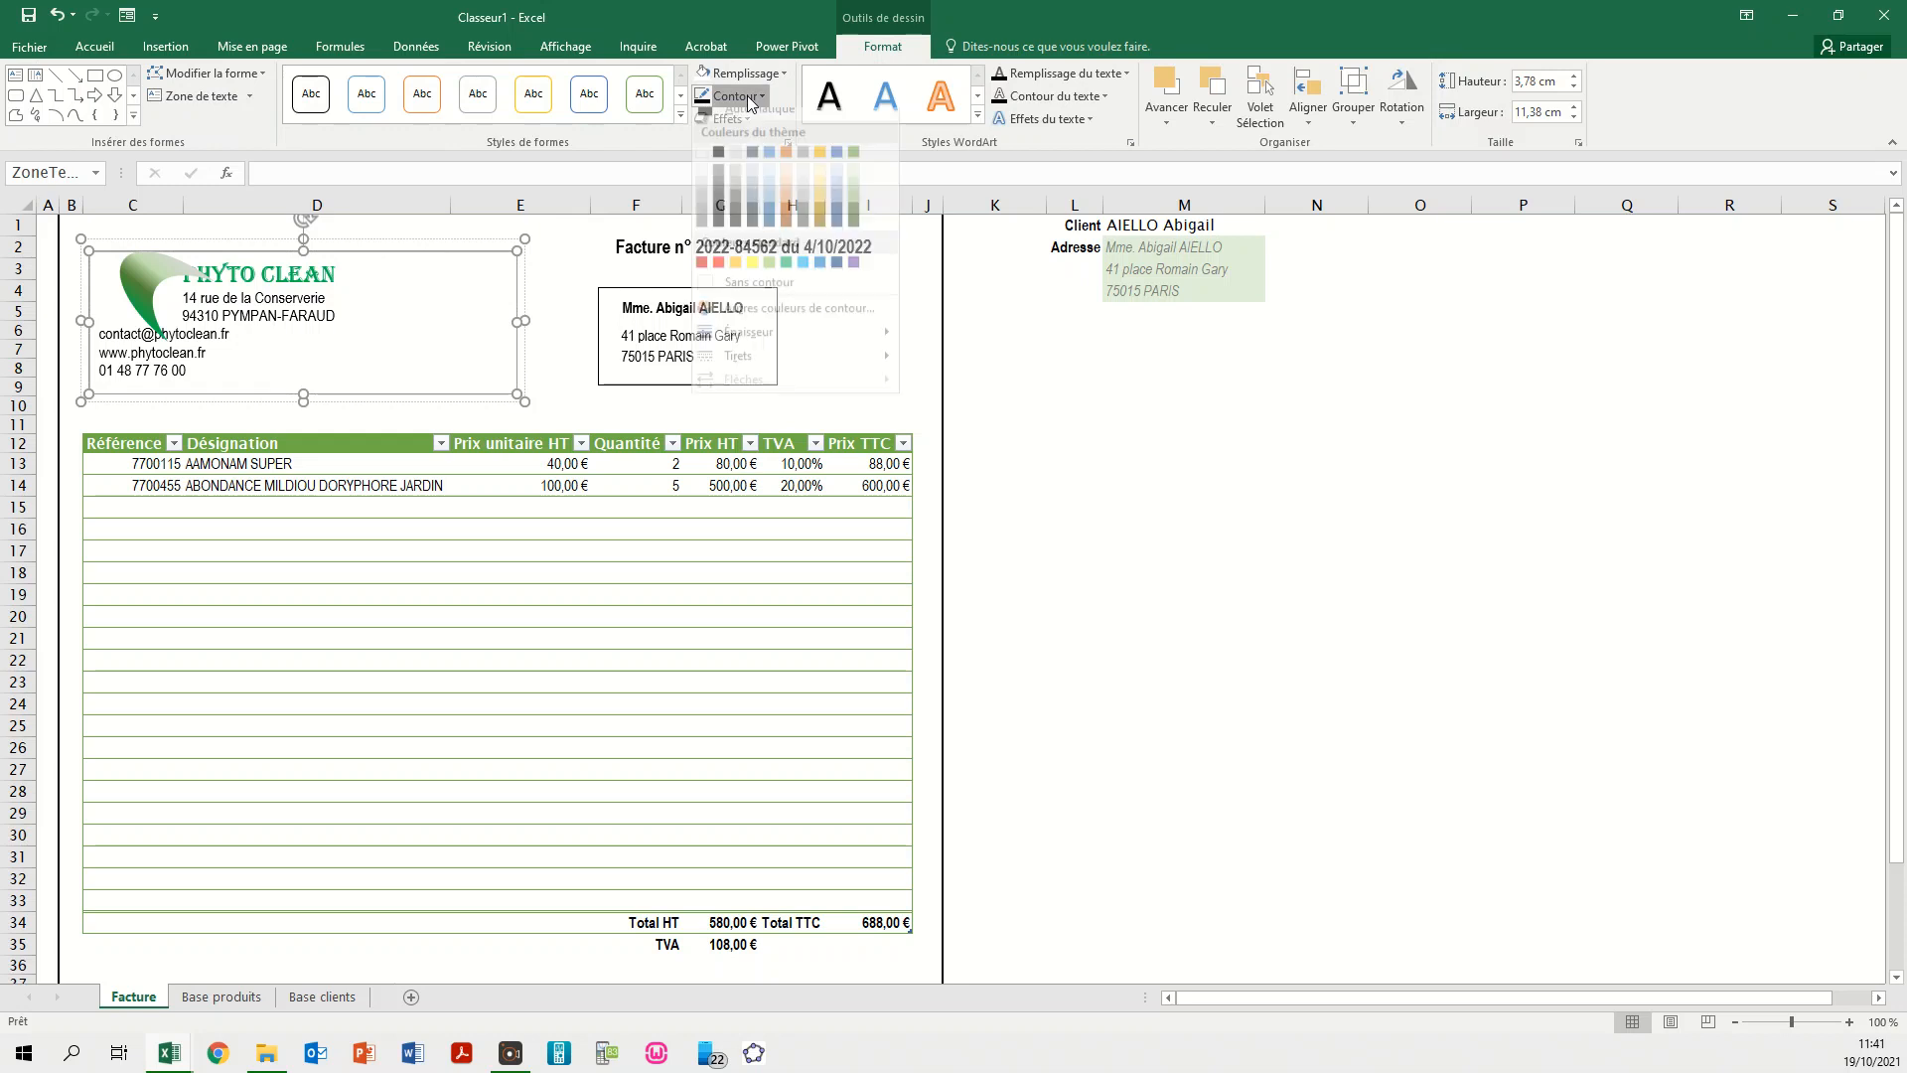
click(759, 282)
click(550, 375)
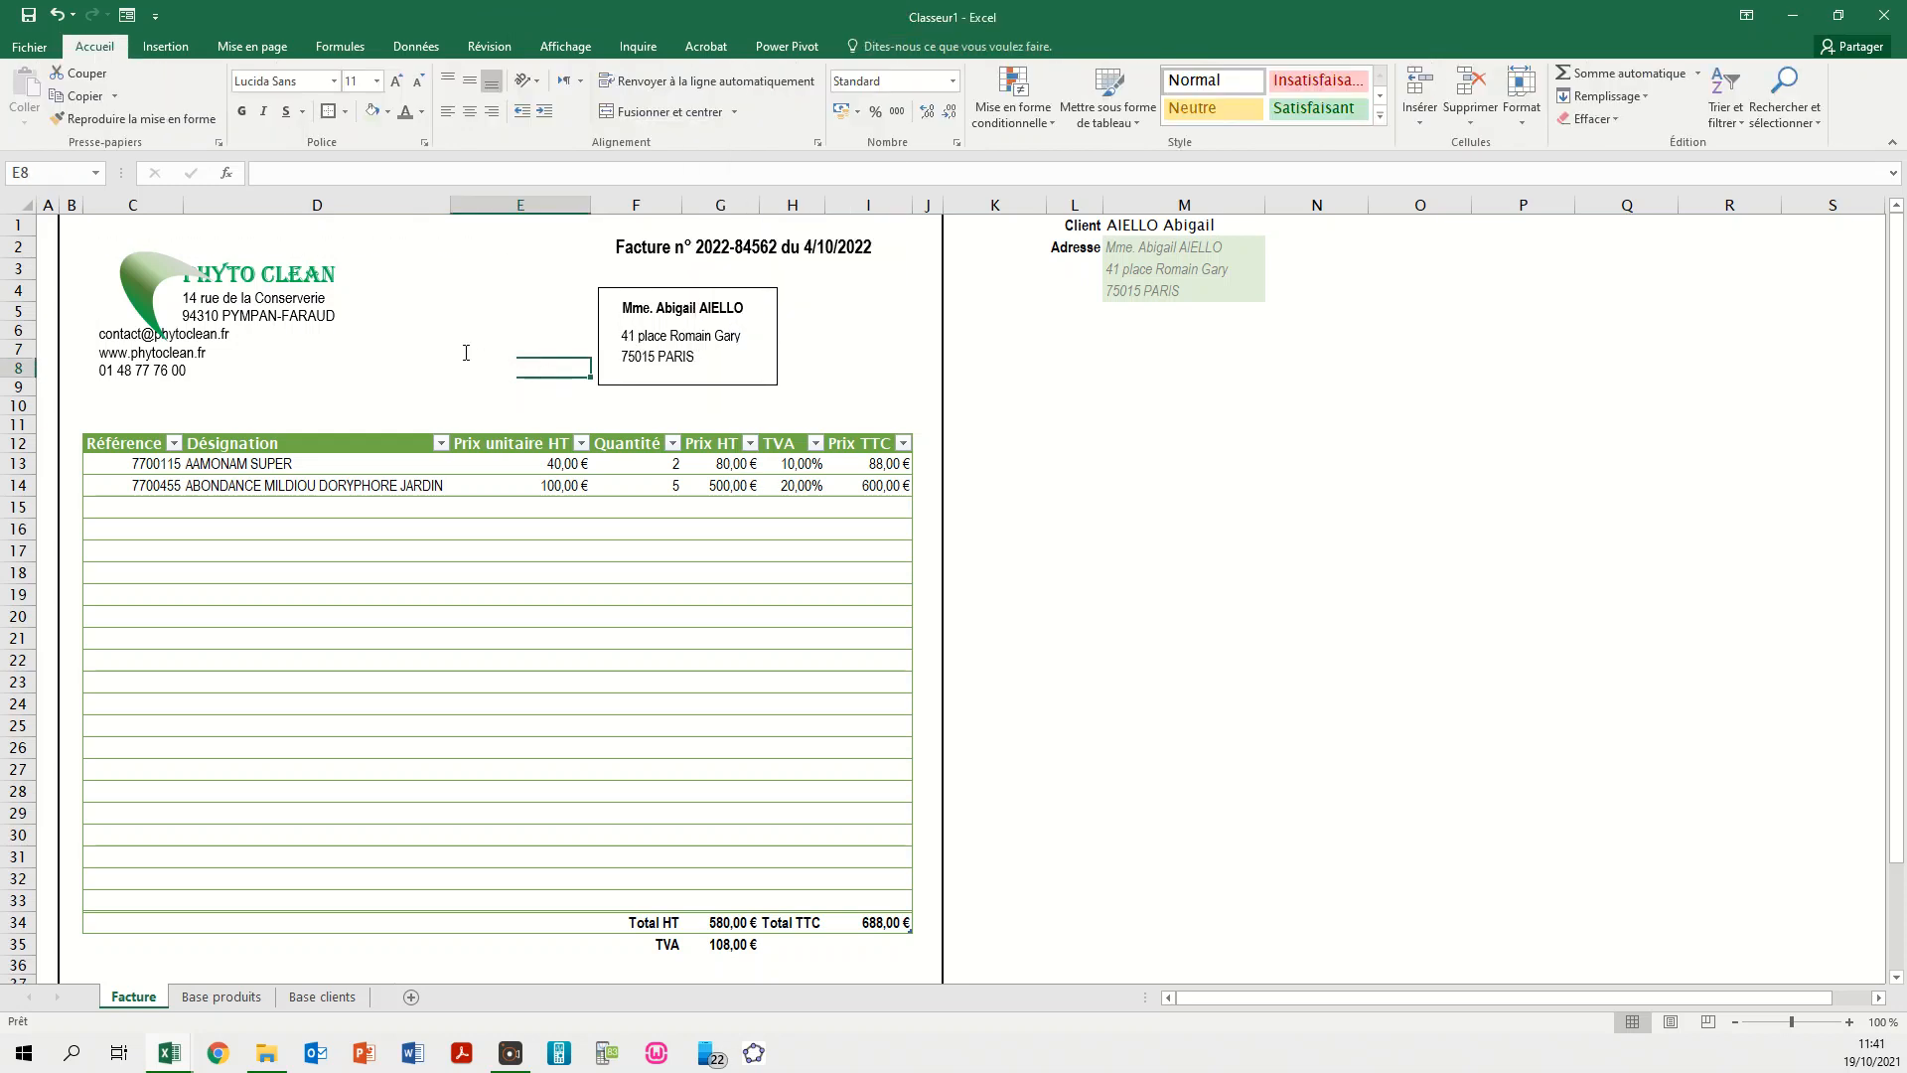
- Shrink the green crescent logo to about 1.74 cm by 1.91 cm and place it clear of the company name
click(300, 314)
click(270, 252)
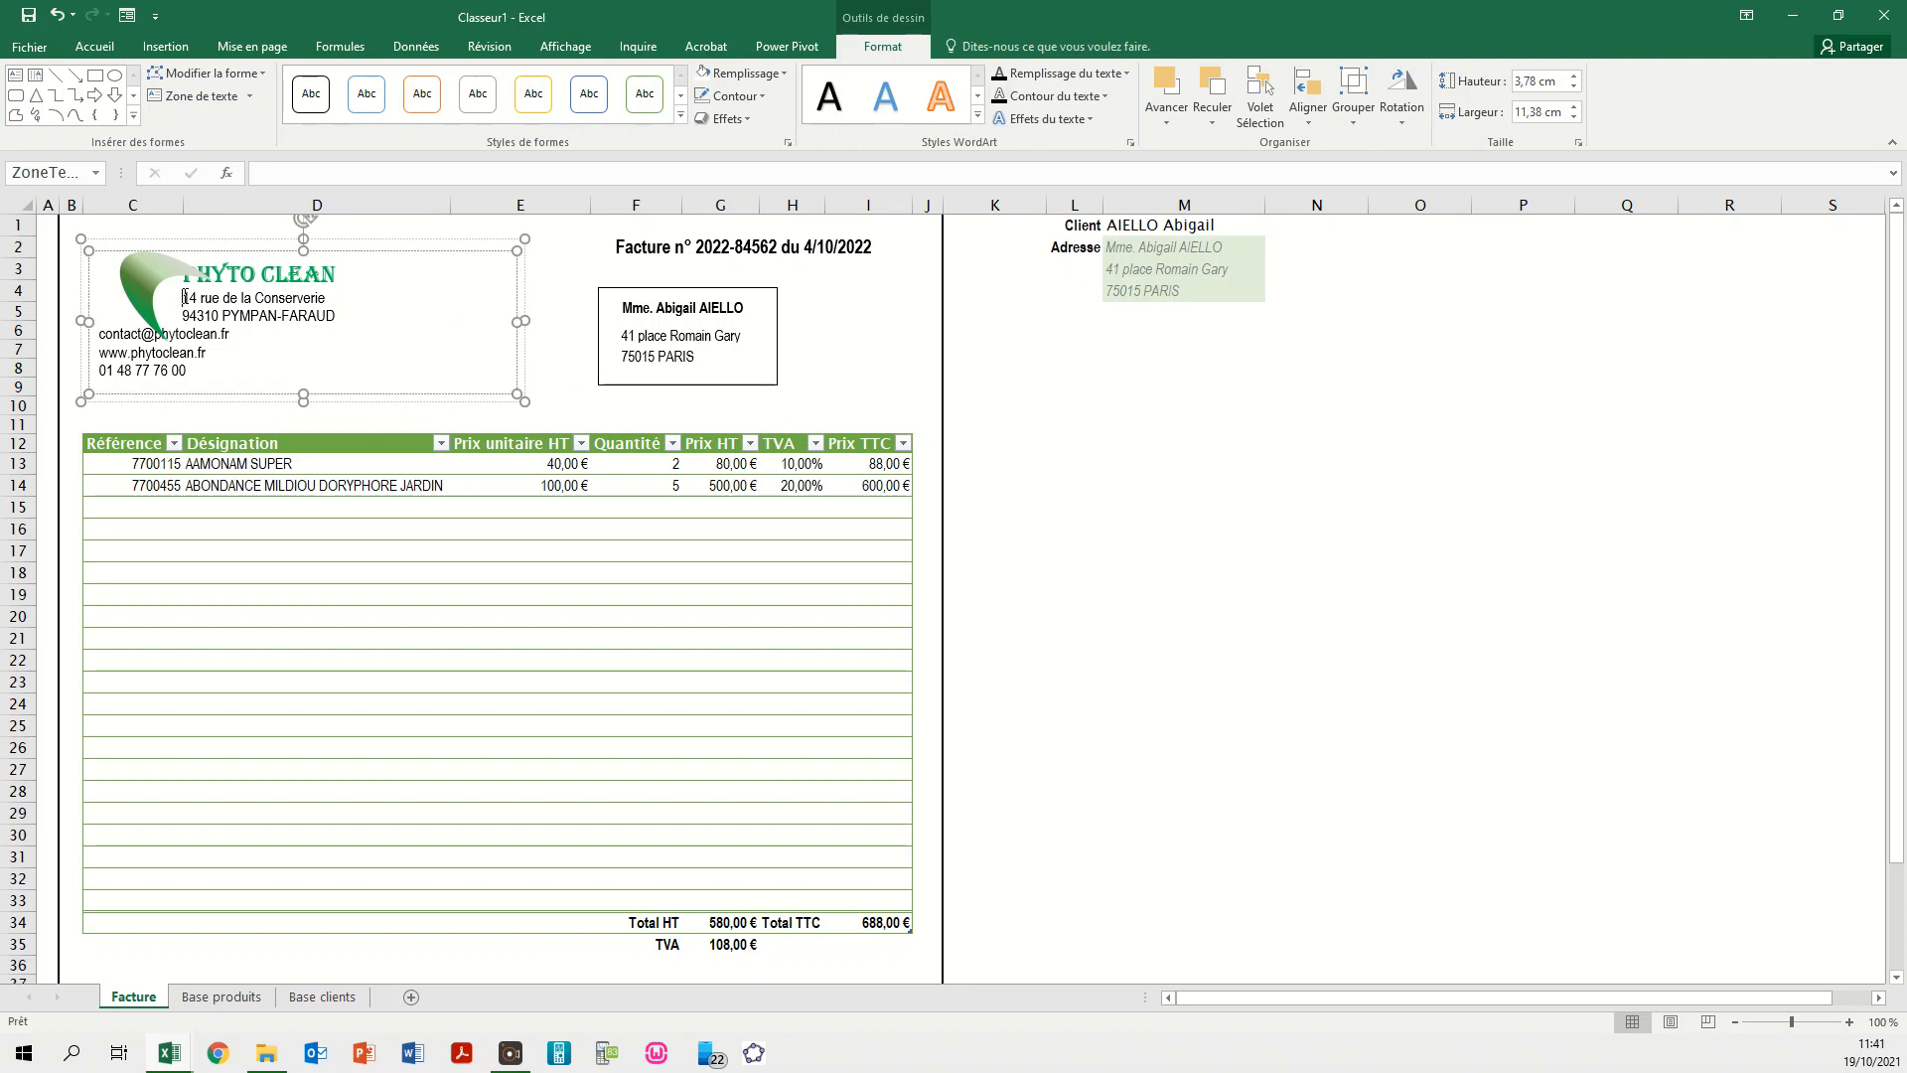
click(149, 269)
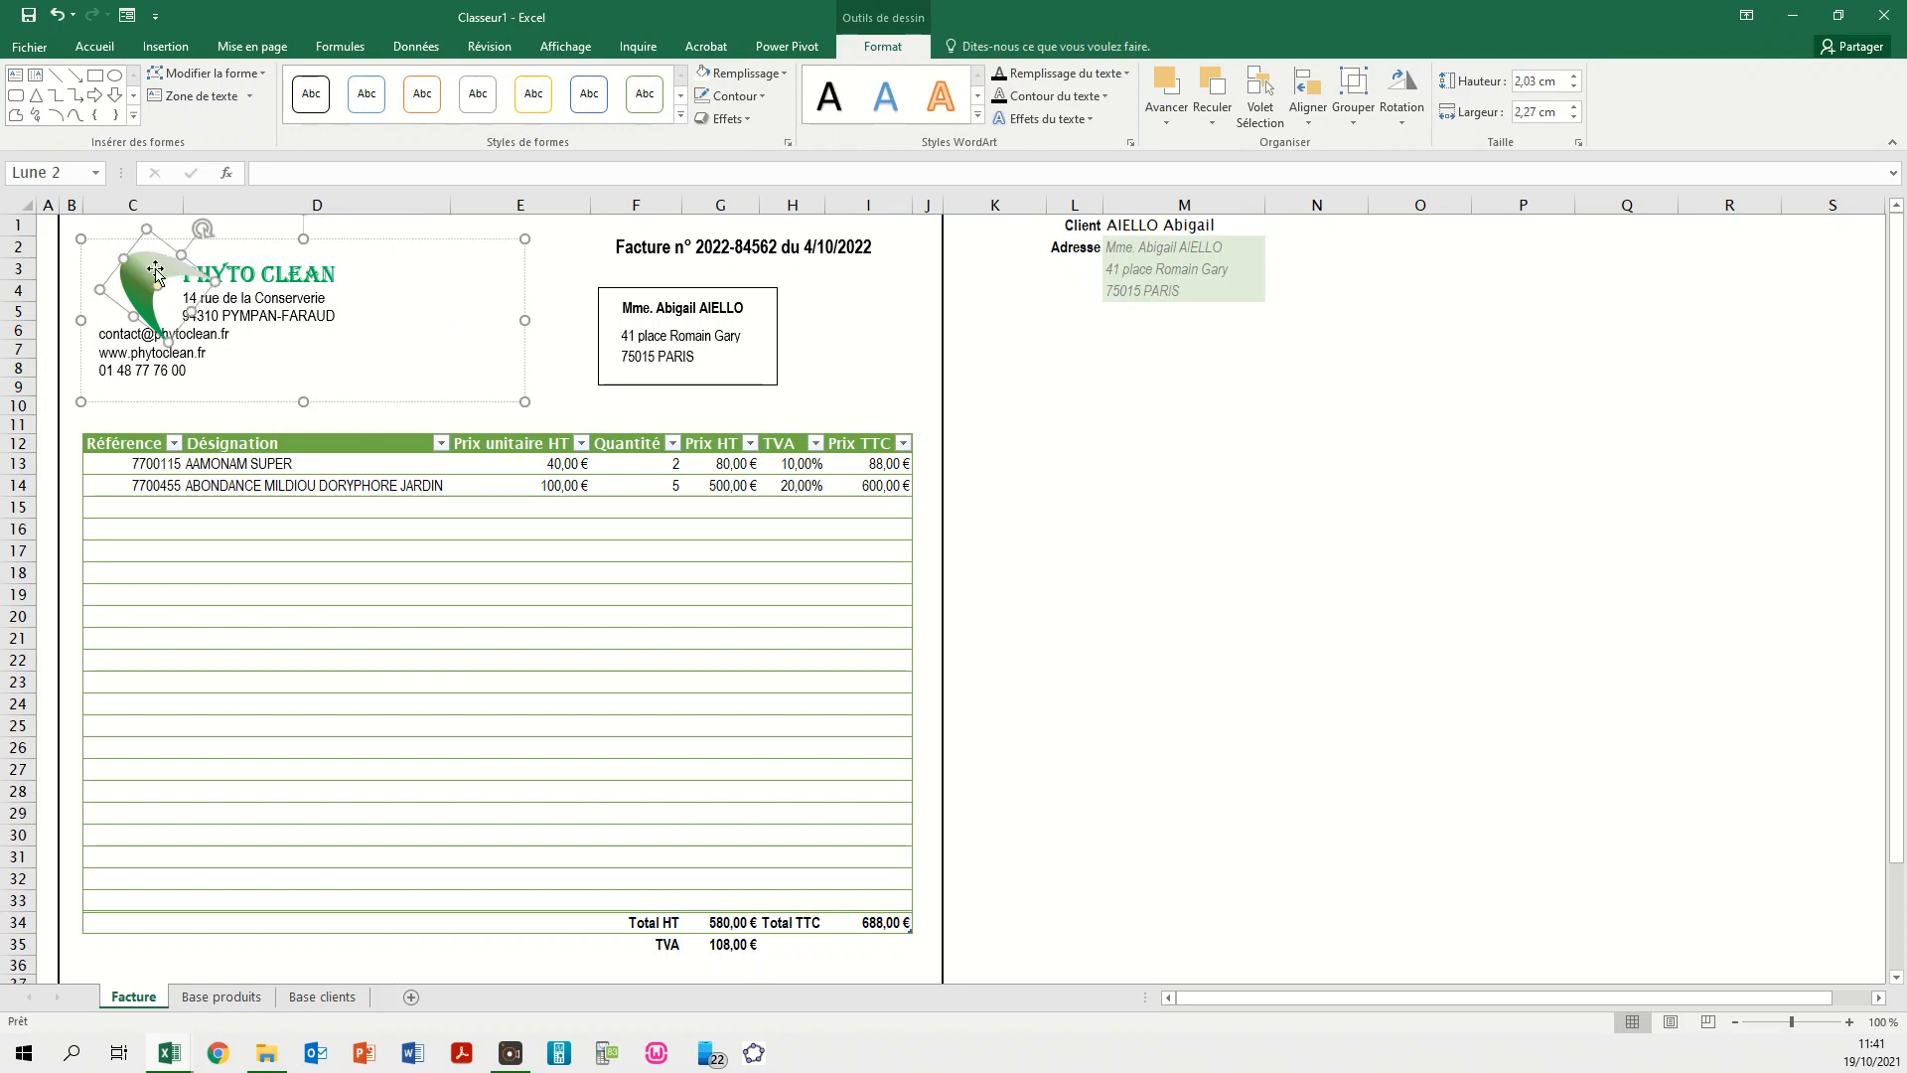
drag(169, 343, 142, 321)
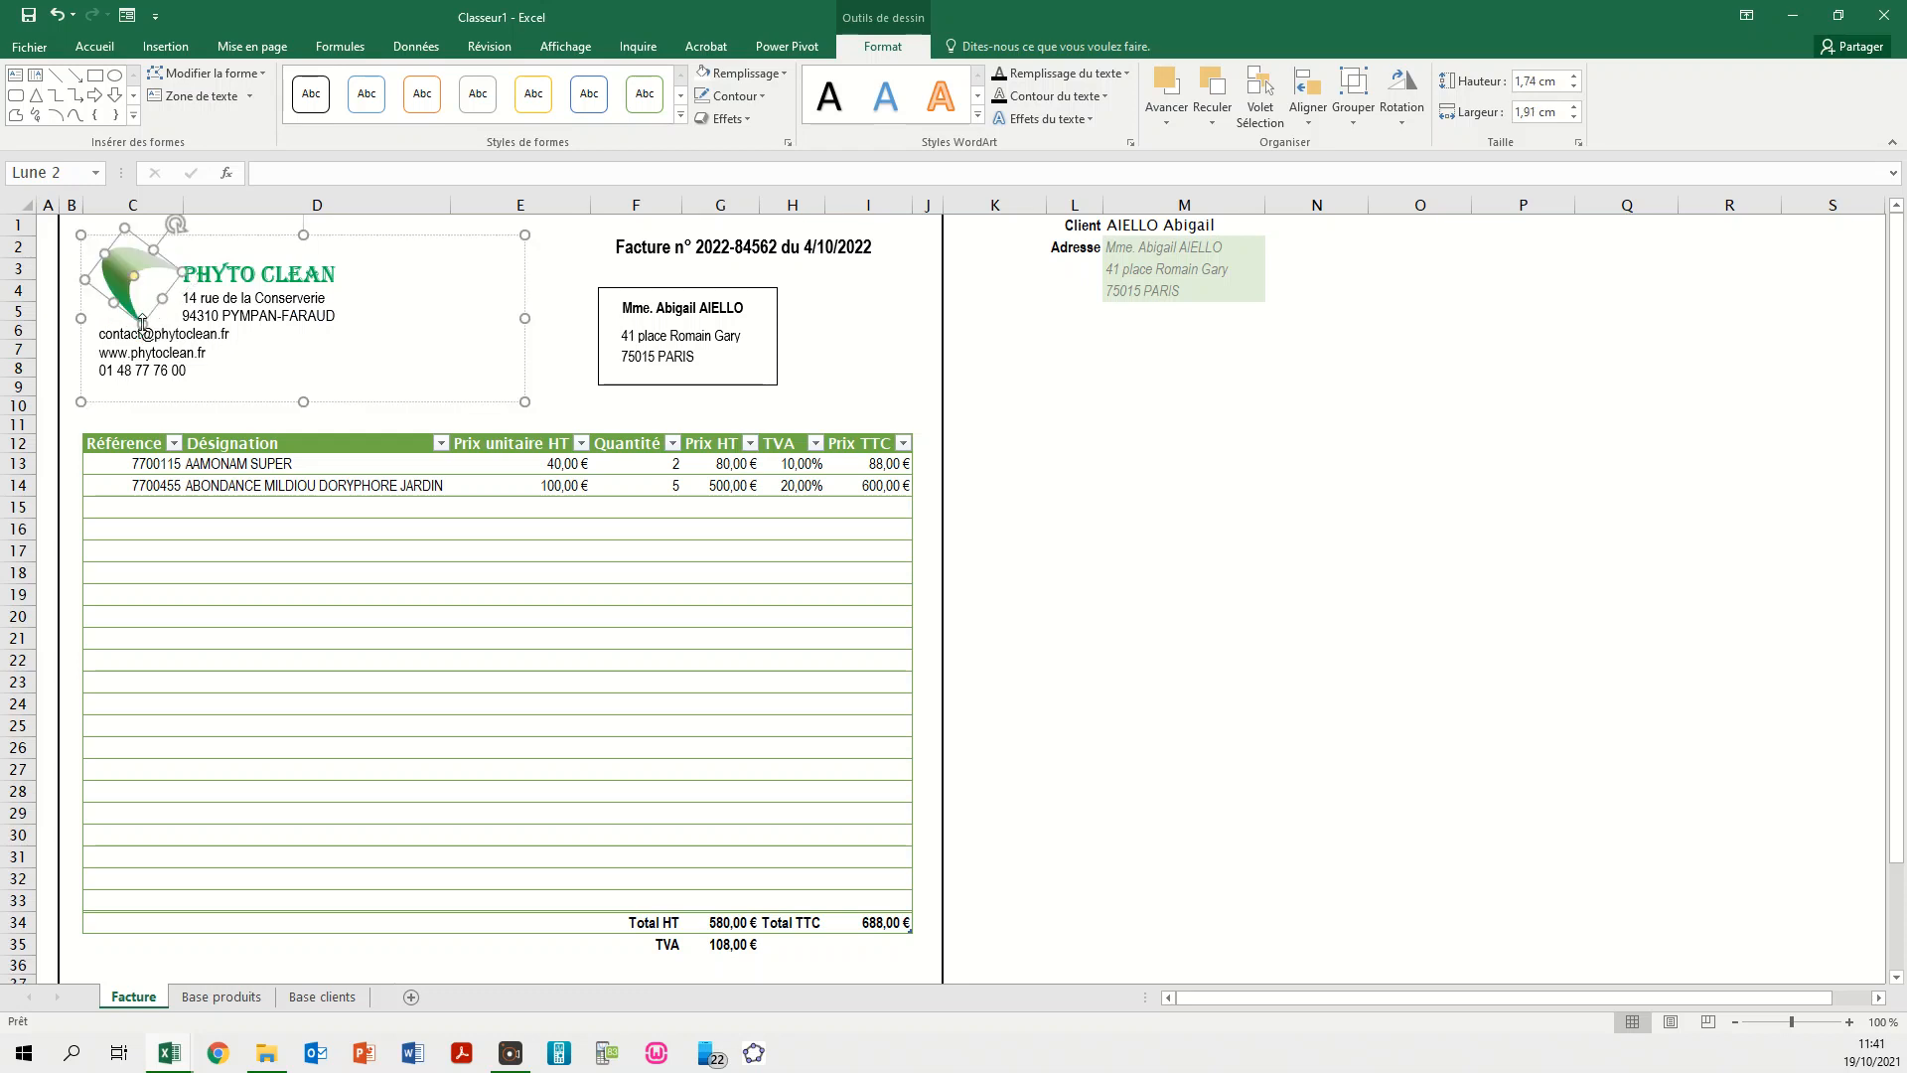
click(560, 327)
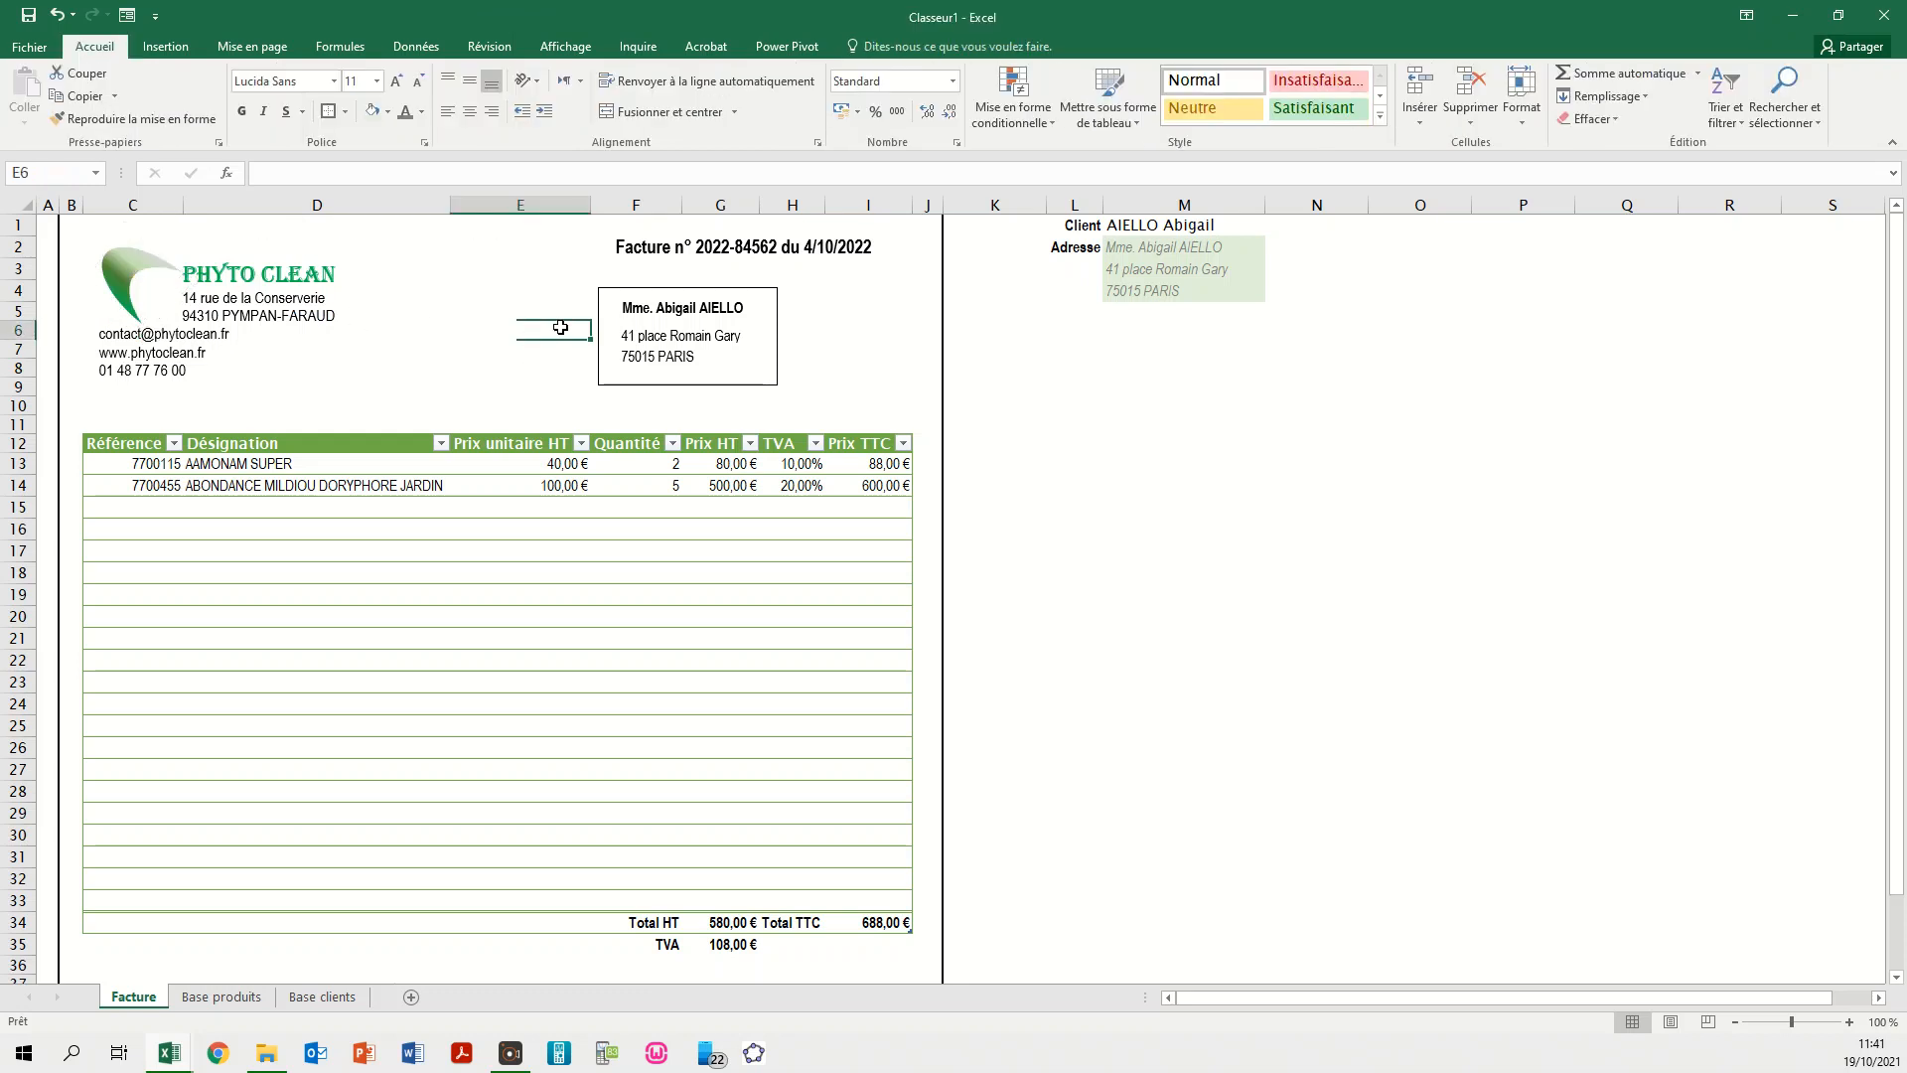
- Move the framed client address block slightly right, beneath the invoice number heading
click(743, 591)
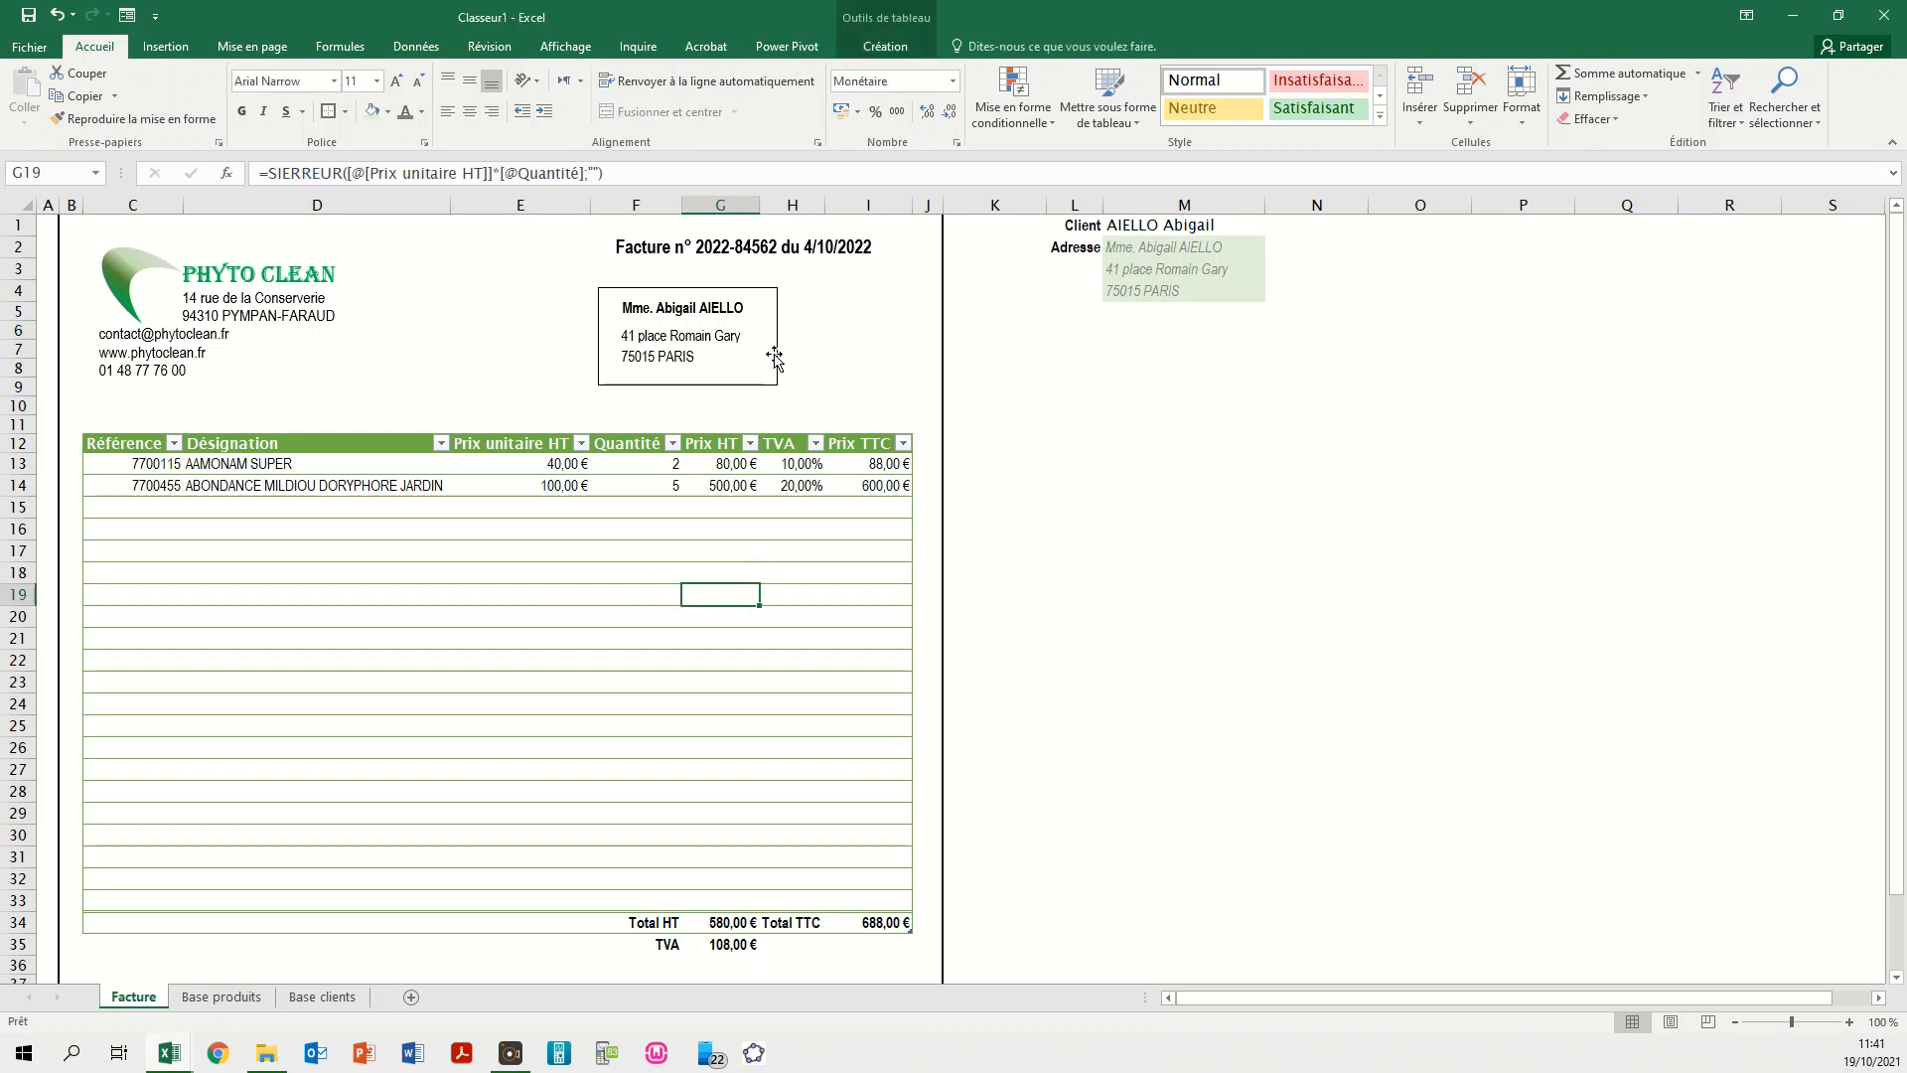
drag(740, 288, 786, 294)
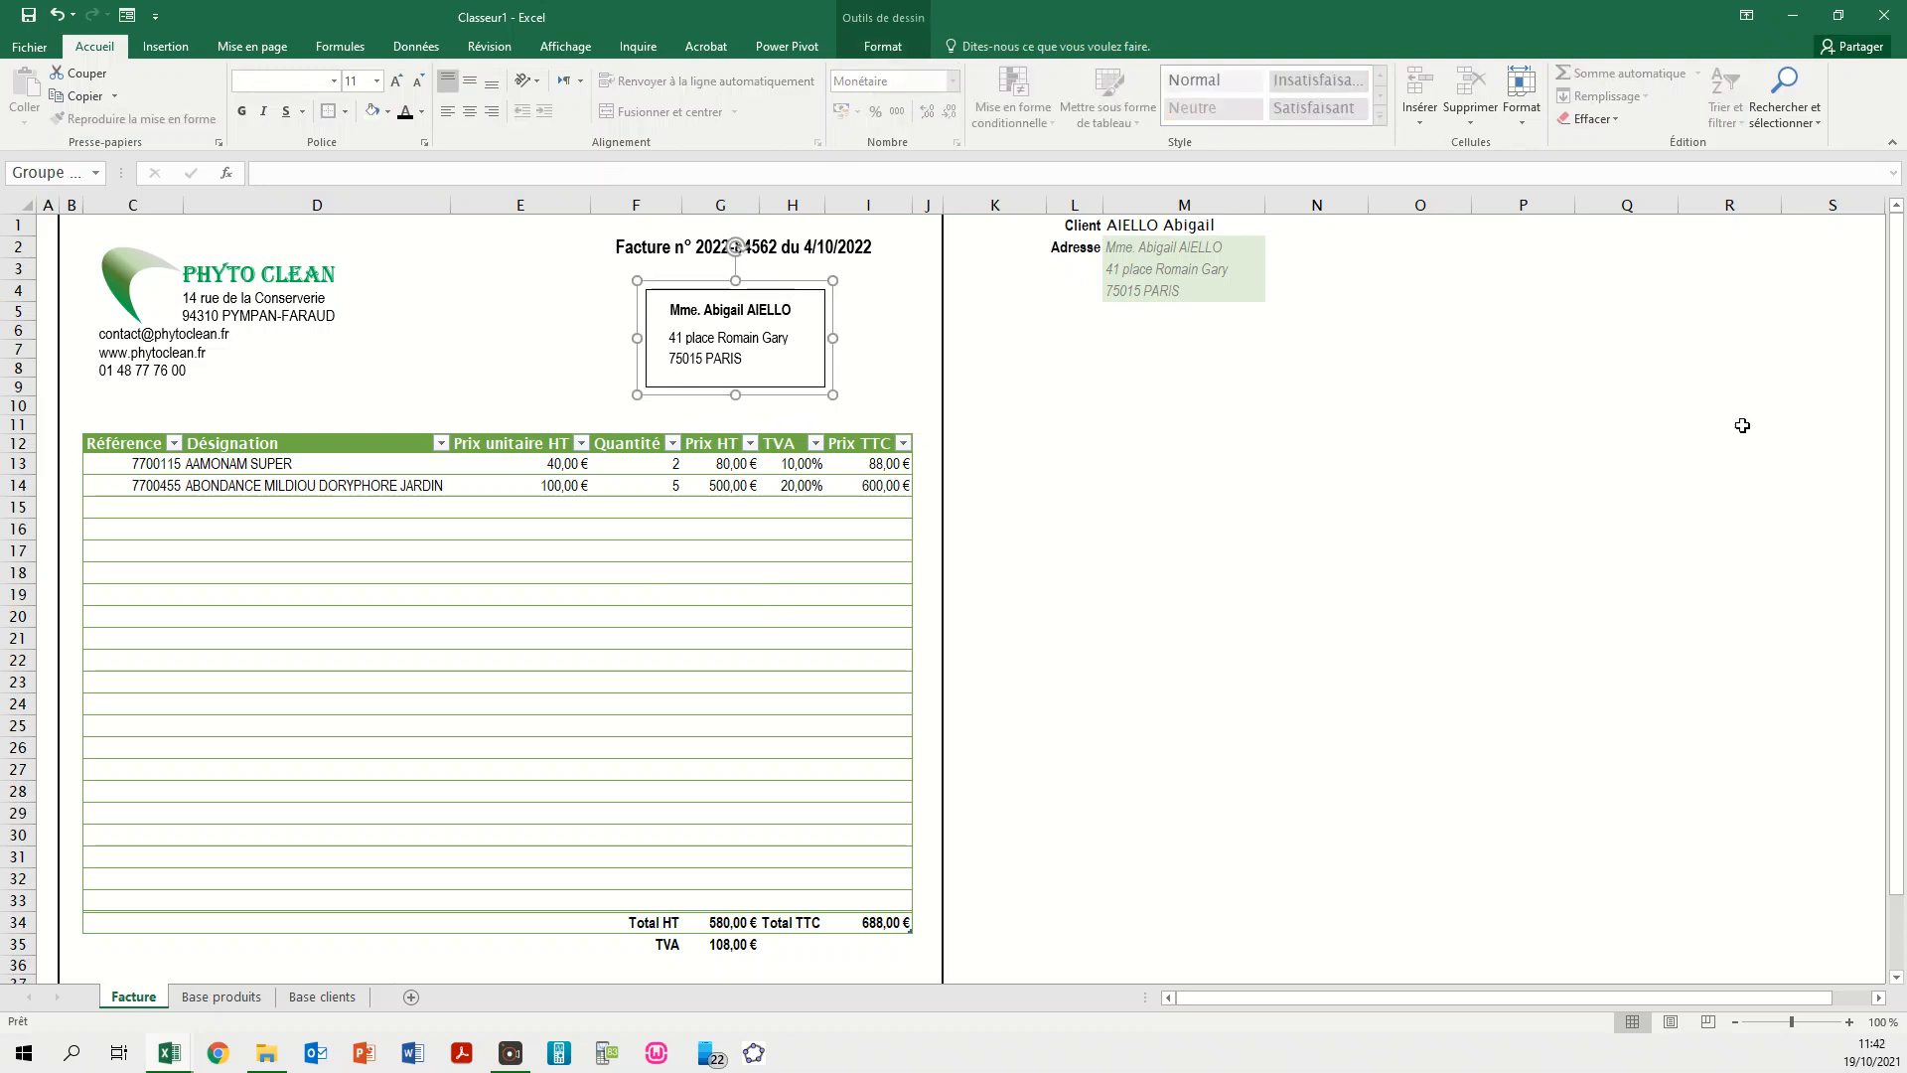
- Test the linked address by choosing the eighth client in the drop-down list of M1
click(1168, 228)
click(1274, 228)
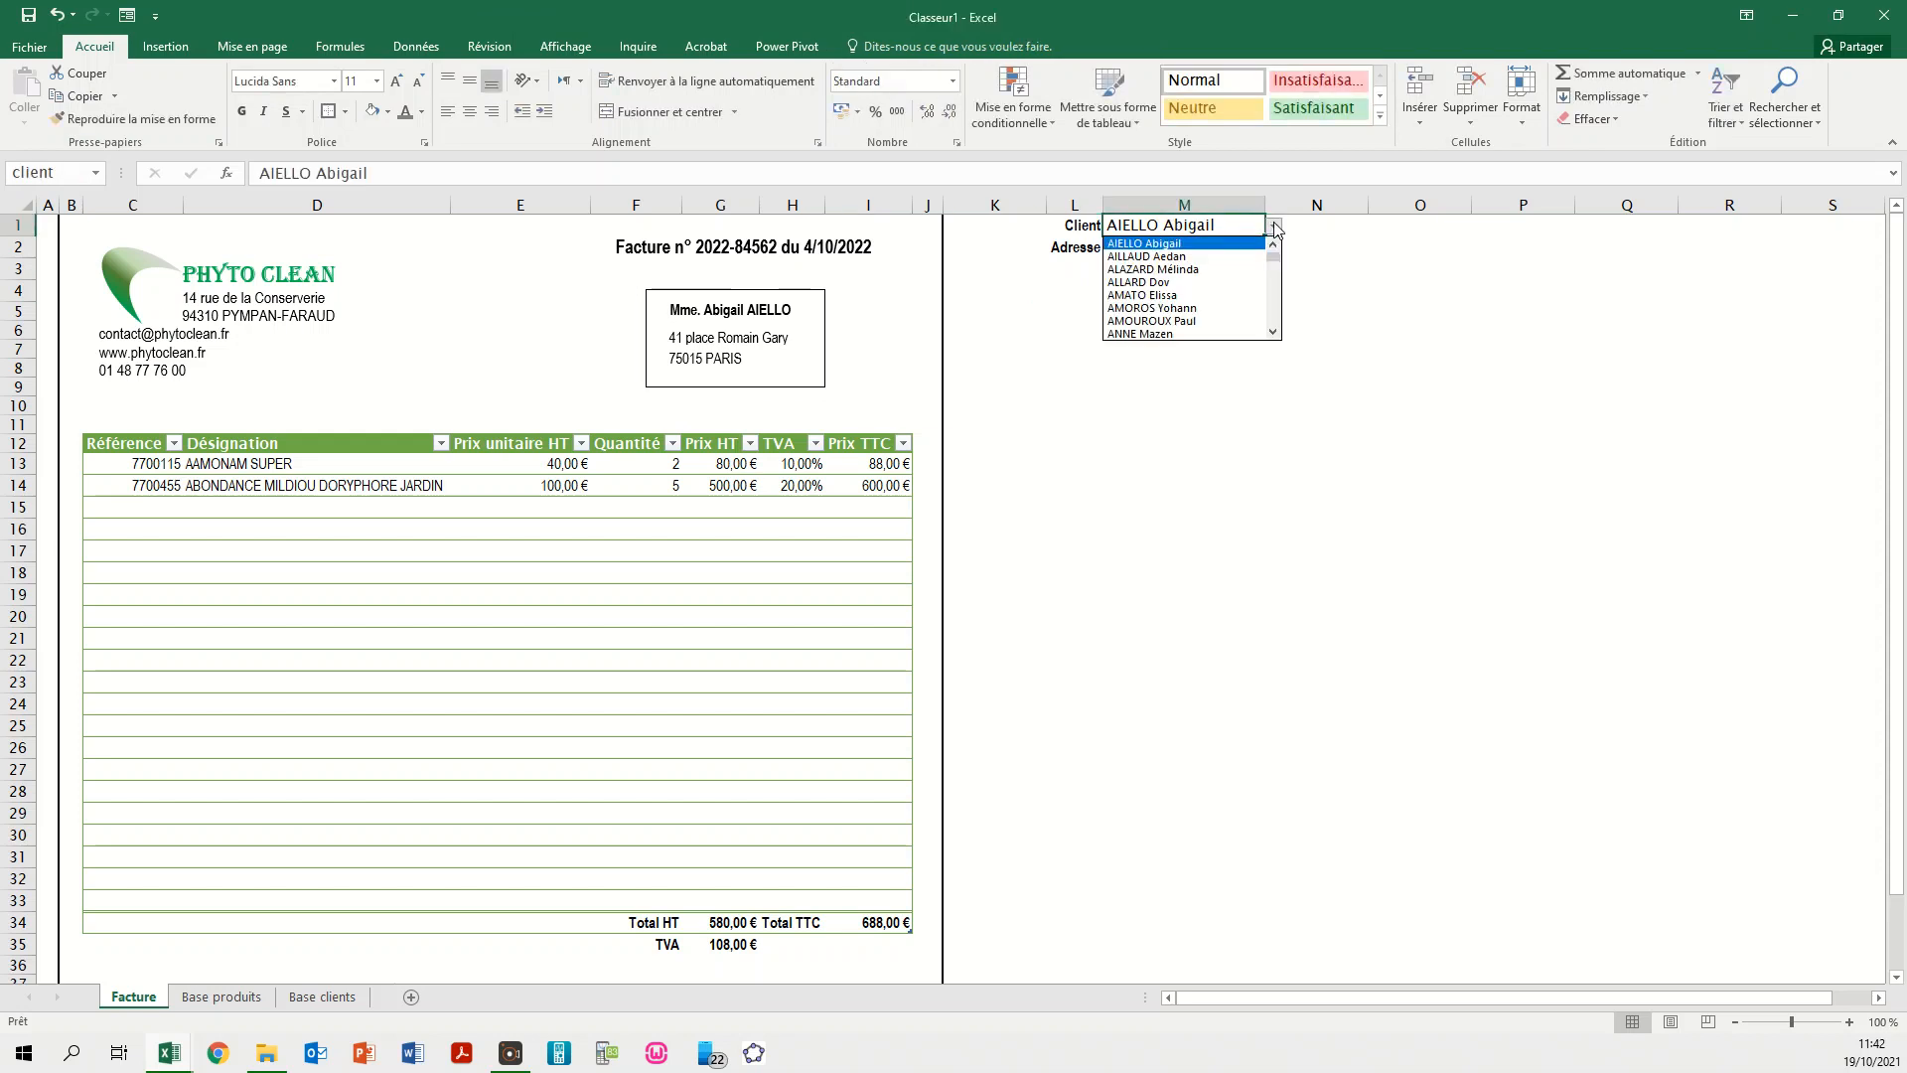
click(1172, 335)
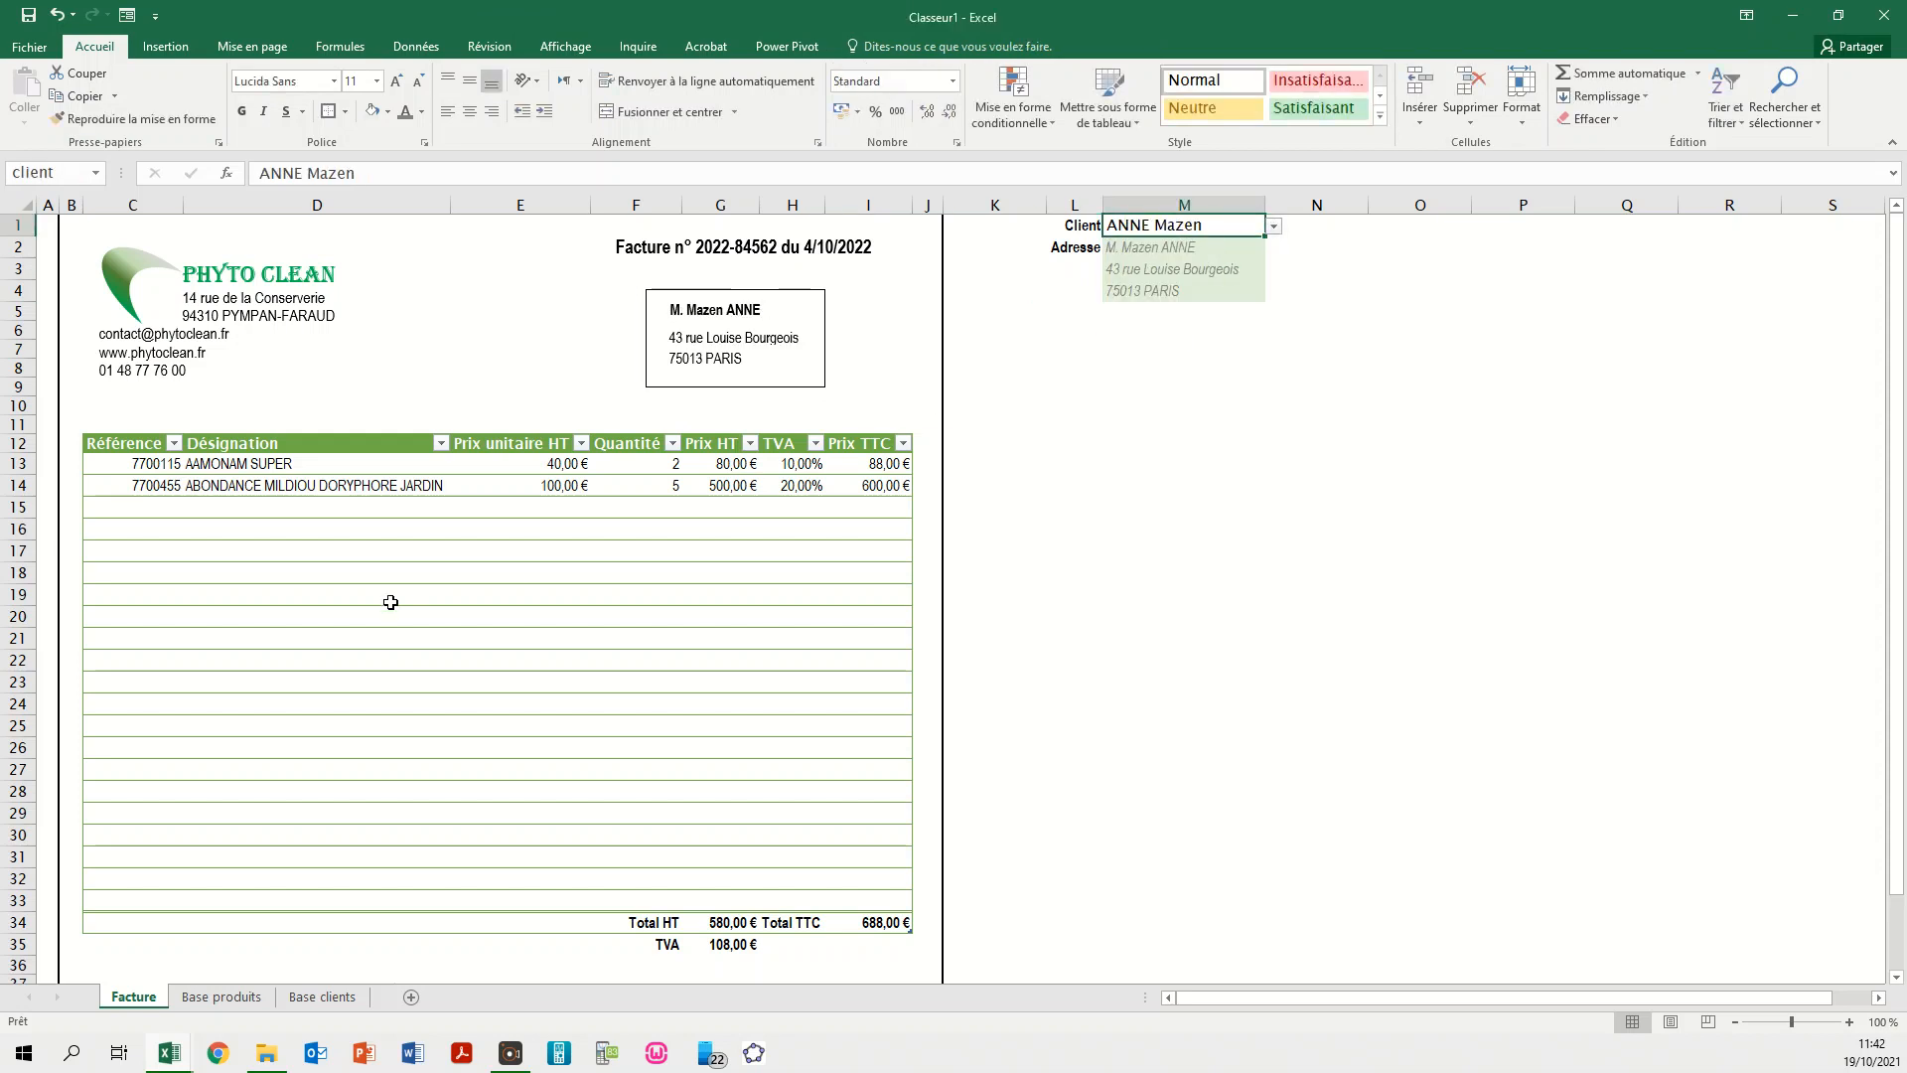
- Add the product A 7 VAPAM to row 15 of the invoice table with a quantity of 1
click(242, 512)
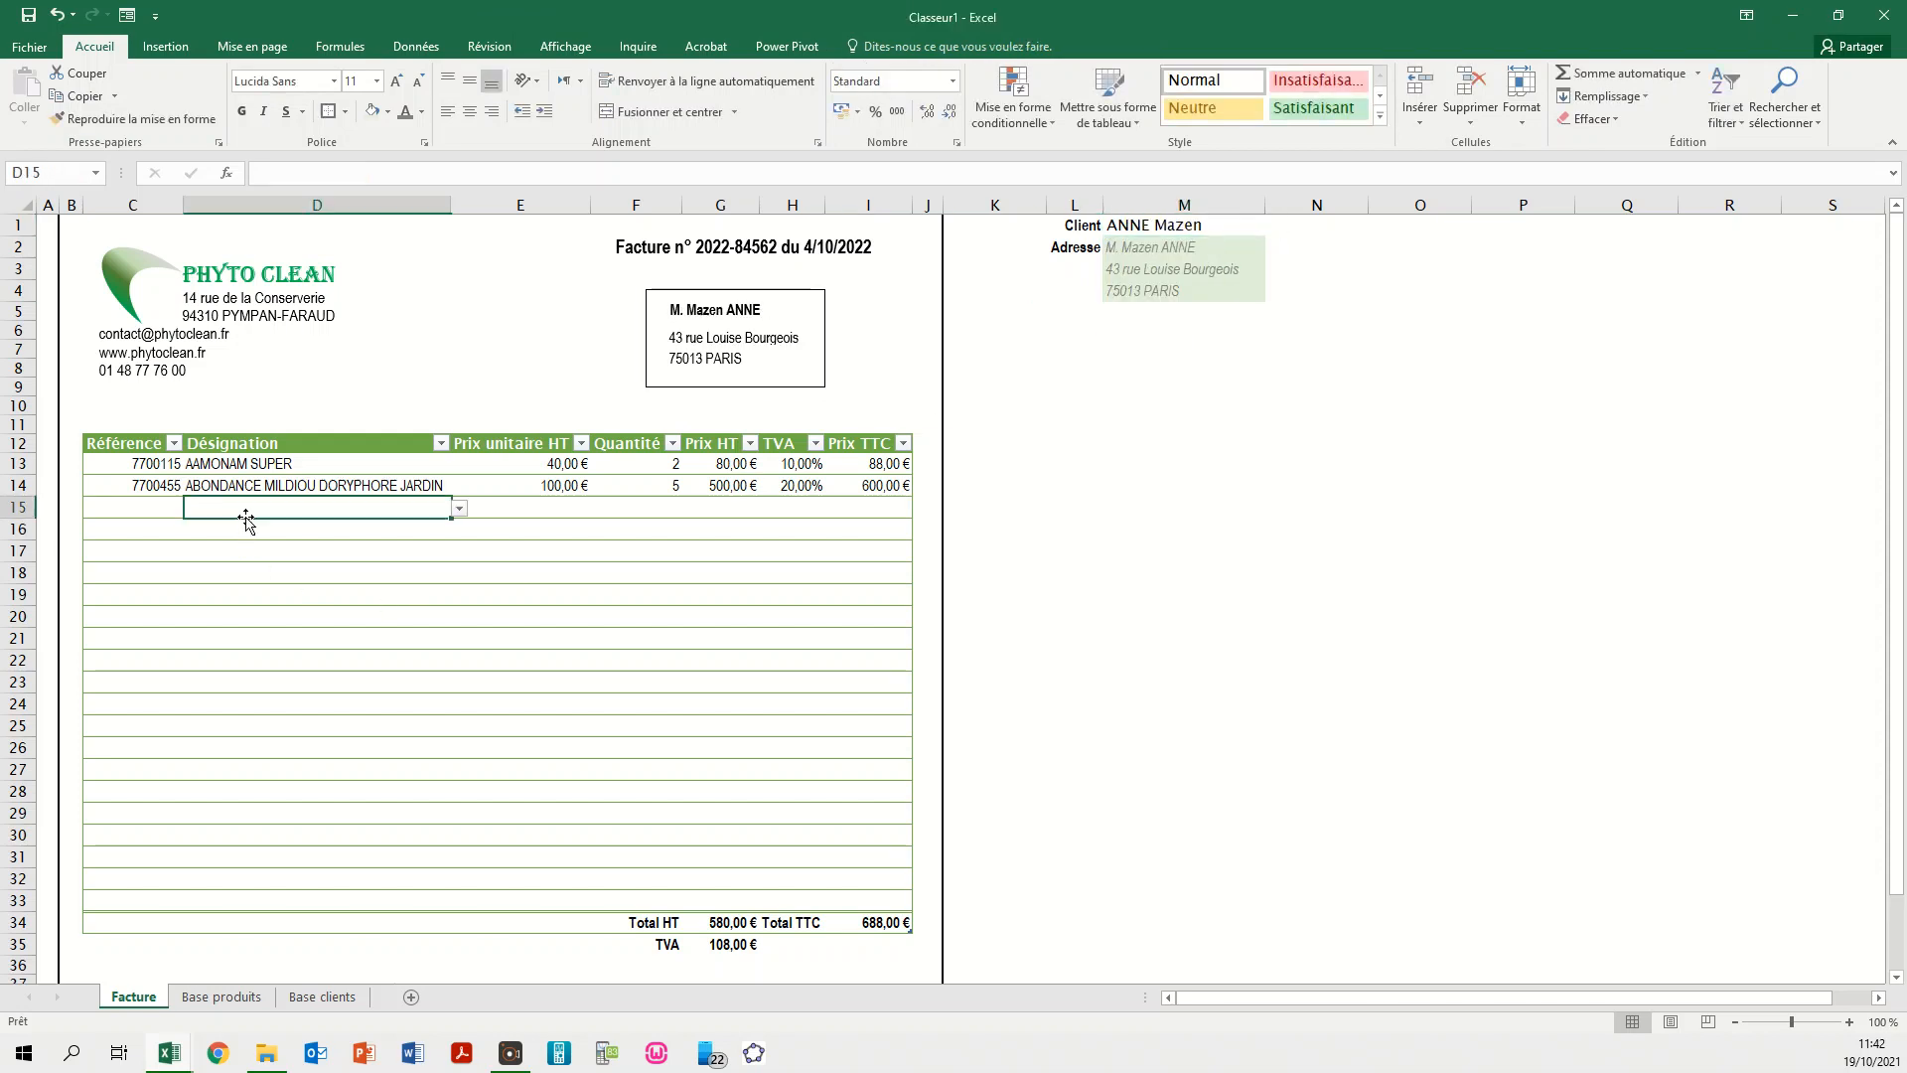
click(459, 508)
click(341, 564)
click(664, 507)
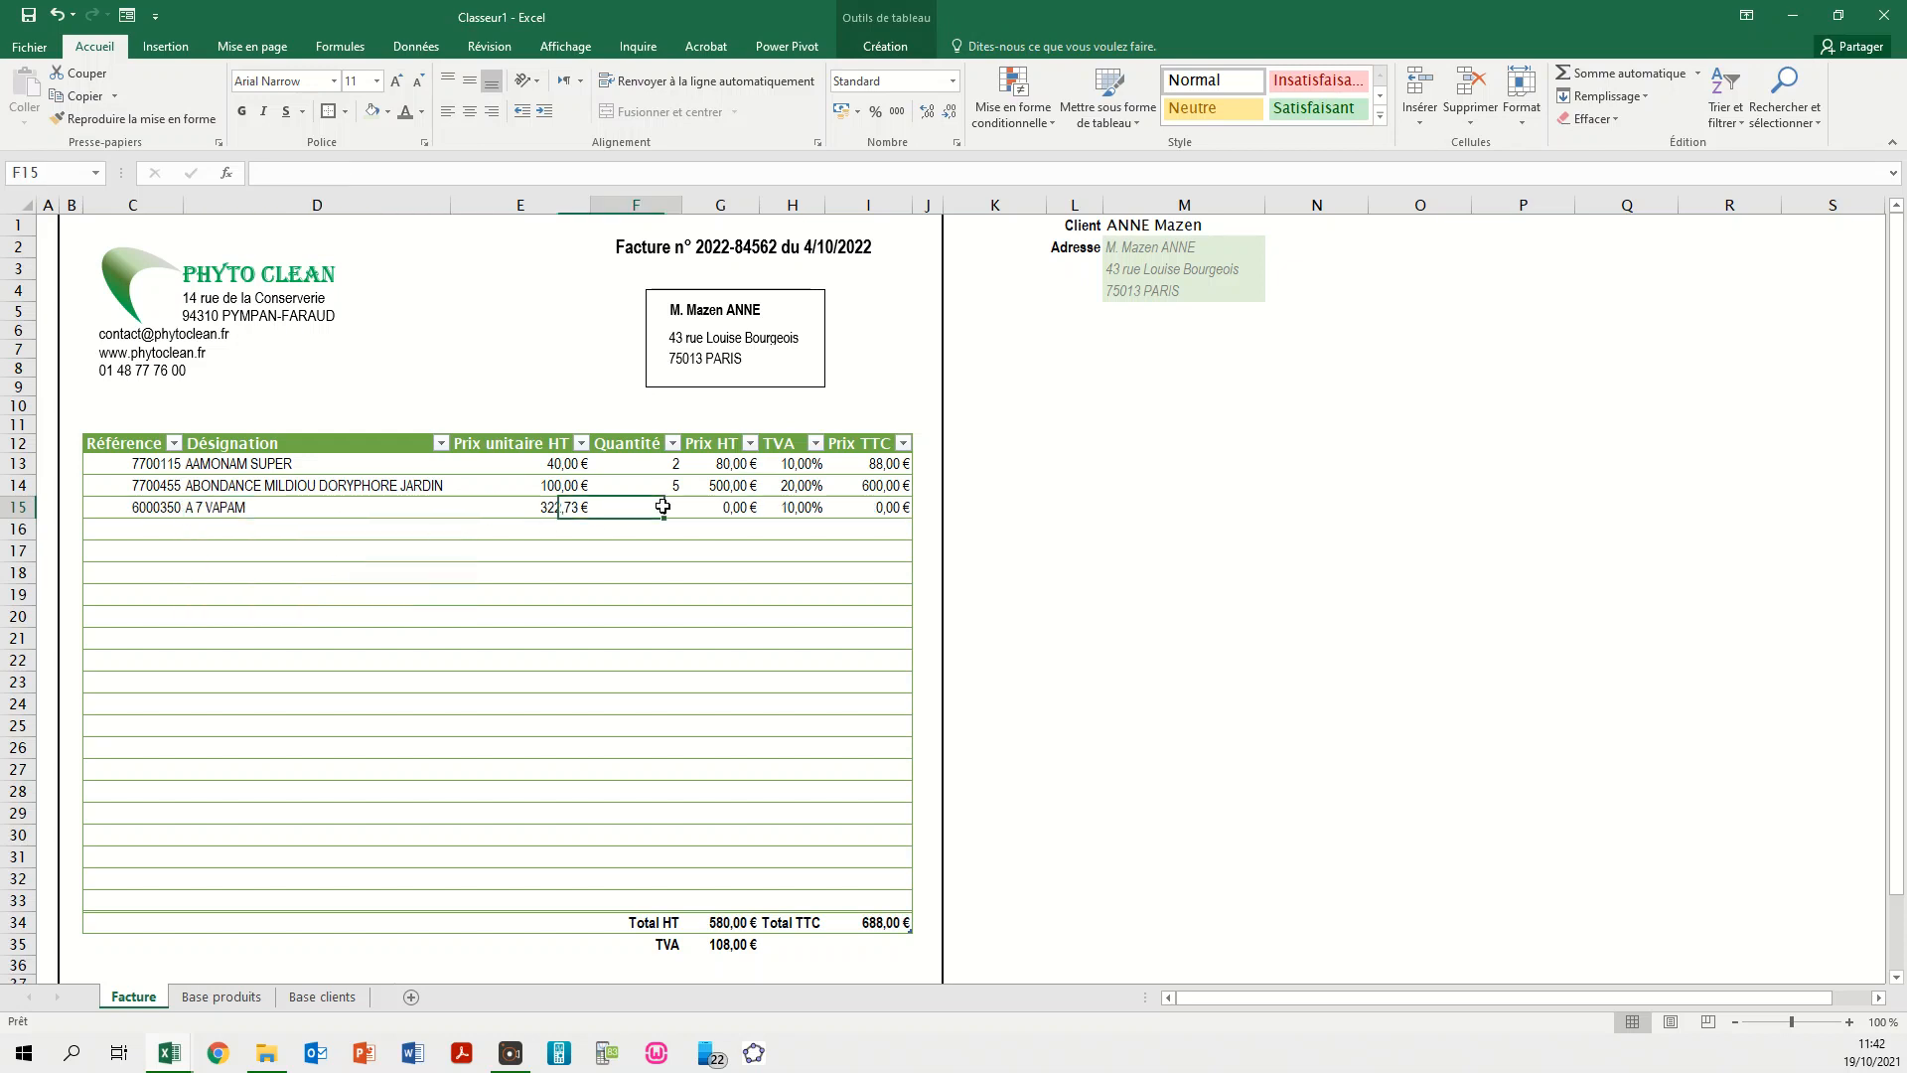
text(1)
key(Return)
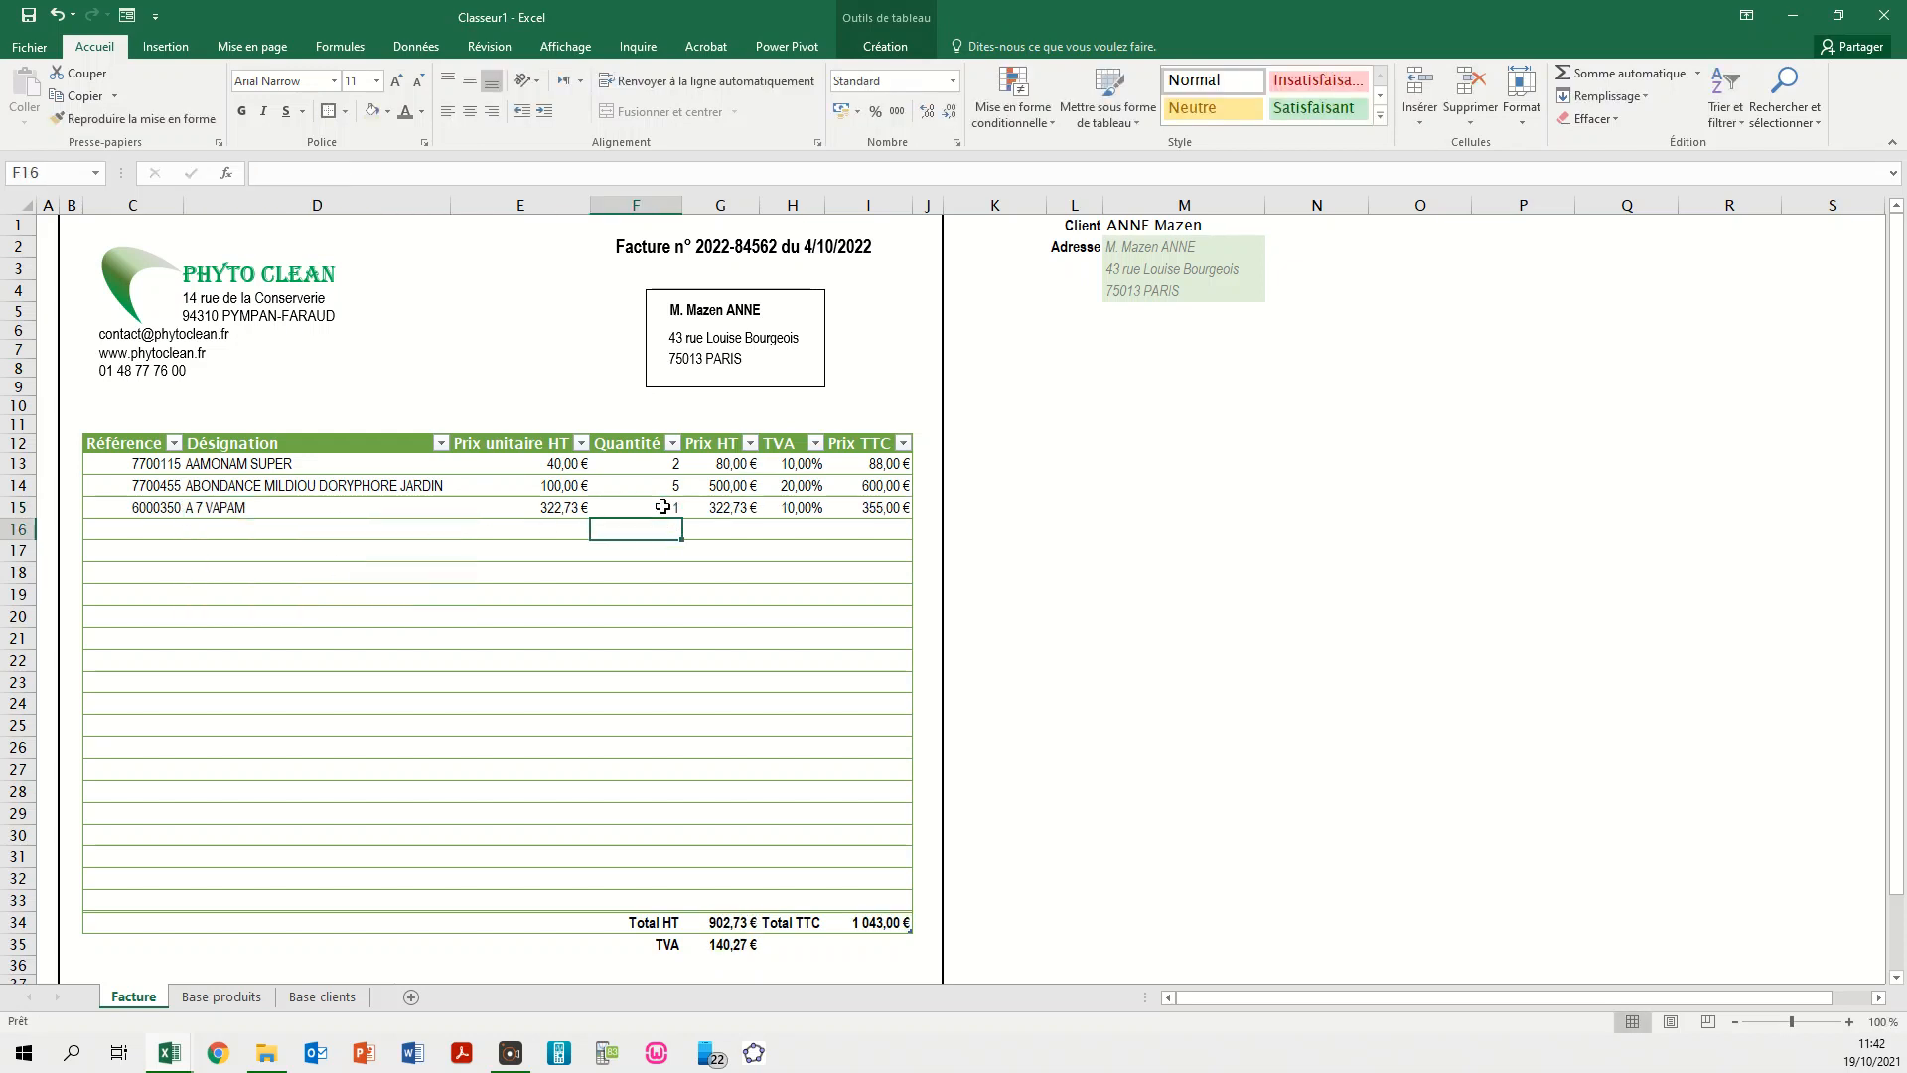